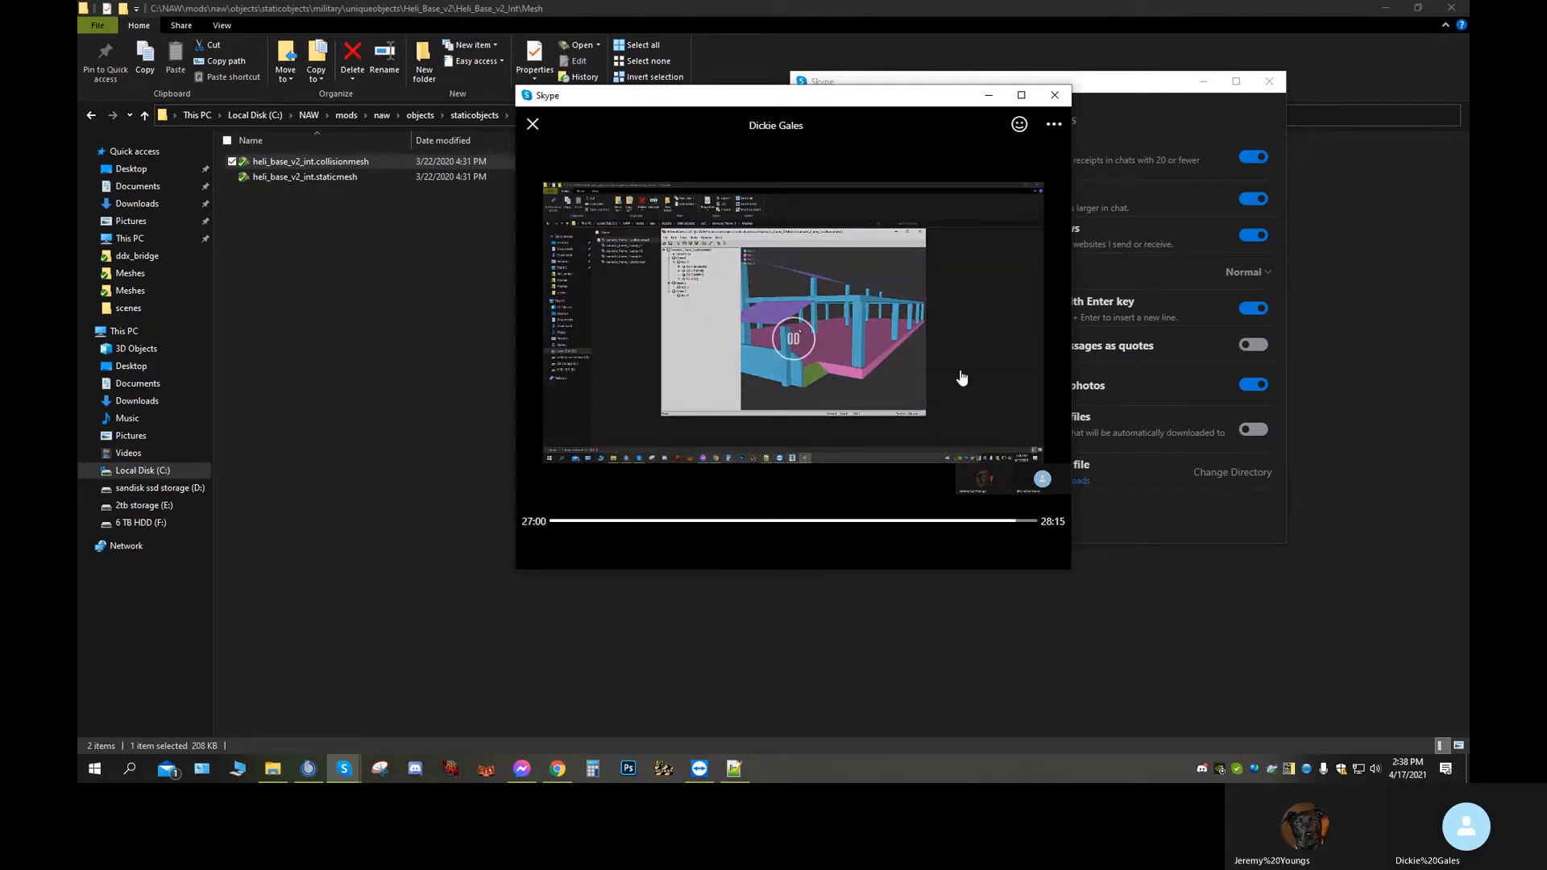
Skip the shared call recording back to about 13:22 and look at its save options
left_click(778, 522)
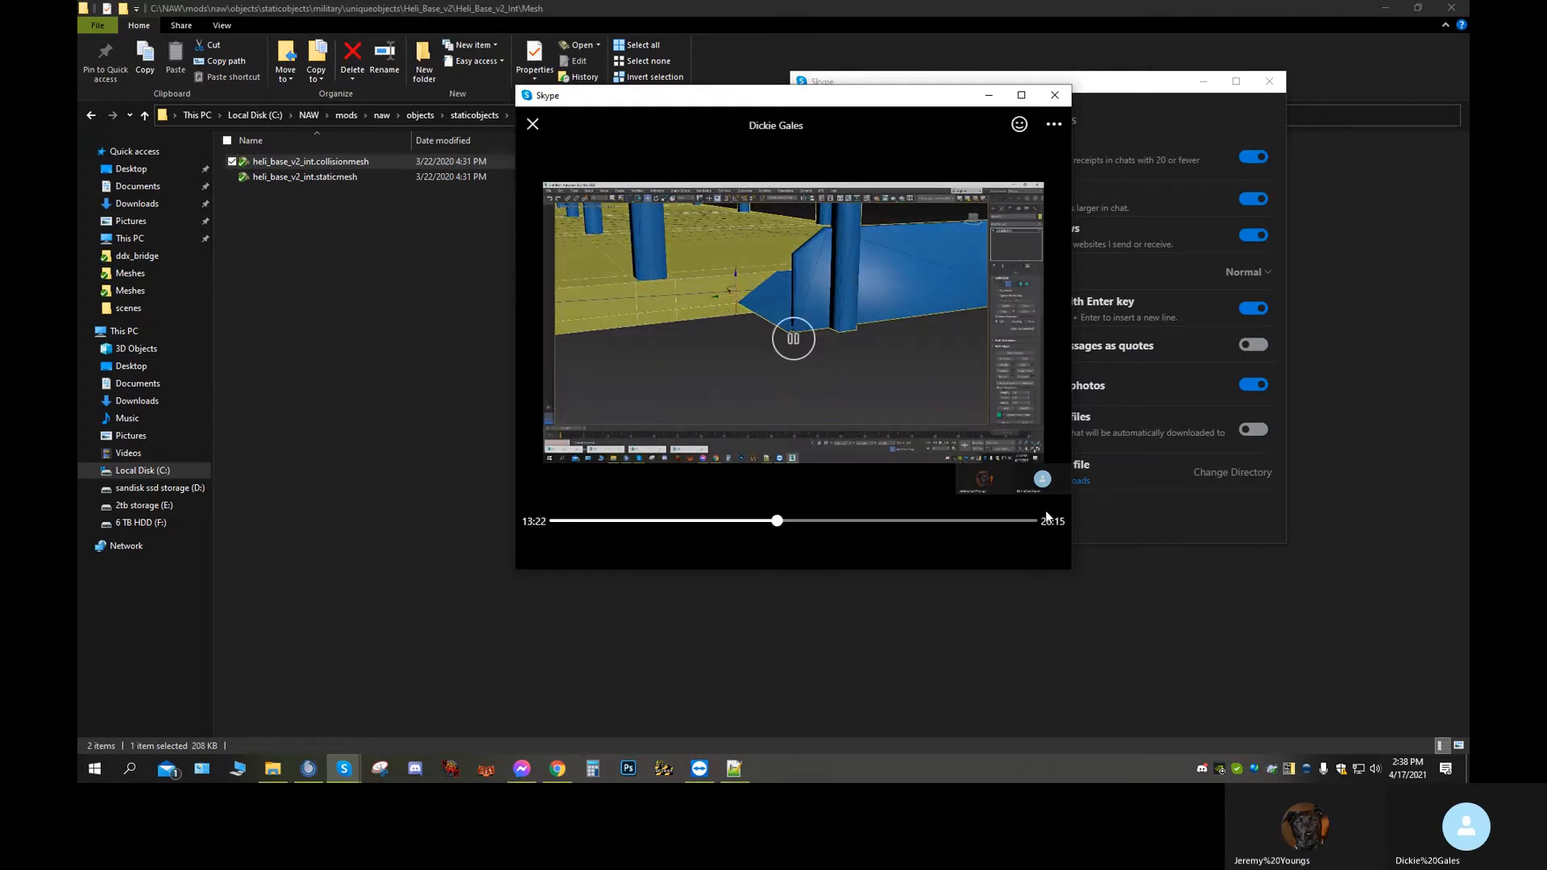
left_click(1051, 127)
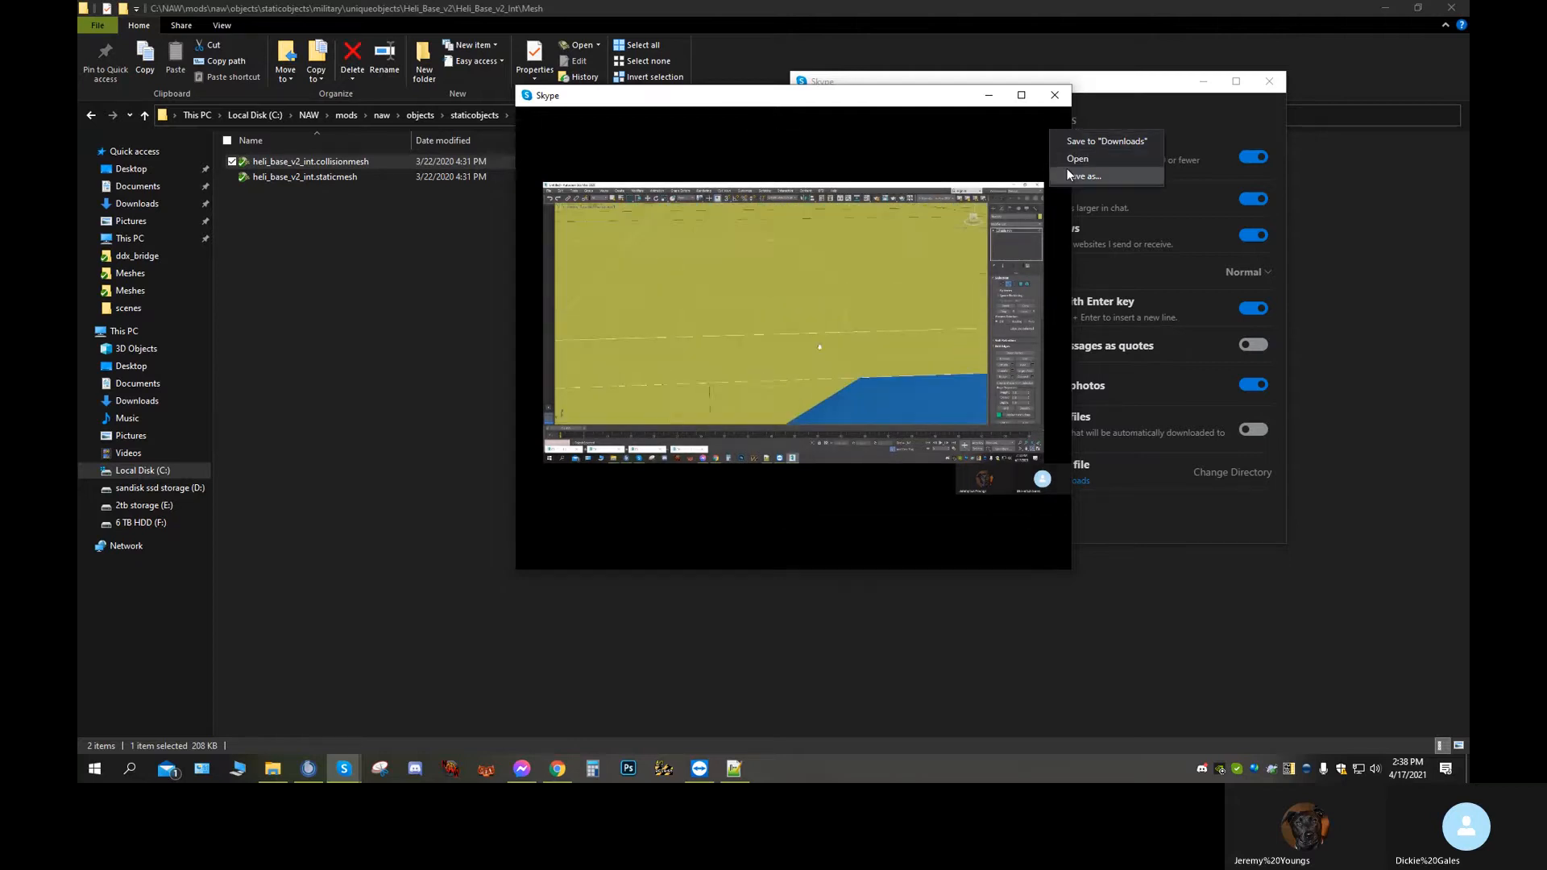
left_click(876, 540)
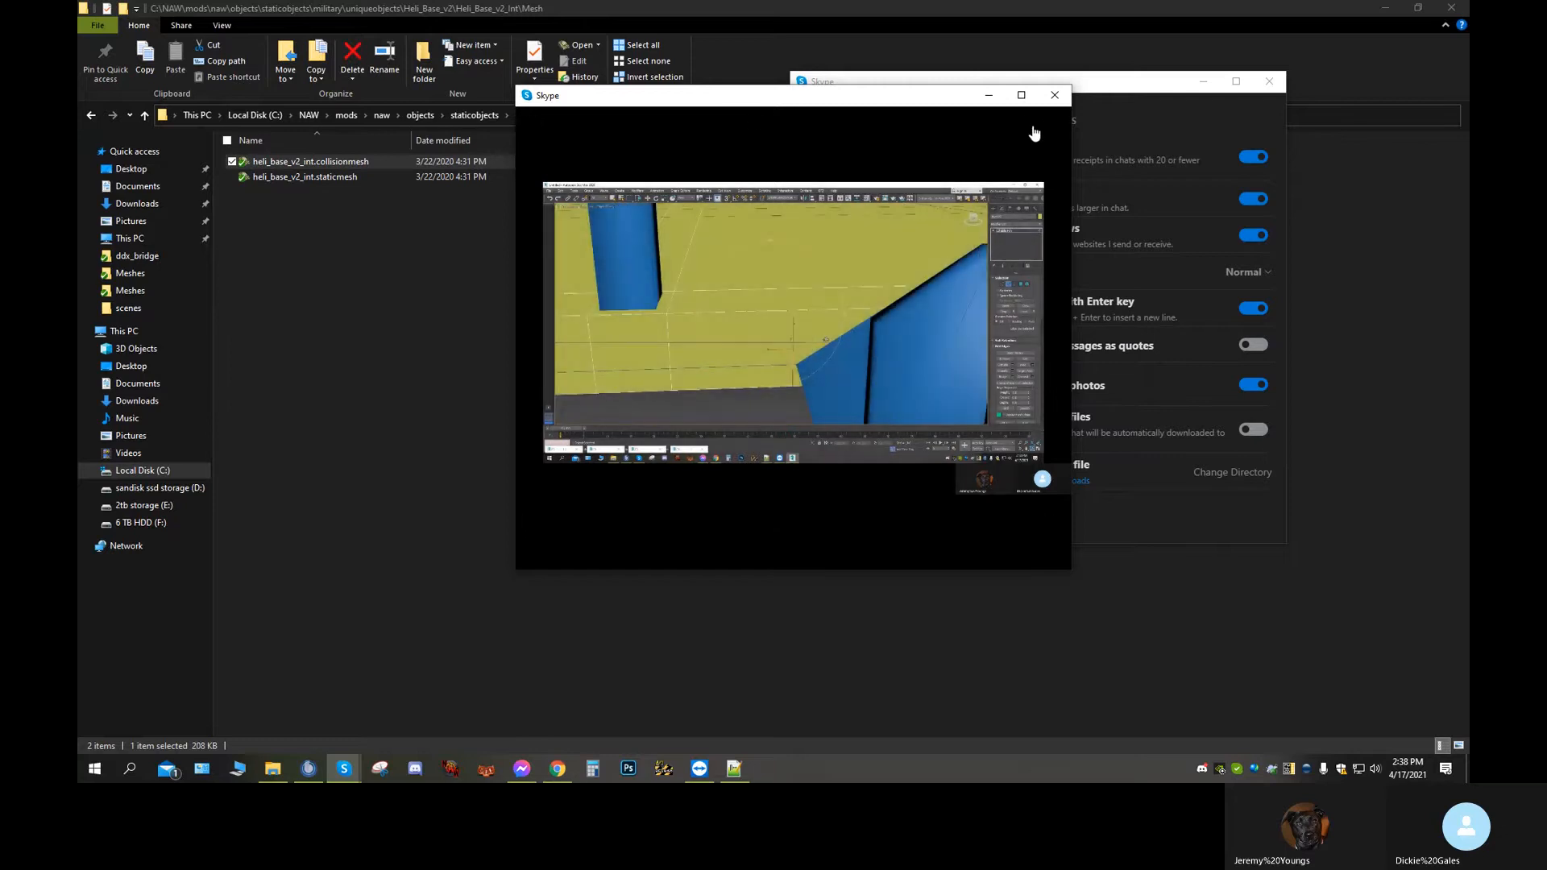
left_click(1050, 124)
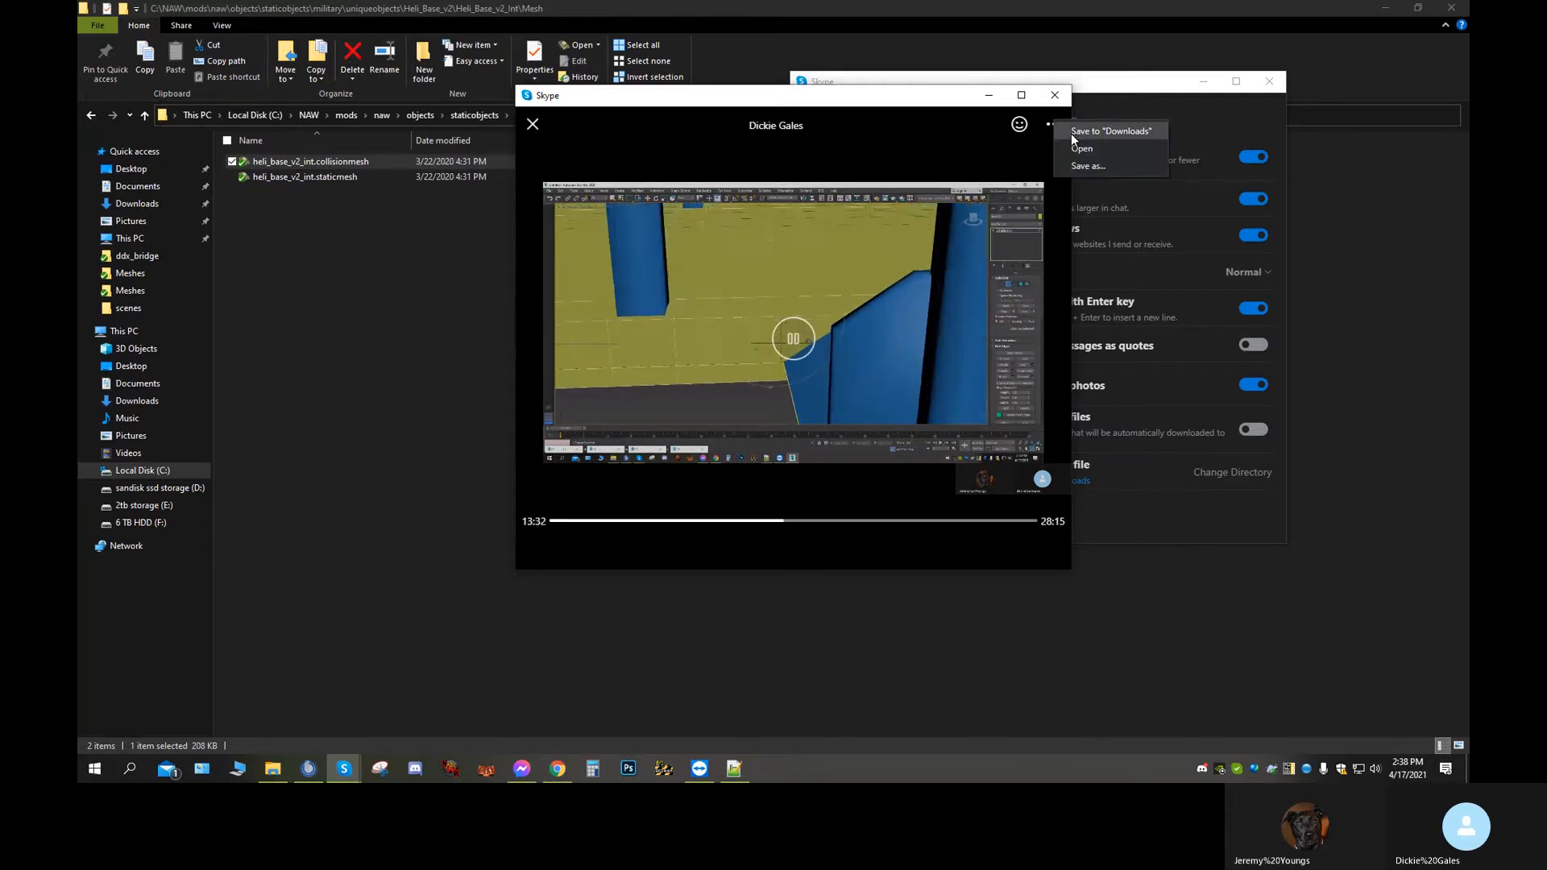
left_click(774, 525)
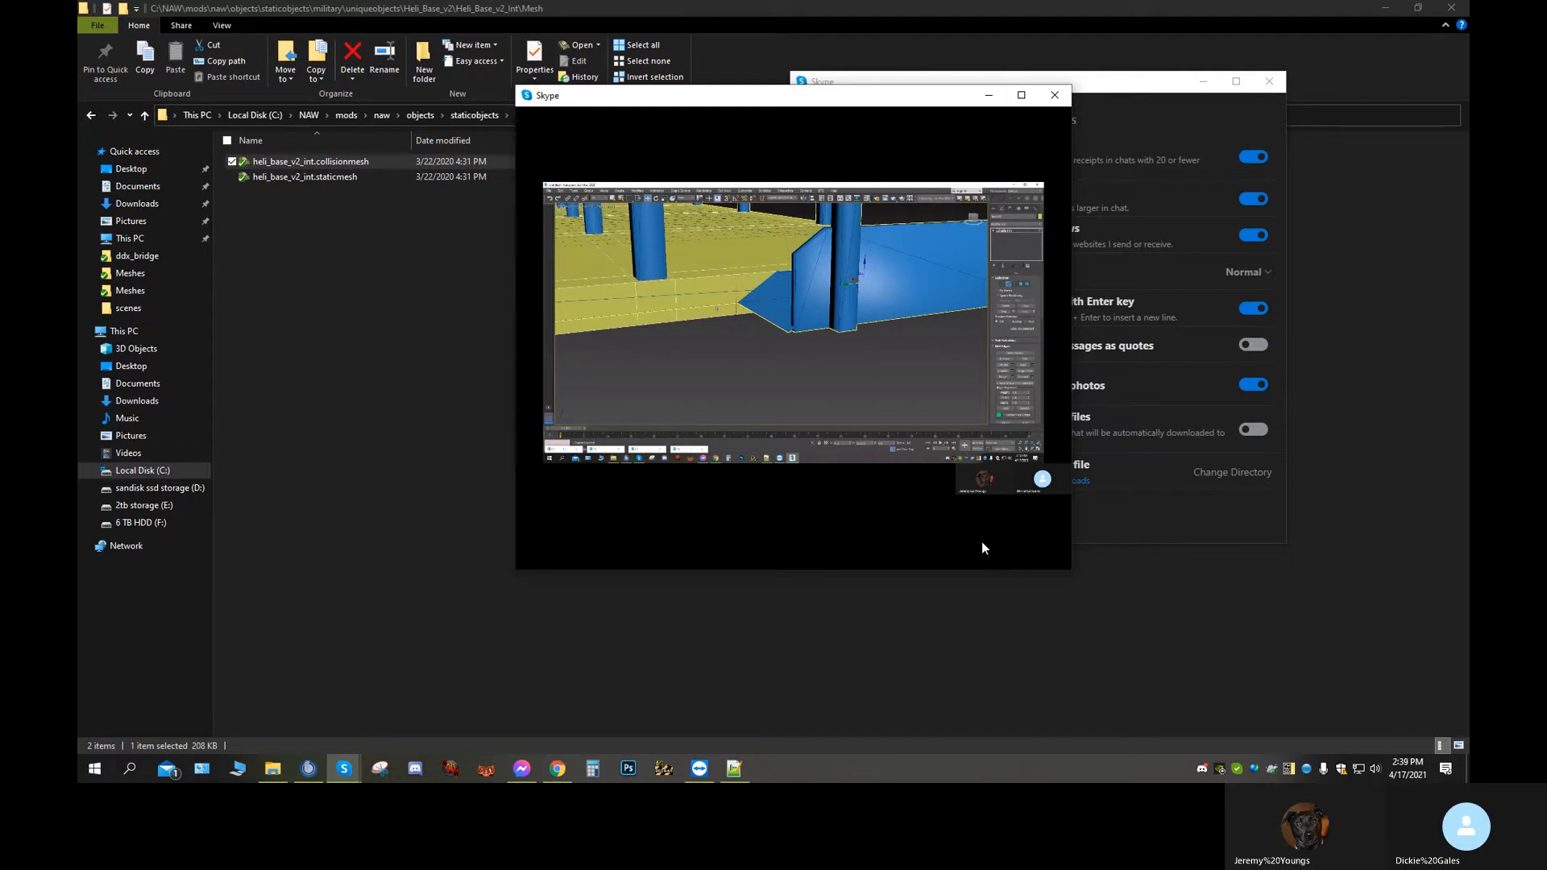
mouse_move(1062, 538)
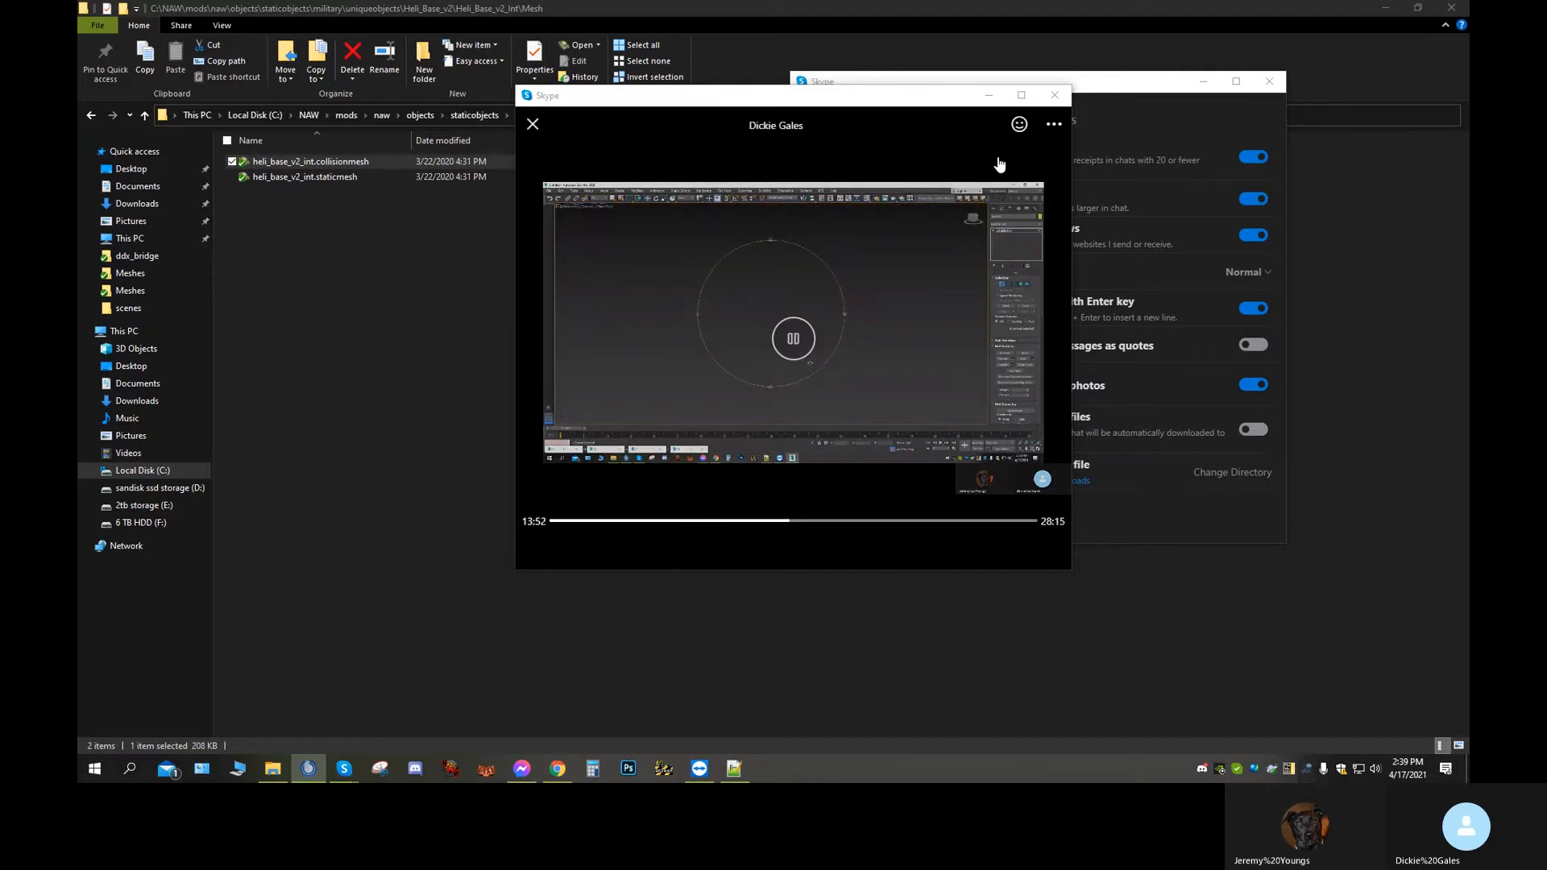
Close the Skype settings window and bring the window playing the call recording back up
left_click(1055, 96)
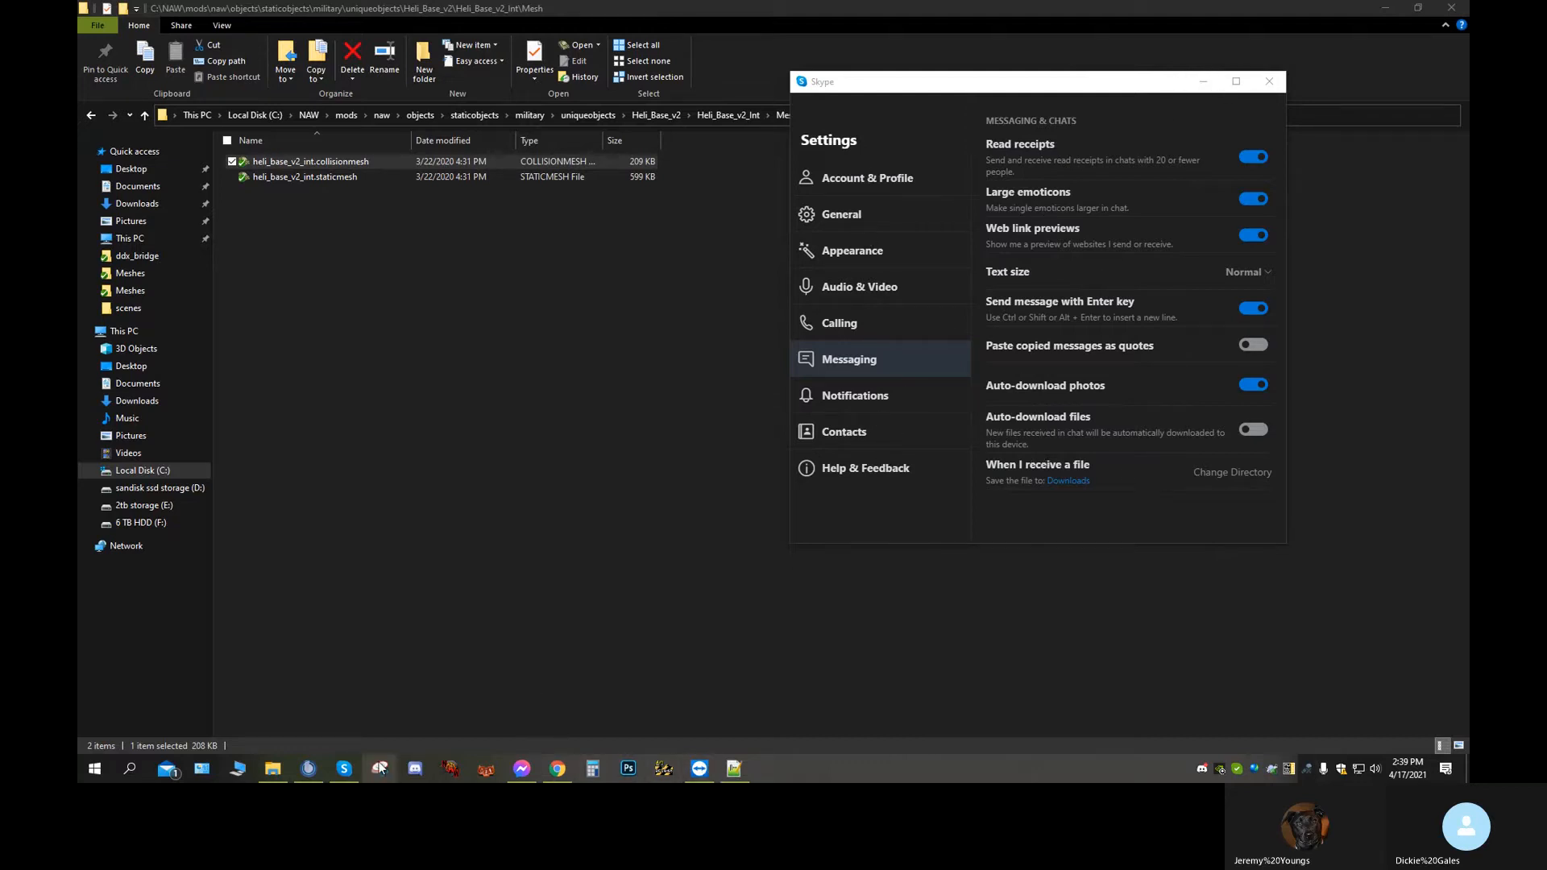
left_click(347, 770)
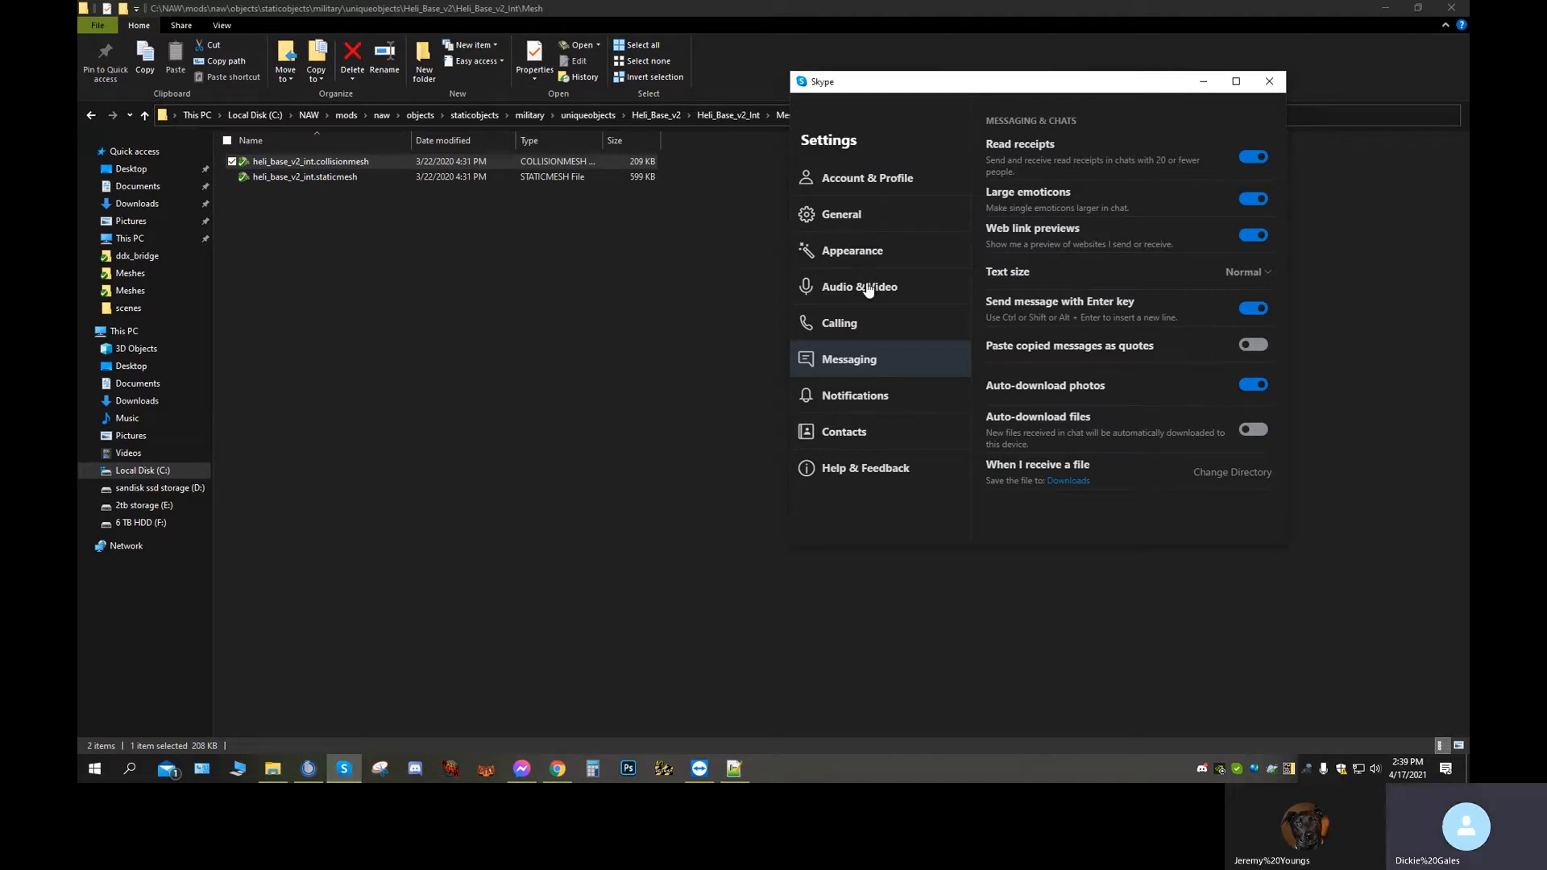
left_click(1257, 84)
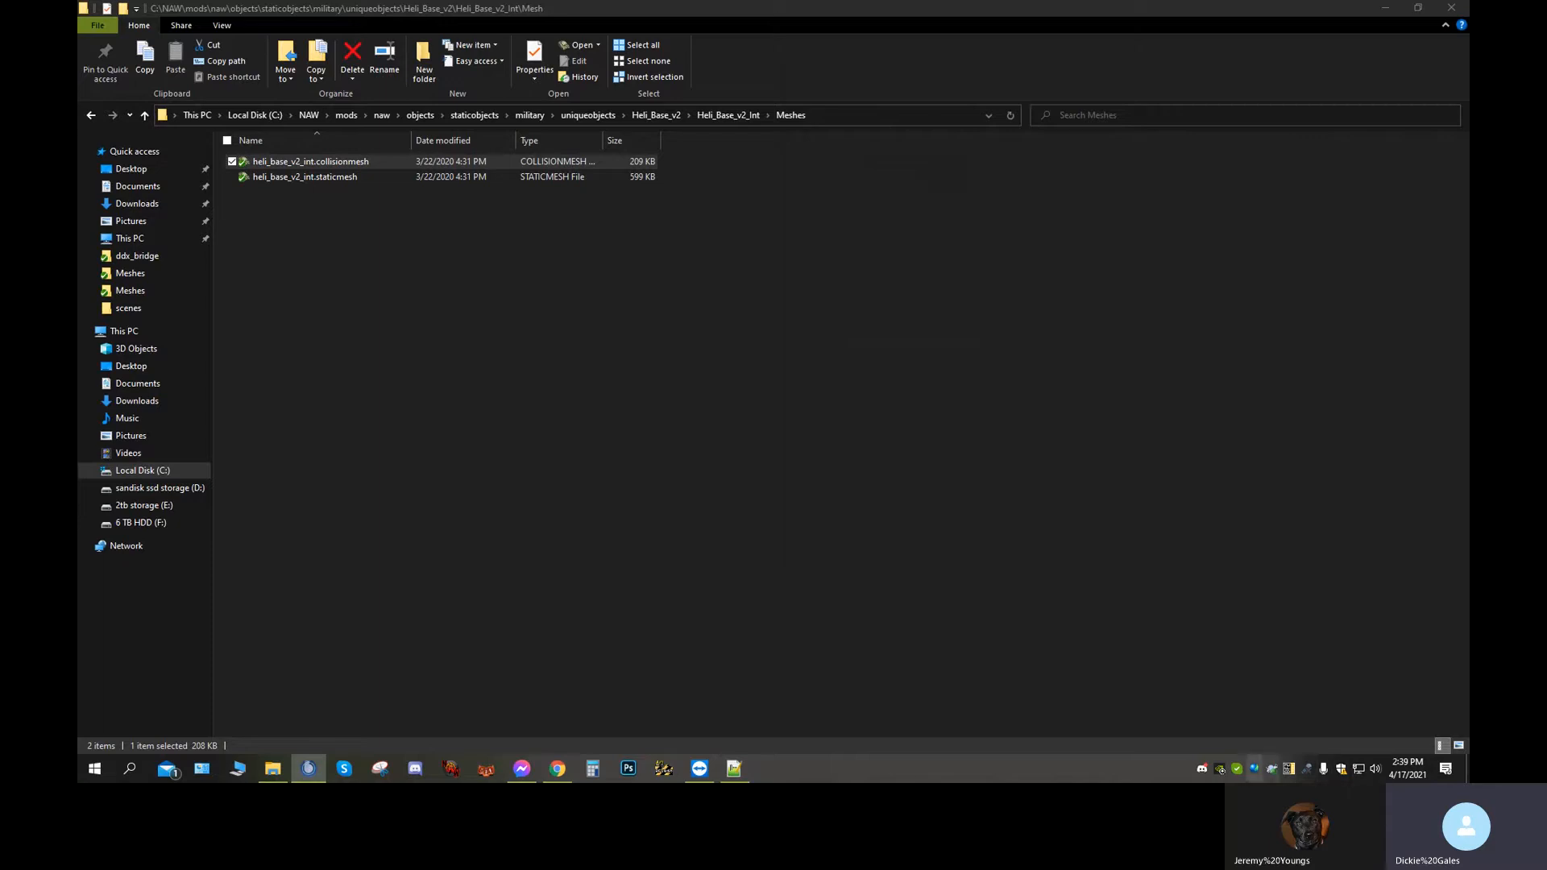
left_click(1236, 775)
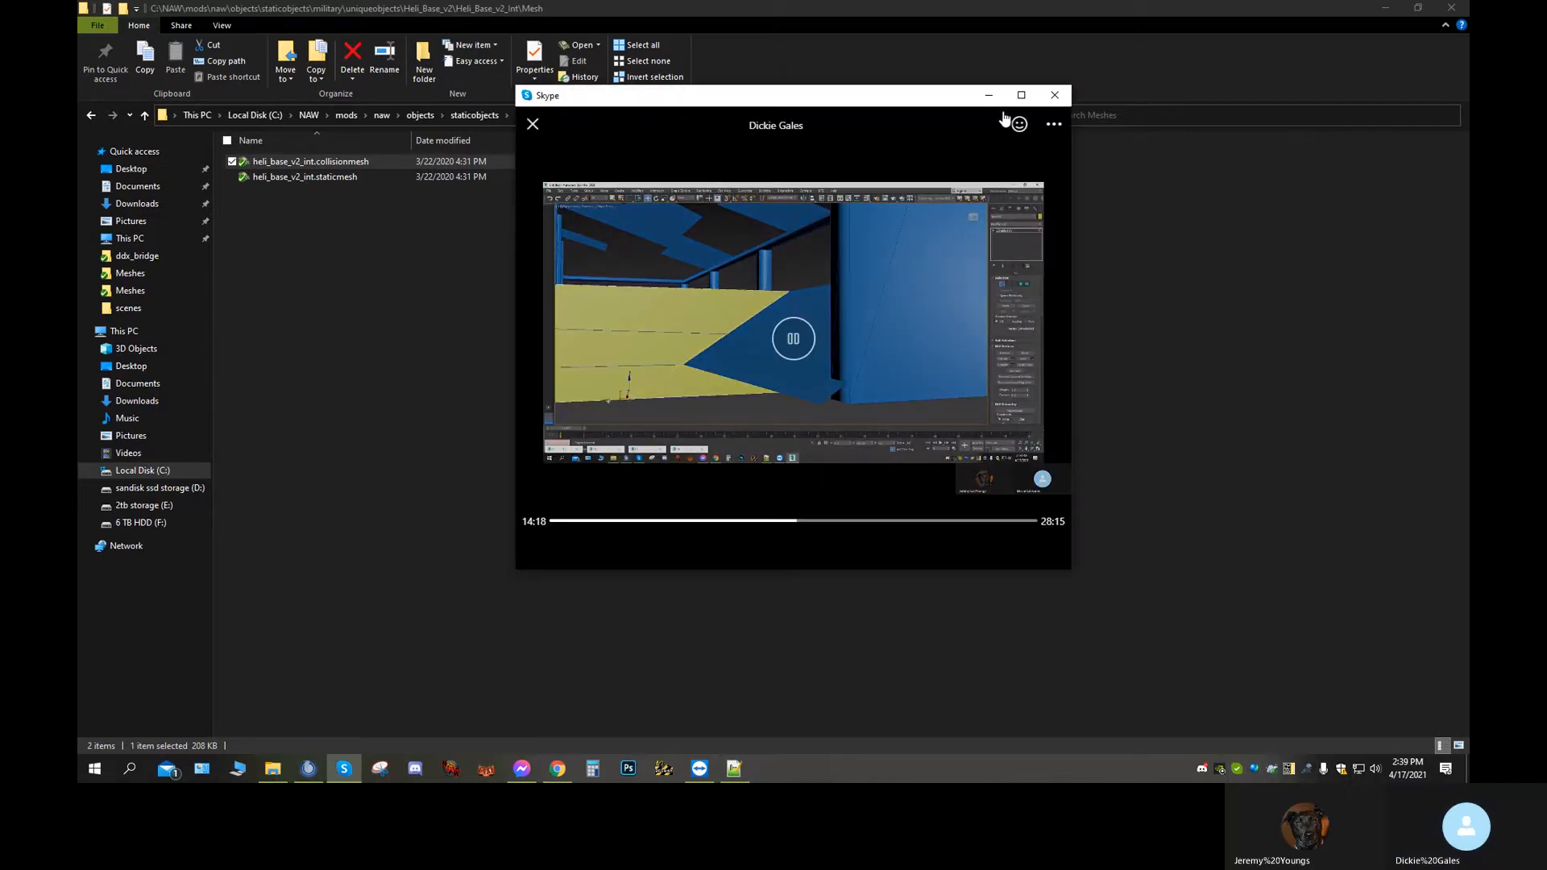
left_click(1049, 98)
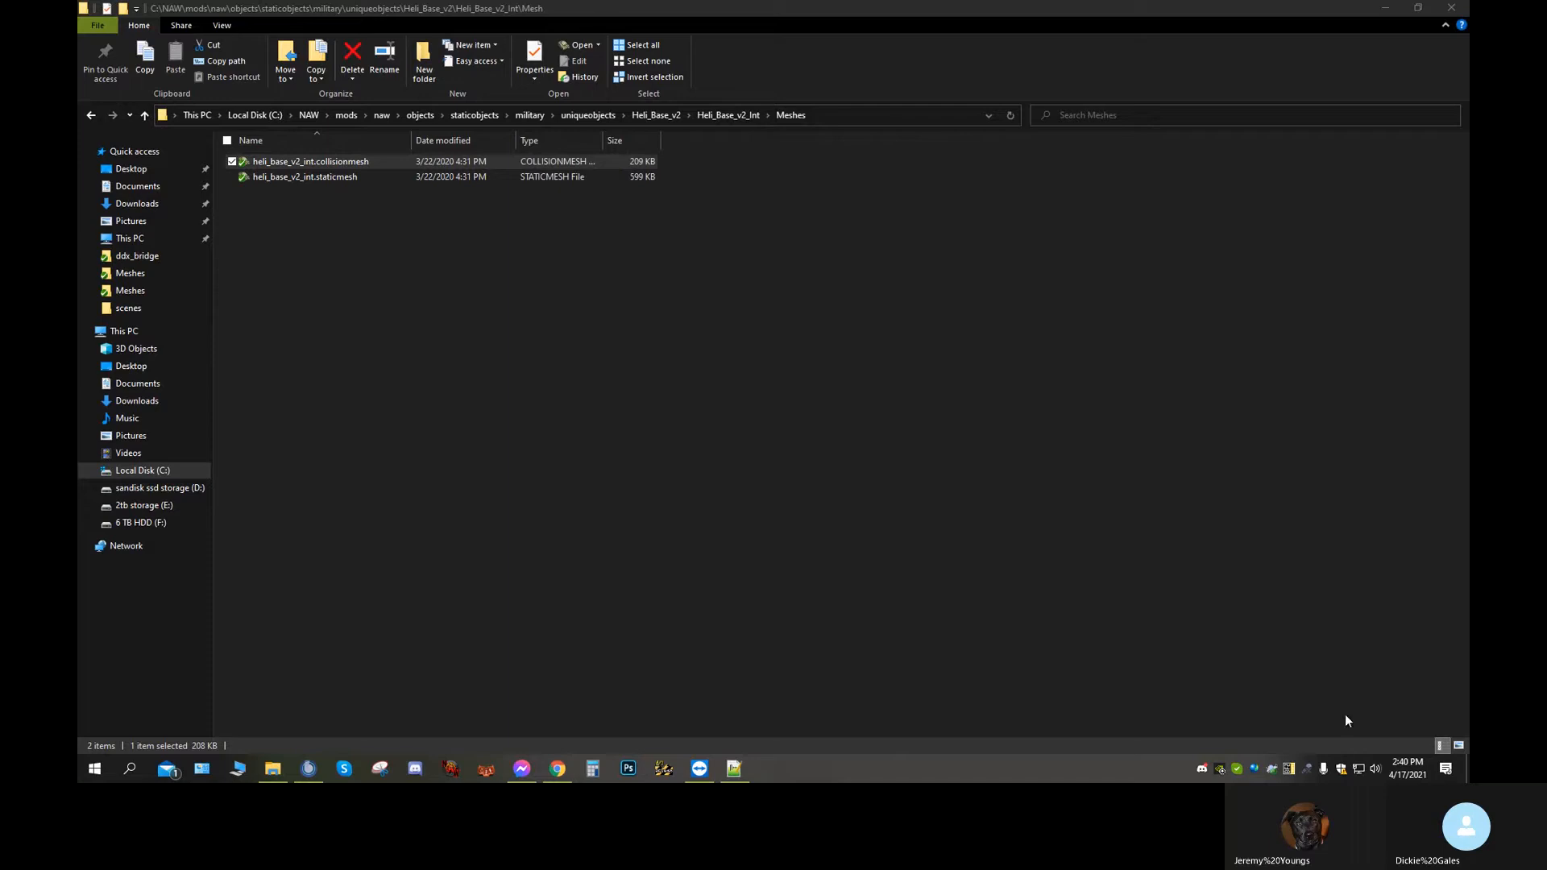
left_click(1245, 770)
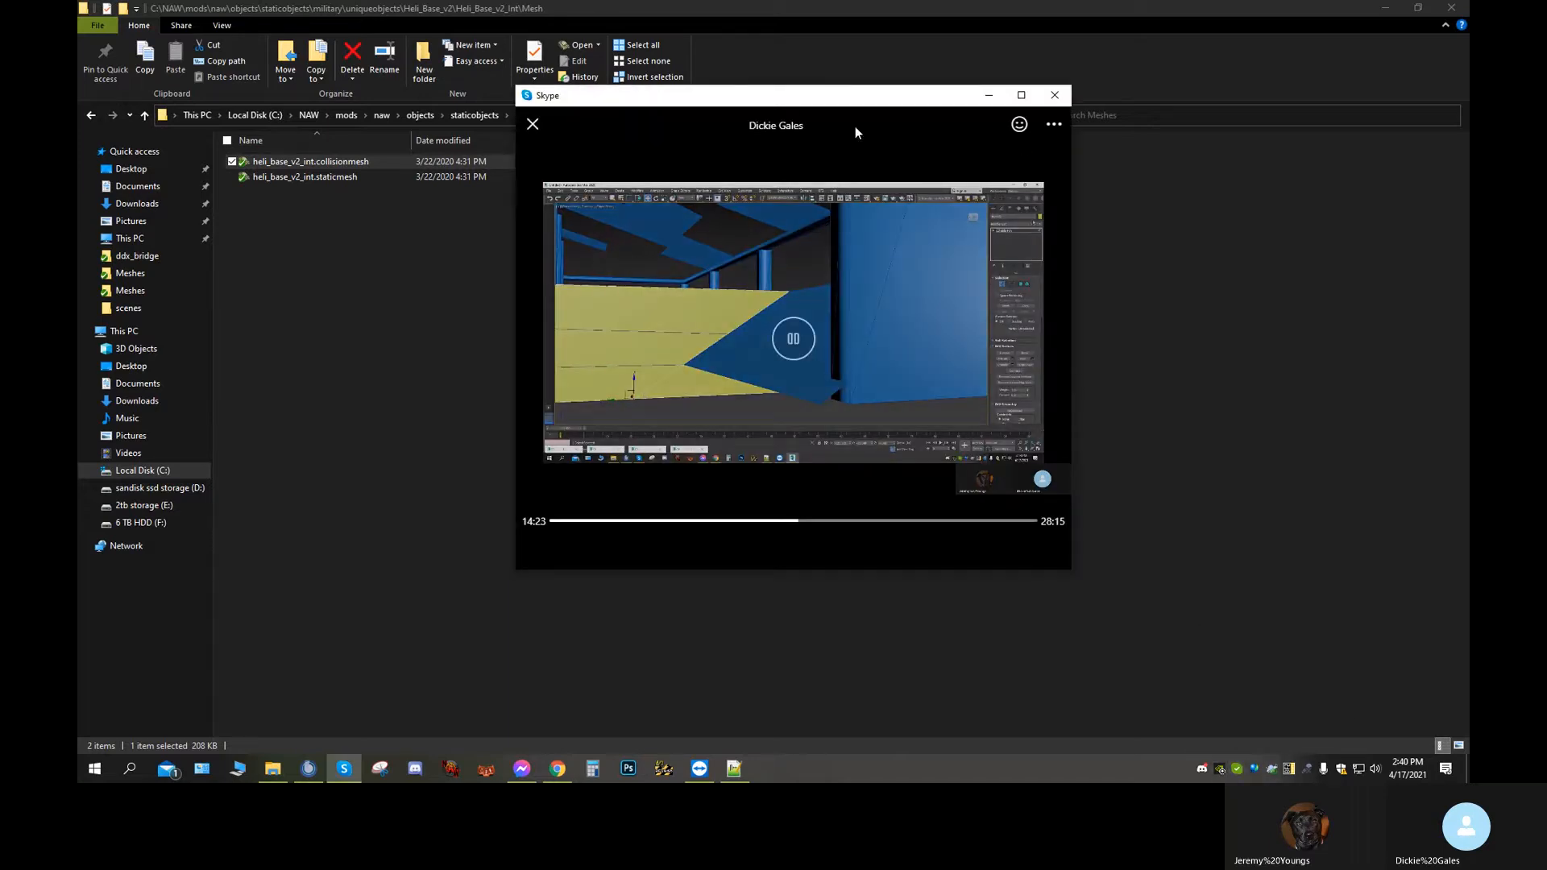
Leave the recording playback for the ongoing call, unmute the microphone and minimize the maximized call window
left_click(533, 123)
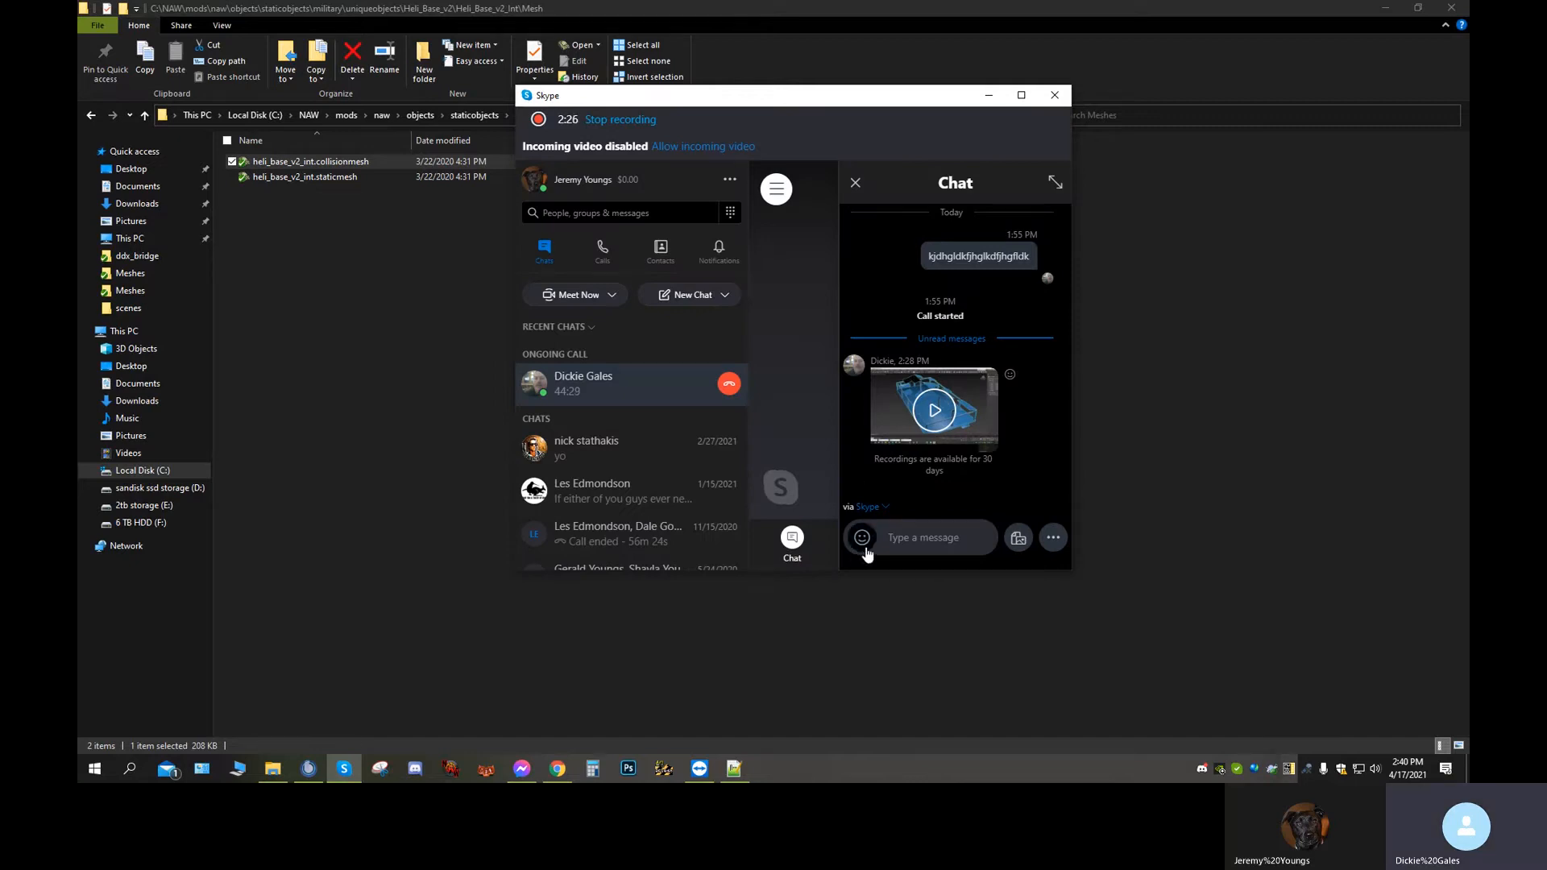
left_click(1021, 96)
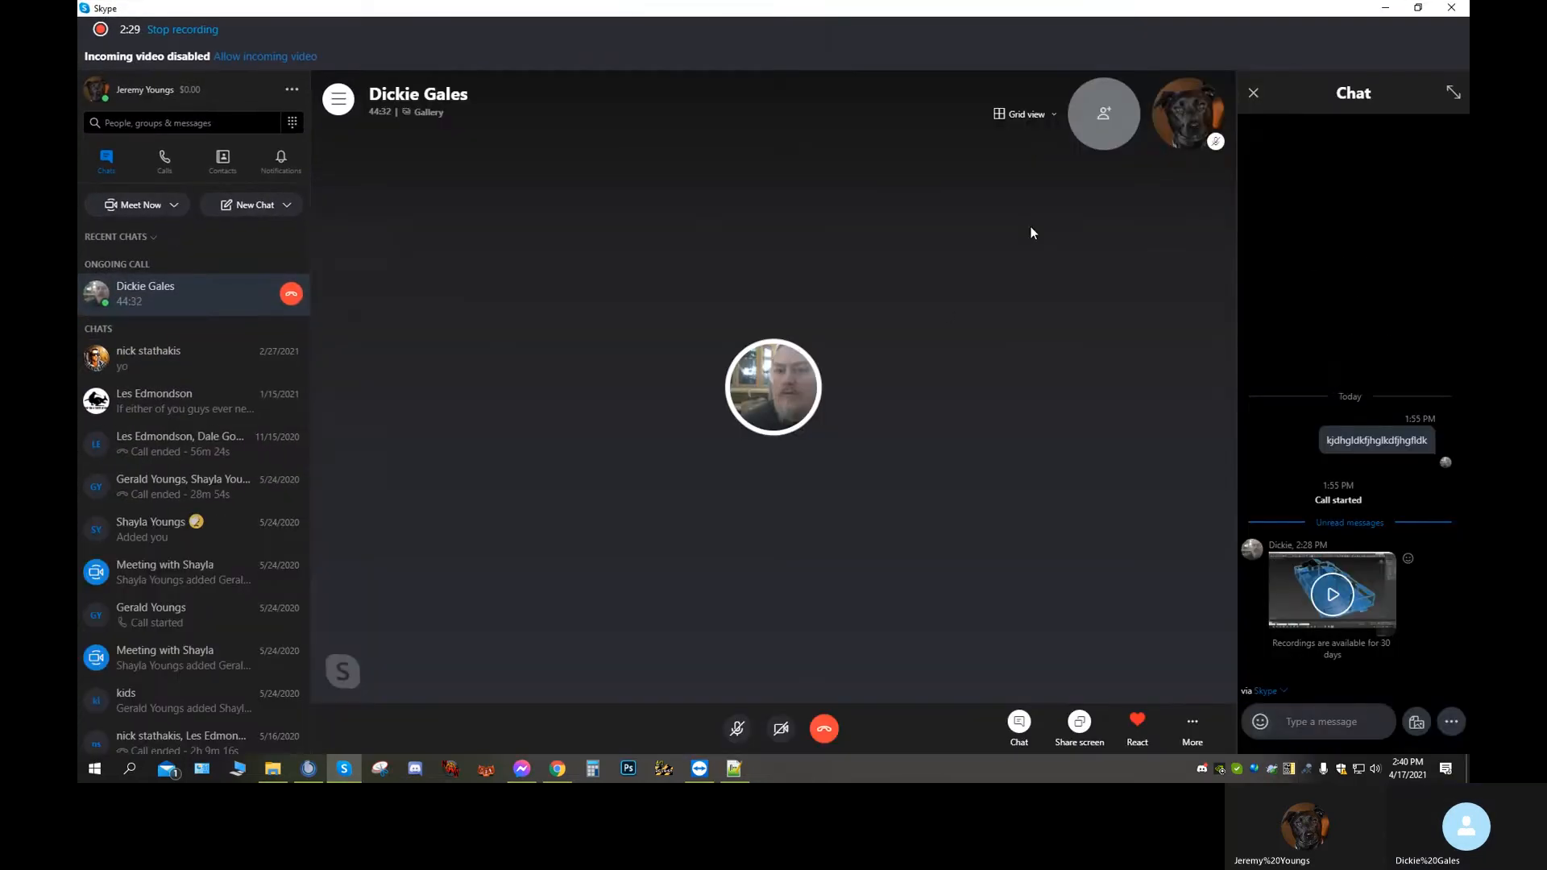
left_click(737, 729)
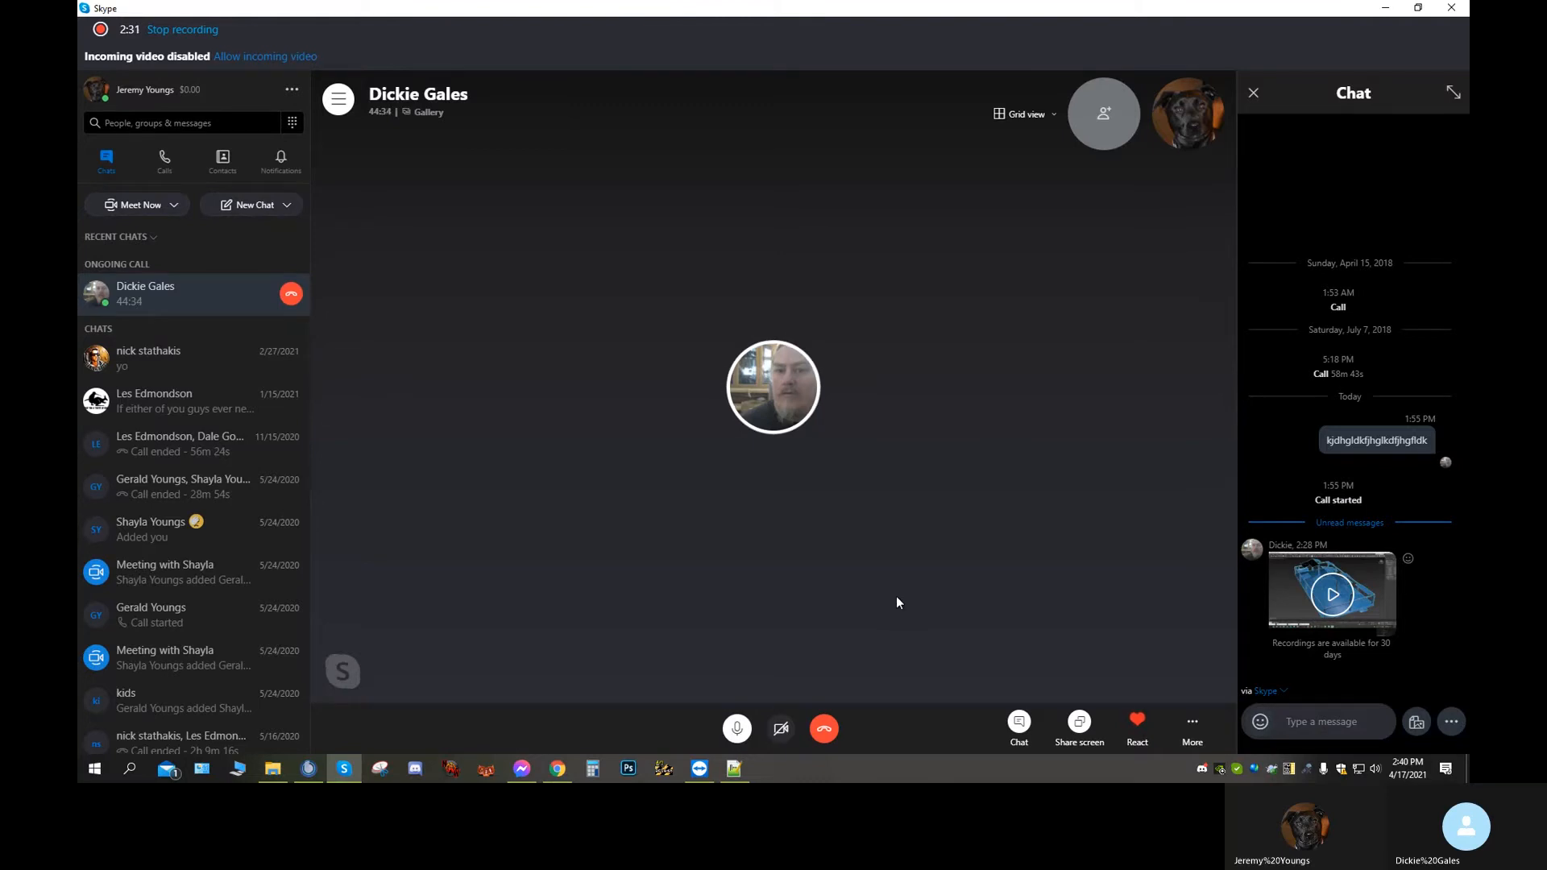
left_click(1387, 9)
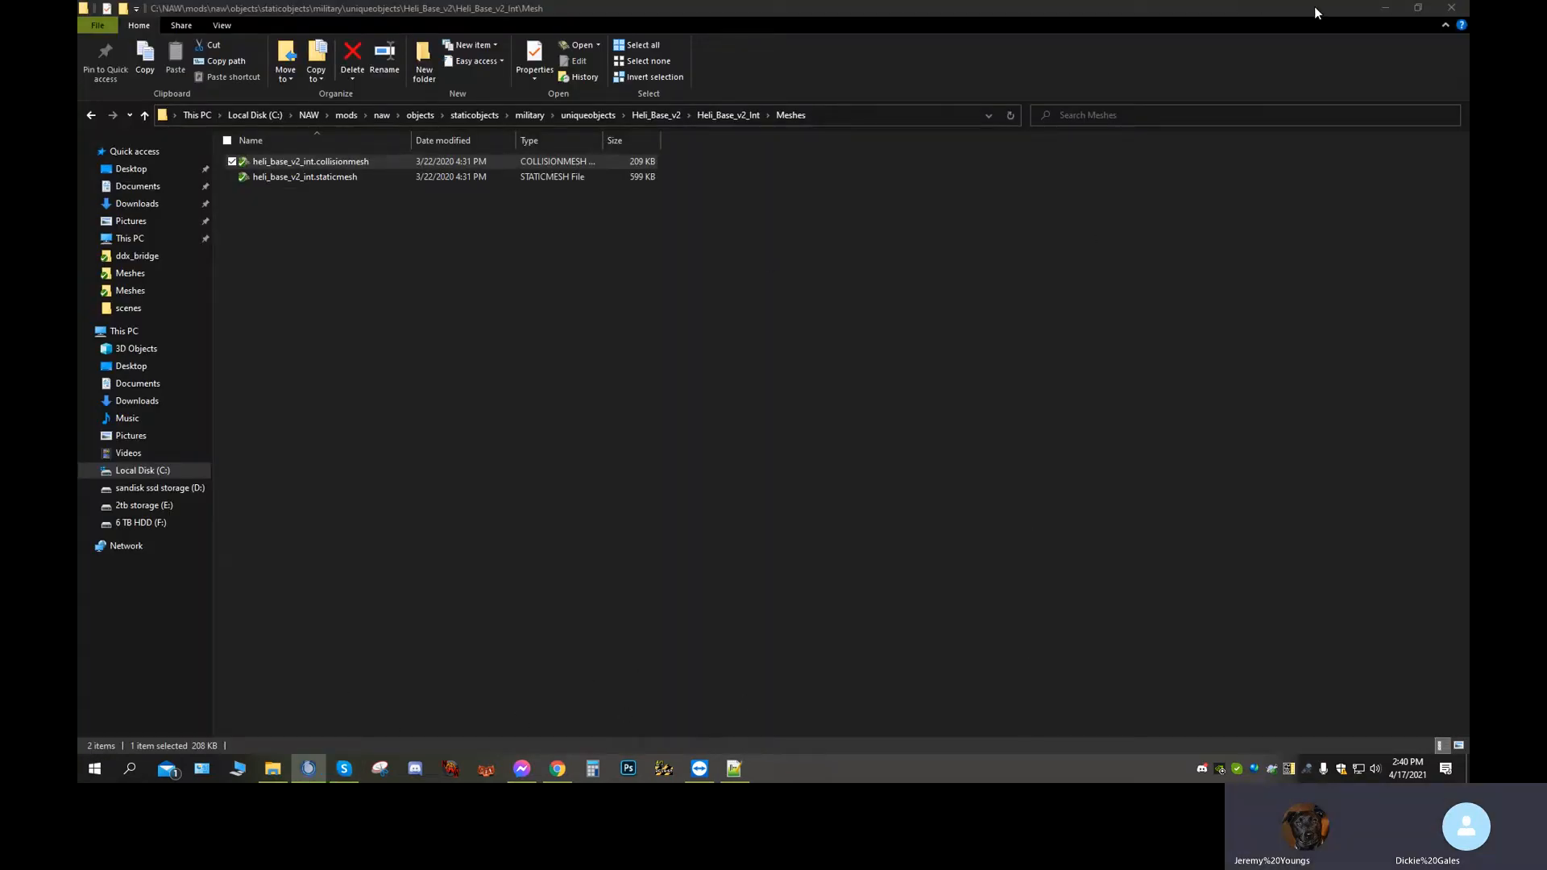
Switch to 3ds Max 2020 by launching it from the desktop, and open the PoE2 Utilities window
left_click(1418, 15)
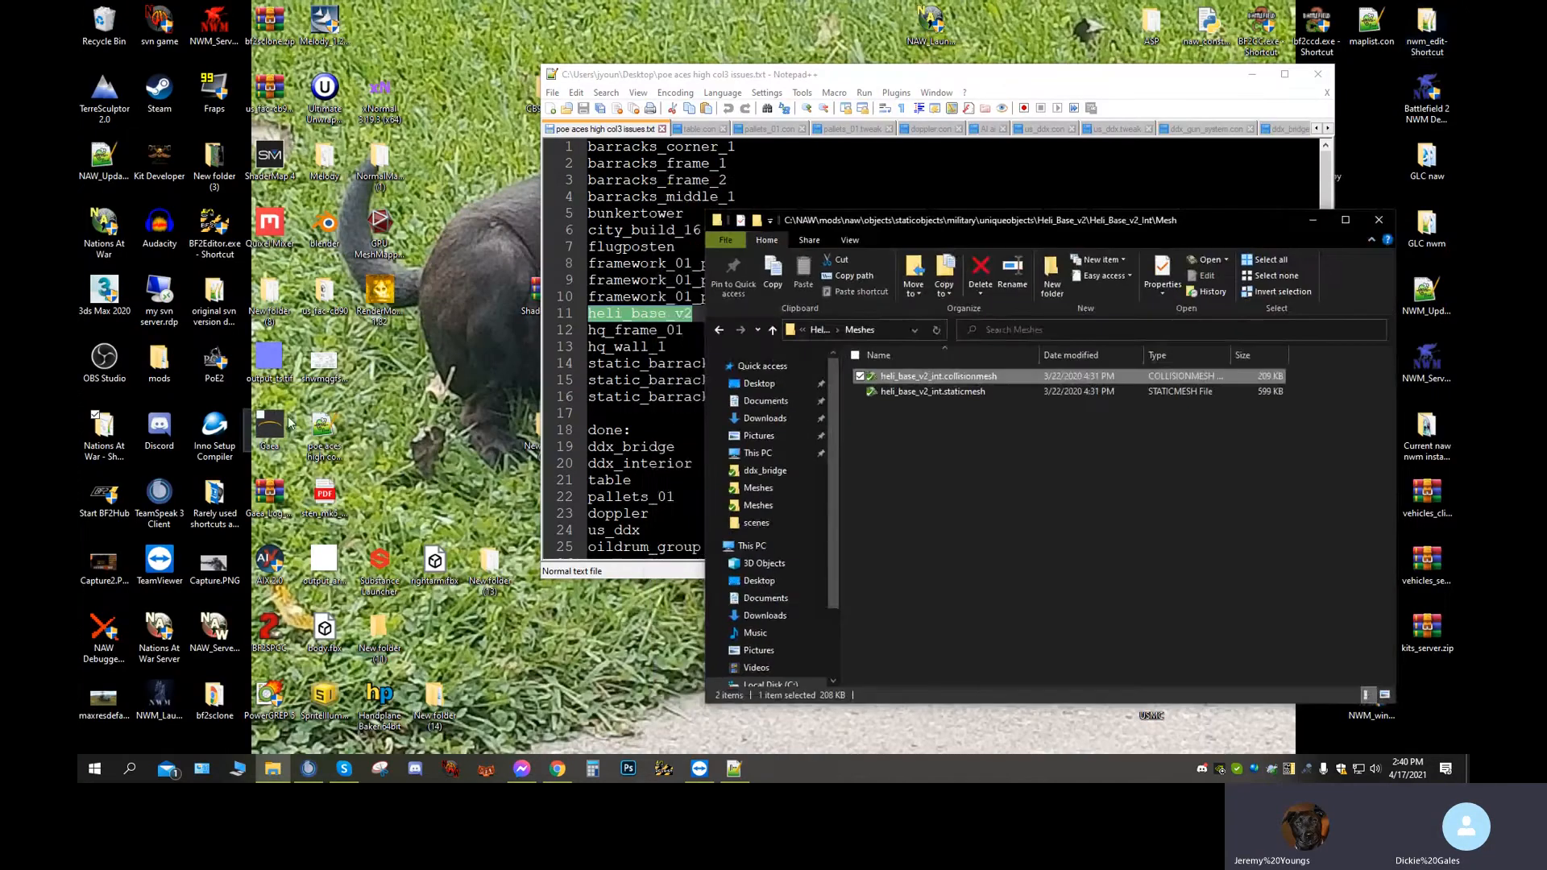
double_click(115, 304)
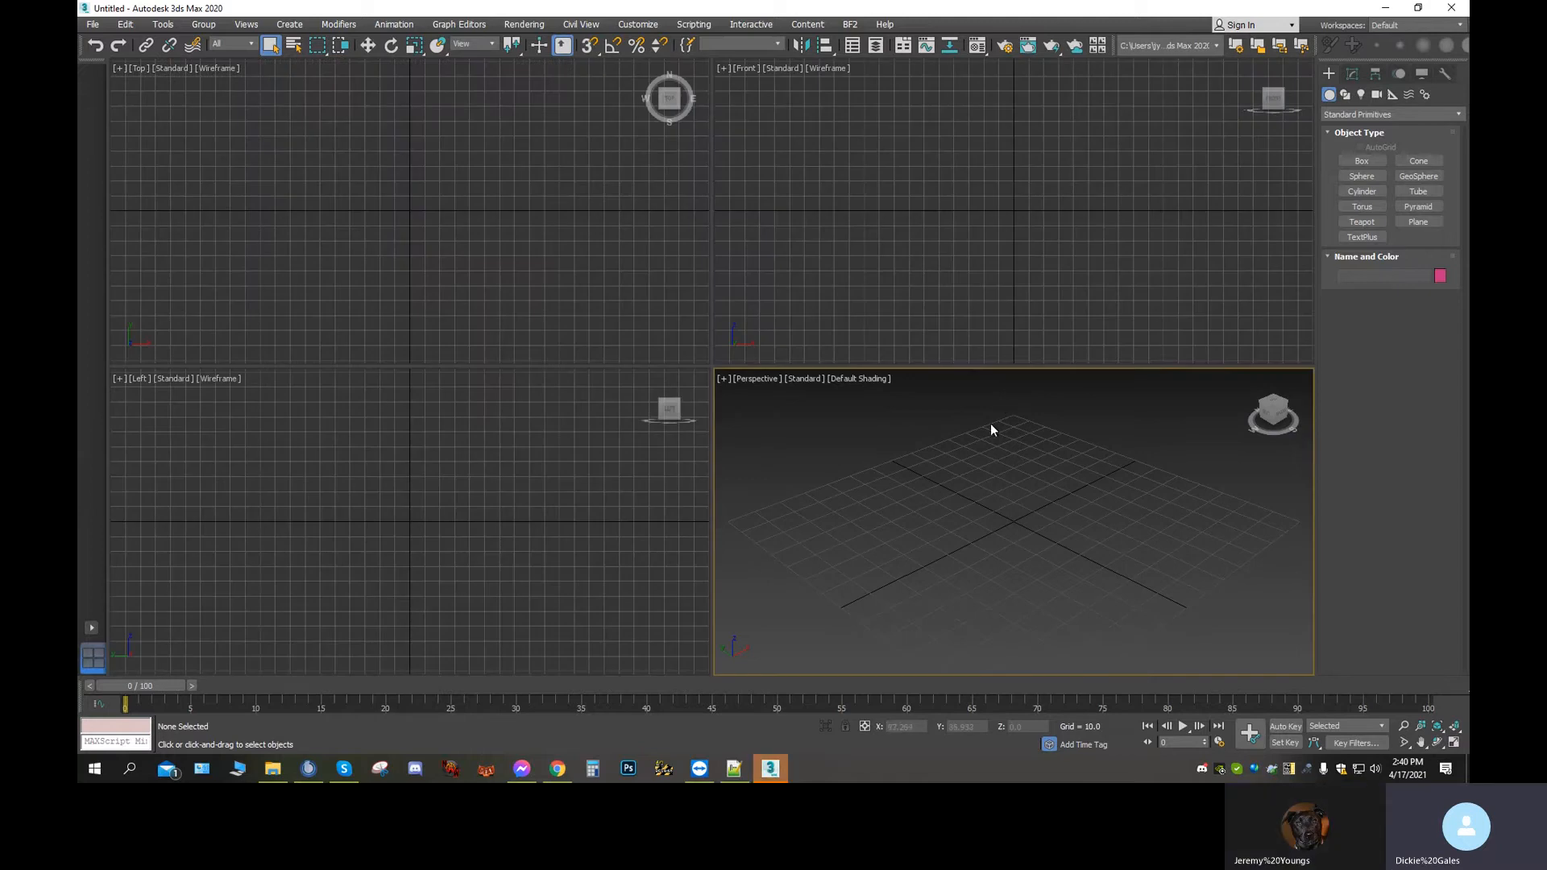
left_click(849, 24)
left_click(864, 66)
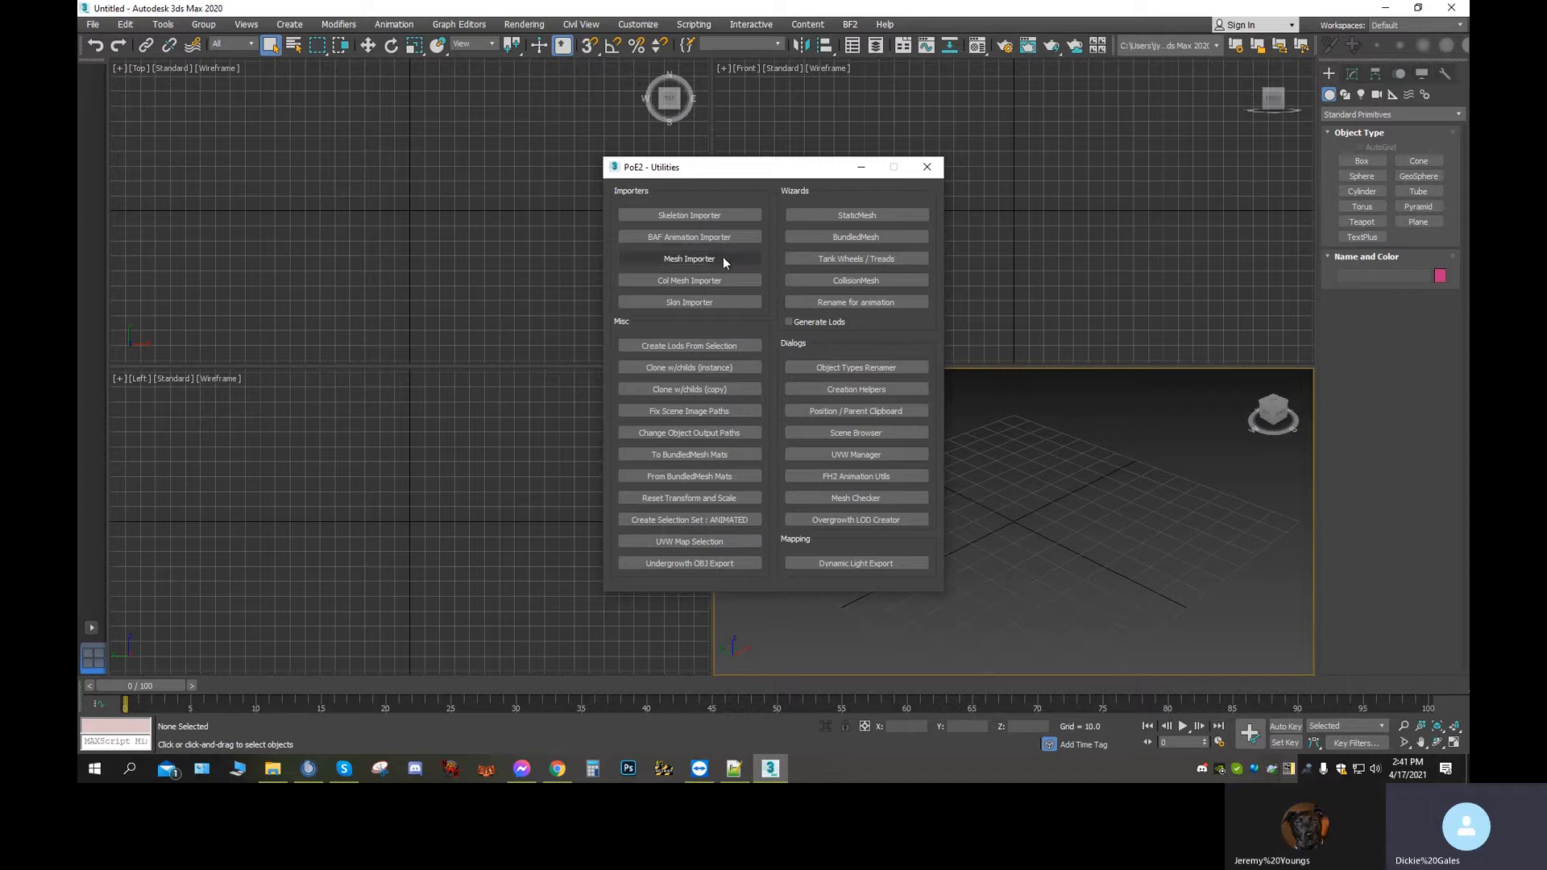
In the Mesh Importer's file browser, go up to the staticobjects folder and delete its col3 folder
left_click(720, 259)
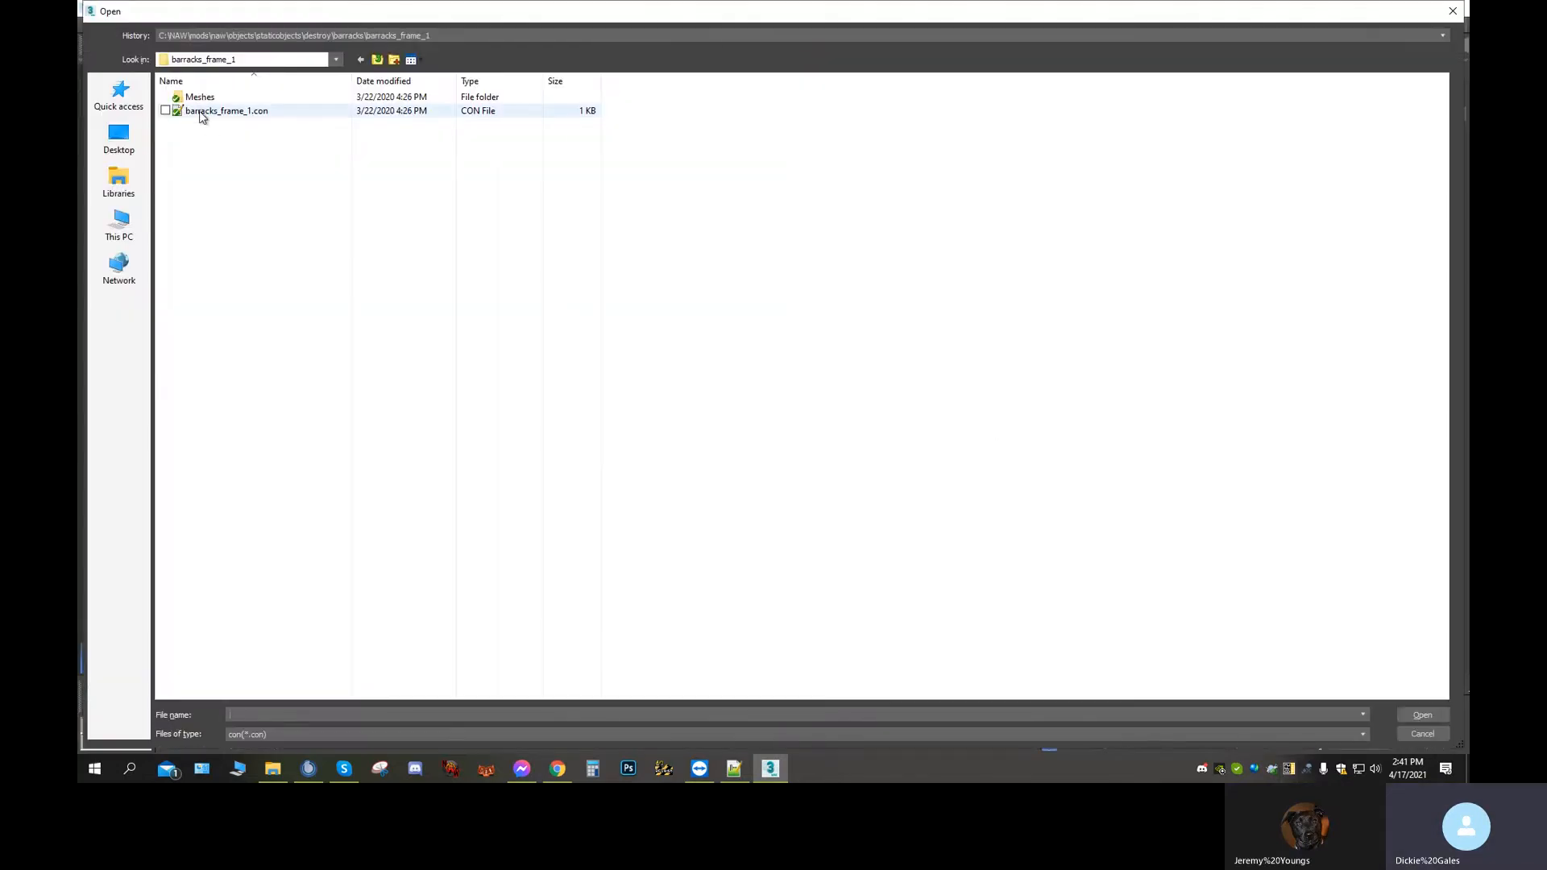
left_click(376, 62)
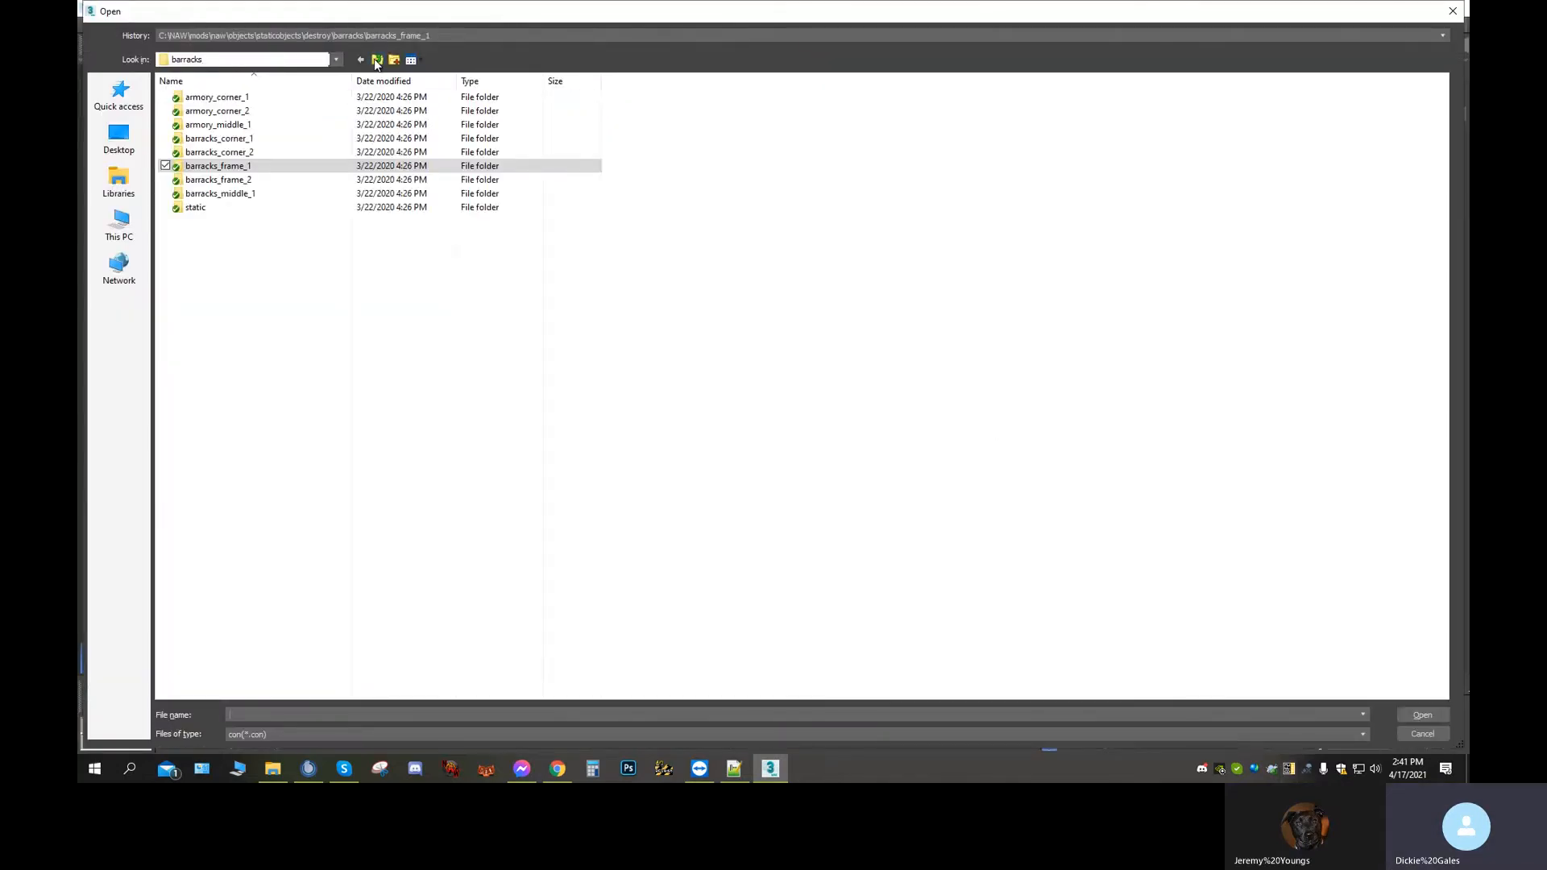
left_click(376, 62)
left_click(376, 62)
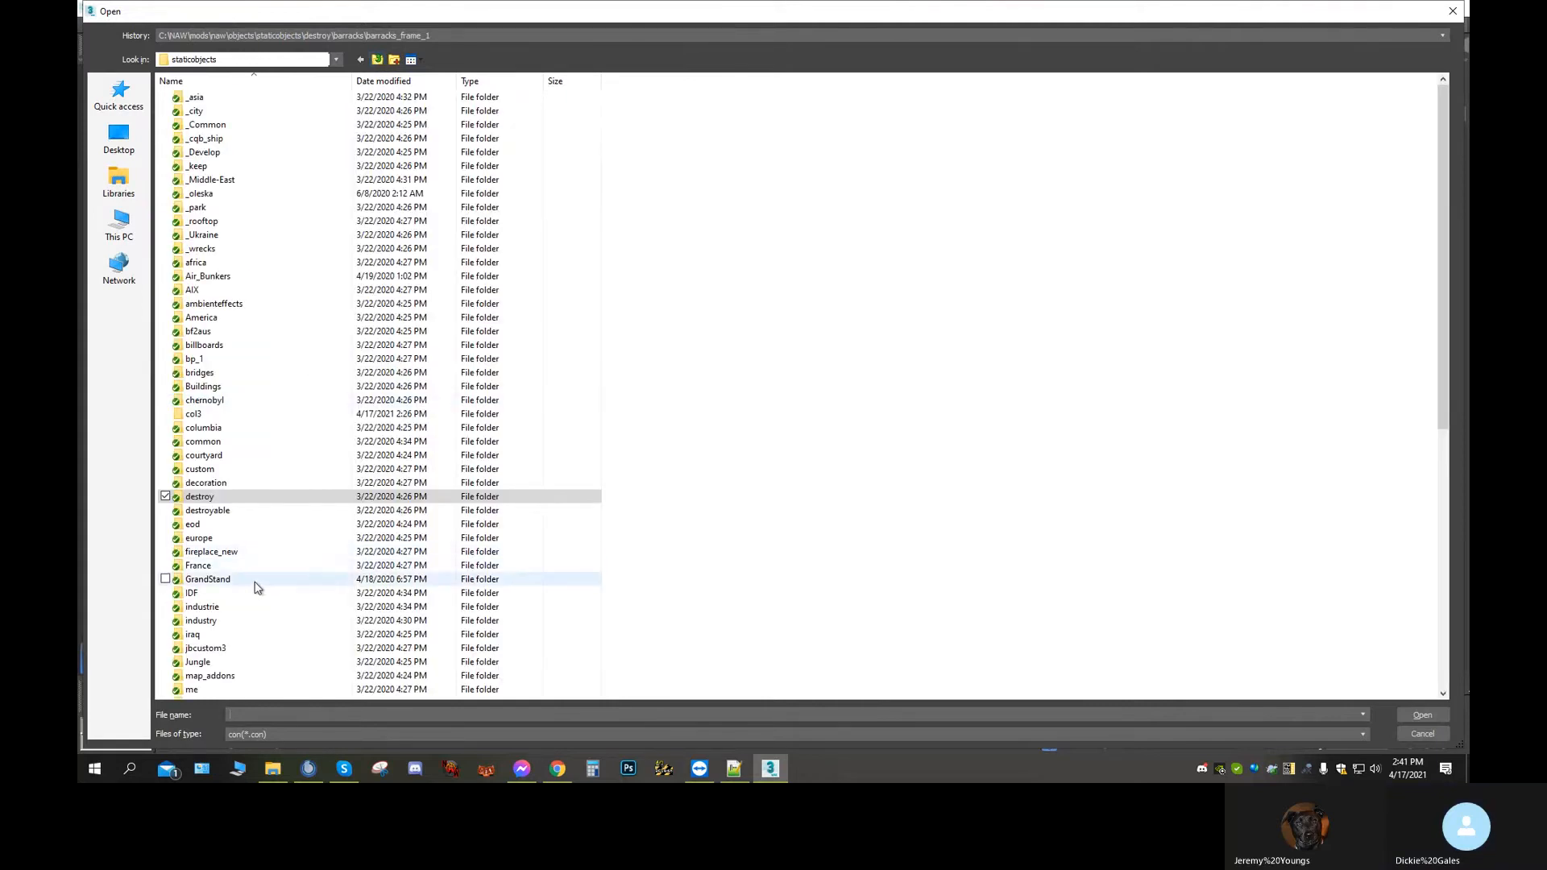
scroll(242, 556, "down", 1)
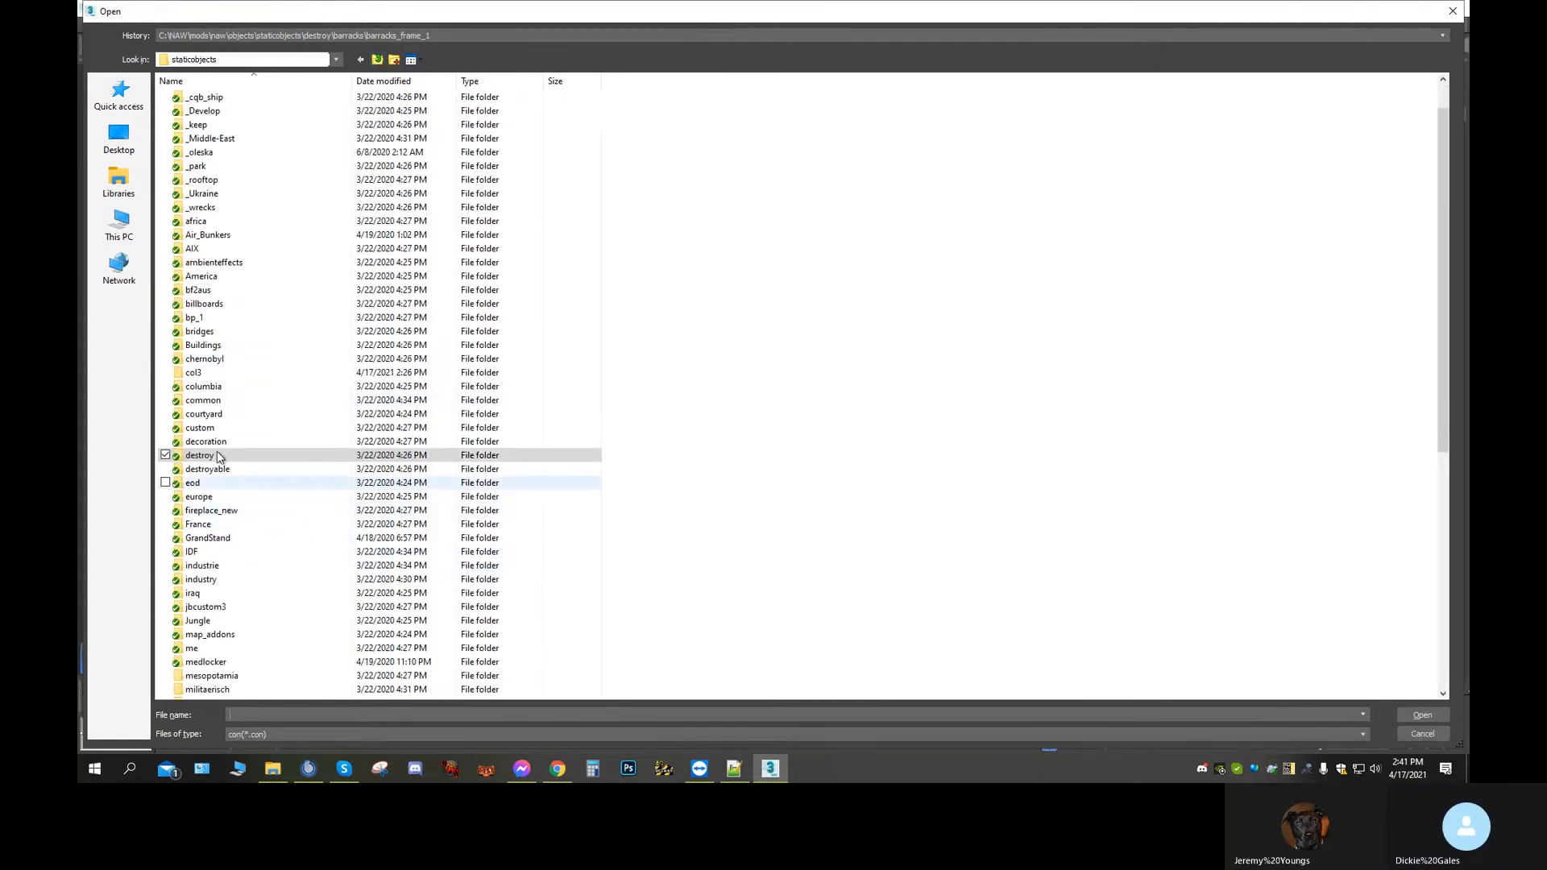
left_click(193, 372)
right_click(193, 369)
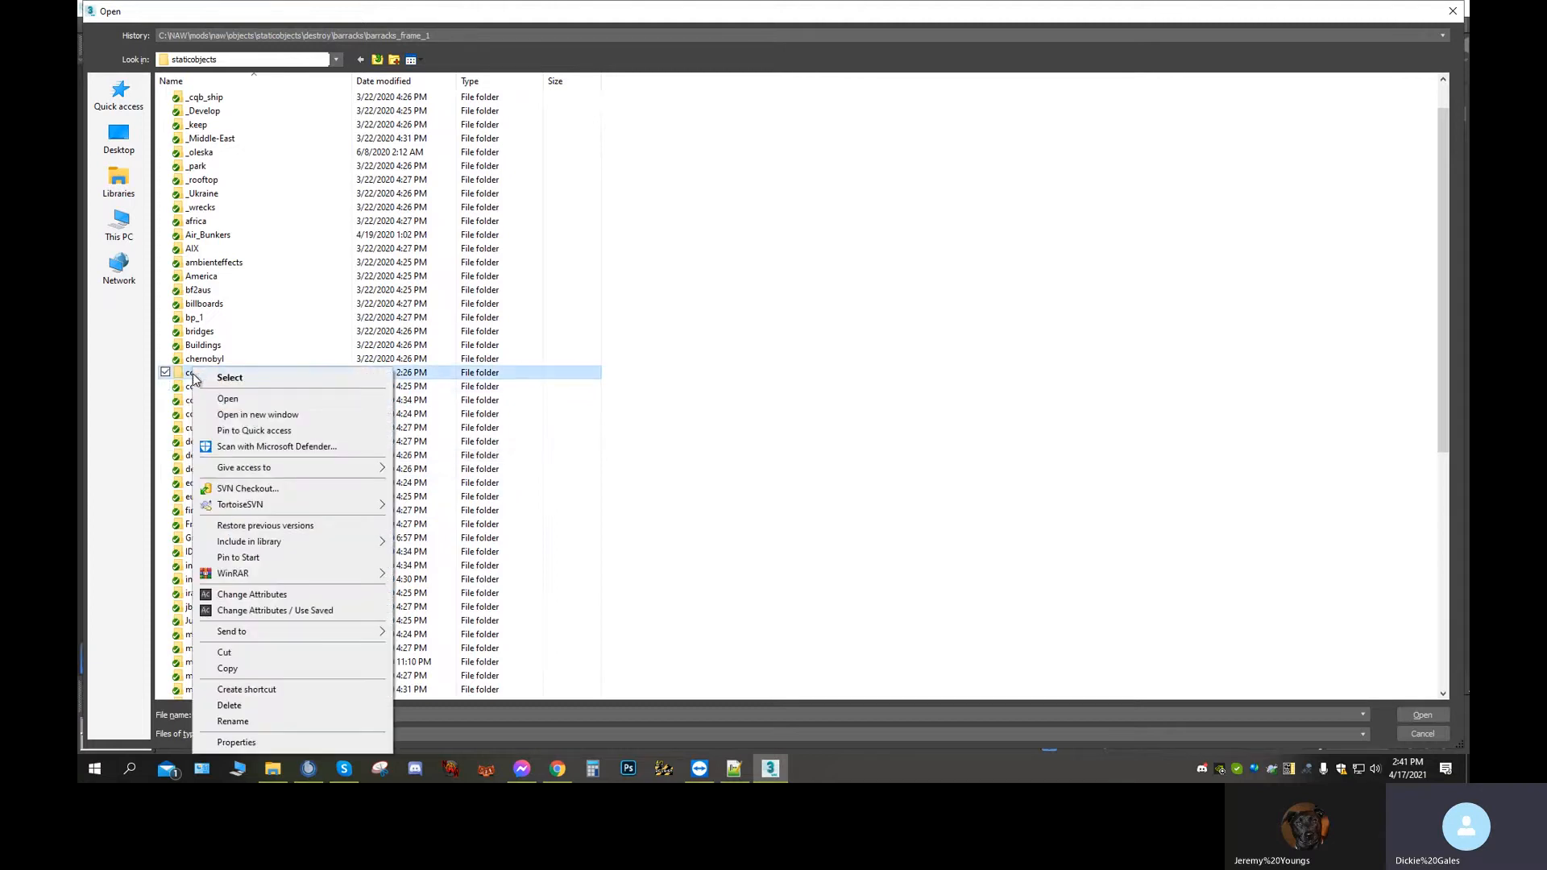
left_click(248, 701)
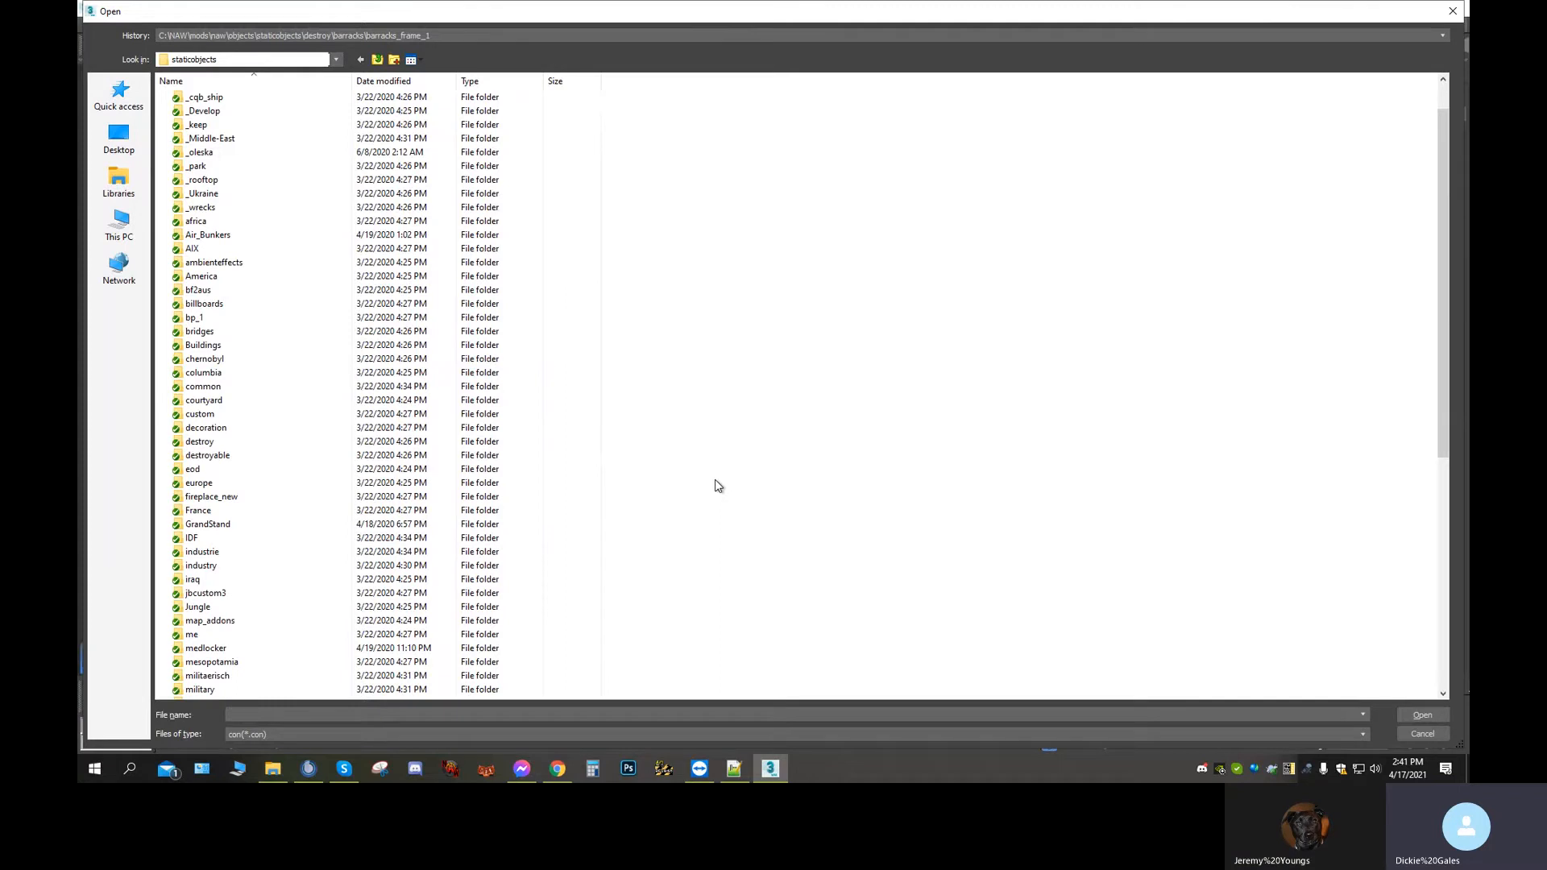
Import the mesh from heli_base_v2.con in the military/uniqueobjects/Heli_Base_v2 folder
scroll(653, 487, "down", 6)
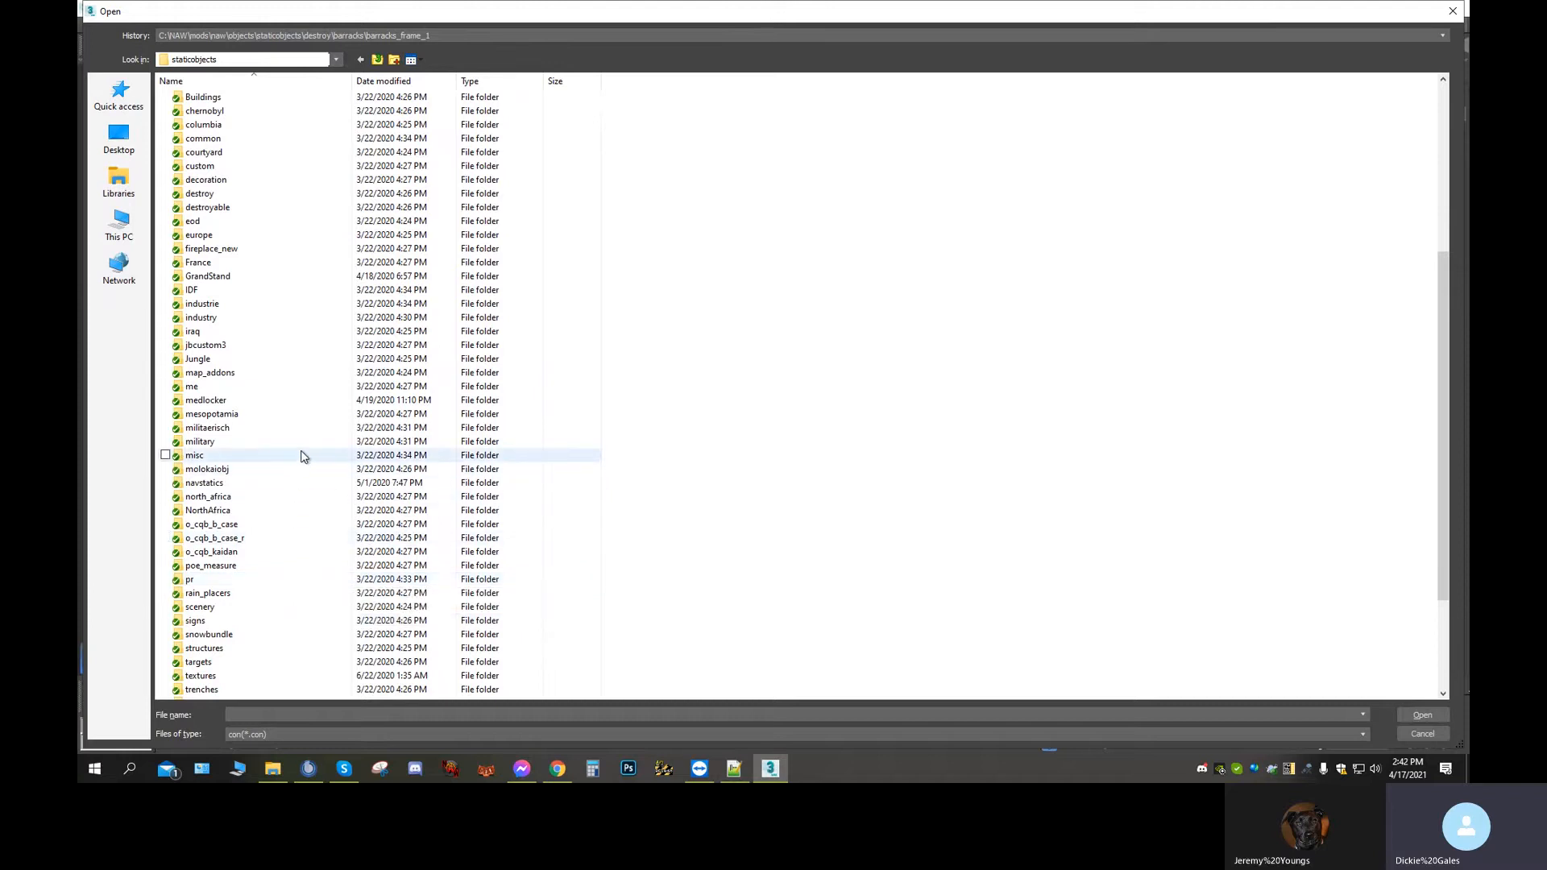
double_click(303, 451)
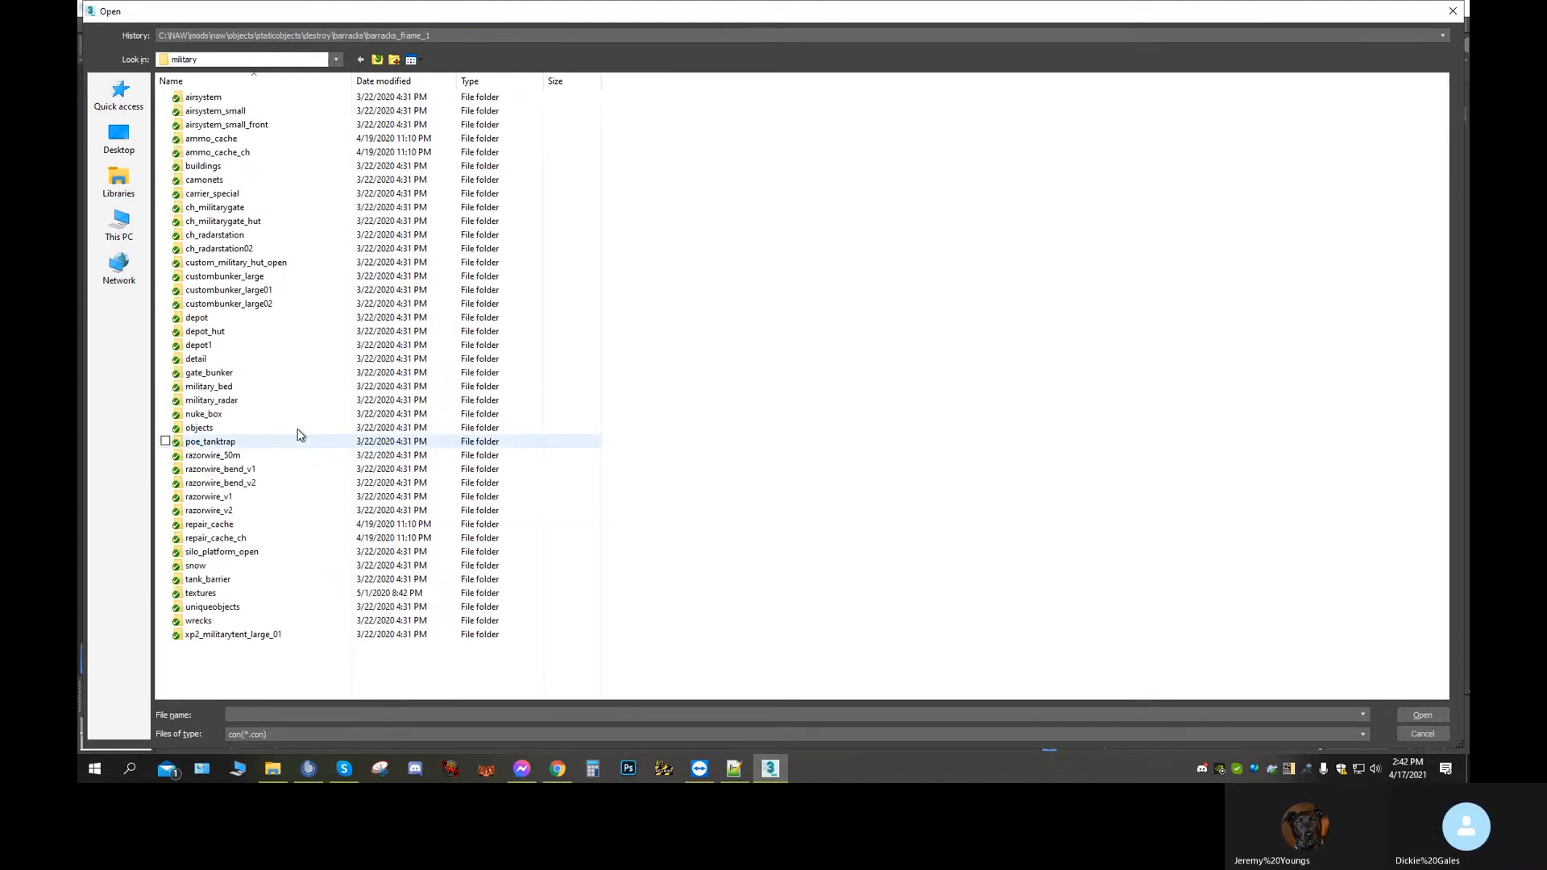
double_click(261, 610)
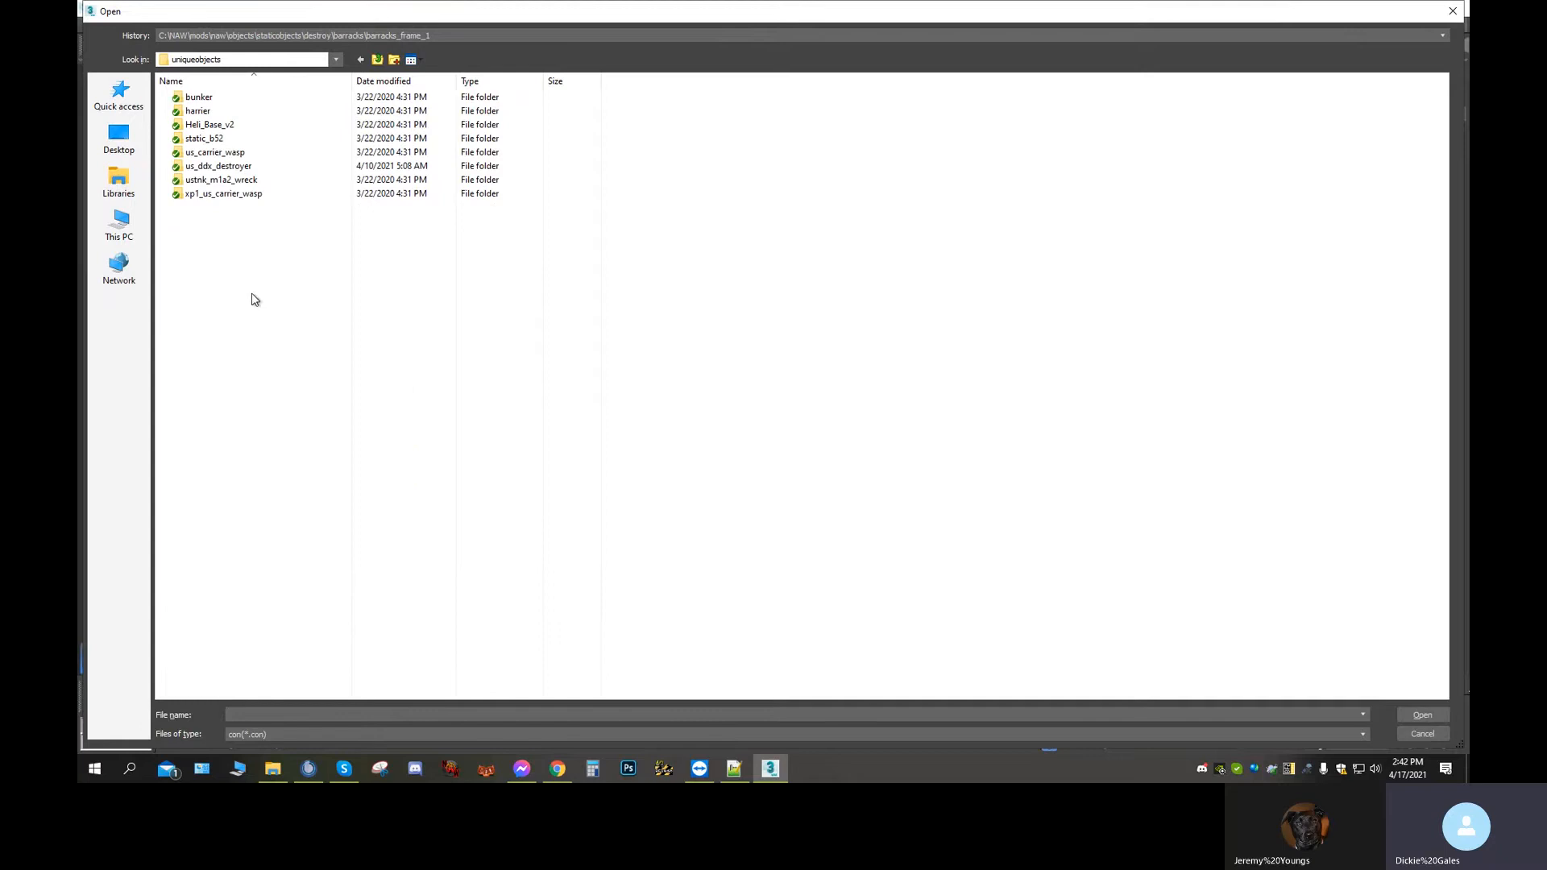
double_click(219, 126)
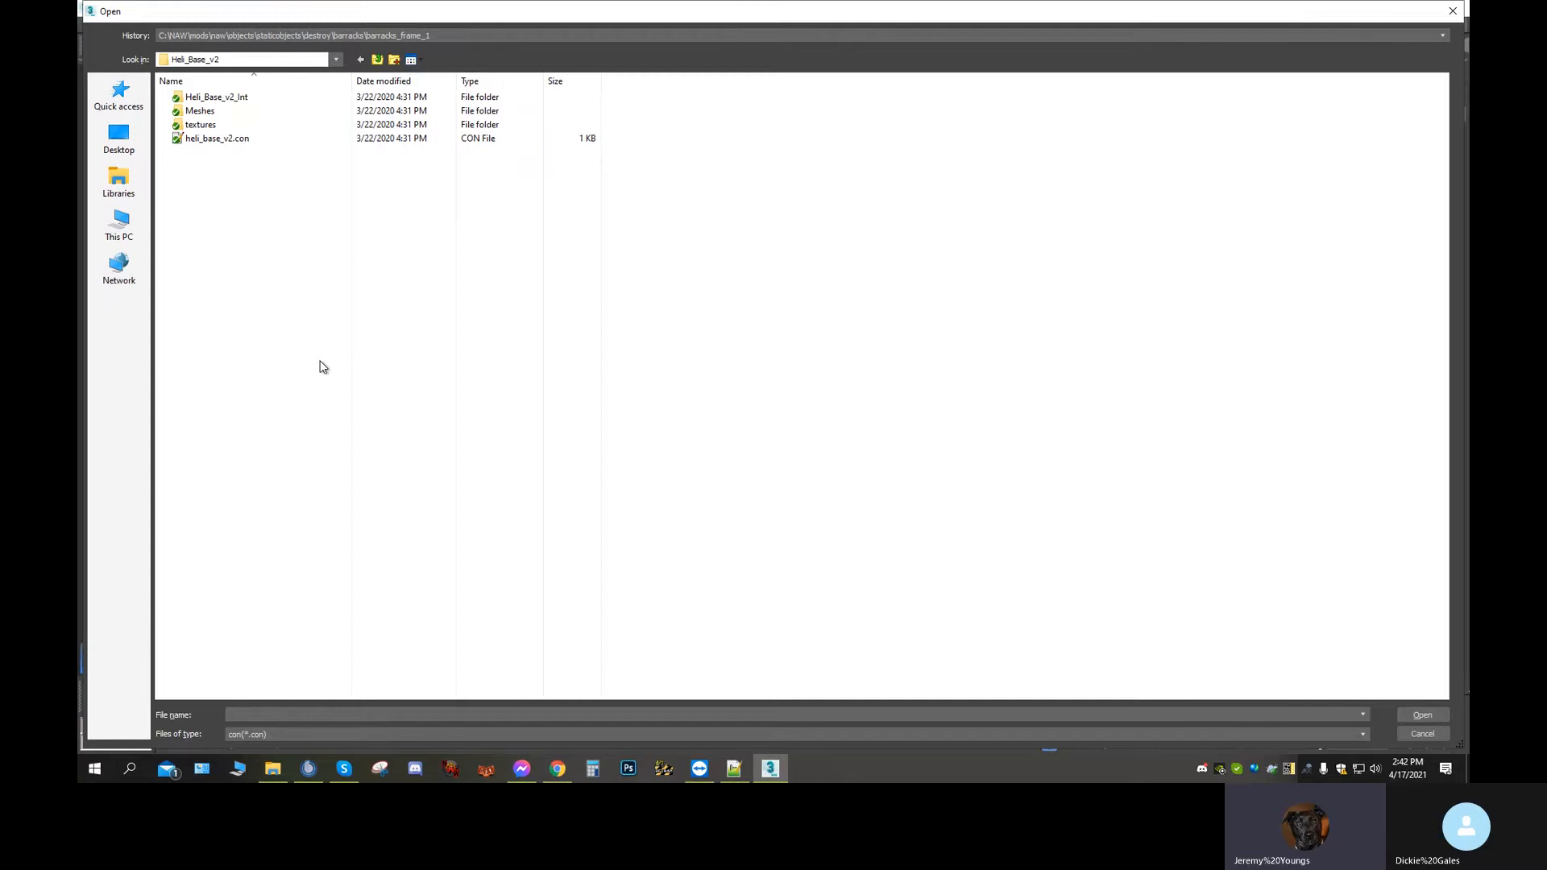
double_click(235, 140)
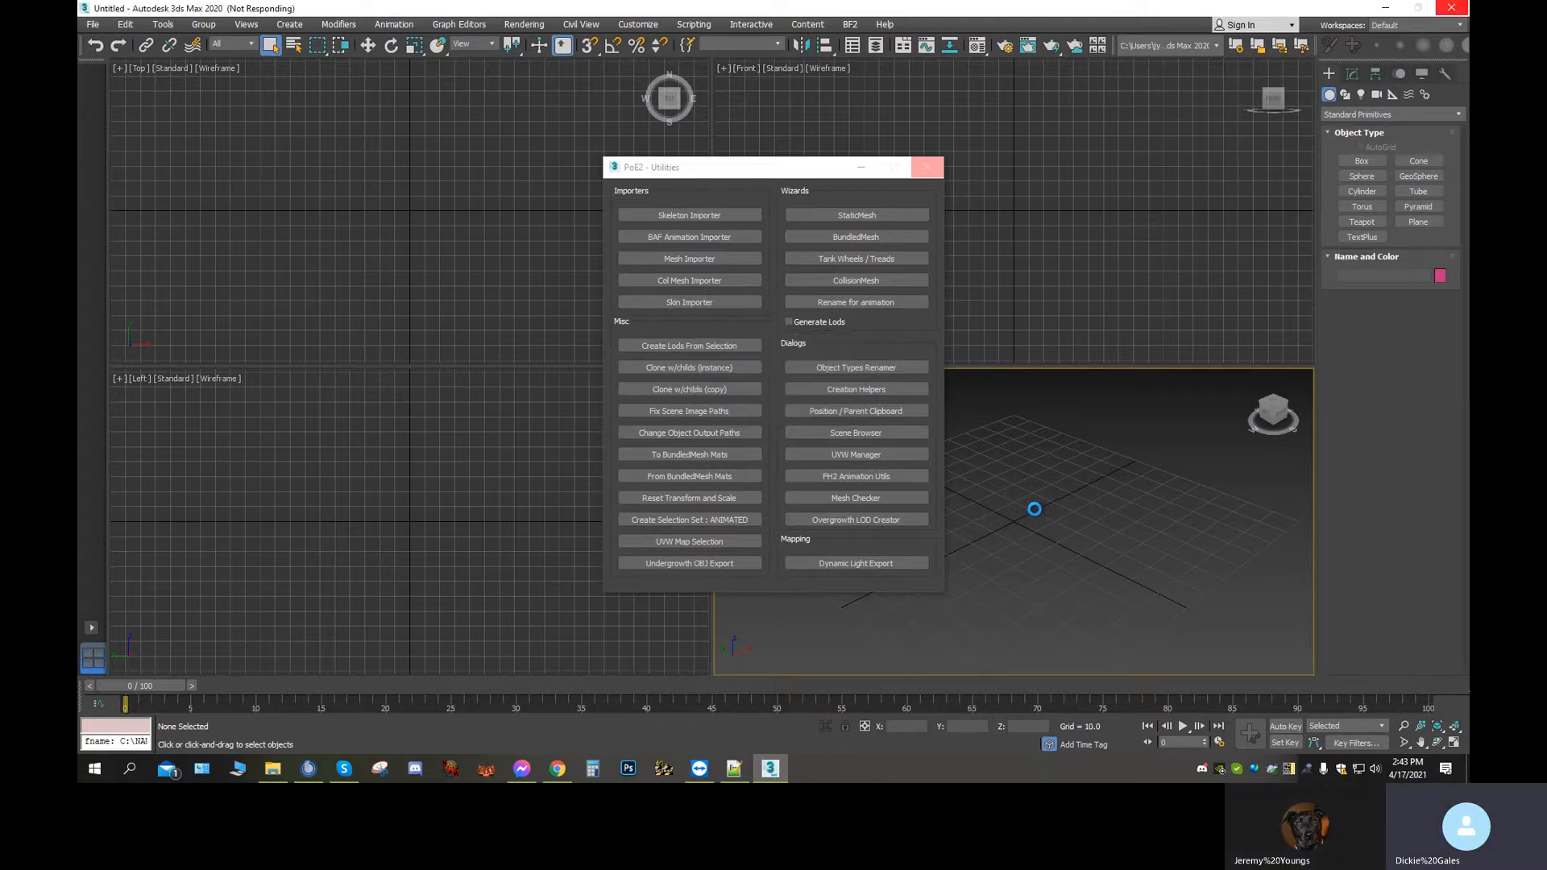
Move the PoE2 Utilities window aside and maximize the Perspective viewport with the whole imported base in view
left_click_drag(775, 171, 512, 192)
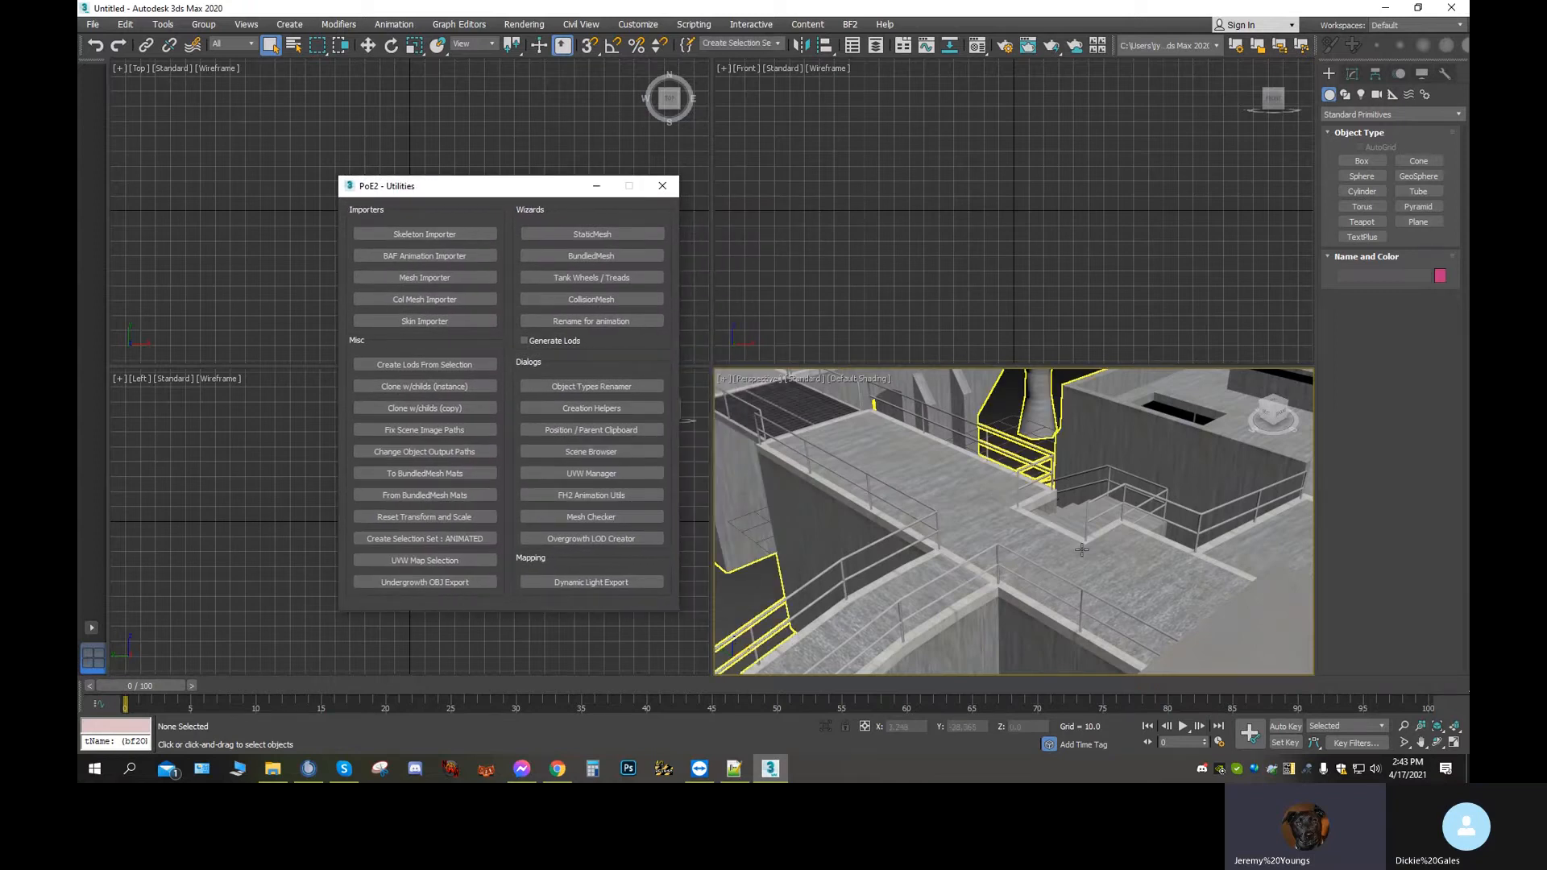
scroll(1090, 571, "down", 5)
middle_click_drag(1089, 570, 1071, 519)
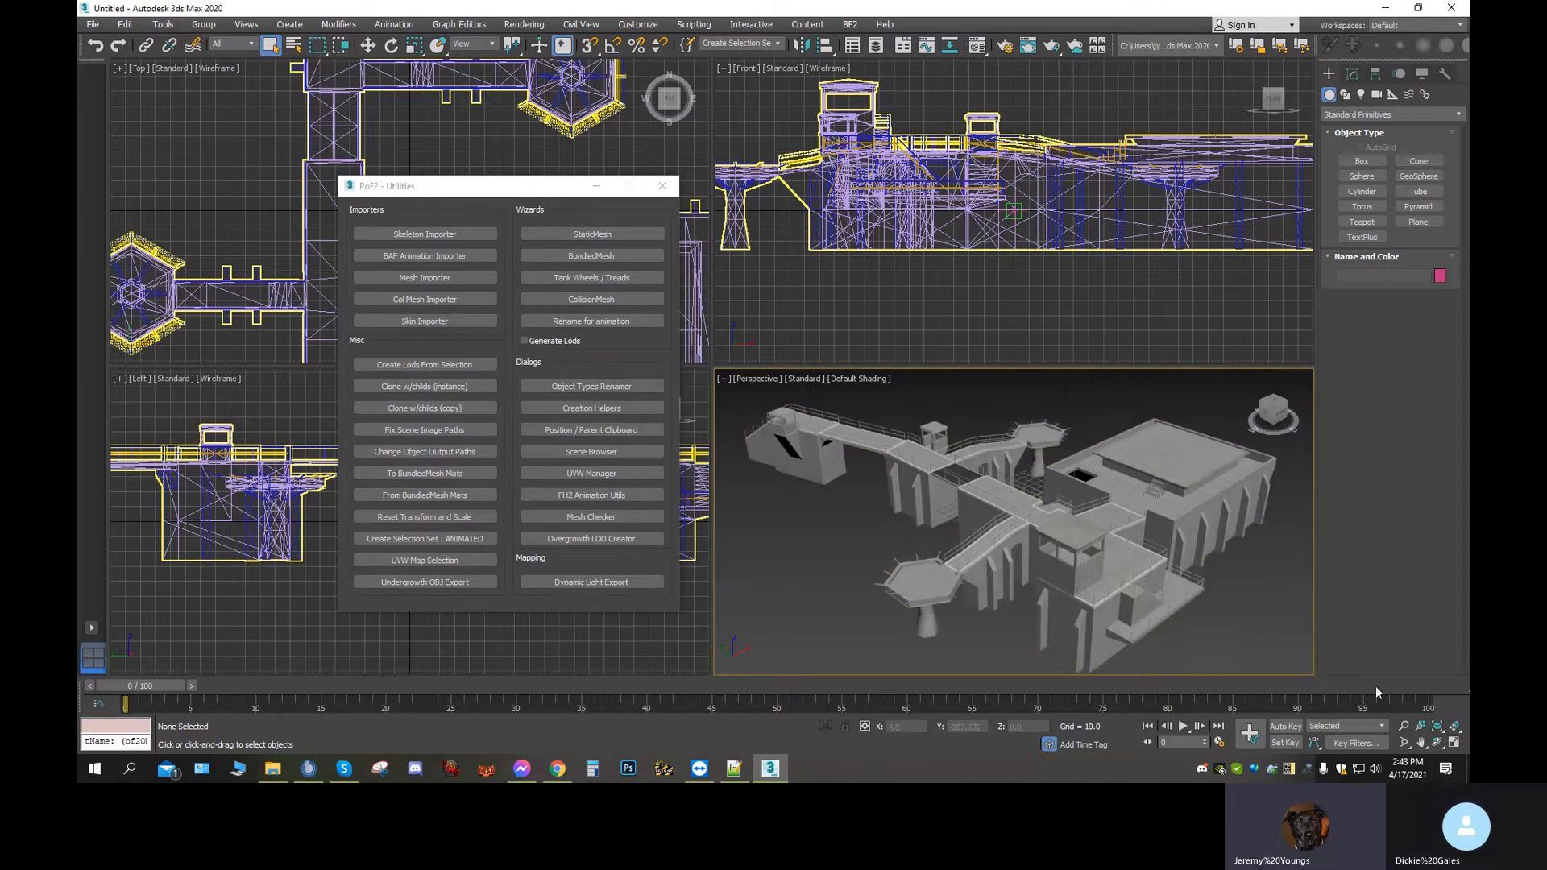
left_click(1454, 743)
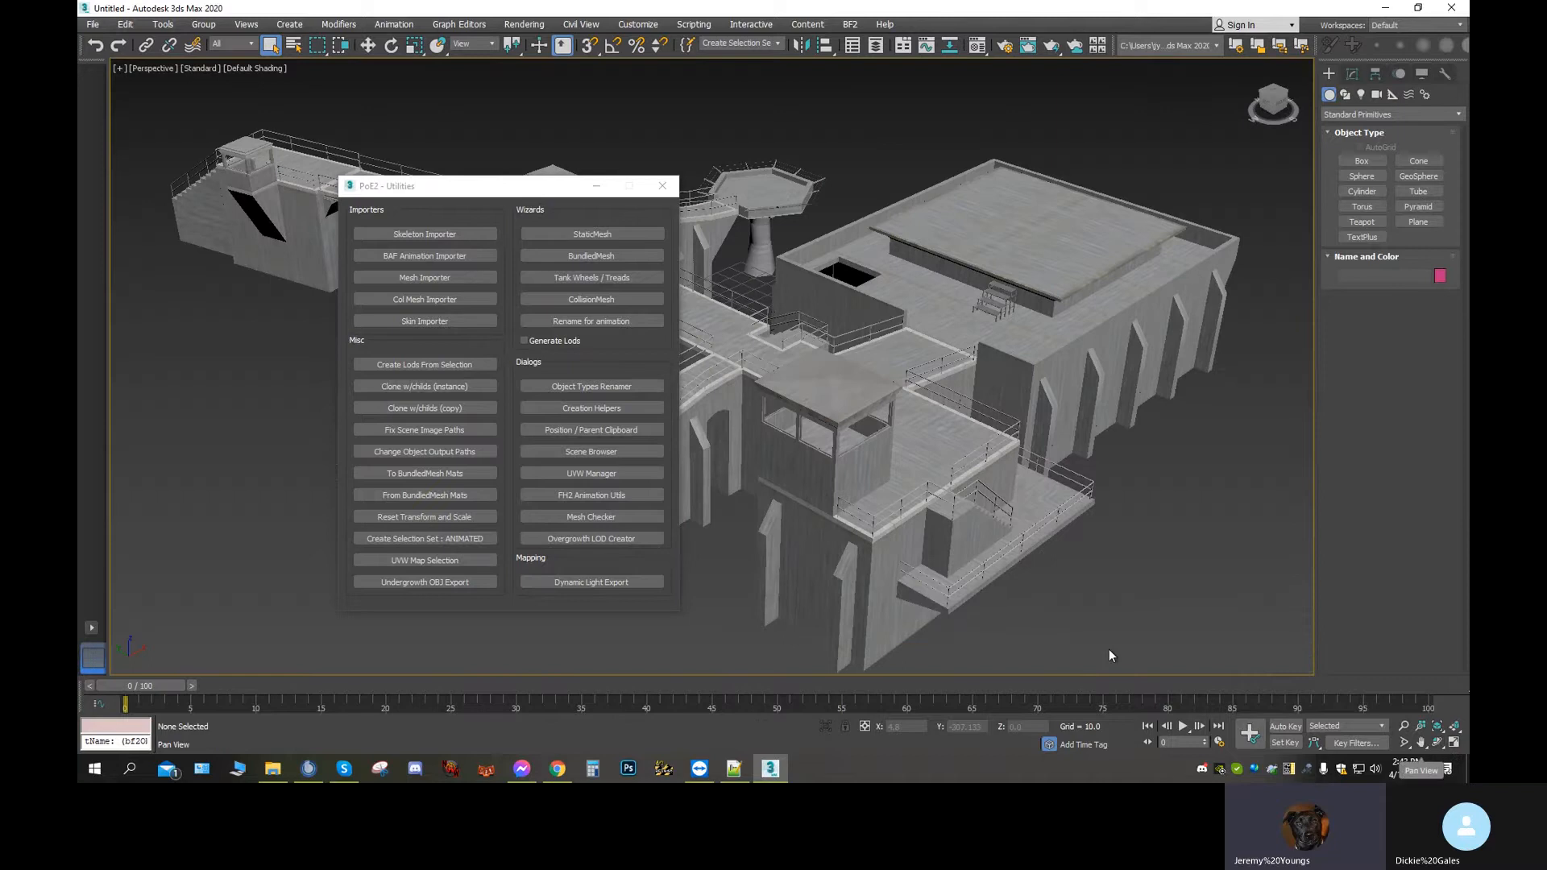
Import the interior mesh from the CON file in the Heli_Base_v2_Int folder
left_click(435, 278)
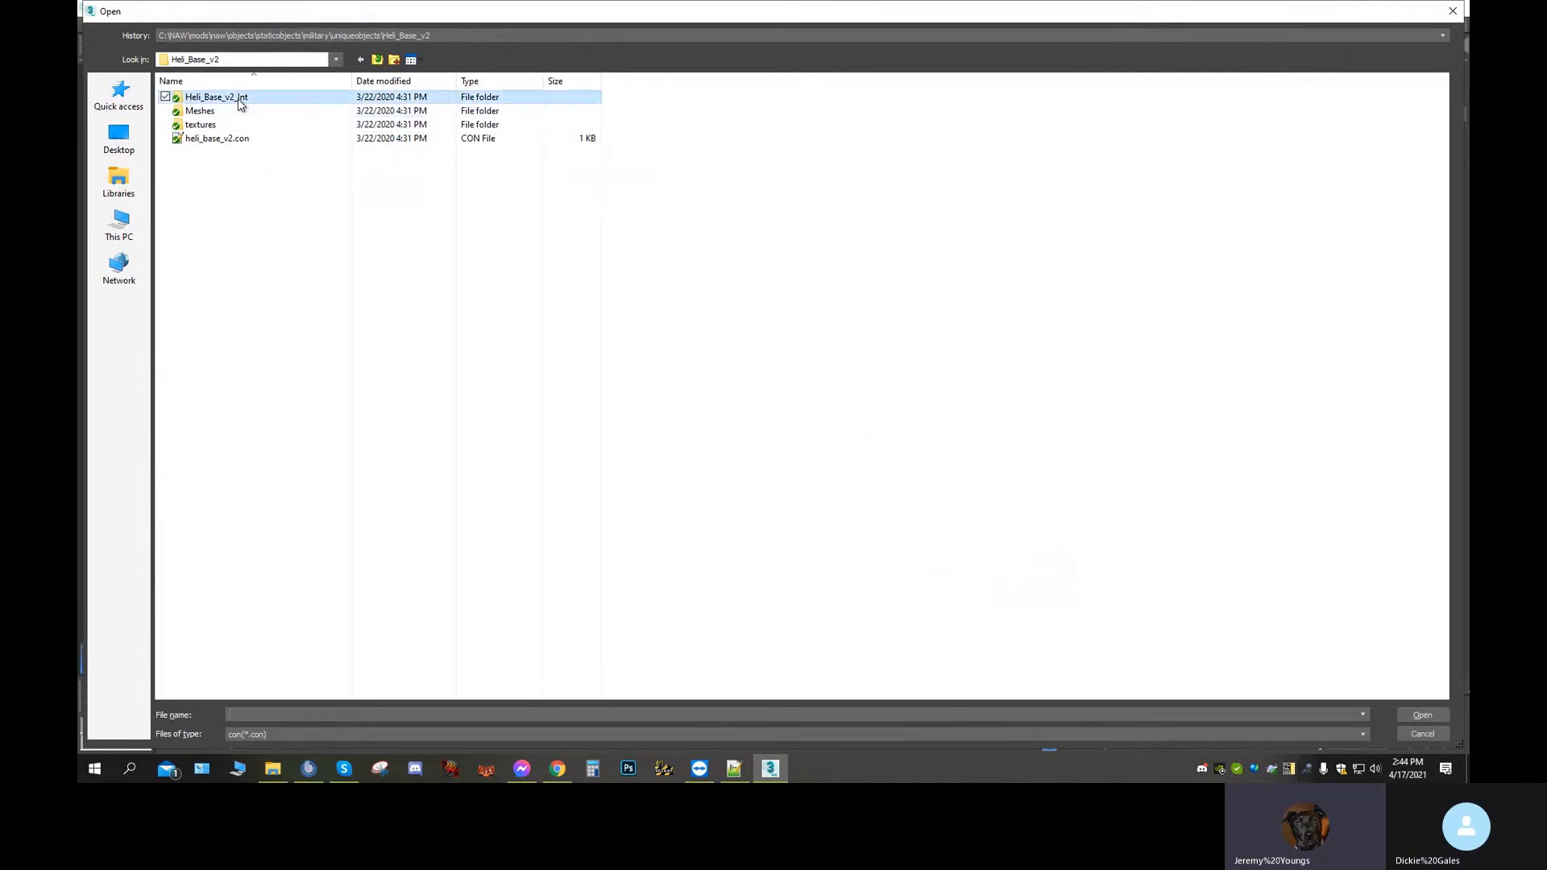
double_click(238, 97)
double_click(234, 111)
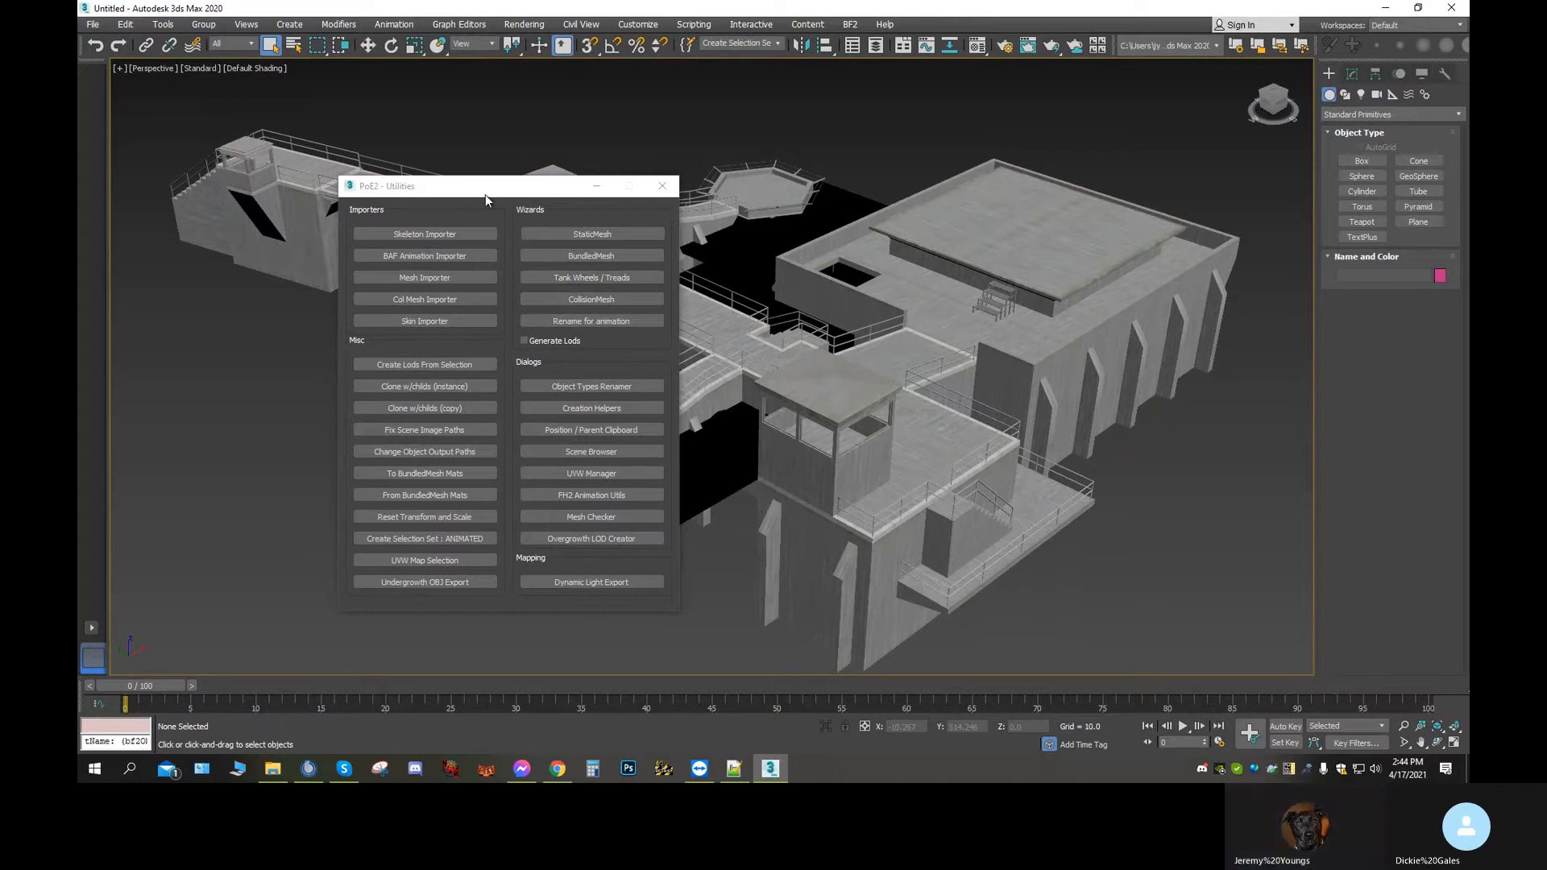
Move the PoE2 Utilities window clear of the model and inspect the base from above and from the side
left_click_drag(485, 187, 264, 239)
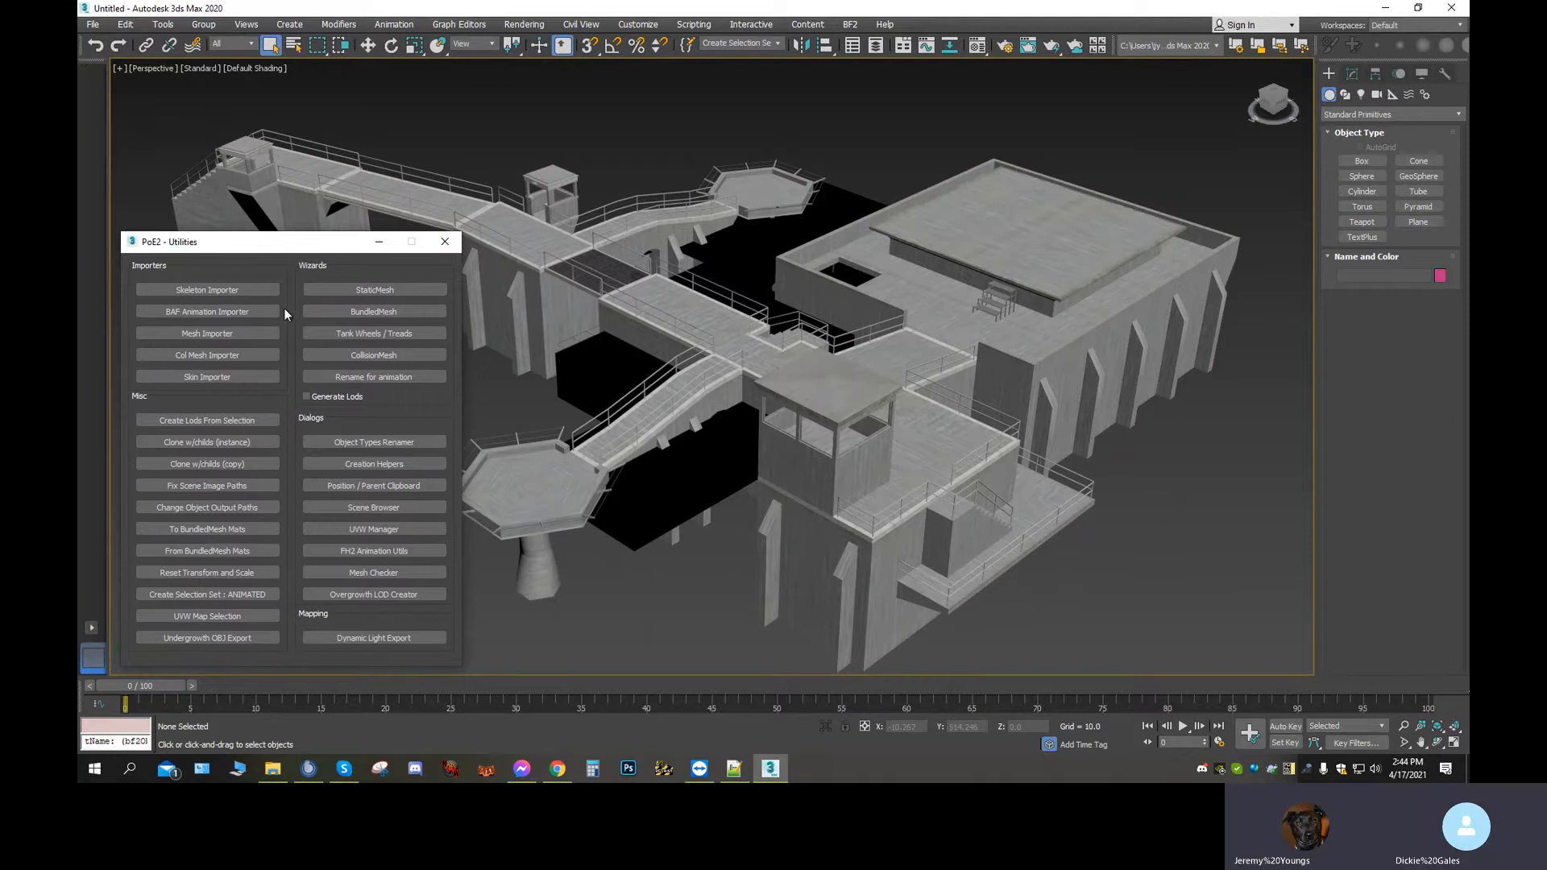
left_click(1438, 742)
left_click_drag(727, 421, 1317, 491)
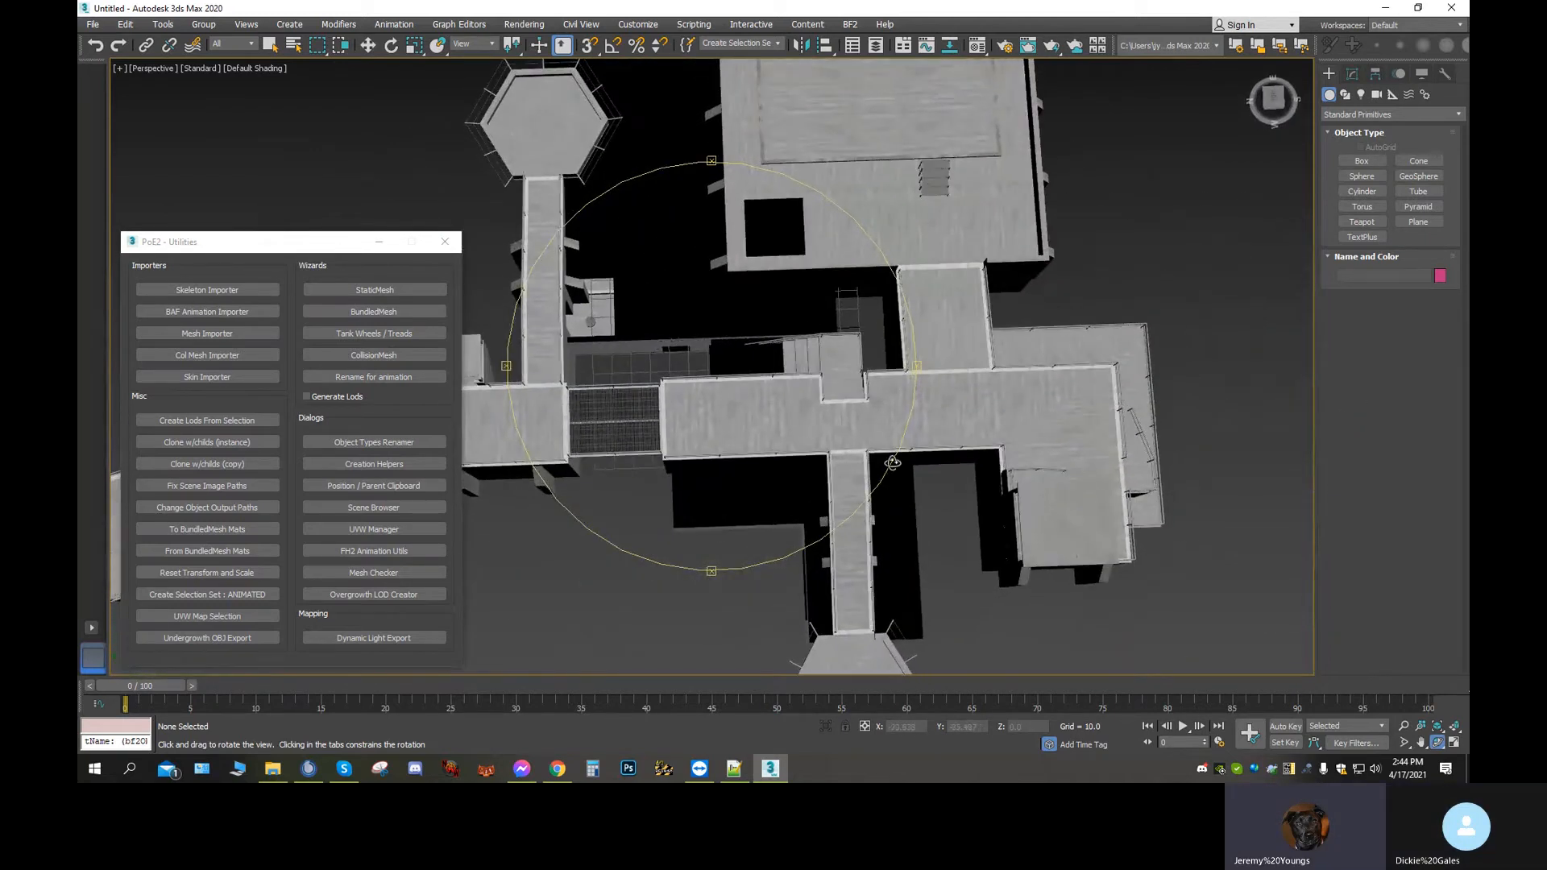
left_click_drag(814, 455, 452, 432)
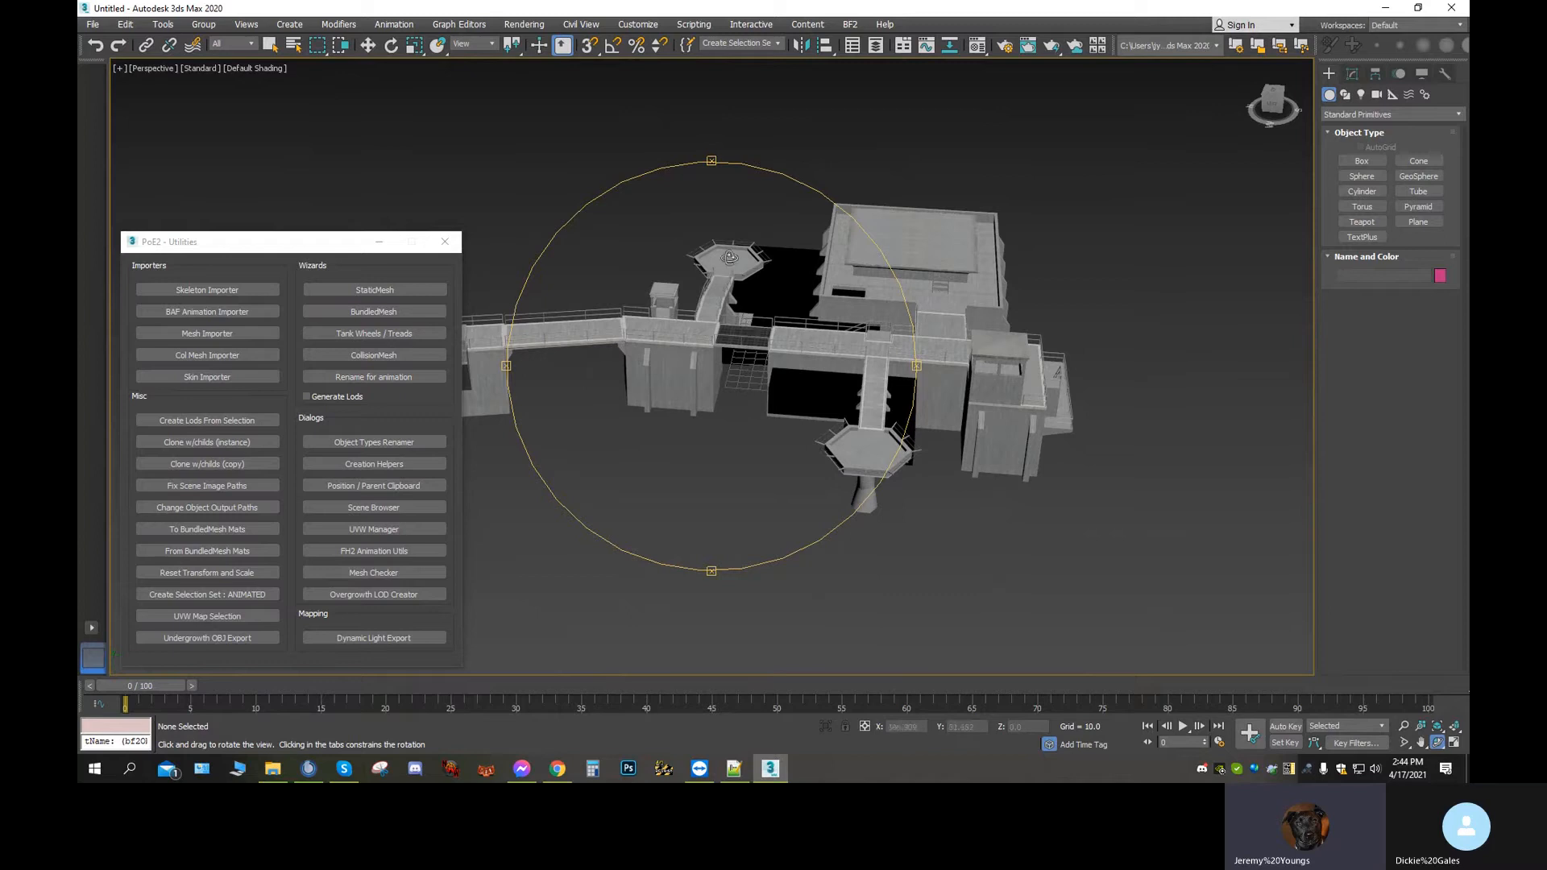
Set the heli_base_v2_int mesh to Affect Object Only, then try moving it along Y and undo that move
left_click(368, 46)
left_click(790, 263)
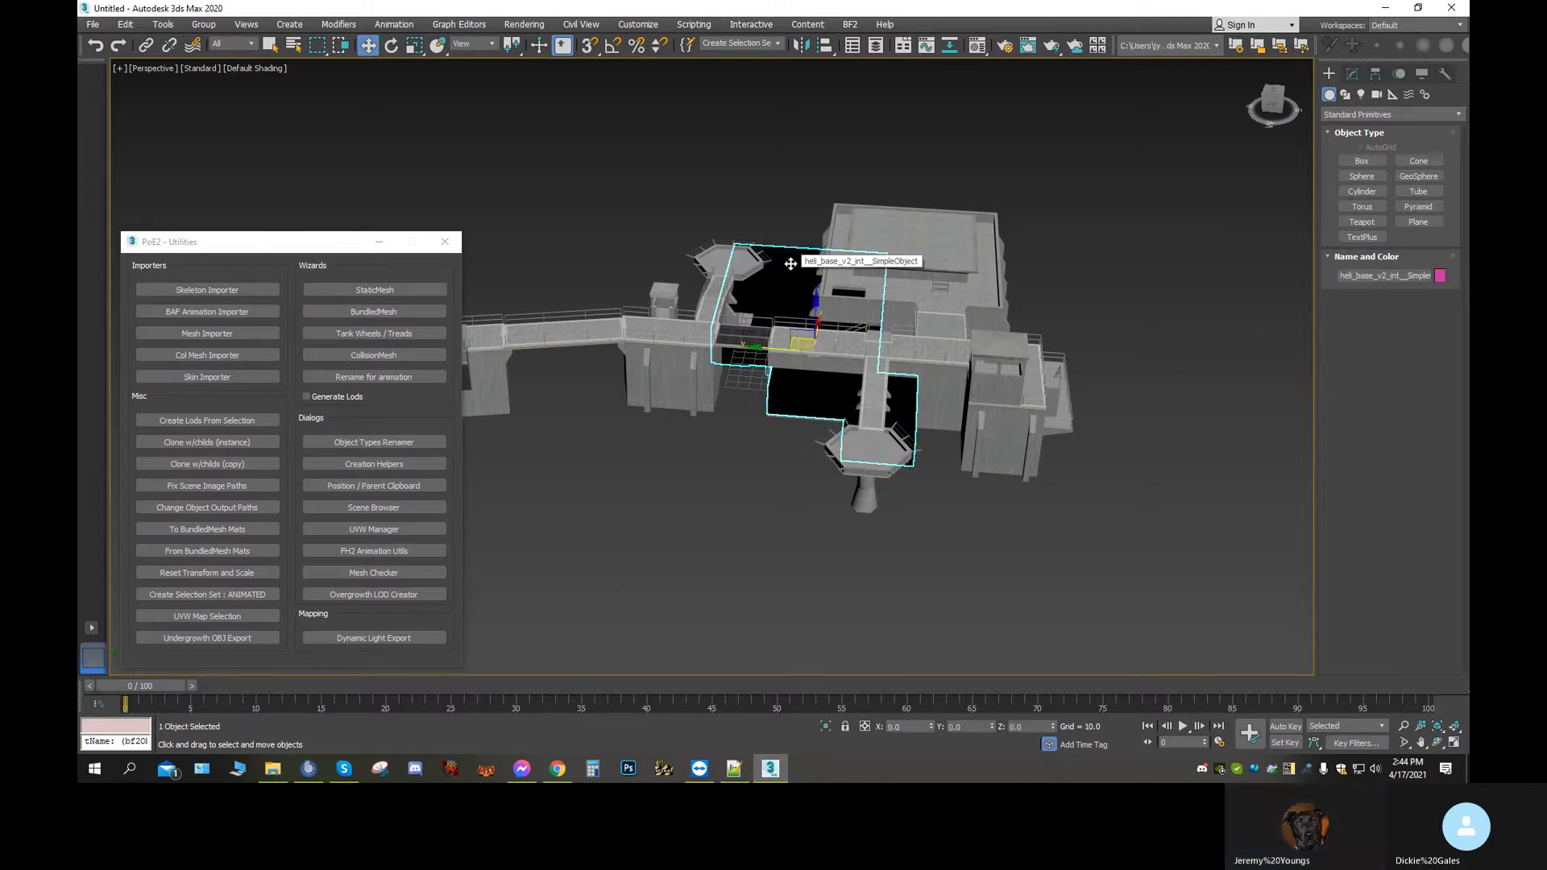
left_click(1354, 77)
left_click(1376, 74)
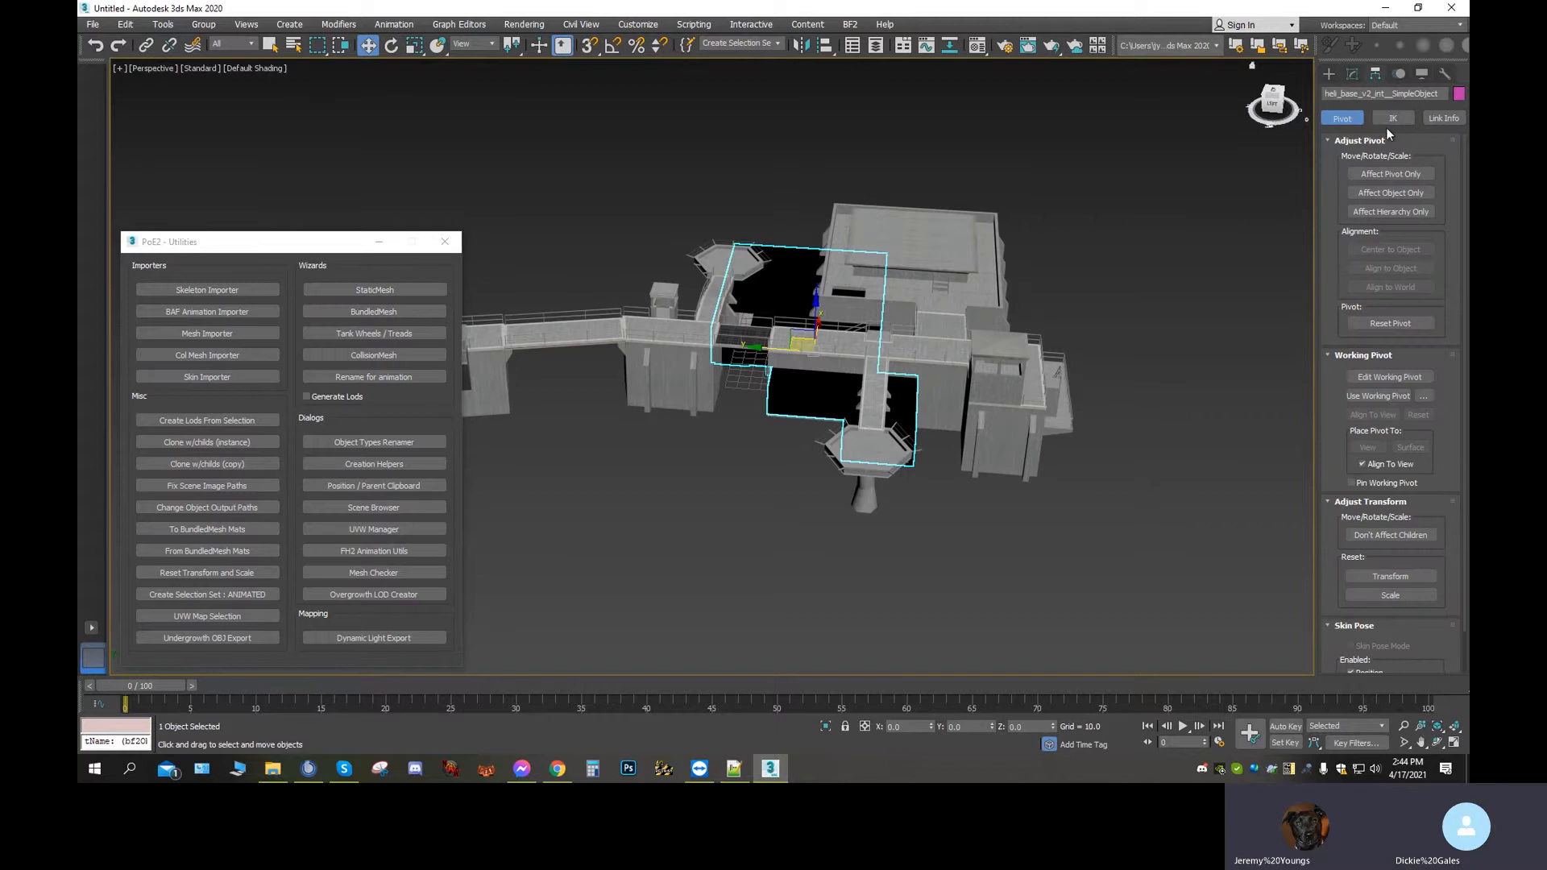
left_click(1389, 193)
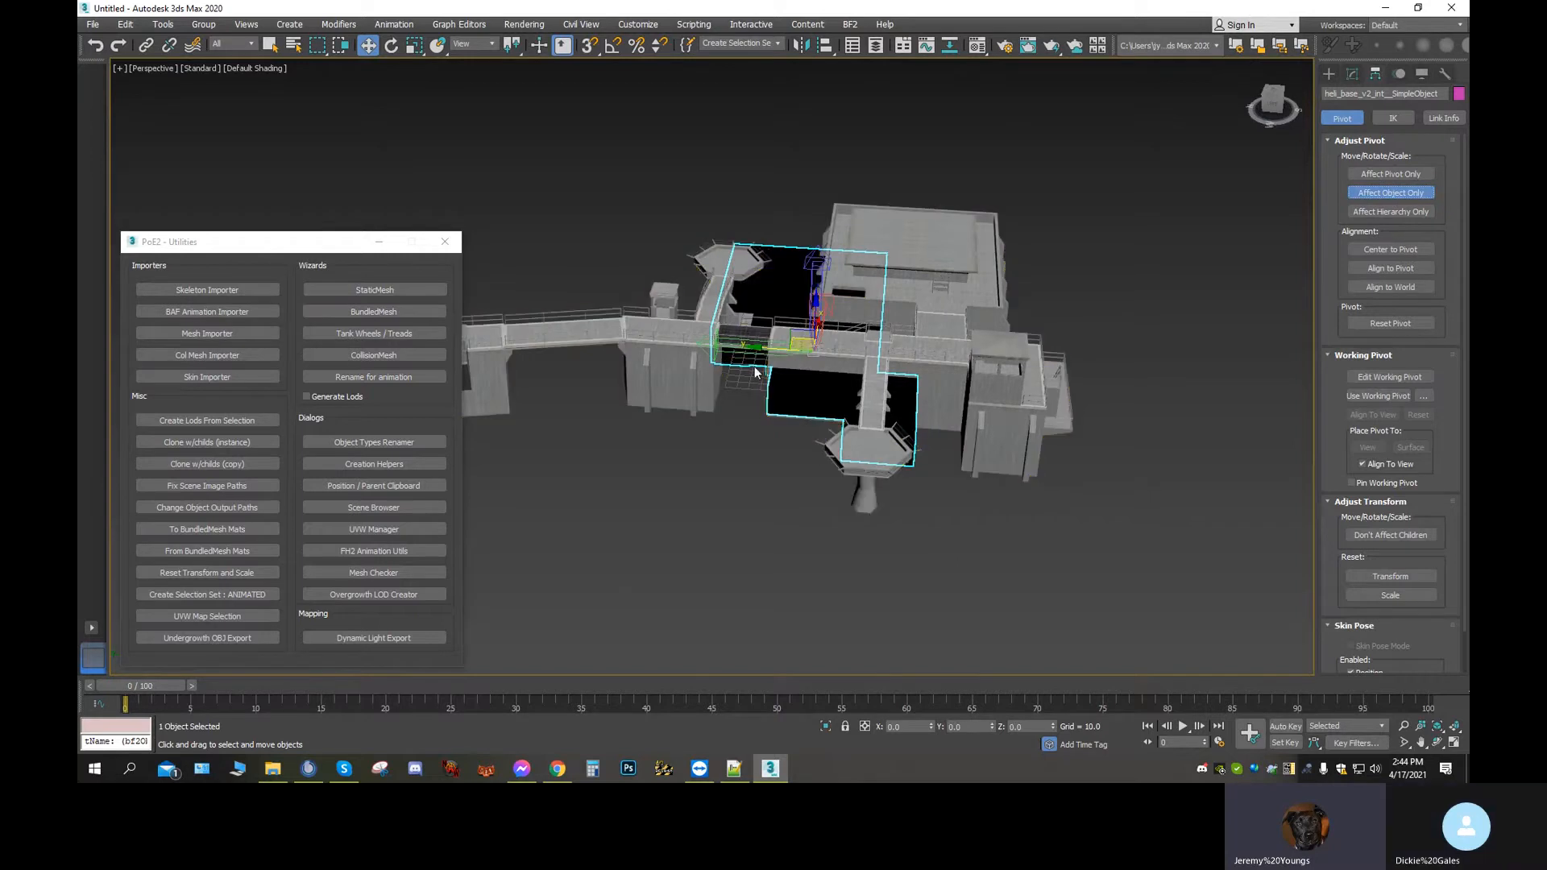
left_click_drag(759, 349, 839, 355)
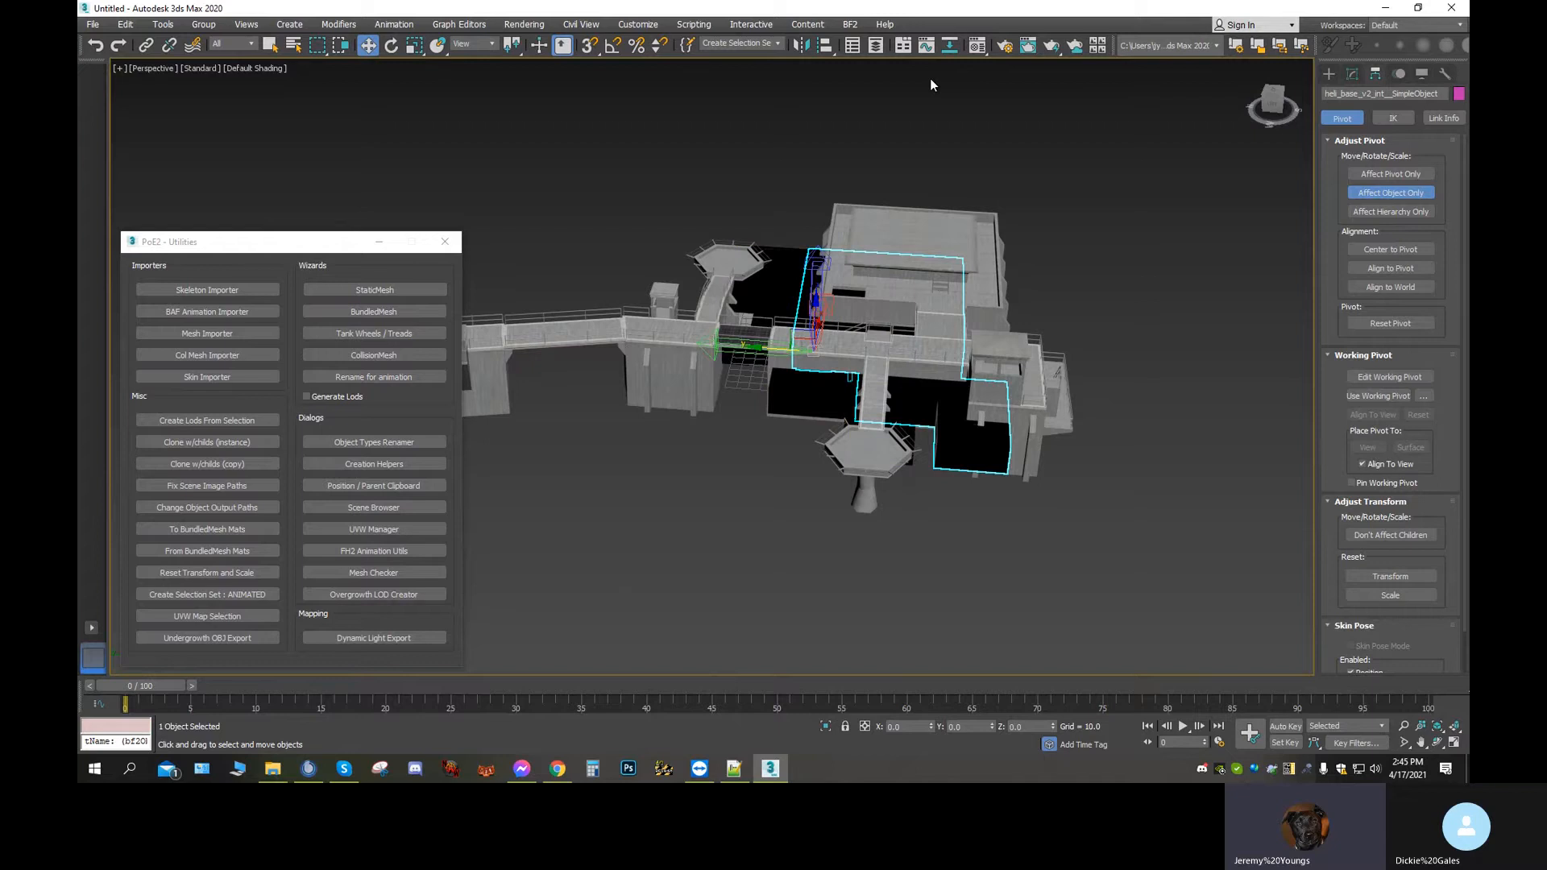
left_click(99, 45)
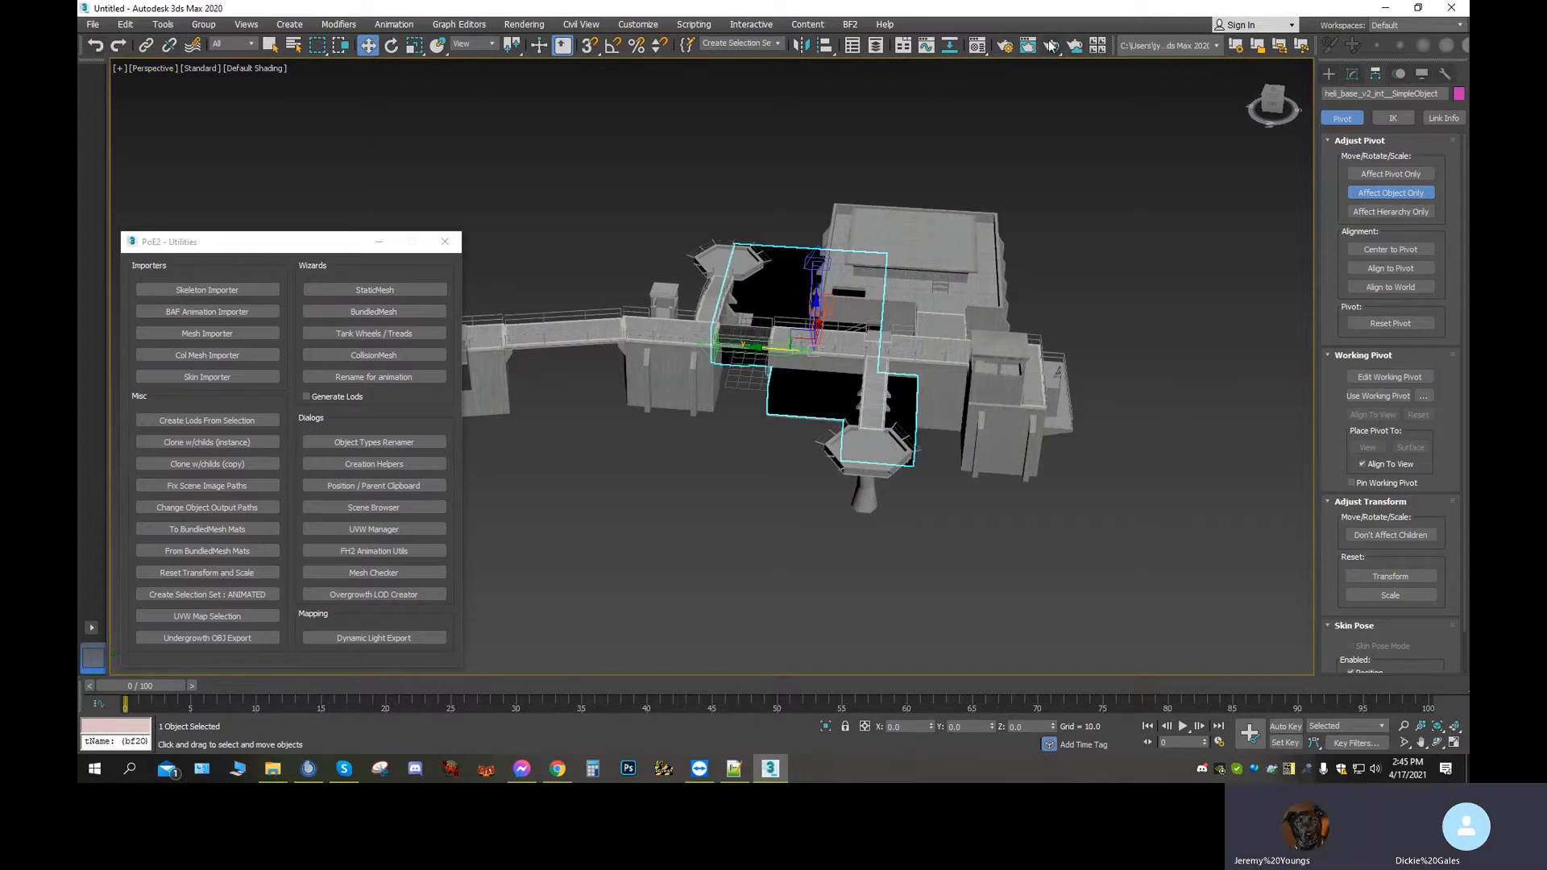
Select all three heli_base_v2_int LOD meshes in Schematic View and move them about -95 units along Y into the main building
left_click(950, 46)
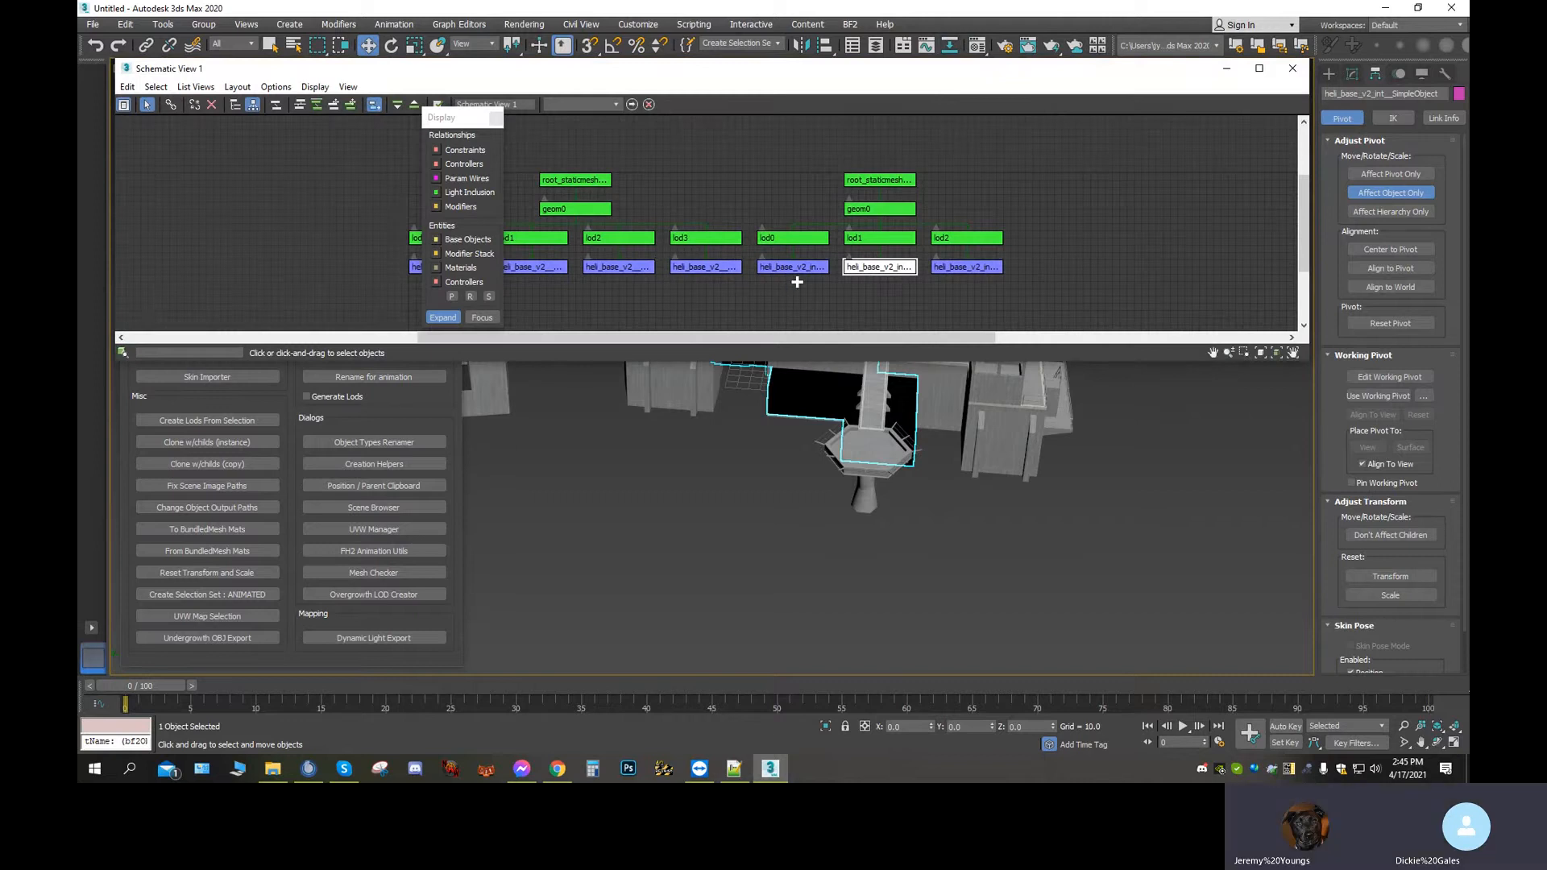
left_click(808, 269, "ctrl")
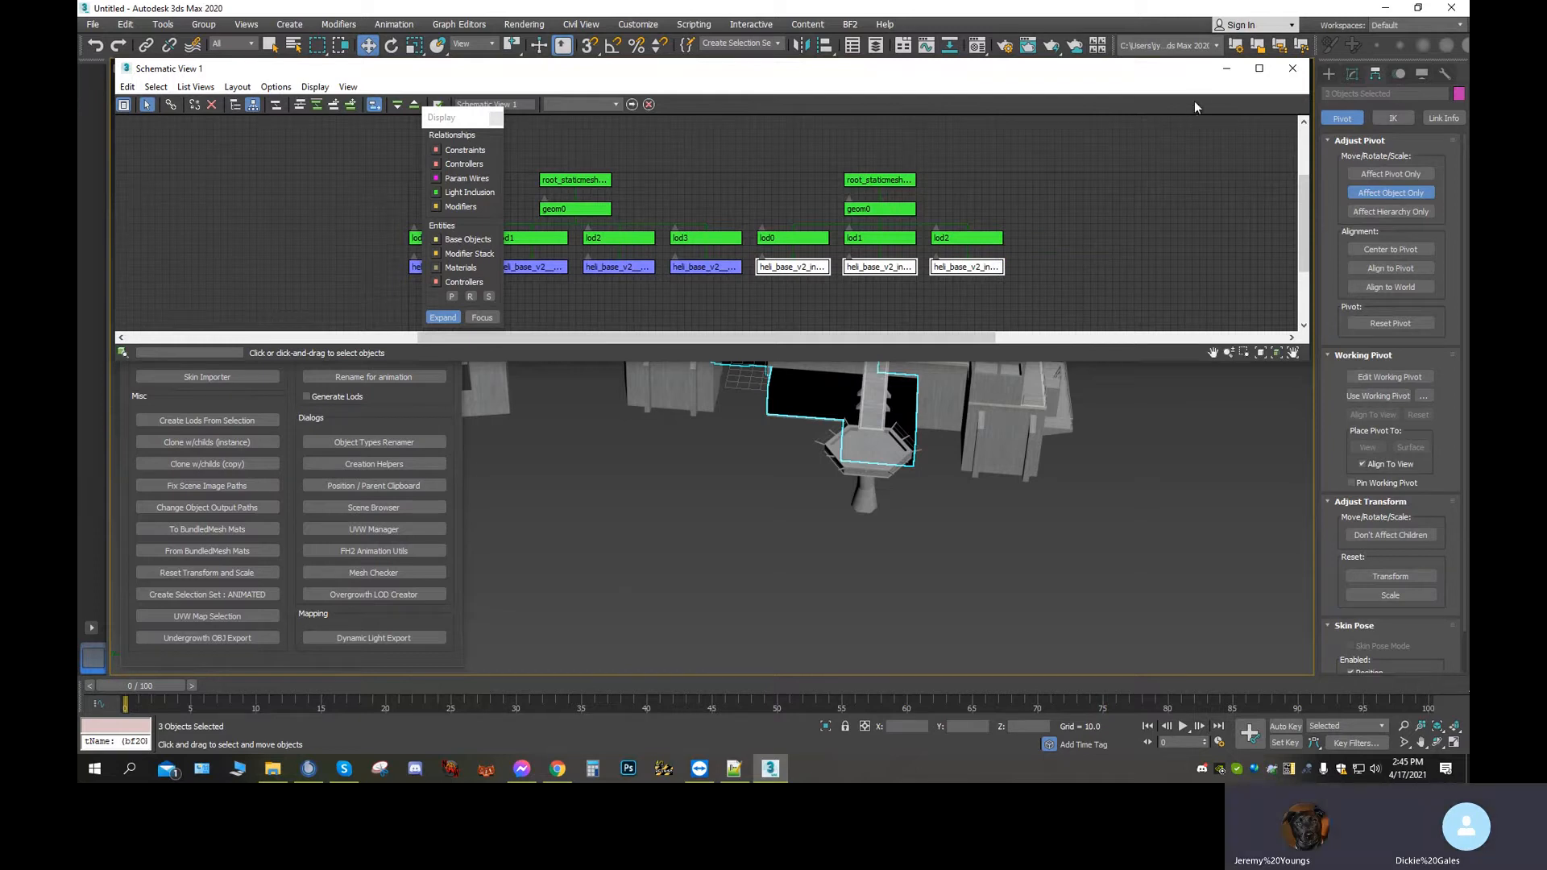
left_click(1234, 73)
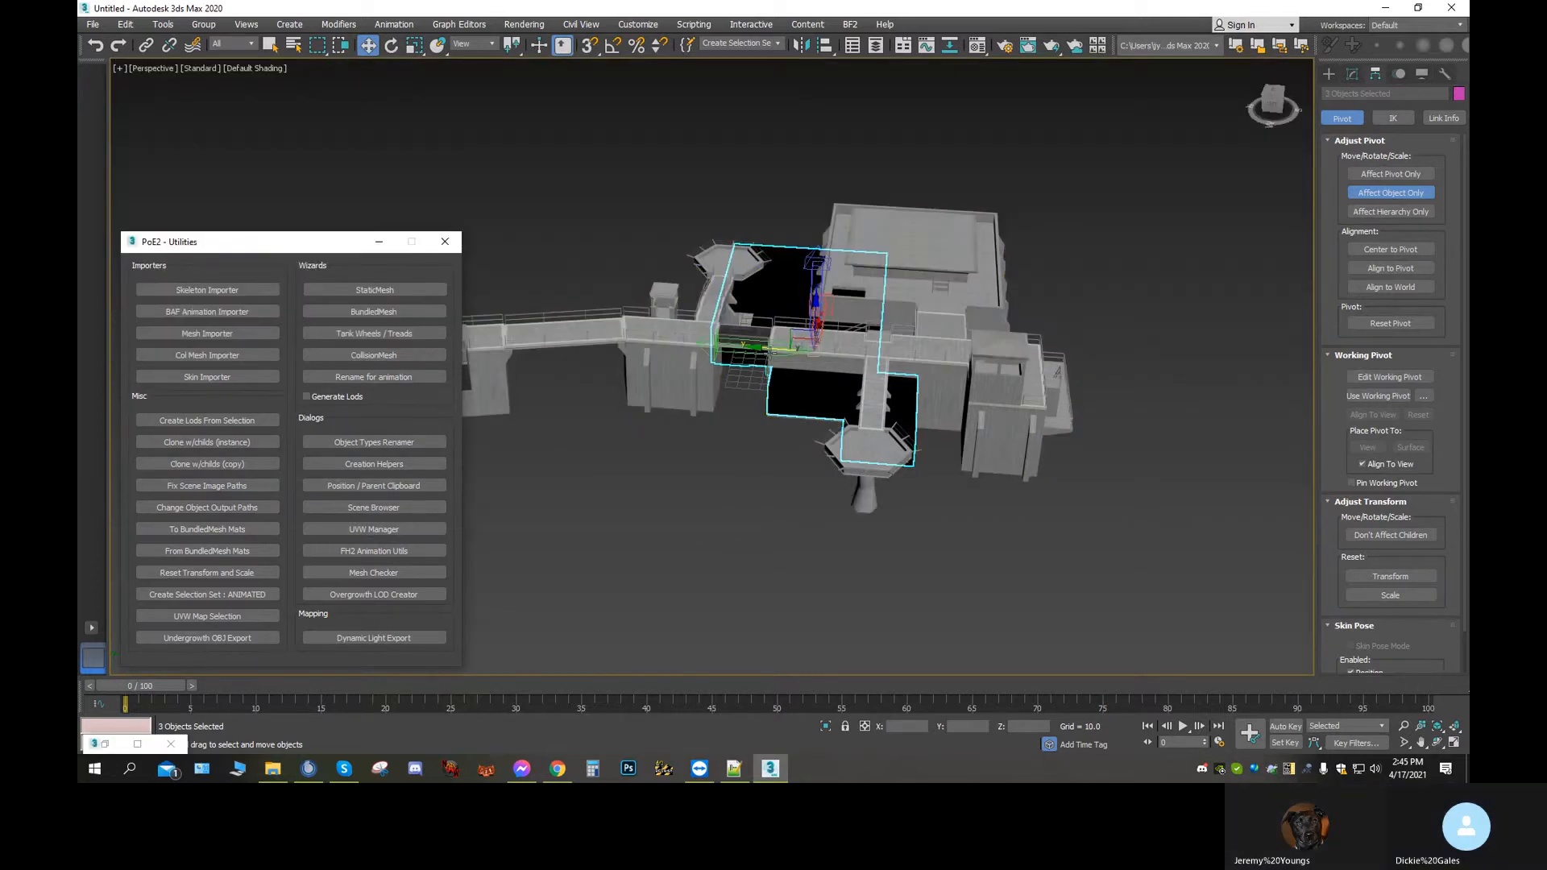
left_click_drag(759, 348, 879, 351)
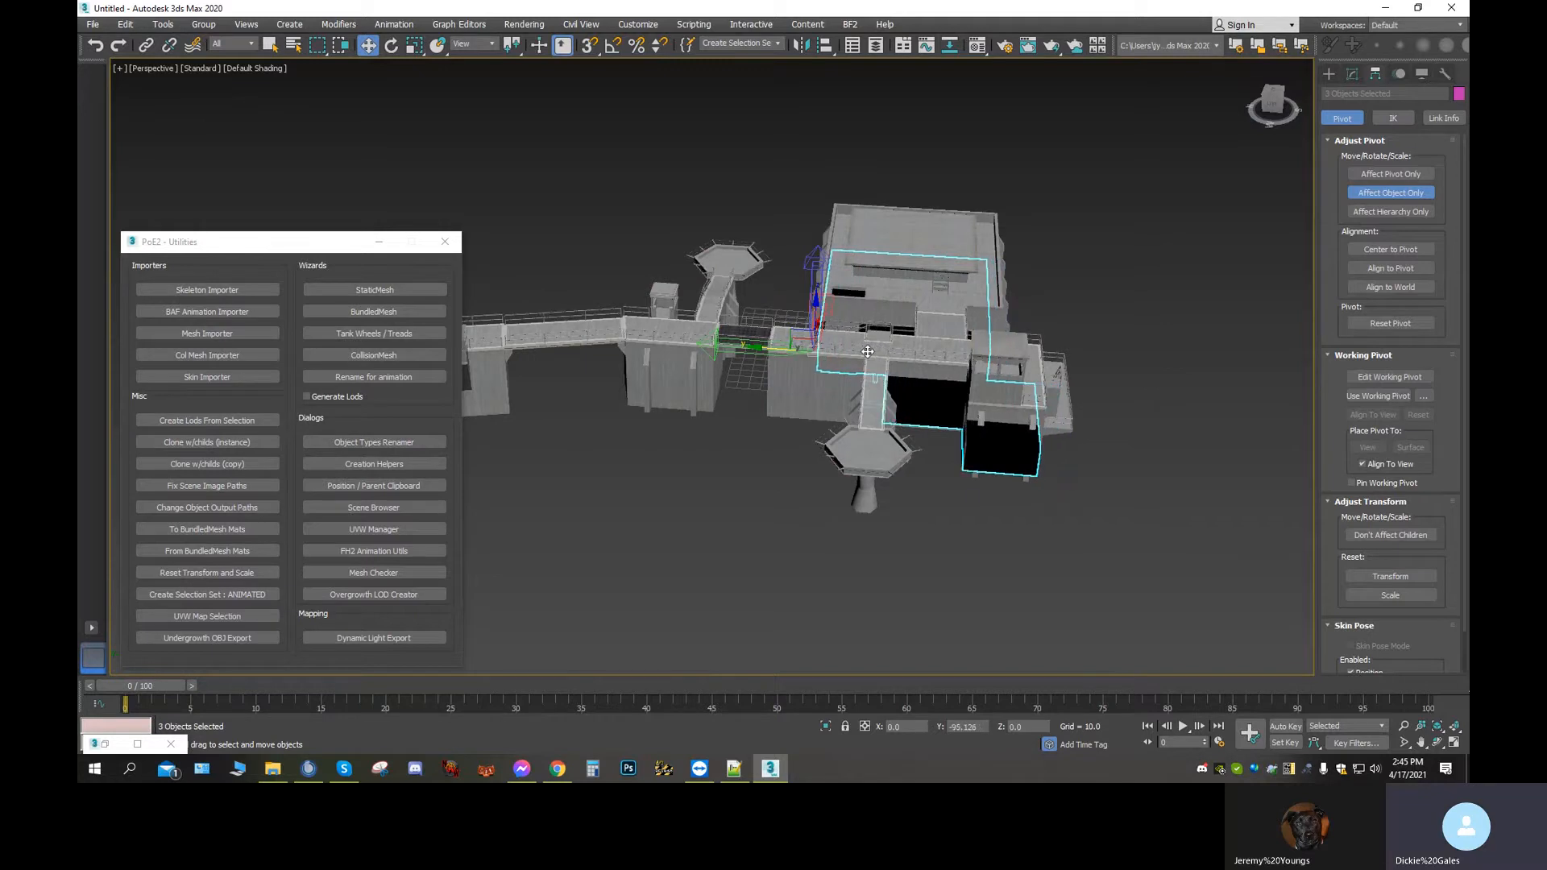
Move the three interior meshes along X and raise them along Z to fit the doorway by the exterior stairs
left_click(1440, 743)
scroll(751, 394, "up", 4)
scroll(751, 394, "up", 5)
left_click_drag(751, 394, 1044, 349)
left_click_drag(842, 385, 604, 365)
scroll(813, 314, "down", 3)
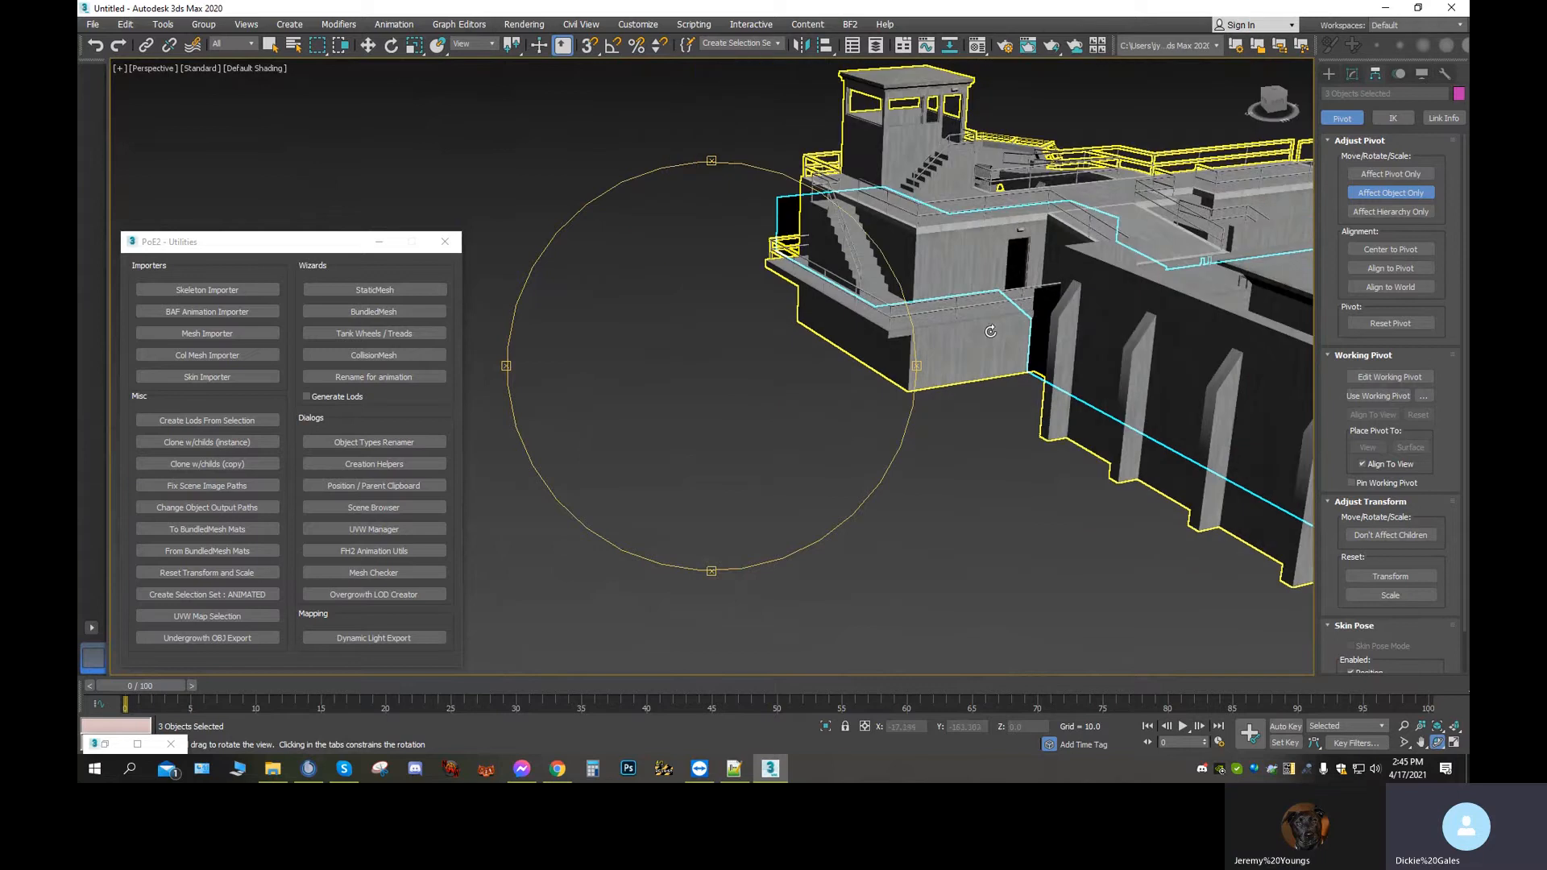
middle_click_drag(924, 352, 740, 364)
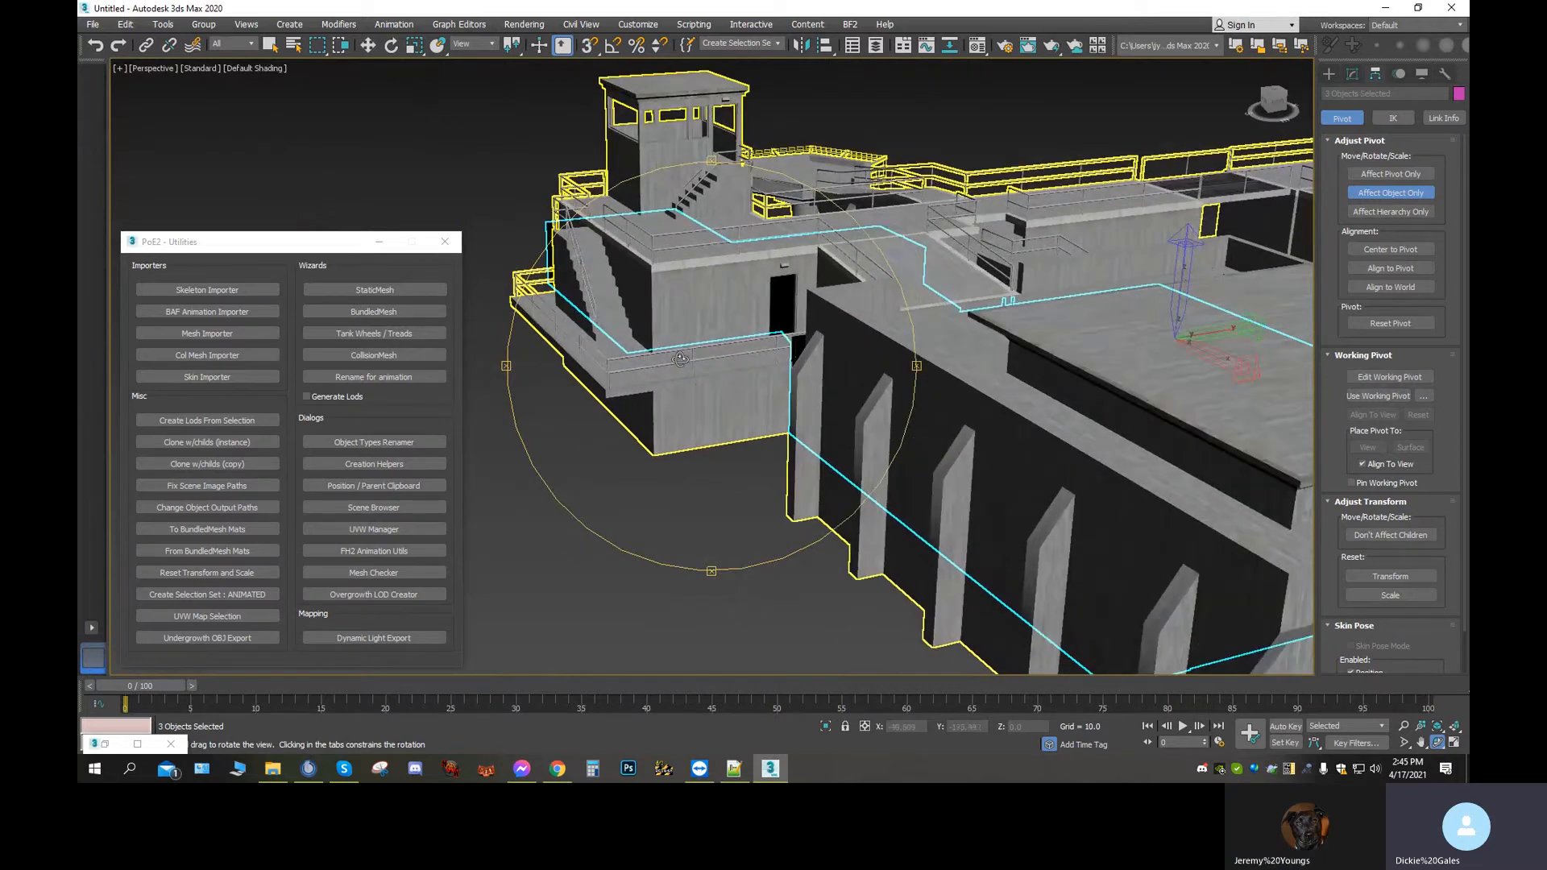
left_click_drag(681, 359, 704, 376)
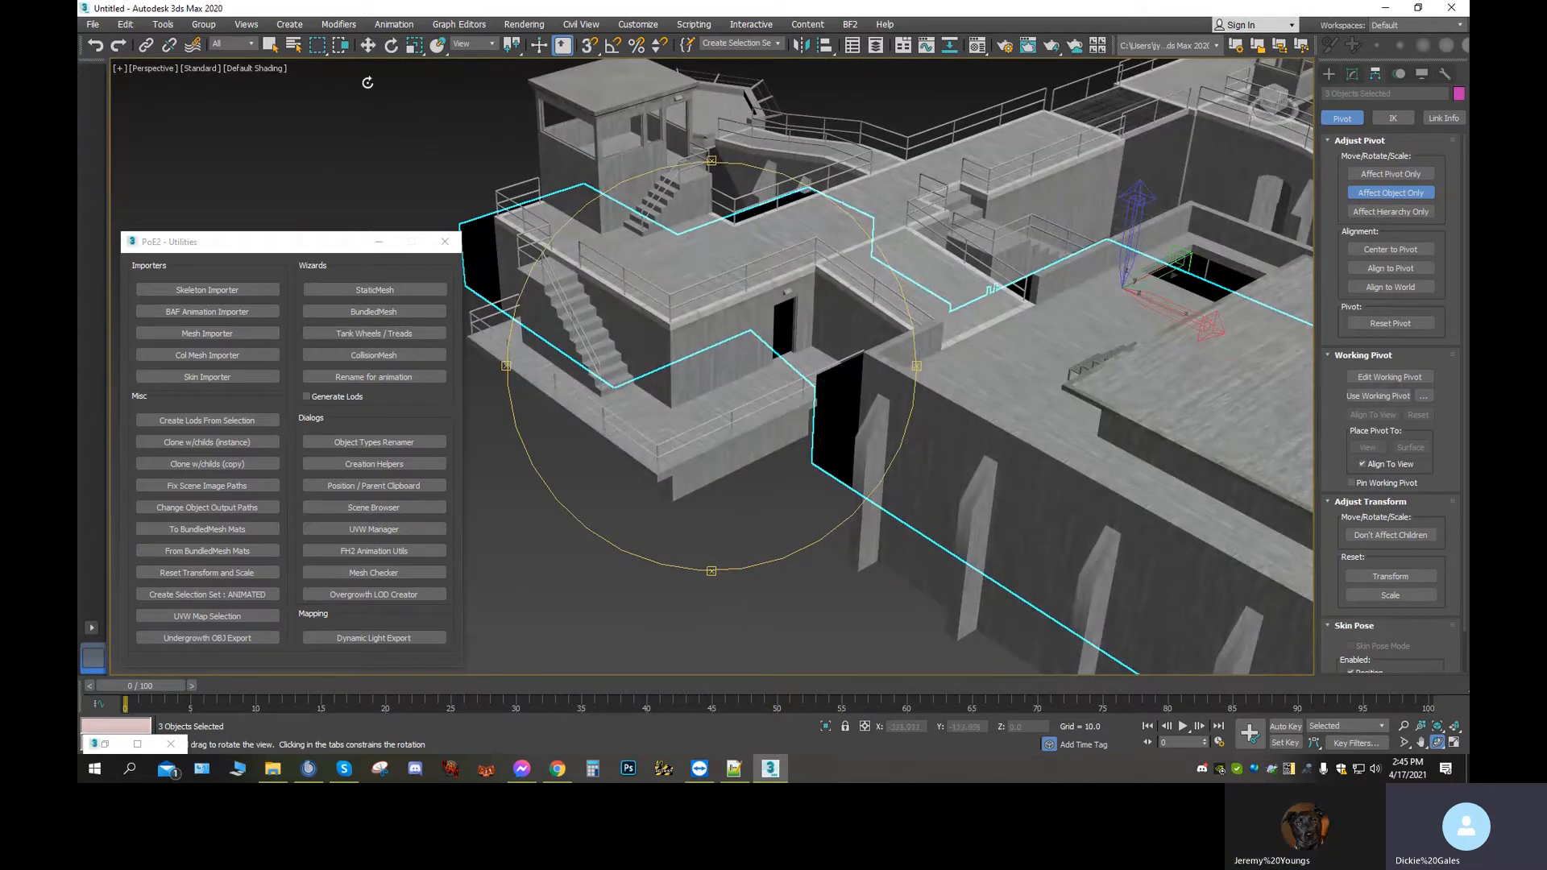
left_click(367, 46)
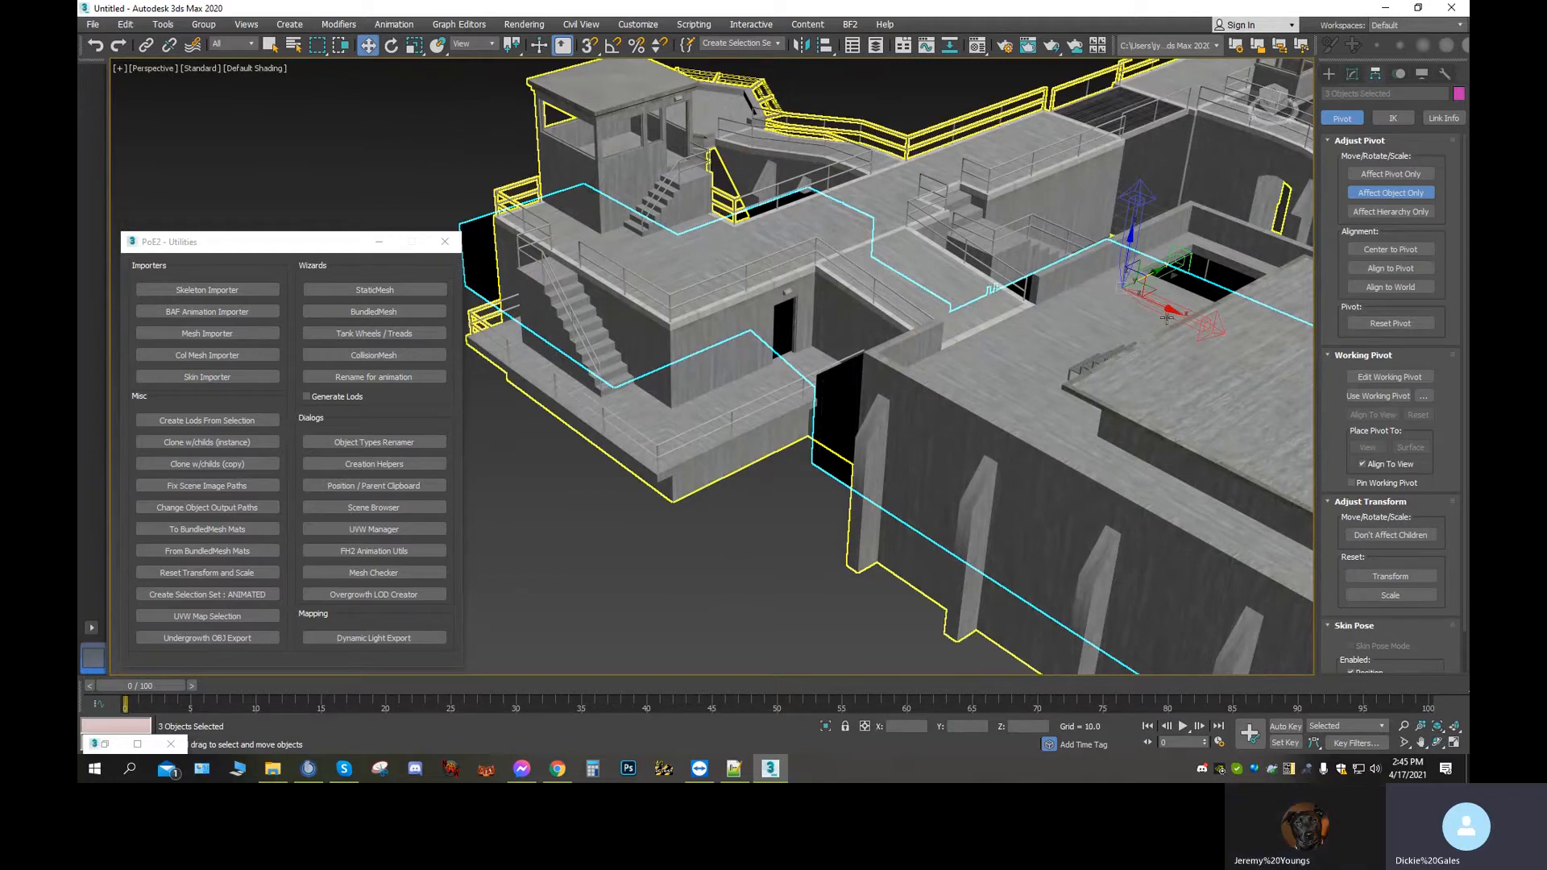
left_click_drag(1170, 311, 1244, 367)
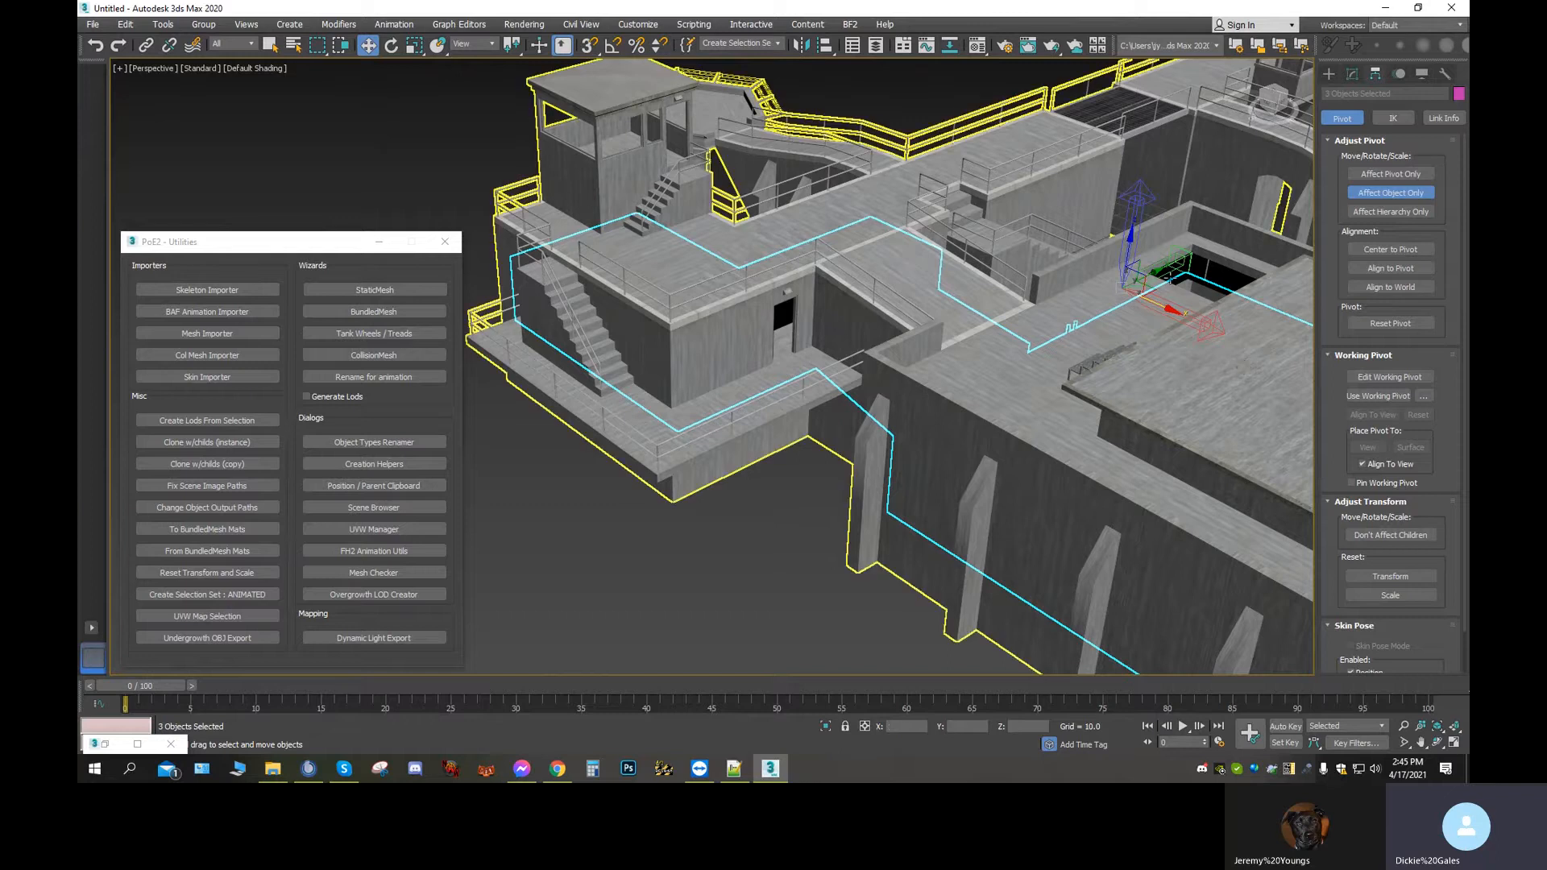
left_click_drag(1134, 240, 1121, 206)
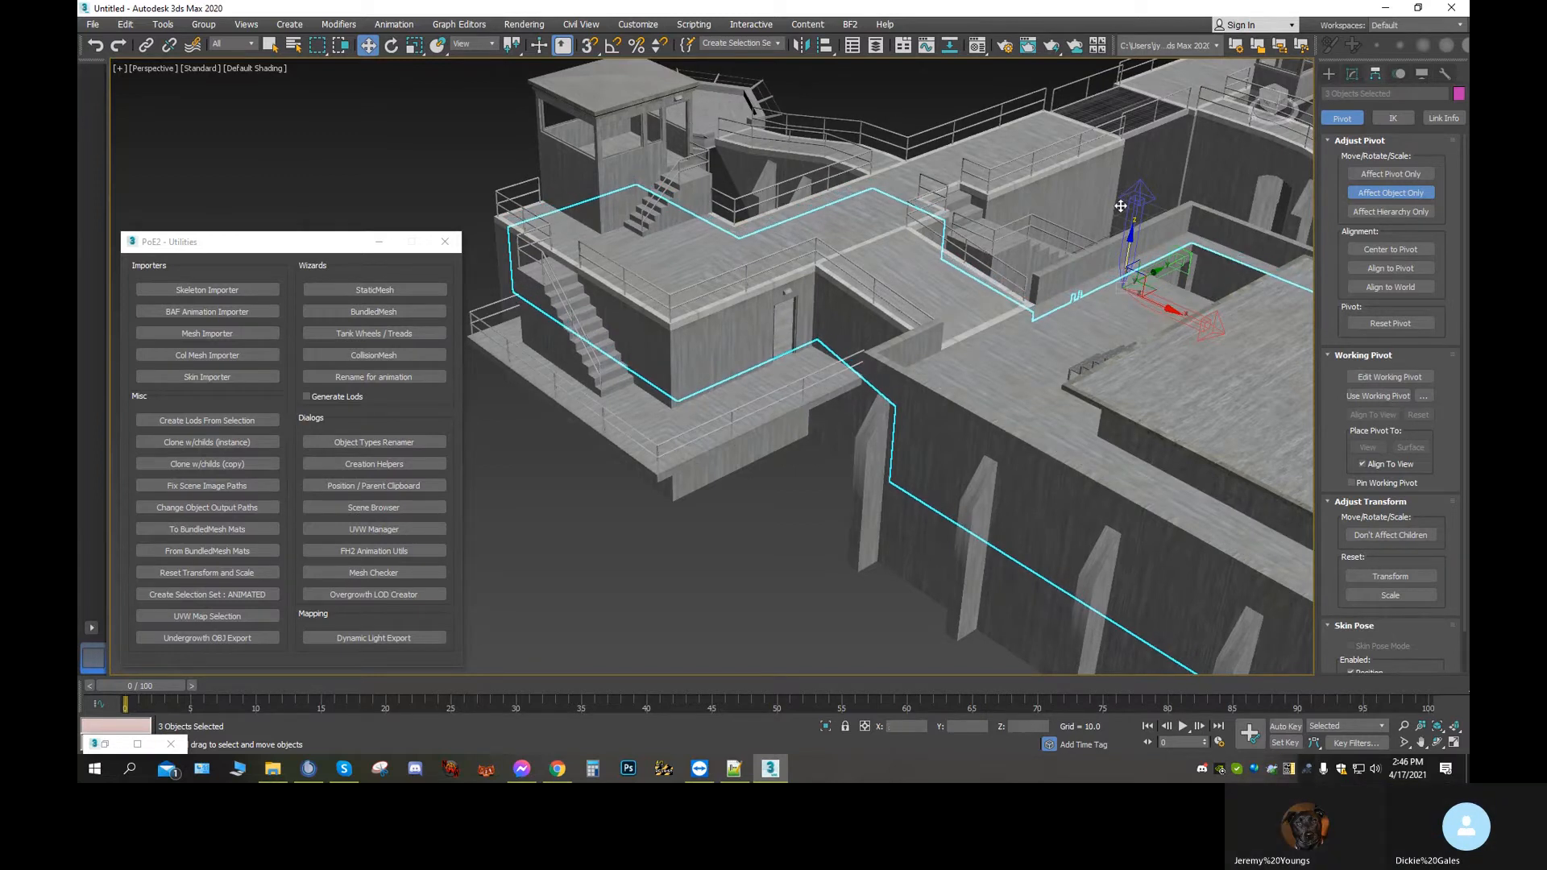
Check the interior floor against the doorway sill and nudge the interior meshes about -2.5 units along Y
scroll(971, 345, "up", 10)
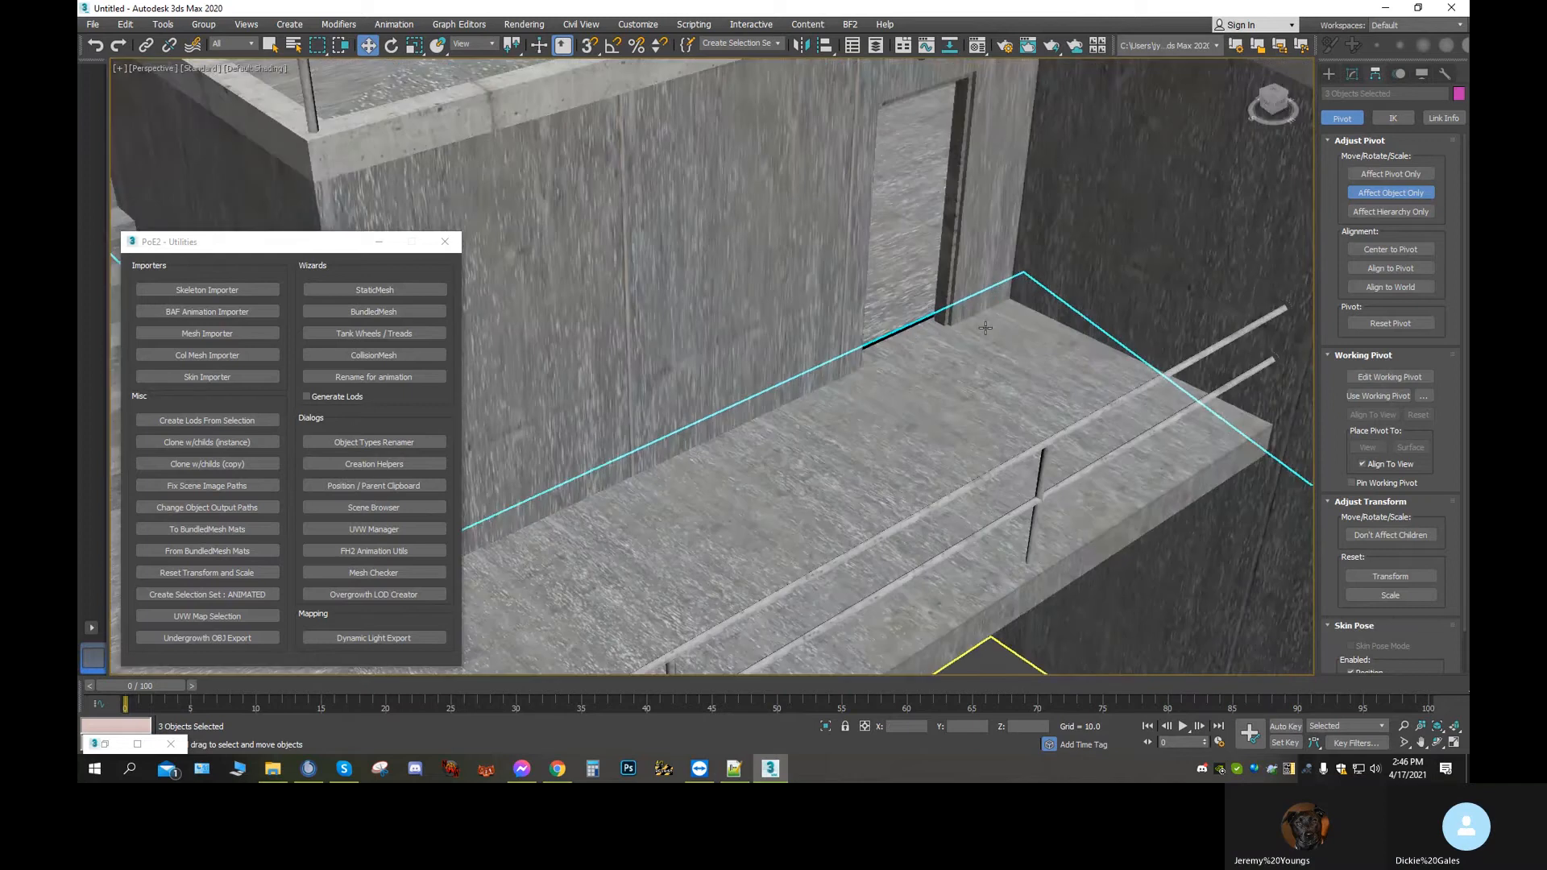
scroll(986, 328, "up", 8)
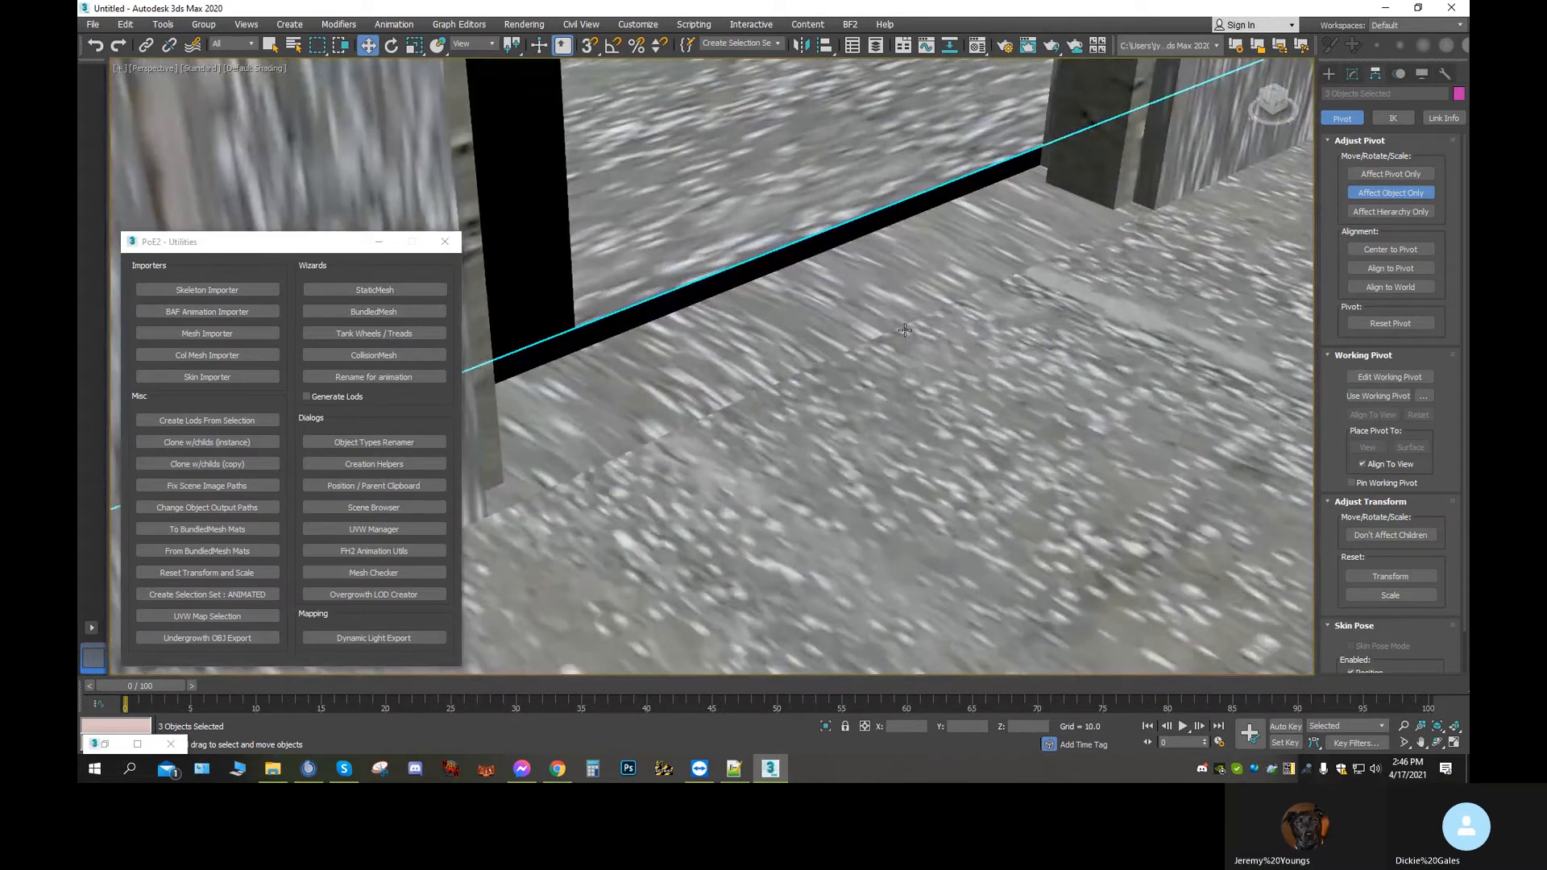
scroll(905, 330, "down", 5)
scroll(1105, 346, "down", 5)
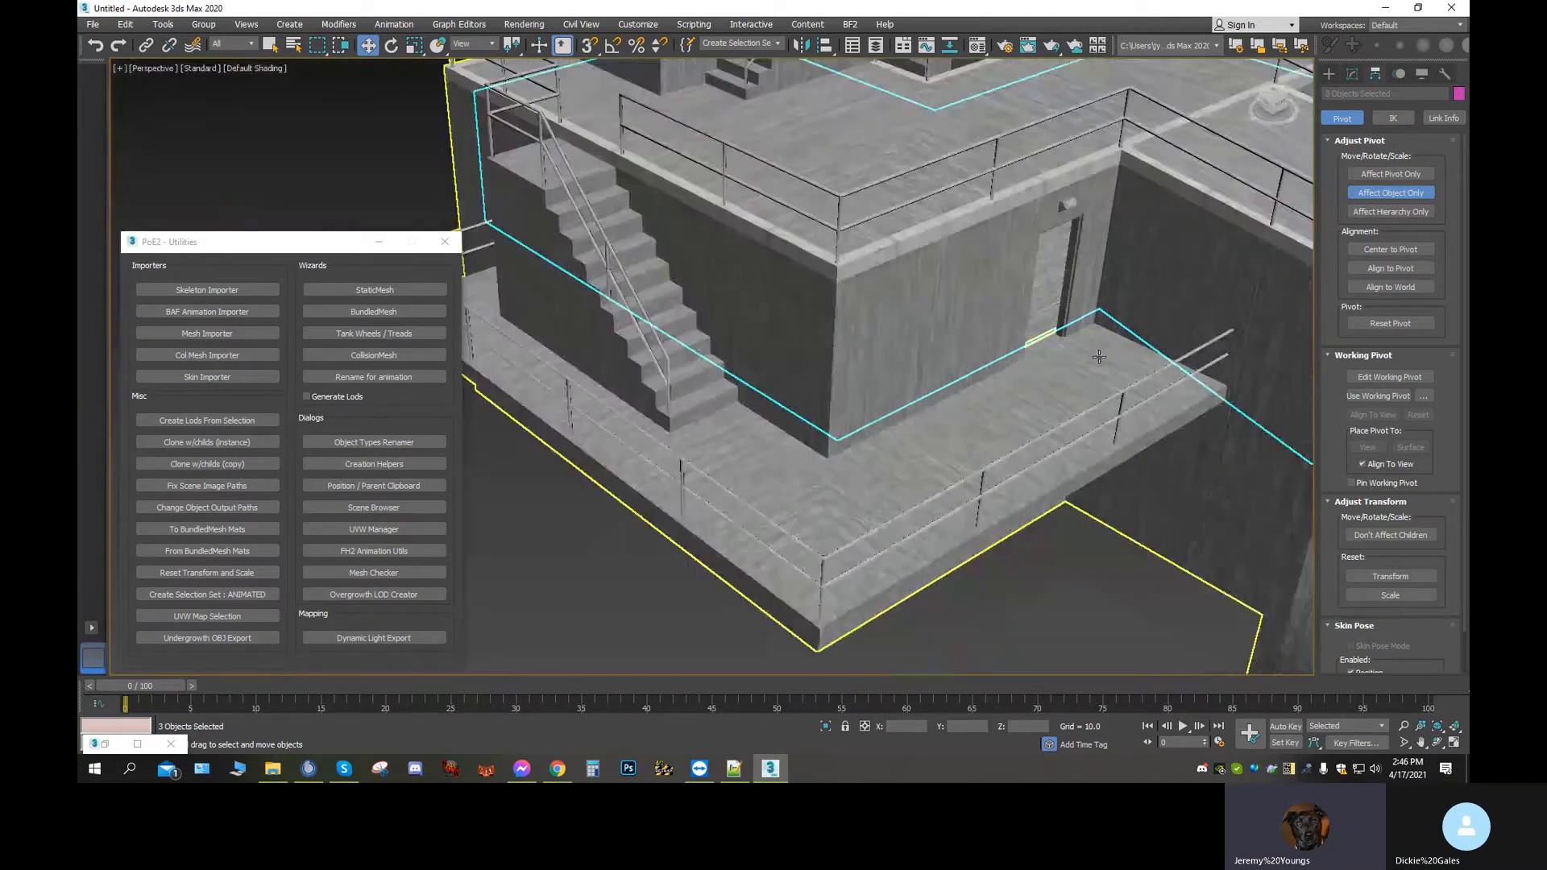
scroll(1088, 355, "down", 4)
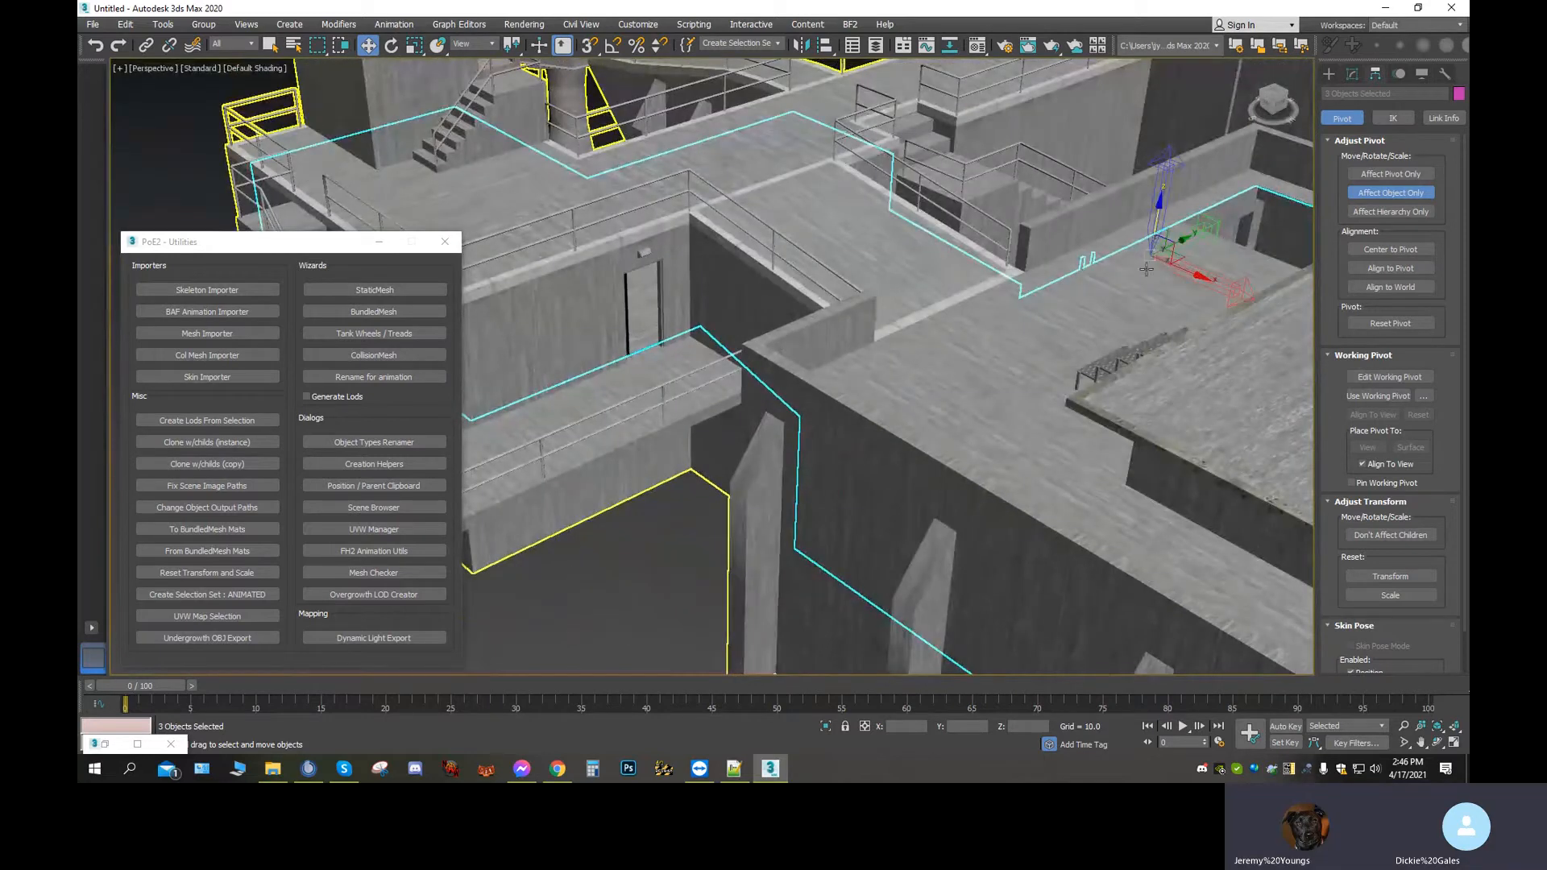
left_click_drag(1181, 240, 1175, 239)
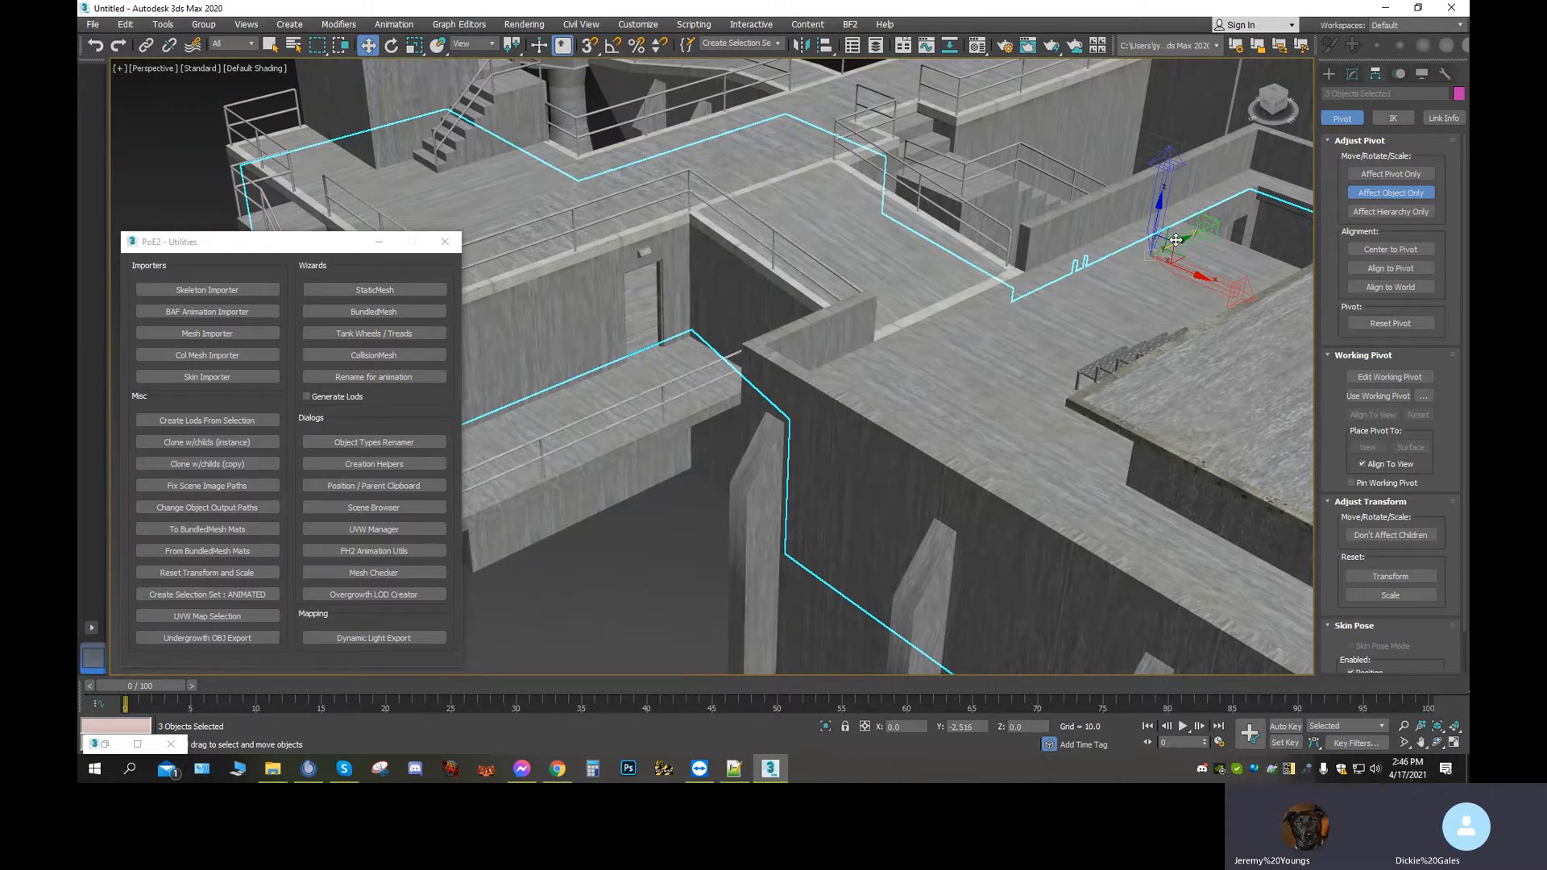
Examine the interior through the roof opening and inside the rooms to check its fit within the building
left_click(1438, 742)
left_click_drag(757, 468, 965, 465)
middle_click_drag(965, 465, 653, 456)
scroll(653, 456, "up", 10)
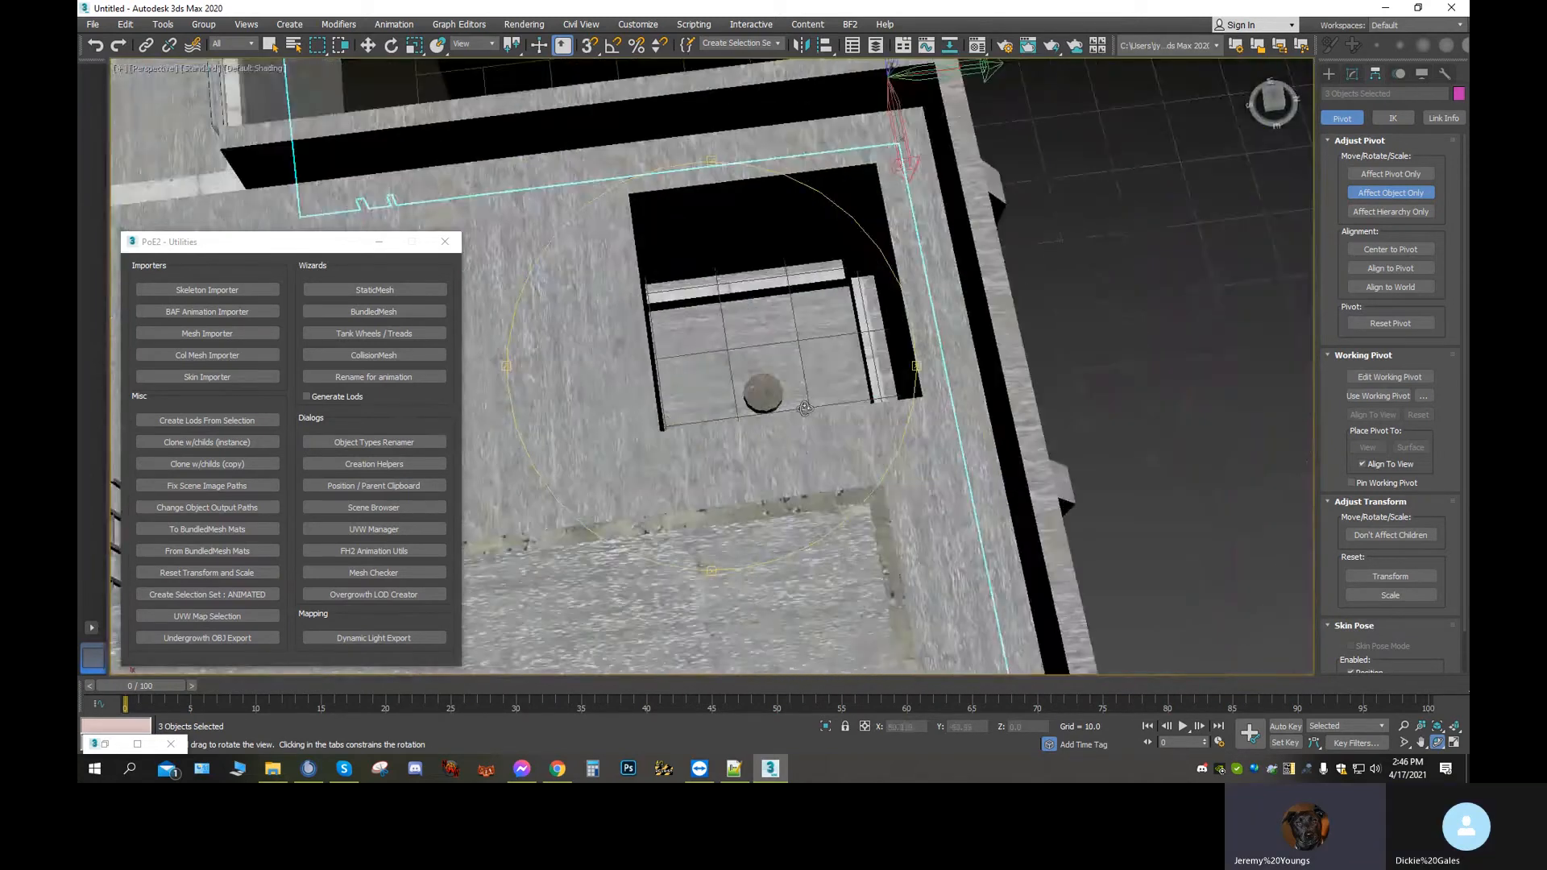
mouse_move(788, 384)
left_mouse_down()
mouse_move(726, 383)
mouse_move(839, 370)
mouse_move(751, 364)
mouse_move(645, 281)
mouse_move(705, 355)
mouse_move(680, 359)
mouse_move(875, 297)
mouse_move(1036, 290)
mouse_move(800, 379)
left_mouse_up()
left_click_drag(720, 445, 767, 442)
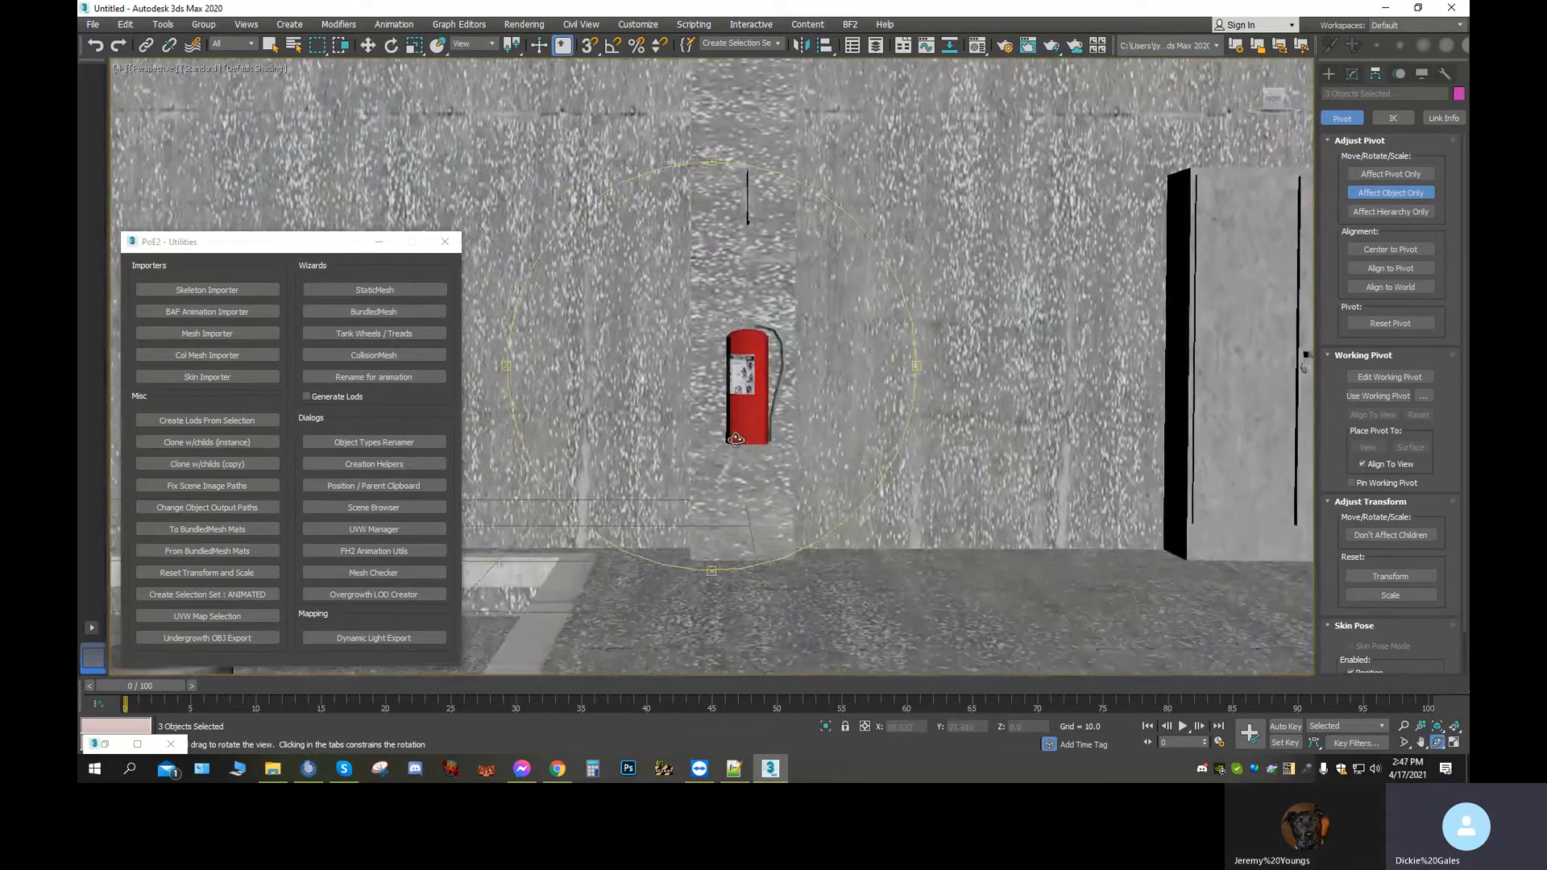
left_click_drag(752, 439, 843, 506)
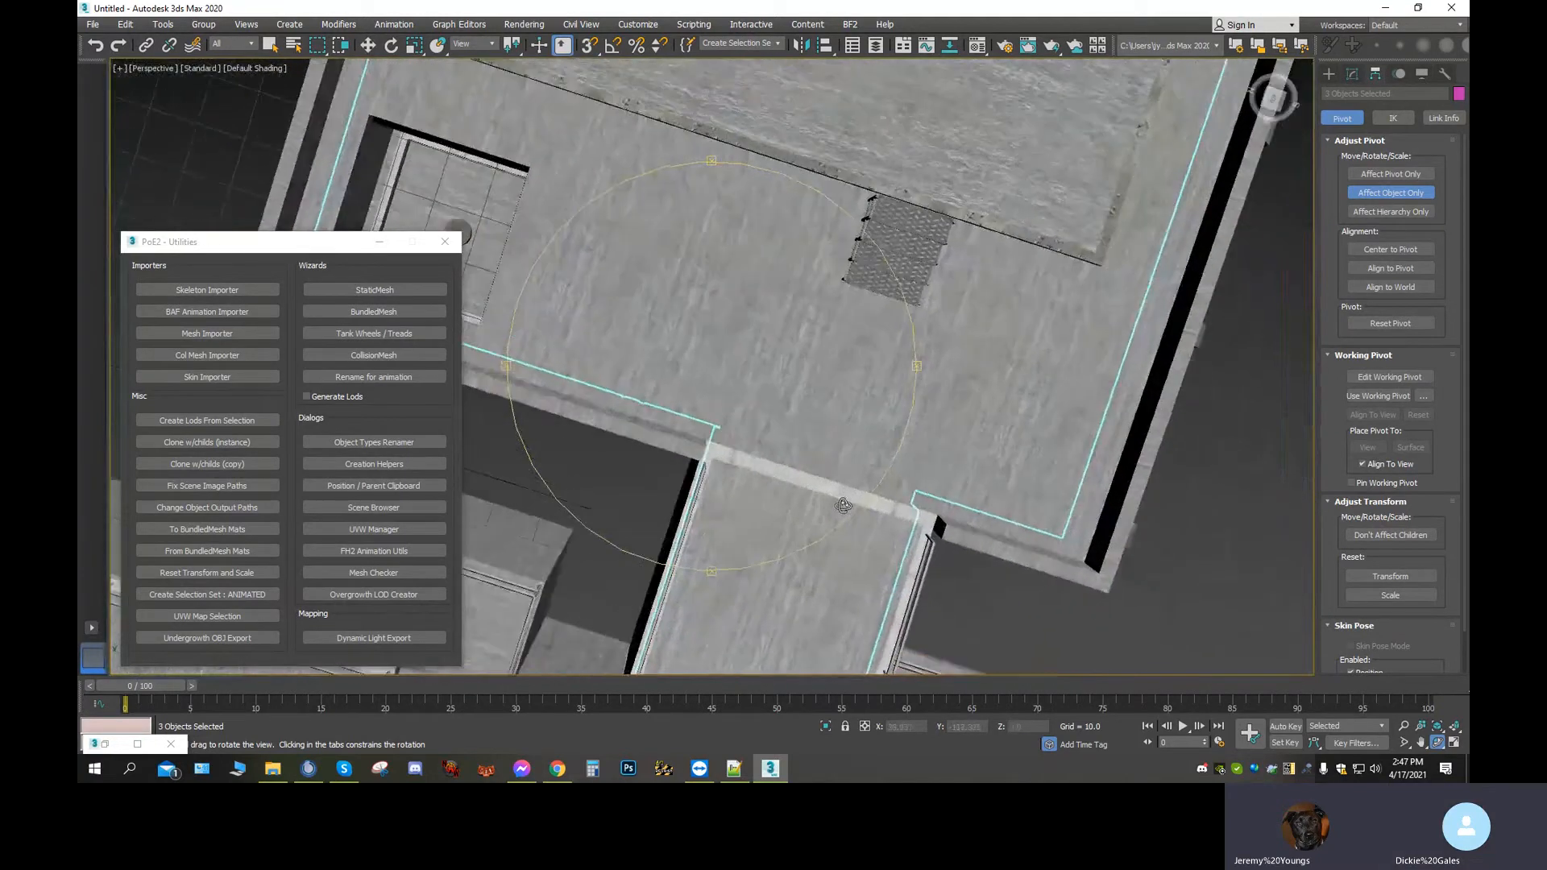
Examine the interior's alignment around the guard tower, main building and lower doorway, ending with the whole base in view
left_click_drag(683, 478, 757, 384)
scroll(758, 383, "up", 8)
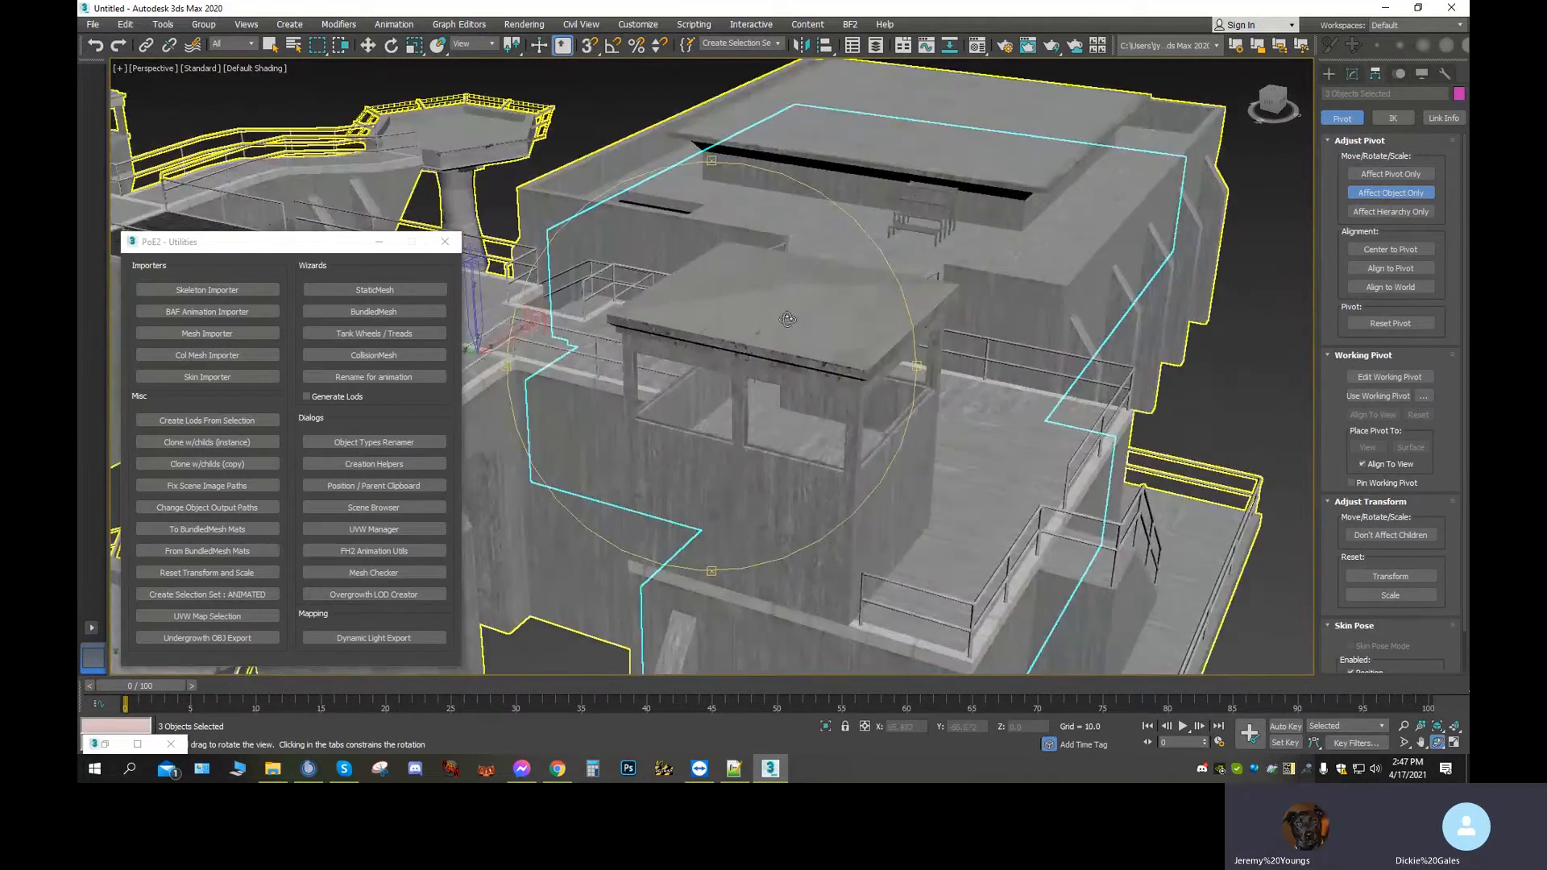
left_click_drag(636, 409, 638, 429)
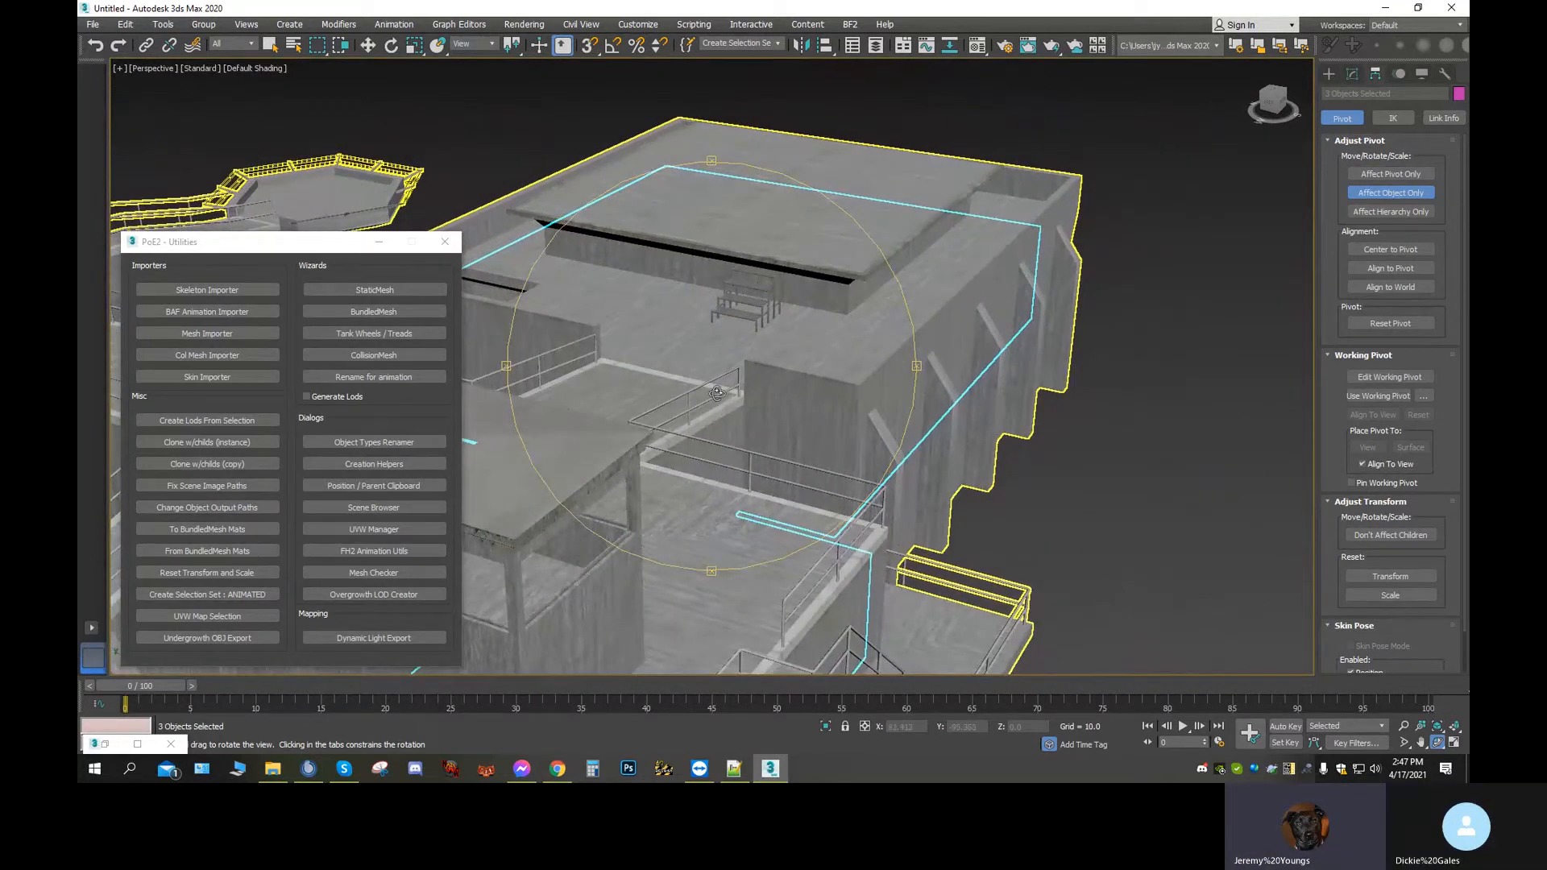
middle_click_drag(717, 393, 702, 508)
mouse_move(781, 414)
left_mouse_down()
mouse_move(720, 489)
mouse_move(992, 396)
mouse_move(669, 431)
mouse_move(796, 408)
mouse_move(776, 406)
left_mouse_up()
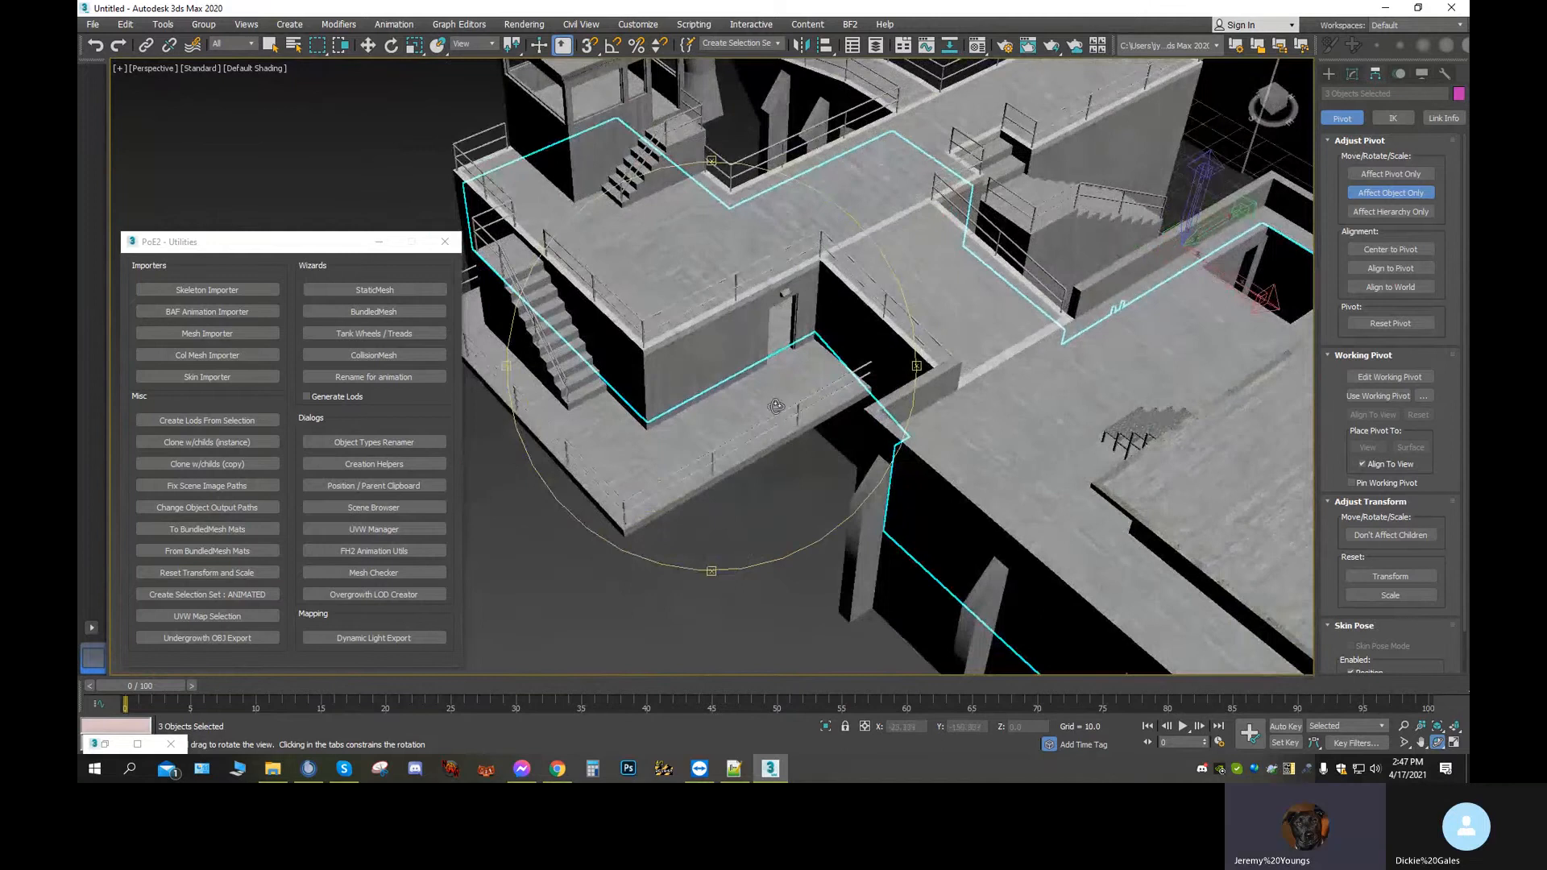
scroll(777, 406, "up", 10)
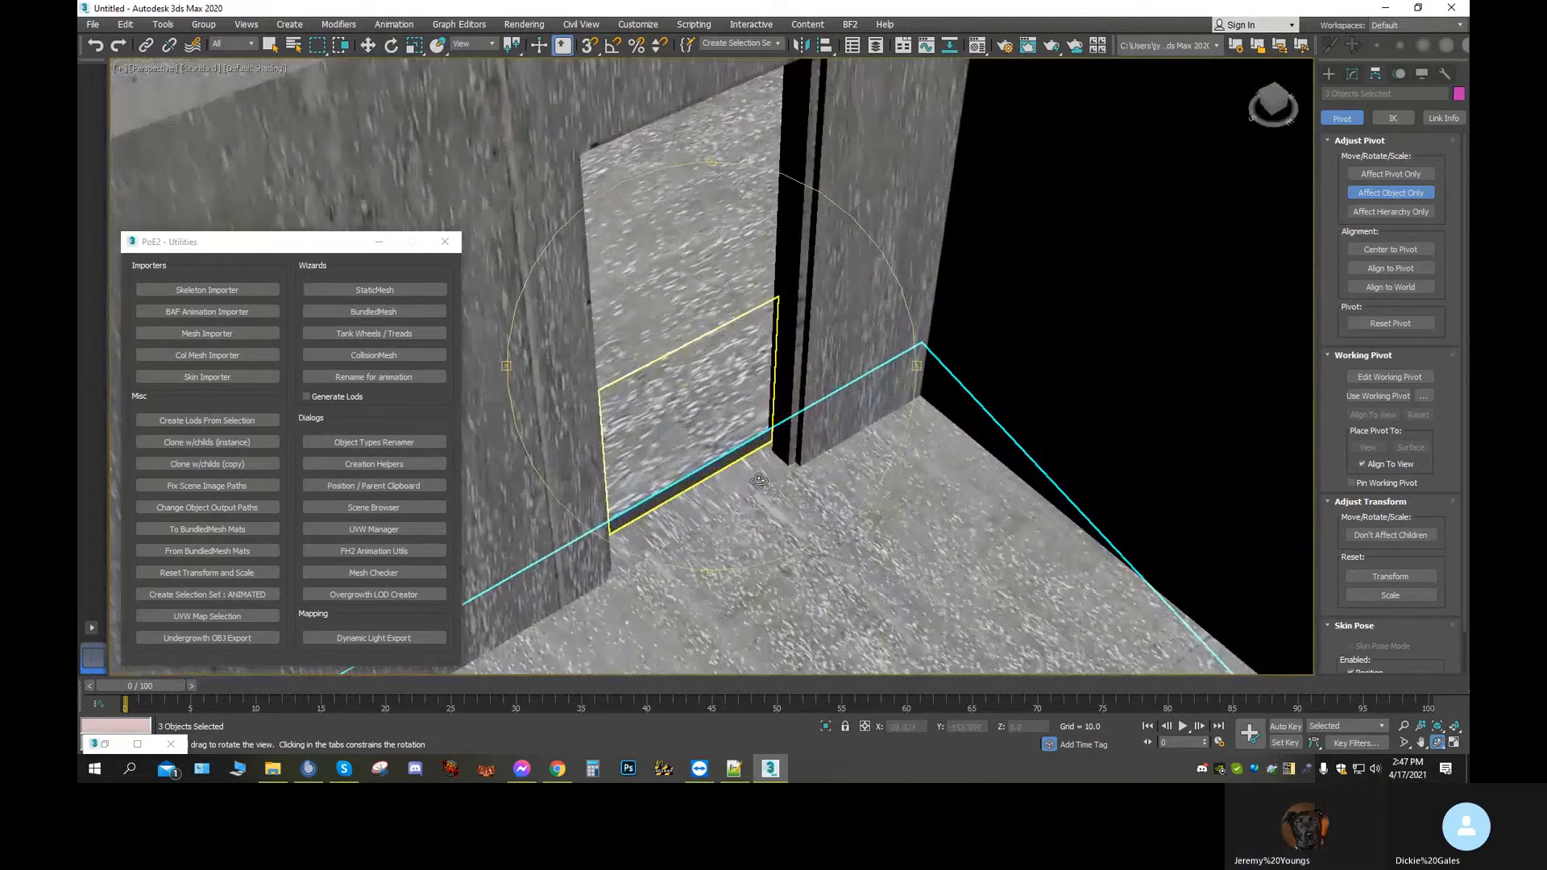
scroll(759, 481, "up", 5)
scroll(762, 438, "up", 8)
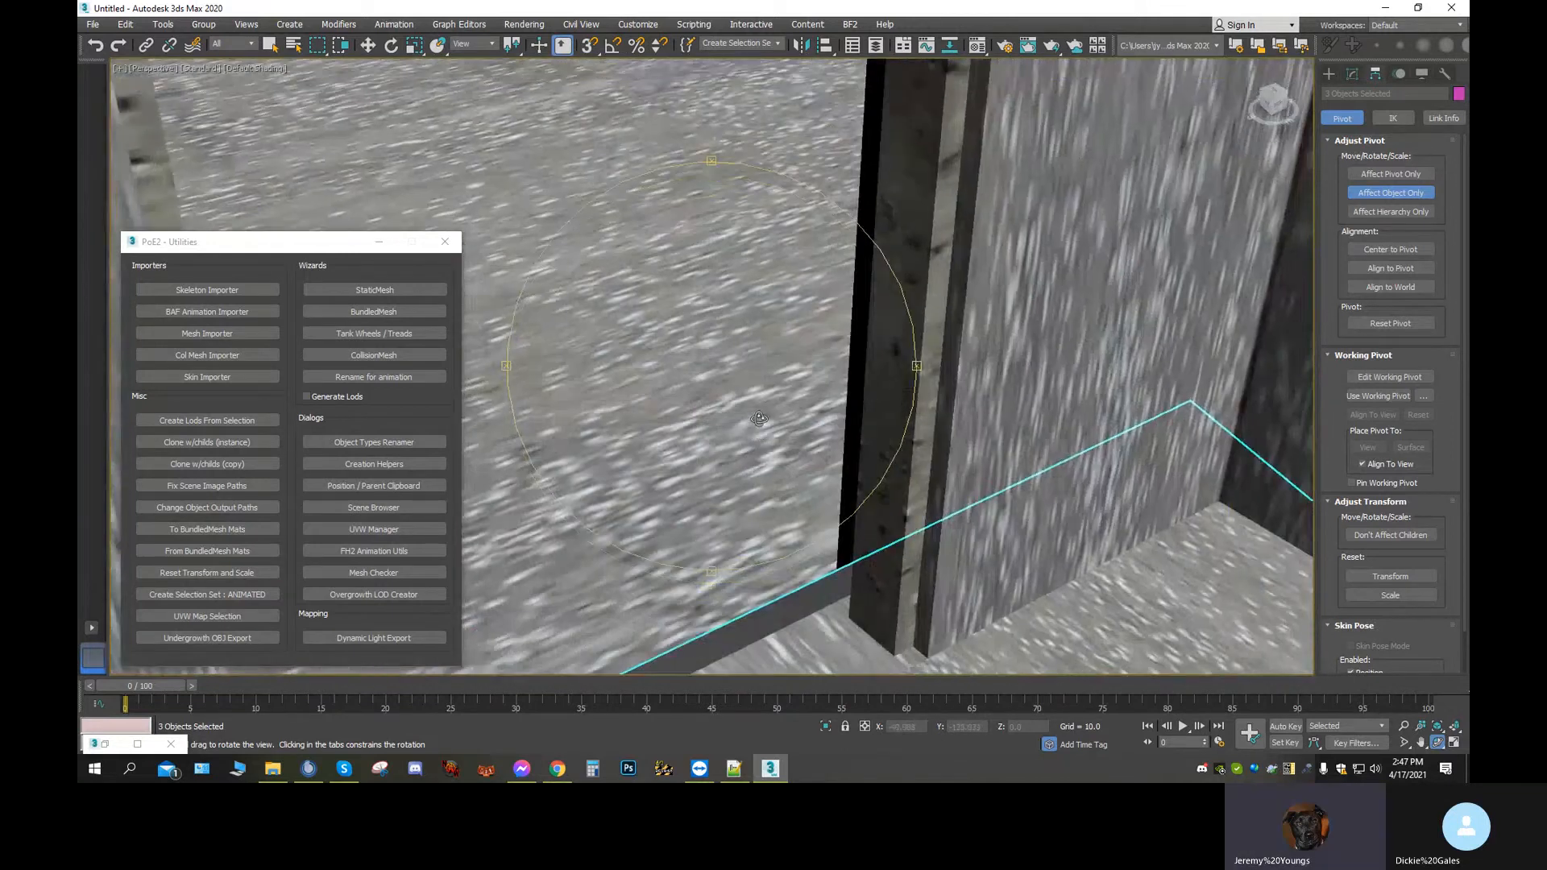
scroll(879, 409, "down", 15)
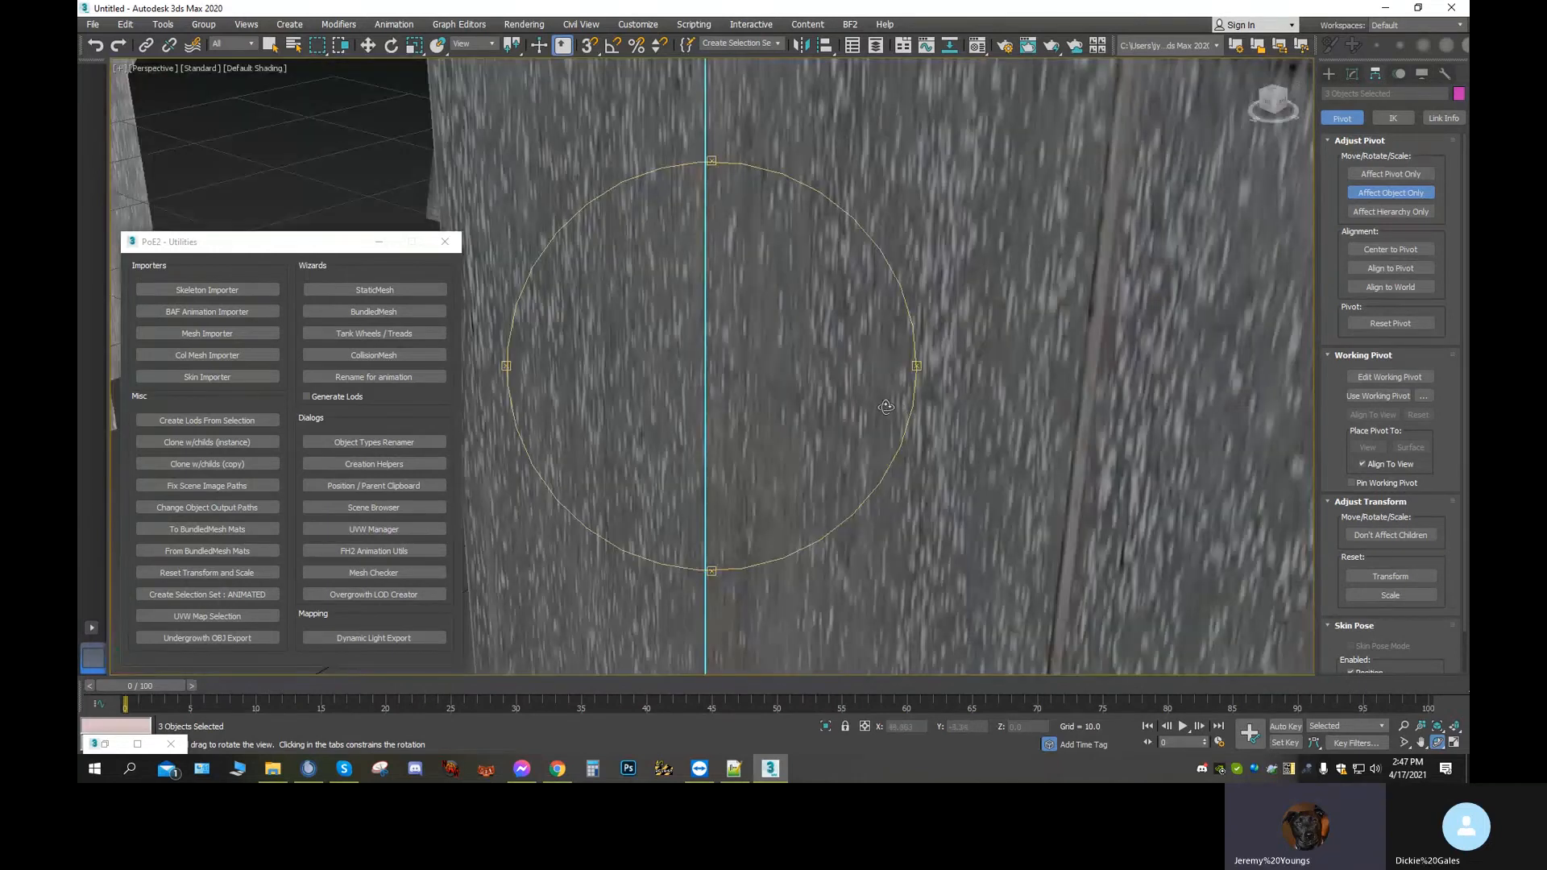
scroll(873, 409, "down", 12)
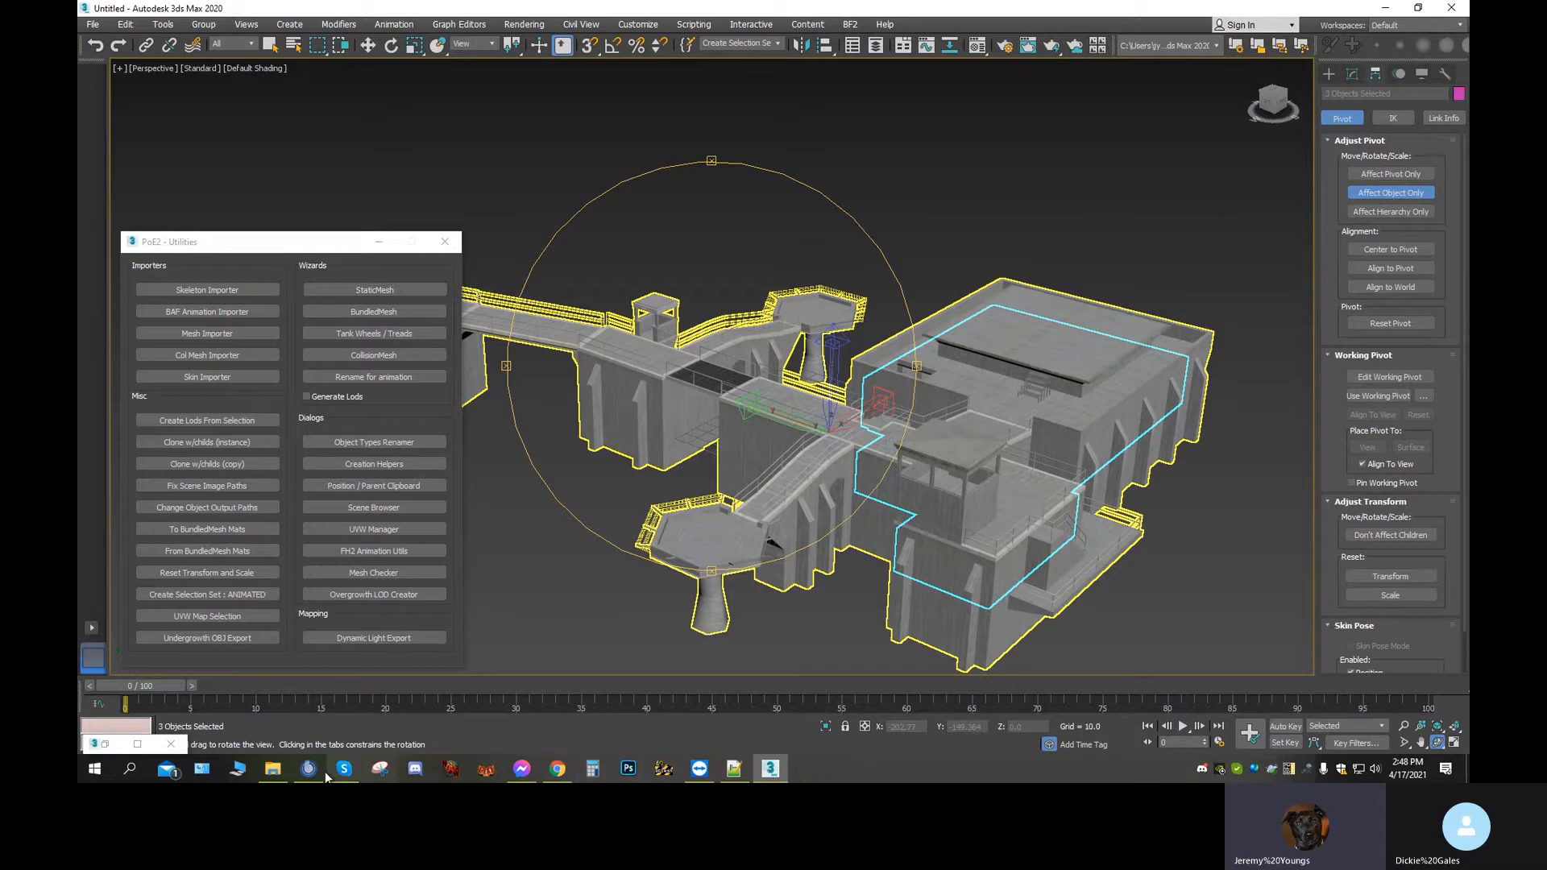
Examine heli_base_v2_int.con and heli_base_v2_int.tweak from the Heli_Base_v2_Int folder in Notepad++
left_click(282, 772)
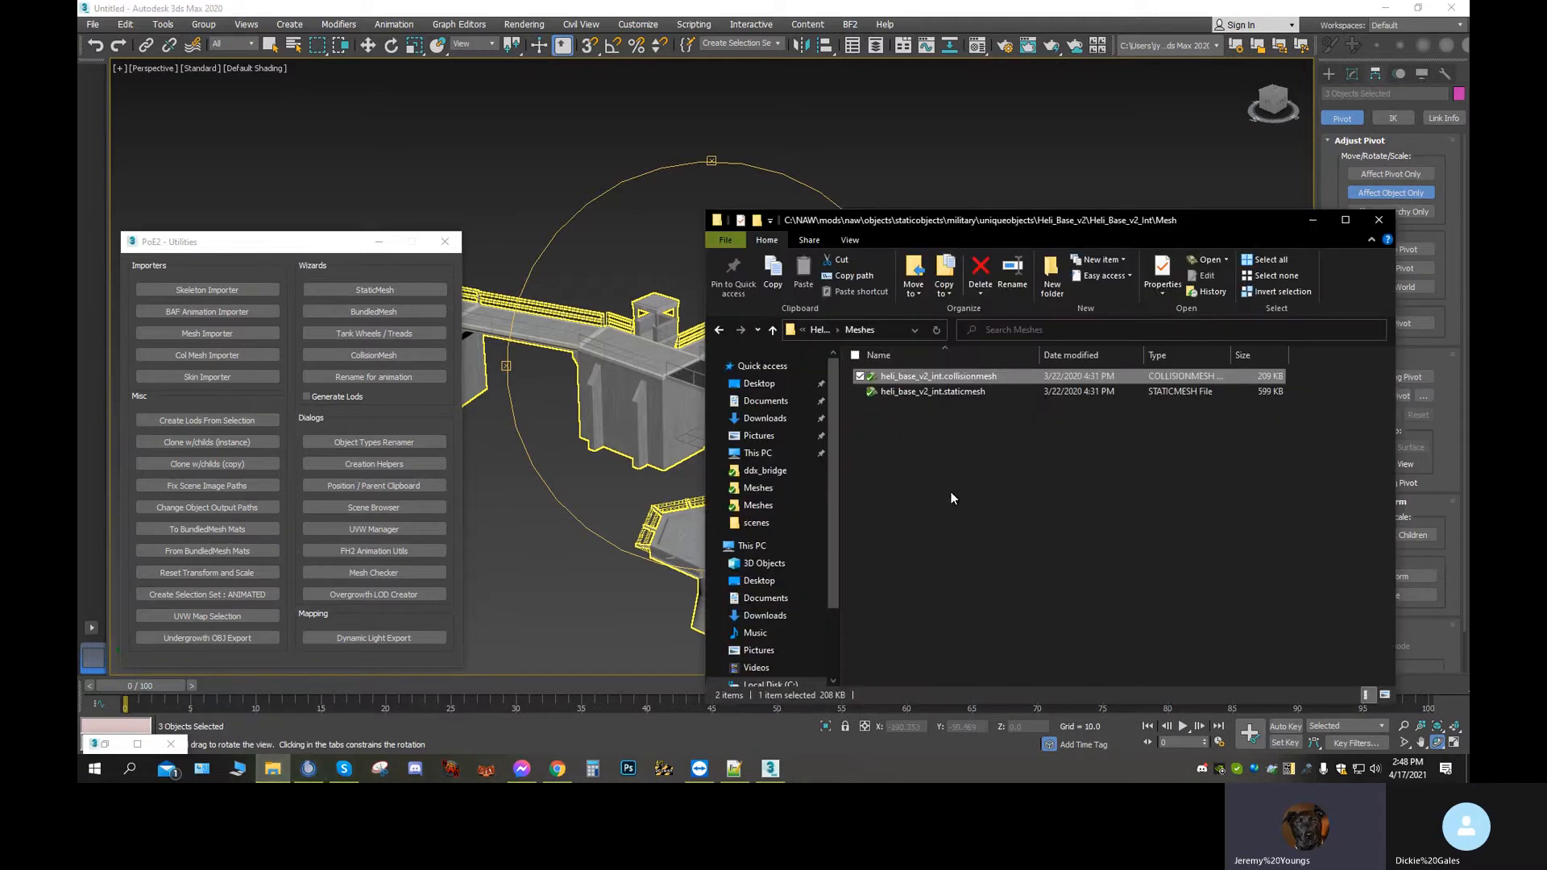
left_click(820, 330)
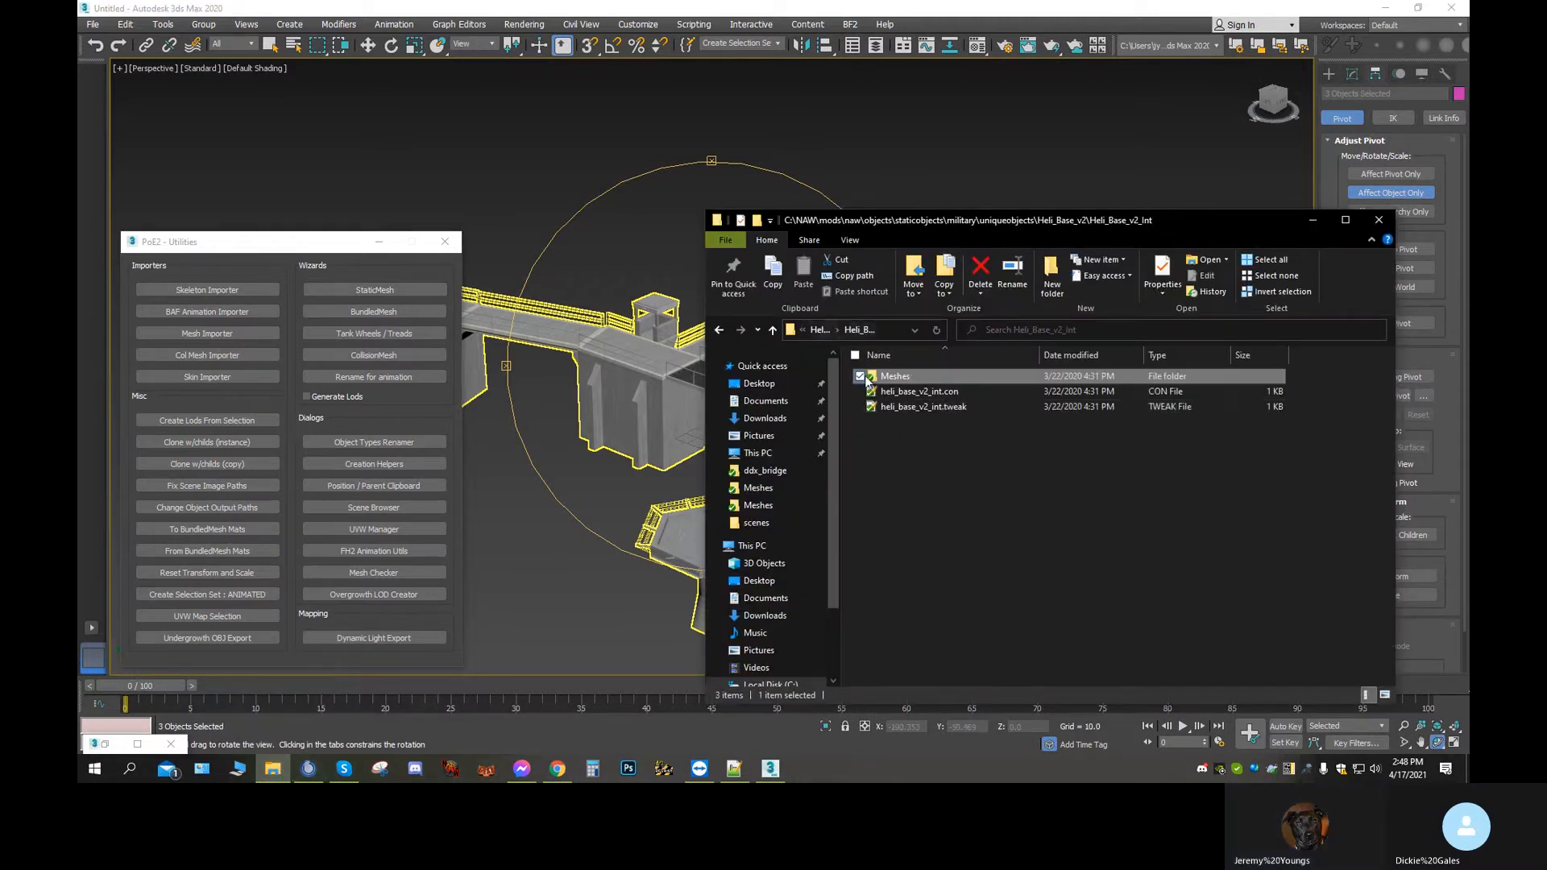
double_click(926, 393)
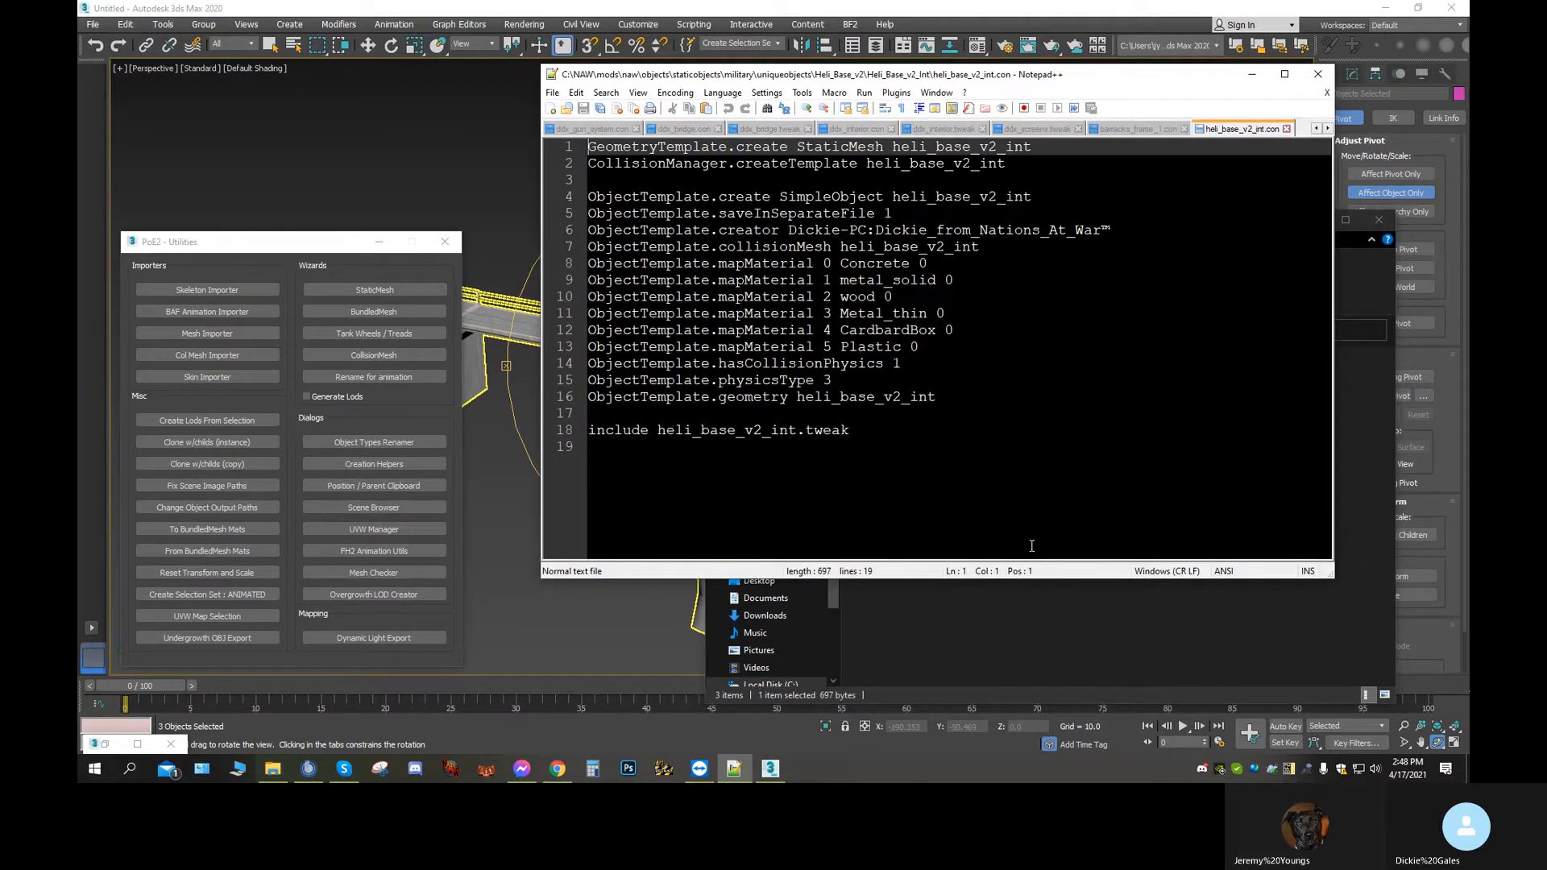
left_click(1088, 656)
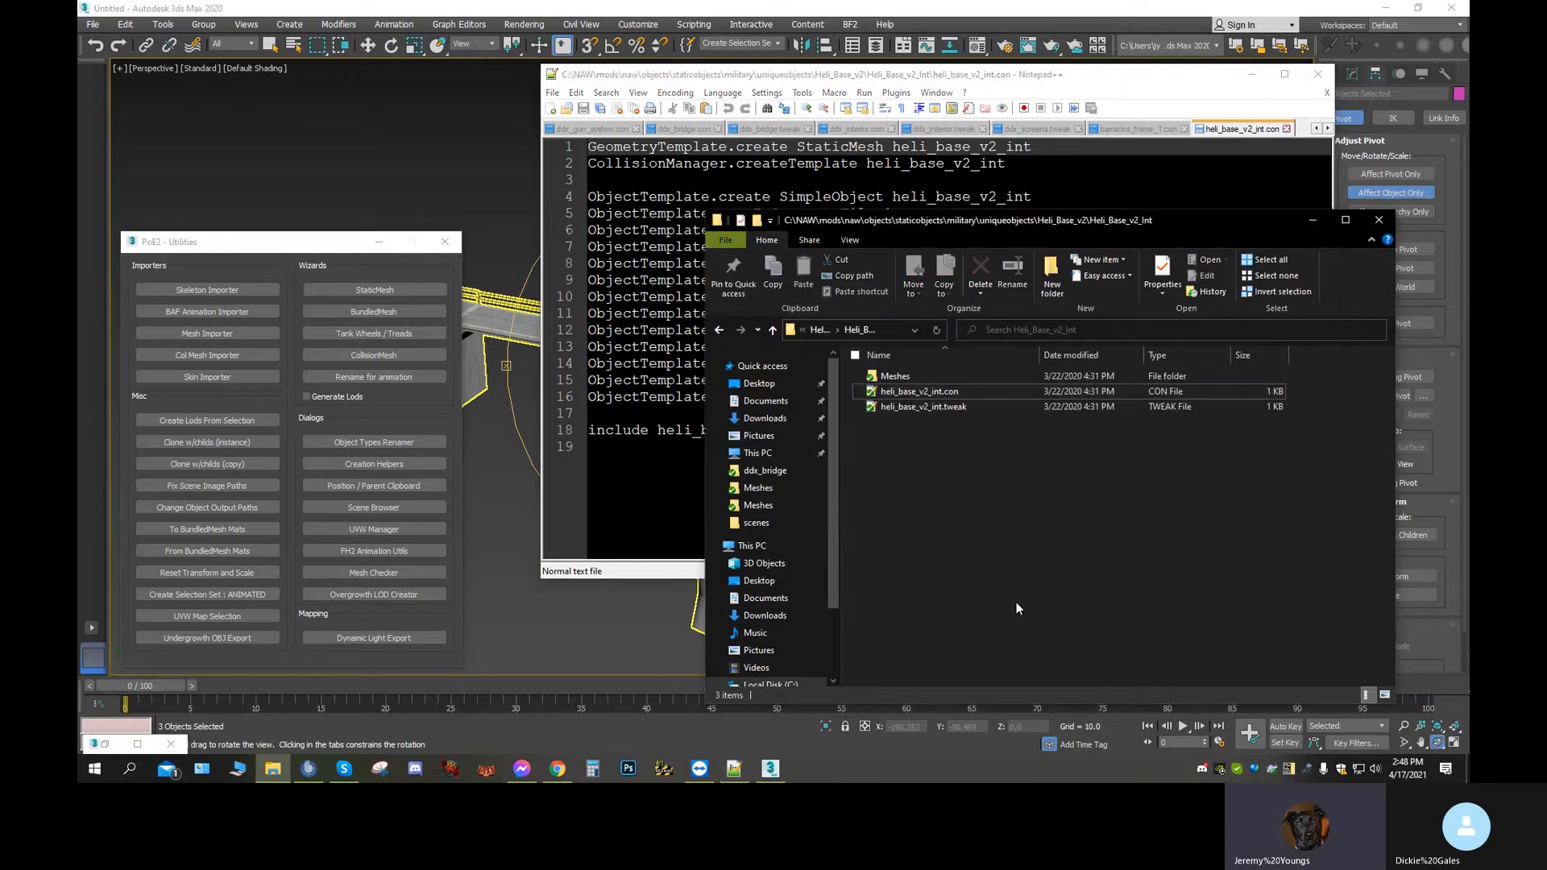
left_click(897, 406)
double_click(897, 405)
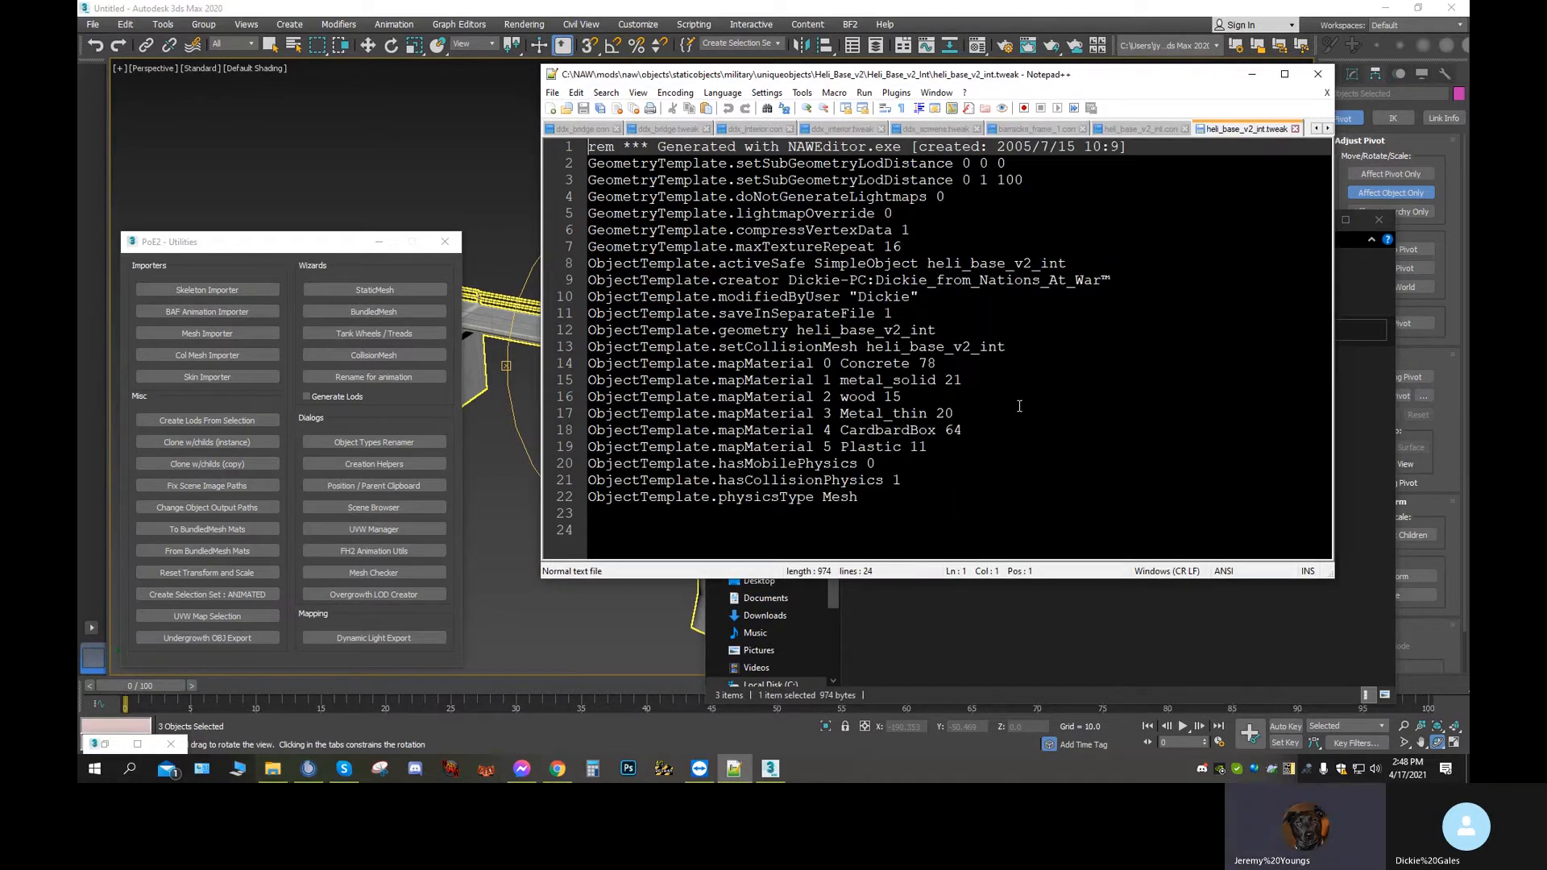
left_click(1321, 74)
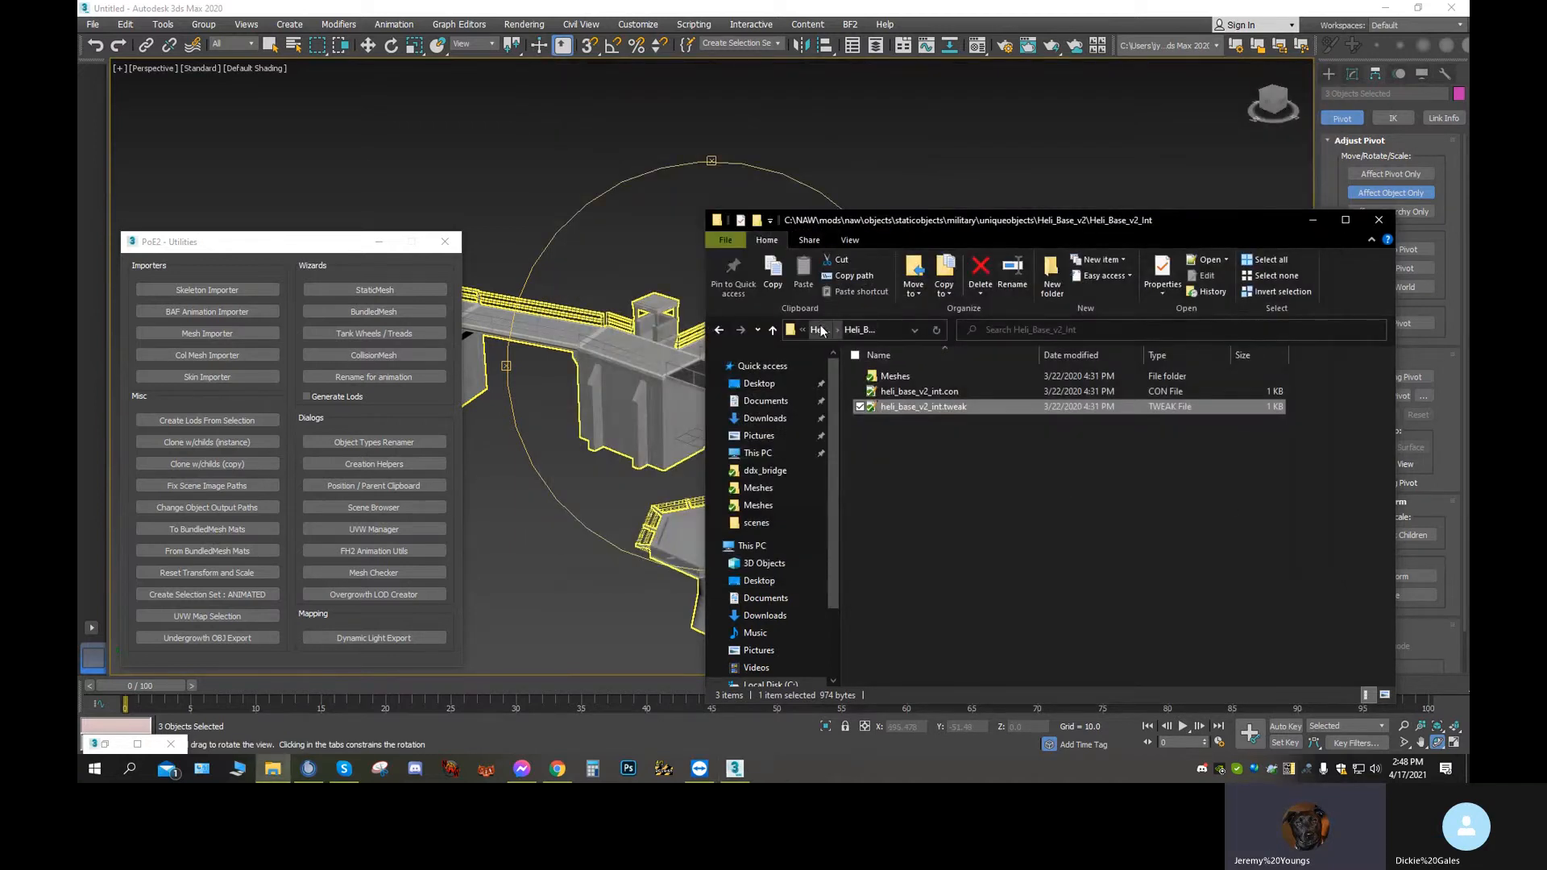
Examine heli_base_v2.con and heli_base_v2.tweak in the parent Heli_Base_v2 folder for the setPosition line of heli_base_v2_int
left_click(820, 328)
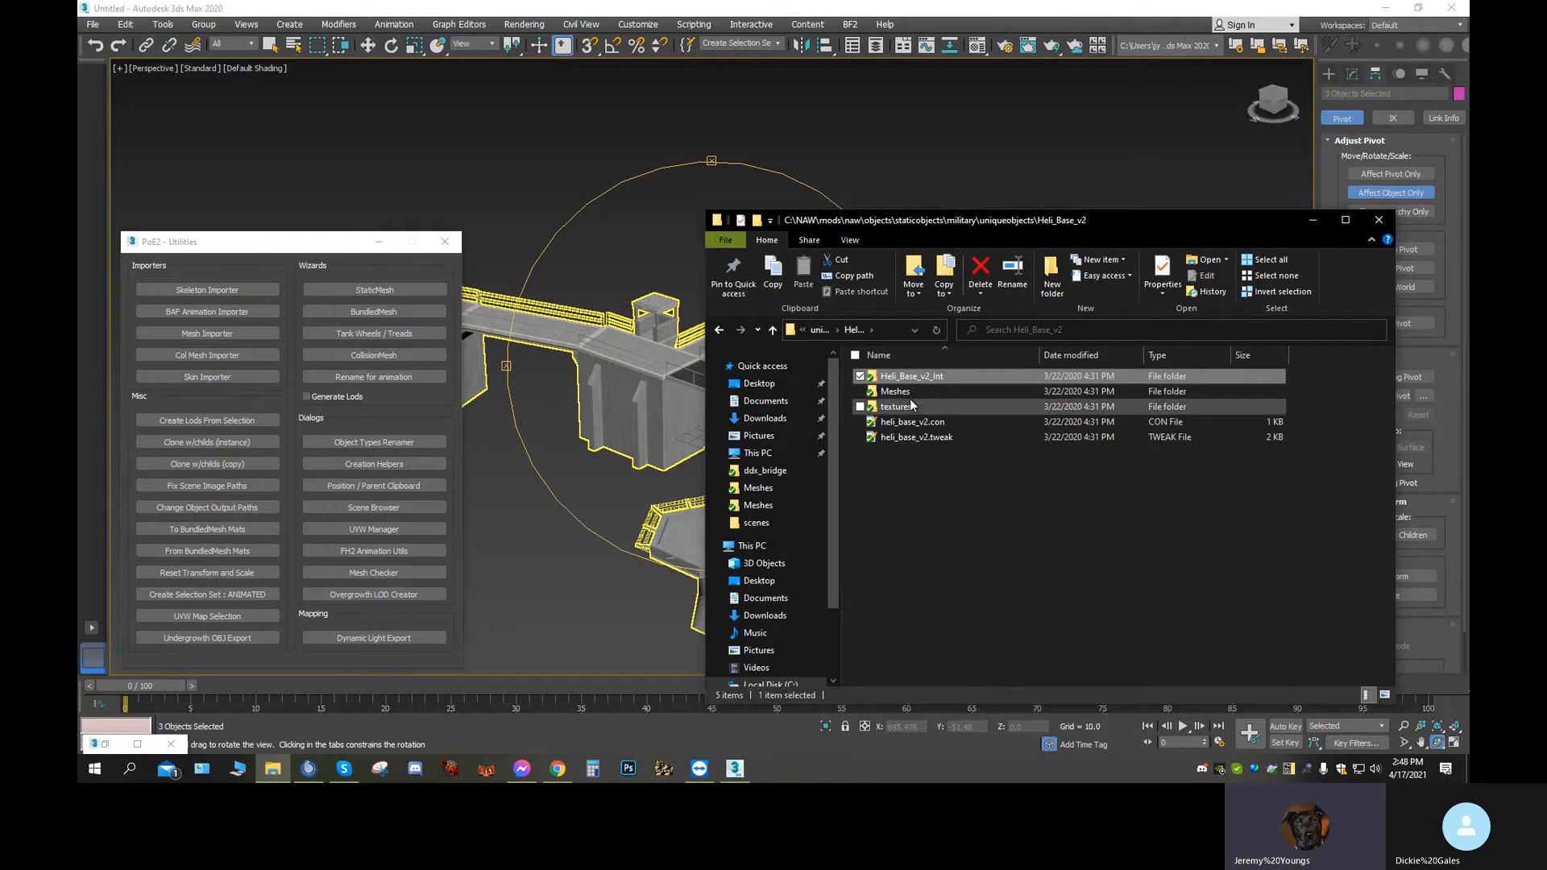
double_click(911, 421)
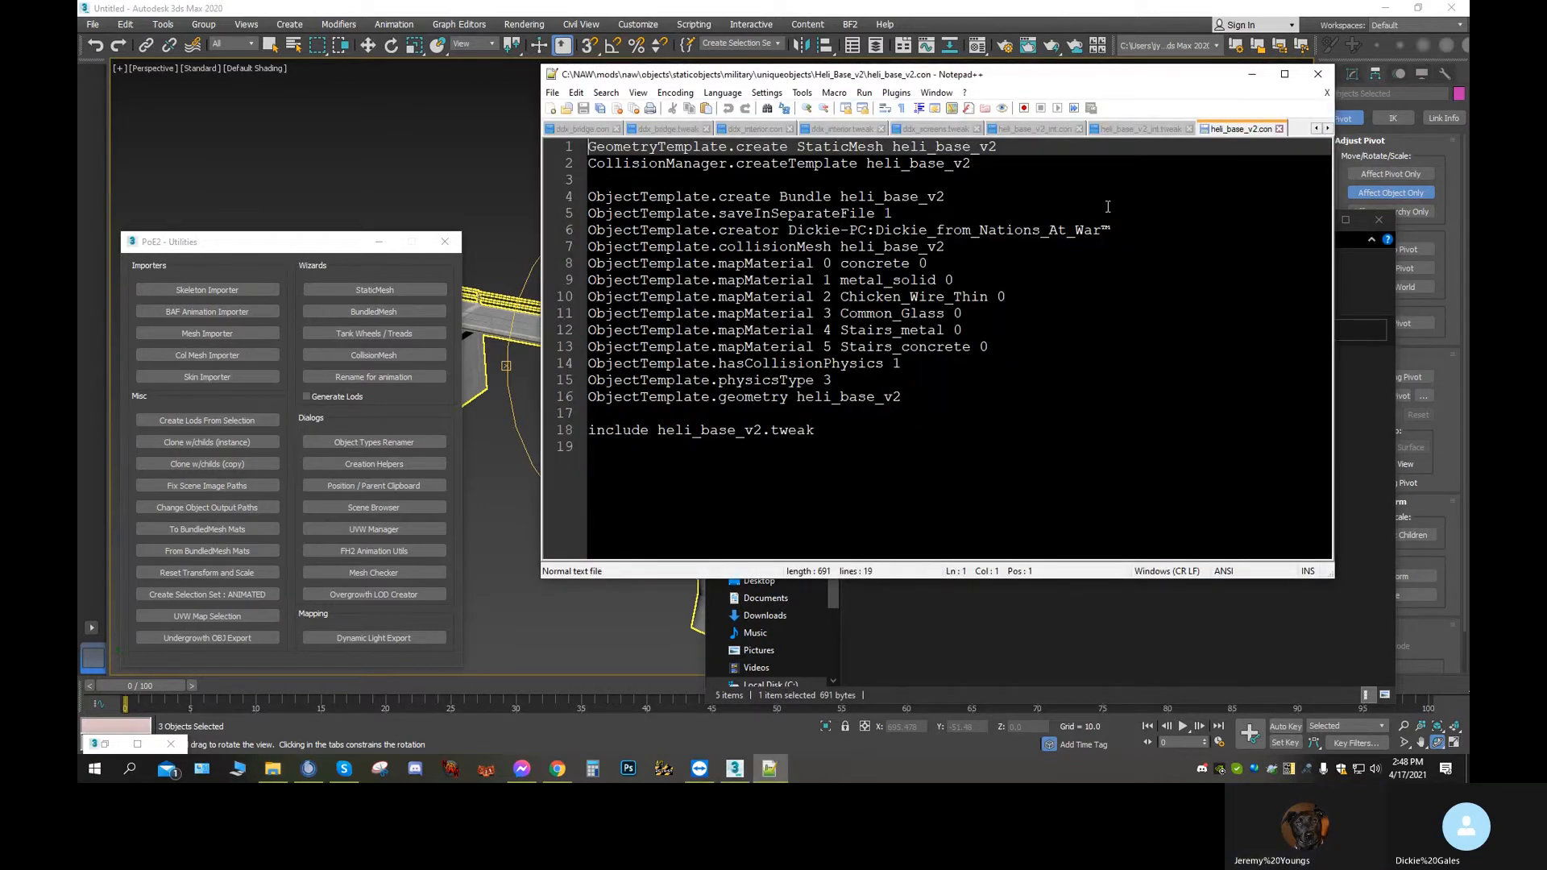
left_click(1319, 74)
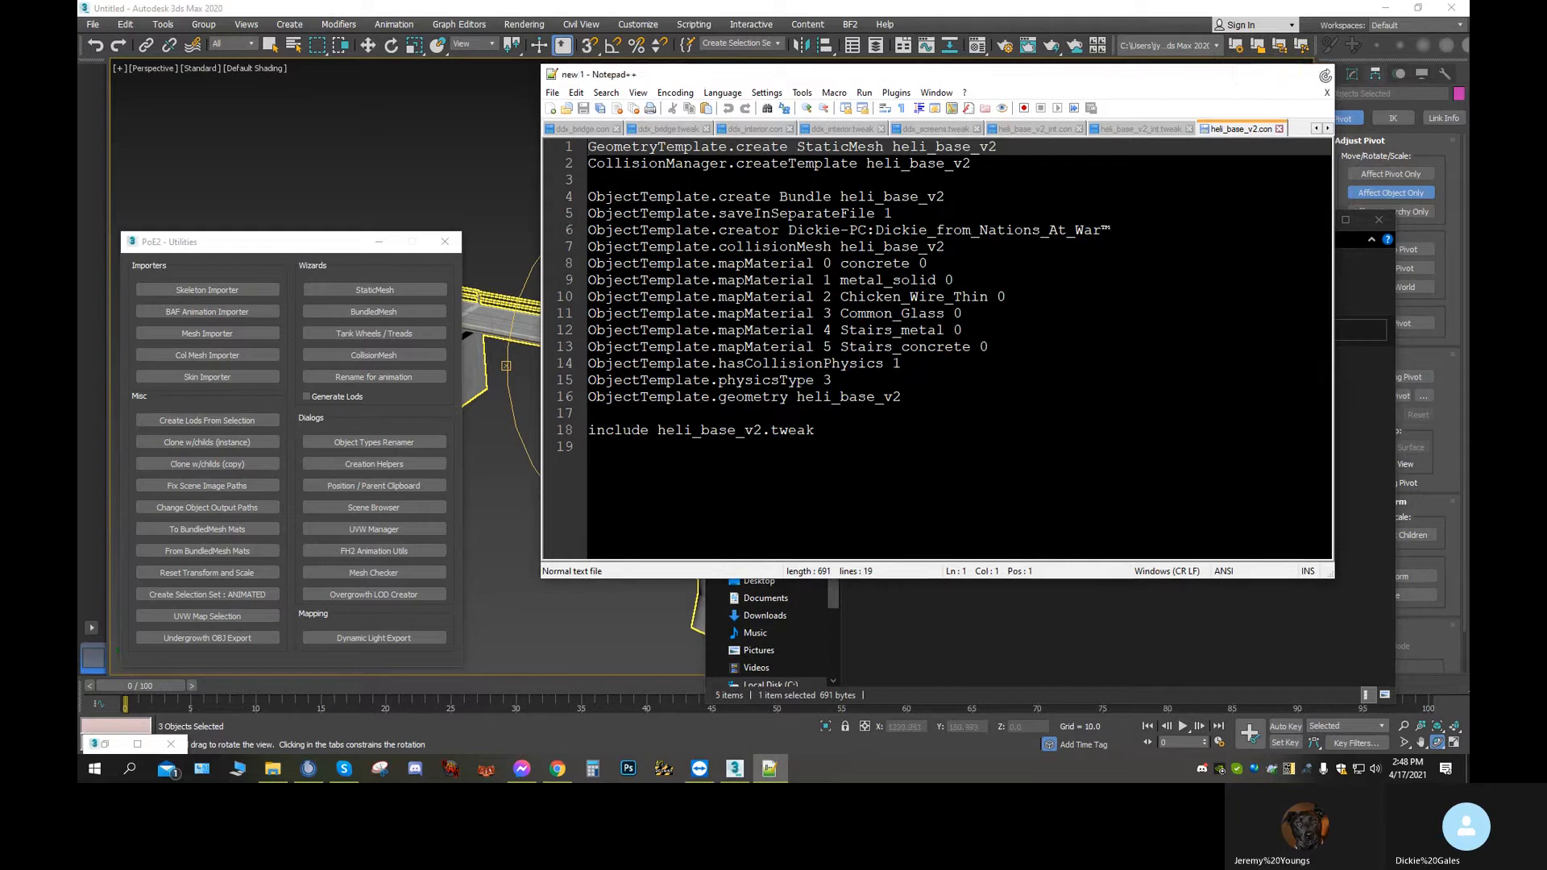
double_click(951, 437)
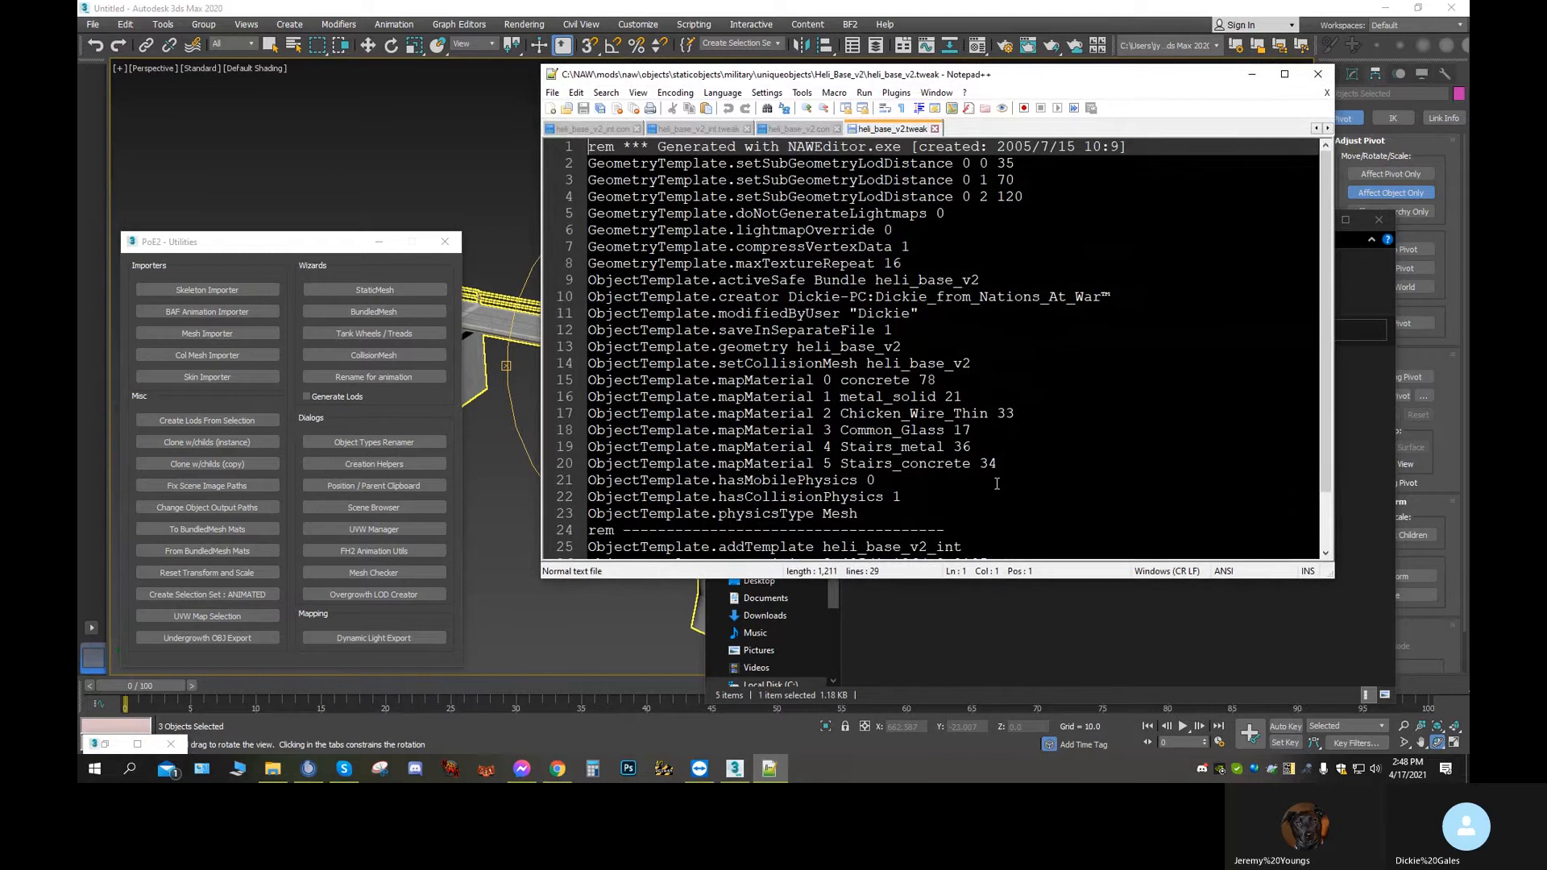
scroll(997, 484, "down", 2)
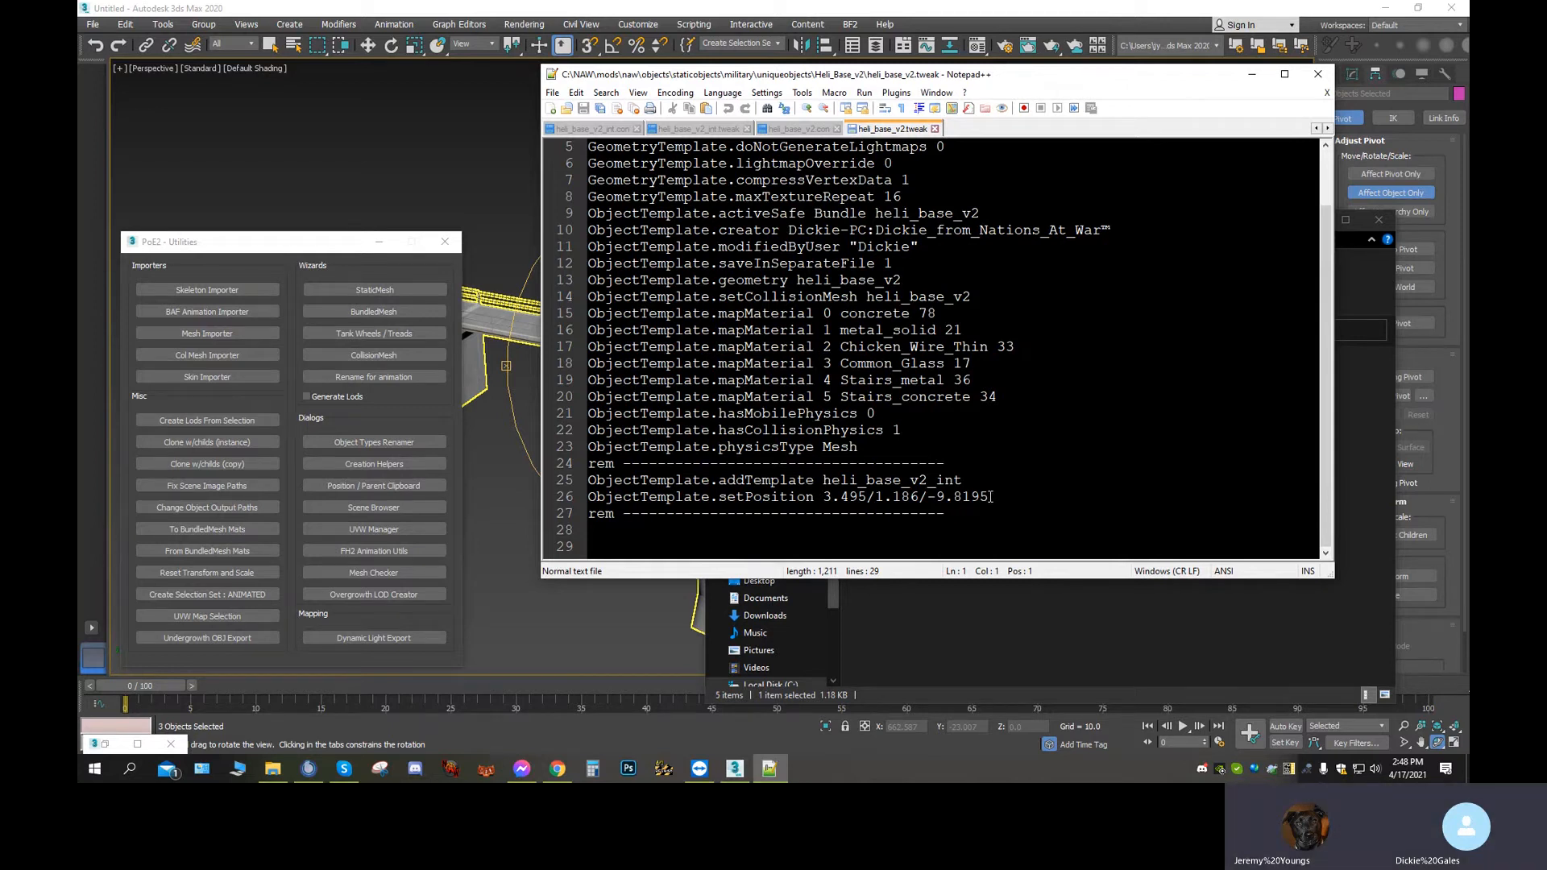
left_click_drag(992, 496, 859, 512)
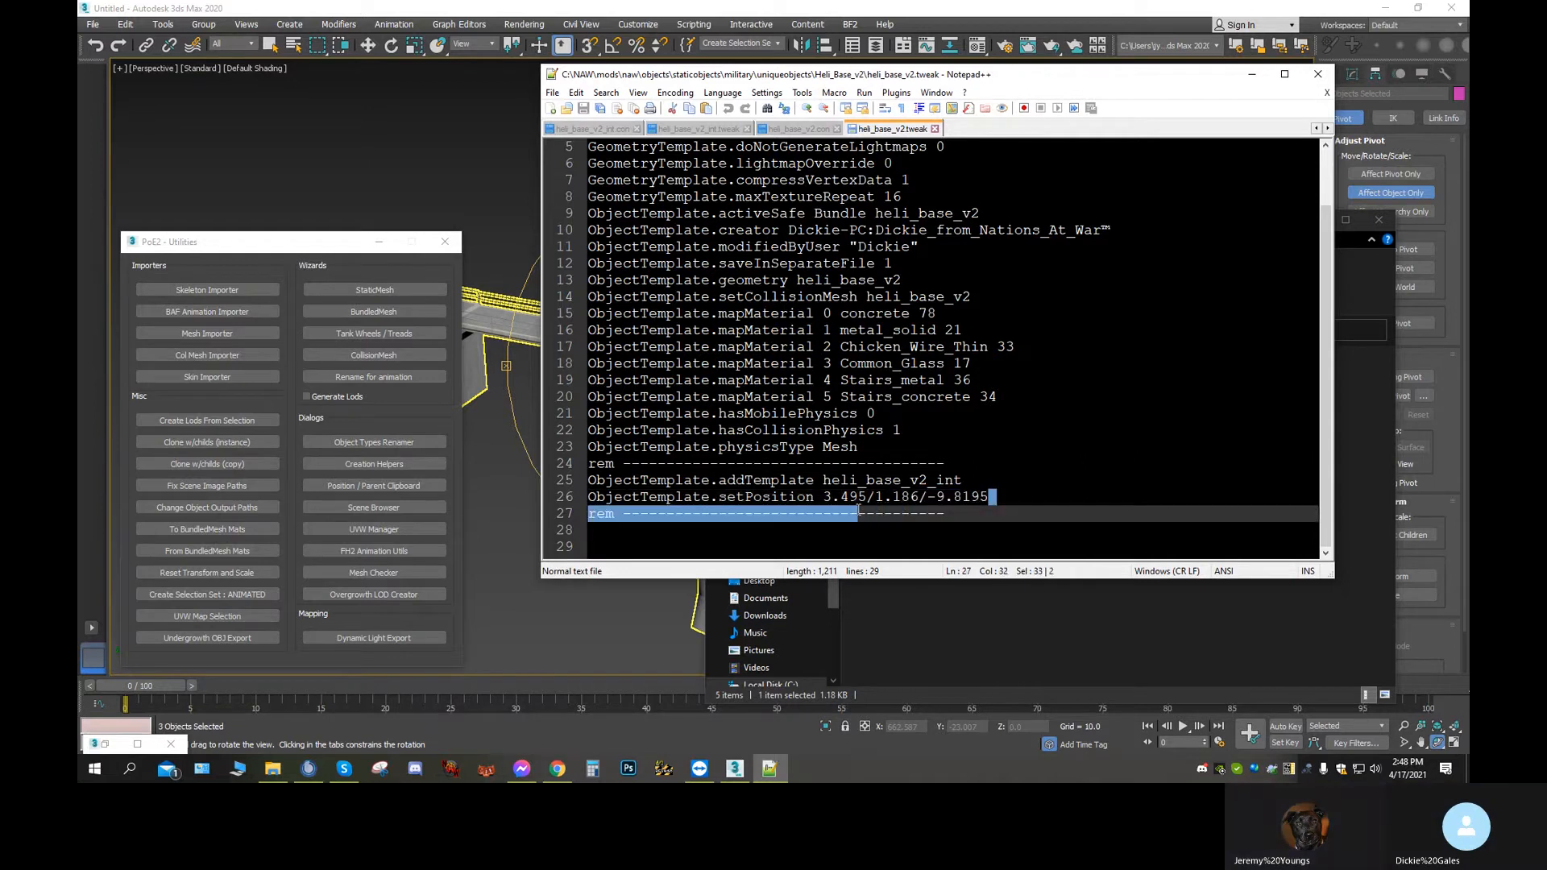
left_click(861, 496)
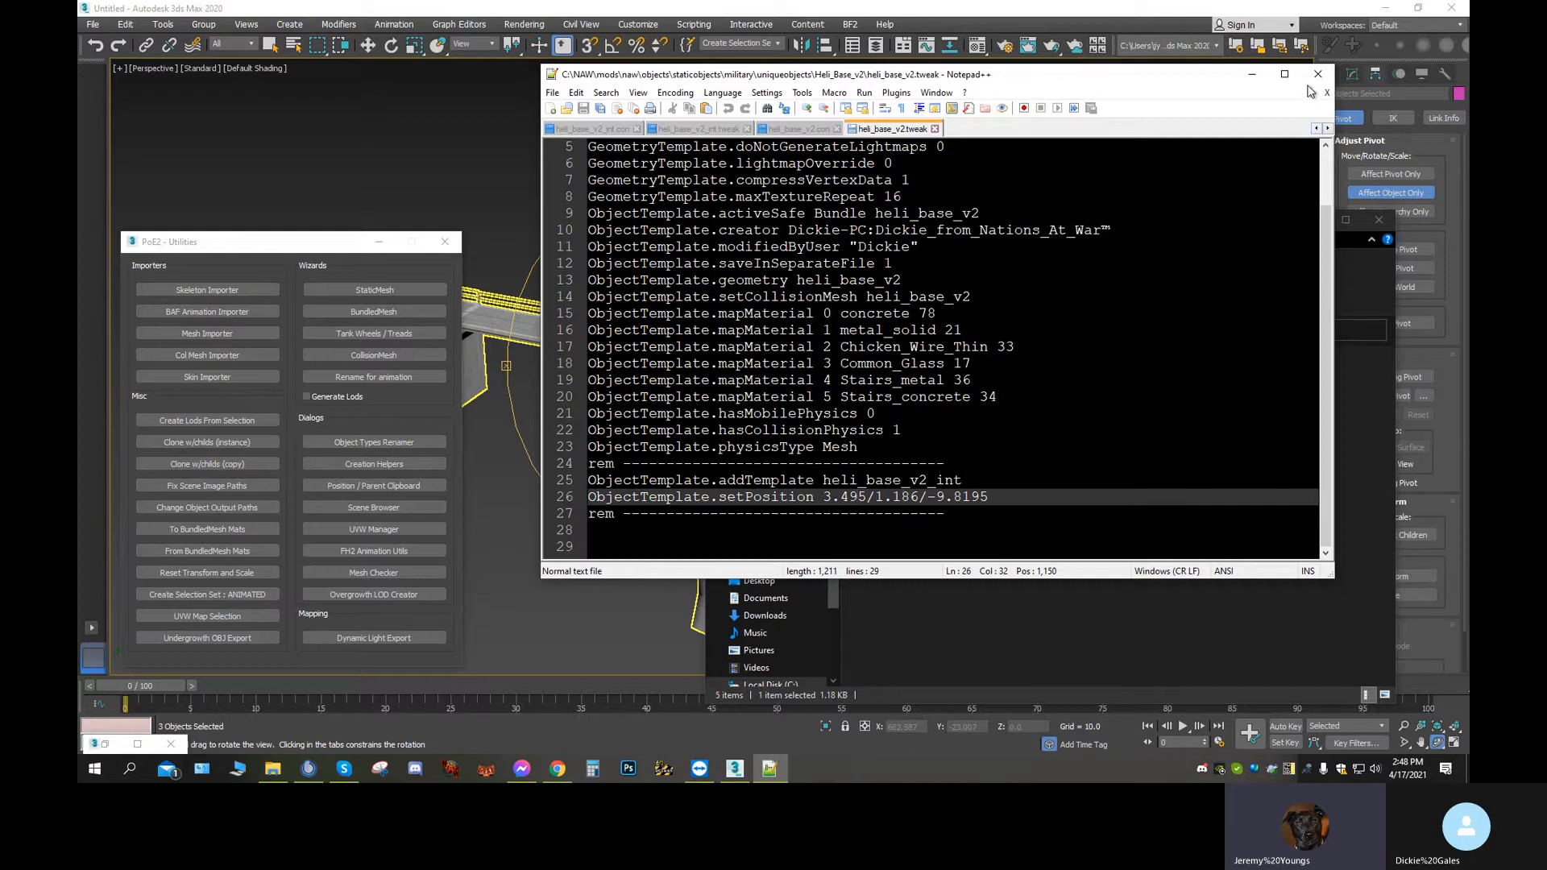
left_click_drag(1191, 87, 1546, 127)
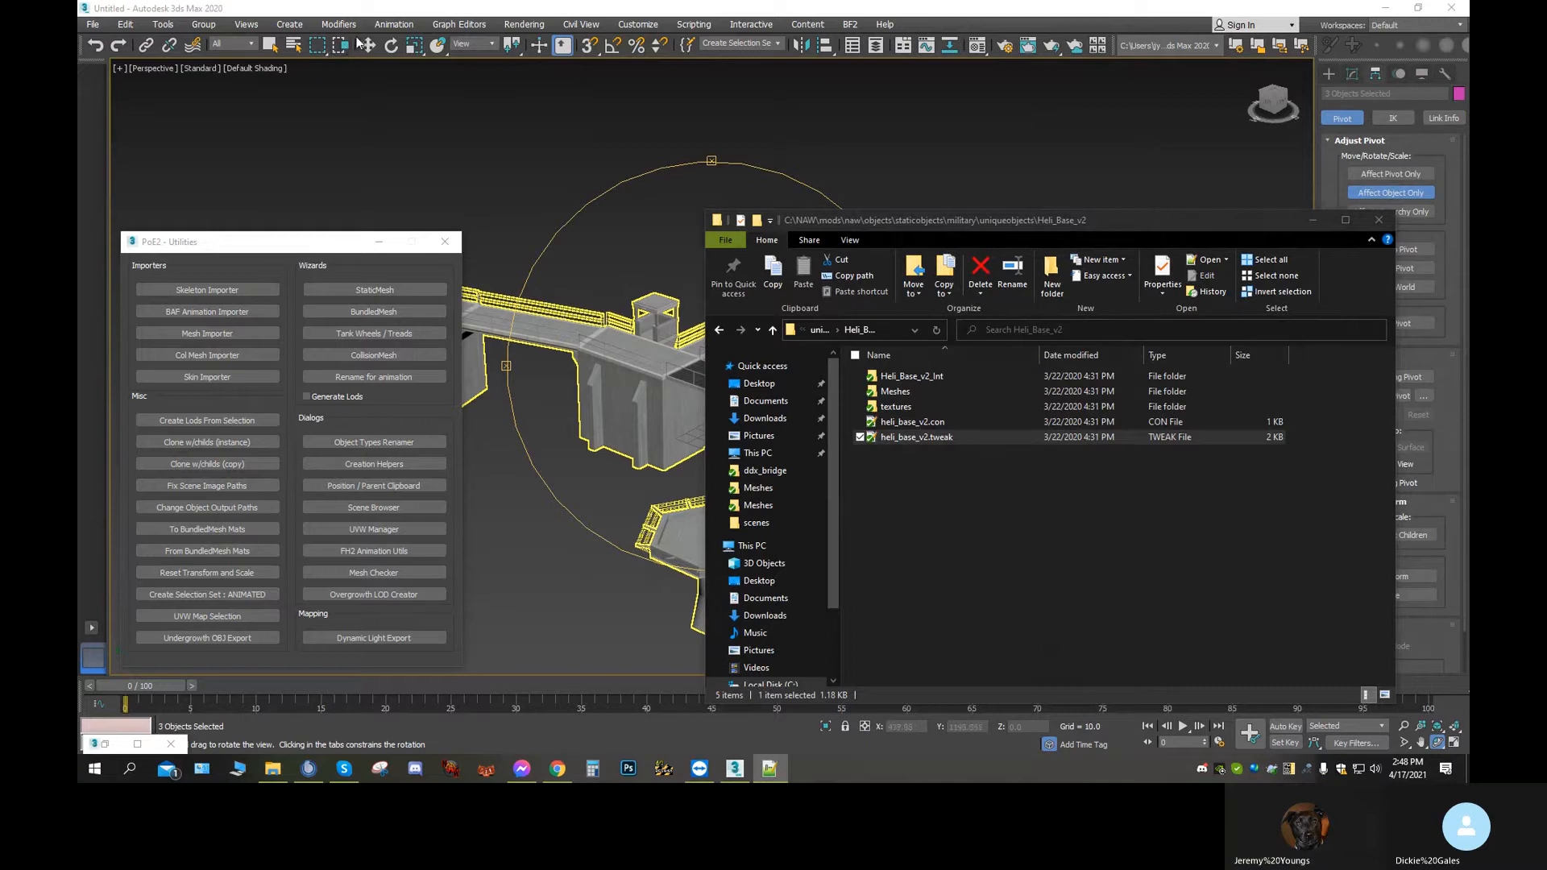
Return to 3ds Max and undo the manual moves of the three interior meshes
left_click(96, 47)
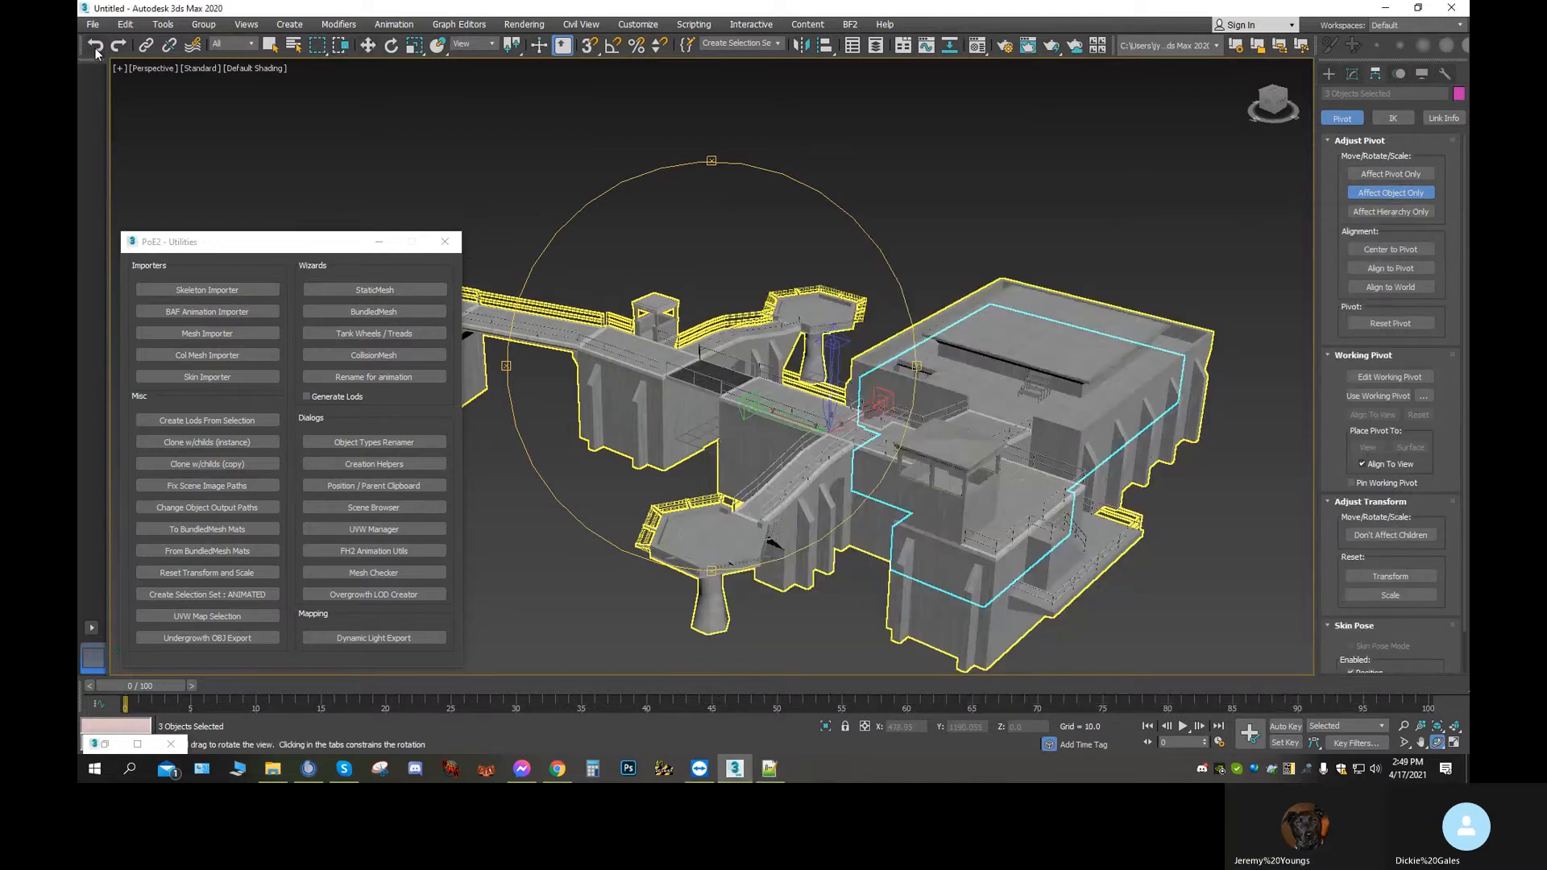
left_click(95, 47)
left_click(95, 47)
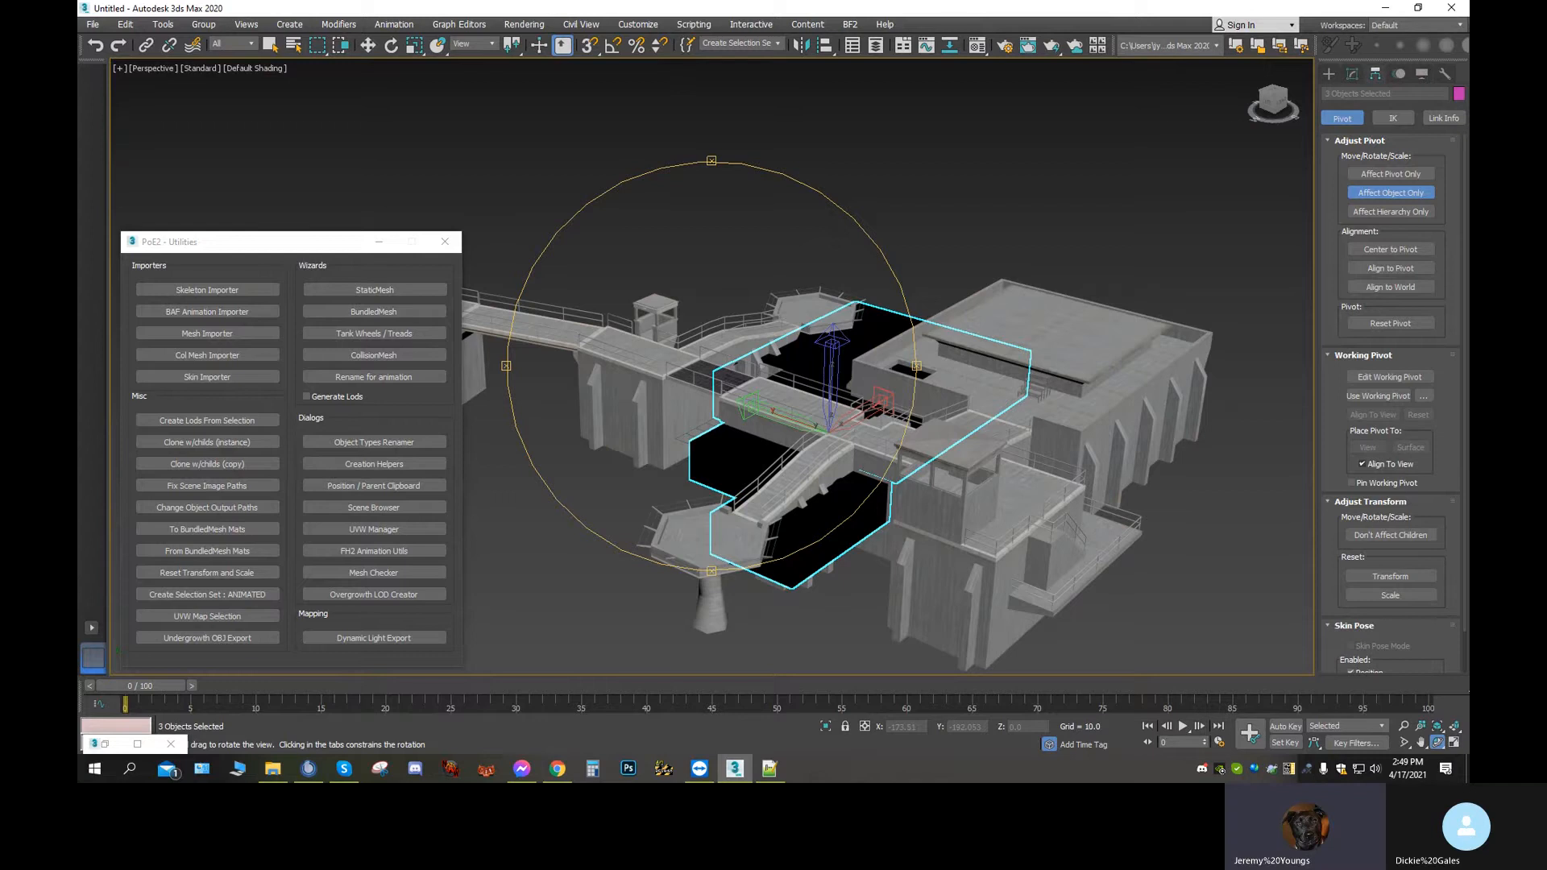
Try to offset the three interior meshes along X using the tweak file's position value, check the placement, and undo the move
key("alt+Tab")
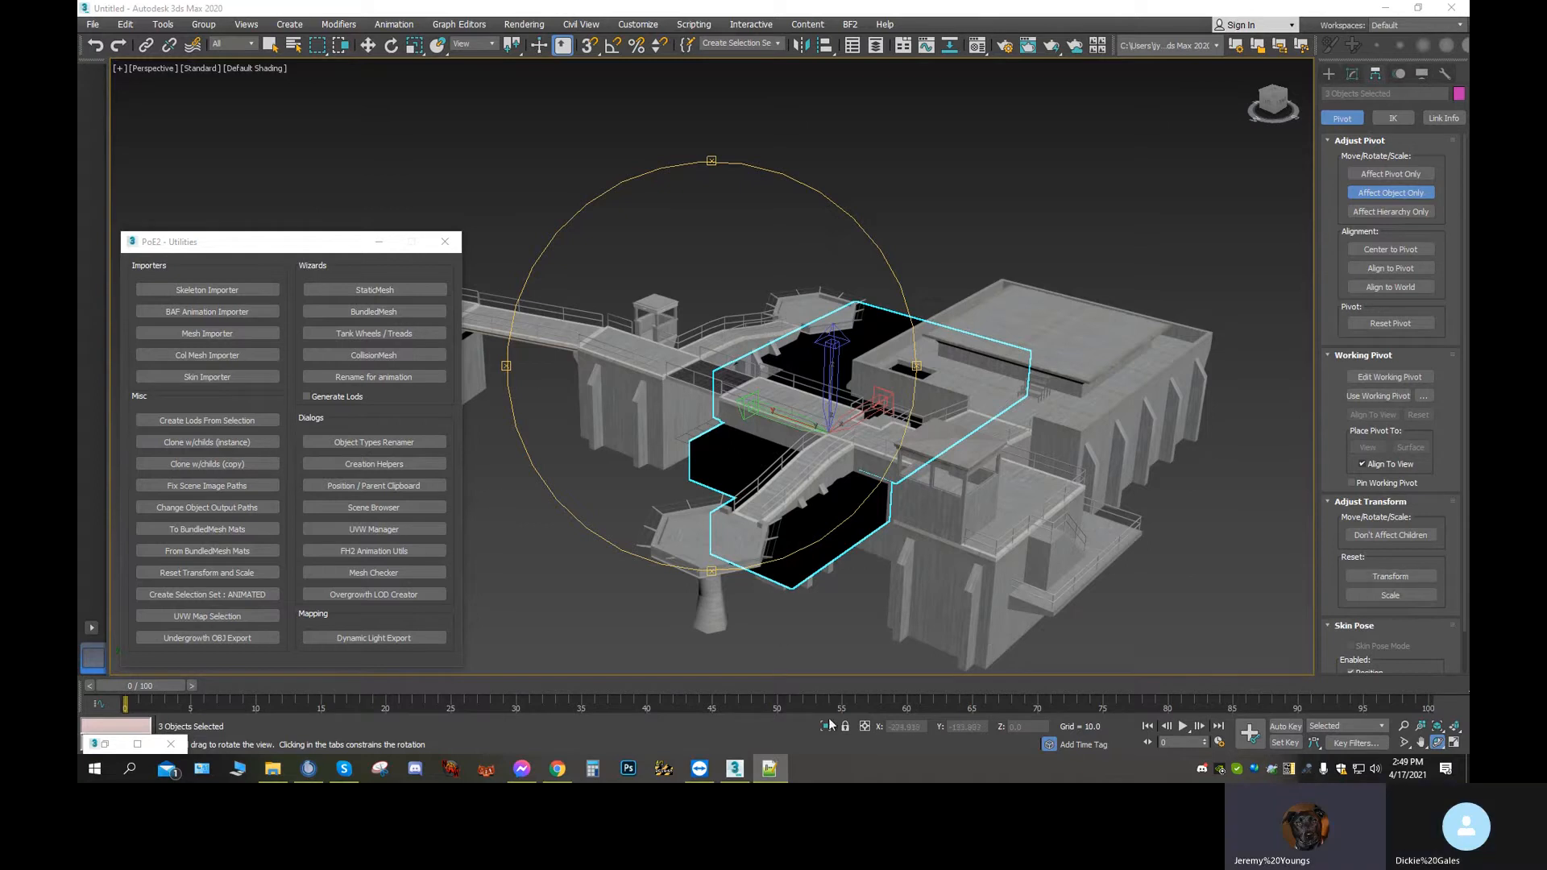
left_click(920, 730)
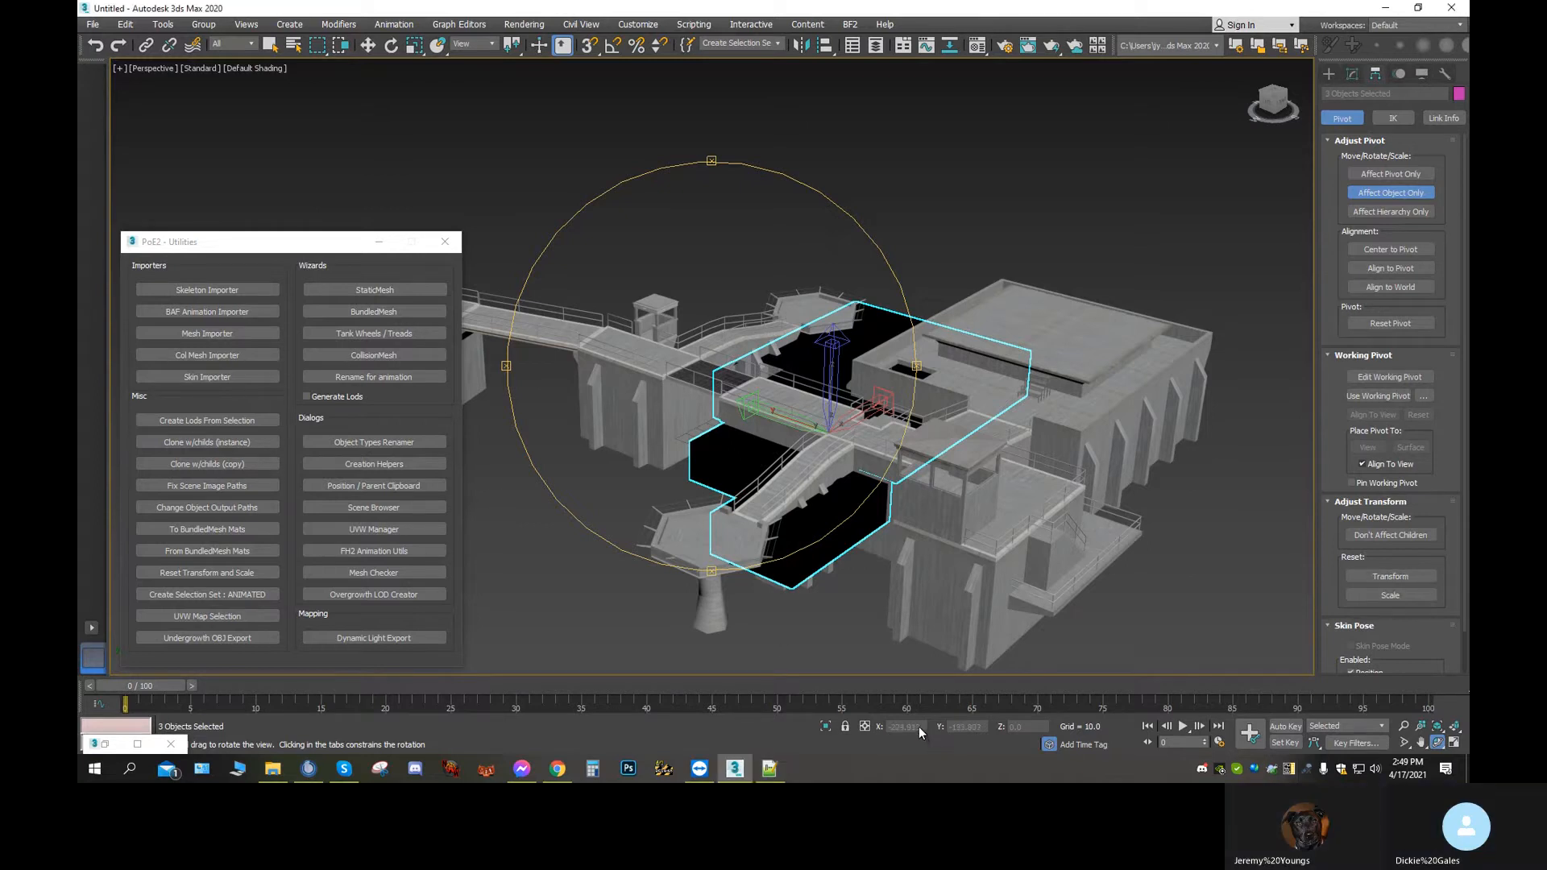
left_click(369, 49)
right_click(925, 527)
left_click(968, 582)
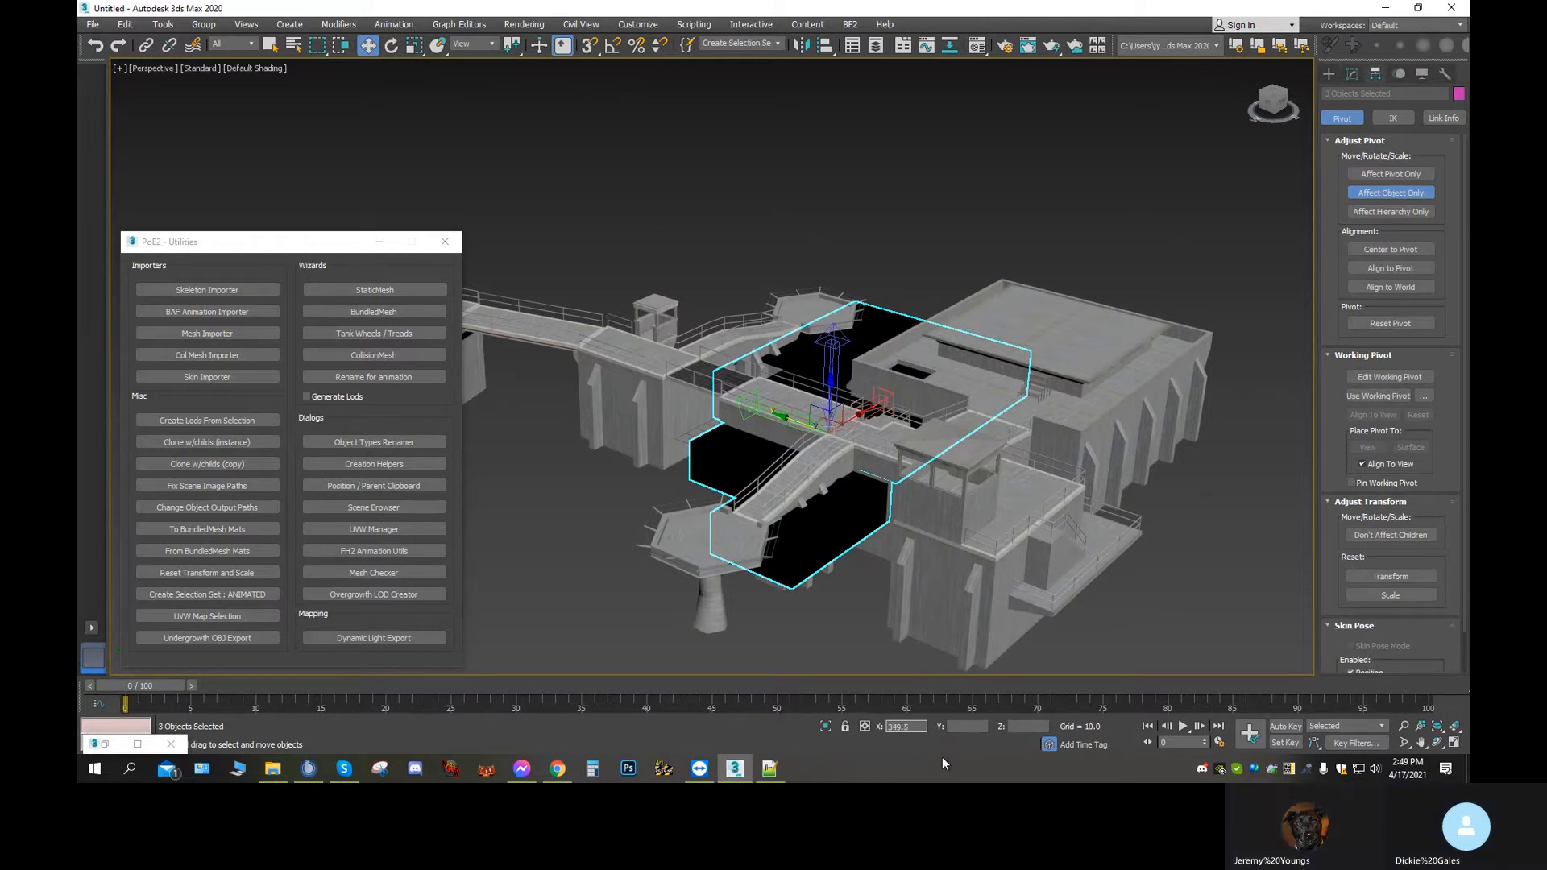
key("Return")
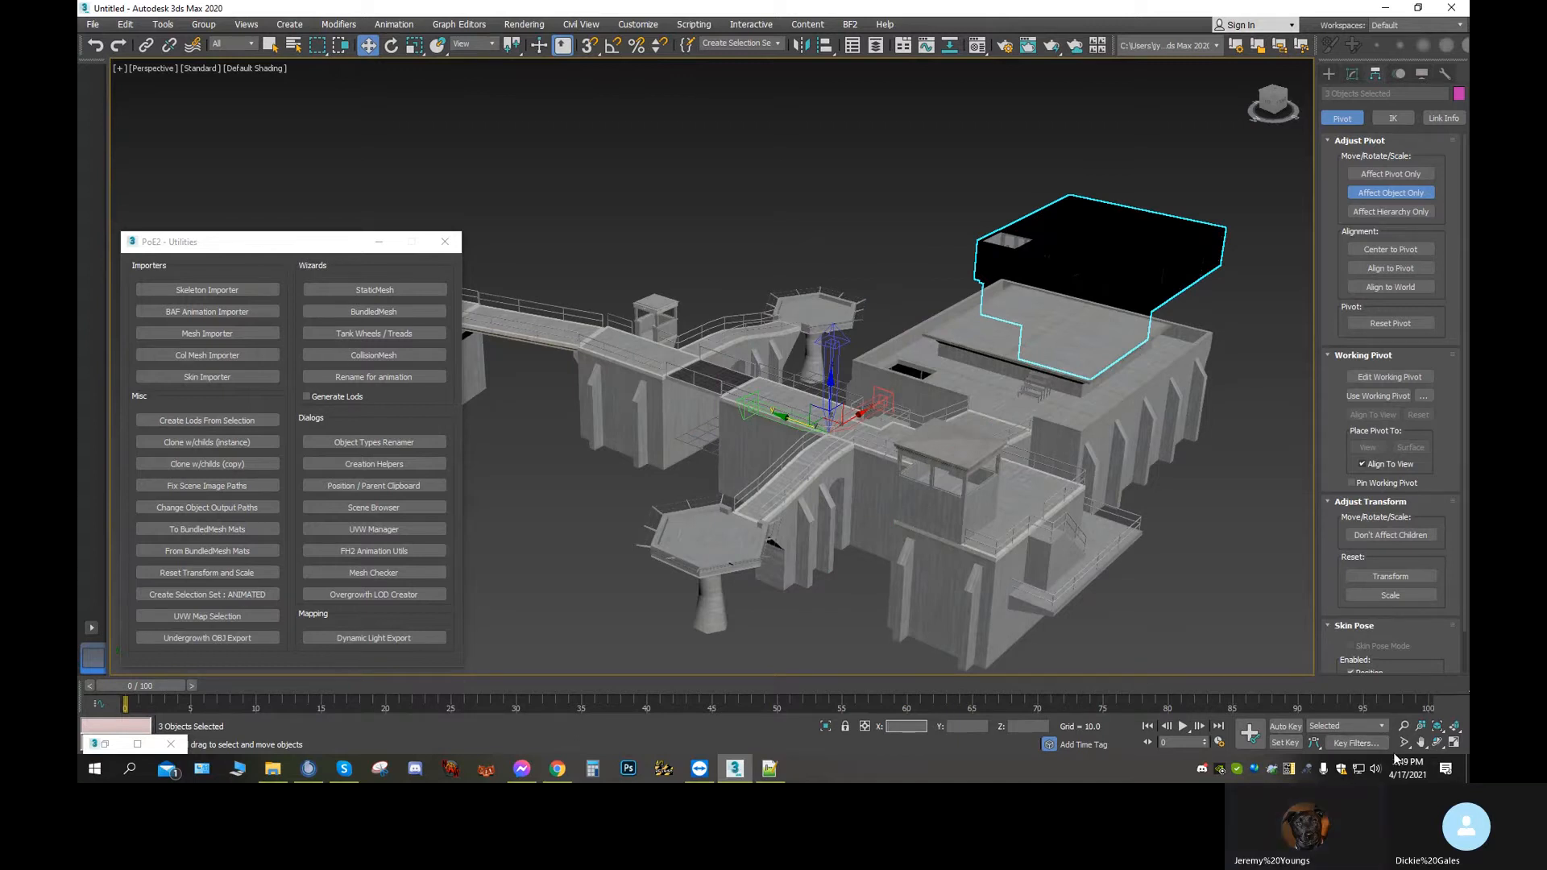
left_click(1437, 743)
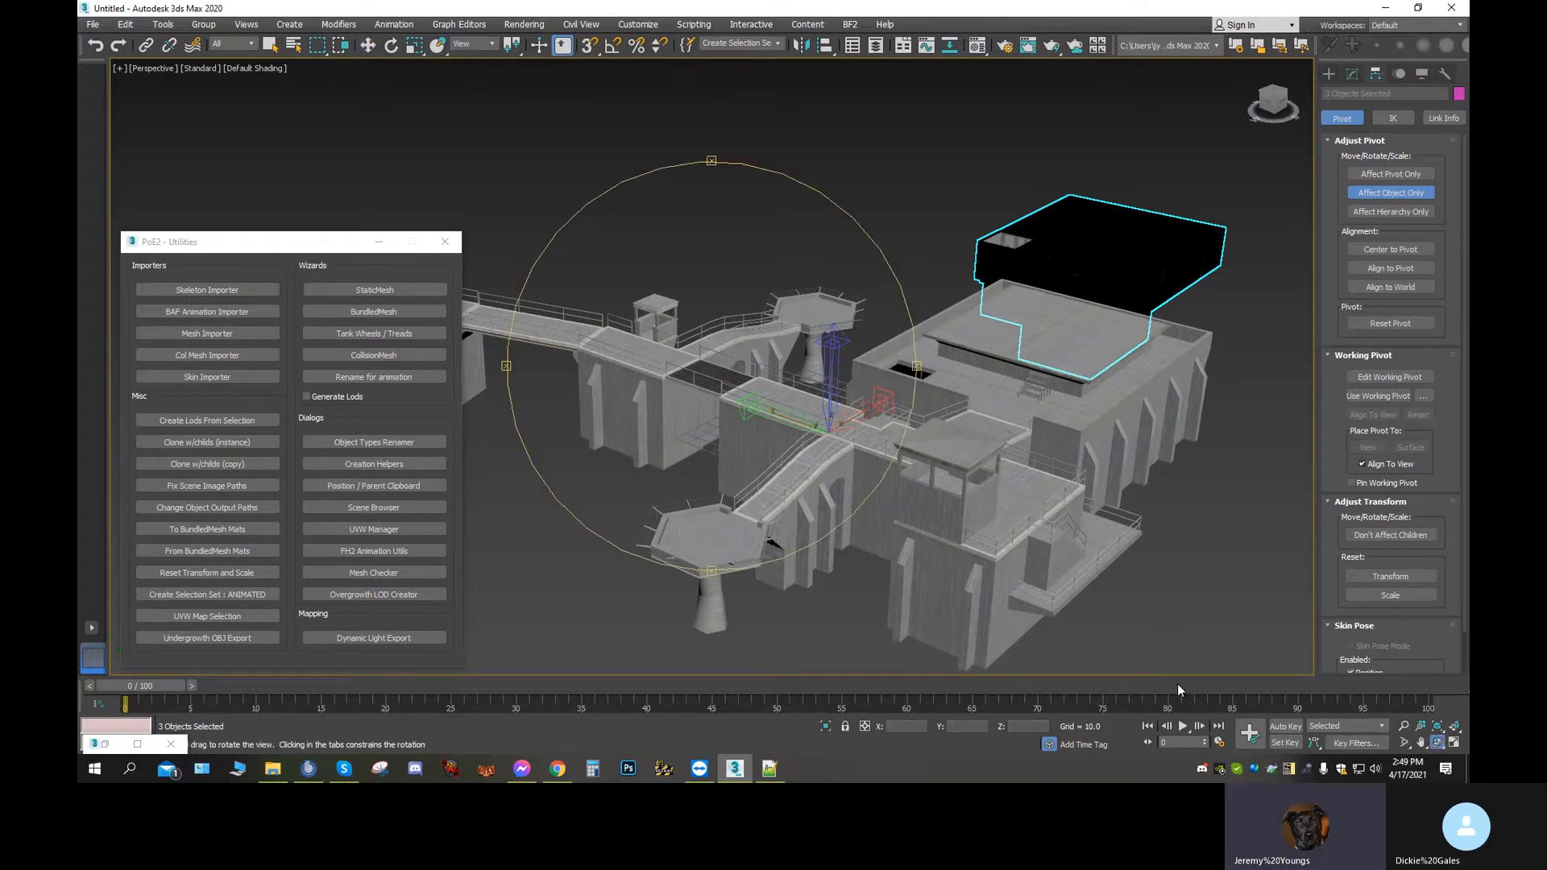
left_click_drag(720, 462, 788, 484)
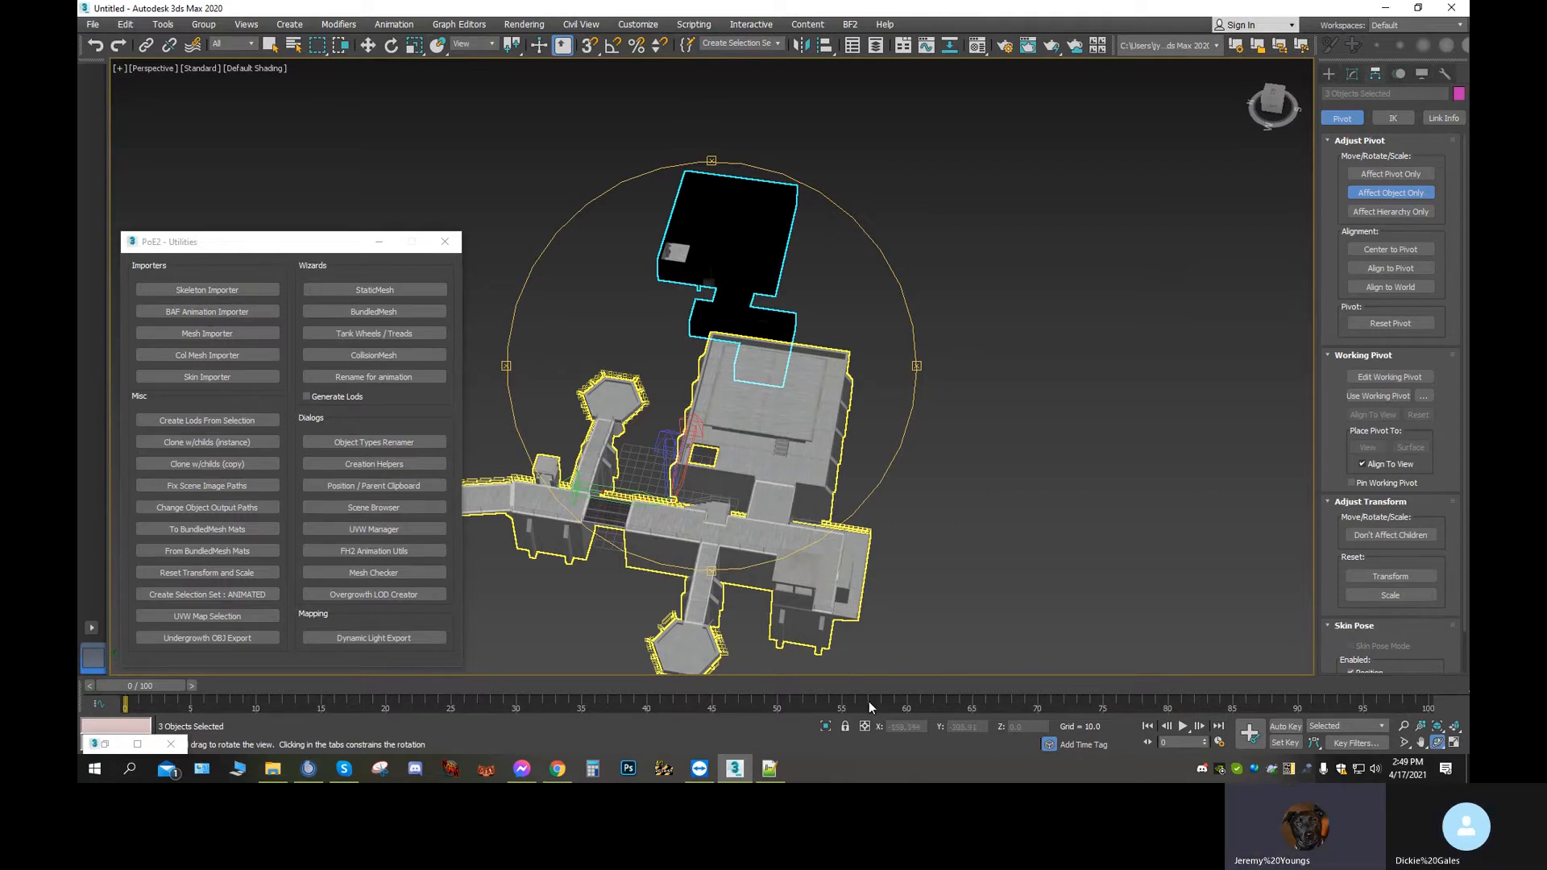
left_click(95, 45)
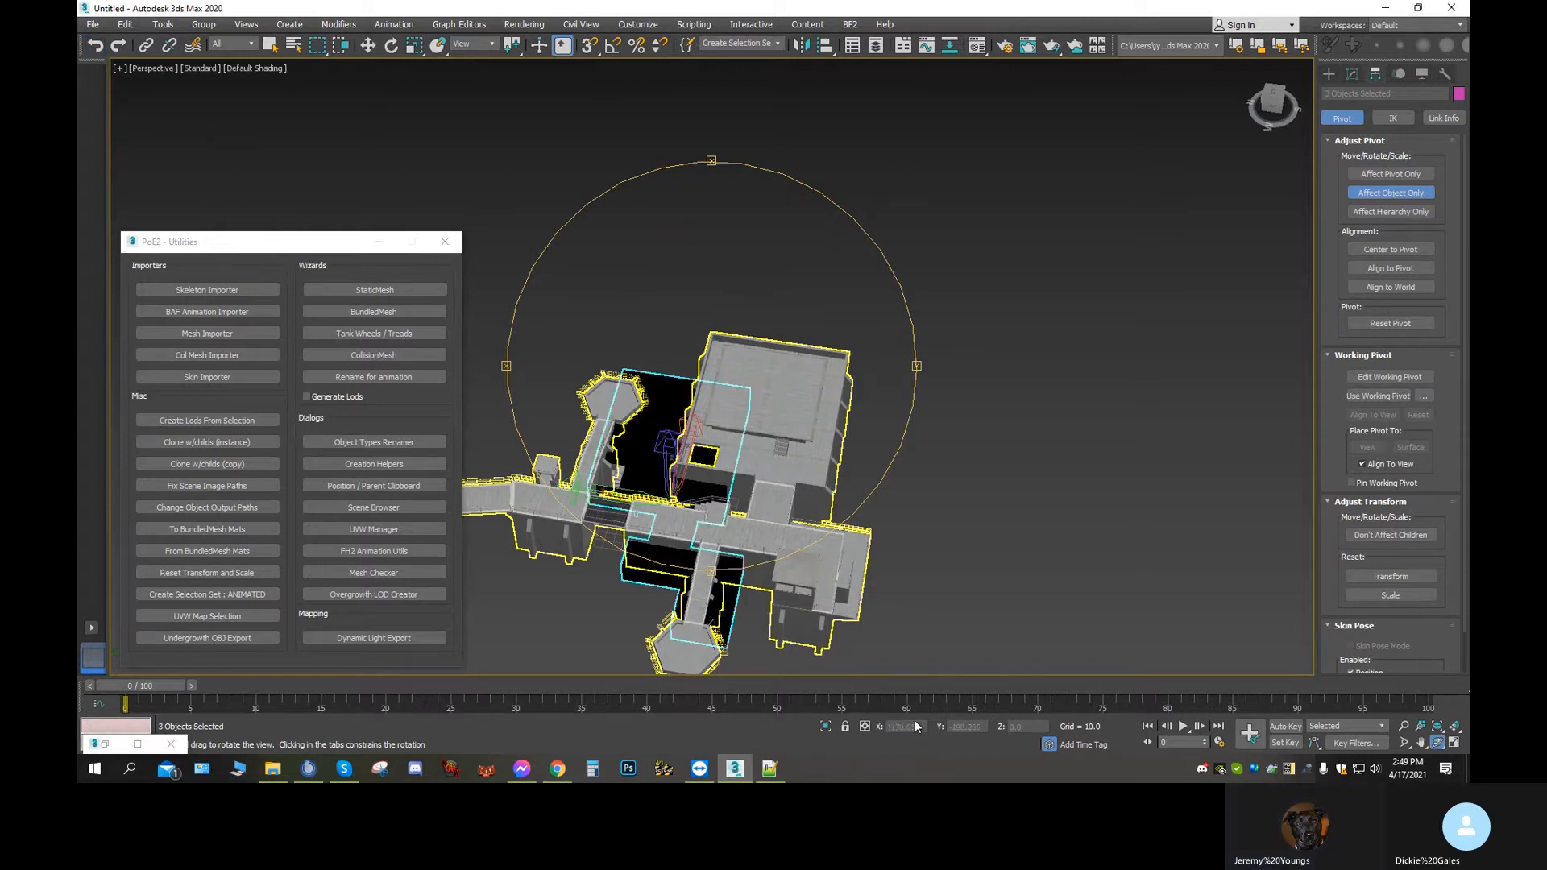
Offset the three interior meshes 34.95 along X and check their placement from the top view
left_click(367, 46)
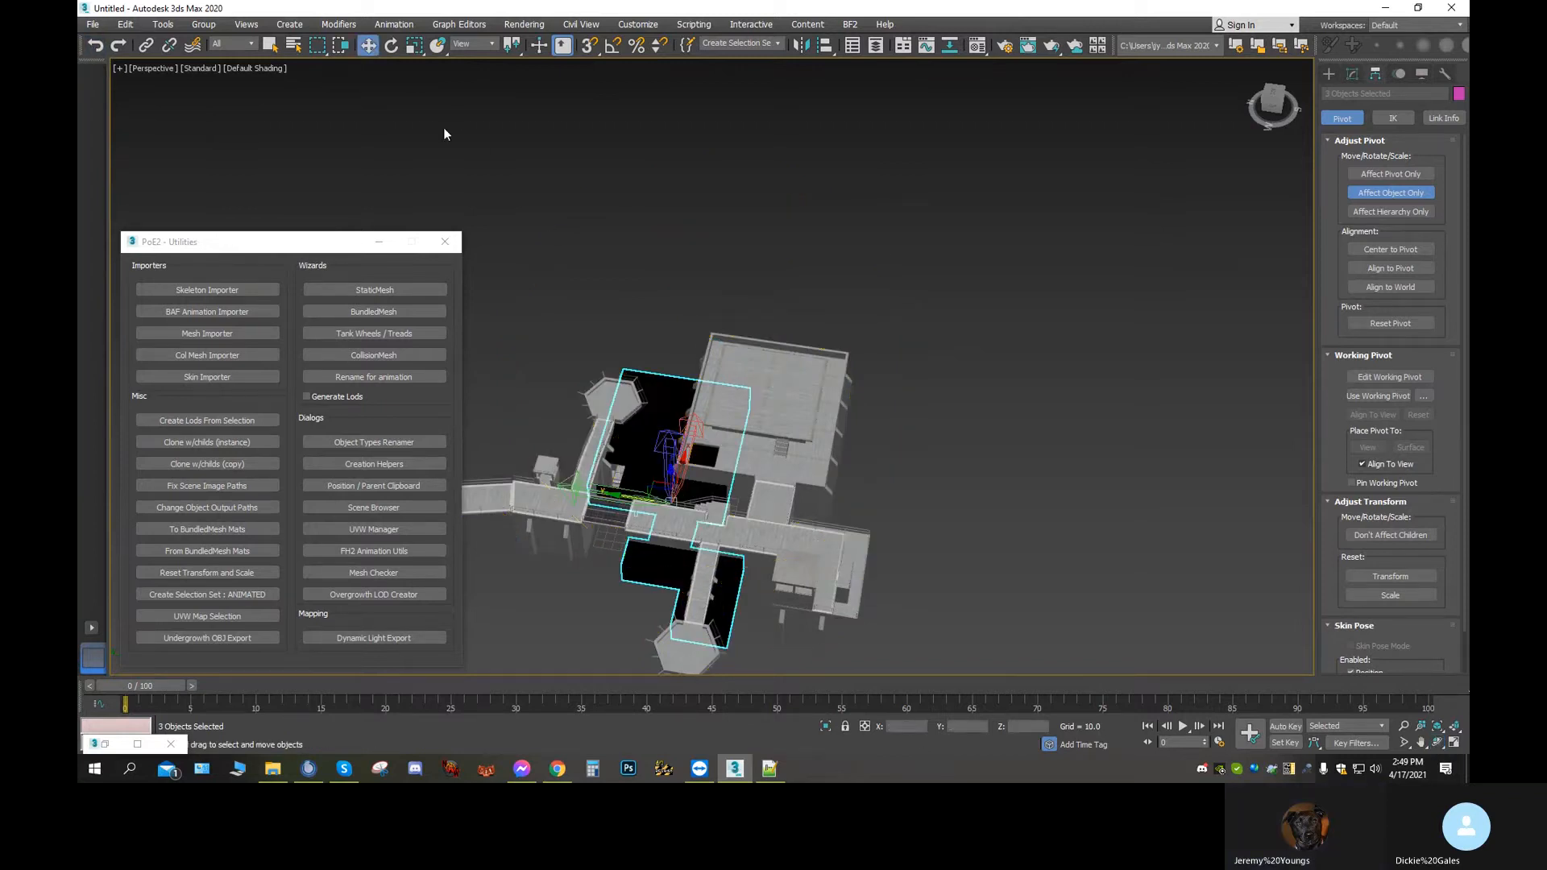
left_click(907, 725)
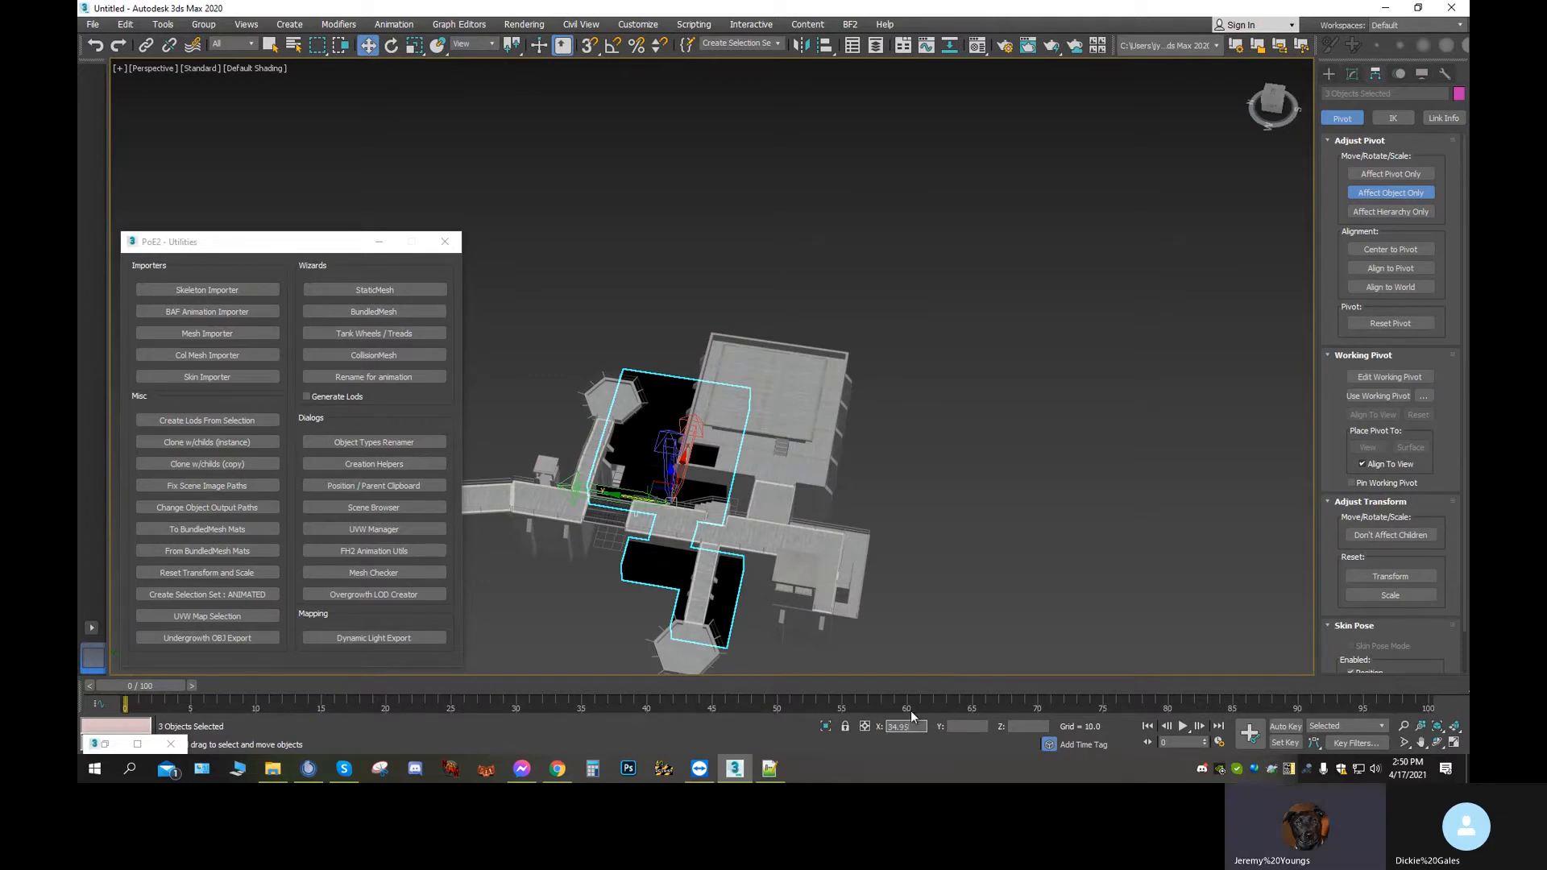
key("Return")
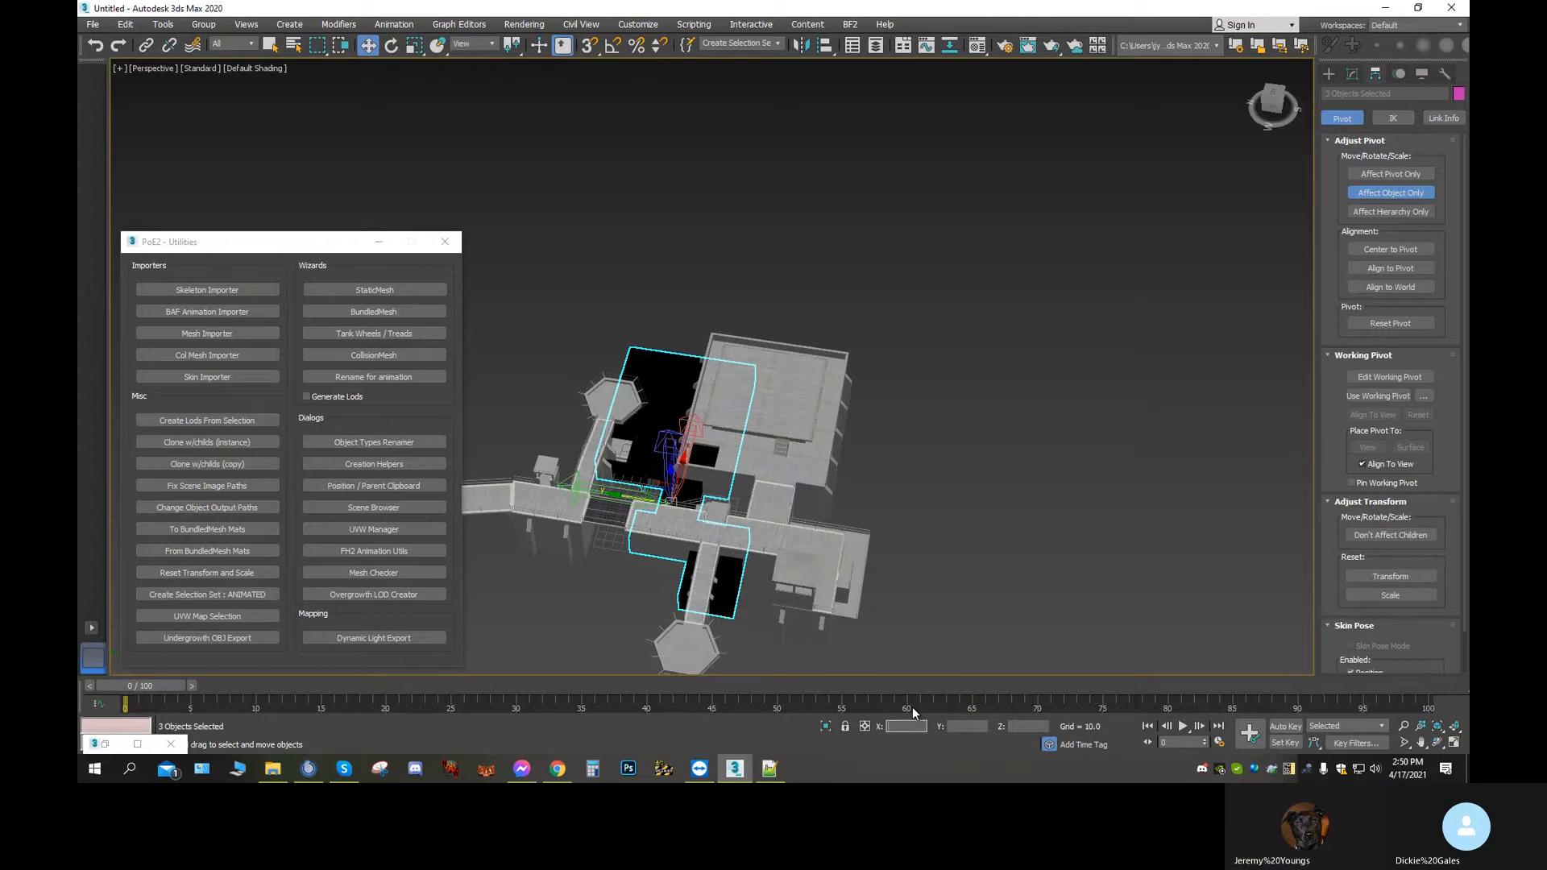
left_click(1438, 742)
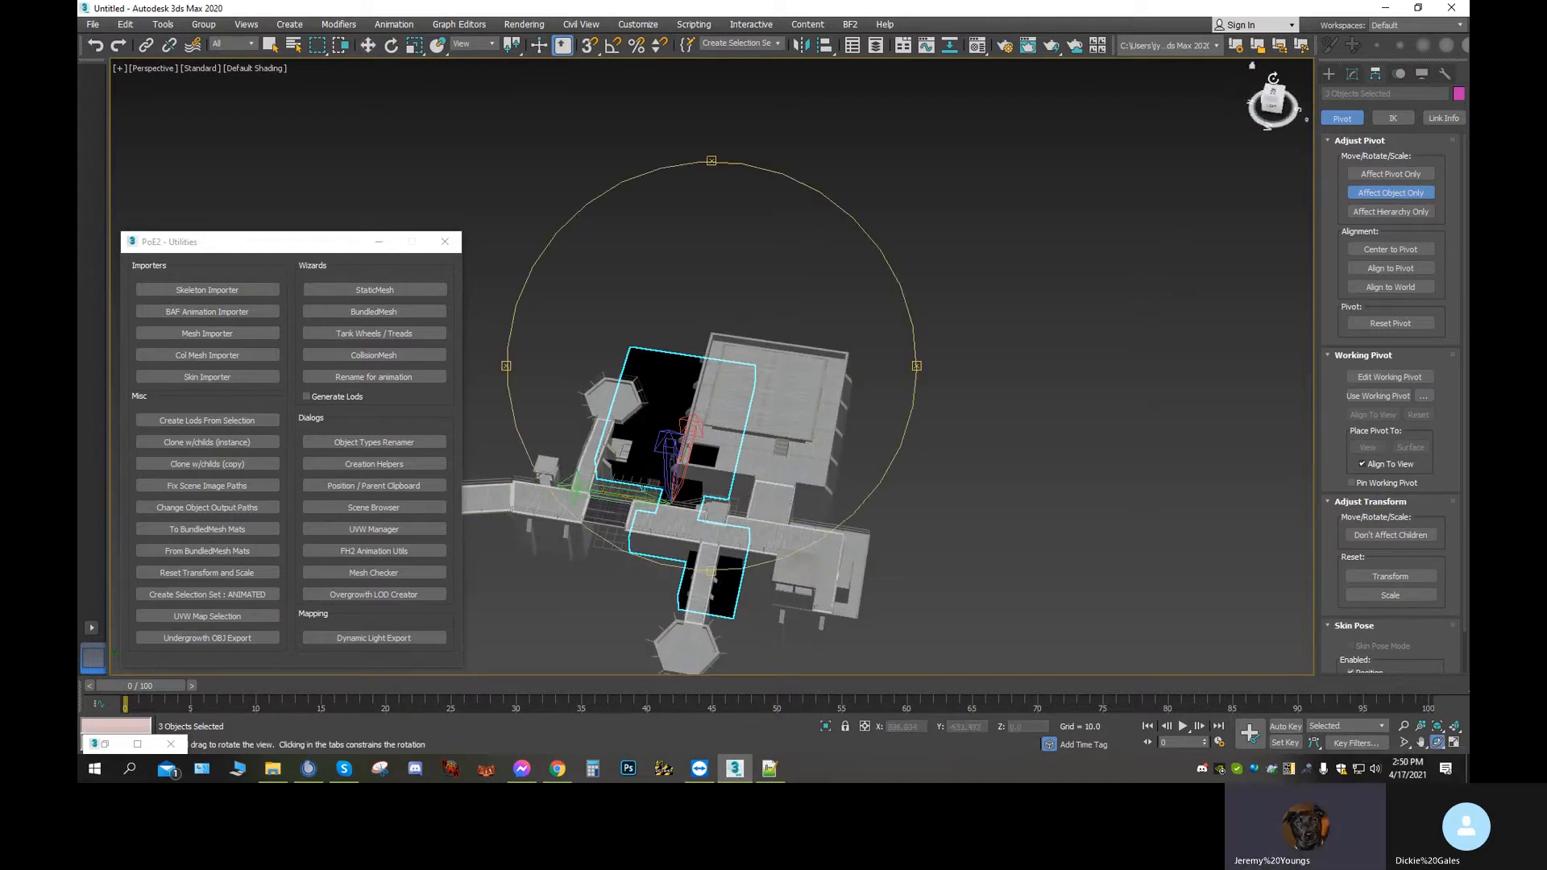
left_click(1272, 94)
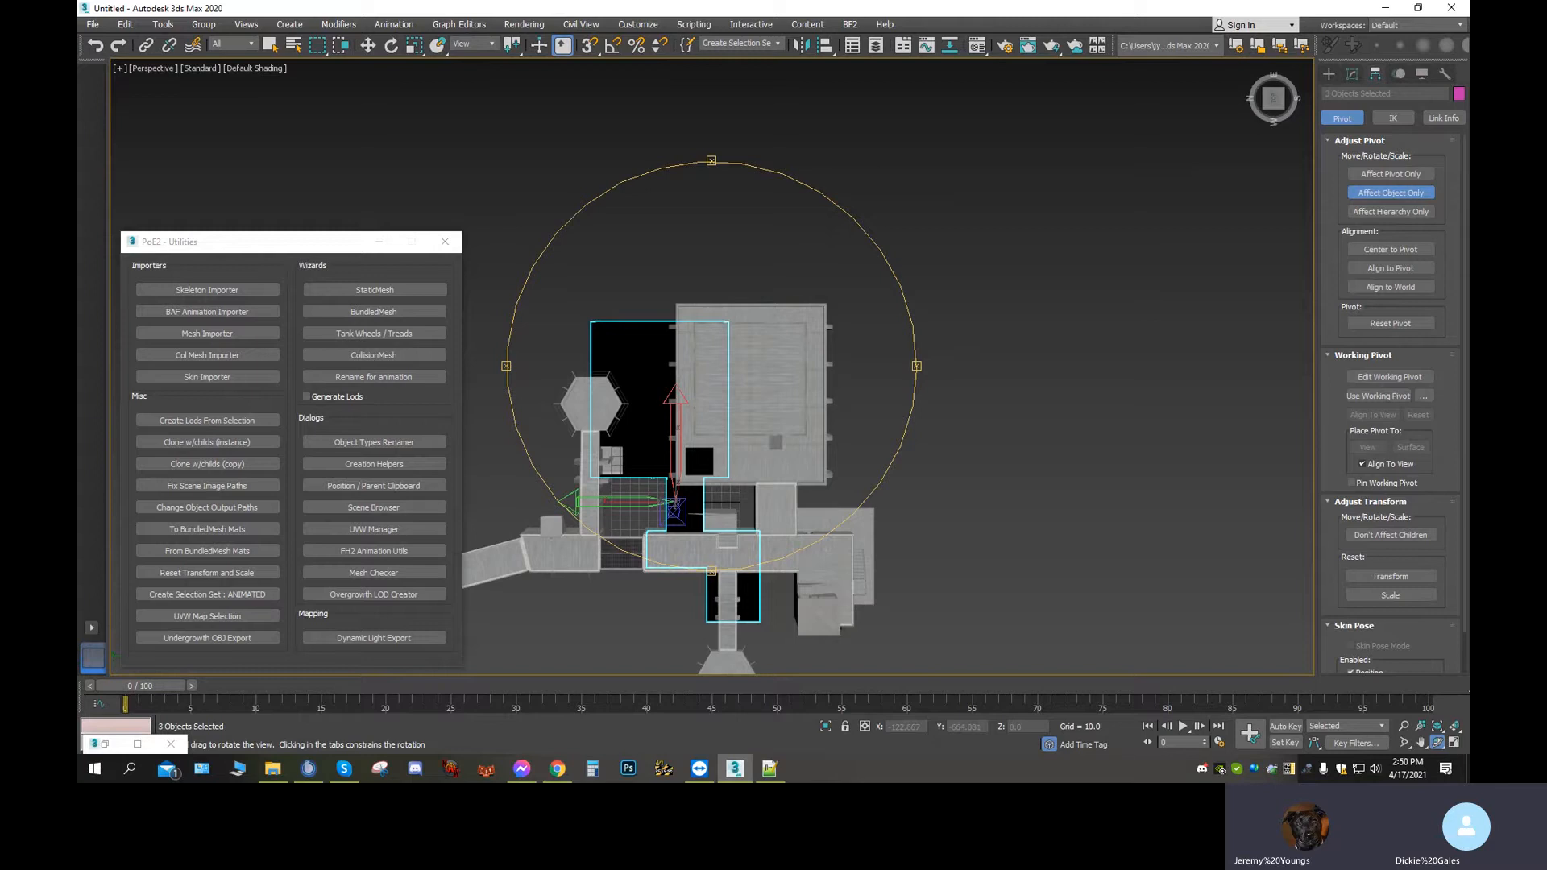
Consult the tweak file's position values and offset the three interior meshes 3.495 along Y
key("alt+Tab")
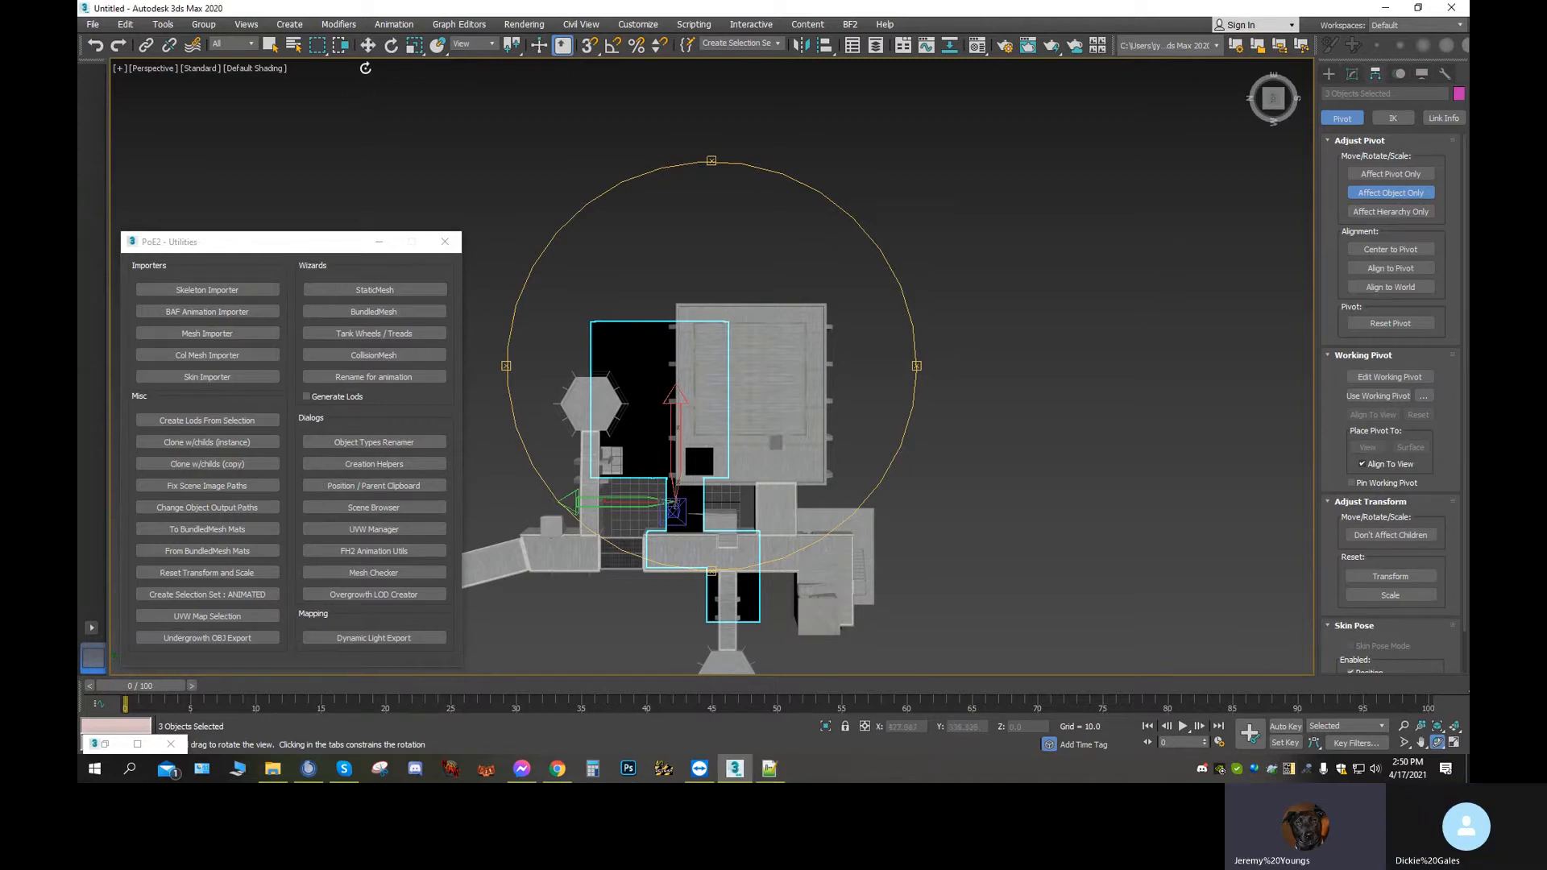
left_click(368, 45)
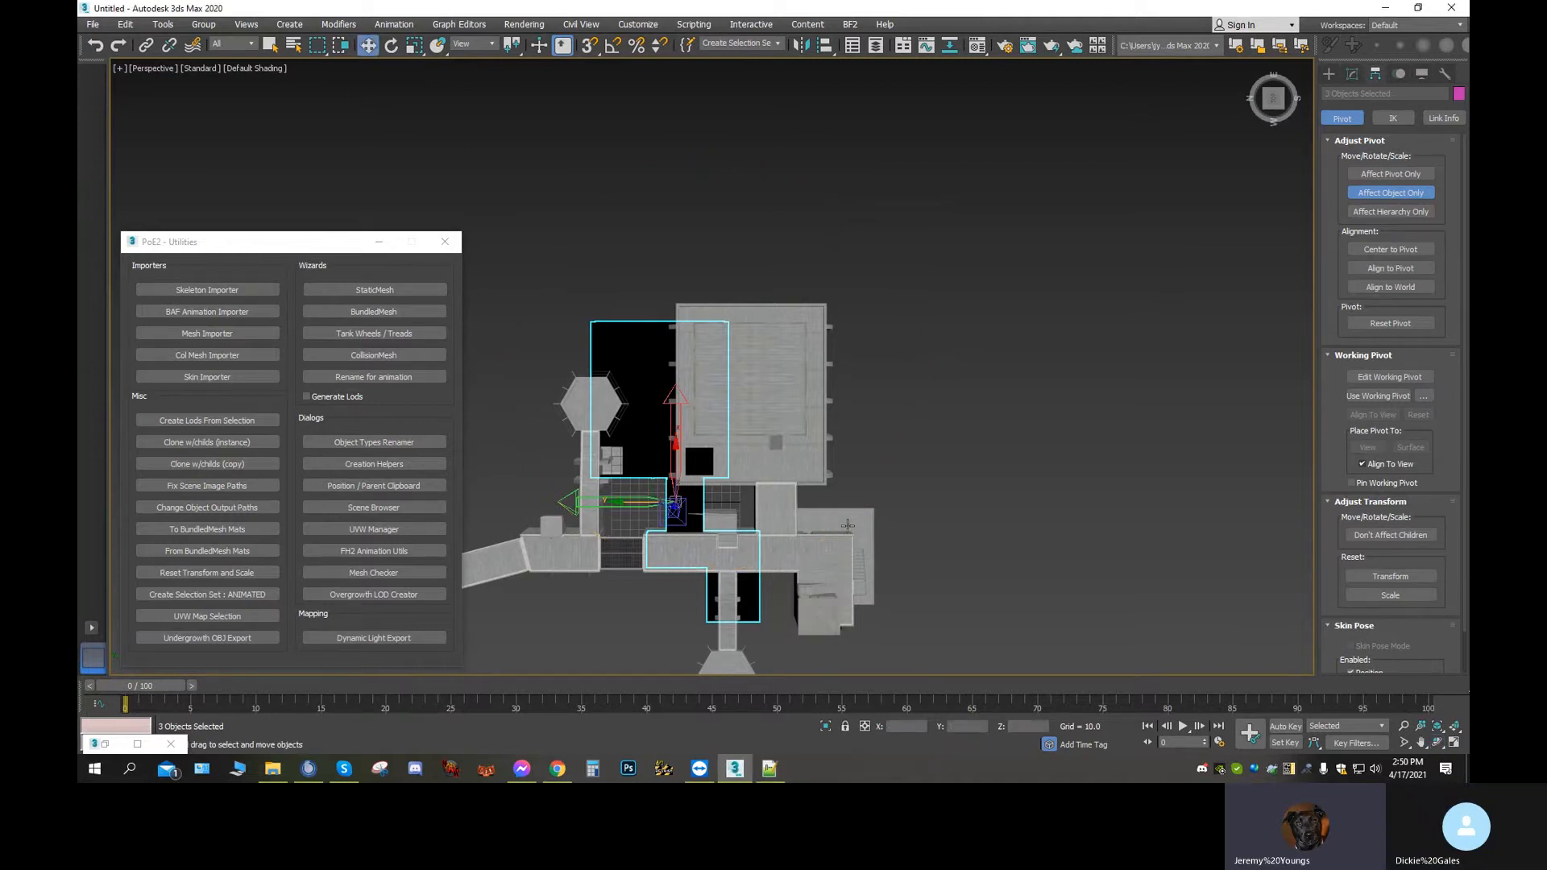
right_click(967, 729)
left_click(1001, 592)
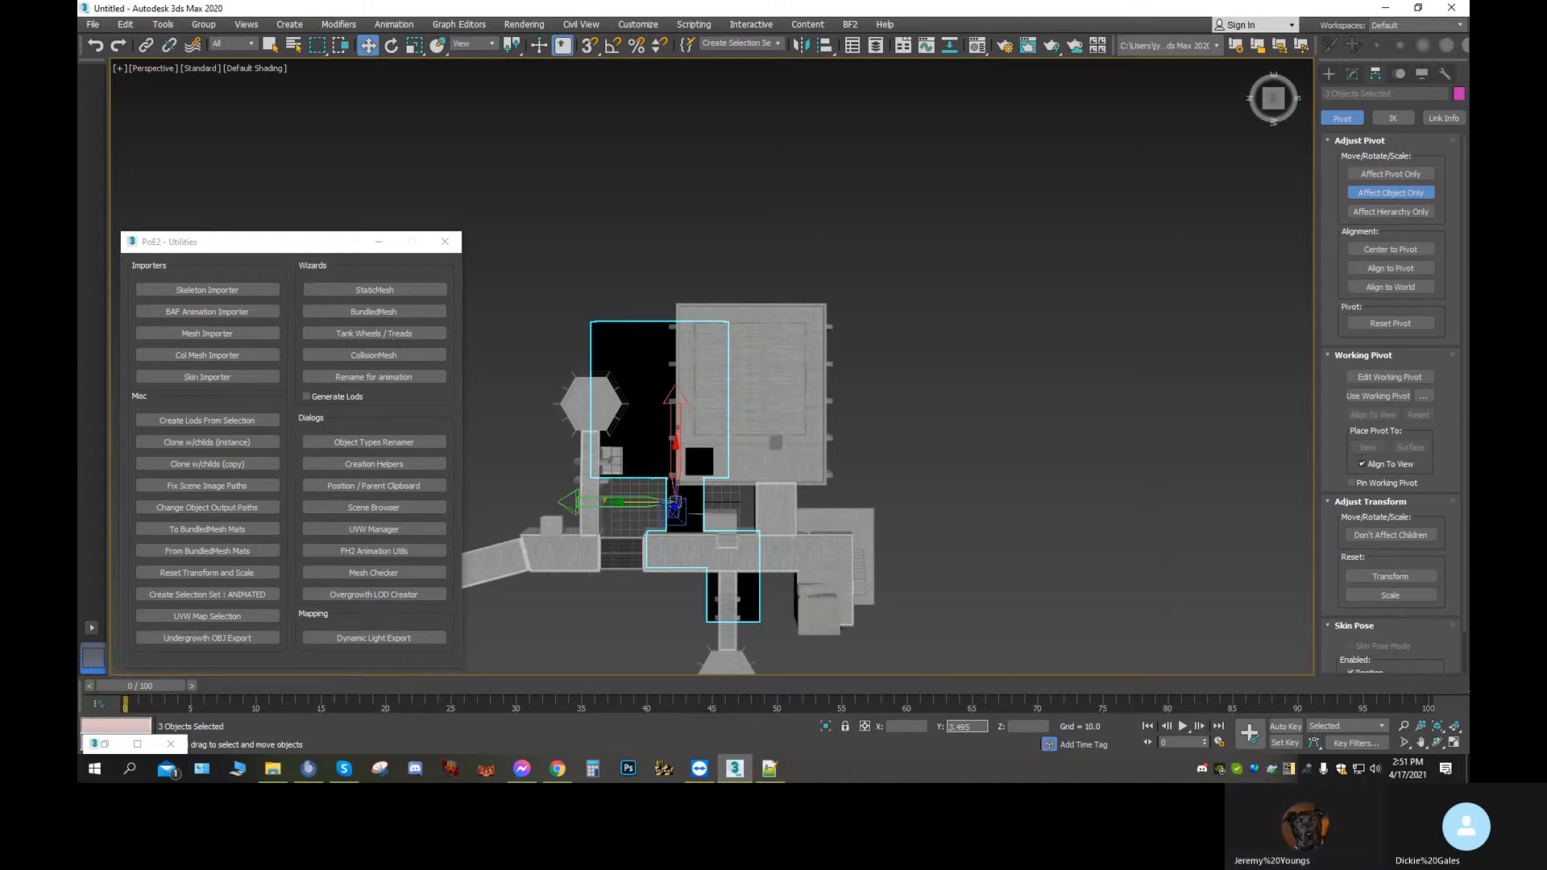
key("Return")
Recheck the position values, then offset the three interior meshes 11.86 along Y and about 98 along Z
key("alt+Tab")
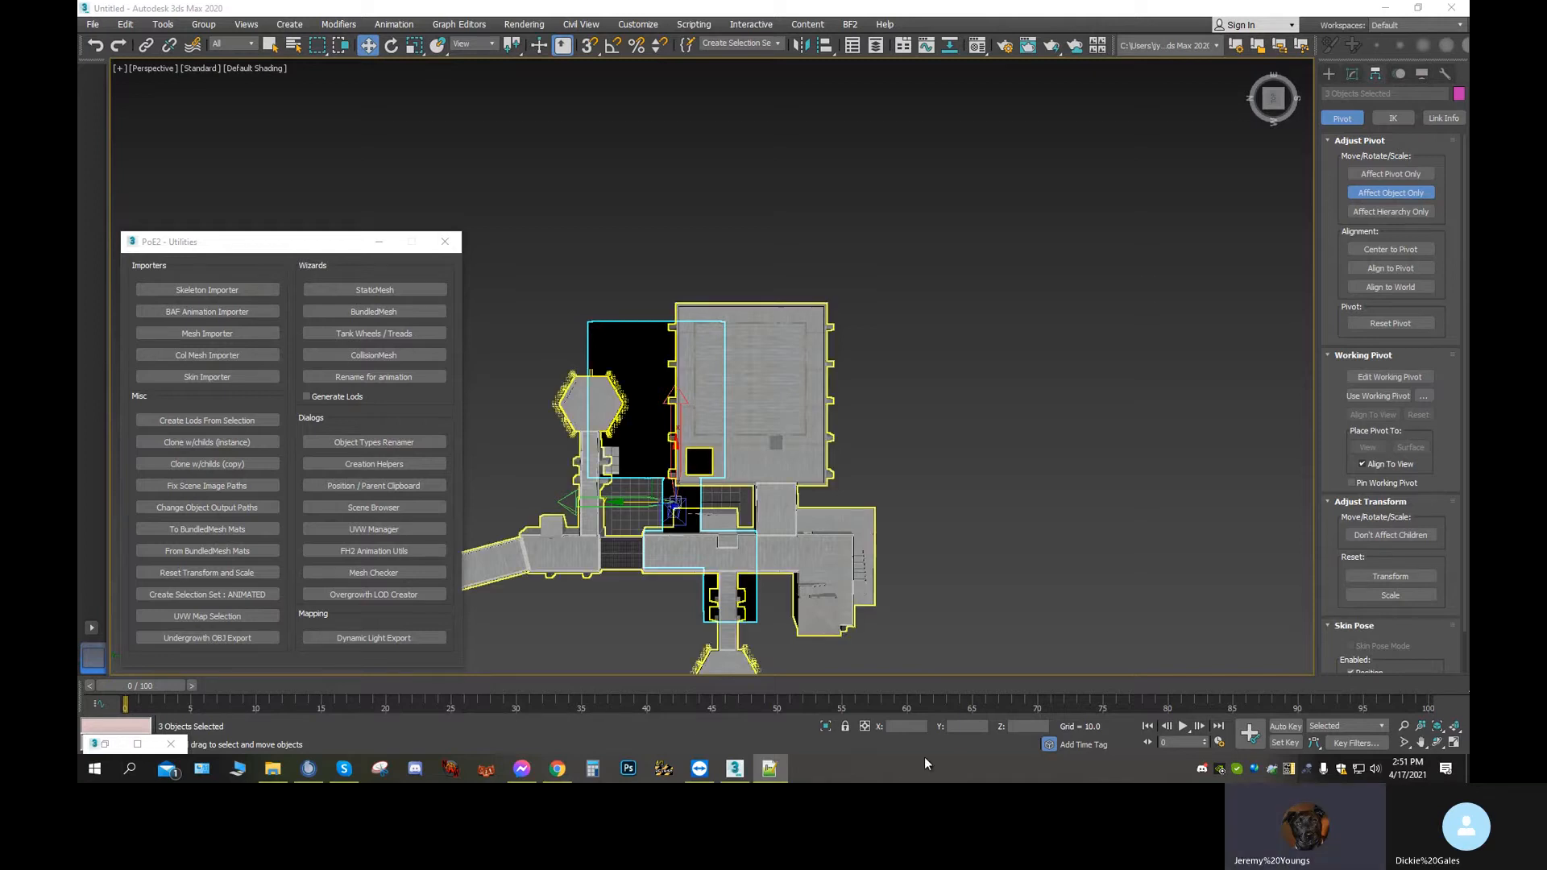
left_click(970, 728)
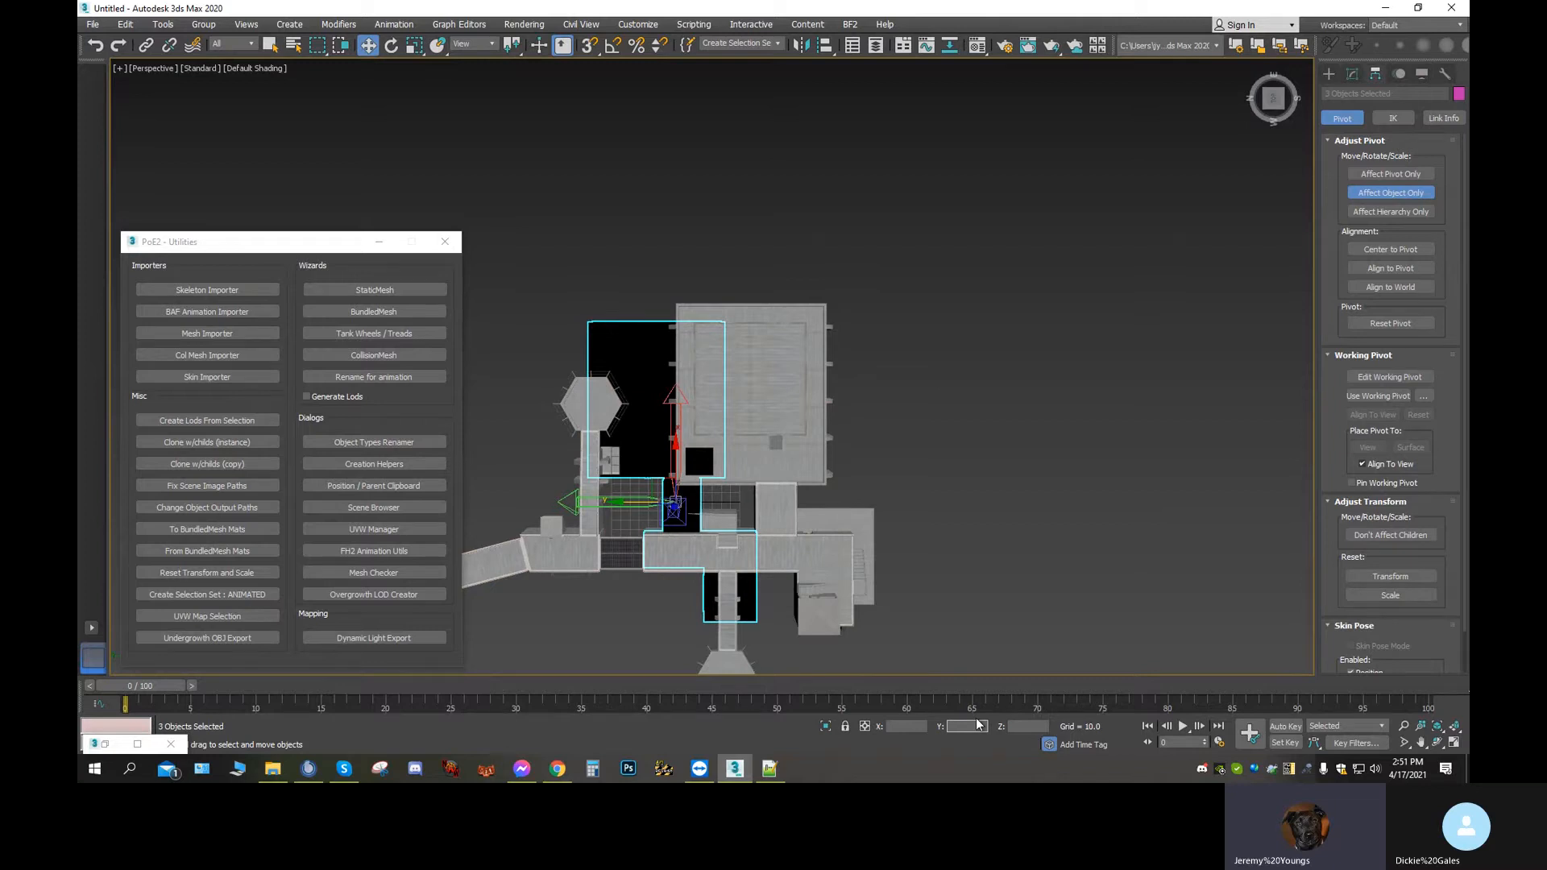
type("11.86")
key("Return")
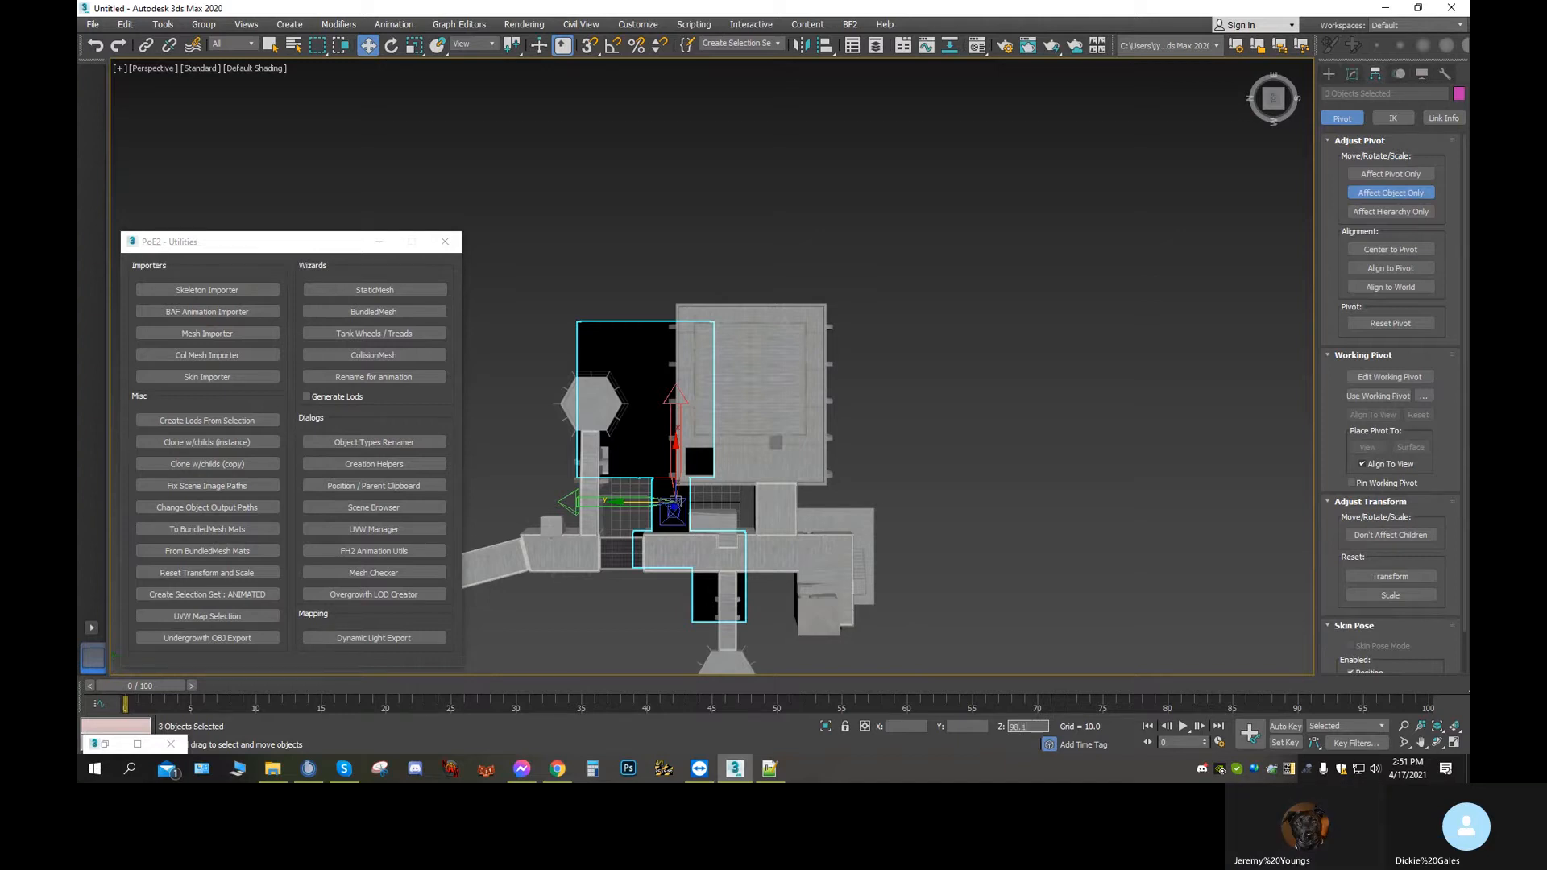
key("Return")
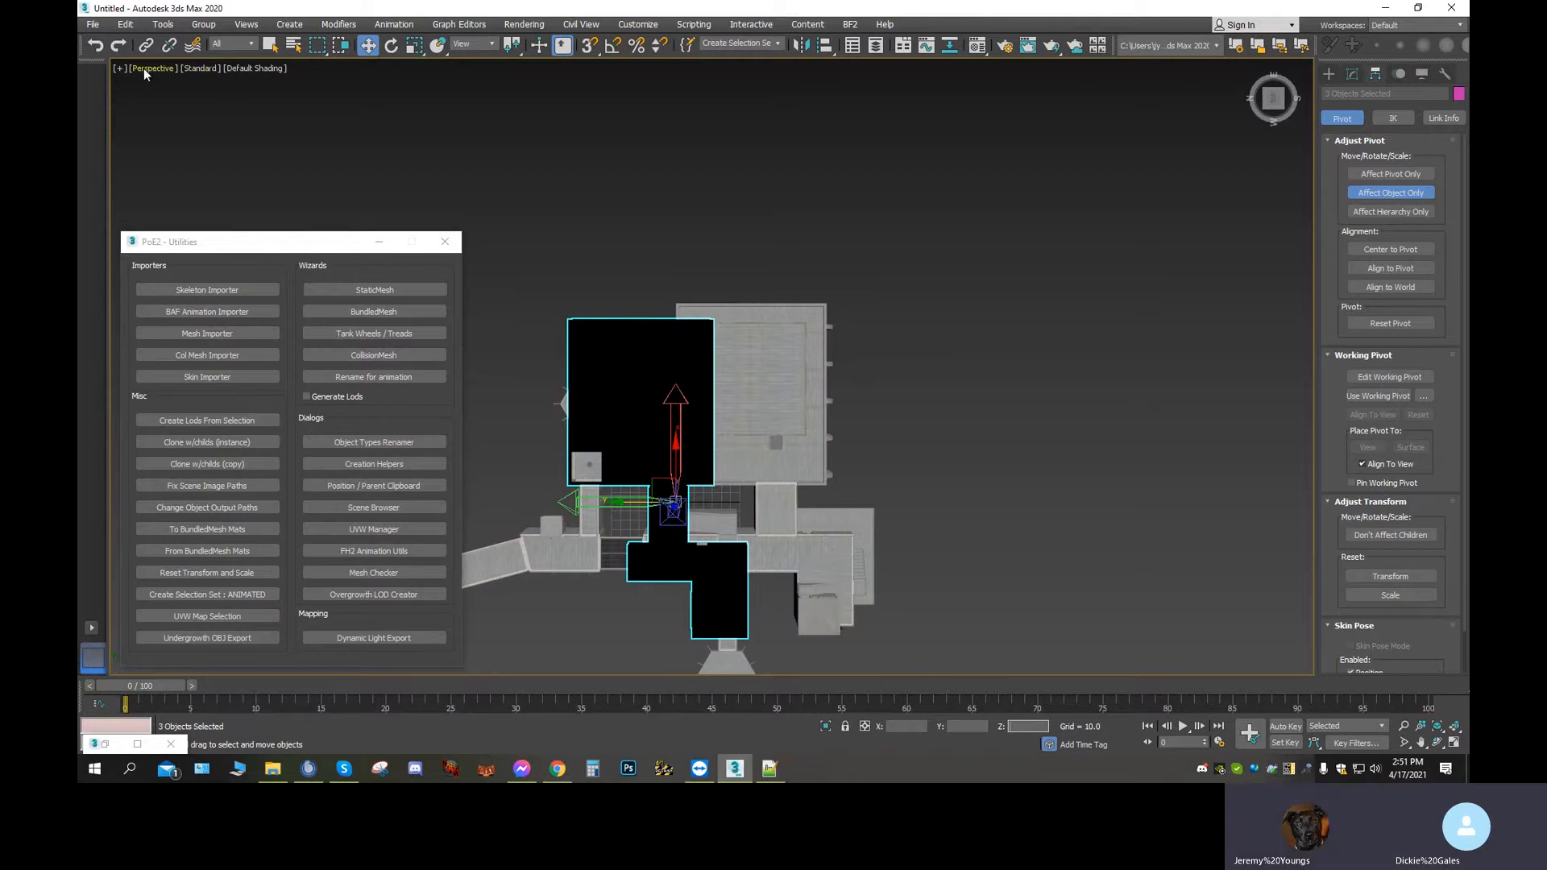
Undo the last Y and Z offsets, and offset the three interior meshes 34.95 along X
left_click(94, 47)
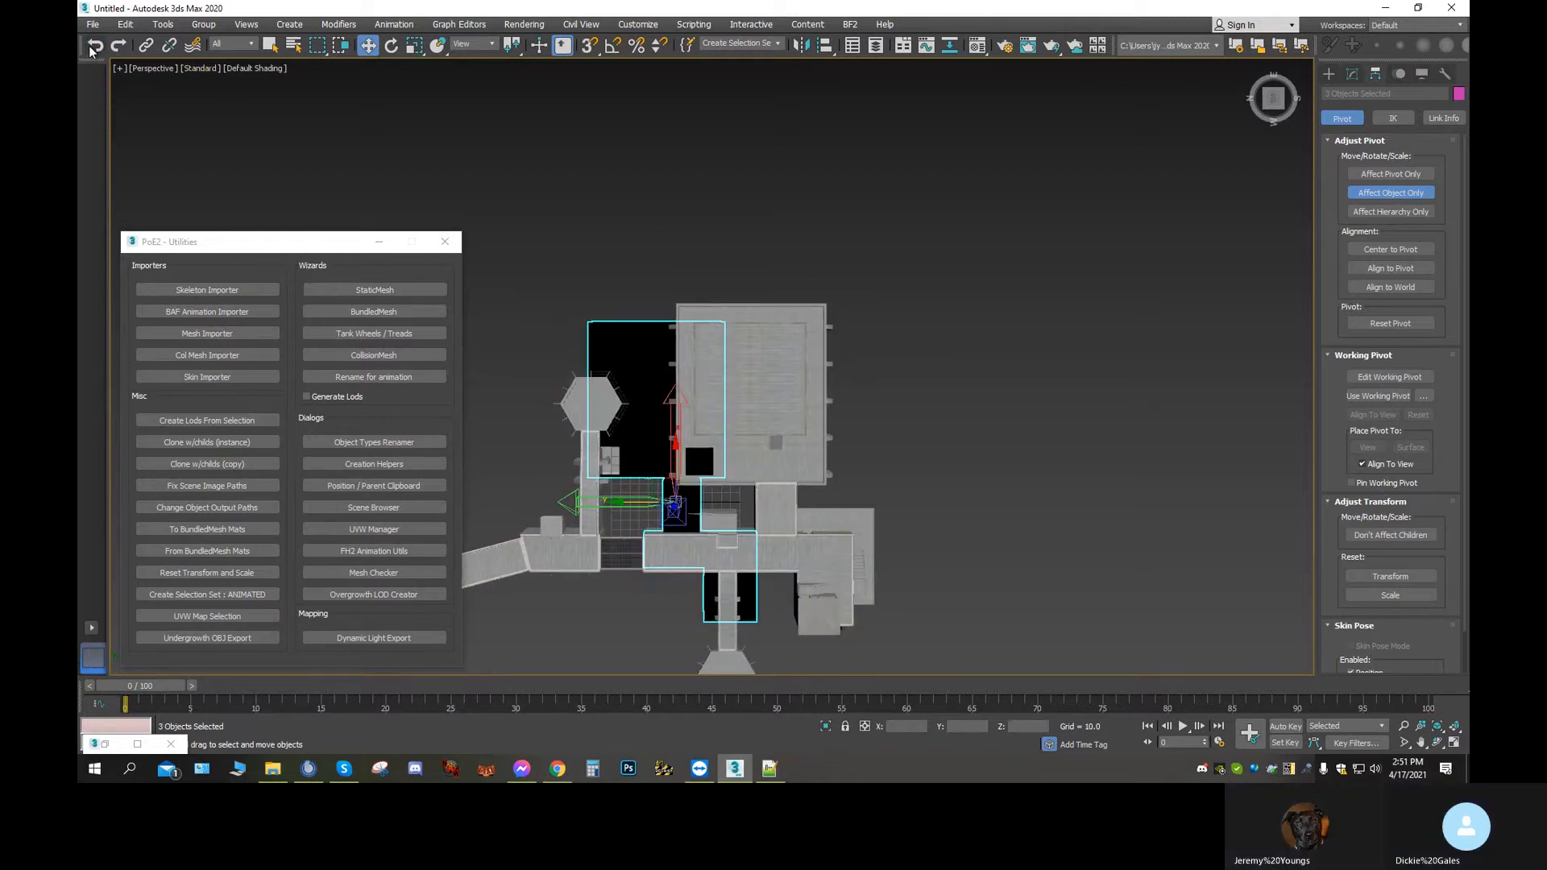
left_click(95, 47)
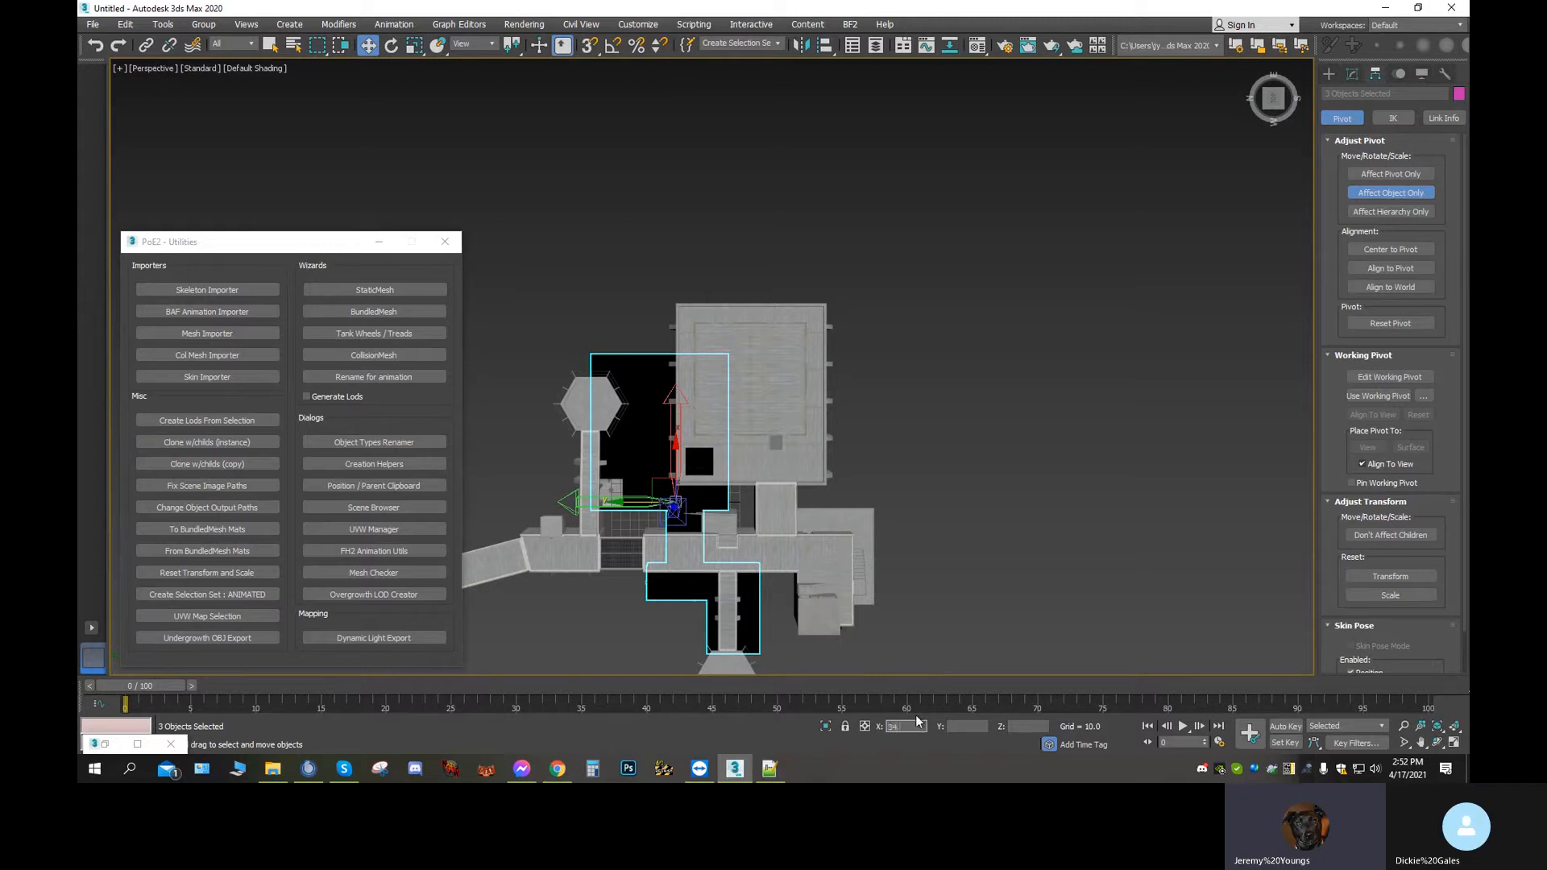
type("95")
key("Return")
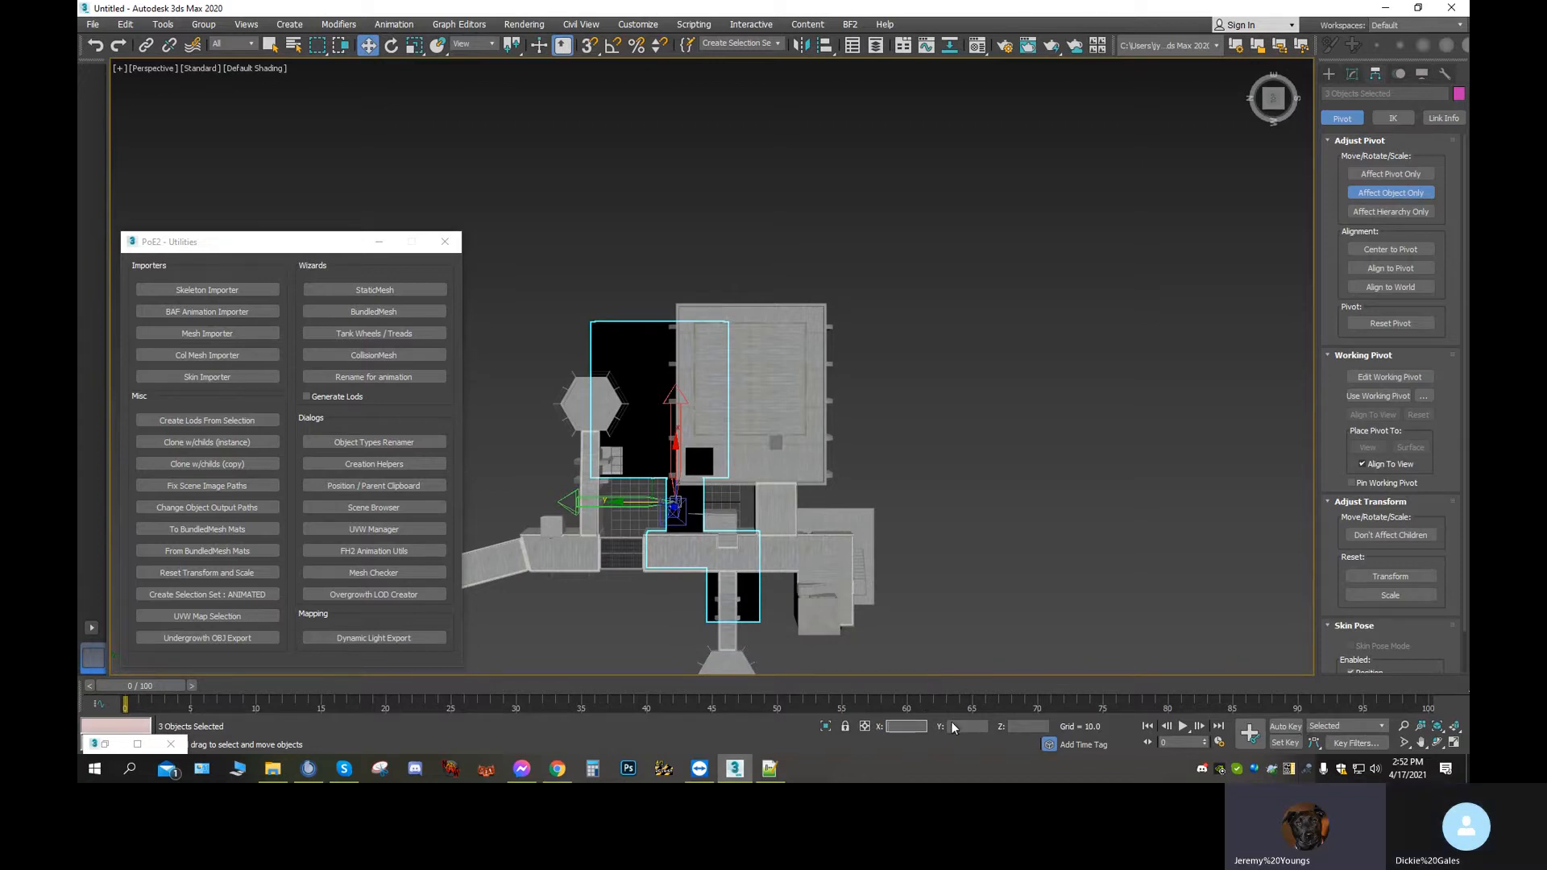
Offset the three interior meshes 11.86 along Z
left_click(1027, 726)
type("11")
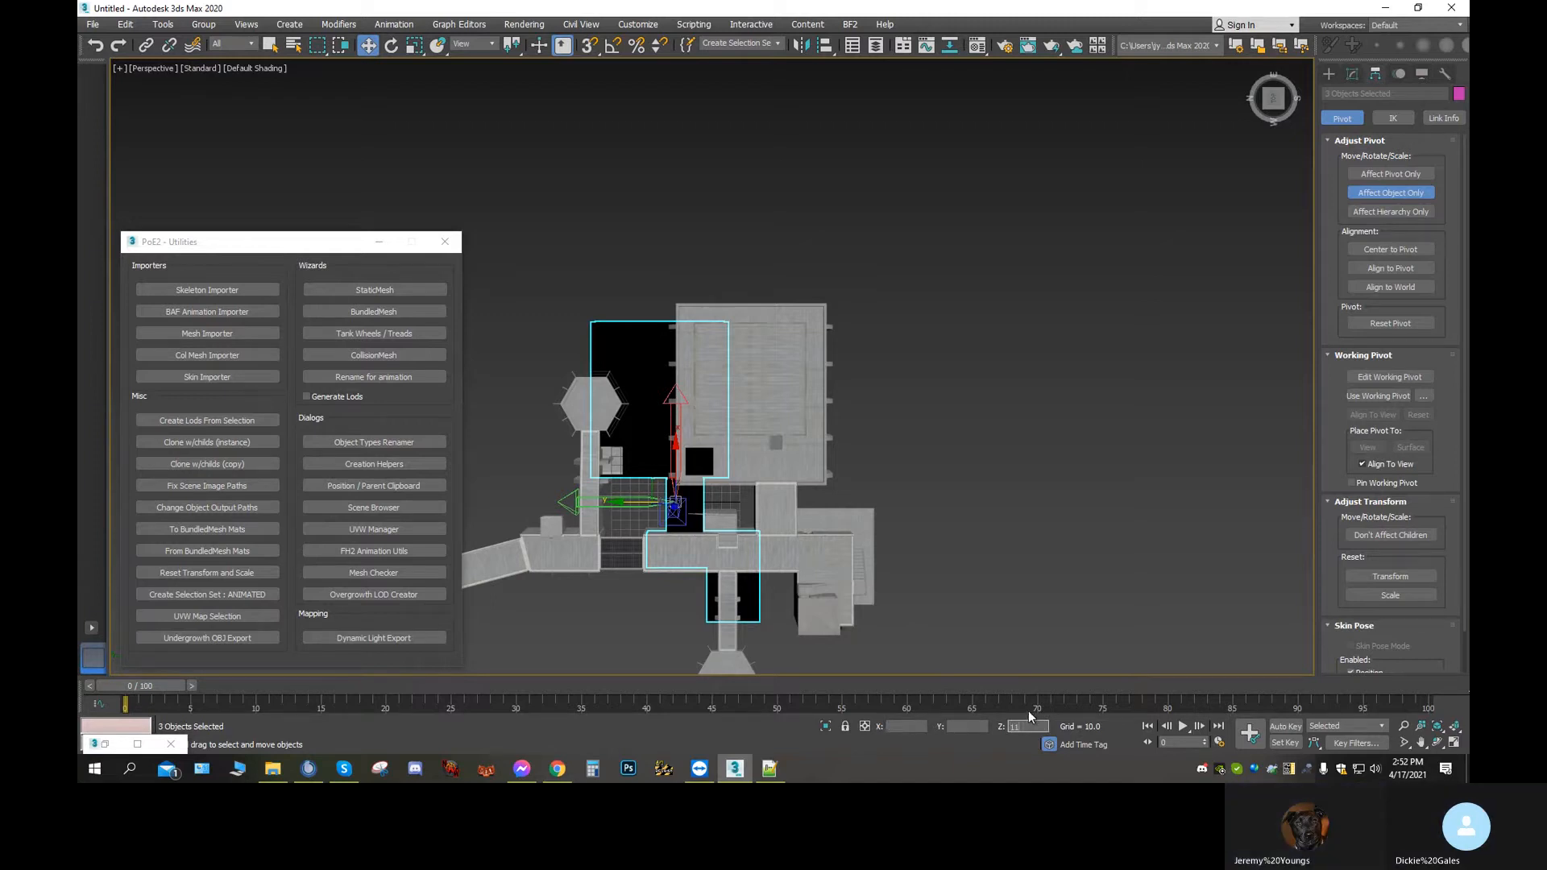
type(".86")
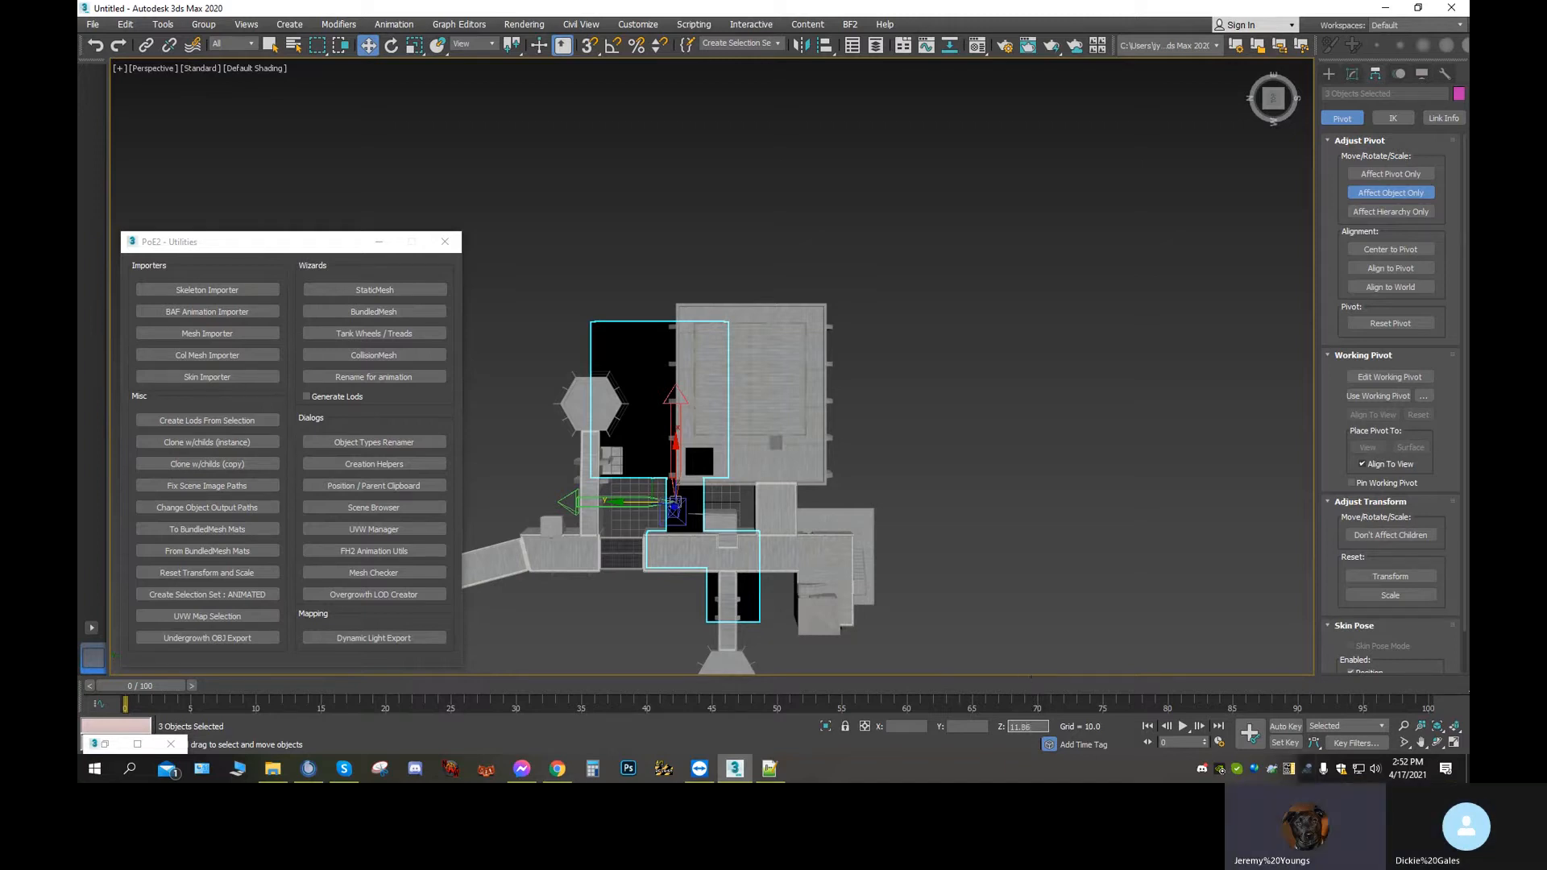
key("Return")
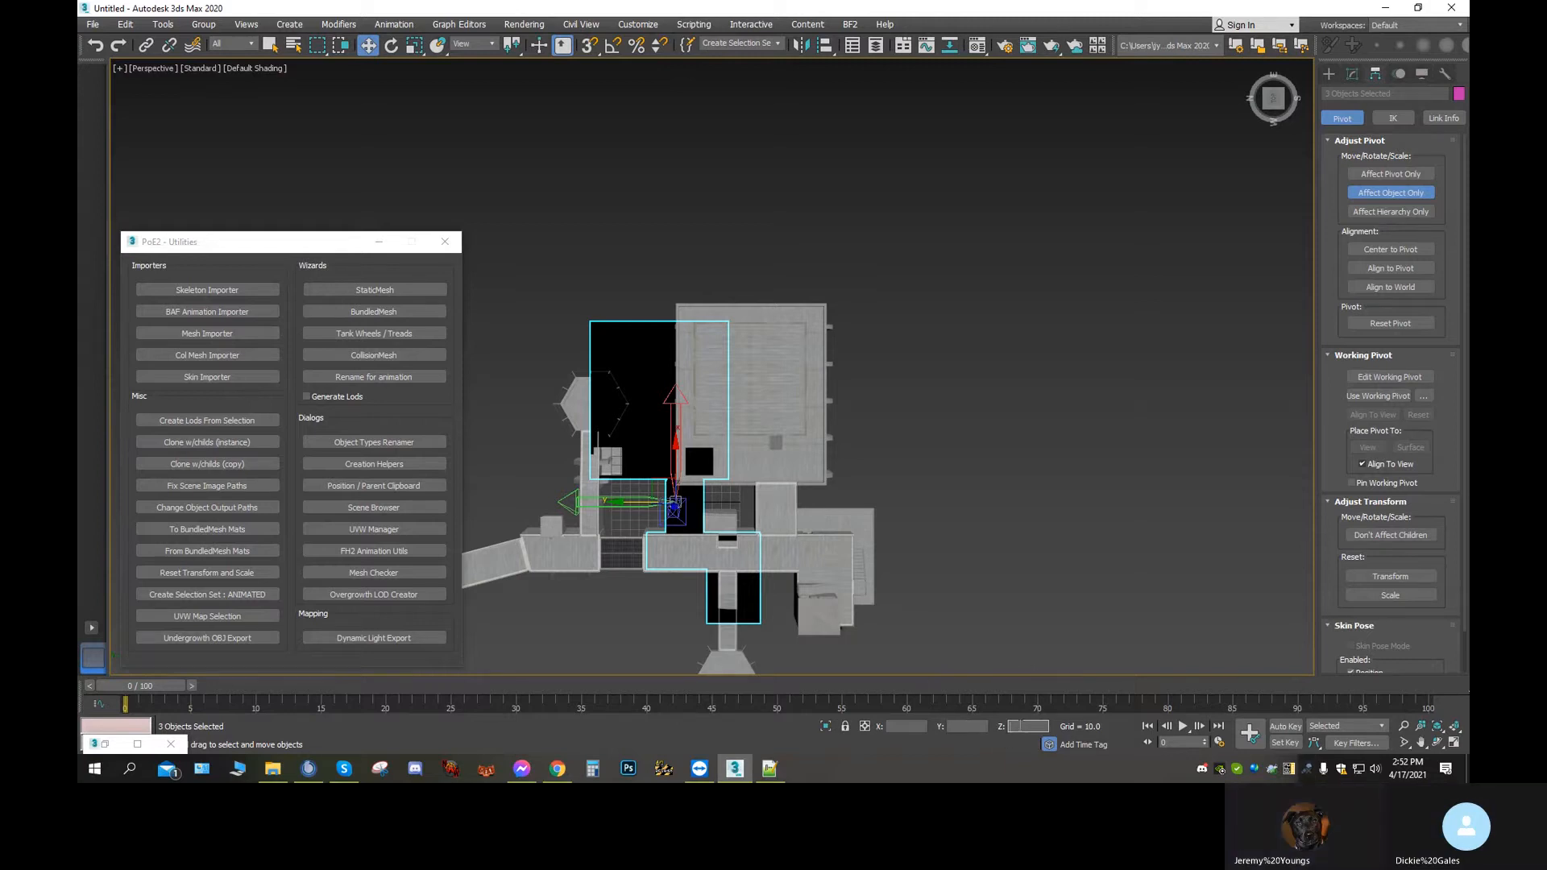
Try to offset the three interior meshes along Y, and undo the move
left_click(969, 726)
key("Return")
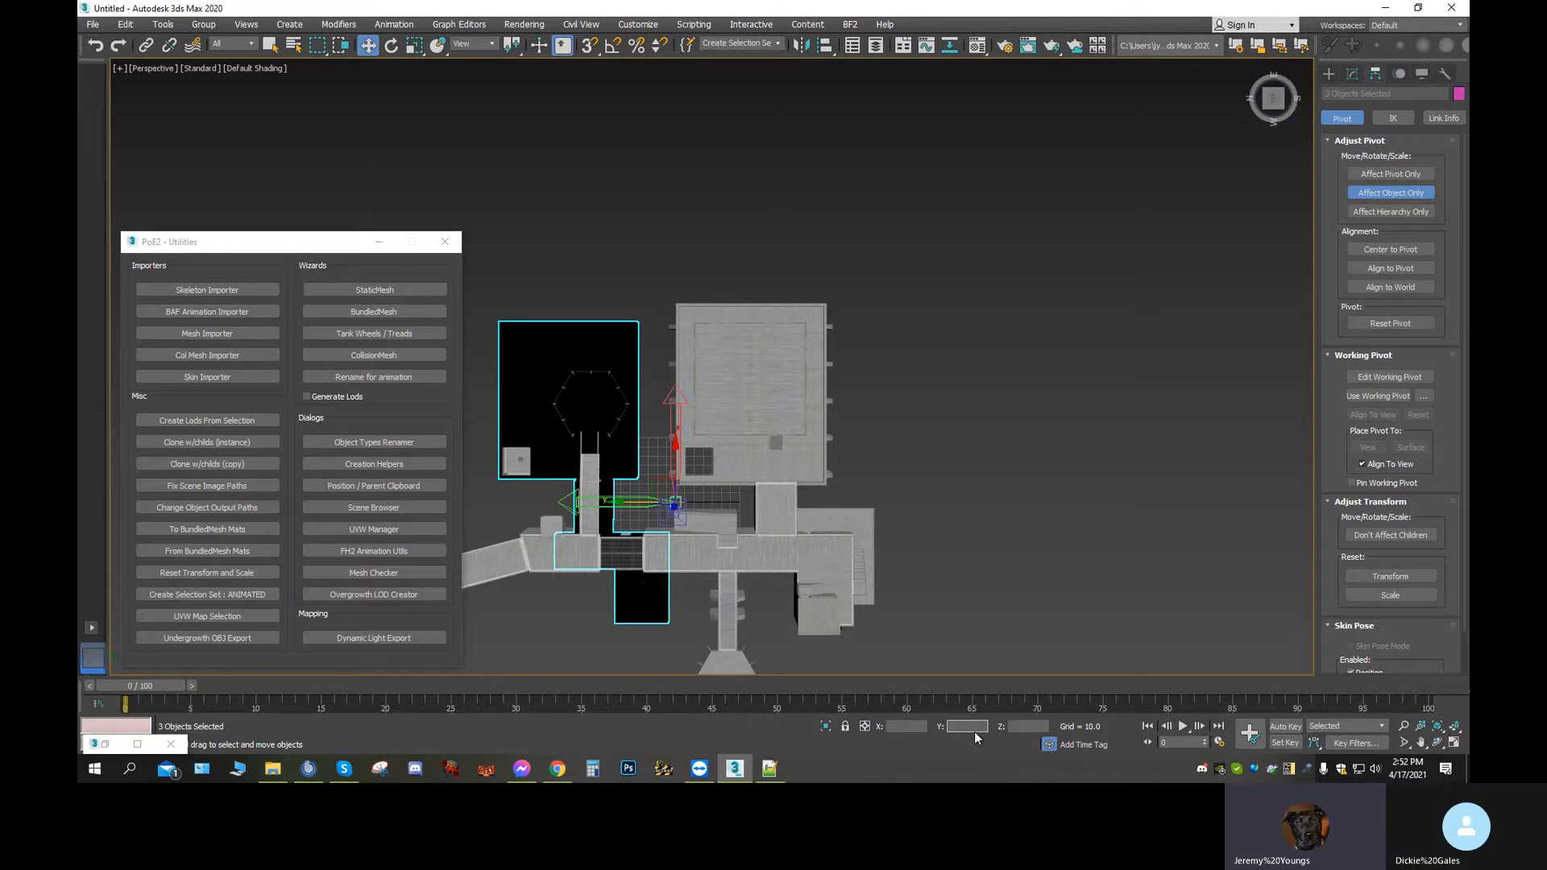
left_click(95, 44)
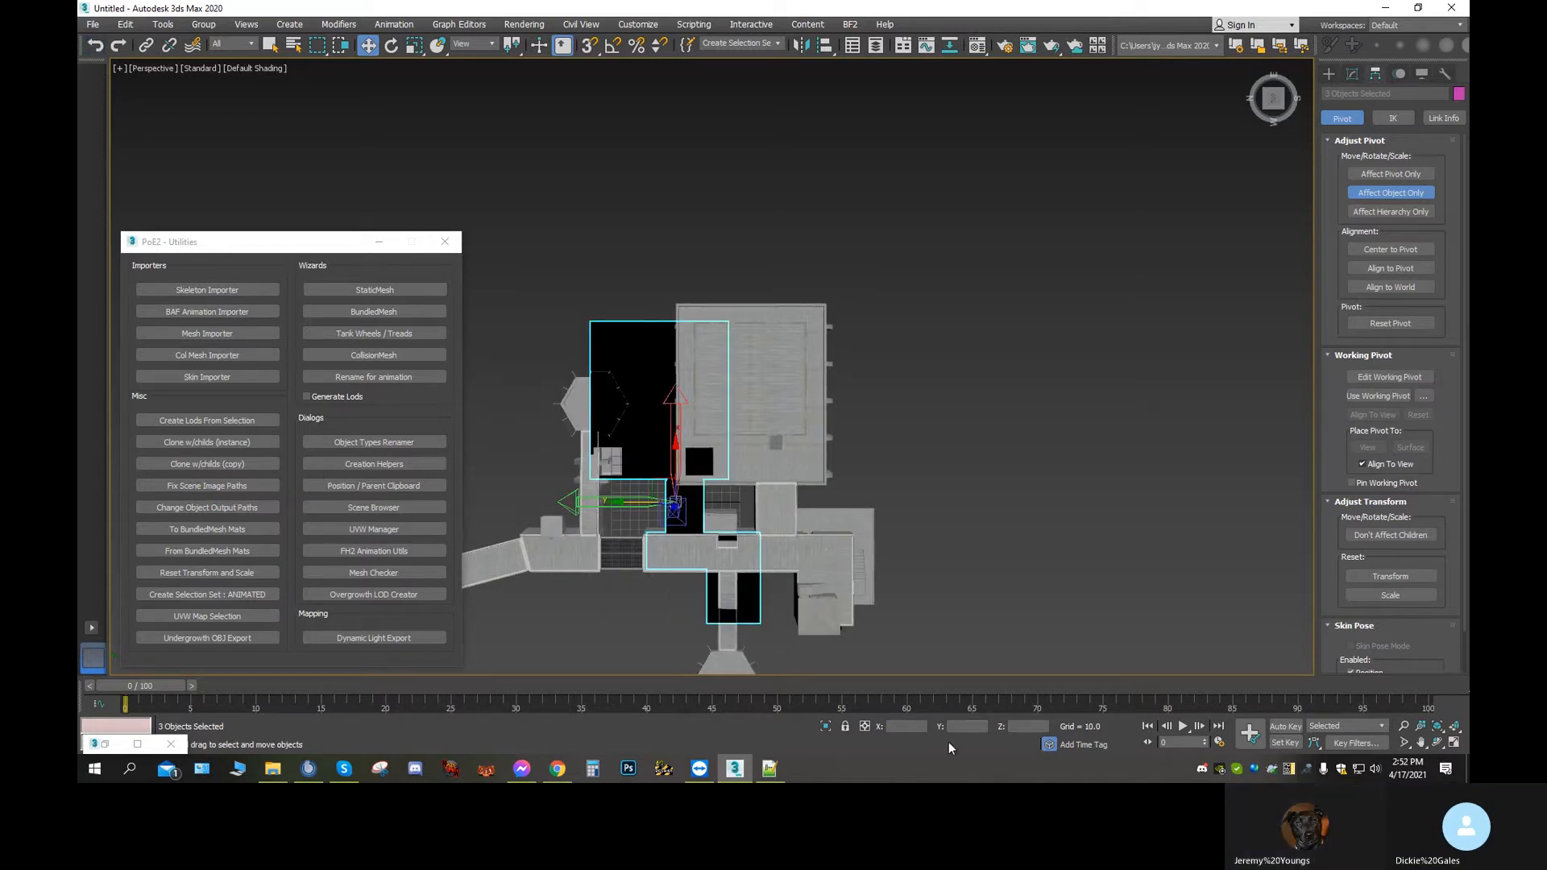
Offset the three interior meshes -98.195 along Y
left_click(964, 727)
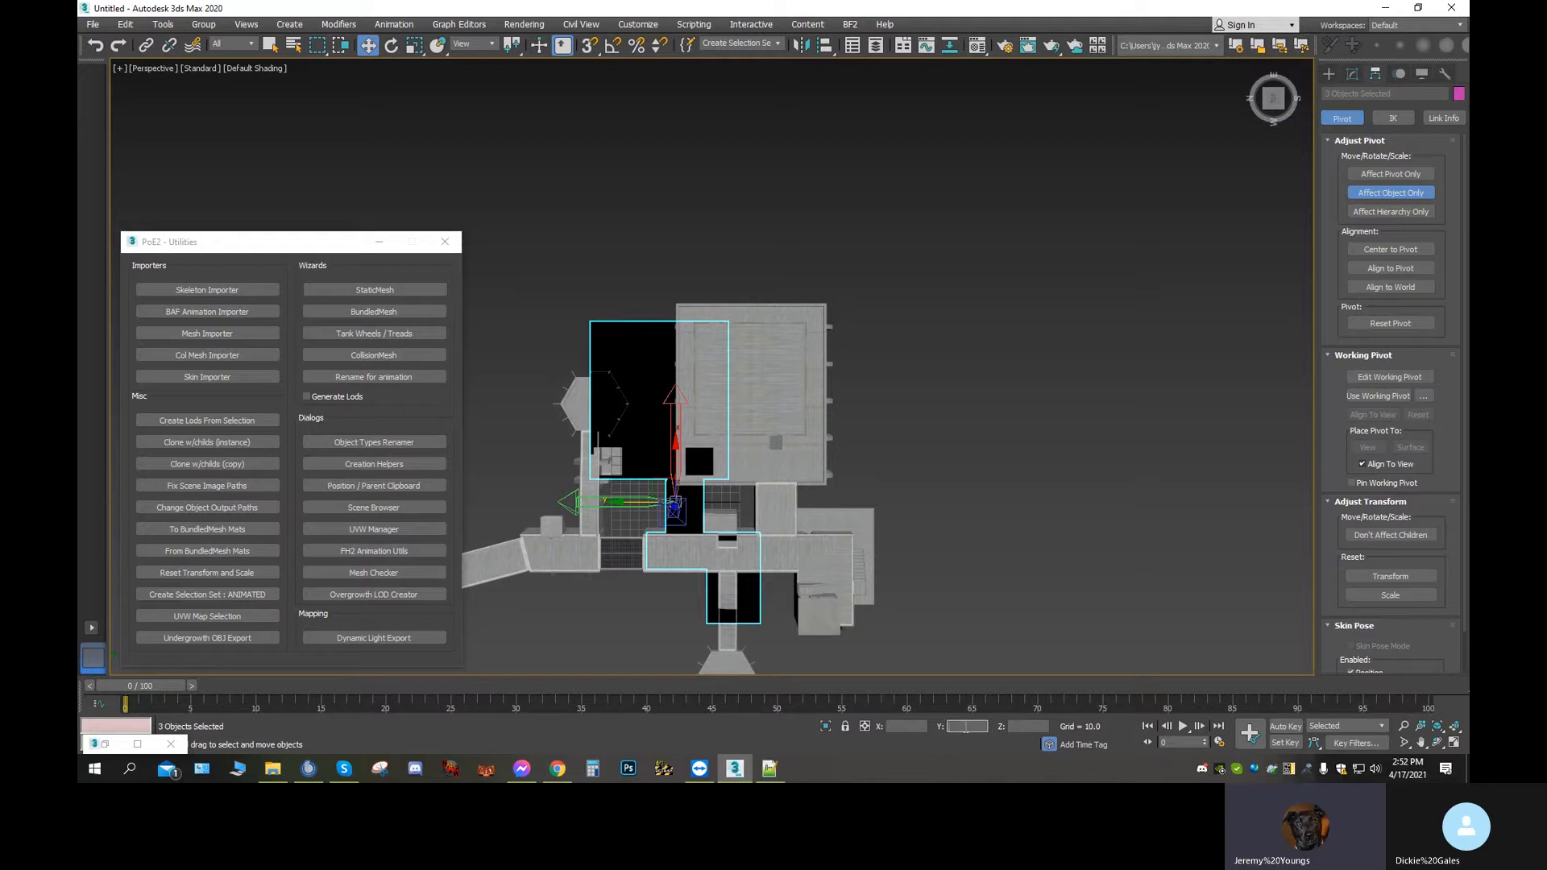
type("-9")
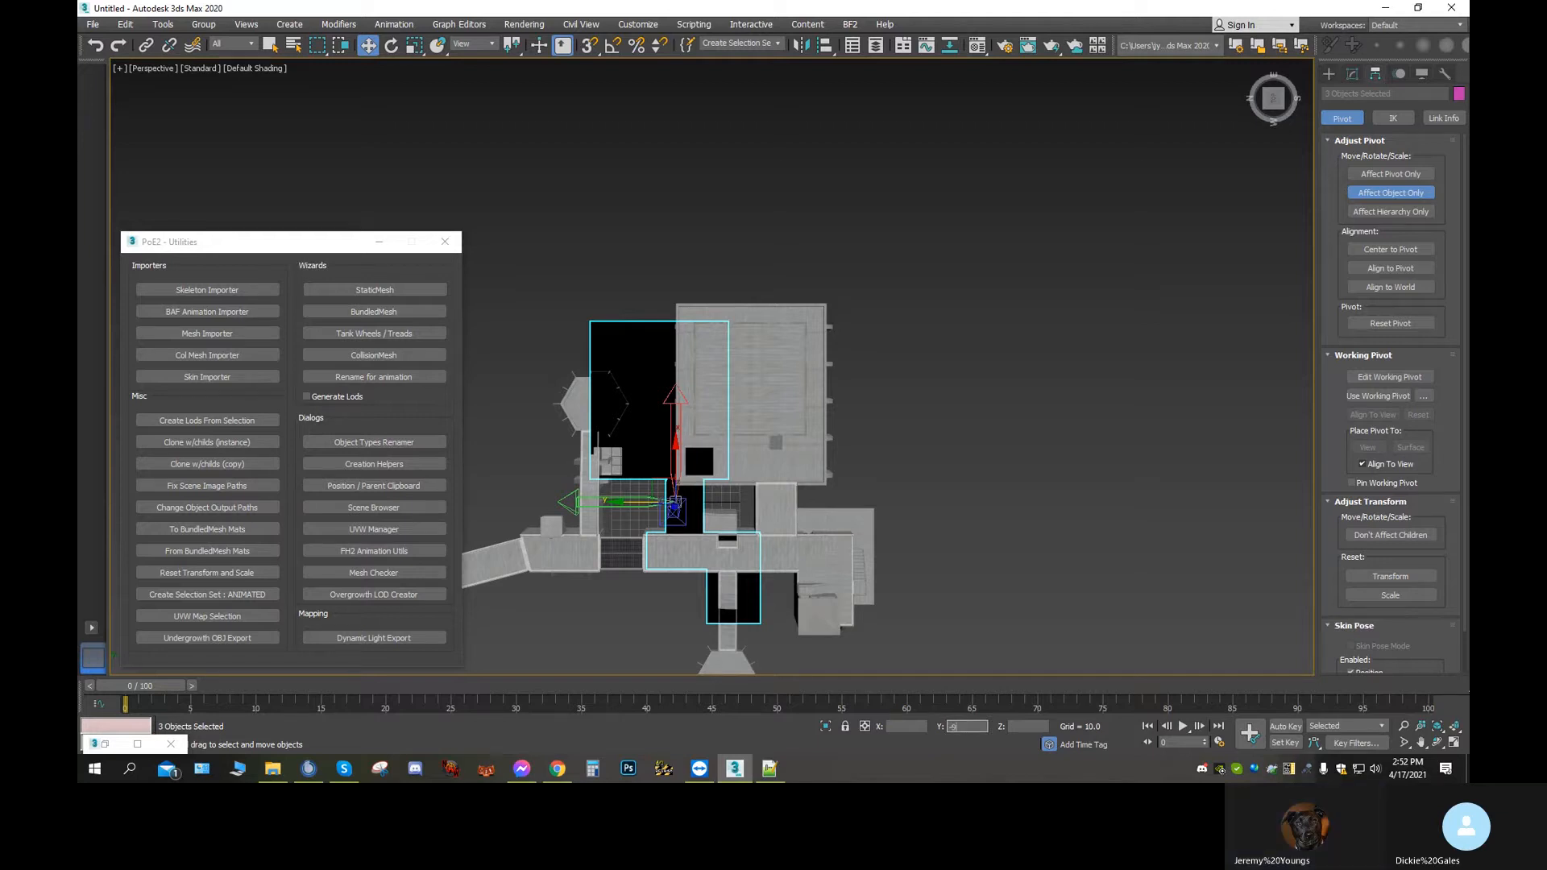
type("8.195")
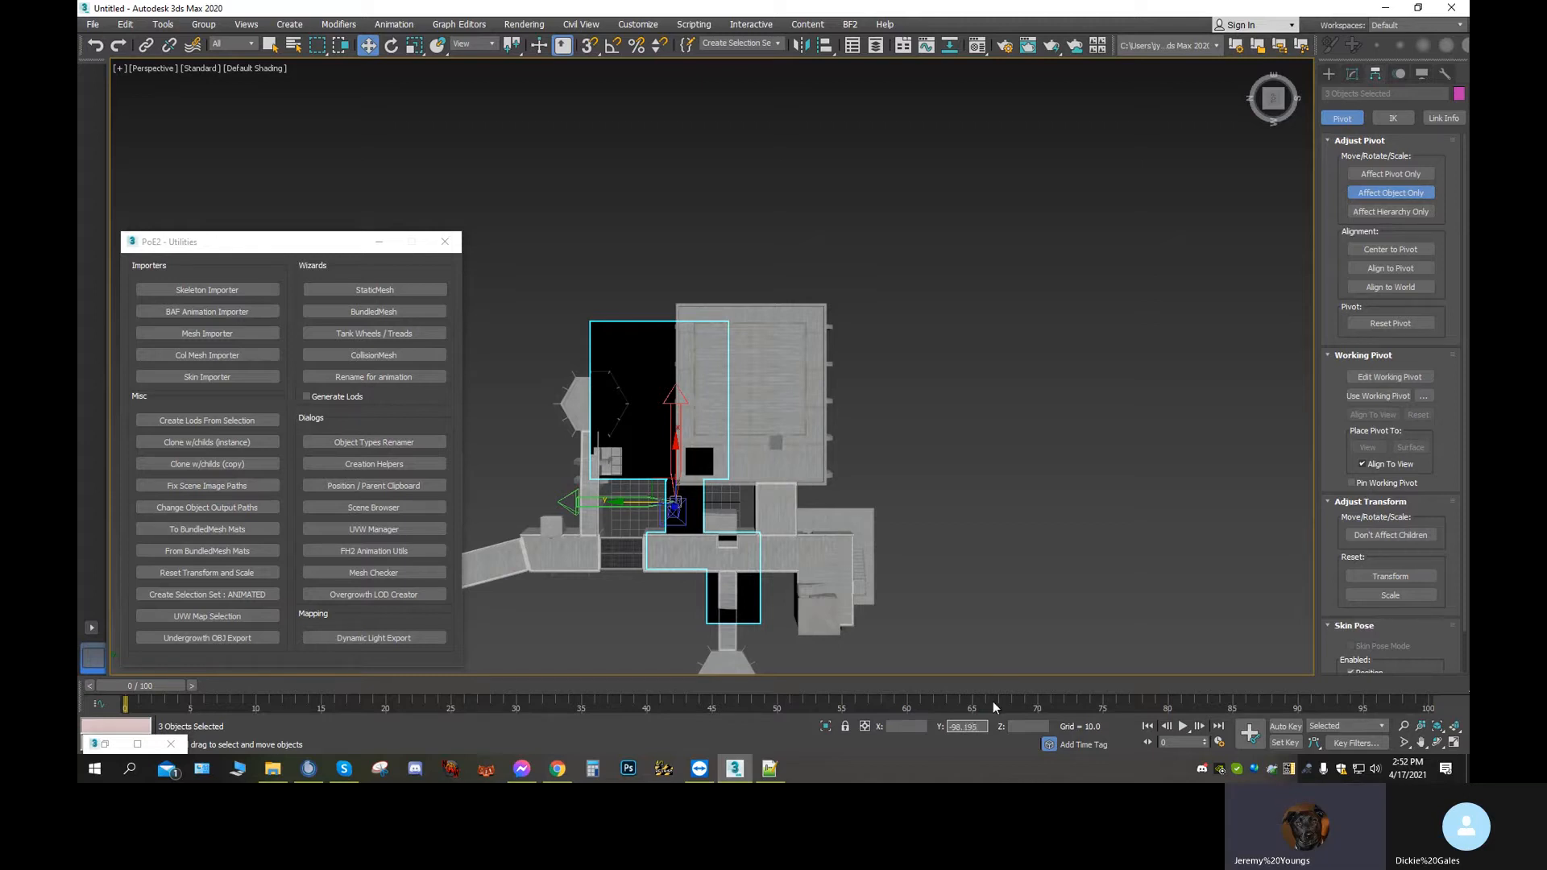
key("Return")
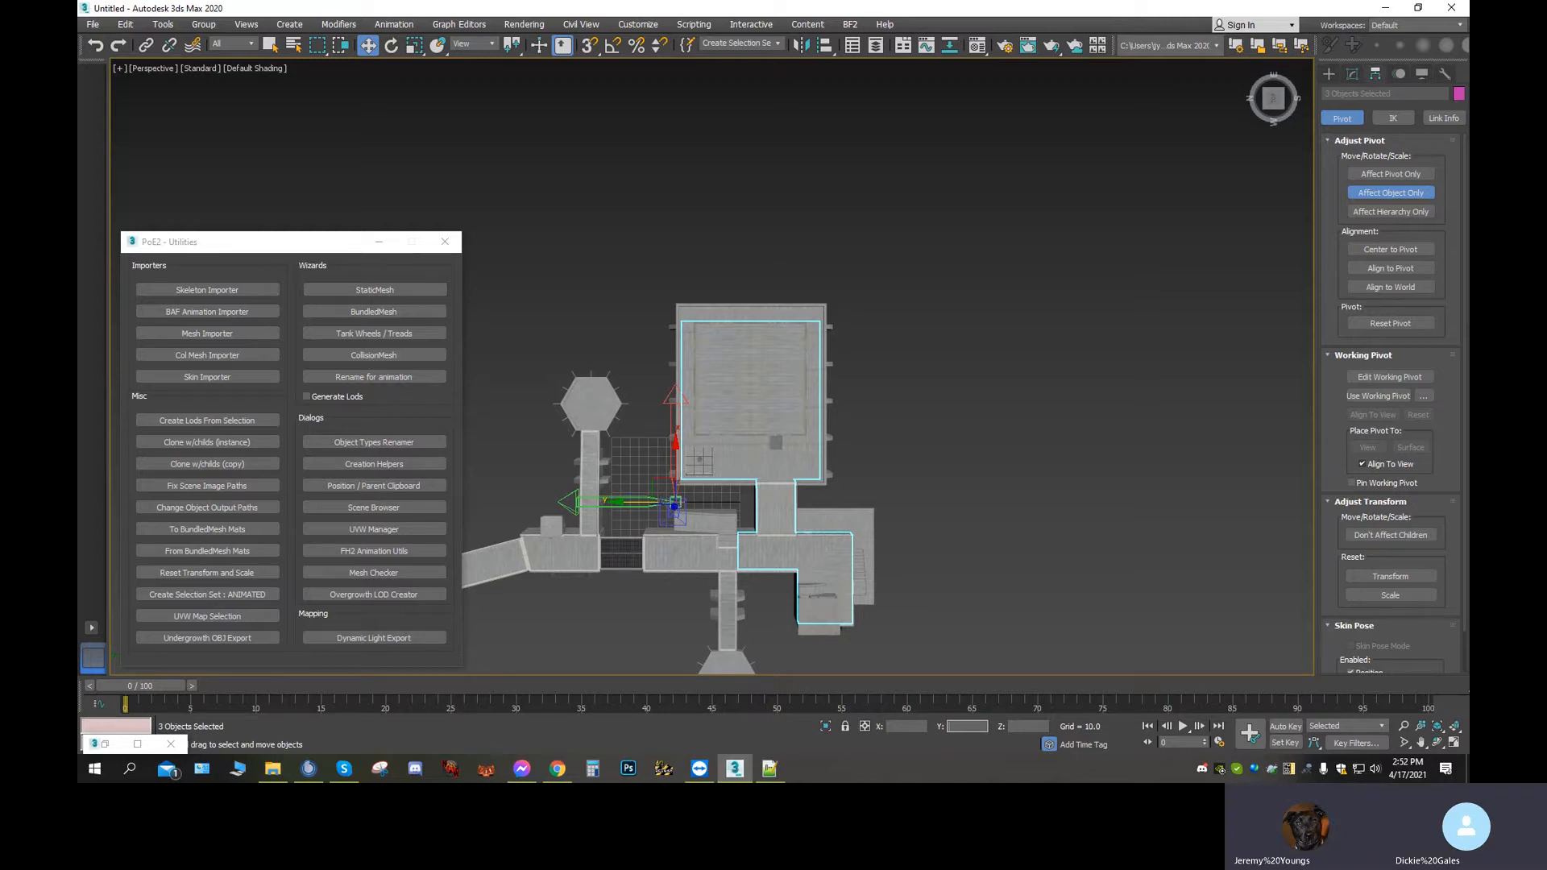
Examine how the interior meshes fit inside the exterior building, from close up at the walls and railings and from above
left_click(1437, 743)
left_click_drag(855, 592, 693, 405)
middle_click_drag(744, 500, 828, 501)
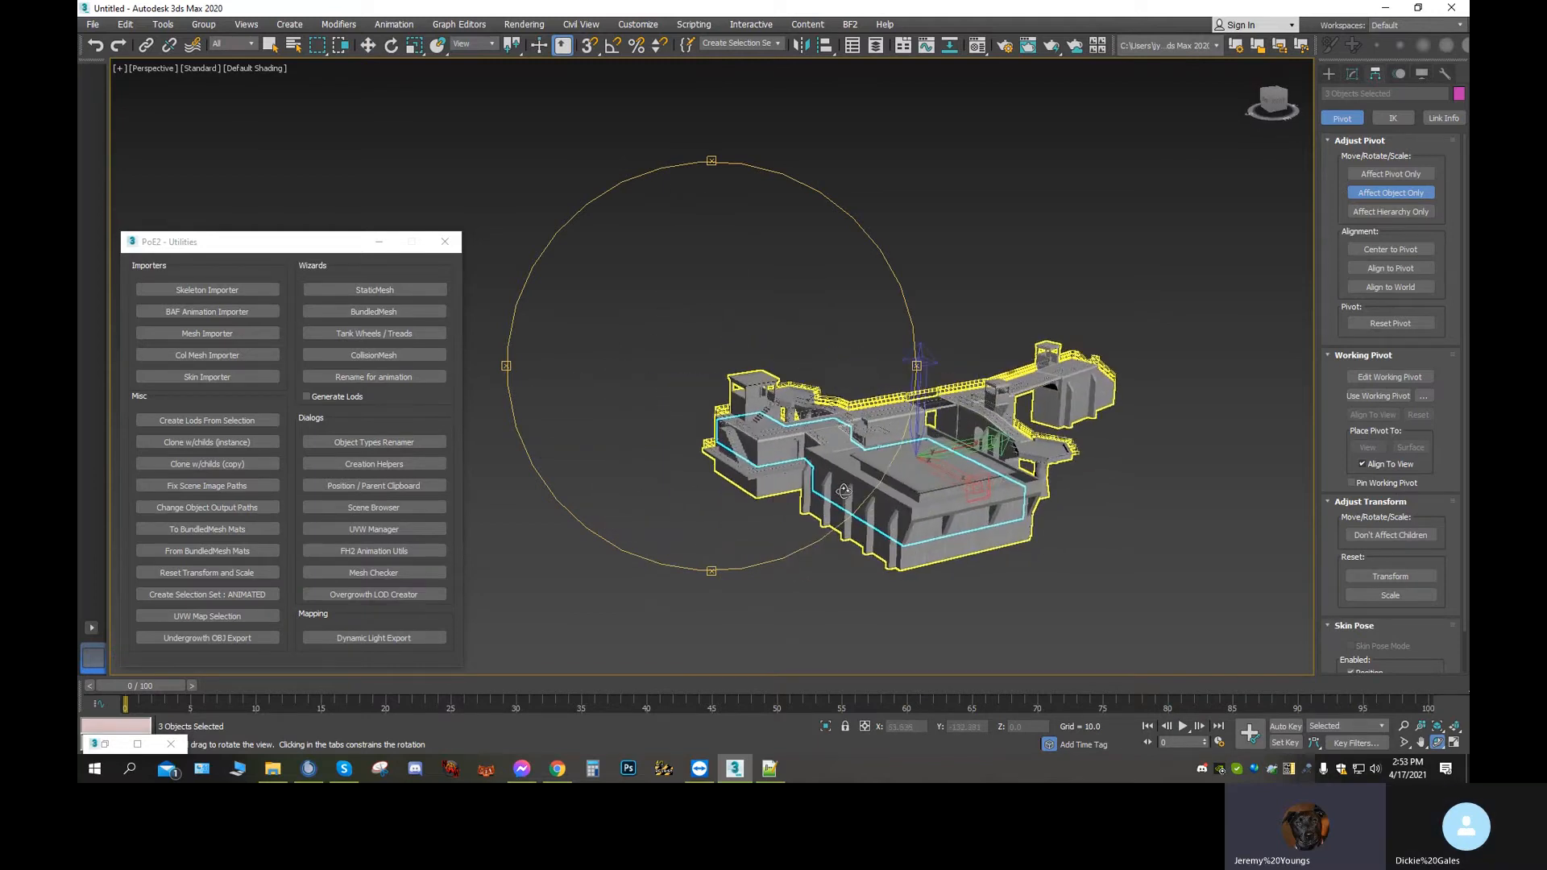
scroll(828, 491, "up", 6)
middle_click_drag(743, 444, 824, 532)
scroll(823, 529, "up", 6)
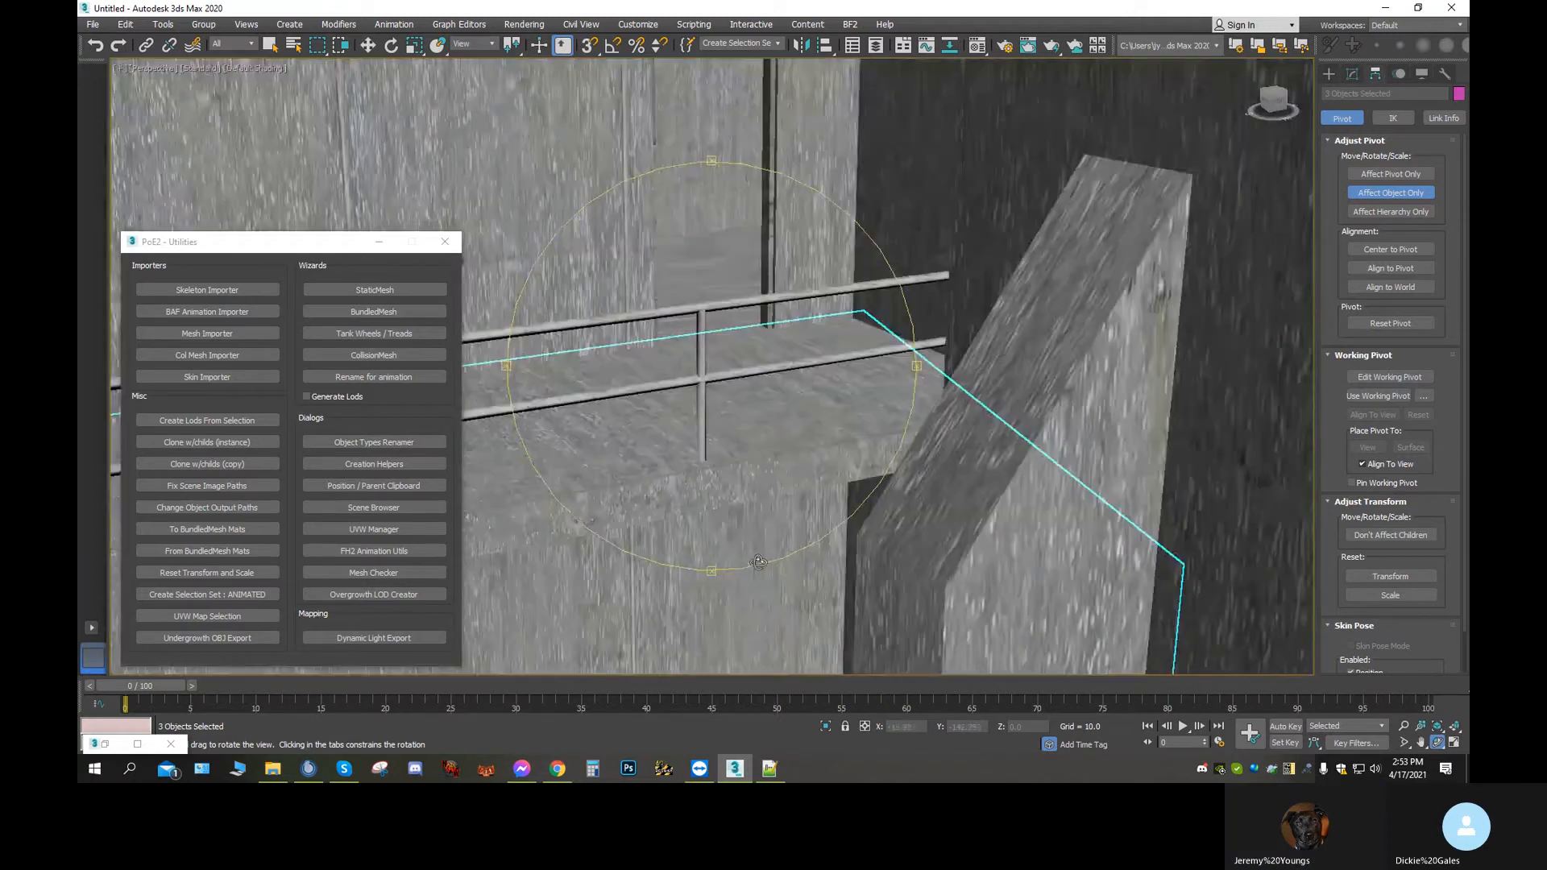
middle_click_drag(726, 419, 778, 679)
scroll(785, 456, "up", 6)
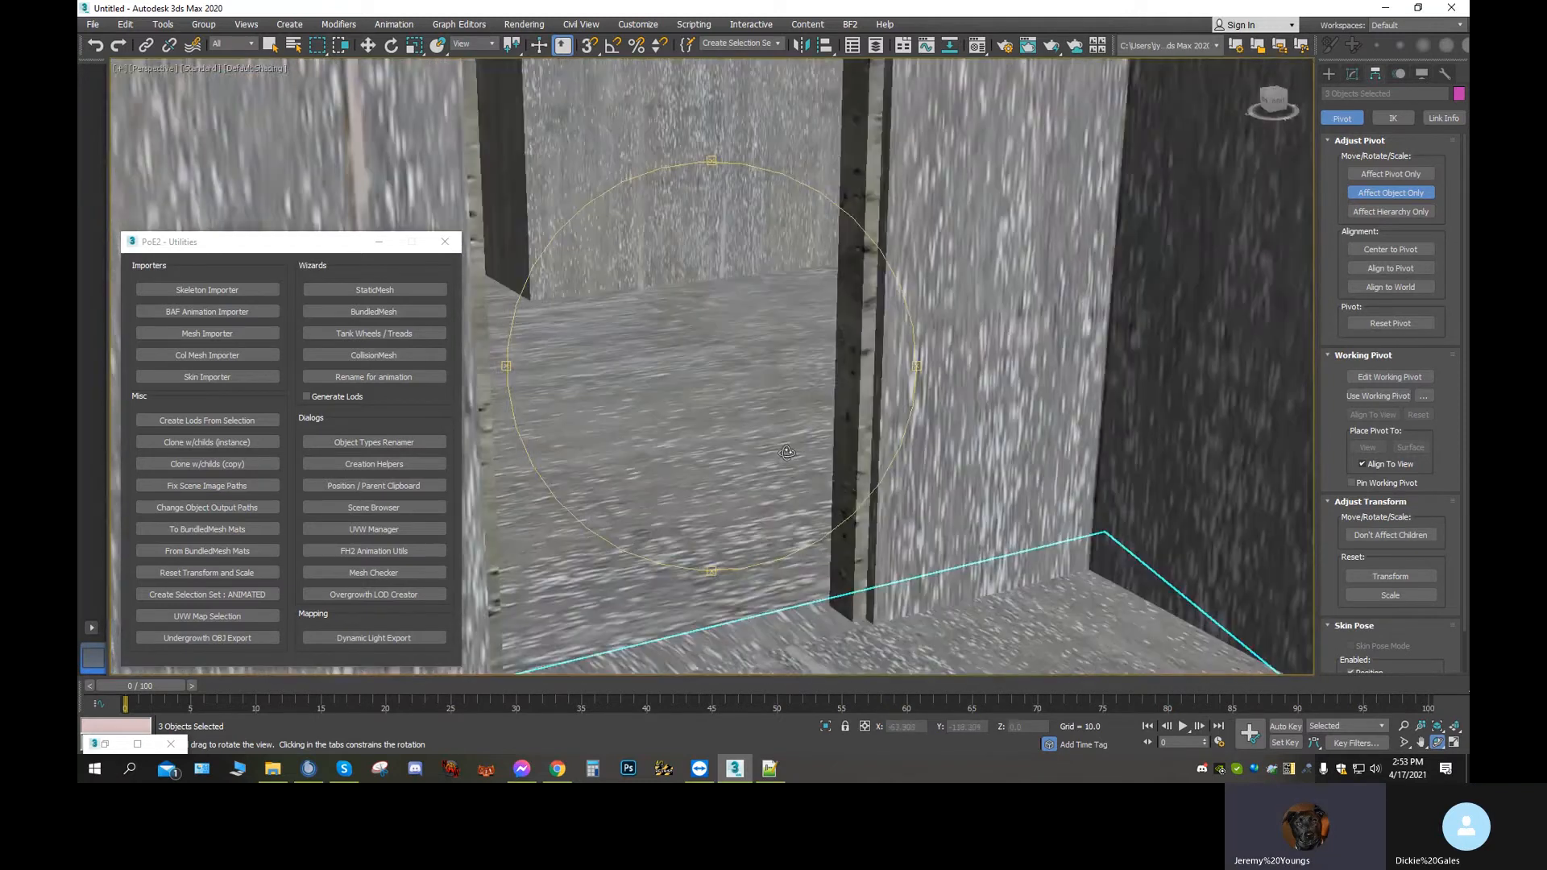
mouse_move(737, 400)
left_mouse_down()
mouse_move(753, 376)
mouse_move(864, 380)
mouse_move(881, 400)
mouse_move(935, 386)
mouse_move(984, 438)
mouse_move(964, 462)
mouse_move(904, 476)
left_mouse_up()
key("z")
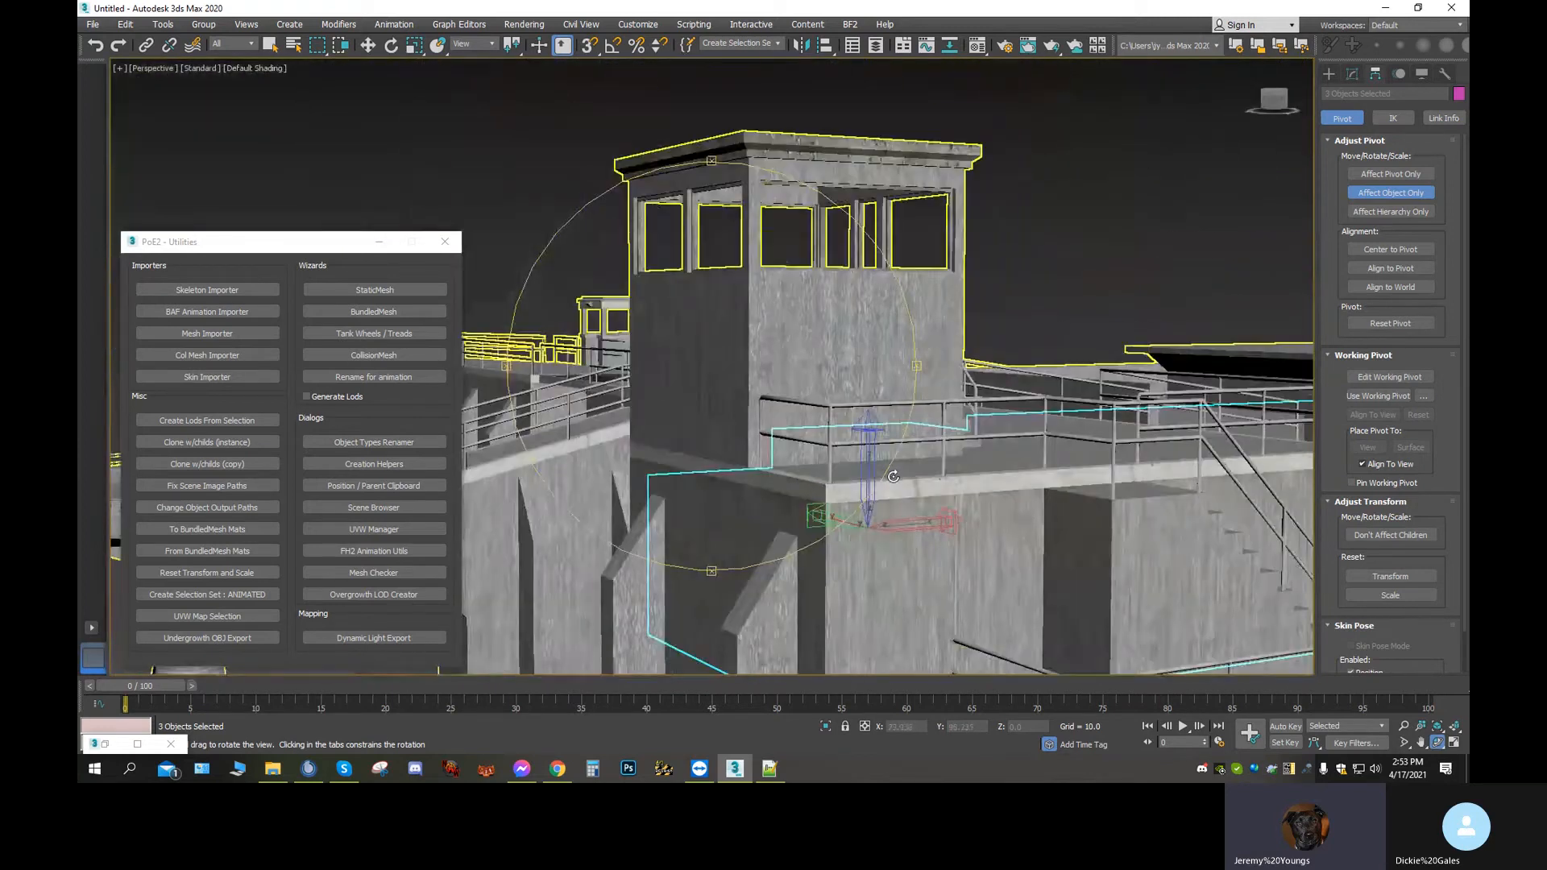
left_click_drag(752, 408, 845, 505)
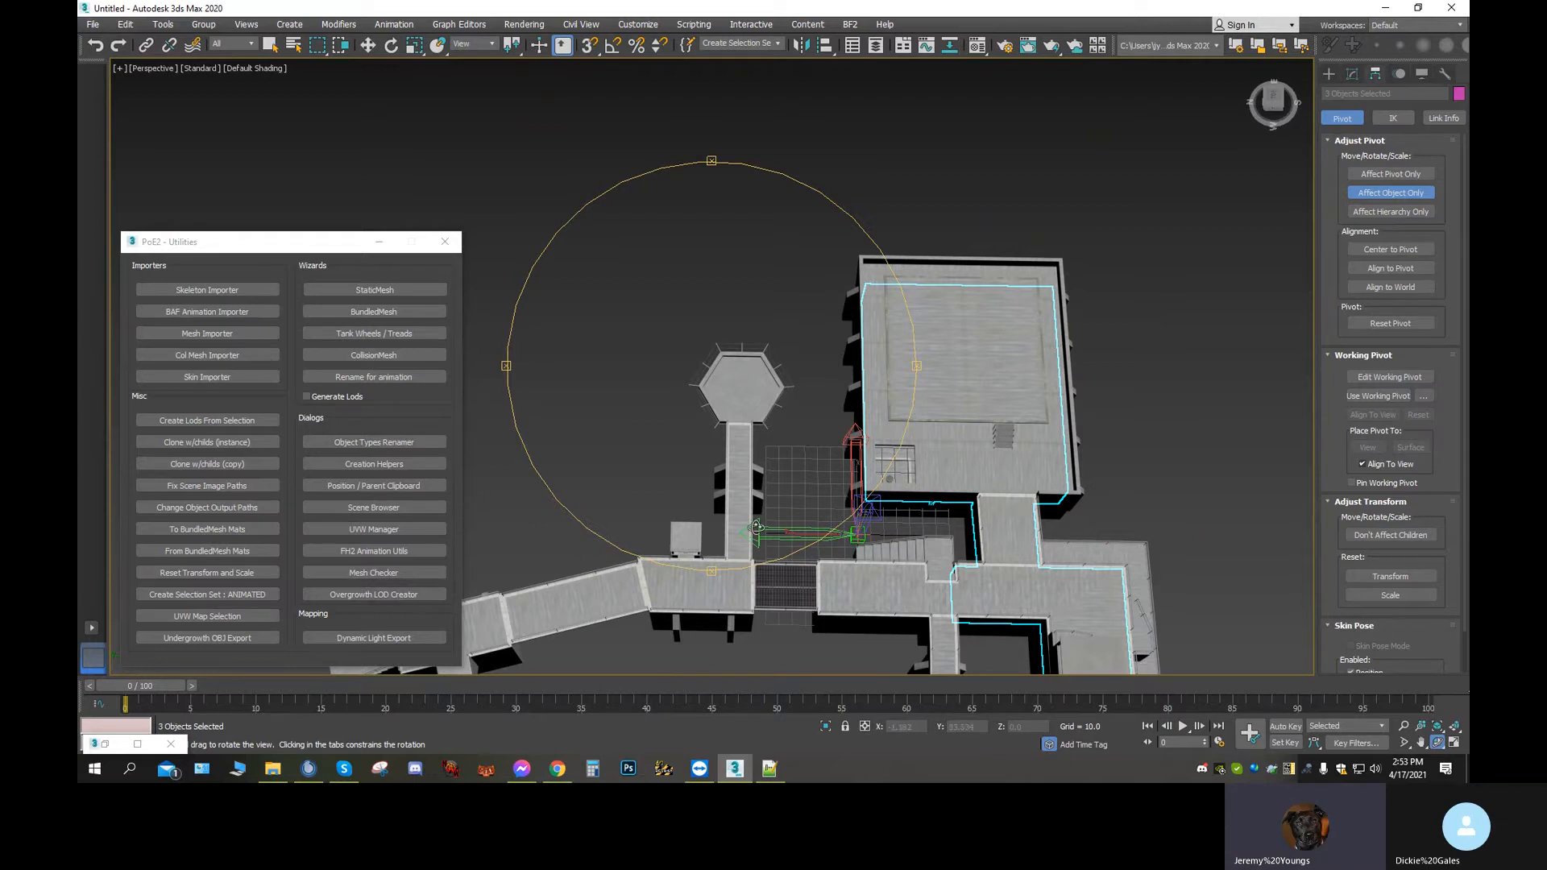
left_click_drag(812, 478, 693, 316)
scroll(693, 316, "up", 4)
scroll(693, 316, "down", 4)
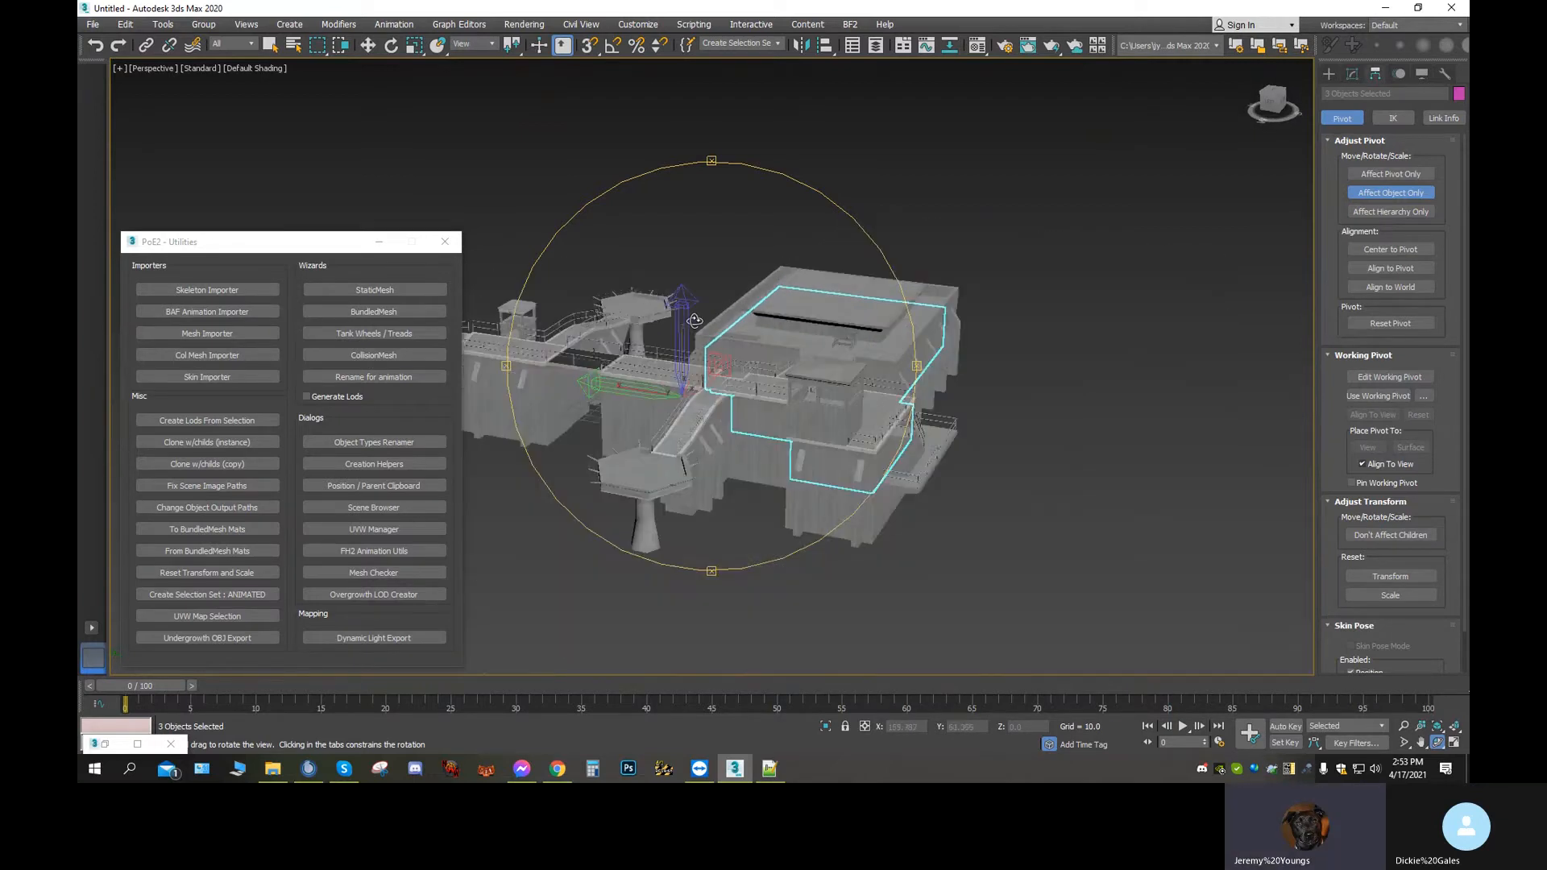
Open the Schematic View, close its Display floater, and examine the LOD mesh hierarchy and the base from several sides
left_click(952, 48)
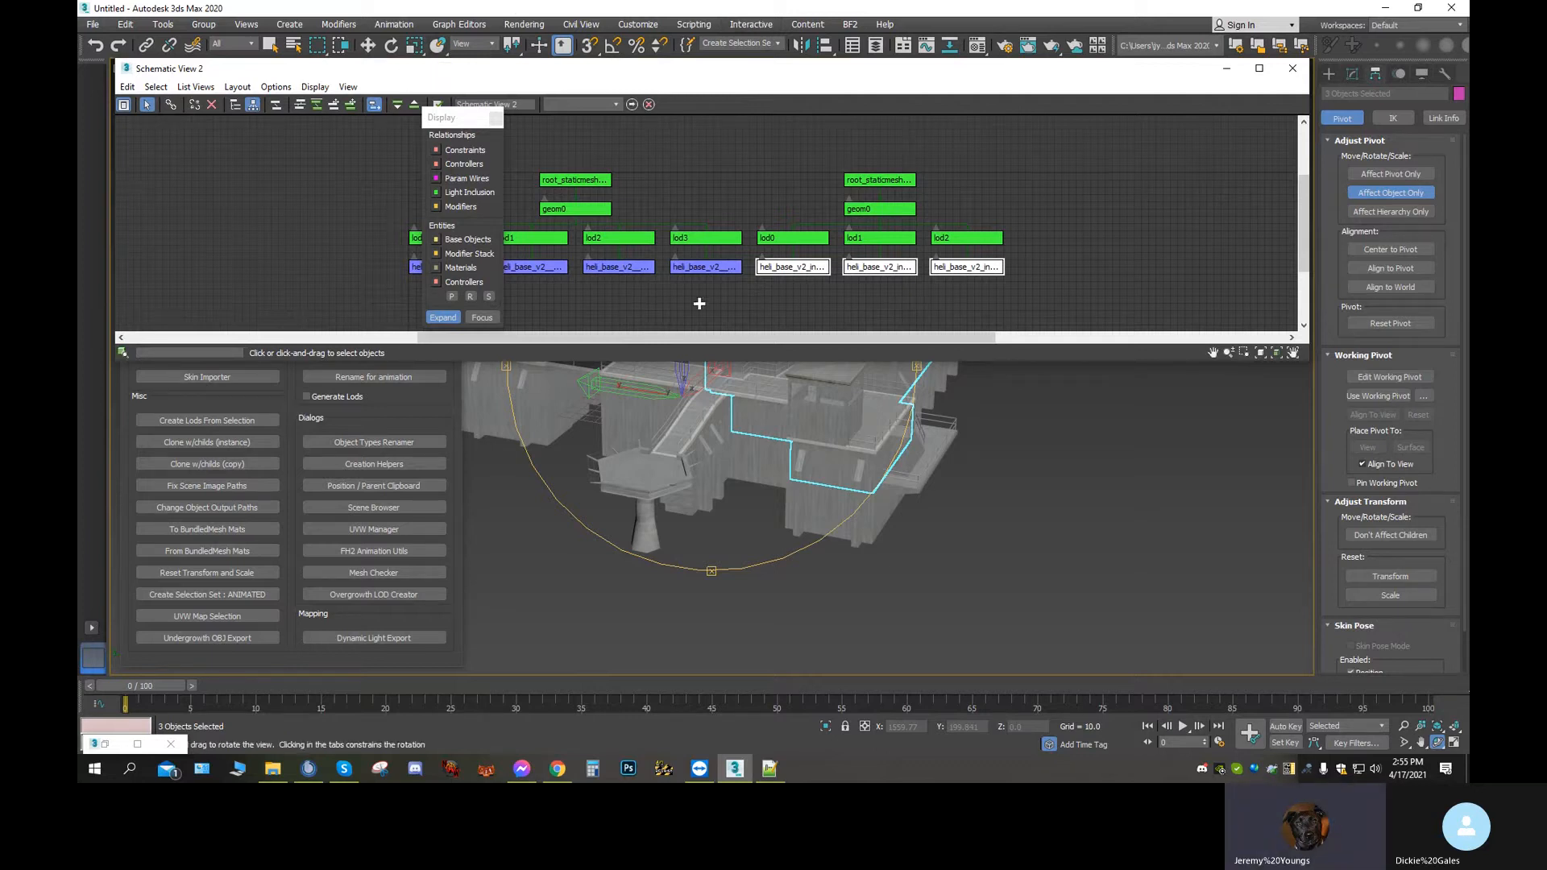
left_click(495, 118)
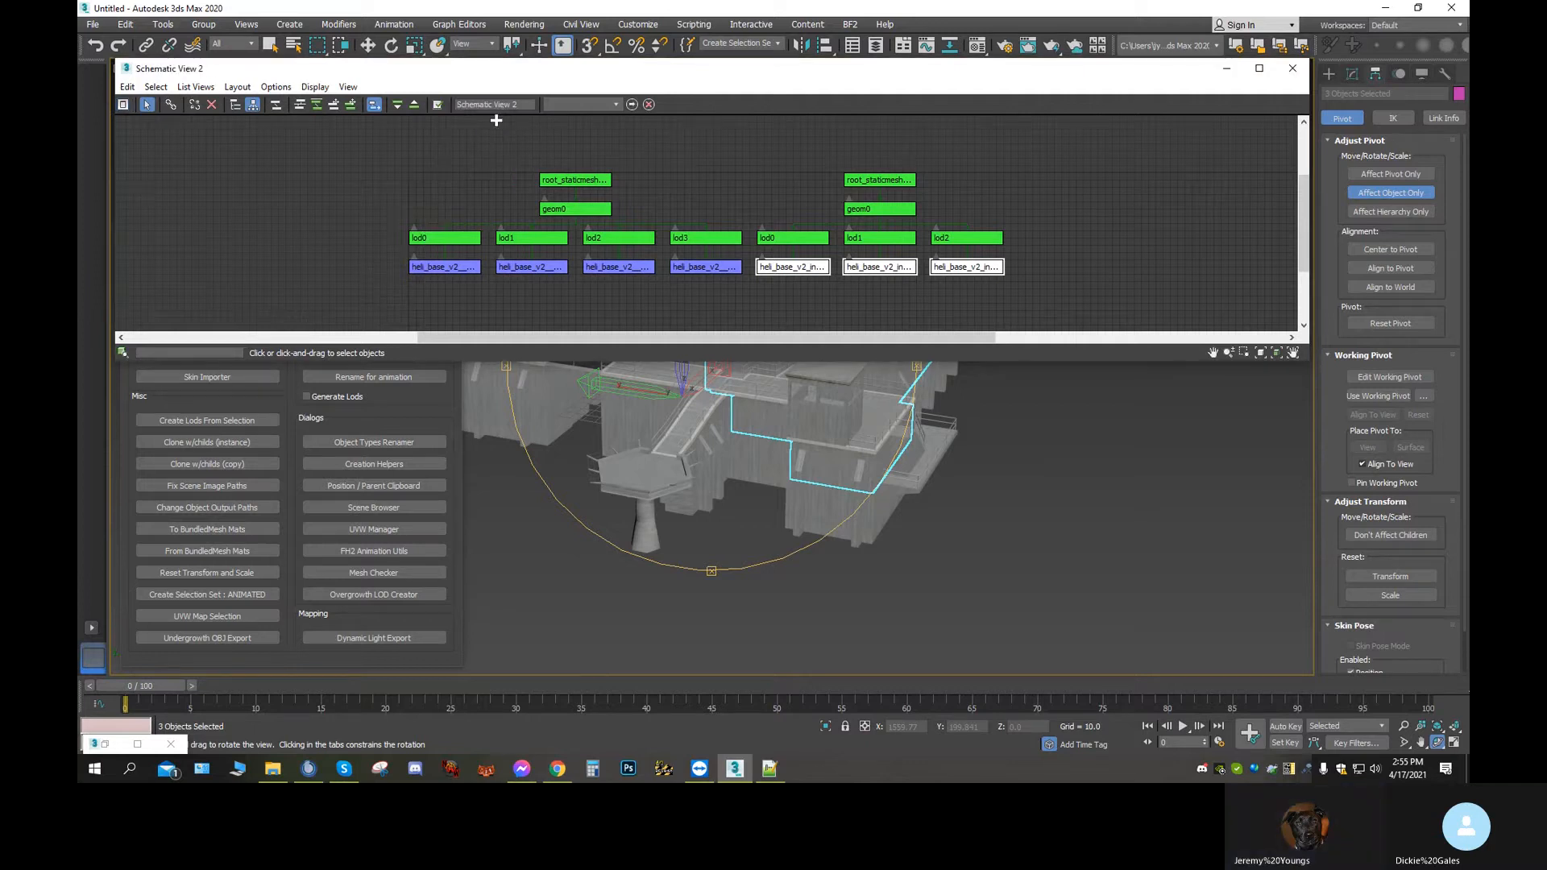
scroll(868, 270, "down", 4)
left_click_drag(887, 566, 998, 632)
left_click_drag(779, 484, 816, 463)
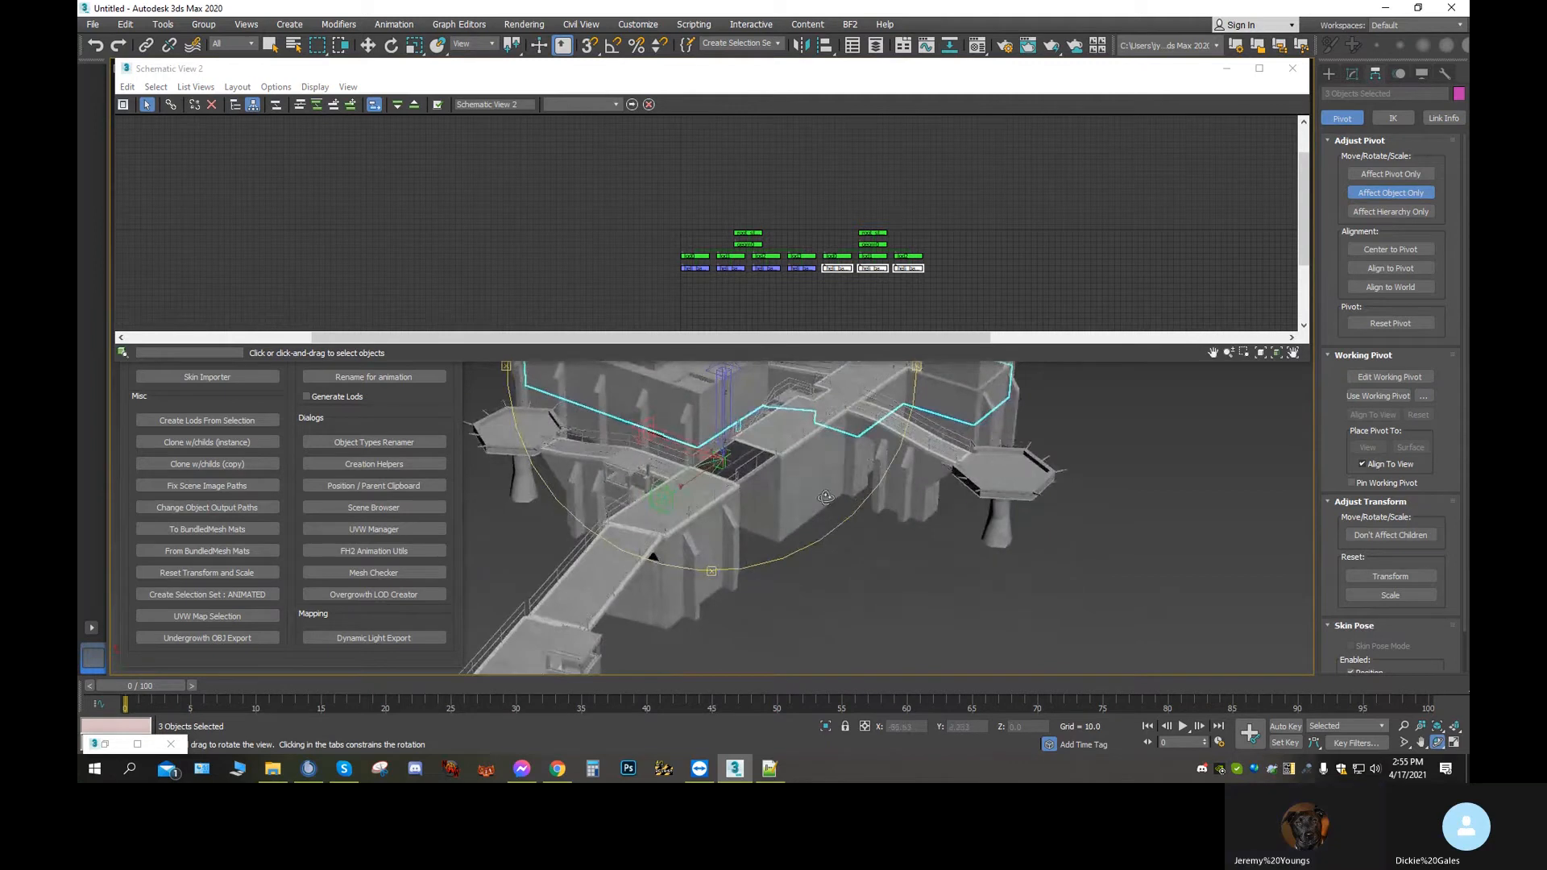
key("z")
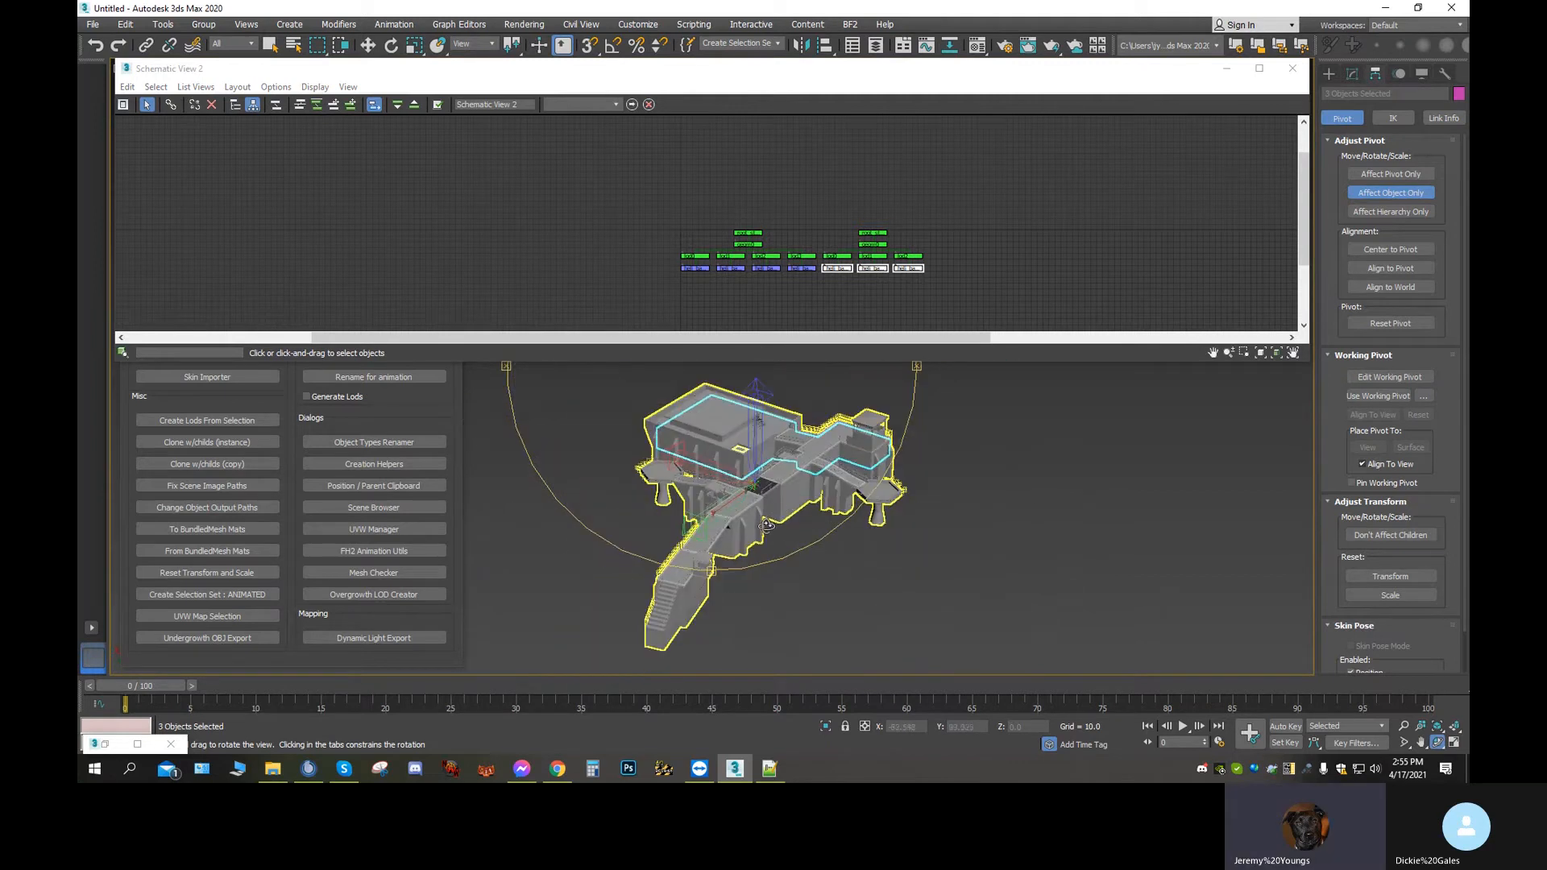
left_click_drag(759, 514, 729, 511)
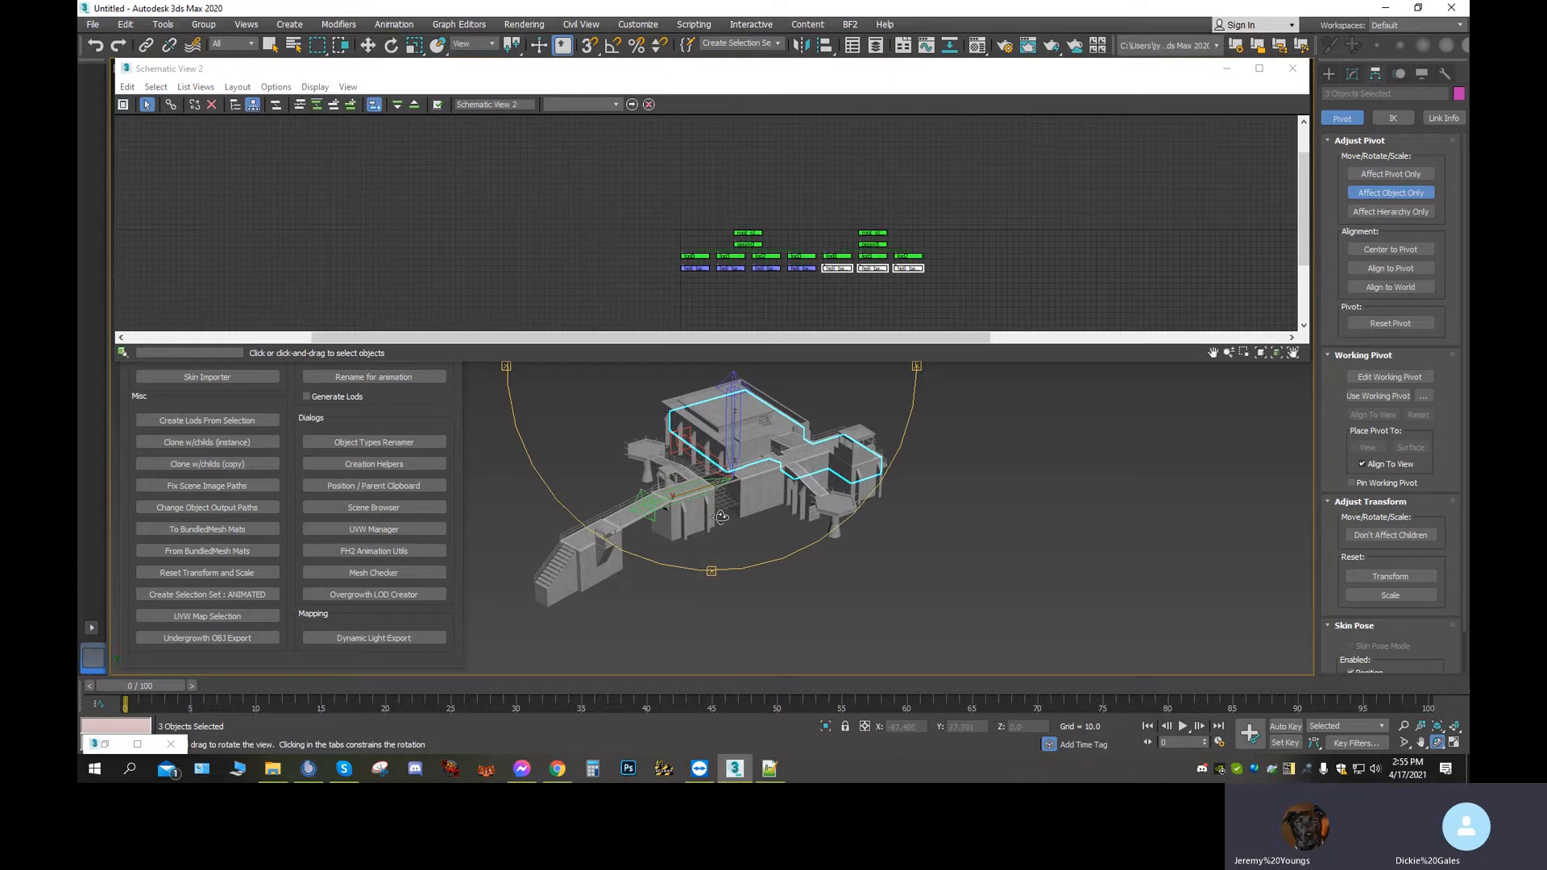
scroll(799, 461, "up", 10)
left_click_drag(799, 461, 749, 519)
left_click_drag(809, 473, 689, 427)
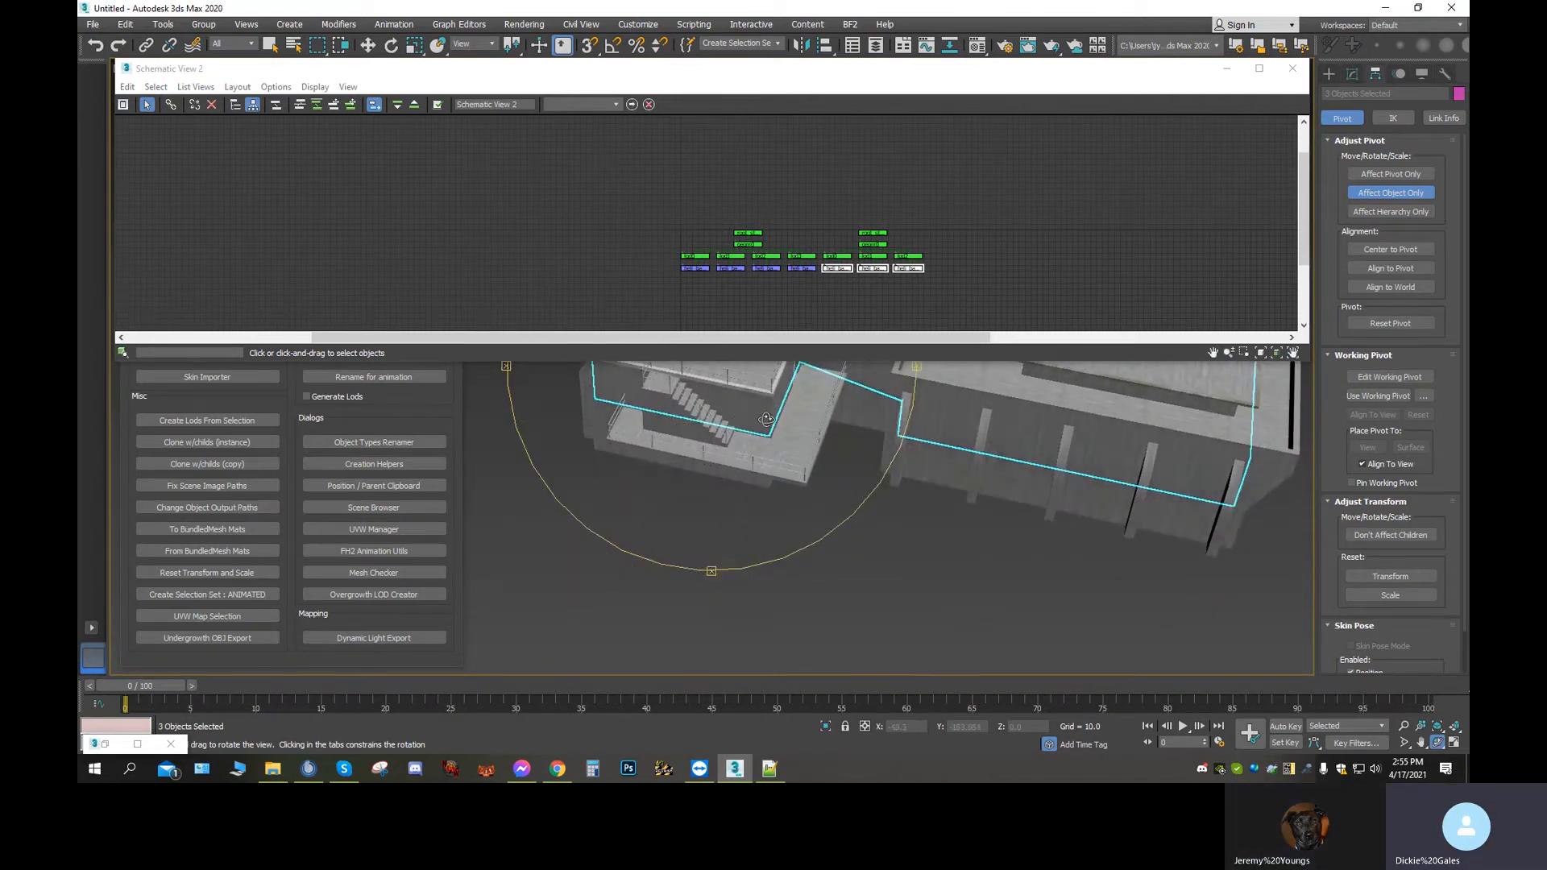
Minimize the Schematic View and PoE2 - Utilities windows, and examine the whole base with the interior outline from different angles
left_click(1226, 69)
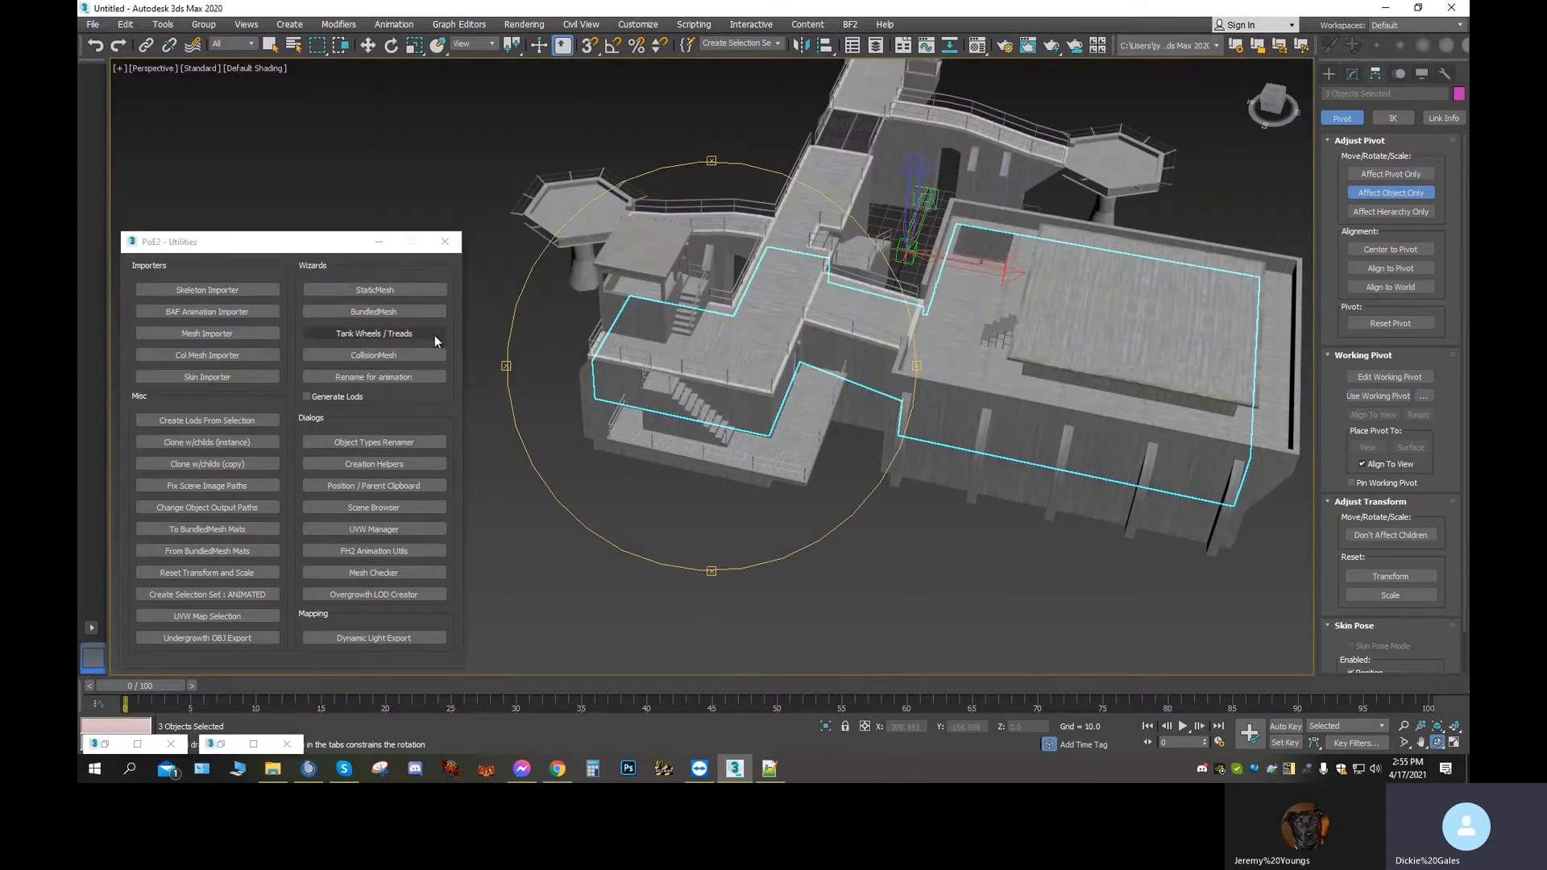
left_click(379, 242)
left_click_drag(713, 422, 1003, 457)
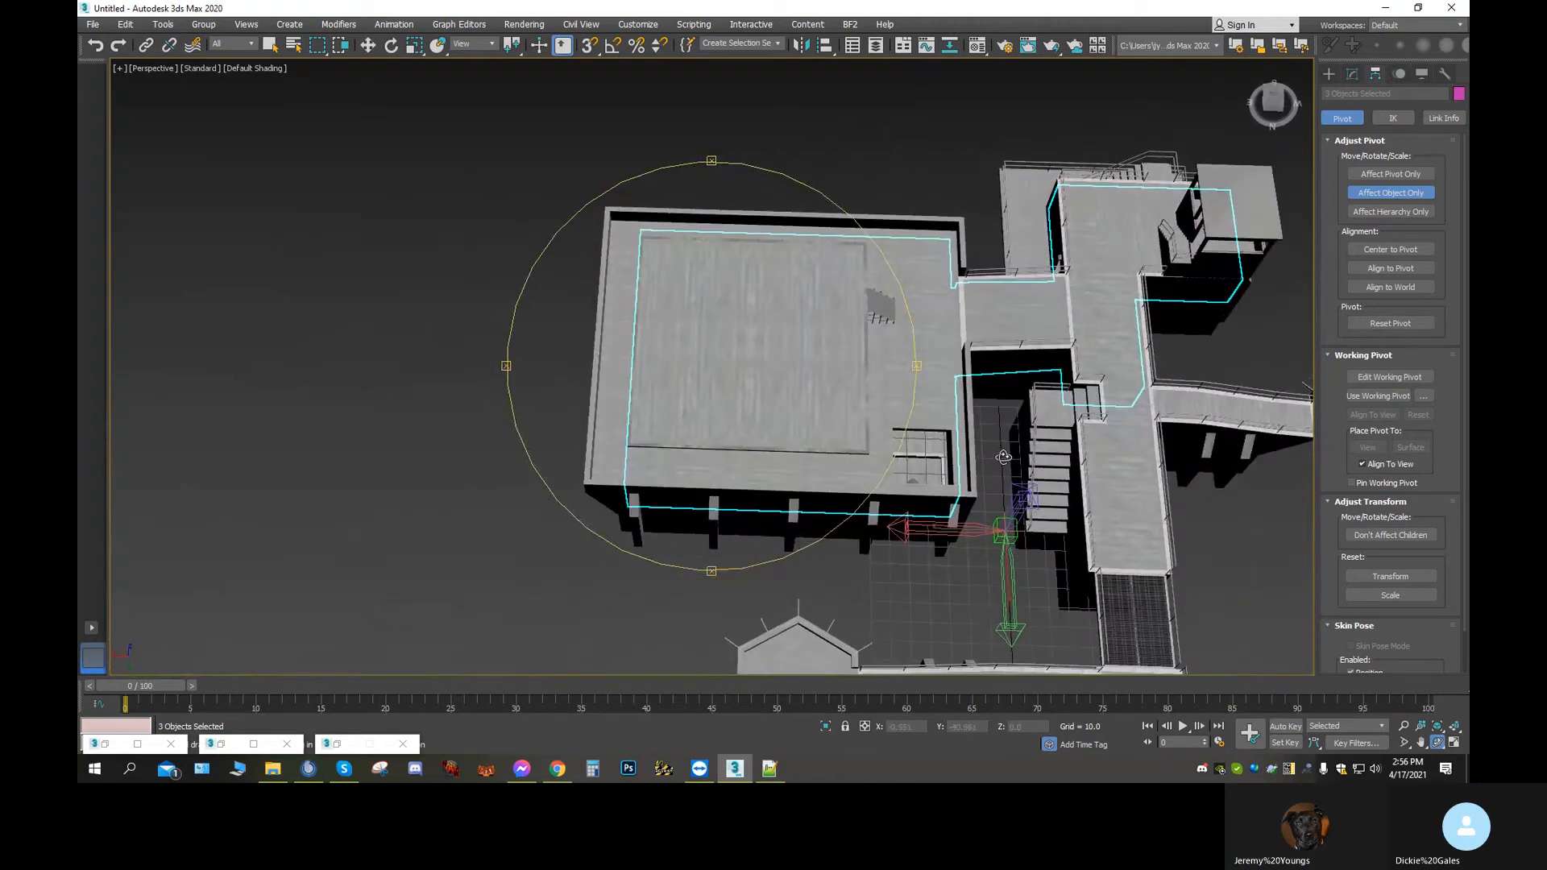
scroll(887, 403, "down", 4)
left_click_drag(907, 428, 718, 370)
left_click_drag(834, 400, 757, 372)
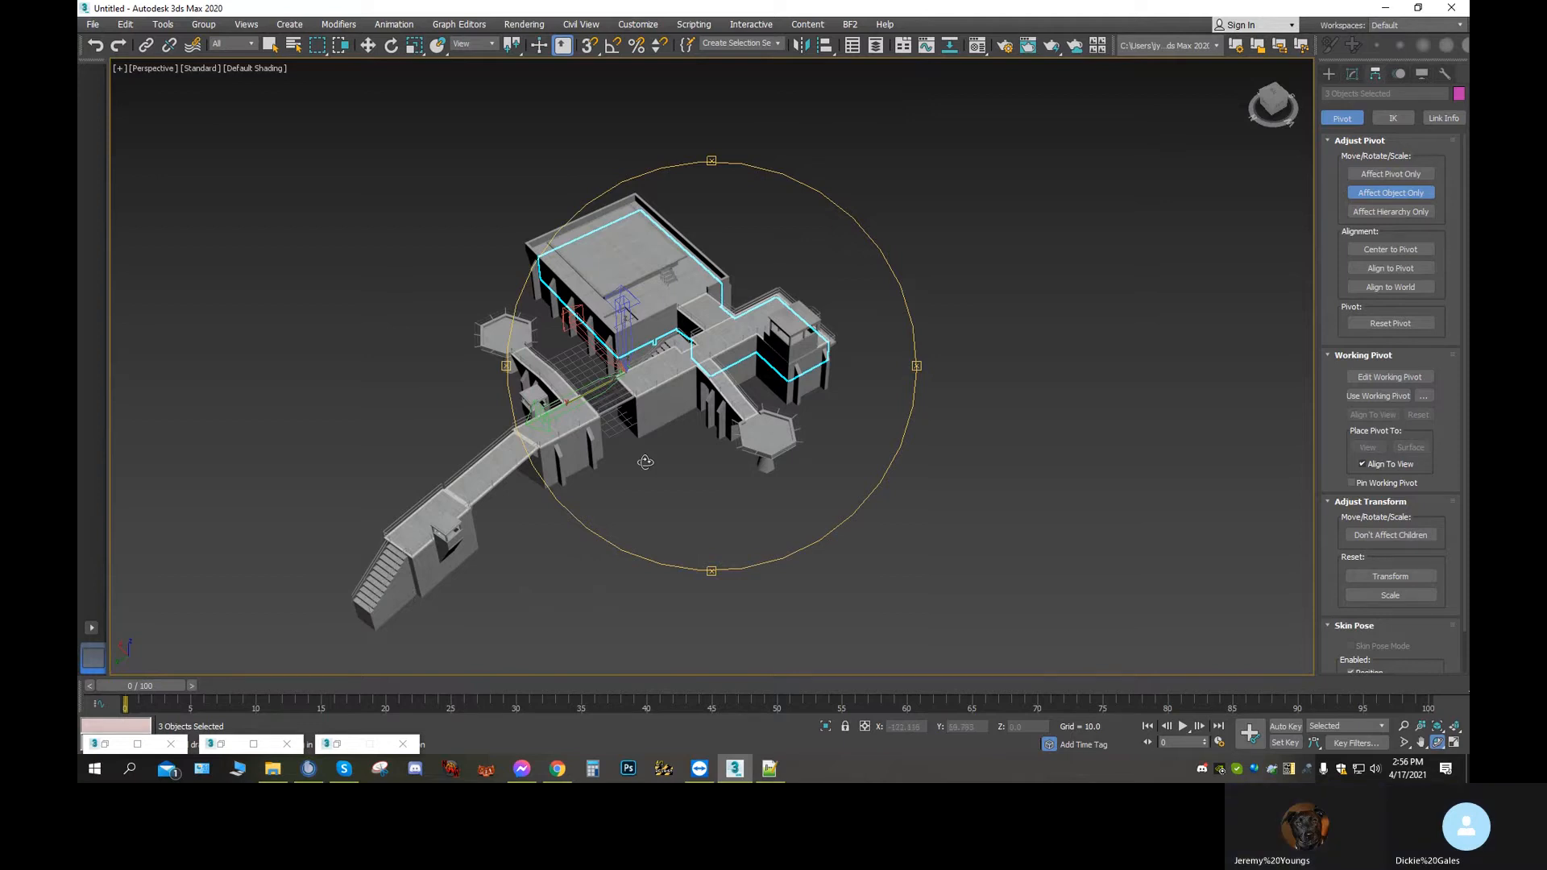
left_click_drag(721, 380, 686, 354)
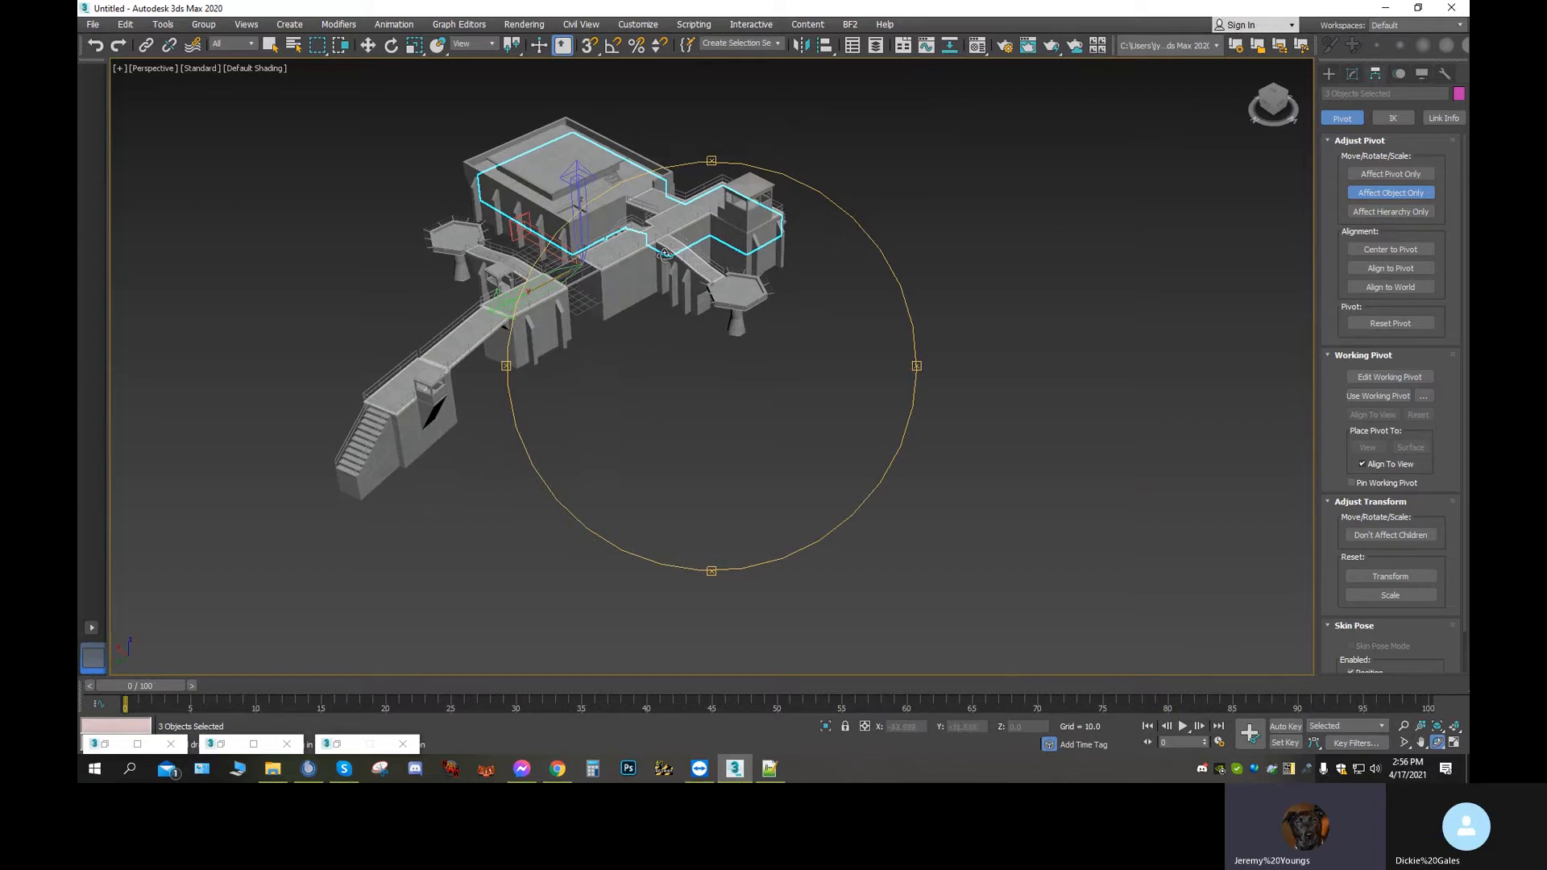
left_click_drag(750, 432, 814, 364)
scroll(672, 422, "up", 5)
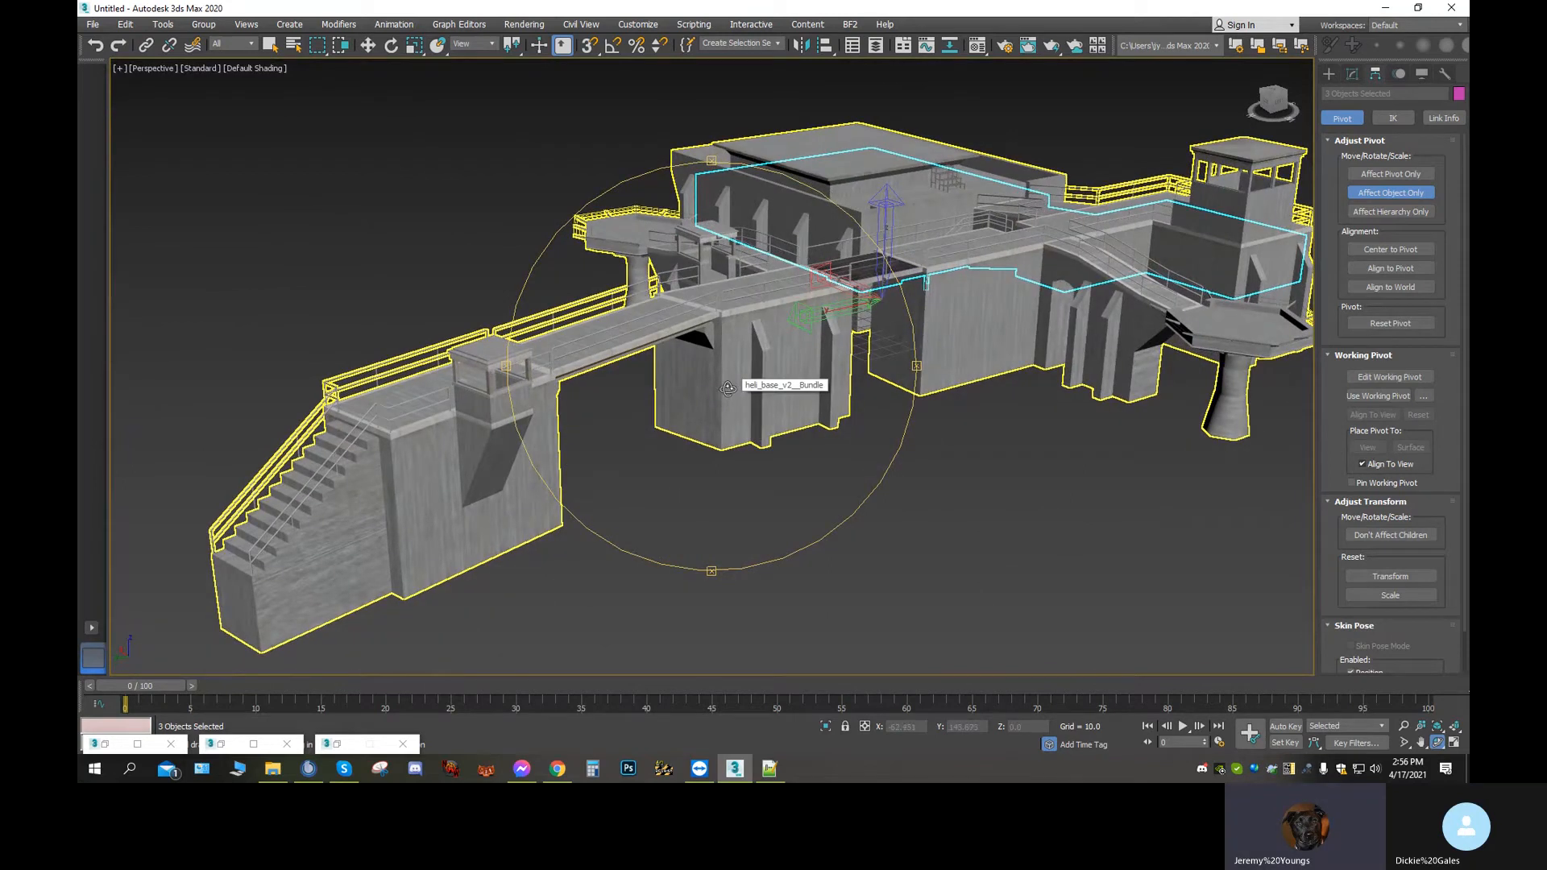
Inspect the base's hexagonal platforms, connecting walkways, grated section and long entrance stairs
left_click_drag(824, 356, 656, 442)
left_click_drag(749, 405, 496, 308)
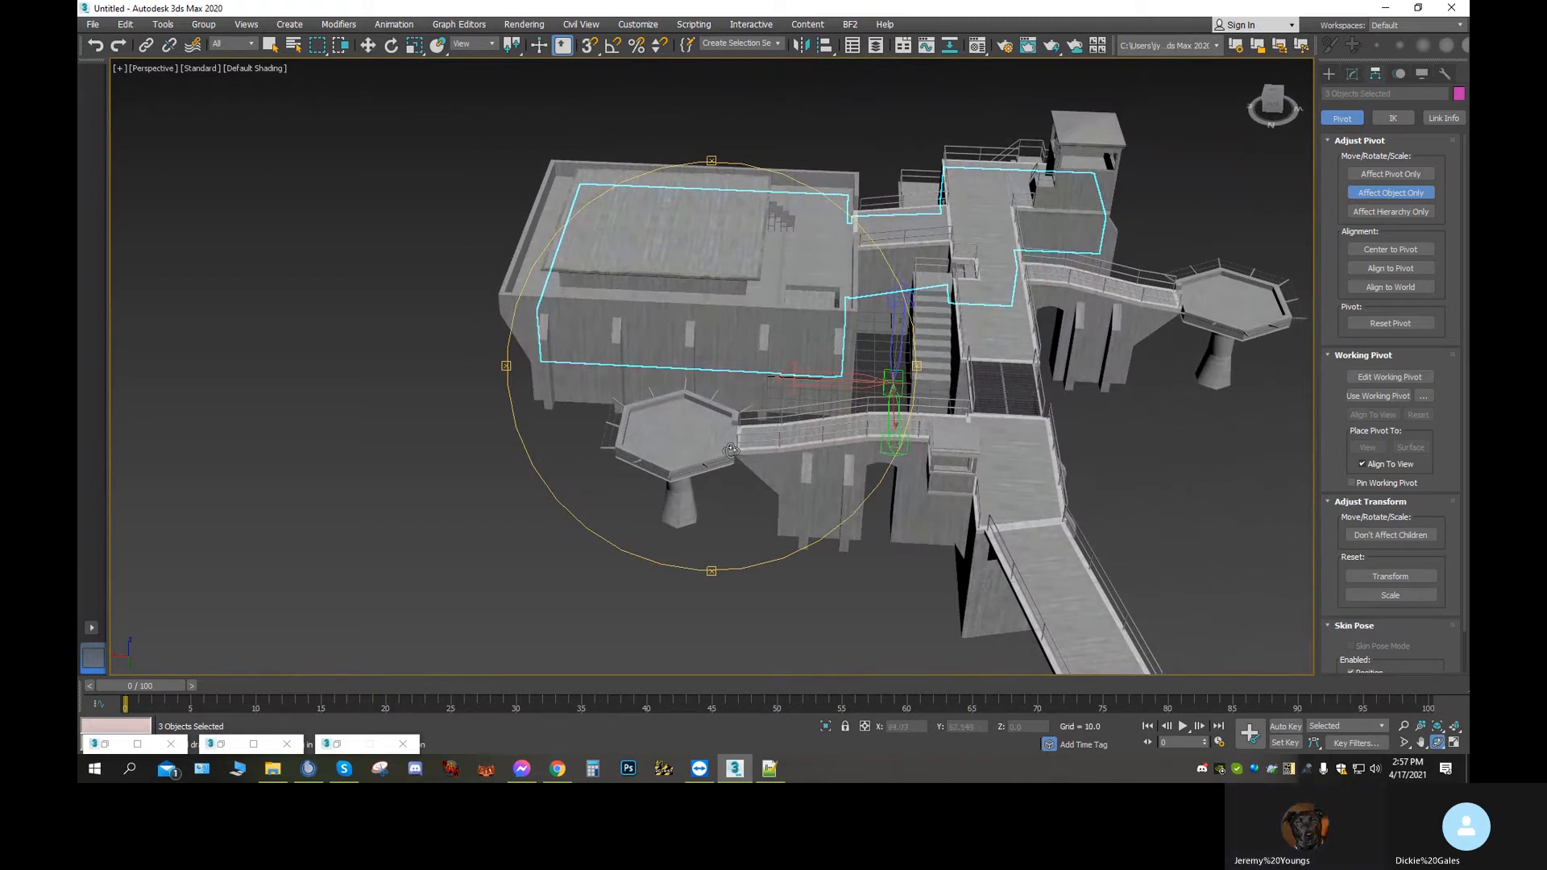
left_click_drag(731, 450, 725, 377)
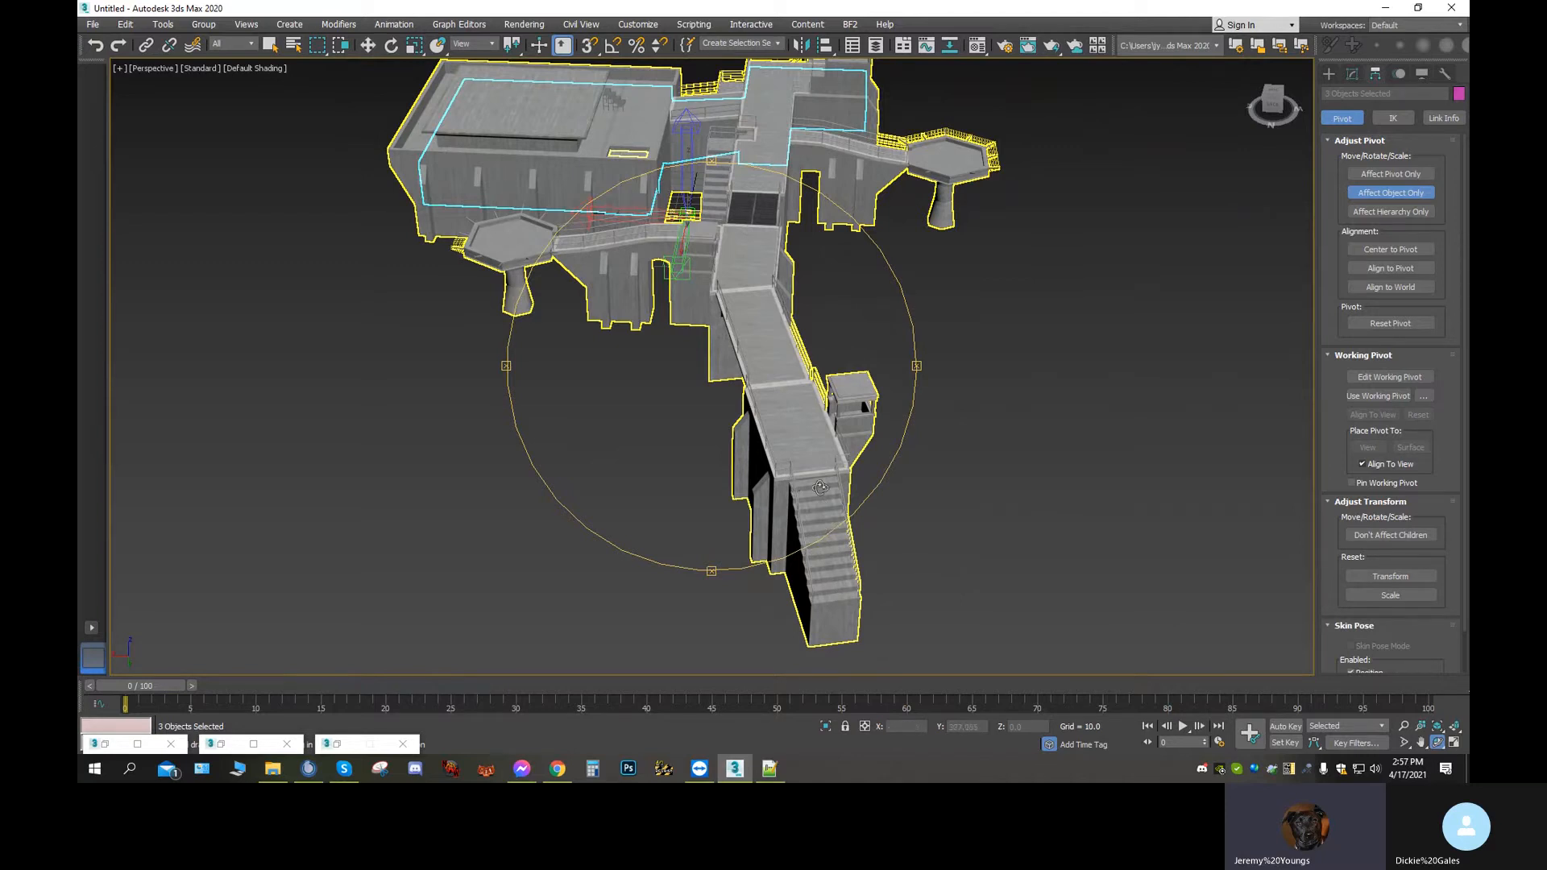
left_click_drag(728, 270, 723, 483)
scroll(723, 483, "up", 3)
middle_click_drag(722, 483, 745, 437)
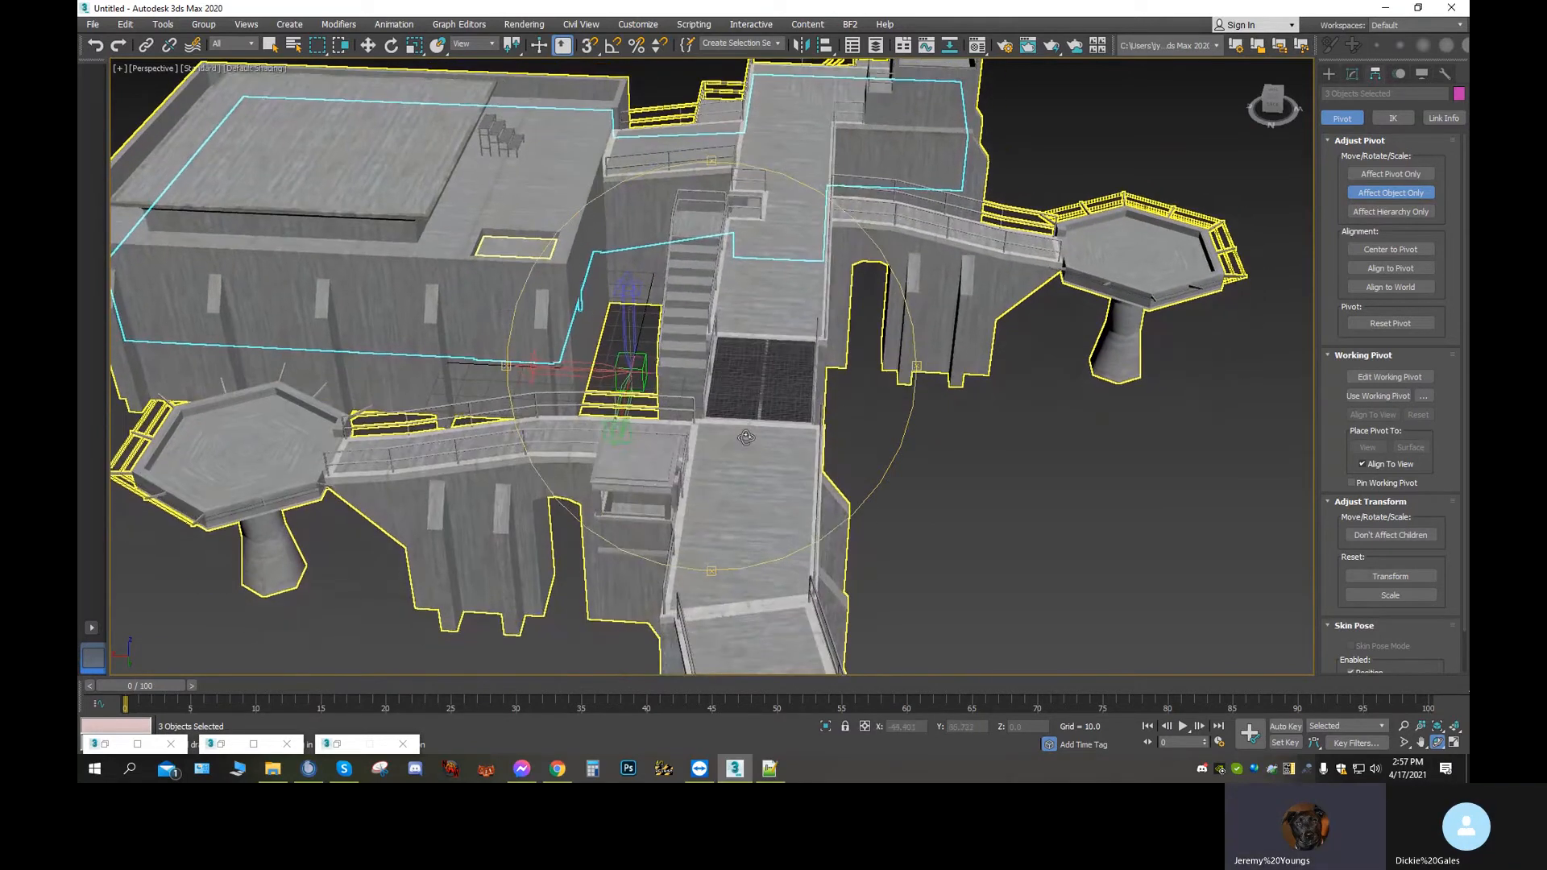
scroll(746, 438, "down", 6)
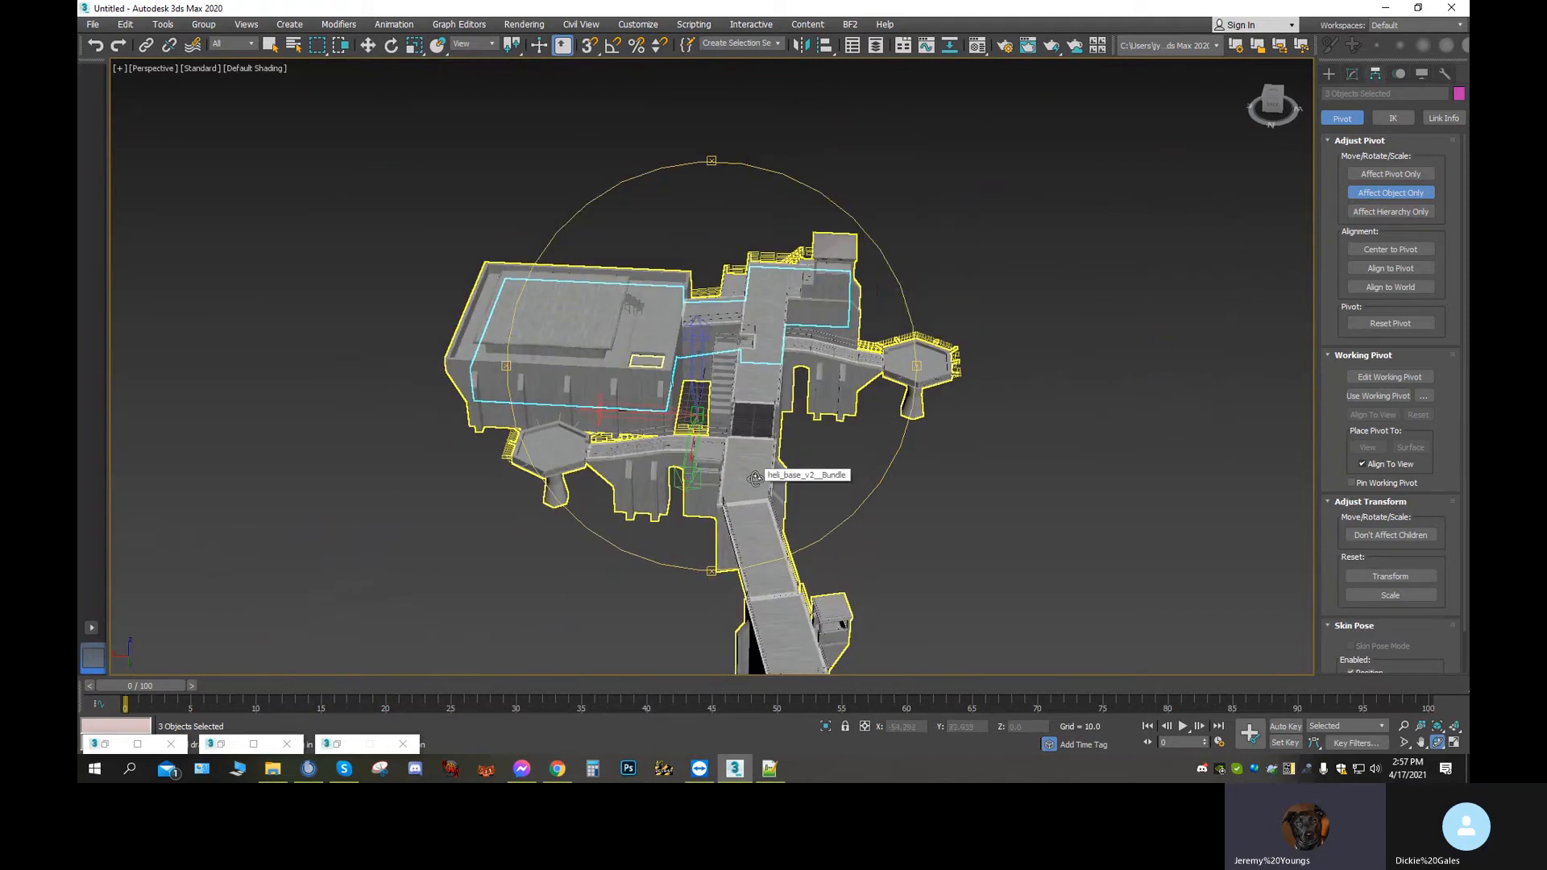
middle_click_drag(756, 478, 731, 402)
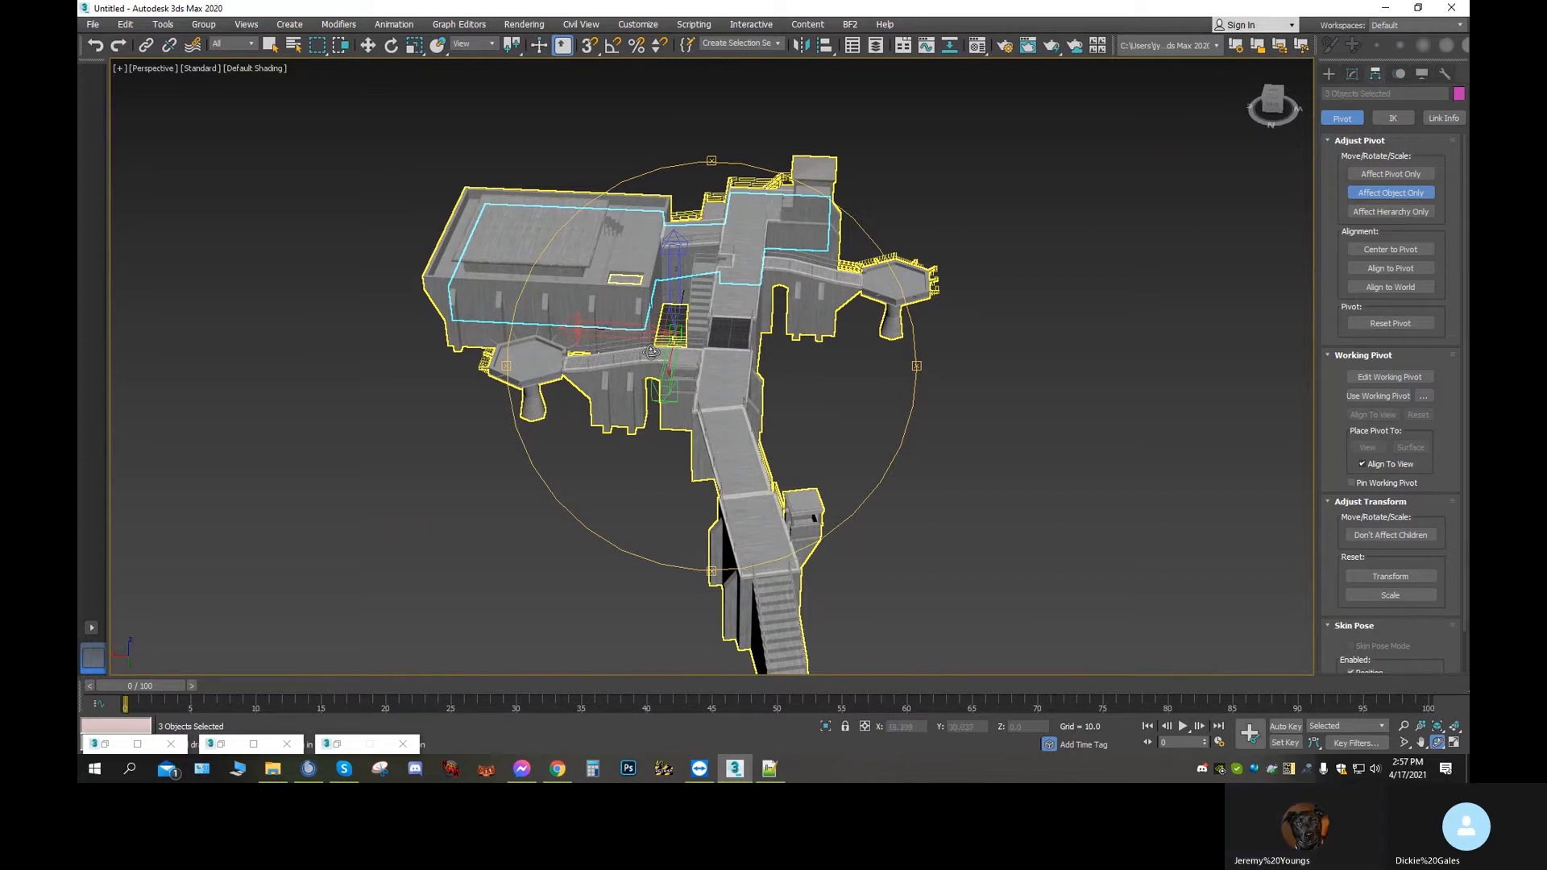
scroll(651, 352, "up", 8)
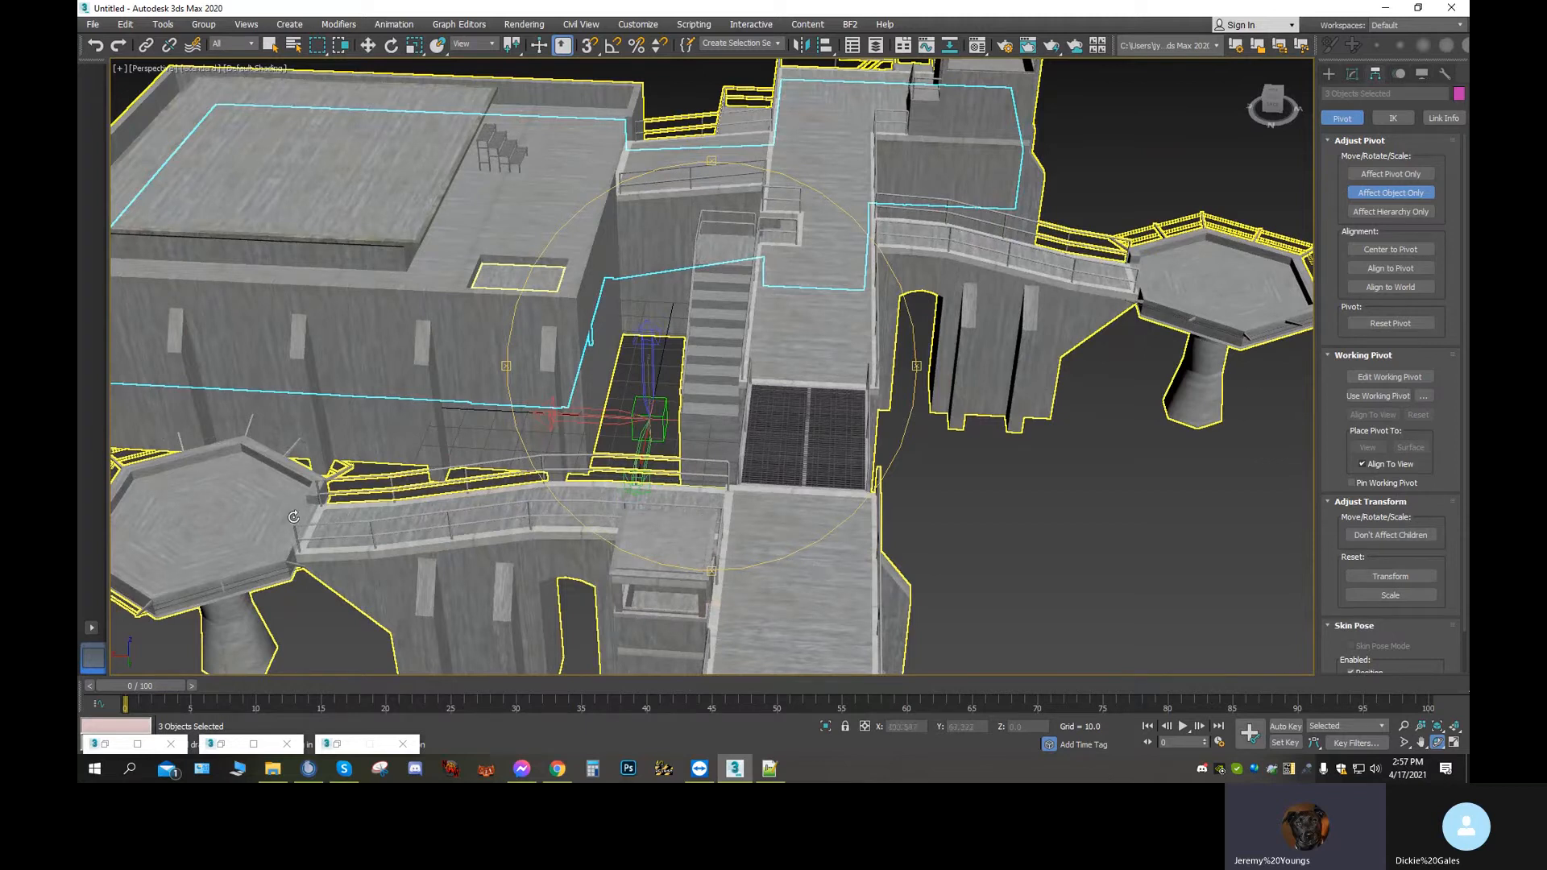
Examine the main building's roof, upper walkways, roof openings and outdoor stairs from both sides of the base
middle_click_drag(815, 396, 769, 552, "alt")
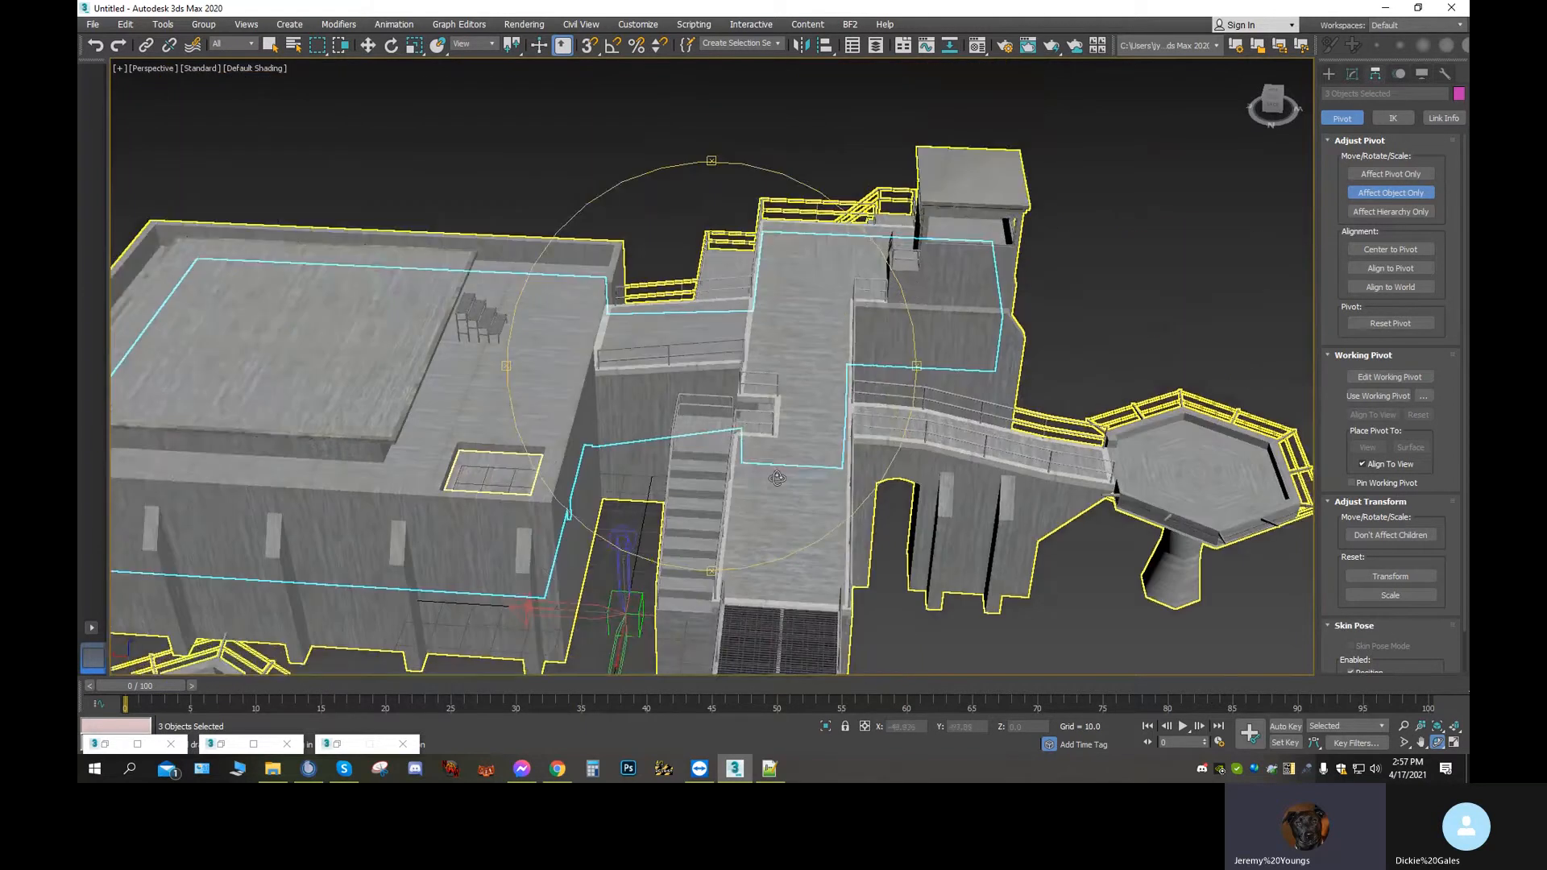
scroll(786, 453, "up", 2)
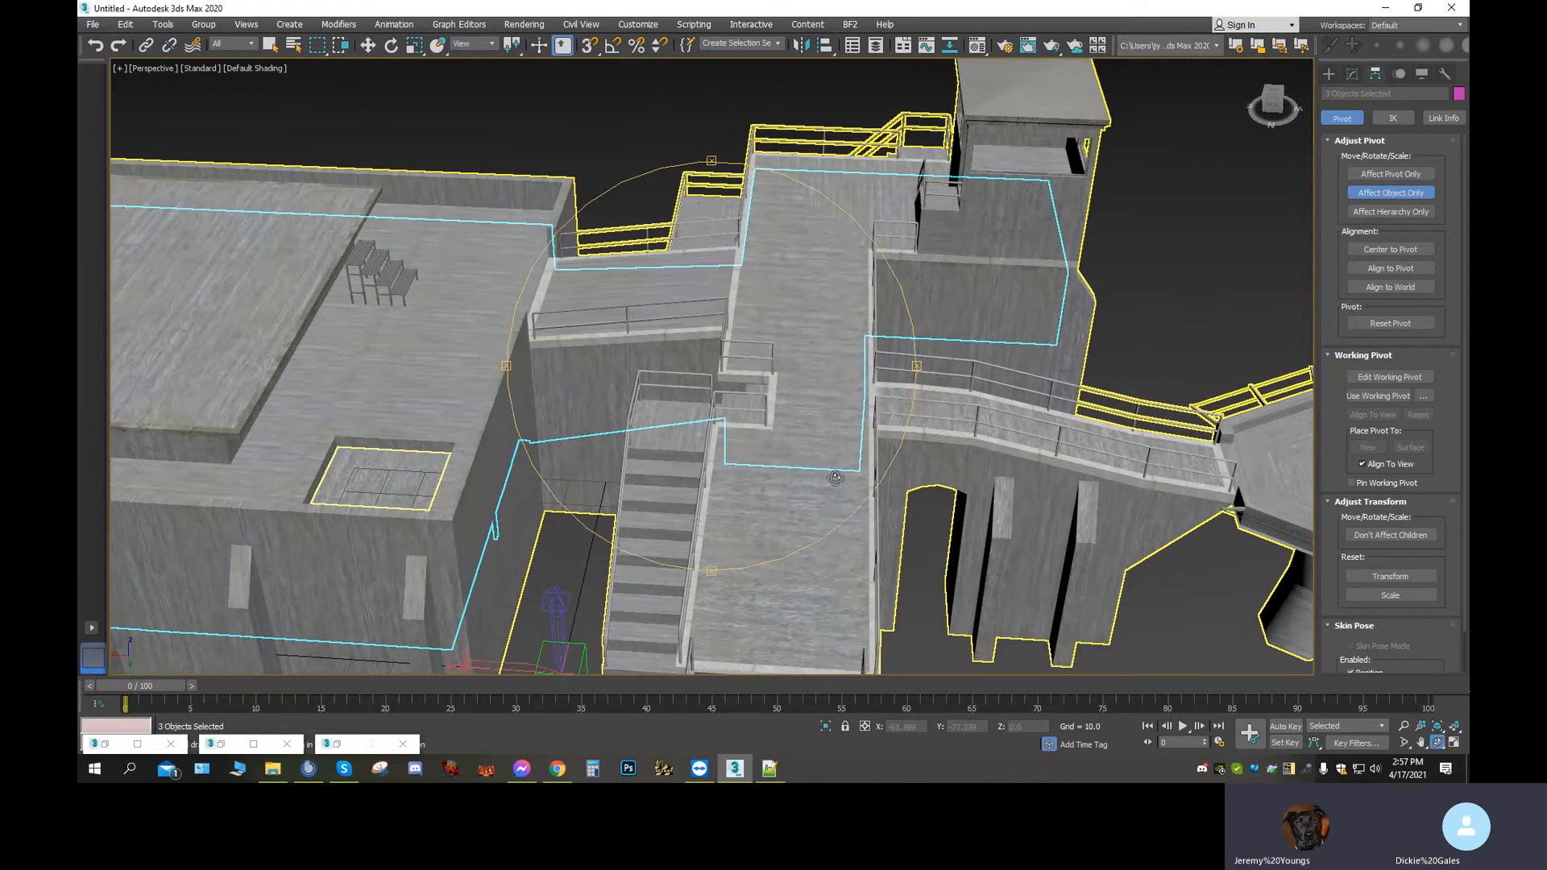
middle_click_drag(829, 362, 779, 256, "alt")
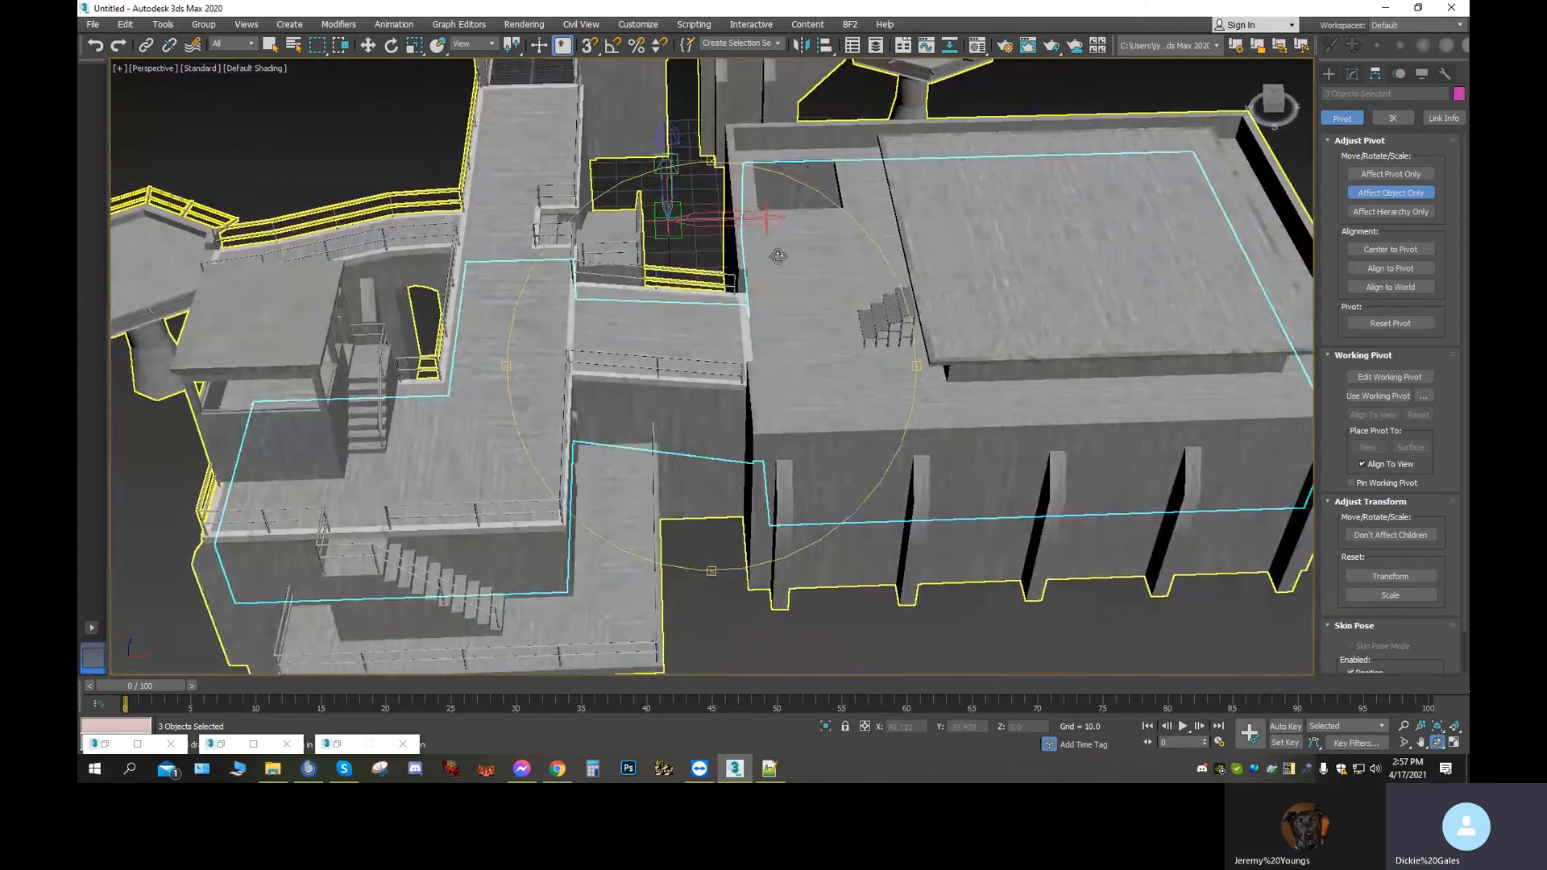
middle_click_drag(648, 486, 648, 467, "alt")
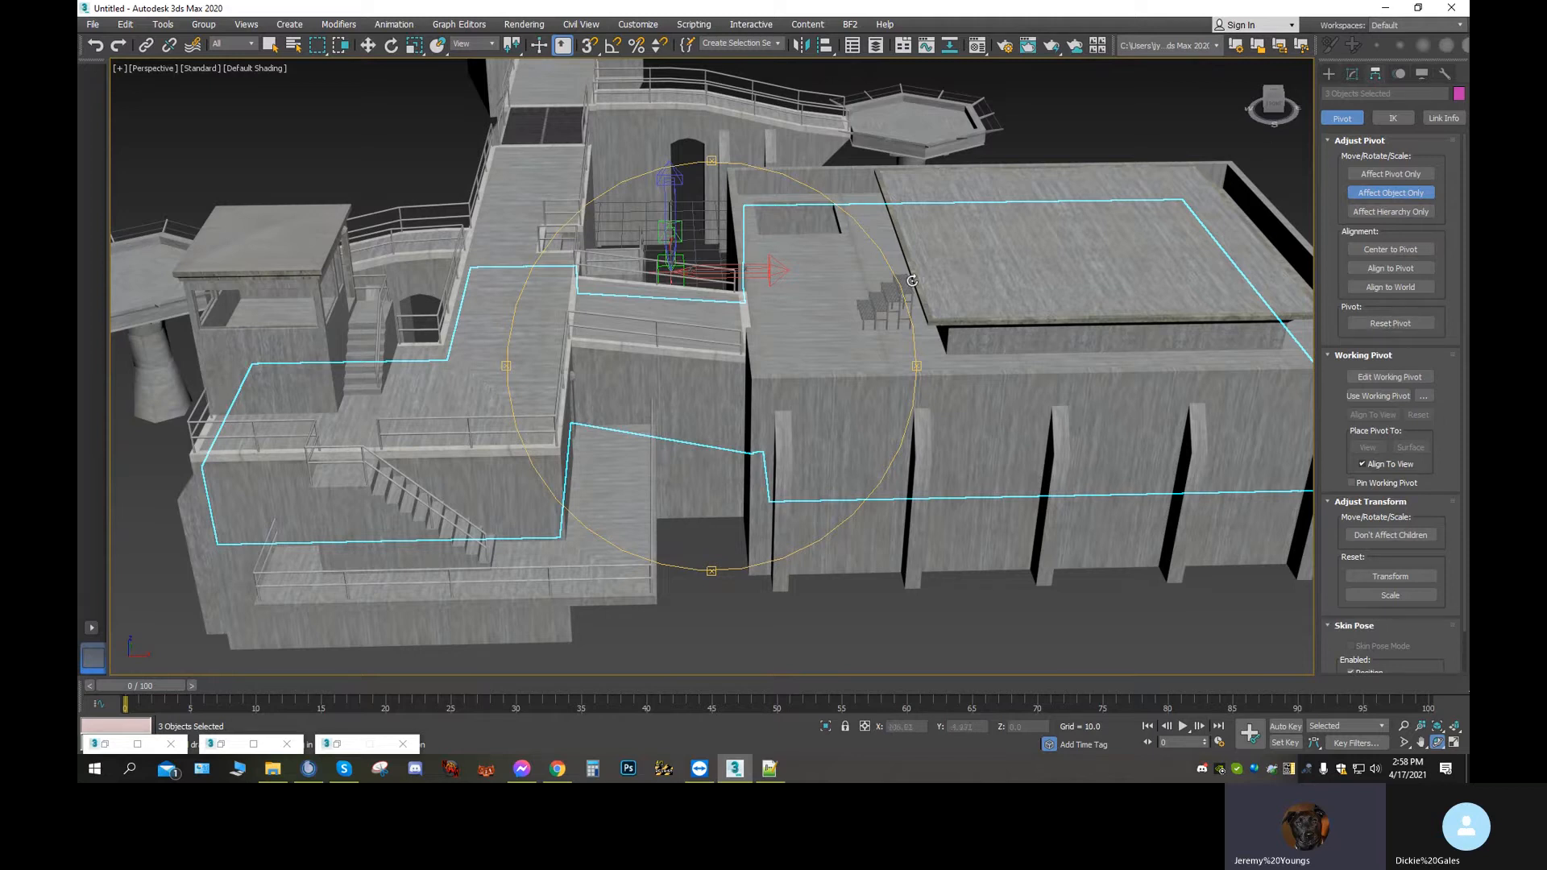
middle_click_drag(818, 328, 582, 344, "alt")
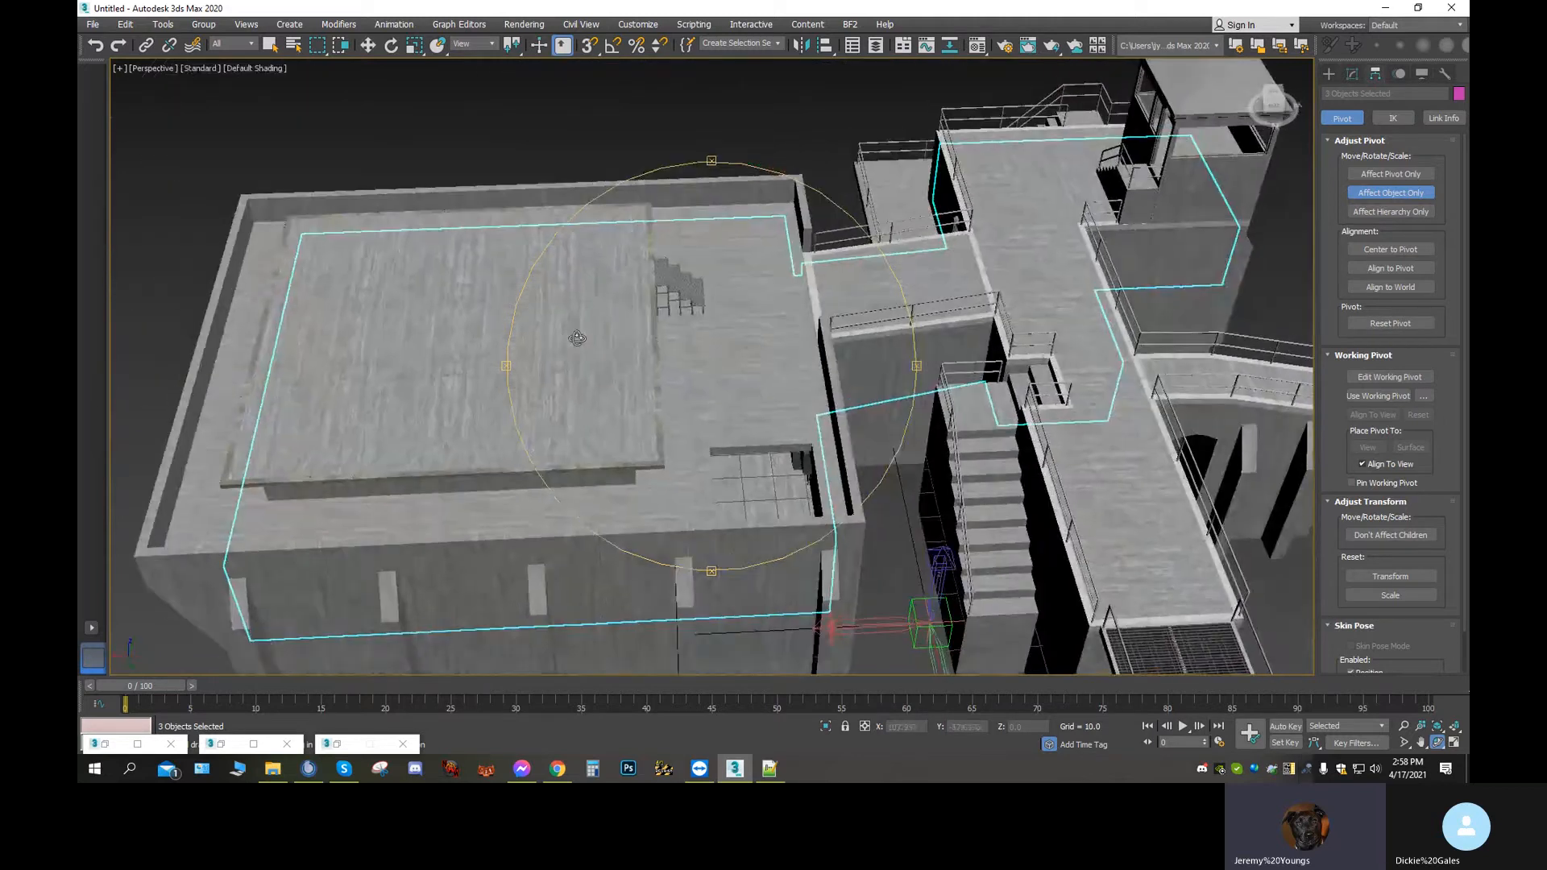
Inspect the long entrance walkway with its guard booth, stairs, support pillars and side walls down to the foundations
scroll(582, 347, "down", 6)
middle_click_drag(740, 488, 670, 374)
scroll(669, 374, "up", 5)
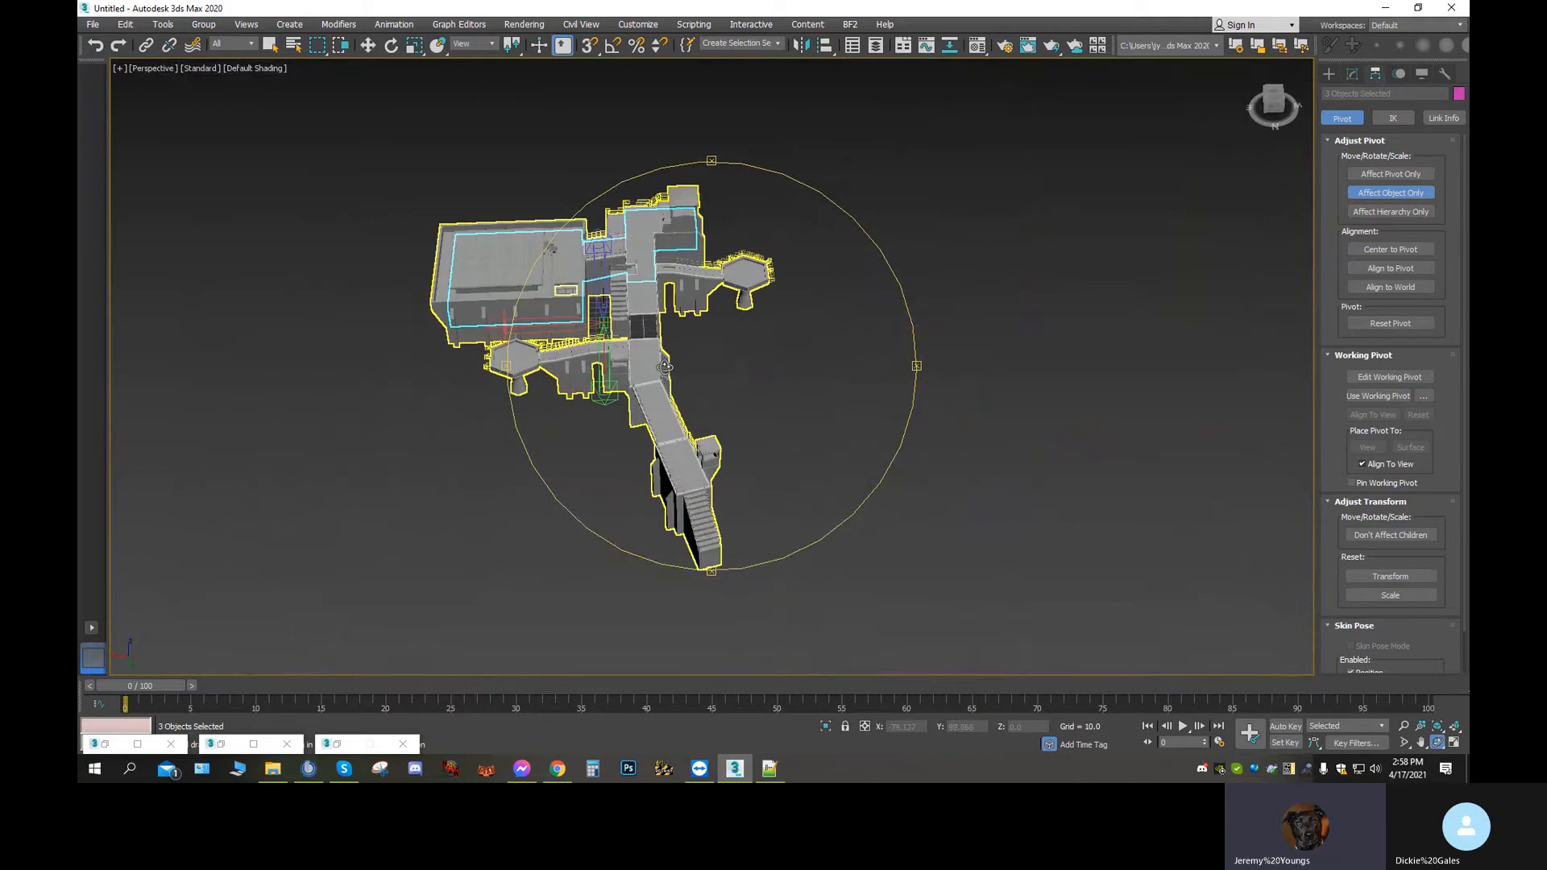
middle_click_drag(698, 440, 665, 250)
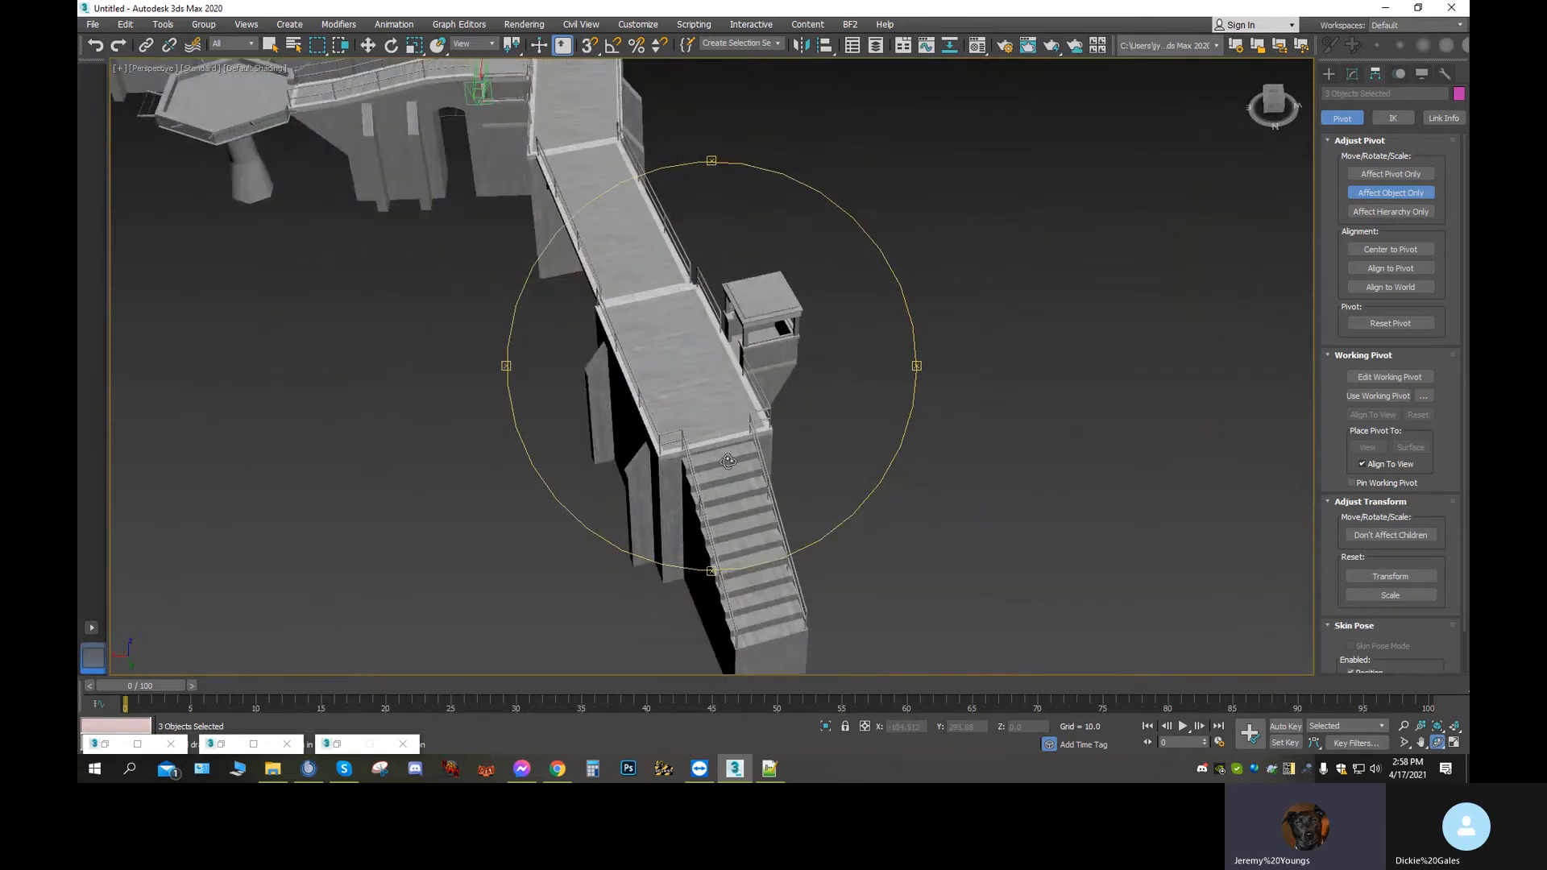
scroll(723, 443, "up", 3)
middle_click_drag(722, 432, 752, 535)
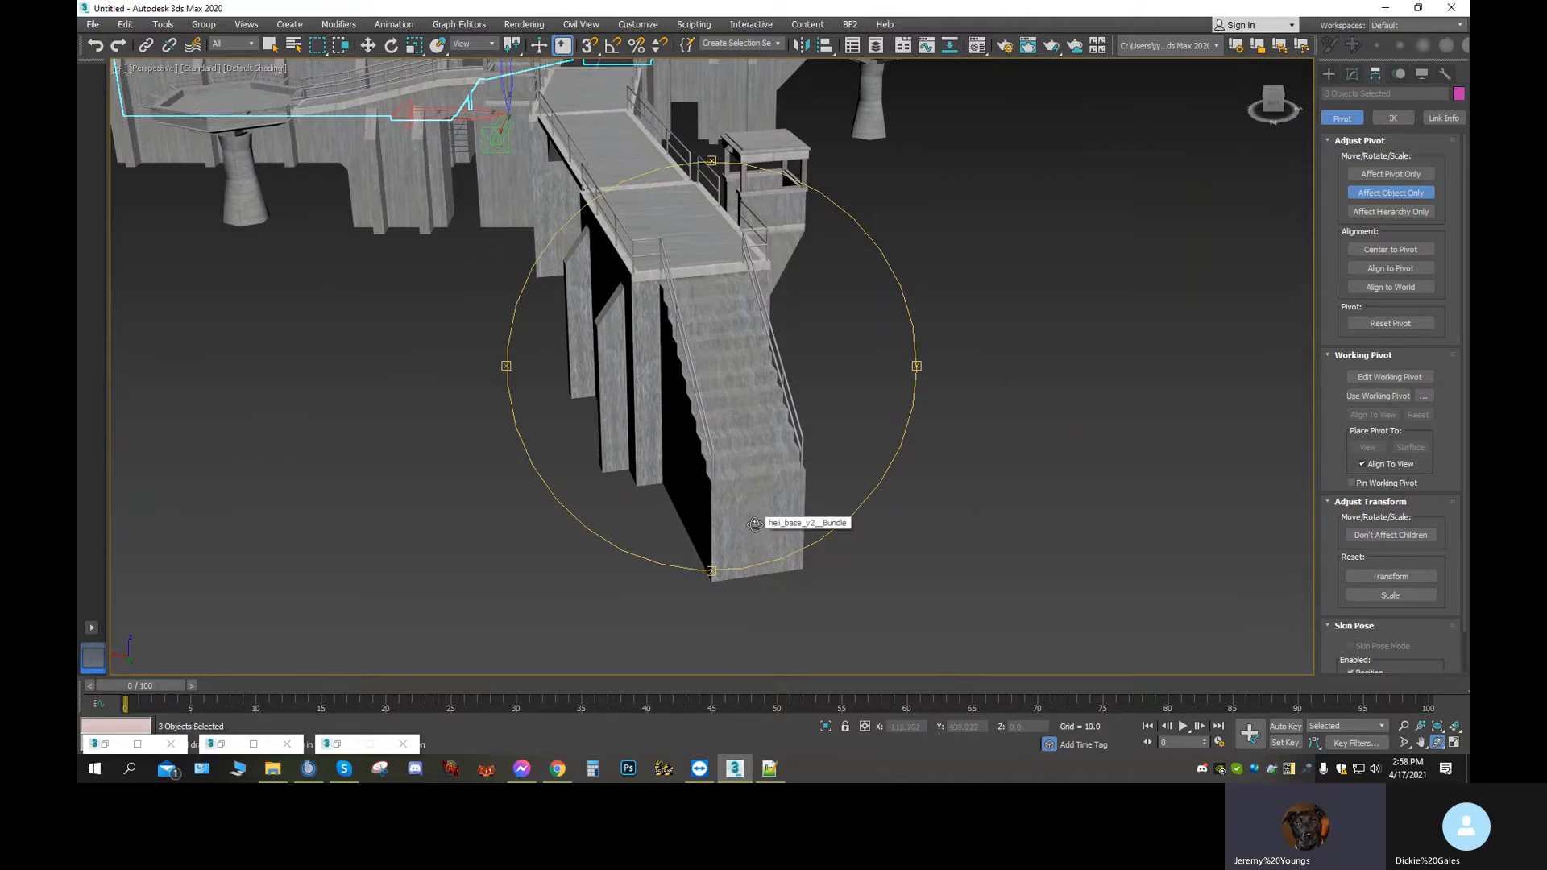
middle_click_drag(650, 423, 908, 404, "alt")
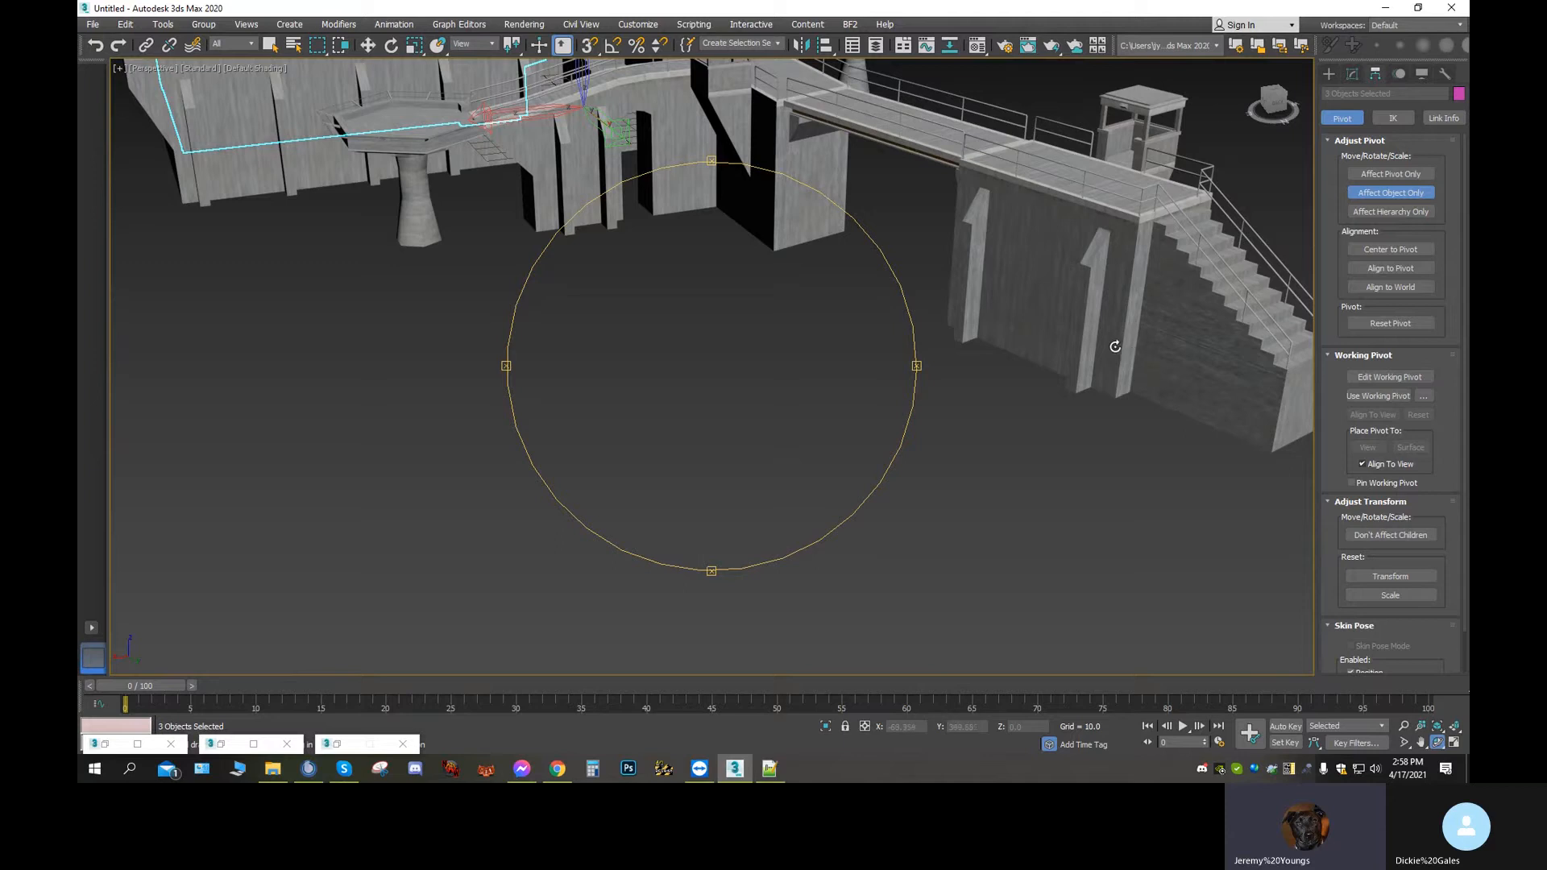
mouse_move(746, 335)
middle_mouse_down("alt")
mouse_move(729, 365)
mouse_move(724, 335)
middle_mouse_up("alt")
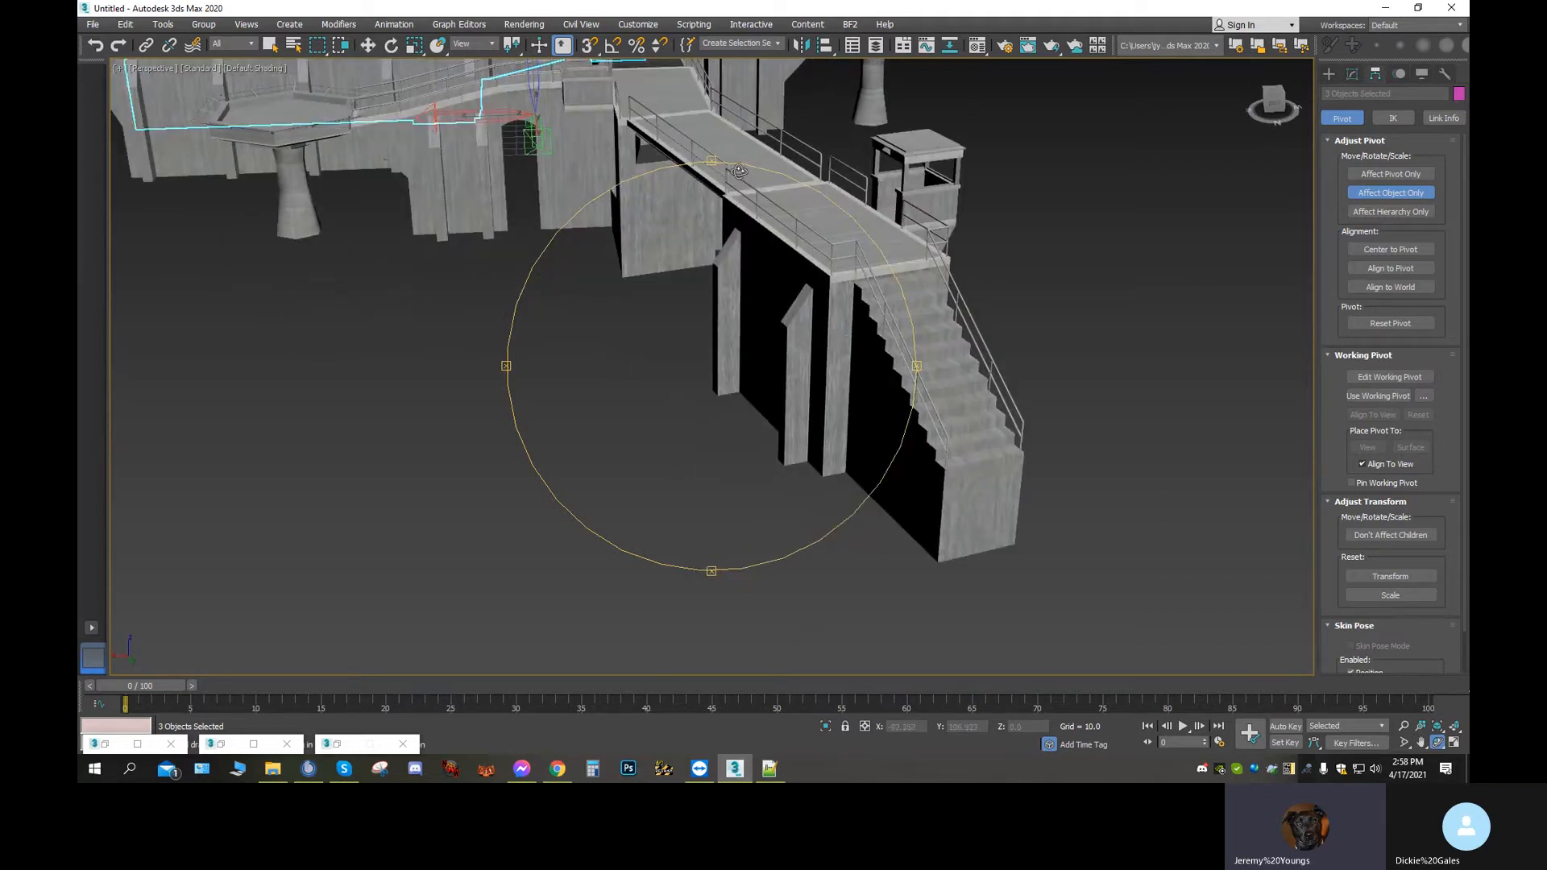
Examine the whole base from above, around all sides and below, comparing the interior outline with the exterior walls
middle_click_drag(611, 119, 709, 378, "alt")
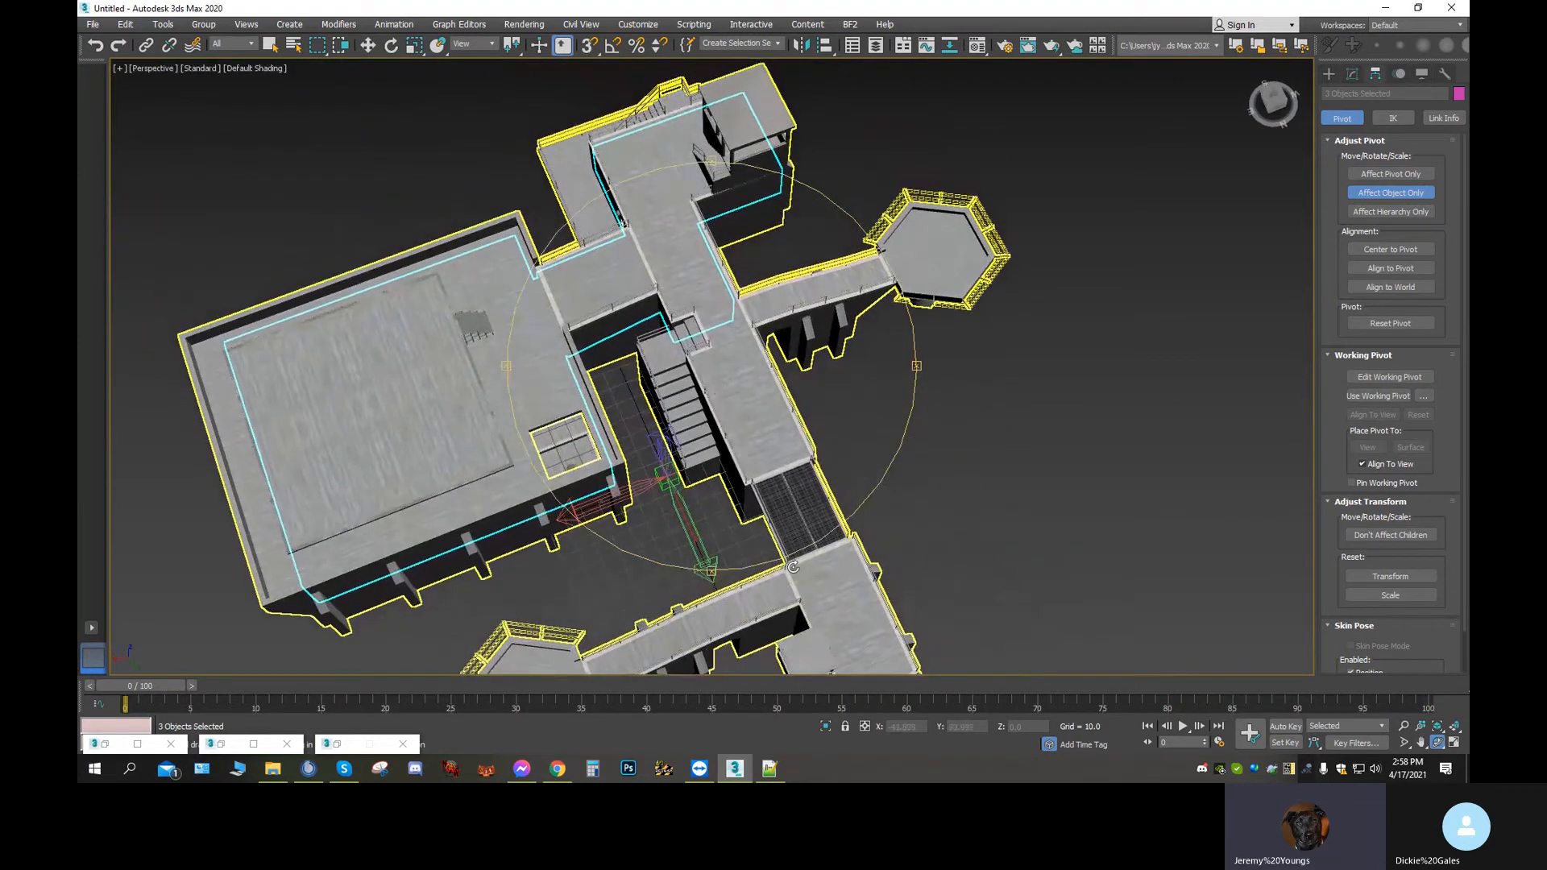
middle_click_drag(776, 551, 771, 470, "alt")
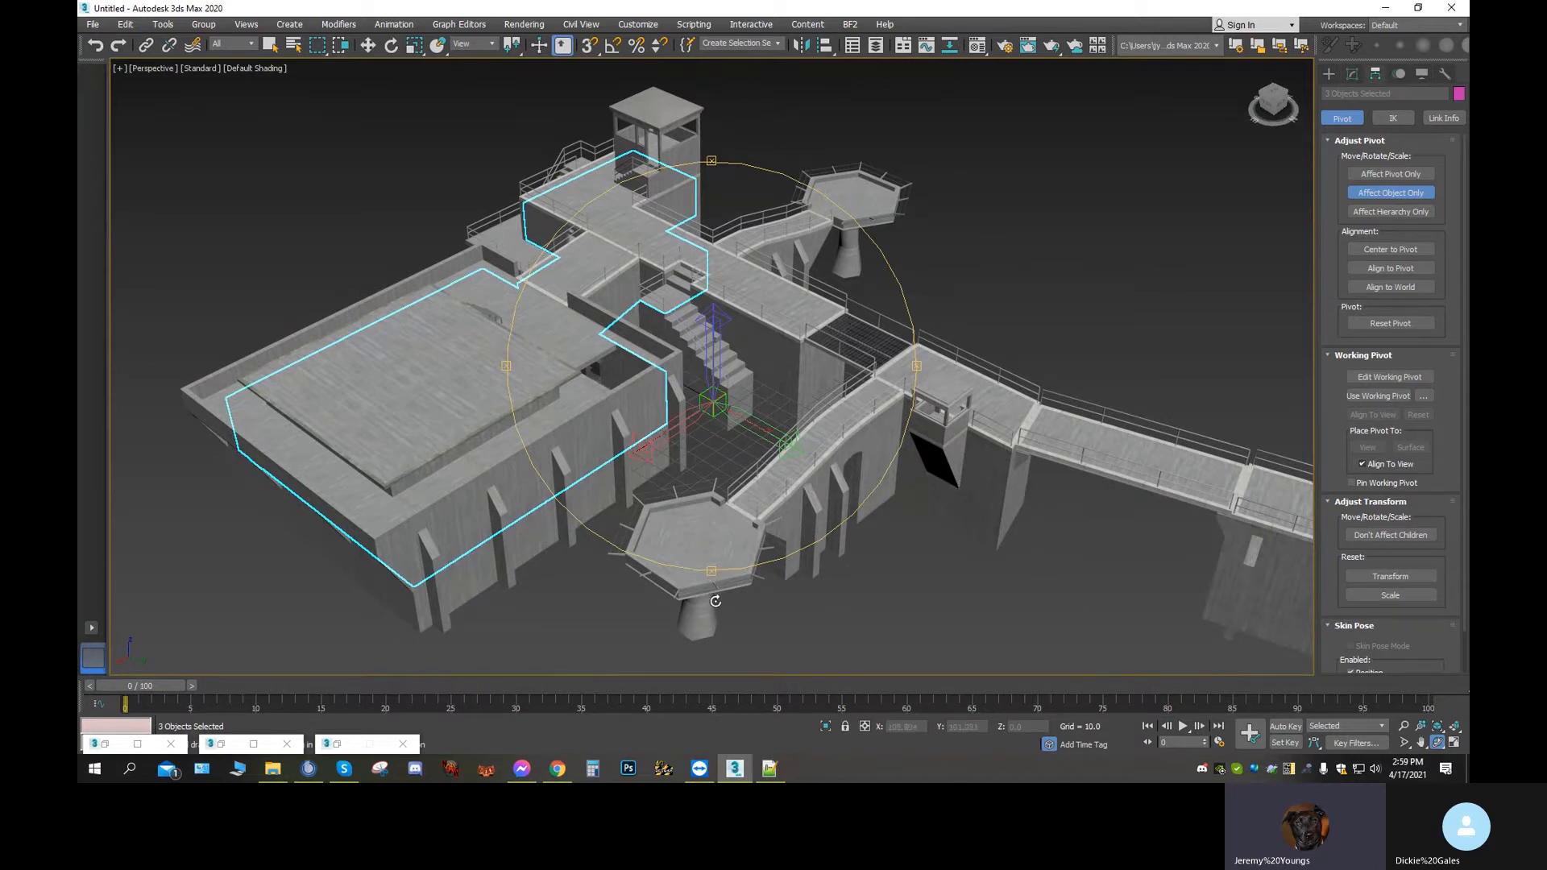
left_click_drag(770, 365, 735, 408)
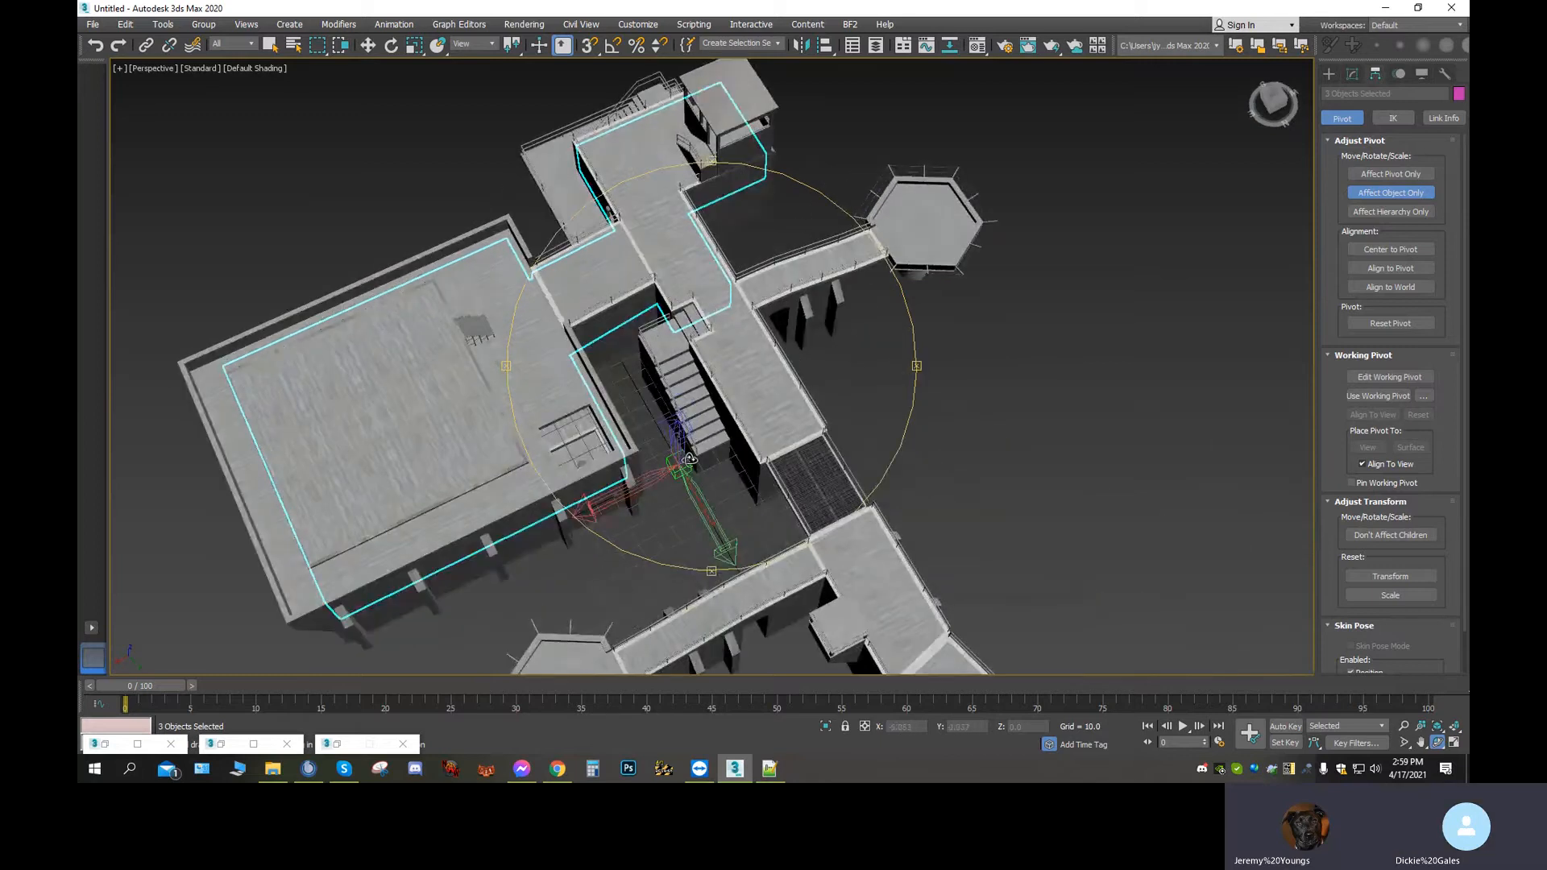
left_click_drag(694, 315, 743, 337)
left_click_drag(444, 320, 779, 378)
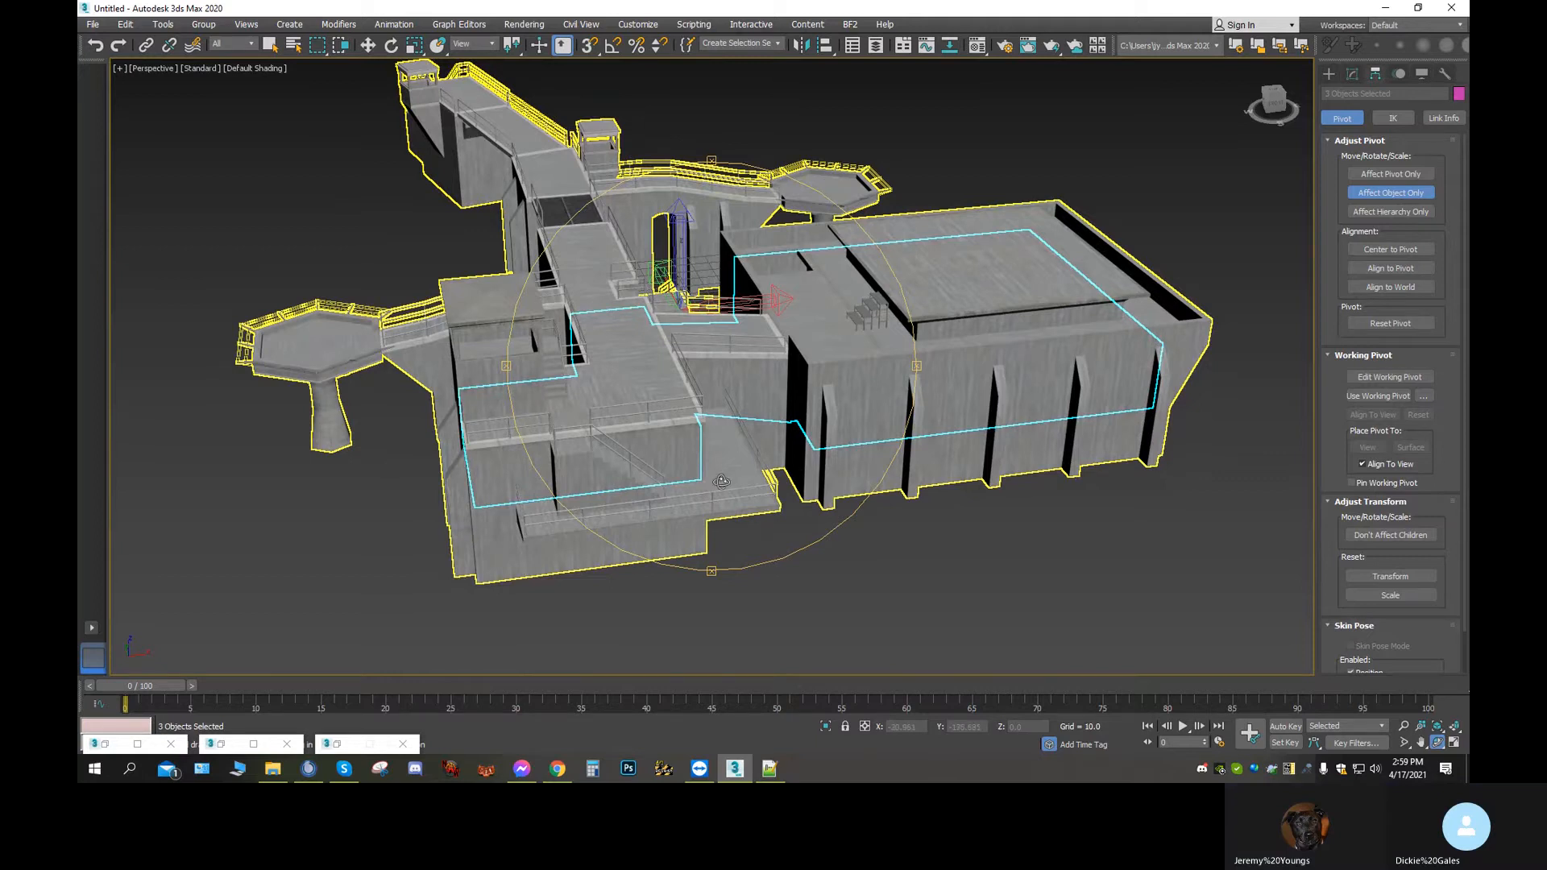
left_click_drag(718, 475, 492, 382)
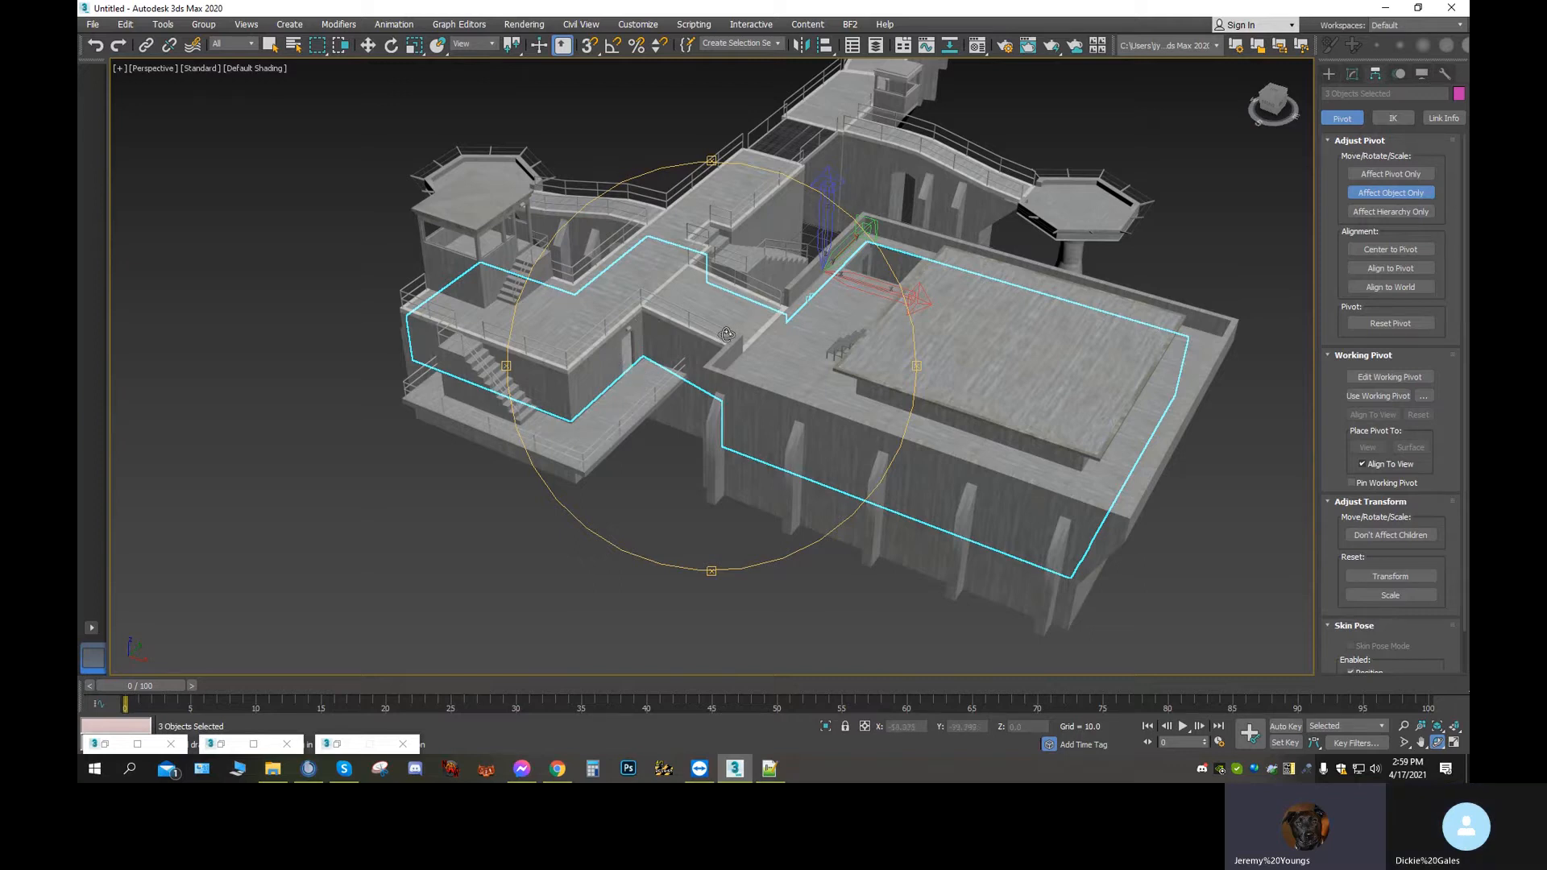
left_click_drag(726, 335, 884, 461)
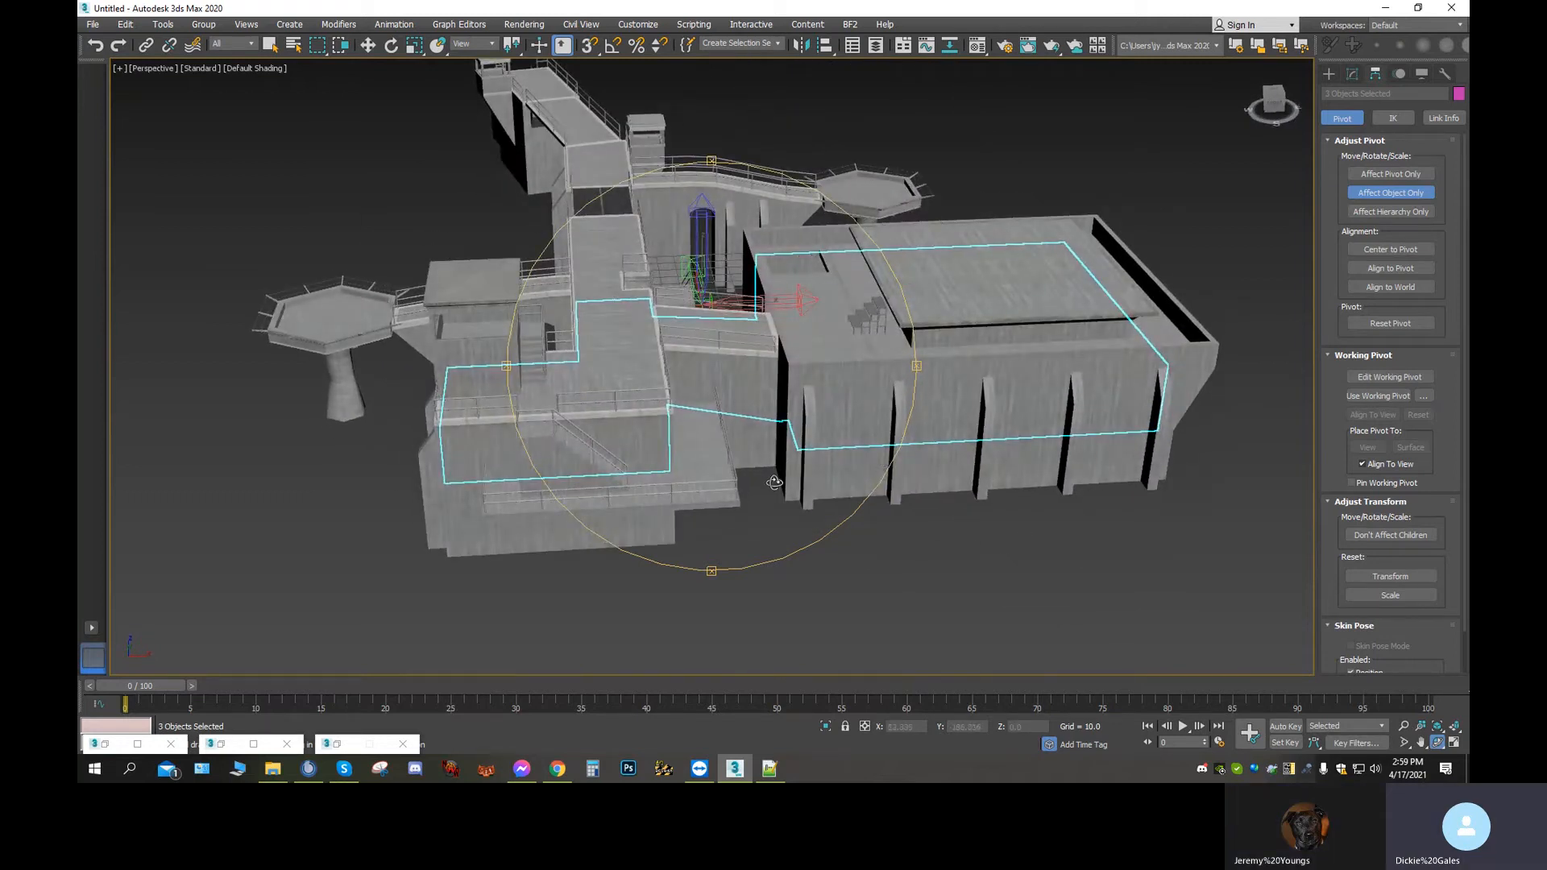
left_click_drag(718, 447, 892, 428)
left_click_drag(790, 453, 1240, 319)
left_click_drag(916, 445, 464, 340)
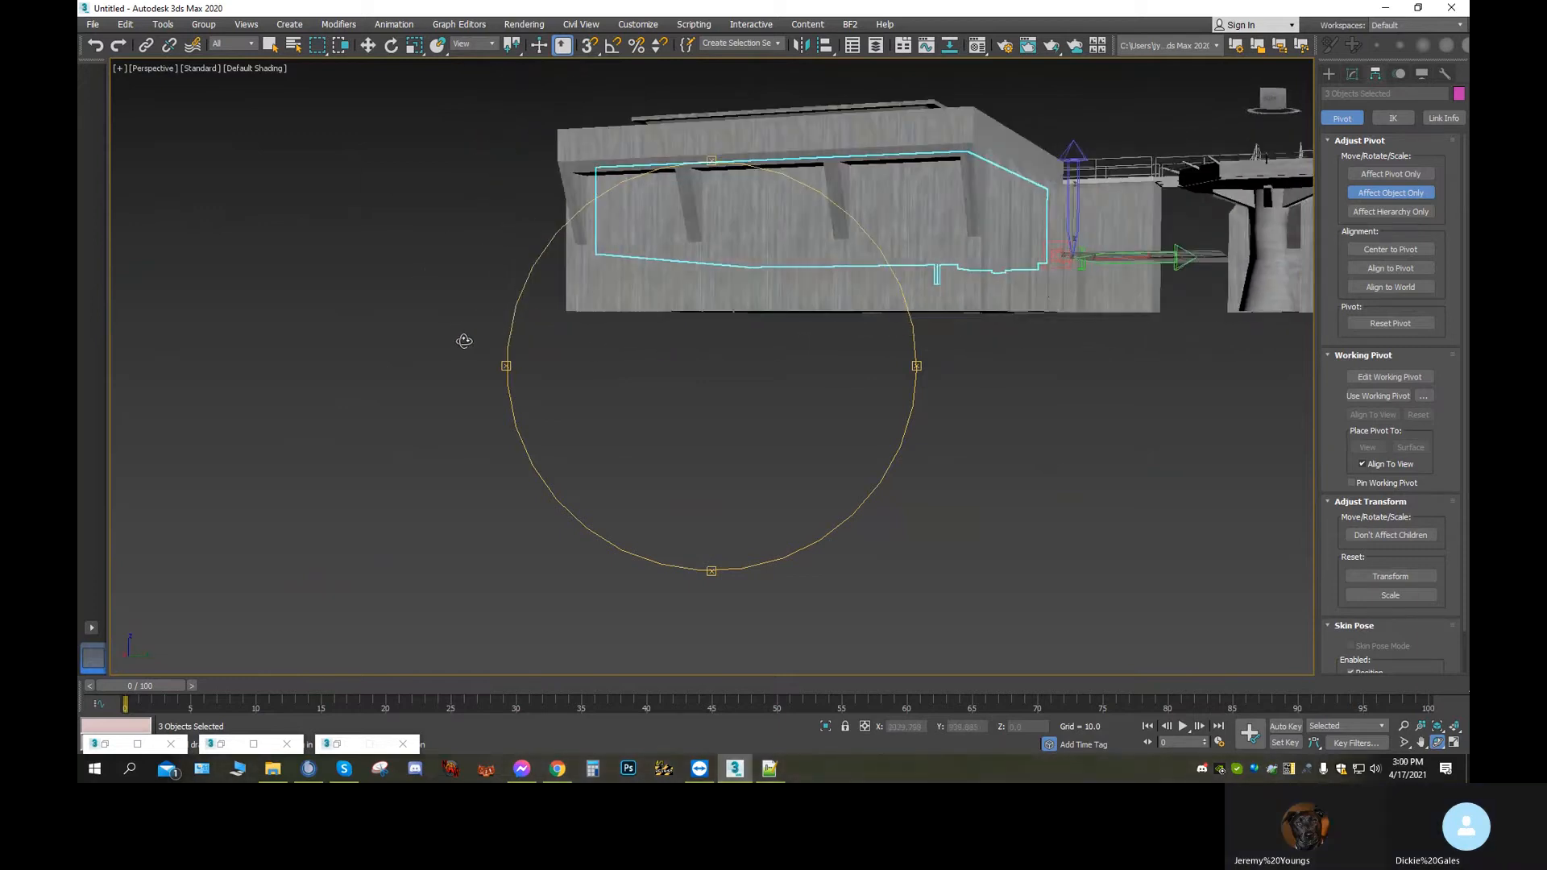
Examine the base in level side views, comparing the height of the interior outline with the foundations and entrance stairs
left_click_drag(1276, 97, 1252, 99)
scroll(1005, 340, "down", 4)
middle_click_drag(1051, 321, 877, 338)
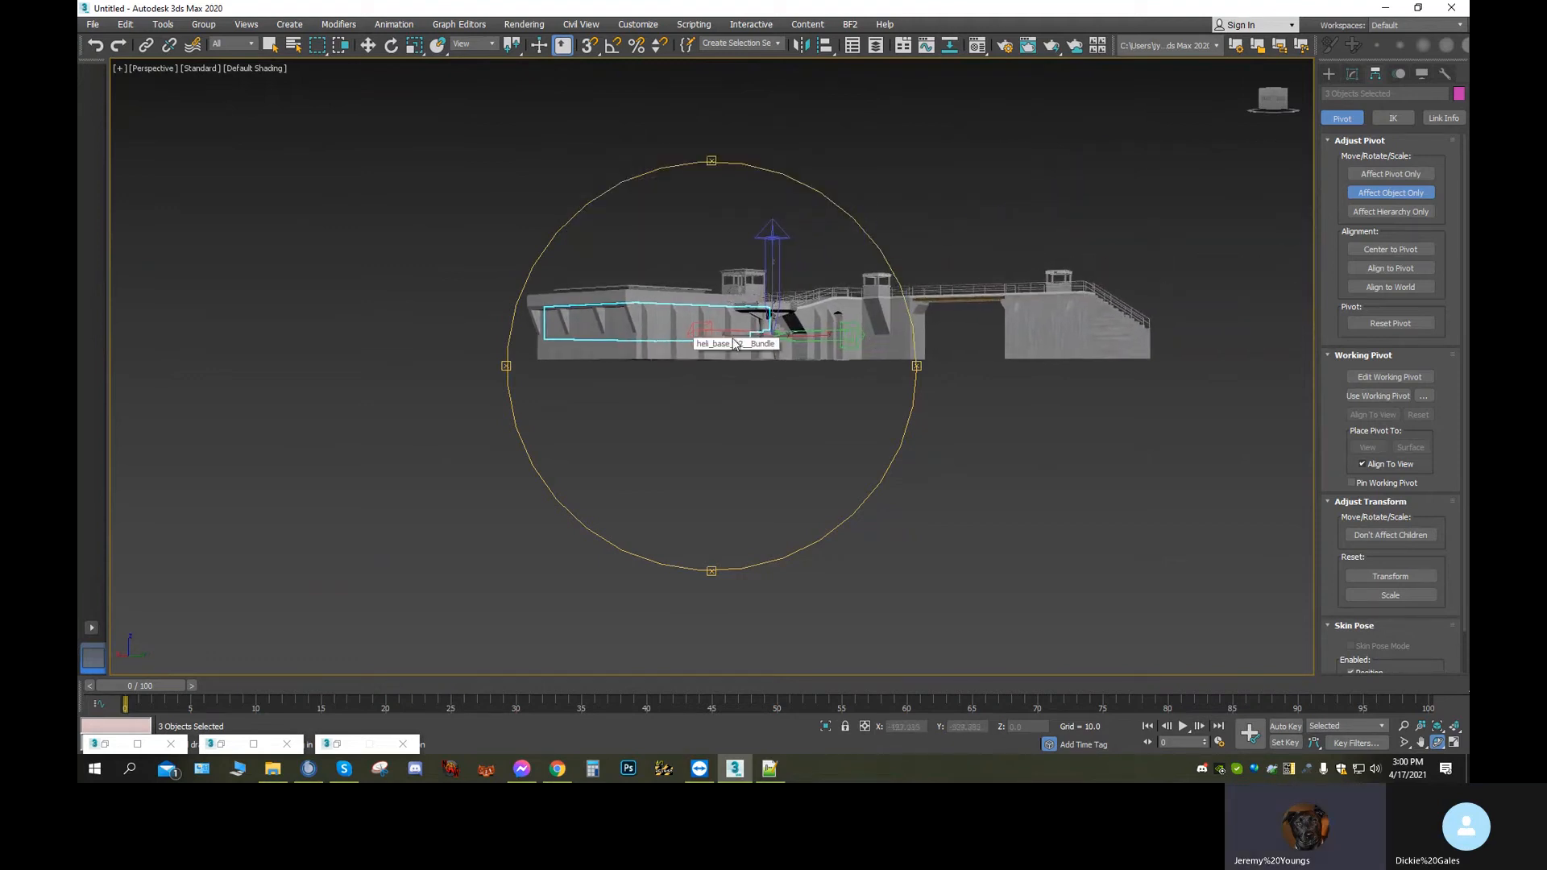
middle_click_drag(1012, 344, 835, 357)
left_click_drag(835, 356, 822, 355)
left_click(1287, 98)
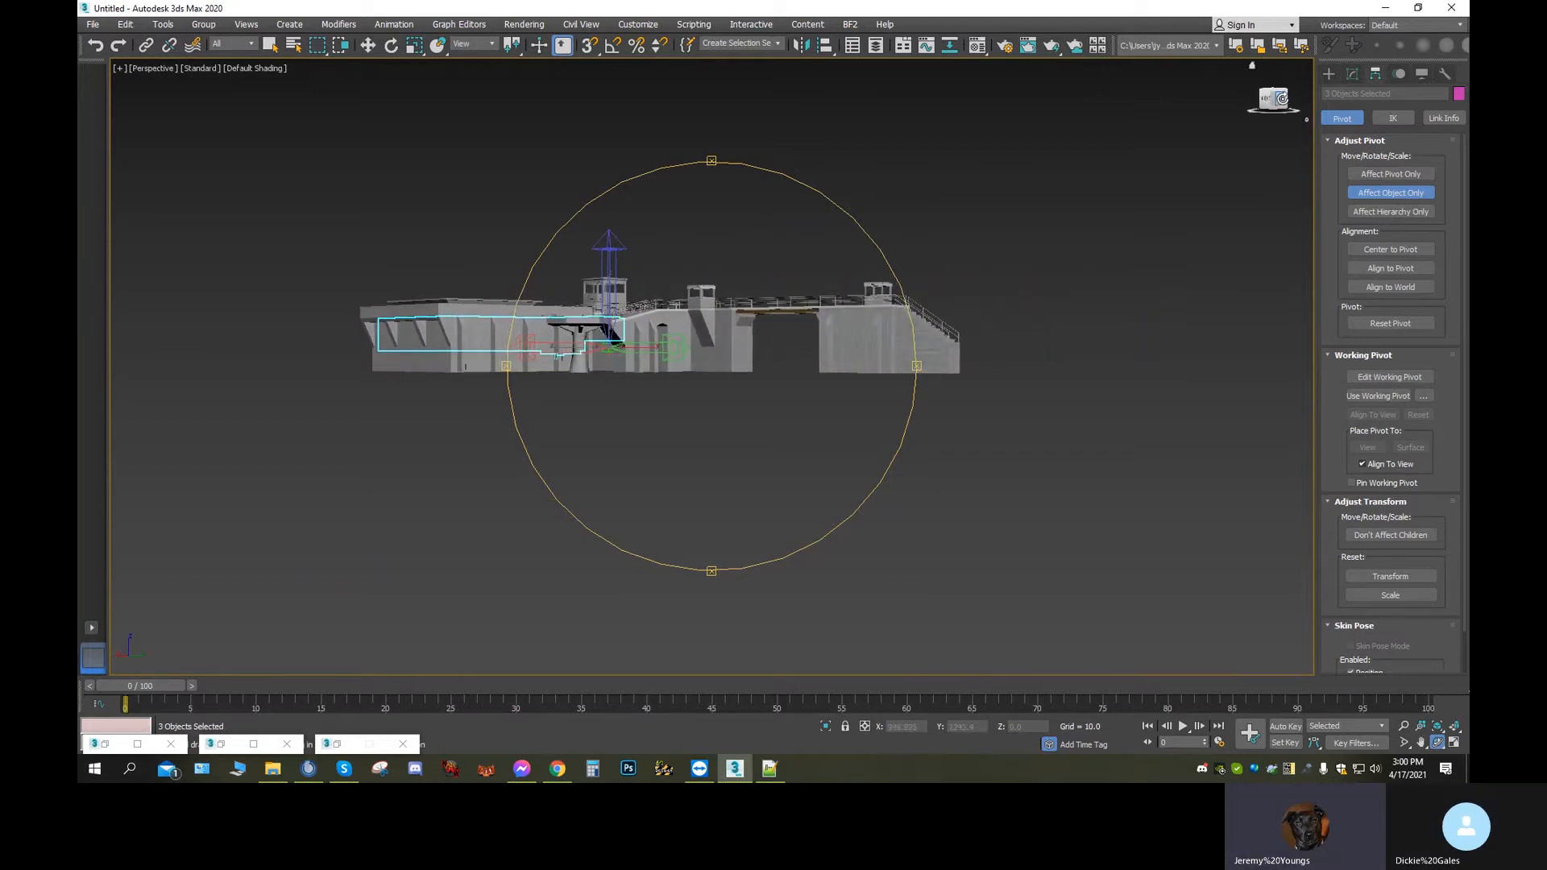
scroll(709, 395, "up", 5)
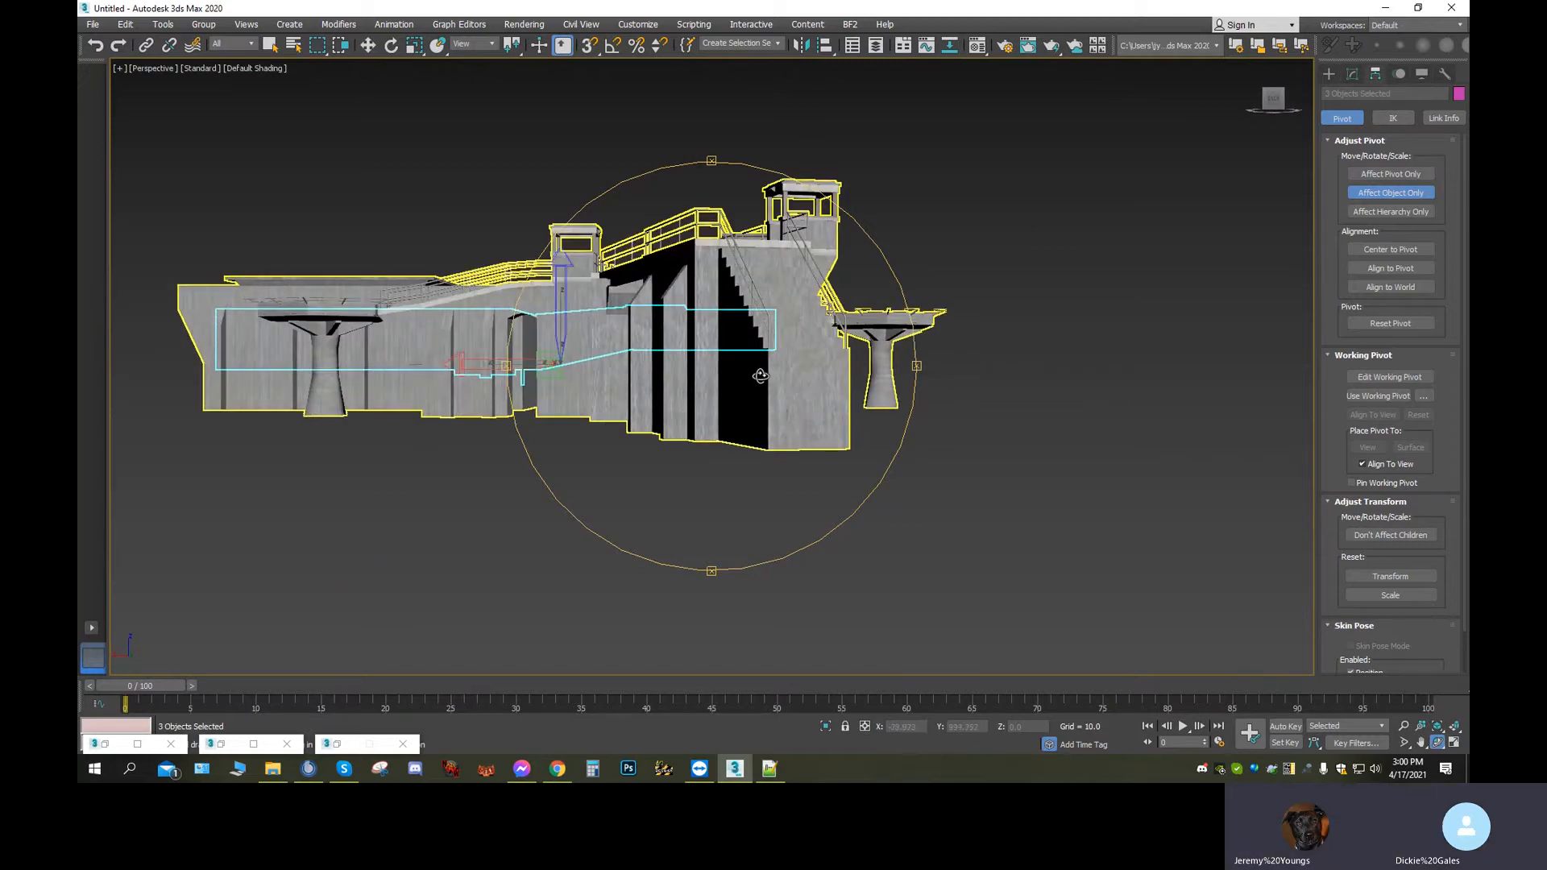
Create a box about 662 long, 608 wide and 19 high in the top view, enclosing the whole base
left_click(1354, 75)
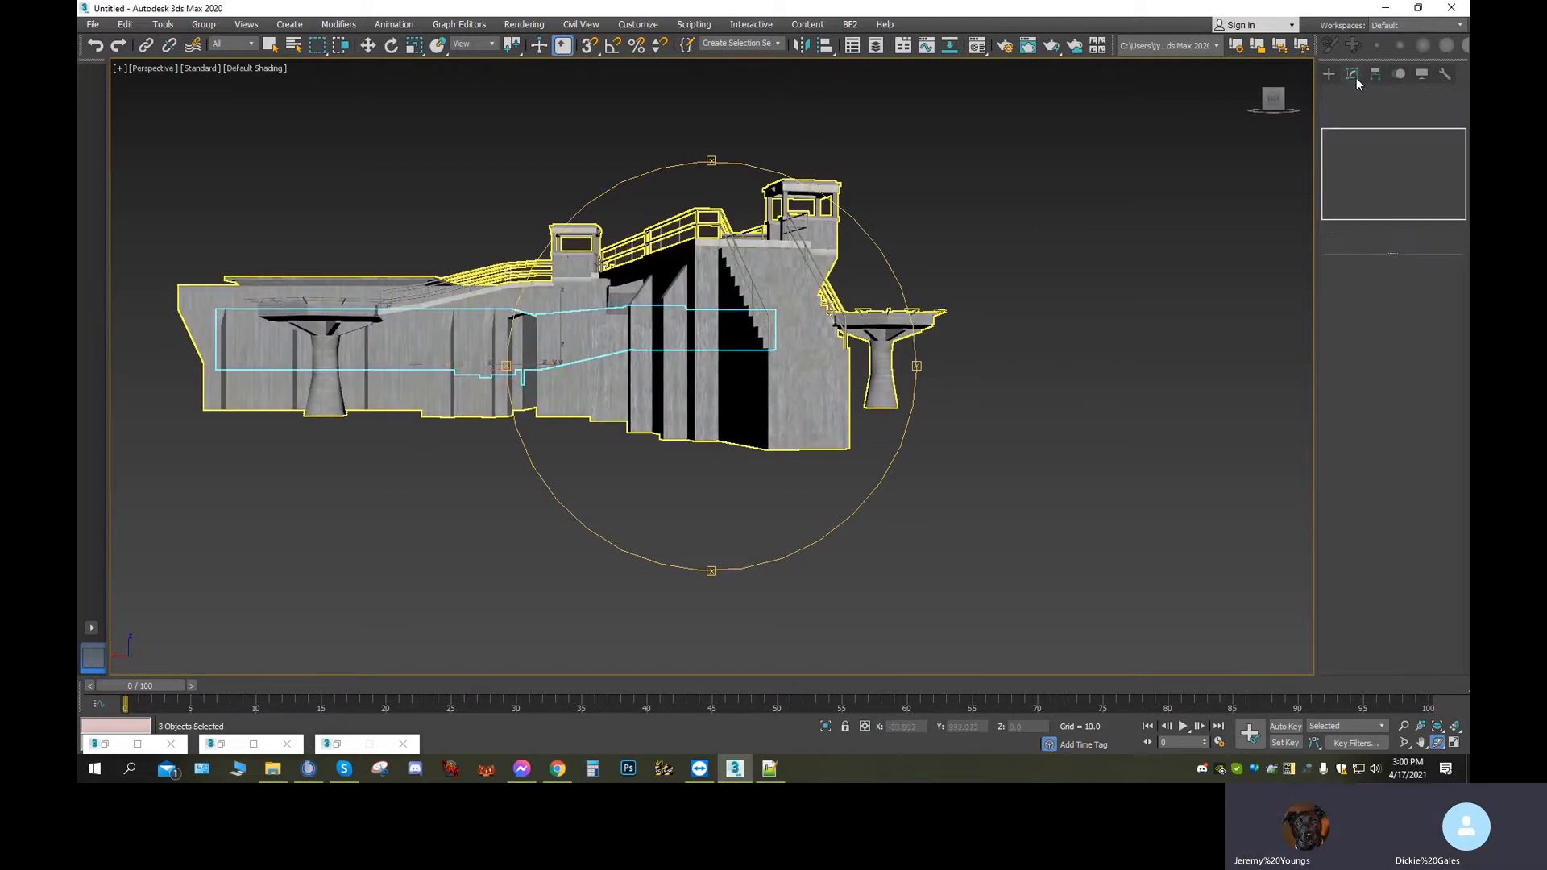
left_click(1330, 74)
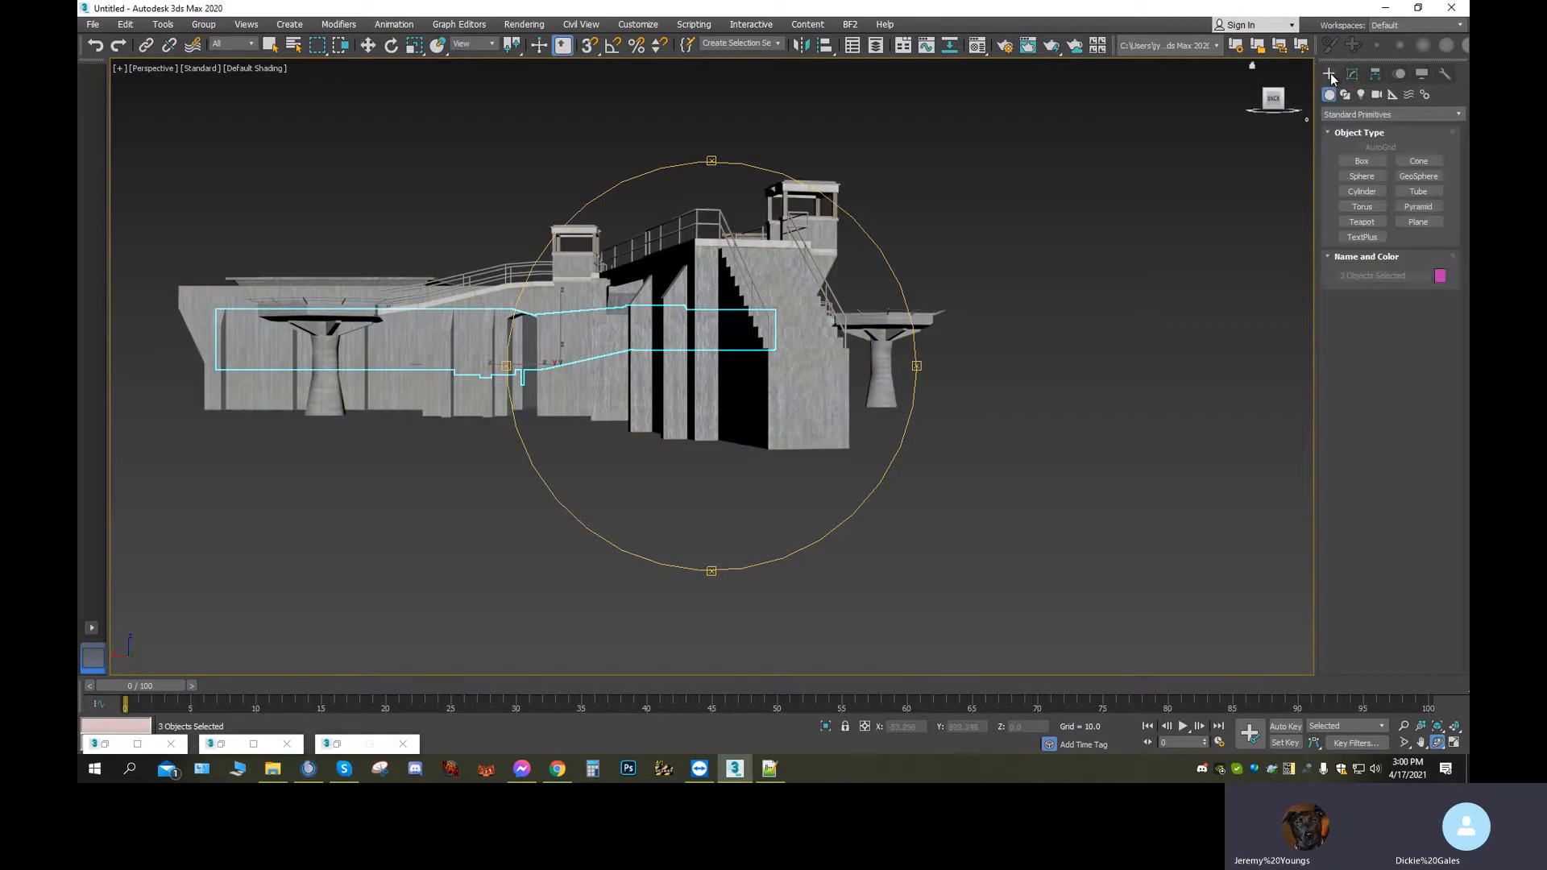
left_click(1360, 161)
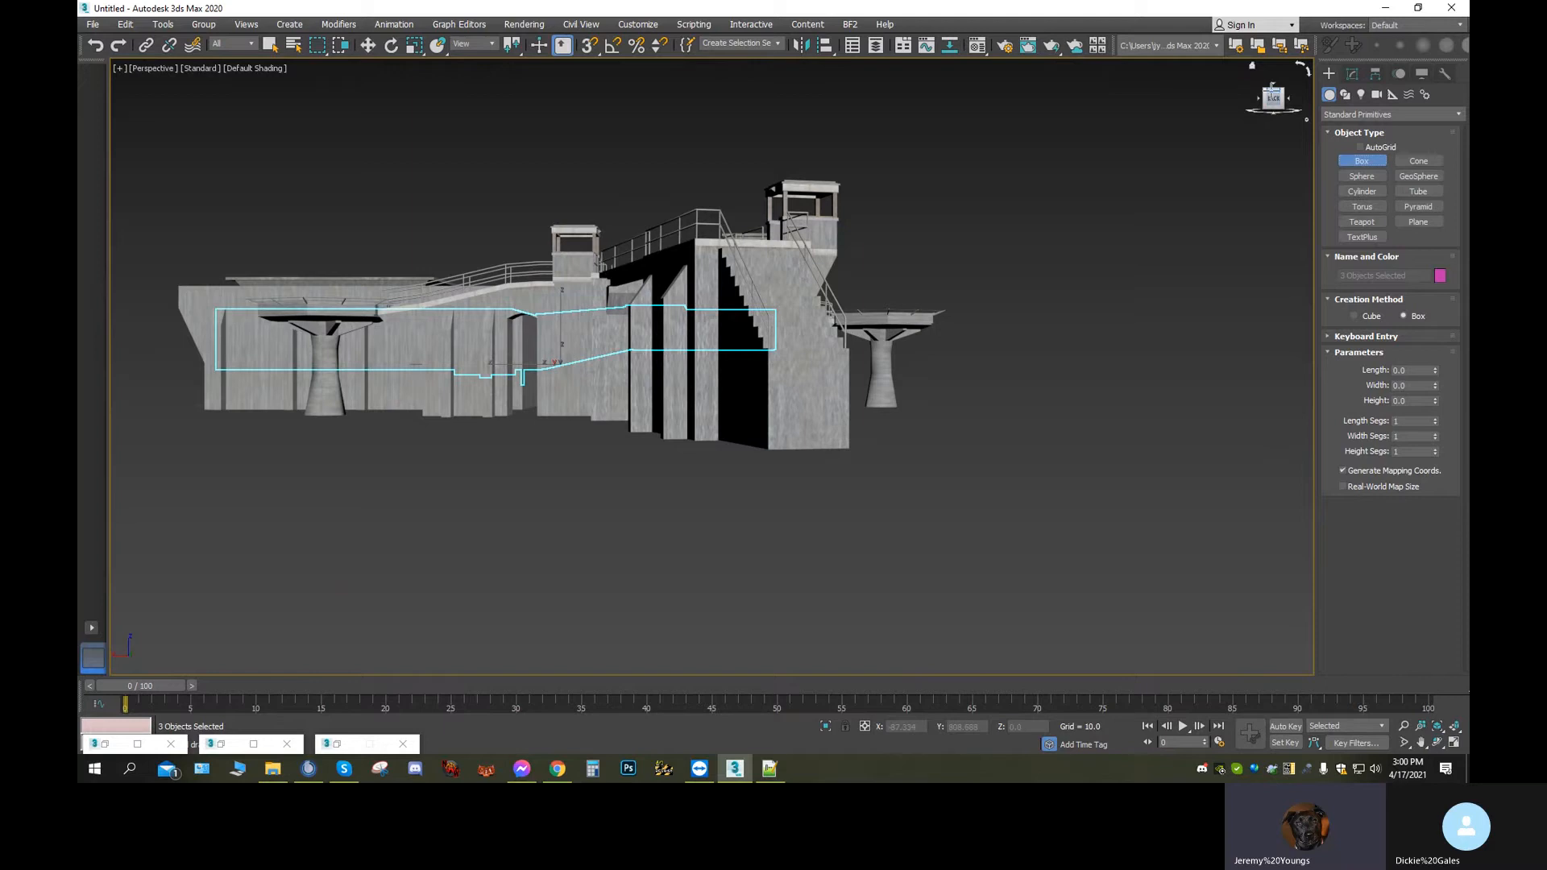
left_click(1272, 87)
left_click(1271, 89)
scroll(778, 353, "down", 5)
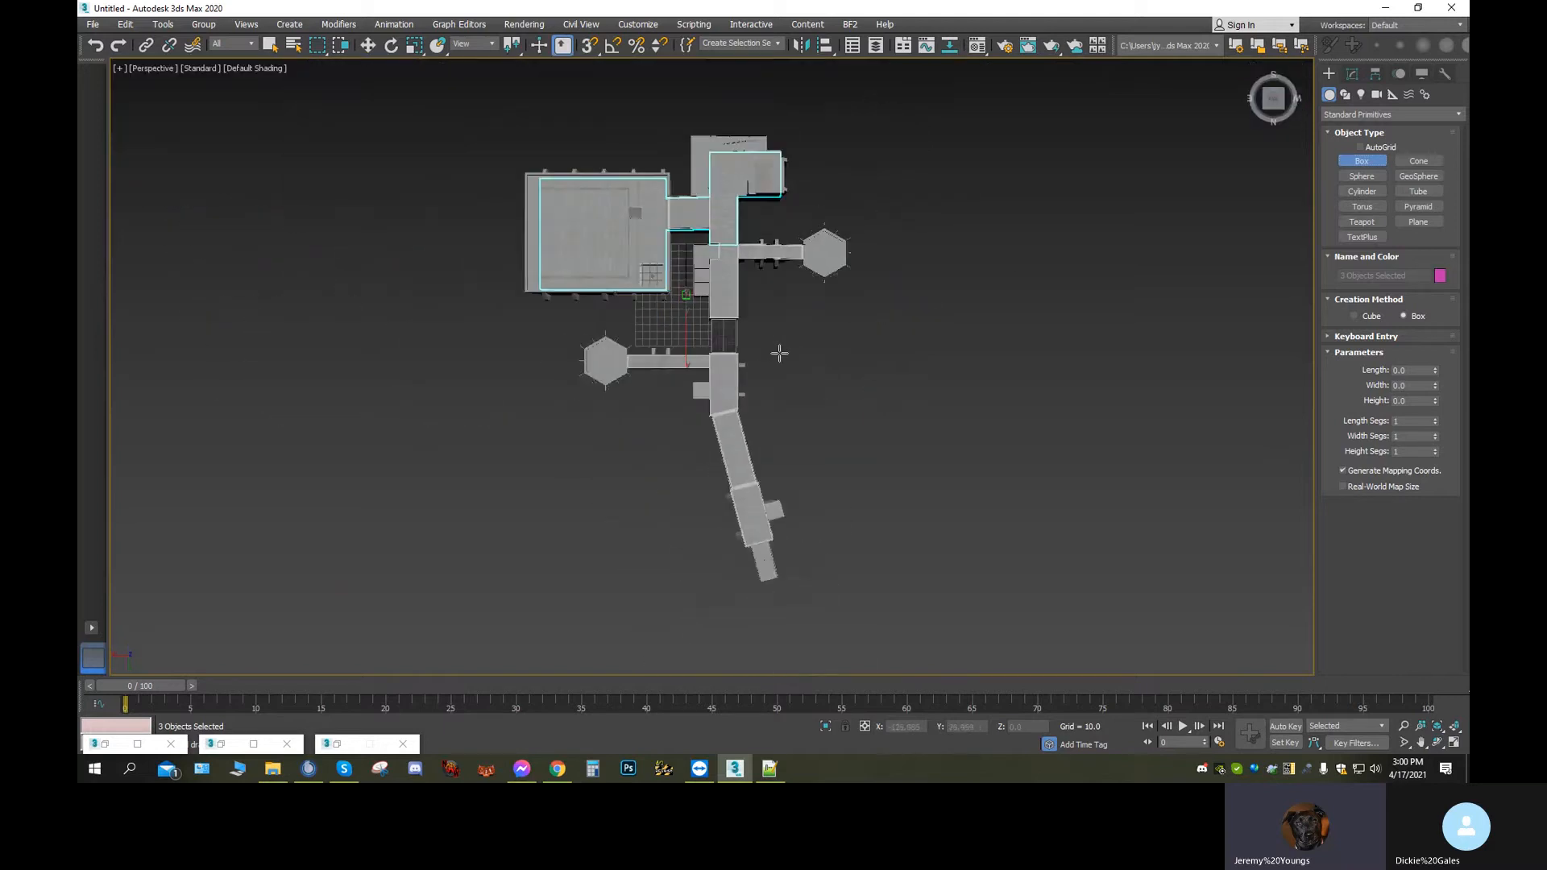
scroll(778, 353, "down", 3)
left_click_drag(846, 529, 522, 174)
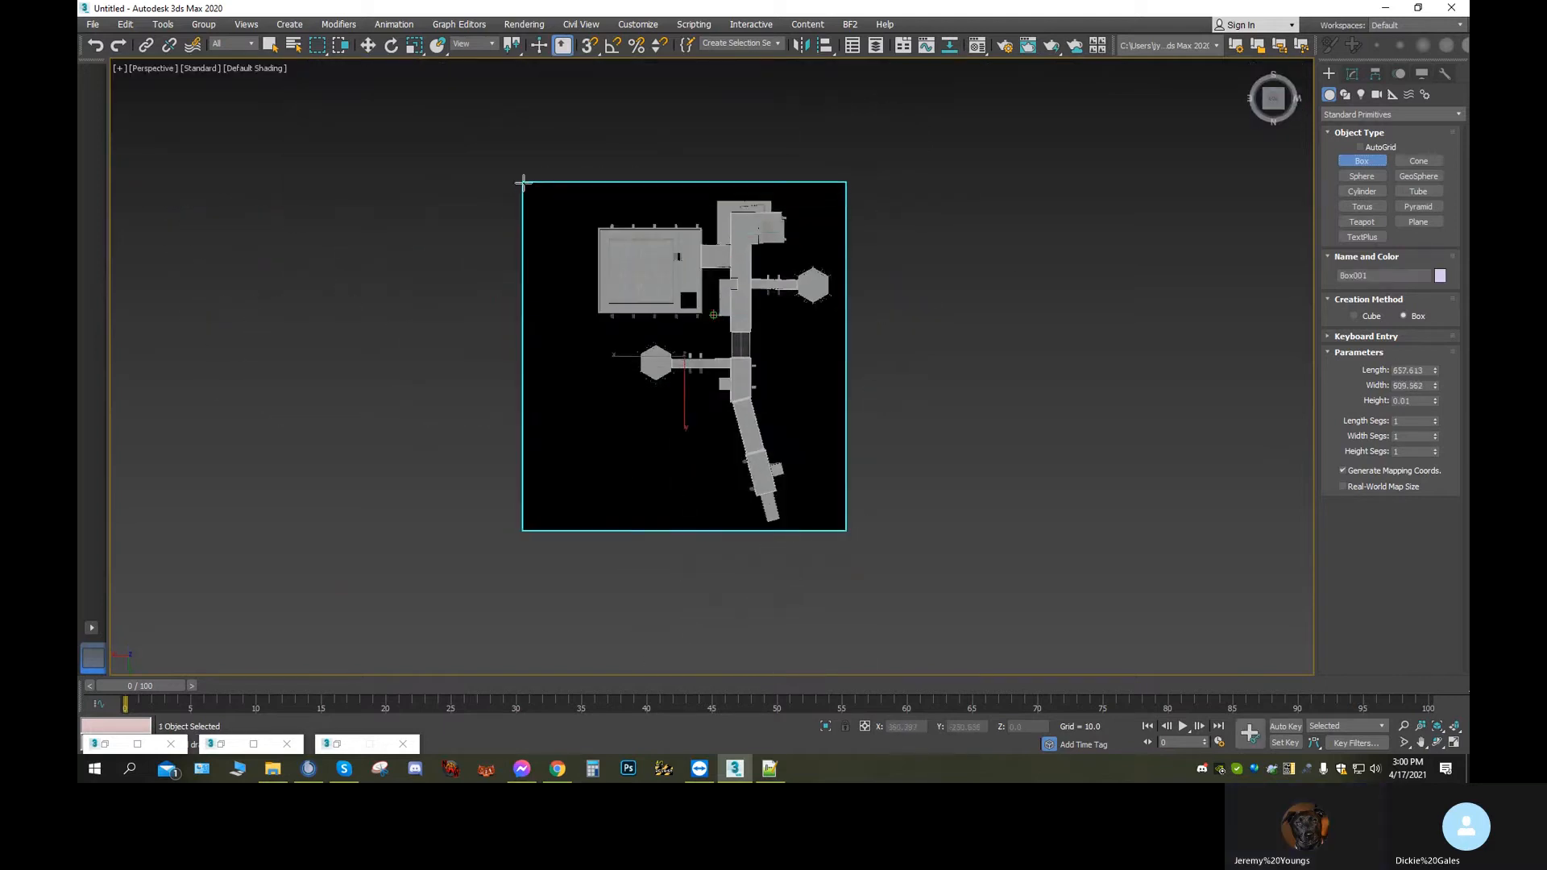
left_click(529, 168)
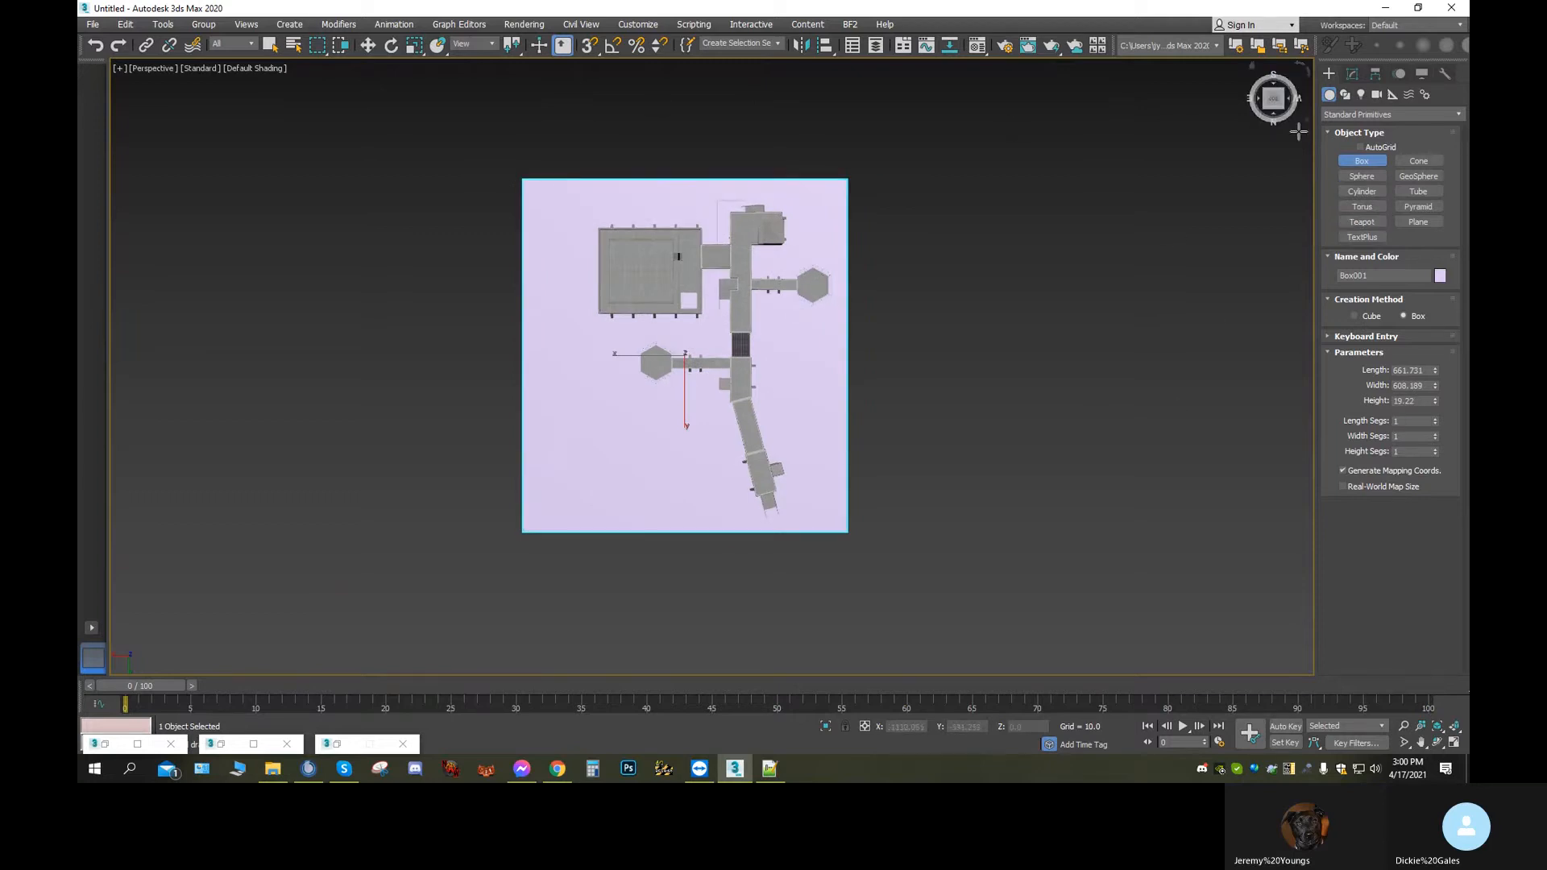
Move the box down to about Z -19.3 so it represents the ground around the base's lower walls
left_click_drag(1270, 100, 826, 571)
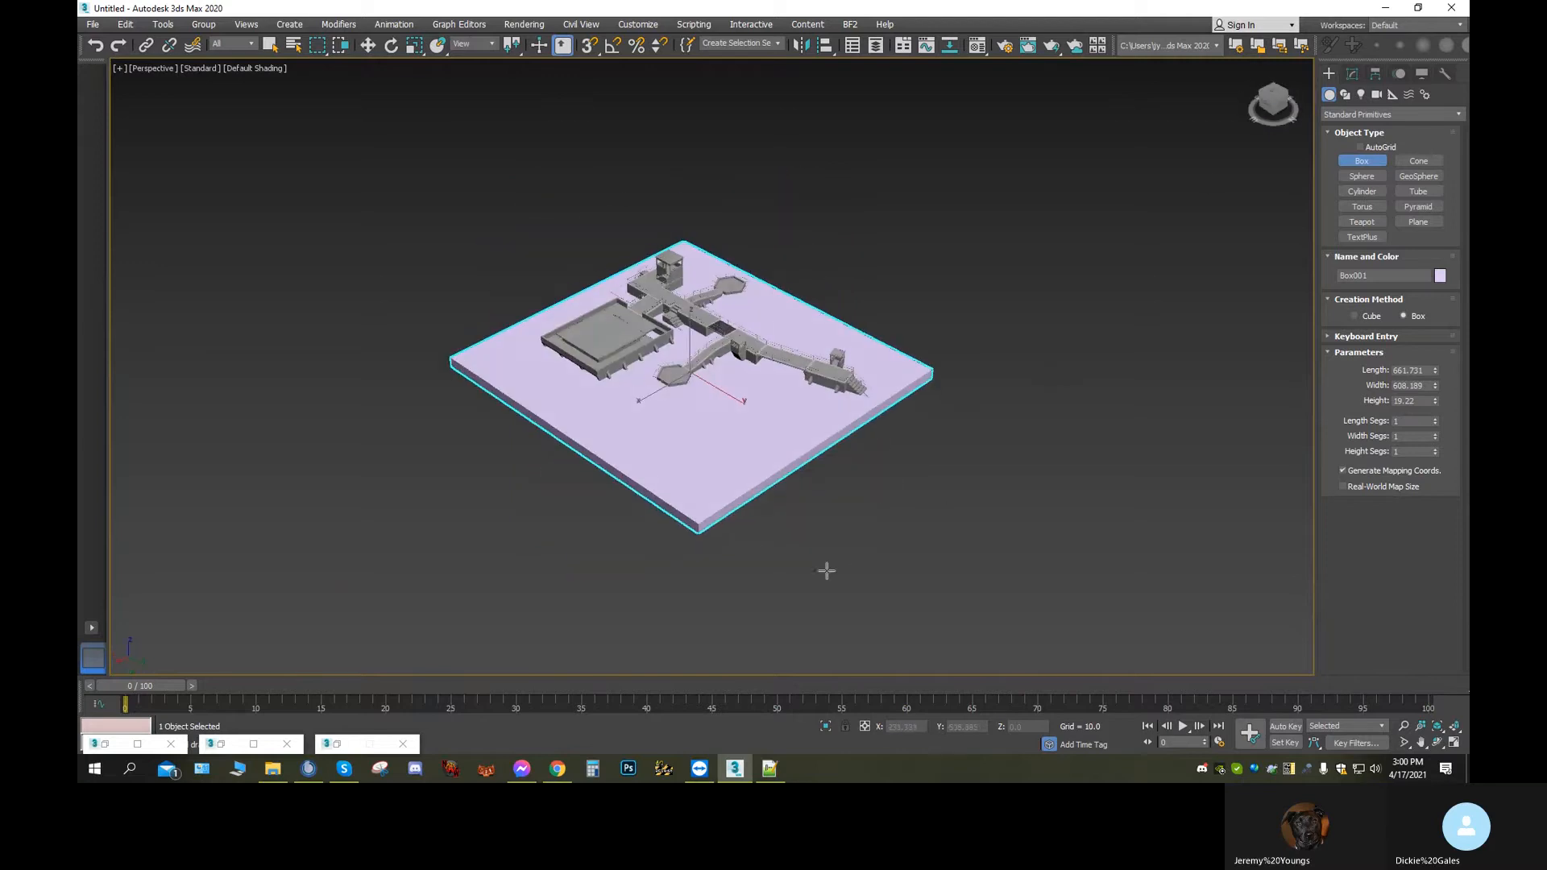
left_click(369, 46)
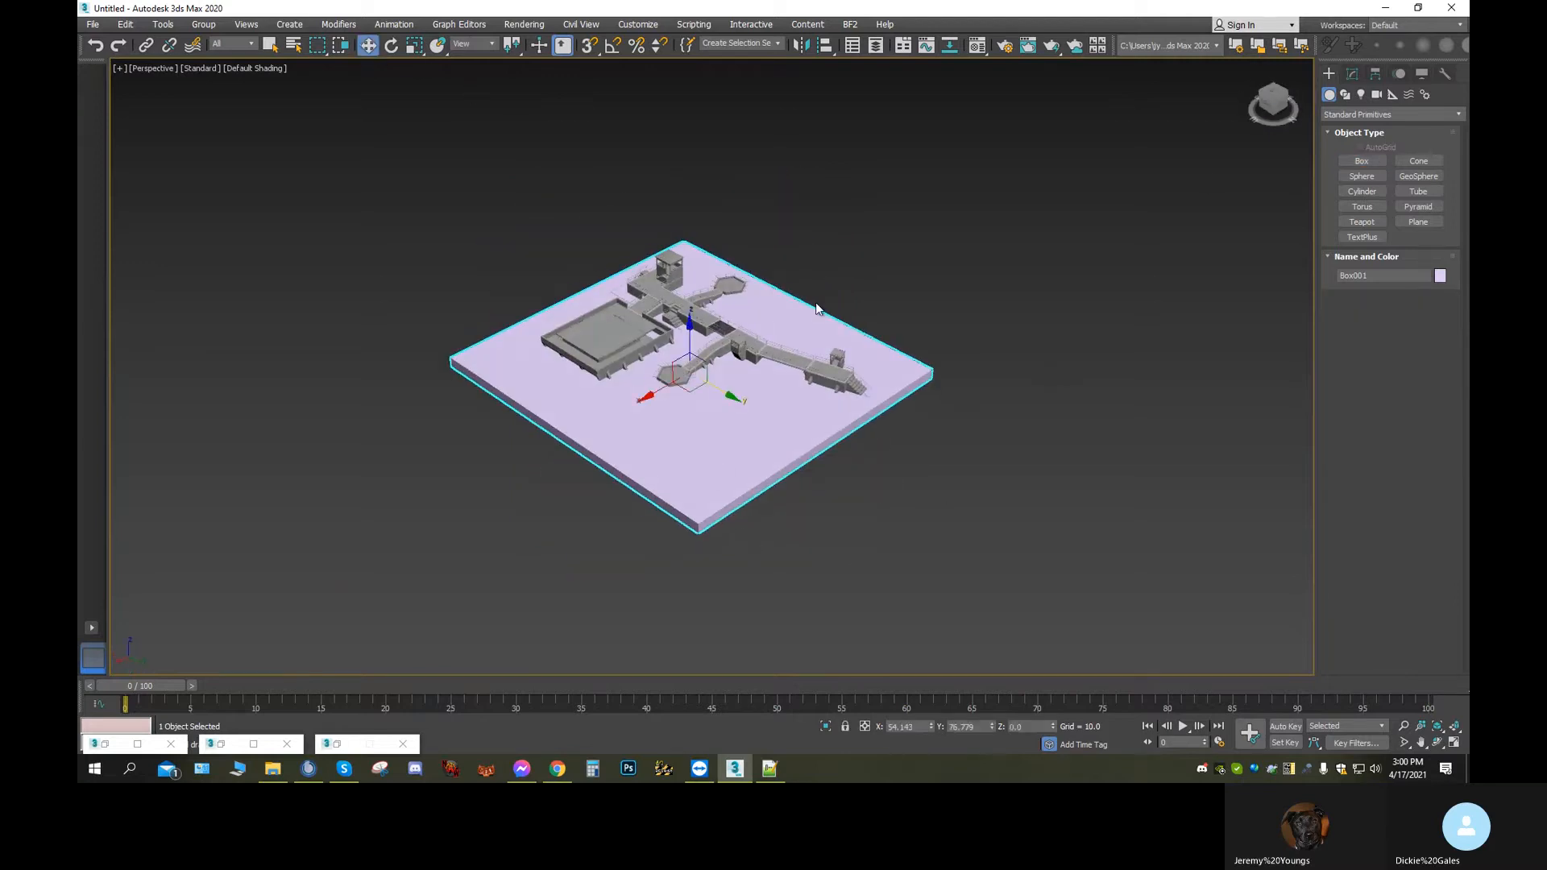
left_click(1273, 107)
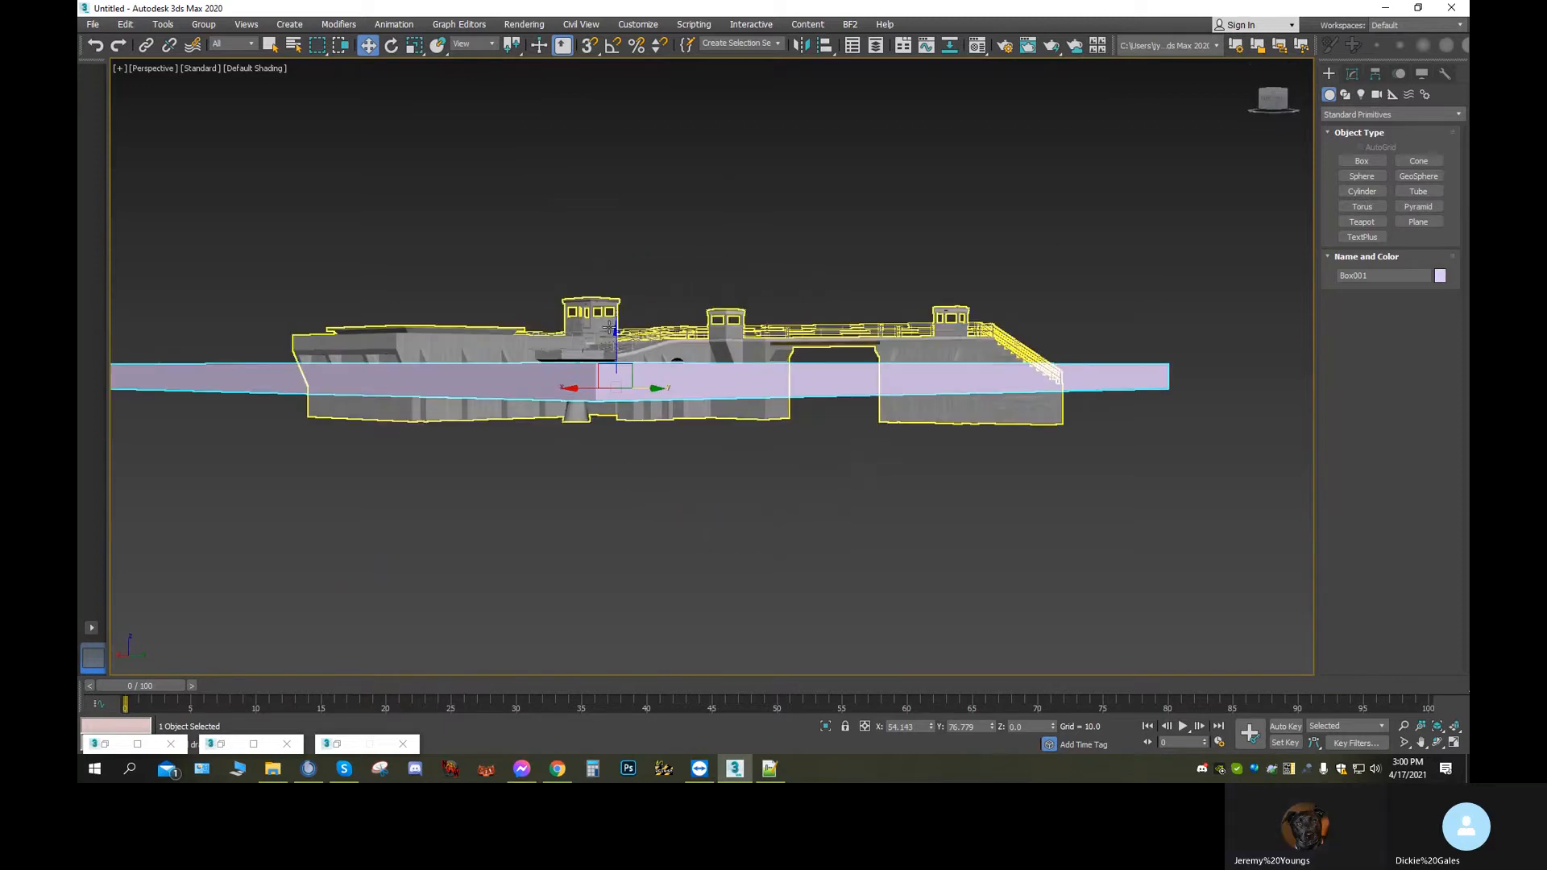
left_click_drag(614, 330, 621, 369)
middle_click_drag(984, 412, 632, 345)
scroll(604, 408, "up", 5)
scroll(564, 358, "down", 5)
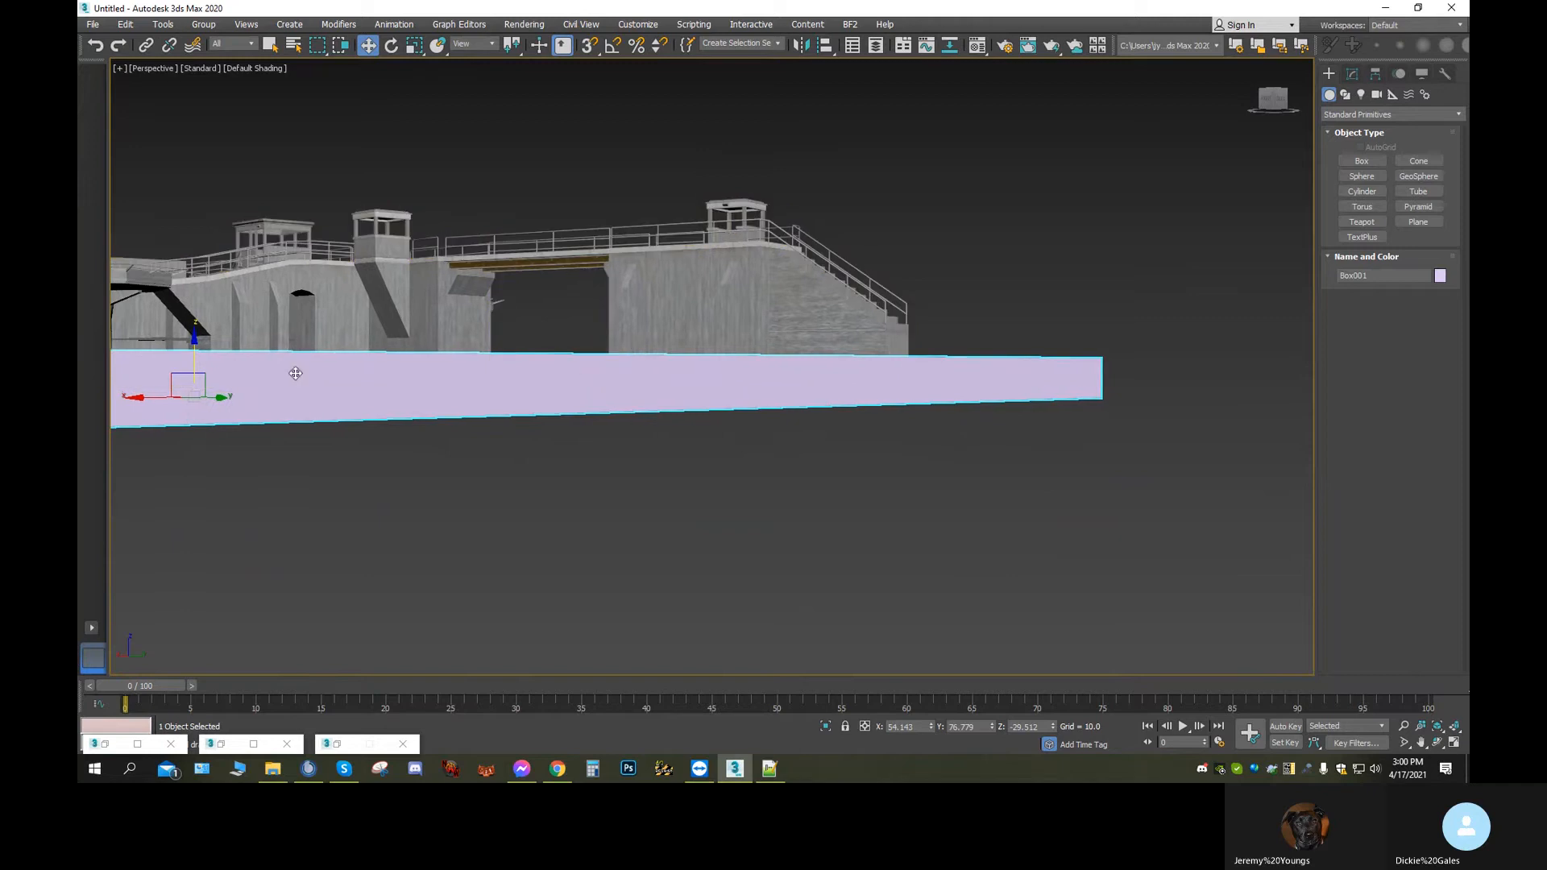
left_click_drag(195, 344, 202, 324)
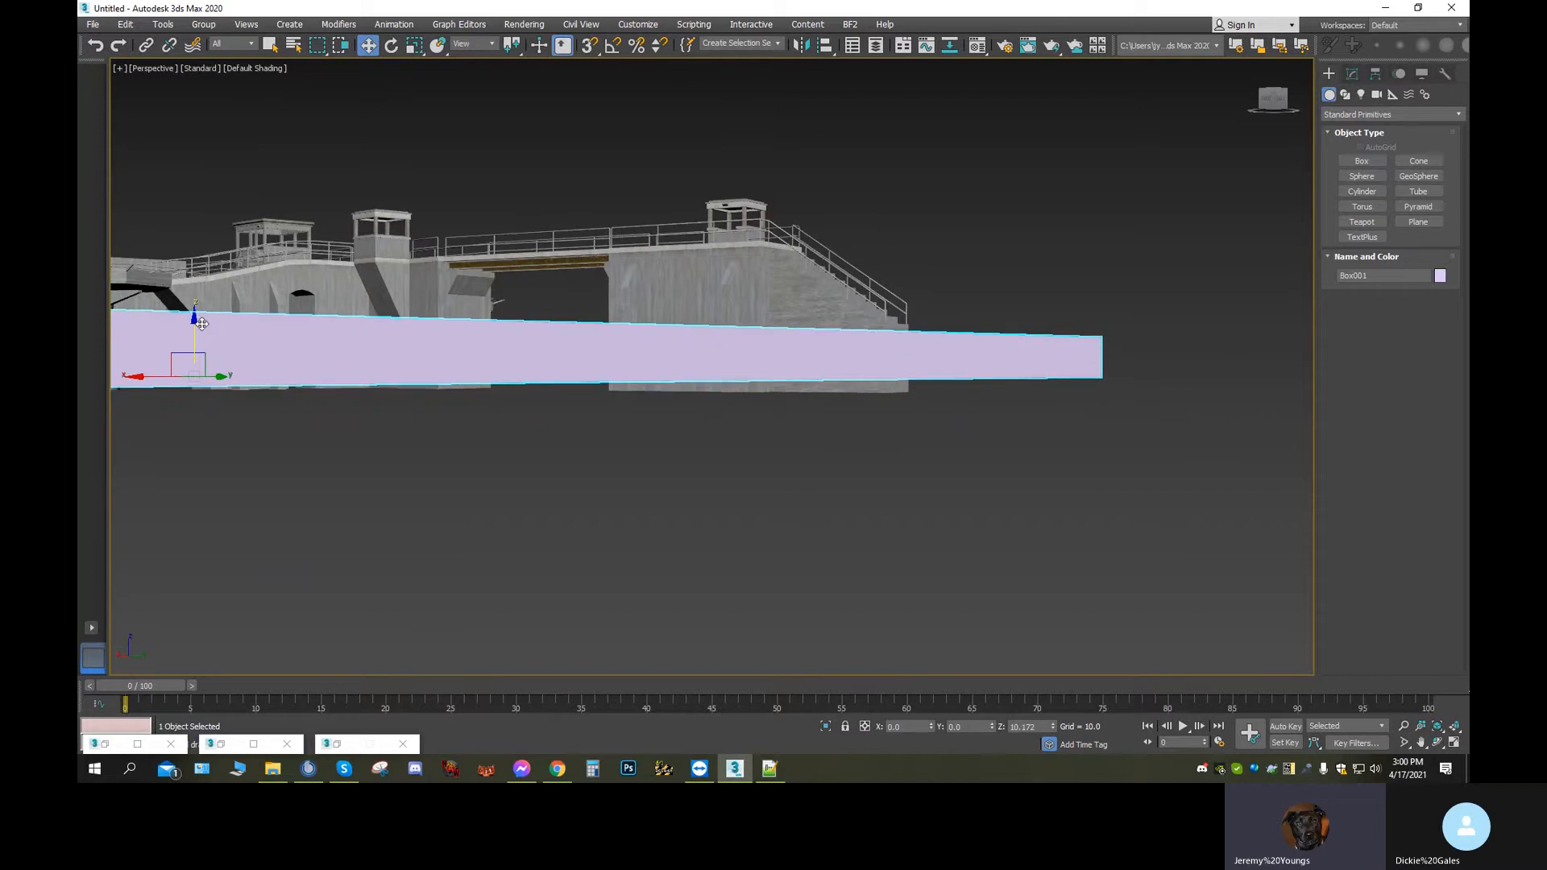
middle_click_drag(562, 353, 993, 421)
left_click(516, 299)
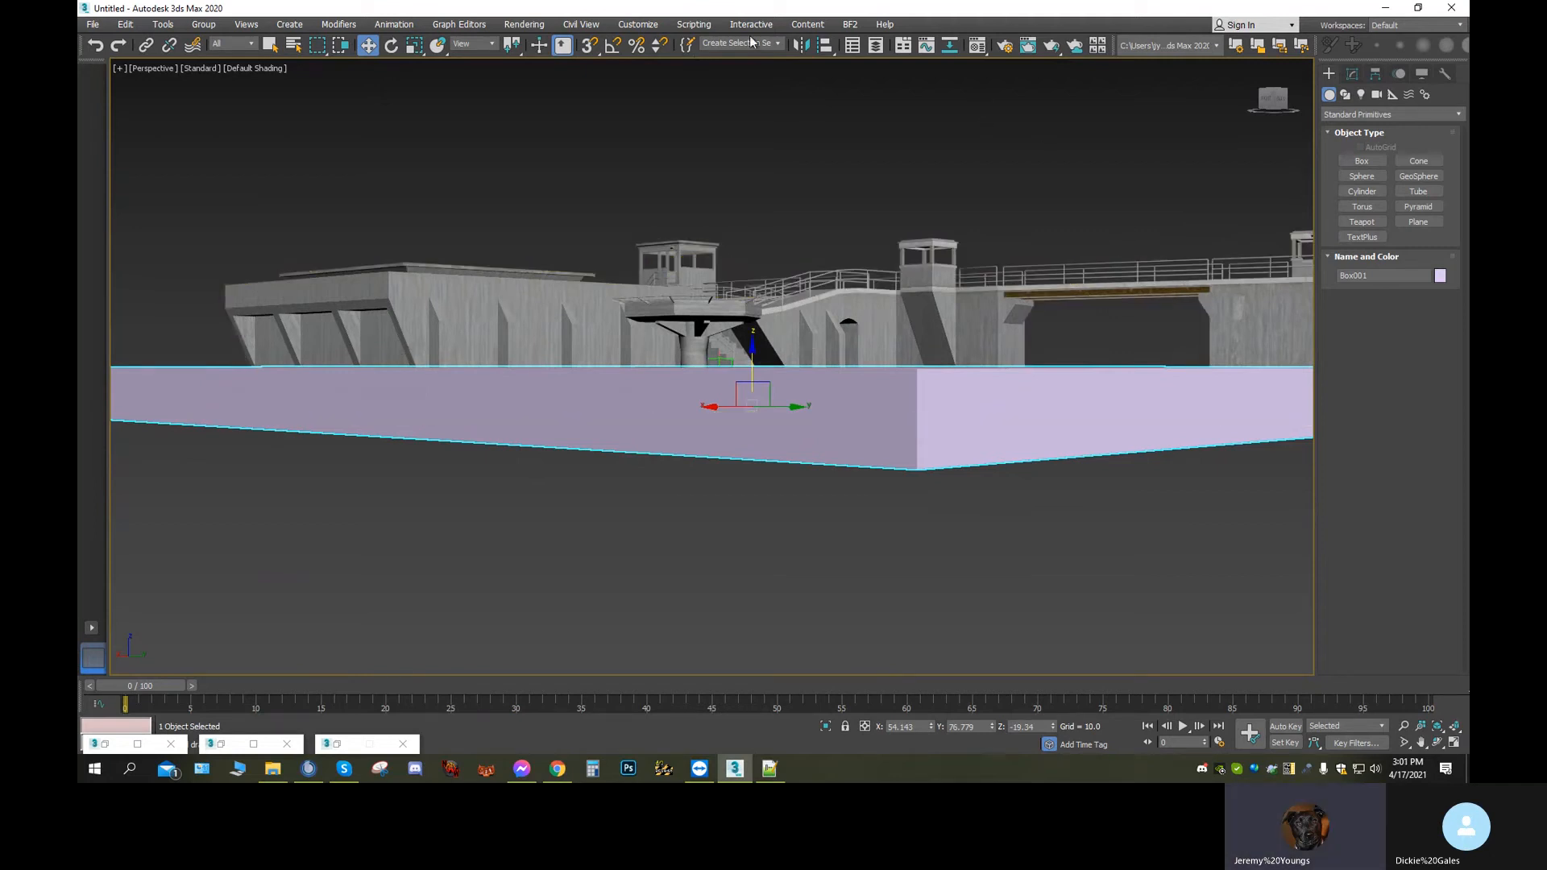
Select the interior's lod0 mesh in the Schematic View, minimize that window, and compare the mesh's outline with the ground box
left_click(947, 47)
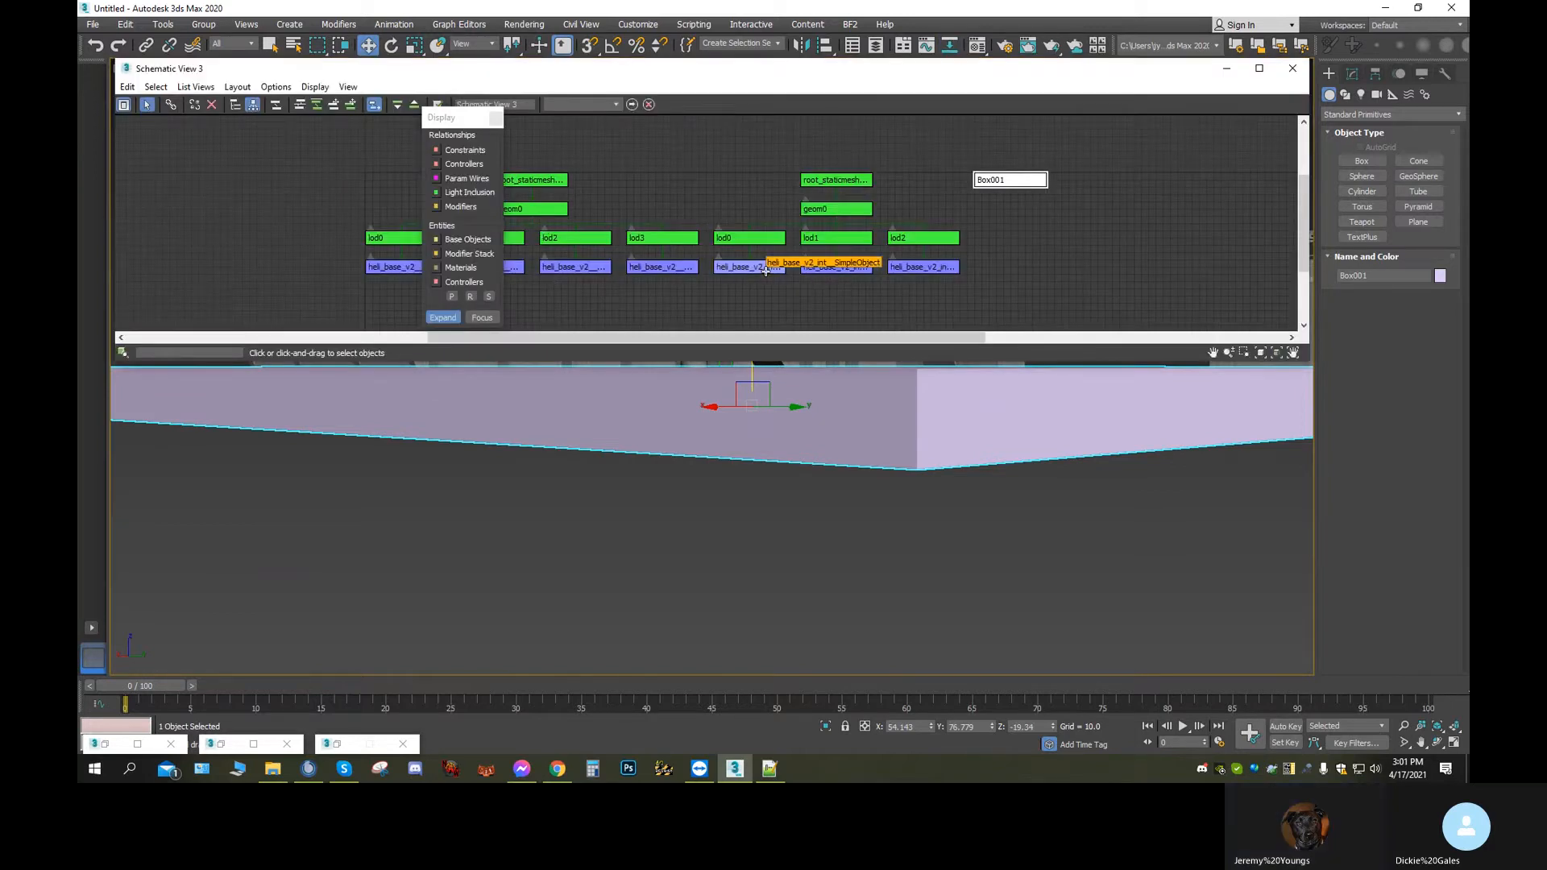
left_click(763, 269)
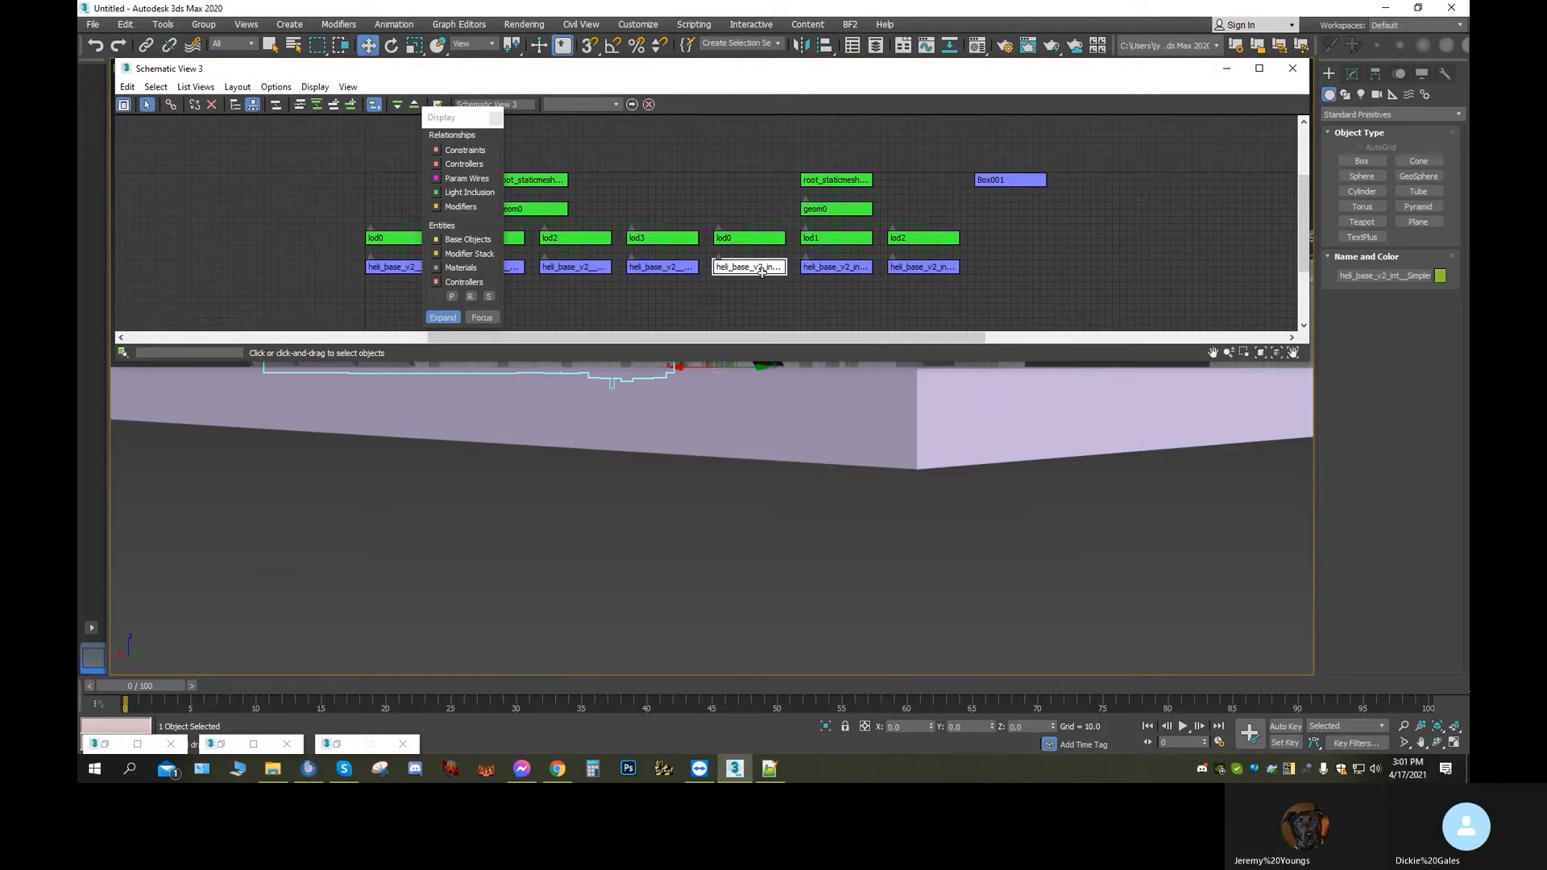
left_click(1226, 67)
middle_click_drag(621, 432, 833, 459)
scroll(529, 400, "up", 6)
middle_click_drag(528, 401, 703, 420)
scroll(703, 421, "down", 7)
scroll(840, 430, "down", 3)
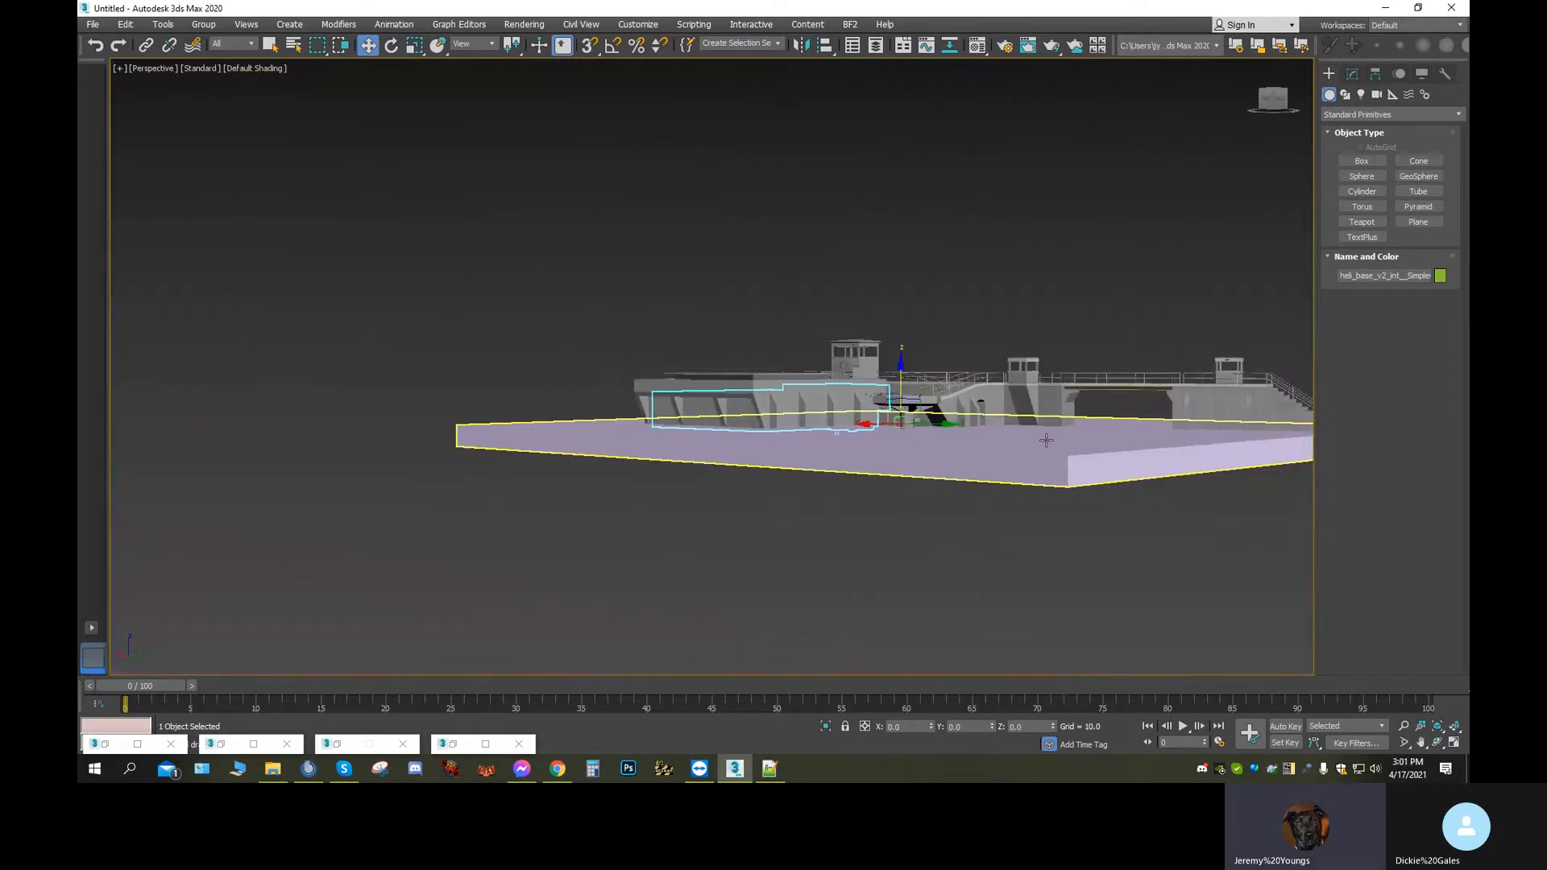
Examine the base from low and high angles, comparing the interior mesh's outline with the ground box and the exterior walls
left_click(1437, 744)
left_click_drag(927, 419, 746, 417)
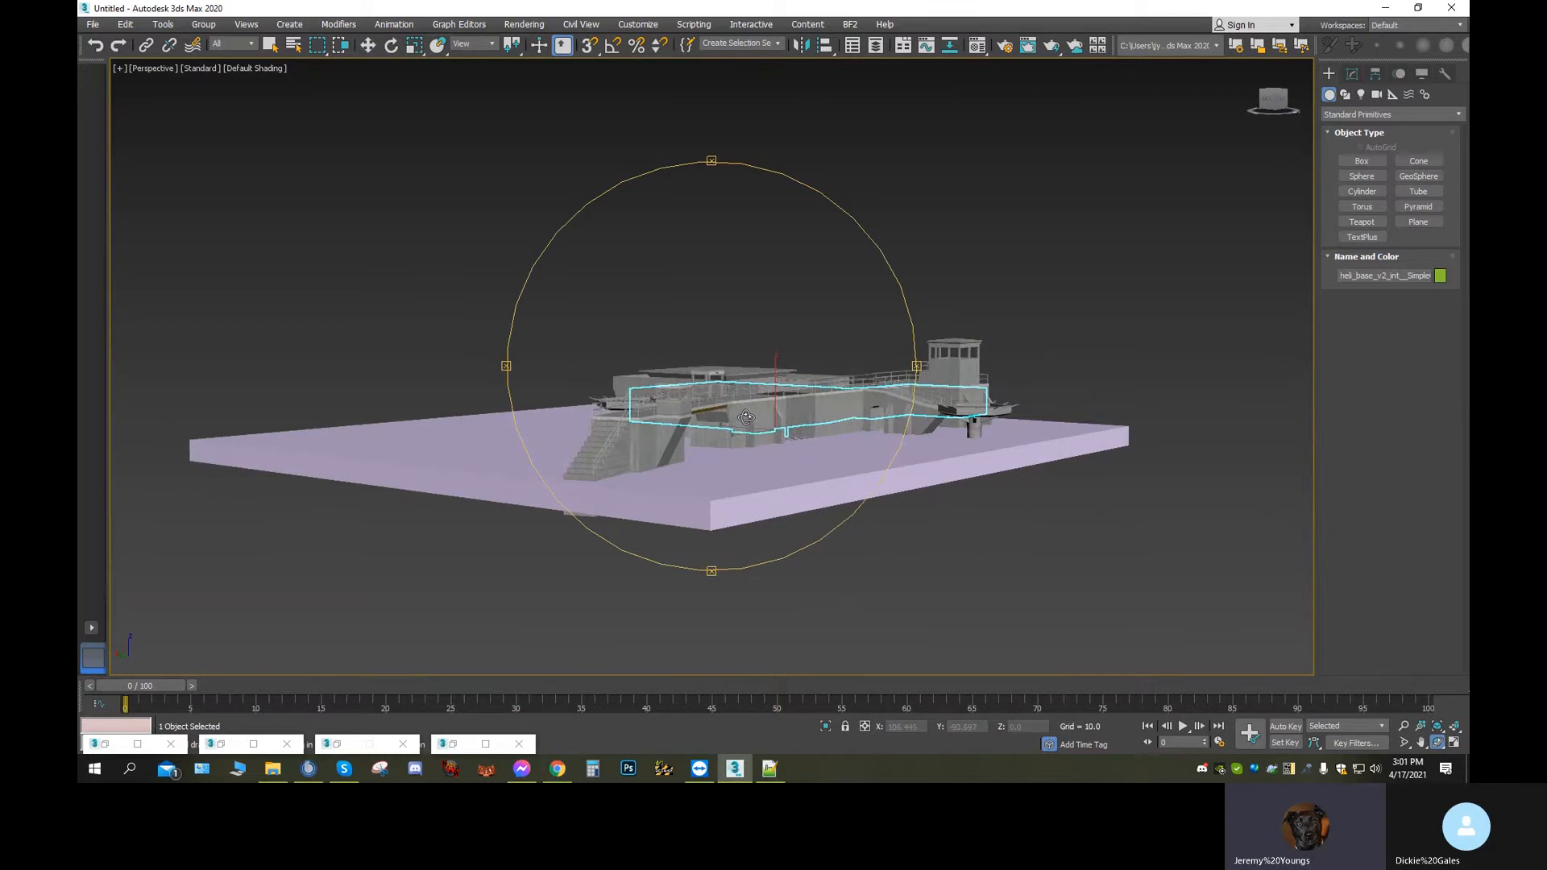
scroll(650, 509, "up", 2)
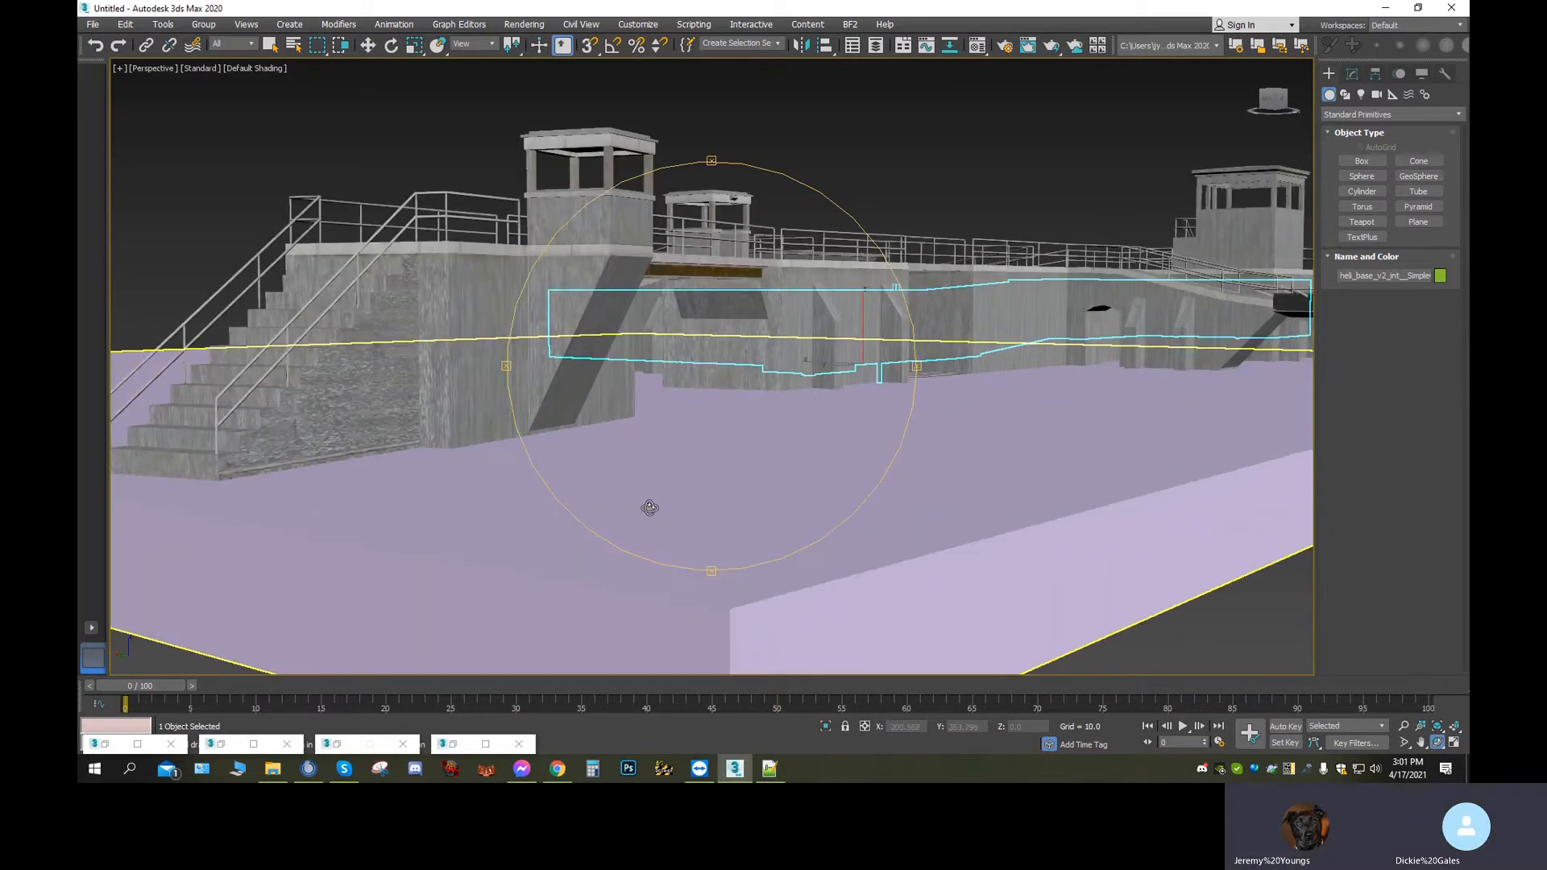
middle_click_drag(676, 412, 141, 298, "alt")
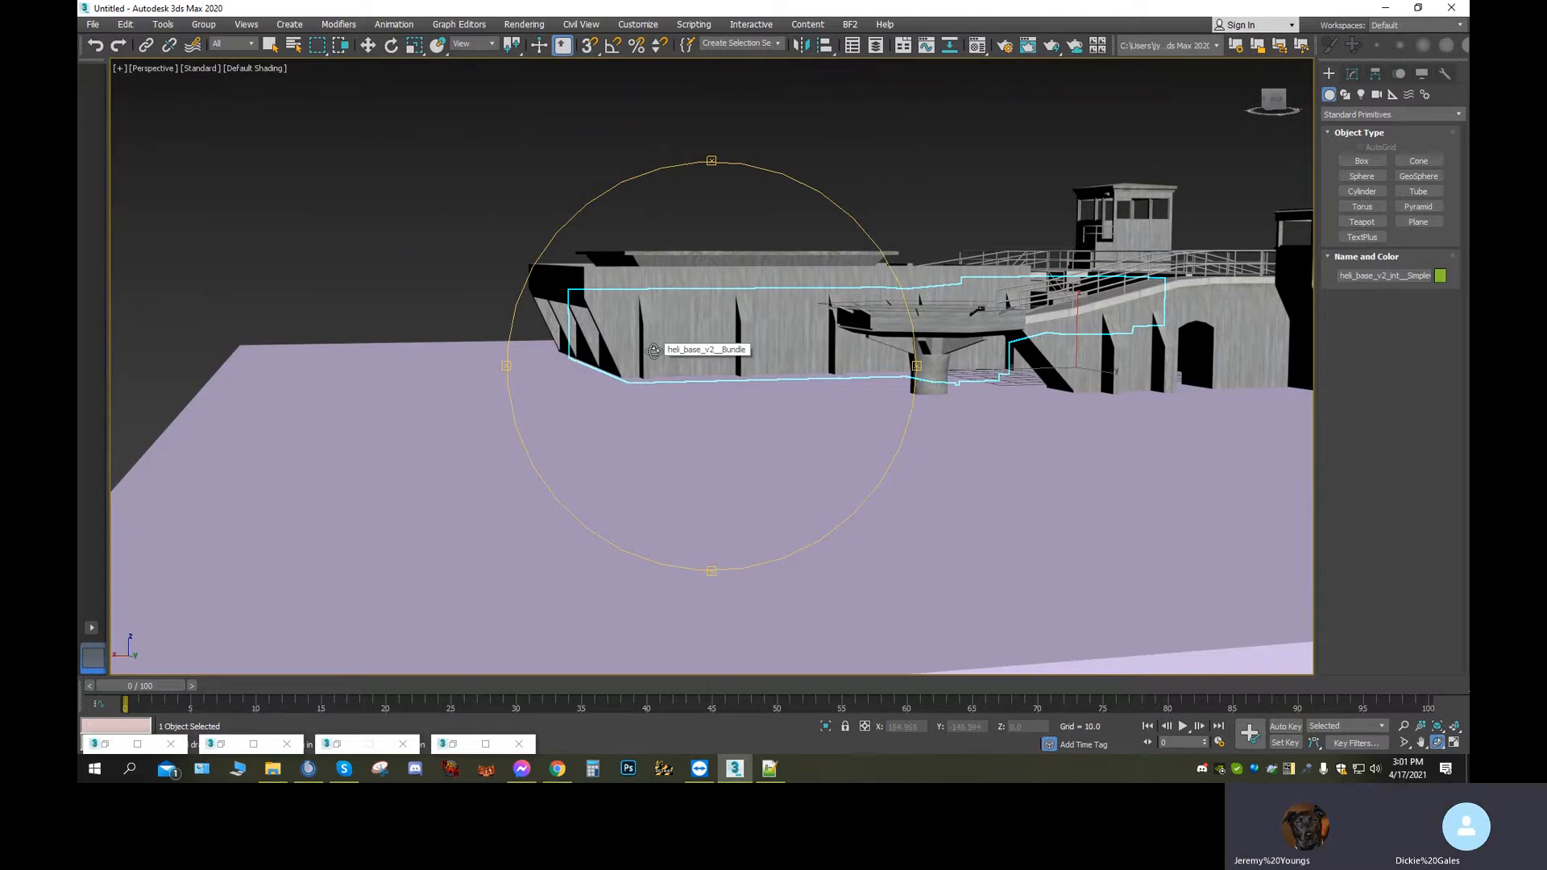
middle_click_drag(783, 315, 739, 397, "alt")
scroll(873, 368, "up", 5)
middle_click_drag(873, 368, 474, 428, "alt")
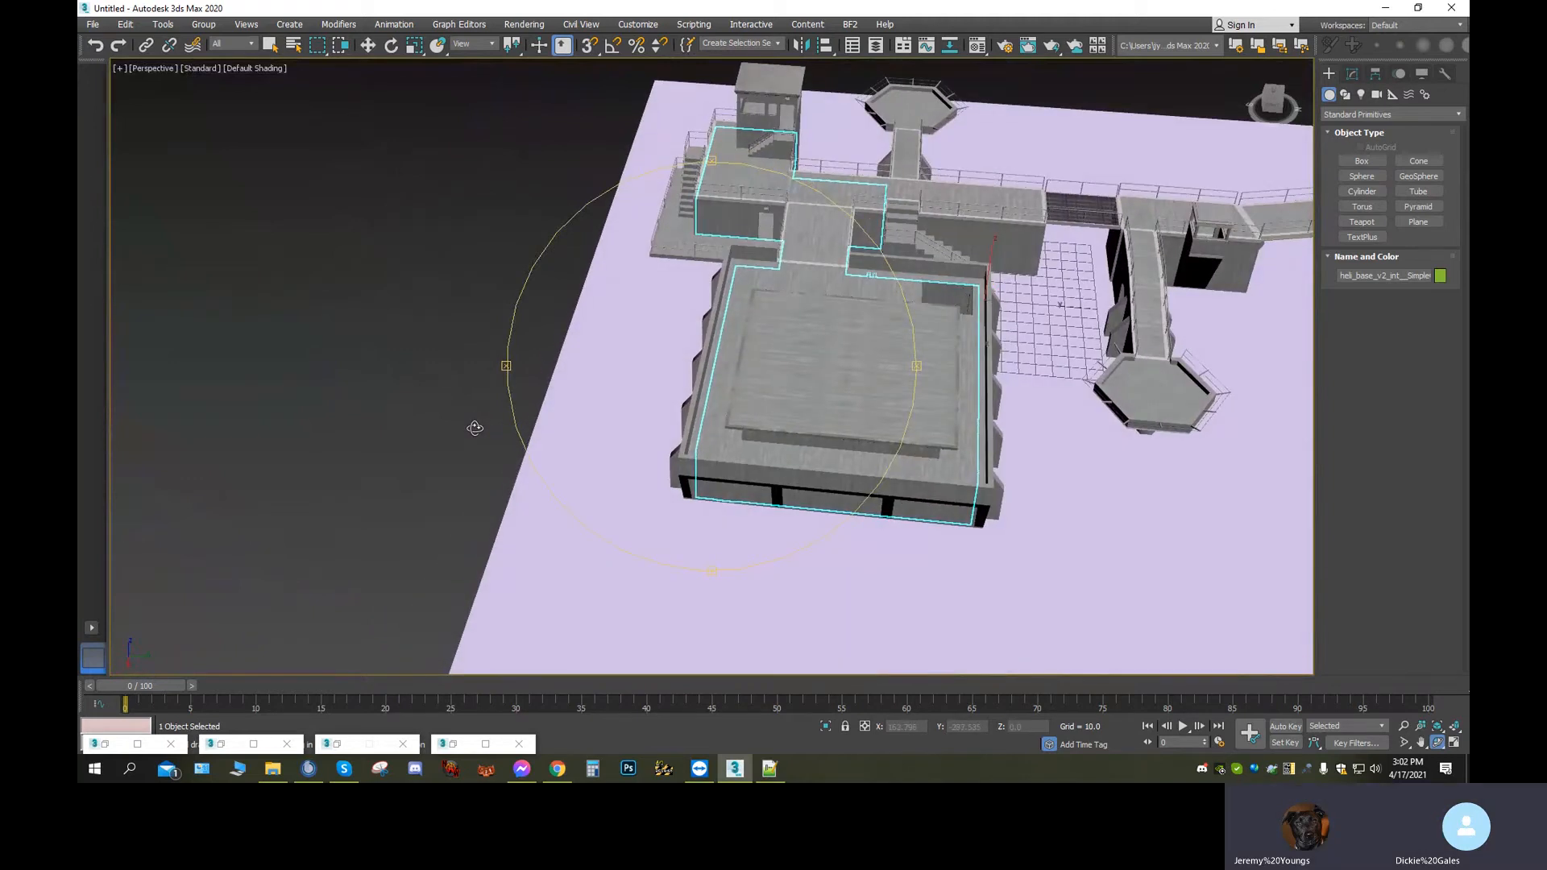
scroll(474, 428, "down", 5)
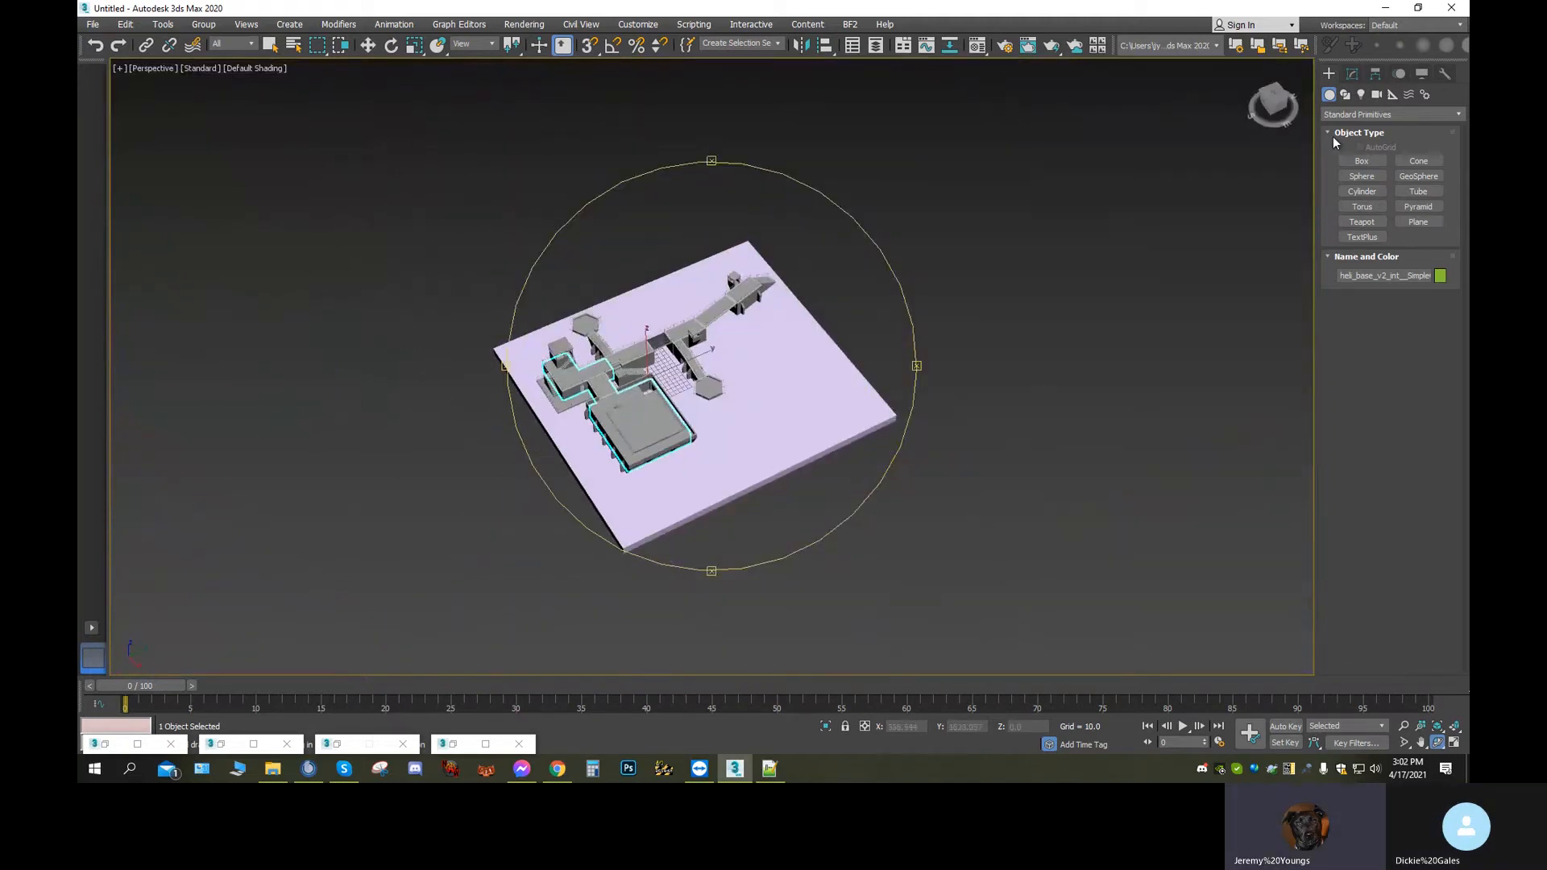
Select the ground box under the base and convert it to an Editable Poly
left_click(1351, 76)
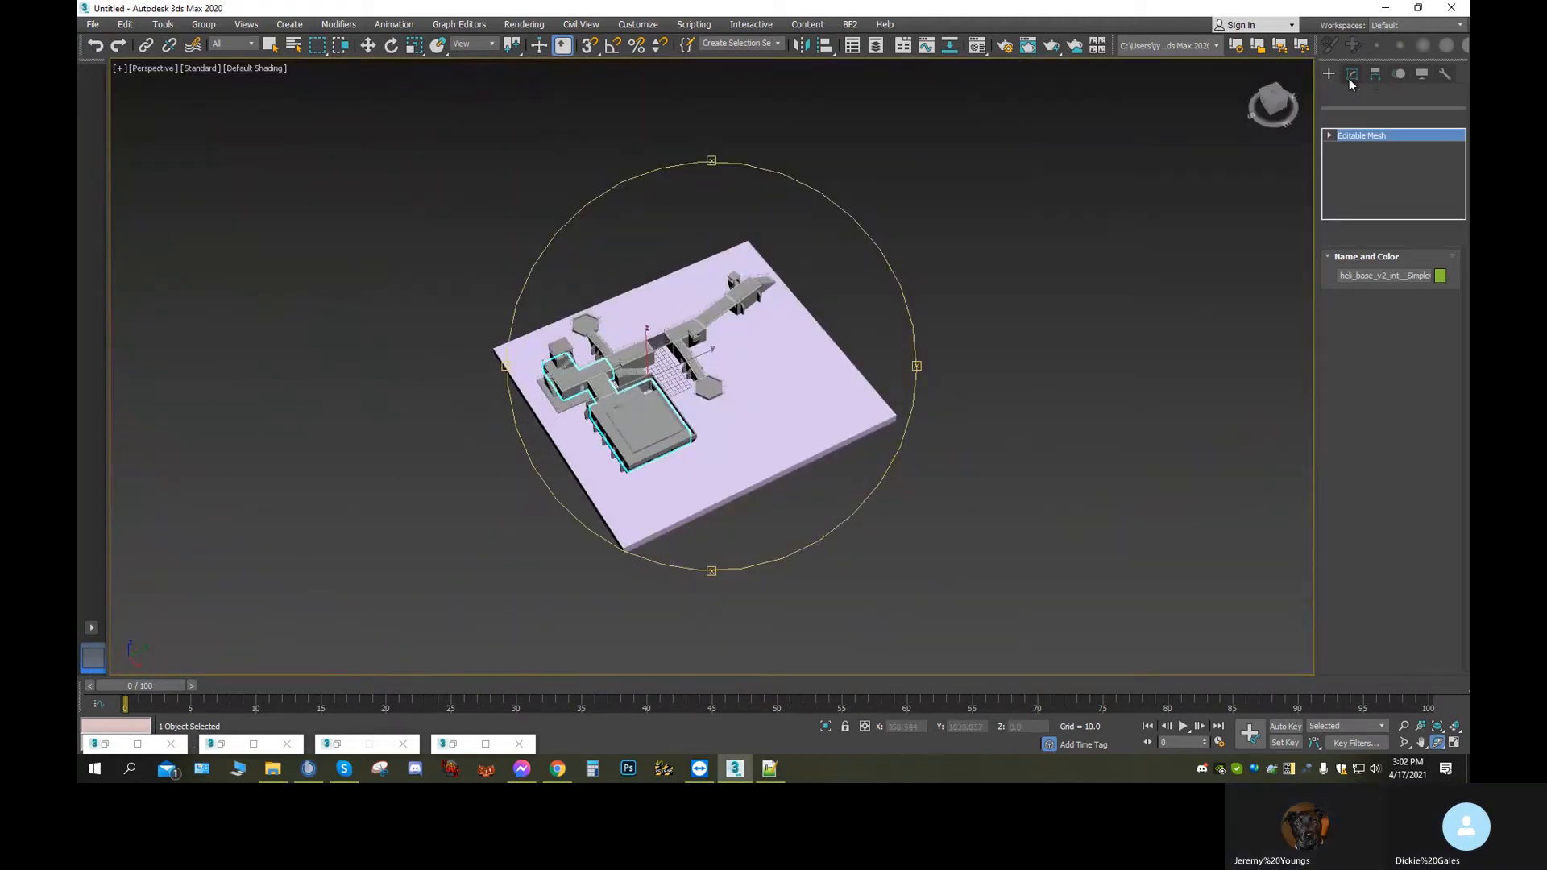
right_click(1370, 134)
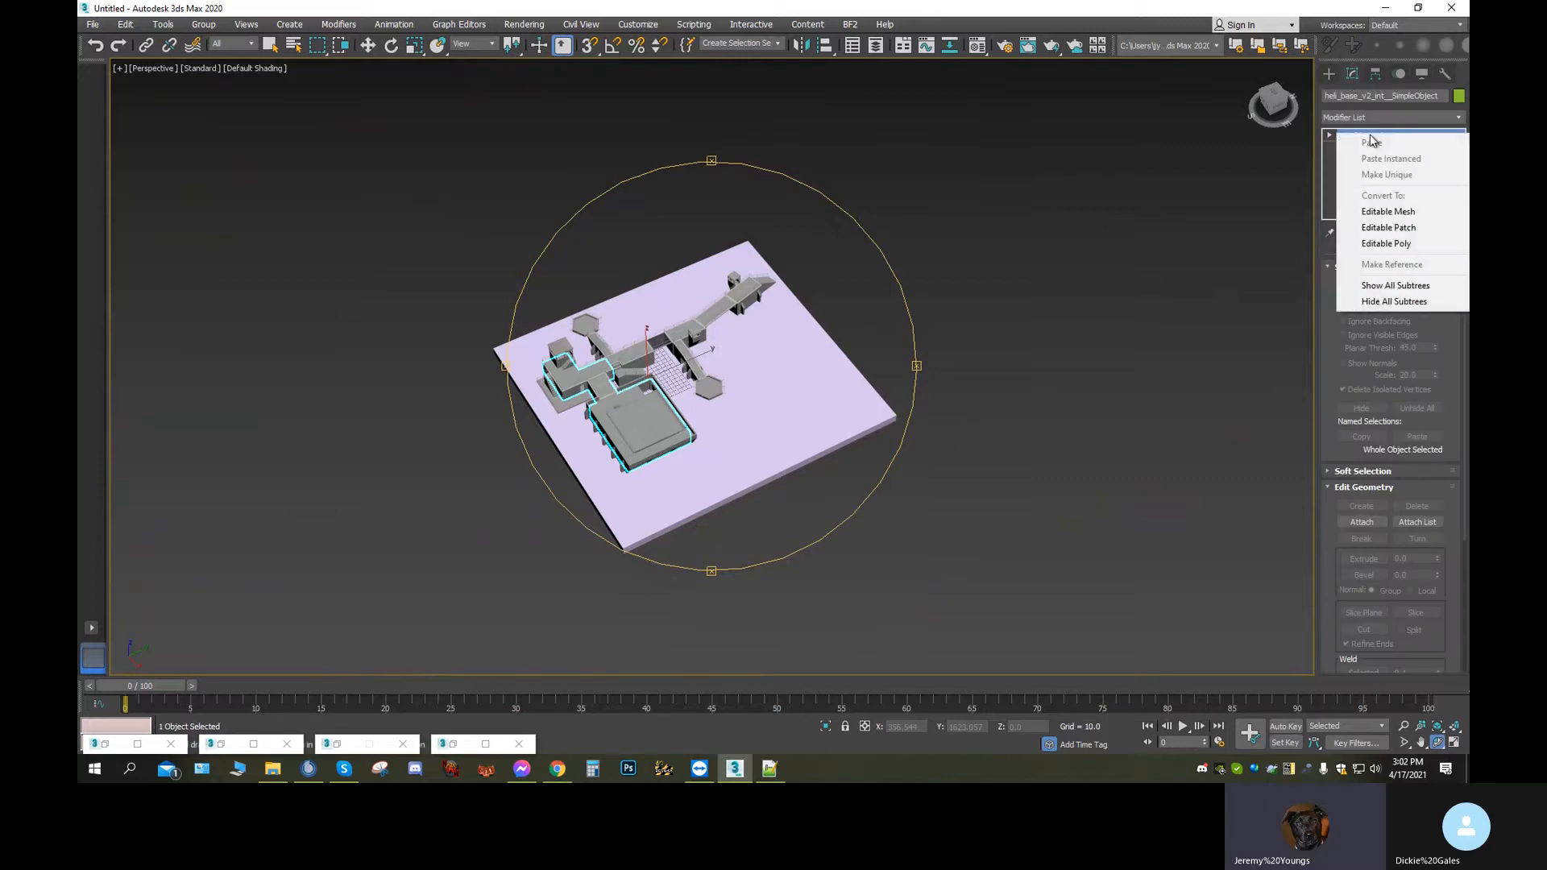
left_click(817, 439)
left_click(368, 45)
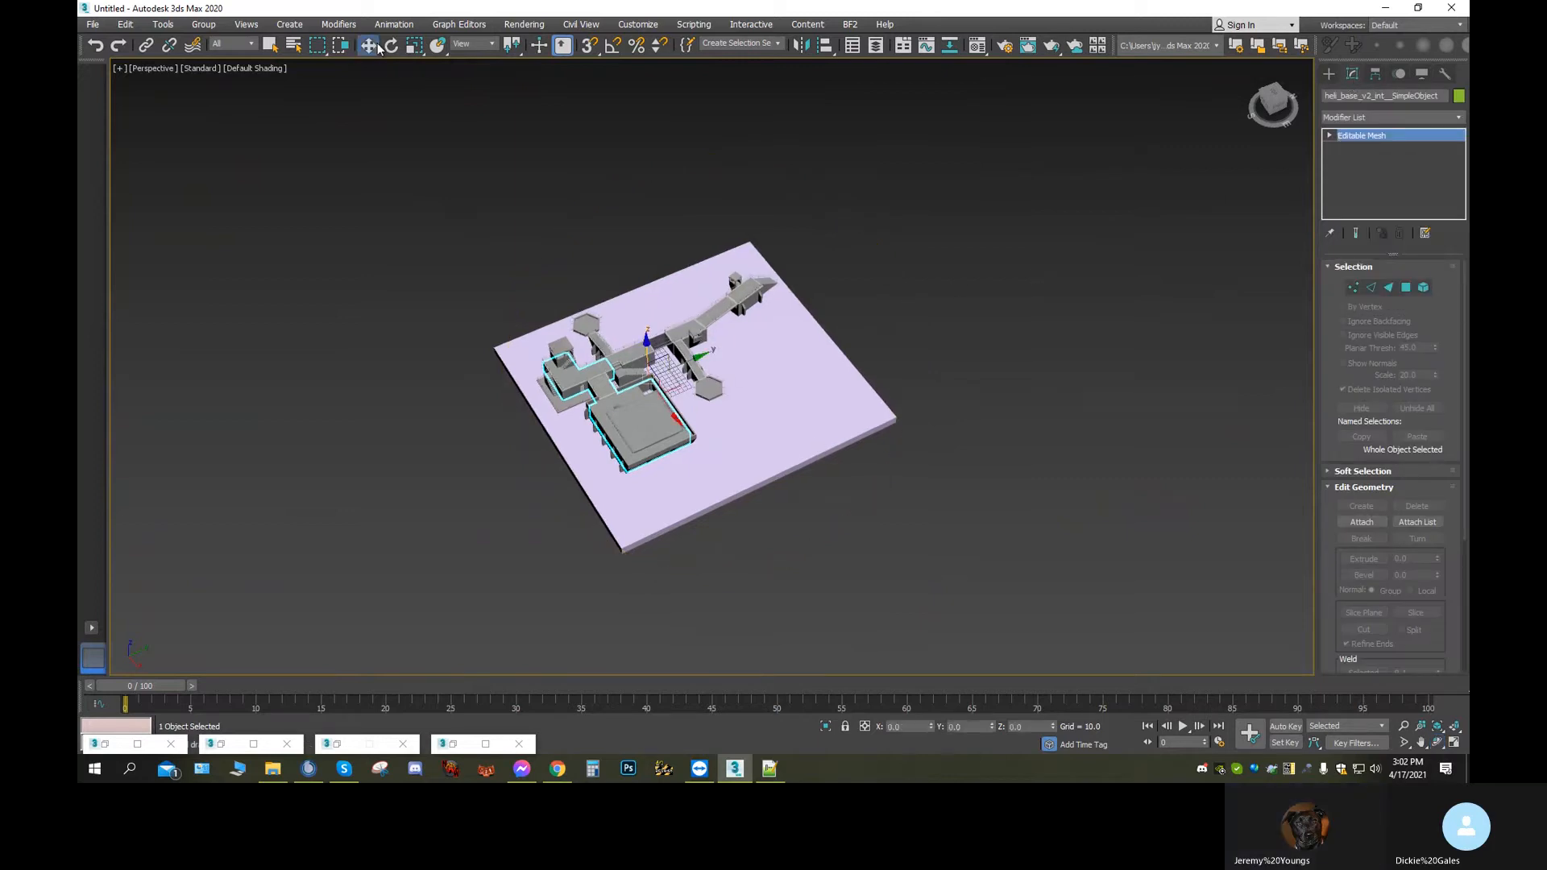
left_click(861, 408)
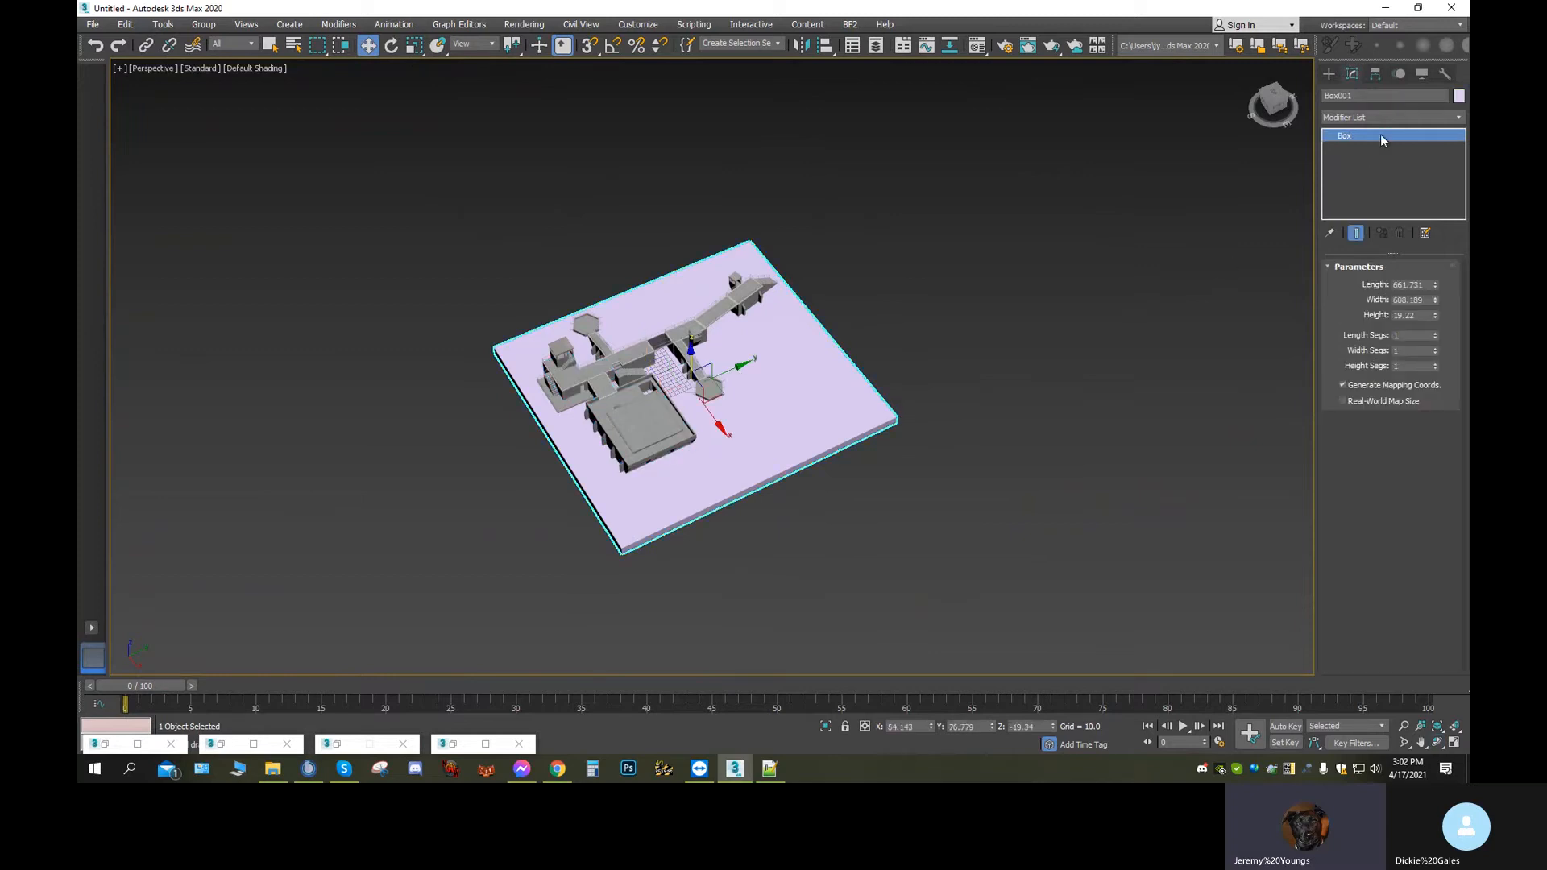
left_click(1438, 742)
left_click_drag(769, 489, 751, 448)
scroll(751, 448, "up", 5)
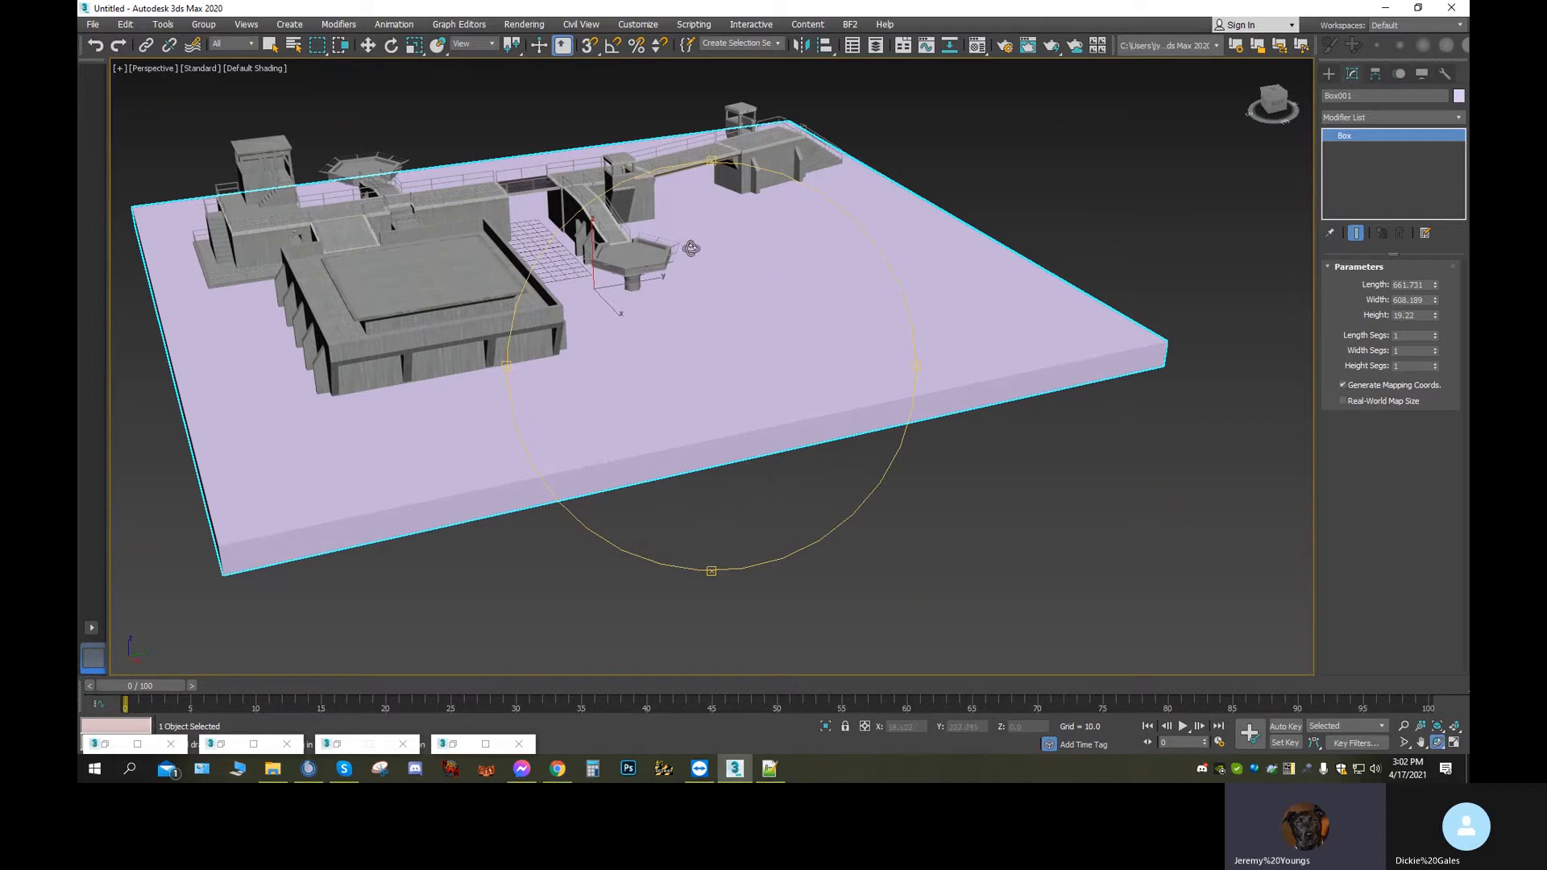
left_click(367, 45)
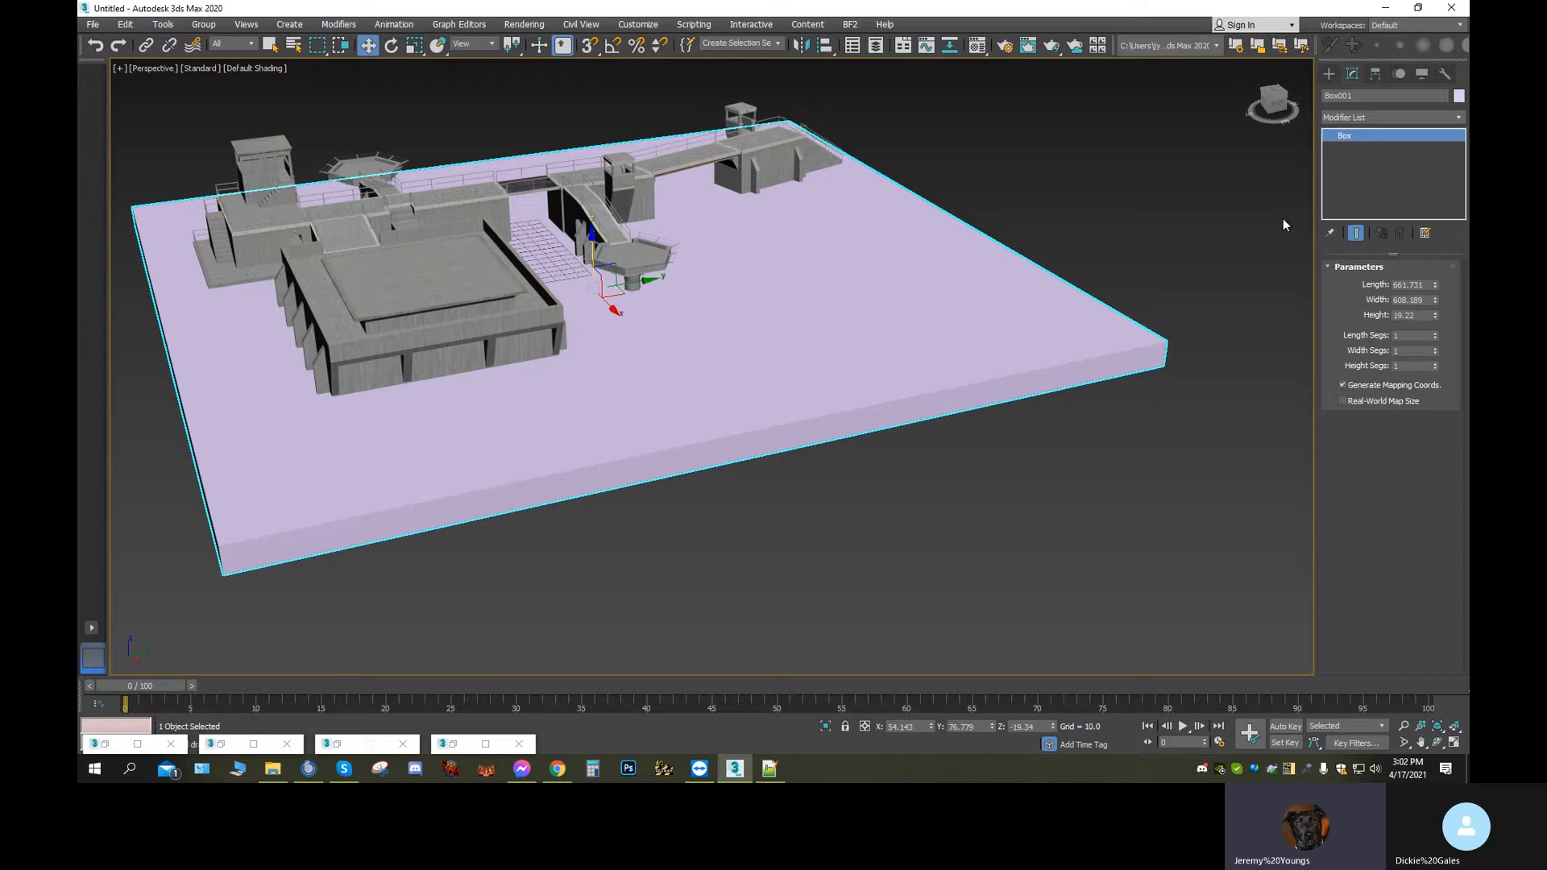
right_click(1372, 180)
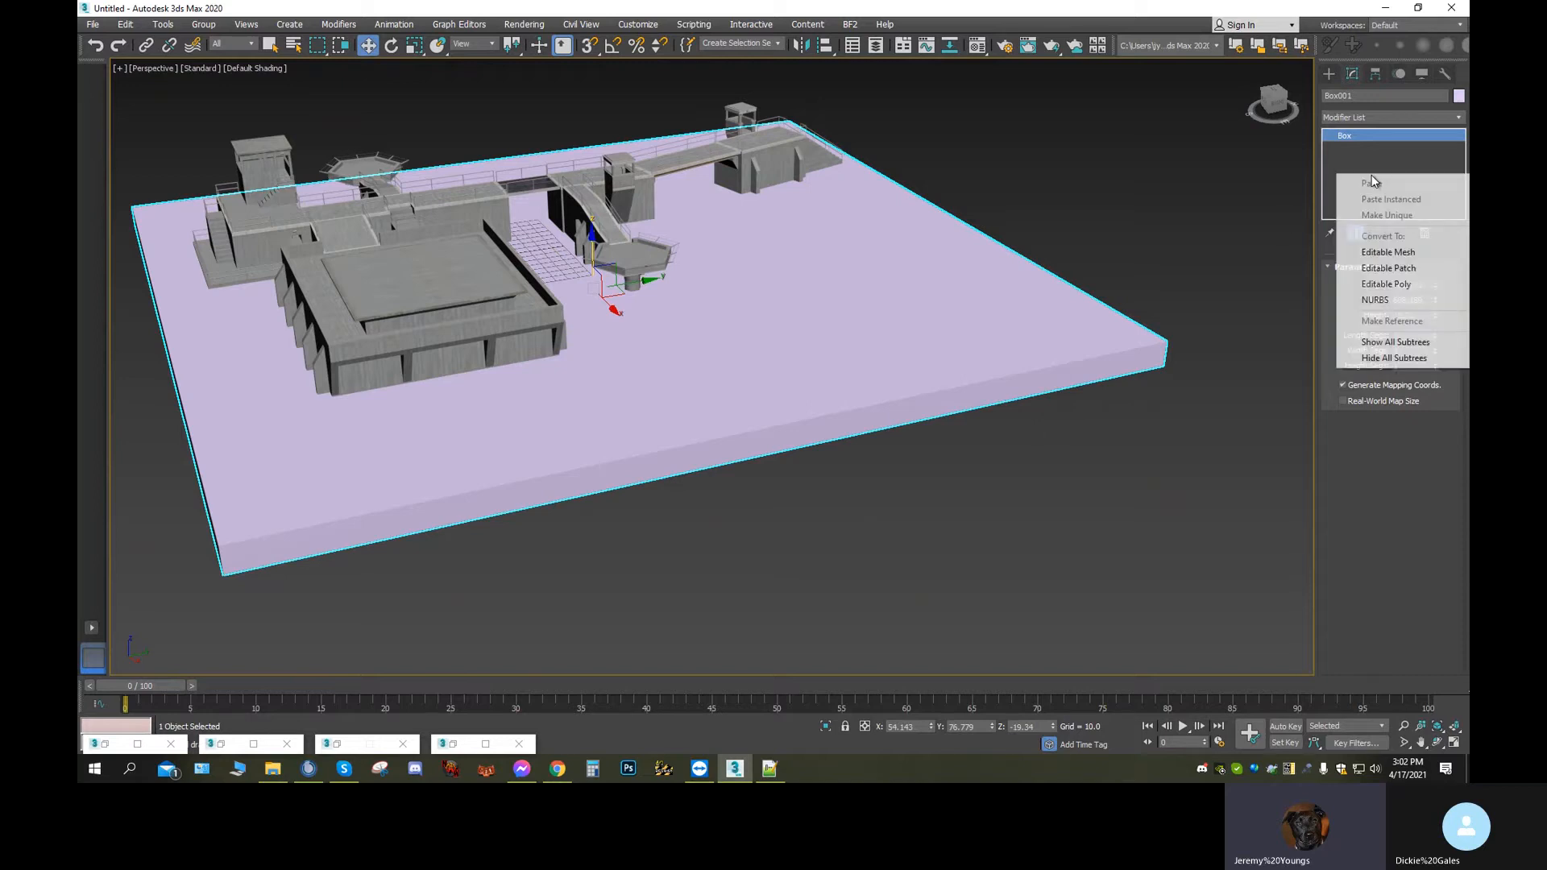
left_click(1406, 283)
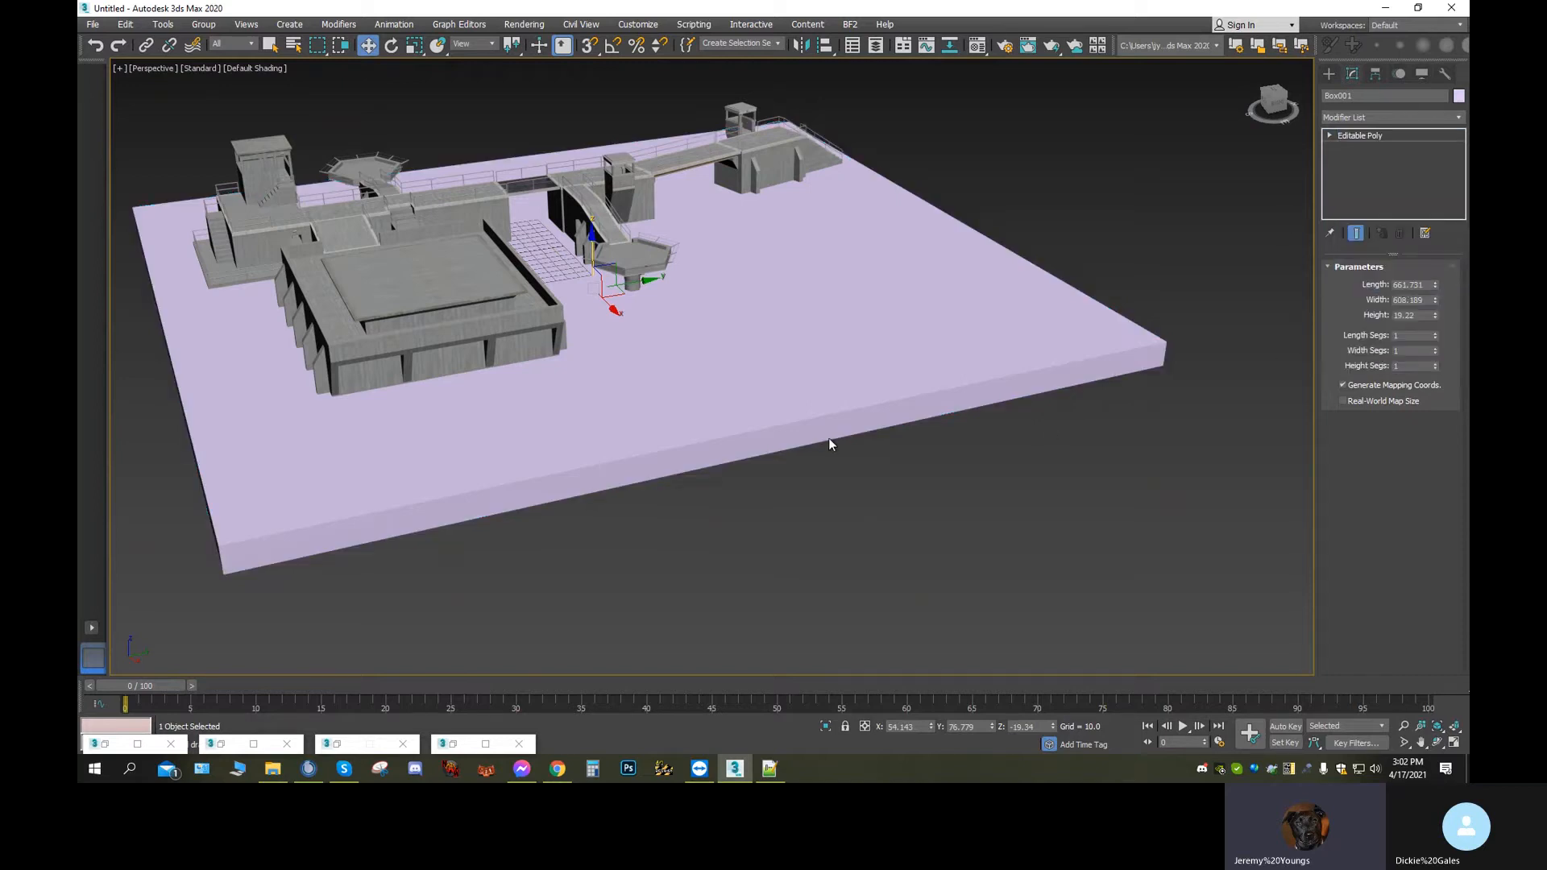
At polygon level, shrink the ground box by moving one side face about 622 along Y and an adjacent face about -441 along X
key("z")
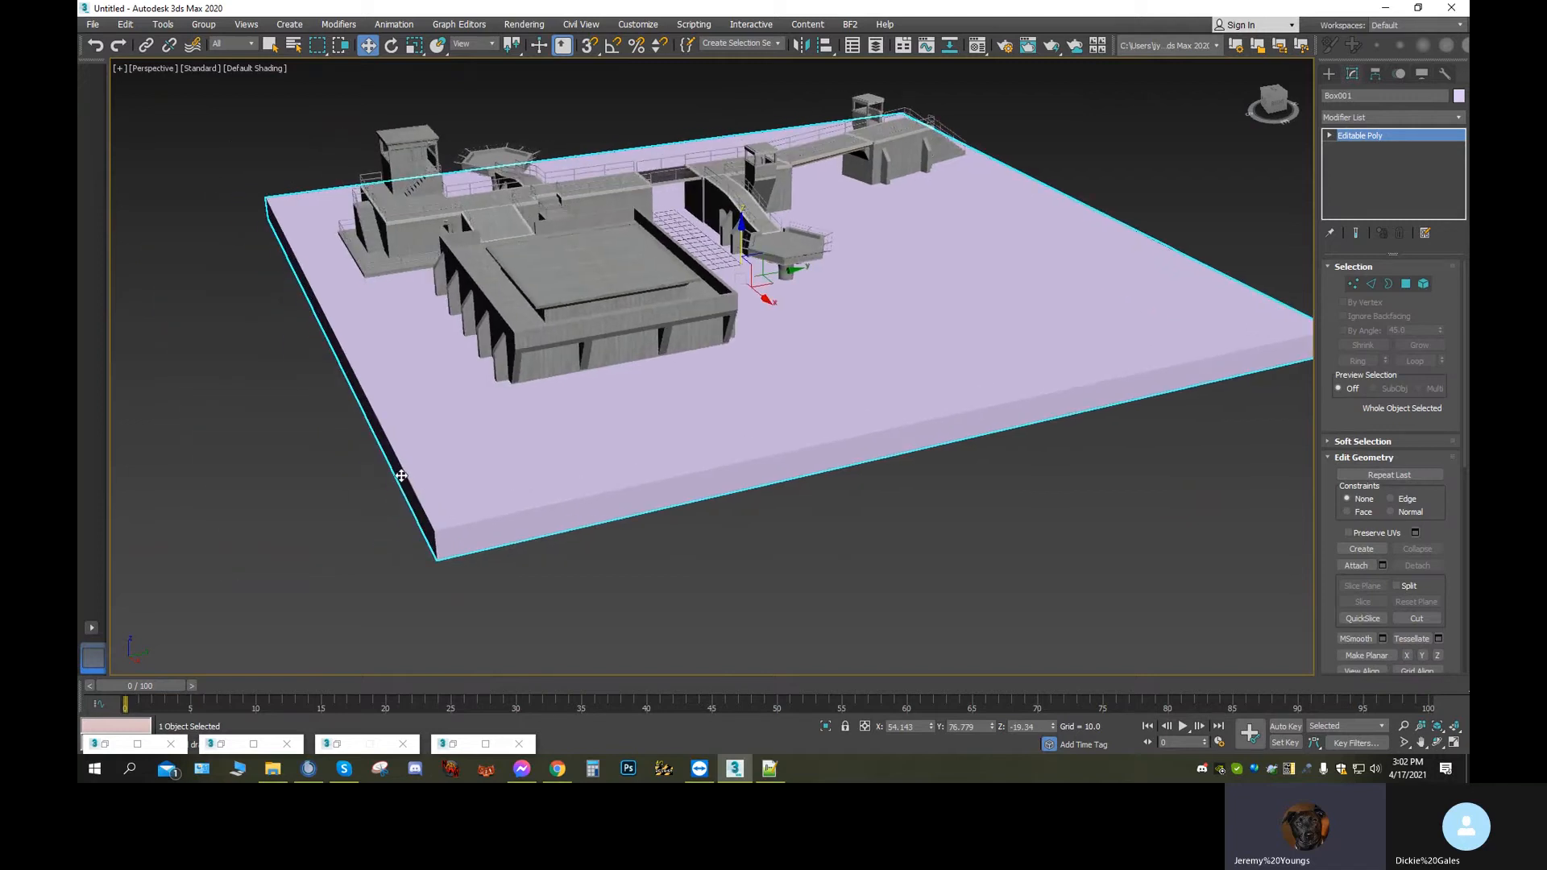
left_click(1407, 284)
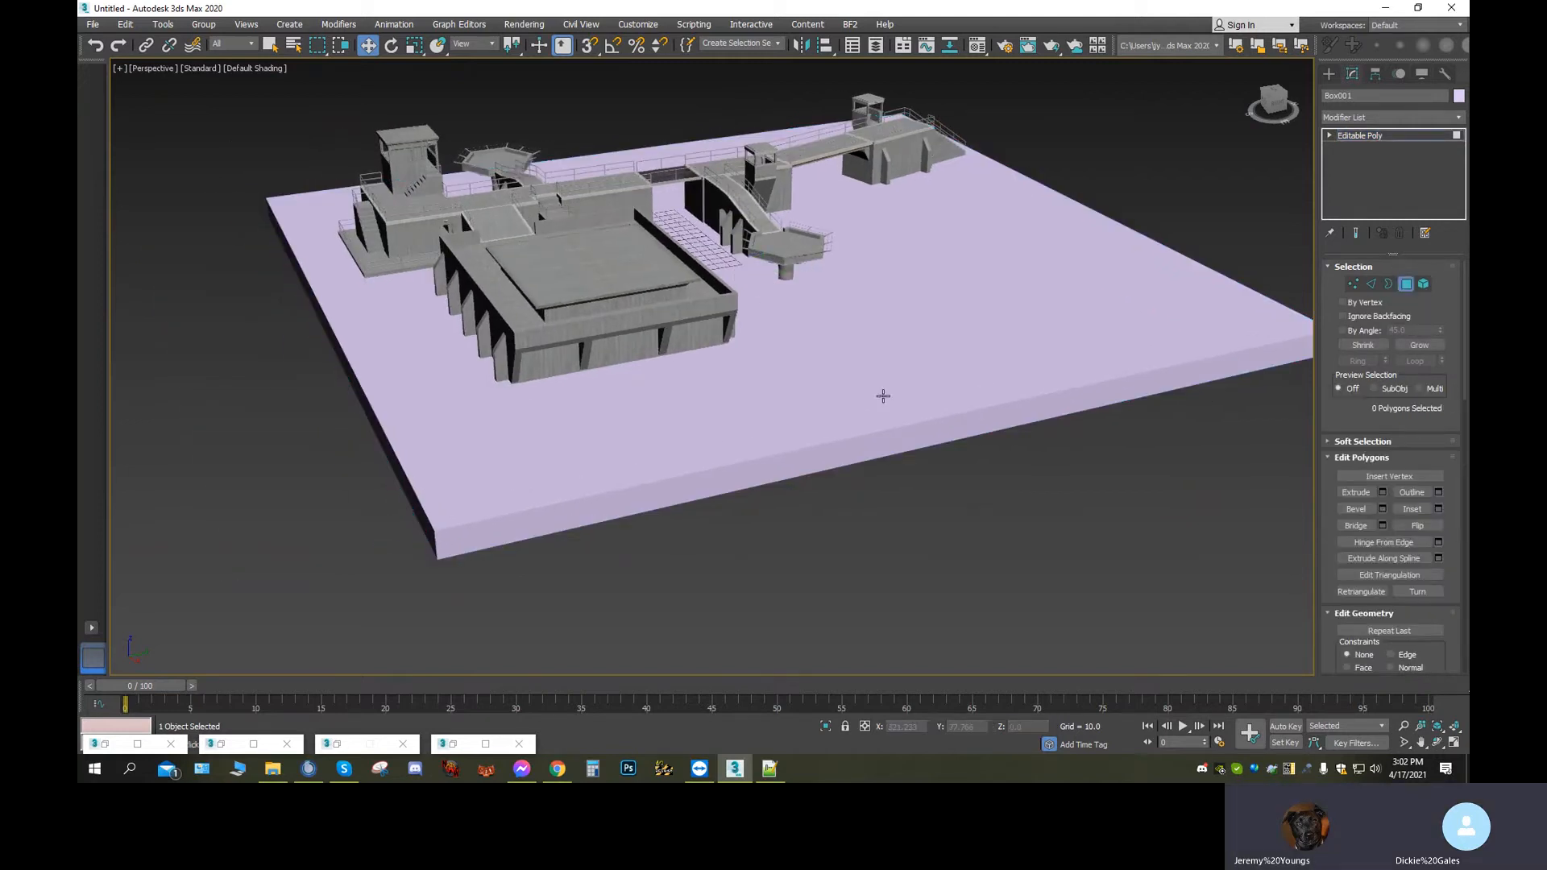
left_click(362, 398)
left_click_drag(389, 327, 1095, 204)
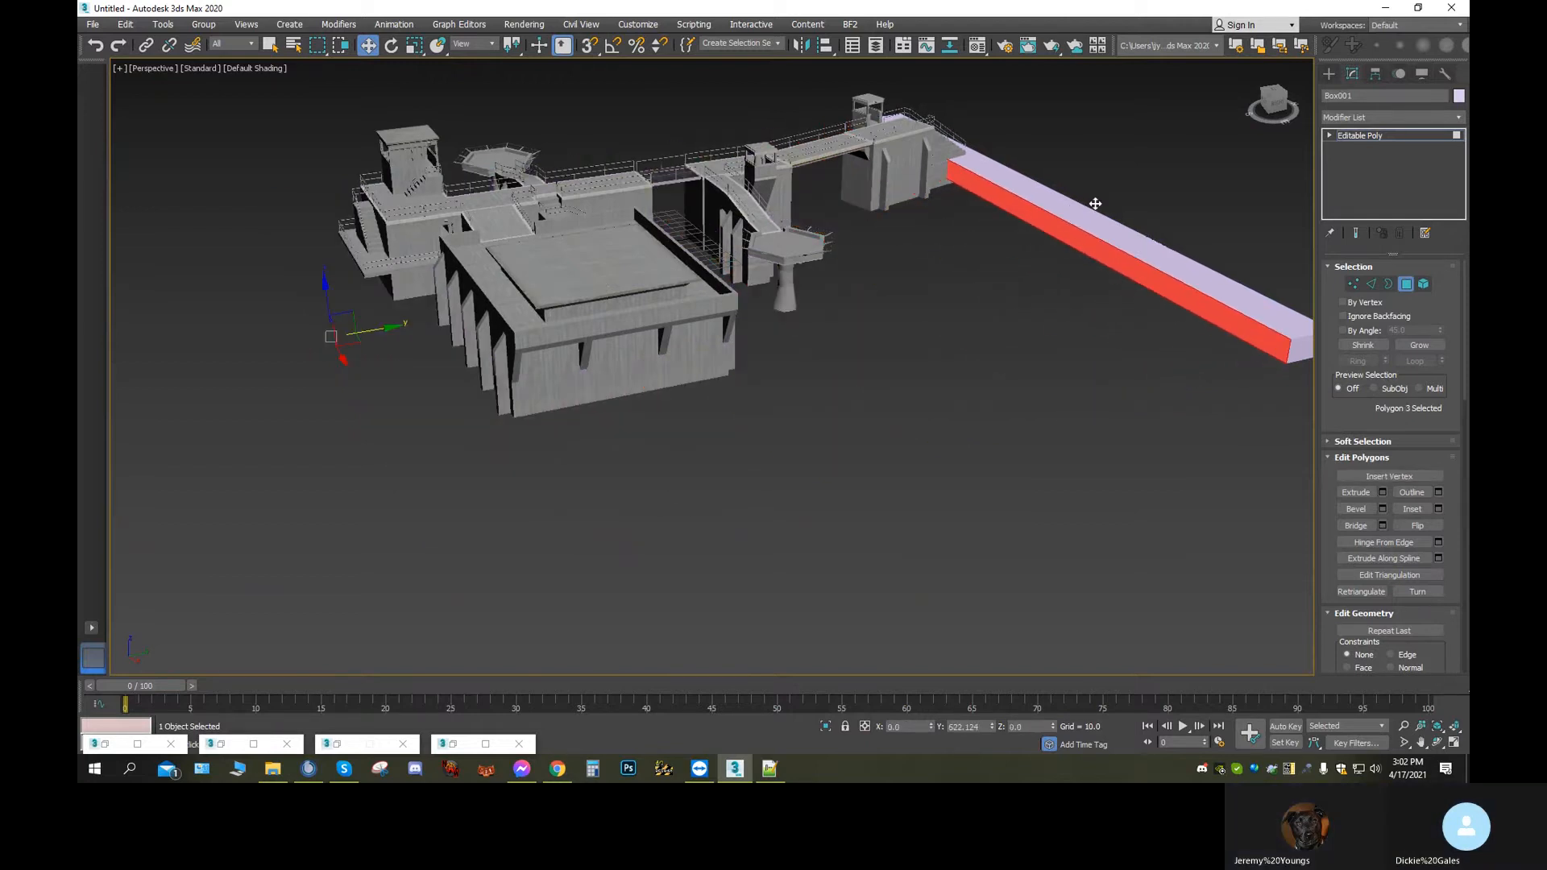
key("z")
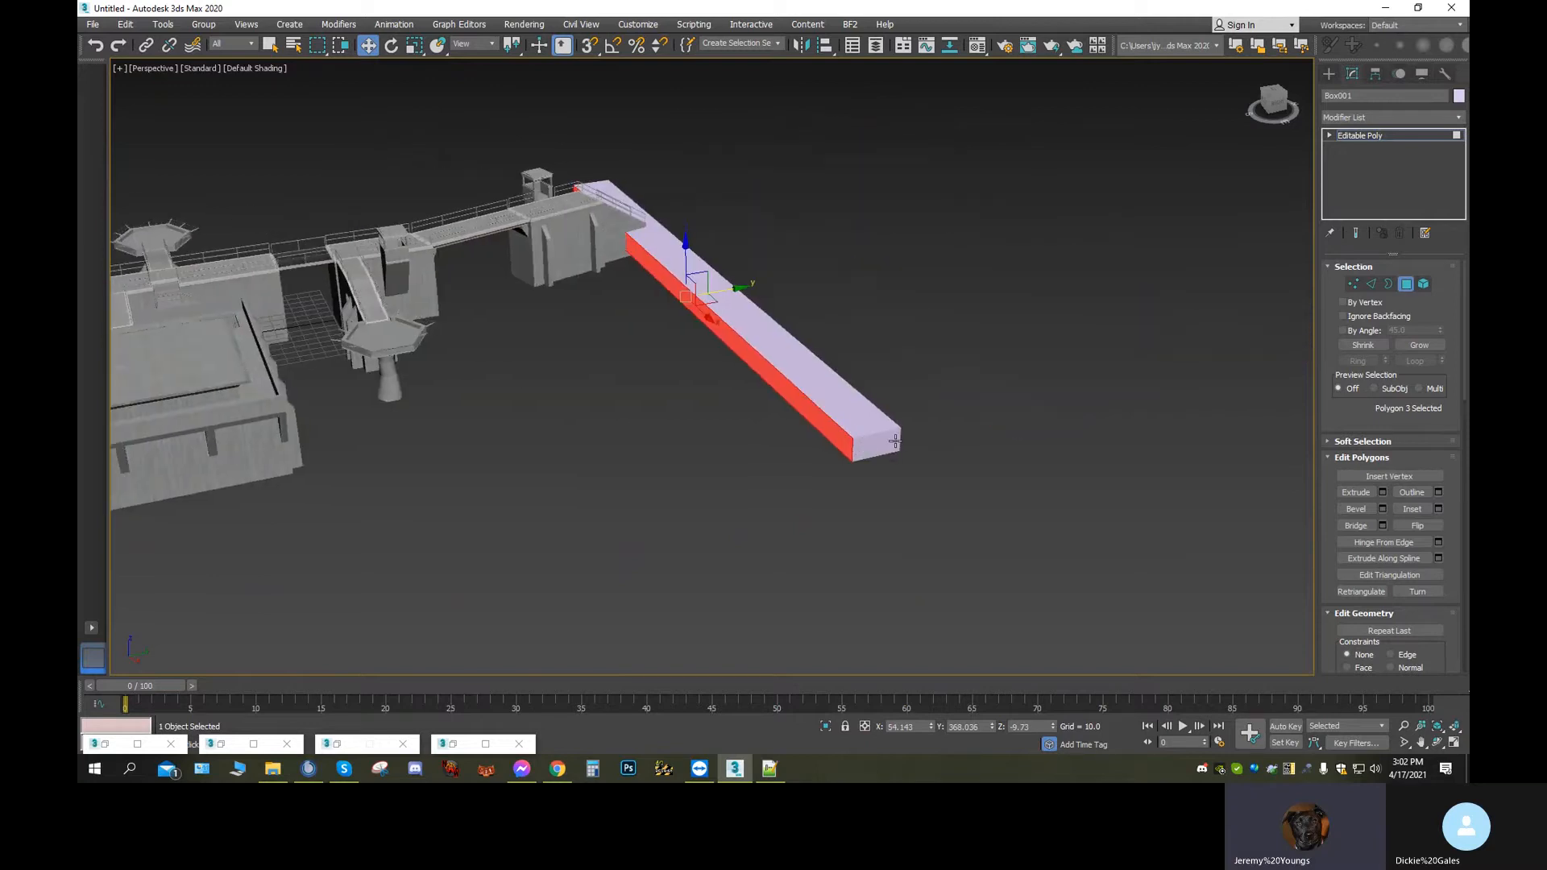
left_click(895, 441)
left_click_drag(901, 467, 577, 280)
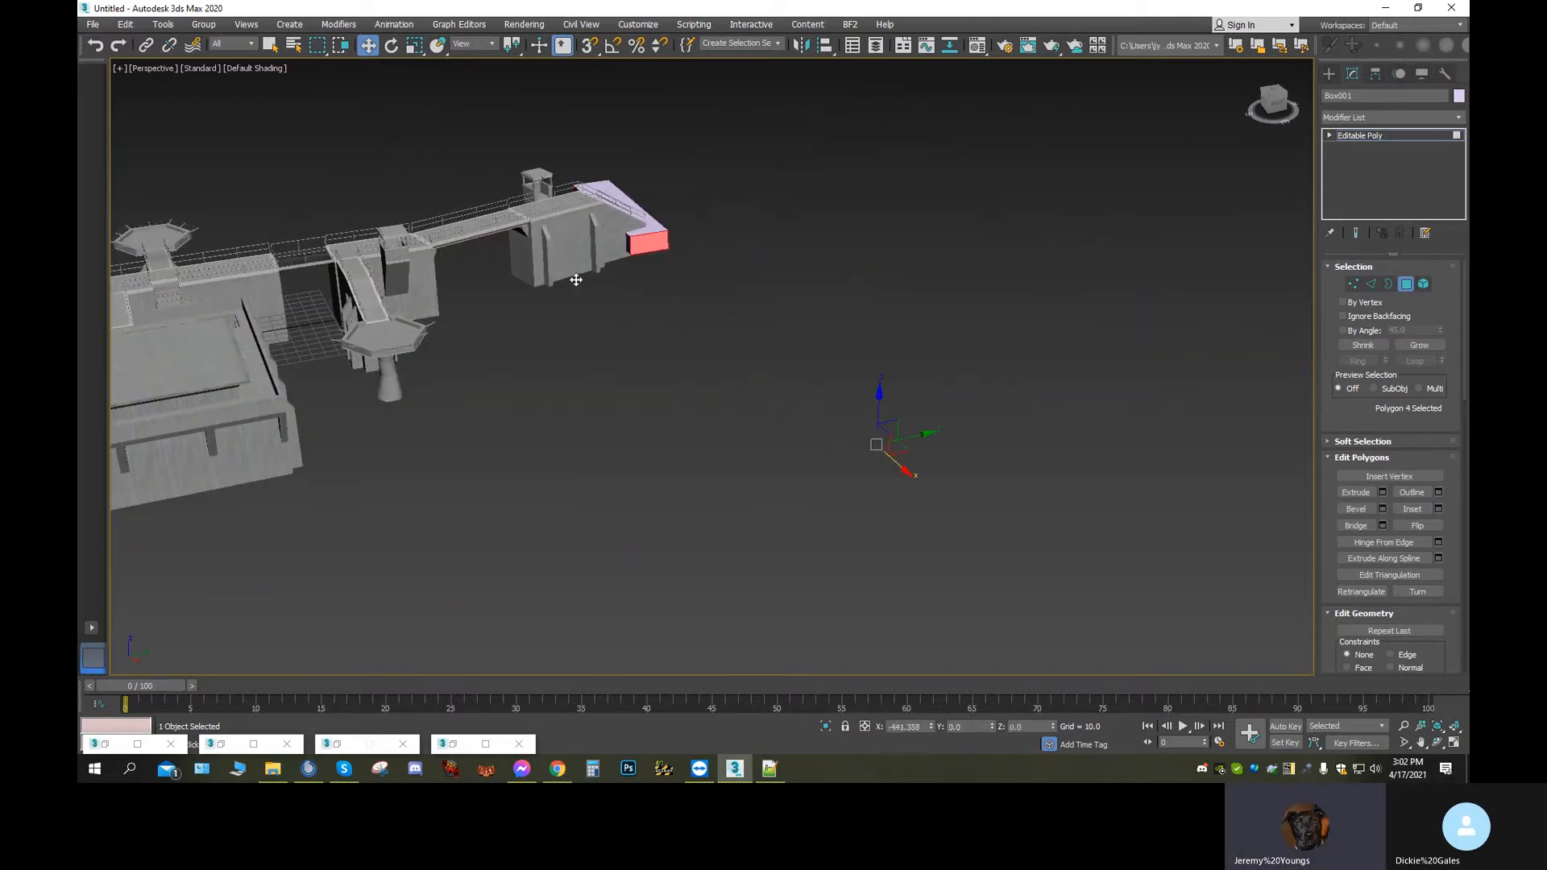
Move the box's remaining far end face about 118 along X so the block only surrounds the foot of the entrance stairs
left_click(1277, 89)
middle_click_drag(627, 469, 1362, 334)
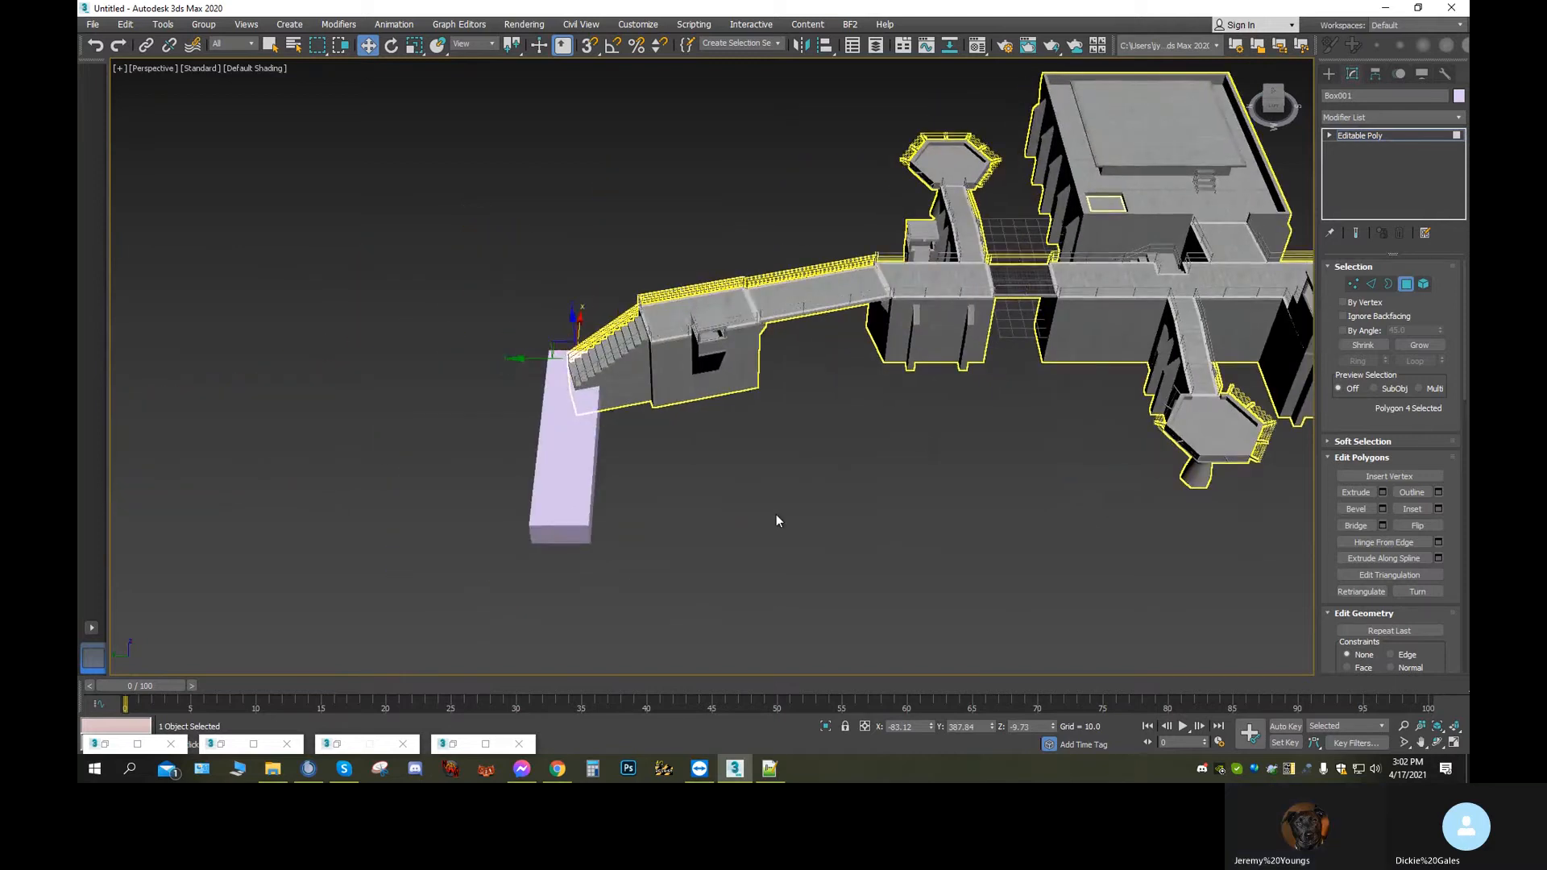
left_click(552, 540)
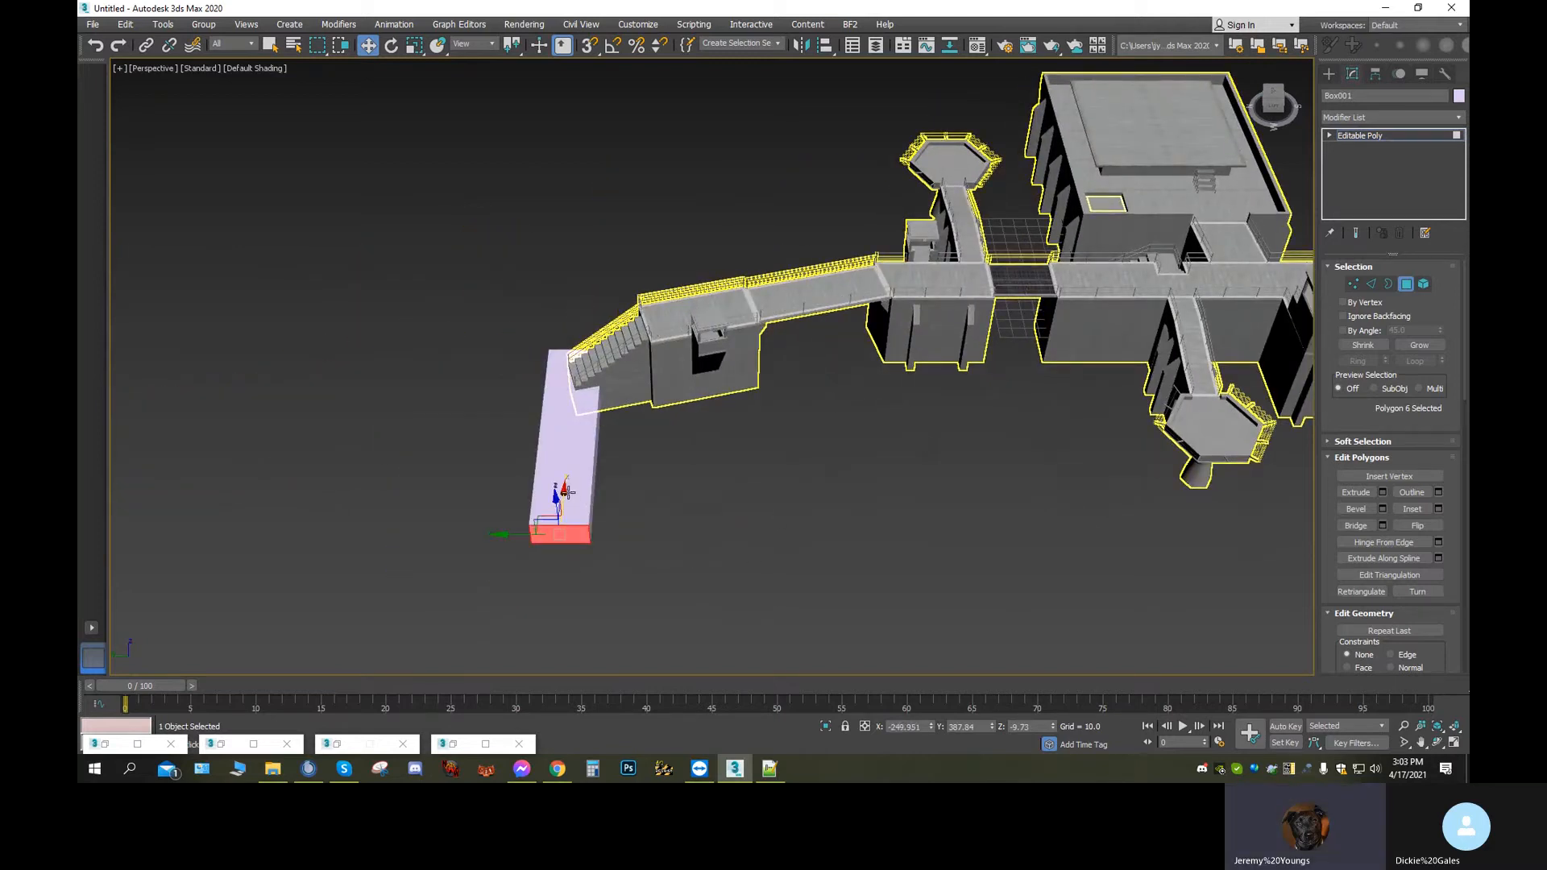
left_click_drag(566, 490, 582, 362)
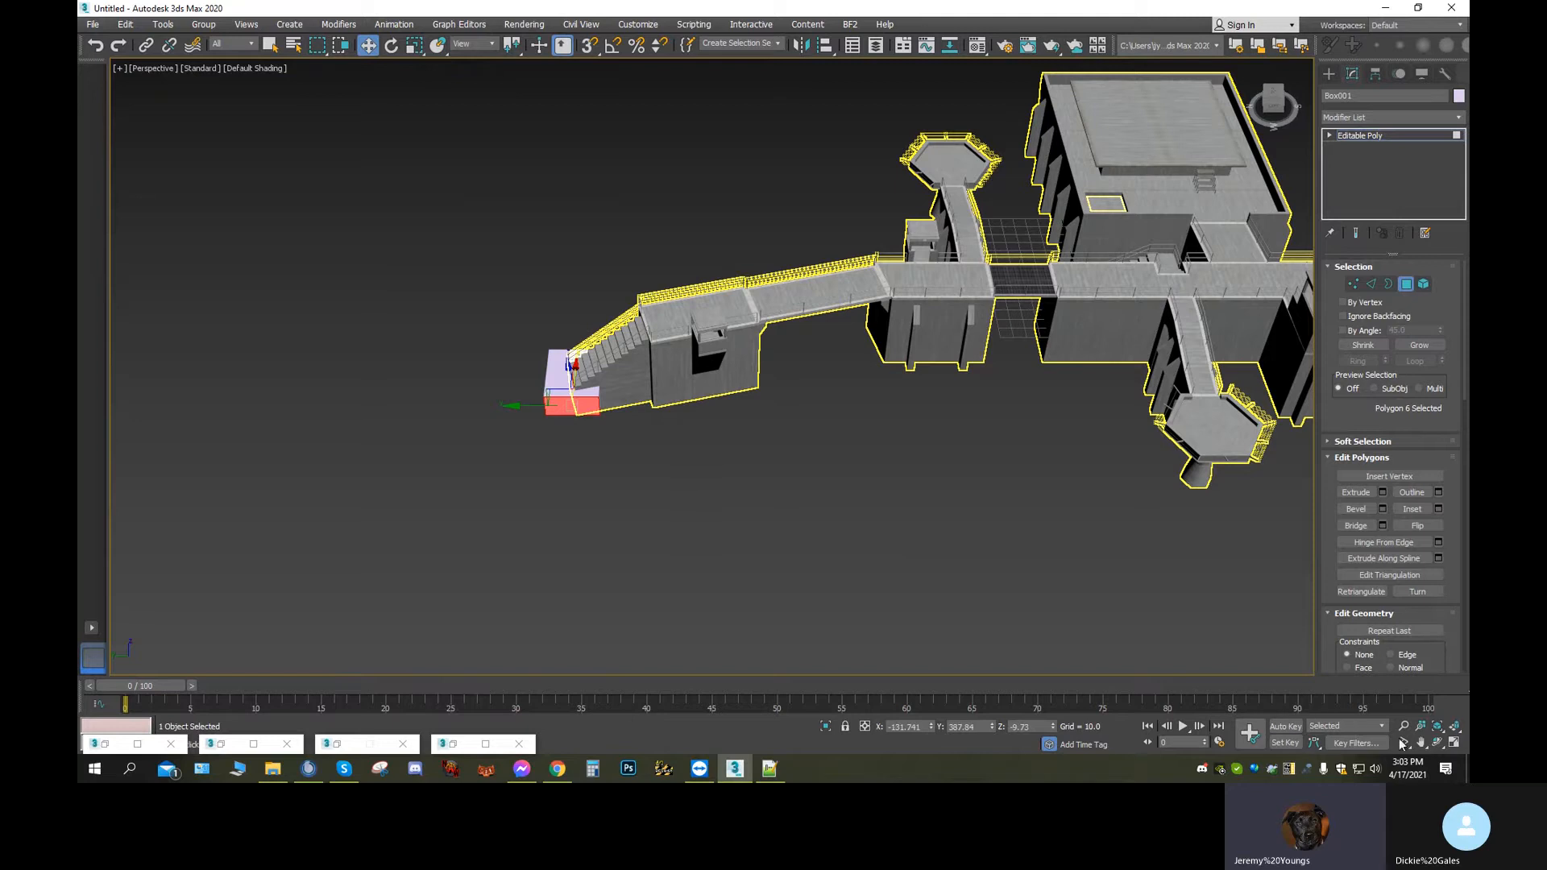
Try to rotate the block's end face towards the stair direction, and undo the rotation while keeping the block's shortened shape
left_click(1438, 742)
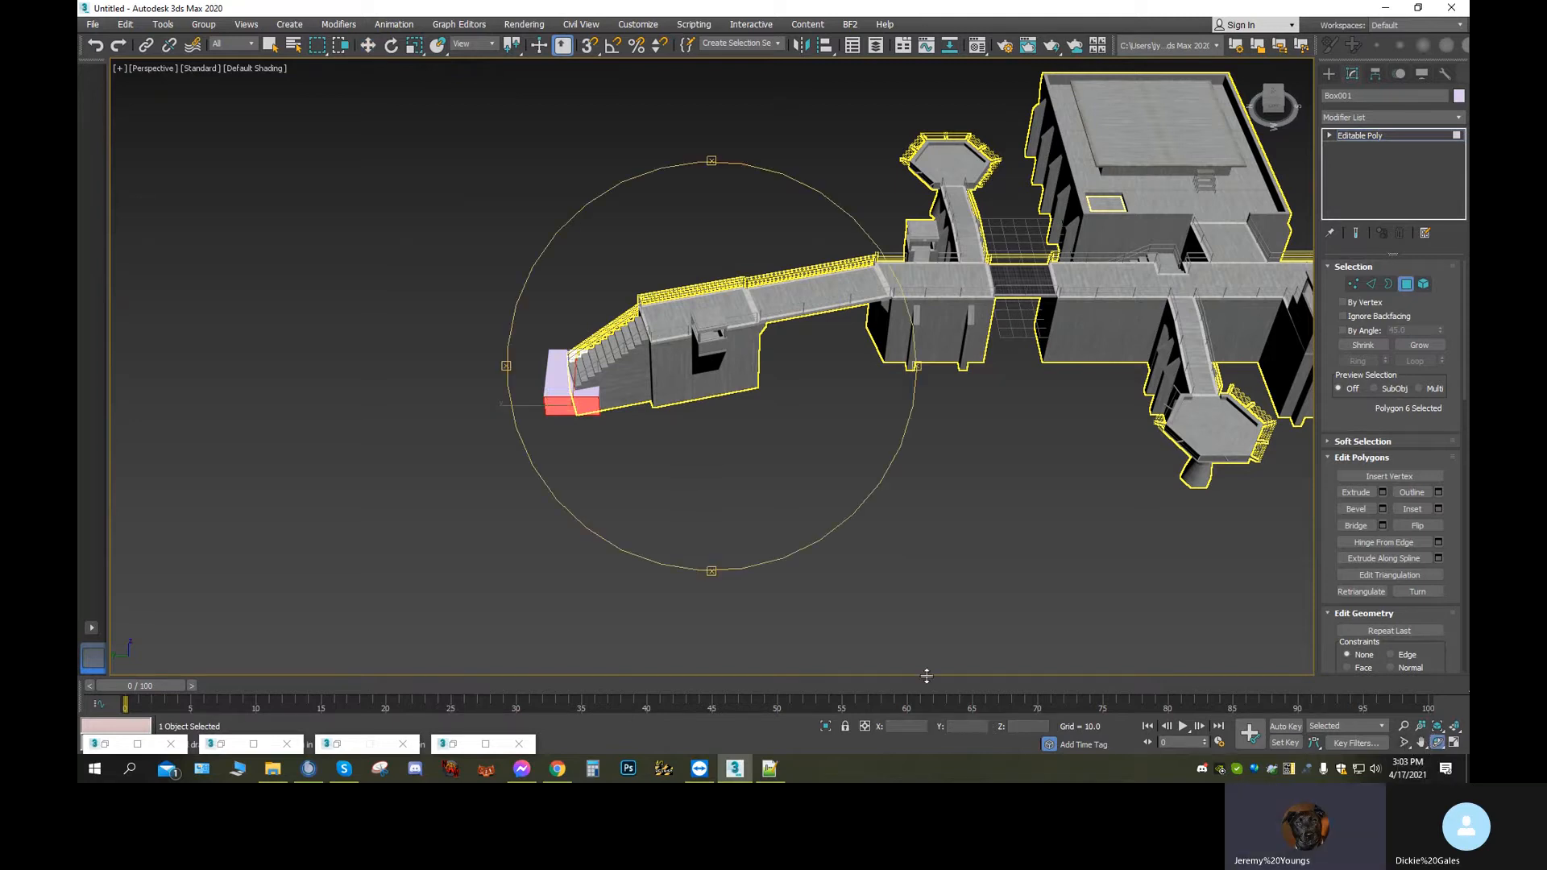
left_click_drag(625, 476, 685, 480)
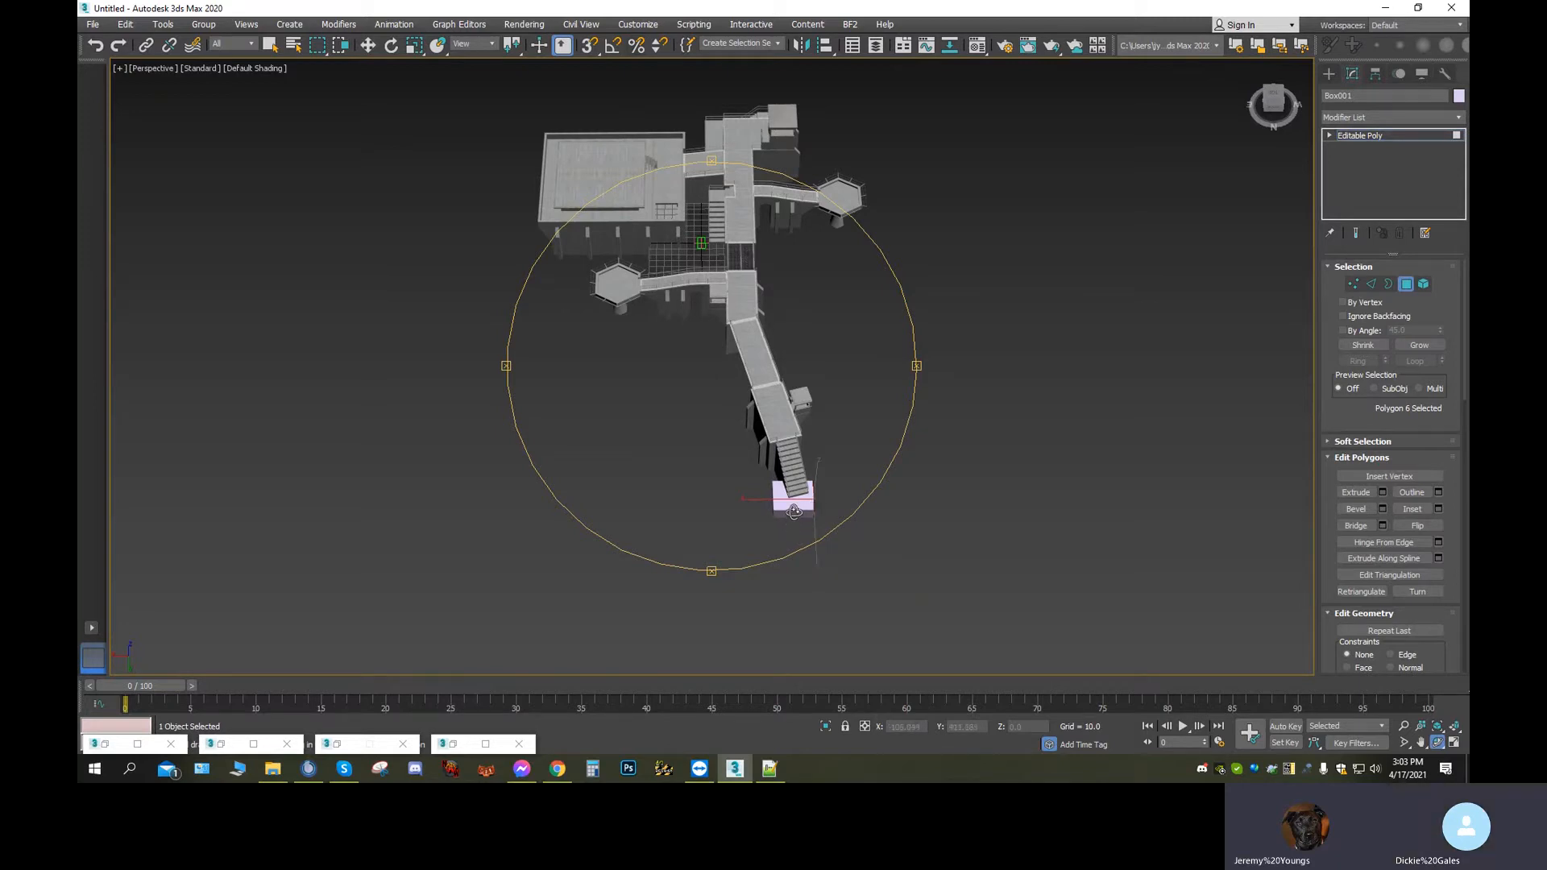
mouse_move(677, 283)
left_mouse_down()
mouse_move(553, 283)
mouse_move(420, 243)
mouse_move(400, 218)
mouse_move(662, 261)
left_mouse_up()
left_click_drag(698, 335, 683, 357)
scroll(683, 355, "up", 5)
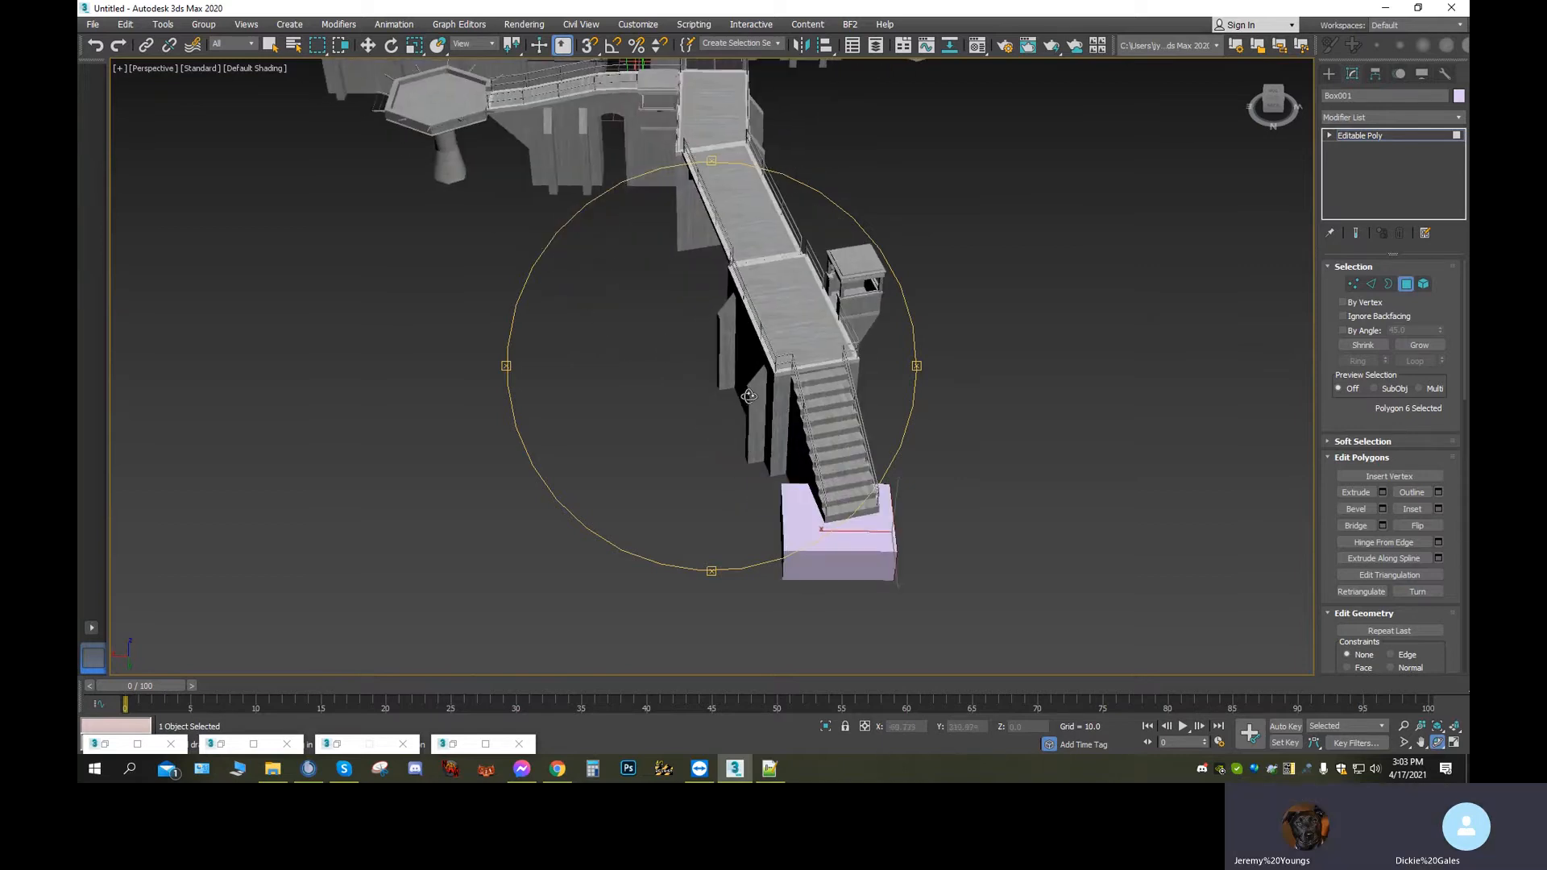
left_click_drag(795, 489, 770, 403)
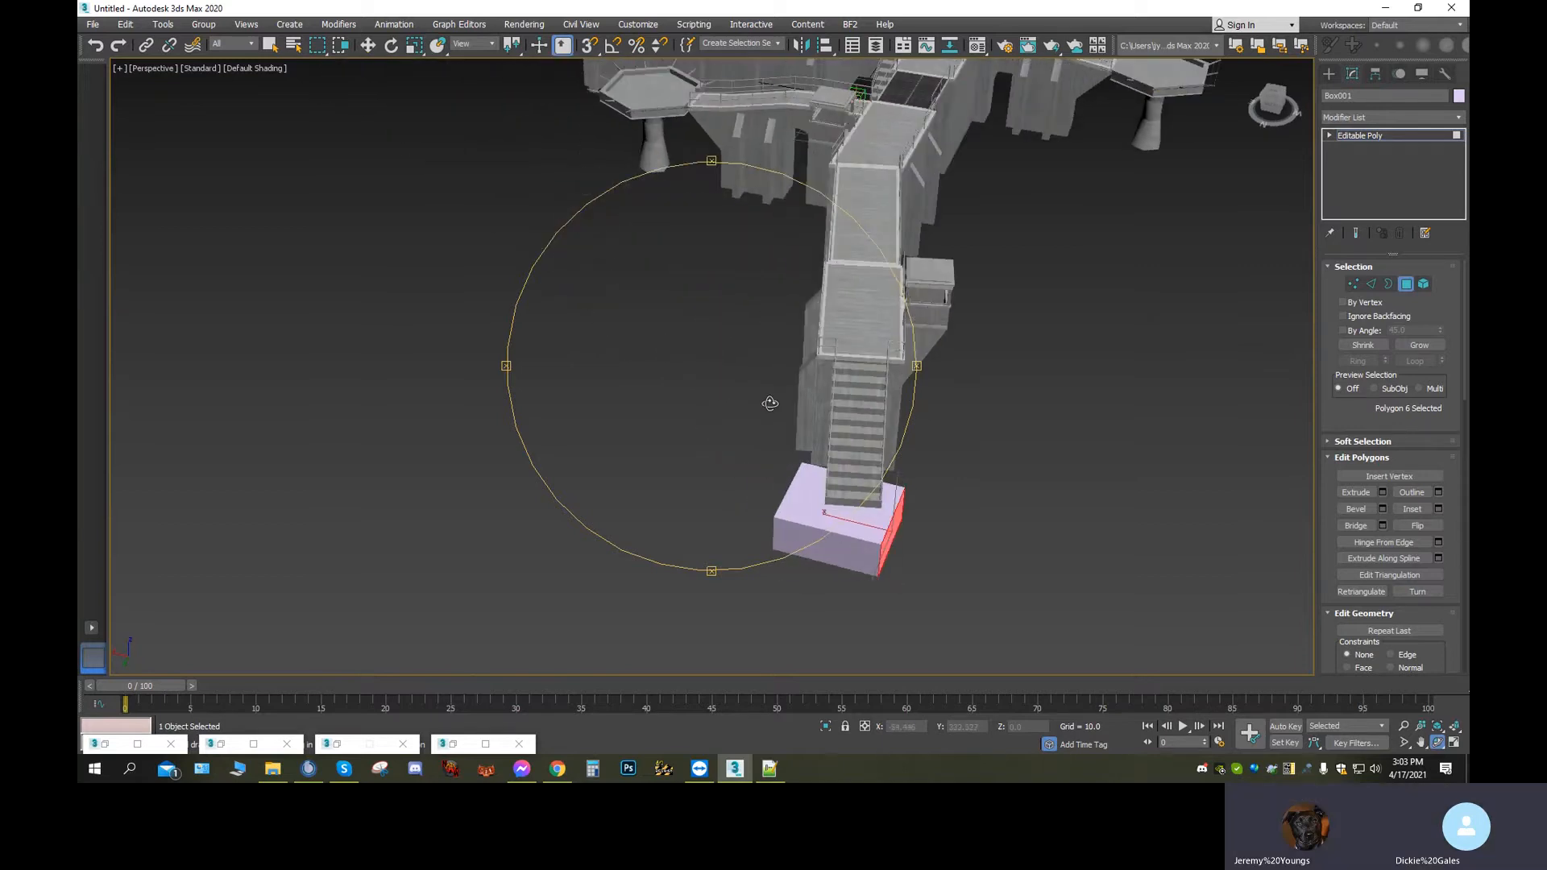
left_click(390, 45)
left_click_drag(894, 564, 925, 571)
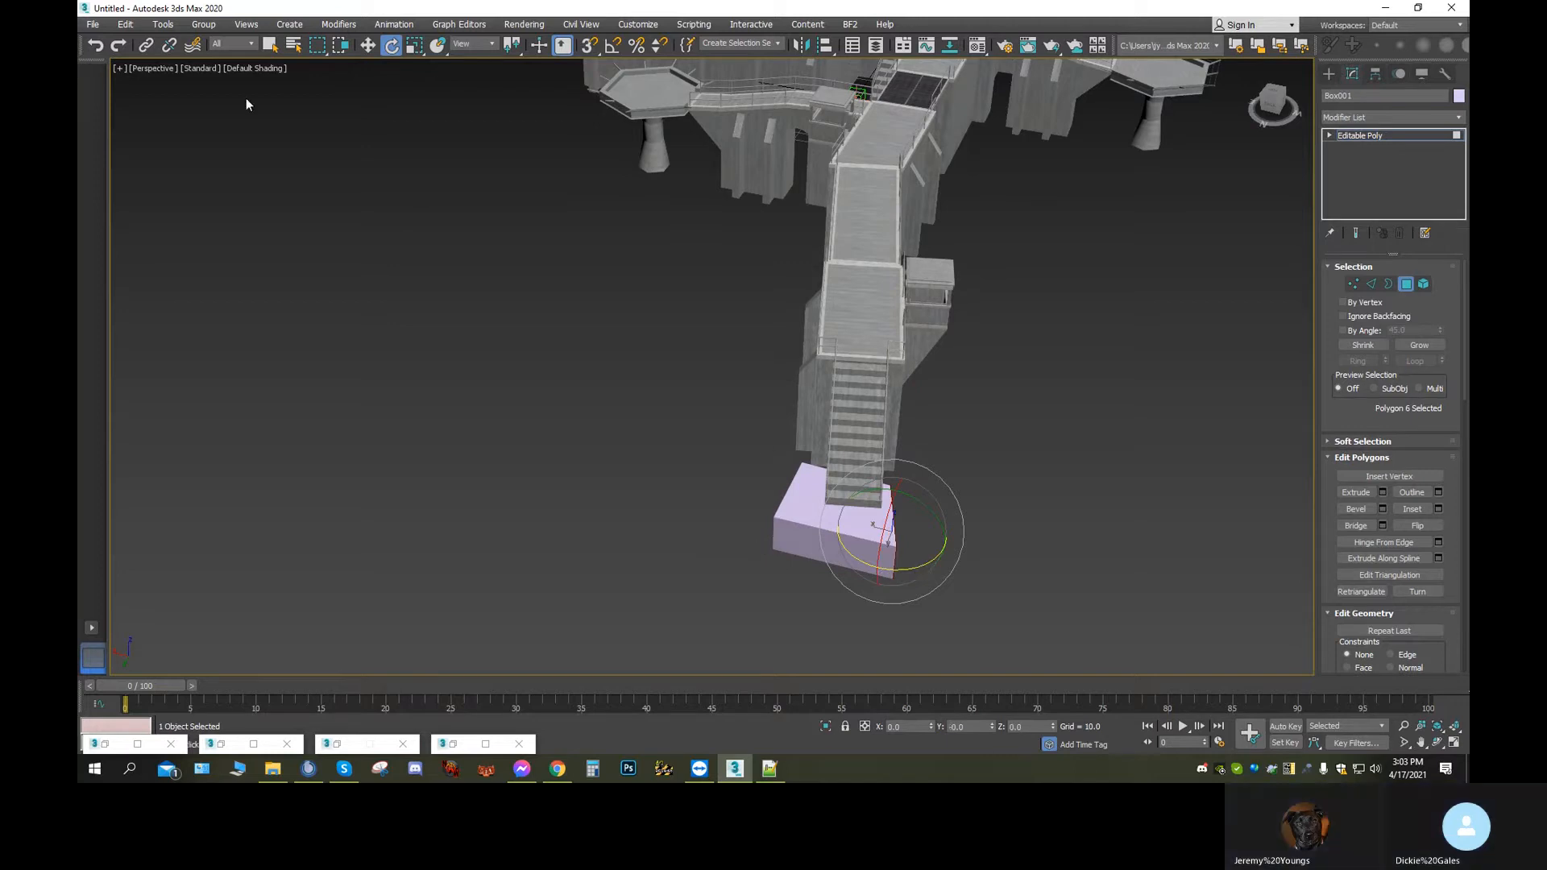
left_click(100, 44)
left_click(101, 44)
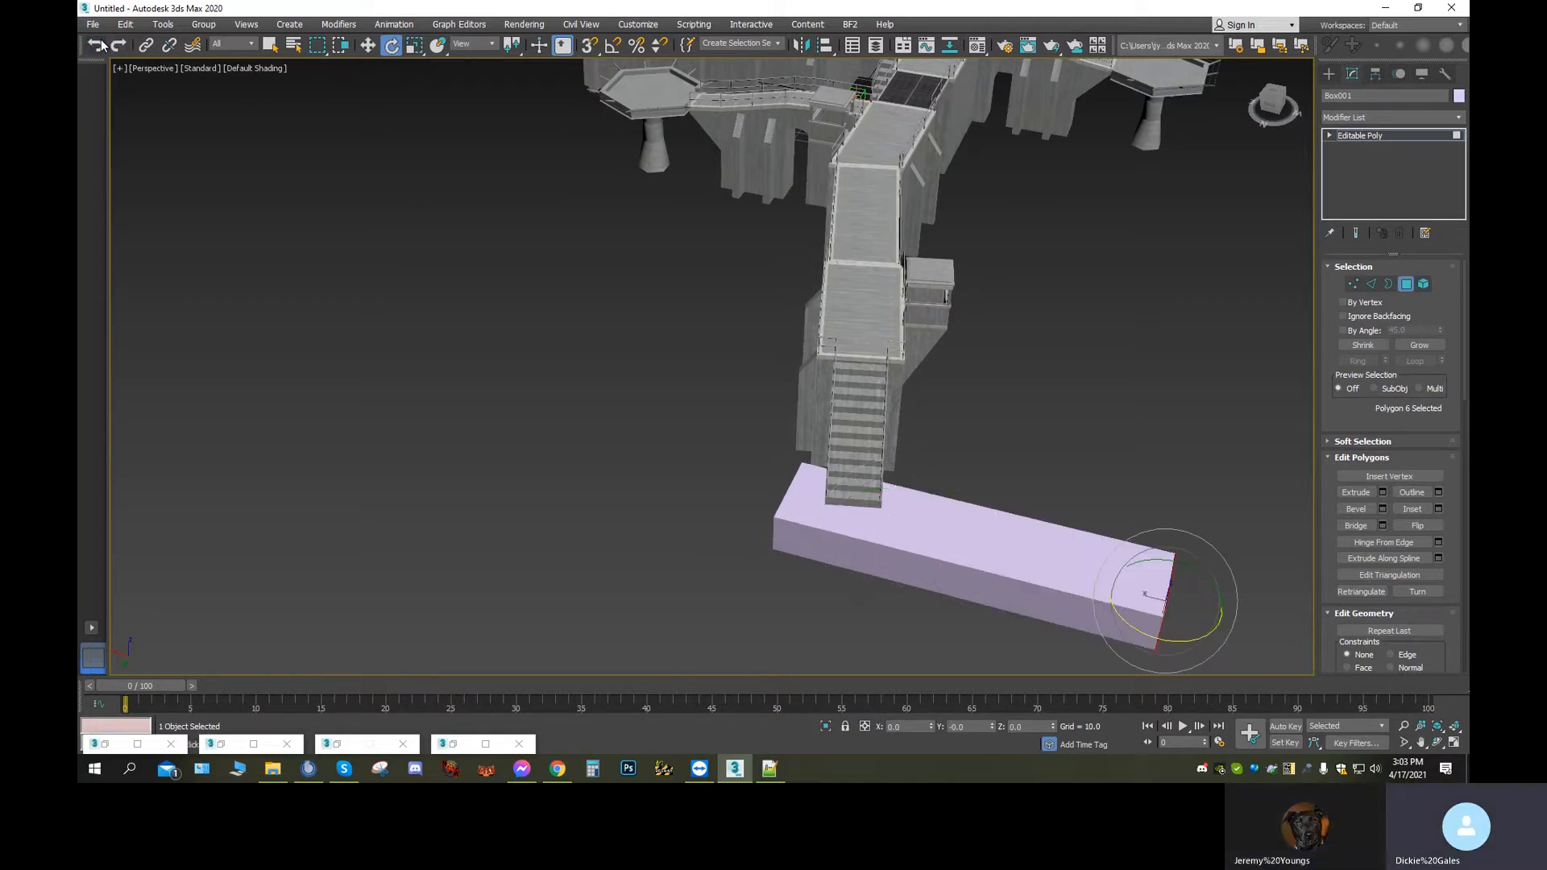
left_click(115, 41)
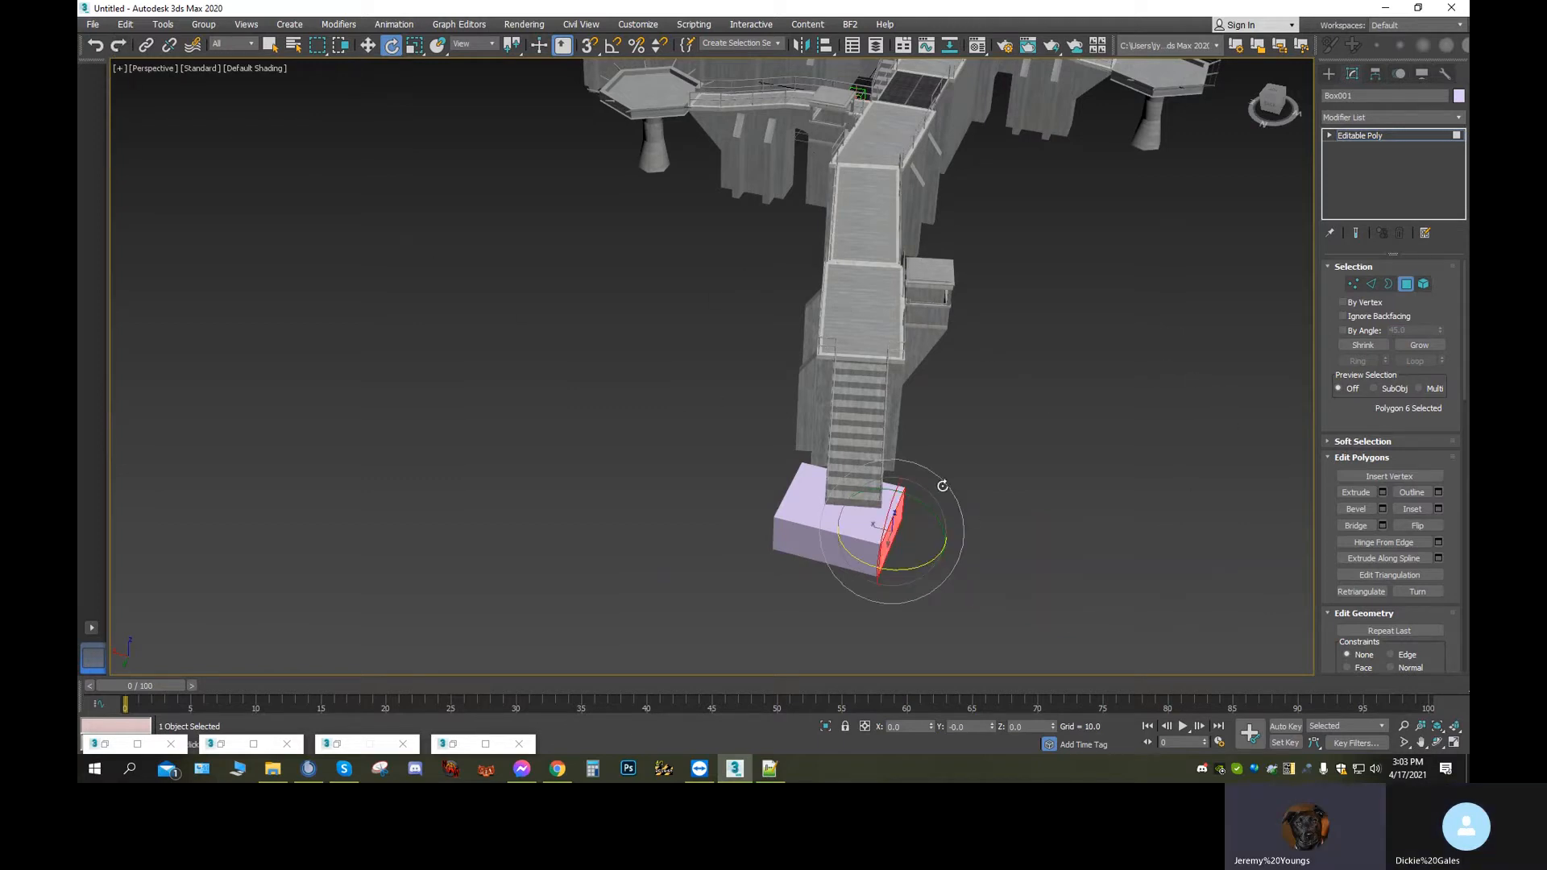
Leave polygon editing, delete the block at the foot of the entrance stairs, and return to creating standard primitives
left_click(1408, 286)
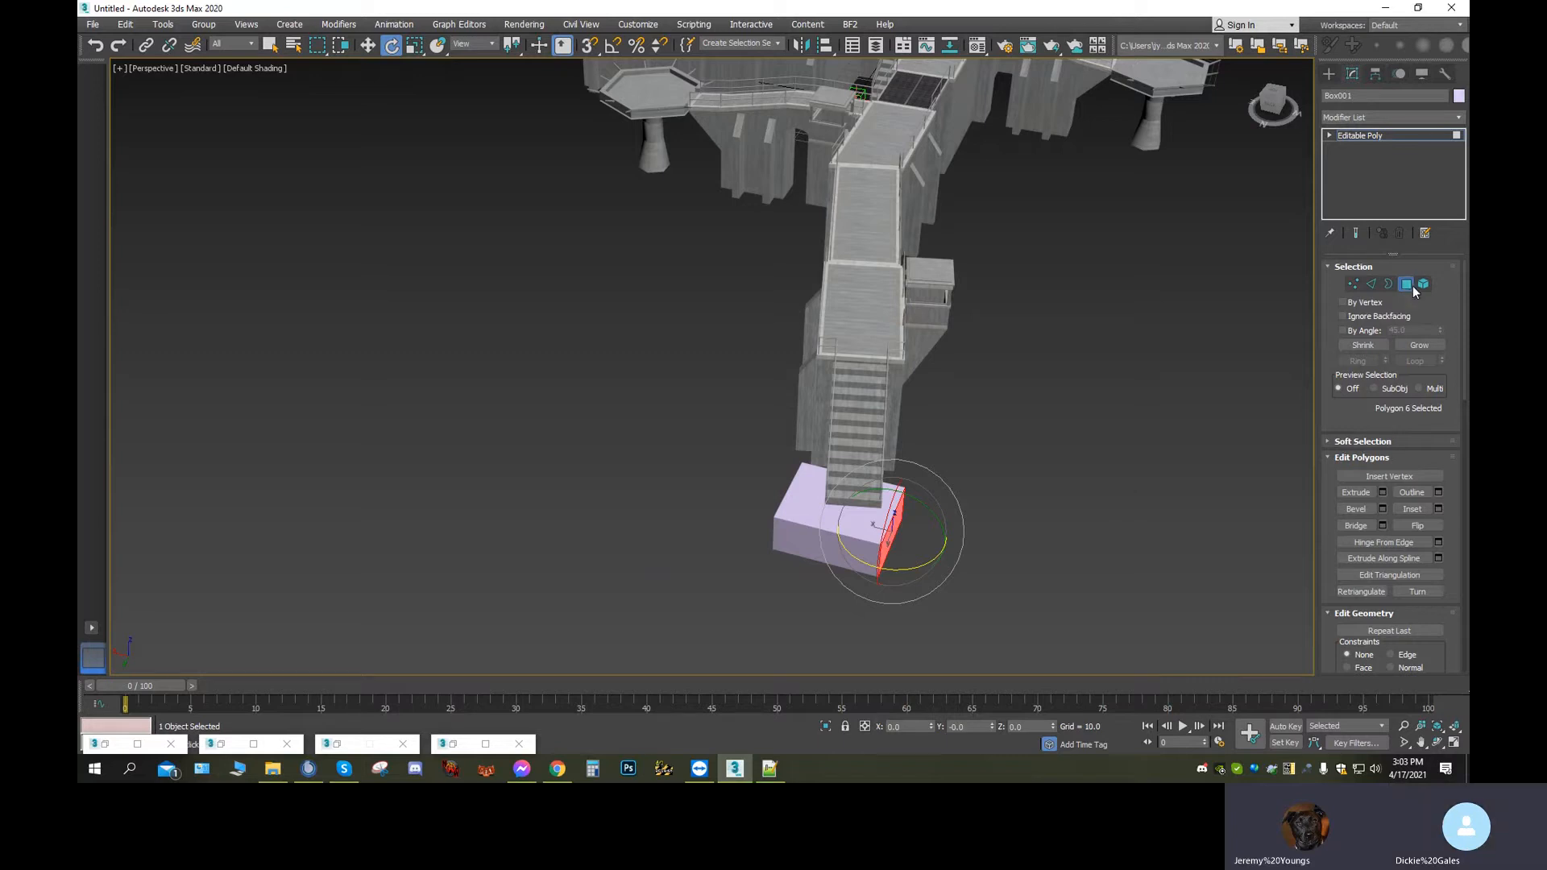
scroll(996, 500, "down", 5)
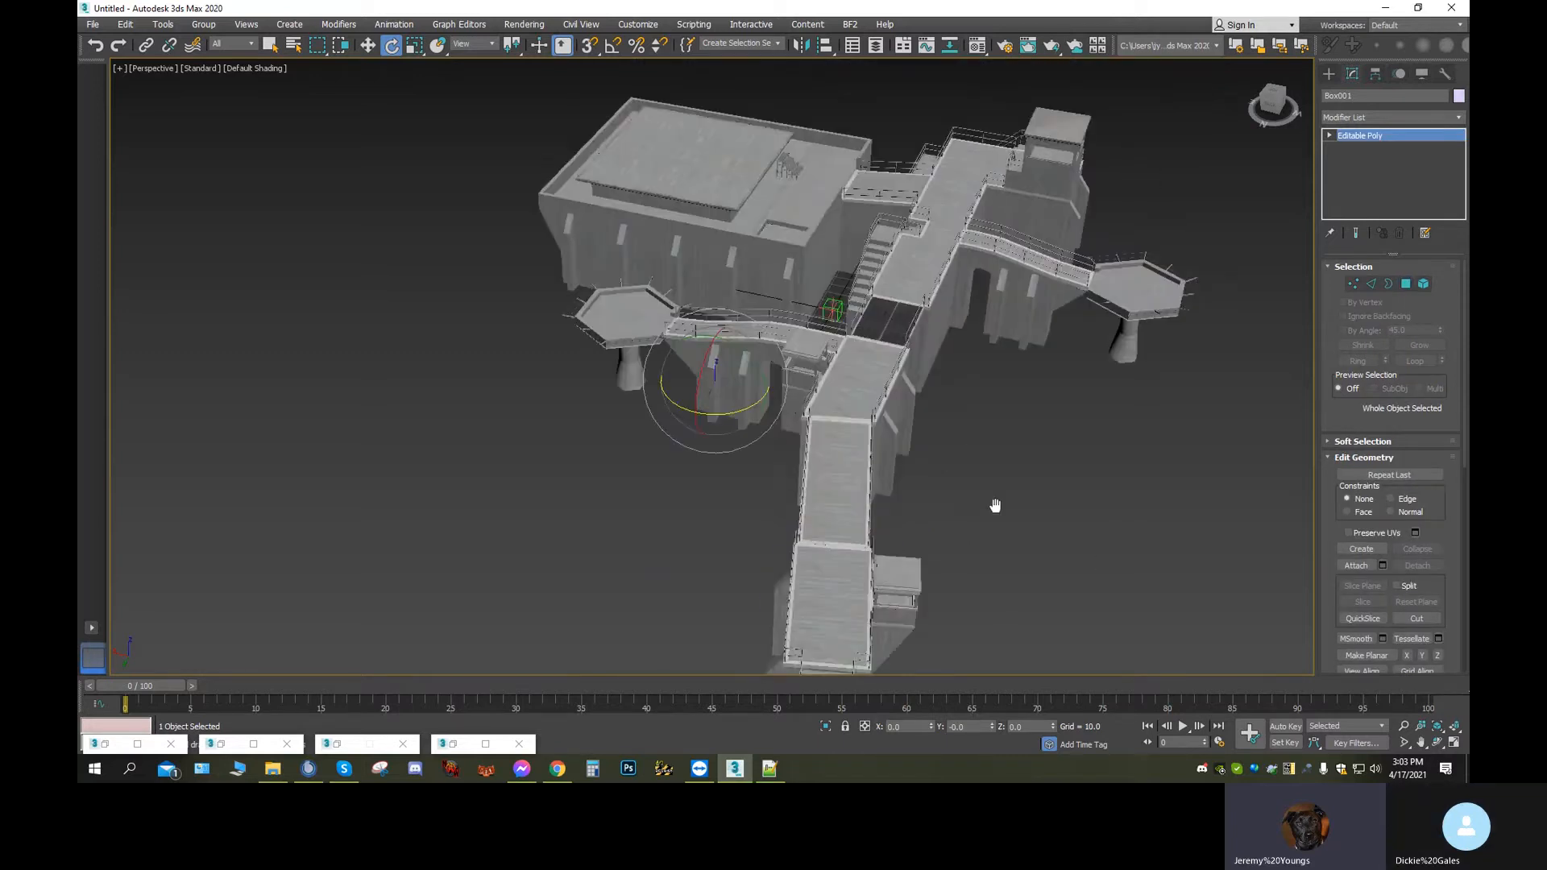
scroll(941, 484, "down", 2)
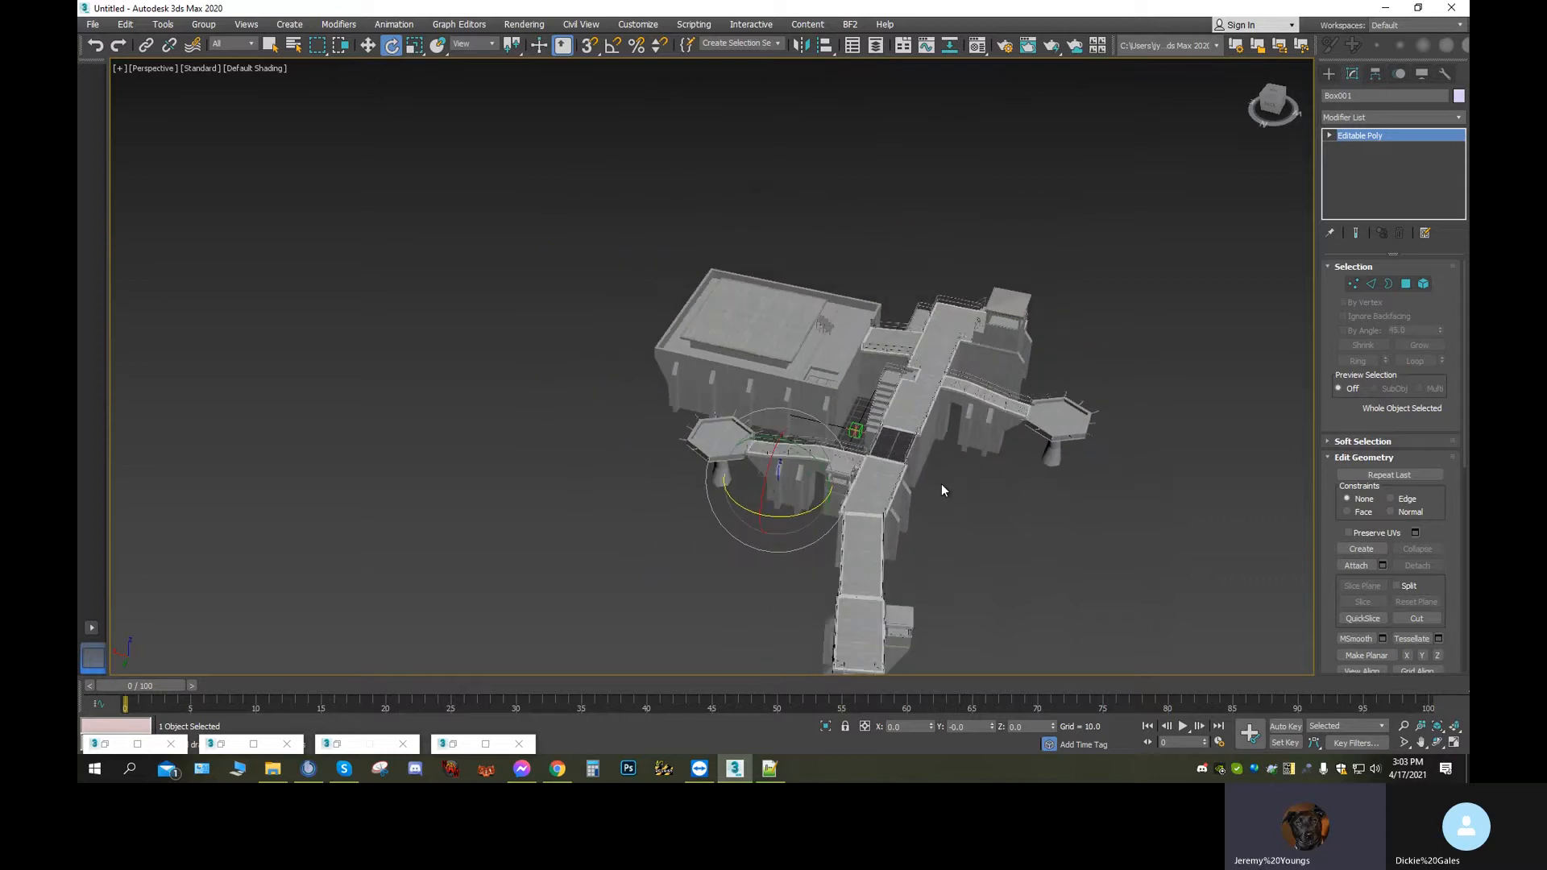
middle_click_drag(943, 488, 894, 319)
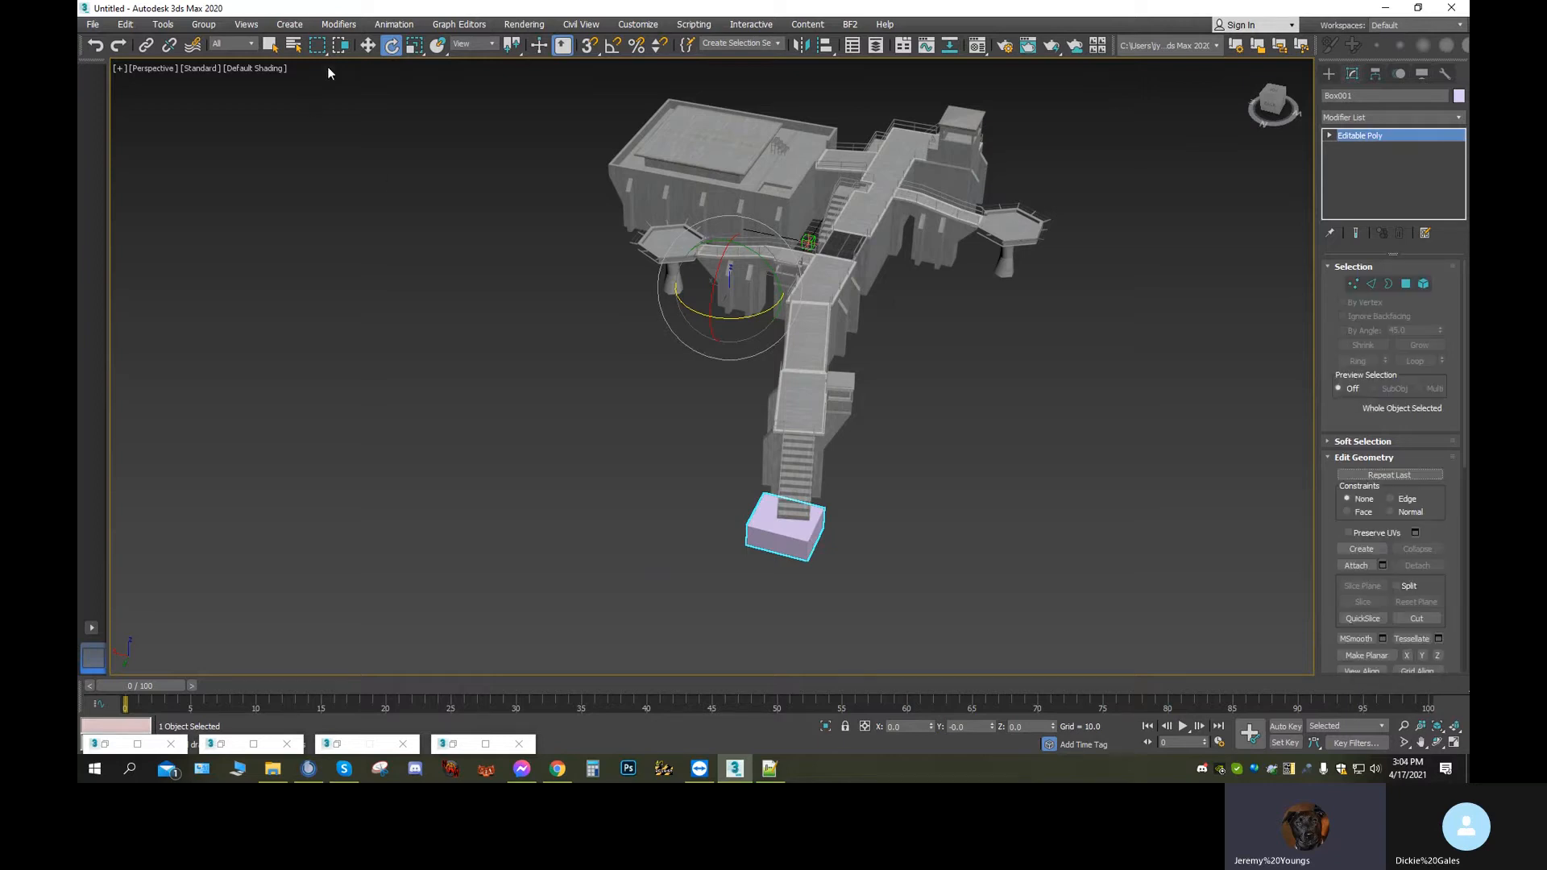
left_click(368, 45)
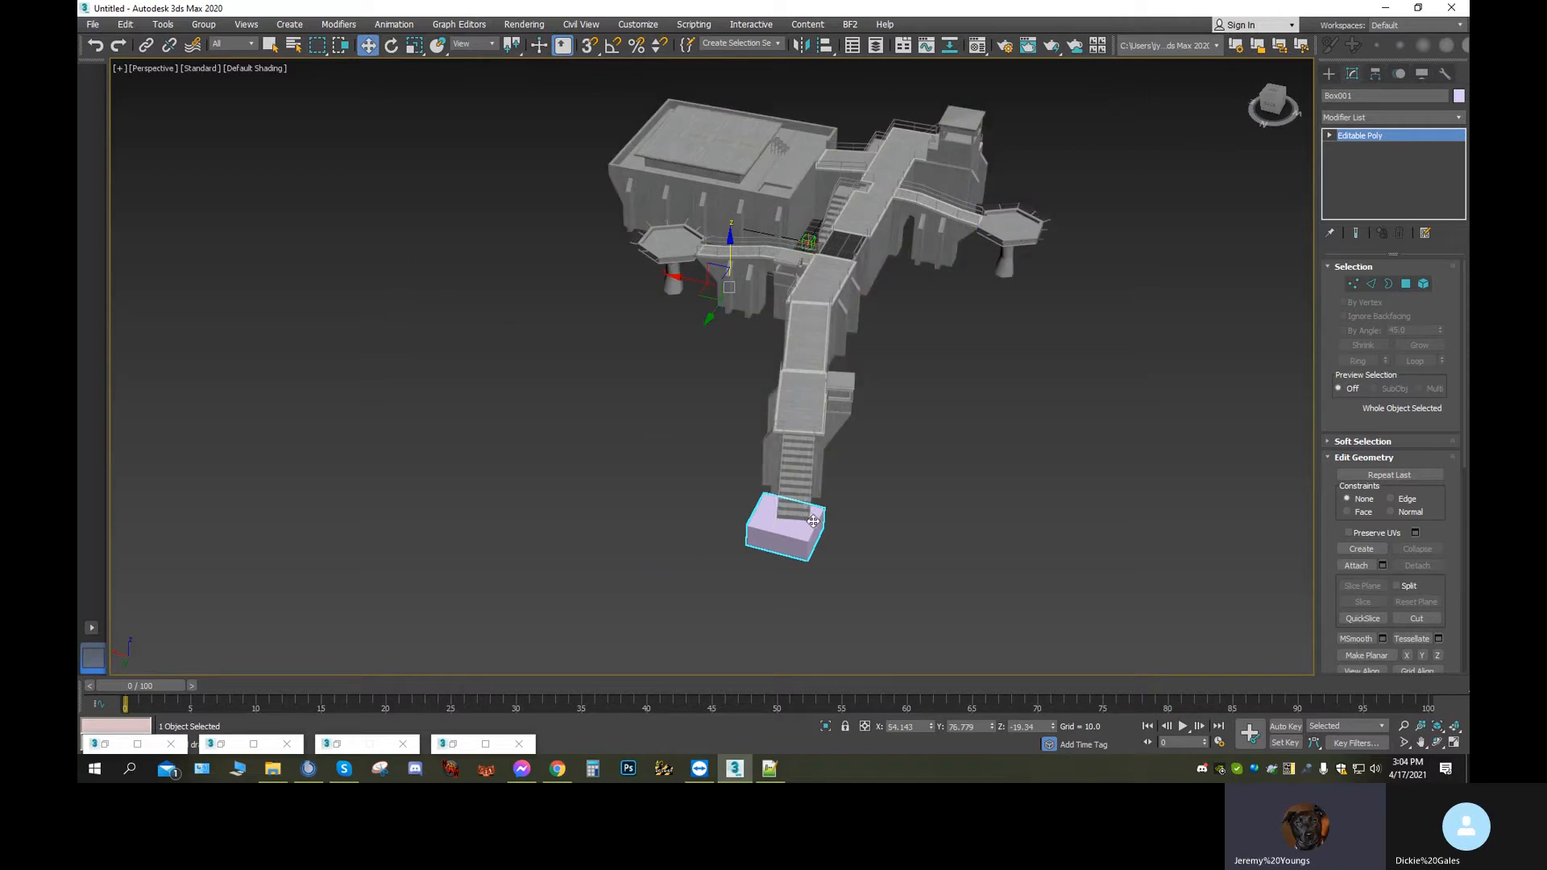
left_click(965, 550)
left_click(806, 541)
key("Delete")
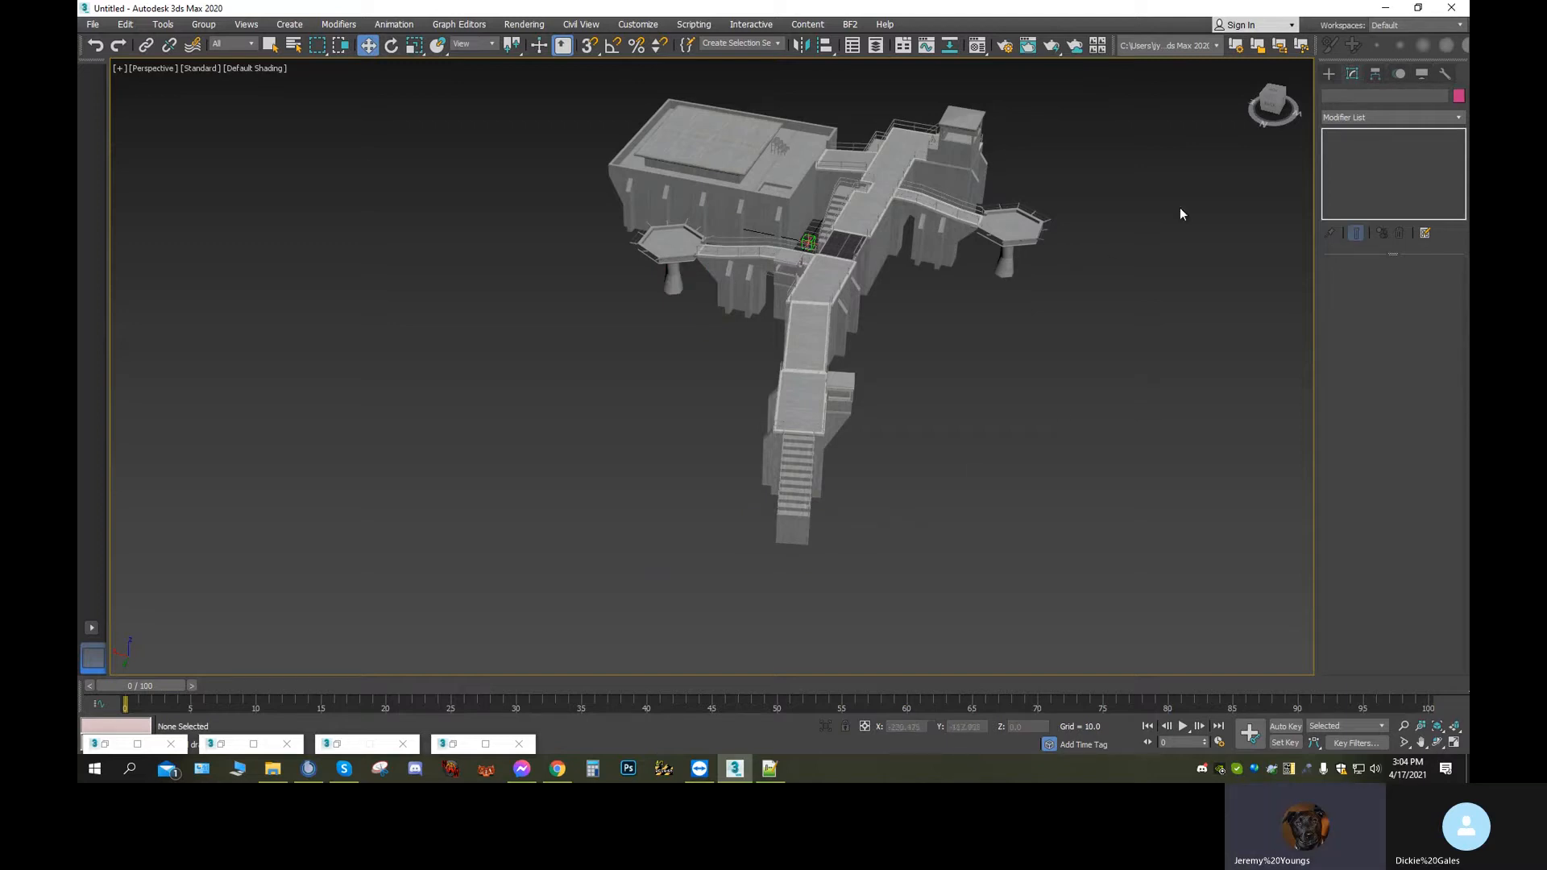
left_click(1328, 74)
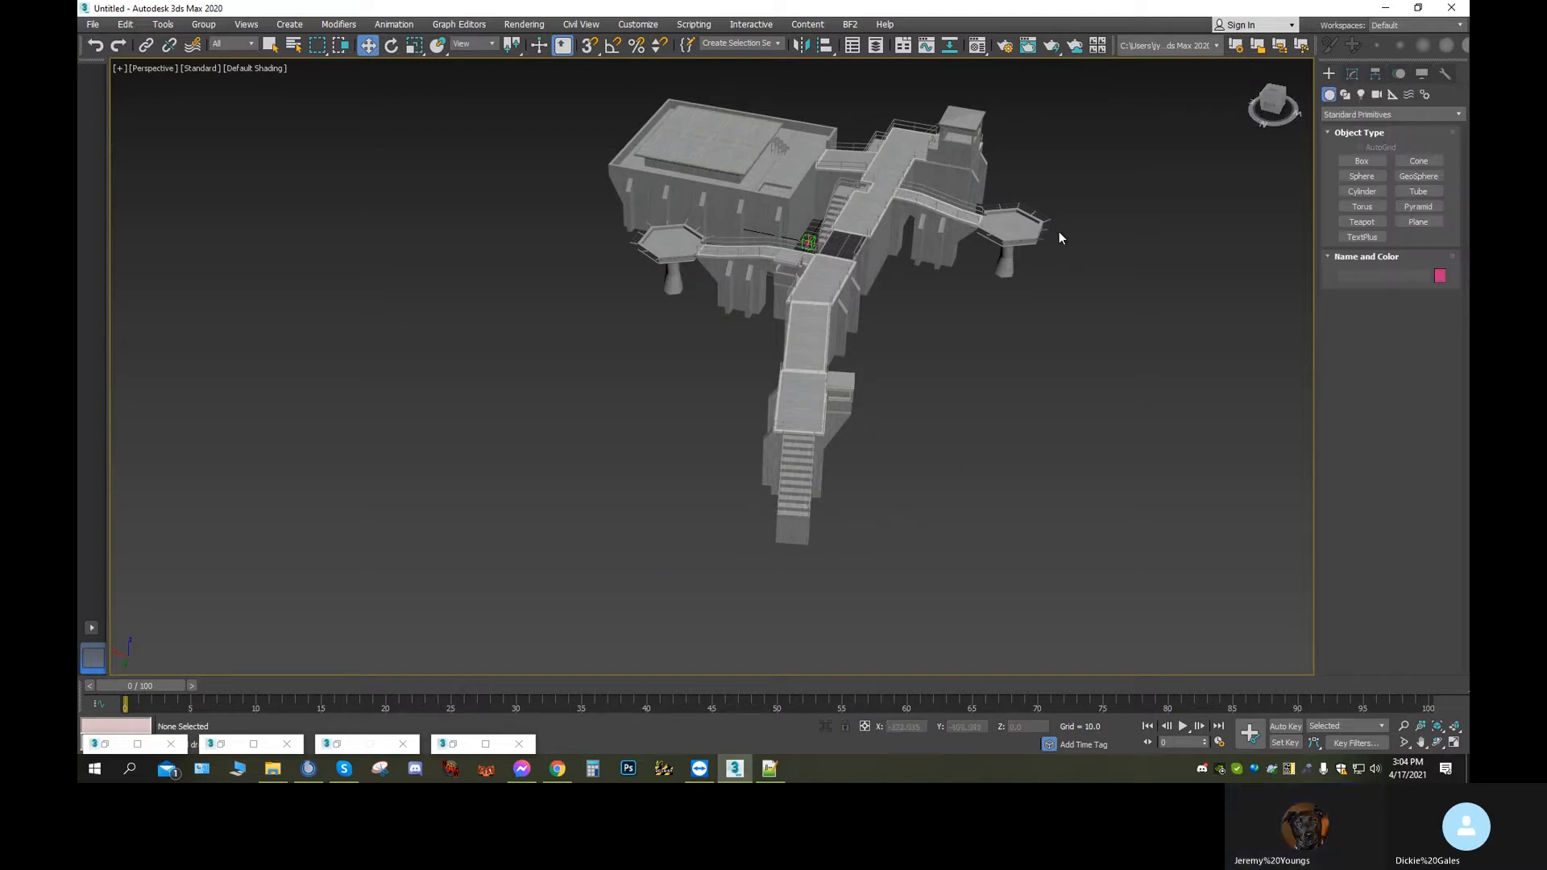
Create a standard box about 54.7 long, 30.8 wide and 7.7 high on the ground beside the main walkway
left_click(739, 306)
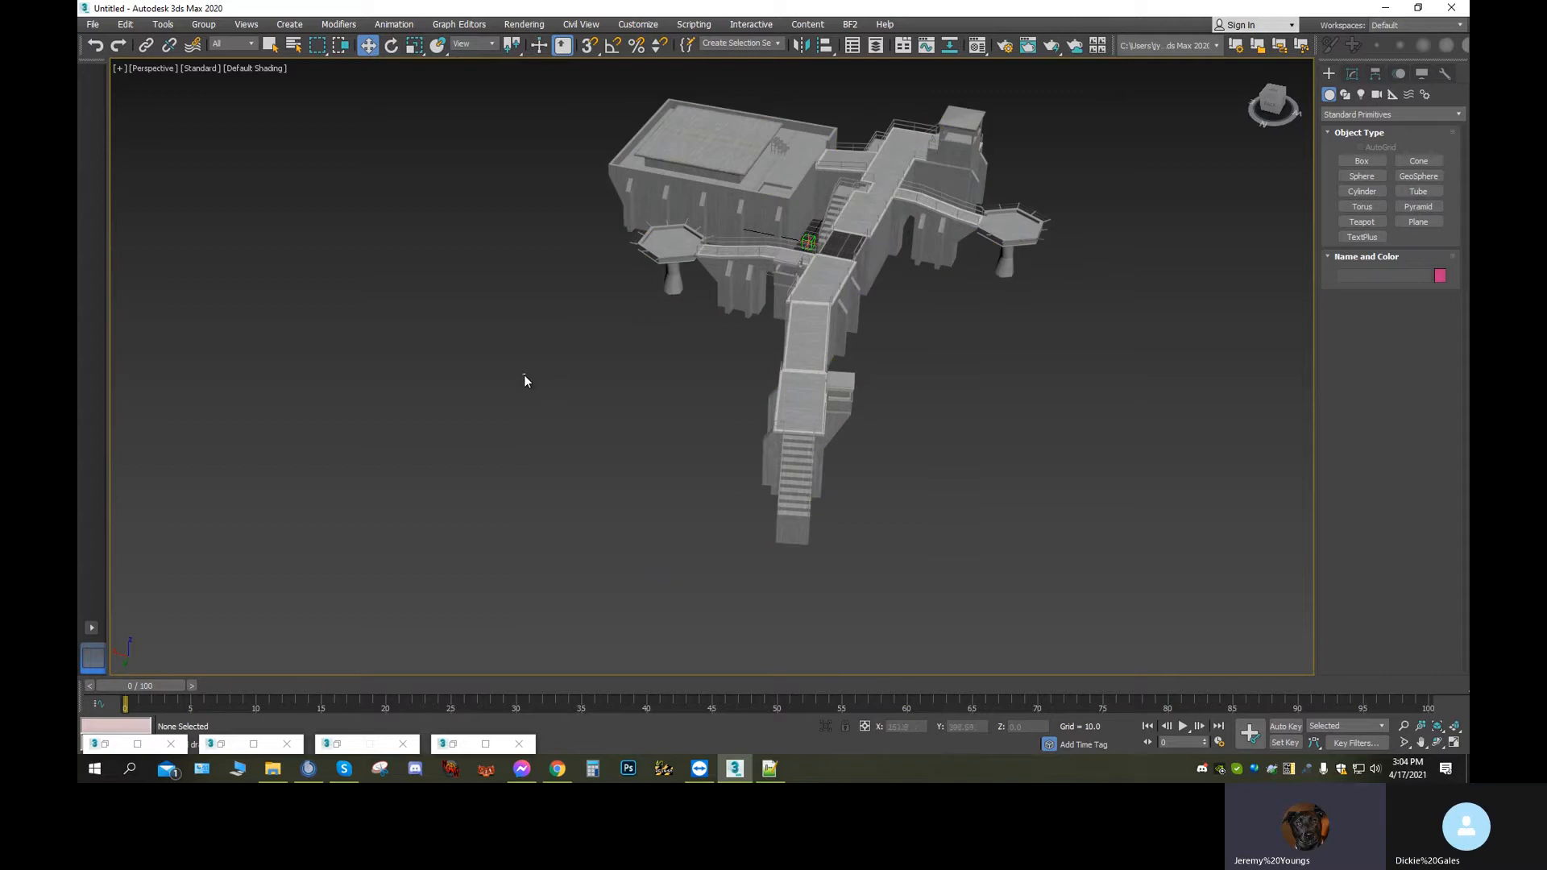
left_click(1375, 162)
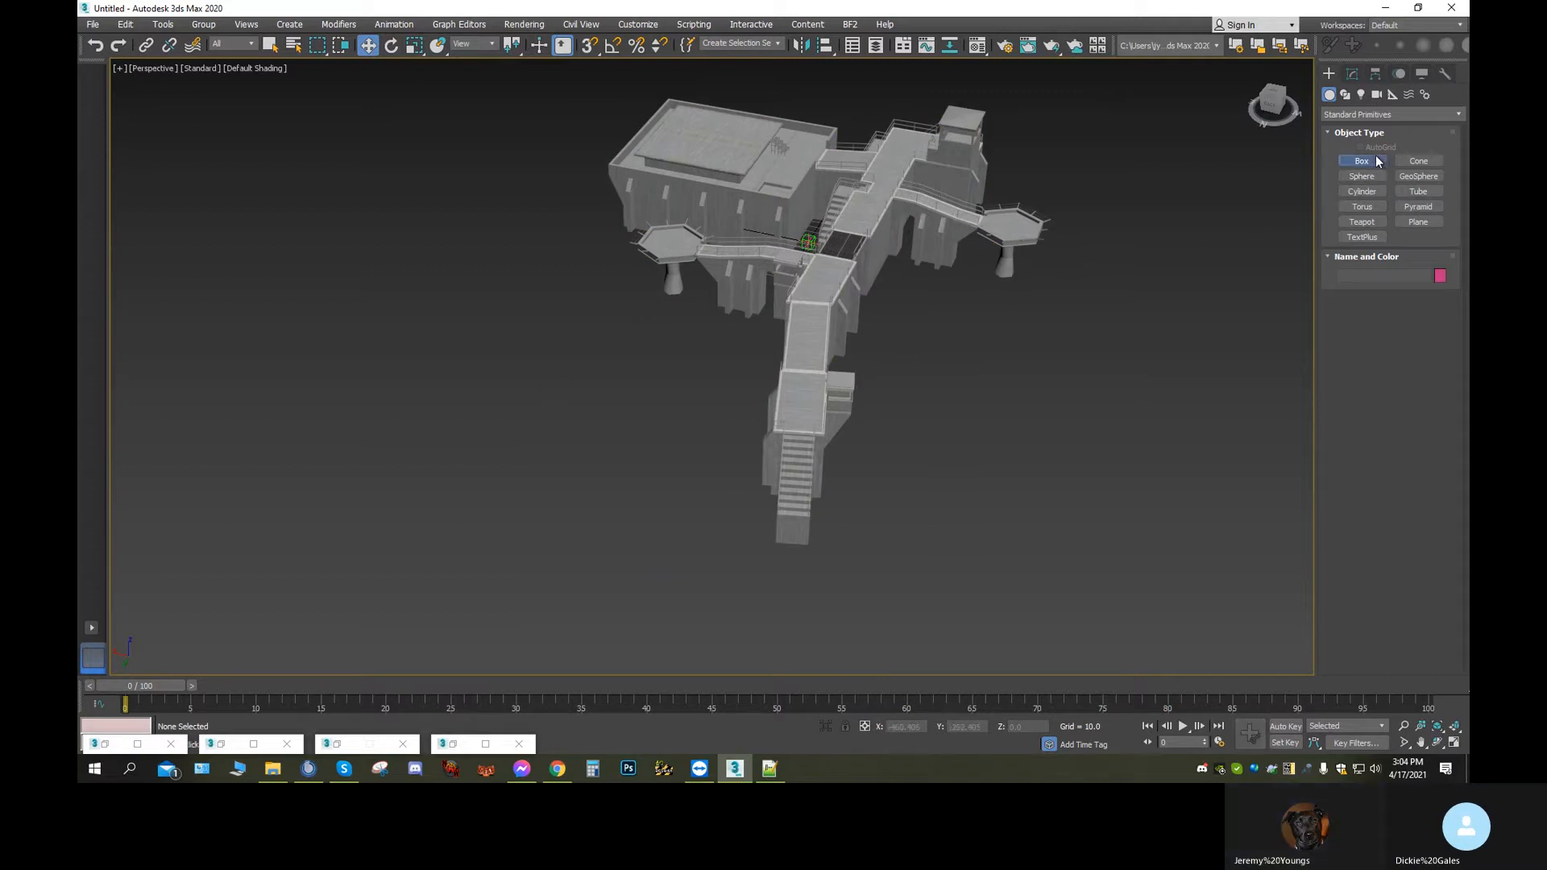
left_click_drag(890, 263, 876, 232)
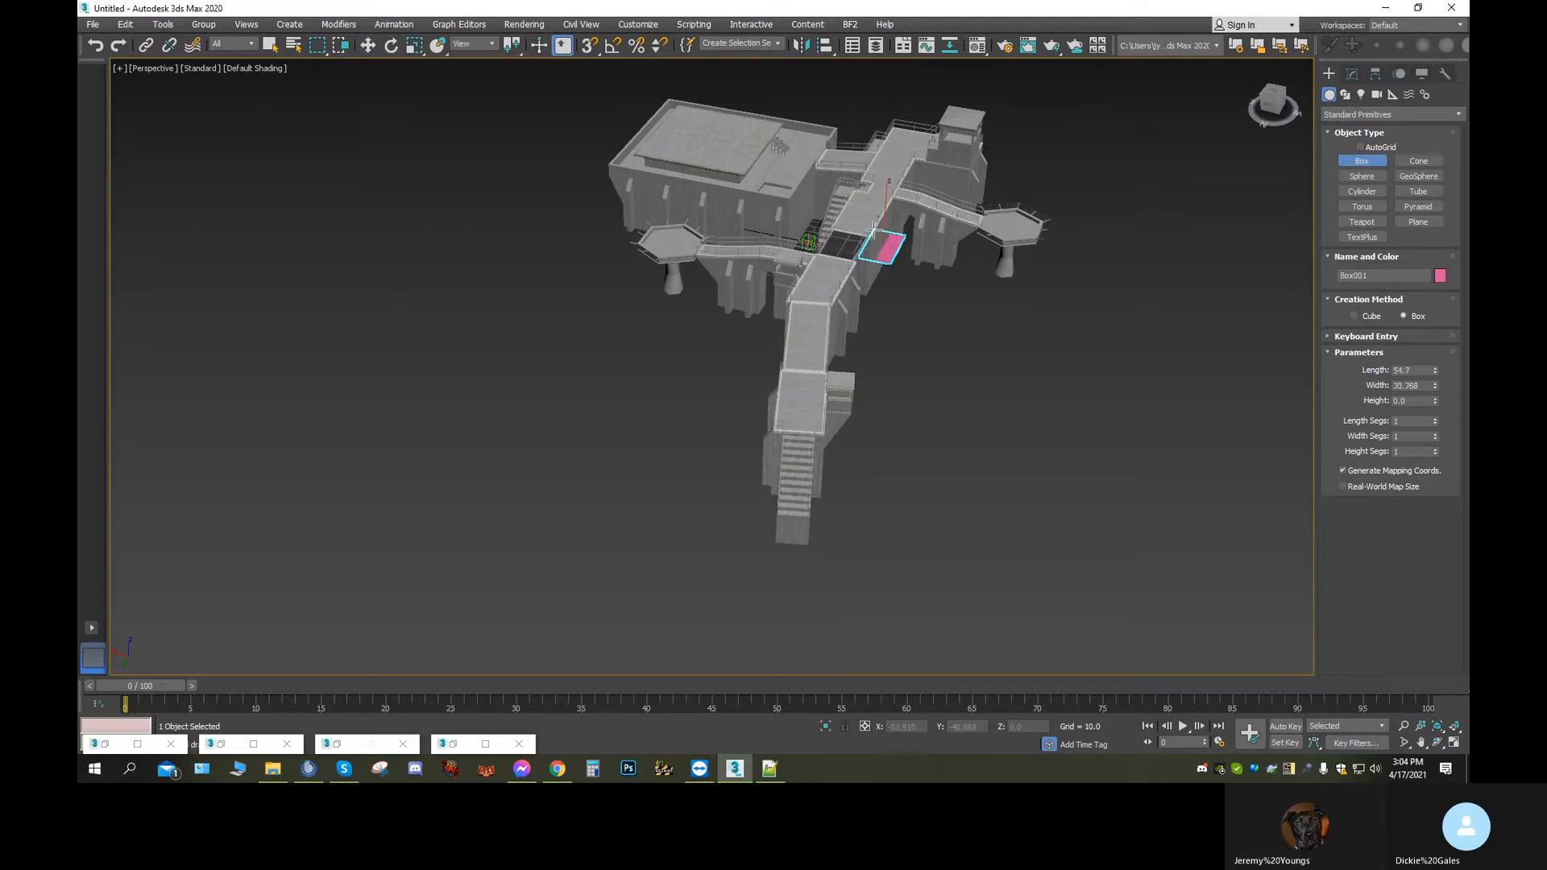
left_click(874, 224)
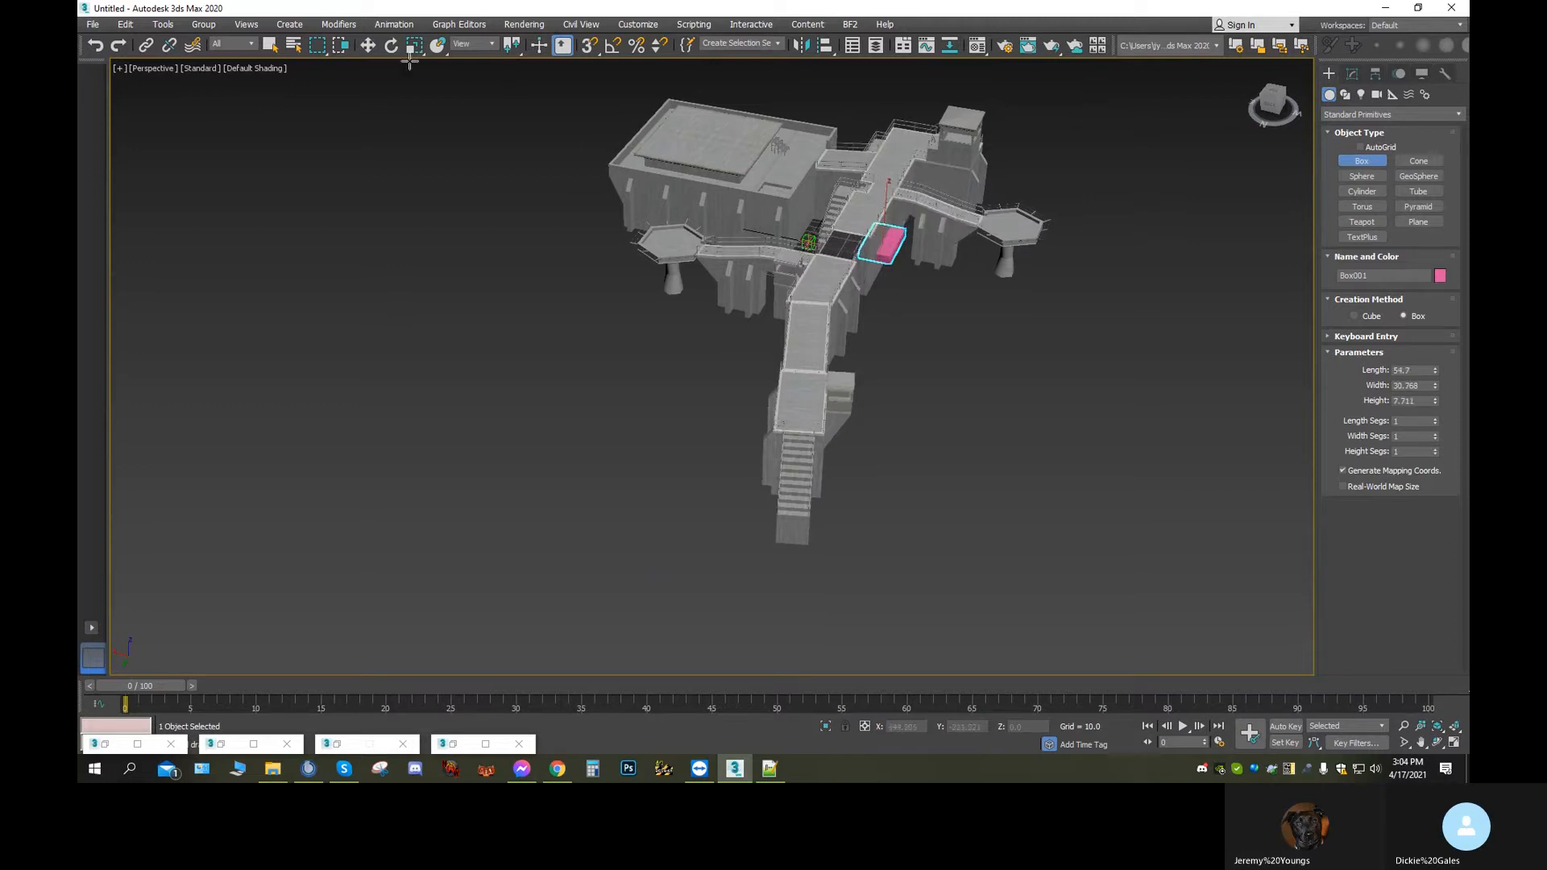
Move the box onto the large building's roof beside the small stairs, to about X 89.7, Y -96.7, Z 26.4
left_click(369, 51)
left_click_drag(868, 275, 922, 174)
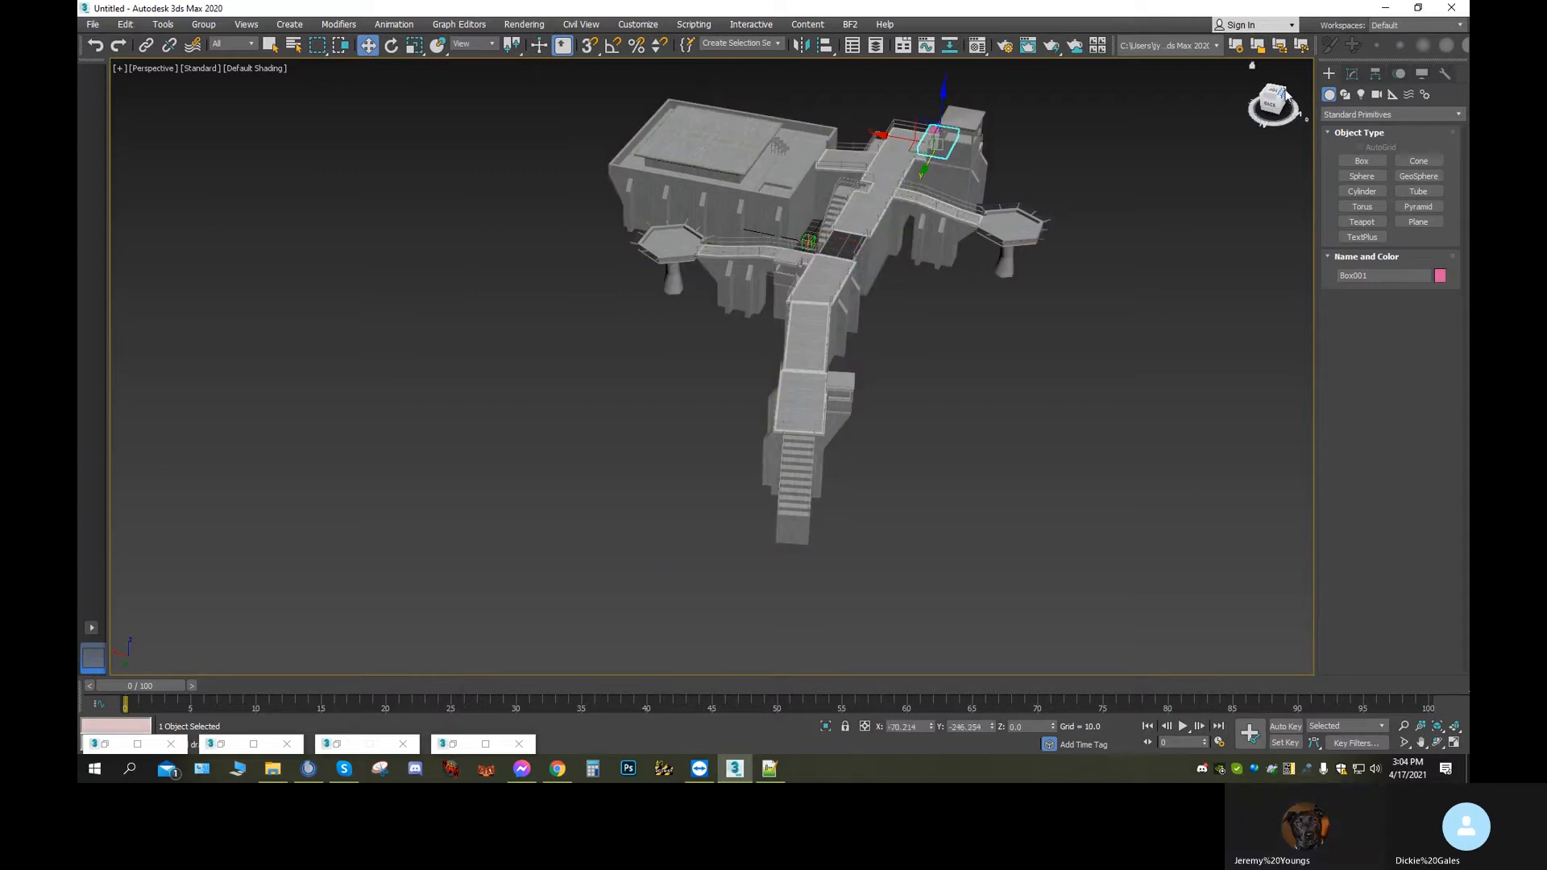
left_click(1282, 87)
middle_click_drag(803, 618, 792, 743)
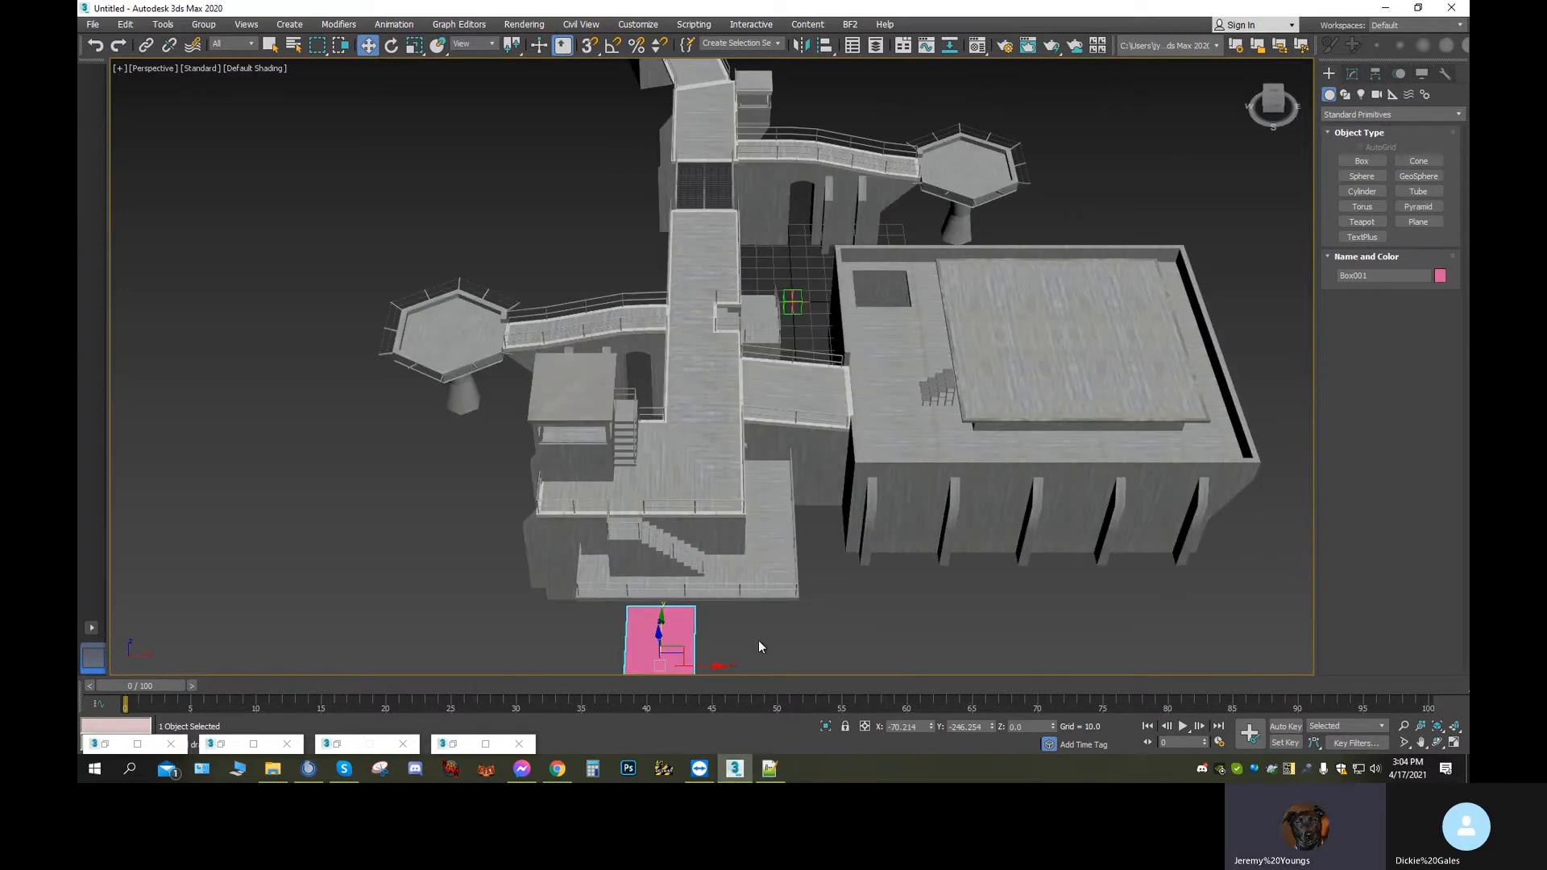
middle_click_drag(758, 640, 825, 476)
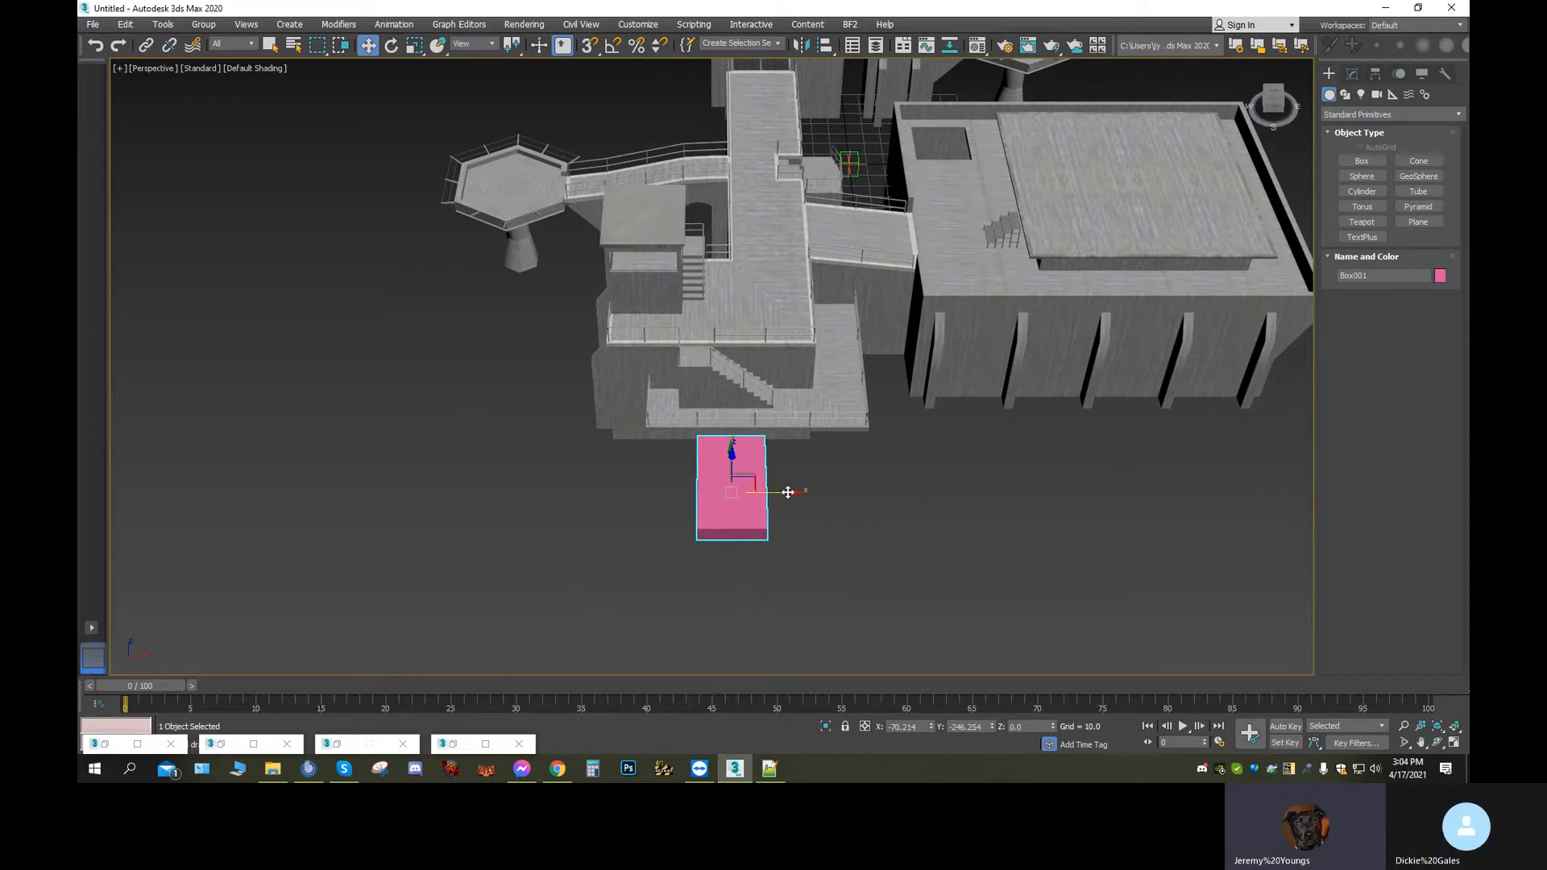
left_click_drag(793, 494, 1037, 198)
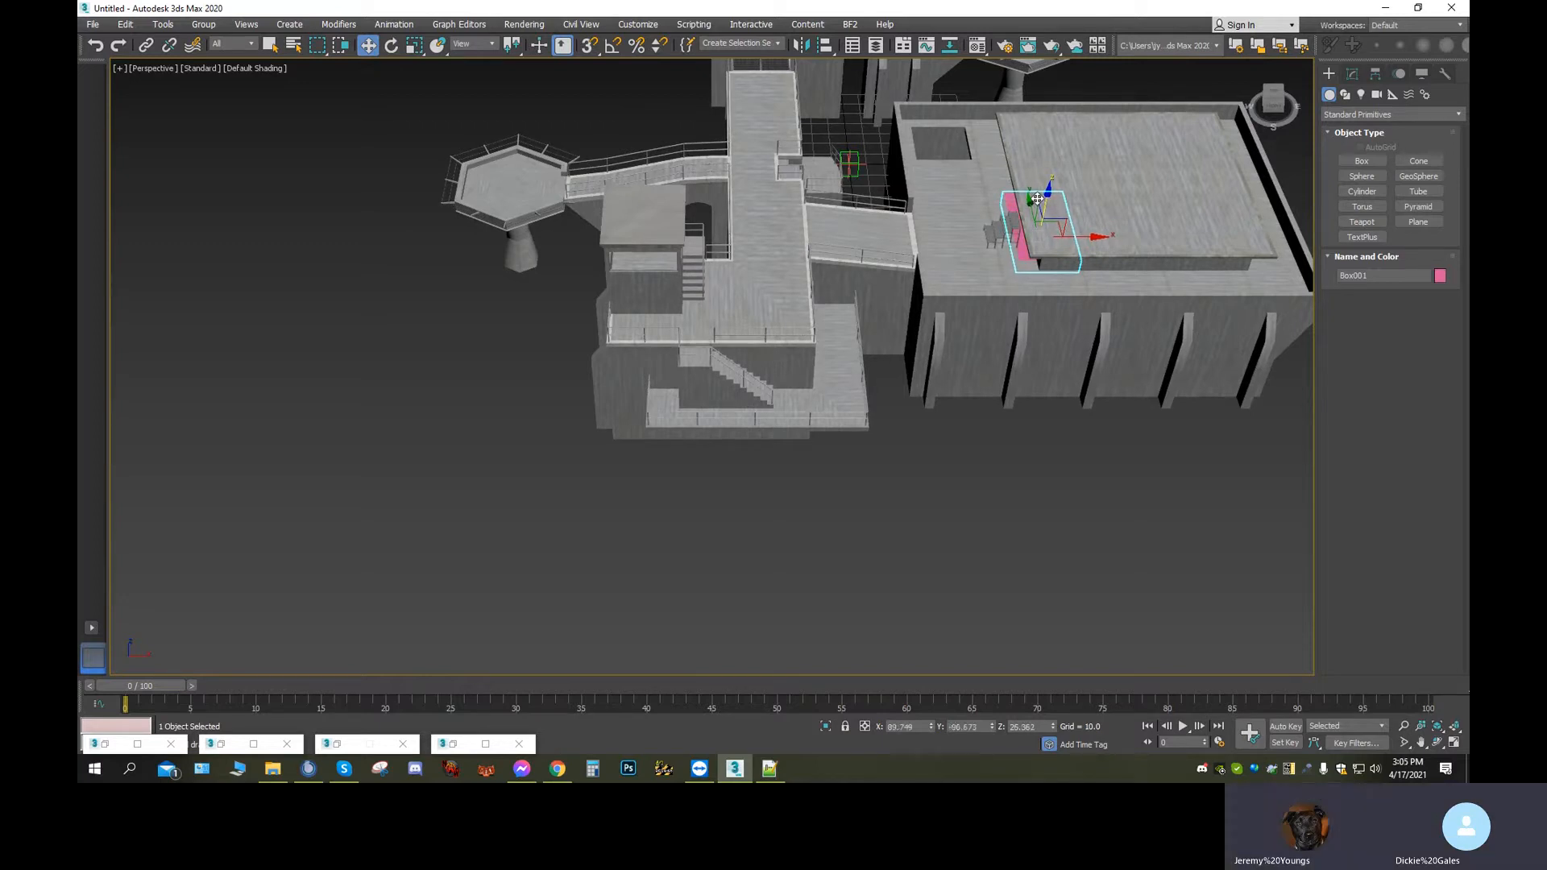
Examine from a low side view how the box sits against the roof, stairs and outer wall, and return to the Move tool
left_click(1432, 745)
left_click_drag(873, 402, 899, 467)
scroll(898, 467, "up", 15)
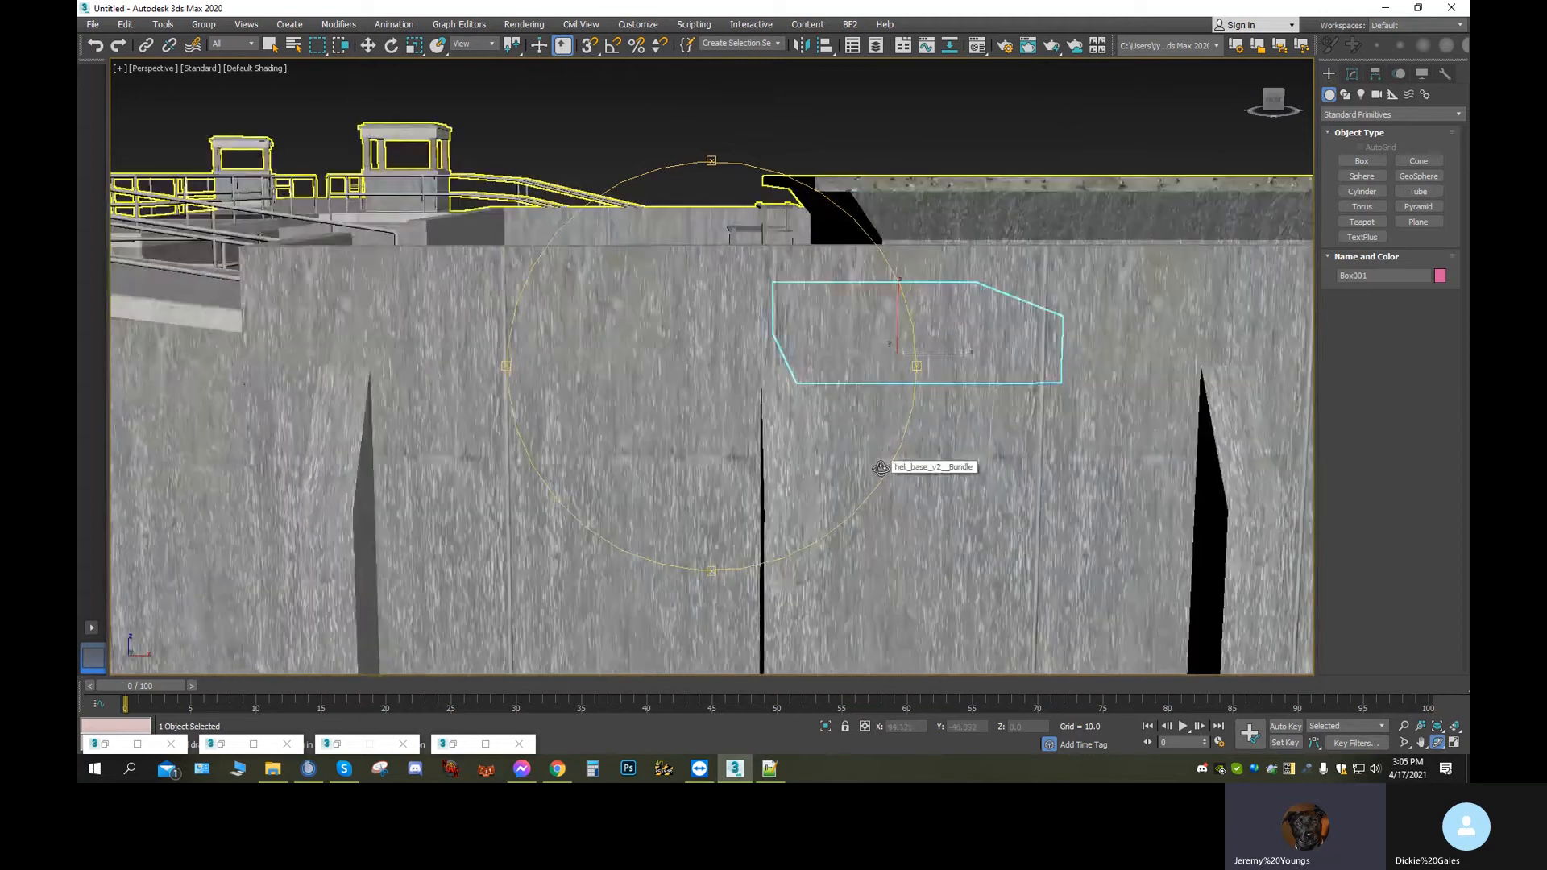
scroll(869, 473, "up", 10)
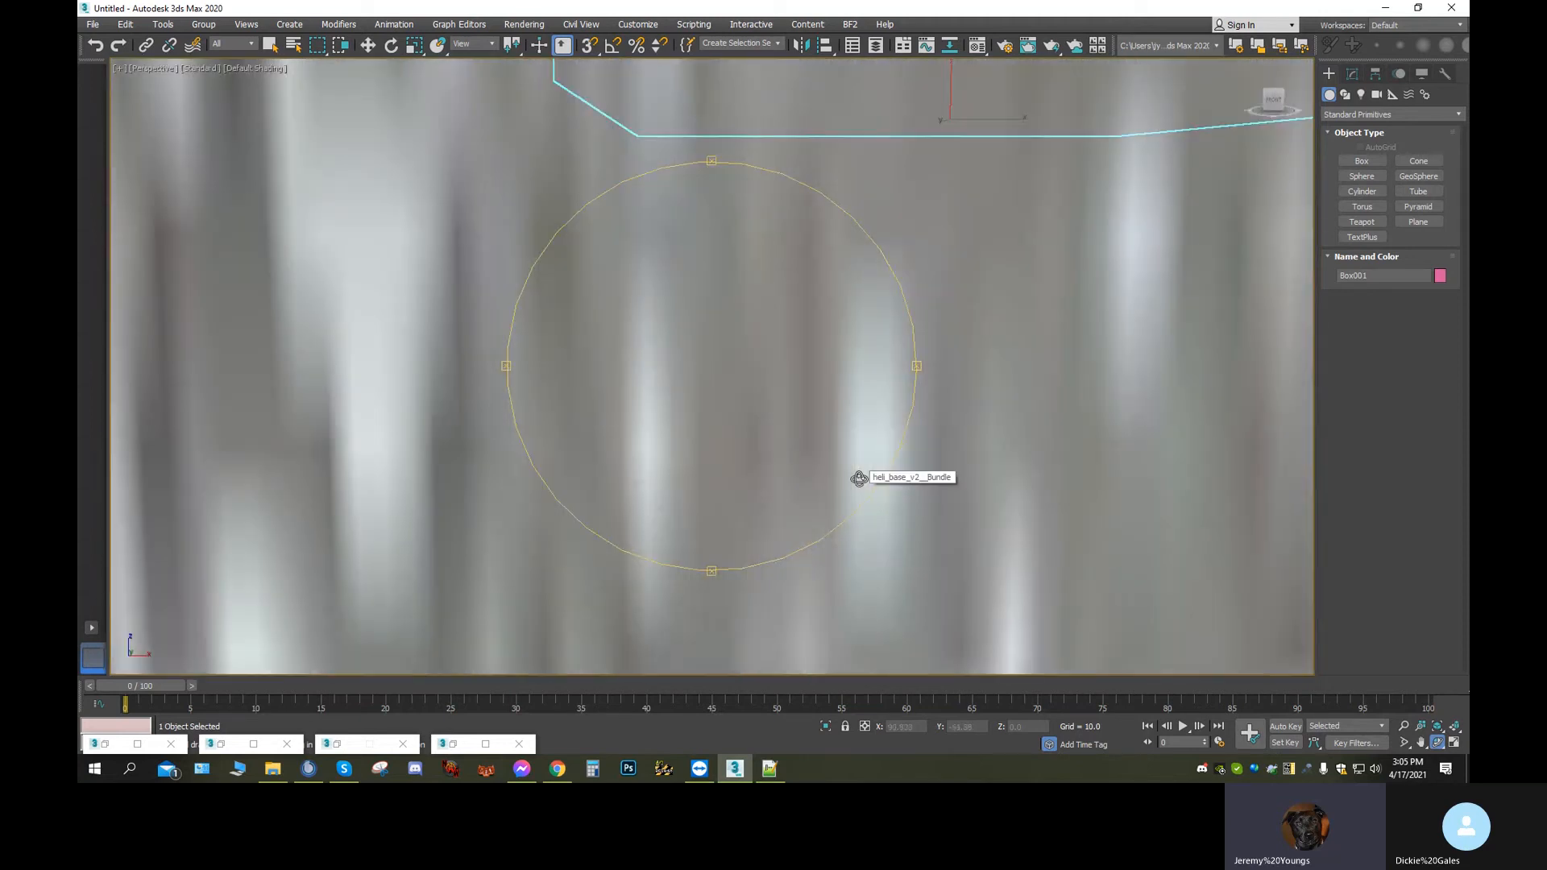
left_click_drag(815, 373, 857, 16)
left_click_drag(727, 282, 772, 370)
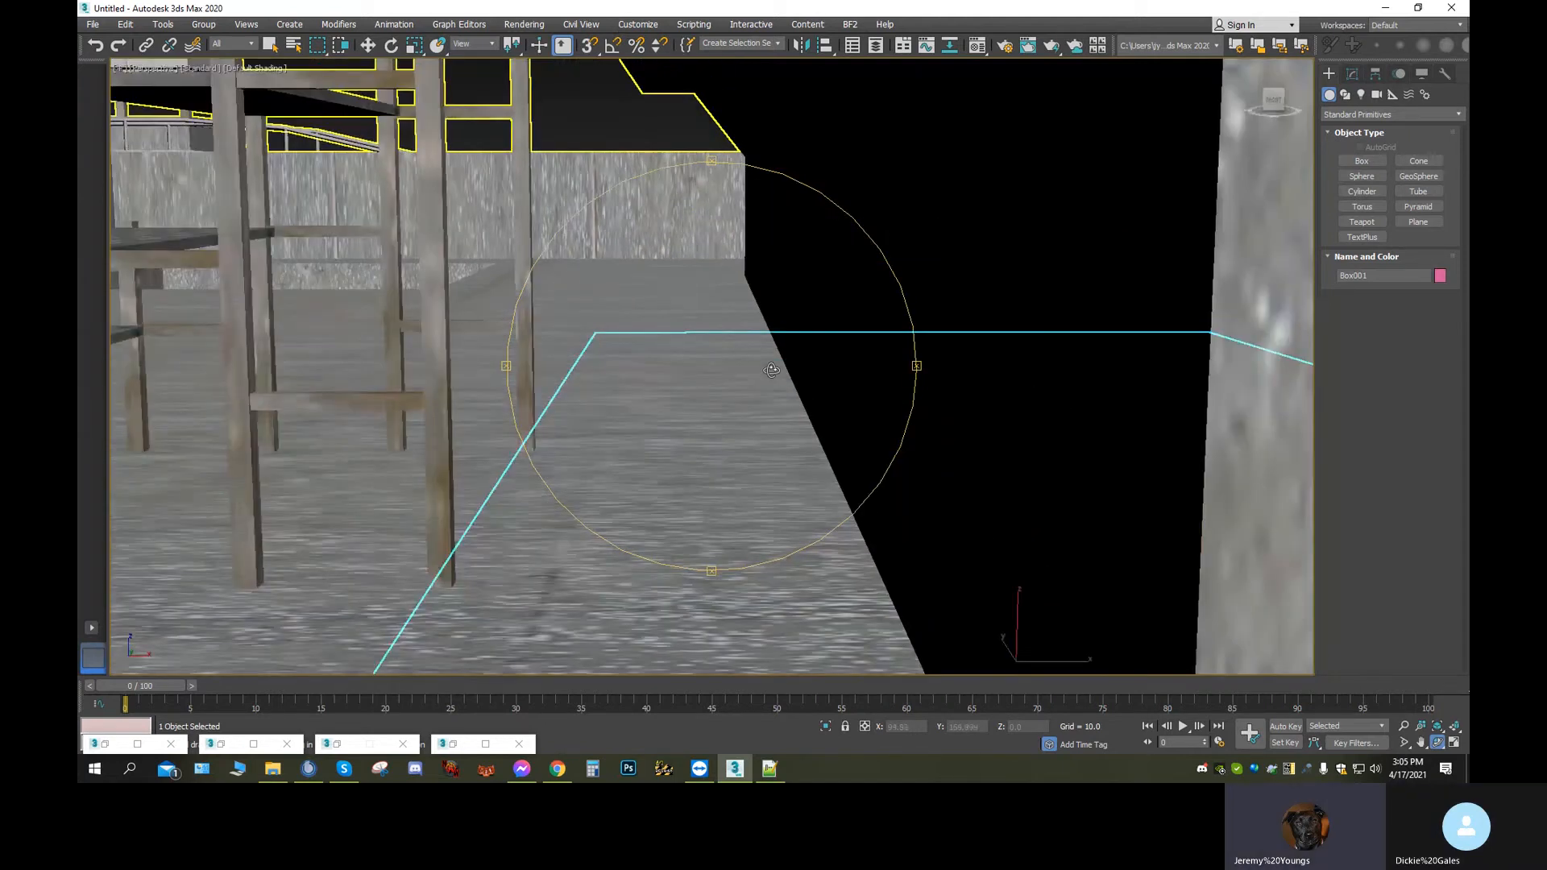
scroll(771, 370, "down", 6)
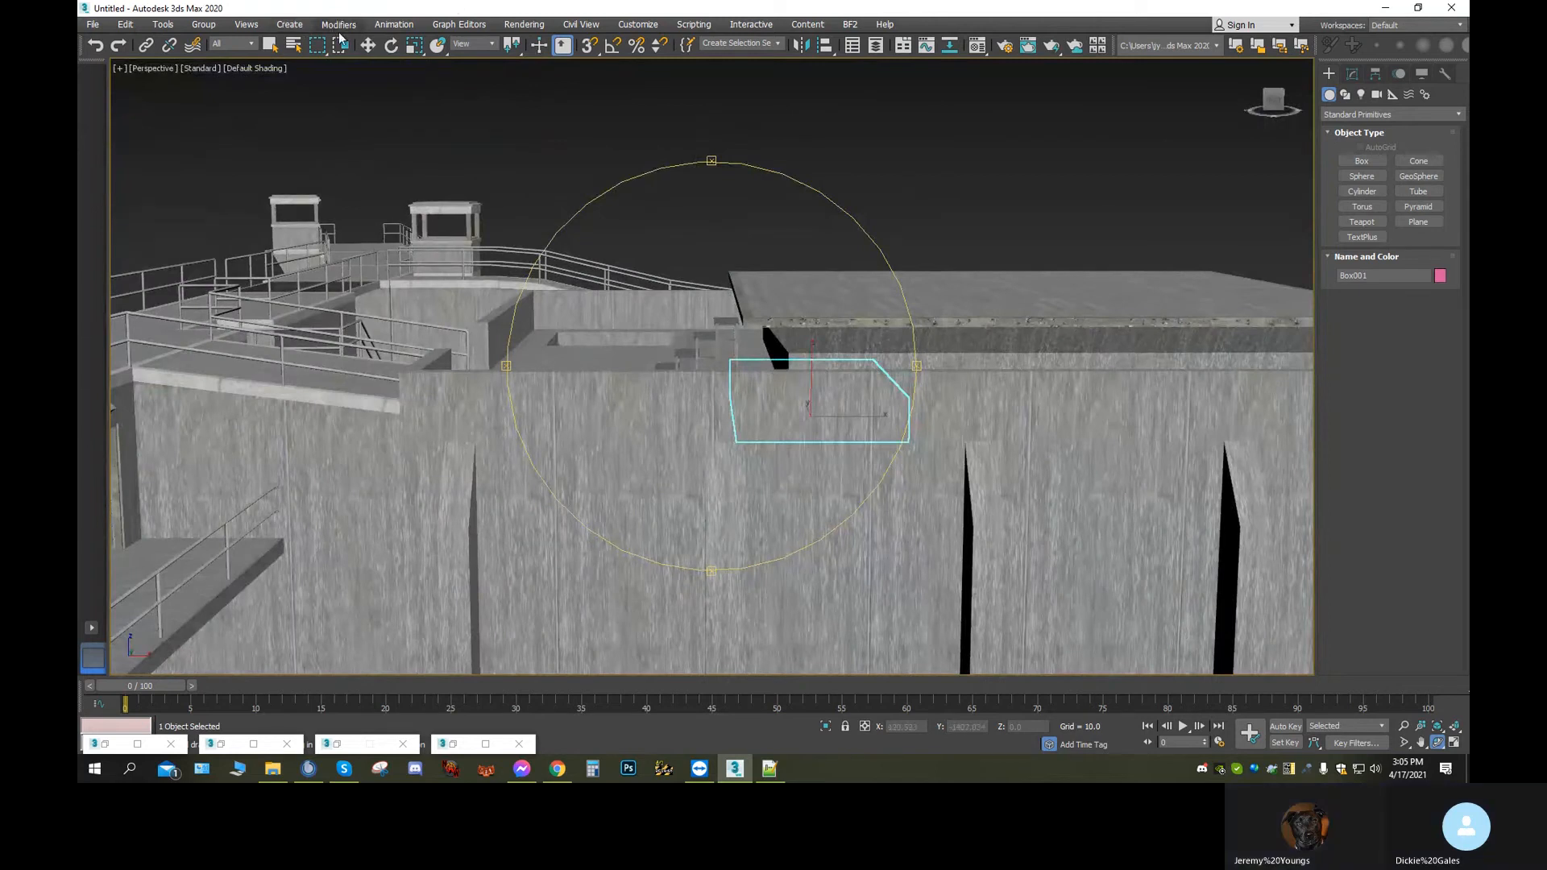
left_click(366, 46)
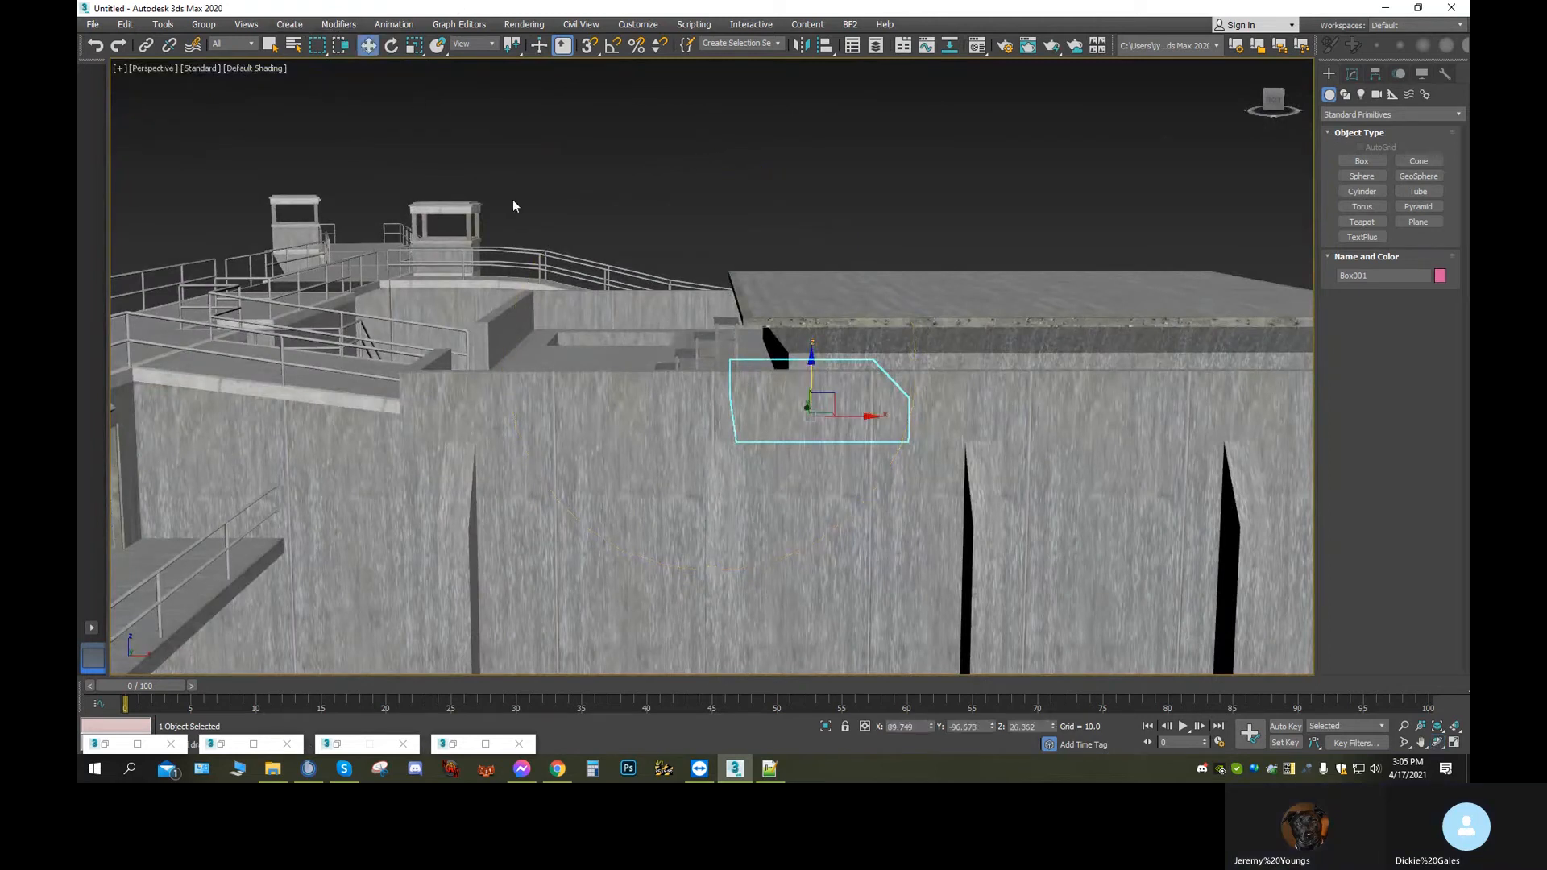
Open the Schematic View of the scene's nodes and clear the selection of the exterior mesh
left_click(863, 314)
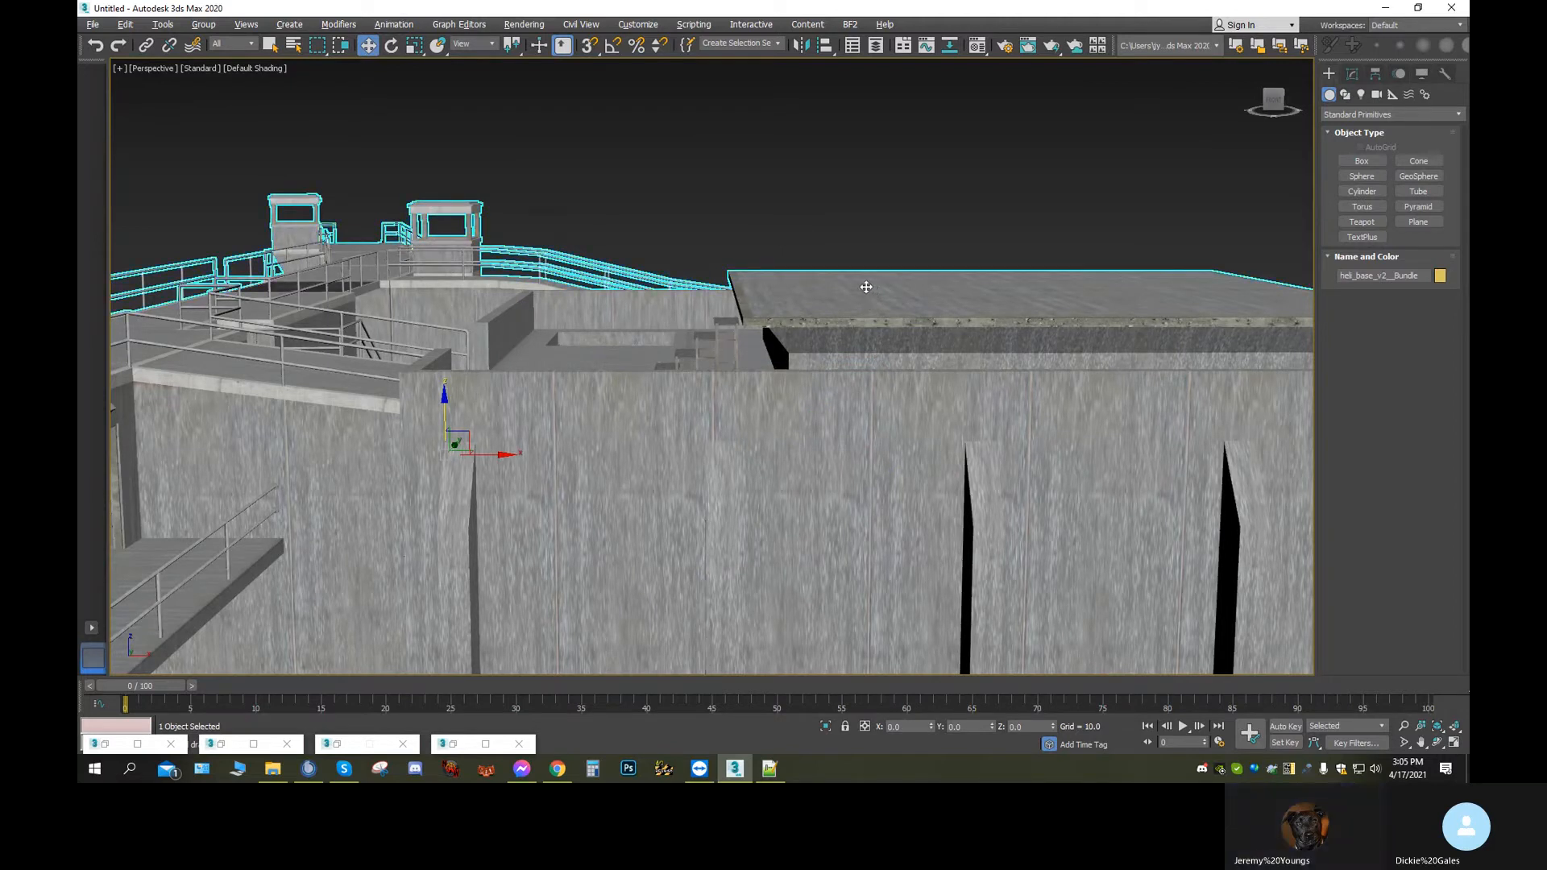
left_click(955, 46)
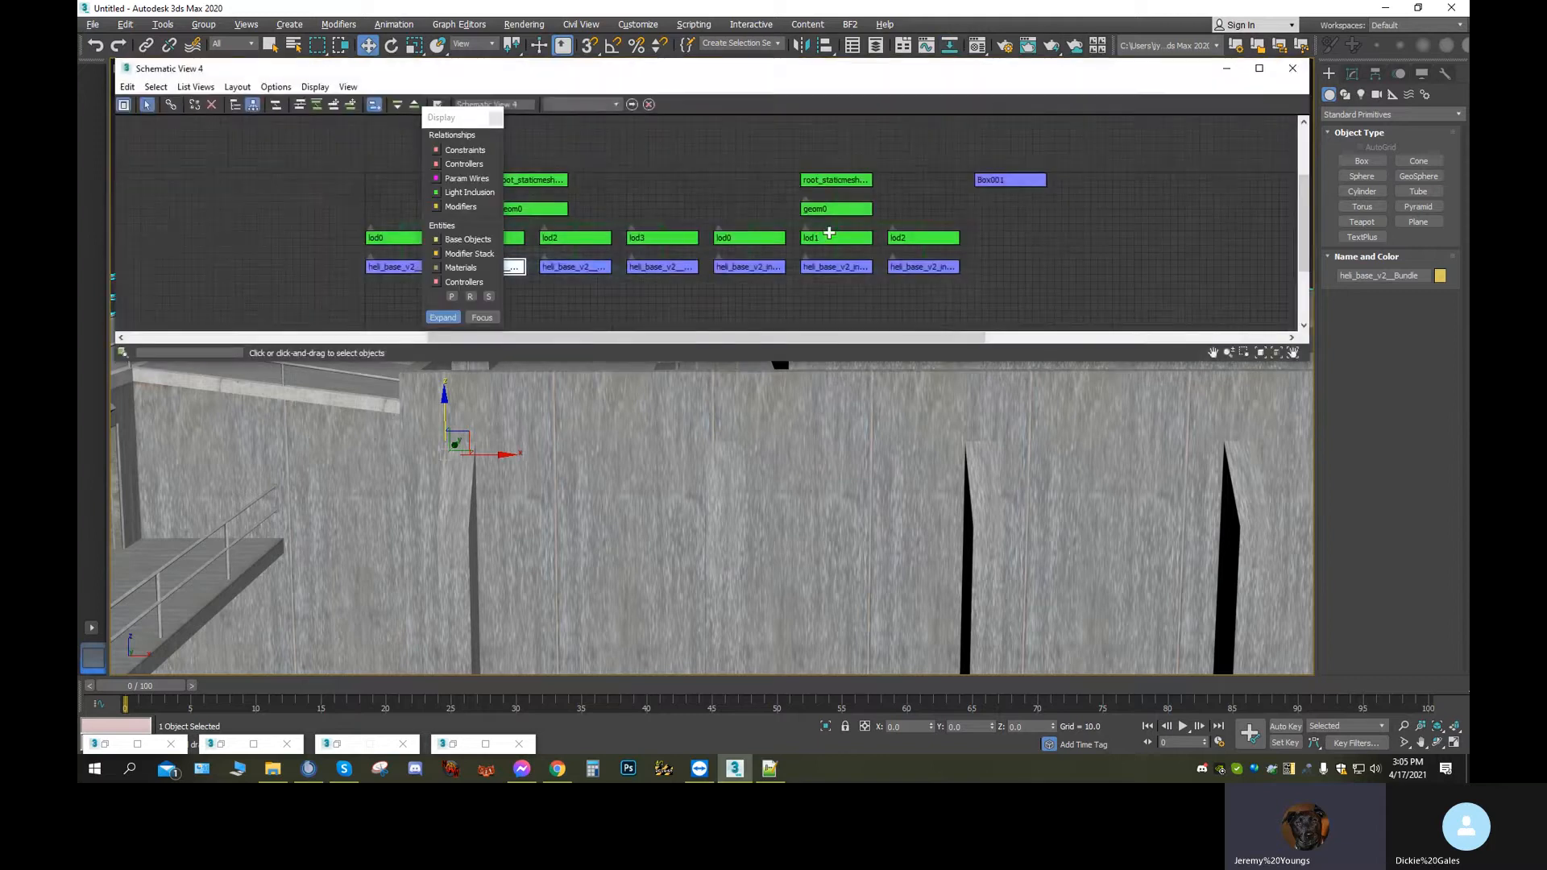
left_click(599, 317)
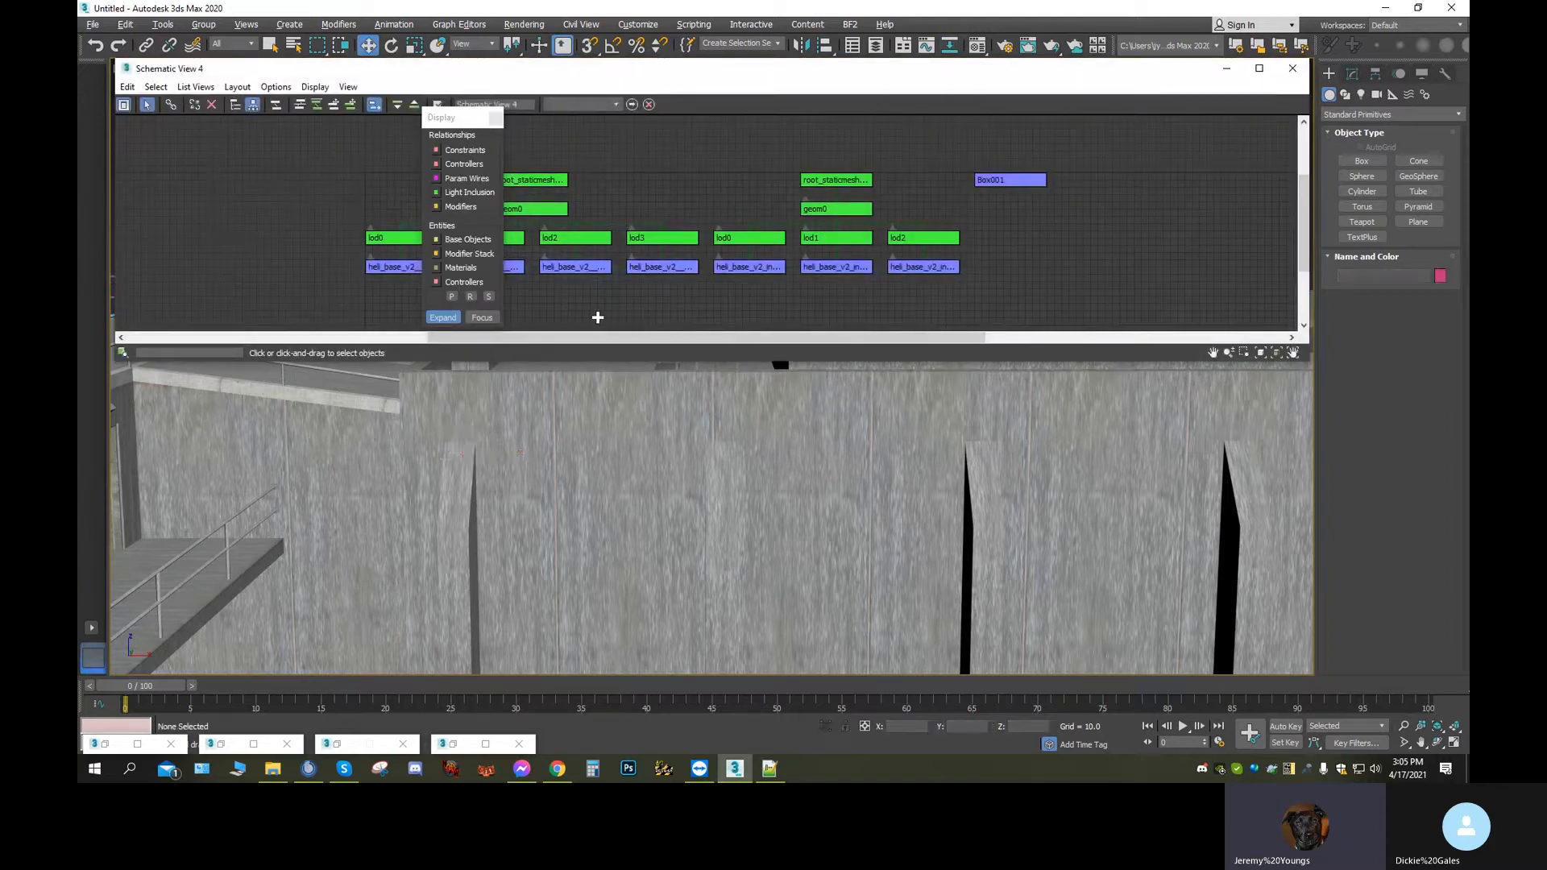
Try hiding everything except the exterior lod0 mesh, the interior lod0 mesh and the box, and unhide all objects again
left_click(411, 270)
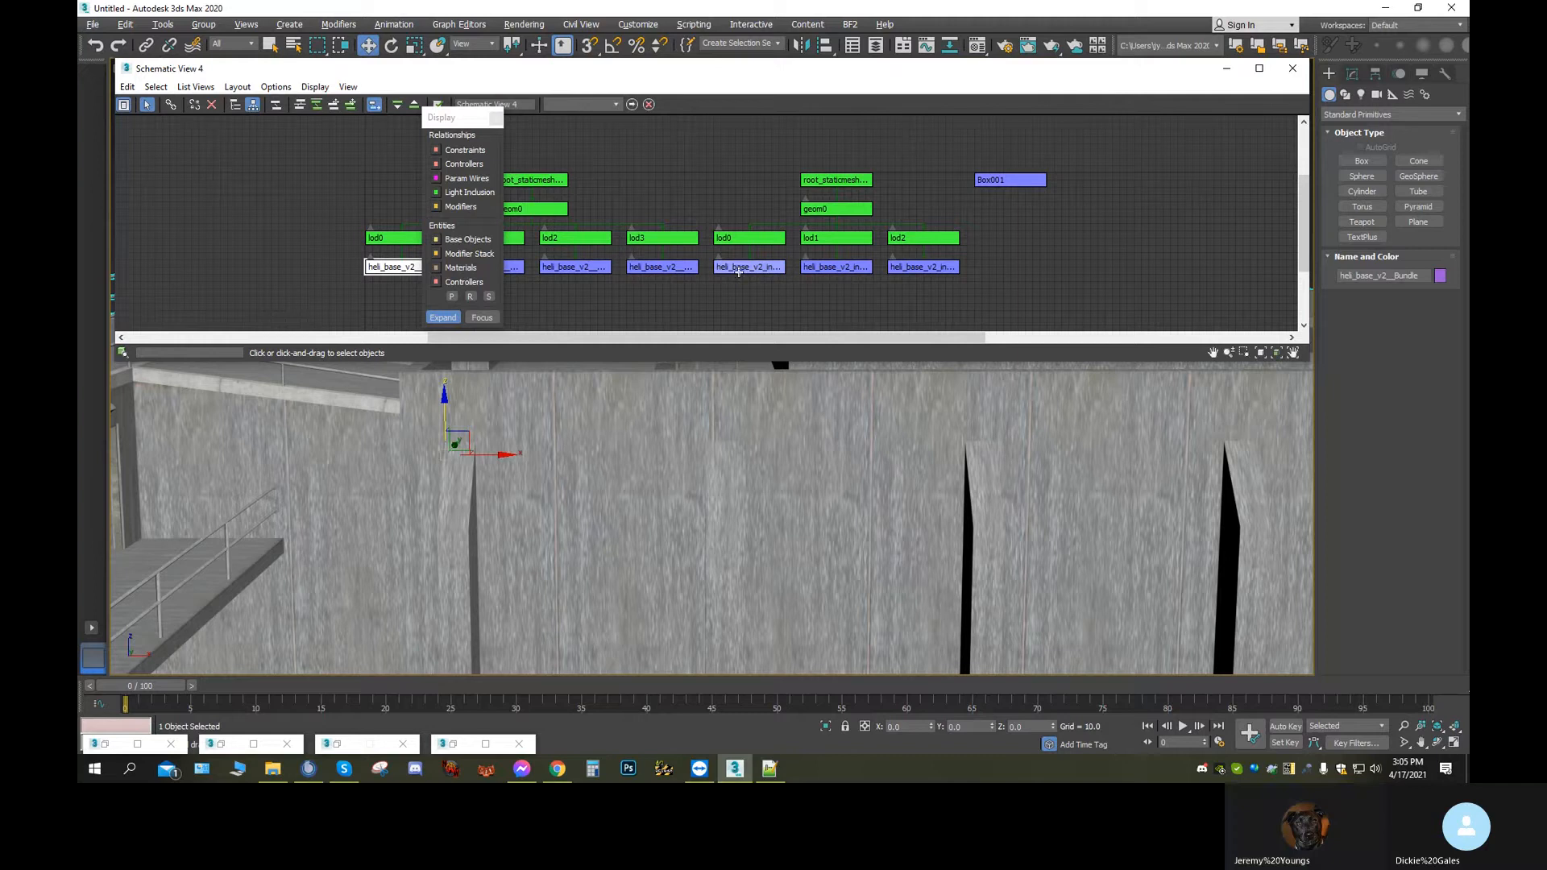
left_click(983, 180, "ctrl")
right_click(941, 514)
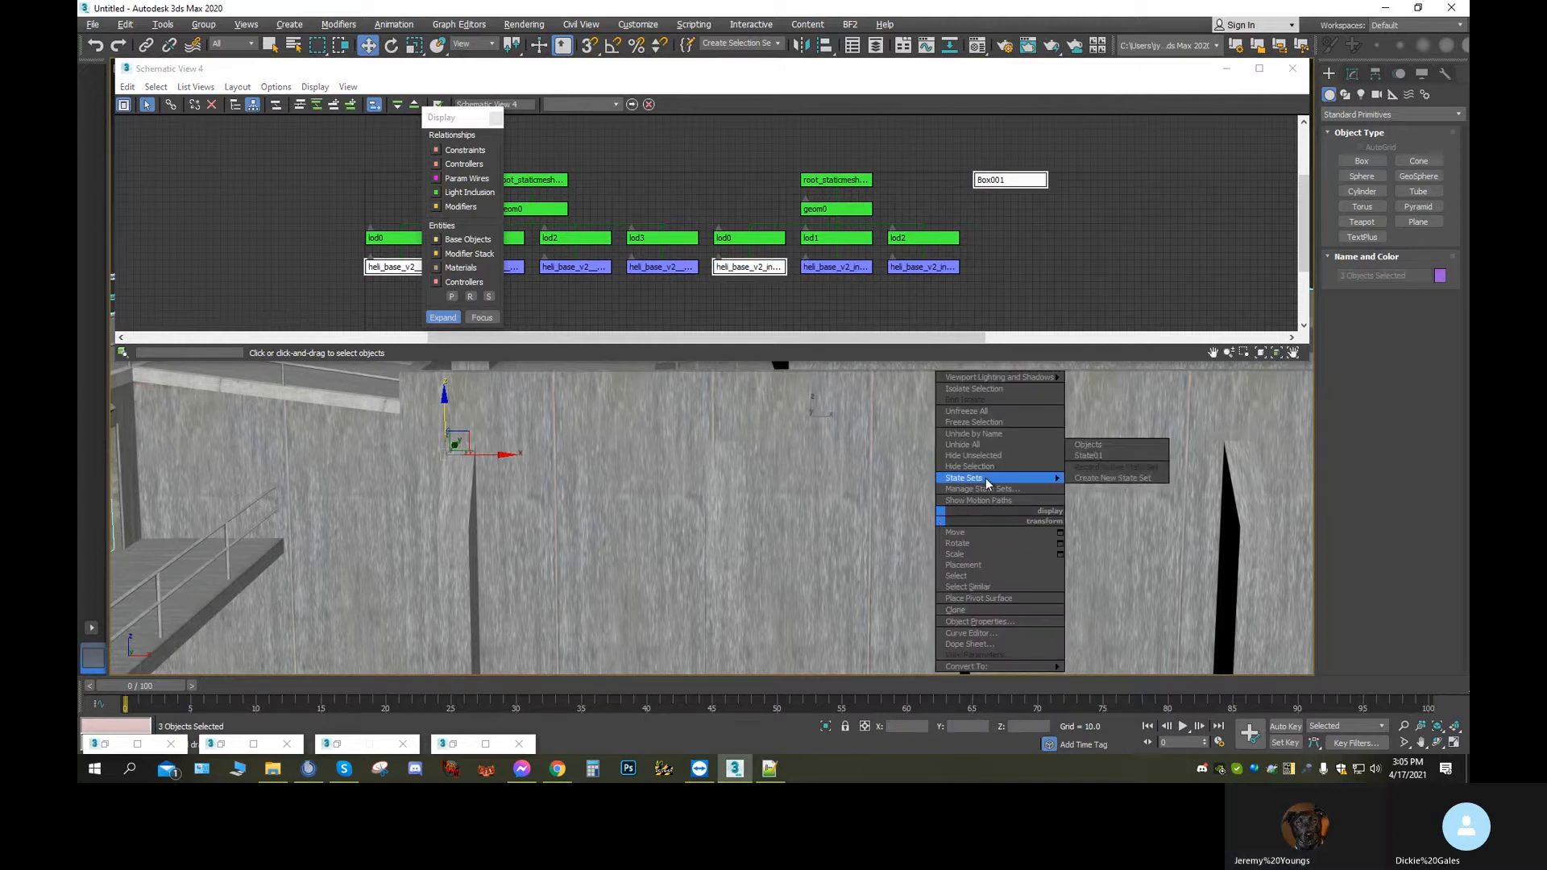
key("Escape")
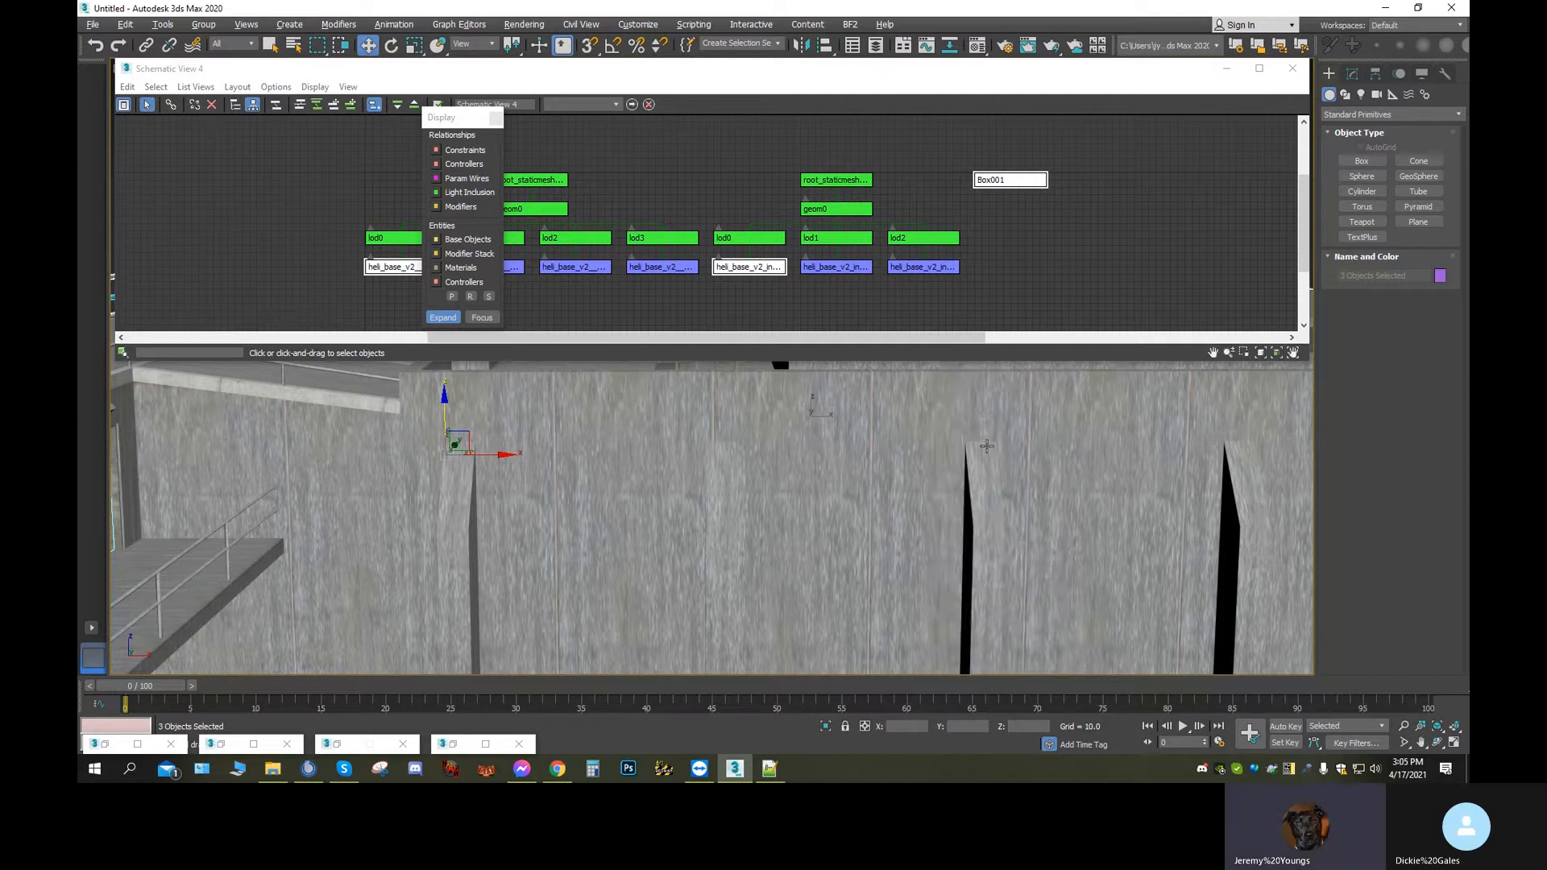
right_click(988, 440)
left_click(1019, 394)
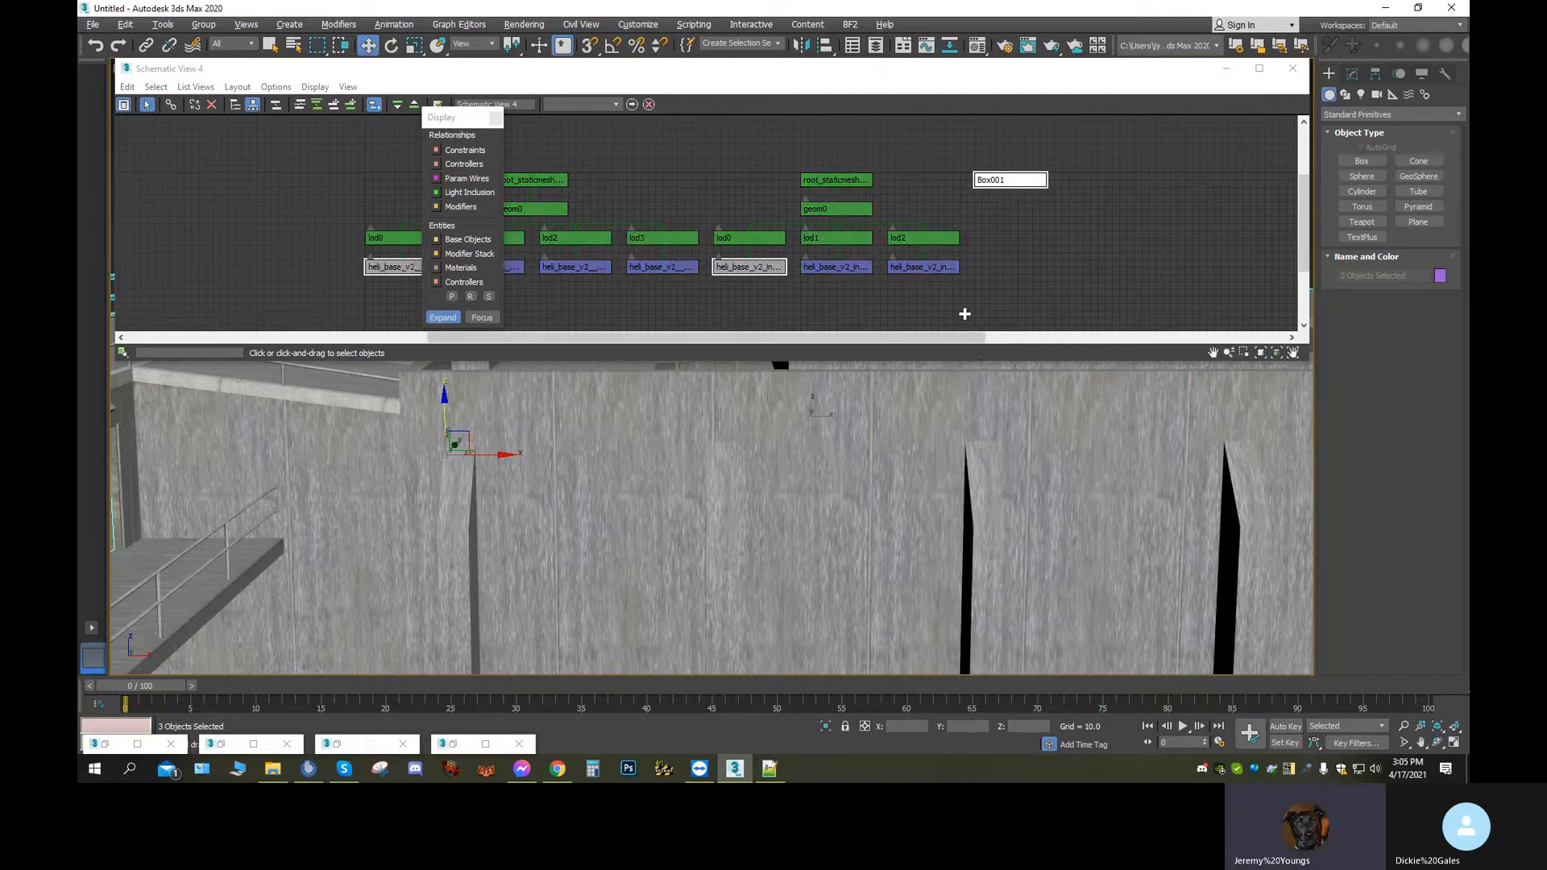
left_click(927, 291)
right_click(932, 314)
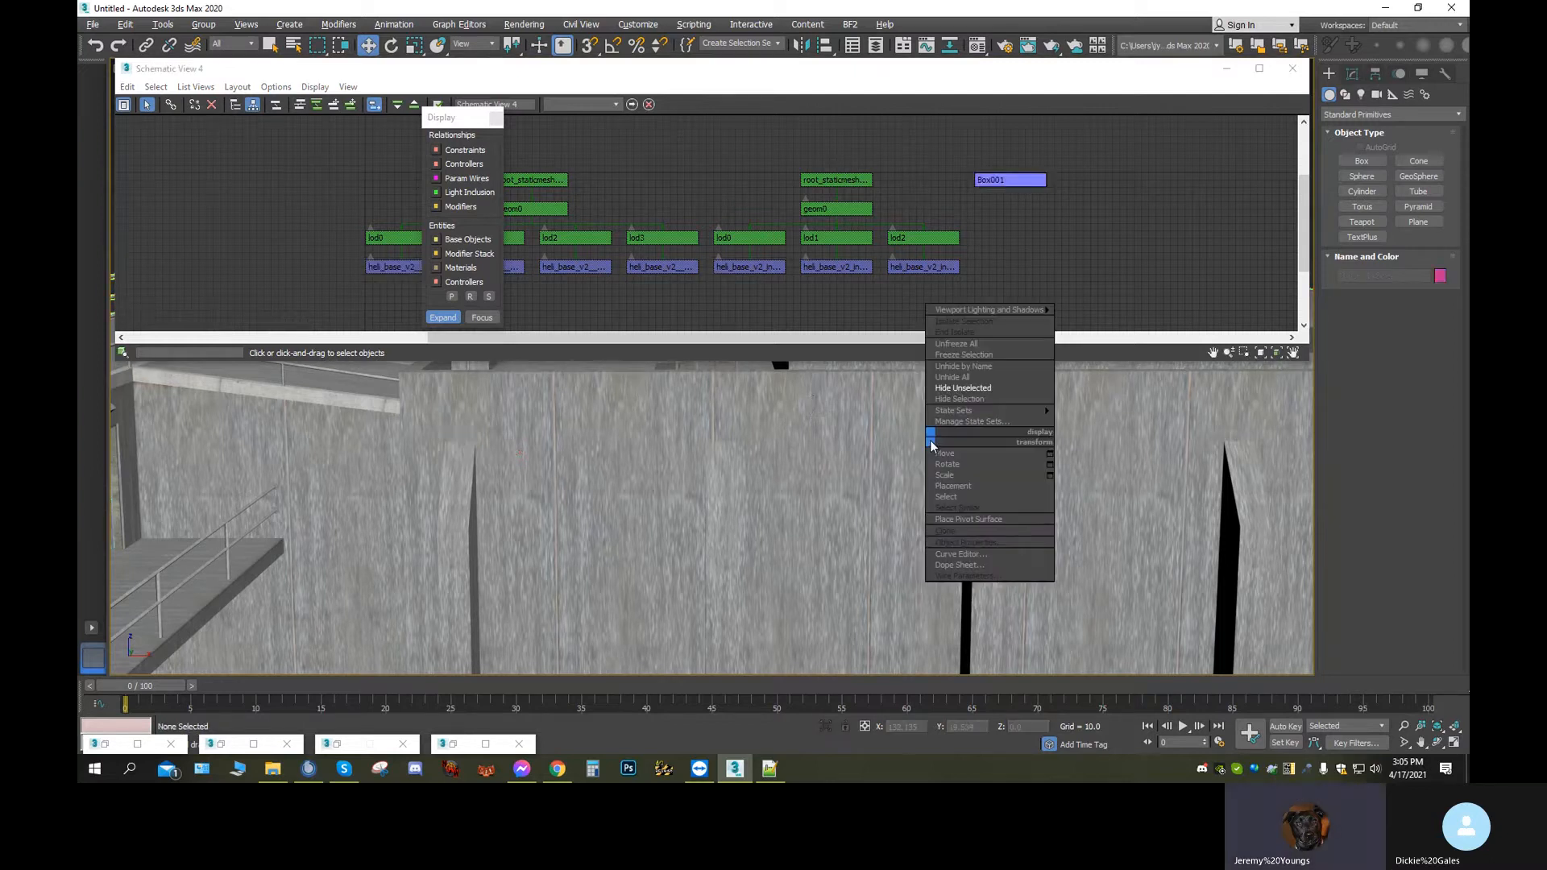
left_click(967, 390)
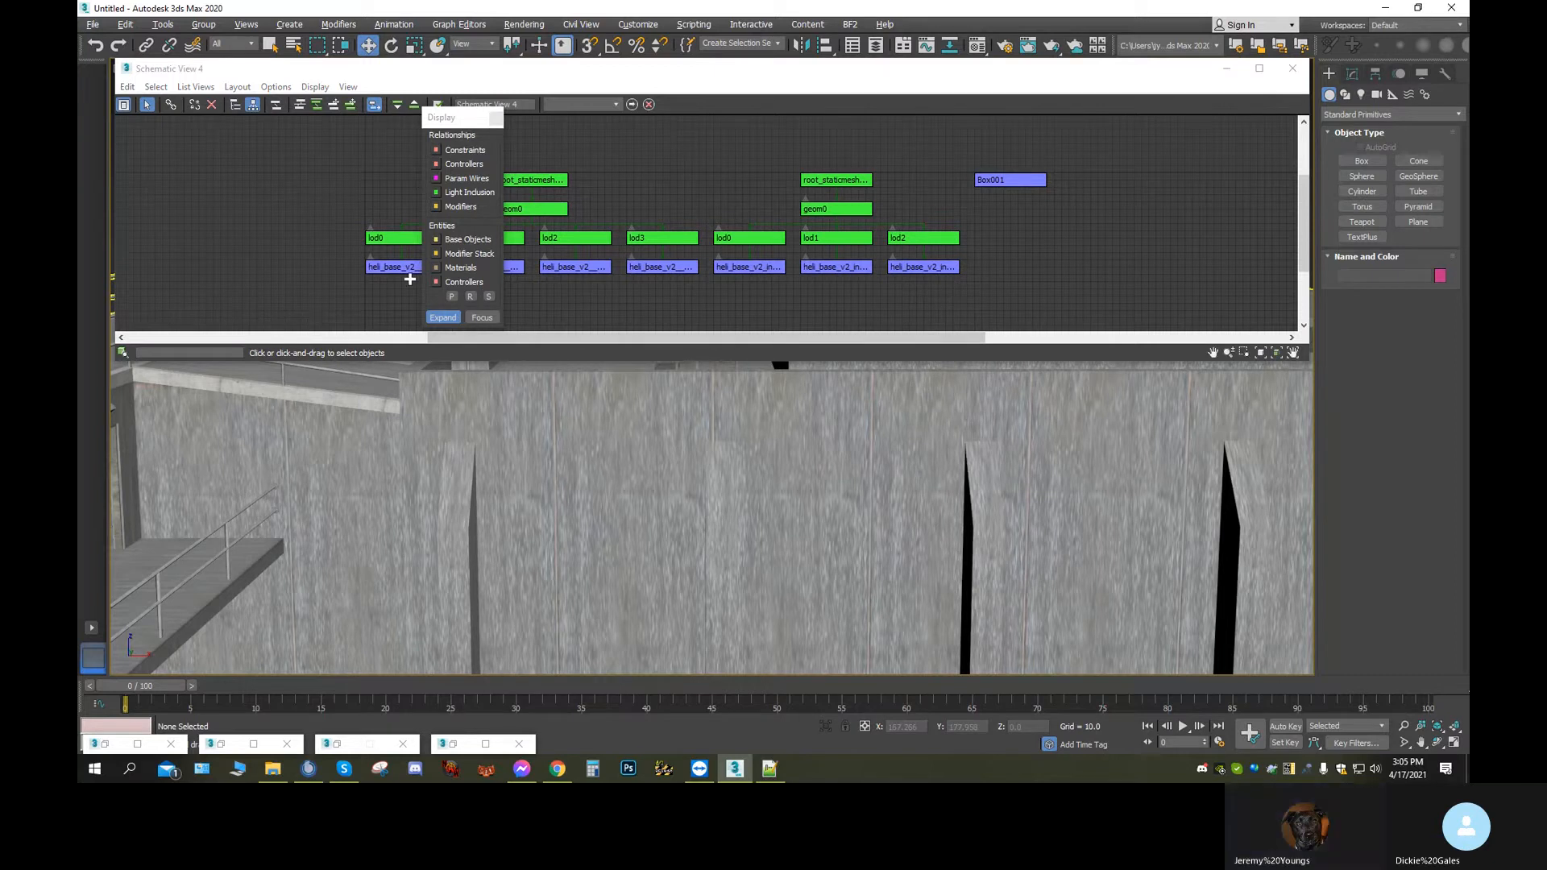
Select the exterior lod0 mesh, the interior lod0 mesh and Box001, hide all unselected objects, and frame the selection
left_click(382, 268)
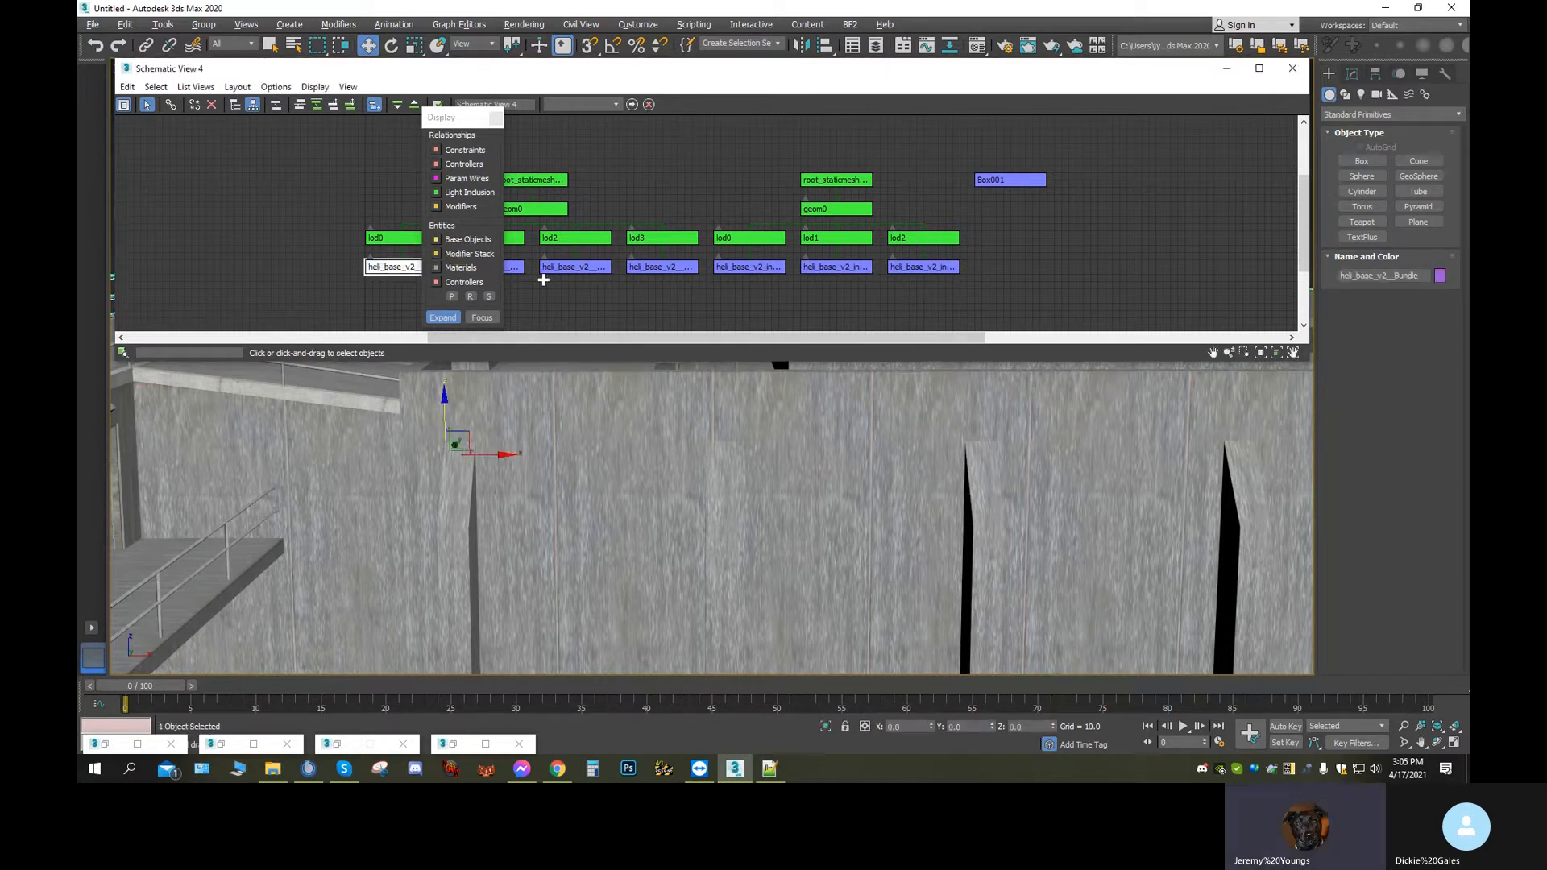
left_click(749, 267, "ctrl")
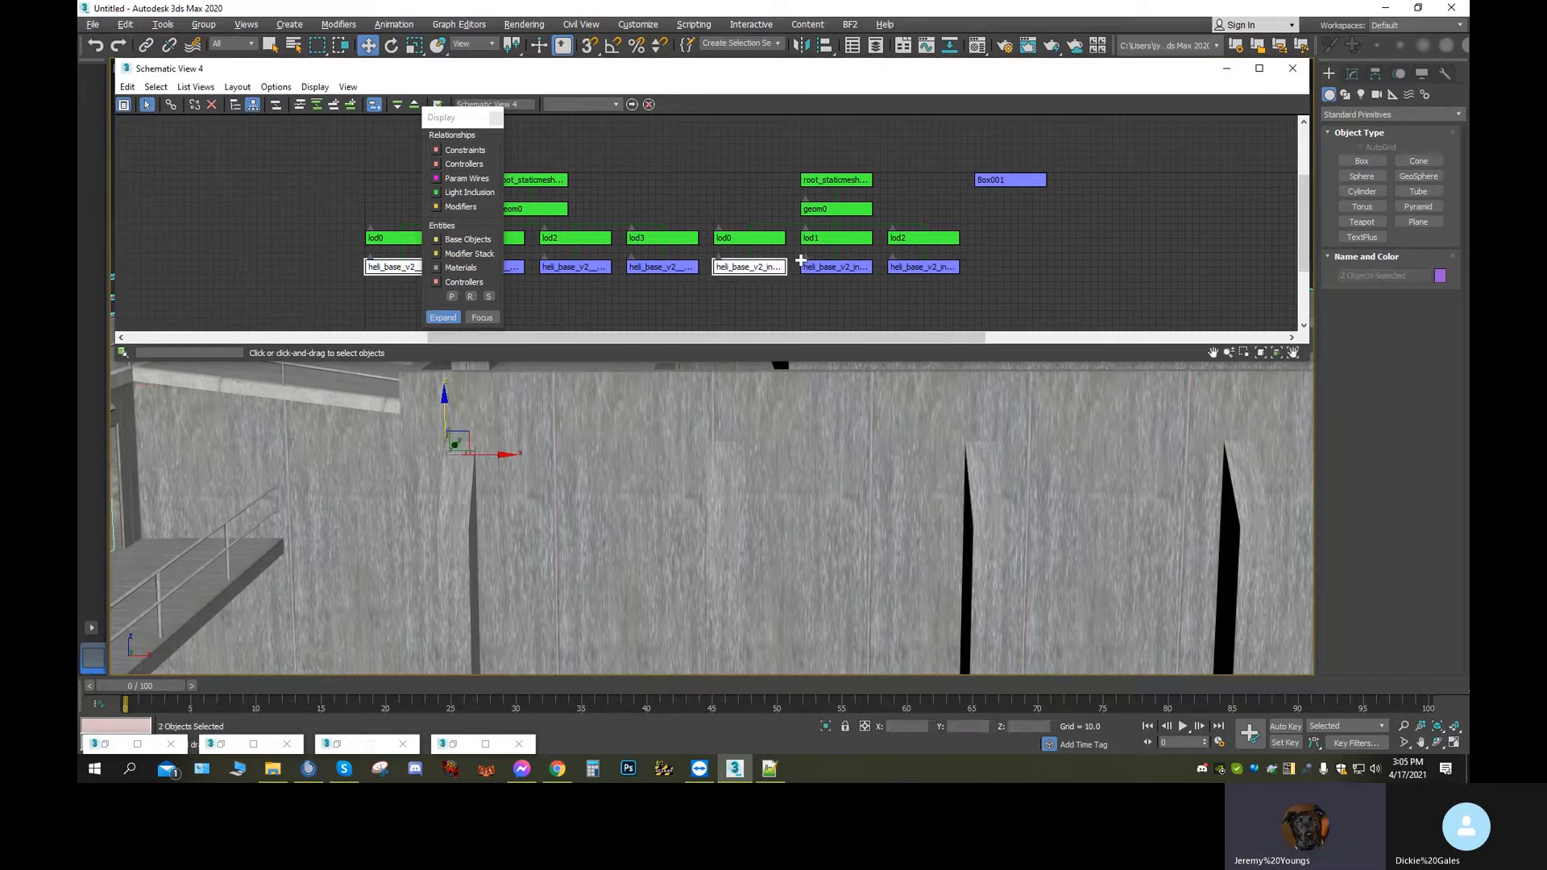
left_click(983, 182, "ctrl")
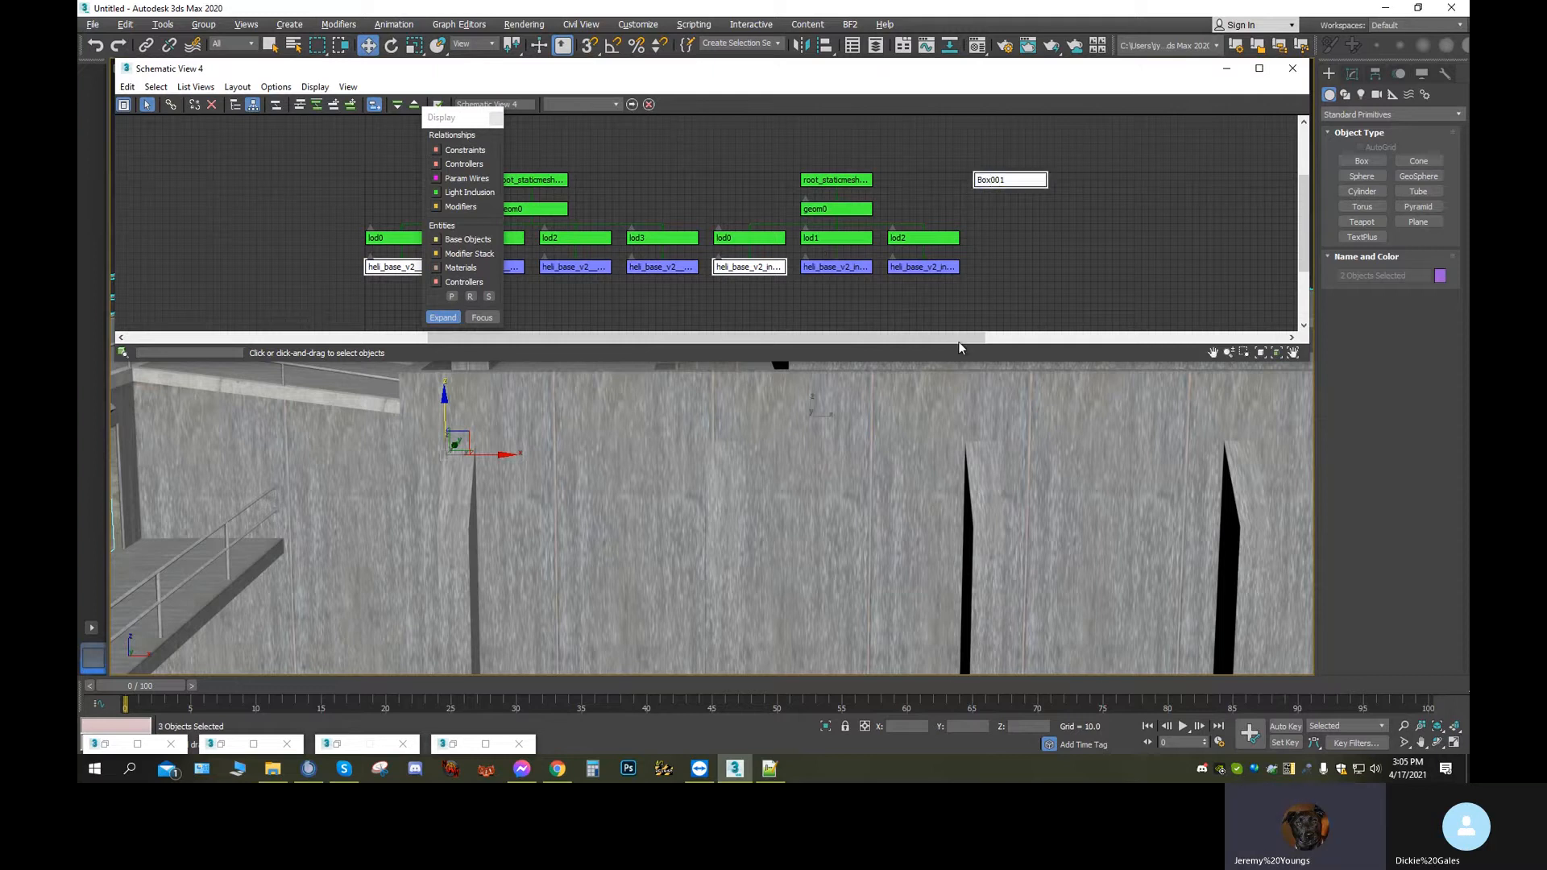
right_click(914, 500)
left_click(984, 436)
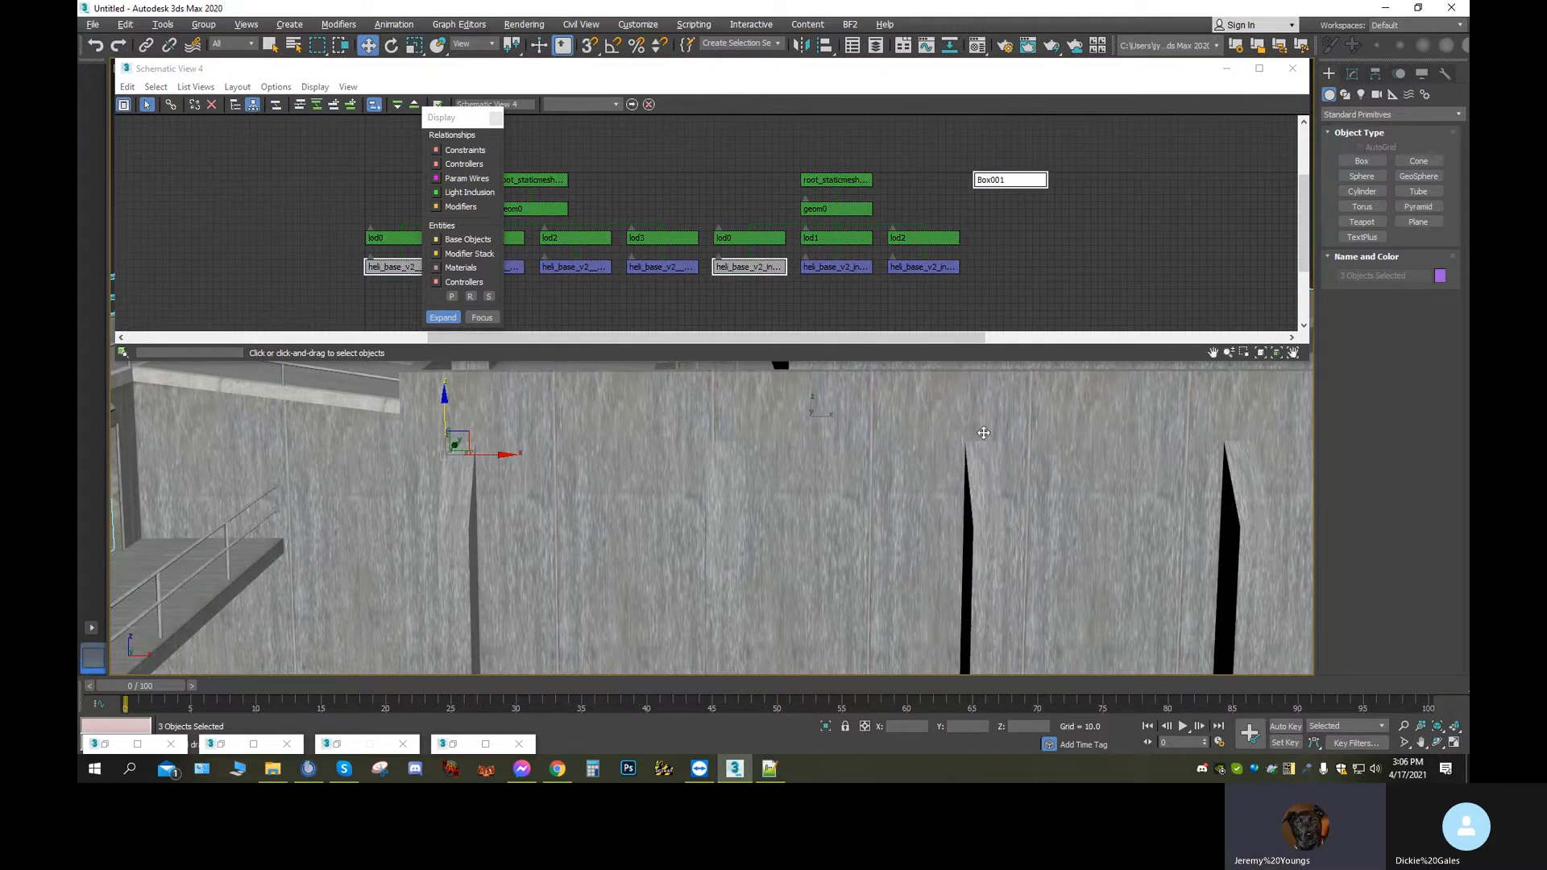
key("z")
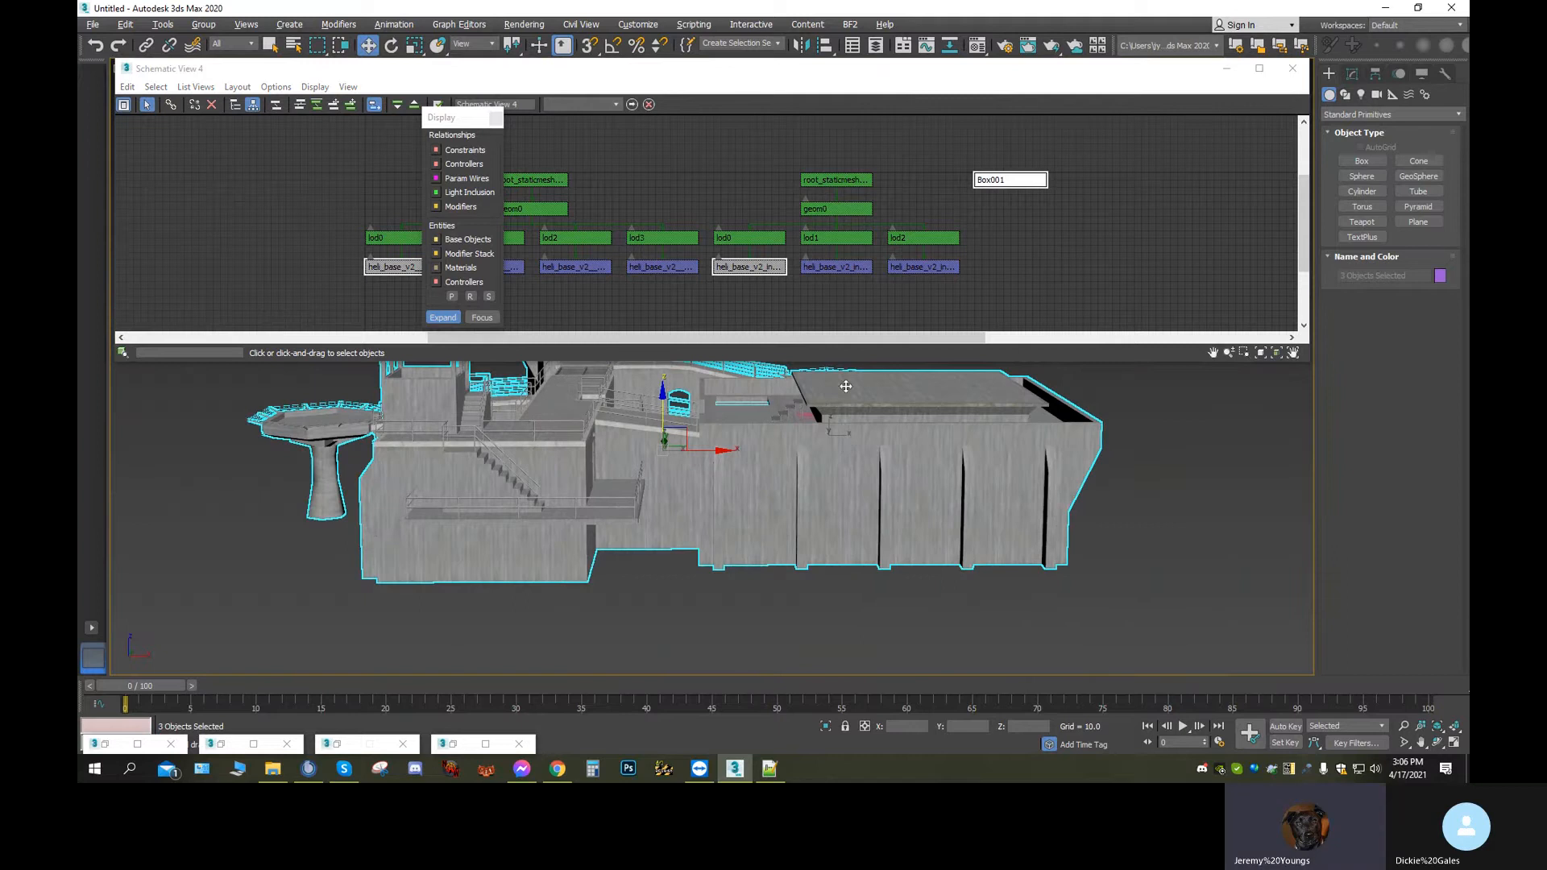
Select only the exterior lod0 mesh and turn on its see-through display to reveal the box by the roof stairs
left_click(743, 305)
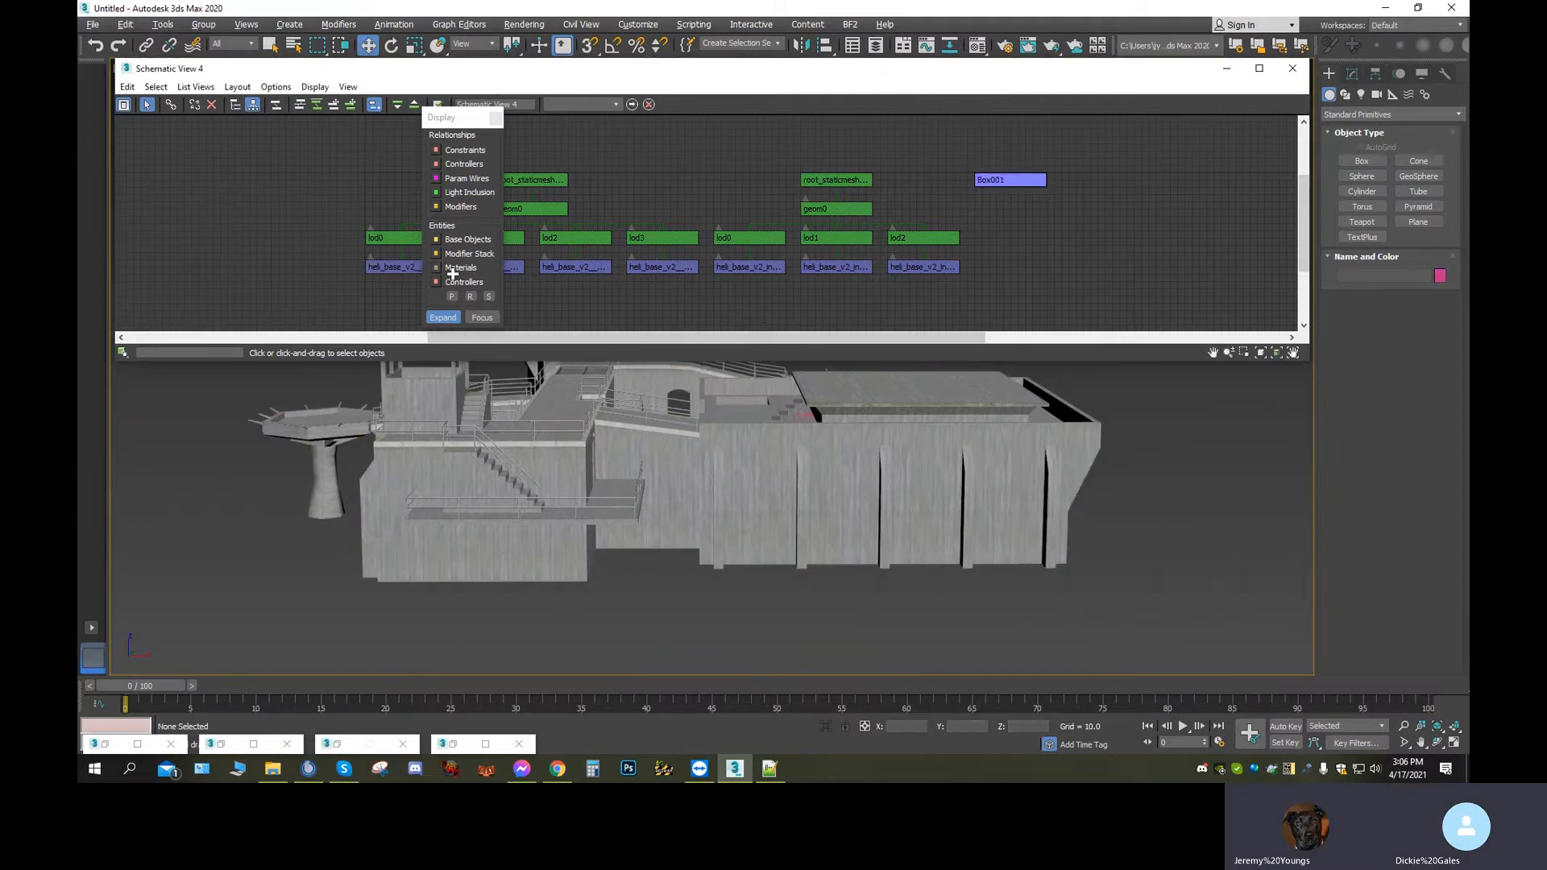
left_click(402, 270)
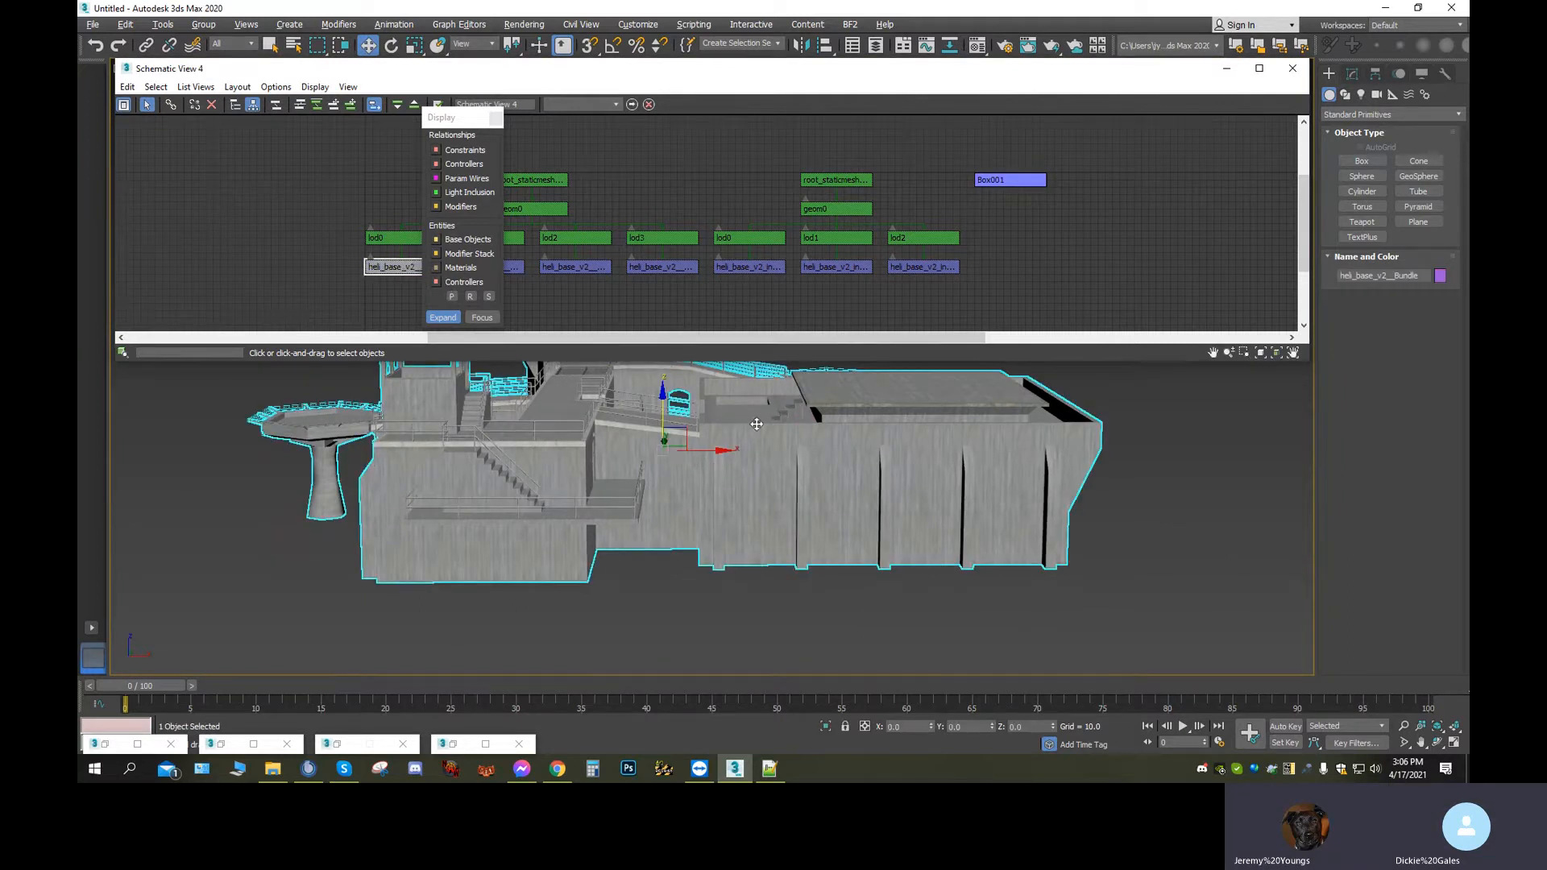
key("alt+x")
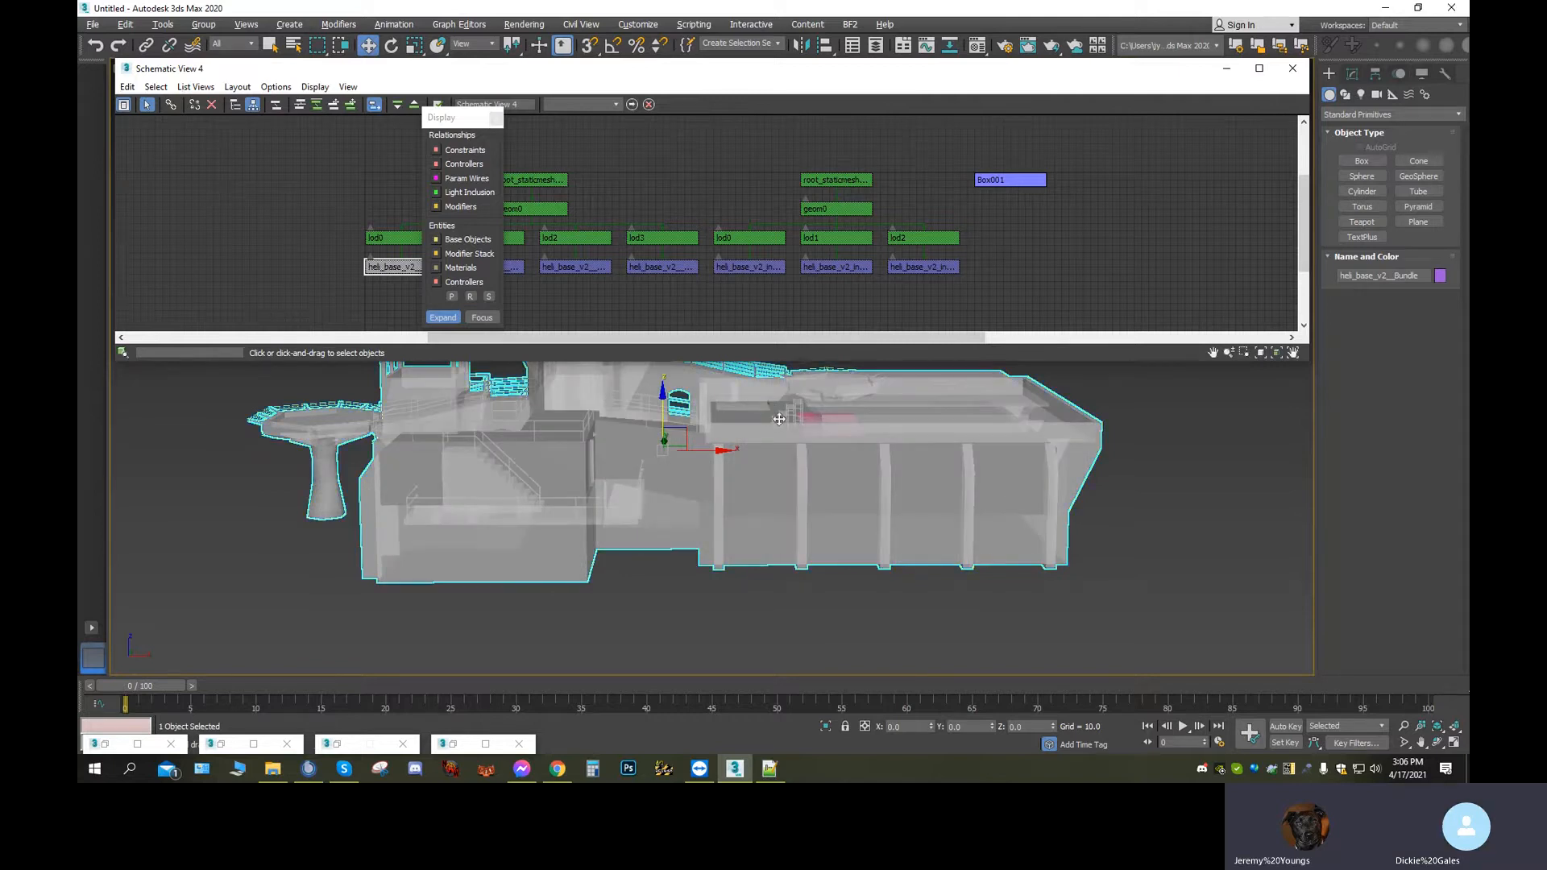
scroll(779, 419, "up", 5)
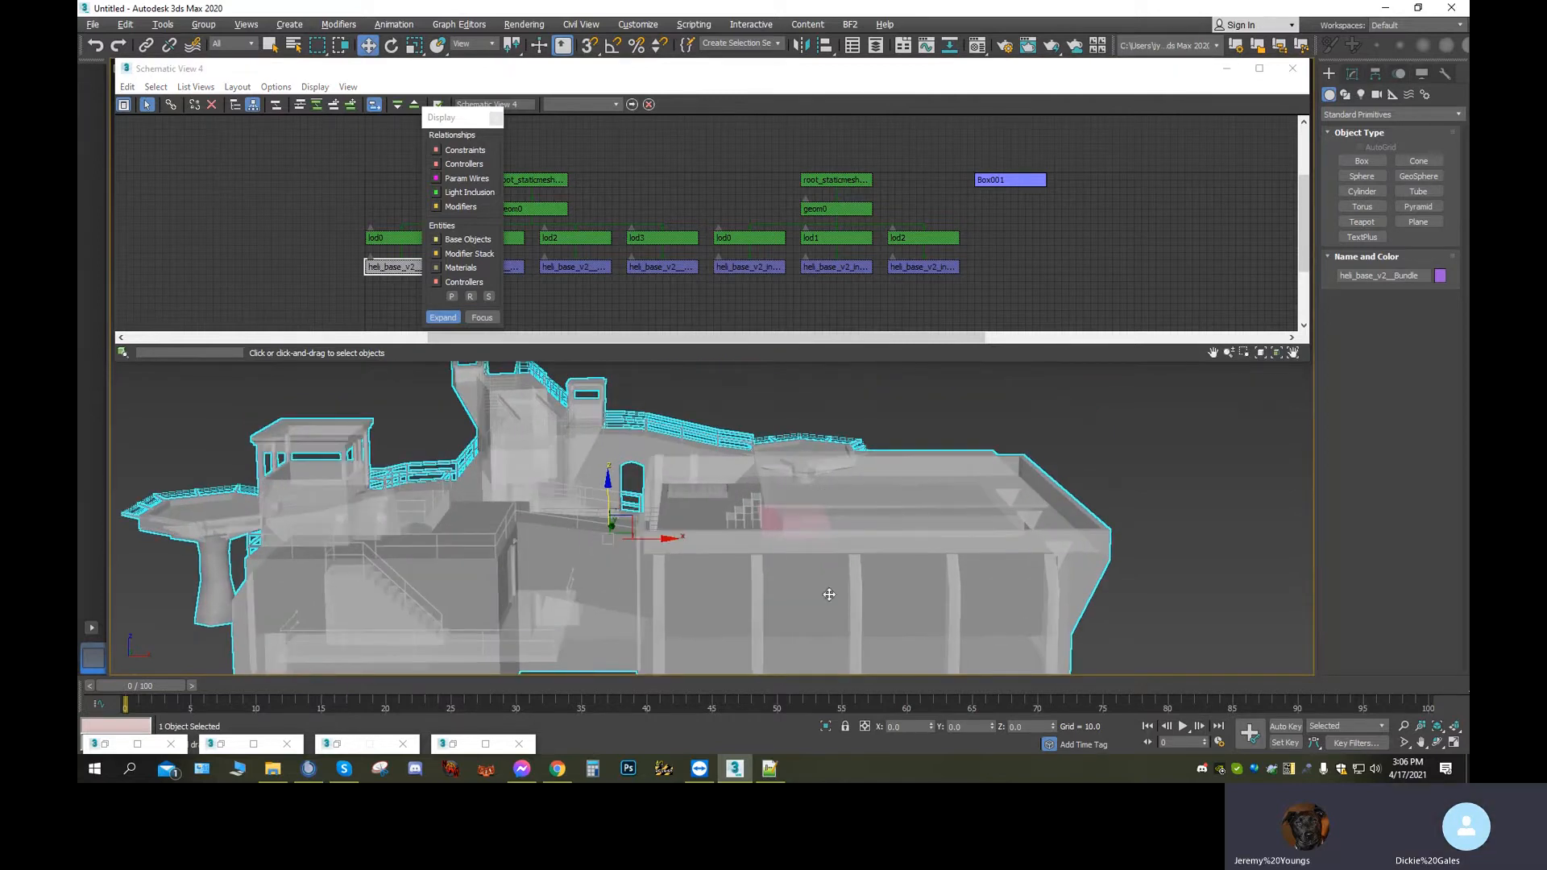
scroll(742, 504, "up", 4)
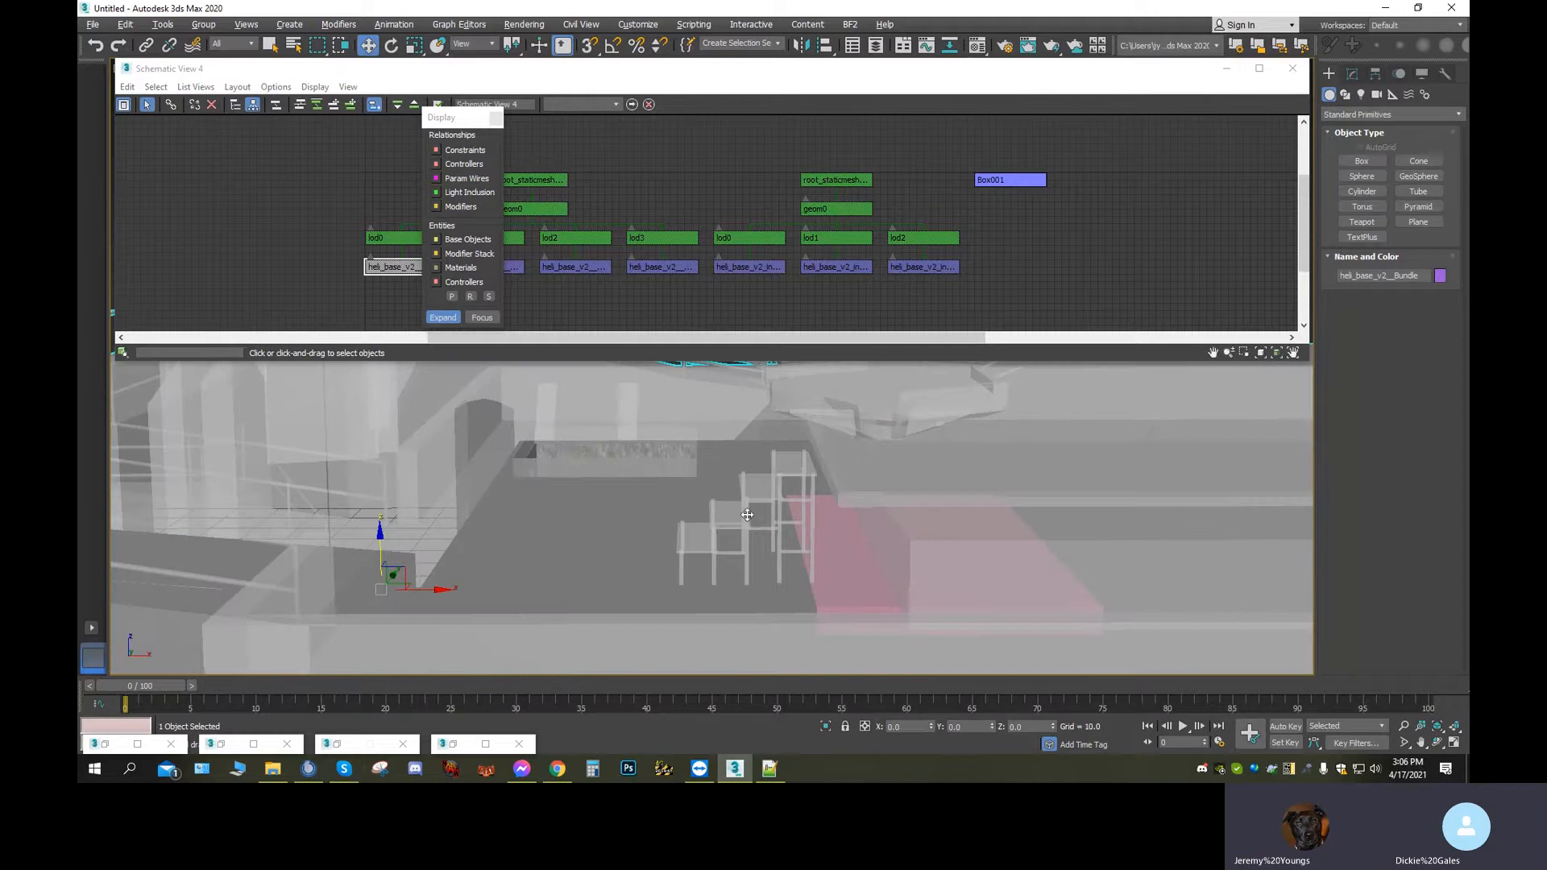
Turn on Edge Faces in the per-view preferences so the meshes show their wireframe over the shading
left_click(245, 24)
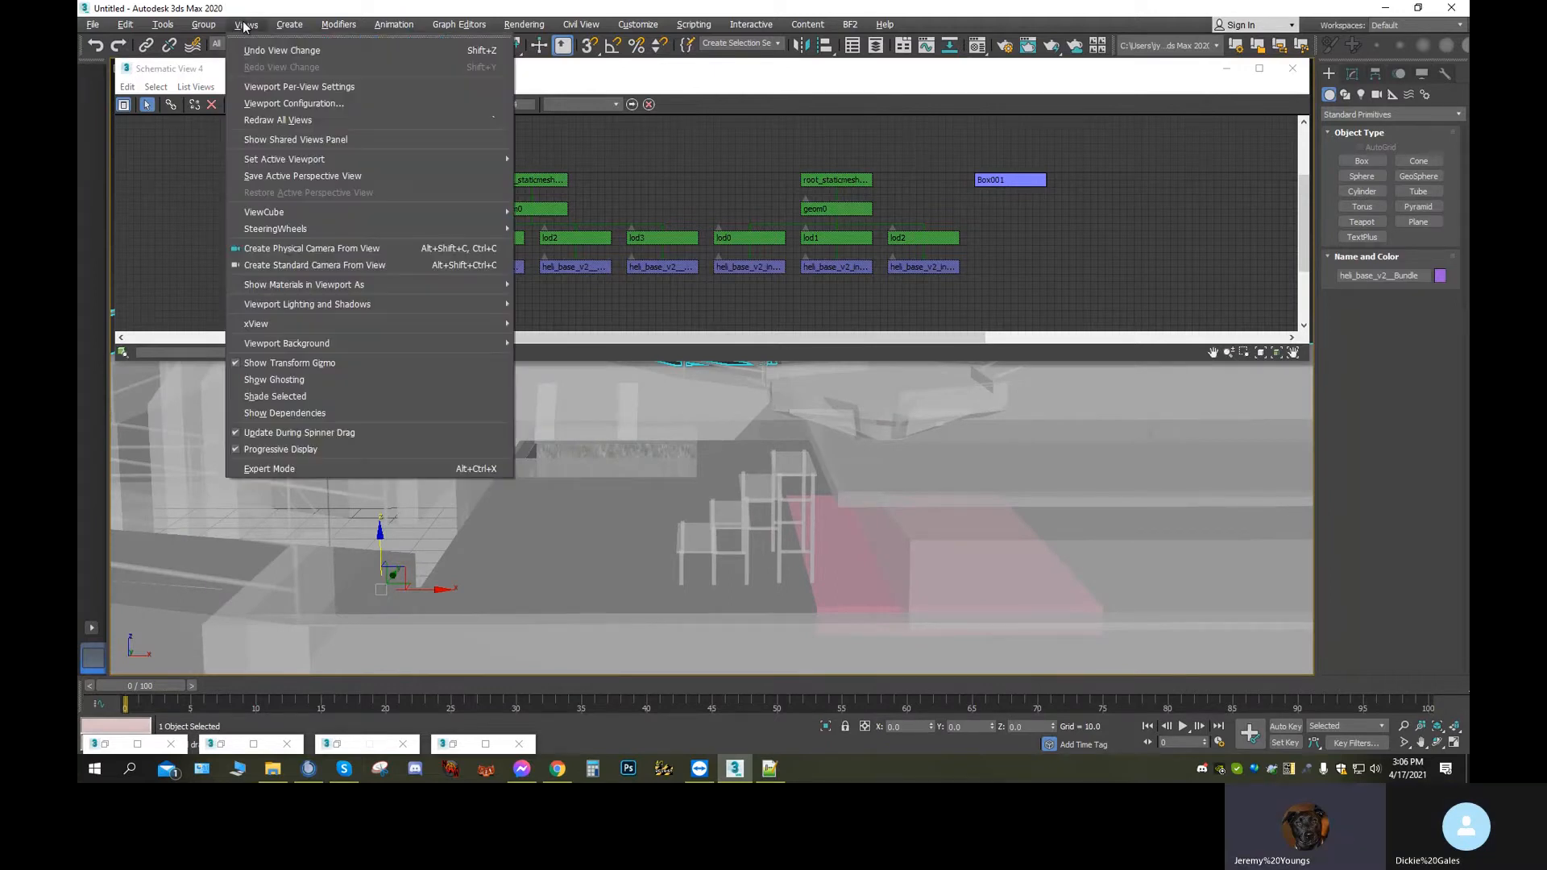
left_click(379, 86)
left_click(747, 158)
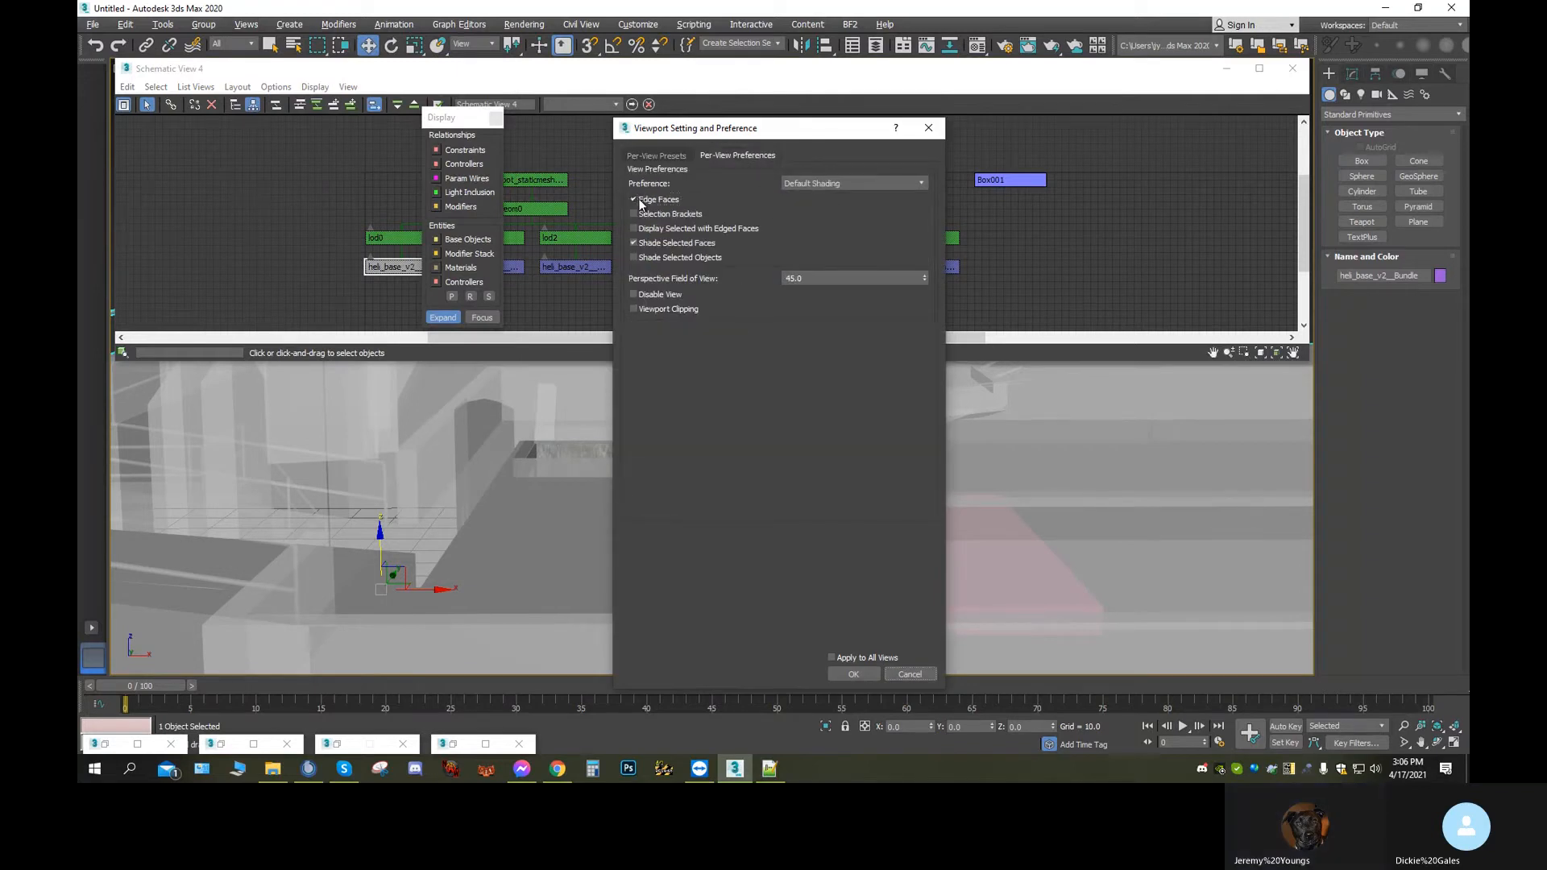
left_click(852, 674)
middle_click_drag(824, 556, 834, 418)
scroll(833, 418, "down", 6)
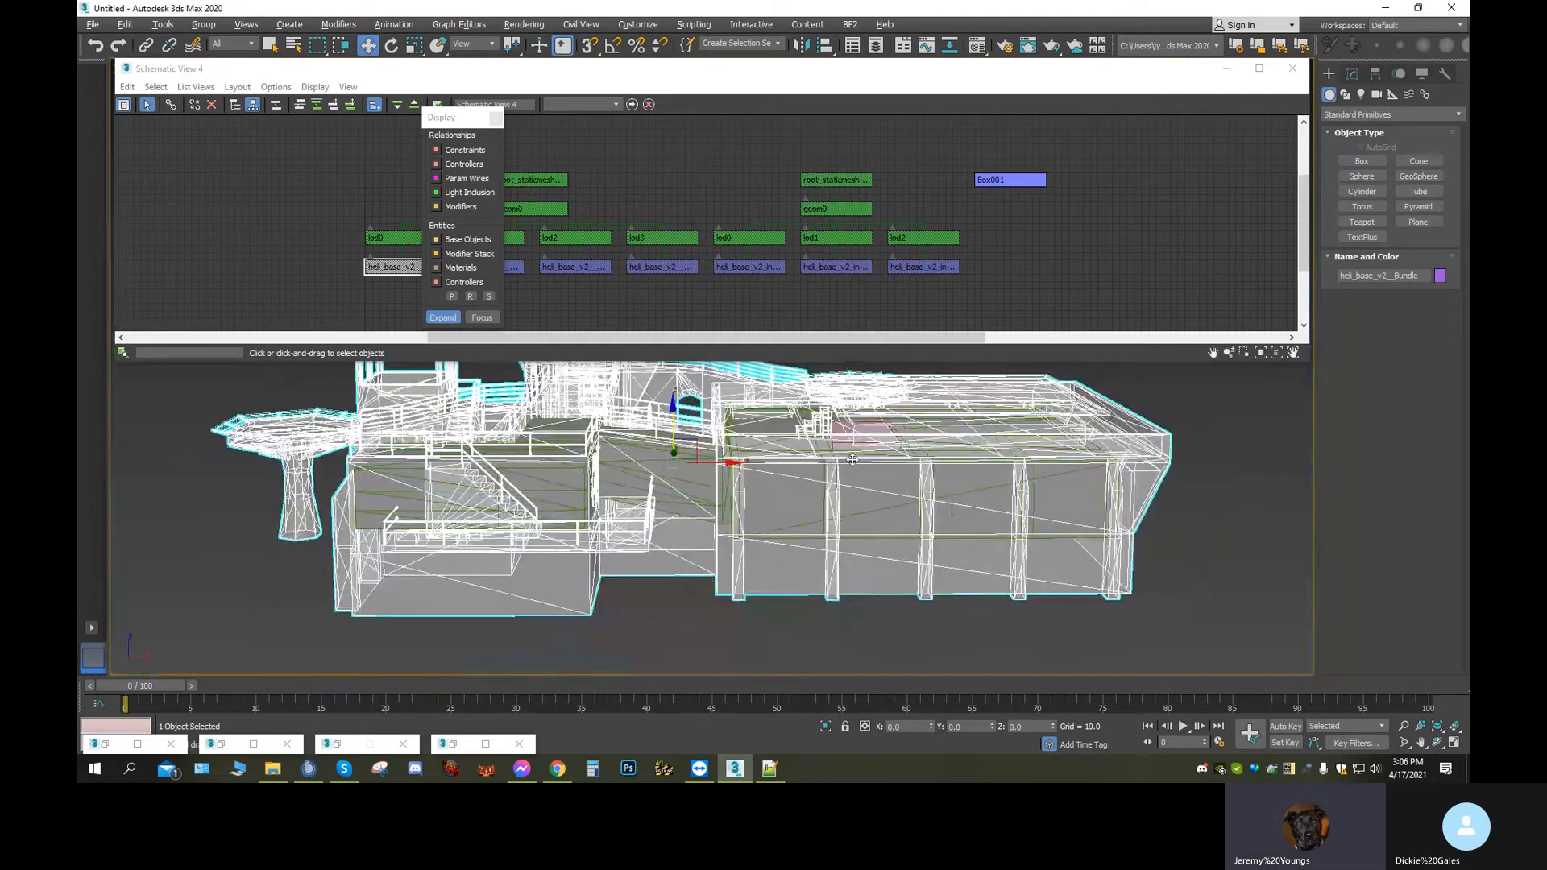
Select Box001 in Schematic View, inspect it beside the roof stairs, and minimize the schematic window
left_click(1034, 180)
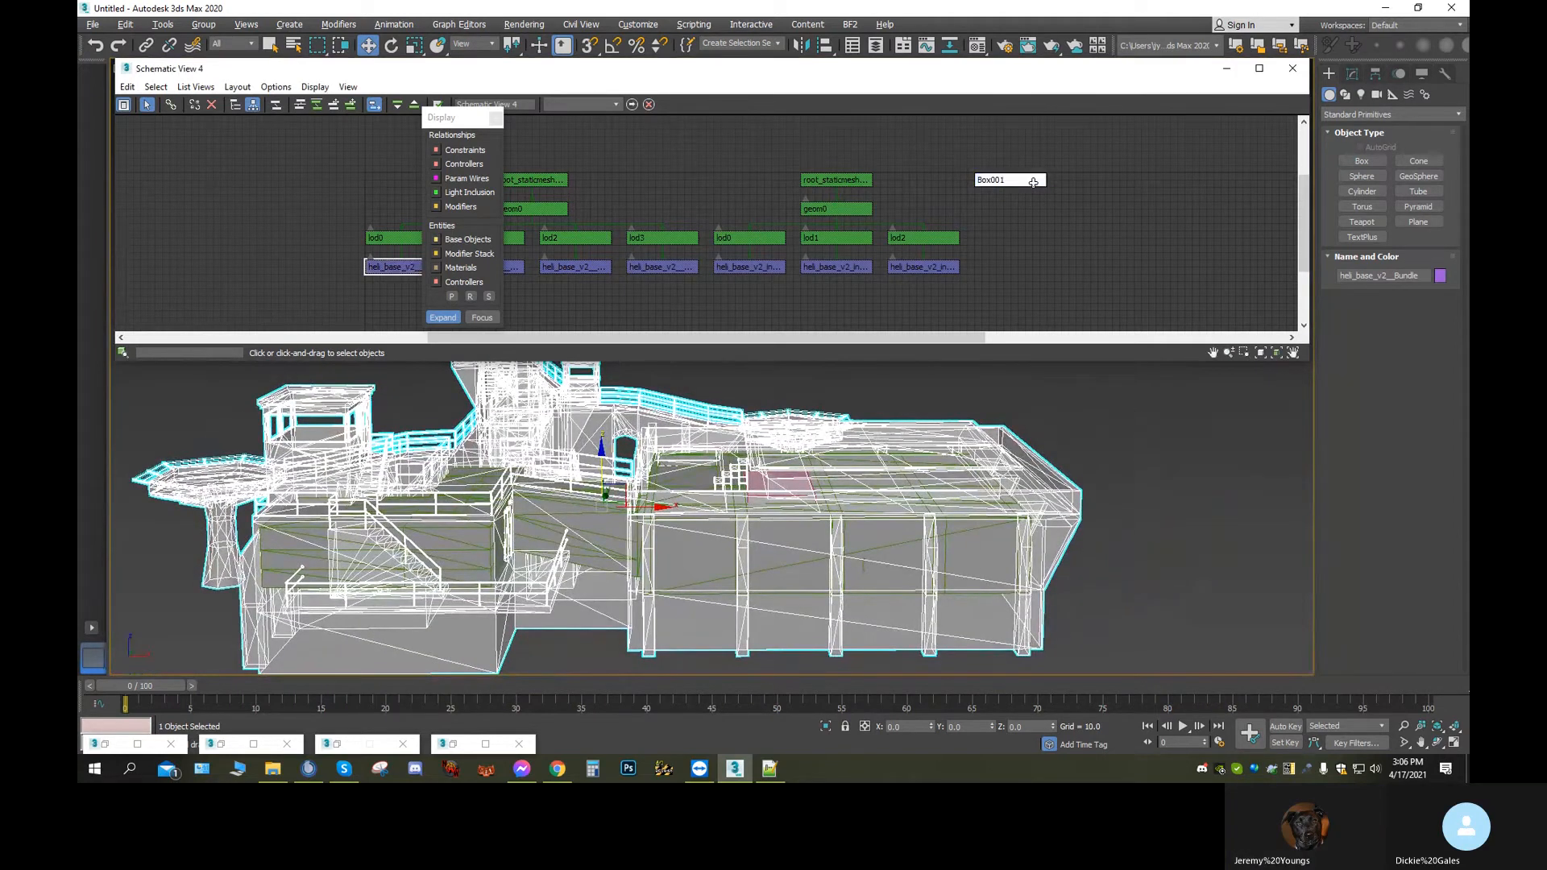
scroll(820, 523, "up", 4)
scroll(820, 523, "up", 1)
middle_click_drag(821, 523, 735, 388)
scroll(928, 550, "down", 6)
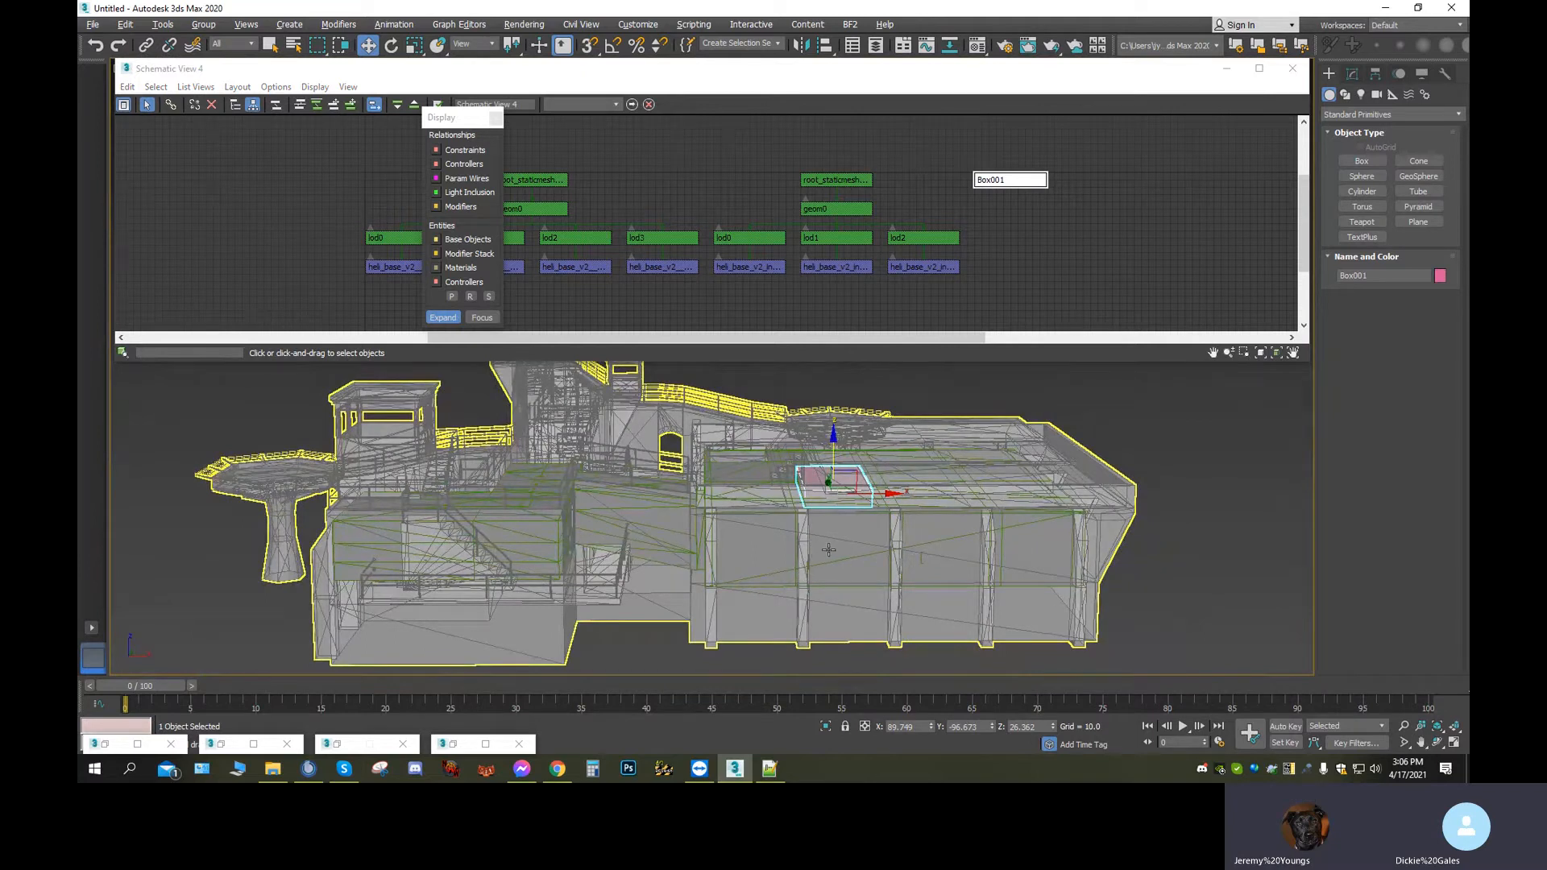
scroll(829, 550, "up", 5)
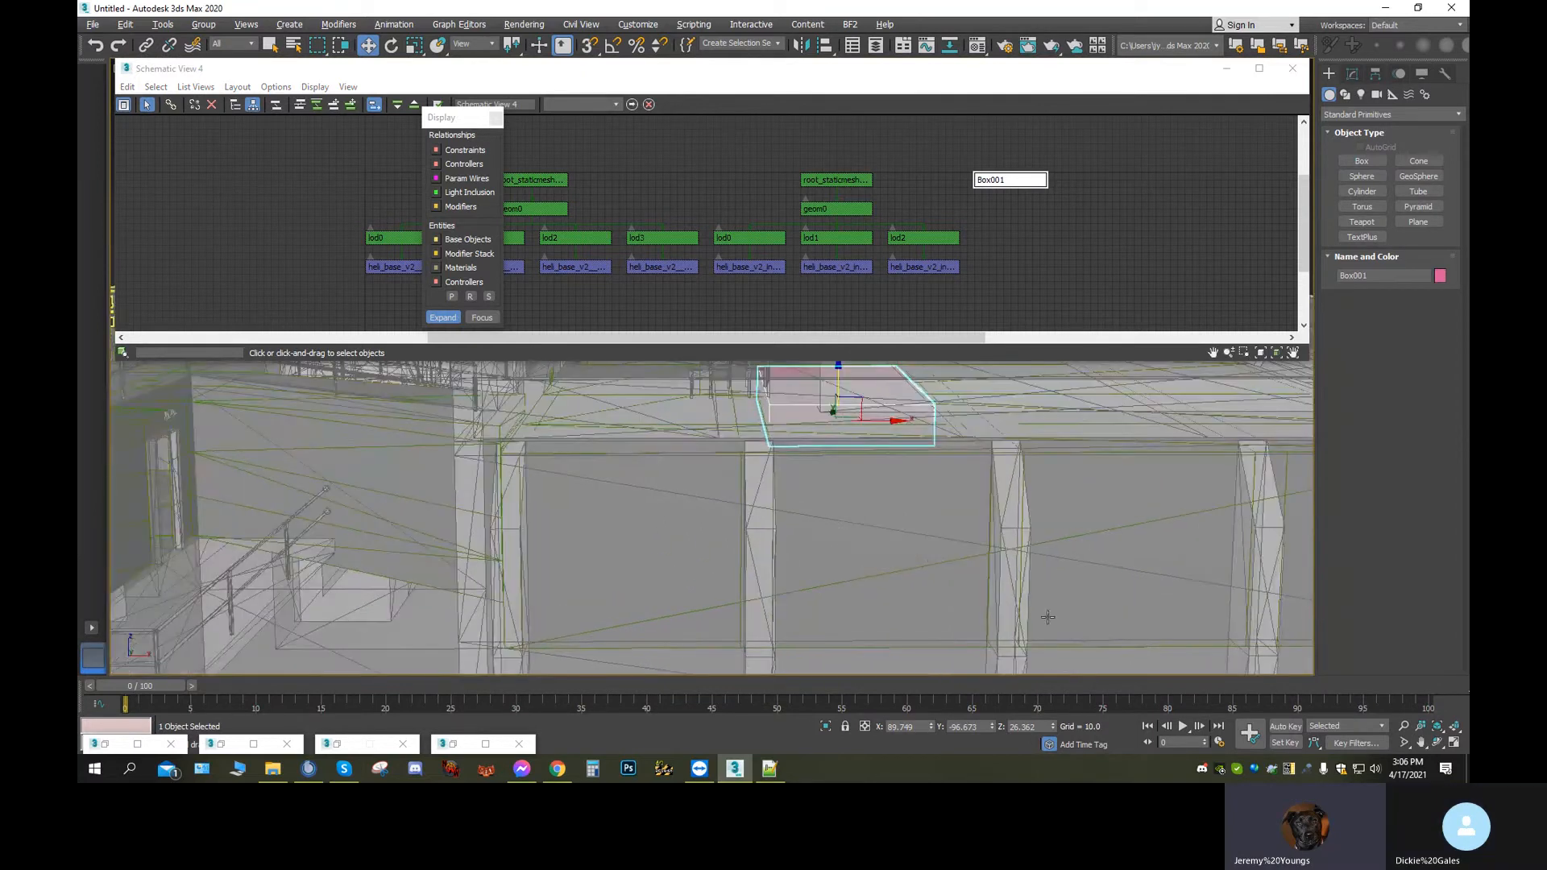
middle_click_drag(937, 440, 895, 628)
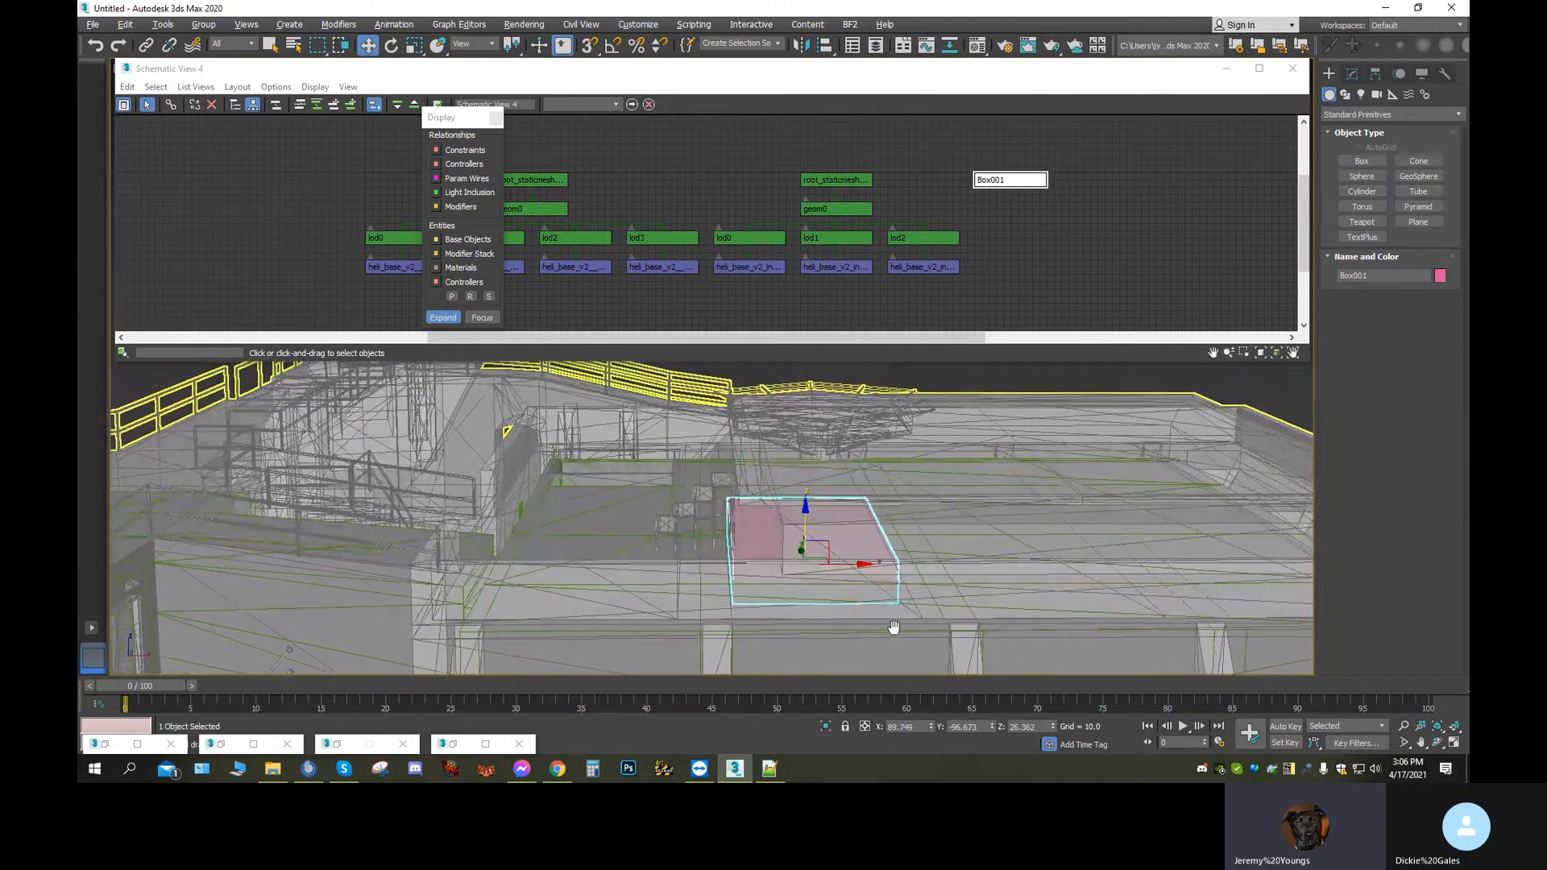
scroll(764, 551, "up", 3)
scroll(762, 555, "up", 3)
middle_click_drag(753, 570, 1295, 533)
middle_click_drag(1007, 551, 984, 446)
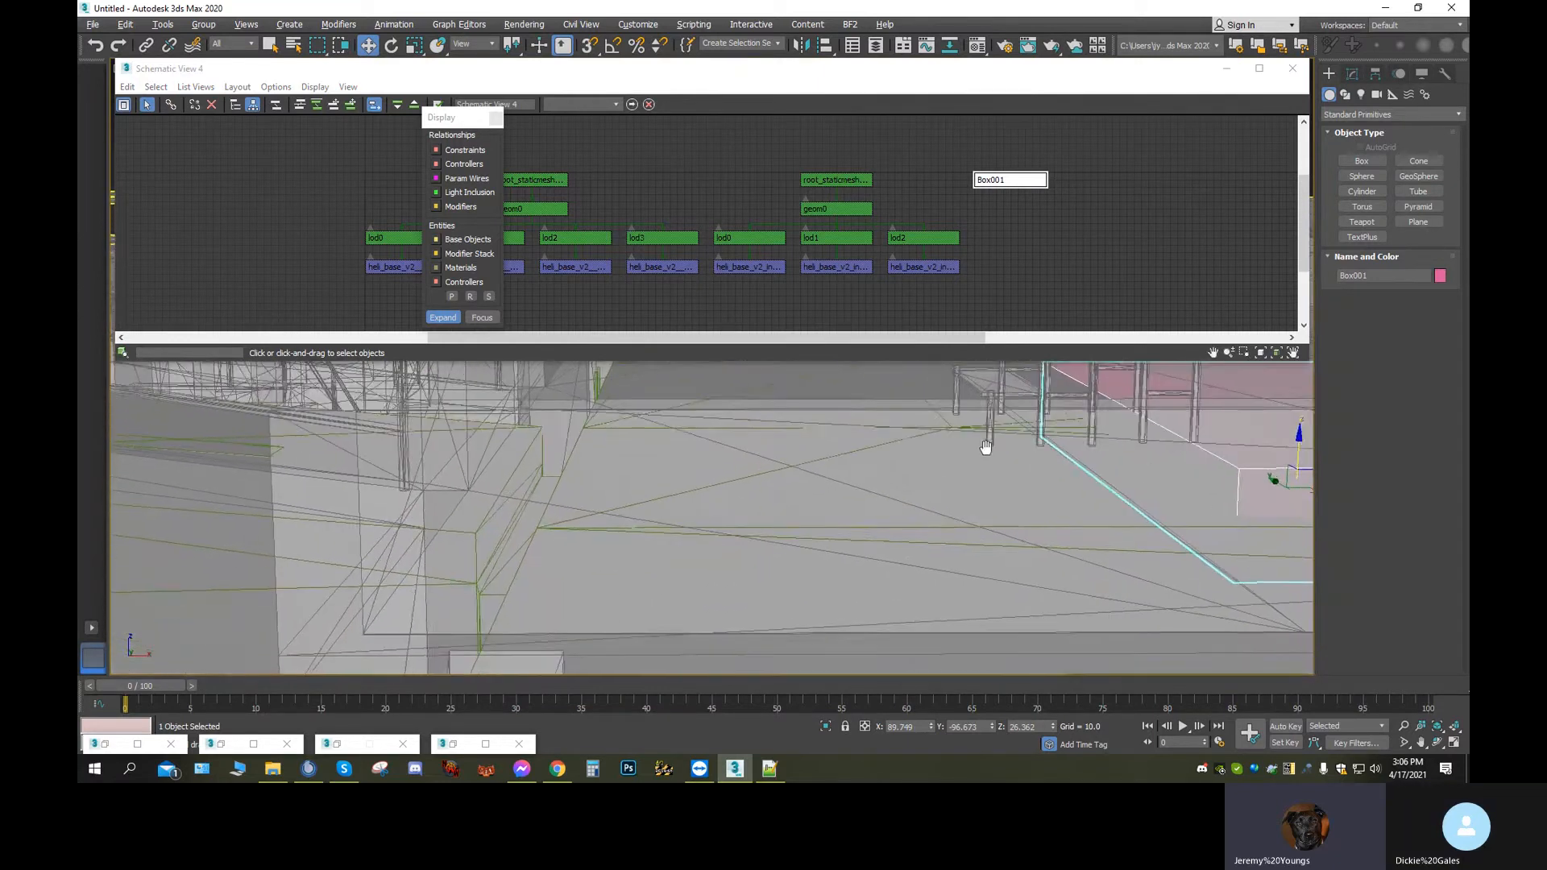
left_click(1226, 68)
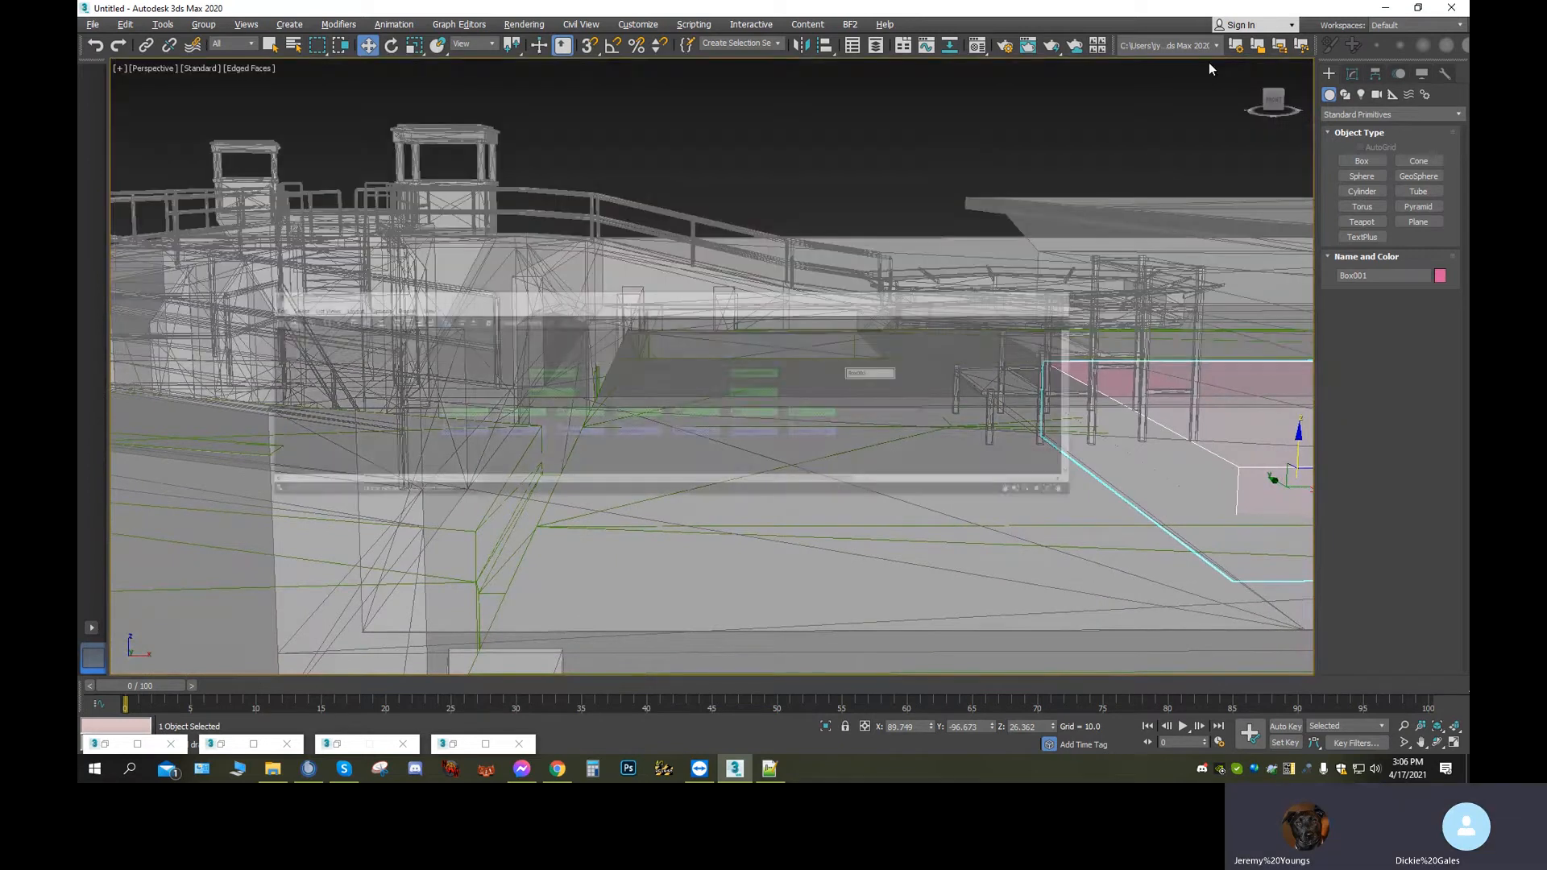
Examine Box001's thickness and height against the roof surface from the side and from above
left_click(1270, 104)
middle_click_drag(916, 463, 1081, 389)
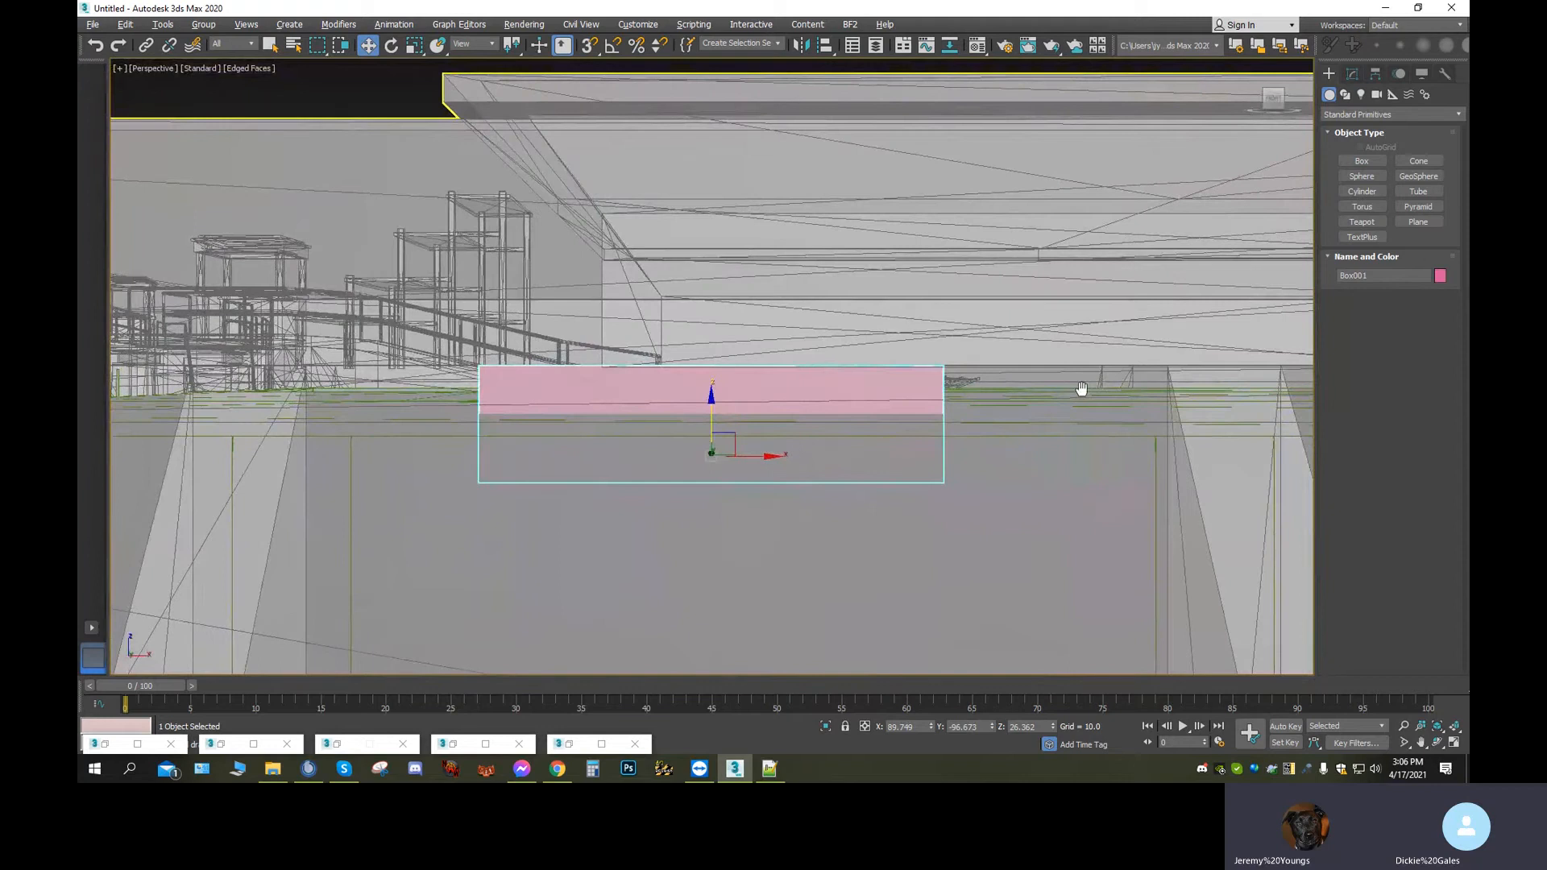
scroll(1065, 394, "down", 5)
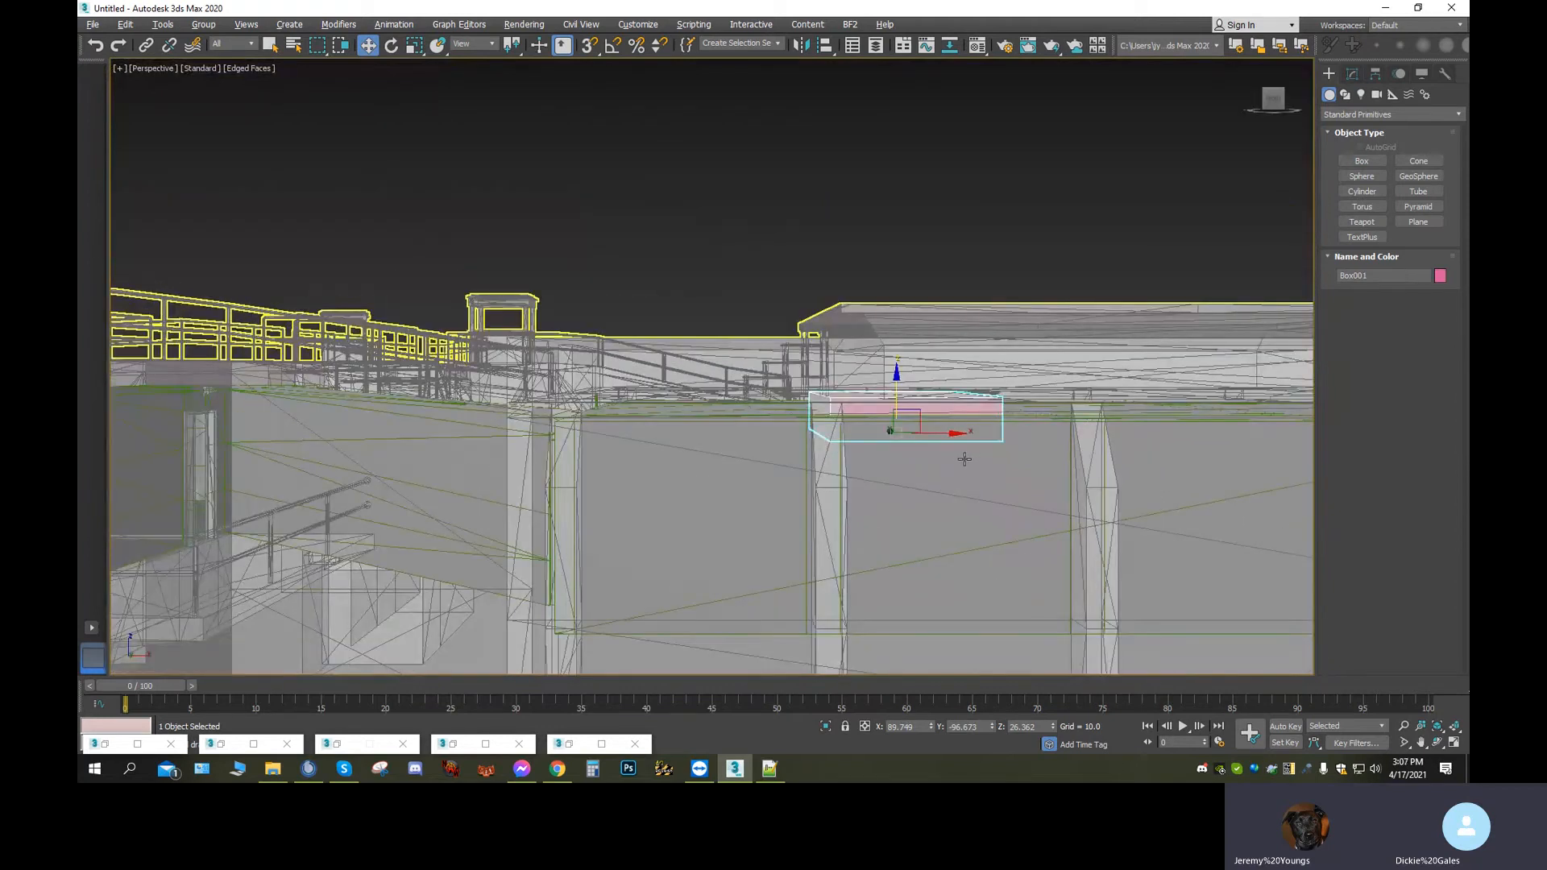
scroll(903, 459, "down", 8)
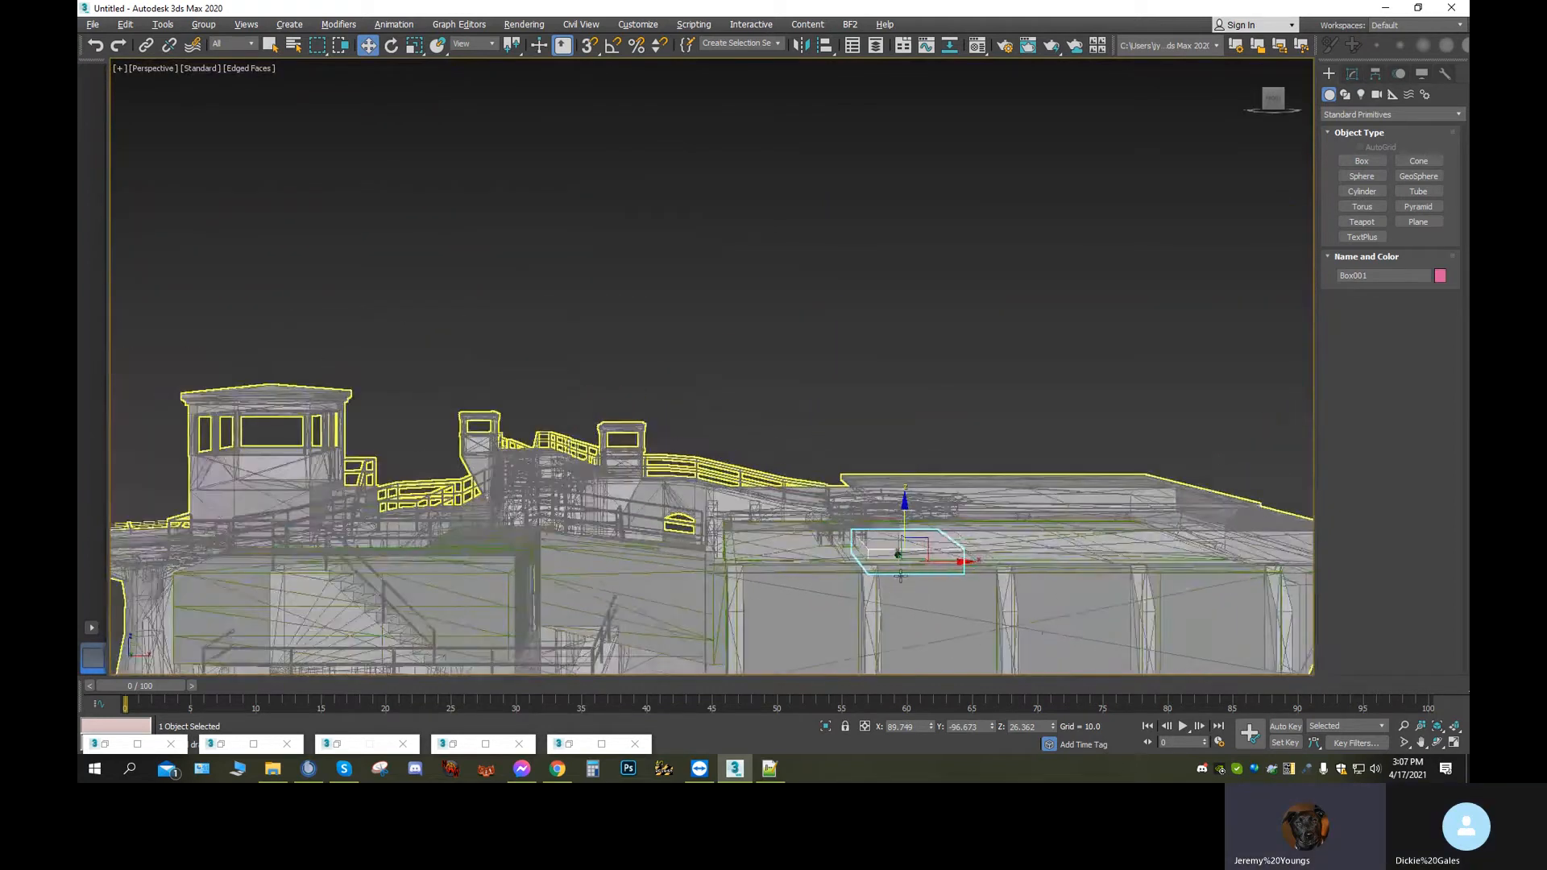
left_click(1438, 743)
left_click_drag(804, 428, 805, 257)
scroll(812, 387, "up", 6)
left_click_drag(815, 390, 727, 467)
scroll(846, 421, "down", 8)
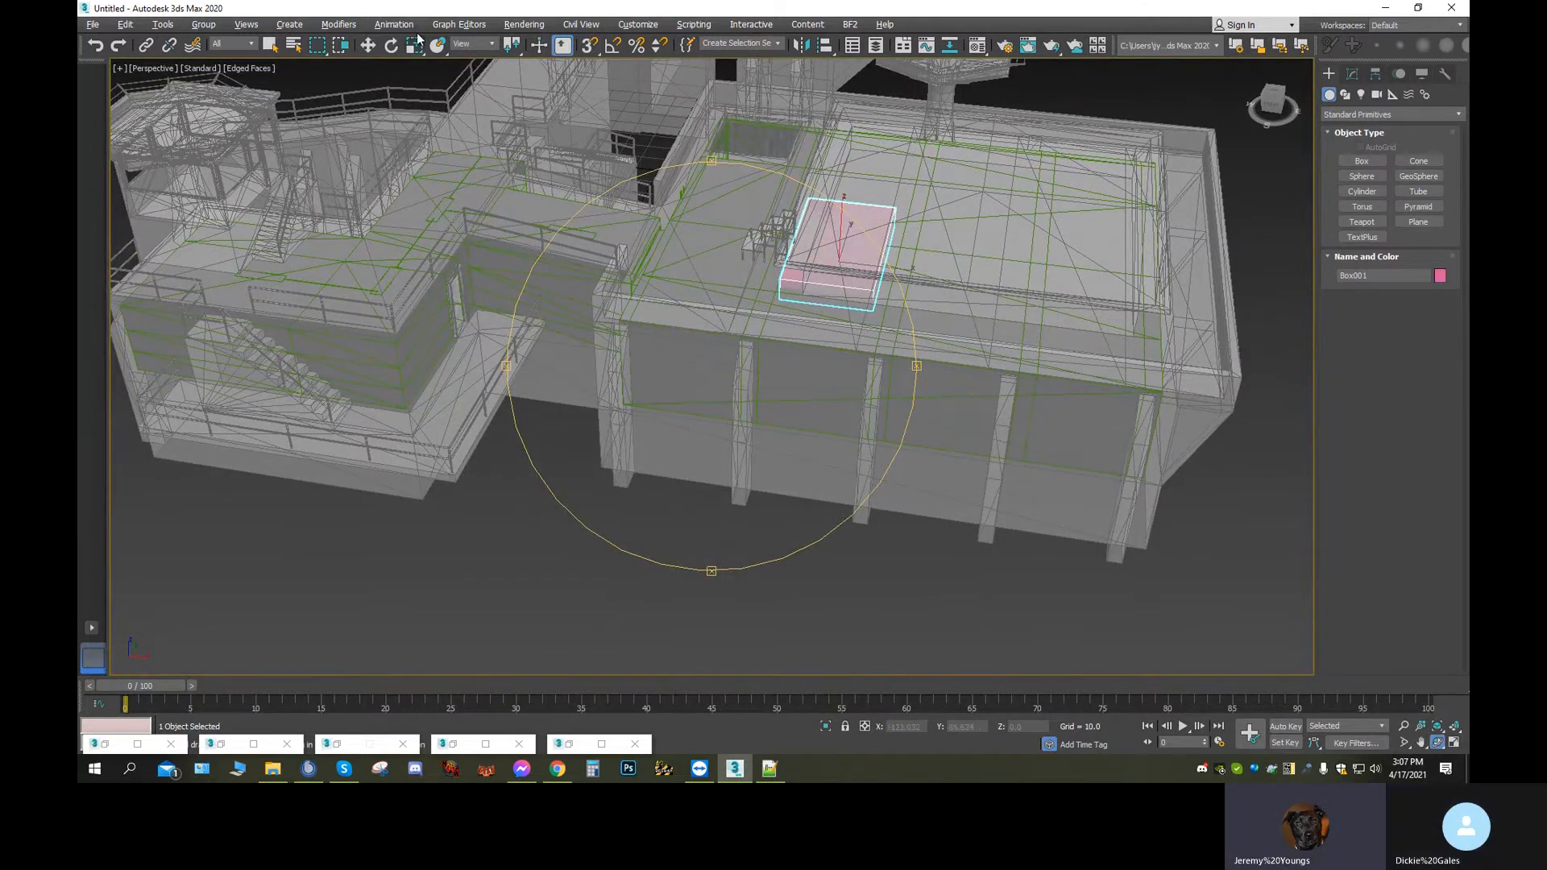
left_click(372, 47)
middle_click_drag(876, 373, 922, 443)
scroll(922, 442, "up", 3)
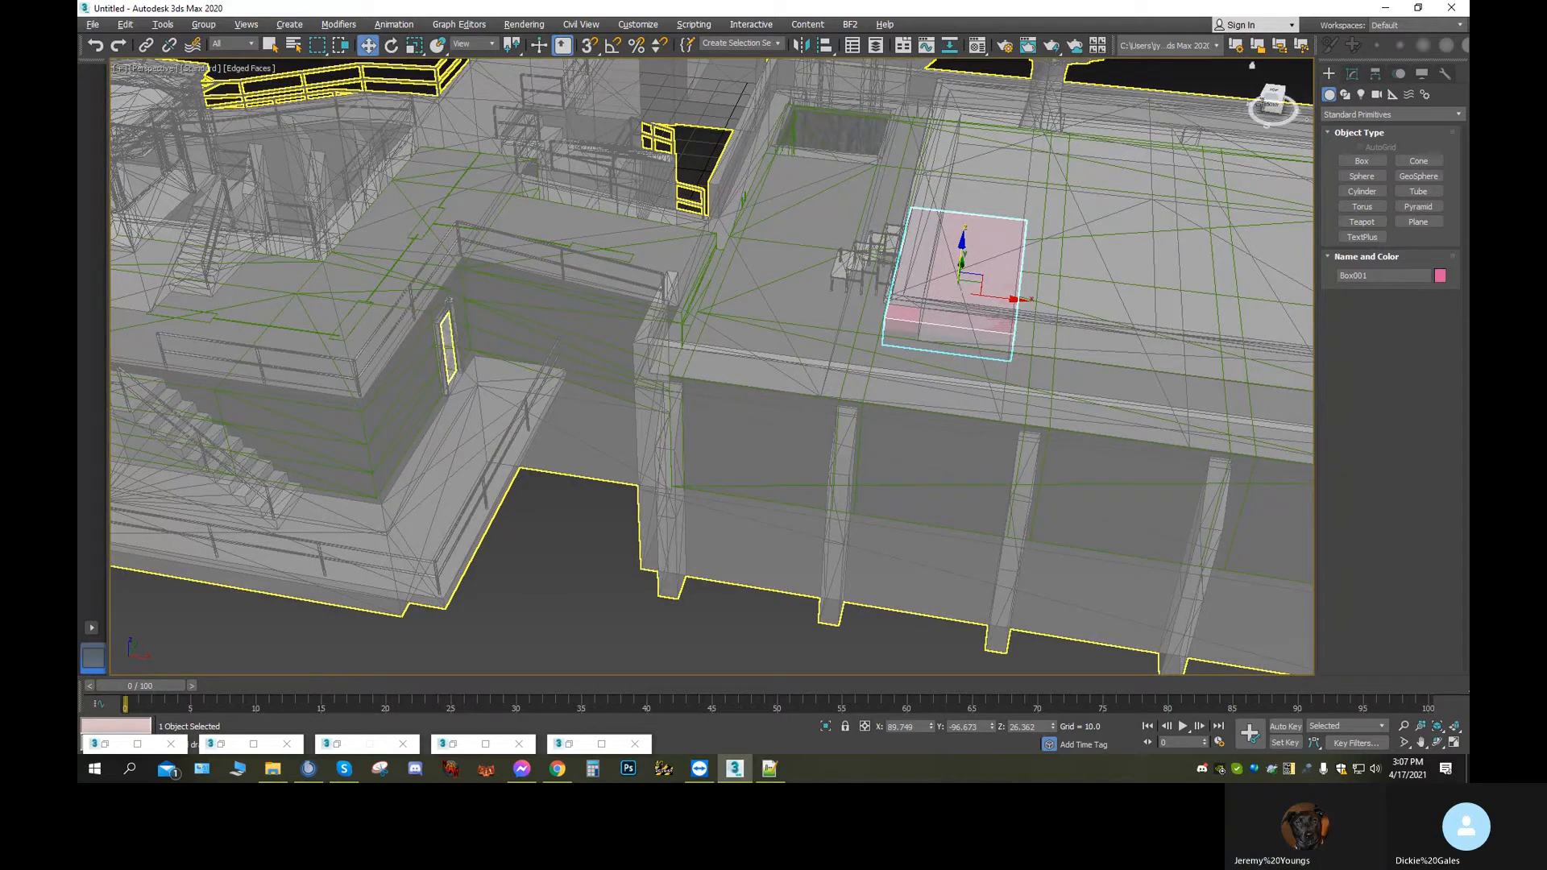
middle_click_drag(996, 407, 1017, 343, "alt")
middle_click_drag(1018, 343, 794, 570)
scroll(756, 532, "up", 2)
scroll(749, 522, "up", 3)
middle_click_drag(749, 418, 804, 463)
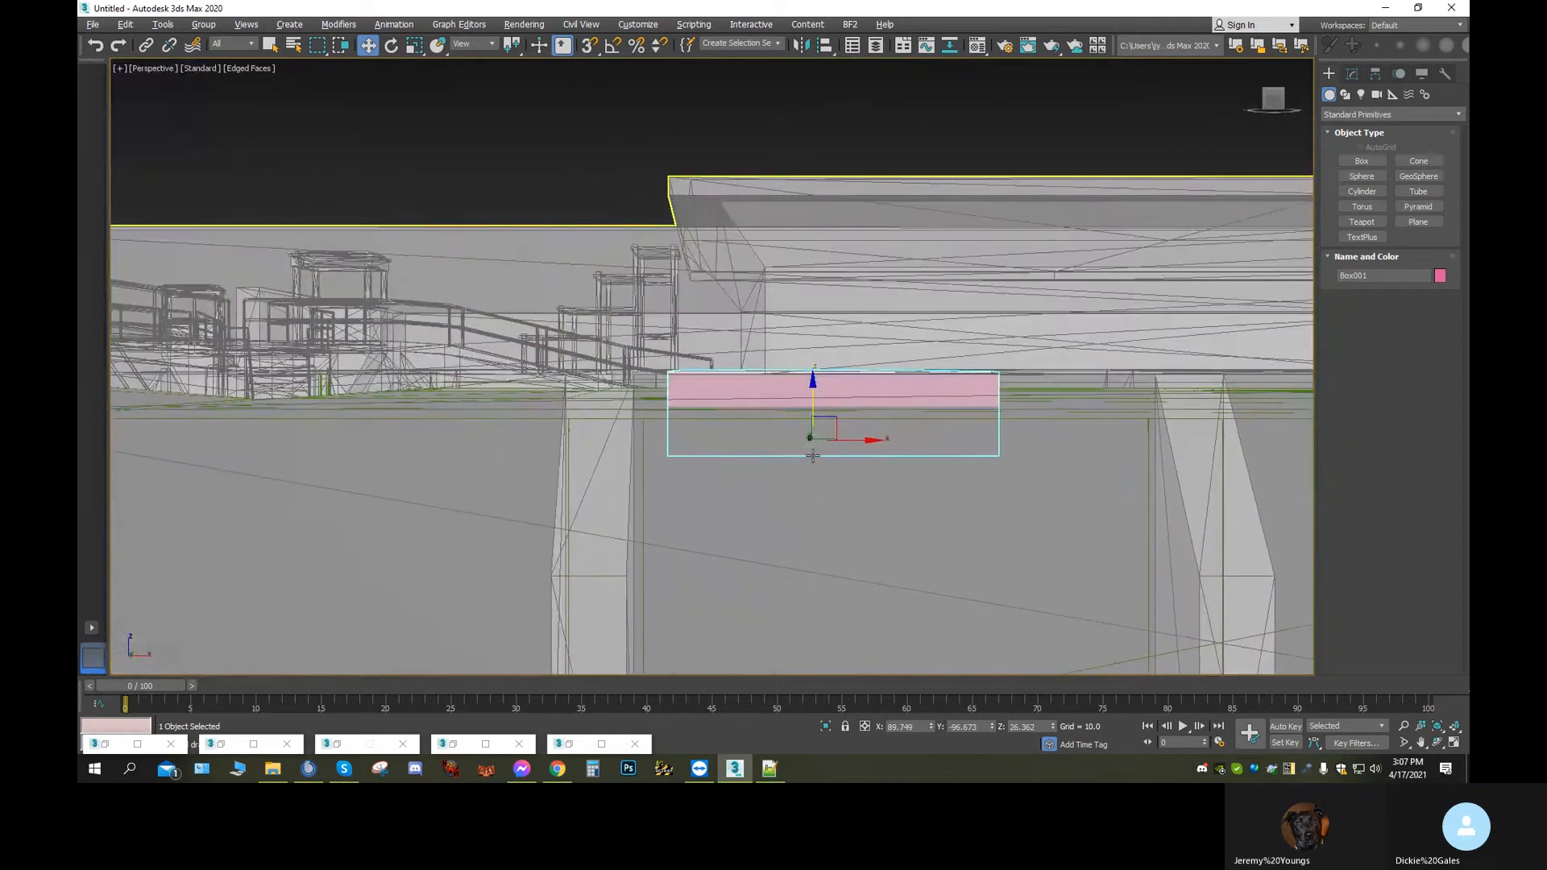
Reduce Box001's height to 1.76 and raise it to about Z 30.921, near roof level
left_click(1353, 74)
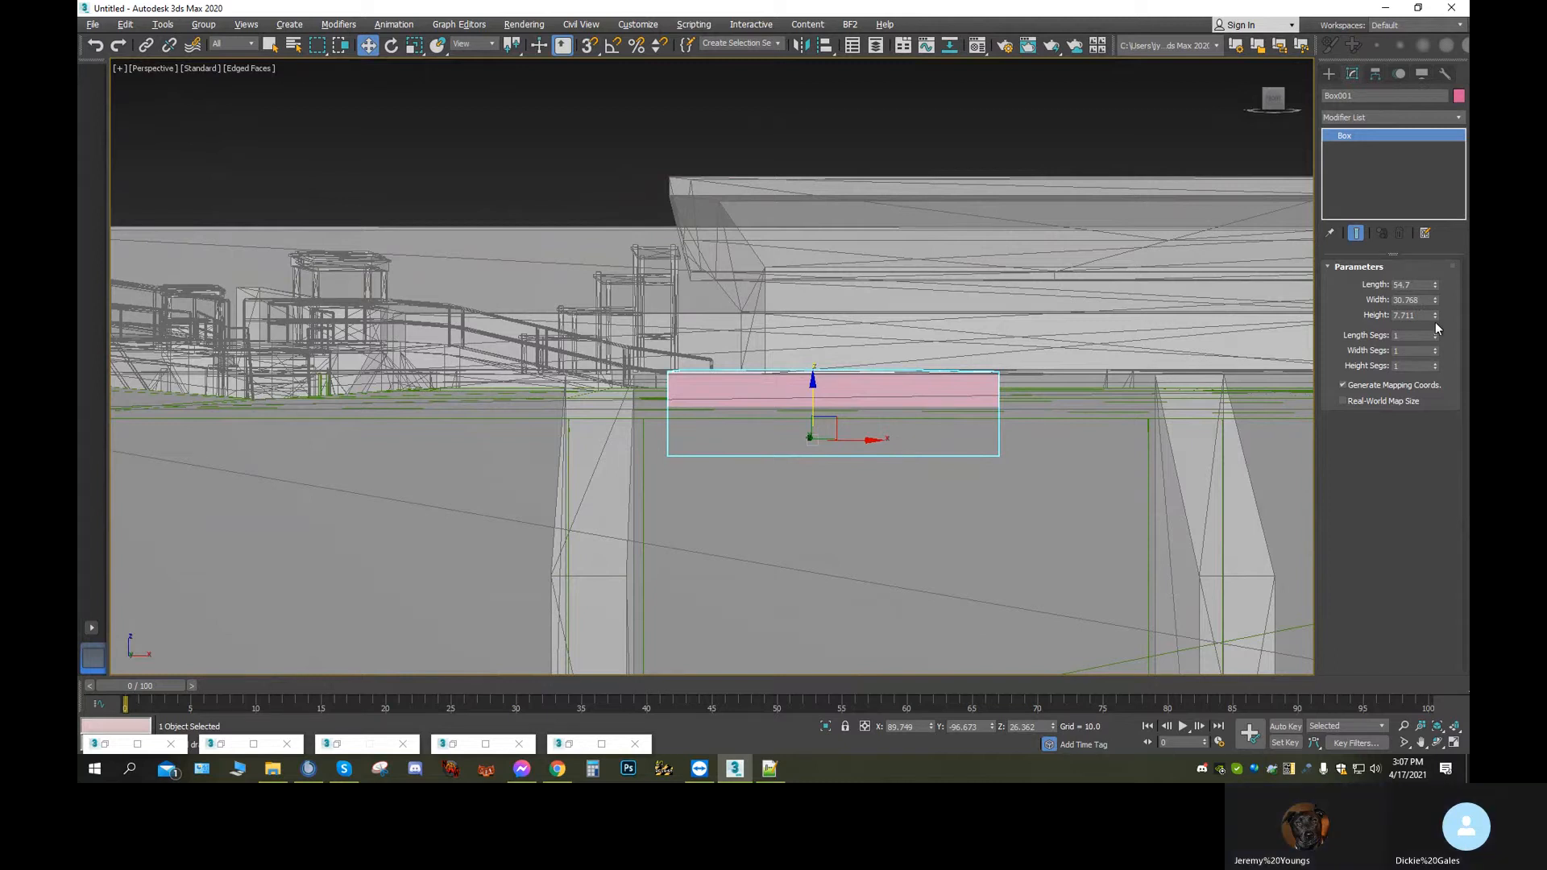
left_click_drag(1434, 318, 1434, 317)
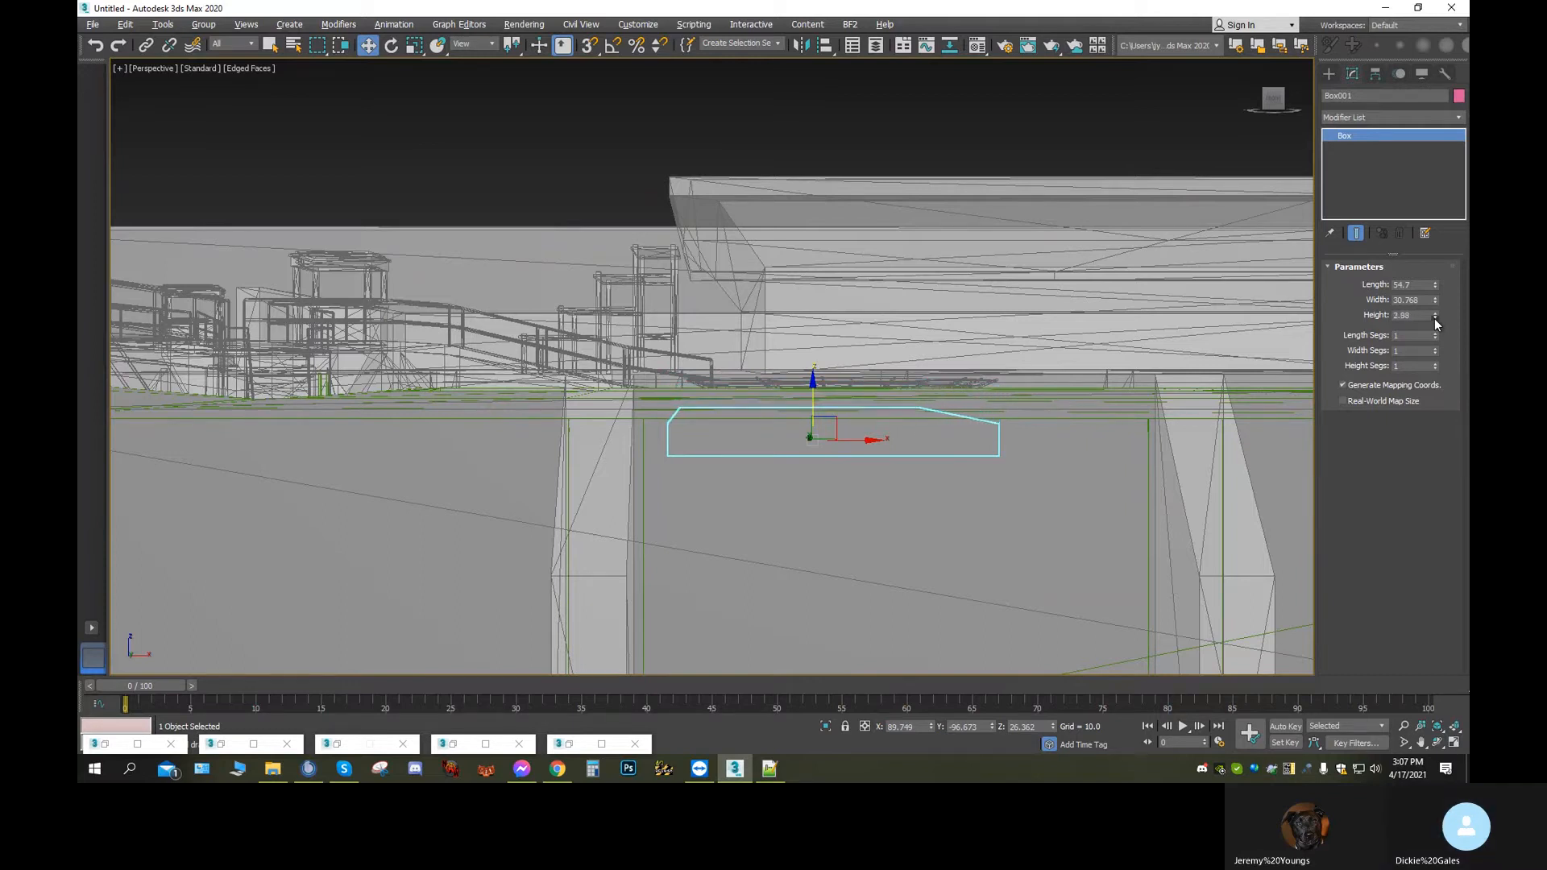
left_click_drag(1434, 318, 1434, 317)
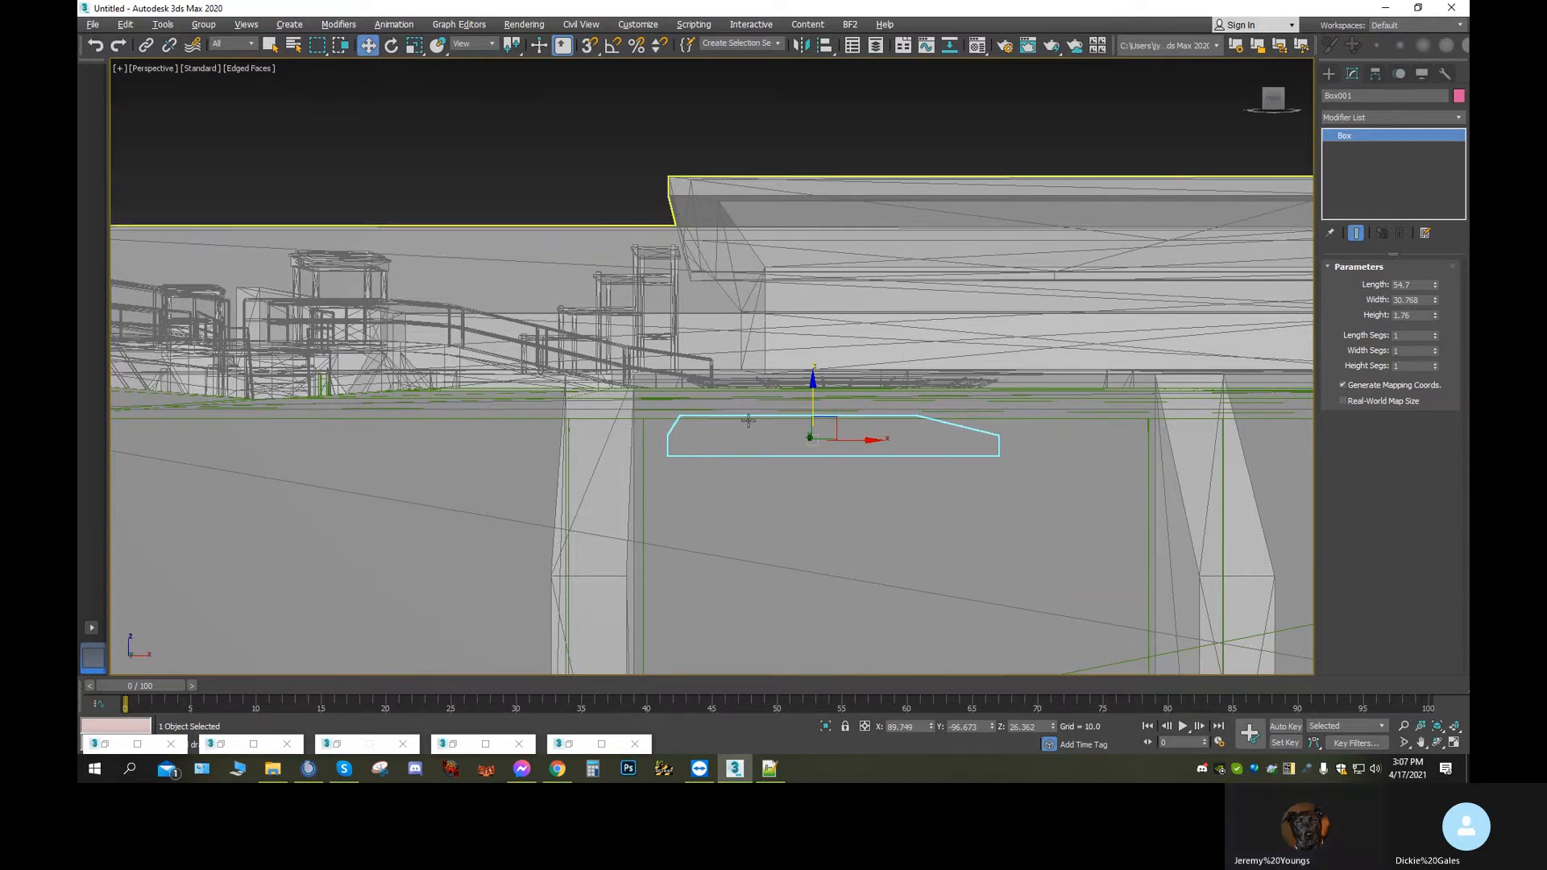
left_click_drag(814, 377, 812, 336)
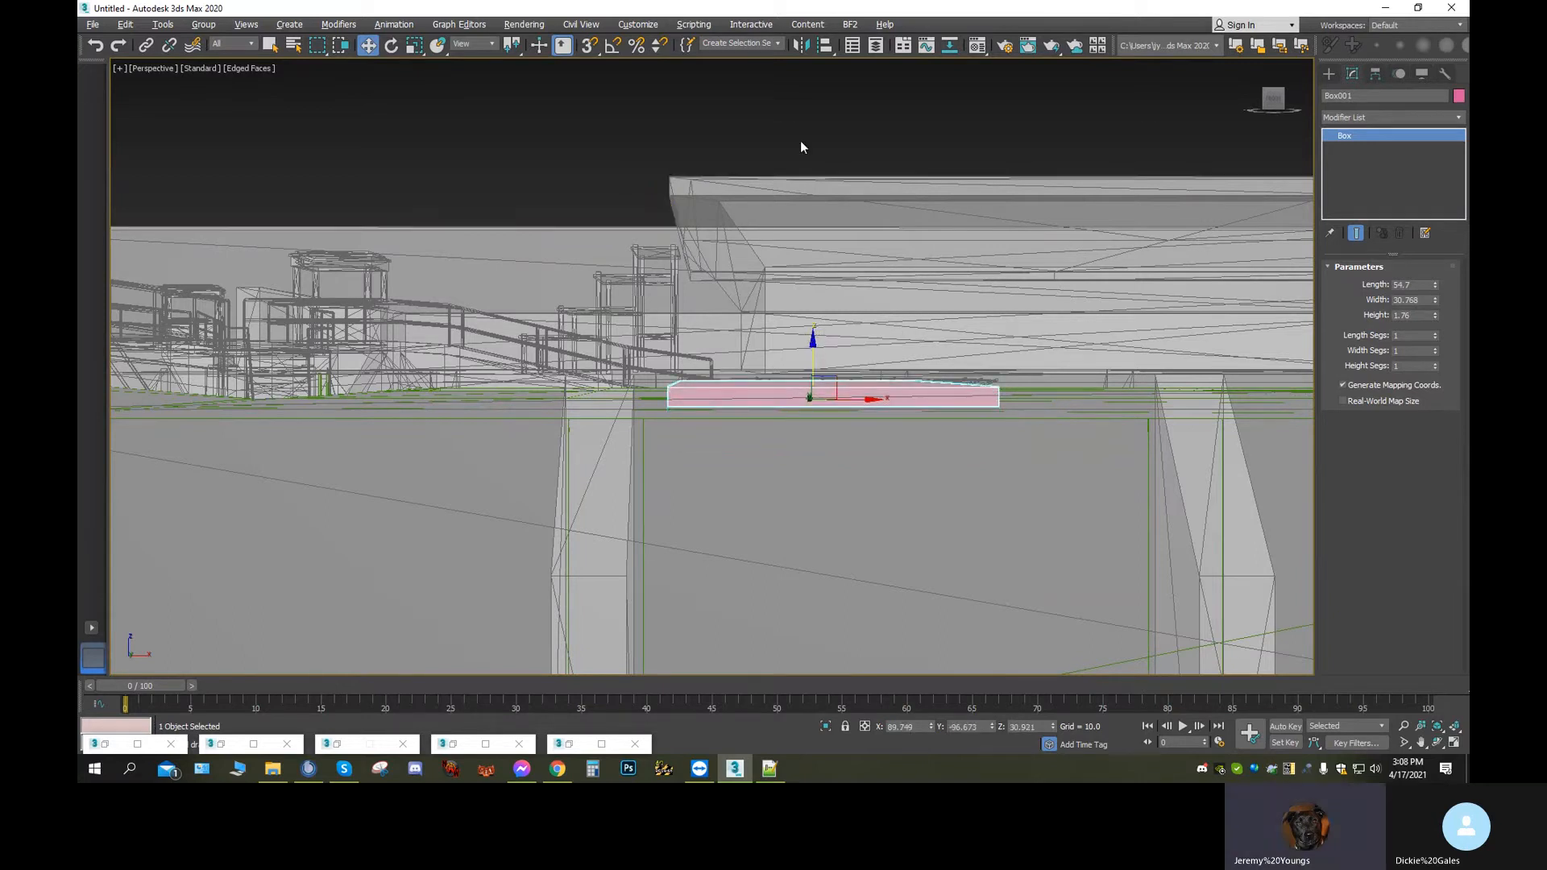
Select the exterior lod0 mesh in Schematic View and turn off its see-through display
left_click(949, 46)
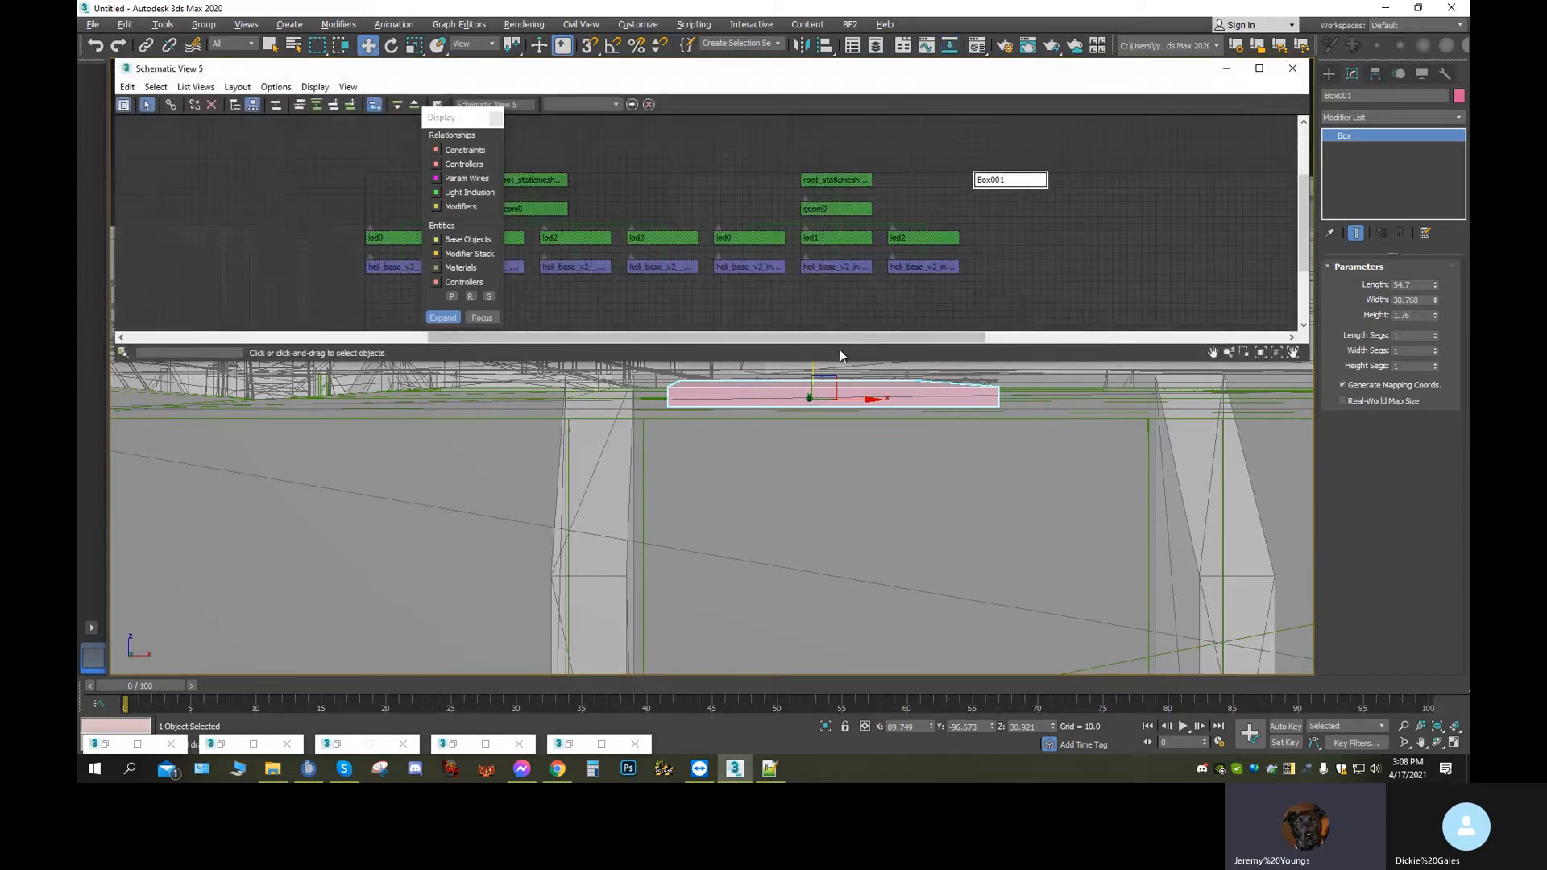
left_click(406, 262)
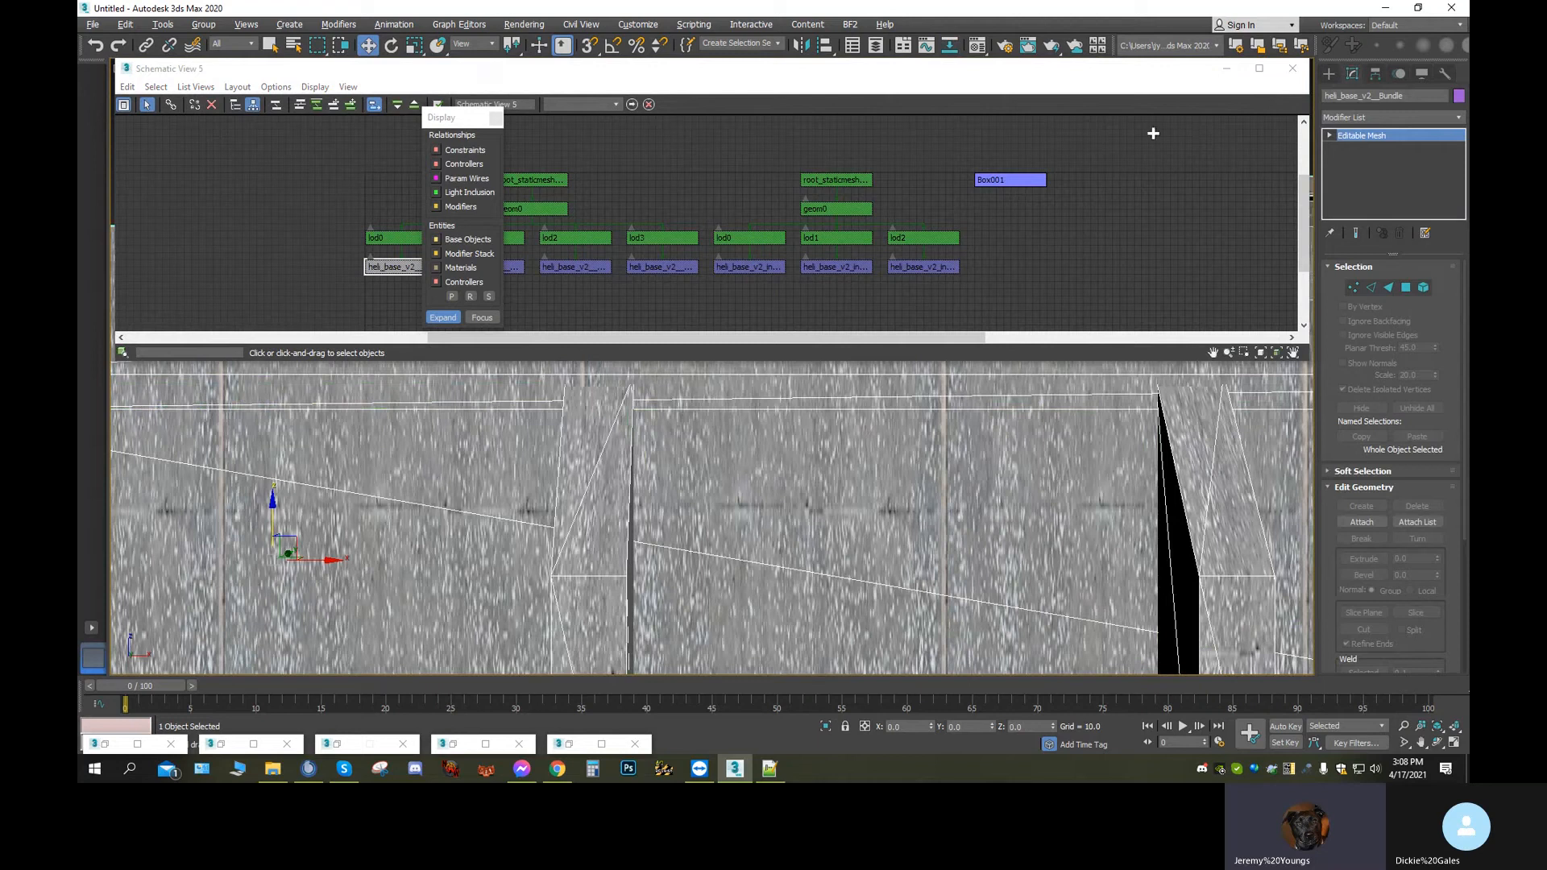
left_click(1226, 68)
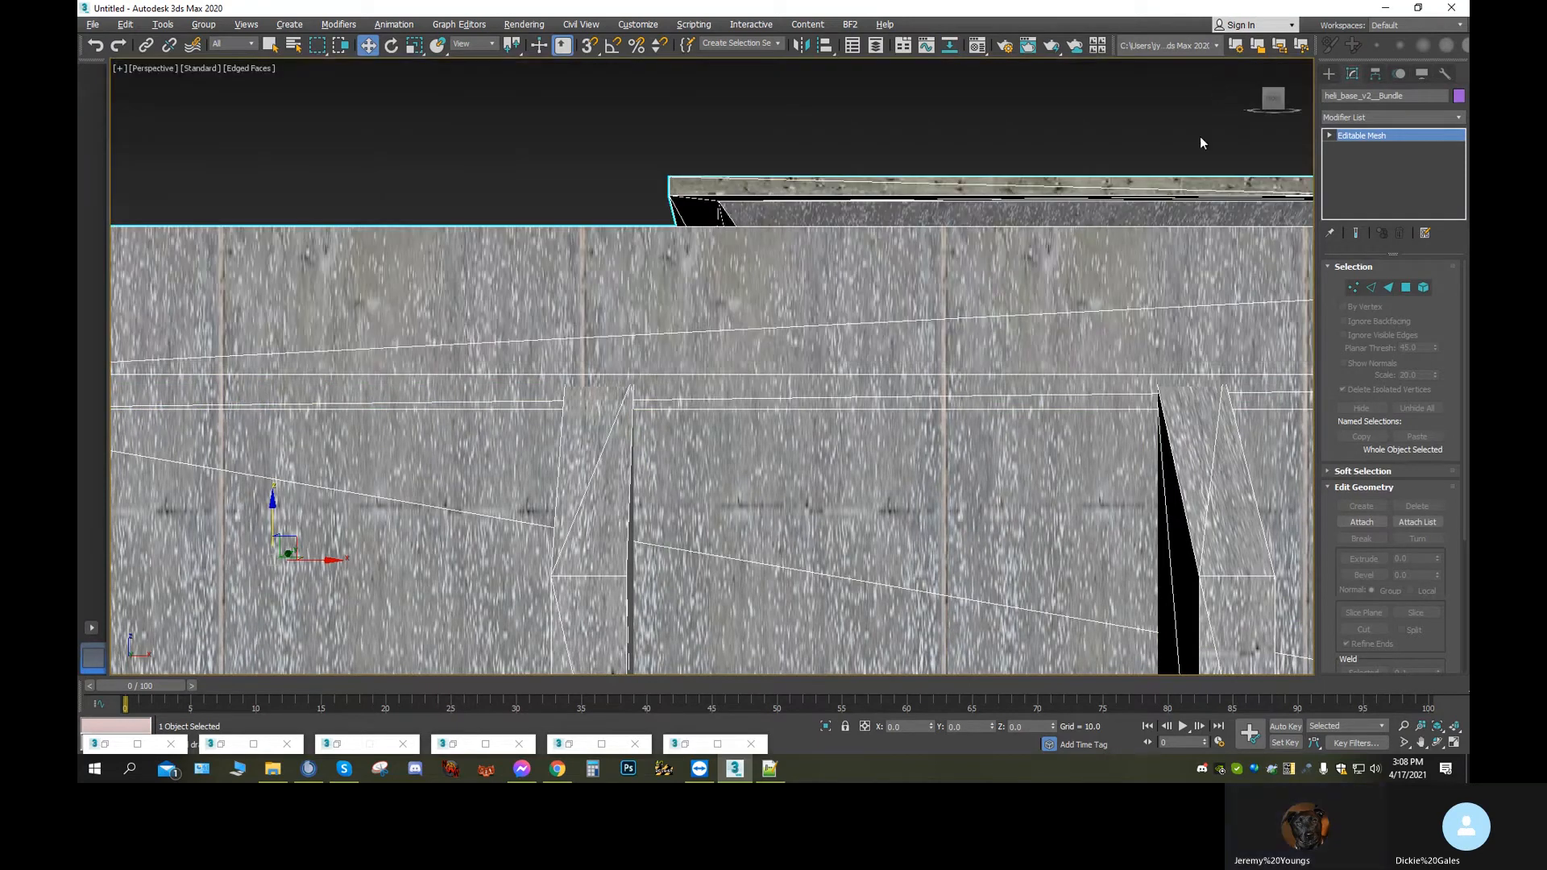
scroll(954, 358, "down", 10)
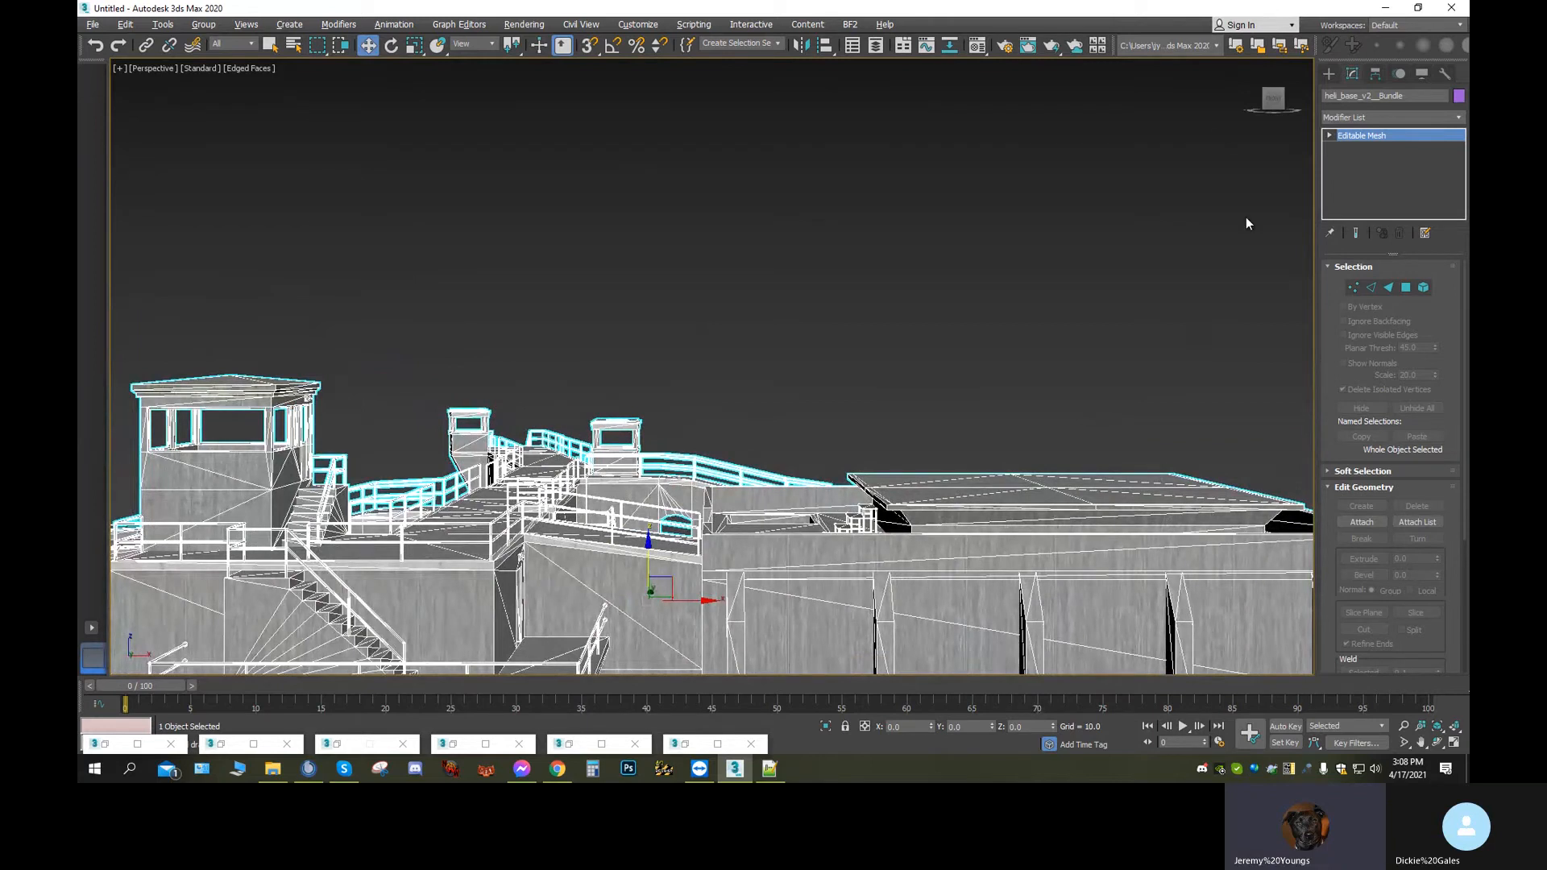
Select Box001 again and move it along X to about 61.872, onto the open roof area by the stairs
left_click(949, 47)
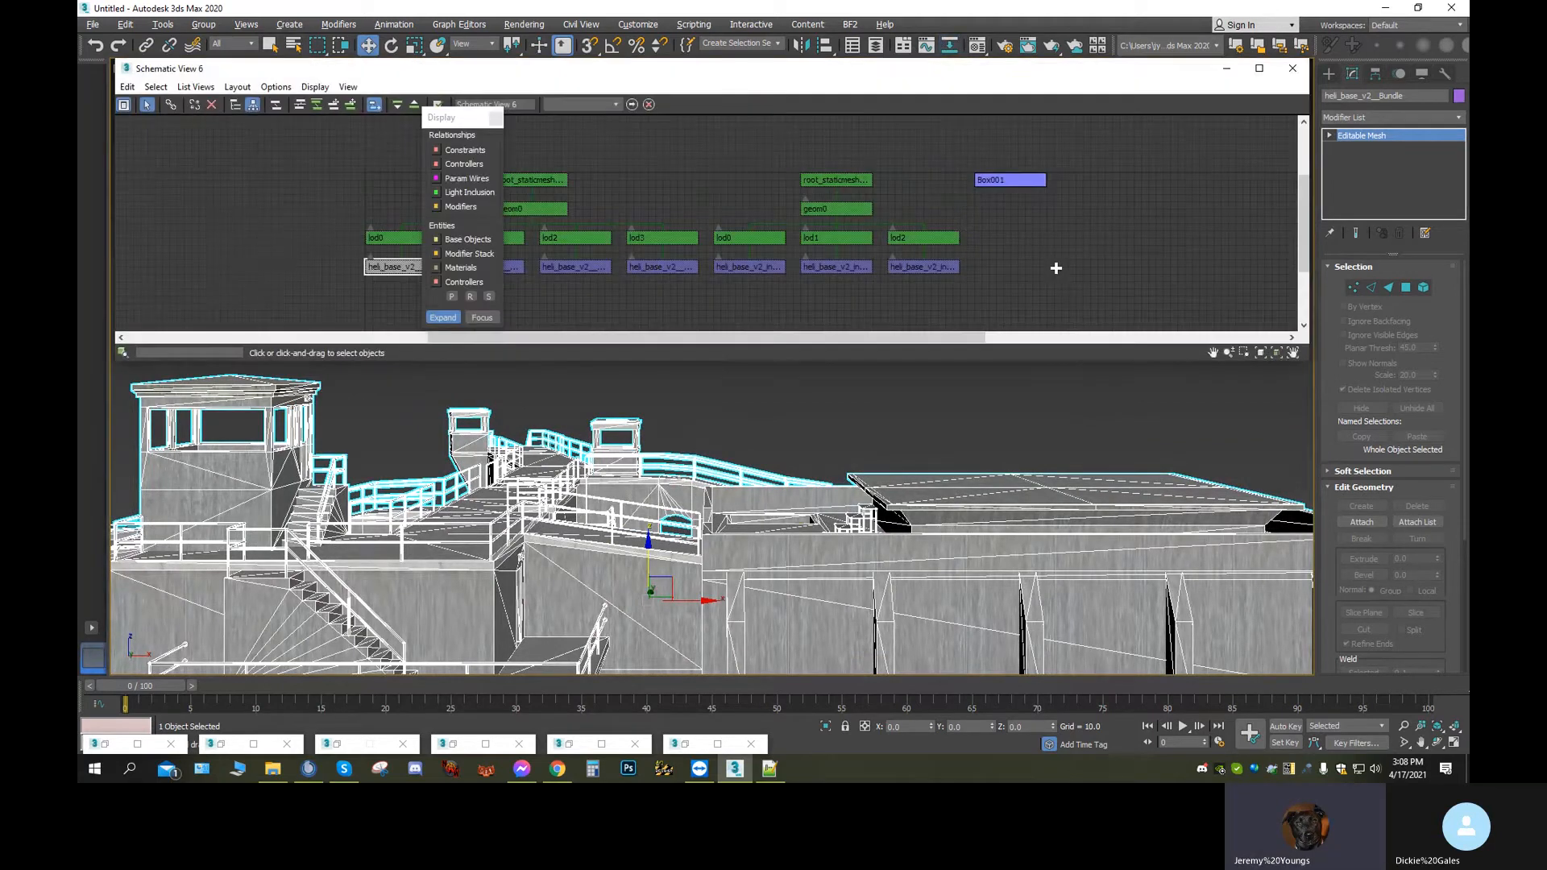
left_click(1011, 179)
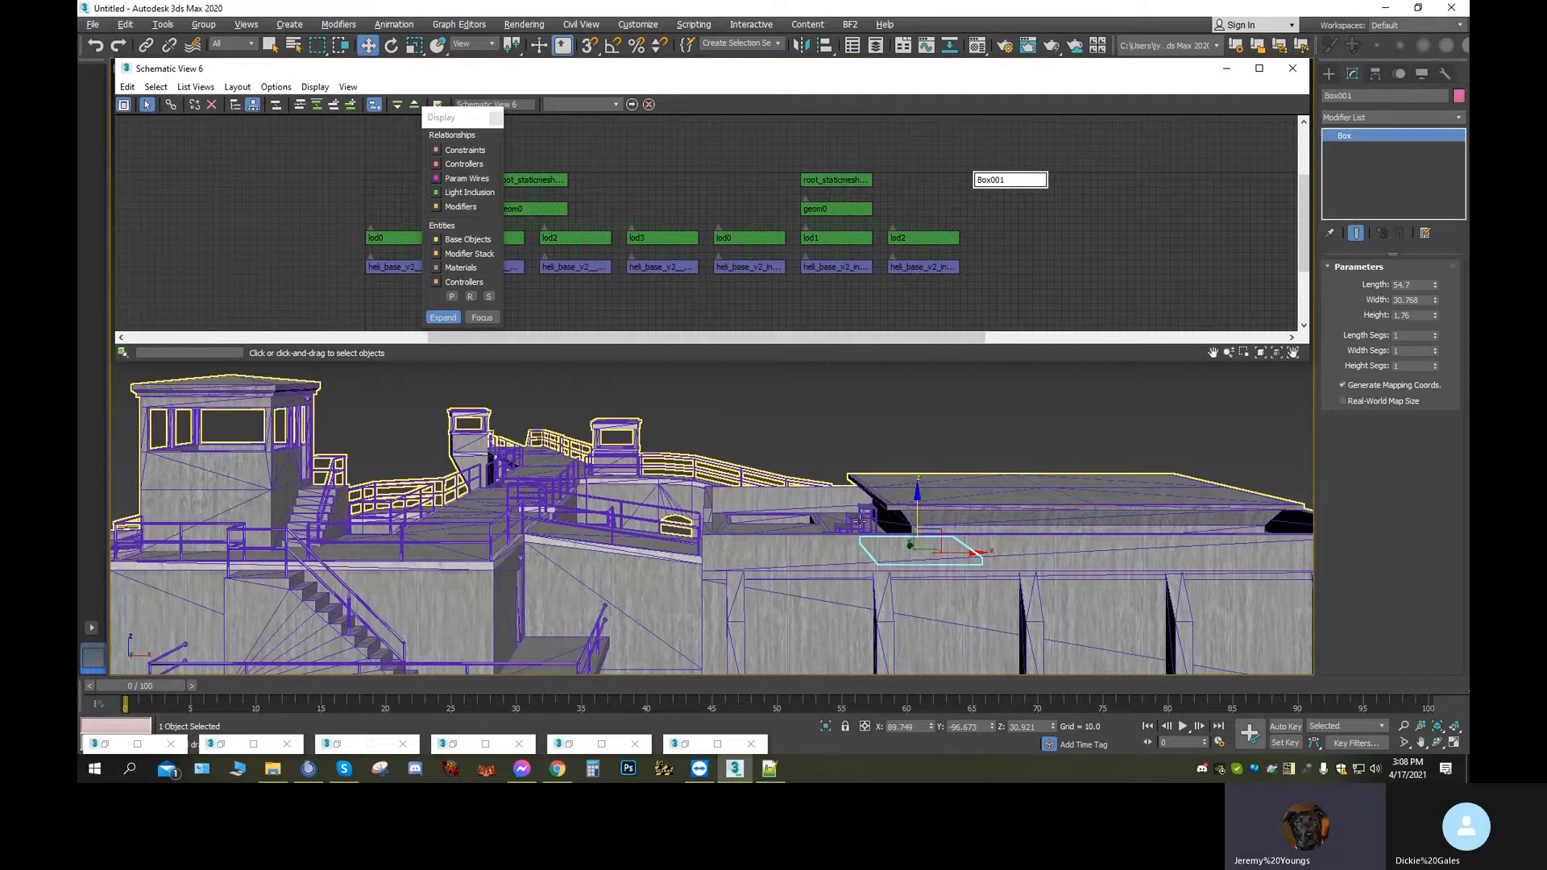
scroll(855, 564, "up", 3)
left_click(1438, 743)
left_click_drag(847, 419, 910, 425)
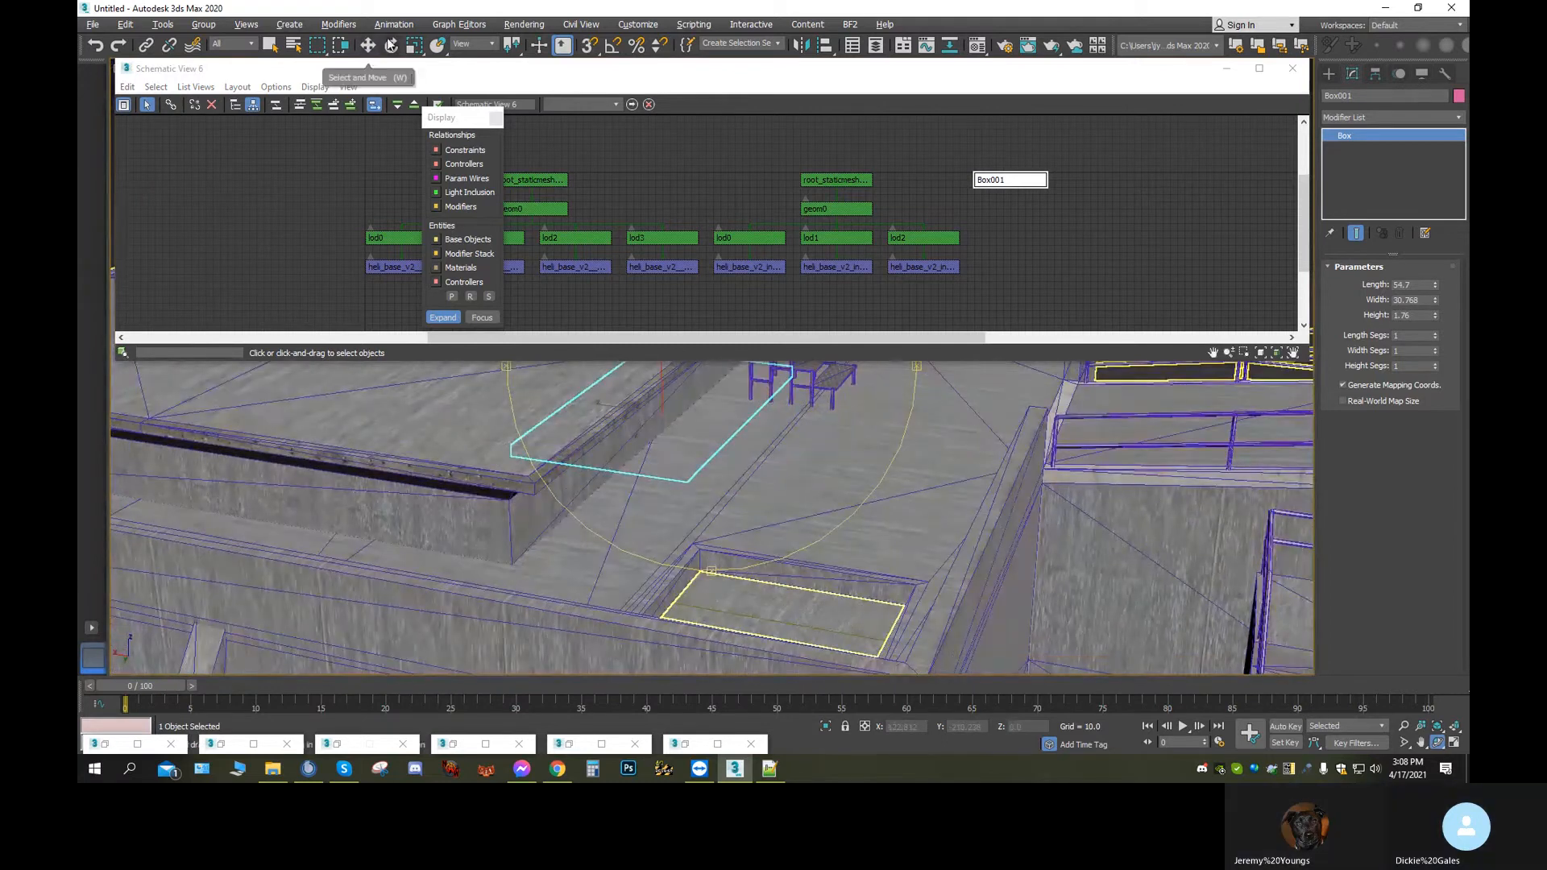
left_click(368, 44)
left_click_drag(611, 407, 761, 426)
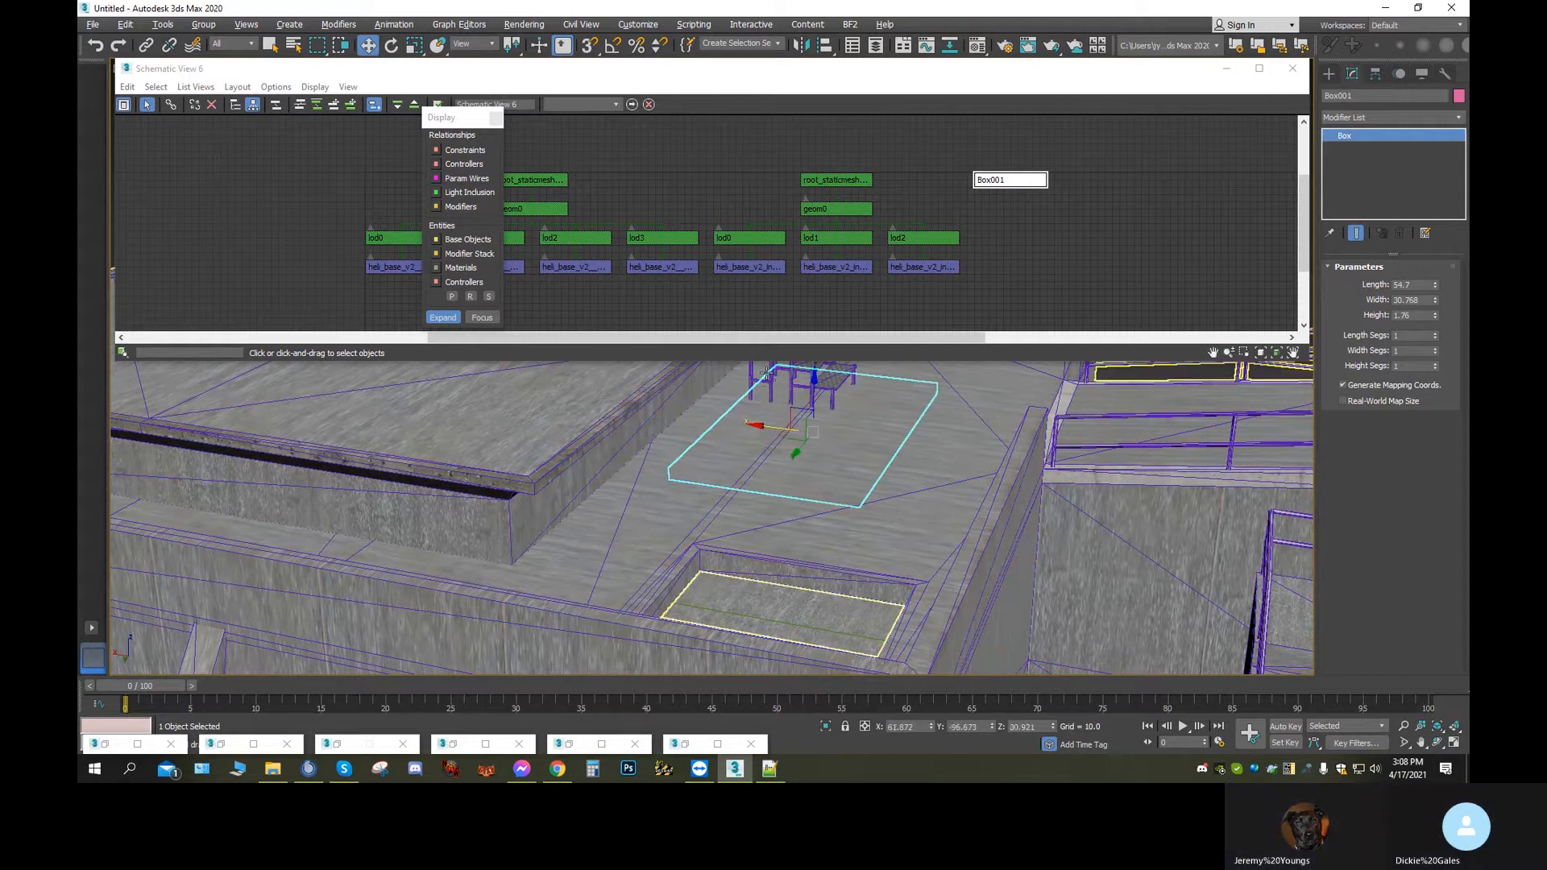
Raise Box001 to about Z 32.262 so its top lines up with the roof surface
left_click_drag(814, 381, 806, 372)
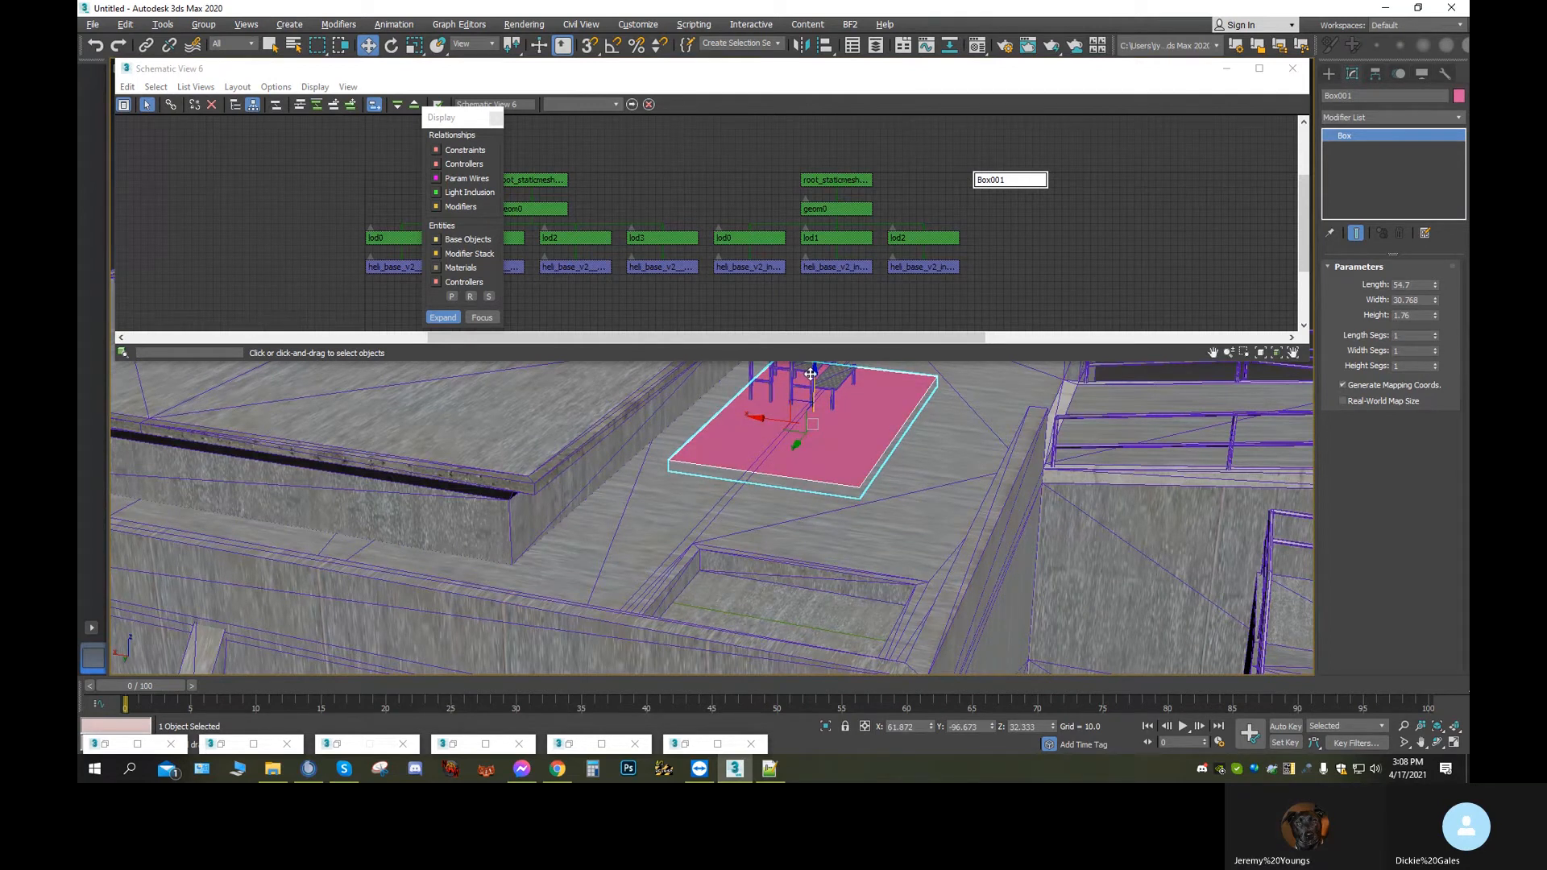
left_click_drag(813, 374, 810, 374)
left_click_drag(810, 373, 810, 375)
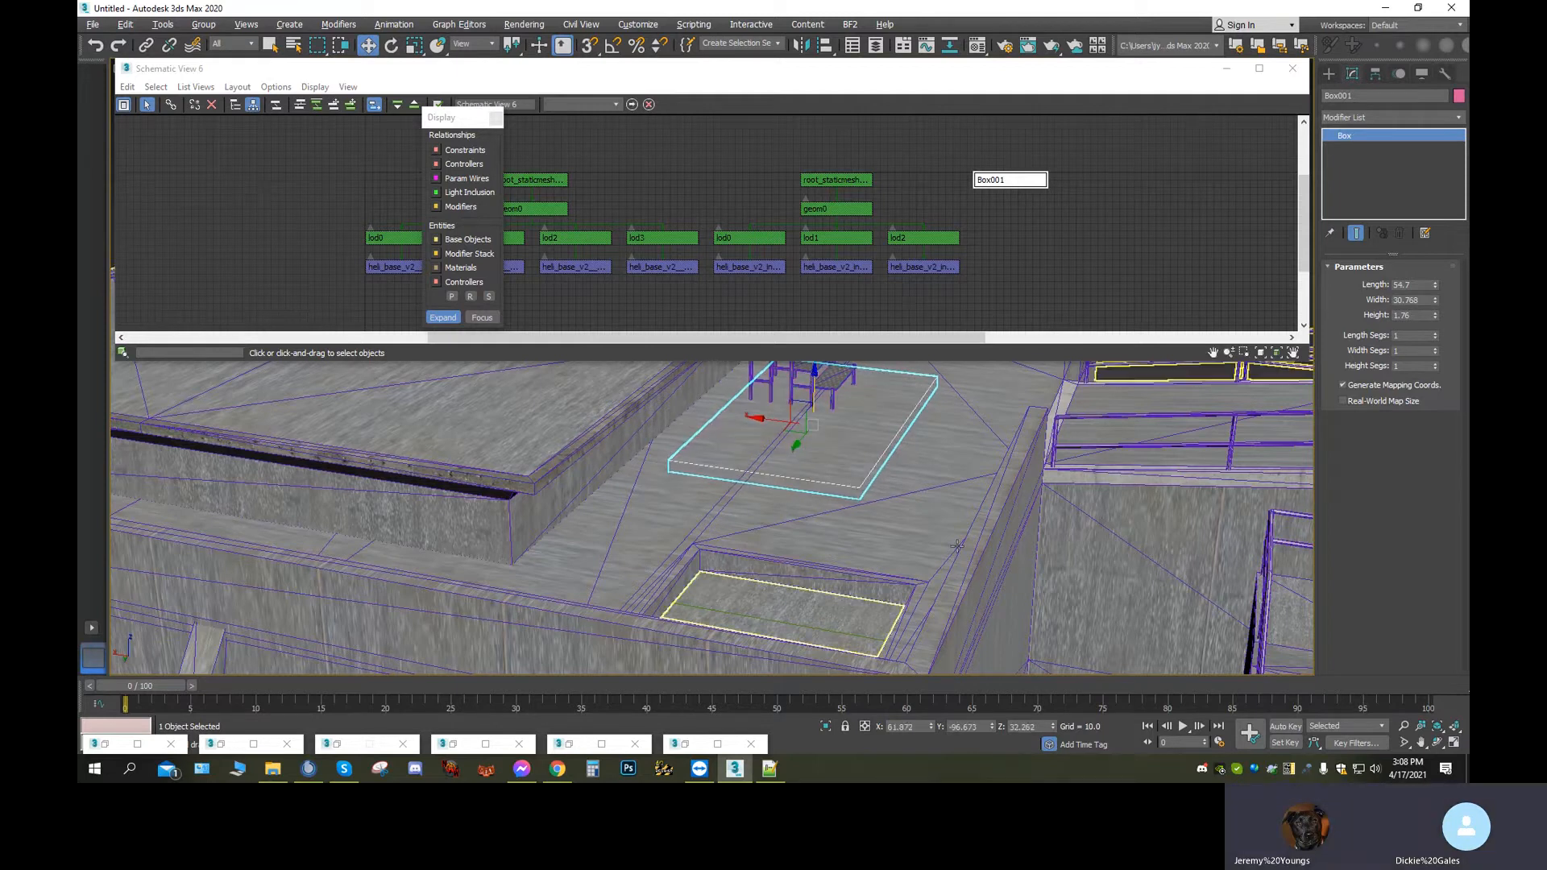
Minimize Schematic View, convert Box001 to an Editable Poly, and enter Polygon sub-object mode
left_click(1228, 69)
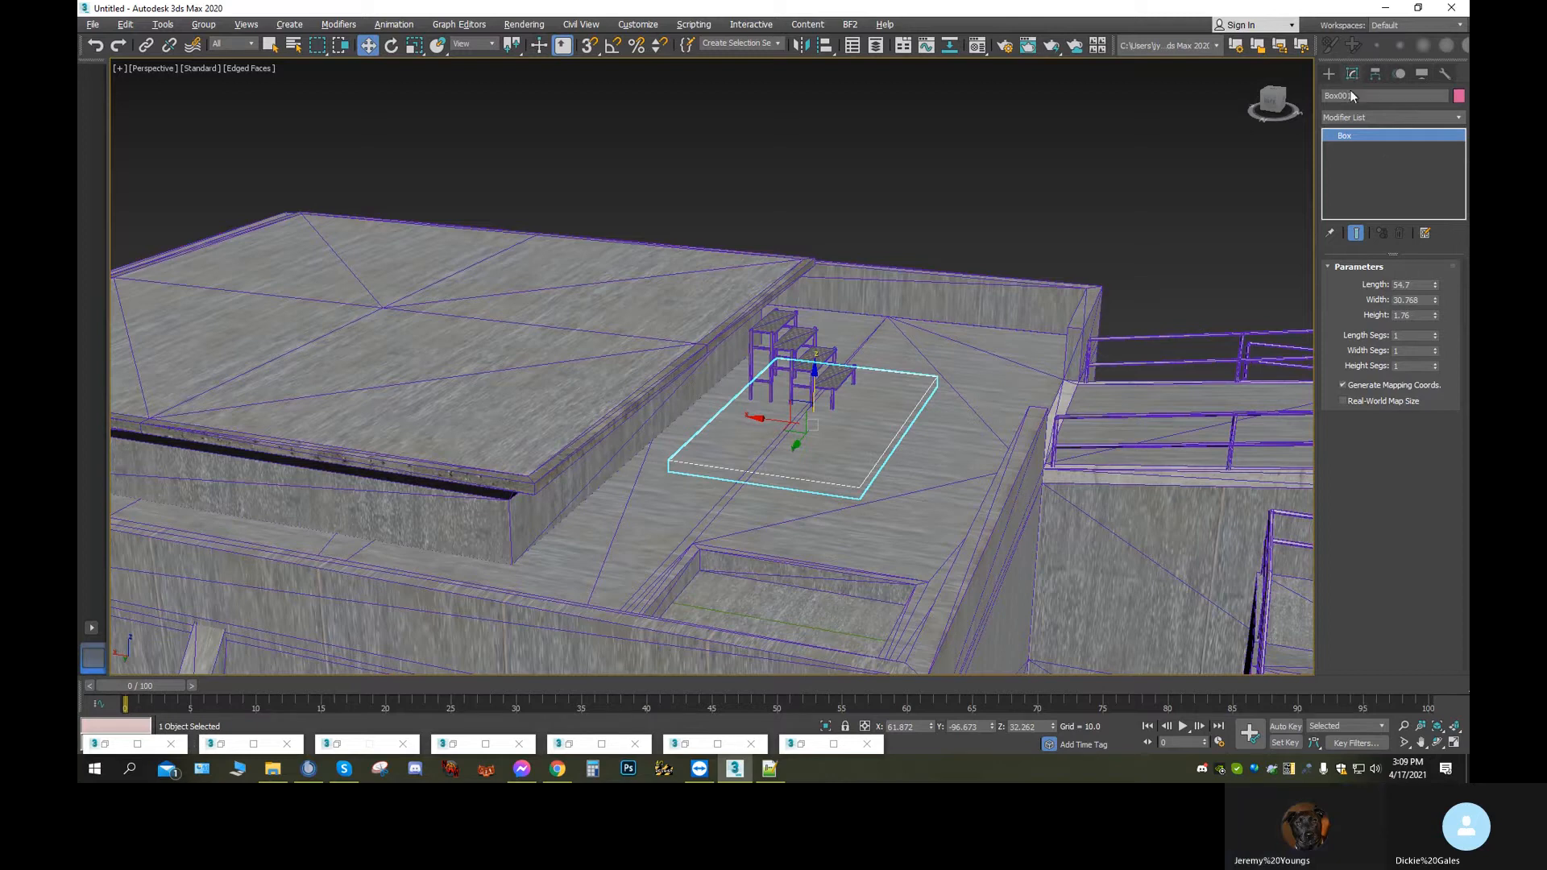
right_click(1360, 138)
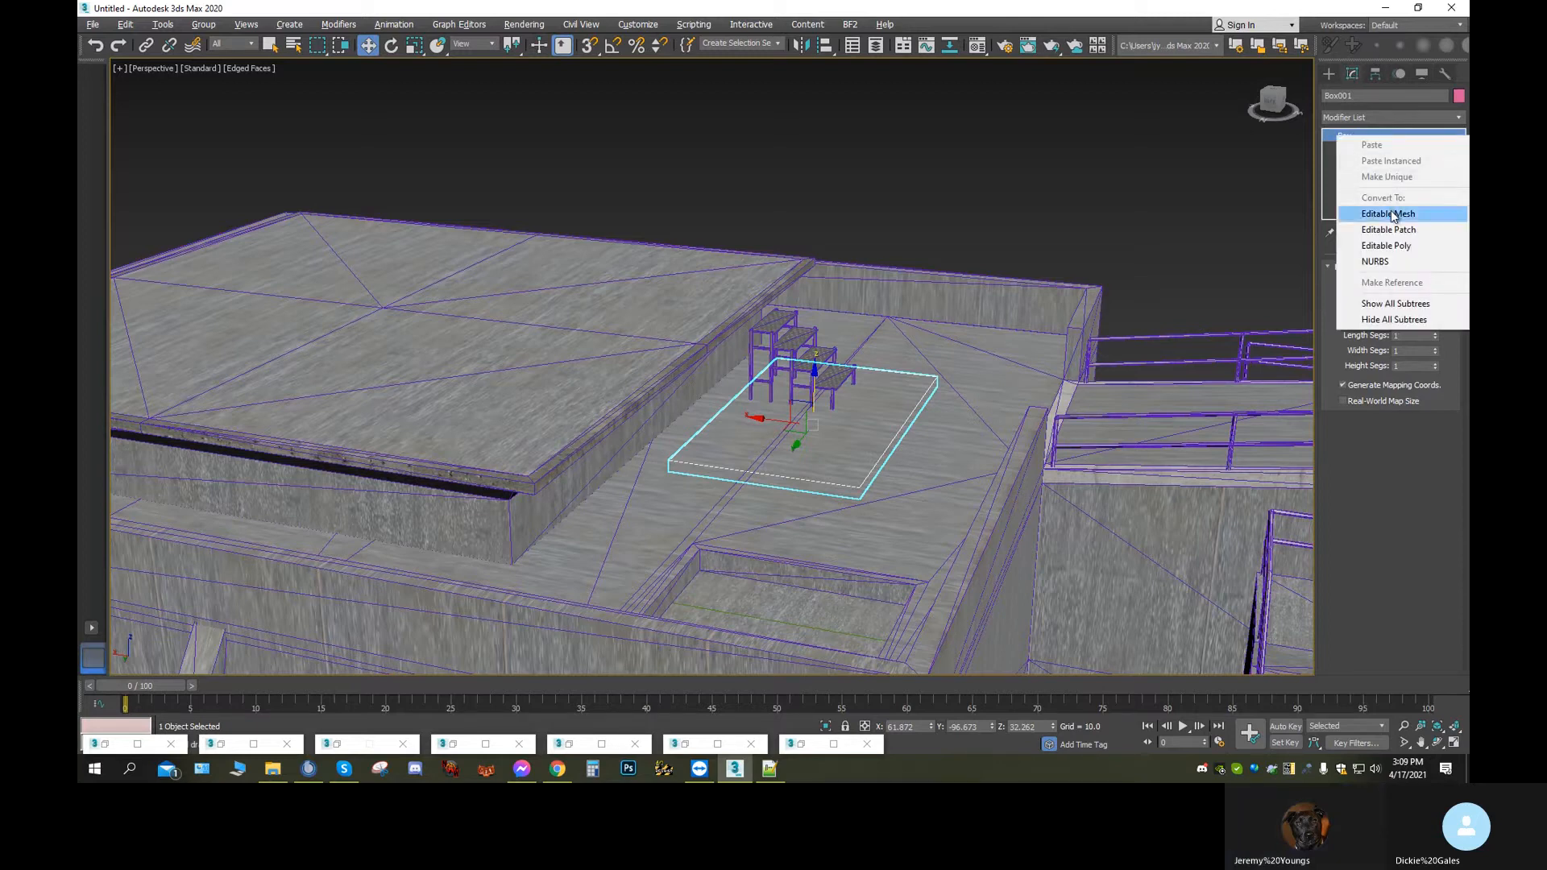
left_click(1390, 246)
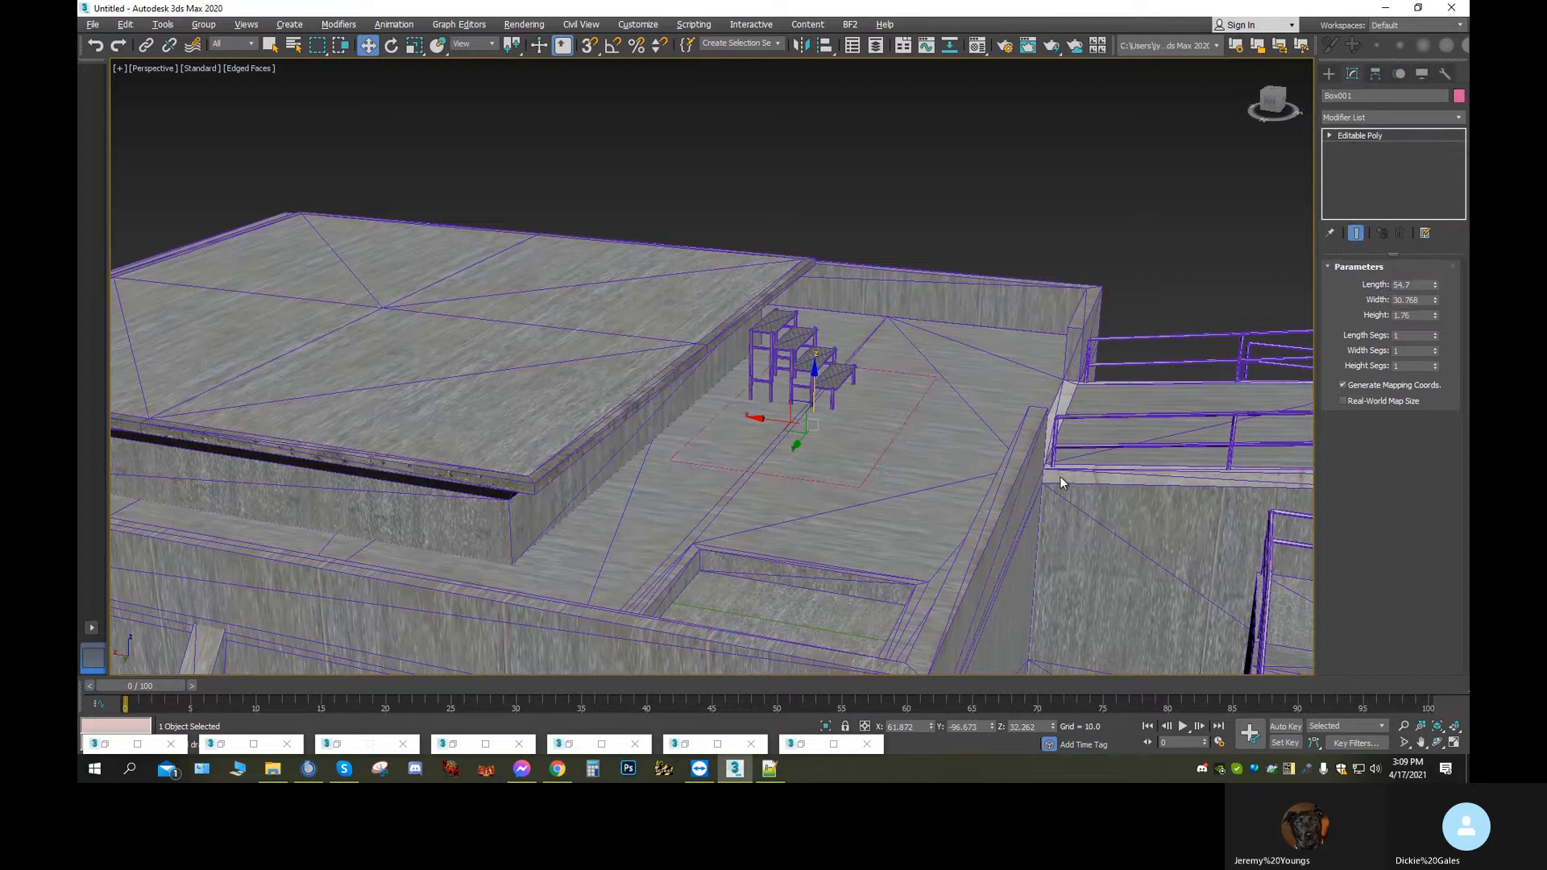
left_click(1407, 285)
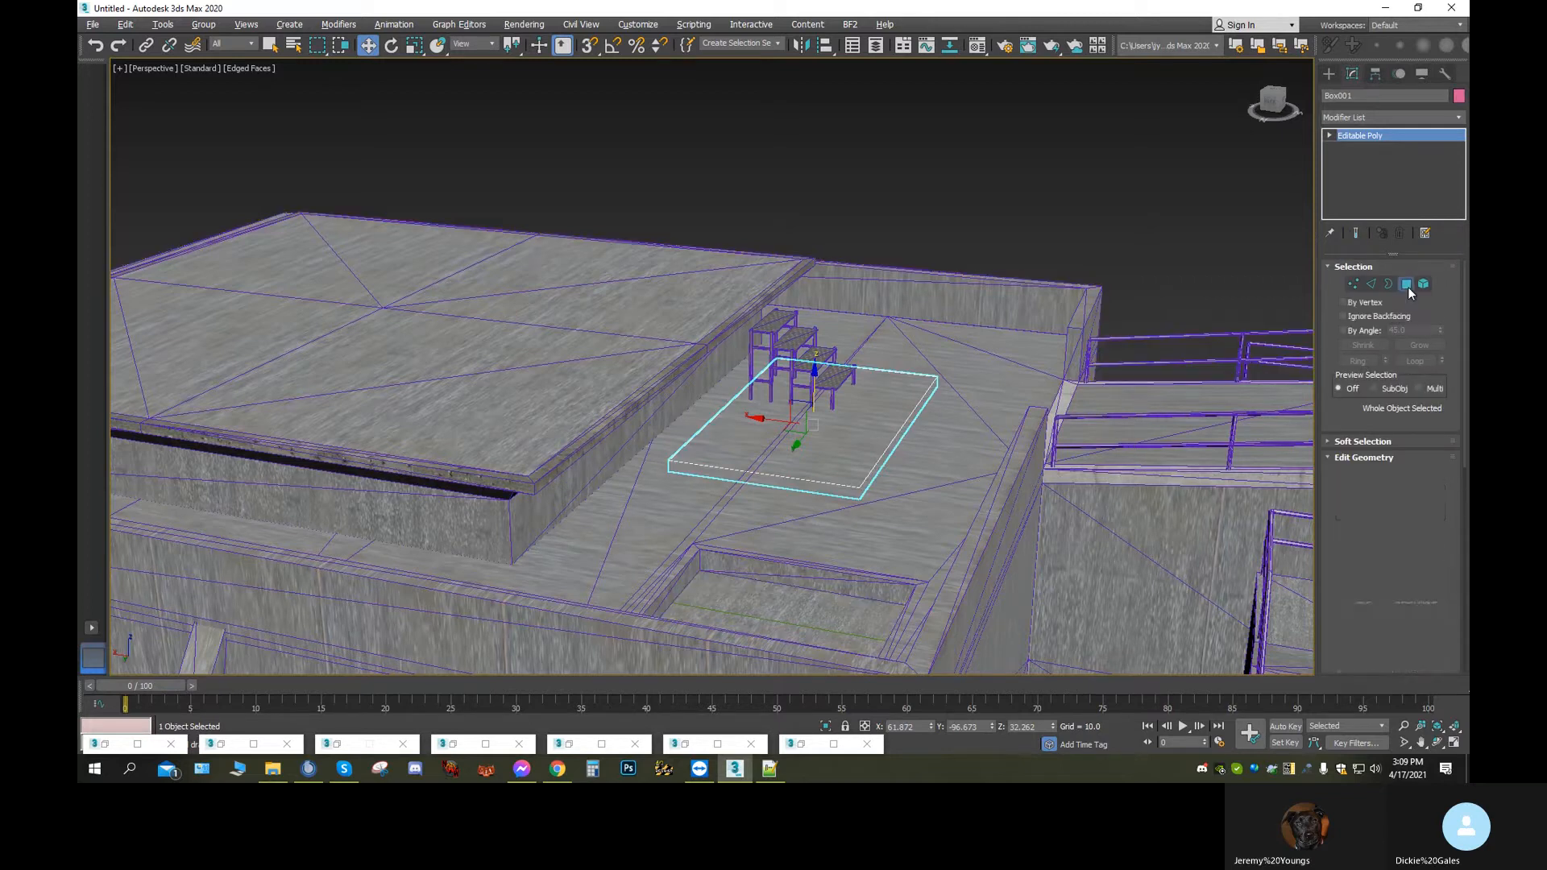
Extend the box by moving one side polygon out to the parapet wall and the adjacent one to the roof recess's edge, about Y -40.921
left_click(901, 433)
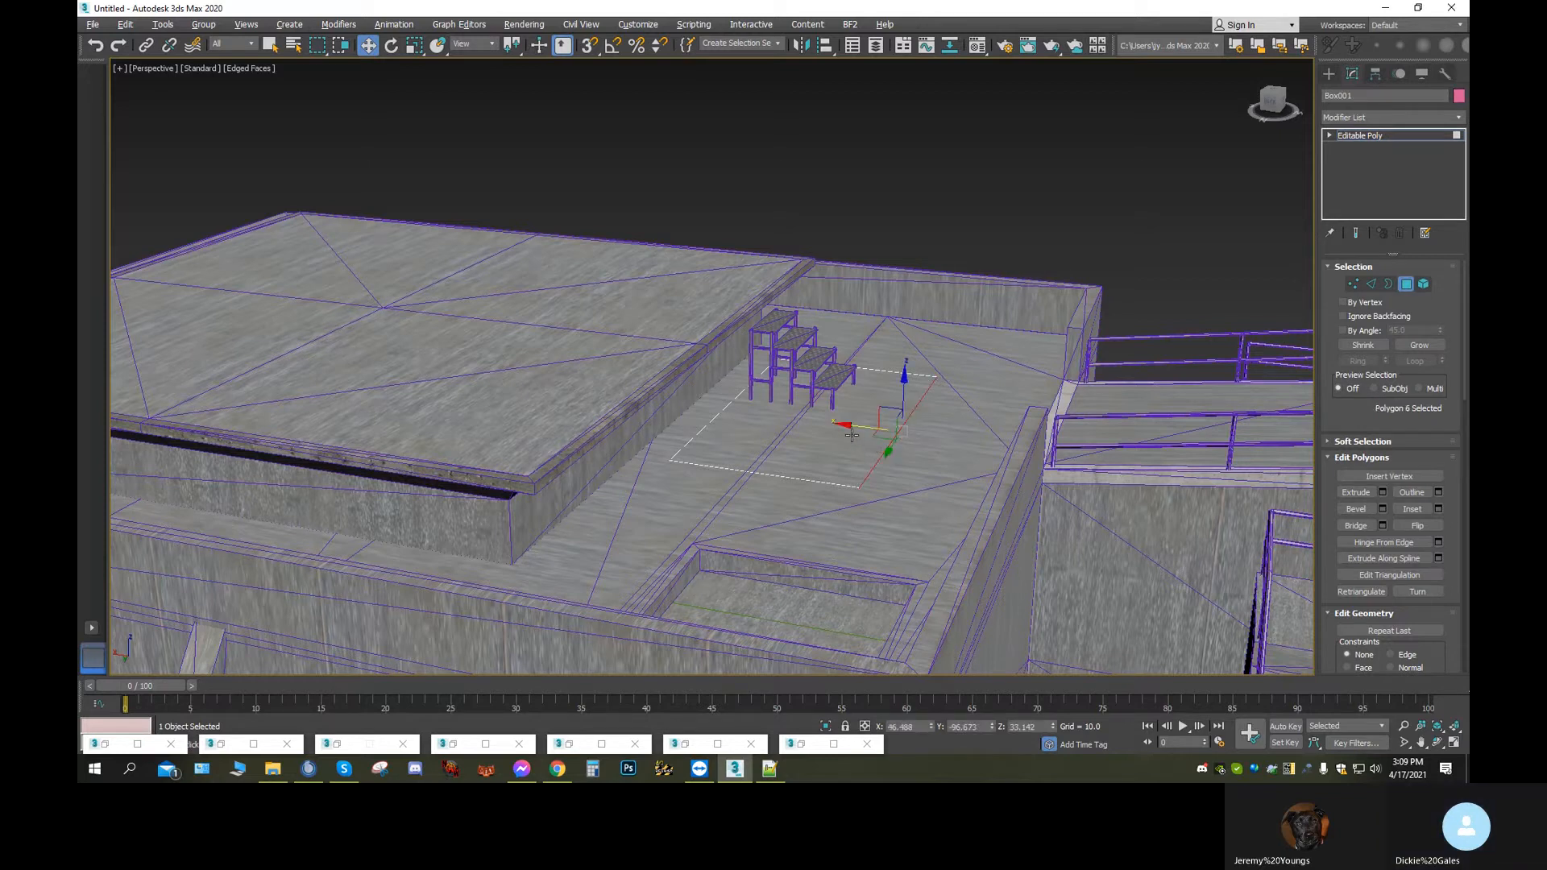
left_click_drag(848, 425, 978, 472)
left_click(880, 498, "alt")
middle_click_drag(875, 511, 896, 501, "alt")
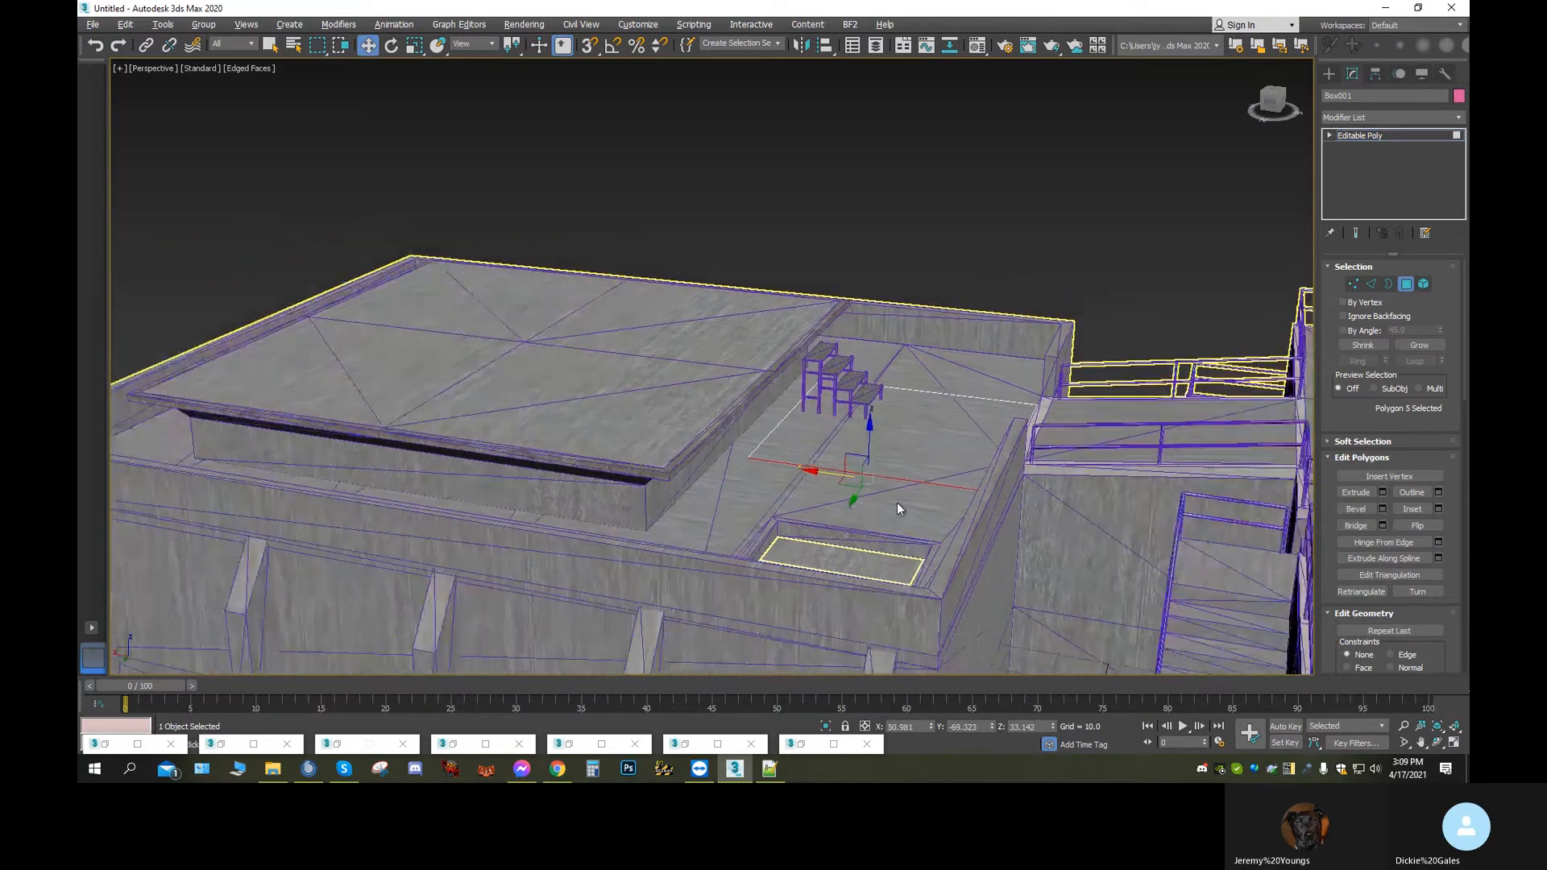
left_click_drag(858, 503, 832, 558)
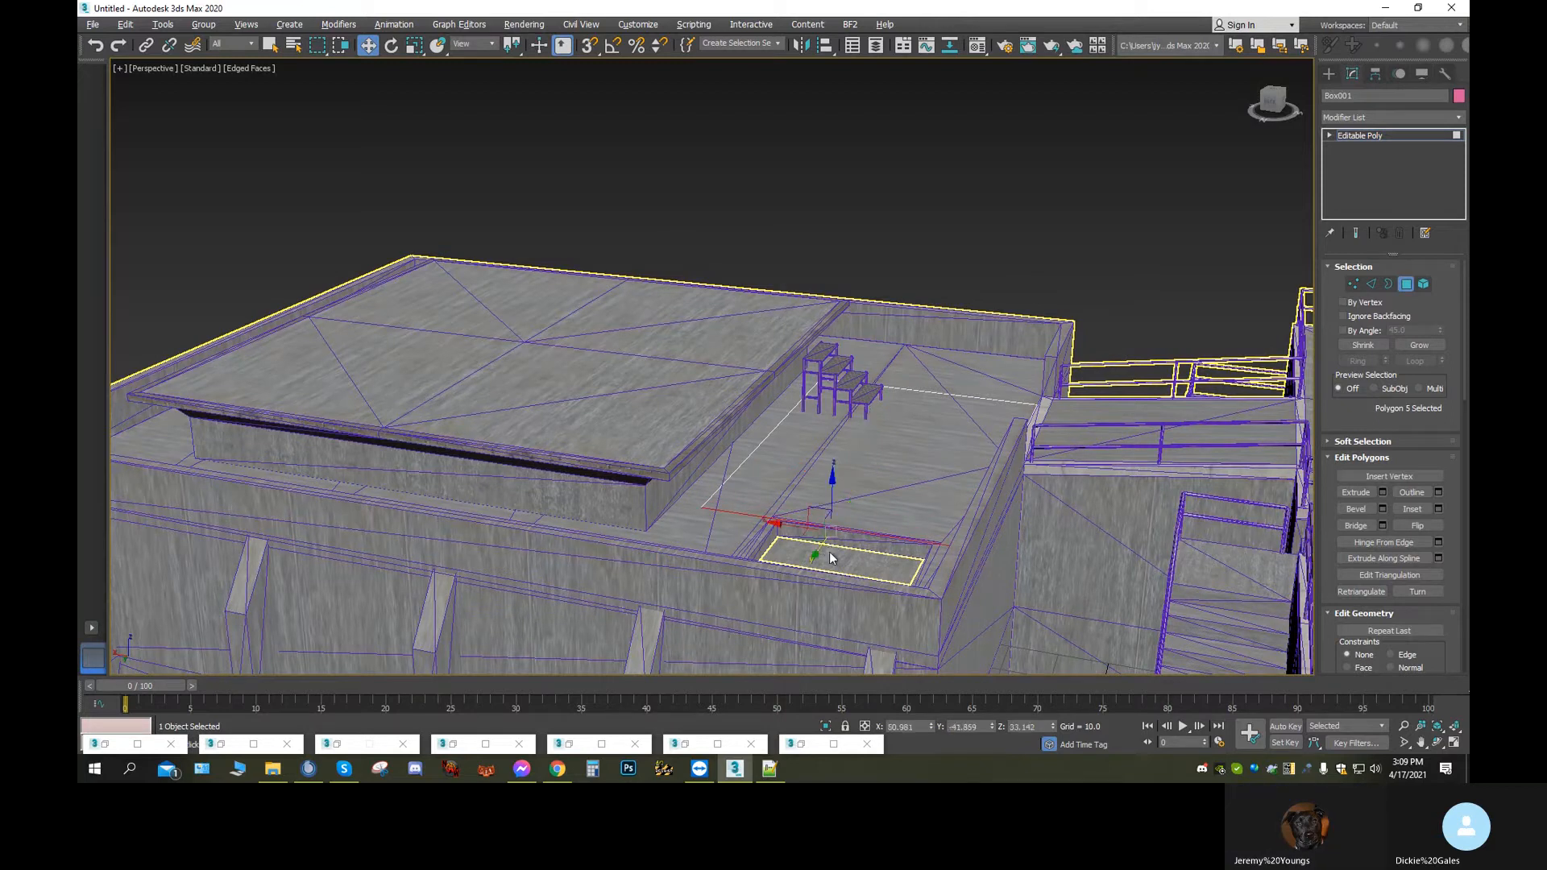
scroll(830, 555, "up", 5)
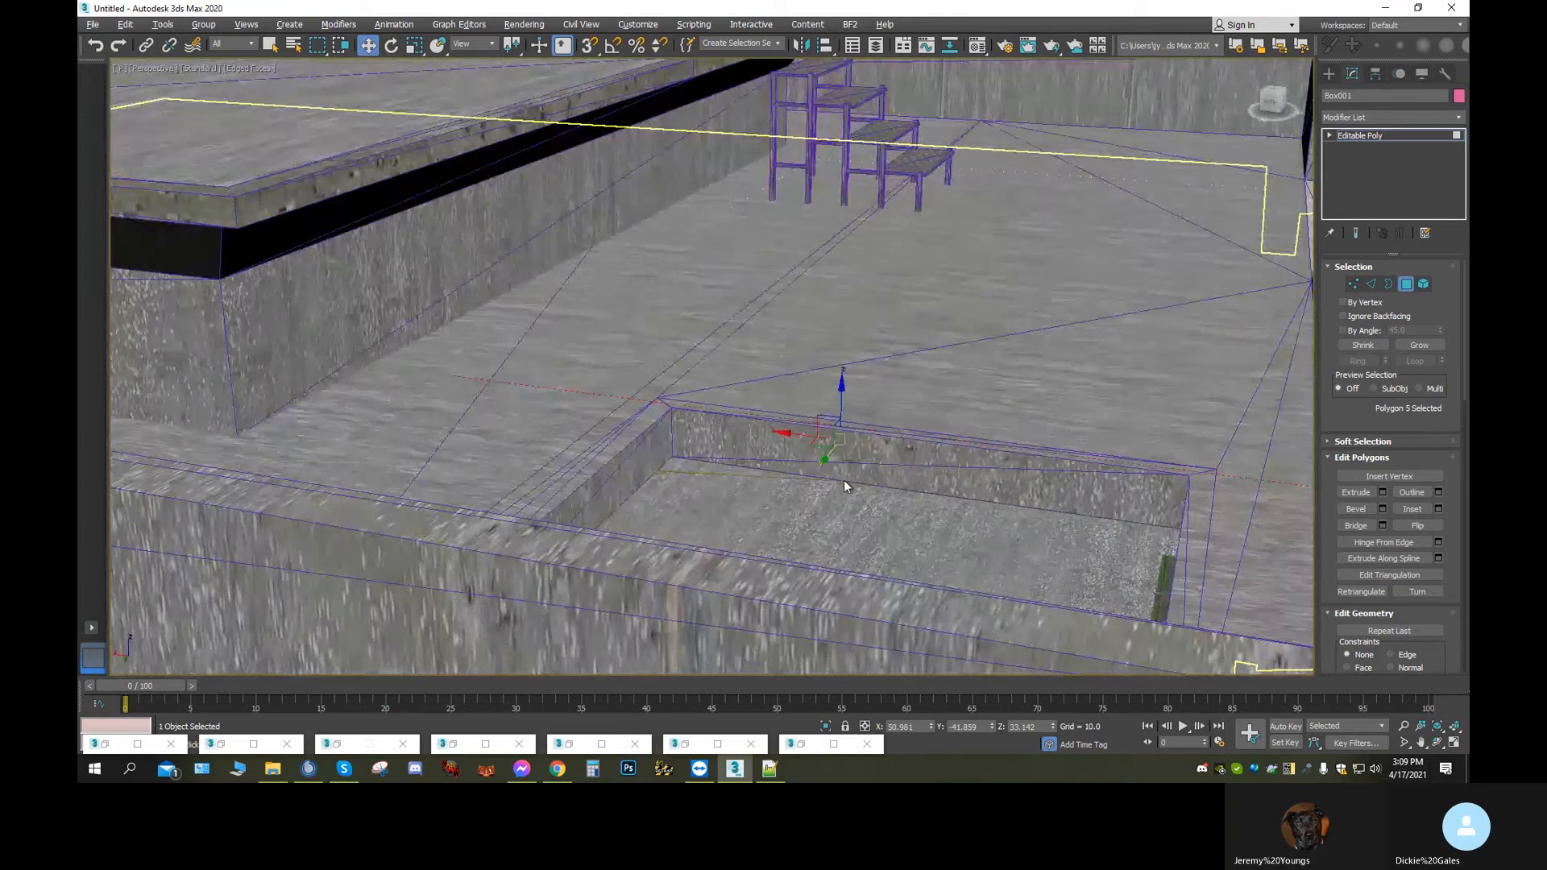
left_click_drag(824, 463, 821, 468)
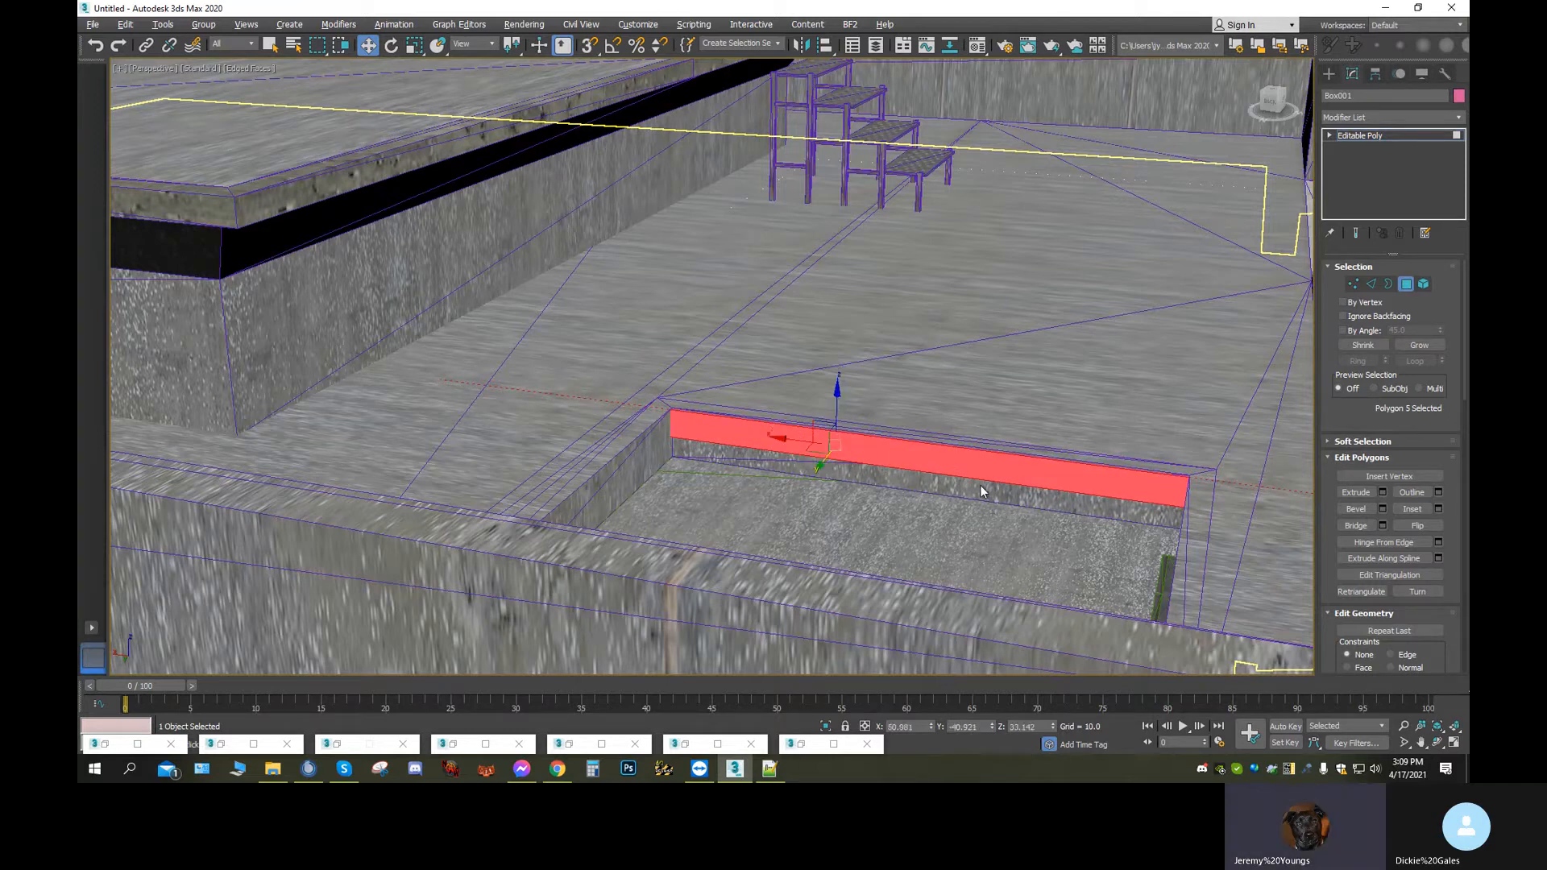
Examine the whole base from the sides and from above to plan how the collision geometry should cover it
scroll(980, 484, "down", 4)
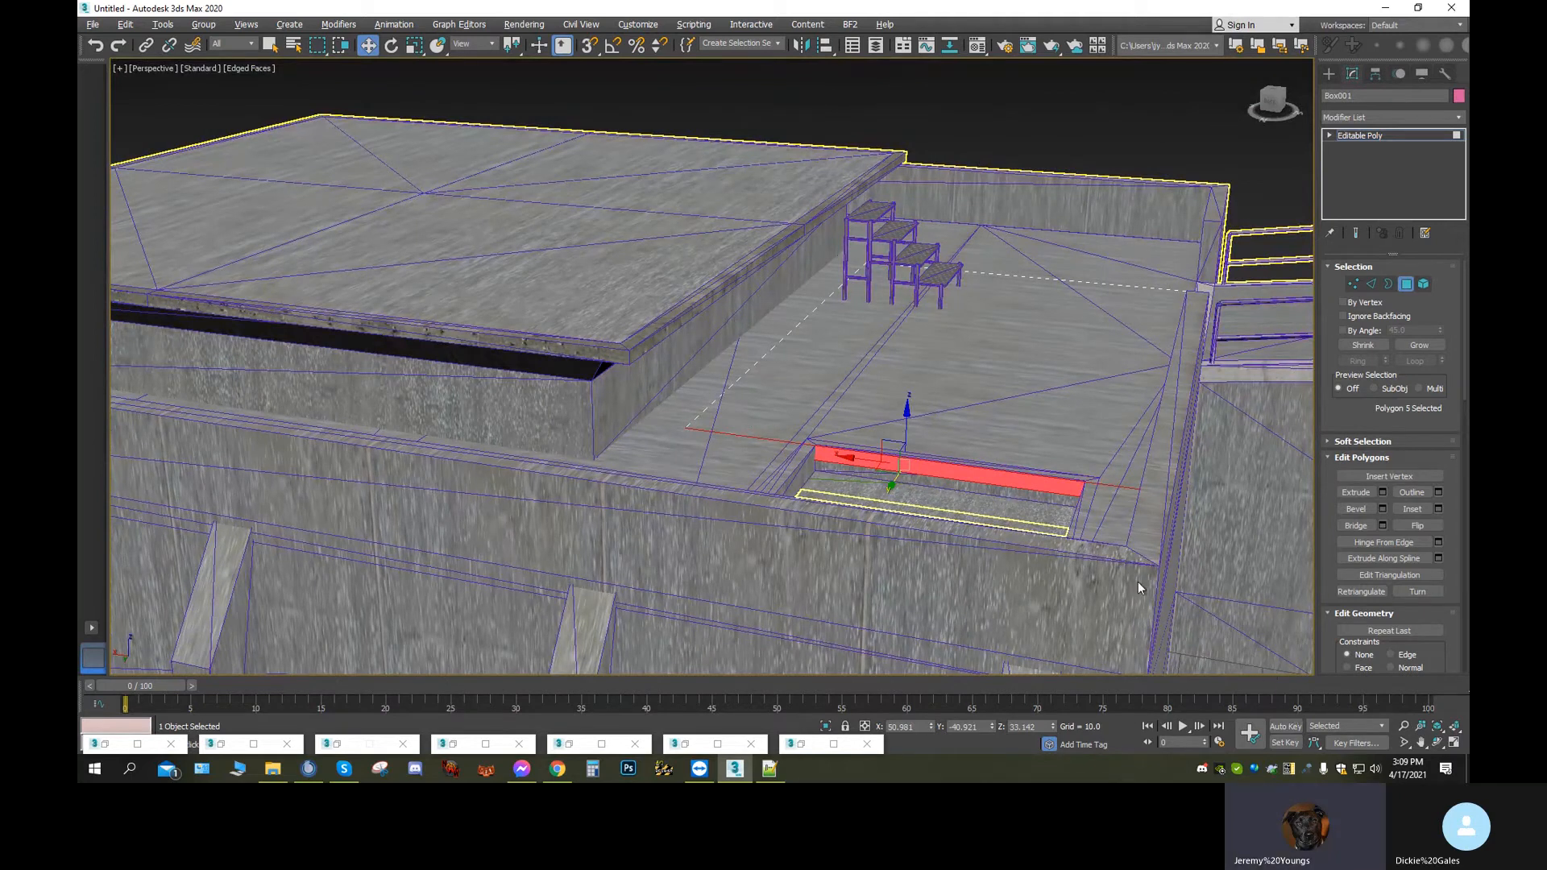
scroll(1136, 576, "down", 3)
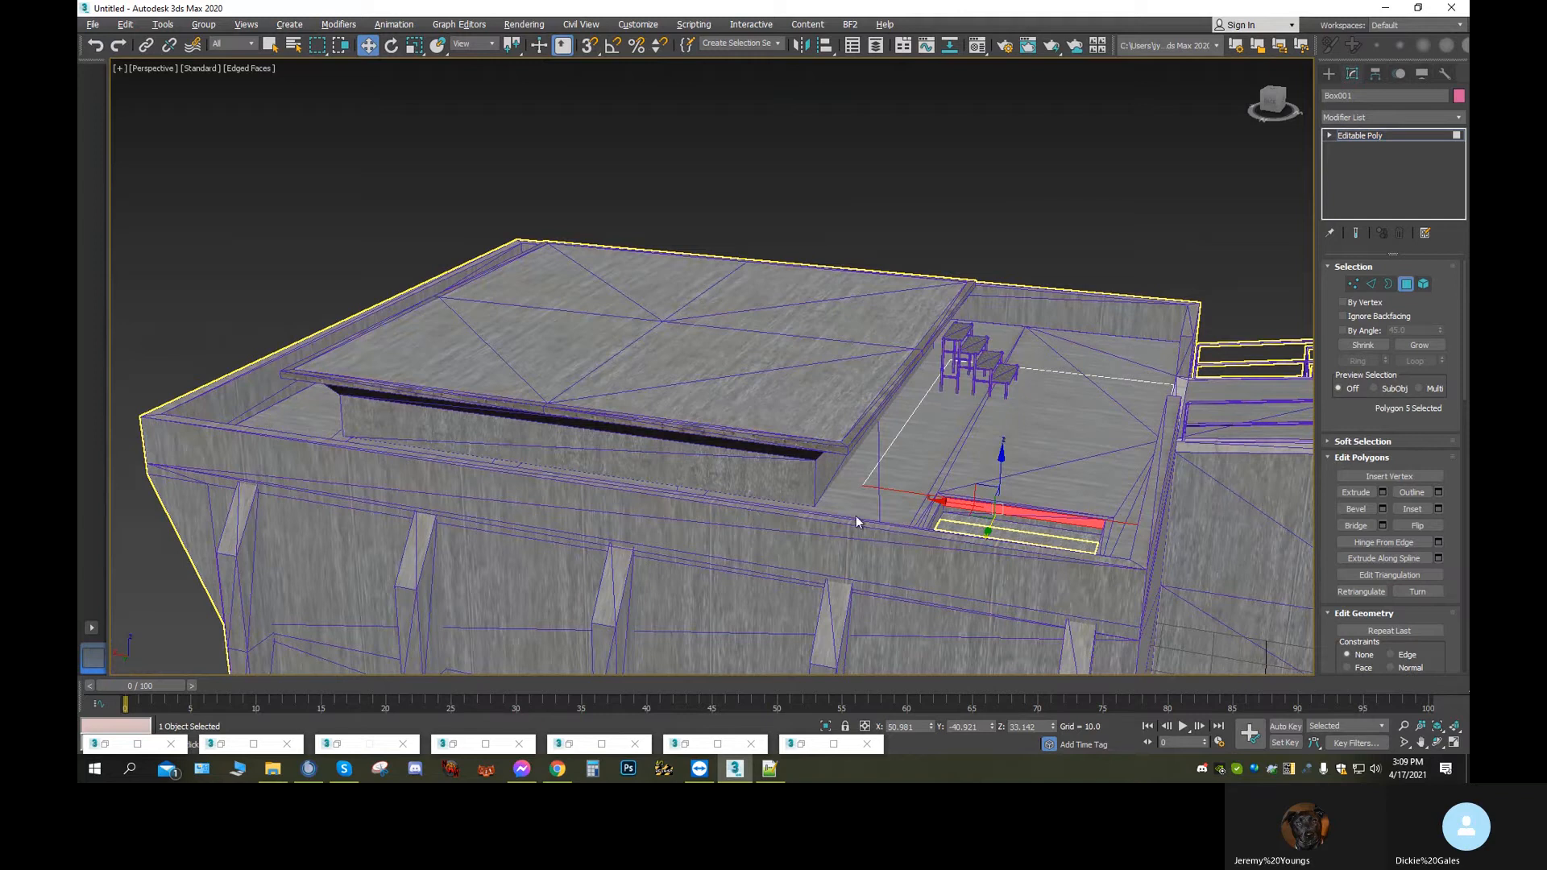
scroll(1092, 588, "down", 4)
middle_click_drag(1167, 624, 821, 484)
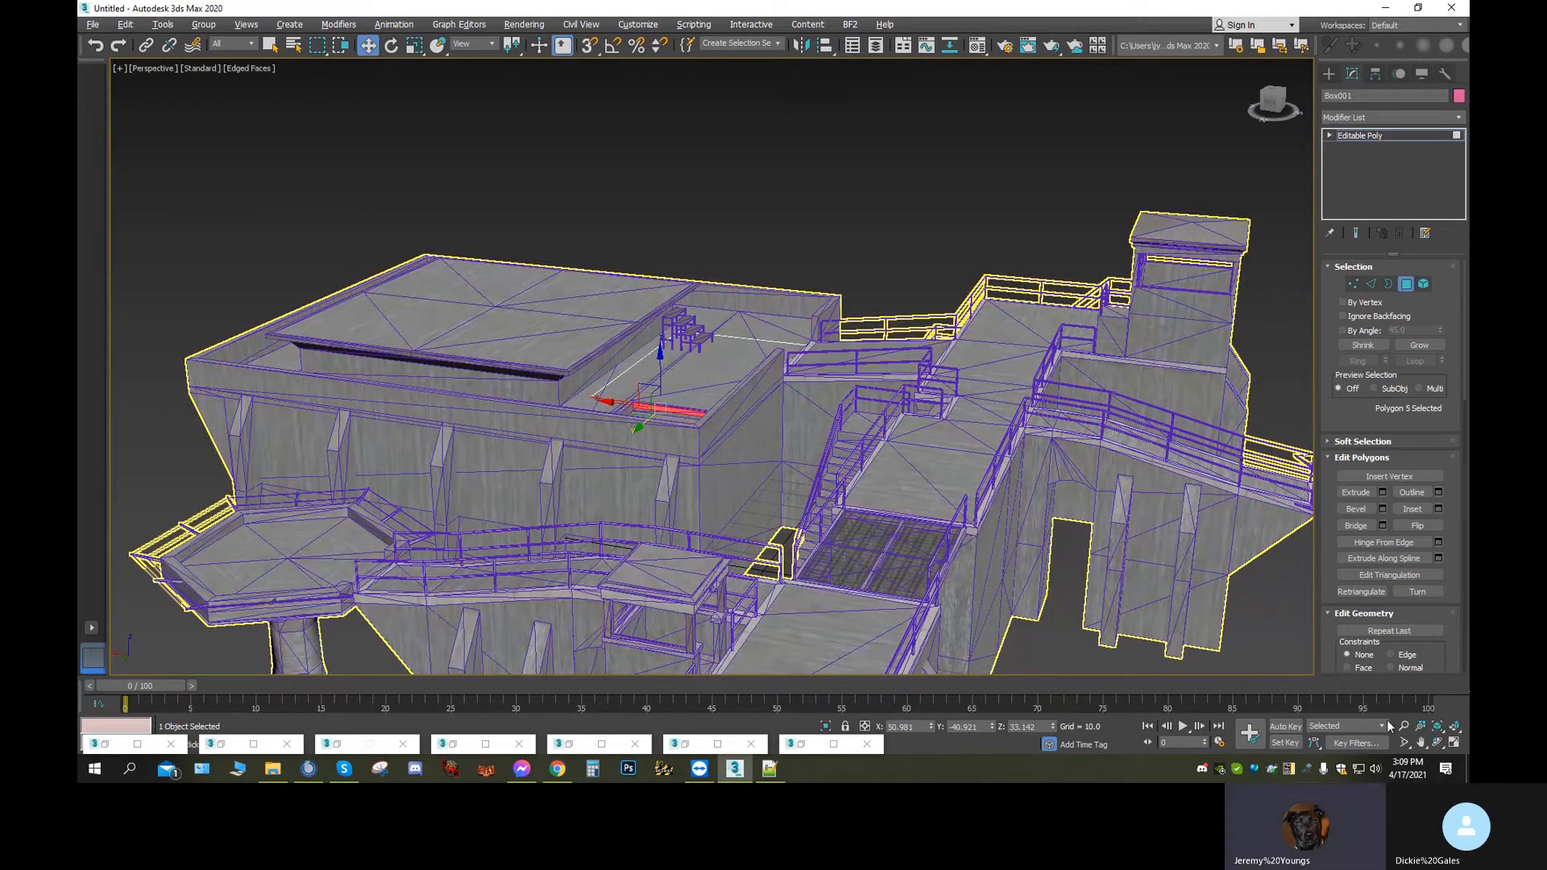
left_click(1438, 743)
left_click_drag(707, 448, 1003, 434)
left_click_drag(680, 536, 796, 397)
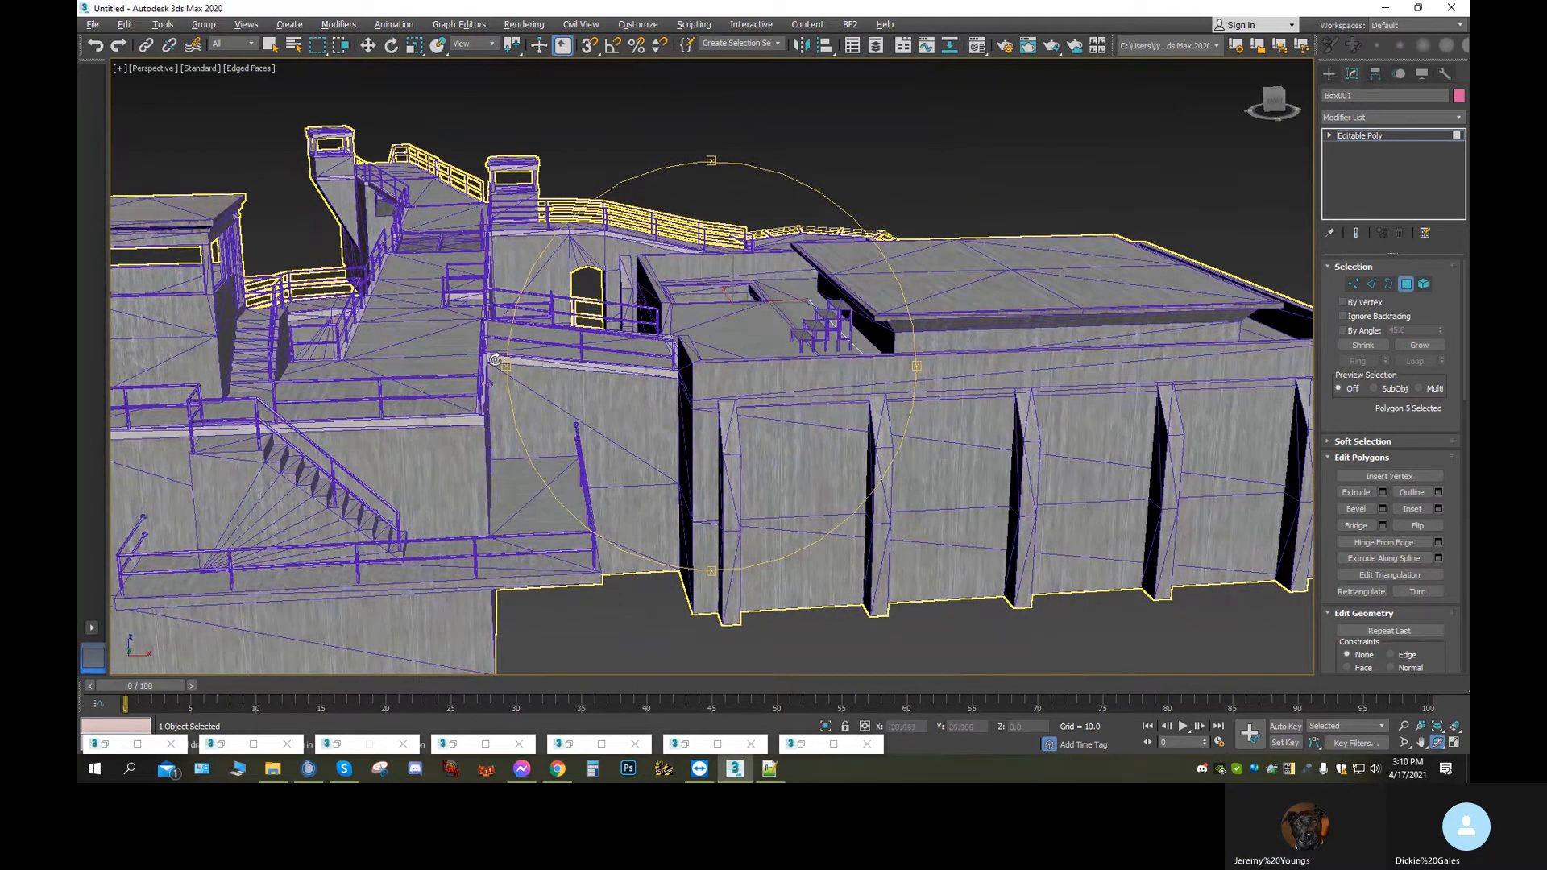
left_click_drag(578, 435, 918, 417)
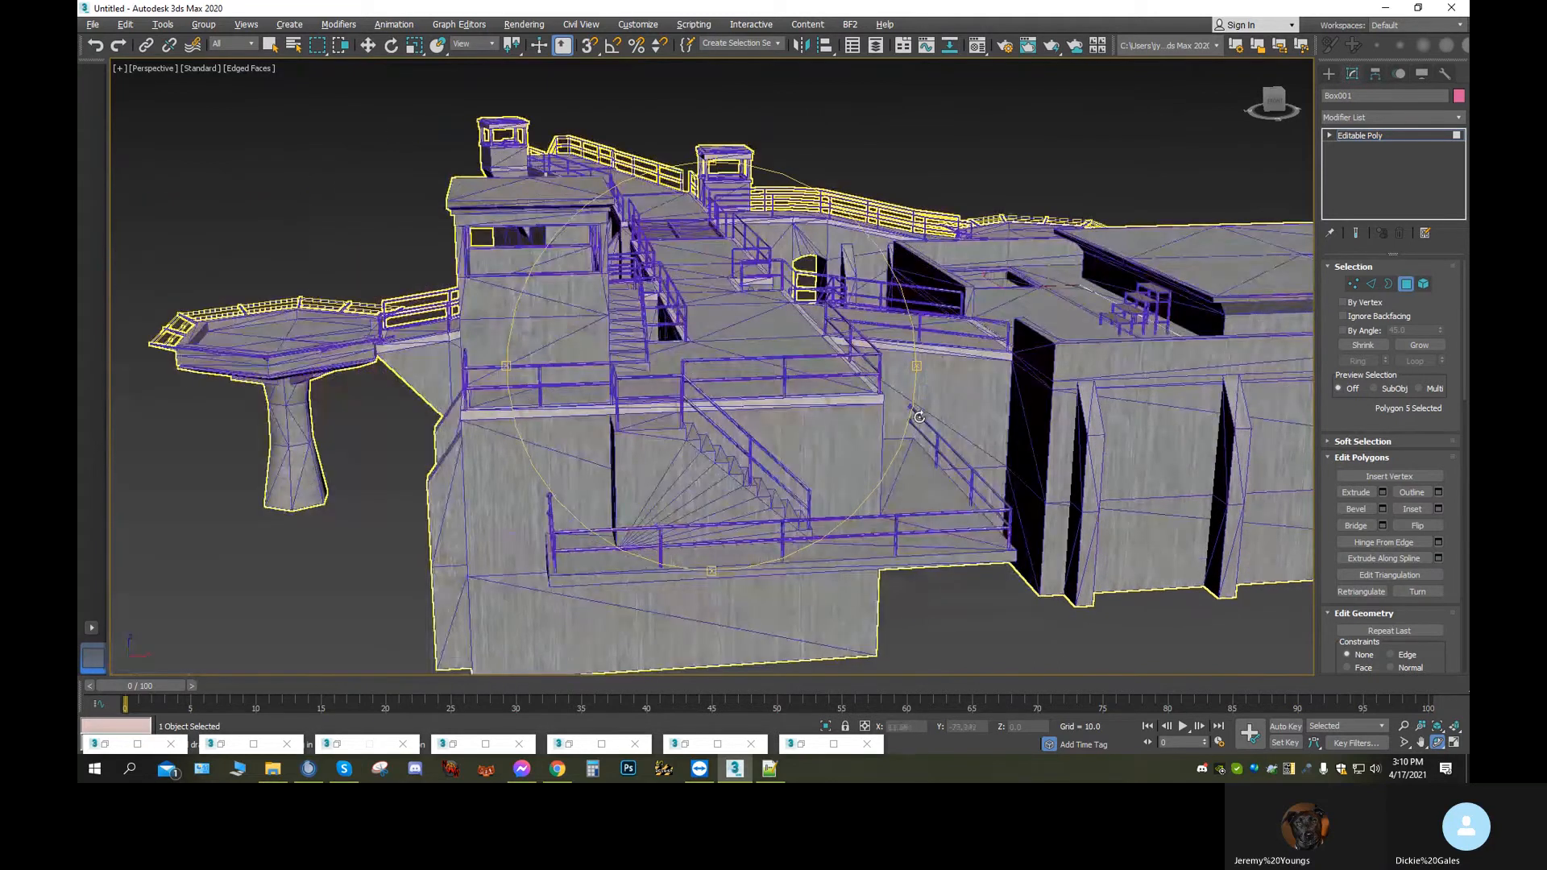
left_click_drag(735, 469, 675, 501)
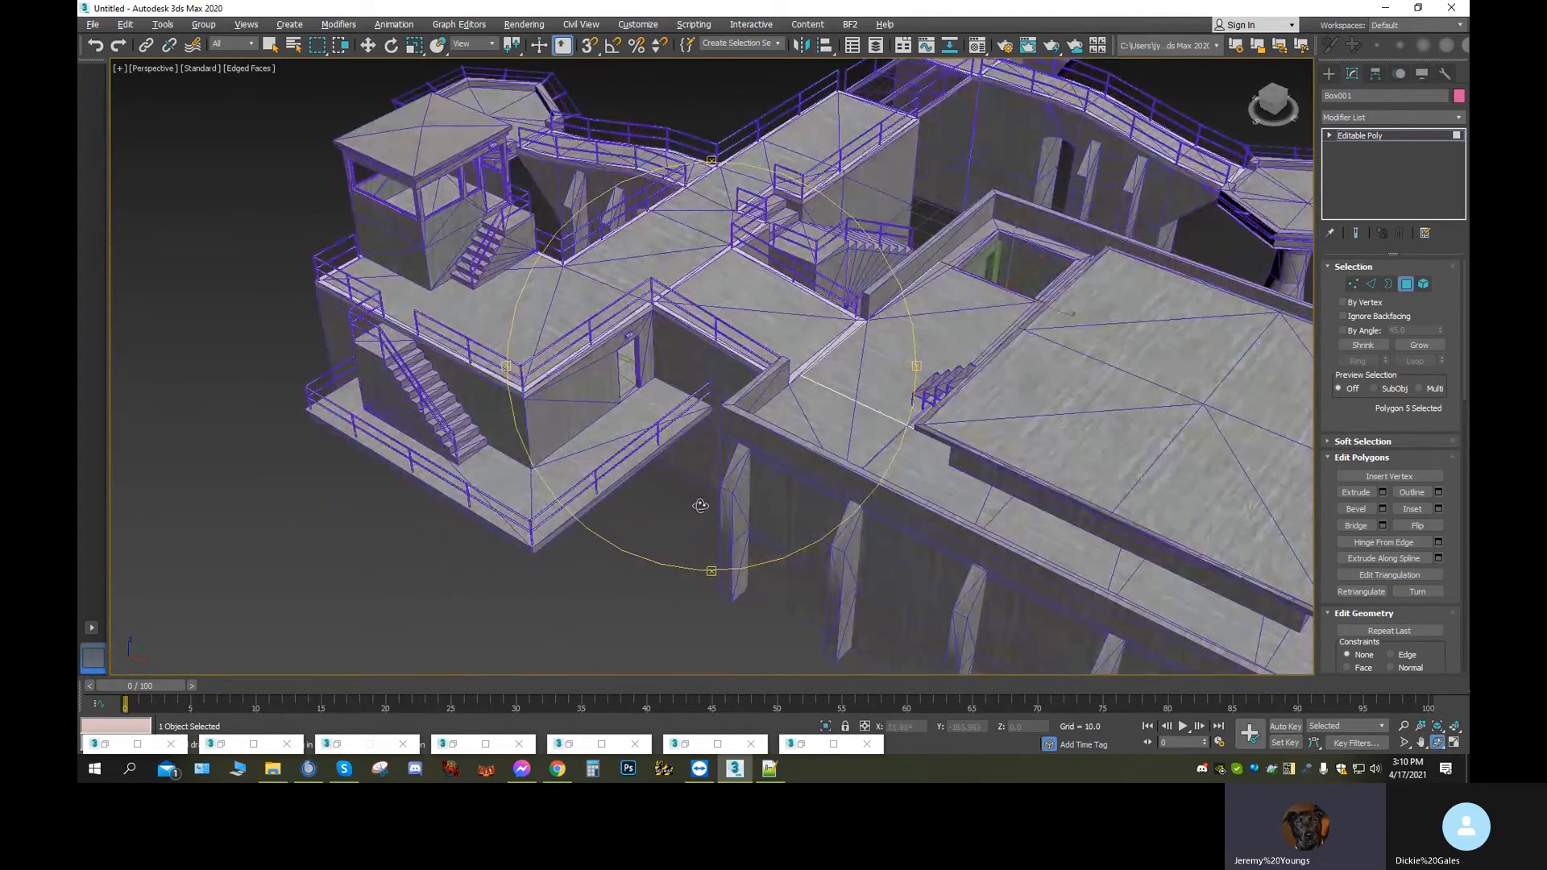
left_click_drag(801, 424, 737, 417)
scroll(774, 442, "down", 6)
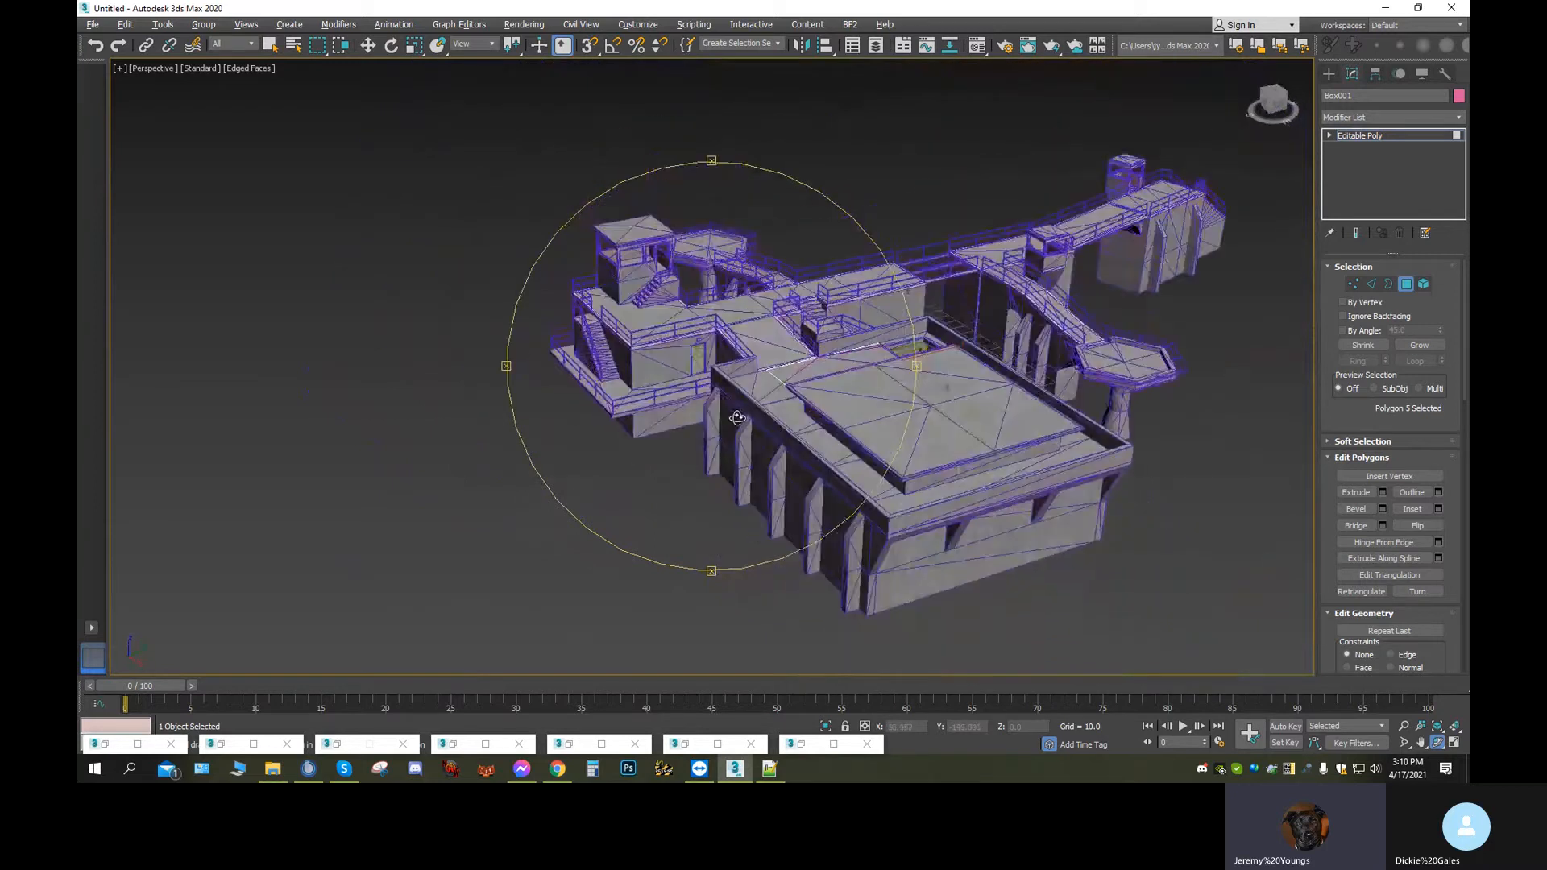
scroll(738, 417, "up", 5)
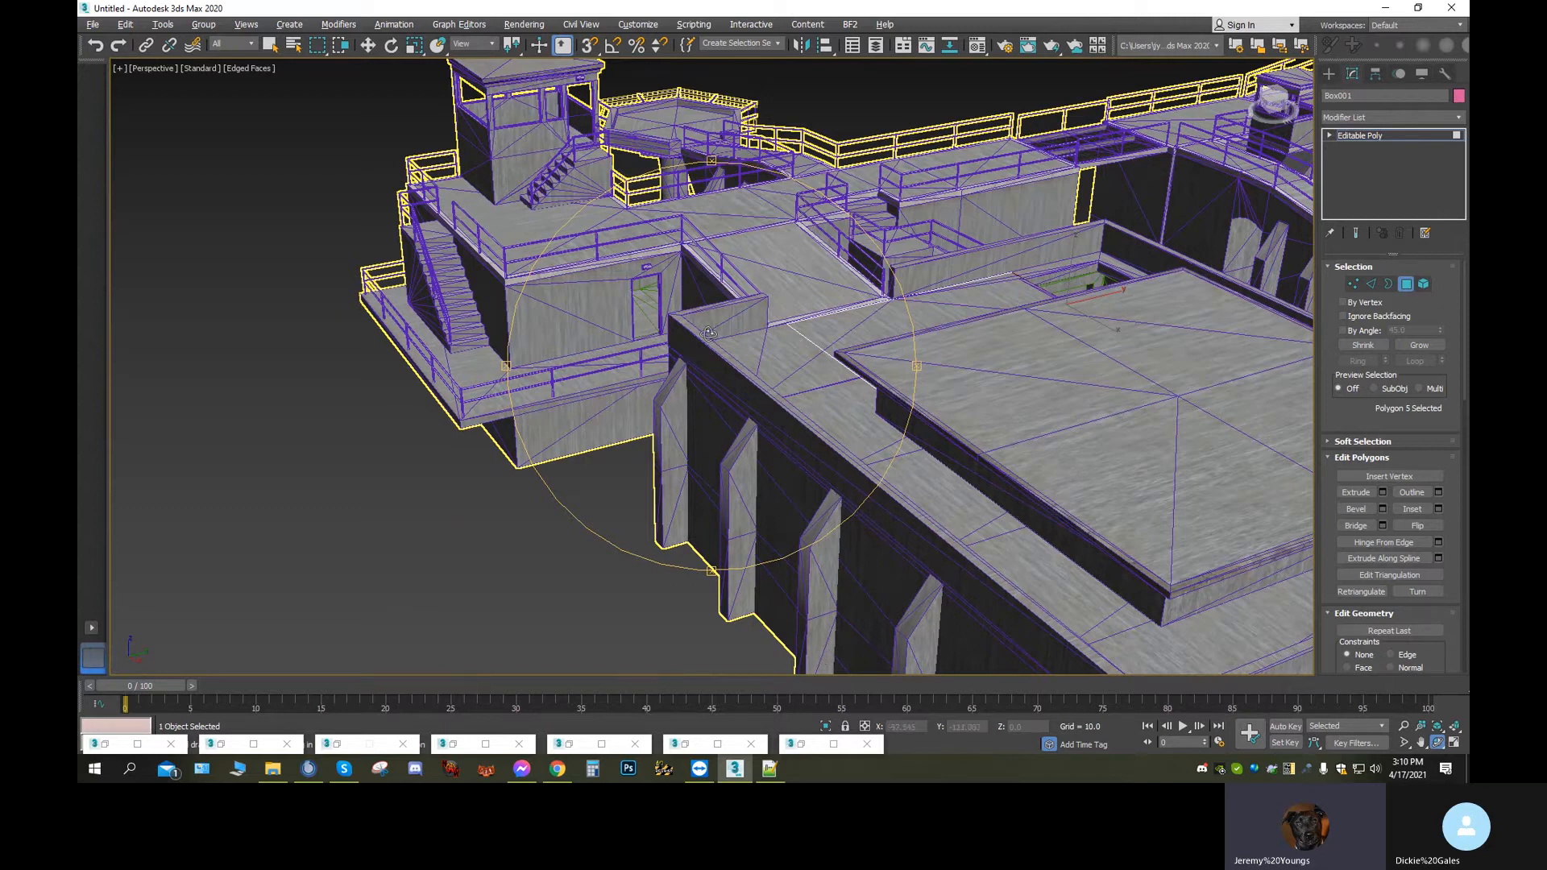
left_click_drag(958, 601, 978, 629)
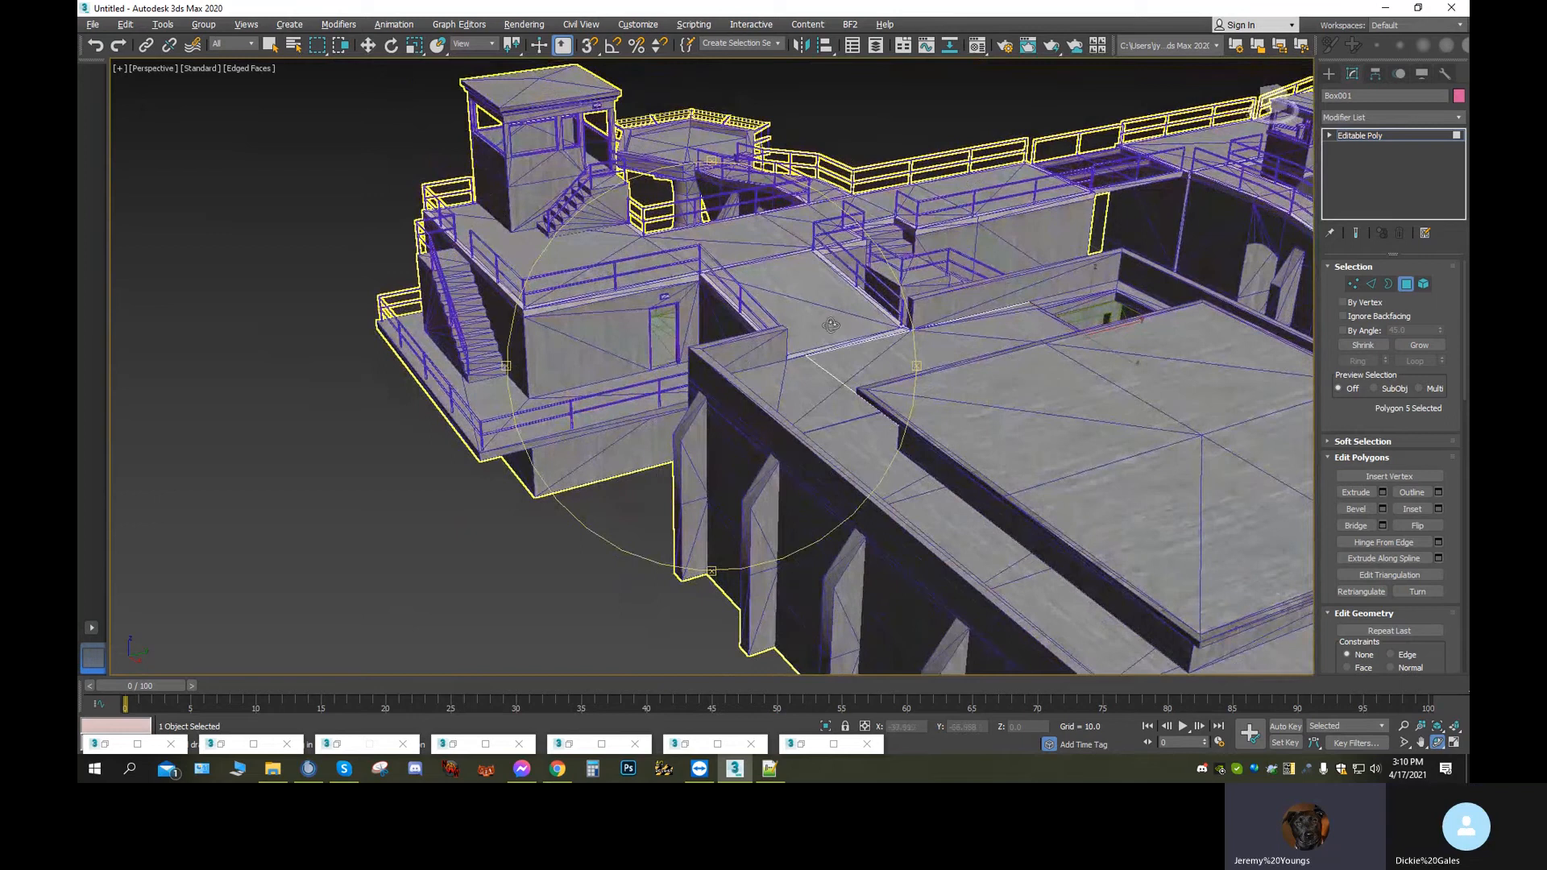
left_click_drag(725, 343, 901, 346)
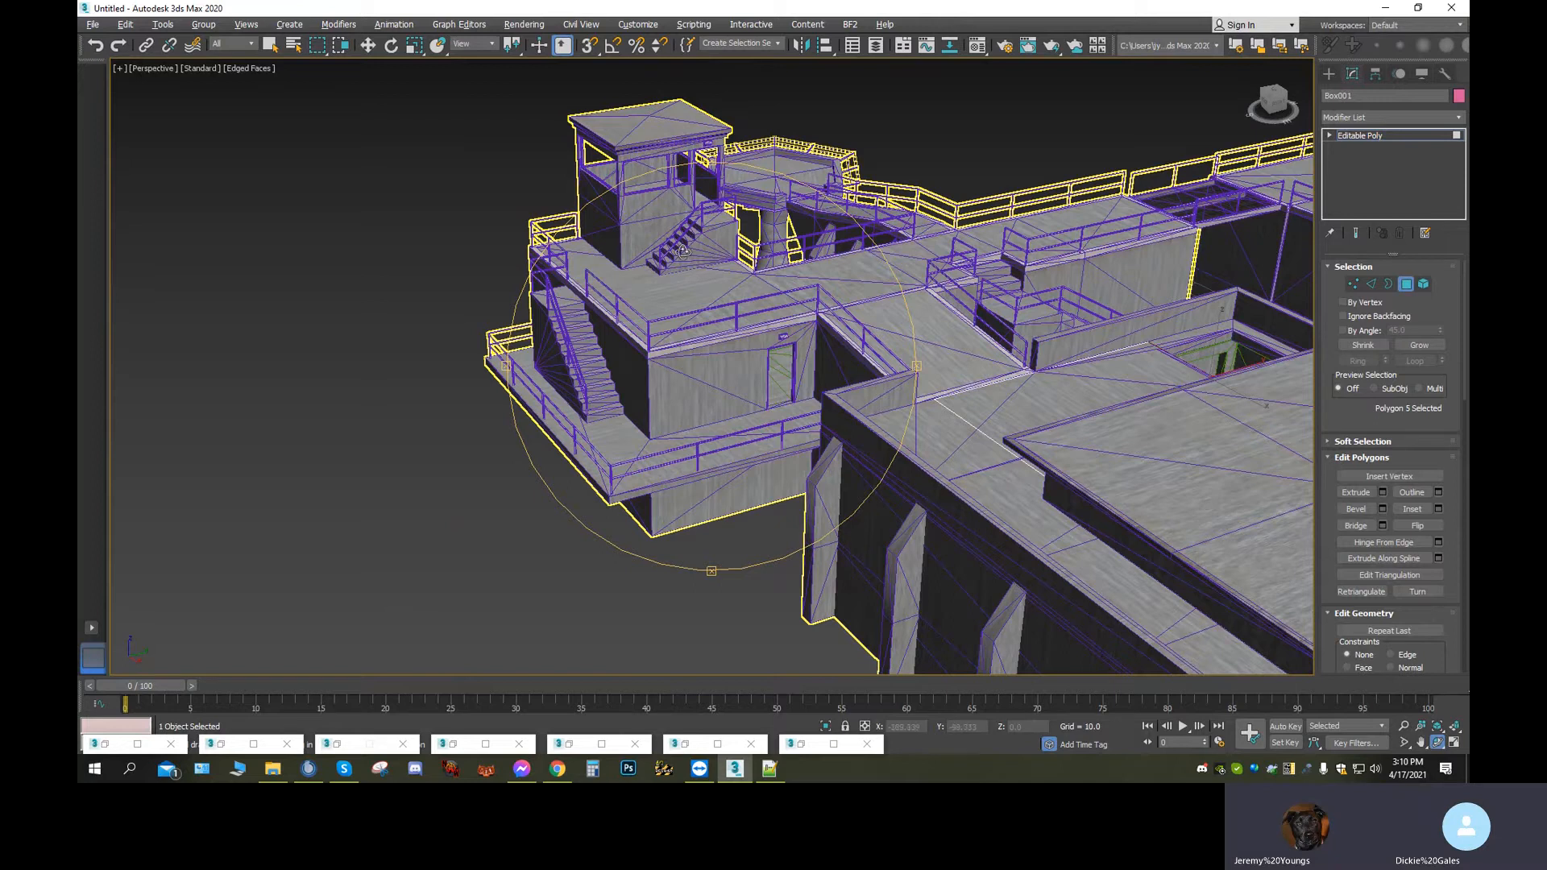
left_click_drag(771, 476, 795, 484)
scroll(798, 481, "down", 10)
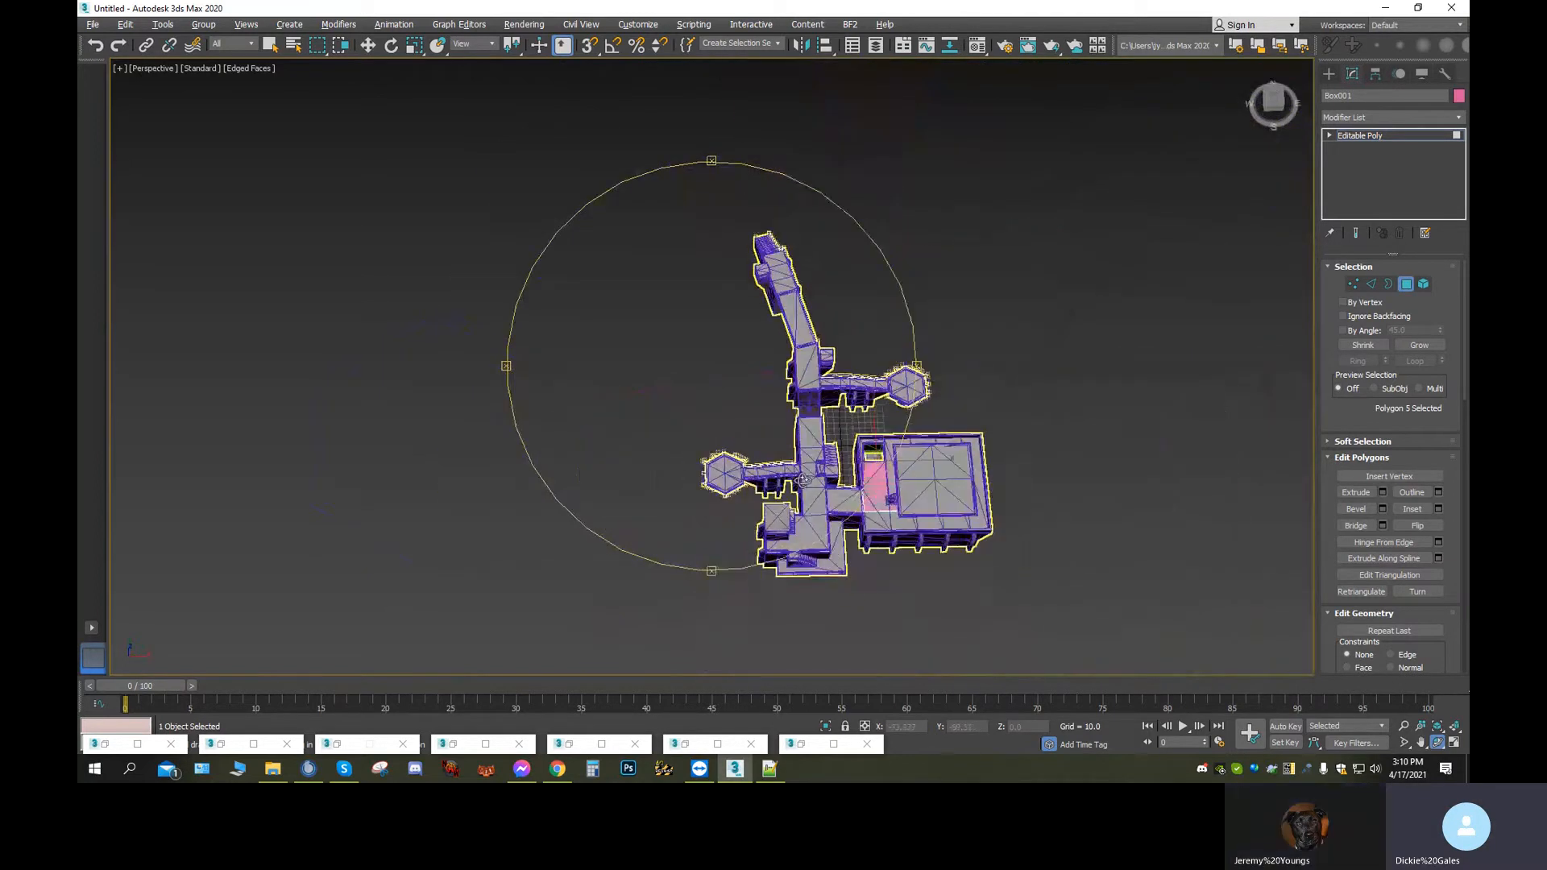
left_click_drag(803, 474, 797, 427)
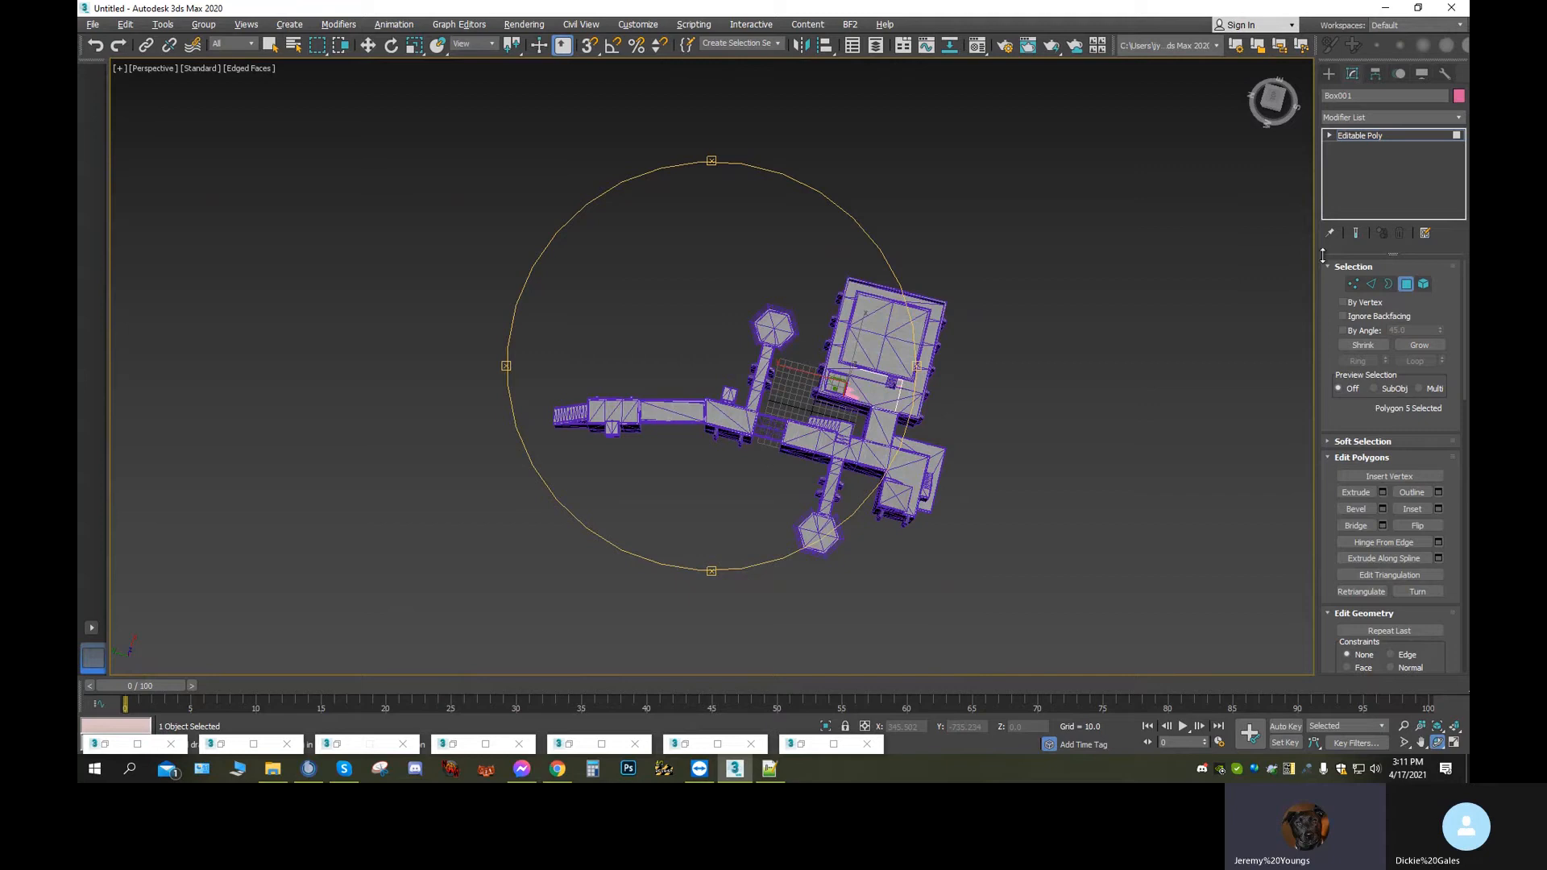
Clear the polygon selection, leave Polygon sub-object mode, and delete the pink box on the roof
left_click(947, 426)
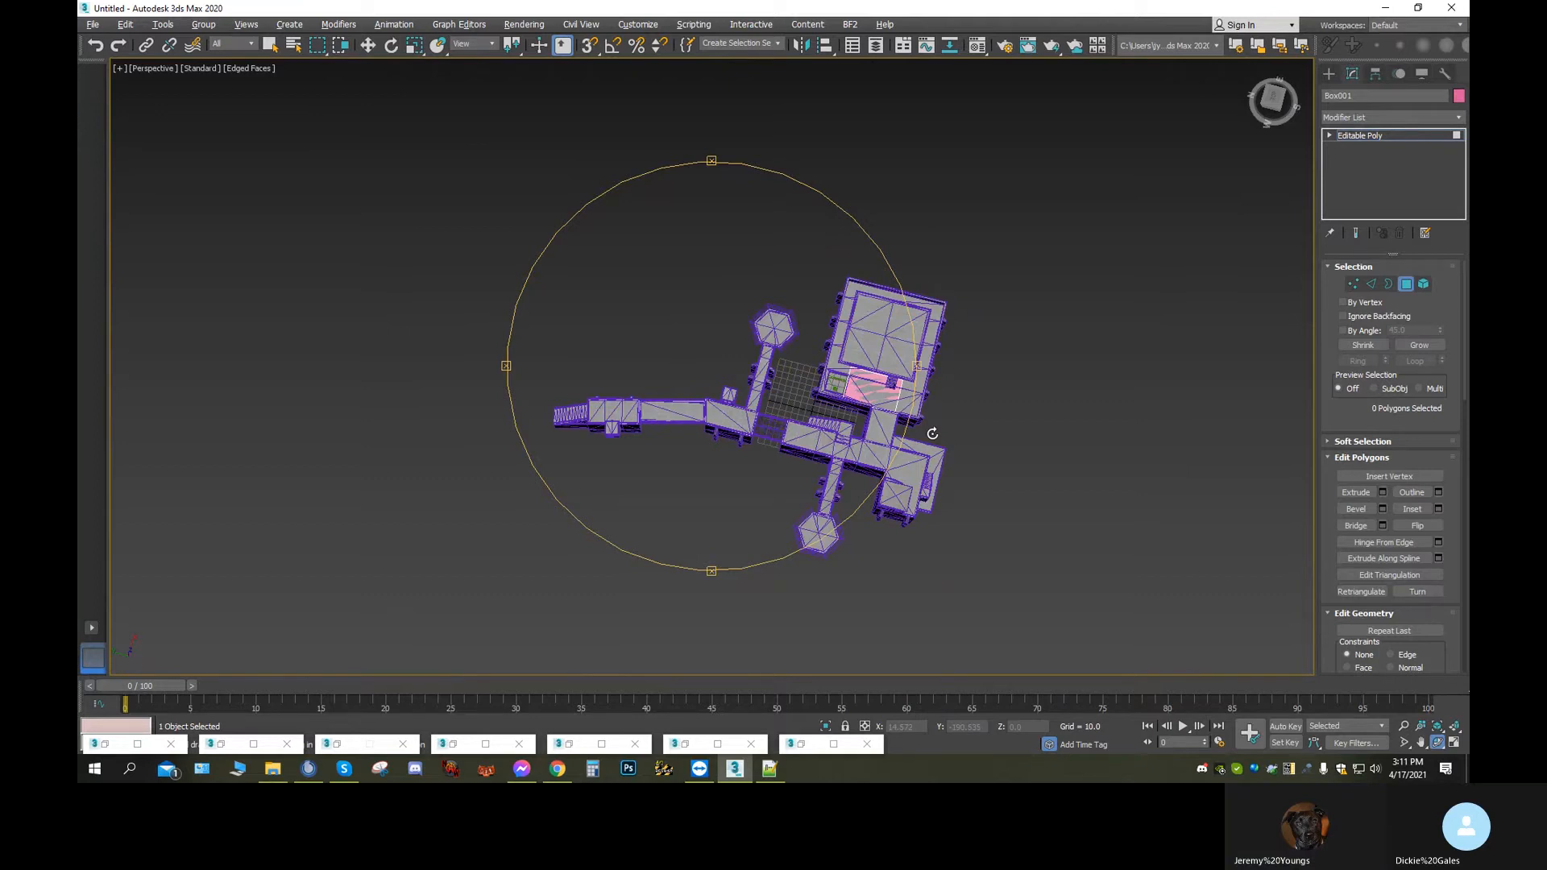
left_click(1406, 285)
key("w")
left_click(1107, 464)
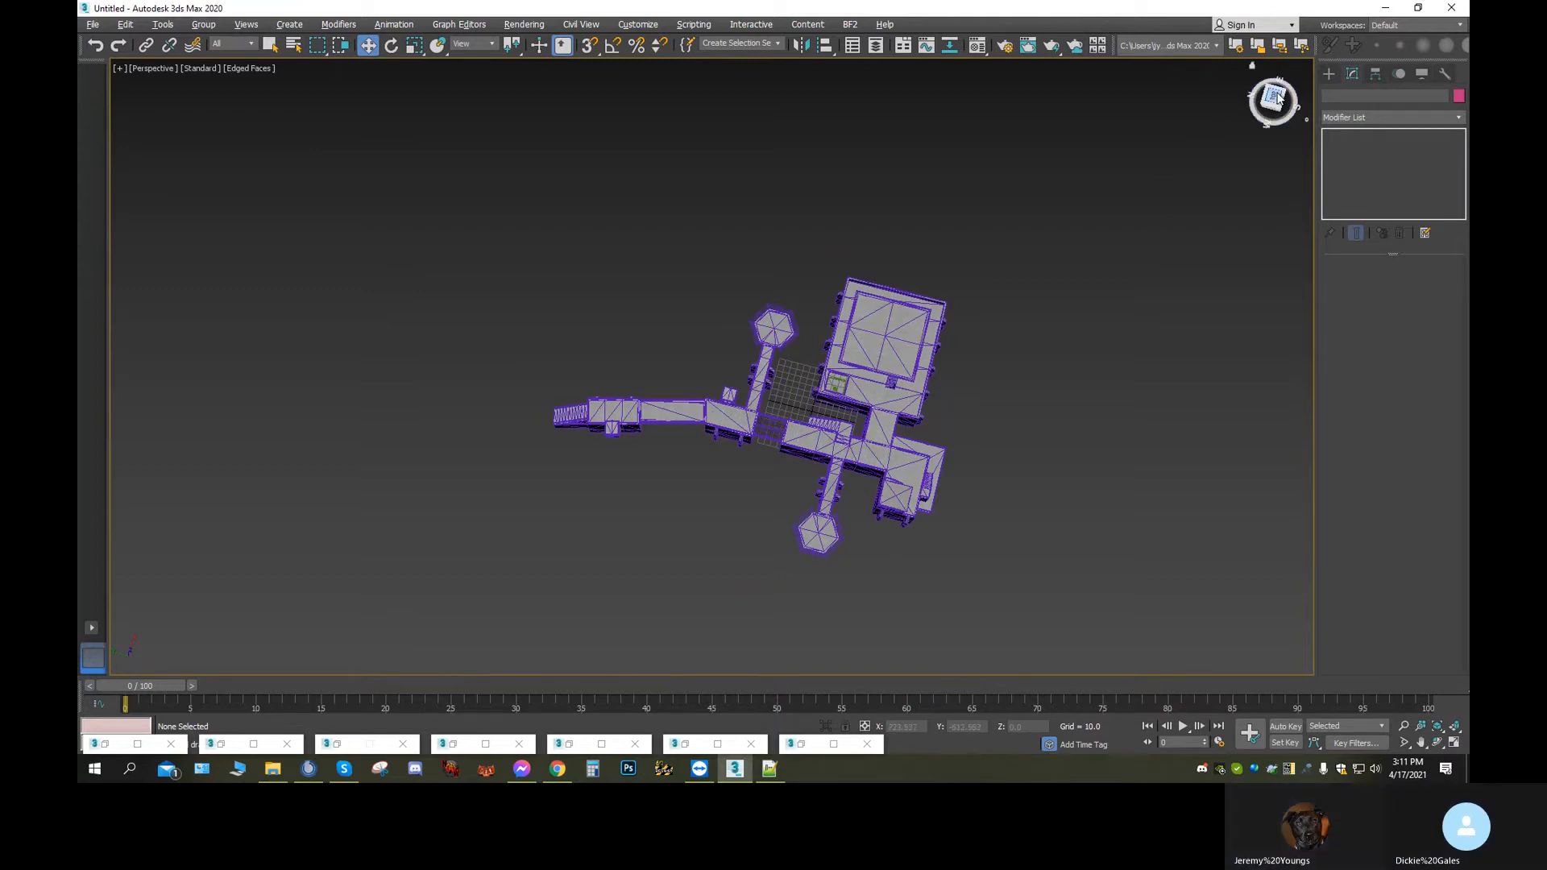
From a straight top view, create a box about 642 × 450 × 217 that covers the entire base
left_click(1280, 99)
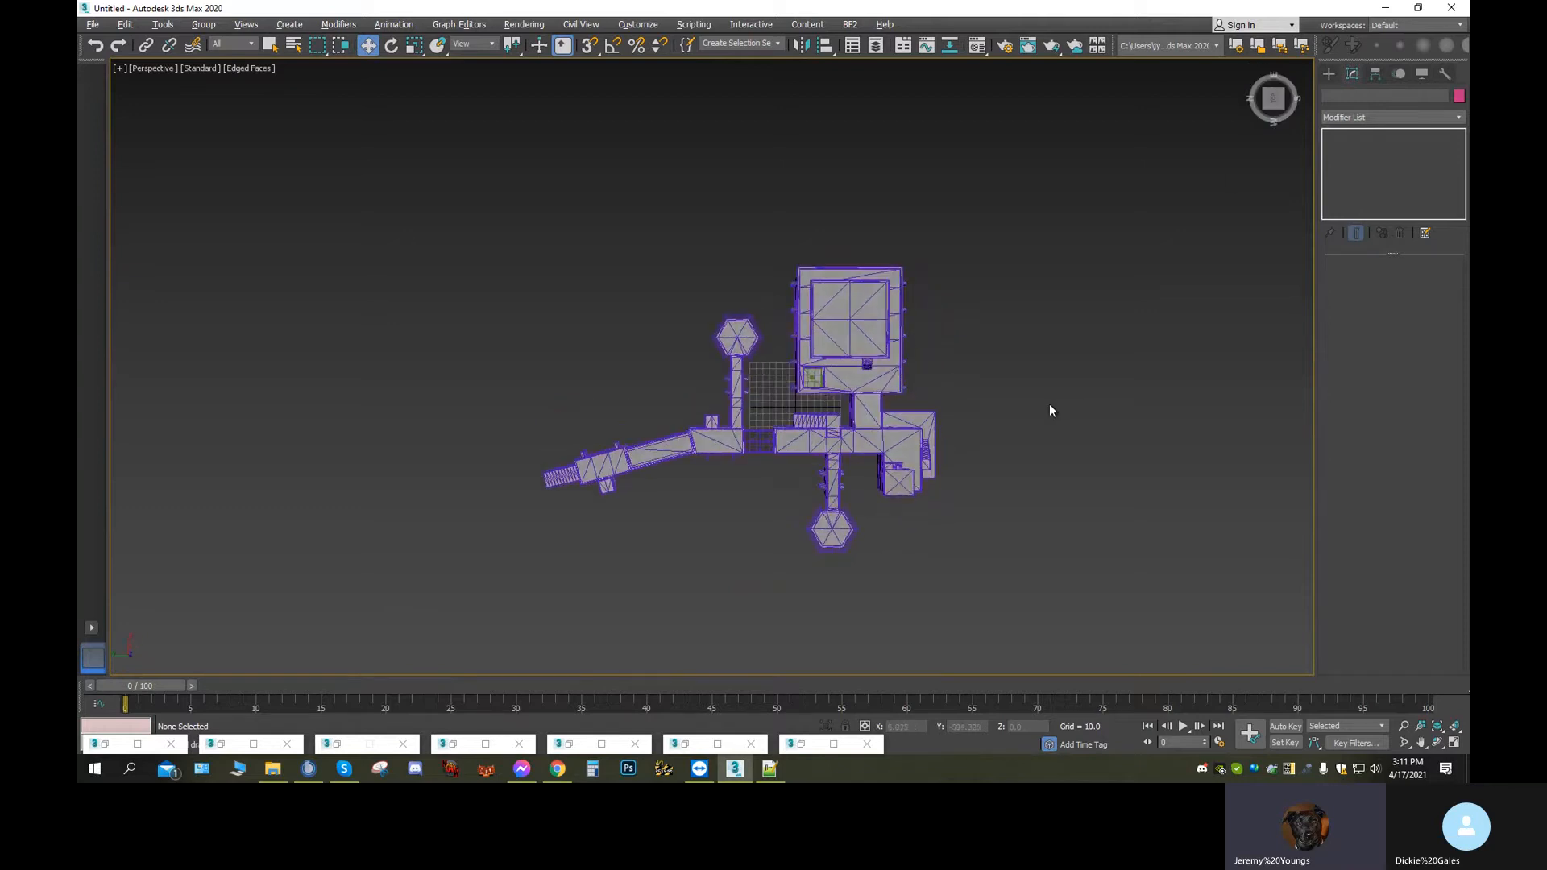
left_click(1331, 75)
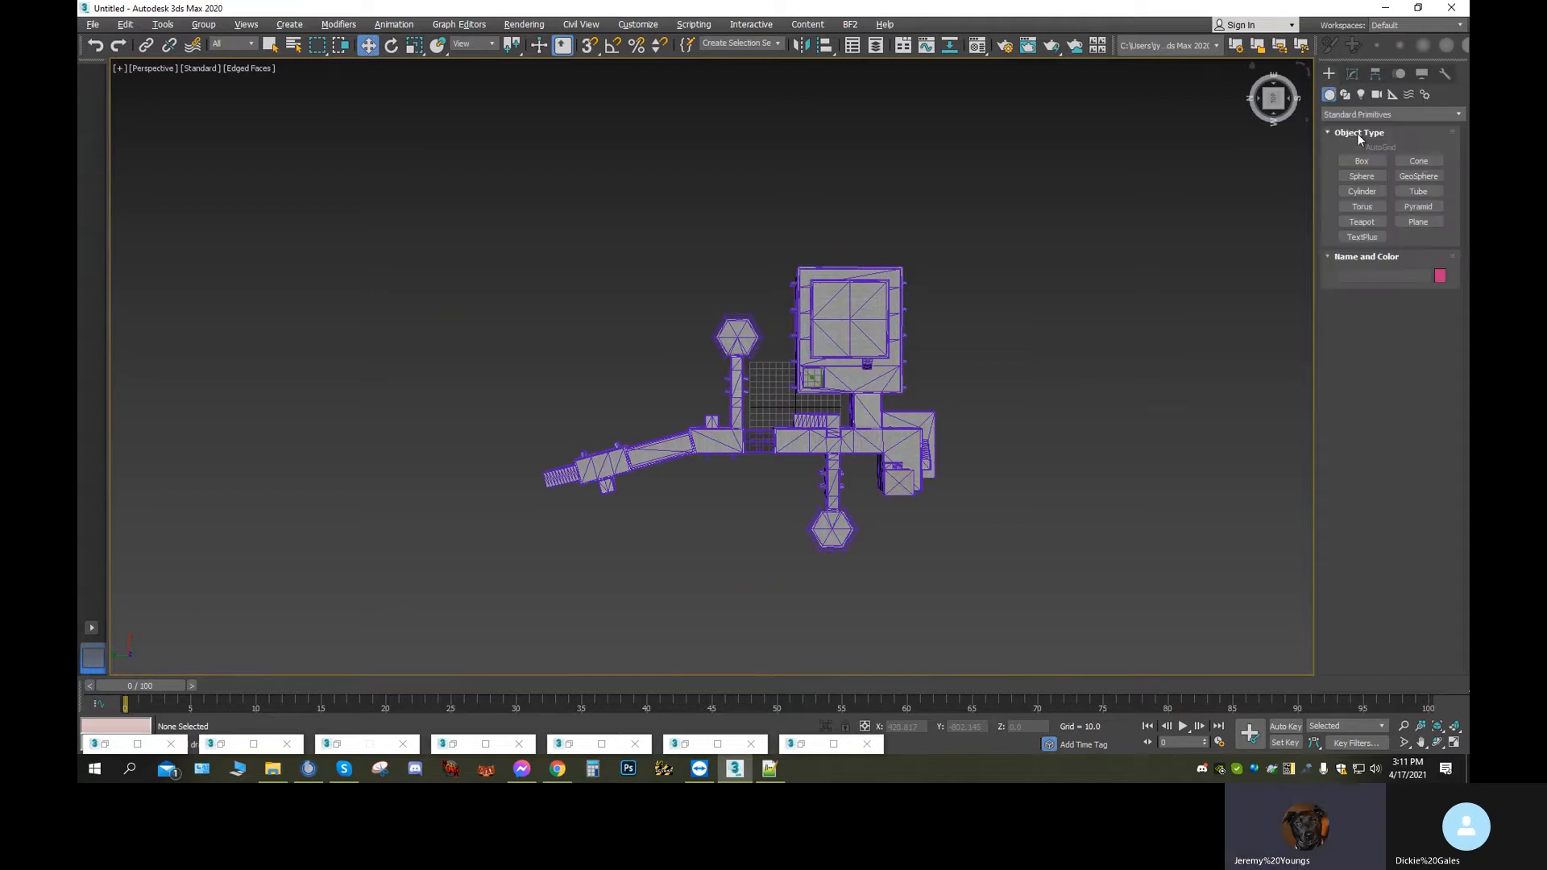
left_click(1364, 163)
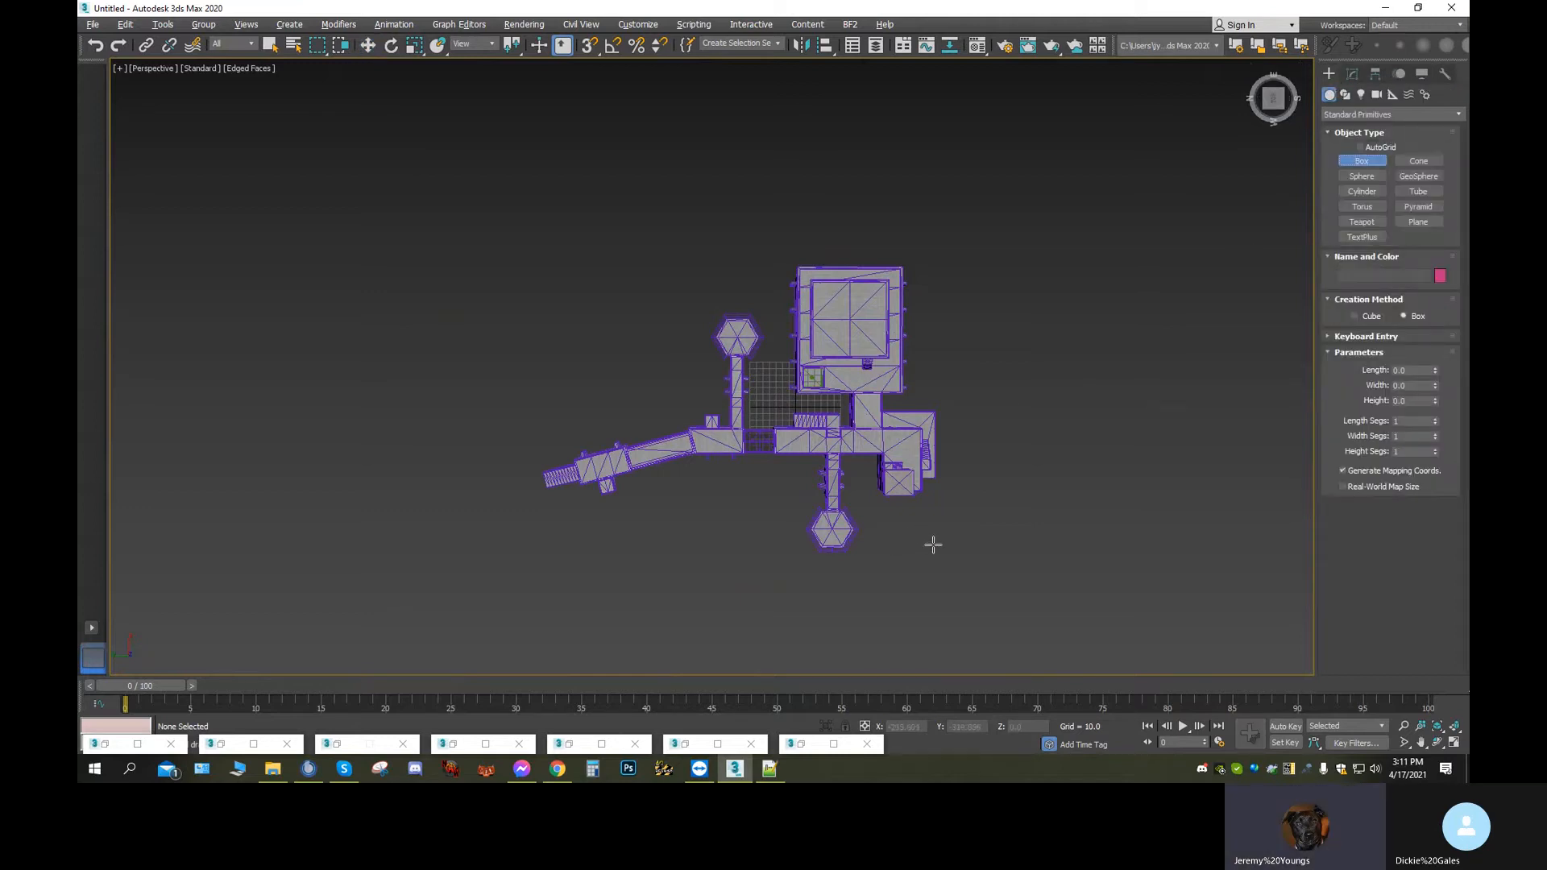
left_click_drag(950, 552, 536, 261)
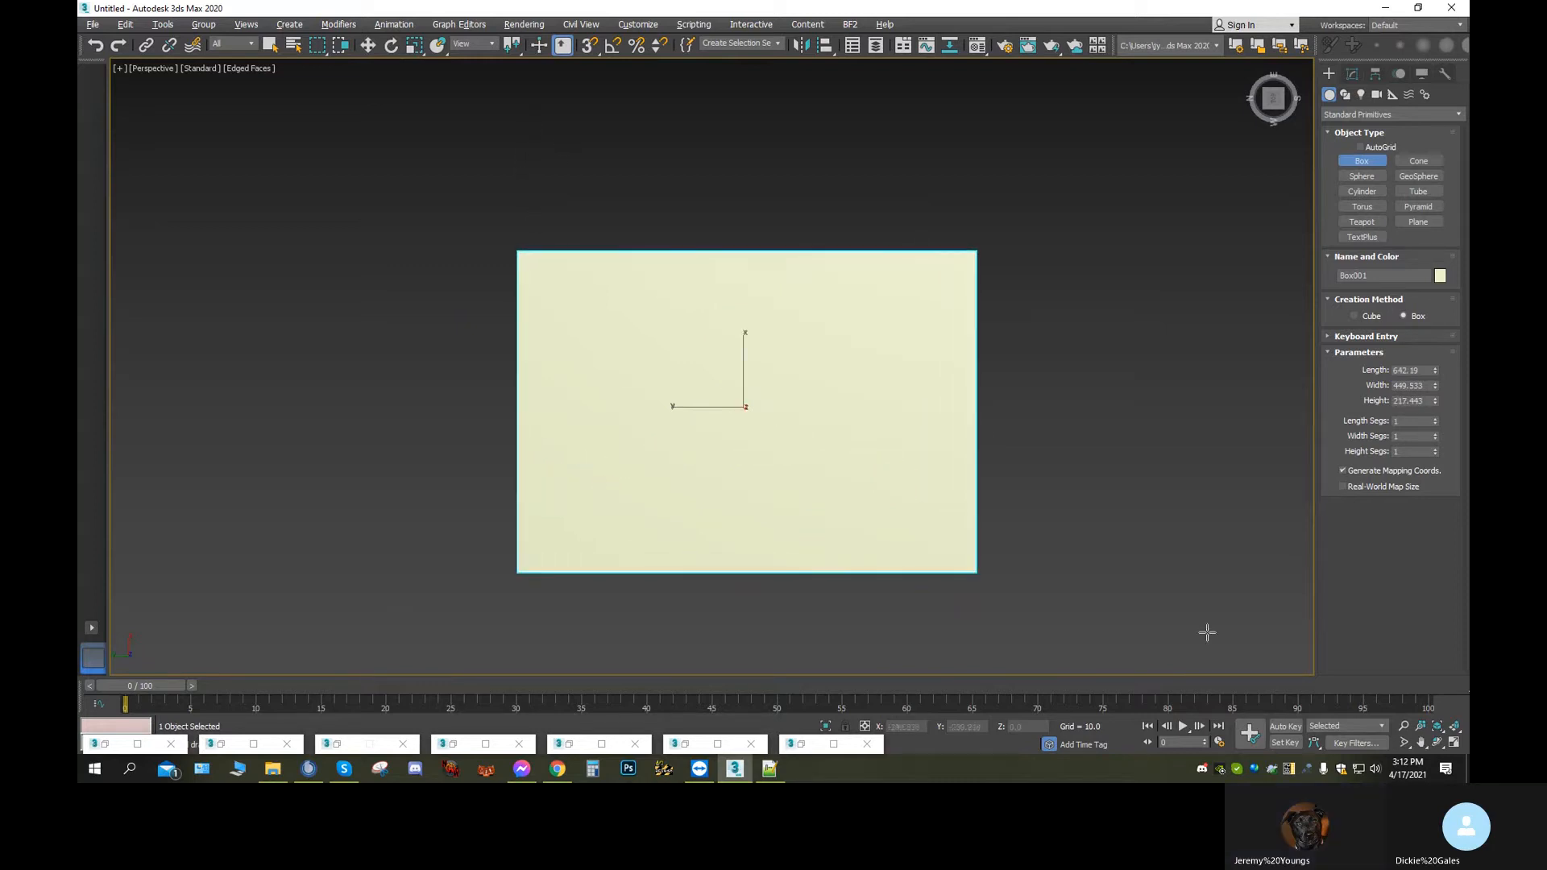
Lower the new box to about Z -45.449 so it also encloses the underside of the base
left_click(1439, 743)
left_click_drag(763, 397, 881, 258)
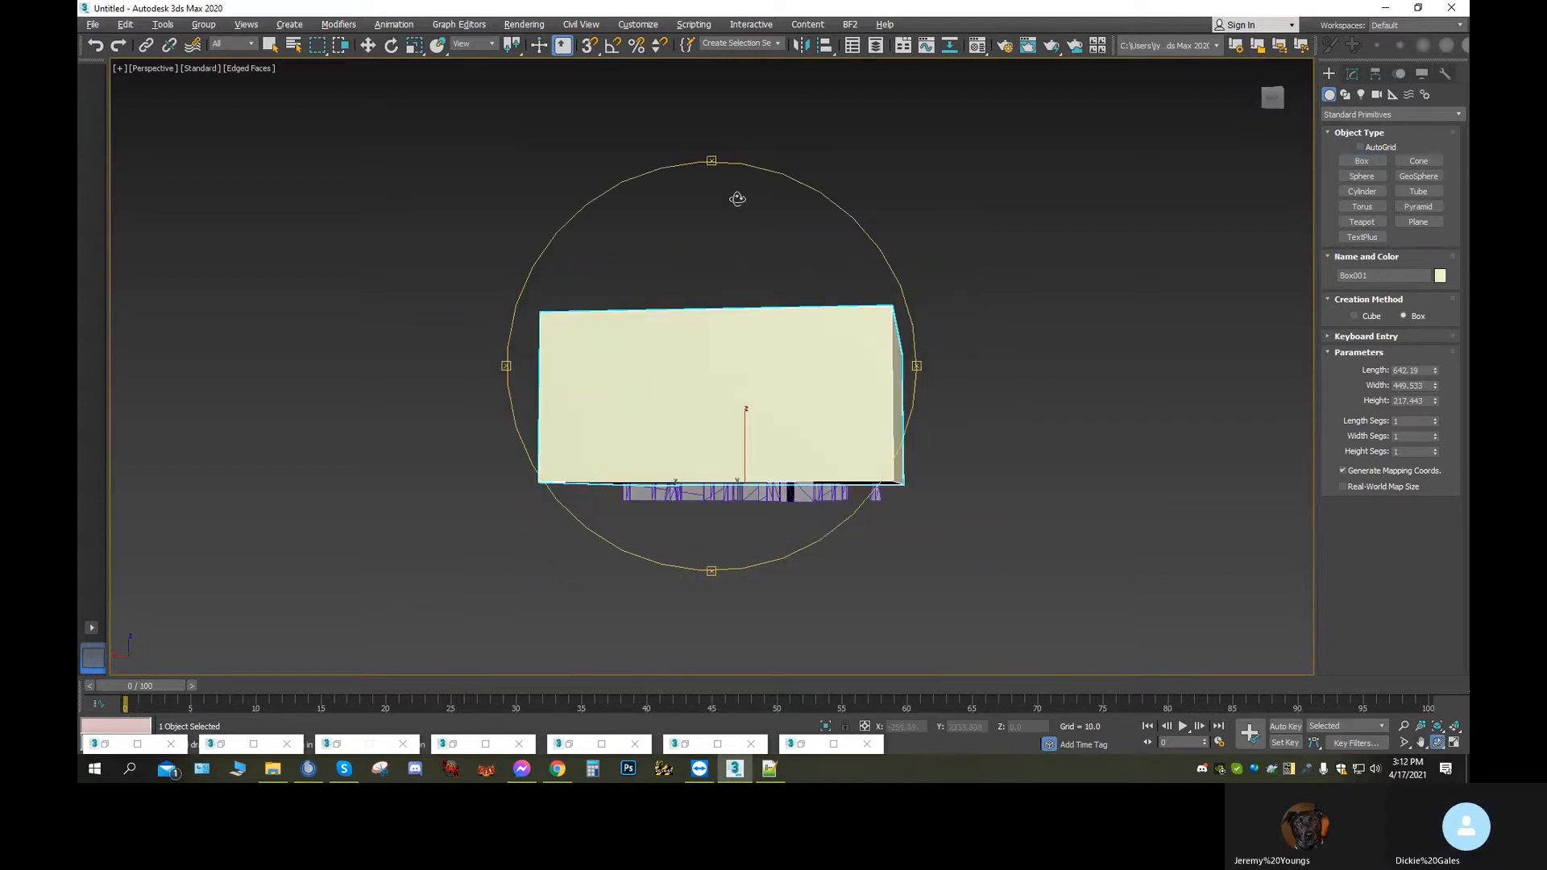
left_click(368, 46)
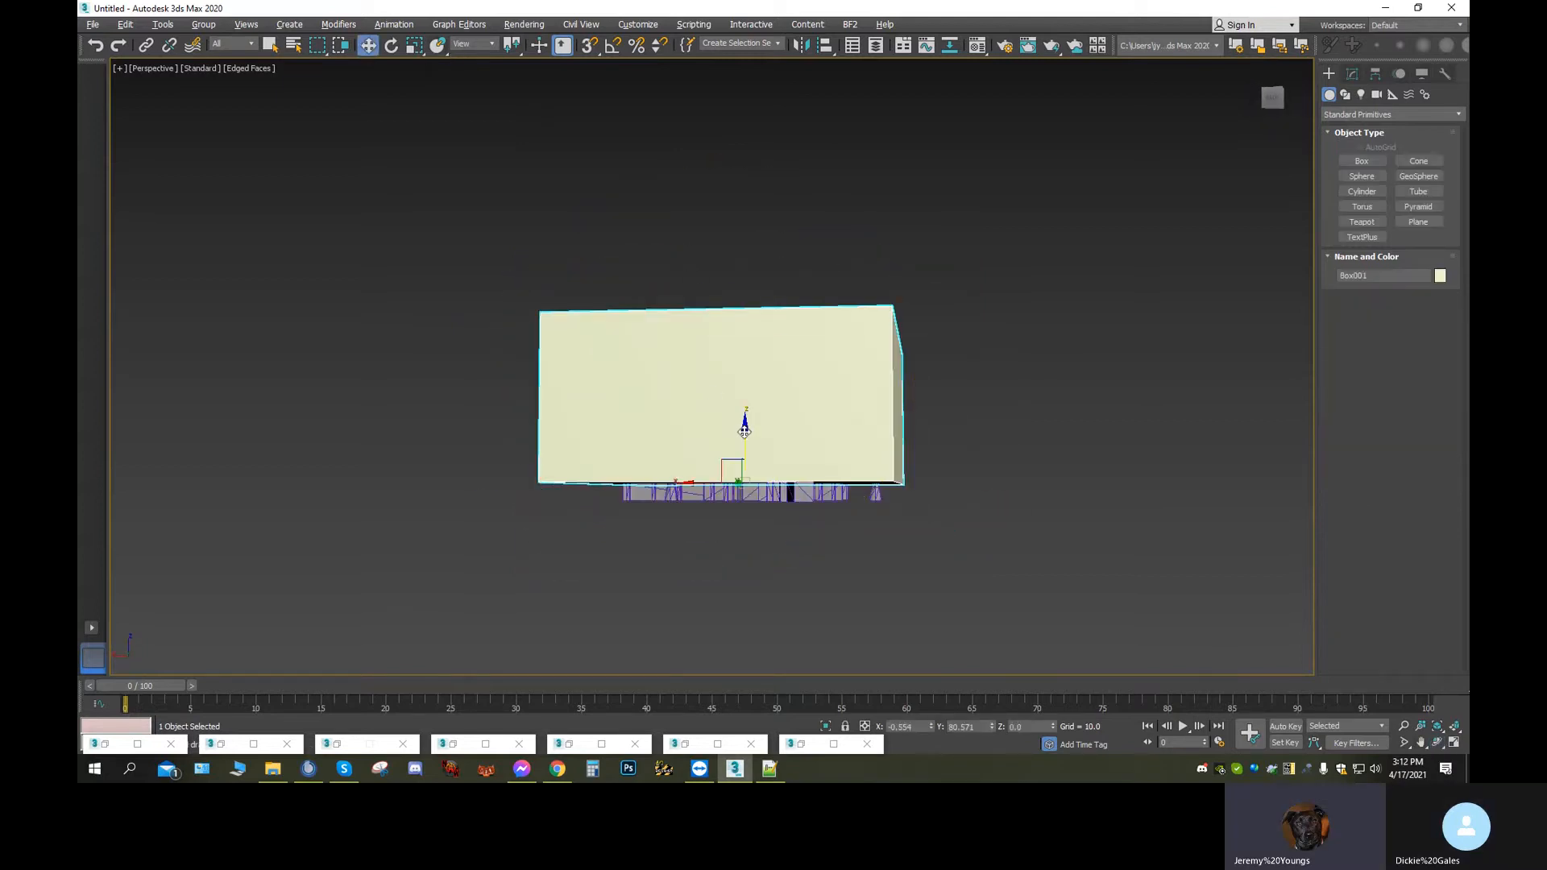
left_click_drag(745, 428, 745, 463)
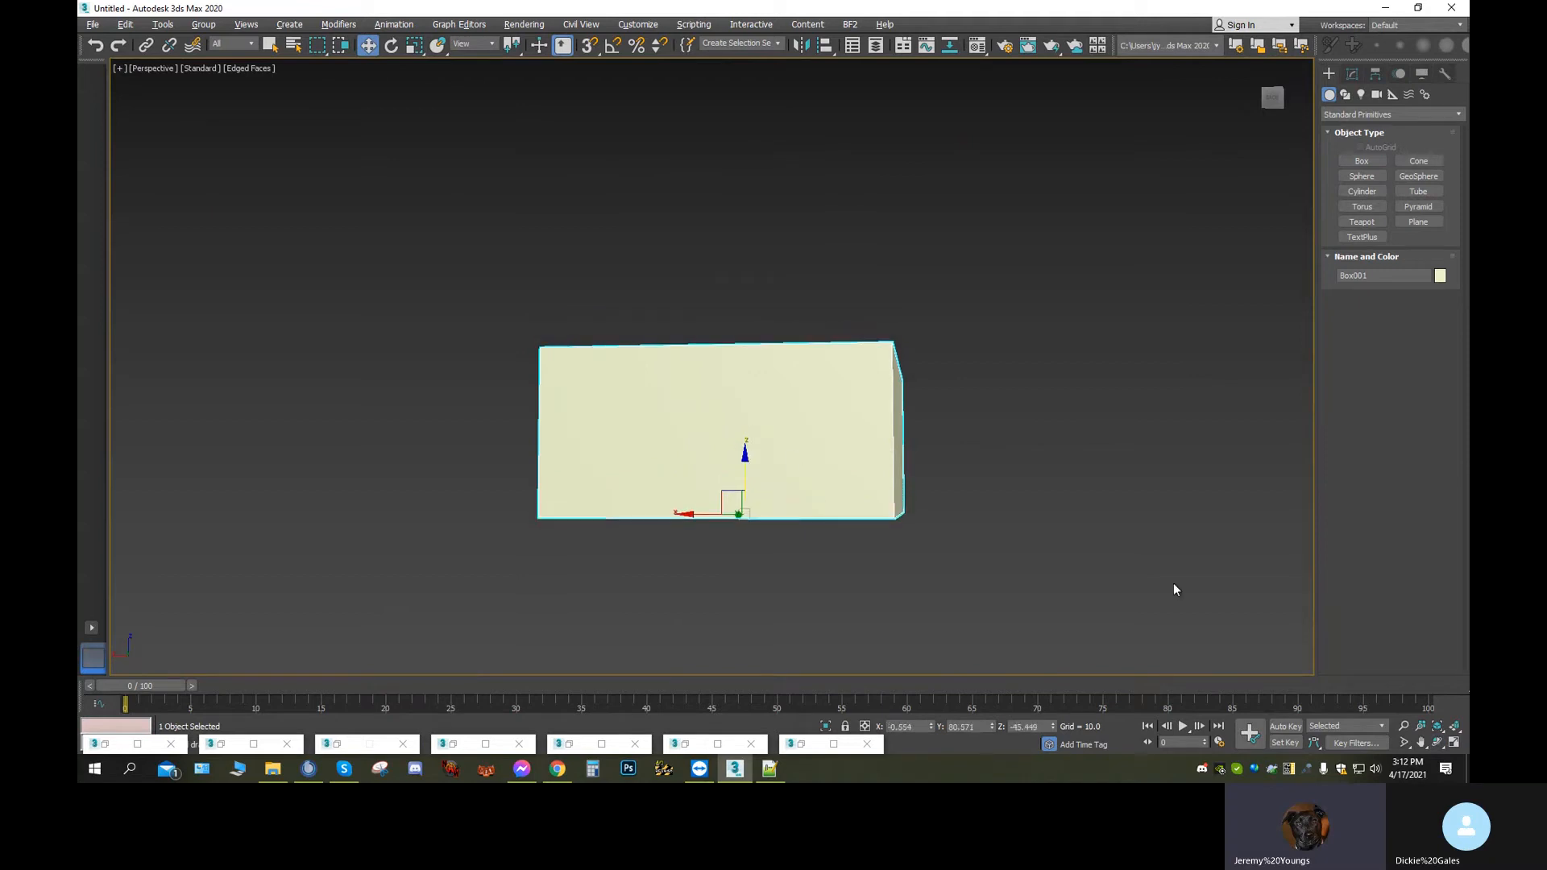
Convert the large box to an Editable Poly and make it see-through so the base shows inside
left_click(1438, 742)
left_click_drag(949, 528, 776, 473)
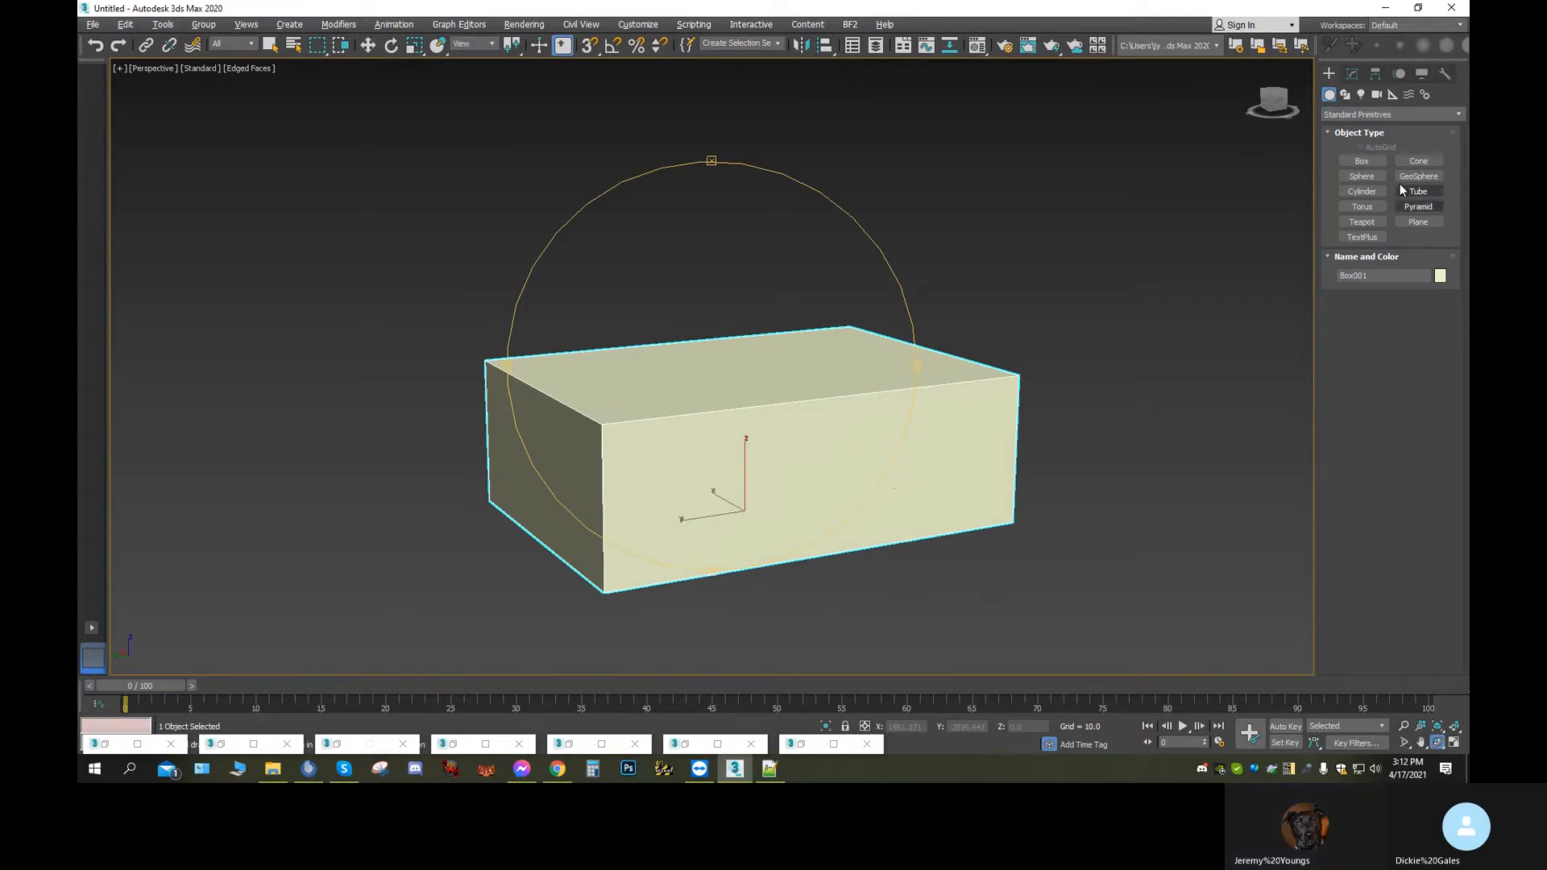
left_click(1352, 74)
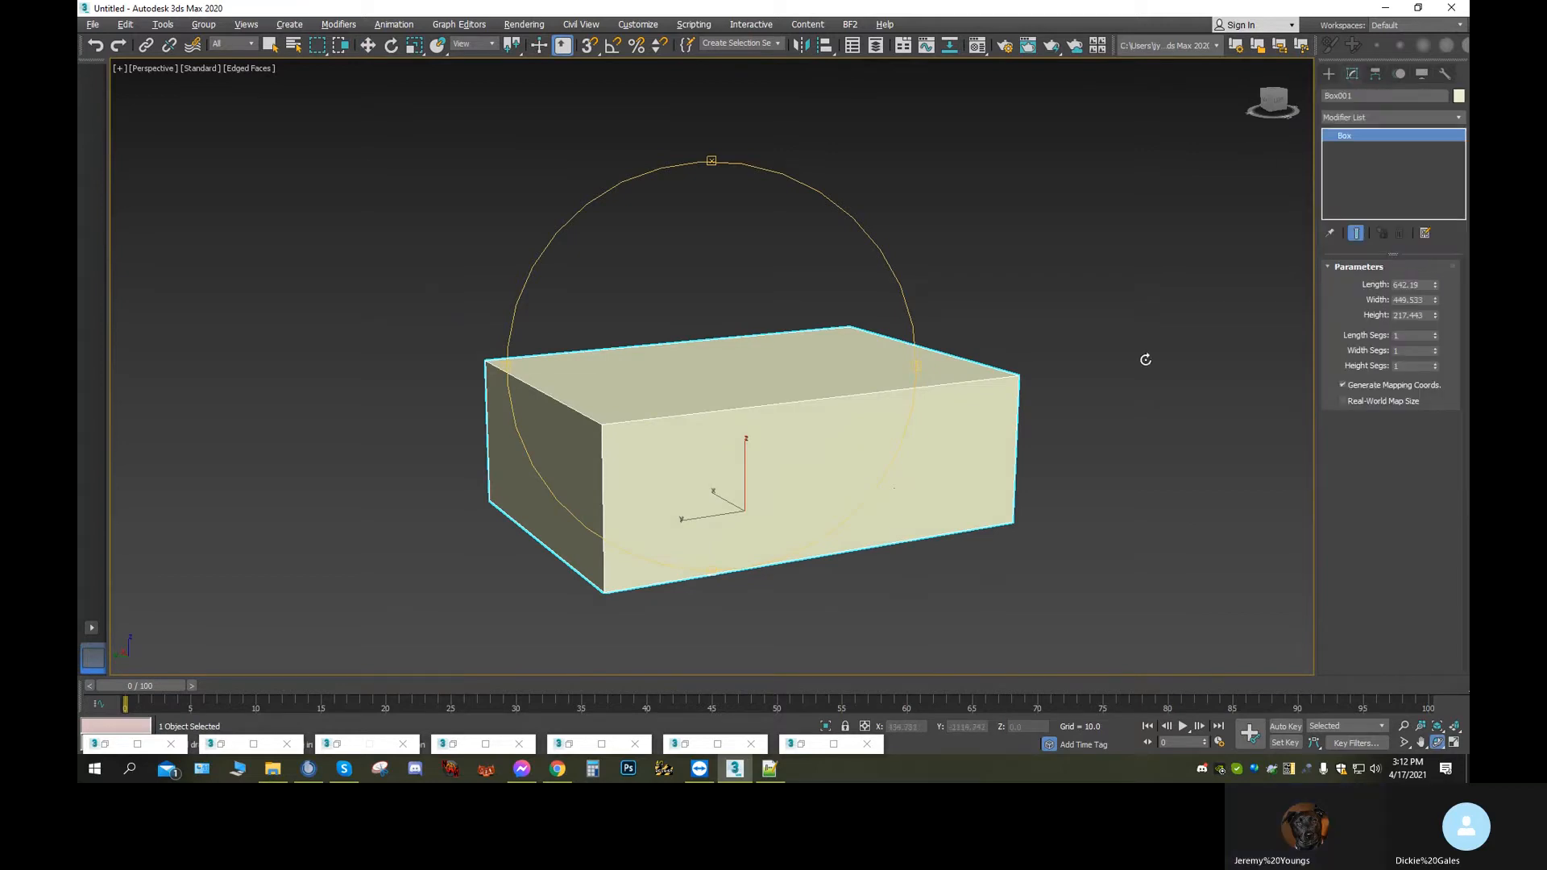
right_click(1350, 133)
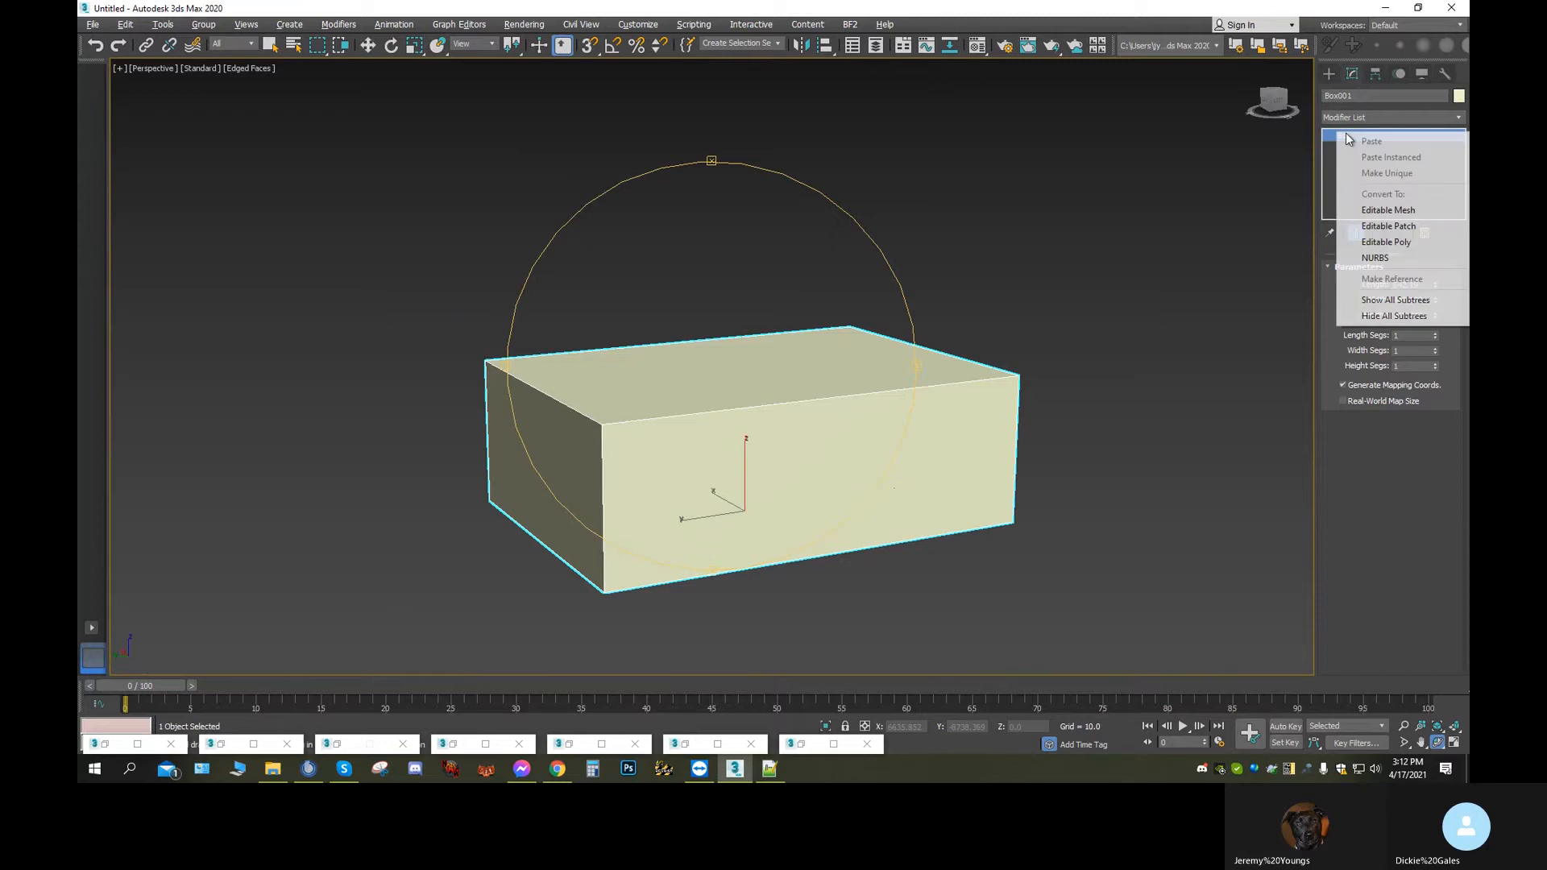
left_click(1397, 243)
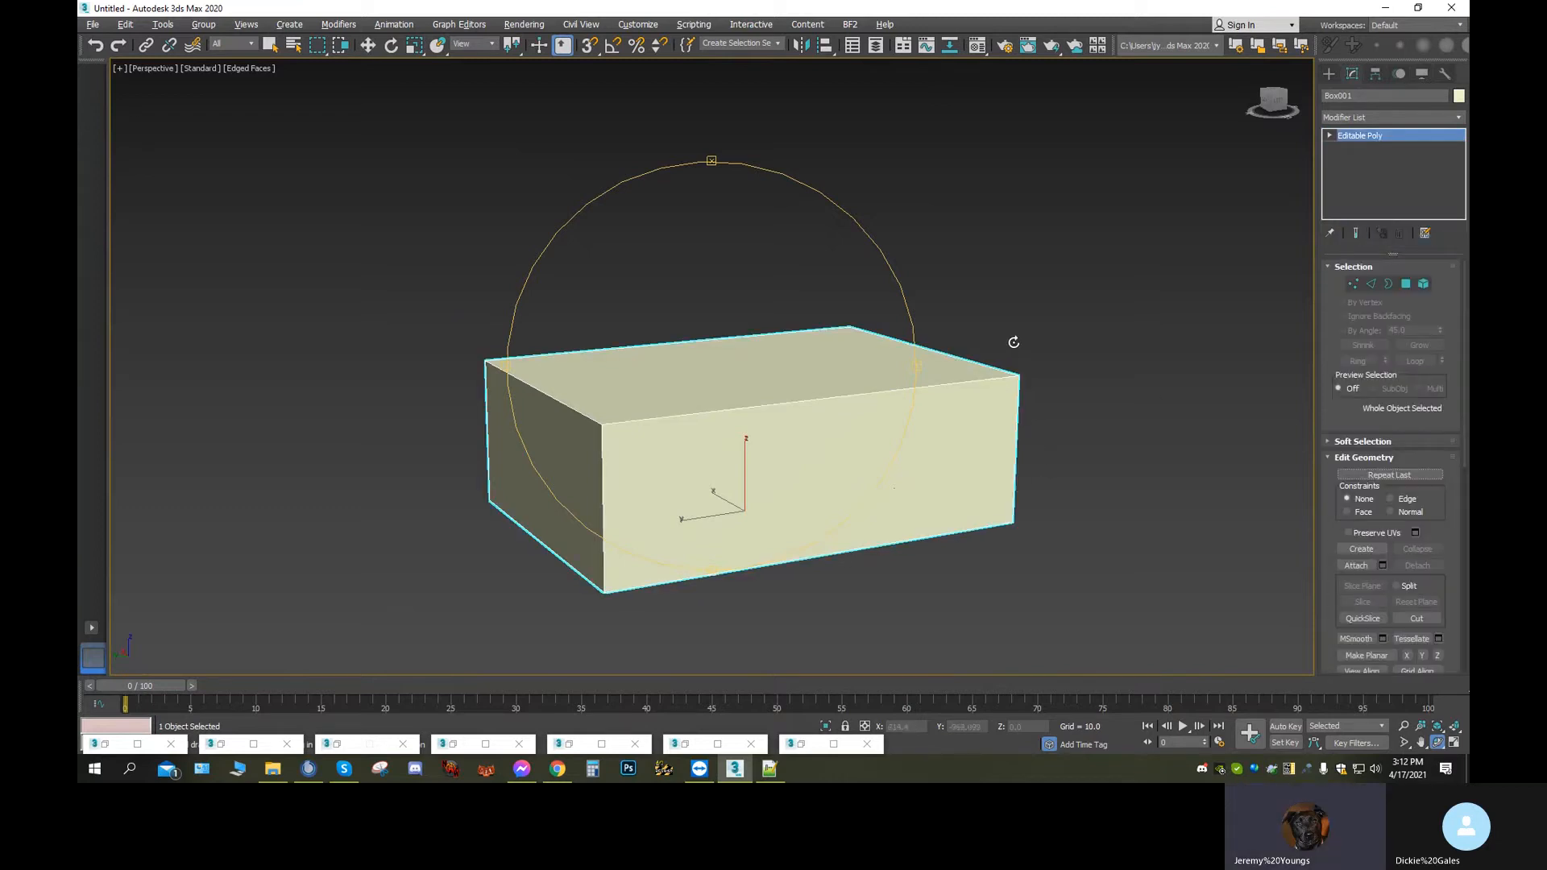
key("alt+x")
left_click_drag(652, 389, 791, 414)
middle_click_drag(791, 415, 701, 298)
scroll(701, 297, "up", 2)
left_click_drag(685, 299, 641, 426)
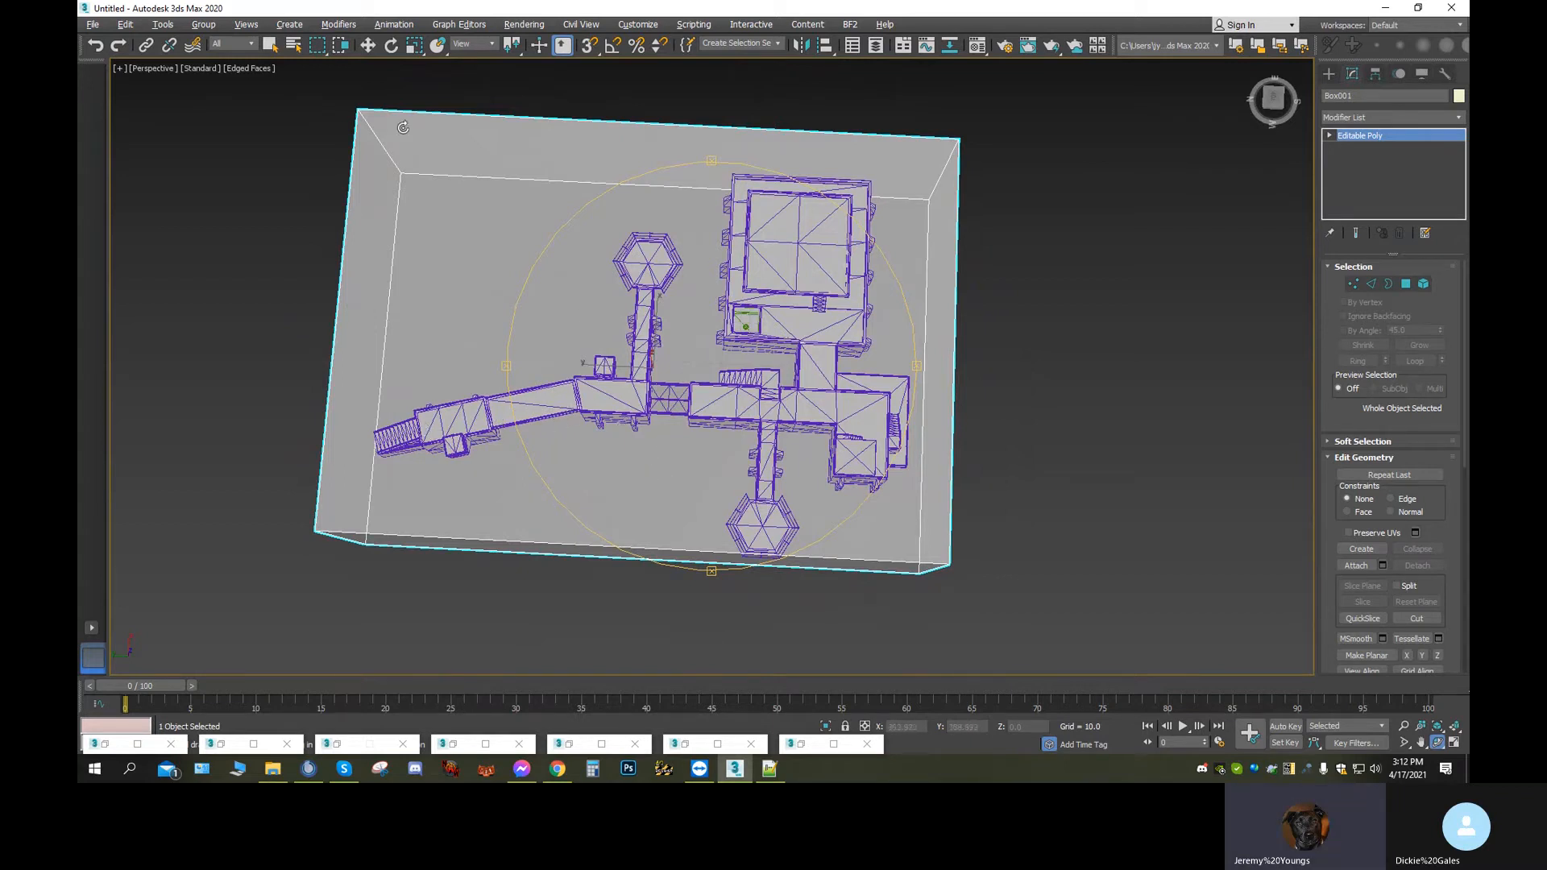
In Polygon sub-object mode, pull the side polygon at the long walkway's end in to about Y 18.867, beside the main building
left_click(369, 46)
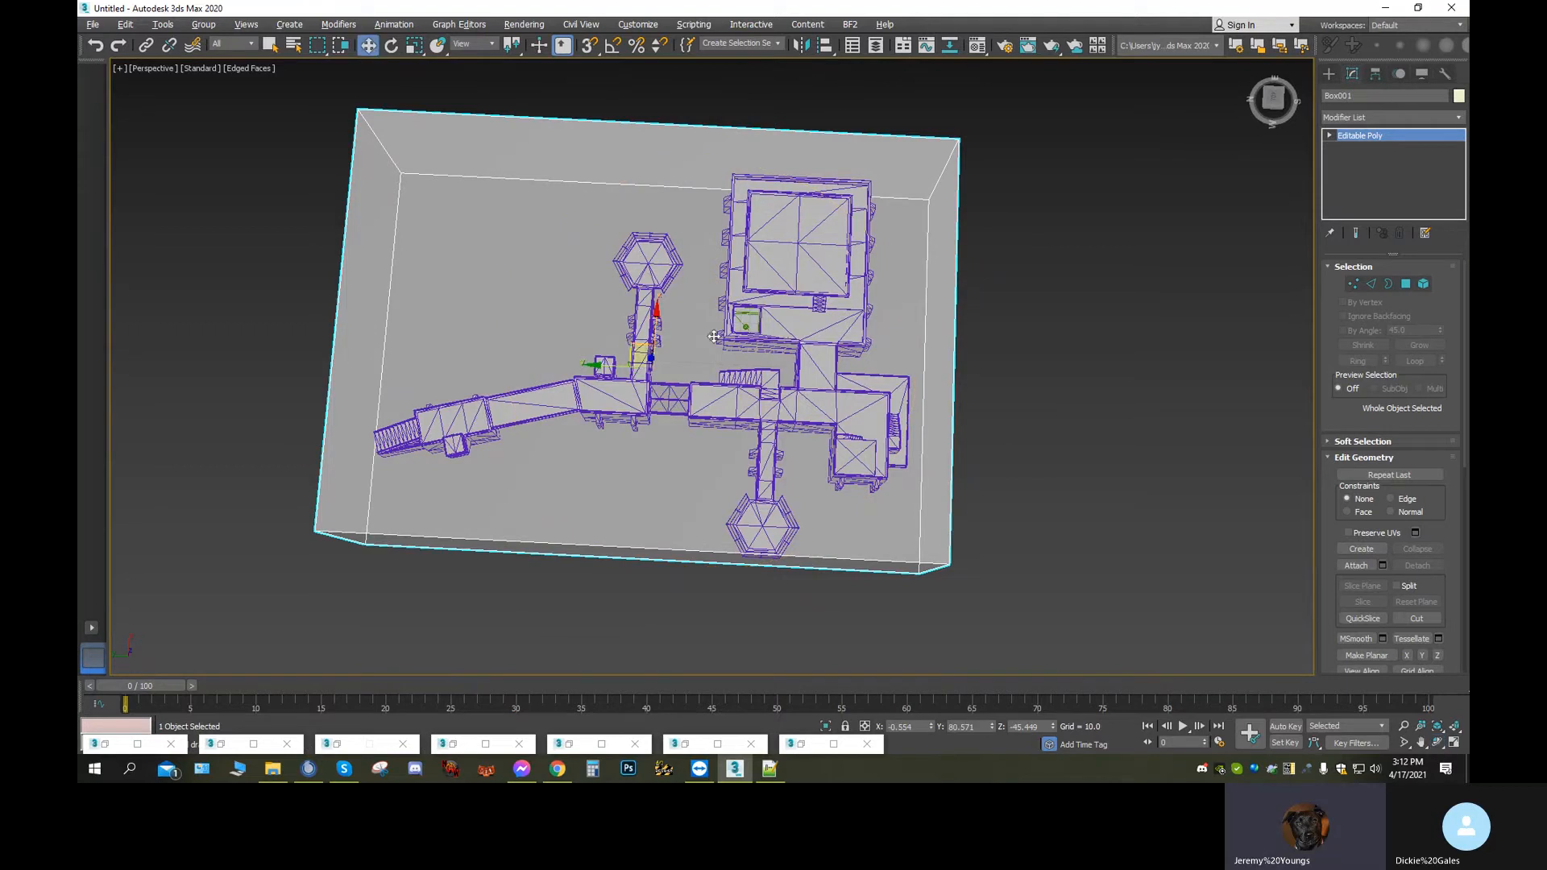
left_click(1408, 283)
key("ctrl+a")
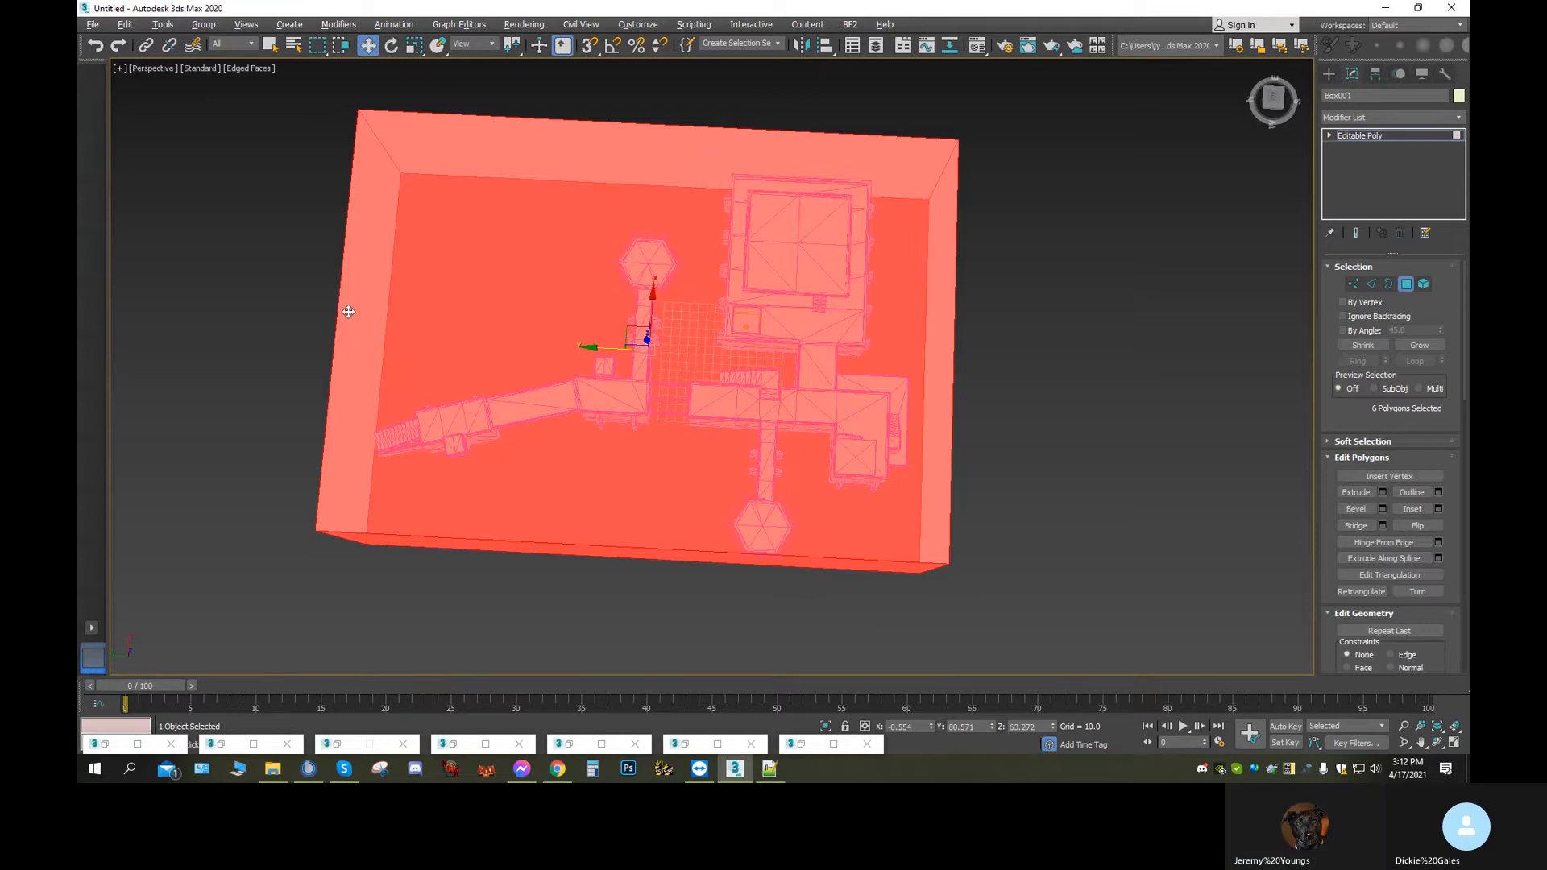
left_click(348, 312)
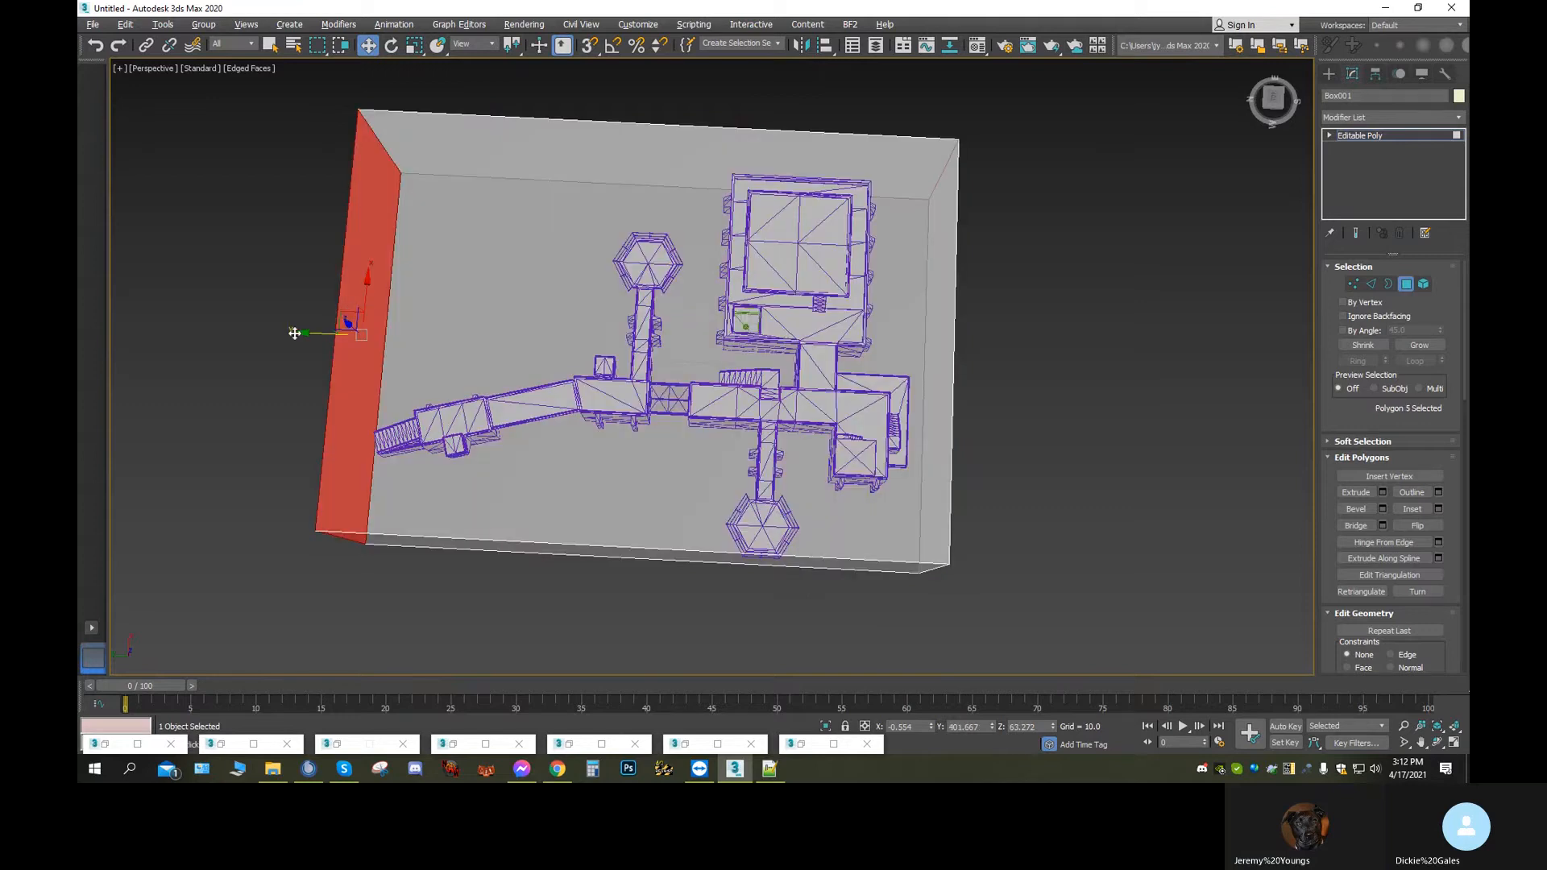
left_click_drag(298, 330, 521, 363)
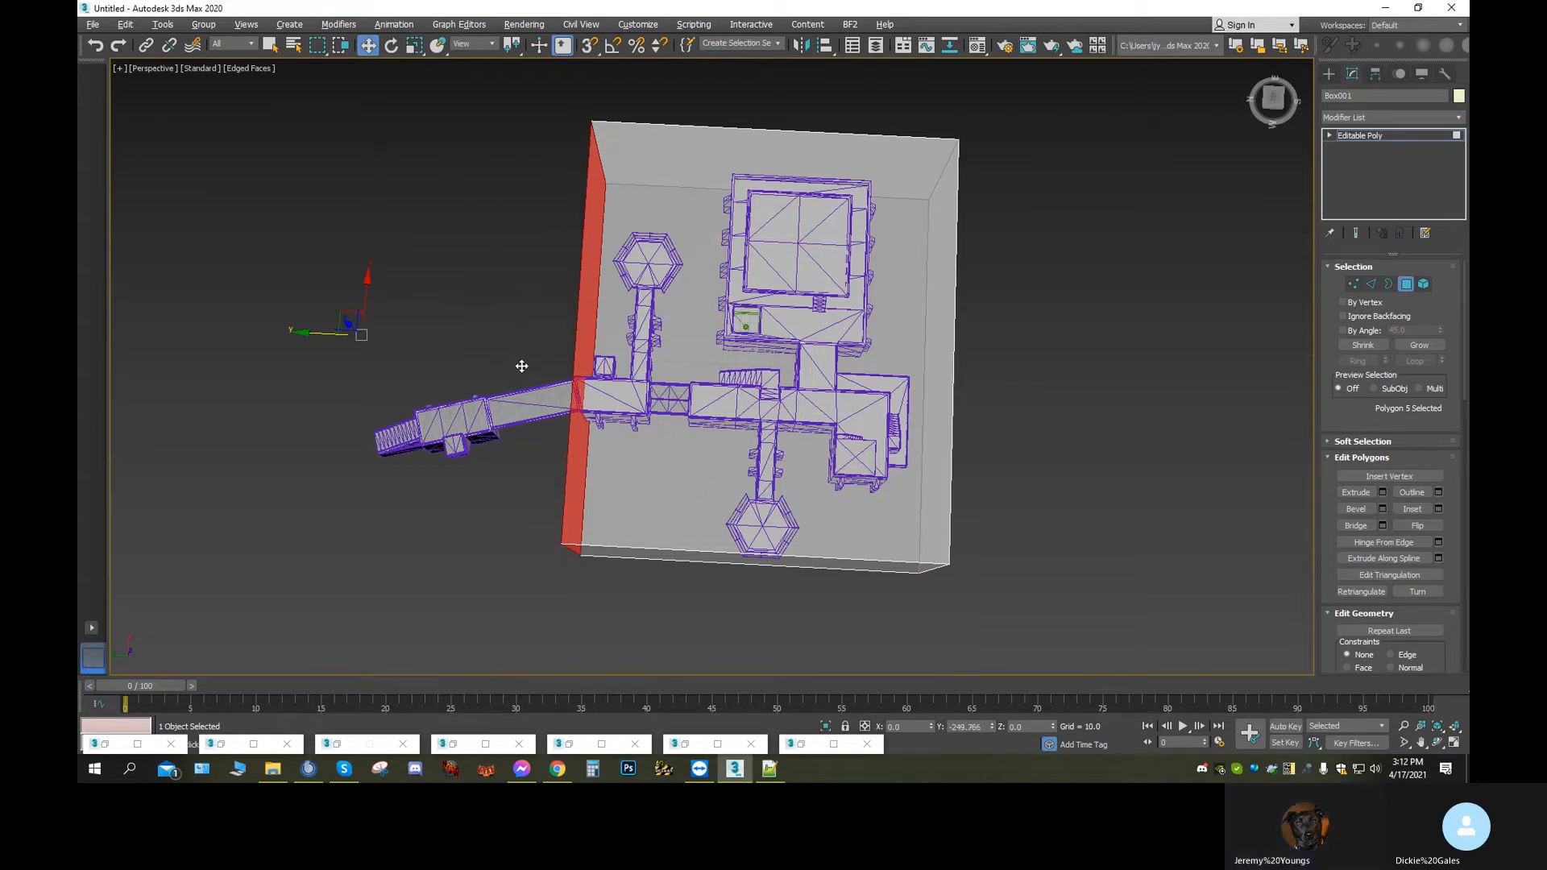
left_click_drag(521, 366, 641, 386)
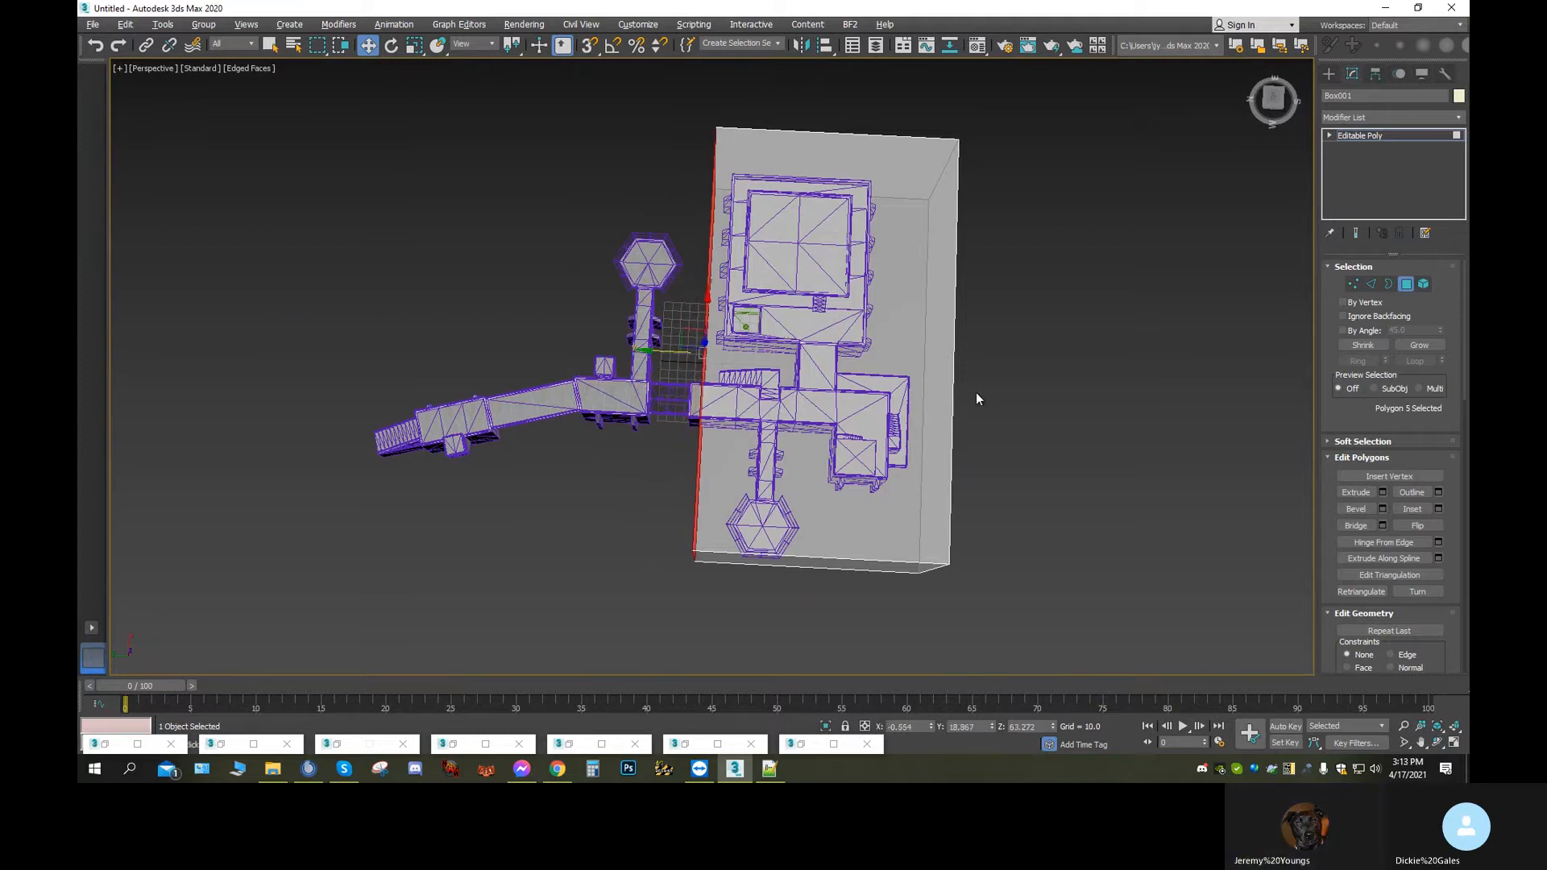
Select the opposite side polygon and move it inward to the main building's far wall
key("ctrl+a")
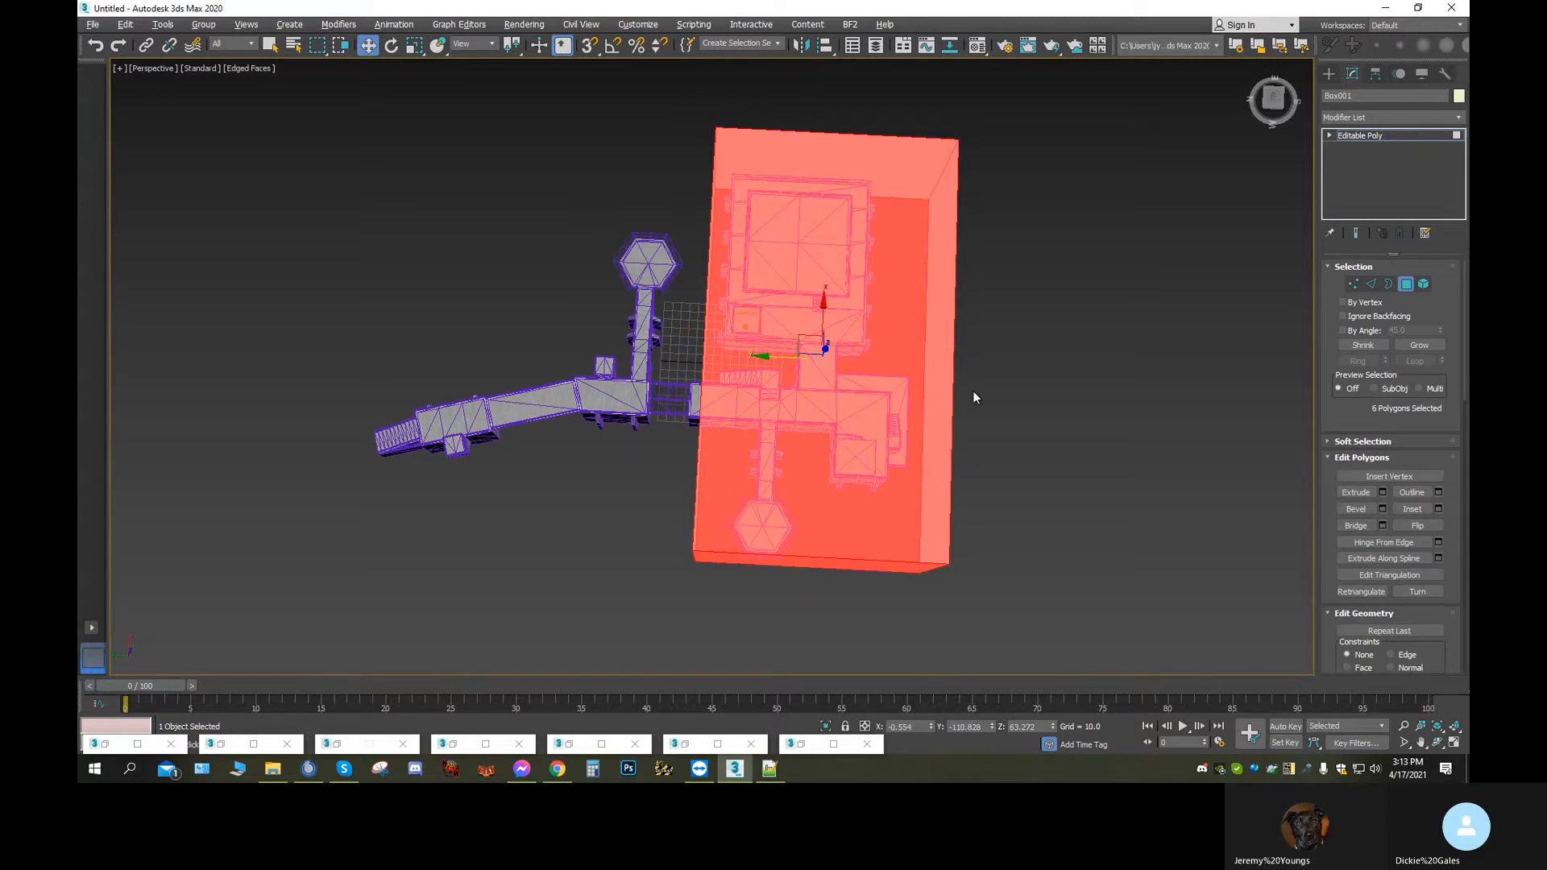
left_click(978, 390)
key("ctrl+a")
left_click(940, 392)
left_click_drag(883, 365, 821, 365)
Move the walkway-side polygon further in to about Y 6.741, close to the main building's buttresses
mouse_move(649, 341)
middle_mouse_down()
mouse_move(887, 358)
mouse_move(642, 366)
middle_mouse_up()
left_click(889, 359)
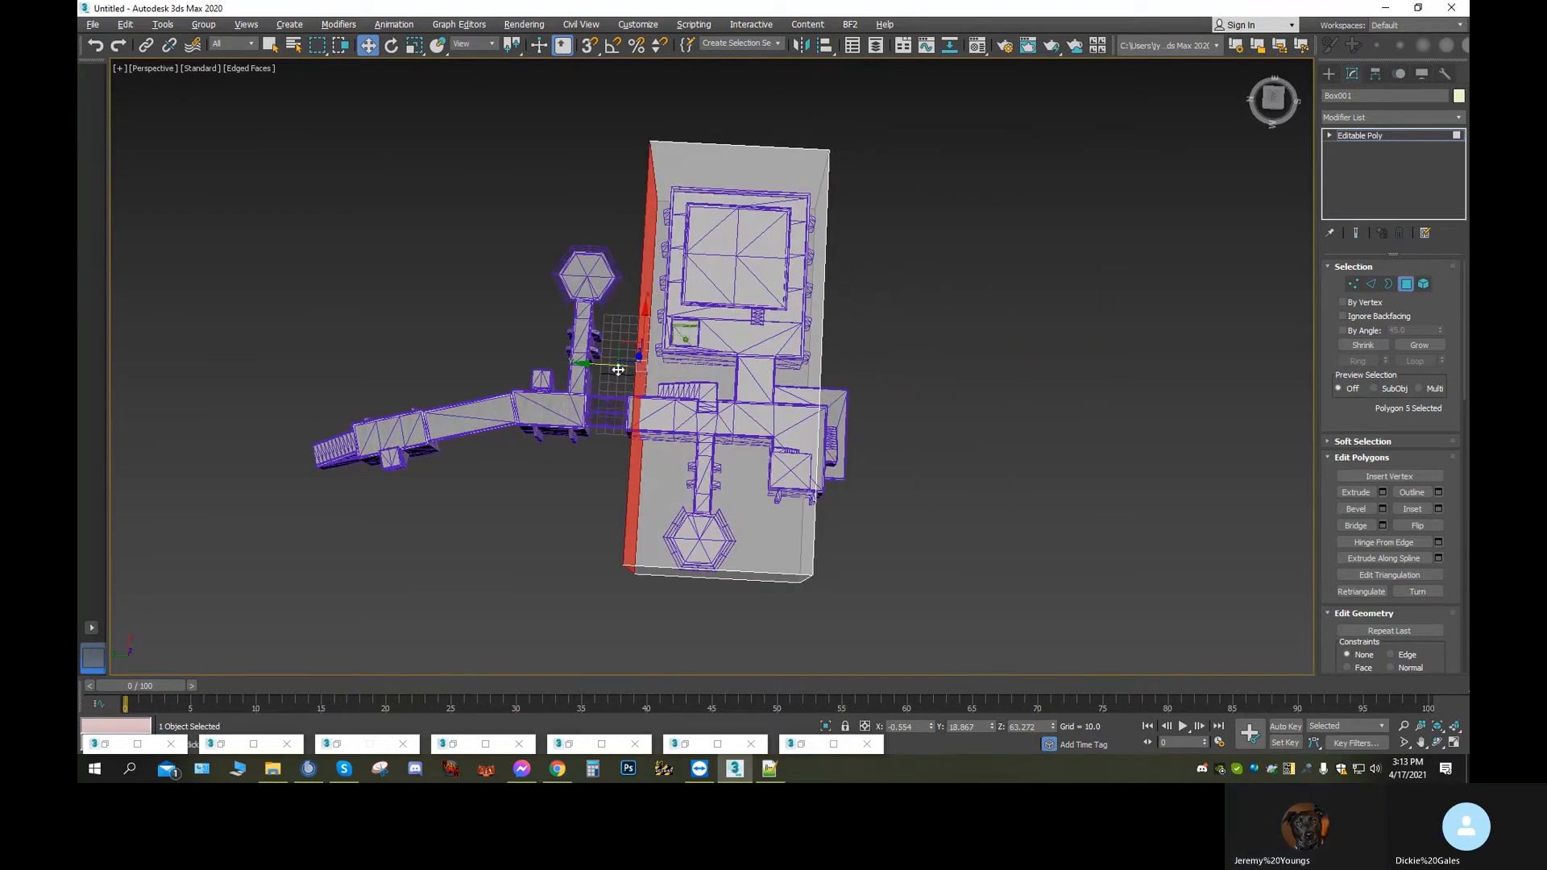
left_click_drag(582, 364, 592, 371)
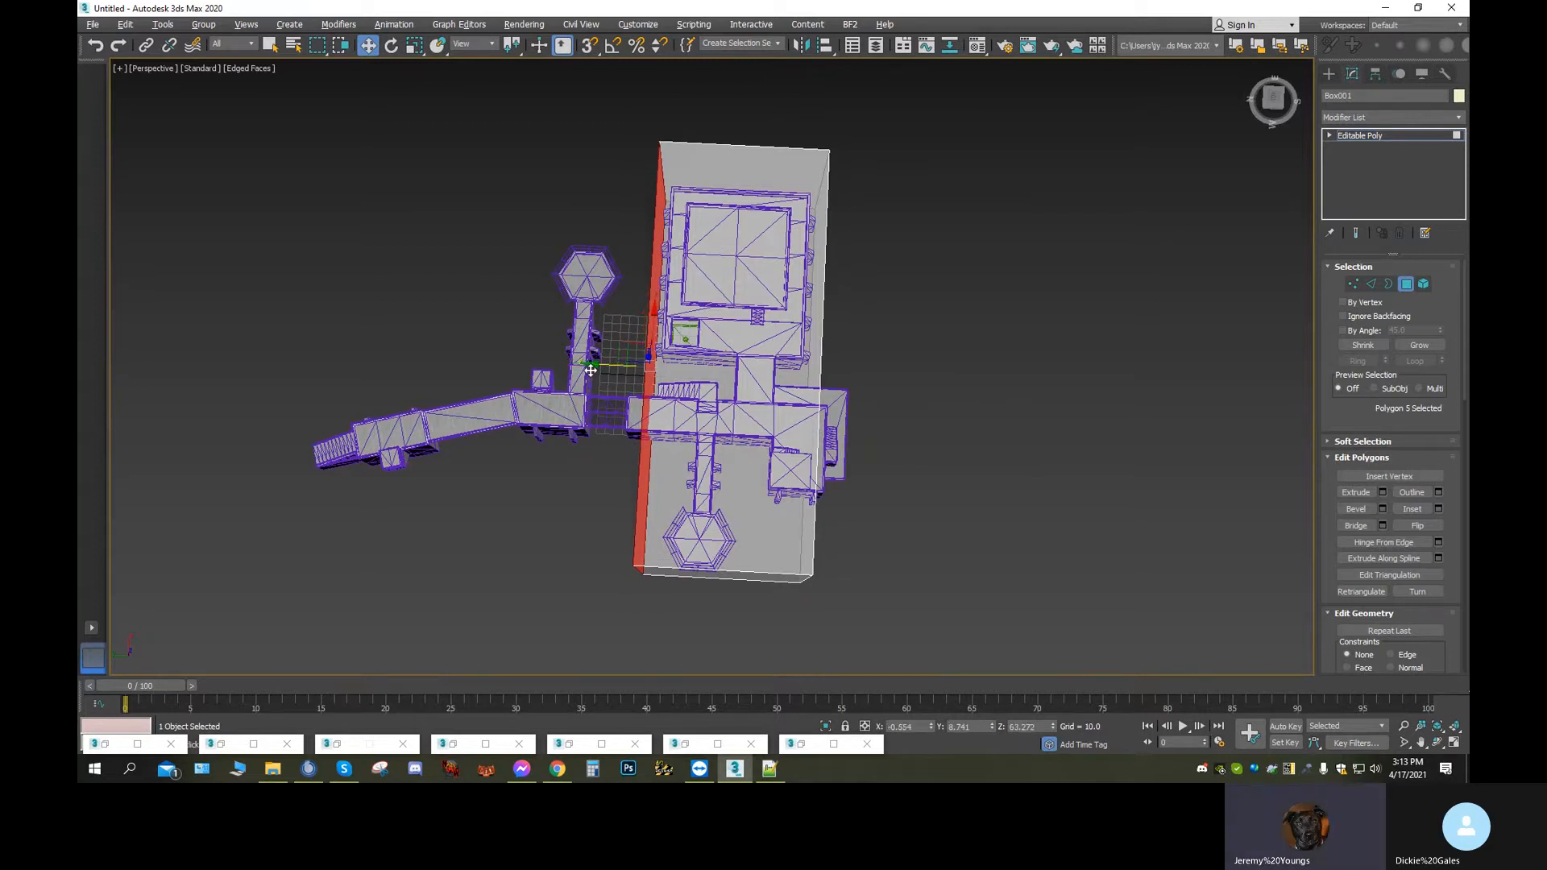
Move the box's end polygon beyond the lower hexagonal platform inward to about X -72.948
left_click(740, 580)
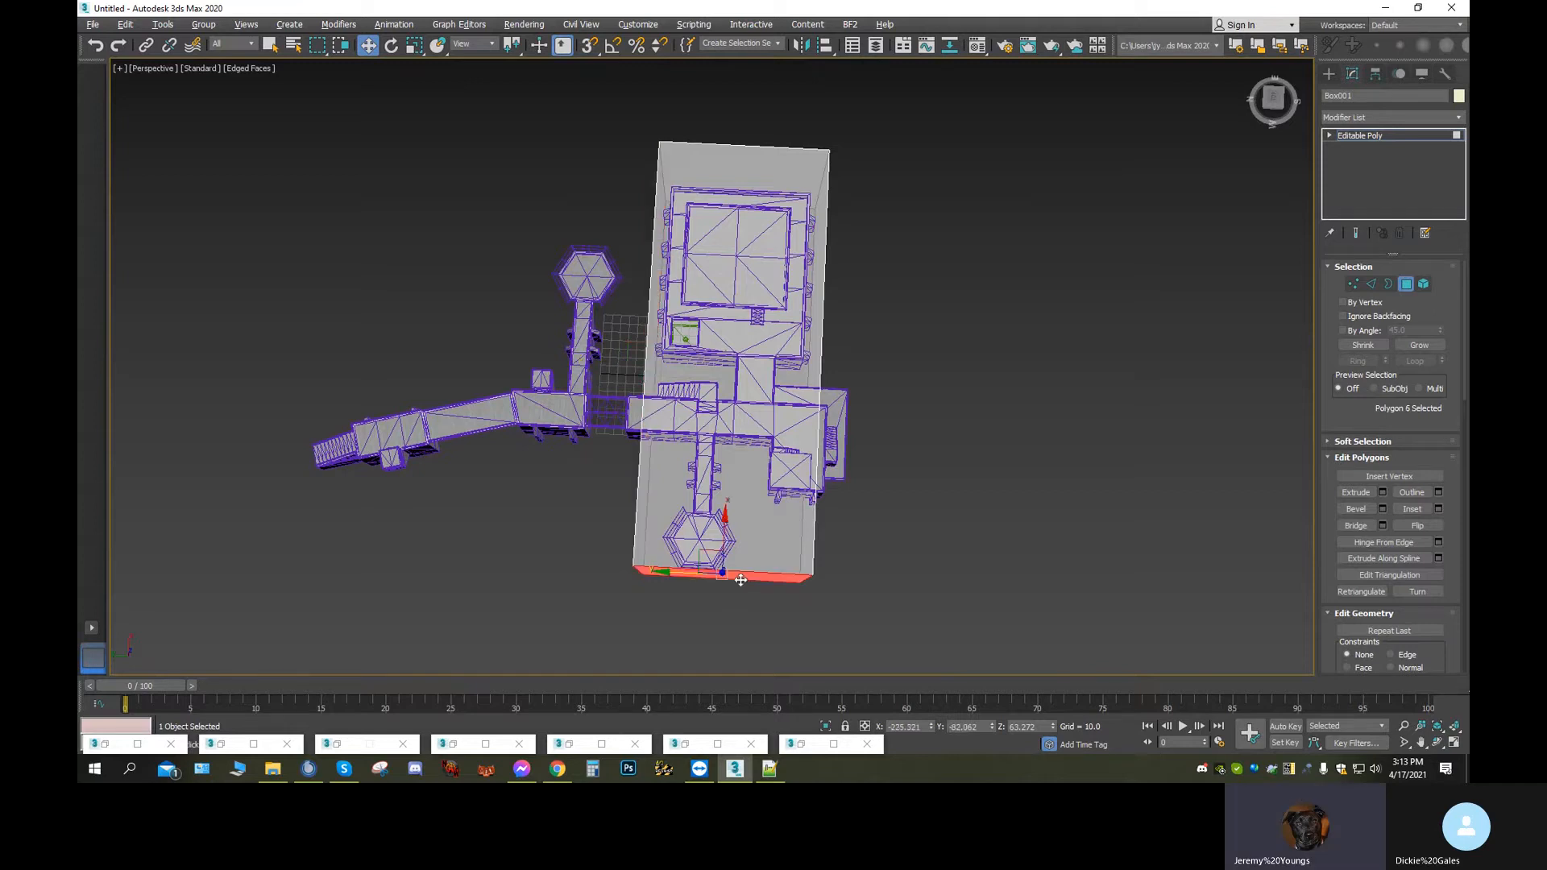
left_click_drag(724, 518, 729, 378)
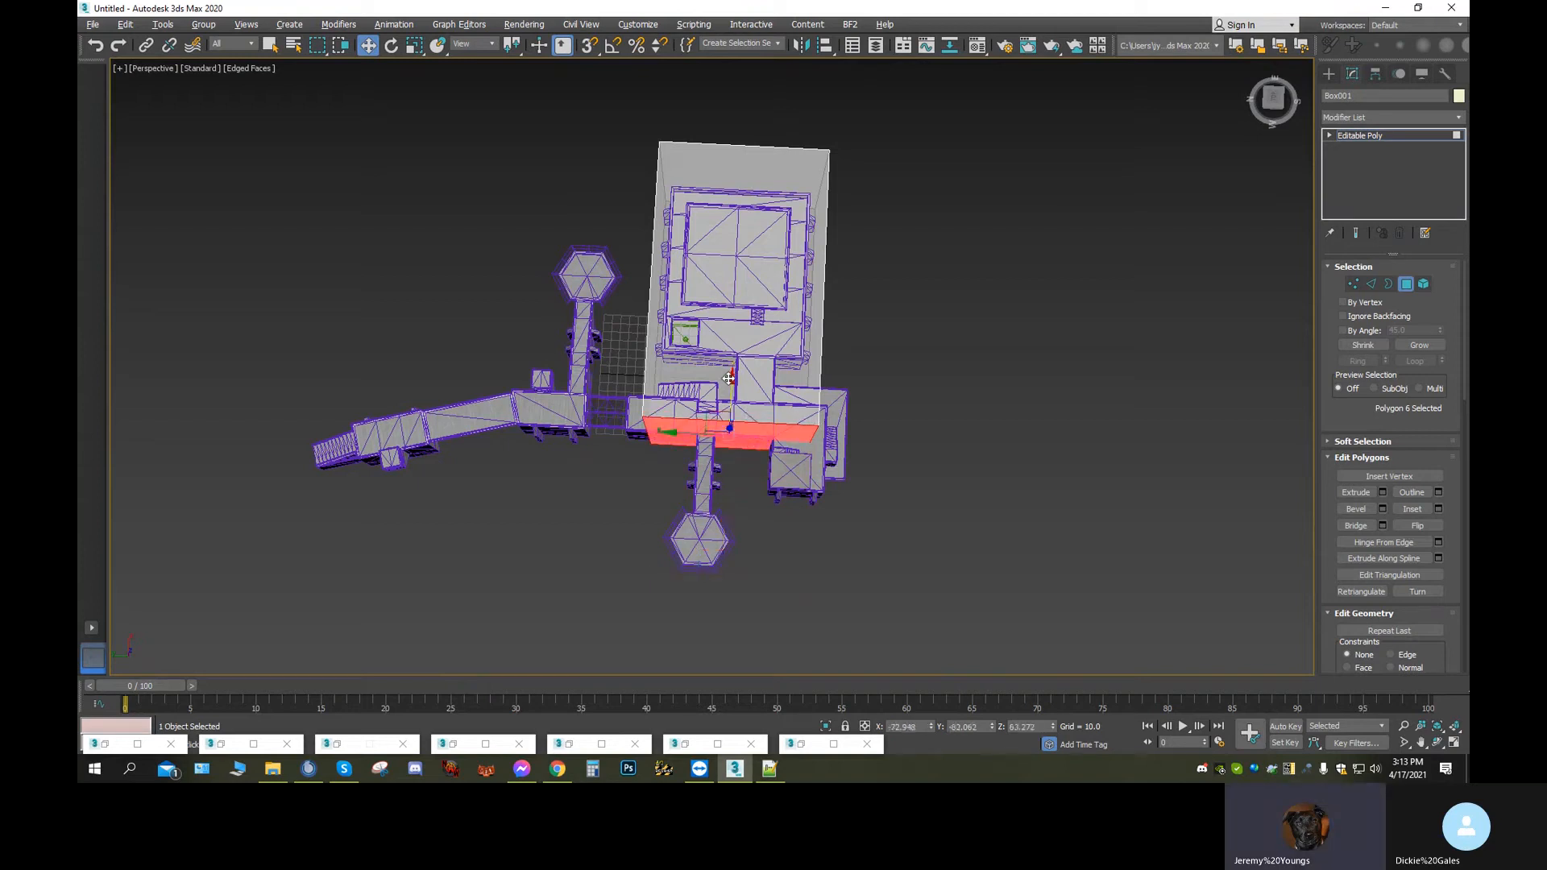
Select the opposite end polygon and move it in to about X 216.837, just beyond the main building's outer wall
left_click(1439, 743)
left_click_drag(798, 494, 666, 453)
middle_click_drag(911, 368, 636, 364)
left_click(367, 46)
middle_click_drag(808, 516, 561, 497)
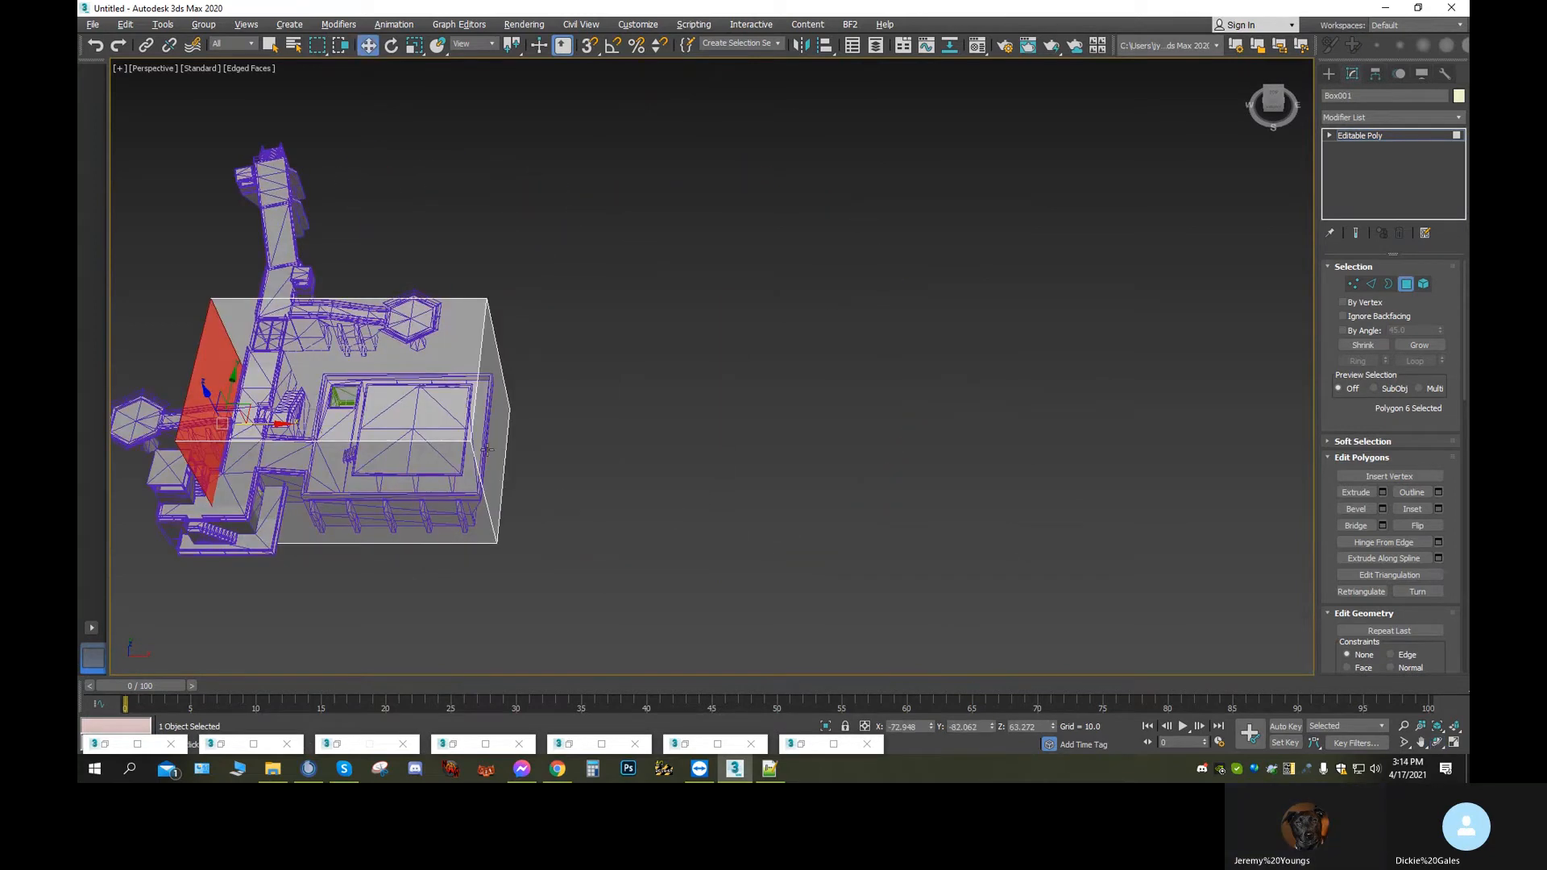
left_click(489, 449)
left_click_drag(547, 422, 539, 433)
middle_click_drag(419, 529, 832, 562)
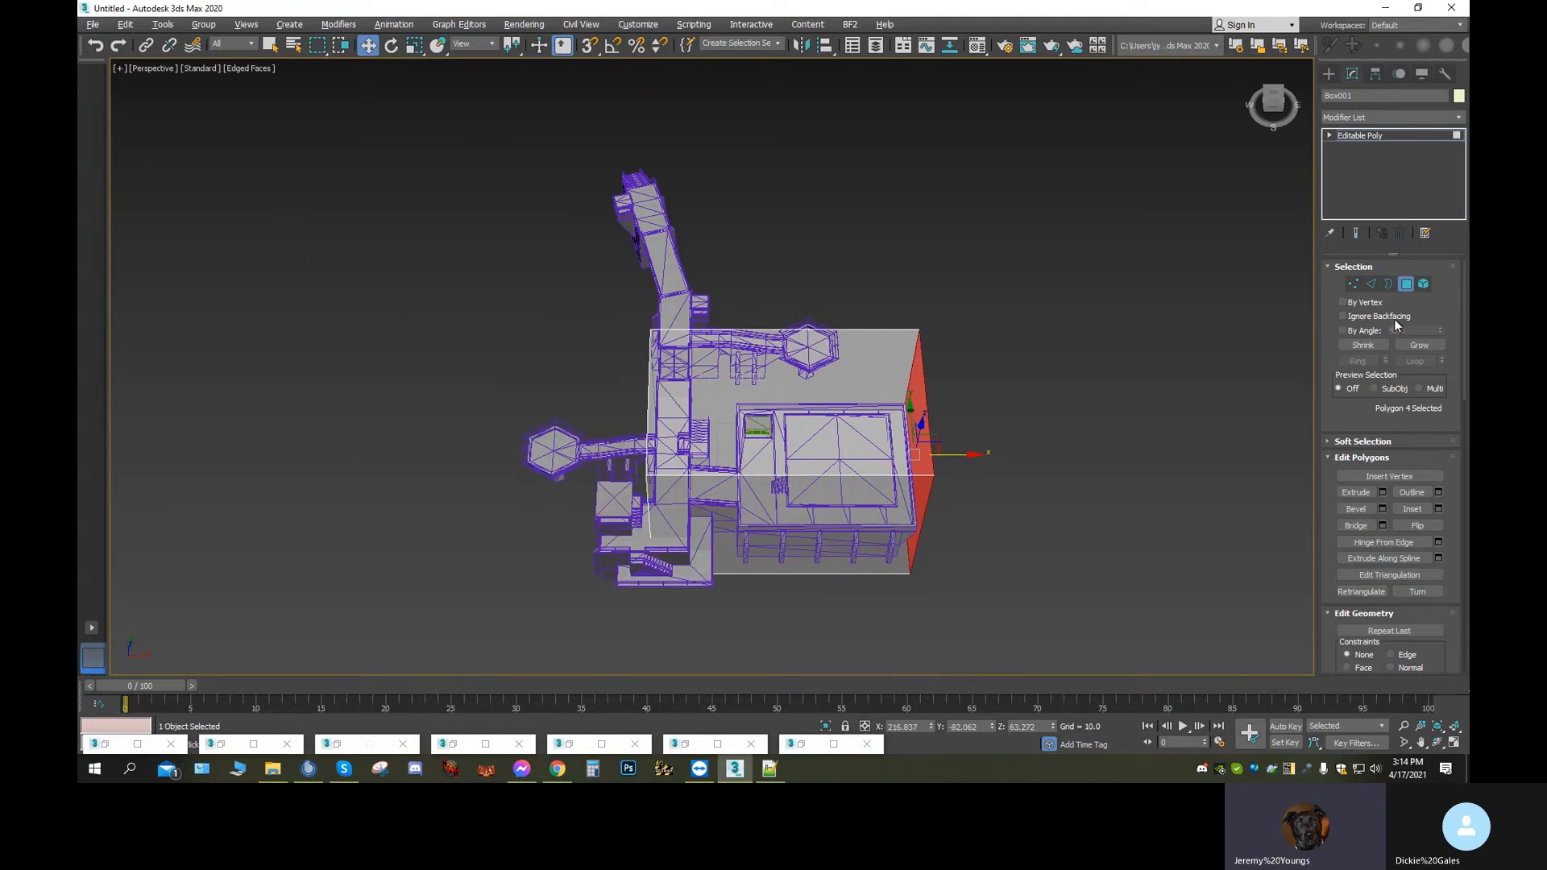
Connect a ring of the box's lengthwise edges with a new loop and move it to about X 21.39, at the main building's wall
left_click(1373, 286)
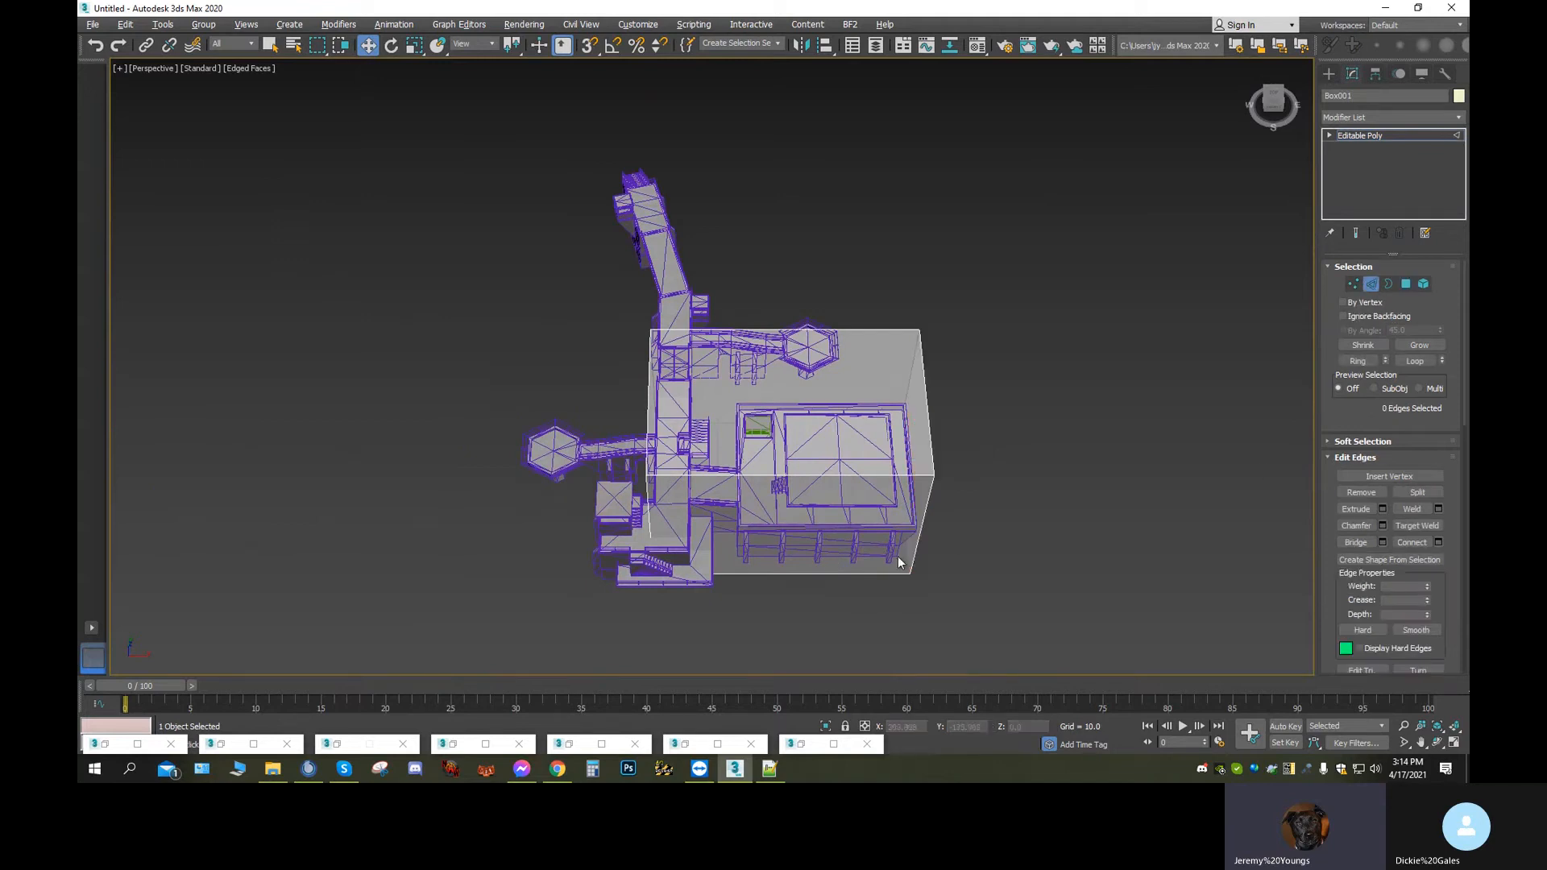
left_click(776, 571)
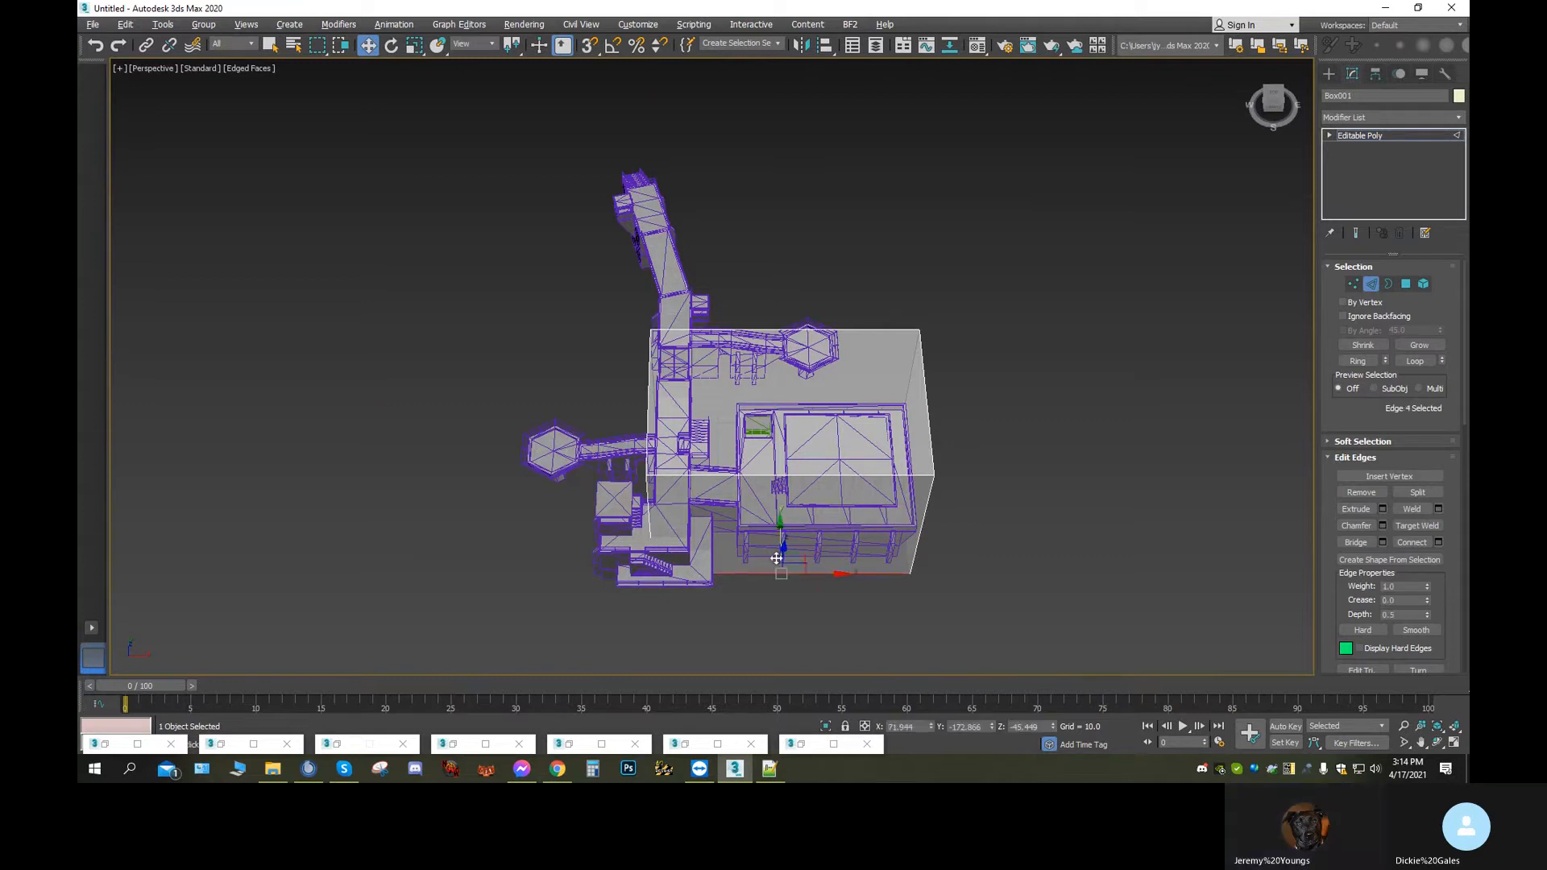
left_click(1358, 361)
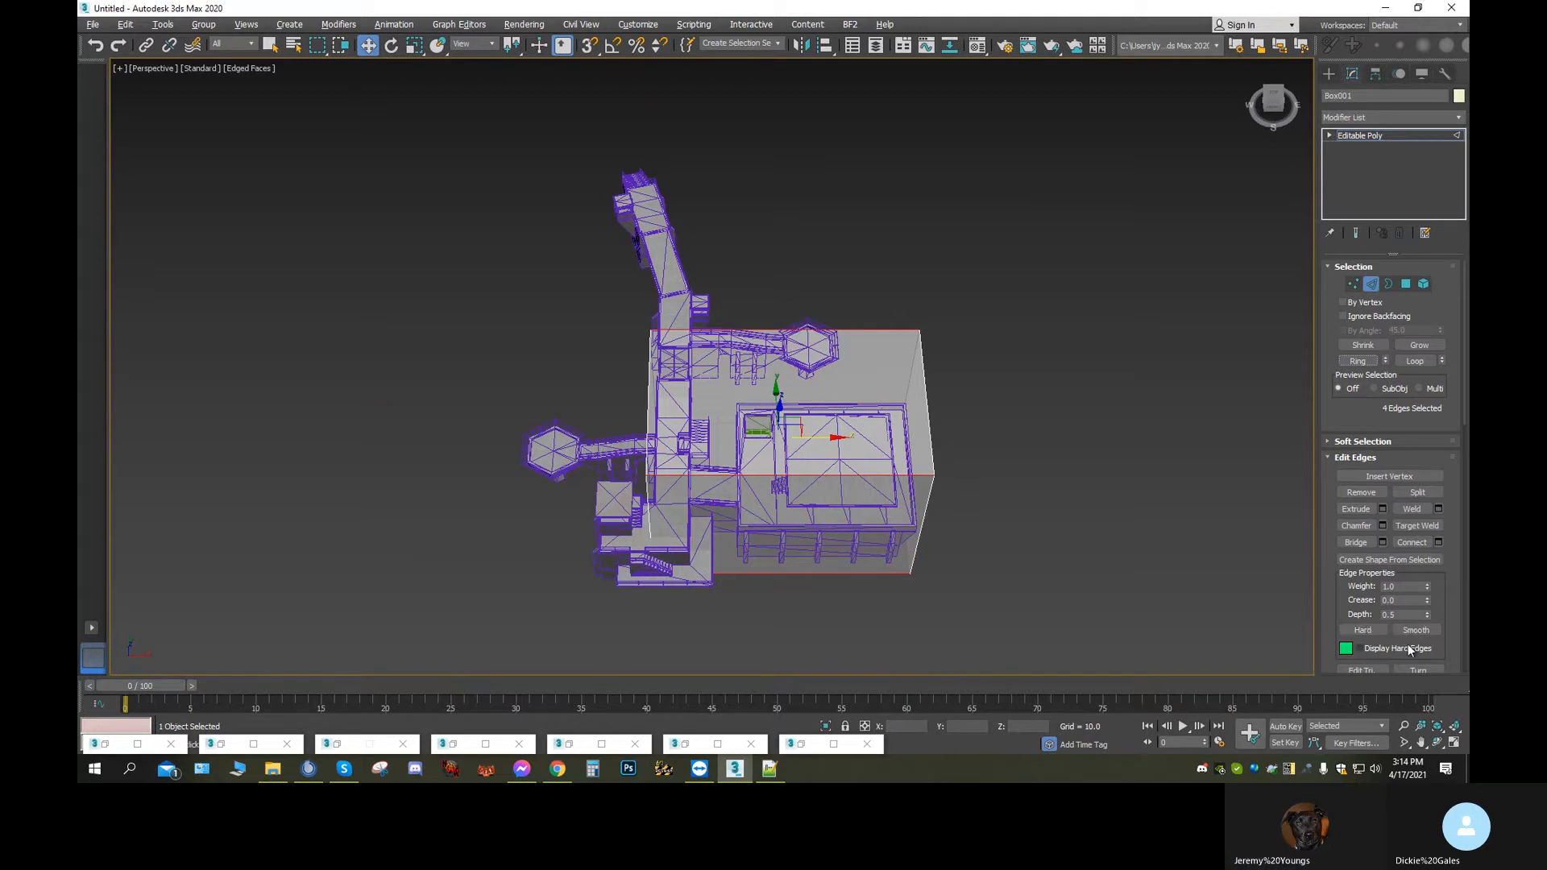
left_click(1416, 549)
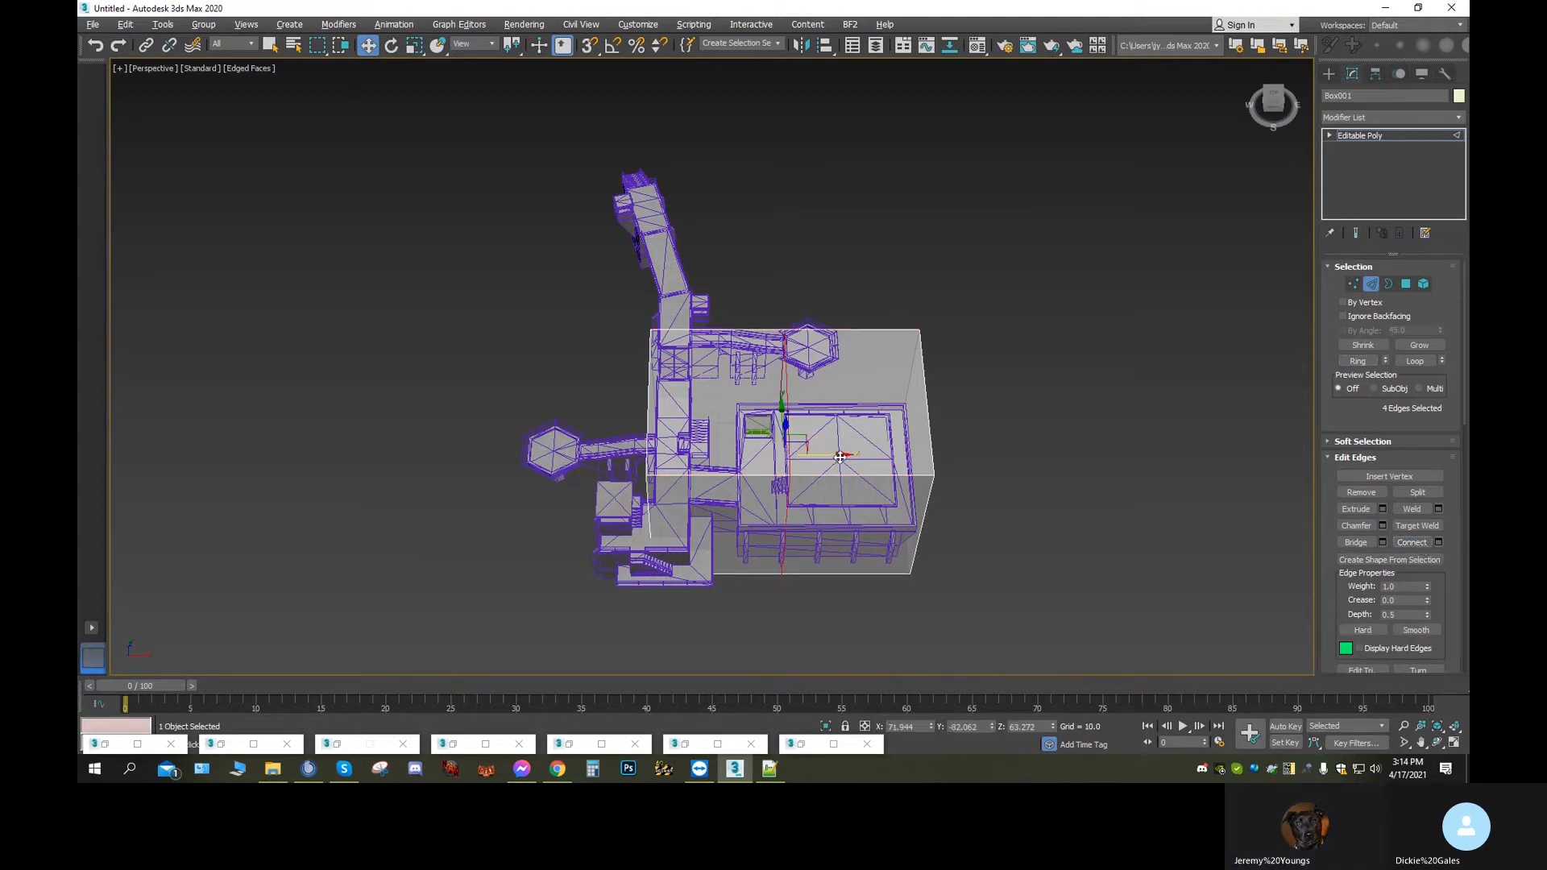
left_click_drag(842, 455, 798, 468)
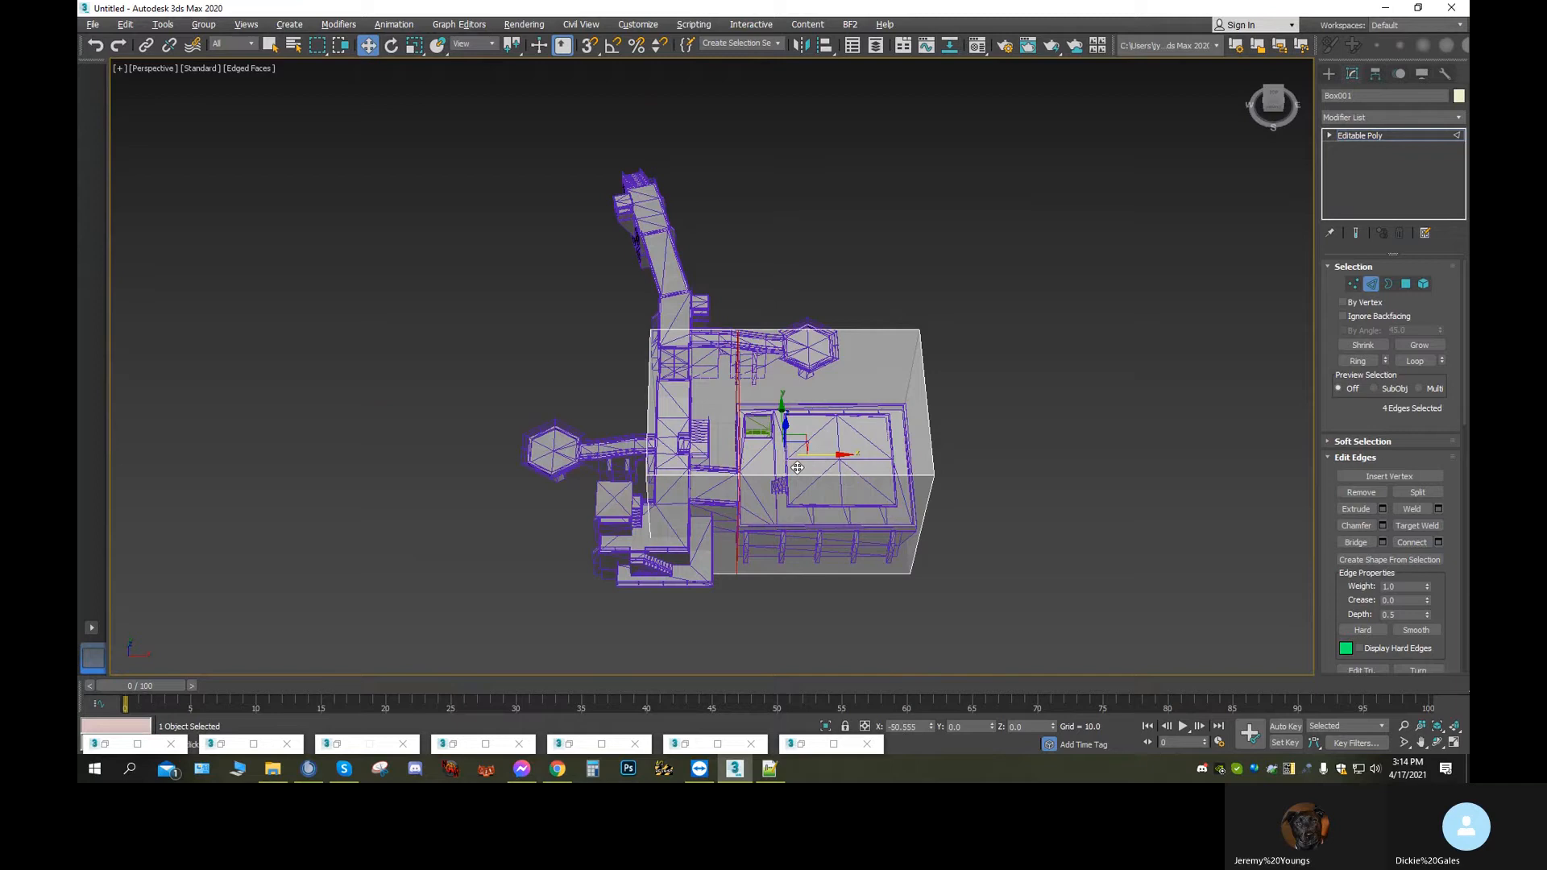
left_click_drag(797, 468, 797, 468)
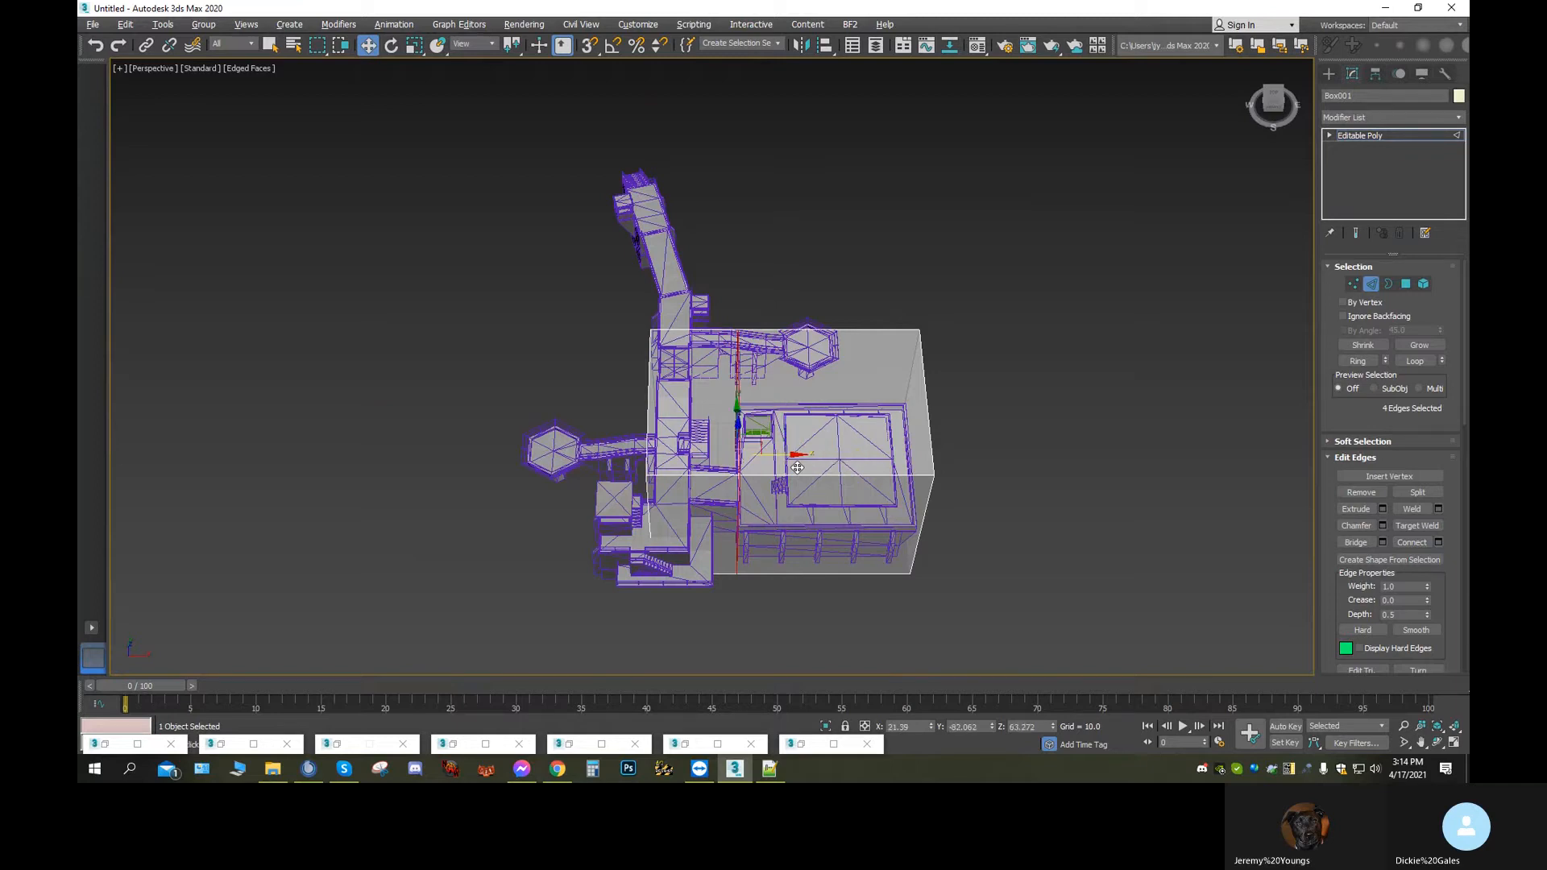
Undo the edge loop's move and the Connect operation, and clear the edge selection
scroll(725, 564, "up", 3)
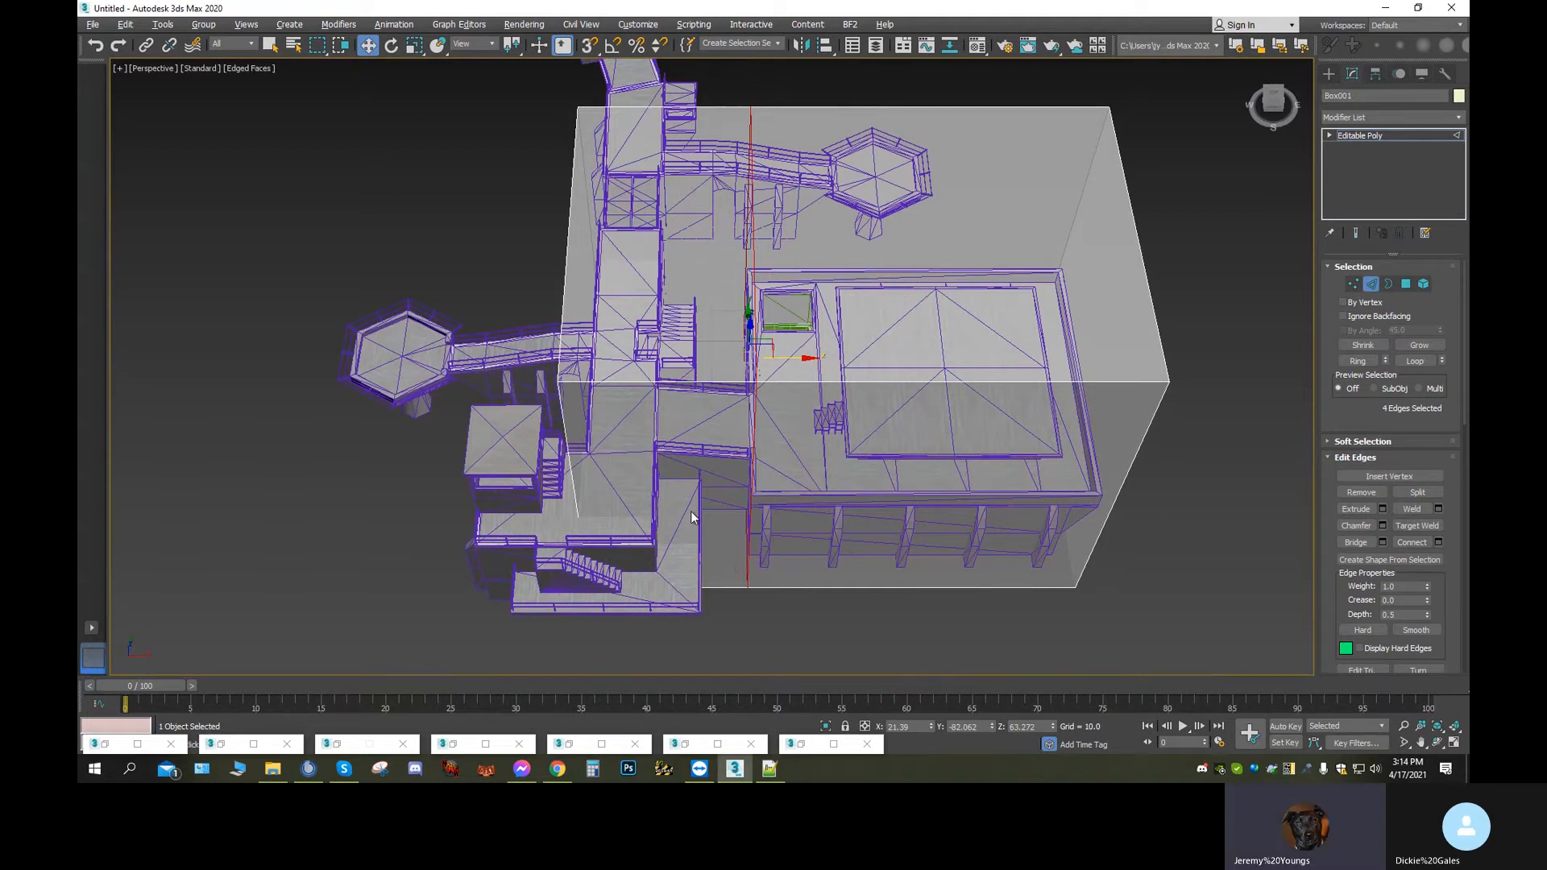
left_click(90, 48)
left_click(92, 47)
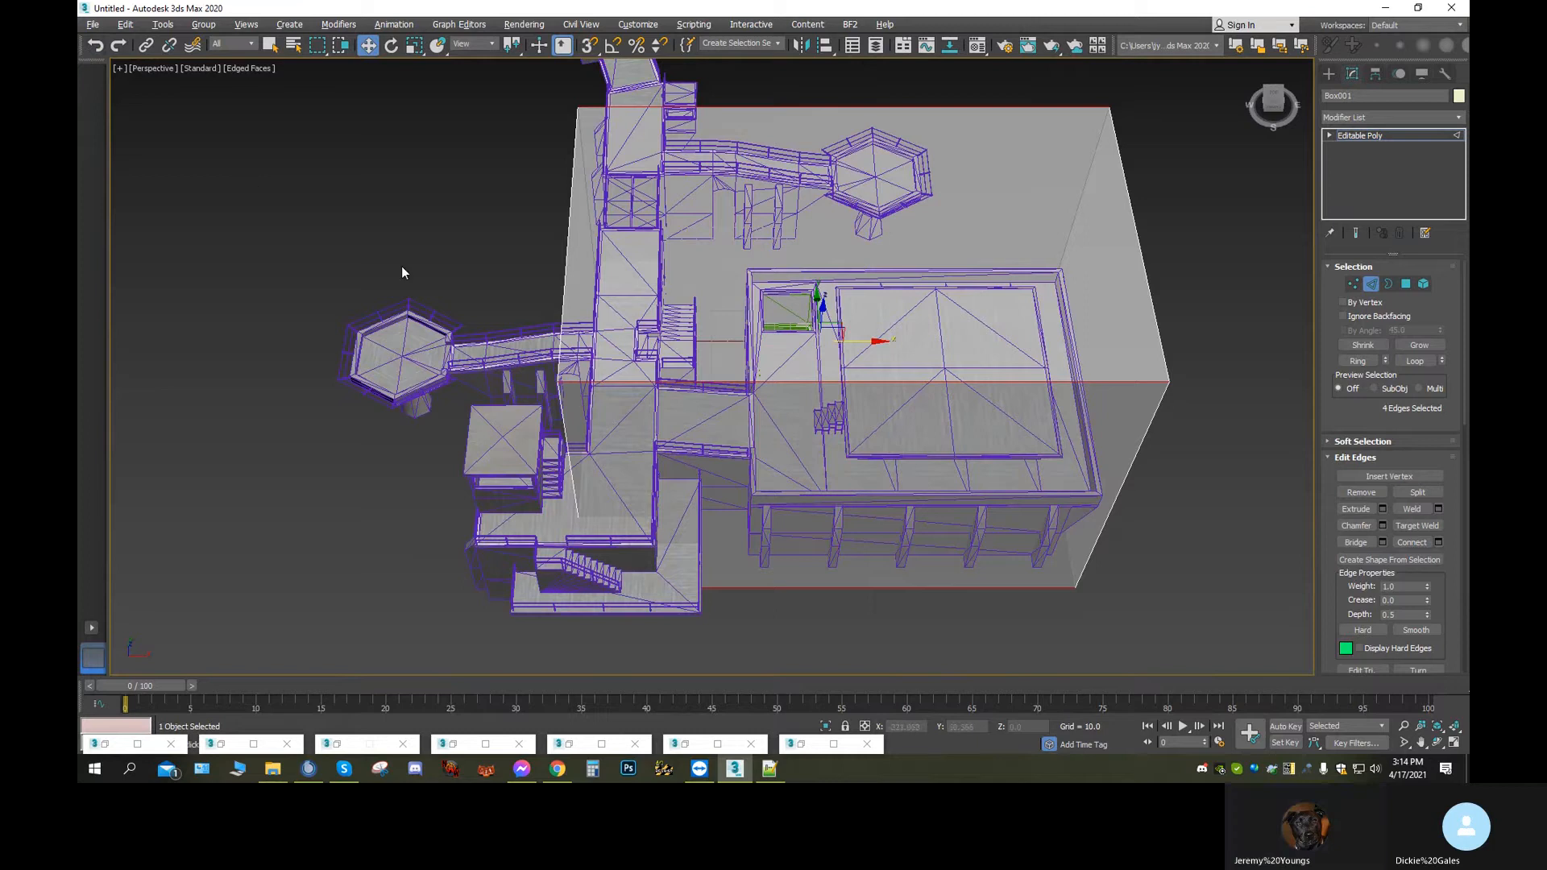
left_click(968, 632)
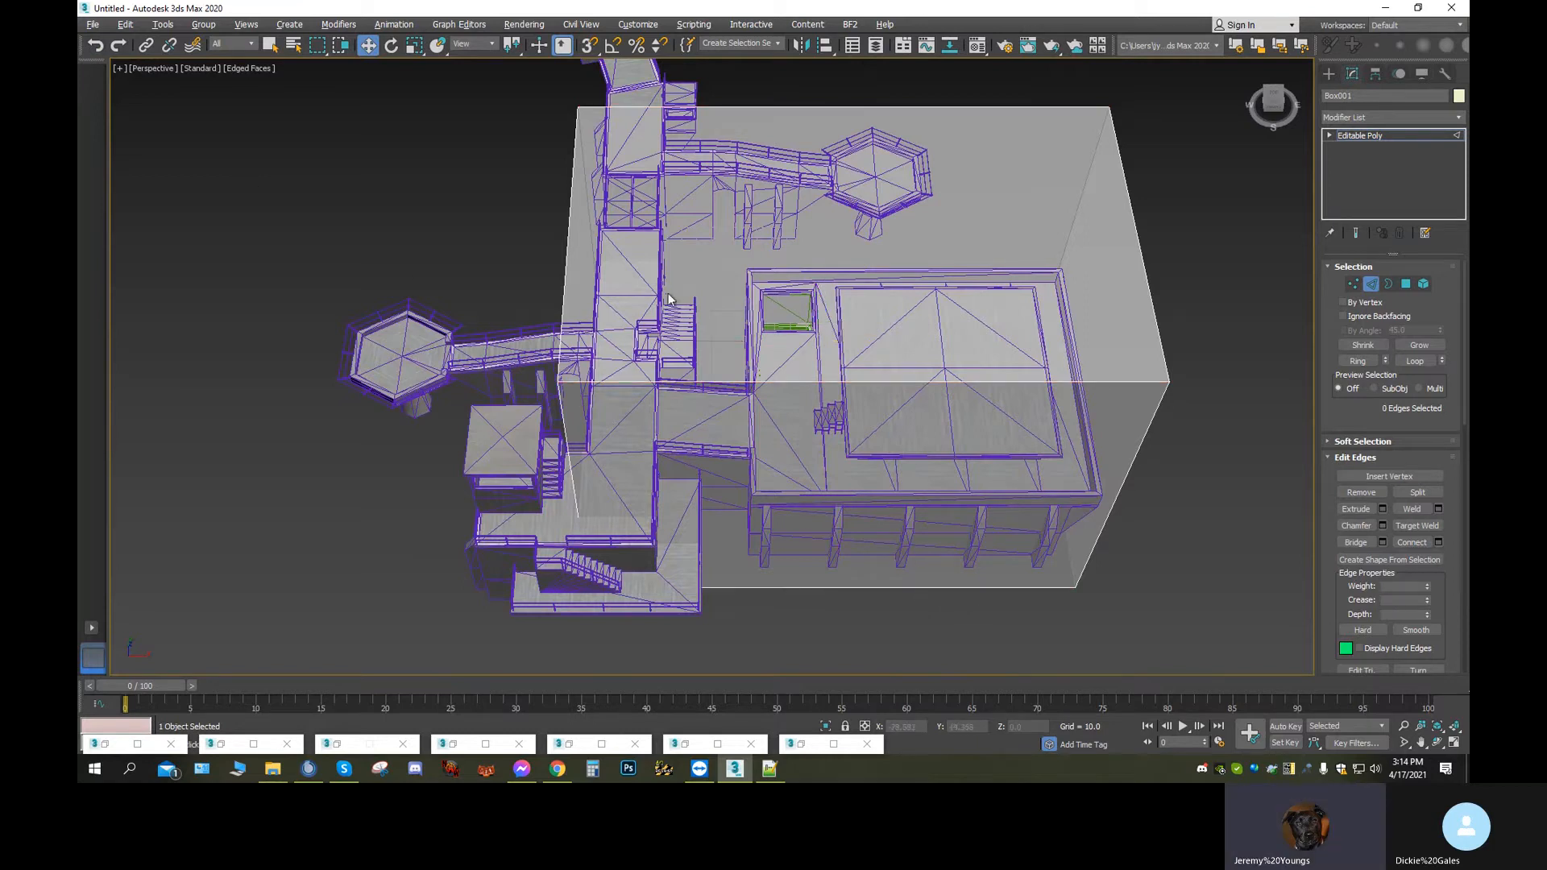
In Polygon mode, move the end polygon by the walkways in to about X 19.594, against the main building's wall
left_click(1406, 284)
left_click(1099, 332)
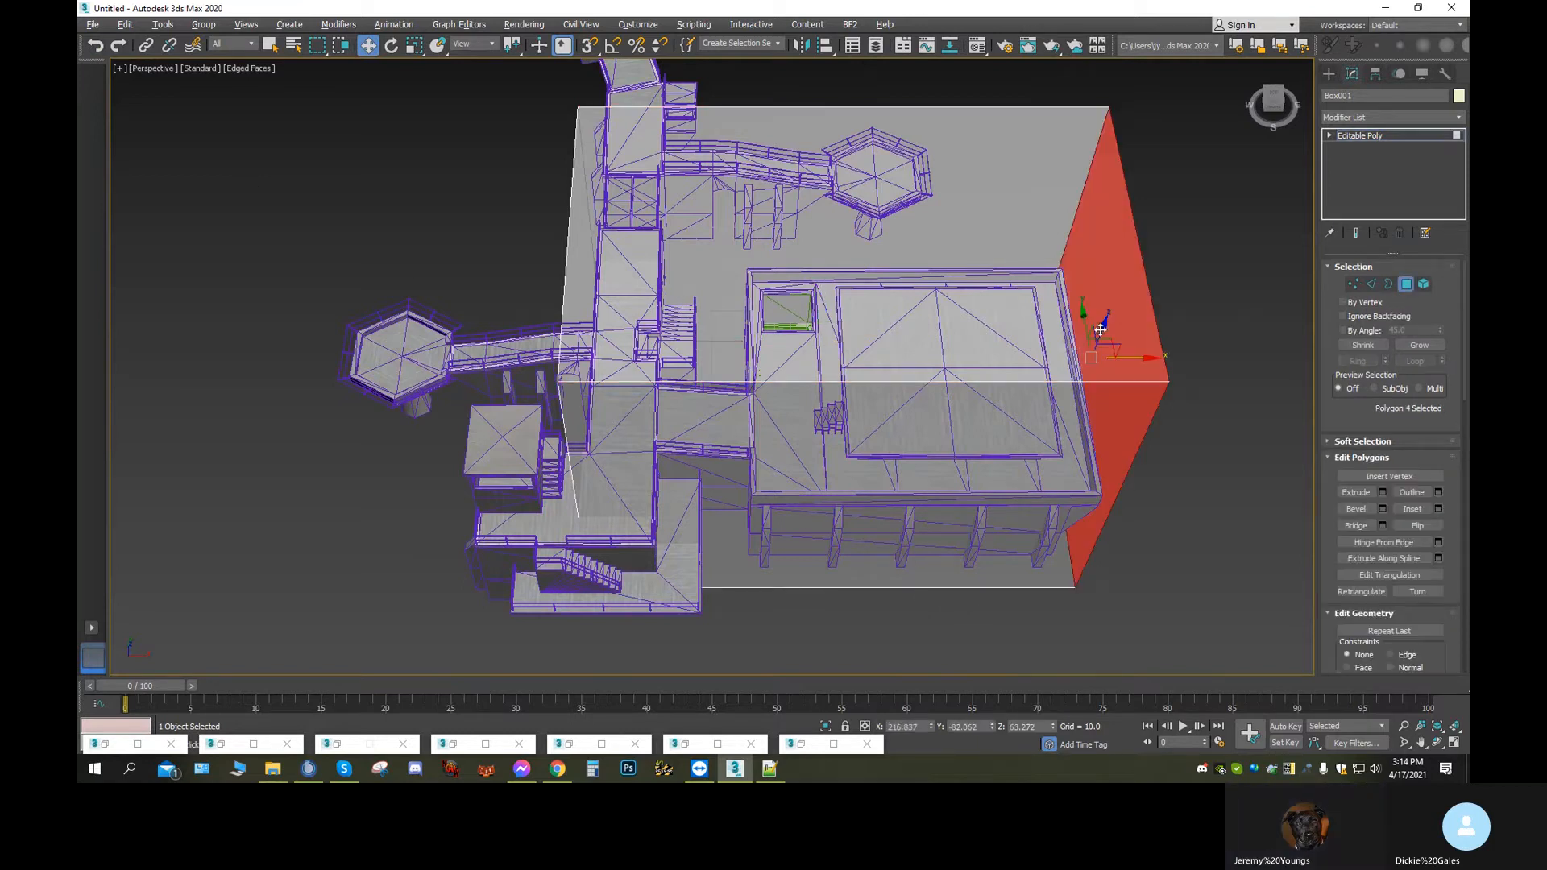
key("ctrl+a")
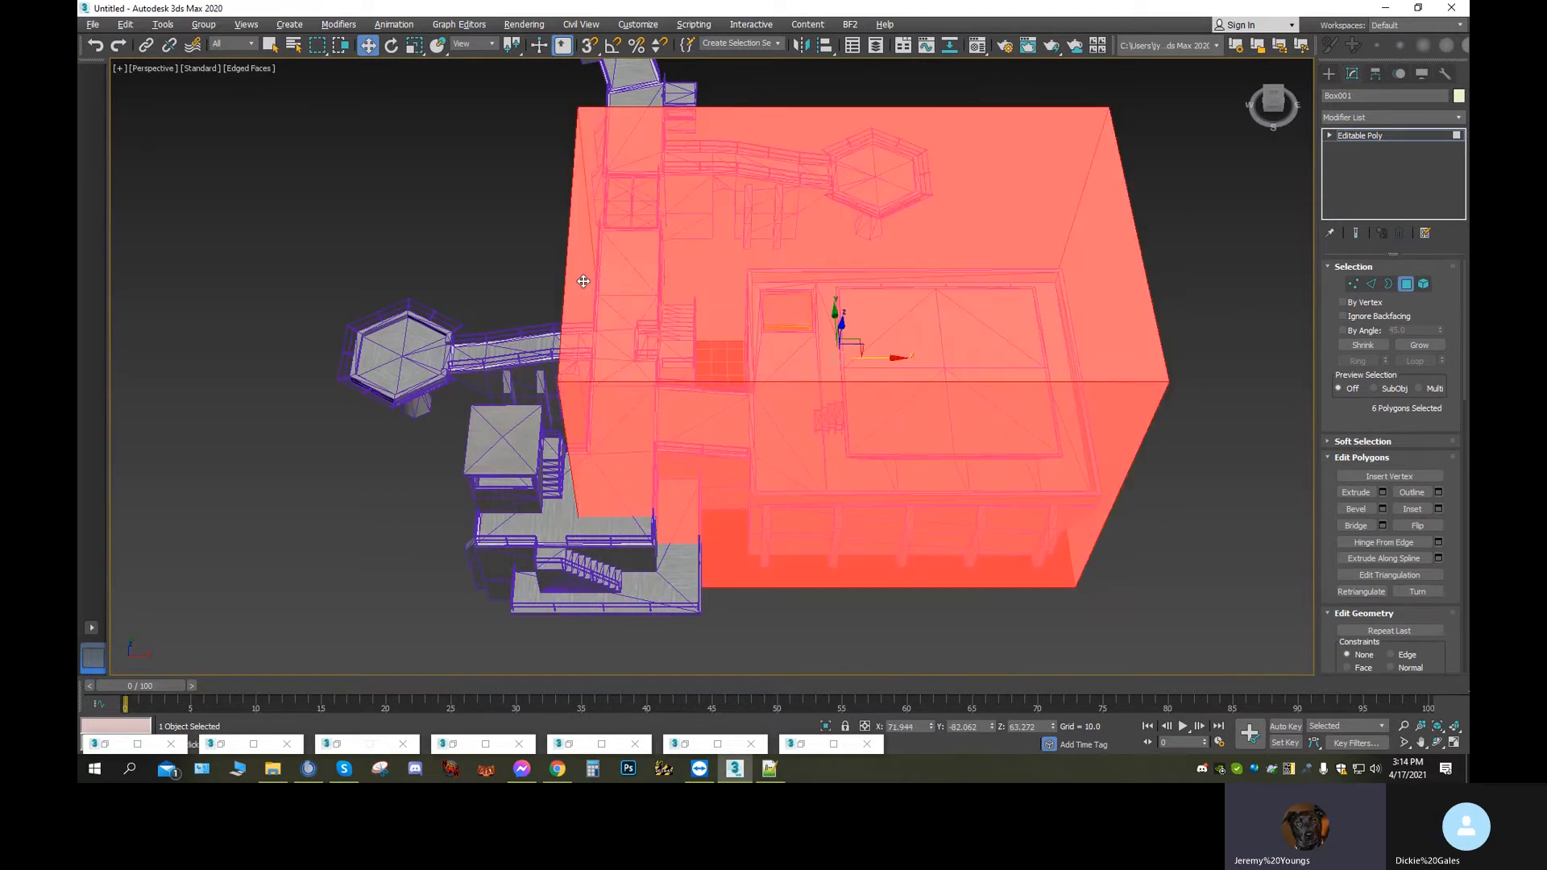
left_click(583, 281)
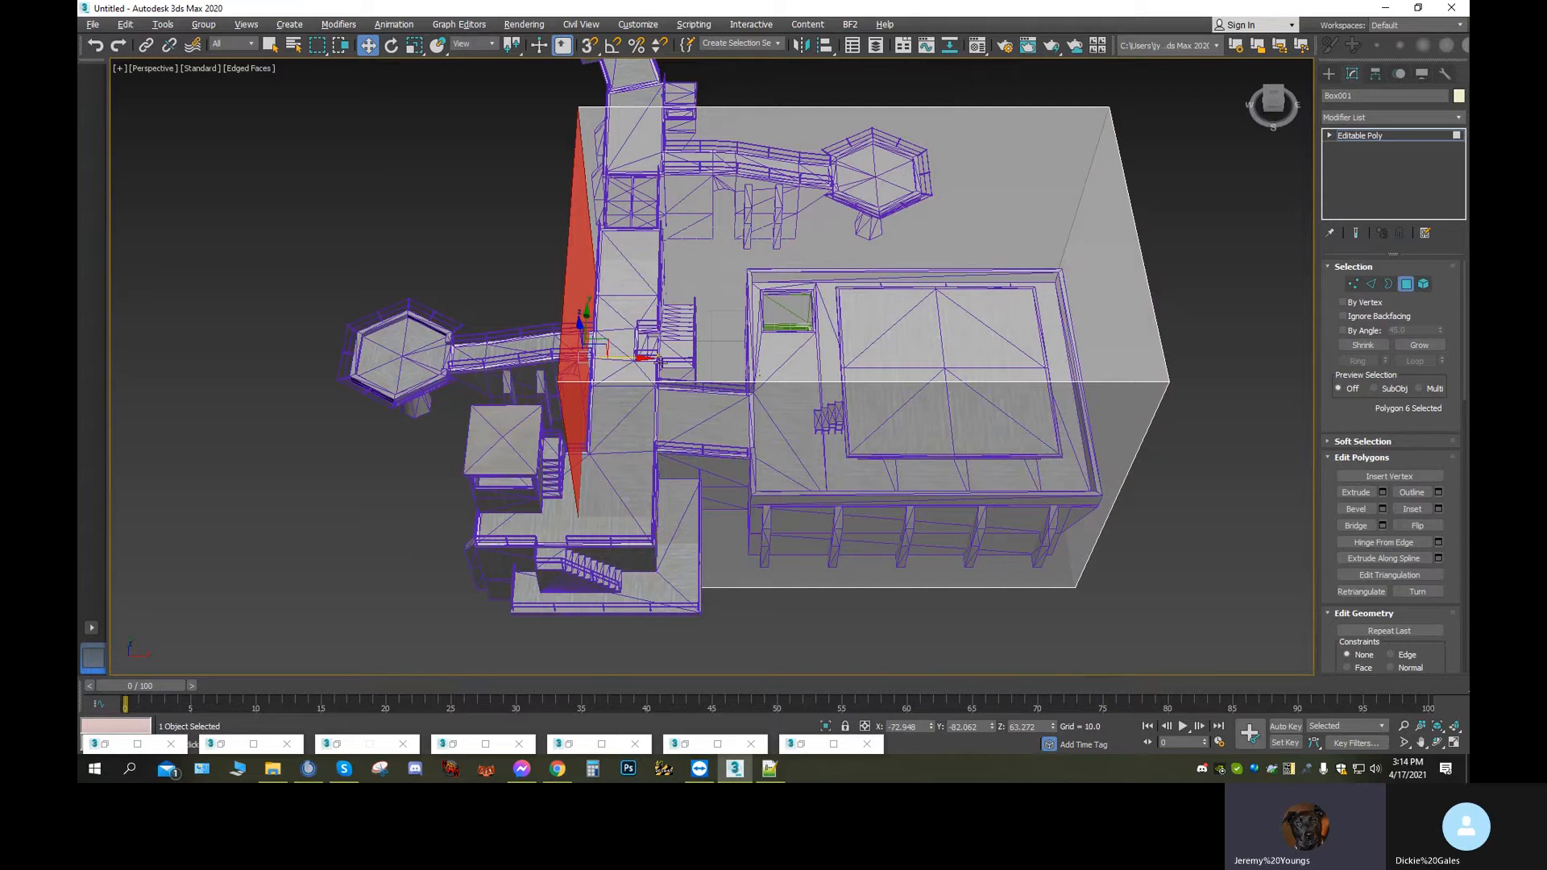
left_click_drag(646, 358, 797, 373)
left_click_drag(810, 377, 807, 382)
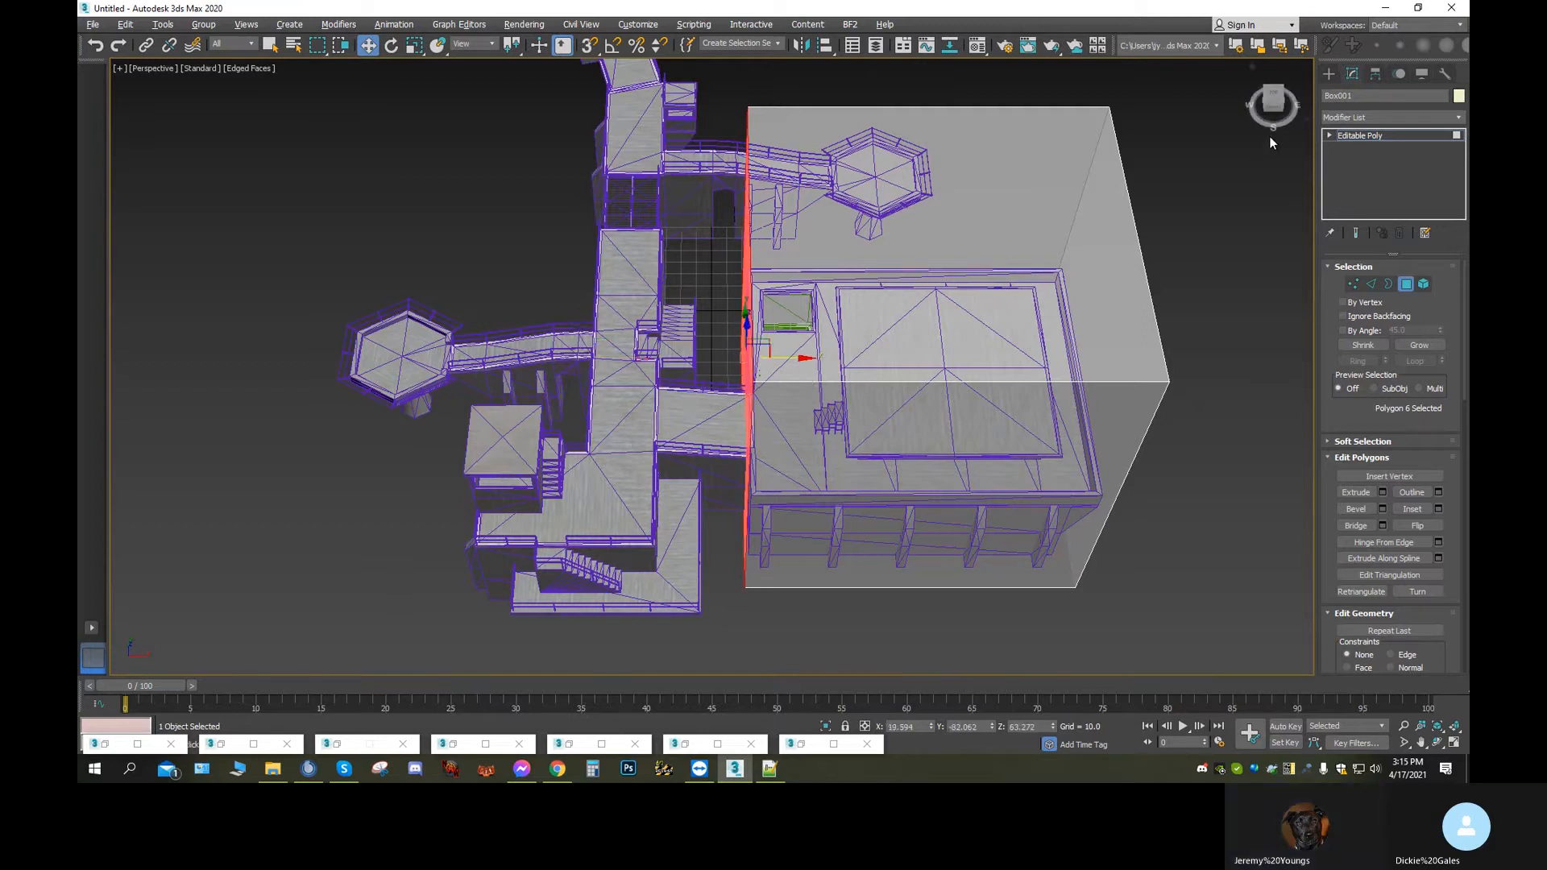
Select the side polygon facing the buttresses and long walkway and shift it outward to about Y 7.277
key("Delete")
left_click_drag(1285, 90, 574, 484)
middle_click_drag(407, 457, 743, 298)
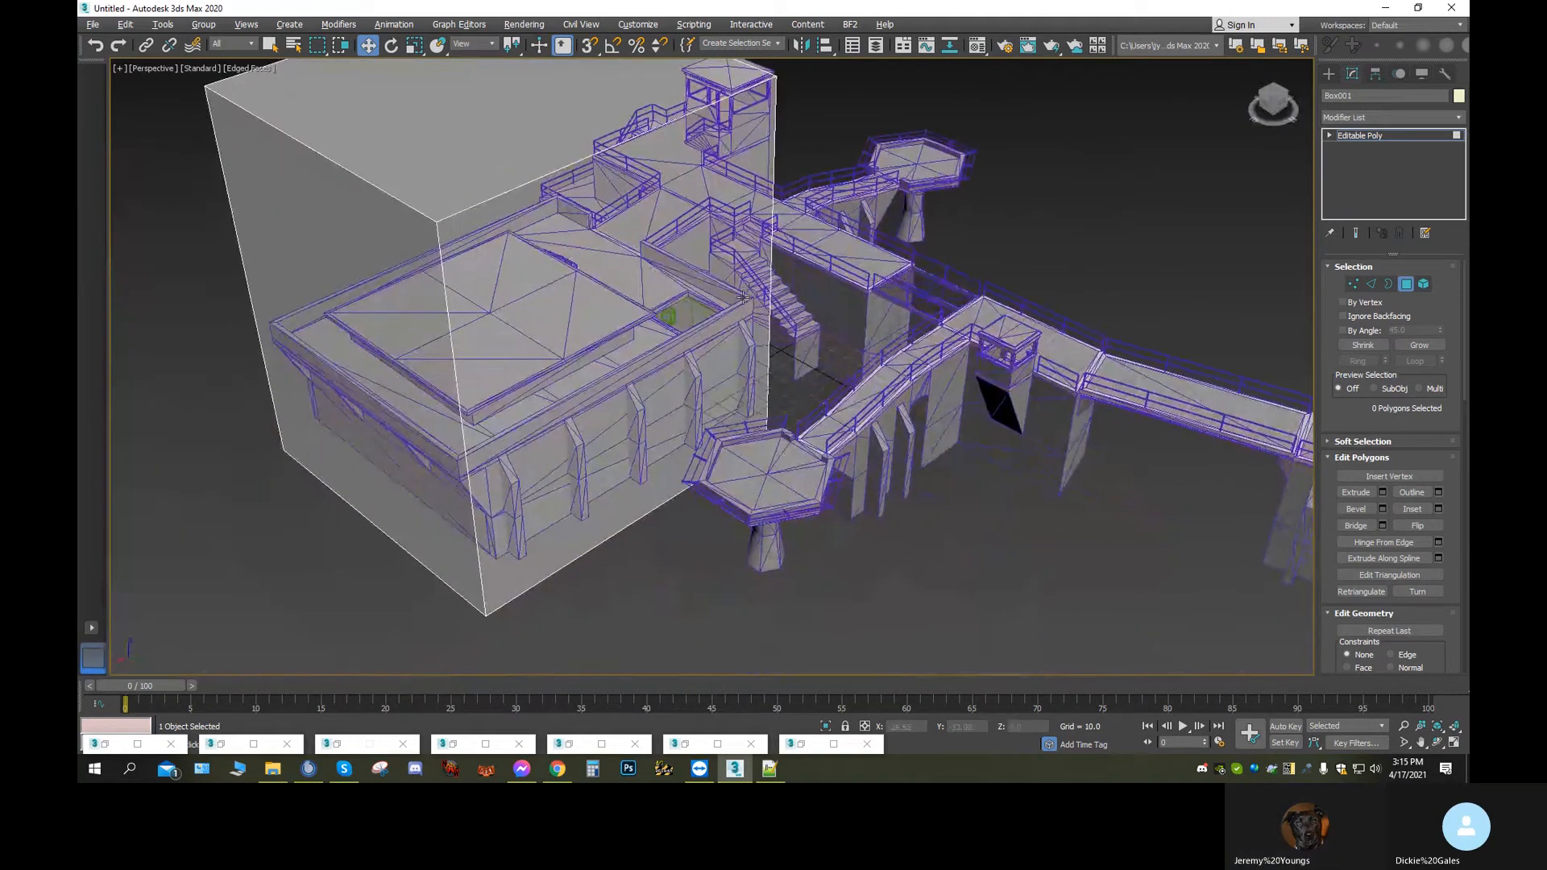
left_click(684, 342)
mouse_move(666, 368)
left_mouse_down()
mouse_move(636, 354)
mouse_move(681, 359)
left_mouse_up()
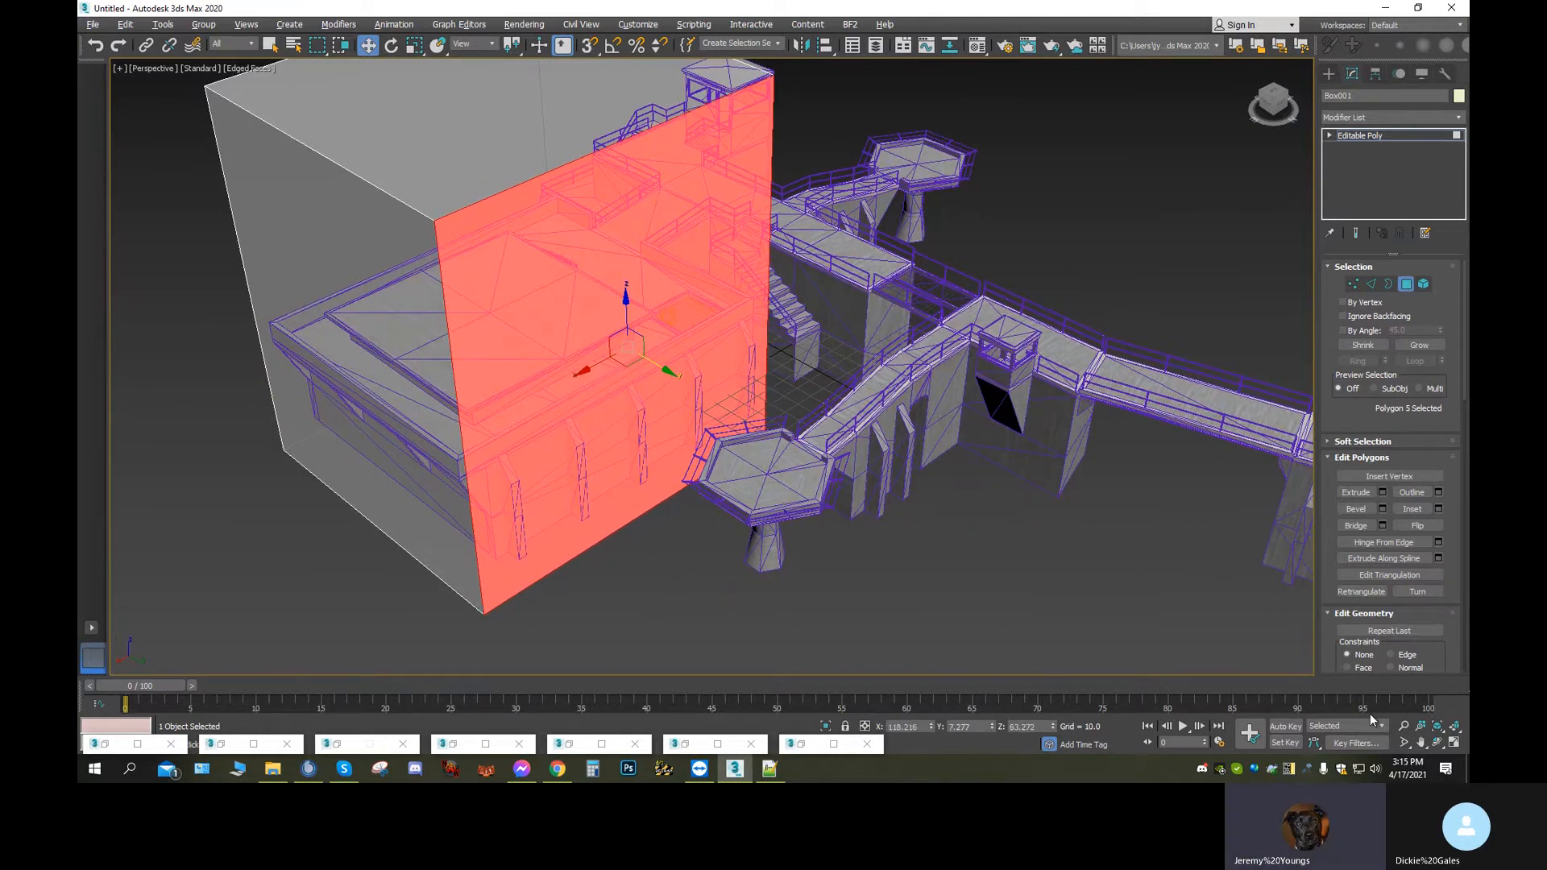
In Edge mode, connect the upper and lower edges of the box side facing the connecting bridge with 2 segments
left_click(1438, 743)
left_click_drag(721, 412, 635, 451)
middle_click_drag(769, 443, 562, 423)
left_click_drag(651, 373, 624, 467)
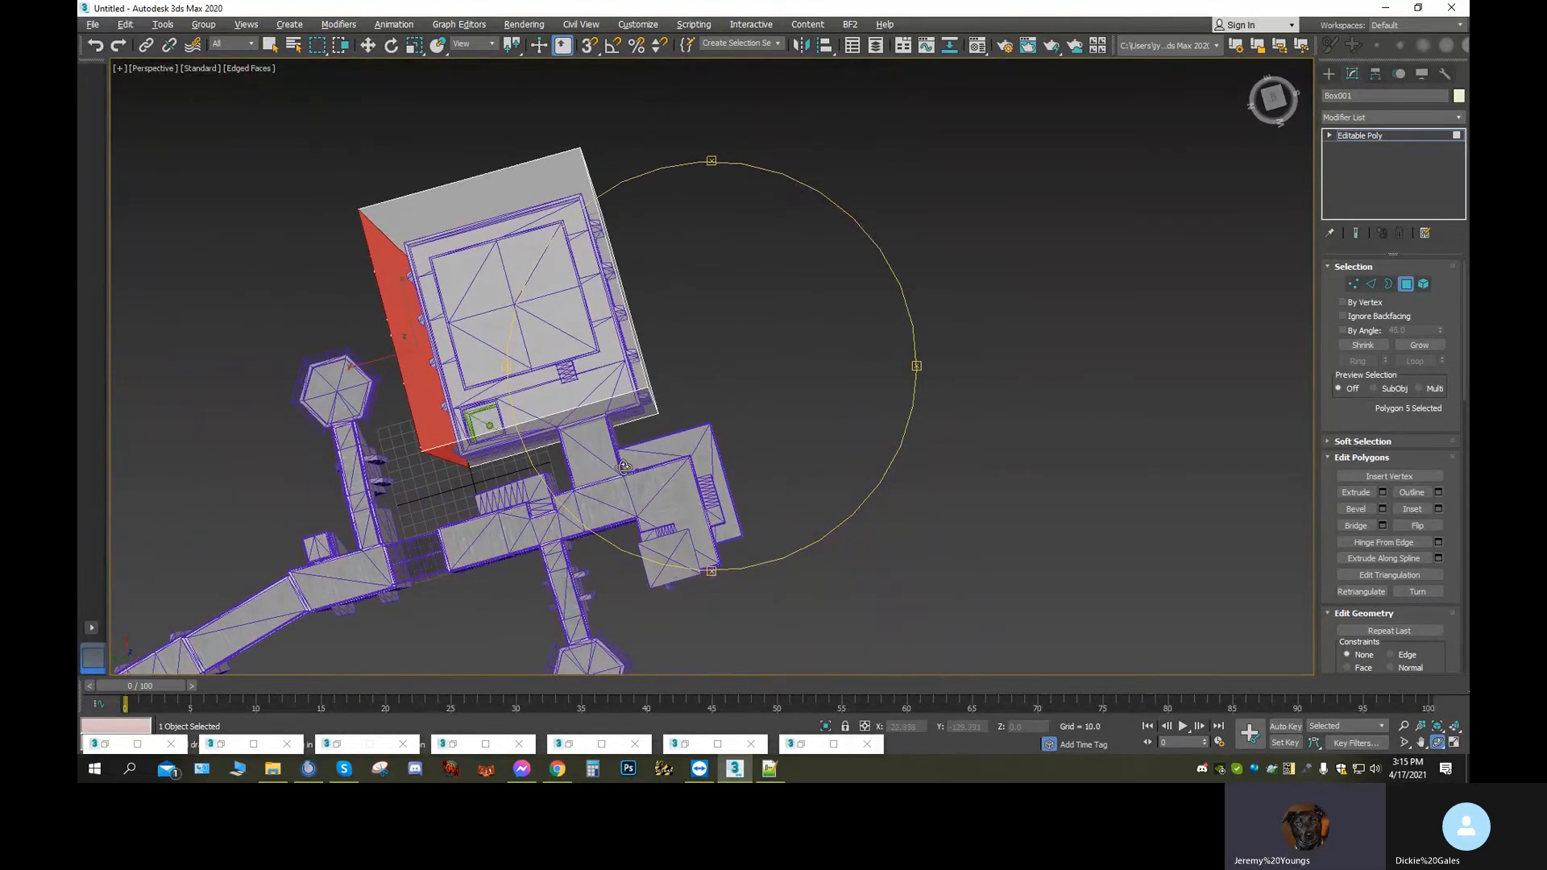
left_click(1371, 284)
left_click(601, 401)
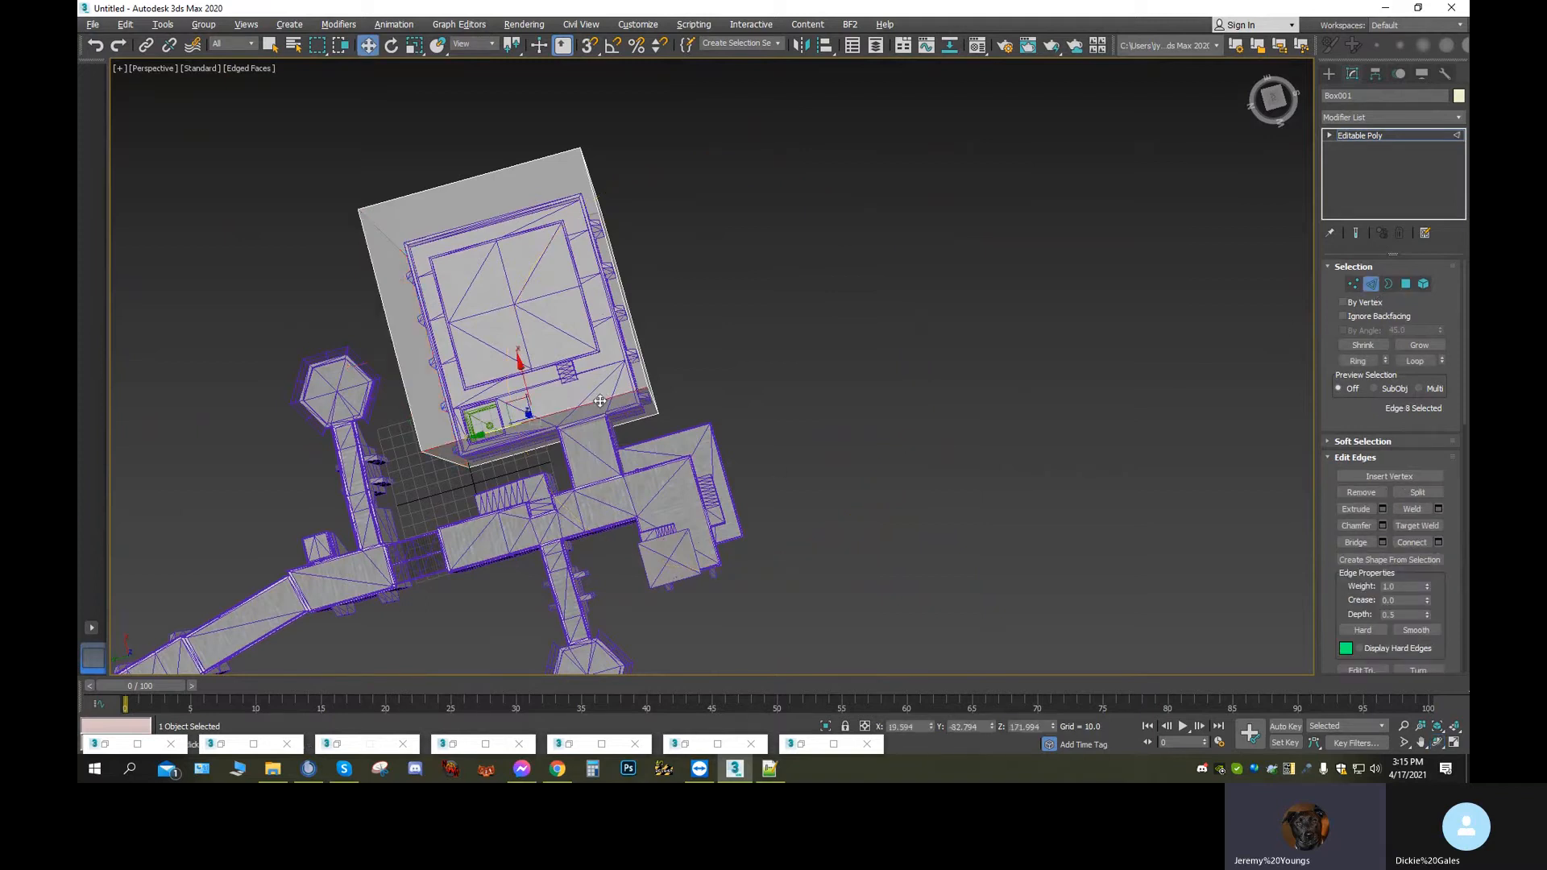
left_click(643, 421, "ctrl")
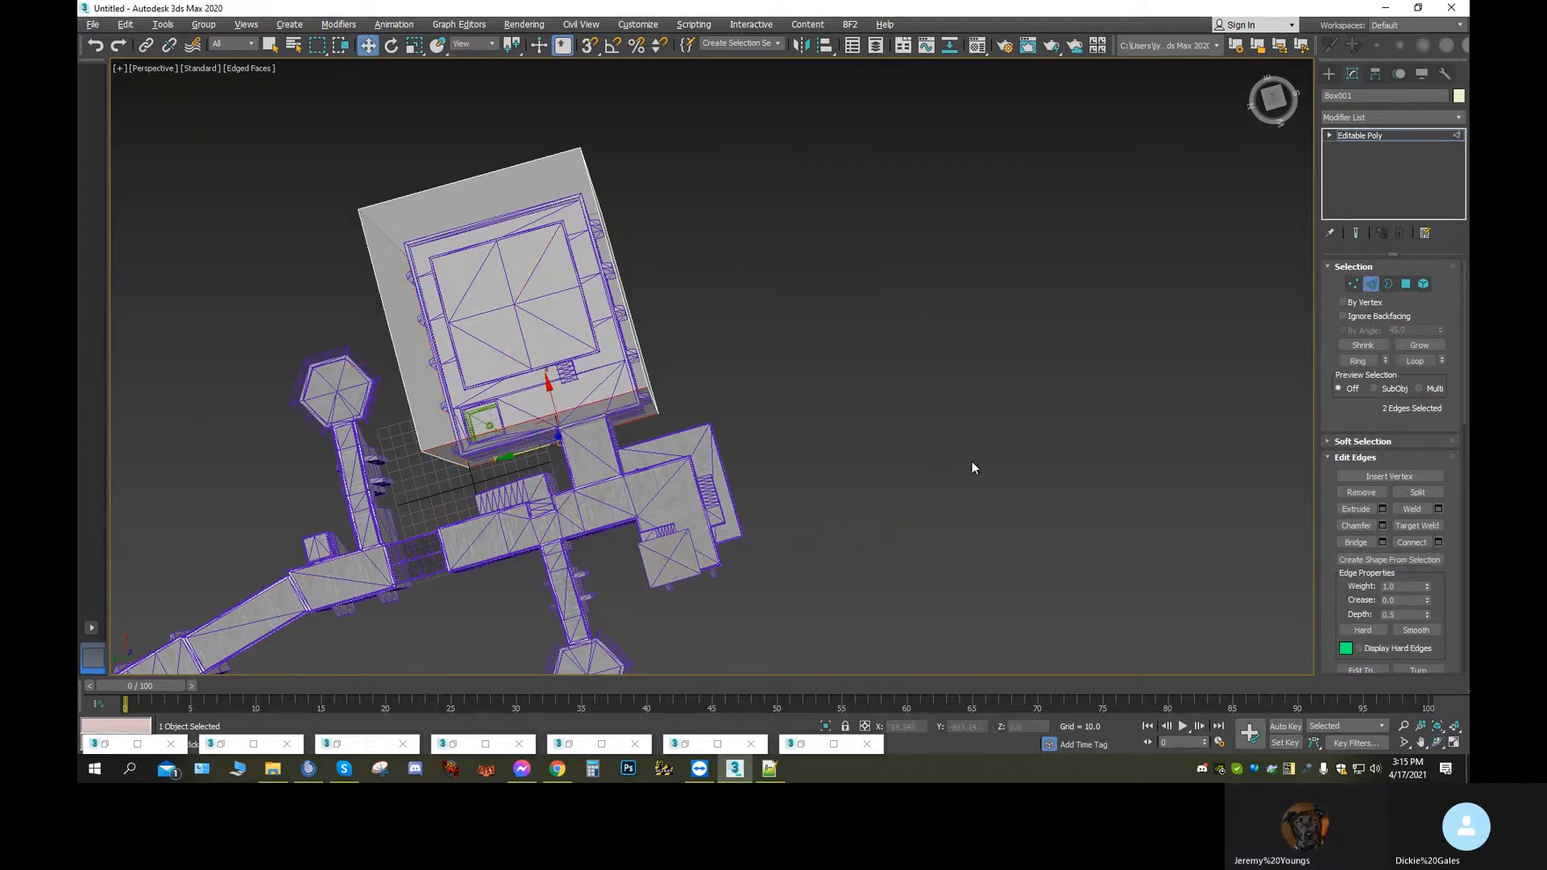
left_click(1438, 543)
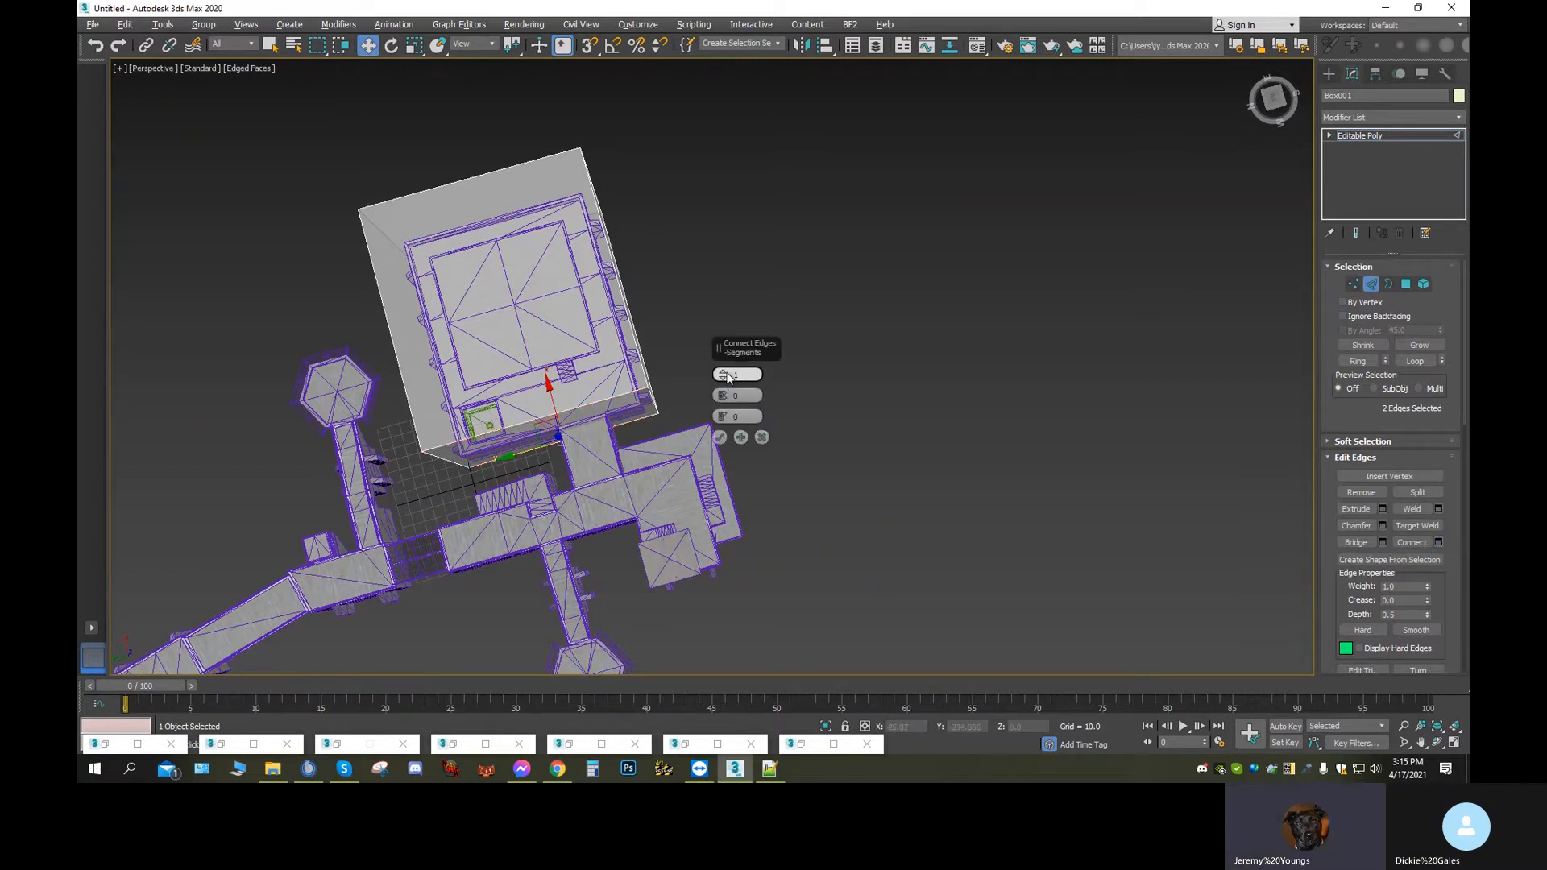
left_click(725, 372)
left_click(720, 437)
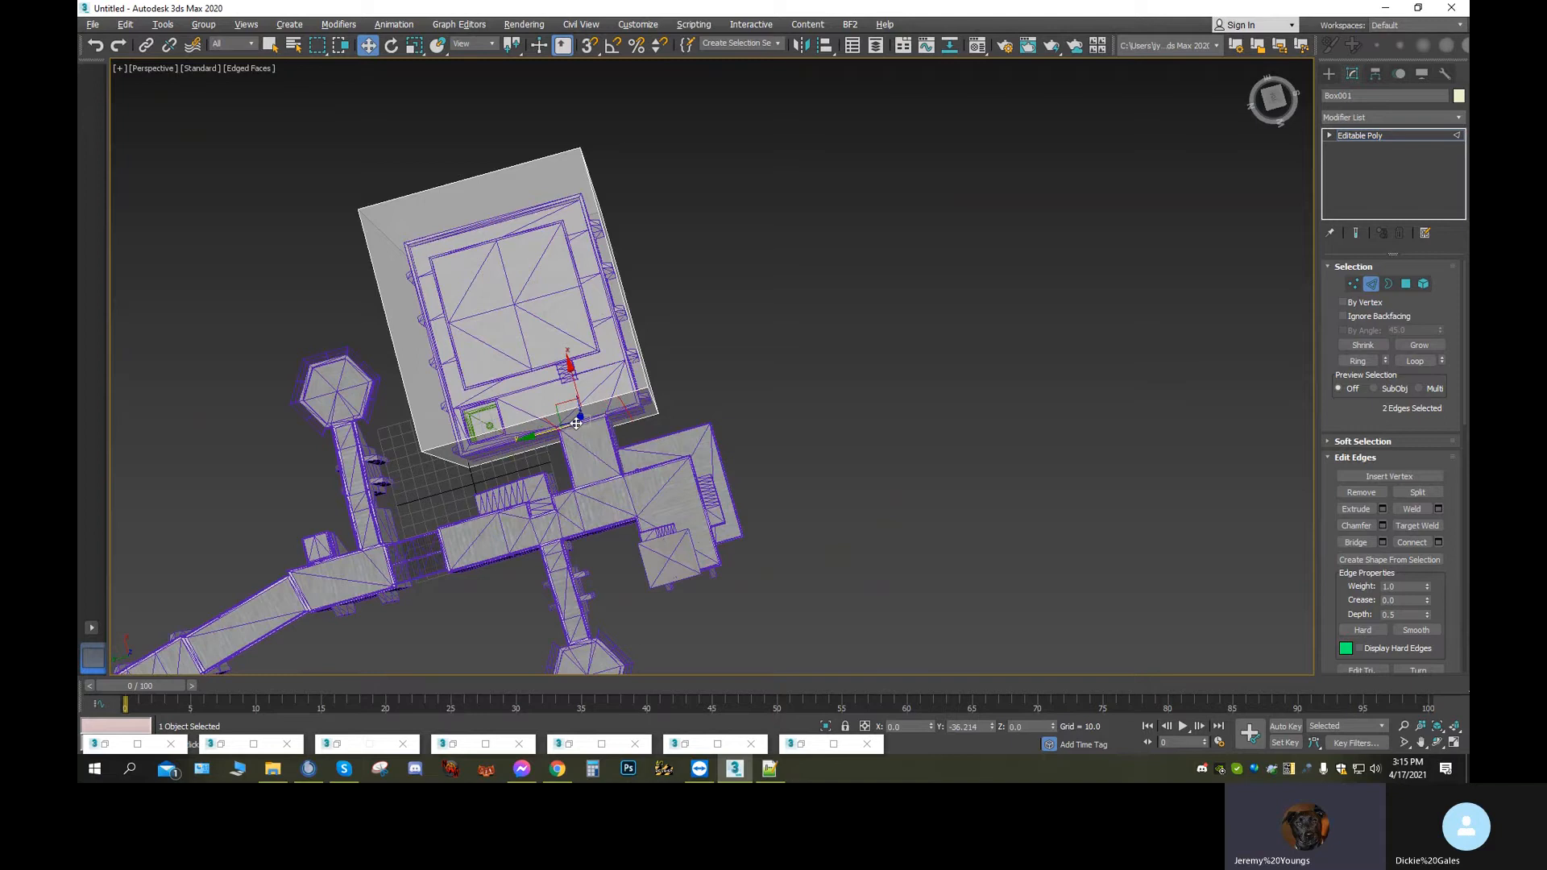
Move the two new vertical edges to line up with the connecting bridge's railings, at about Y -128.939 and Y -88.0
left_click_drag(575, 425, 575, 425)
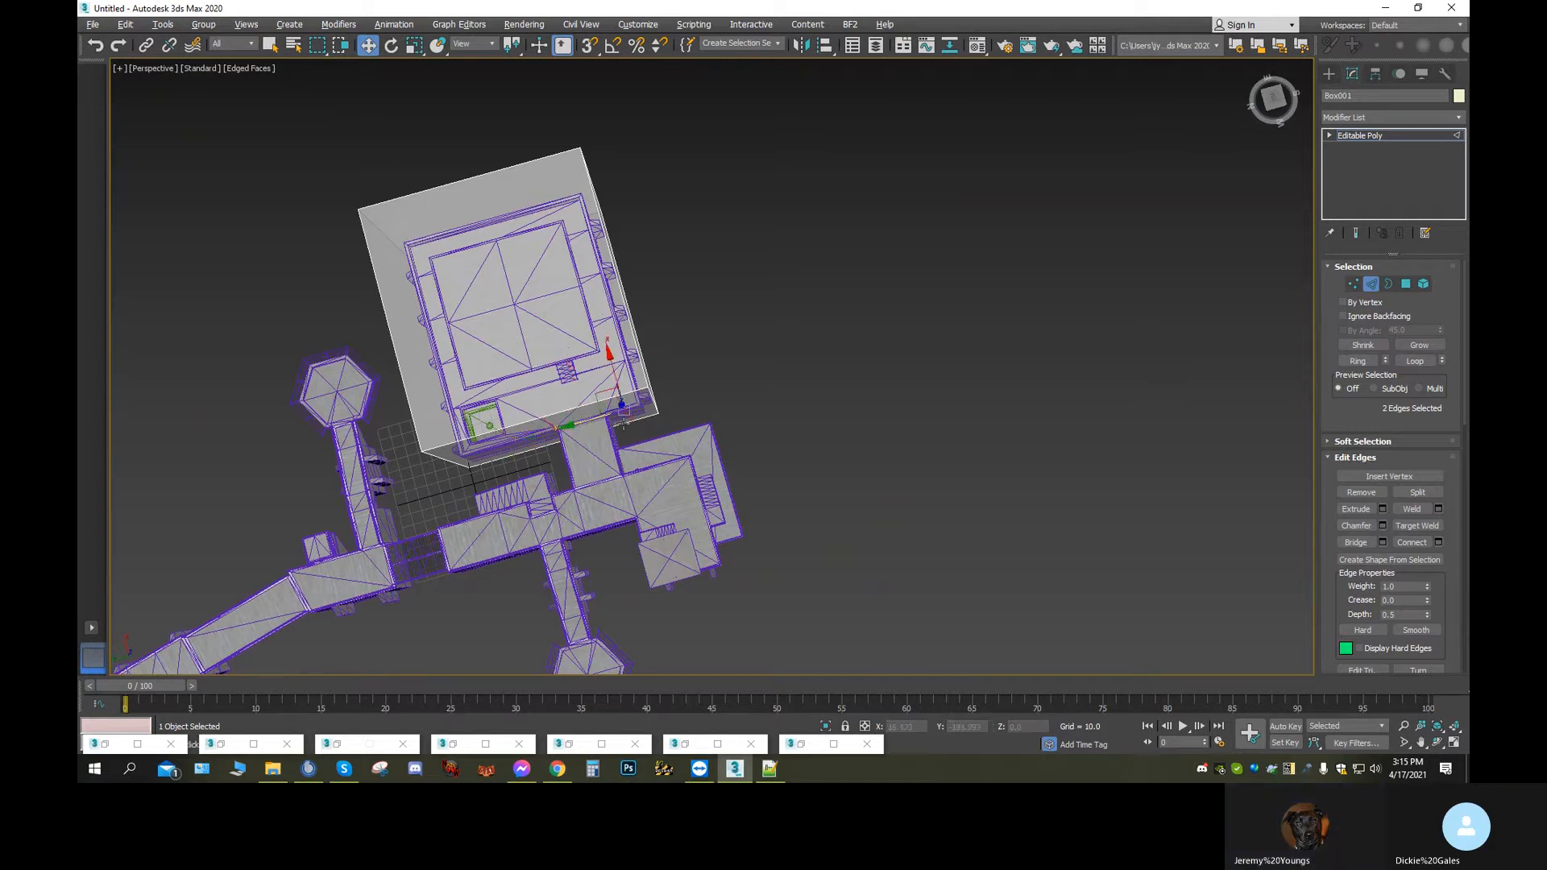
left_click(651, 414)
left_click(620, 410)
mouse_move(575, 425)
left_mouse_down()
mouse_move(560, 428)
mouse_move(580, 425)
left_mouse_up()
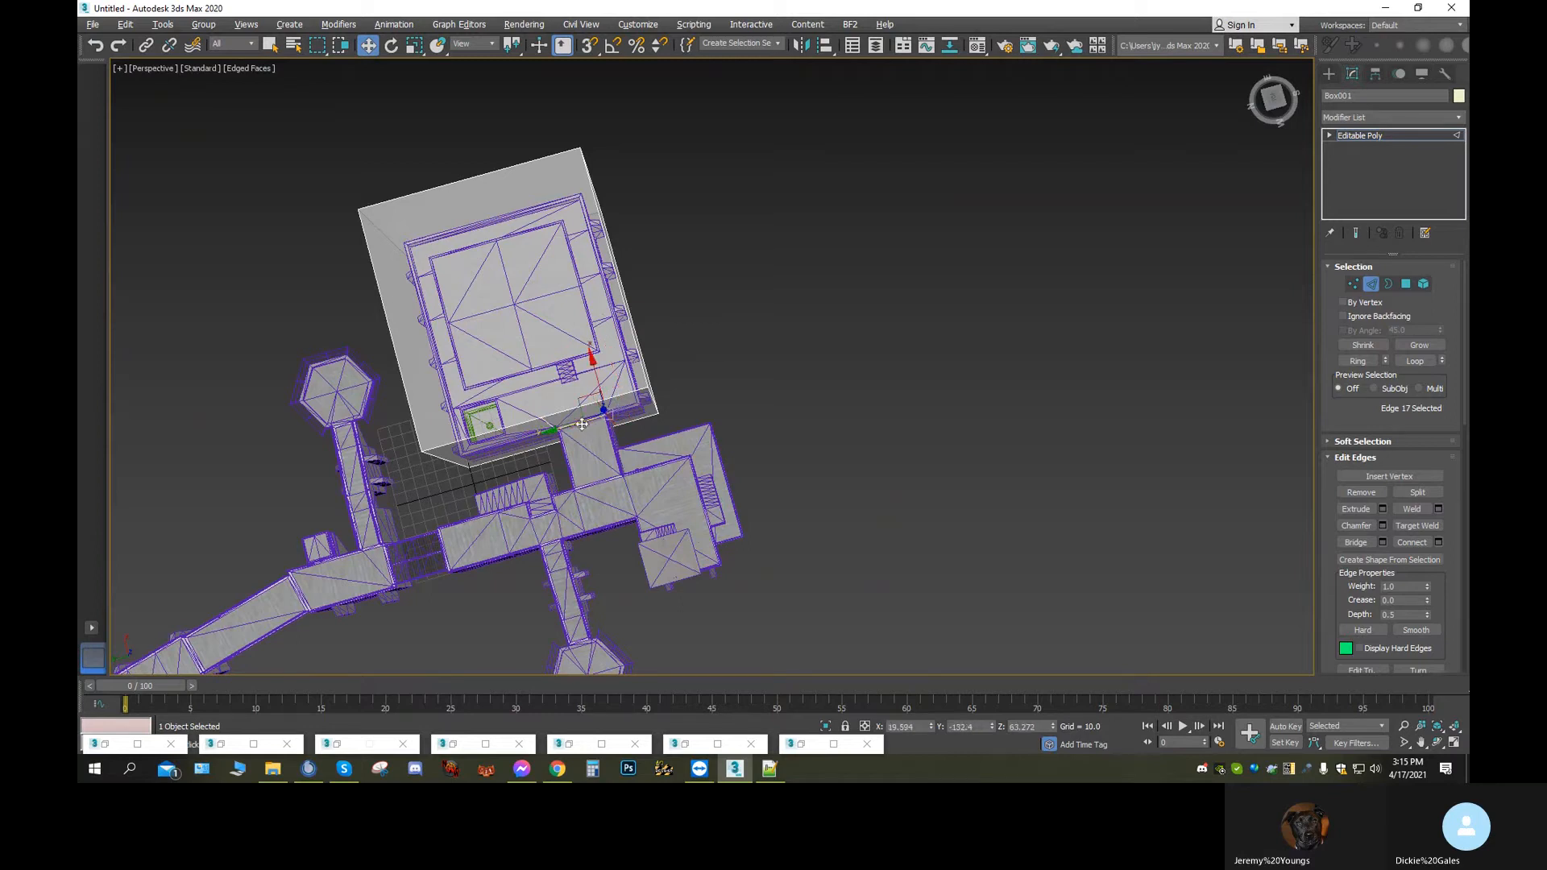
scroll(586, 425, "up", 6)
middle_click_drag(613, 418, 814, 379)
left_click_drag(1282, 113, 675, 265)
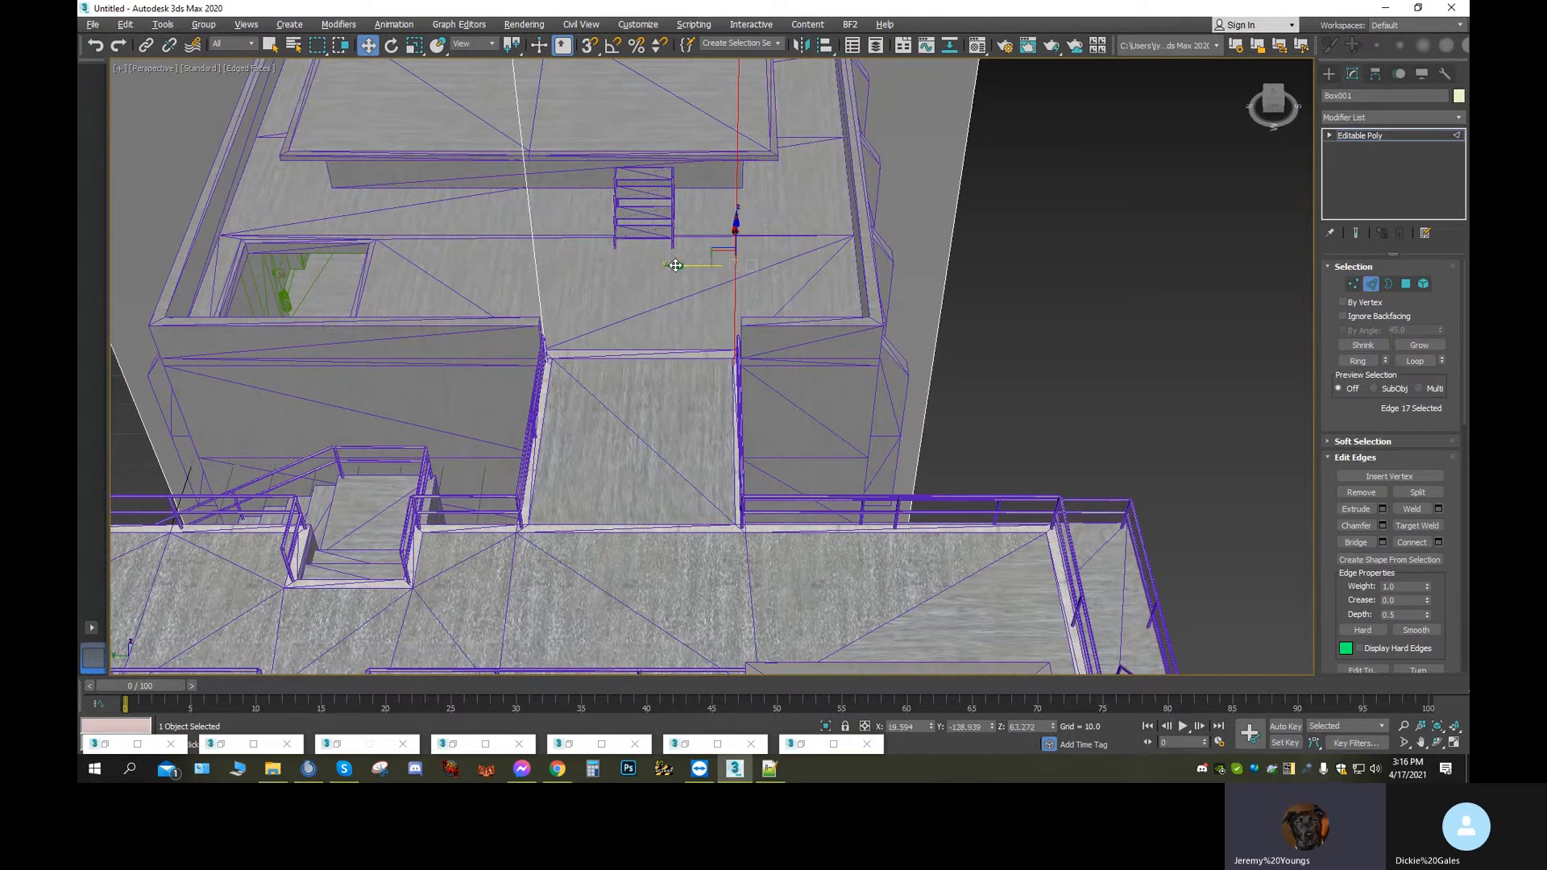
left_click(526, 219)
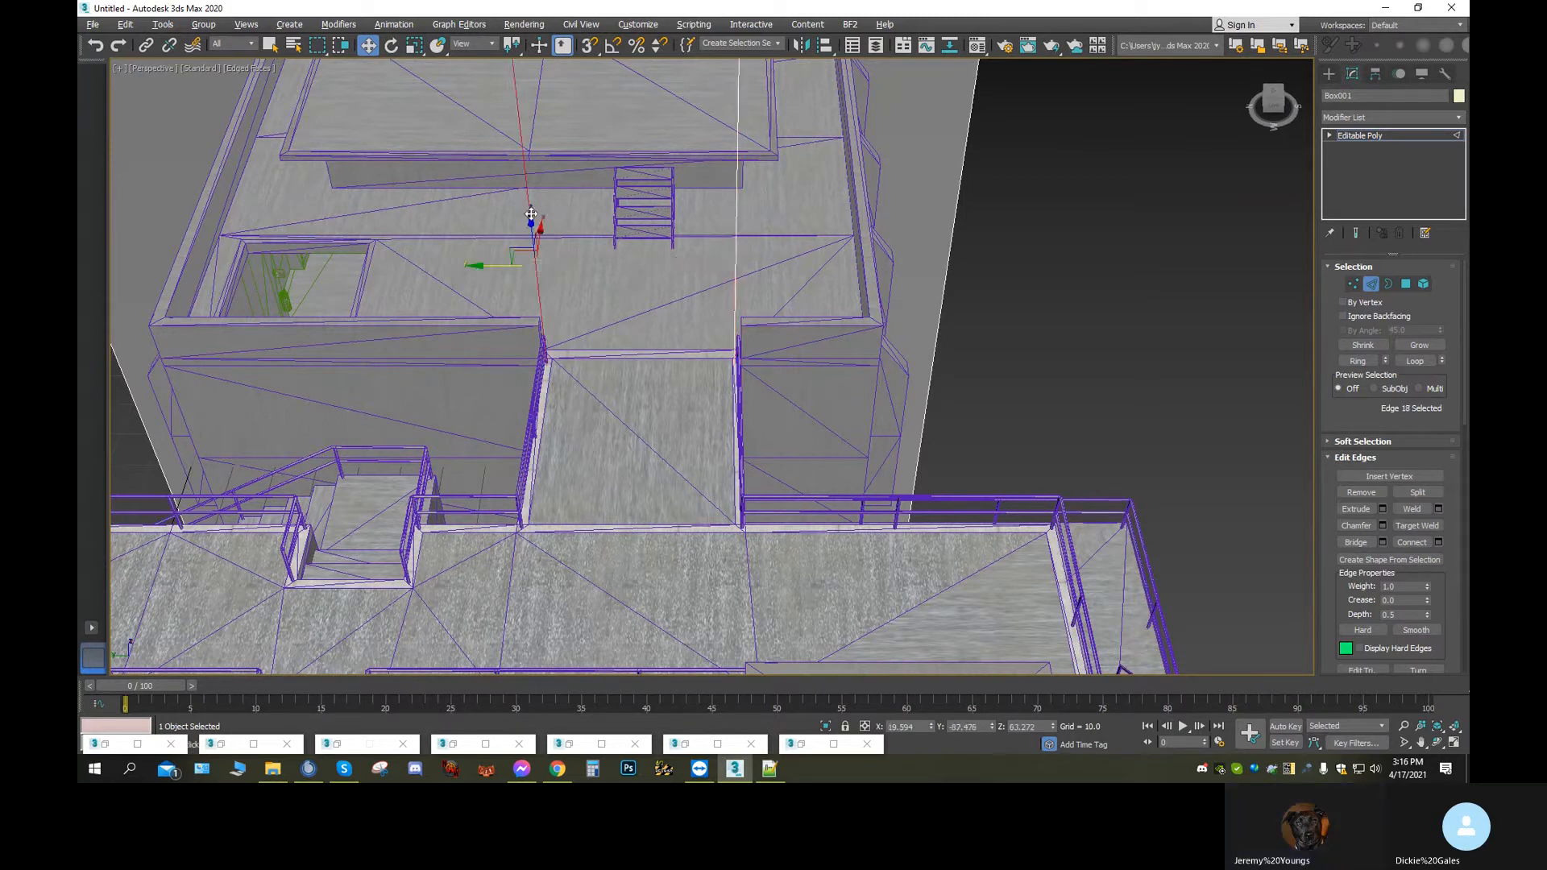
left_click_drag(478, 268, 481, 271)
Spread the two vertical edges slightly past the bridge's sides, to about Y -84.436 and Y -131.964
scroll(772, 419, "down", 5)
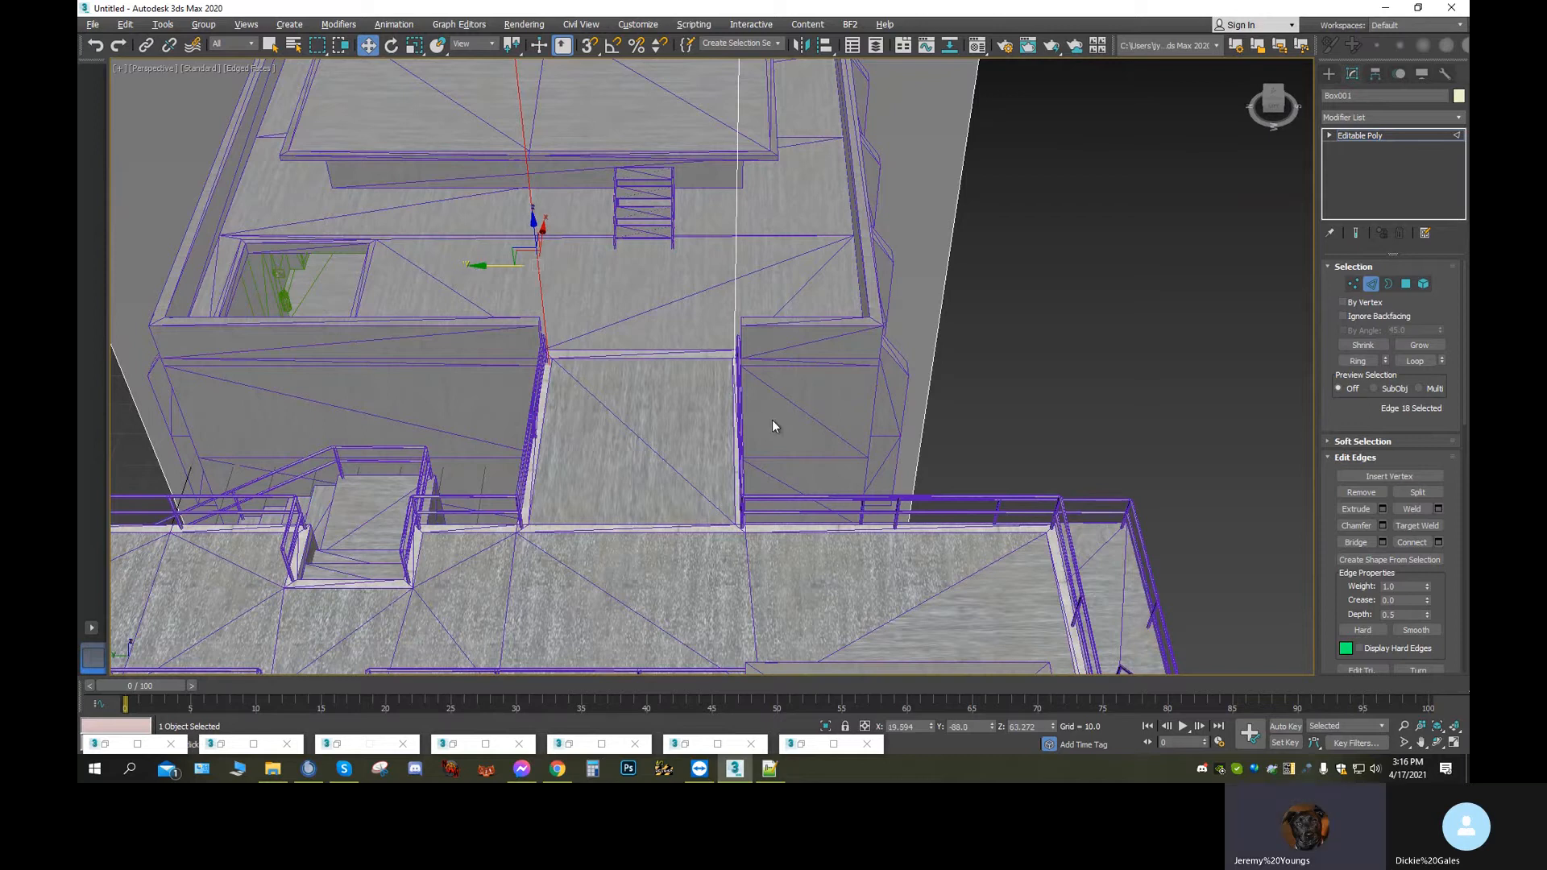
middle_click_drag(757, 429, 830, 411)
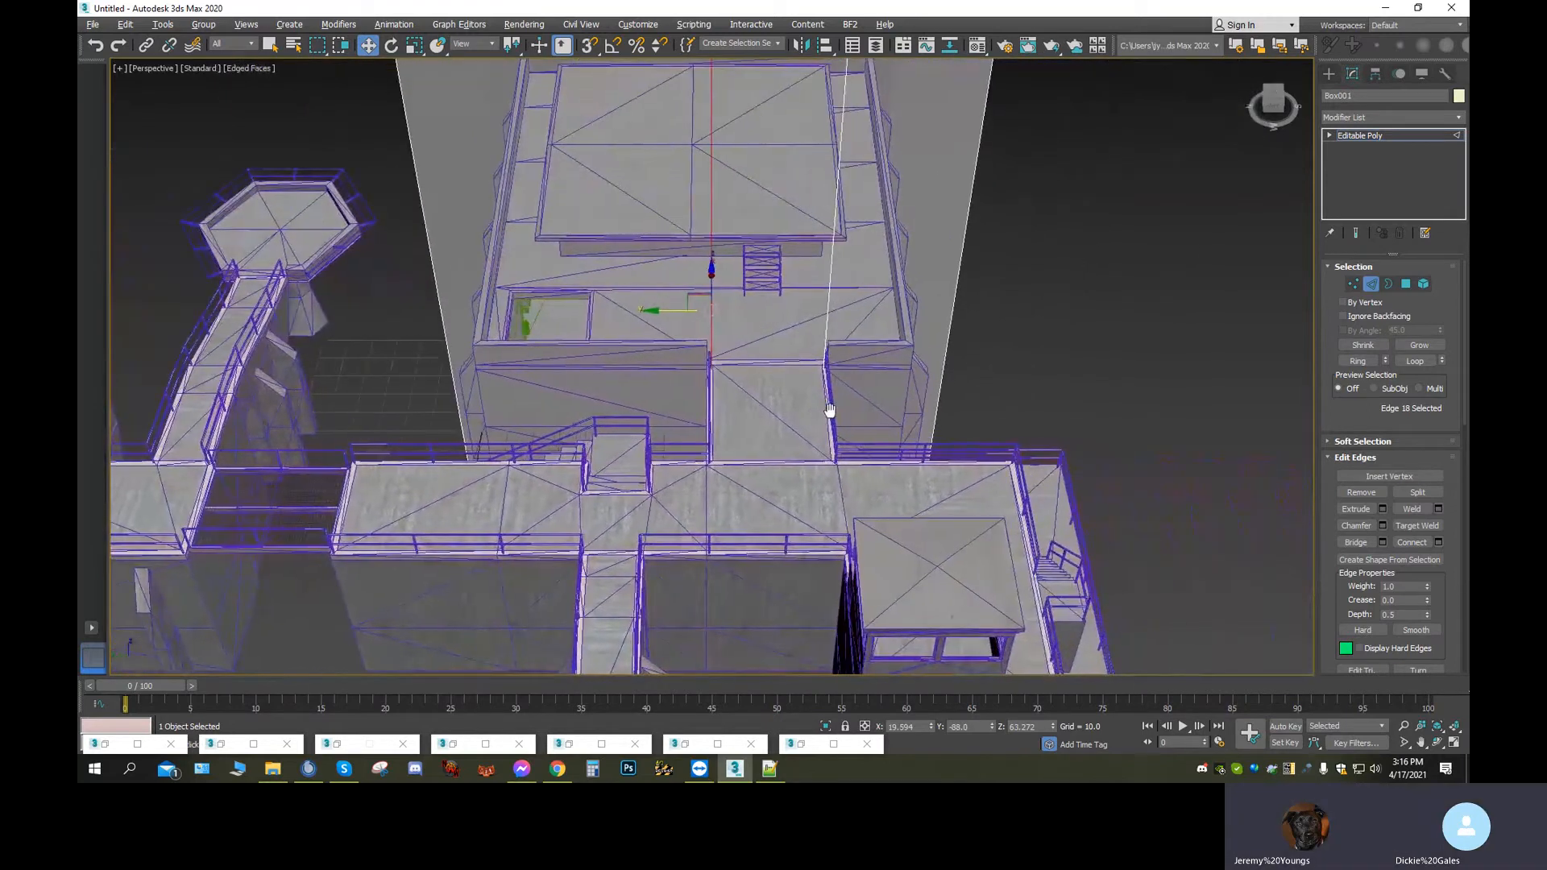
left_click(644, 315)
left_click(713, 299)
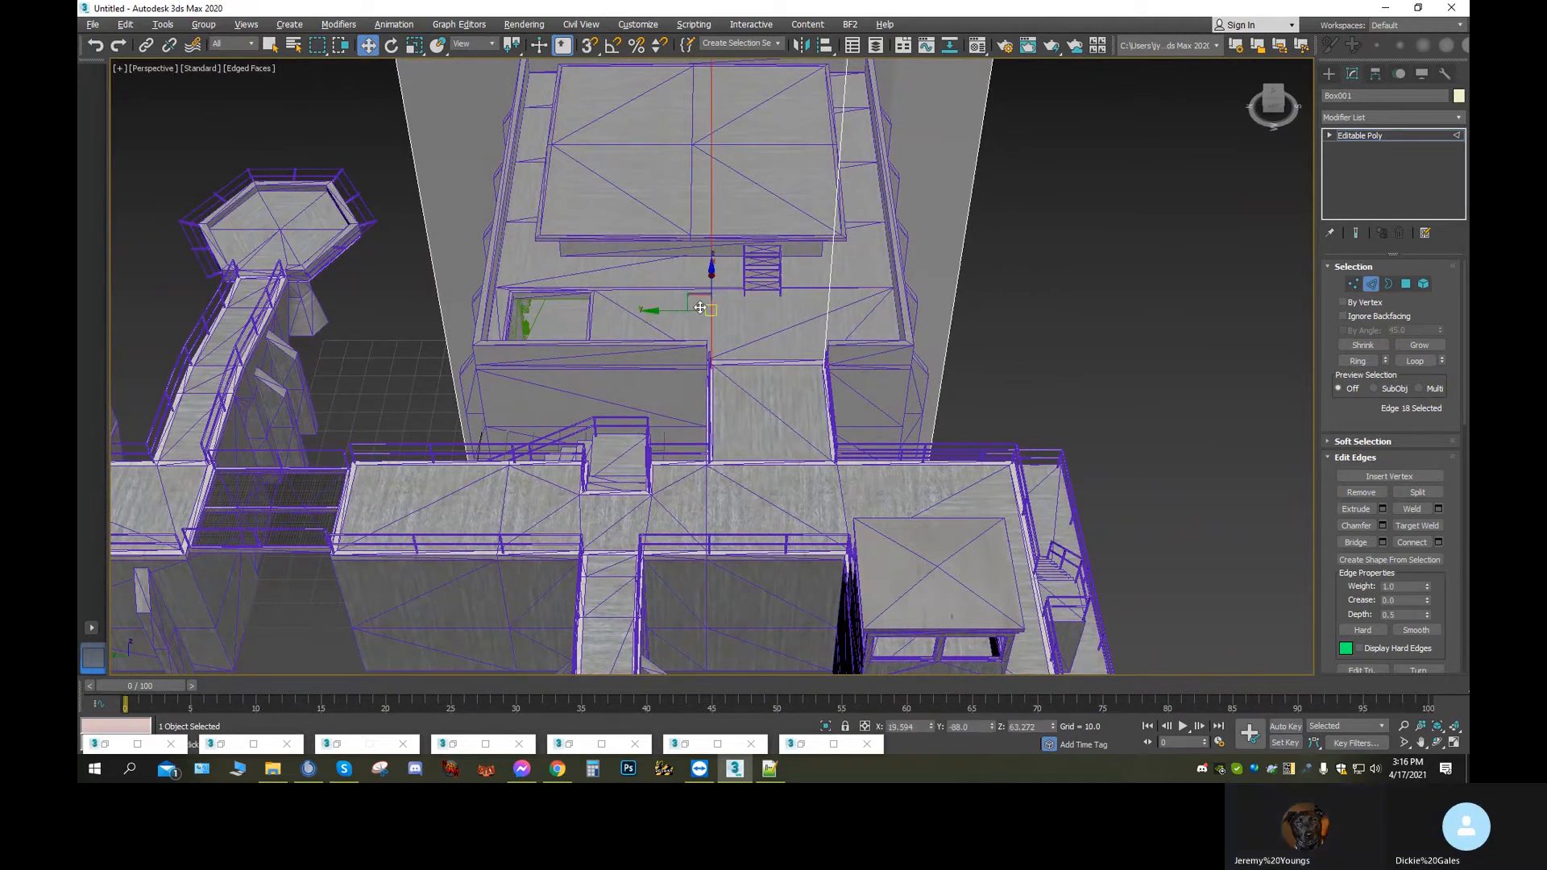
left_click_drag(654, 310, 644, 309)
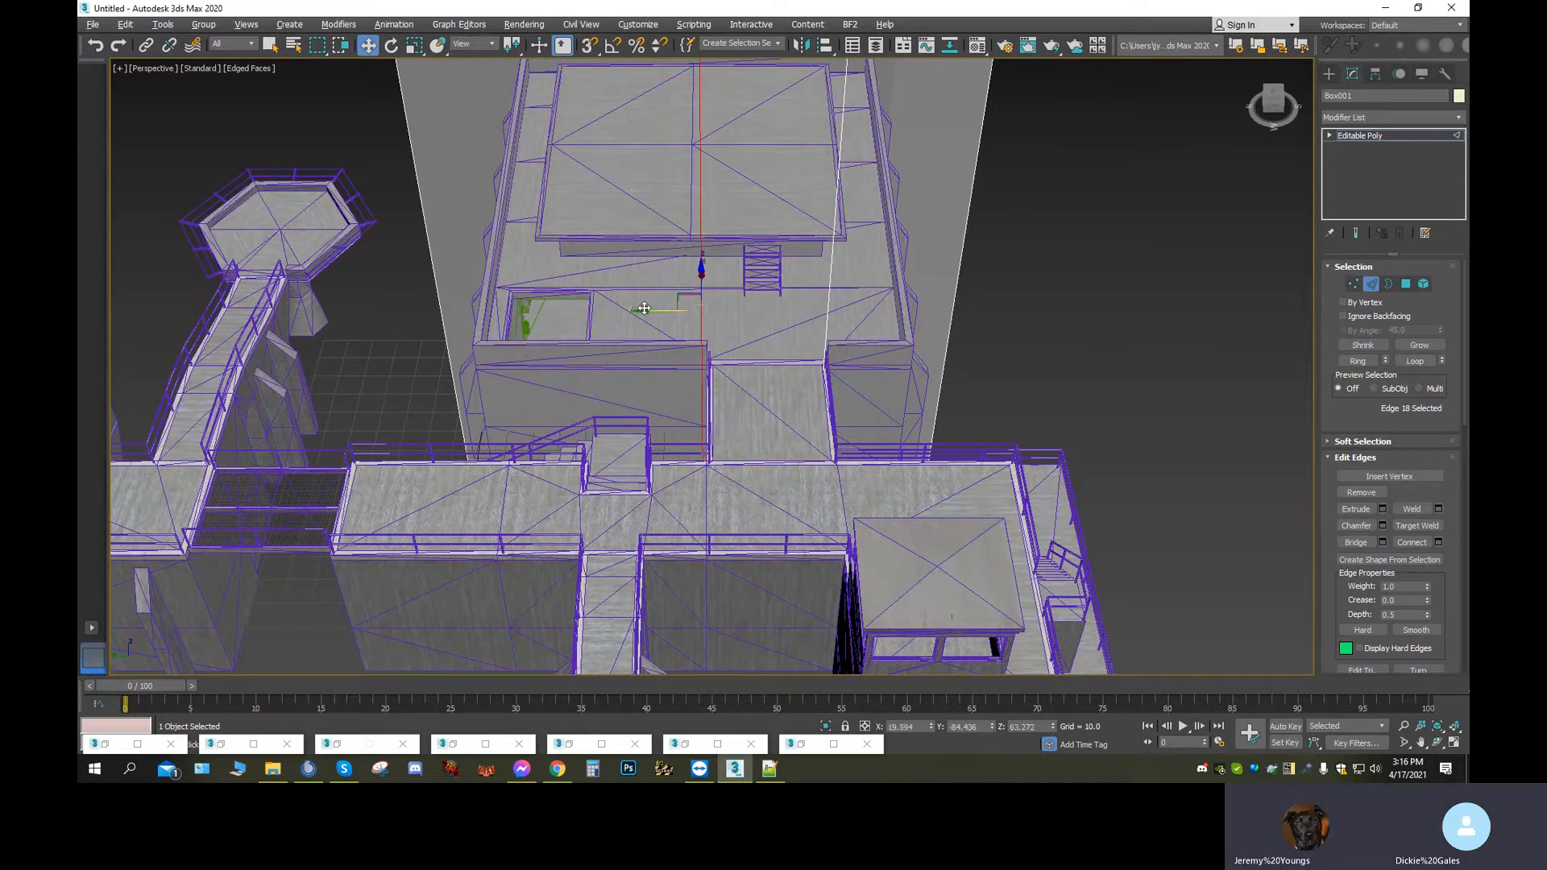
left_click(835, 256)
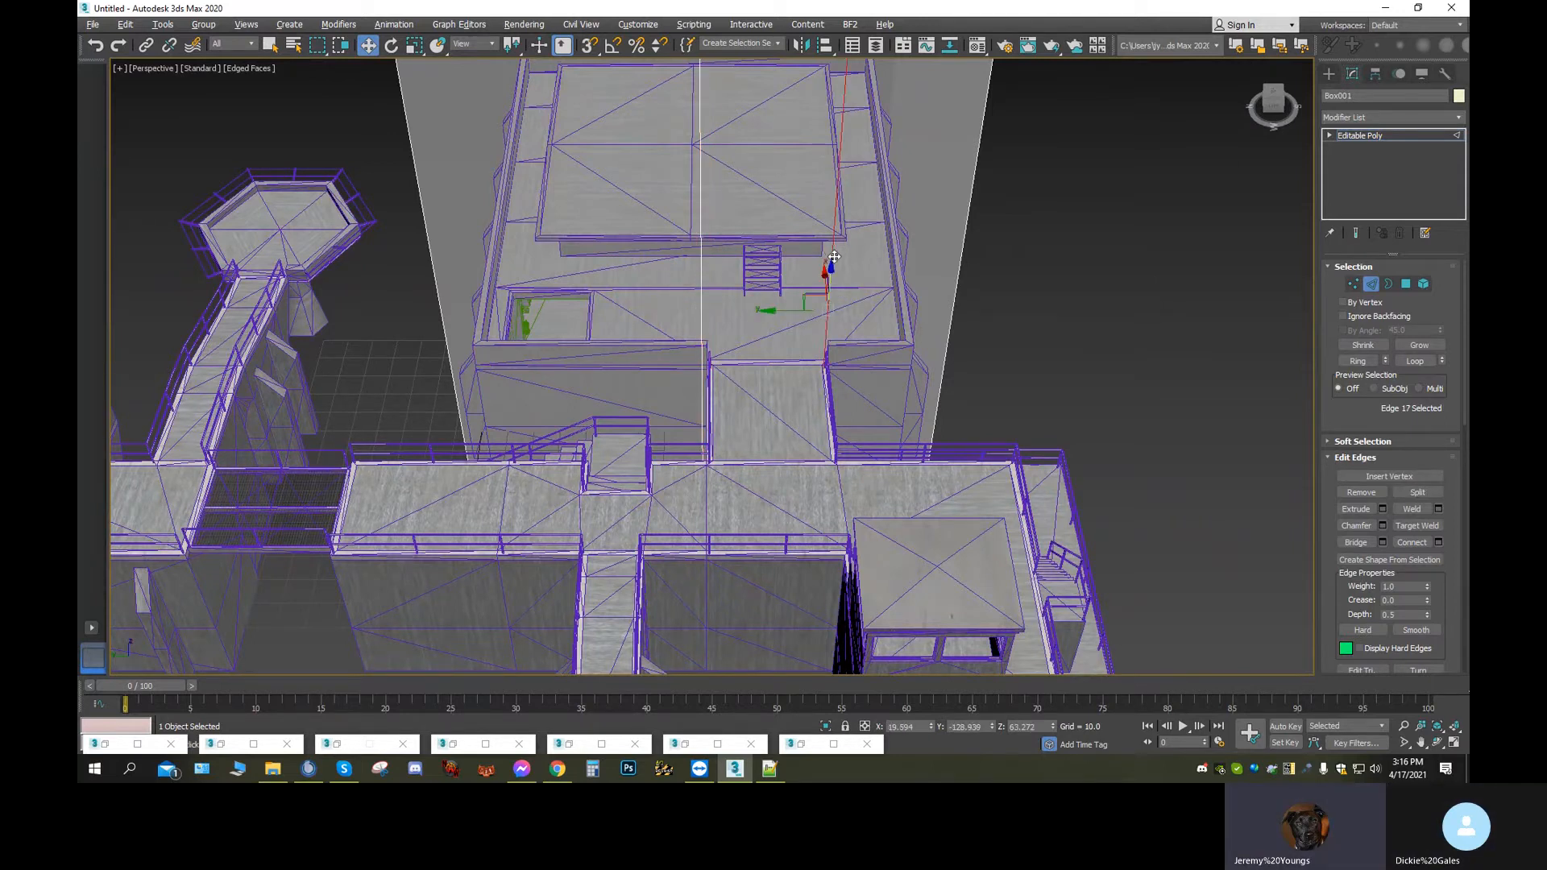
left_click_drag(772, 312, 781, 321)
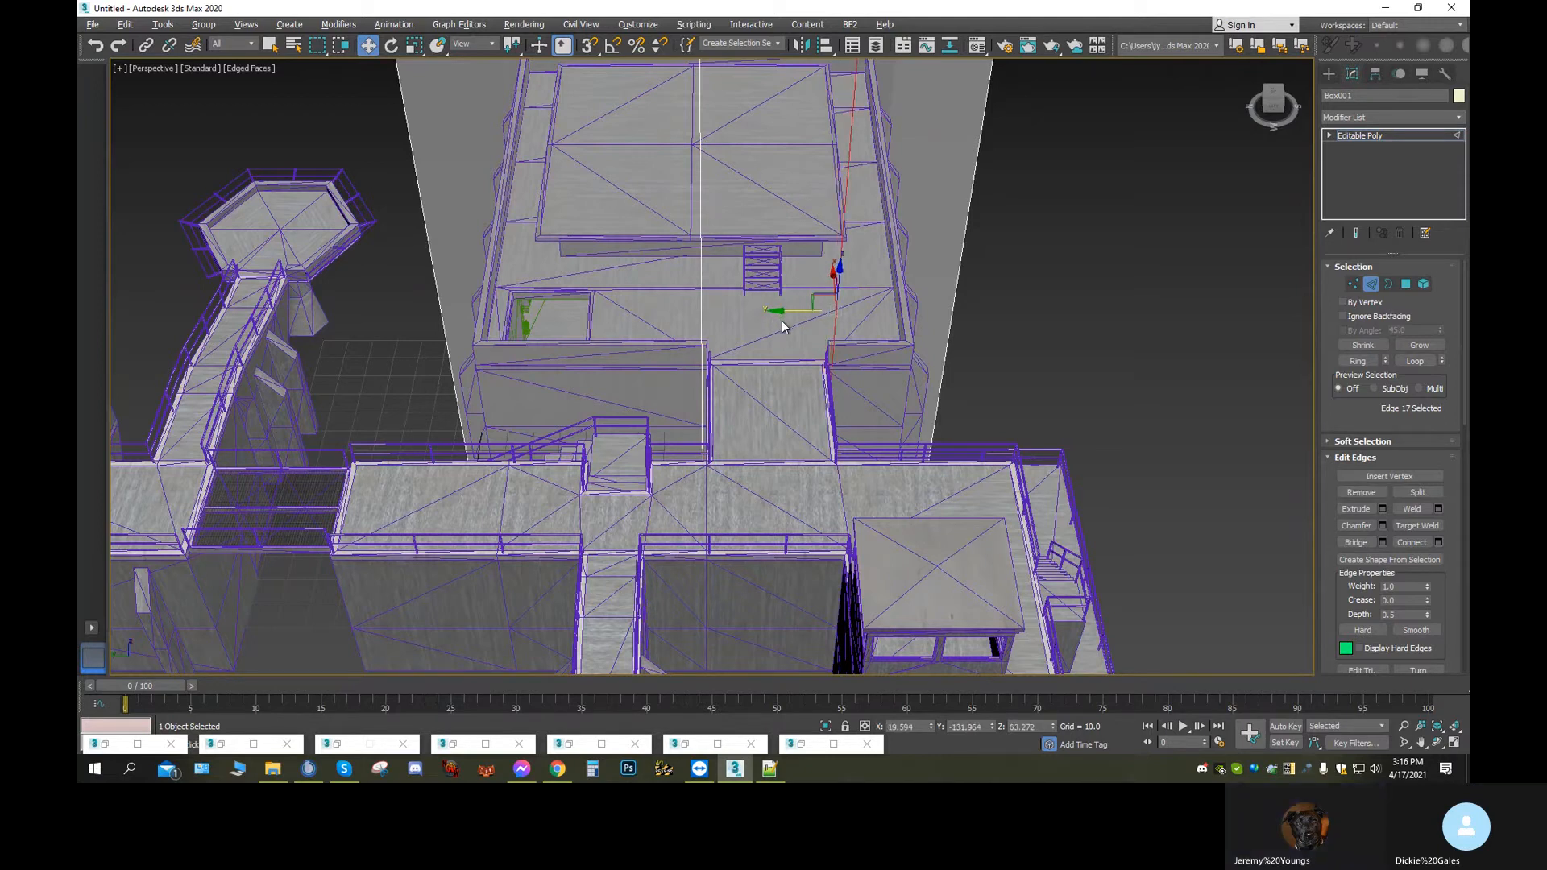
In Polygon mode, select the polygon between the two new vertical edges, above the connecting bridge
left_click(1405, 287)
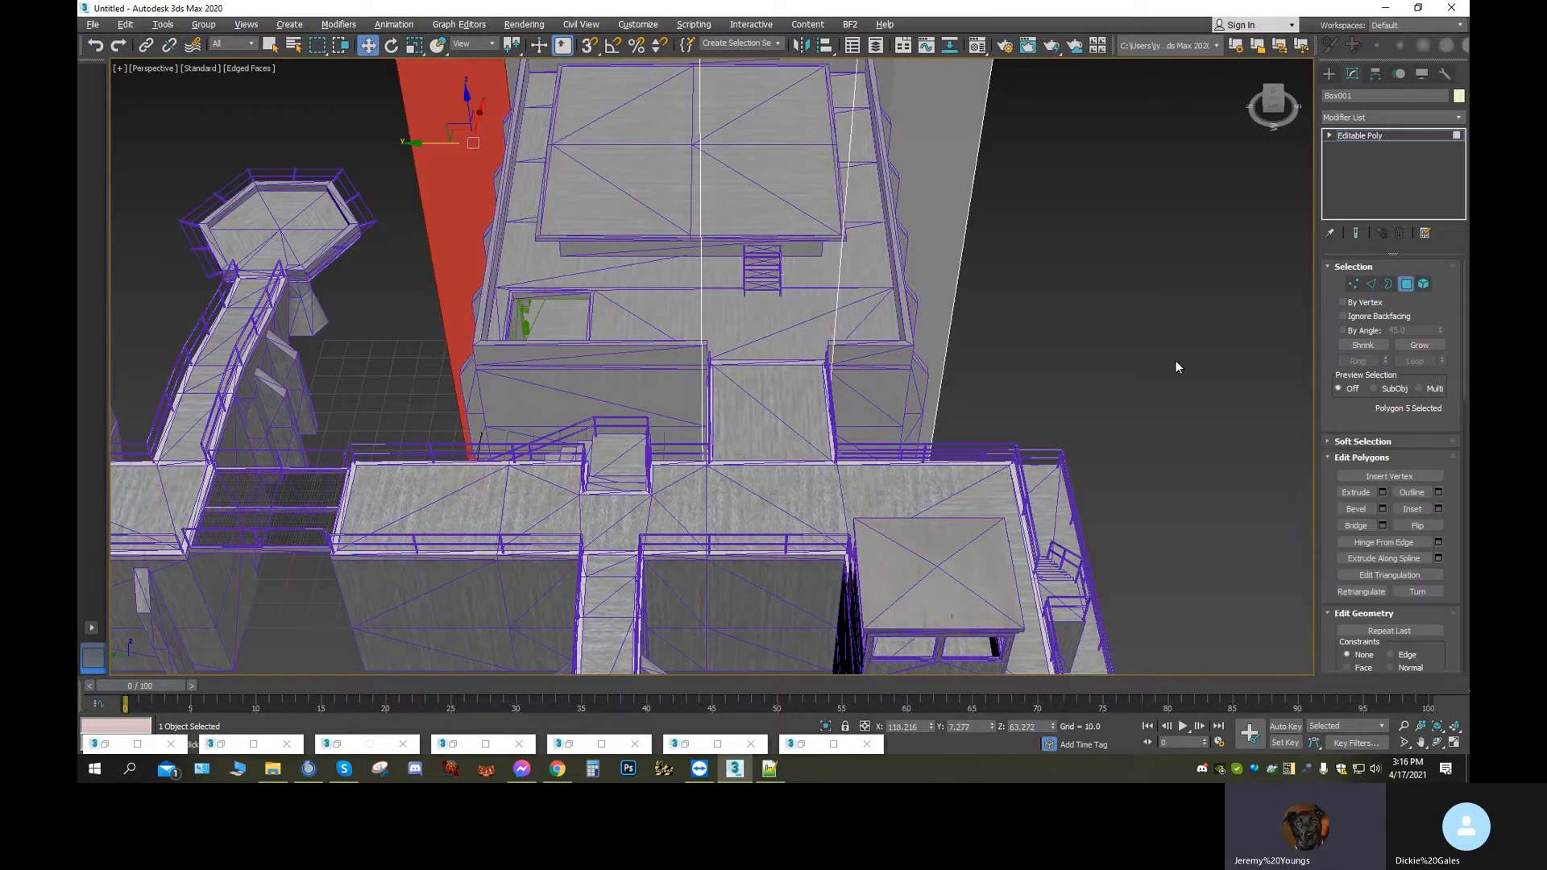
left_click(773, 315)
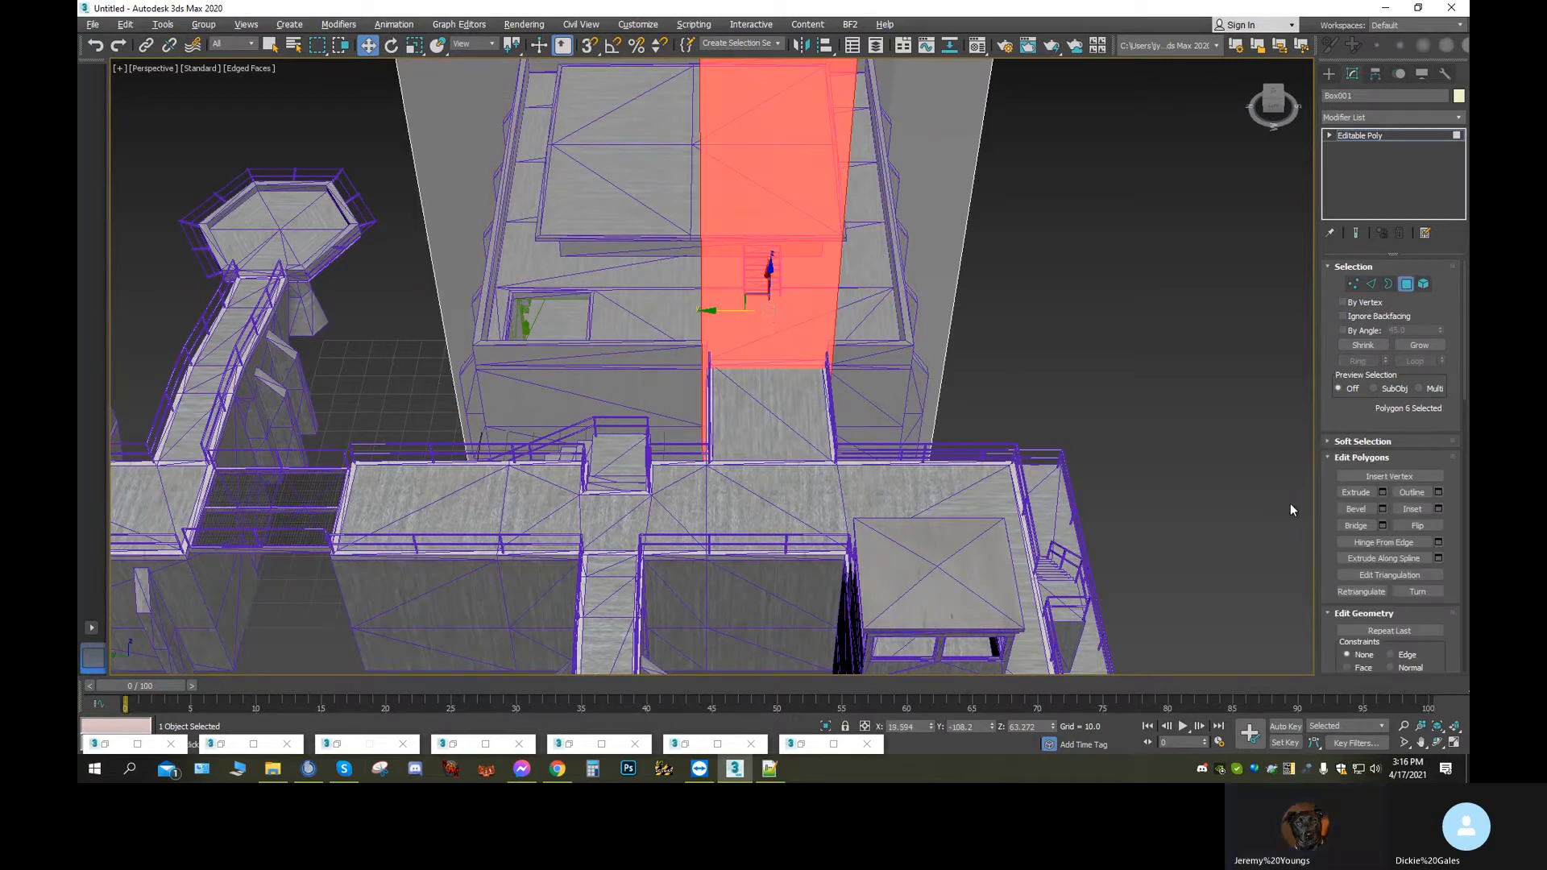
Extrude the box's selected polygon out toward the walkway and move it back along X to about -3.7
left_click(1358, 492)
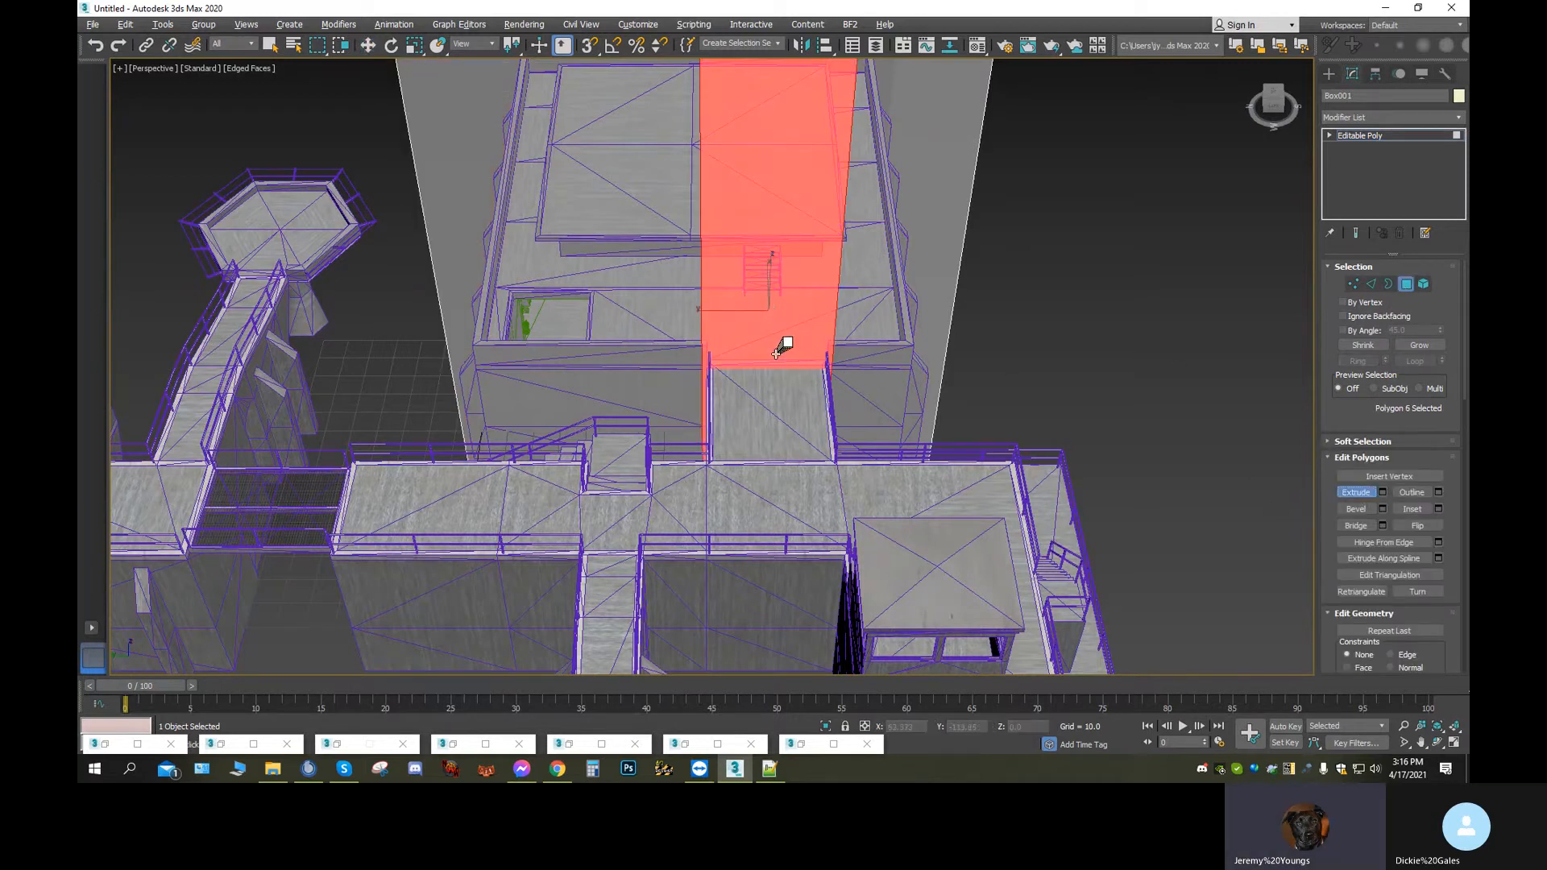
left_click_drag(777, 360, 749, 3)
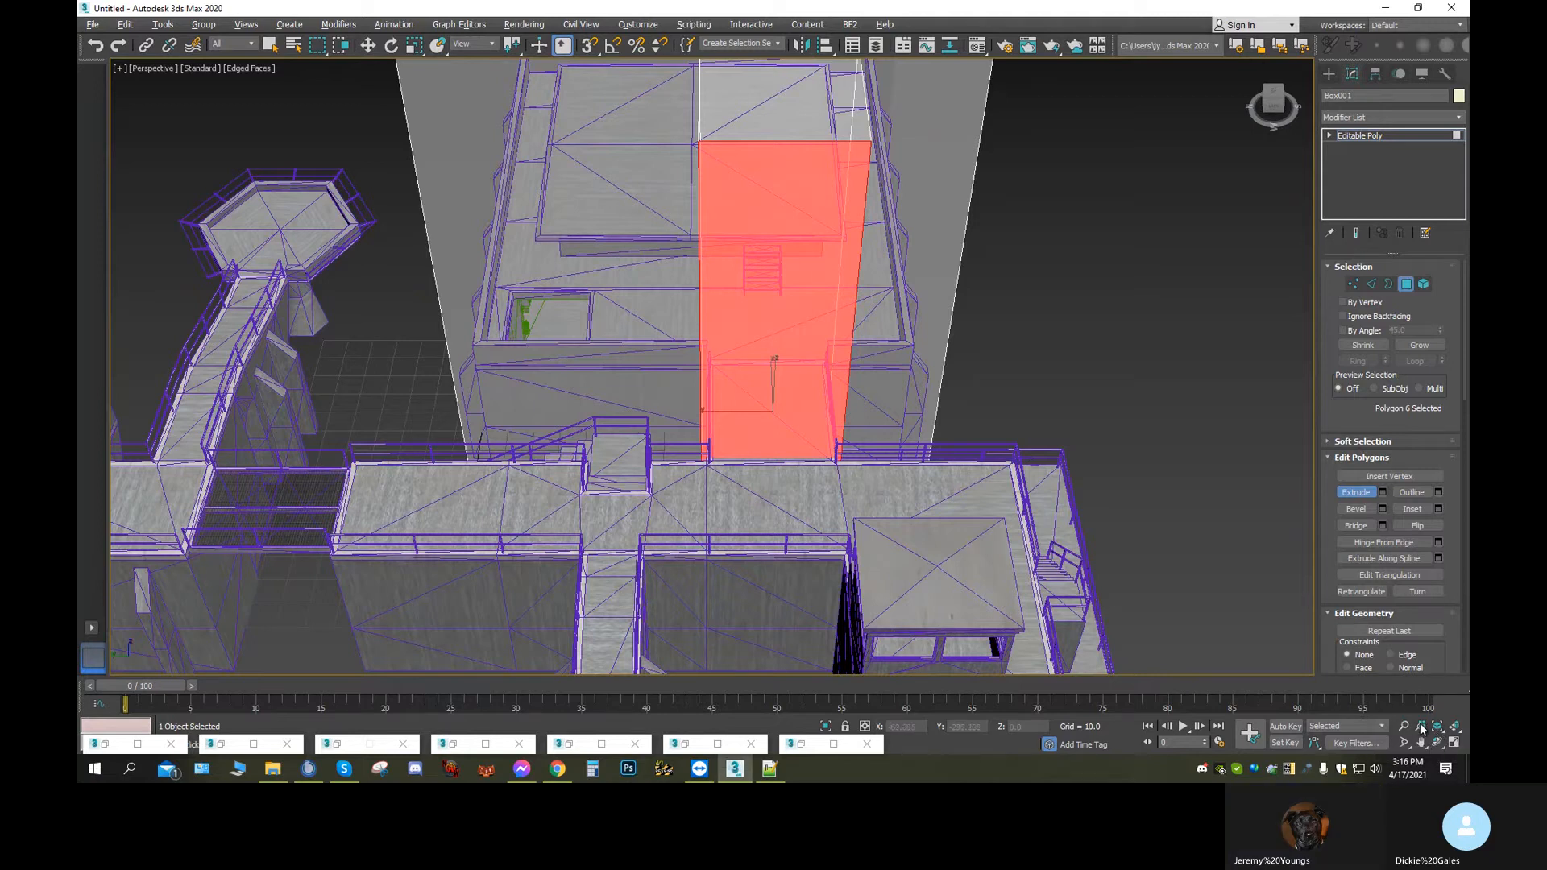
left_click(1437, 742)
left_click_drag(806, 416, 692, 443)
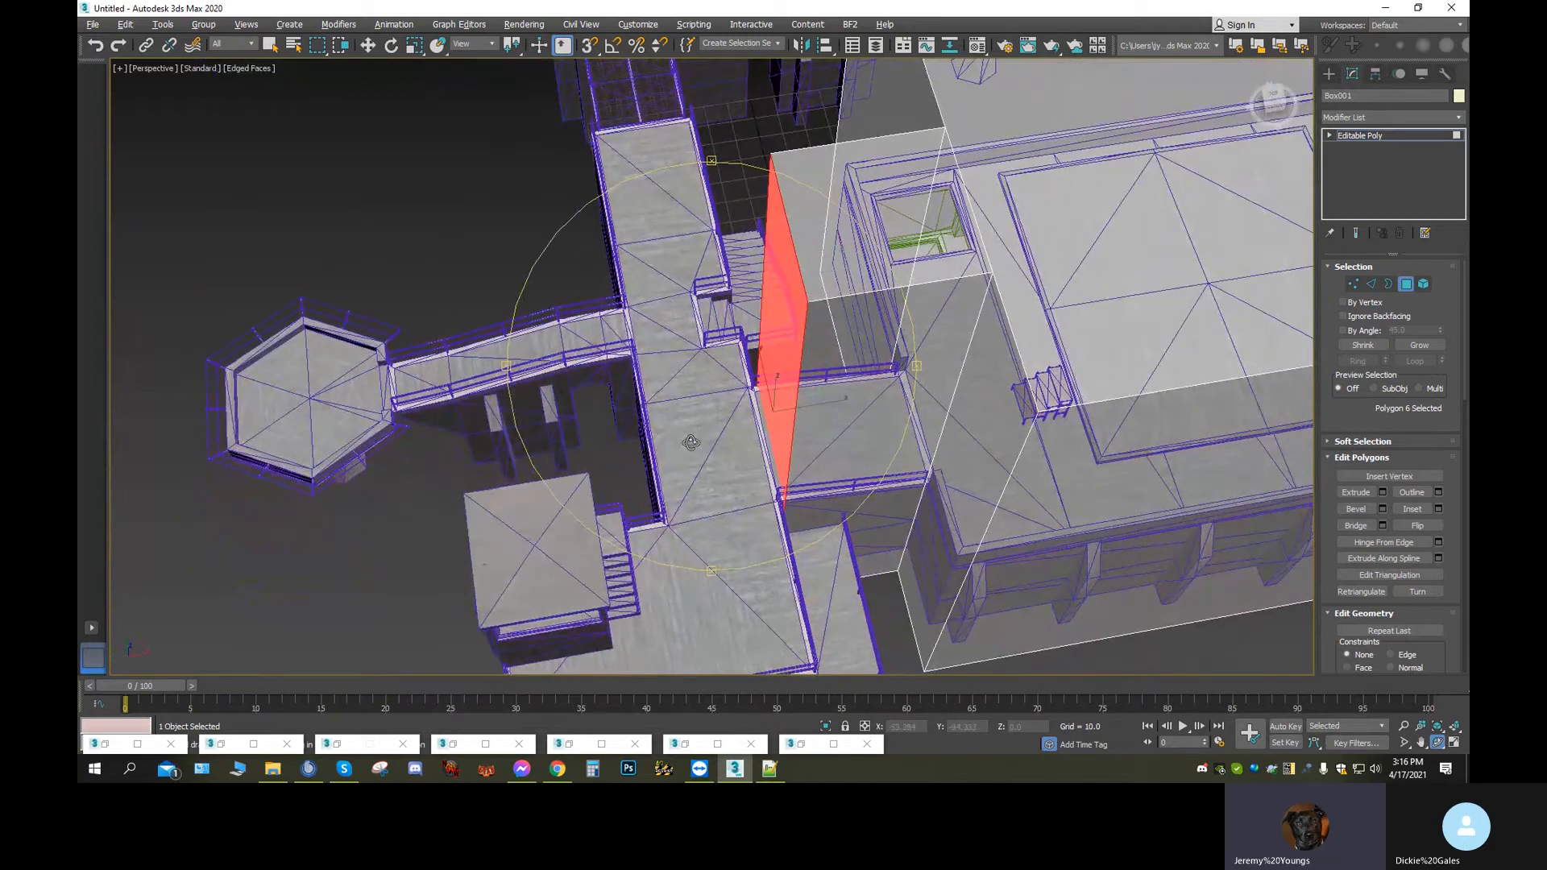
left_click(368, 46)
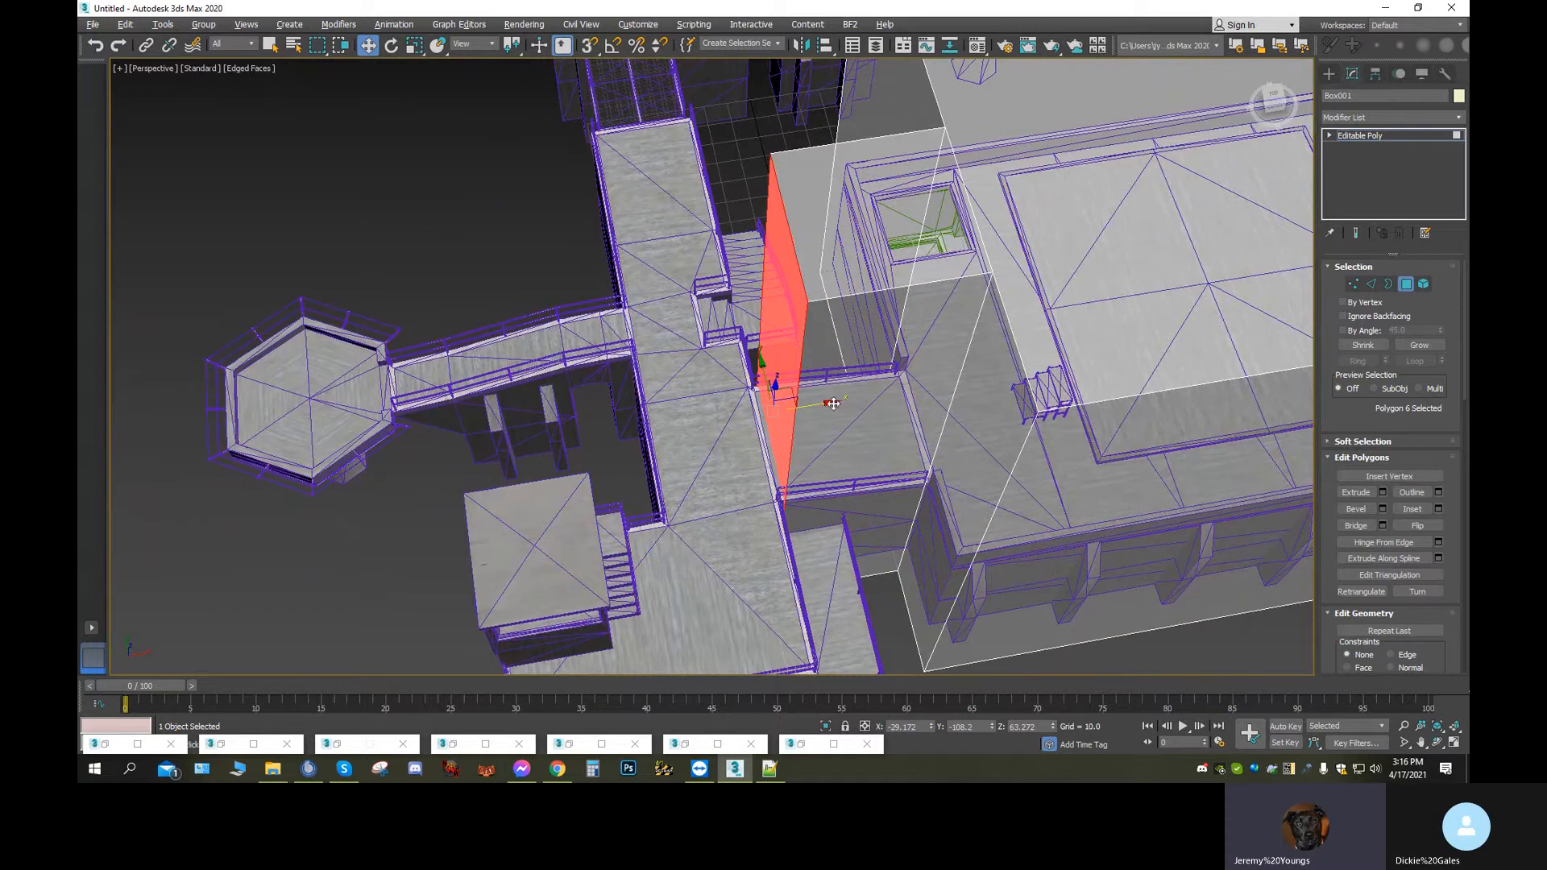
left_click_drag(828, 404, 910, 417)
Extrude the same polygon again to add a second segment reaching the edge of the main walkway
scroll(806, 435, "up", 5)
middle_click_drag(587, 408, 647, 398)
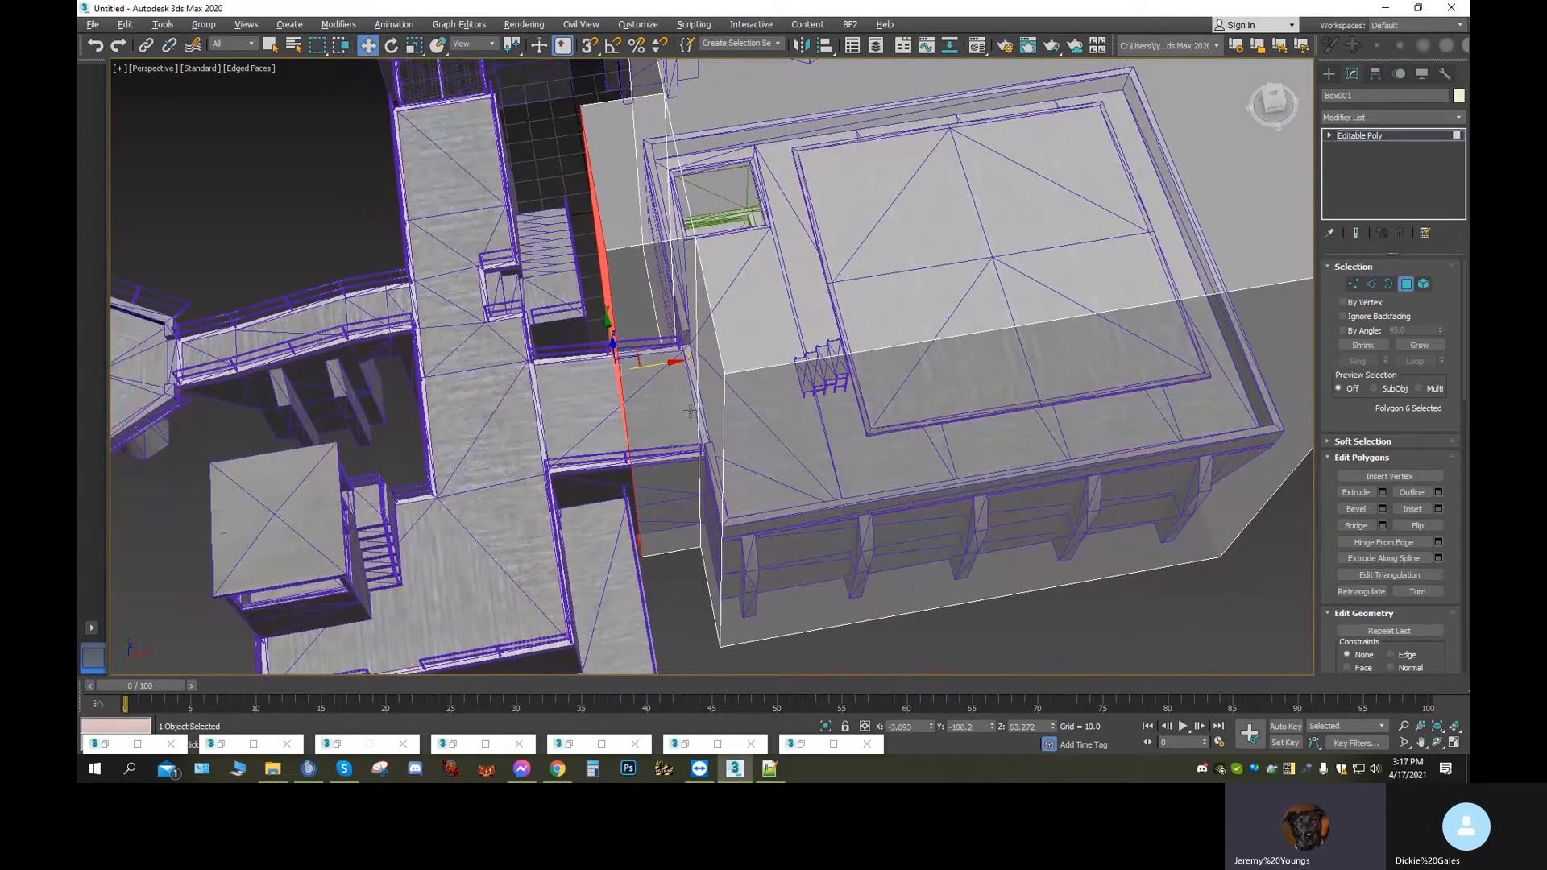
middle_click_drag(688, 586, 851, 531)
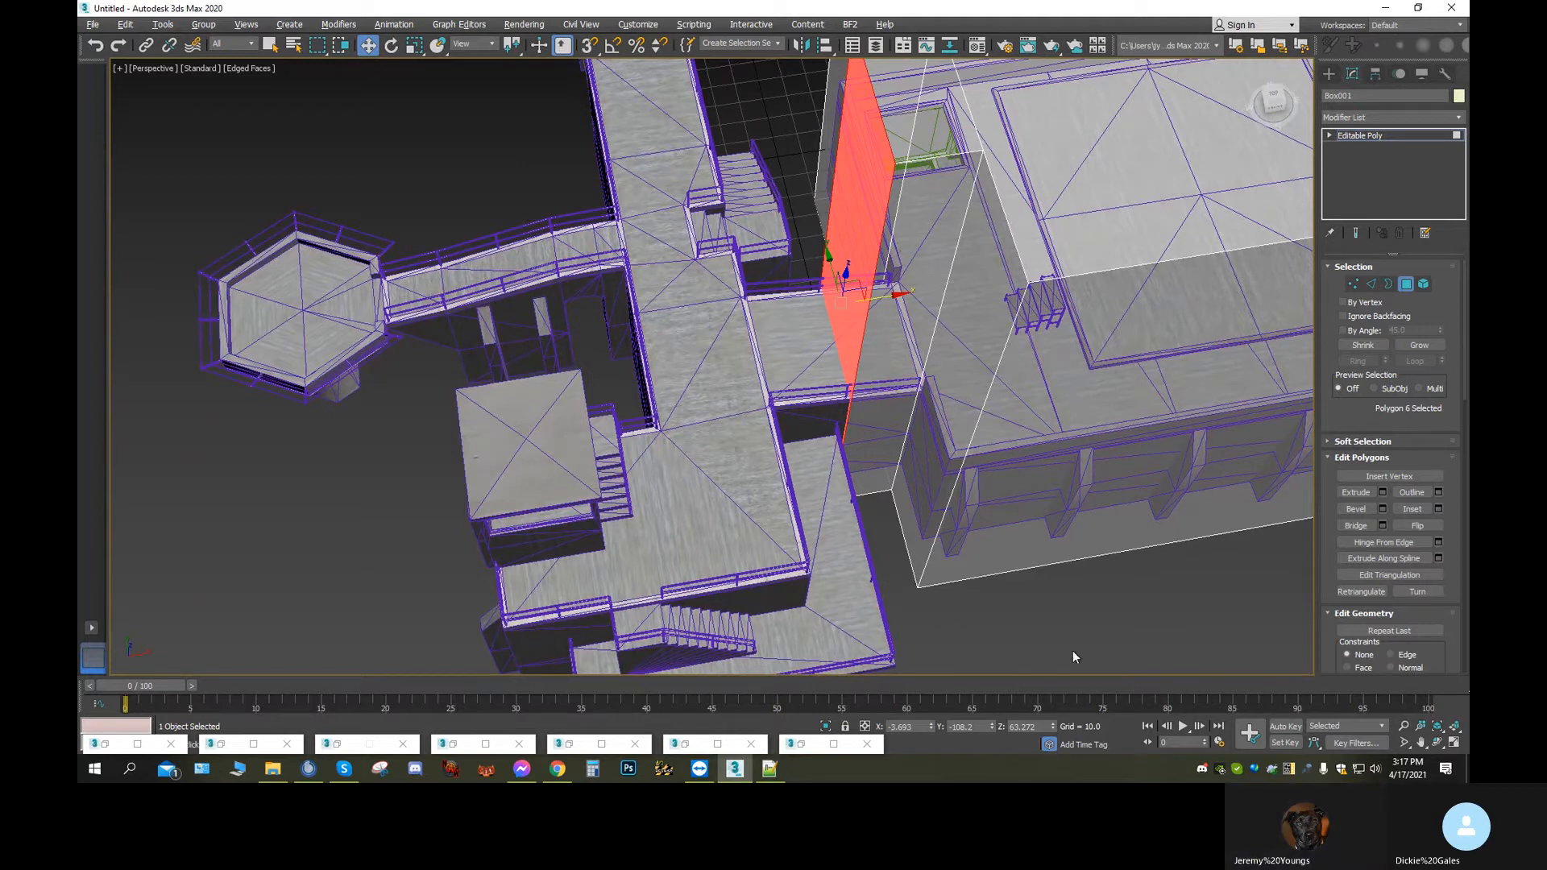
key("e")
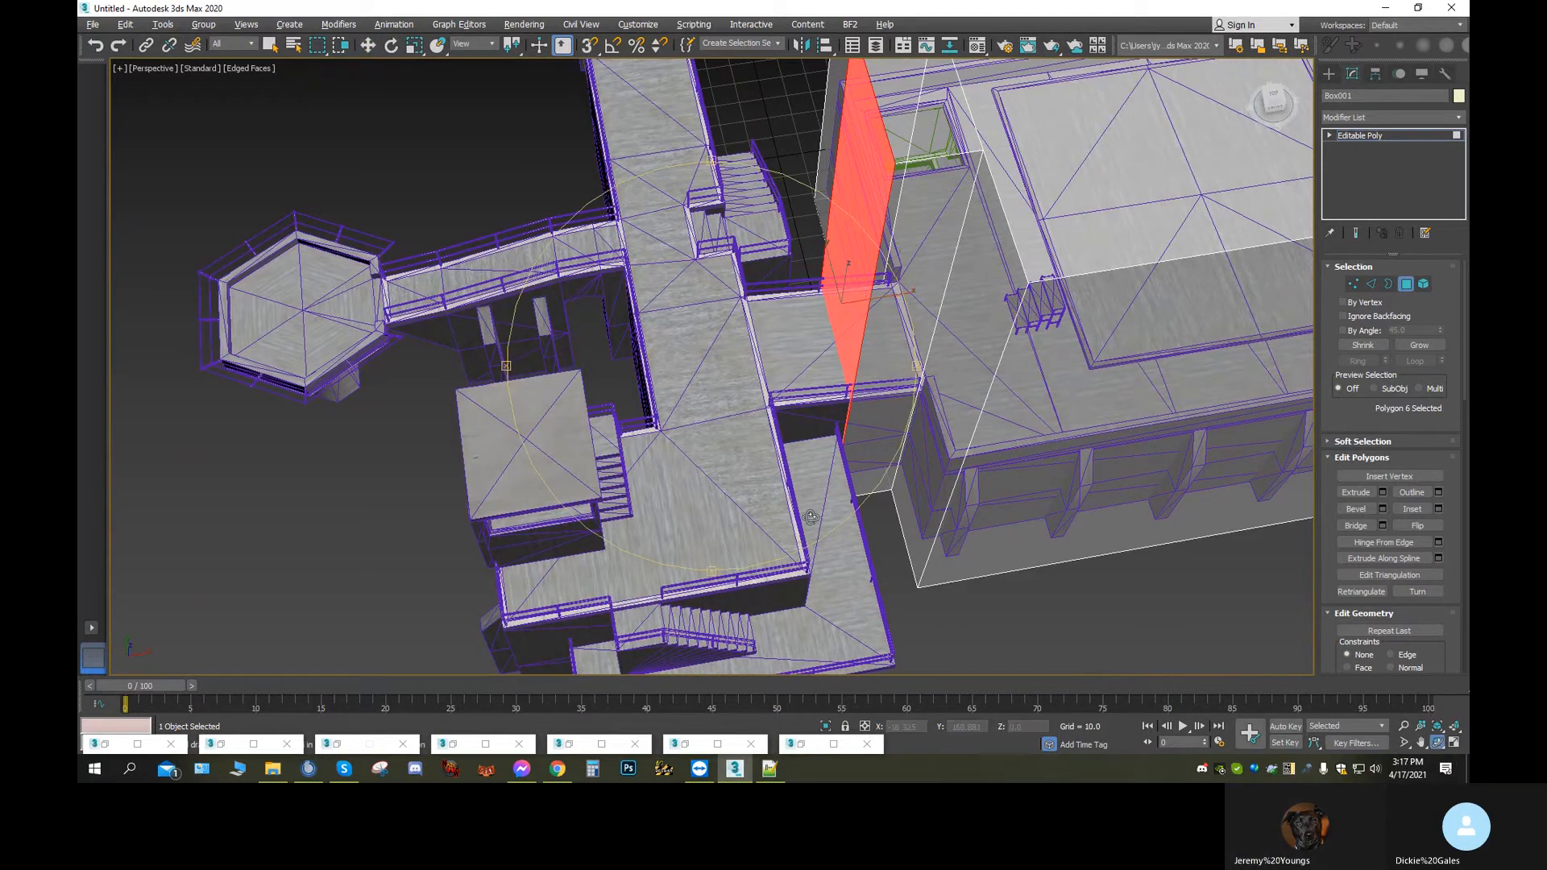
mouse_move(697, 399)
middle_mouse_down("alt")
mouse_move(816, 452)
mouse_move(658, 392)
mouse_move(708, 457)
mouse_move(699, 339)
mouse_move(676, 384)
middle_mouse_up("alt")
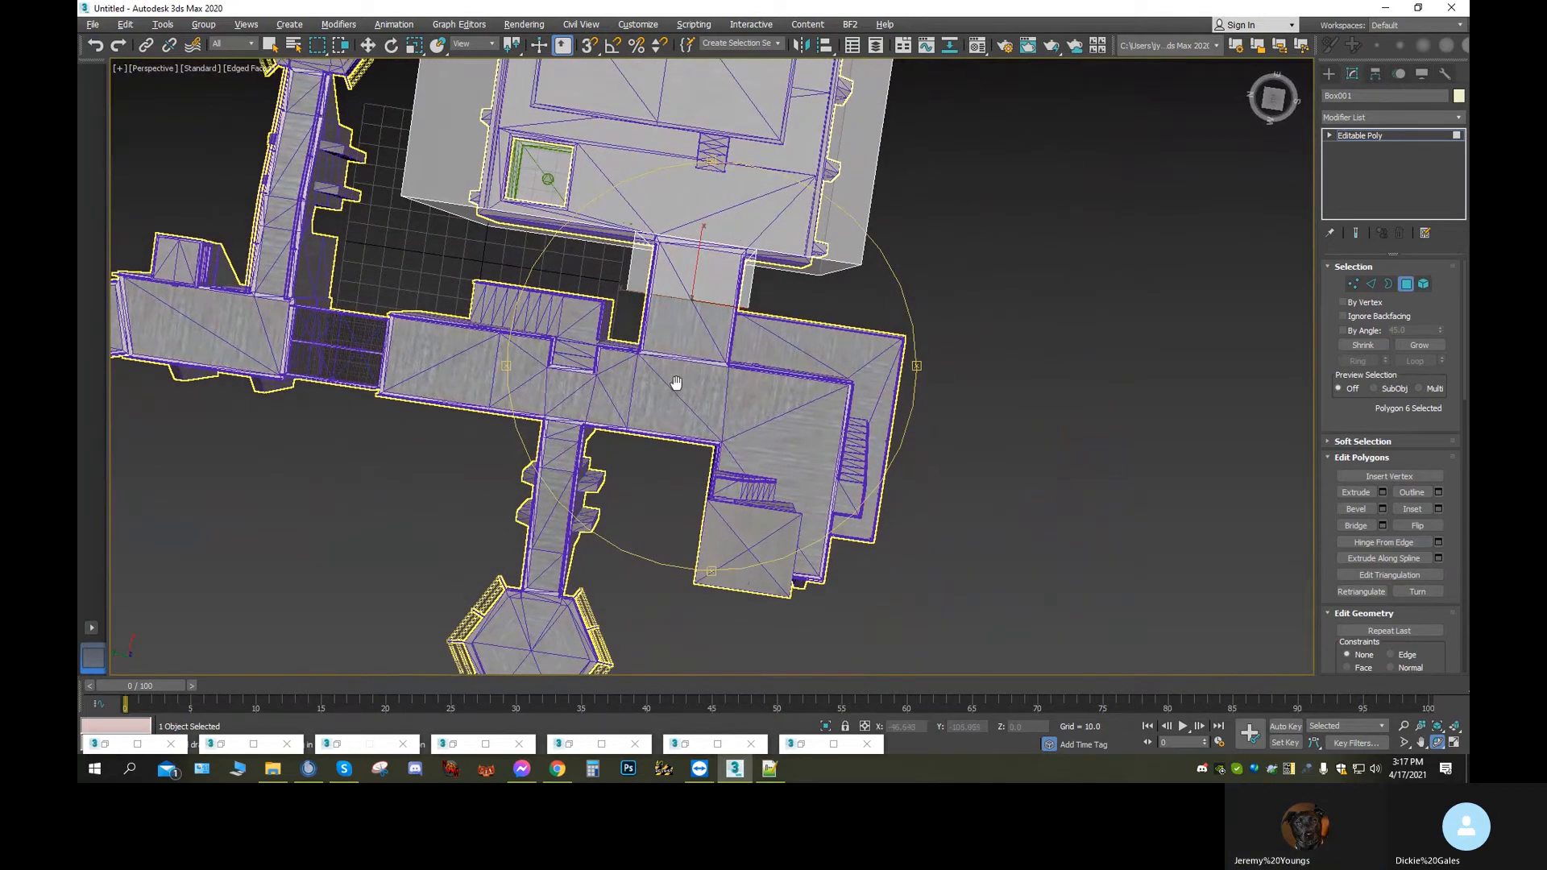
mouse_move(676, 383)
middle_mouse_down()
mouse_move(781, 390)
mouse_move(697, 386)
middle_mouse_up()
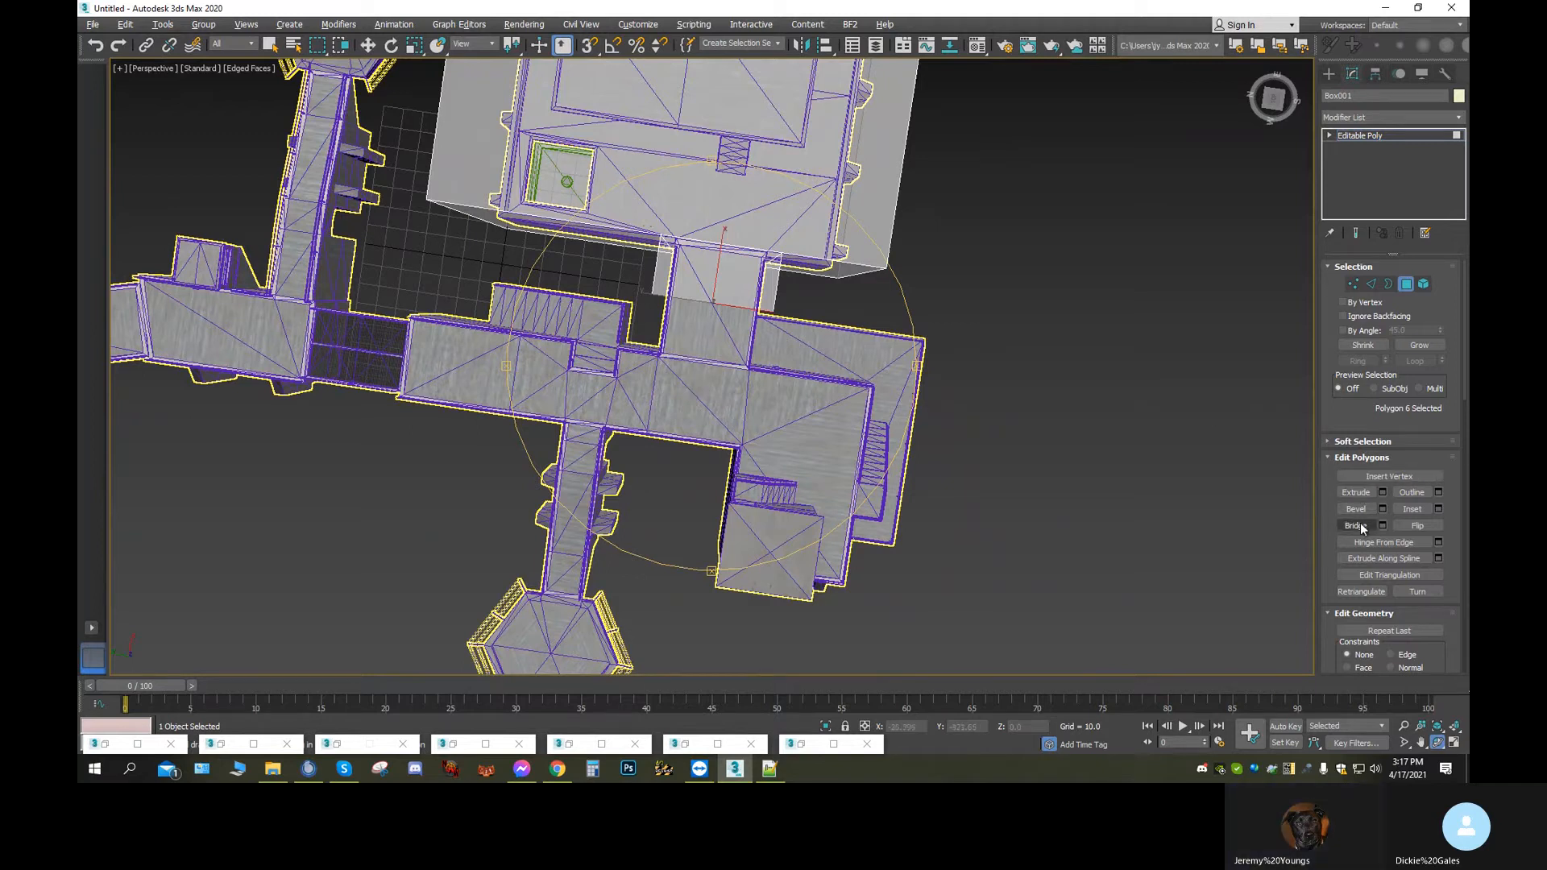
left_click(1356, 491)
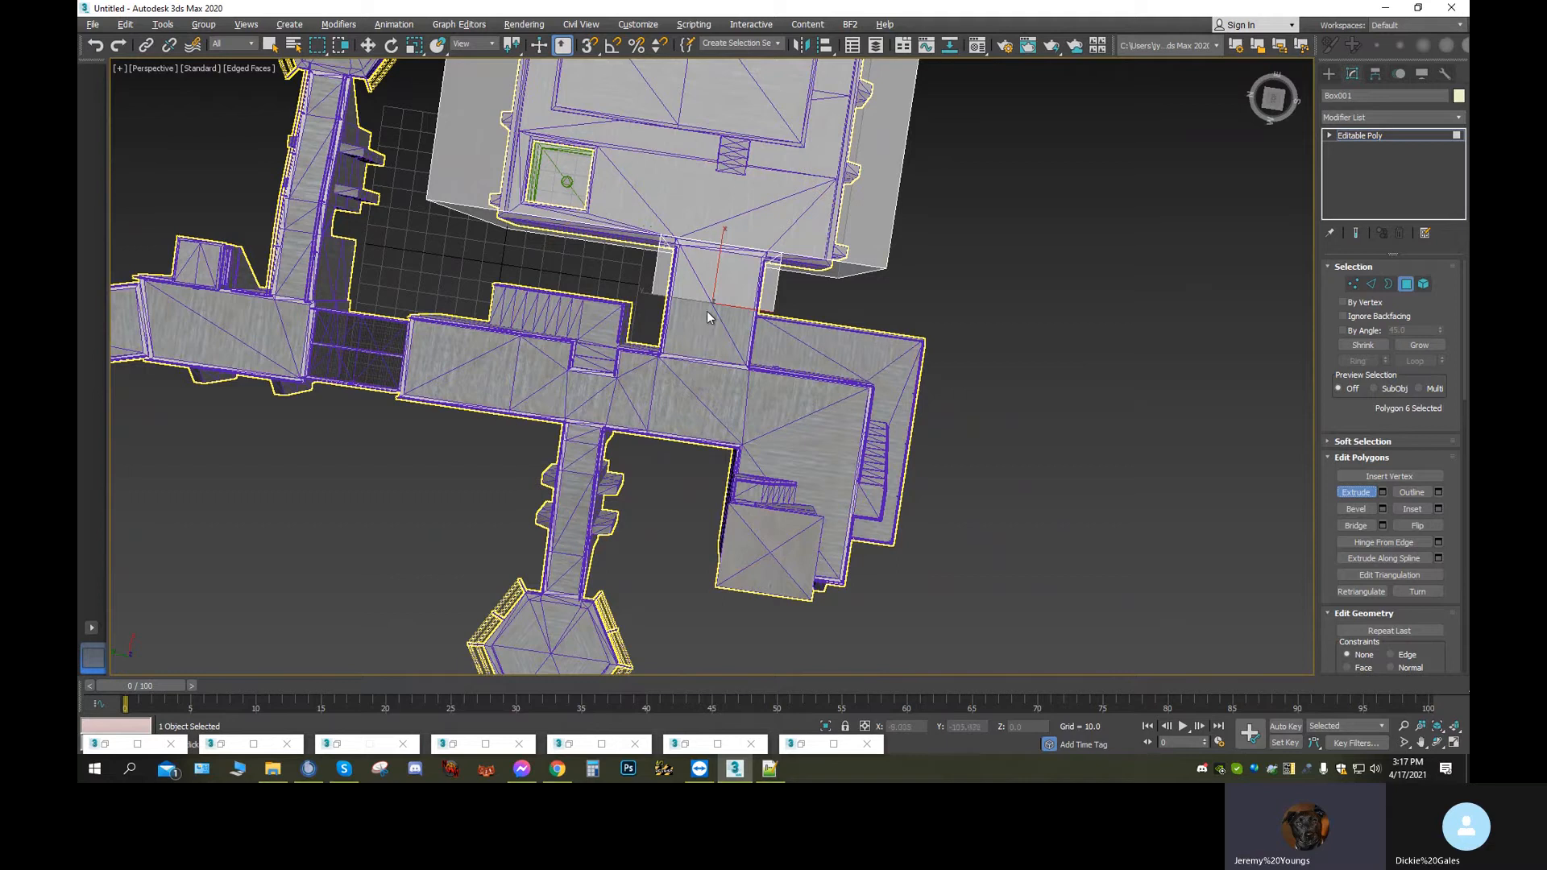
left_click(1269, 110)
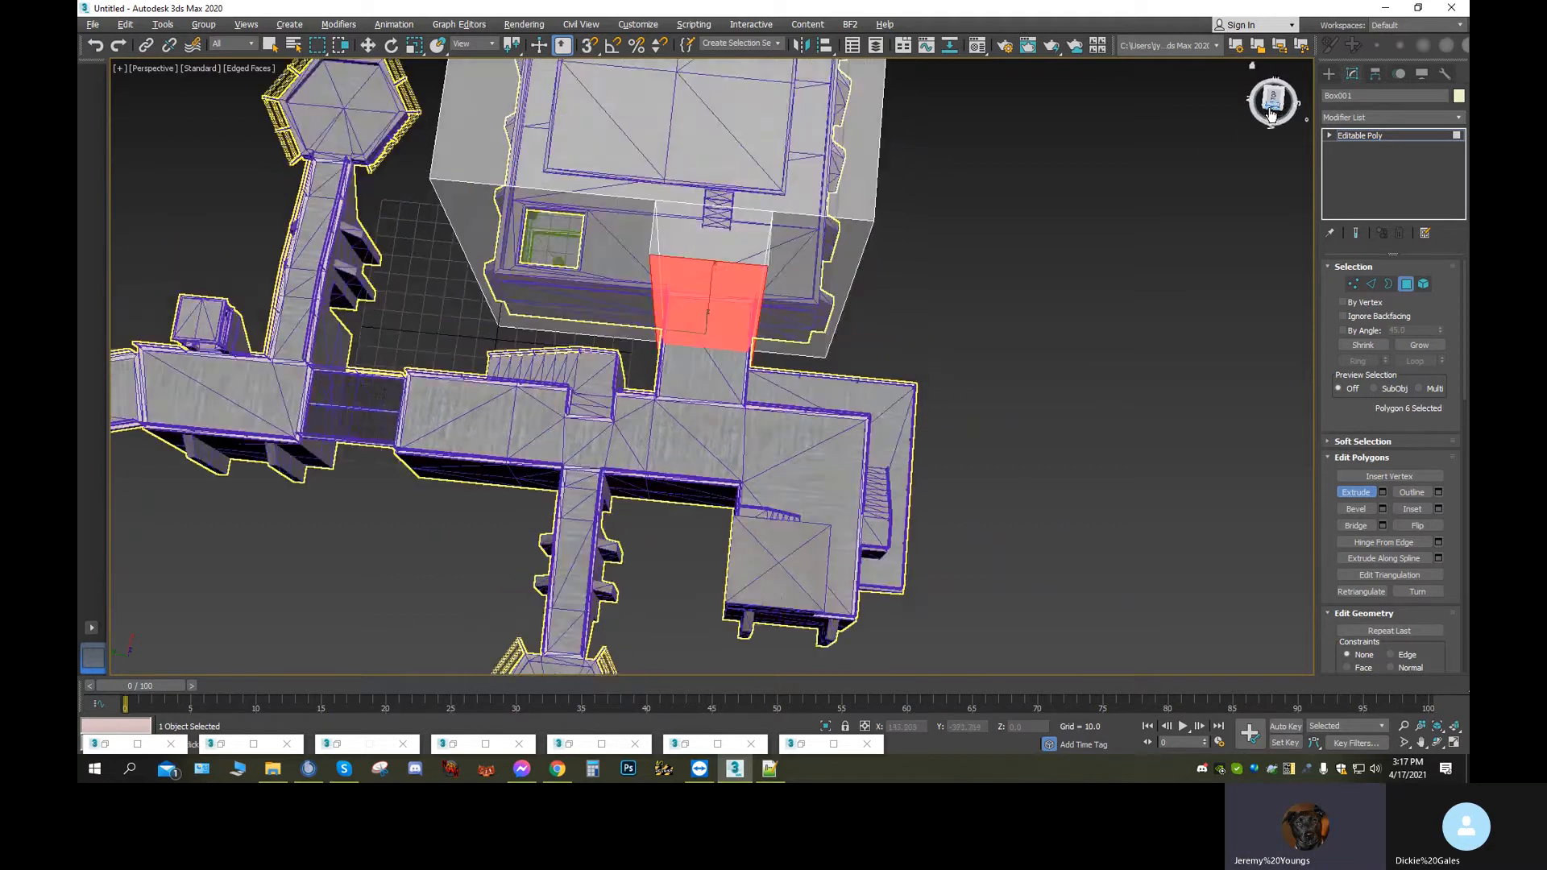
mouse_move(722, 433)
left_mouse_down()
mouse_move(702, 211)
mouse_move(689, 244)
left_mouse_up()
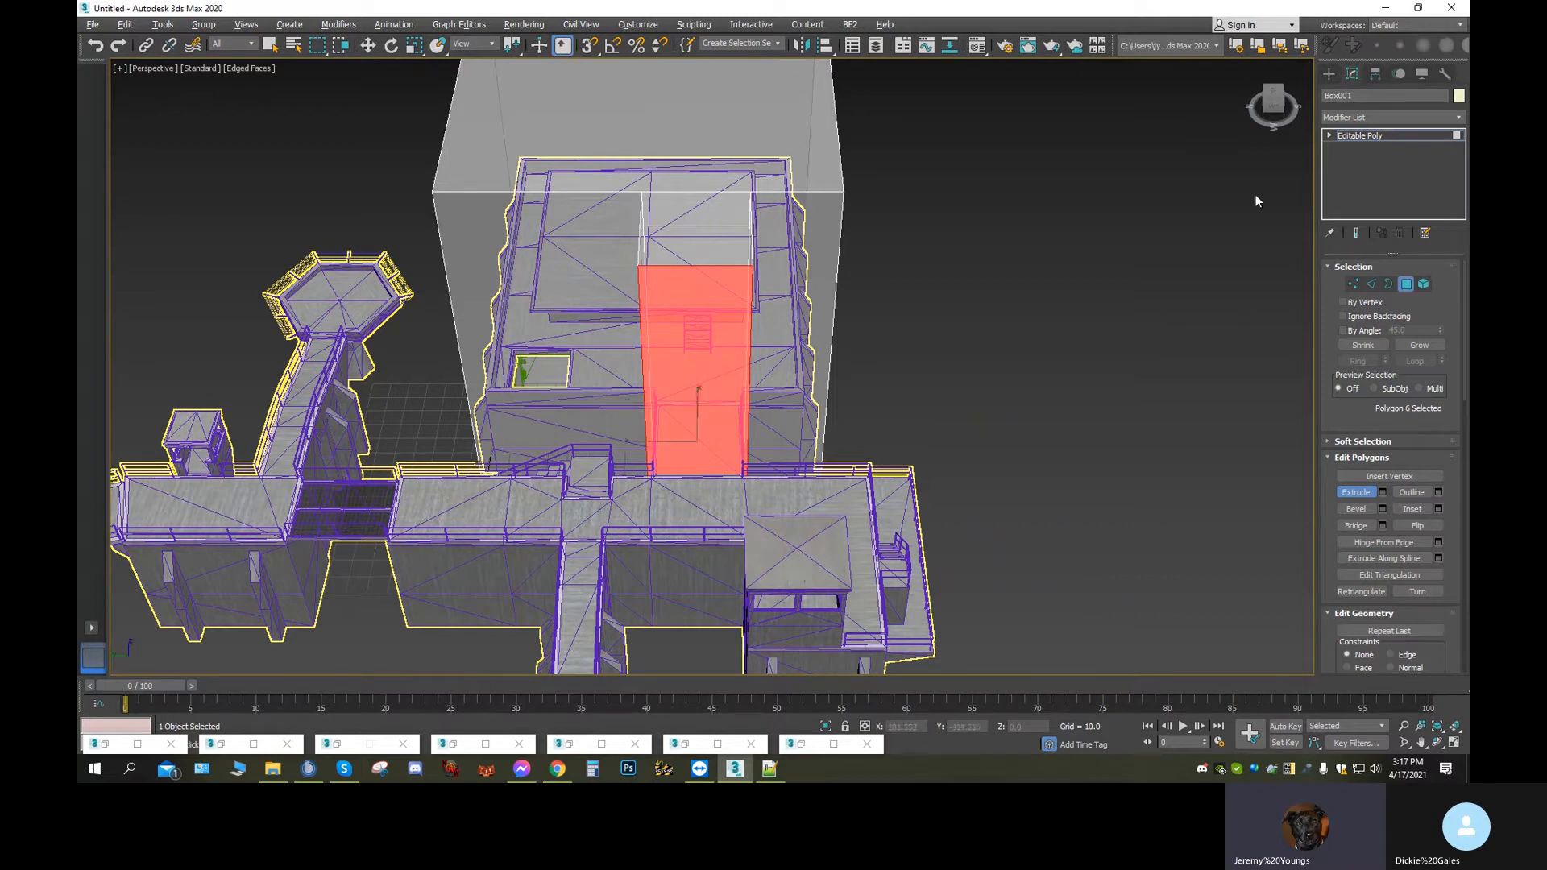
left_click(1282, 97)
middle_click_drag(814, 448, 675, 415)
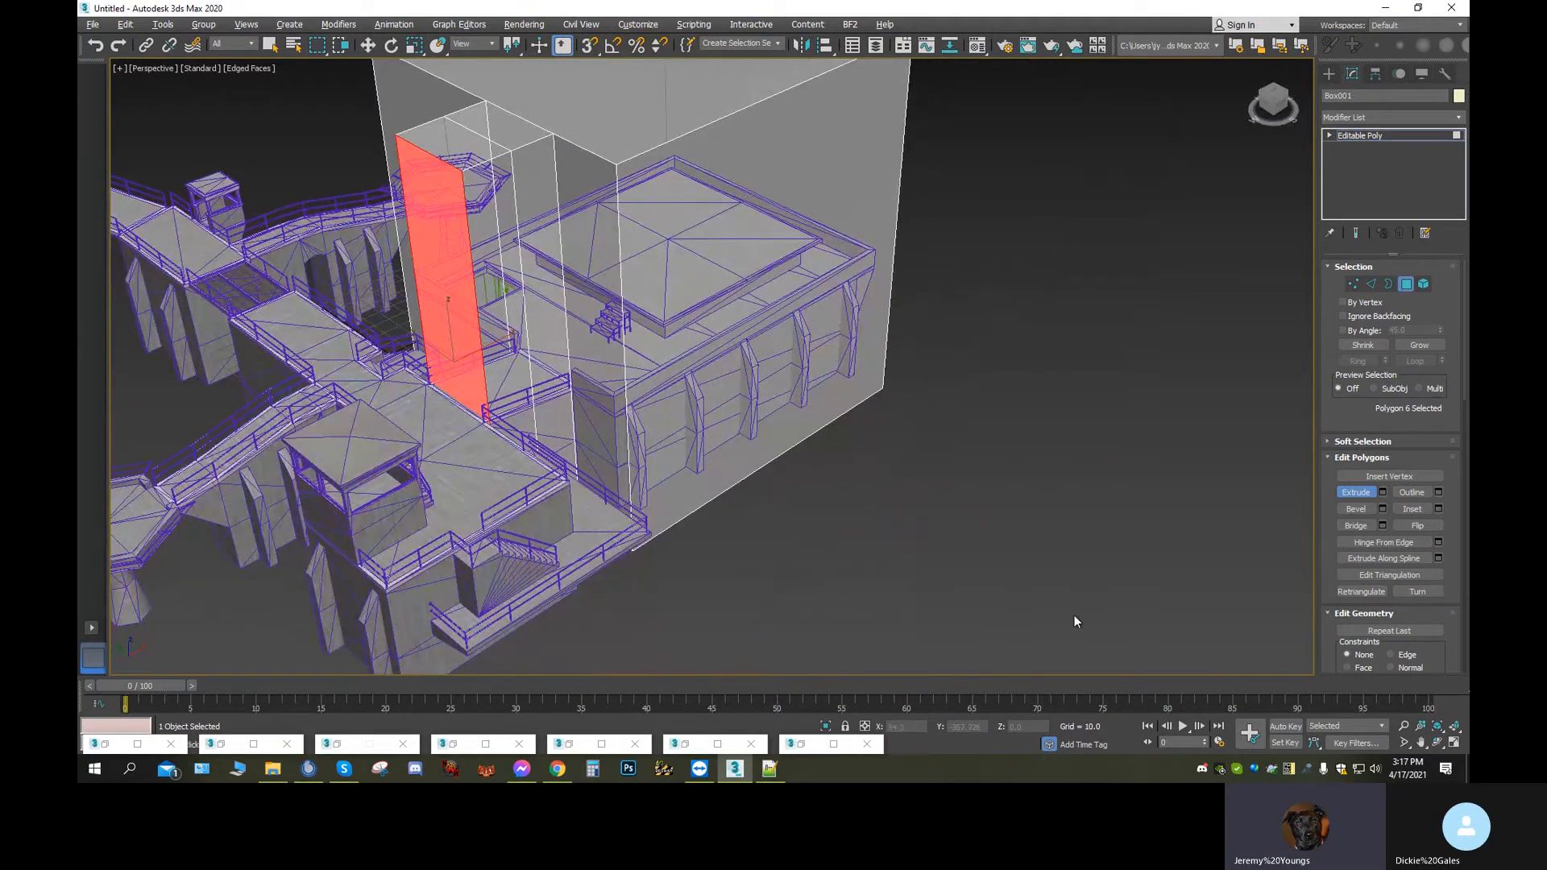
Select the side polygon of the new outer segment and extrude it sideways along the walkway
left_click(1438, 742)
left_click_drag(723, 430, 660, 438)
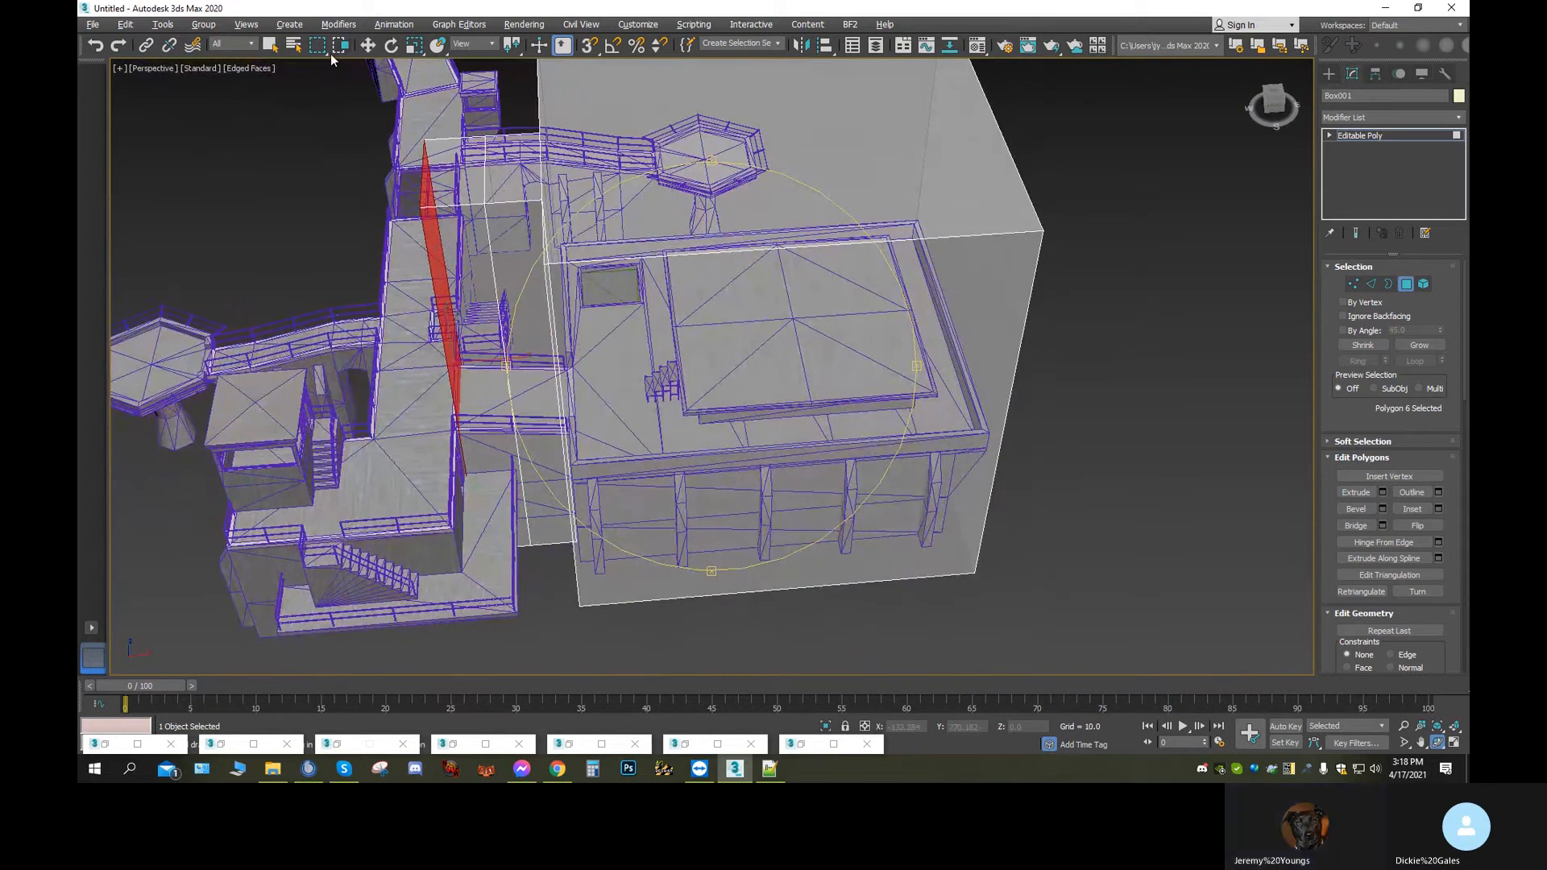
left_click(367, 47)
middle_click_drag(446, 451, 547, 269)
left_click(547, 268, "ctrl")
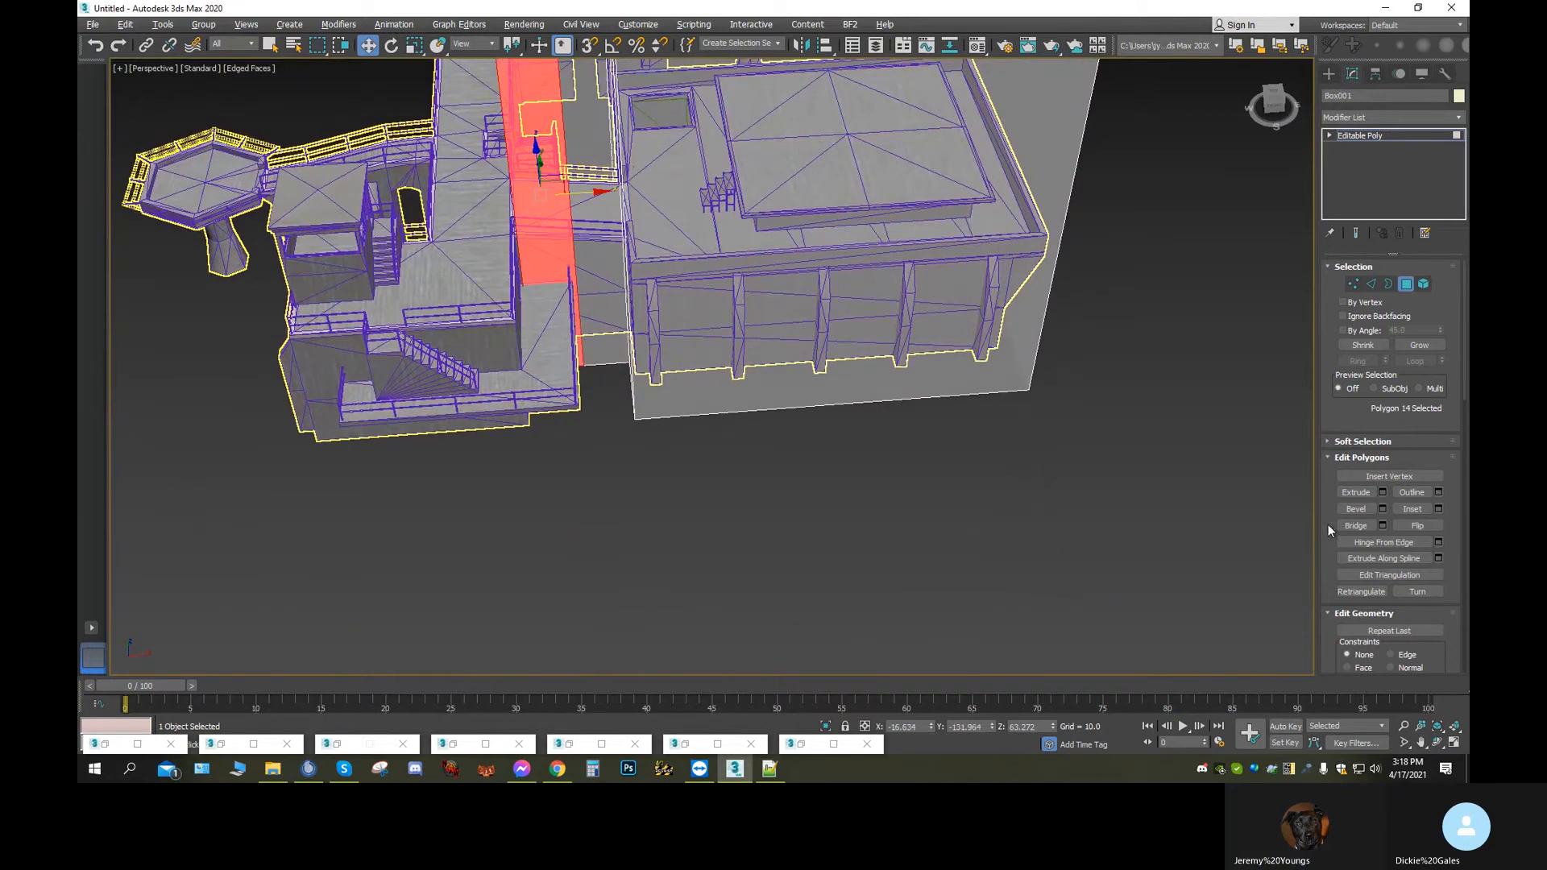
left_click(1356, 492)
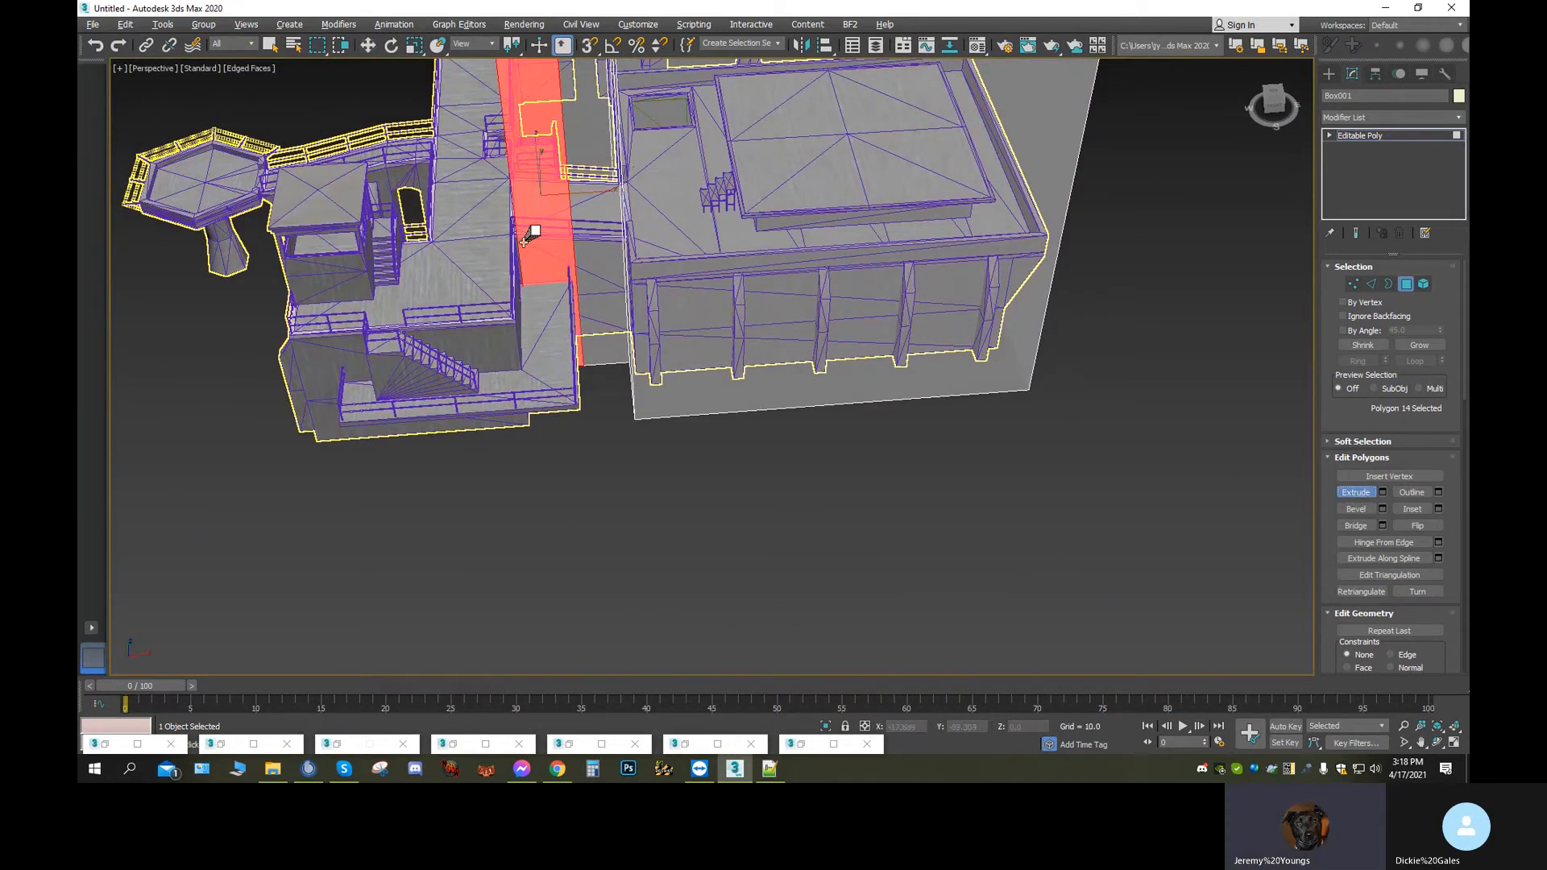
left_click_drag(553, 235, 530, 169)
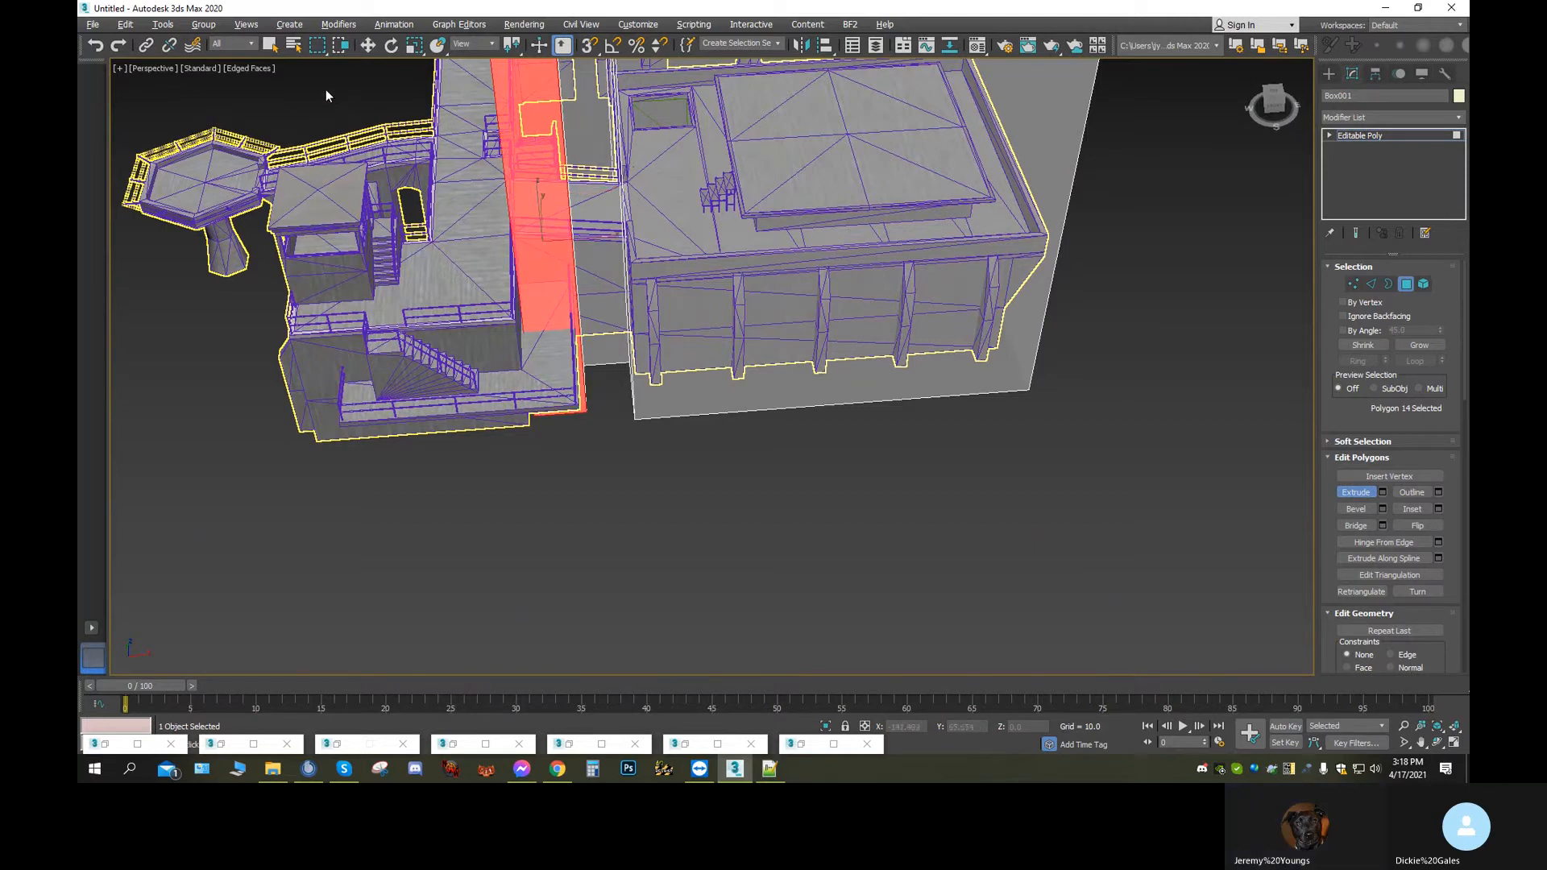
Move the extruded side polygon along Y to about -217.2, beyond the far end of the walkway
left_click(367, 46)
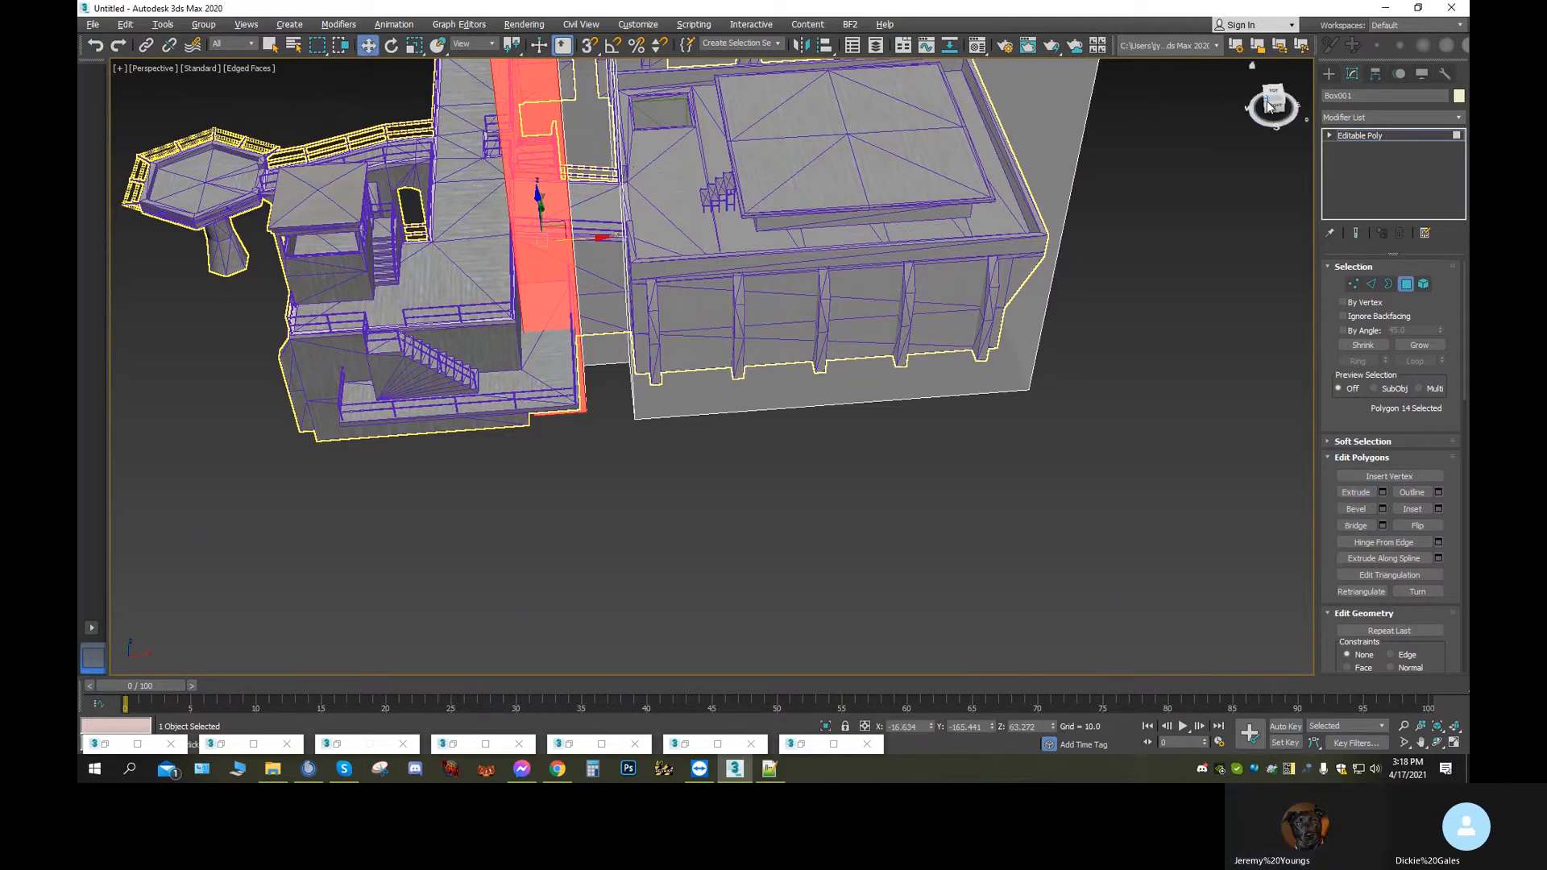
left_click_drag(1268, 105, 735, 321)
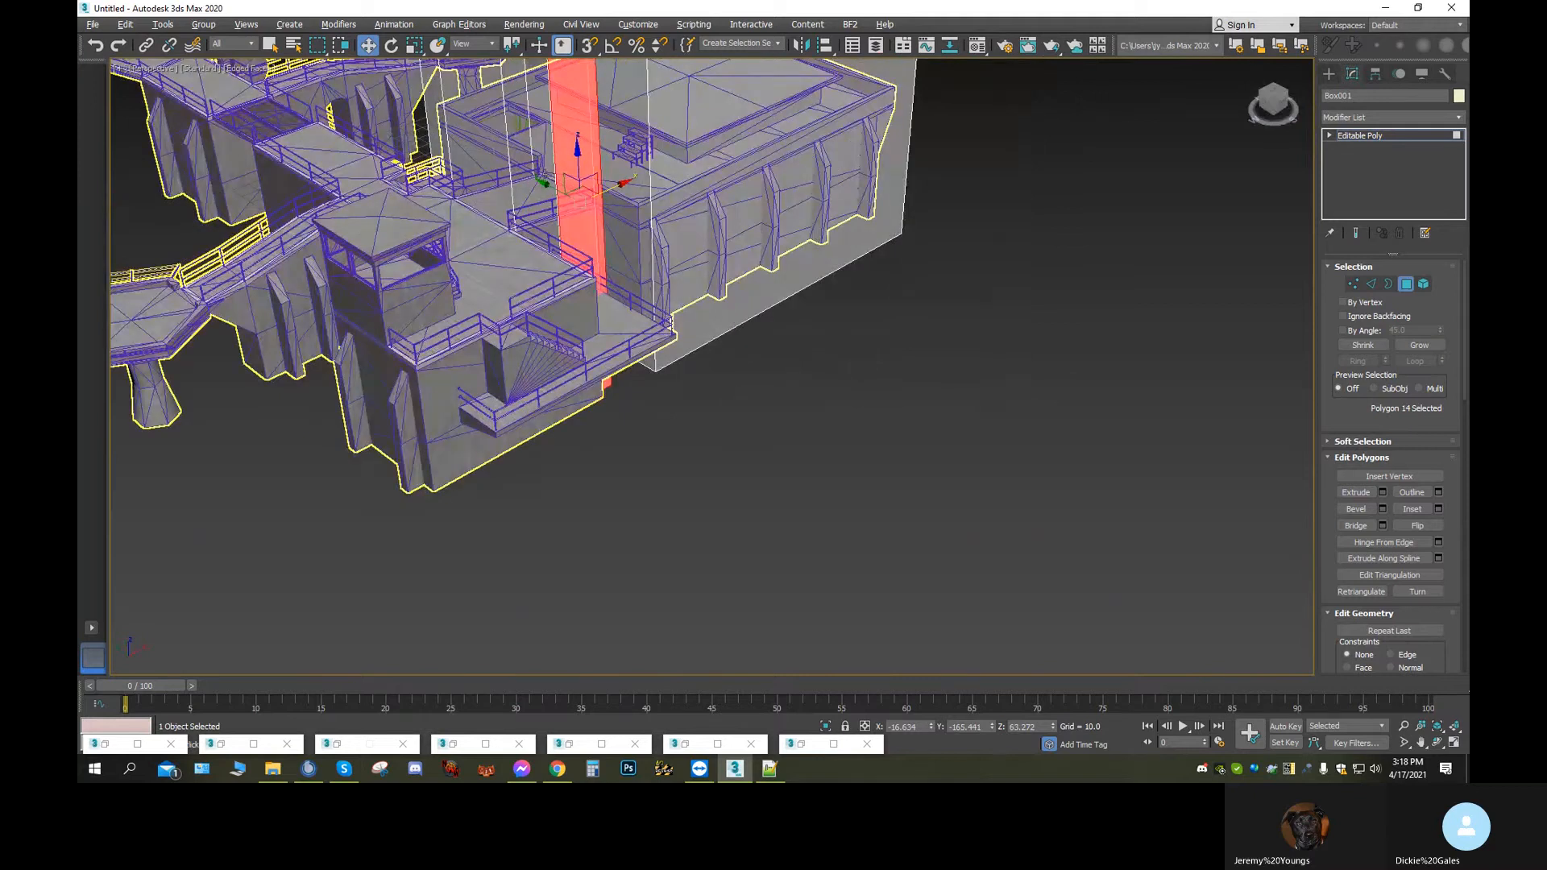
left_click_drag(544, 184, 621, 246)
middle_click_drag(535, 266, 756, 525)
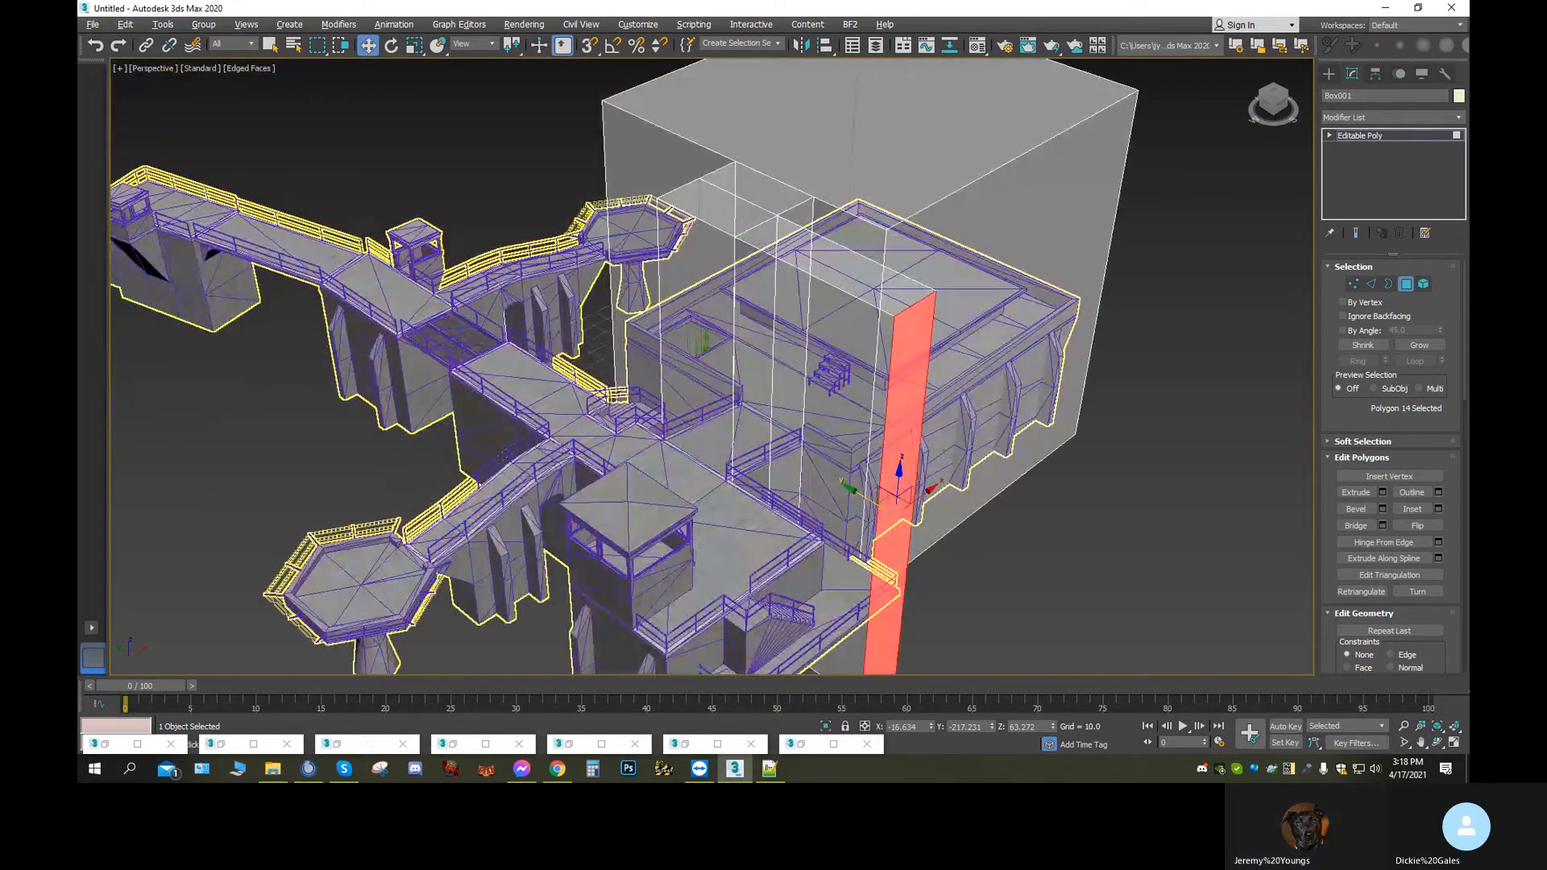
Try to extrude the side extension's end polygon together with the two walkway-facing polygons, and undo the extrusion
left_click(1434, 741)
left_click_drag(709, 476, 814, 248)
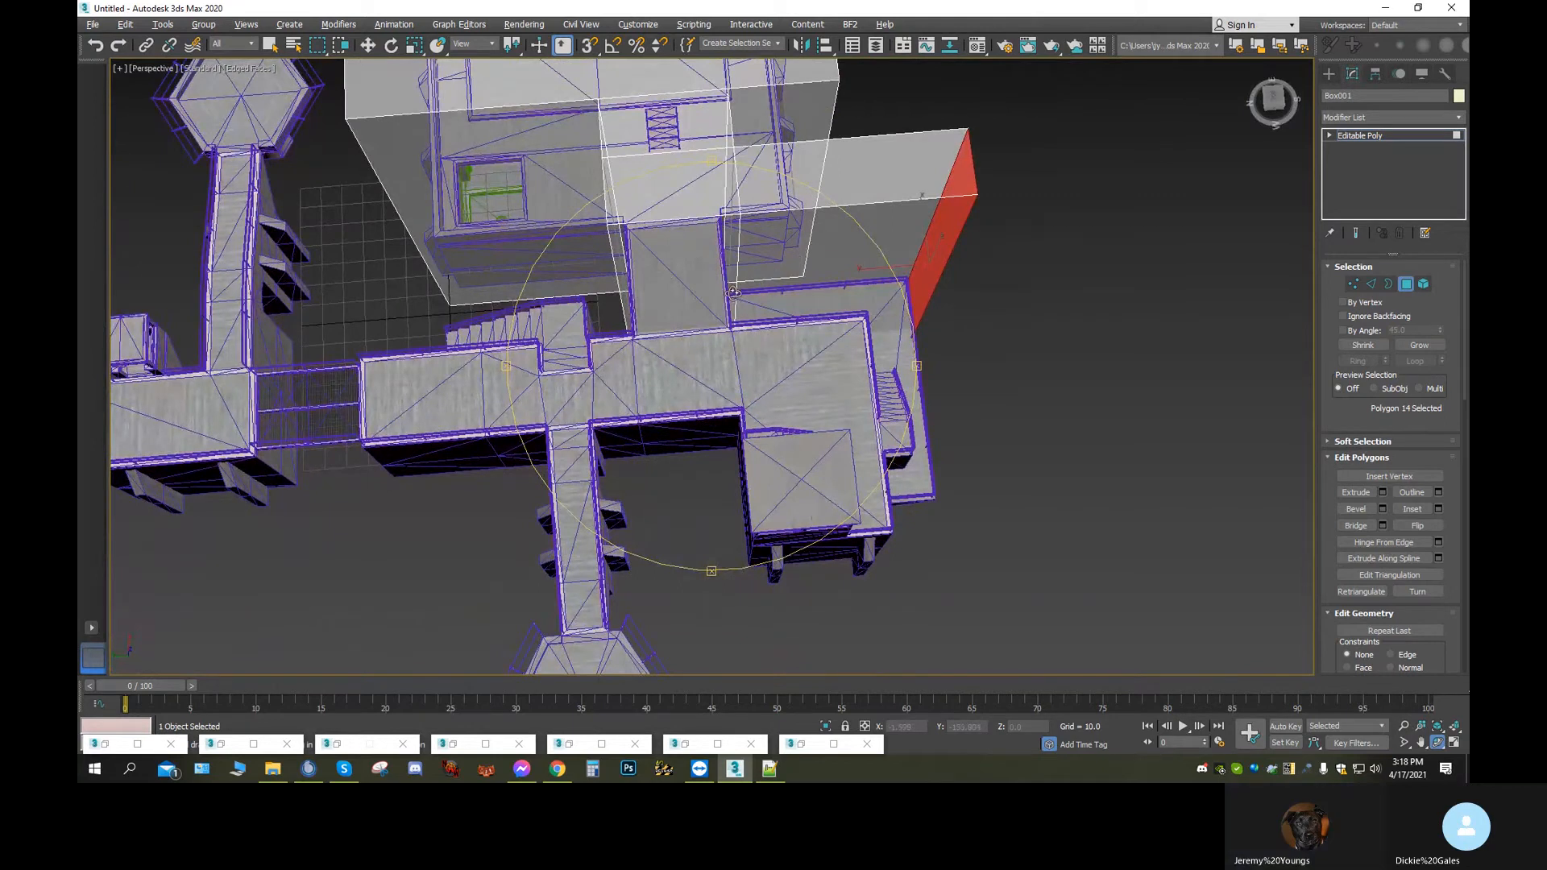
left_click(368, 45)
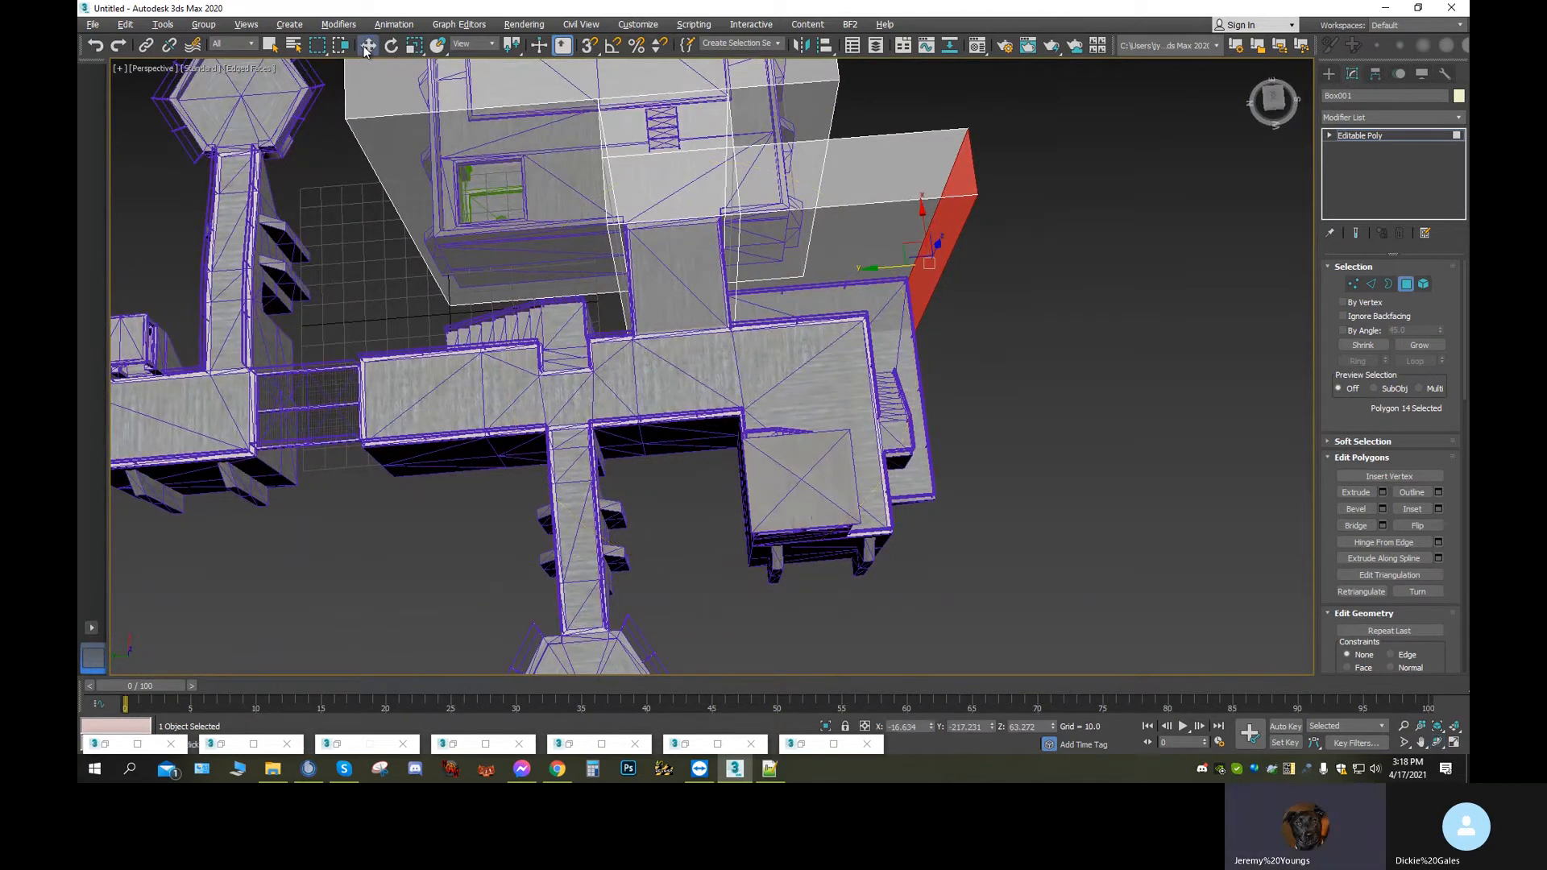
left_click(873, 297, "ctrl")
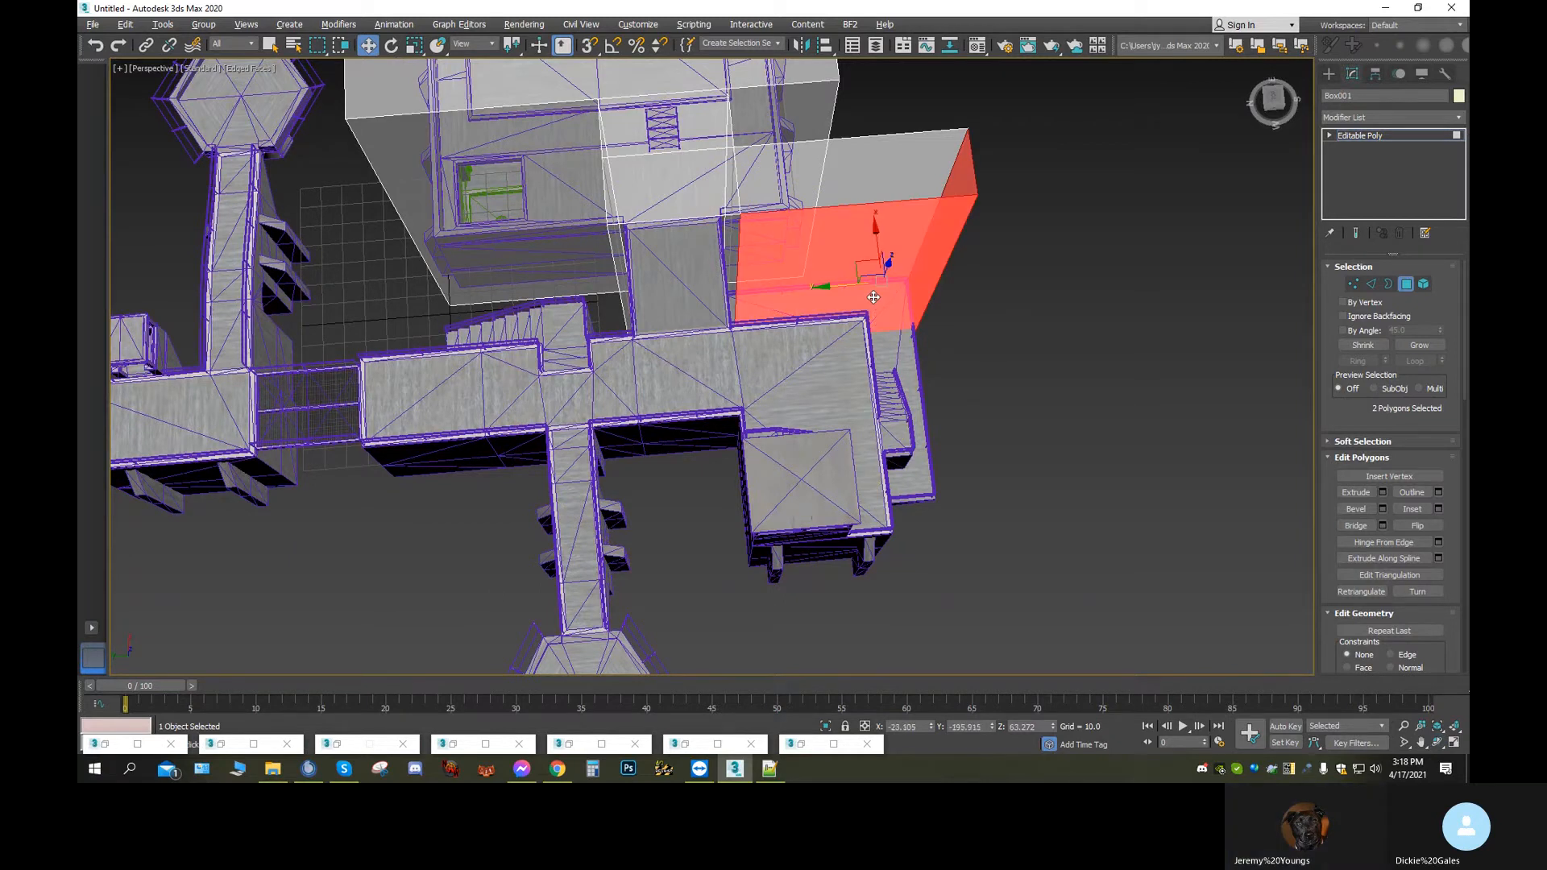
left_click(685, 285, "ctrl")
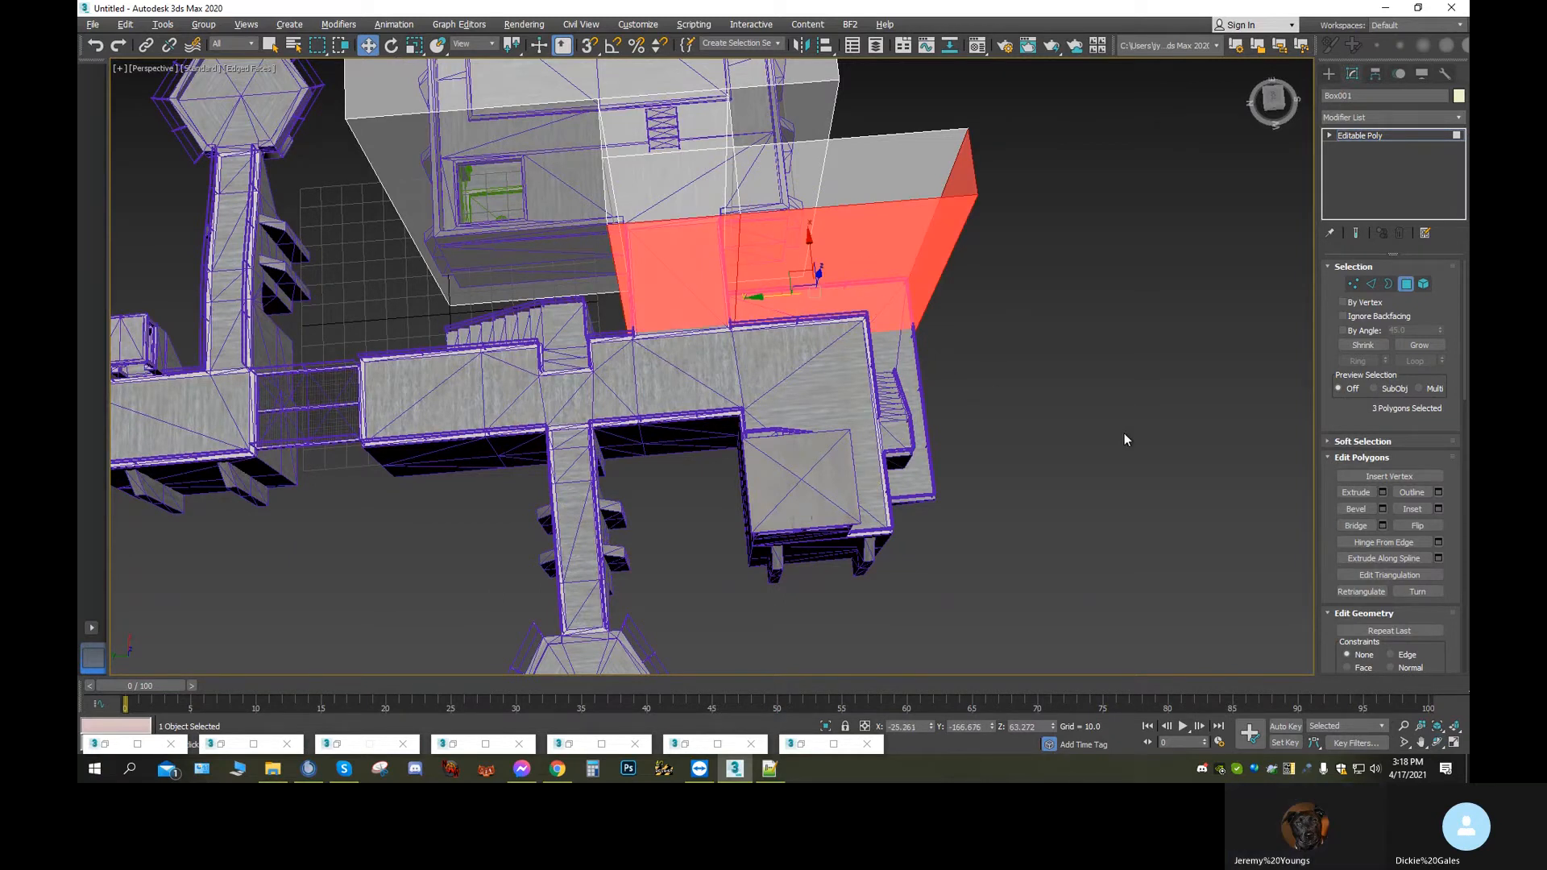
left_click(1357, 493)
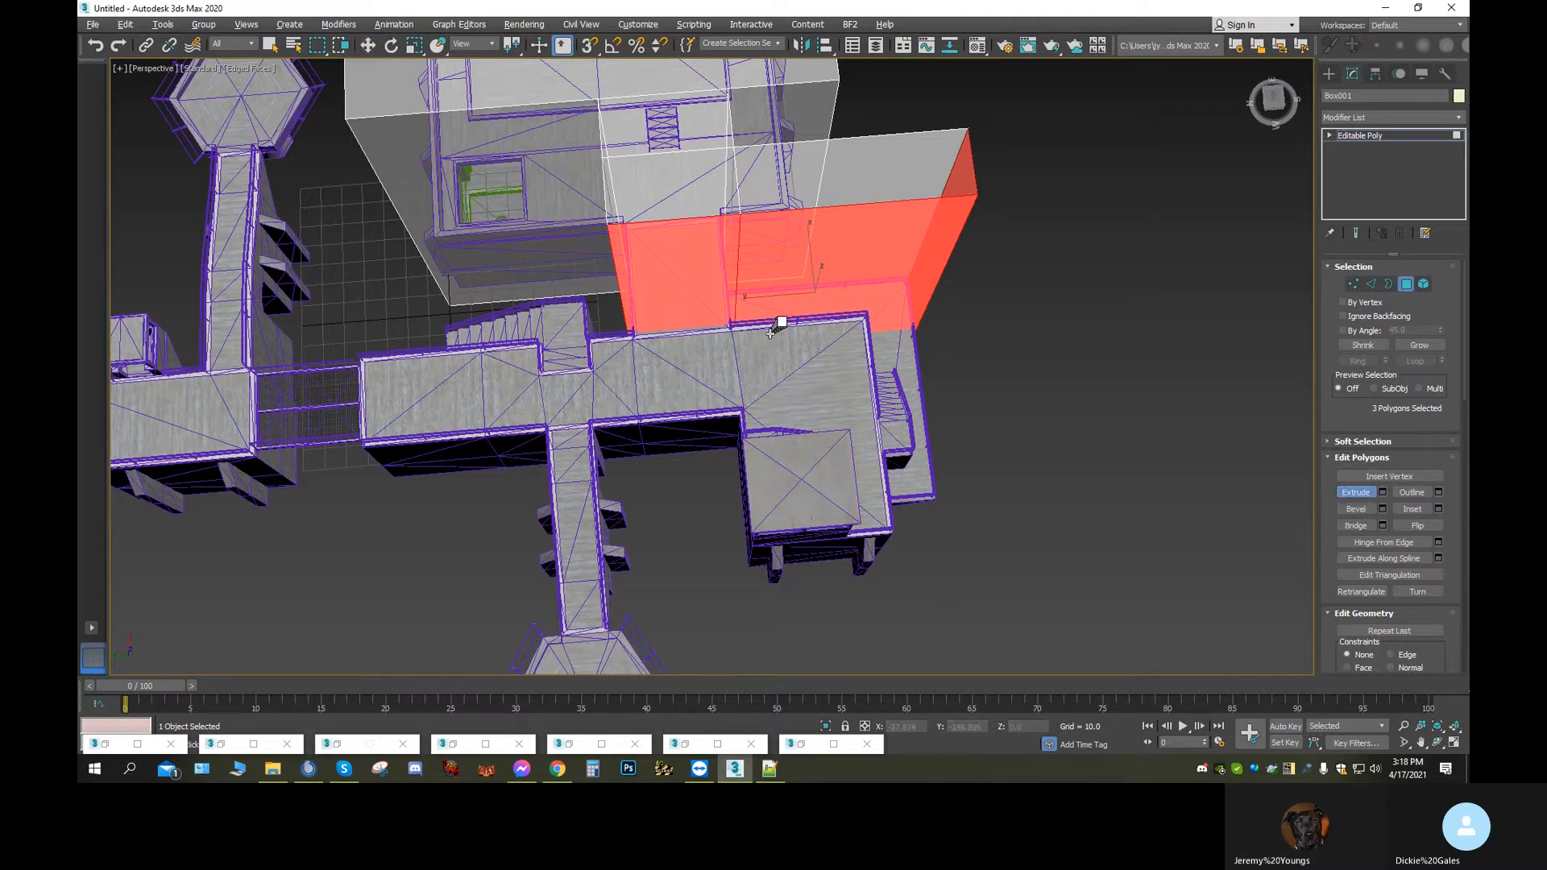
left_click_drag(773, 320, 740, 4)
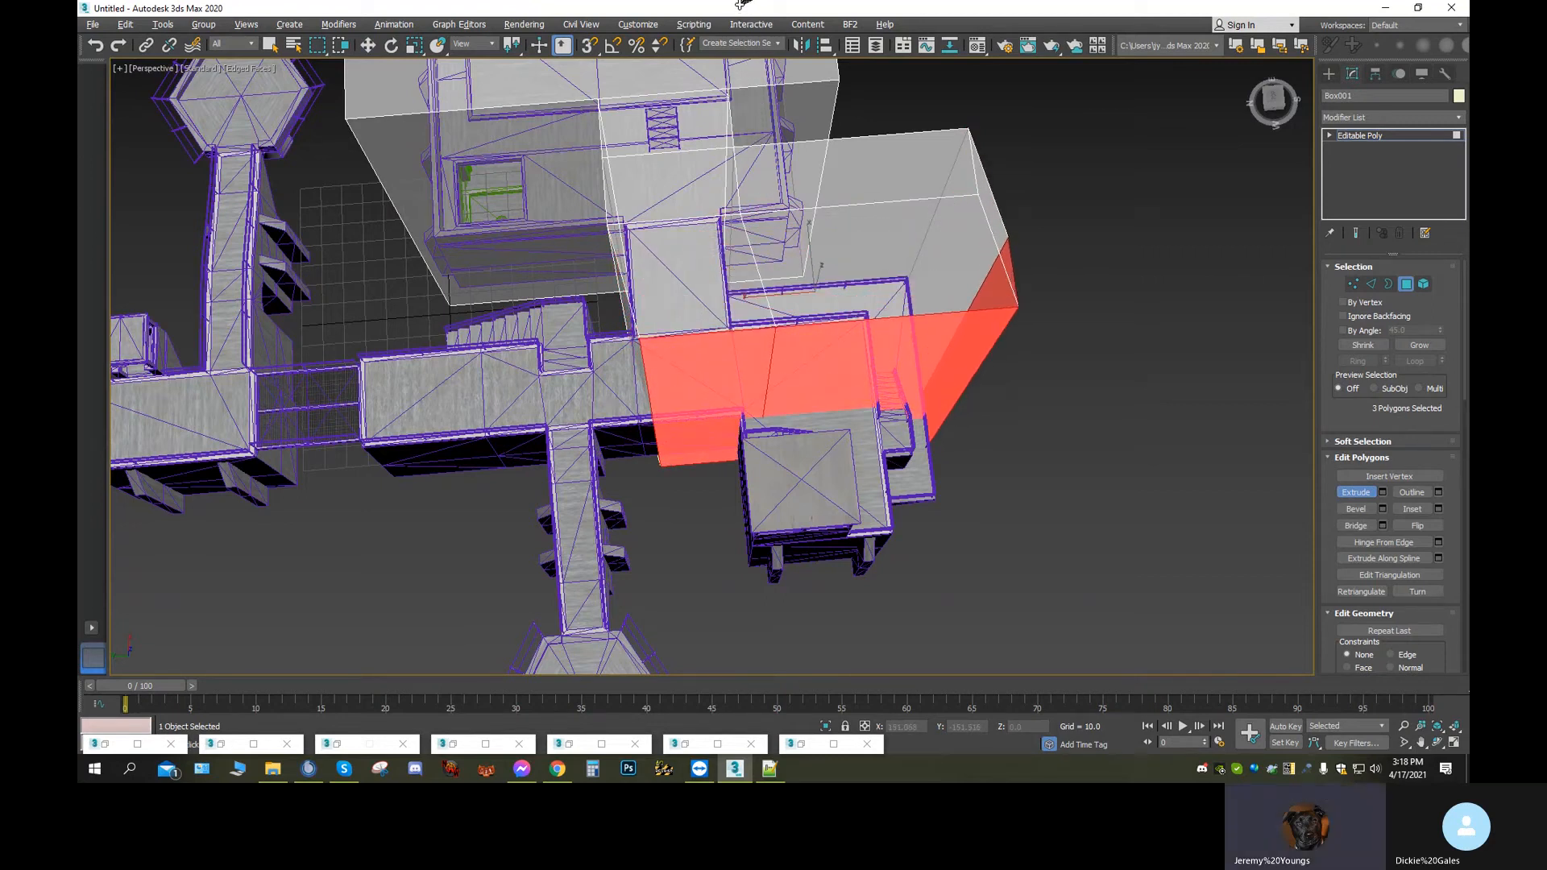
left_click_drag(740, 3, 752, 16)
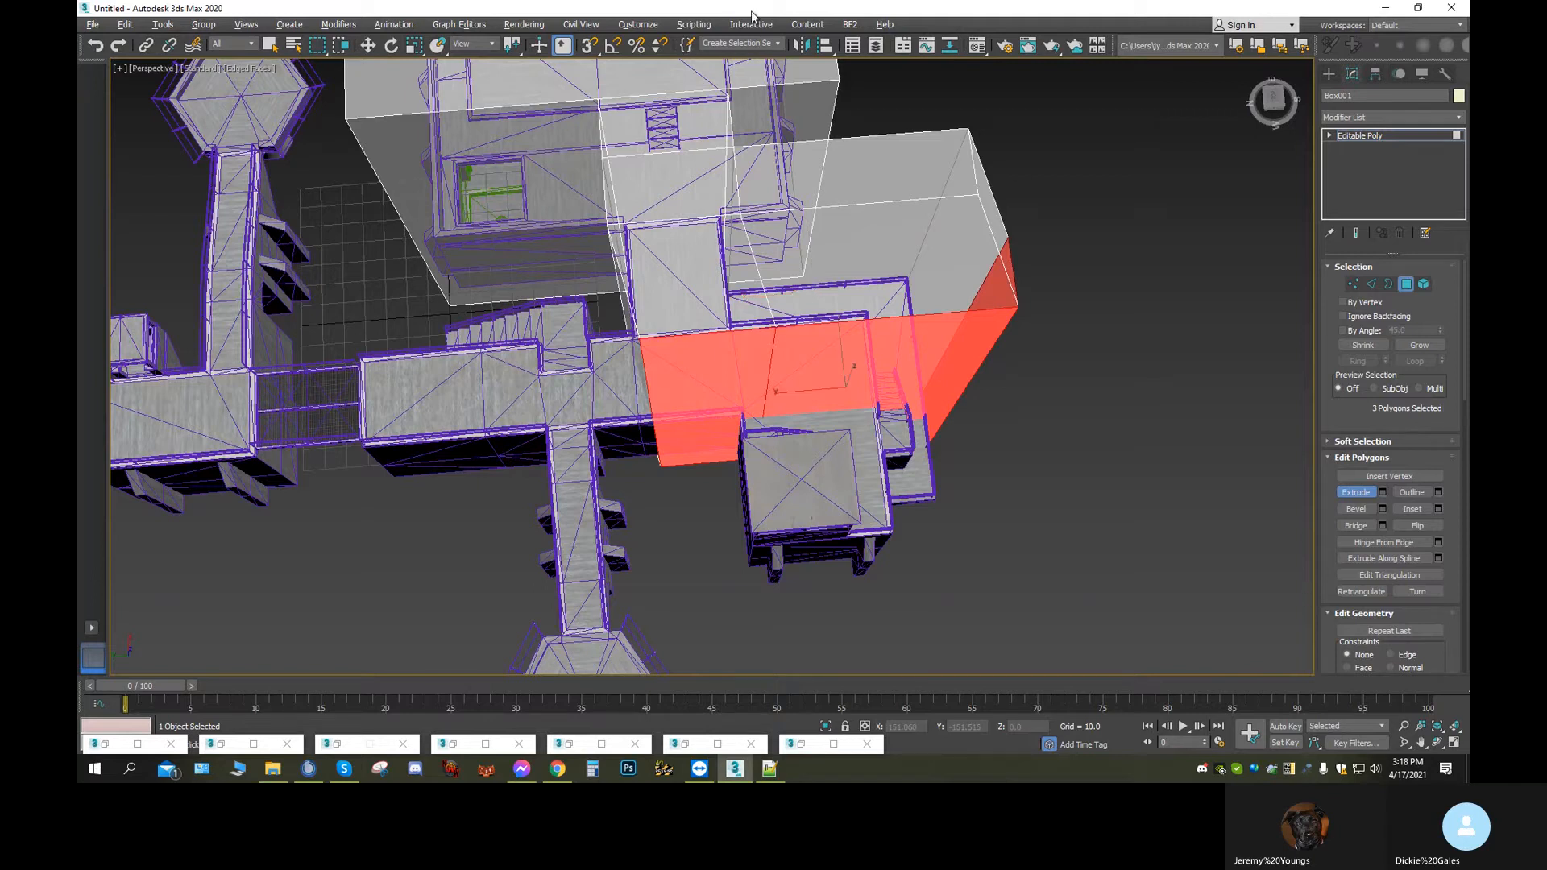
middle_click_drag(1095, 327, 1121, 496)
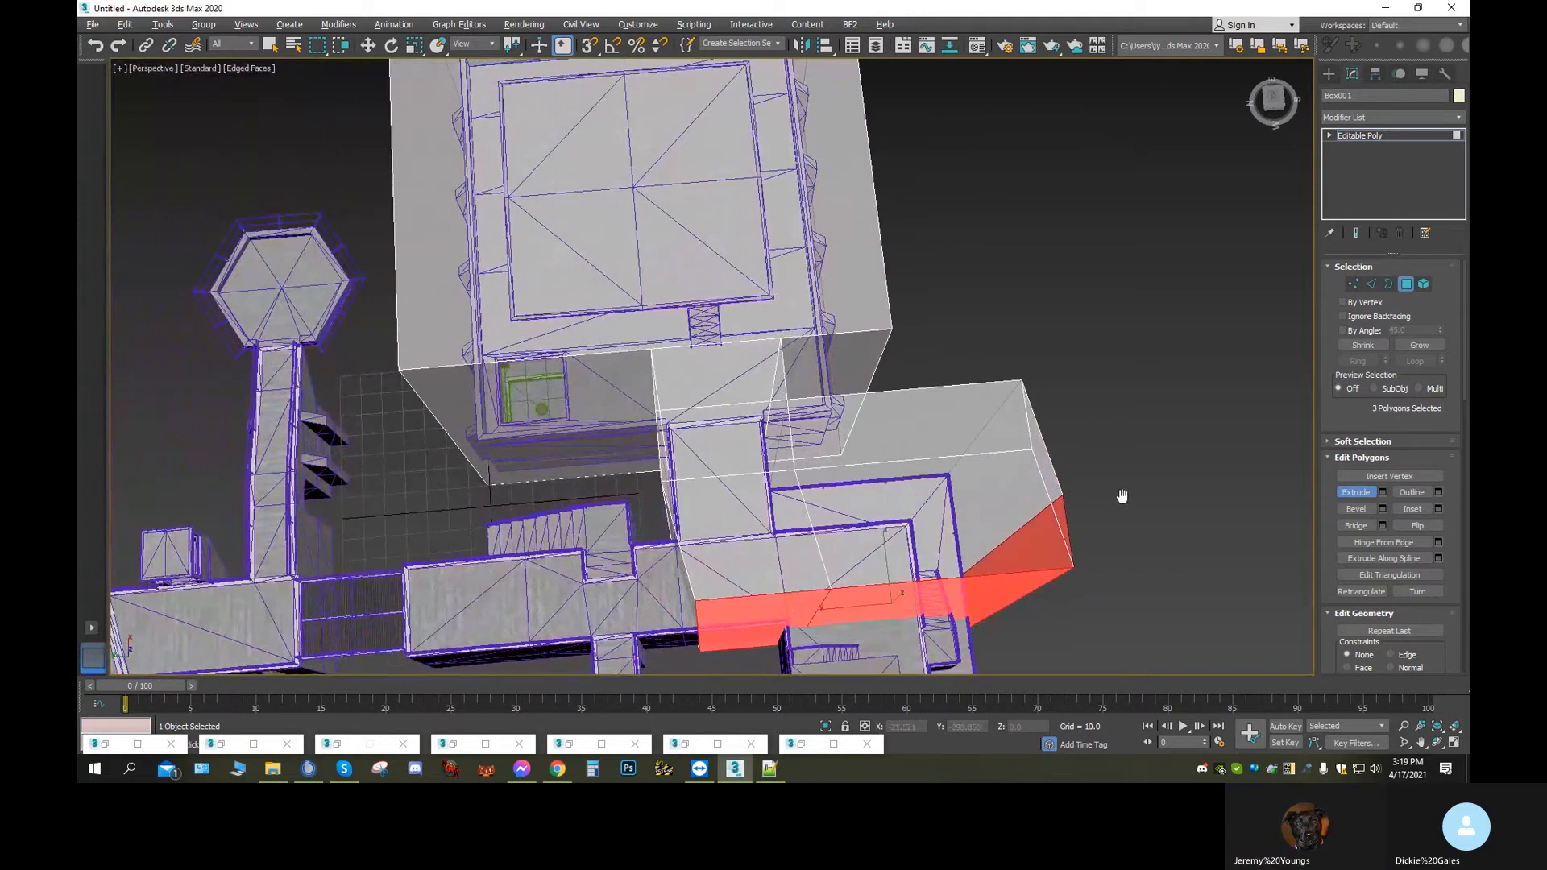
left_click(98, 46)
left_click(98, 46)
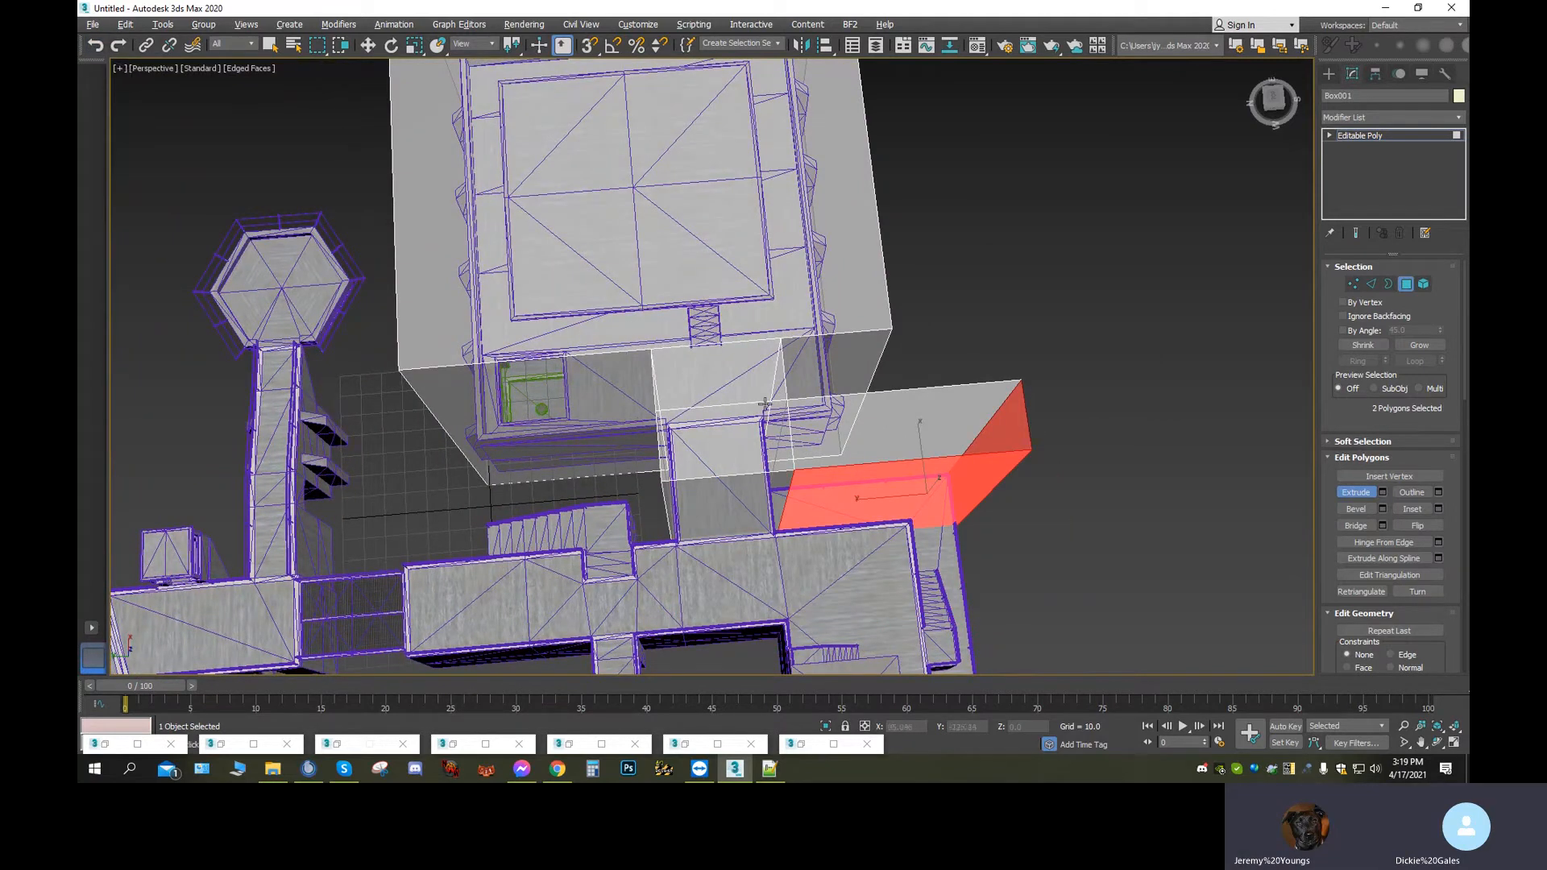
Select only the two adjoining walkway-facing polygons and extrude them out across the main walkway to the guard hut
left_click(1070, 524)
left_click(833, 482)
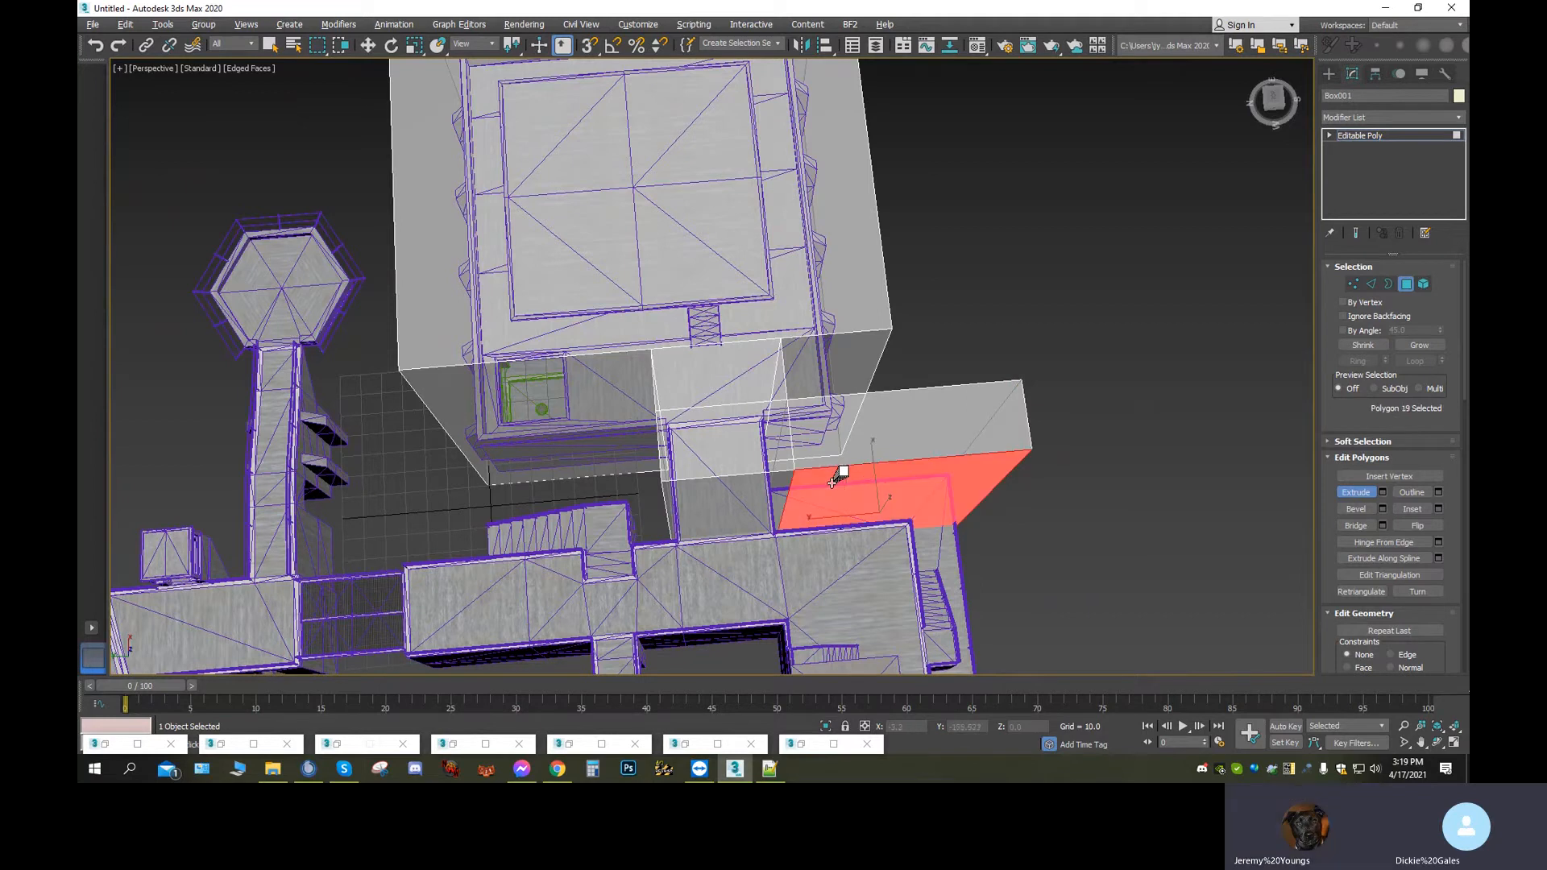
left_click(730, 477, "ctrl")
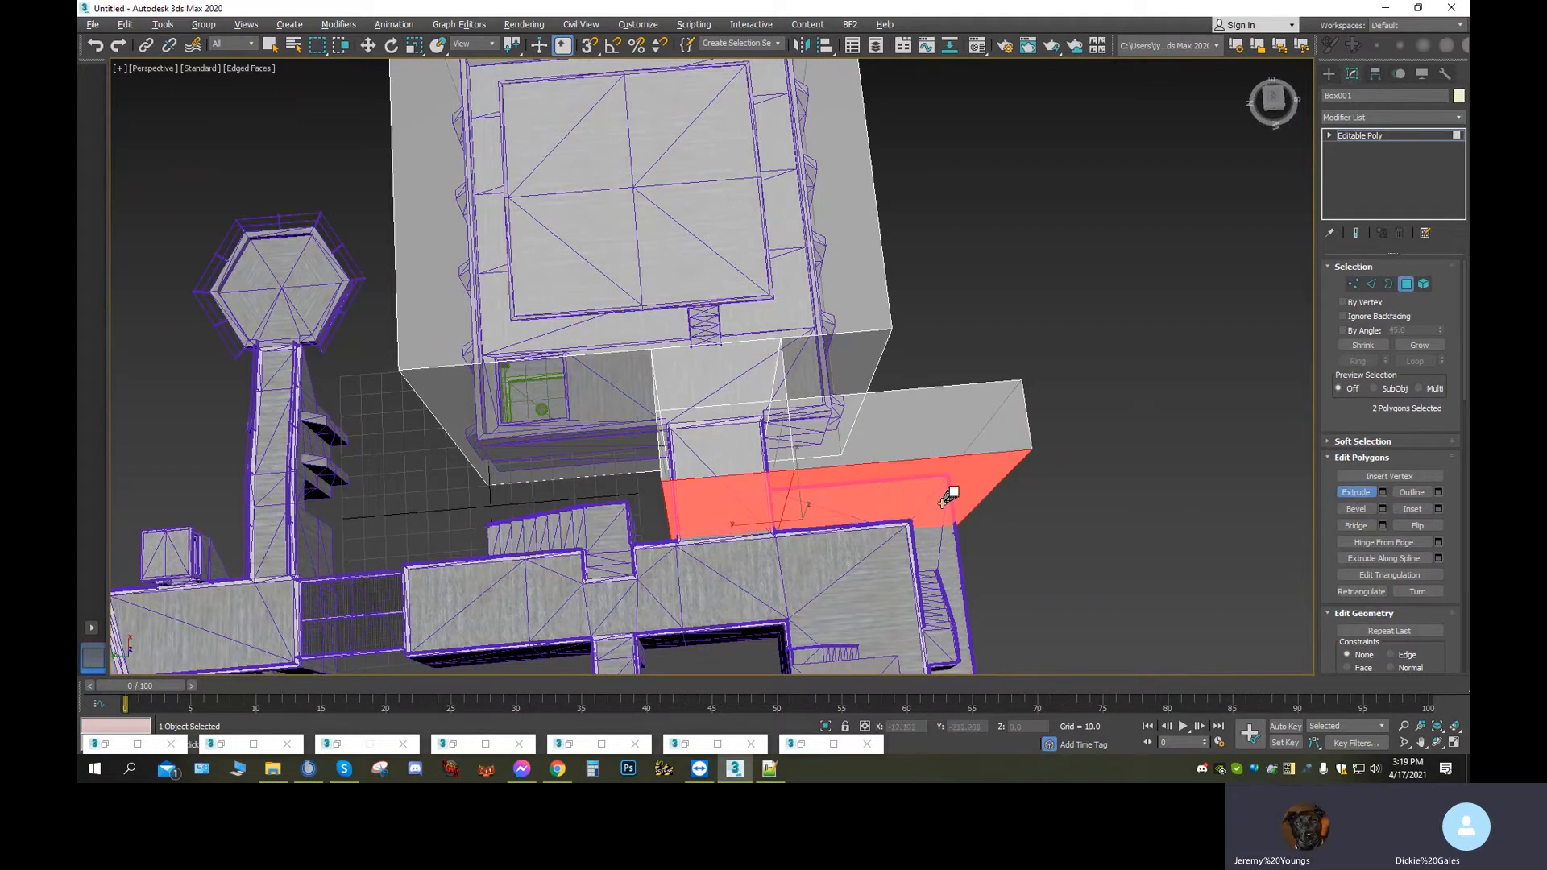
left_click_drag(943, 501, 919, 183)
middle_click_drag(1040, 408, 1004, 118, "alt")
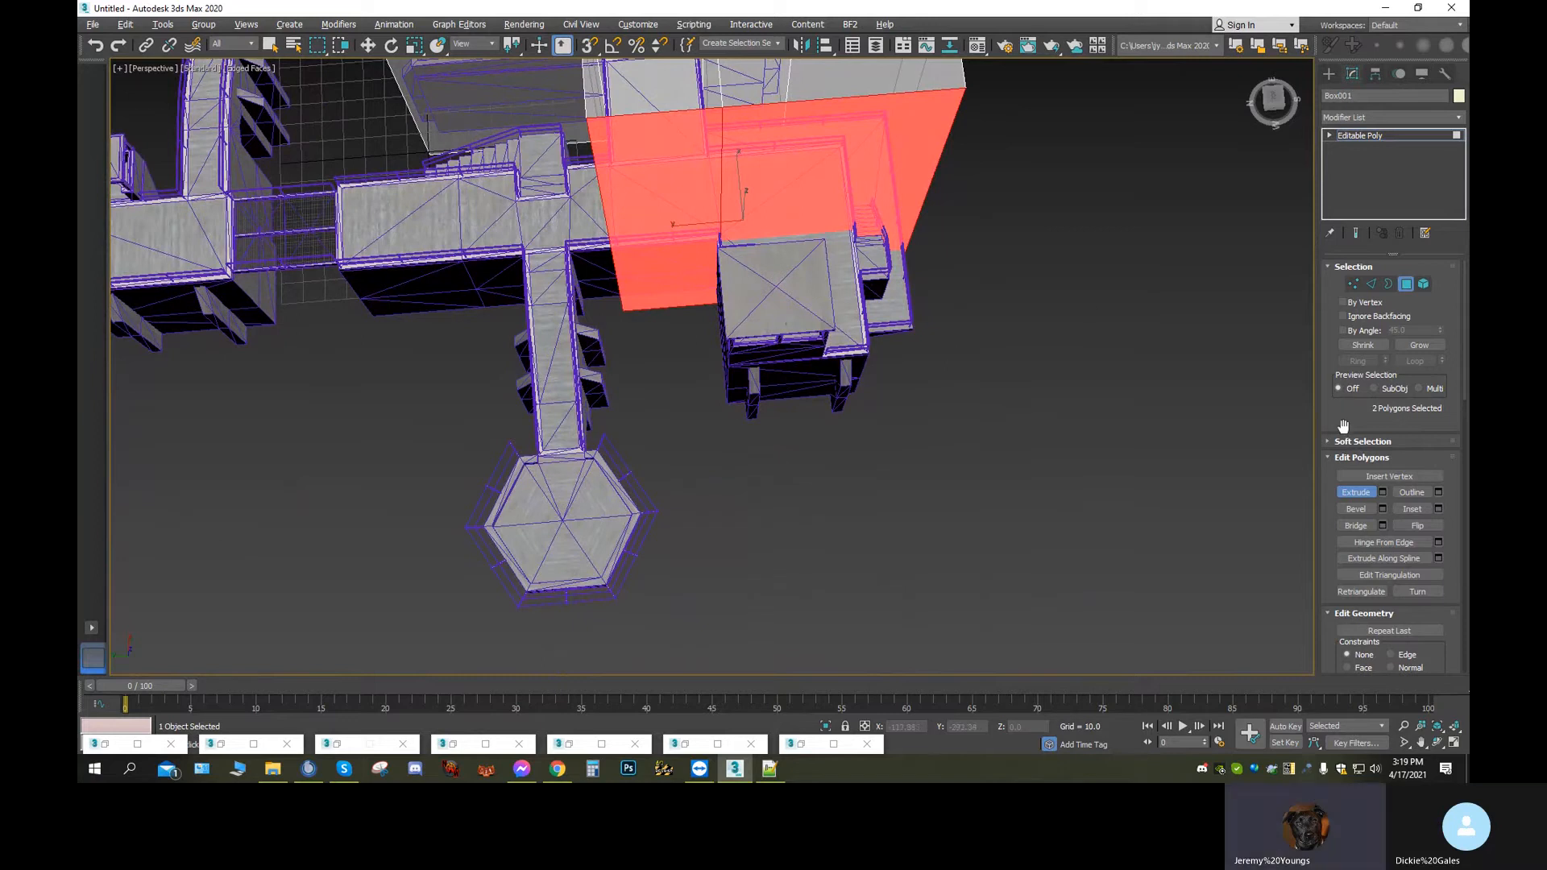
Select the vertical edge between the two front polygons and move it along Y to about -126.1, beside the guard hut
left_click(1372, 285)
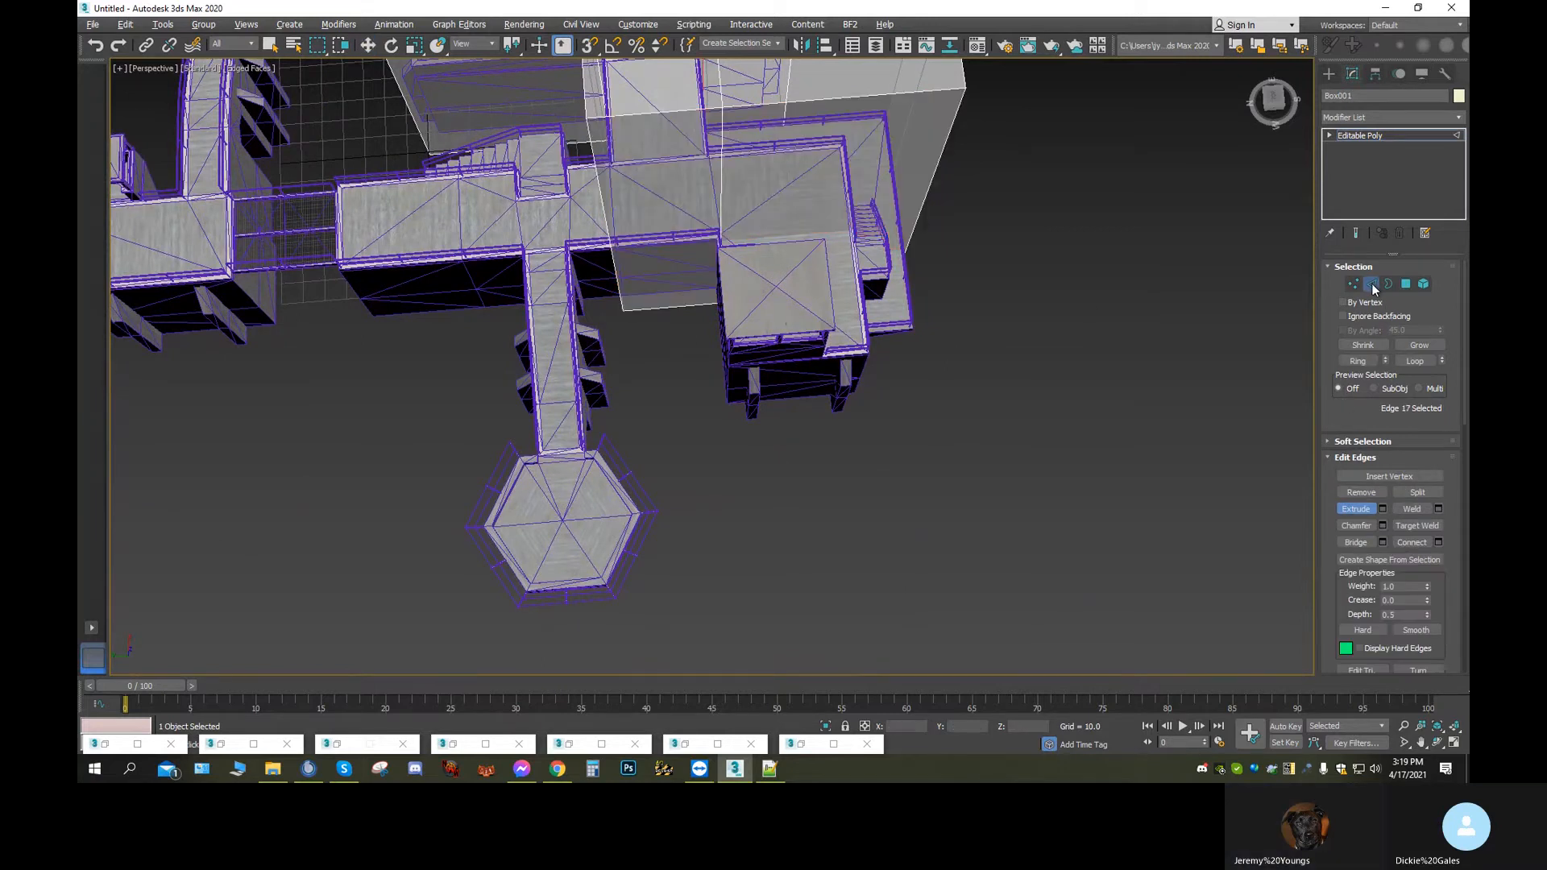
double_click(721, 207)
left_click(367, 45)
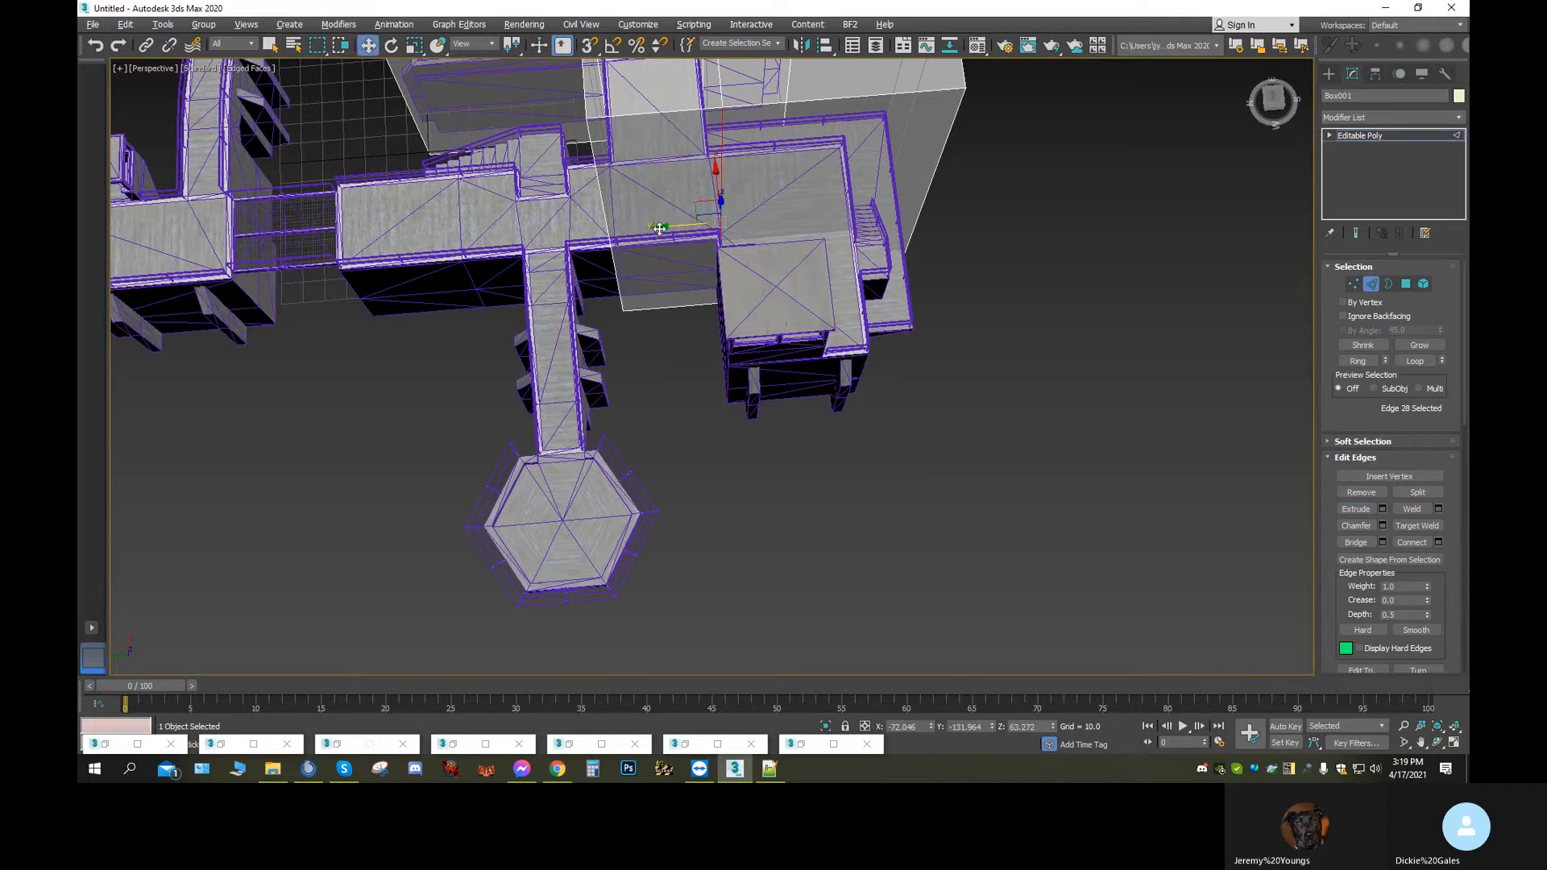
left_click_drag(659, 229, 645, 232)
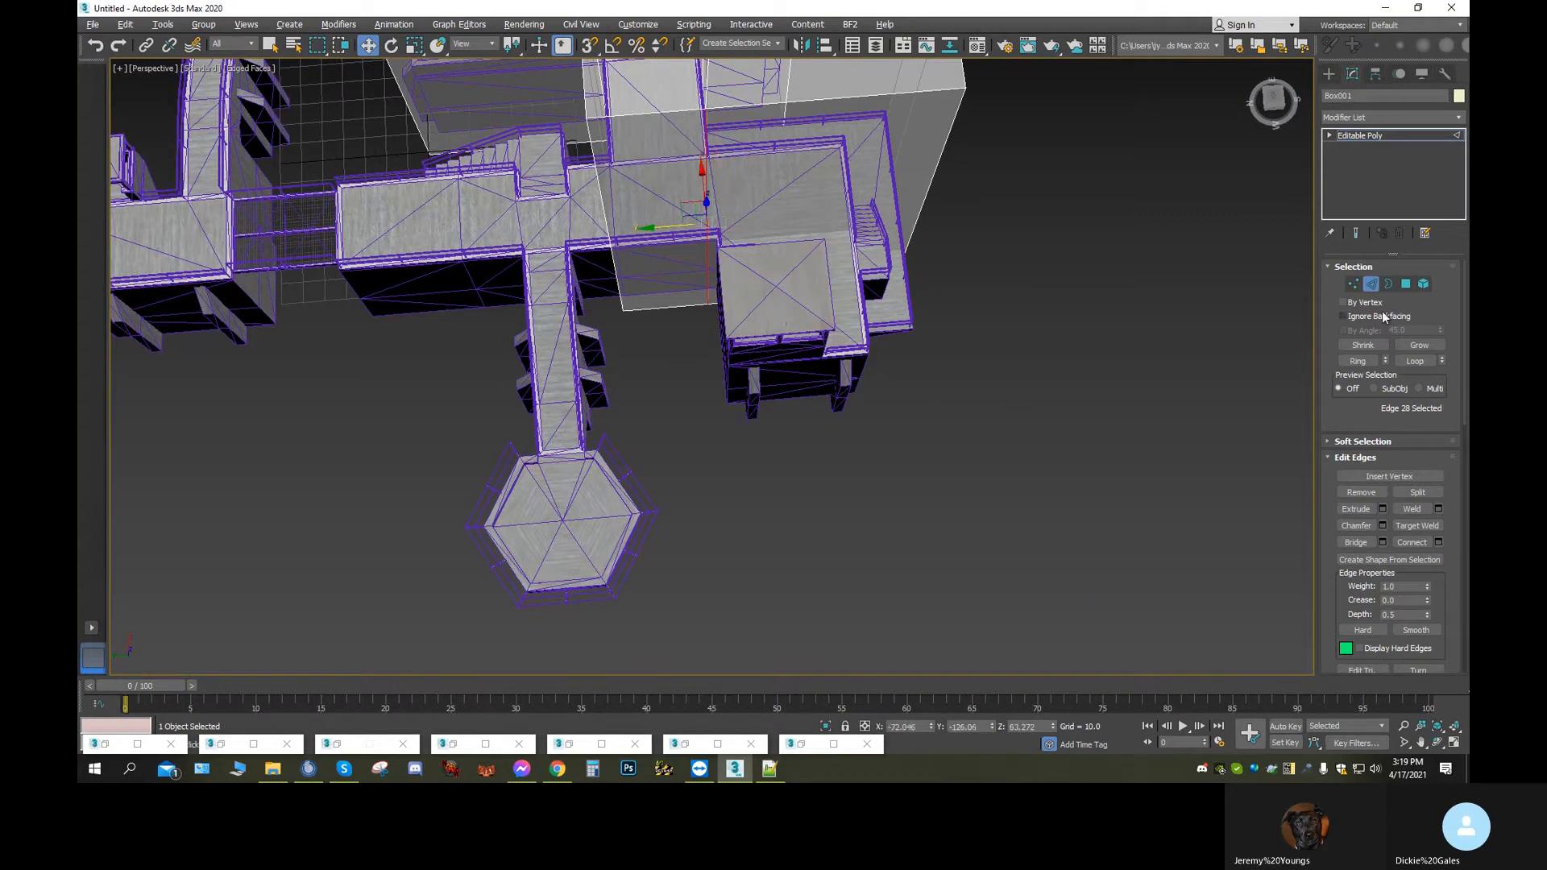
Extrude only the front polygon facing the guard hut and move its face along X to about -110.8
left_click(1407, 283)
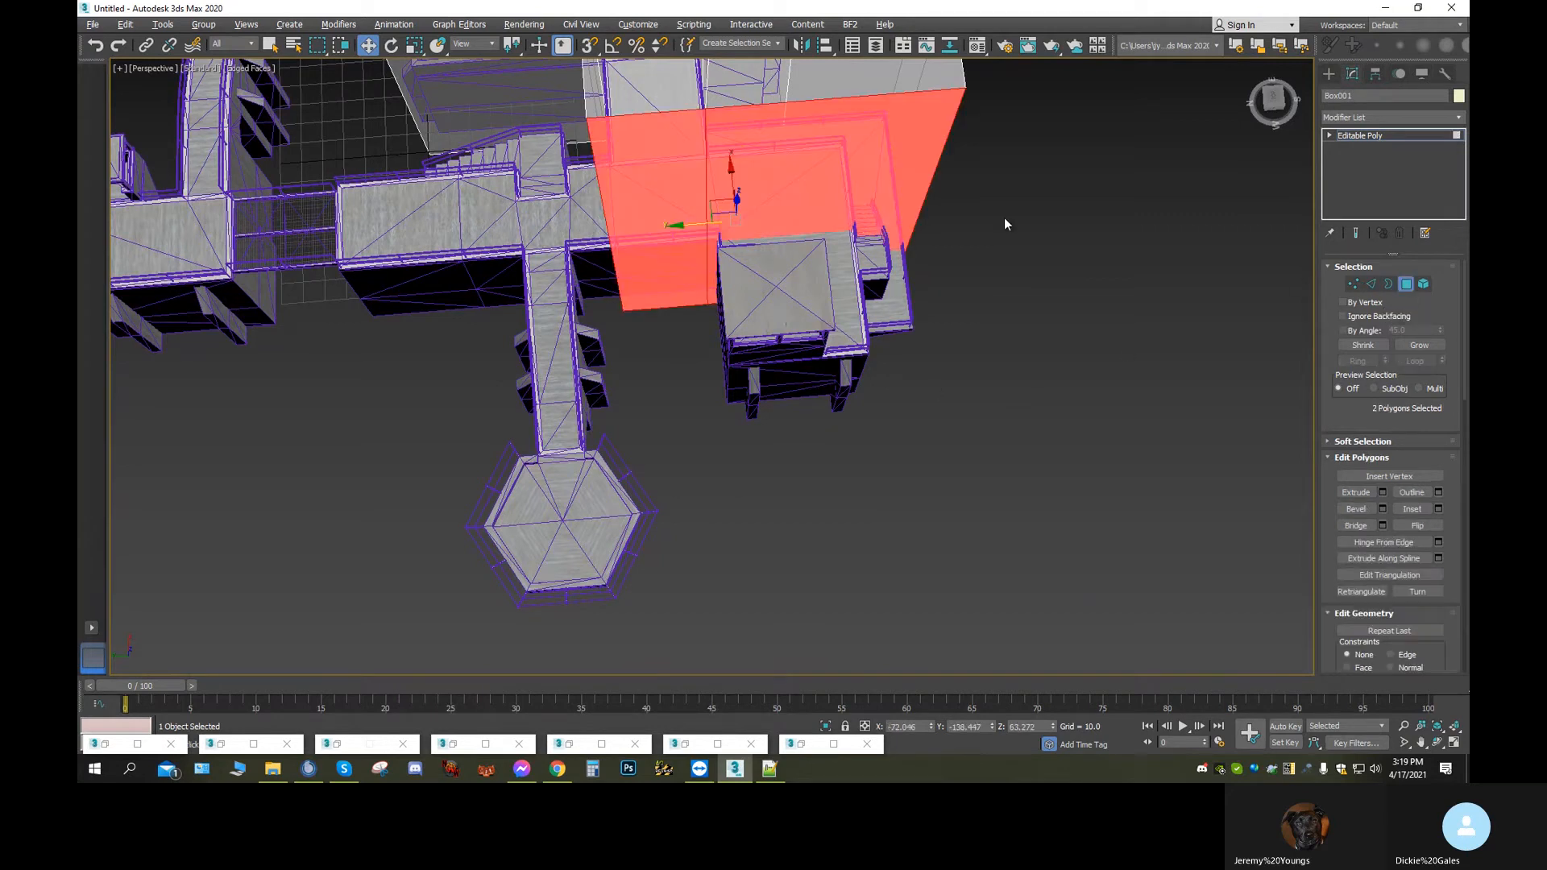
left_click(883, 215)
left_click(1357, 492)
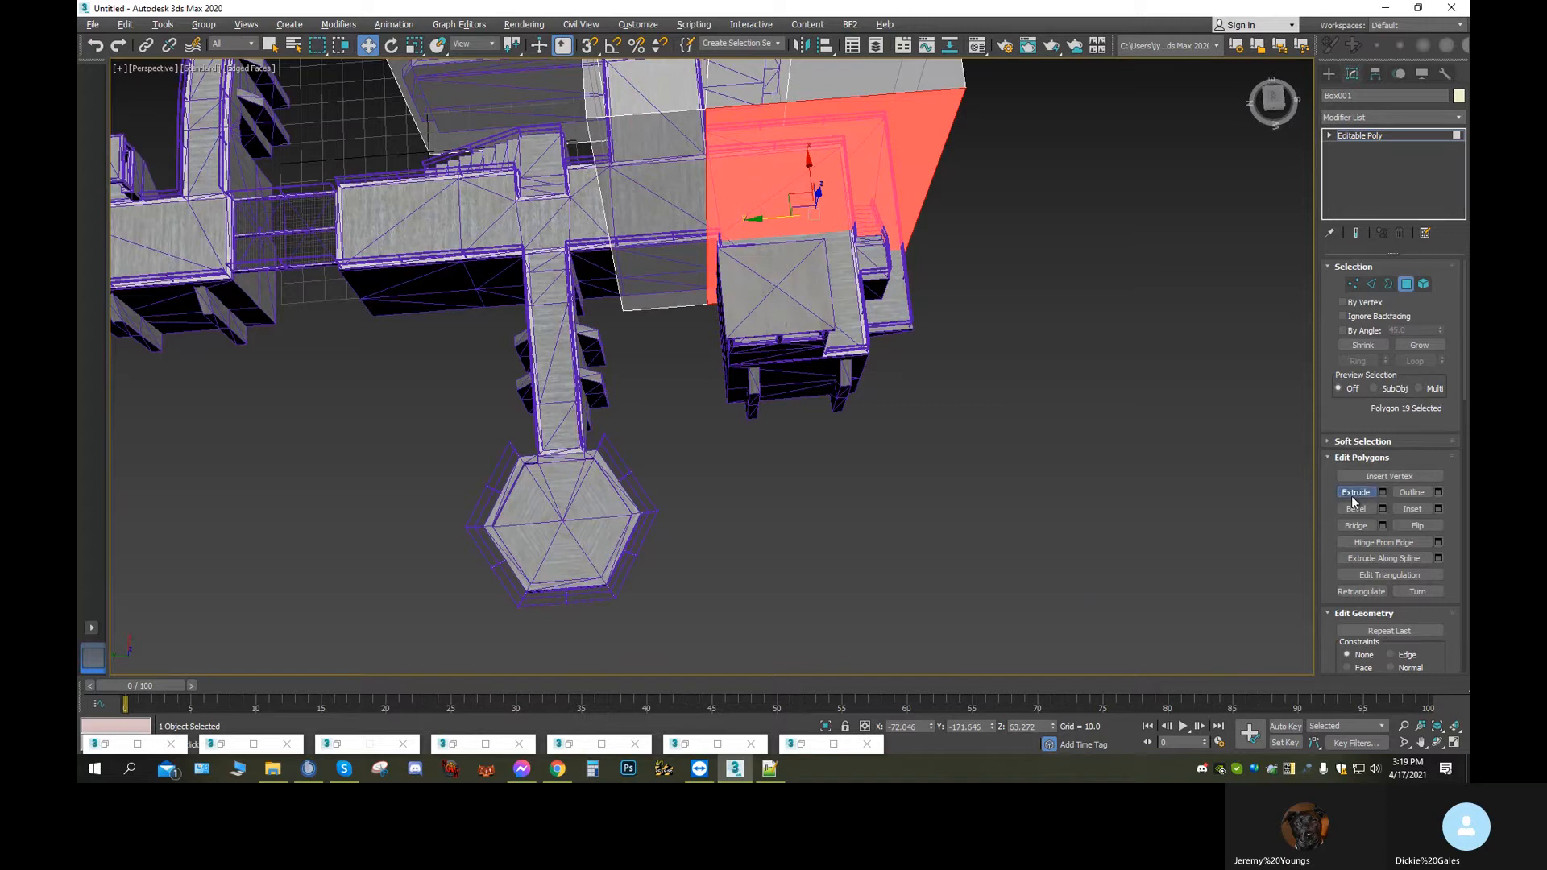
left_click_drag(780, 187, 768, 3)
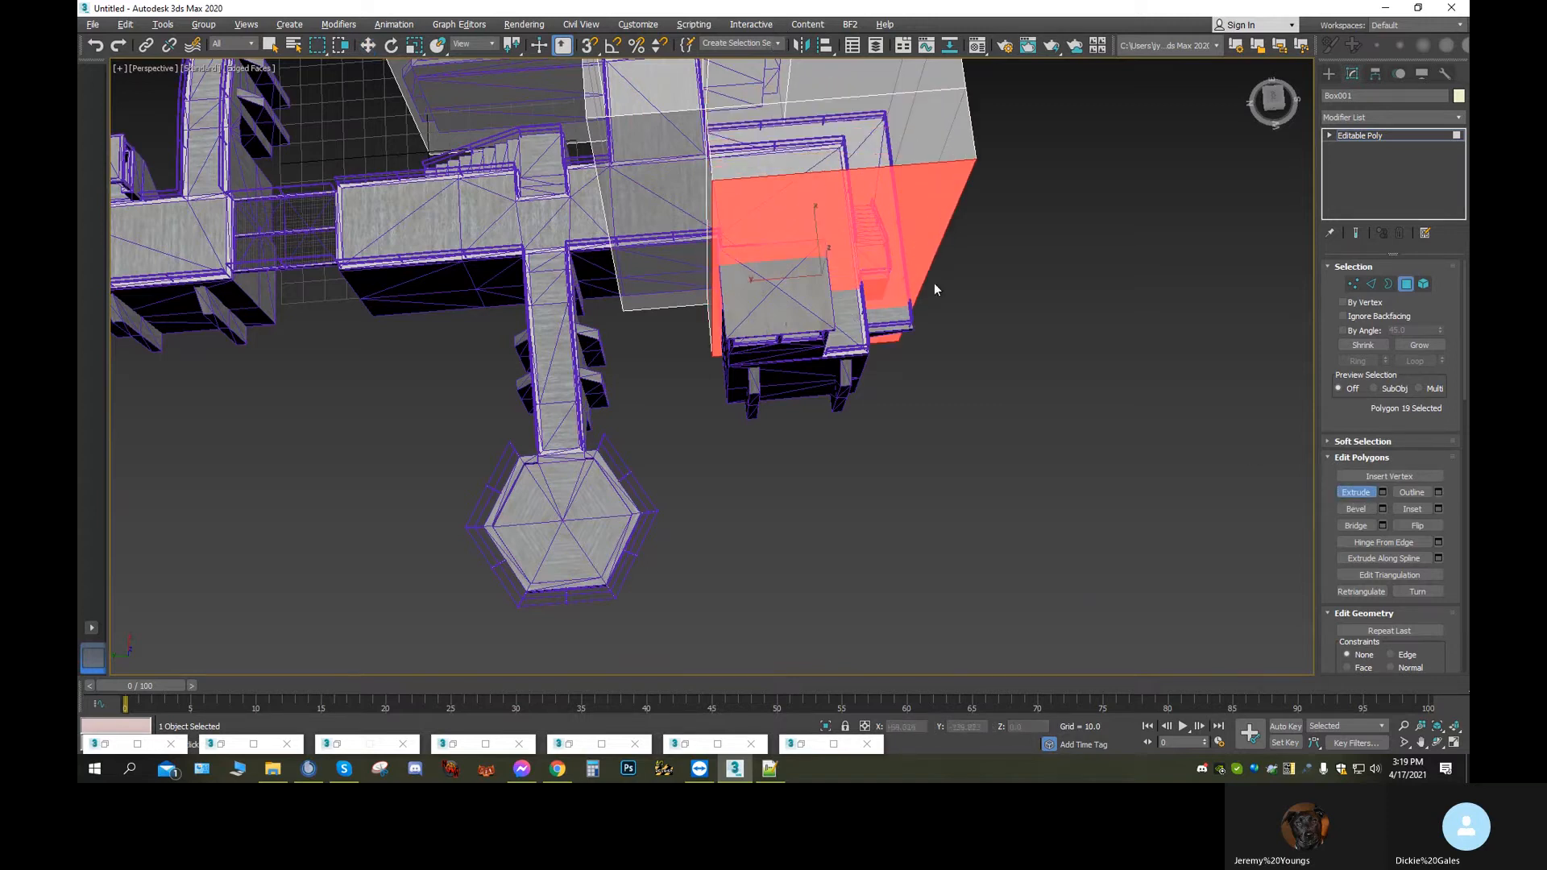
key("w")
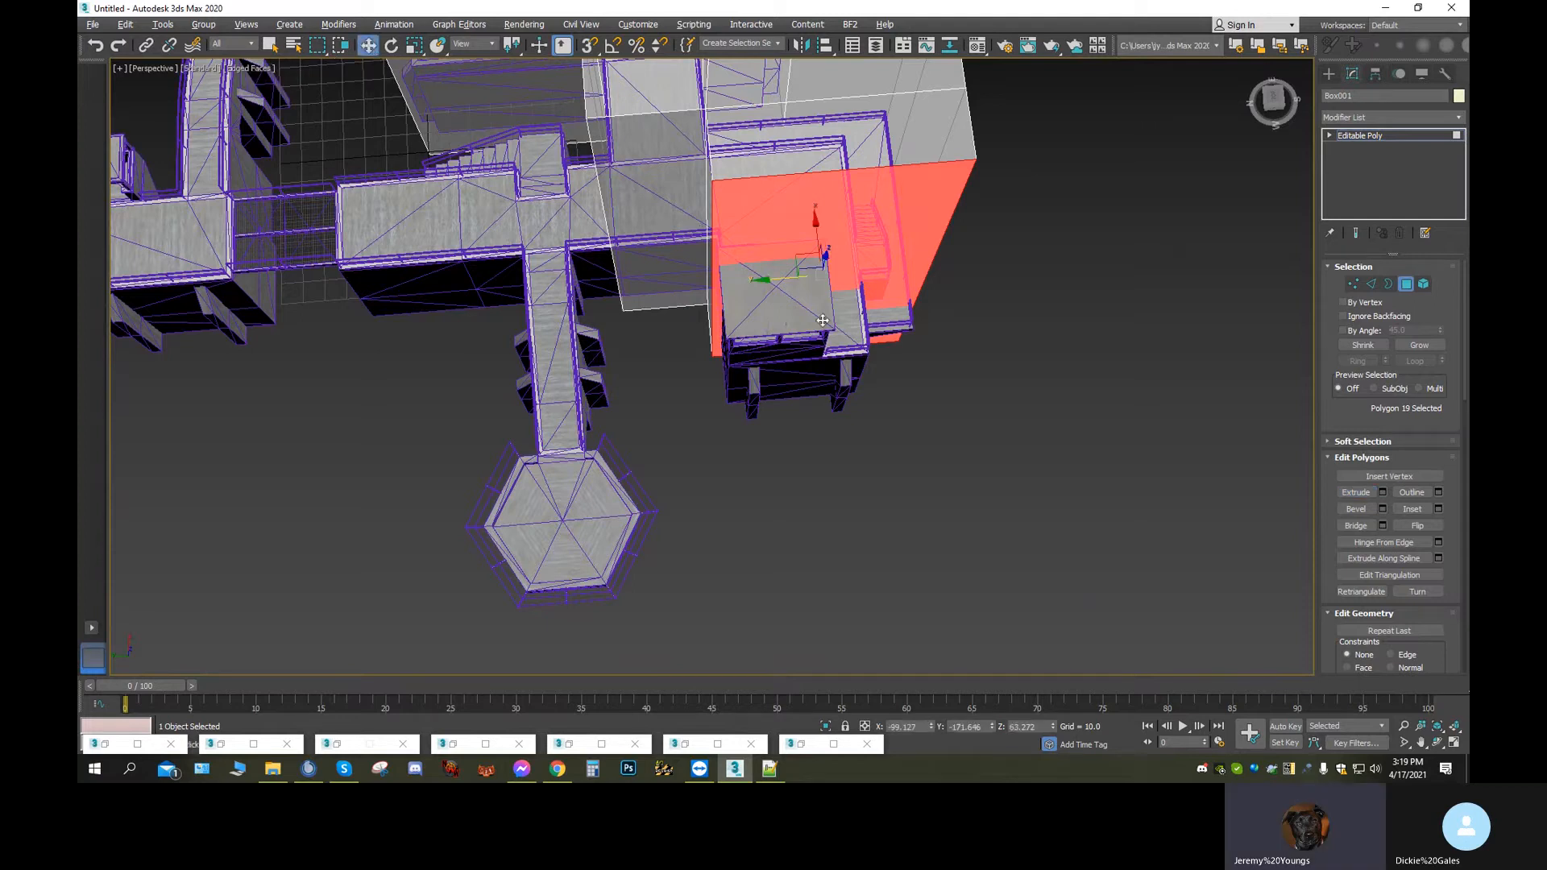
left_click_drag(814, 231, 820, 255)
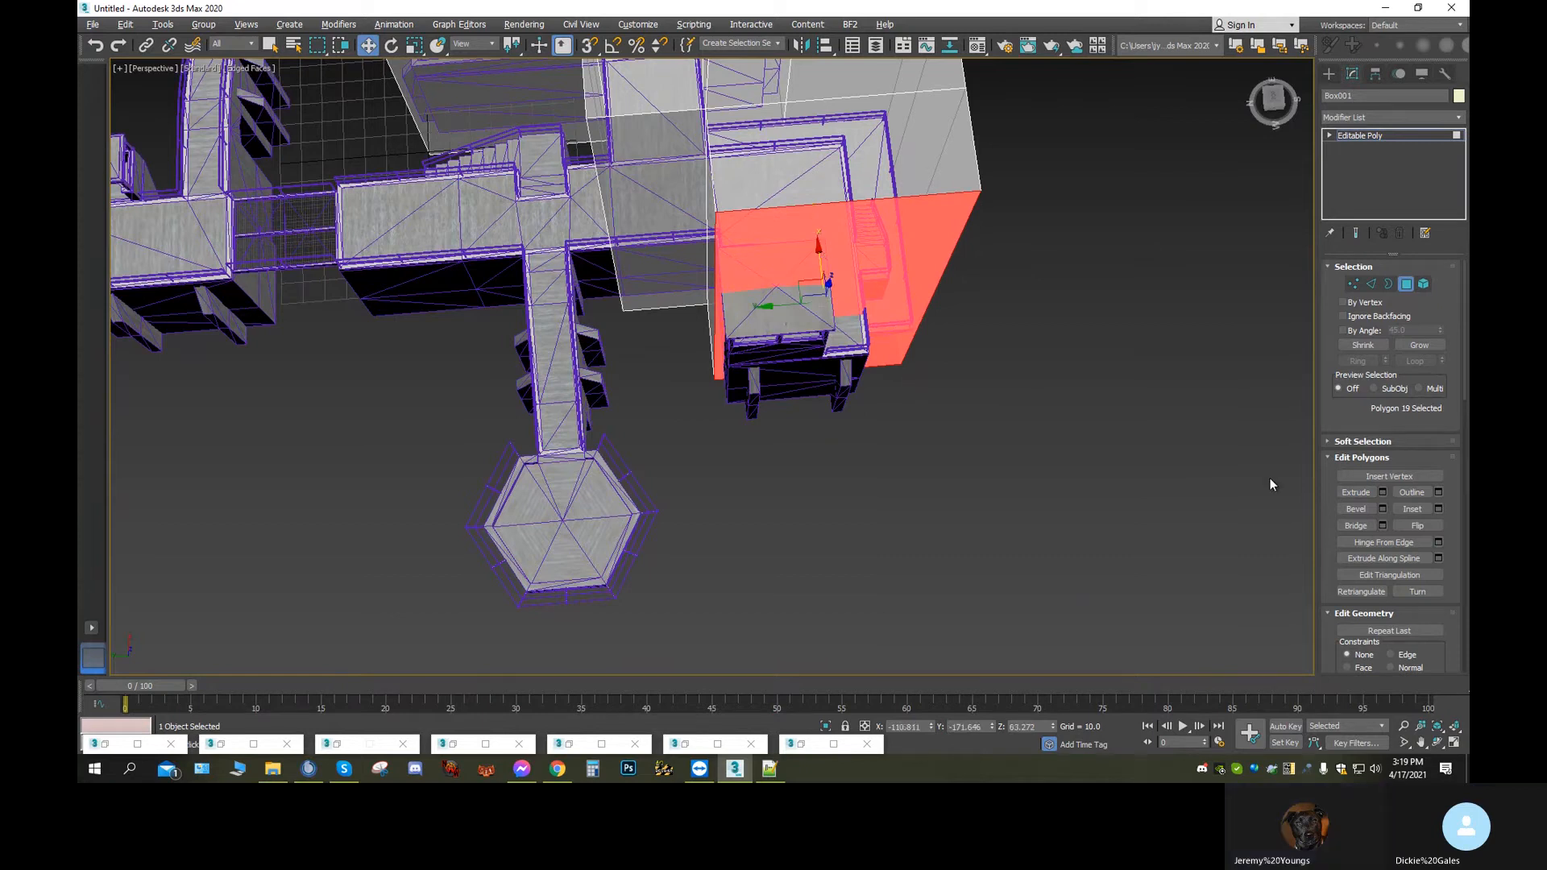
Connect the extruded face's top and bottom edges with one vertical edge and move it along Y to about -191.6, at the hut platform's side
left_click(1372, 284)
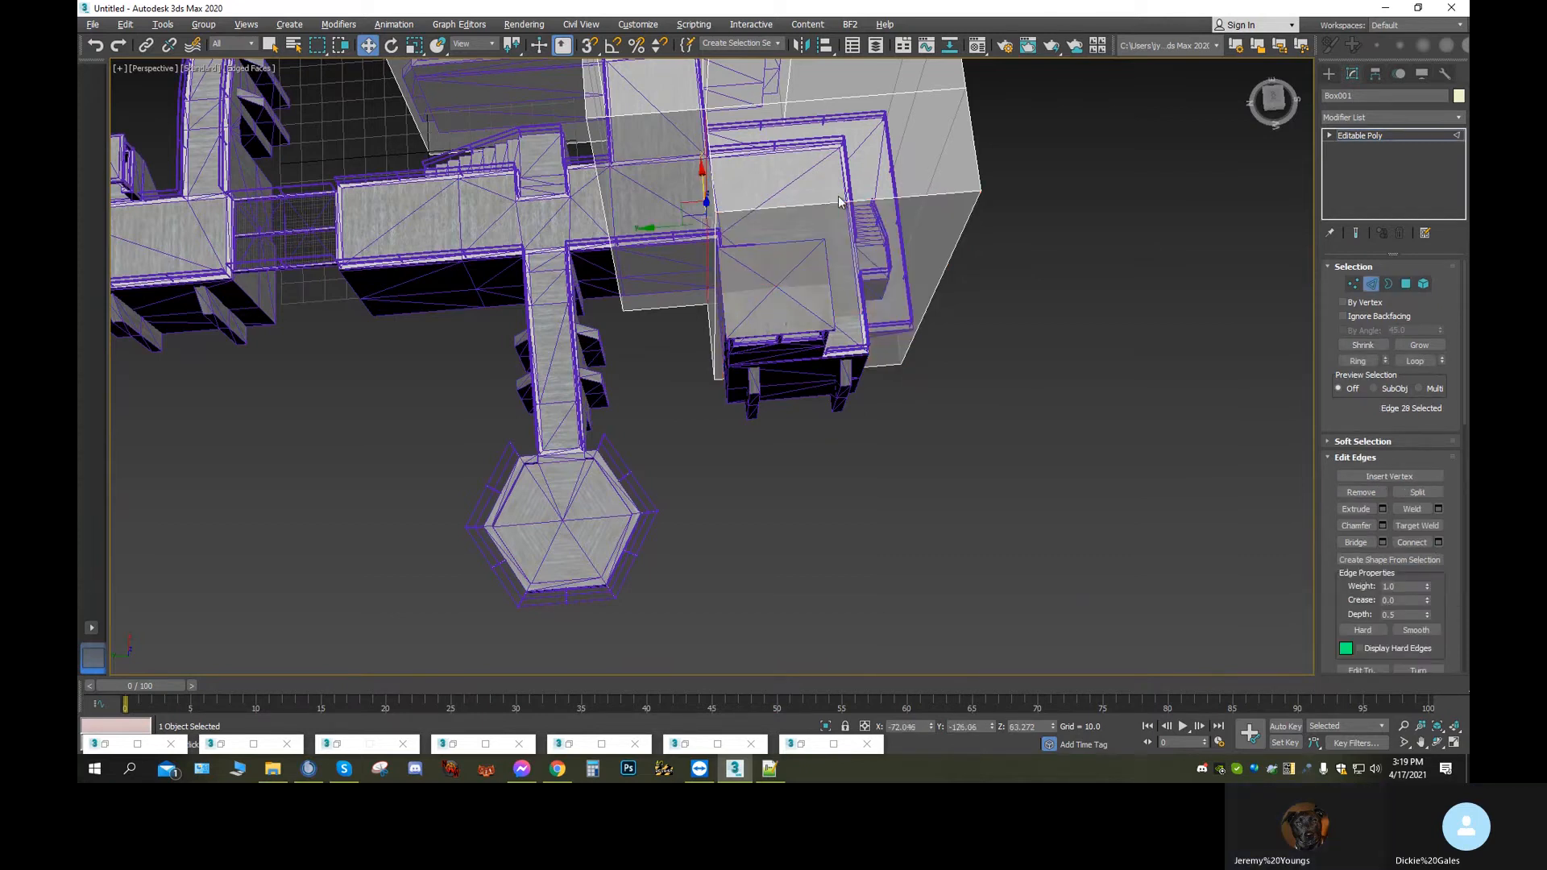
double_click(865, 199)
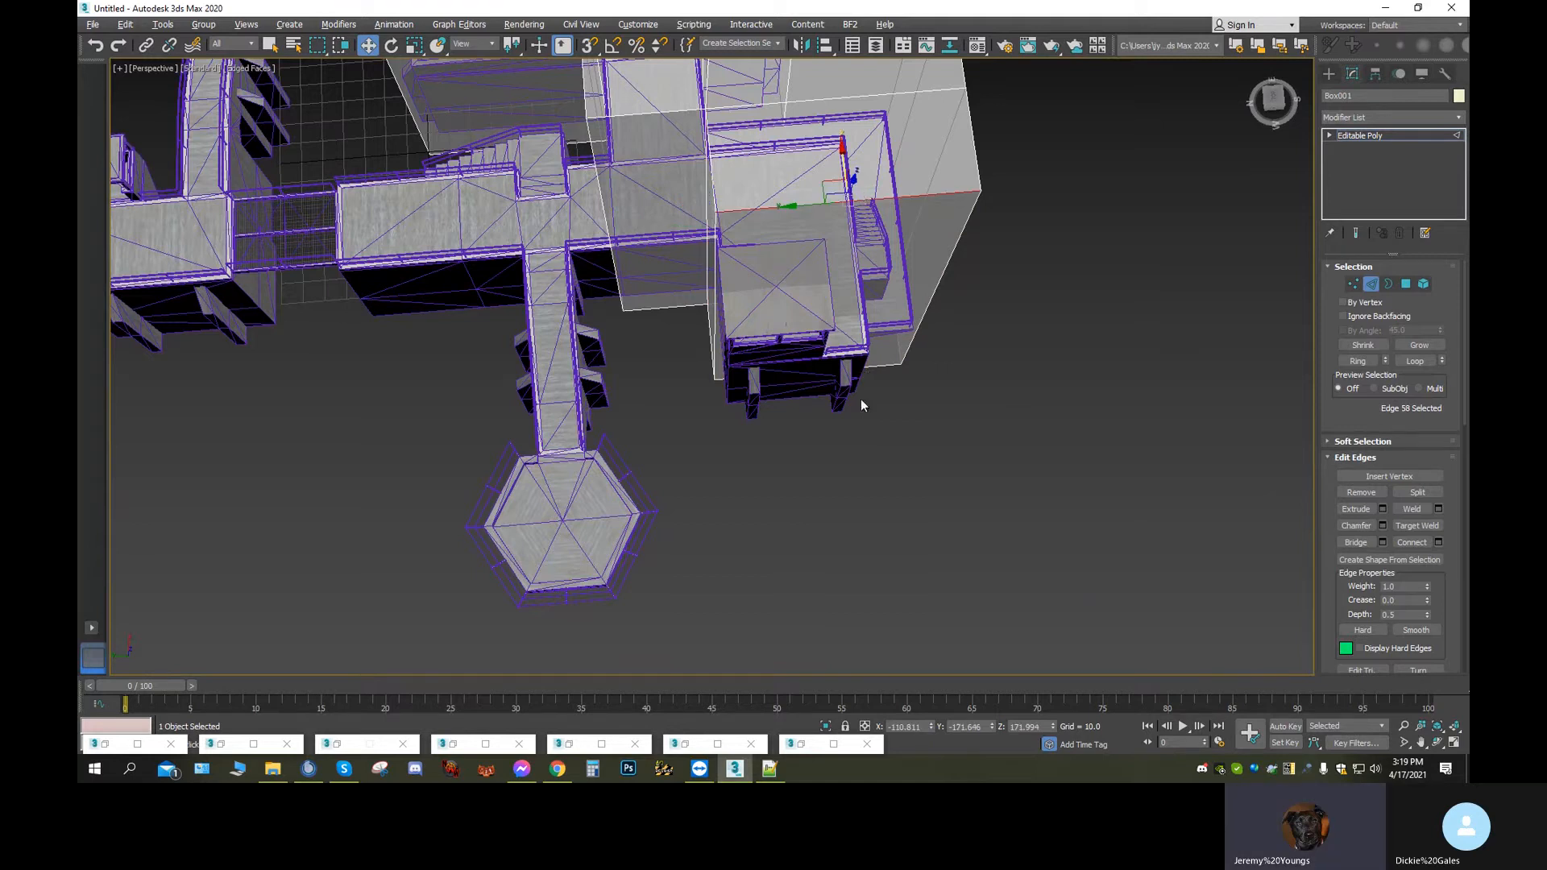
left_click(865, 367)
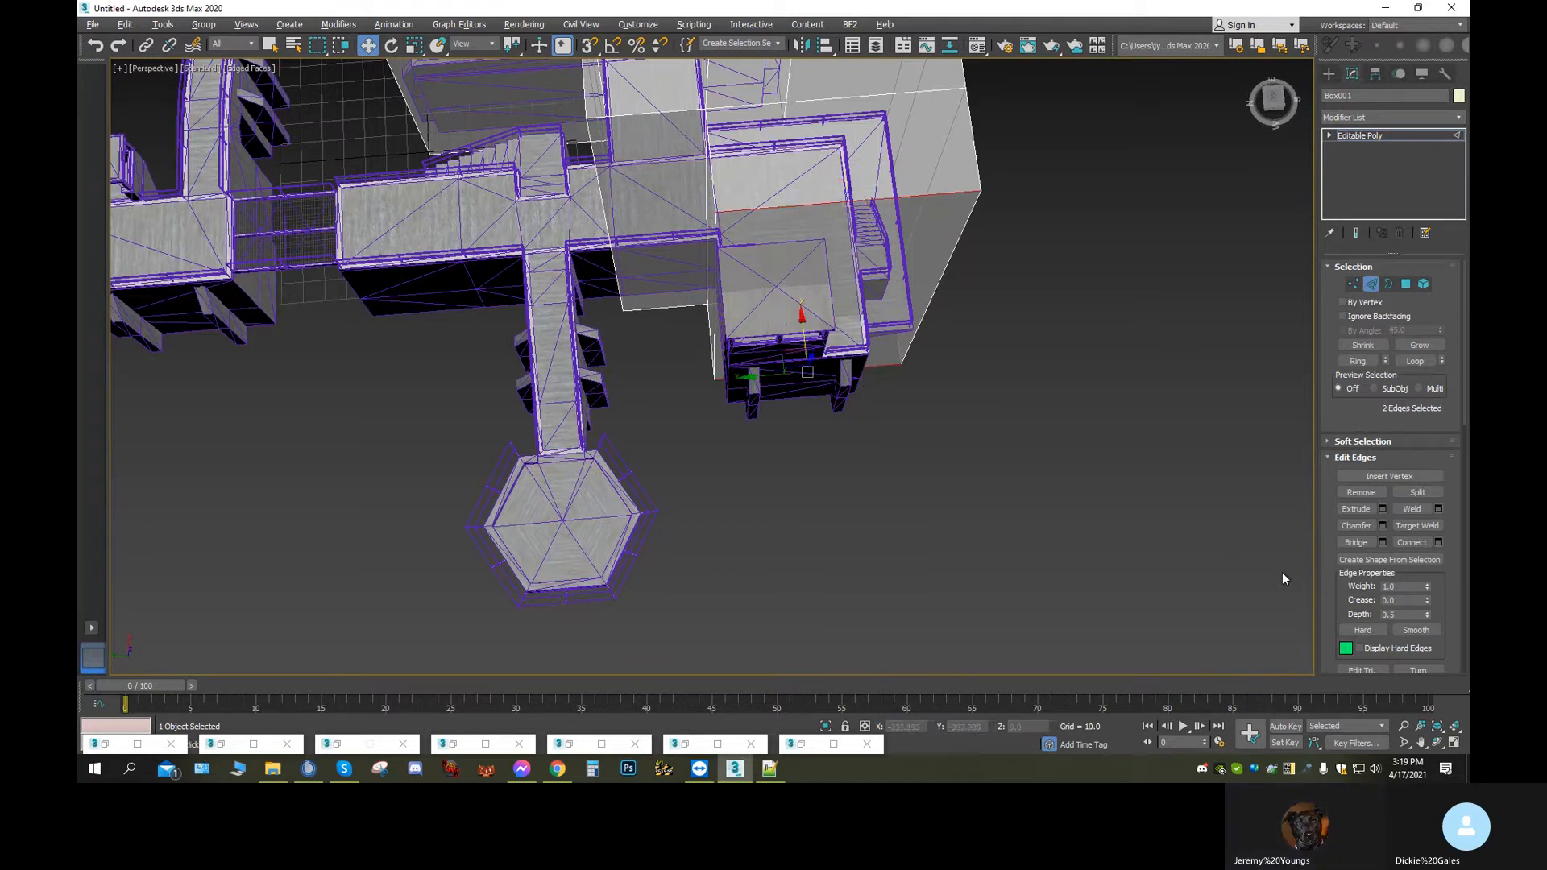
left_click(1439, 543)
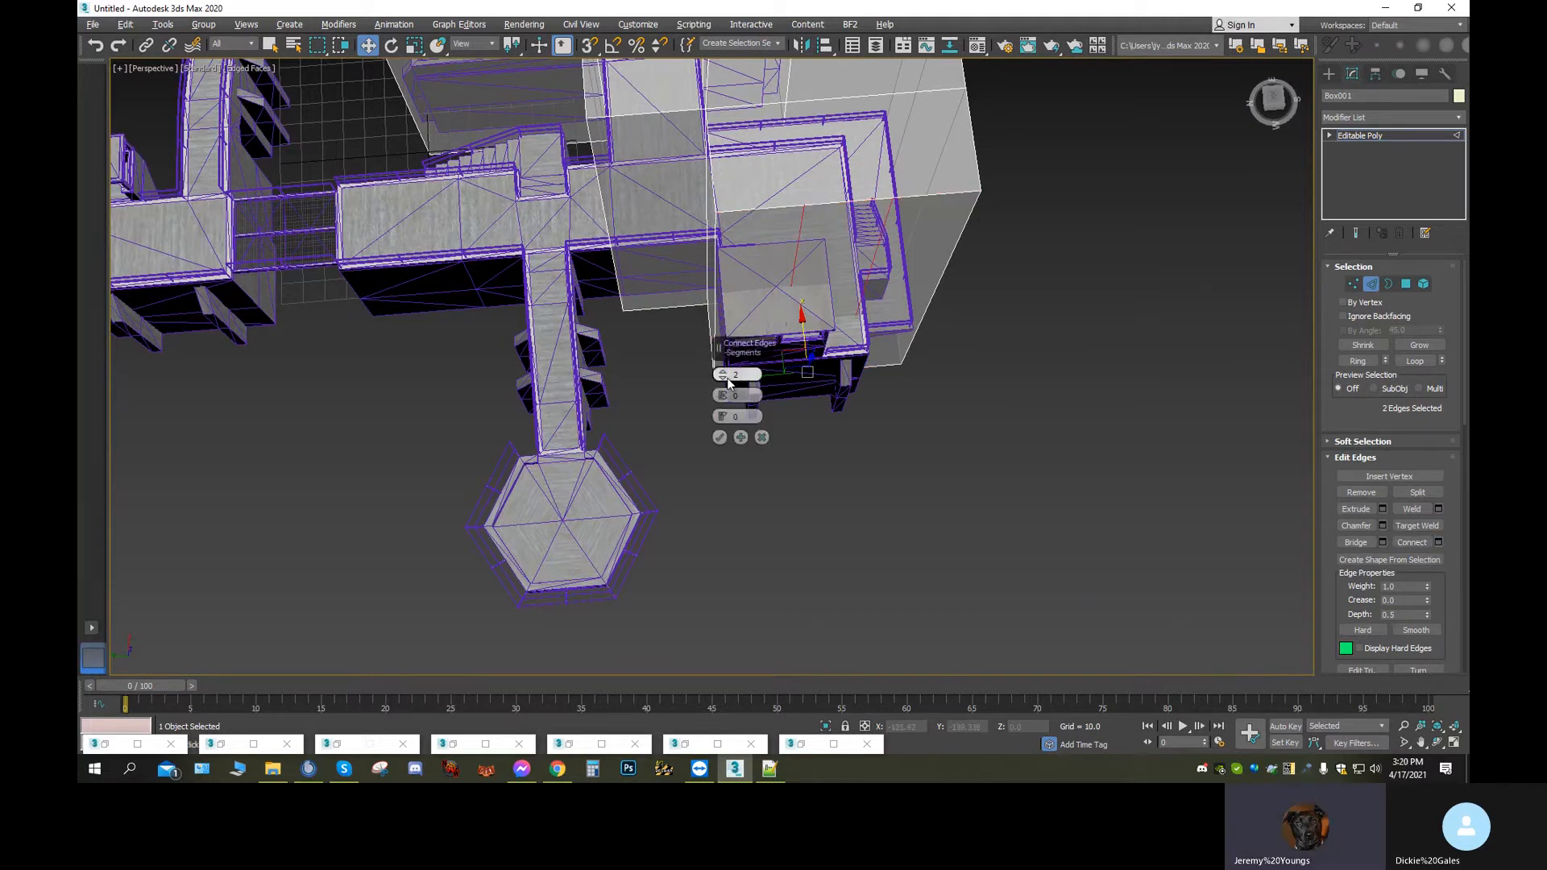
left_click(720, 438)
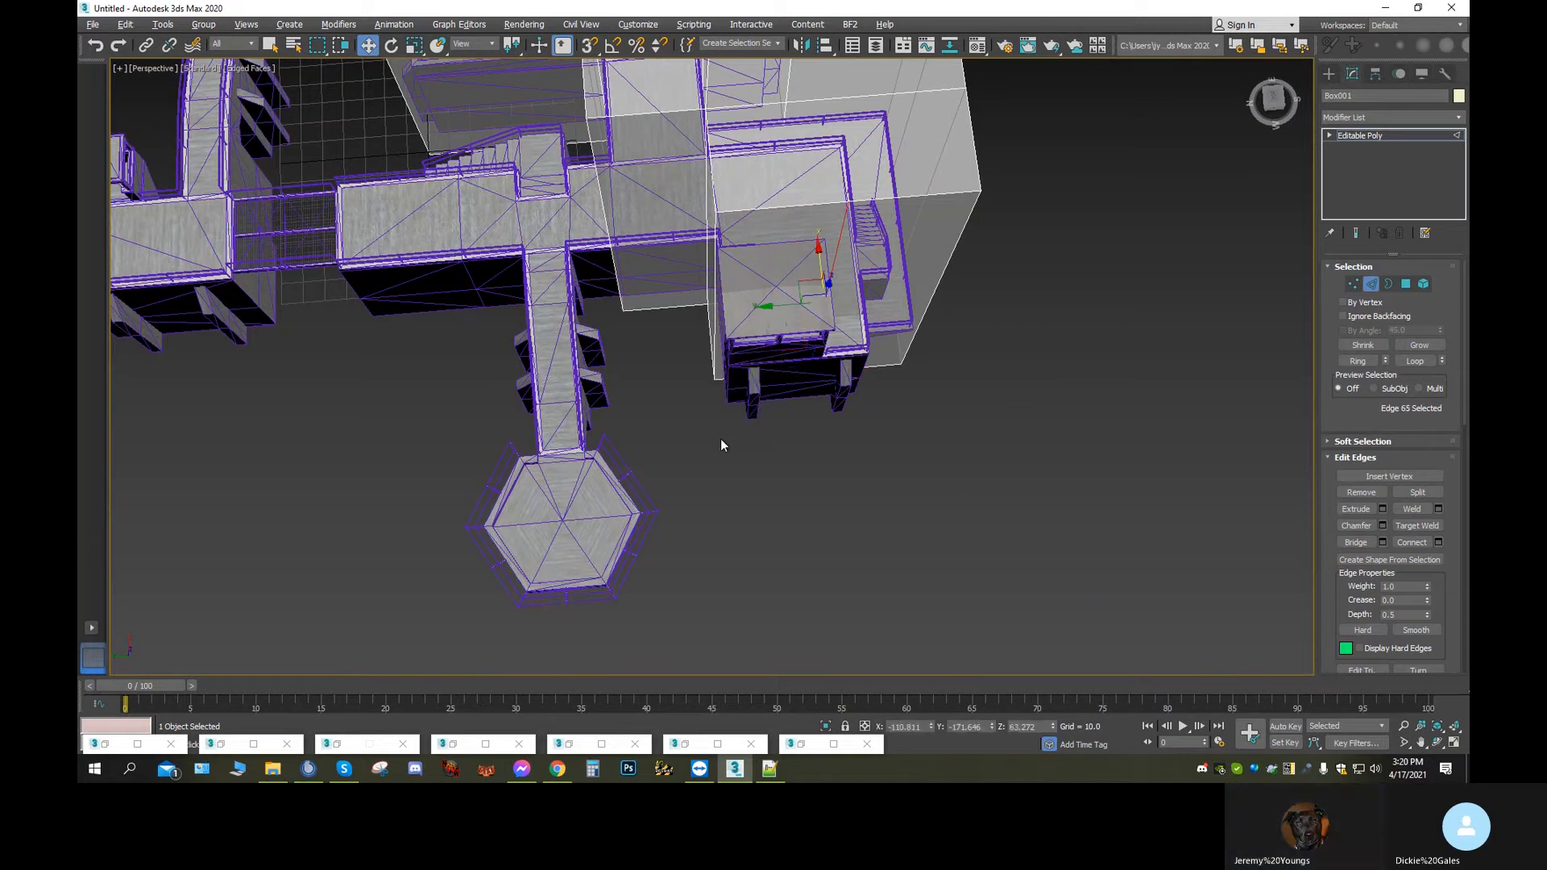
middle_click_drag(909, 432, 717, 432)
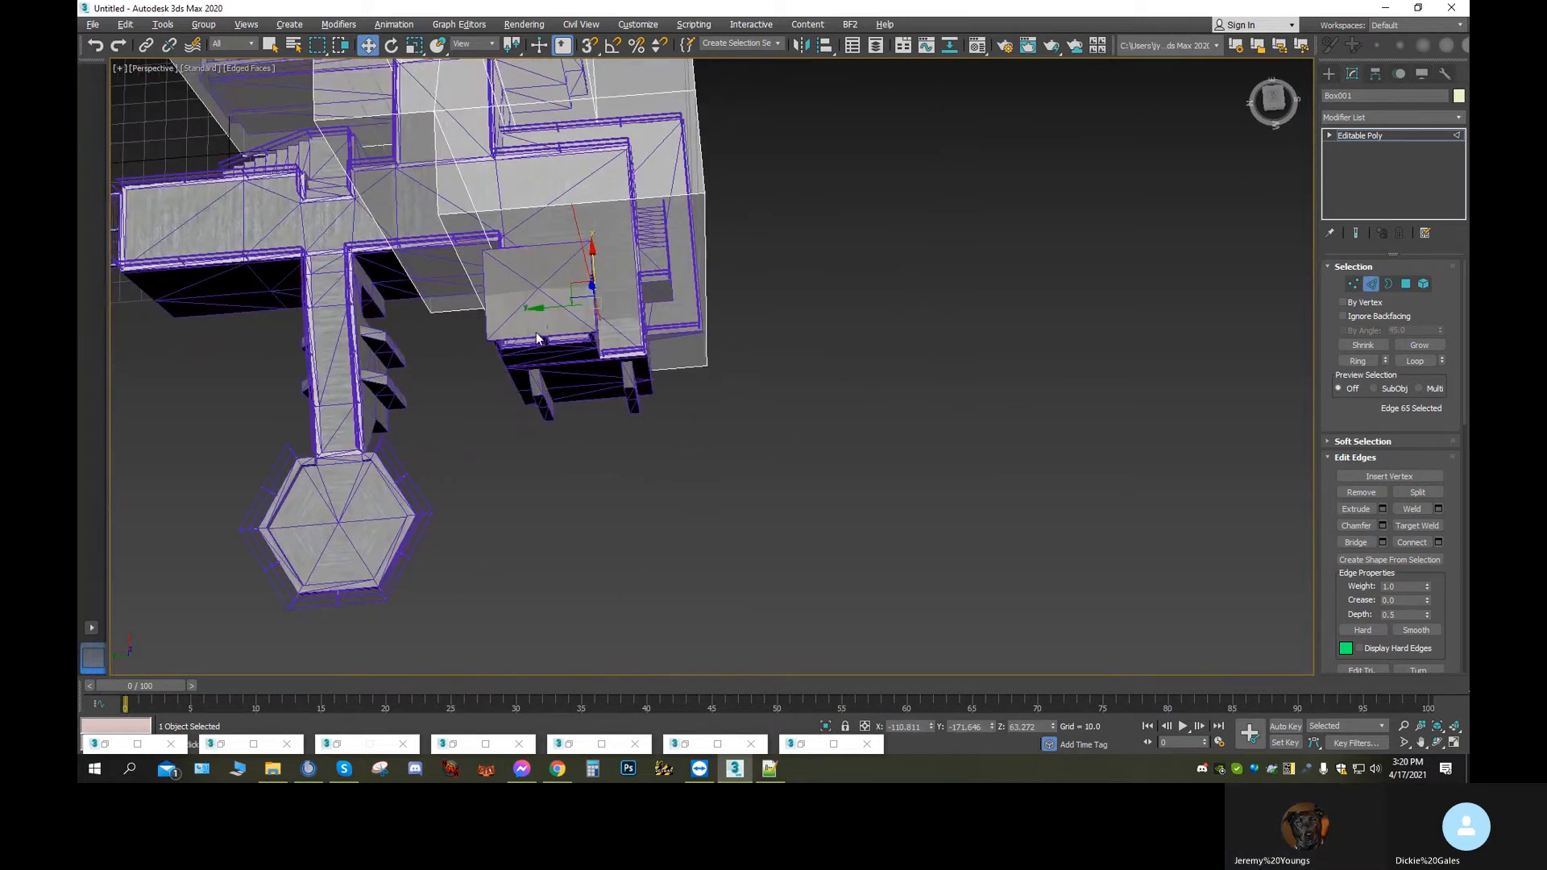
left_click_drag(536, 308, 590, 314)
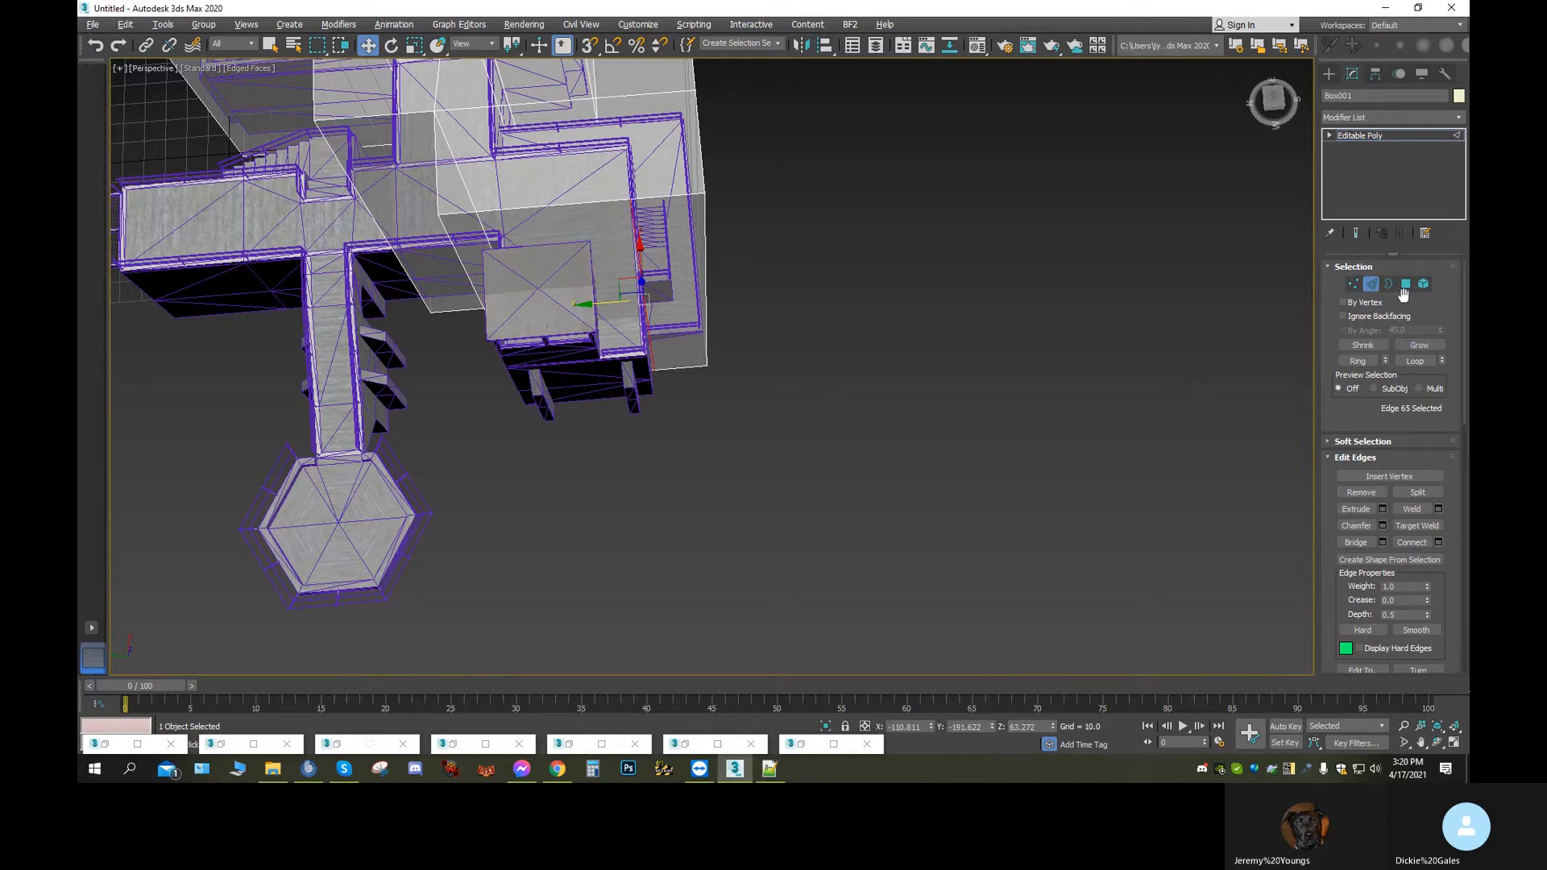
Extrude the polygon in front of the guard hut outward to X about -129.8, enclosing the hut
left_click(1407, 284)
left_click(574, 280)
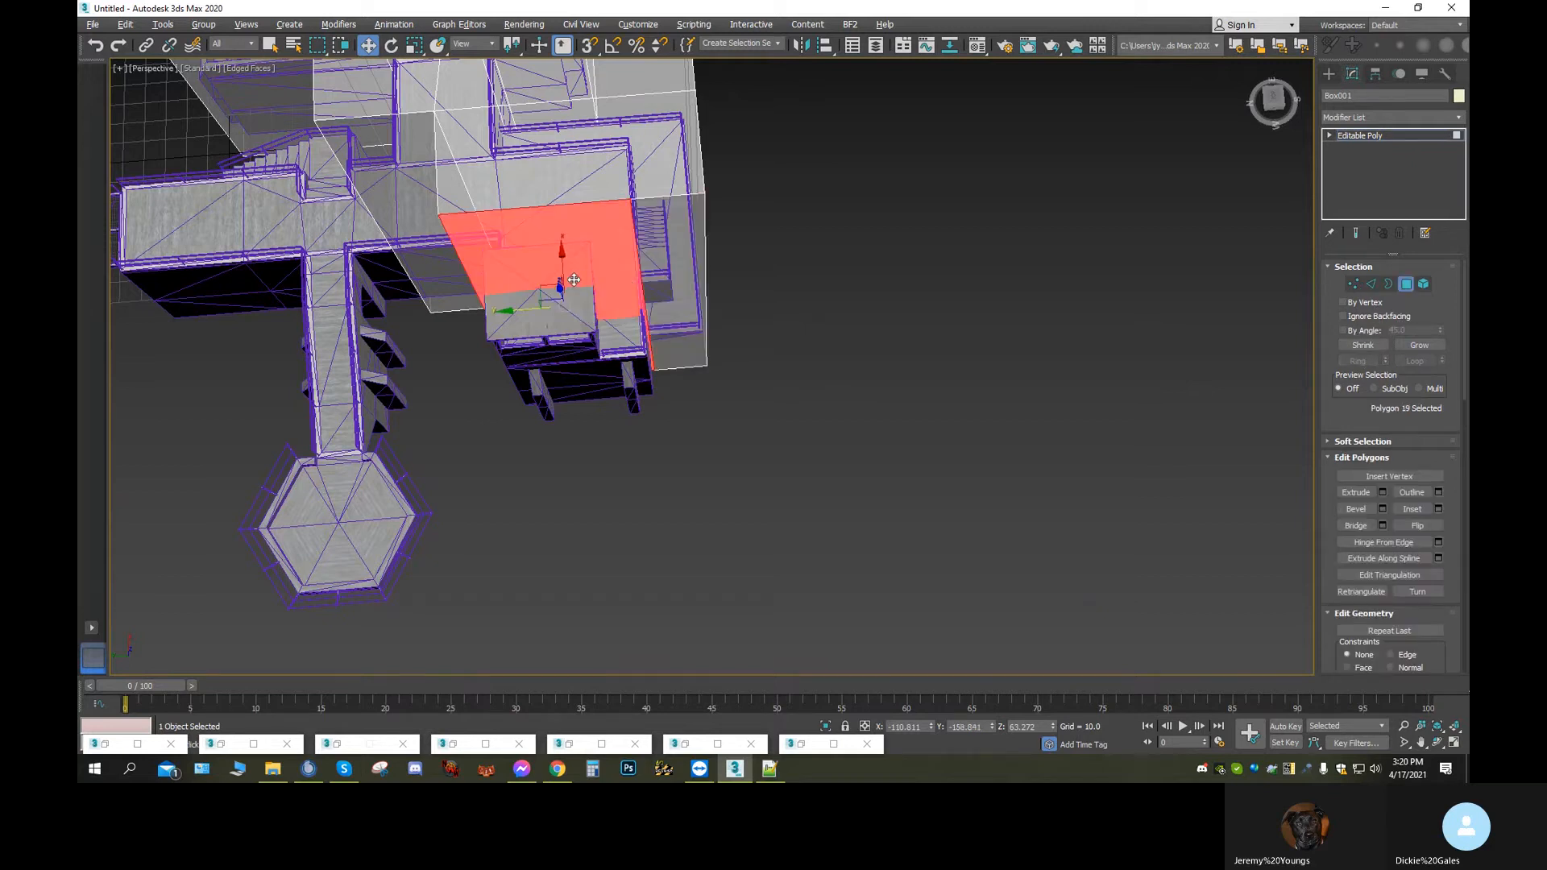
left_click(1358, 493)
left_click_drag(549, 267, 560, 150)
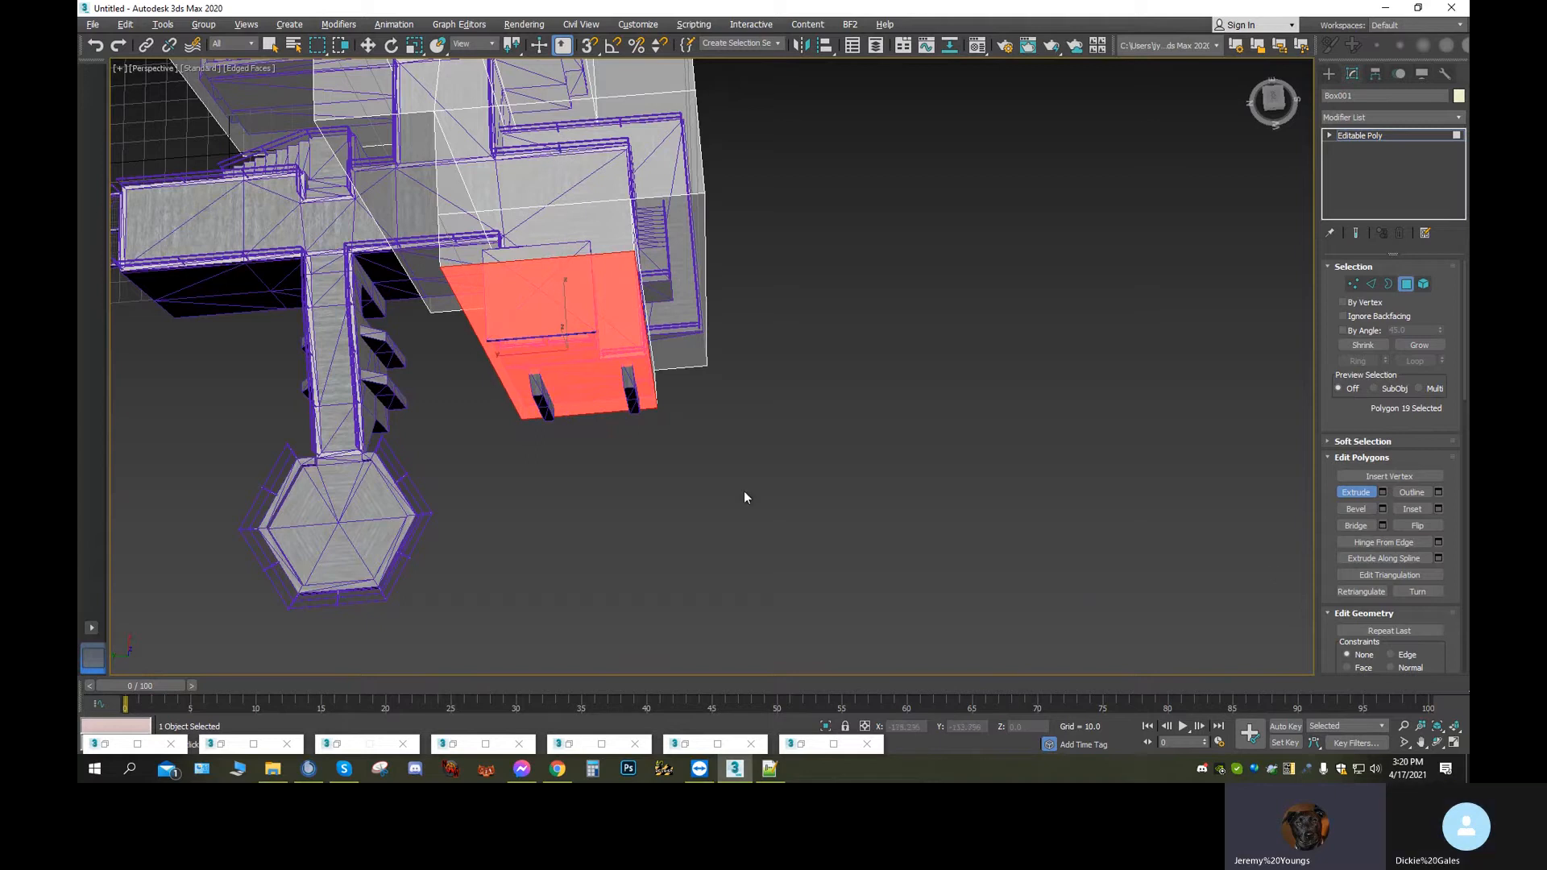
Connect the hut front face's top and bottom edges with a vertical edge and move it along Y to about -138.7, beside the near support beam
left_click(1371, 284)
left_click(548, 256)
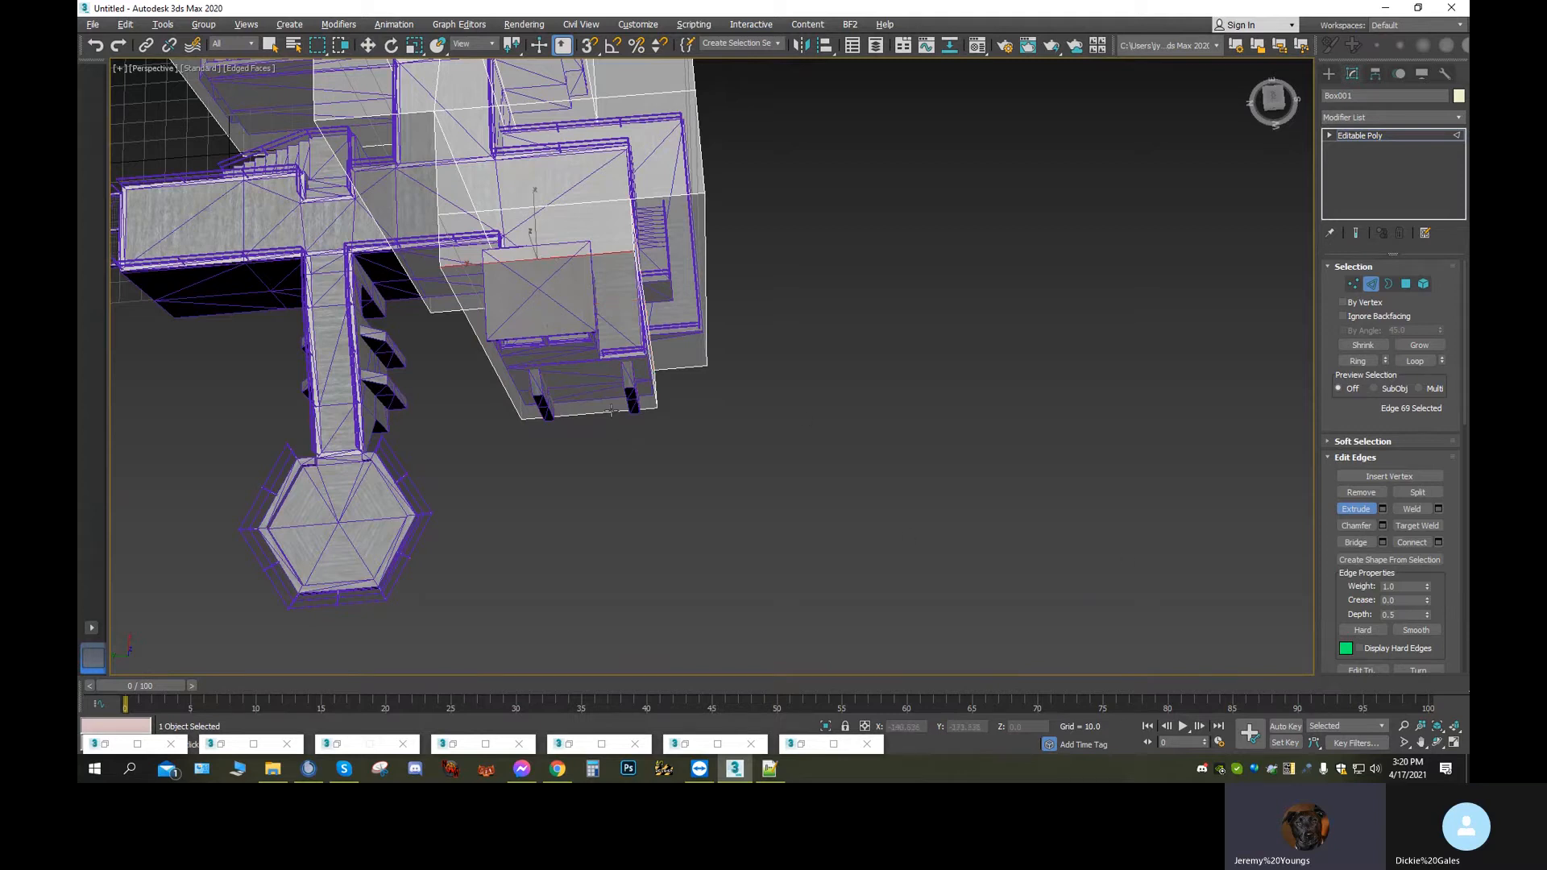
left_click(610, 412, "ctrl")
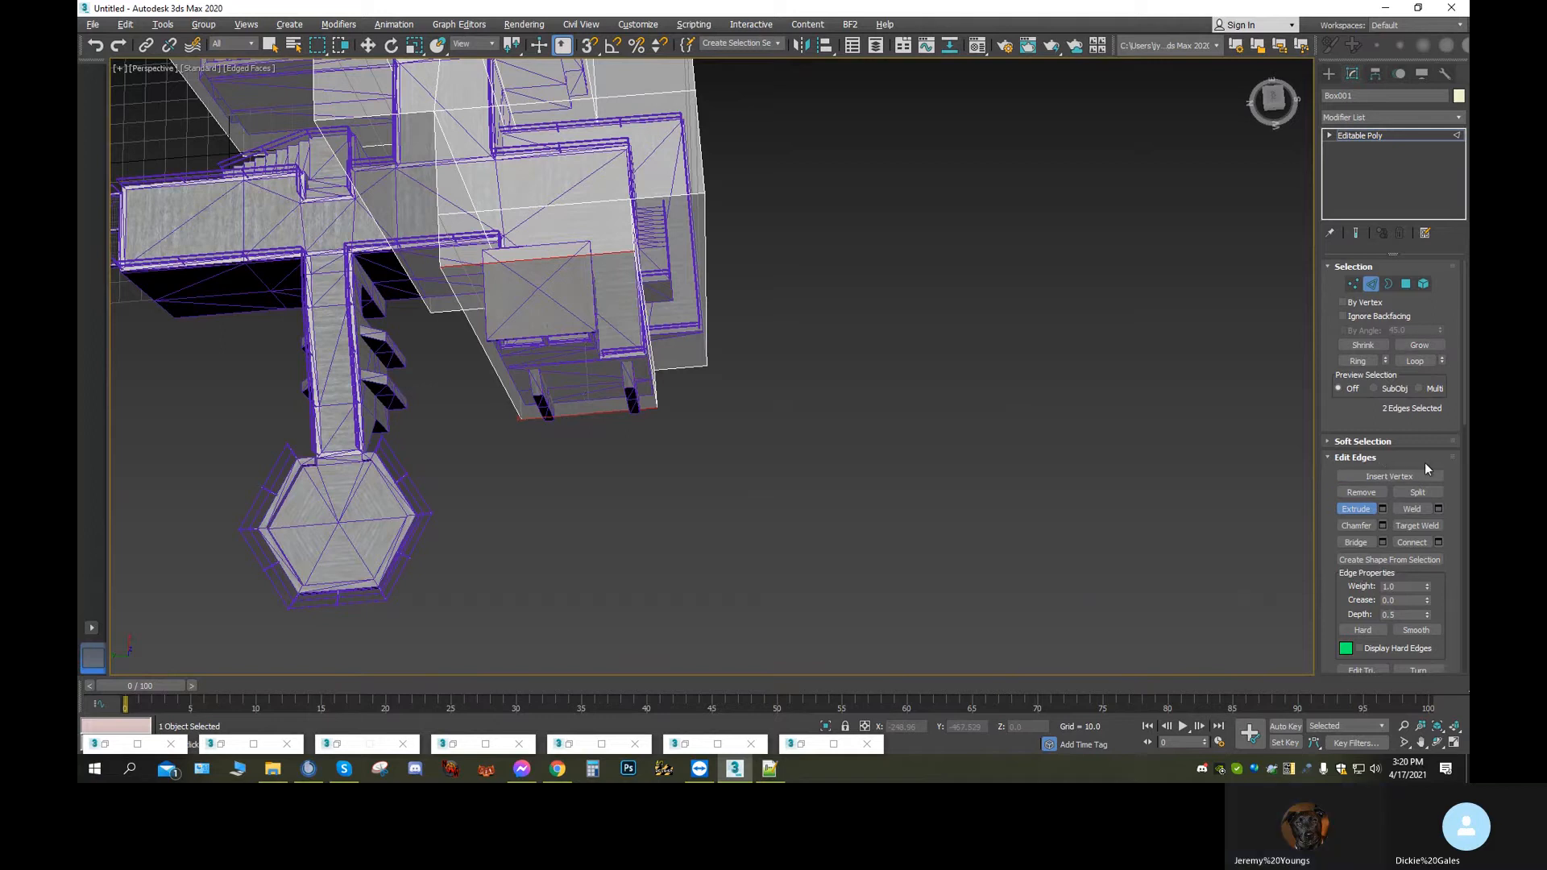
left_click(1412, 544)
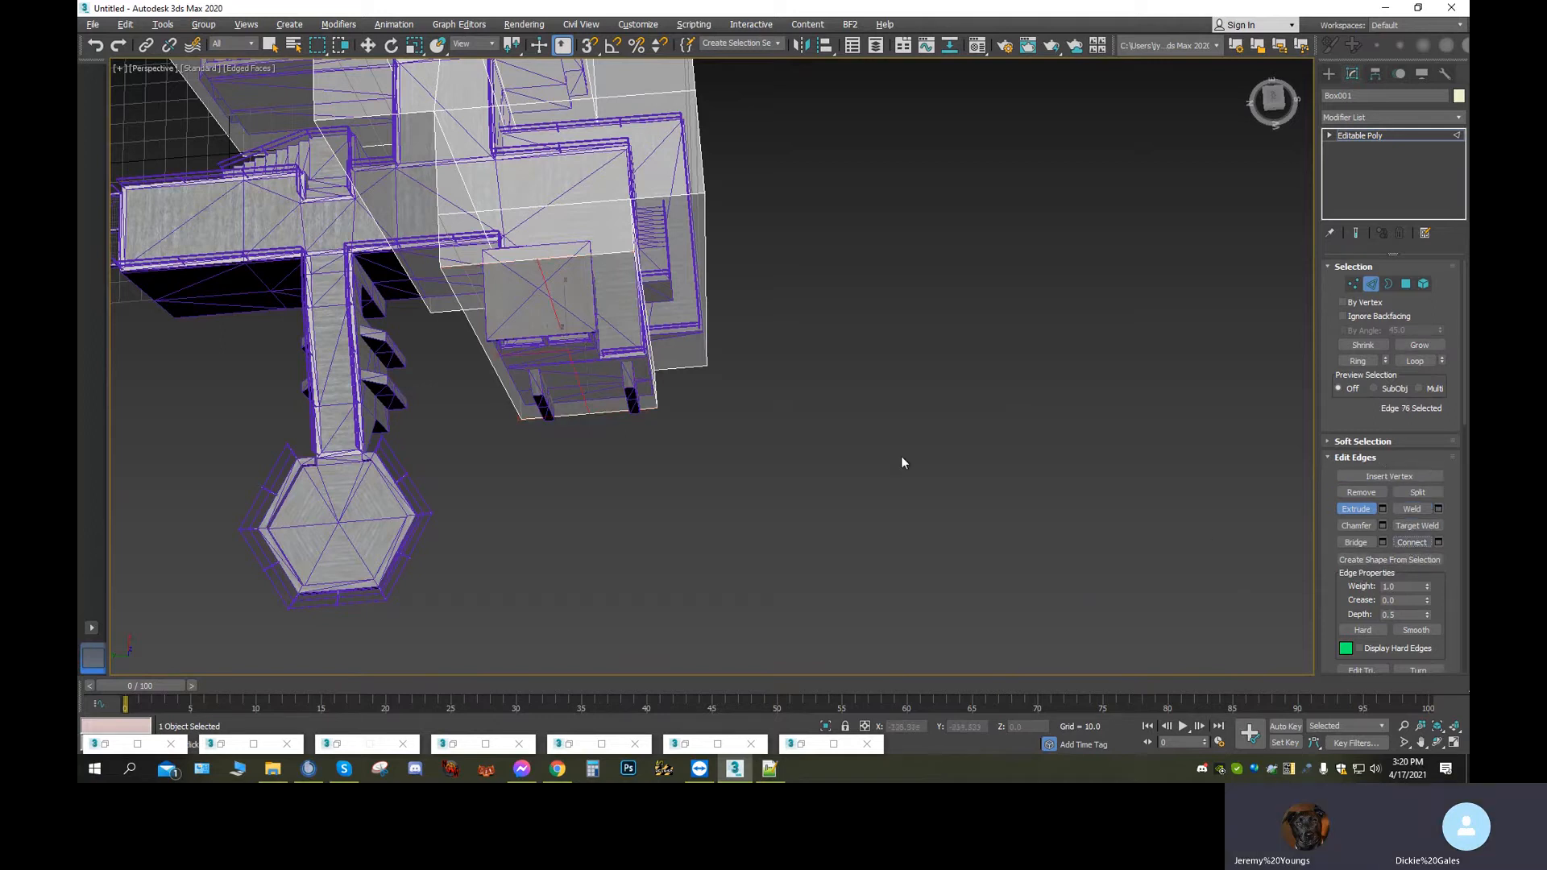
middle_click_drag(592, 448, 811, 467)
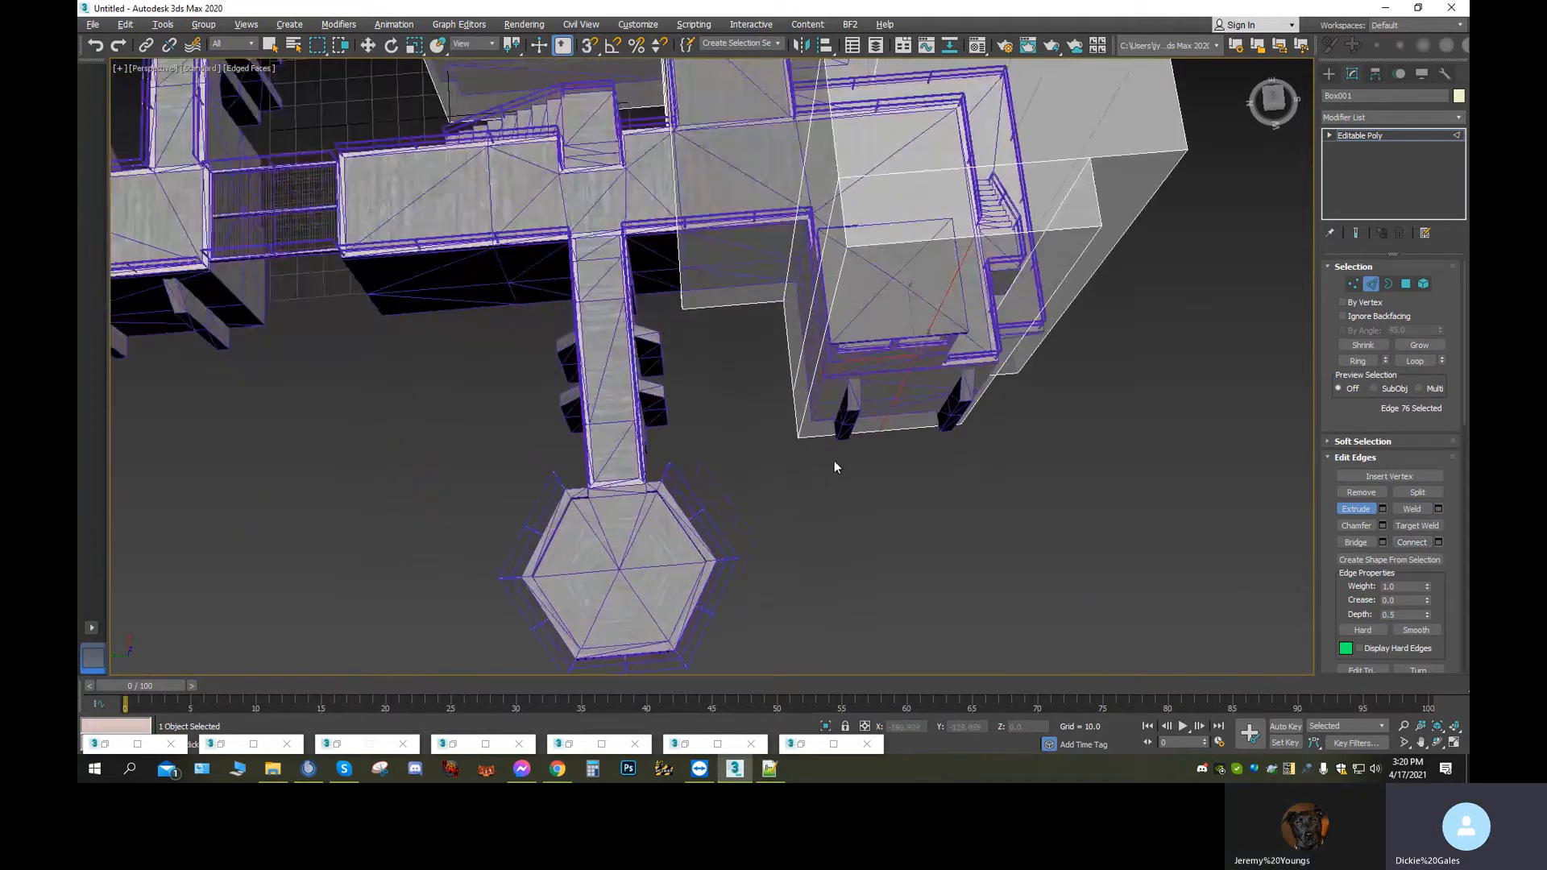
scroll(838, 458, "up", 3)
scroll(906, 414, "down", 2)
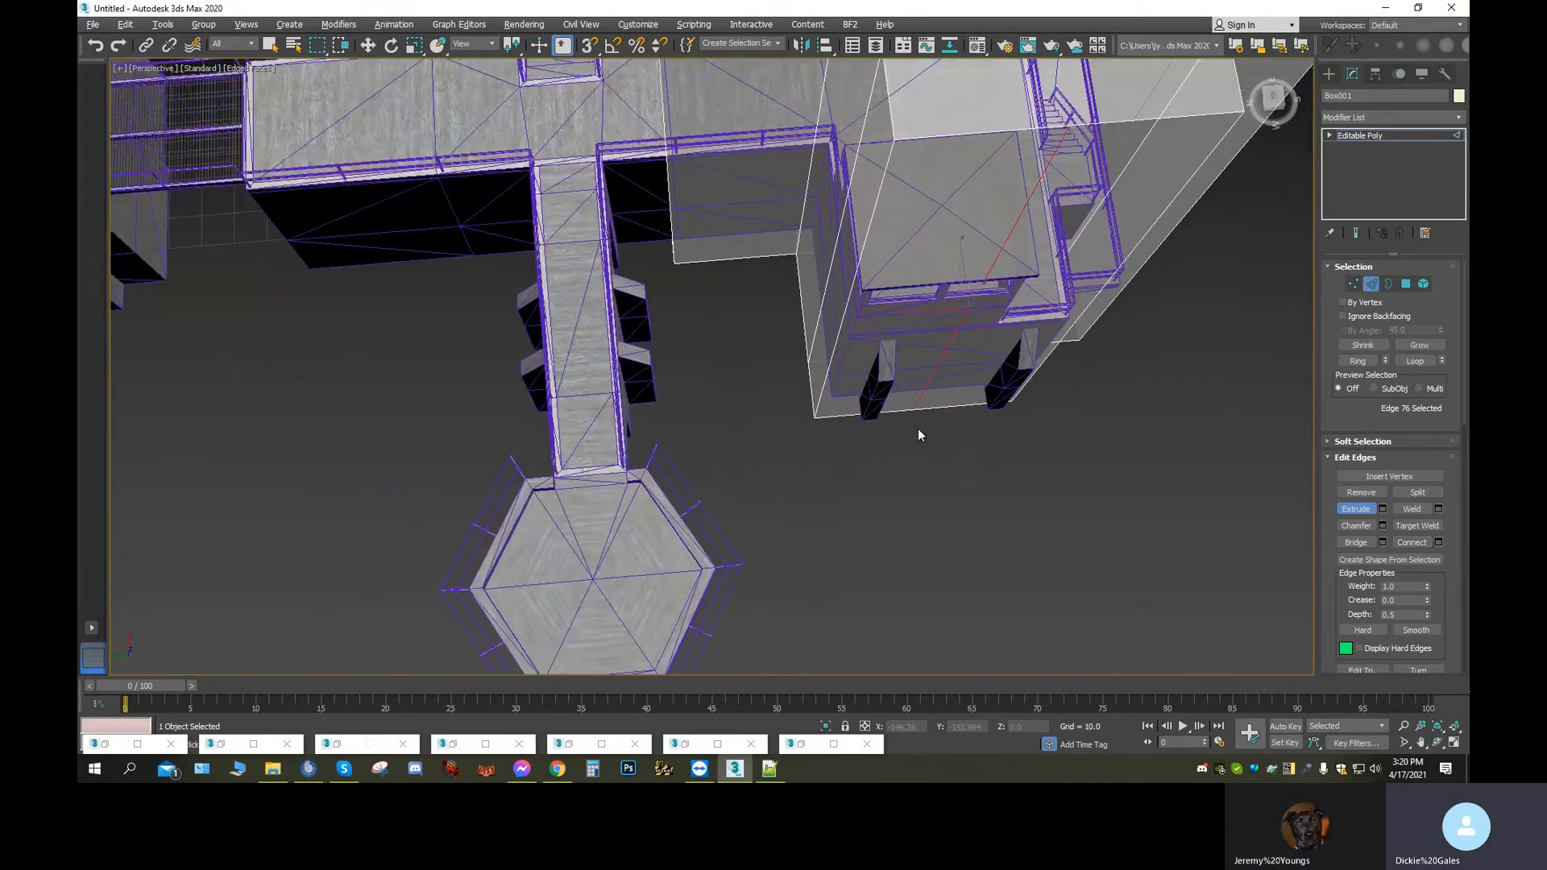
left_click(367, 45)
left_click_drag(918, 314, 839, 321)
middle_click_drag(964, 489, 719, 458)
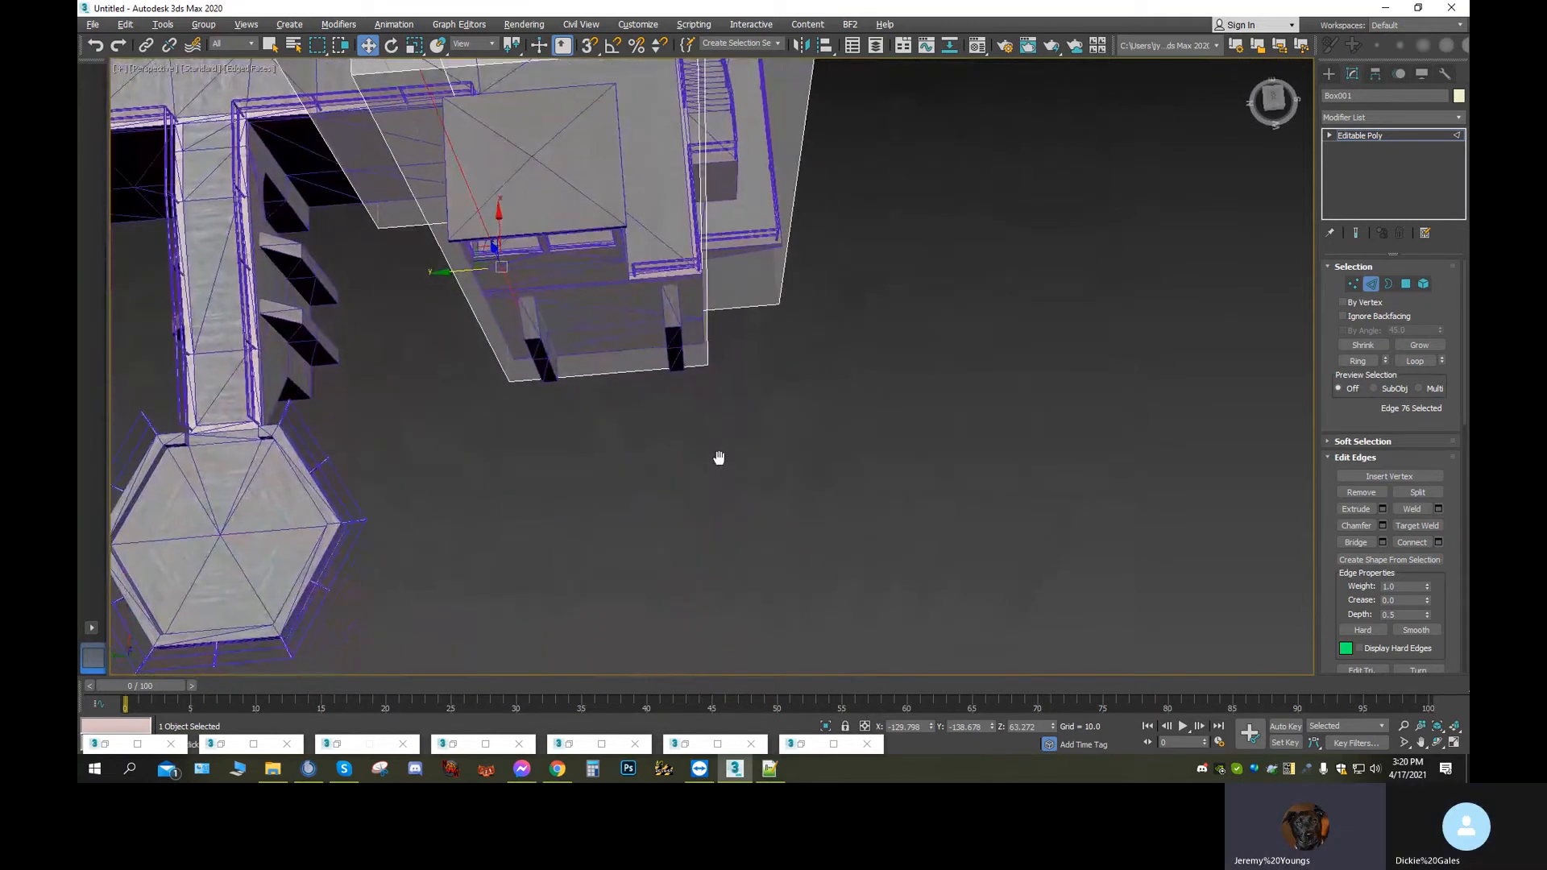
Connect the top and bottom edges of the wider remaining hut front polygon with three segments
left_click(622, 372)
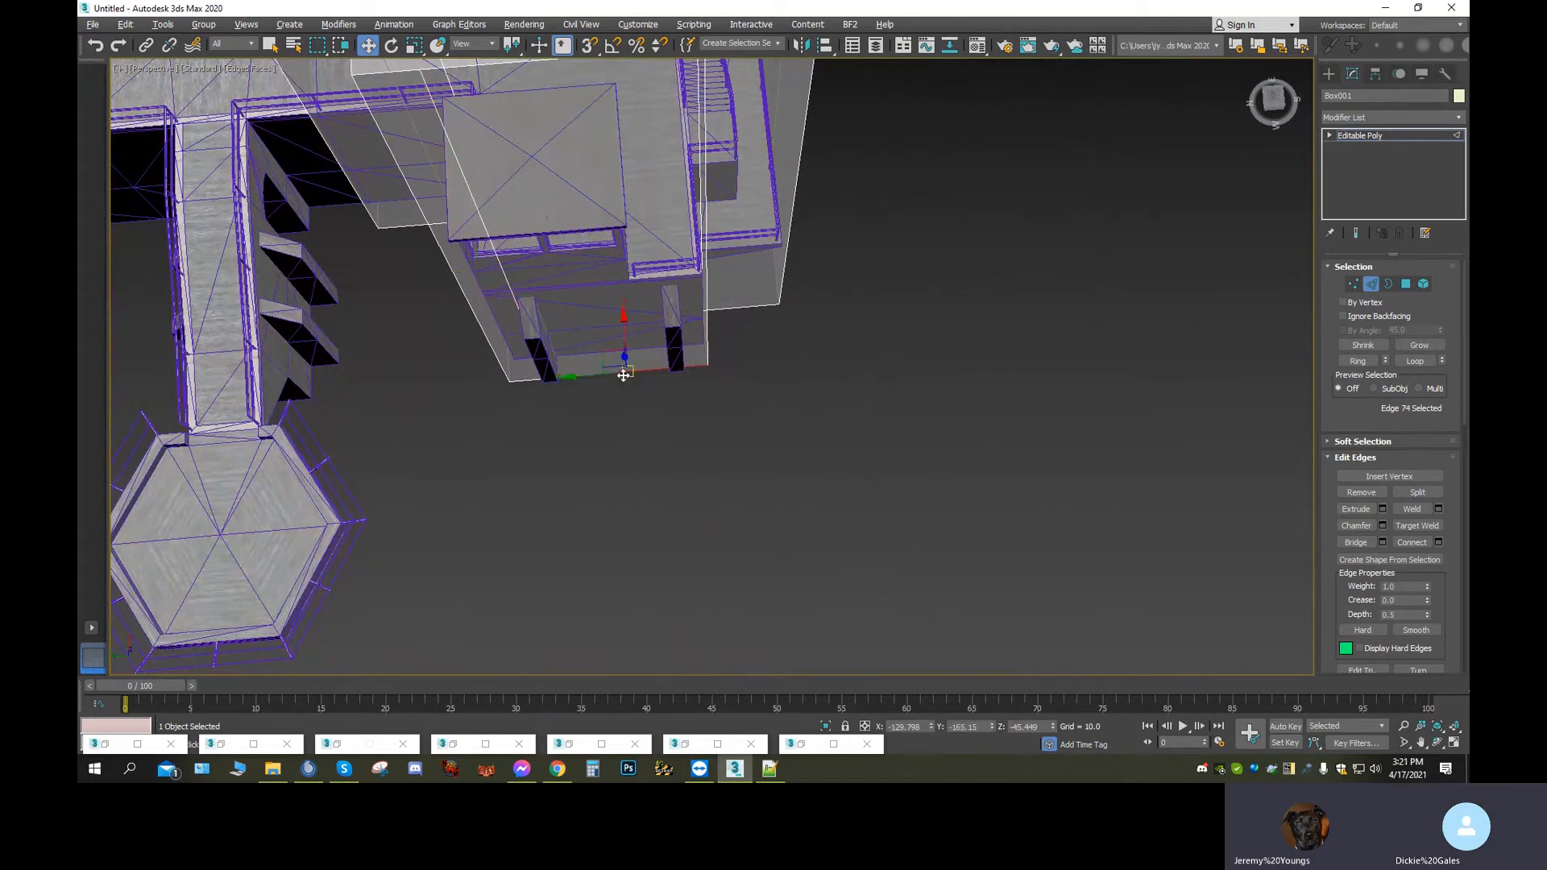
scroll(623, 372, "up", 2)
middle_click_drag(622, 372, 661, 490)
left_click(661, 335)
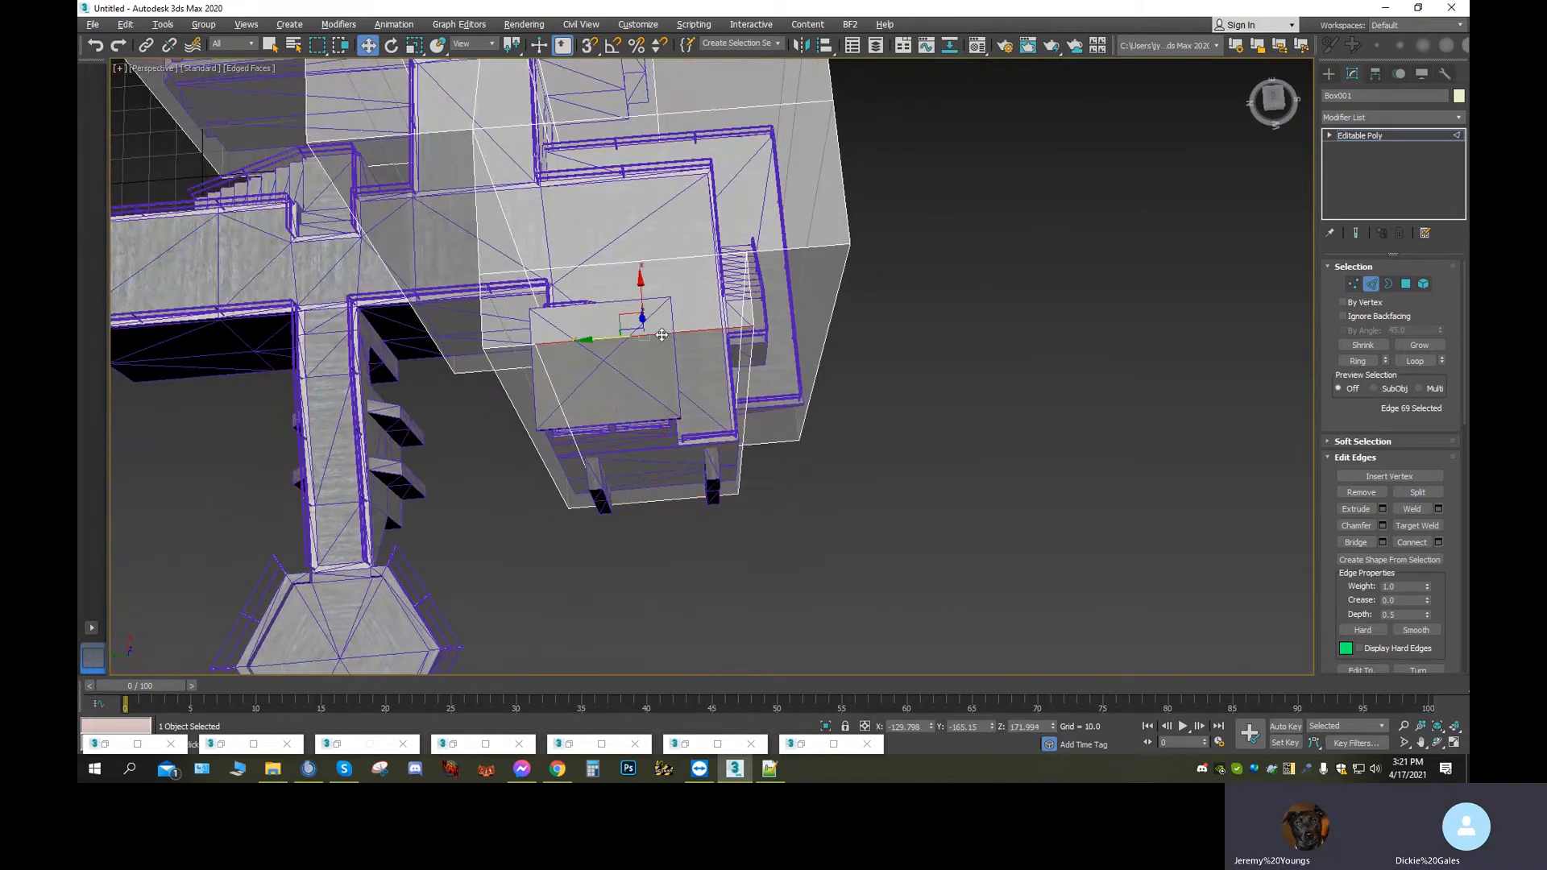
left_click(670, 493, "ctrl")
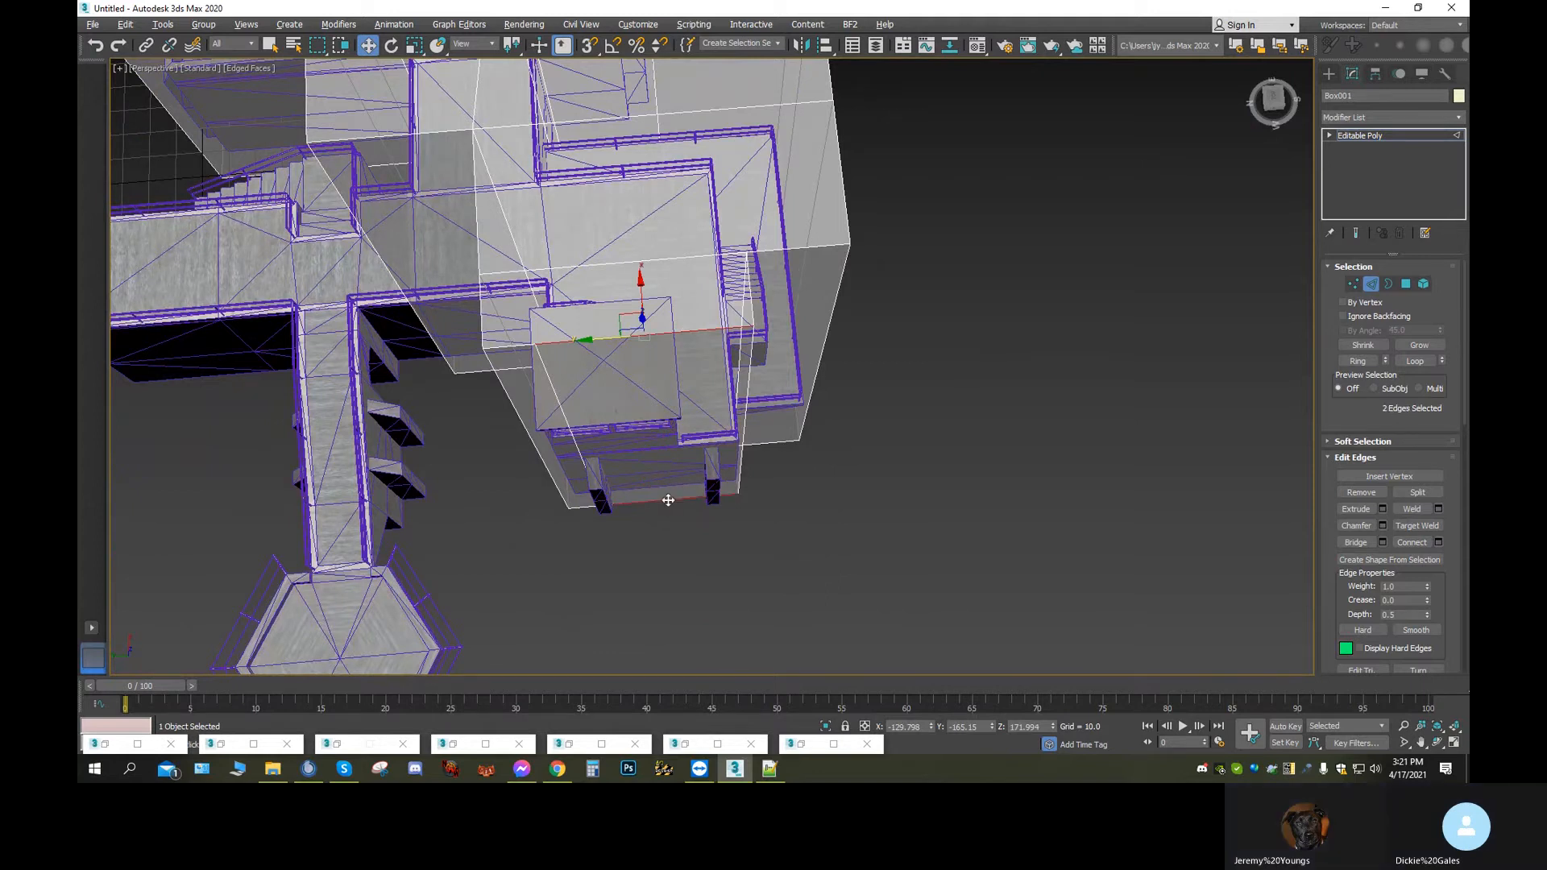
left_click(1438, 542)
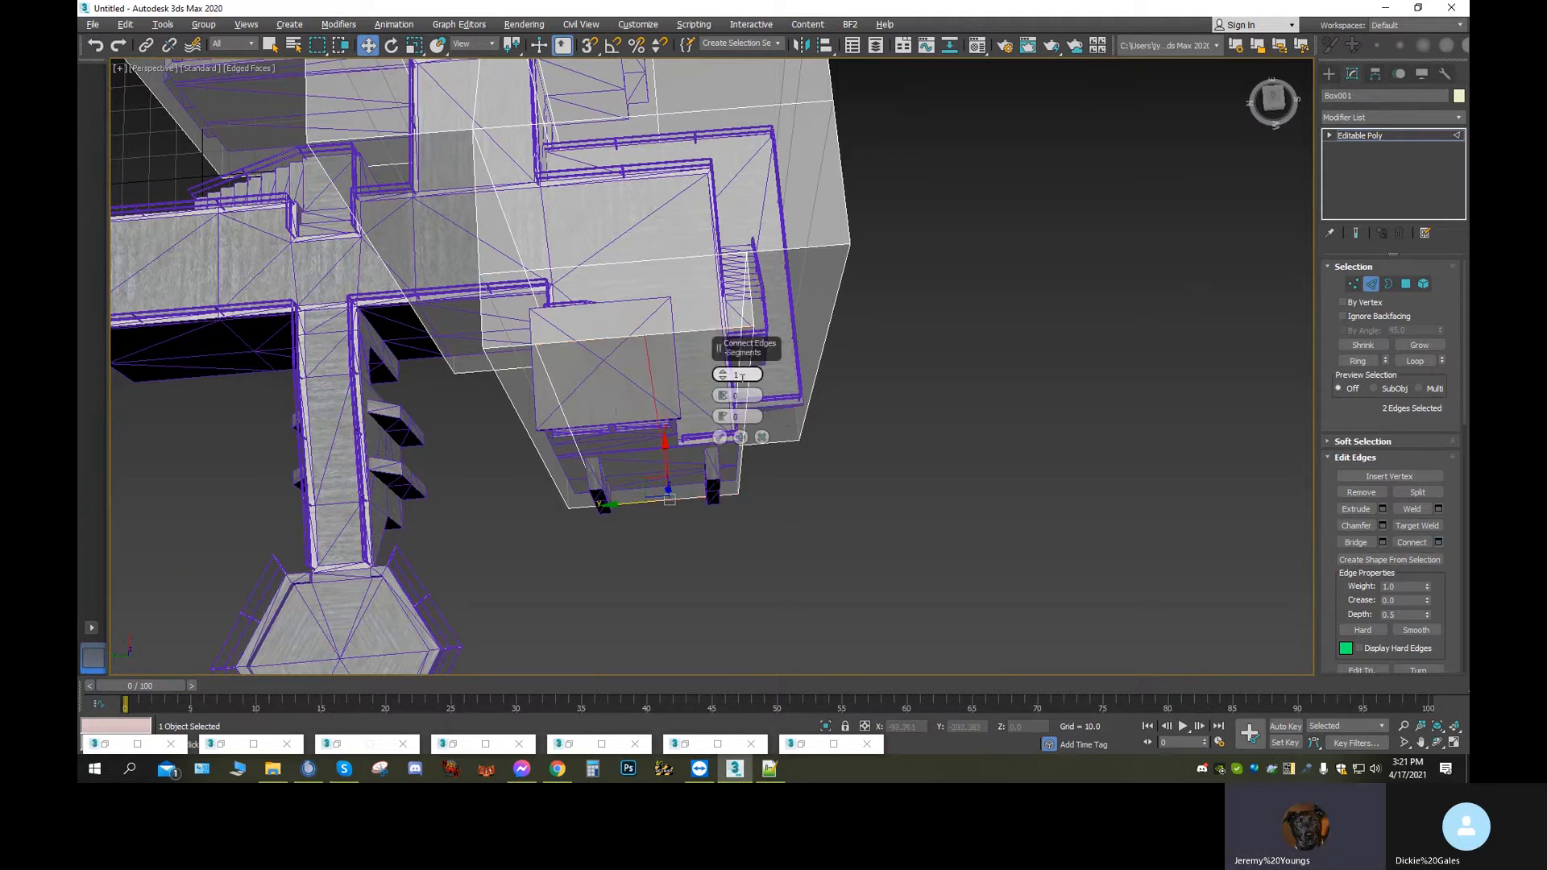
scroll(721, 374, "up", 2)
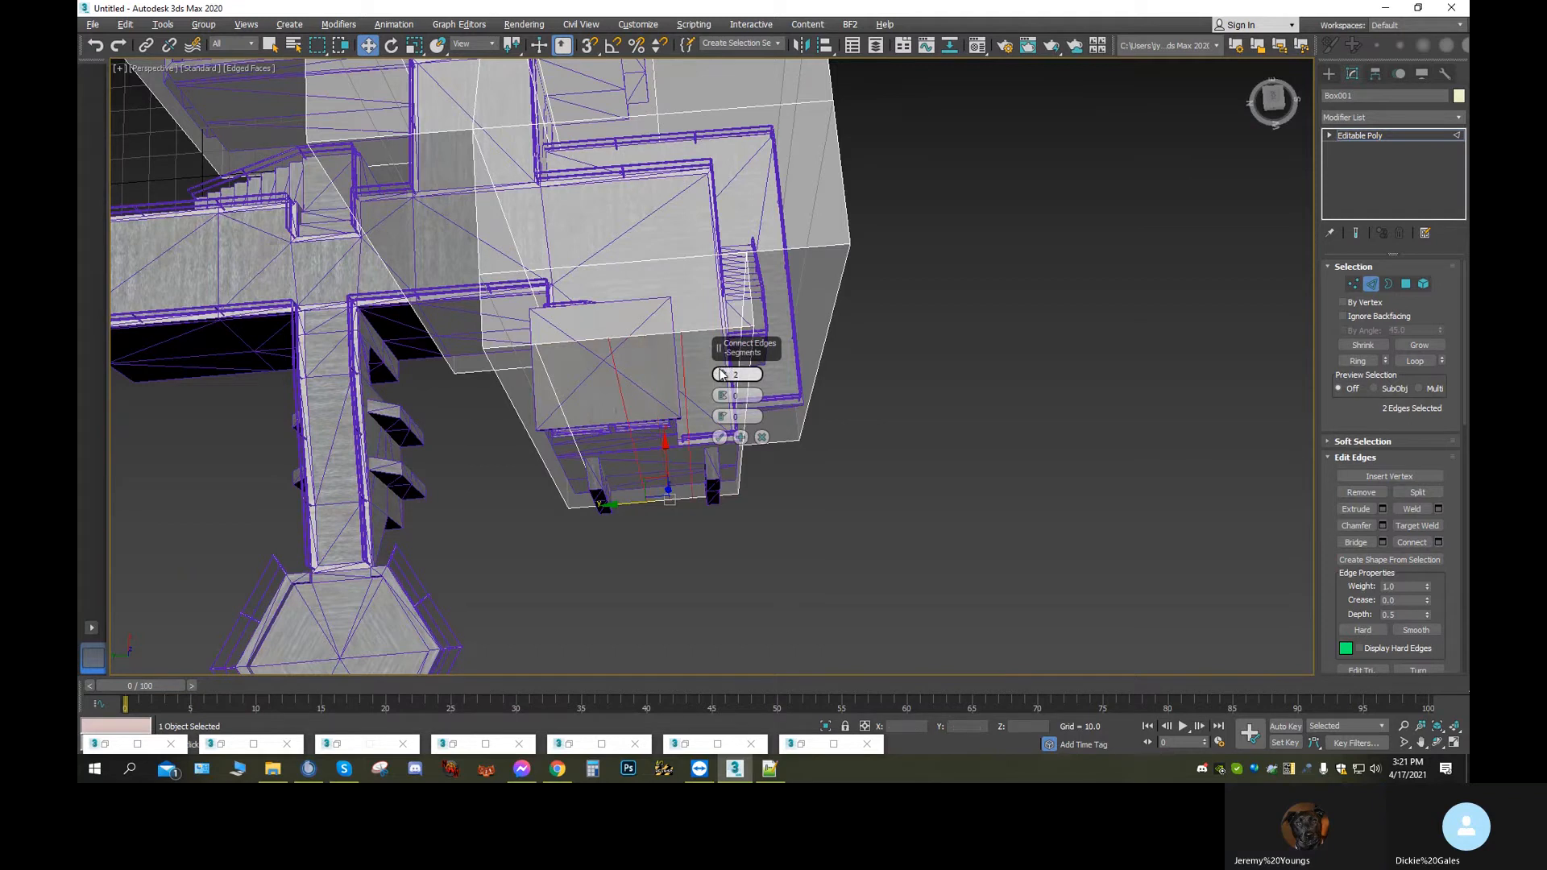
left_click(720, 438)
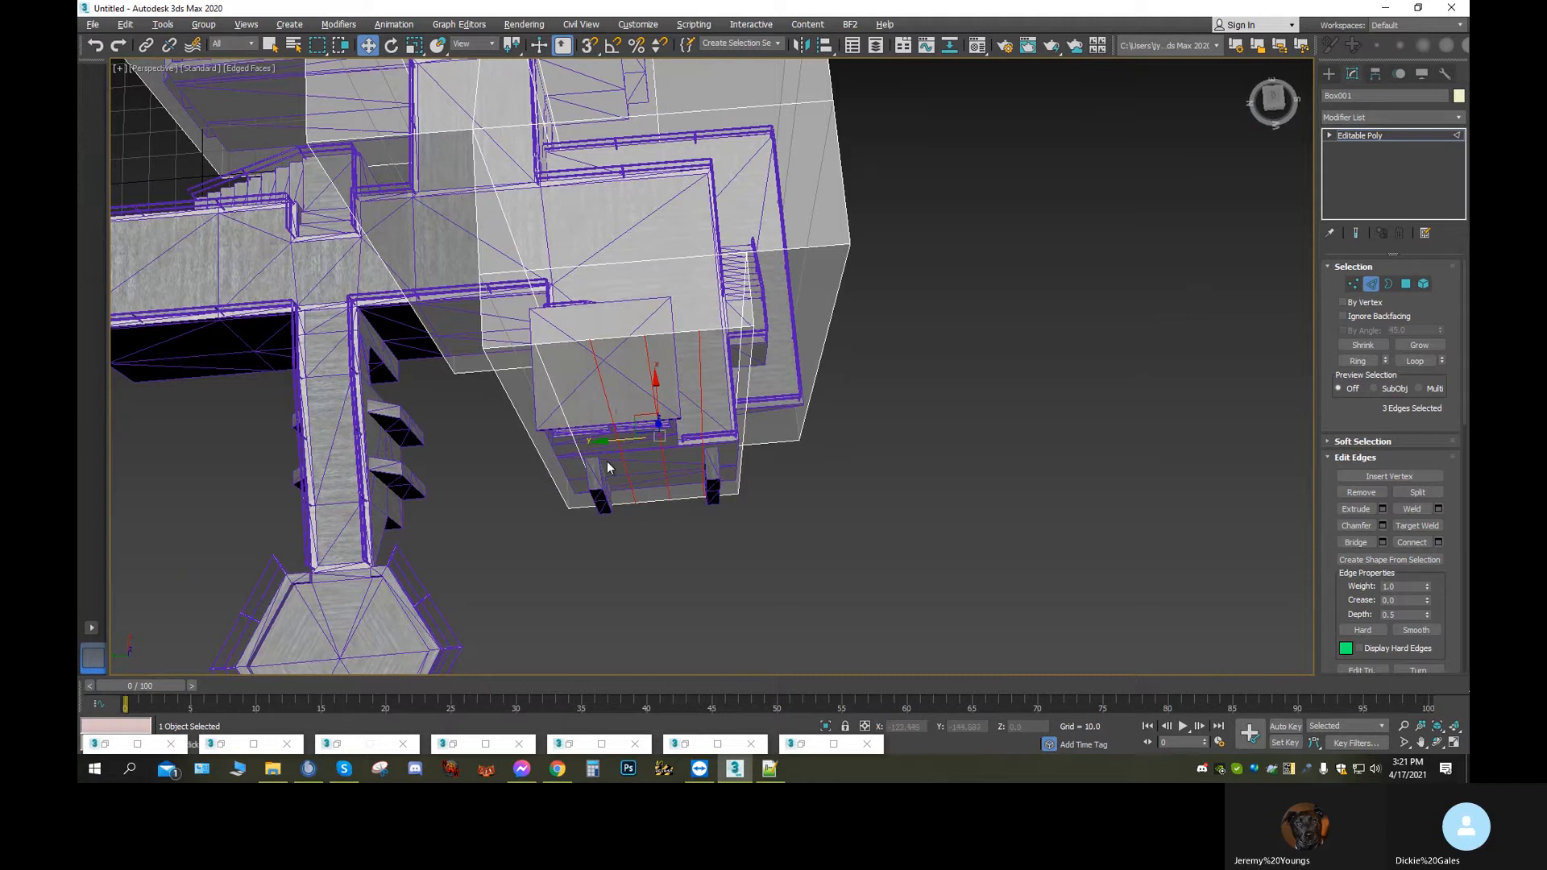
Move the three new vertical edges along Y to frame the two support beams, placing the far pair at about -184.1 and -178.1
left_click_drag(606, 442, 584, 441)
left_click(678, 436)
left_click_drag(625, 440, 664, 448)
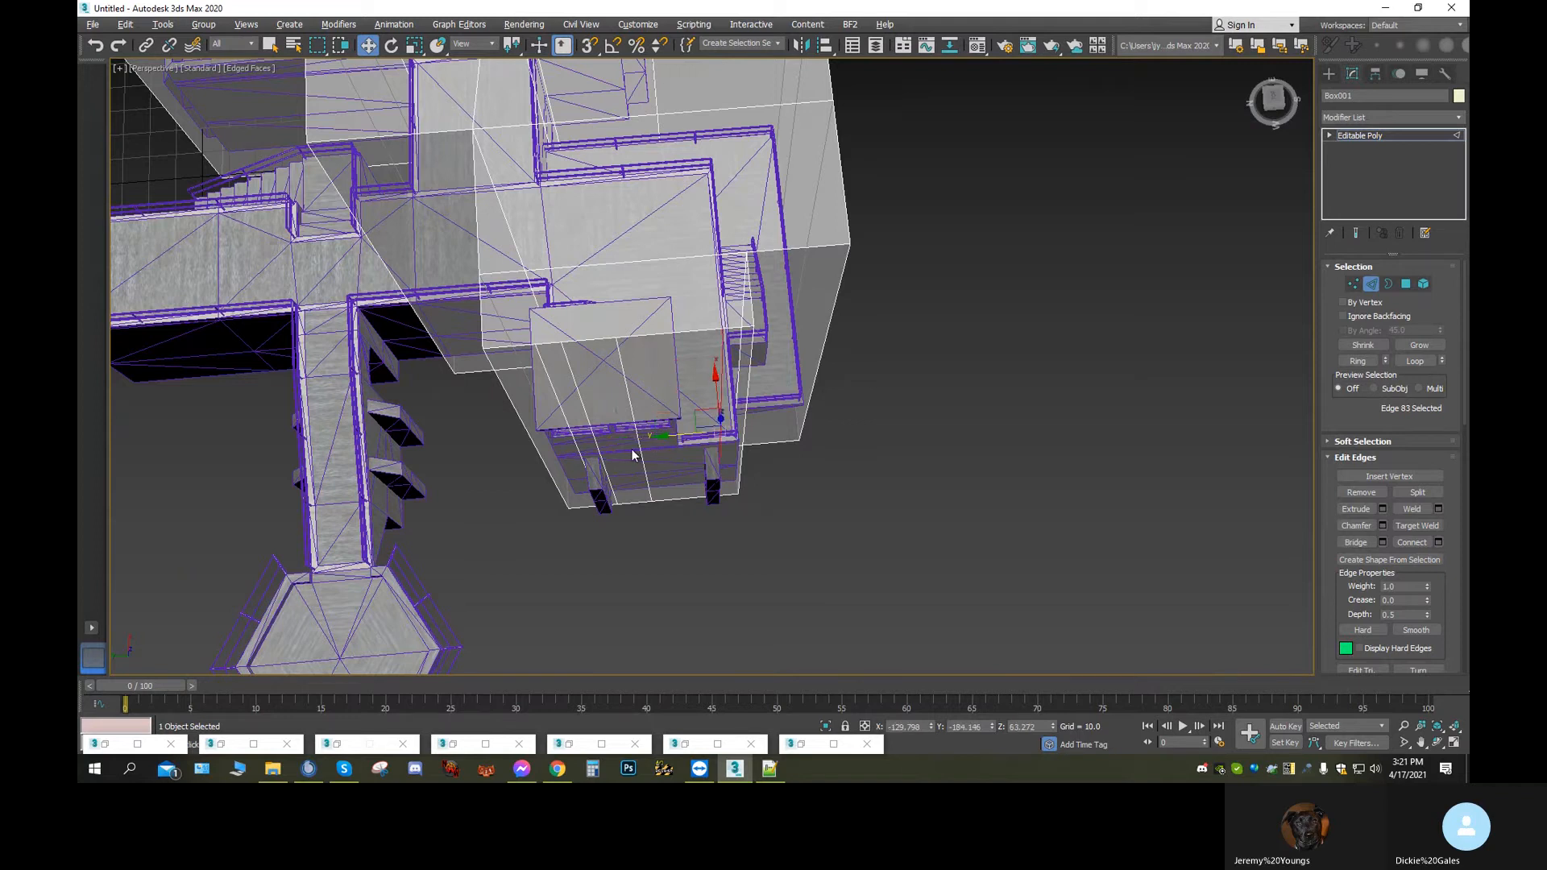
left_click(641, 454)
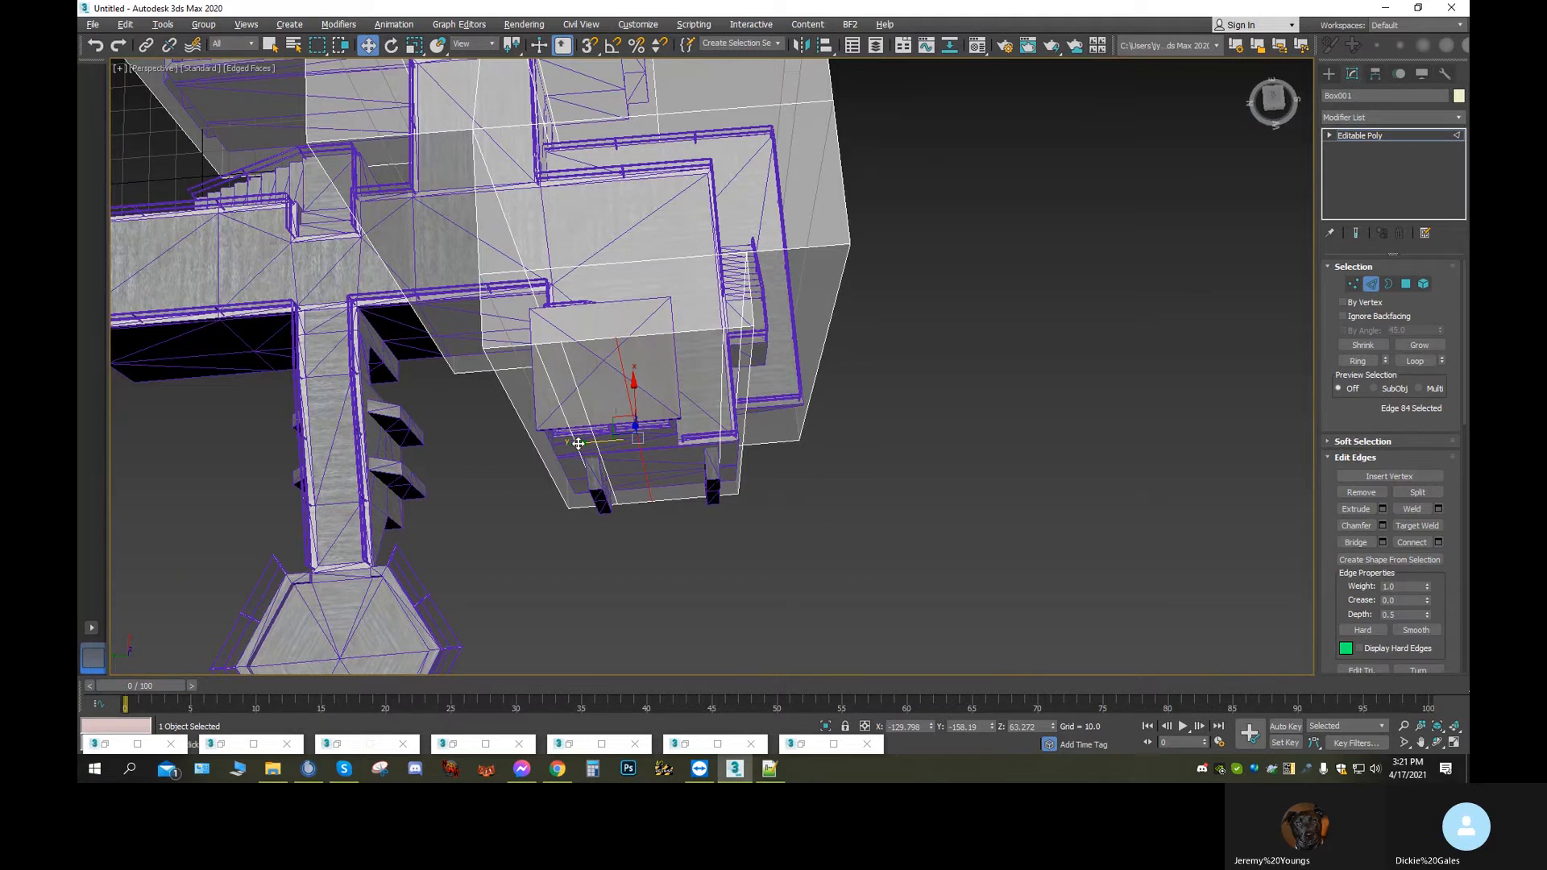
left_click_drag(588, 442, 646, 446)
left_click_drag(644, 444, 644, 444)
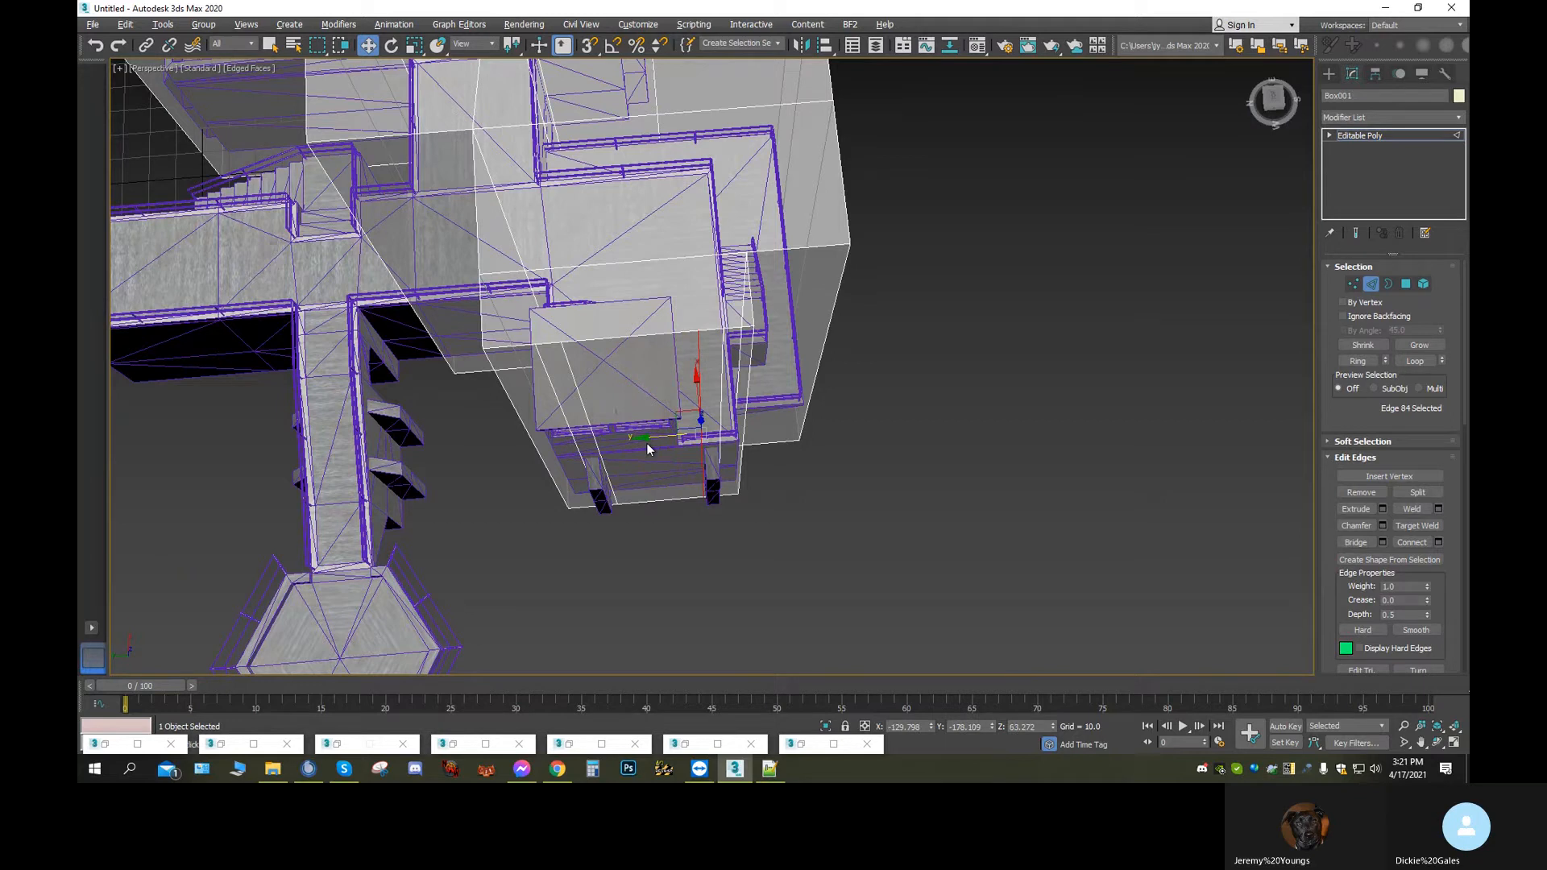
Select the two narrow polygons in front of the hut's support beams and extrude them outward over the beam ends
left_click(1406, 284)
left_click(635, 562)
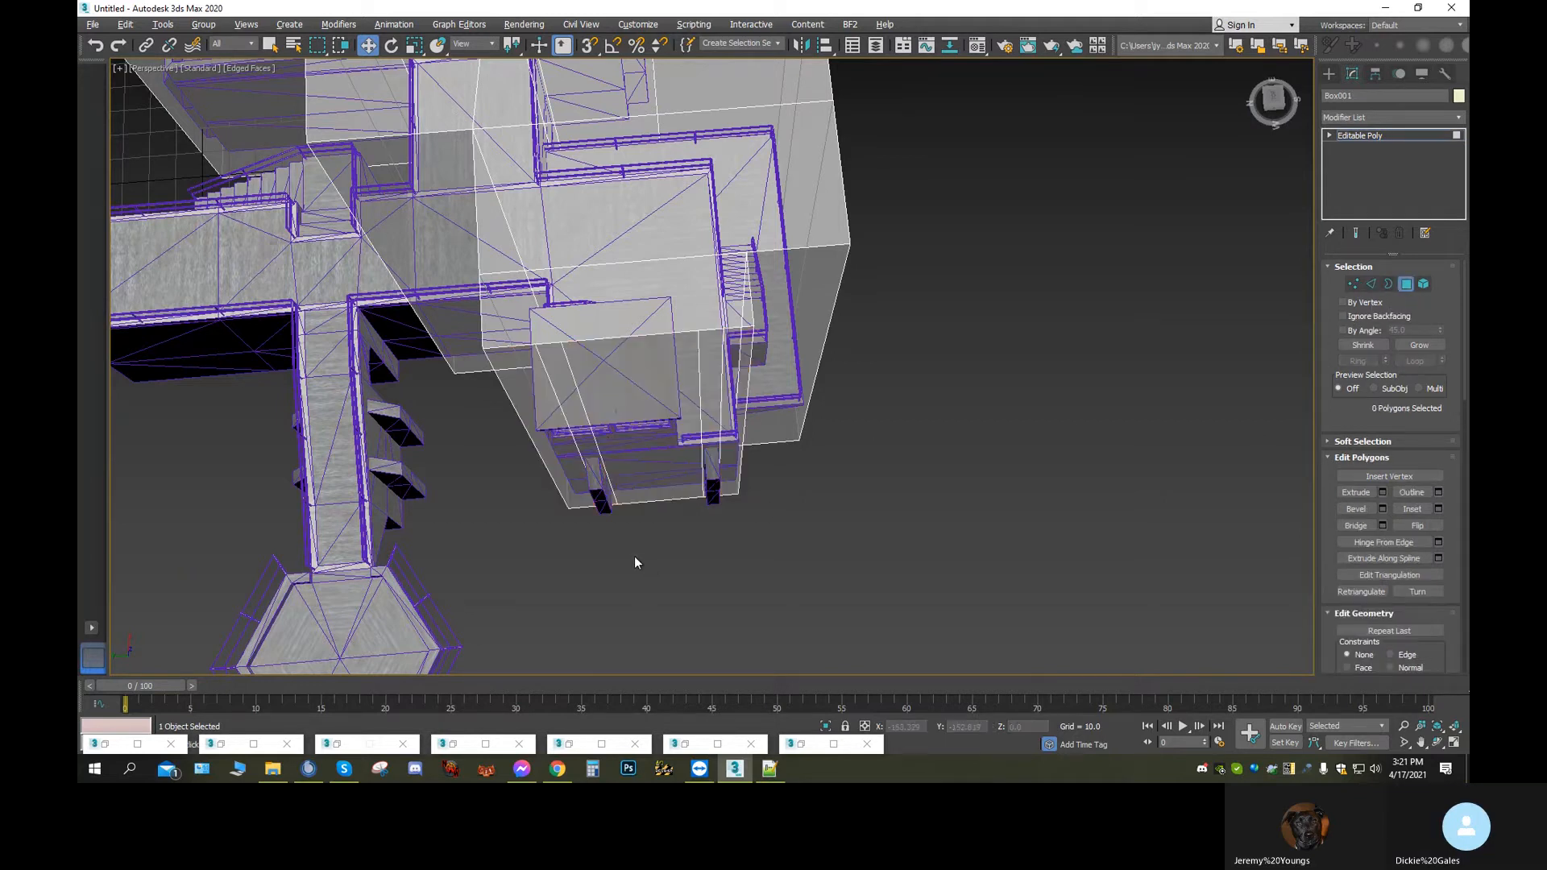
left_click(591, 434)
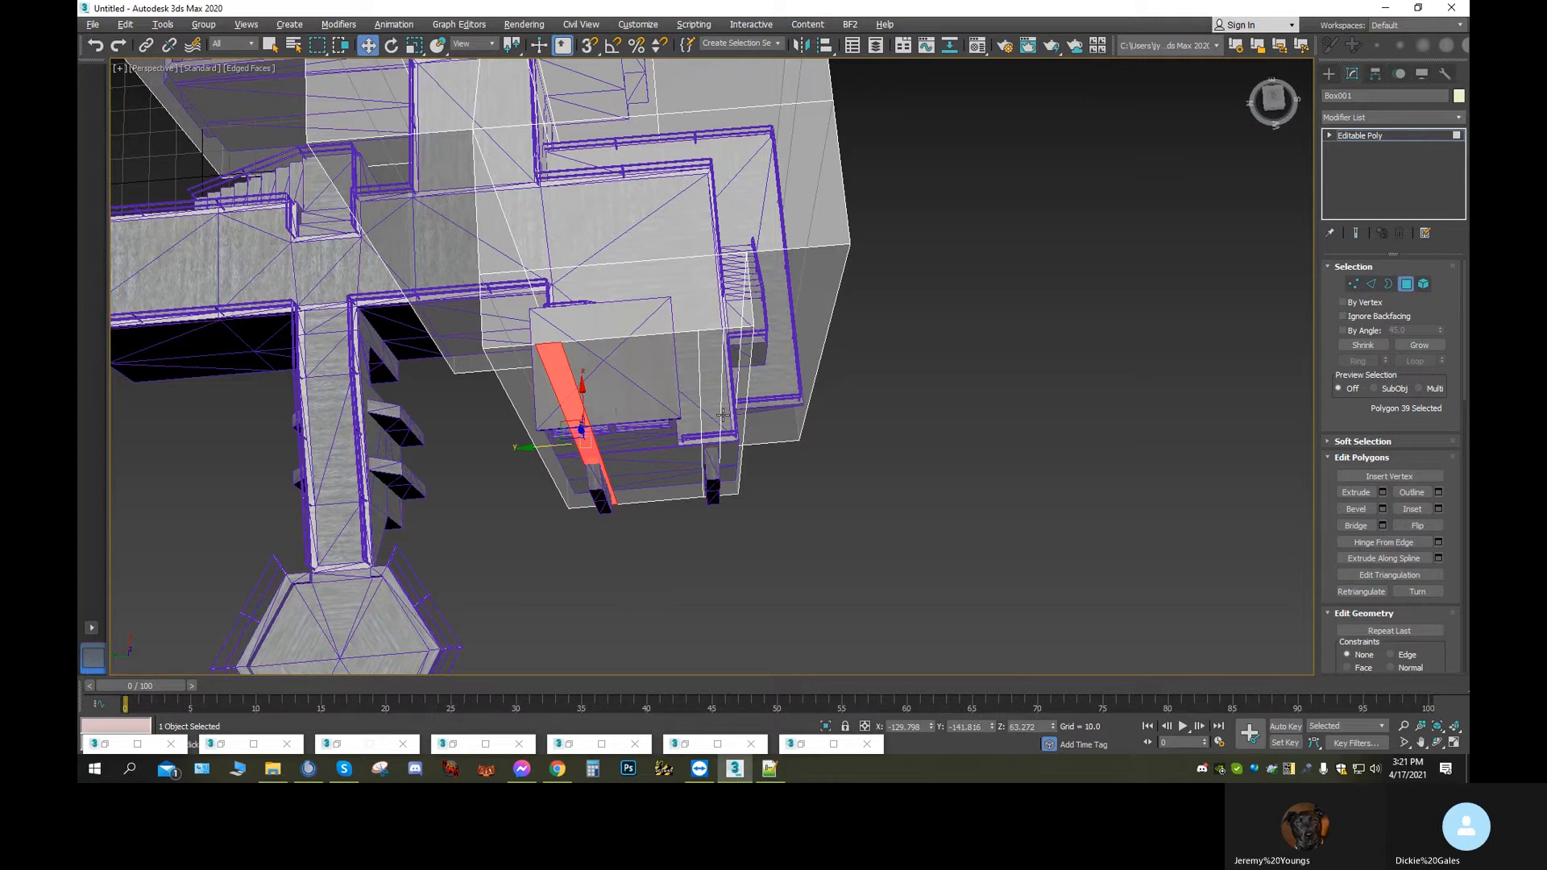
left_click(714, 417, "ctrl")
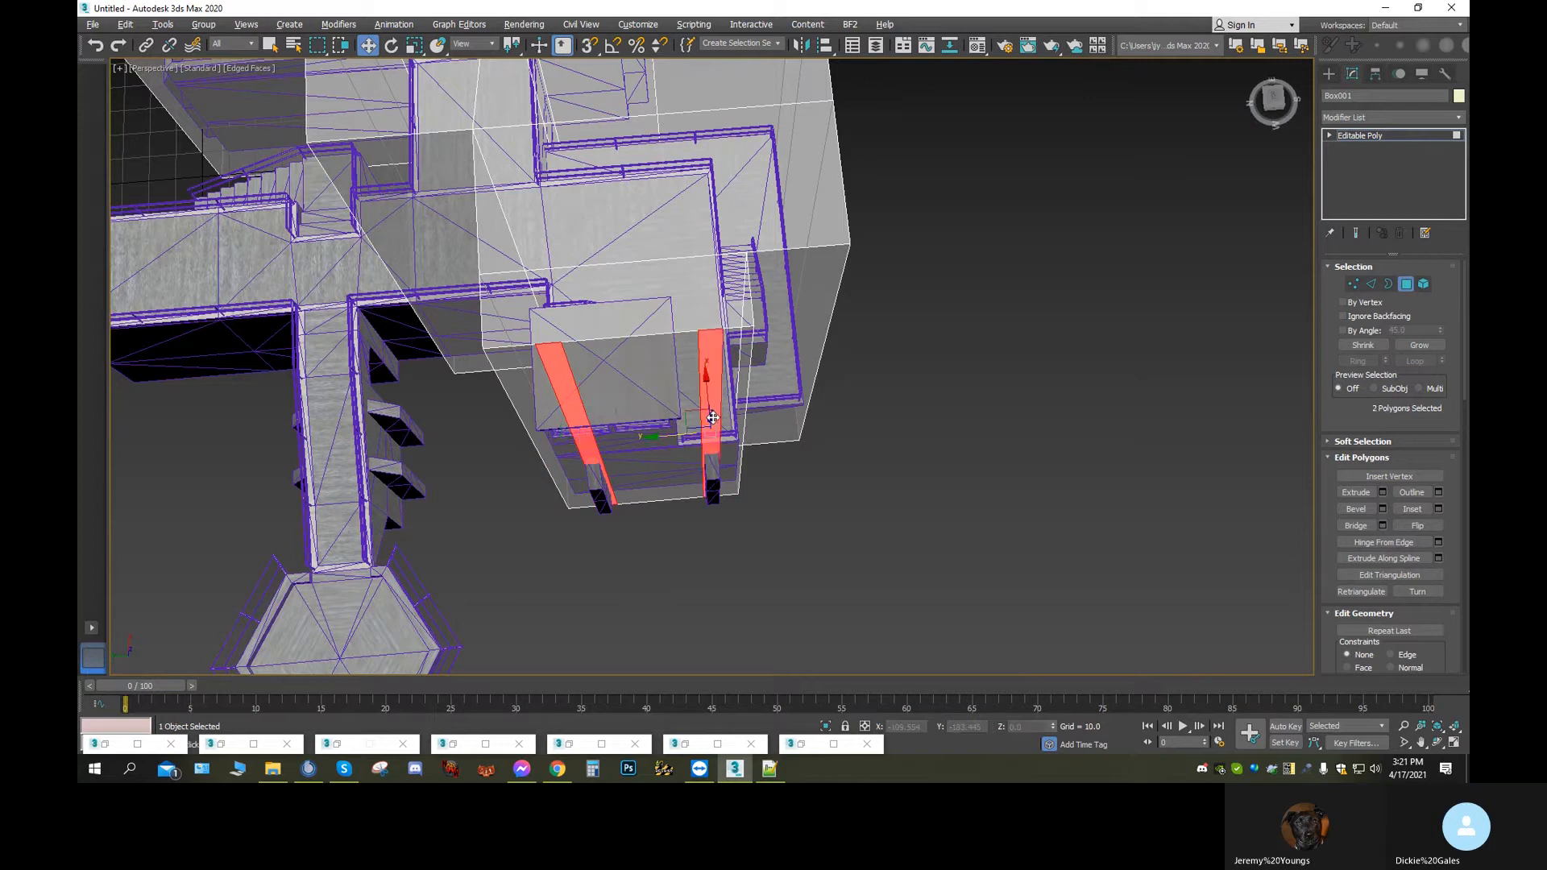
left_click(1357, 492)
left_click_drag(714, 443, 709, 369)
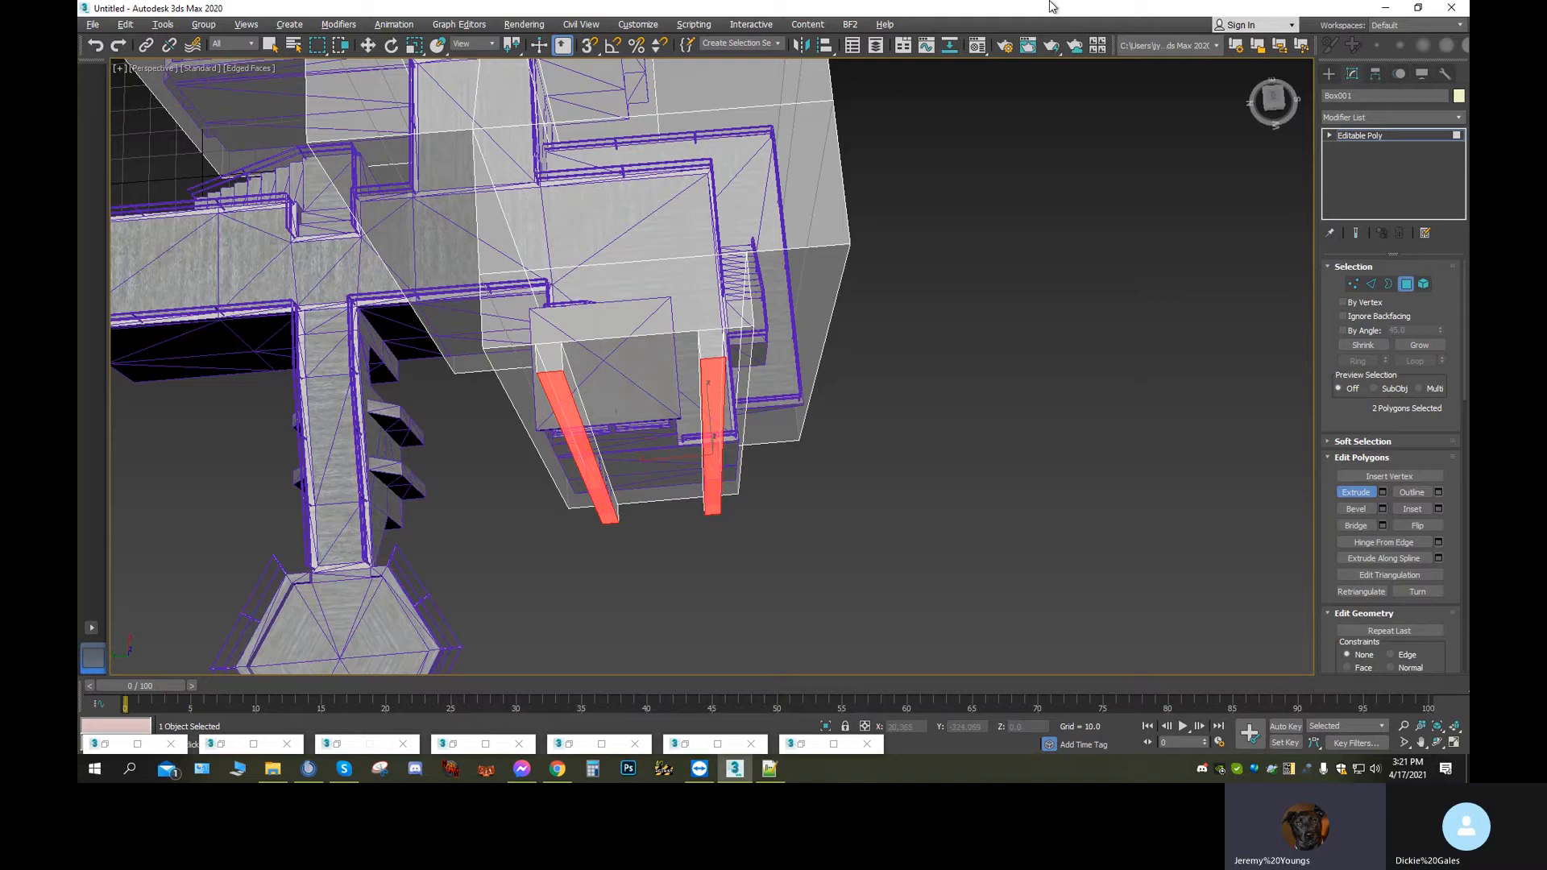
middle_click_drag(649, 560, 1073, 600)
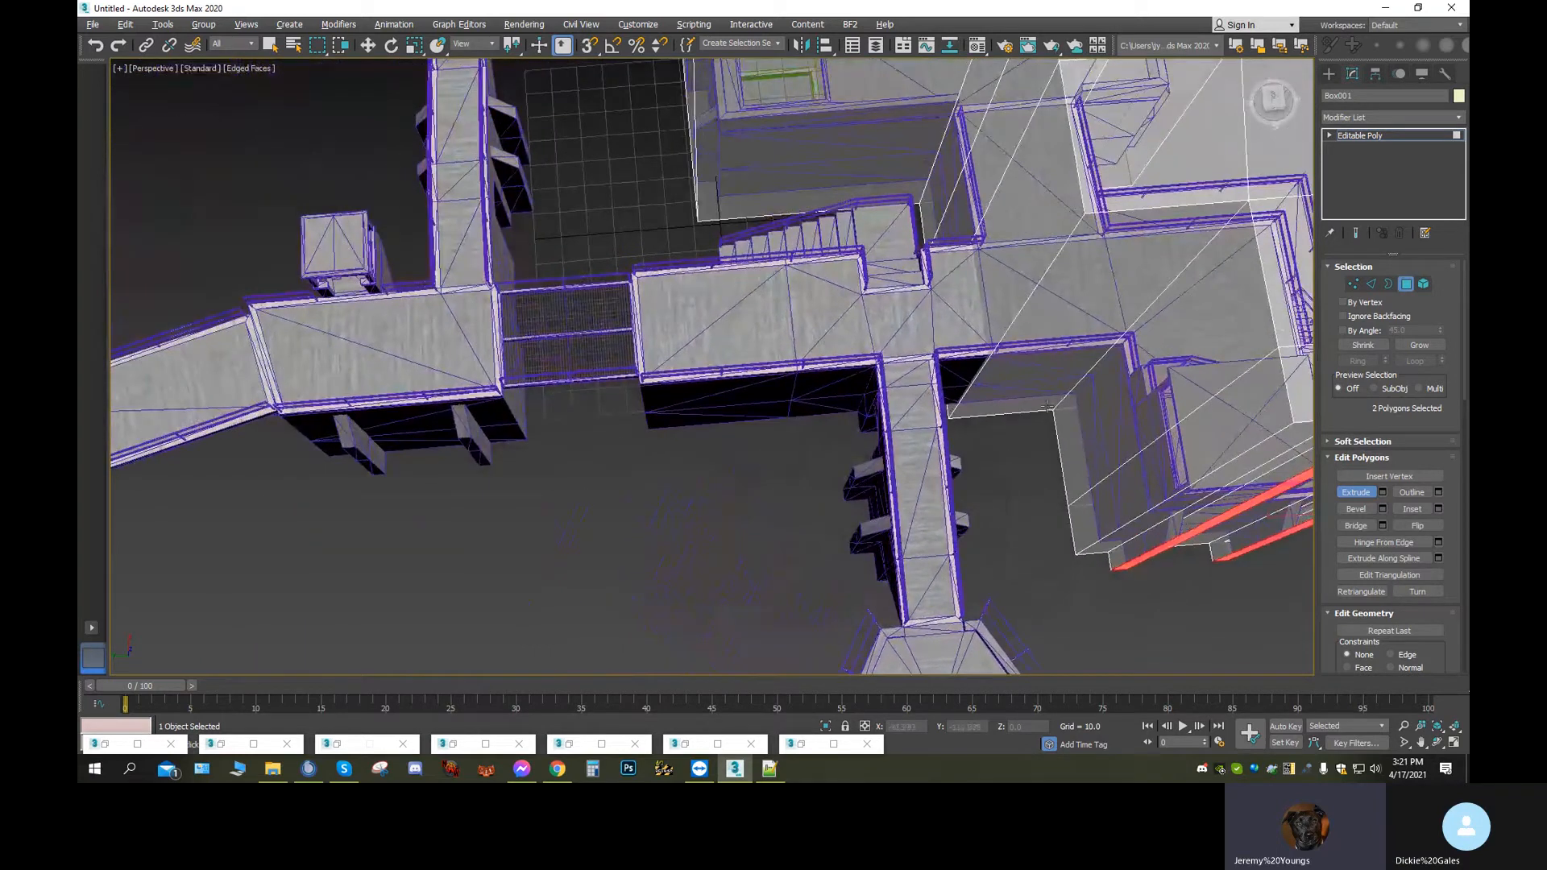
left_click(1439, 743)
left_click_drag(828, 450, 851, 339)
scroll(932, 451, "down", 5)
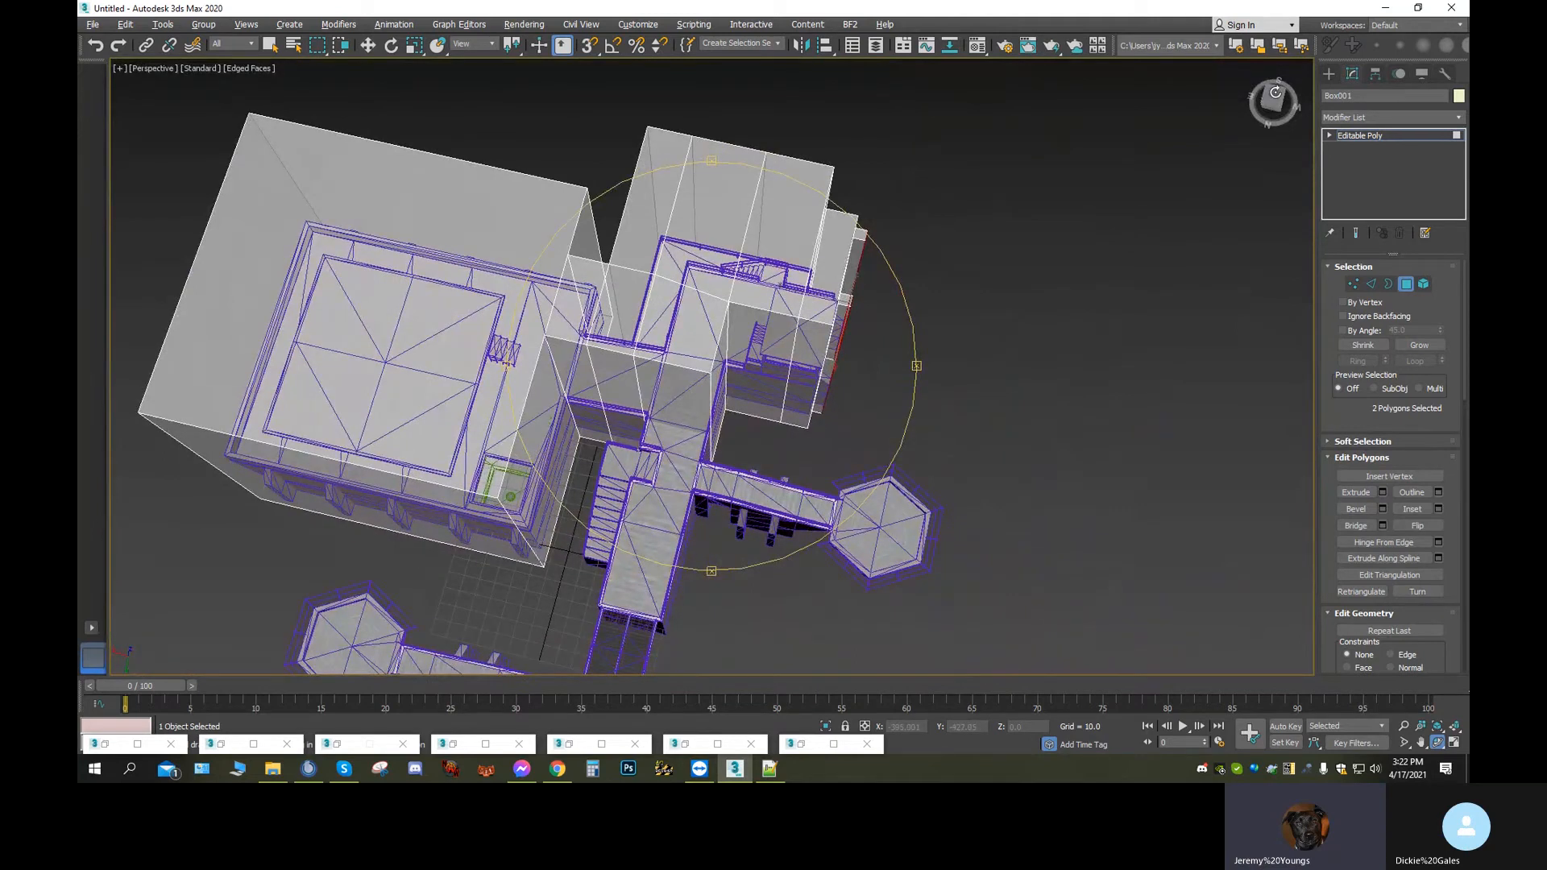
Extrude the walkway block's end polygon in successive sections along the main walkway, past the side walkway junction to beside the stairs
left_click(1275, 94)
middle_click_drag(766, 456, 760, 316)
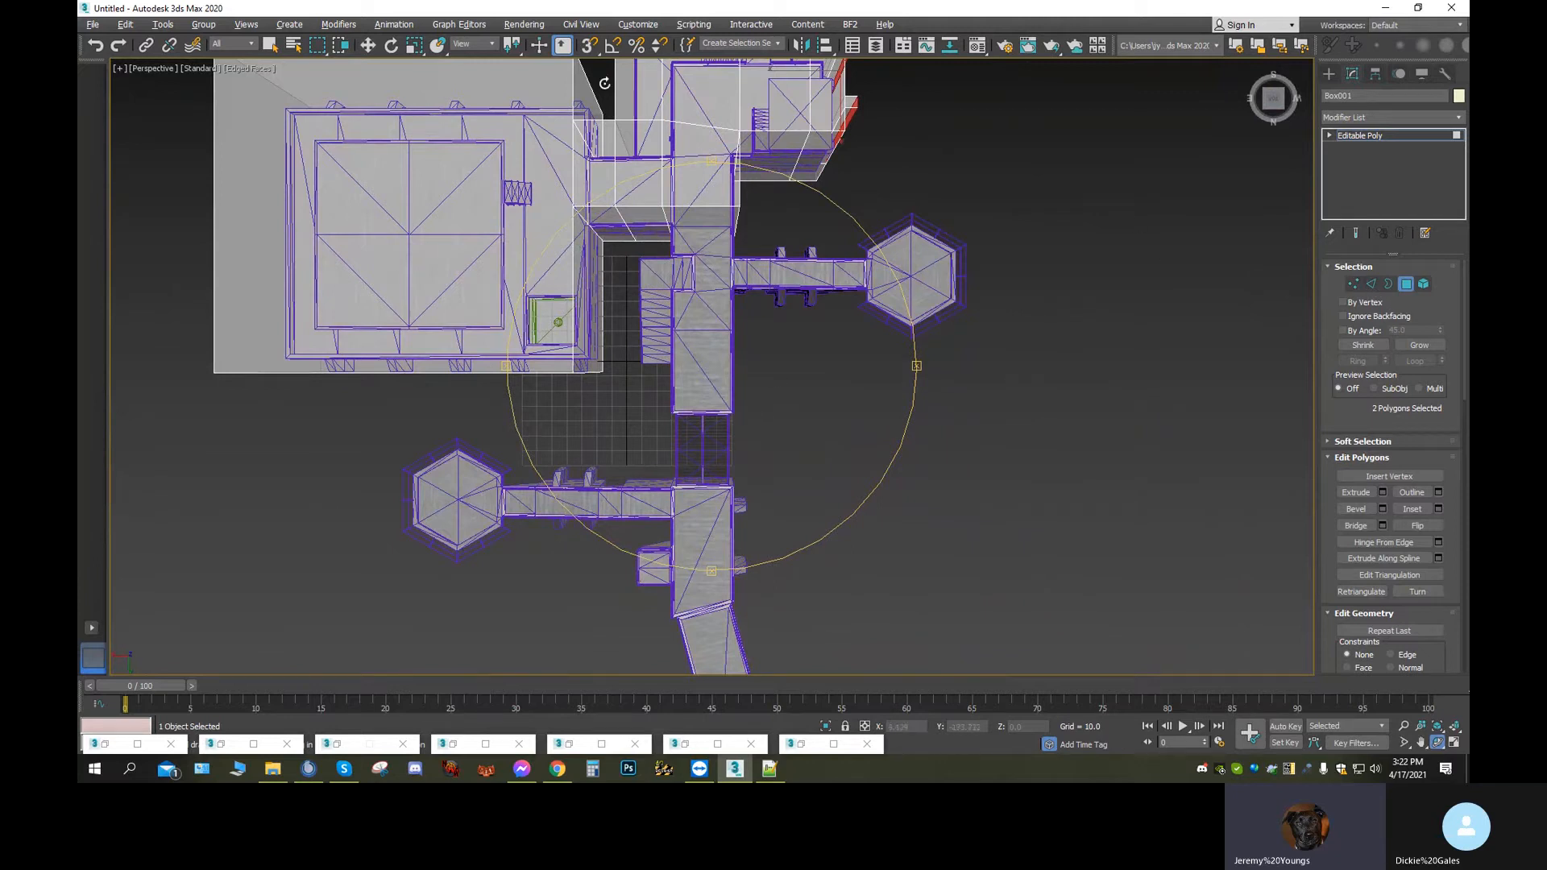
left_click(368, 44)
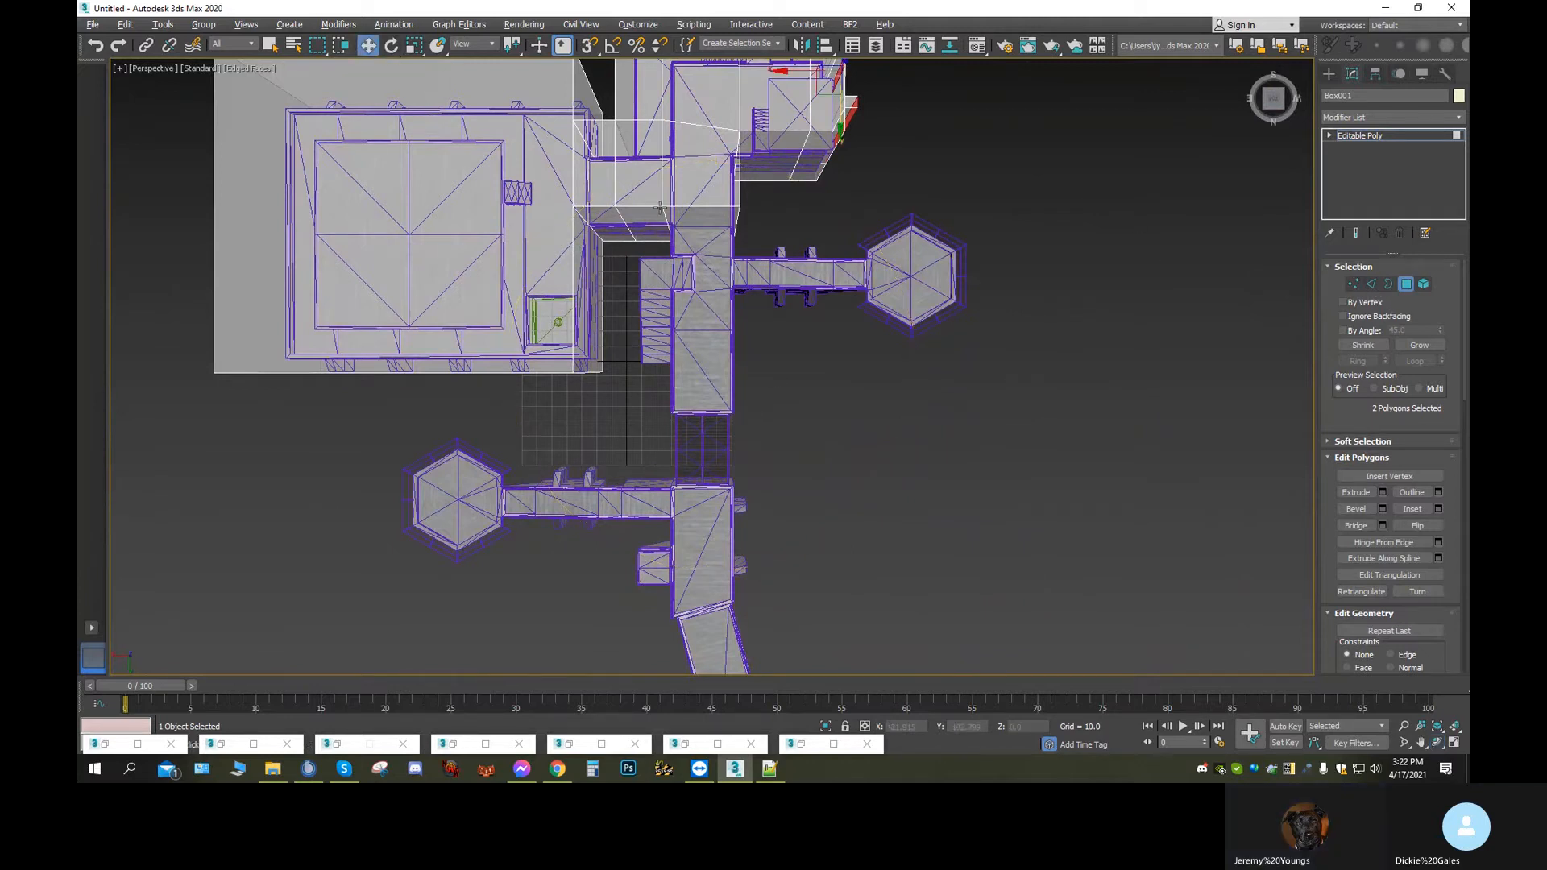
left_click(726, 235)
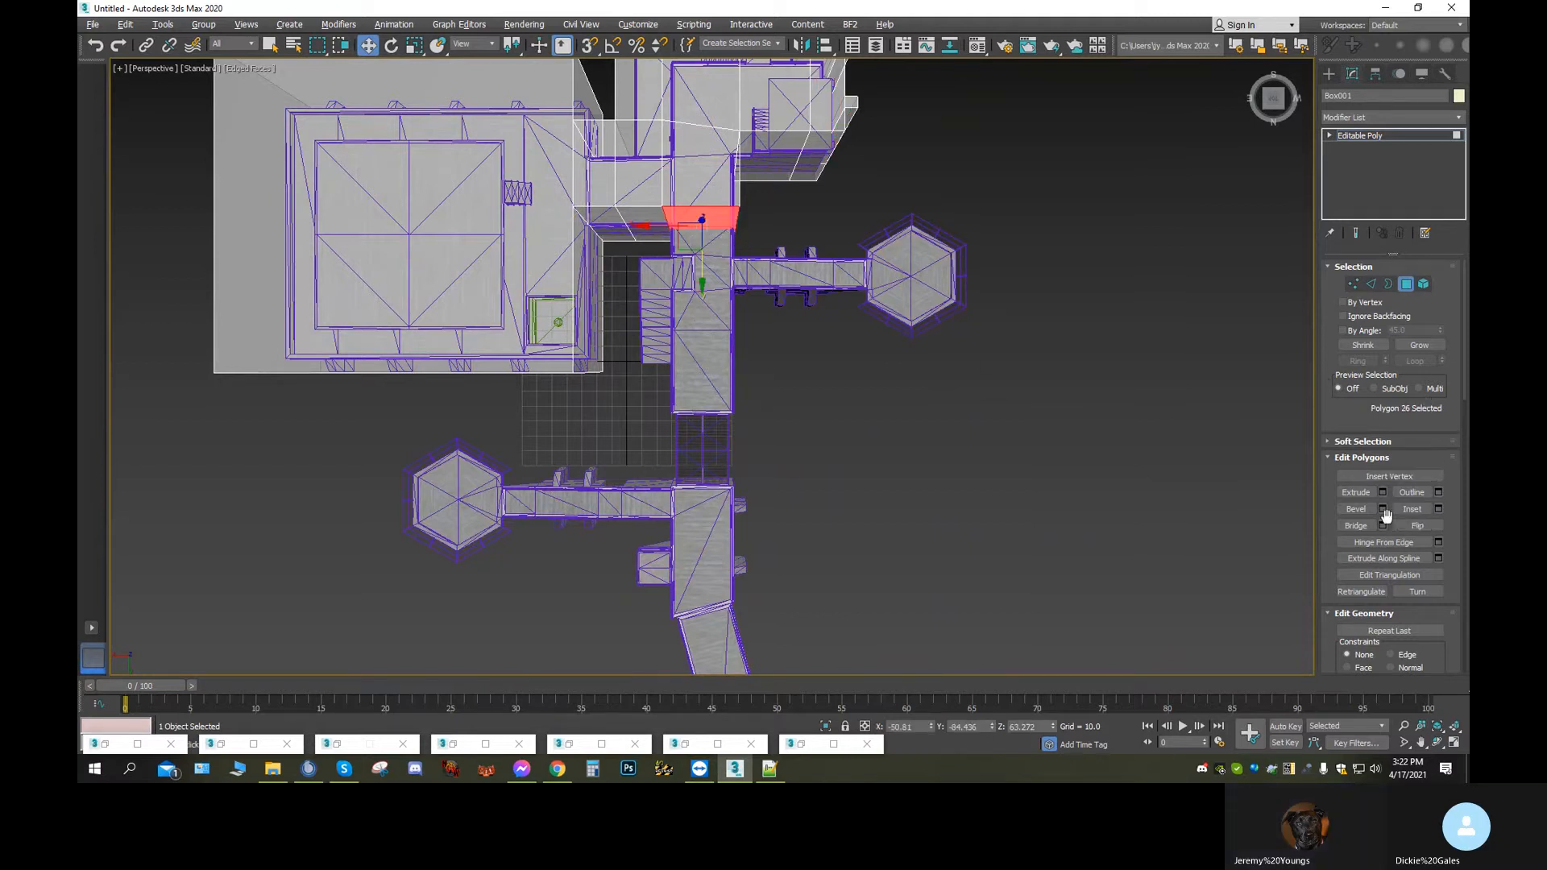
left_click(1362, 493)
scroll(752, 284, "up", 4)
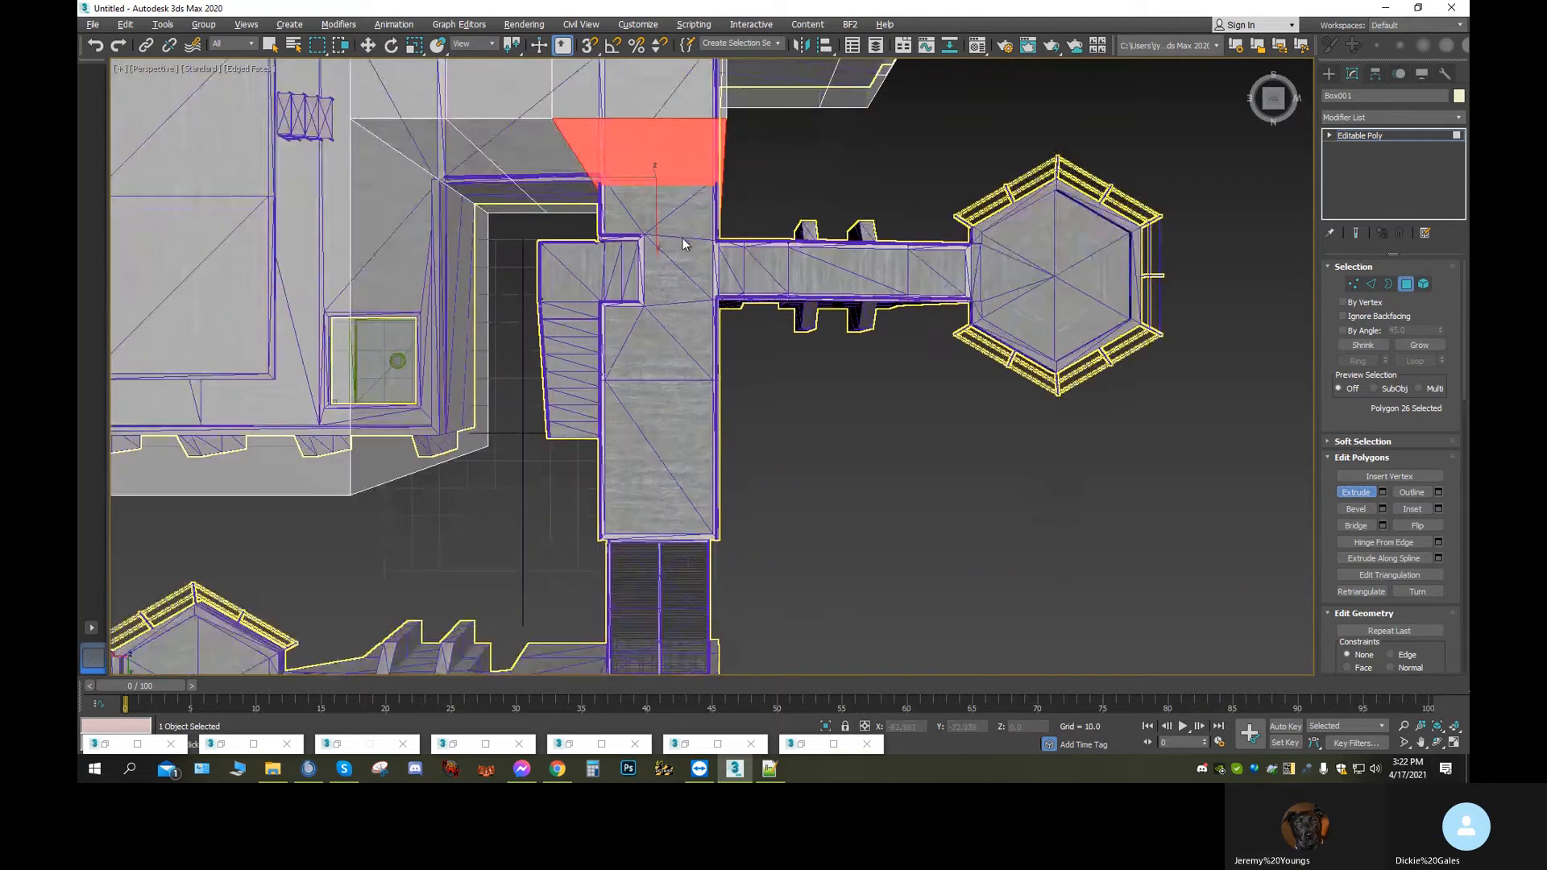
left_click_drag(757, 256, 727, 139)
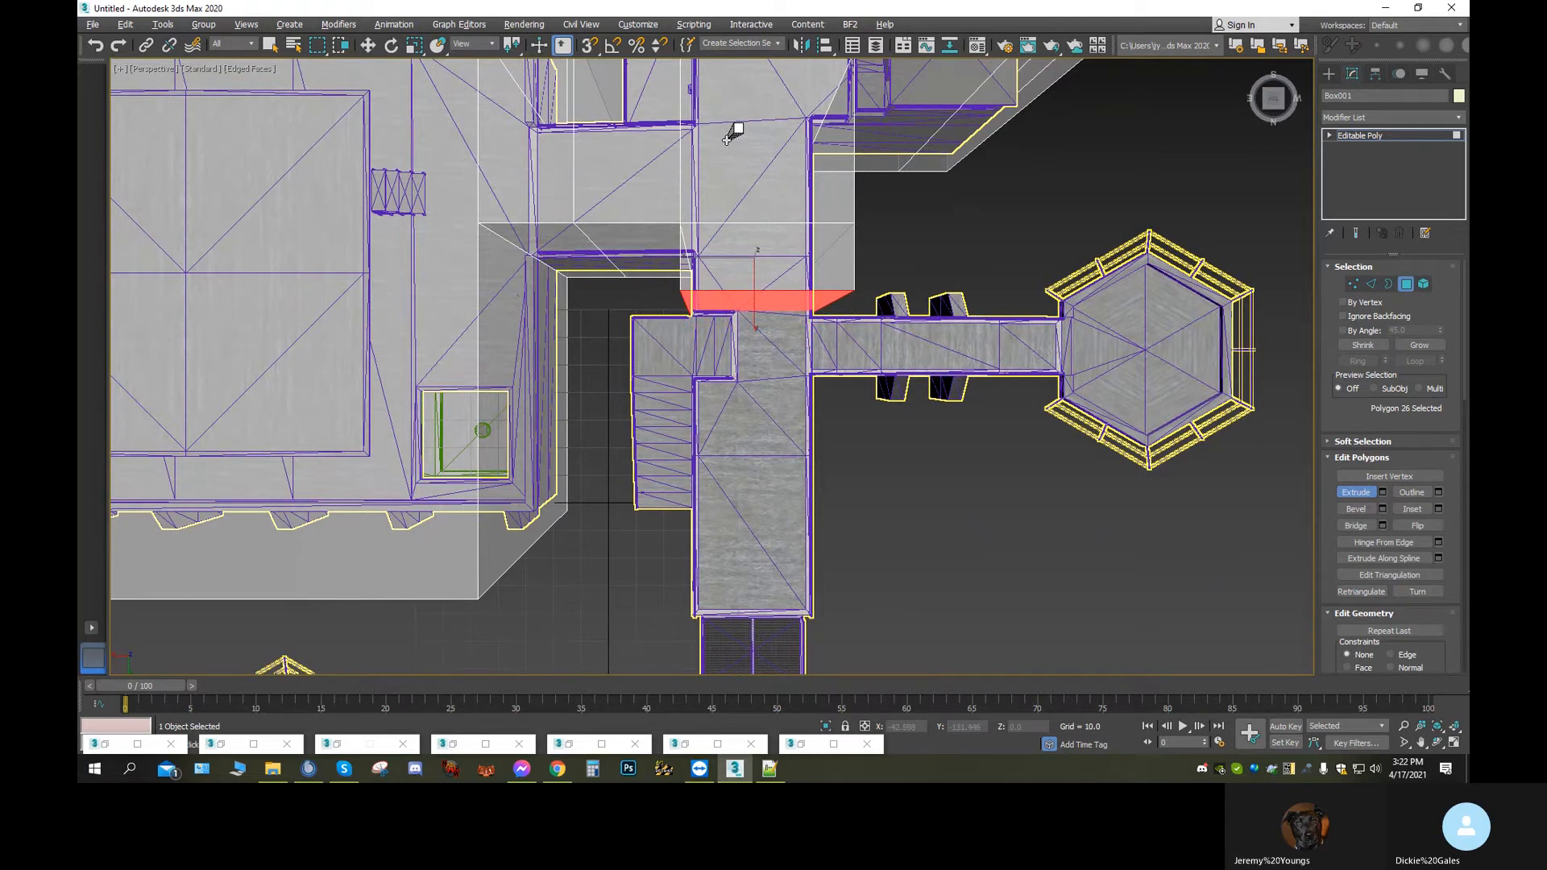
left_click_drag(727, 139, 725, 145)
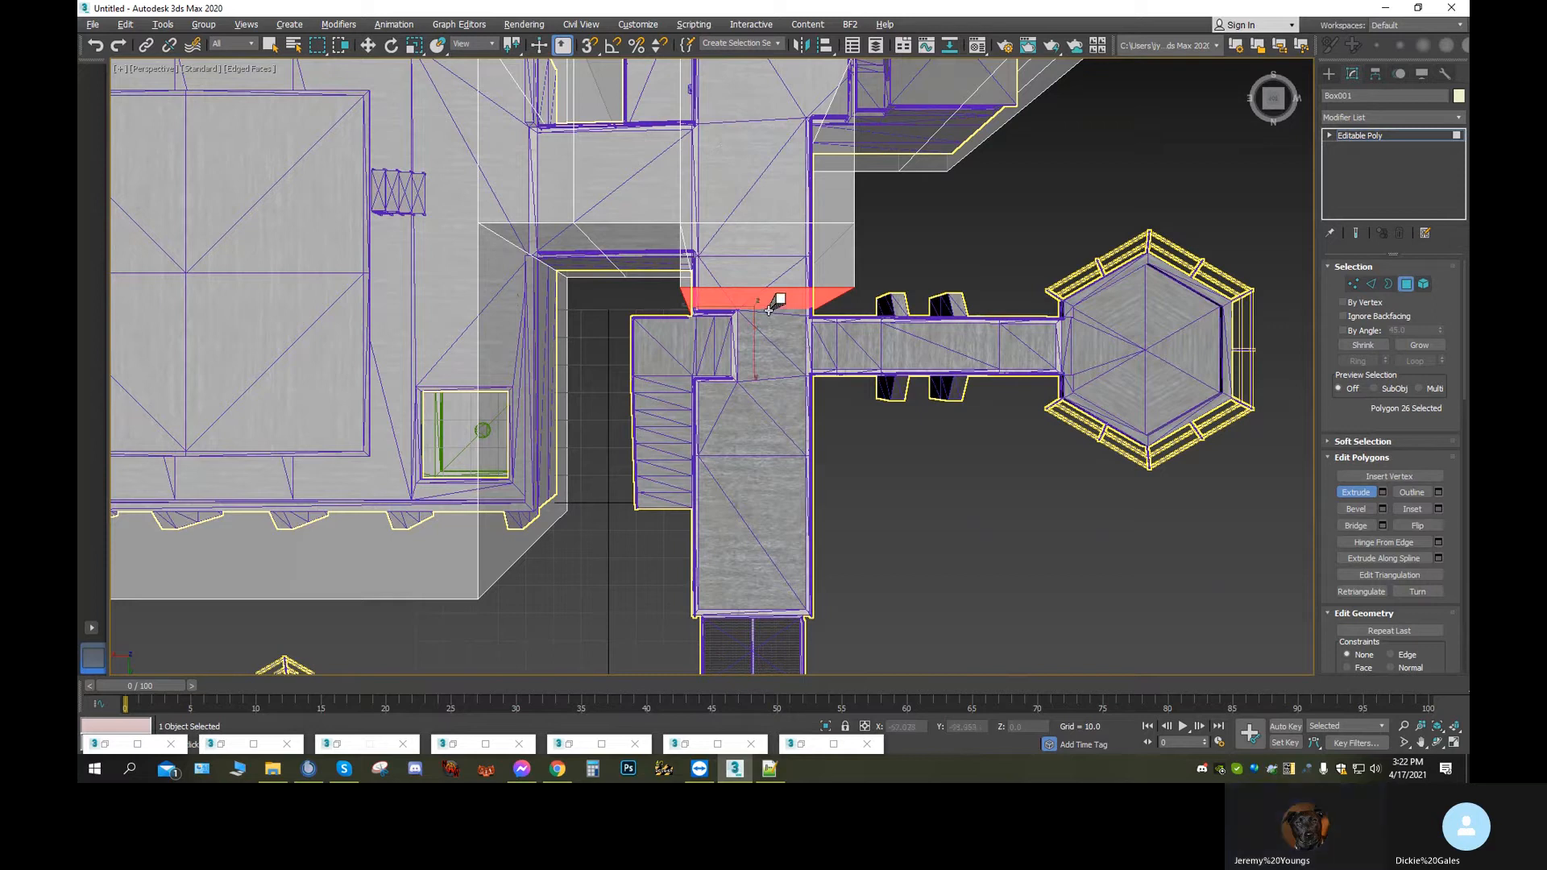
left_click_drag(770, 296, 769, 20)
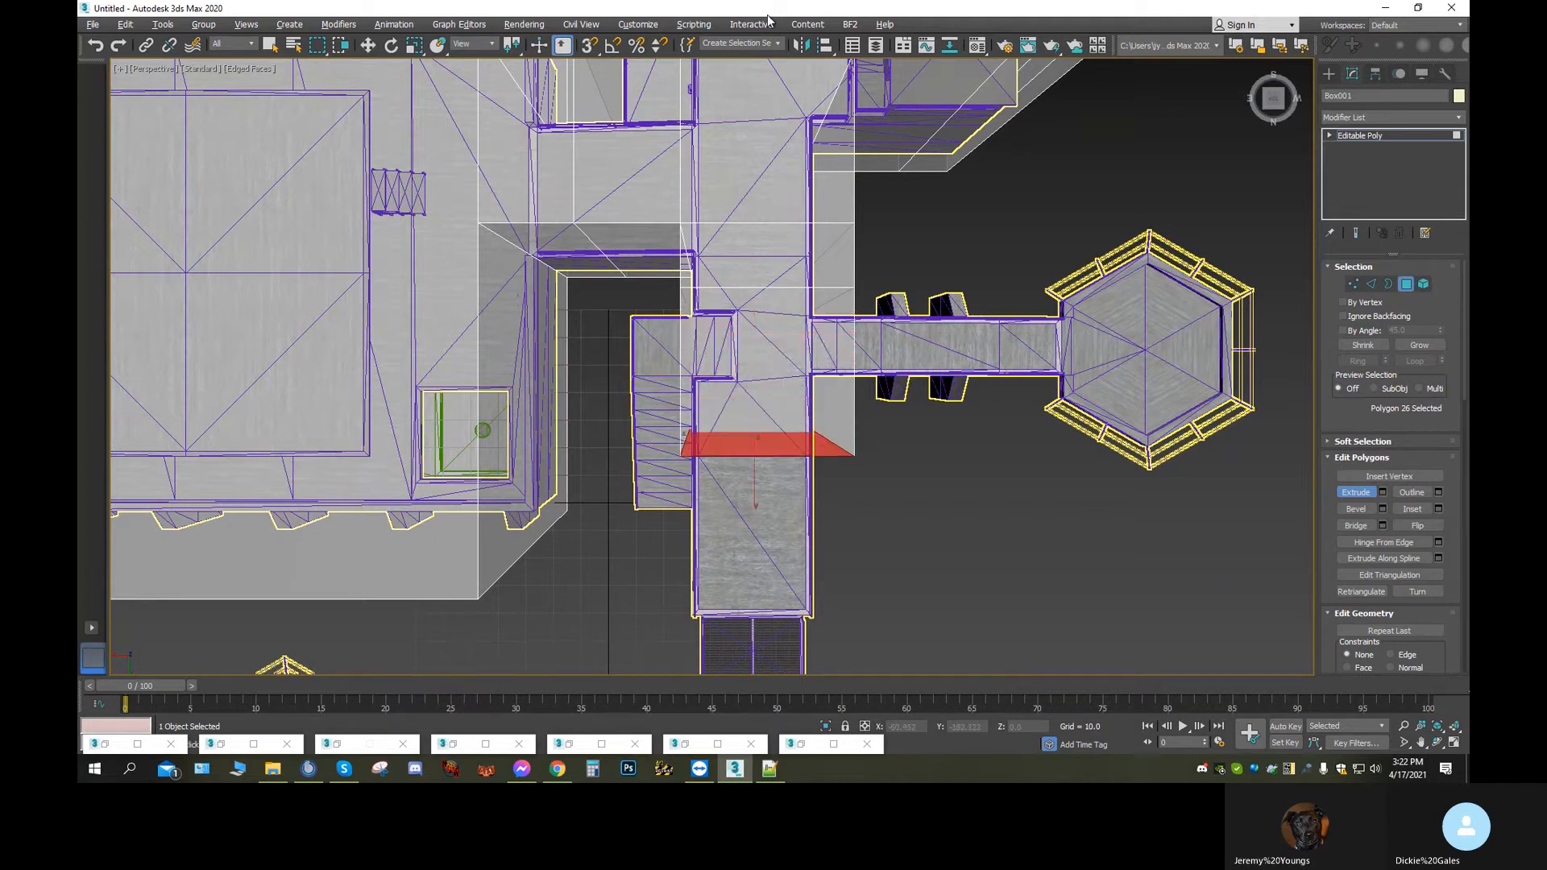
Move the extruded end polygon along Y to about 4.3, just past the foot of the stairs
left_click(368, 44)
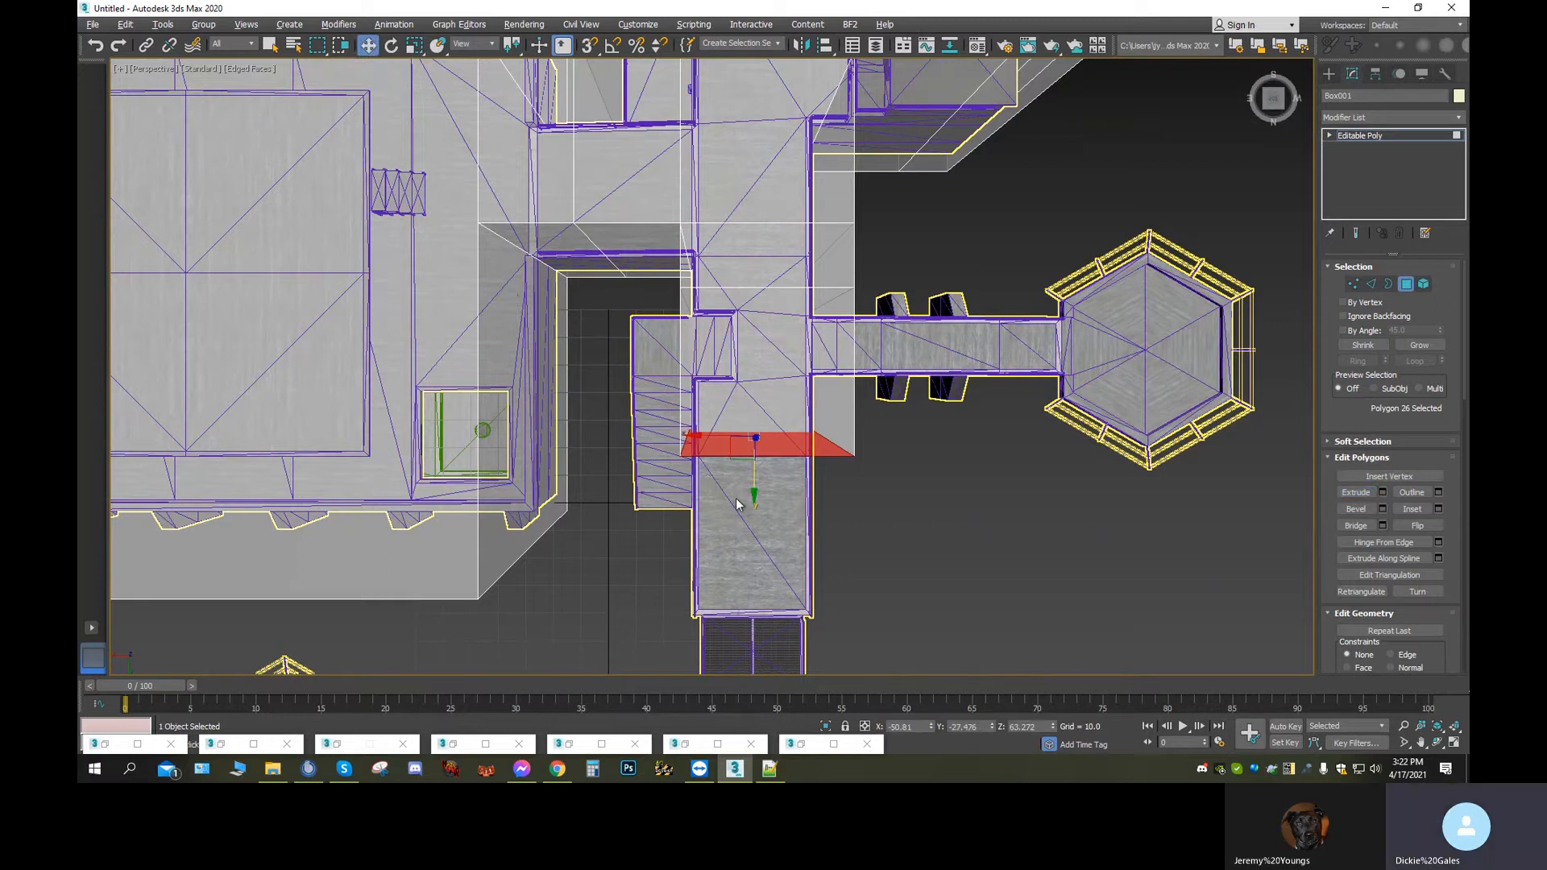
left_click_drag(749, 498, 759, 547)
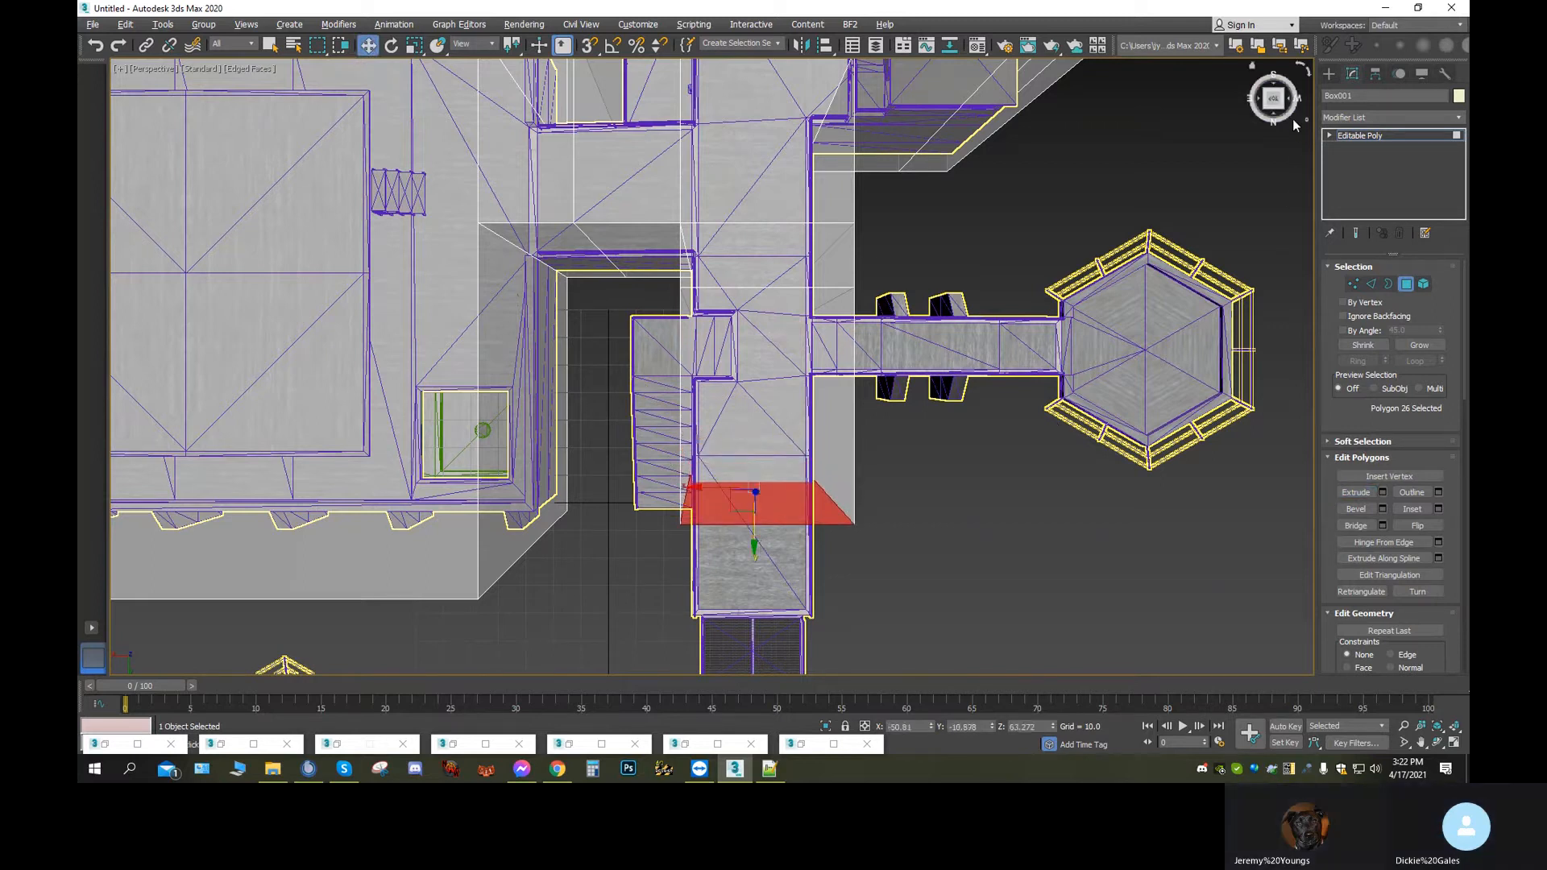
left_click_drag(1285, 112, 1212, 240)
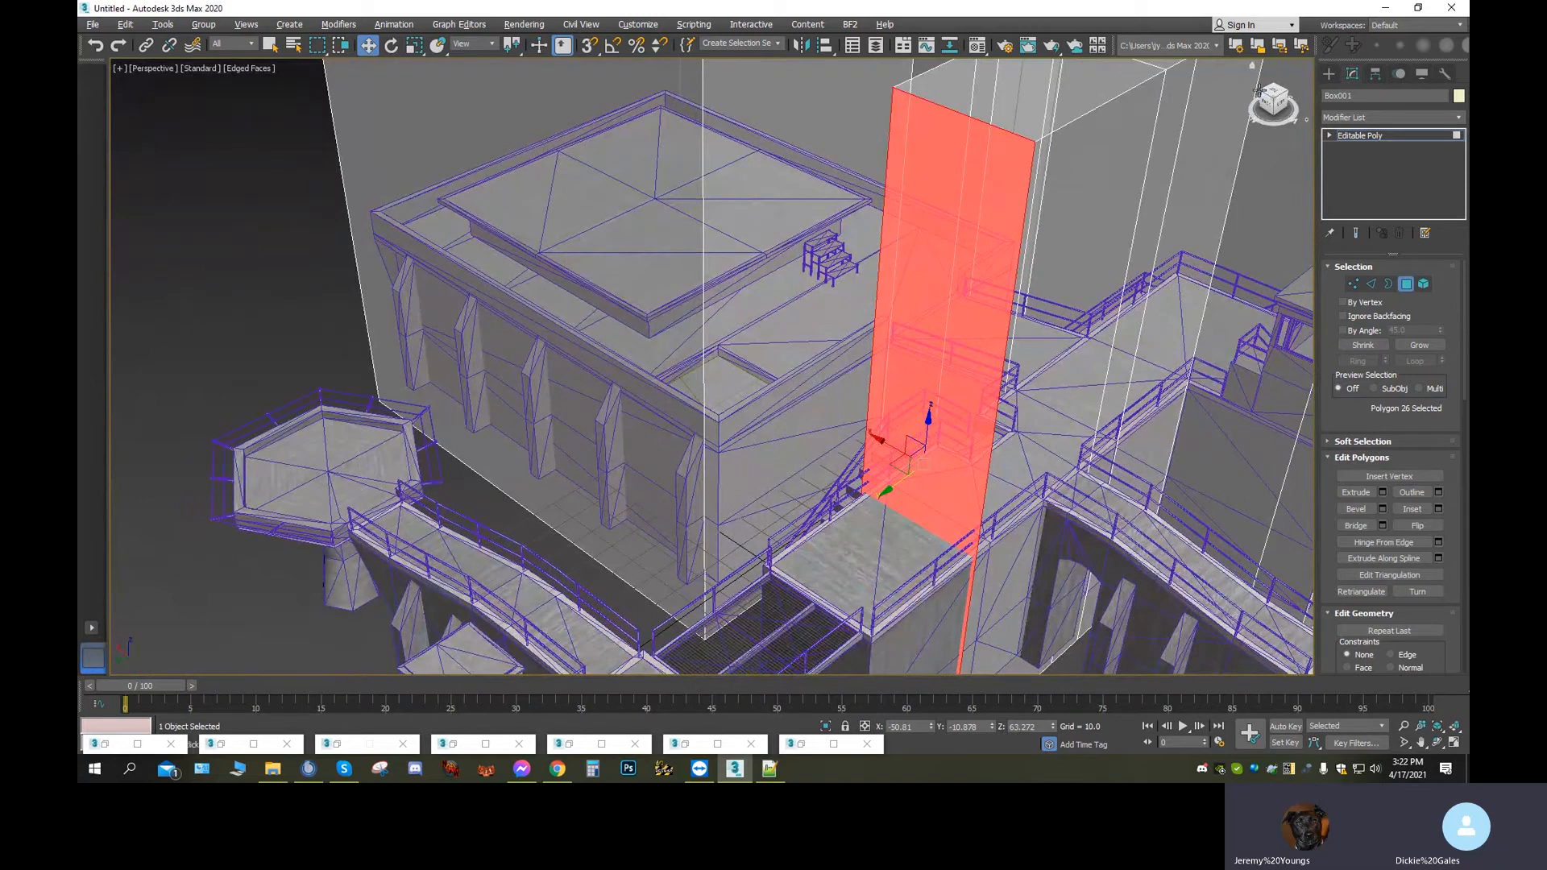
left_click_drag(1260, 91, 1398, 103)
middle_click_drag(1165, 518, 917, 388)
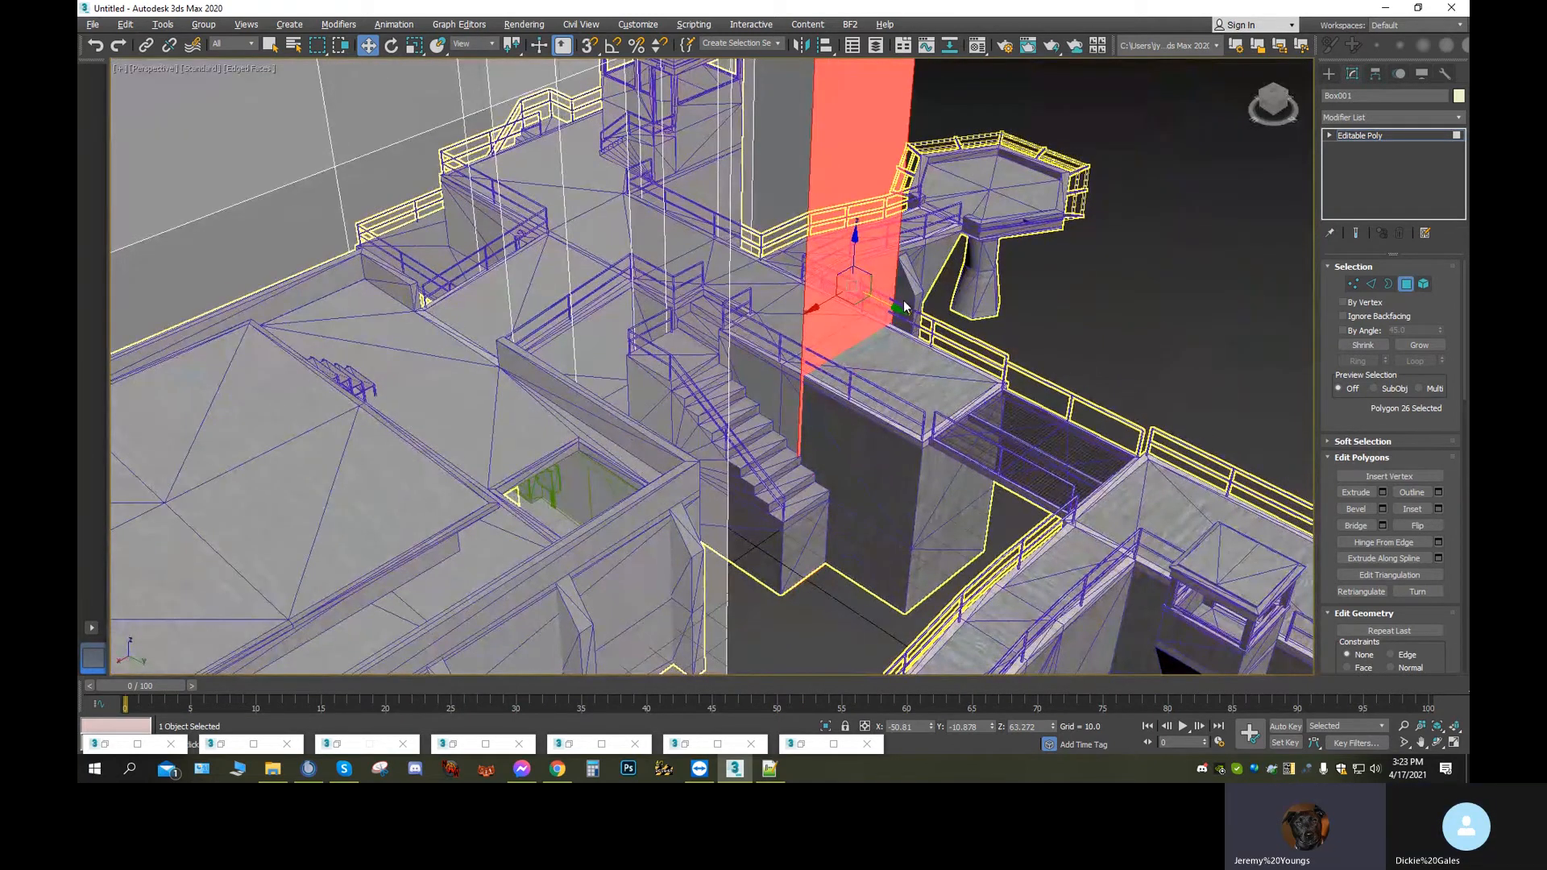
left_click_drag(904, 307, 937, 368)
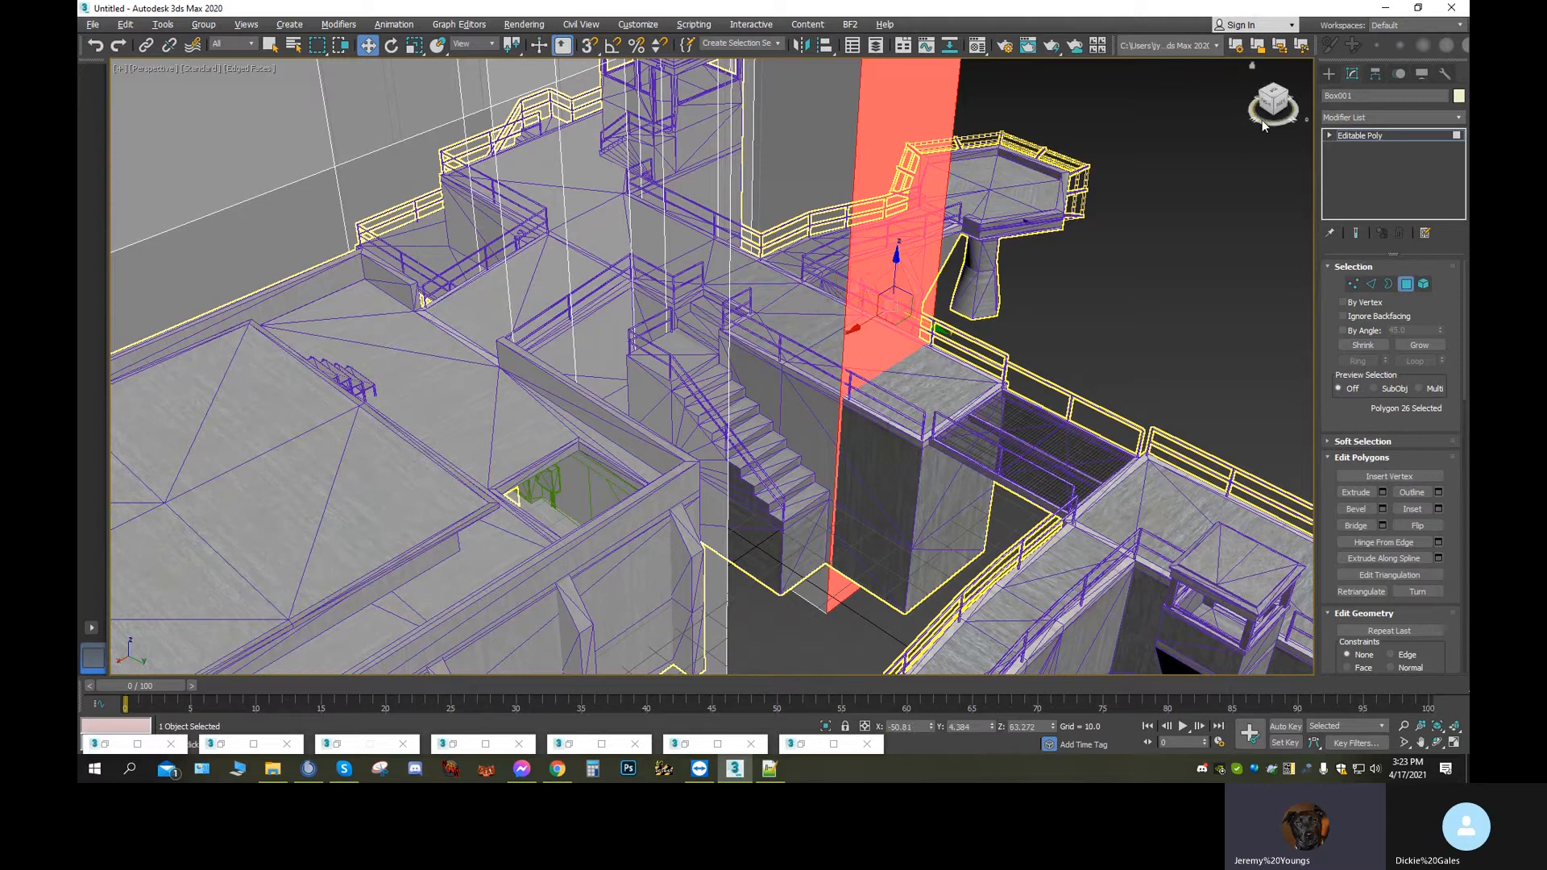
Select the block's side polygon that cuts through the stairs and extrude it outward over the staircase
left_click(807, 366, "ctrl")
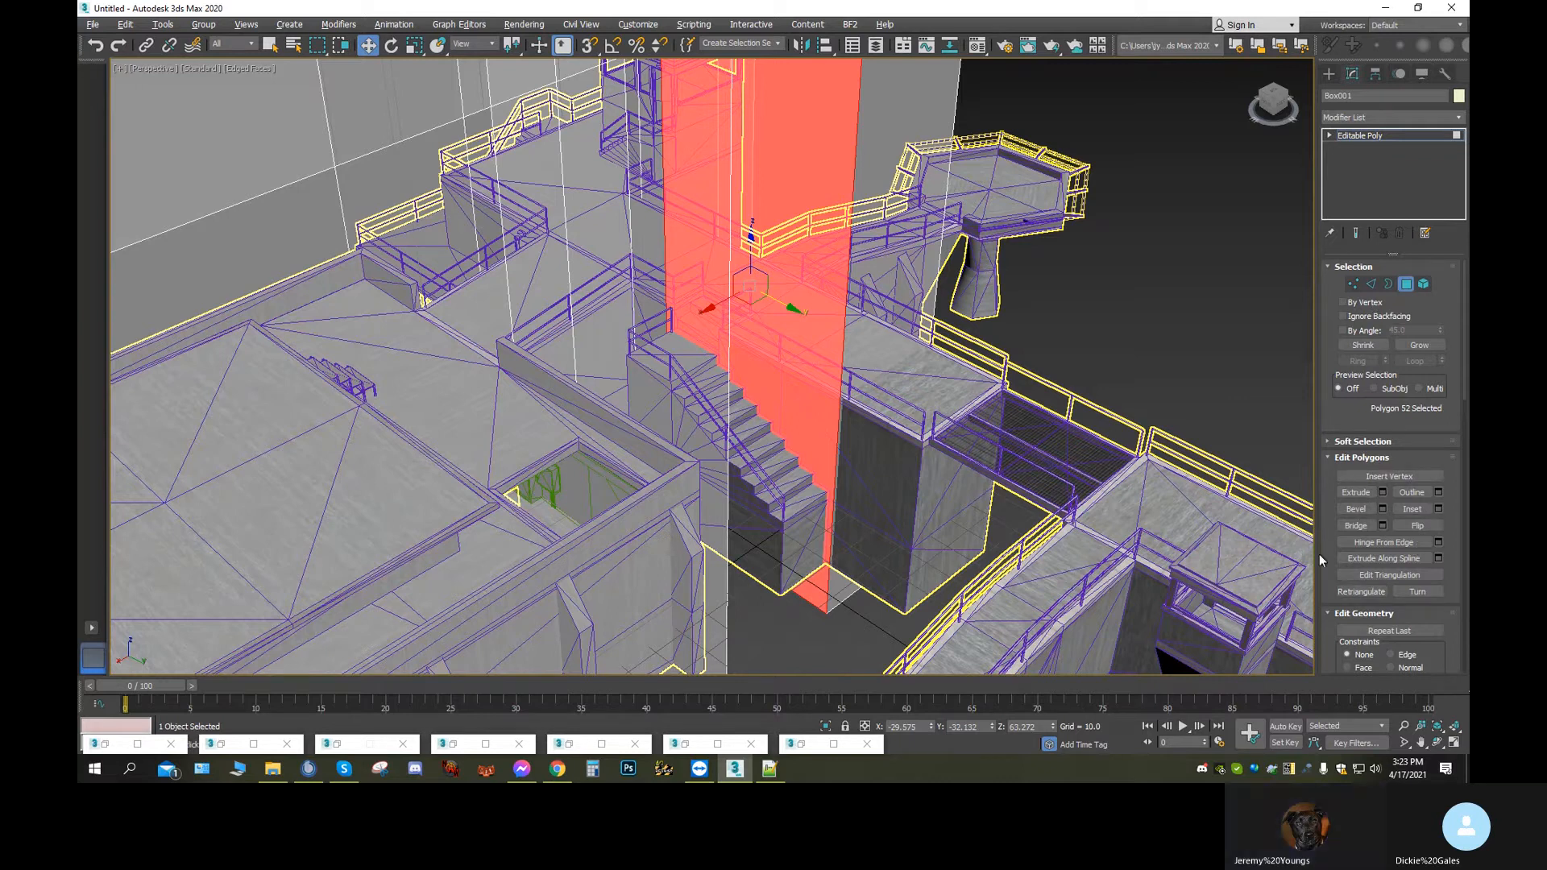
left_click(1355, 494)
left_click_drag(811, 414, 825, 276)
Connect the top and bottom edges of the block's face above the side walkway with one segment and move it along Y to the walkway's edge
left_click(1438, 742)
left_click_drag(856, 439, 723, 464)
middle_click_drag(895, 493, 652, 452)
left_click_drag(652, 453, 724, 375)
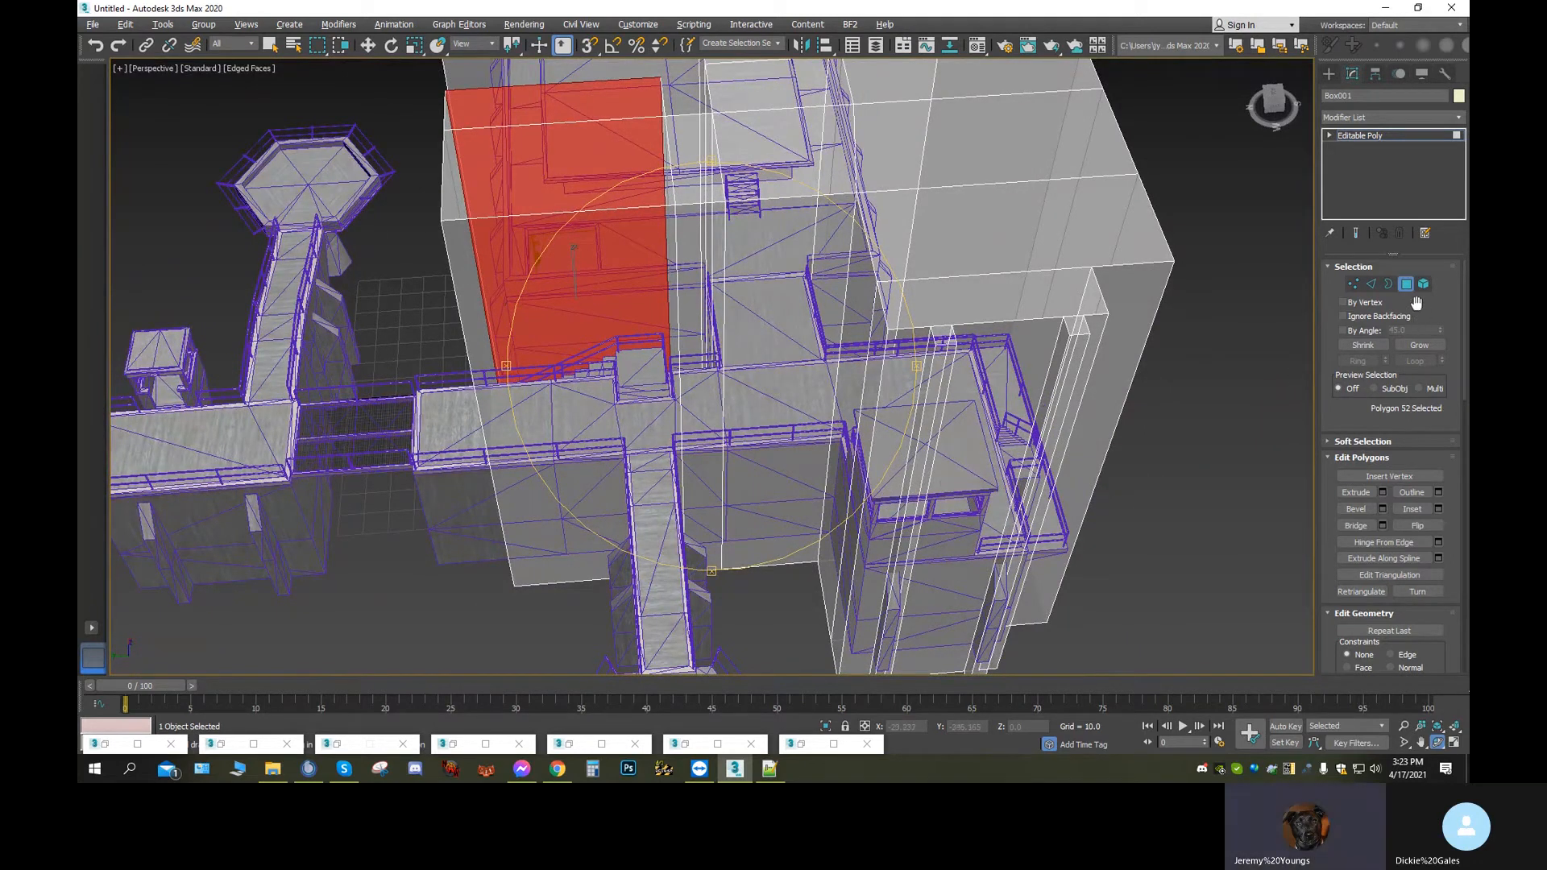
left_click(1372, 284)
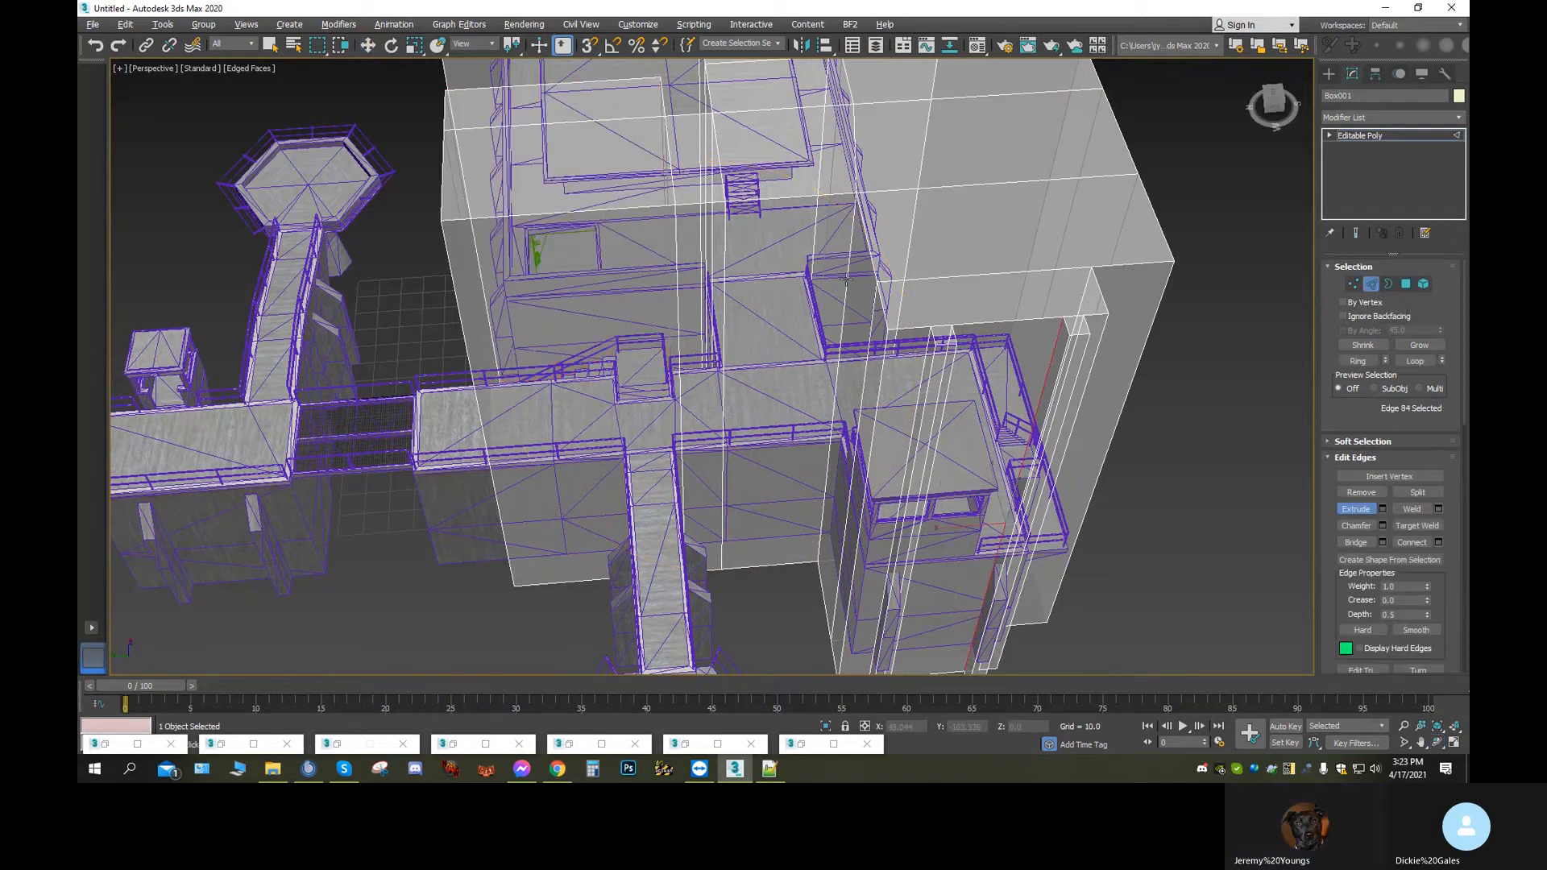
left_click(562, 212)
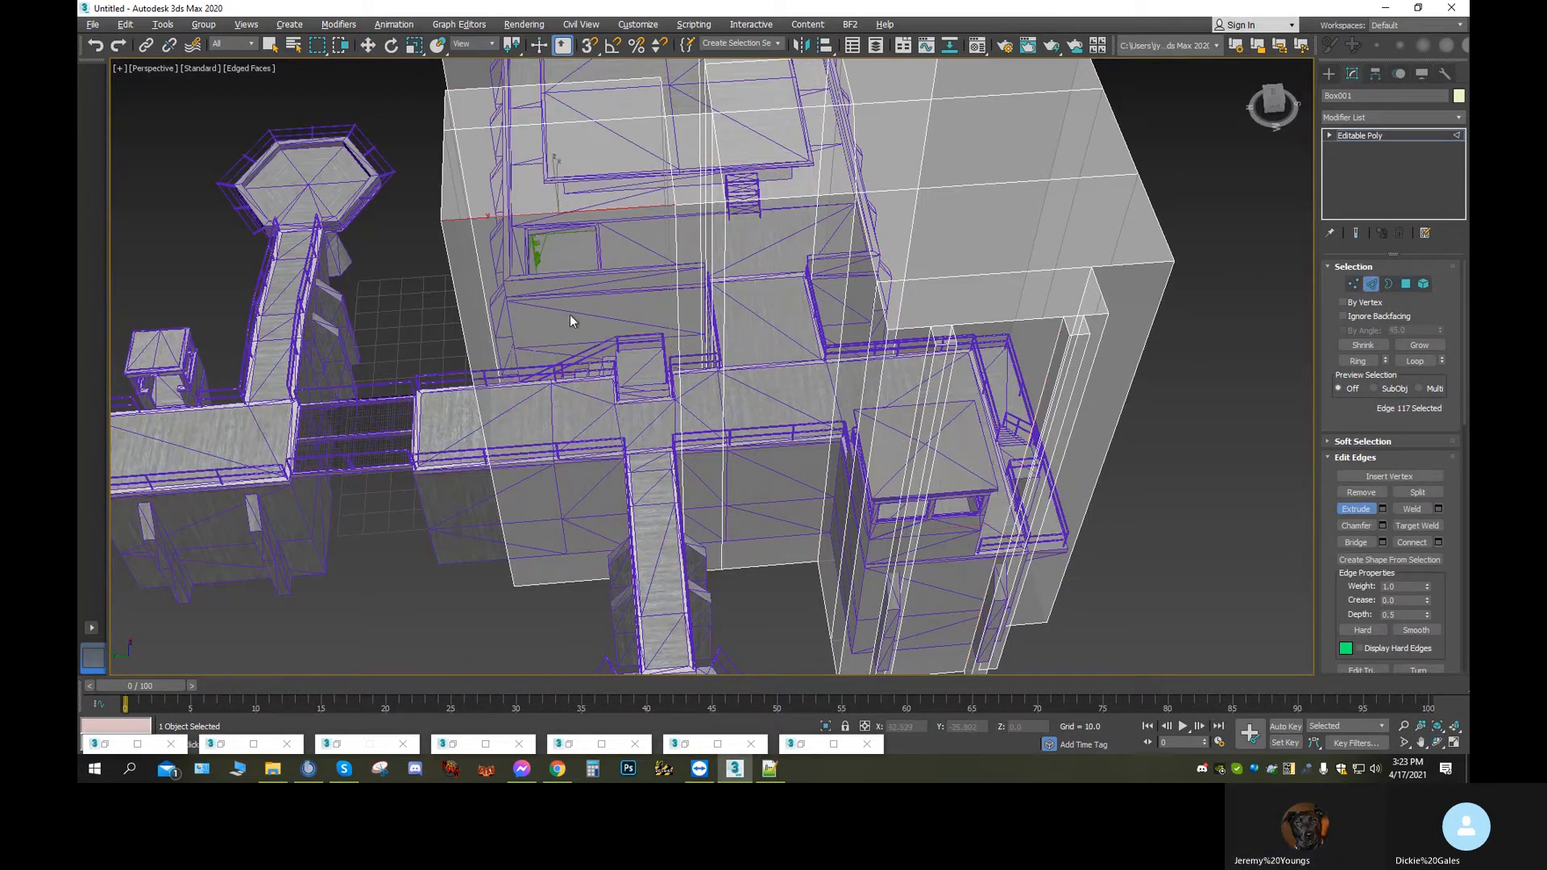
left_click(603, 577, "ctrl")
left_click(1438, 543)
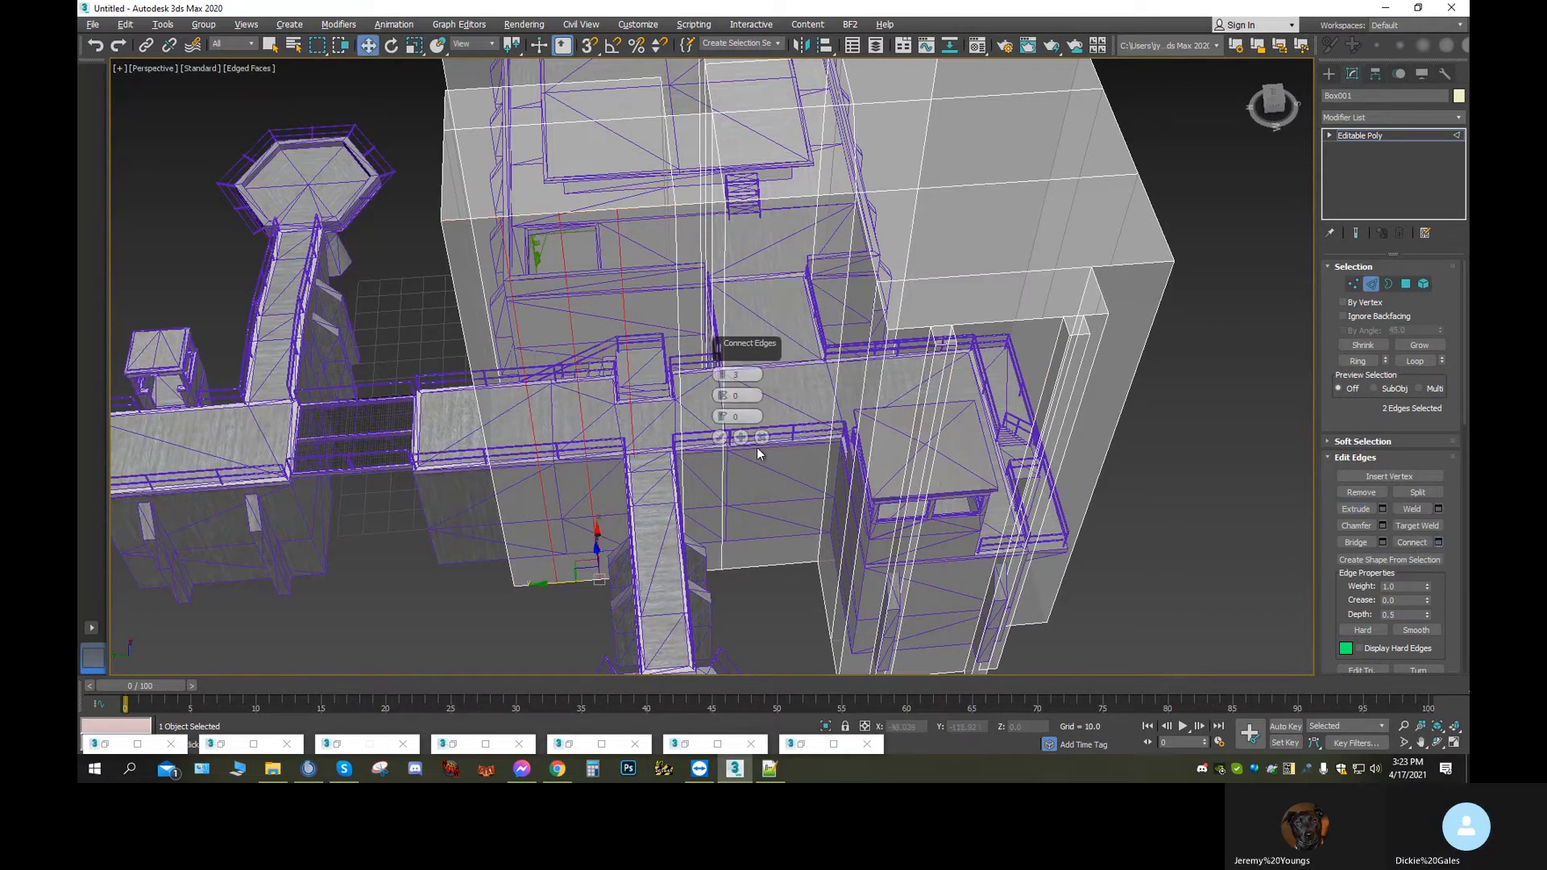
left_click(722, 384)
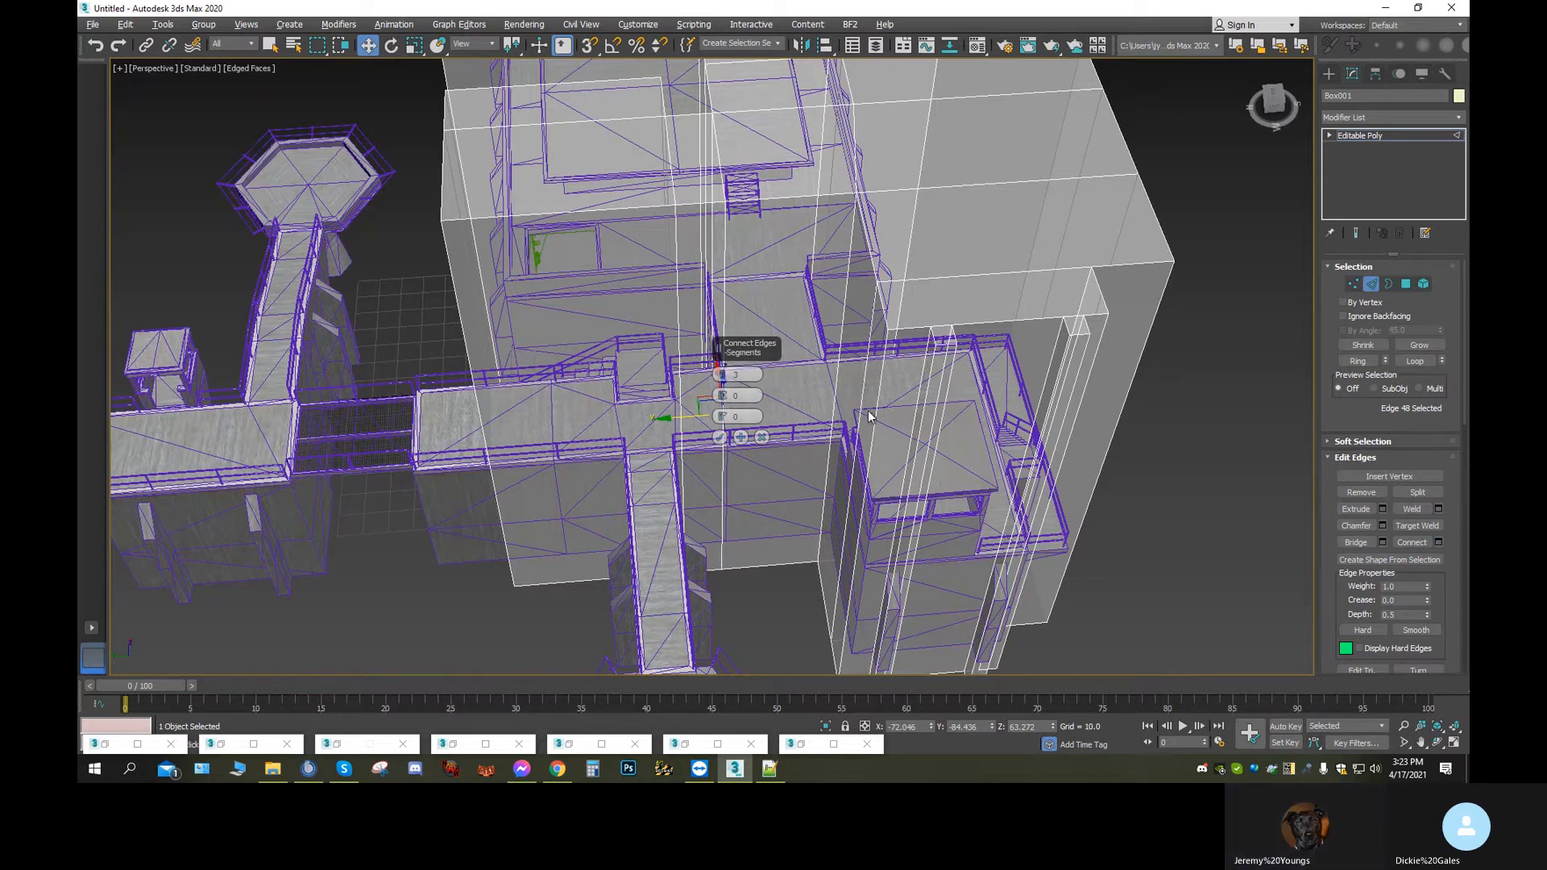
left_click(100, 46)
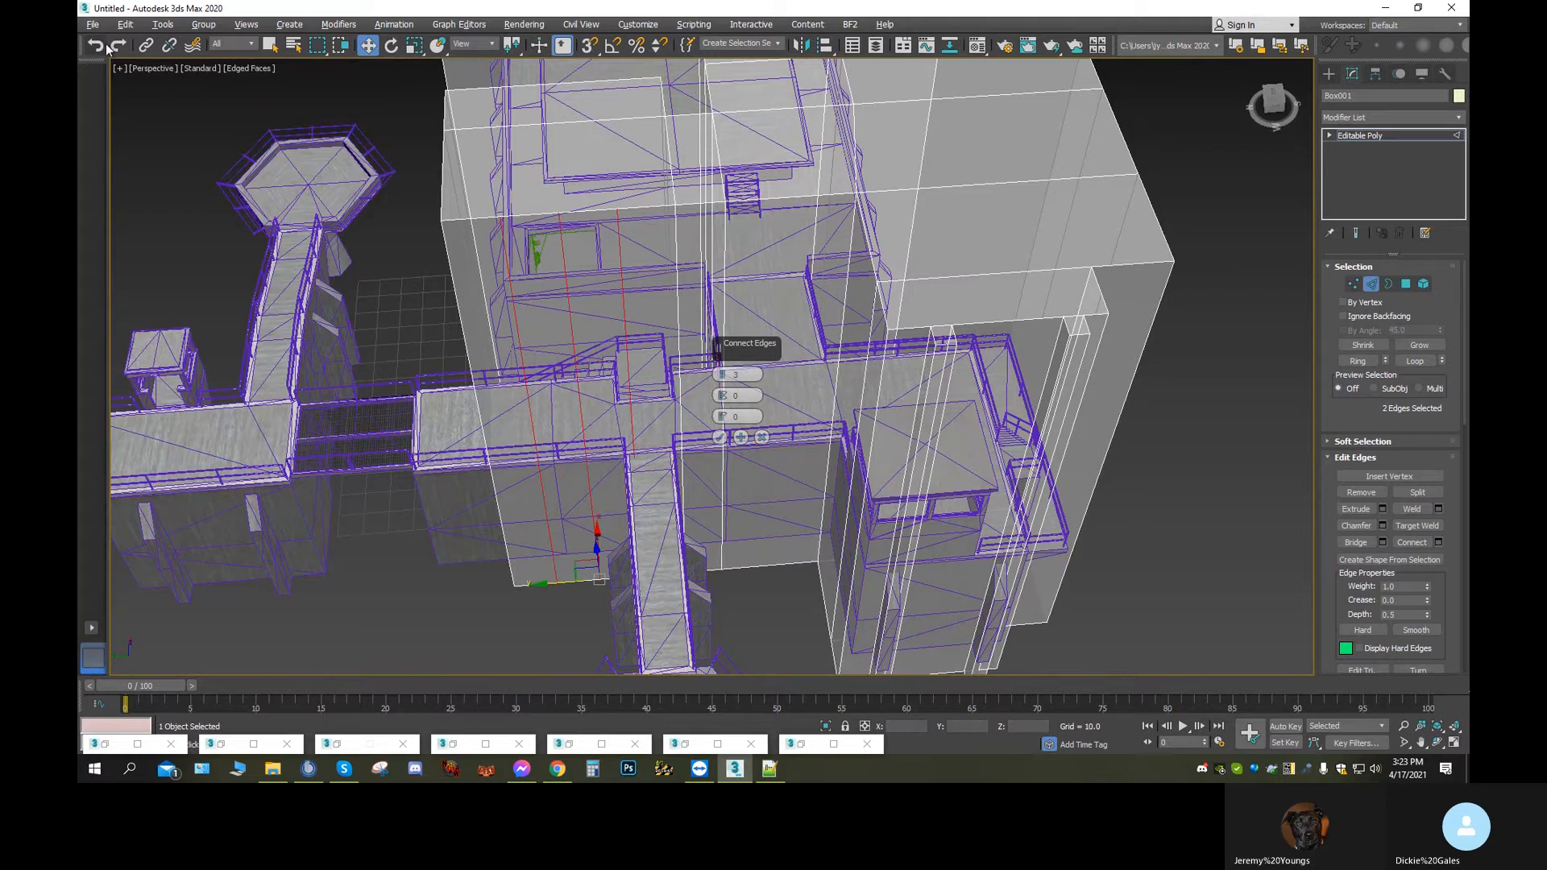
left_click(722, 382)
left_click(721, 382)
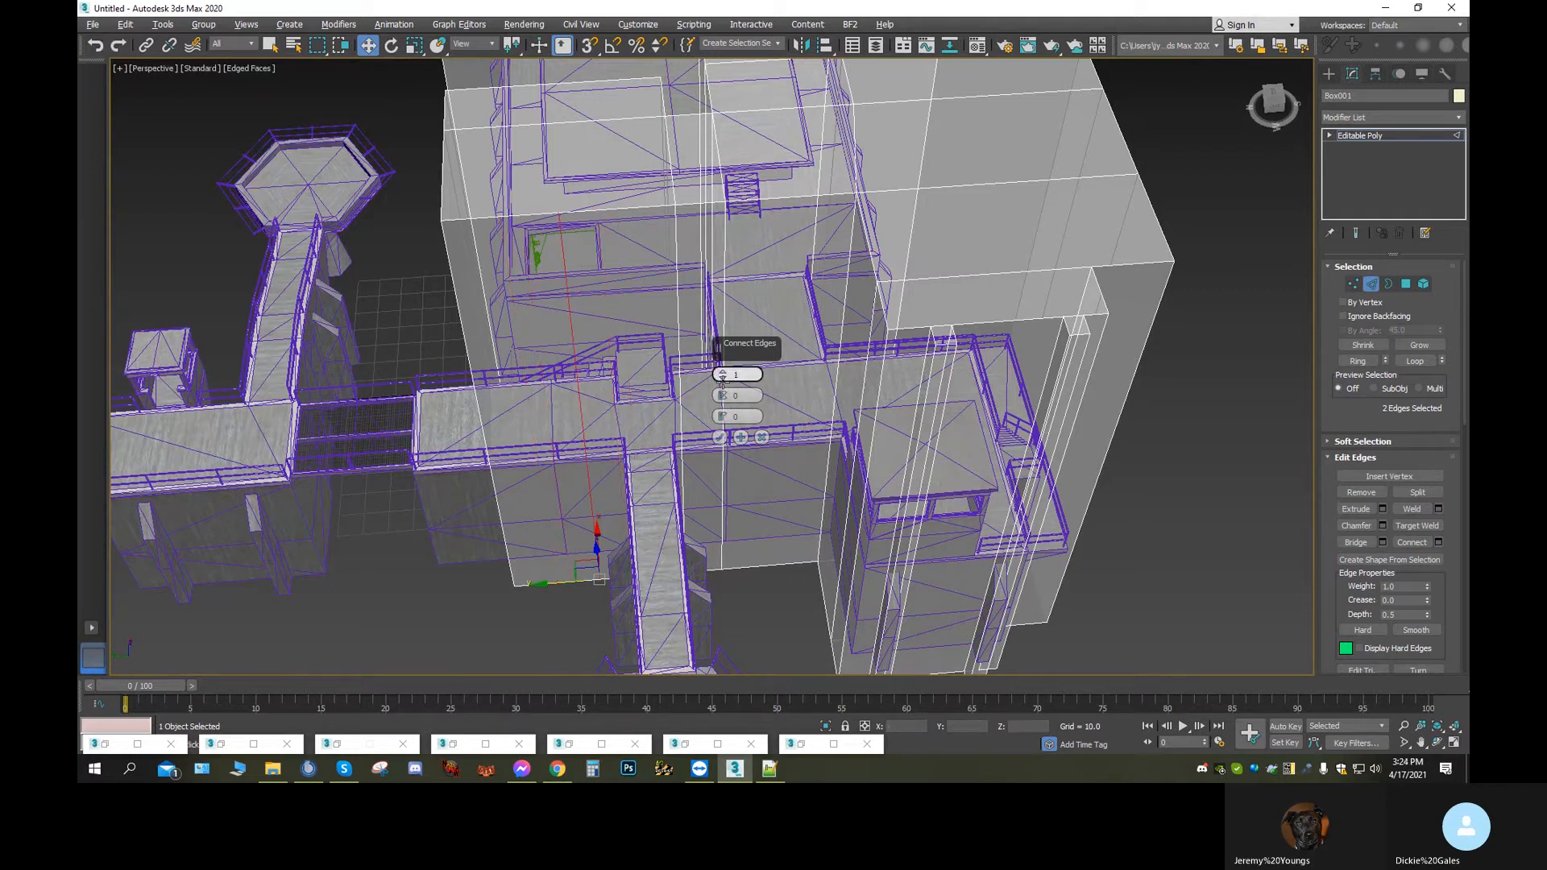
left_click(719, 437)
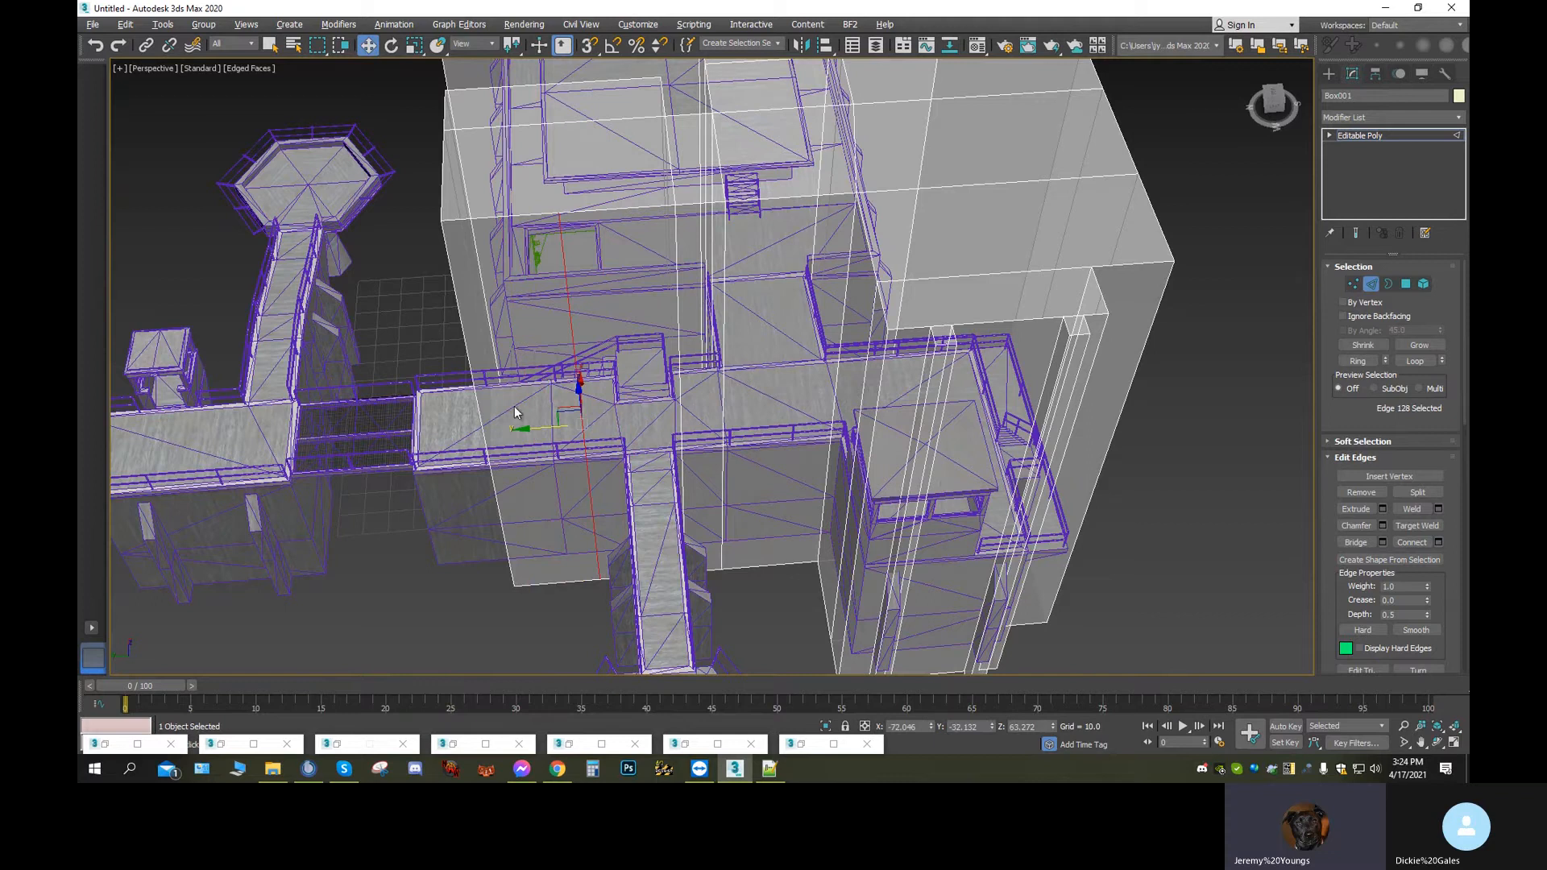
left_click_drag(523, 430, 554, 432)
Select the narrow polygon in line with the side walkway and extrude it outward along that walkway
left_click(1406, 284)
left_click(681, 522)
left_click(677, 522)
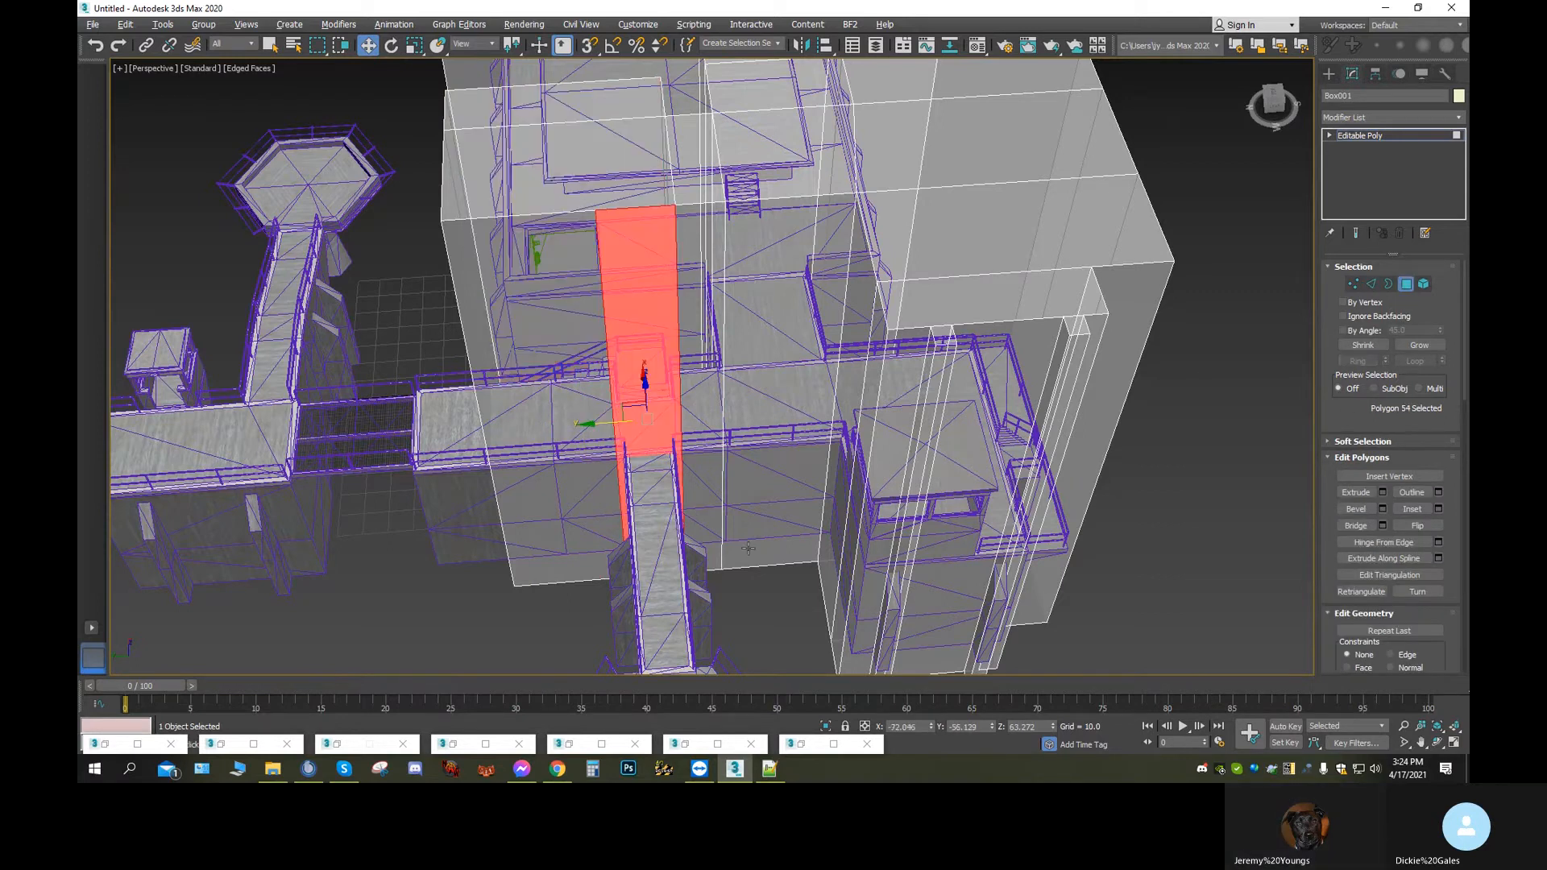
left_click(1356, 493)
left_click_drag(644, 474, 574, 172)
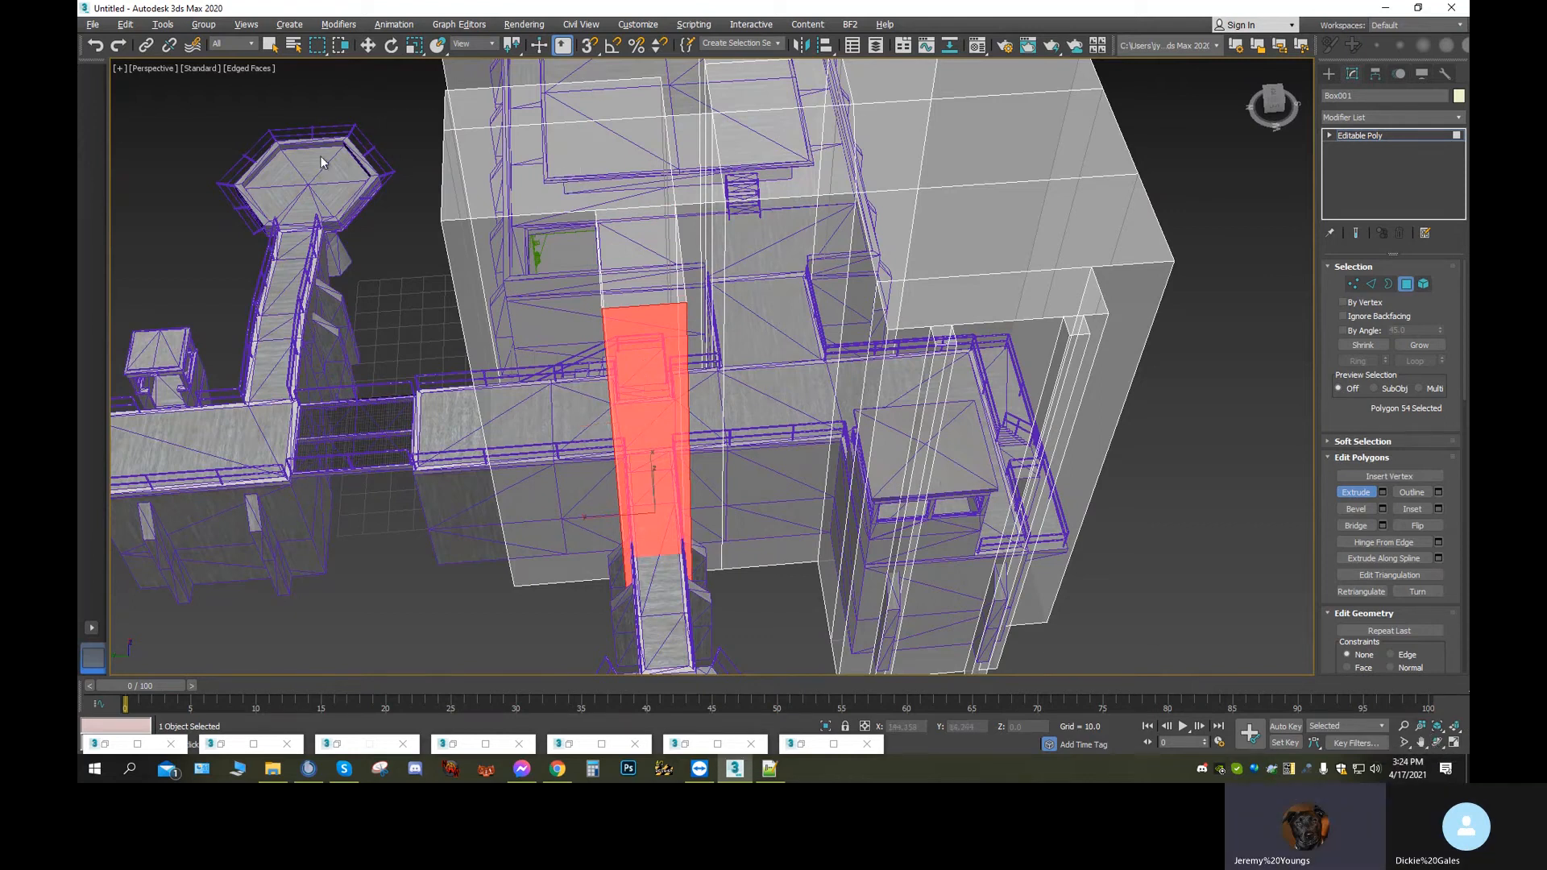
Move the extruded side walkway polygon back along X to about -98.5, in front of the first support beam
left_click(1431, 743)
left_click_drag(631, 425, 666, 245)
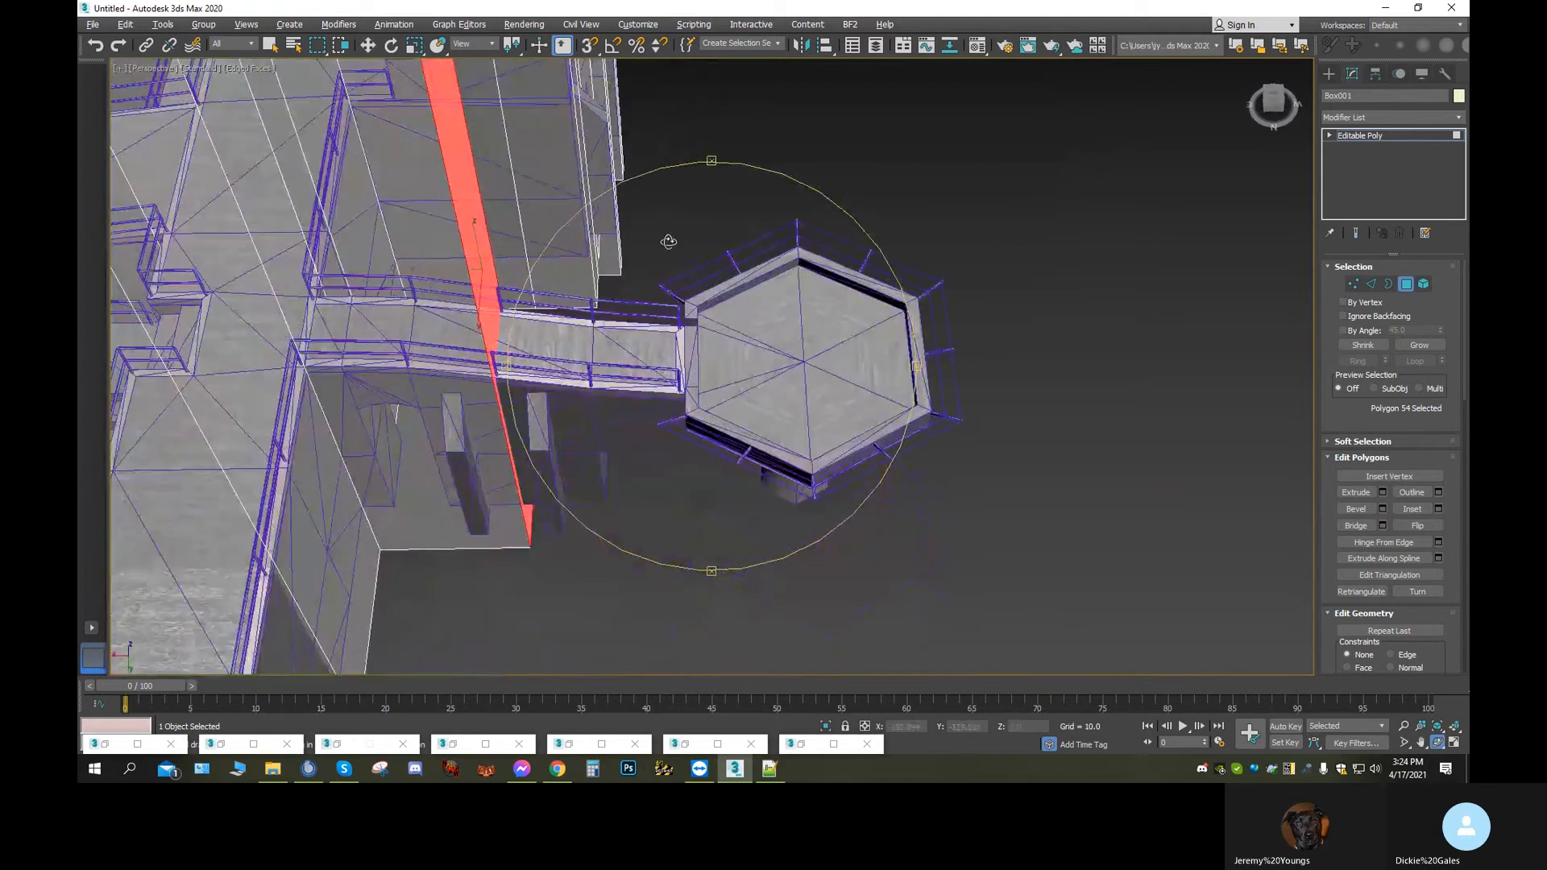
left_click_drag(685, 416, 651, 348)
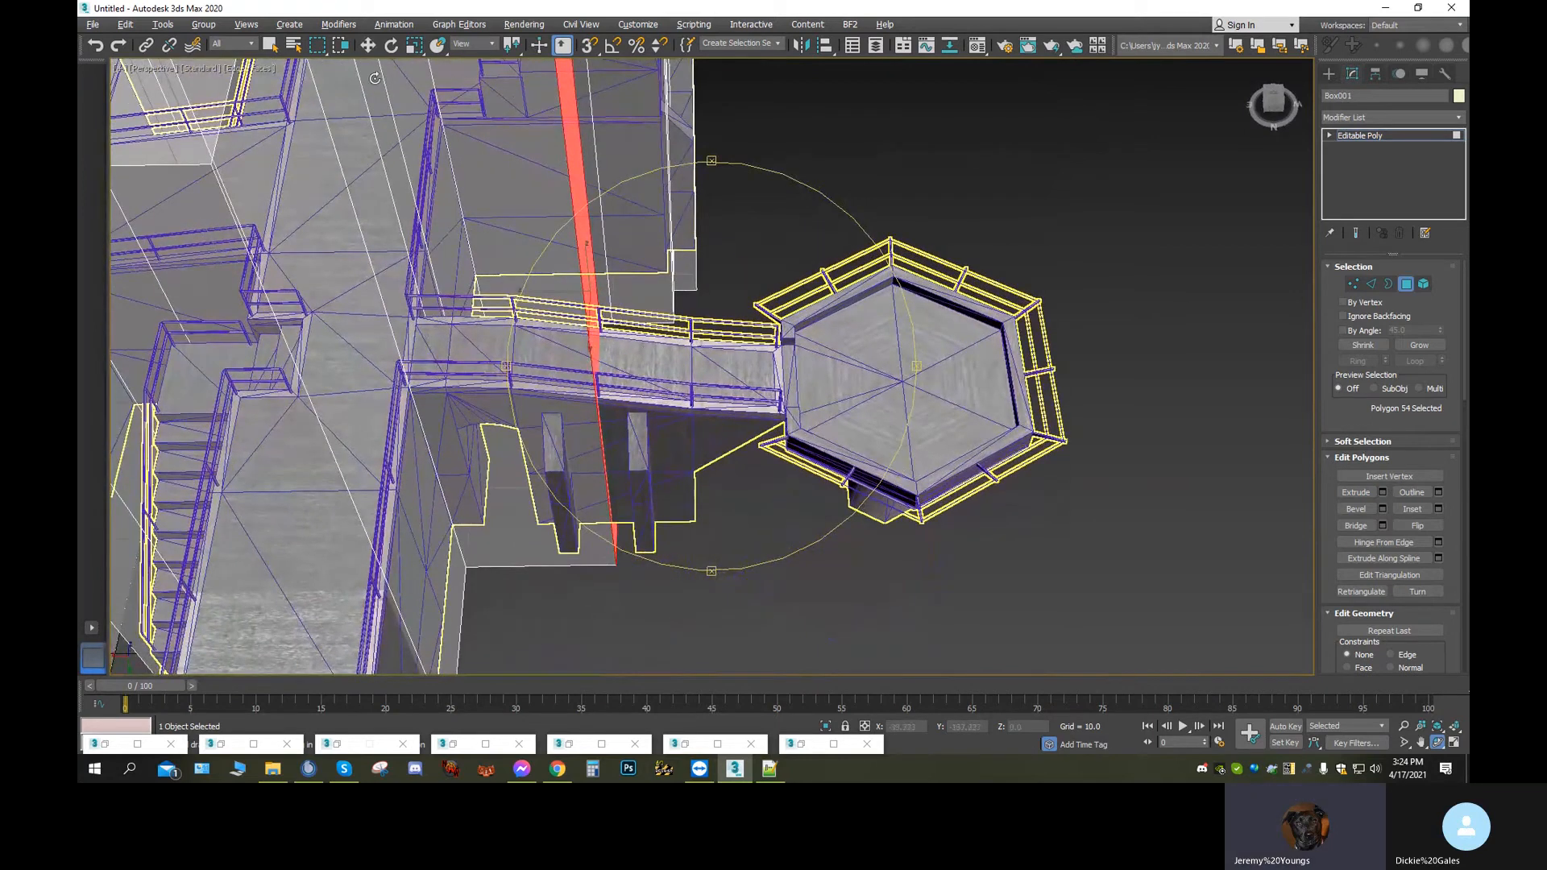
left_click(371, 44)
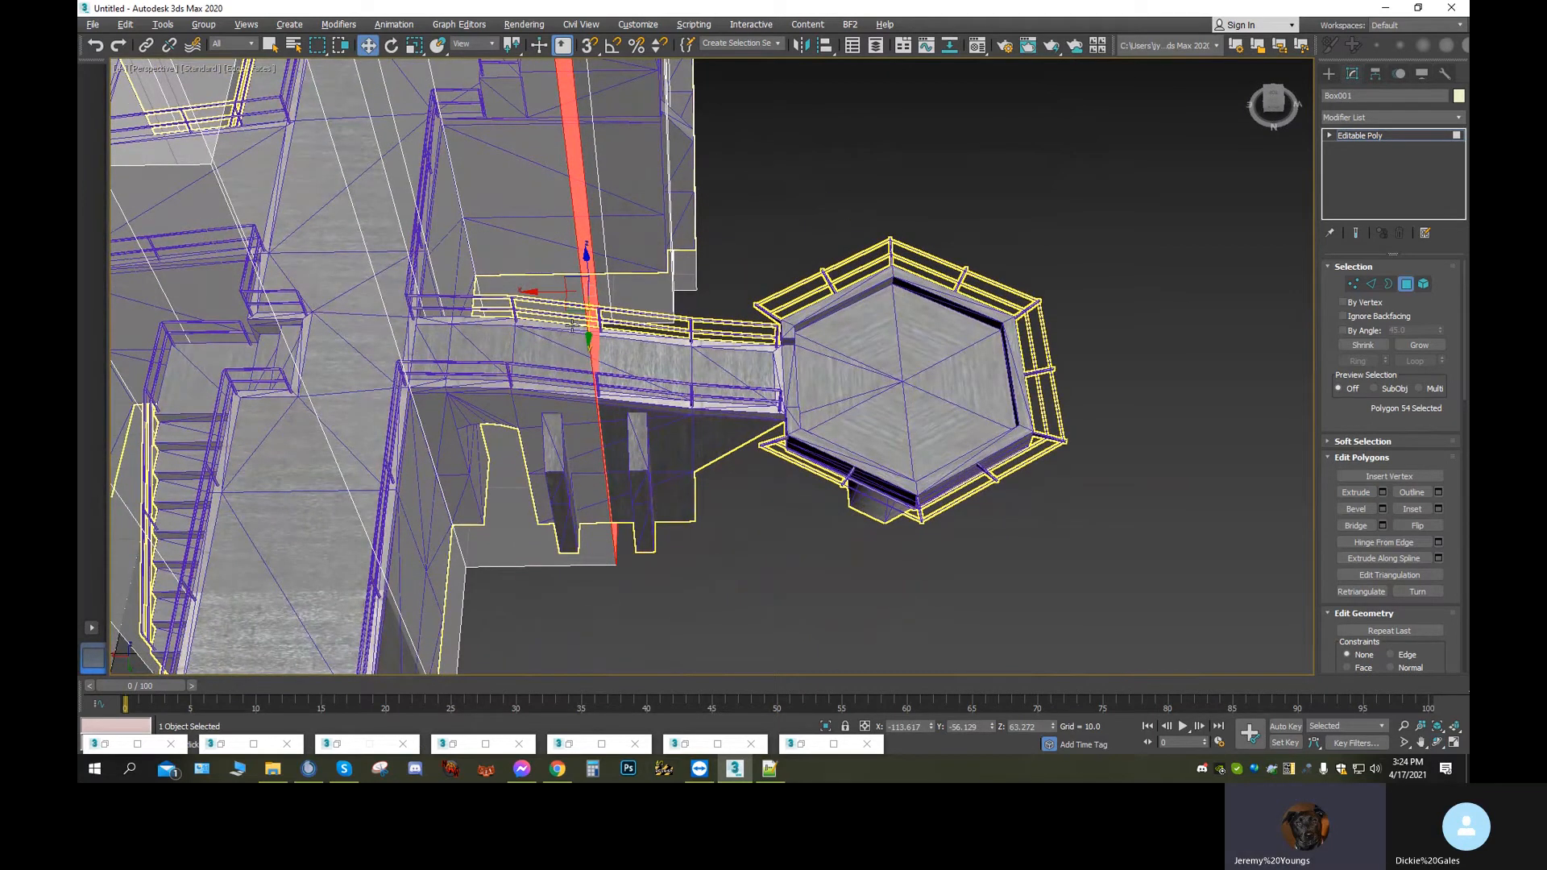
left_click_drag(532, 297, 466, 302)
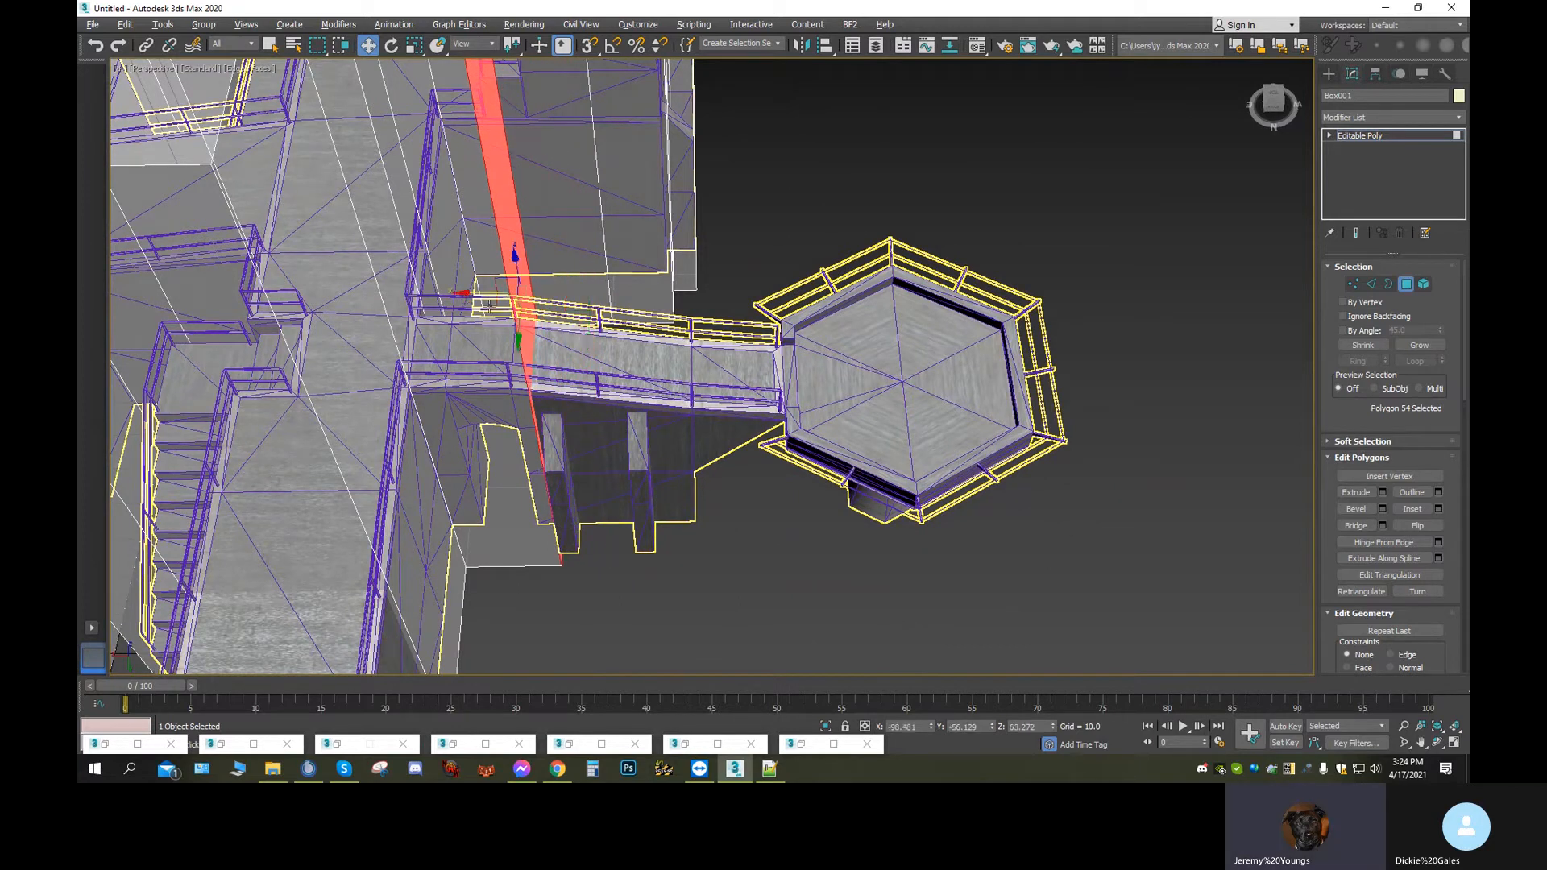
Extrude the side walkway polygon in further sections past both support beams up to the hexagonal platform
left_click(1357, 491)
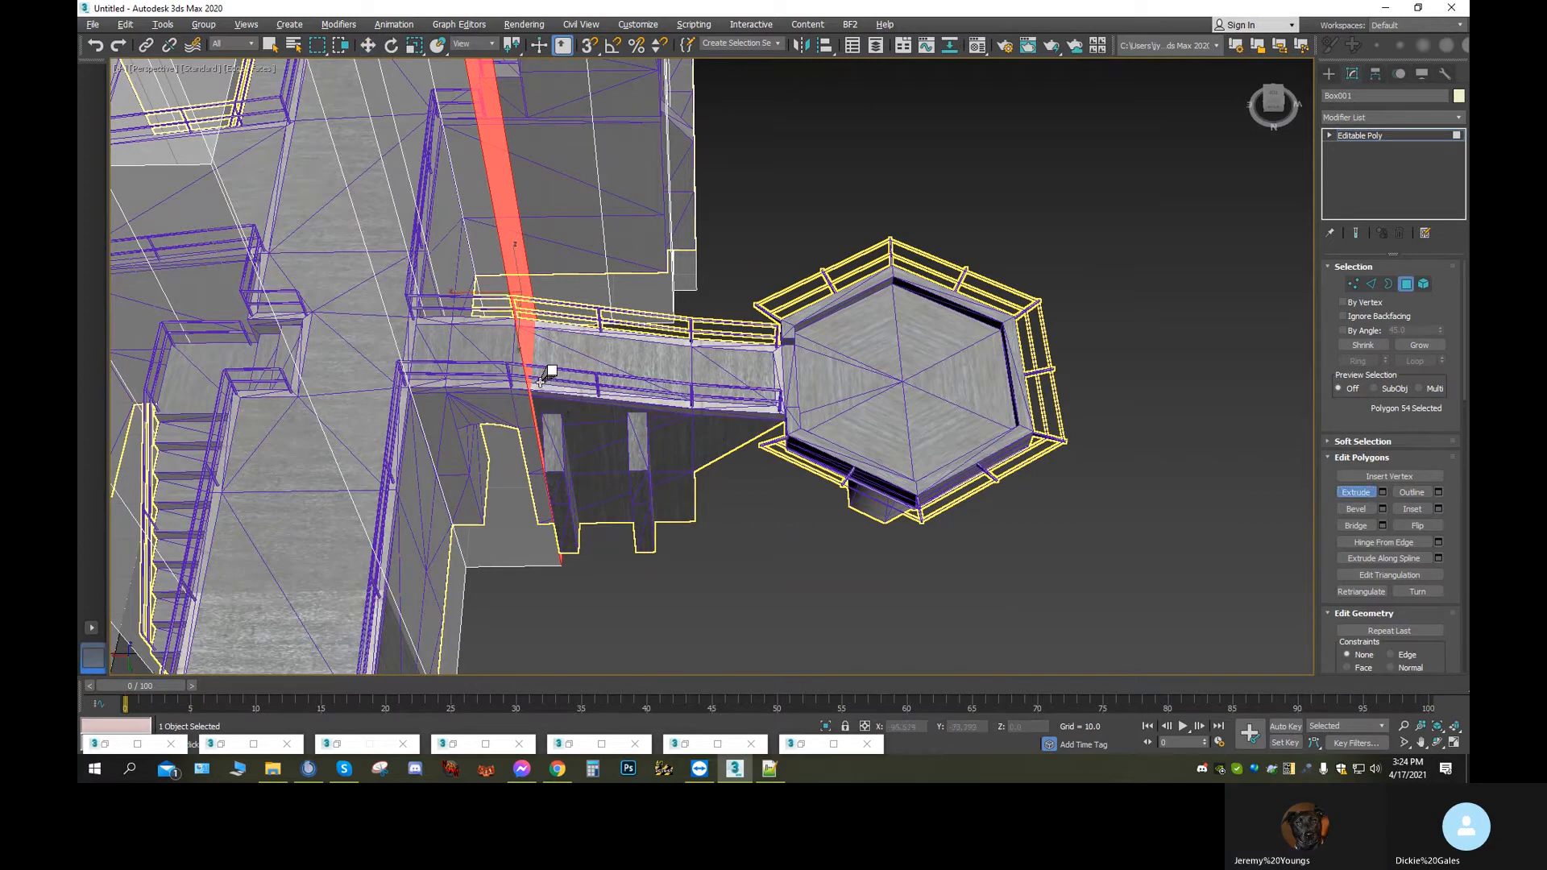
left_click_drag(542, 356, 598, 217)
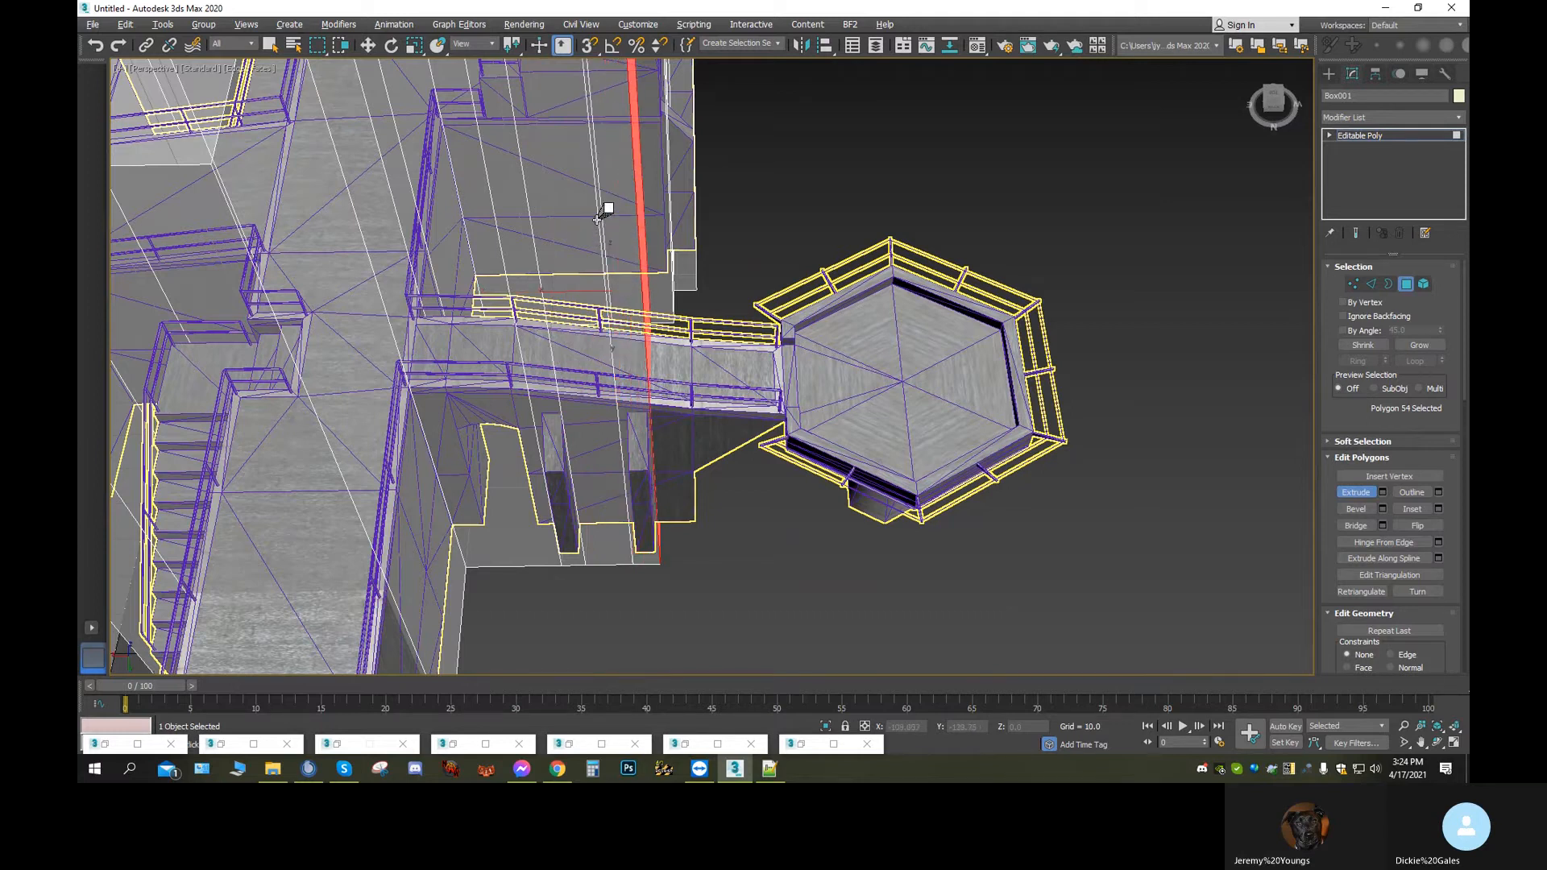
middle_click_drag(718, 401, 586, 403)
left_click_drag(522, 332, 525, 248)
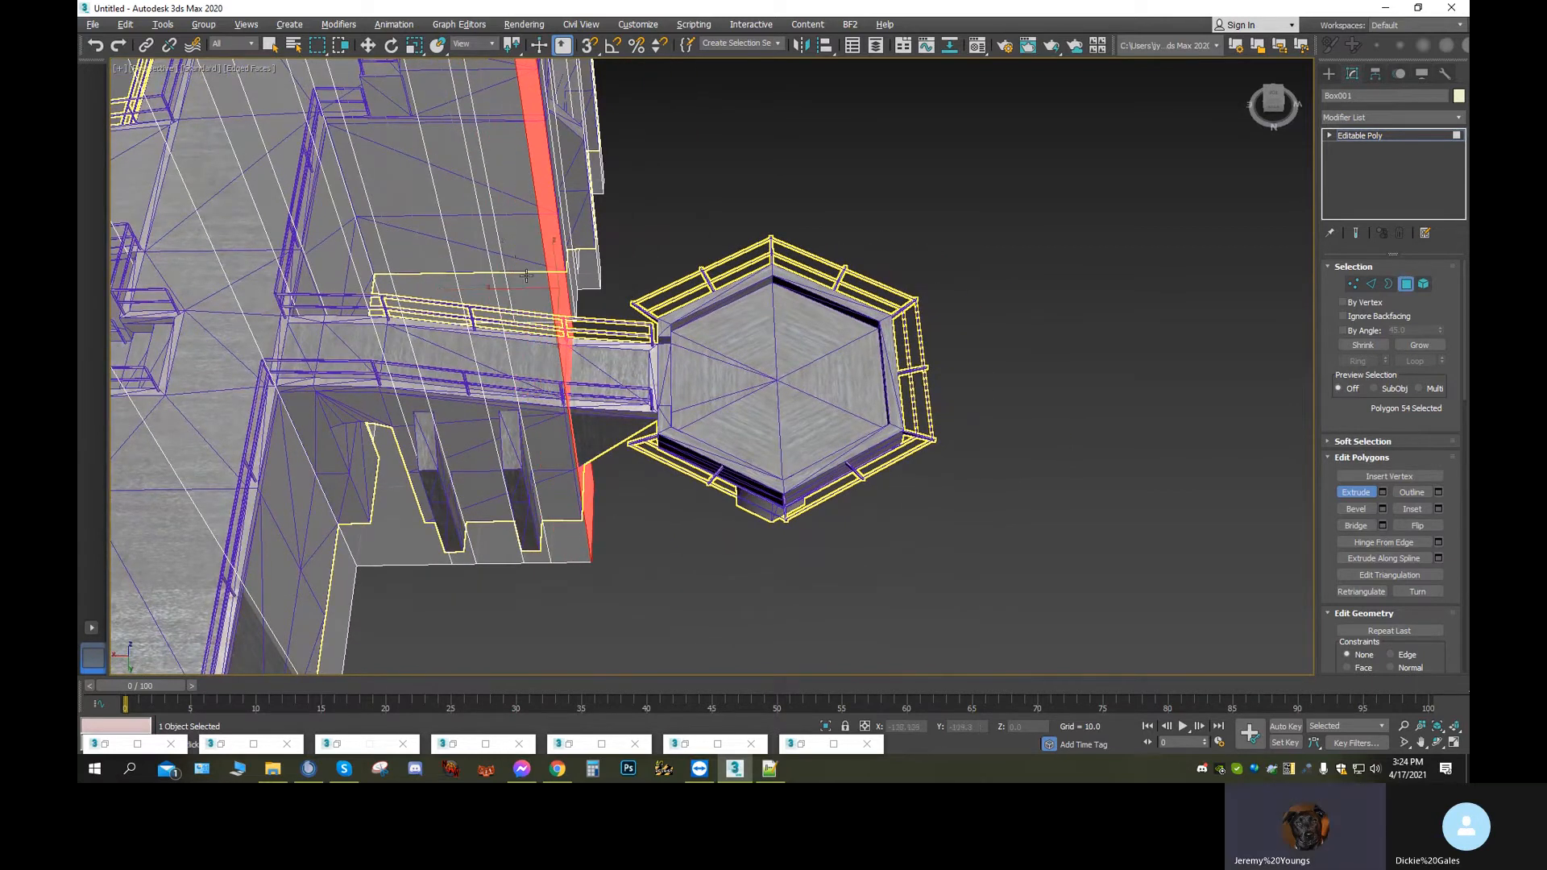
left_click_drag(571, 332, 559, 205)
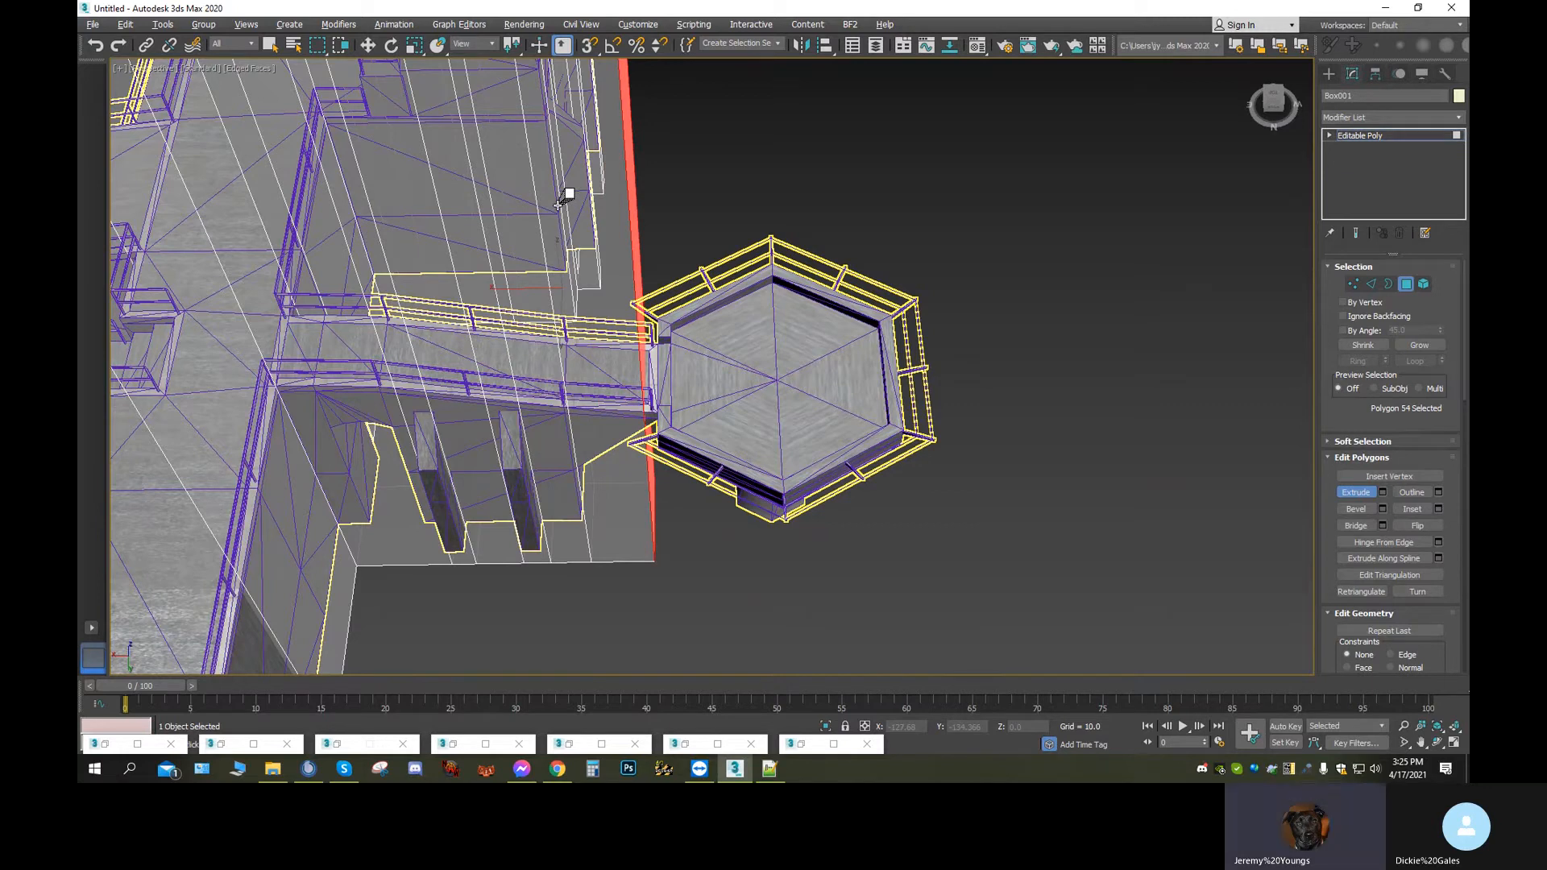
Extrude the polygon across the hexagonal platform and move it along X to about -216.6, toward the platform's outer railing
middle_click_drag(660, 337, 540, 400, "alt")
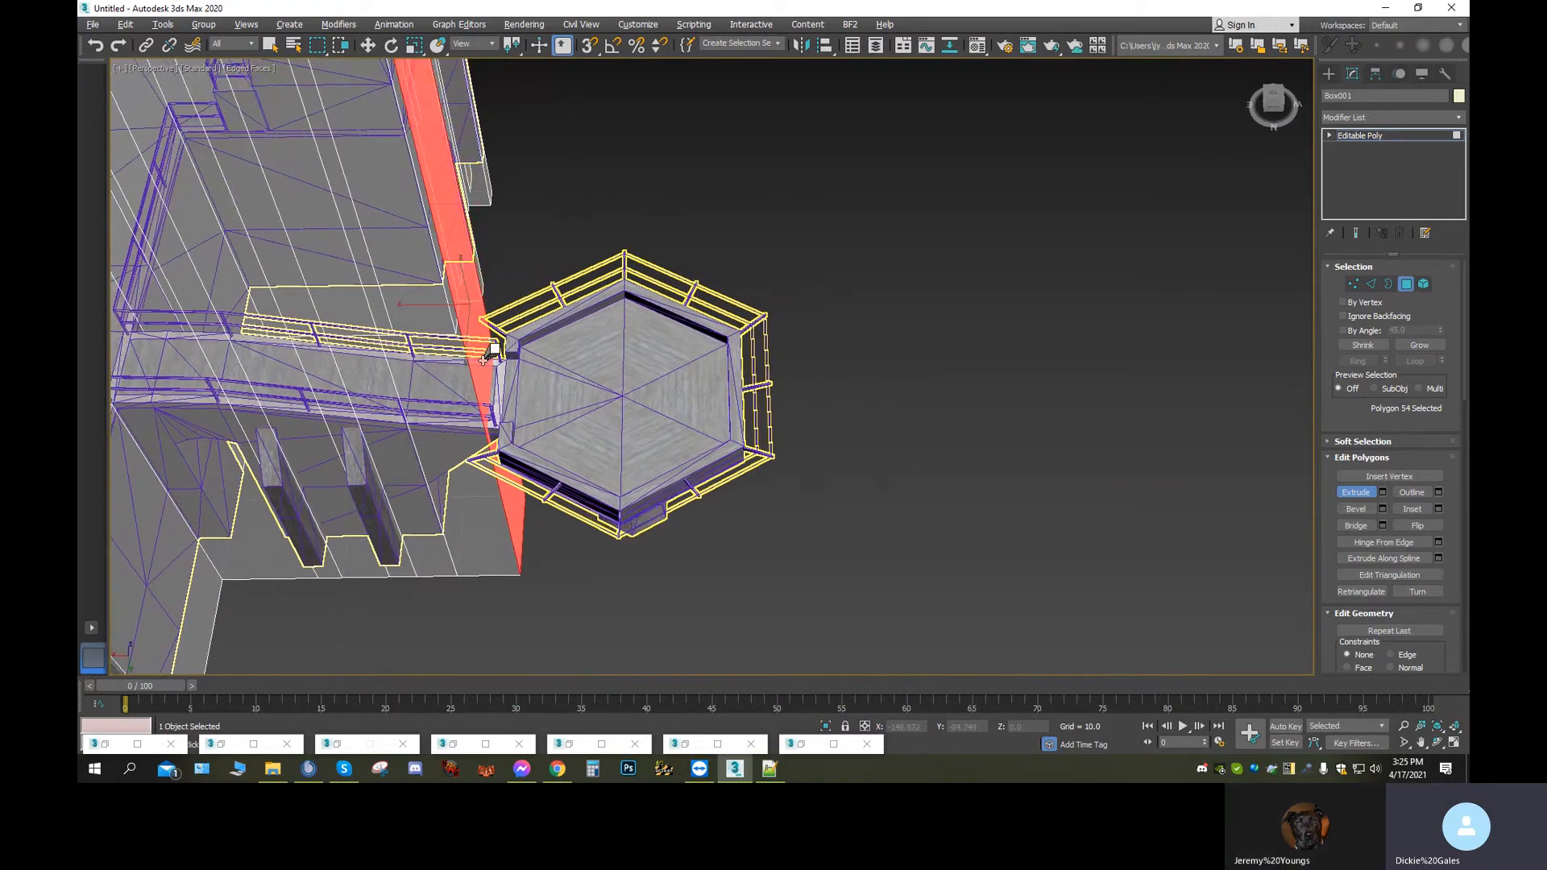
left_click_drag(490, 352, 564, 7)
middle_click_drag(930, 478, 642, 464, "alt")
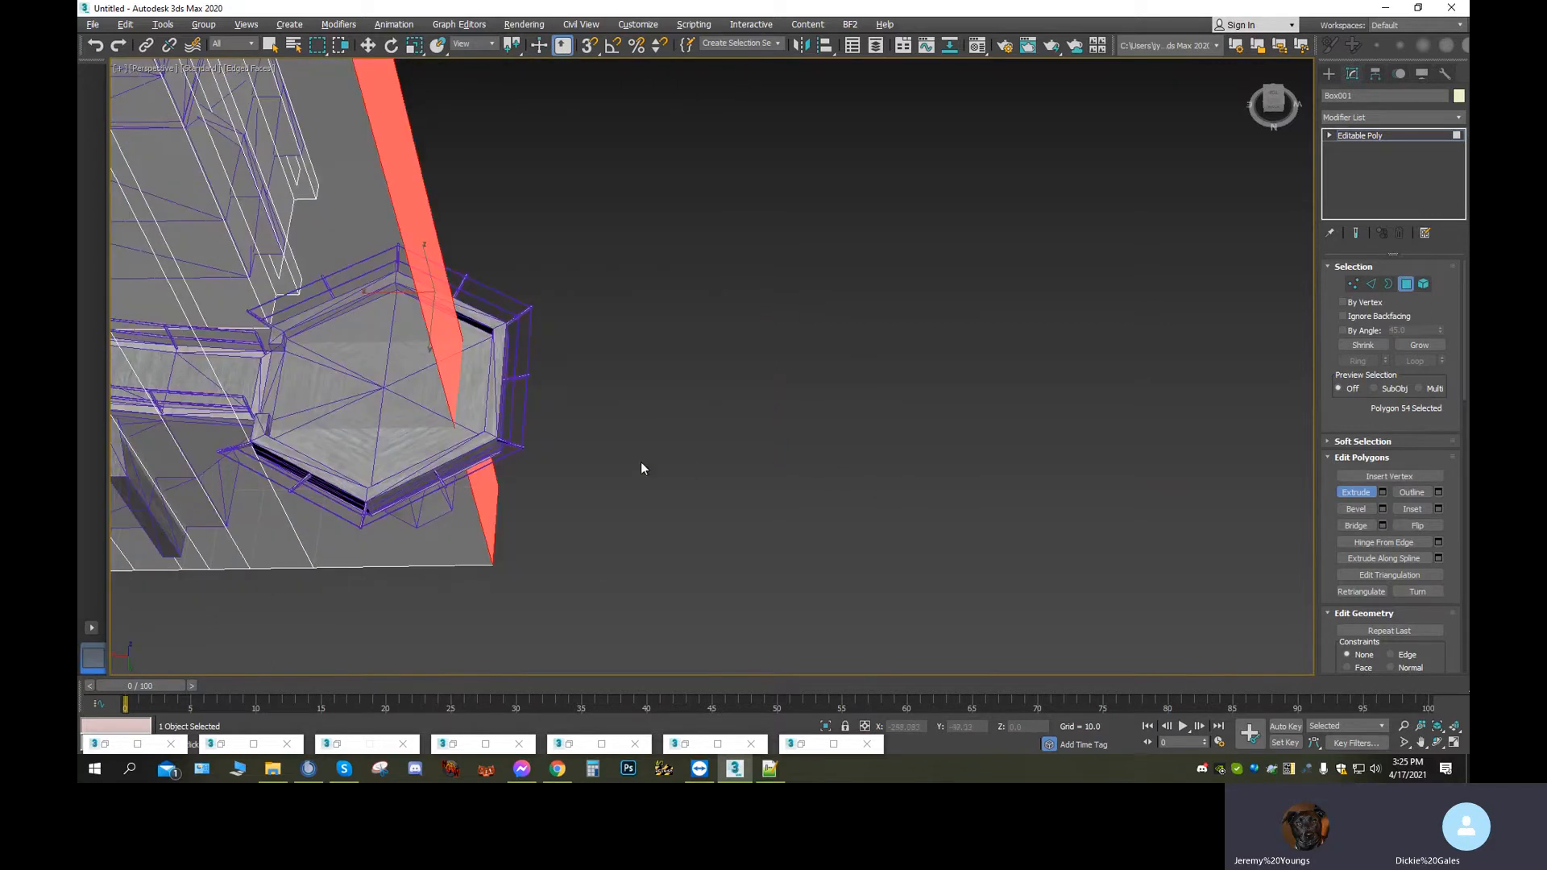
left_click(368, 44)
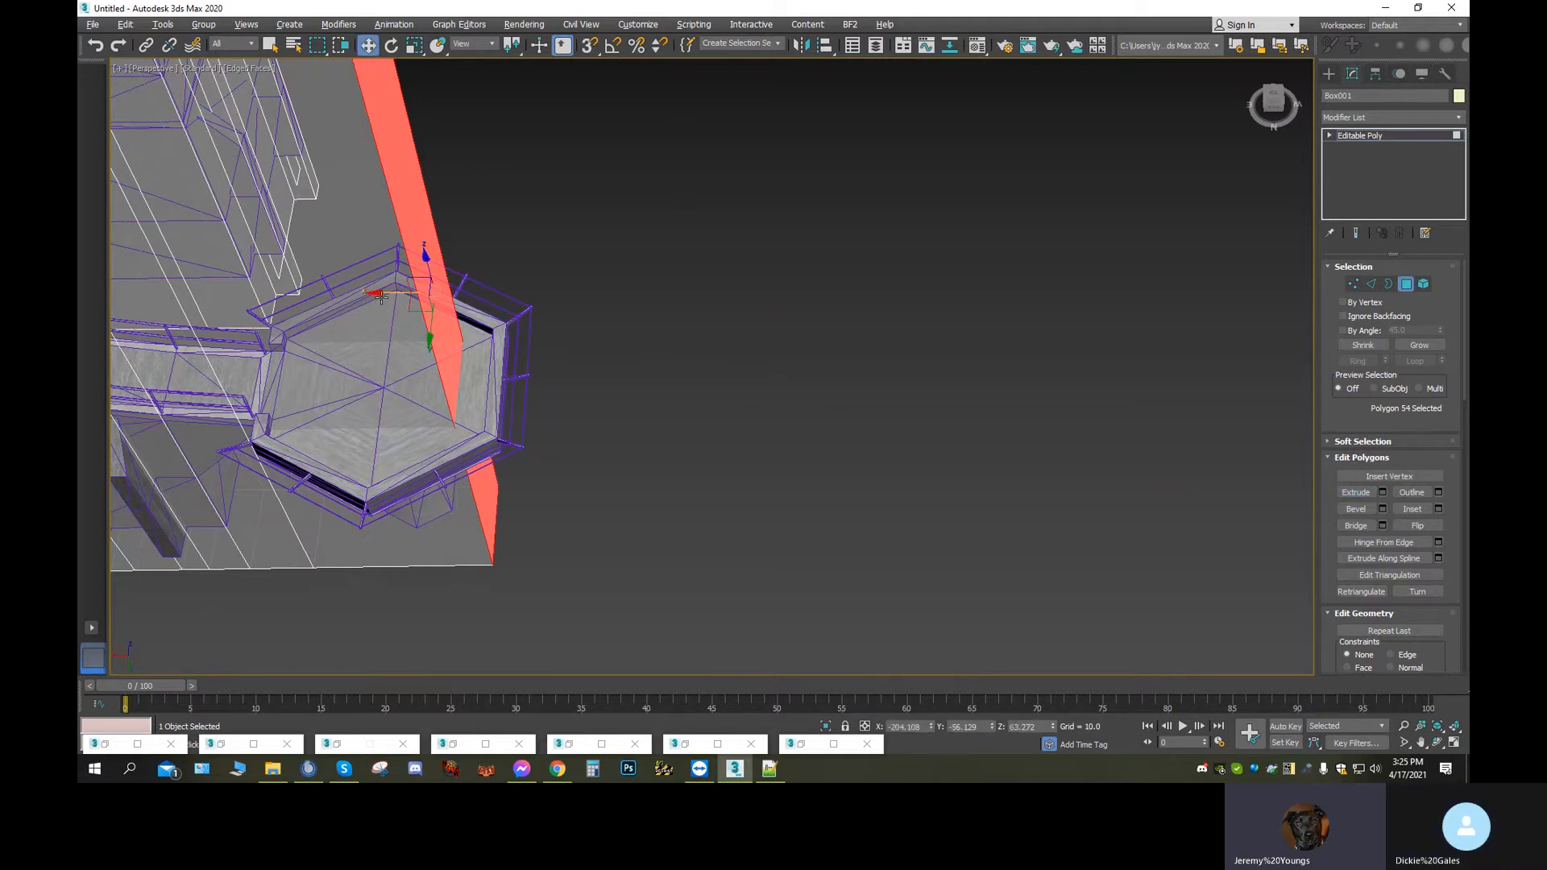
left_click_drag(381, 294, 434, 317)
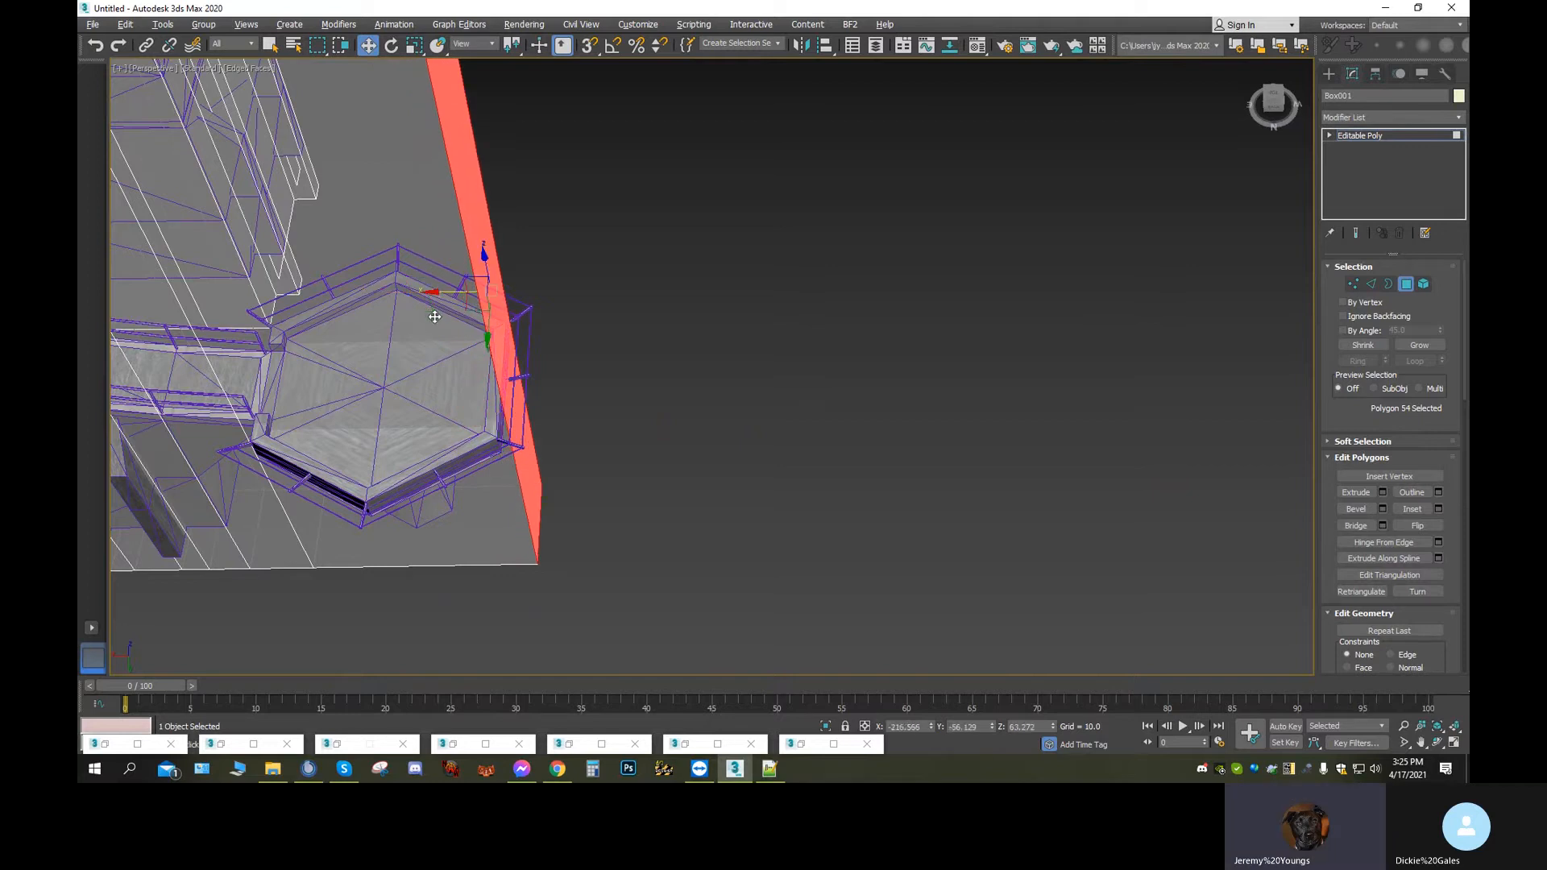
Move the end polygon to about X -217.1, and extrude the adjoining side polygon outward past the hexagonal platform's near railing
middle_click_drag(511, 476, 777, 449)
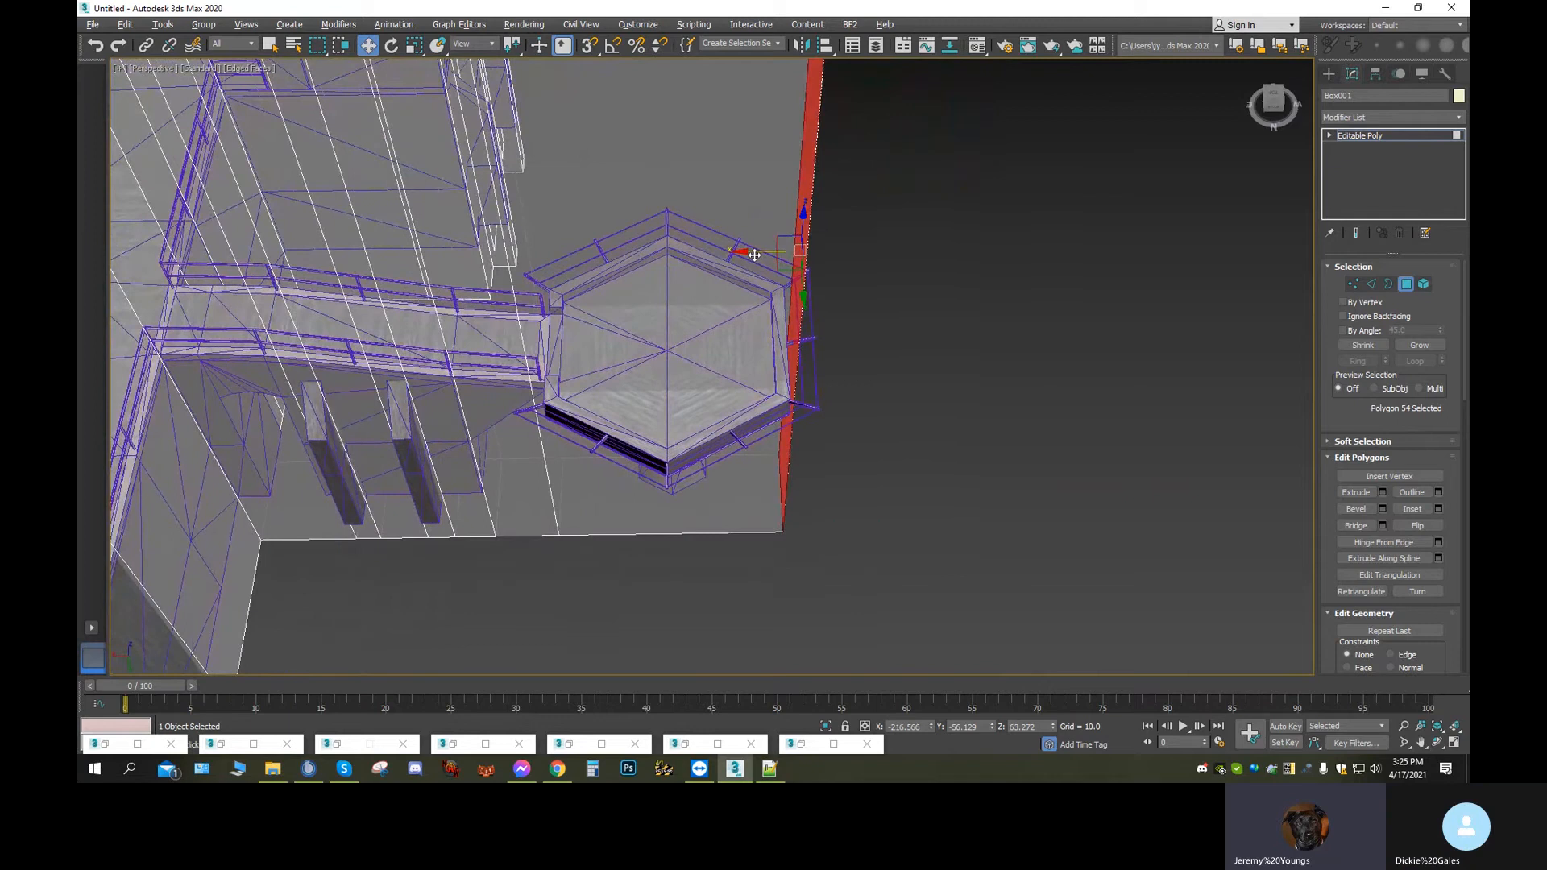
left_click_drag(747, 253, 751, 258)
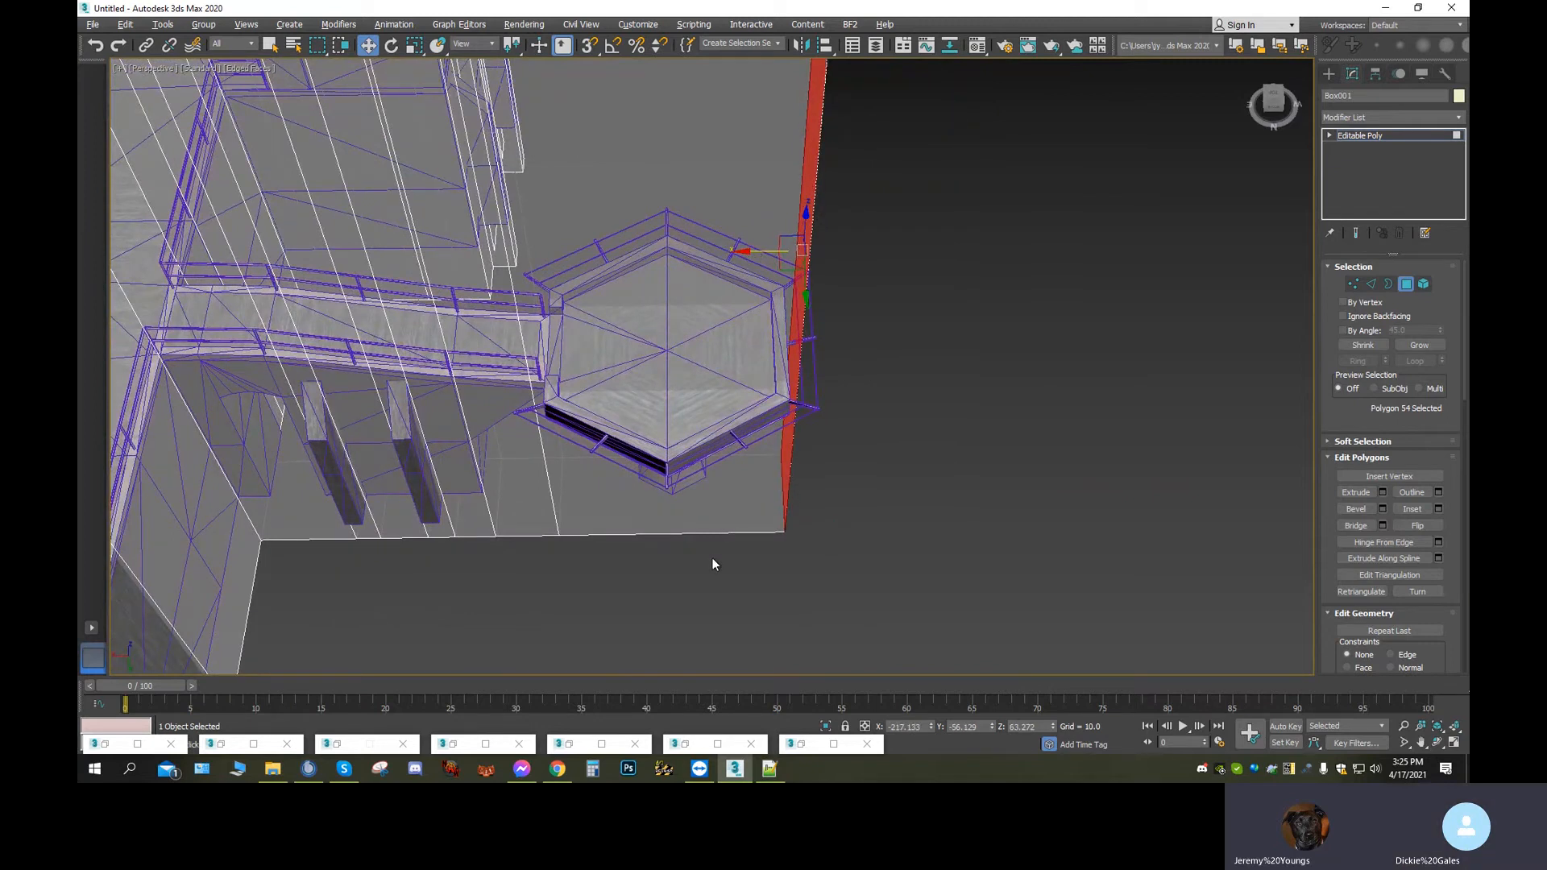
left_click(702, 479)
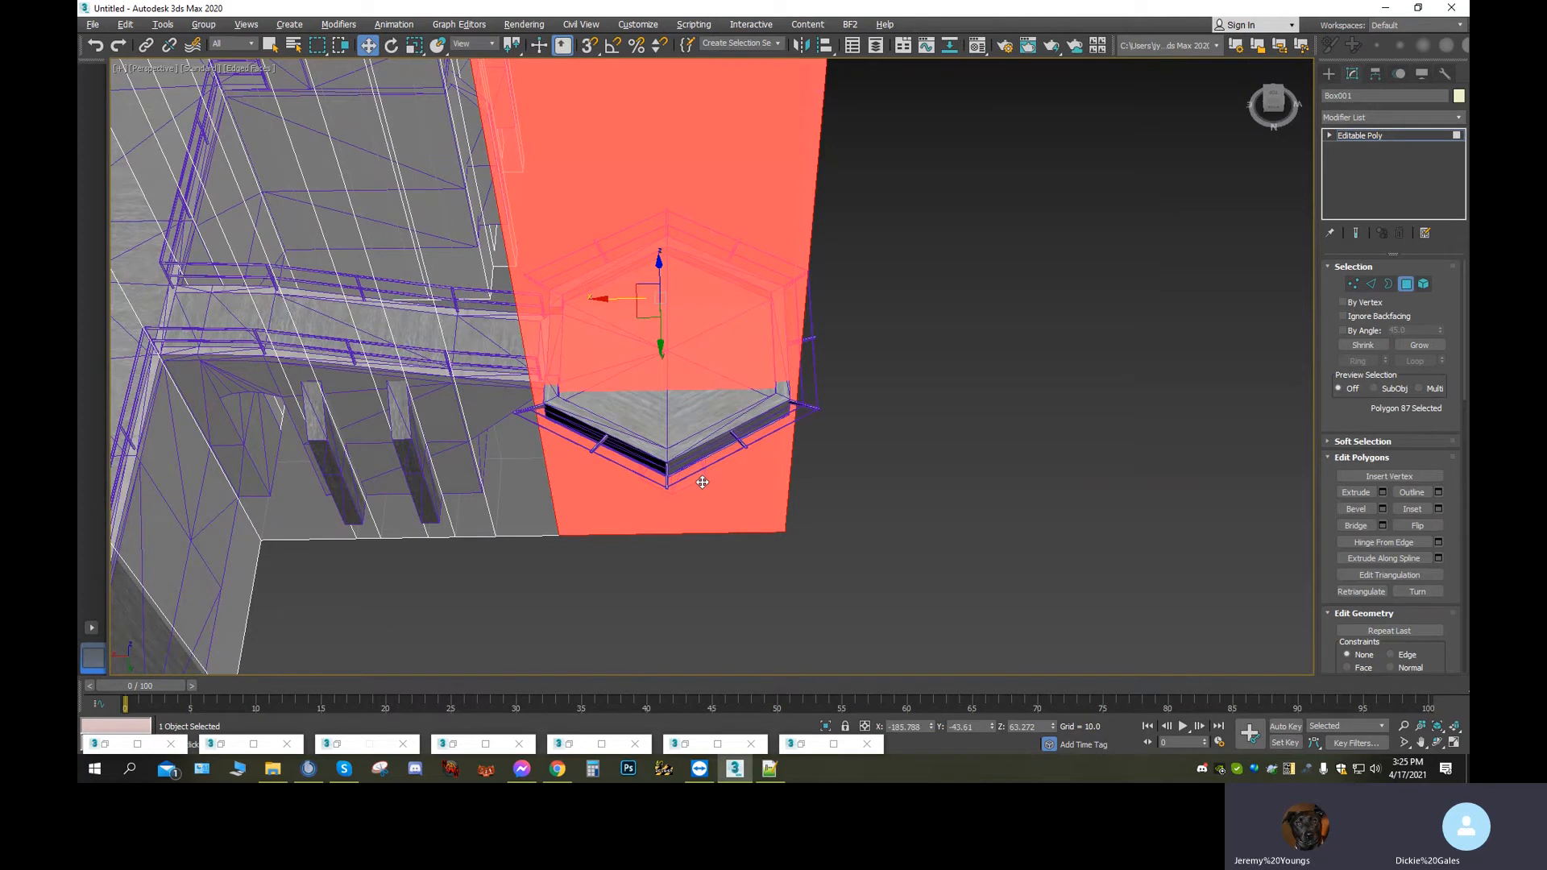
left_click(1356, 492)
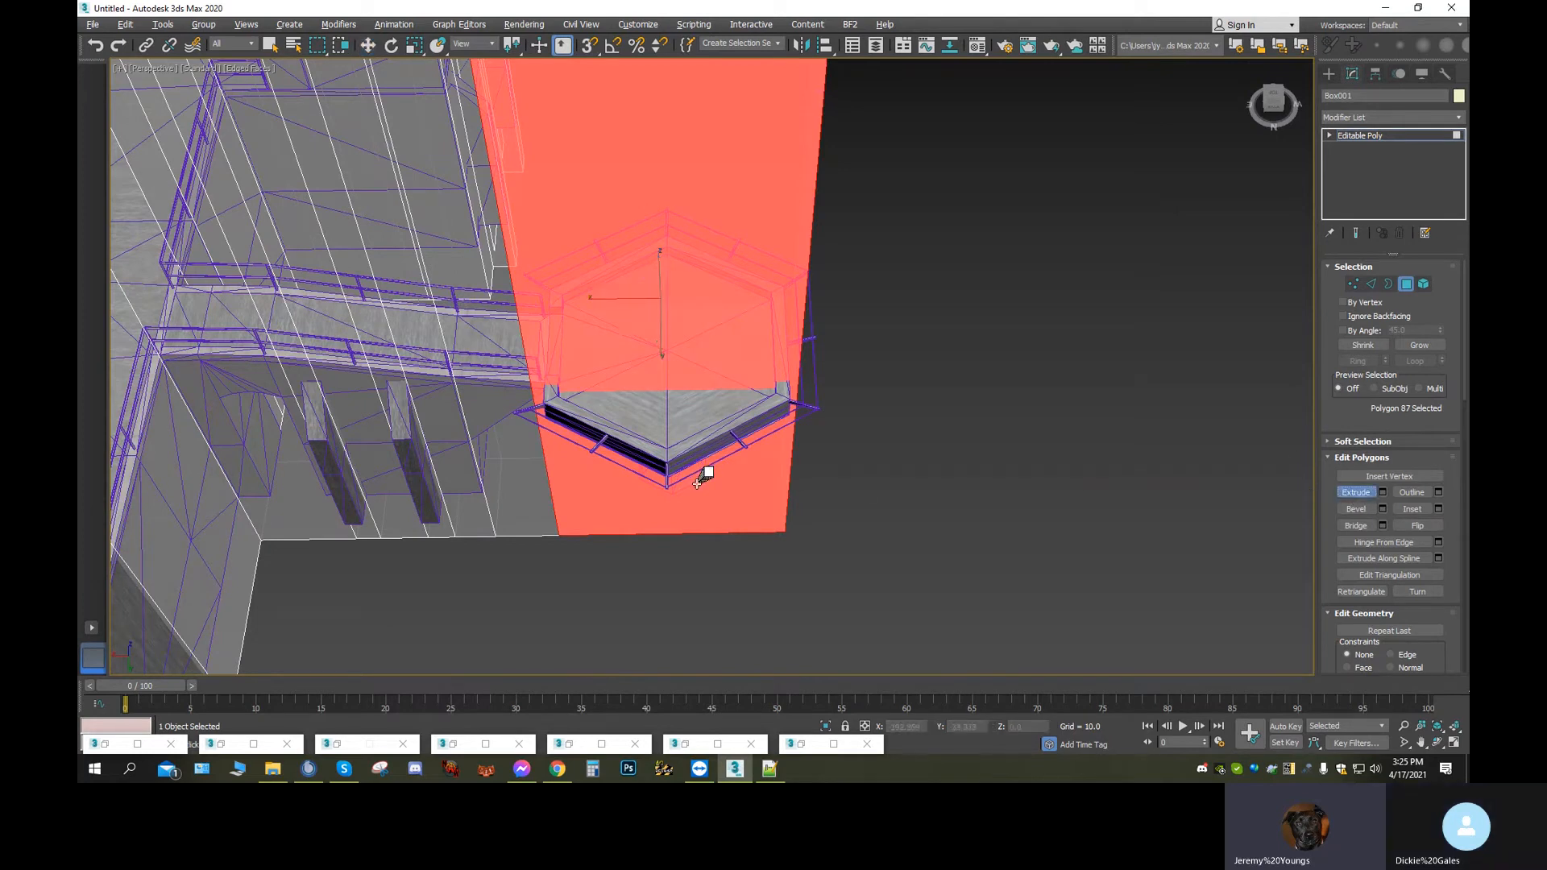
left_click_drag(695, 470, 691, 300)
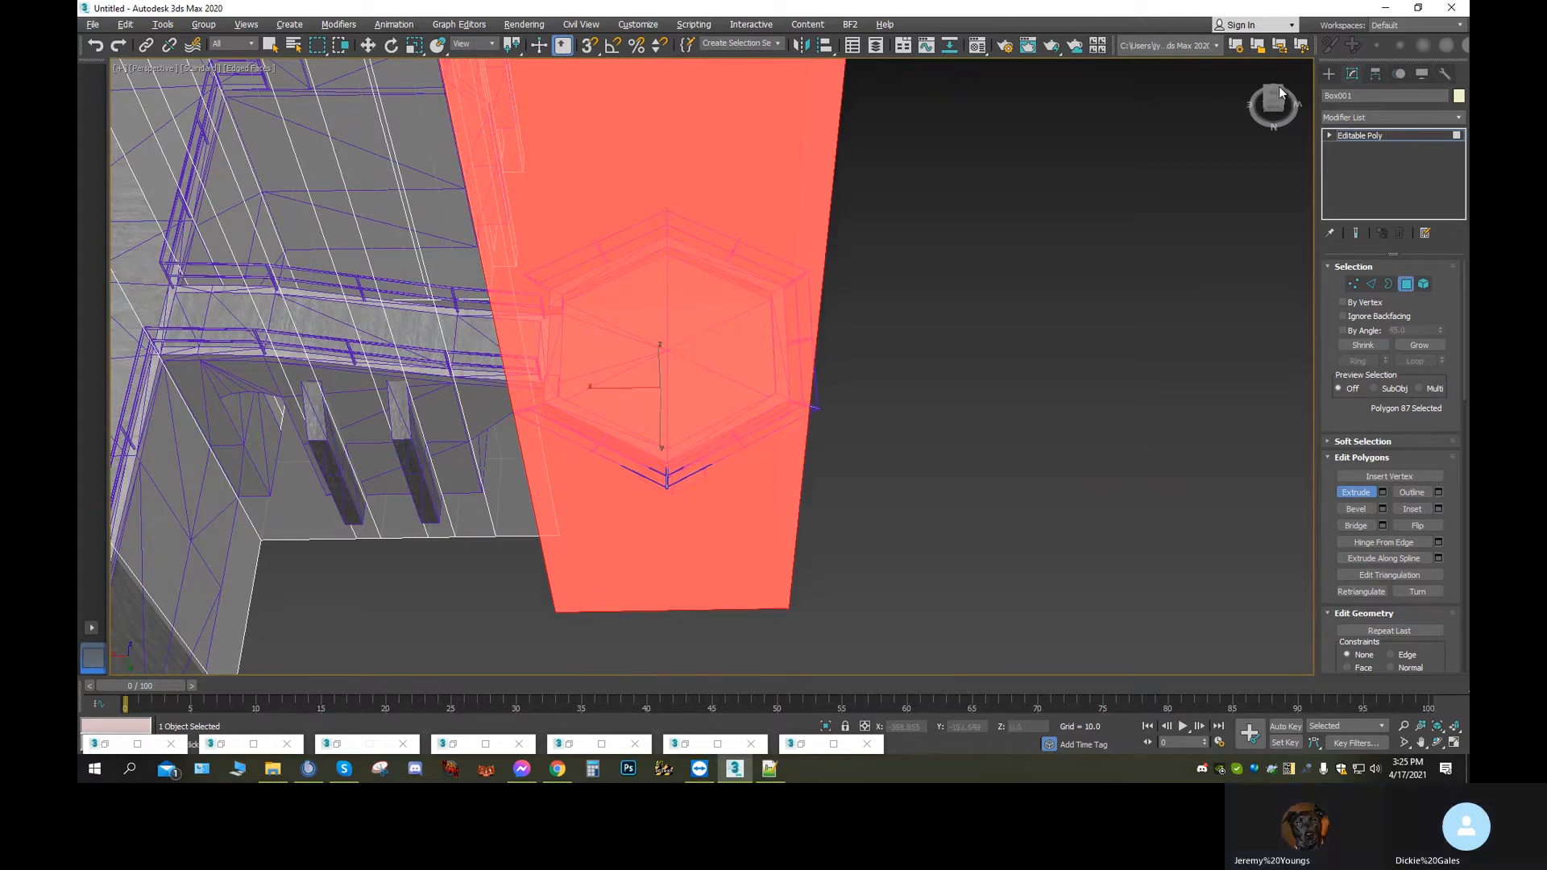
Extrude the polygon on the opposite side of the hexagonal platform outward beyond its railing, to about Y -89.5
left_click_drag(1283, 95, 359, 299)
middle_click_drag(479, 483, 678, 401, "alt")
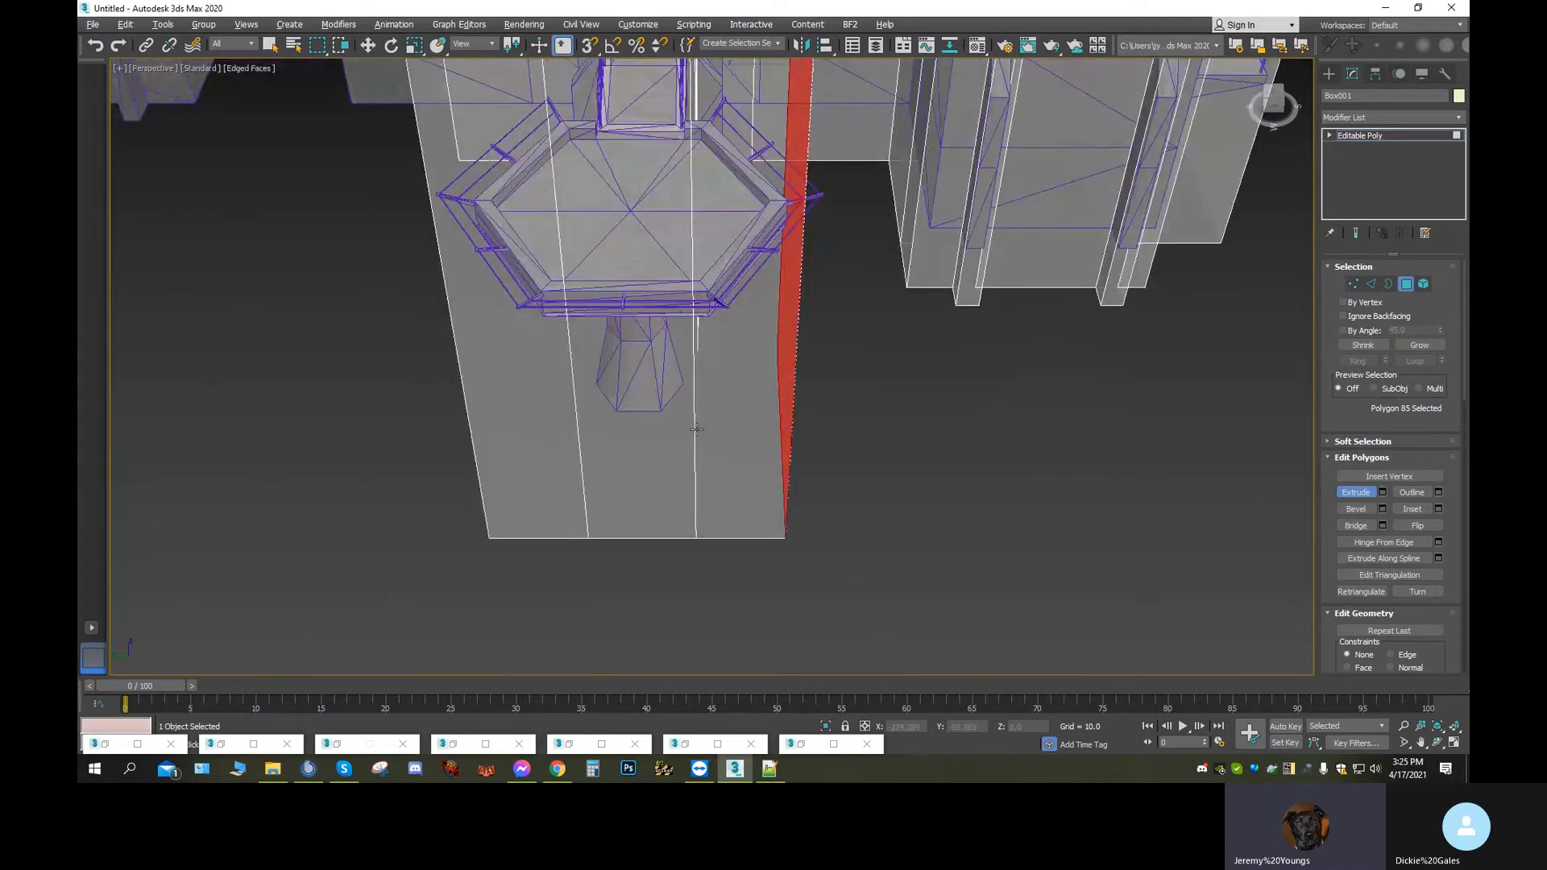
left_click(1435, 742)
left_click_drag(694, 465, 802, 527)
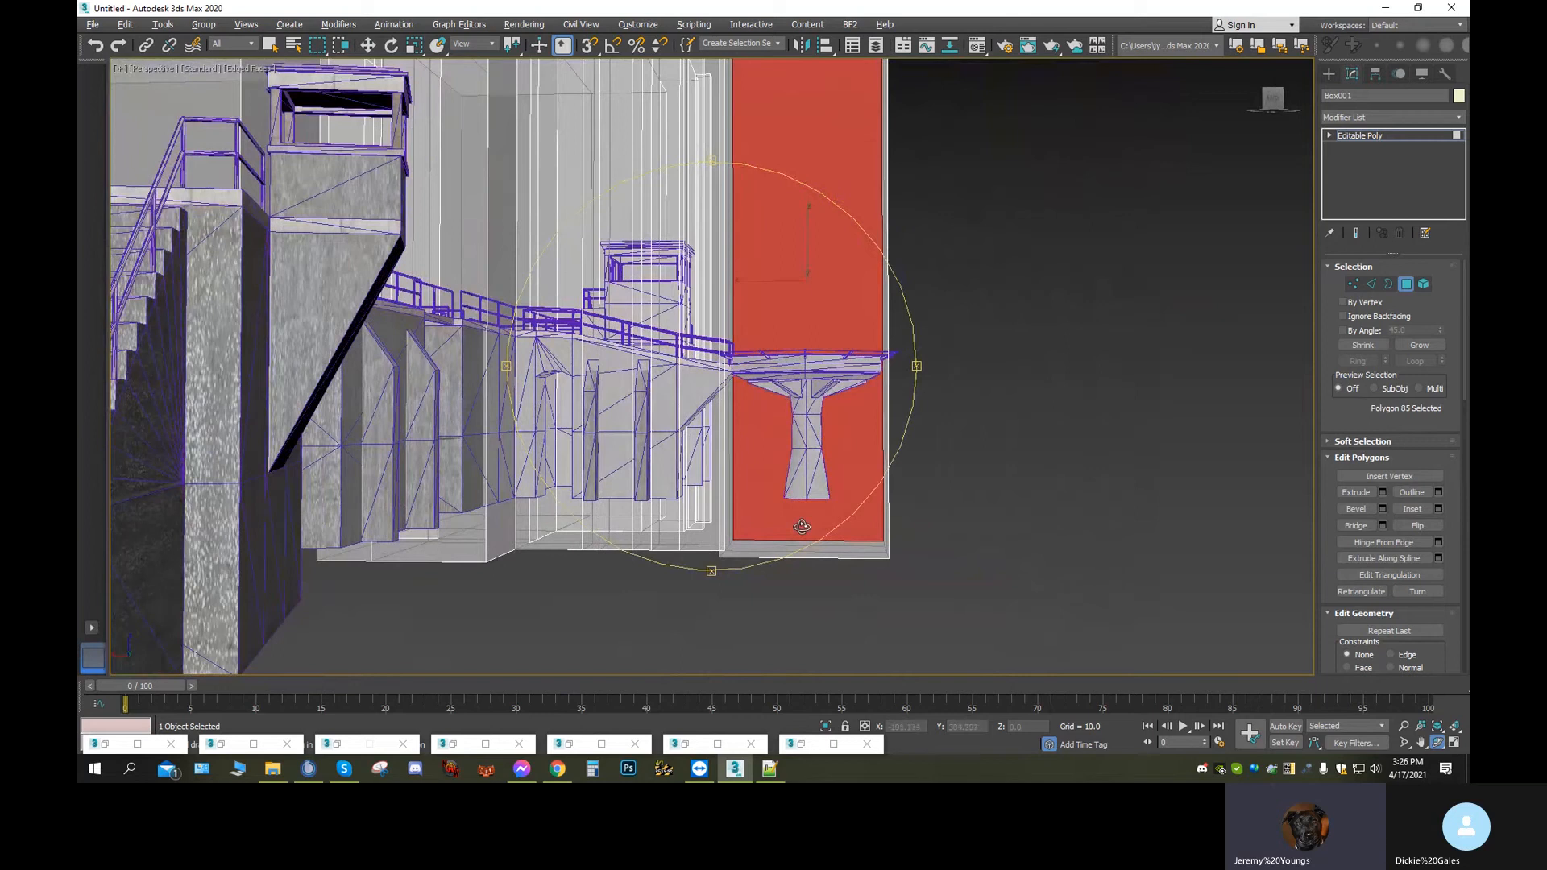
left_click(368, 45)
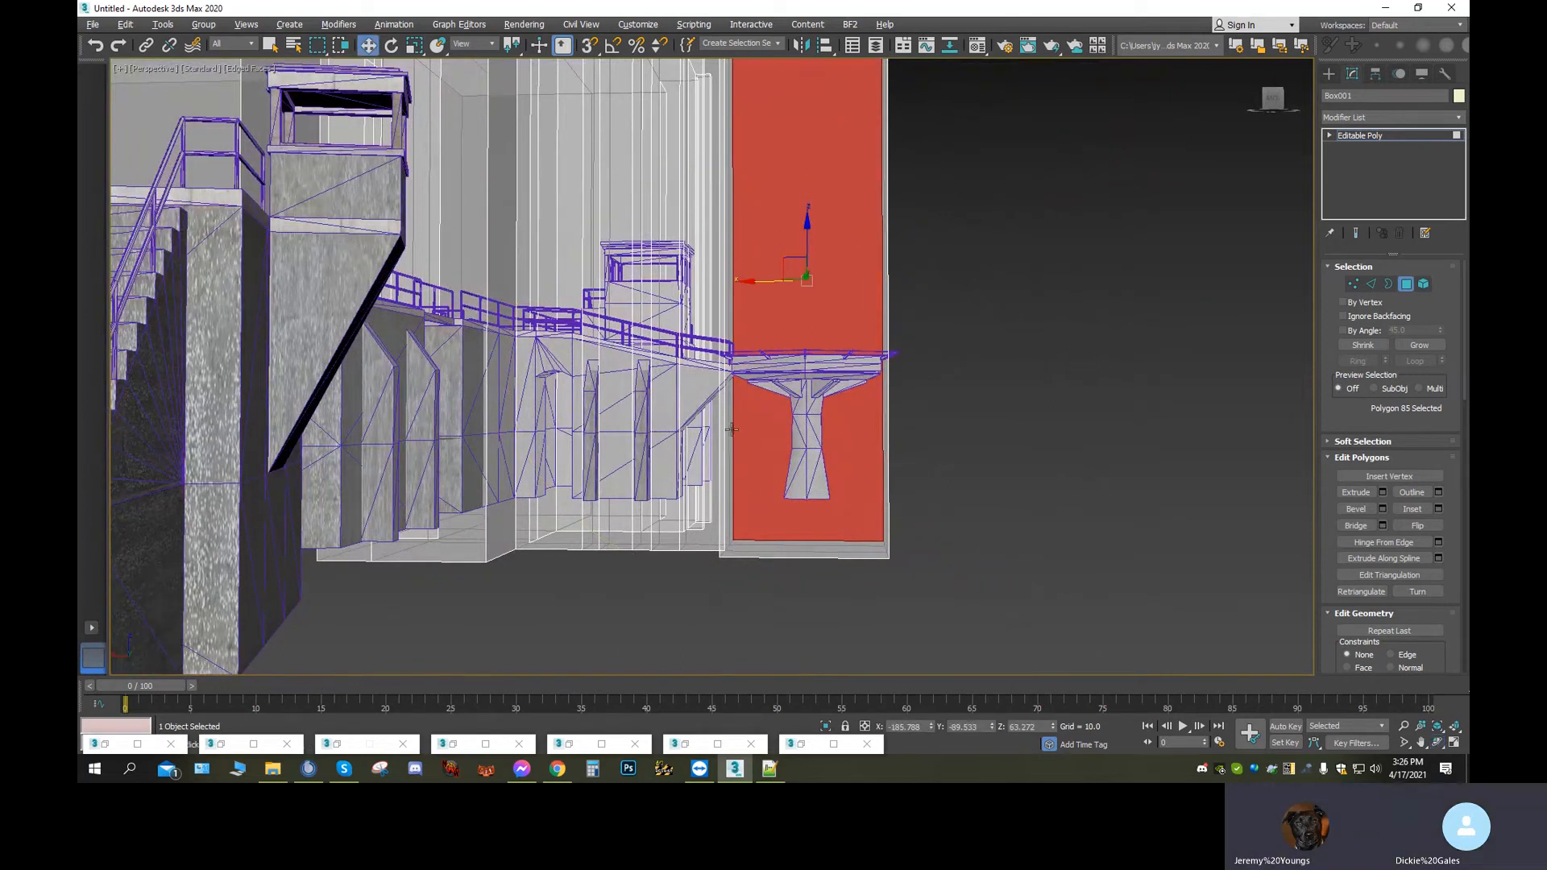
scroll(728, 487, "up", 3)
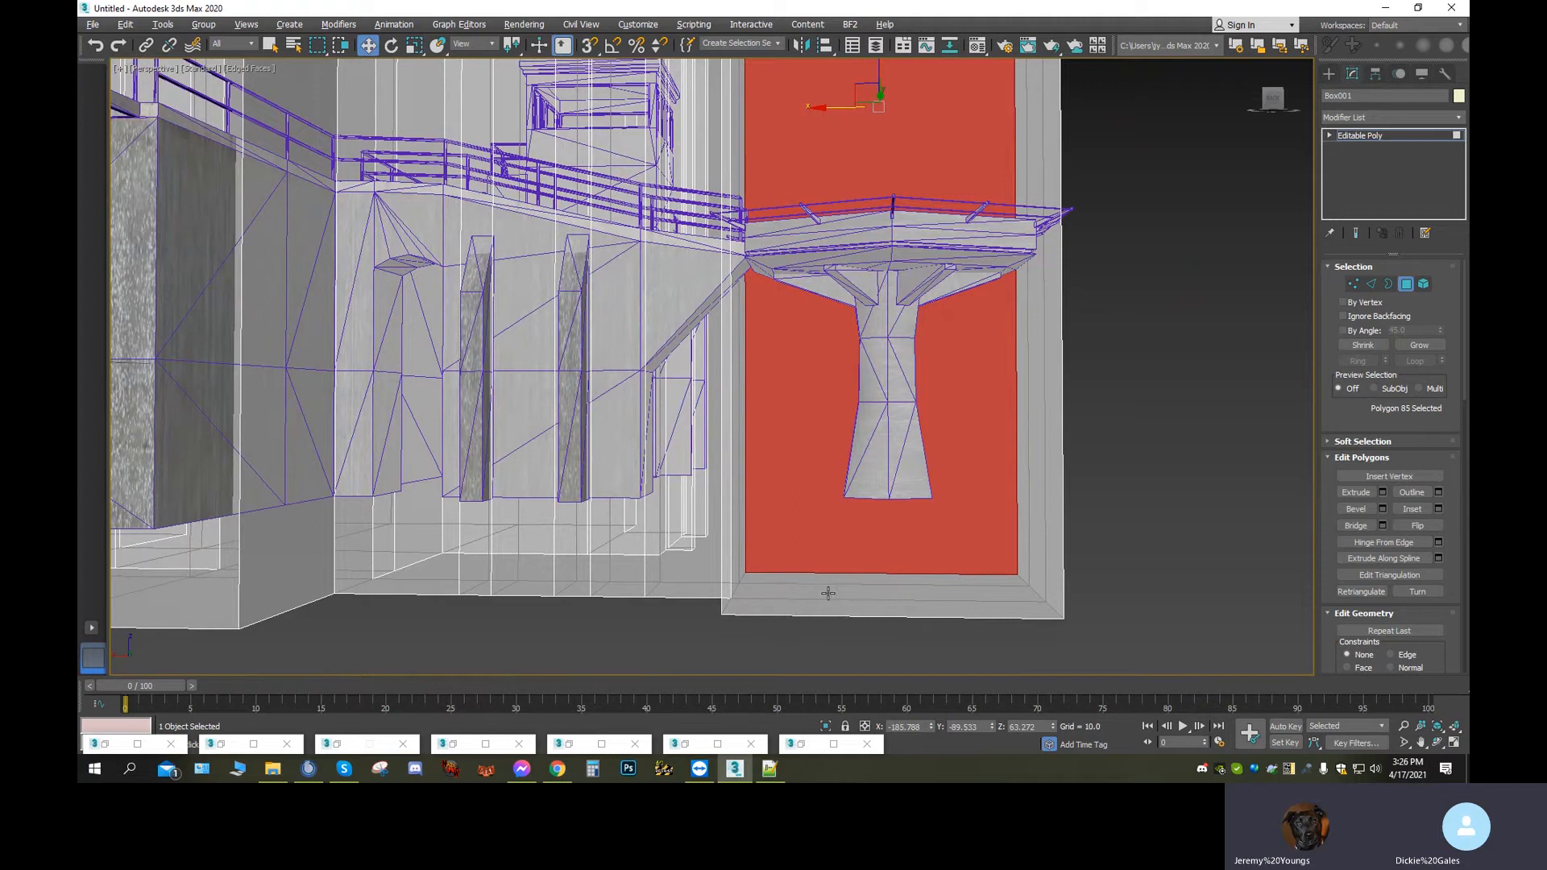
left_click(1369, 285)
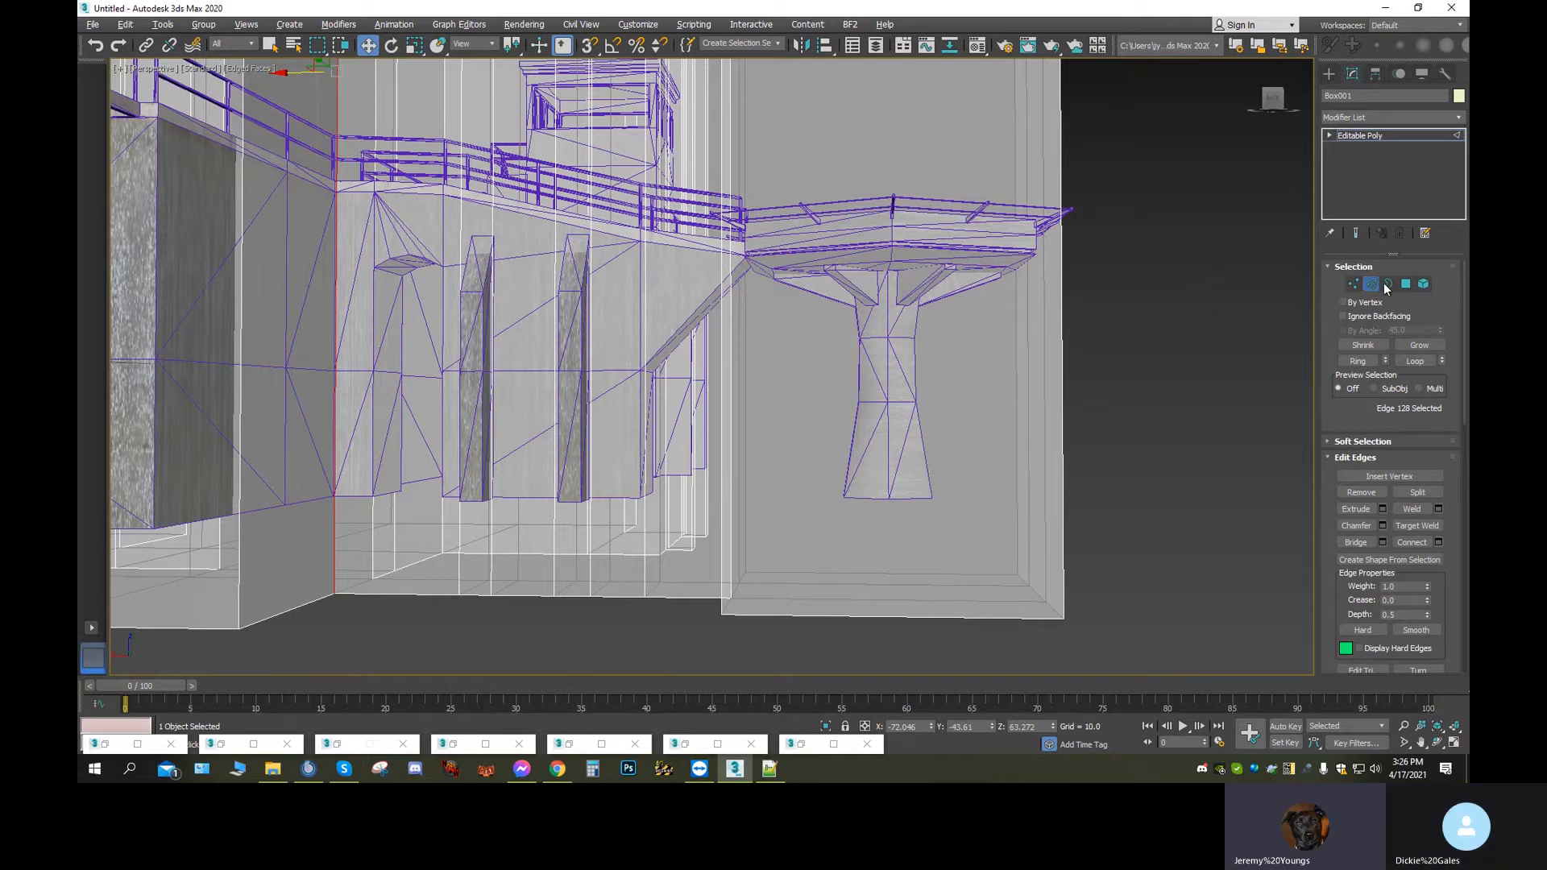
left_click(1406, 284)
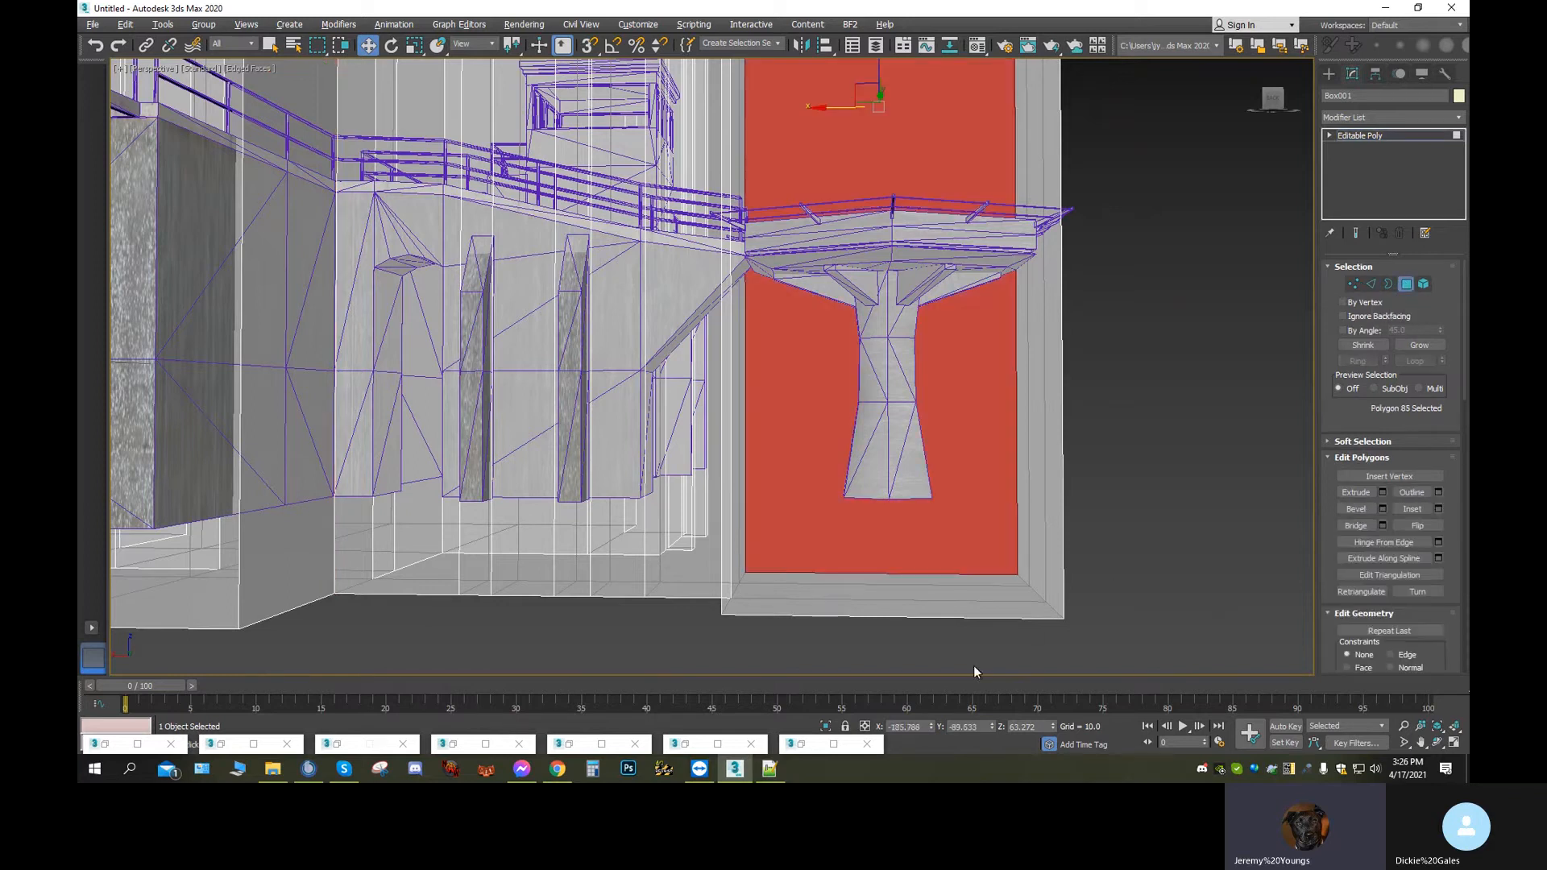
Select the three bottom polygons beneath the hexagonal platform and raise them to about Z -28.1, just below the column base
left_click_drag(1275, 111, 878, 650)
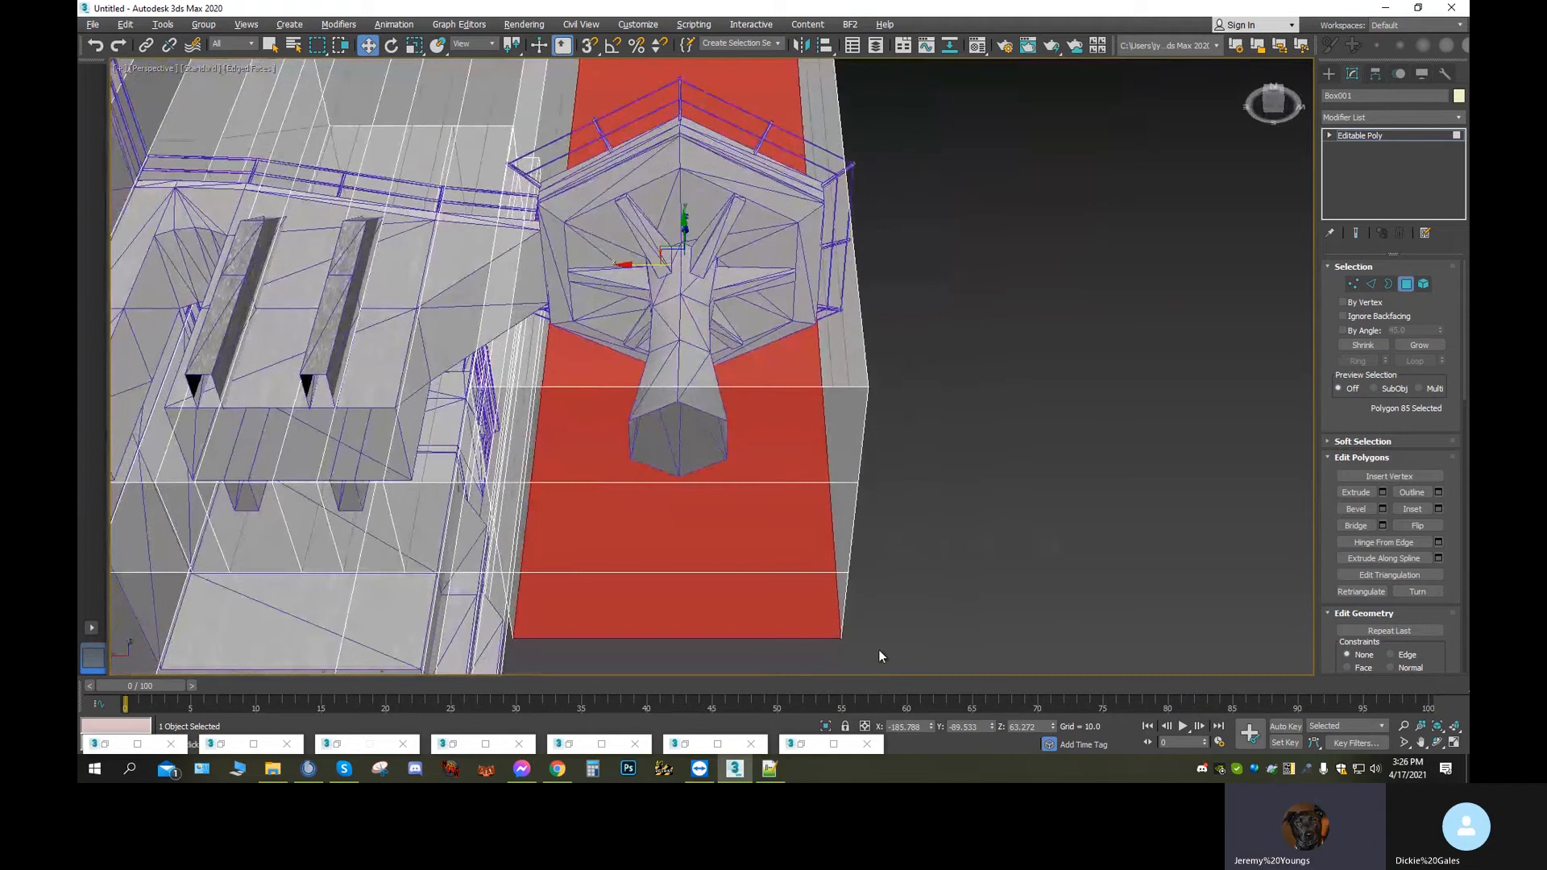
left_click(677, 451)
left_click(631, 544, "ctrl")
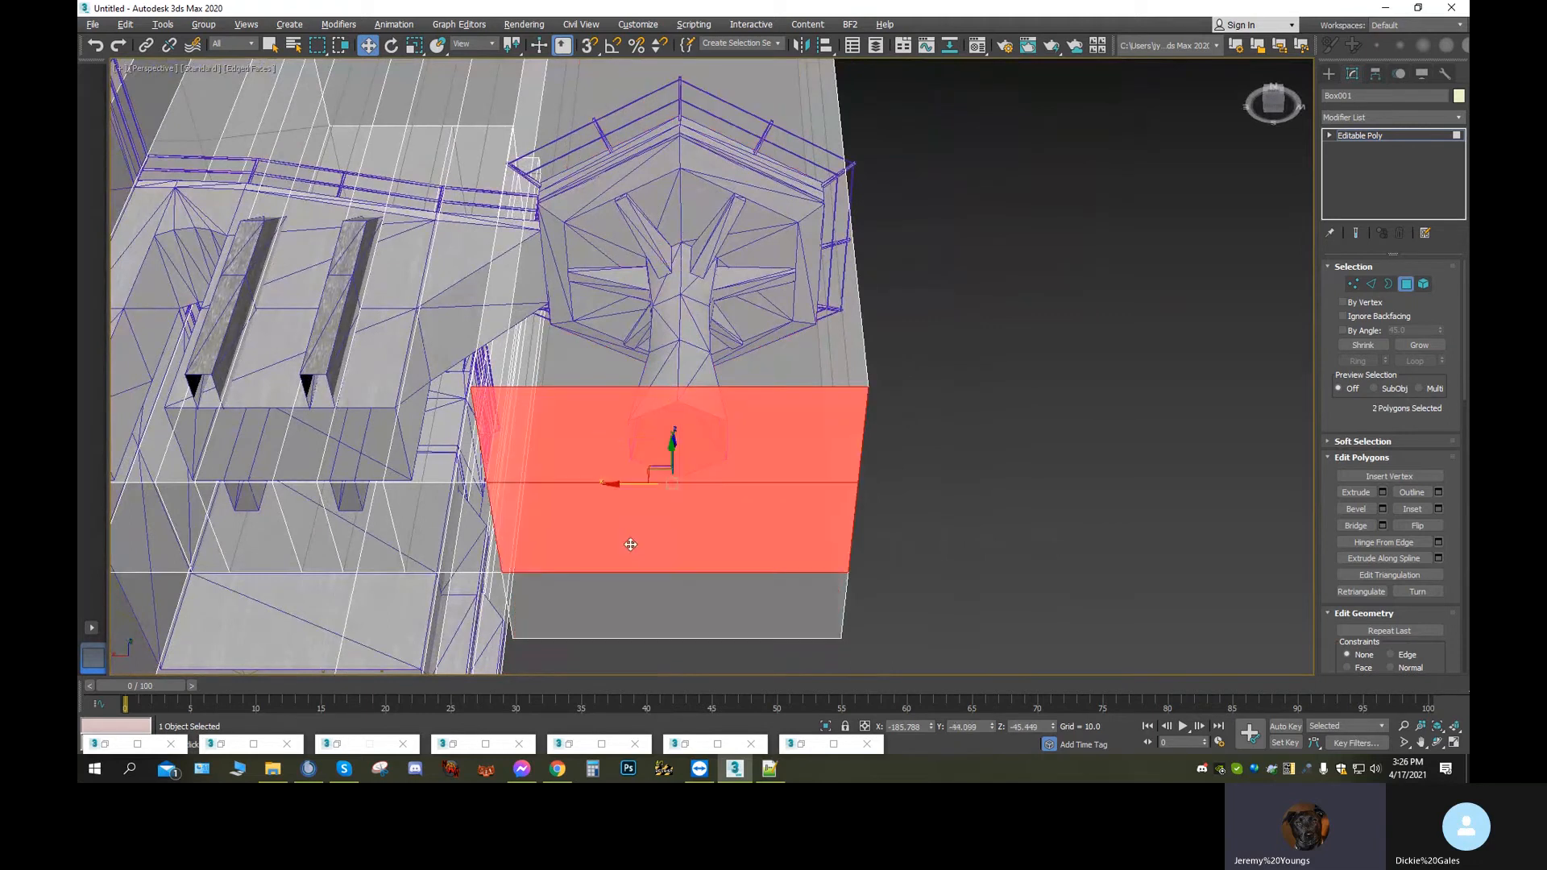
left_click(626, 605, "ctrl")
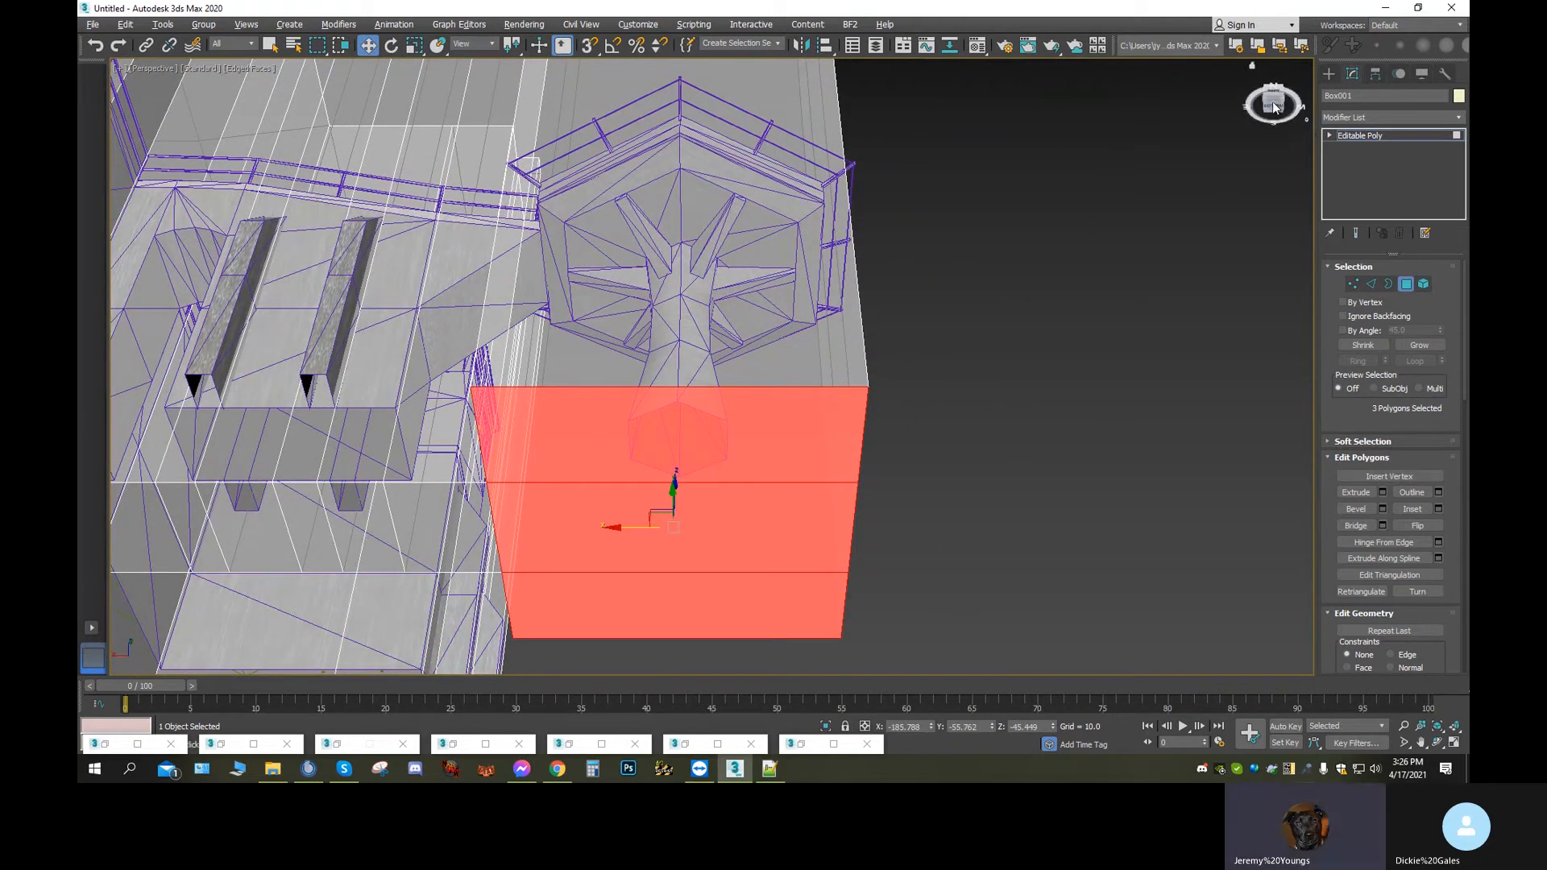
left_click_drag(1274, 107, 1245, 258)
middle_click_drag(1065, 362, 1081, 221)
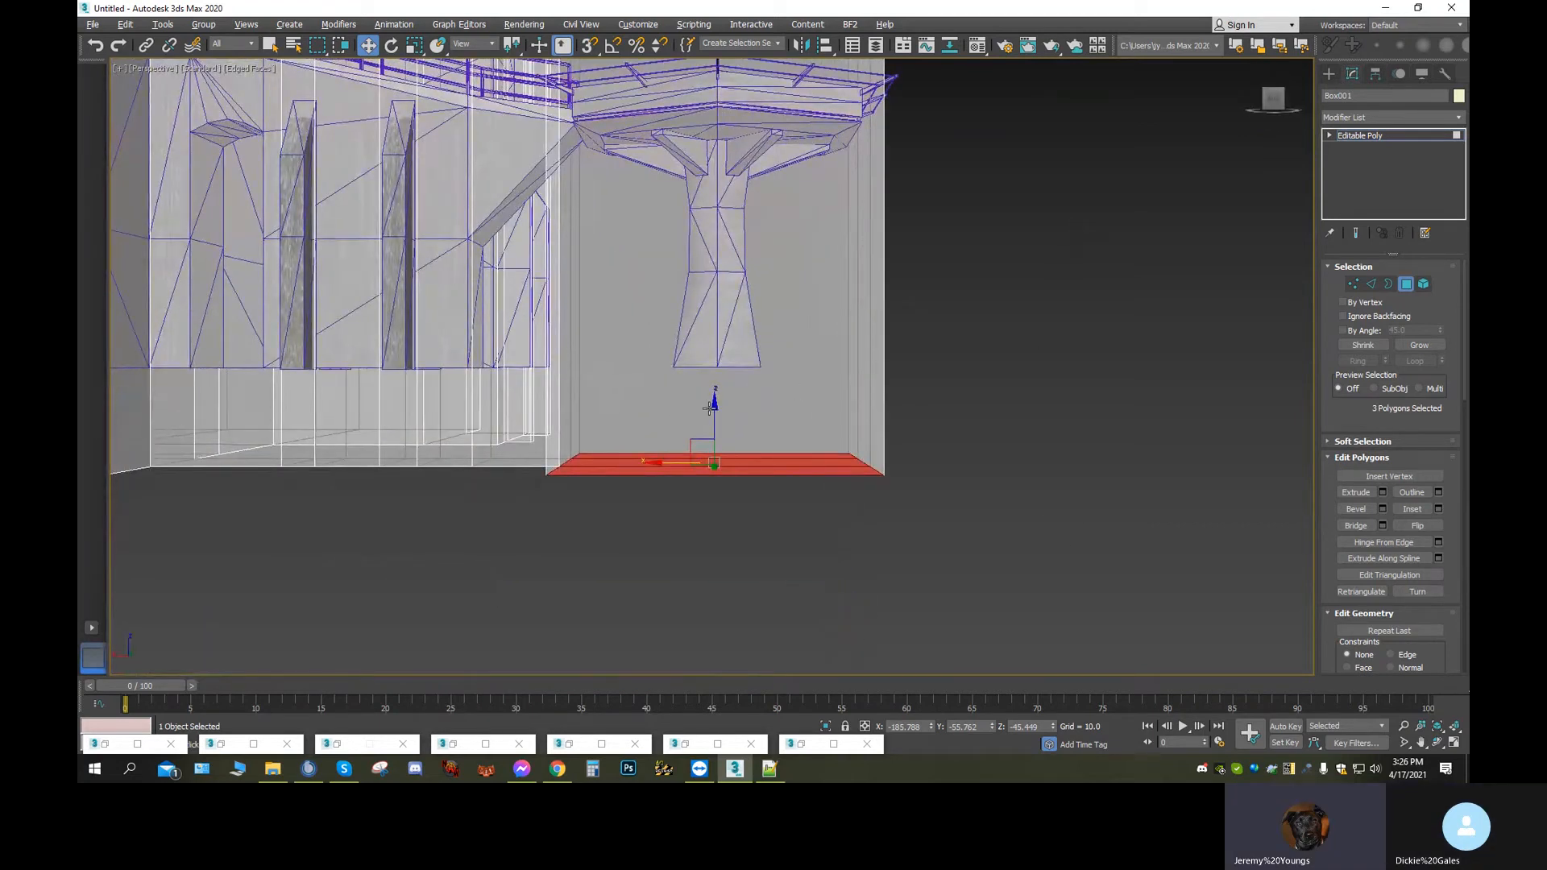
left_click_drag(713, 407, 717, 326)
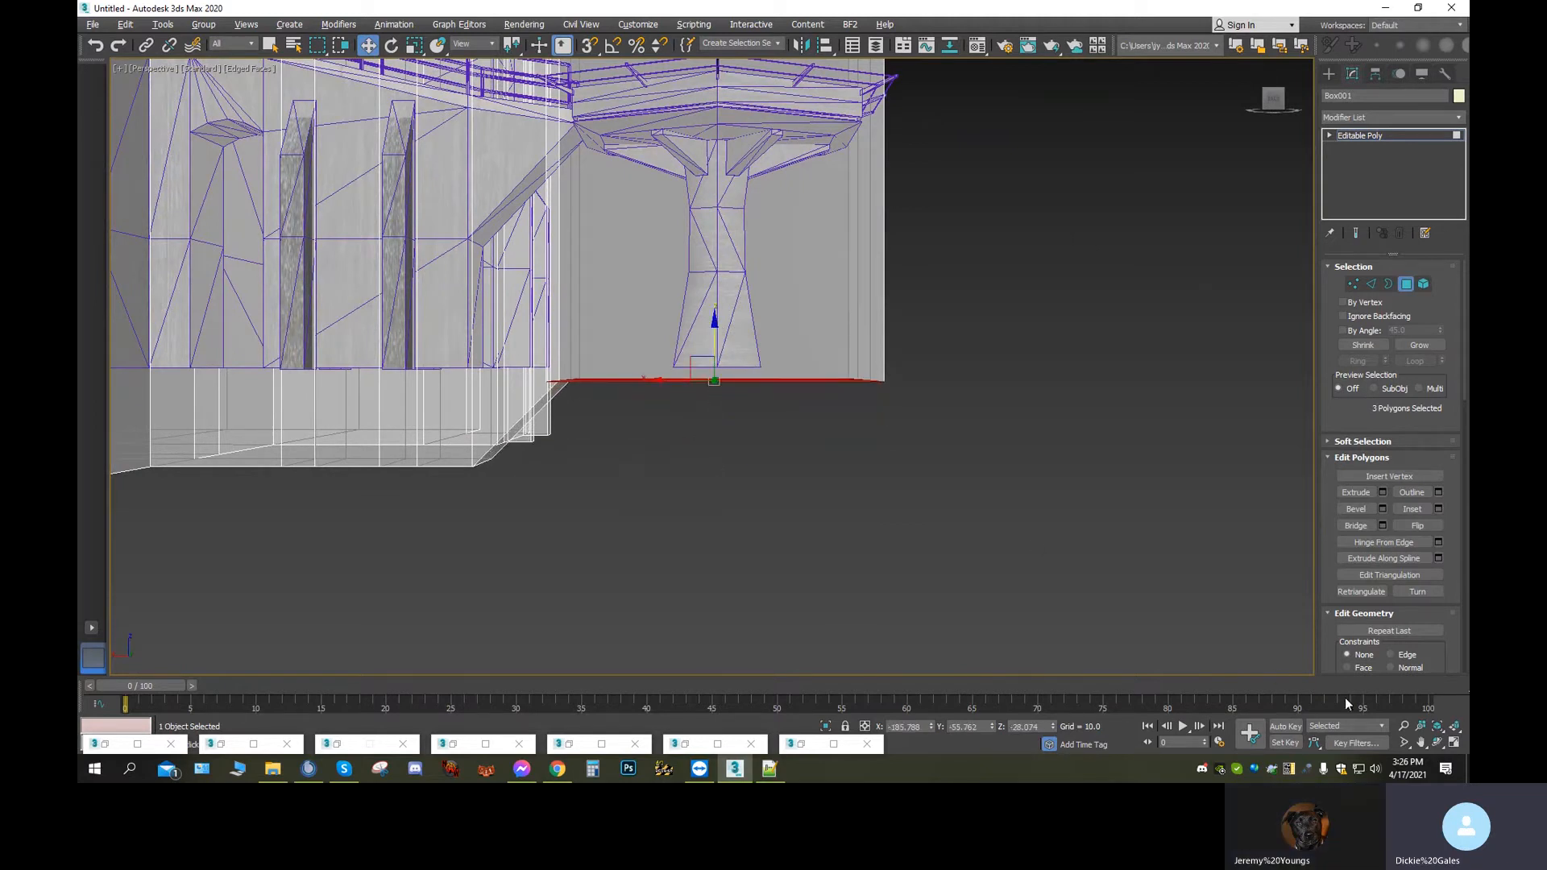
Connect the four parallel edges beneath the platform column and move the new edges to about X -175.4, beside the column base
left_click(1432, 745)
left_click_drag(728, 495, 801, 510)
middle_click_drag(801, 511, 767, 500)
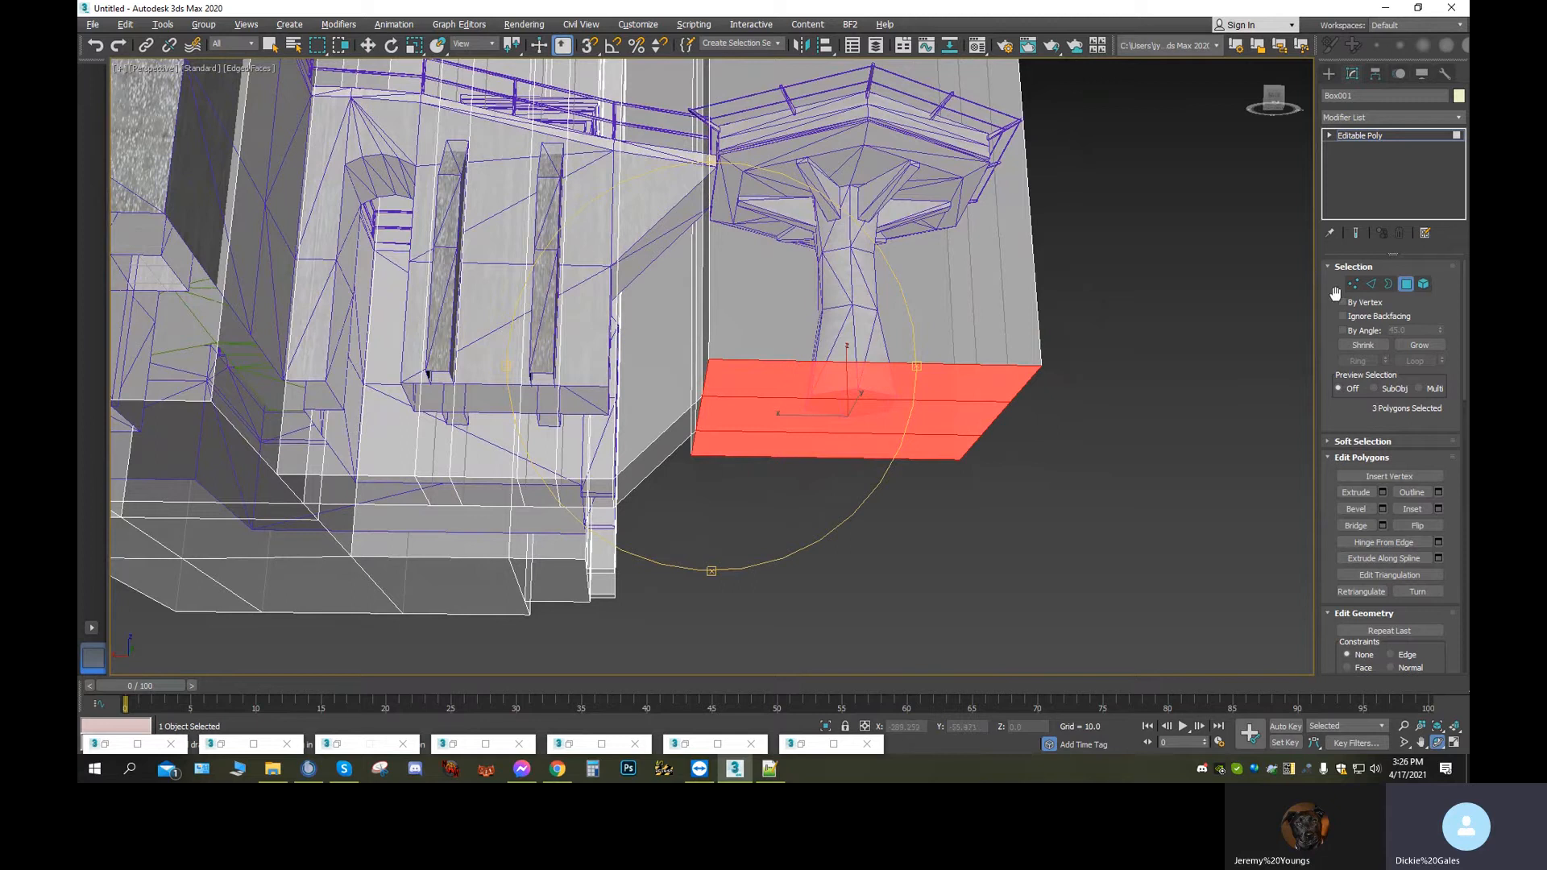
left_click(1371, 283)
key("w")
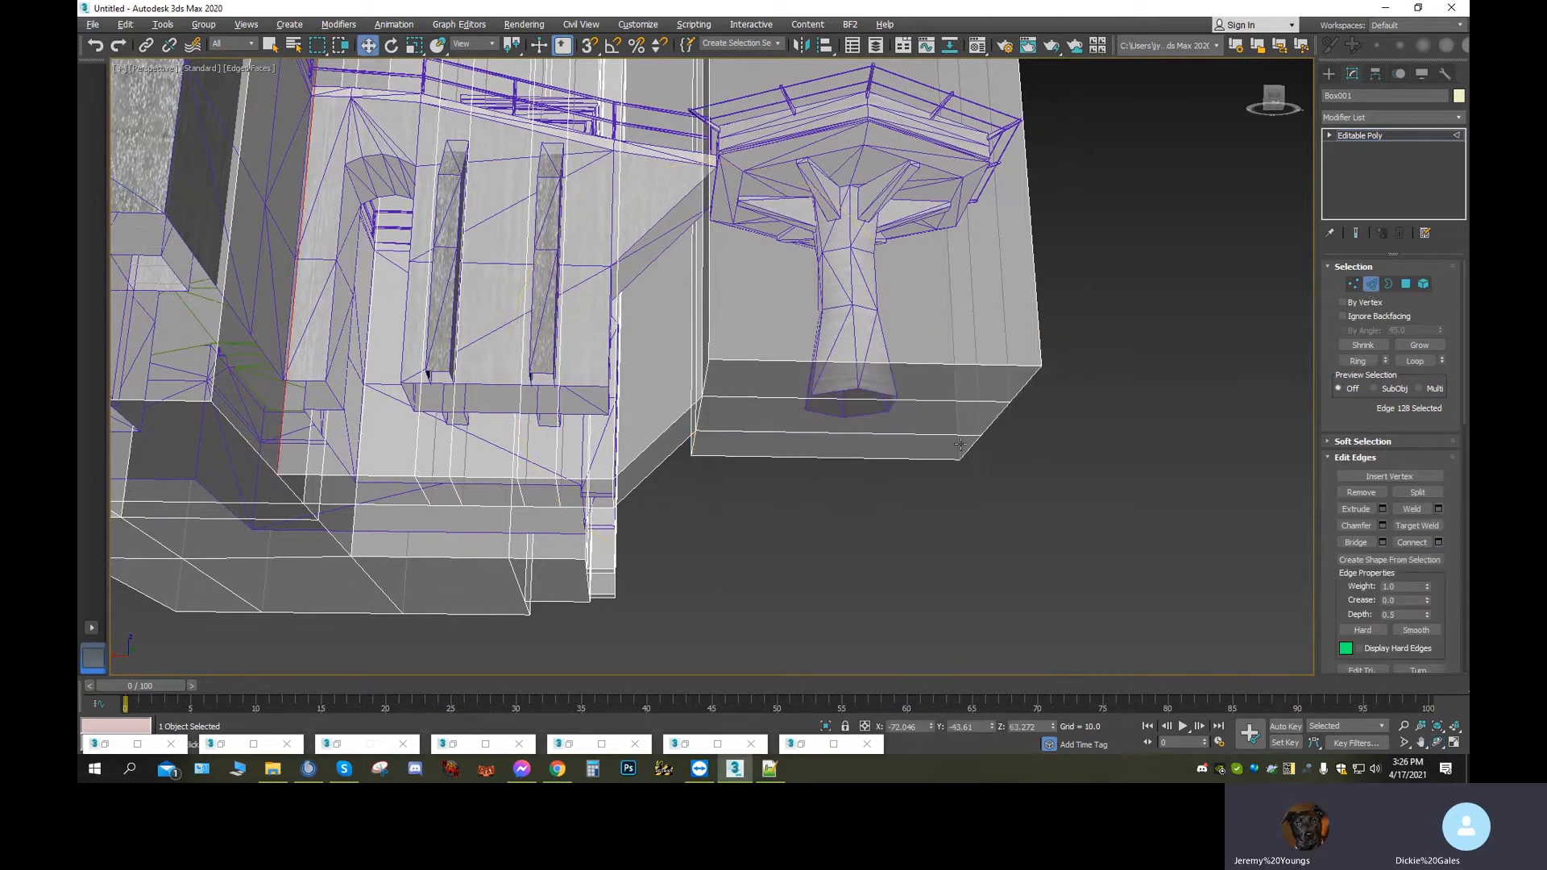
left_click(801, 362)
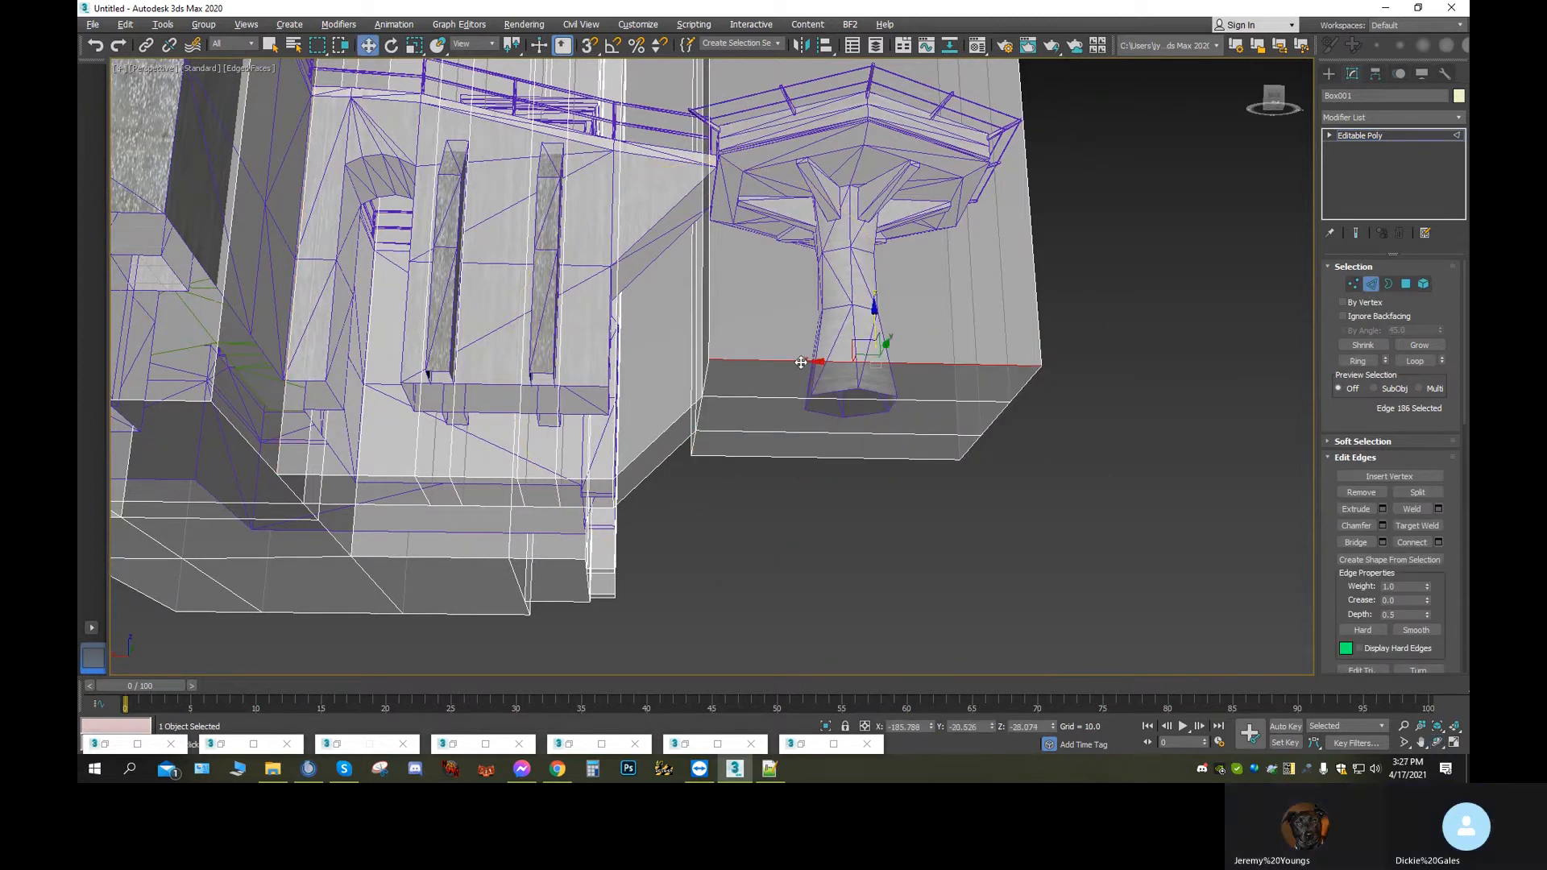
left_click(782, 398, "ctrl")
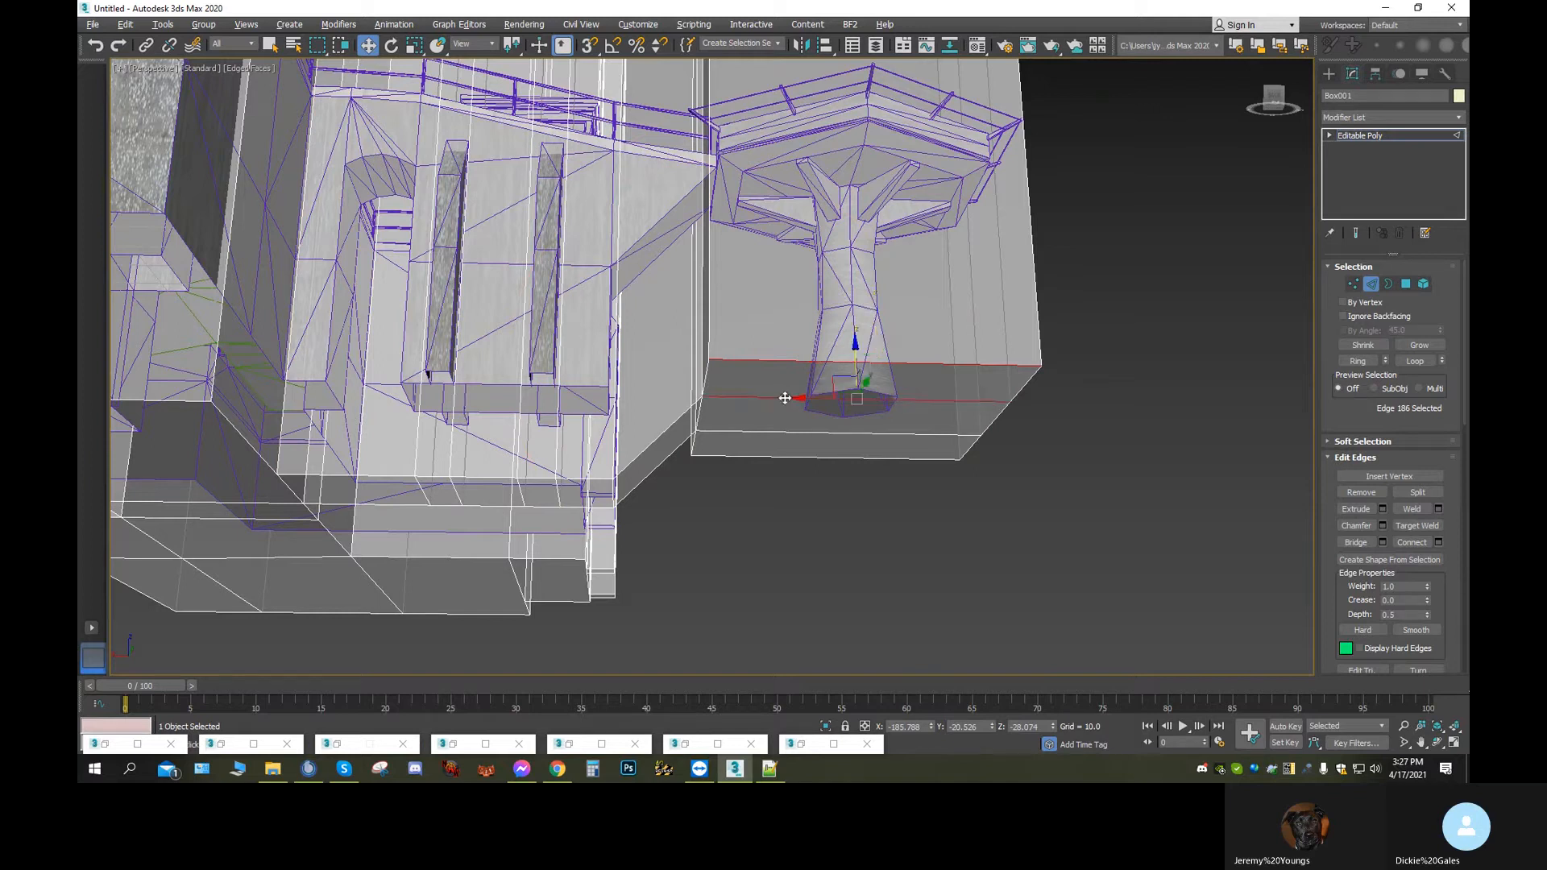
left_click(780, 432, "ctrl")
left_click(777, 457, "ctrl")
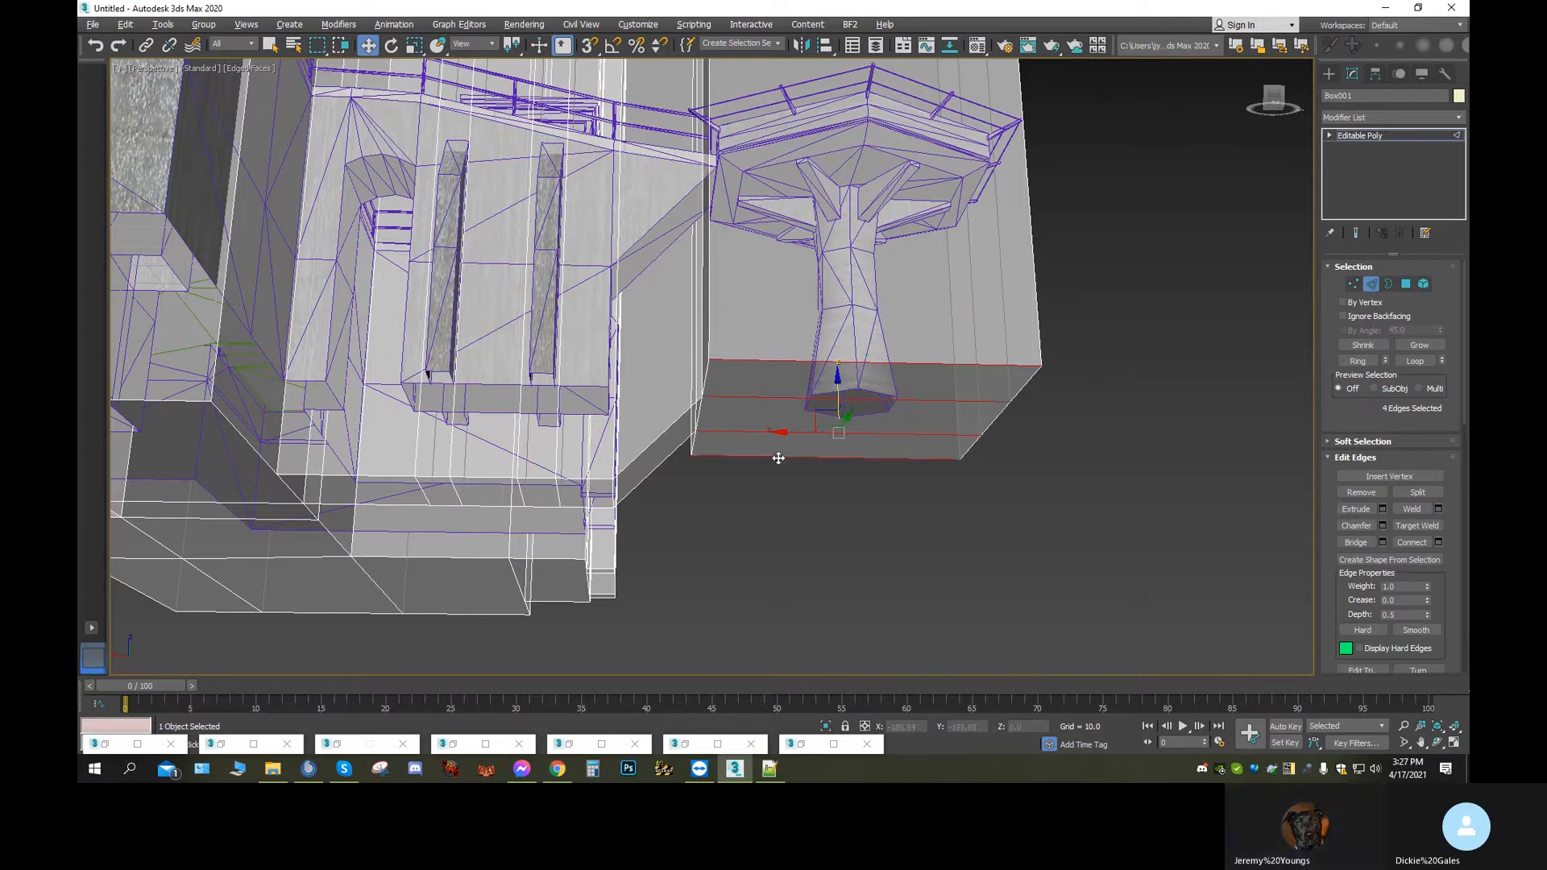
left_click(1412, 543)
left_click_drag(793, 418, 741, 421)
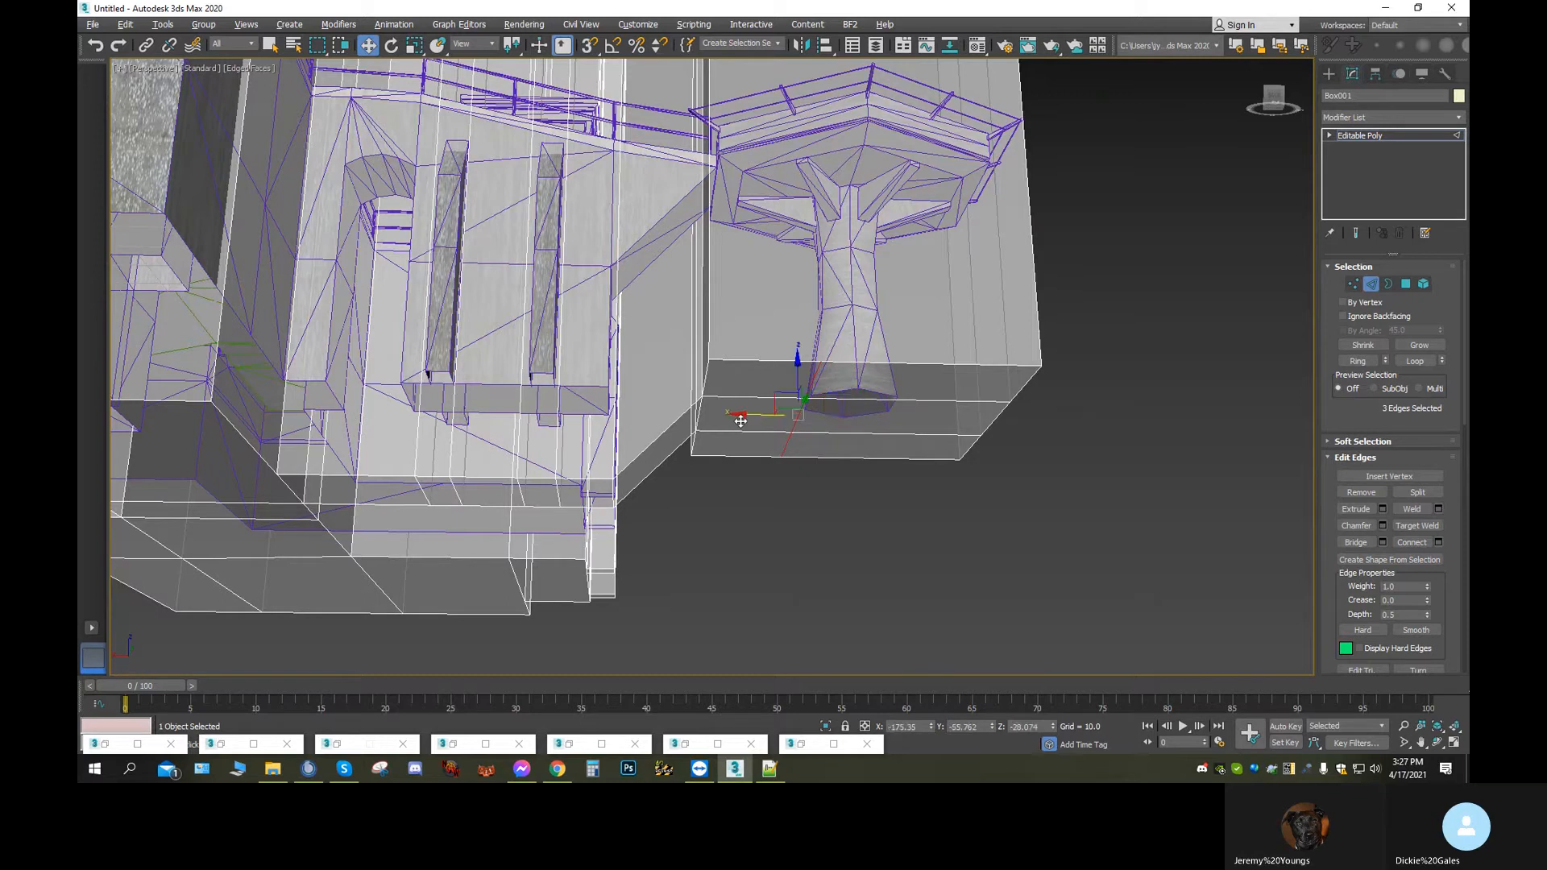
Connect the four short bottom edges on the walkway side and move the new edges to about X -174.9, beside the previous edge row
left_click(753, 457)
left_click(759, 404, "ctrl")
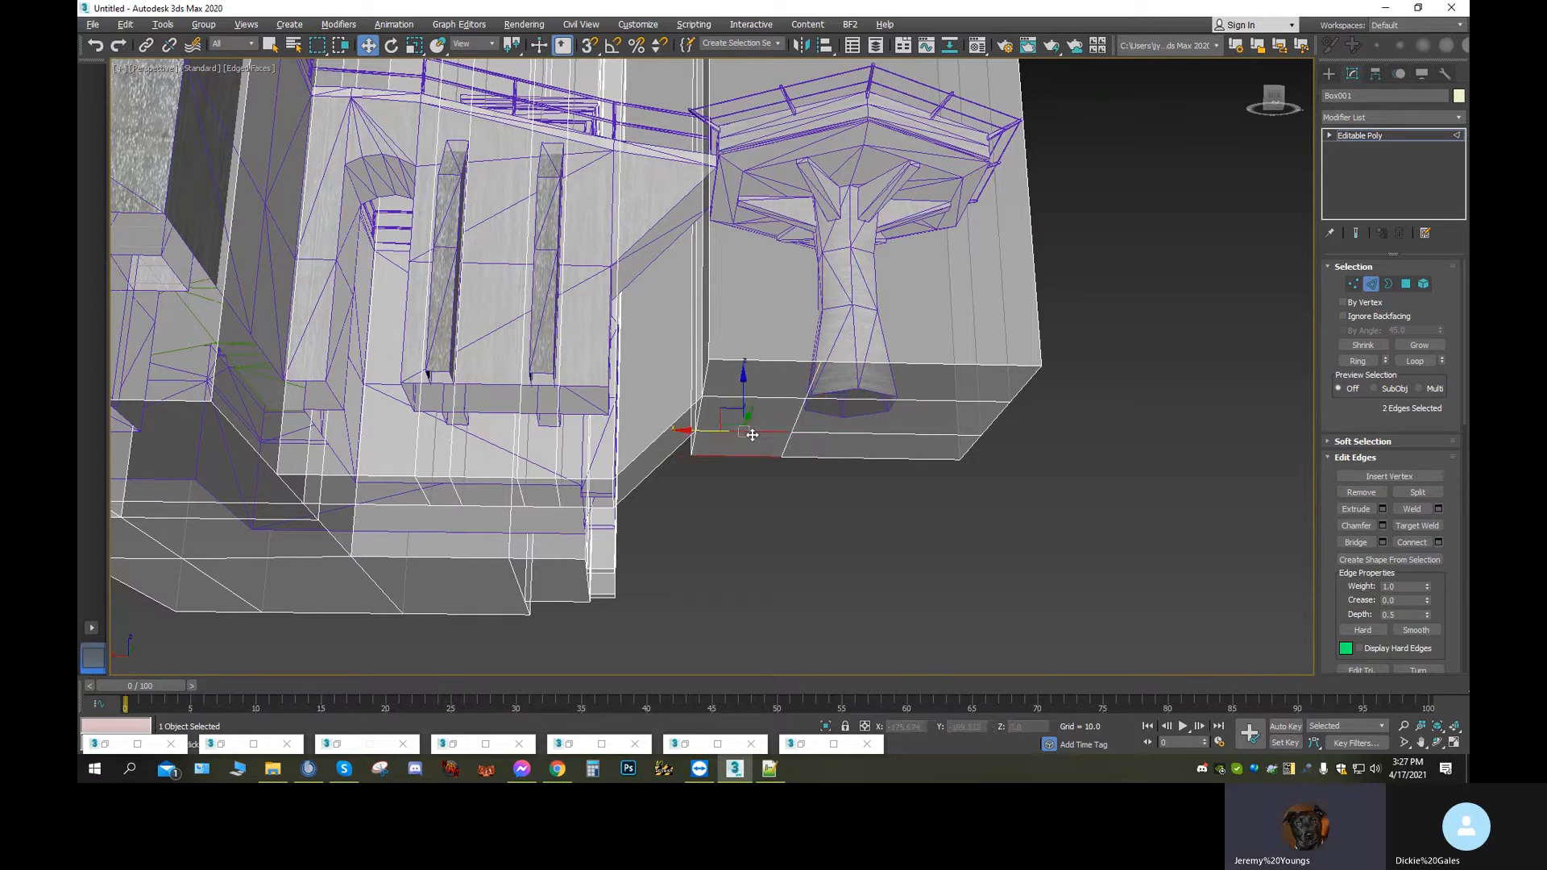
left_click(766, 395, "ctrl")
left_click(775, 362, "ctrl")
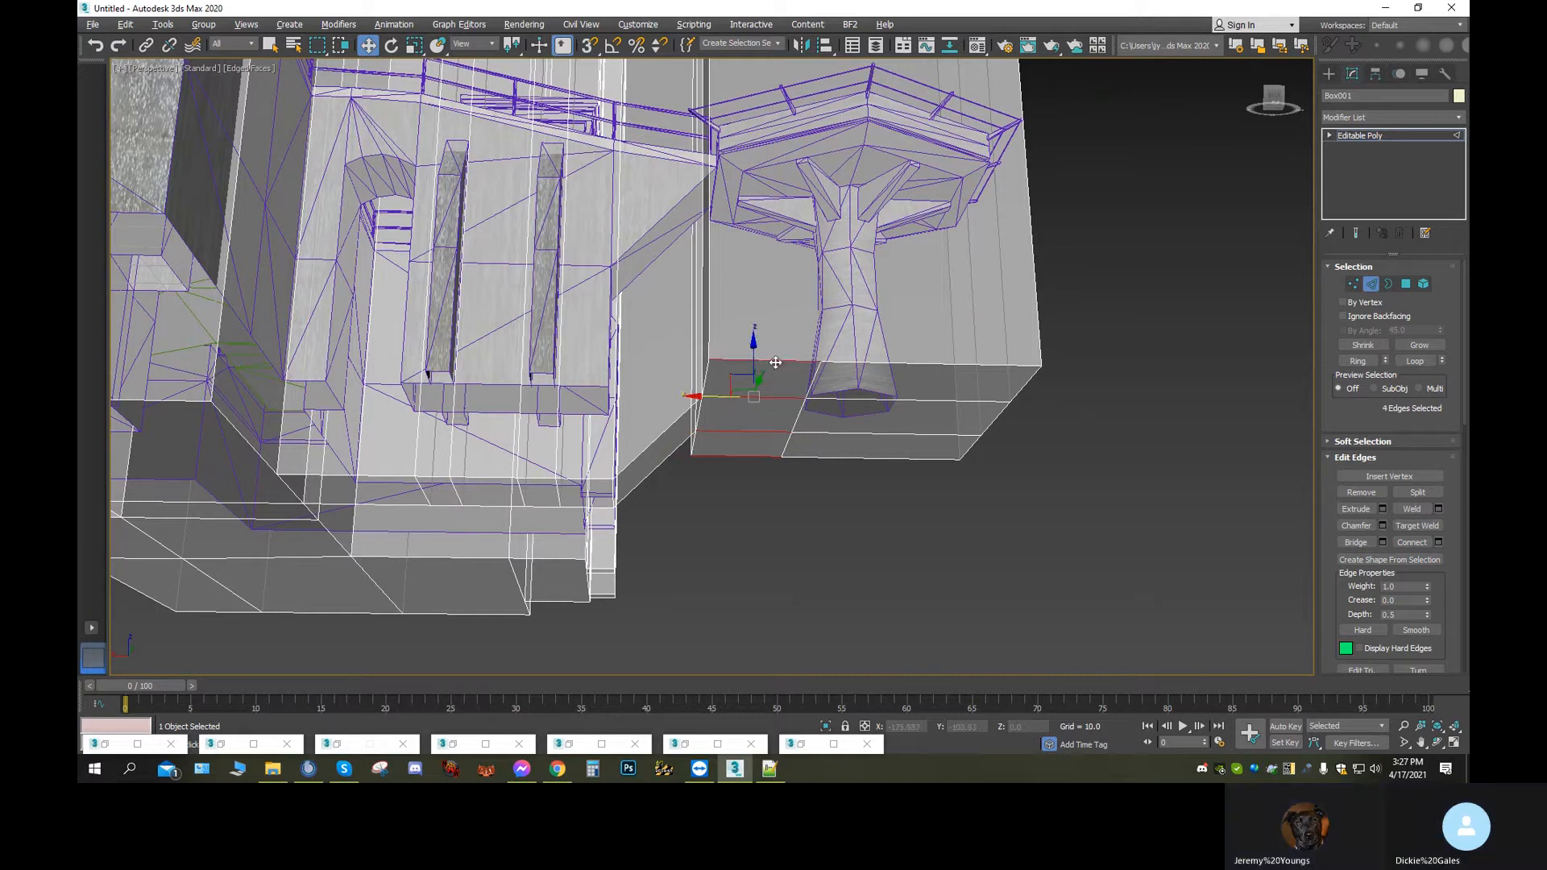
left_click(1410, 545)
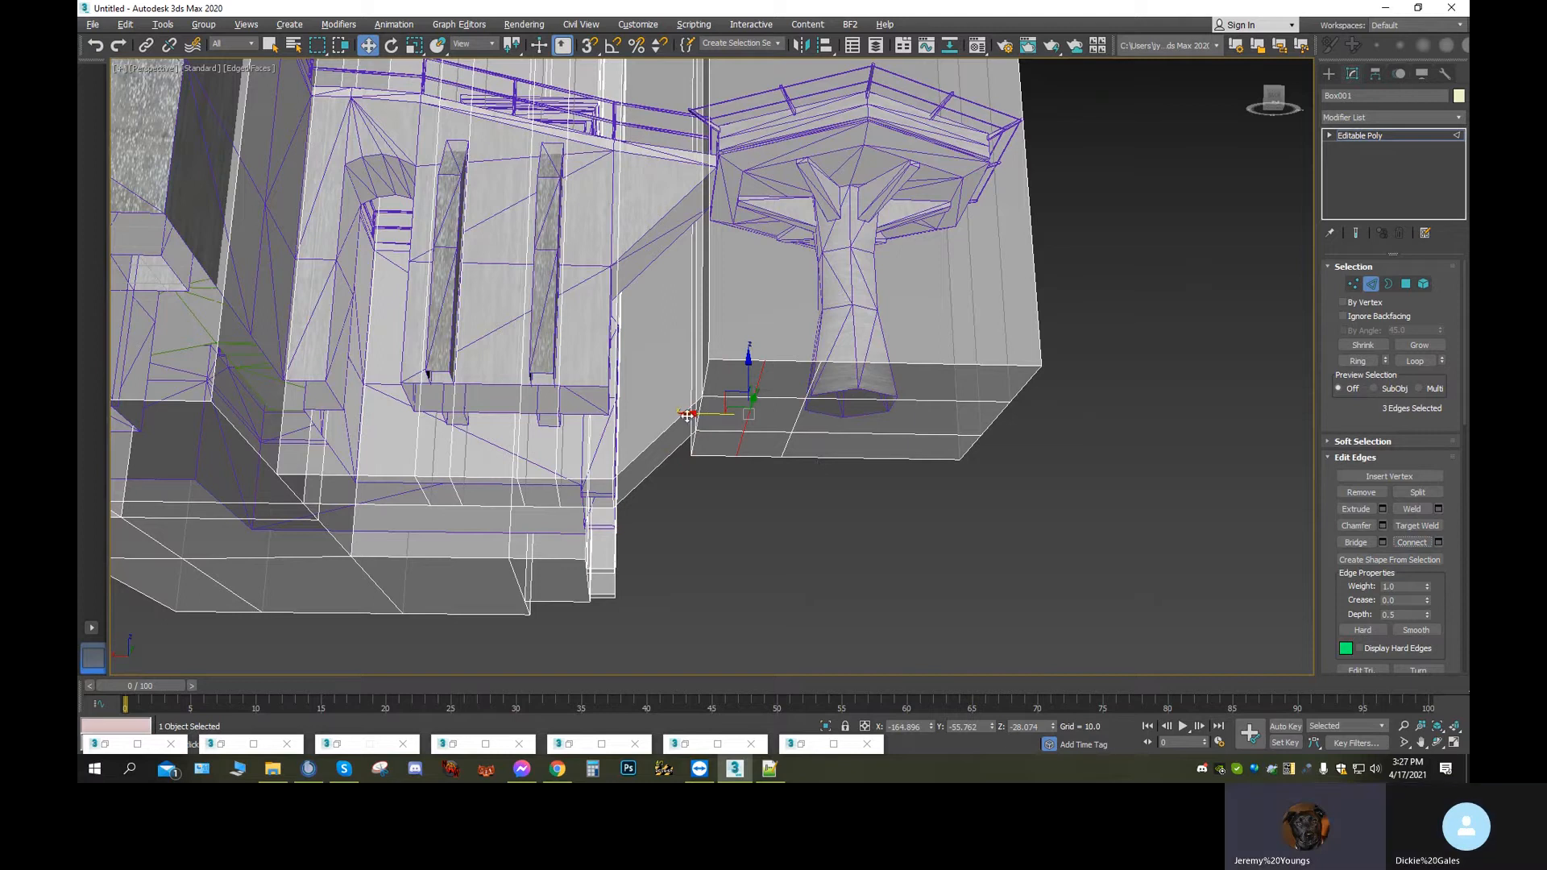
left_click_drag(687, 415, 724, 419)
left_click_drag(735, 429, 734, 430)
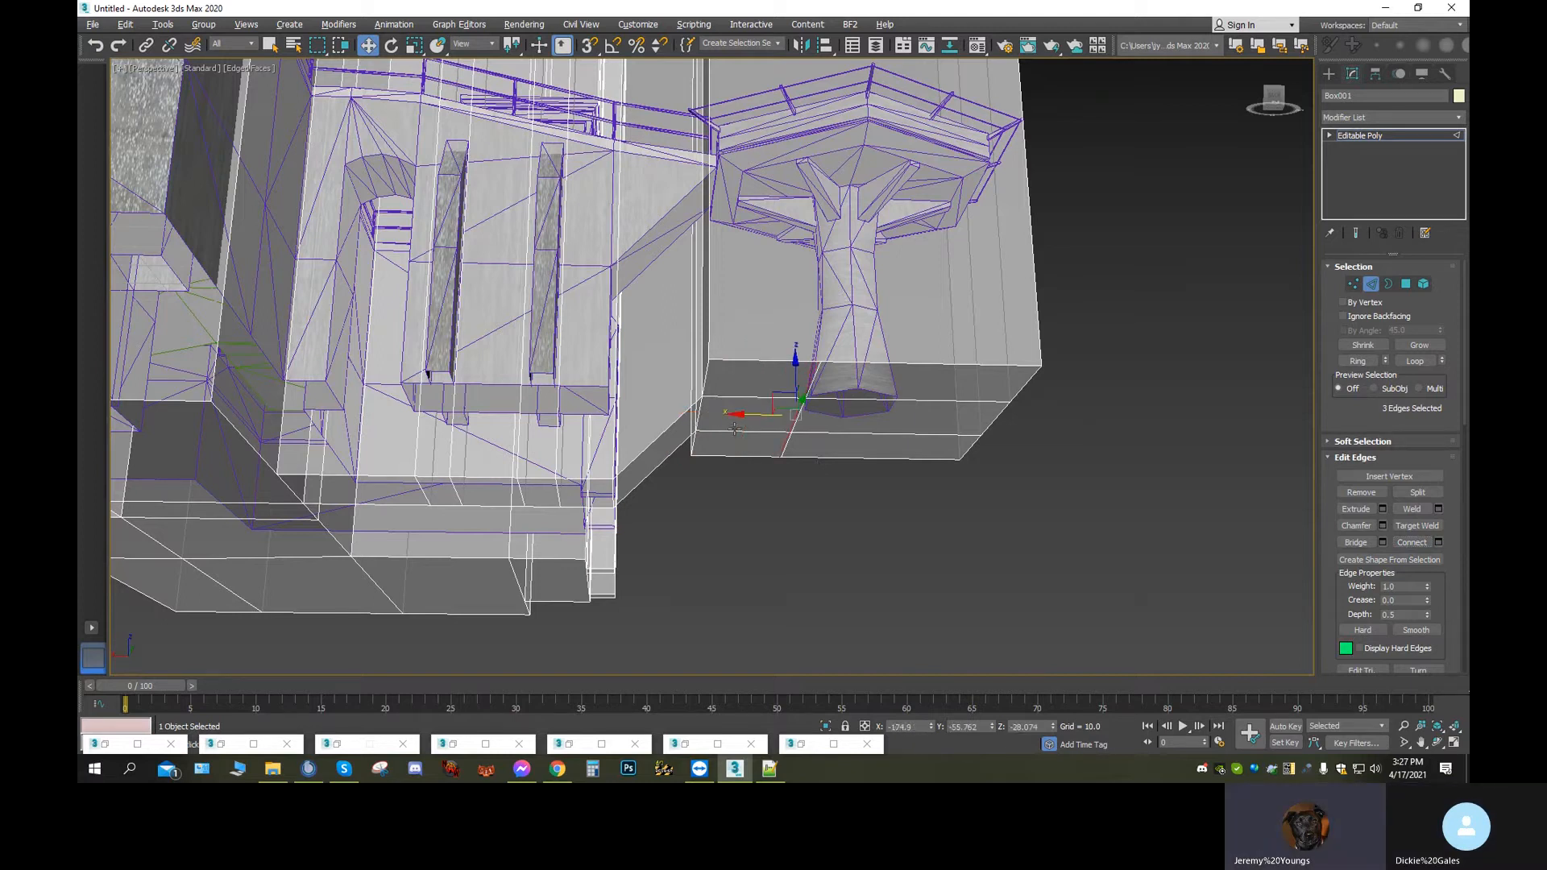
Select the three bottom polygons between the column and the walkway, raise them to about Z 3.8 and shift them to about X -162.8
left_click(1404, 284)
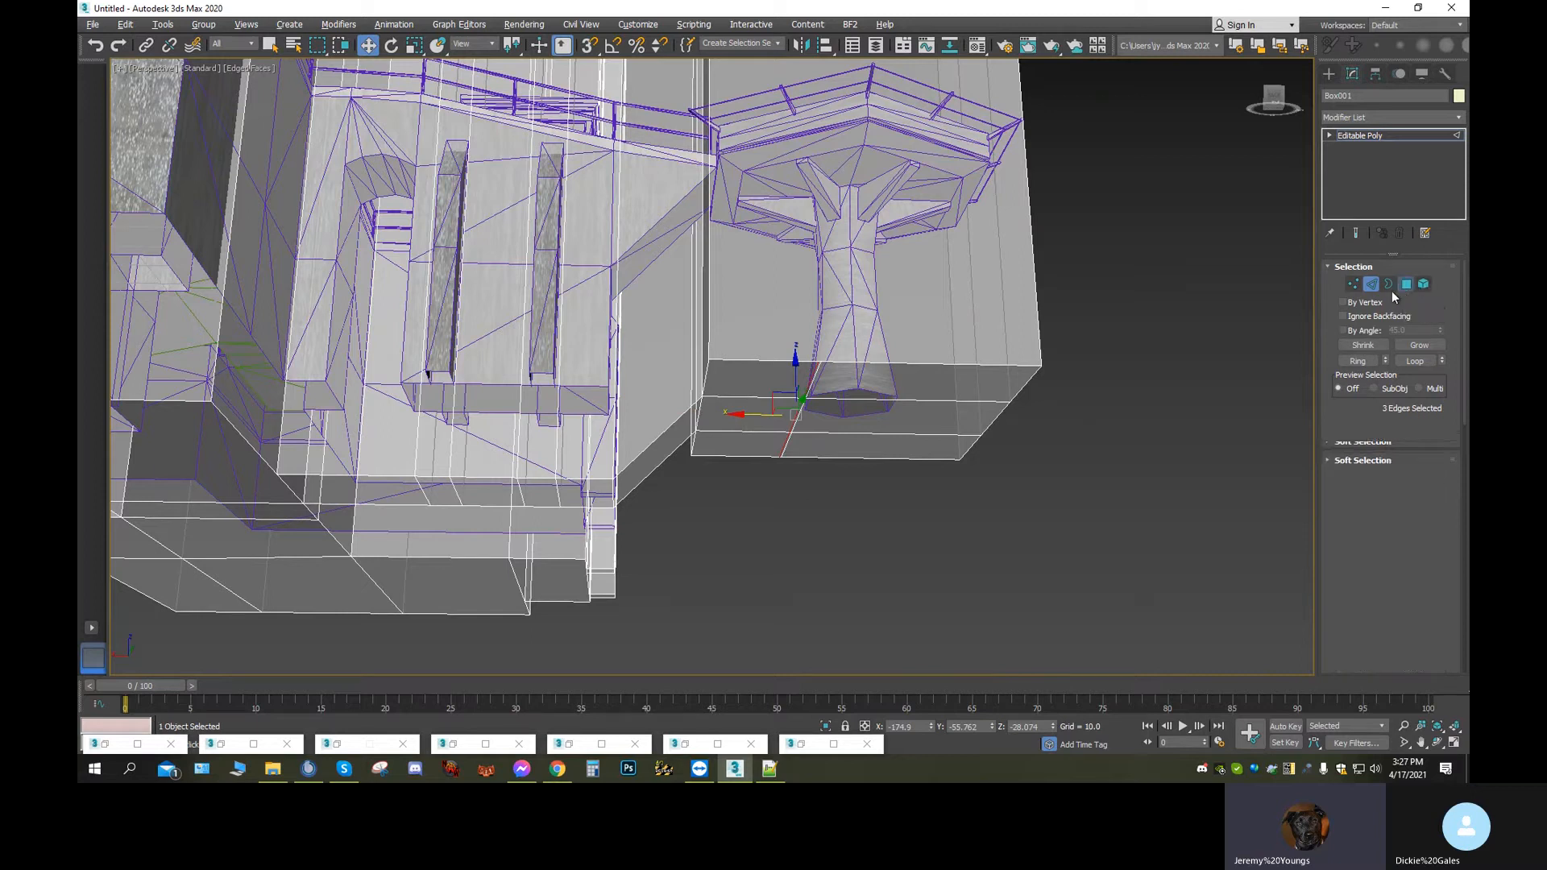
left_click(729, 386)
left_click(732, 414, "ctrl")
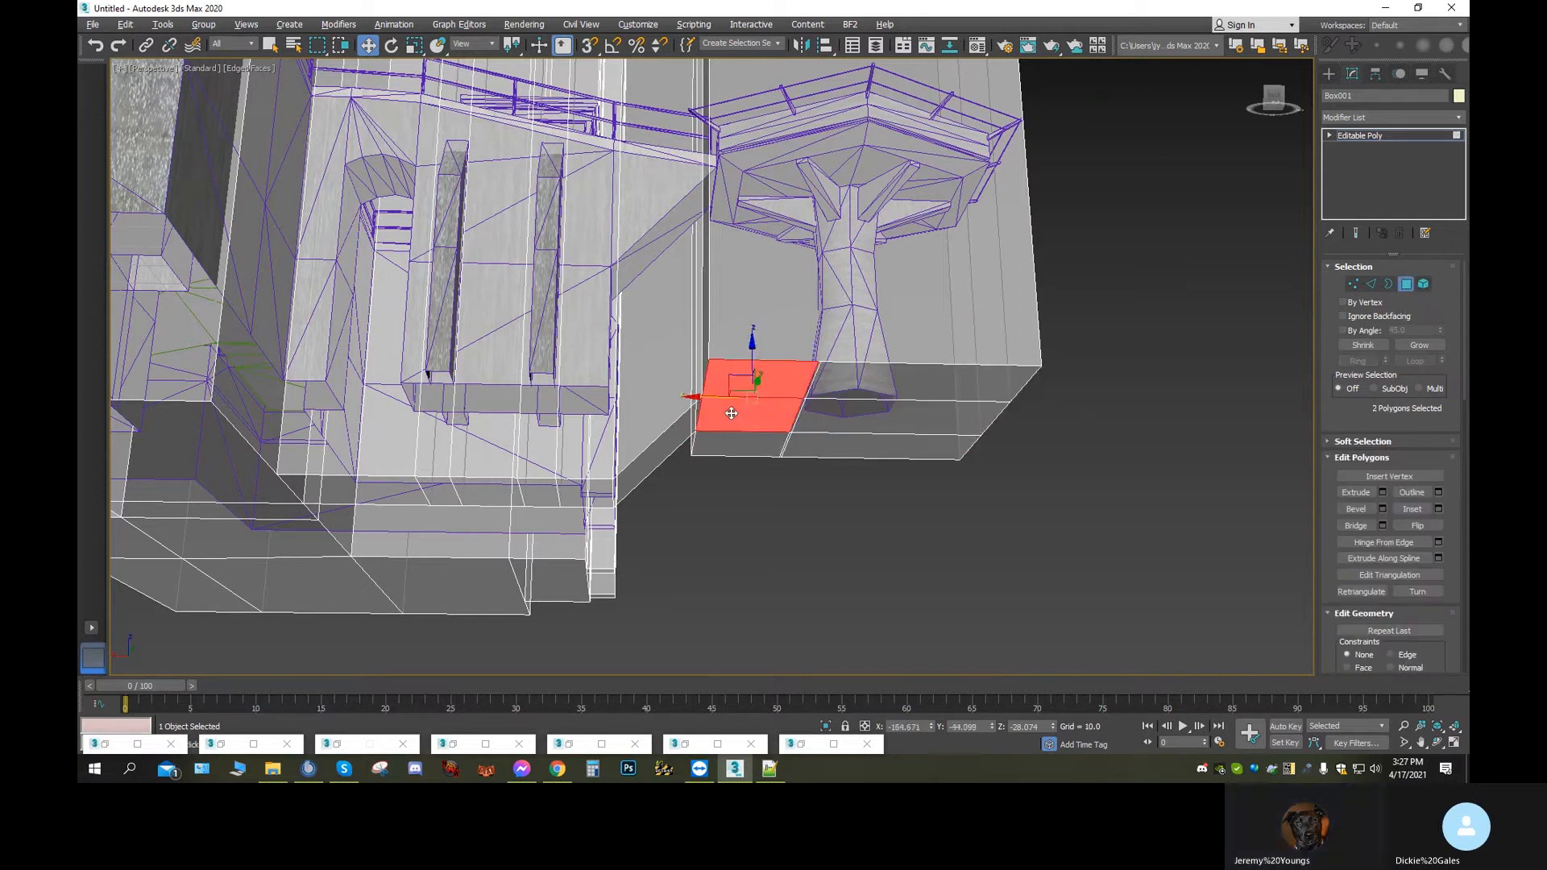
left_click(730, 441, "ctrl")
left_click_drag(745, 359, 748, 221)
left_click_drag(686, 274, 680, 274)
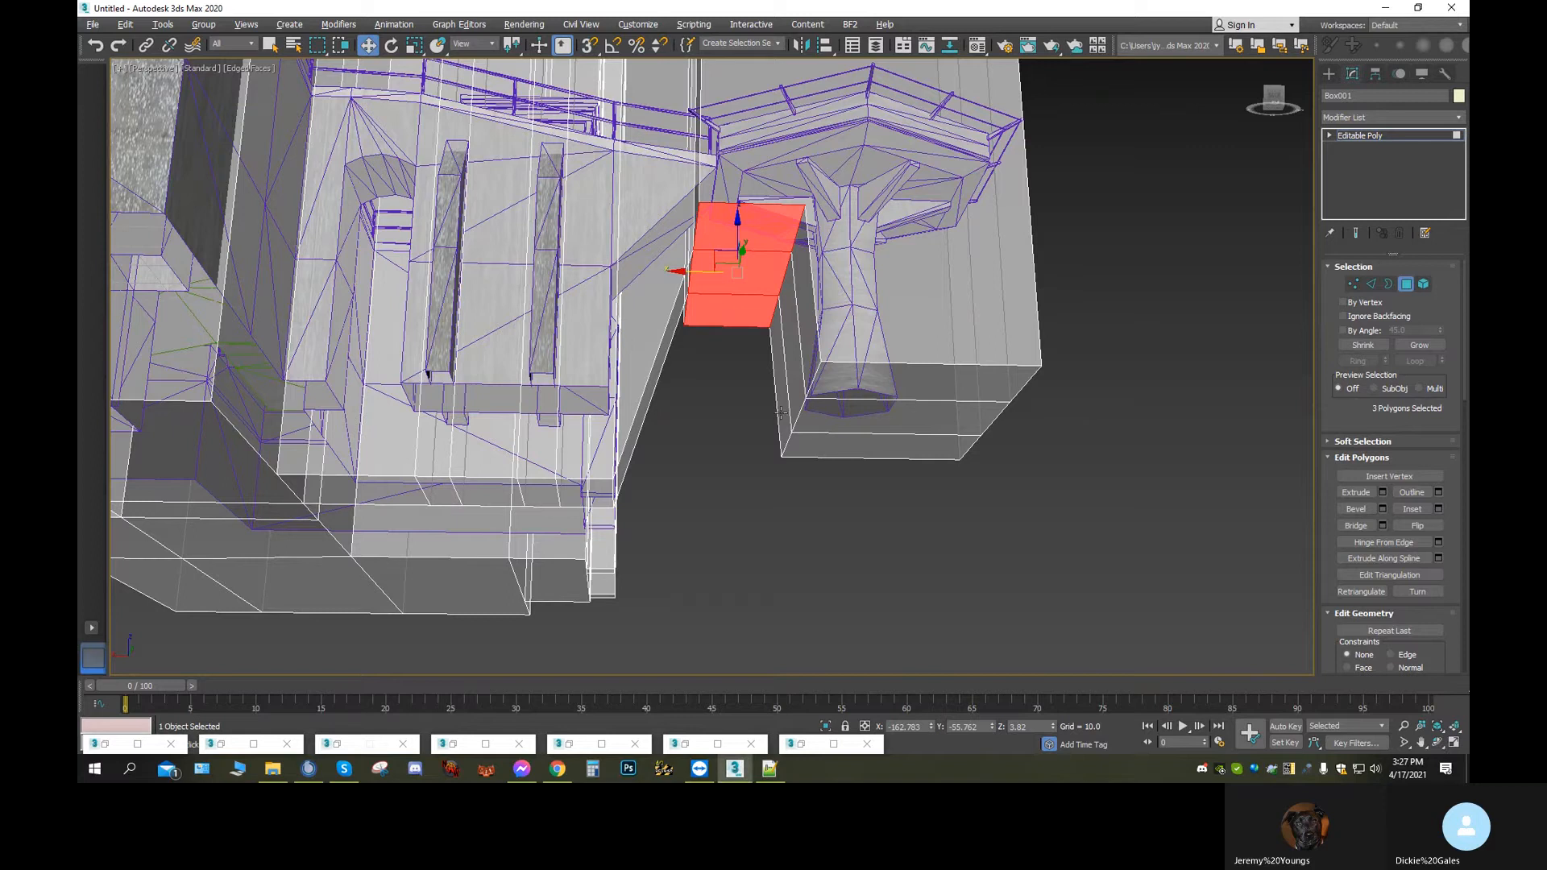
Select the three walkway-side edges of the raised underside polygons and move them to about X -157.7, Z 18.0, under the platform's junction with the walkway
left_click(1439, 743)
left_click_drag(758, 500, 900, 457)
middle_click_drag(898, 457, 911, 463)
scroll(911, 462, "down", 4)
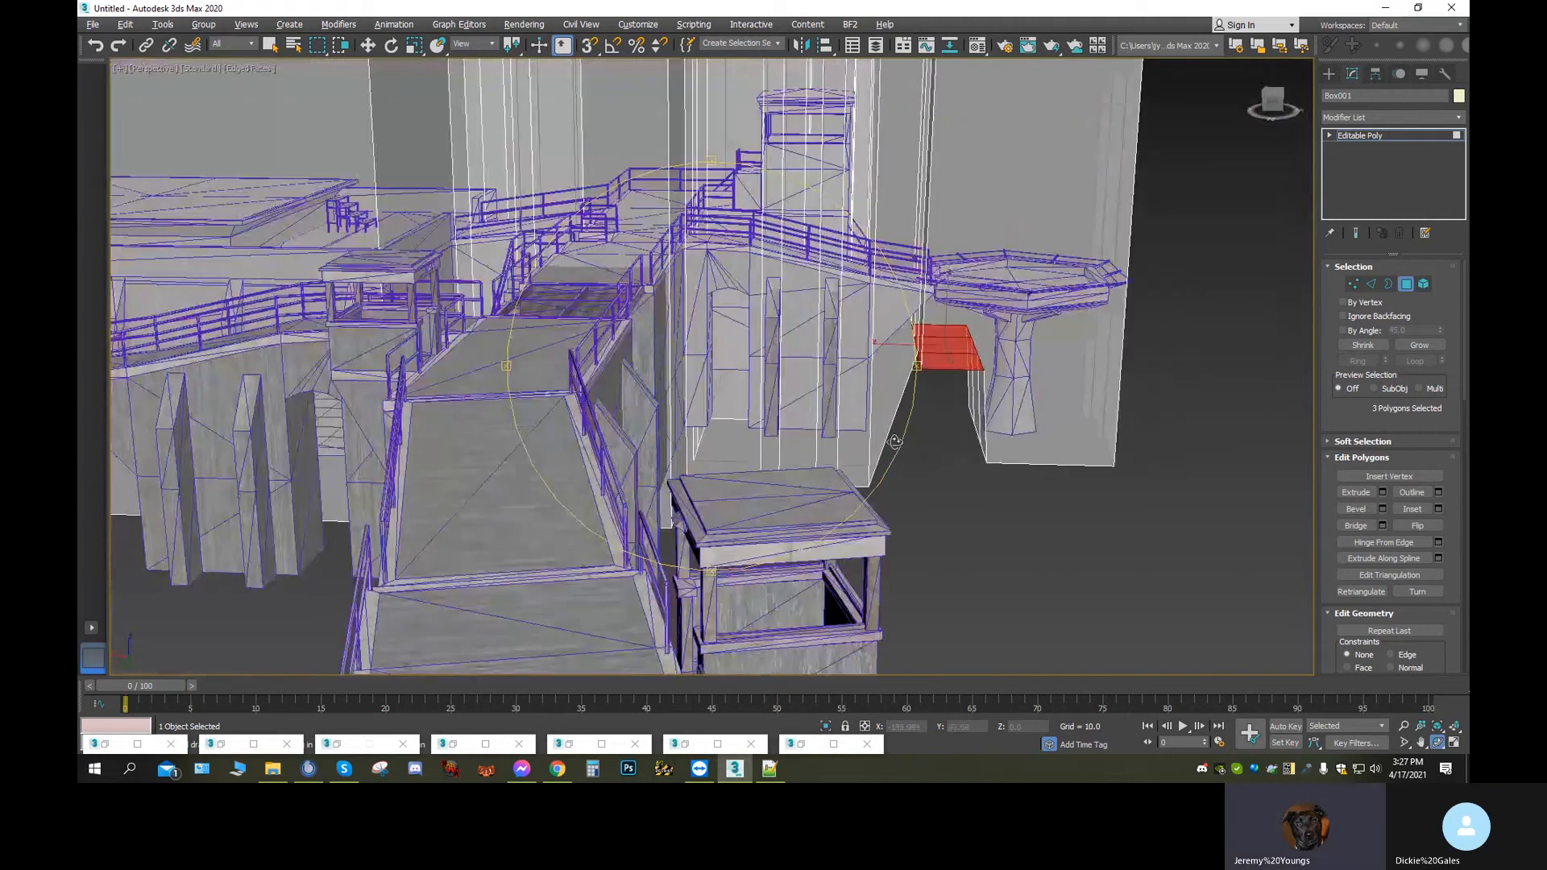
left_click_drag(813, 430, 1139, 402)
scroll(1102, 387, "up", 2)
scroll(893, 382, "up", 4)
left_click_drag(894, 382, 867, 436)
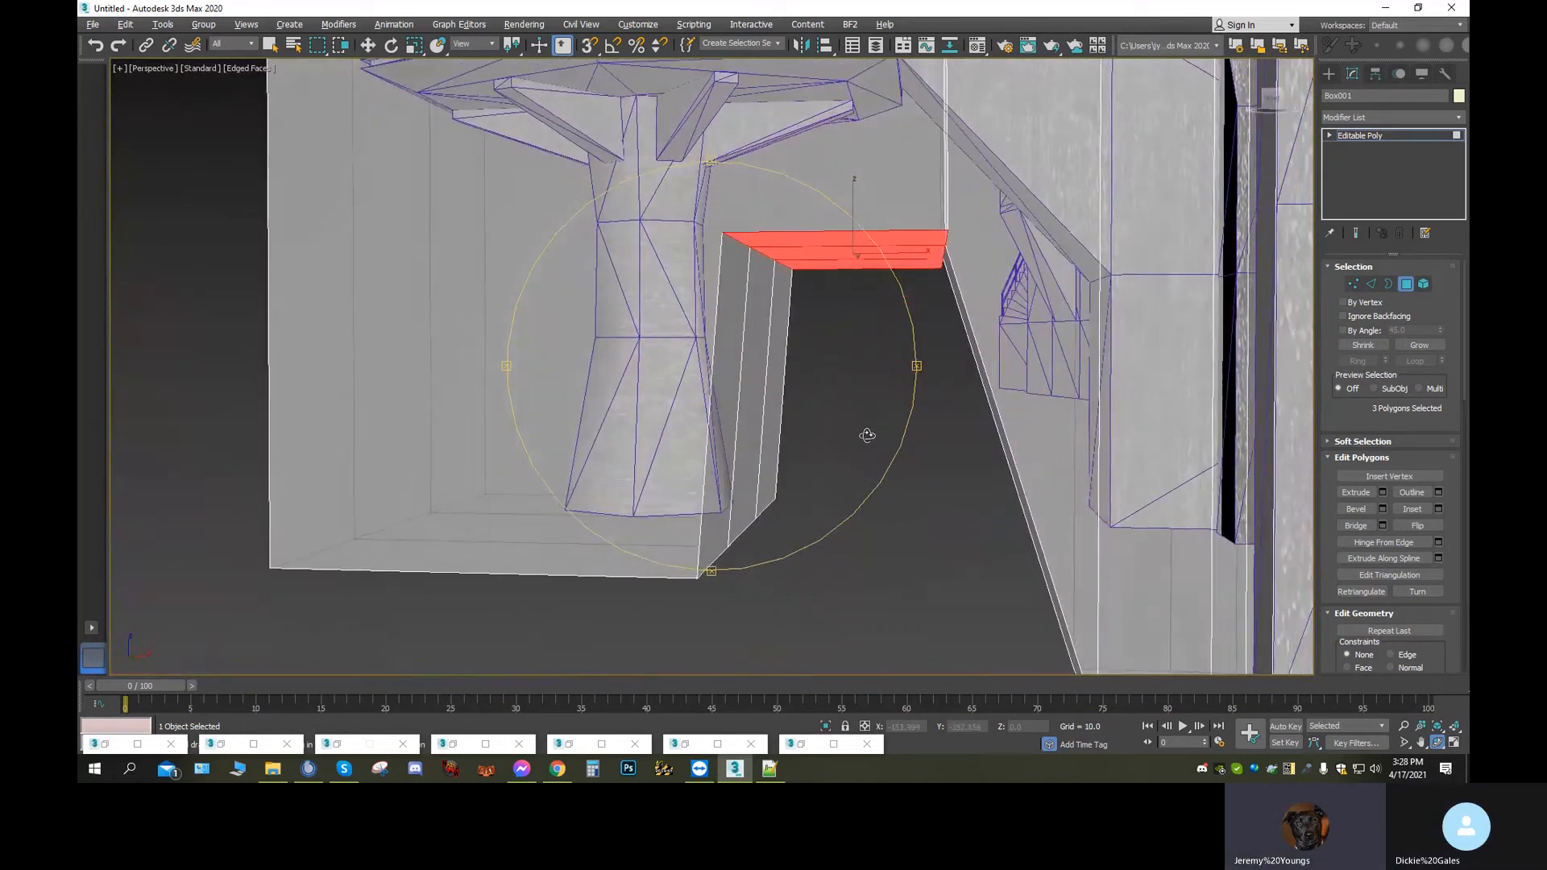
left_click(366, 48)
middle_click_drag(813, 335, 727, 329)
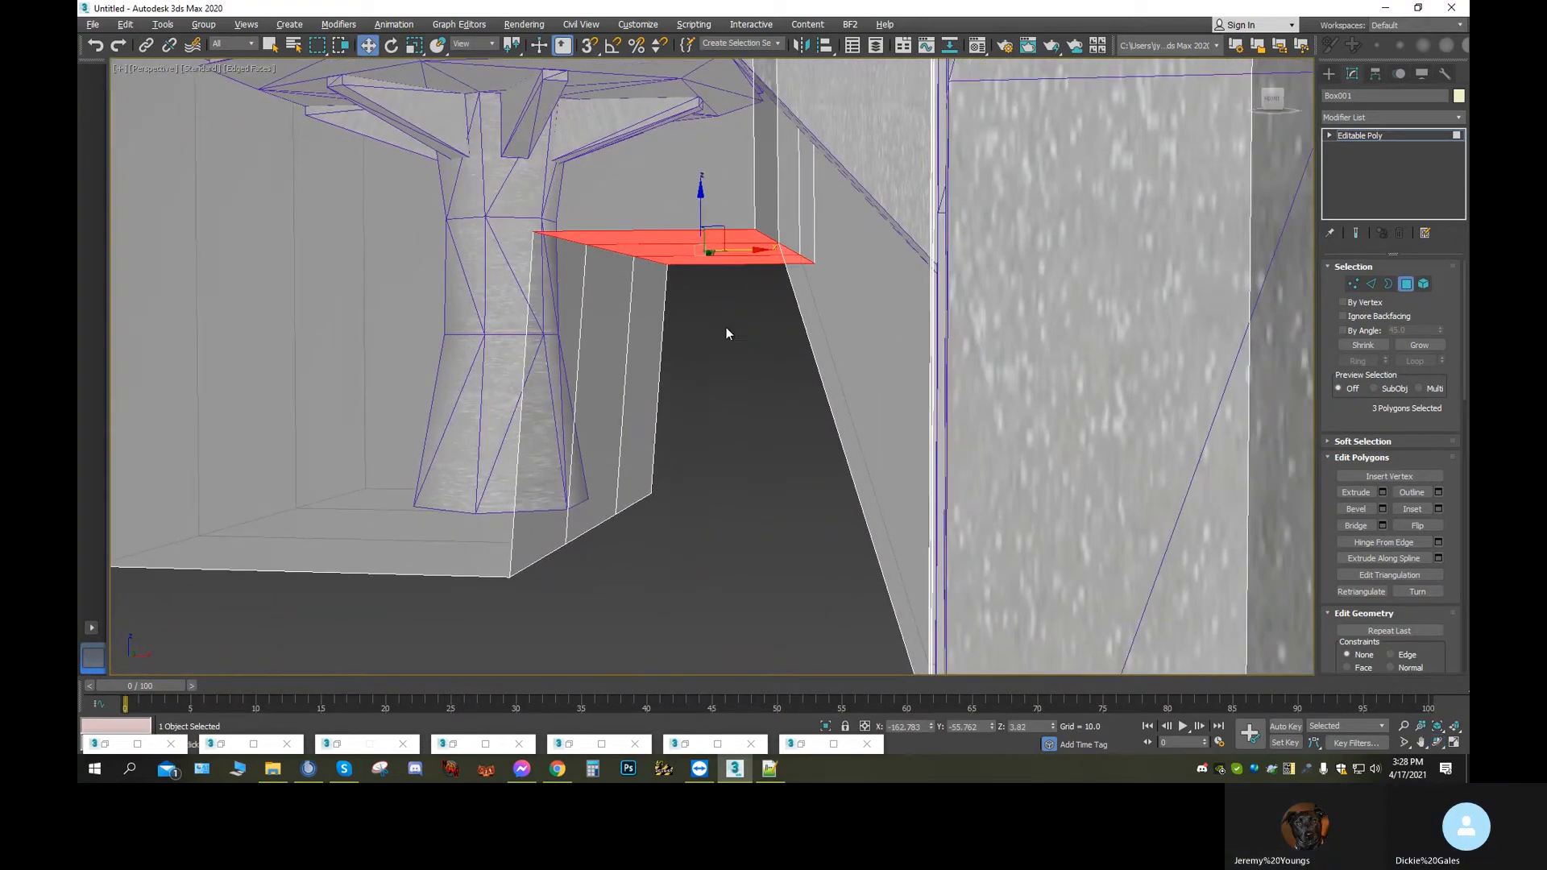
left_click(1370, 283)
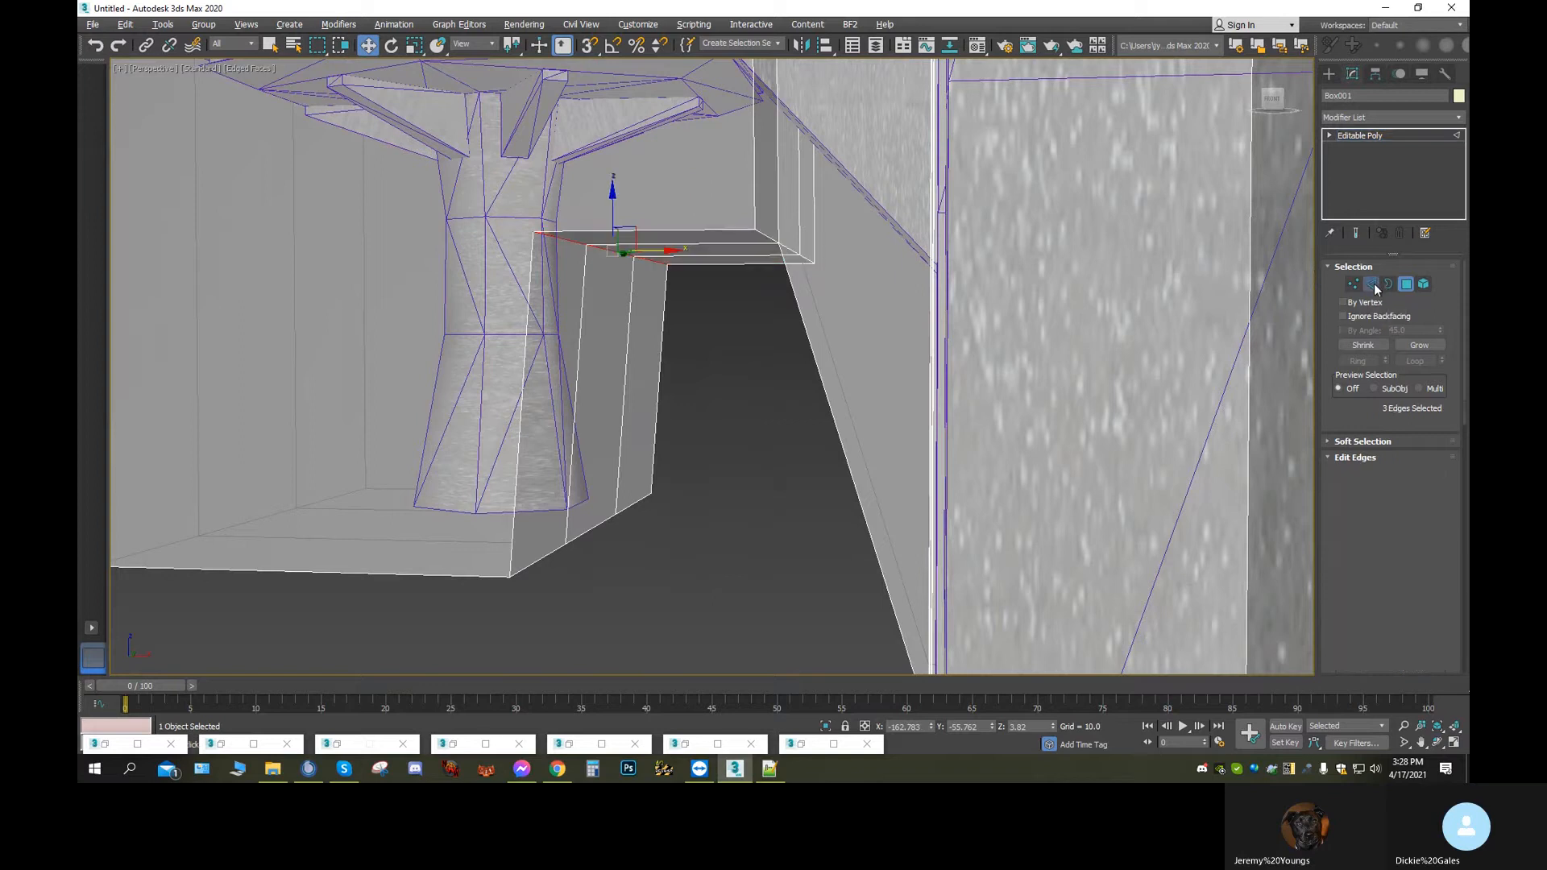
left_click(793, 252)
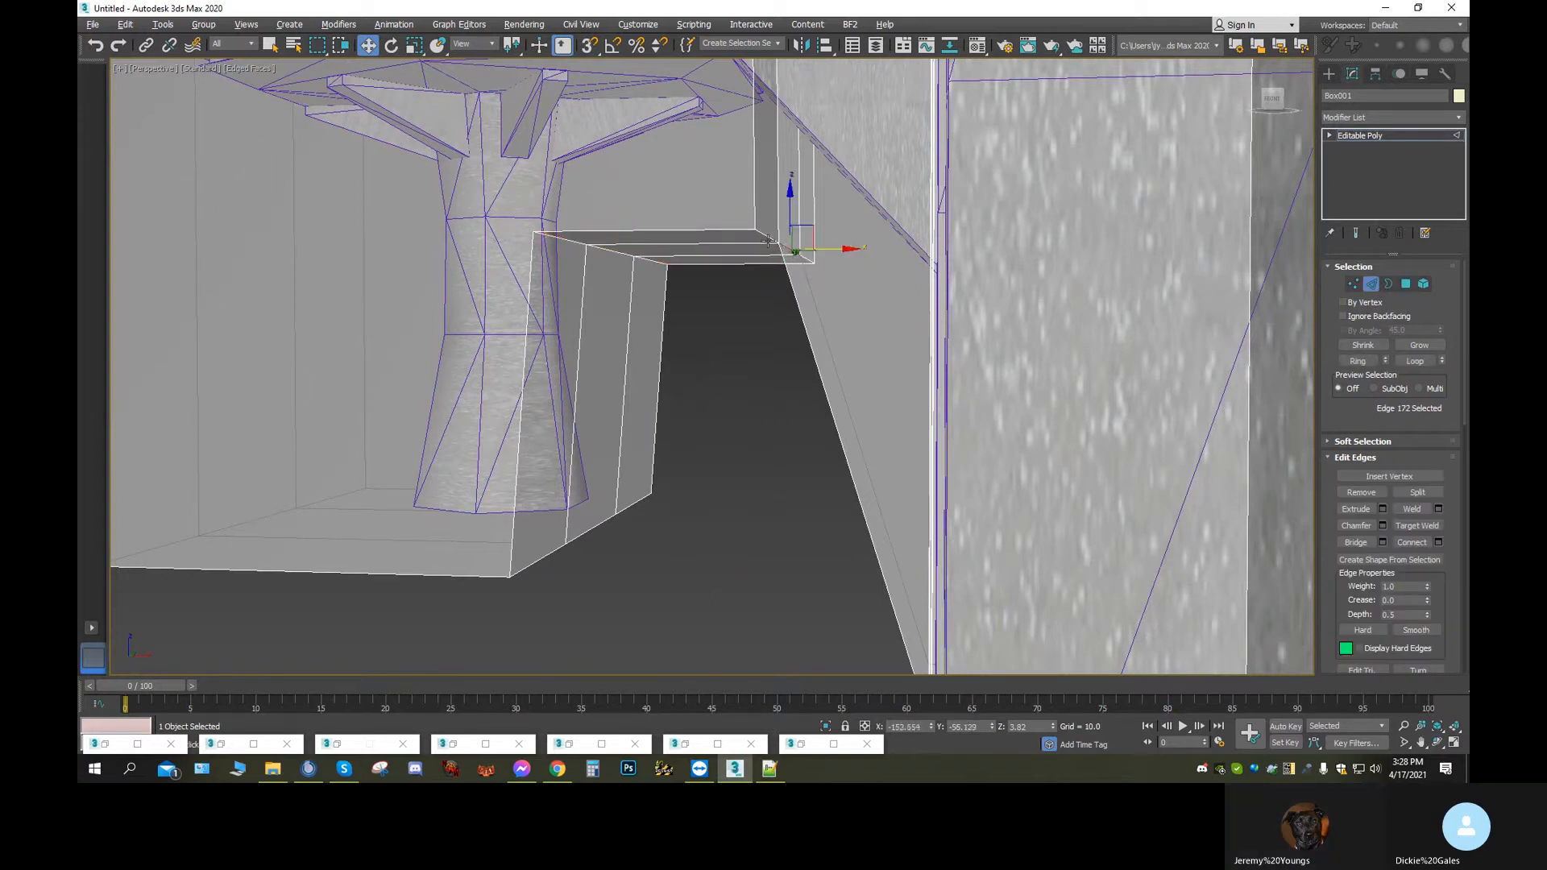
left_click(769, 237, "ctrl")
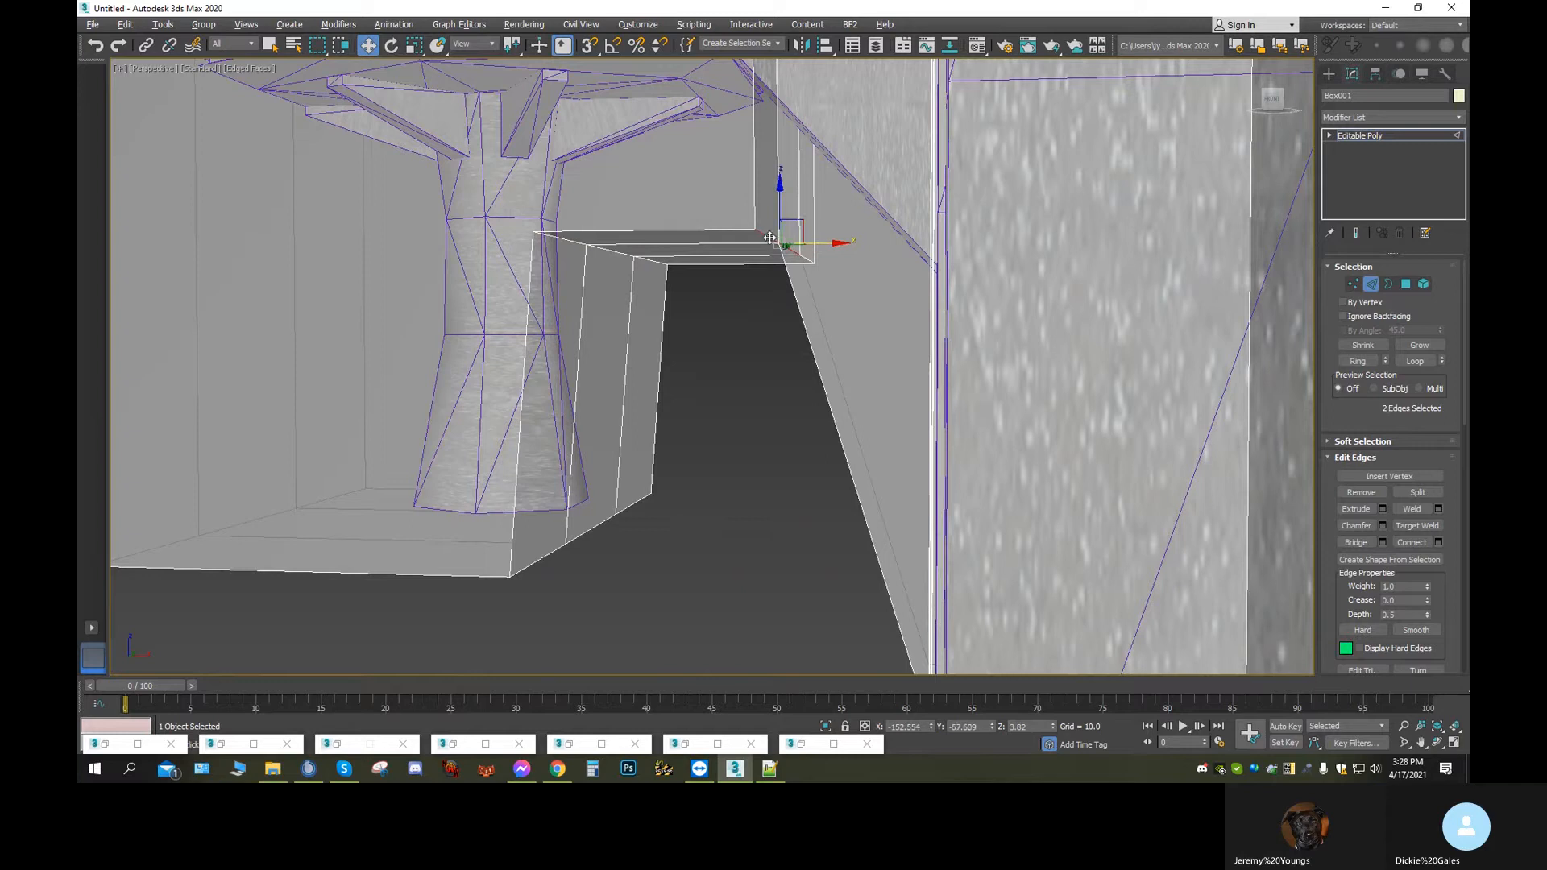
left_click(809, 258, "ctrl")
left_click_drag(855, 252, 963, 270)
mouse_move(939, 272)
left_mouse_down()
mouse_move(895, 272)
mouse_move(963, 272)
mouse_move(927, 272)
left_mouse_up()
scroll(819, 322, "down", 6)
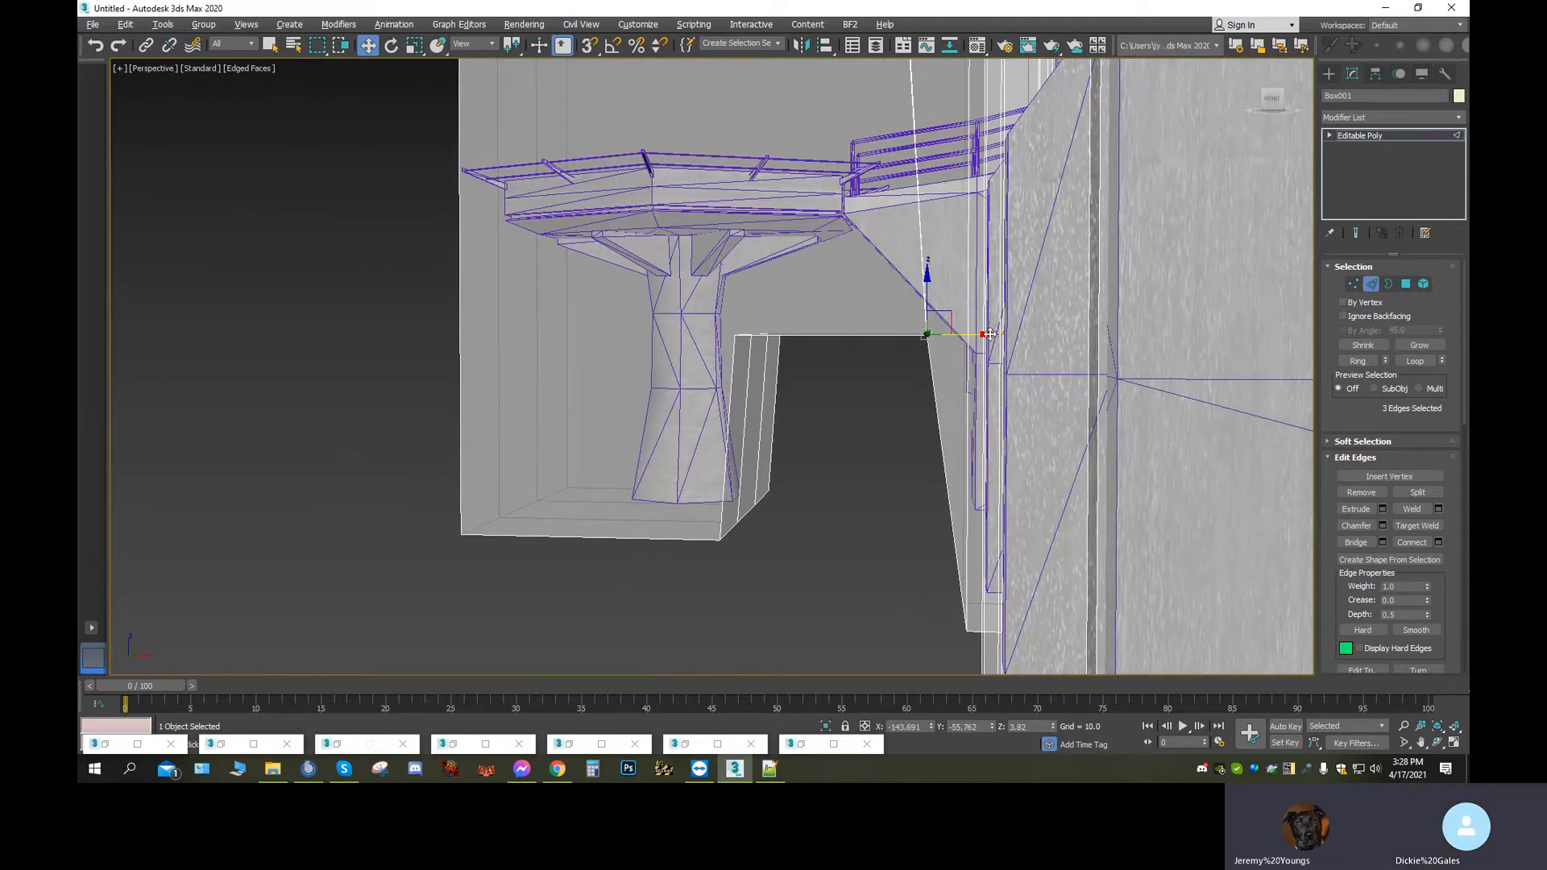
left_click_drag(984, 333, 942, 326)
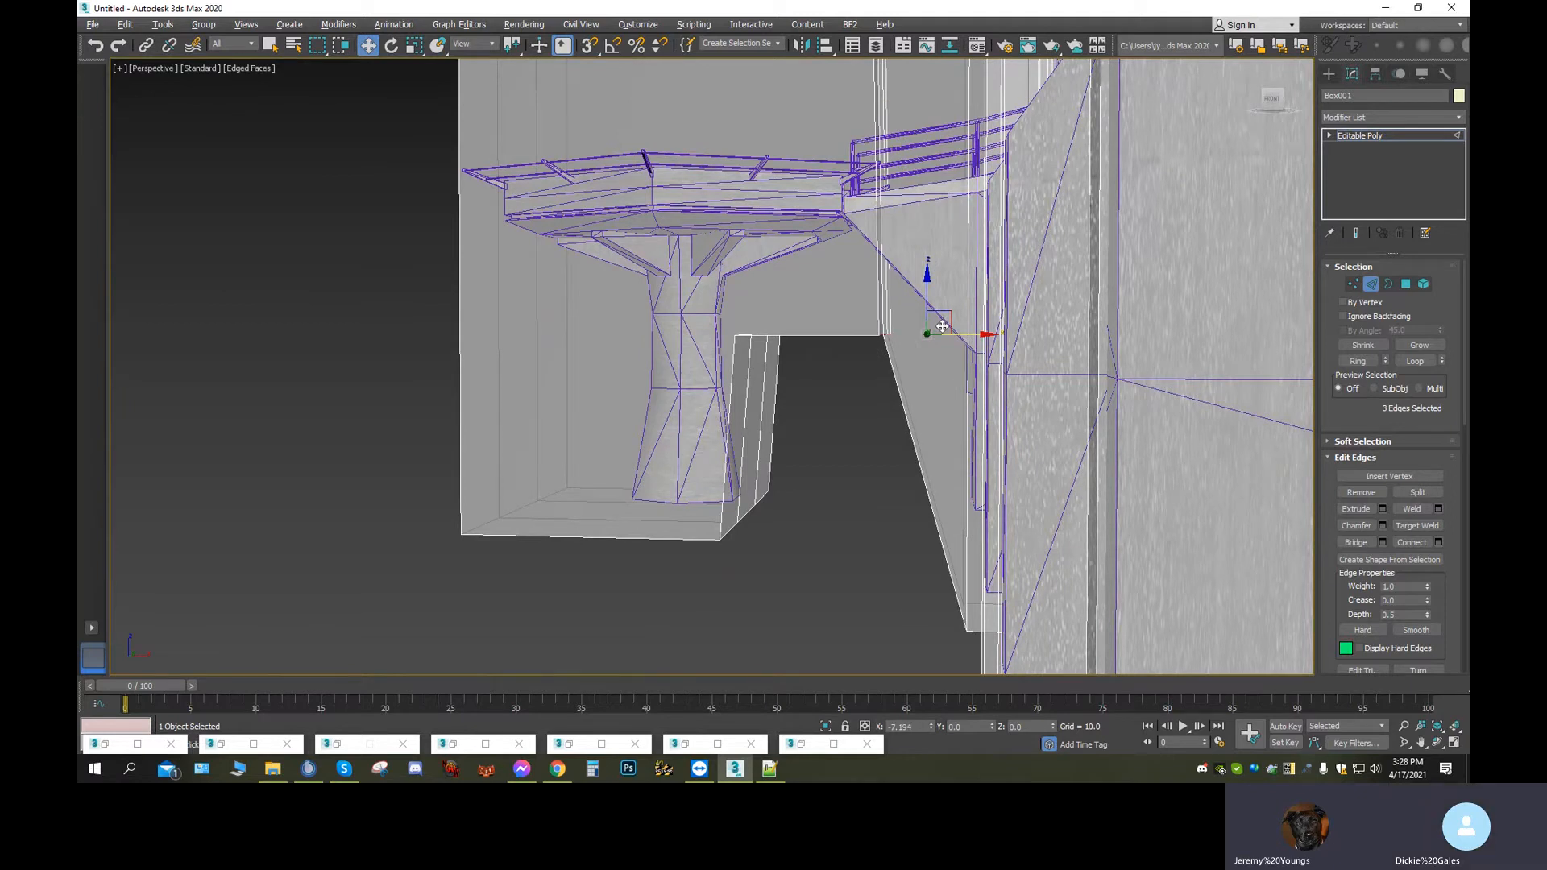
left_click_drag(942, 326, 836, 204)
left_click_drag(871, 255, 904, 261)
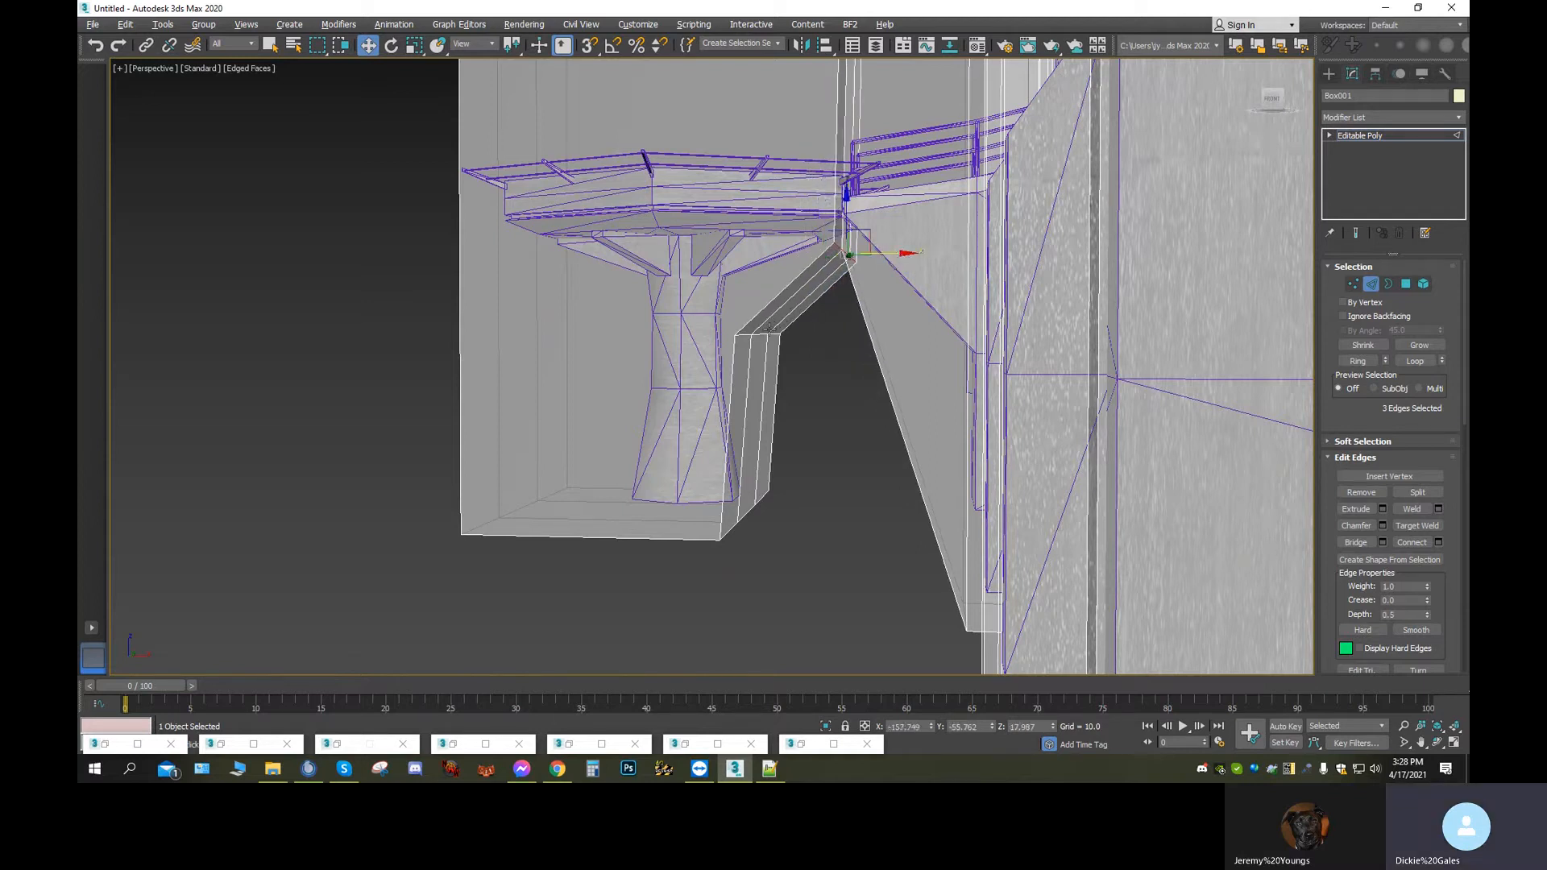
Select the three underside edges beside the platform column and raise them to about Z 12.6
left_click(760, 335)
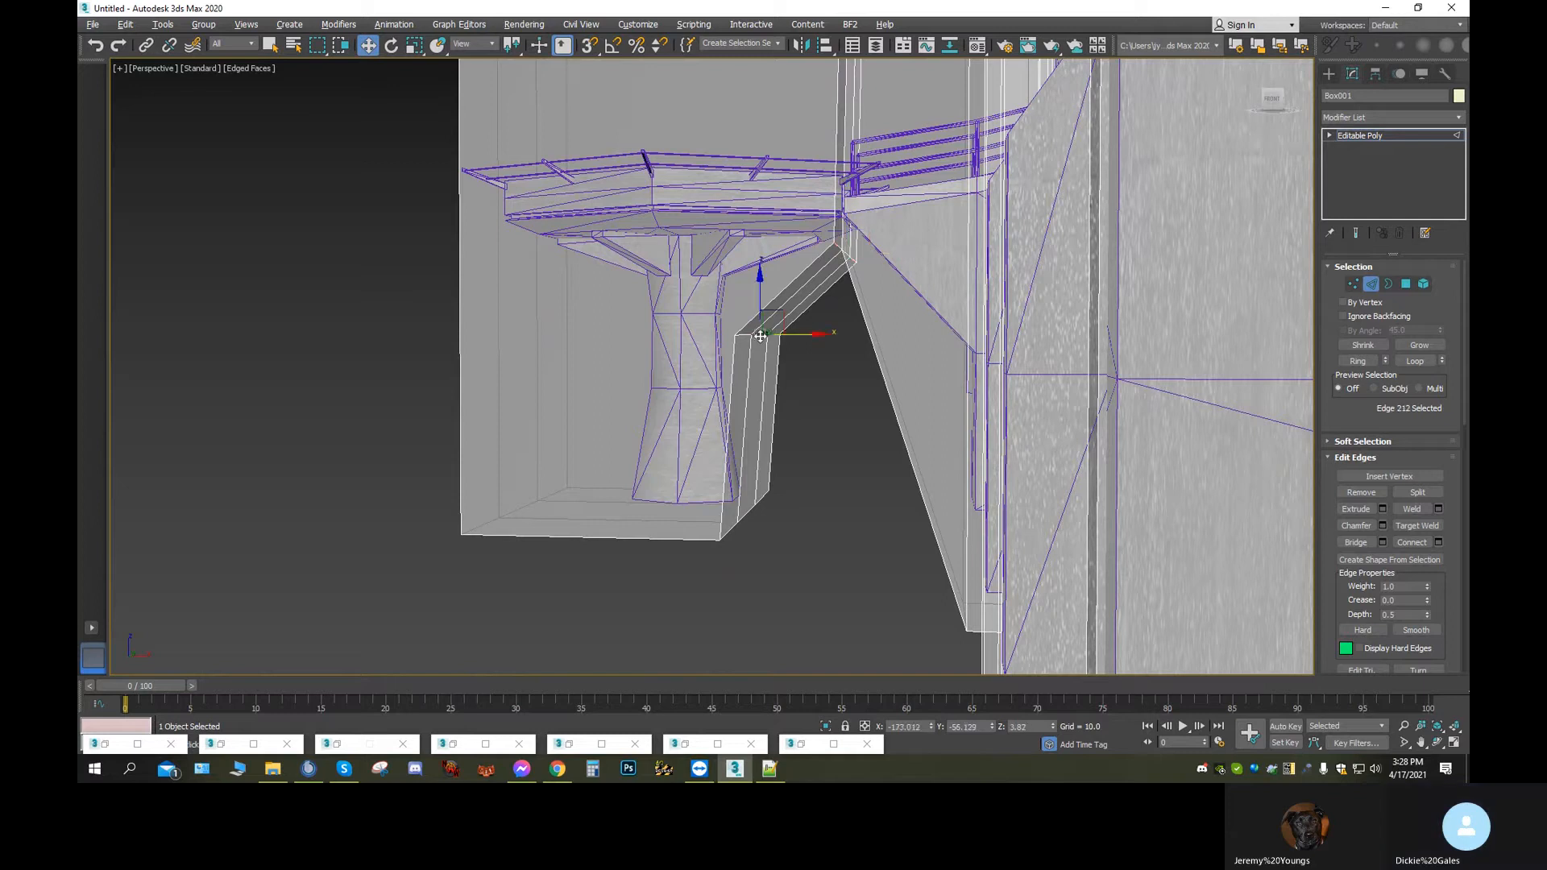
left_click(772, 336, "ctrl")
left_click(743, 336, "ctrl")
left_click_drag(760, 279, 761, 230)
scroll(950, 511, "down", 10)
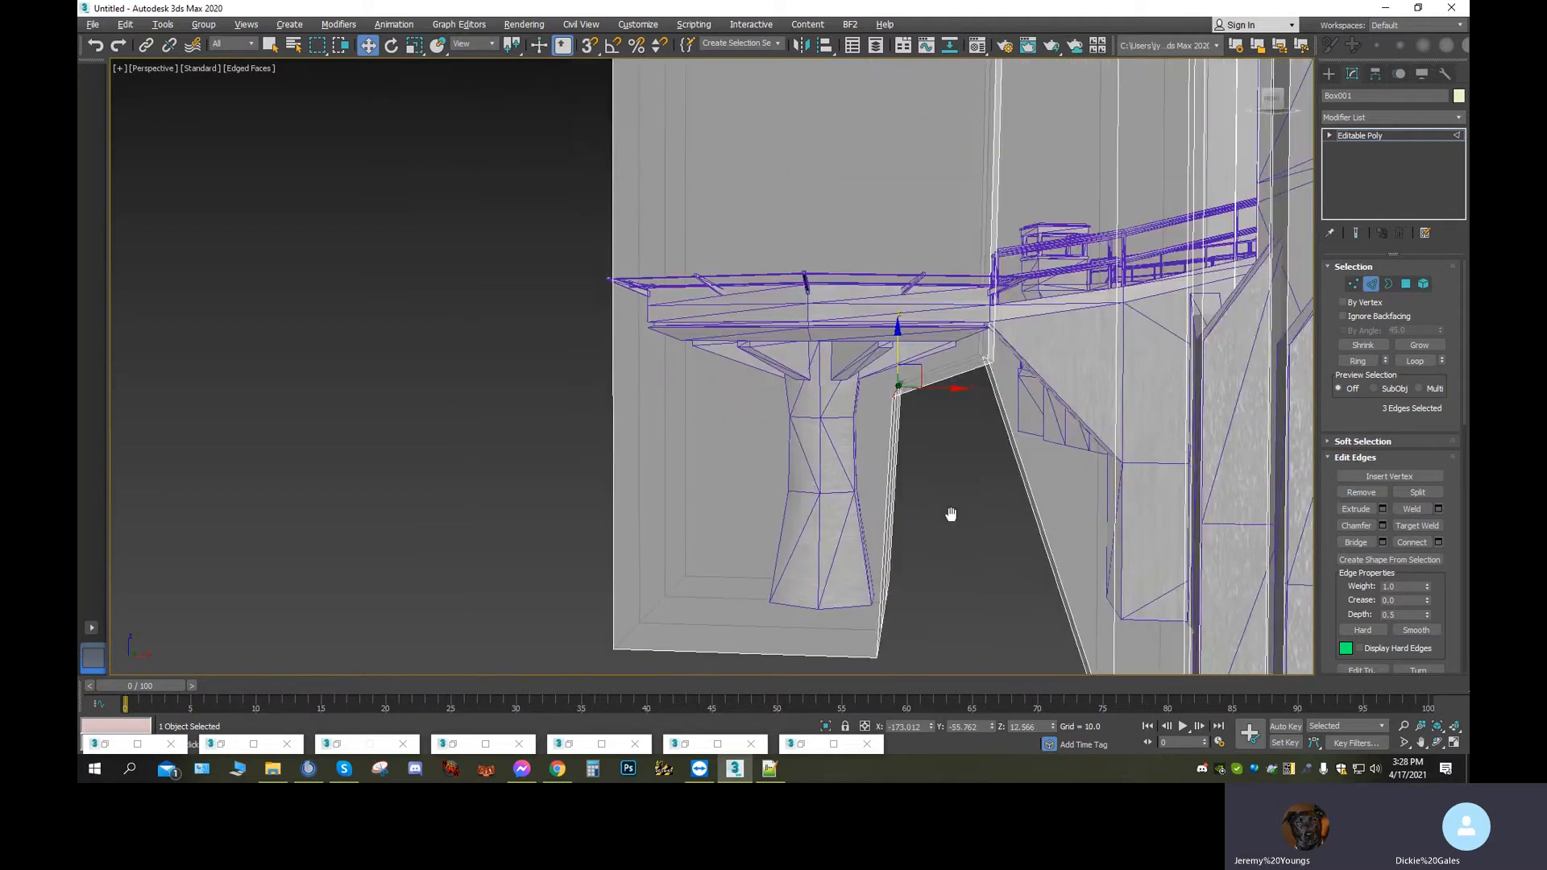
Clear the edge selection, switch to polygon editing and turn off the box's see-through display
left_click(1439, 742)
left_click_drag(776, 425, 565, 498)
left_click_drag(819, 477, 748, 519)
scroll(721, 407, "up", 8)
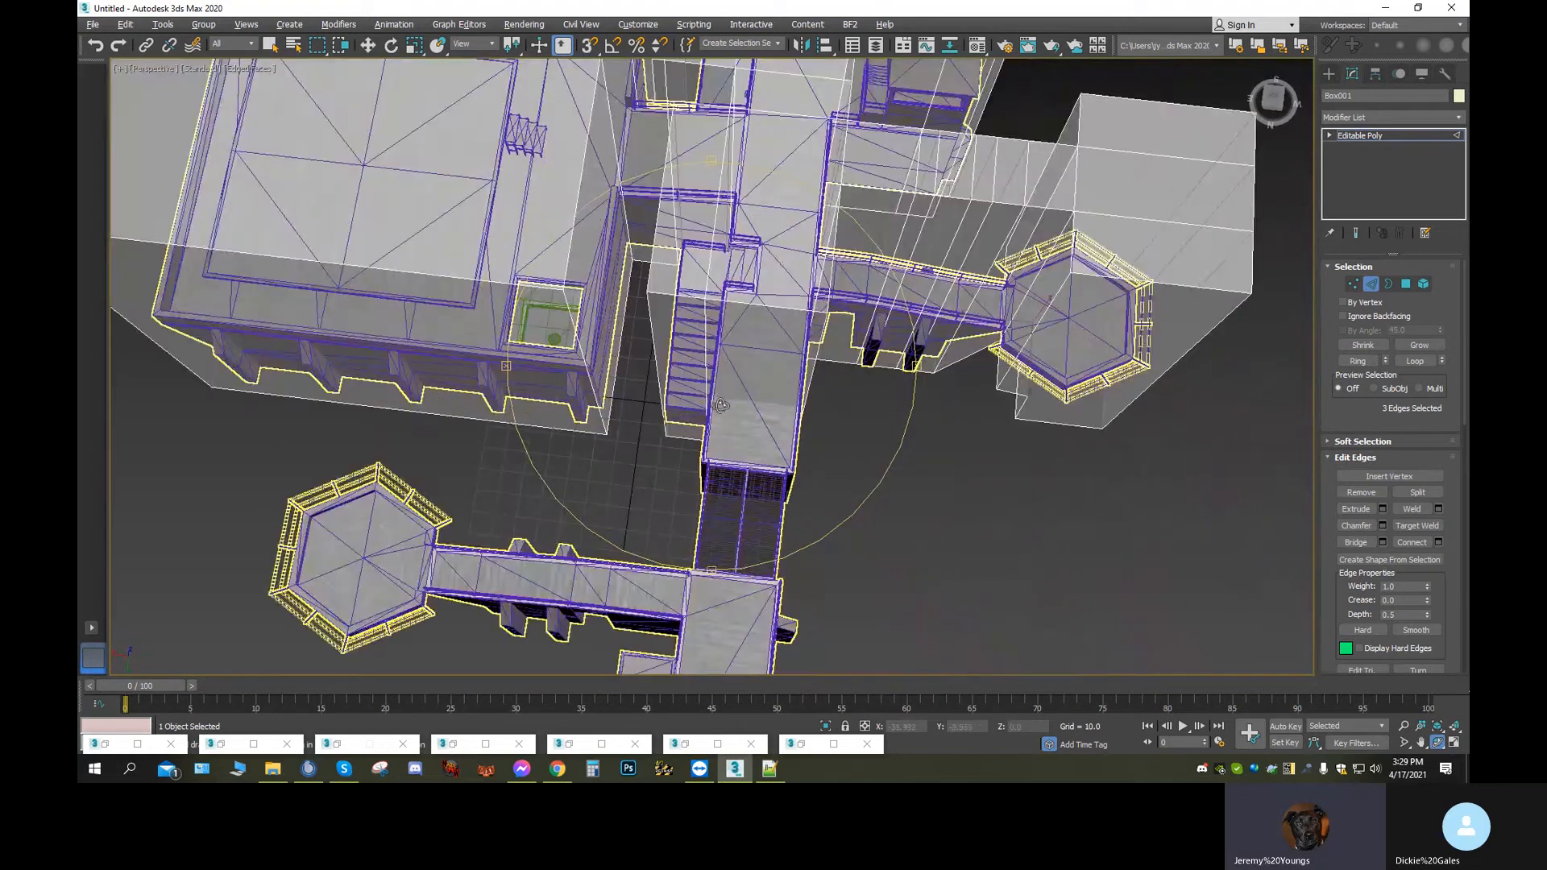
left_click(367, 45)
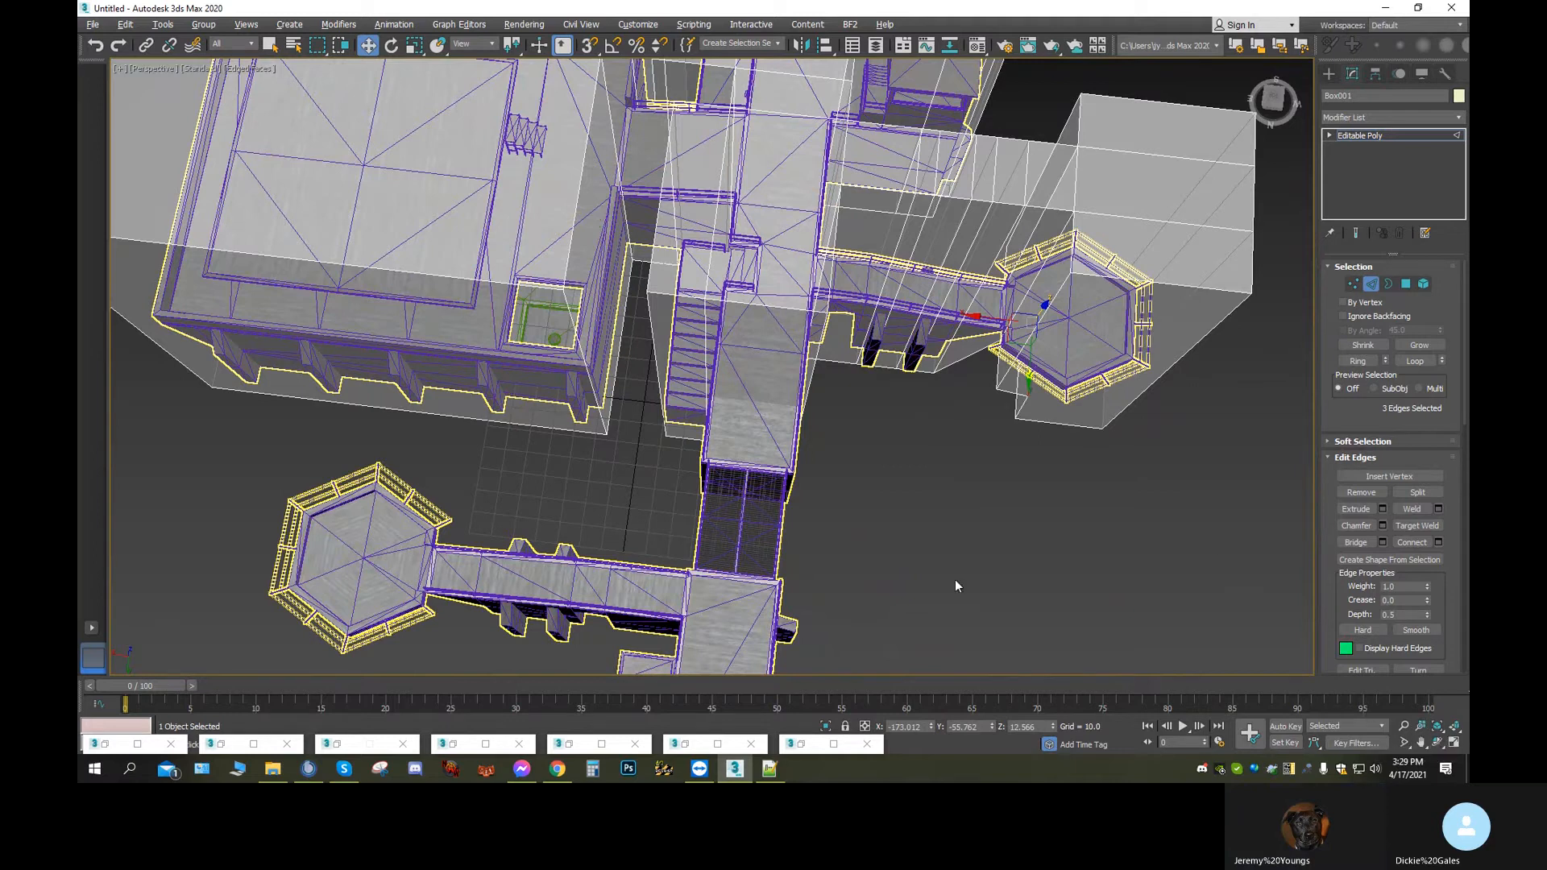
left_click(777, 389)
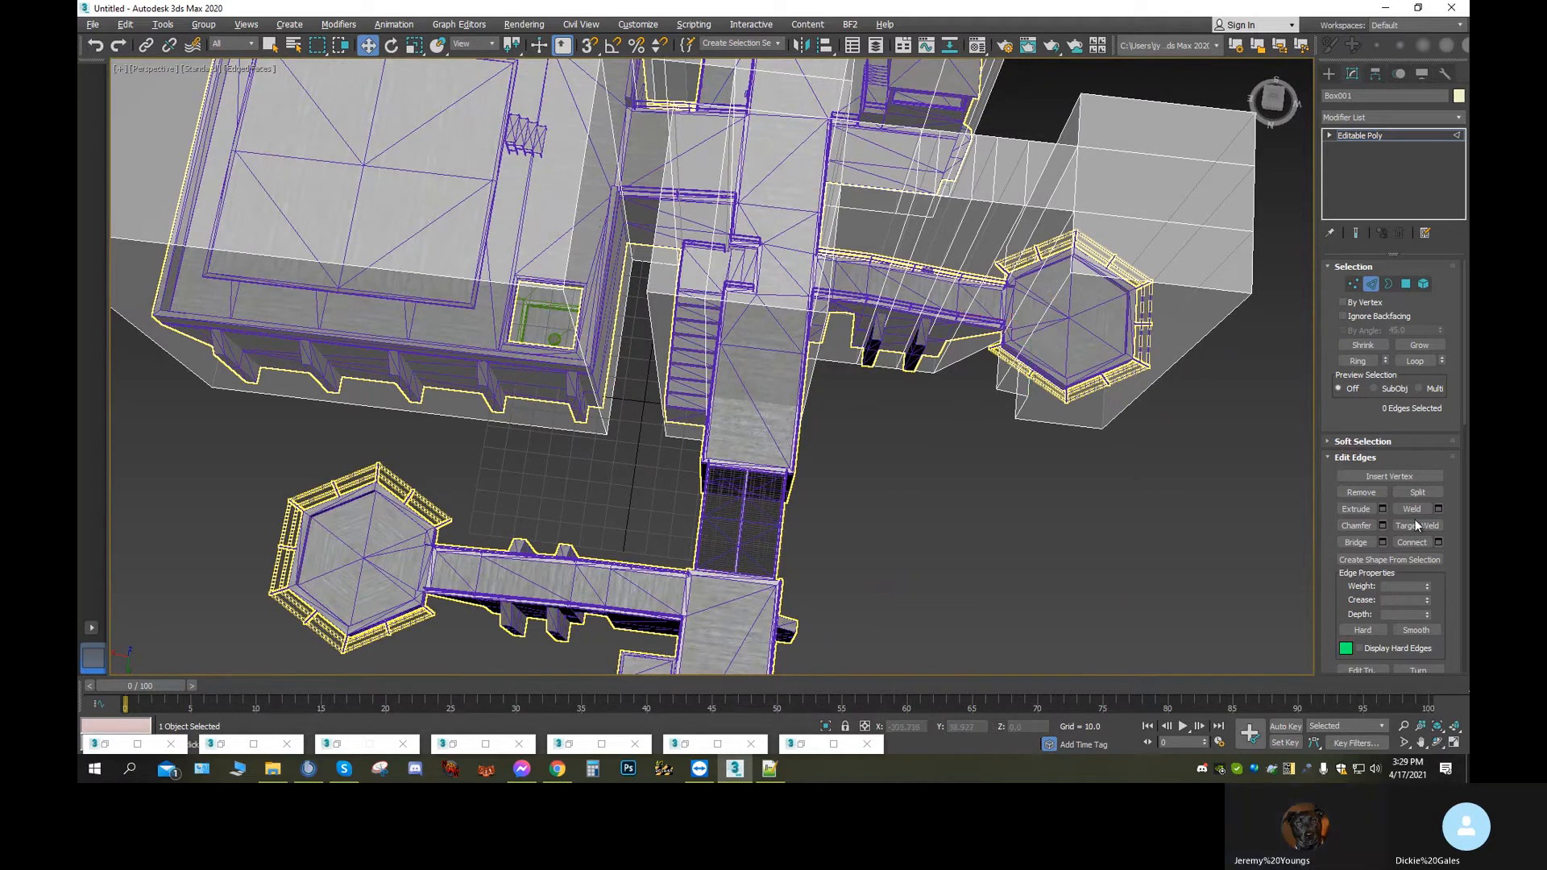
left_click(1407, 284)
left_click(857, 461)
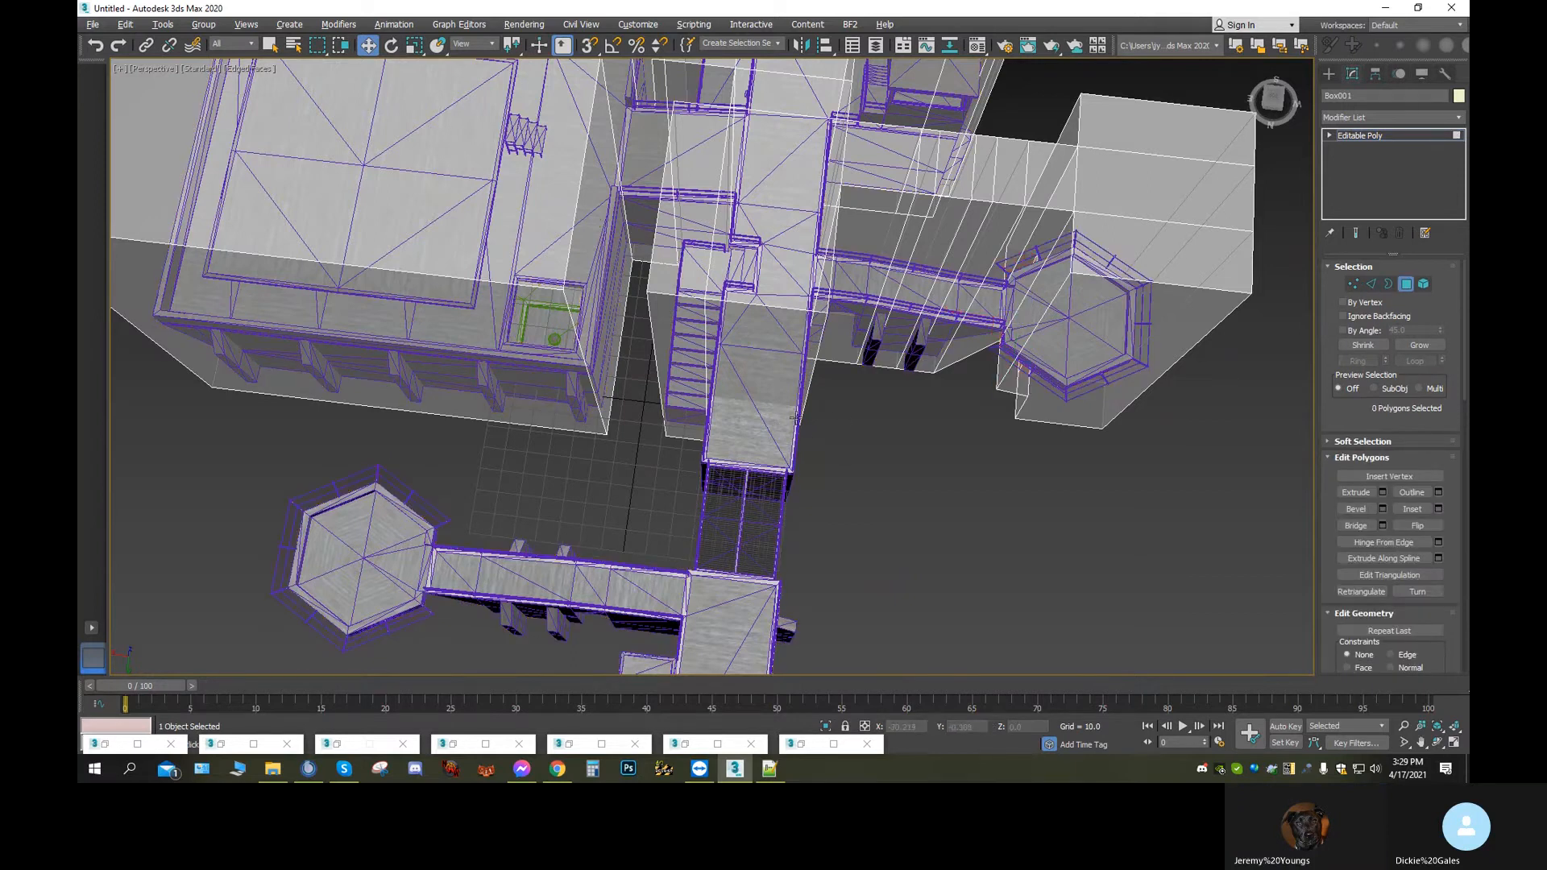
key("alt+x")
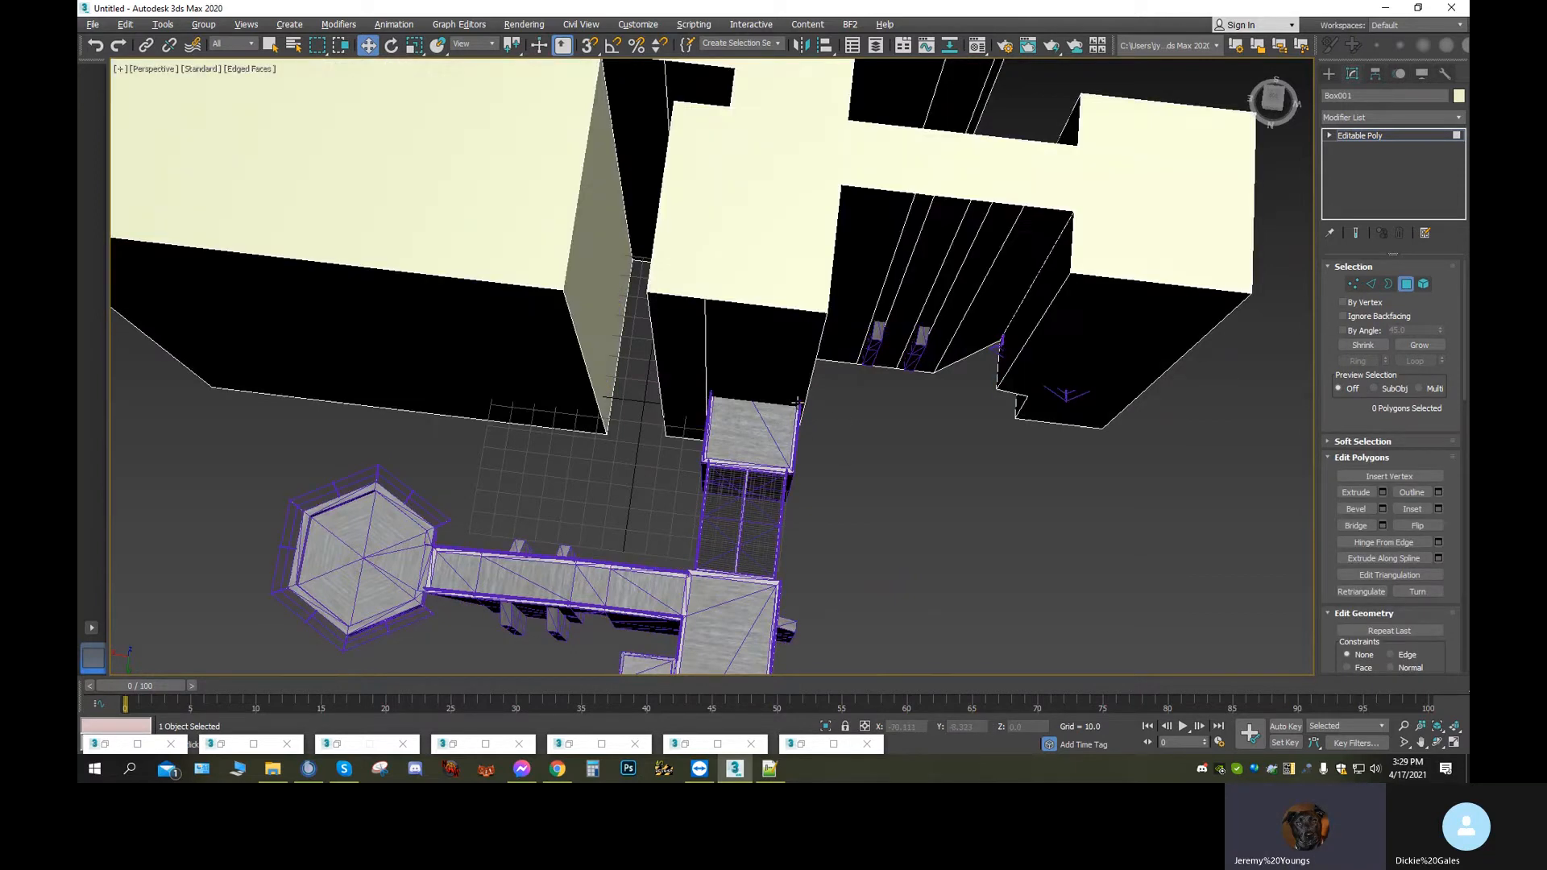
Select the two narrow vertical polygons behind the walkway's support beams and extrude them outward until they enclose the beams
left_click(1435, 749)
left_click_drag(715, 462, 653, 377)
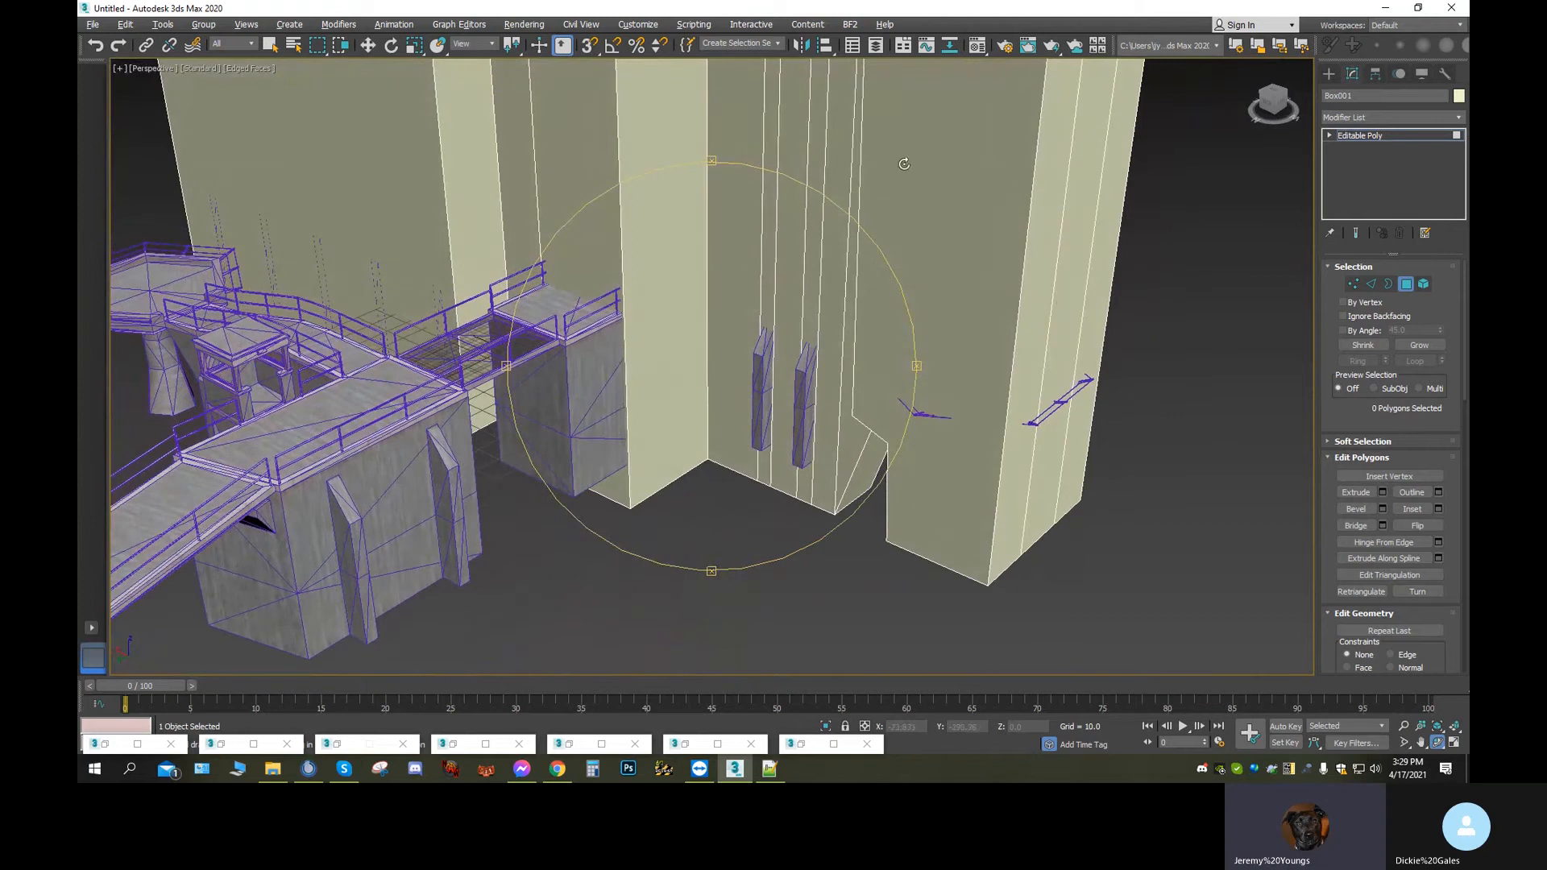
left_click(368, 46)
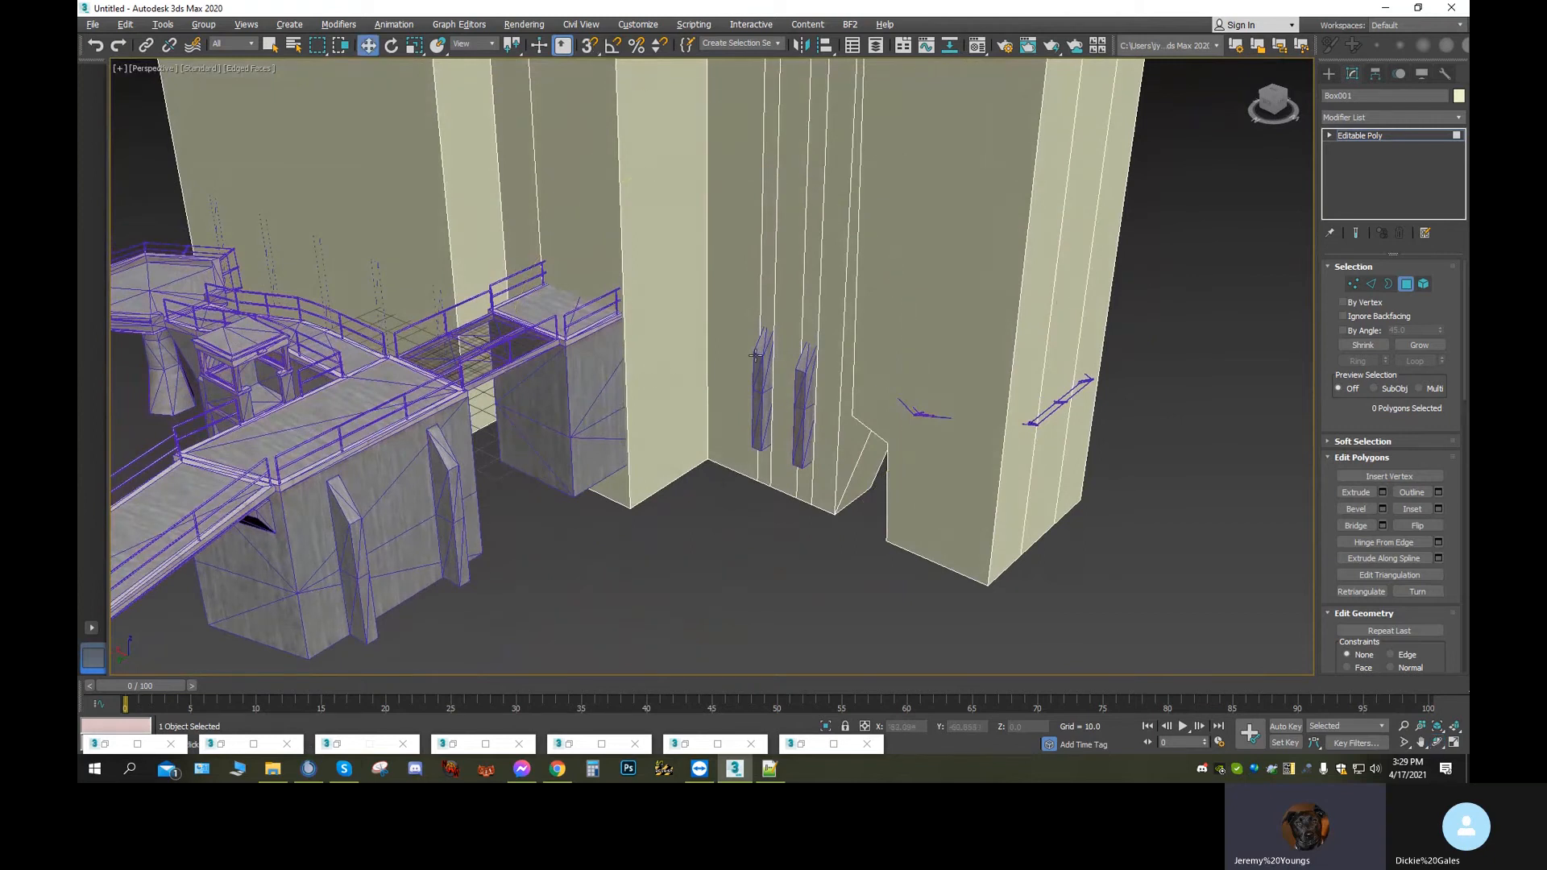
left_click(806, 356)
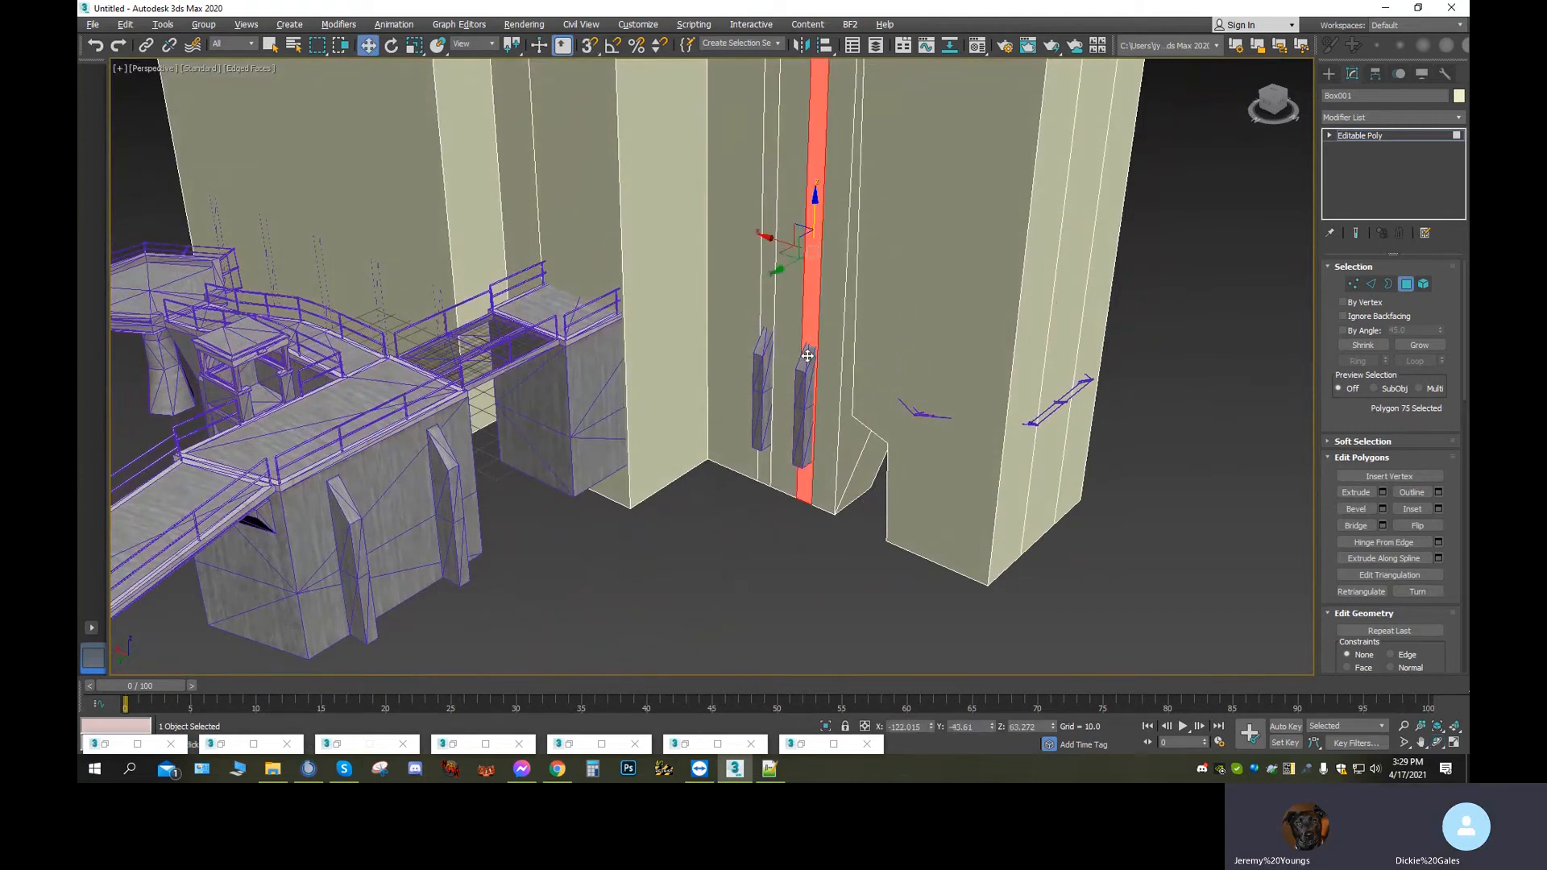
left_click(764, 334, "ctrl")
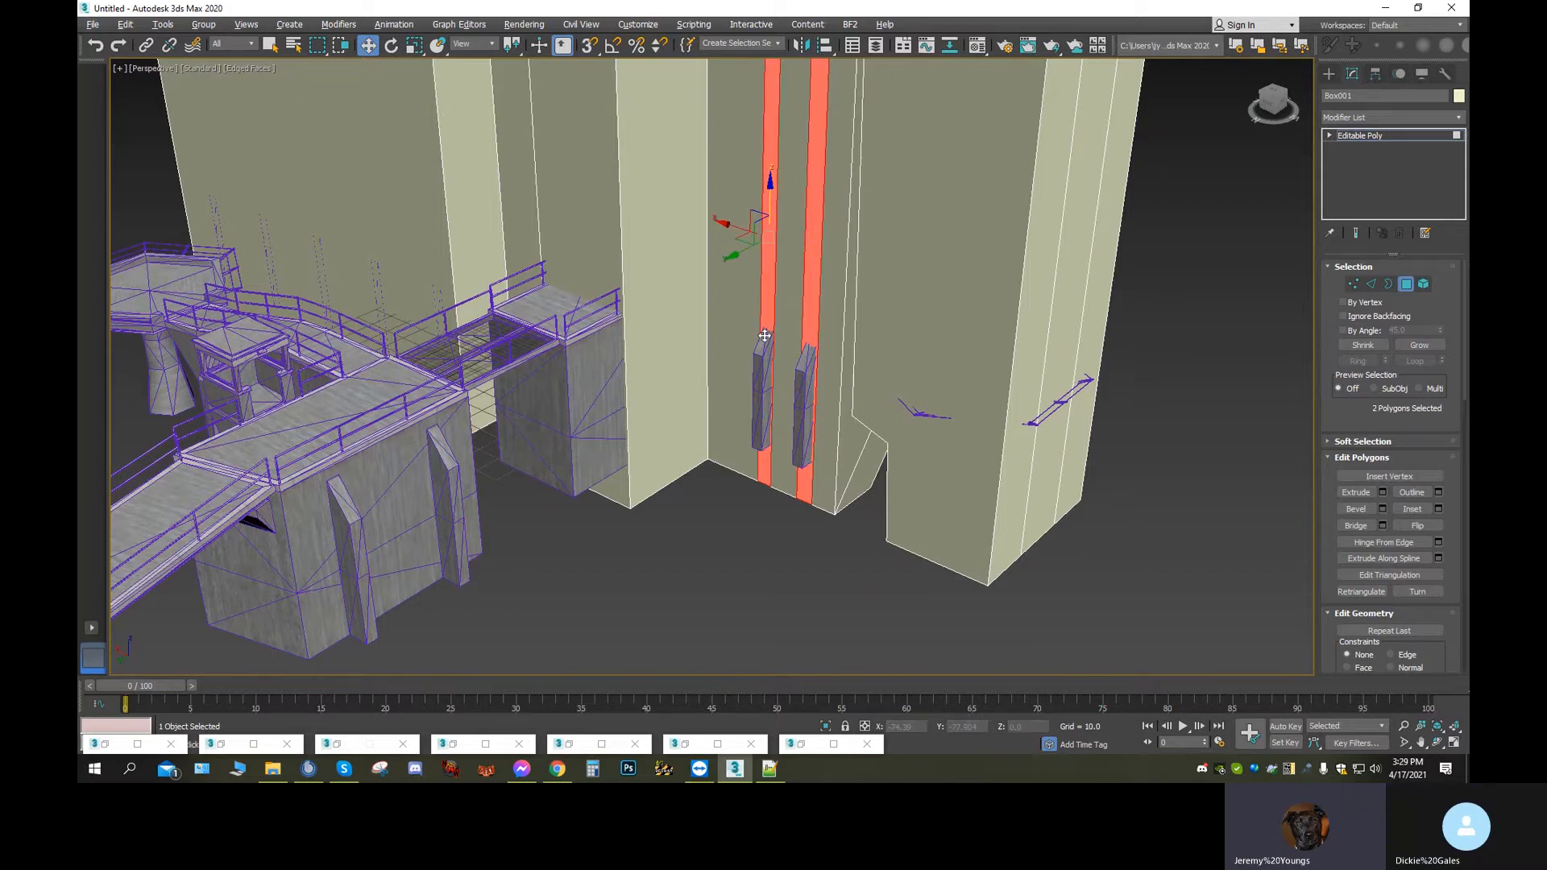
left_click(1356, 492)
left_click_drag(799, 449, 798, 397)
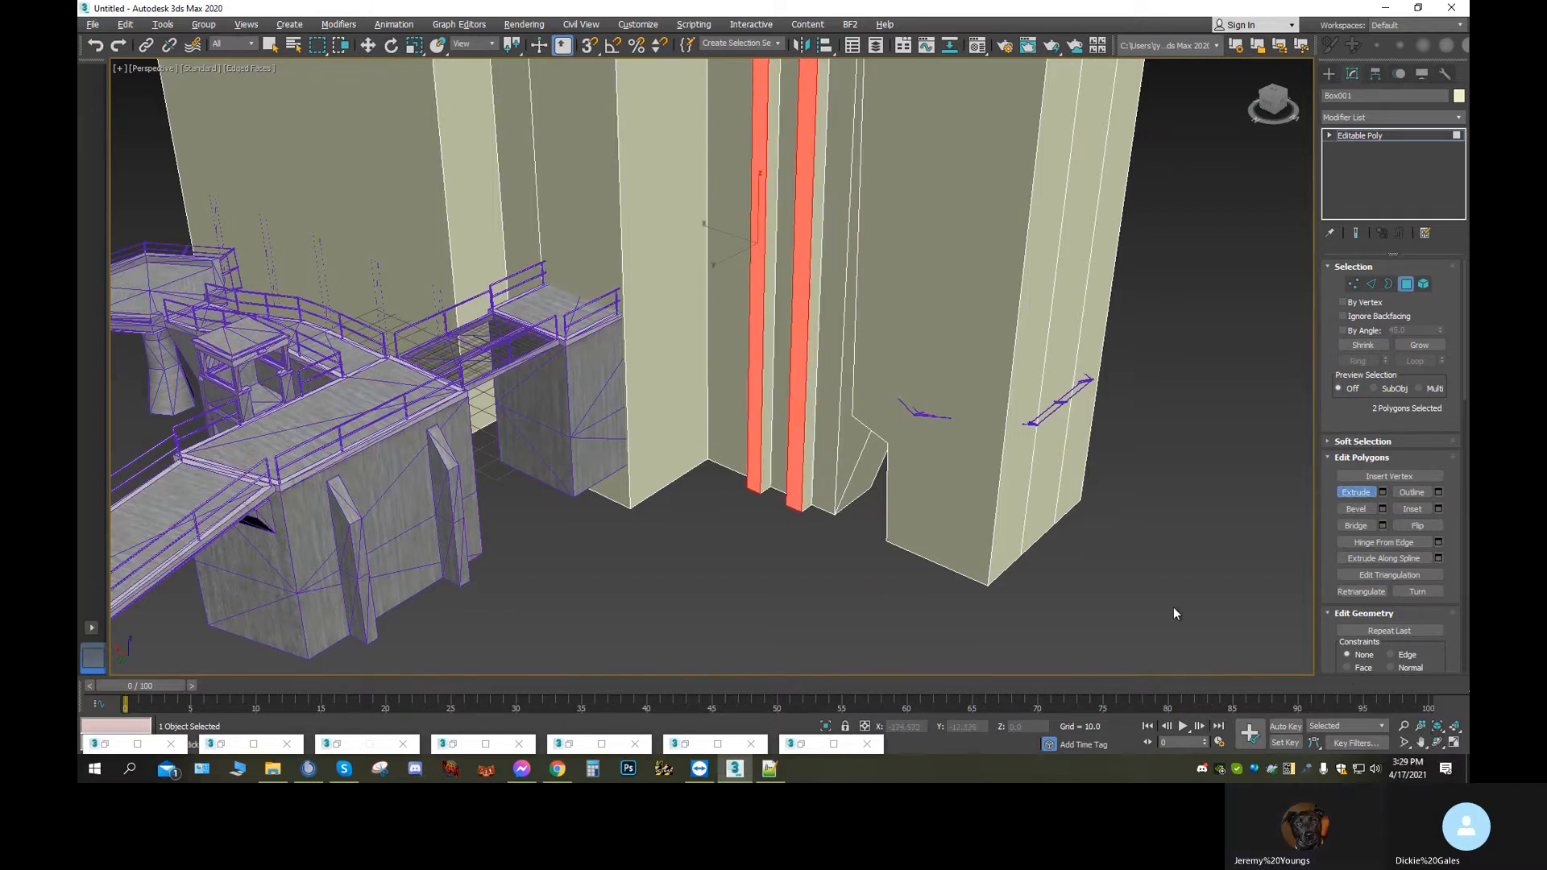
Extrude the two narrow vertical polygons on the walkway's opposite side outward to enclose the support beams there
left_click(1438, 742)
left_click_drag(839, 479, 683, 480)
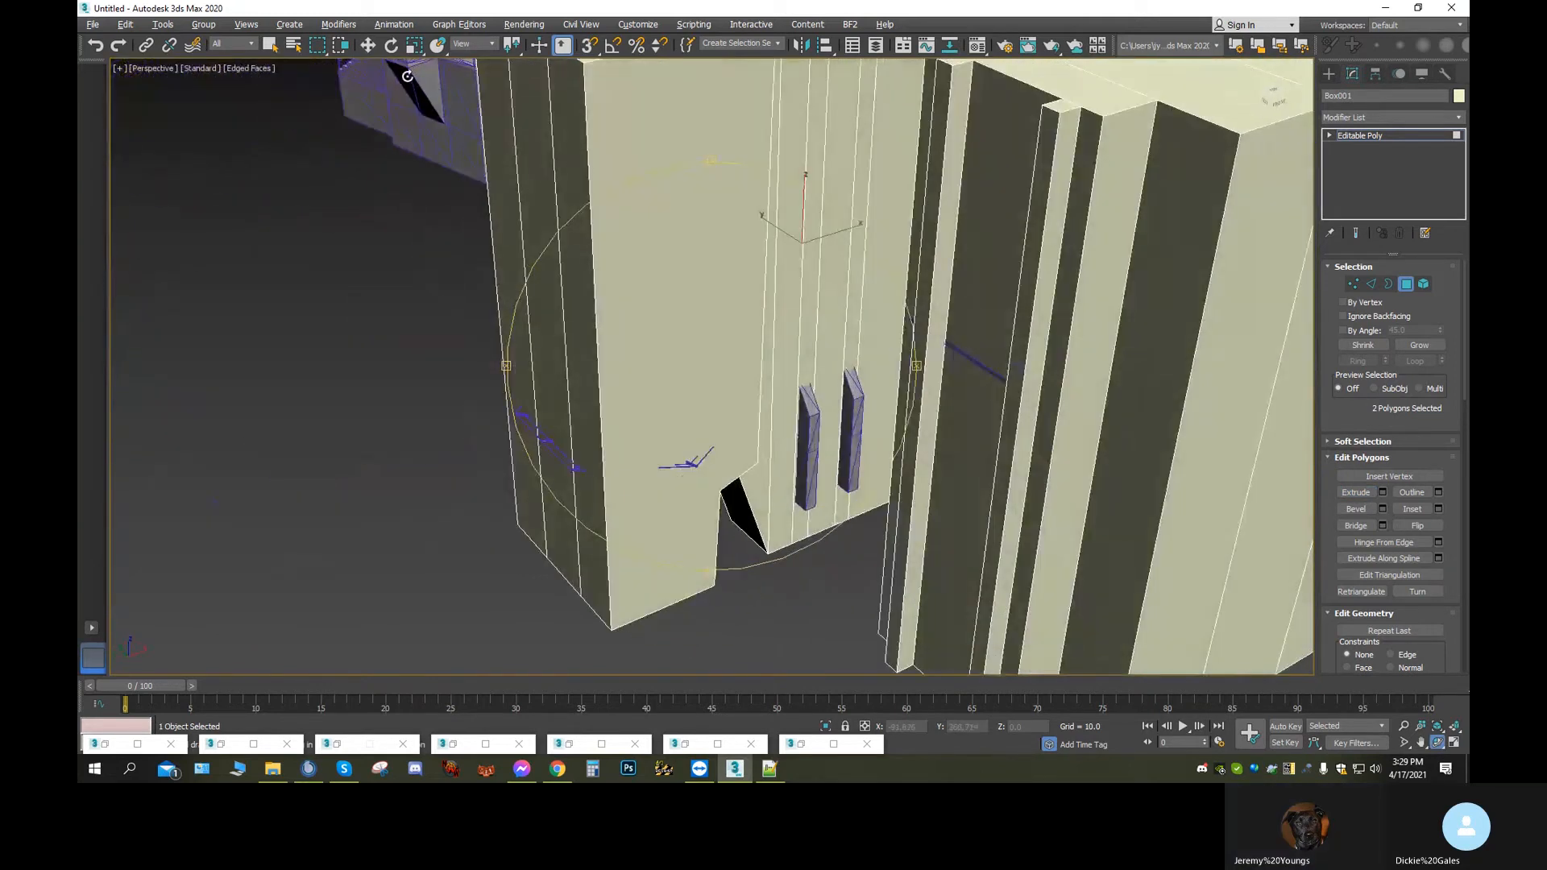
left_click(365, 47)
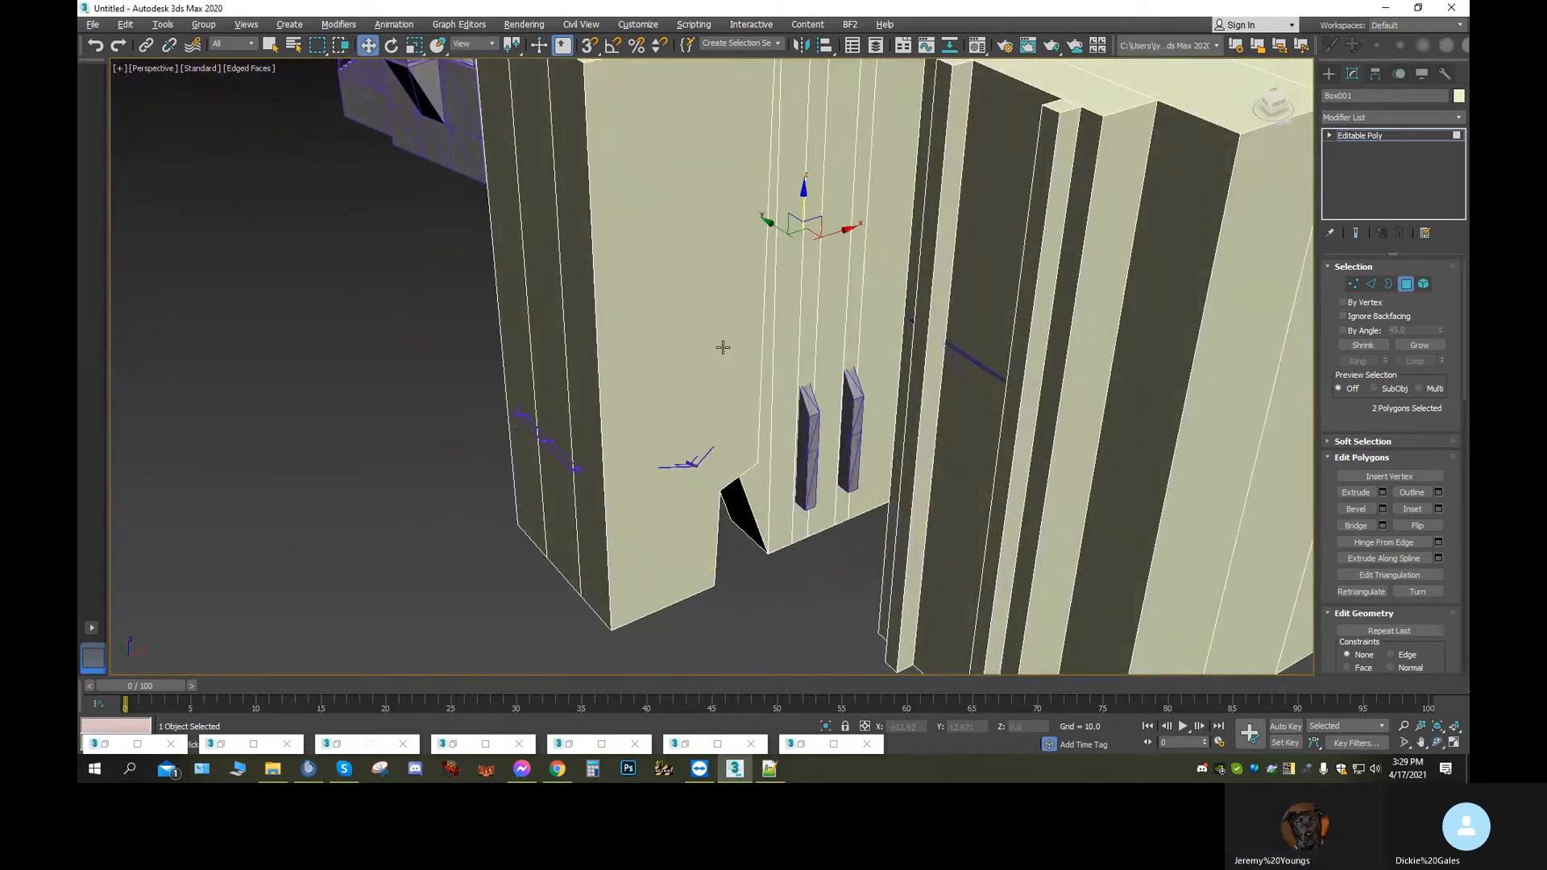
left_click(802, 358)
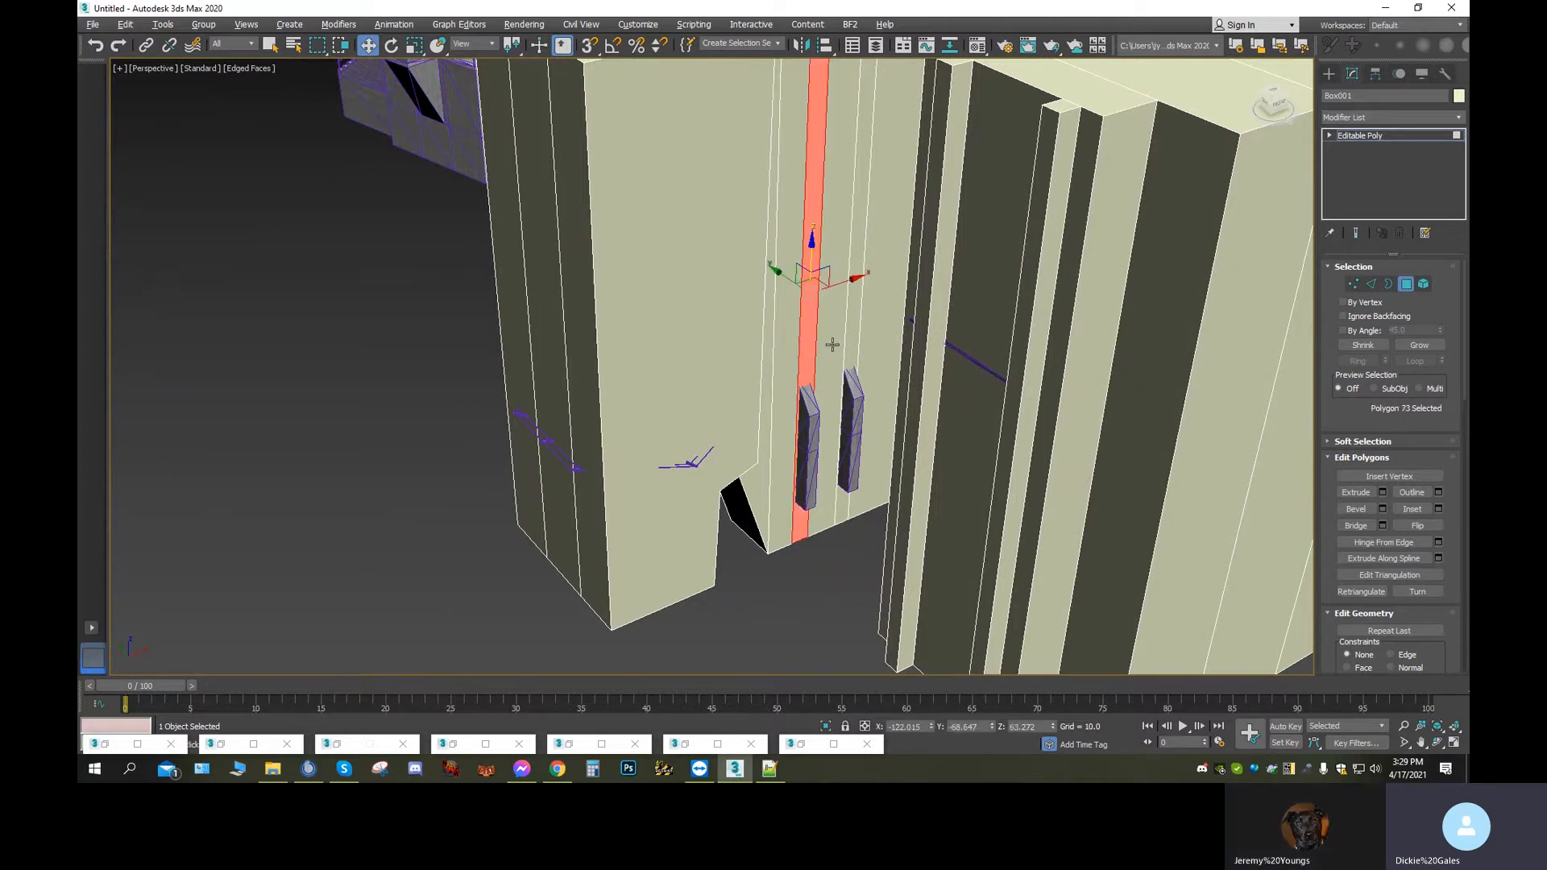
left_click(856, 325, "ctrl")
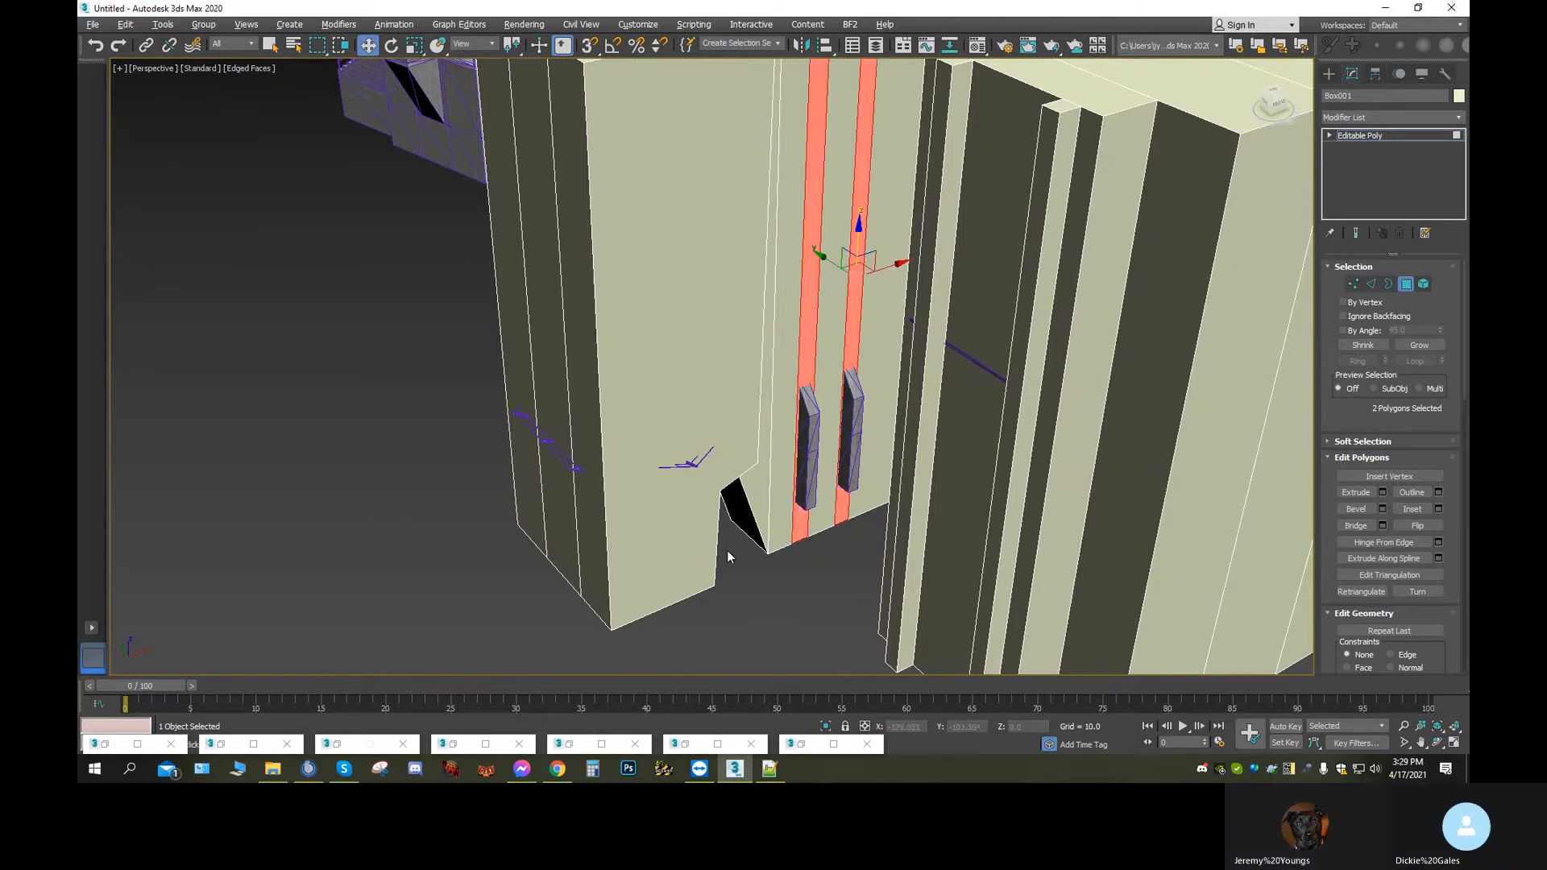
left_click(1358, 493)
left_click_drag(815, 380, 798, 332)
Extrude the wide wall polygon above the small landing outward until it encloses the landing block at the start of the footbridge
left_click(1438, 742)
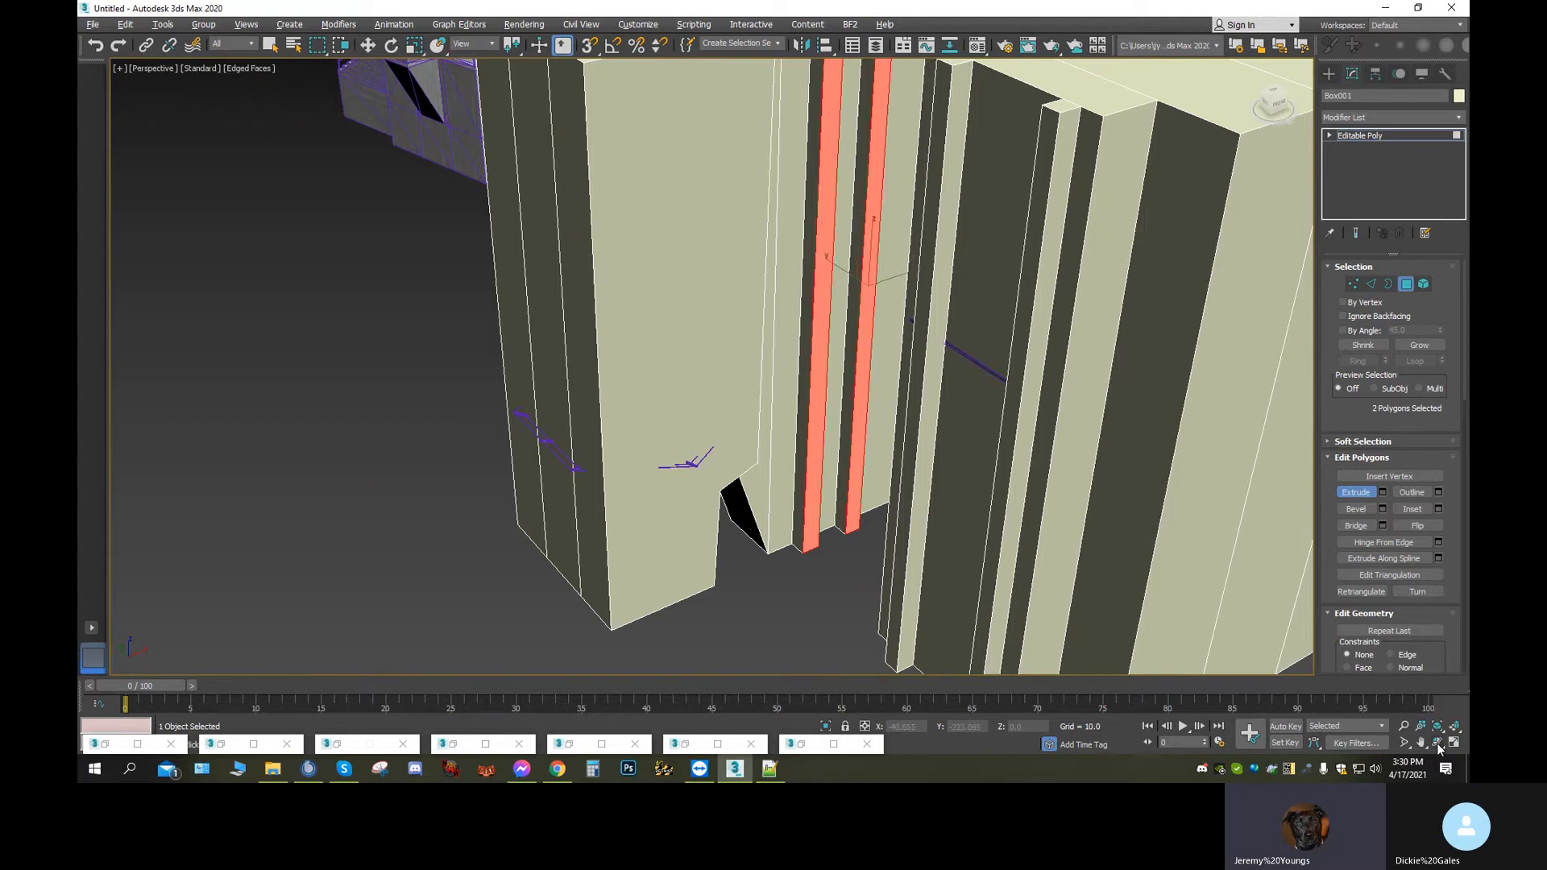
left_click_drag(781, 425, 983, 473)
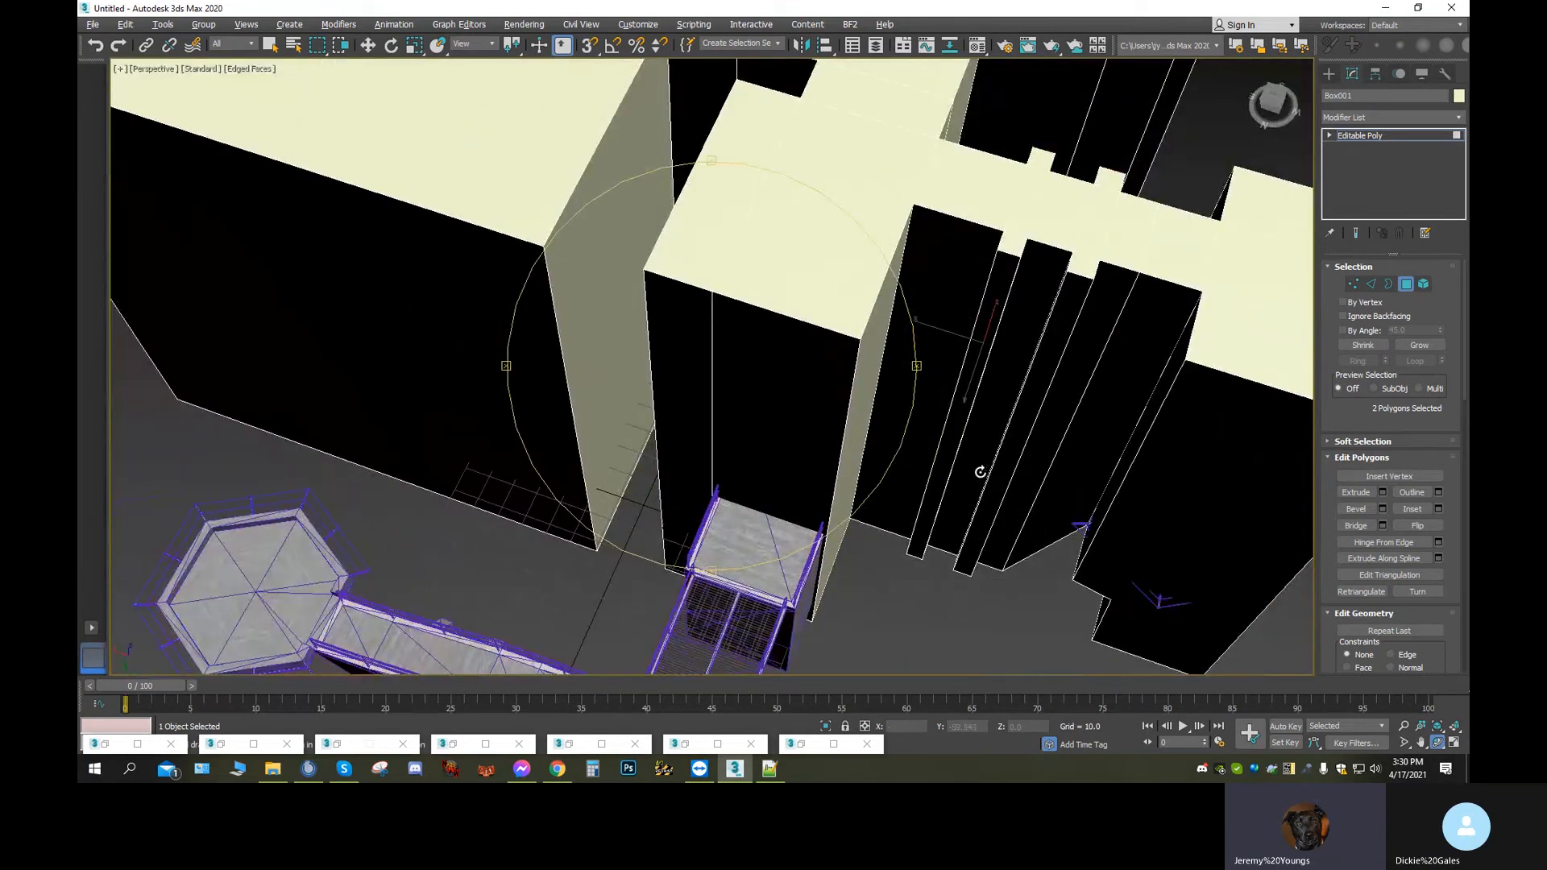
left_click_drag(815, 435, 792, 408)
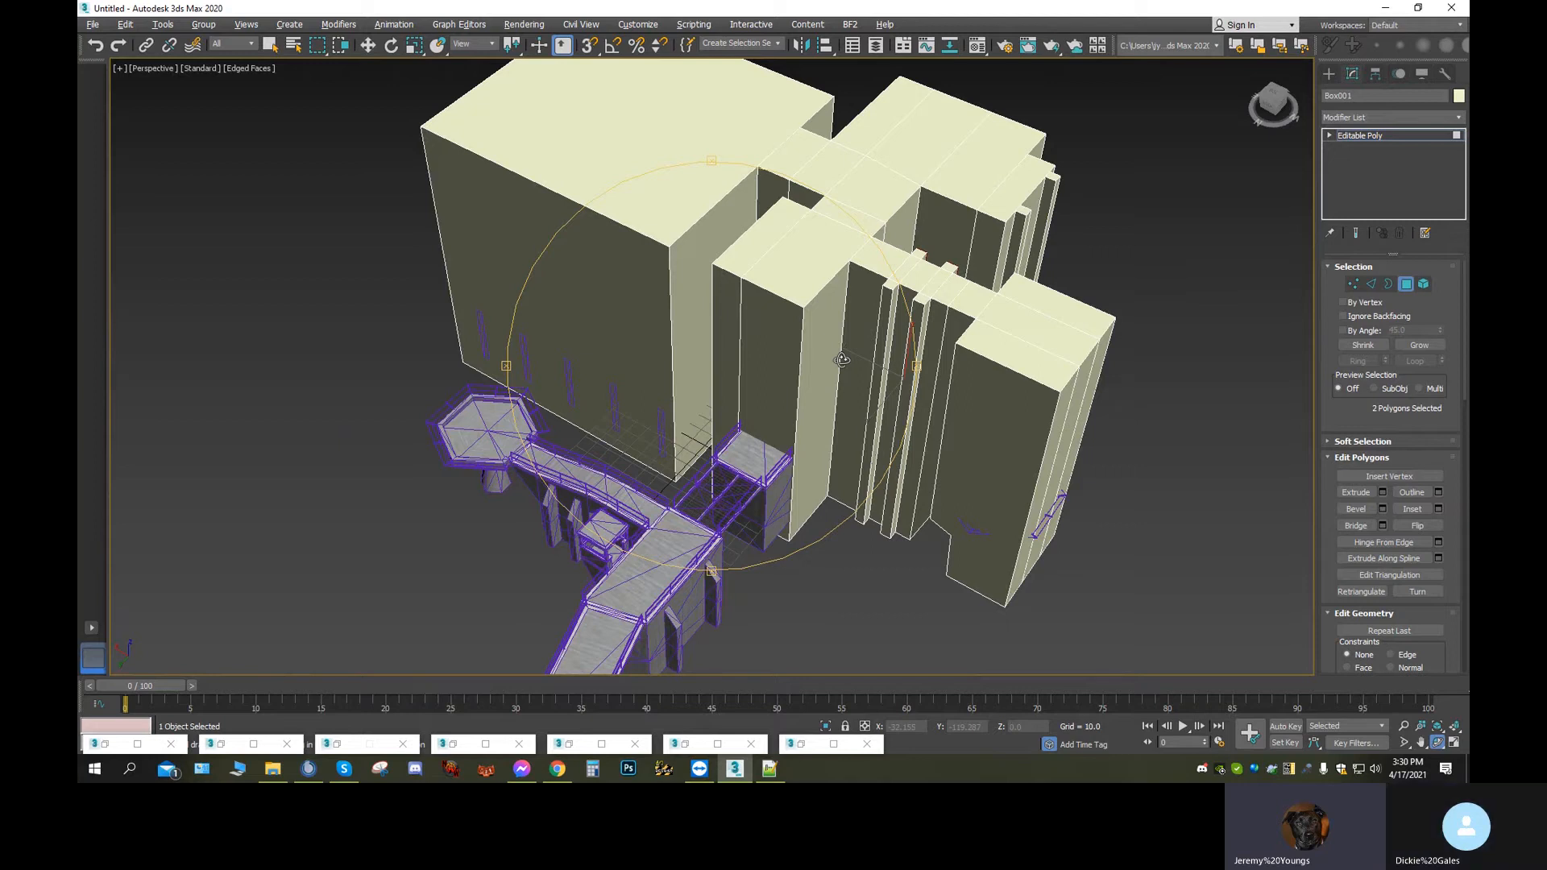
mouse_move(706, 399)
left_mouse_down()
mouse_move(729, 419)
mouse_move(763, 351)
mouse_move(701, 401)
left_mouse_up()
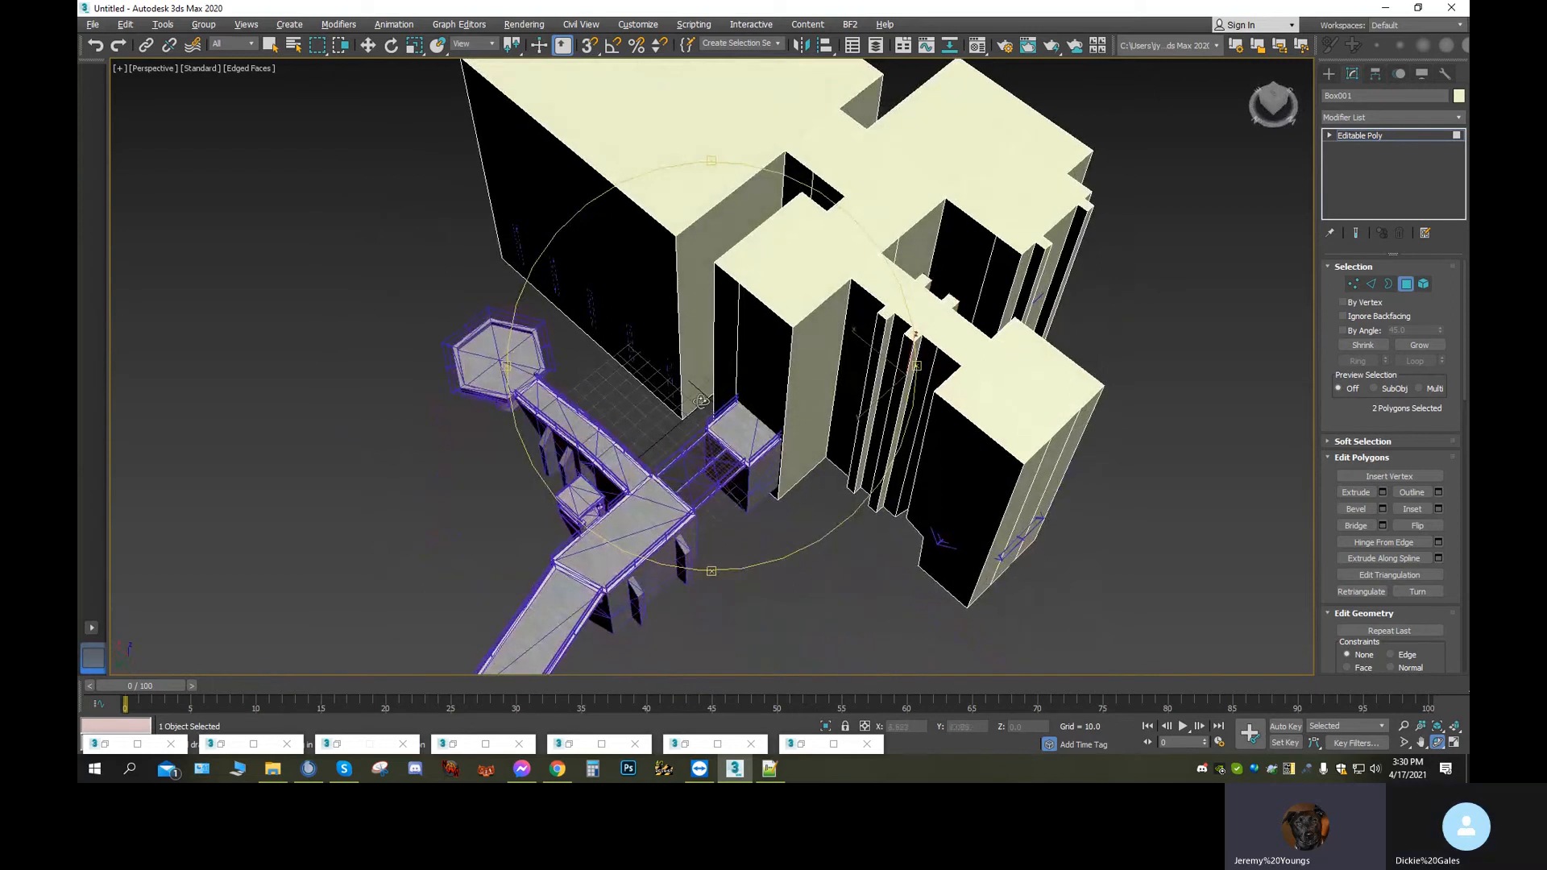
left_click(368, 45)
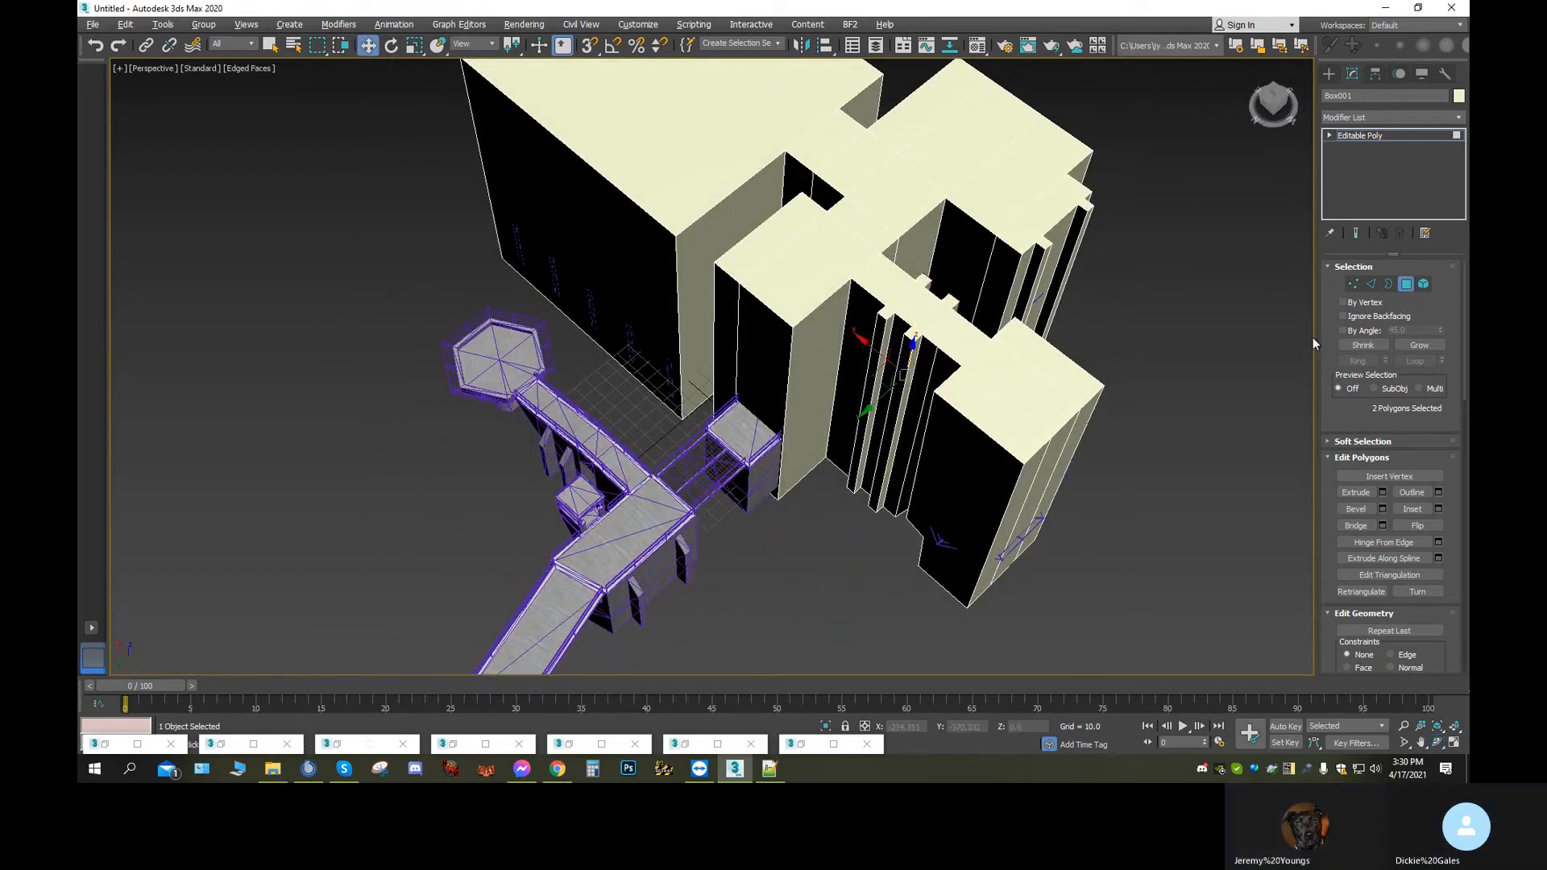
left_click(772, 407)
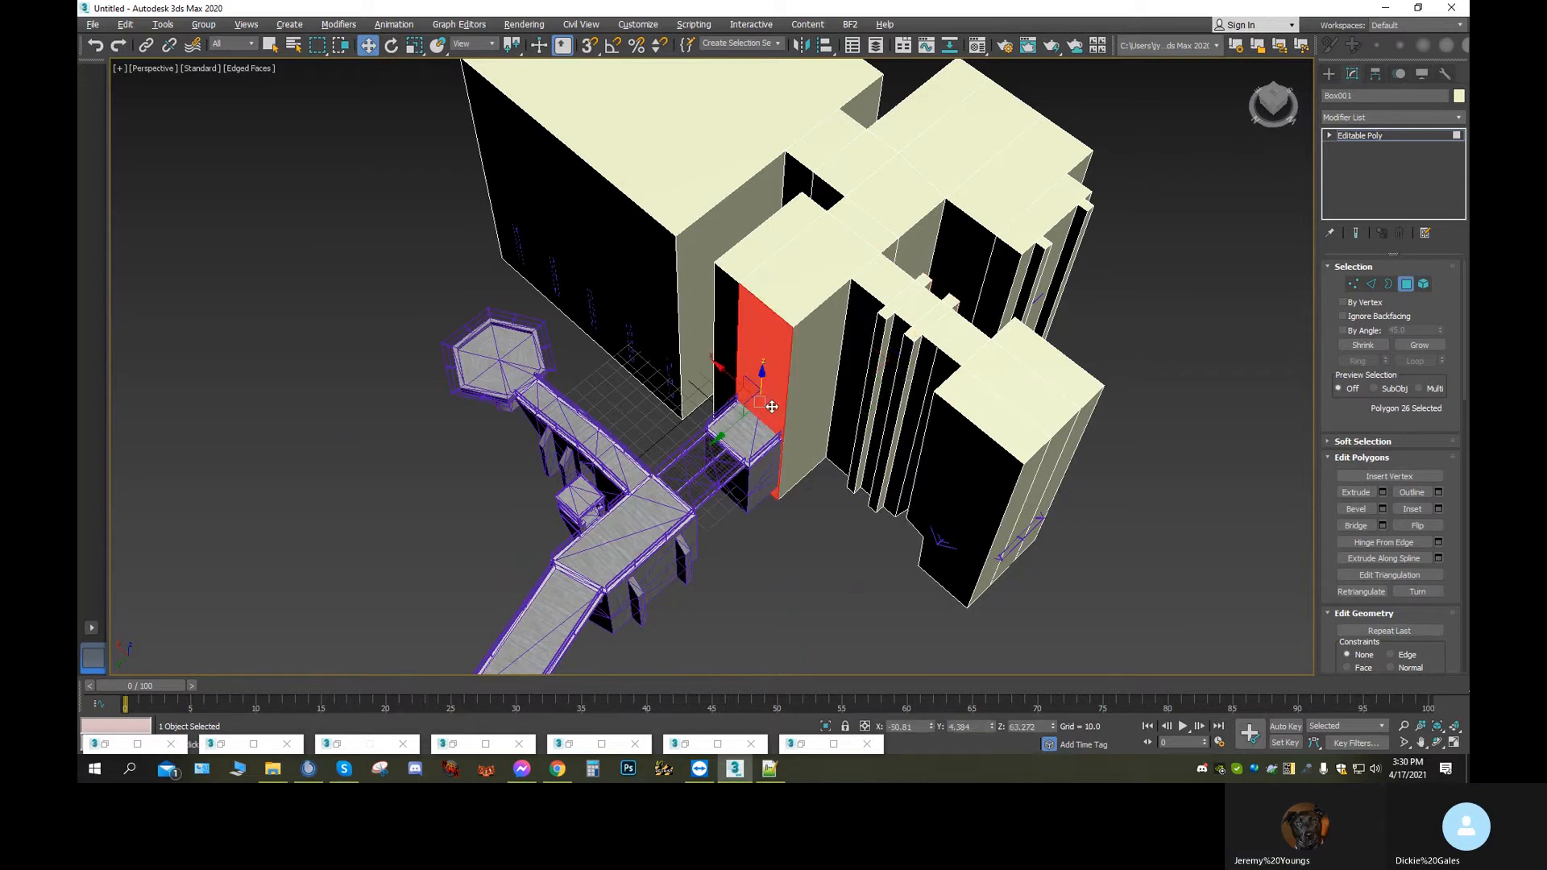
left_click(1357, 493)
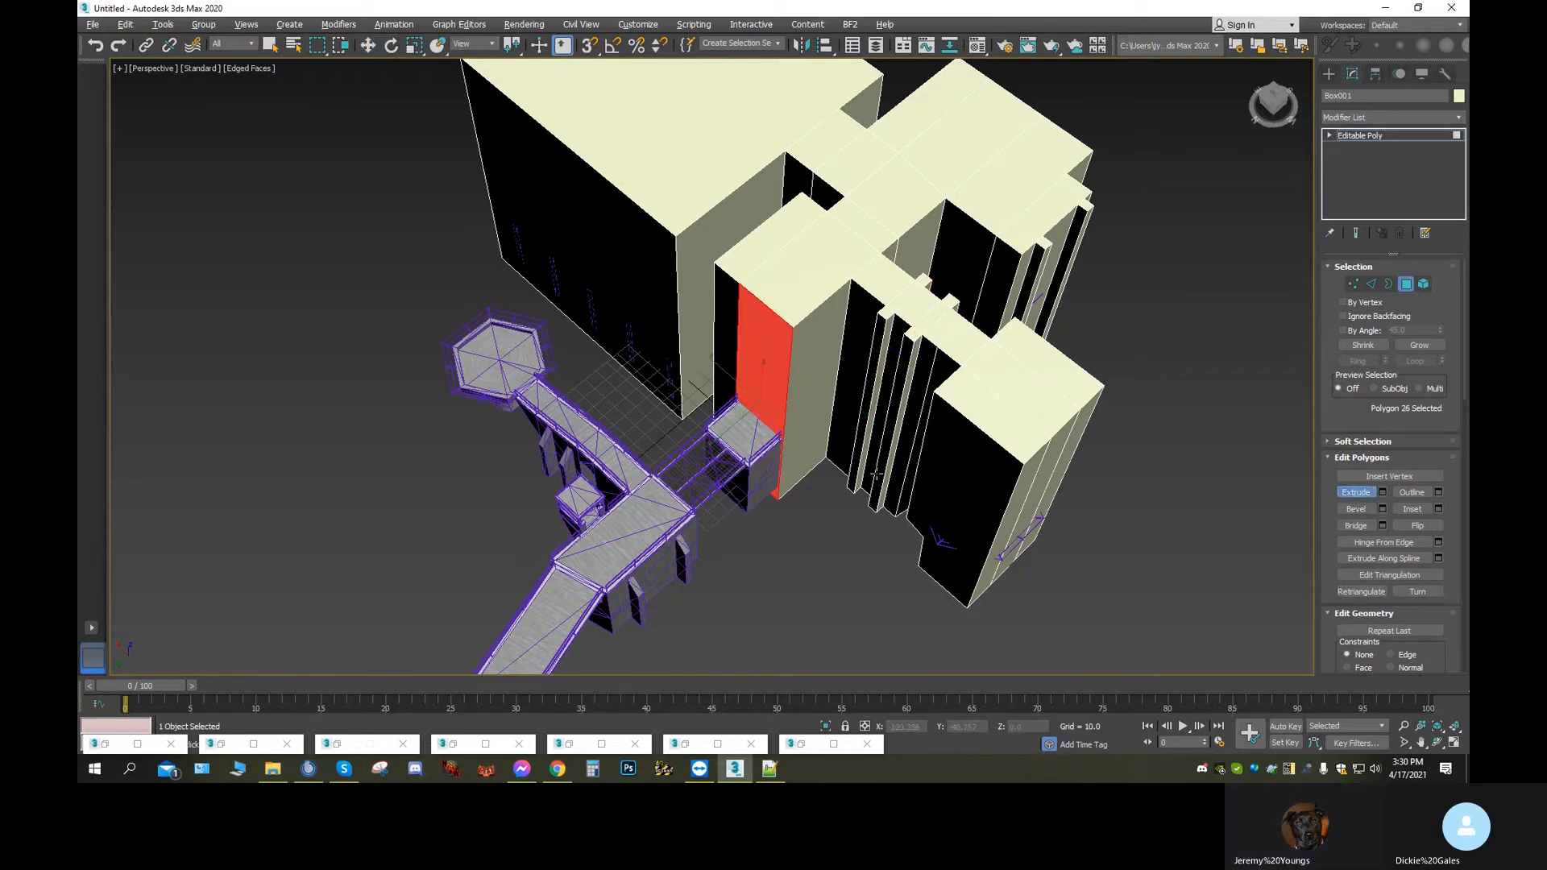
left_click_drag(764, 435, 732, 213)
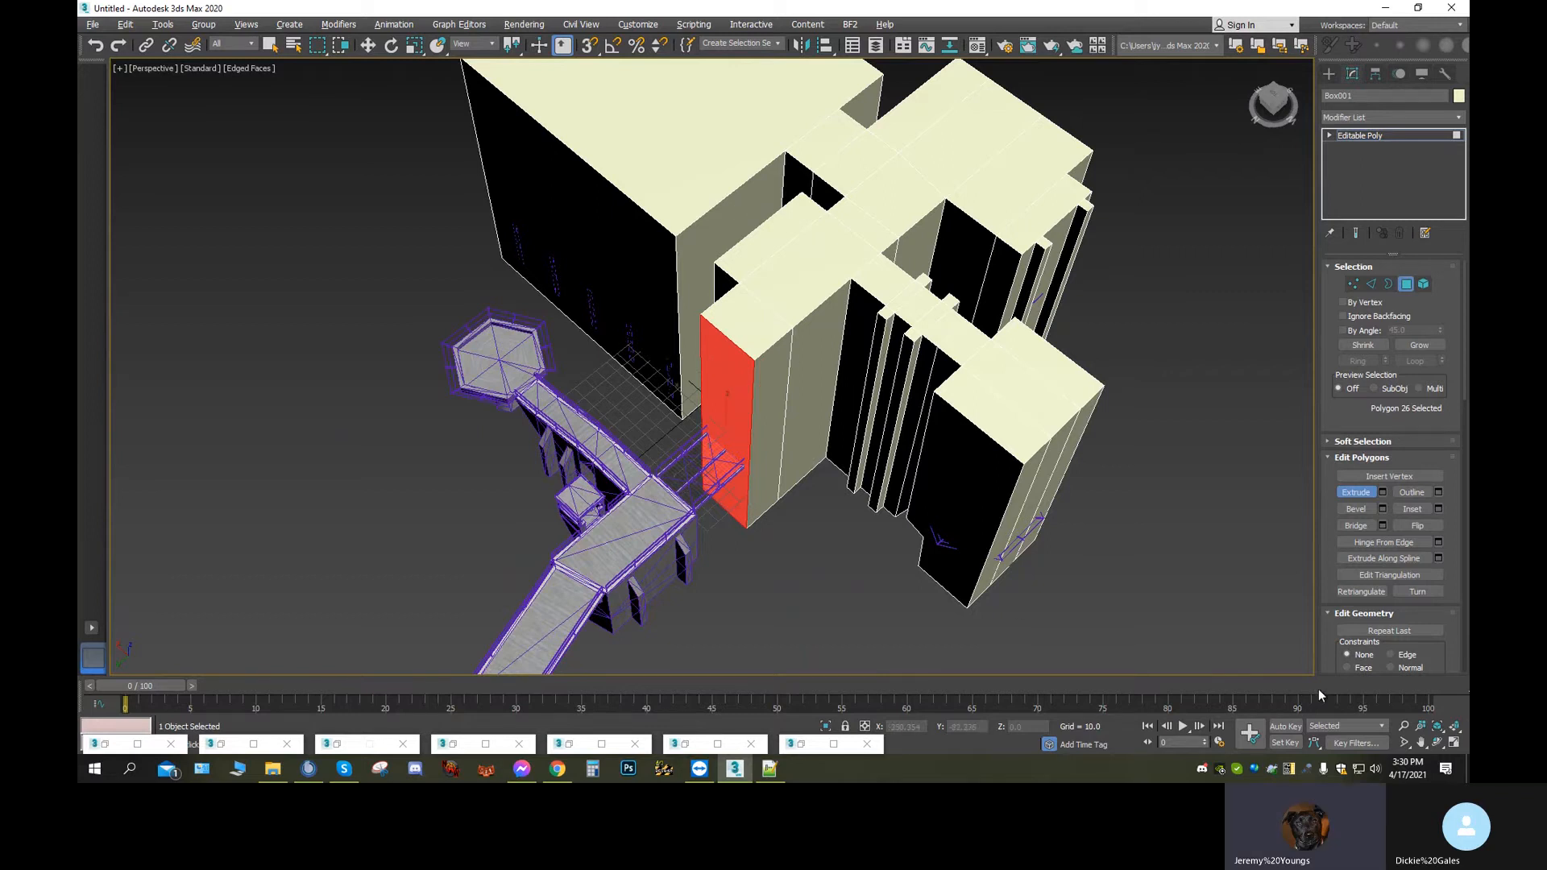
left_click(1437, 743)
left_click_drag(800, 558, 822, 368)
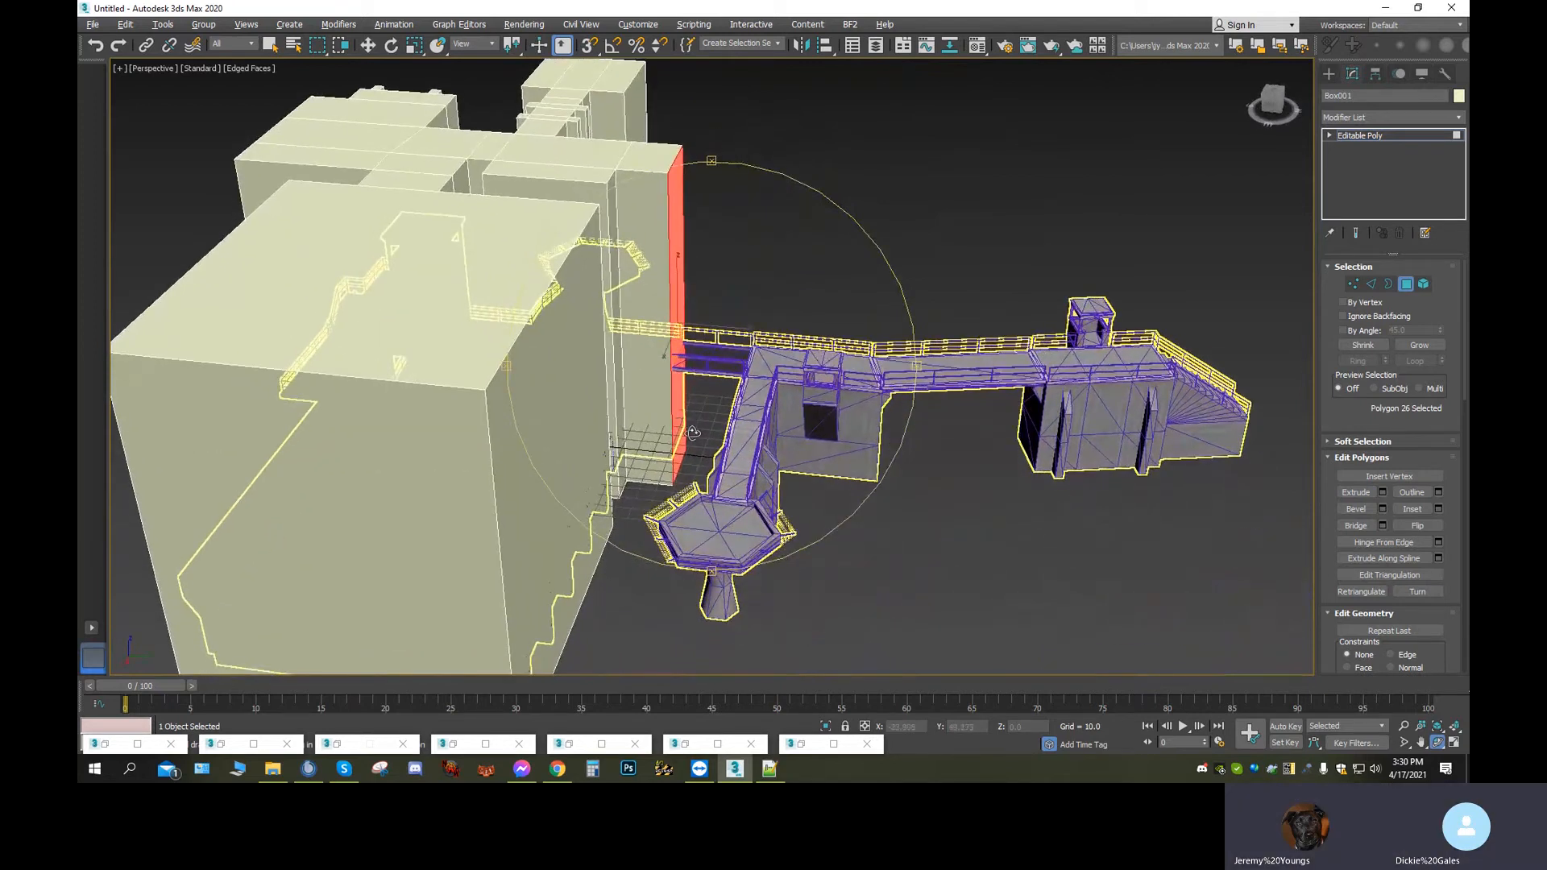
scroll(803, 375, "up", 5)
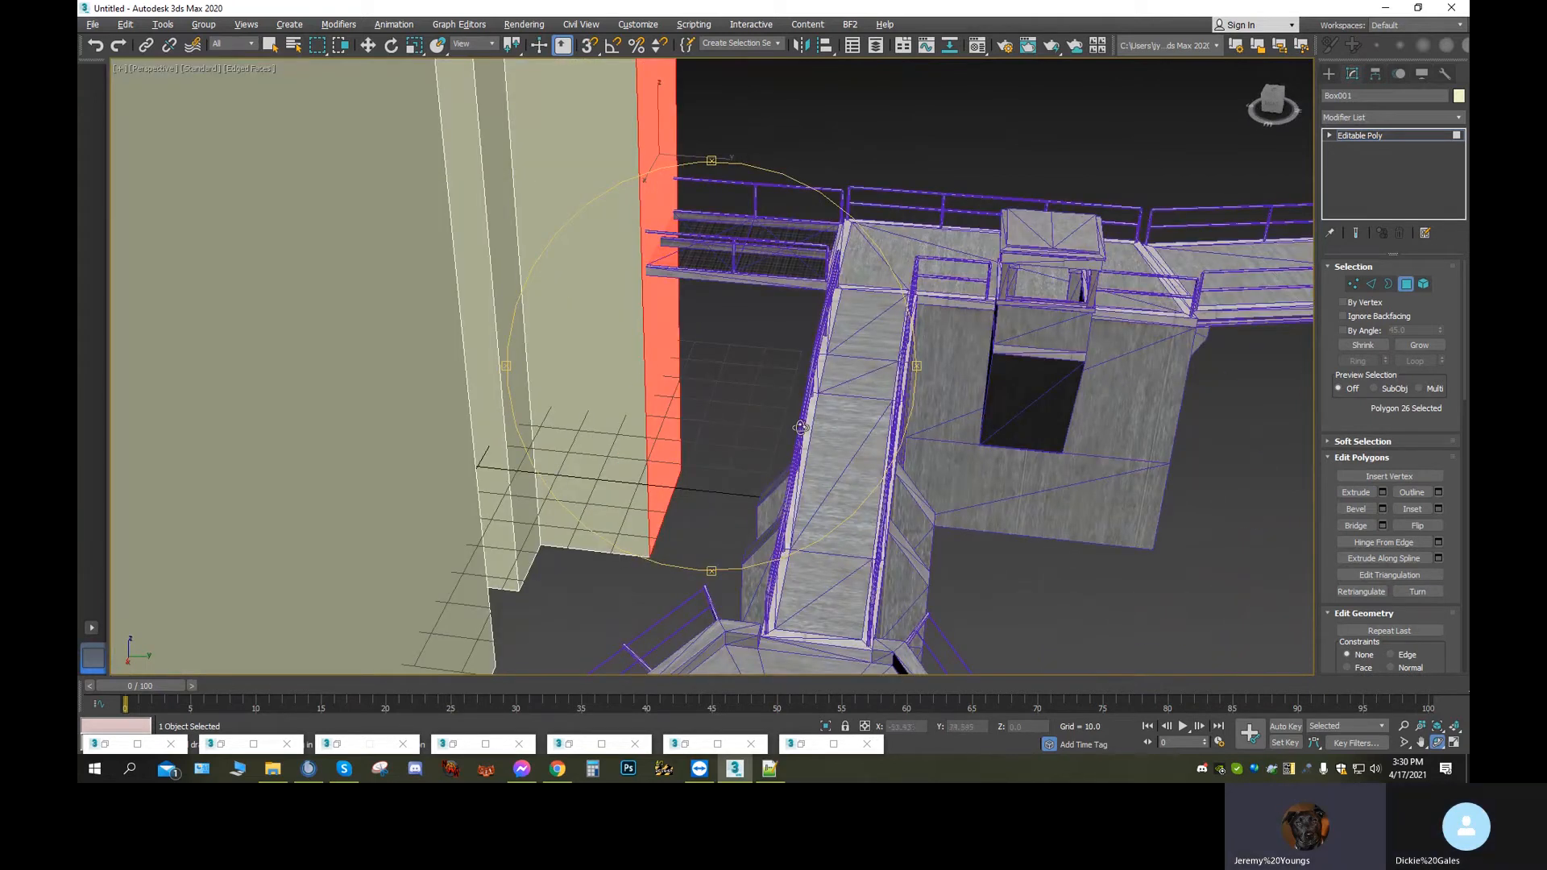
scroll(786, 435, "down", 5)
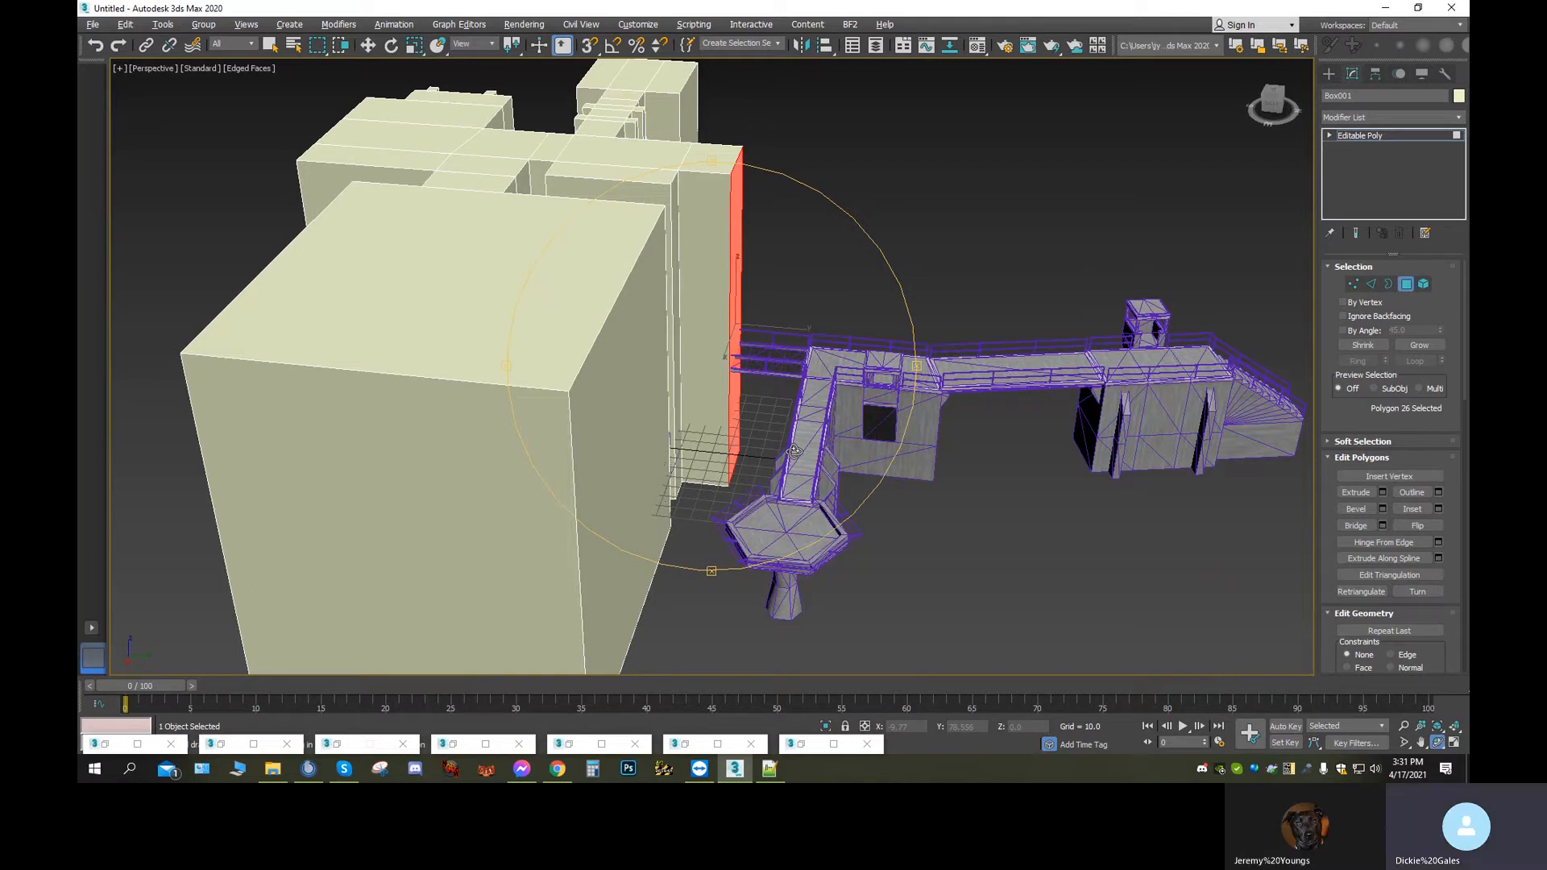
left_click(368, 44)
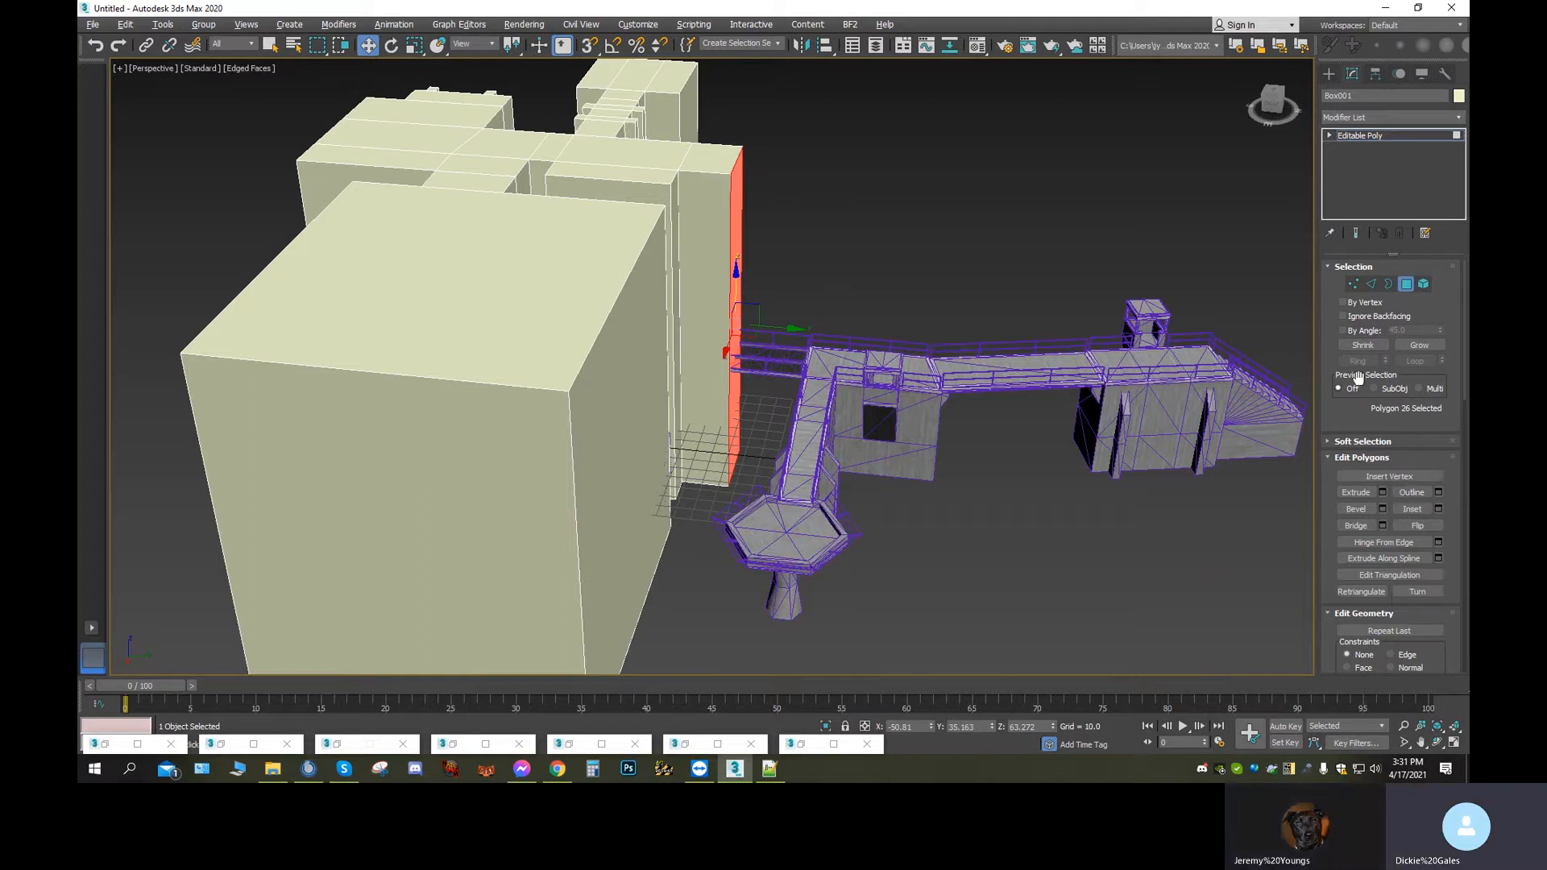
left_click(1357, 493)
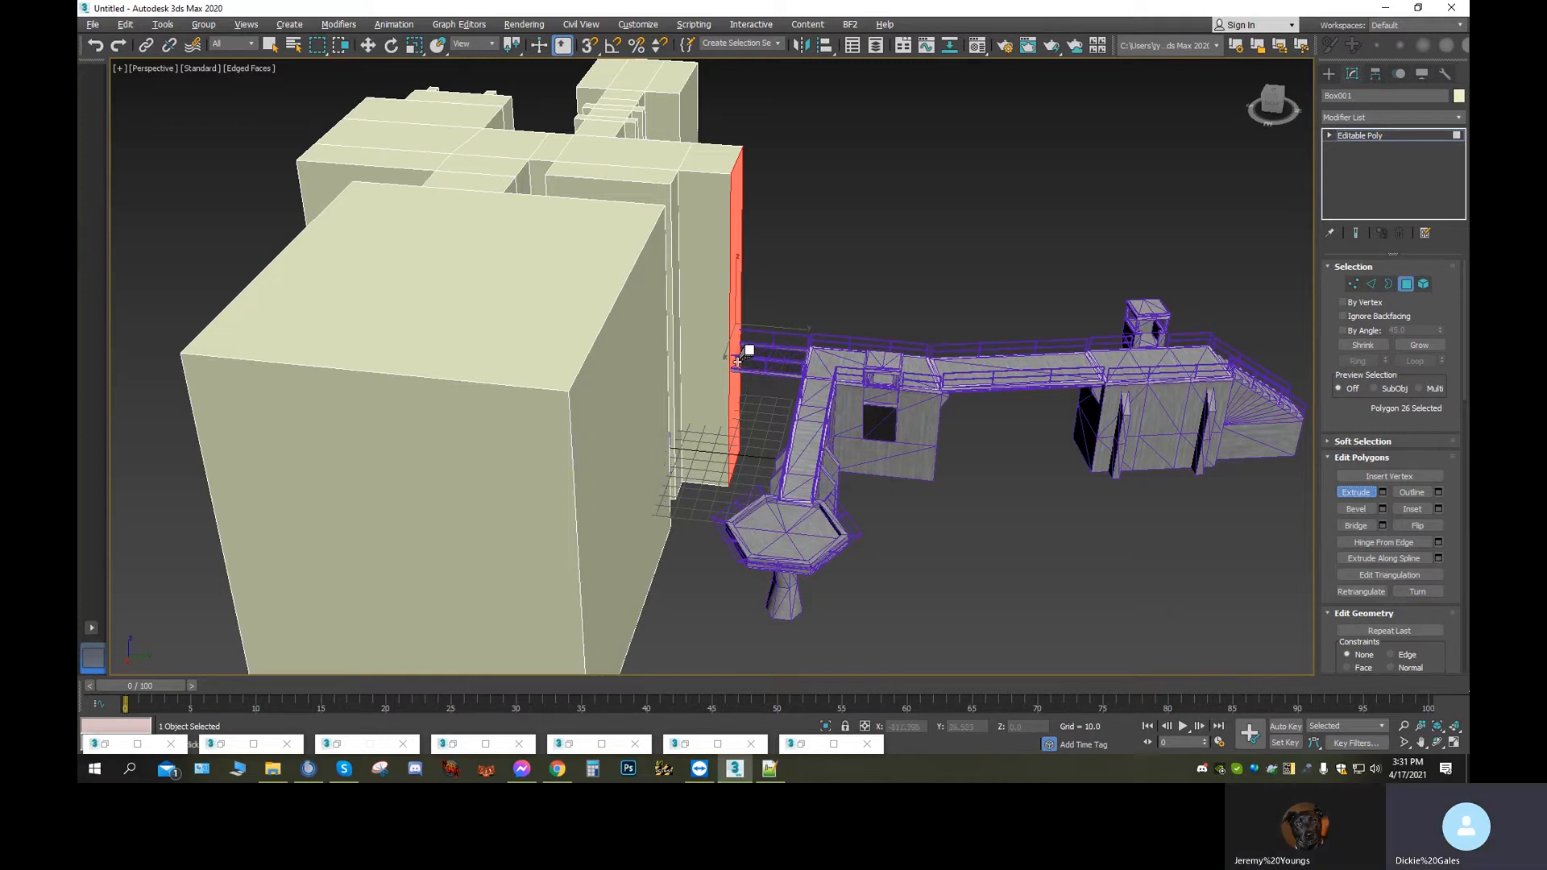
scroll(723, 392, "up", 4)
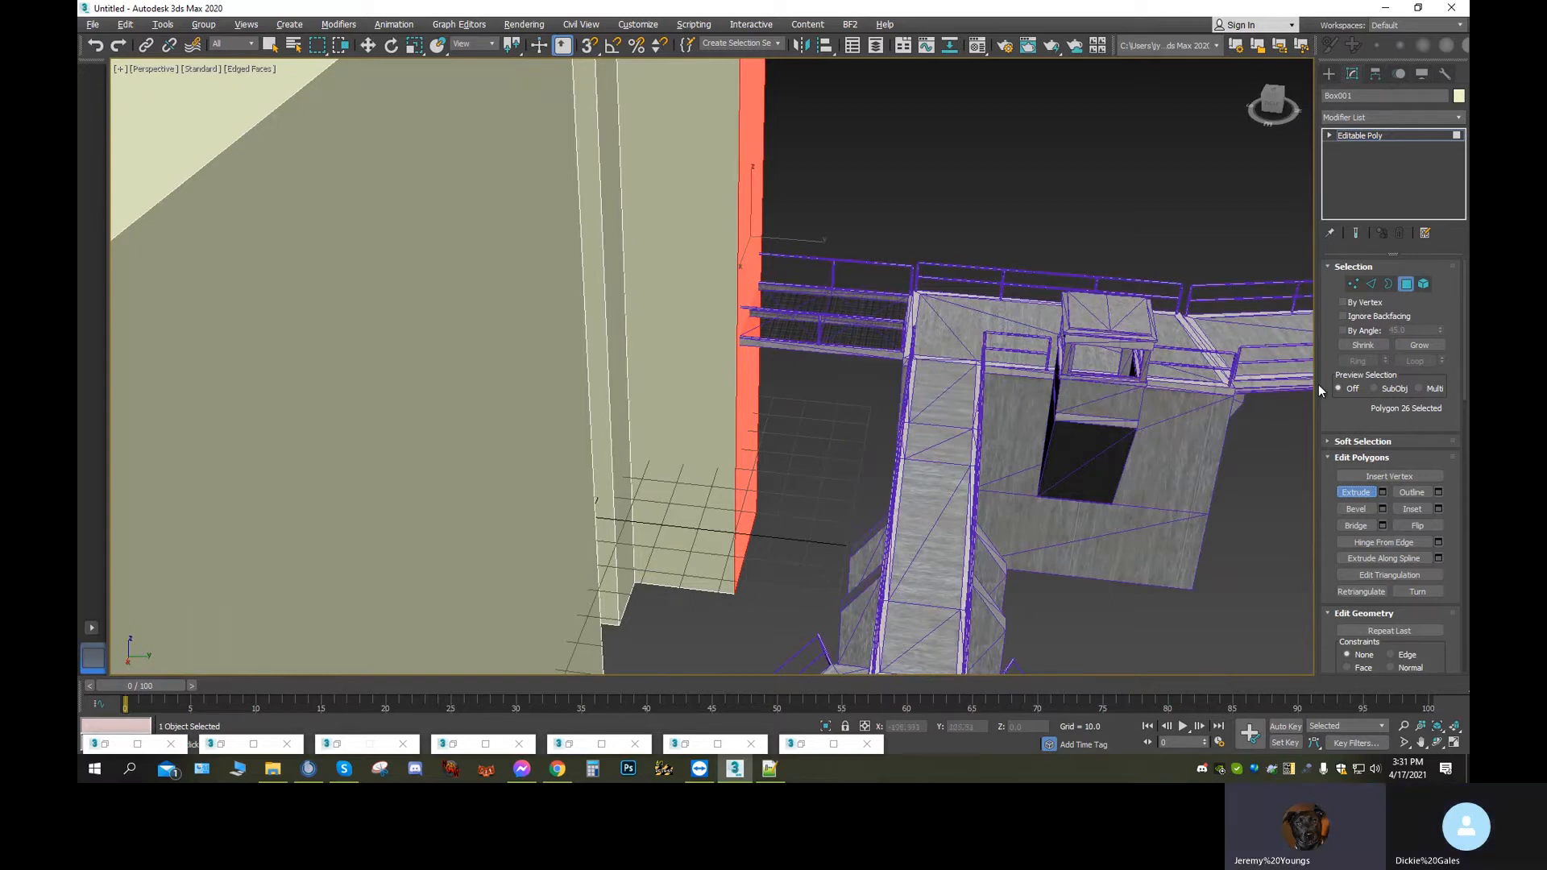
Select the two vertical edges of the box's end face at the footbridge and connect them with a horizontal edge
left_click(1371, 284)
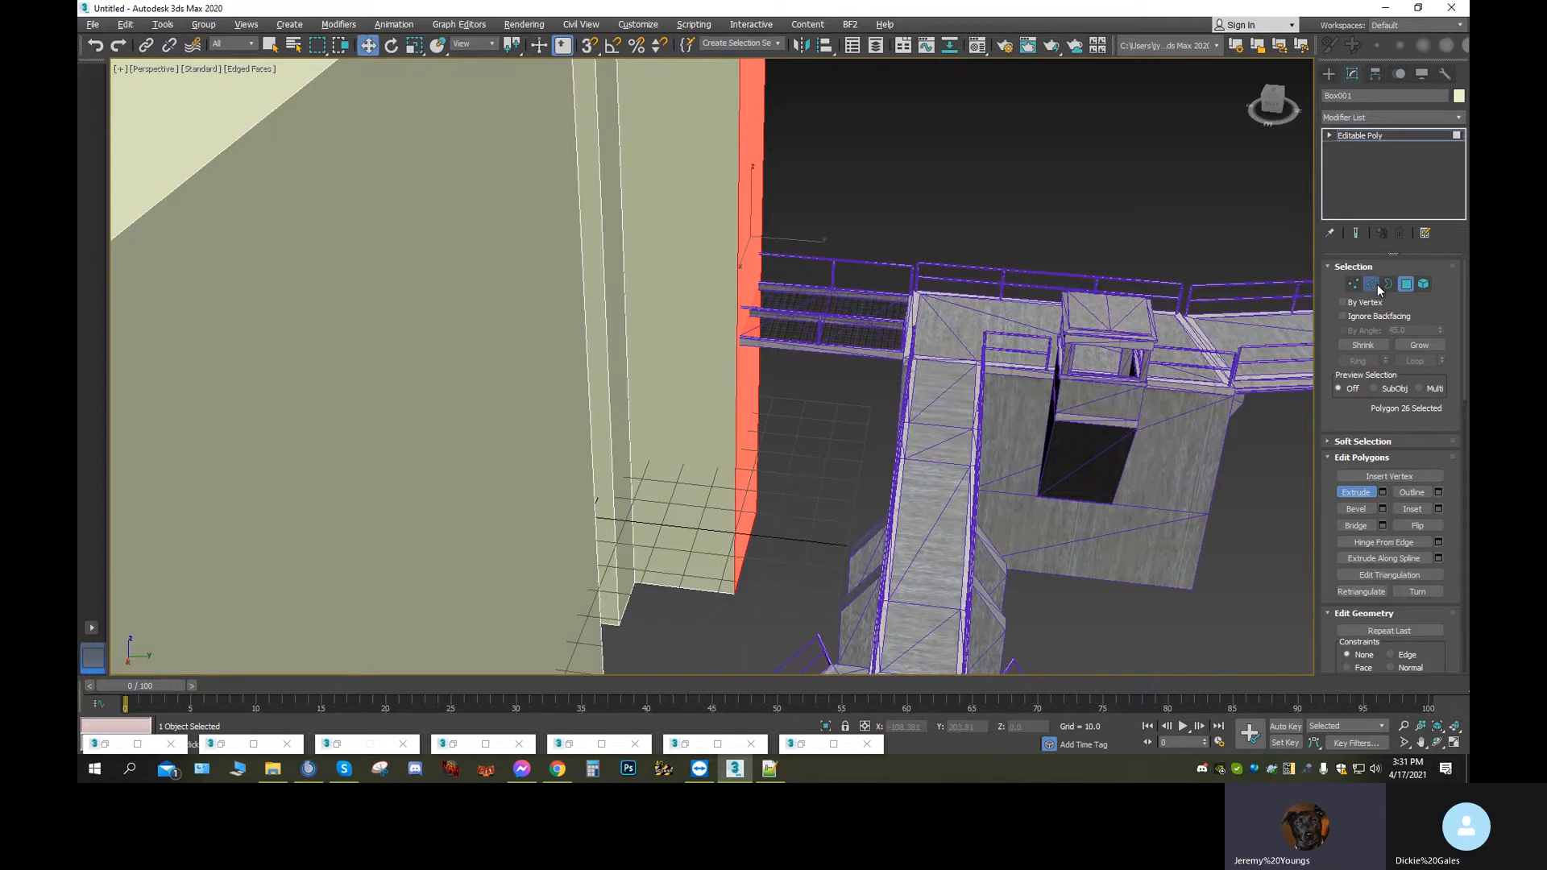
left_click(738, 382)
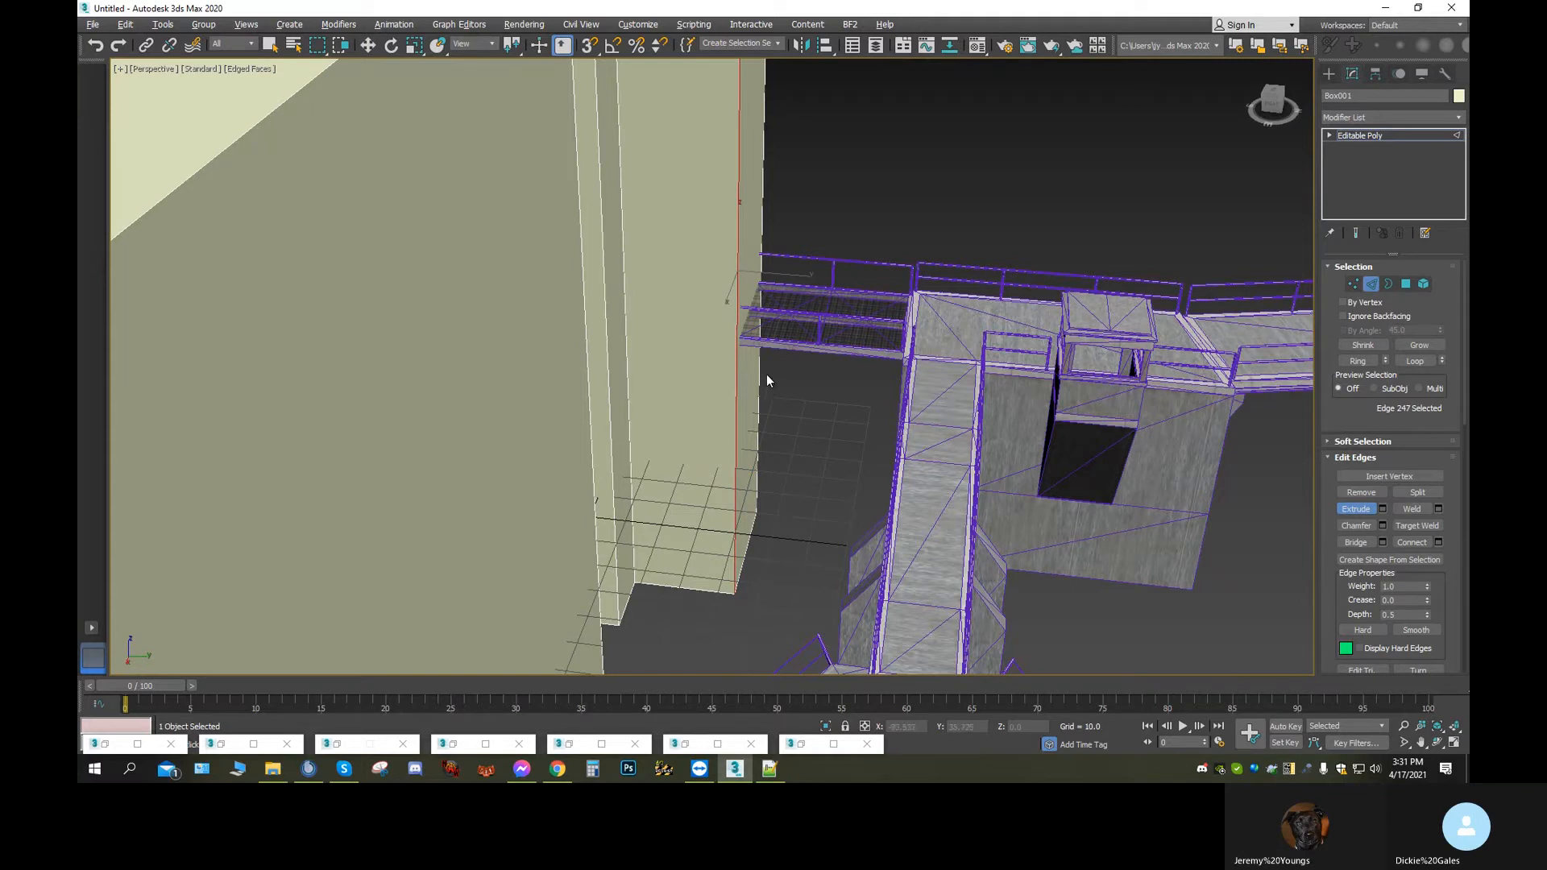
left_click(762, 371, "ctrl")
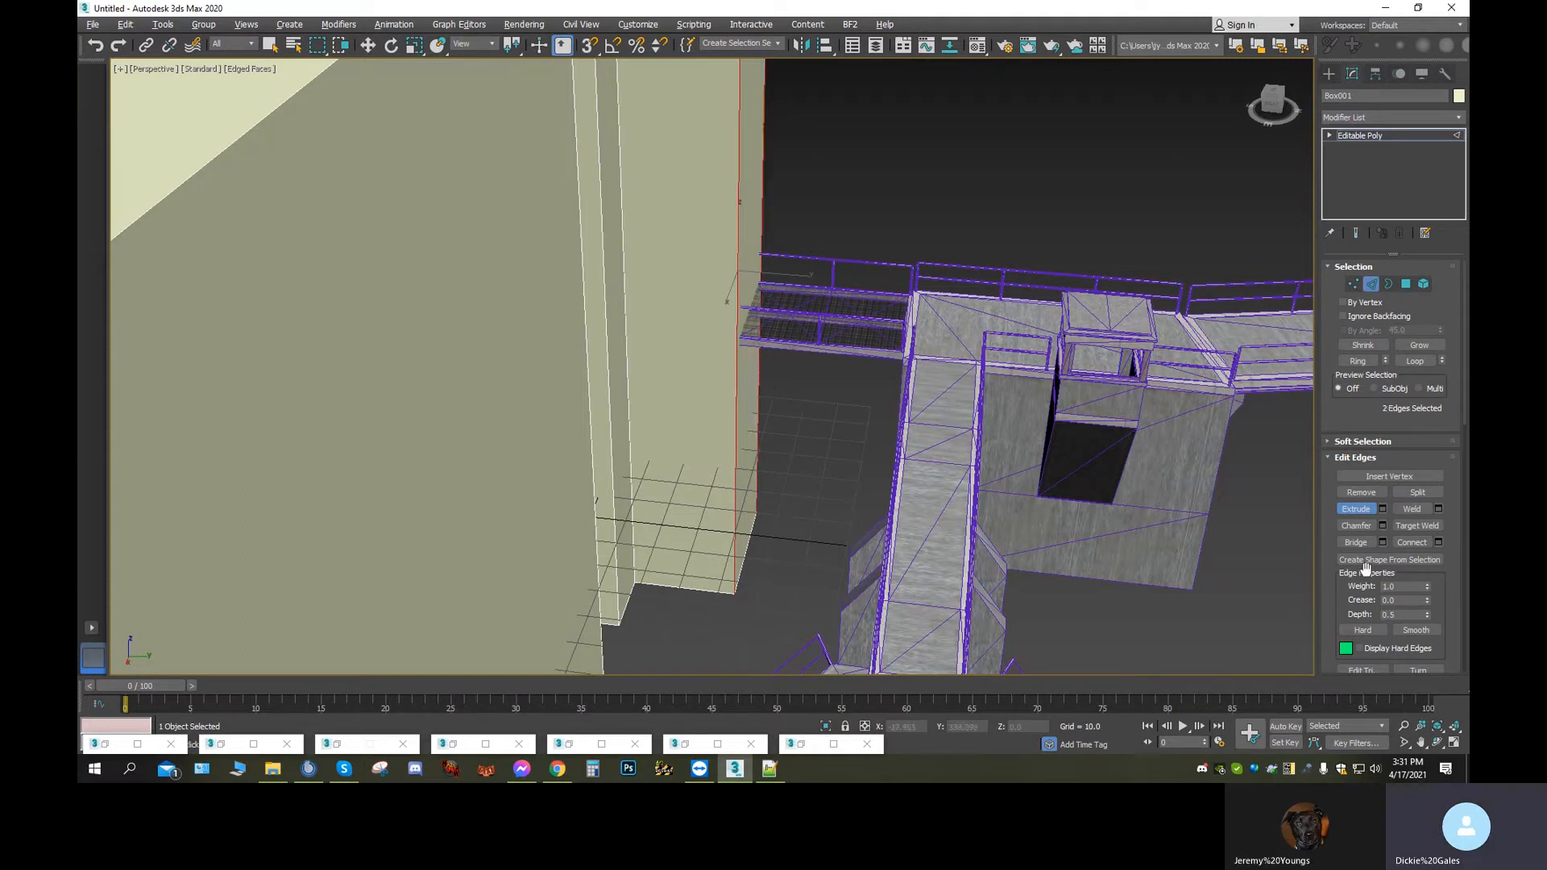
left_click(753, 201)
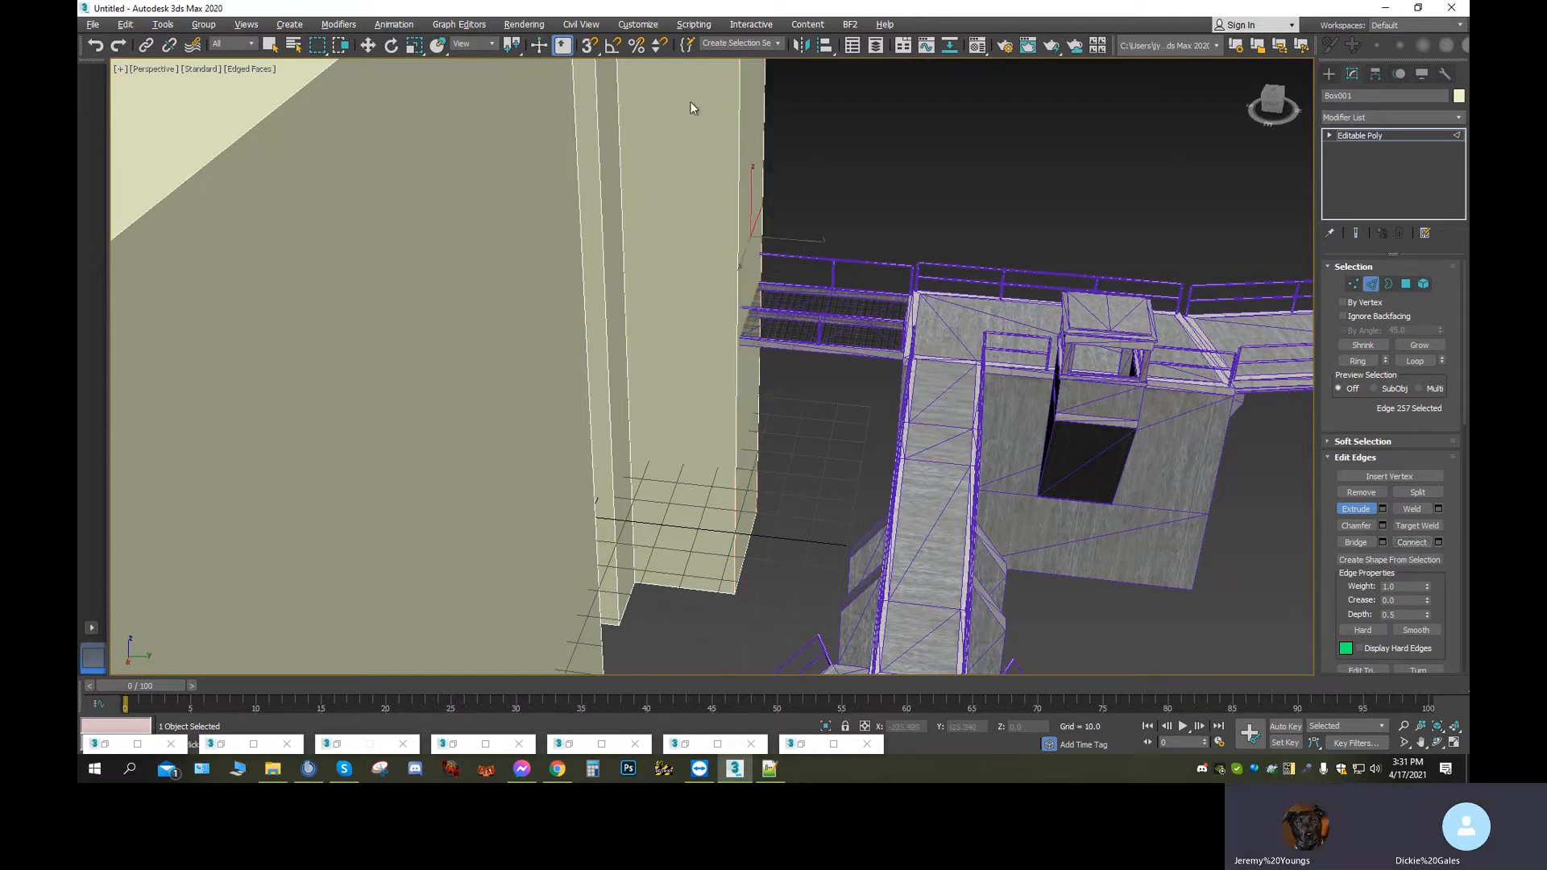
Move the new horizontal edge down to just below the footbridge, then return to polygon editing with nothing selected
left_click(368, 45)
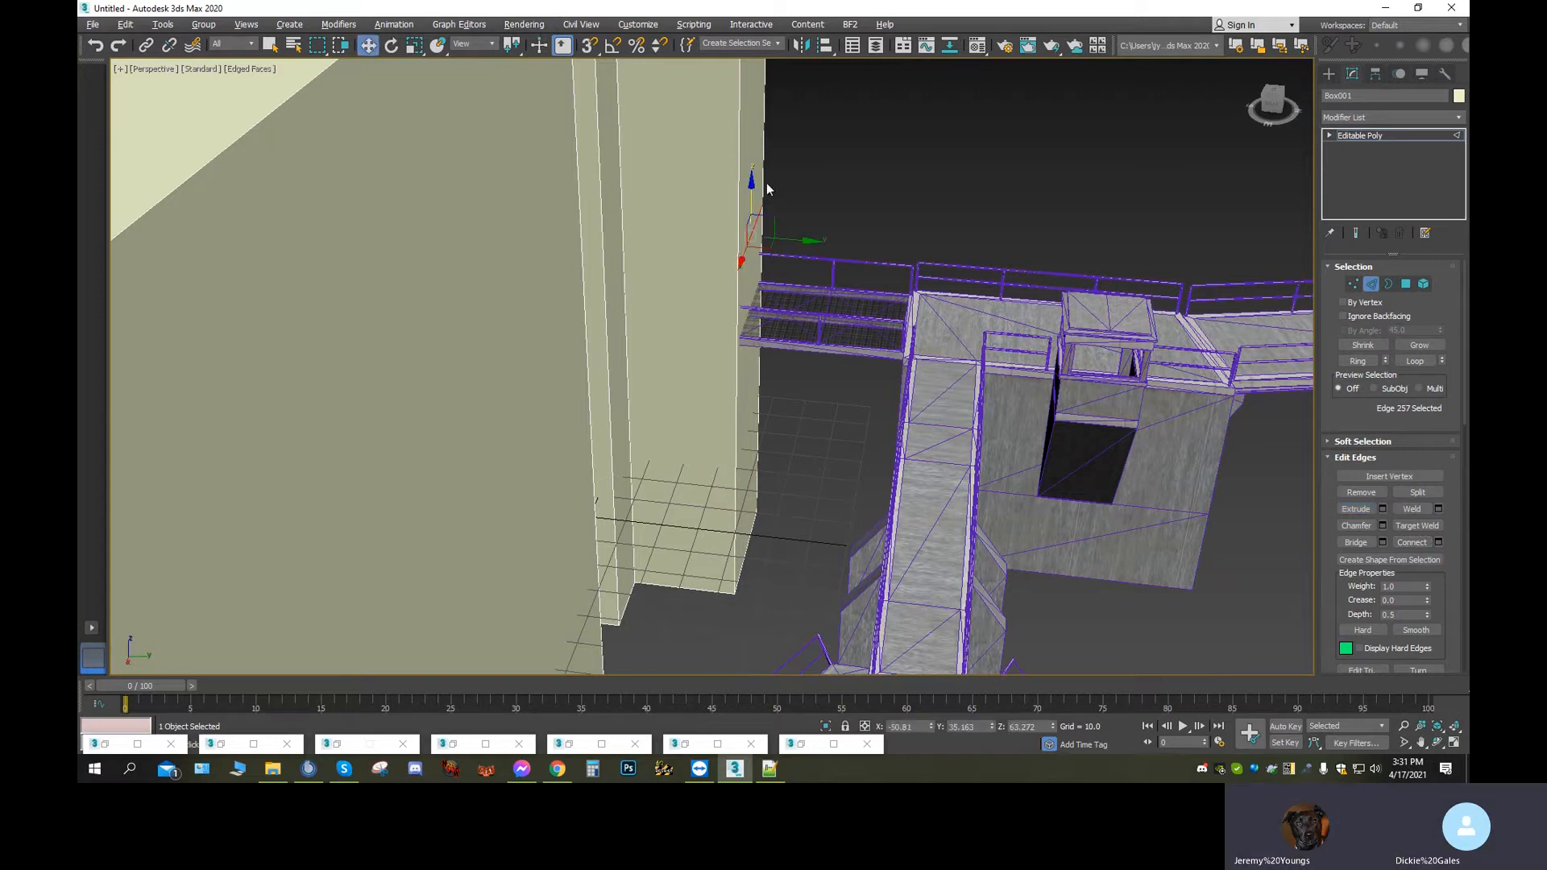
left_click_drag(750, 184, 754, 278)
left_click_drag(754, 279, 753, 279)
left_click(1407, 283)
left_click(823, 203)
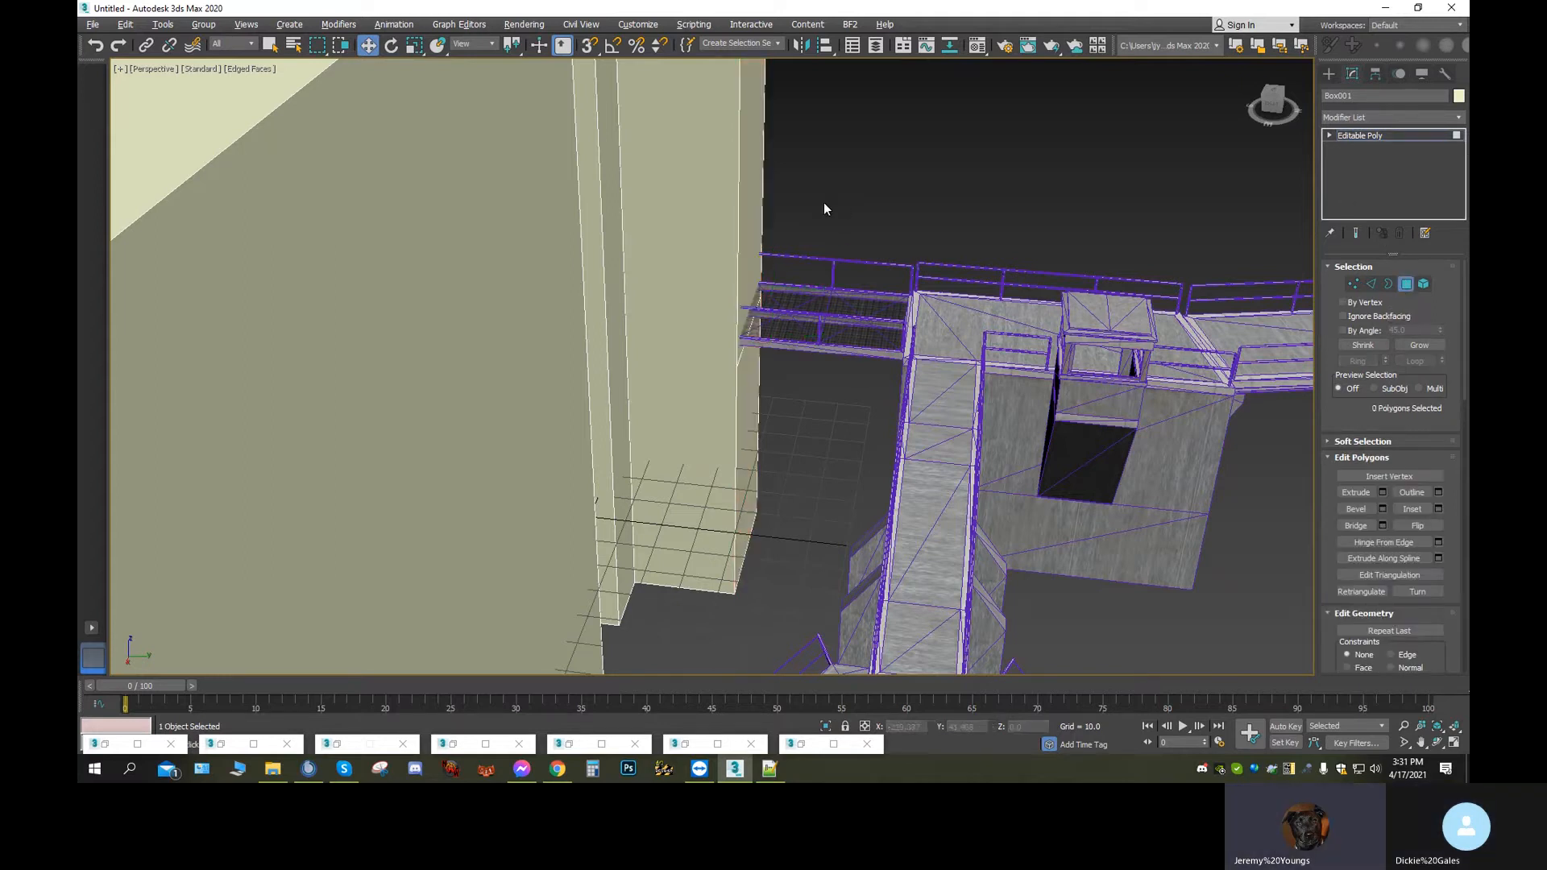
Extrude the upper end polygon outward along the footbridge and move it along Y until it meets the sloped walkway
left_click(757, 186)
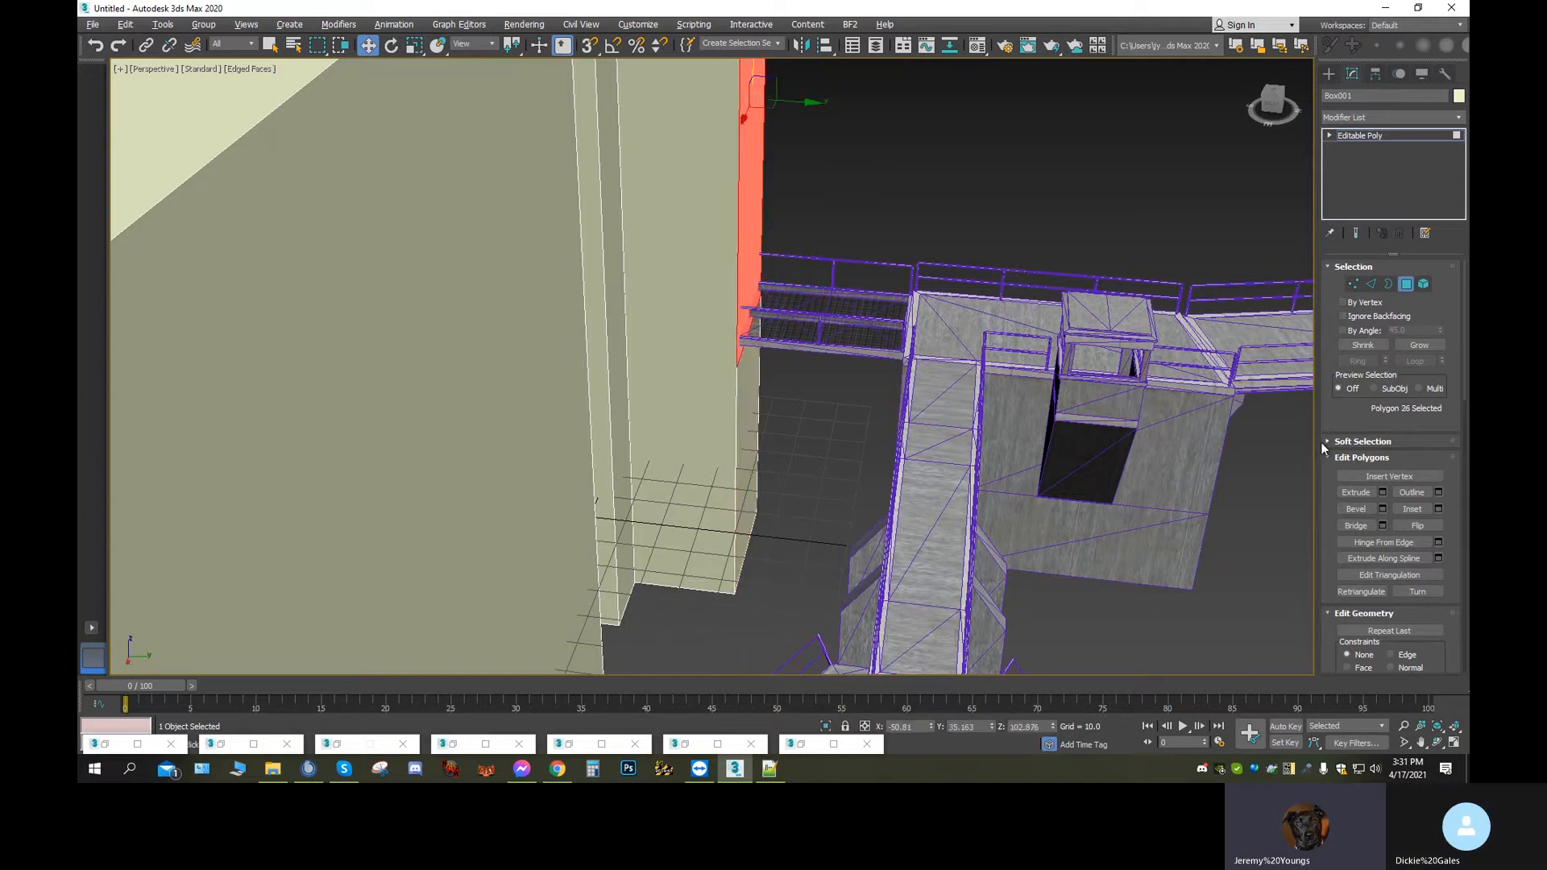
left_click(1366, 492)
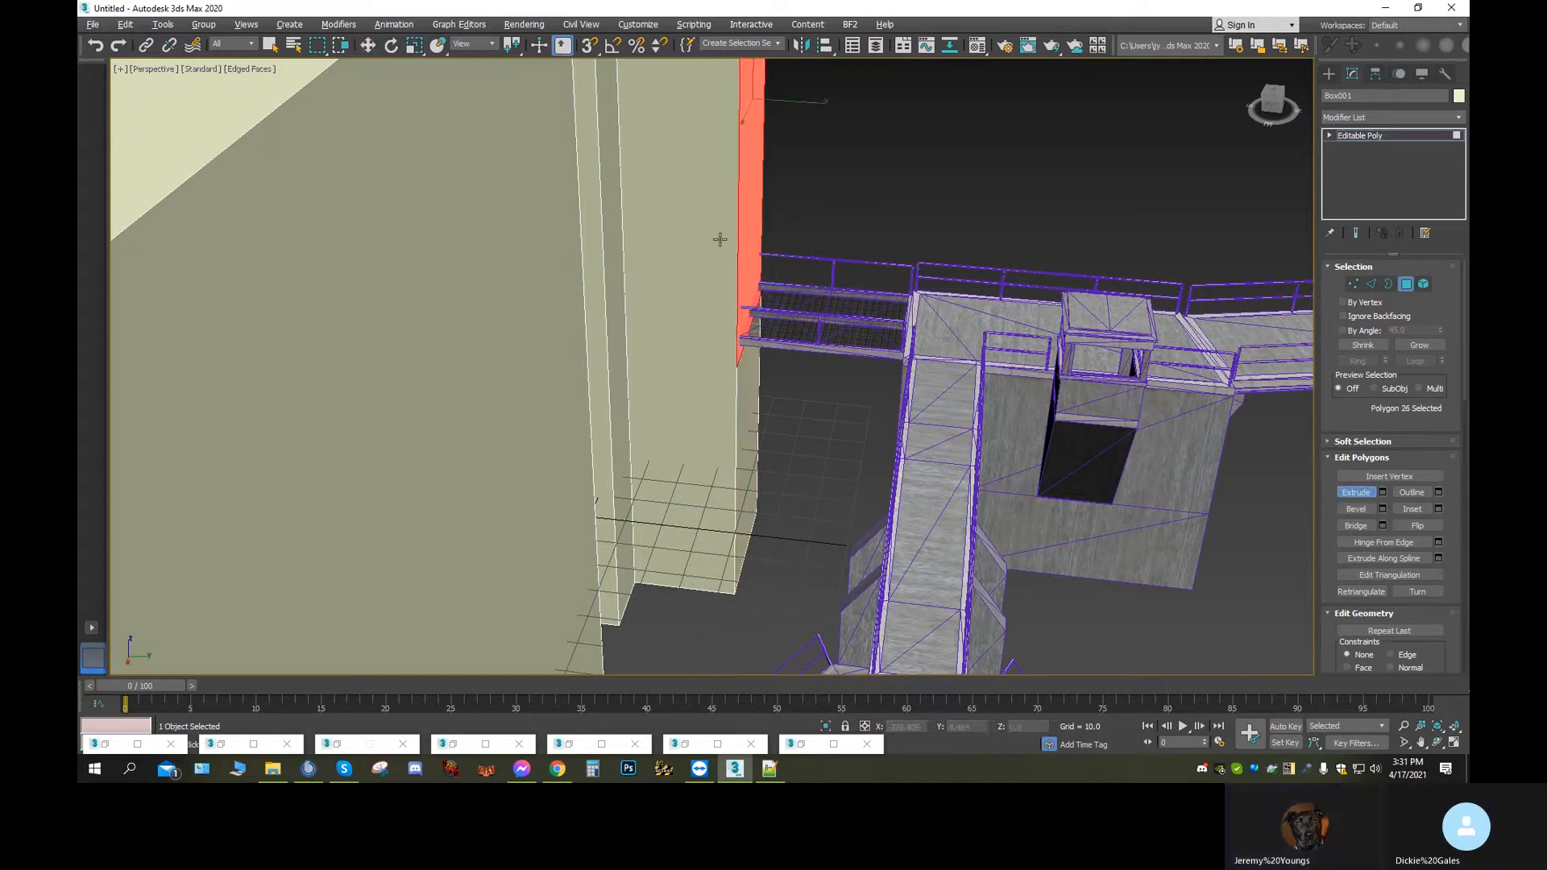
left_click_drag(753, 231, 794, 2)
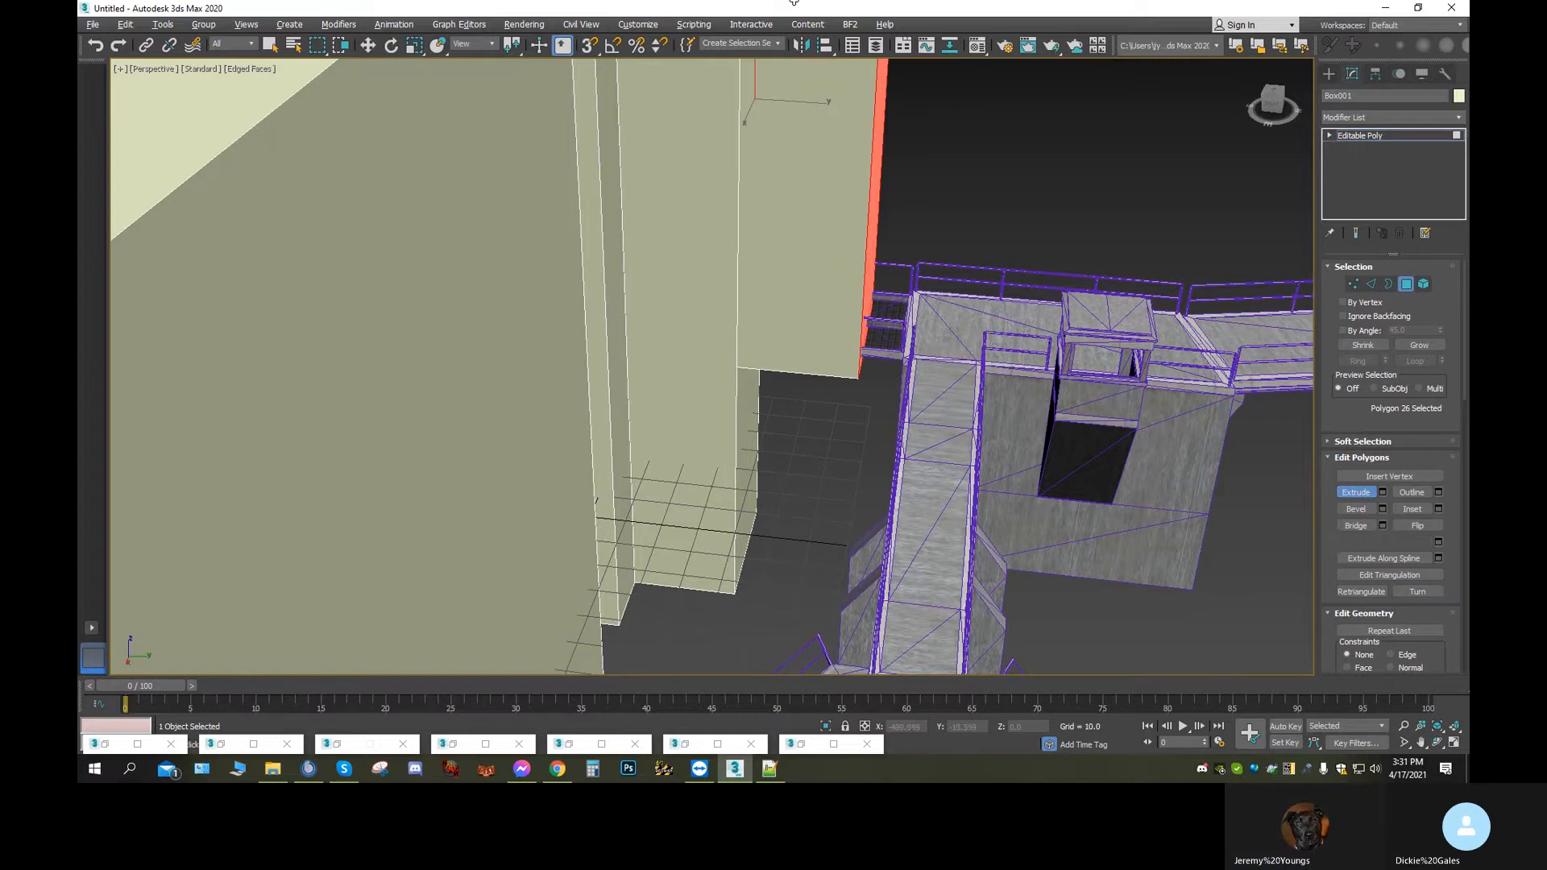
left_click(368, 44)
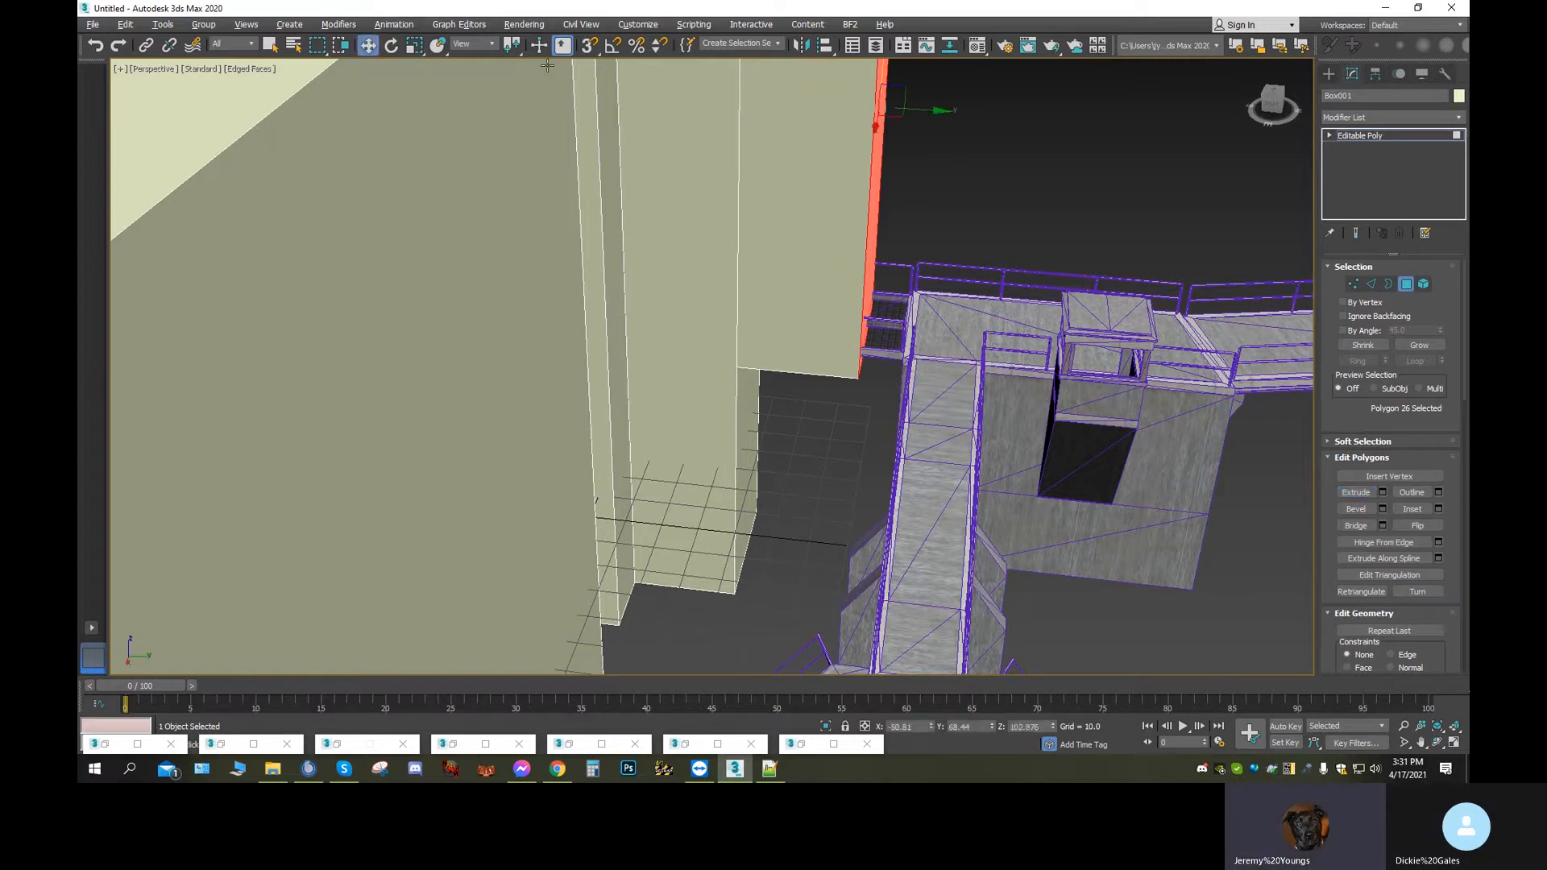
left_click_drag(937, 110, 980, 116)
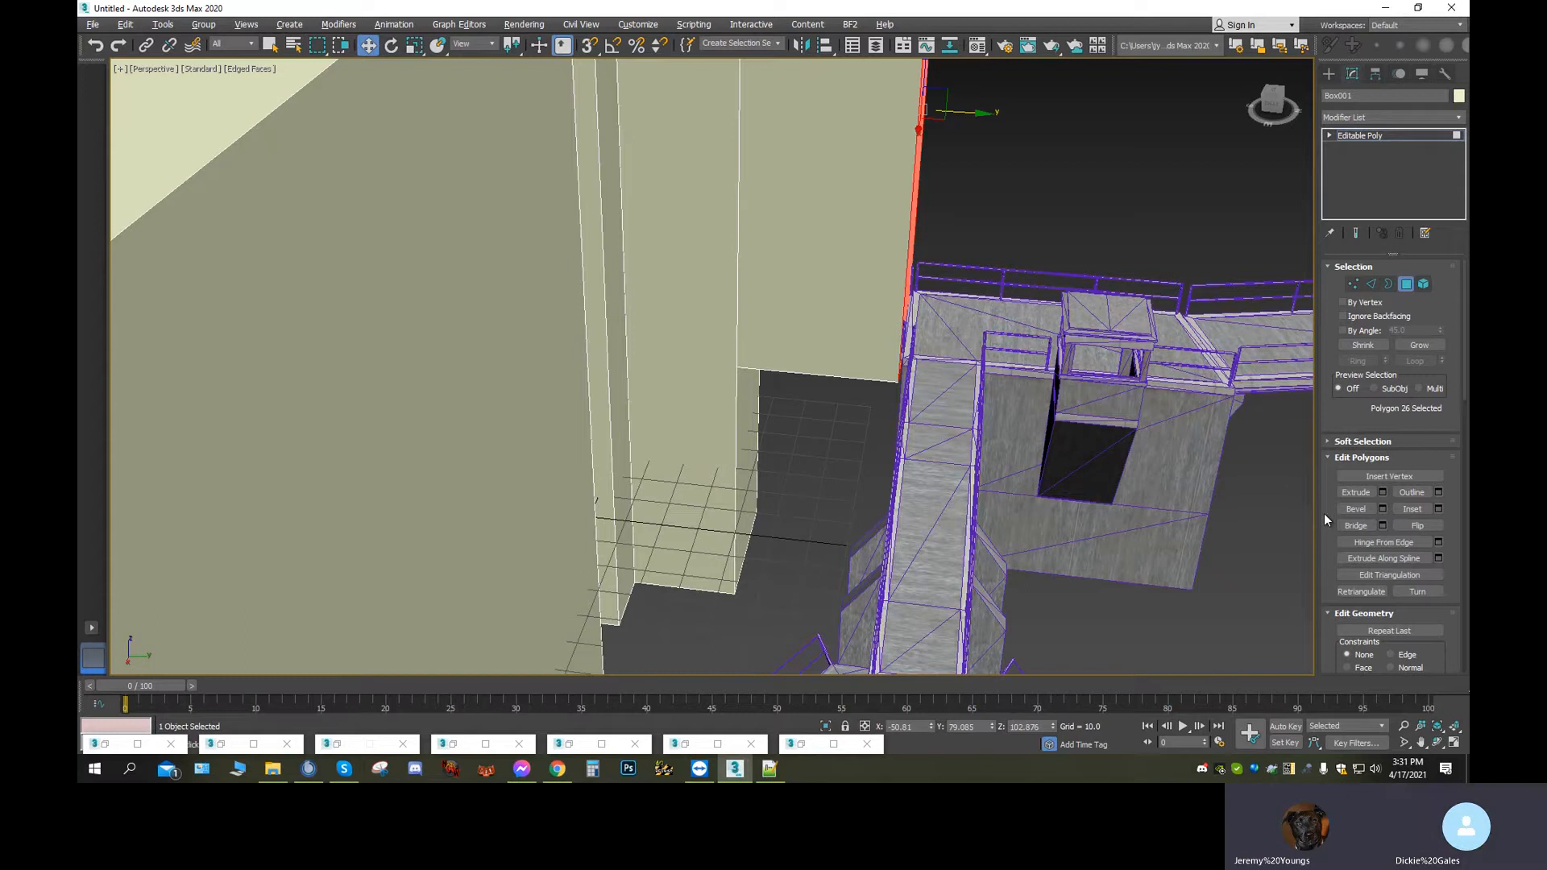
Extrude the same end polygon again so the new section spans the full width of the sloped walkway
left_click(1420, 542)
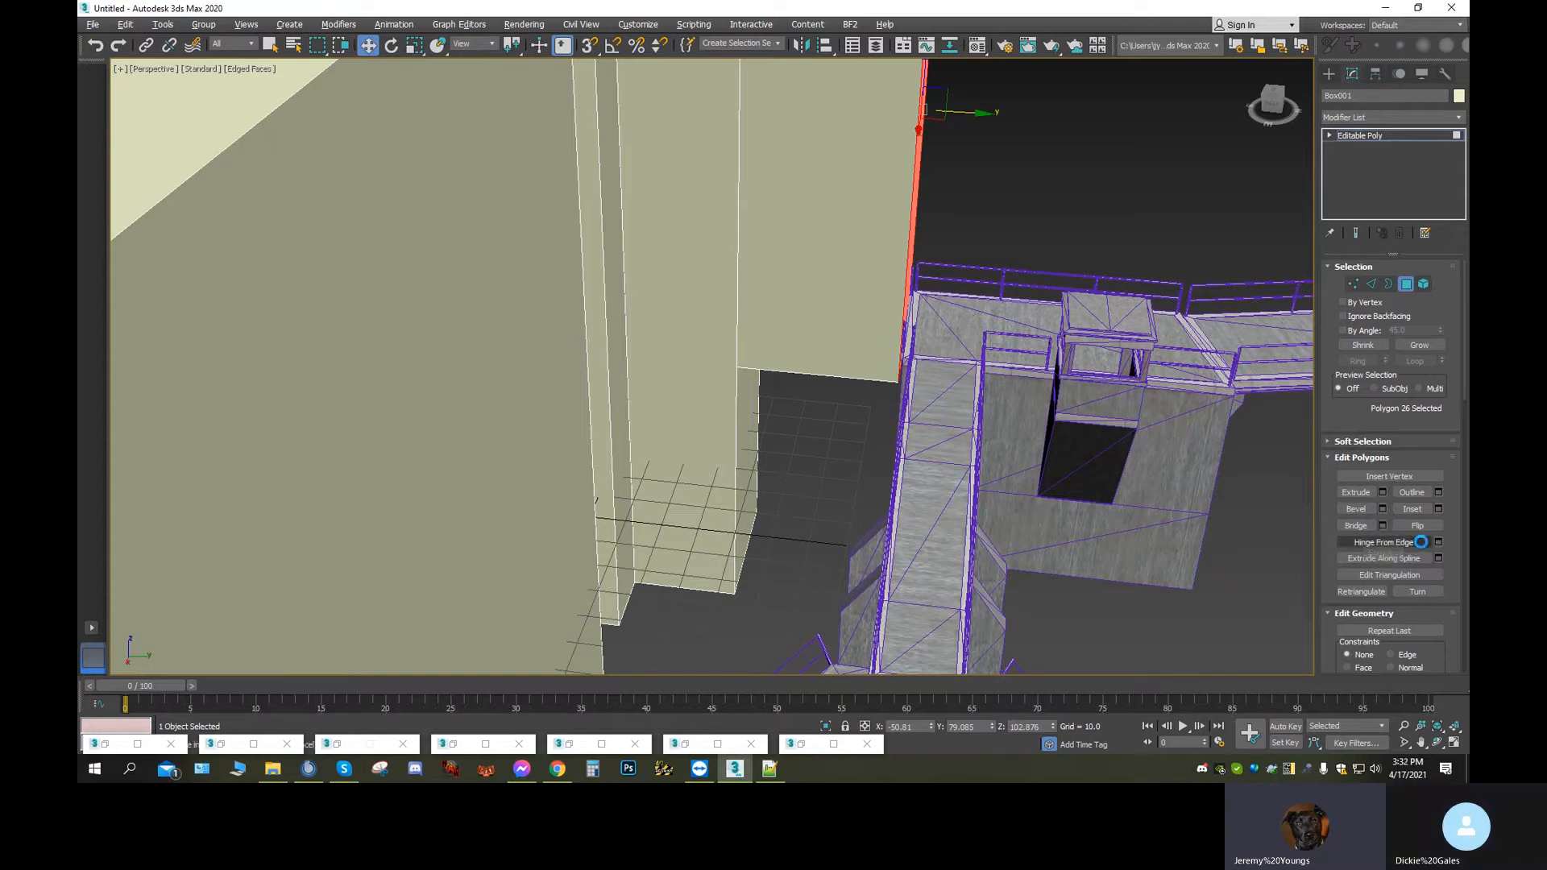
left_click(1356, 492)
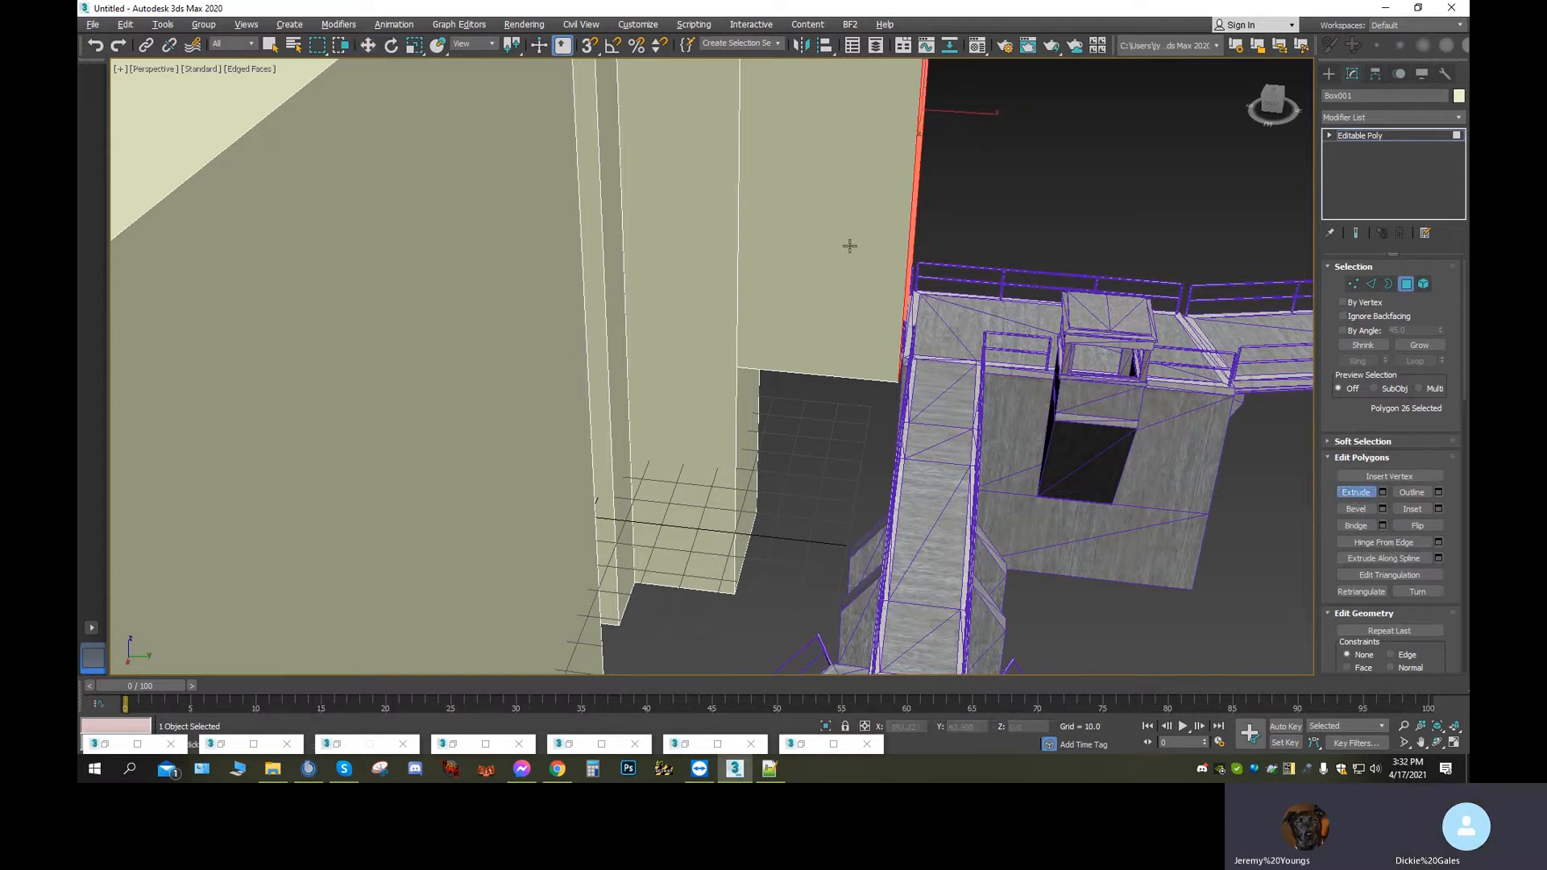
left_click_drag(922, 255, 905, 91)
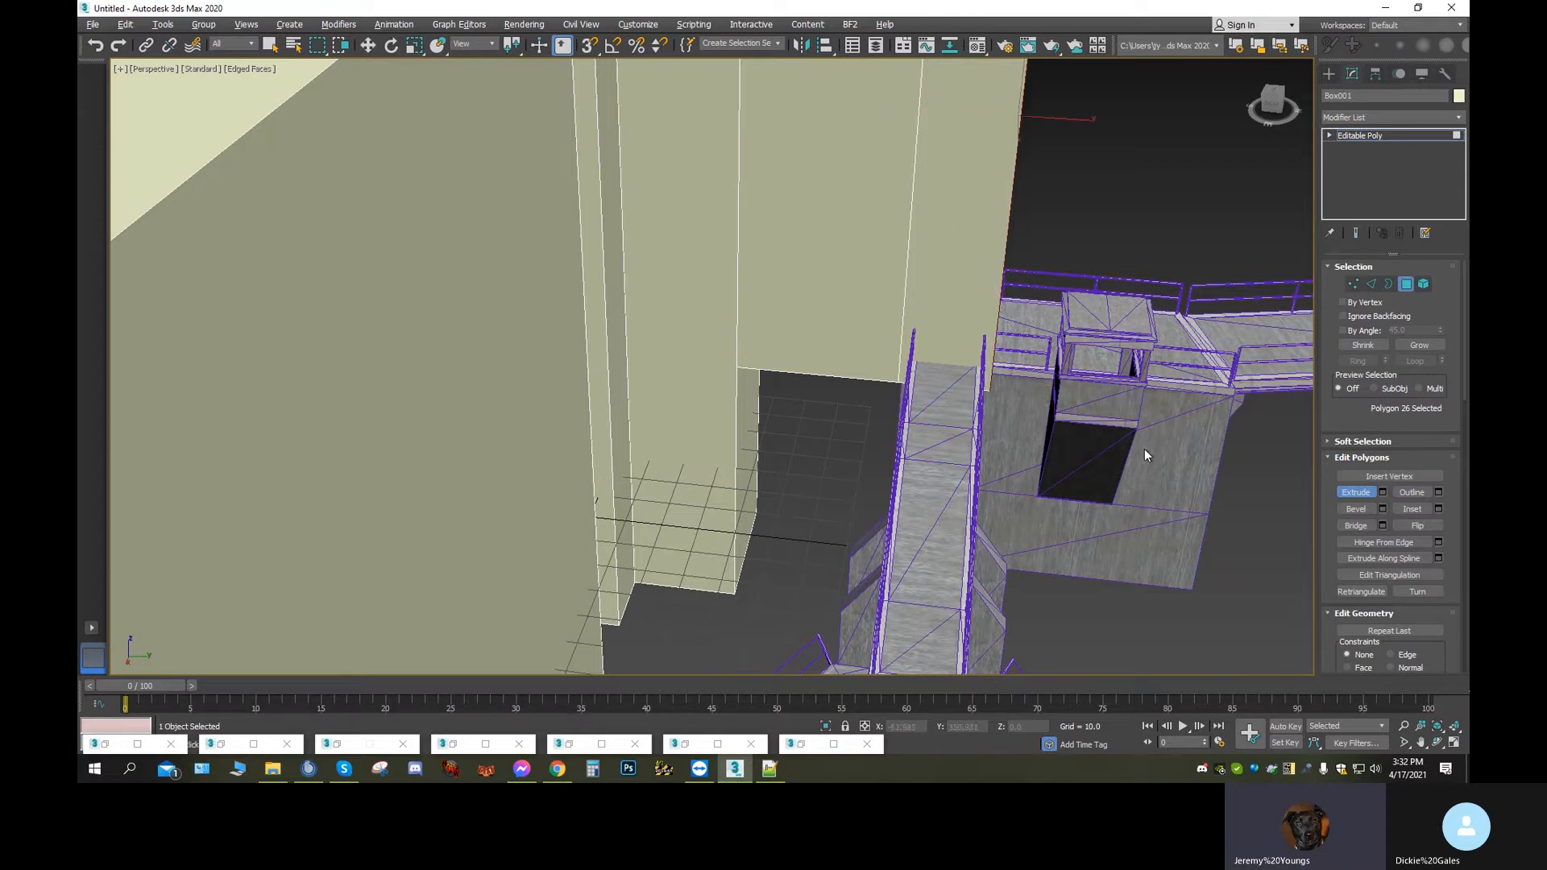
Extrude the underside polygon of the newest section downward along the concrete pier below the walkway
left_click(1437, 742)
left_click_drag(812, 432, 648, 300)
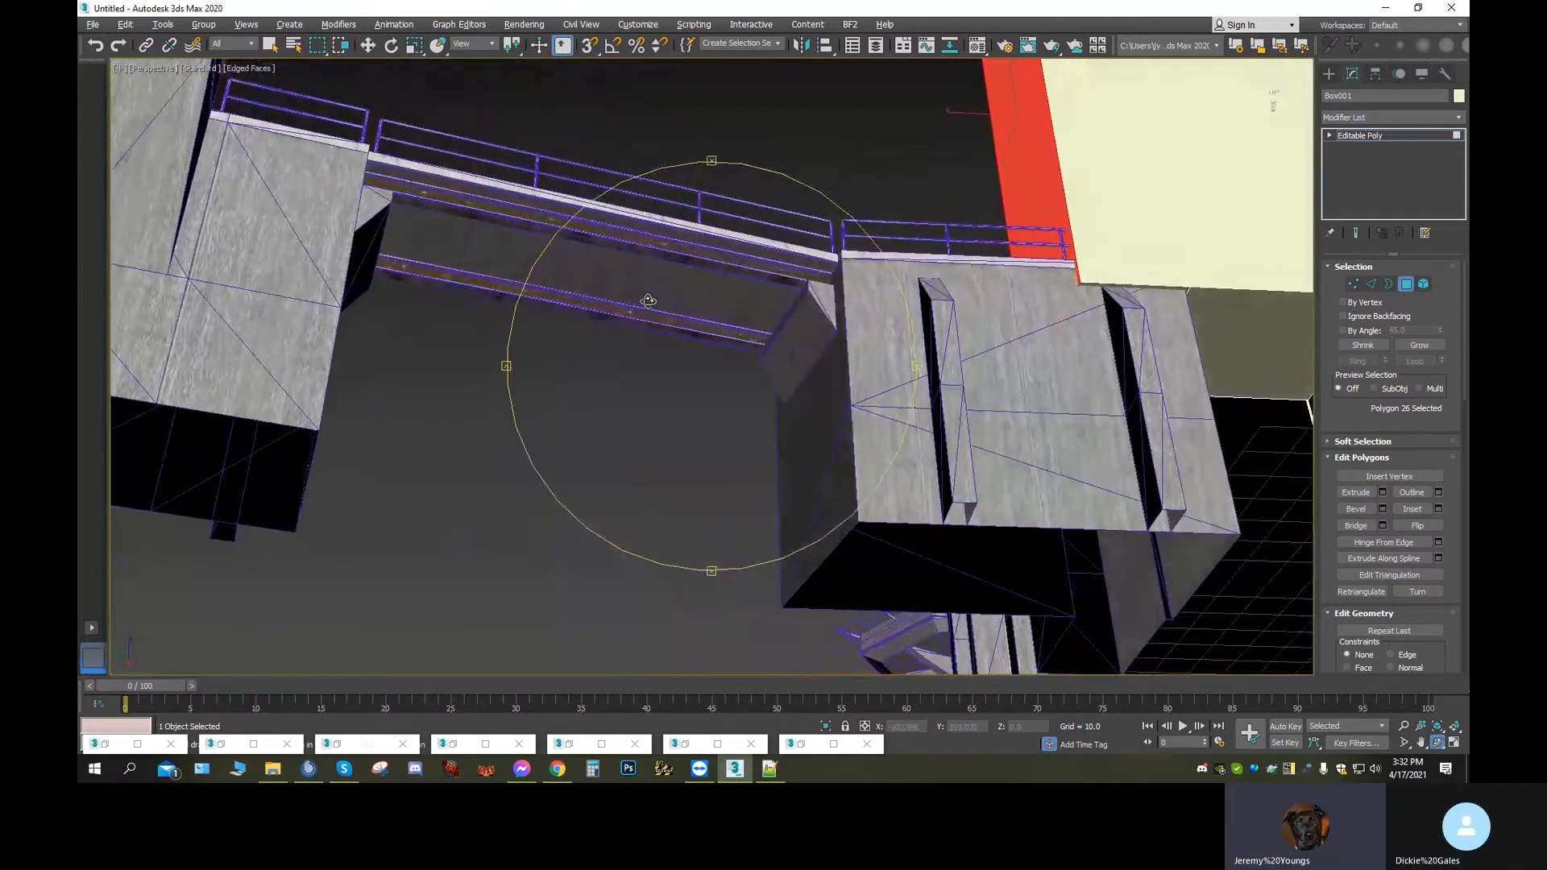
left_click(368, 45)
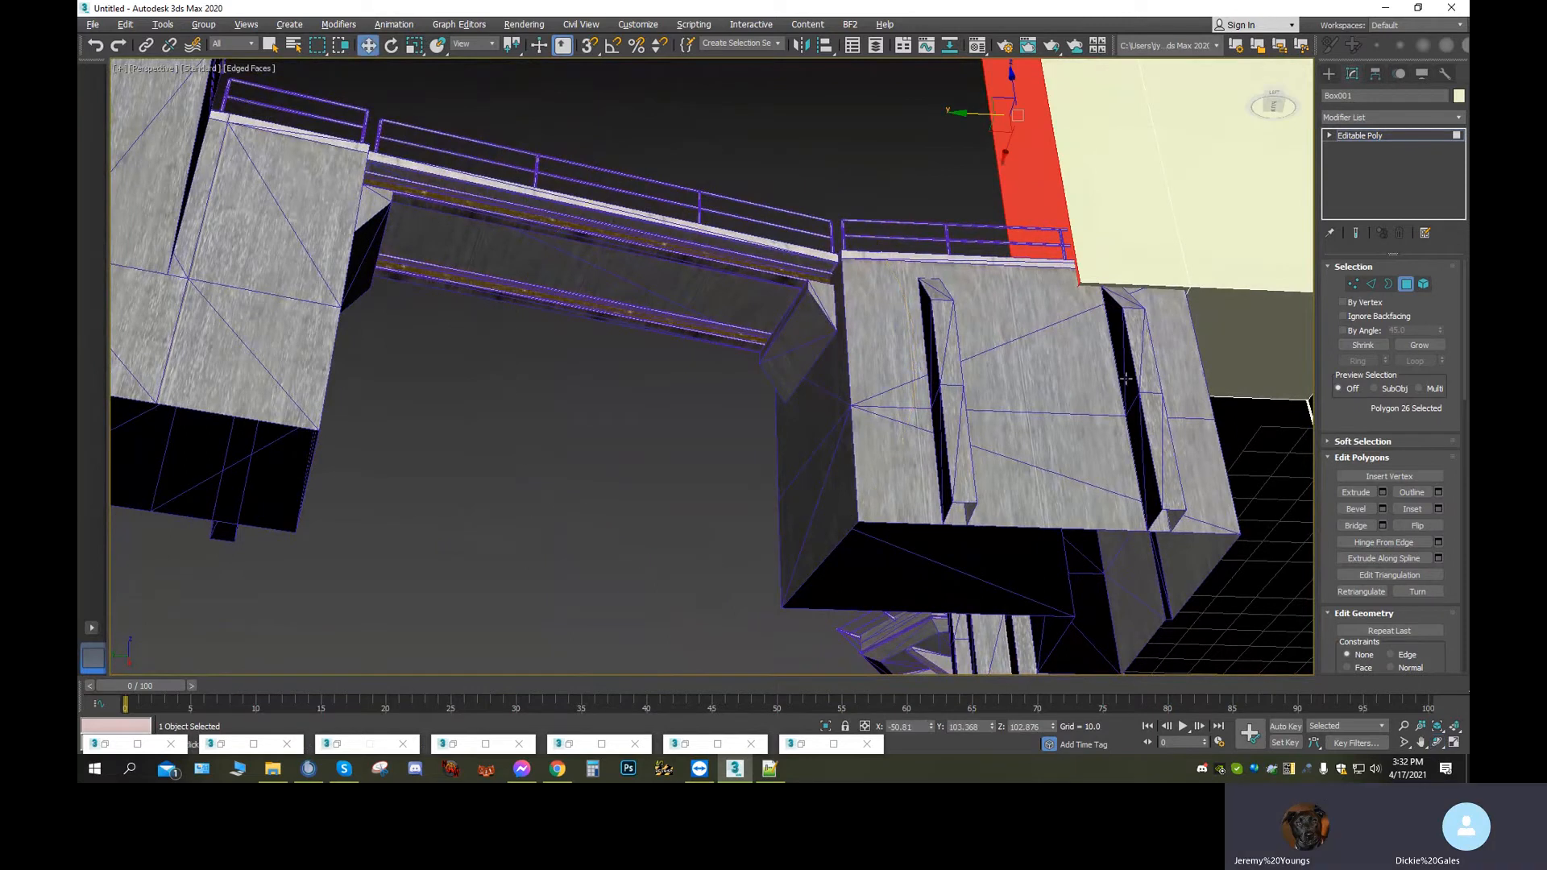
left_click(1111, 305)
left_click(1356, 492)
scroll(1168, 513, "down", 5)
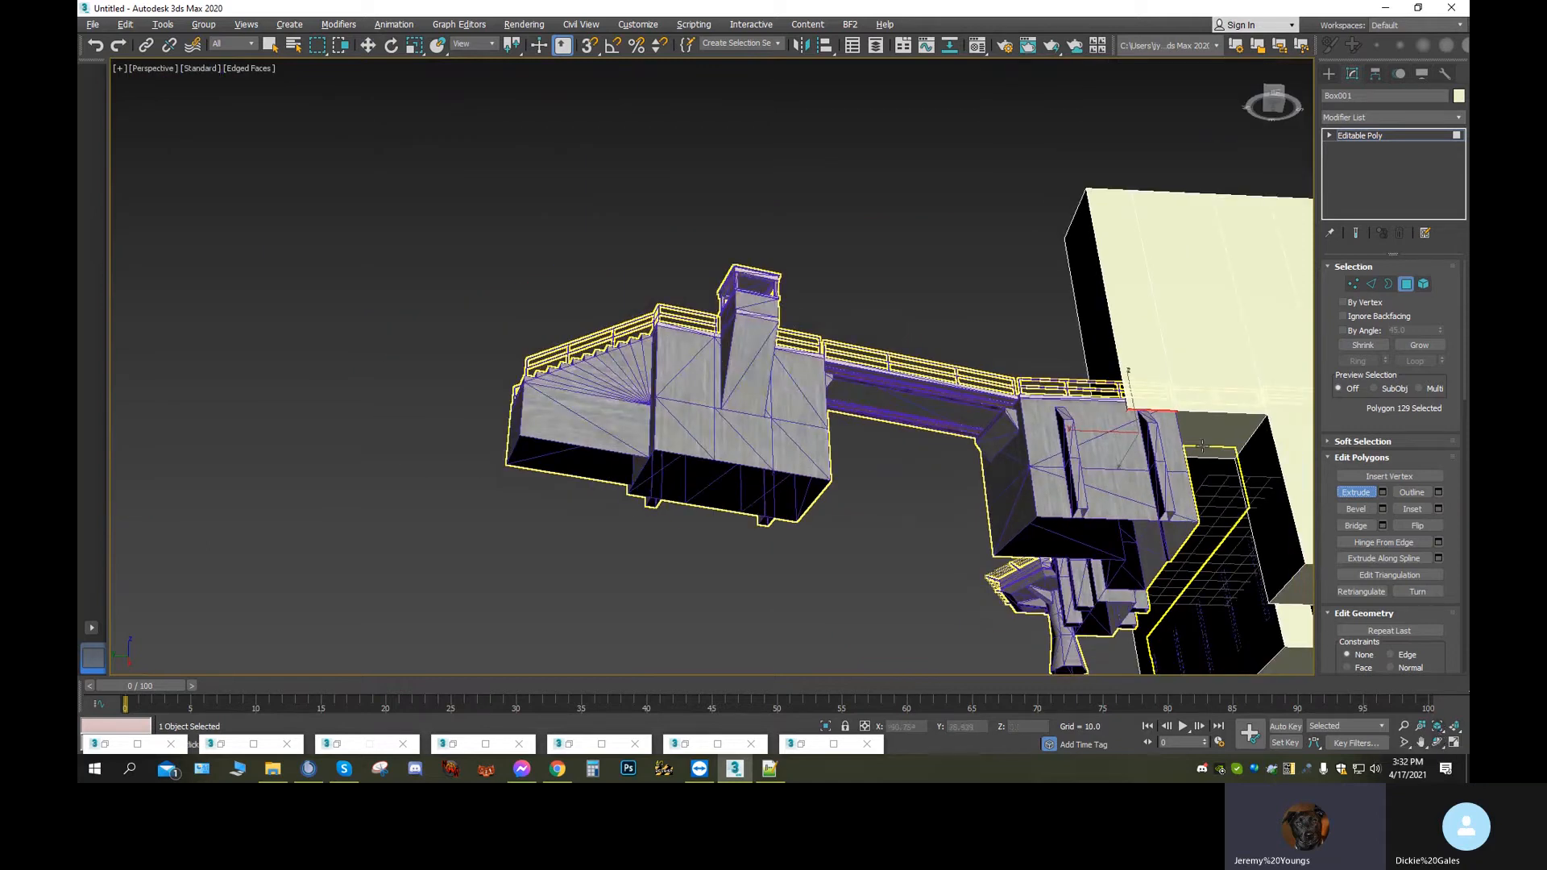
left_click_drag(1161, 407, 1241, 532)
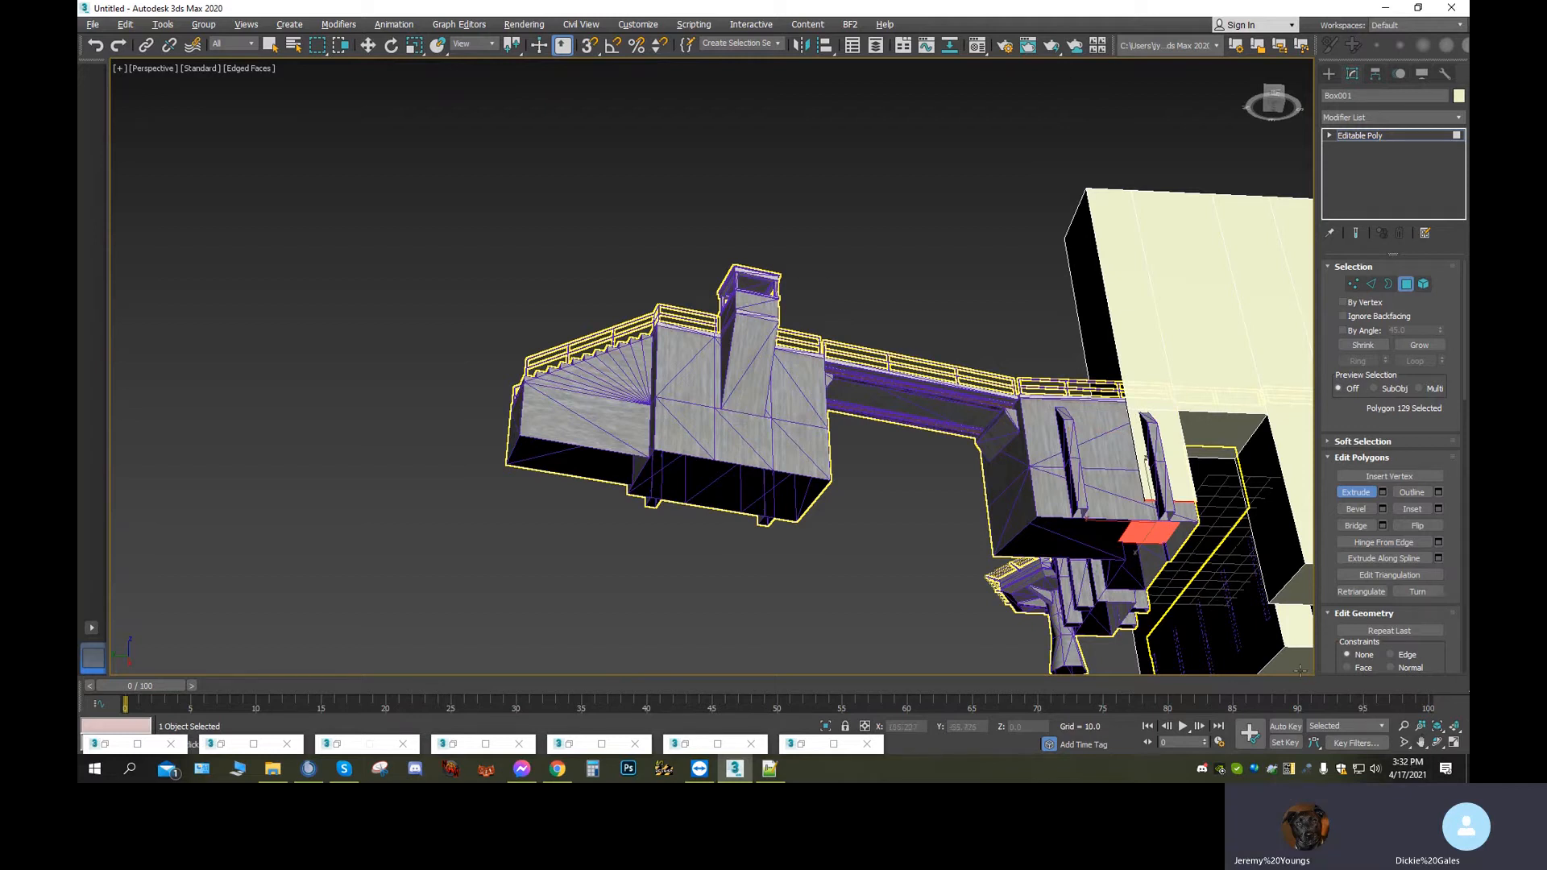
Copy the Z position of the main block's underside polygon and apply it to the pier section's bottom polygon, setting Z to -45.449
left_click(368, 45)
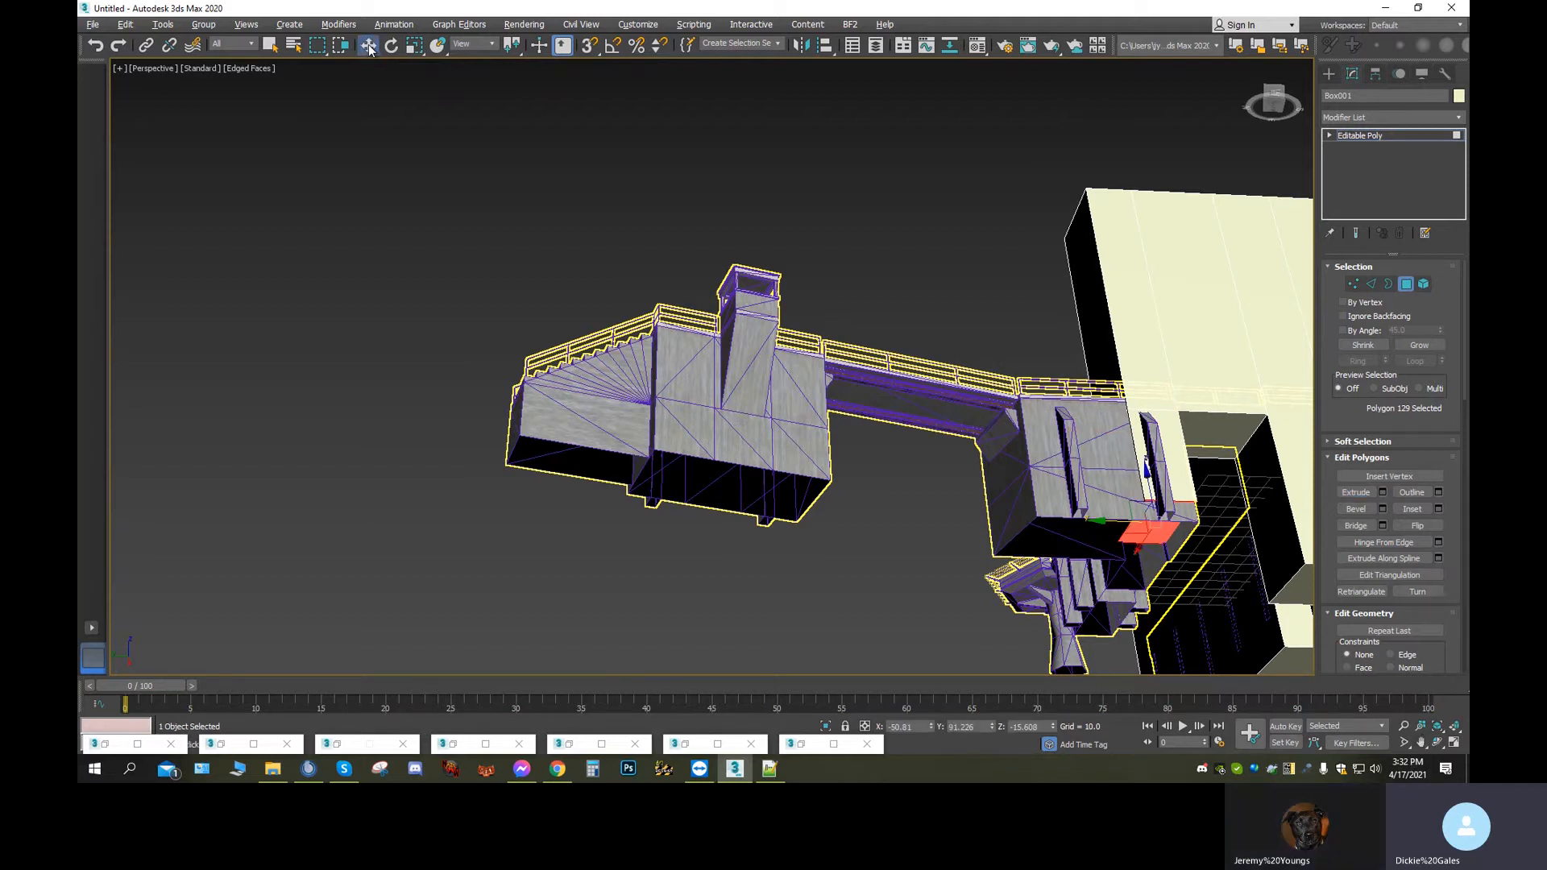
middle_click_drag(1088, 629, 783, 550)
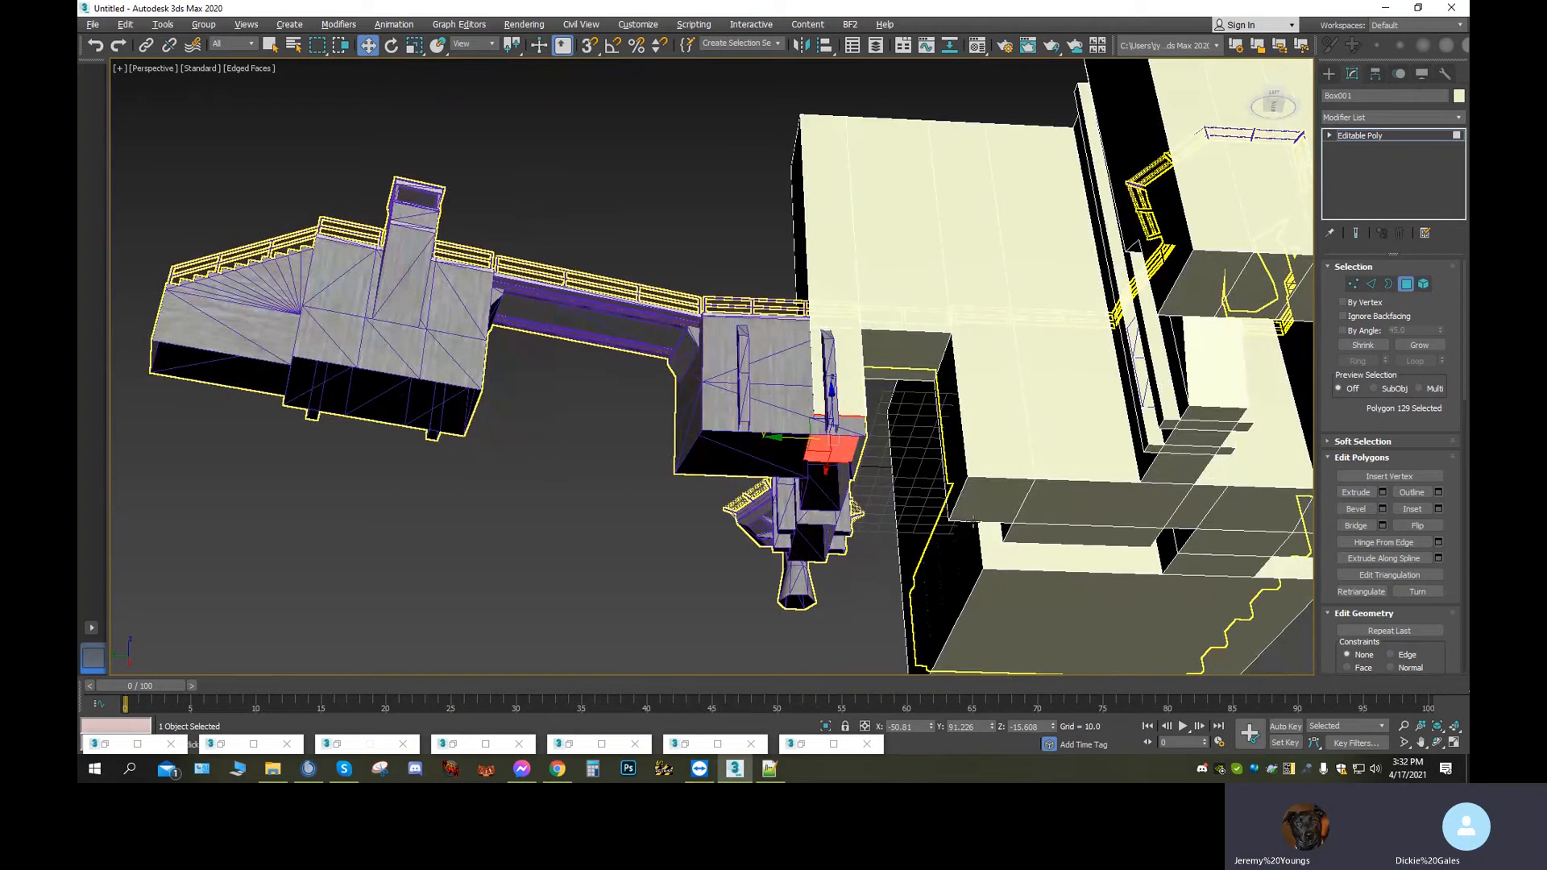
left_click(990, 505)
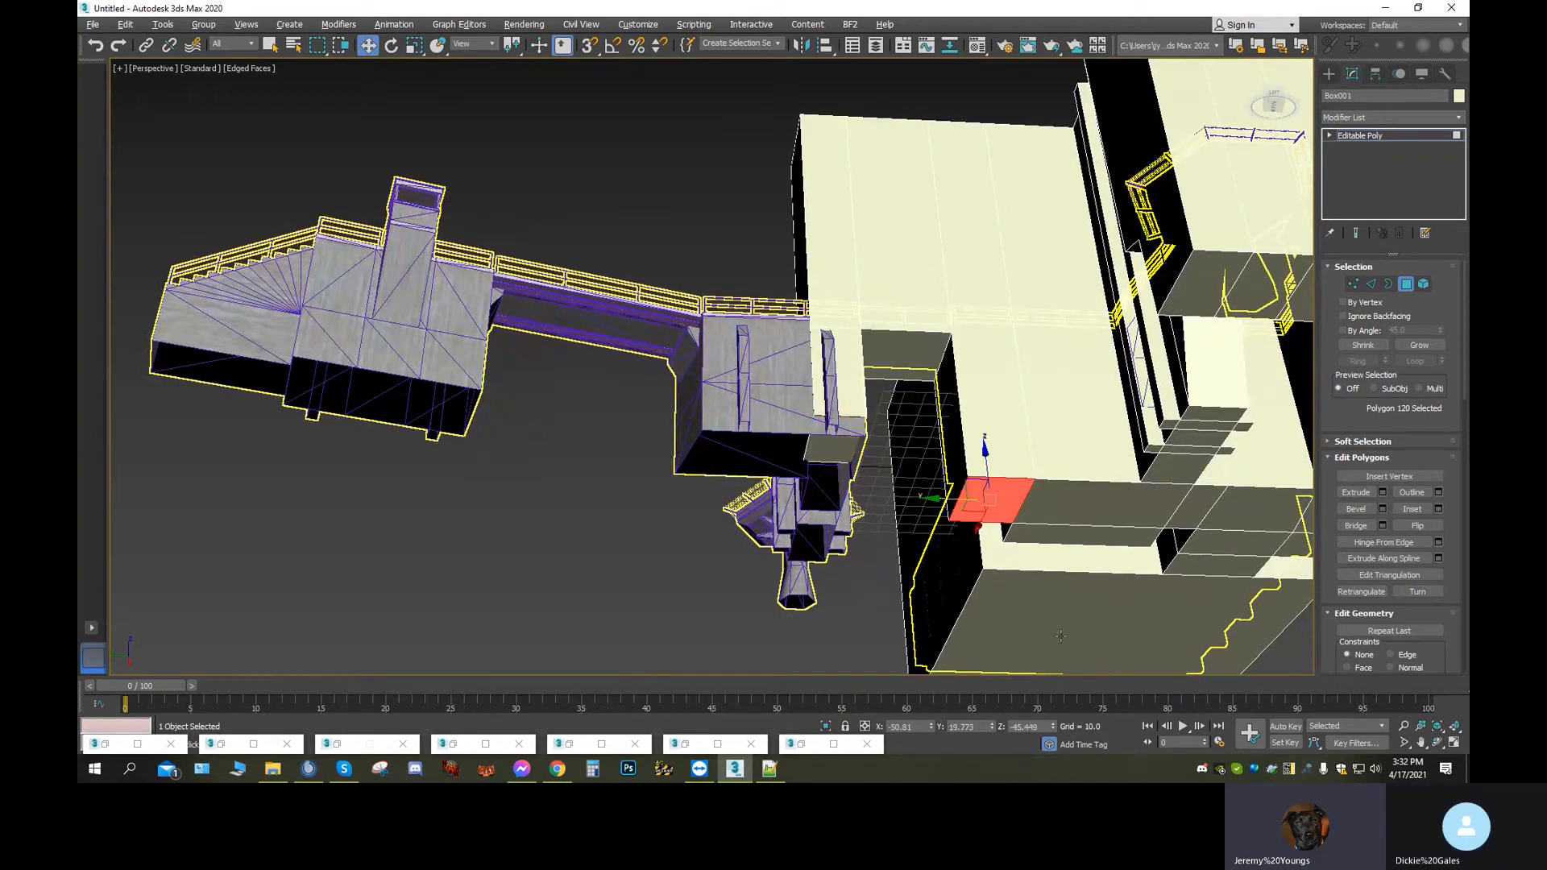
left_click(1037, 728)
right_click(1028, 723)
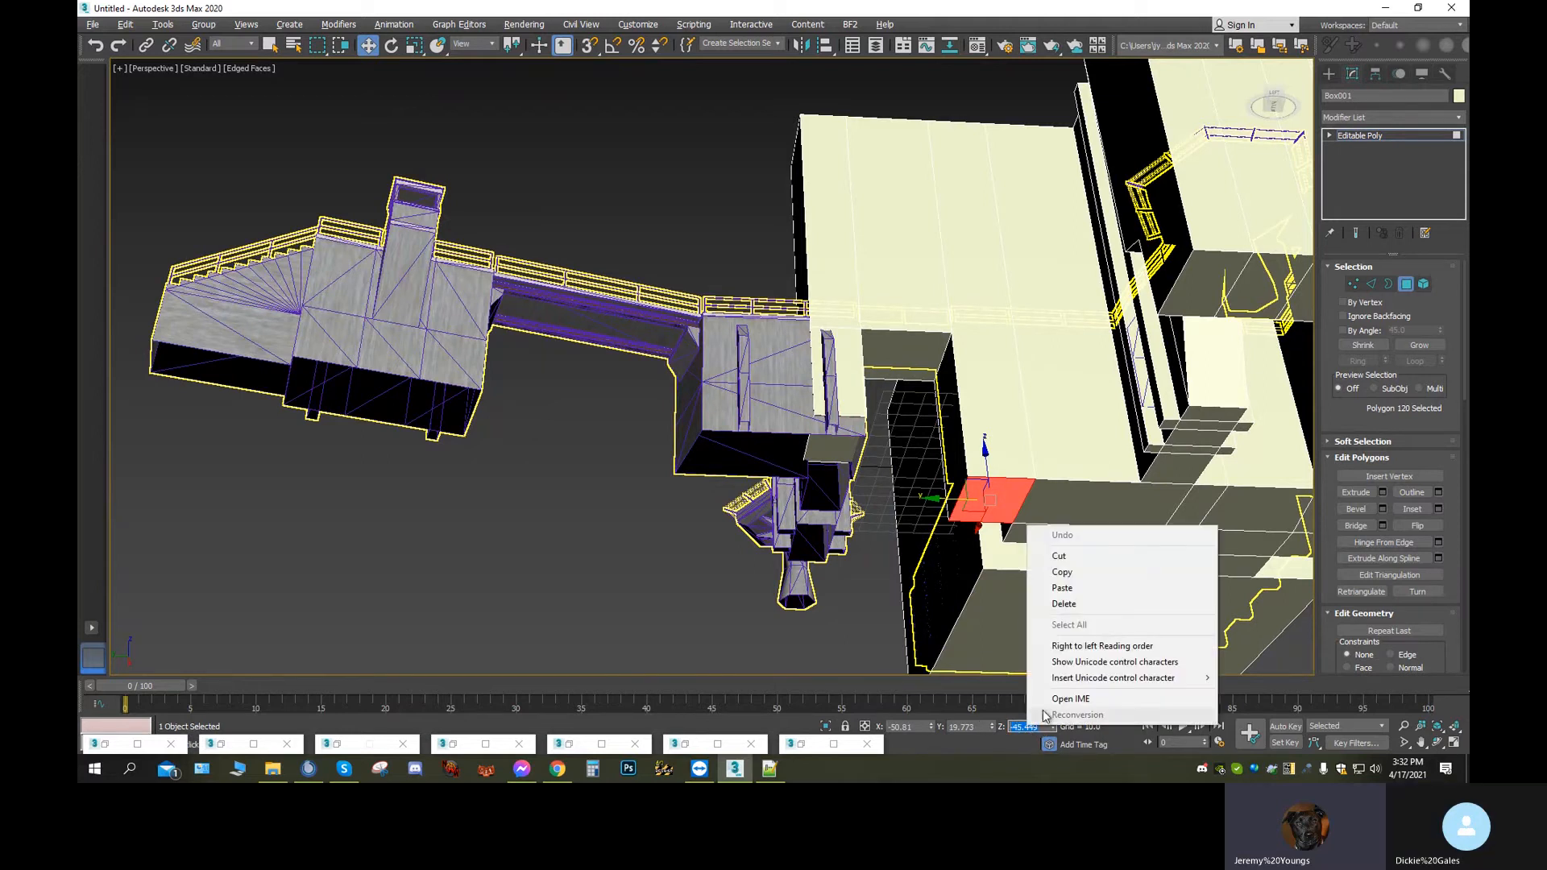
left_click(1084, 582)
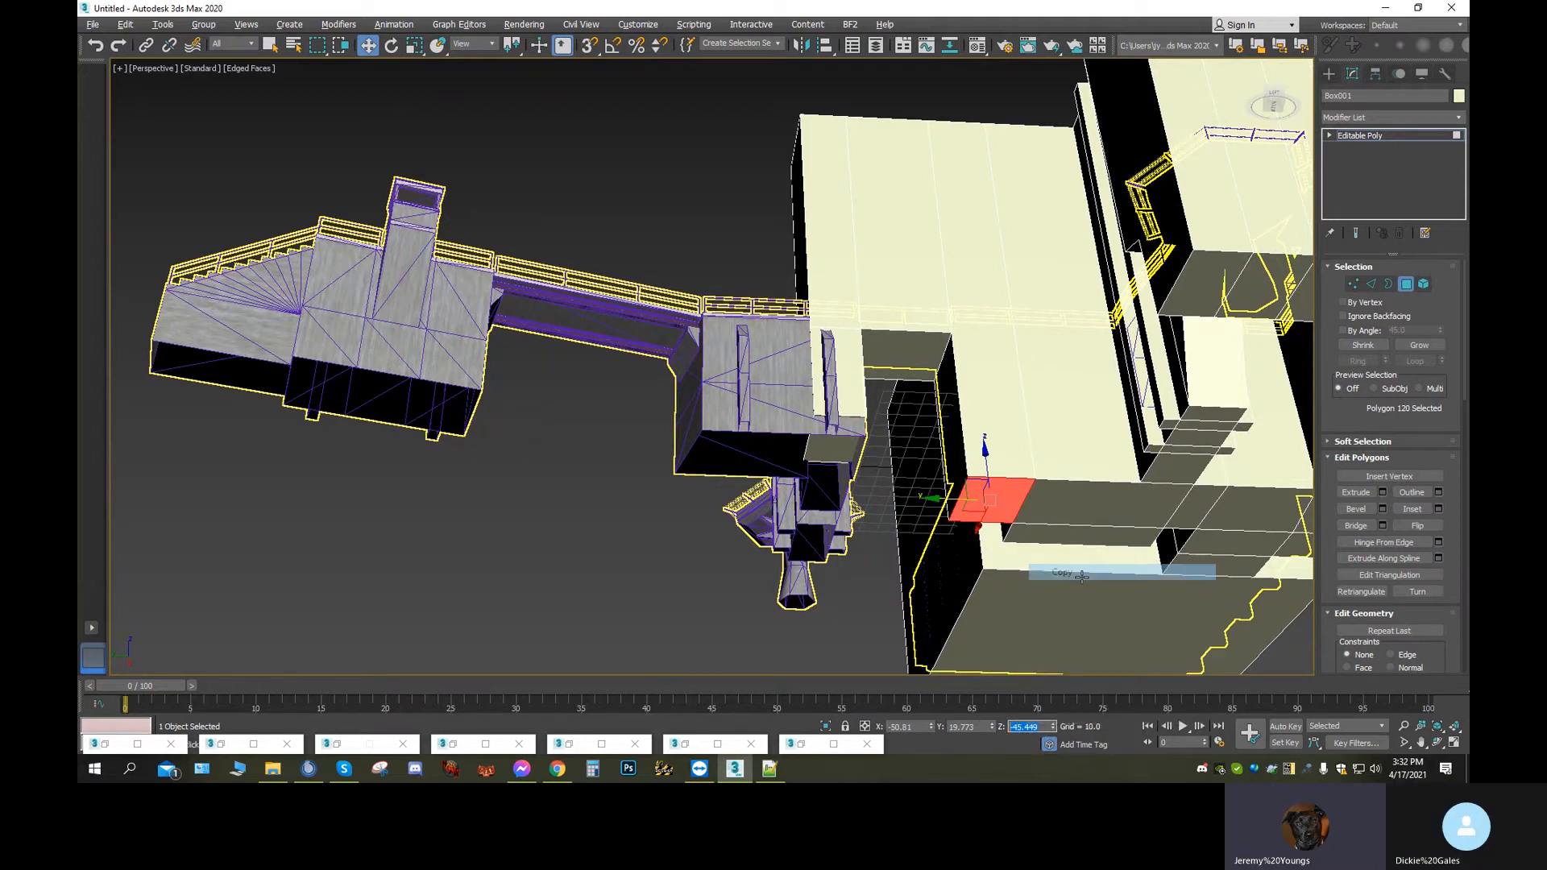
left_click(835, 448)
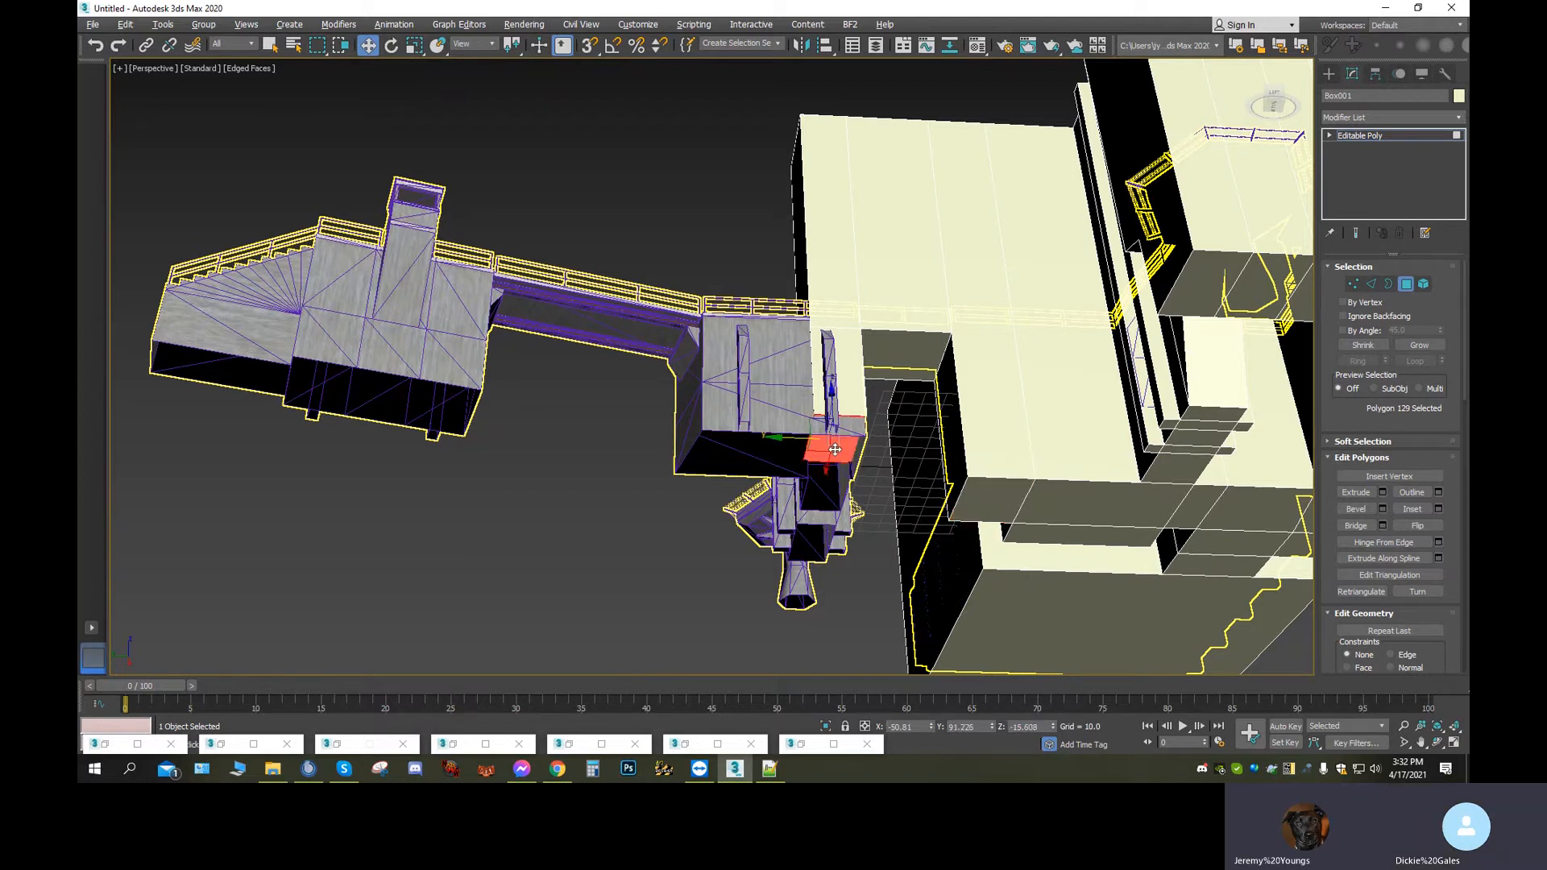
double_click(1029, 728)
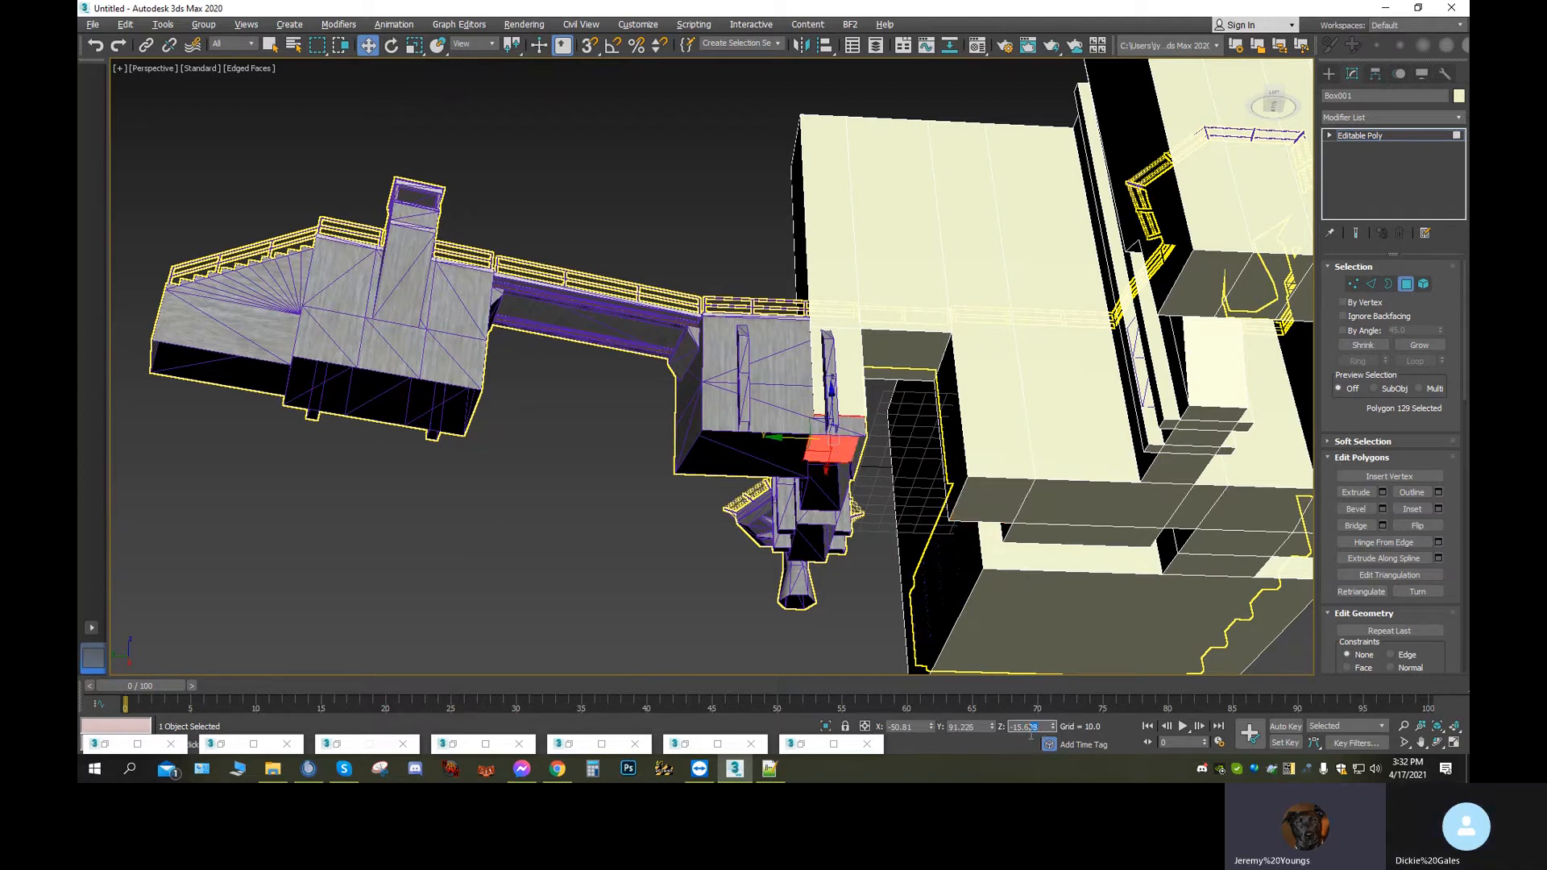
right_click(1036, 724)
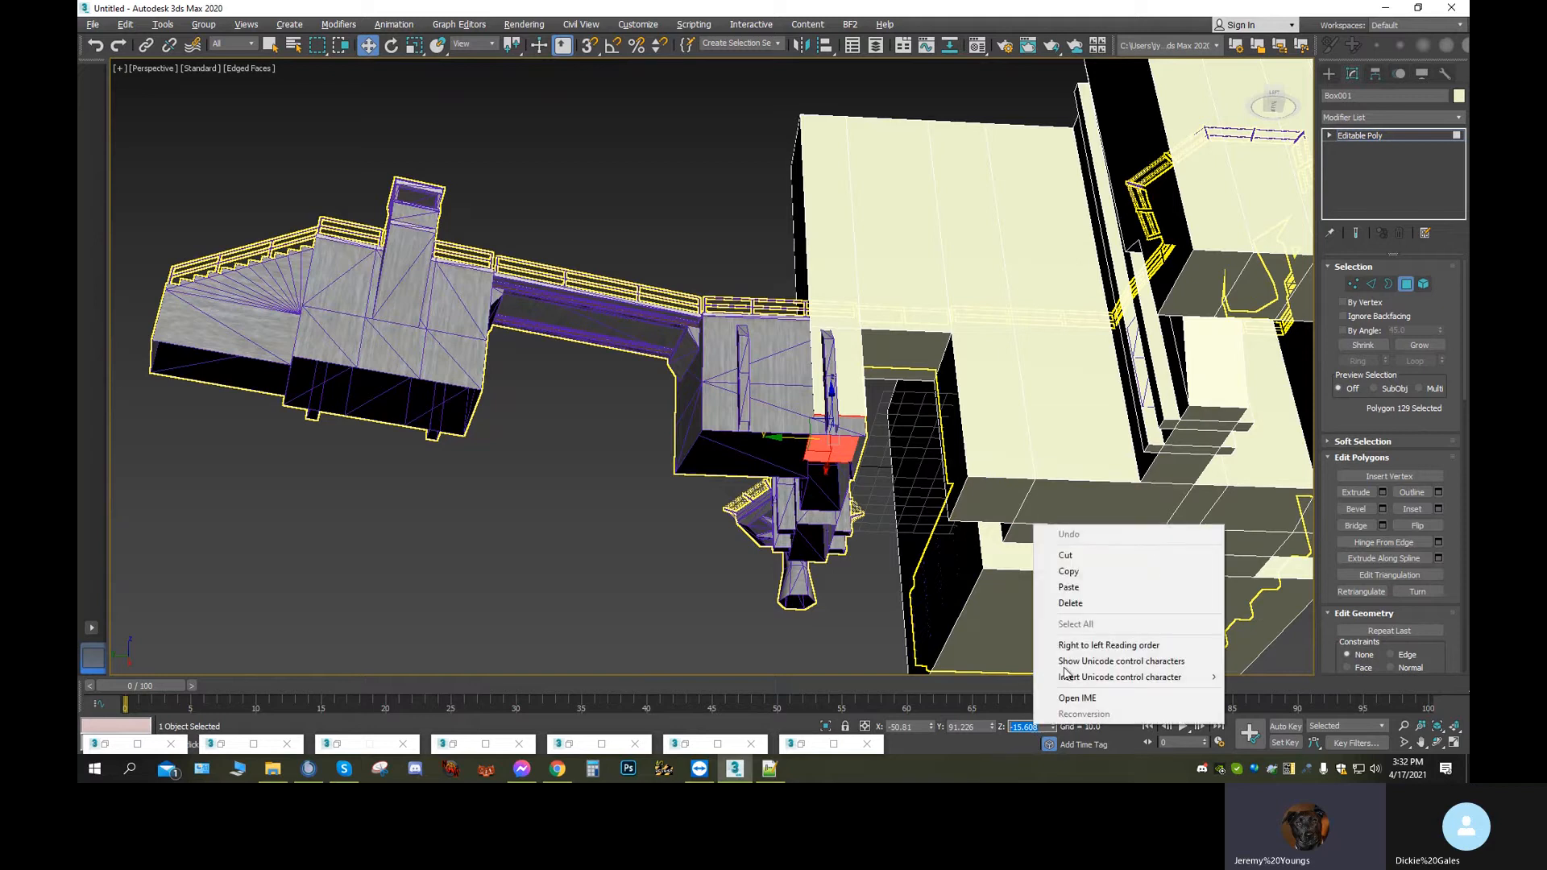
left_click(1069, 587)
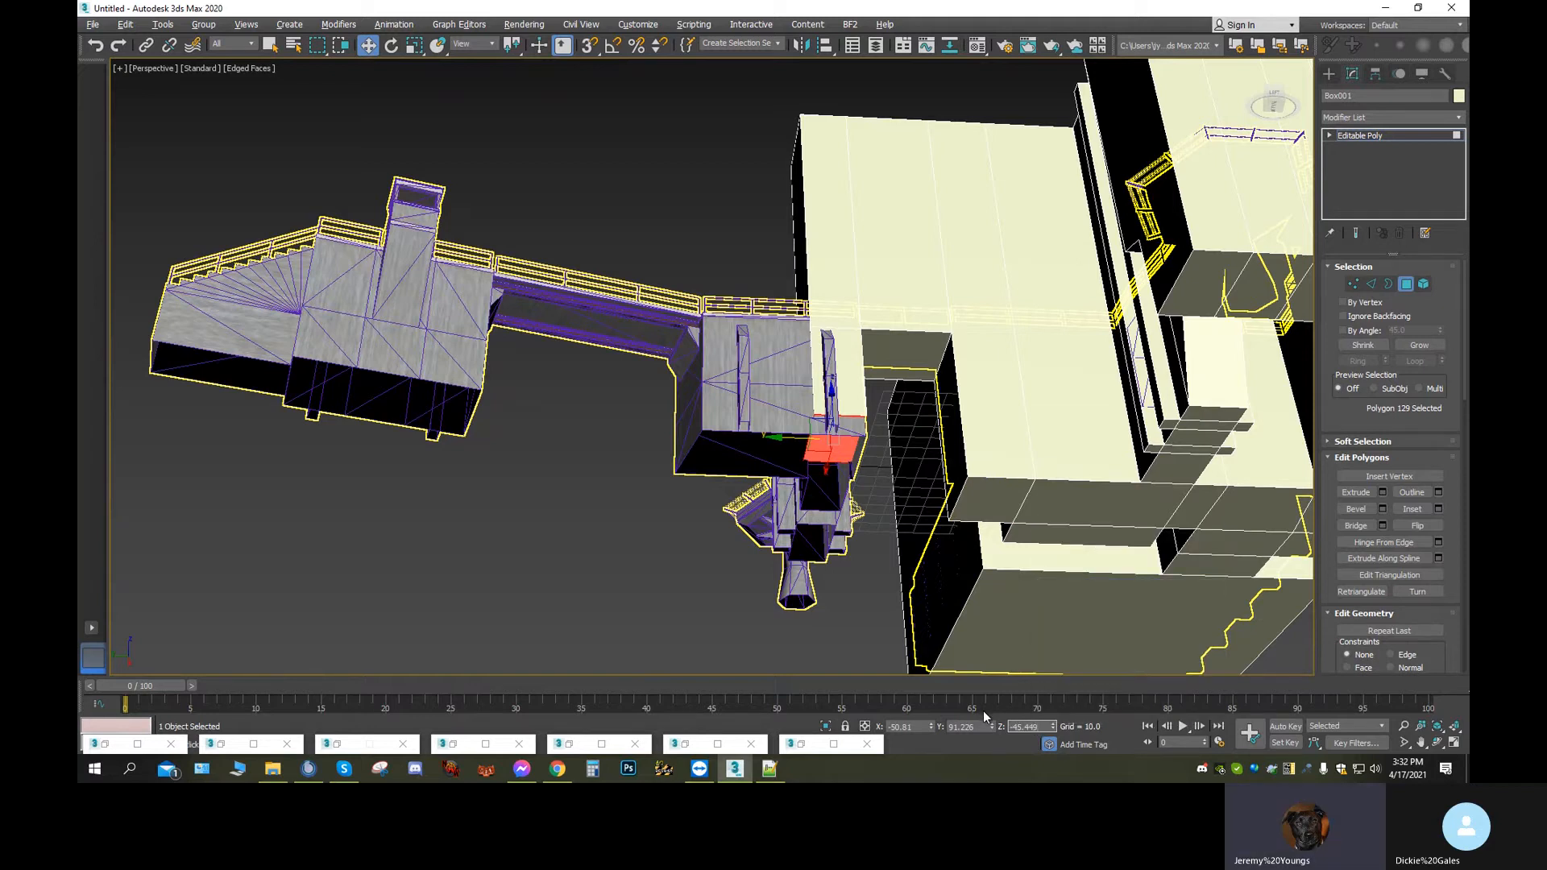
key("Return")
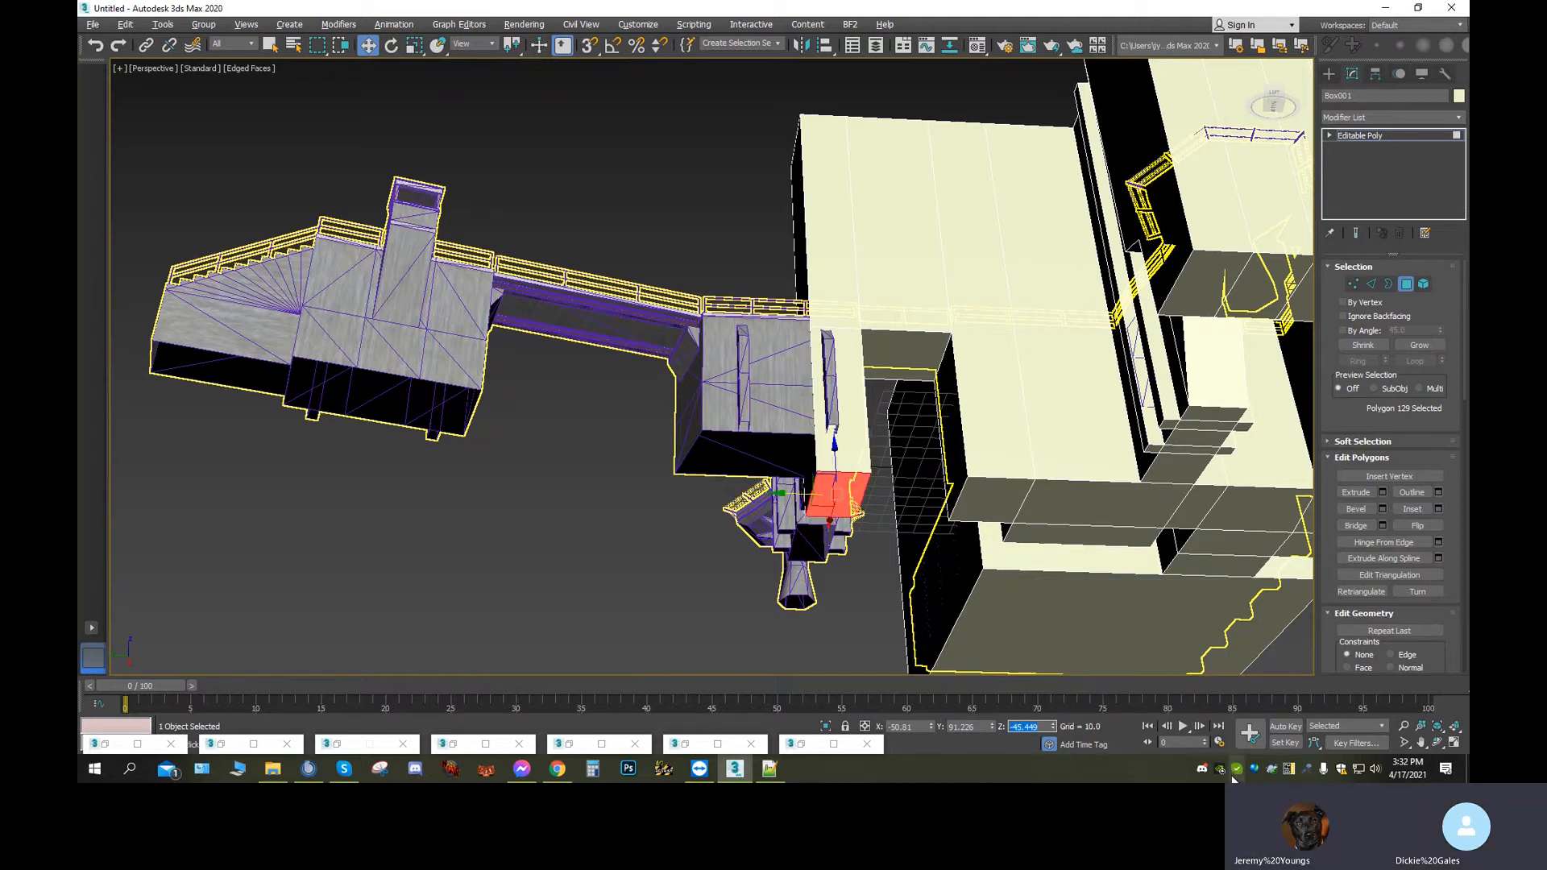
Extrude the pier section's outer side polygon together with the polygon above it outward to the pier's edge beside the footbridge
left_click(1438, 742)
left_click_drag(745, 422, 779, 504)
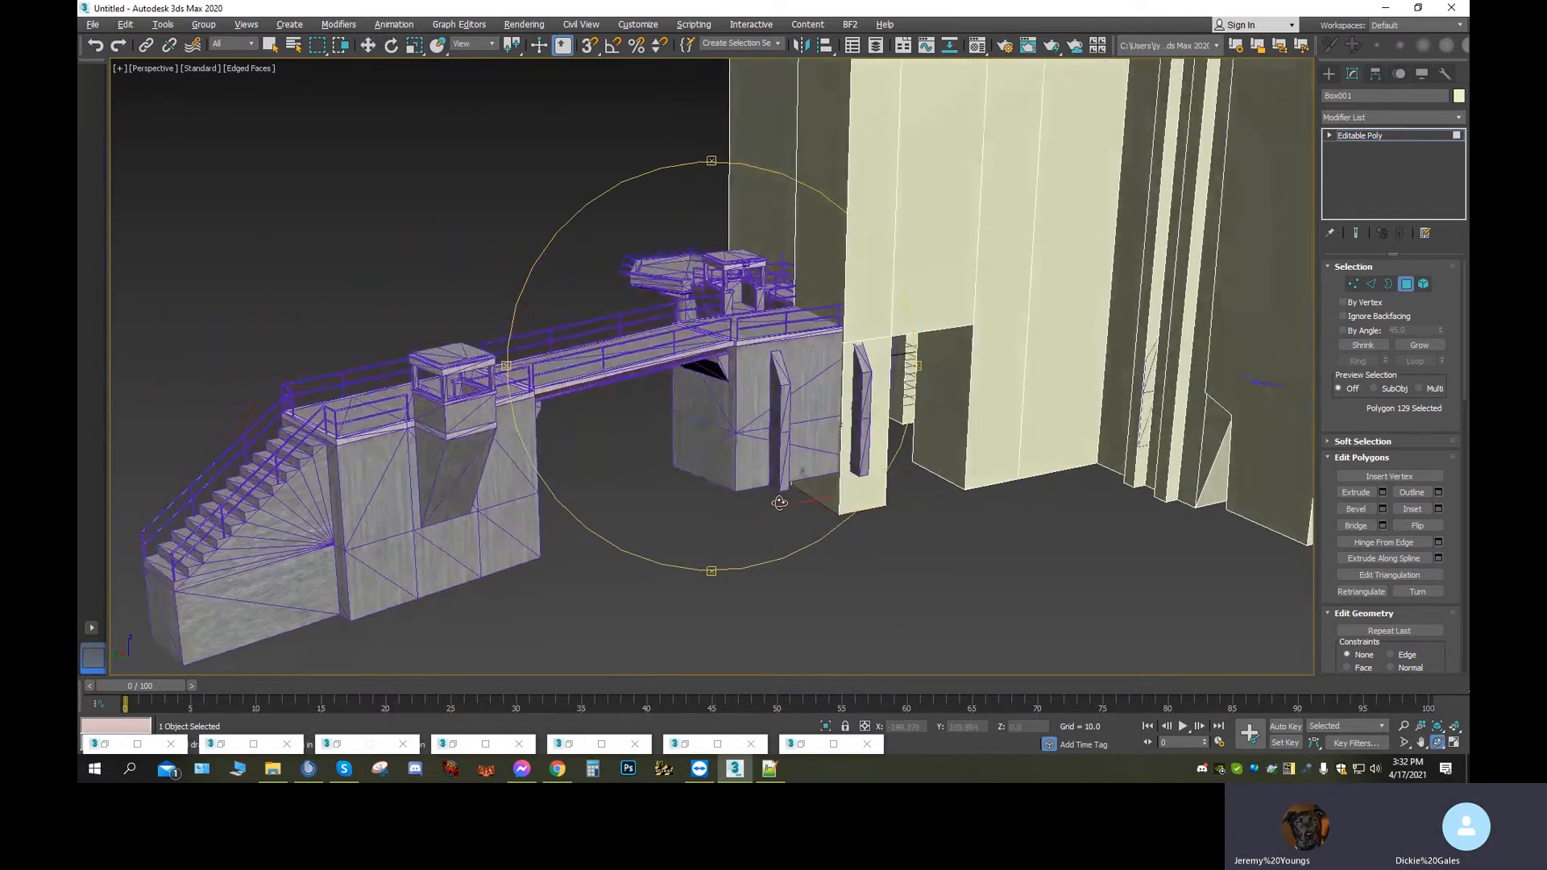
left_click(368, 46)
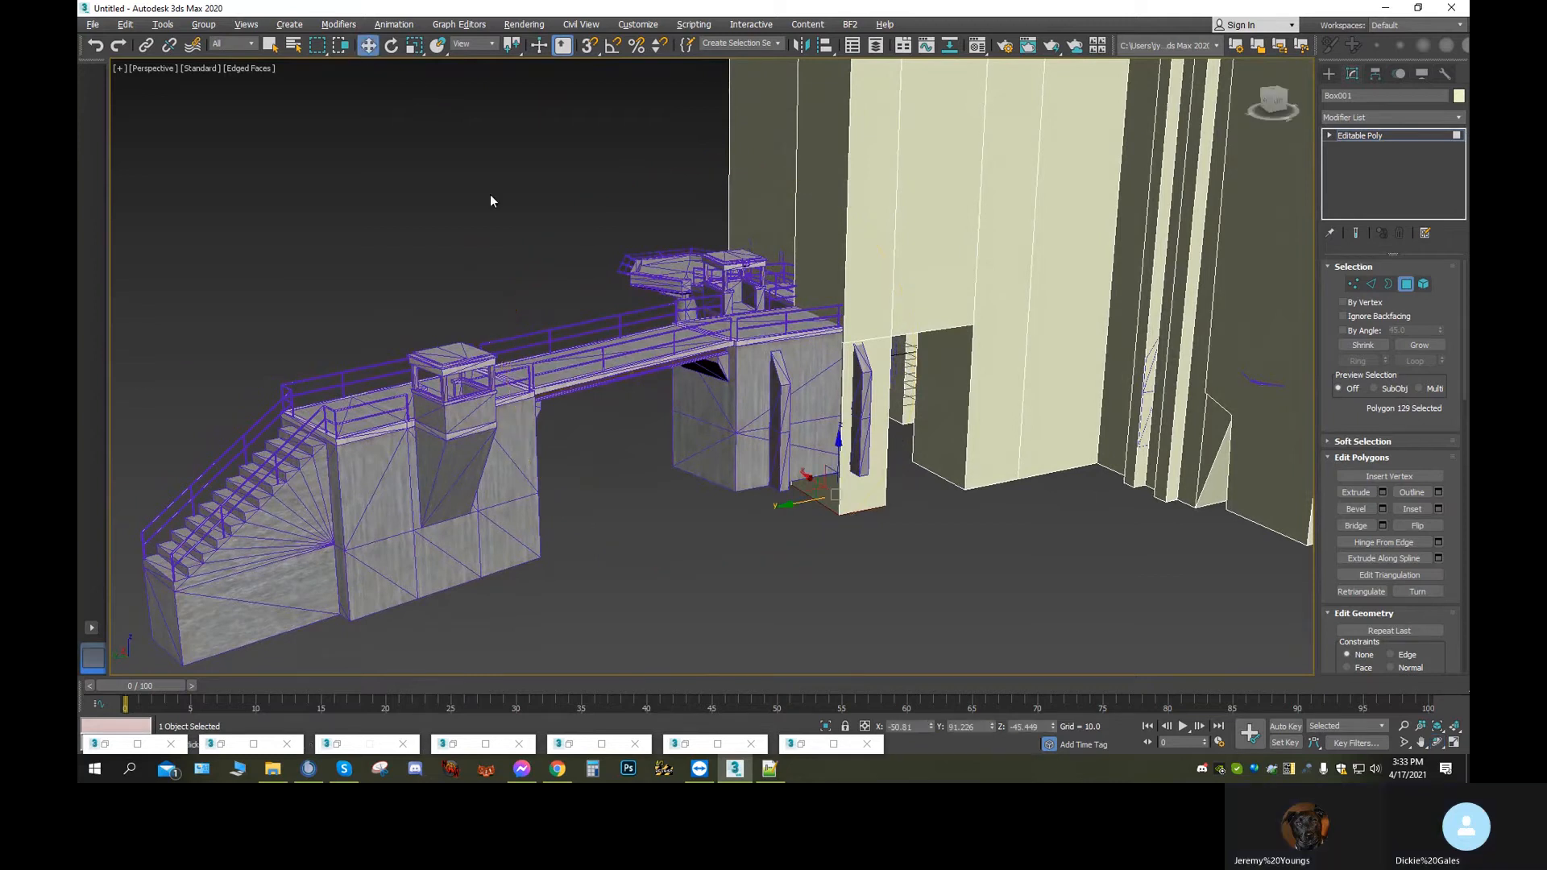
left_click(828, 416)
left_click(831, 252, "ctrl")
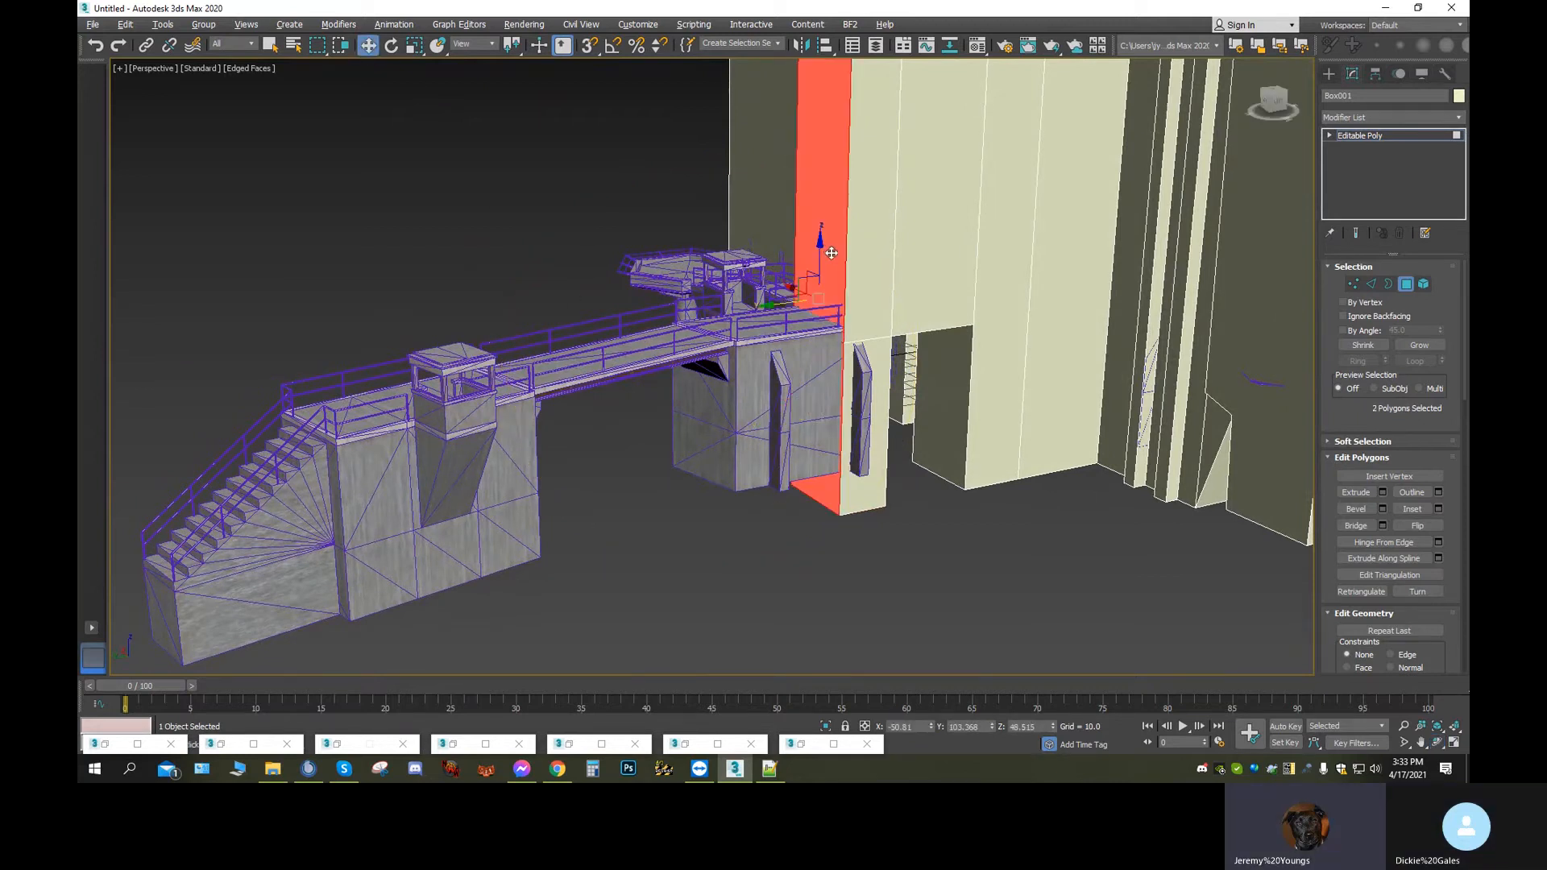
left_click(1357, 492)
left_click_drag(838, 343, 736, 3)
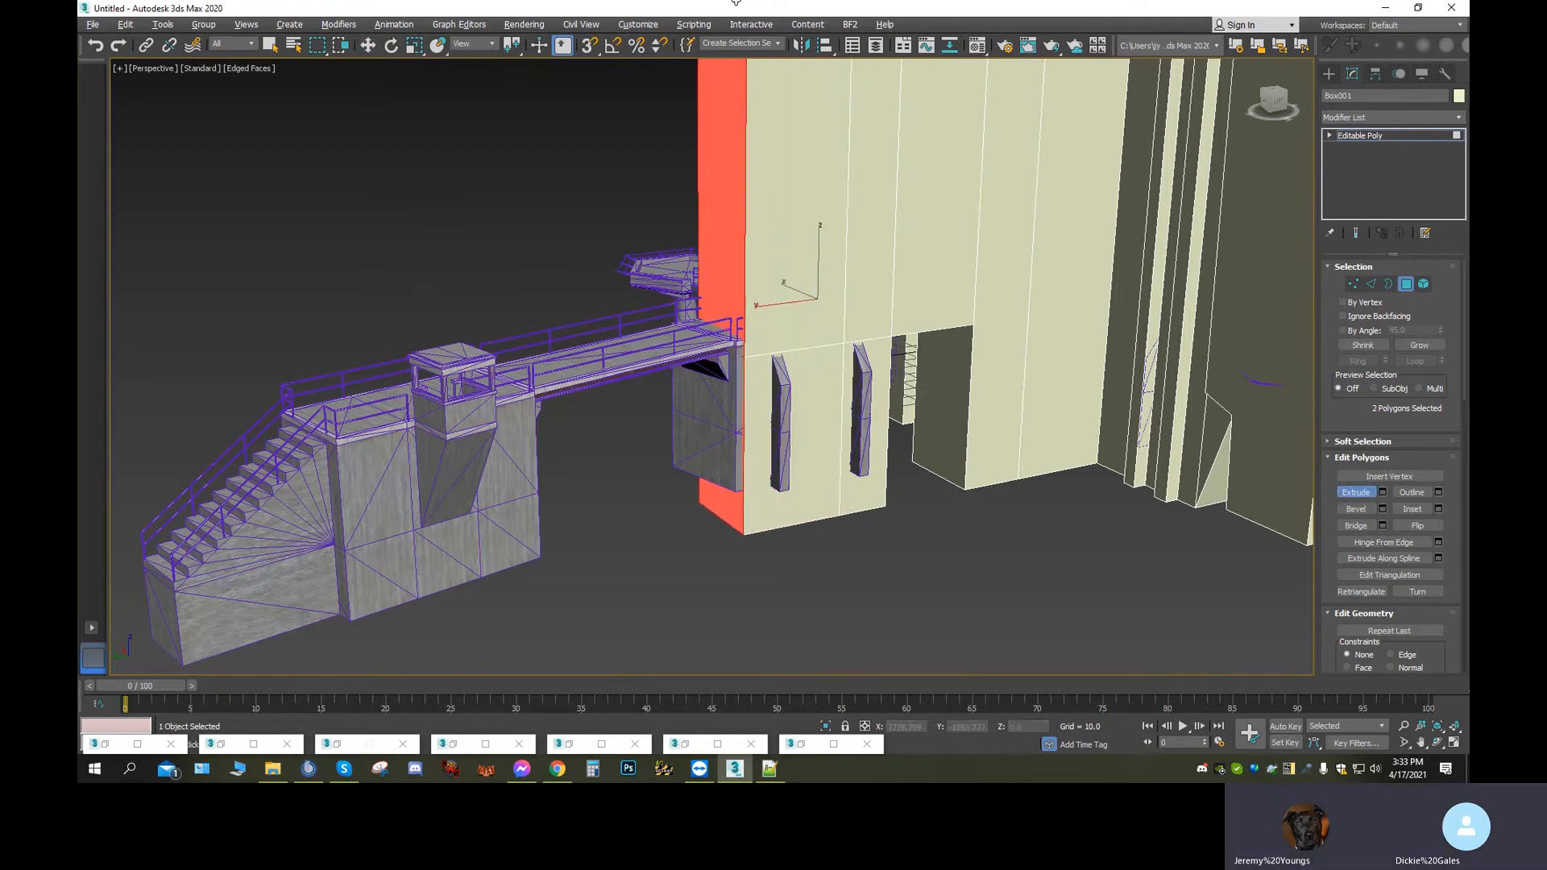
left_click(369, 46)
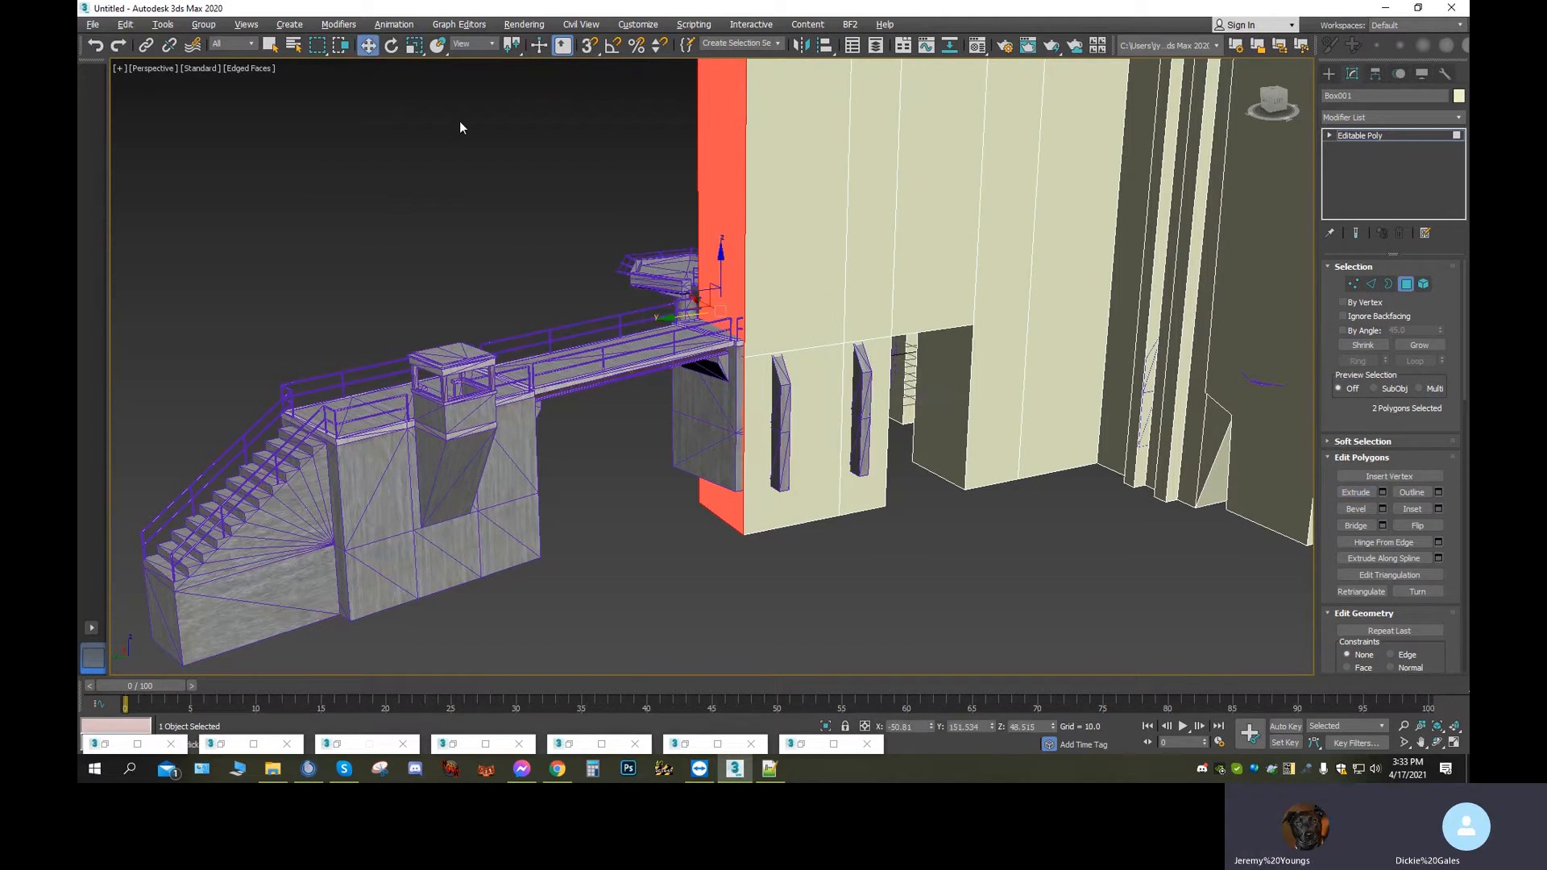
Select the upper side polygon of the box where the walkway to the hexagonal platform begins
left_click(1440, 745)
left_click_drag(713, 424, 927, 486)
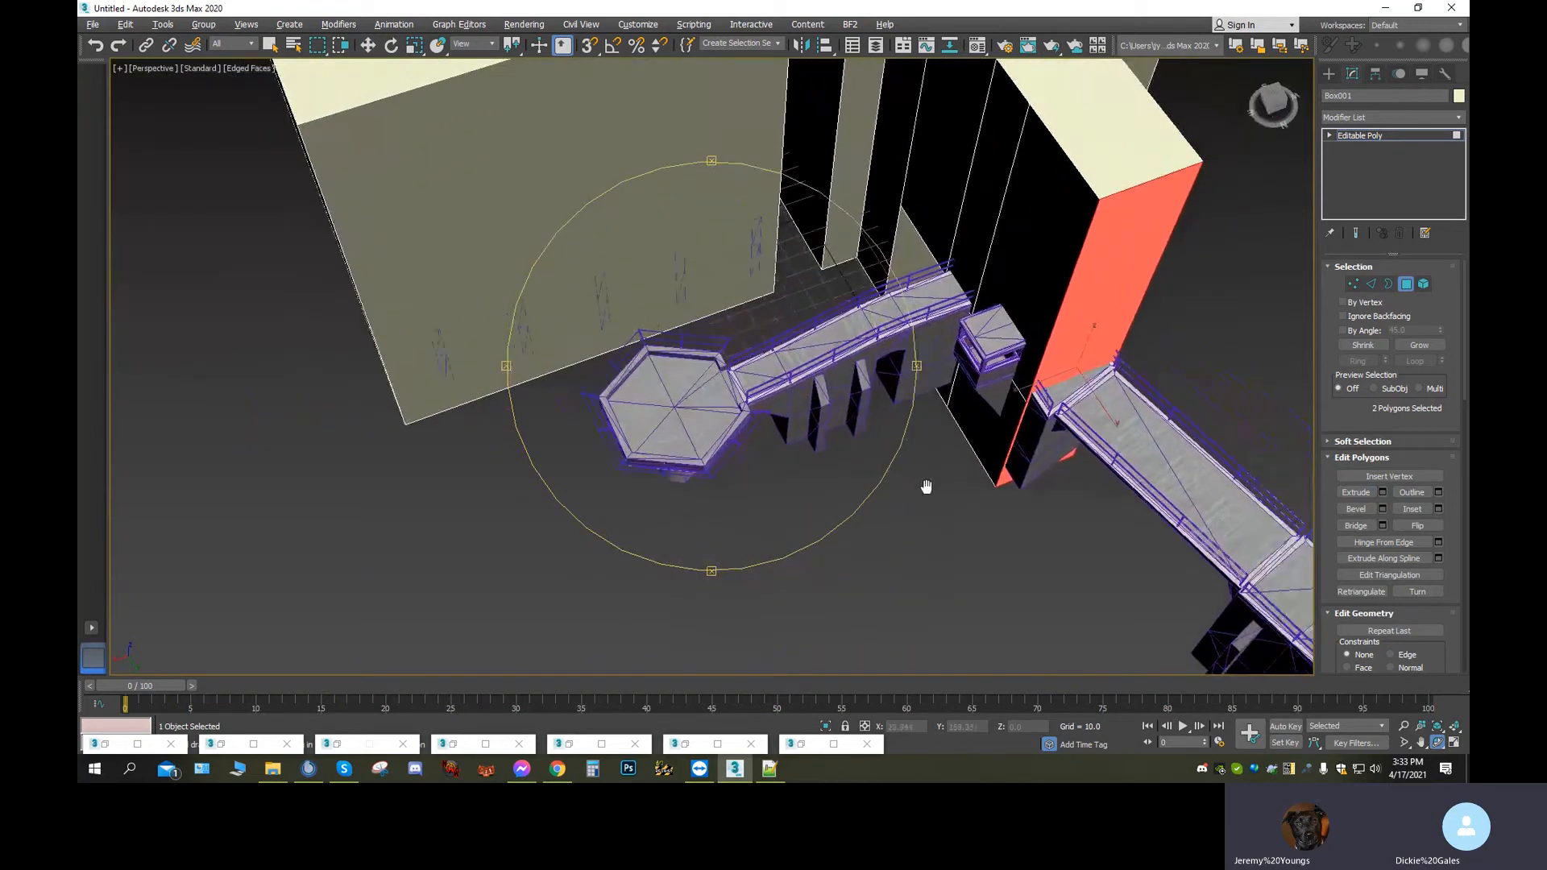
left_click(369, 46)
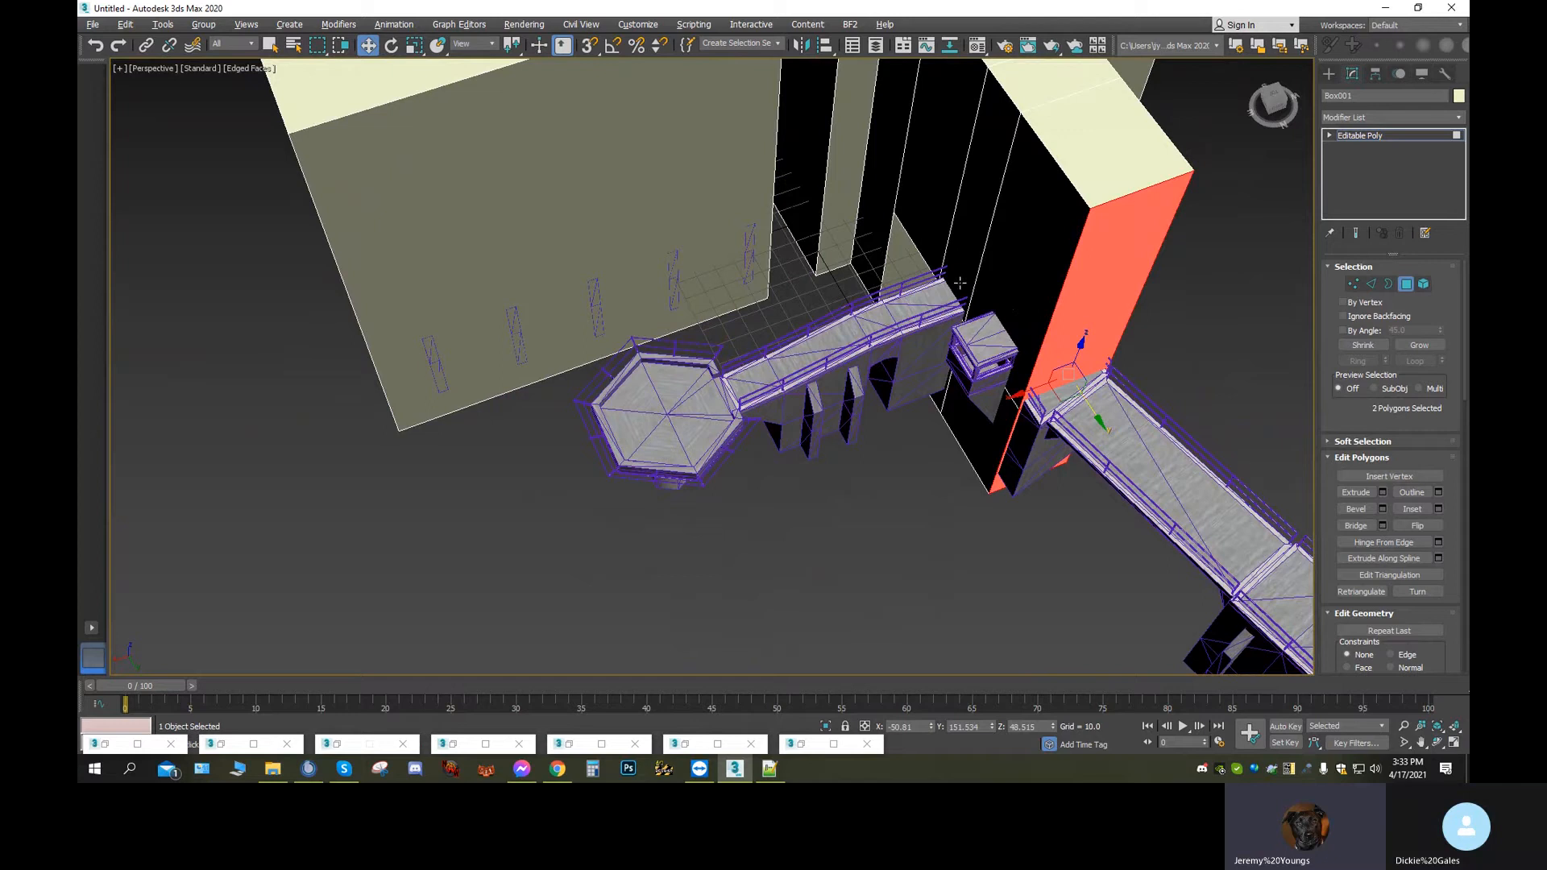
left_click(960, 283)
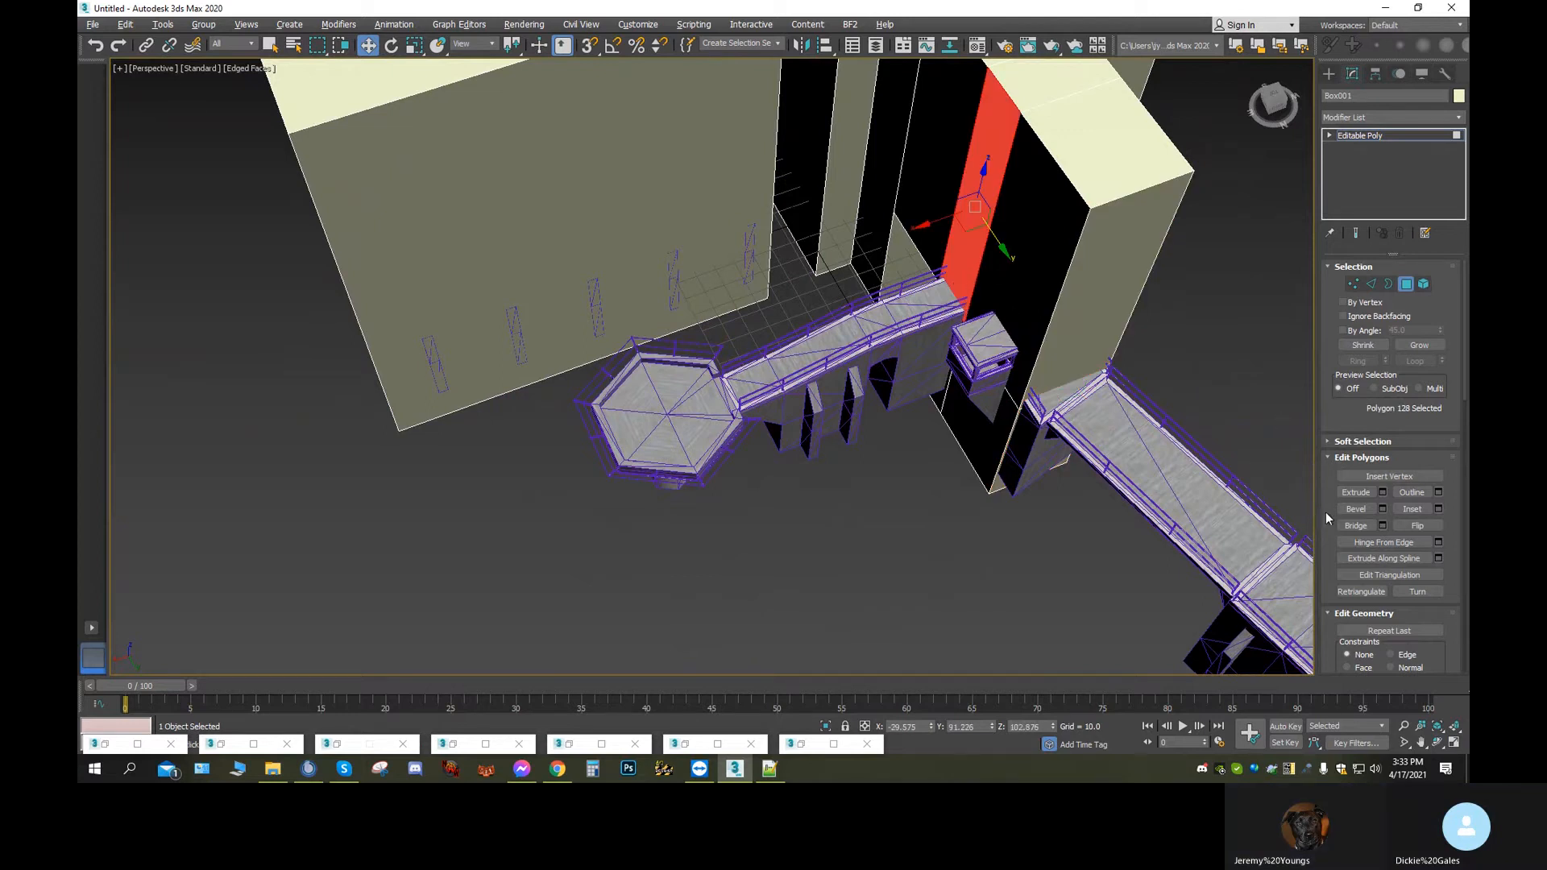
left_click(1344, 494)
left_click_drag(965, 310, 970, 67)
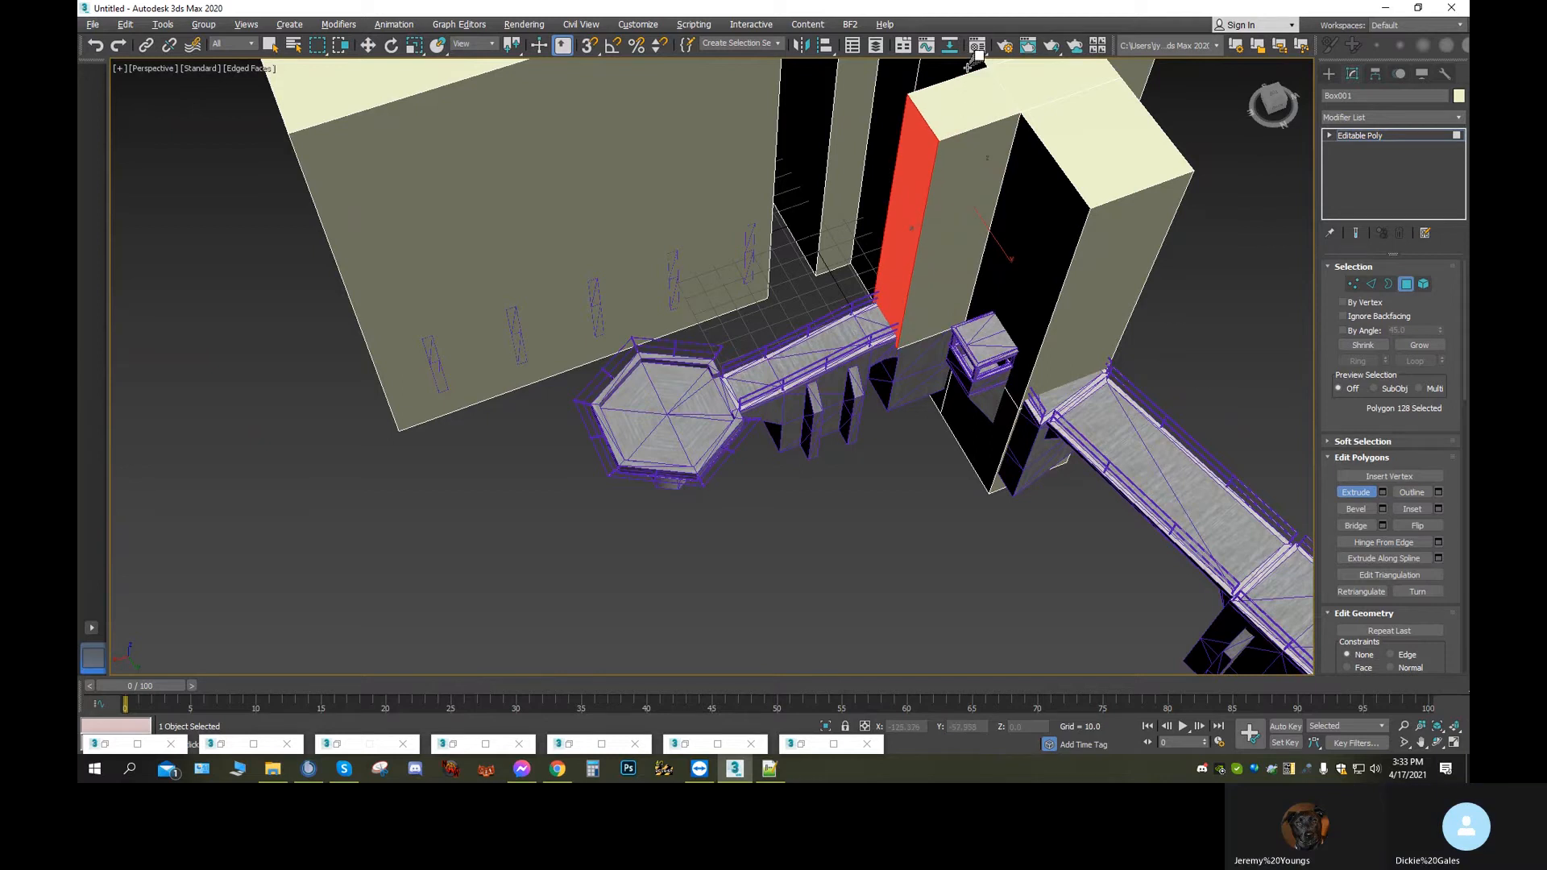
left_click(970, 68)
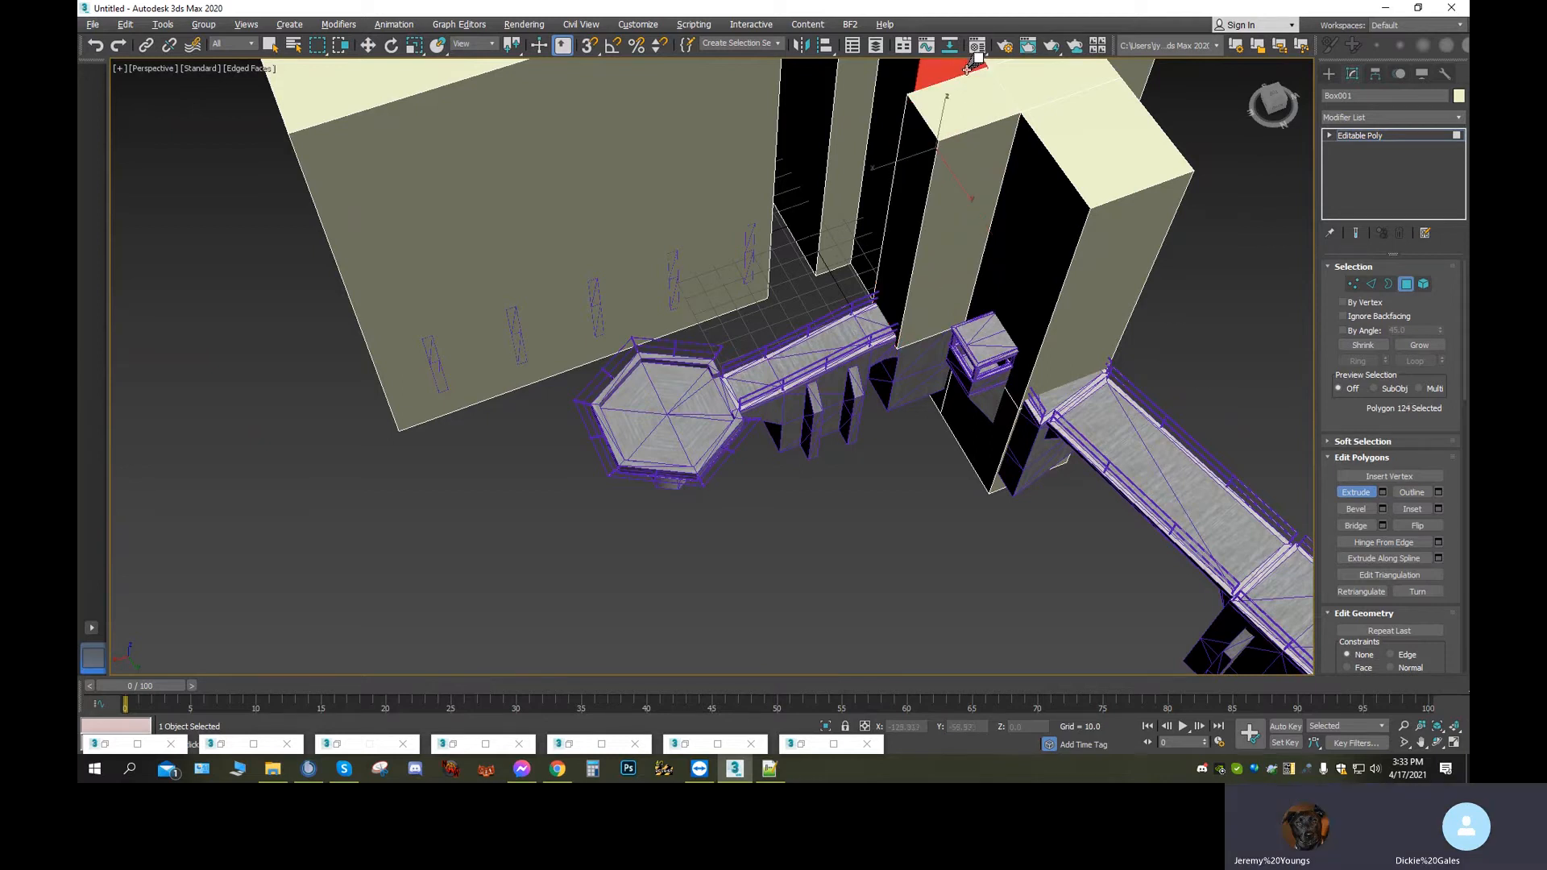
left_click(368, 45)
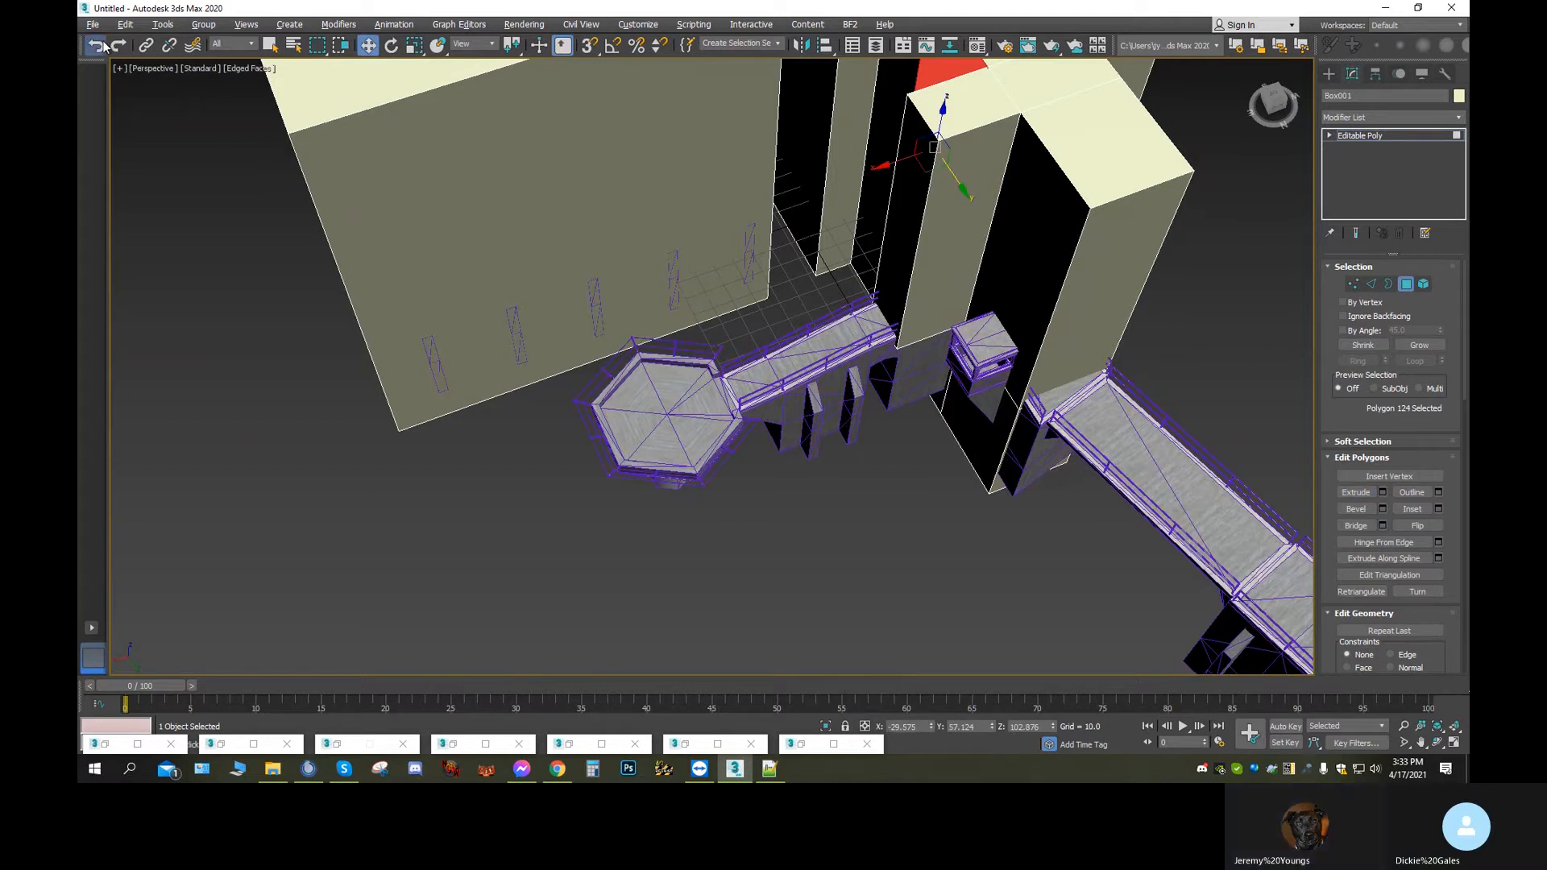
key("ctrl+z")
key("ctrl+z")
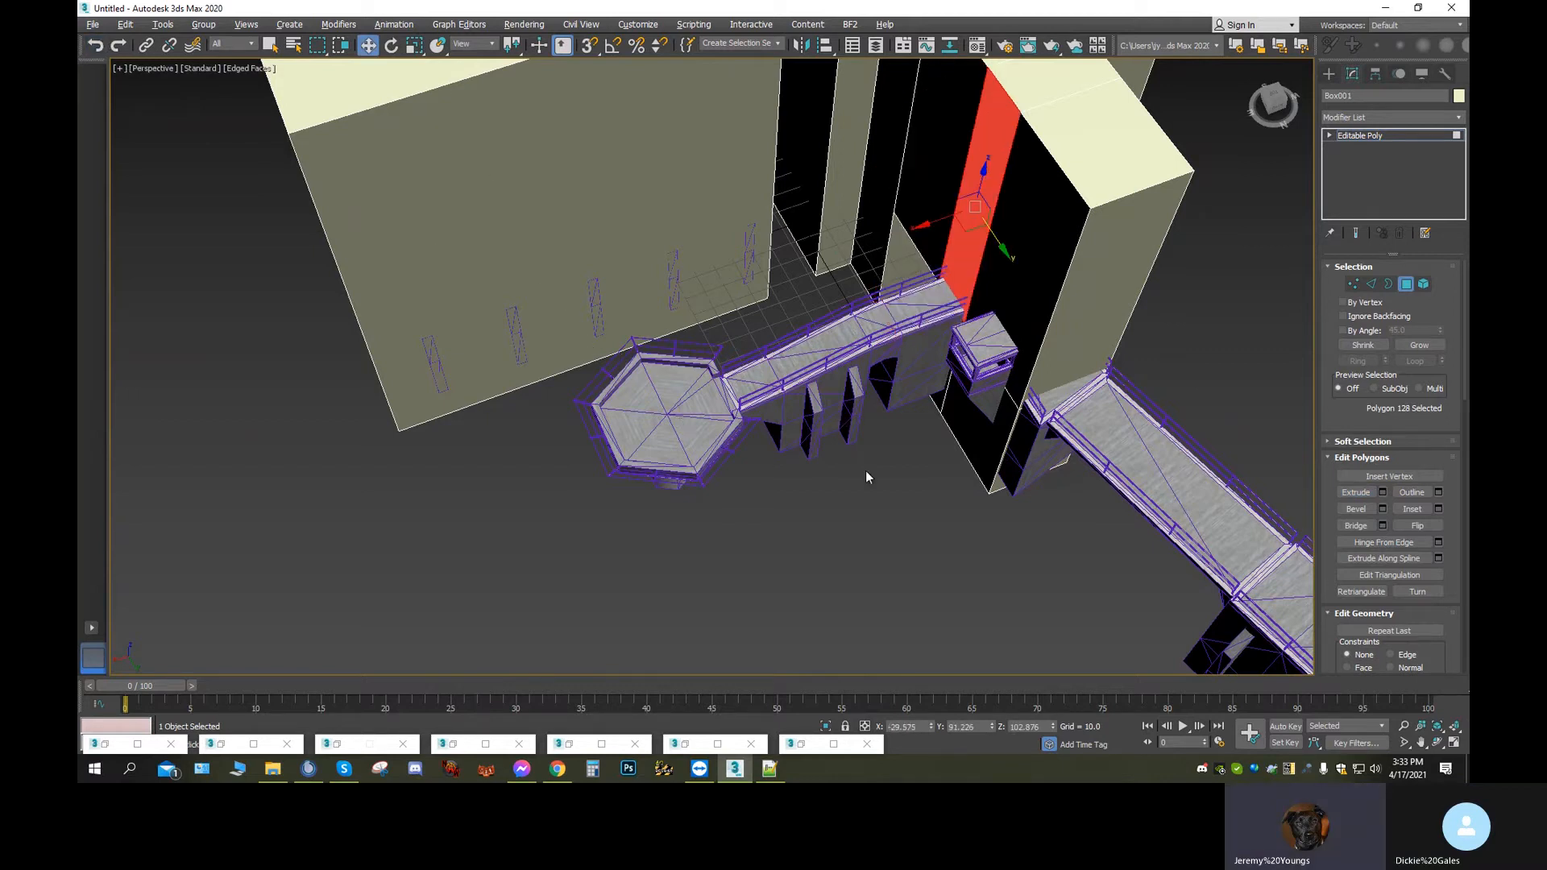
Add the pier polygon below to the selection and extrude both along the walkway toward the hexagonal platform
left_click(941, 390, "ctrl")
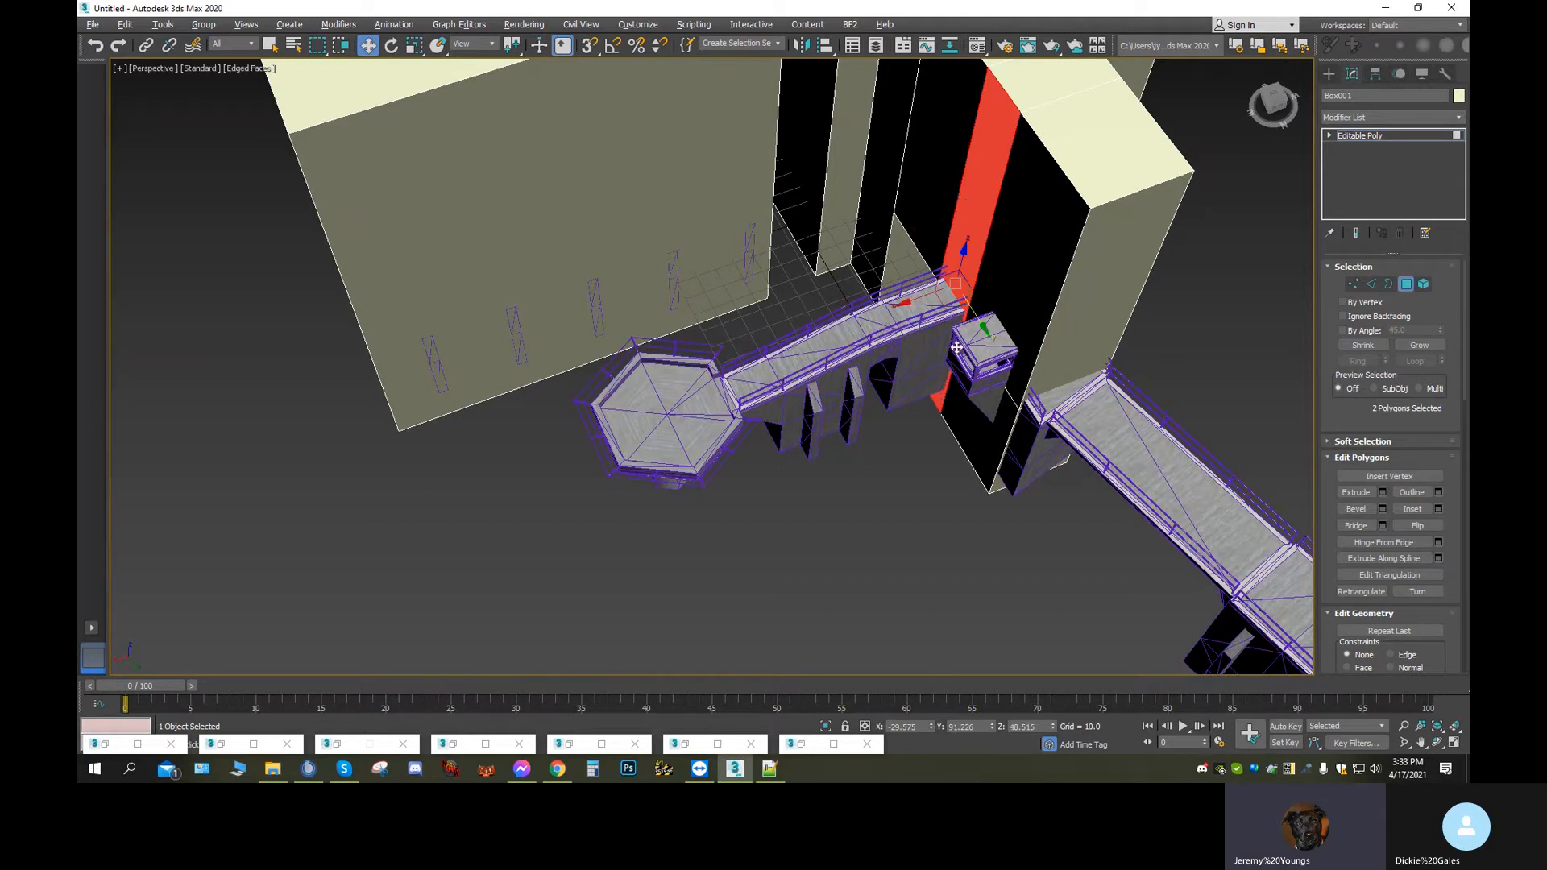
left_click(1355, 491)
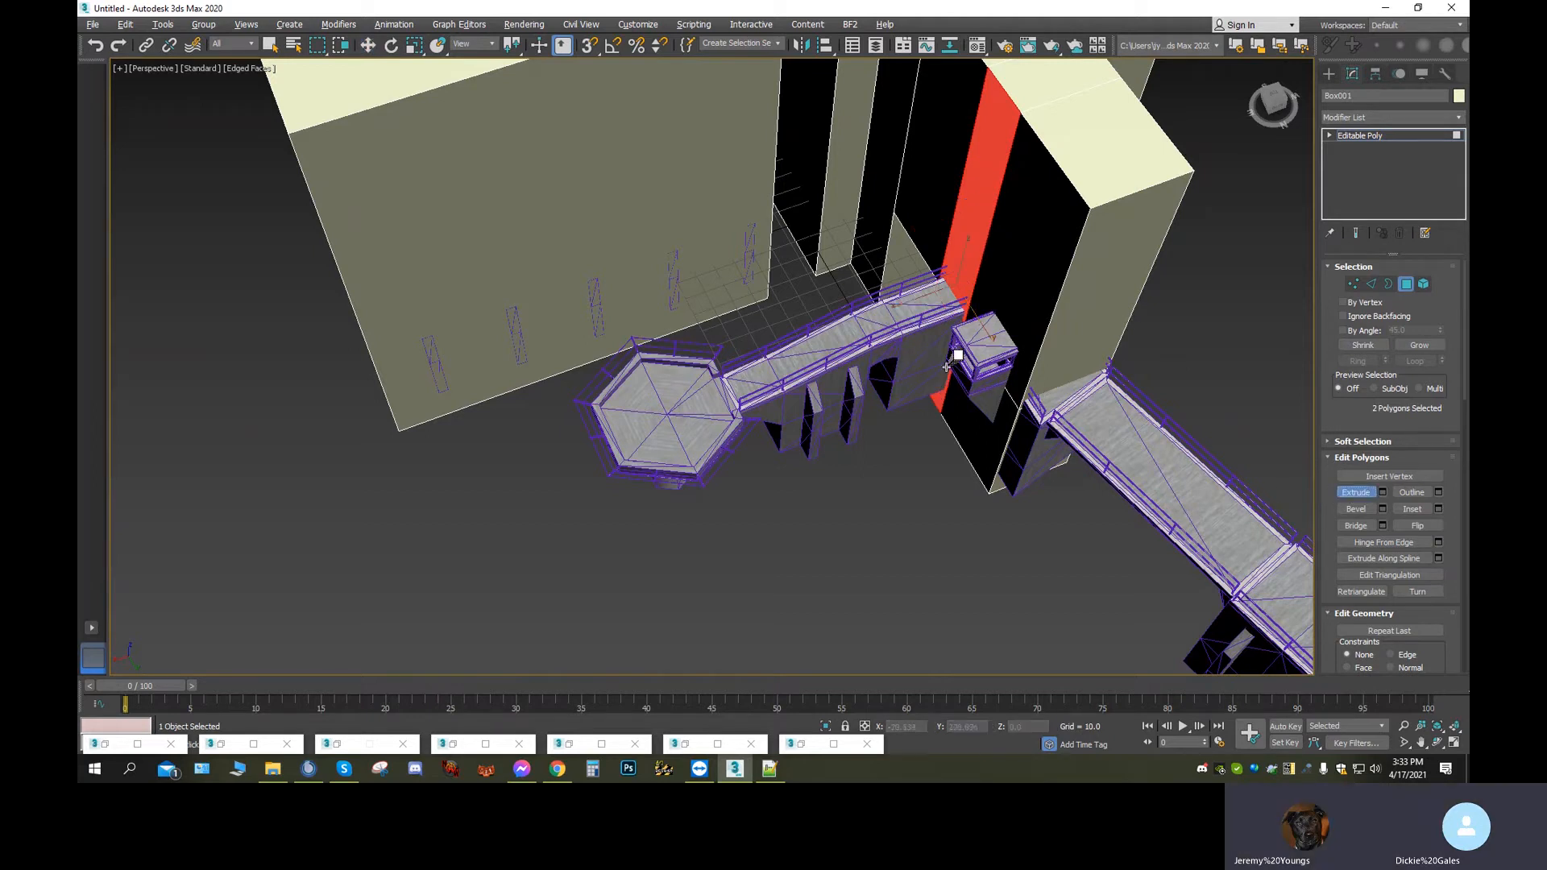
left_click_drag(939, 342, 832, 113)
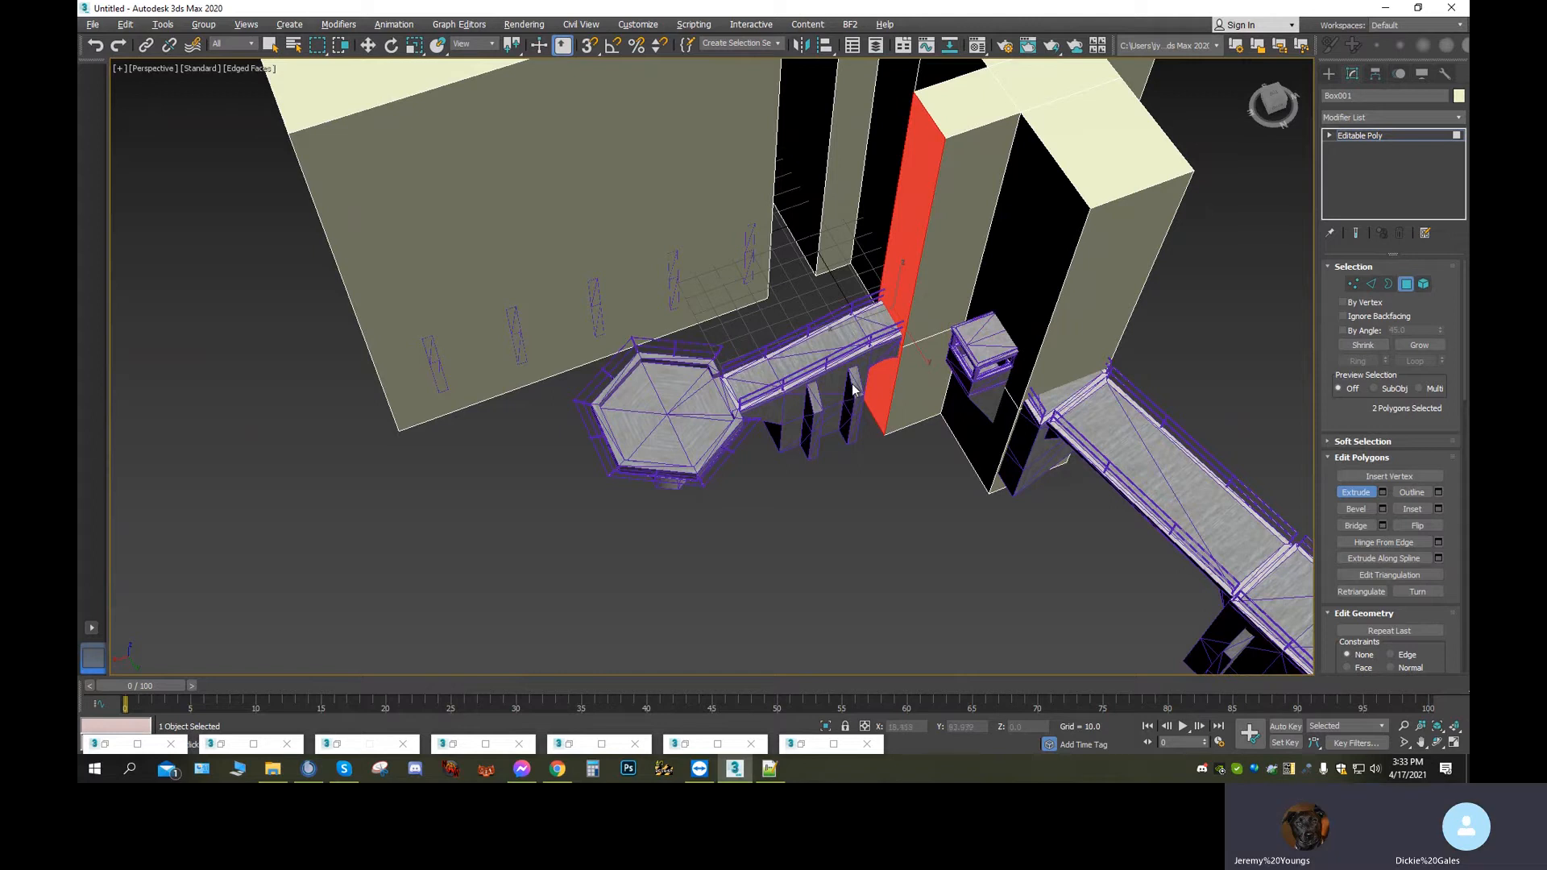
Lower the edge between the two extruded end polygons along Z to about 22.052, following the sloped walkway
scroll(876, 477, "up", 5)
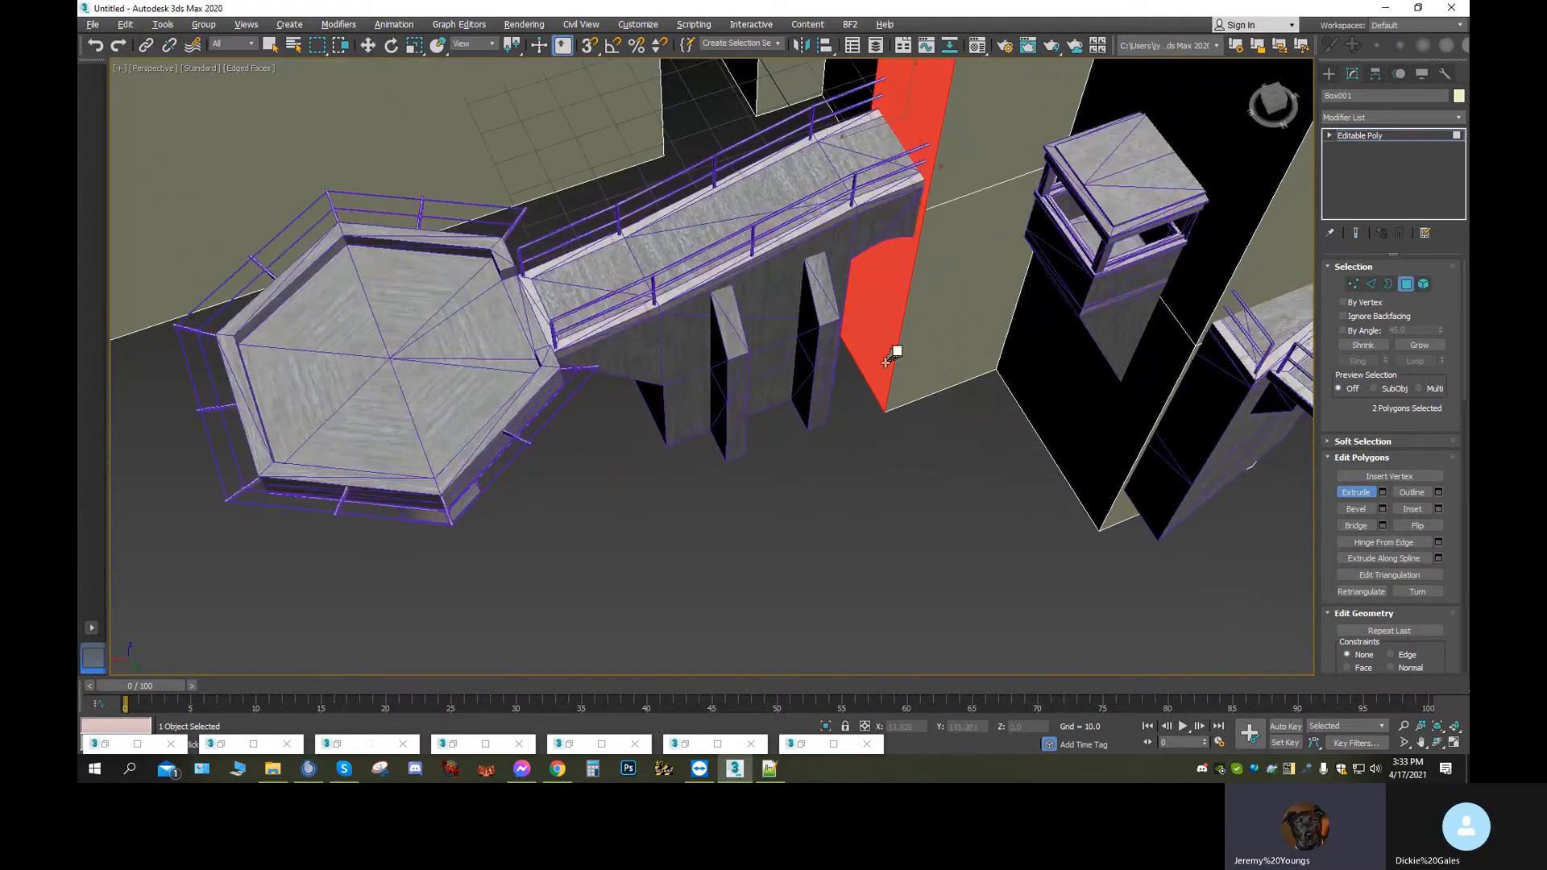
left_click(1370, 287)
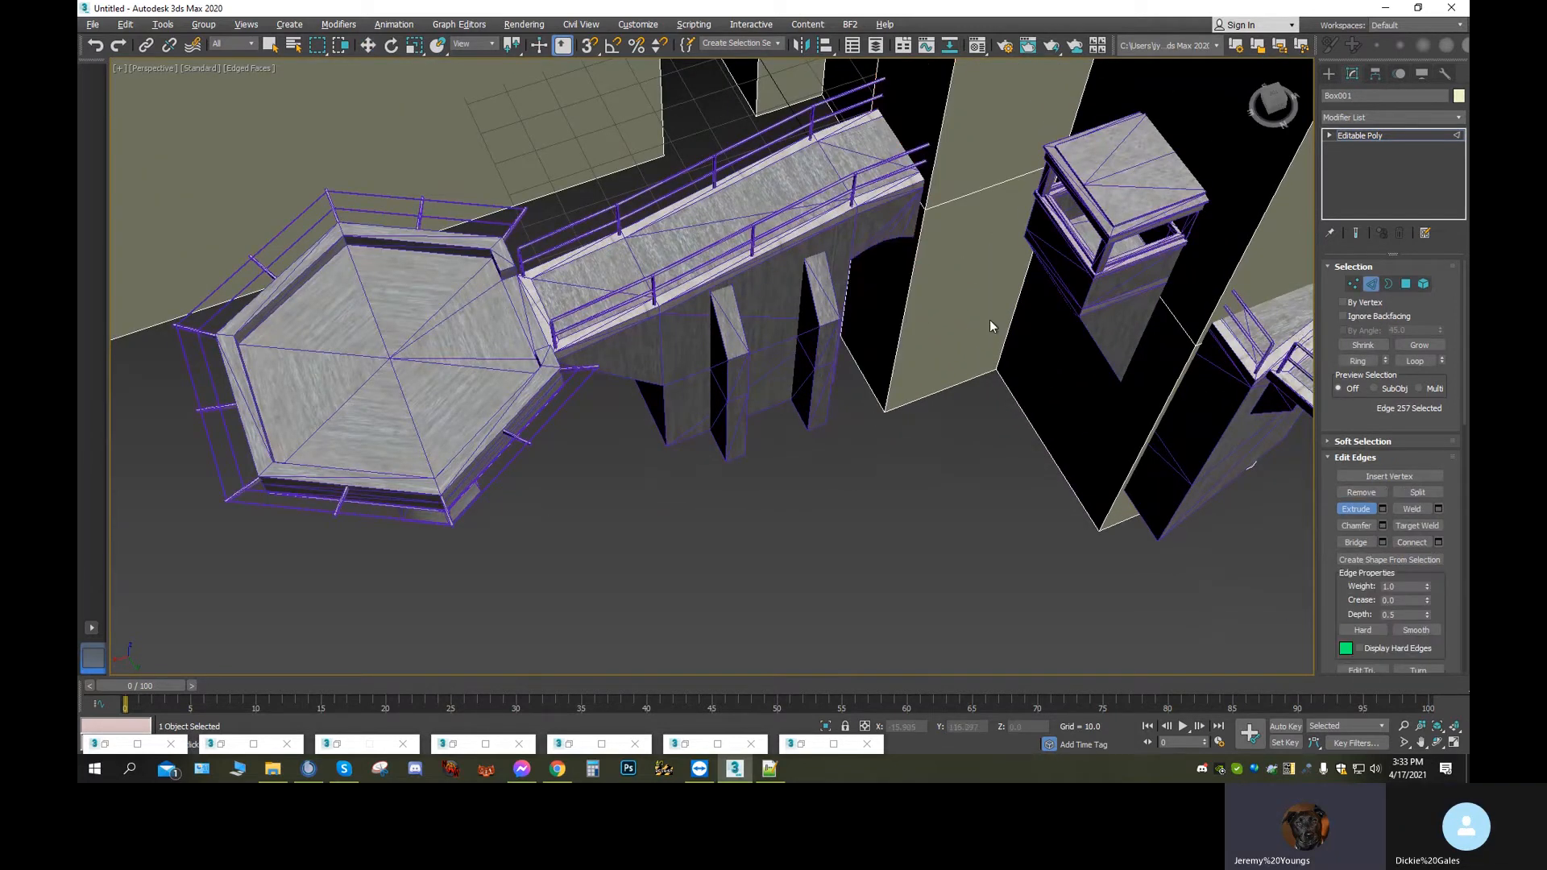
left_click(919, 200)
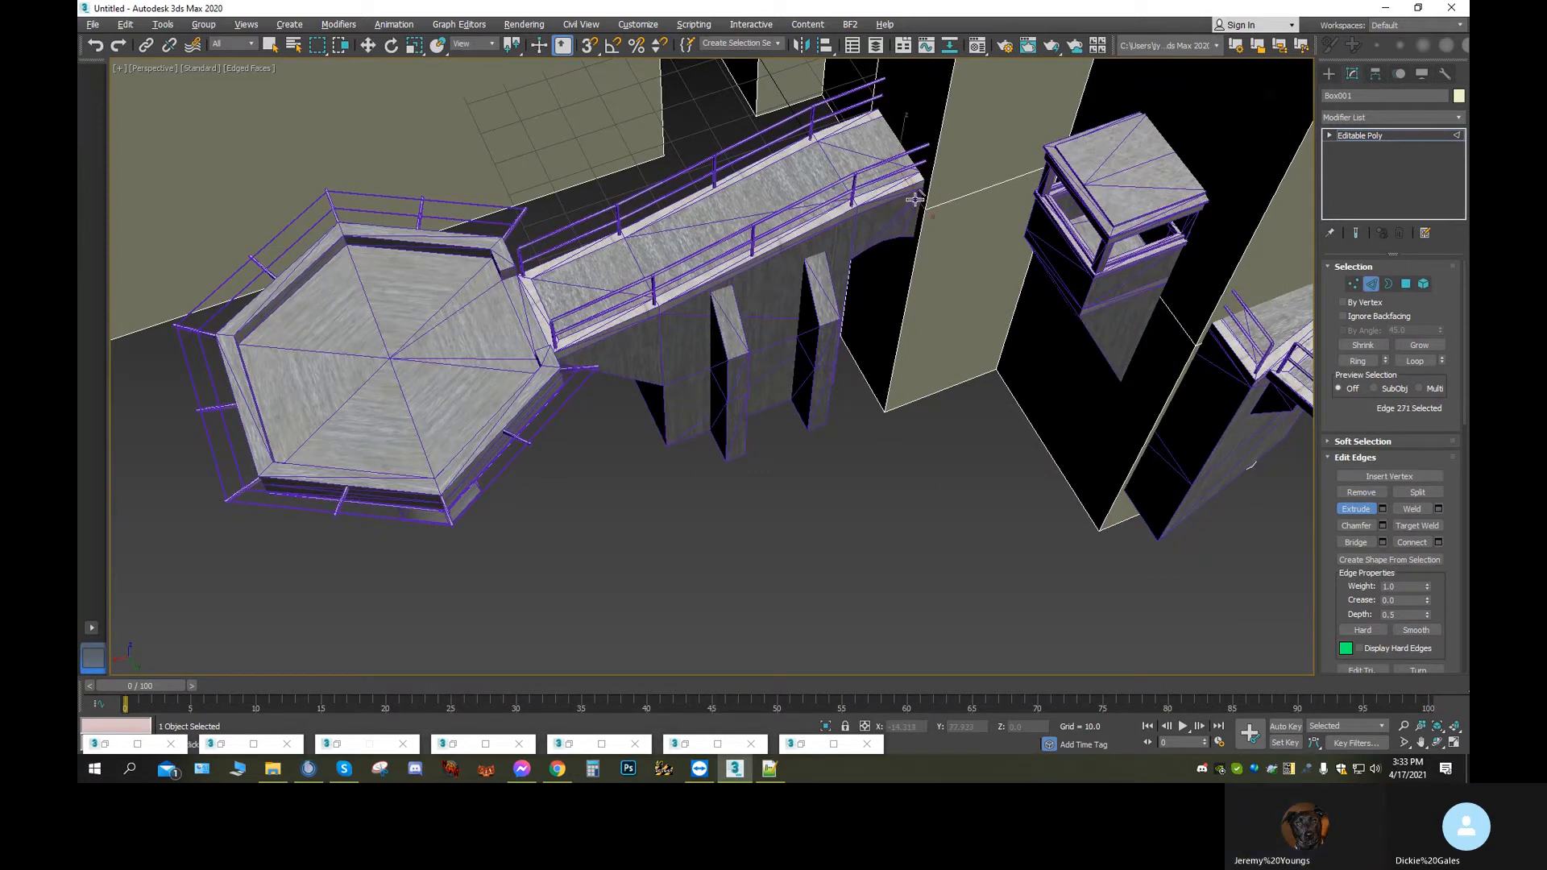
left_click(368, 44)
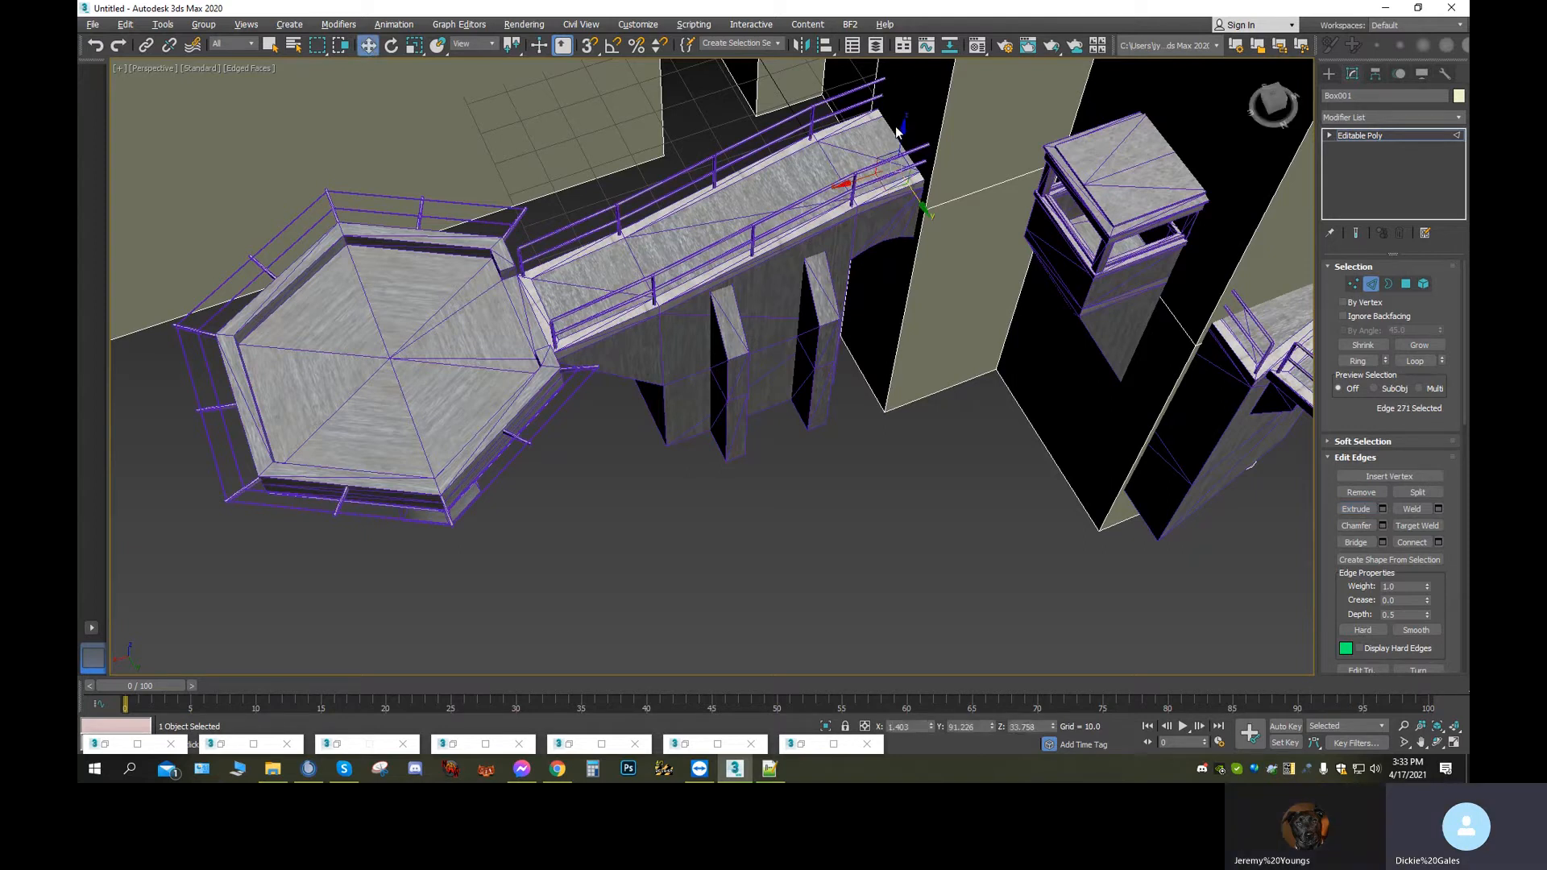
left_click_drag(901, 130, 893, 167)
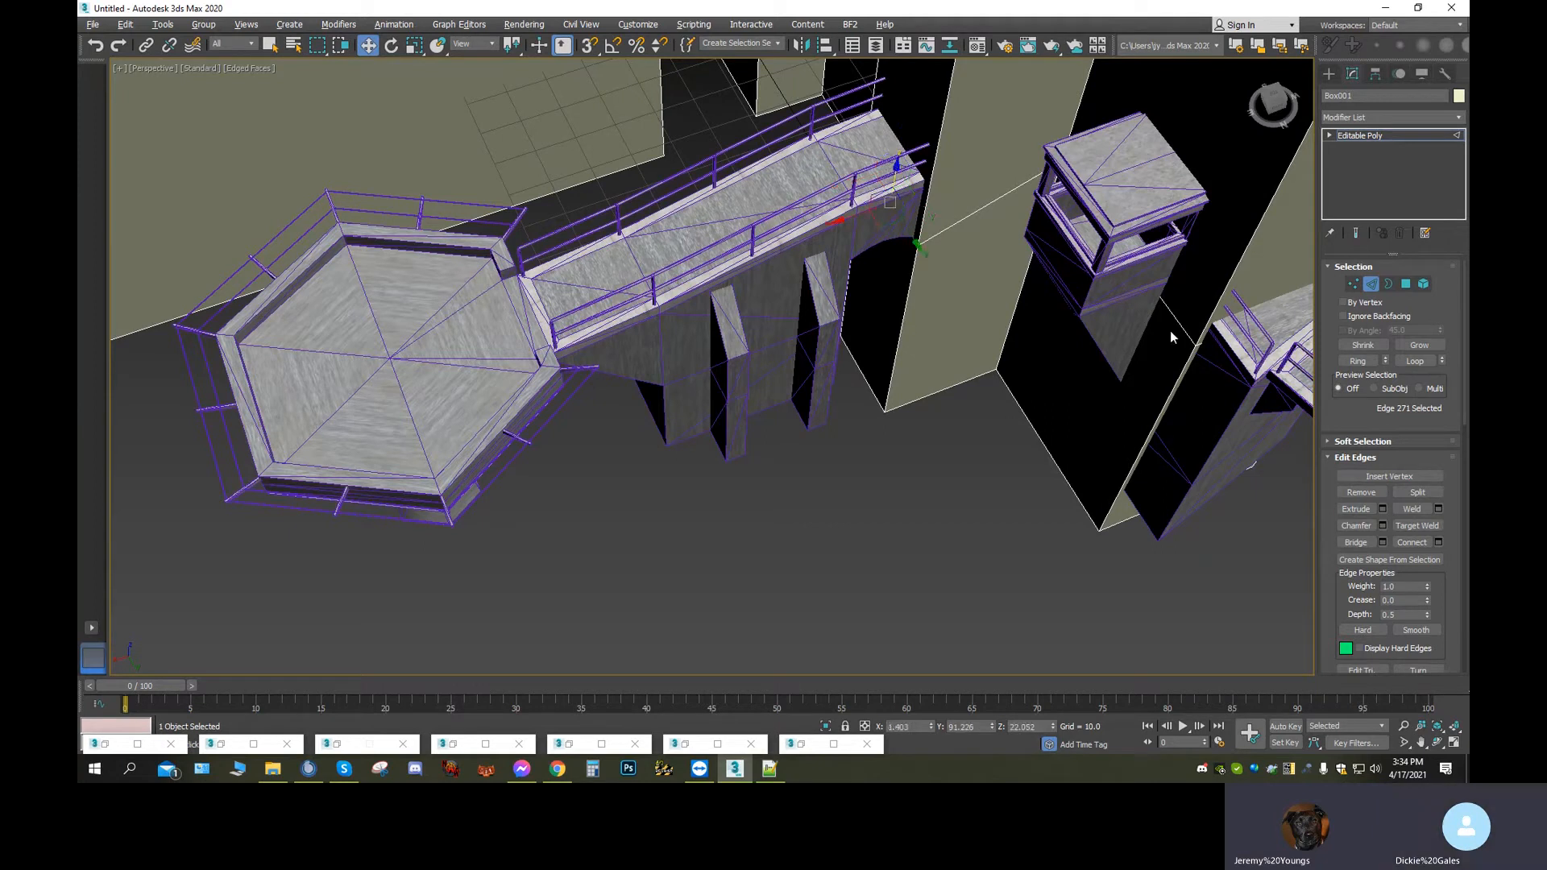
Extrude the two end polygons twice more along the walkway, first to the nearer buttress and again past the farther one
left_click(1407, 284)
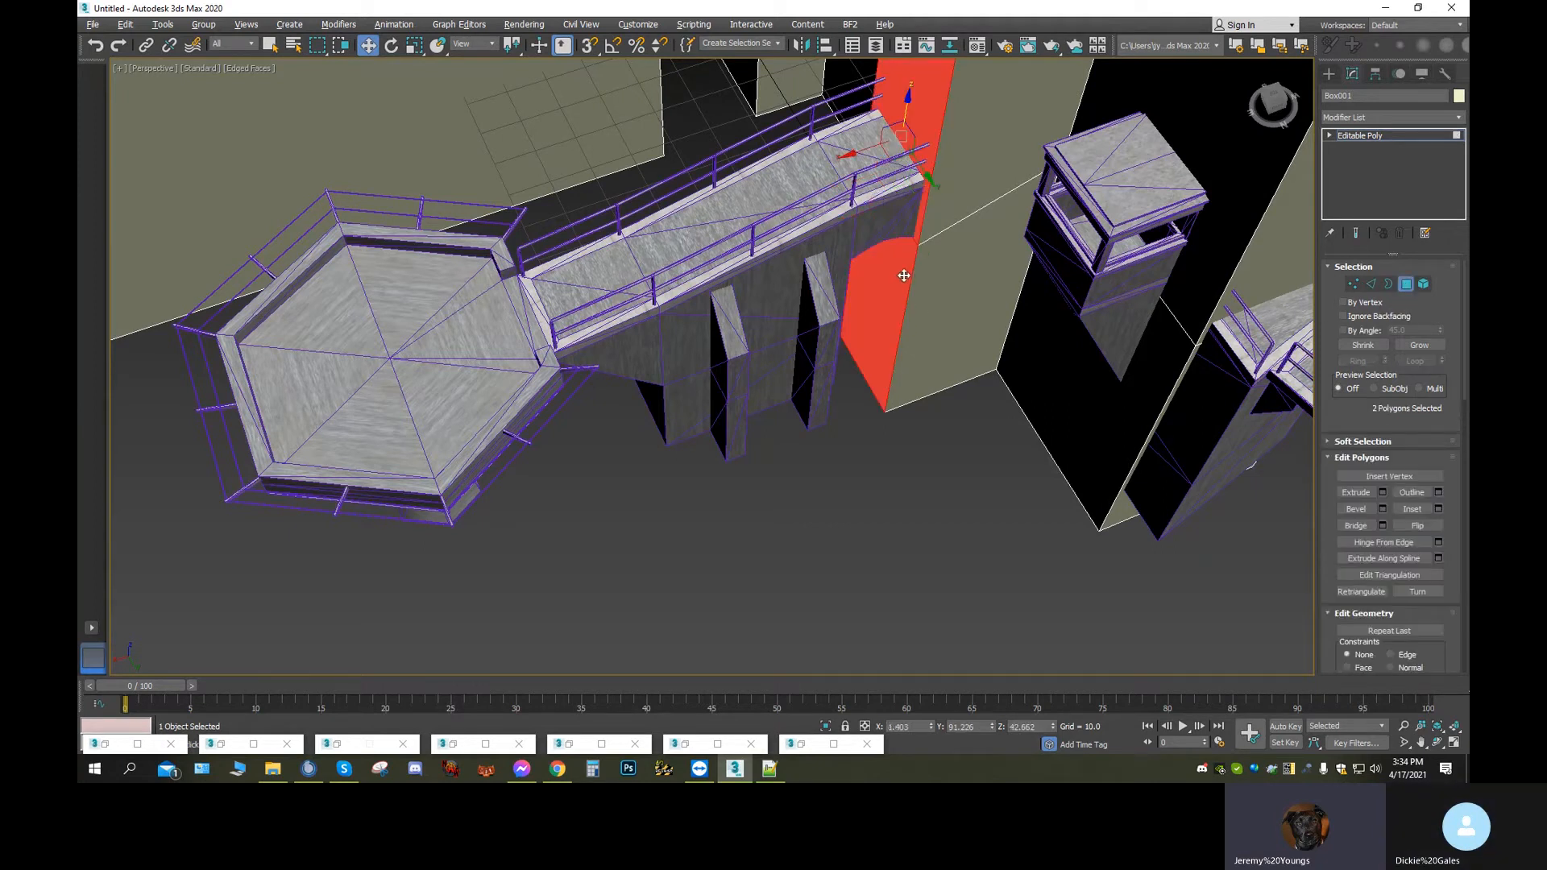
left_click(1354, 493)
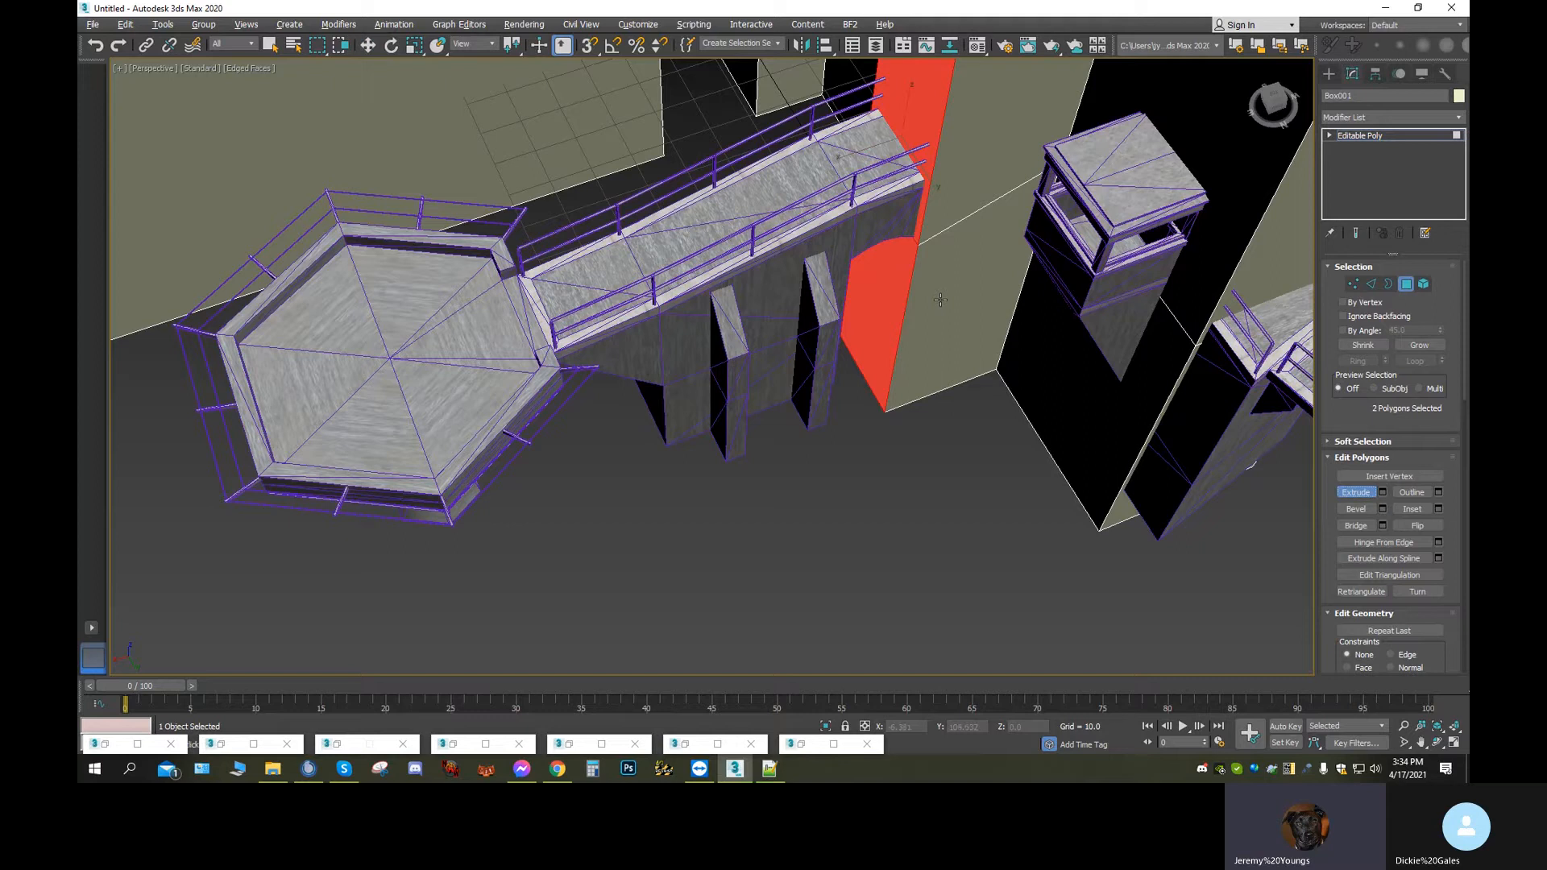
left_click_drag(884, 242, 833, 105)
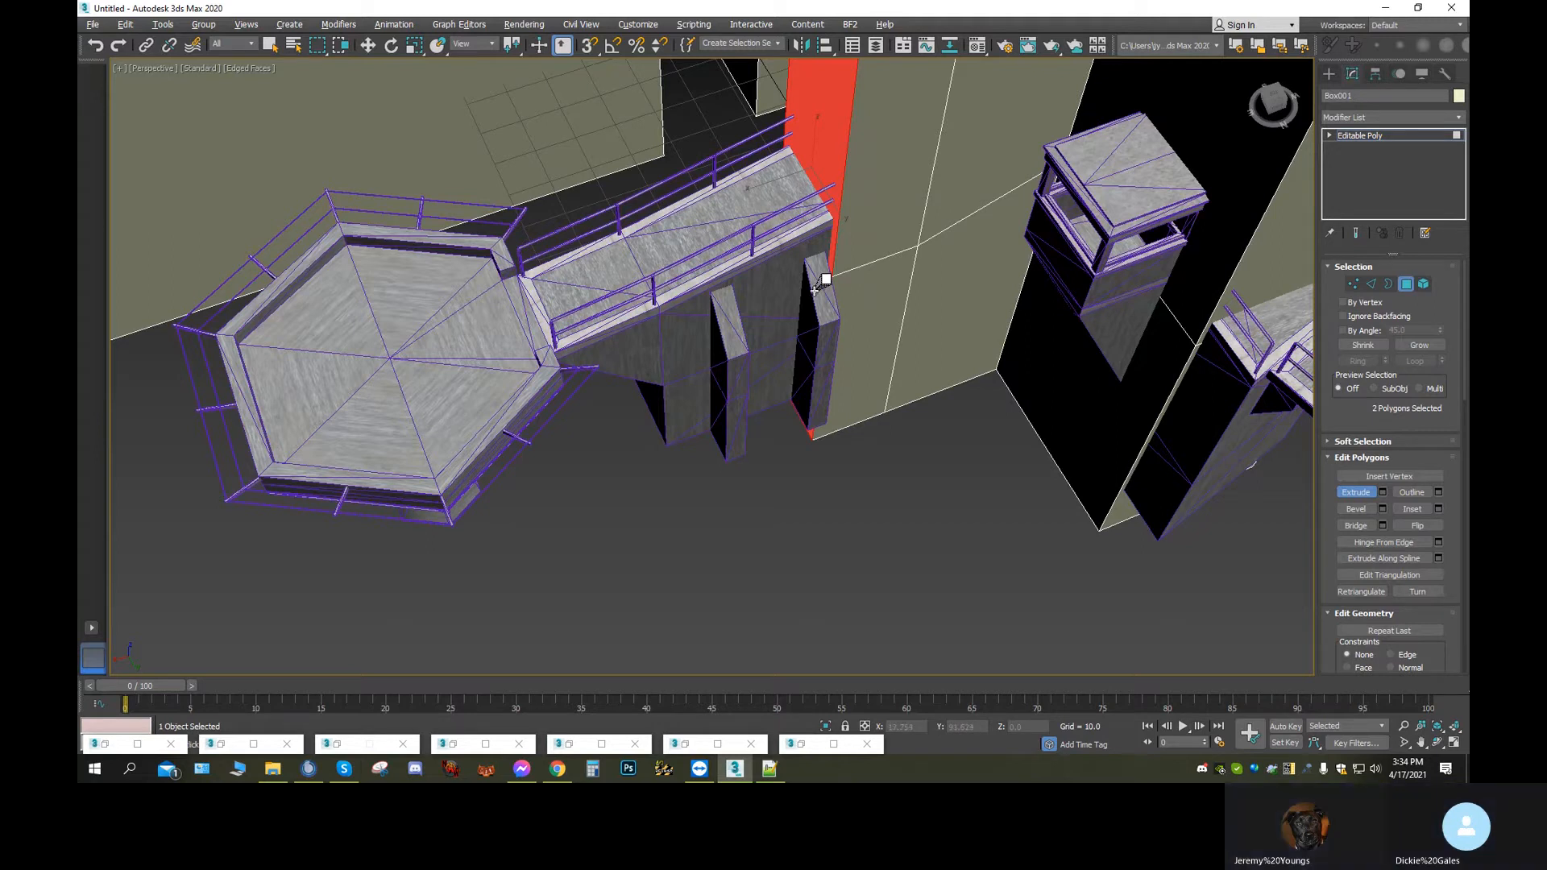
left_click_drag(824, 280, 713, 34)
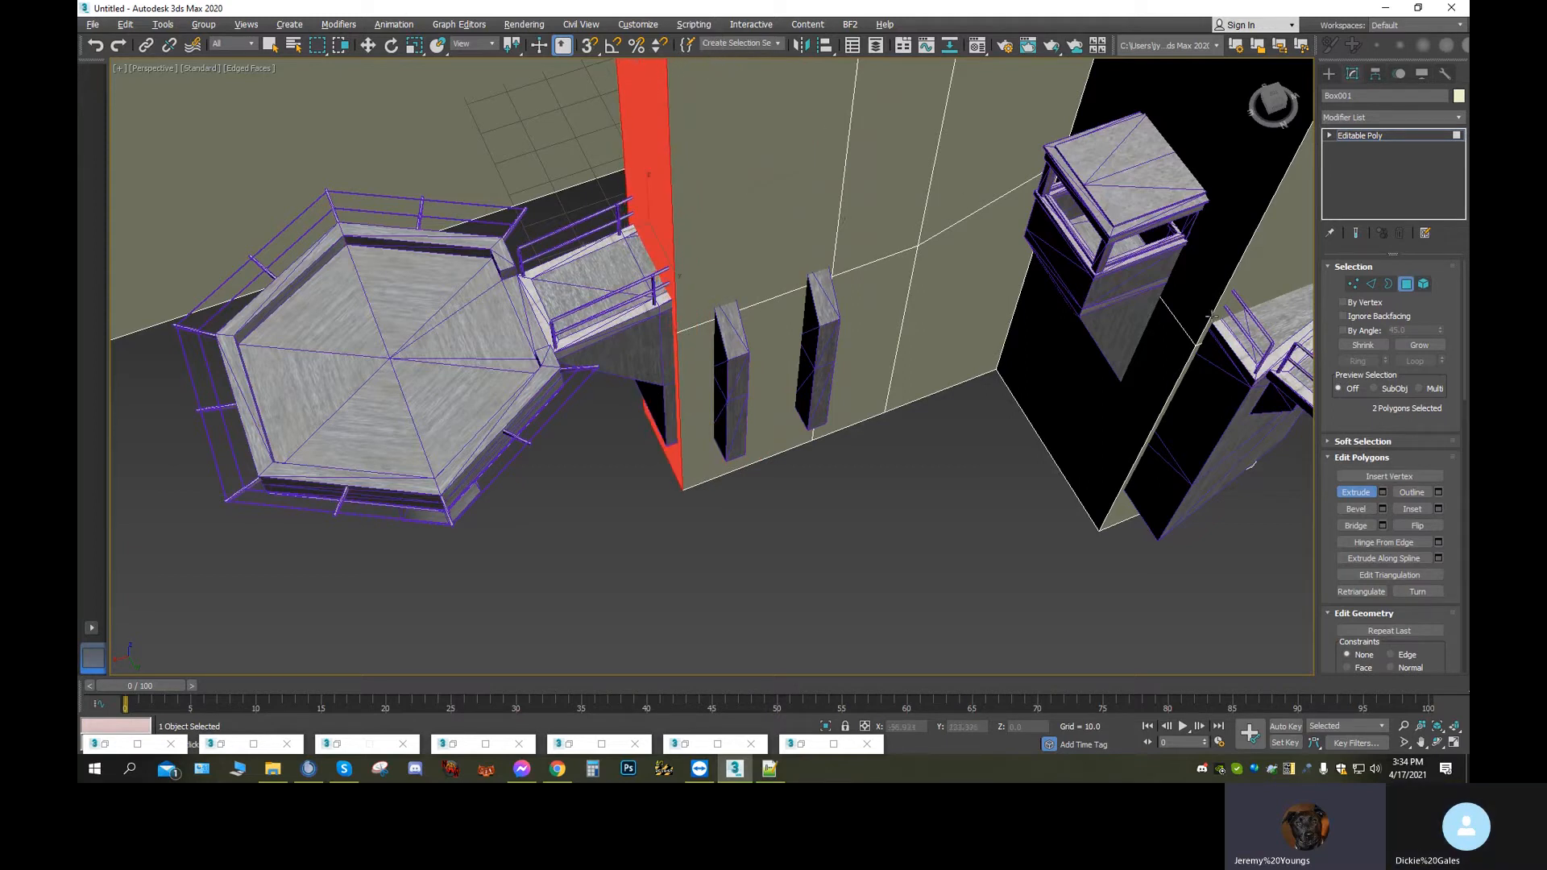
Lower the edge between the new end polygons along Z to about 18.21
left_click(1370, 286)
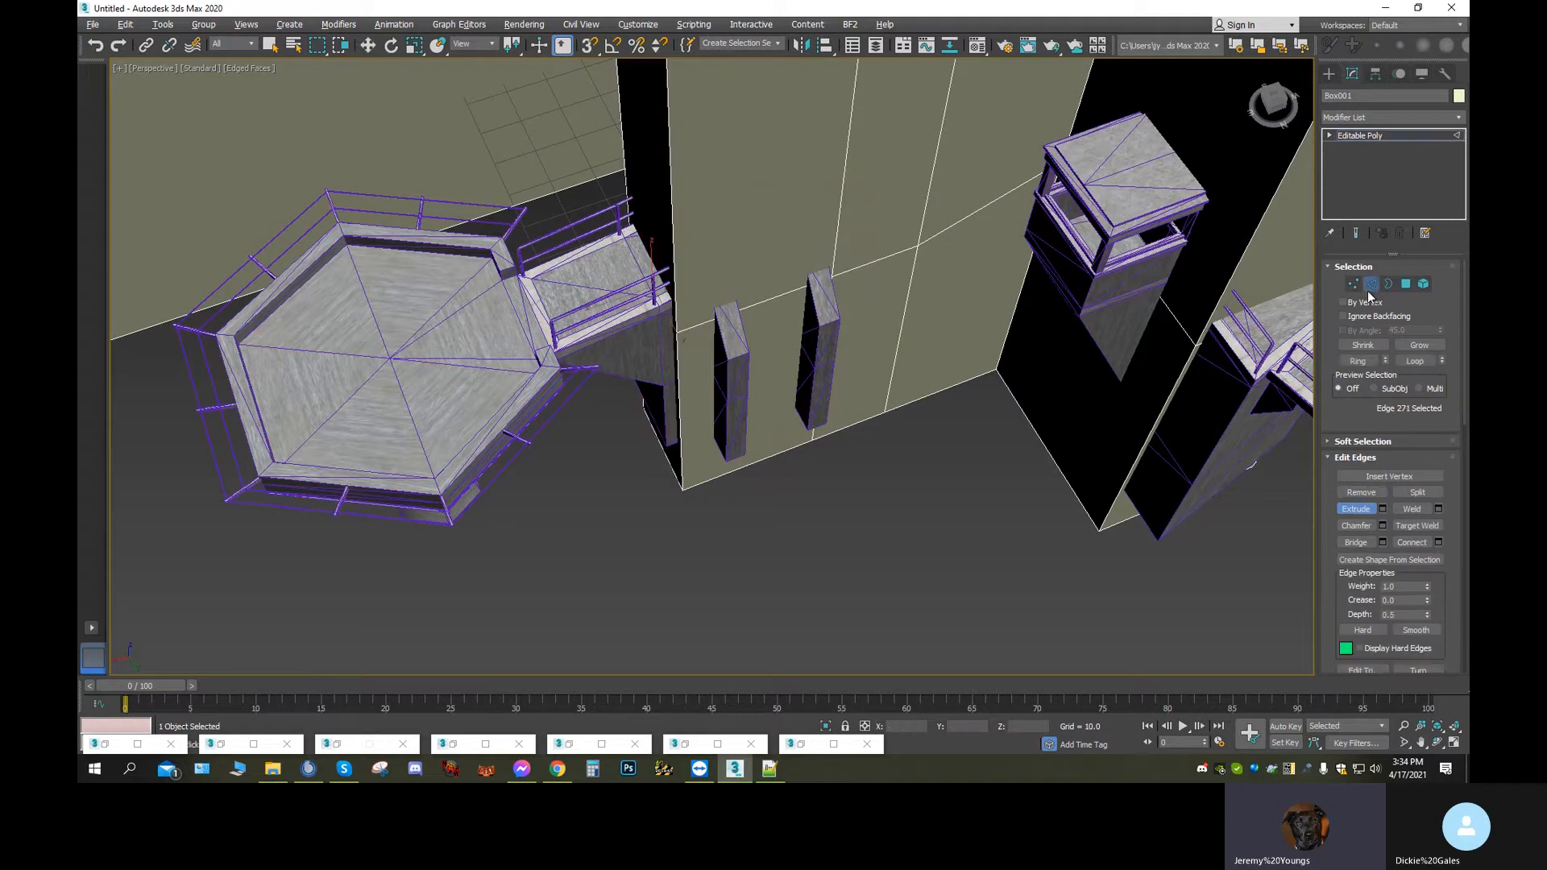
left_click(368, 45)
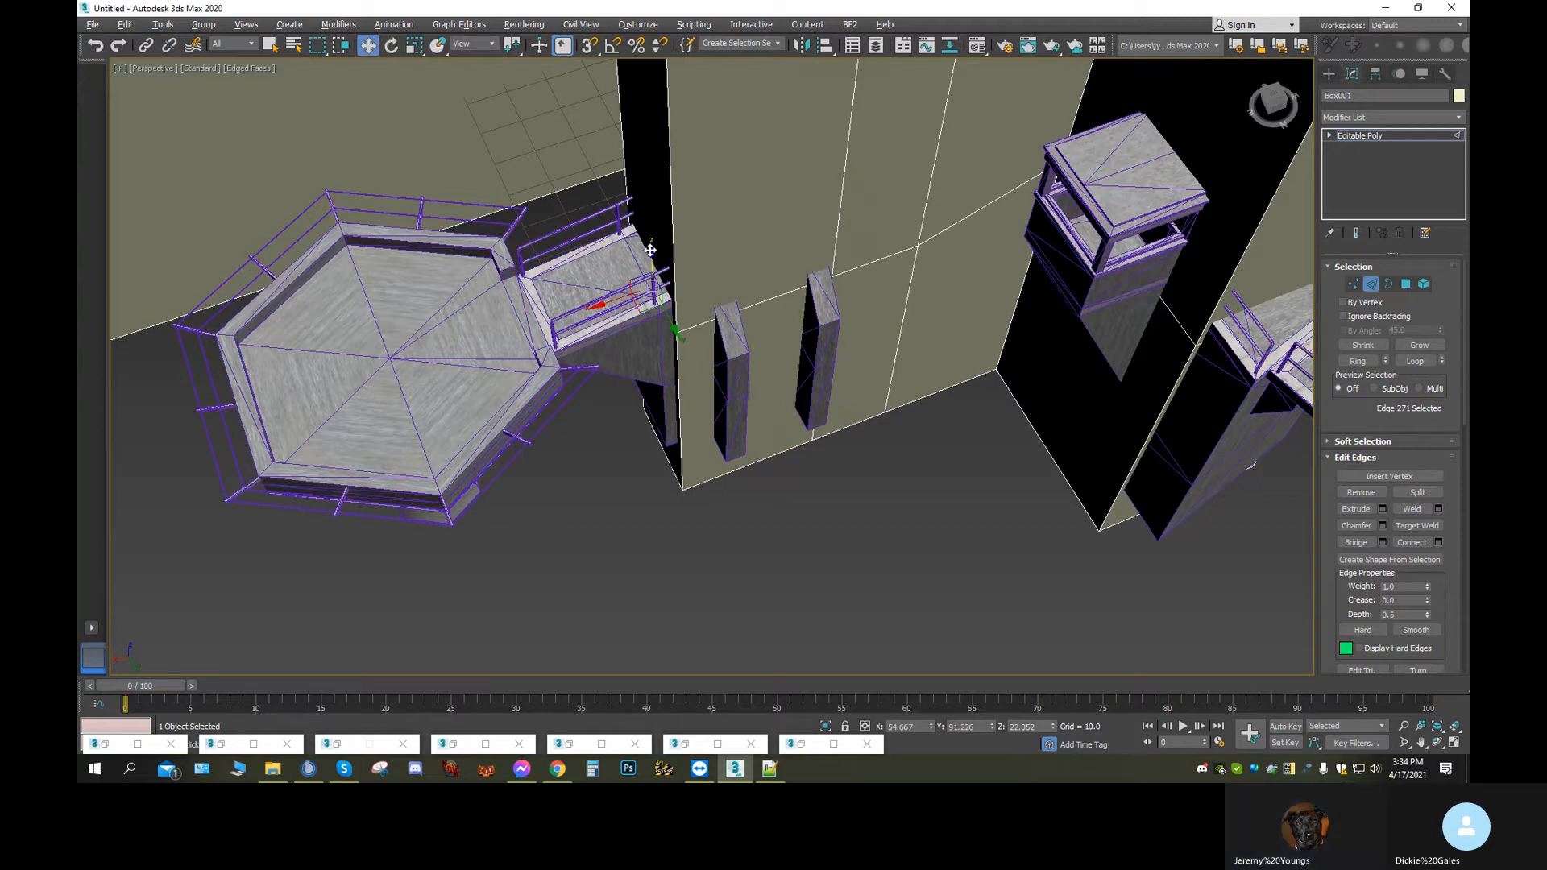
left_click_drag(651, 252, 651, 266)
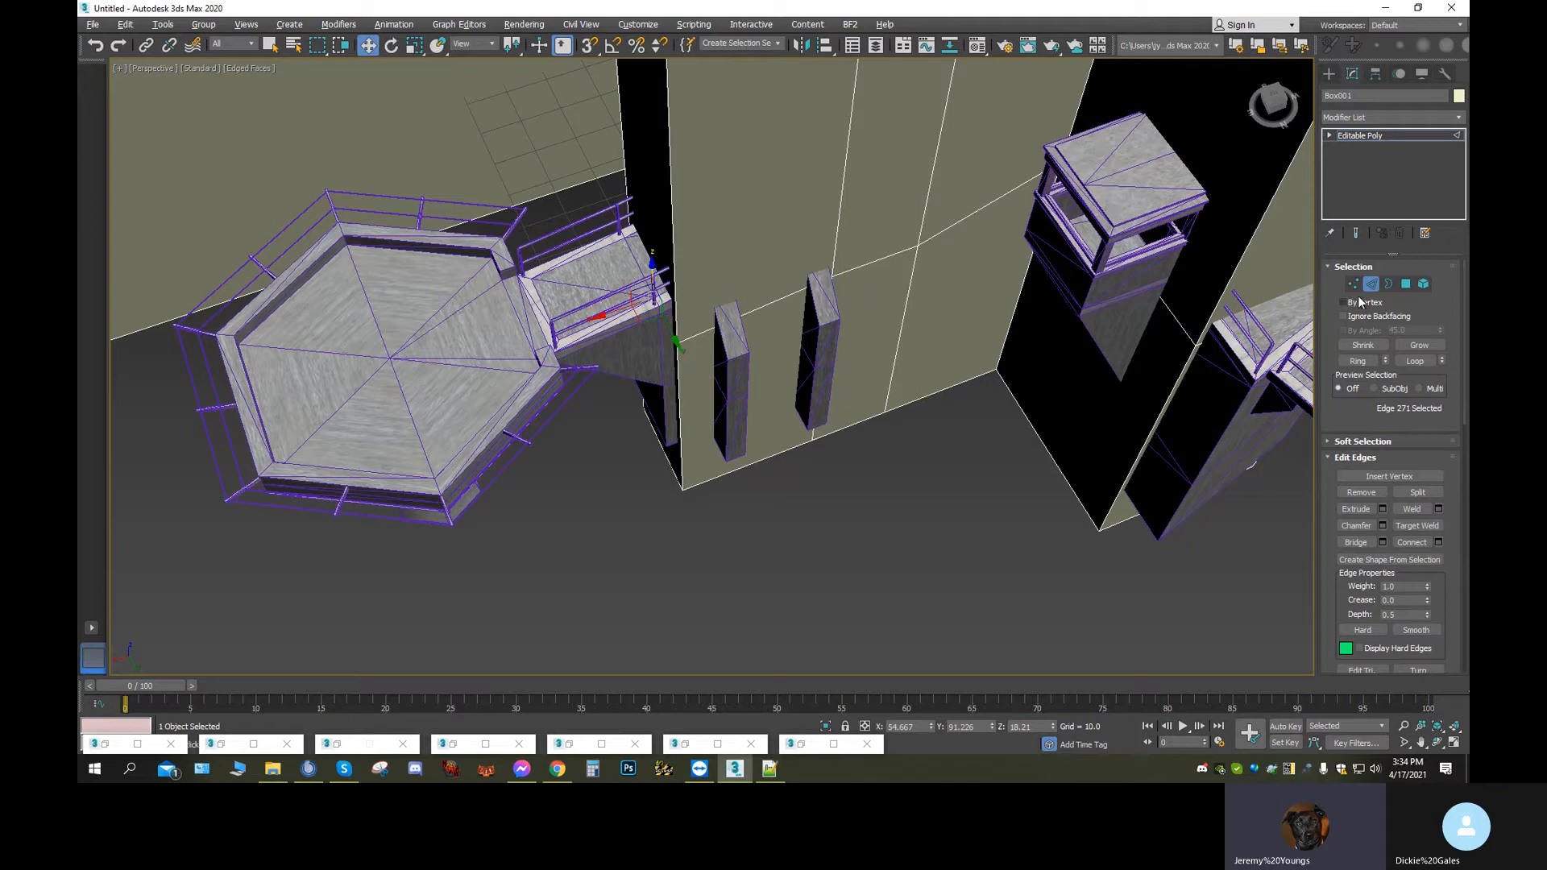
Extrude the two end polygons along the last stretch of walkway up to the near edge of the hexagonal platform
left_click(1409, 285)
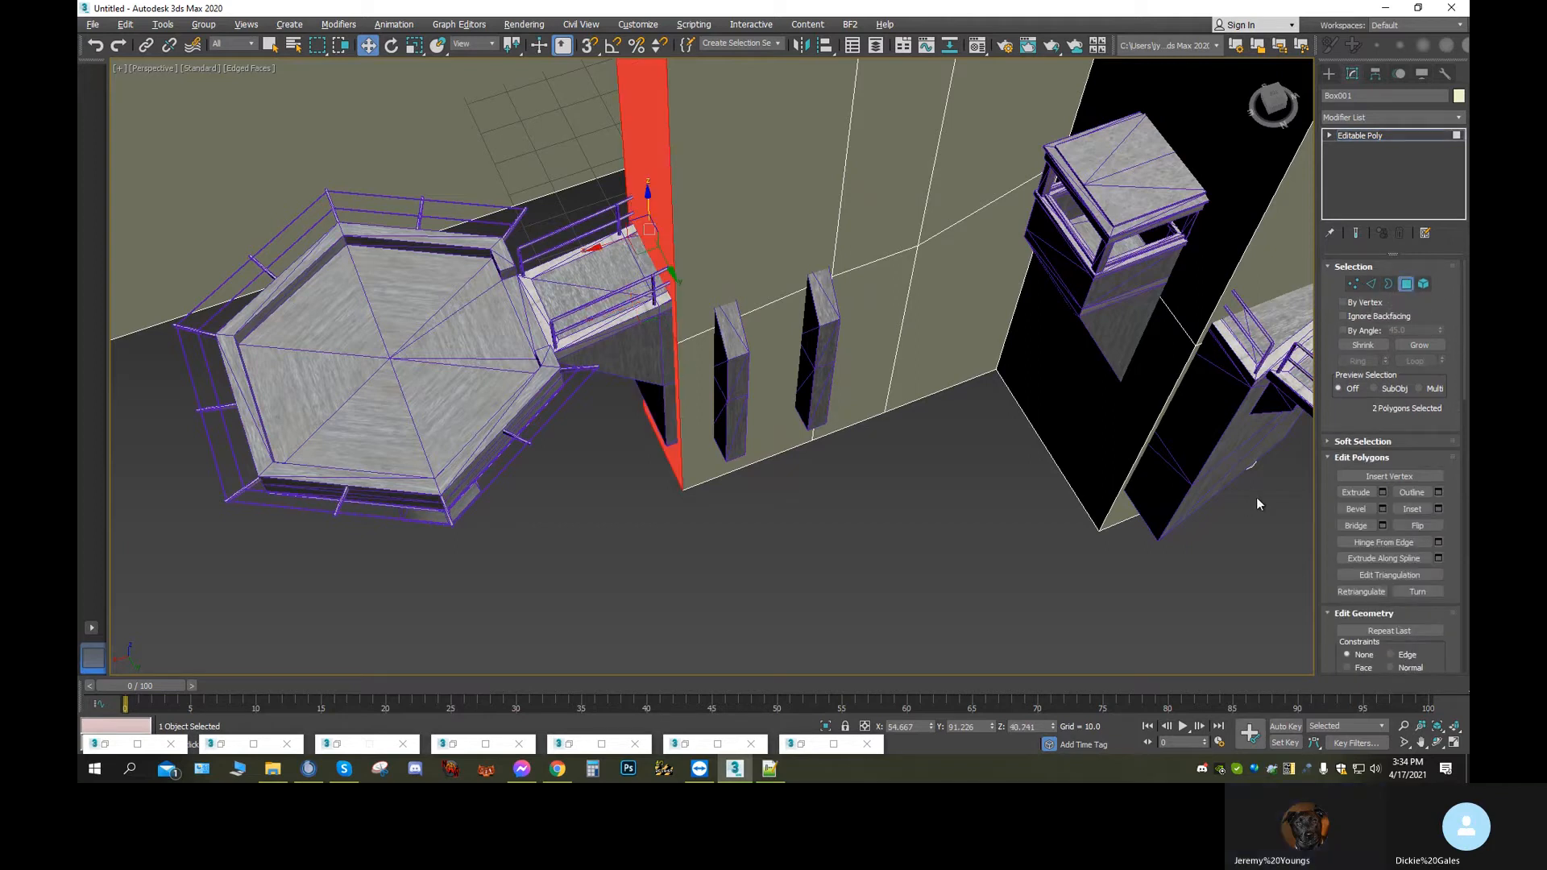
left_click(1357, 493)
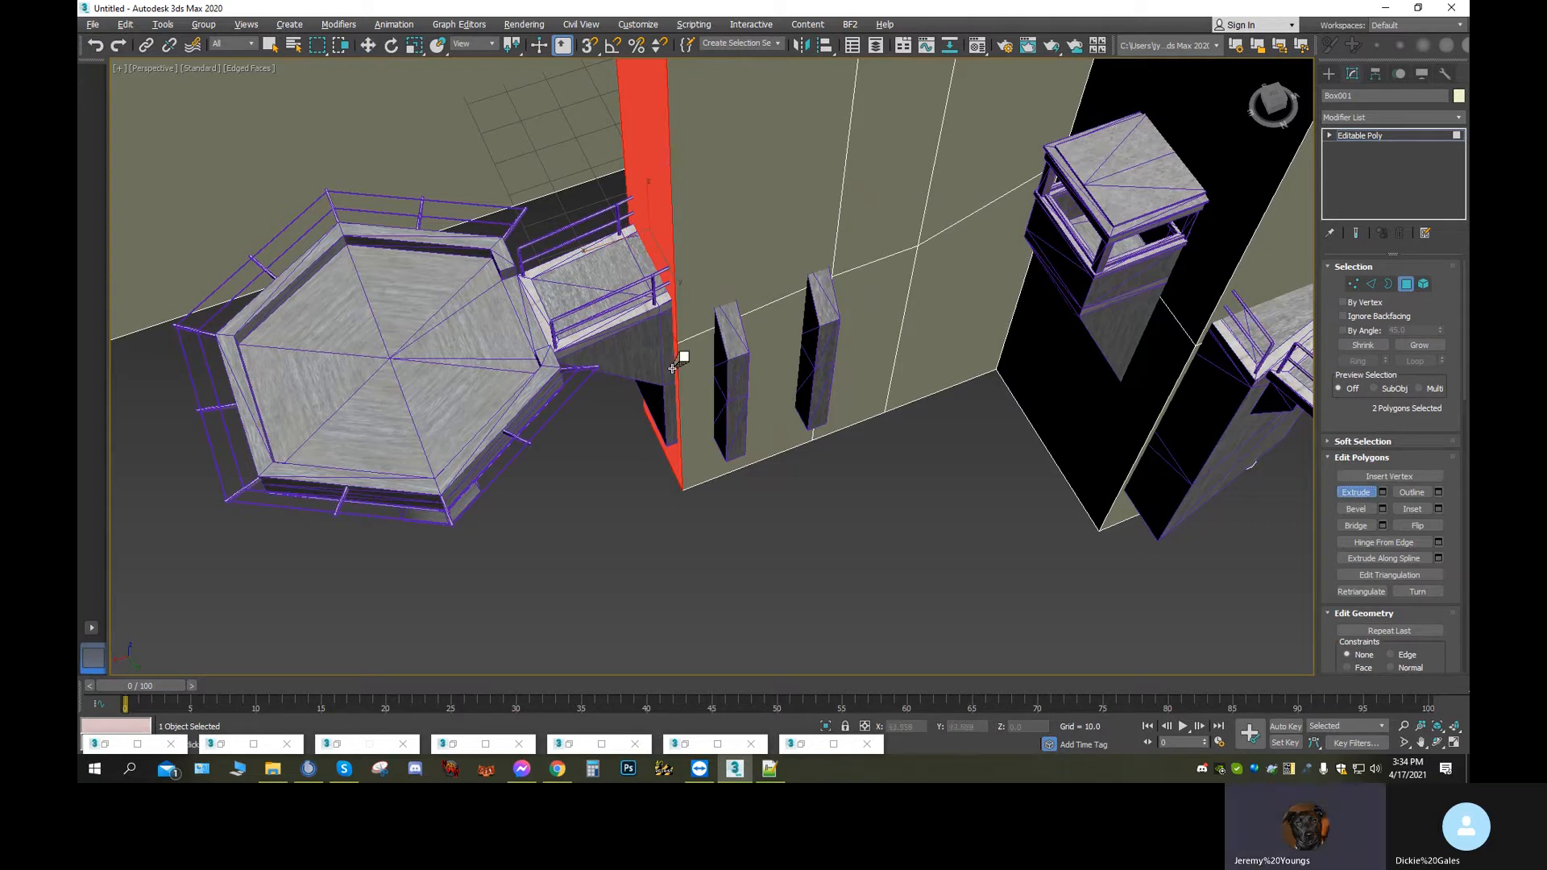
left_click_drag(672, 368, 535, 201)
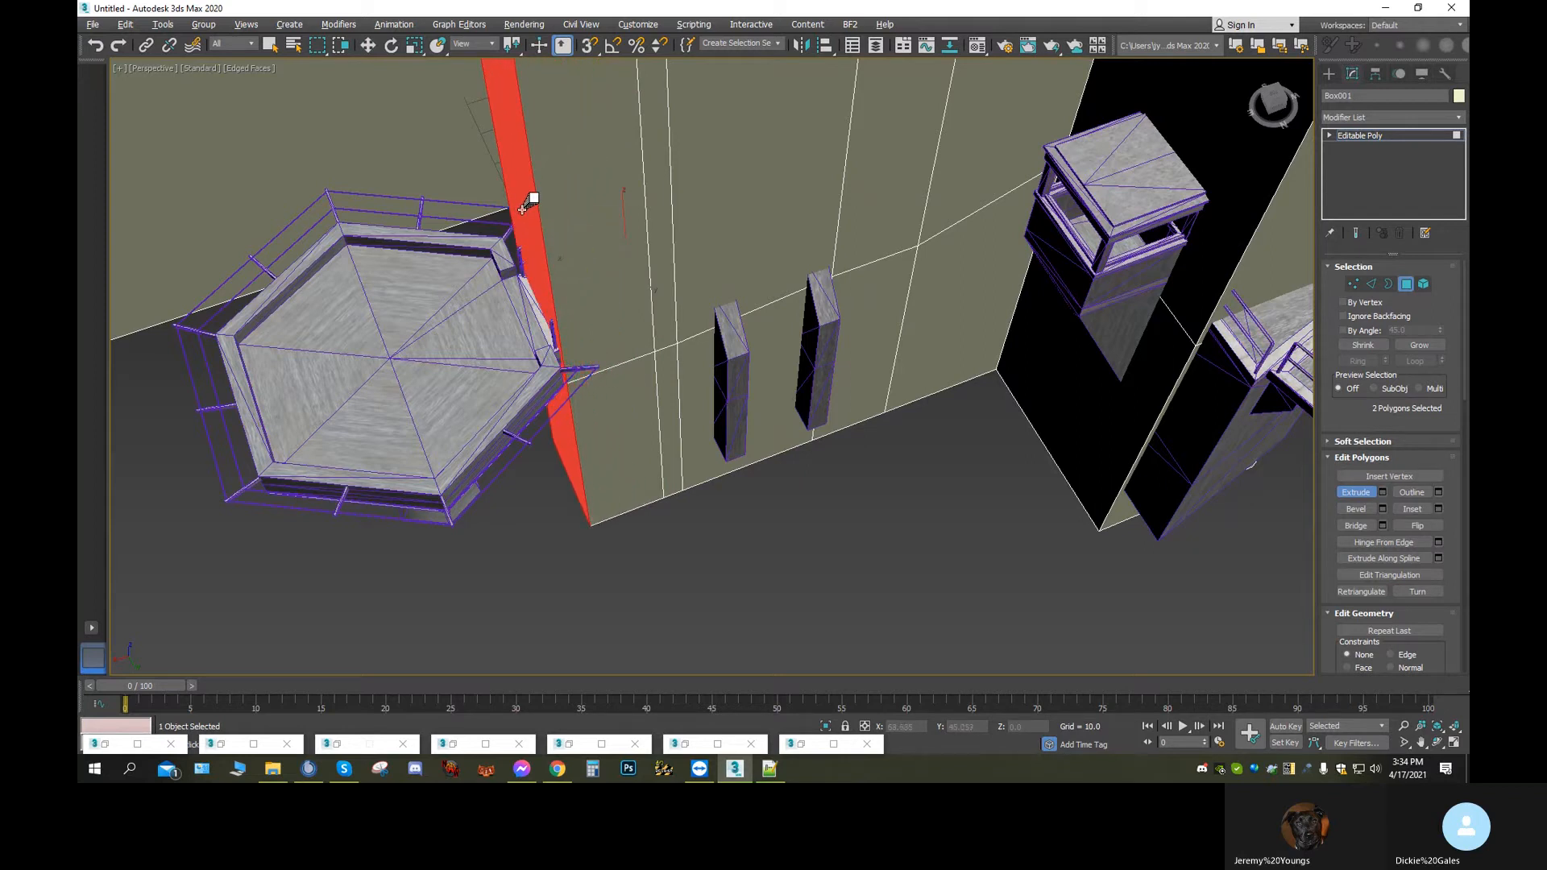
Extrude the end polygons across the hexagonal platform and move them along X to about 138.824 at its far side
left_click_drag(543, 328, 368, 93)
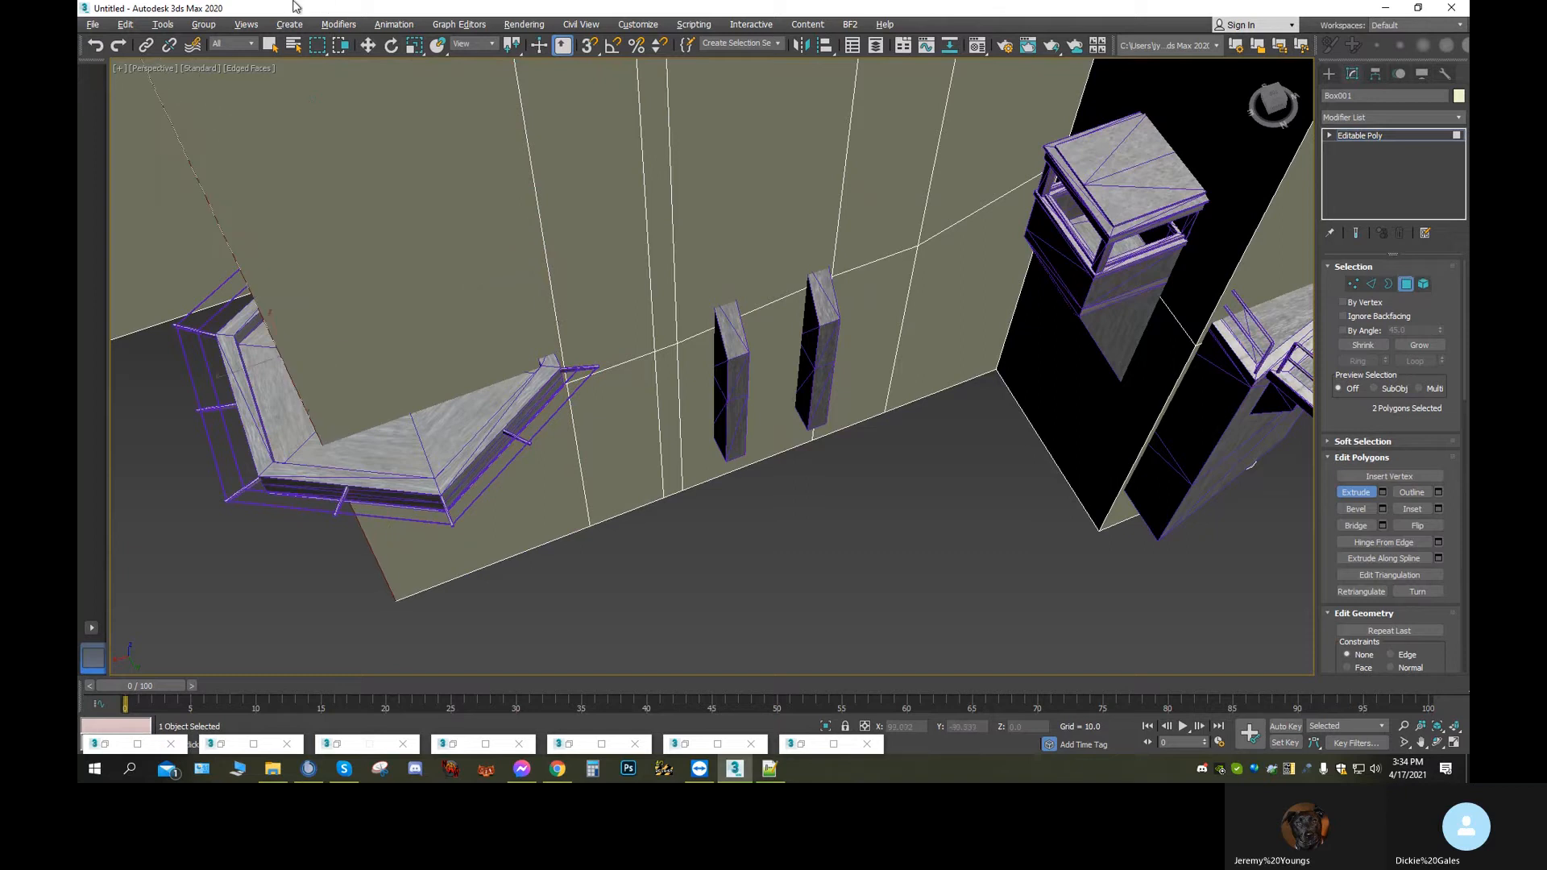
left_click(369, 50)
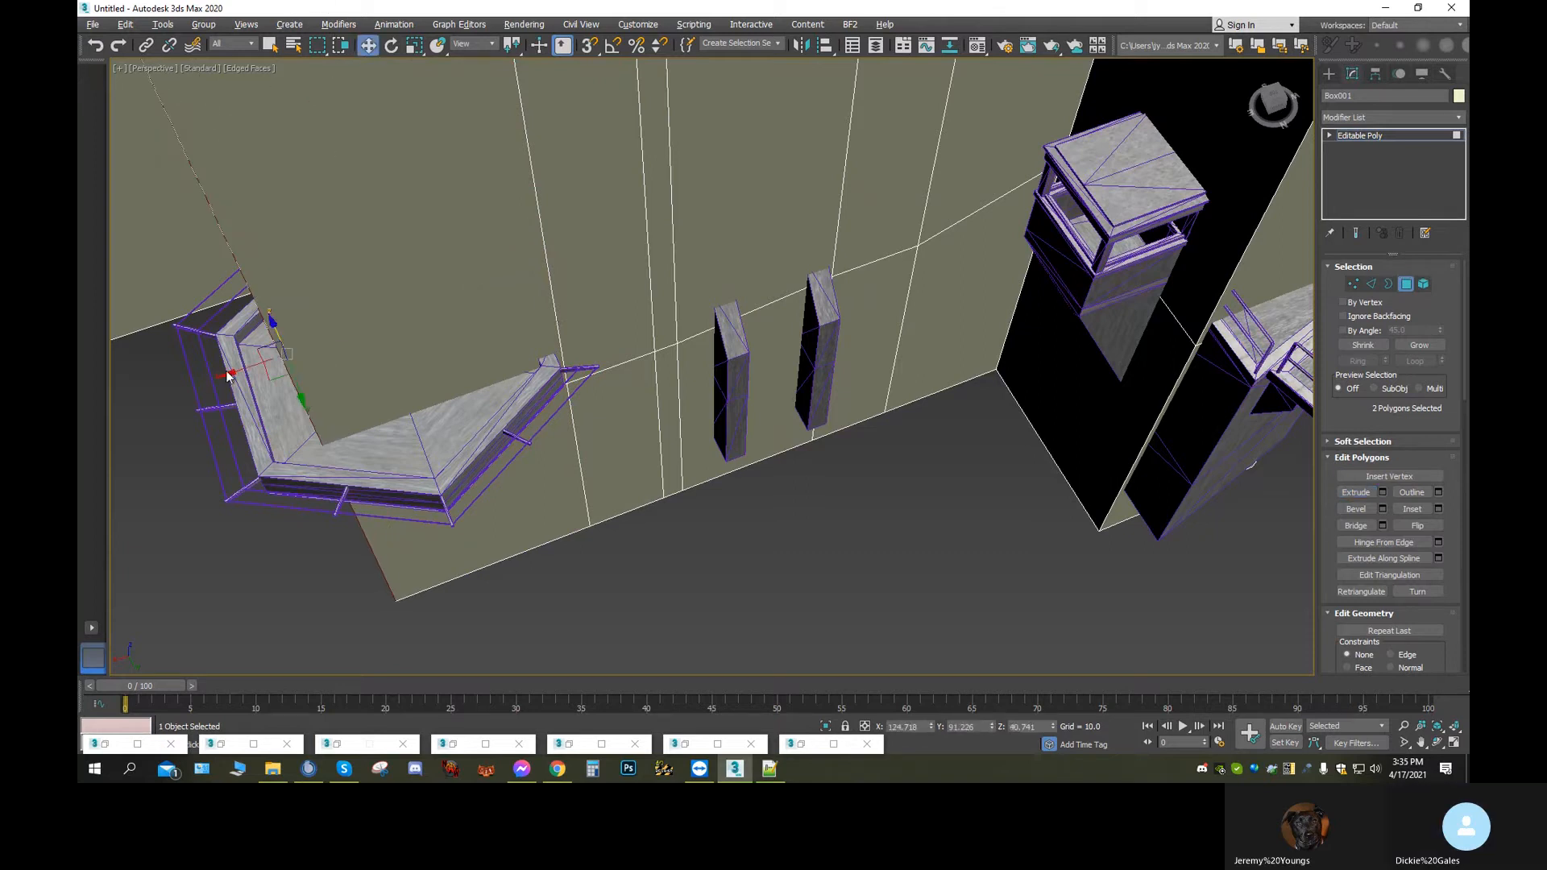
left_click_drag(228, 376, 145, 388)
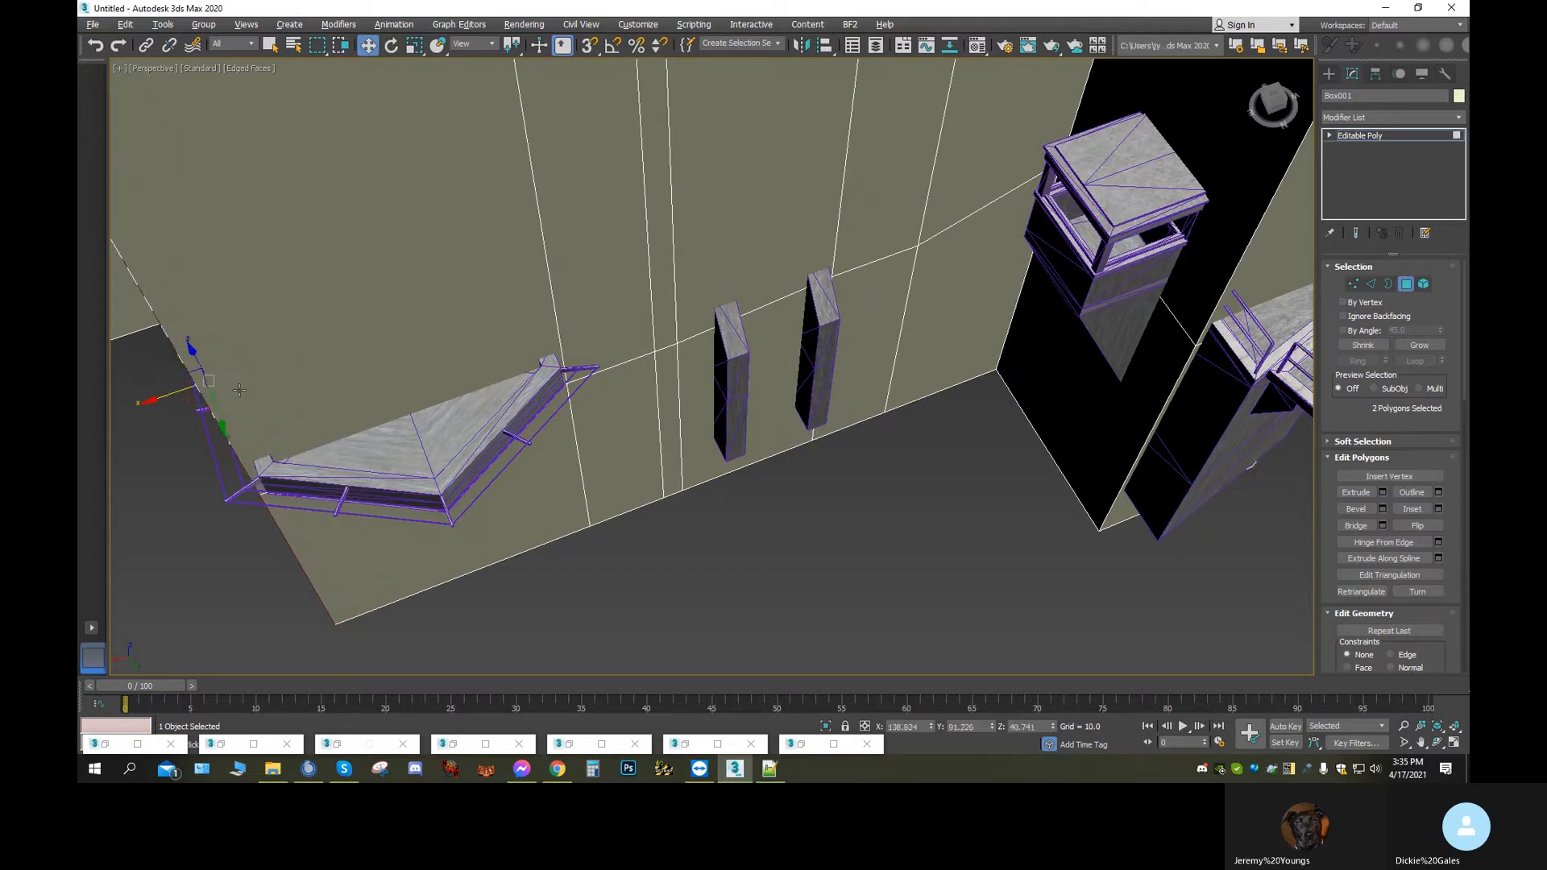
Extrude the two side polygons alongside the hexagonal platform outward until they enclose that side of the platform
left_click(396, 403)
left_click(467, 534, "ctrl")
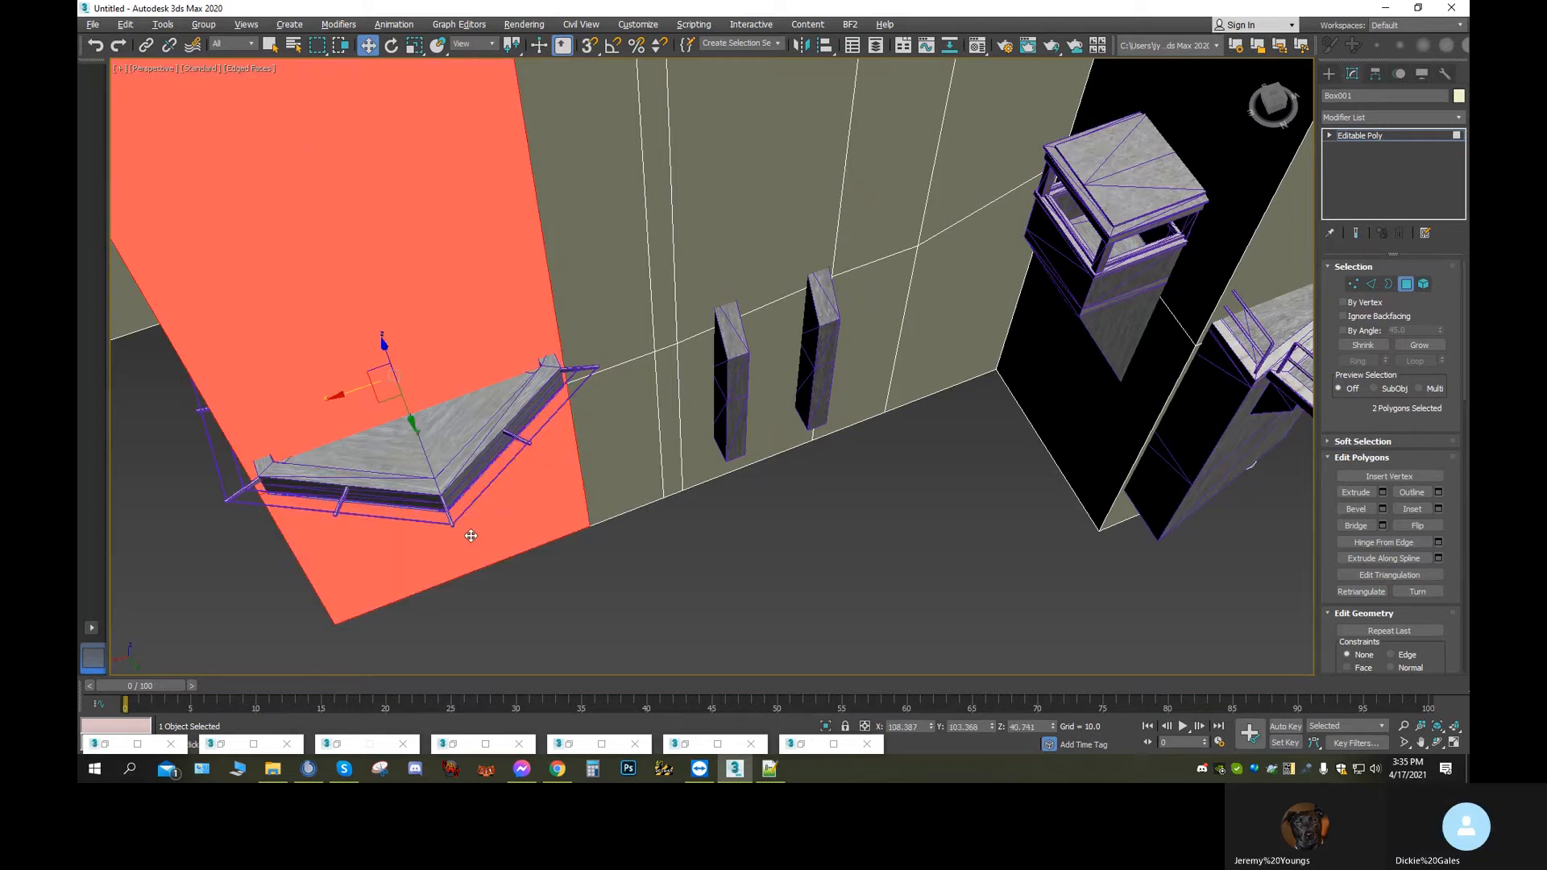
scroll(494, 538, "down", 2)
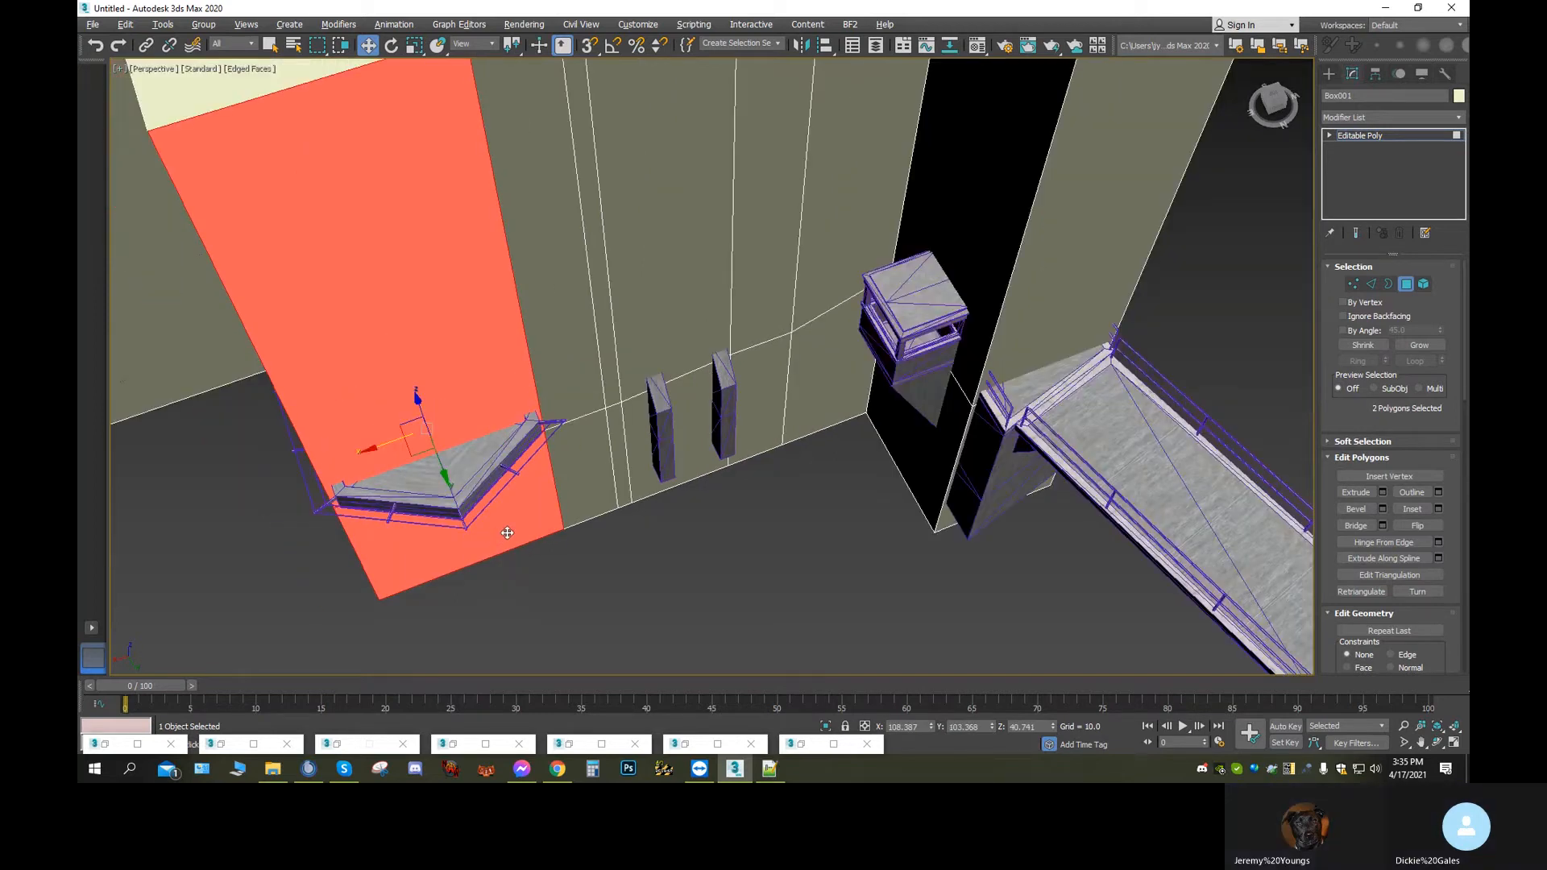
left_click(1357, 493)
left_click_drag(518, 497, 489, 337)
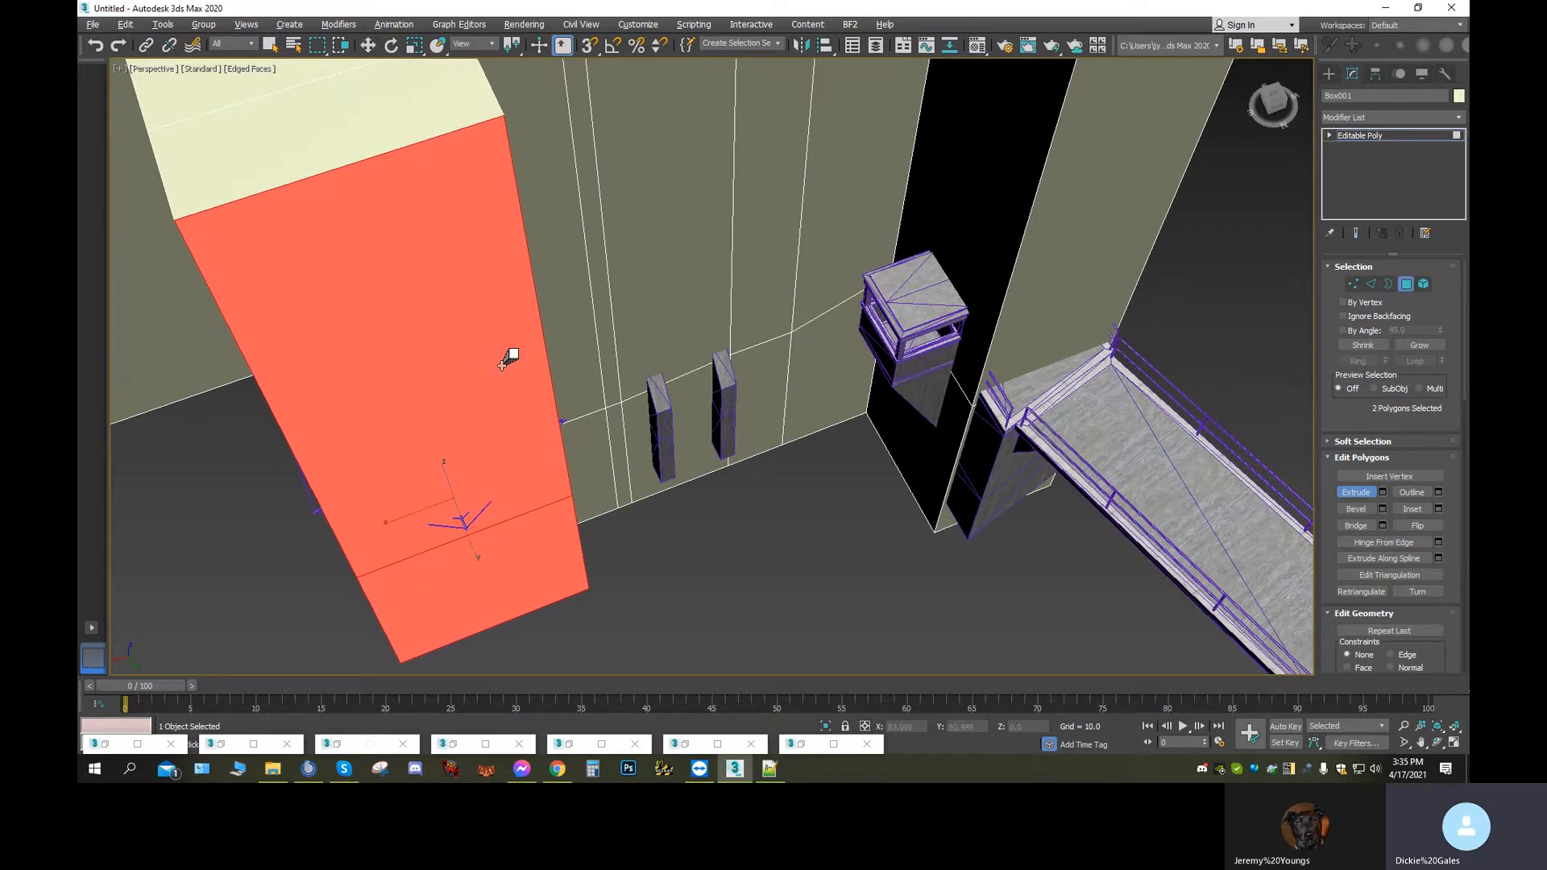
Extrude the two polygons on the opposite side of the hexagonal platform outward to enclose its other half
left_click(1439, 743)
left_click_drag(660, 413, 766, 438)
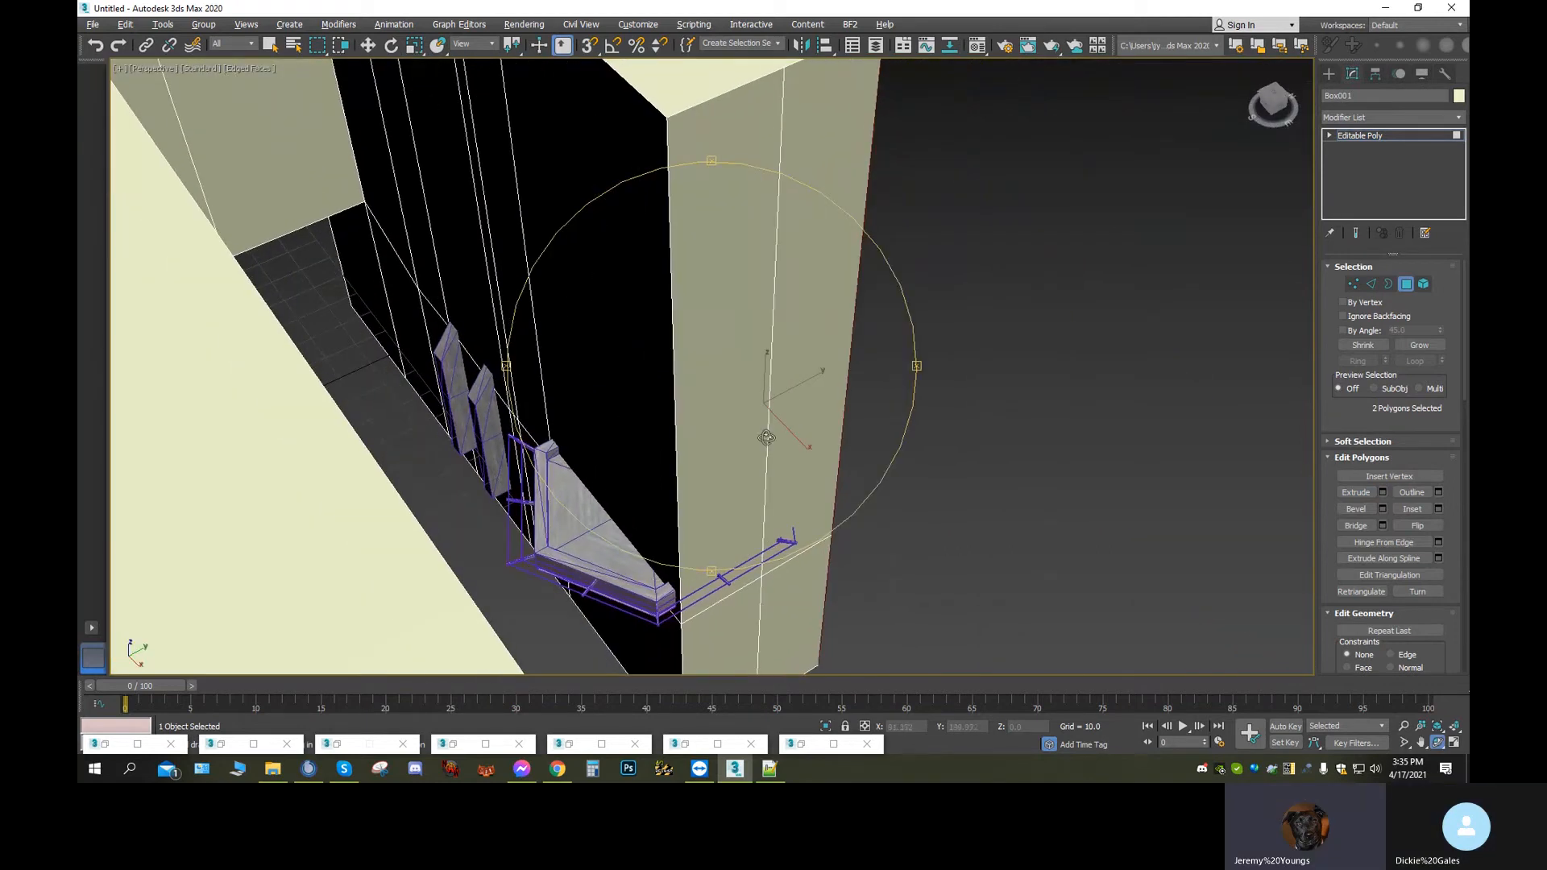
left_click(368, 44)
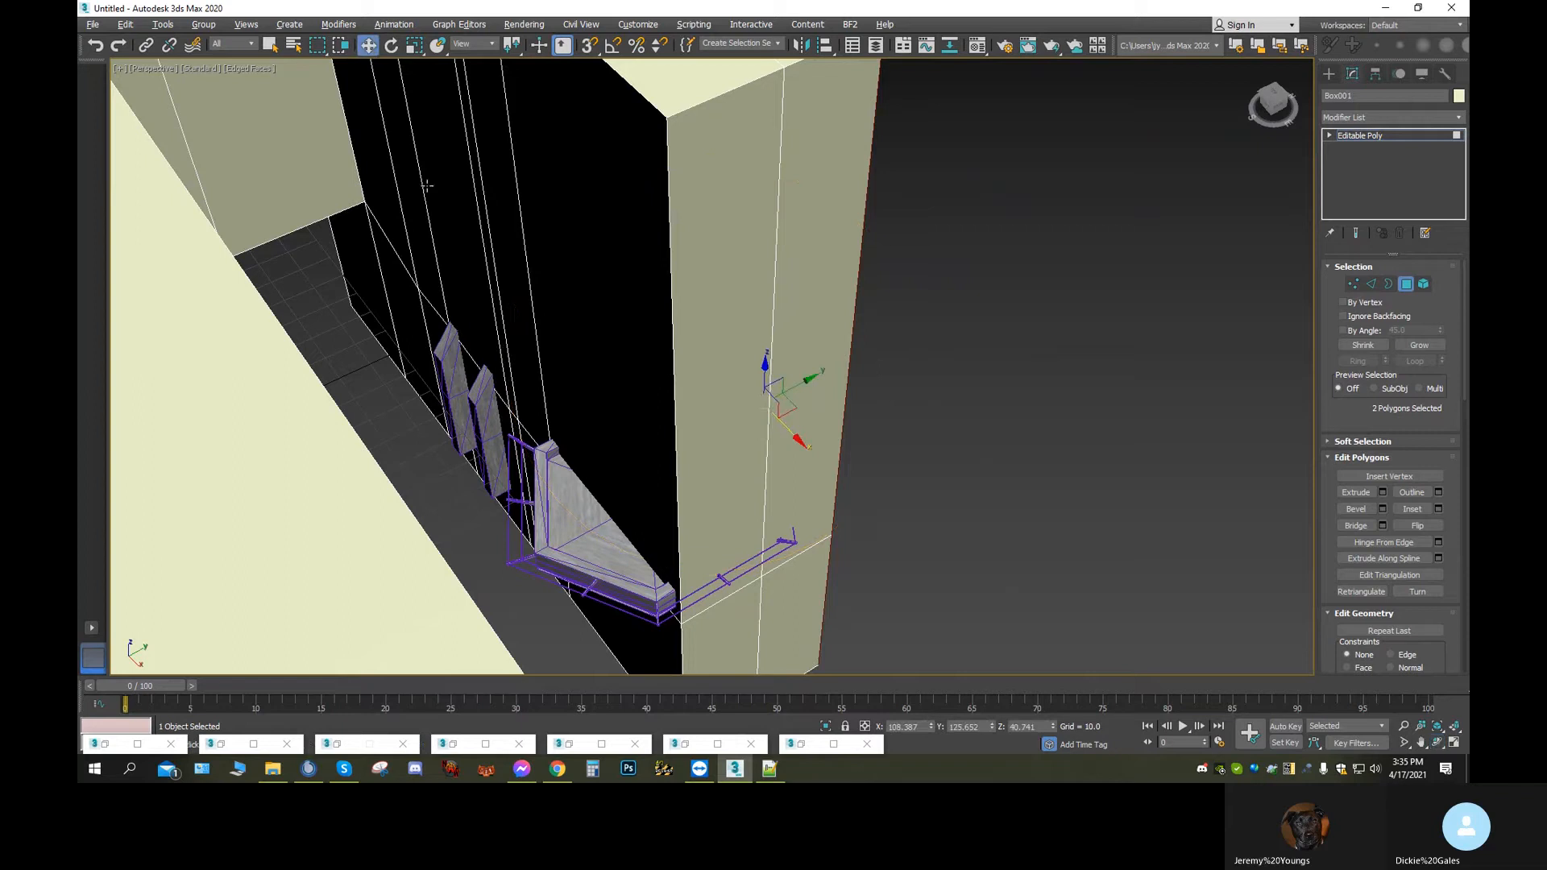
left_click(602, 463)
left_click(594, 623, "ctrl")
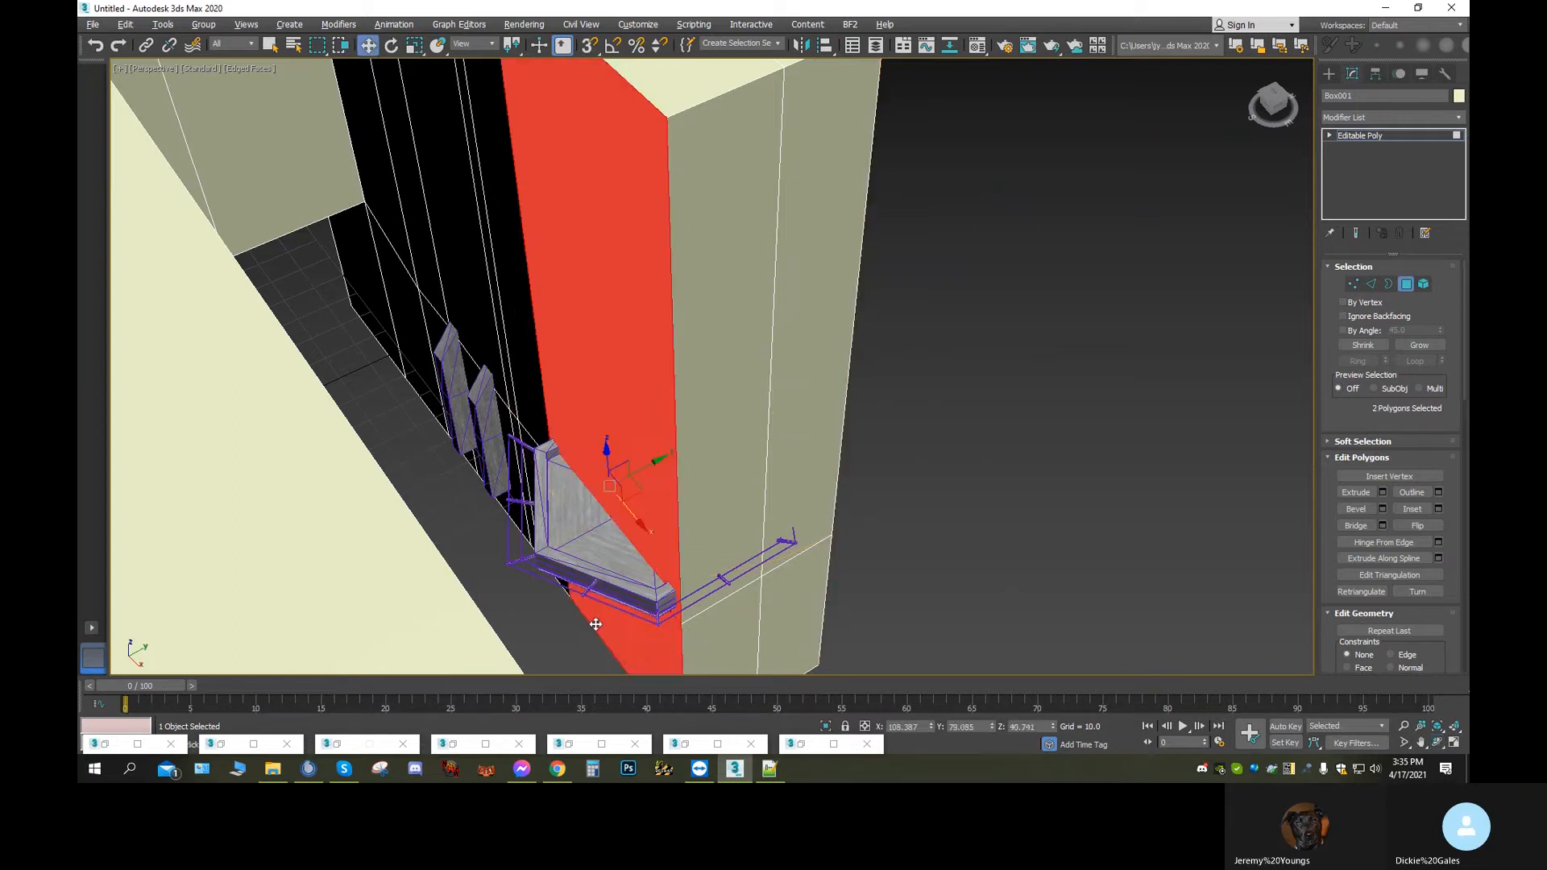
left_click(1356, 492)
left_click_drag(663, 555, 626, 394)
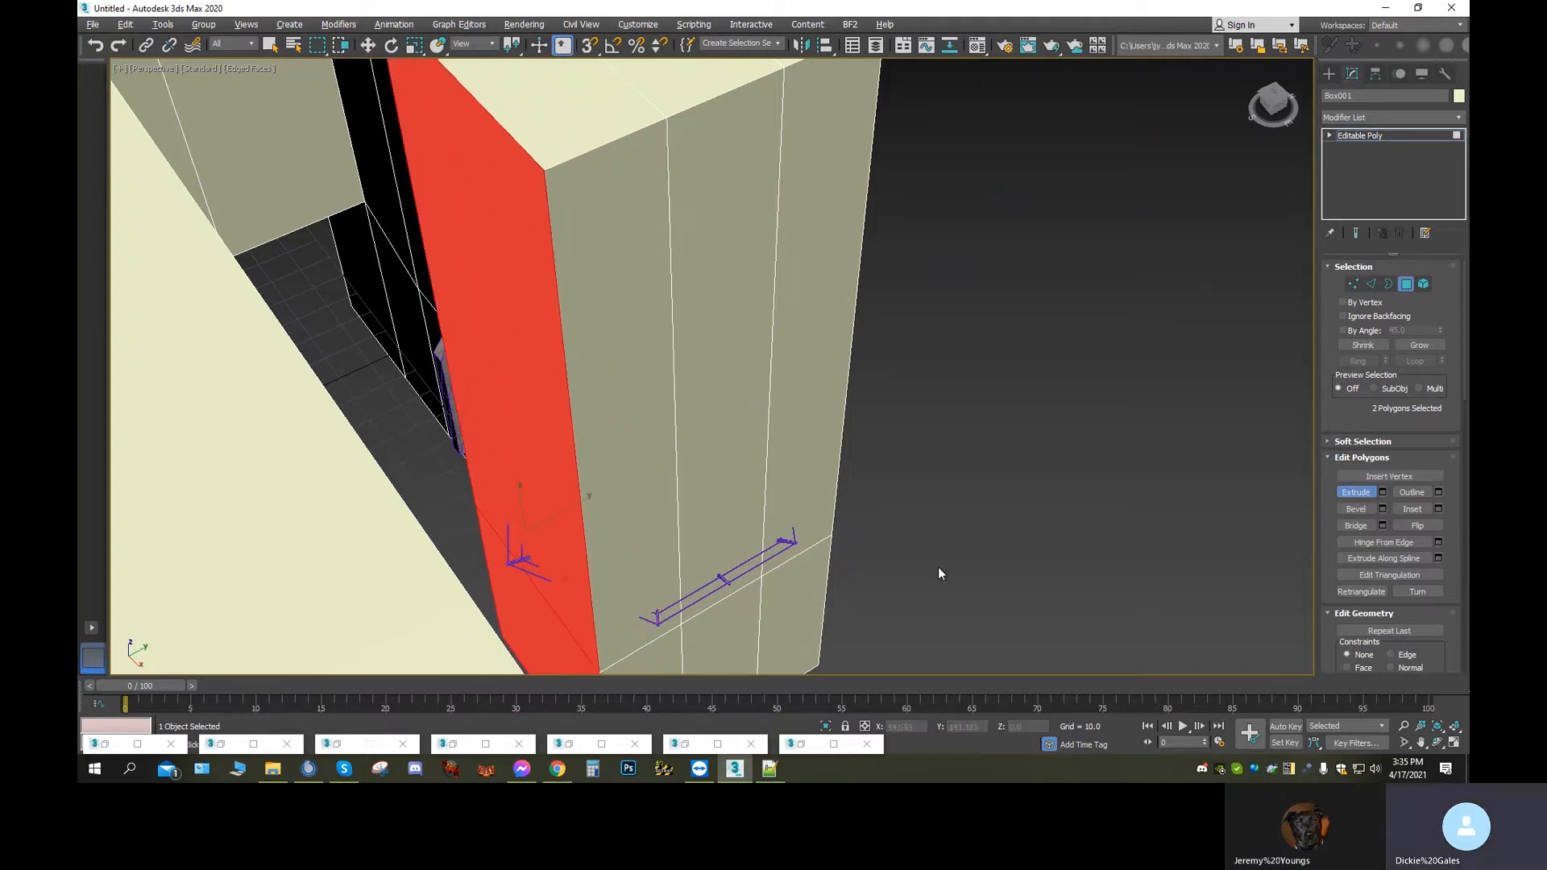
Connect the horizontal edges spanning the two buttresses with a vertical cut and move it along X to about 27.094, beside the buttress farther from the platform
left_click(1437, 743)
left_click_drag(685, 397, 1009, 287)
left_click_drag(653, 428, 715, 432)
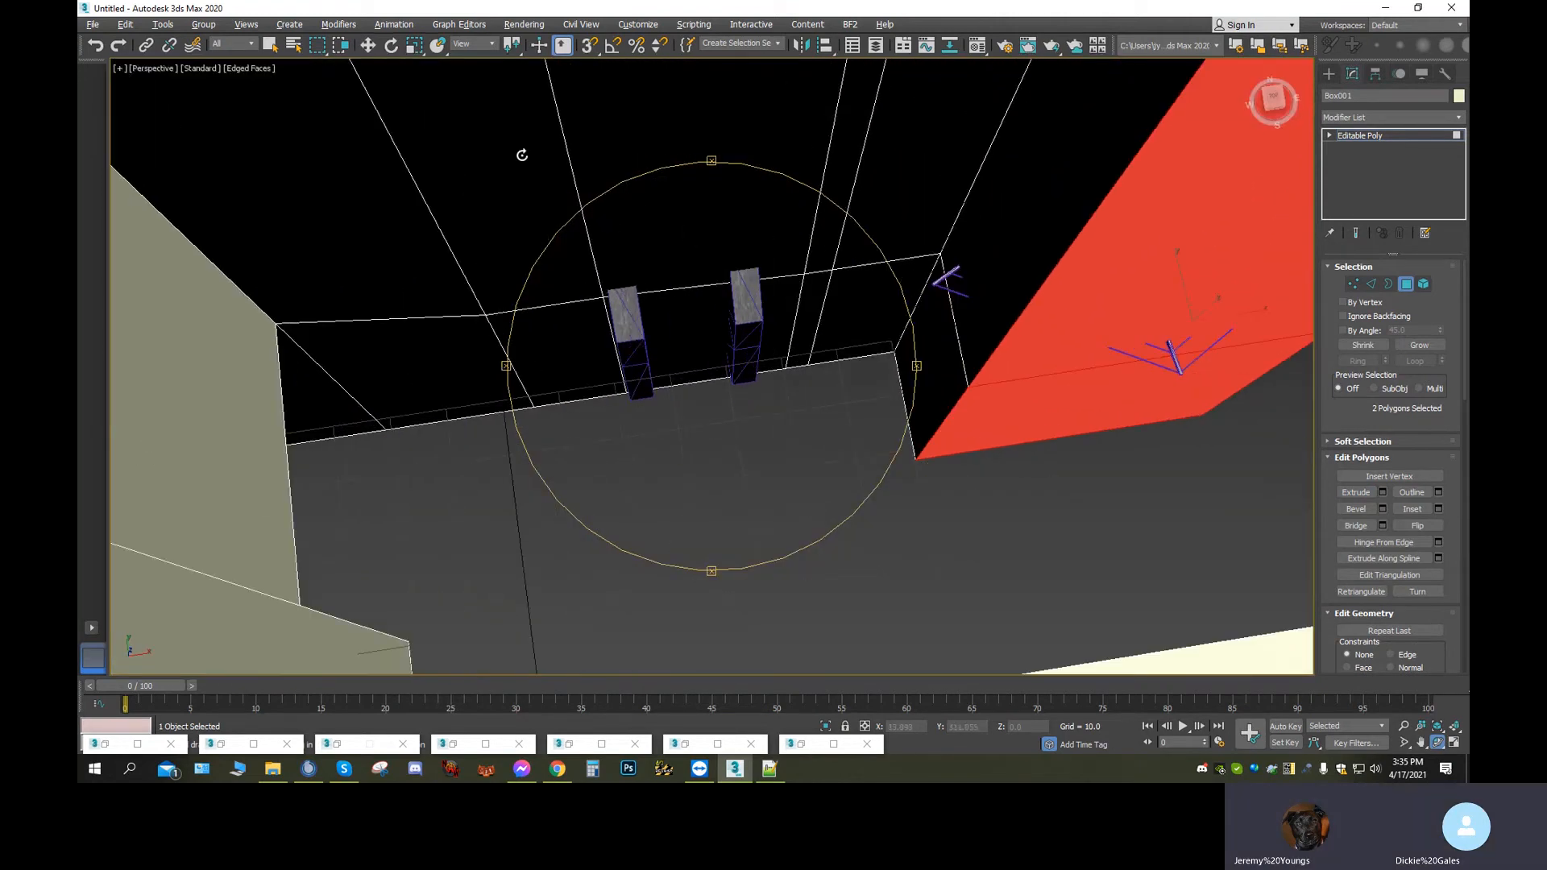
left_click(368, 45)
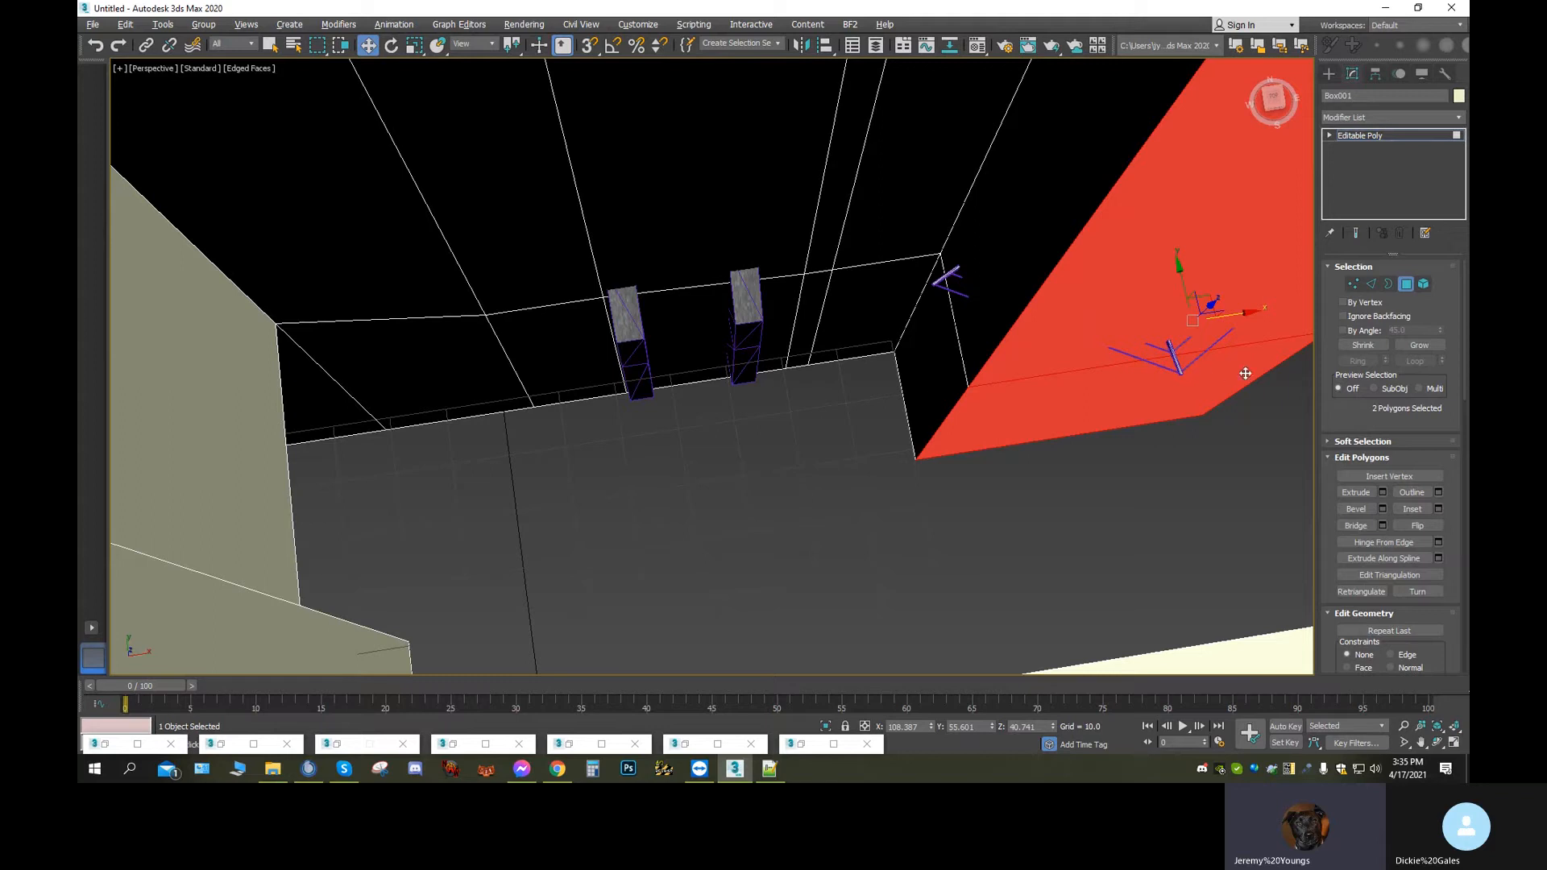
left_click(1370, 286)
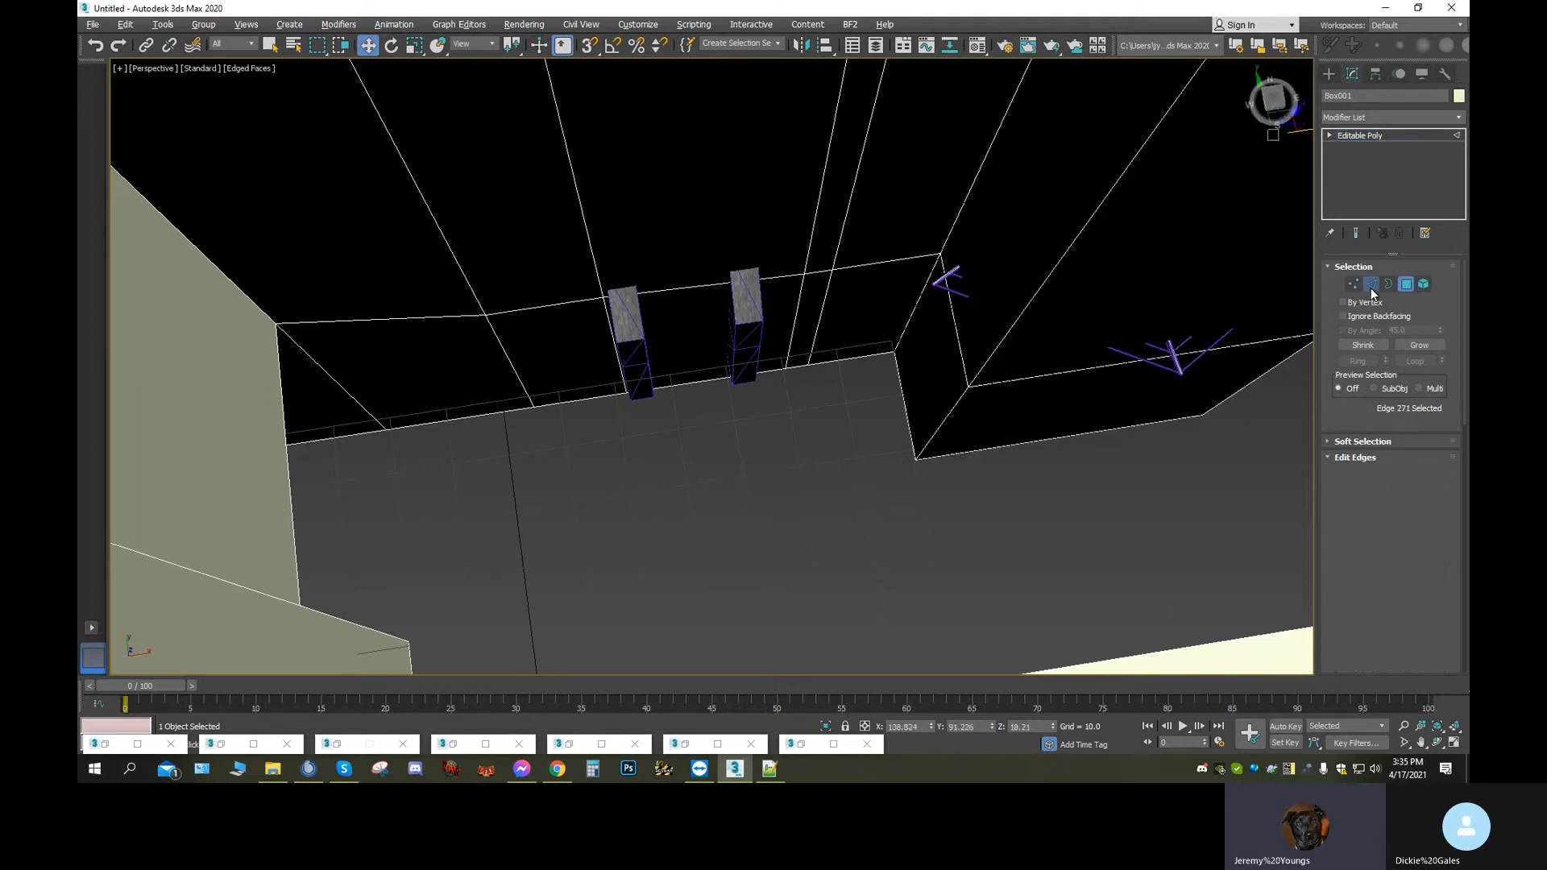
left_click(695, 284)
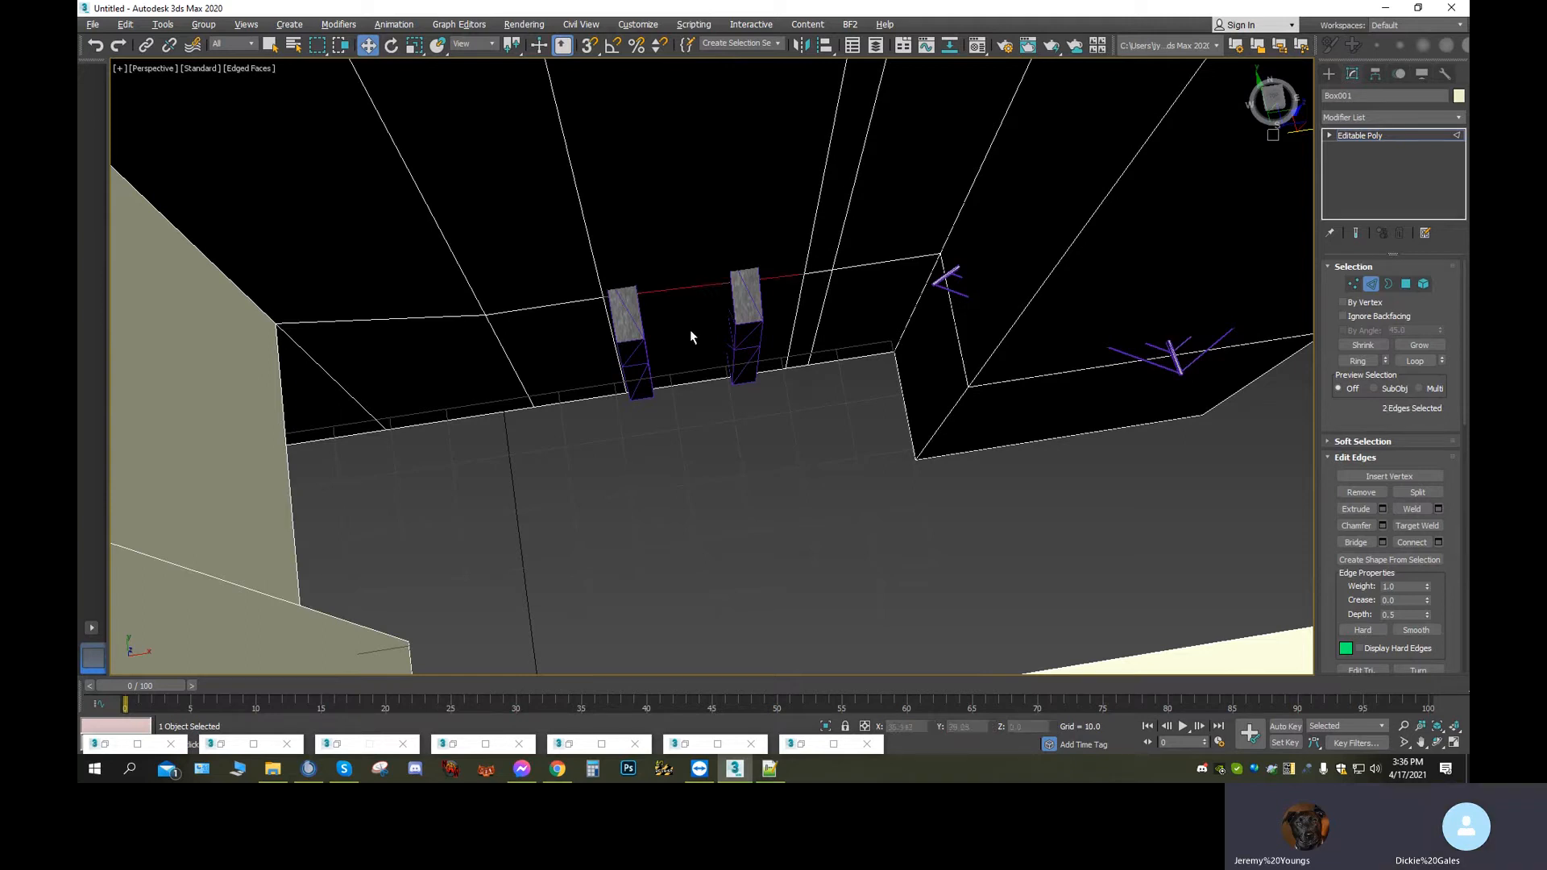
left_click(698, 386, "ctrl")
middle_click_drag(705, 352, 713, 418, "alt")
left_click(701, 104, "ctrl")
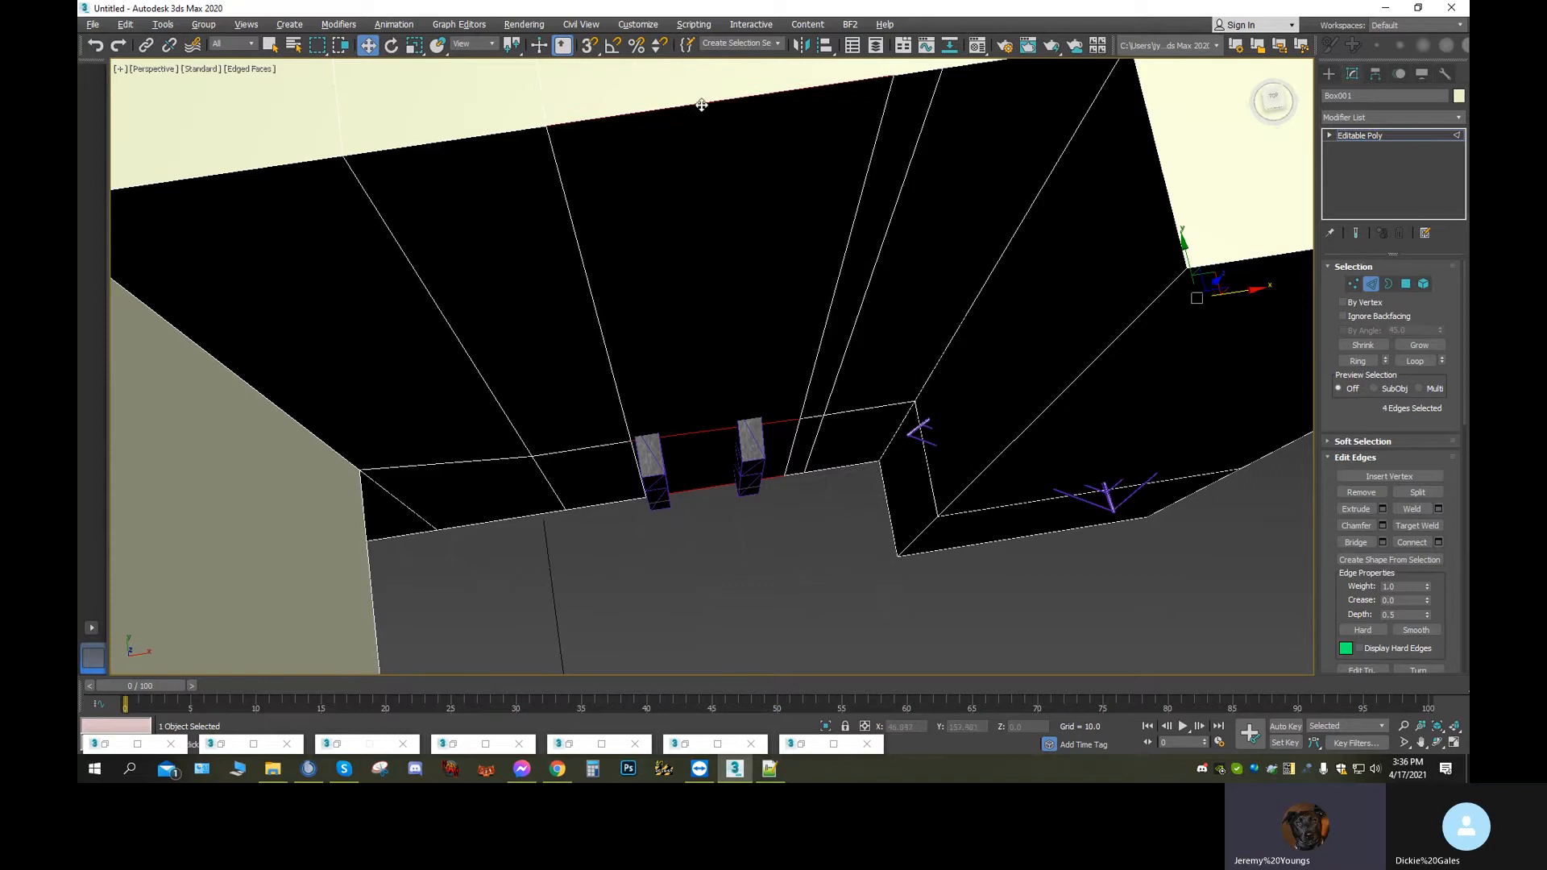
left_click(1413, 544)
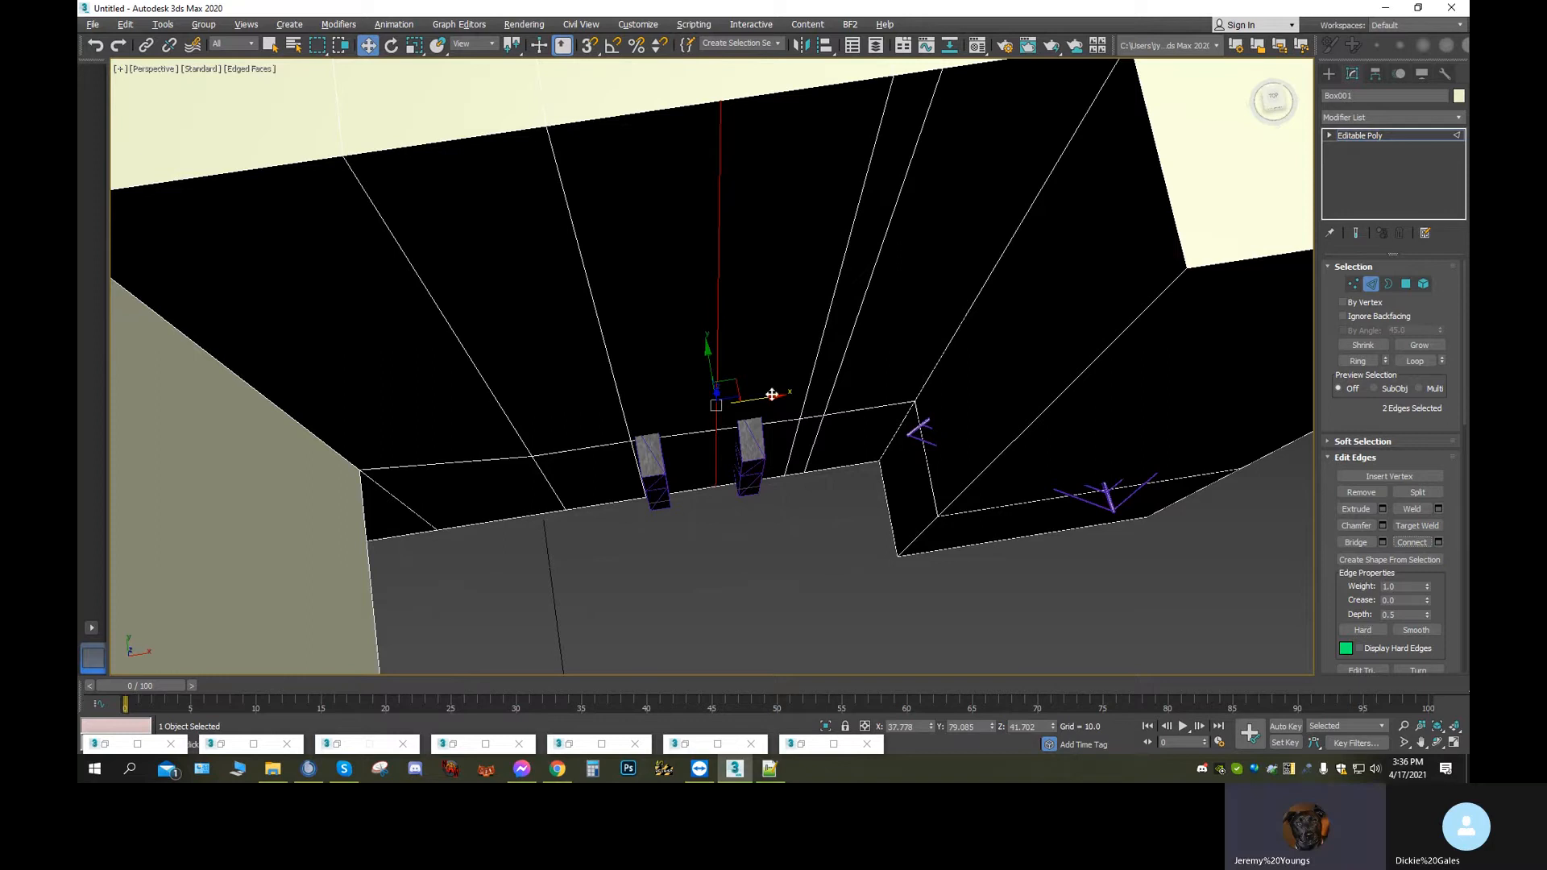
left_click_drag(772, 396, 719, 440)
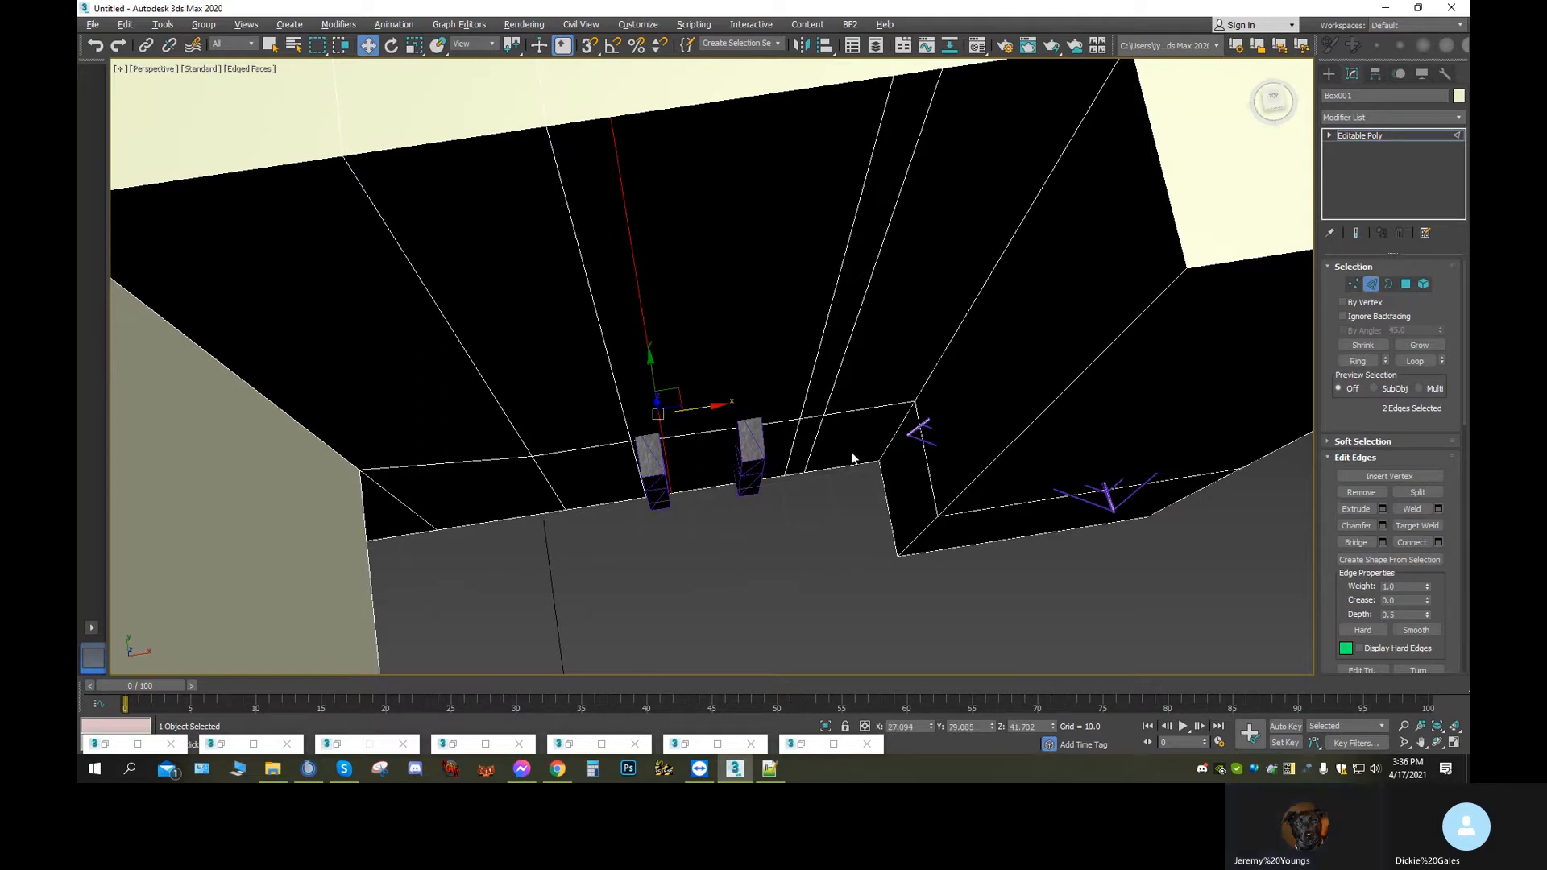
Move the vertical edge pair on the platform side of the nearer buttress along X to about 47.931, against the buttress
left_click(794, 445)
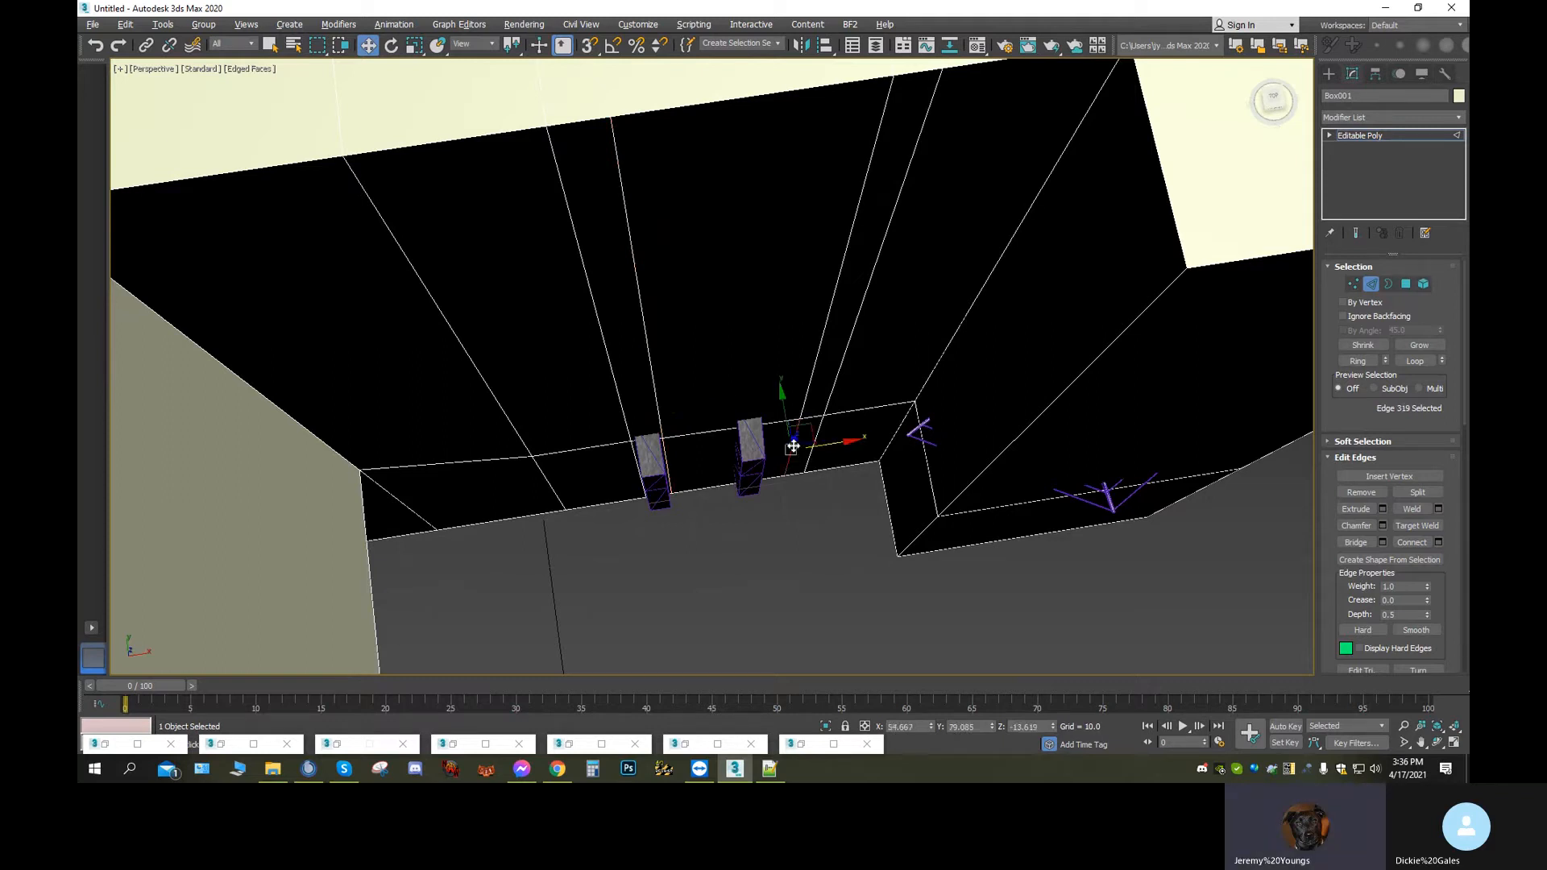
left_click(839, 274, "ctrl")
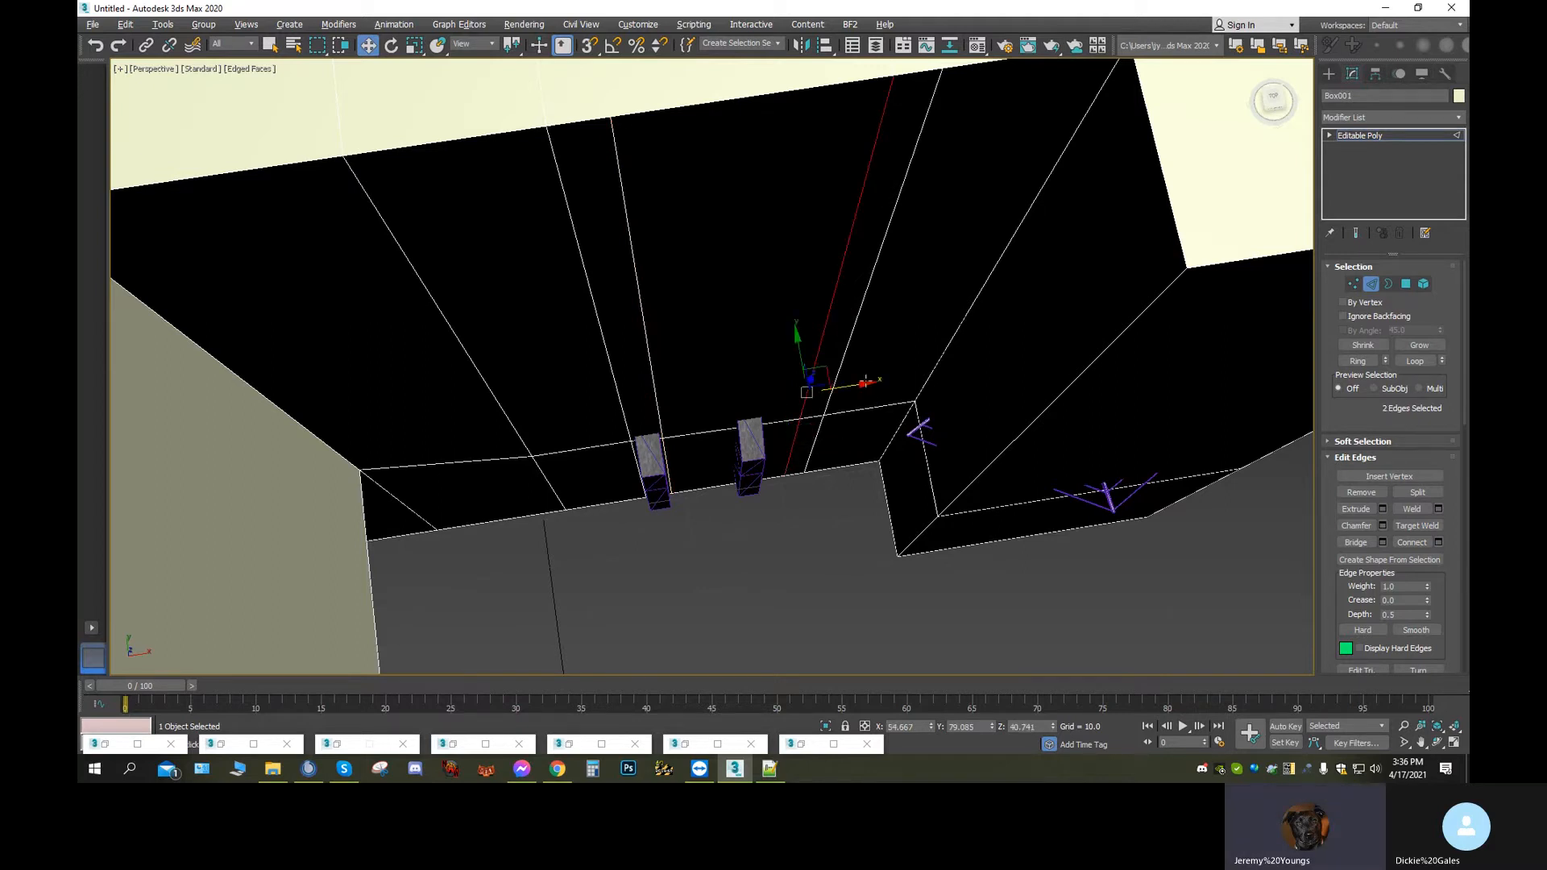
left_click_drag(862, 385, 827, 393)
Connect the edges between the two buttresses with another vertical cut and move it along X to about 41.069, beside the buttress nearer the platform
middle_click_drag(827, 393, 766, 449)
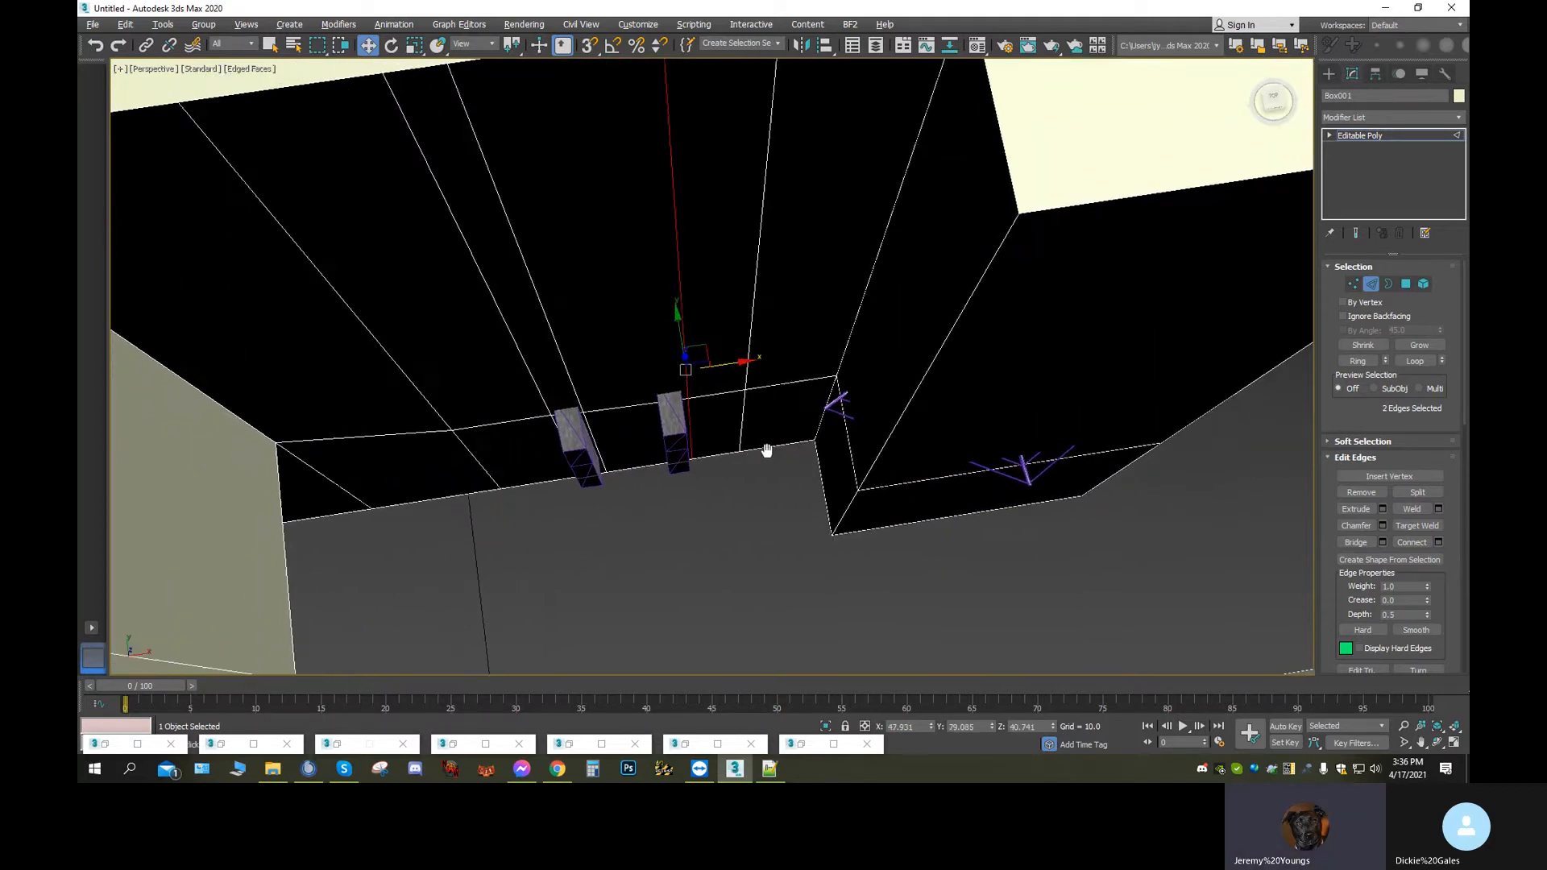
left_click(673, 463)
left_click(649, 404, "ctrl")
middle_click_drag(600, 122, 612, 293)
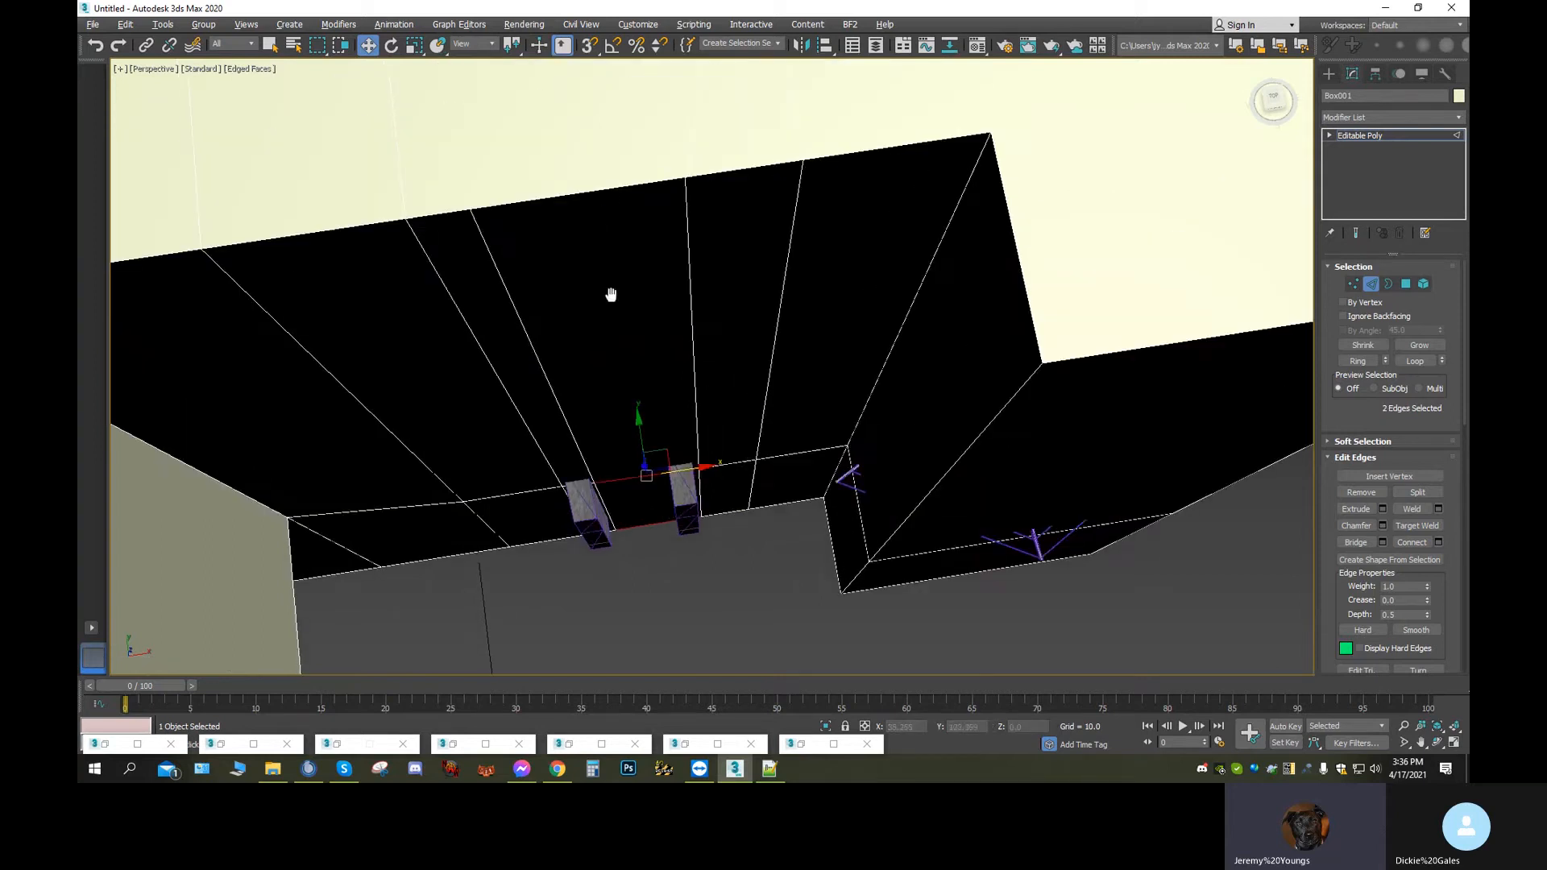
left_click(614, 194, "ctrl")
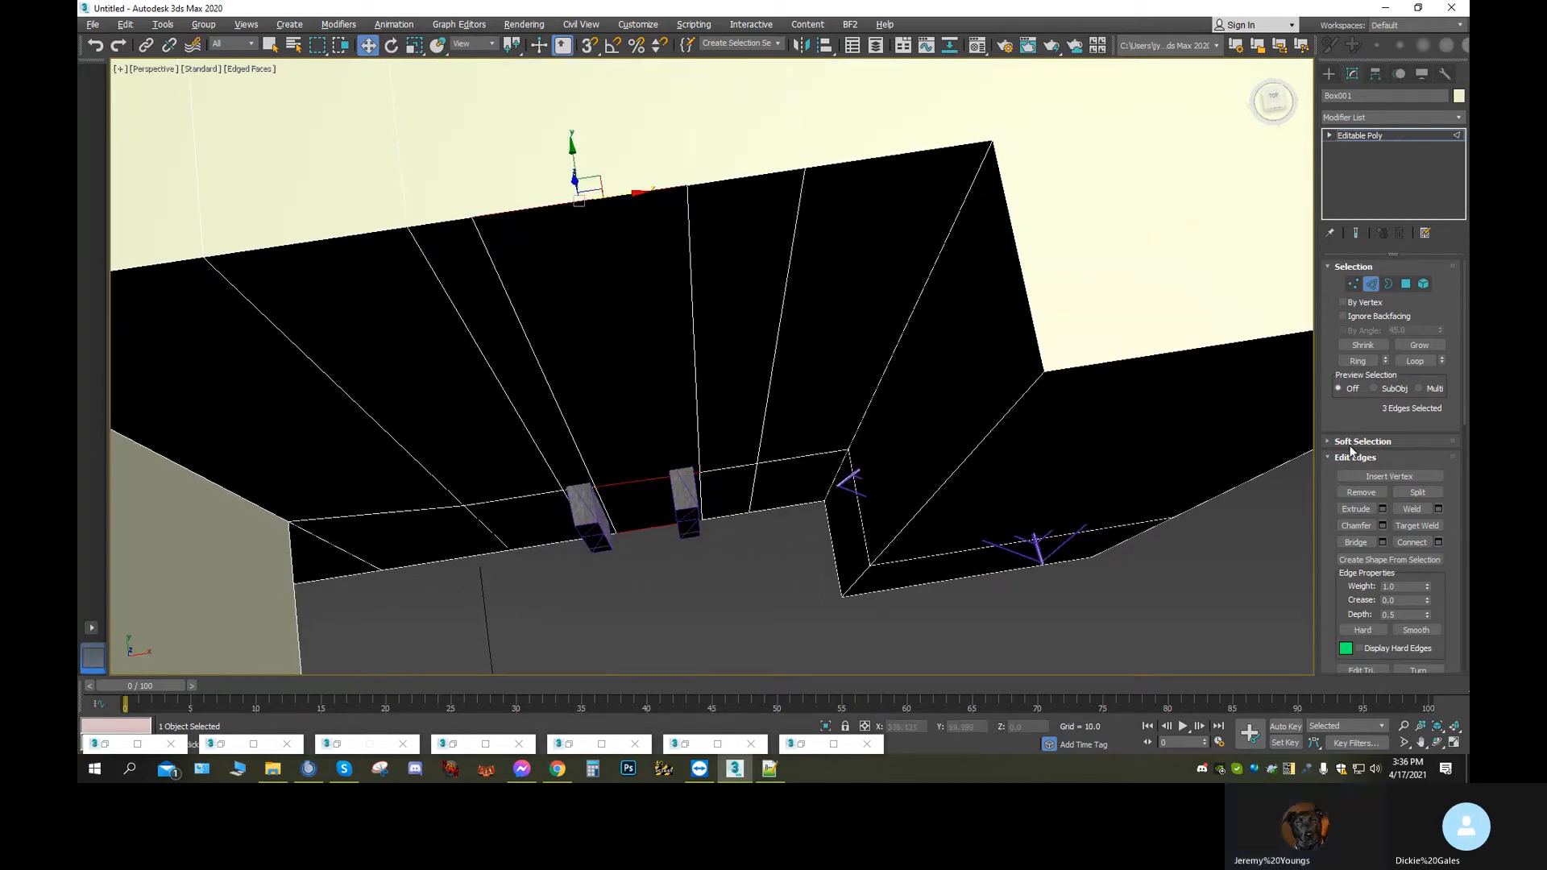
left_click(1414, 543)
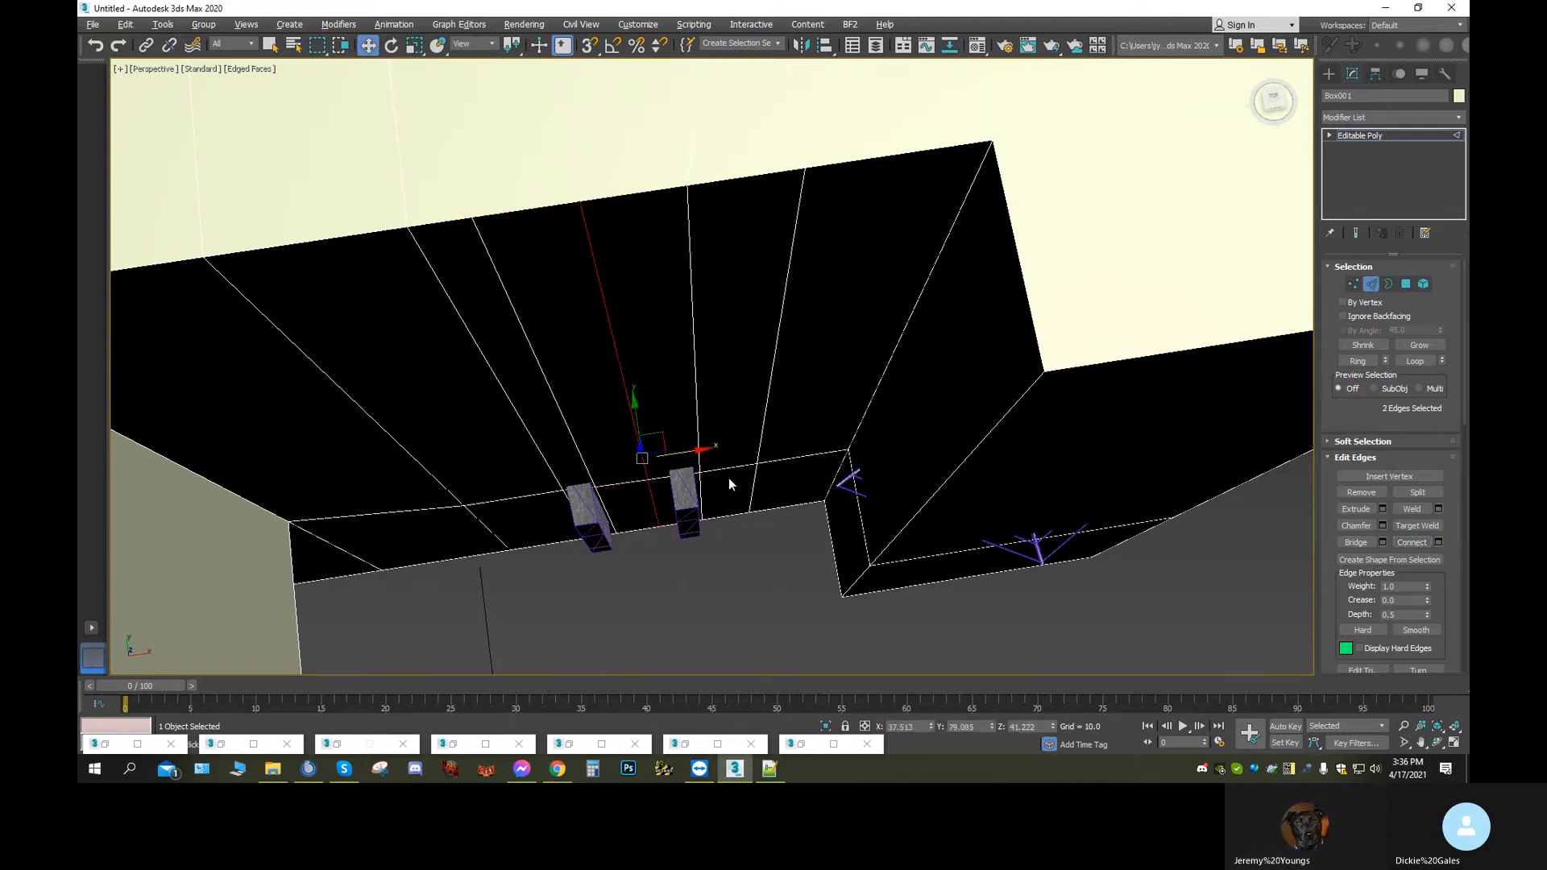
left_click_drag(704, 449, 723, 451)
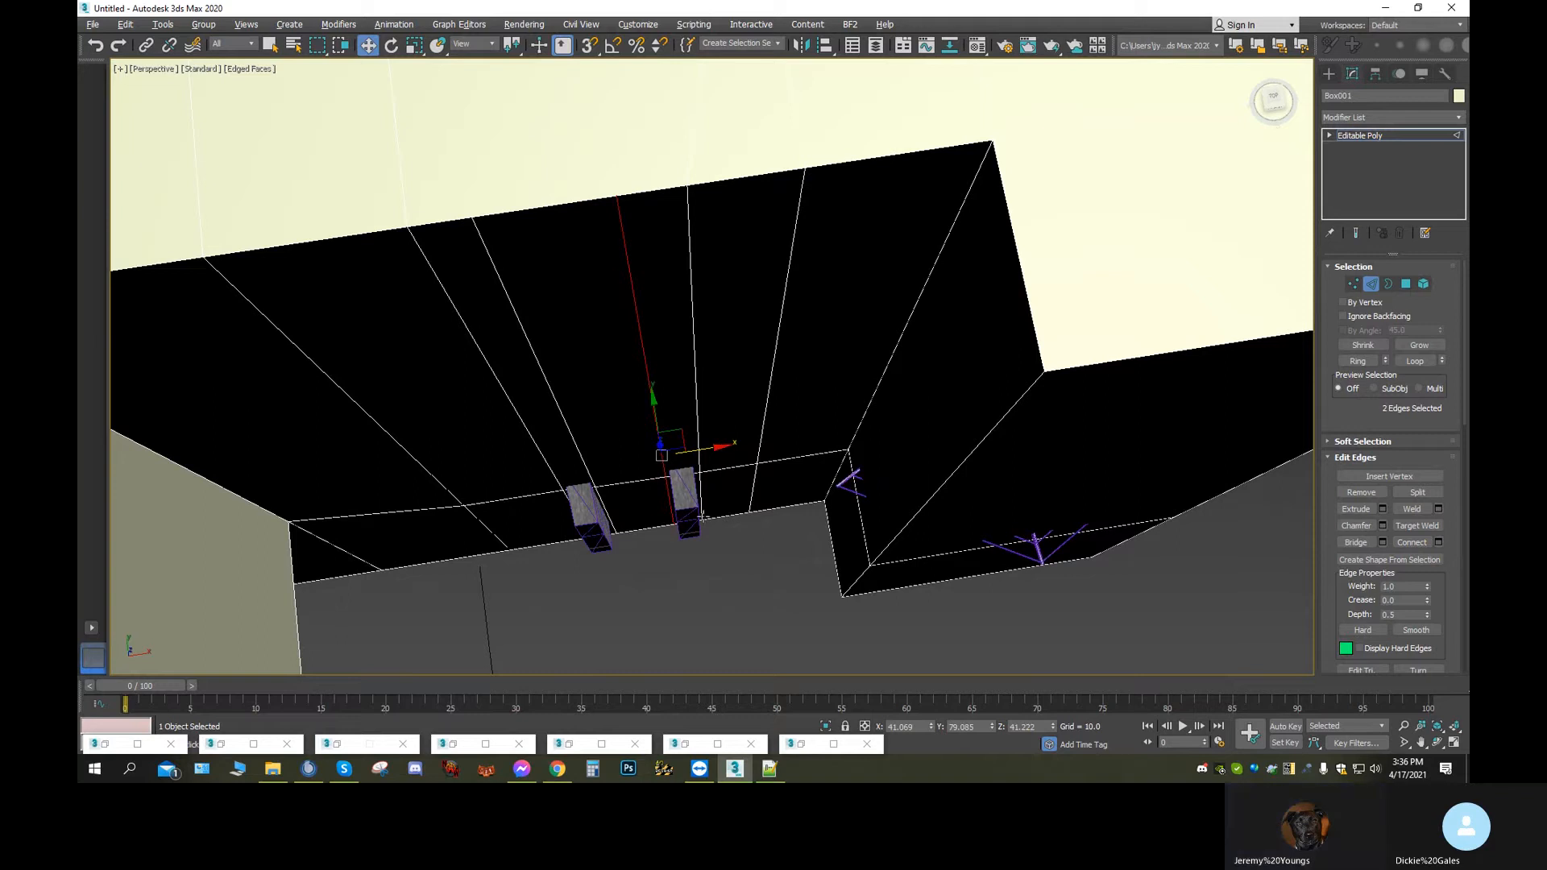
Raise the two short horizontal edges above the buttresses slightly so they clear the buttress tops
left_click(688, 475)
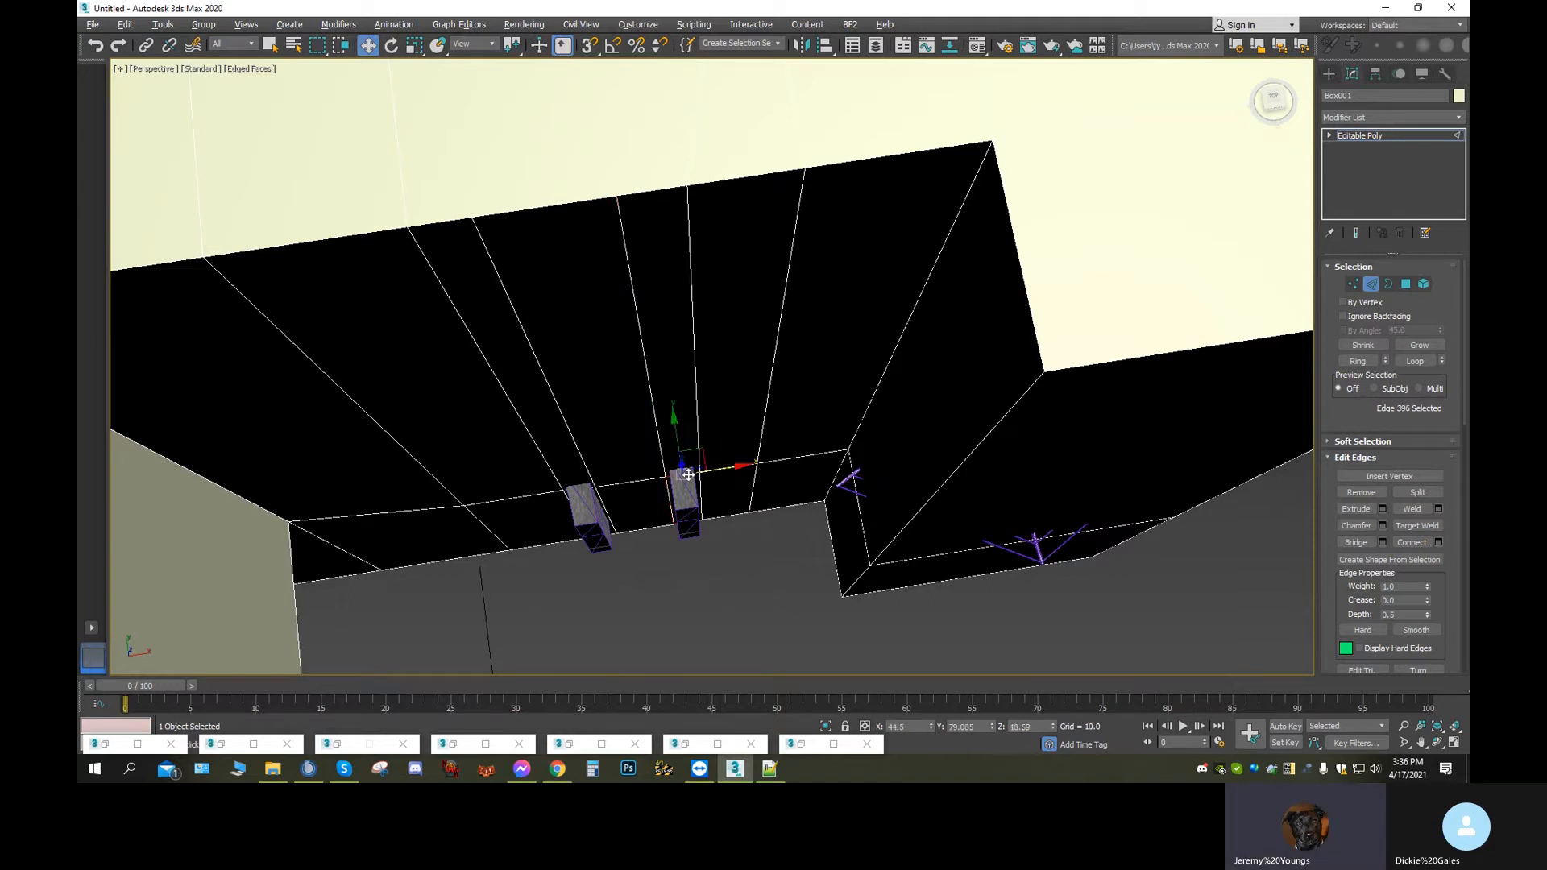
left_click(578, 492)
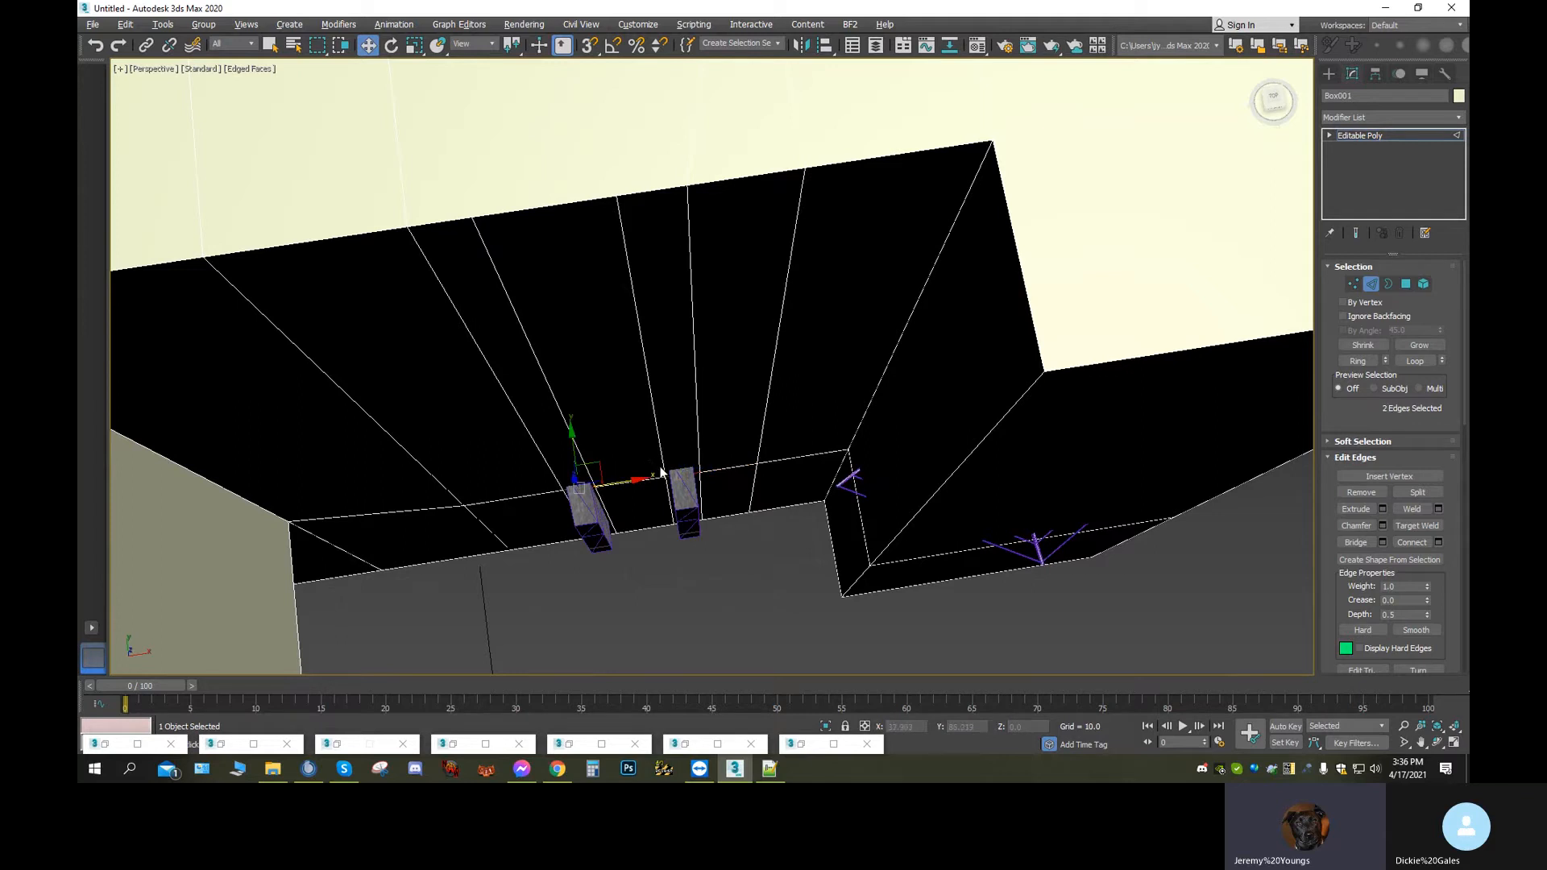
middle_click_drag(661, 473, 845, 365)
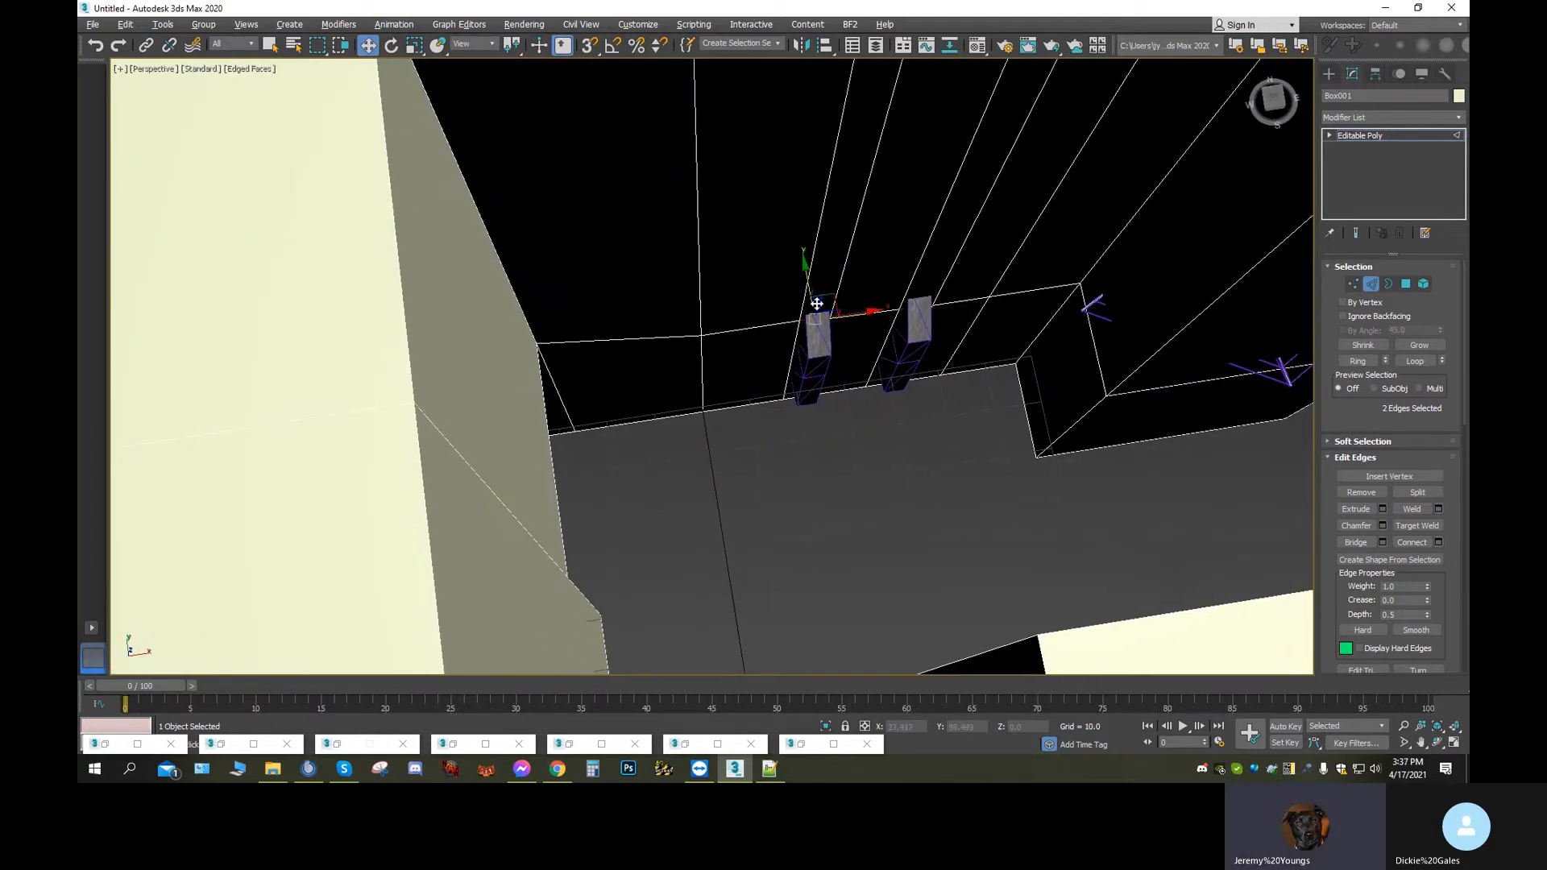
left_click_drag(821, 308, 822, 295)
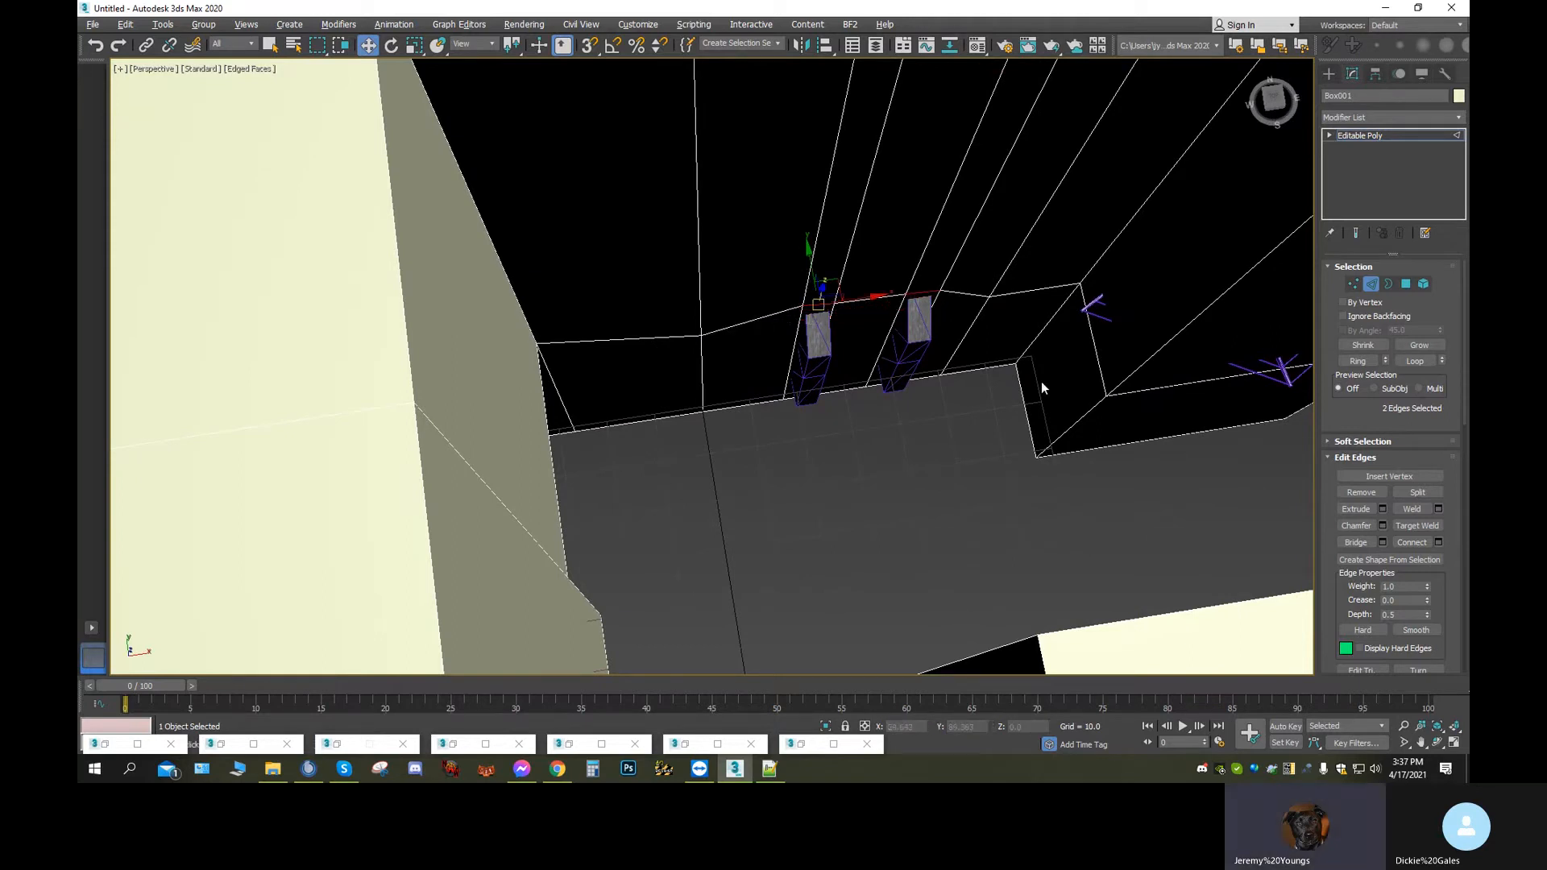
Extrude the two narrow polygons at the buttresses outward until they enclose both buttresses
left_click(1409, 285)
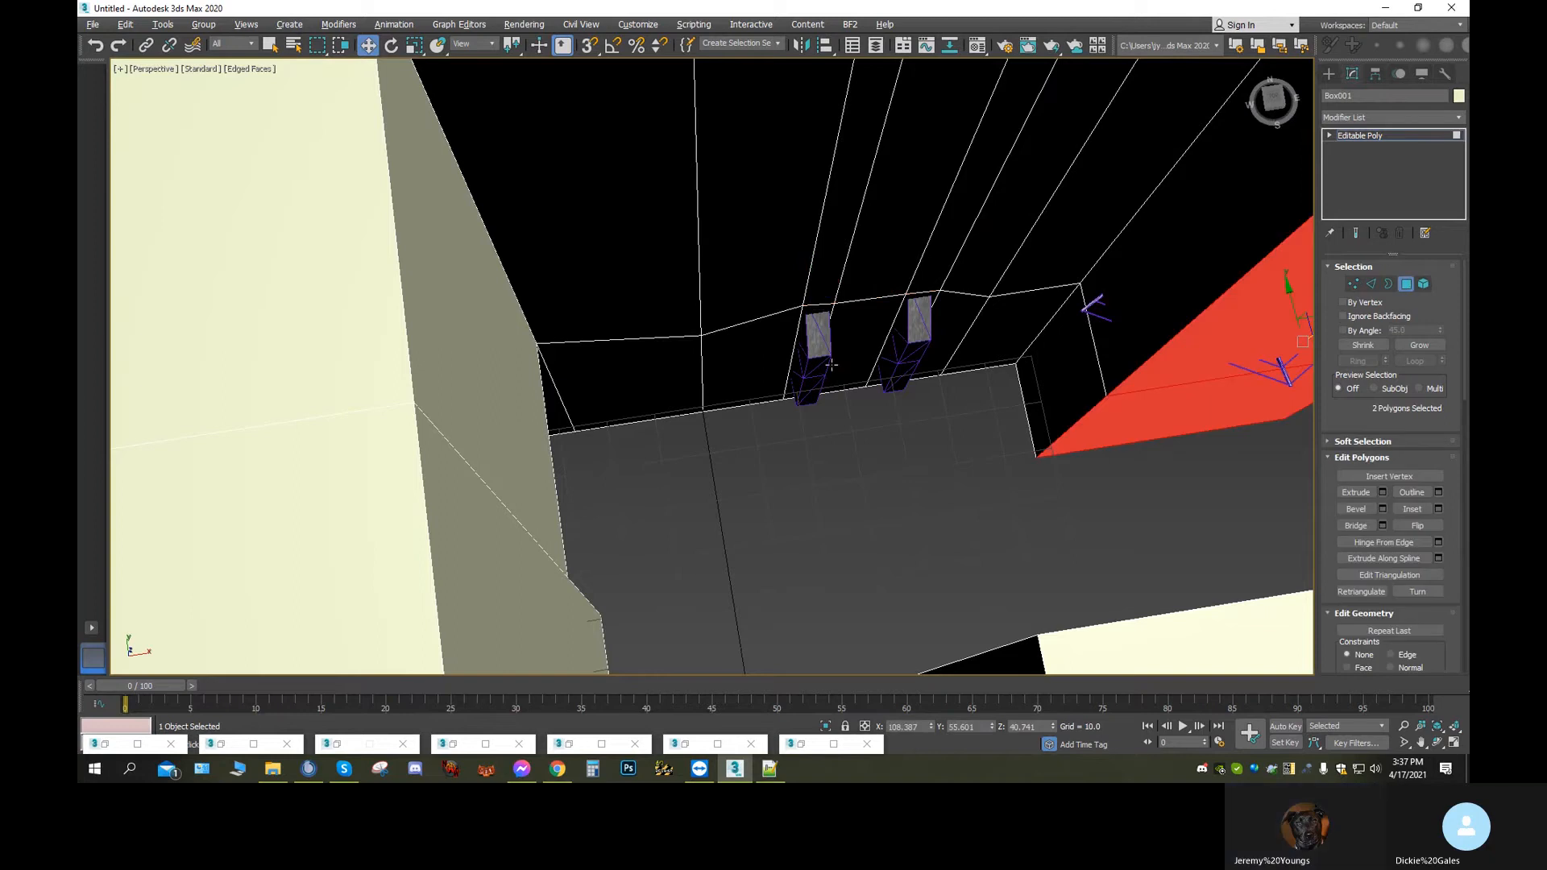
left_click(899, 360)
left_click(815, 370, "ctrl")
left_click(1356, 492)
left_click_drag(809, 372, 811, 318)
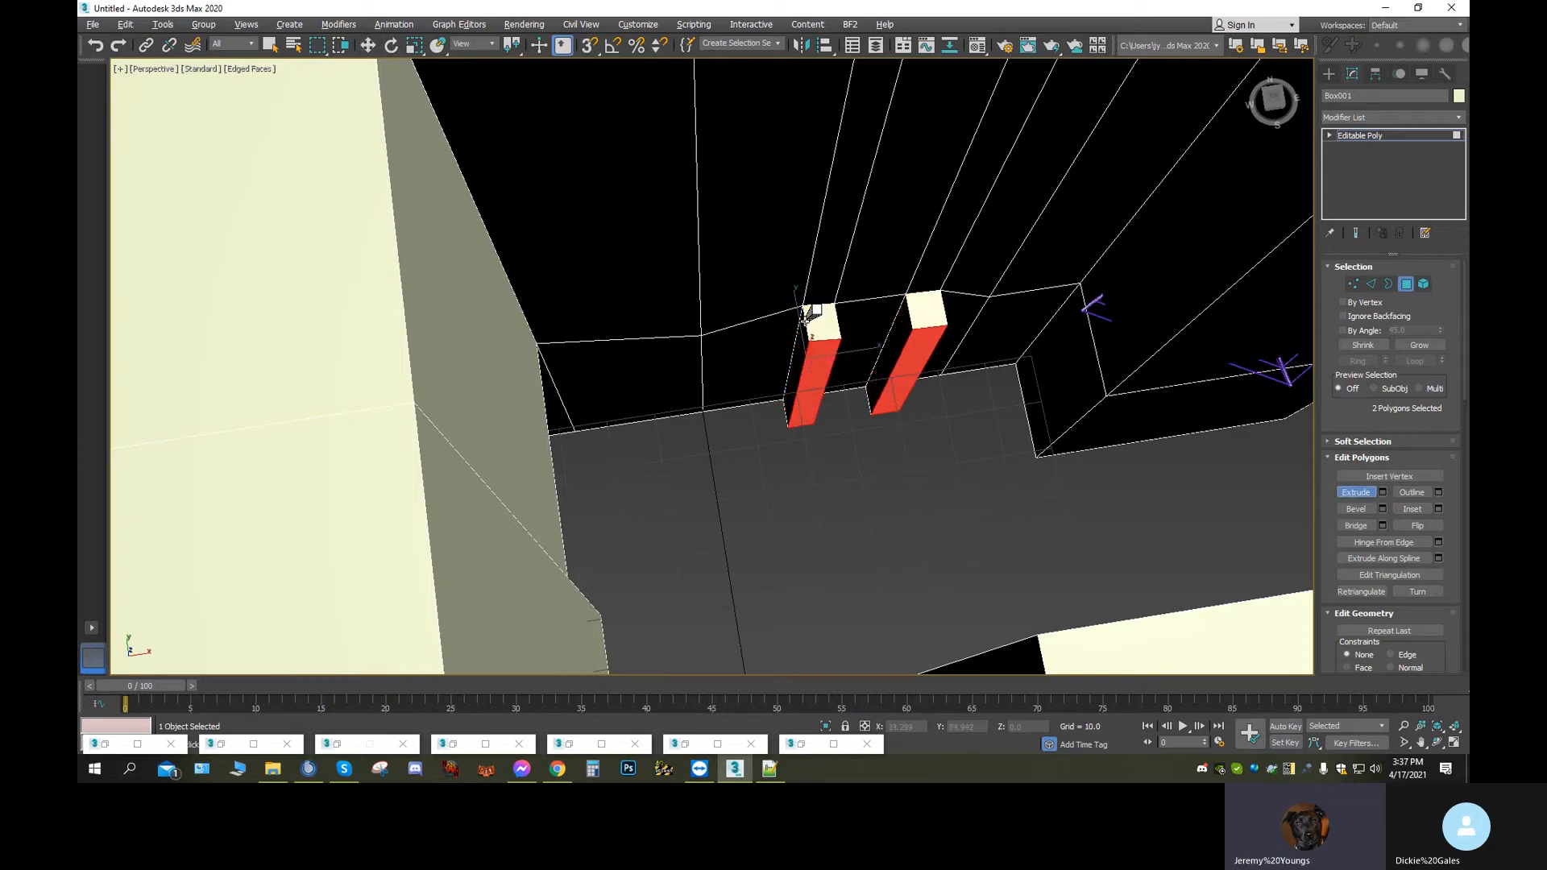
On the opposite wall, connect the three horizontal edges spanning the buttresses with a vertical cut and move it along X to about 27.615
left_click(1438, 743)
mouse_move(856, 429)
left_mouse_down()
mouse_move(814, 463)
mouse_move(708, 427)
mouse_move(579, 336)
mouse_move(701, 407)
mouse_move(878, 384)
mouse_move(842, 402)
left_mouse_up()
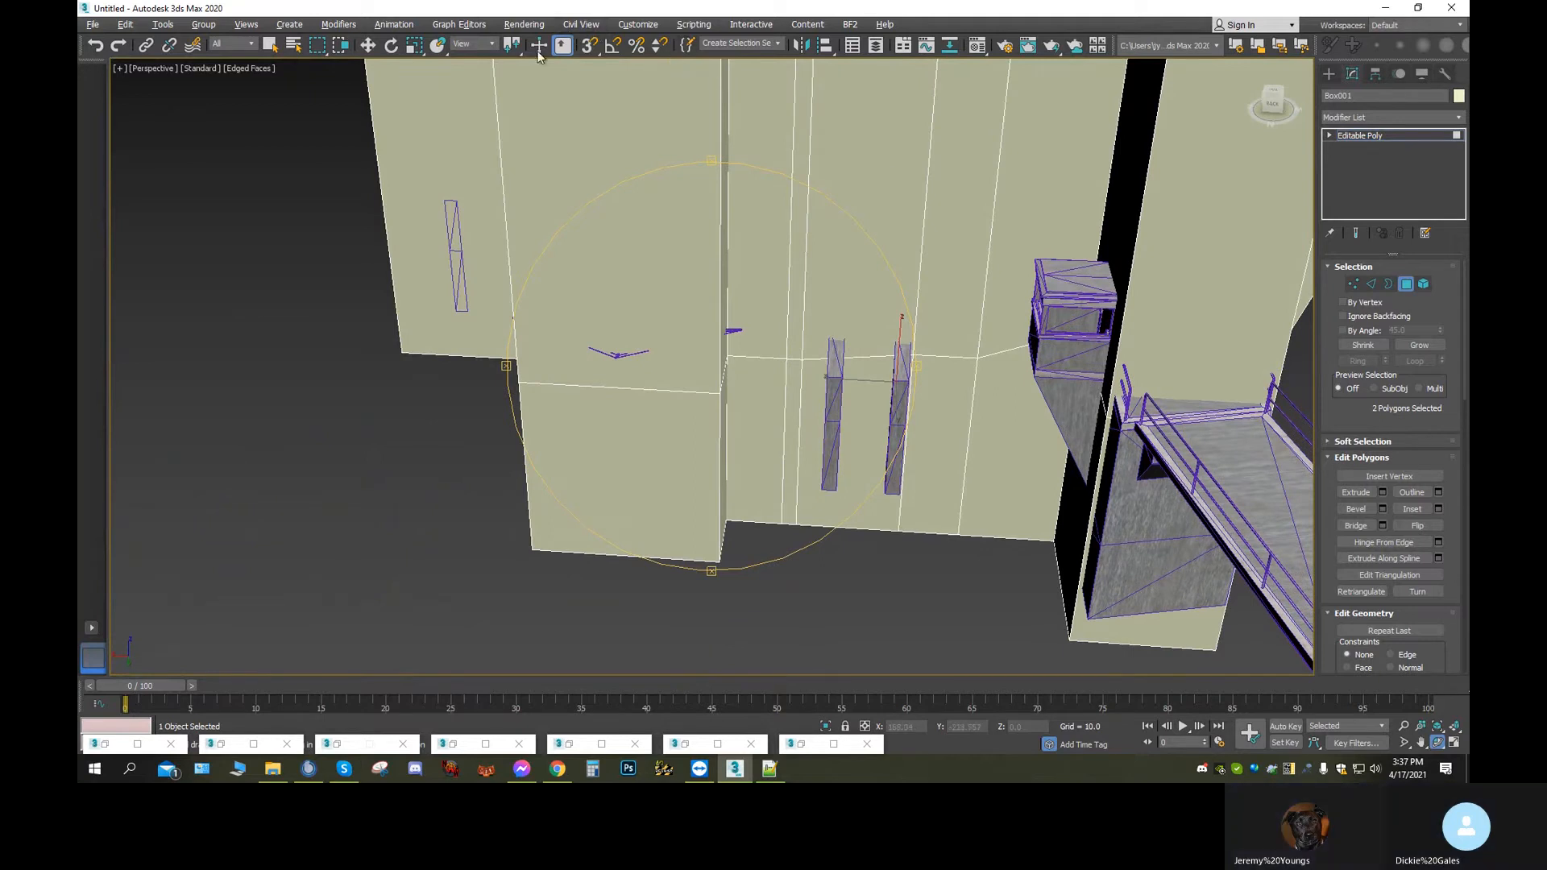
left_click(370, 46)
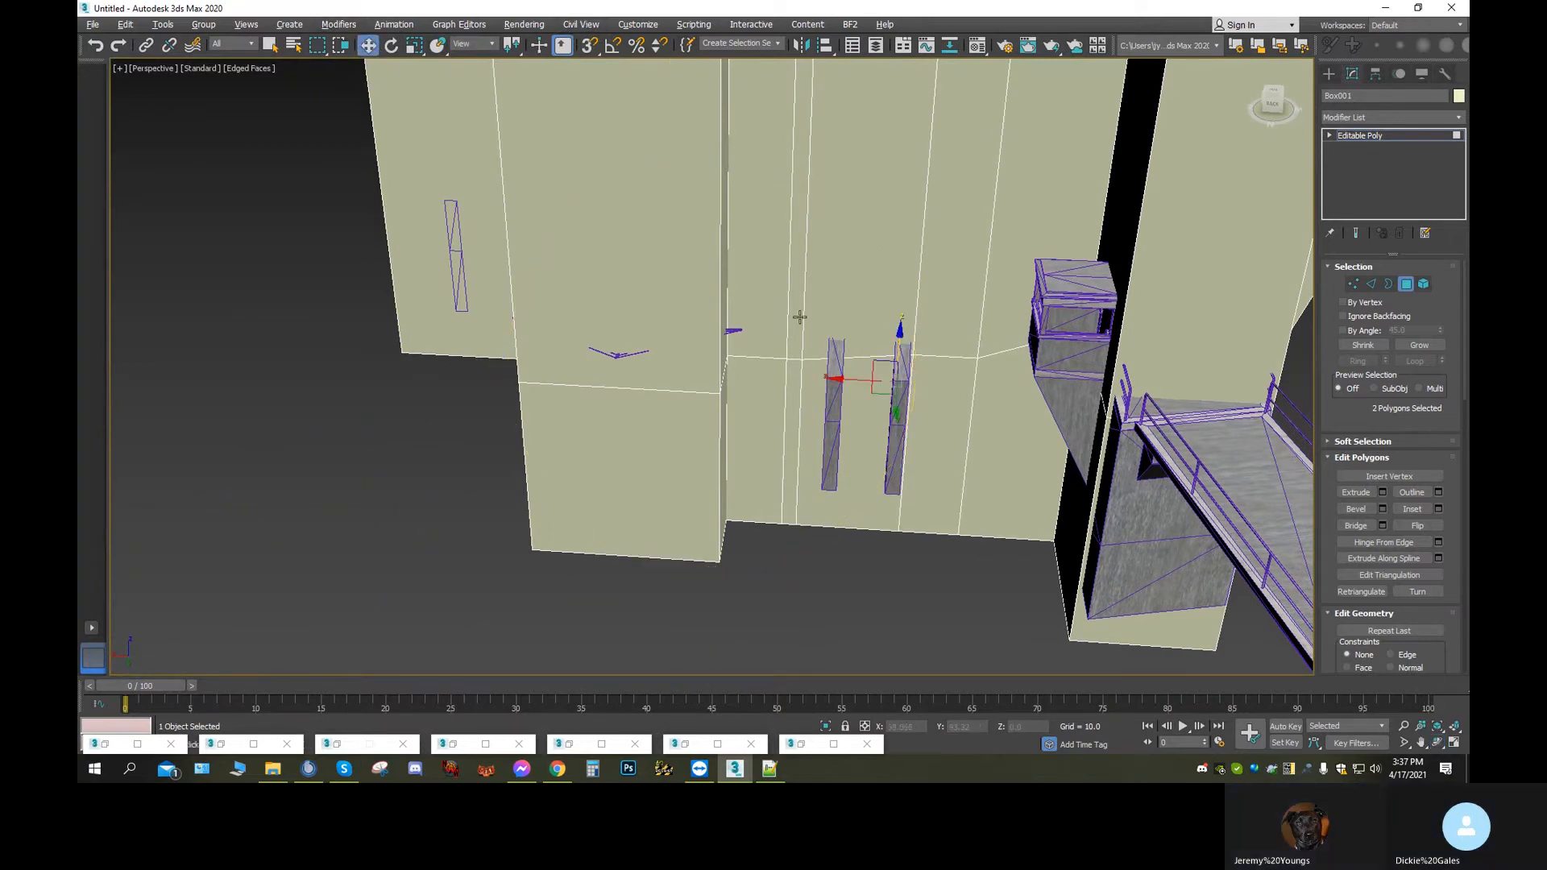
left_click(857, 360)
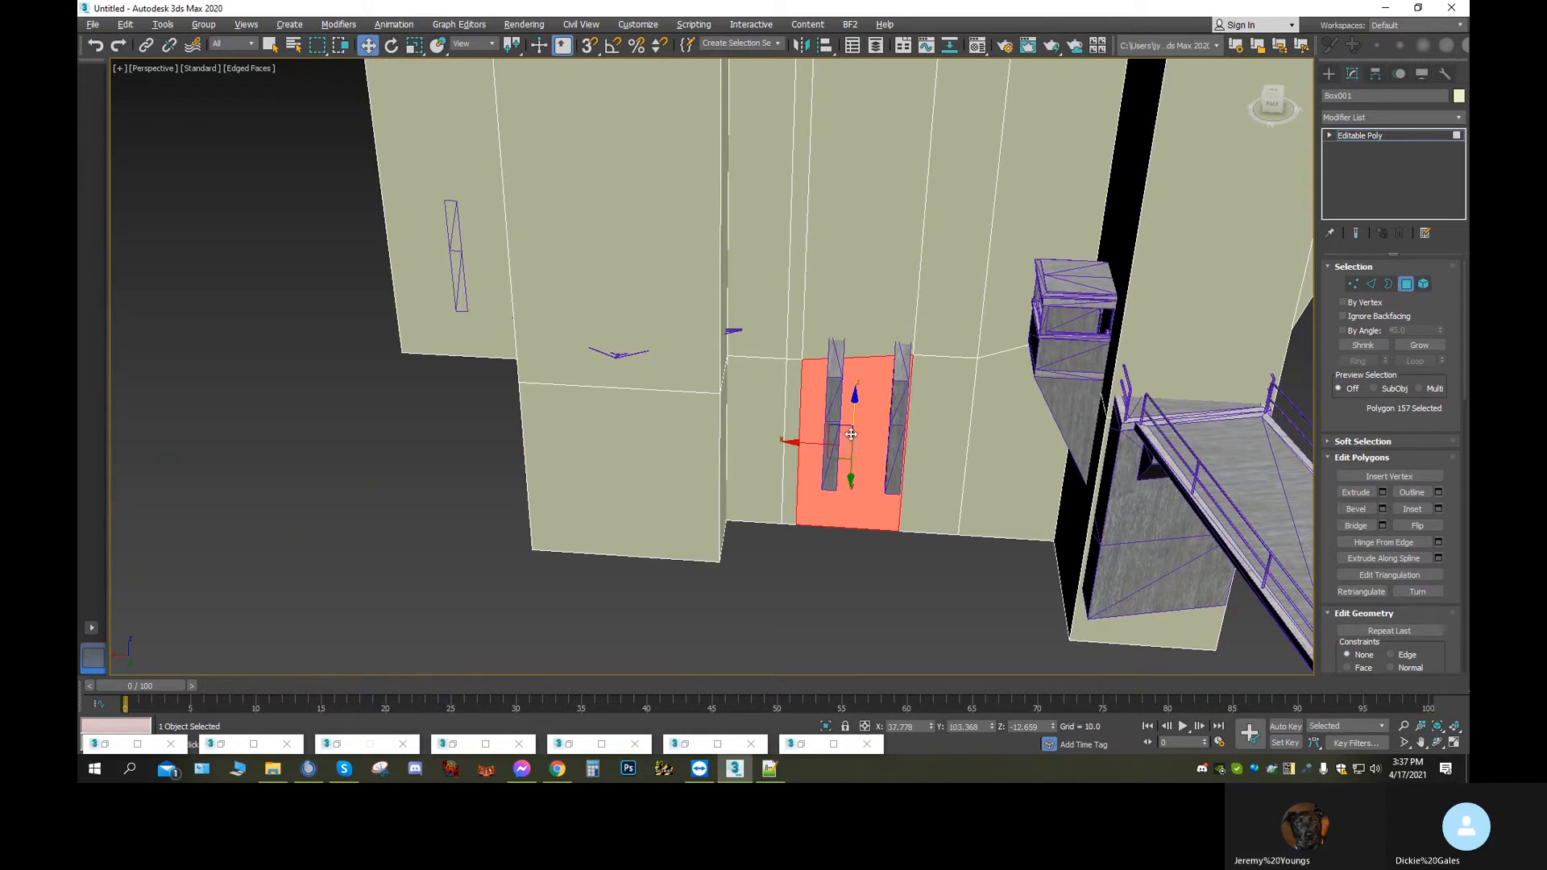
left_click(1371, 285)
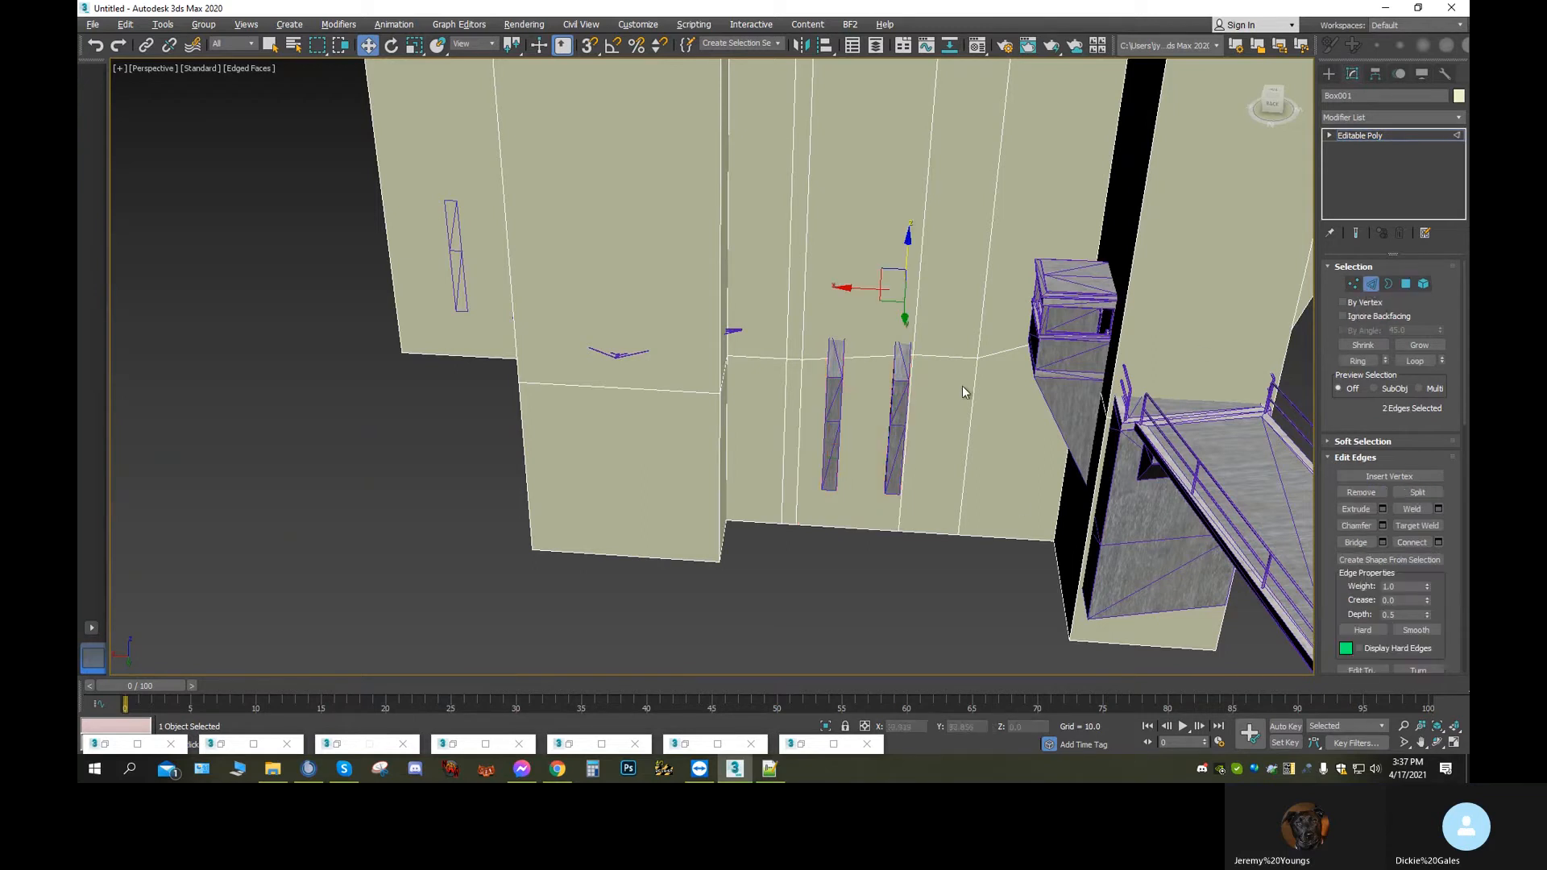
left_click(878, 355)
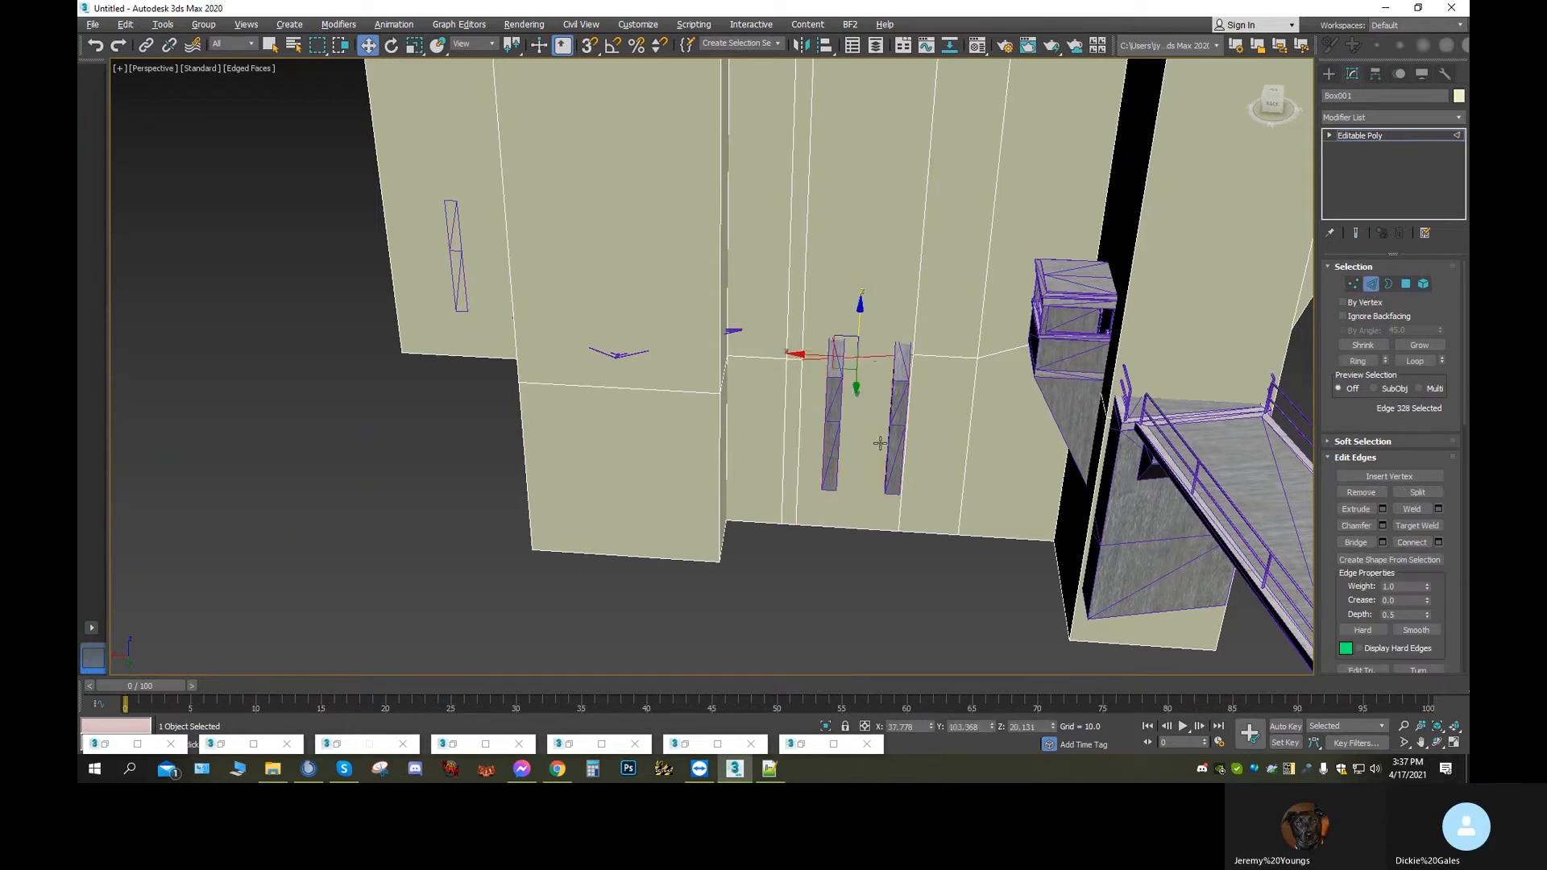
left_click(870, 526, "ctrl")
middle_click_drag(879, 250, 930, 222)
left_click(880, 148, "ctrl")
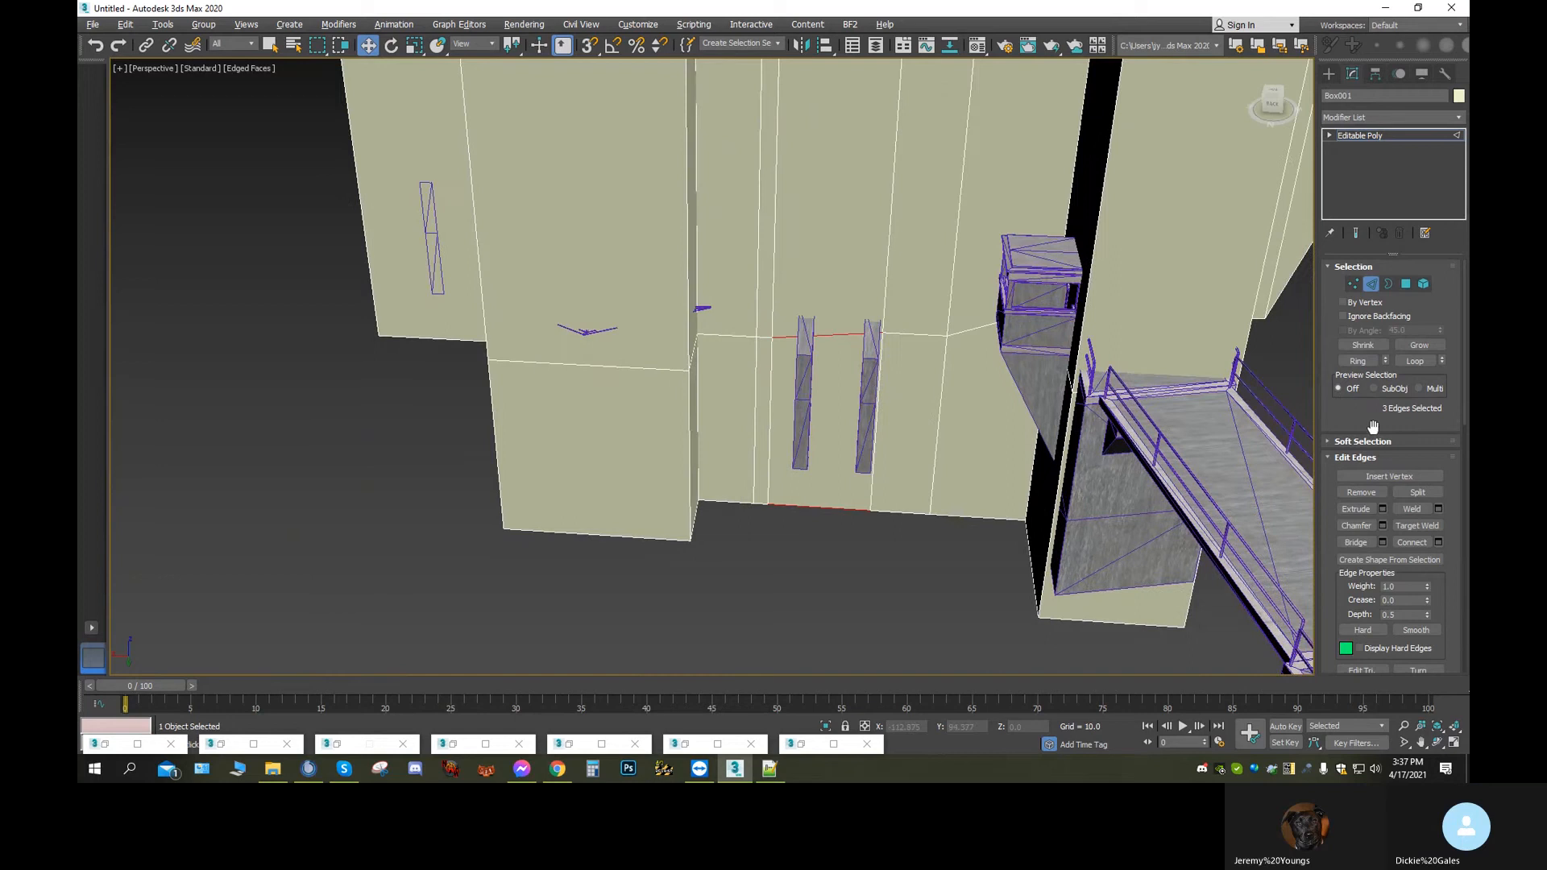
left_click(1420, 544)
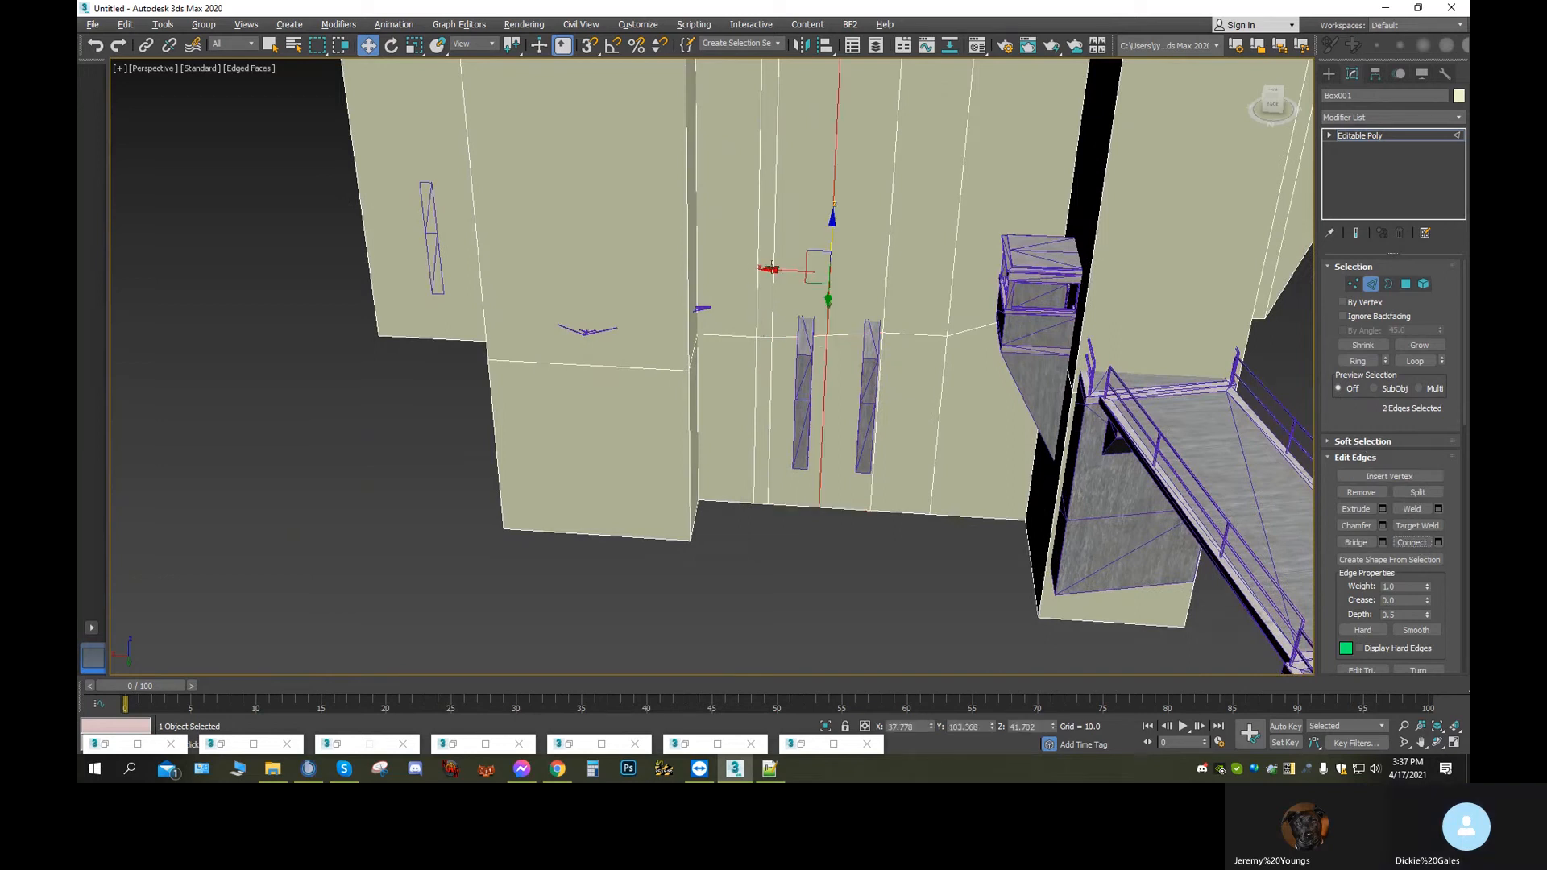
left_click_drag(773, 270, 806, 287)
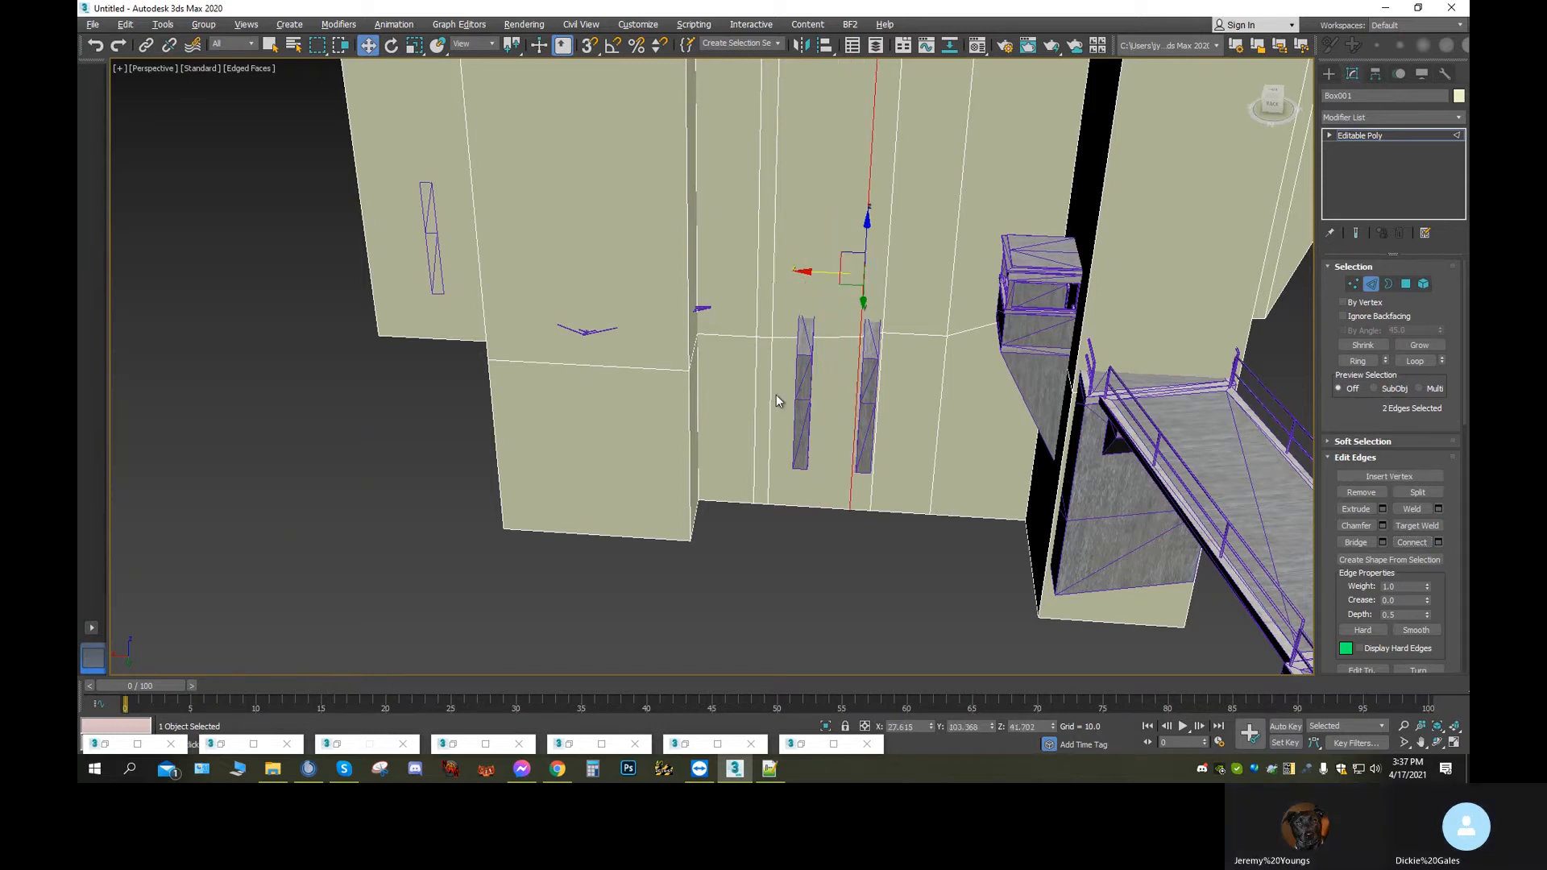
Connect the three horizontal edges between the two buttresses with a vertical cut and move it along X to about 40.087
left_click(825, 335)
left_click(817, 508, "ctrl")
middle_click_drag(828, 453, 827, 558)
scroll(826, 559, "down", 3)
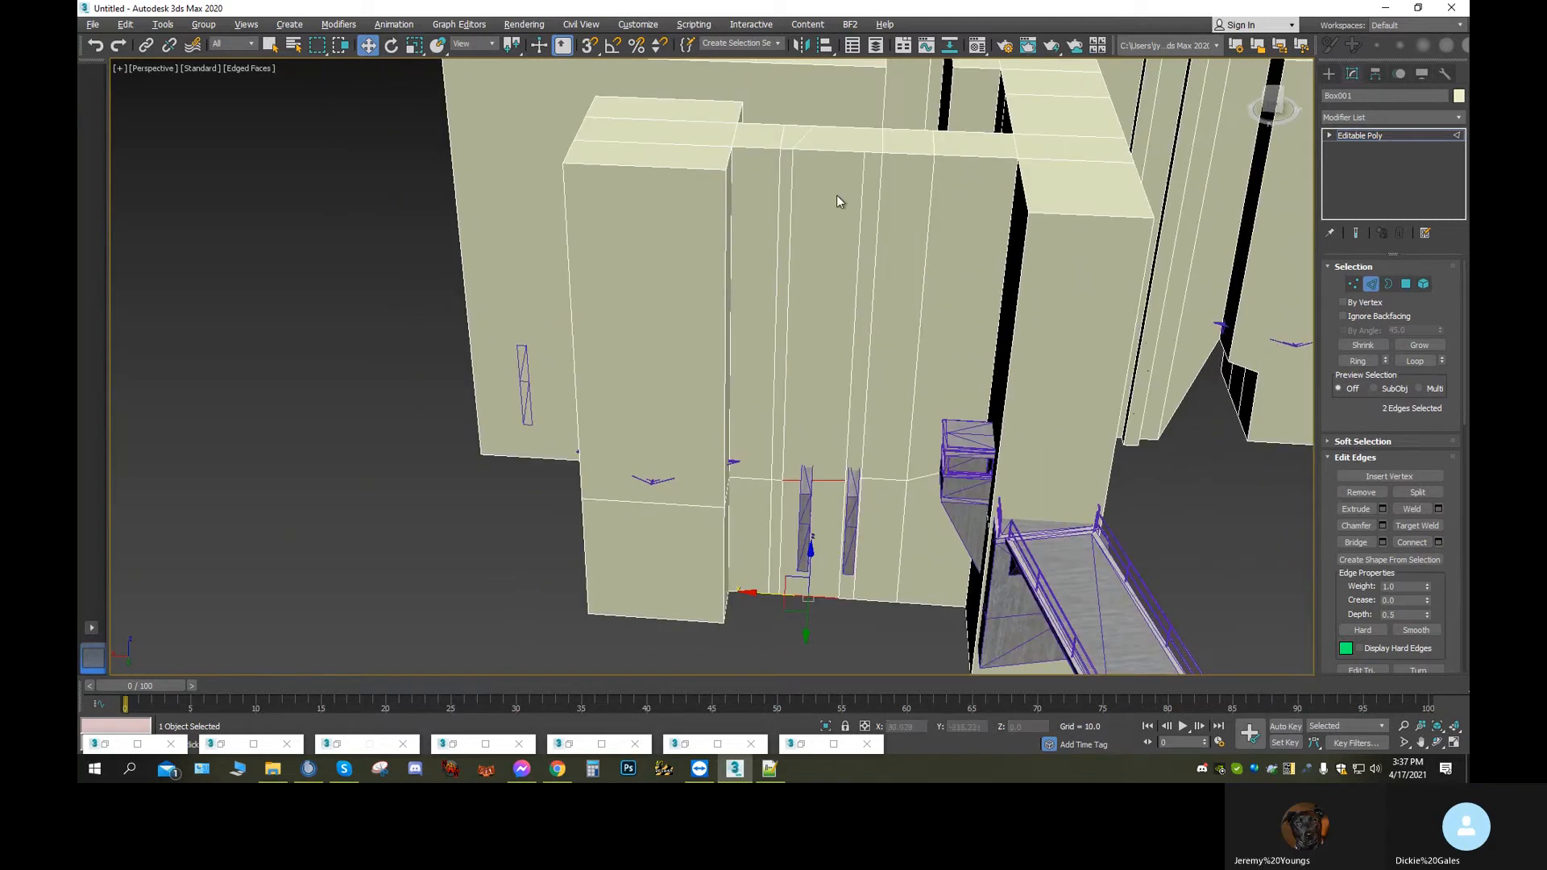
left_click(830, 152, "ctrl")
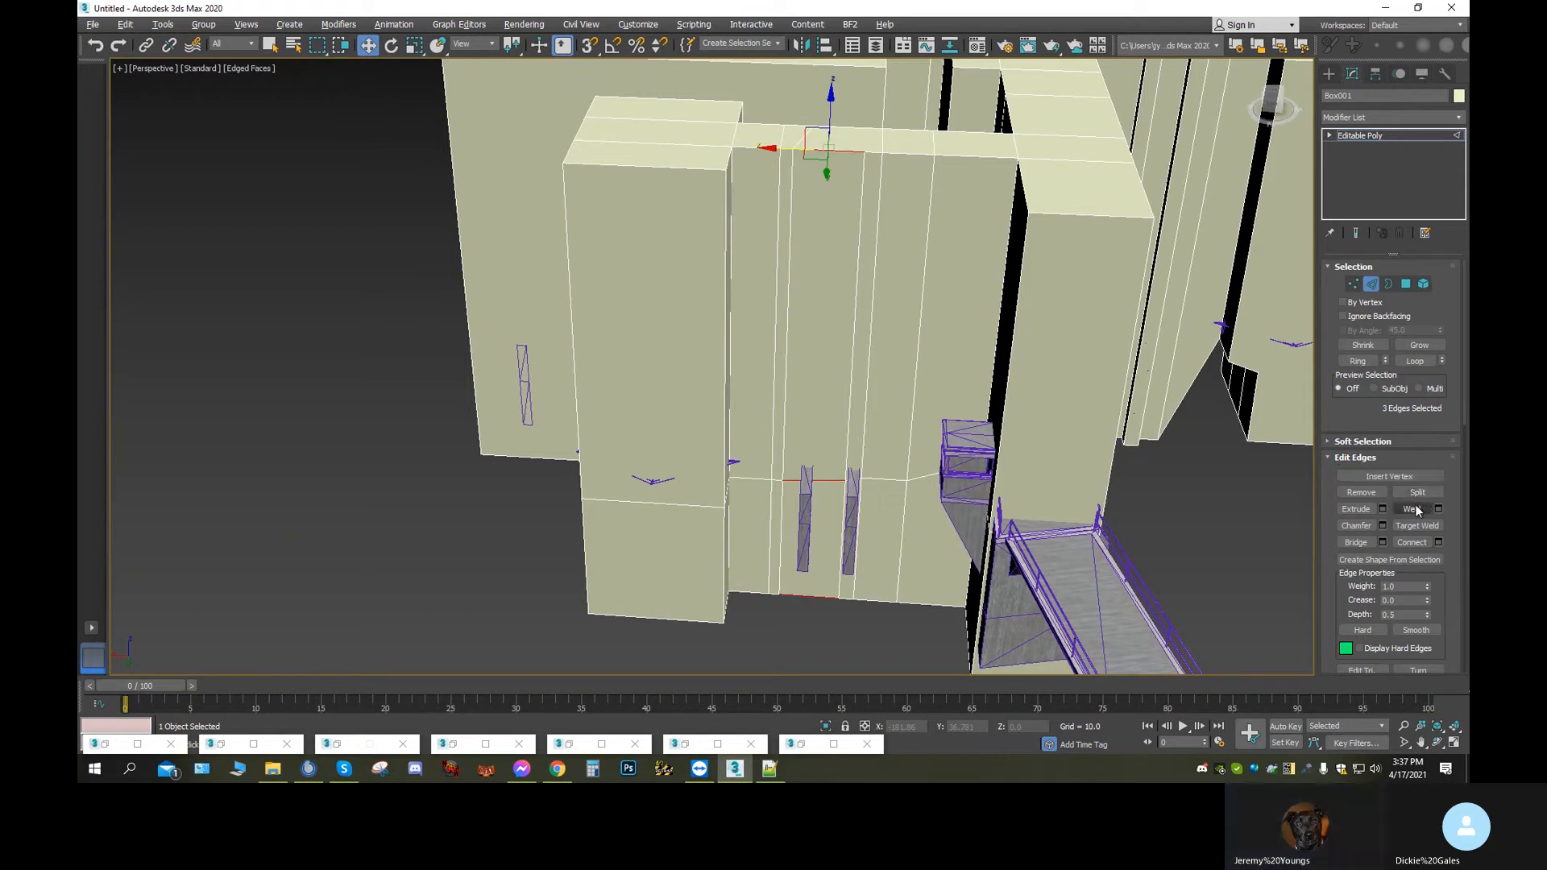
left_click(1409, 545)
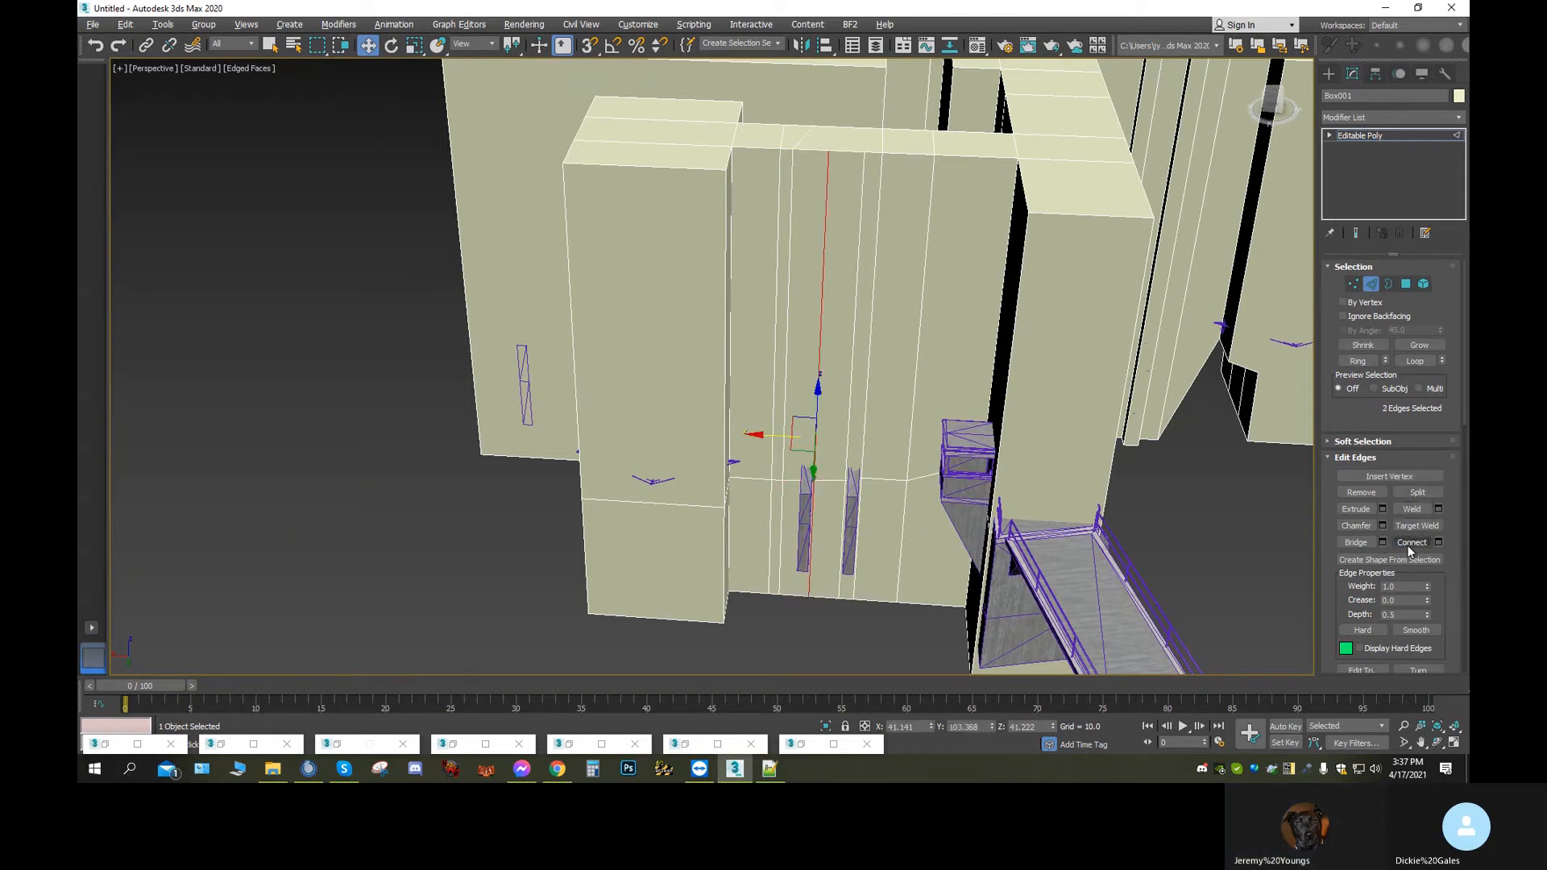
left_click_drag(754, 439, 757, 441)
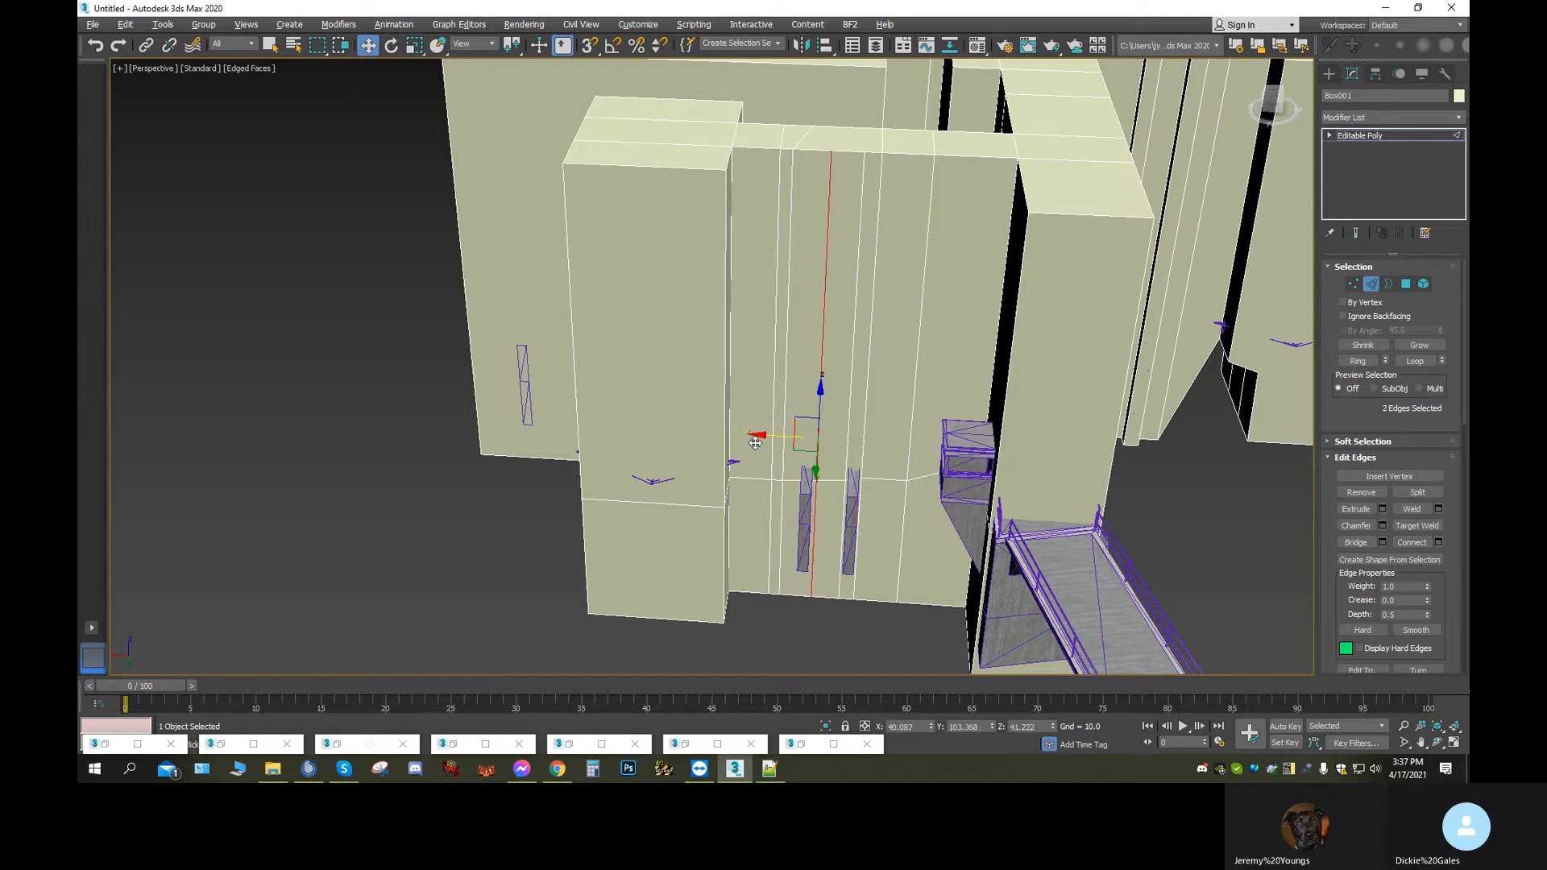
Move the two-part vertical edge on the outer side of the buttress farther from the footbridge along X to about 48.062
left_click(782, 534)
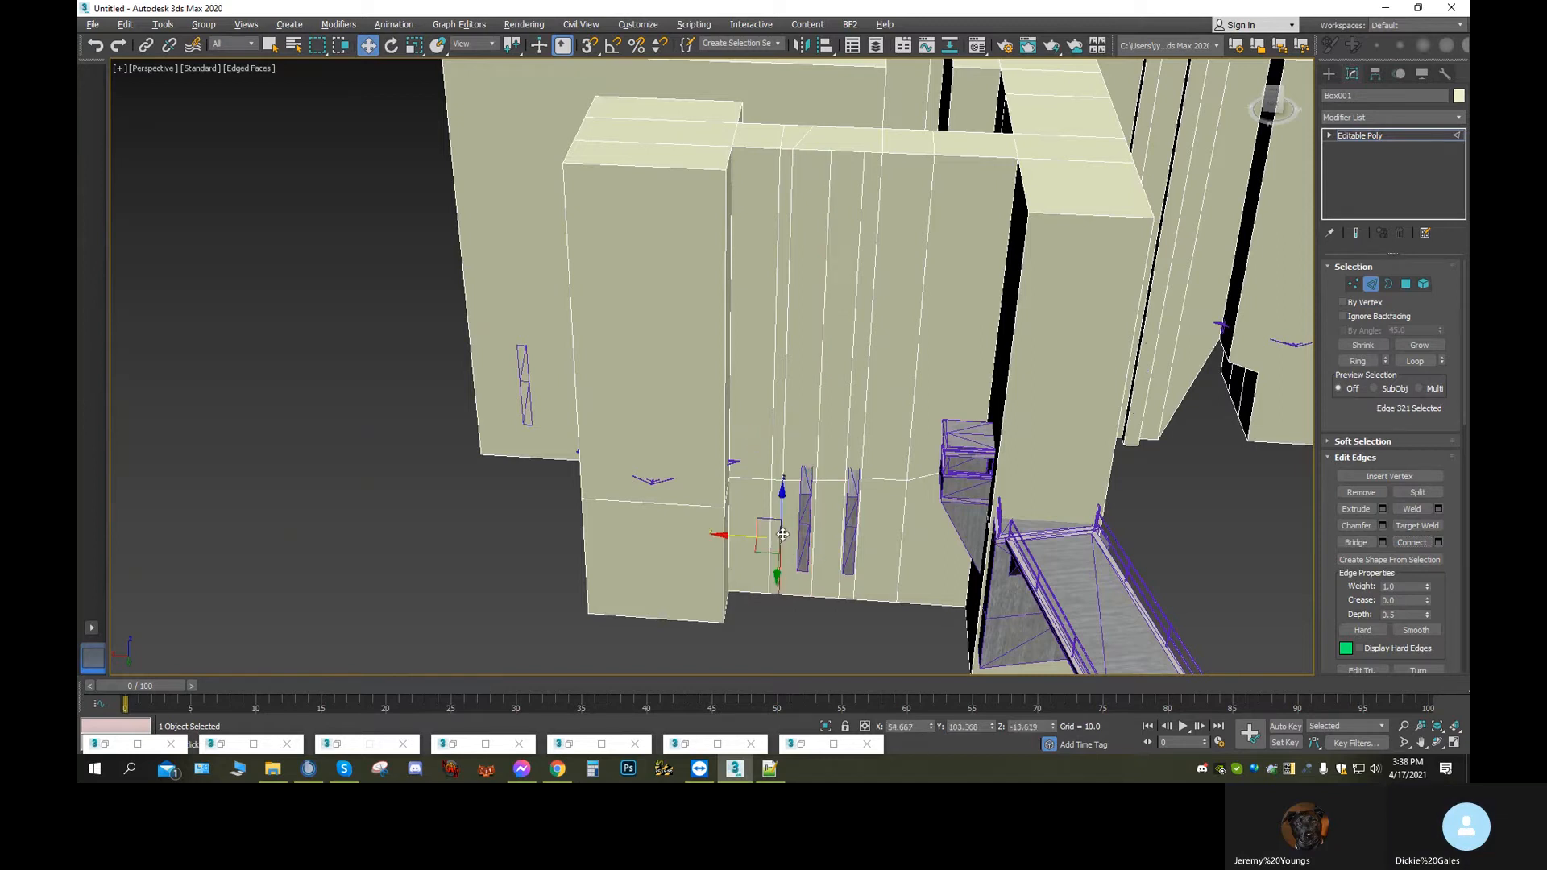
left_click(787, 402, "ctrl")
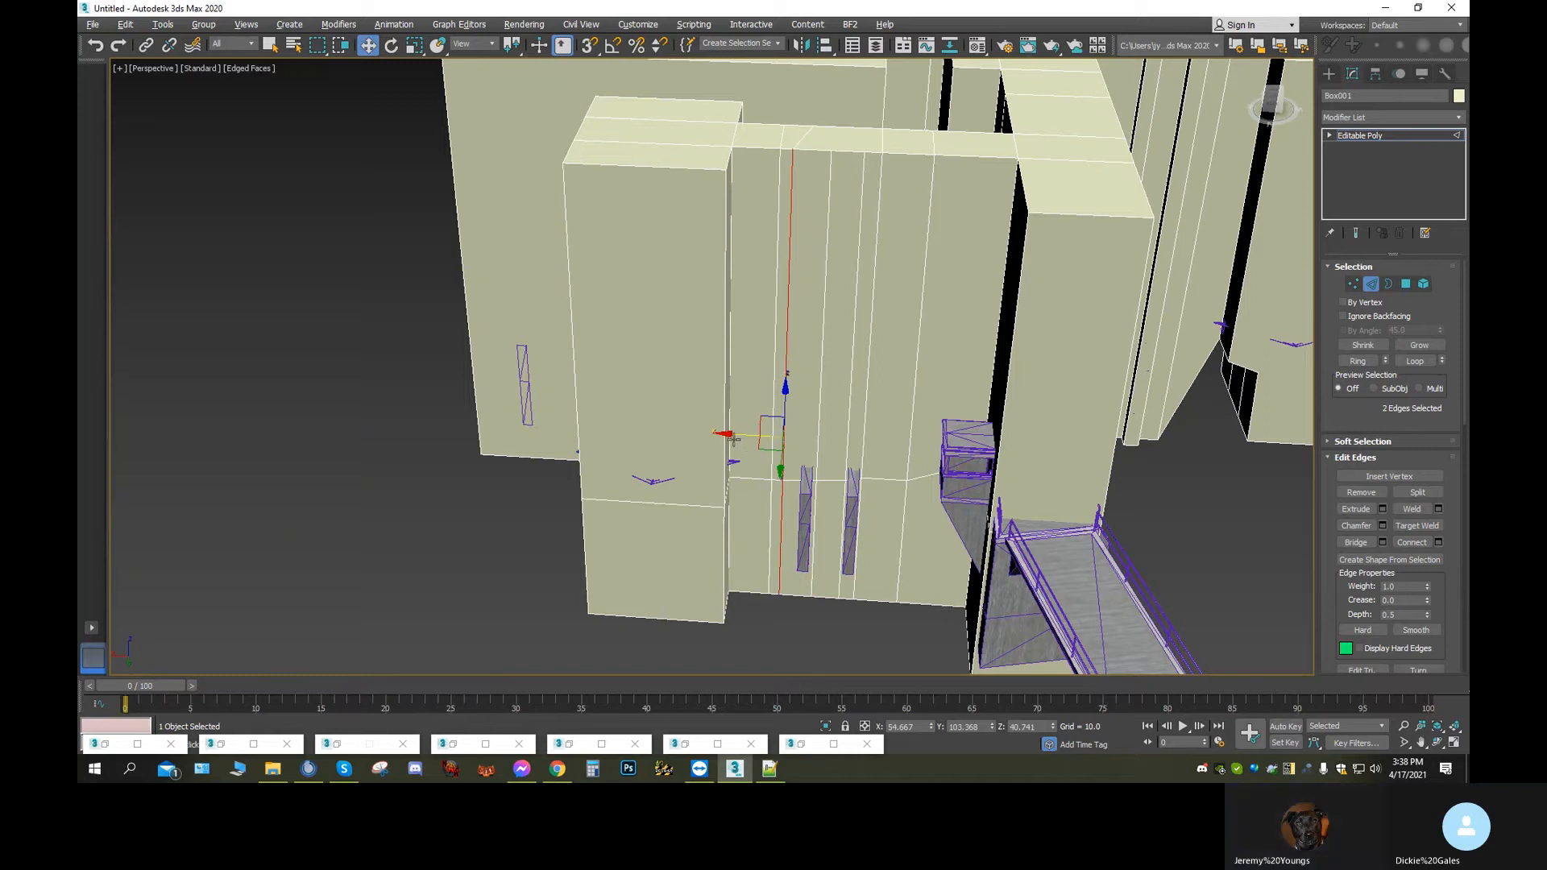
left_click_drag(730, 436, 763, 446)
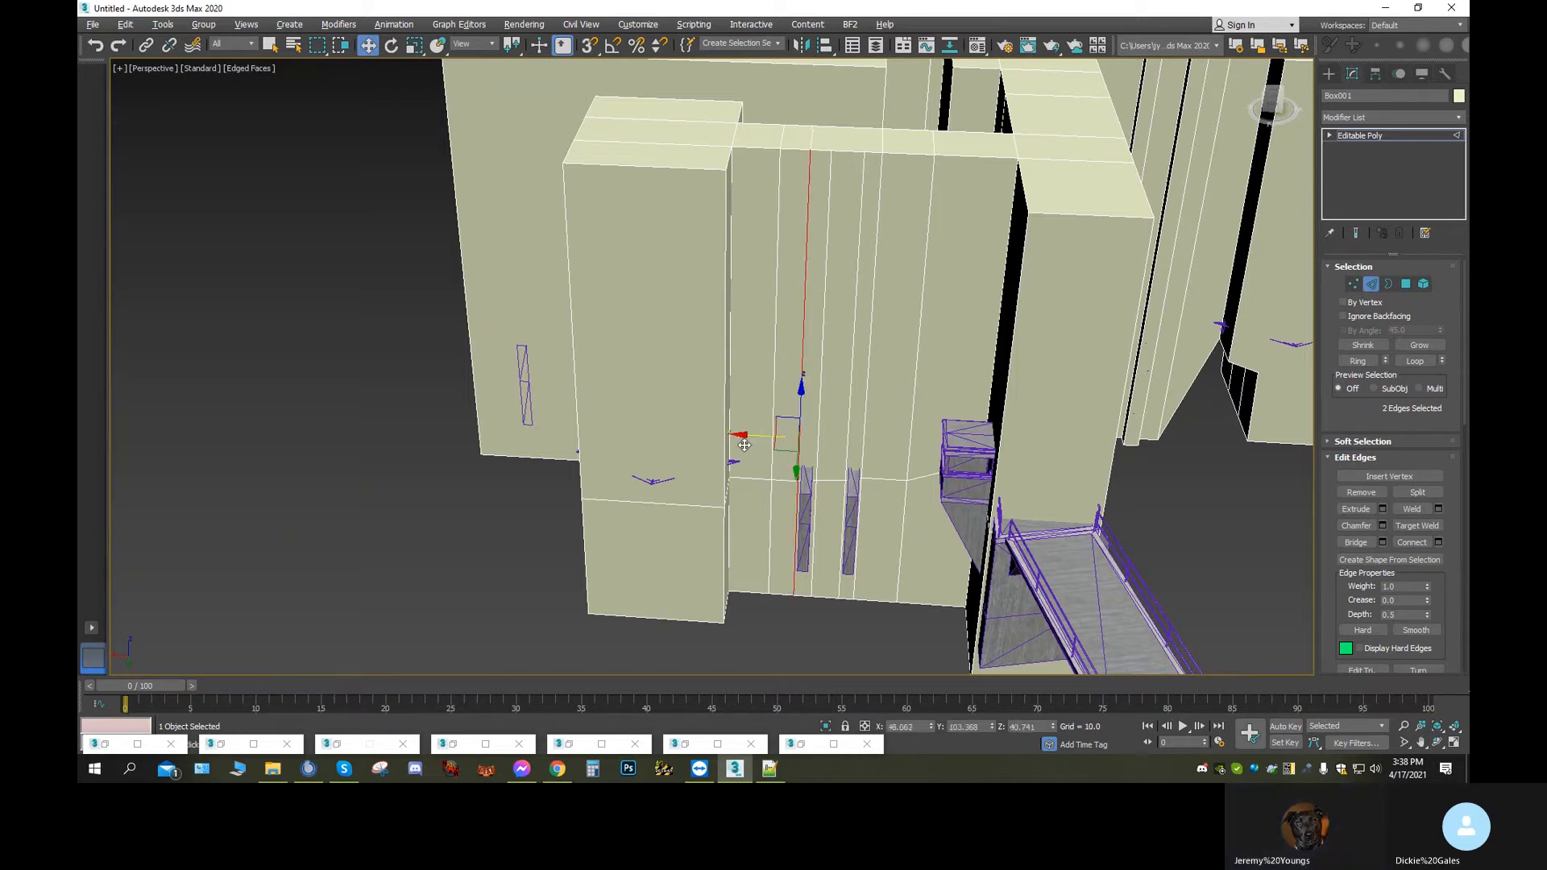
Raise the short horizontal edge above the buttress nearer the footbridge to Z about 28.77 so it clears the buttress top
left_click(1404, 290)
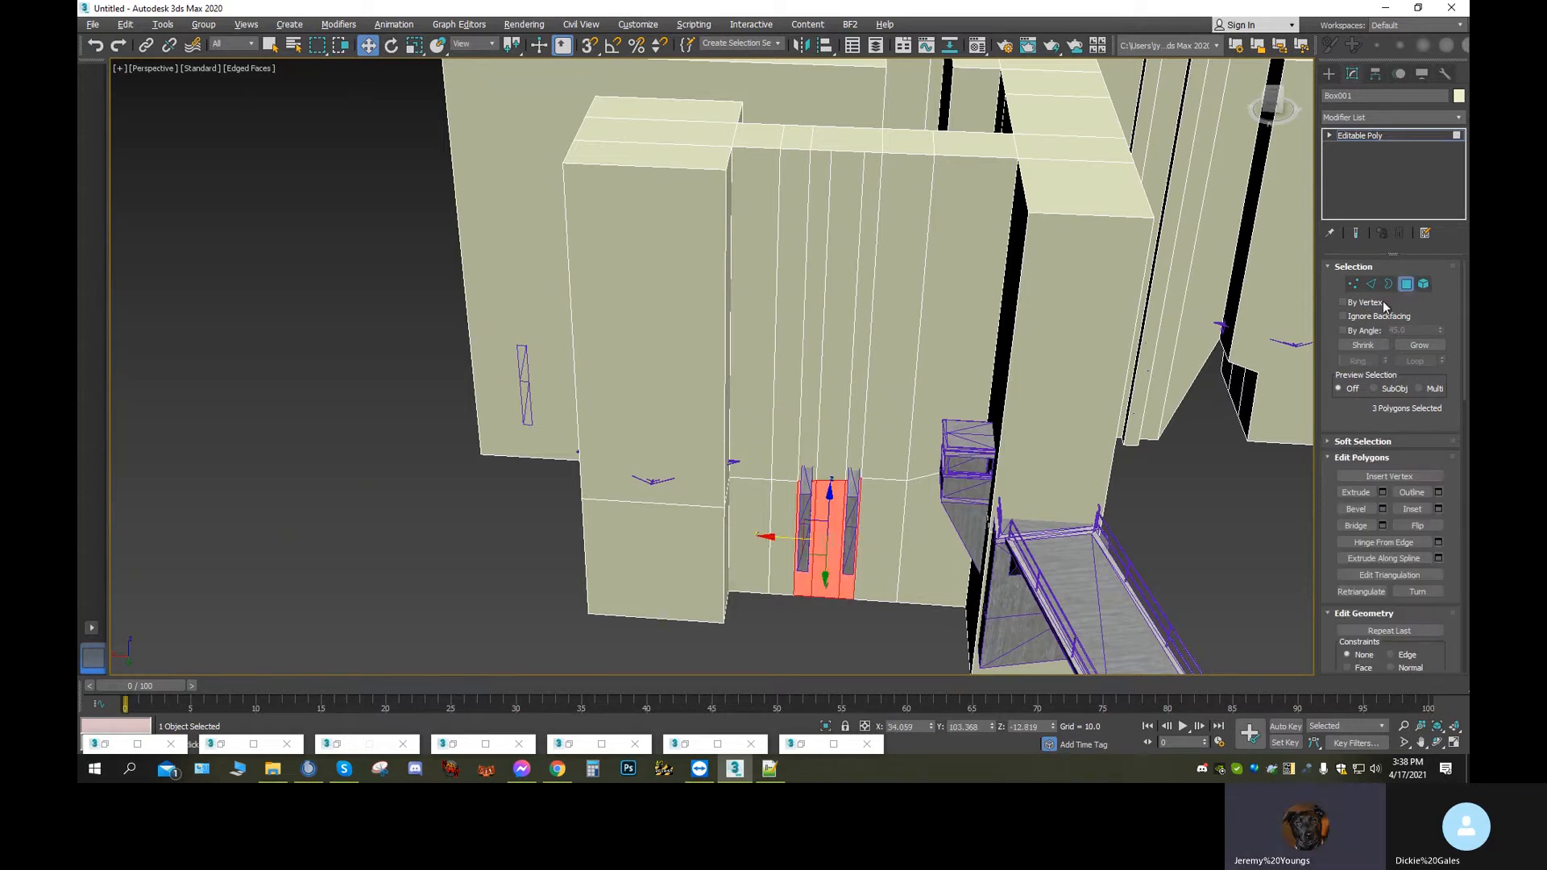
left_click(861, 428)
left_click(850, 544, "ctrl")
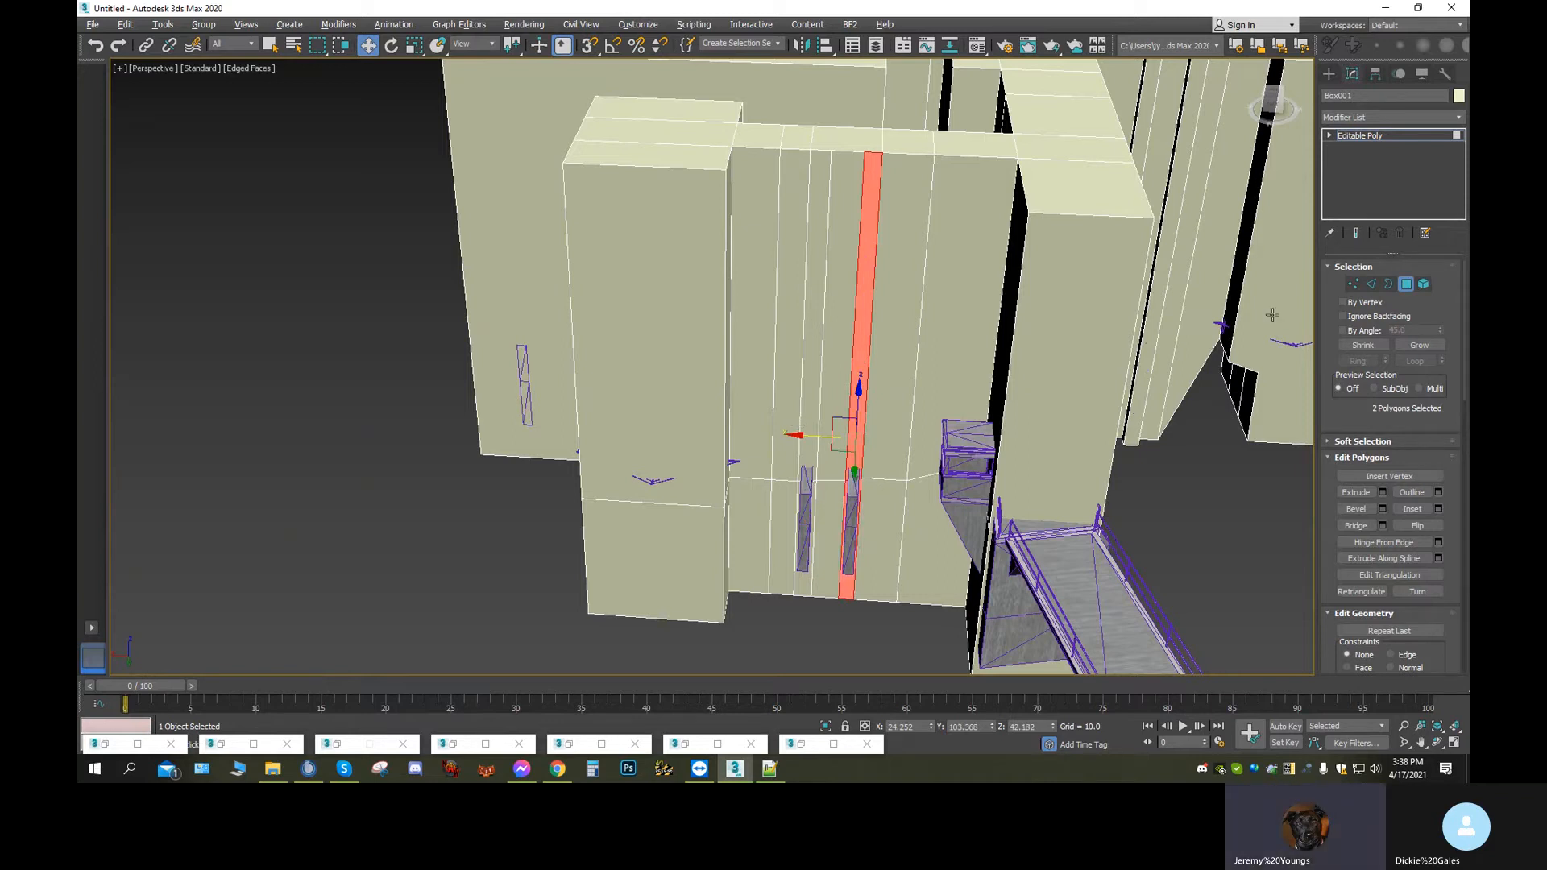
left_click(1372, 286)
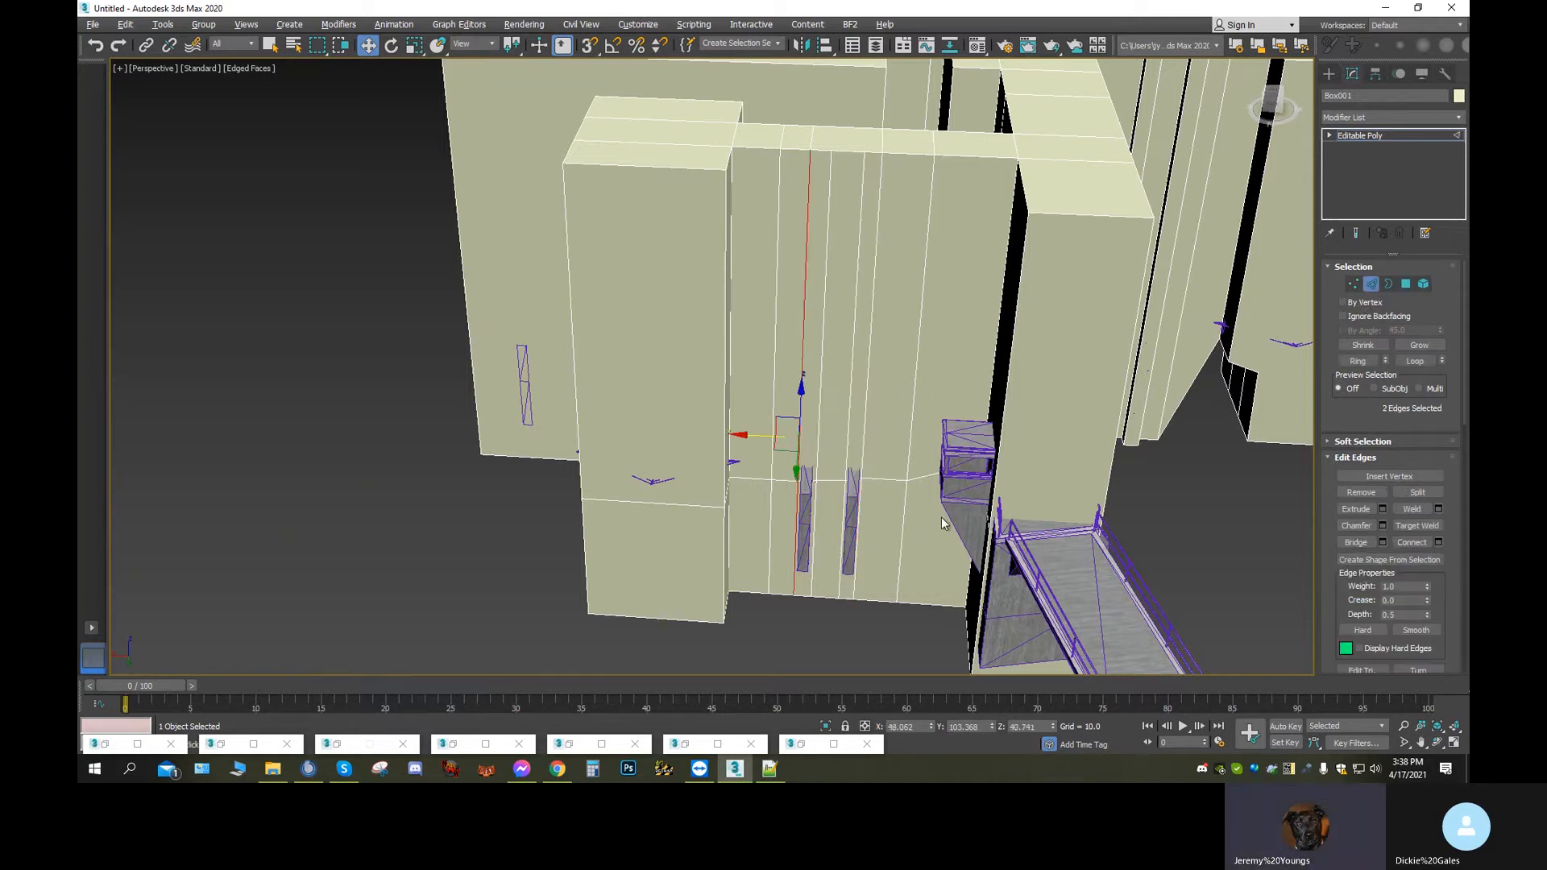
left_click(852, 479)
left_click_drag(858, 435, 859, 405)
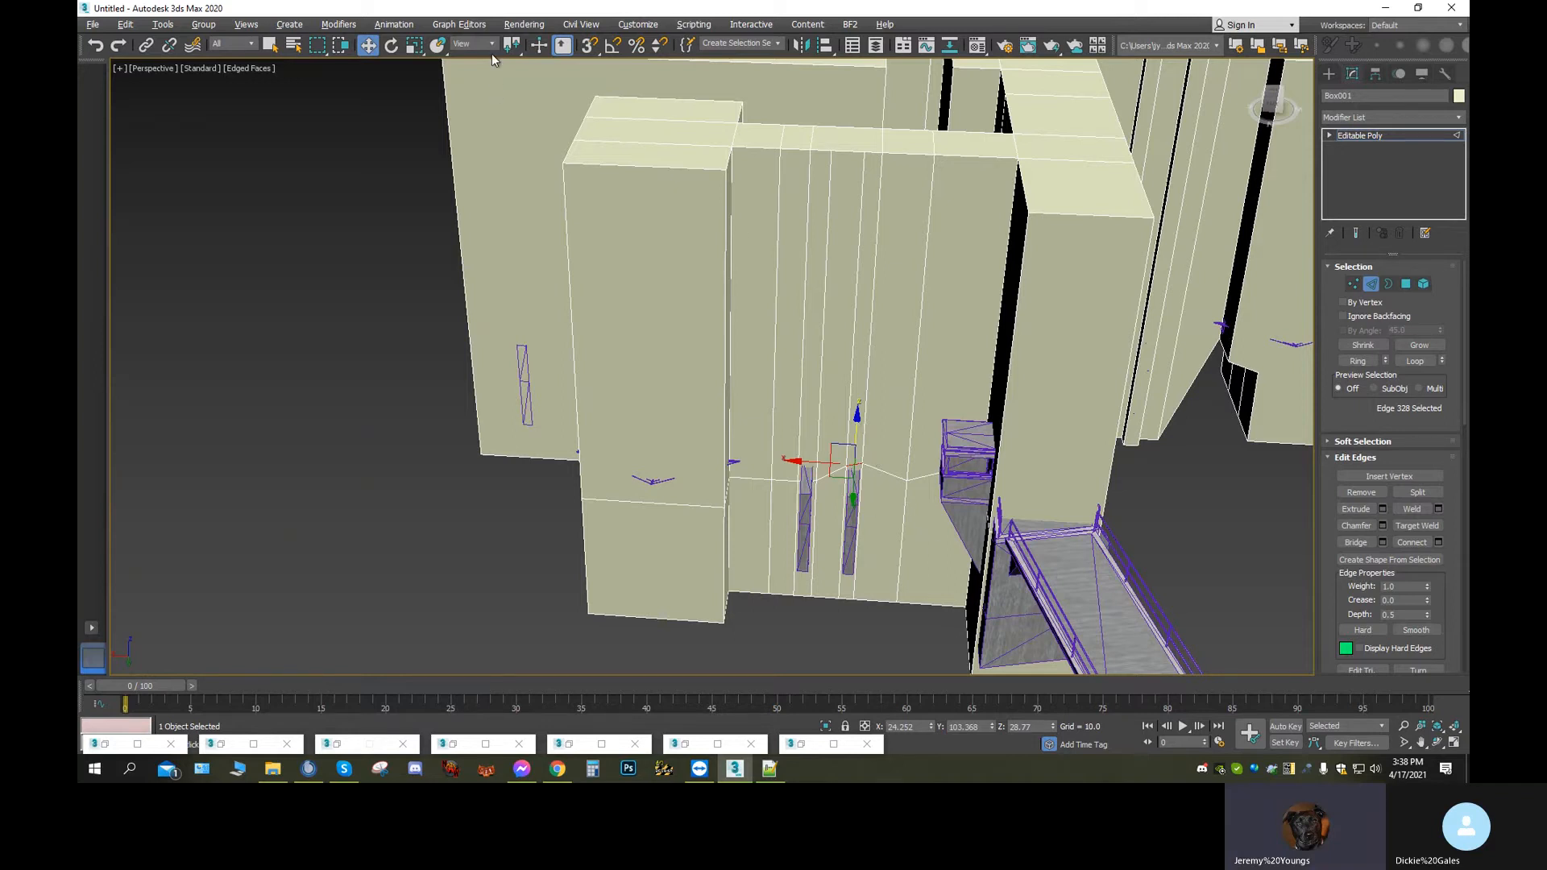
Raise the short horizontal edge above the buttress farther from the footbridge to Z about 28.244
left_click(422, 46)
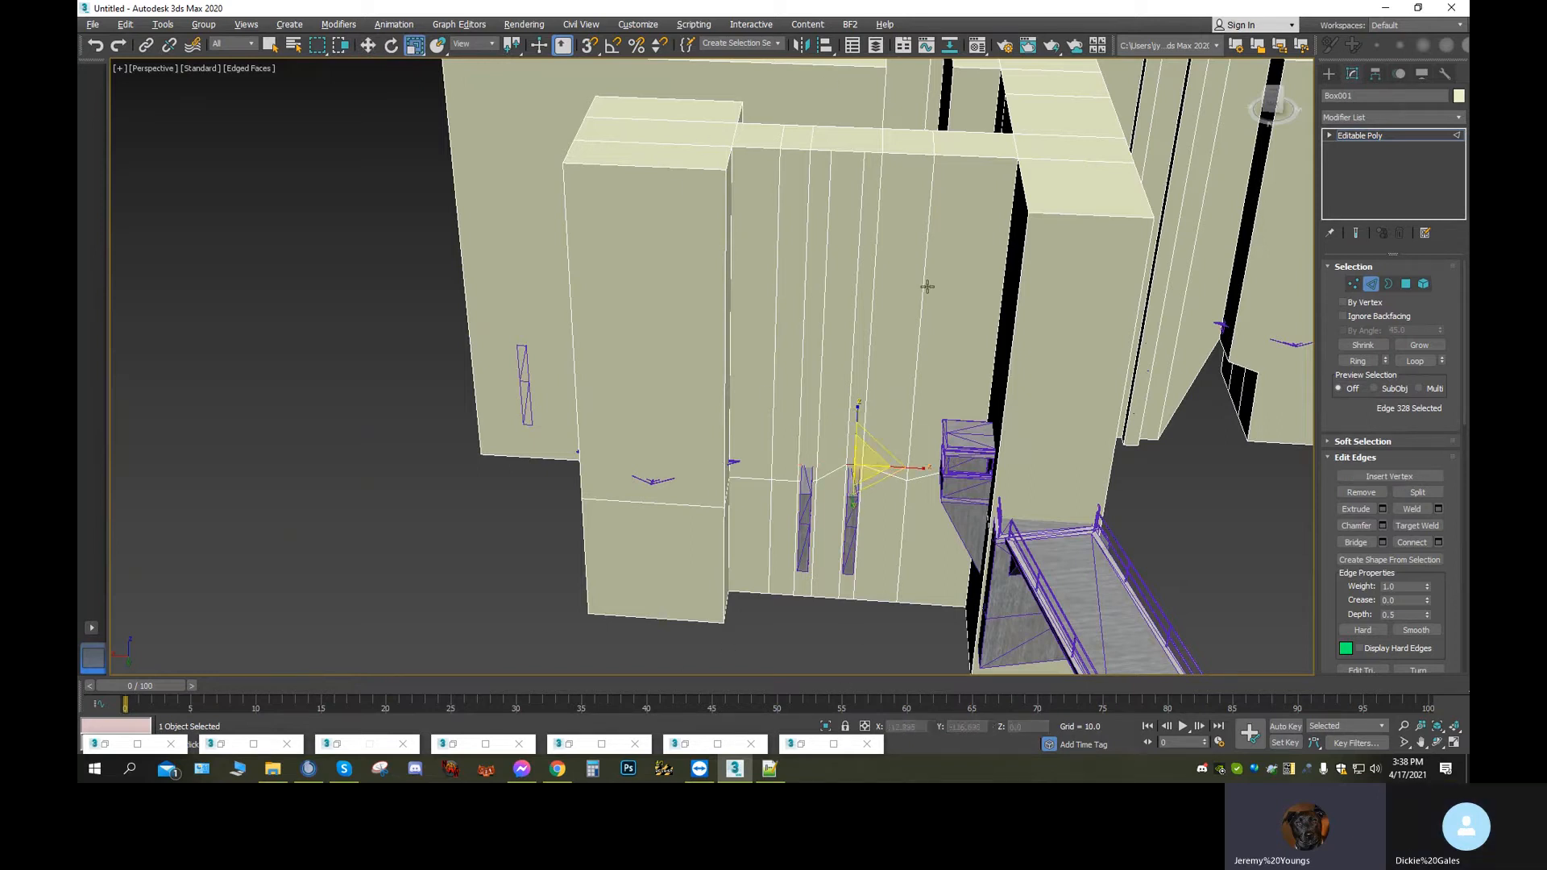
left_click(368, 46)
left_click(810, 476)
left_click(415, 46)
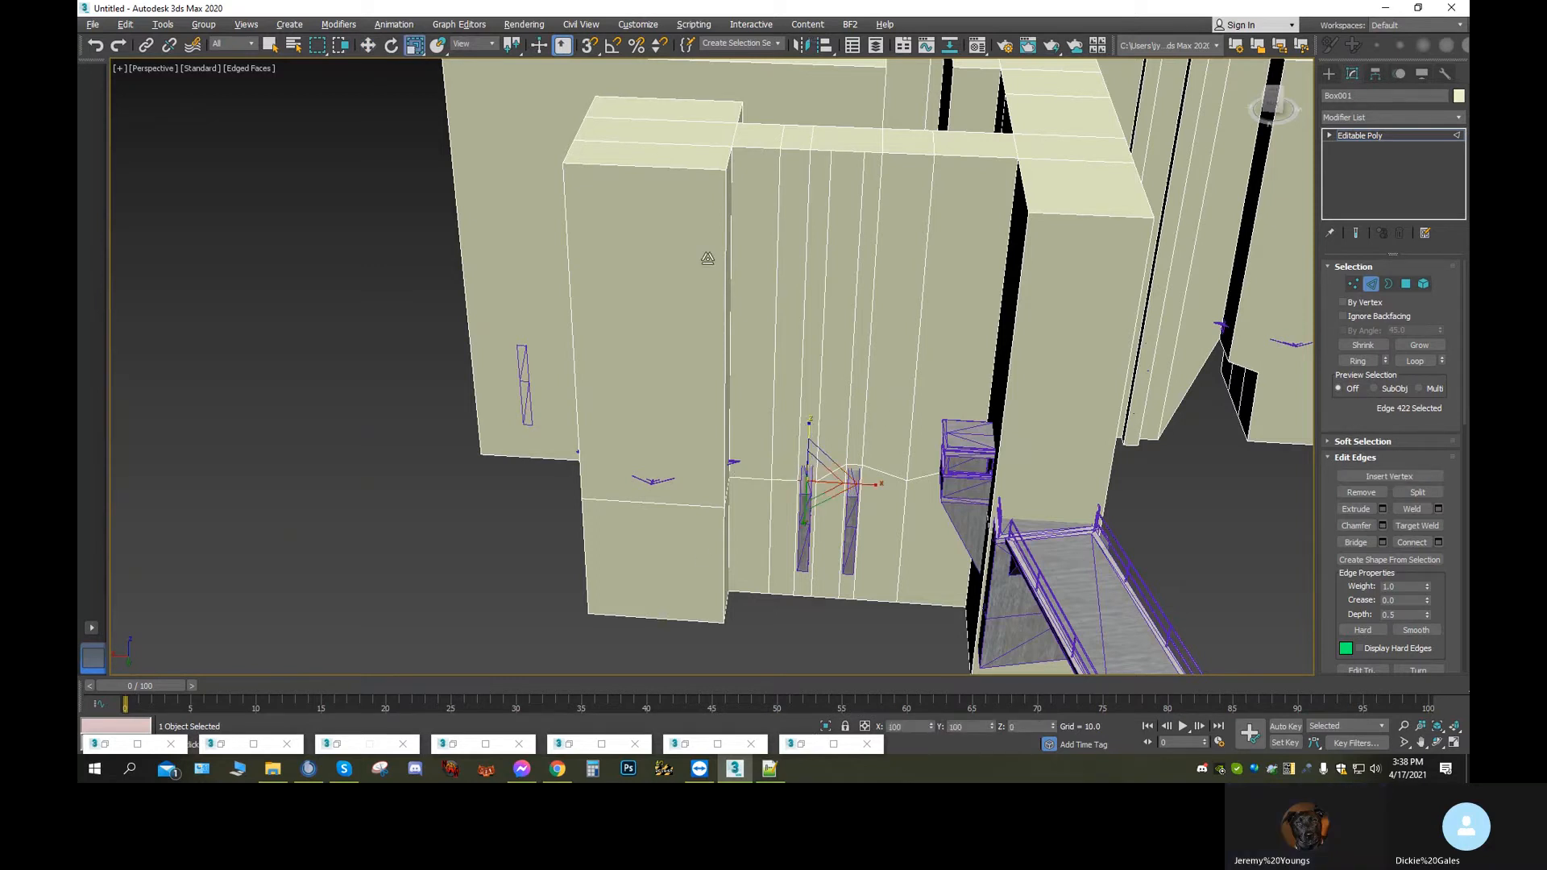
left_click(368, 45)
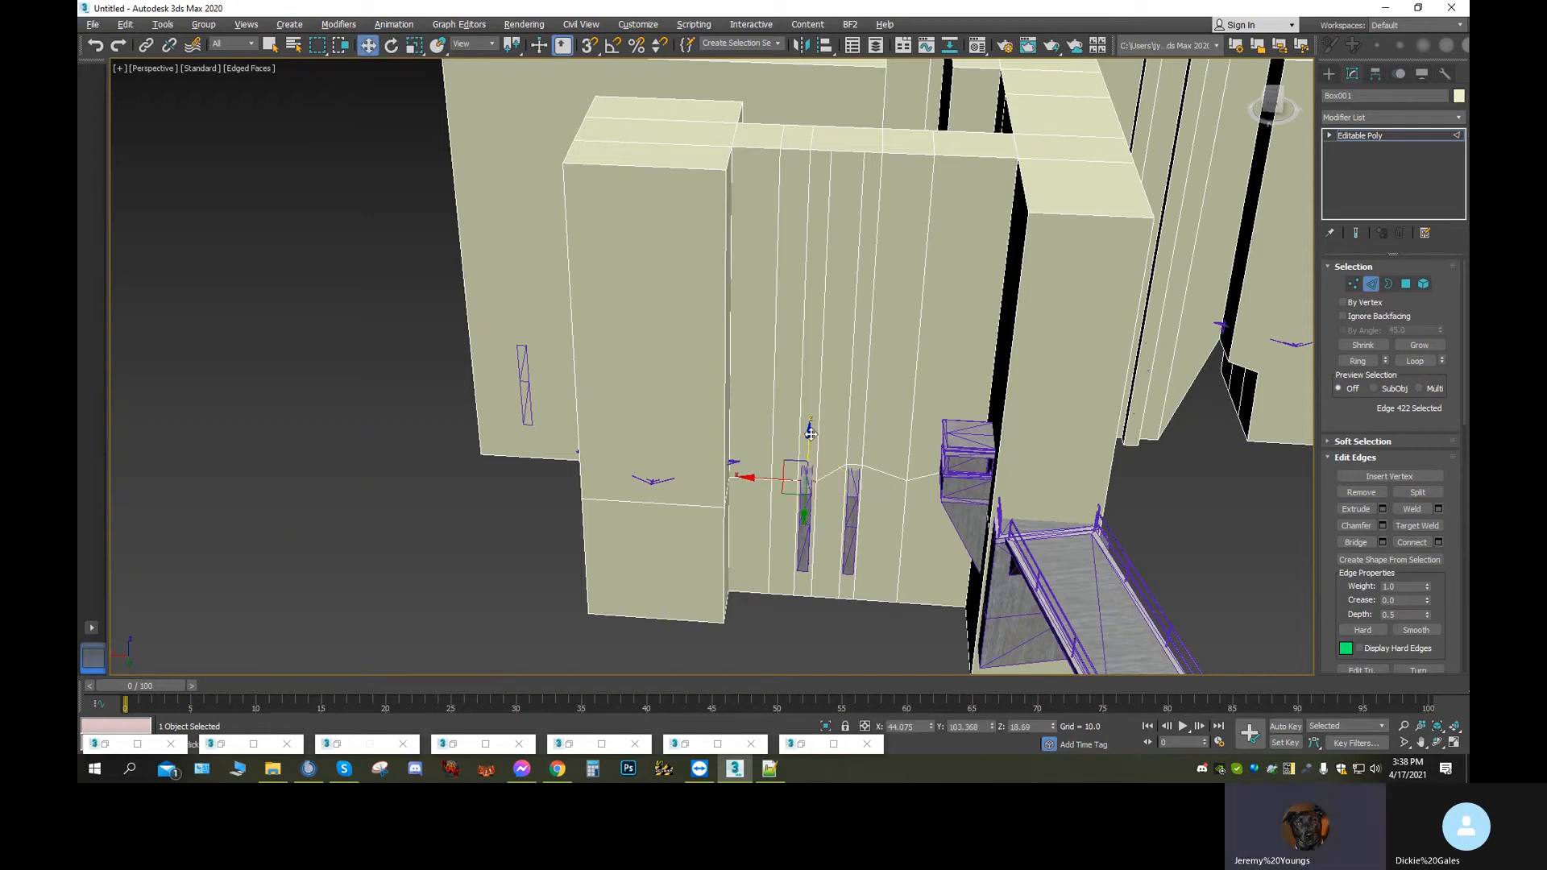
left_click_drag(810, 434, 810, 398)
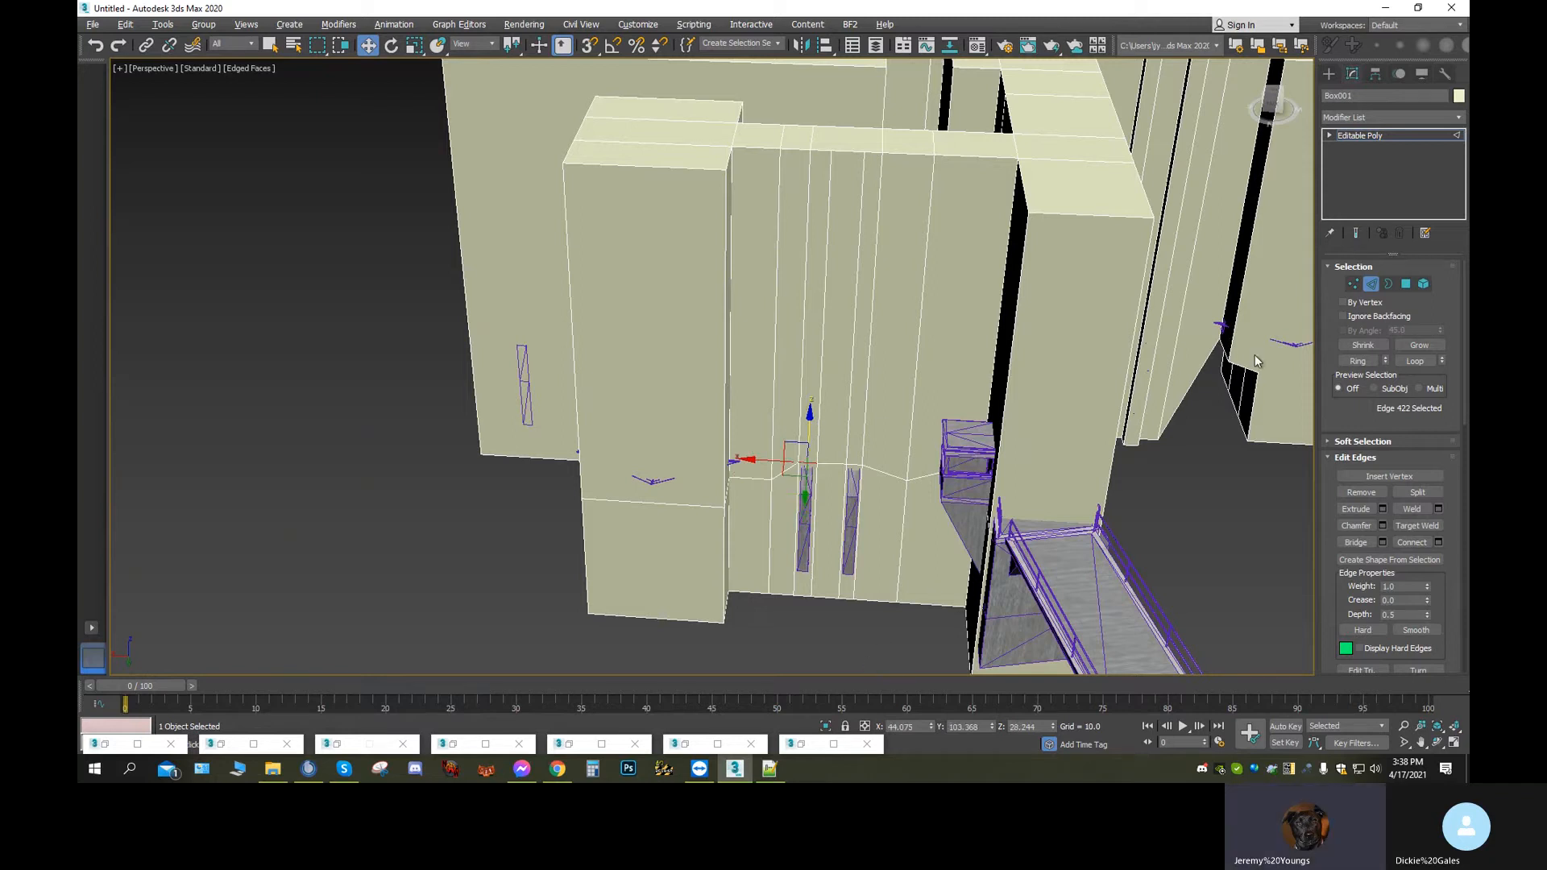
Extrude the two narrow polygons at this wall's buttresses outward until they enclose both buttresses
left_click(1406, 284)
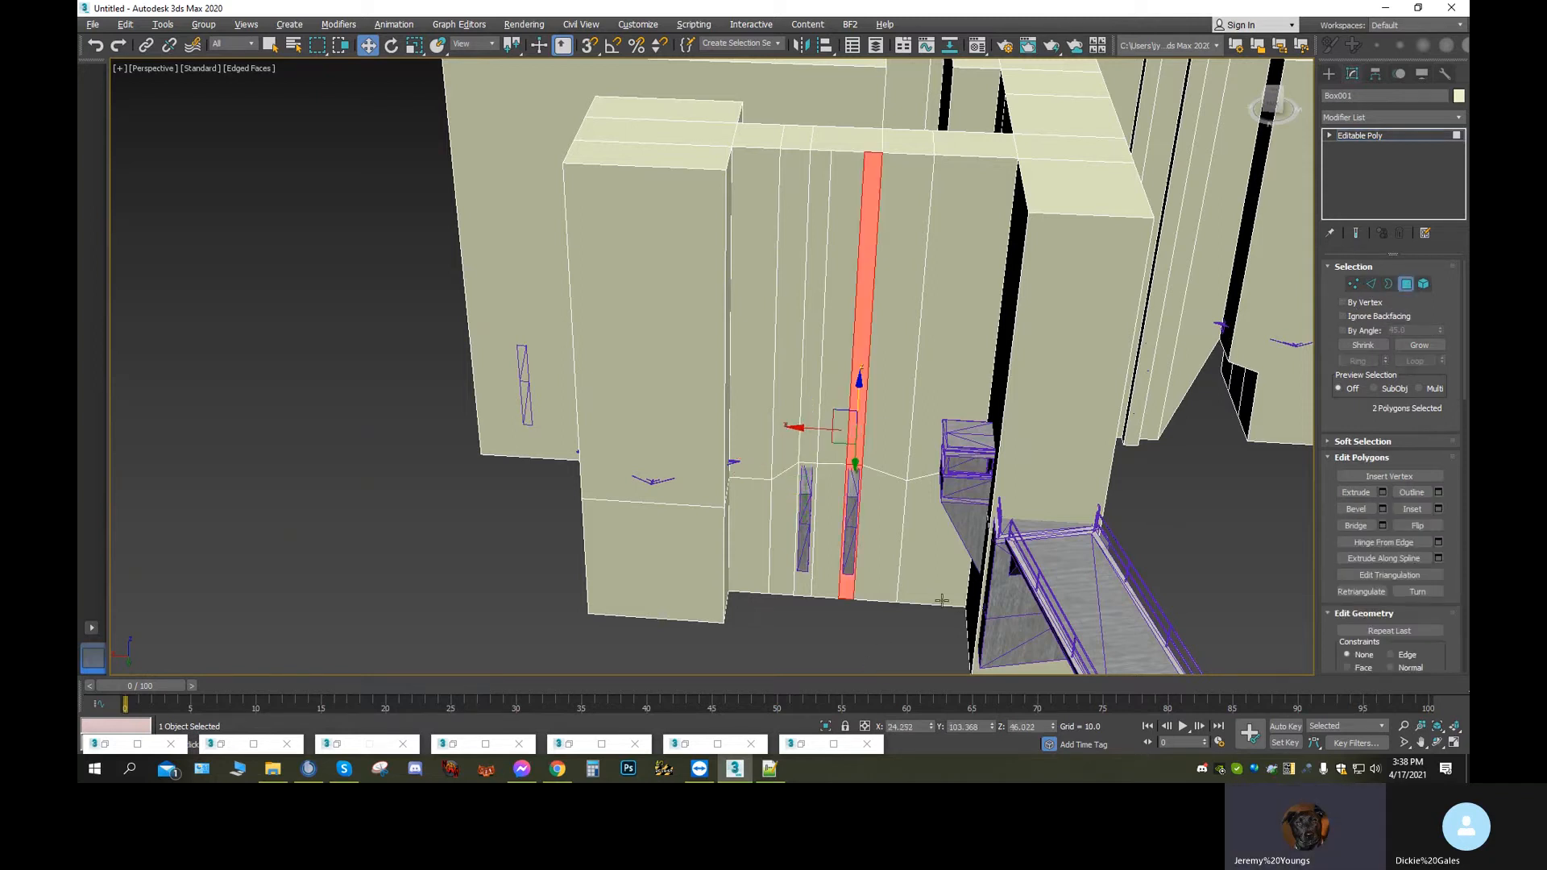
left_click(802, 556)
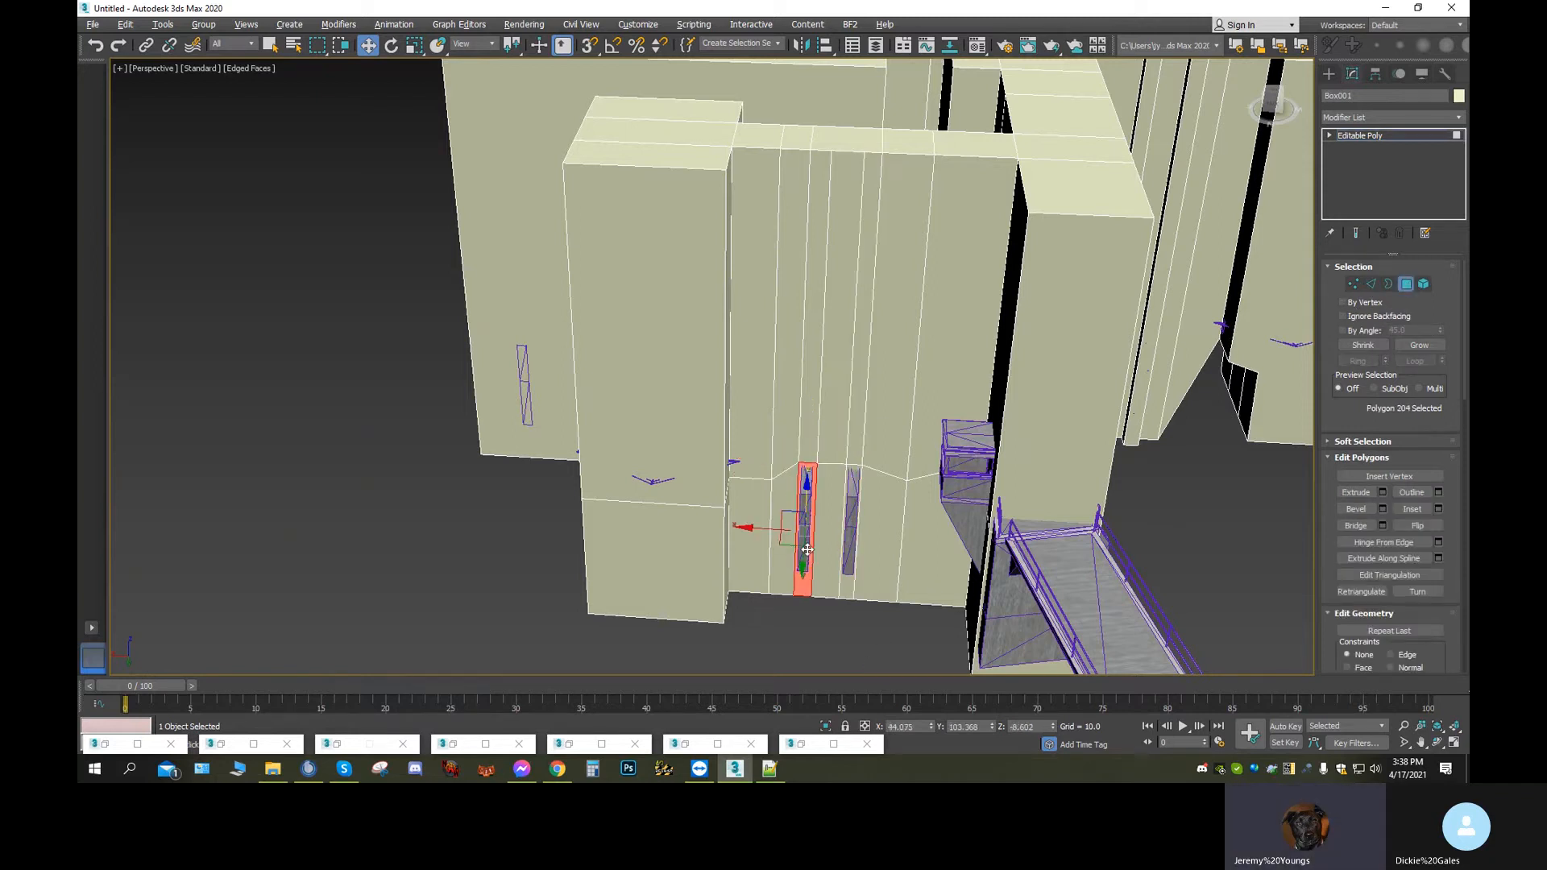
left_click(849, 539, "ctrl")
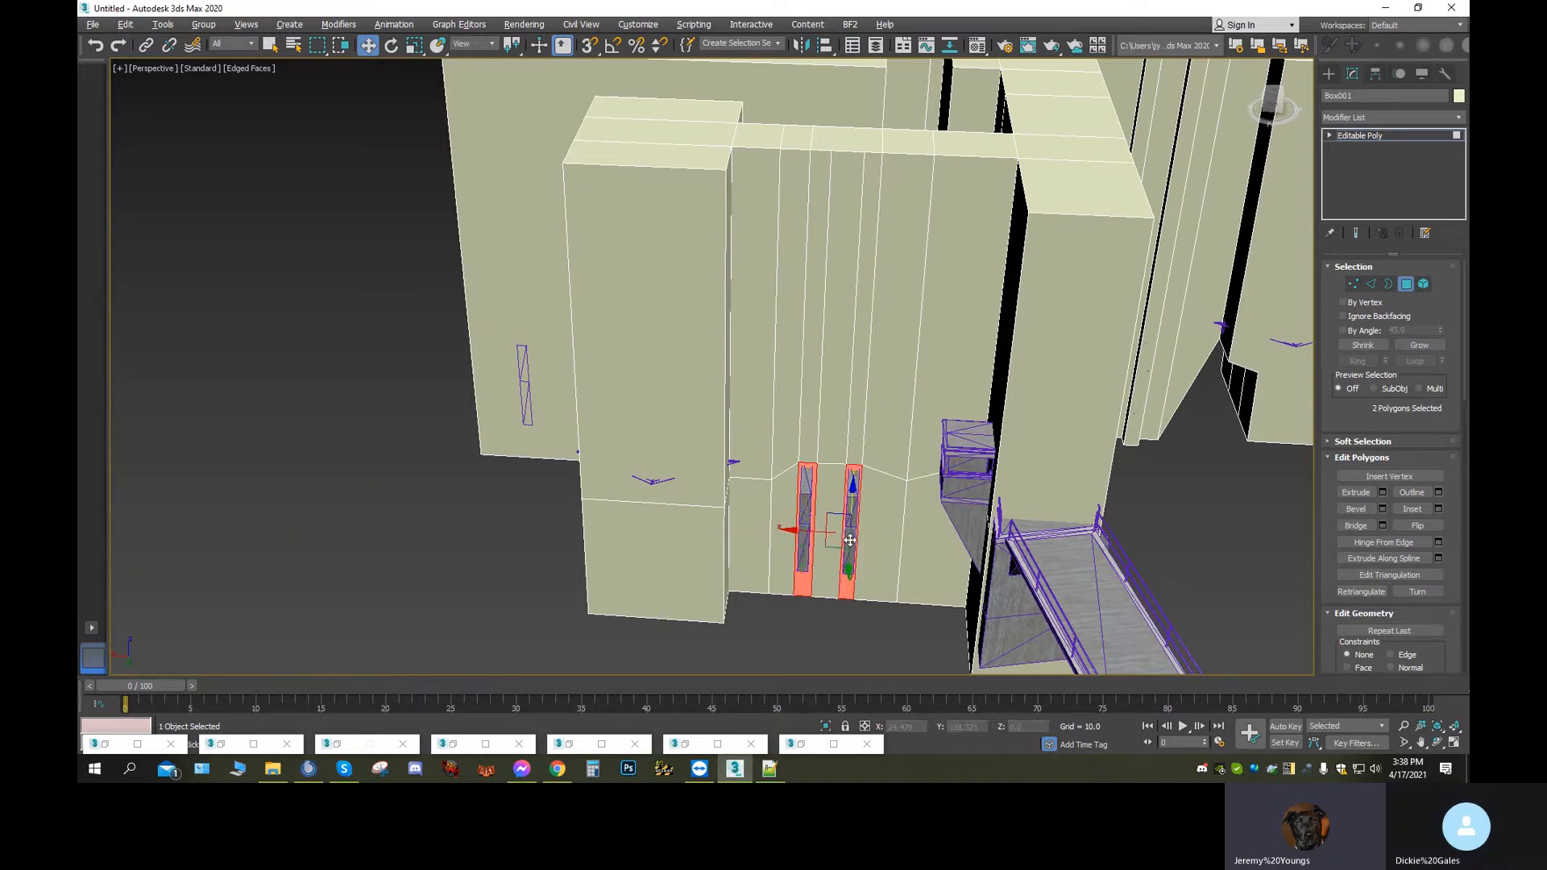
left_click(1350, 492)
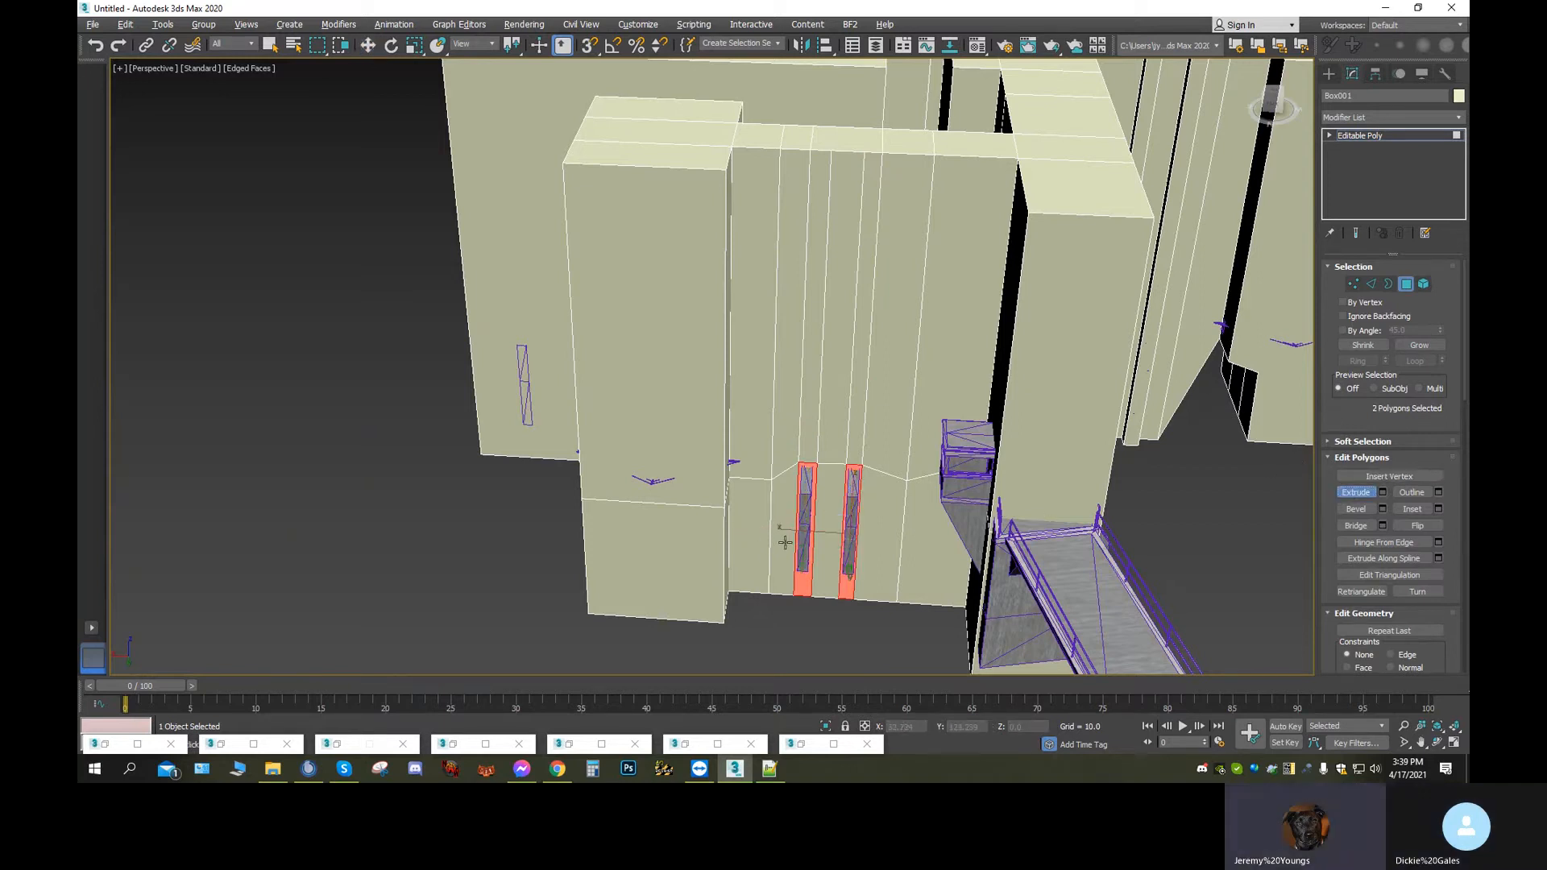
left_click_drag(813, 530, 802, 488)
middle_click_drag(872, 636, 790, 547, "alt")
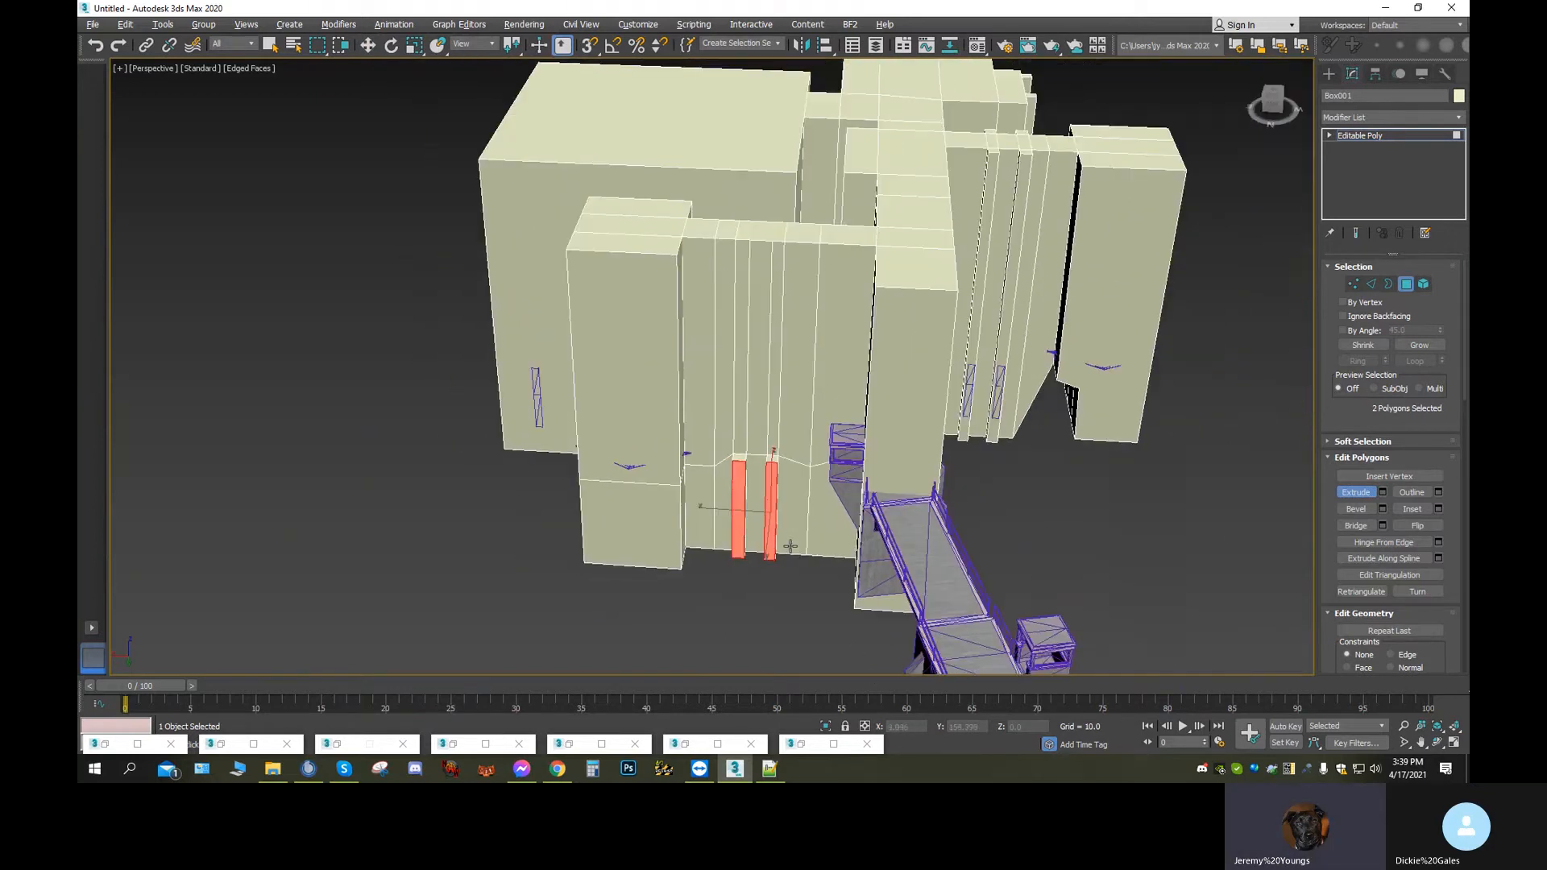
scroll(900, 477, "up", 5)
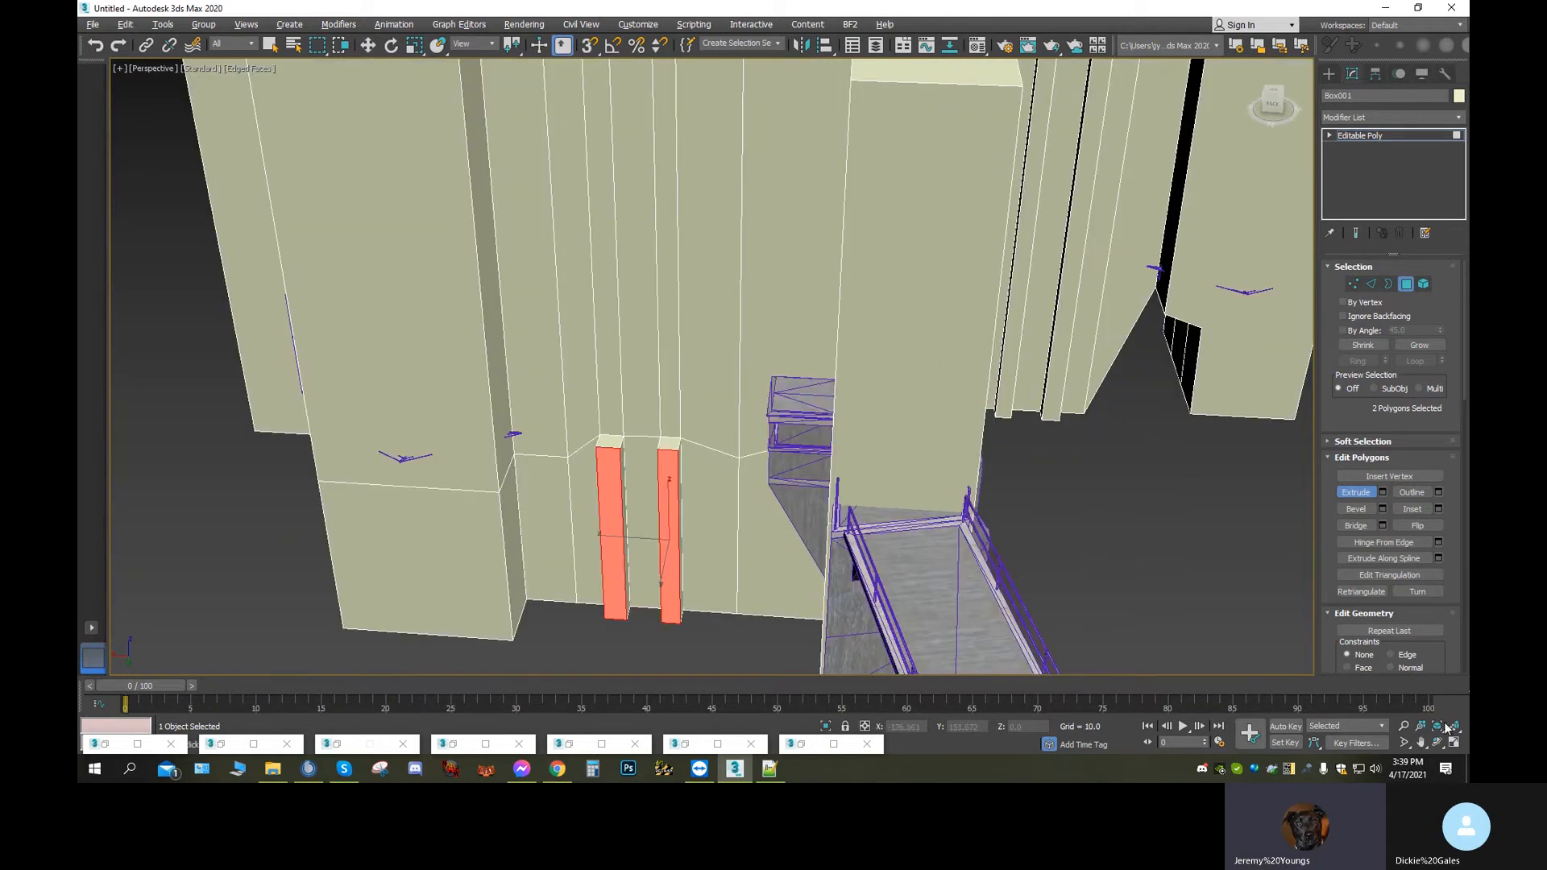
On the wall behind the small guard tower, connect the top and middle horizontal edges with 2 vertical segments
left_click(1438, 742)
left_click_drag(759, 454, 864, 453)
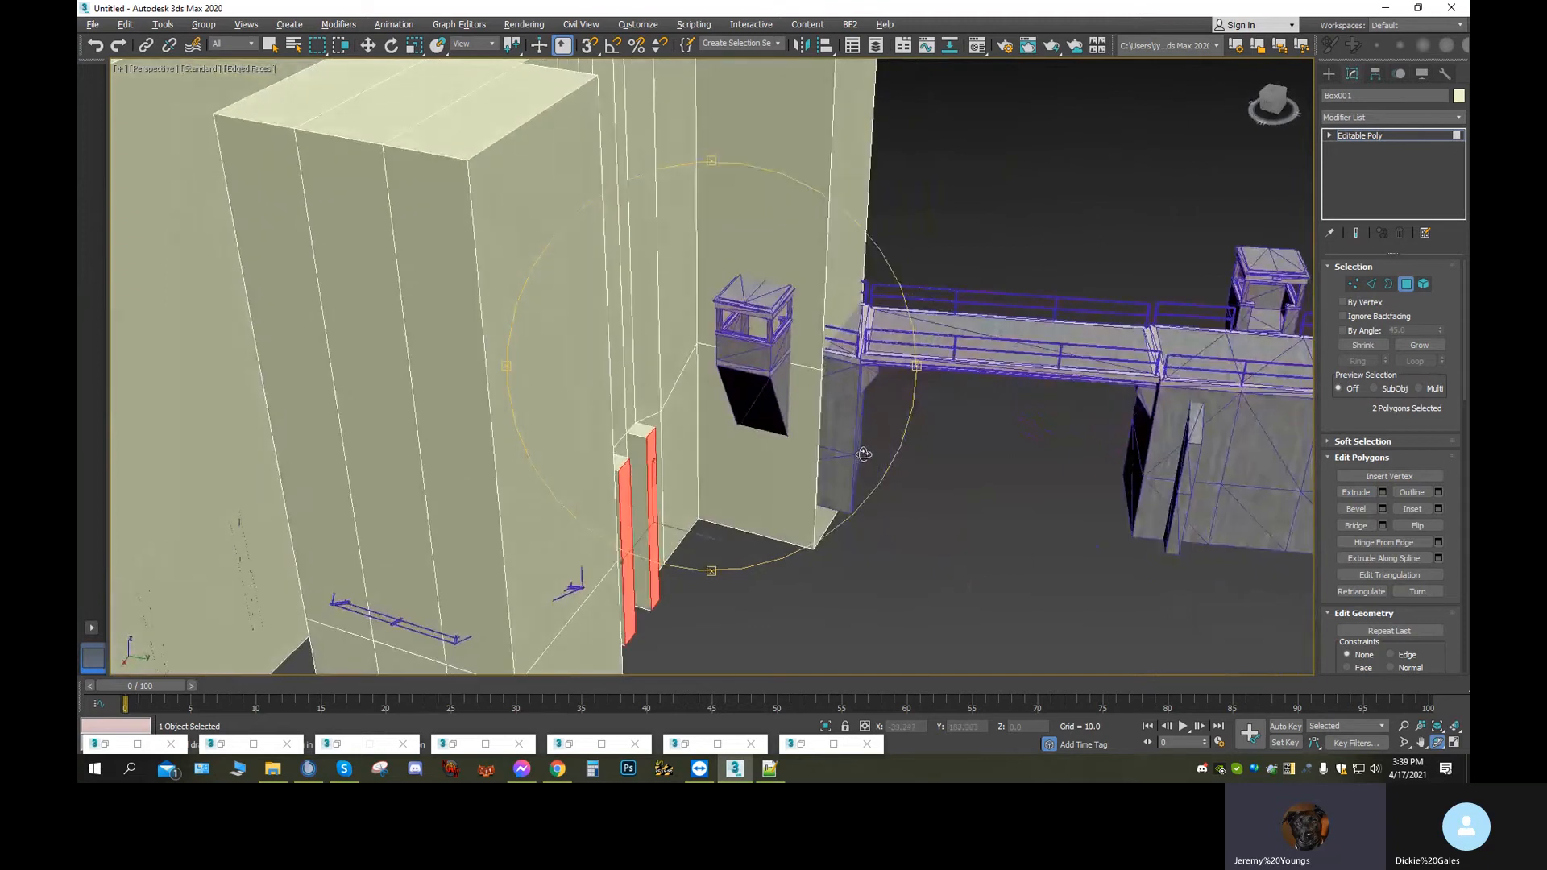
scroll(806, 407, "up", 8)
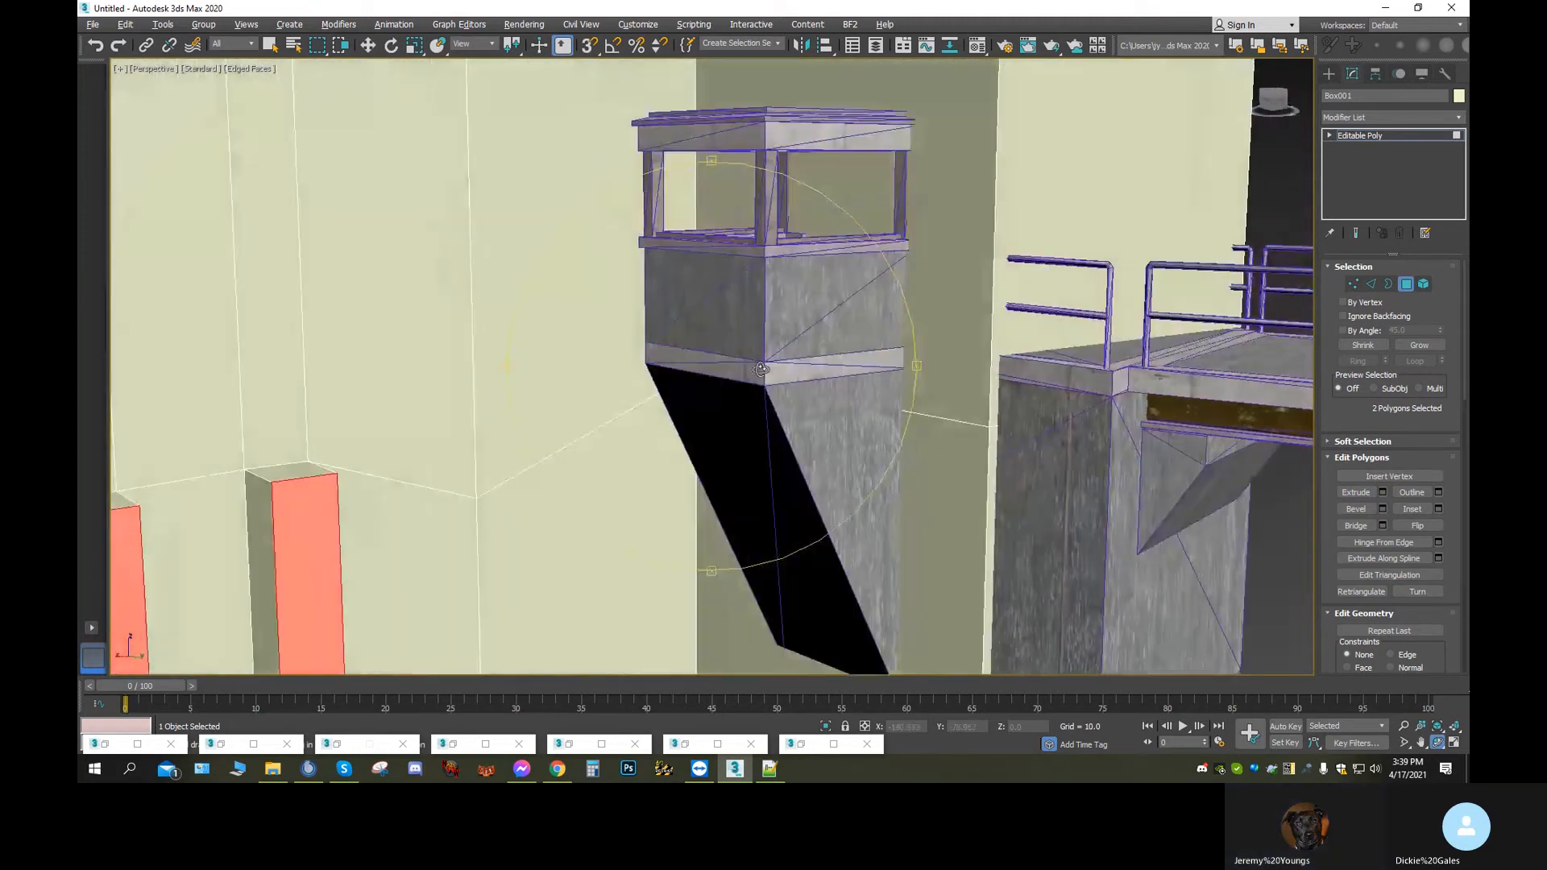
left_click_drag(760, 369, 804, 430)
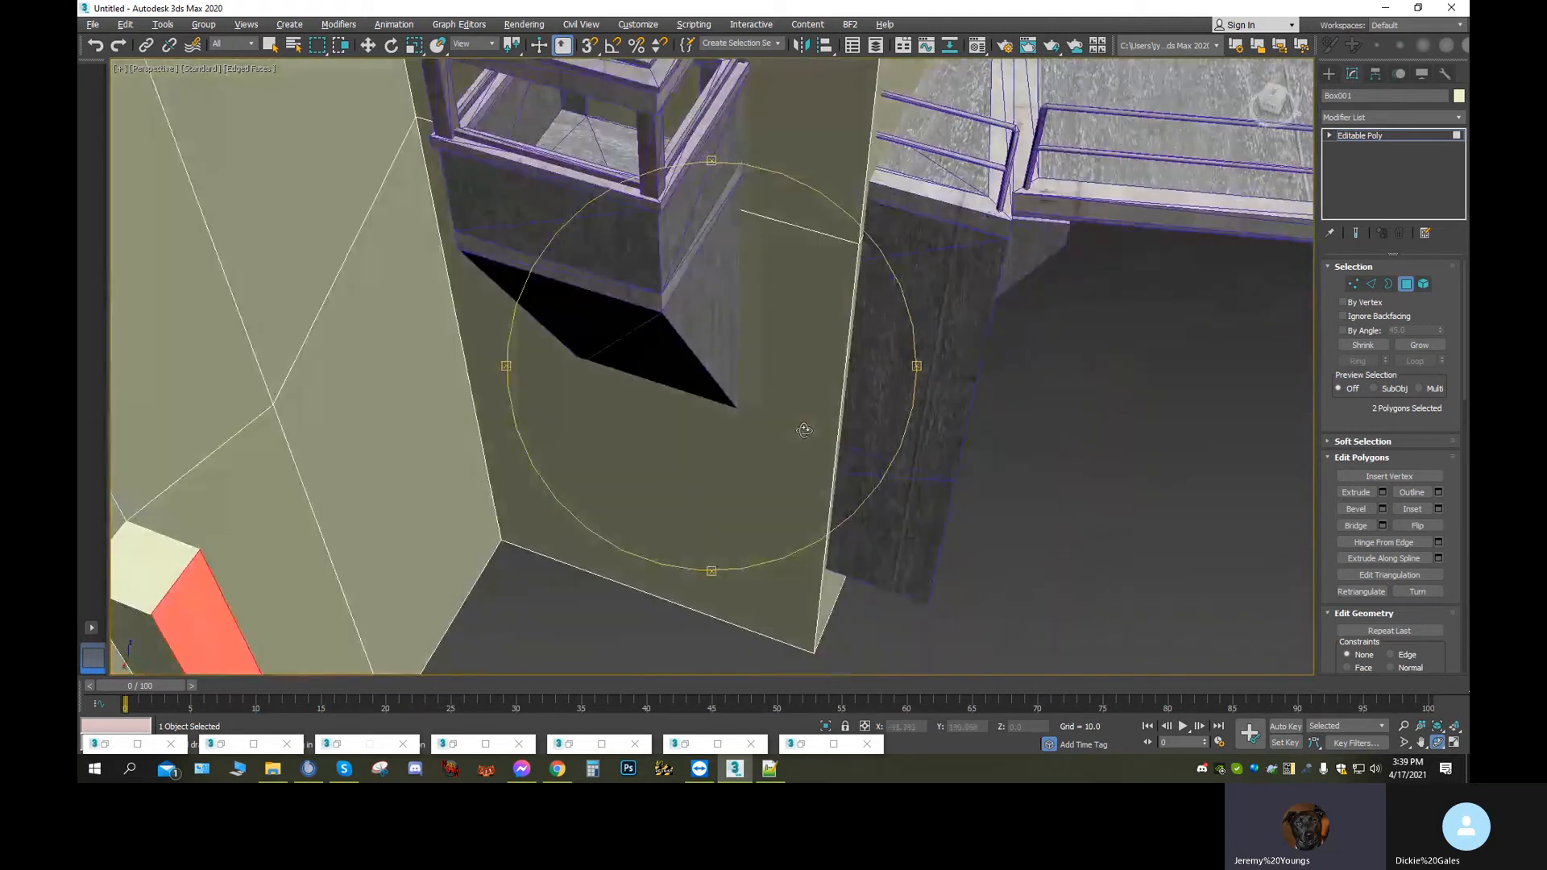
scroll(796, 430, "down", 6)
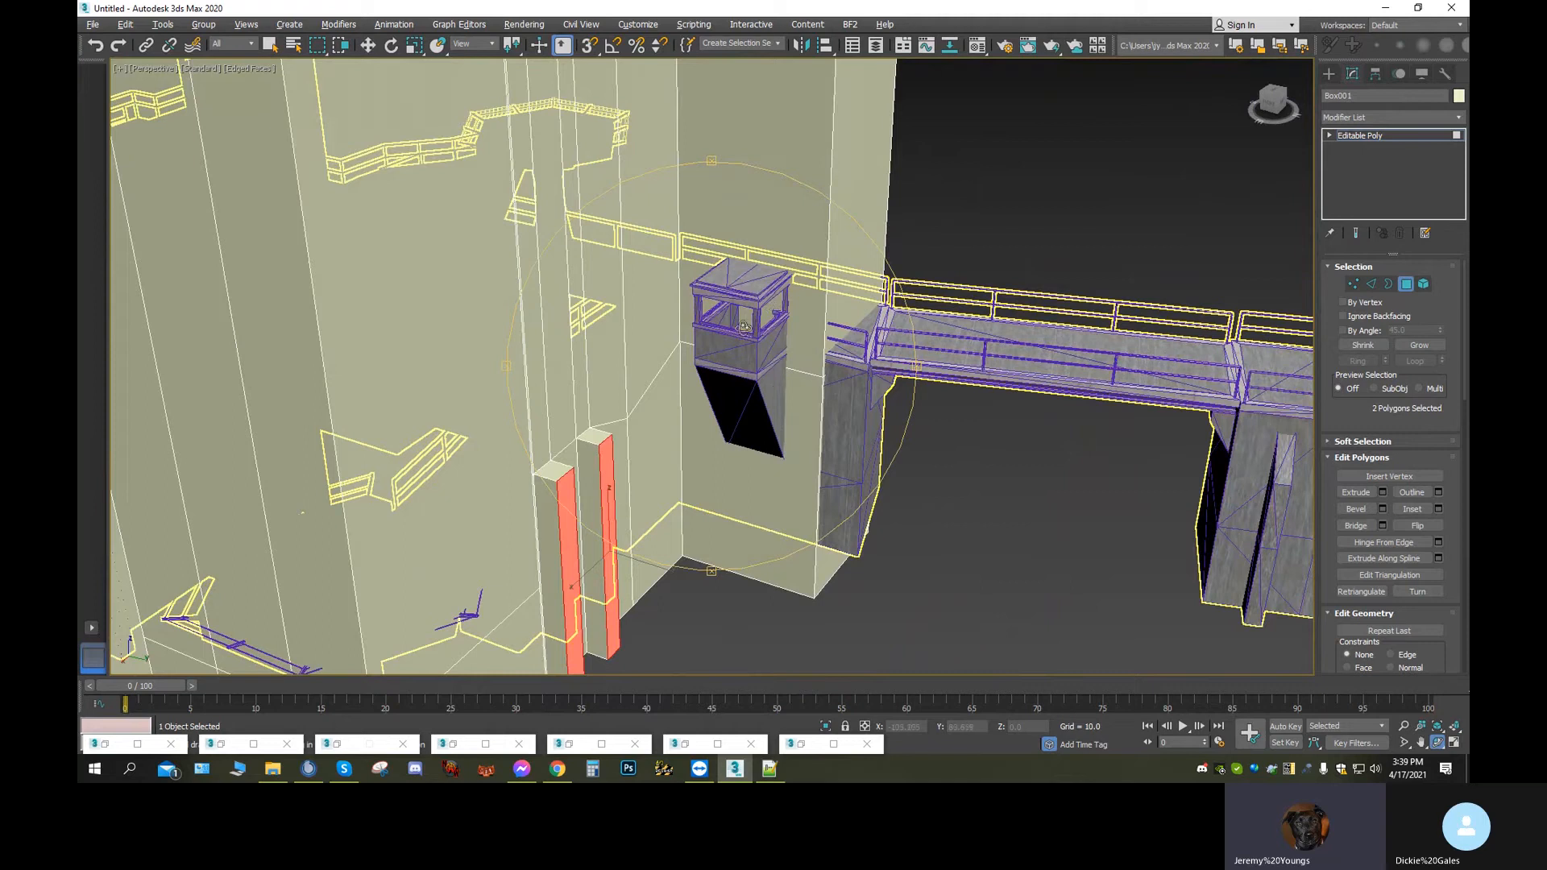
left_click_drag(739, 345, 770, 300)
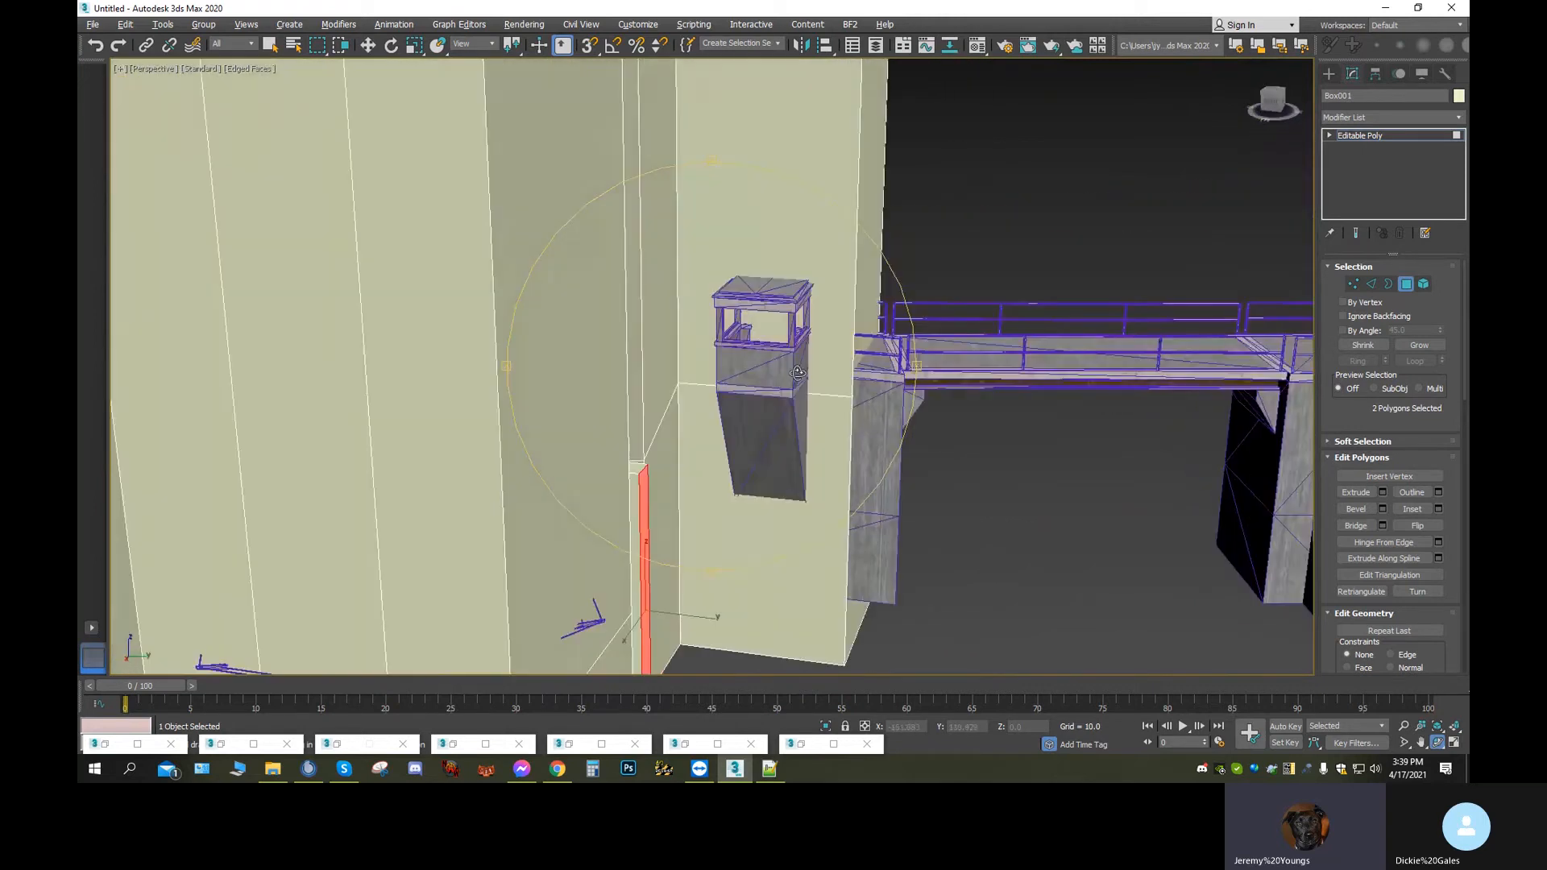
left_click(1372, 284)
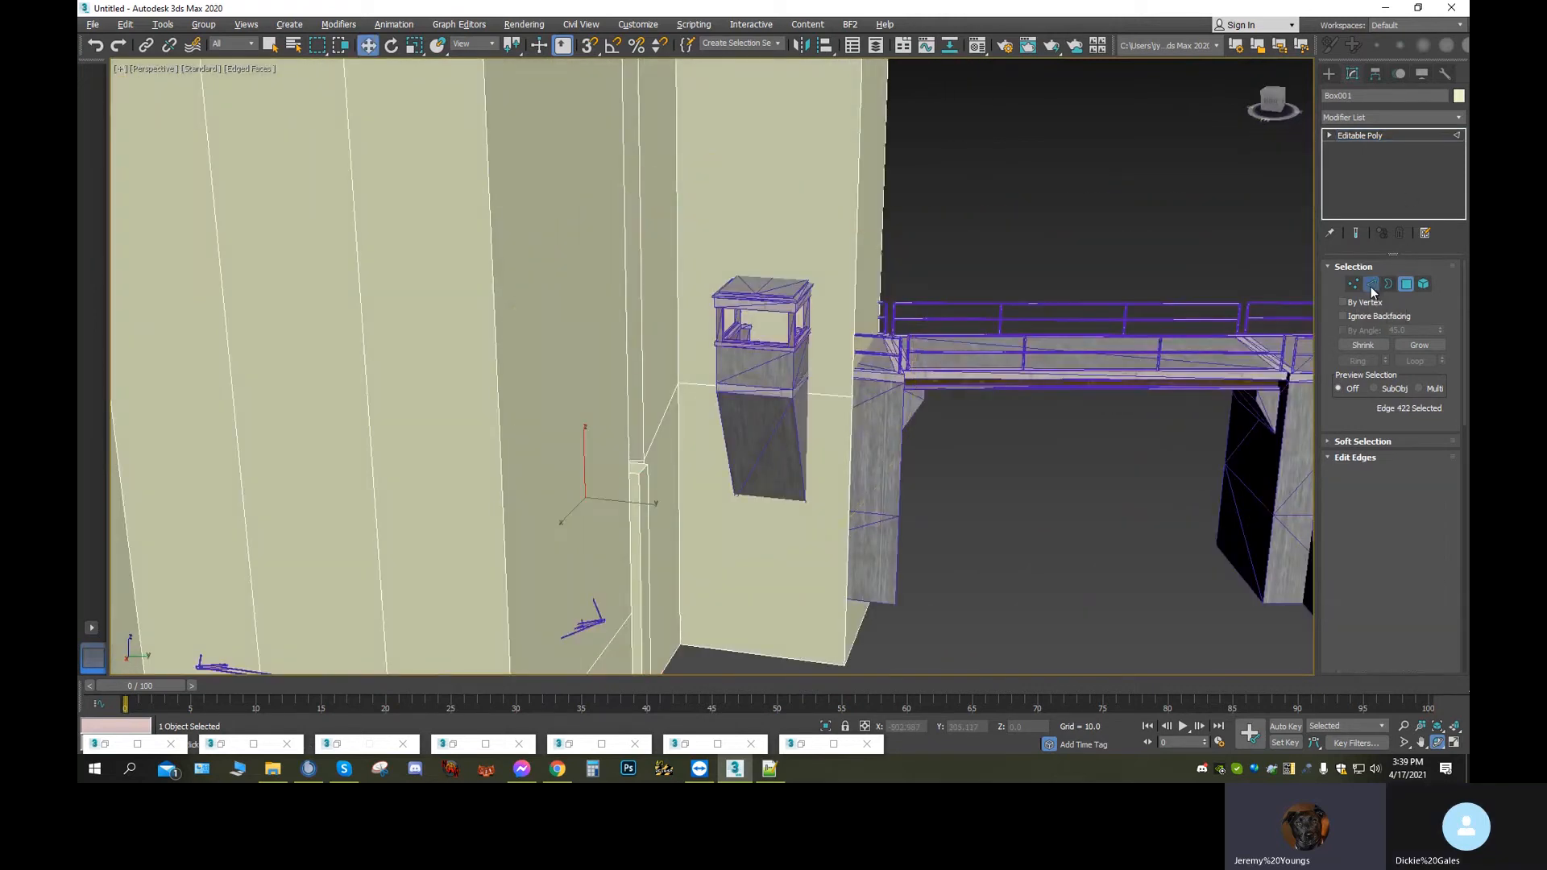
left_click(836, 395)
middle_click_drag(836, 395, 837, 622, "alt")
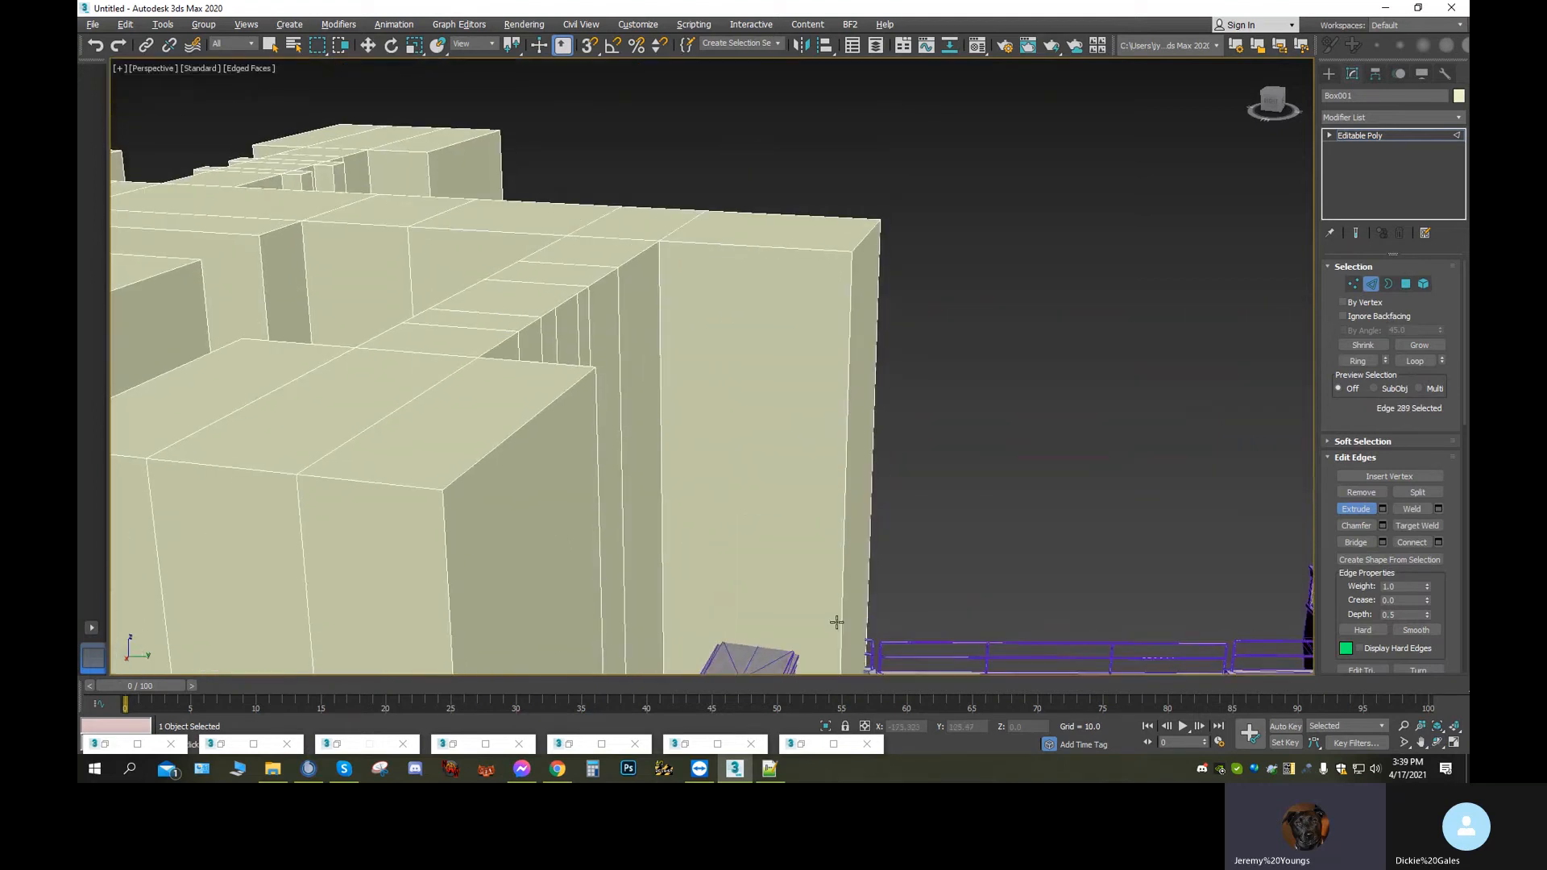
left_click(786, 244, "ctrl")
middle_click_drag(909, 418, 1404, 475, "alt")
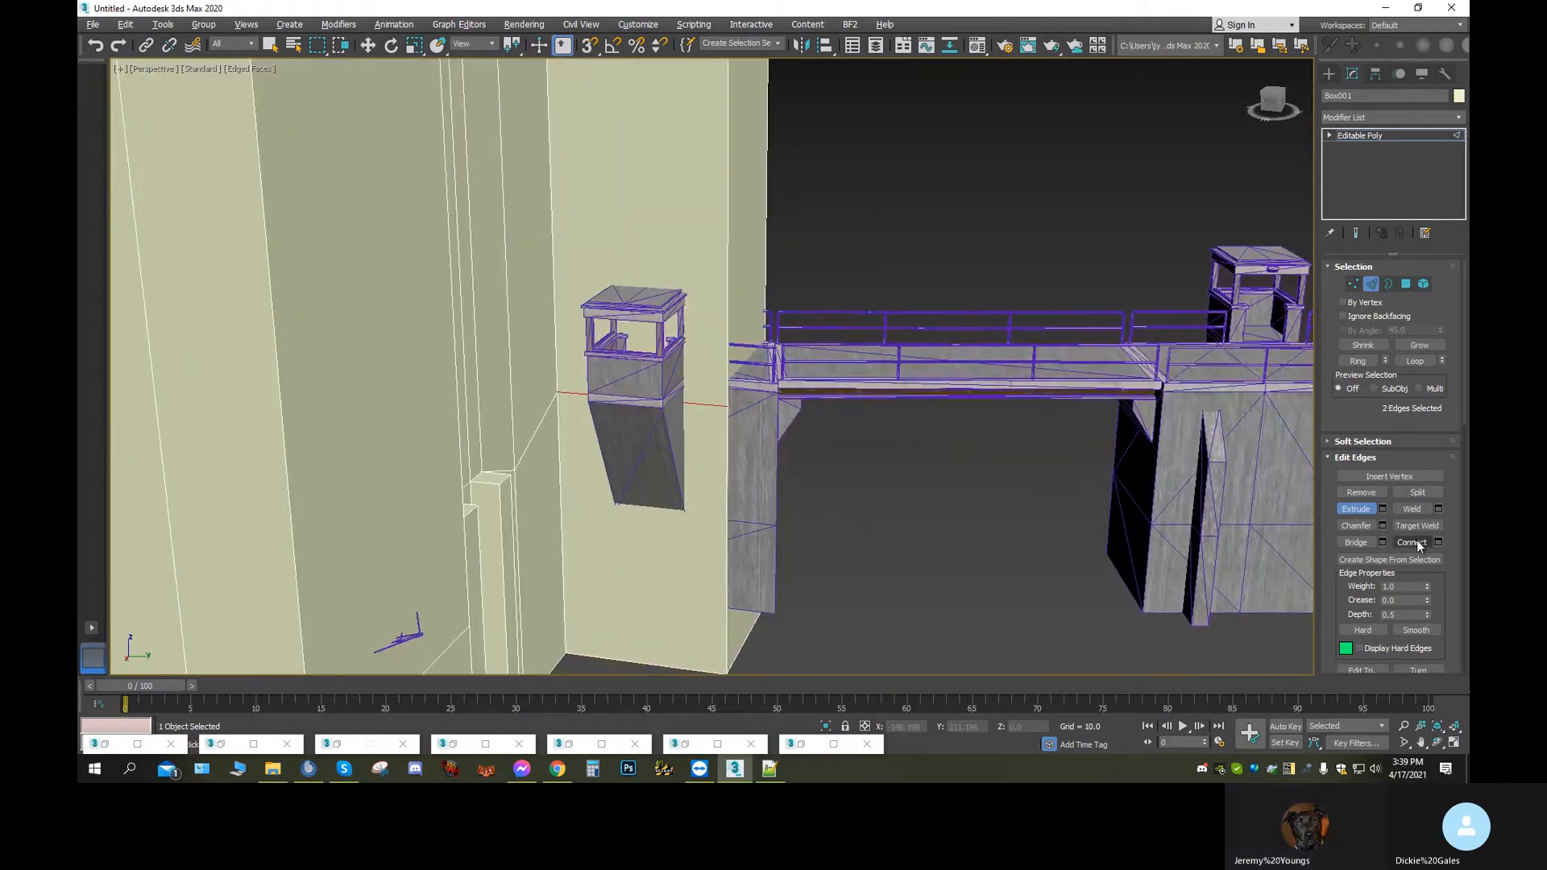
left_click(1440, 543)
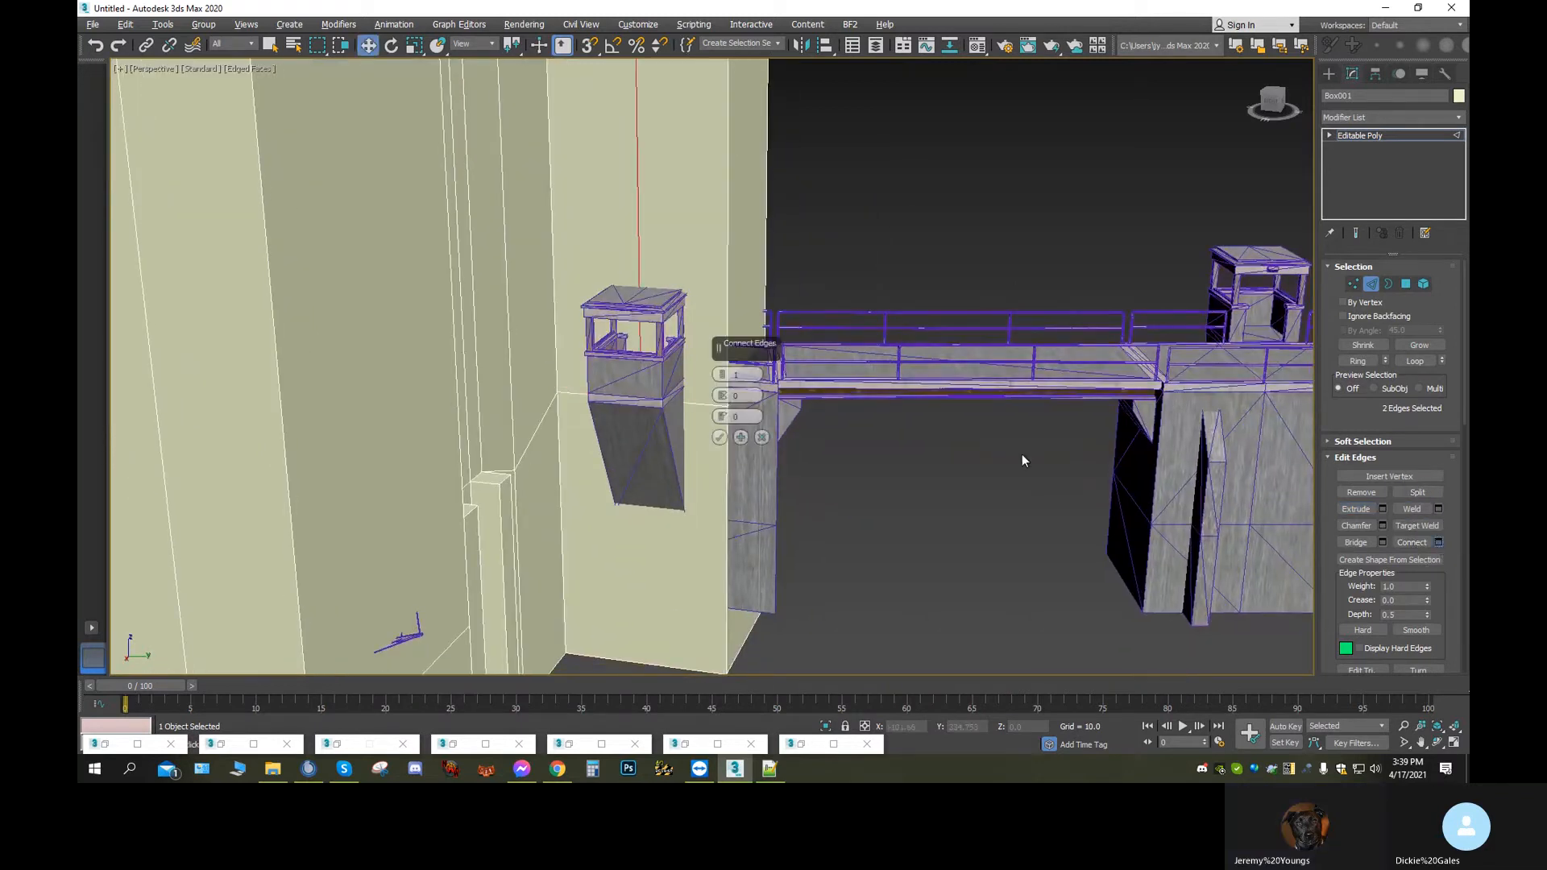
left_click(722, 376)
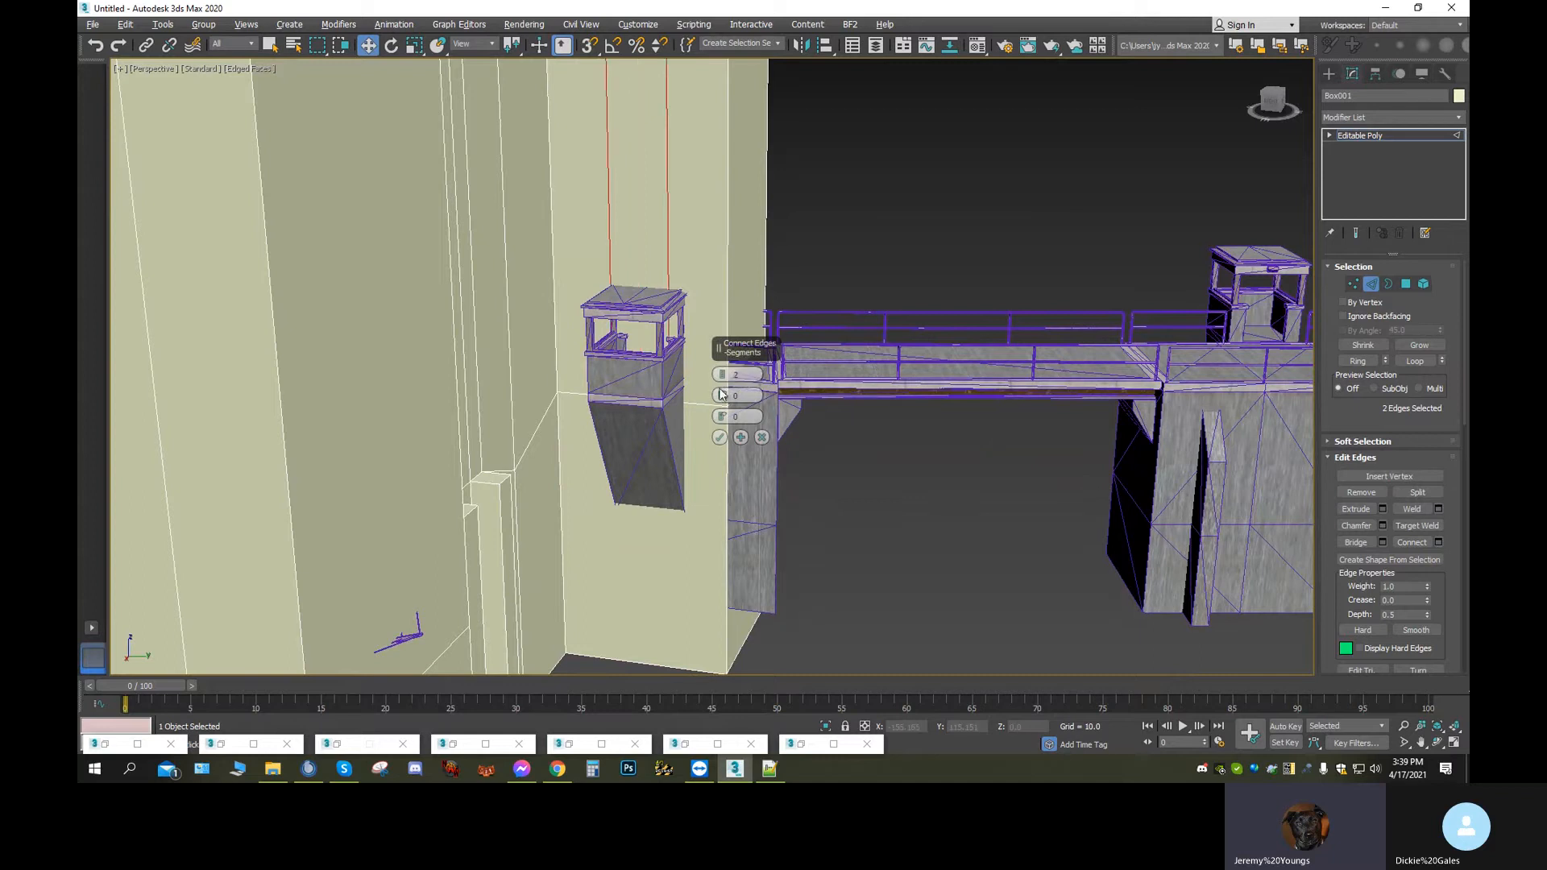
left_click(720, 437)
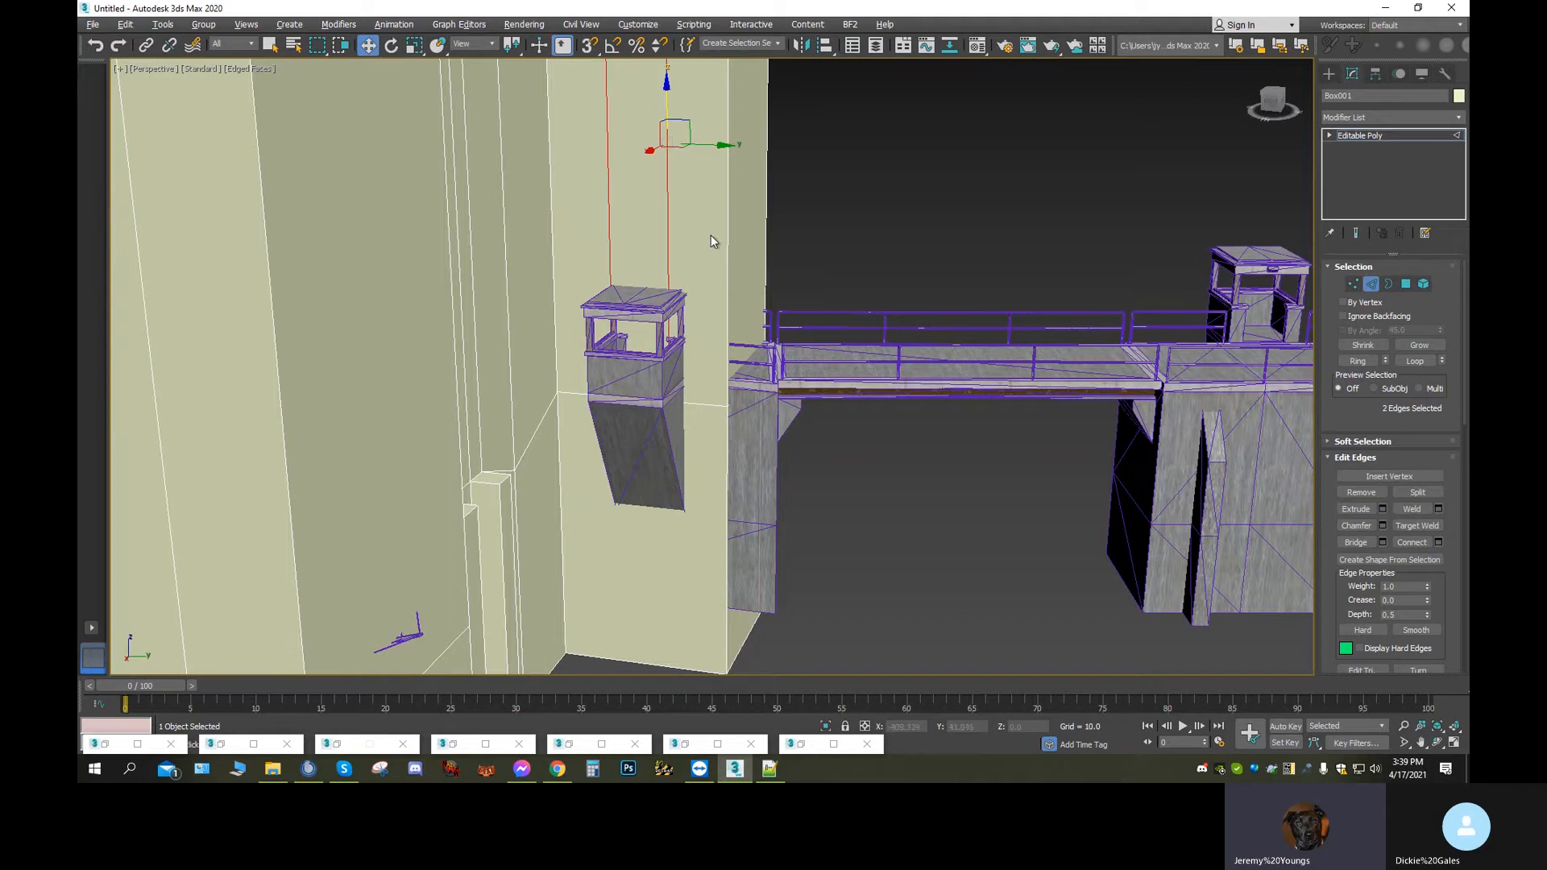
Move the new vertical edge nearer the footbridge to Y about 140.48, past the guard tower roof's edge
middle_click_drag(697, 221, 1062, 382)
scroll(1058, 384, "up", 6)
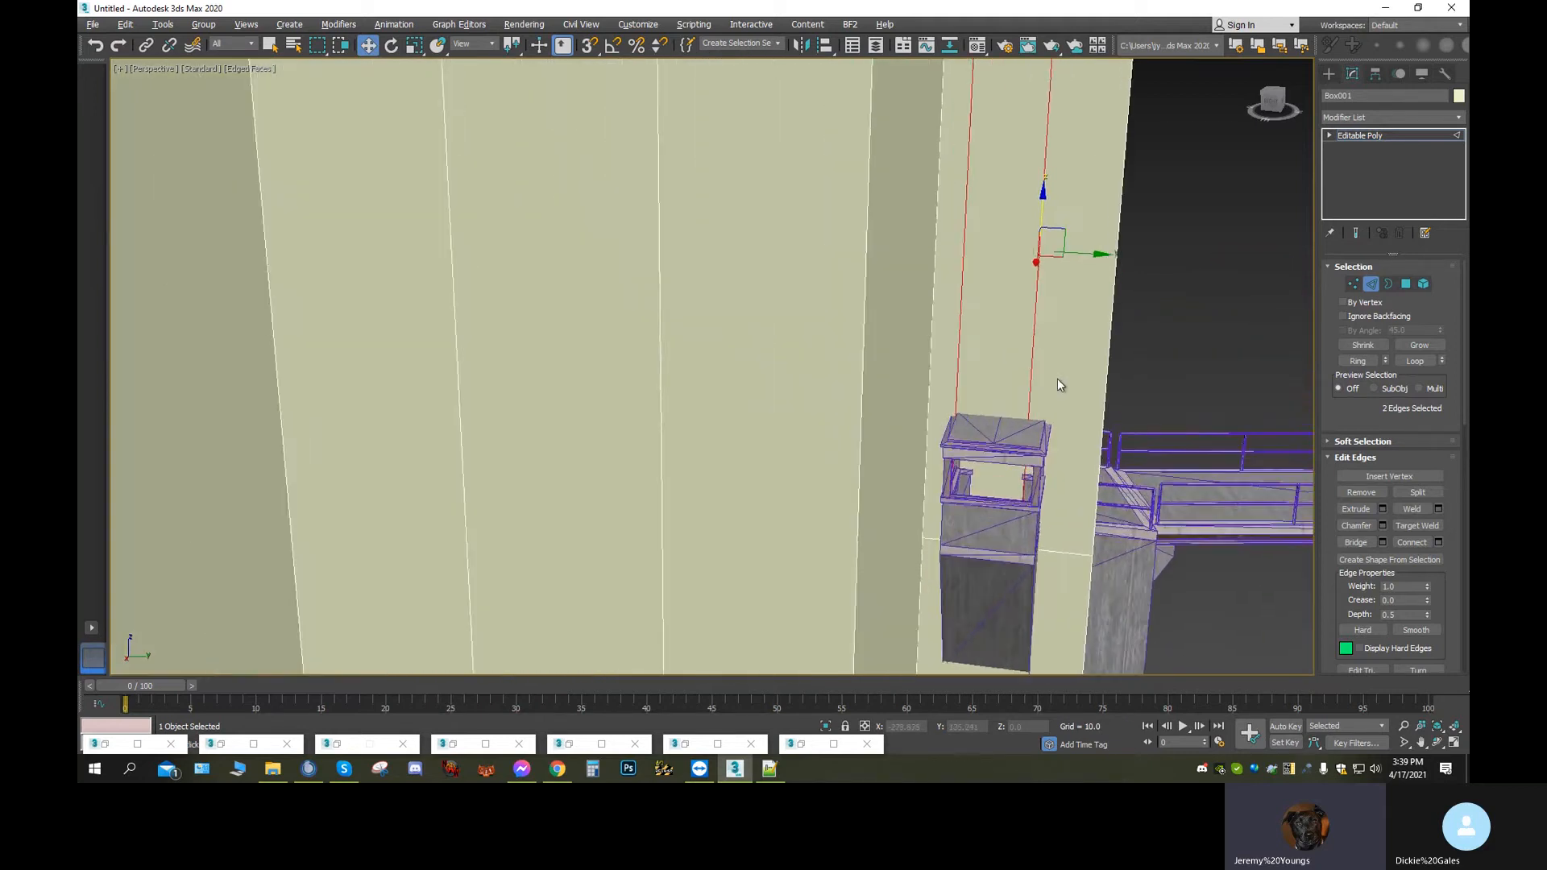
scroll(1047, 395, "down", 4)
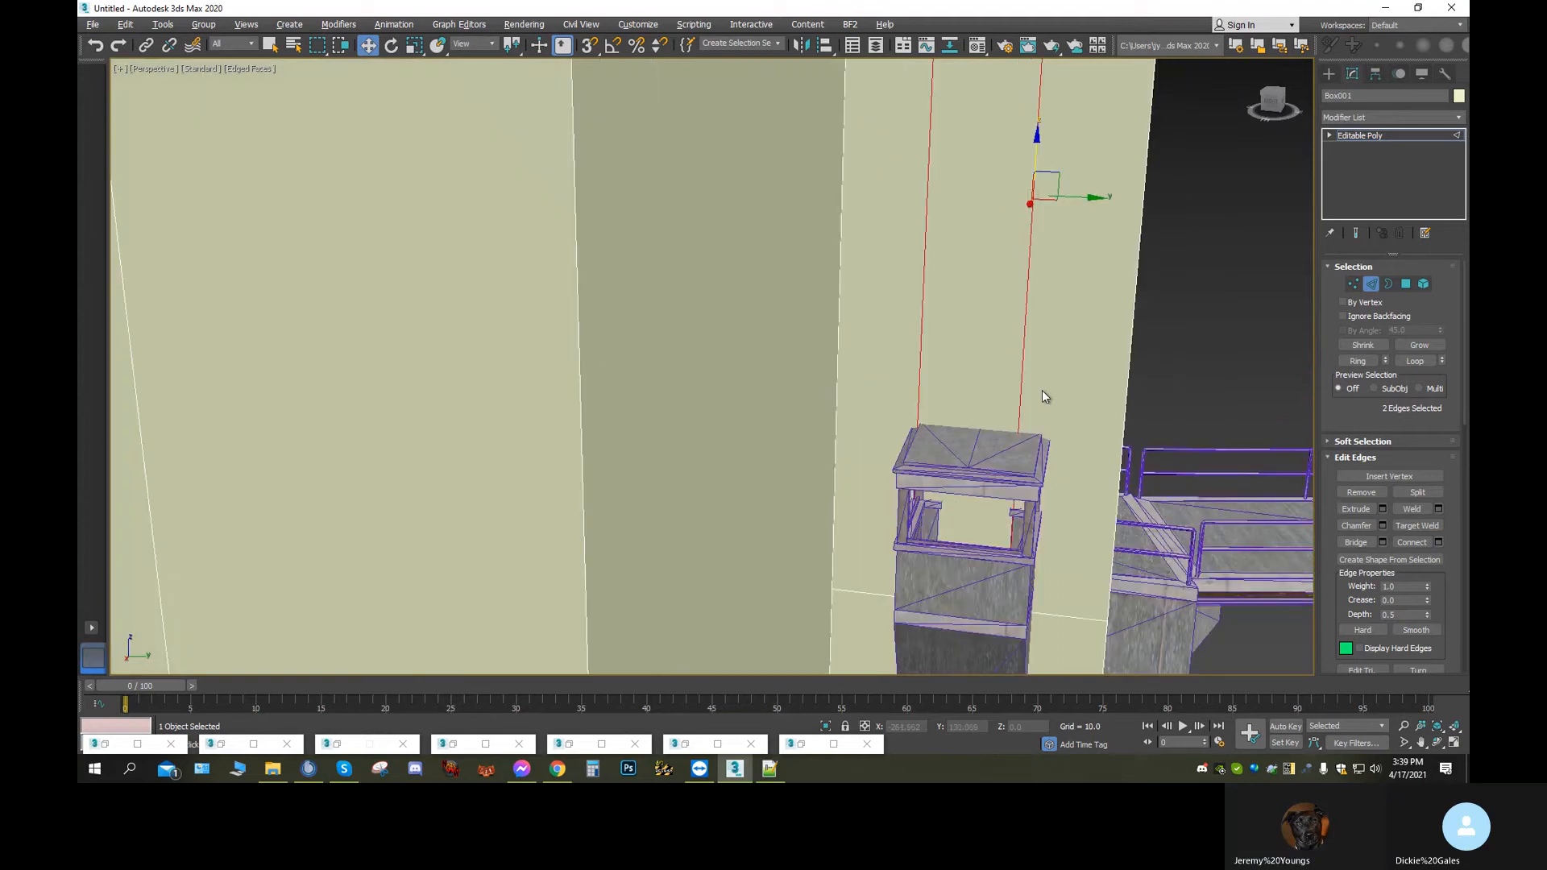
left_click(1023, 333)
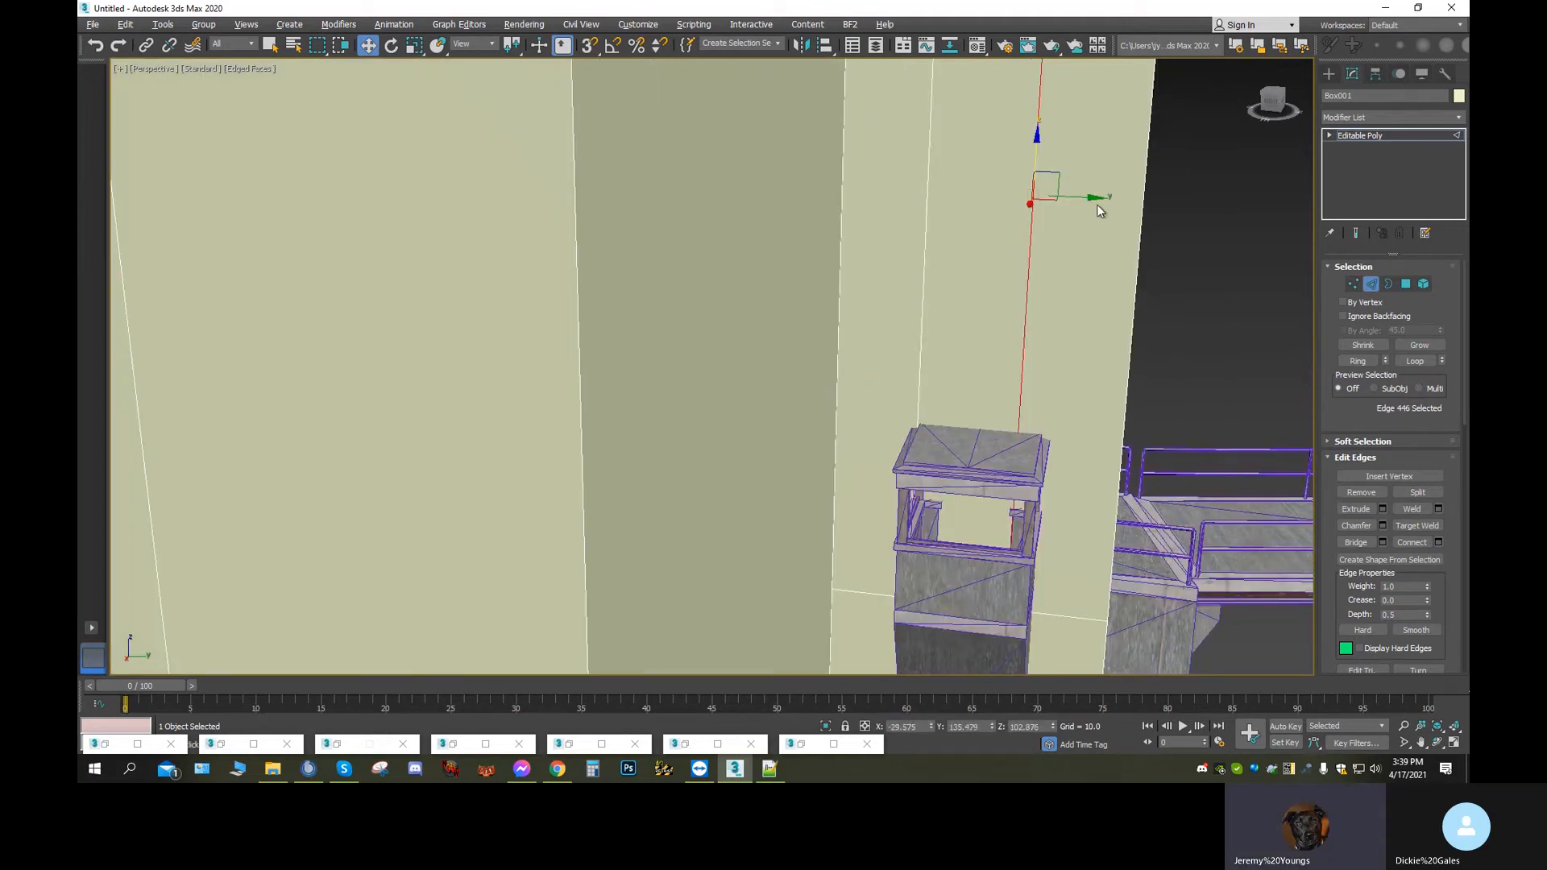
left_click_drag(1091, 197, 1124, 217)
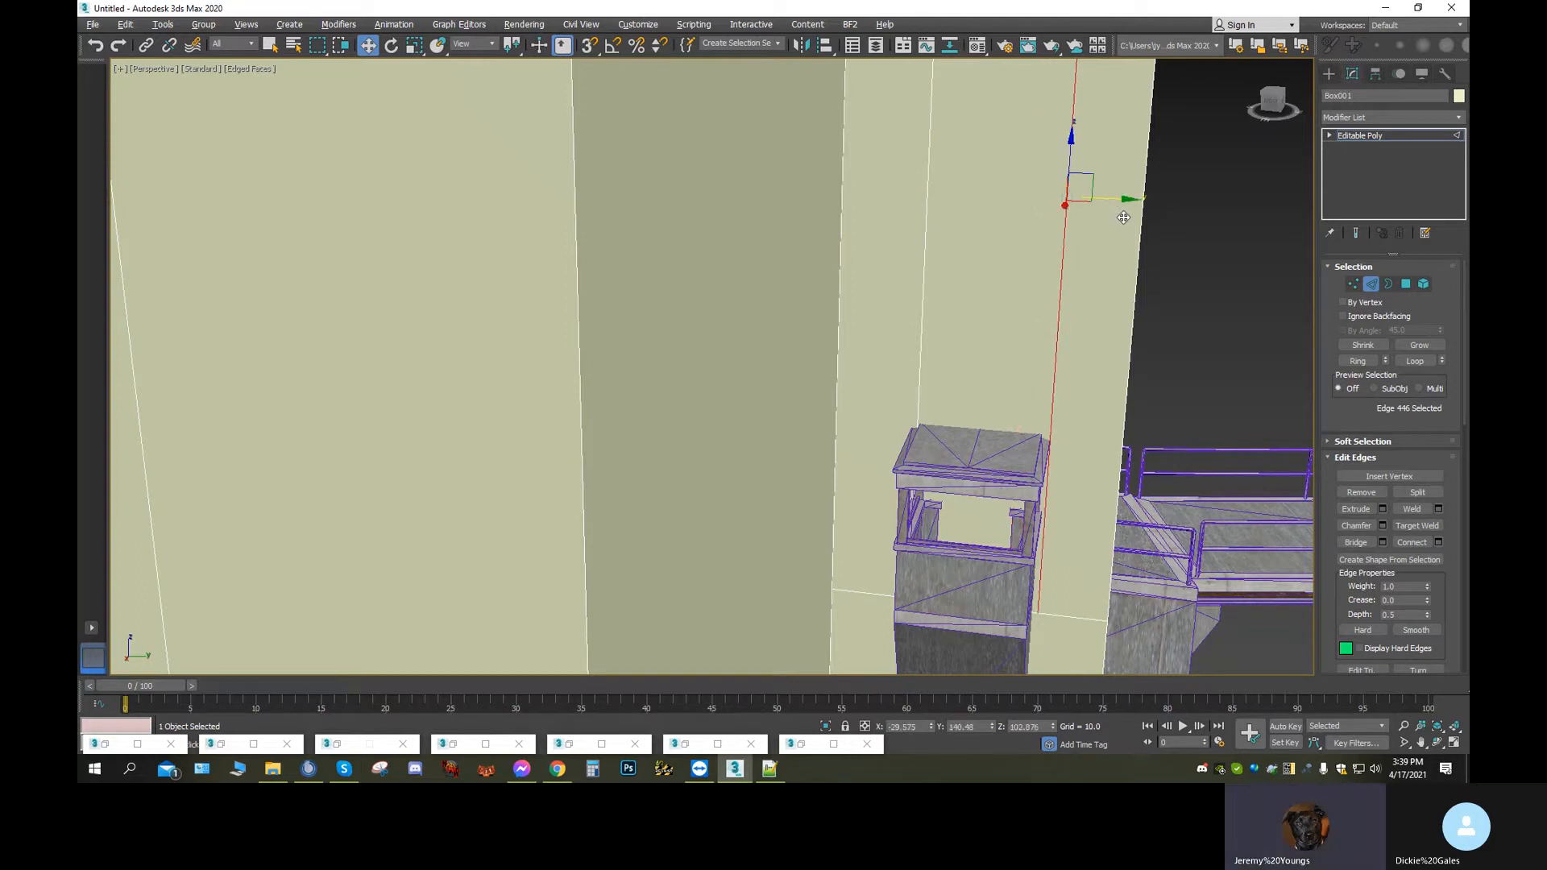
Extrude the tall polygon between the two new edges outward until it covers the small guard tower
left_click(1406, 283)
left_click(1015, 359)
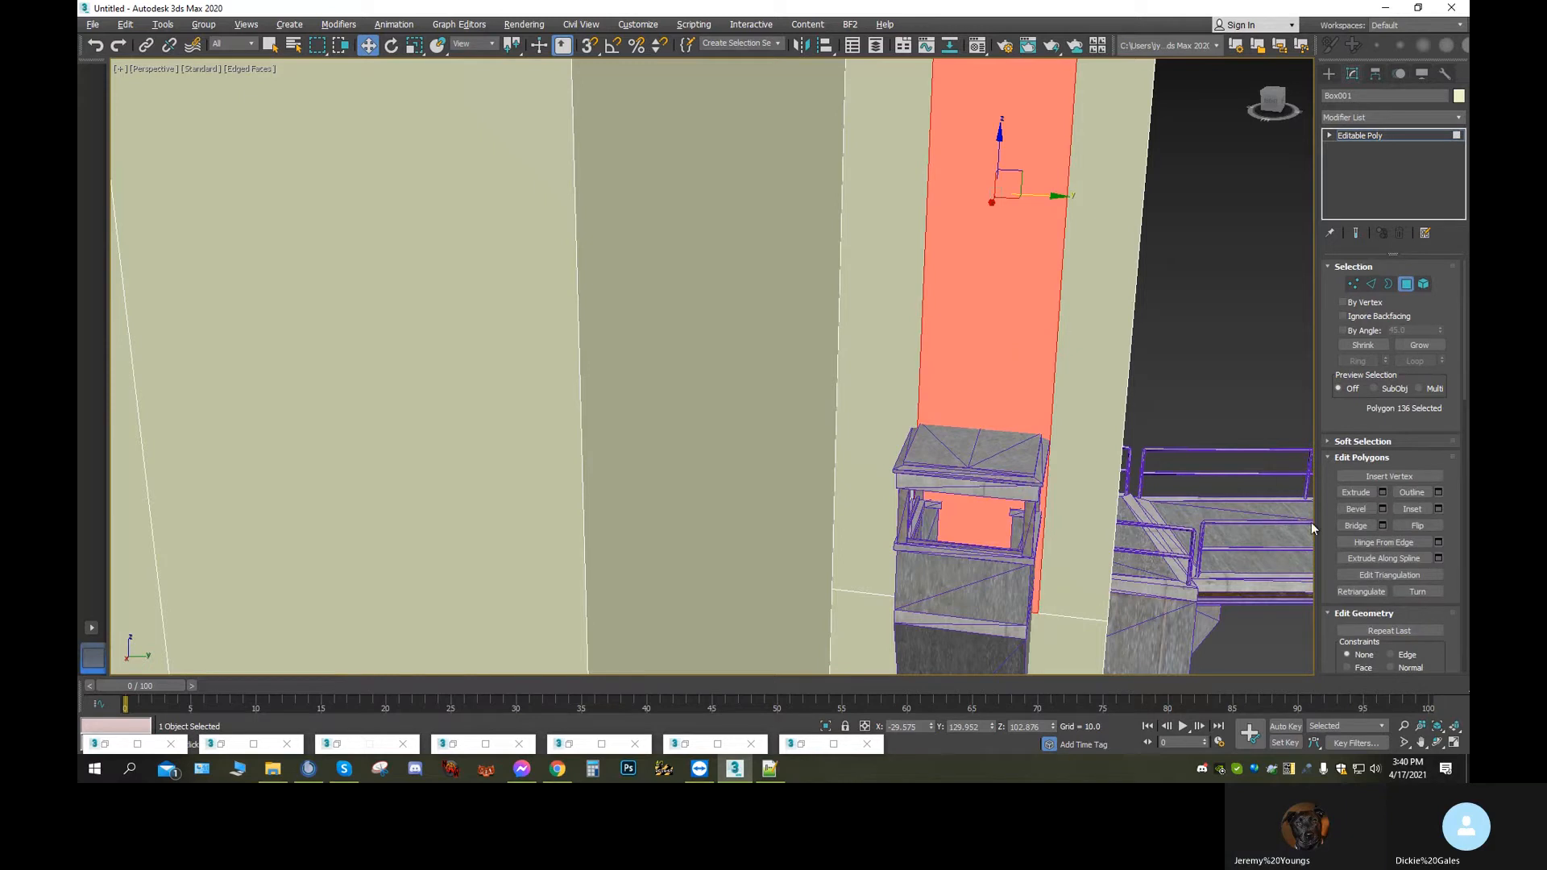
left_click(1354, 492)
left_click_drag(979, 477, 959, 317)
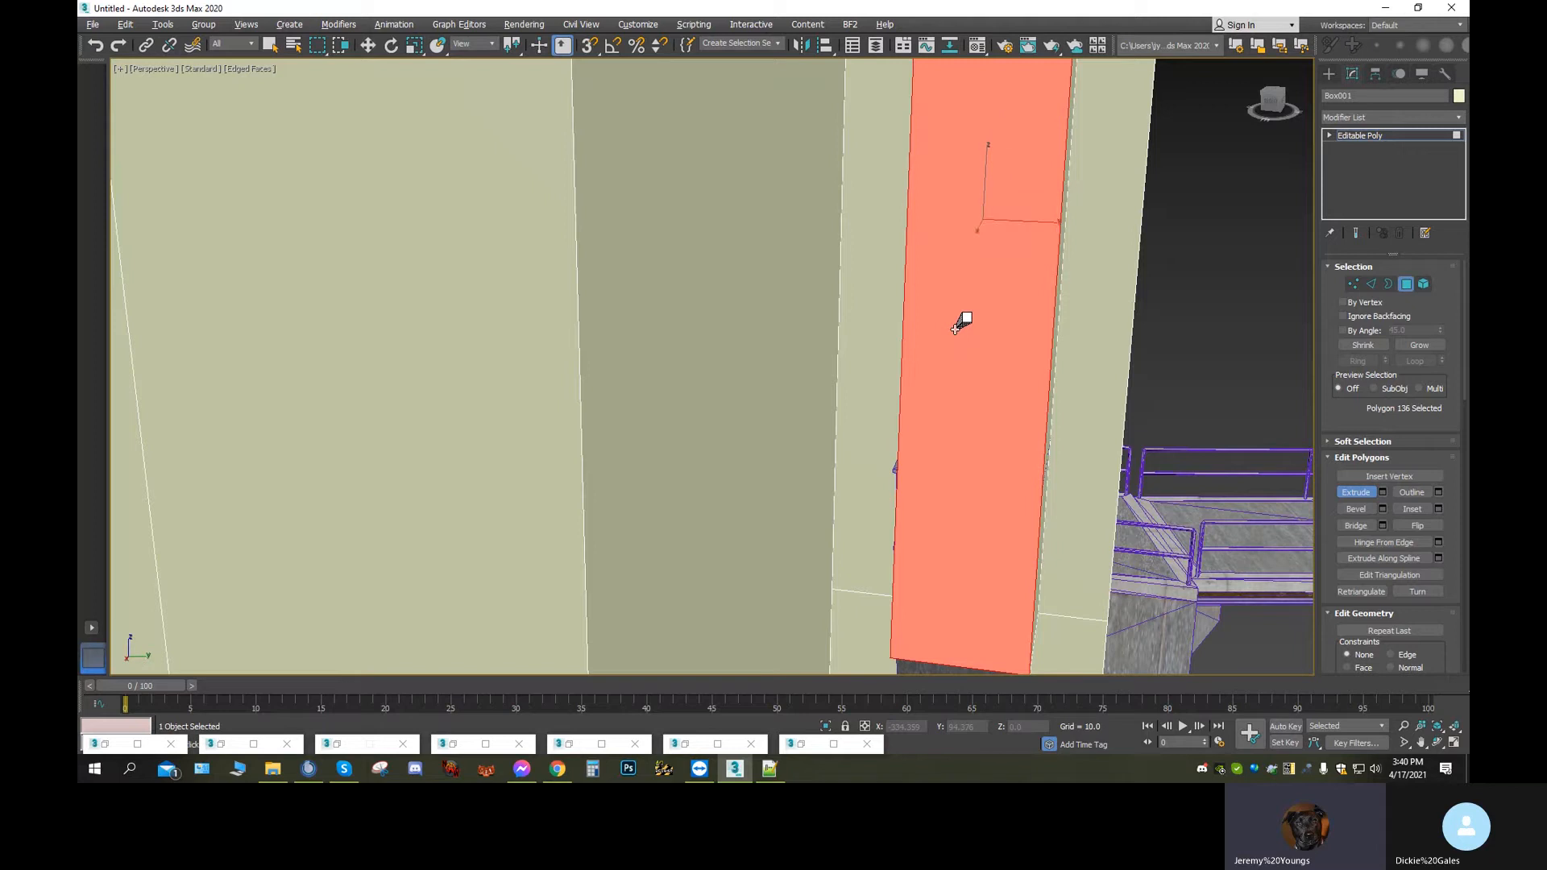
Move the extrusion's side polygon farther from the footbridge outward to Y about 118.083, so it encloses that side of the guard tower
left_click(1436, 743)
left_click_drag(732, 456, 749, 500)
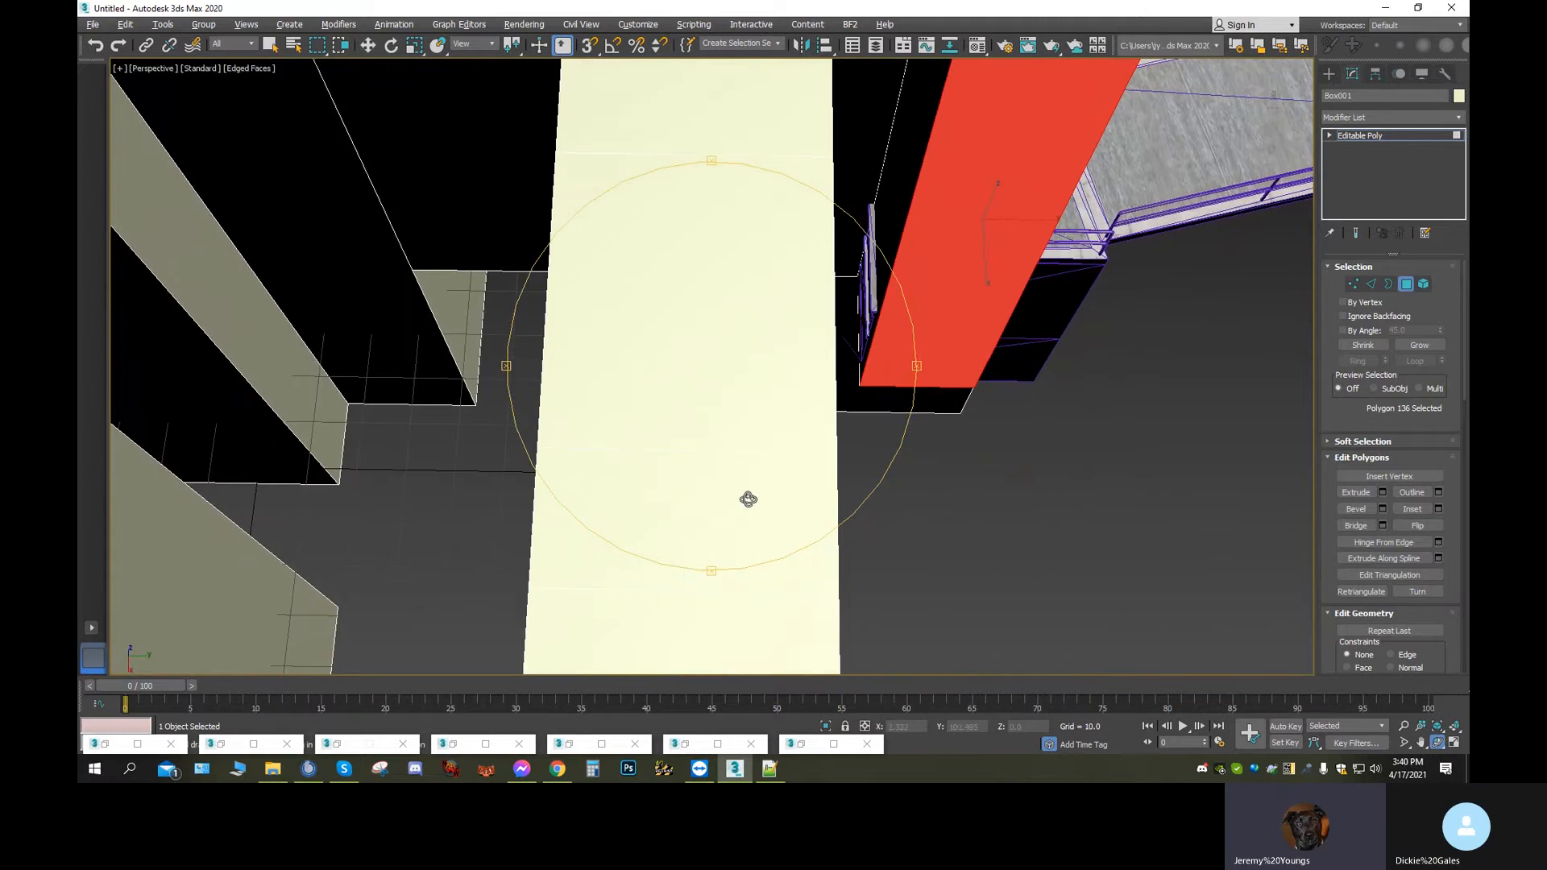
left_click(368, 44)
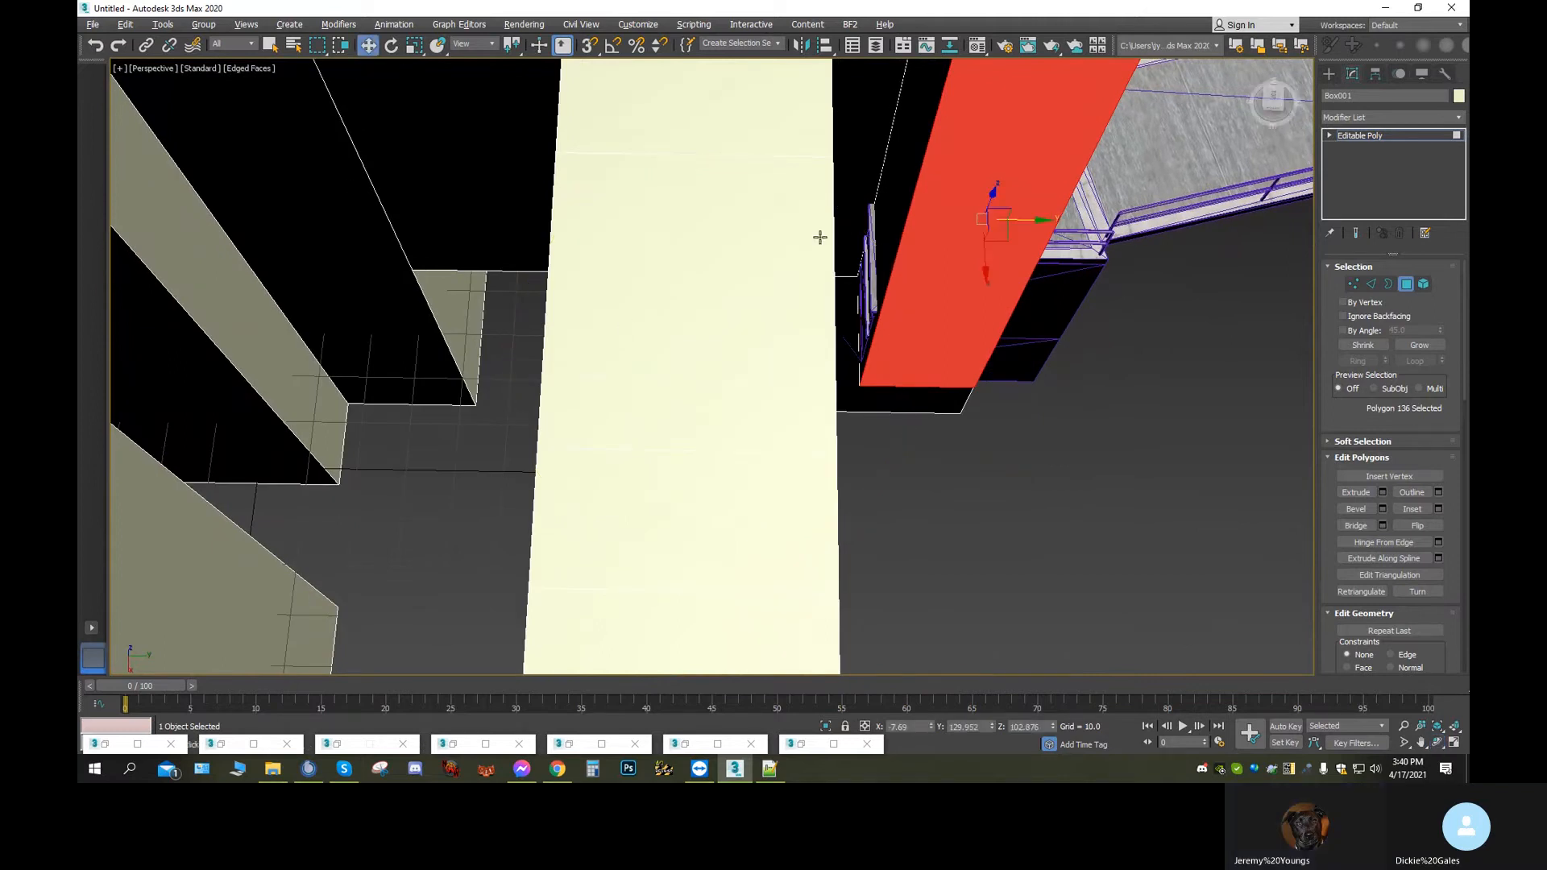
left_click(892, 221)
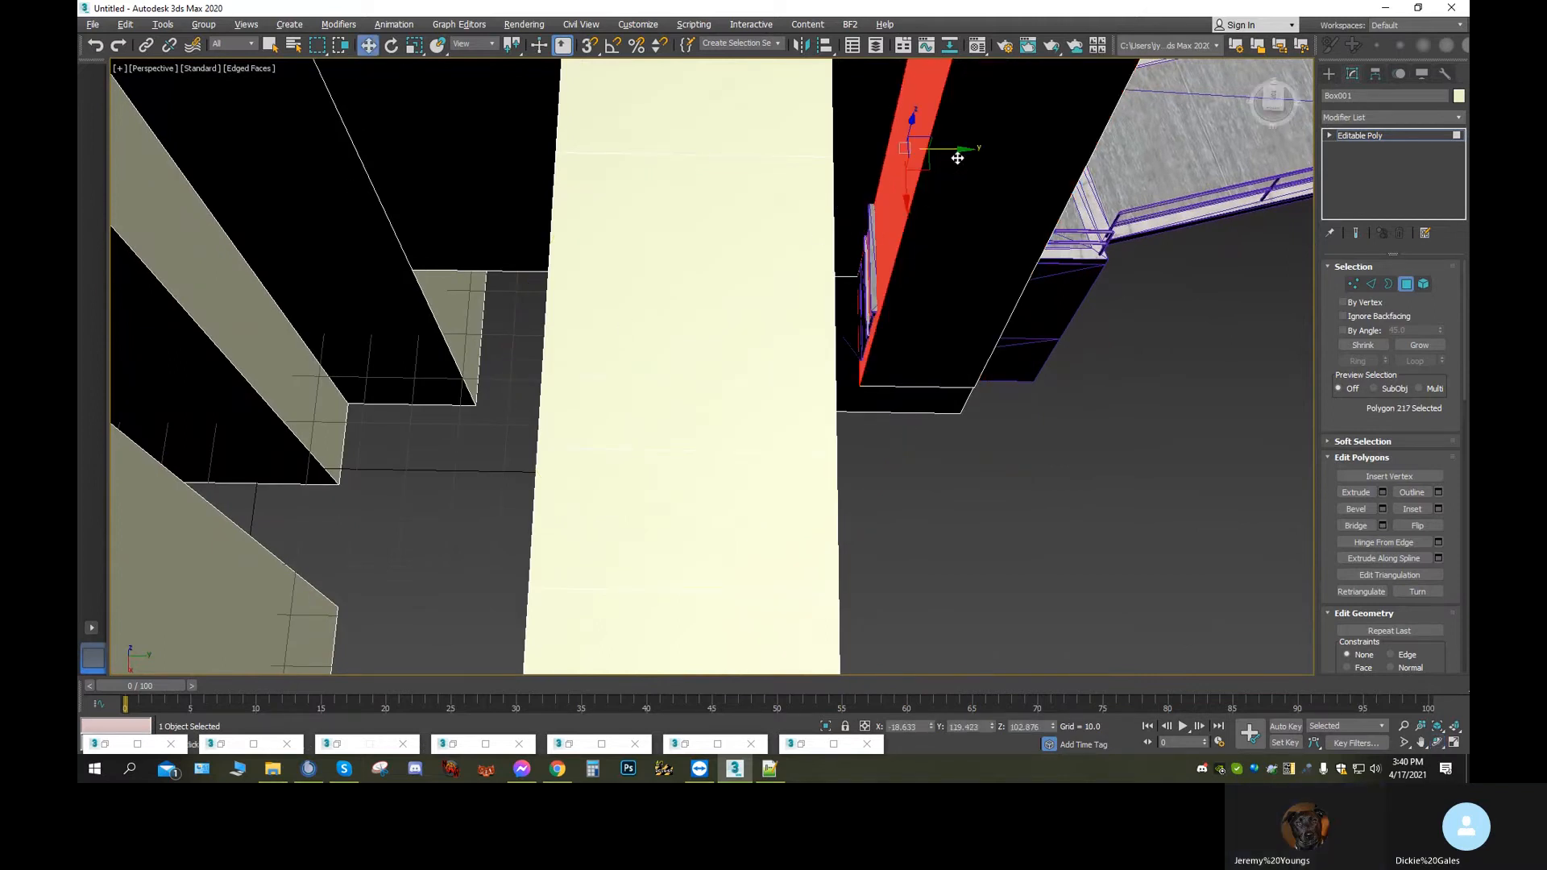
left_click_drag(962, 149, 947, 147)
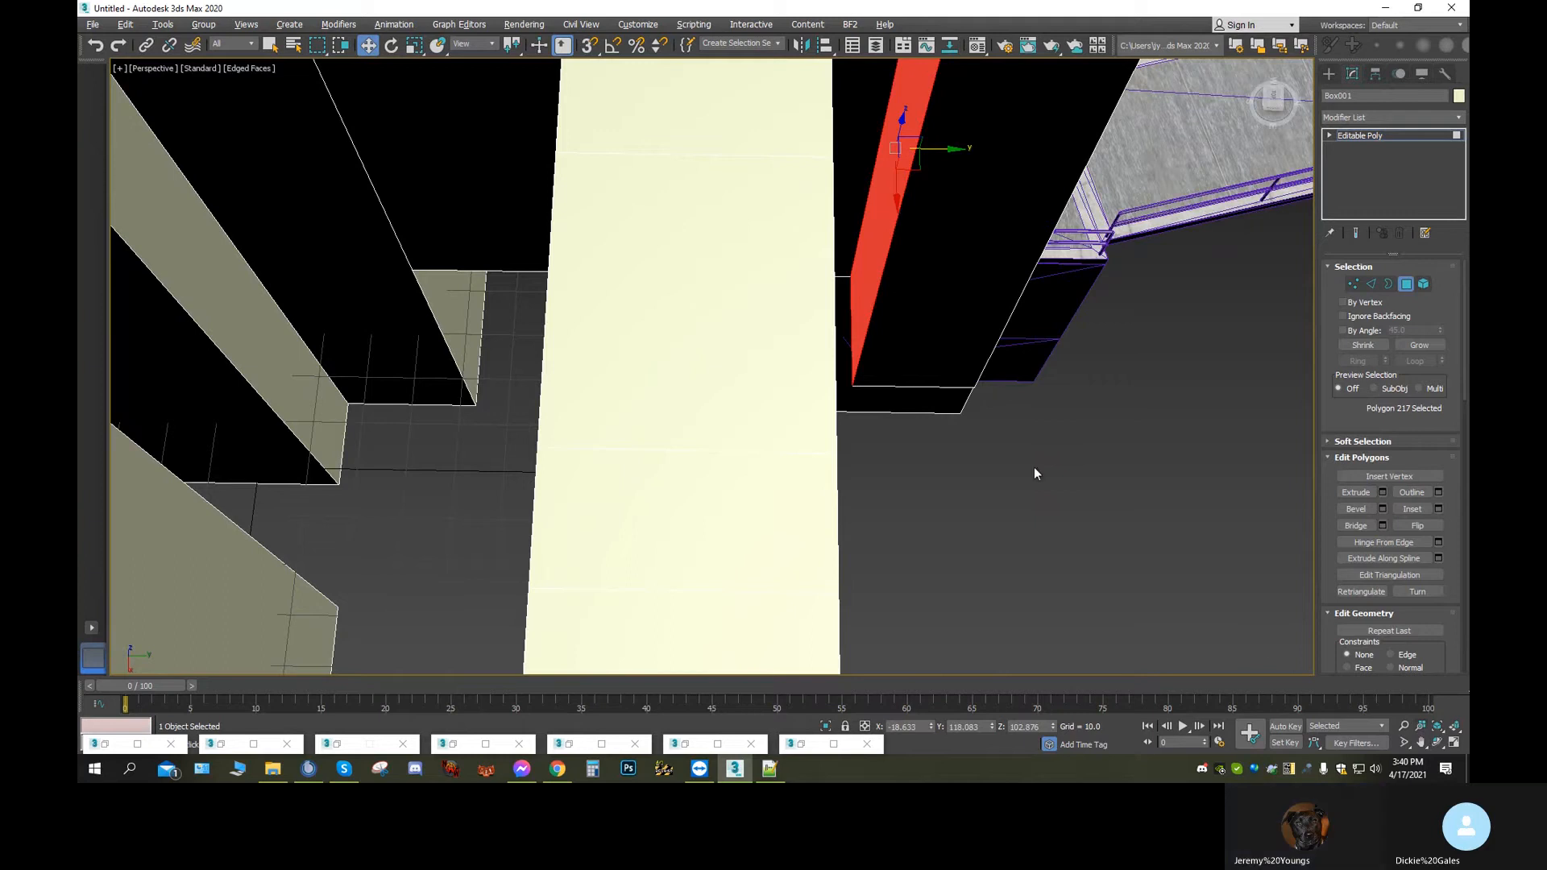
left_click(1438, 742)
left_click_drag(820, 421, 767, 484)
left_click_drag(813, 530, 753, 435)
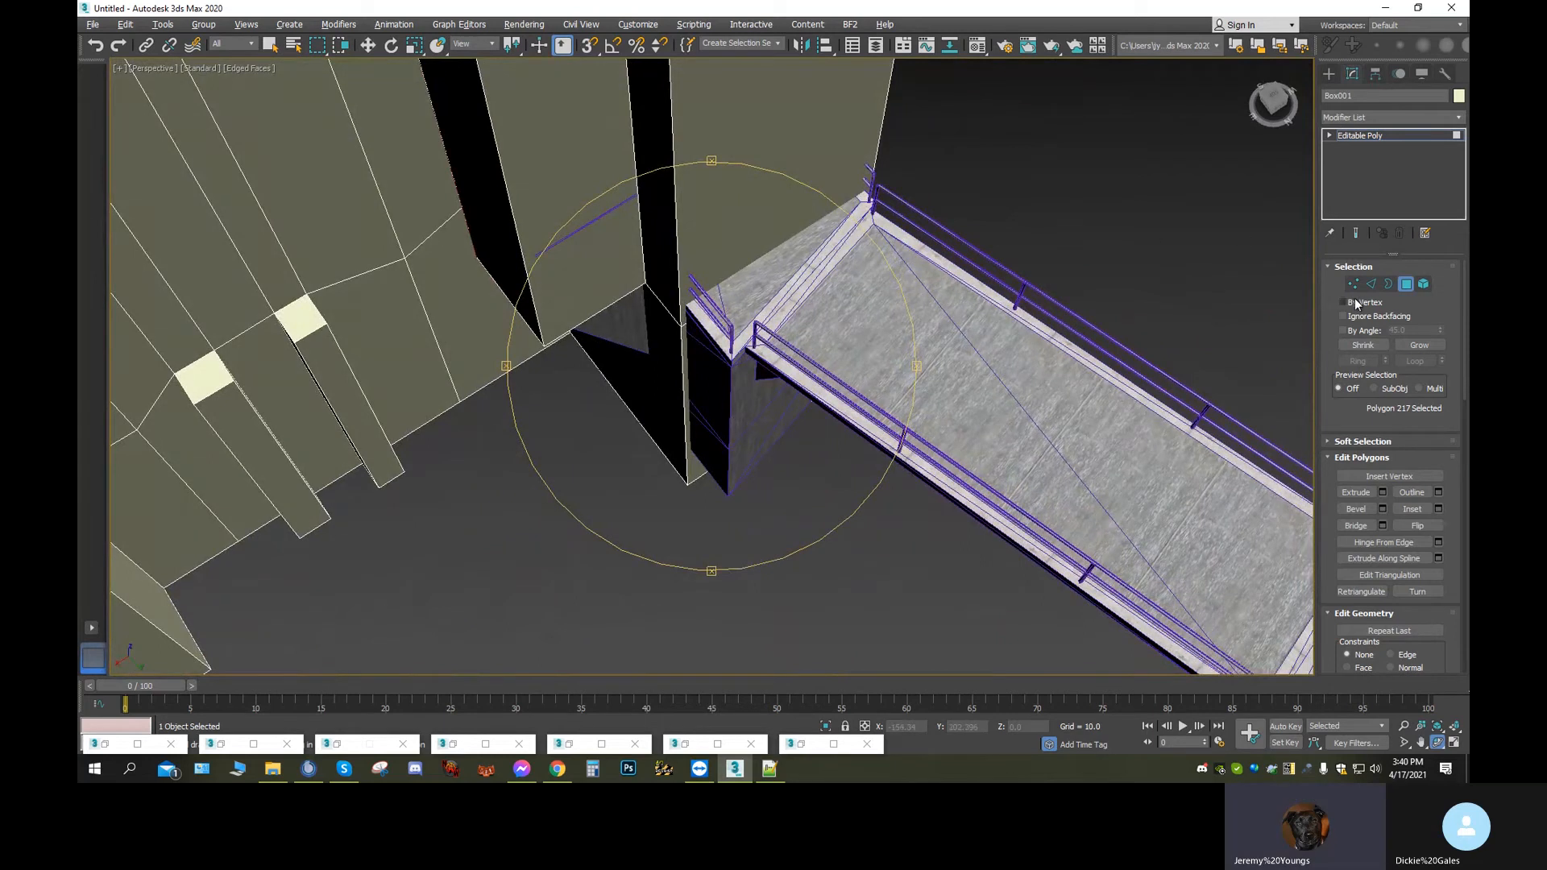
left_click(1371, 284)
key("w")
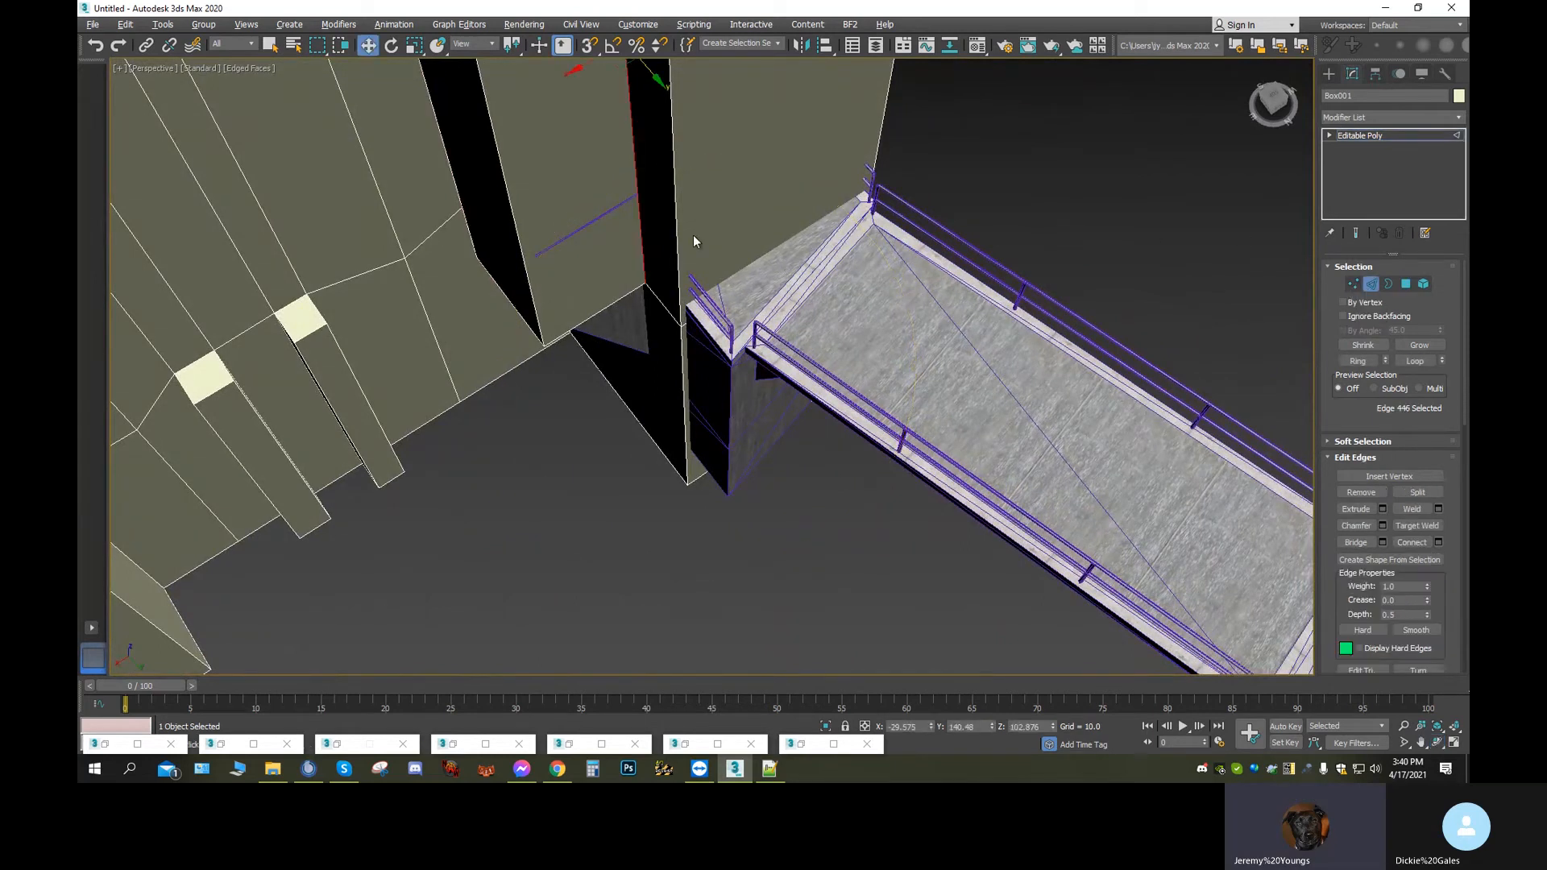
left_click(677, 201)
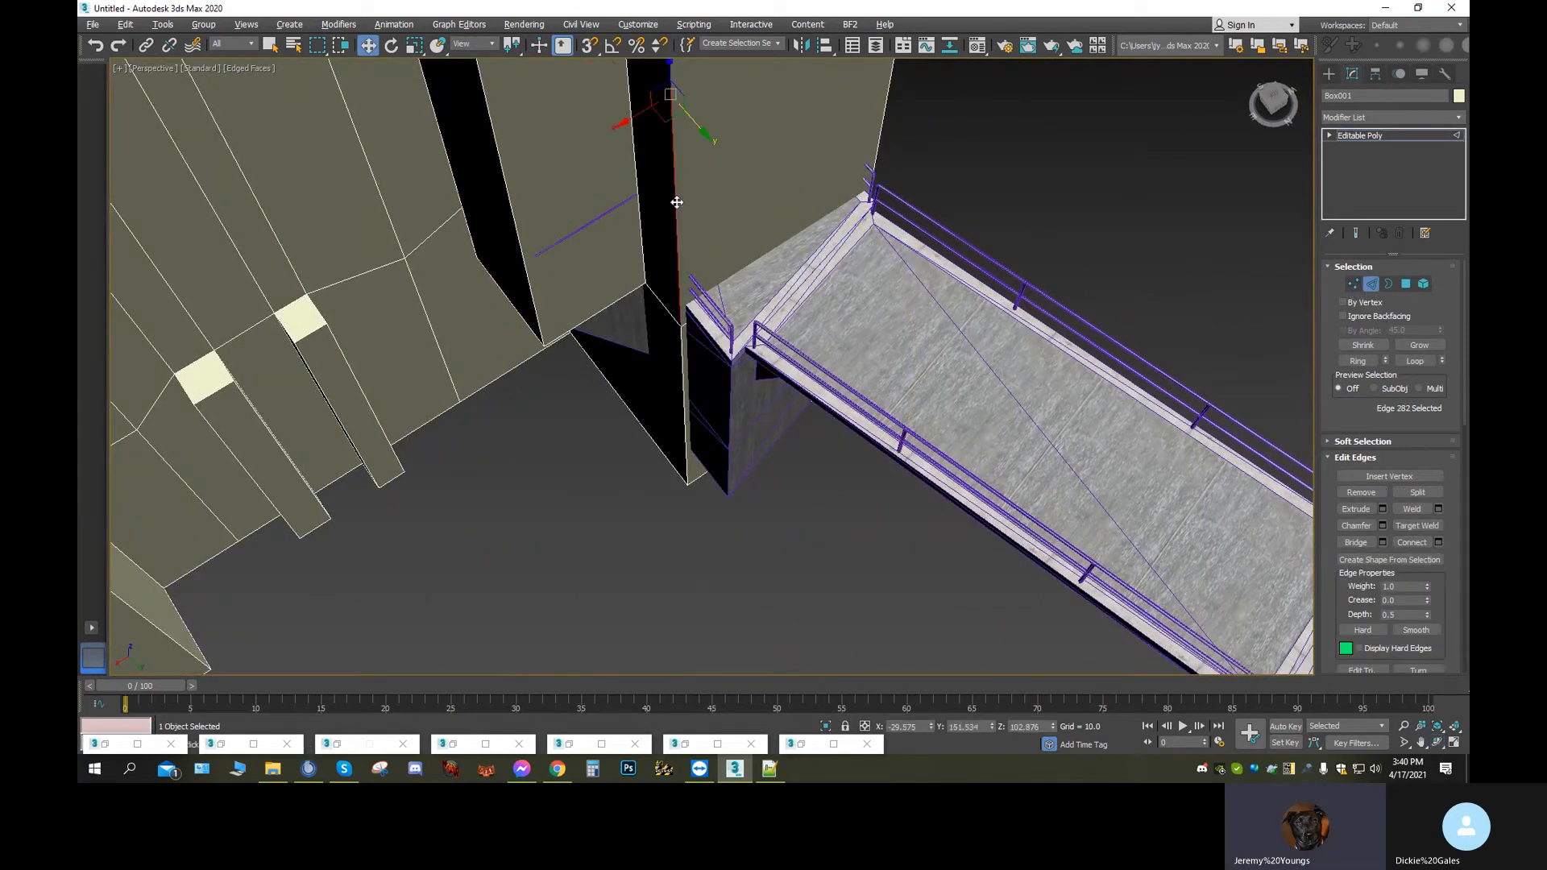
left_click(684, 397, "ctrl")
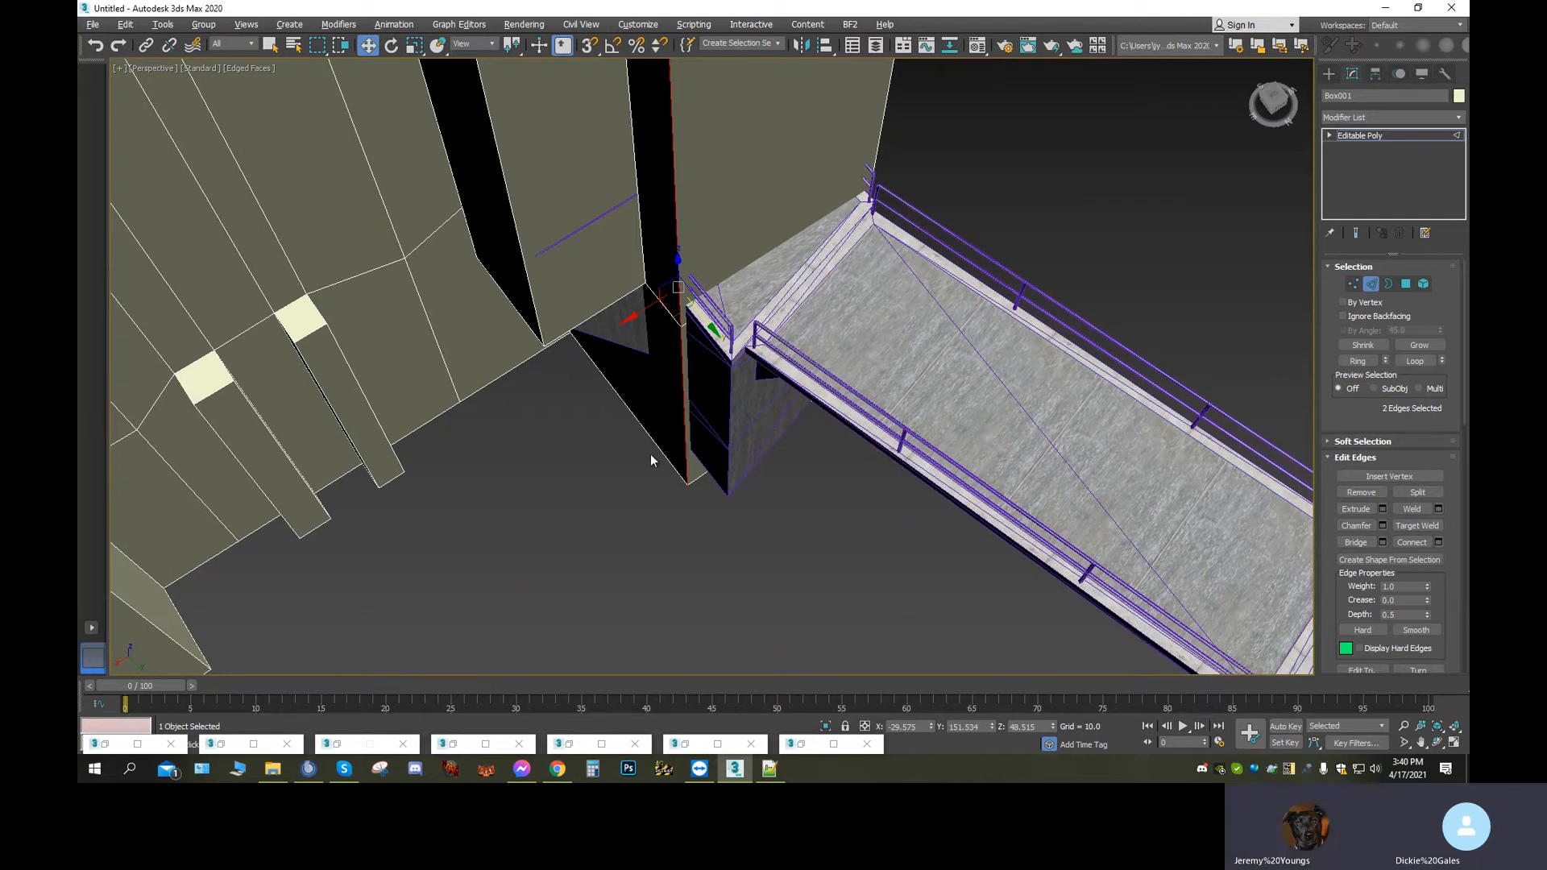
left_click(1436, 742)
left_click_drag(808, 510, 850, 418)
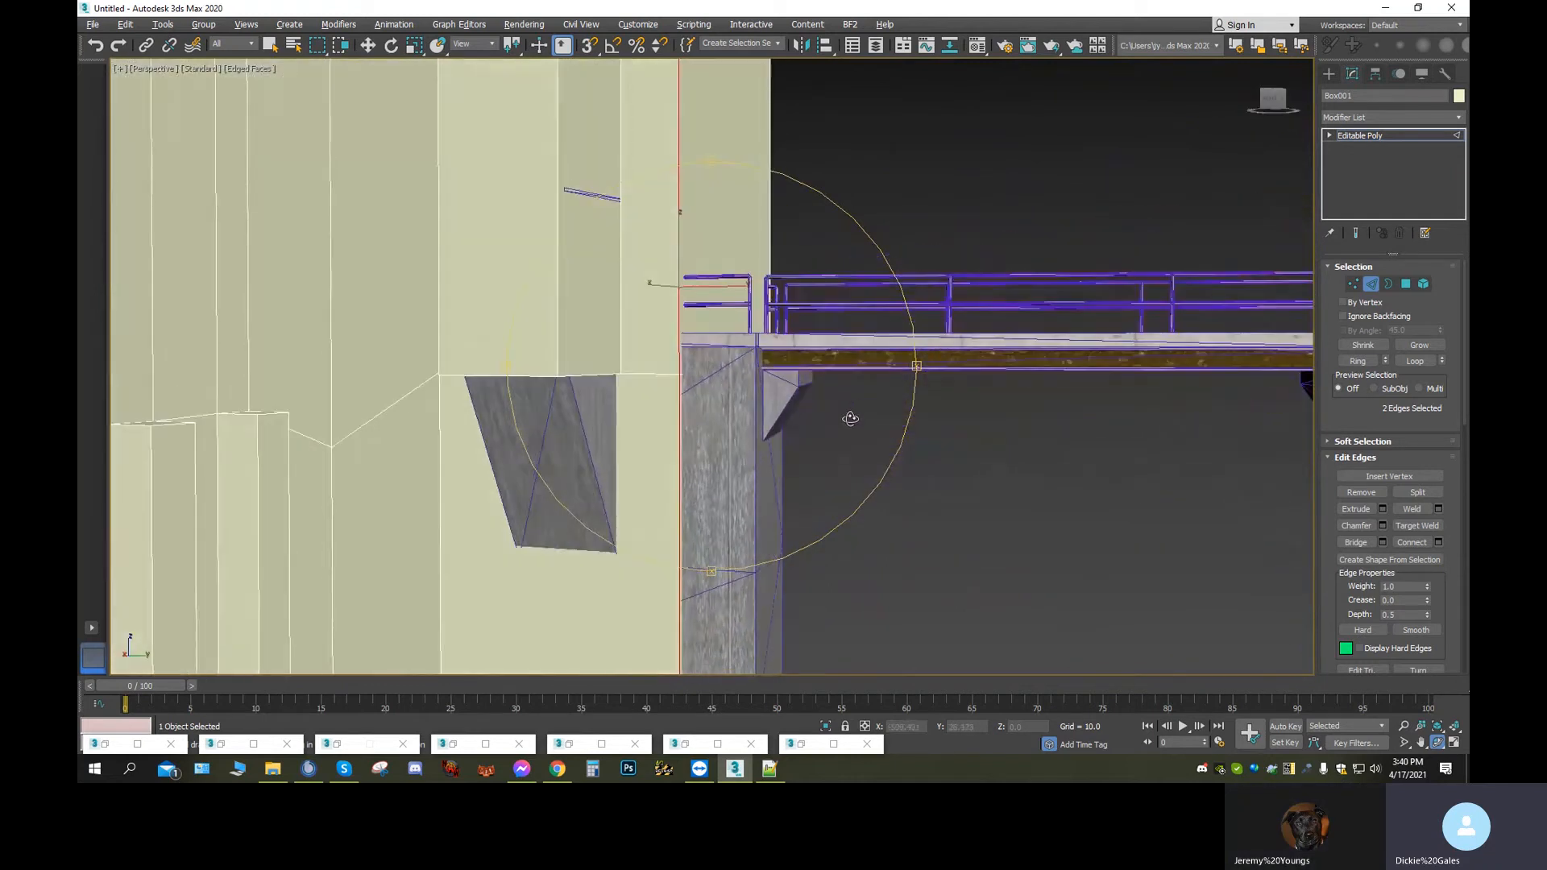
scroll(850, 419, "down", 6)
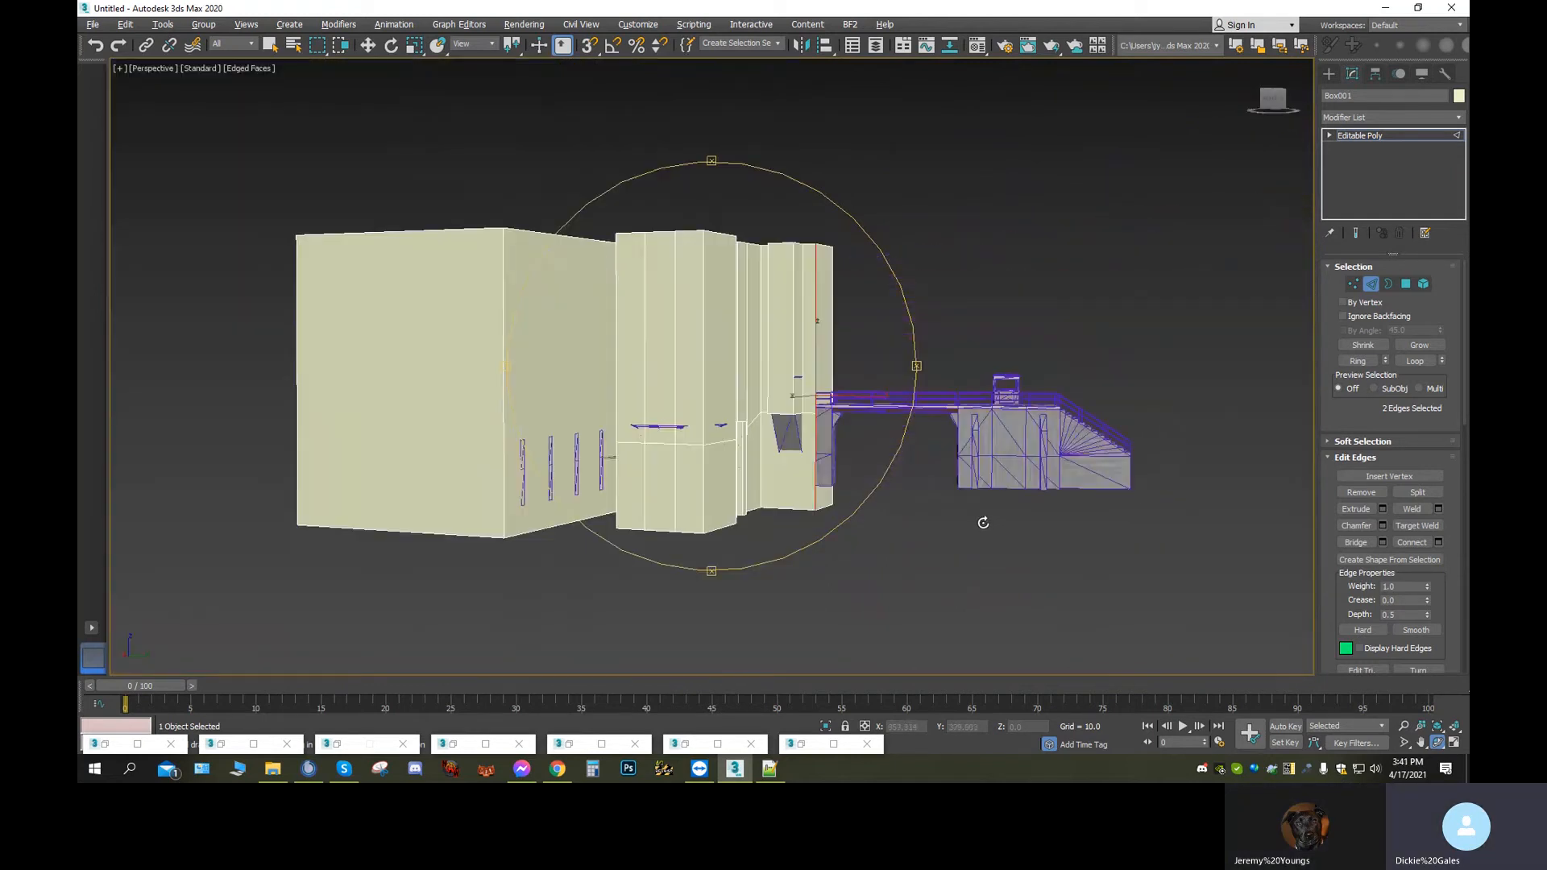
scroll(923, 508, "up", 10)
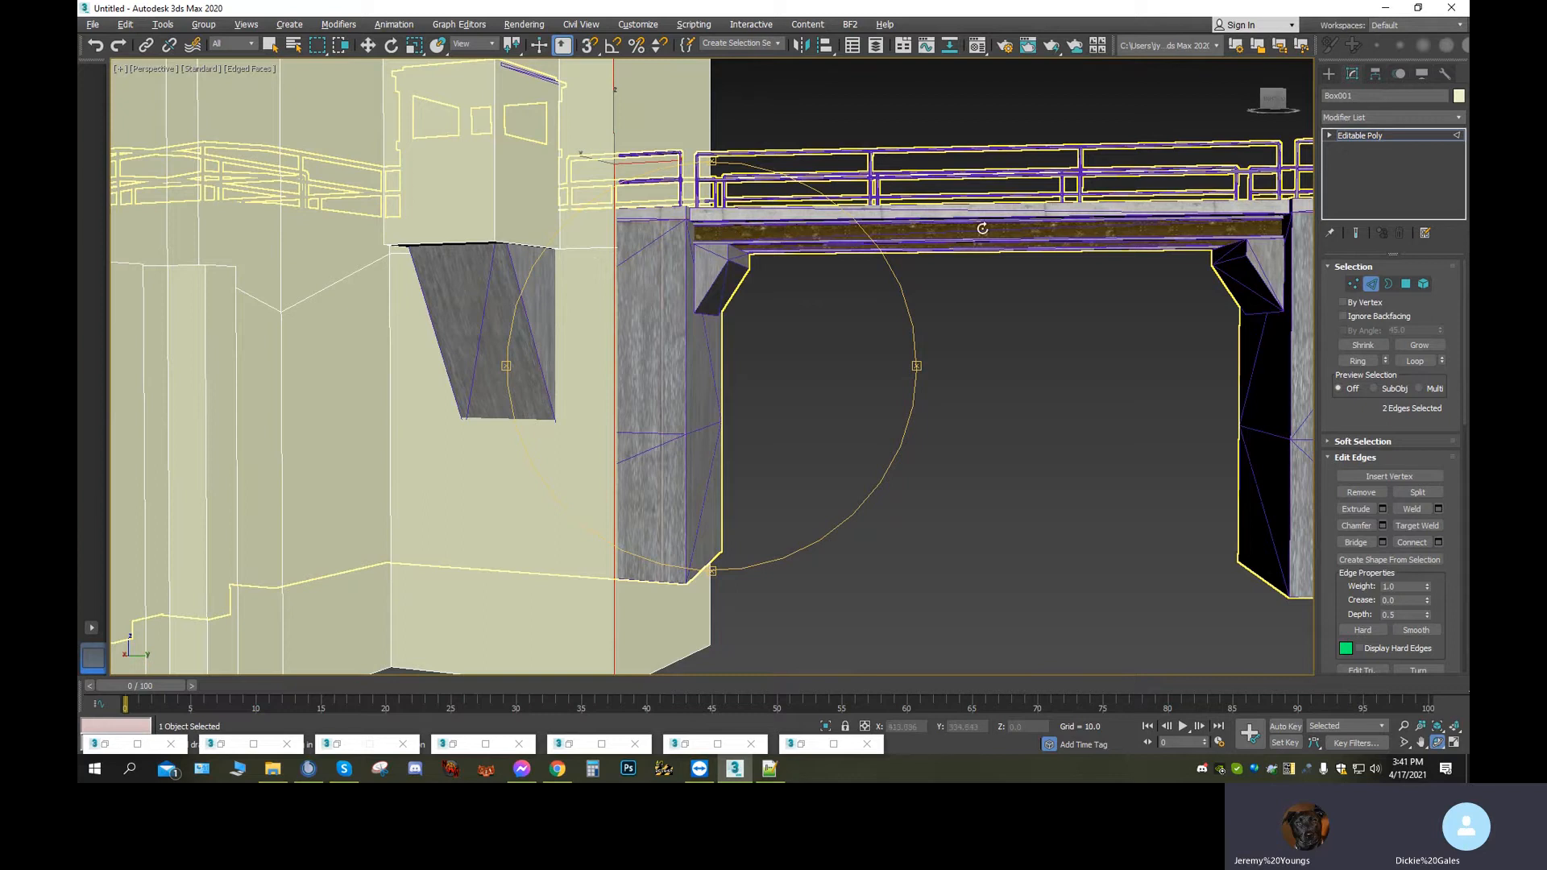
Lower the three middle horizontal edges beneath and beside the guard tower extrusion to Z about 2.376, near the base of its support
key("w")
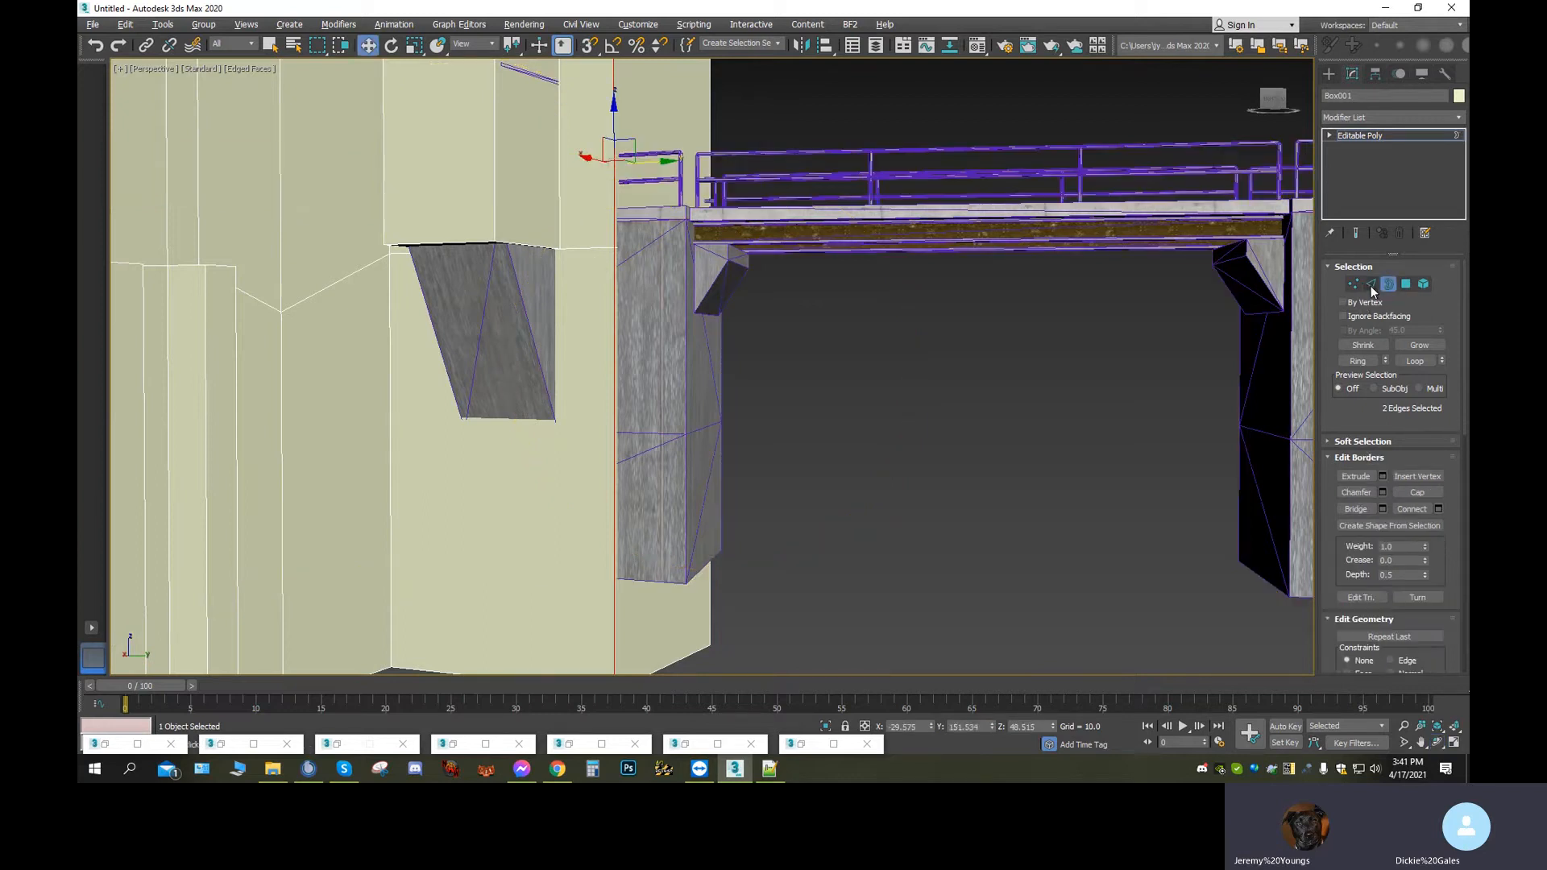
left_click(586, 249)
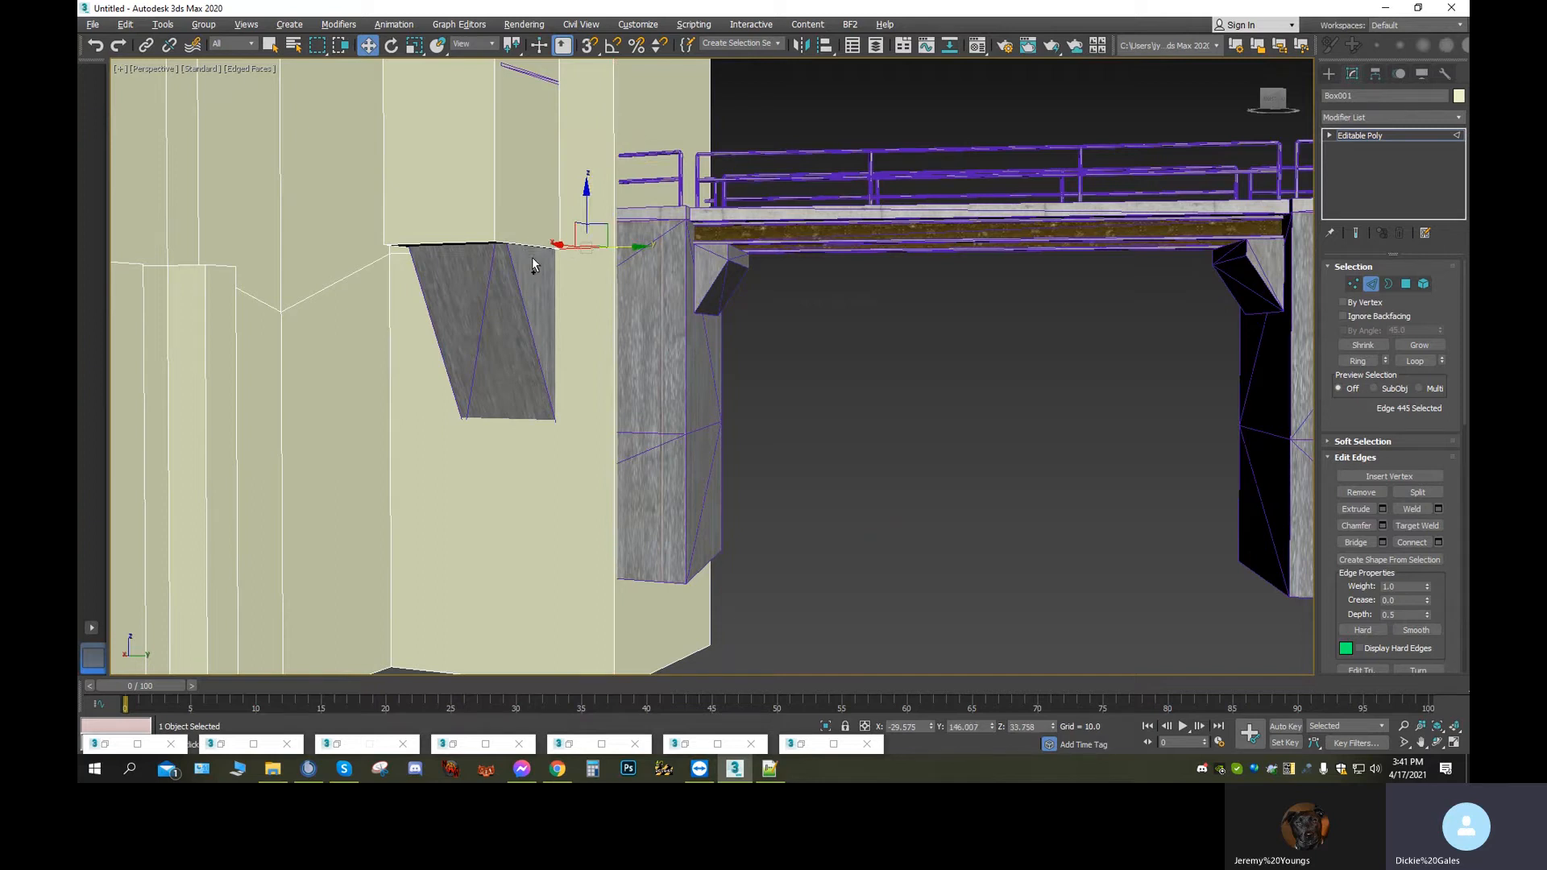
left_click(530, 253, "ctrl")
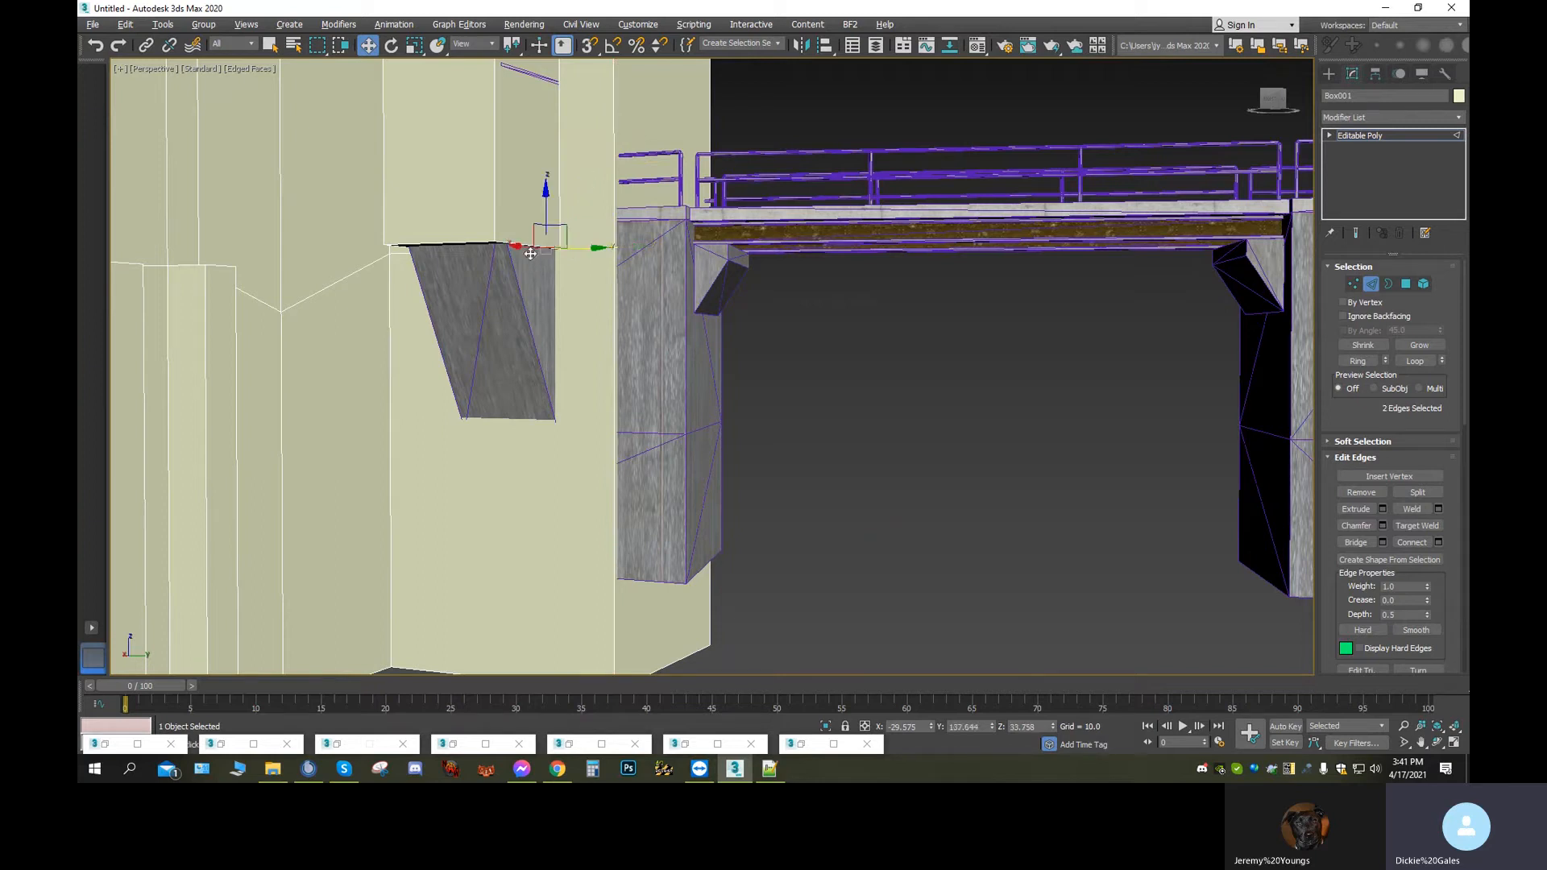
left_click(400, 255, "ctrl")
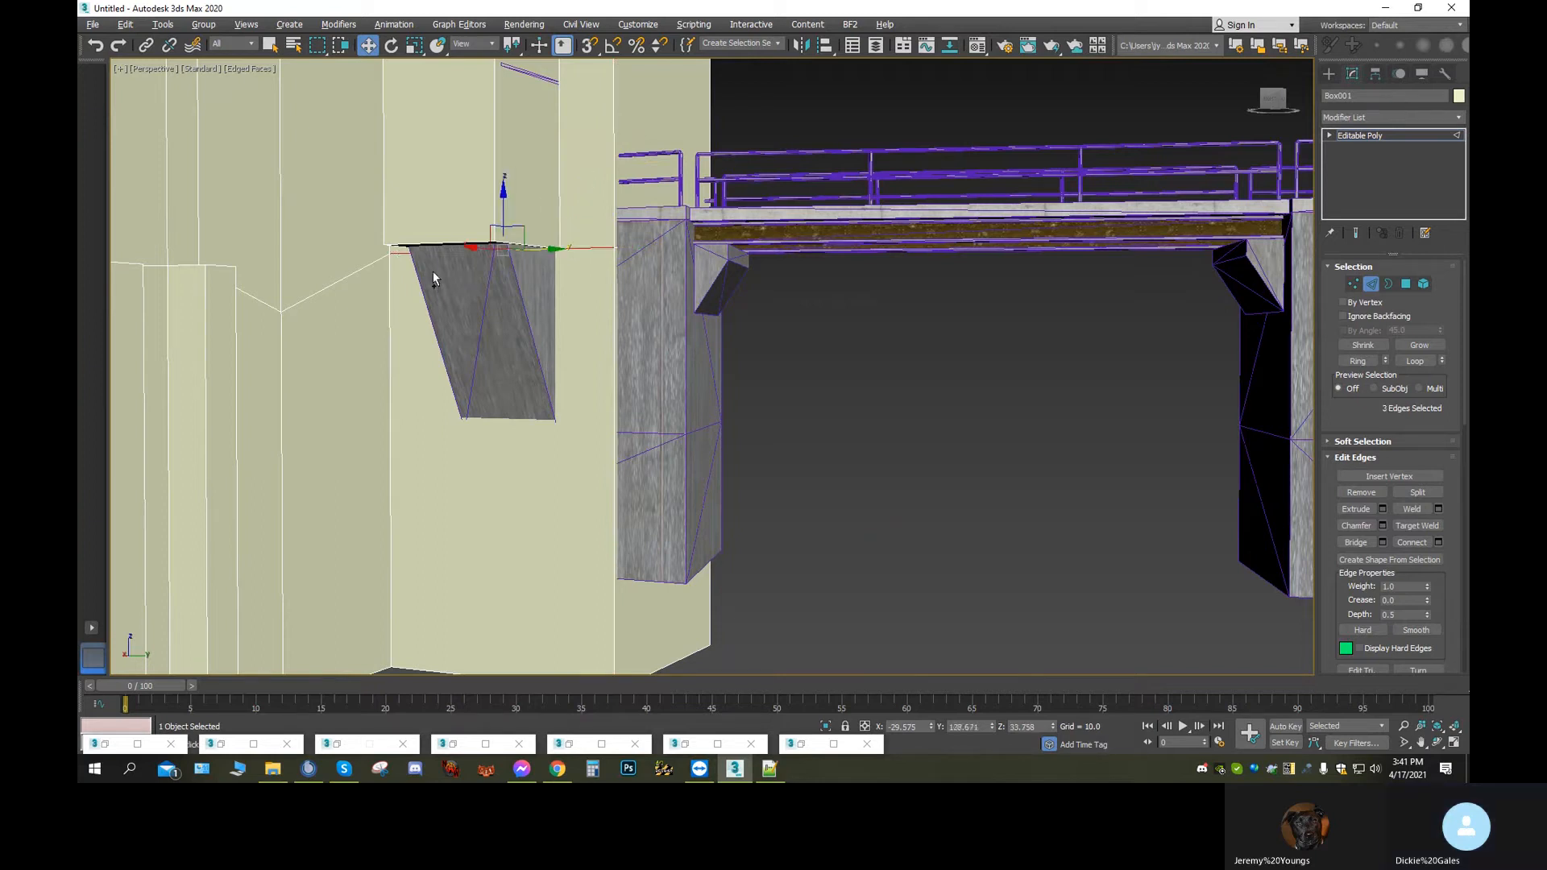
left_click_drag(503, 197, 511, 370)
Examine the guard tower extrusion, its lowered edges and the adjoining footbridge from several sides, toggling see-through display
middle_click_drag(639, 387, 634, 492)
scroll(645, 493, "down", 3)
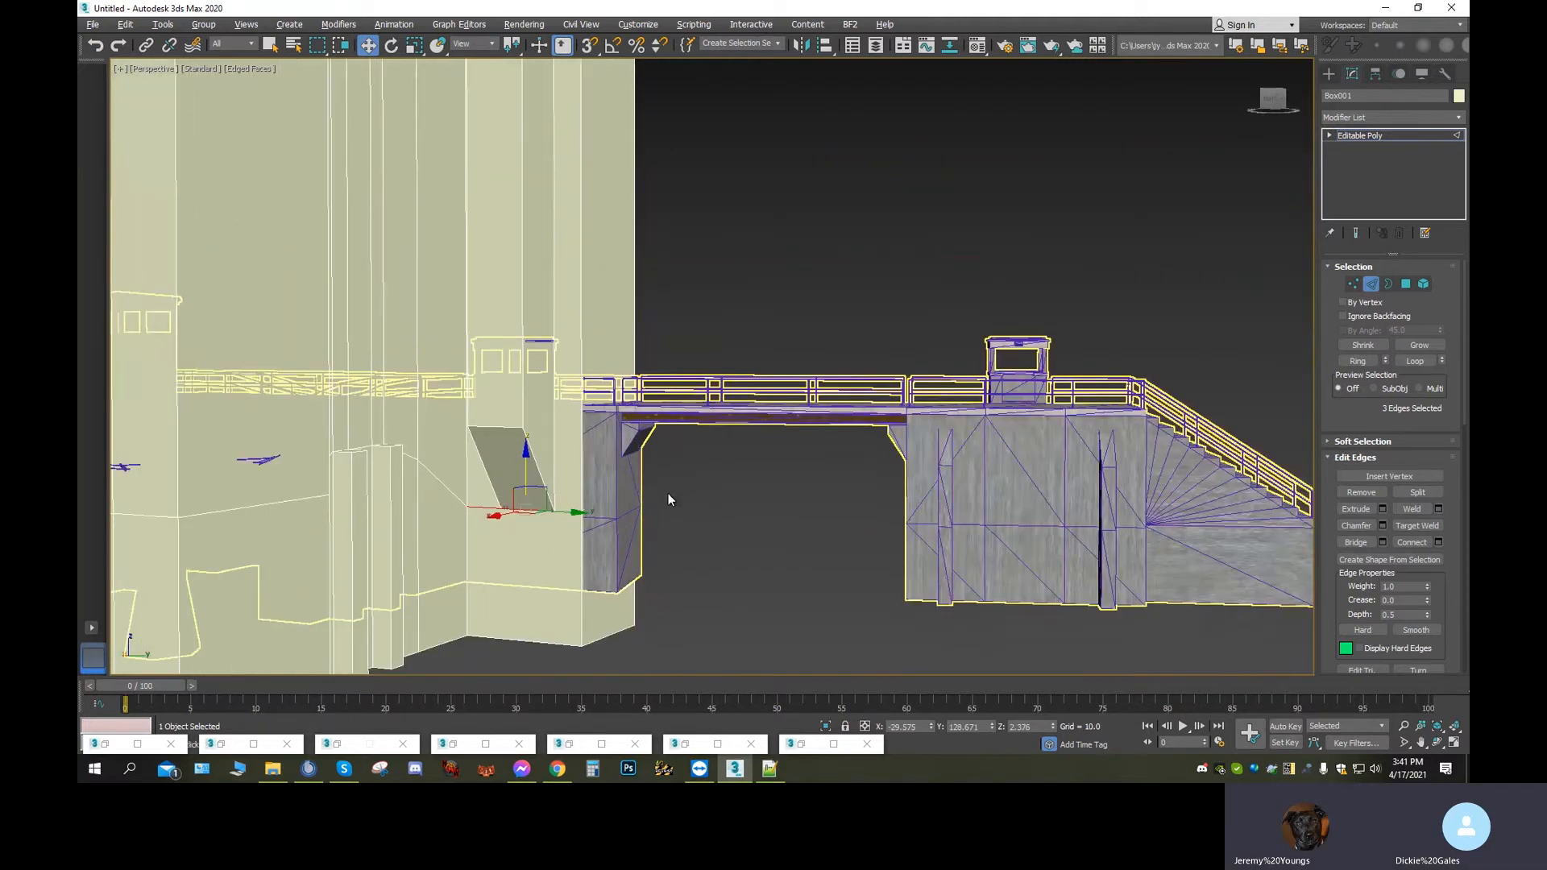
left_click(1437, 743)
left_click_drag(669, 508, 615, 476)
middle_click_drag(616, 476, 551, 140)
middle_click_drag(598, 327, 774, 419, "alt")
key("alt+x")
scroll(769, 423, "up", 6)
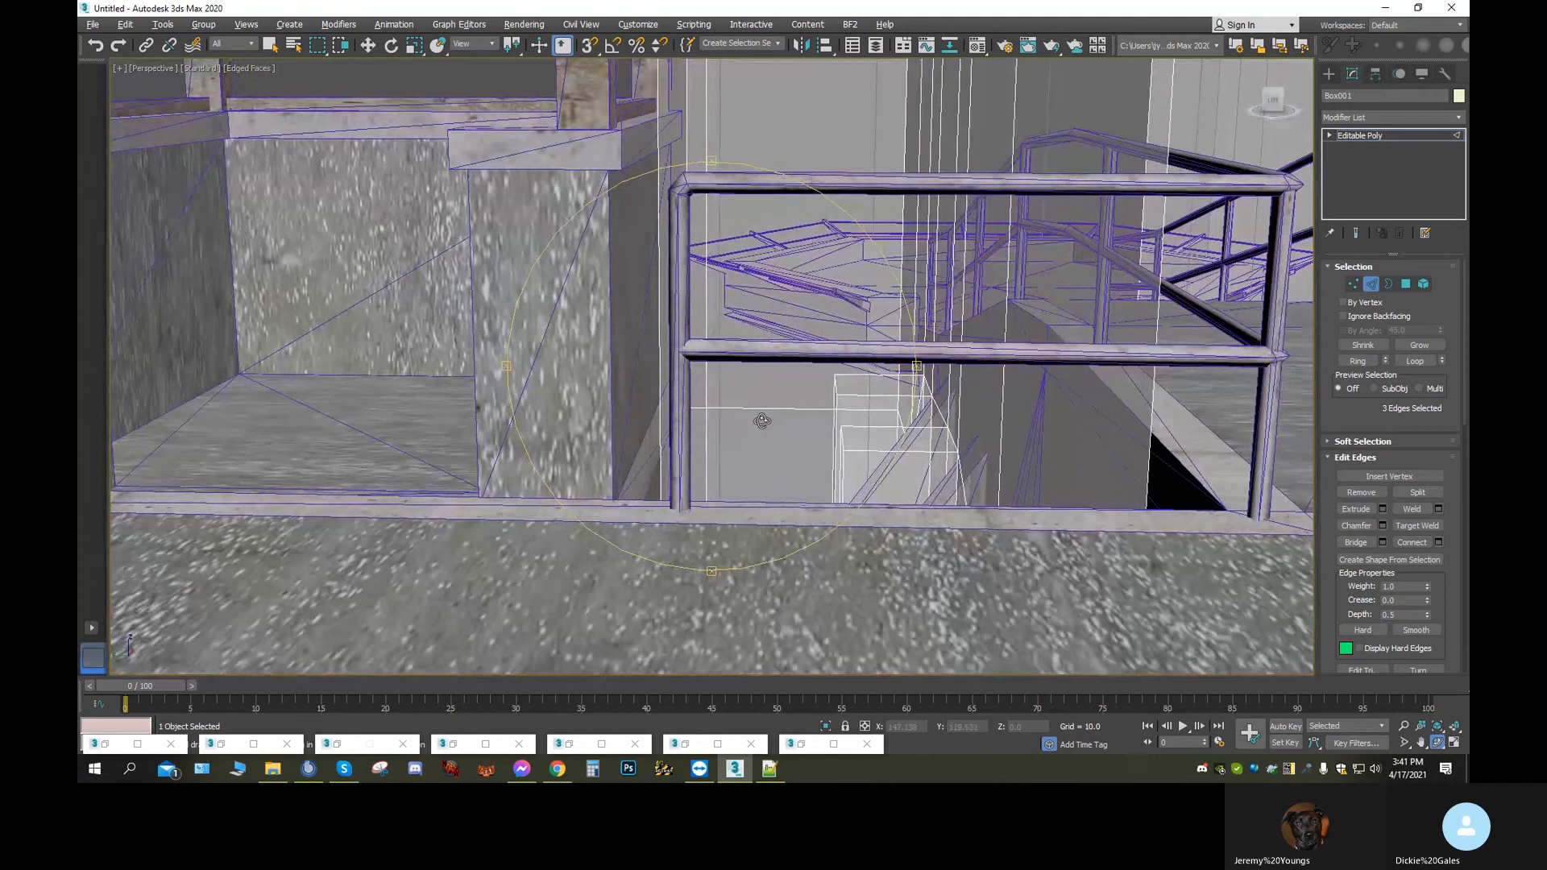
key("alt+x")
key("alt+x")
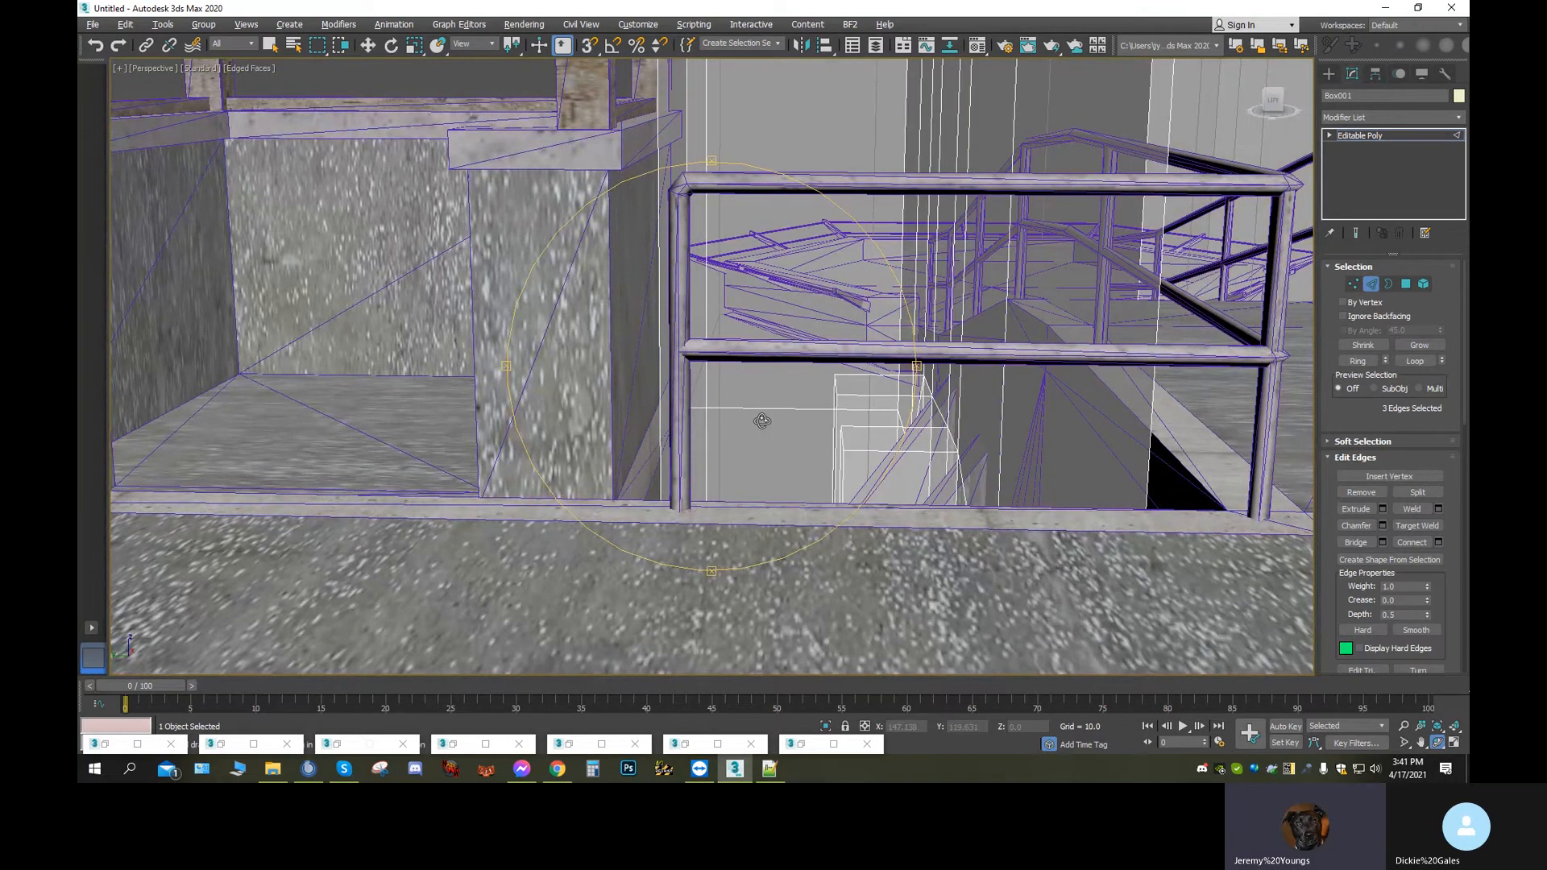
middle_click_drag(762, 421, 926, 416, "alt")
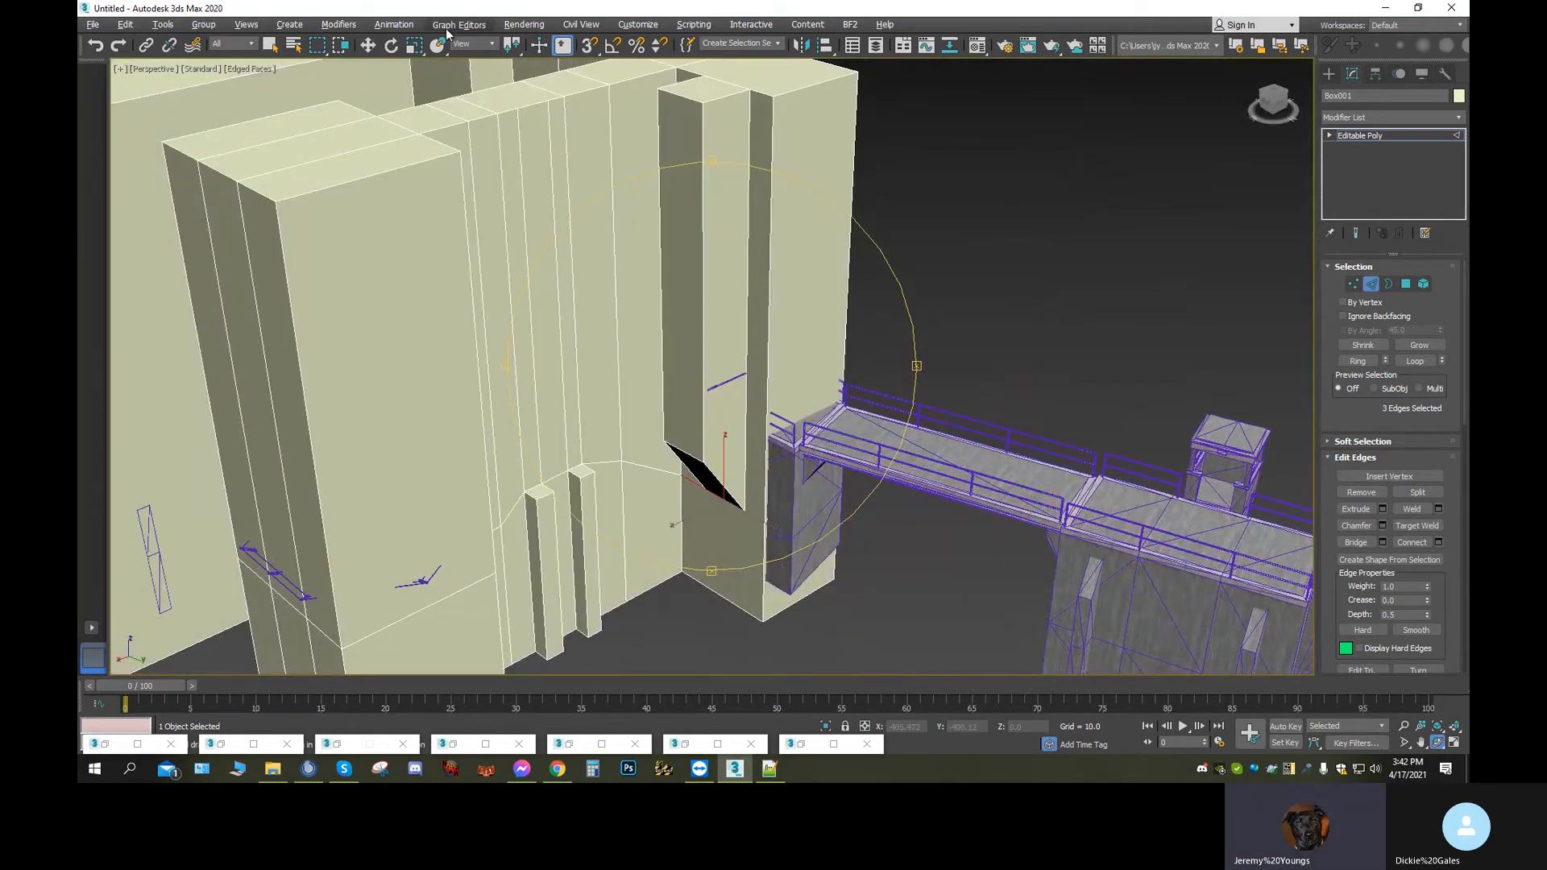
Move the guard tower extrusion's side polygon facing the footbridge outward to Y about 142.275
left_click(368, 45)
scroll(761, 445, "up", 4)
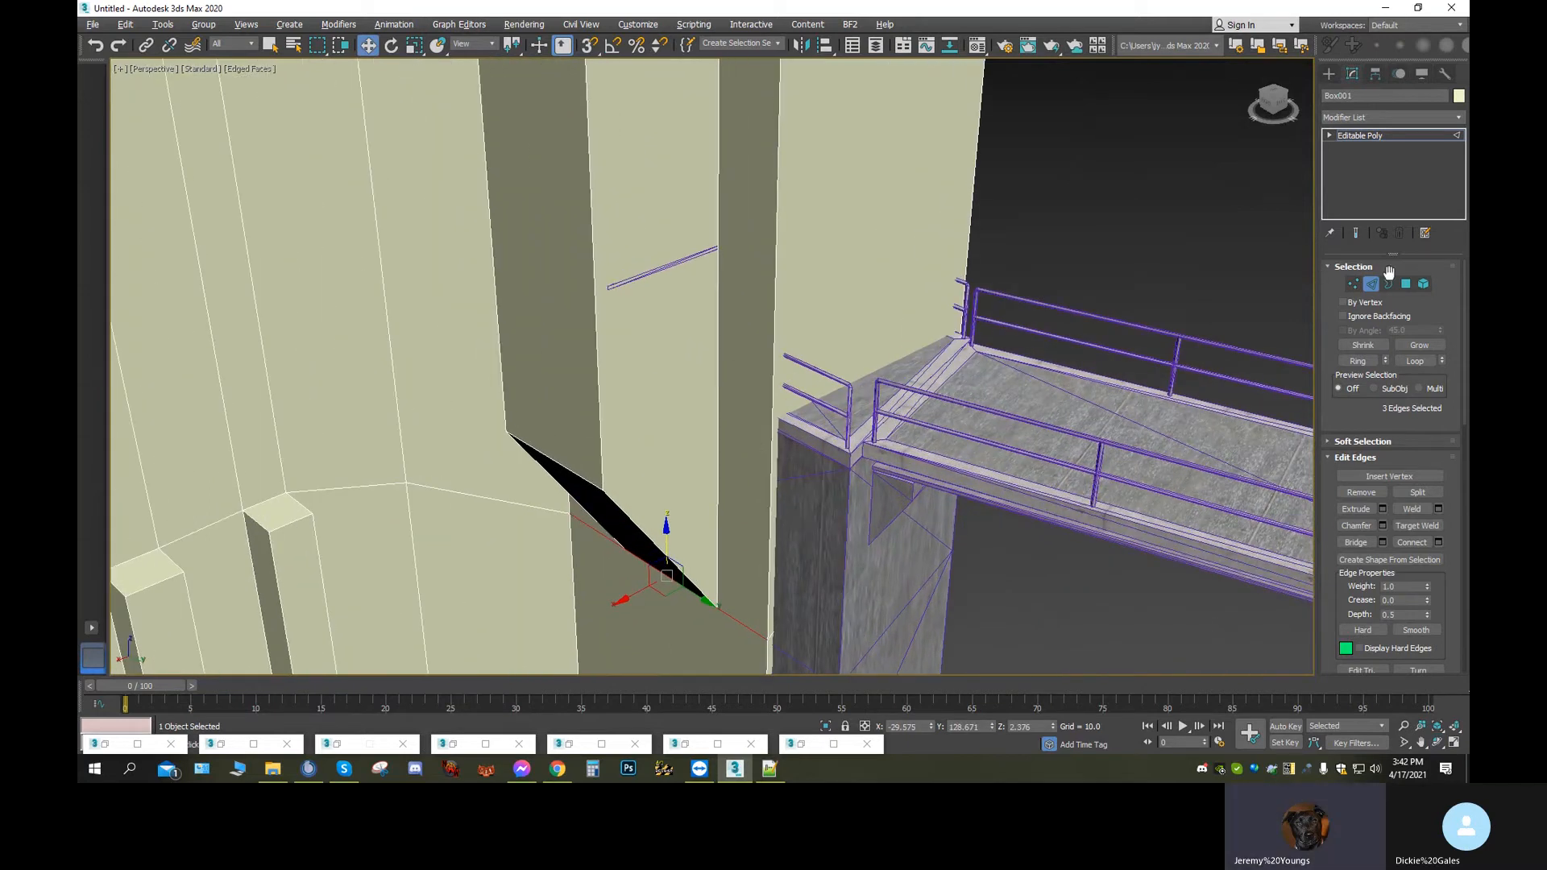
left_click(1406, 285)
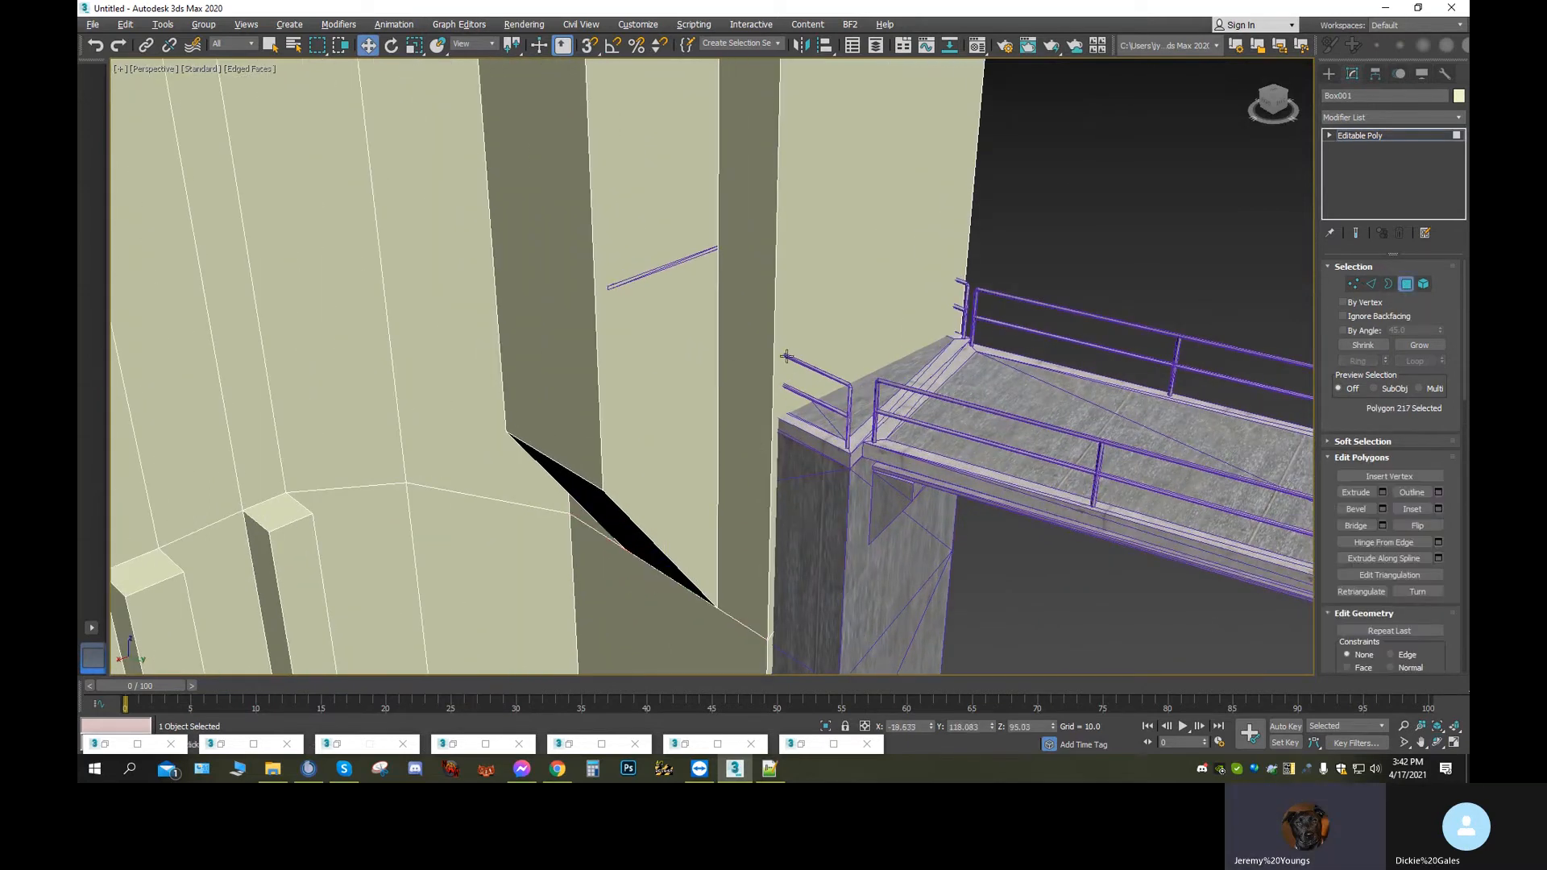
left_click(675, 360)
scroll(515, 388, "down", 5)
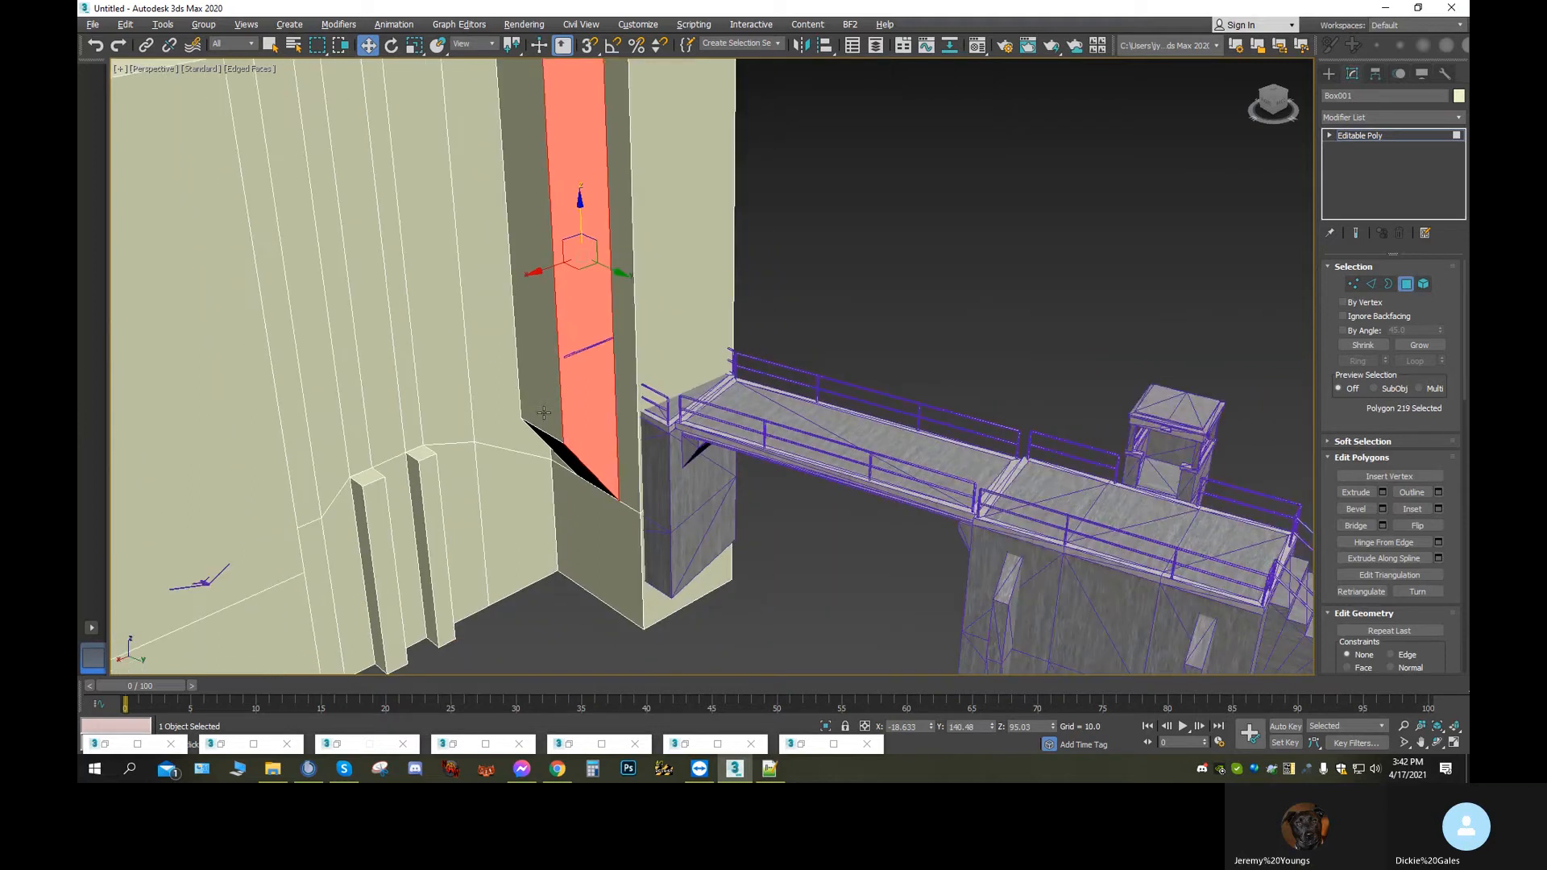
left_click_drag(619, 274, 624, 275)
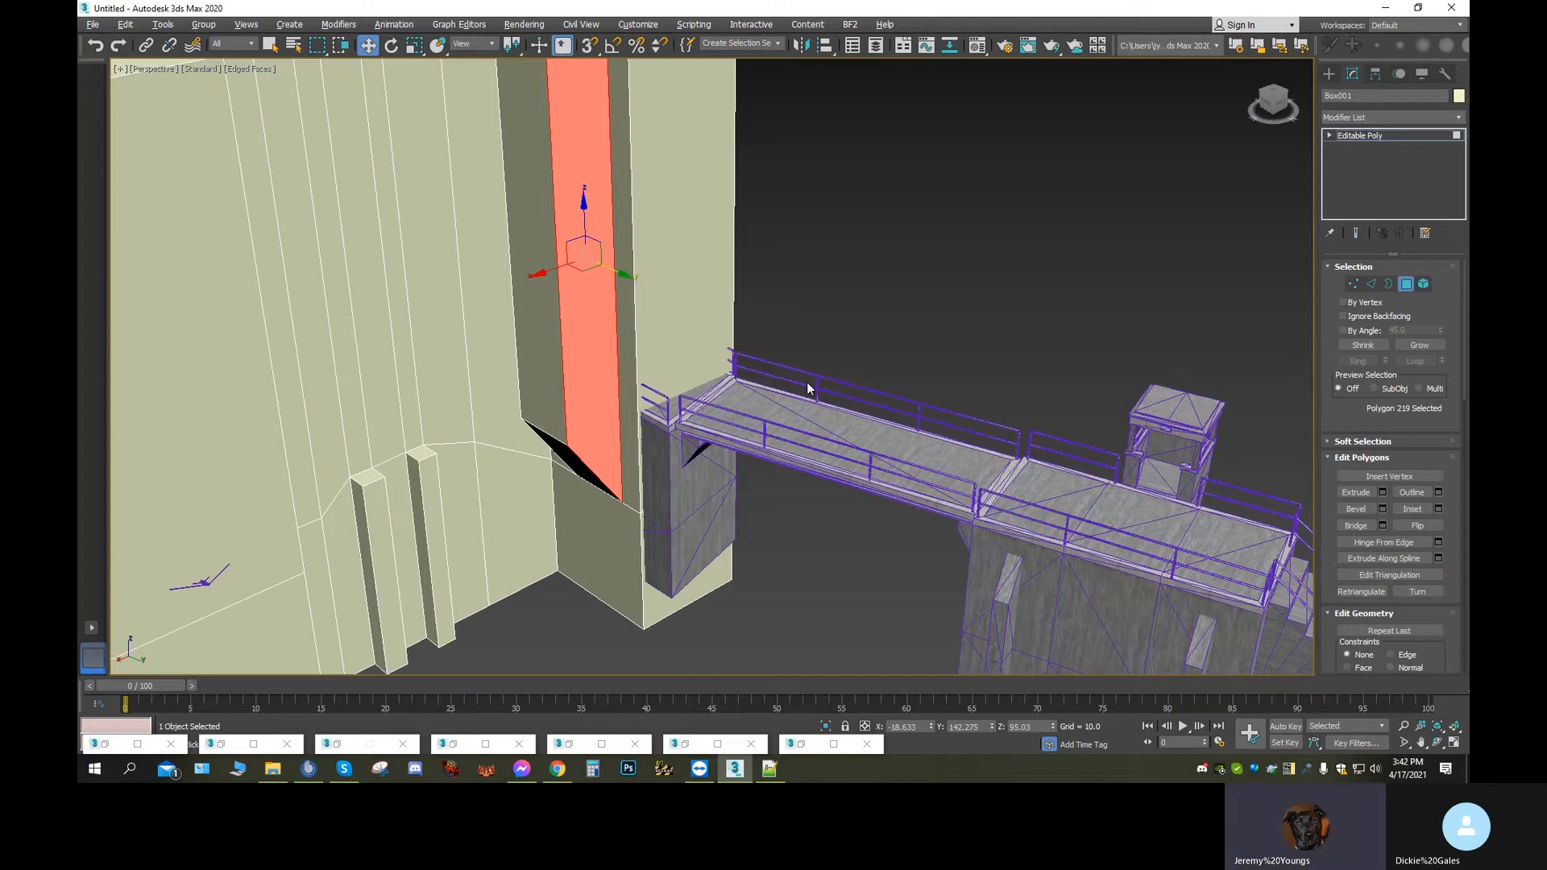
Move the two vertical corner edges beside the footbridge's first pier outward together to Y about 162.709, extending the wall along the pier
left_click(1373, 283)
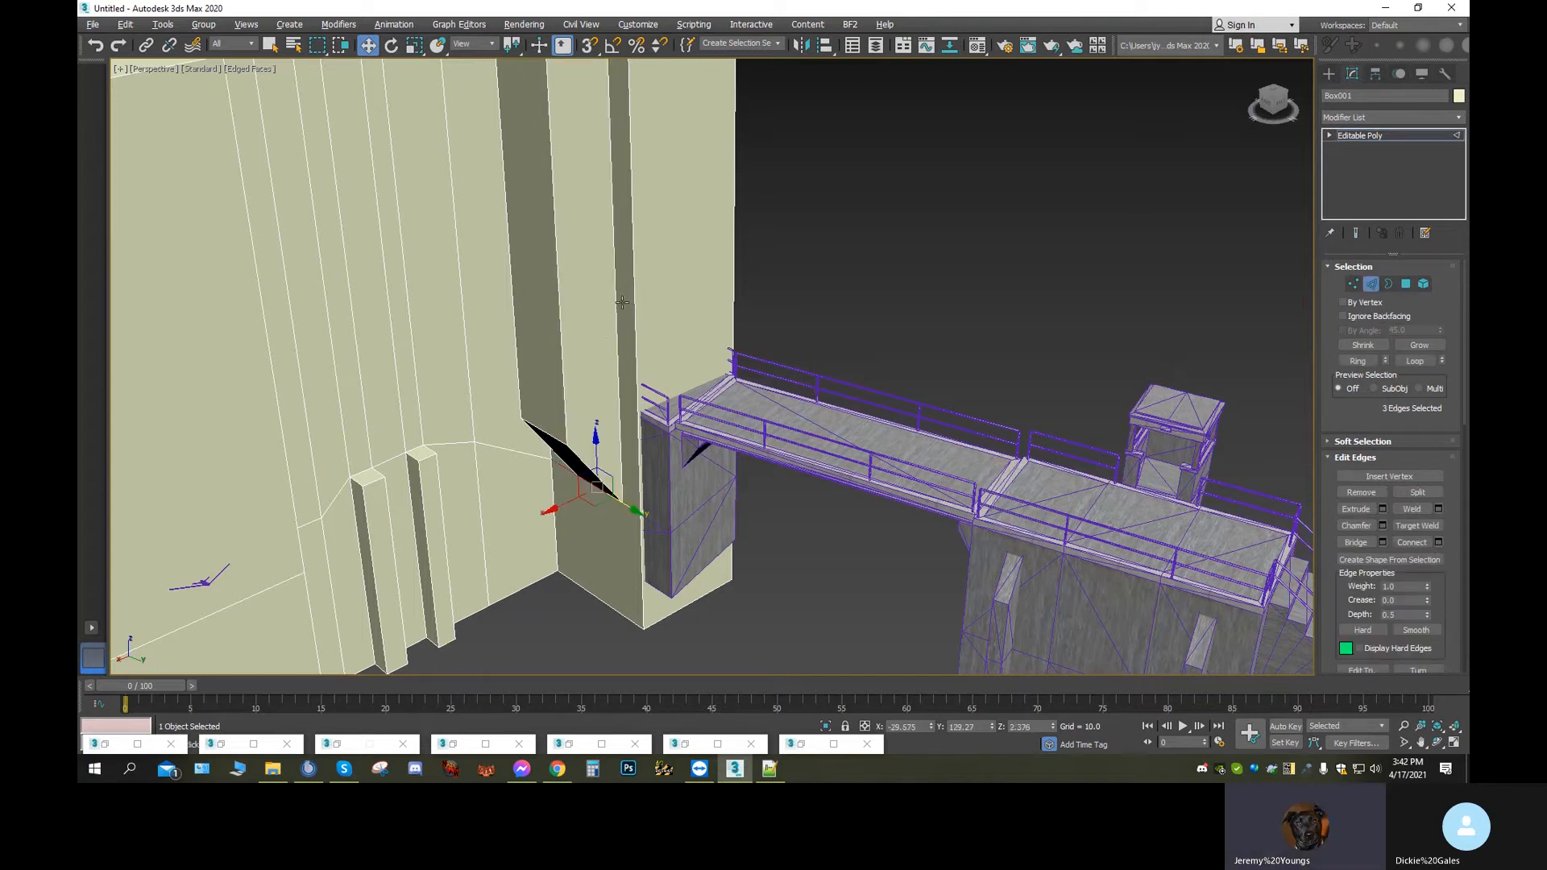
left_click(638, 311)
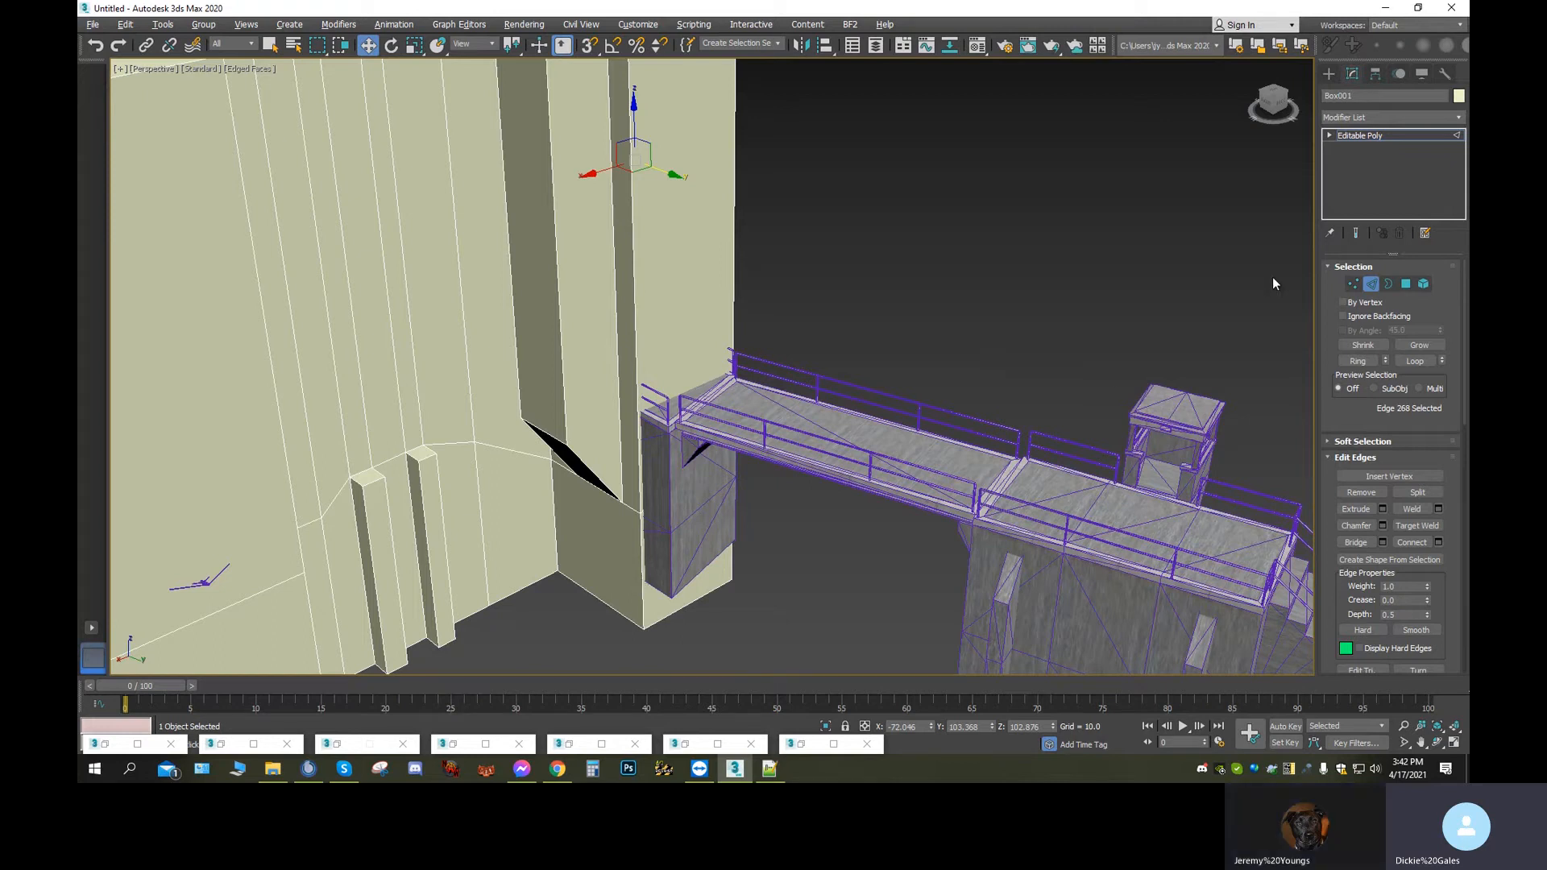
left_click(639, 576)
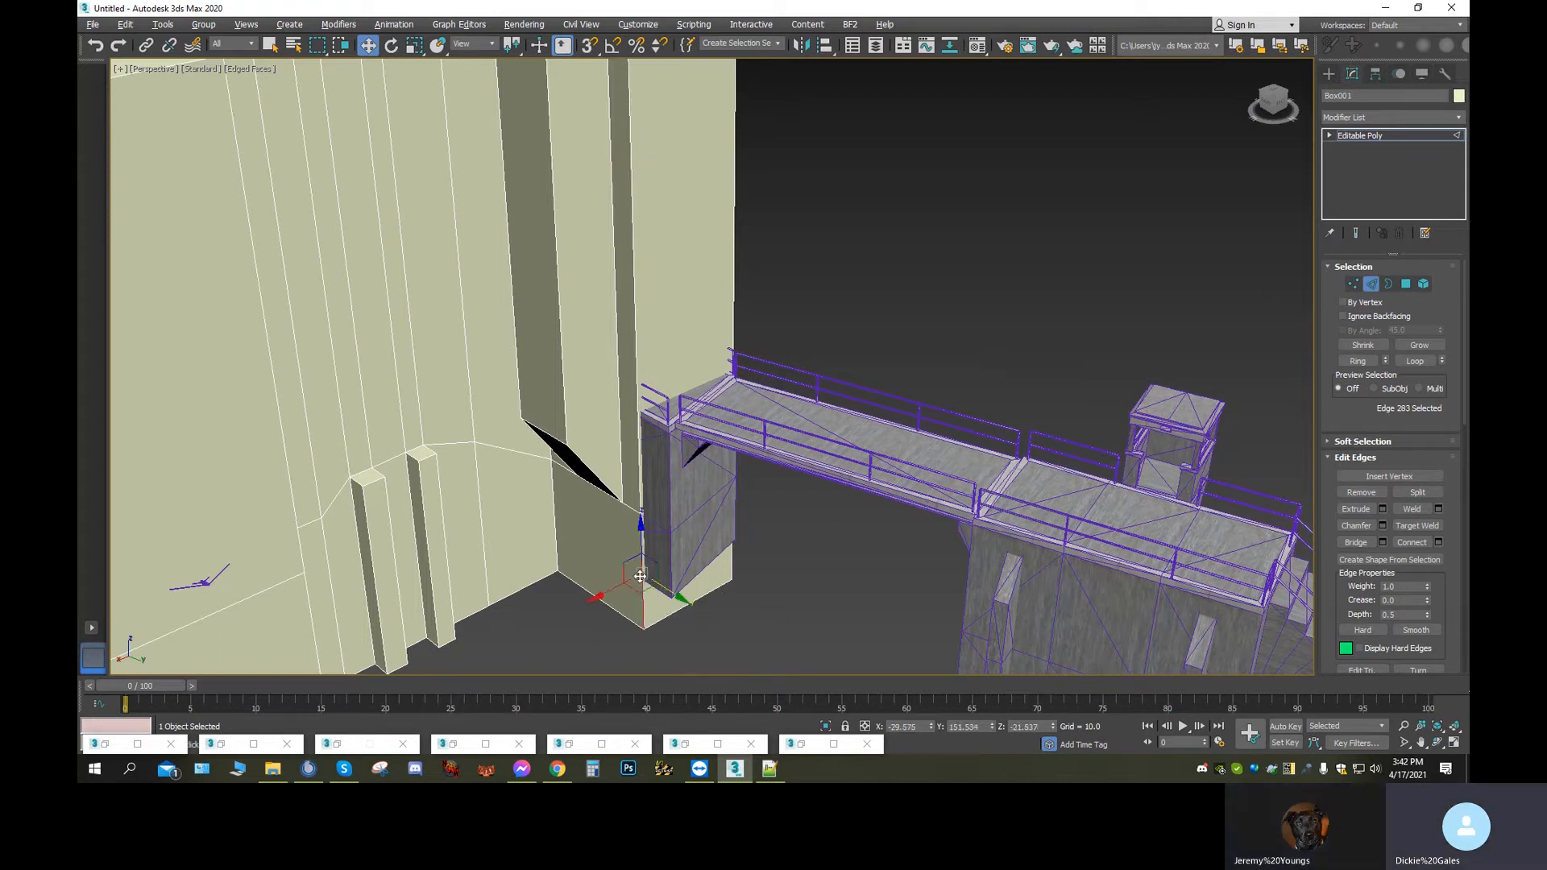
left_click(638, 337, "ctrl")
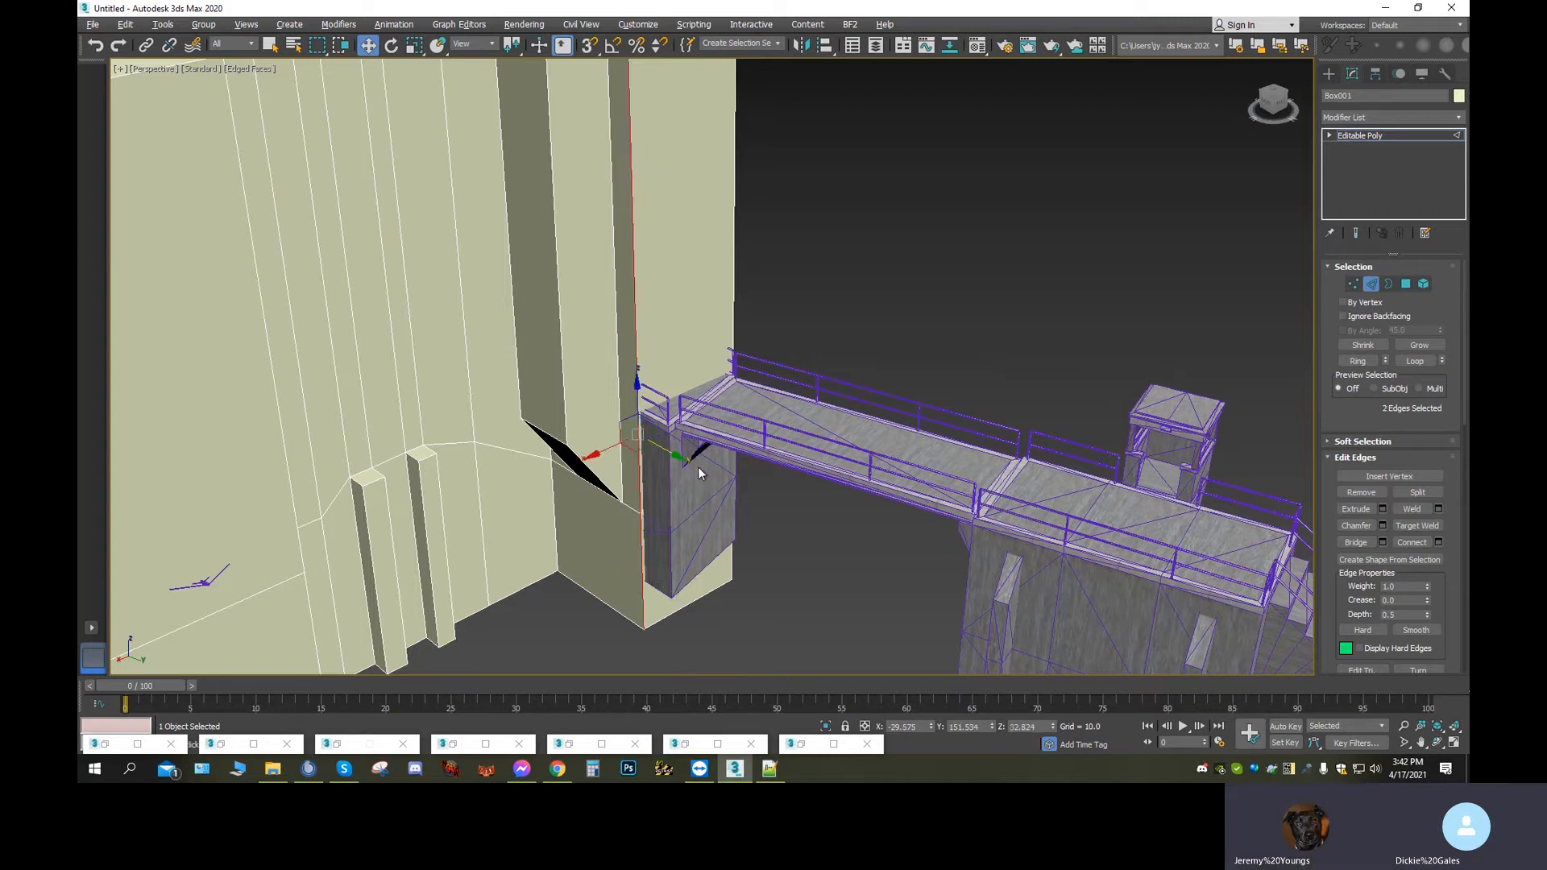
left_click_drag(678, 456, 701, 474)
scroll(707, 420, "up", 5)
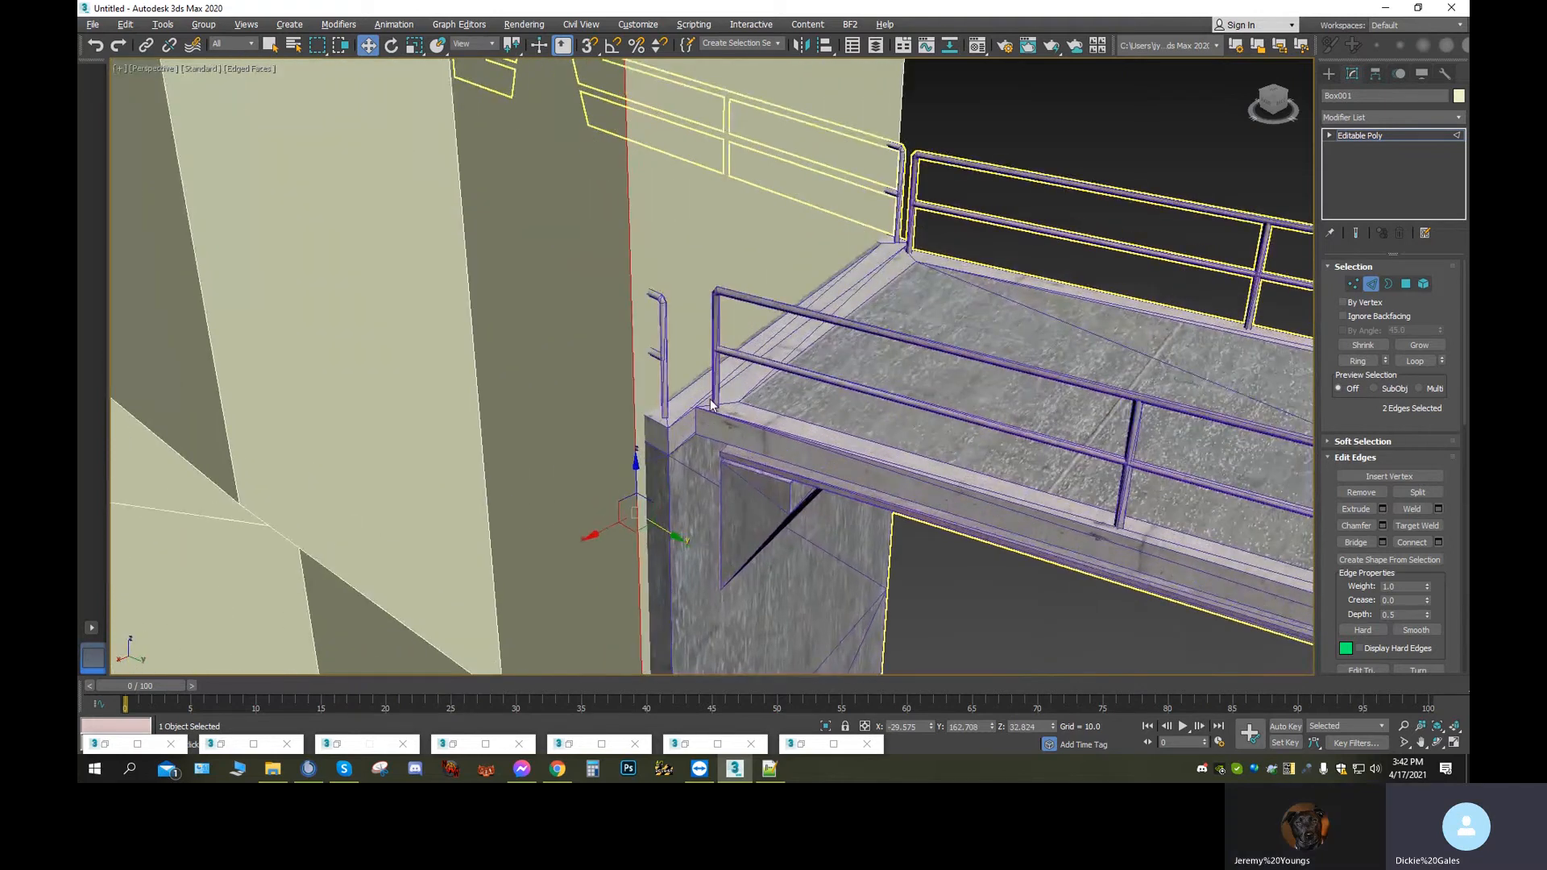
left_click(1438, 742)
left_click_drag(729, 448, 646, 492)
left_click_drag(816, 455, 634, 410)
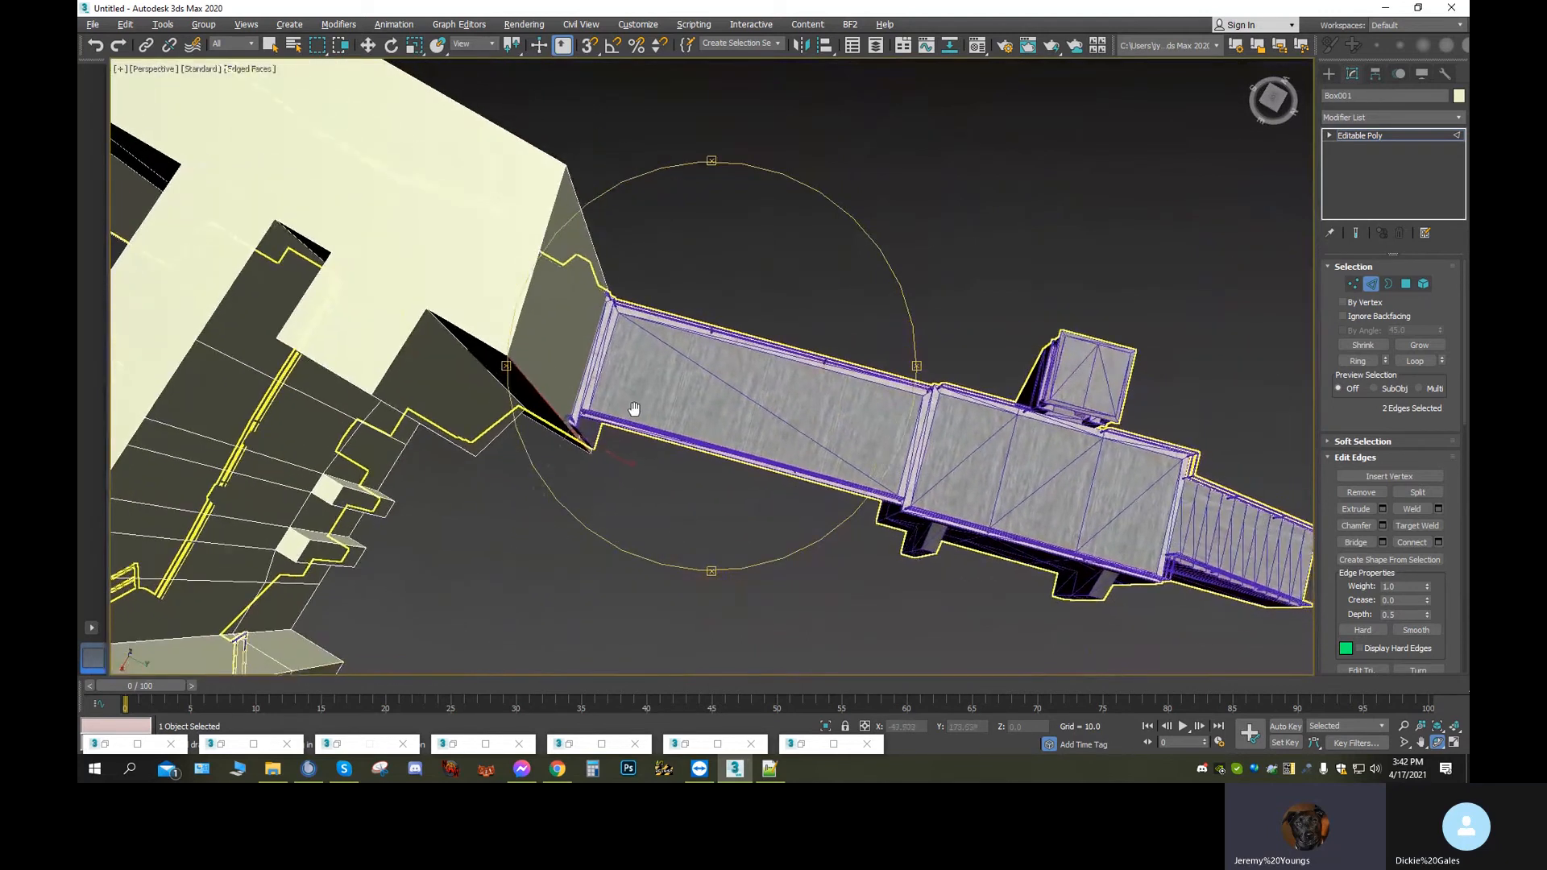
Switch to polygon editing with the guard tower extrusion's side polygon selected, bringing the wall beside the footbridge into close view
scroll(634, 410, "down", 4)
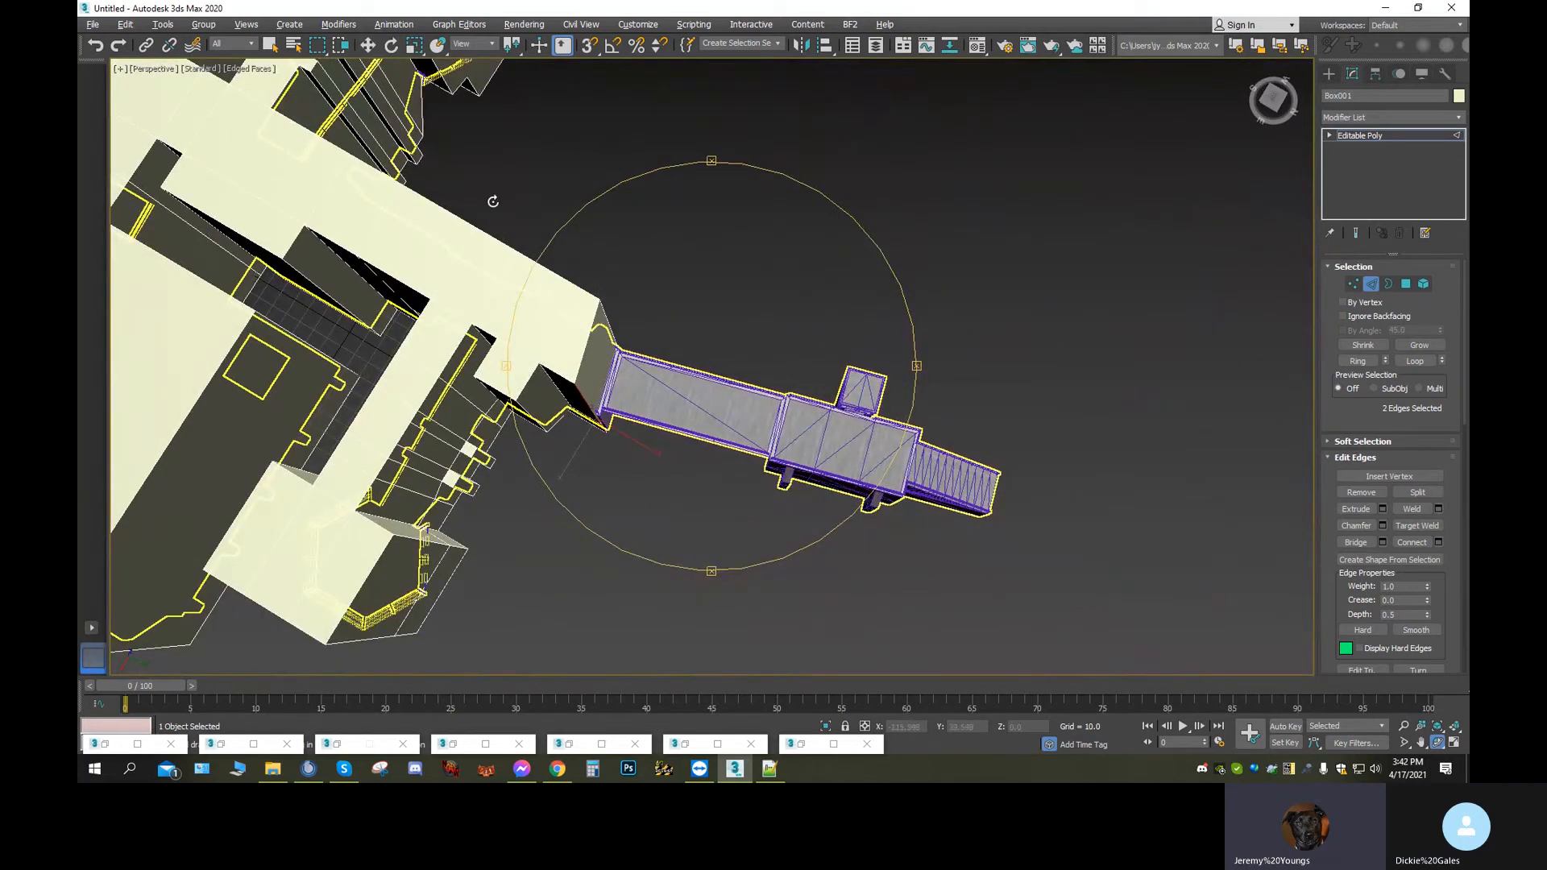
left_click(368, 45)
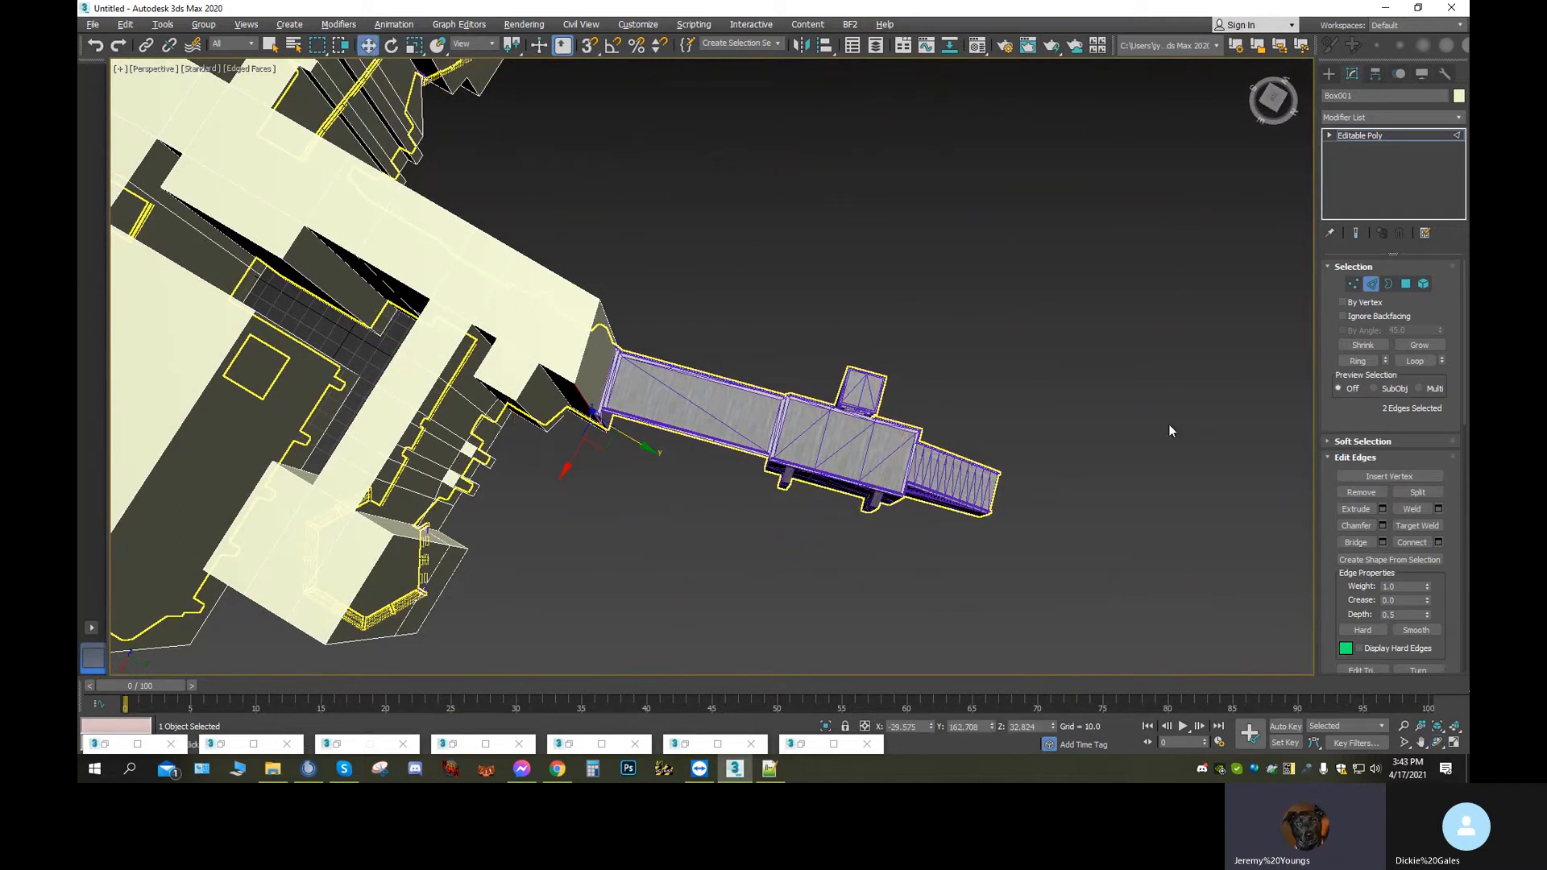
left_click(1406, 285)
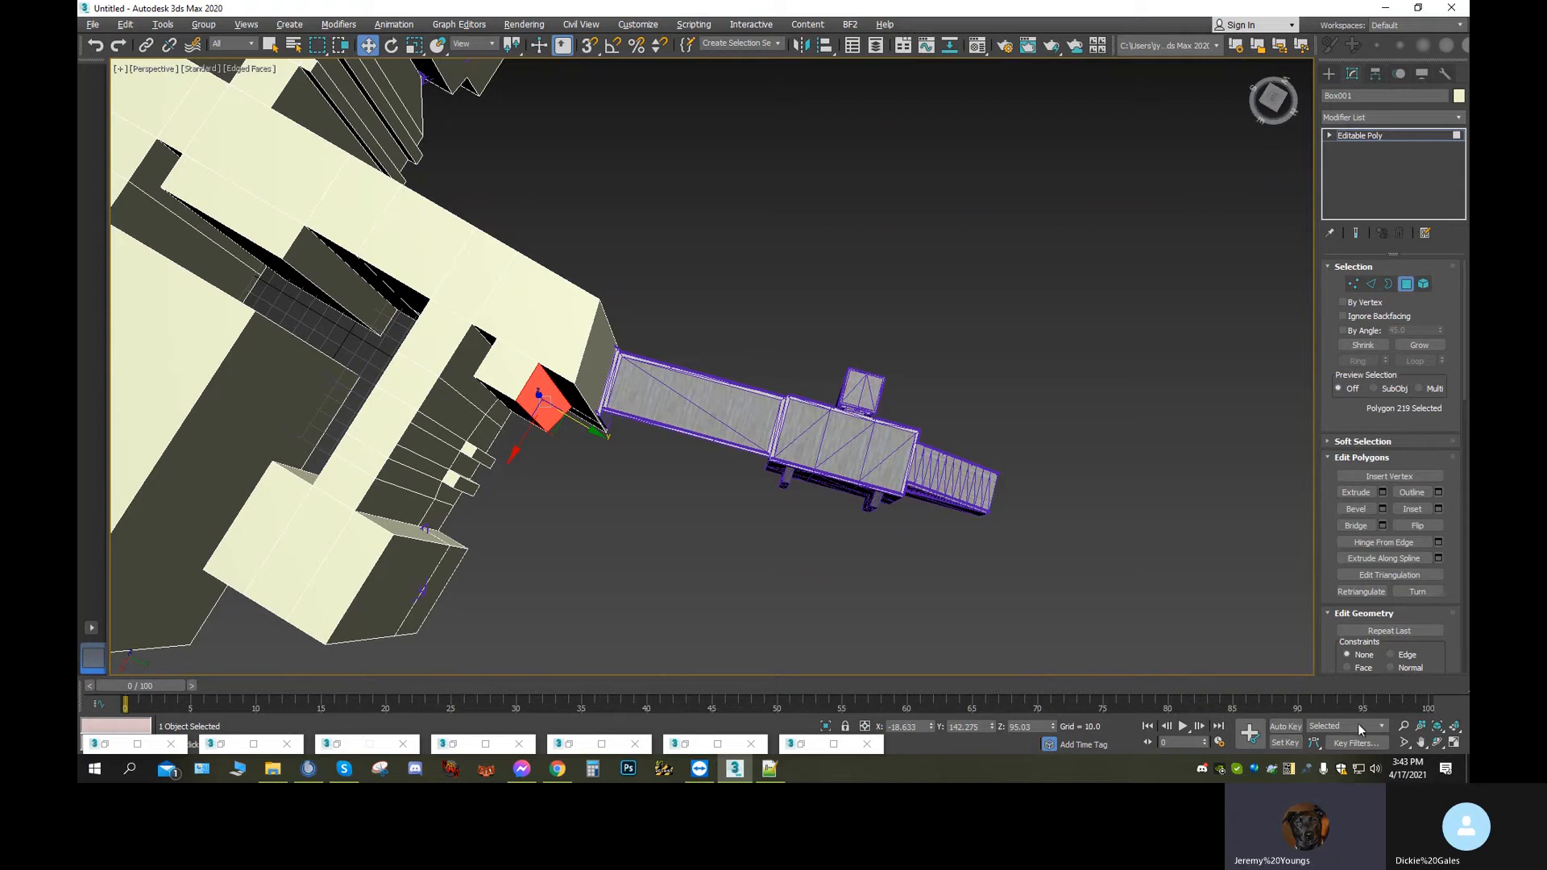
left_click(1437, 742)
left_click_drag(774, 506, 771, 403)
scroll(662, 447, "up", 4)
scroll(647, 449, "down", 2)
left_click_drag(658, 442, 632, 449)
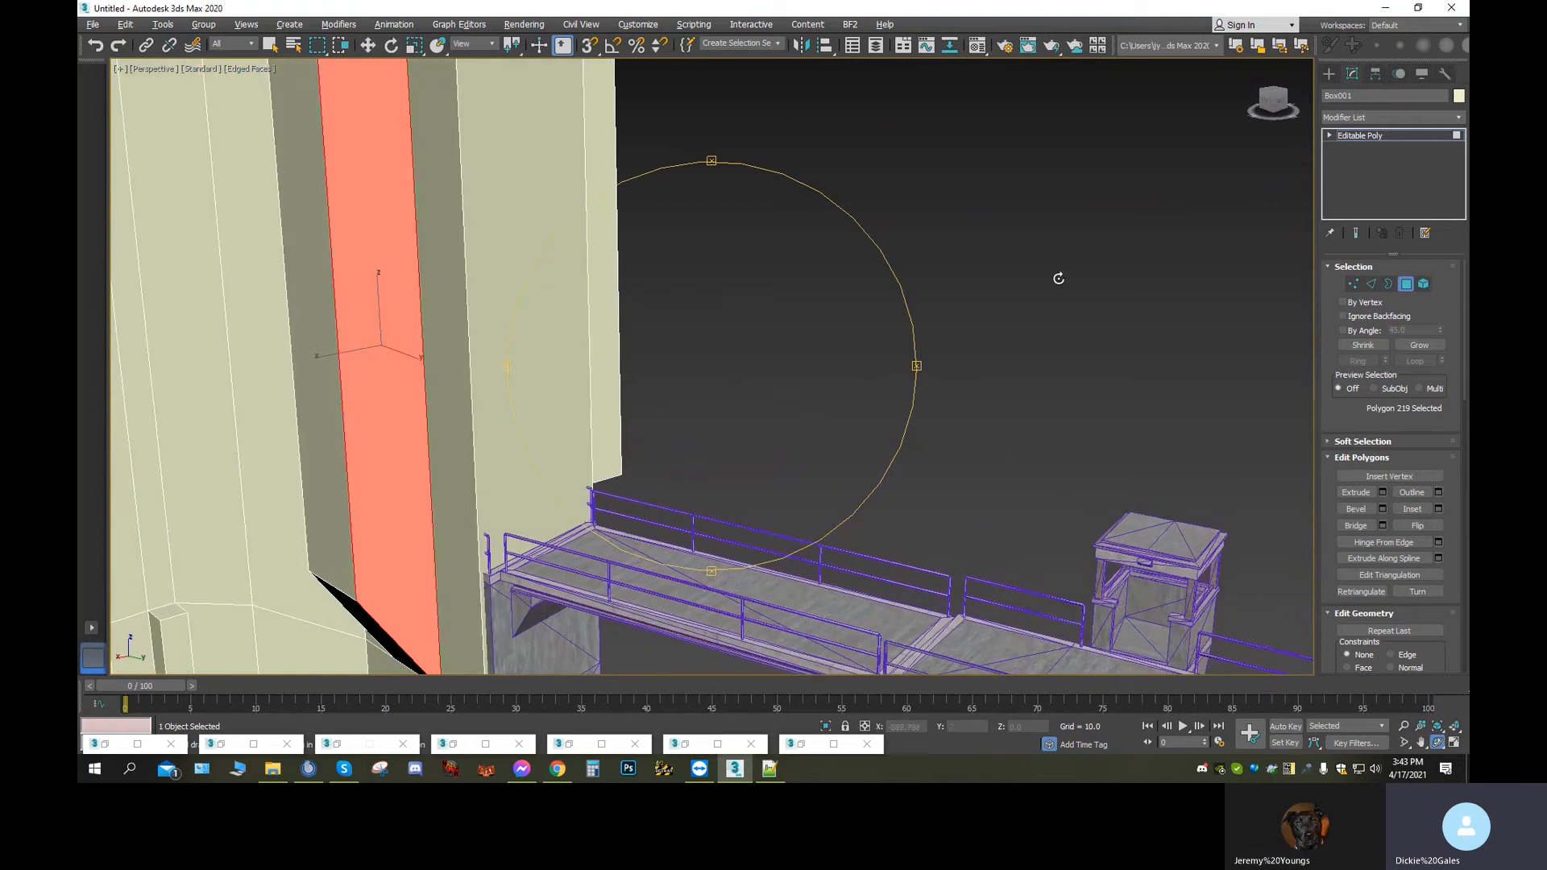
left_click(368, 45)
left_click(523, 454)
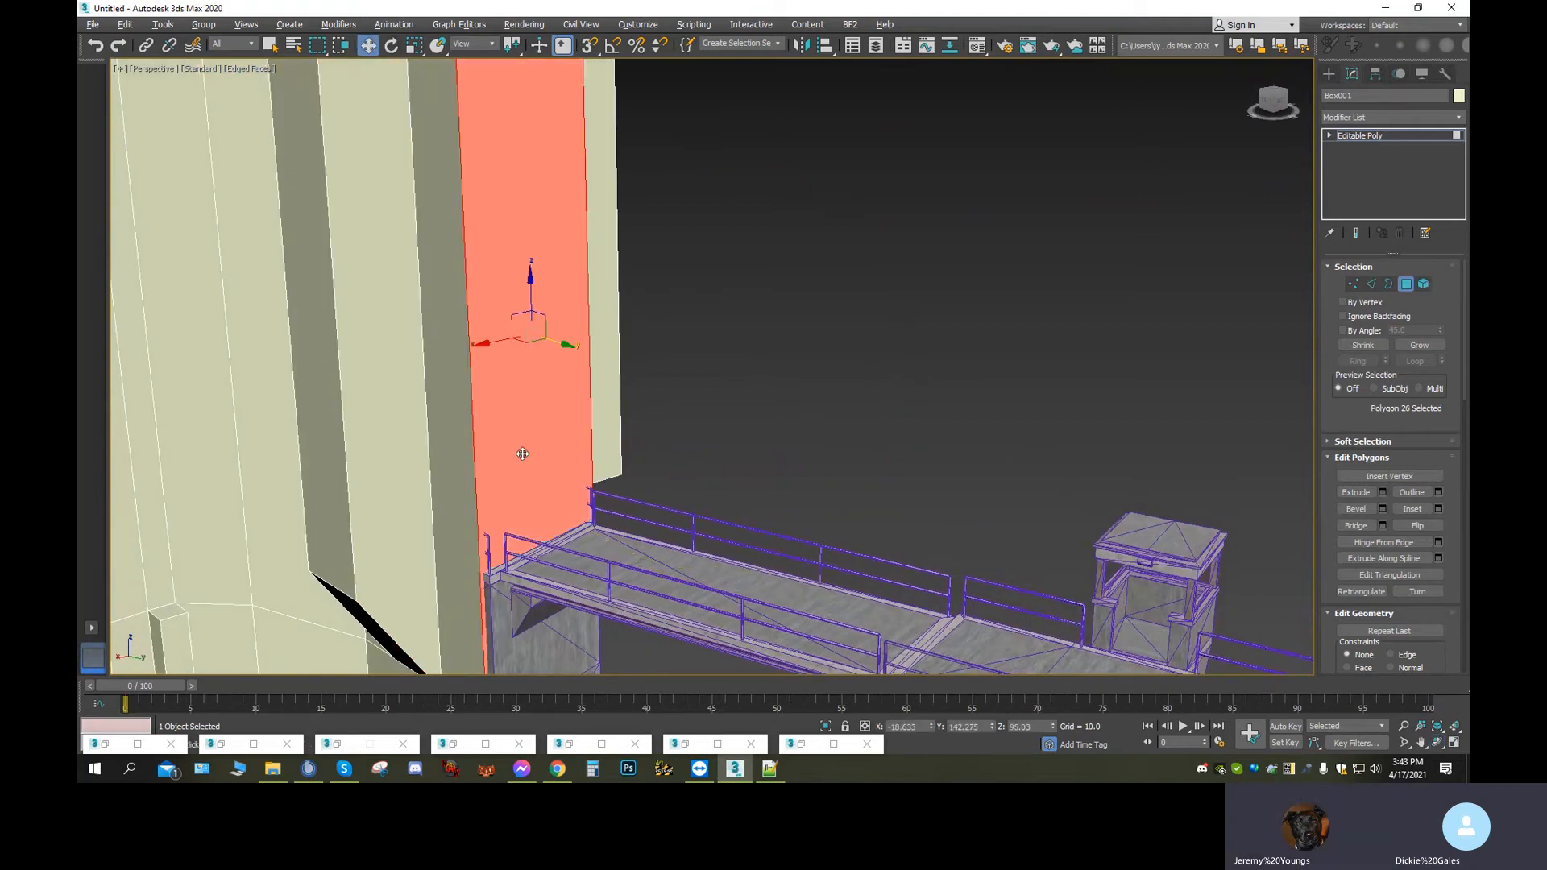
middle_click_drag(911, 642, 1290, 366)
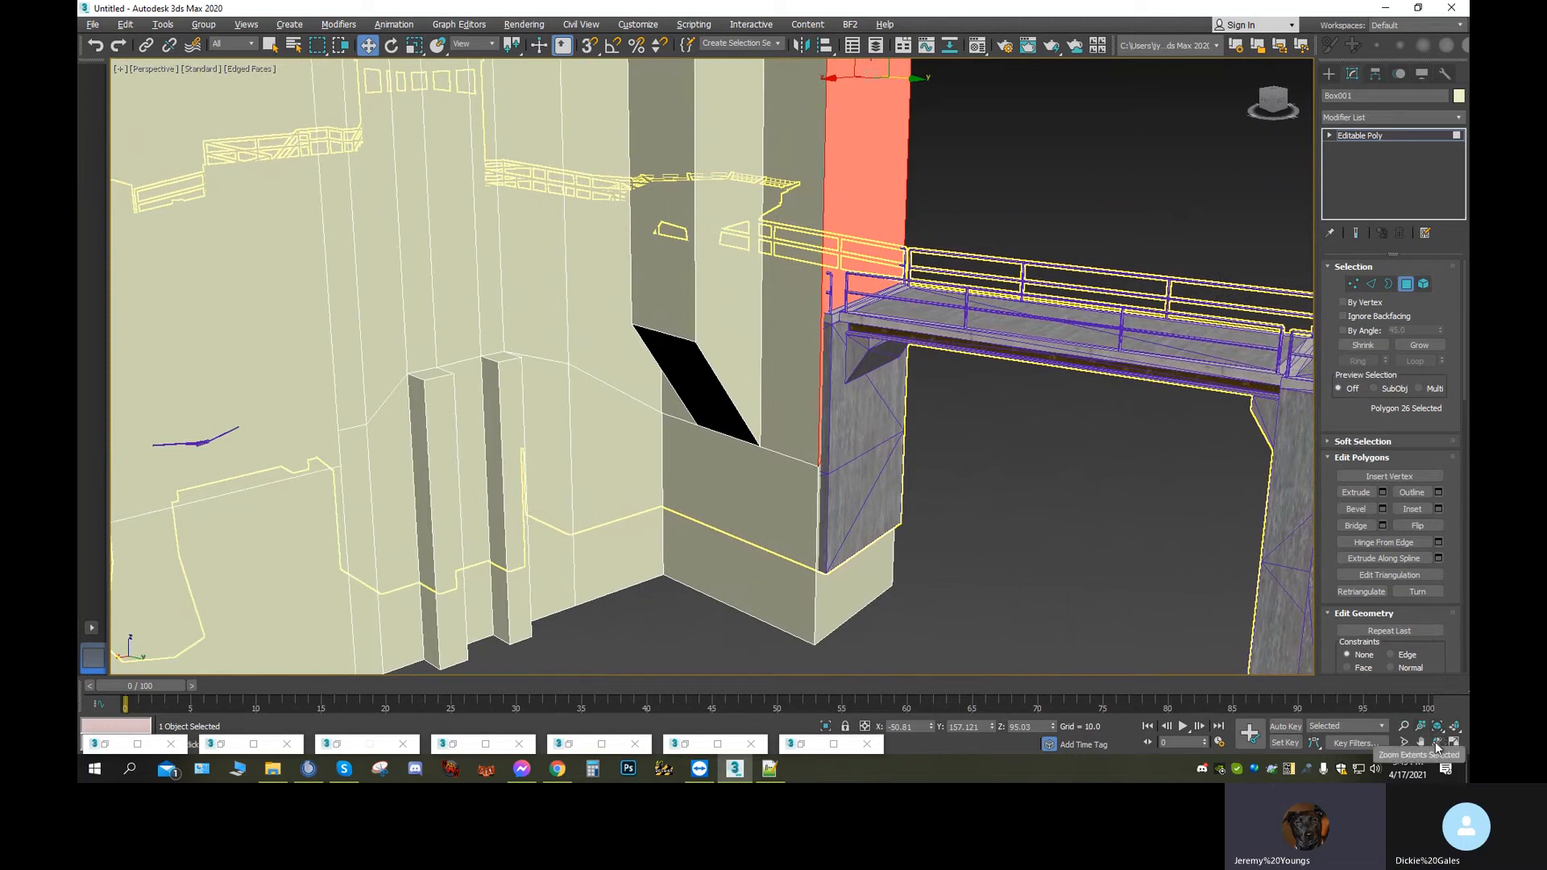
left_click(877, 548, "ctrl")
scroll(965, 505, "down", 5)
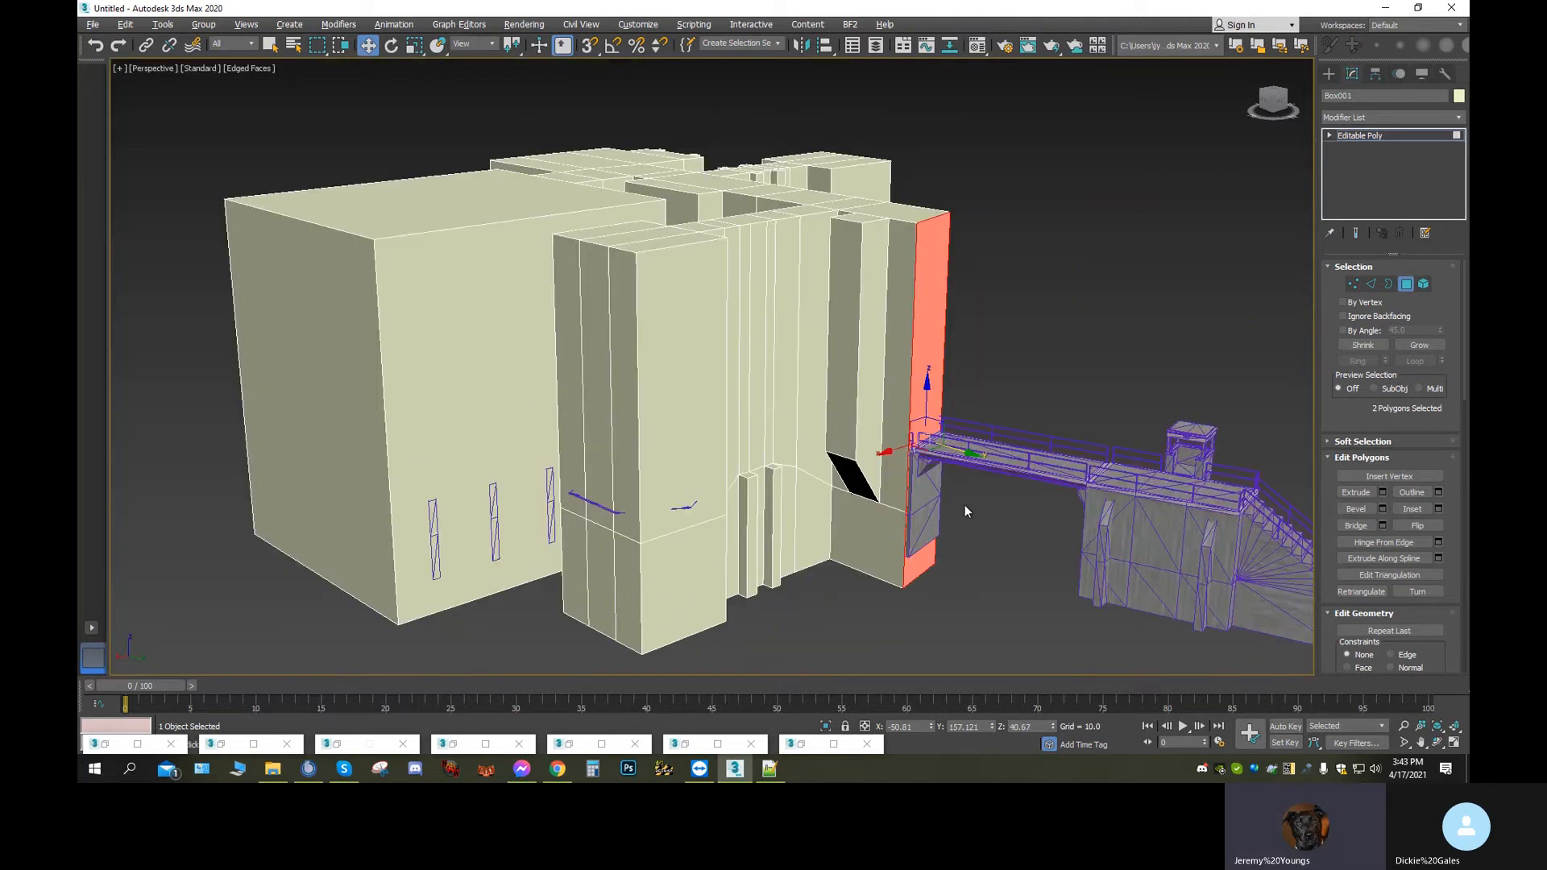
scroll(966, 494, "up", 4)
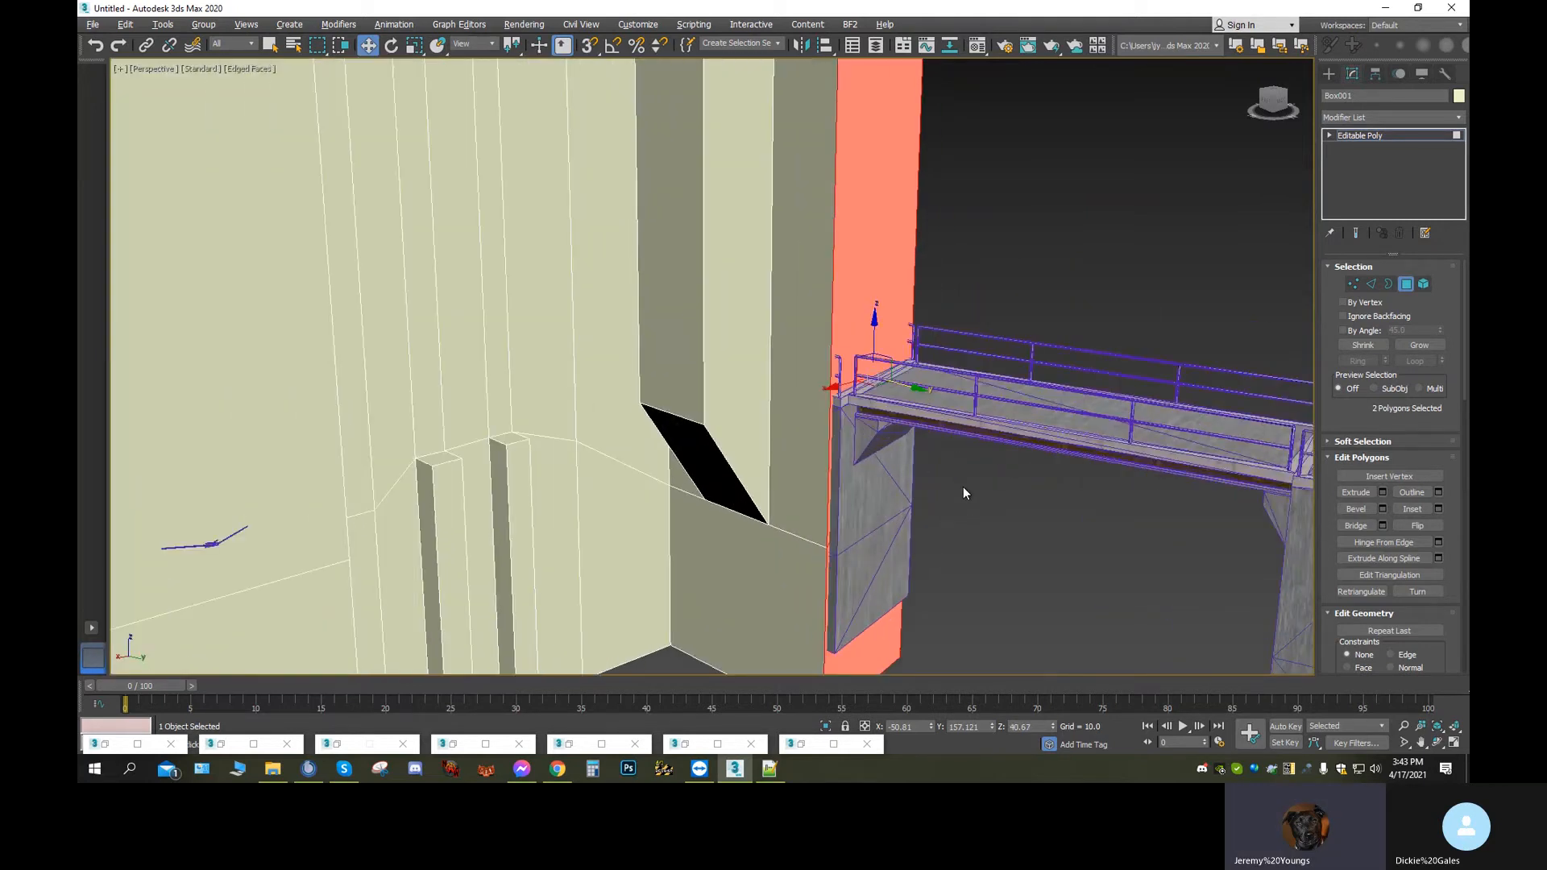
left_click(96, 46)
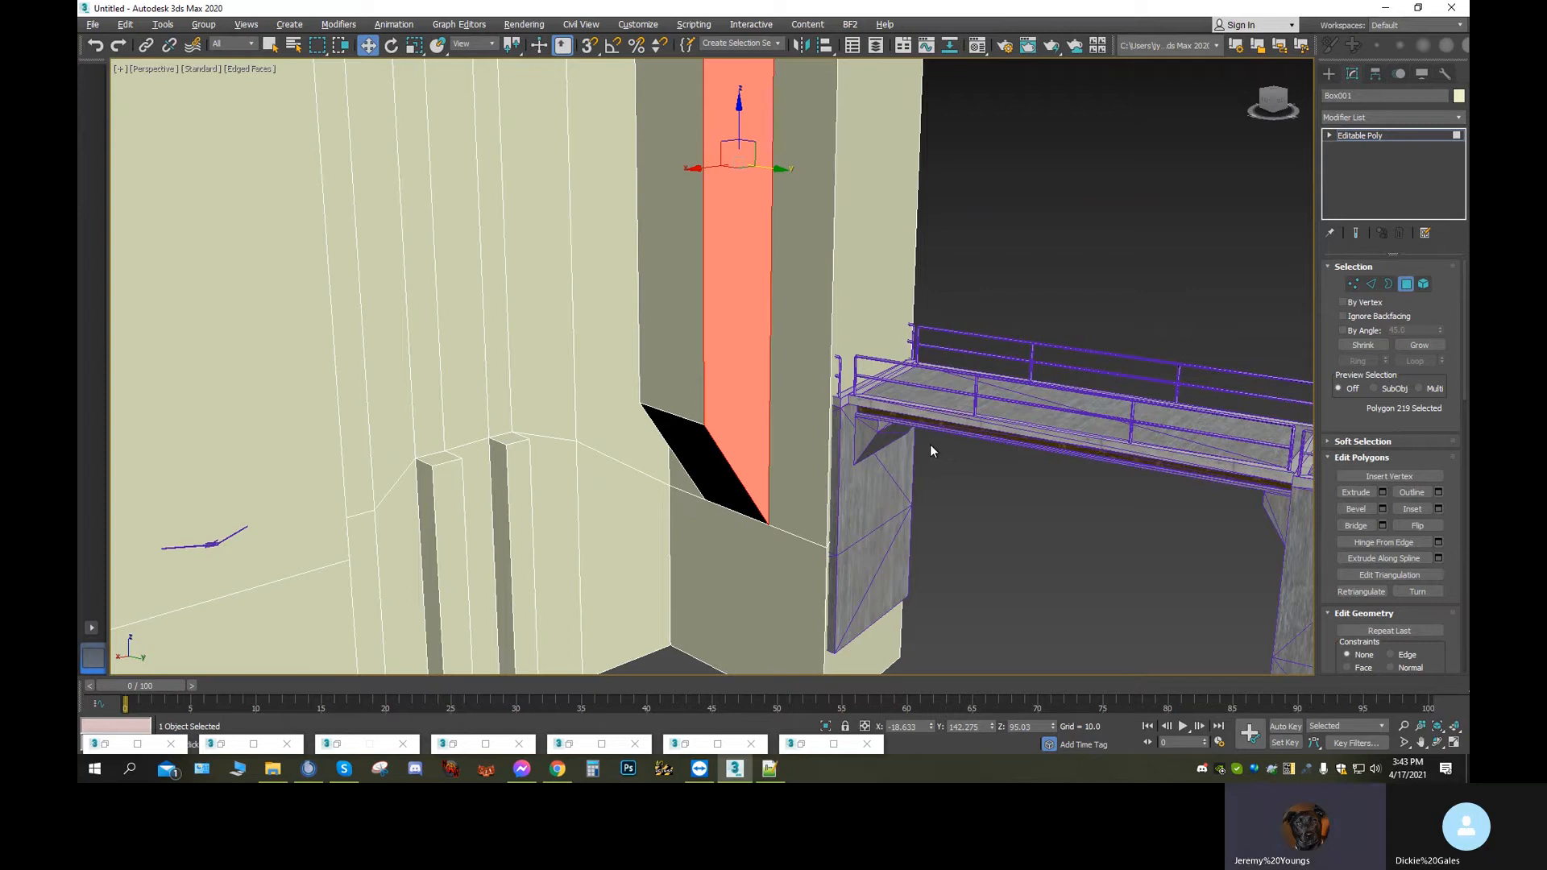
Add the upper and lower wall polygons at the footbridge's first pier to the selection, try moving all three inward along Y, and undo the move
left_click(884, 346, "ctrl")
left_click(880, 634, "ctrl")
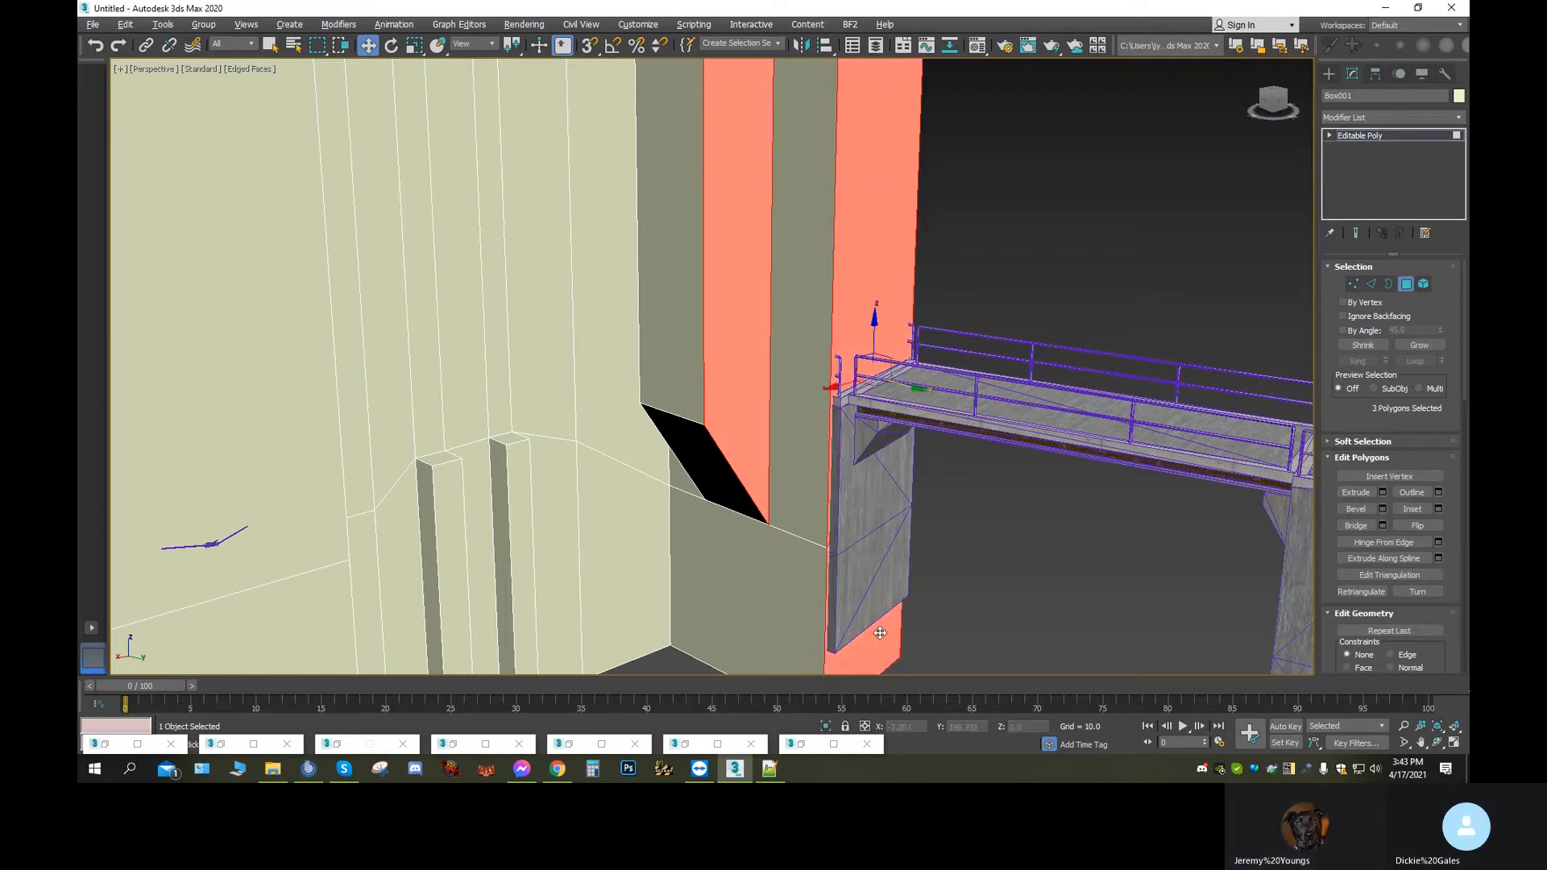
left_click_drag(913, 389, 877, 382)
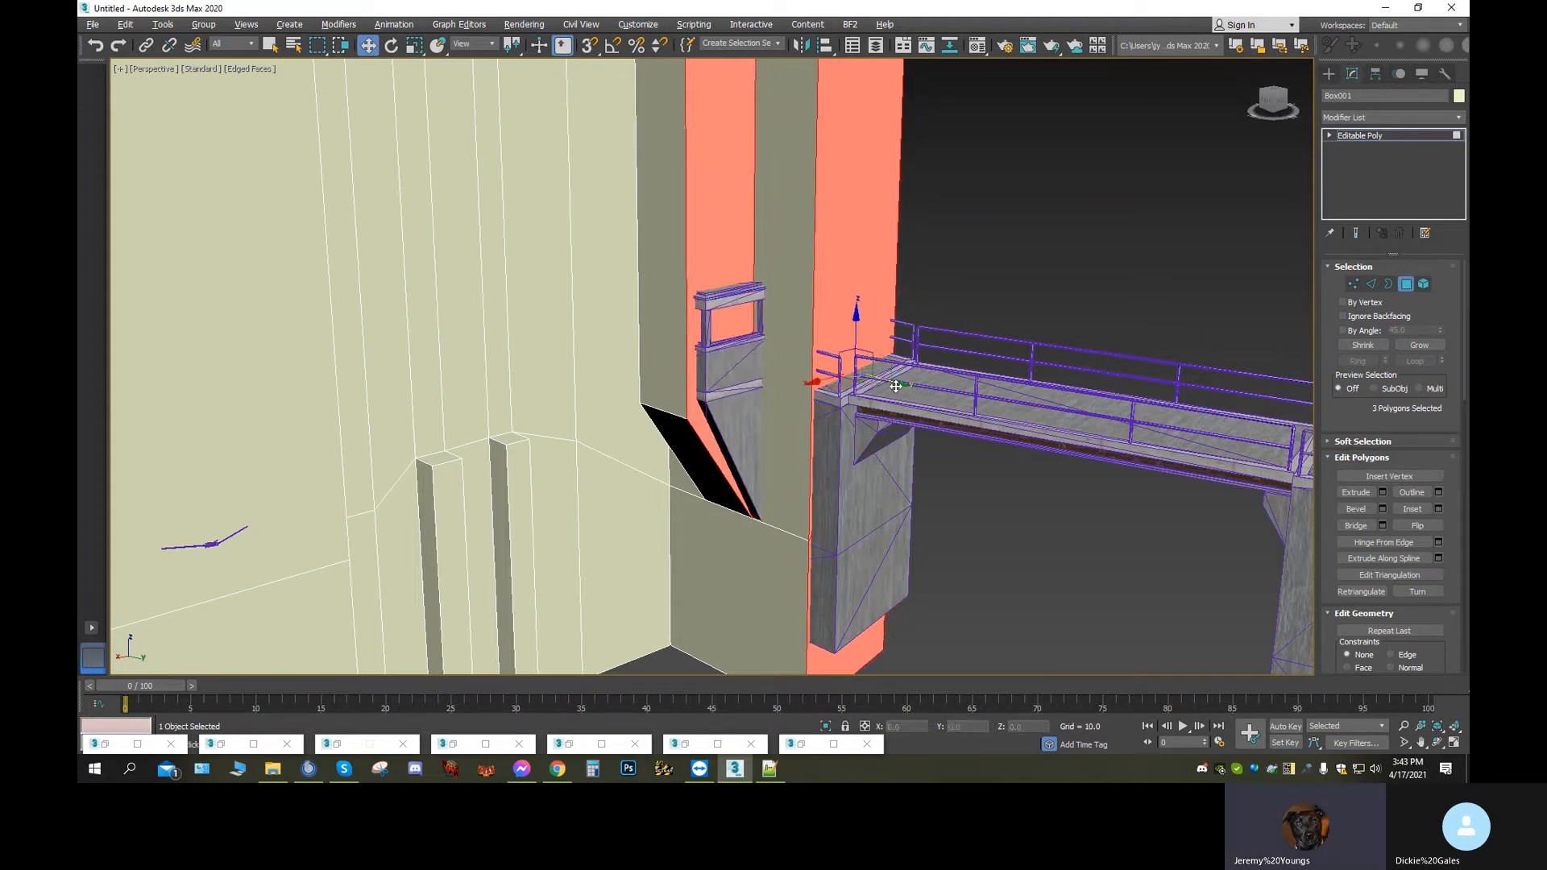
left_click(103, 46)
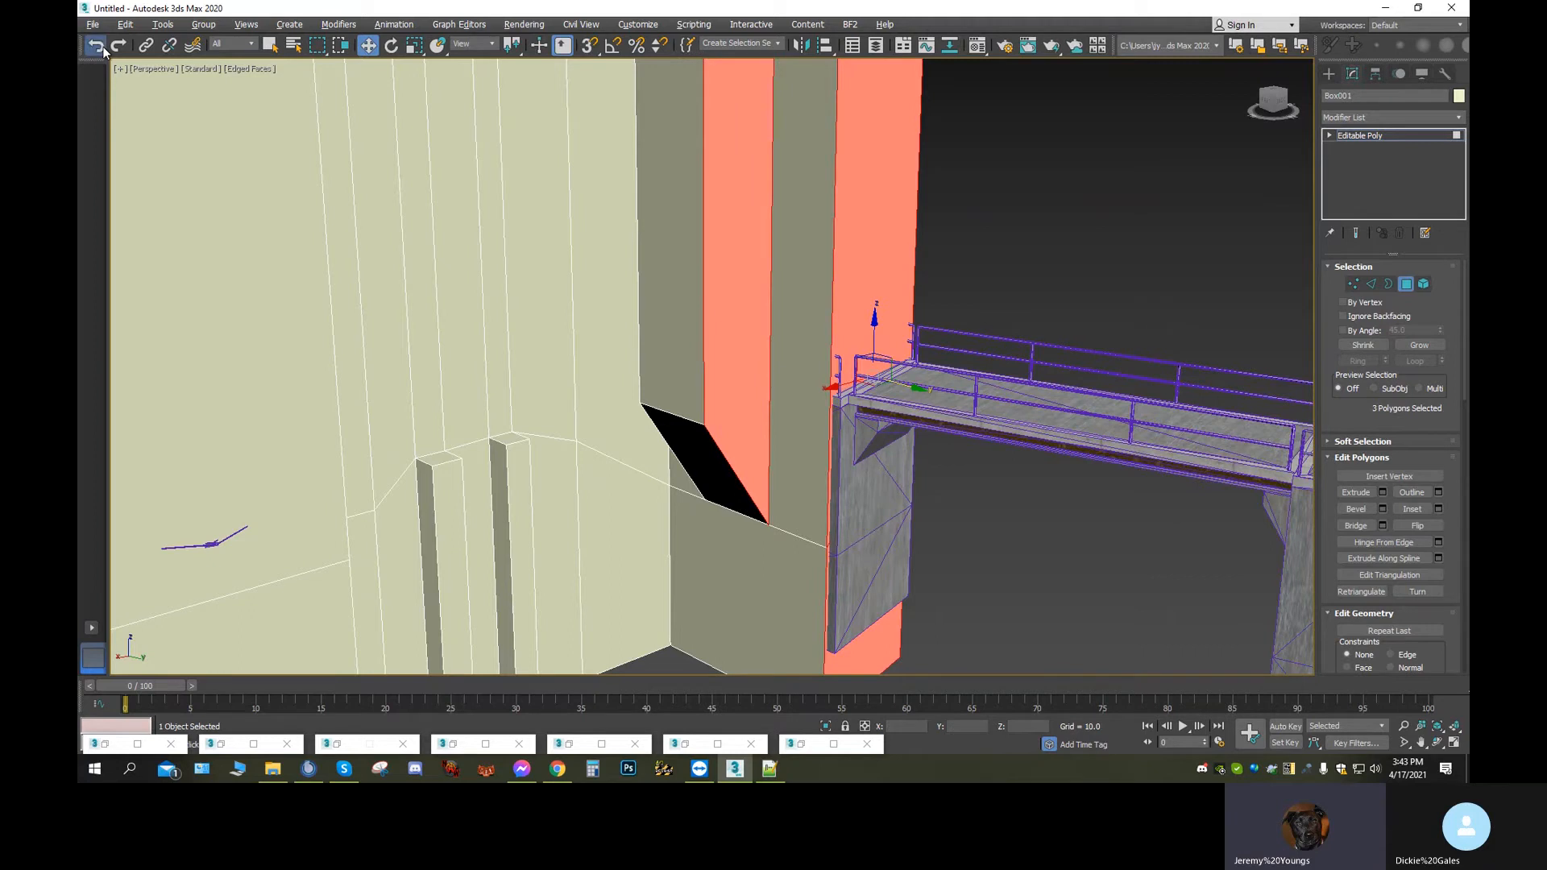
Undo the last edits to the building's end wall beside the walkway and clear the polygon selection
left_click(103, 46)
left_click(103, 46)
left_click(103, 46)
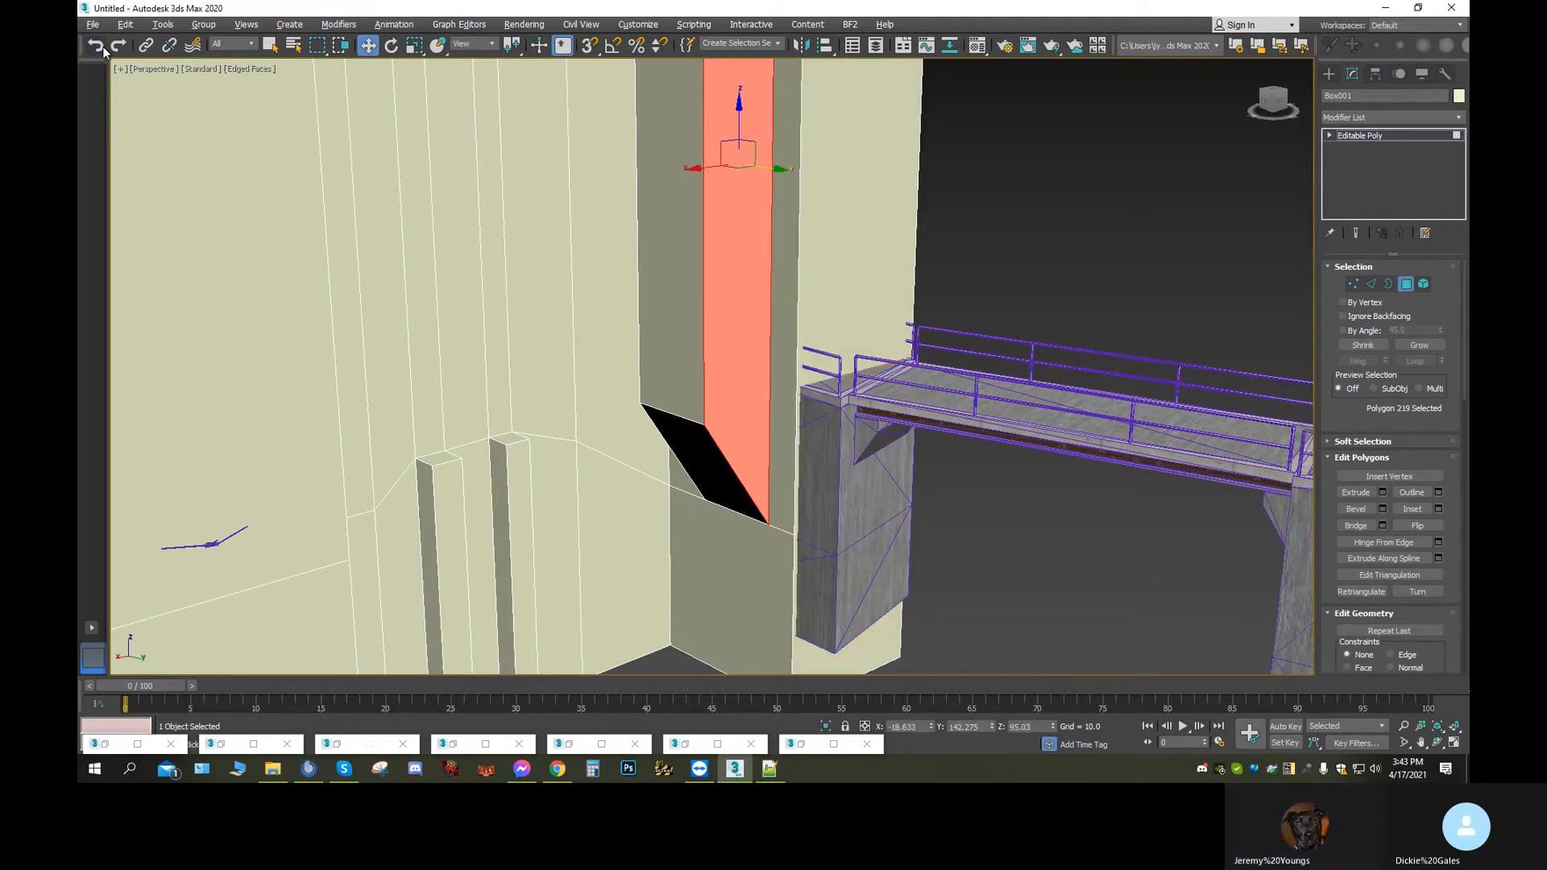
left_click(1146, 217)
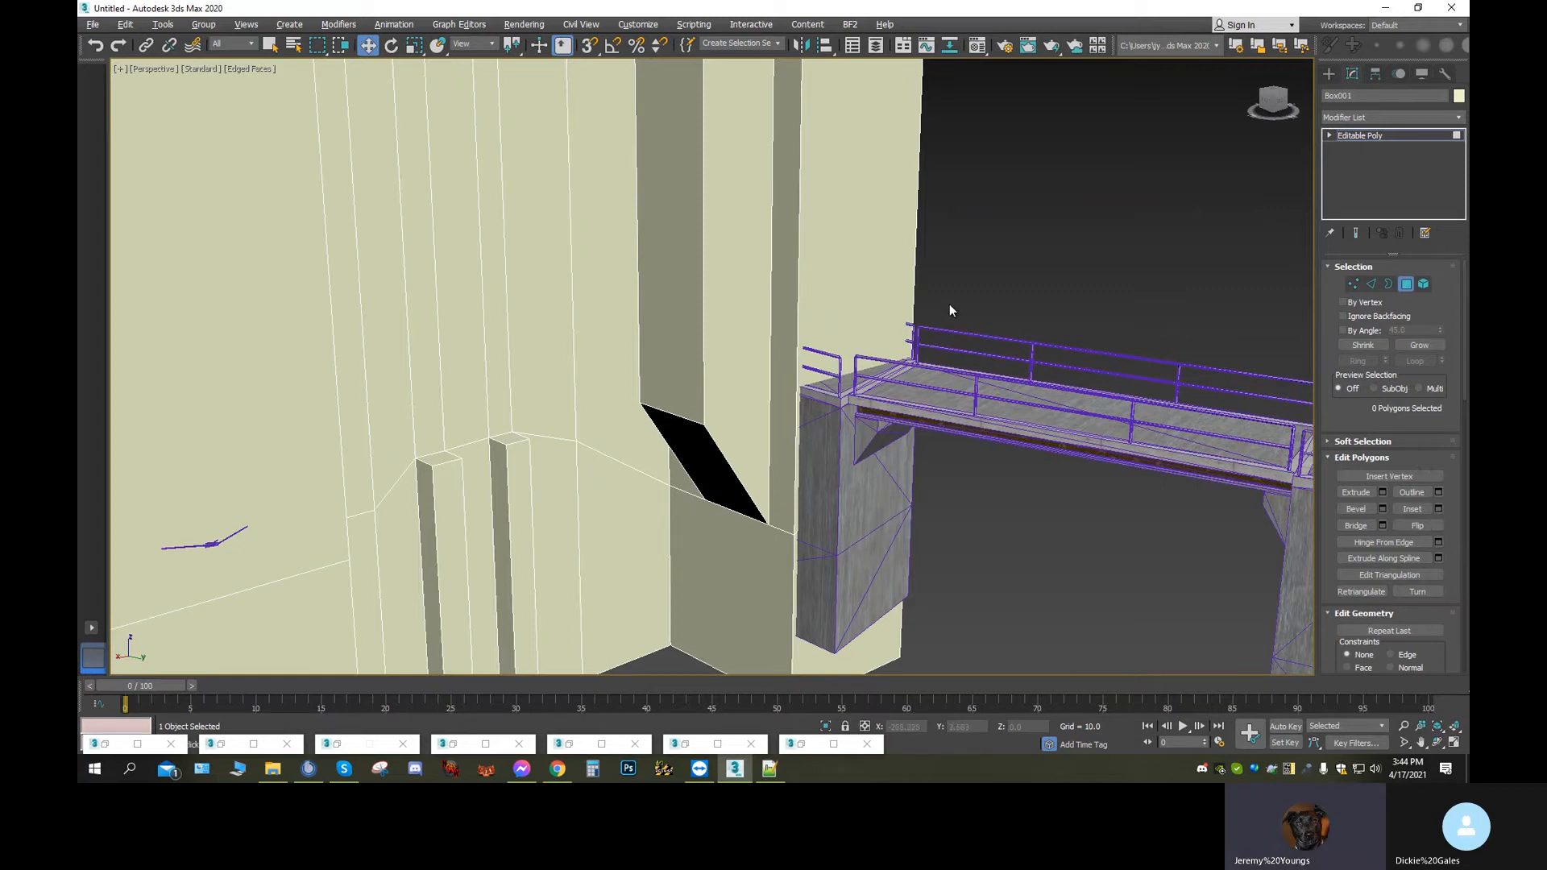
Move the two vertical corner edges where the walkway meets the building outward along Y to about 162.3
left_click(1369, 286)
left_click(798, 287)
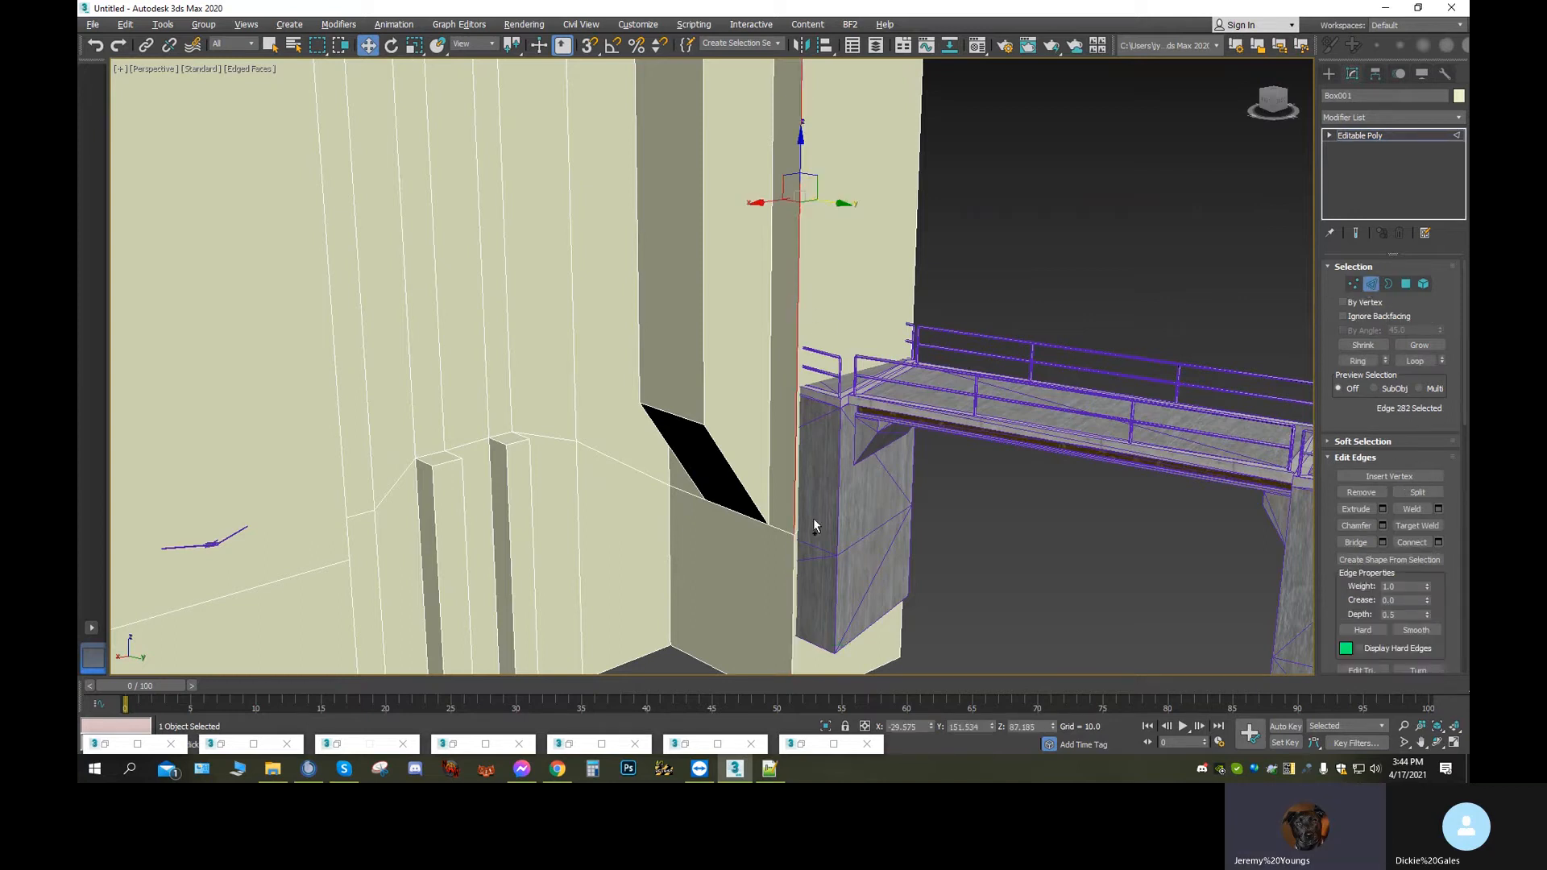
left_click(833, 438, "ctrl")
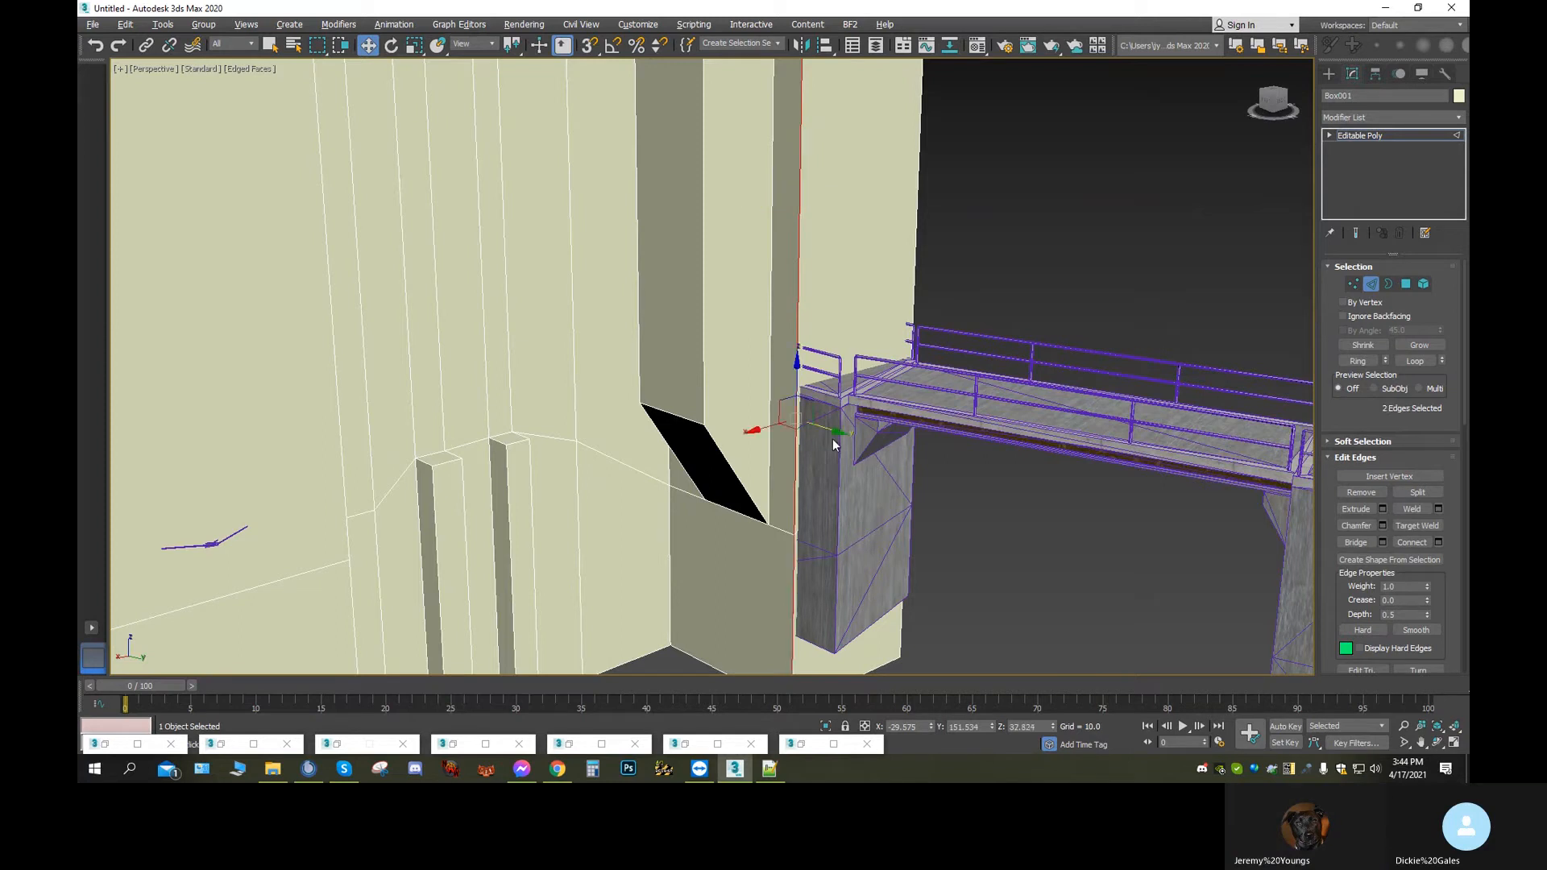
left_click_drag(853, 445, 866, 458)
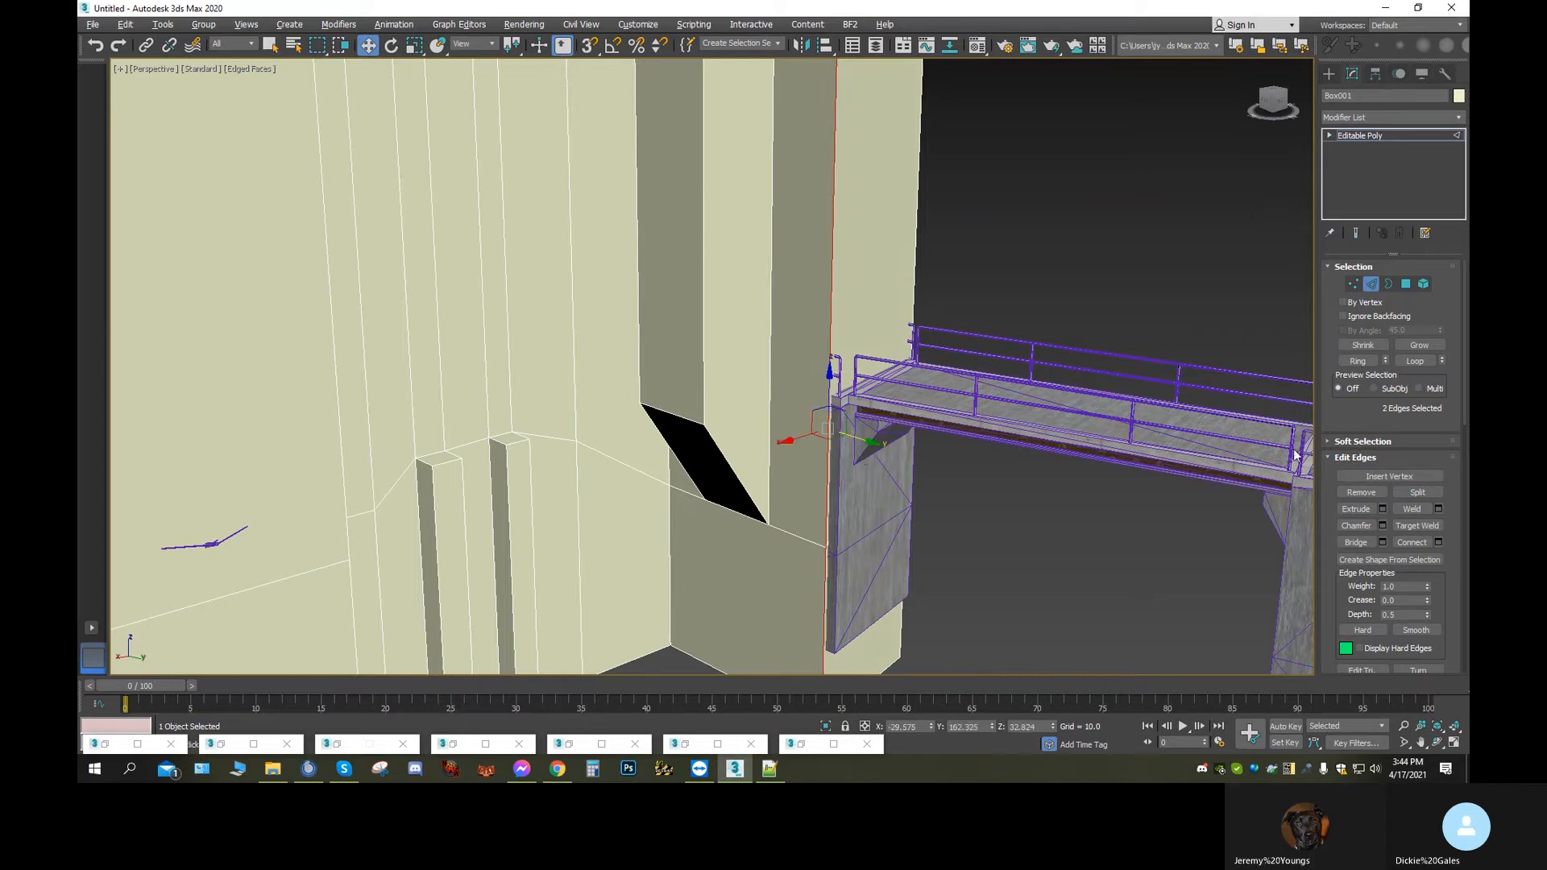
Select the upper and lower polygons of the building's end face and extrude them slightly outward along the walkway
left_click(1407, 284)
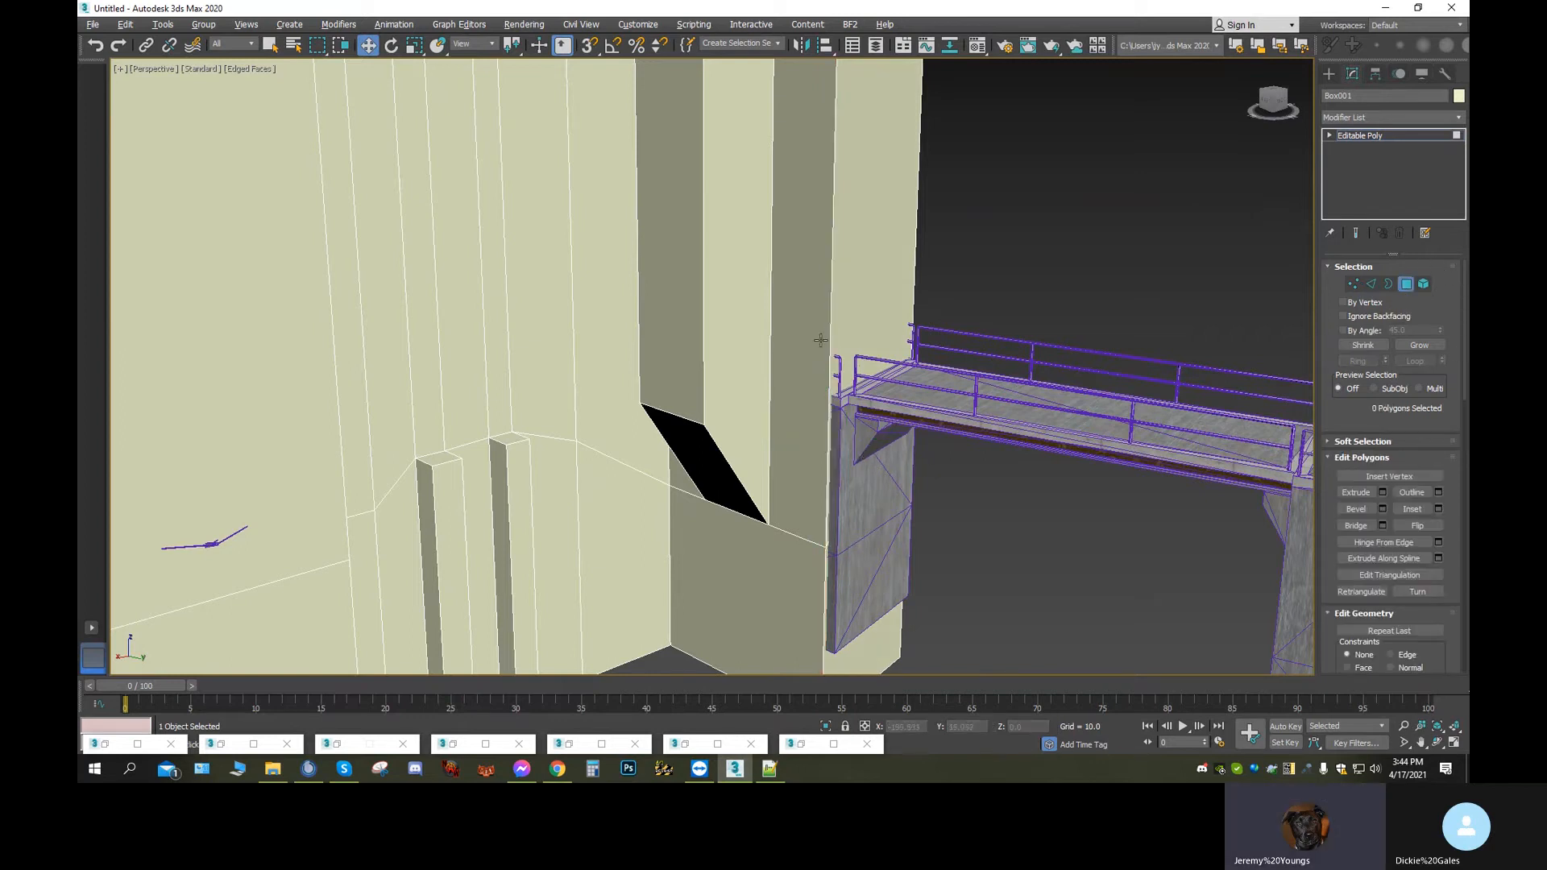
left_click(877, 317)
left_click(870, 635, "ctrl")
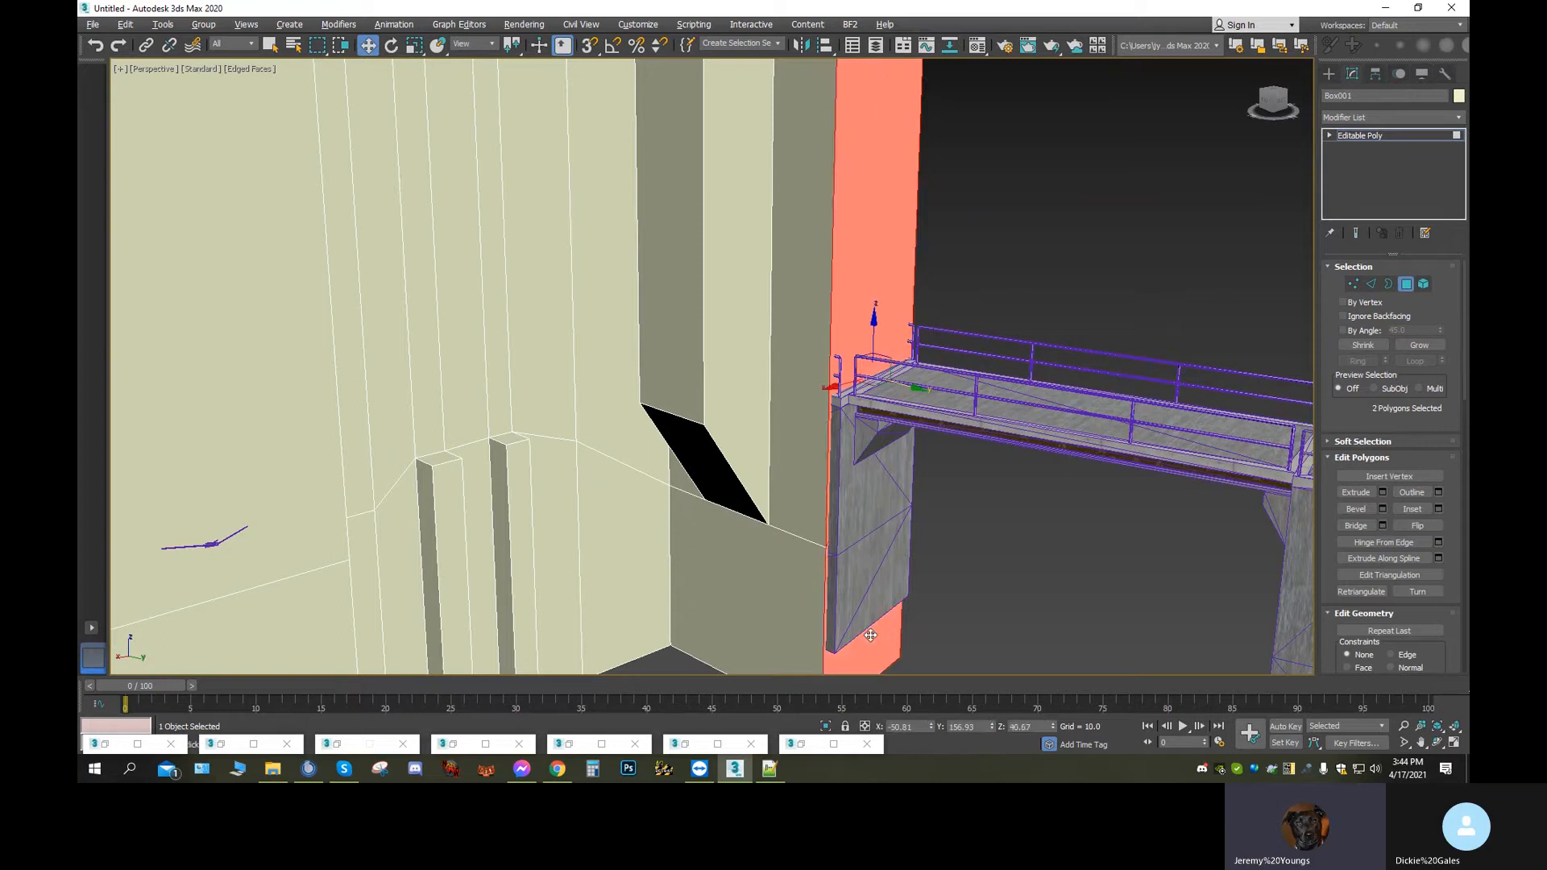
left_click(1357, 492)
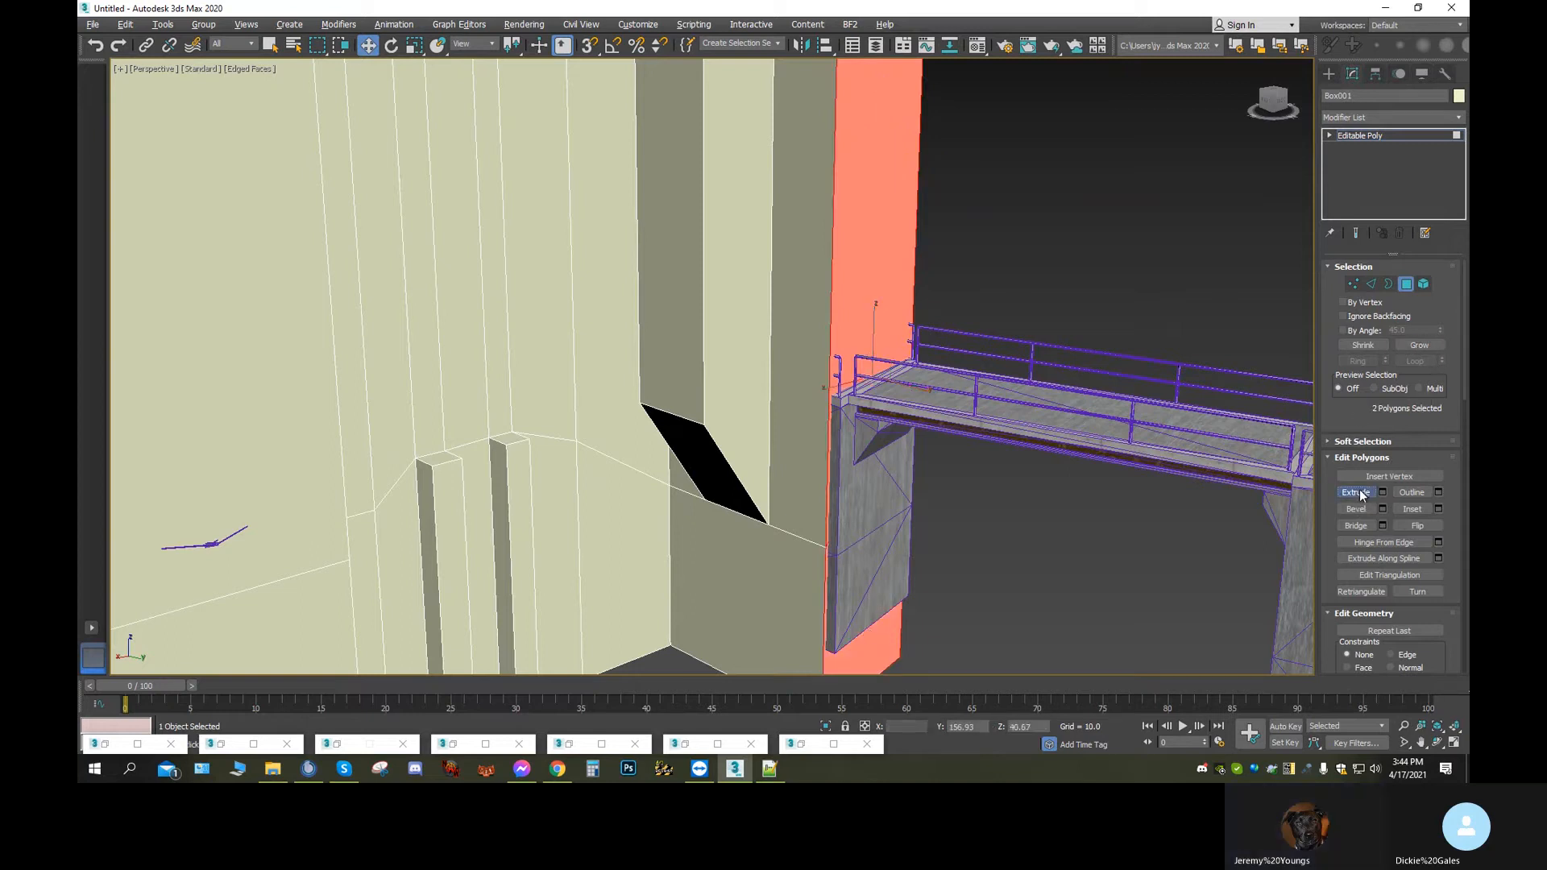
left_click_drag(856, 433, 864, 373)
scroll(932, 552, "down", 4)
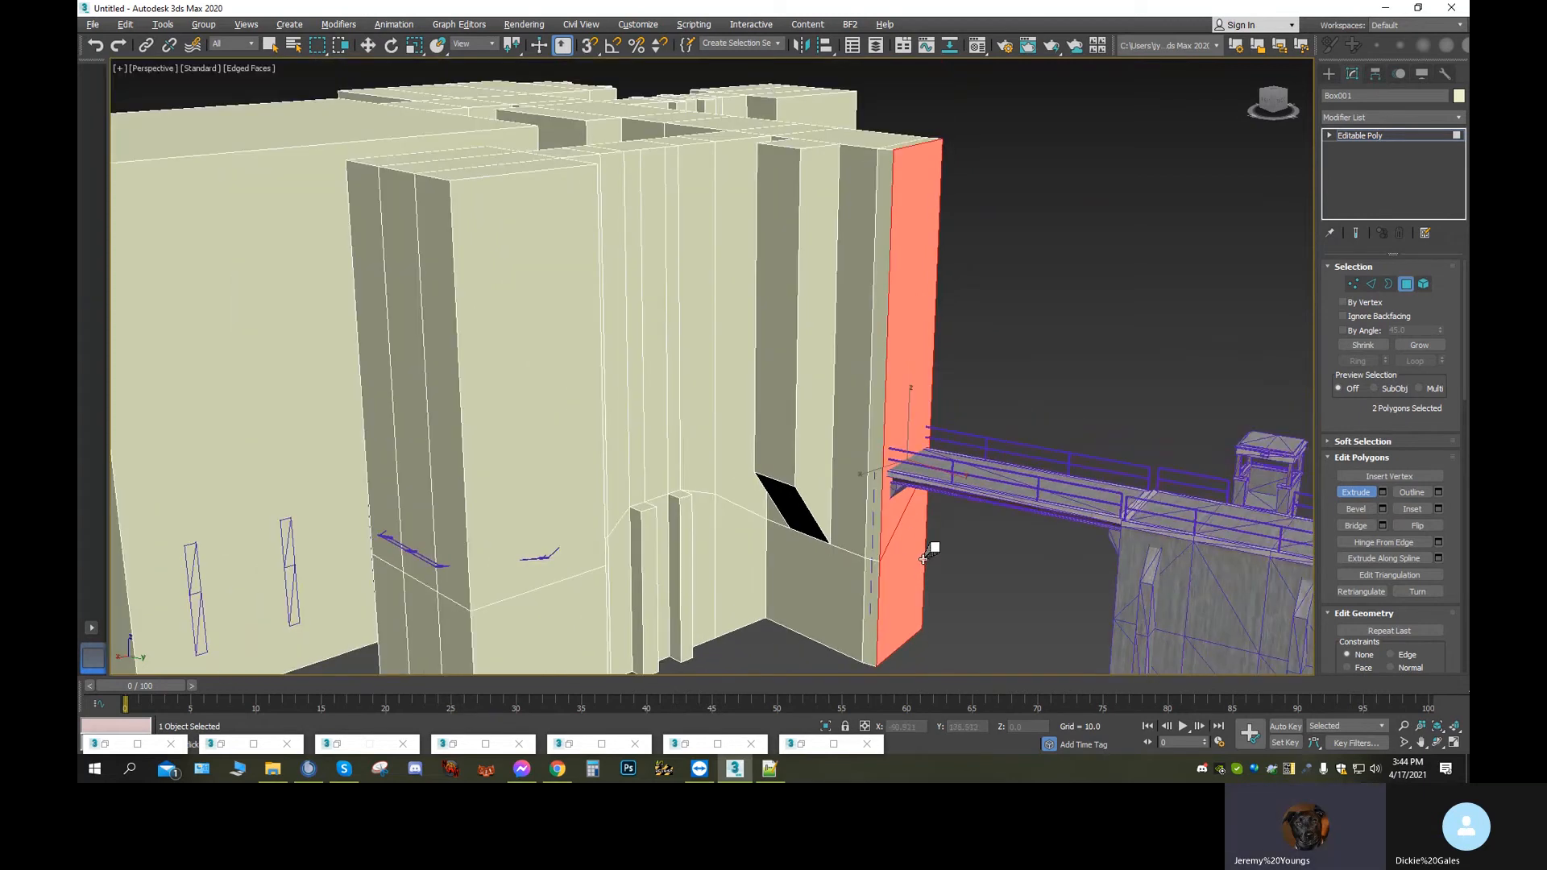
Try to extrude the two end-face polygons much further out along the walkway, and undo that extrusion
left_click_drag(904, 517, 967, 20)
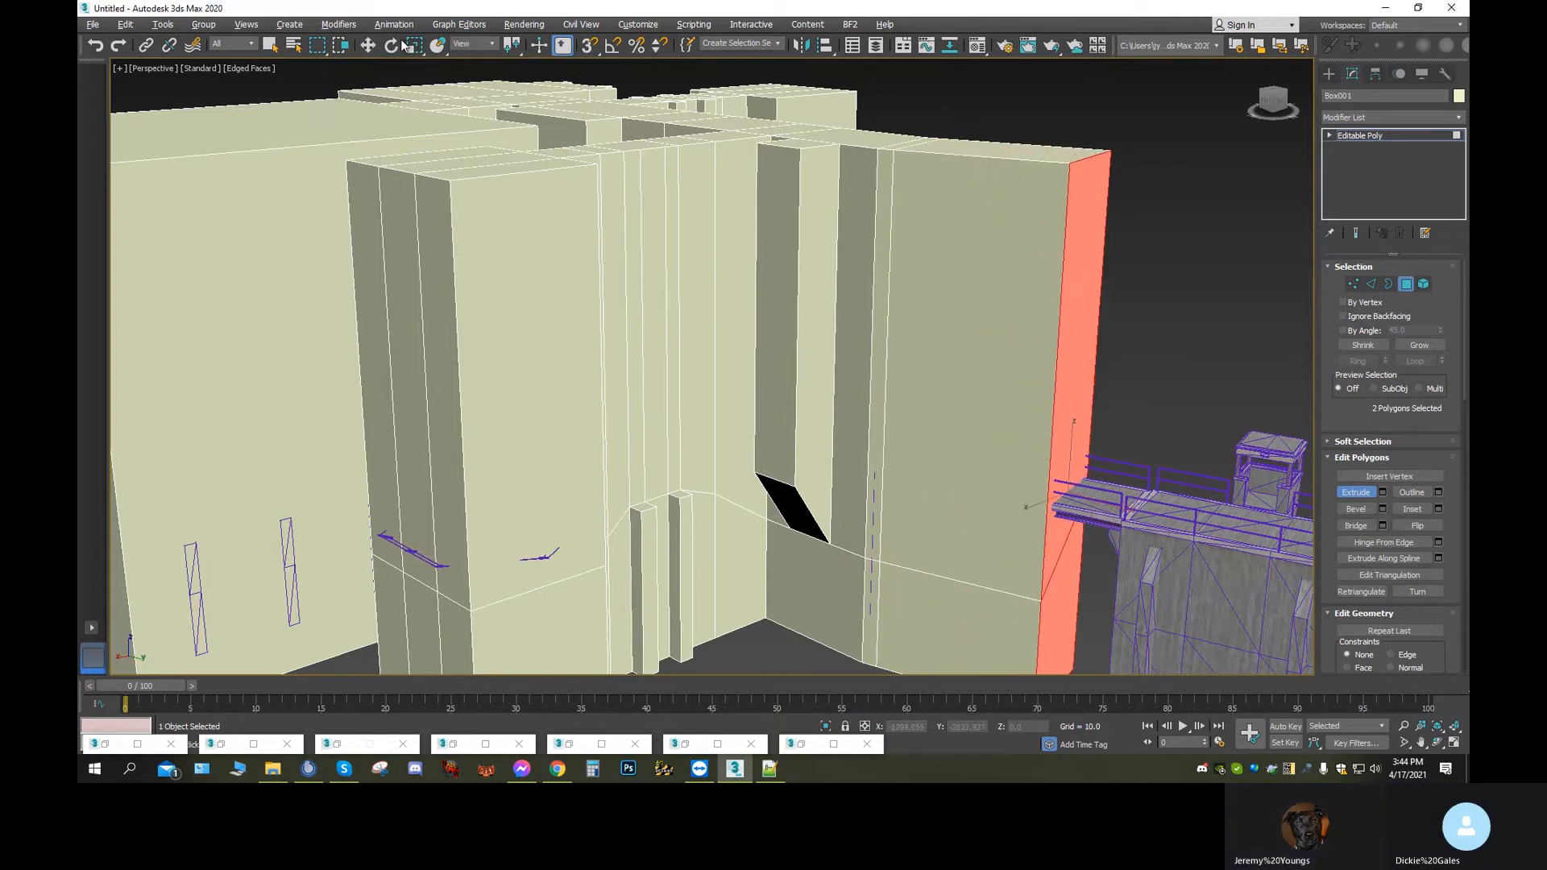
left_click(367, 46)
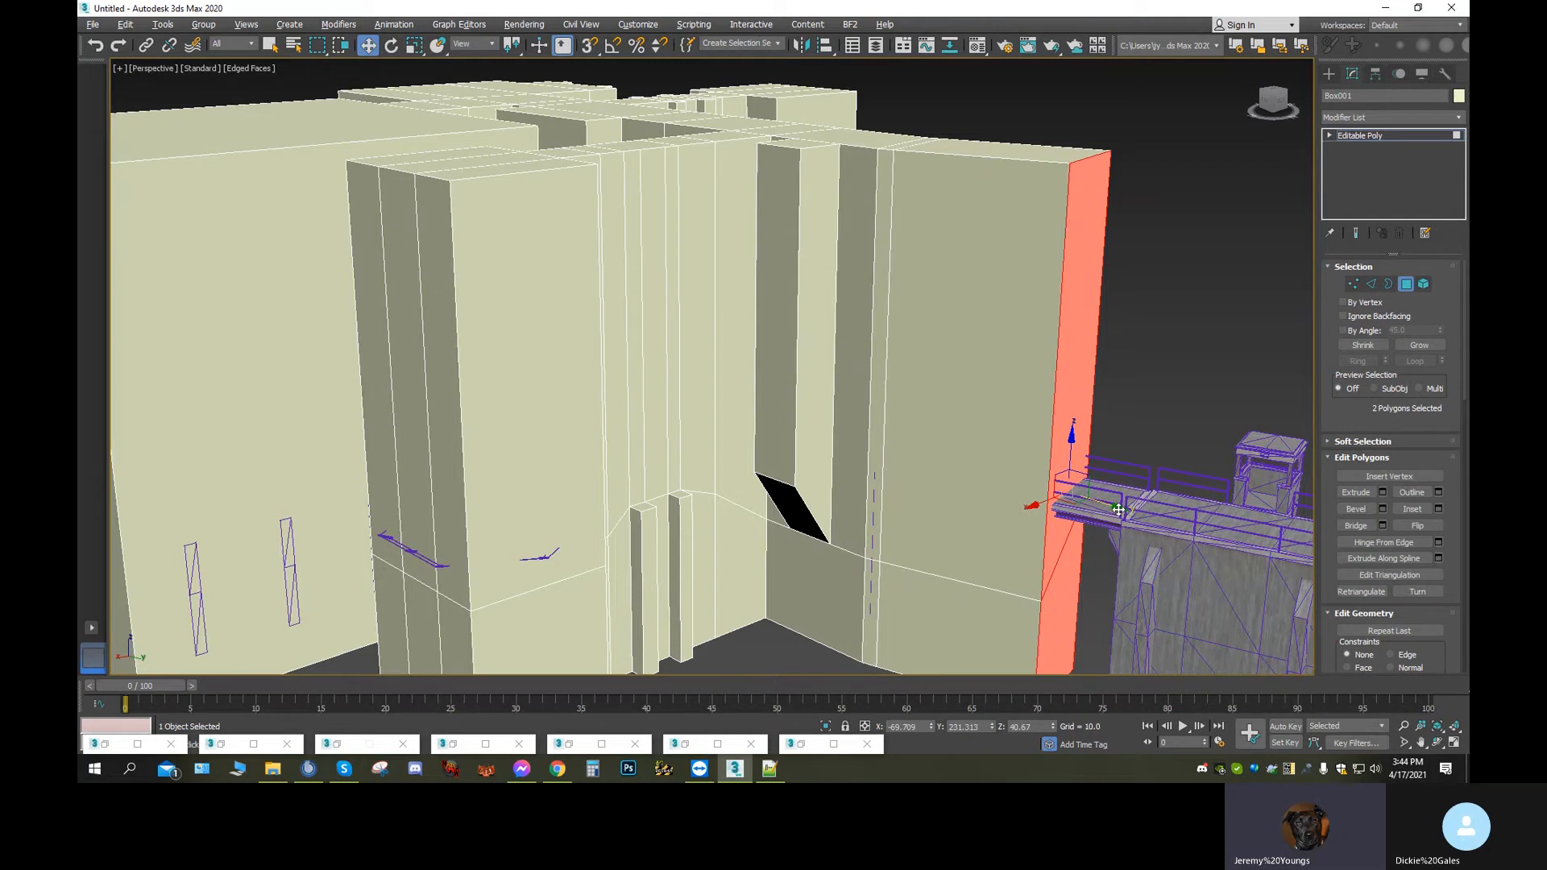
left_click(106, 48)
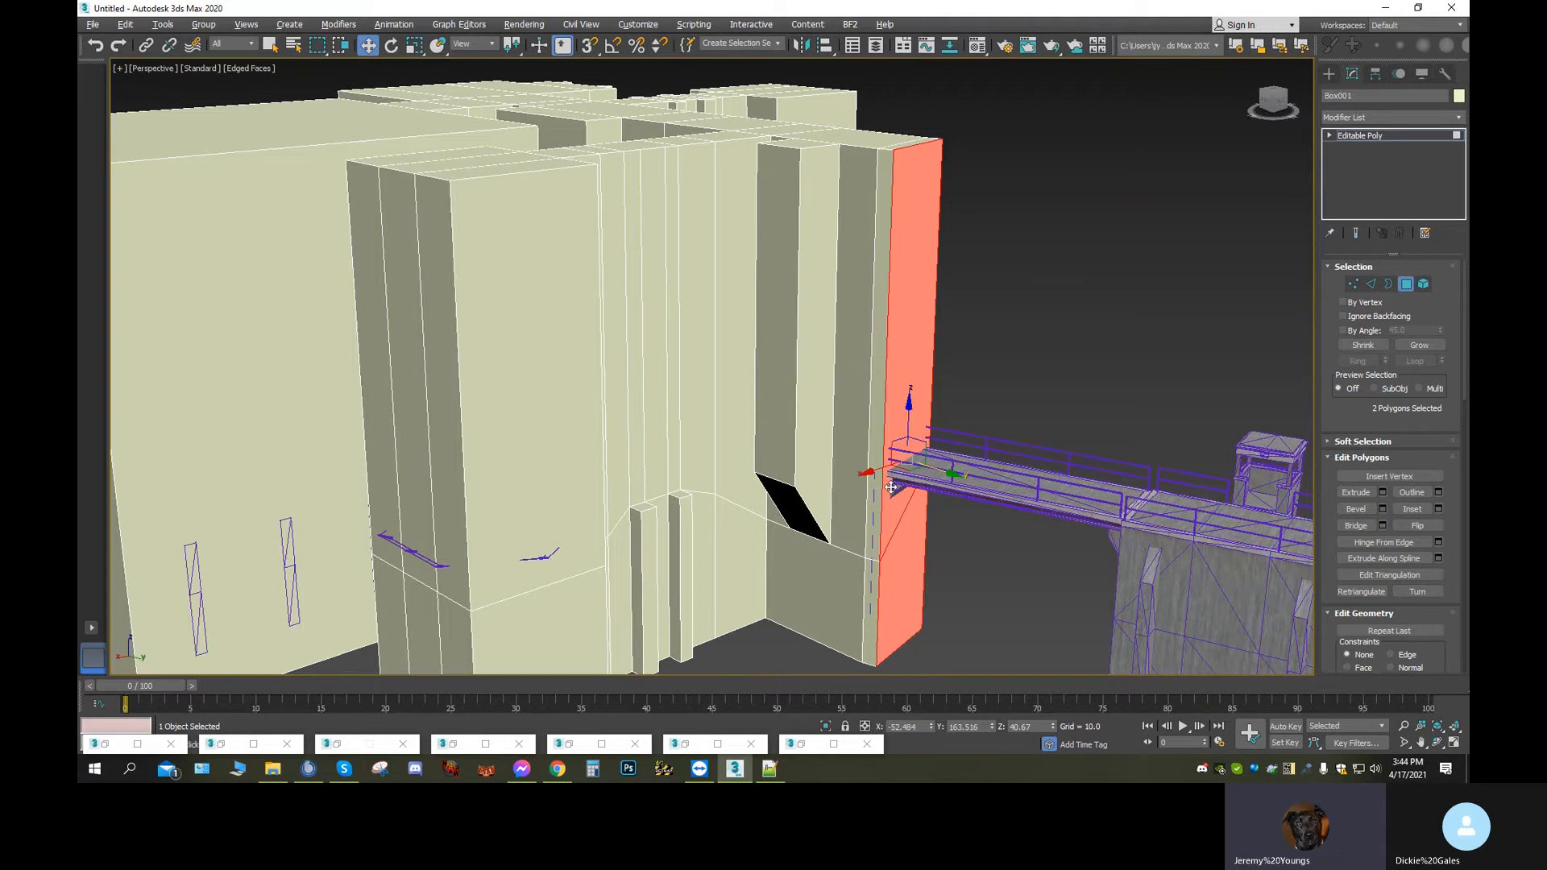
Inspect the extruded corner edge and the junction between walkway and building from both sides
left_click(1374, 286)
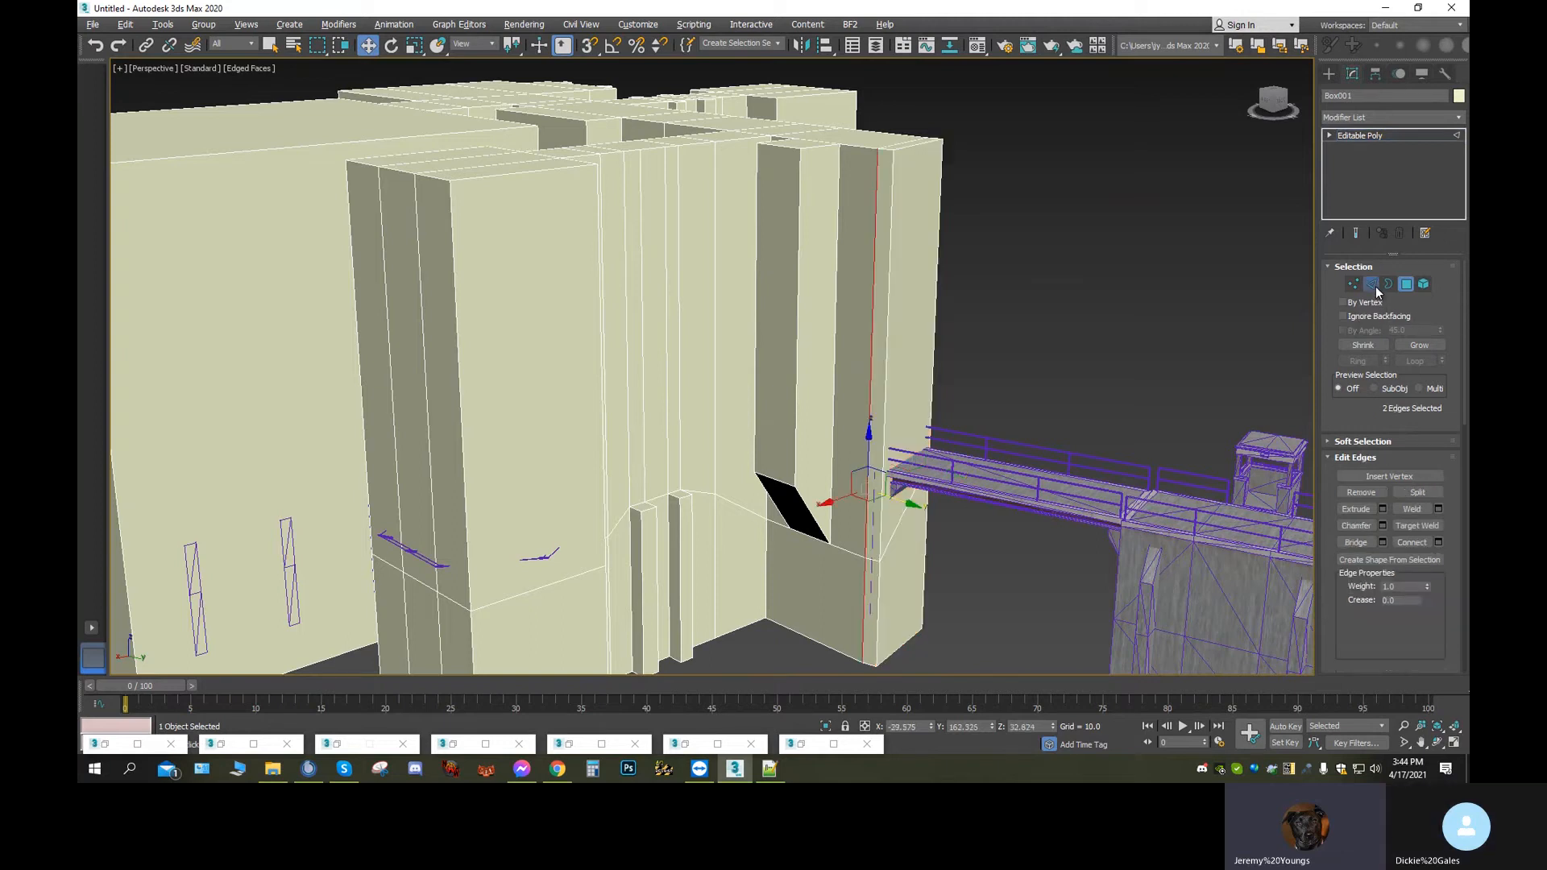
left_click(886, 509)
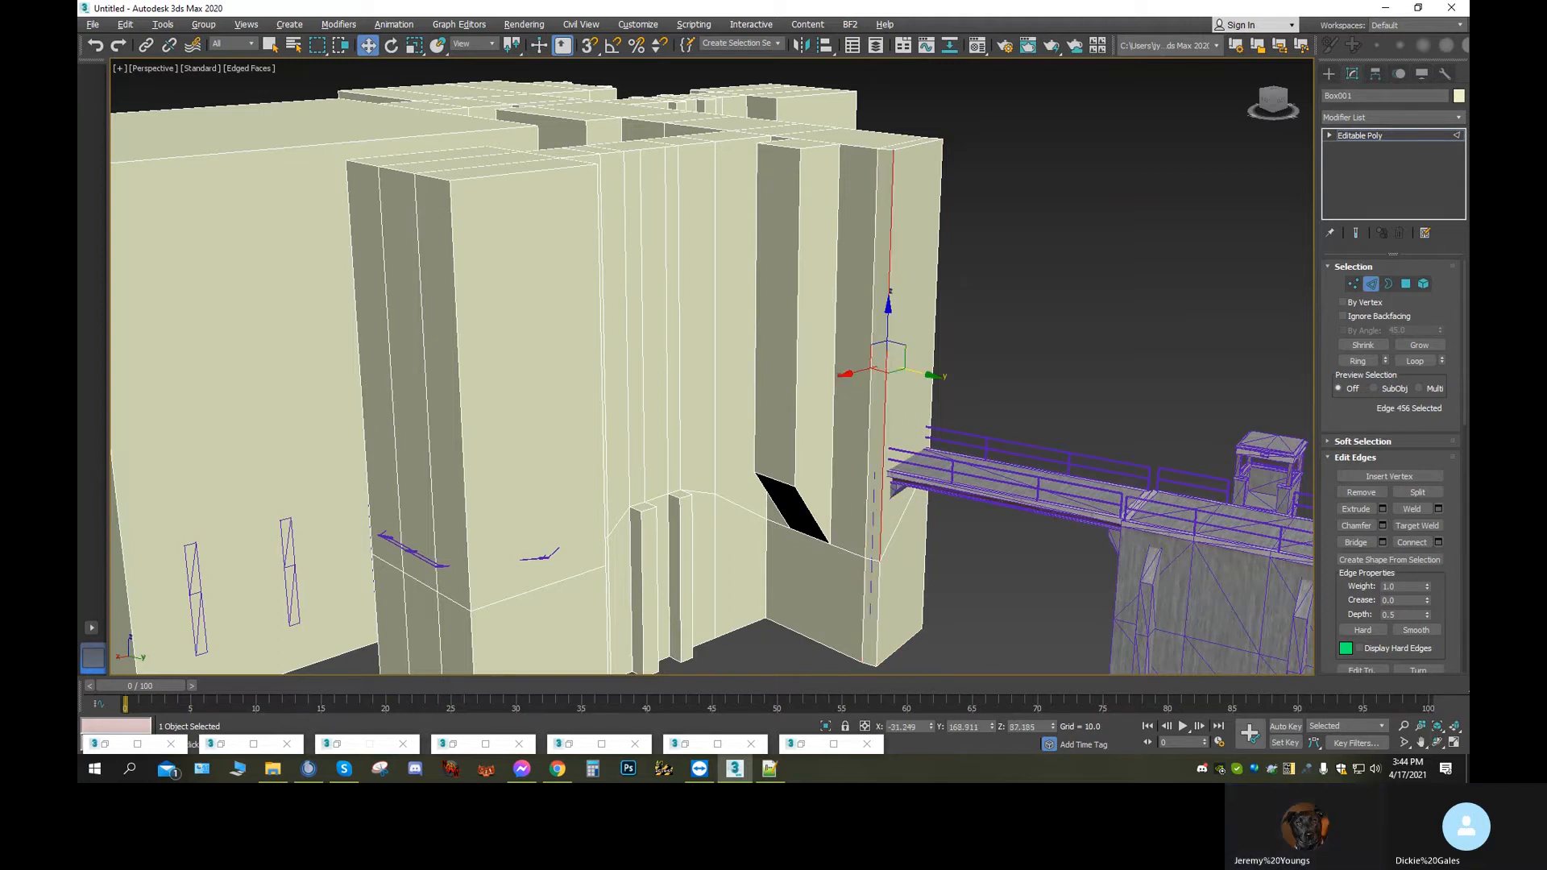
left_click_drag(958, 557, 608, 390)
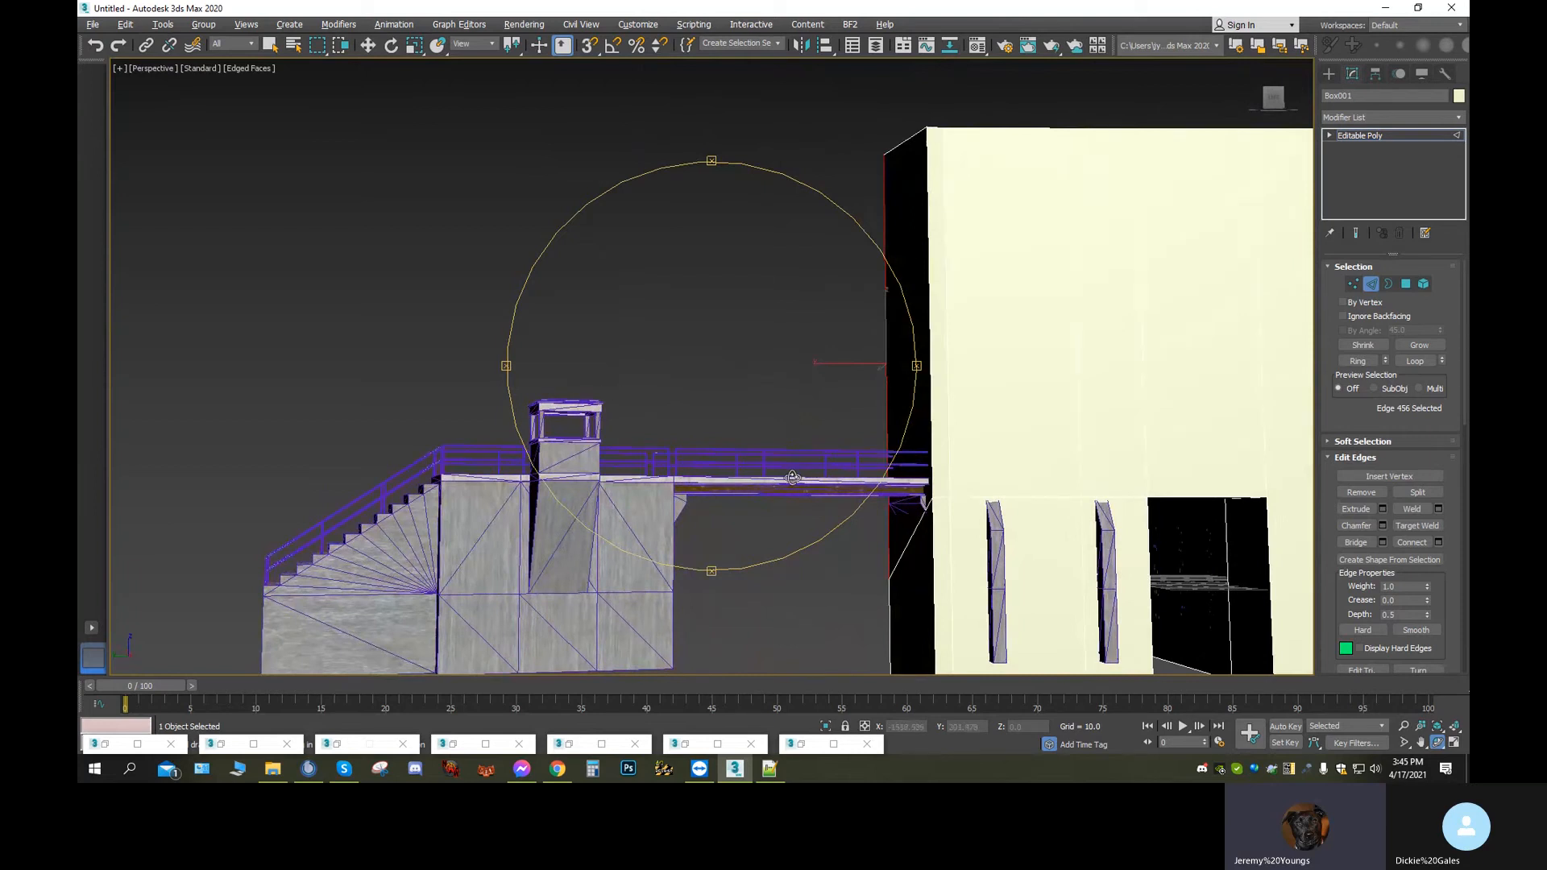
scroll(929, 546, "up", 4)
scroll(950, 553, "down", 4)
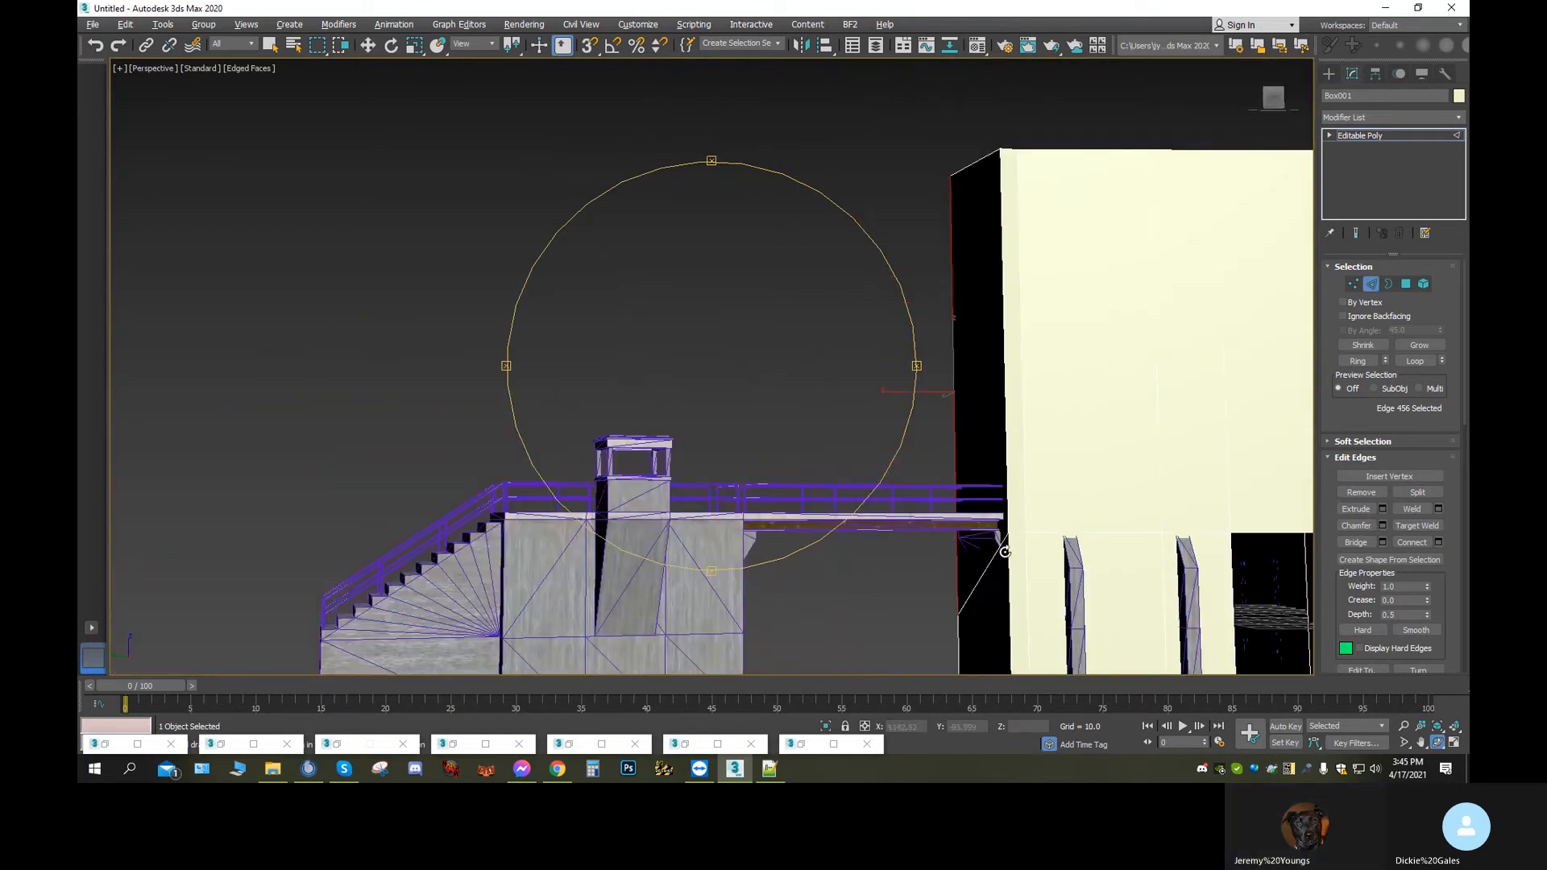
scroll(804, 511, "up", 5)
left_click_drag(722, 419, 960, 535)
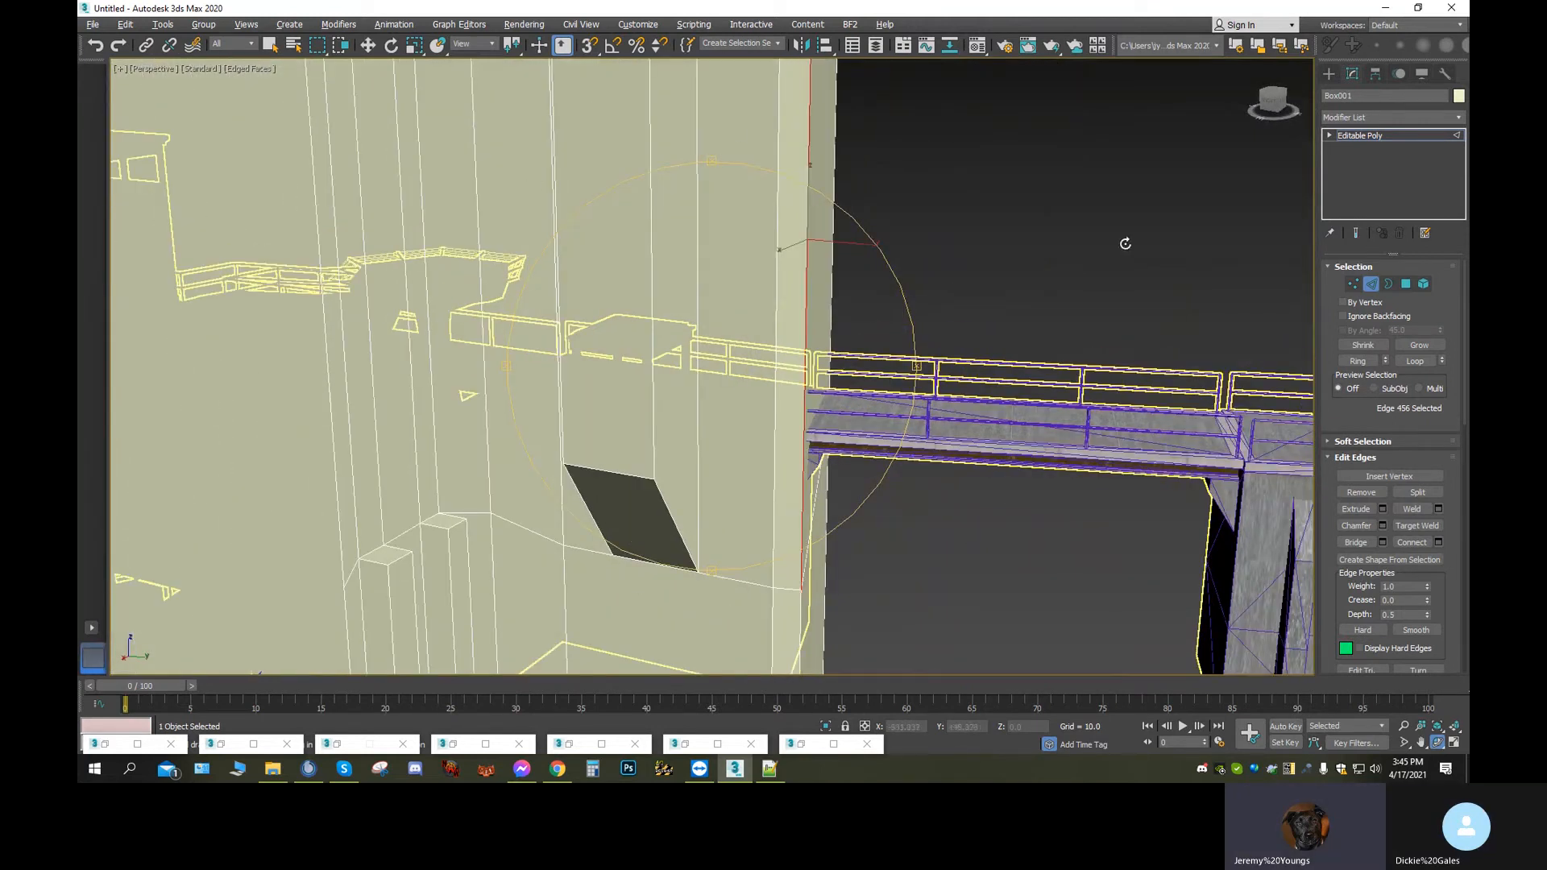
left_click(367, 46)
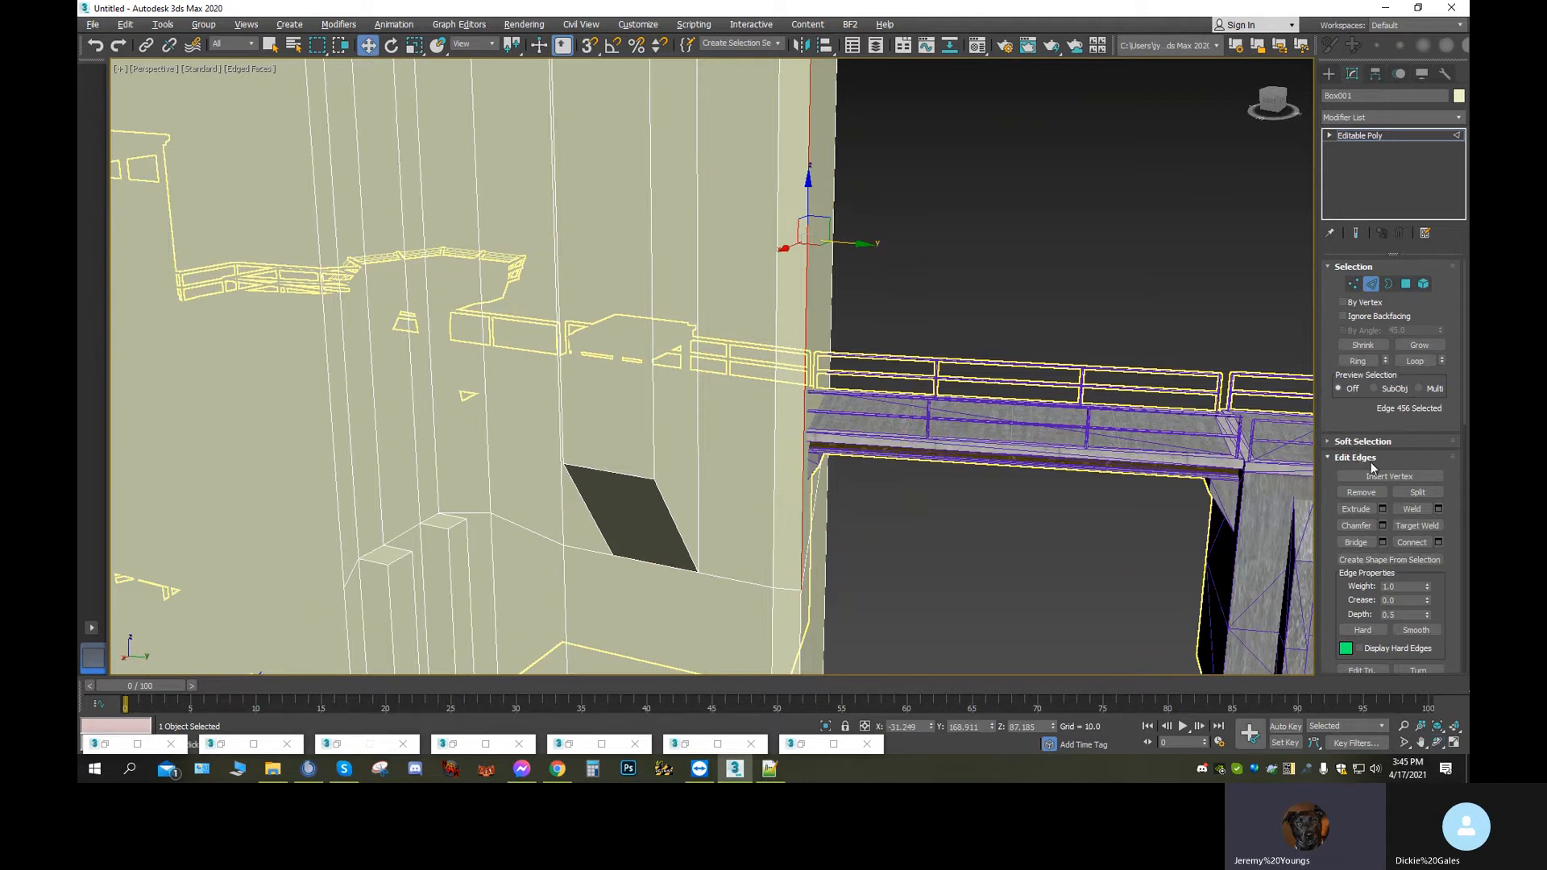
Select the lower vertex of the end wall's outer corner edge and undo its slight move
left_click(1351, 286)
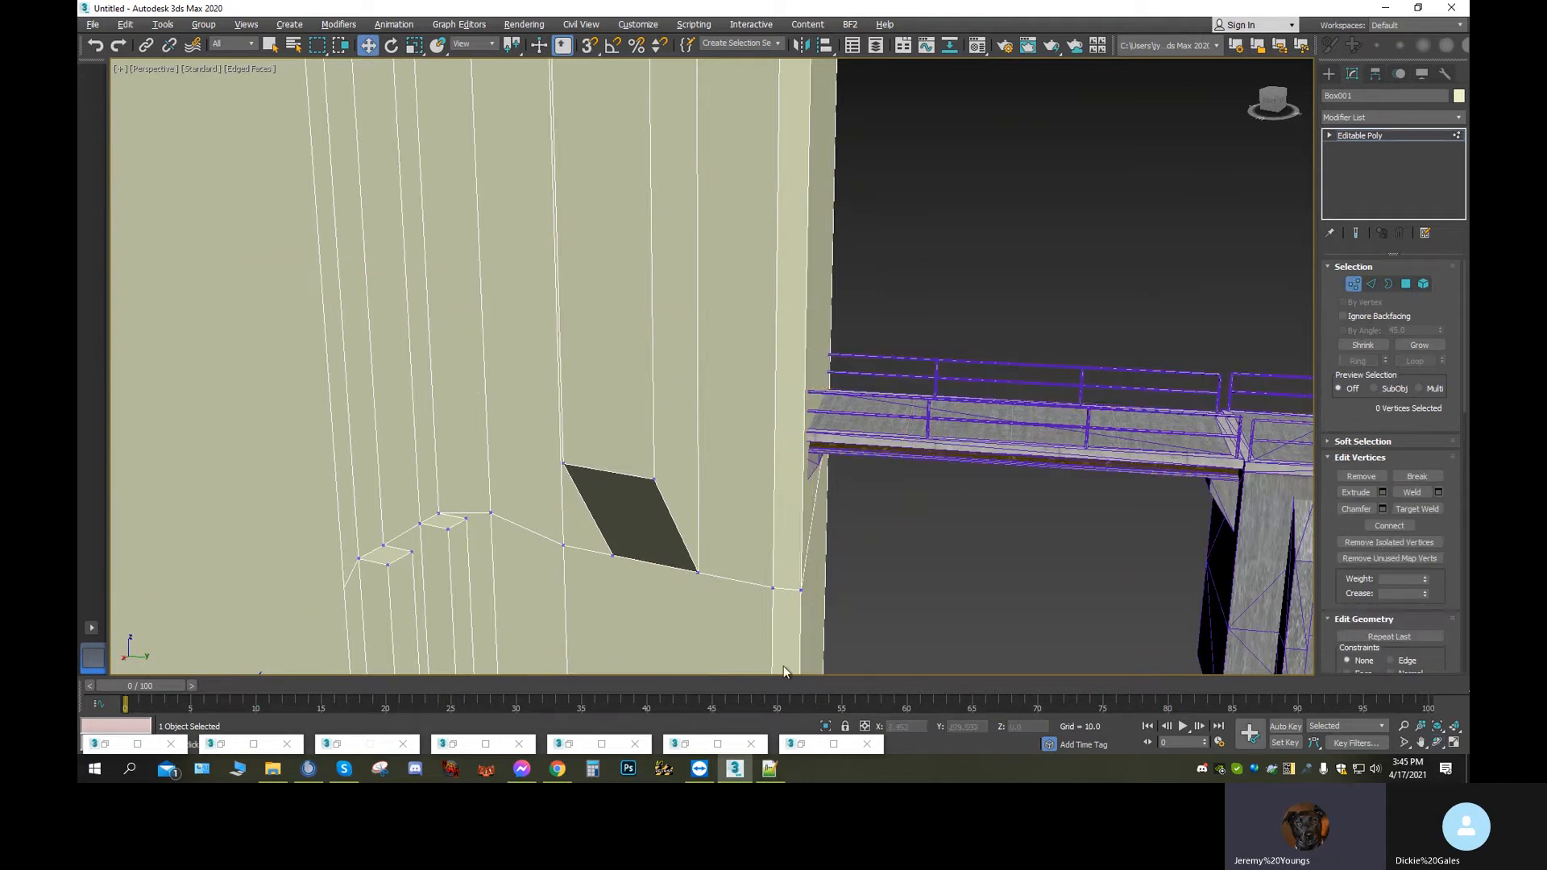
left_click(800, 587)
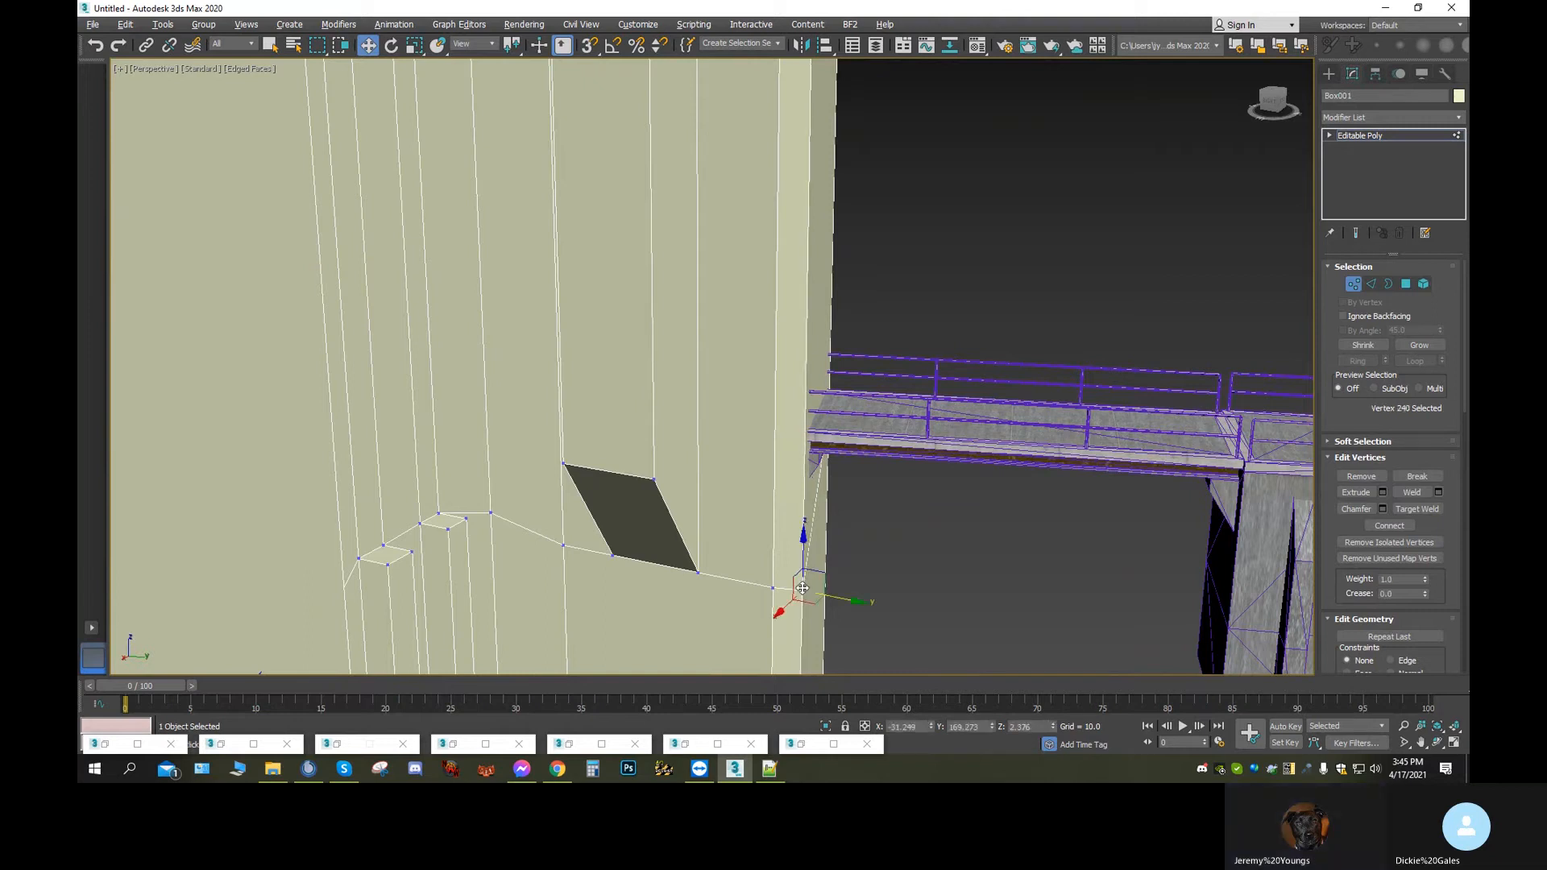
left_click(97, 43)
scroll(854, 483, "up", 5)
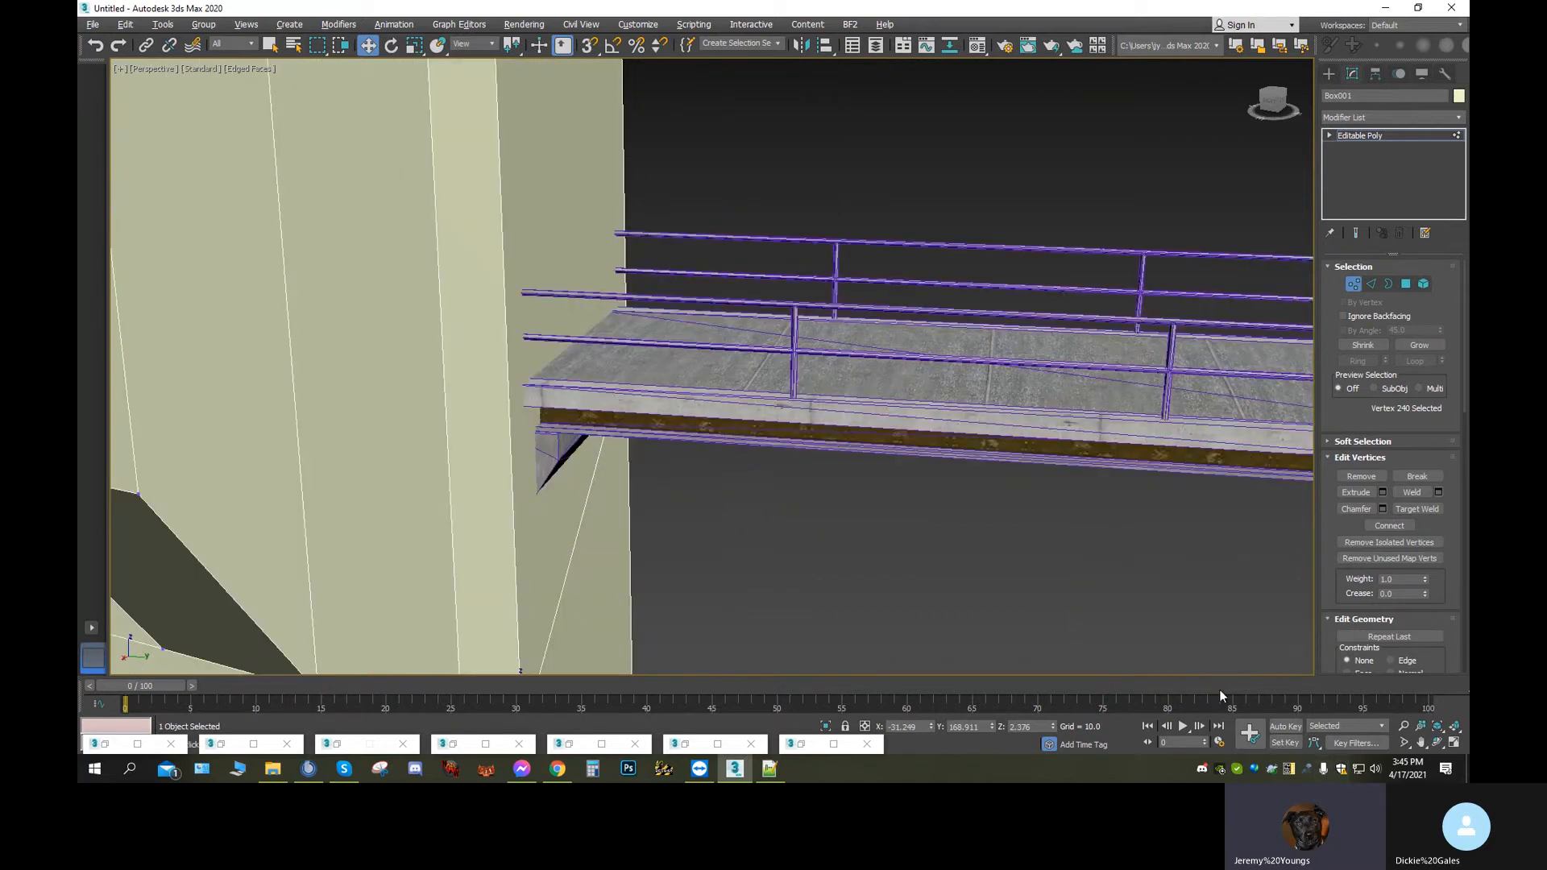
scroll(1183, 544, "down", 5)
Copy the Z coordinate of the vertex at the higher end of the end face's slanted dividing edge
left_click(1439, 744)
left_click_drag(766, 476, 548, 467)
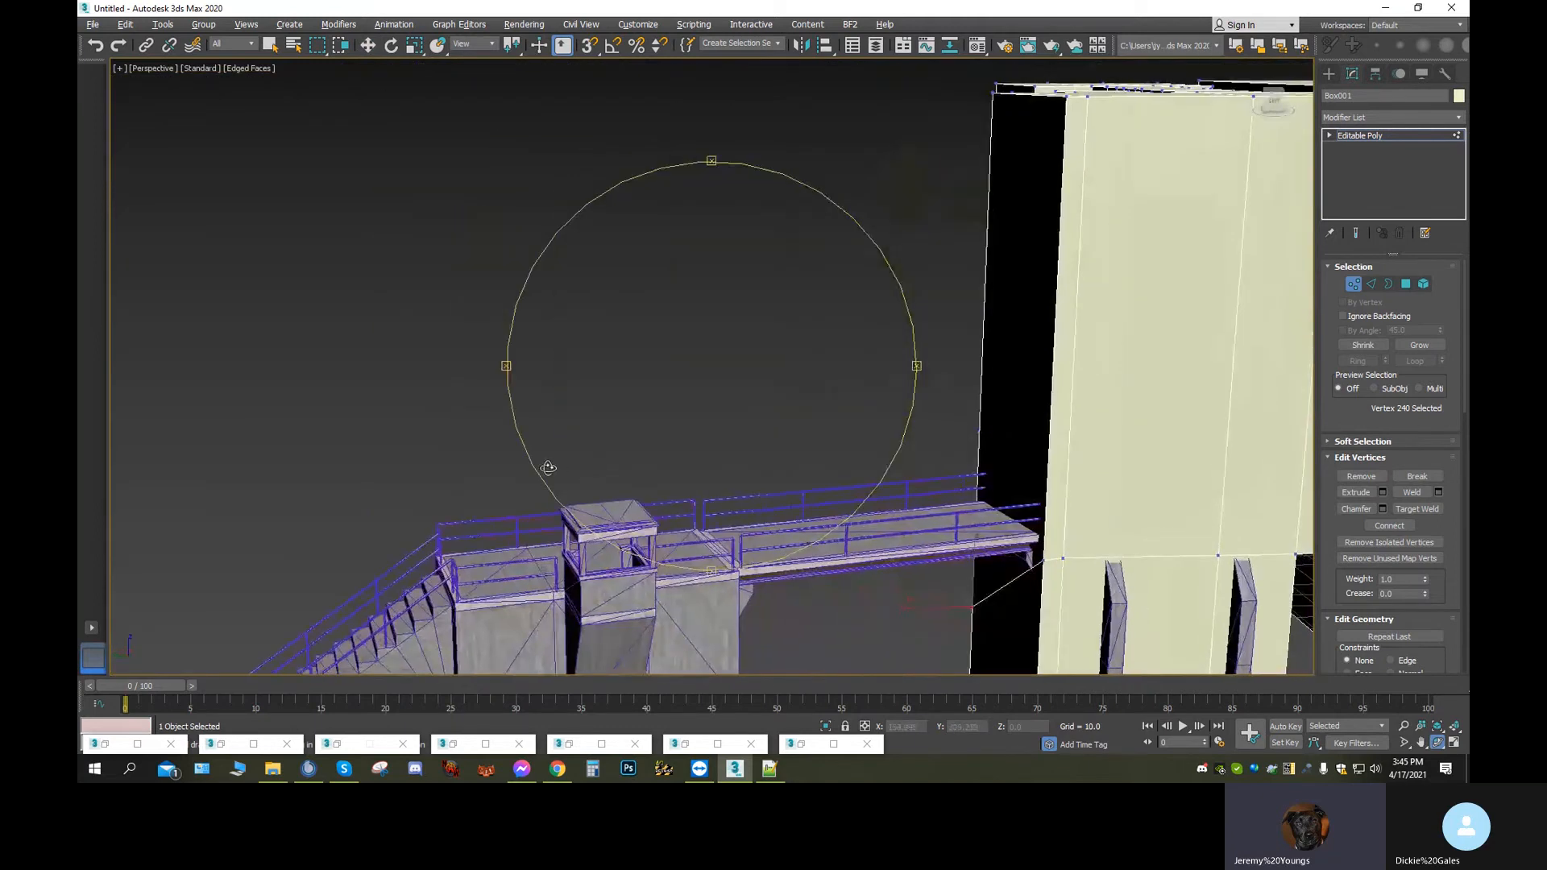
left_click(368, 47)
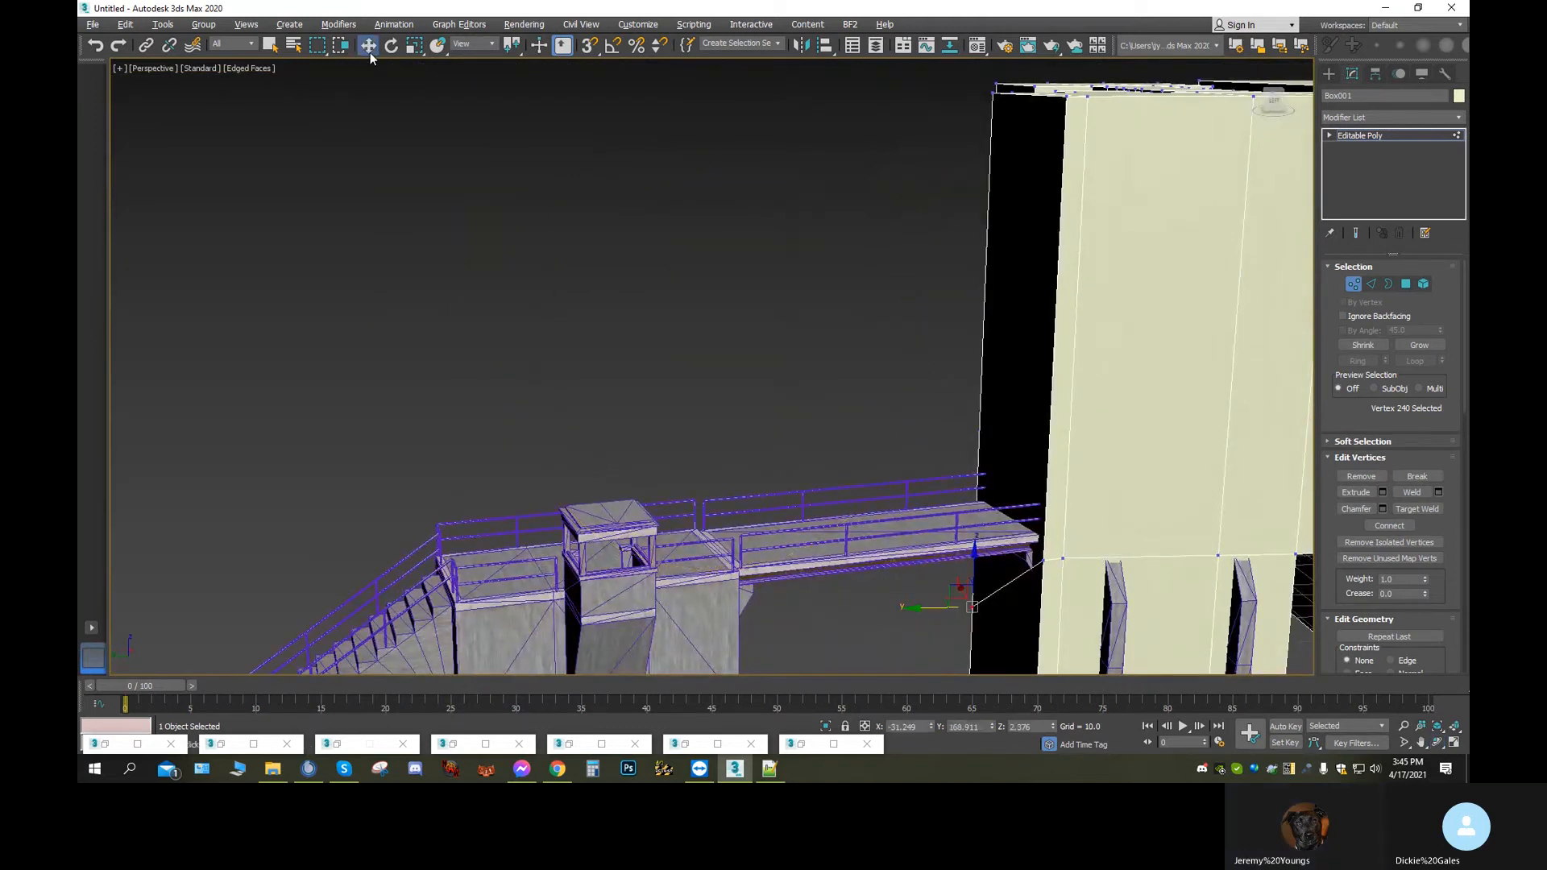
left_click(1042, 563)
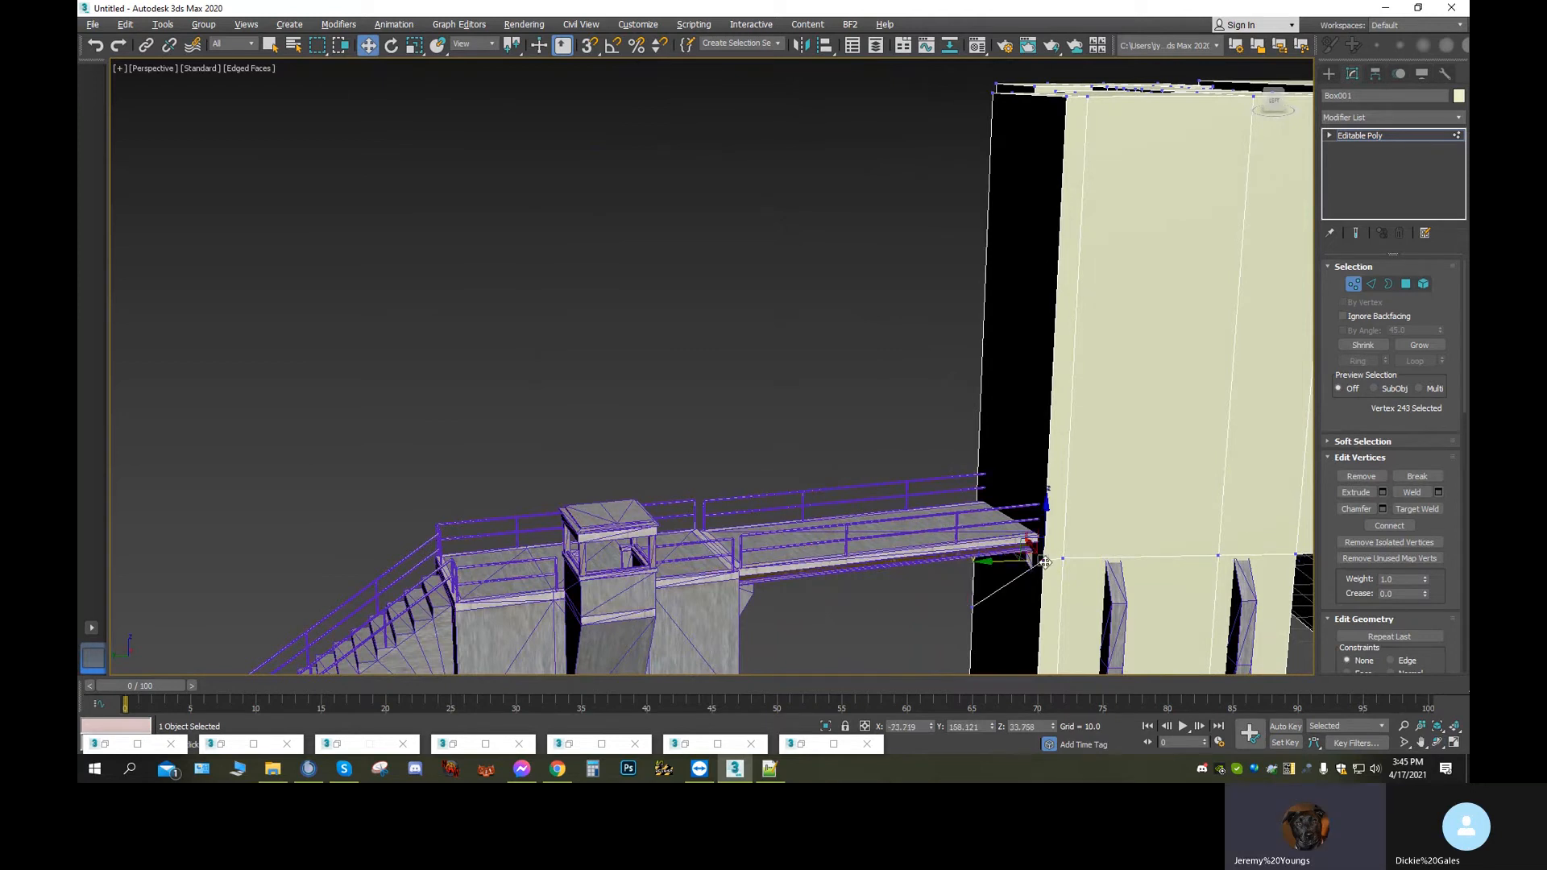
left_click(1042, 727)
key("ctrl+c")
right_click(1022, 727)
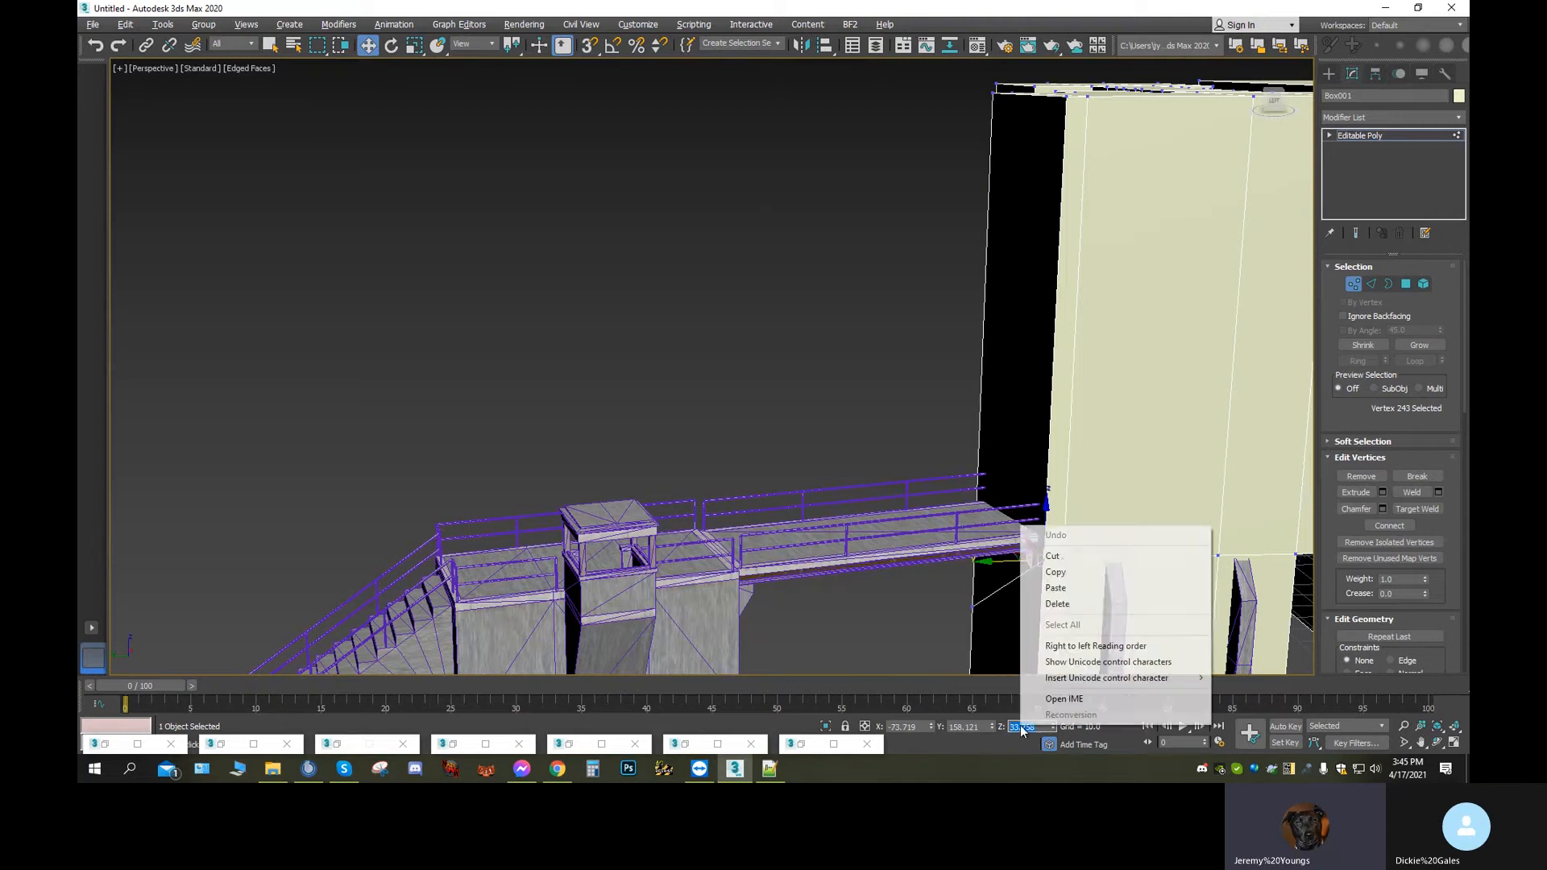
left_click(1061, 573)
Set the Z coordinate of the vertex at the lower end of the slanted dividing edge to 33.758
left_click(973, 608)
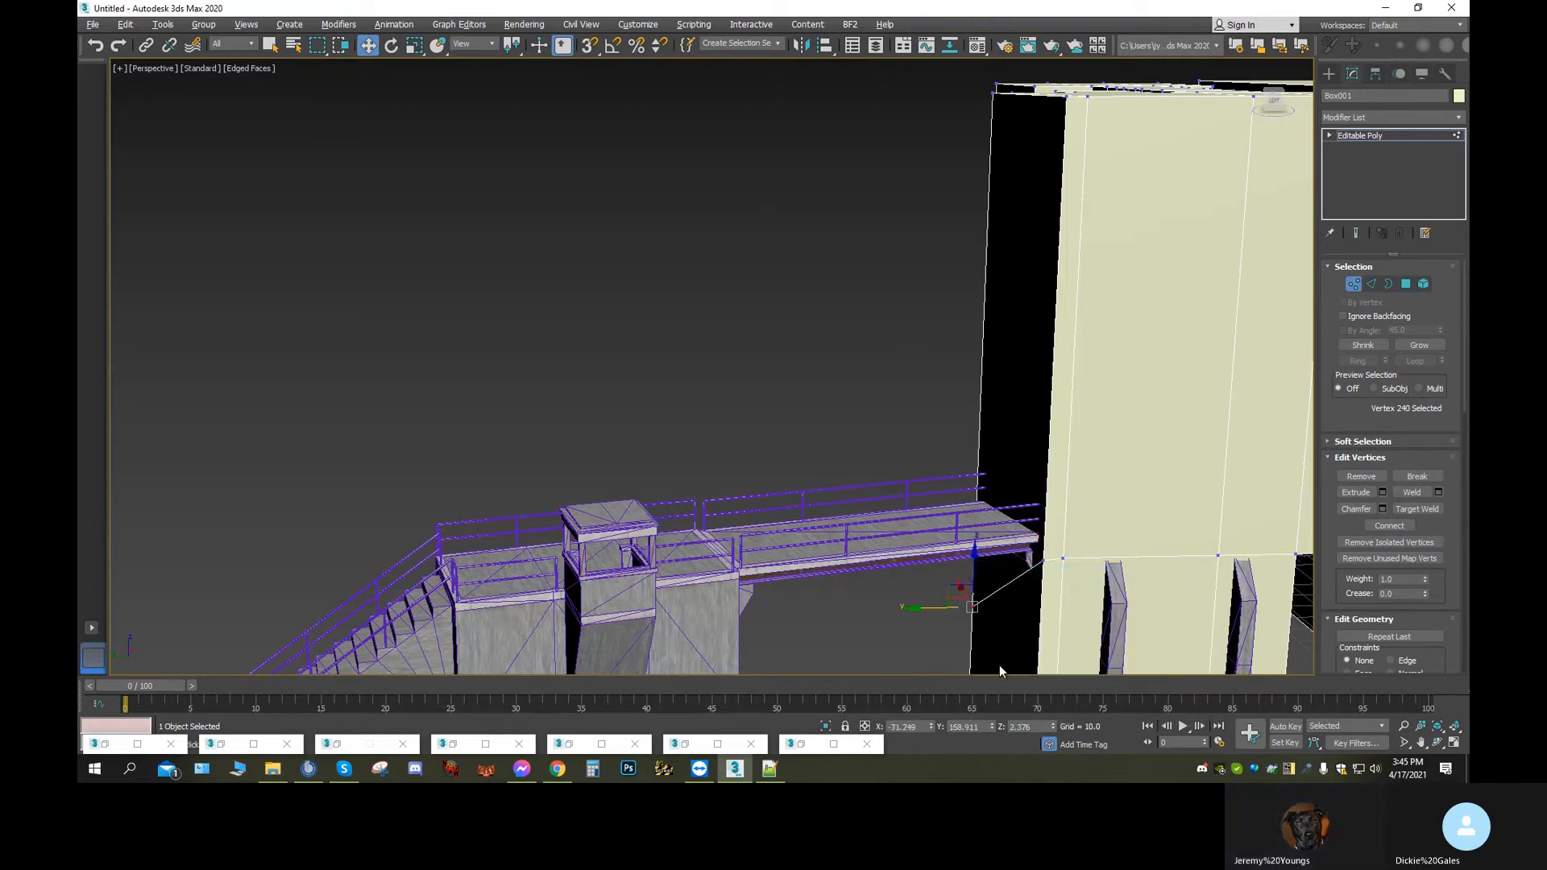
left_click(1043, 724)
right_click(1035, 725)
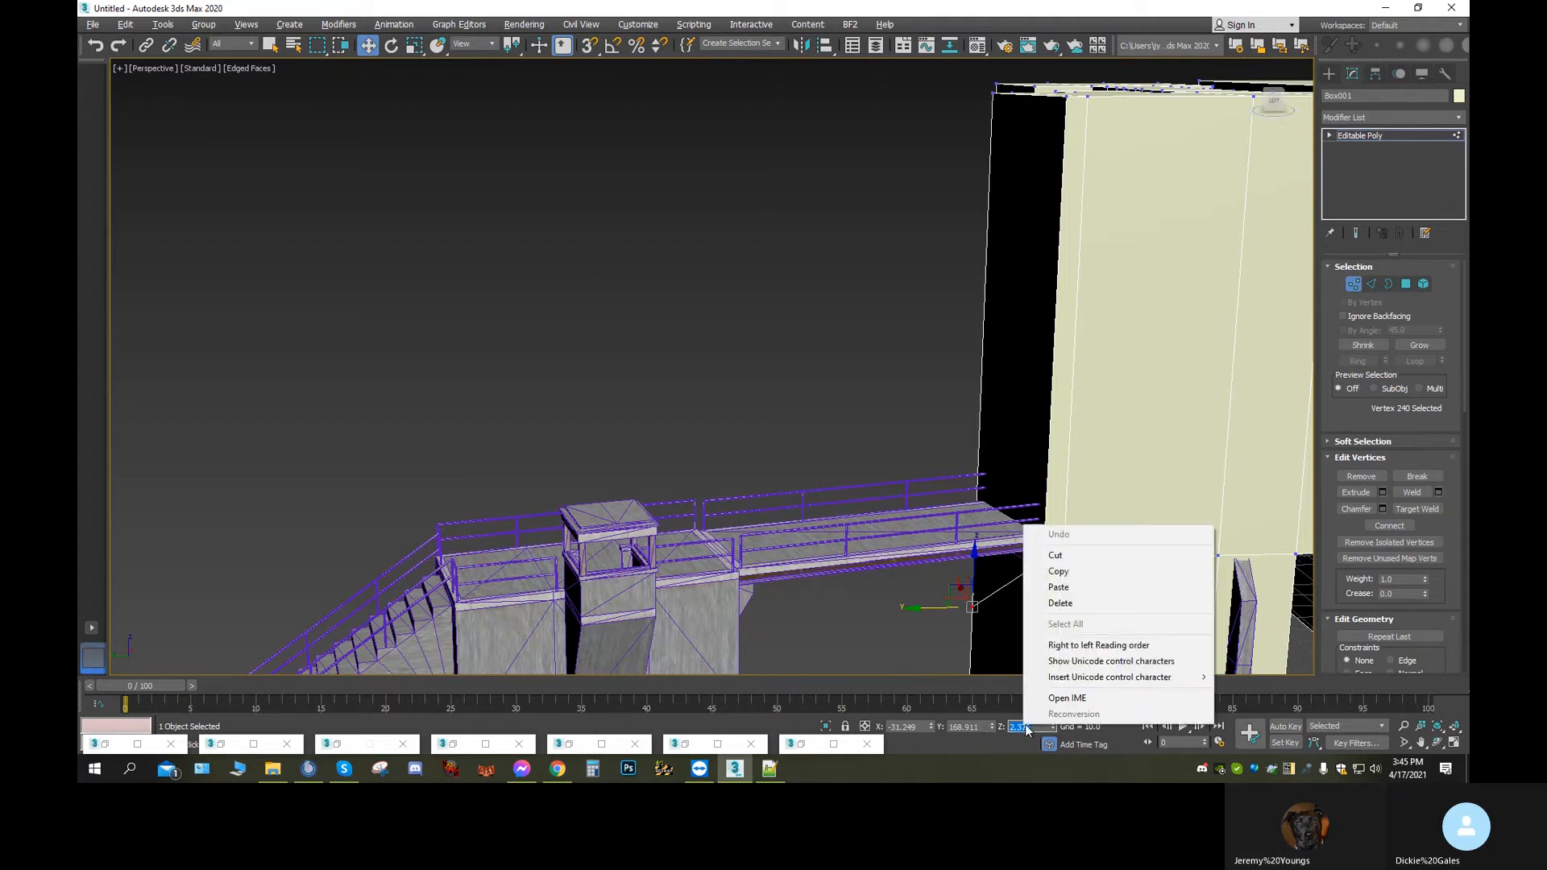
left_click(1064, 587)
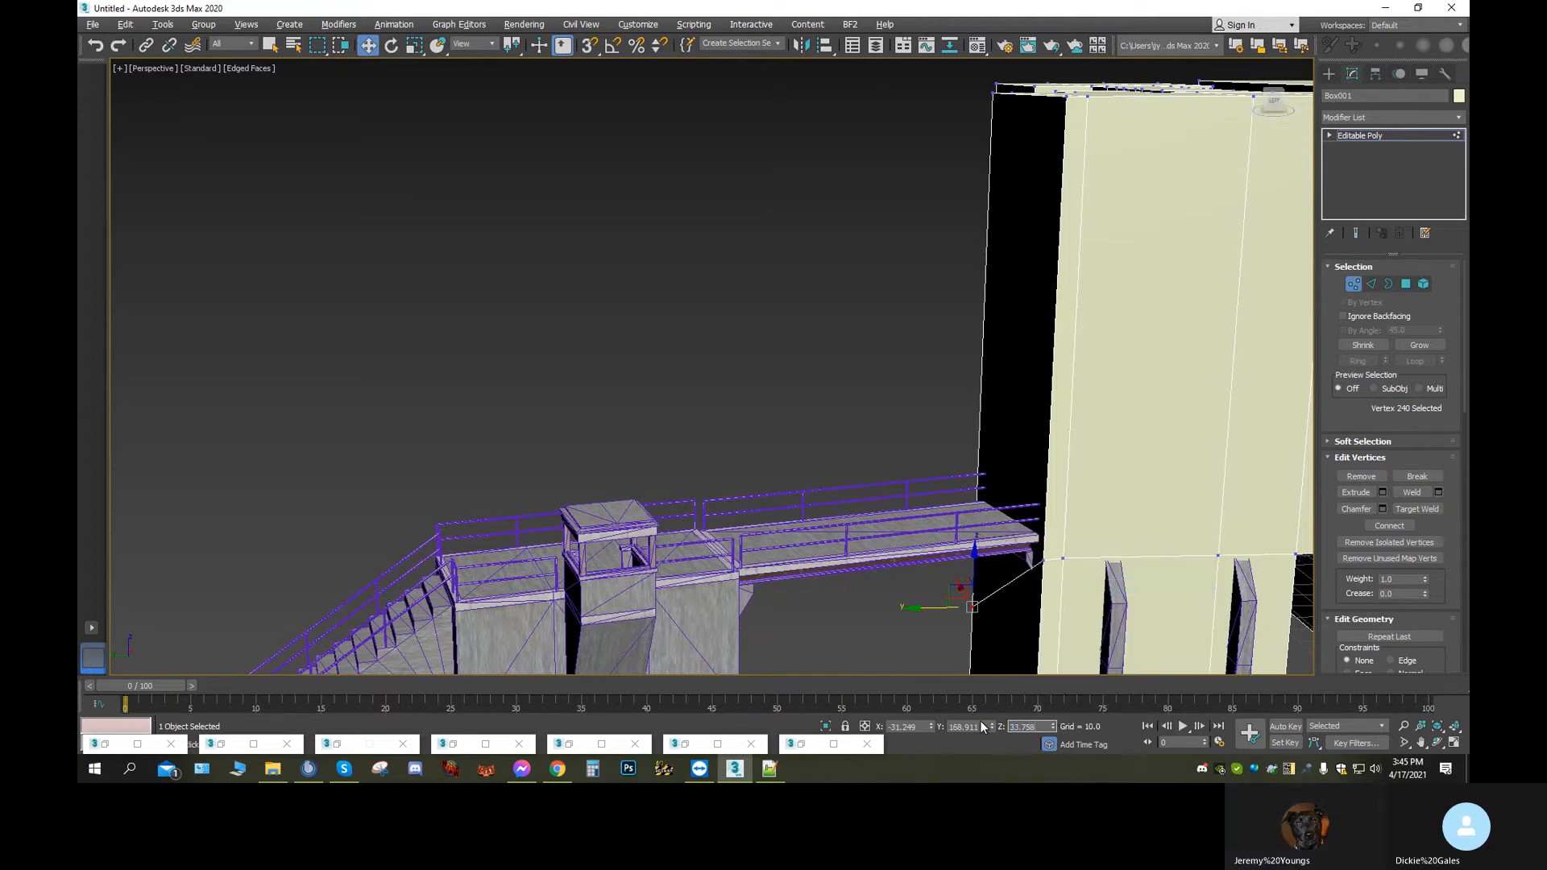
key("Return")
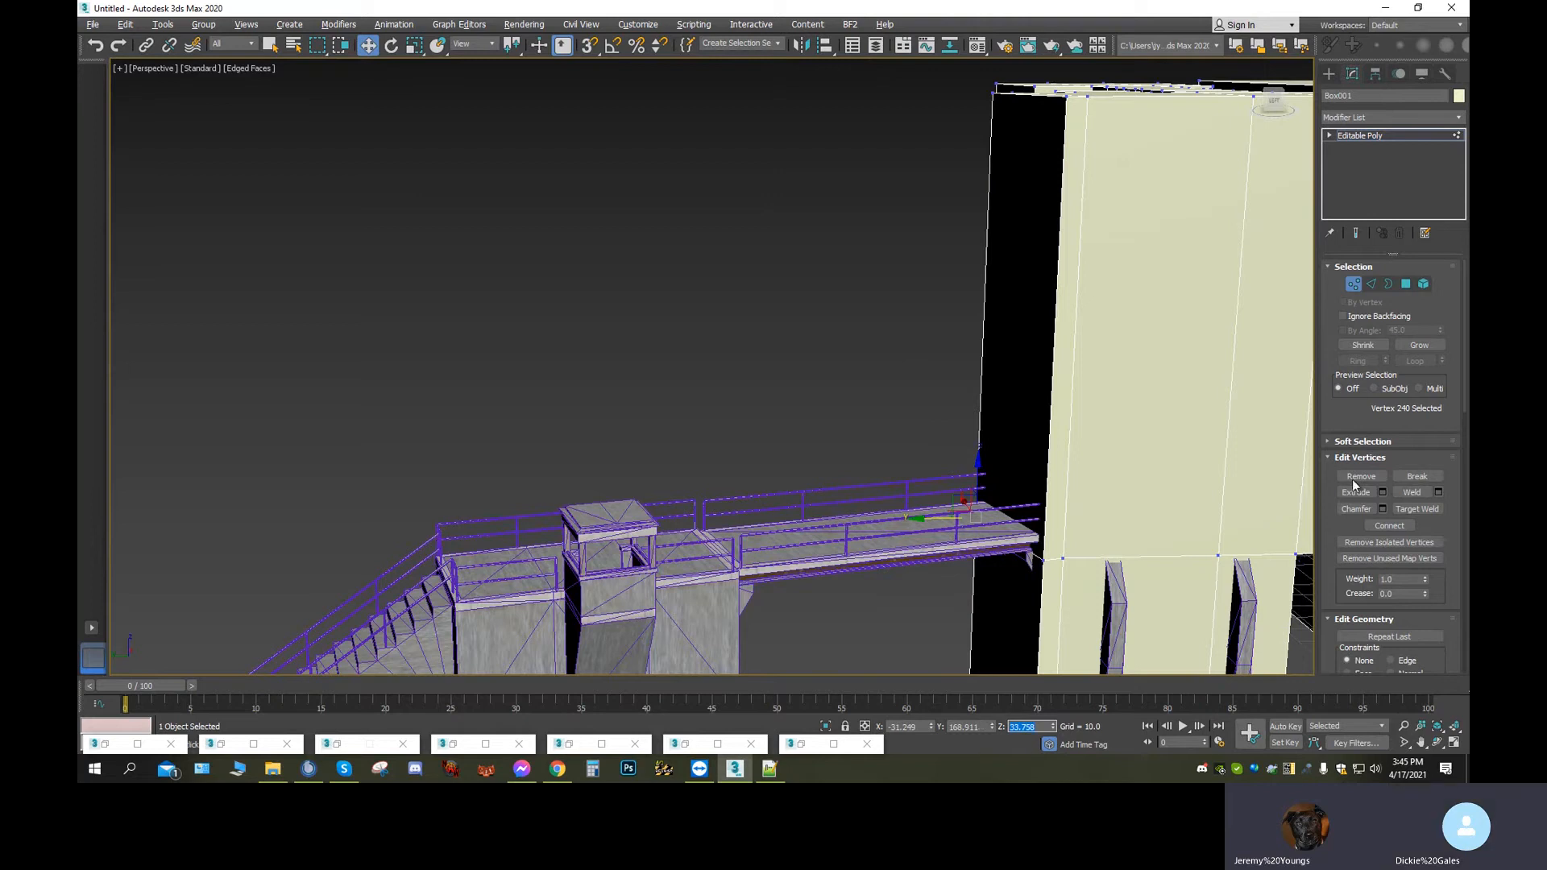
Lower the levelled dividing edge of the end face beneath the walkway deck to about Z 25.9
left_click(1406, 284)
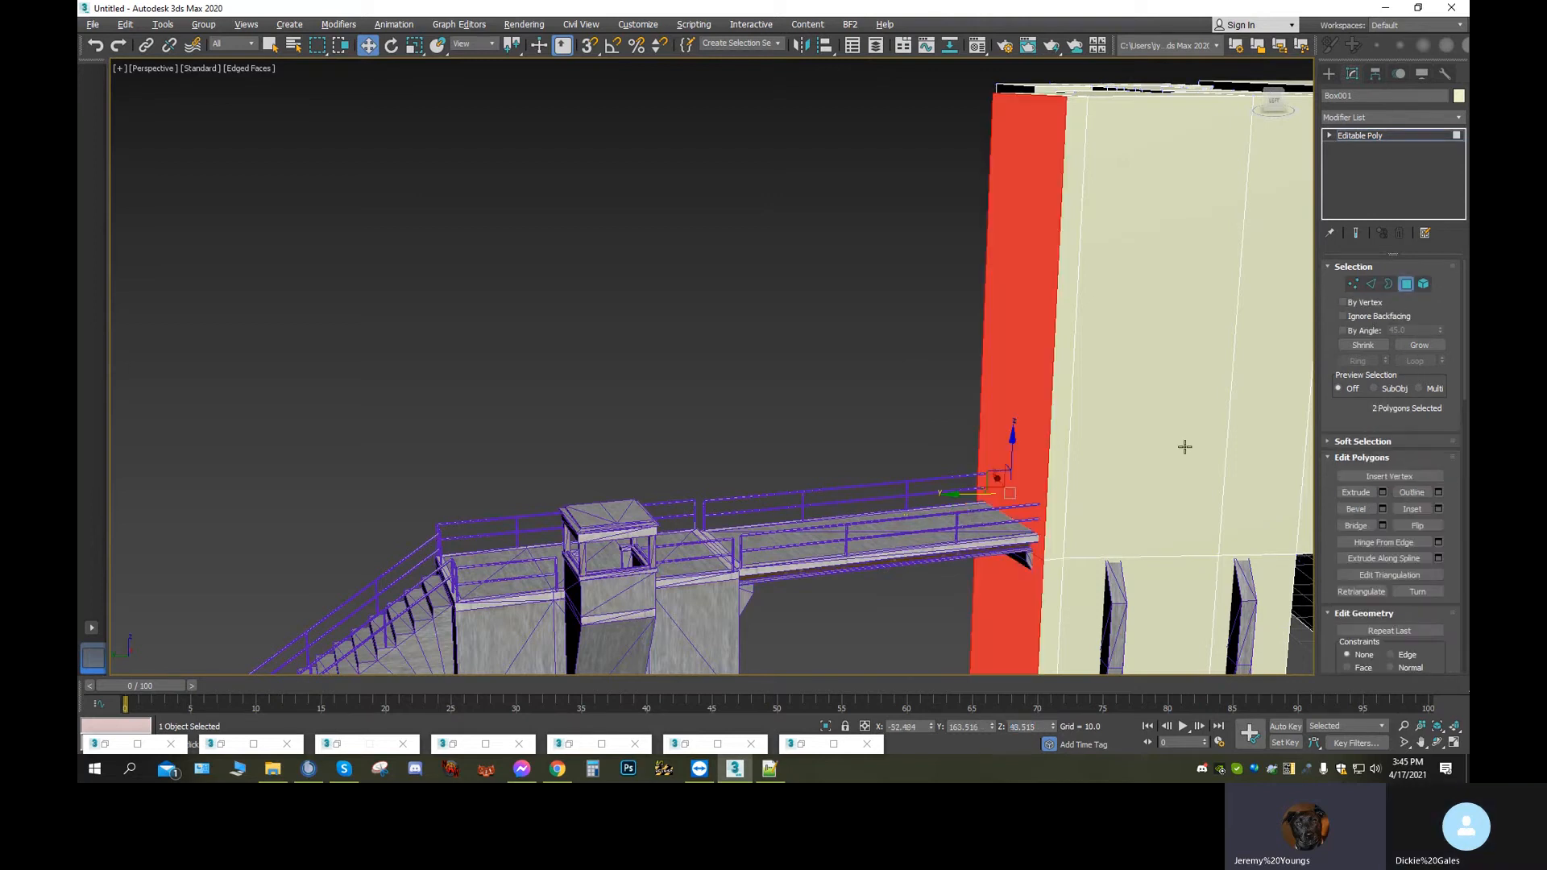
left_click(1370, 282)
left_click(1020, 546)
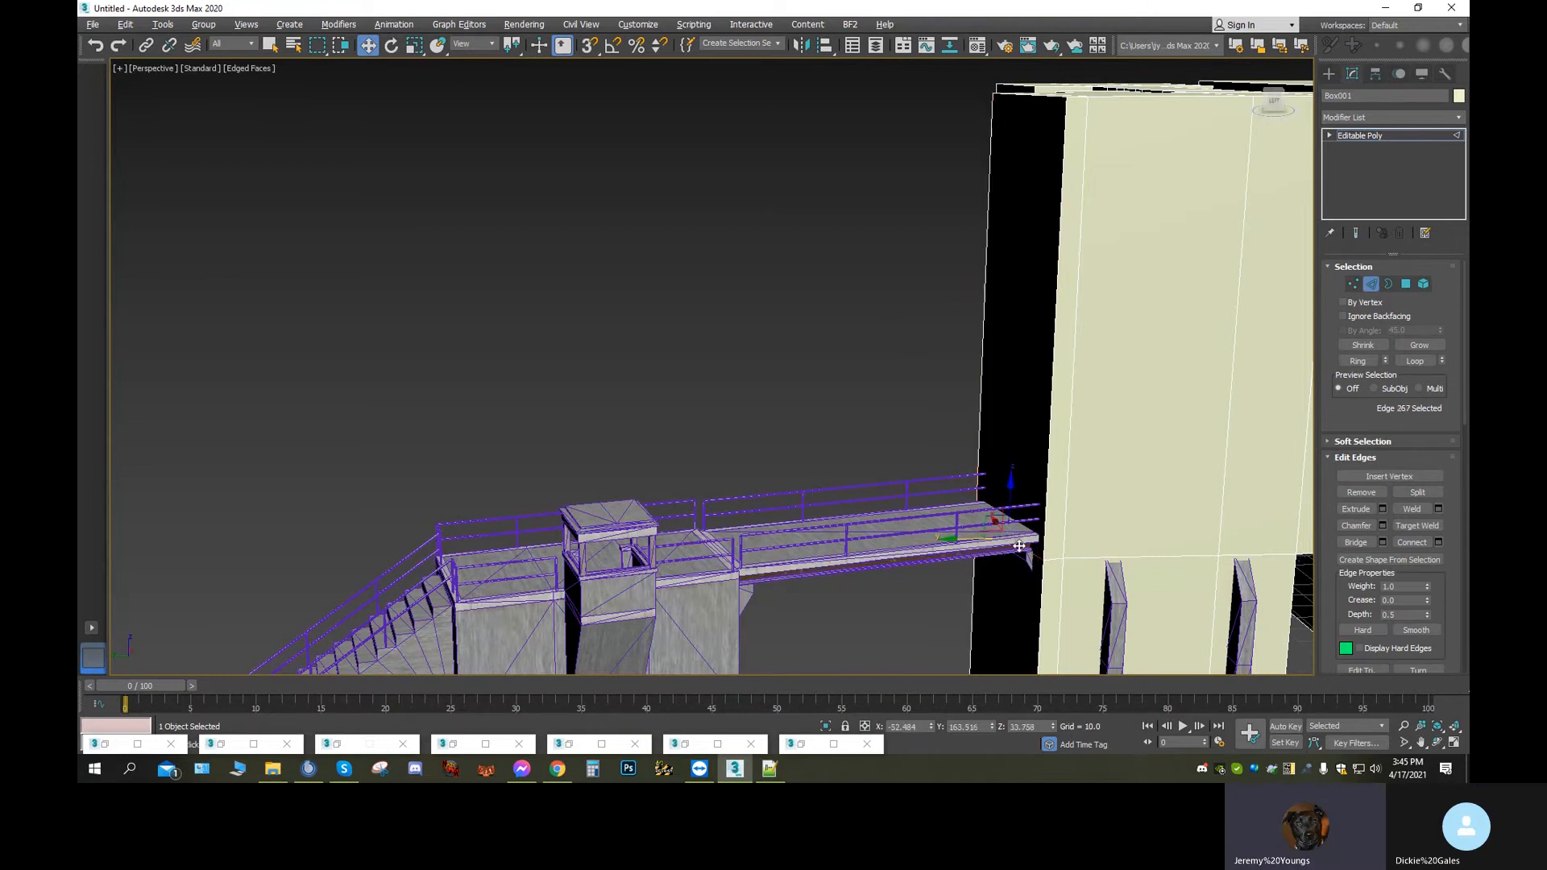
left_click_drag(1009, 484, 997, 528)
Extrude only the upper end-face polygon outward over the walkway, leaving the wall section below the deck in place
left_click(1406, 284)
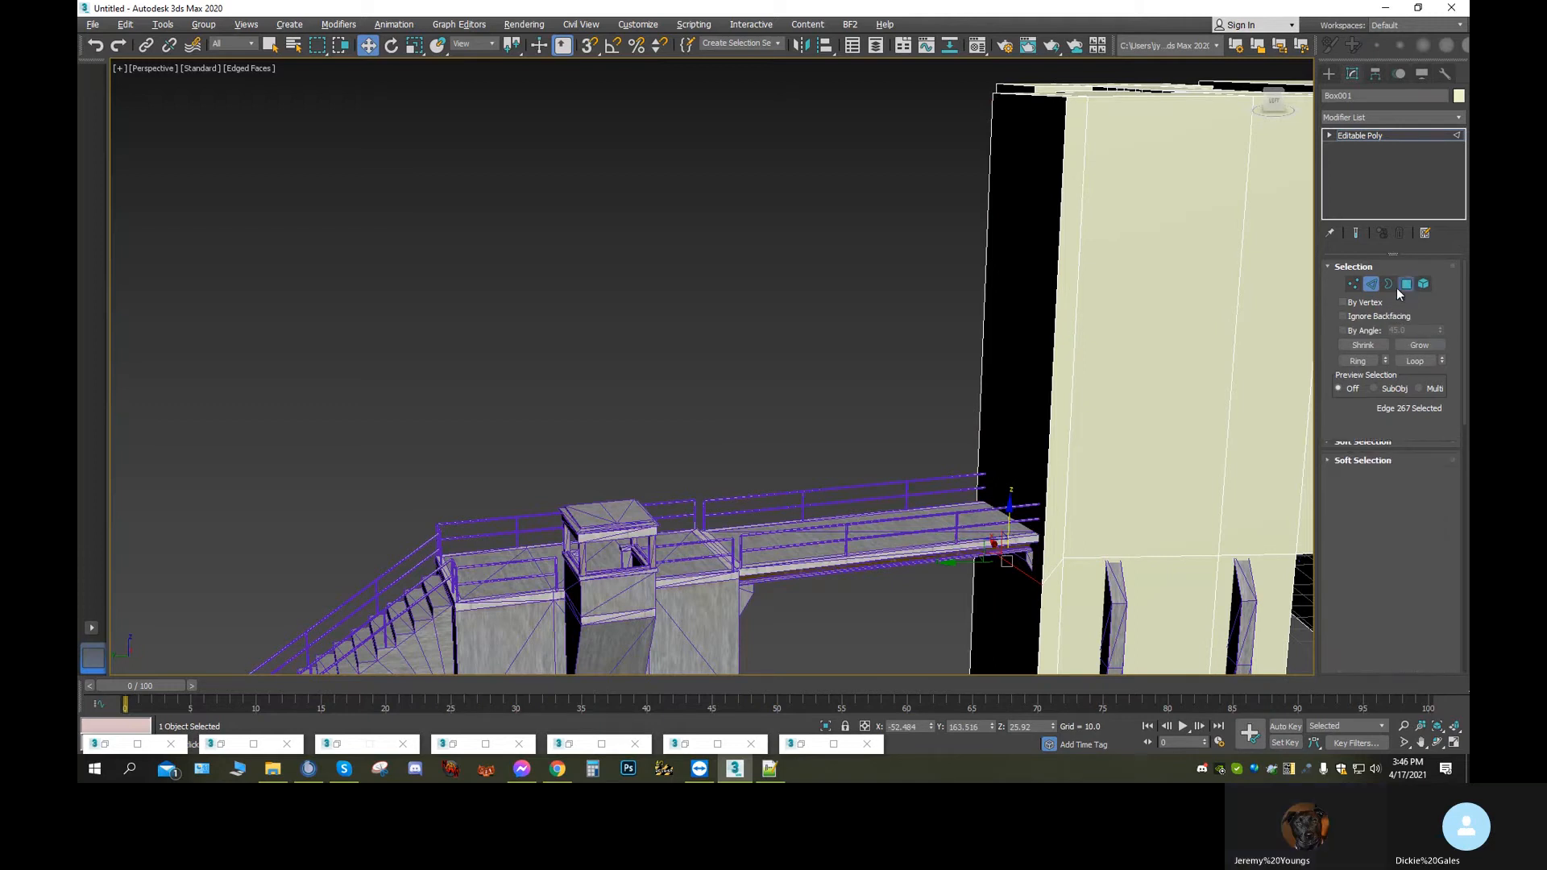
left_click(1022, 441)
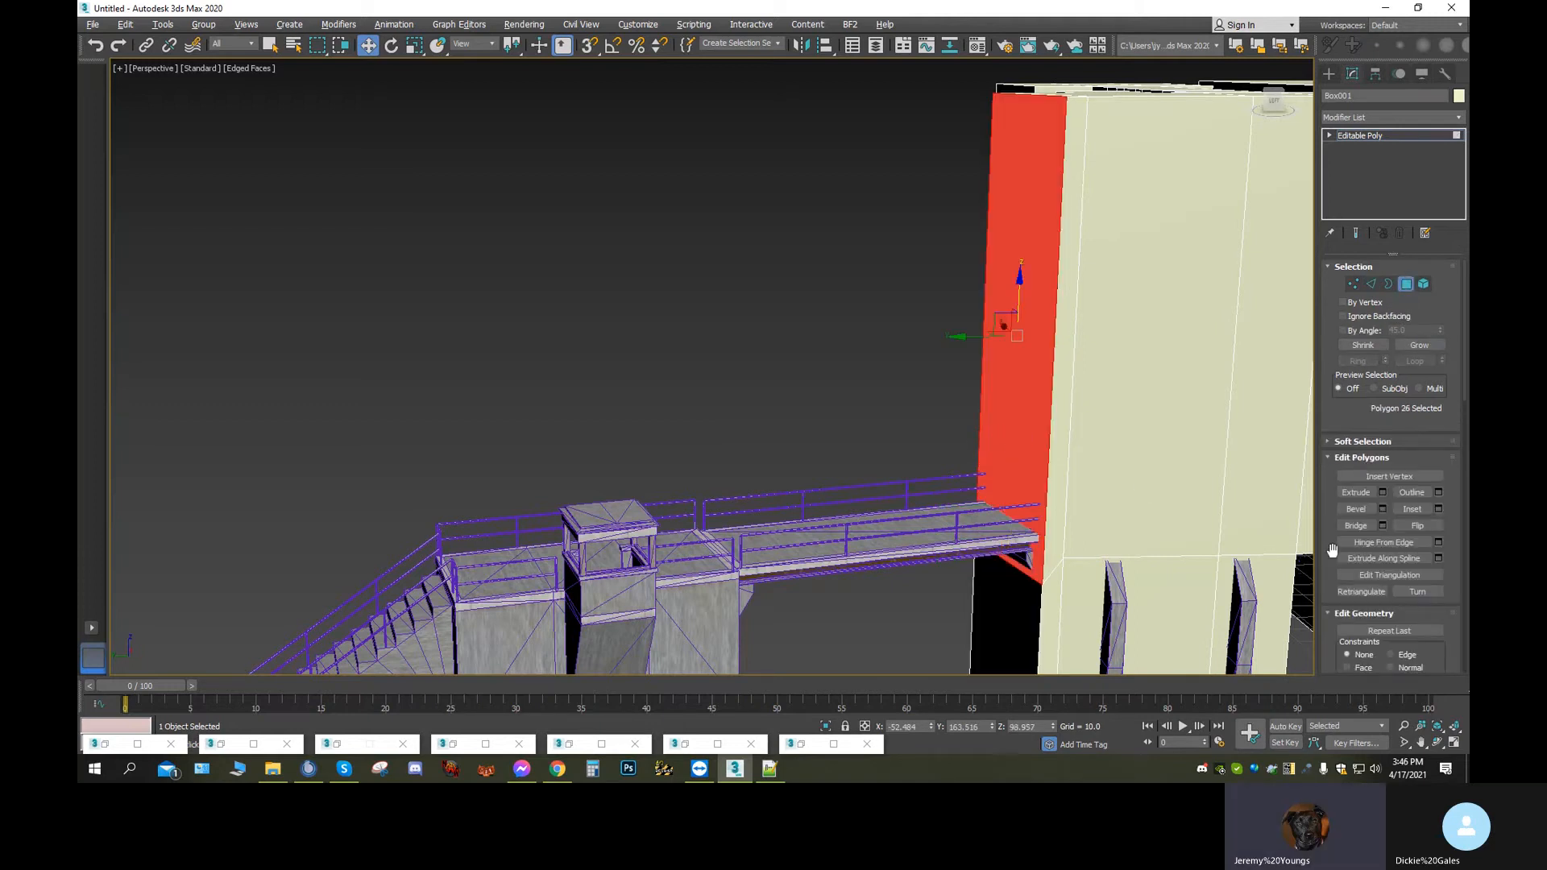
left_click(1357, 492)
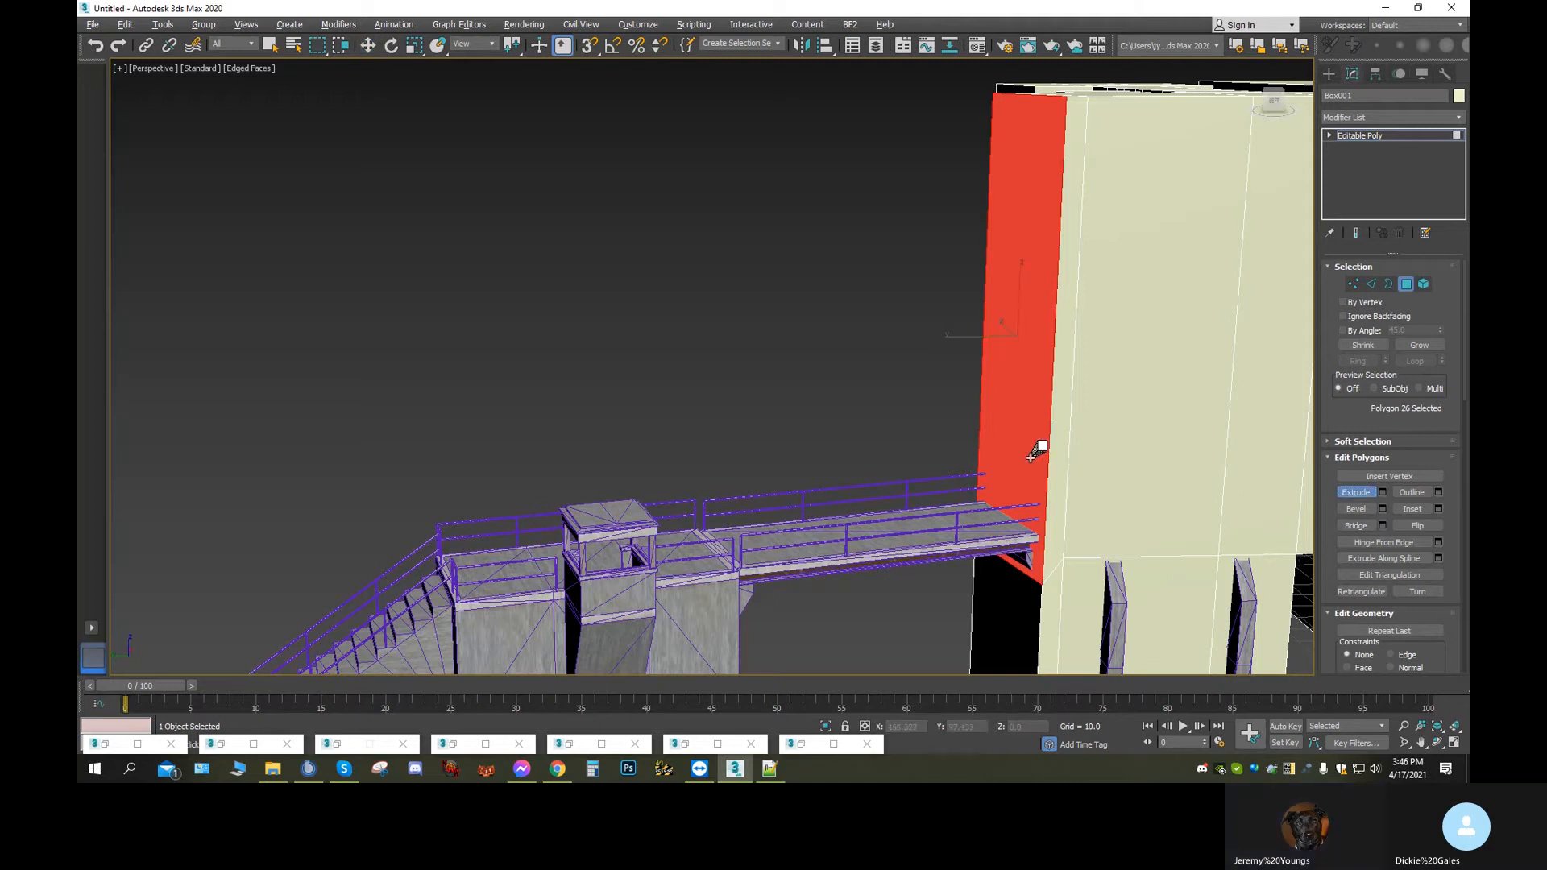
left_click_drag(1037, 443, 797, 161)
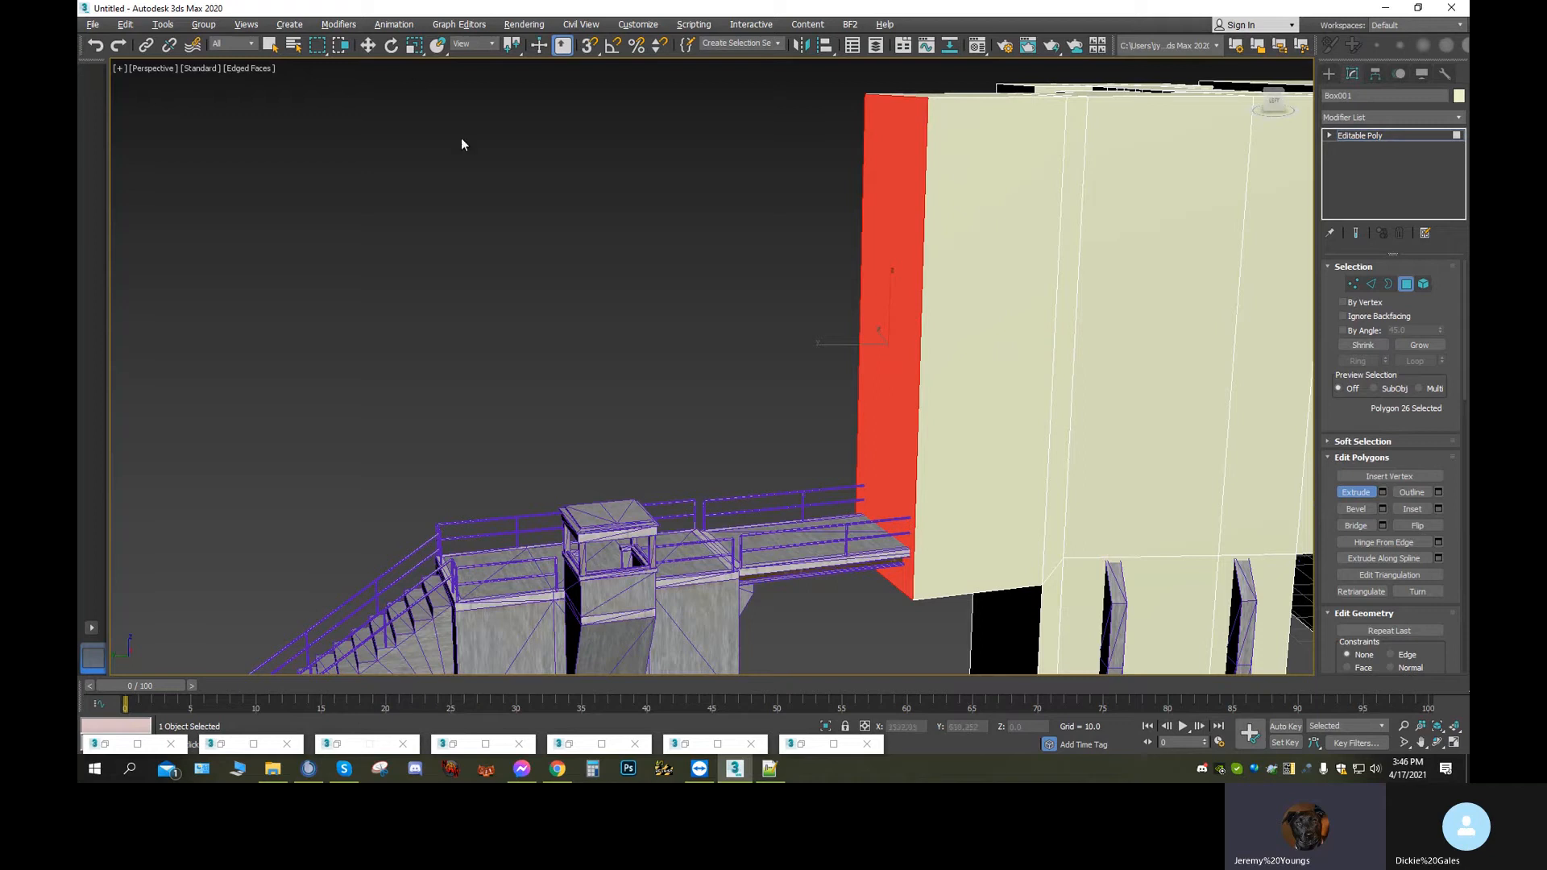
left_click(367, 45)
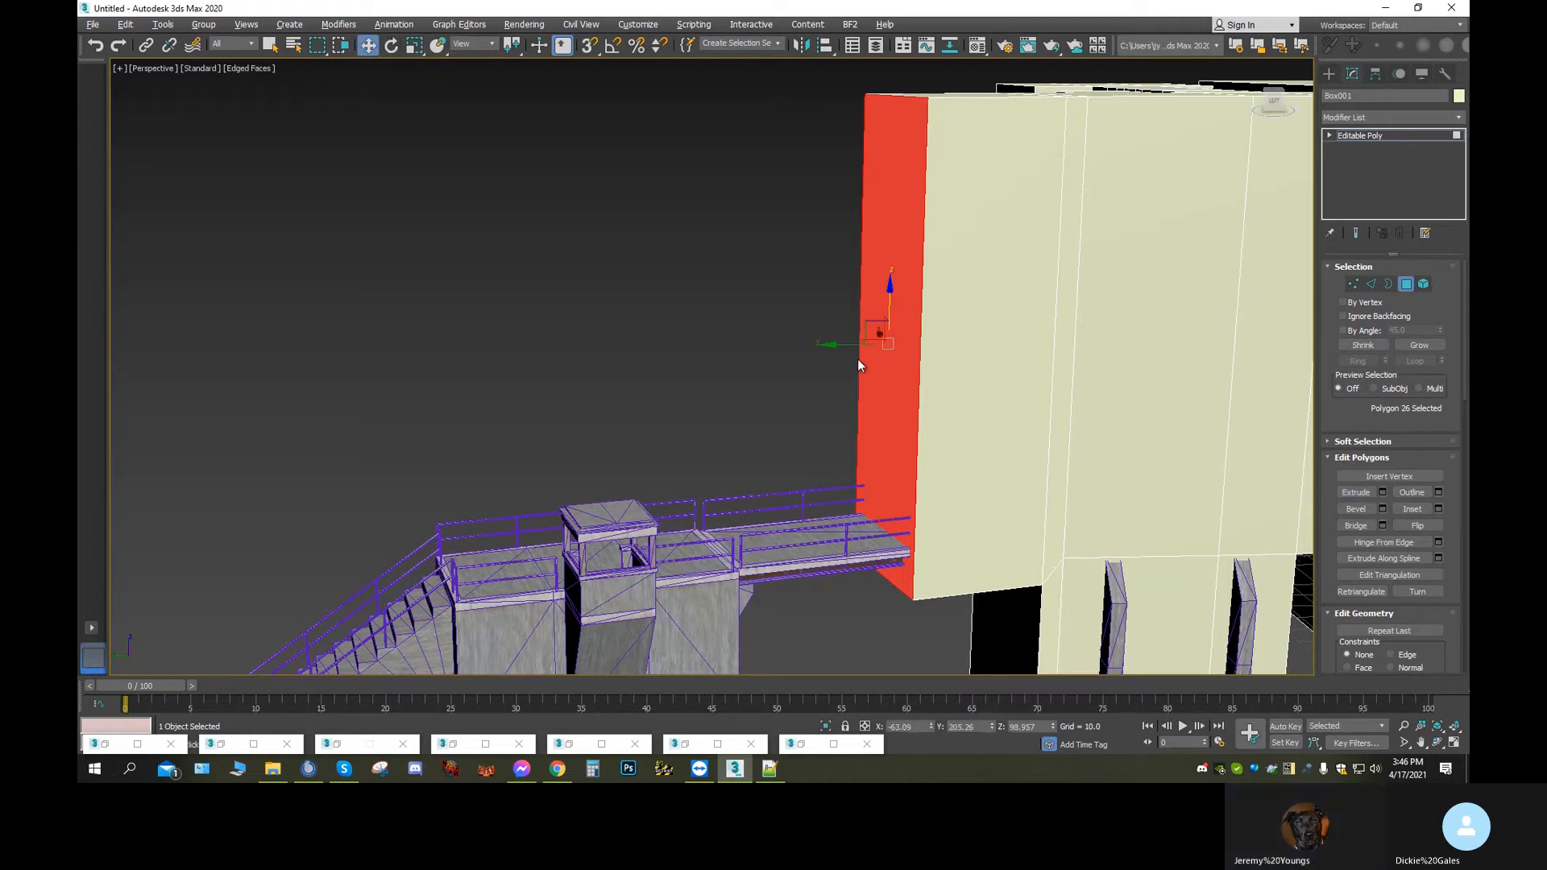
left_click_drag(822, 342, 656, 376)
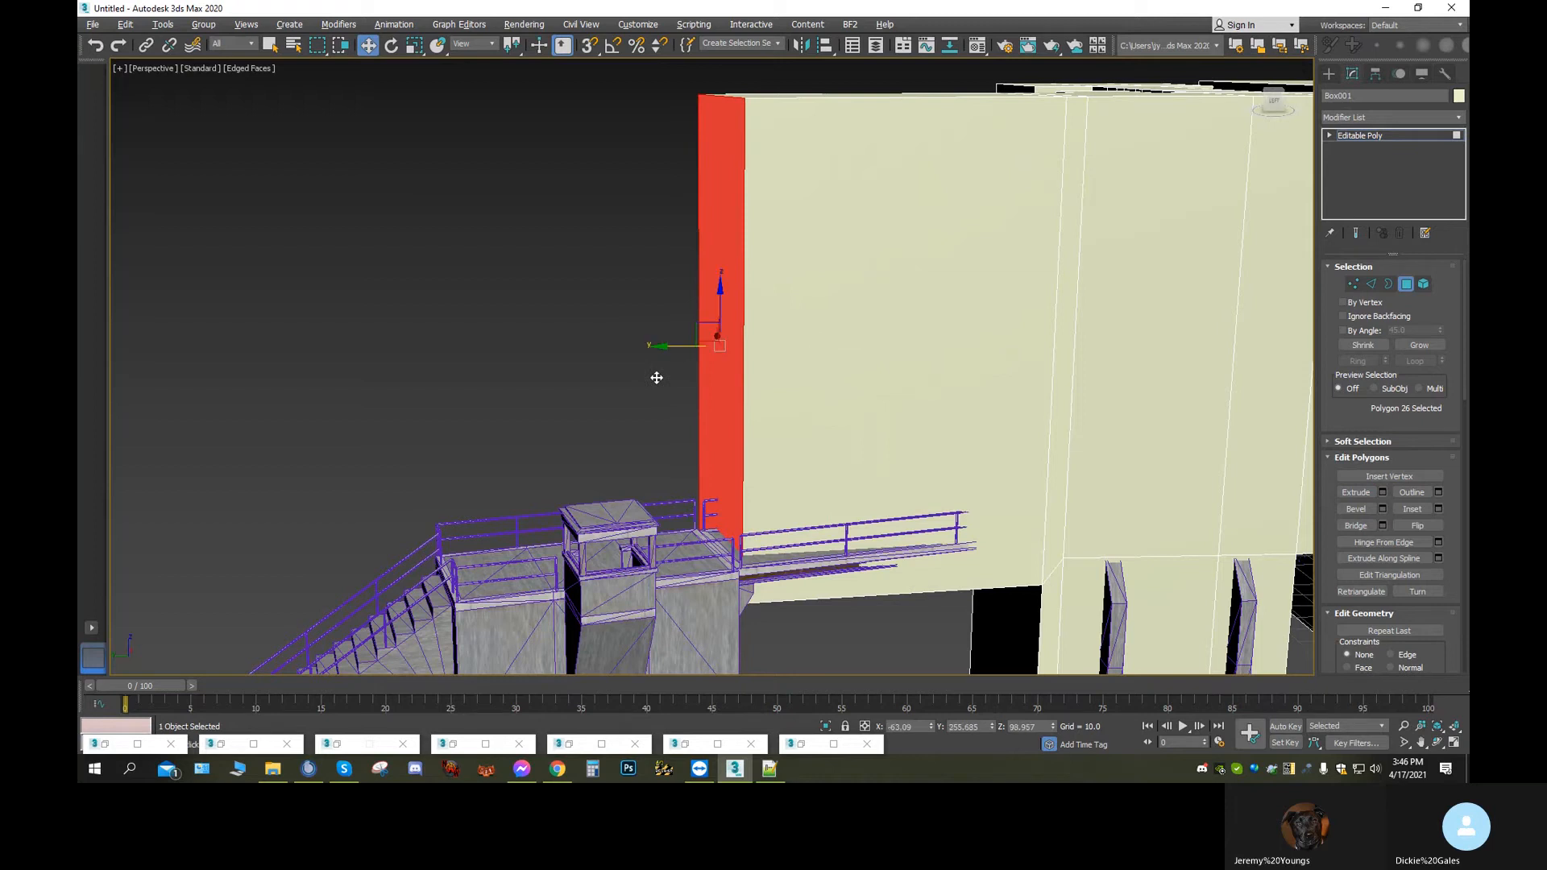
left_click(95, 46)
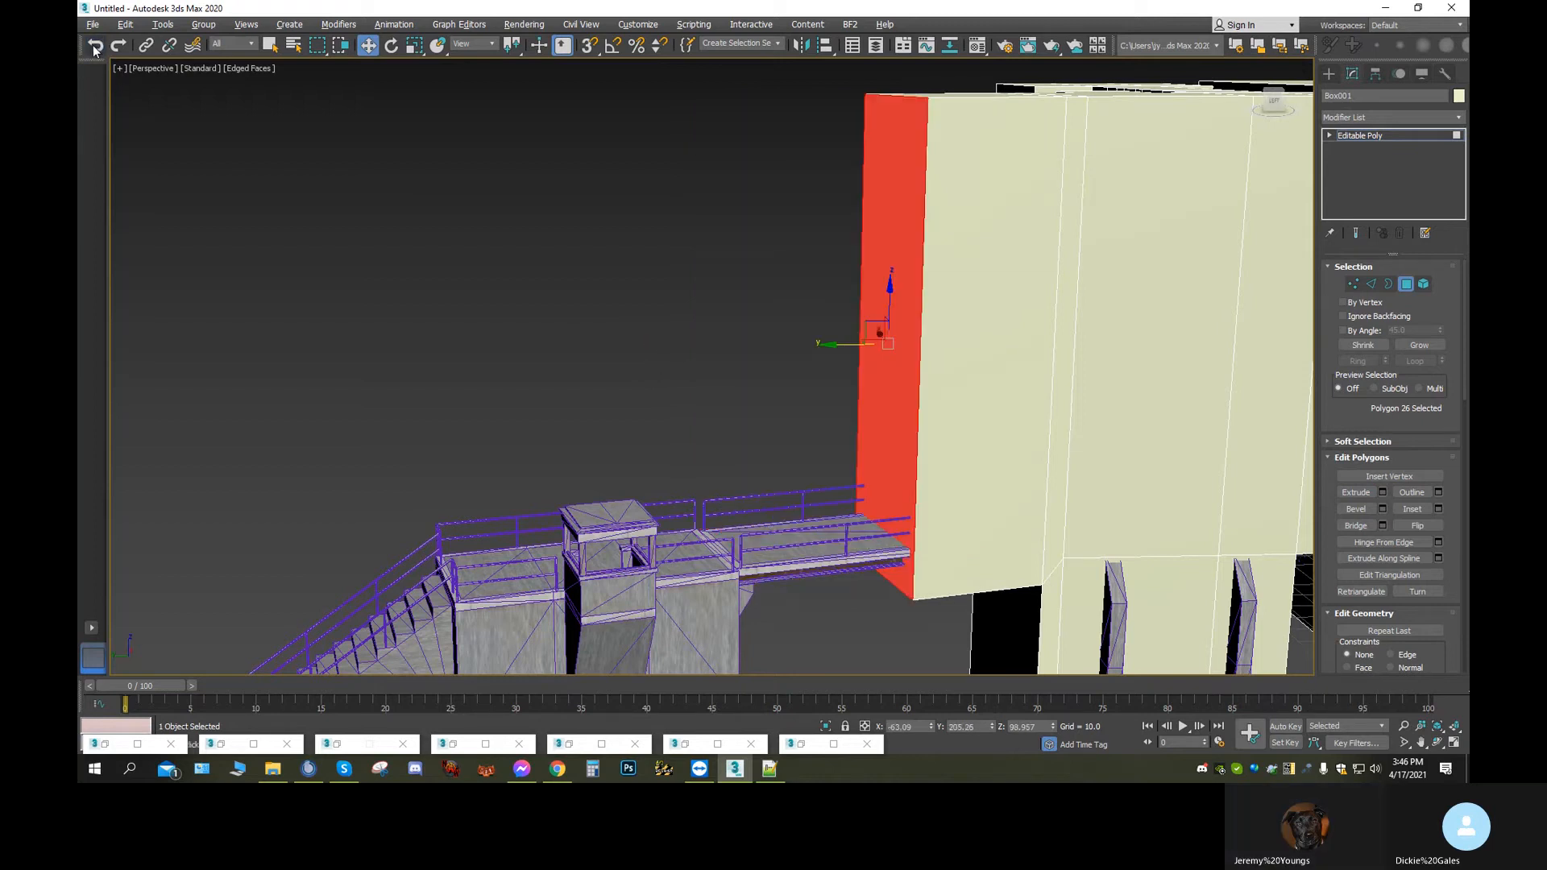
Switch the reference coordinate system to Local and move the end-face polygon about 51 units outward along its local Z axis over the walkway
left_click(1436, 741)
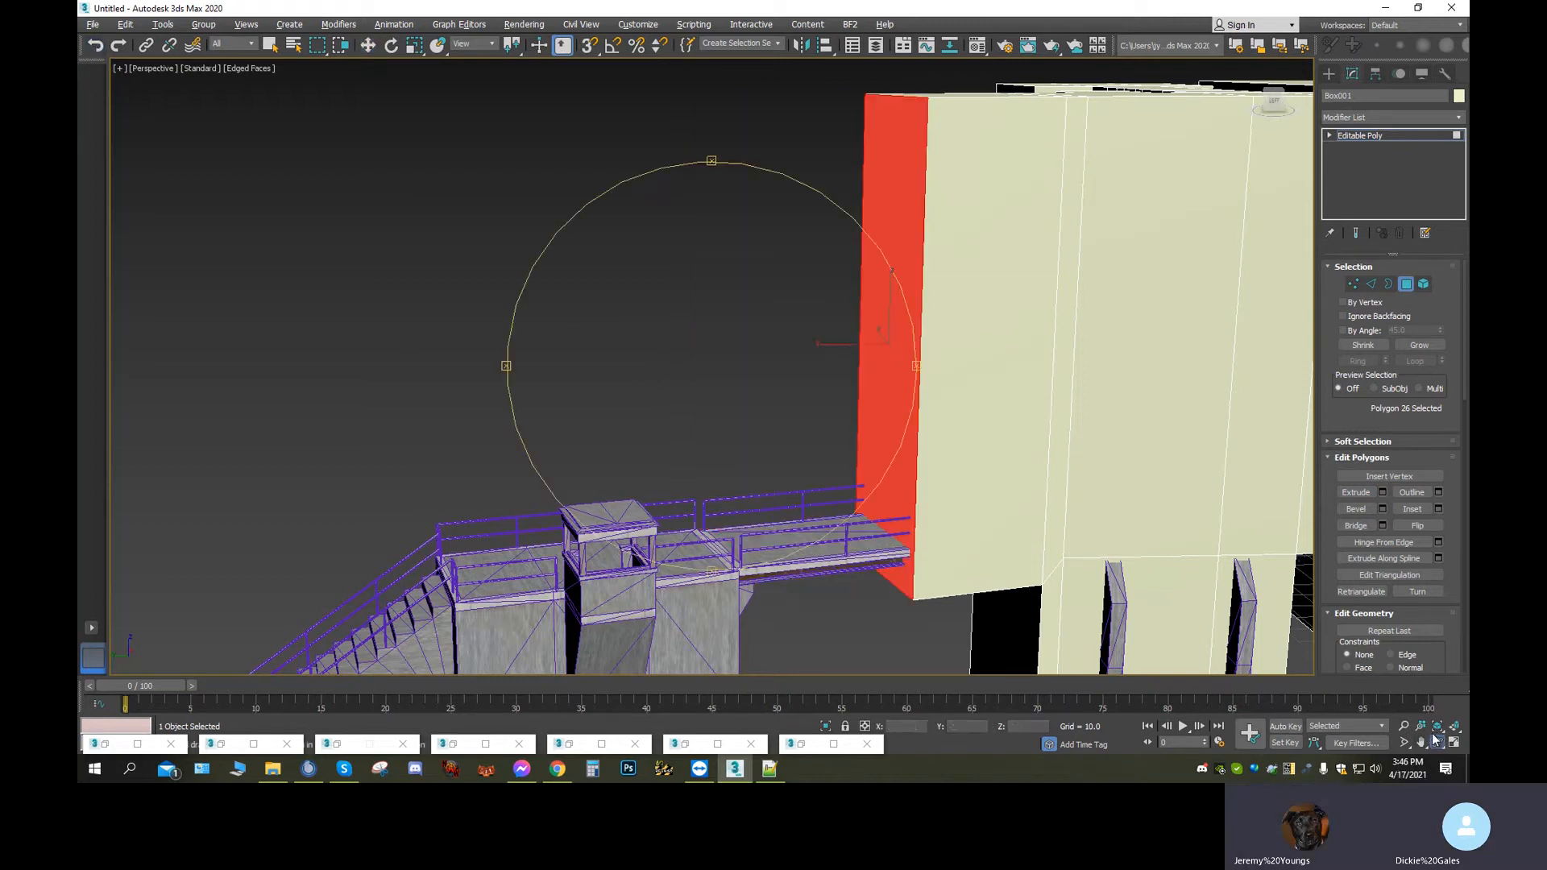
left_click_drag(759, 412, 878, 452)
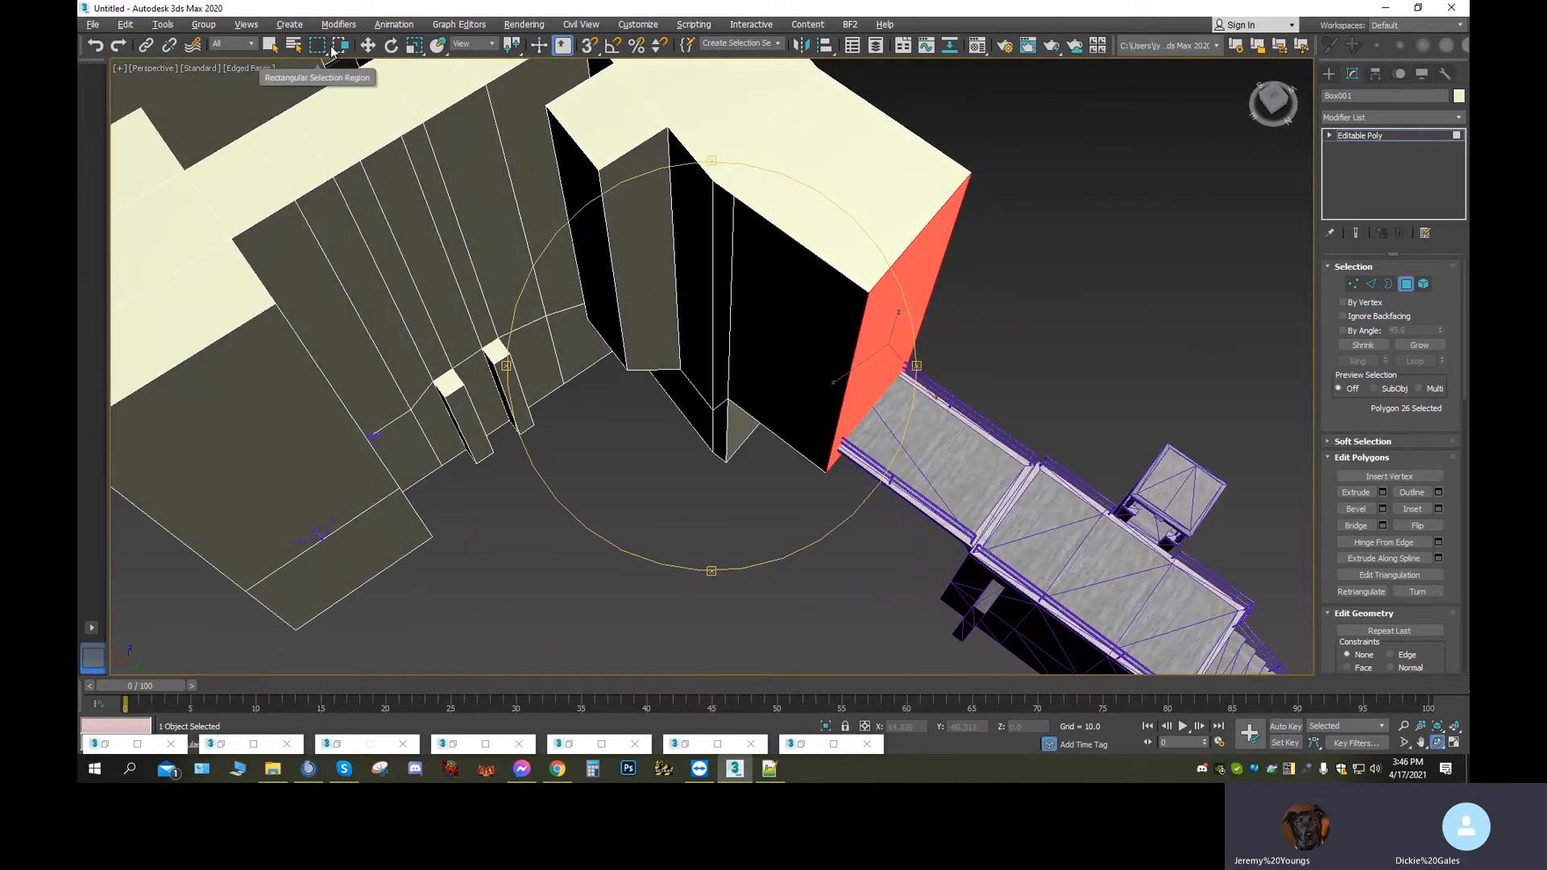
left_click(368, 45)
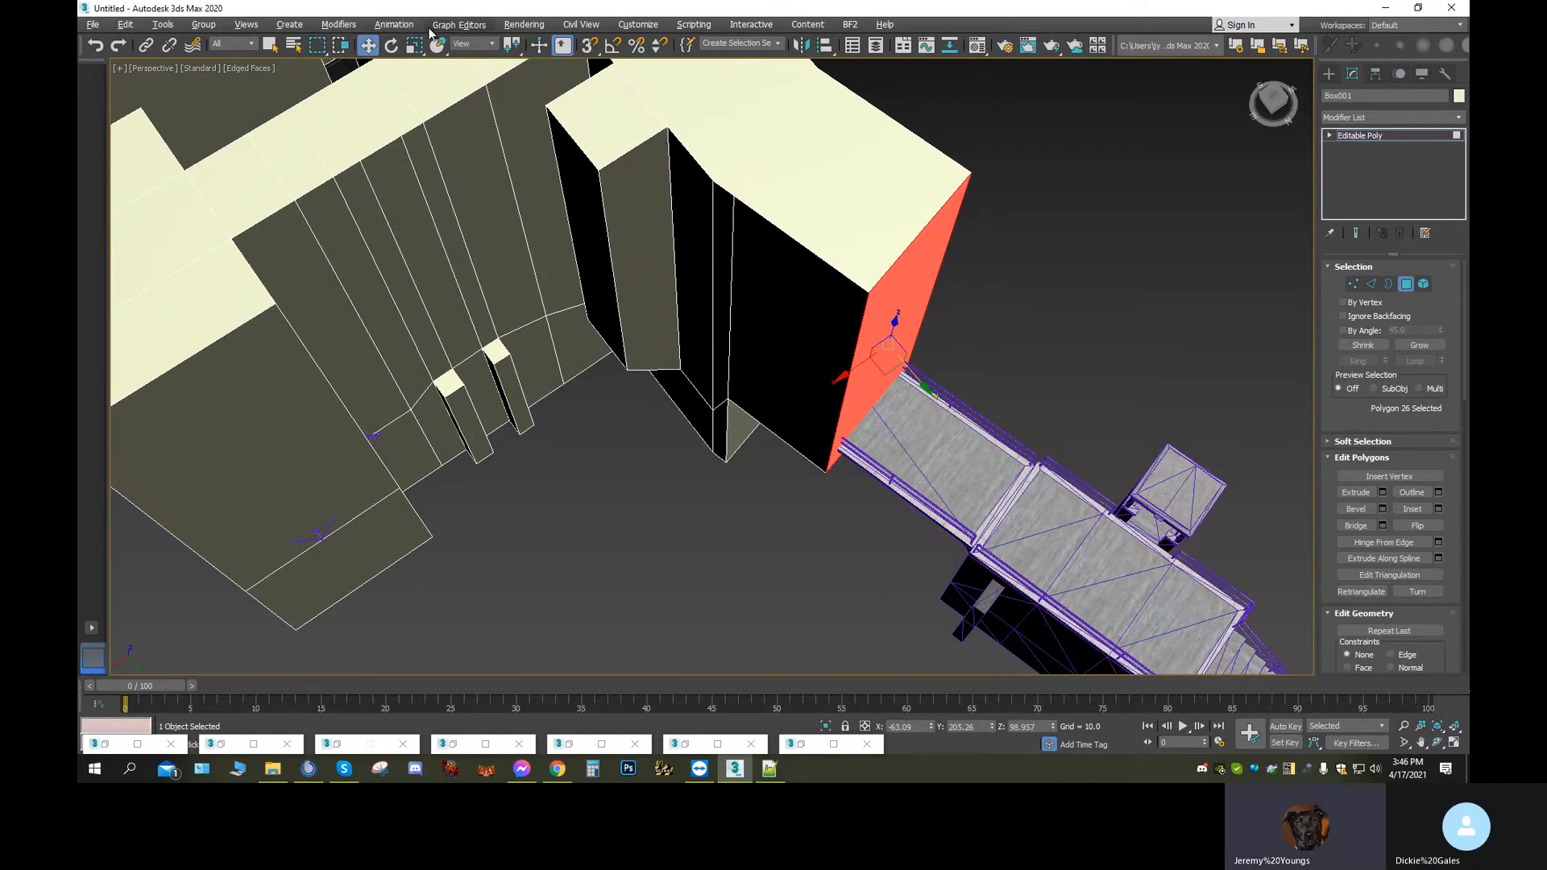
left_click(491, 44)
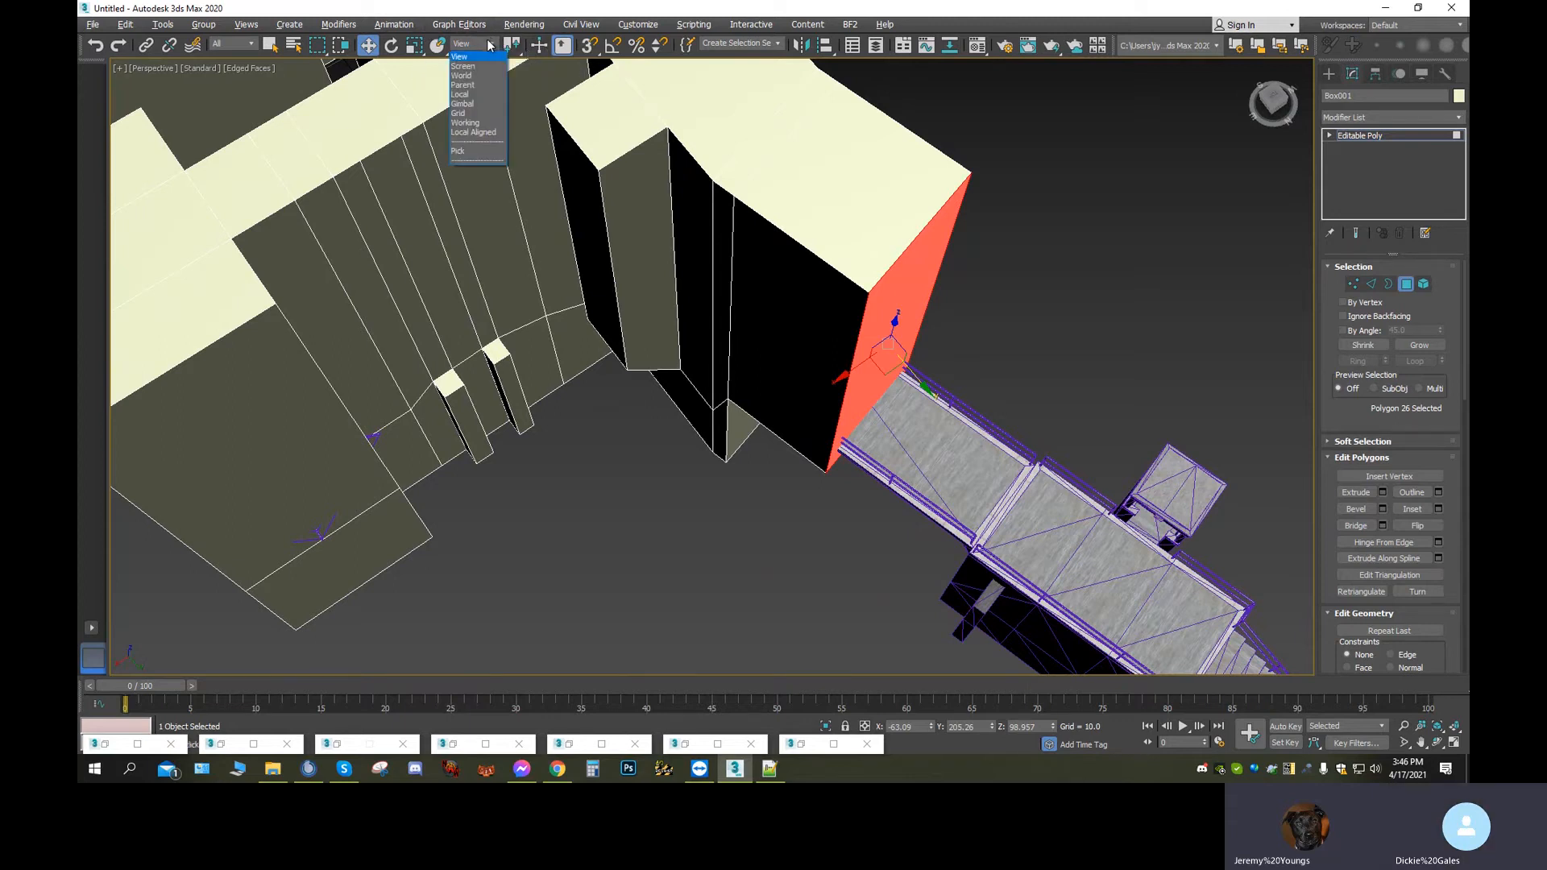
left_click(475, 95)
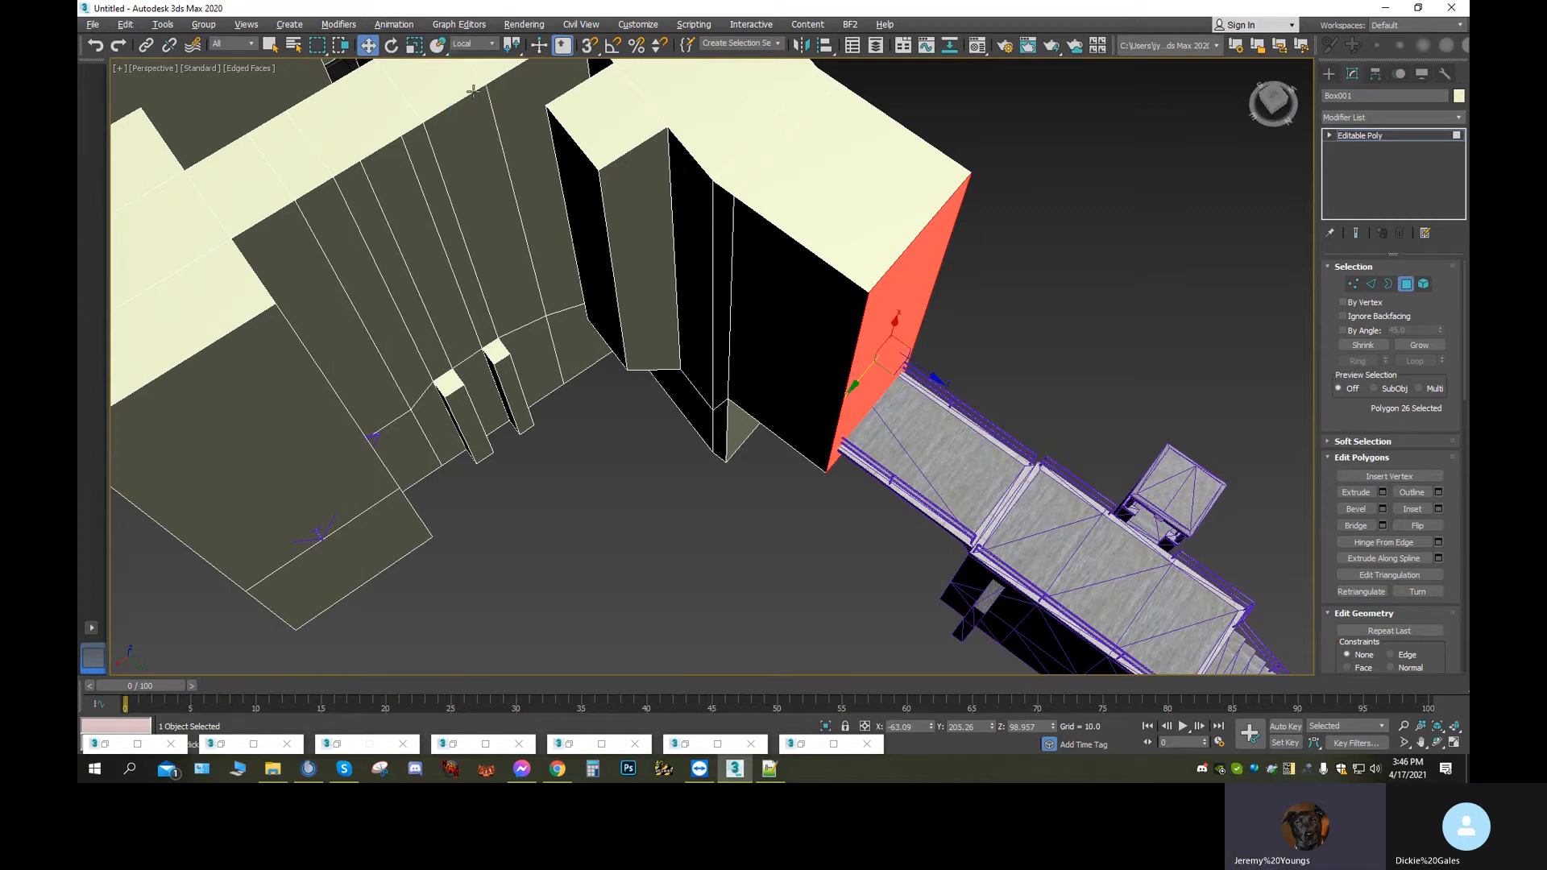
left_click_drag(943, 385, 1106, 455)
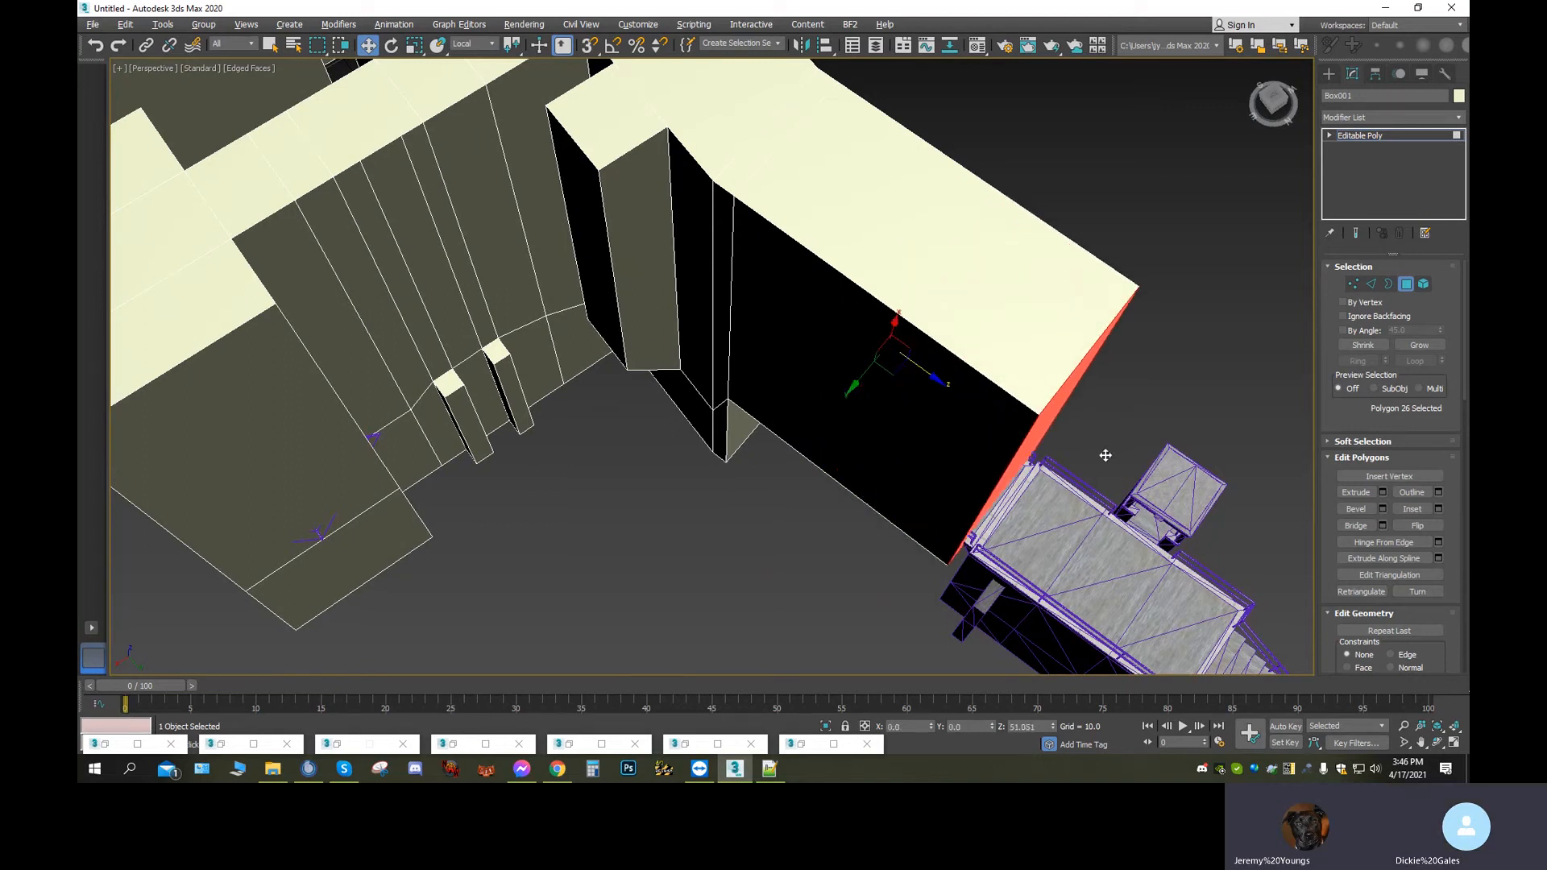
Shift the end-face polygon slightly sideways along its local Y axis to line it up with the walkway deck
middle_click_drag(1089, 496, 566, 388)
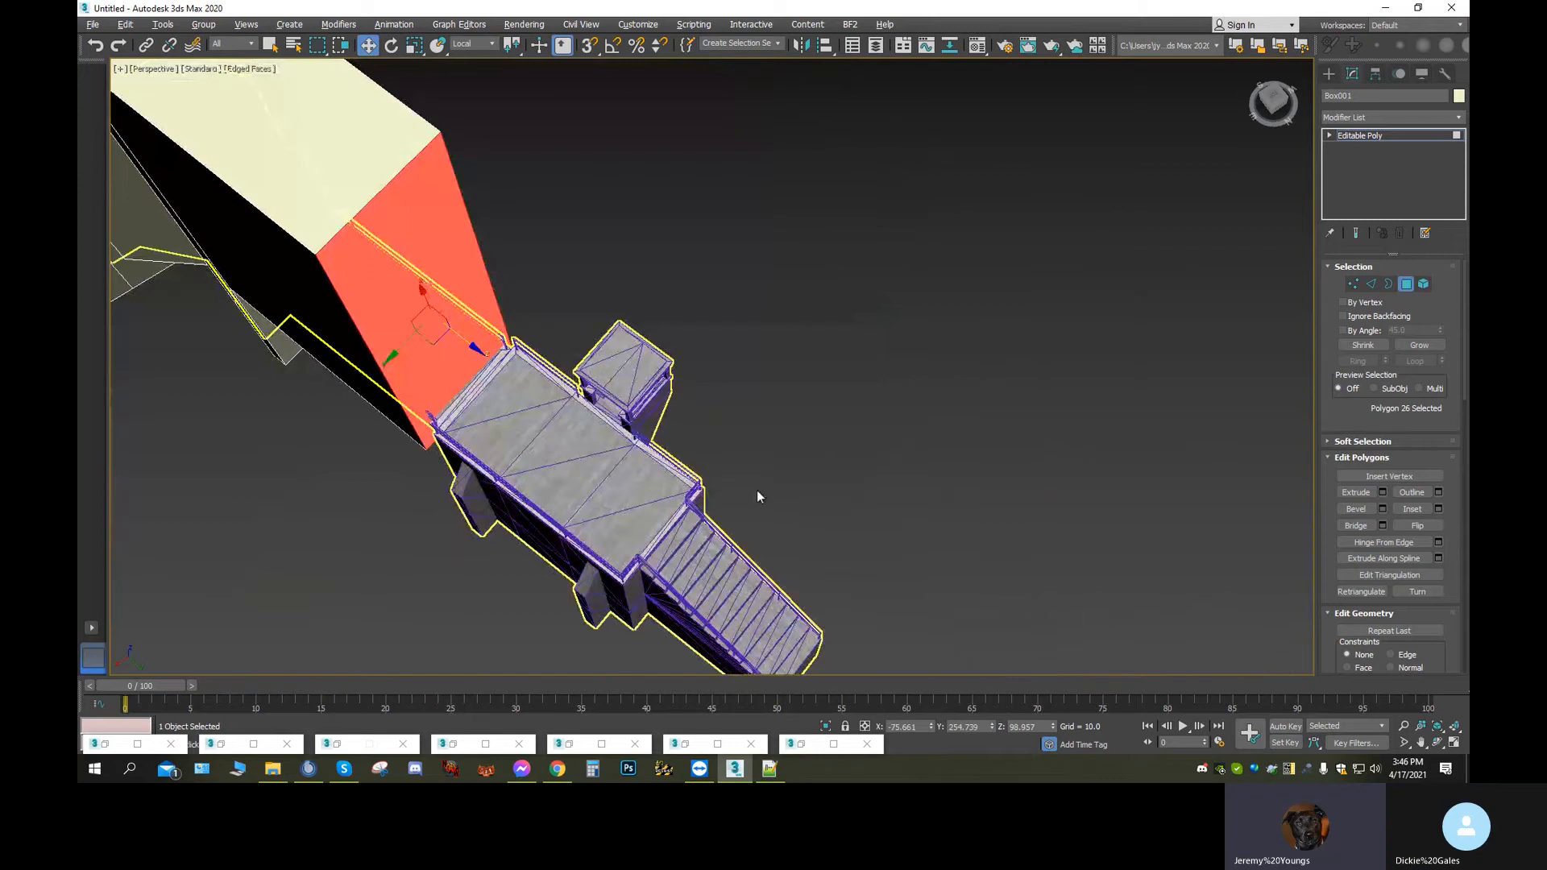
left_click(1437, 743)
left_click_drag(653, 464, 597, 408)
middle_click_drag(597, 408, 763, 406)
left_click_drag(763, 406, 633, 412)
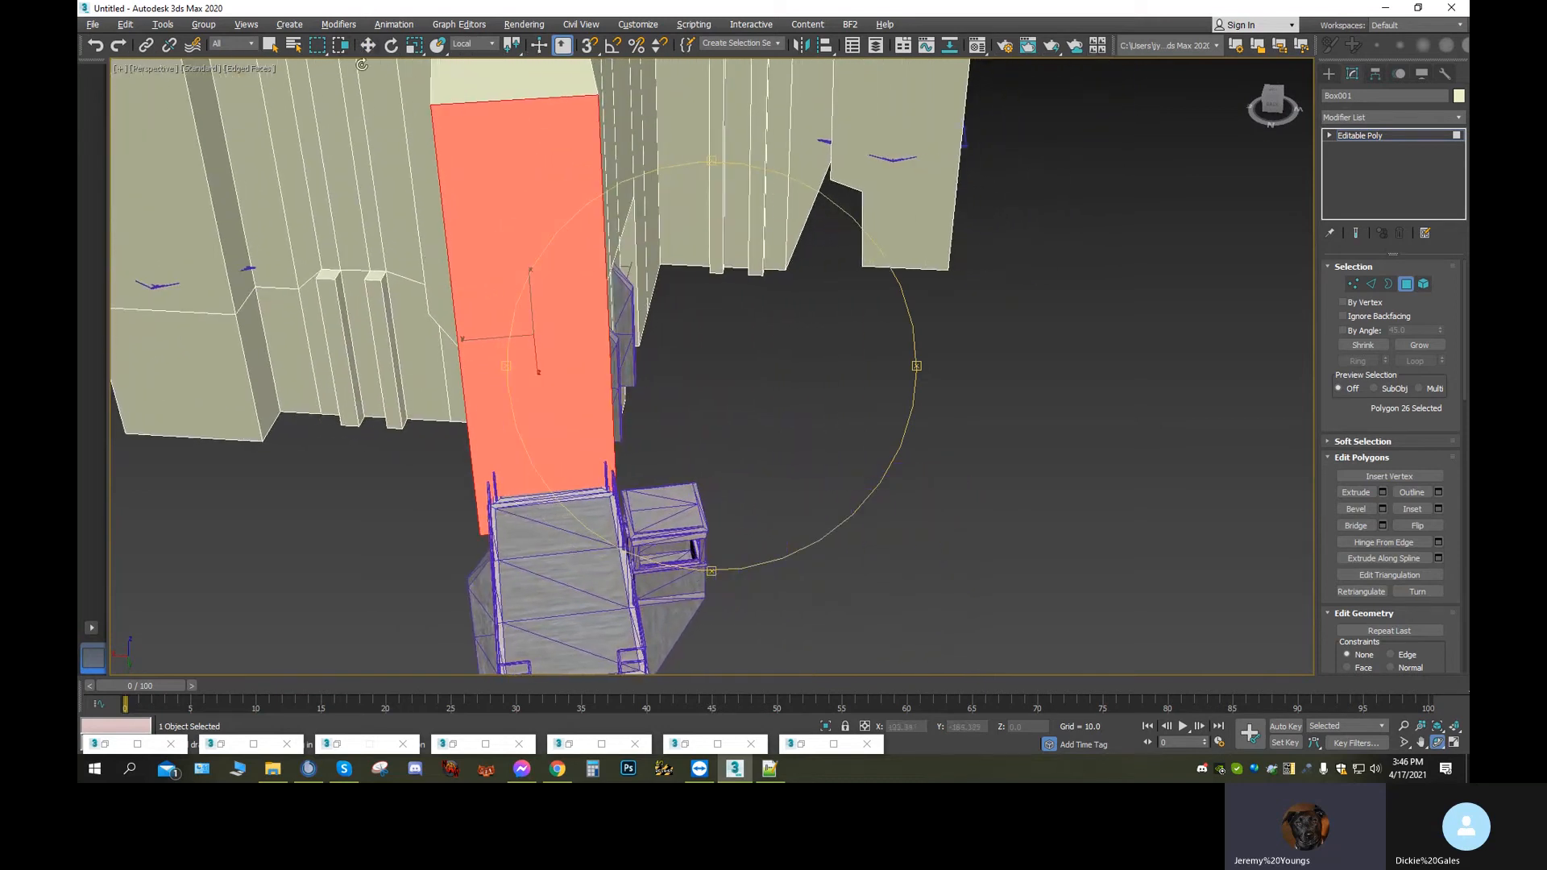
left_click(367, 46)
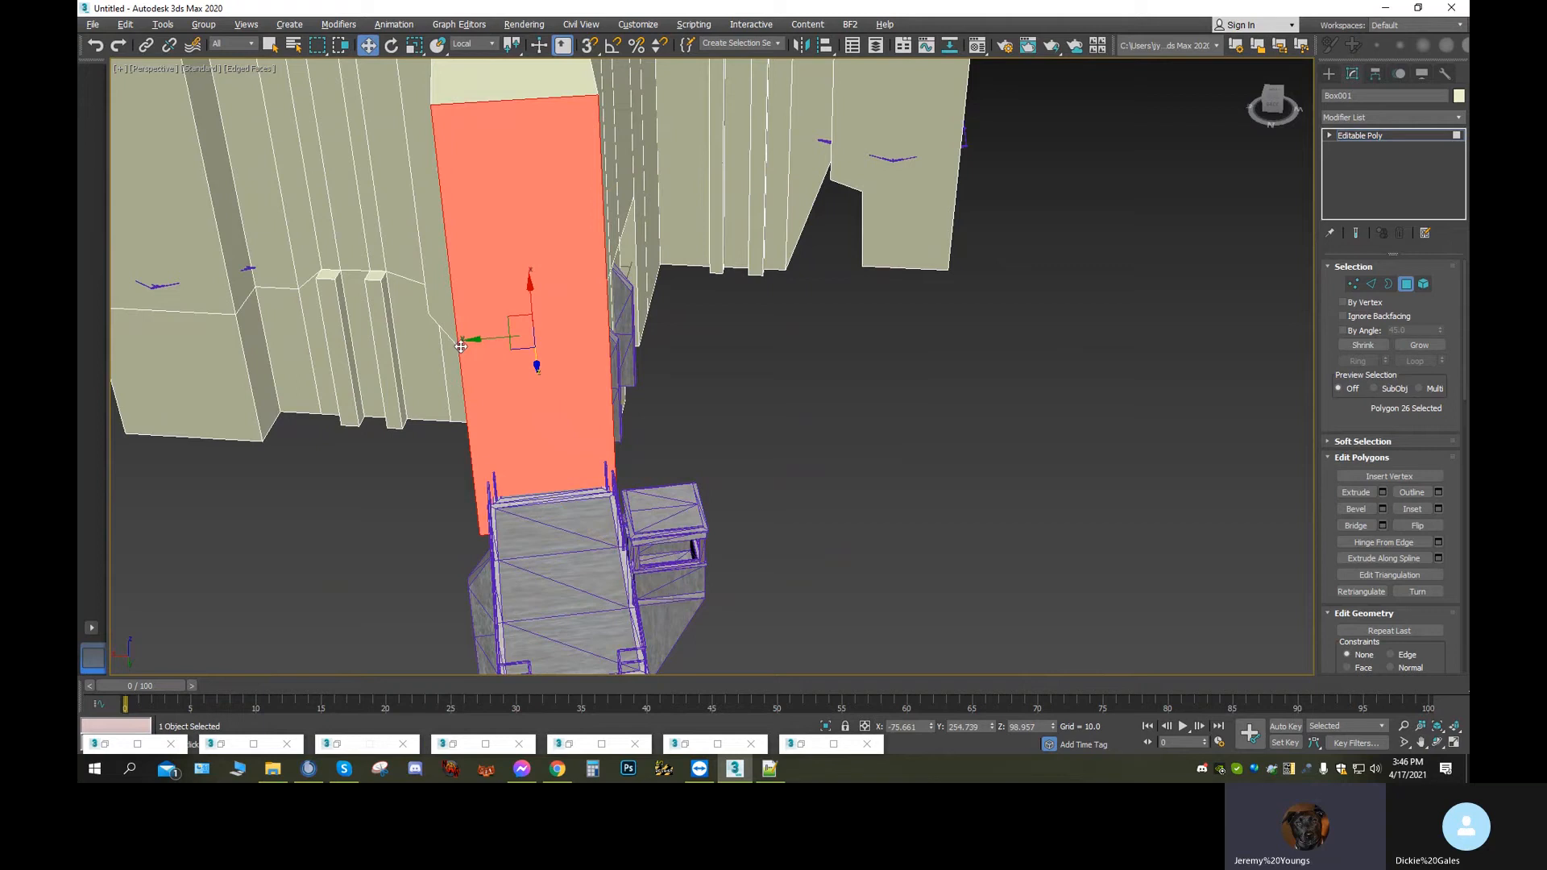
left_click_drag(473, 339, 474, 341)
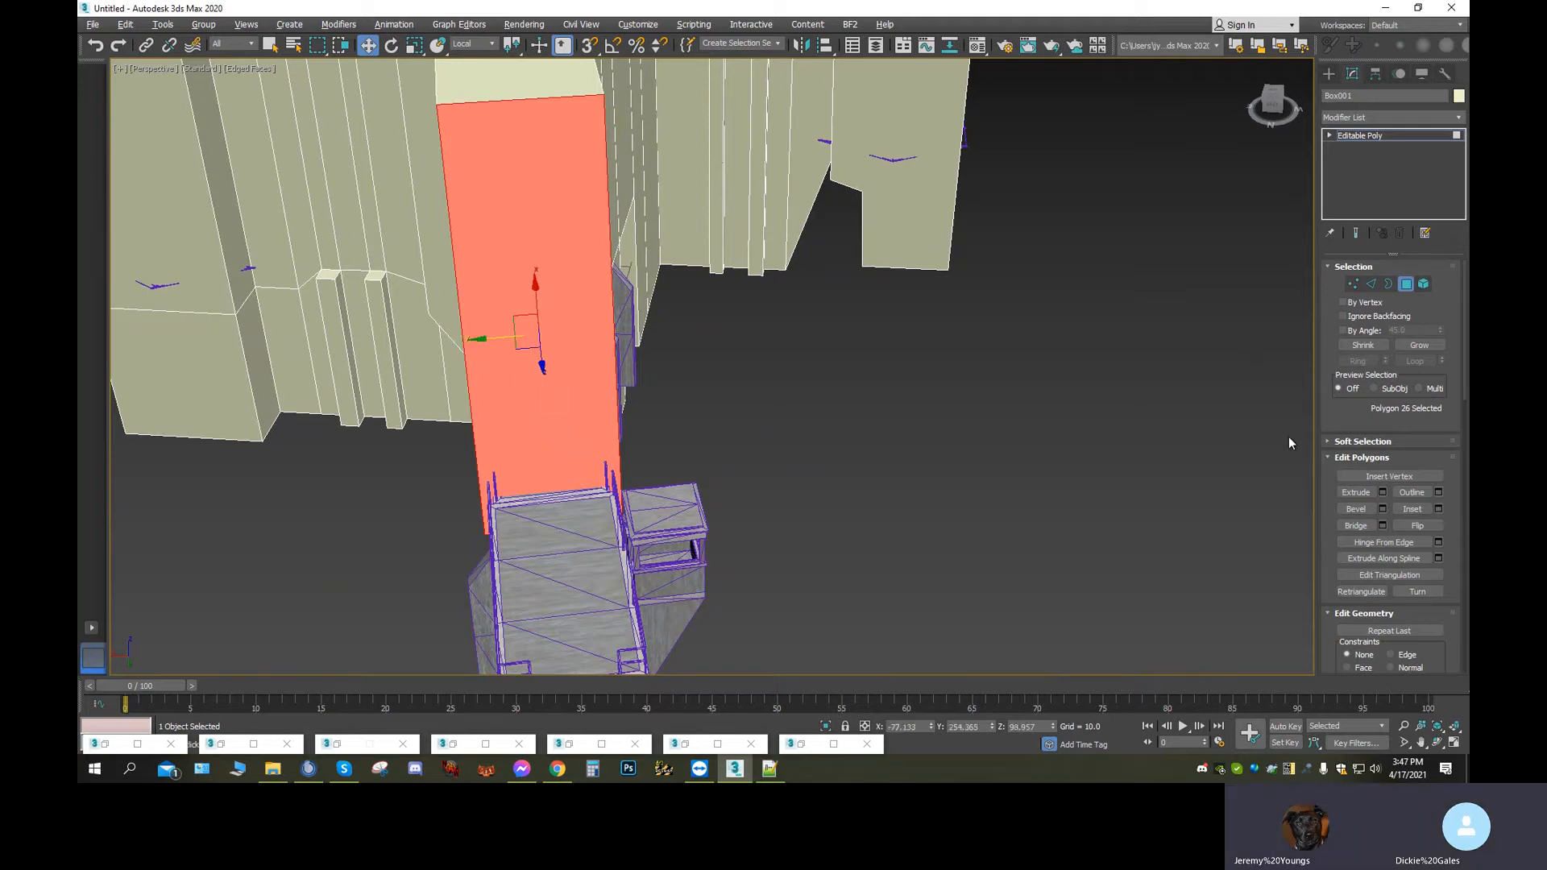
left_click(1357, 494)
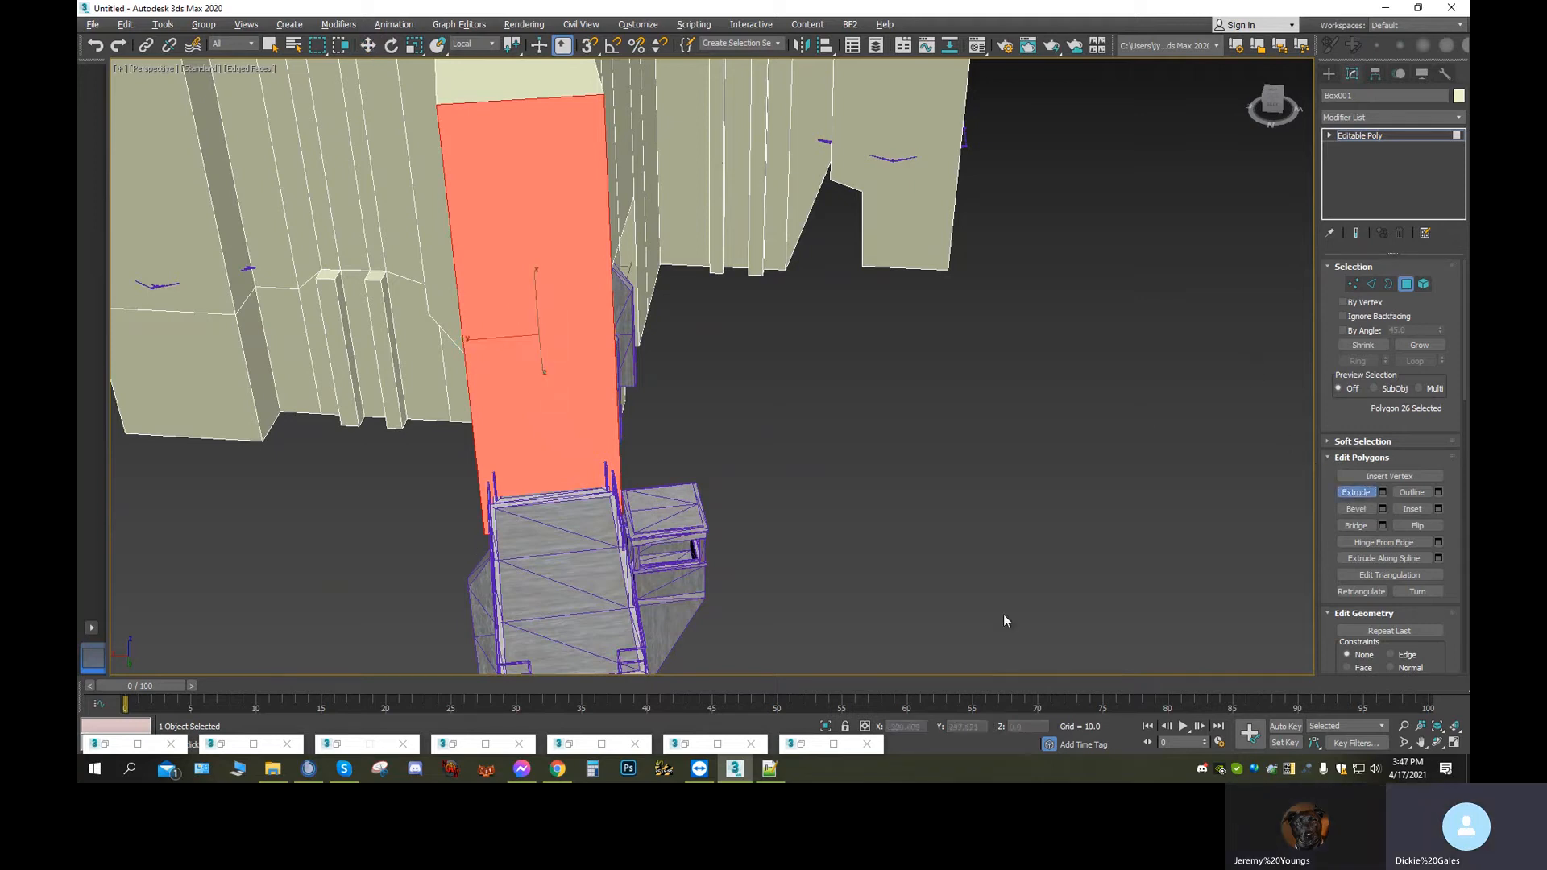
left_click(1439, 742)
mouse_move(649, 473)
left_mouse_down()
mouse_move(646, 437)
mouse_move(659, 479)
left_mouse_up()
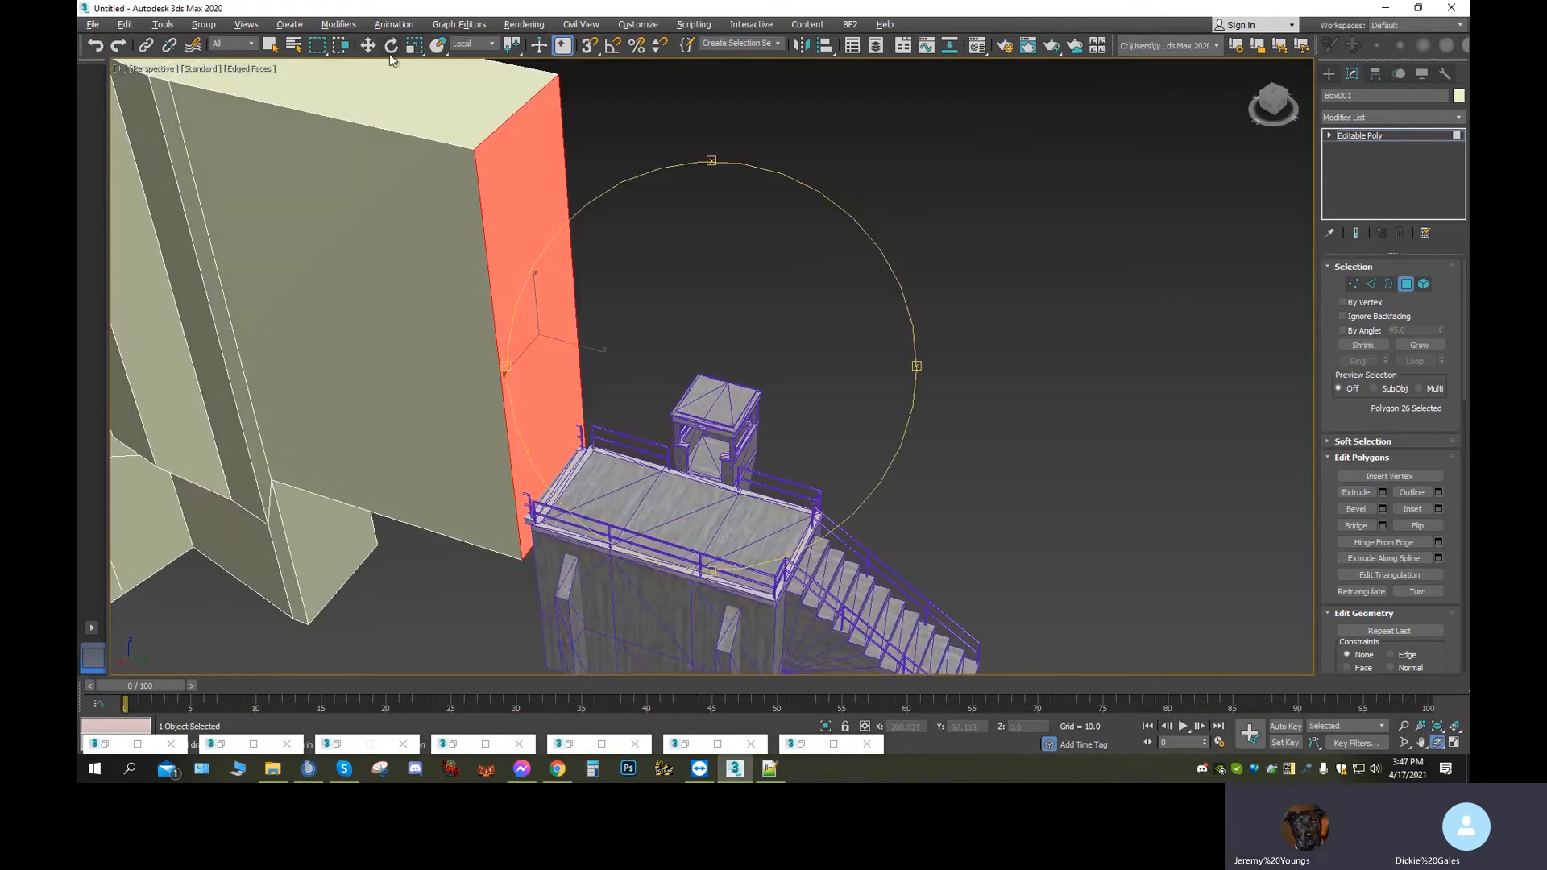
left_click(368, 44)
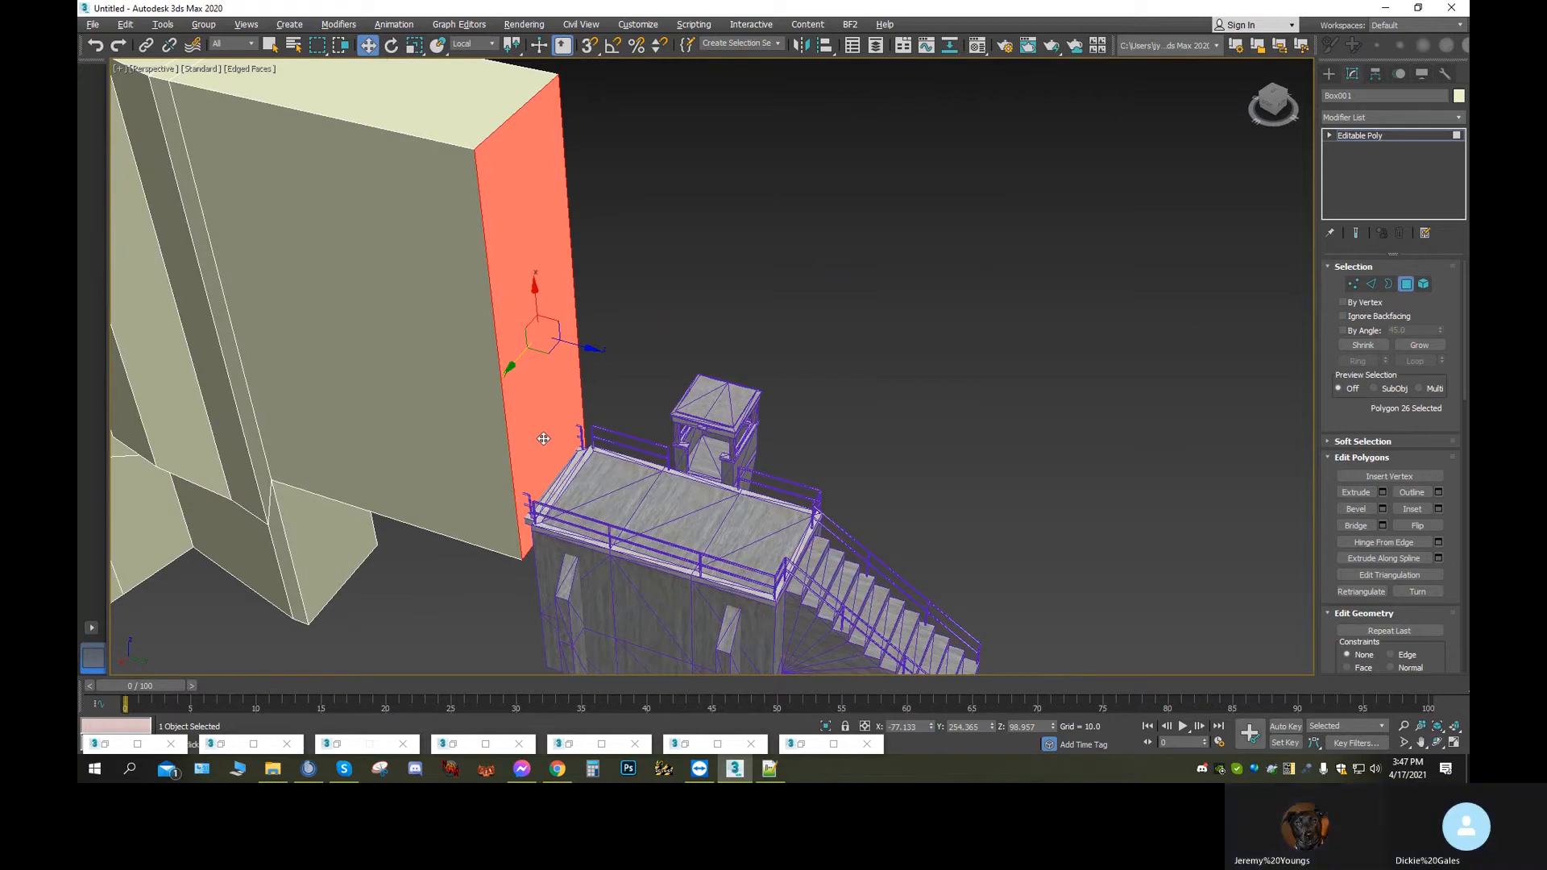
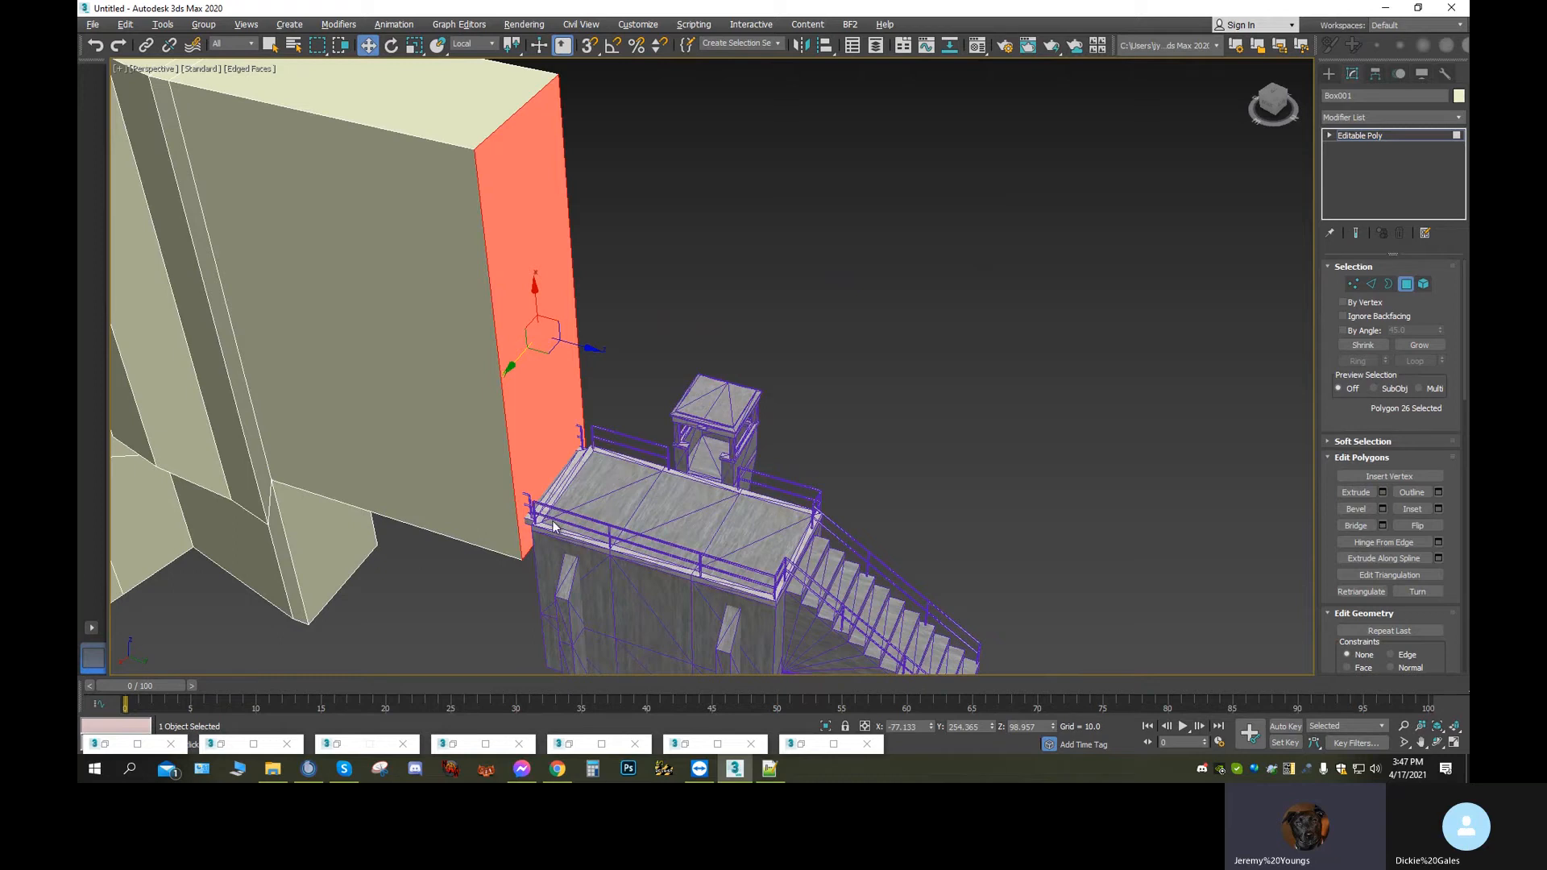
left_click(1352, 492)
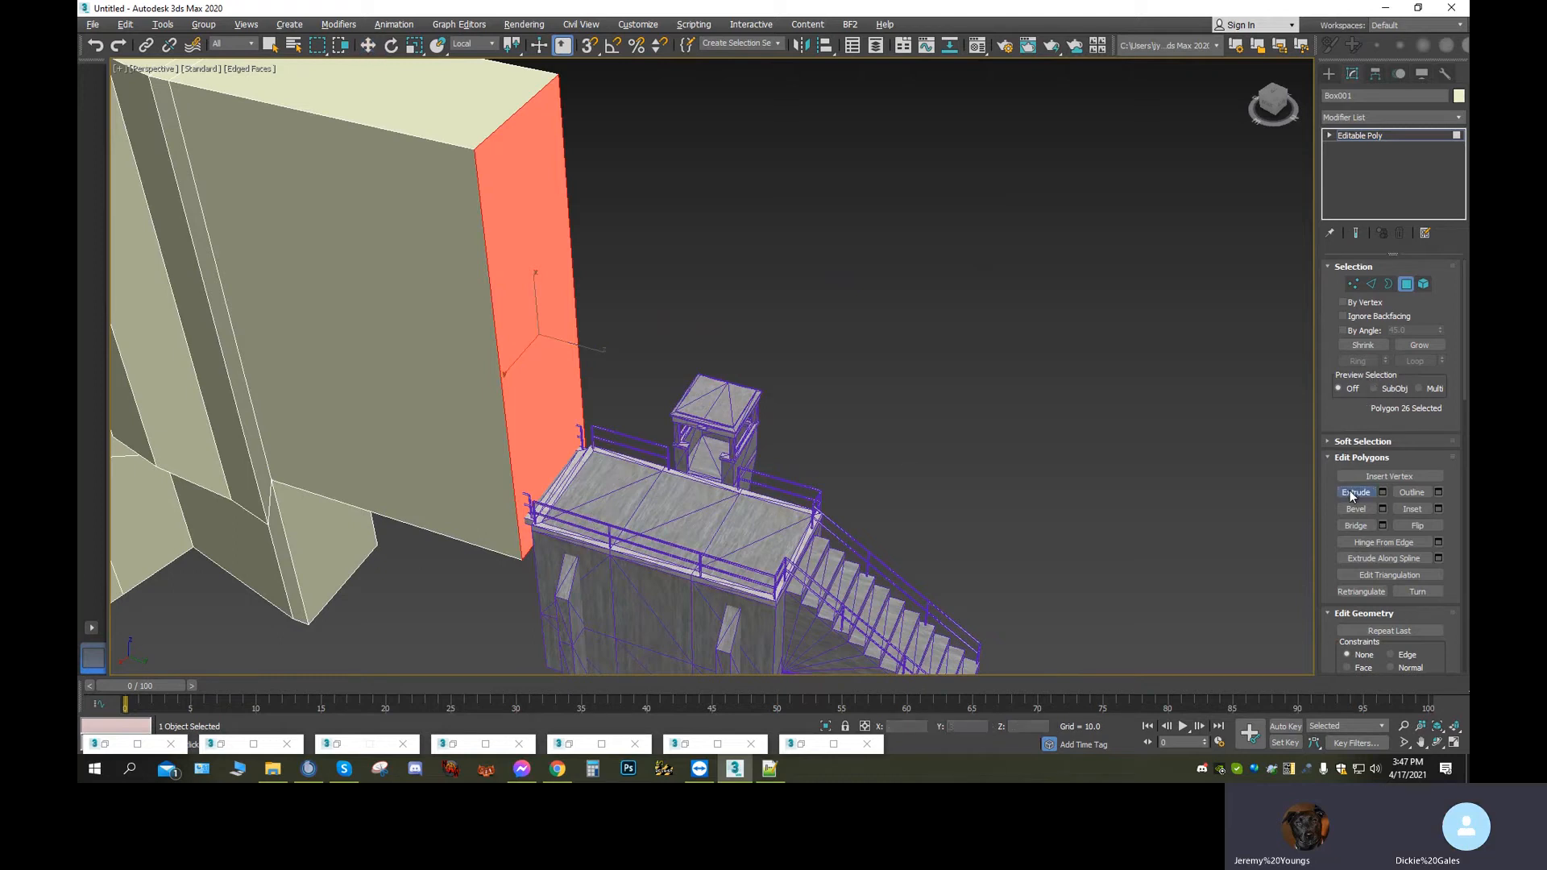
mouse_move(542, 403)
left_mouse_down()
mouse_move(553, 370)
mouse_move(558, 398)
left_mouse_up()
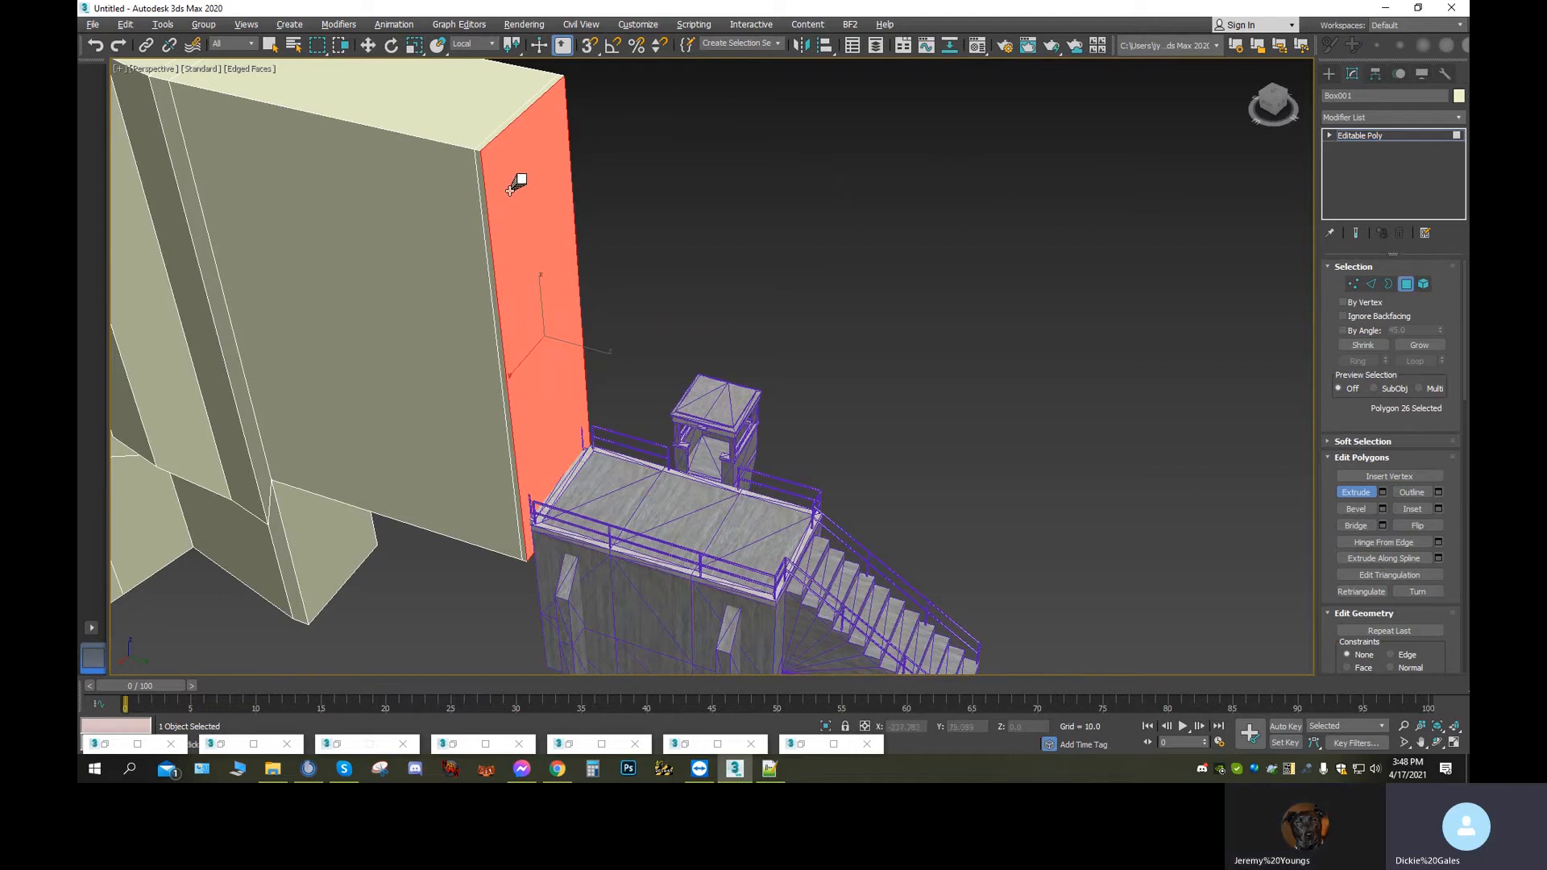
left_click(98, 44)
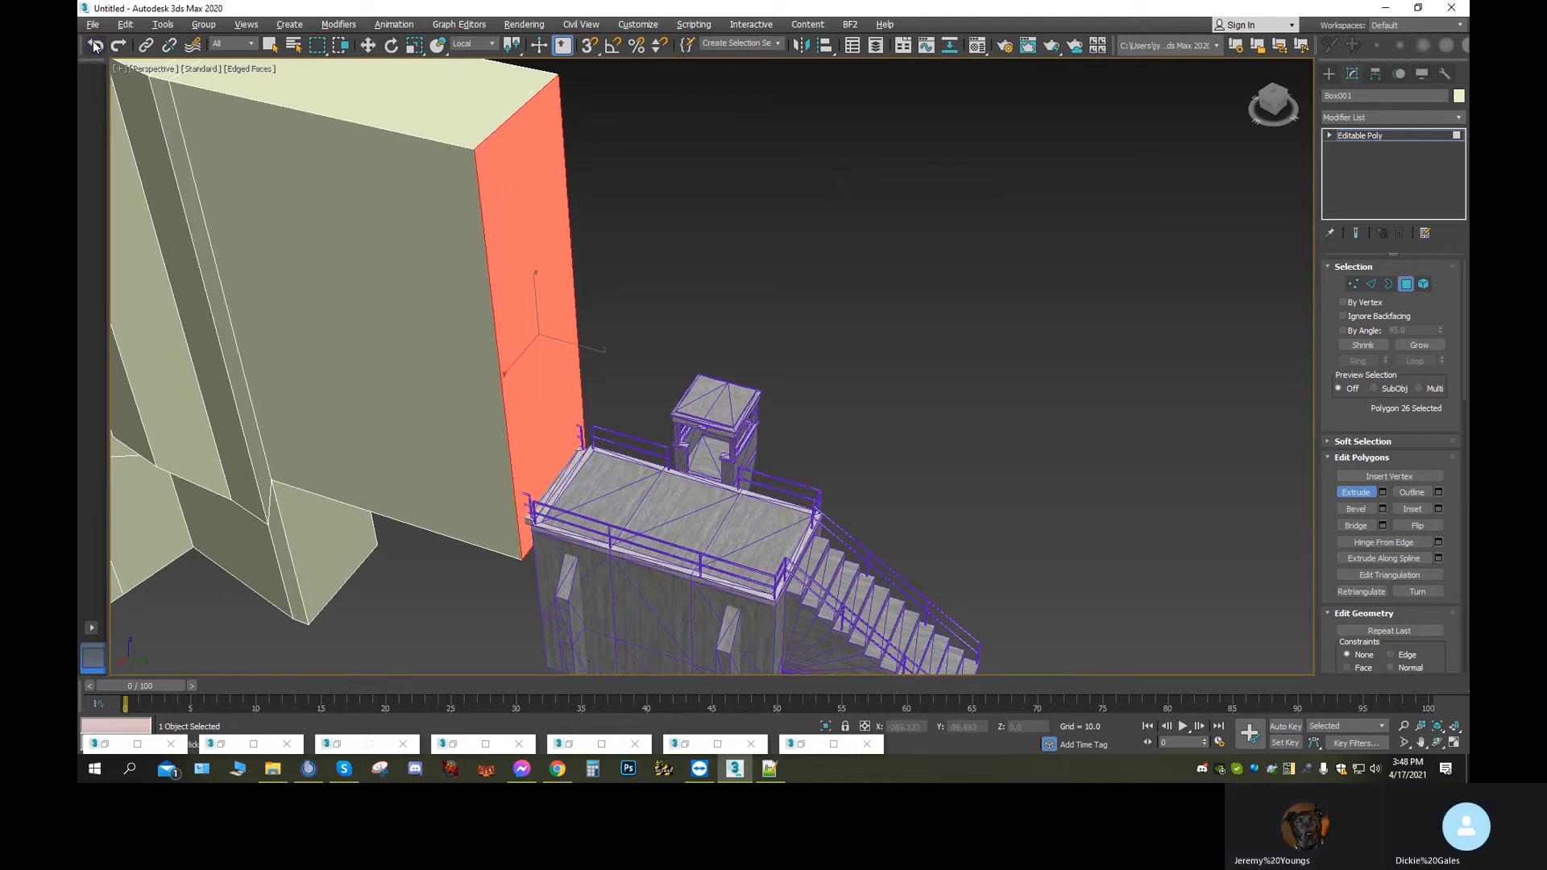
Extrude the end-face polygon further outward so a new section reaches over the walkway's concrete support
left_click(1437, 743)
left_click_drag(640, 426, 670, 413)
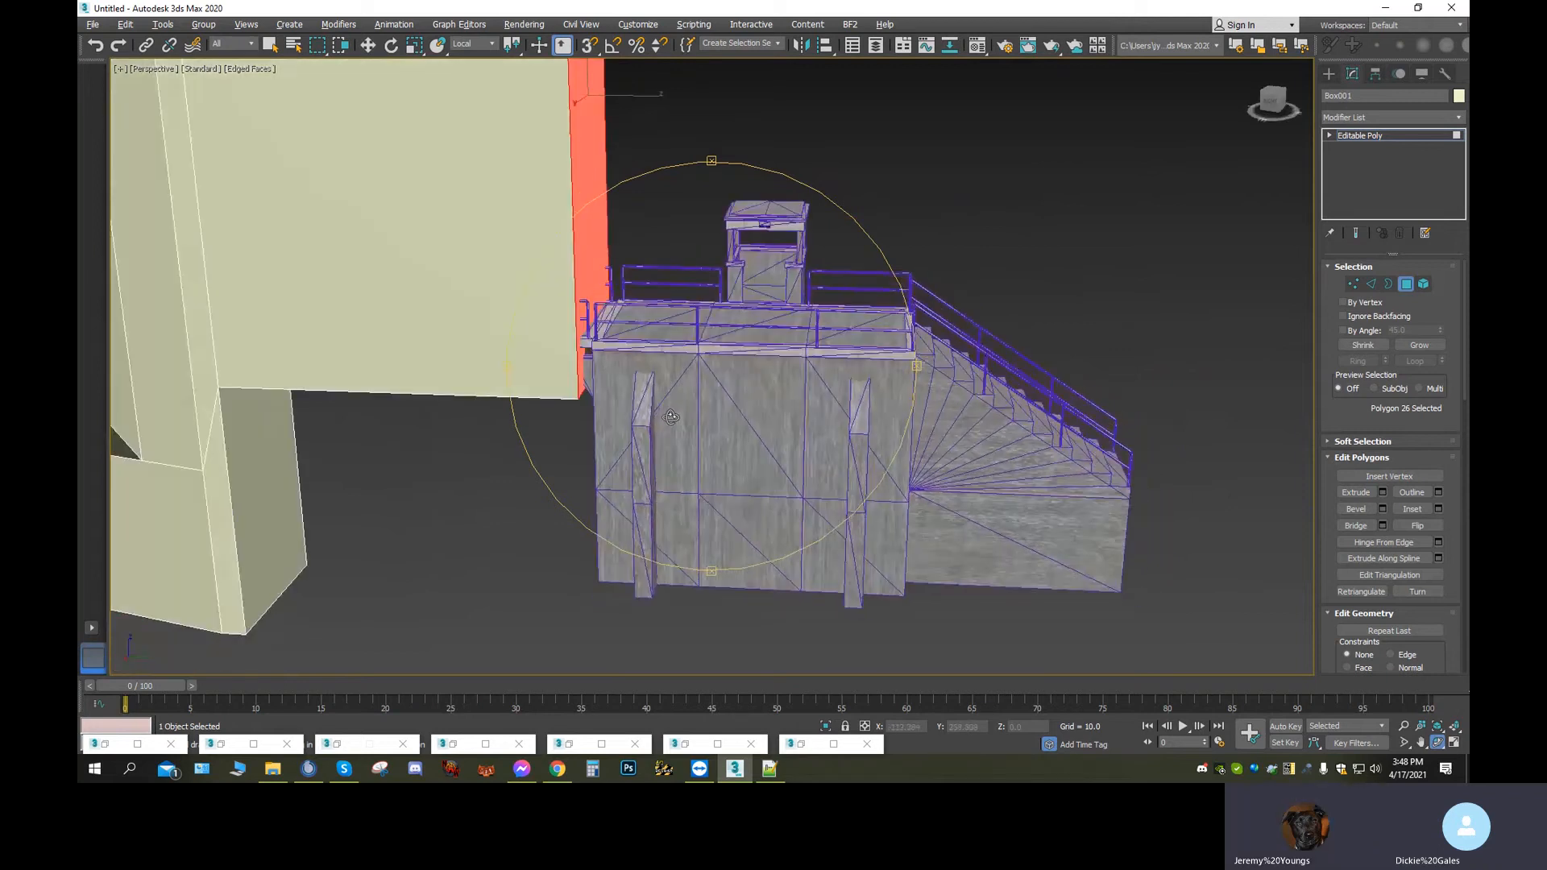
left_click(371, 48)
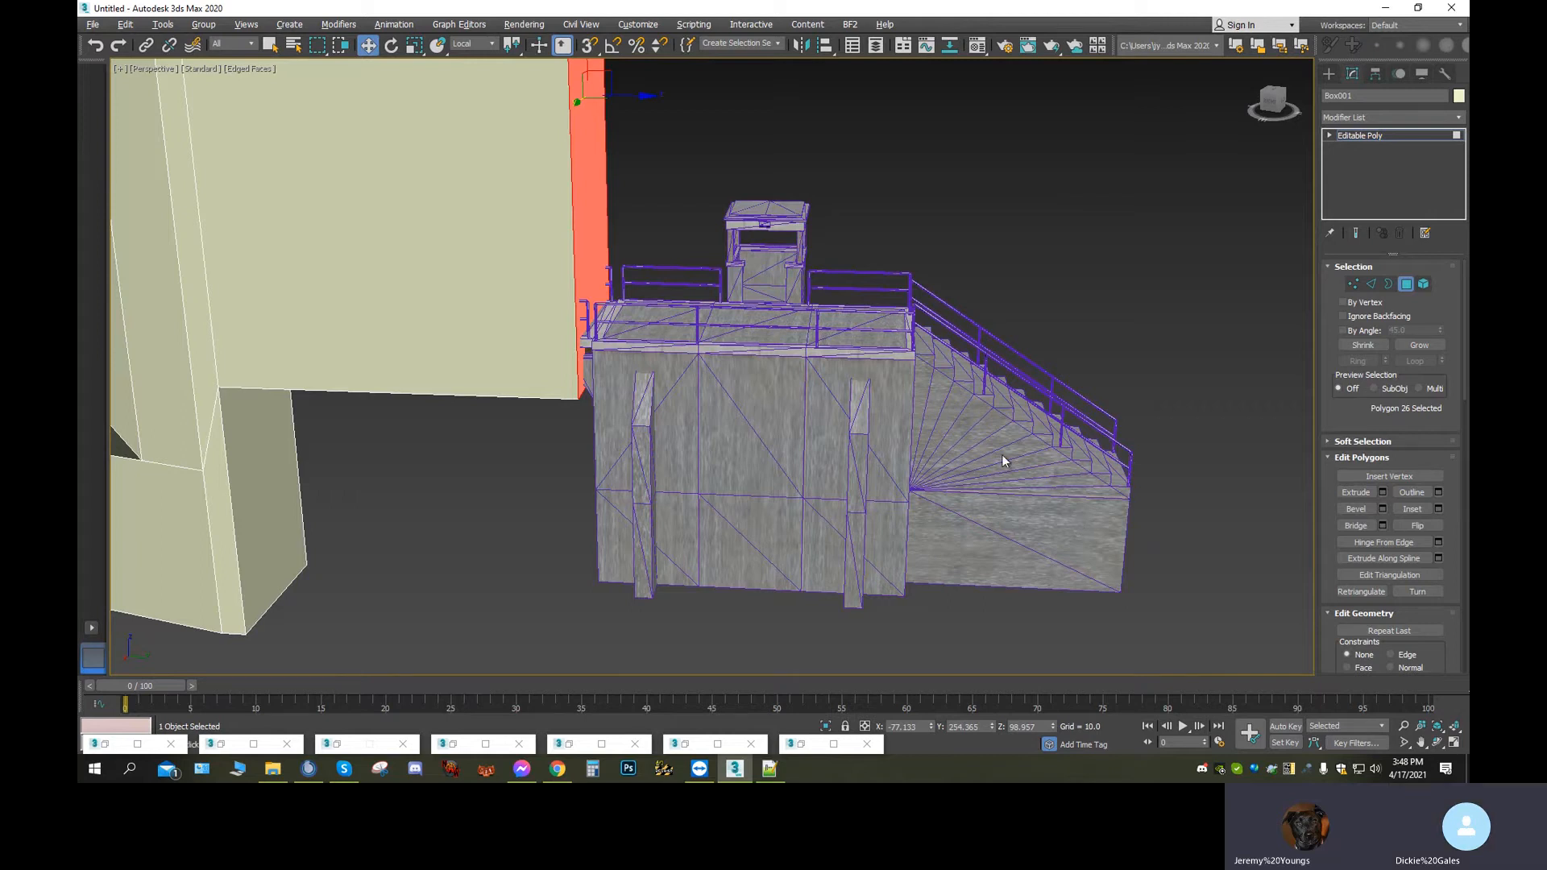
middle_click_drag(814, 405, 898, 492)
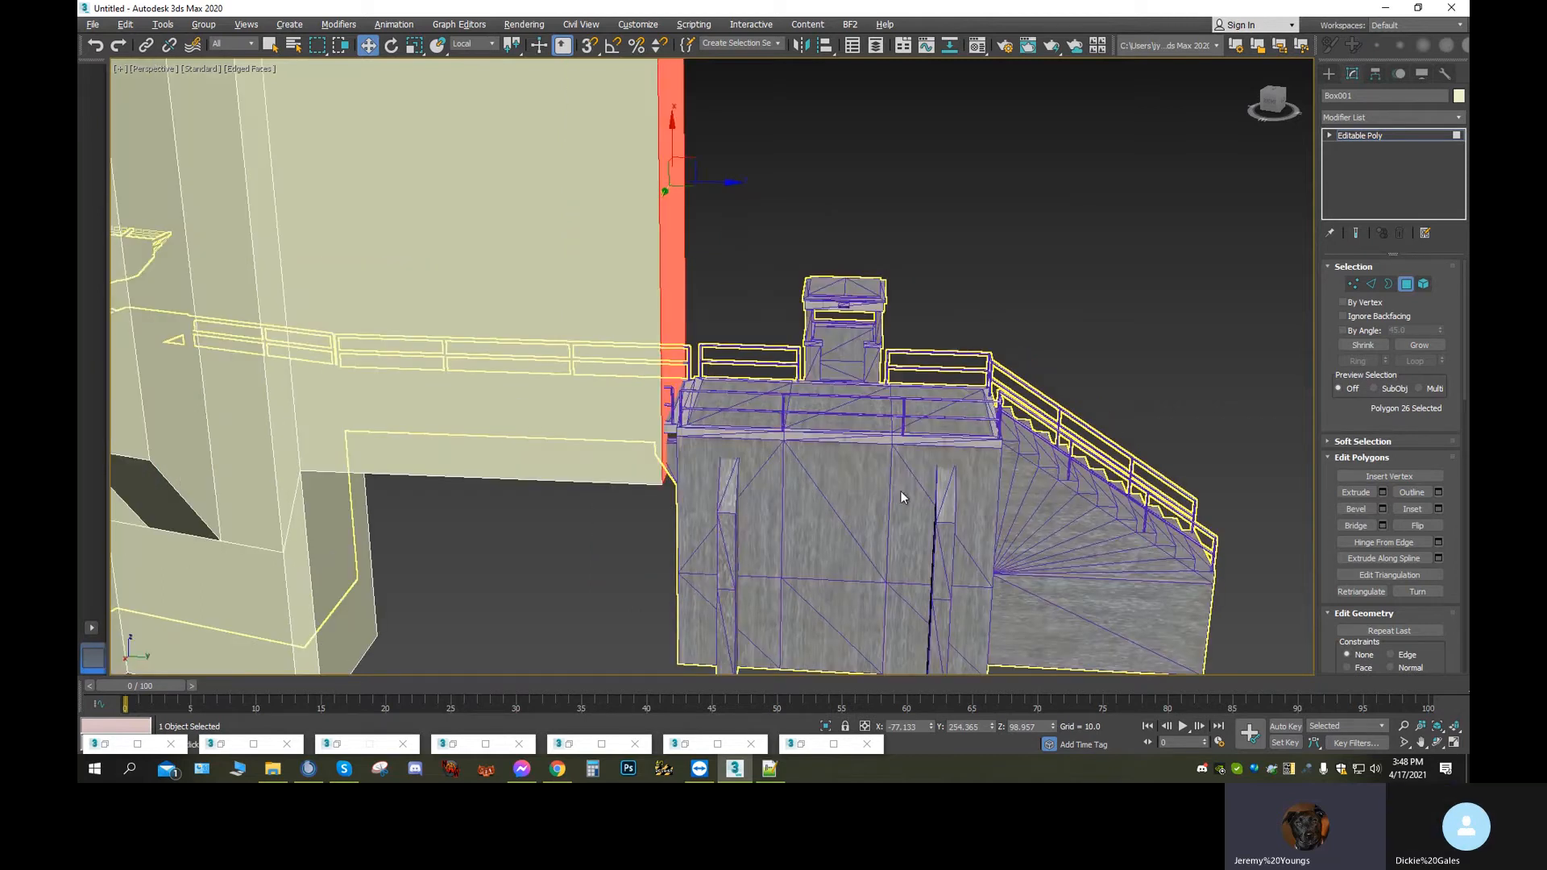
left_click(1356, 492)
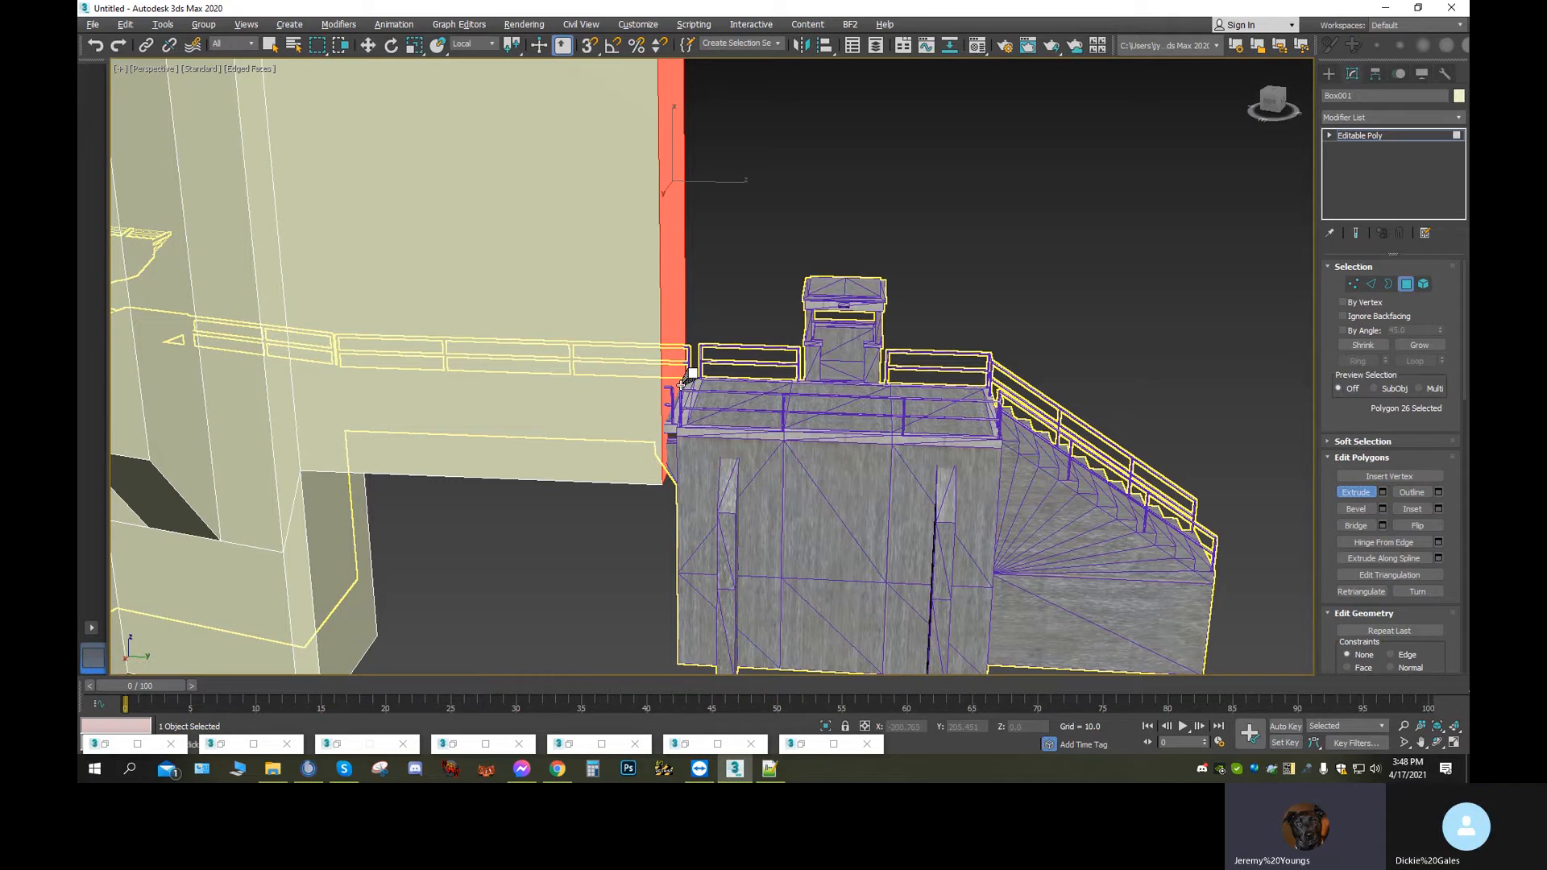
left_click_drag(683, 379, 764, 149)
Select the underside polygon of the newly extruded end section for moving, with the undersides of the building in view
middle_click_drag(732, 631, 751, 385)
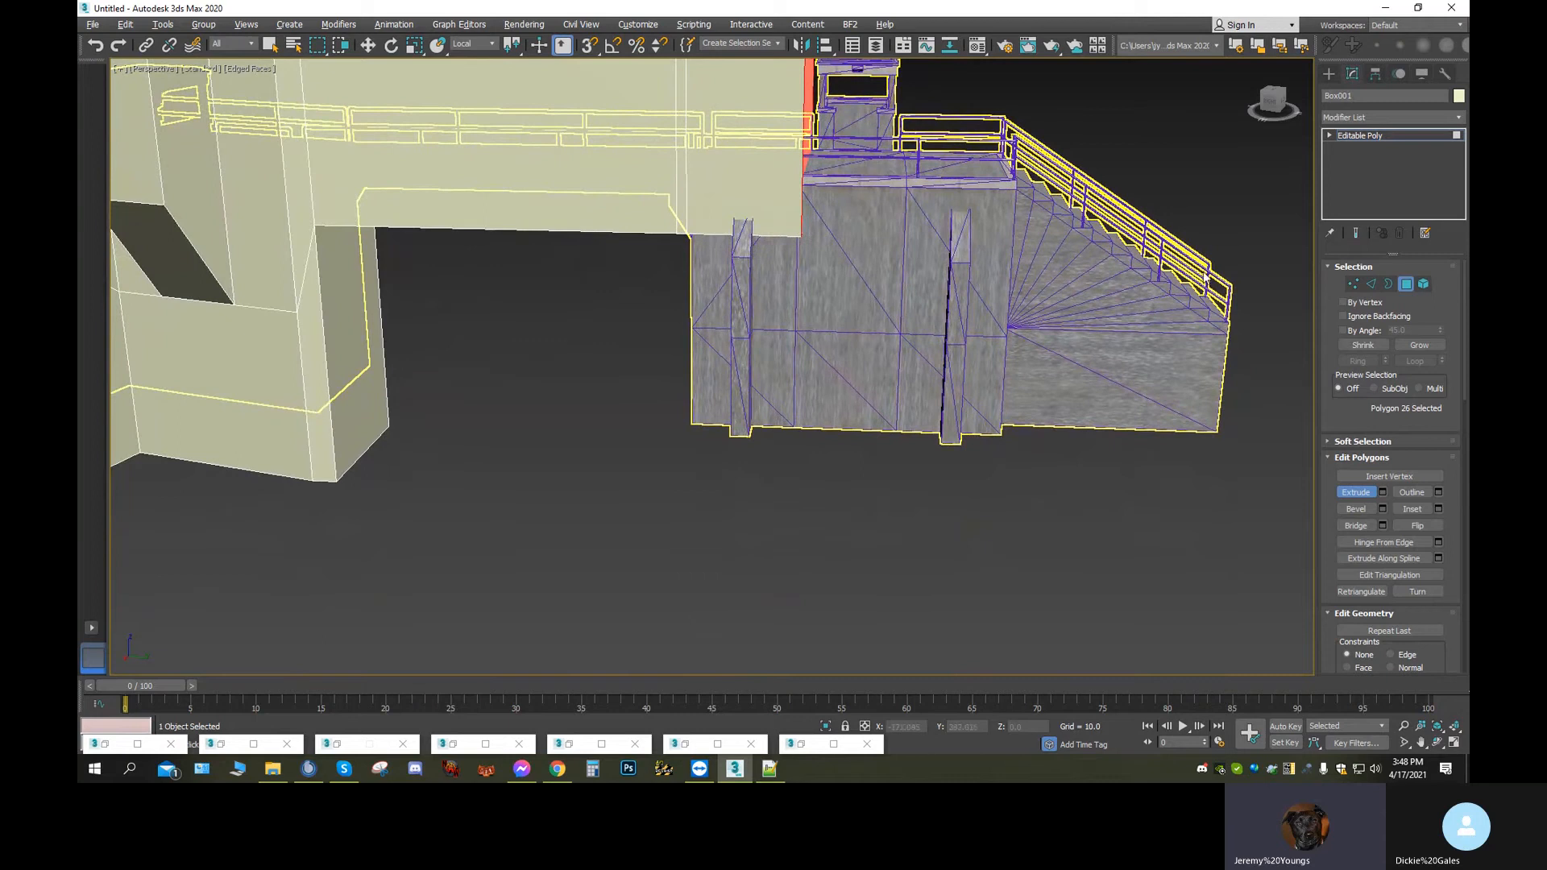
left_click(1273, 101)
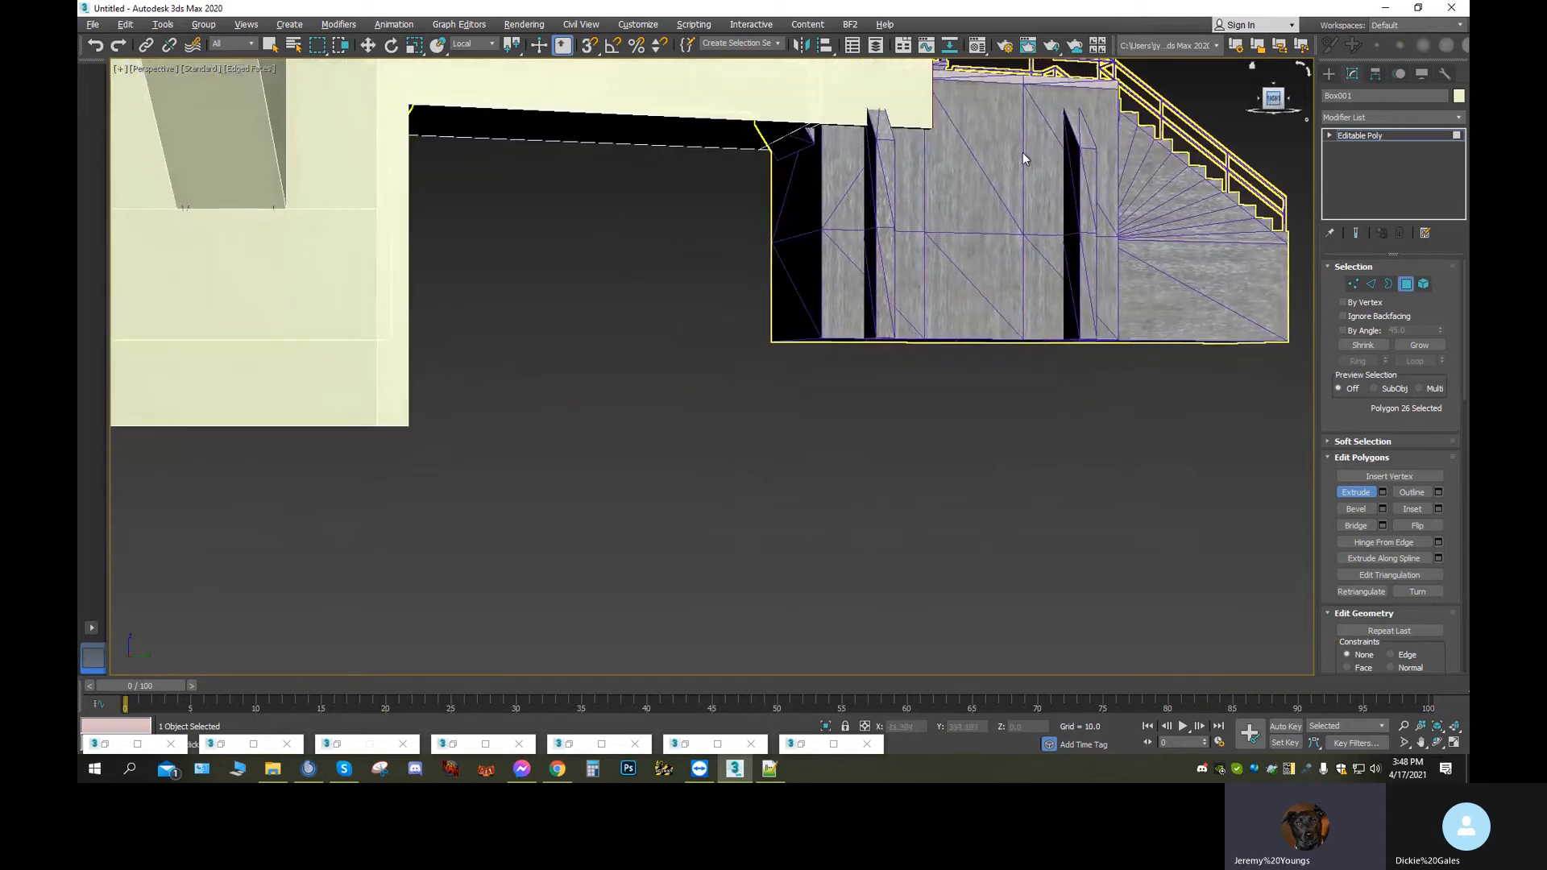
left_click(860, 131)
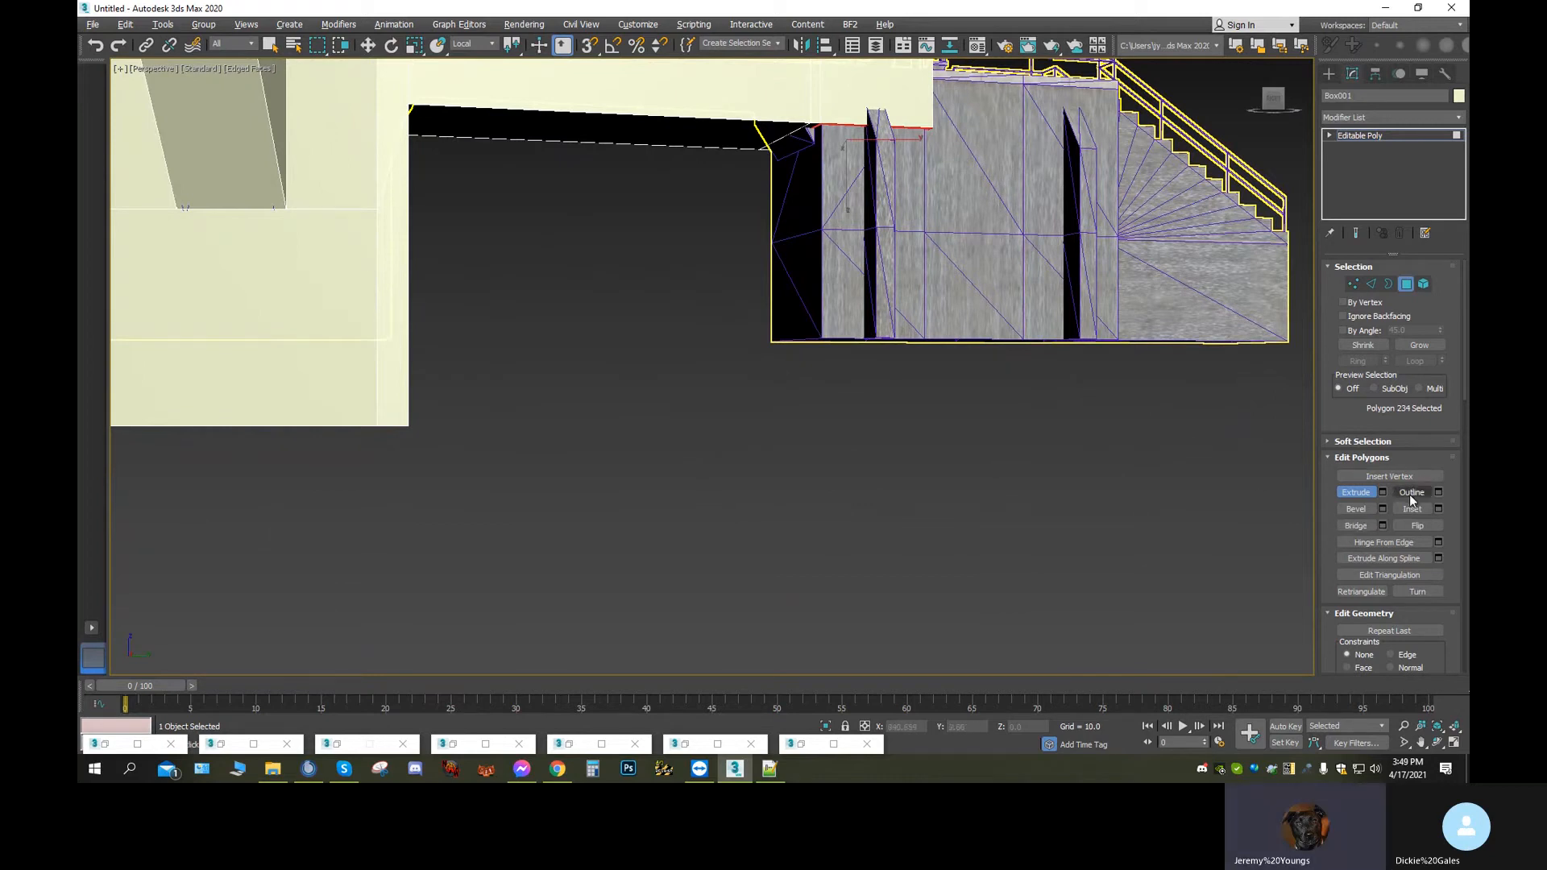
left_click(368, 45)
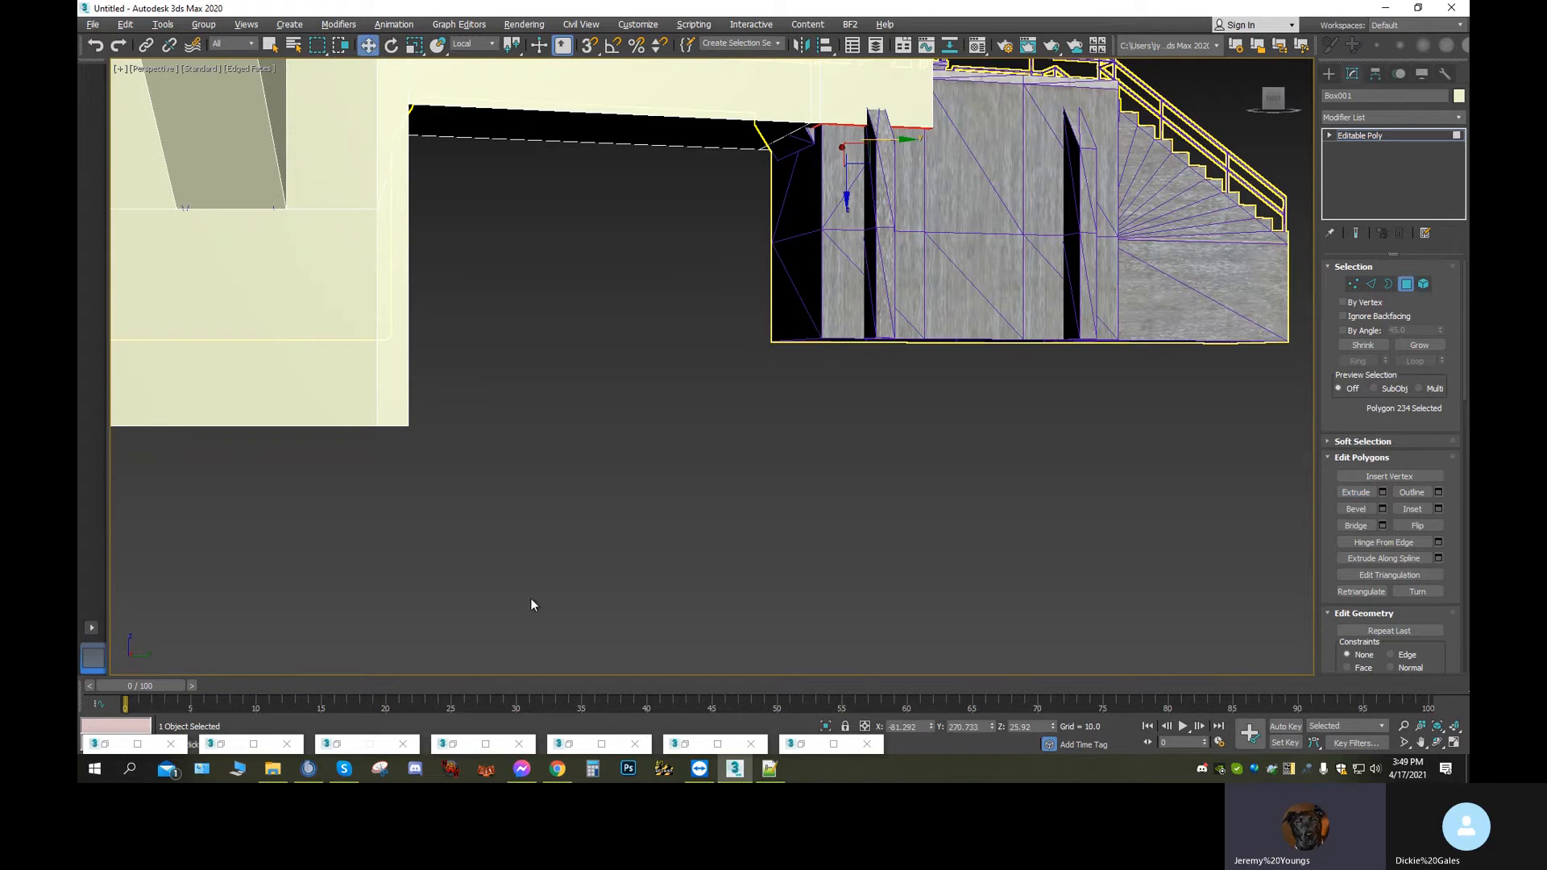
left_click(1435, 745)
left_click_drag(644, 460, 605, 393)
left_click(367, 45)
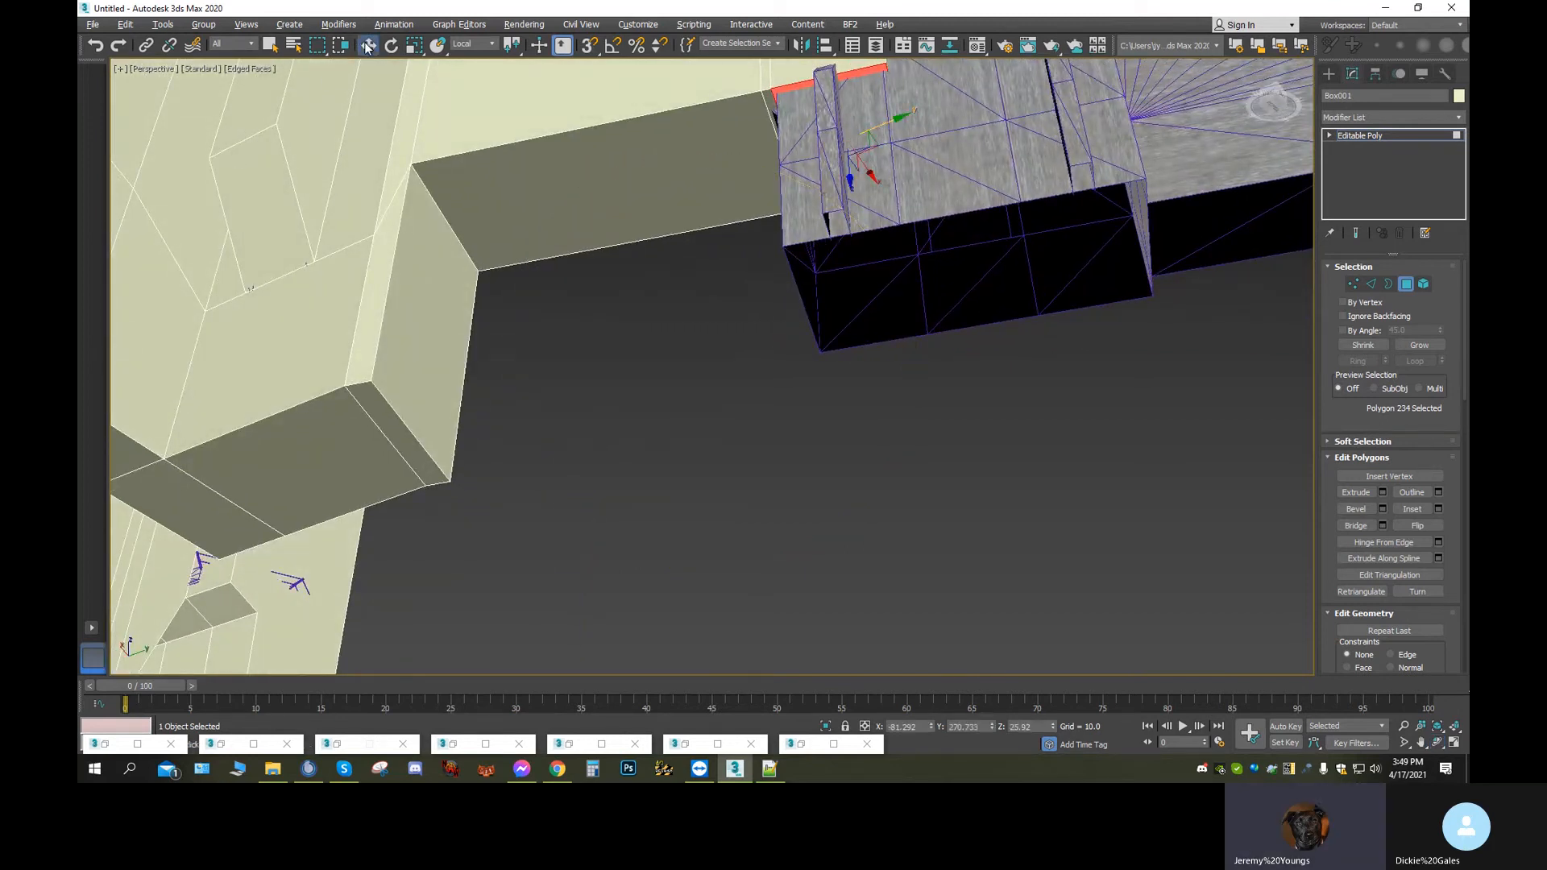
Copy the Z coordinate of the bottom polygon of the building's existing base
left_click(221, 515)
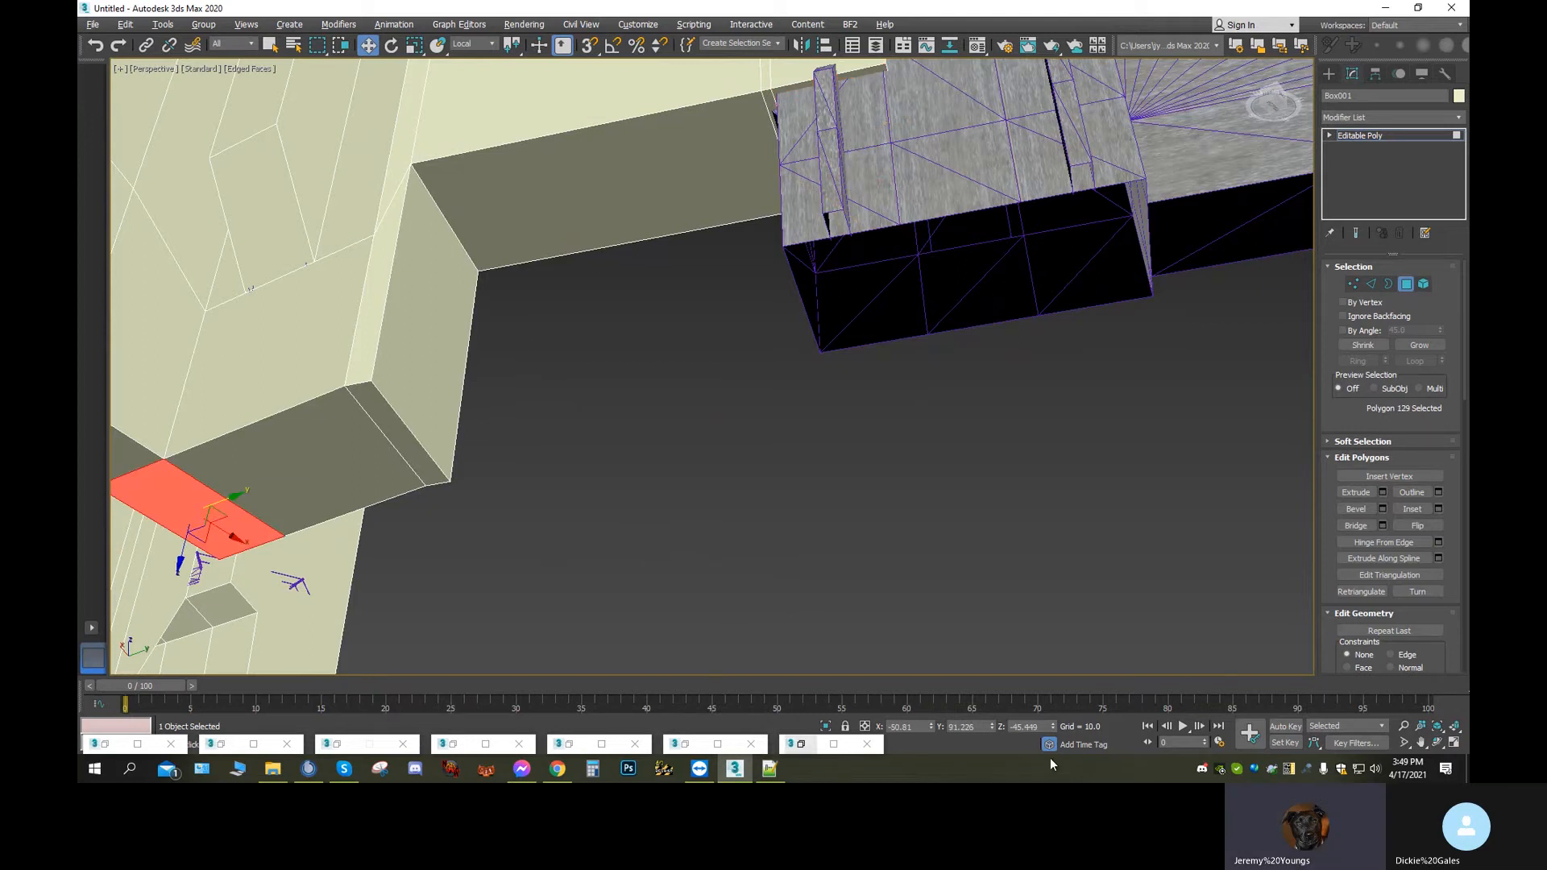
double_click(1023, 727)
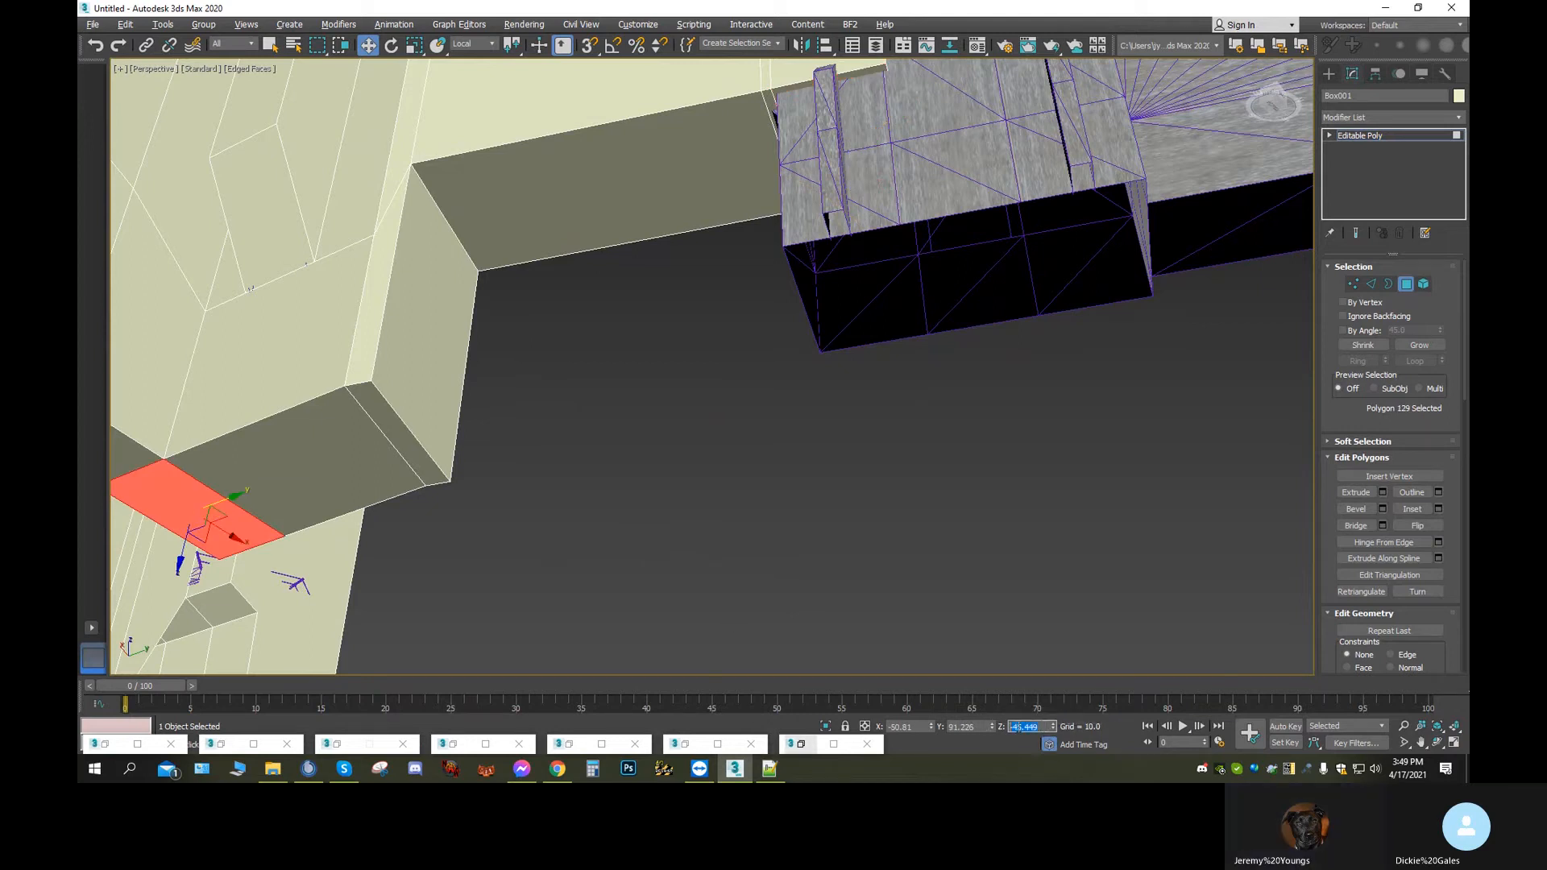
right_click(1019, 728)
left_click(1042, 575)
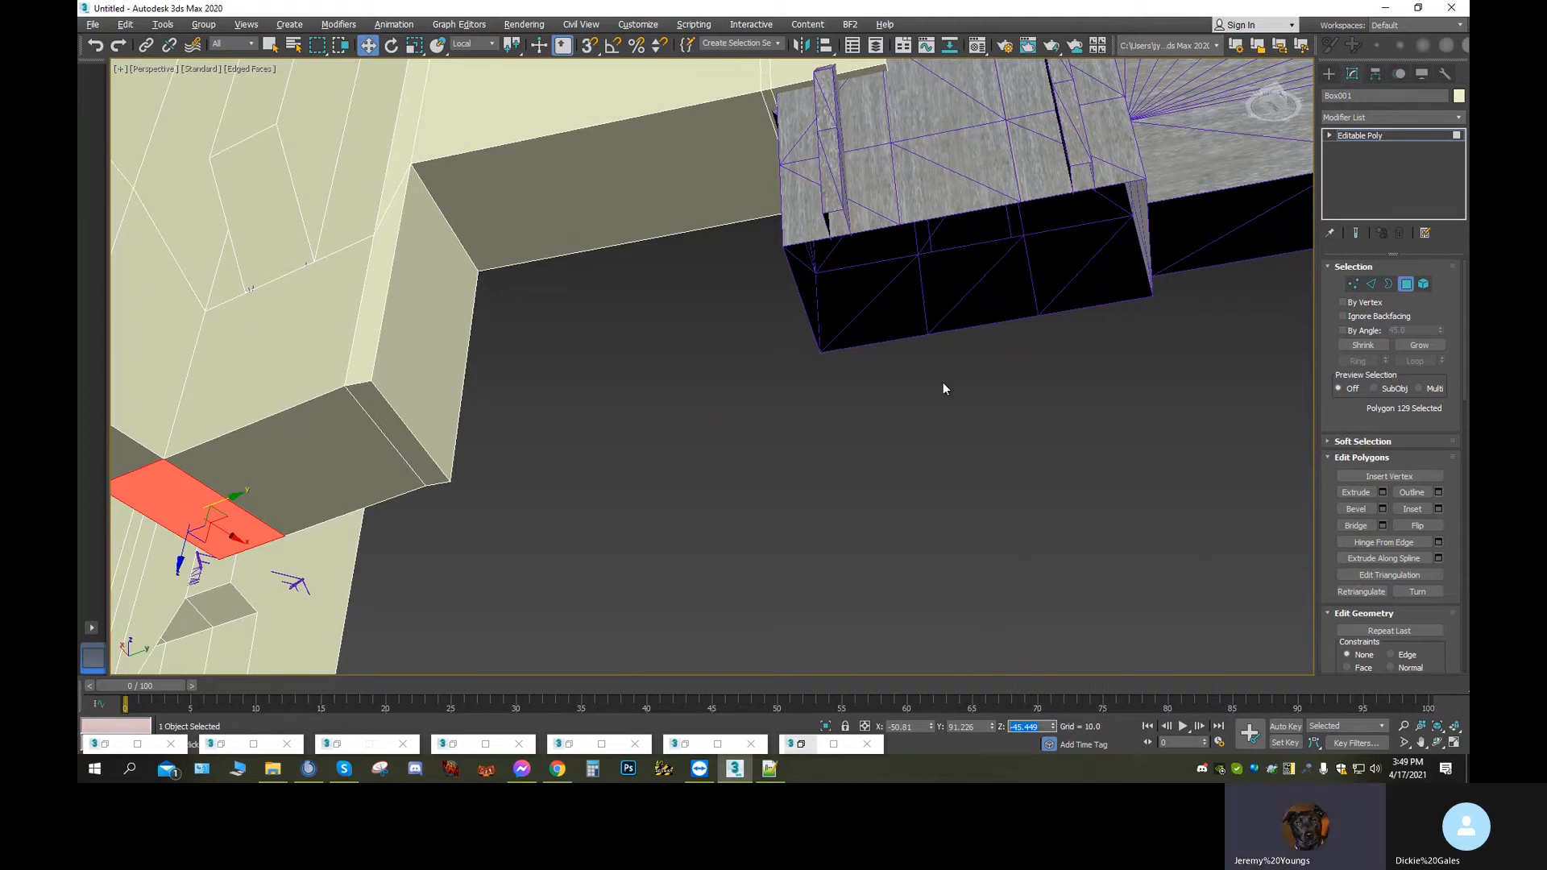
Set the Z coordinate of the new end section's underside polygon to -45.449 to bring it down to base level
left_click(835, 116)
left_click(1029, 727)
double_click(1028, 727)
right_click(1028, 727)
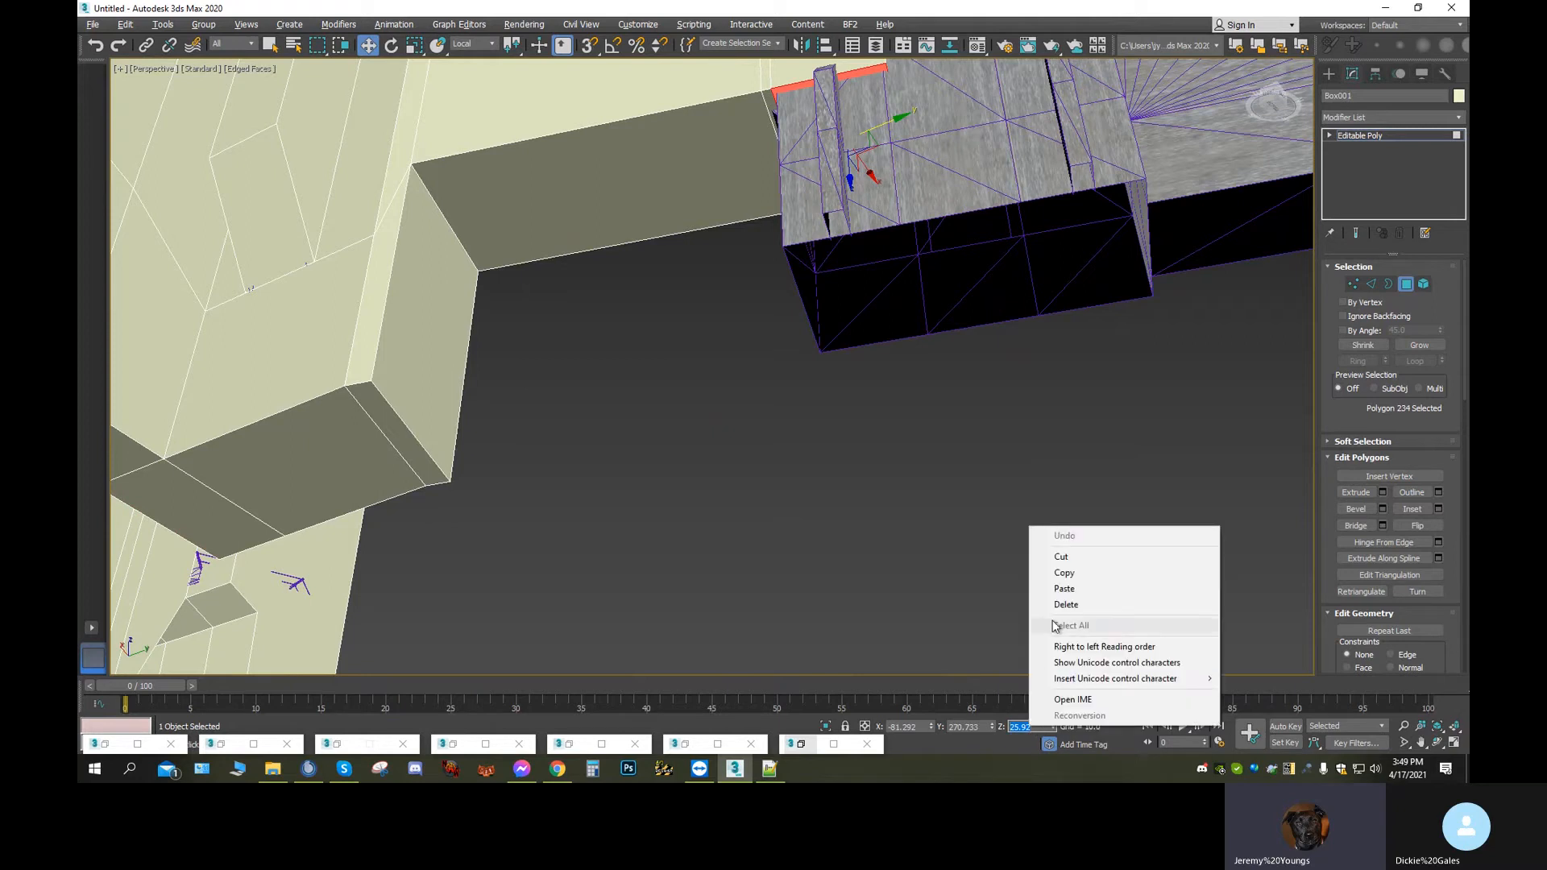
left_click(1059, 589)
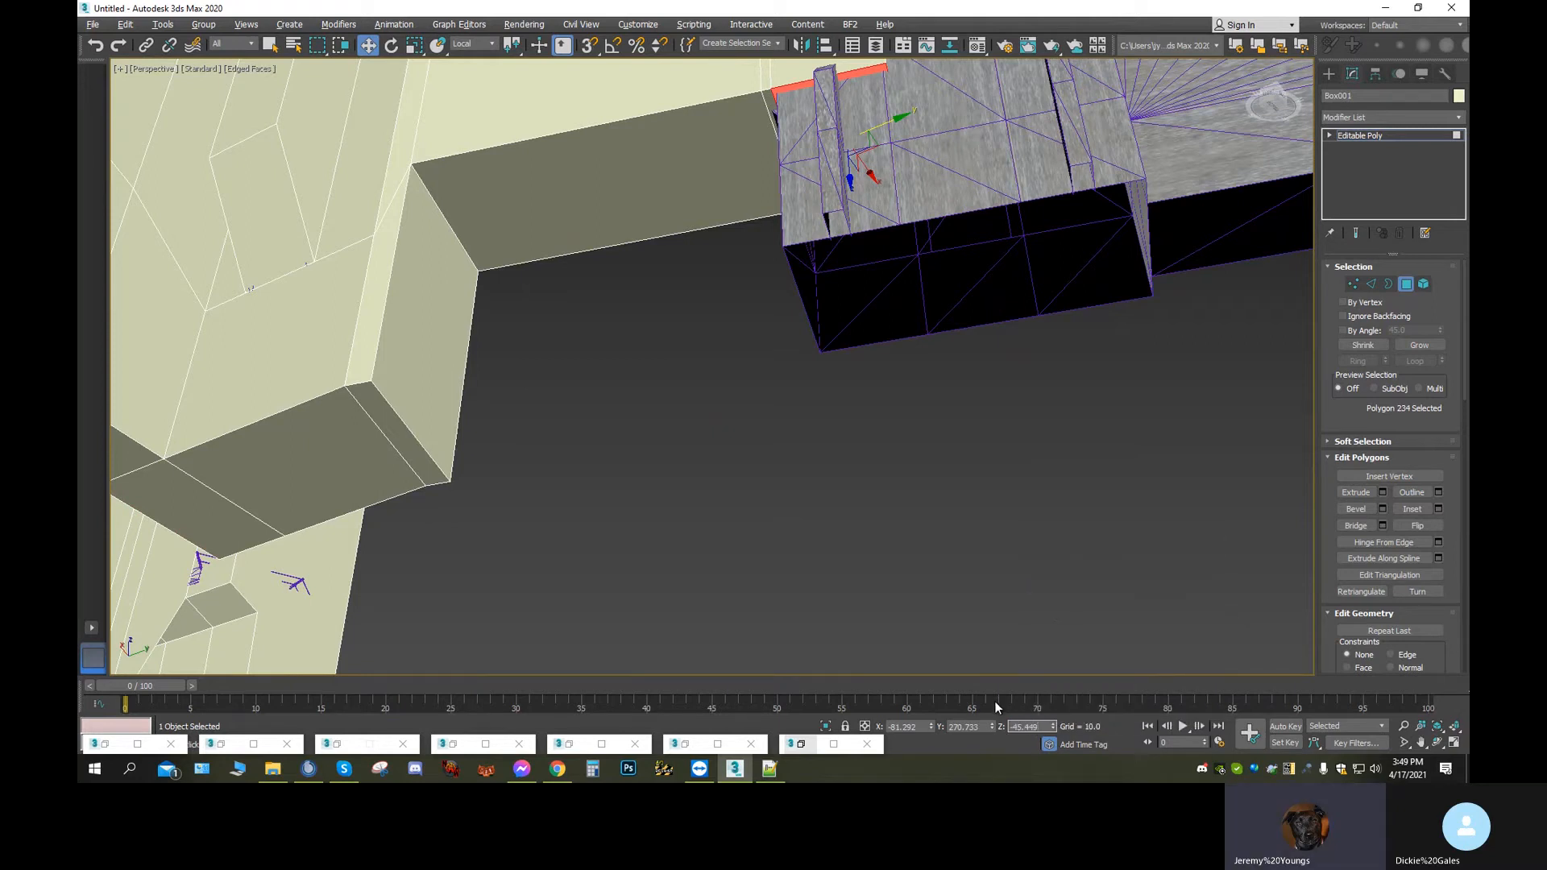
key("Return")
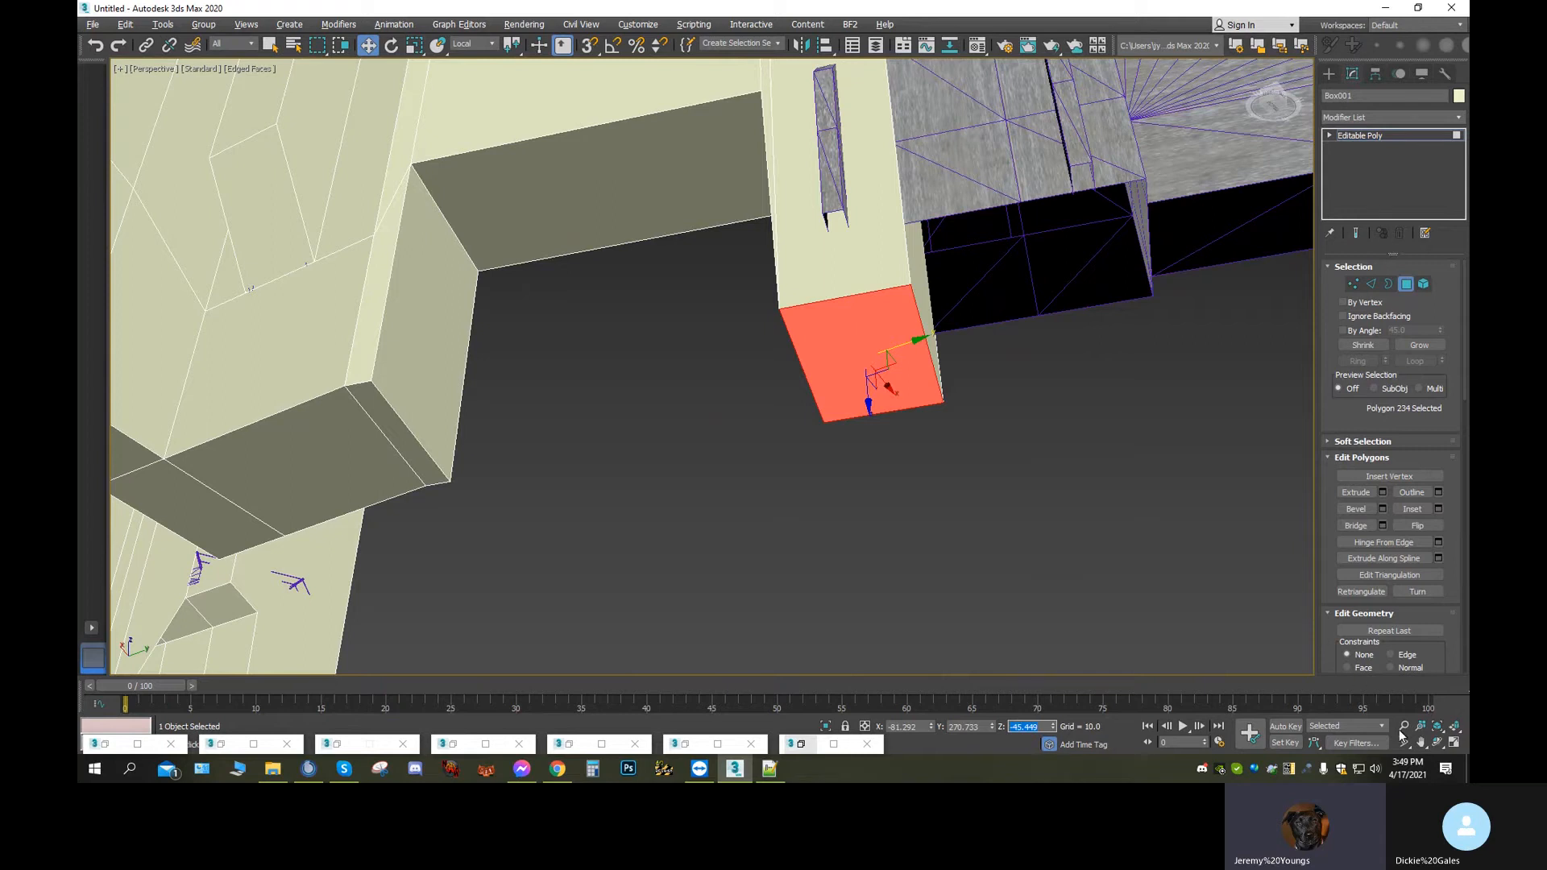
Check the lowered end section against the walkway supports and undo the last move of its underside polygon
left_click(1437, 742)
left_click_drag(763, 425, 793, 484)
left_click_drag(811, 373, 819, 483)
middle_click_drag(819, 484, 719, 520)
scroll(684, 336, "up", 3)
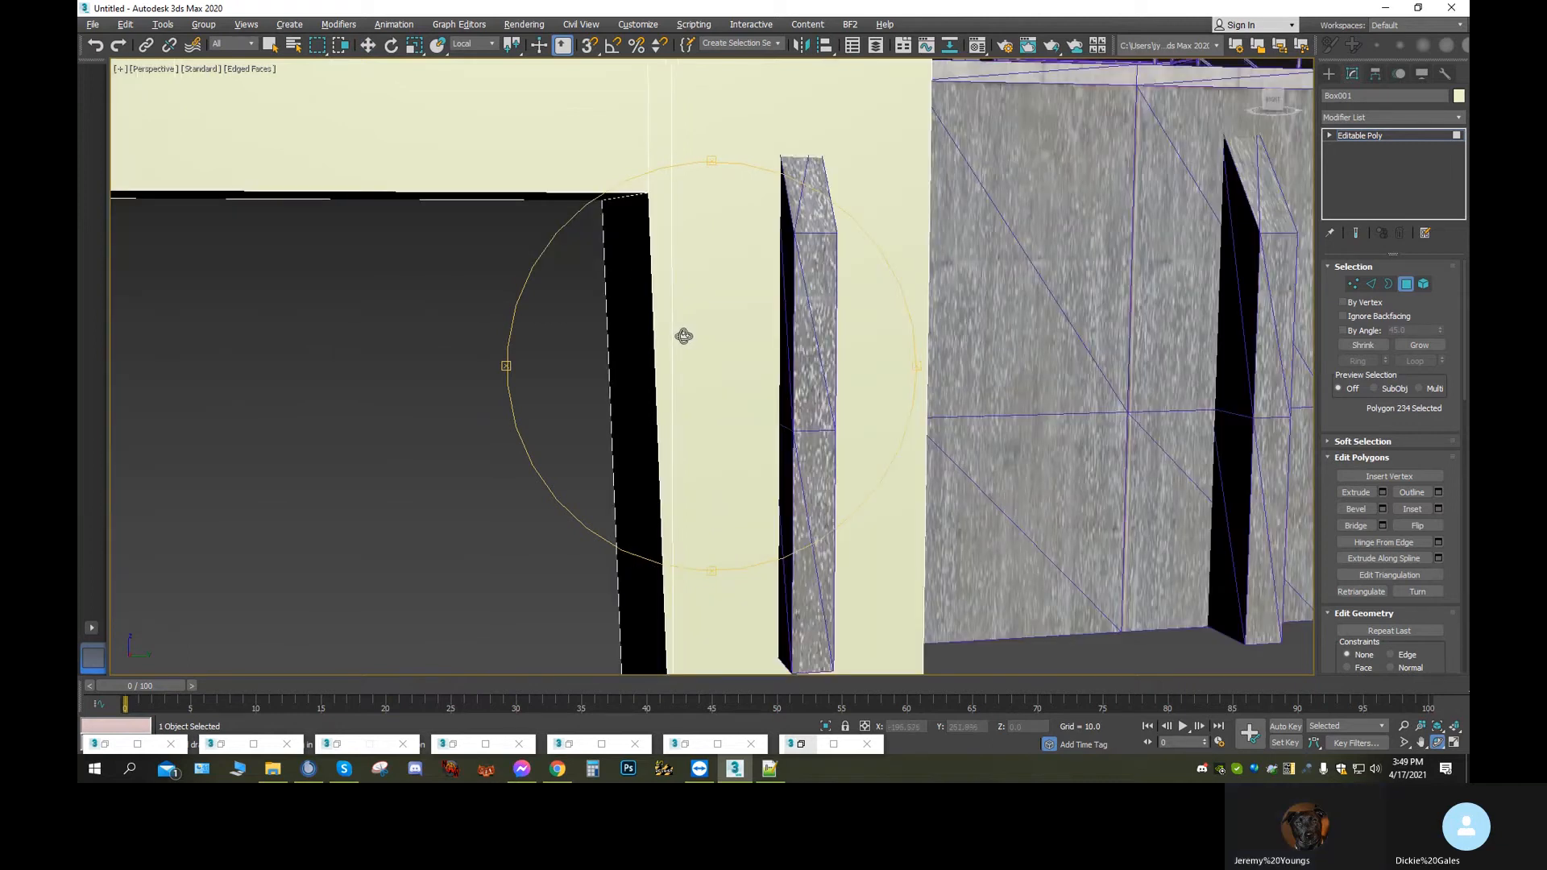
scroll(684, 336, "down", 4)
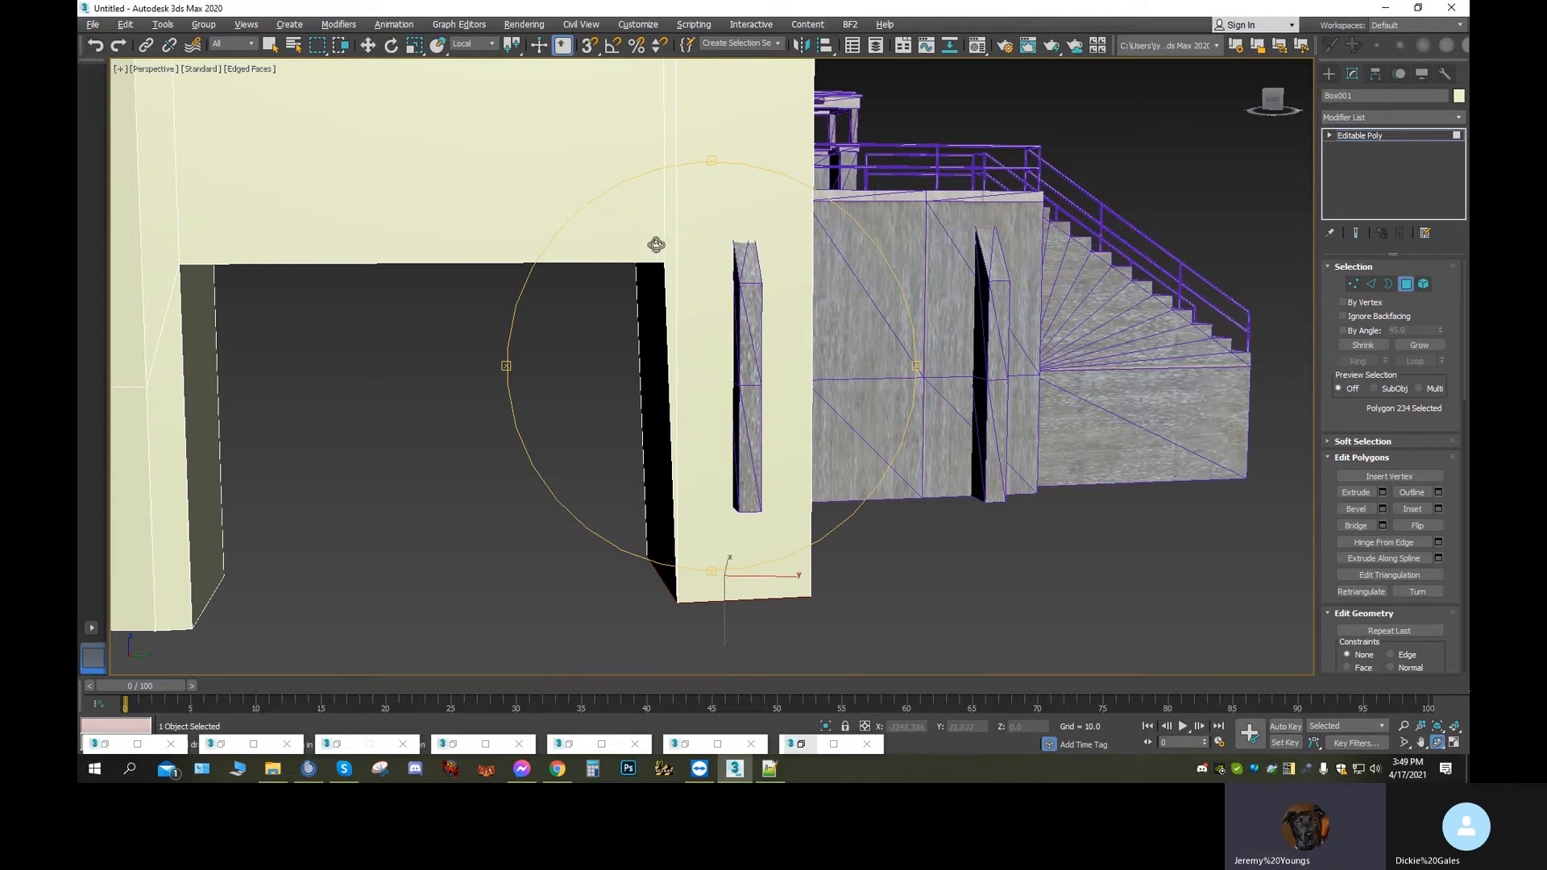
left_click(94, 45)
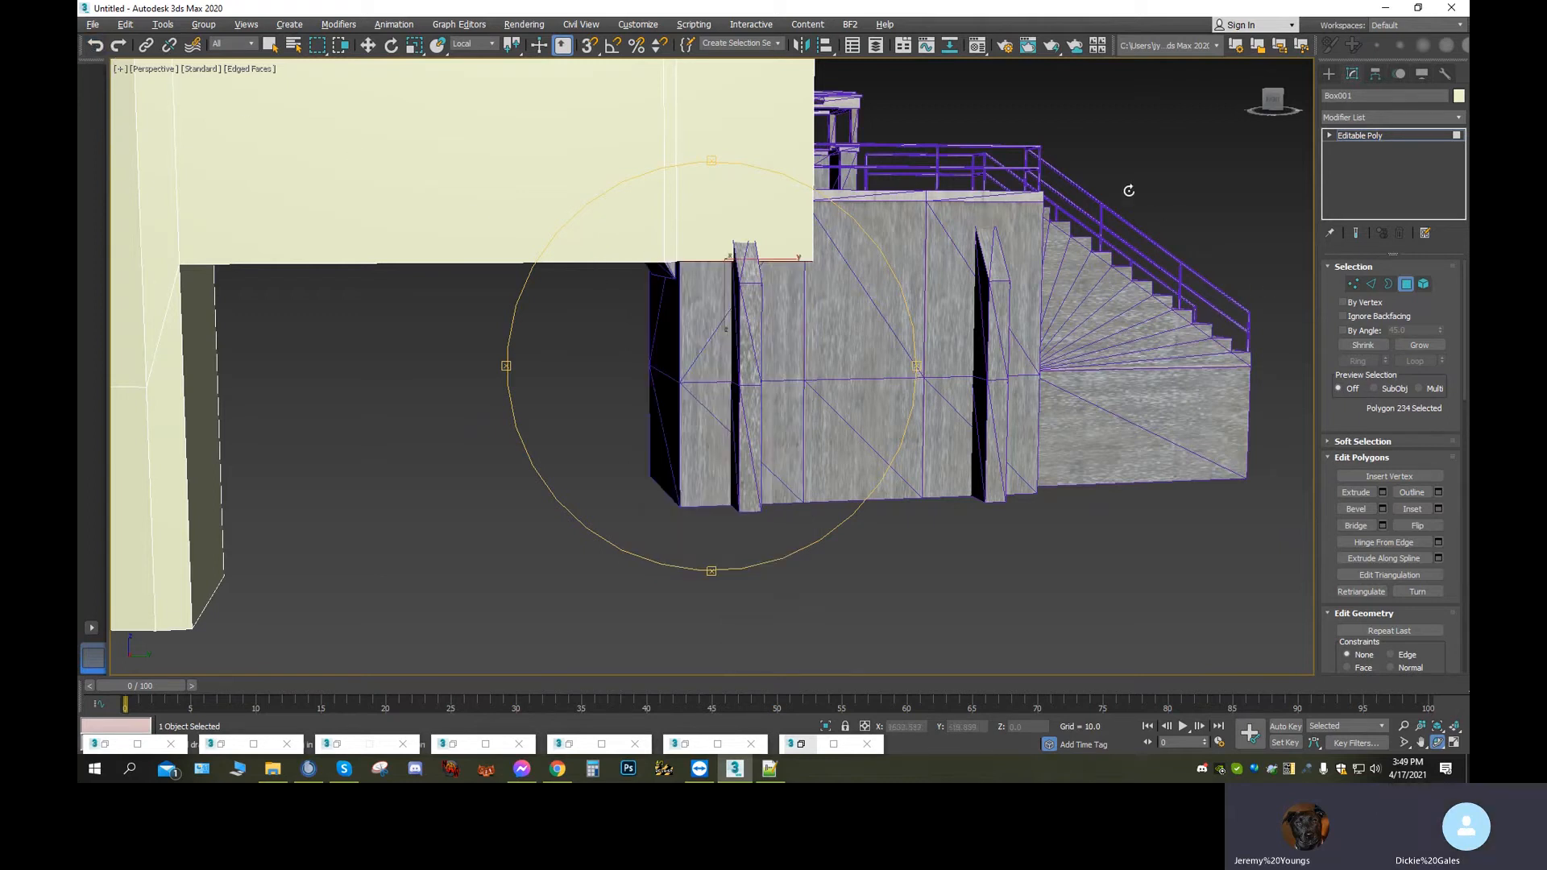
Extrude the end section's underside polygon downward and move it close to base level, at Z about -41.7
left_click(368, 46)
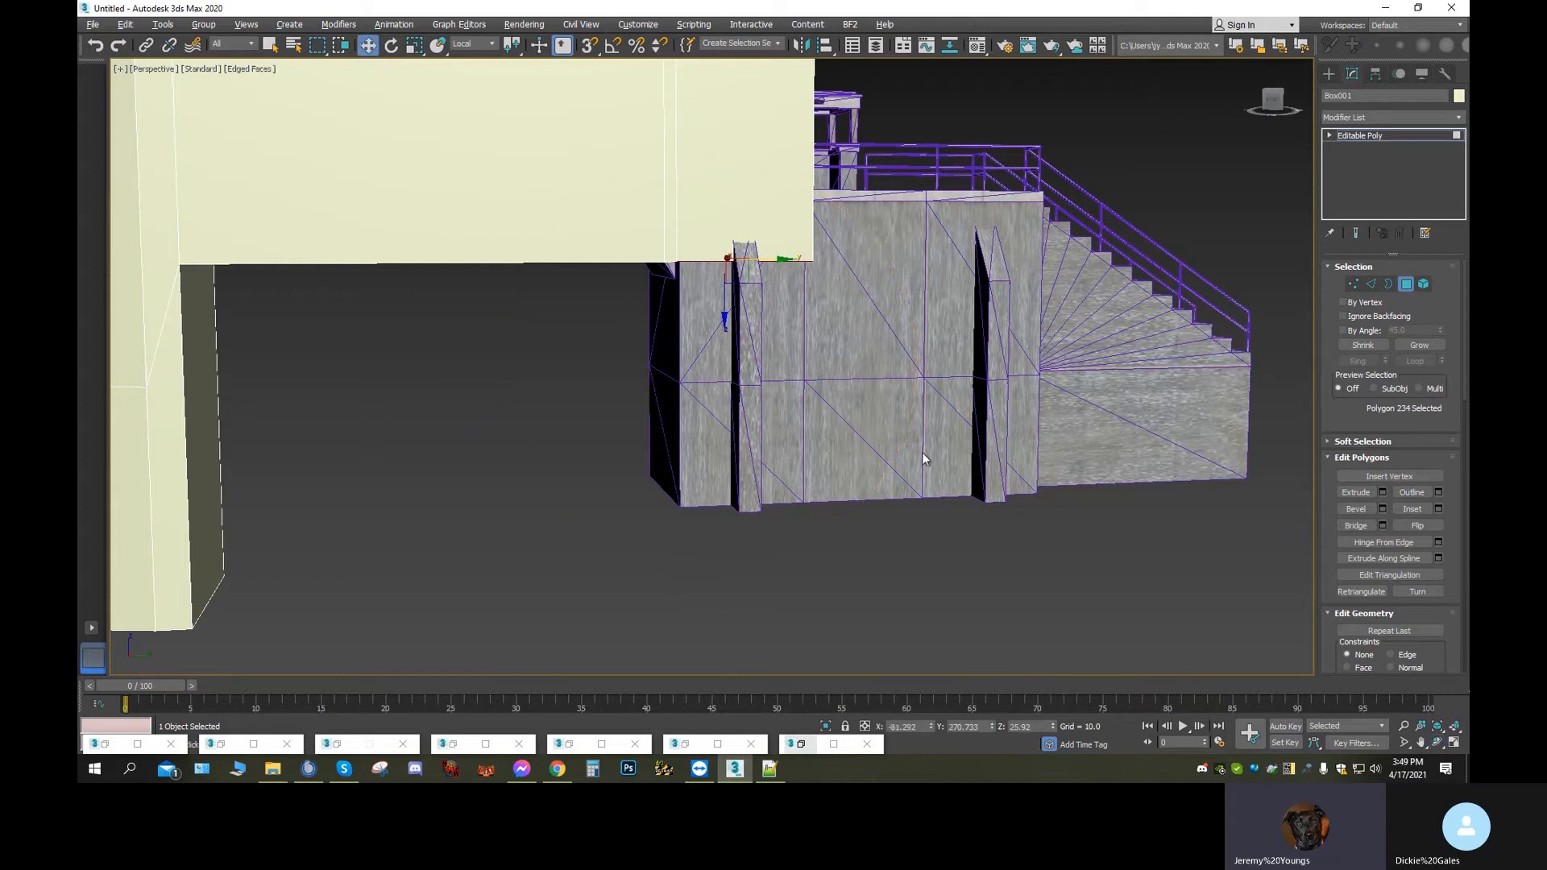
left_click(1438, 742)
left_click_drag(723, 416, 720, 377)
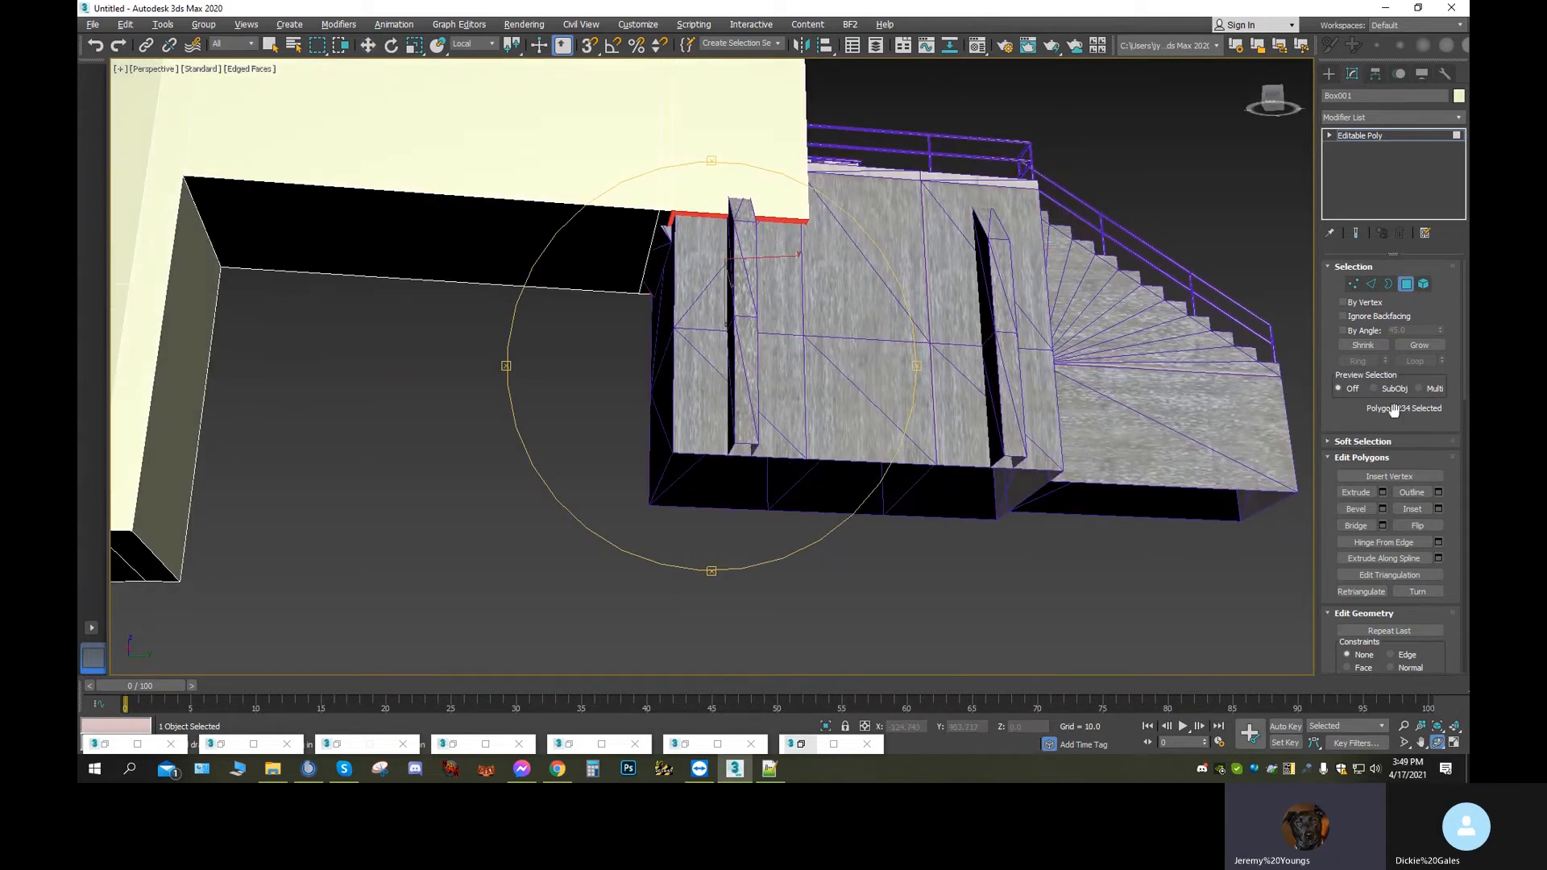
left_click(1356, 492)
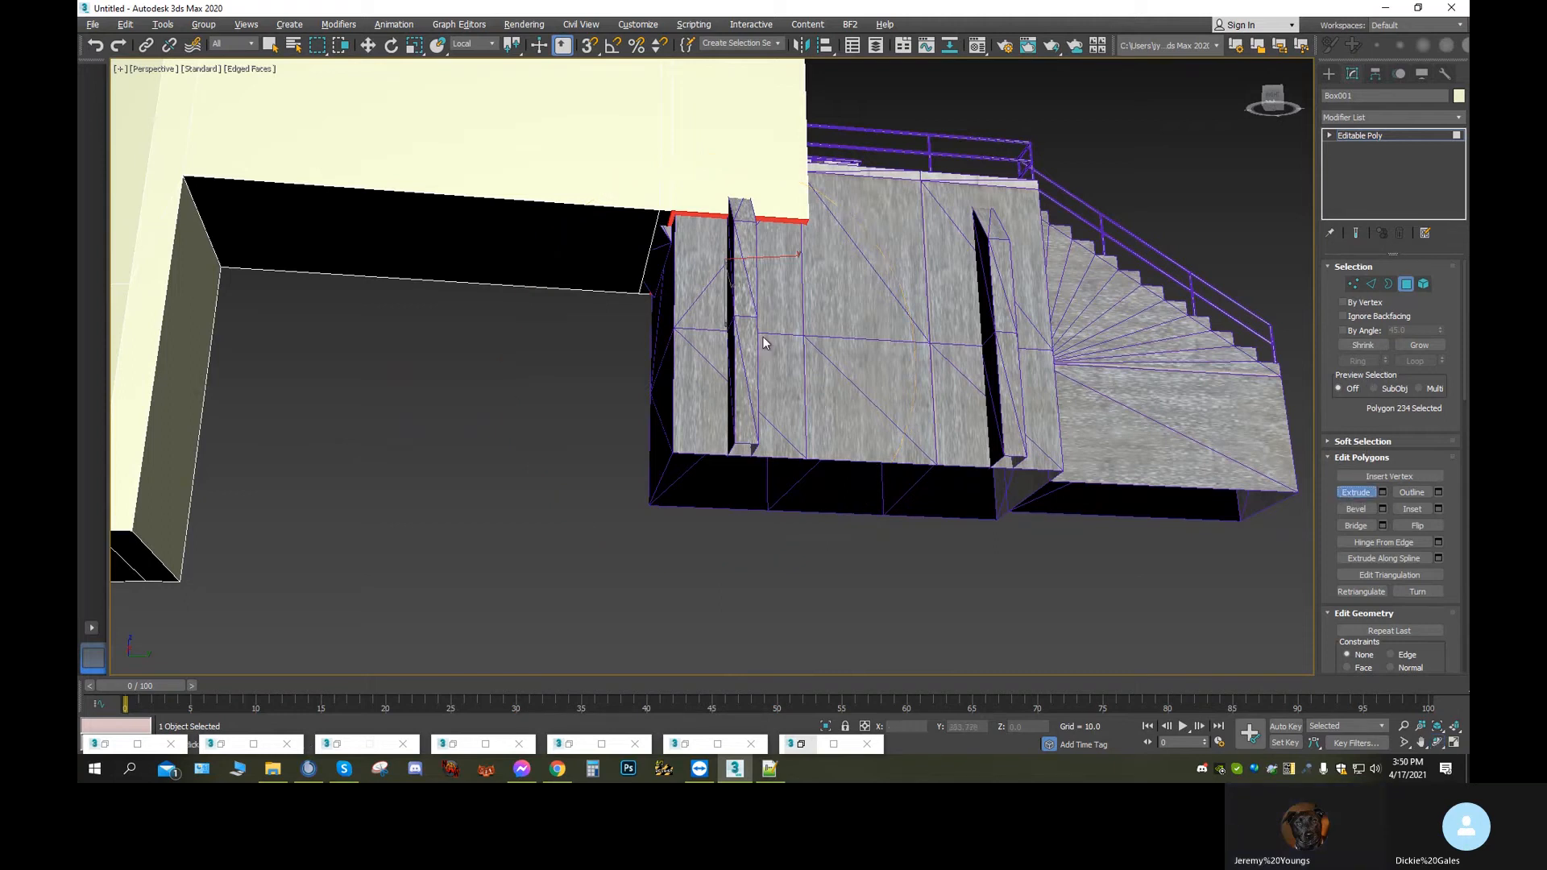
left_click_drag(715, 240, 724, 41)
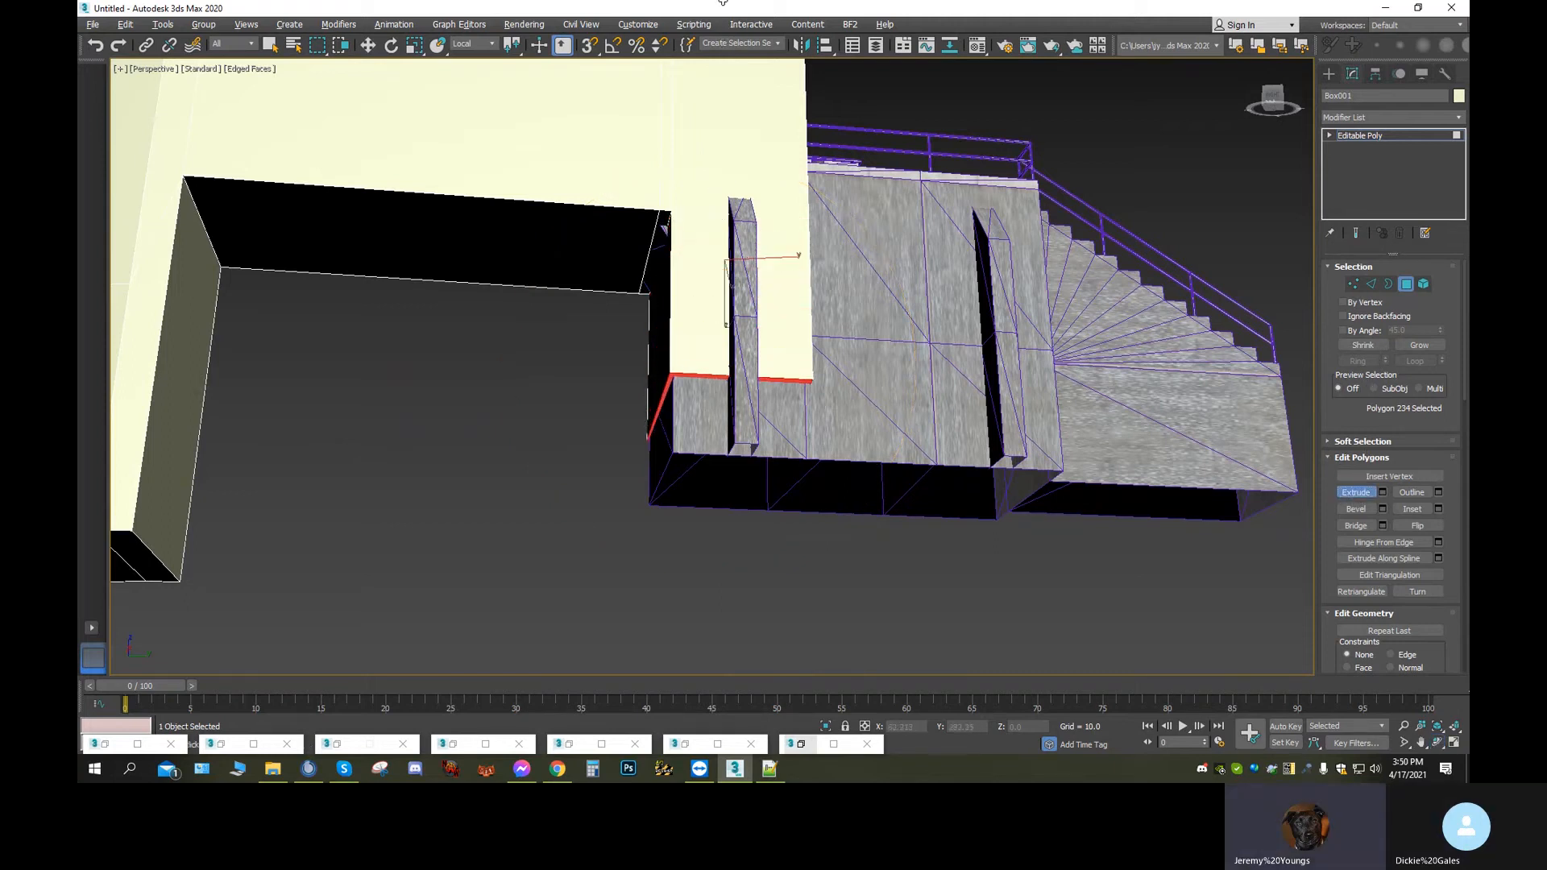
left_click(368, 45)
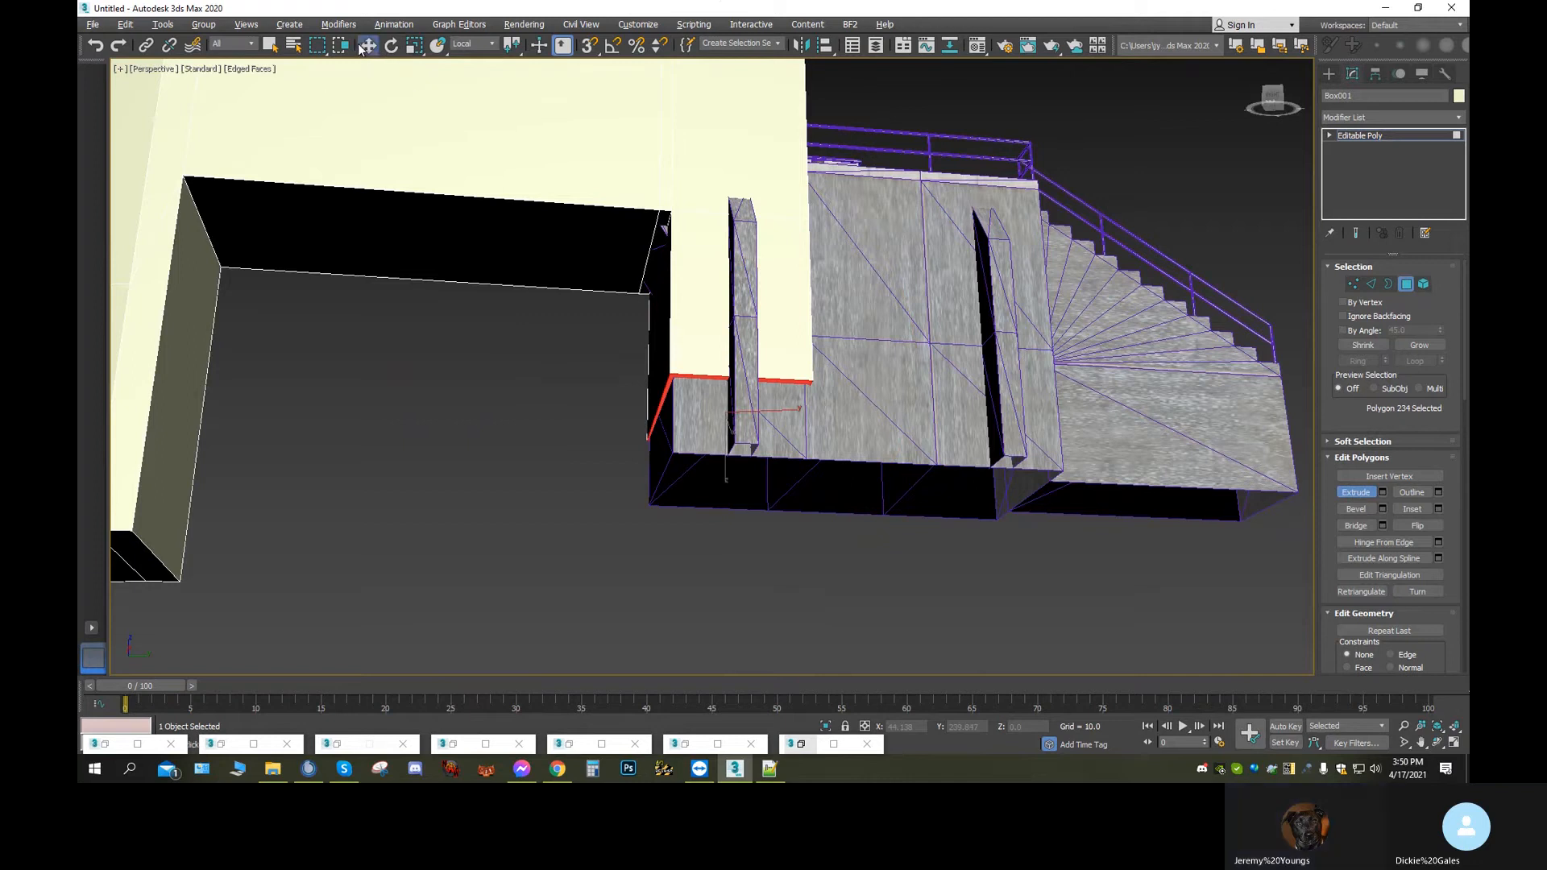
left_click_drag(726, 474, 724, 623)
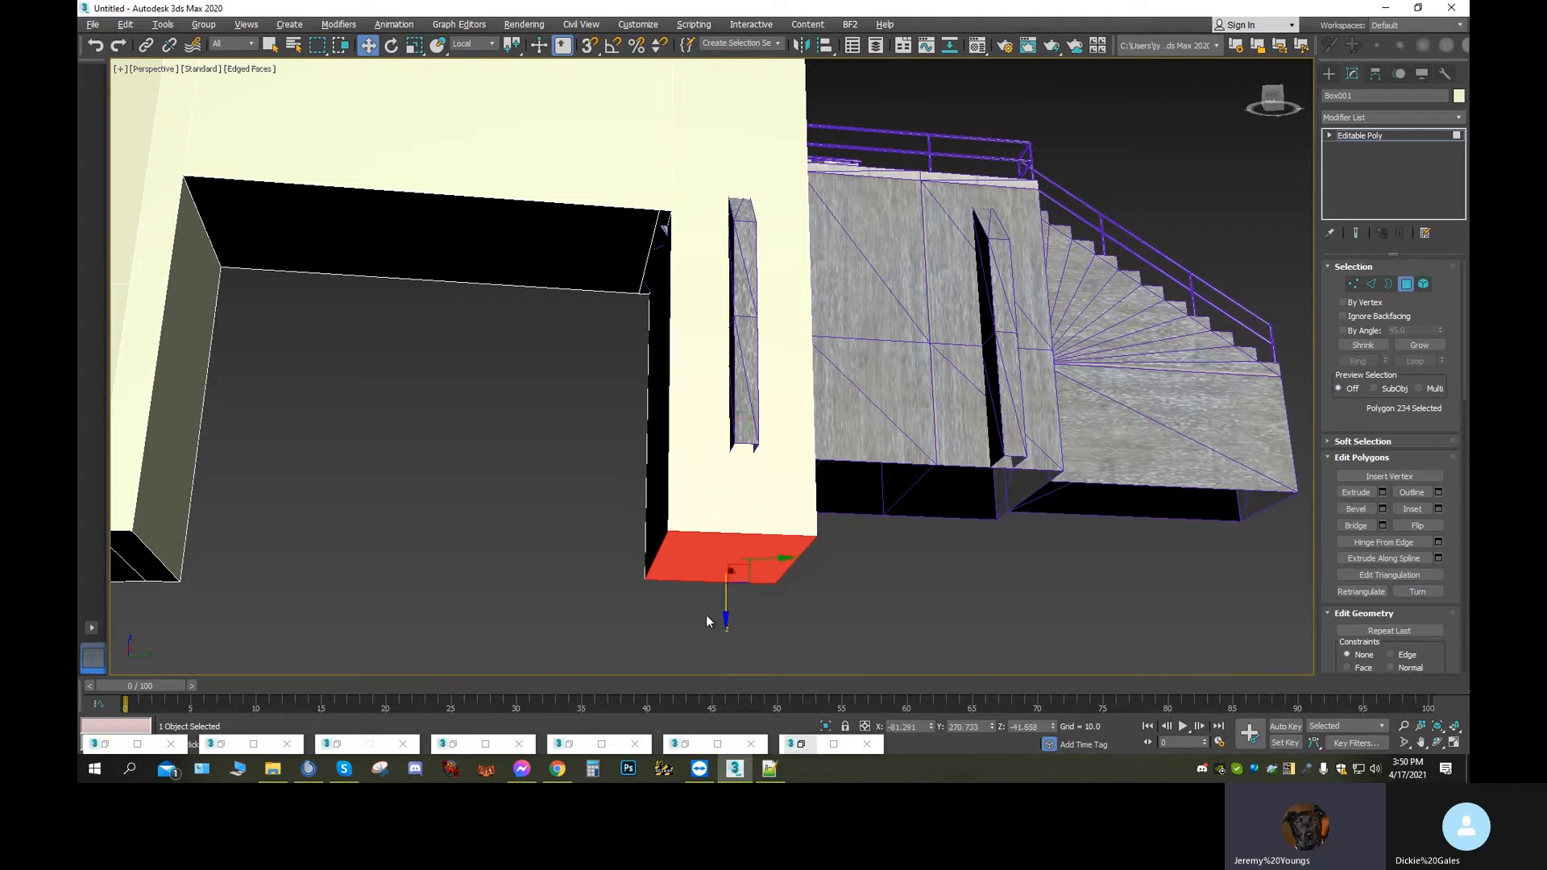
Copy the Z coordinate of the bottom polygon under the building's existing base
middle_click_drag(615, 602, 561, 585, "alt")
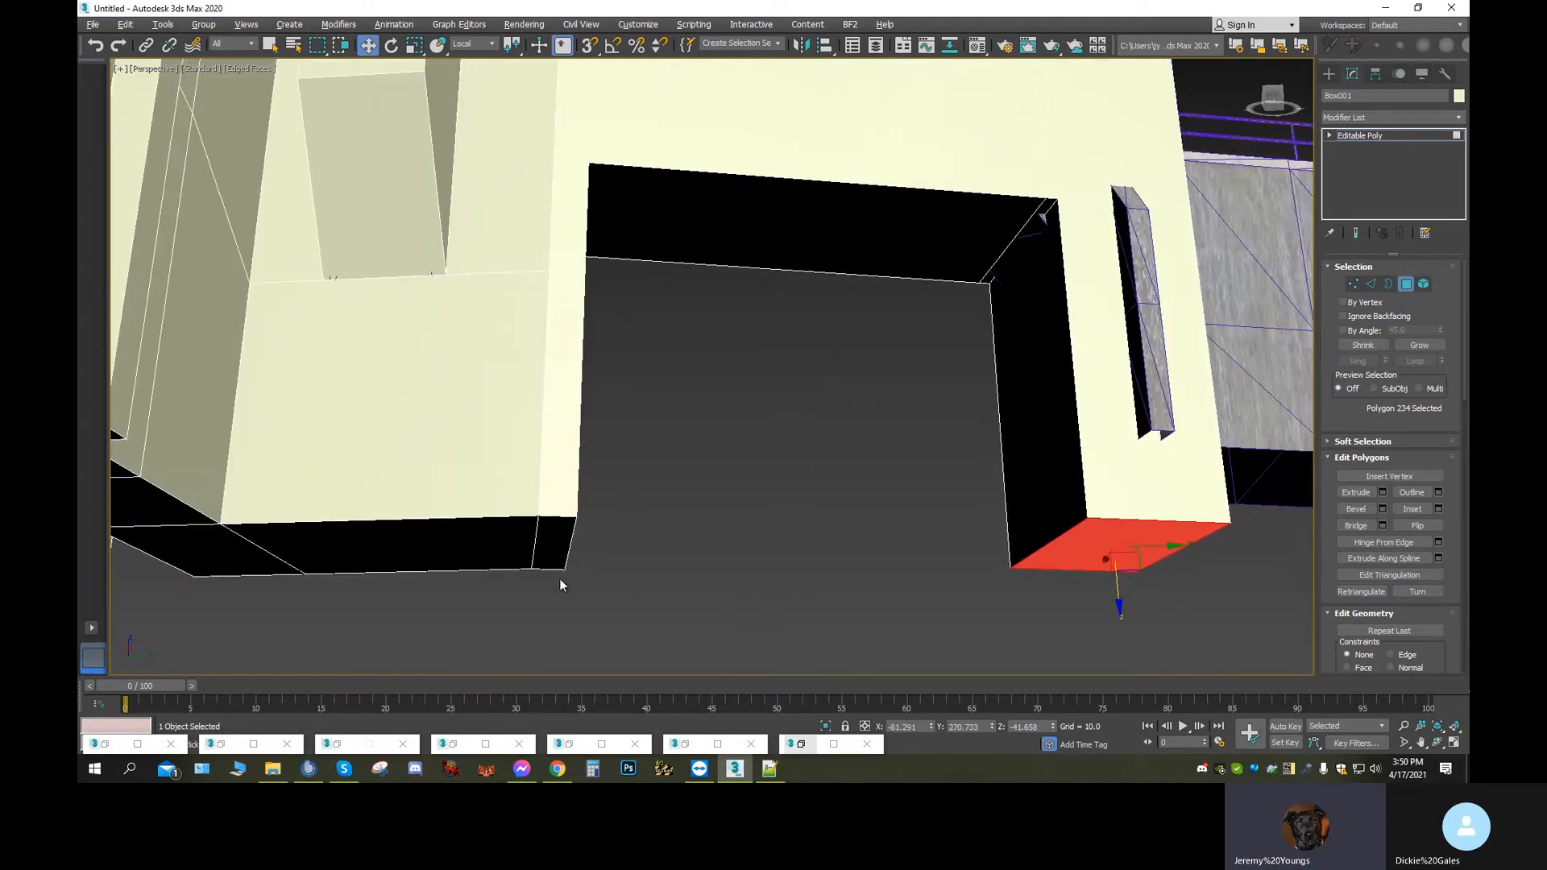
left_click(239, 570)
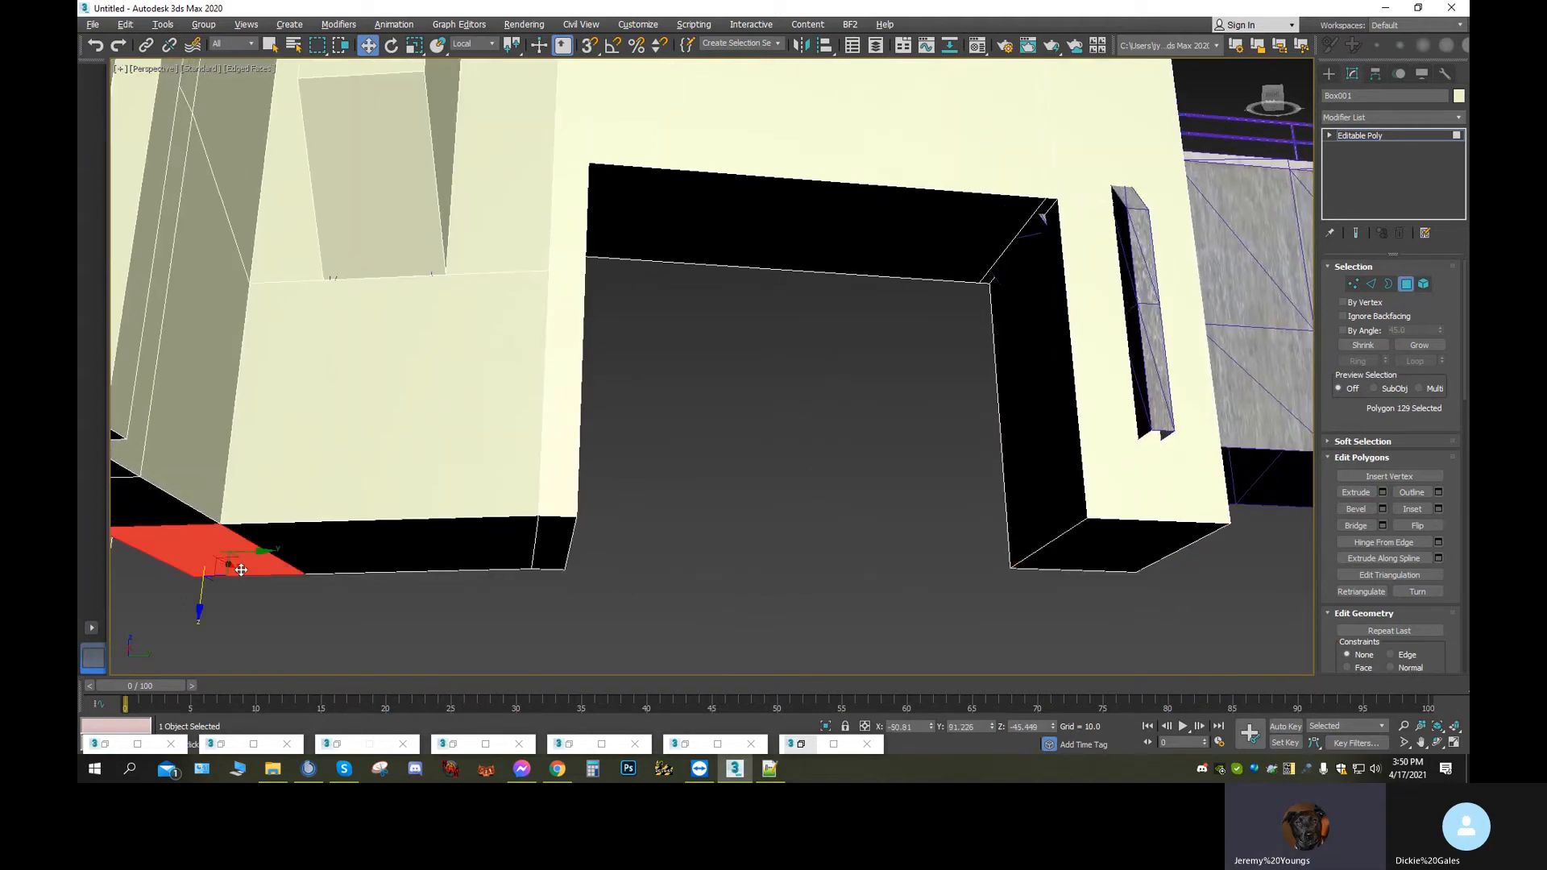
double_click(1027, 730)
right_click(1027, 728)
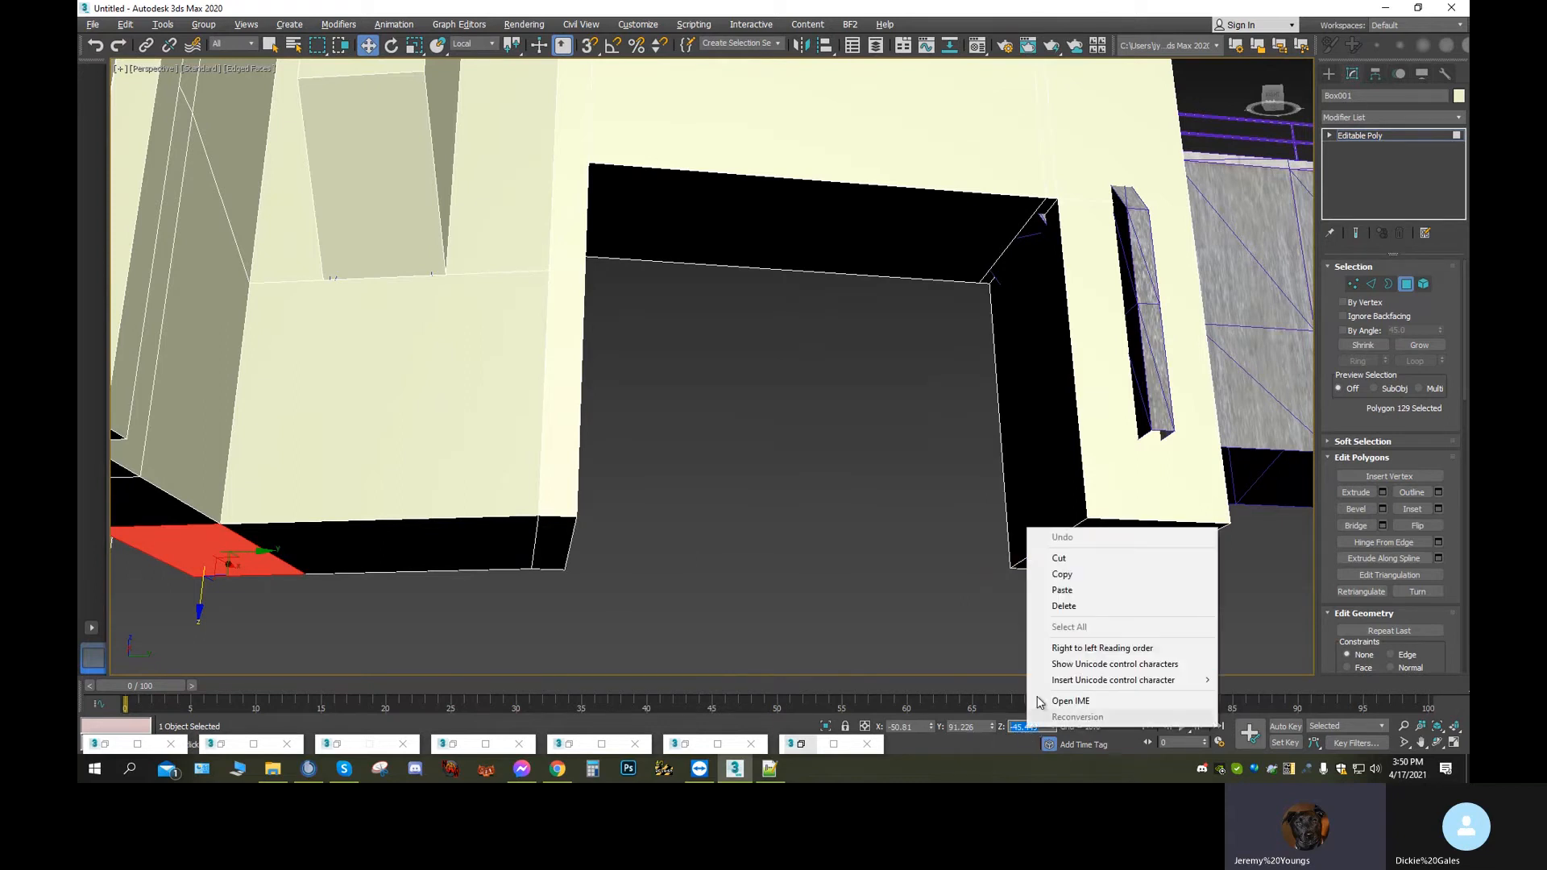
left_click(1084, 573)
Set the Z coordinate of the extruded leg's underside polygon to -45.449
left_click(1094, 565)
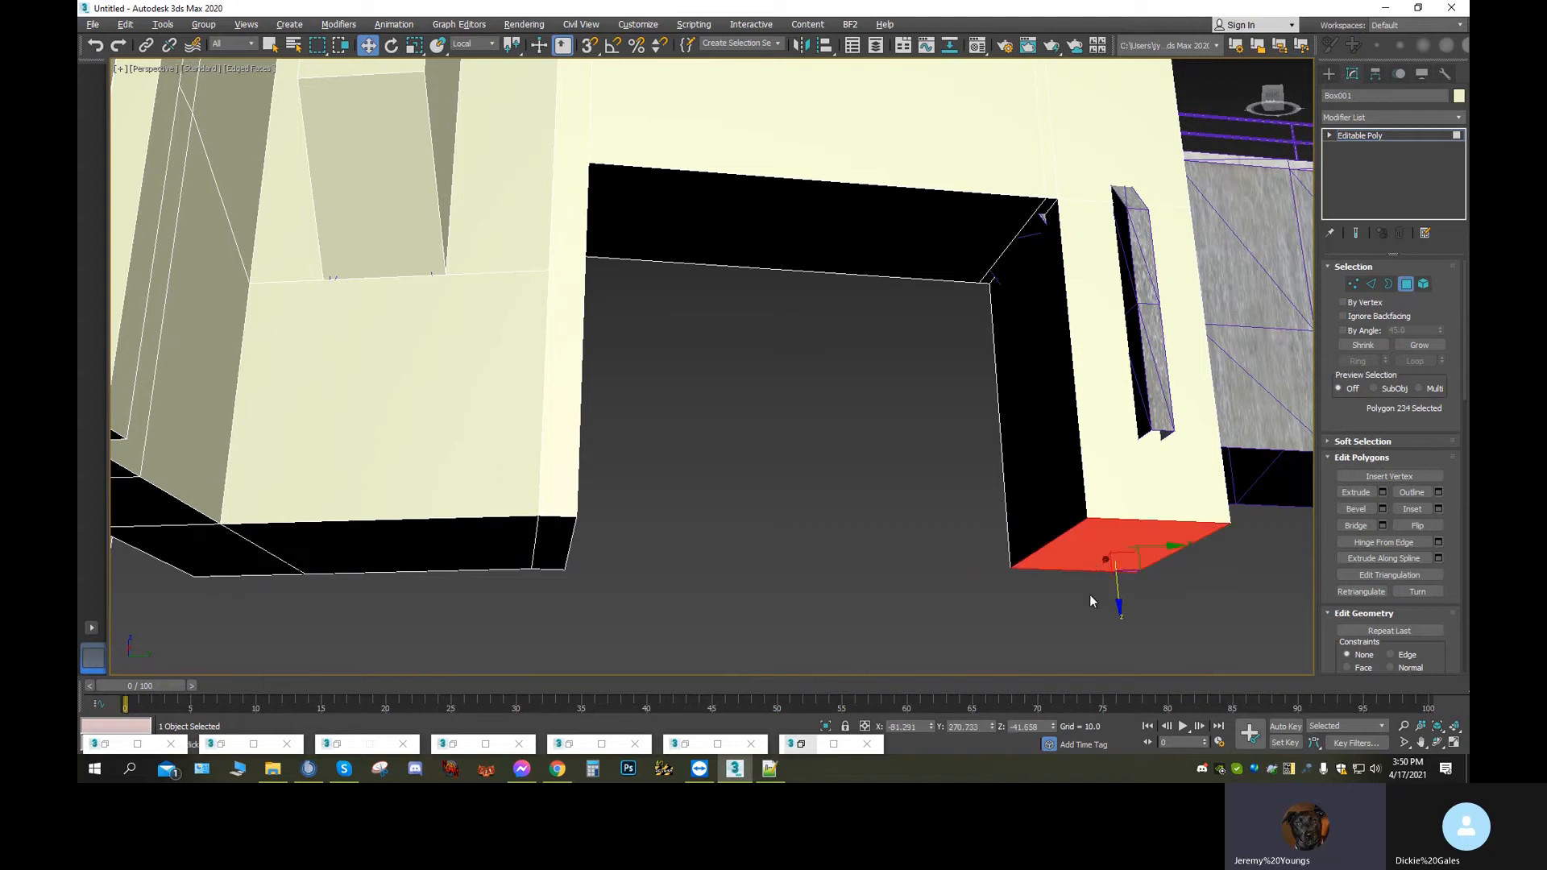
left_click(1030, 728)
right_click(1021, 723)
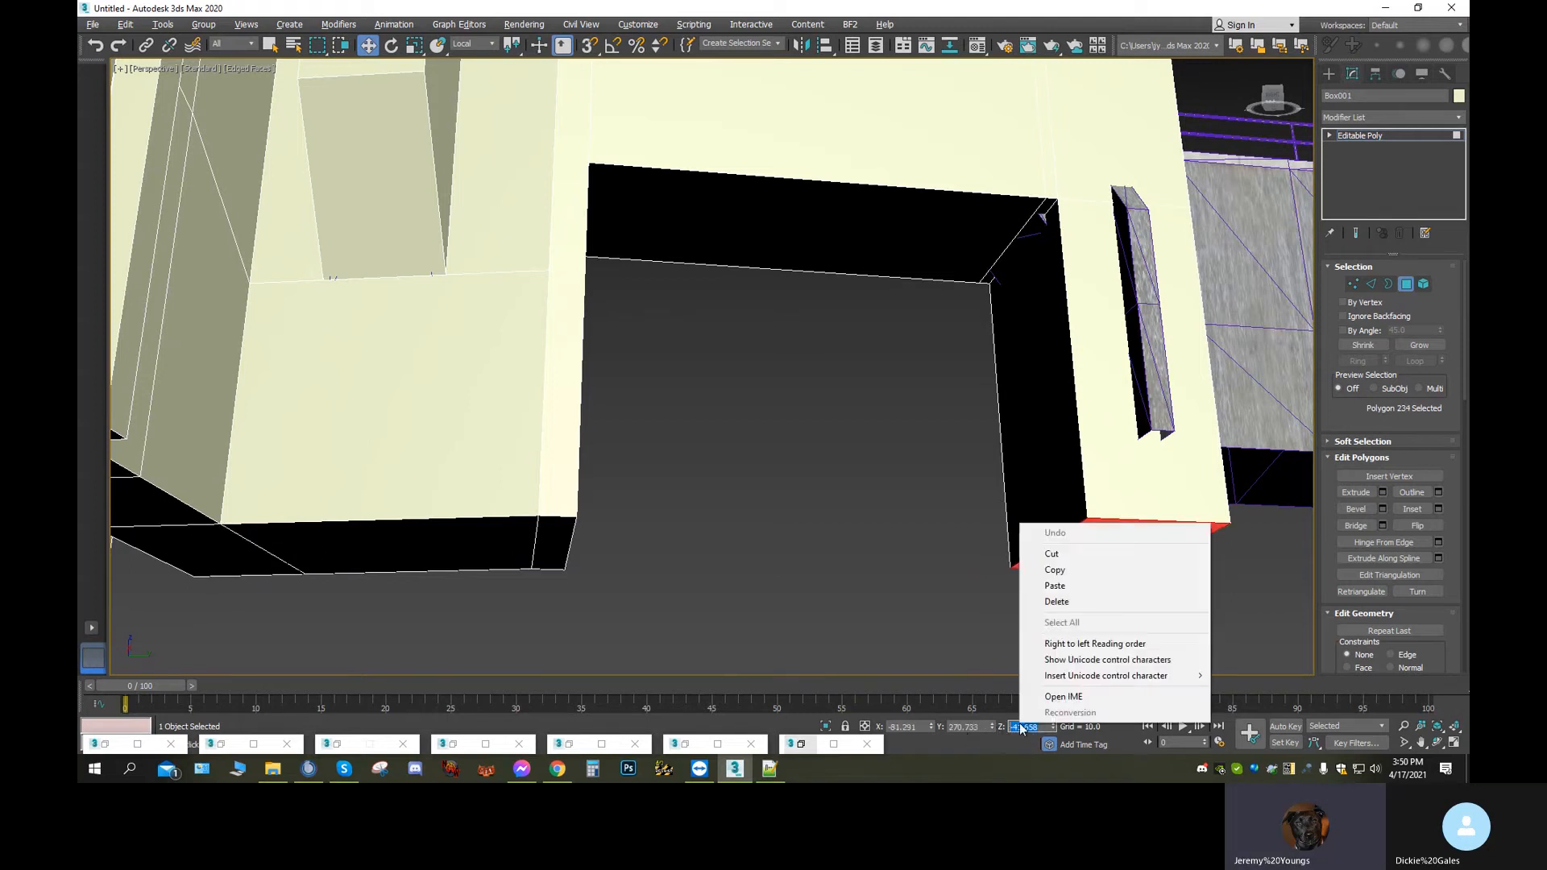
left_click(1066, 593)
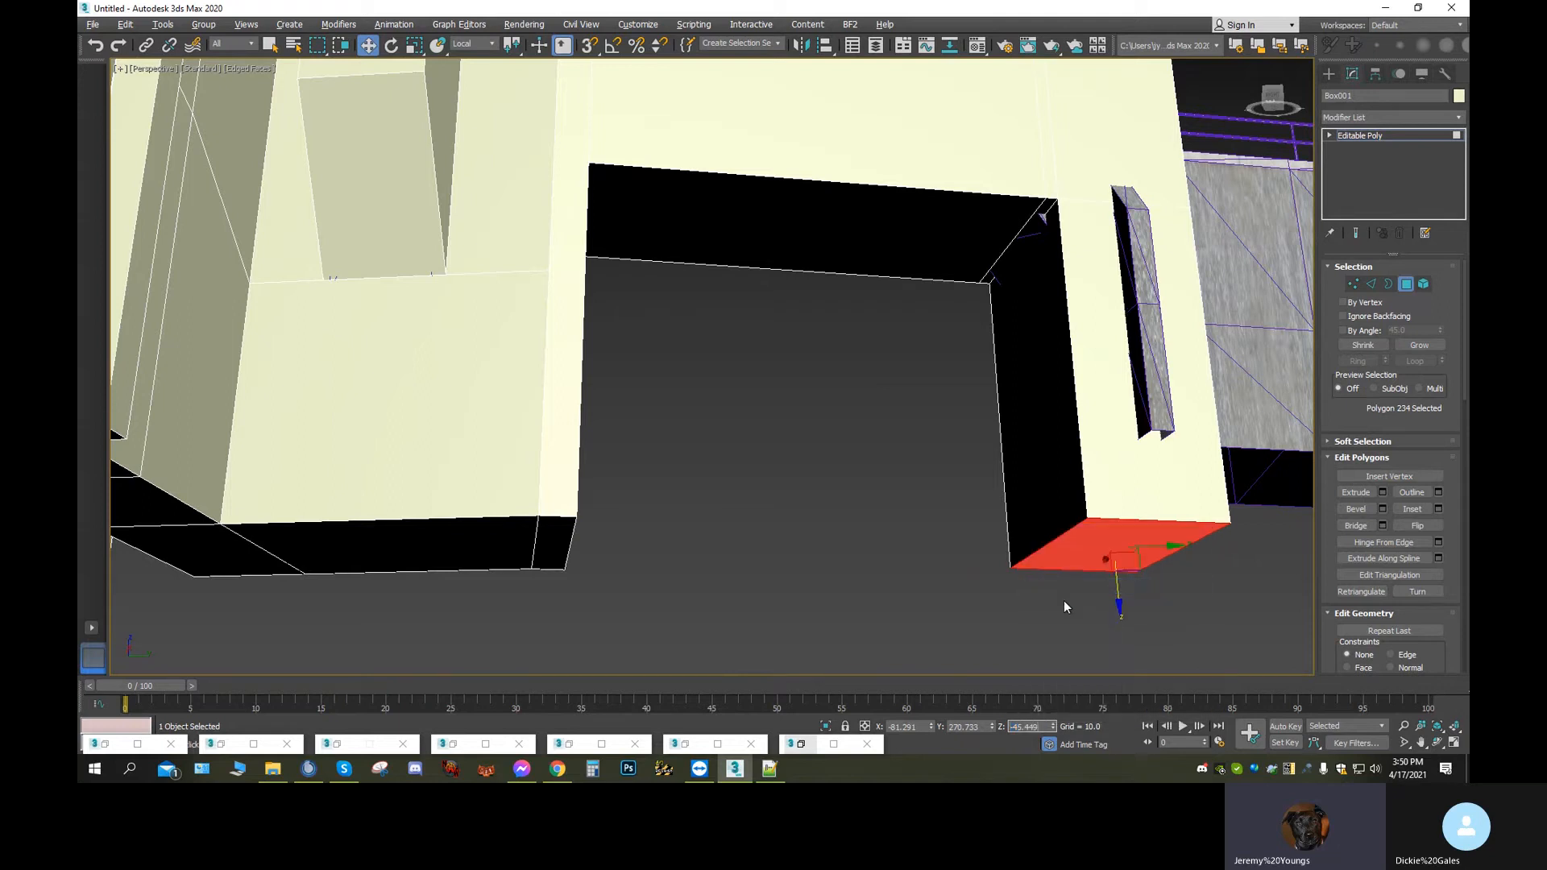
key("Return")
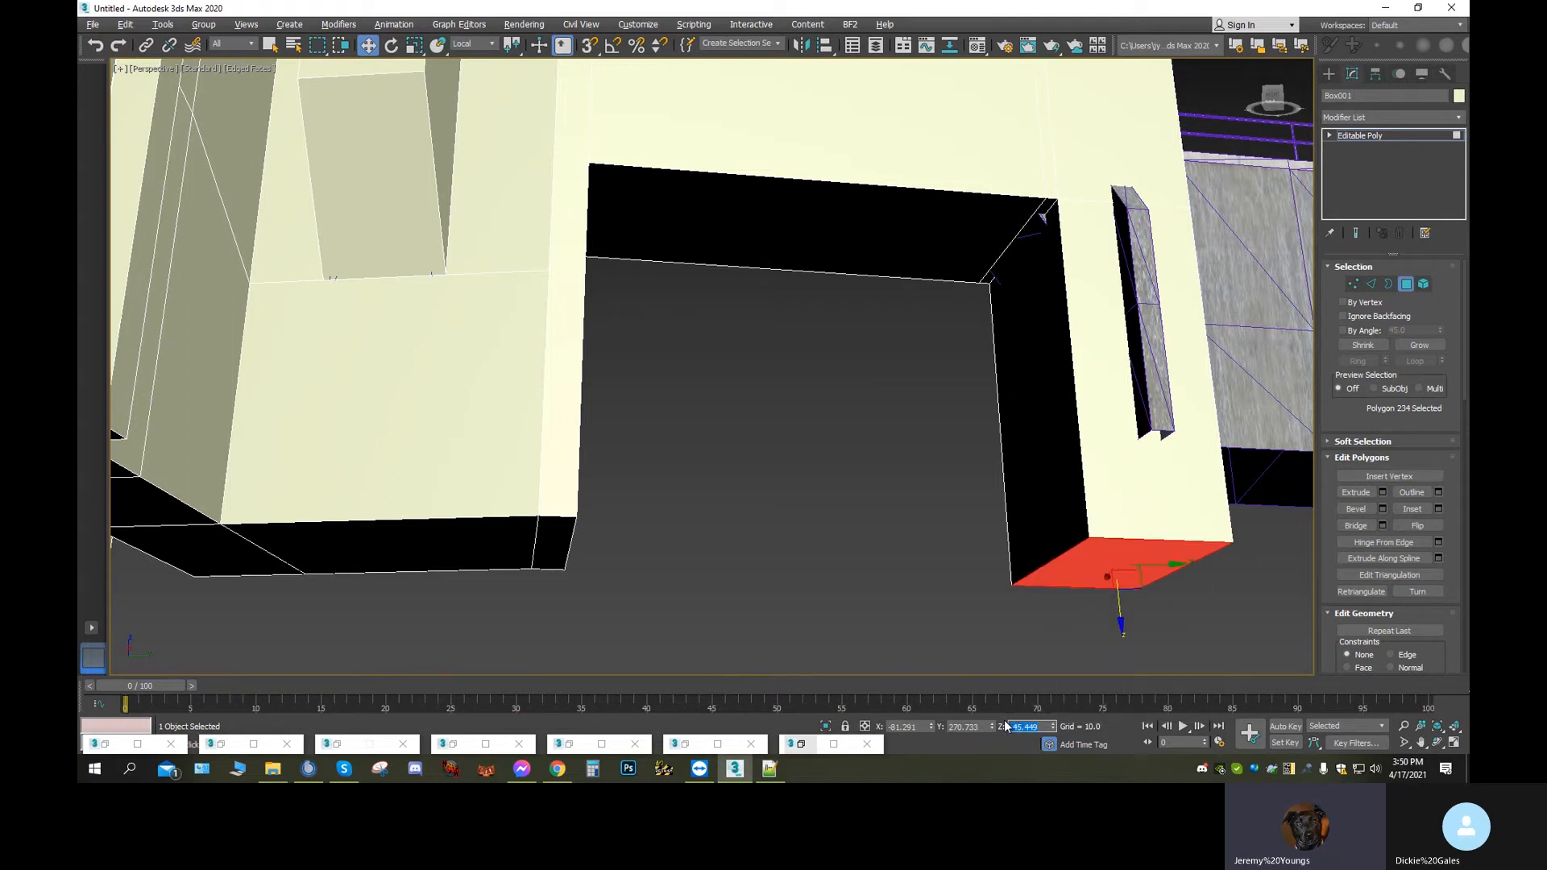
Select the upper and lower end-face polygons of the new section and move them slightly back toward the building
left_click(1438, 744)
left_click_drag(843, 411, 909, 465)
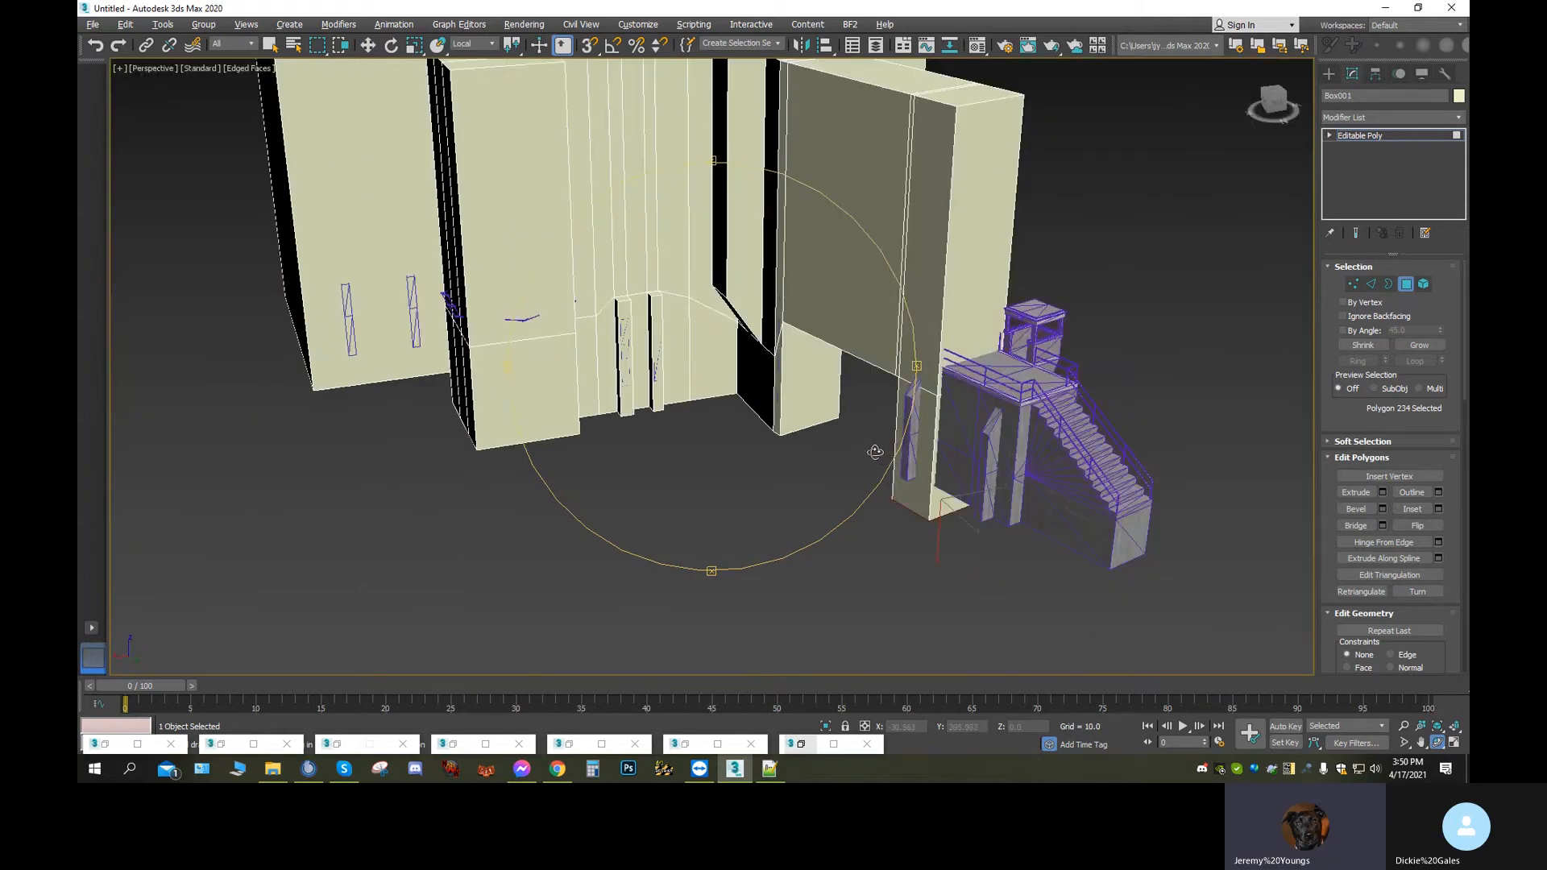
left_click(367, 45)
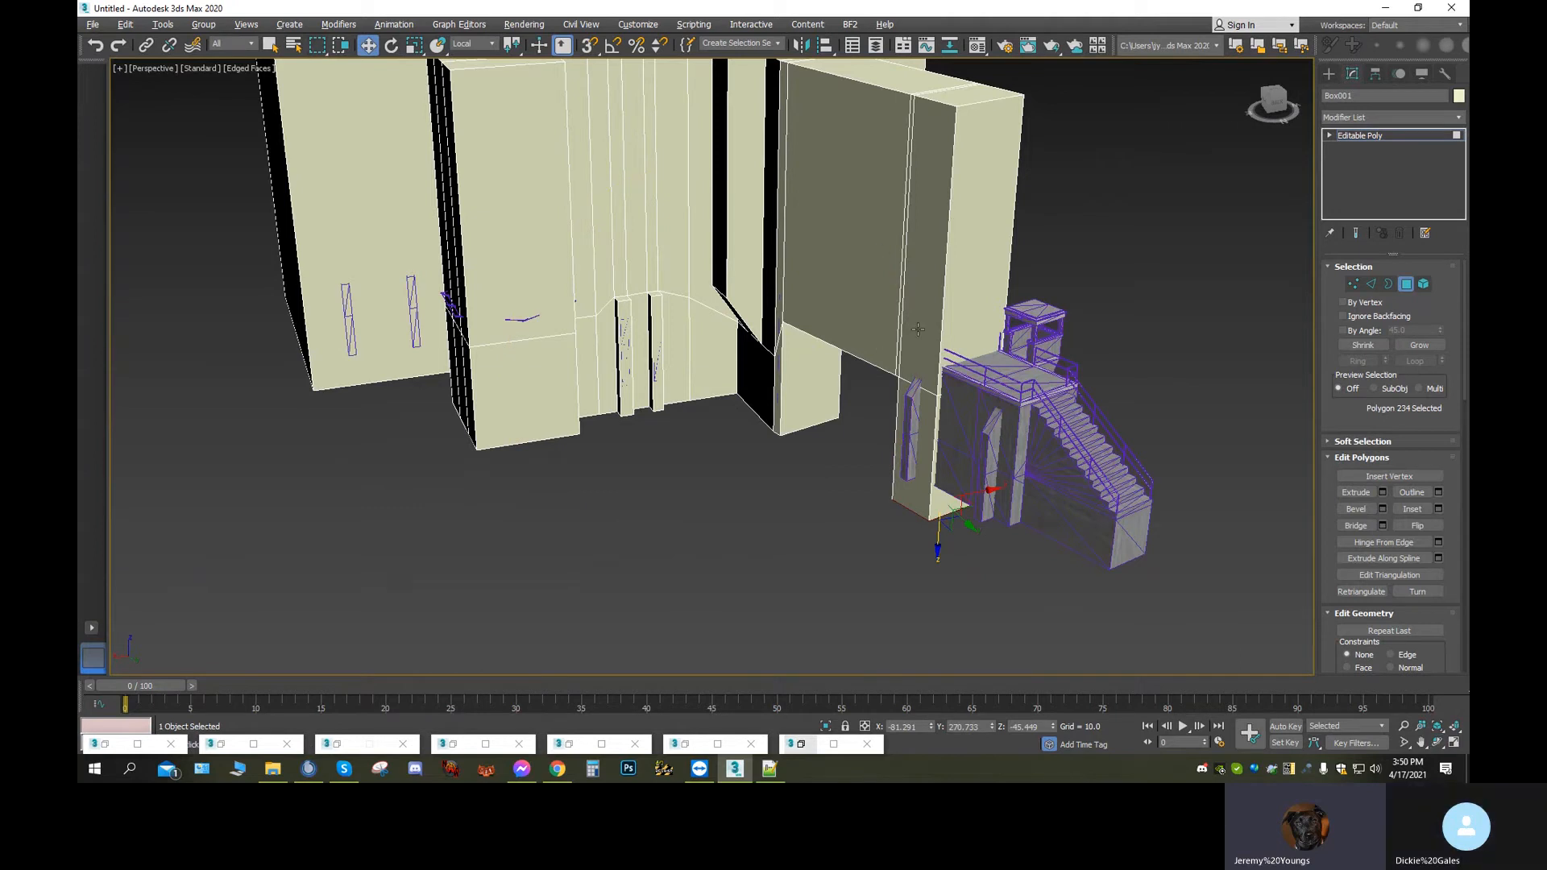
left_click(969, 317, "ctrl")
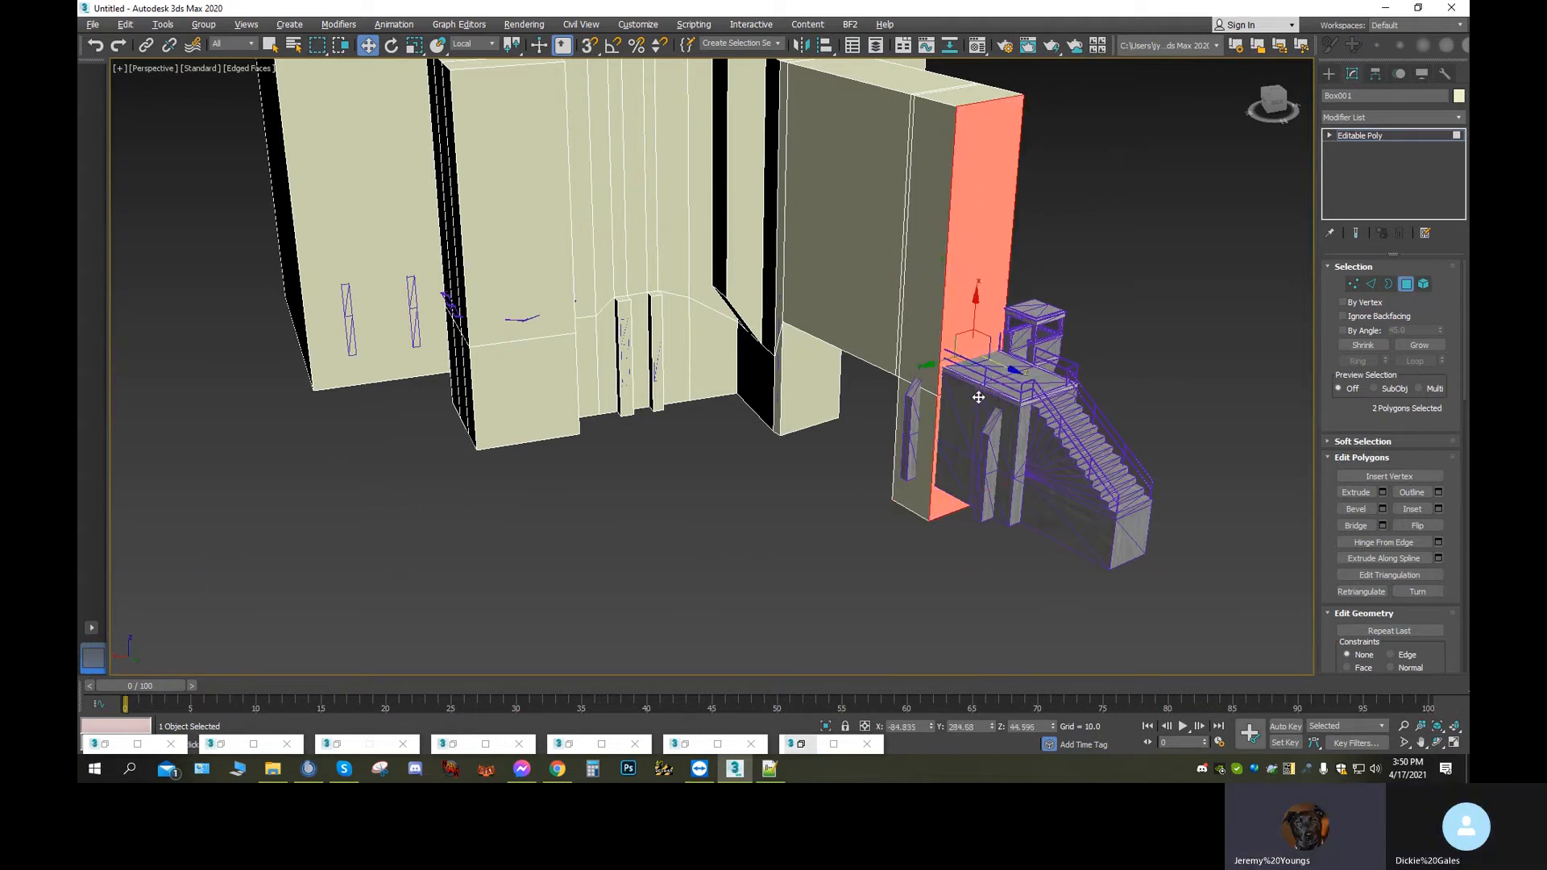
scroll(984, 419, "up", 5)
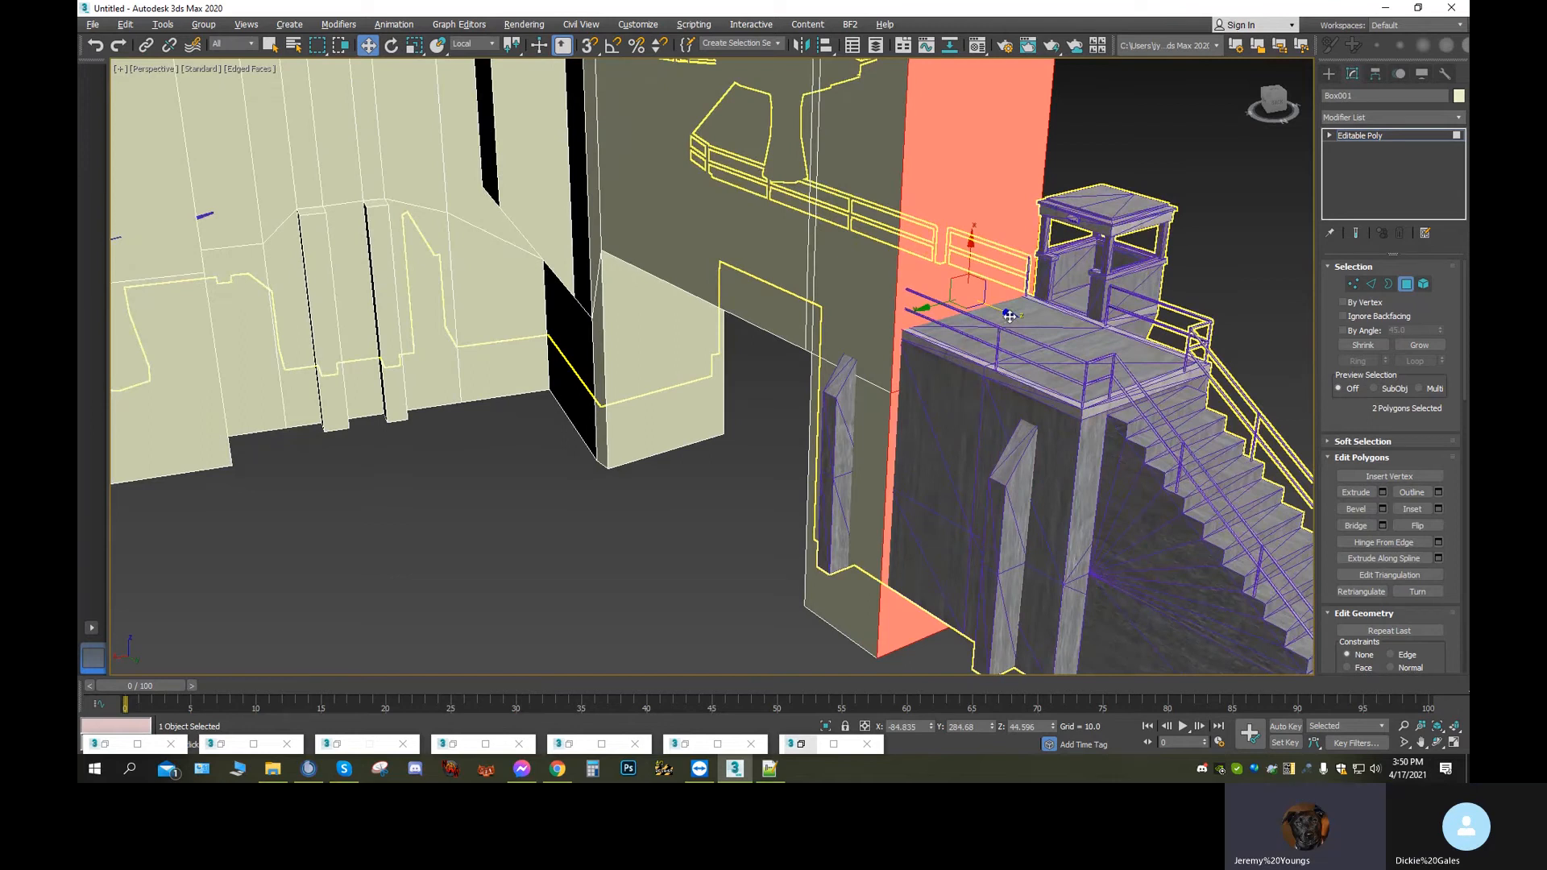
left_click_drag(1009, 316, 974, 316)
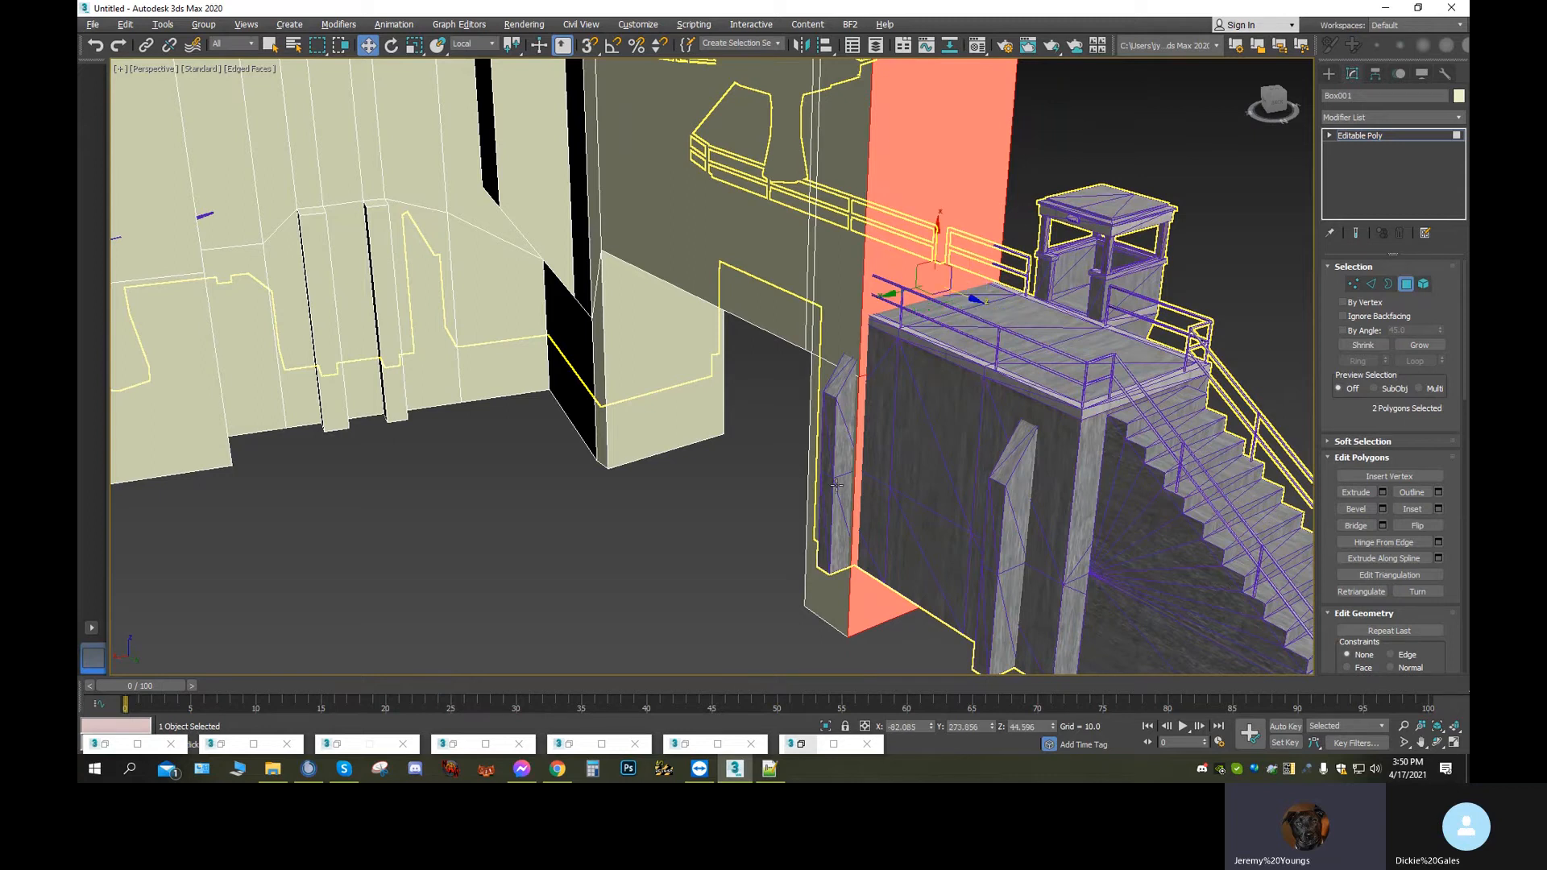
Extrude the two end-face polygons outward along the walkway twice, past the second pillar to the start of the stairs
left_click(1357, 492)
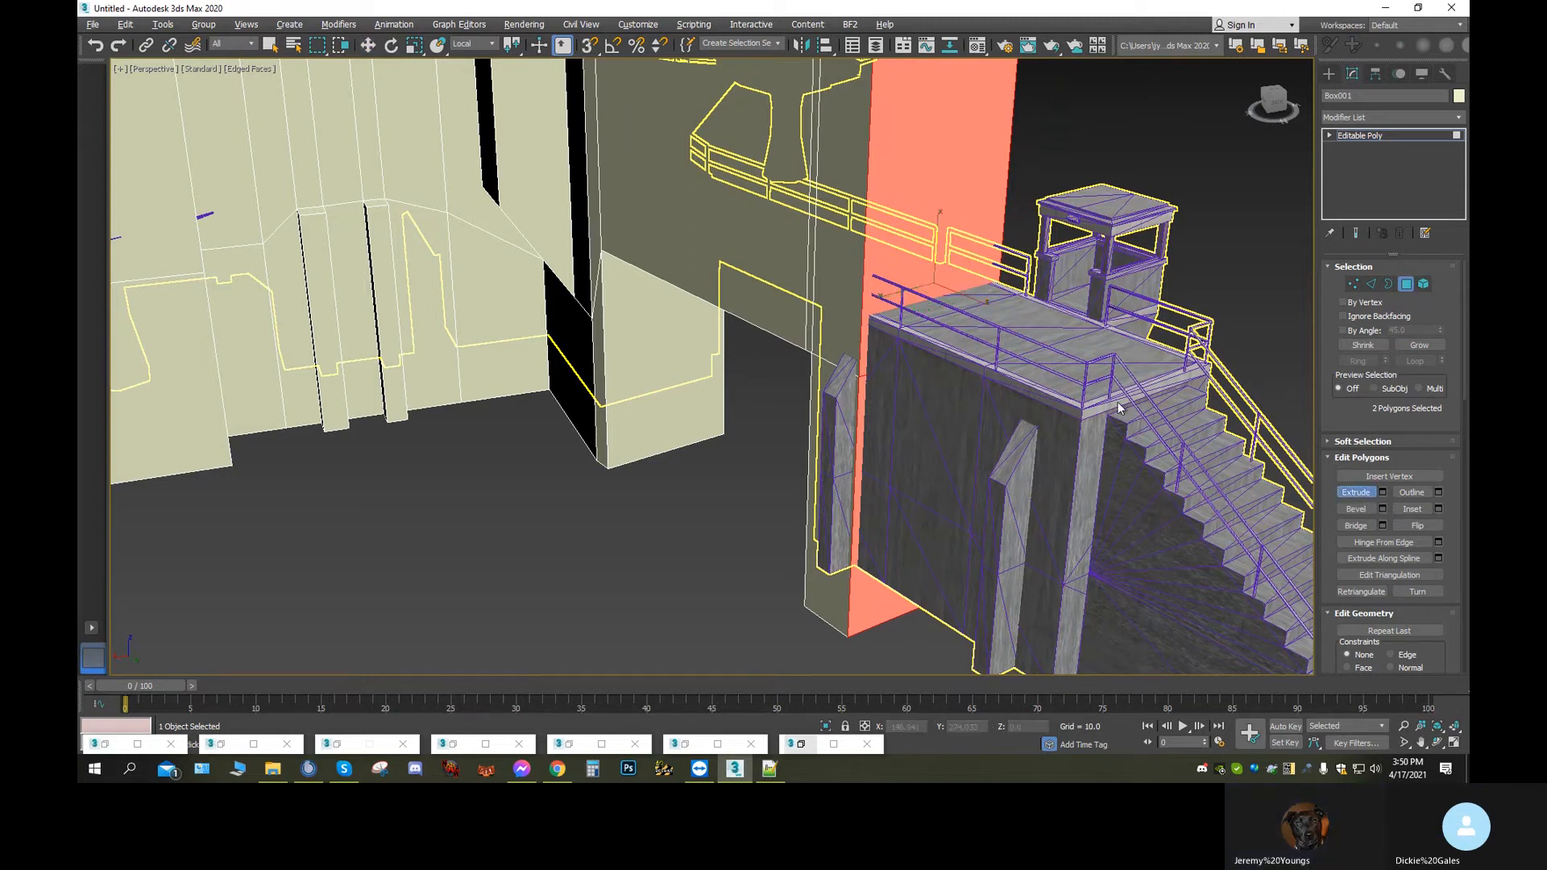
mouse_move(936, 270)
left_mouse_down()
mouse_move(962, 311)
mouse_move(909, 207)
mouse_move(903, 153)
mouse_move(899, 190)
mouse_move(960, 274)
mouse_move(945, 99)
left_mouse_up()
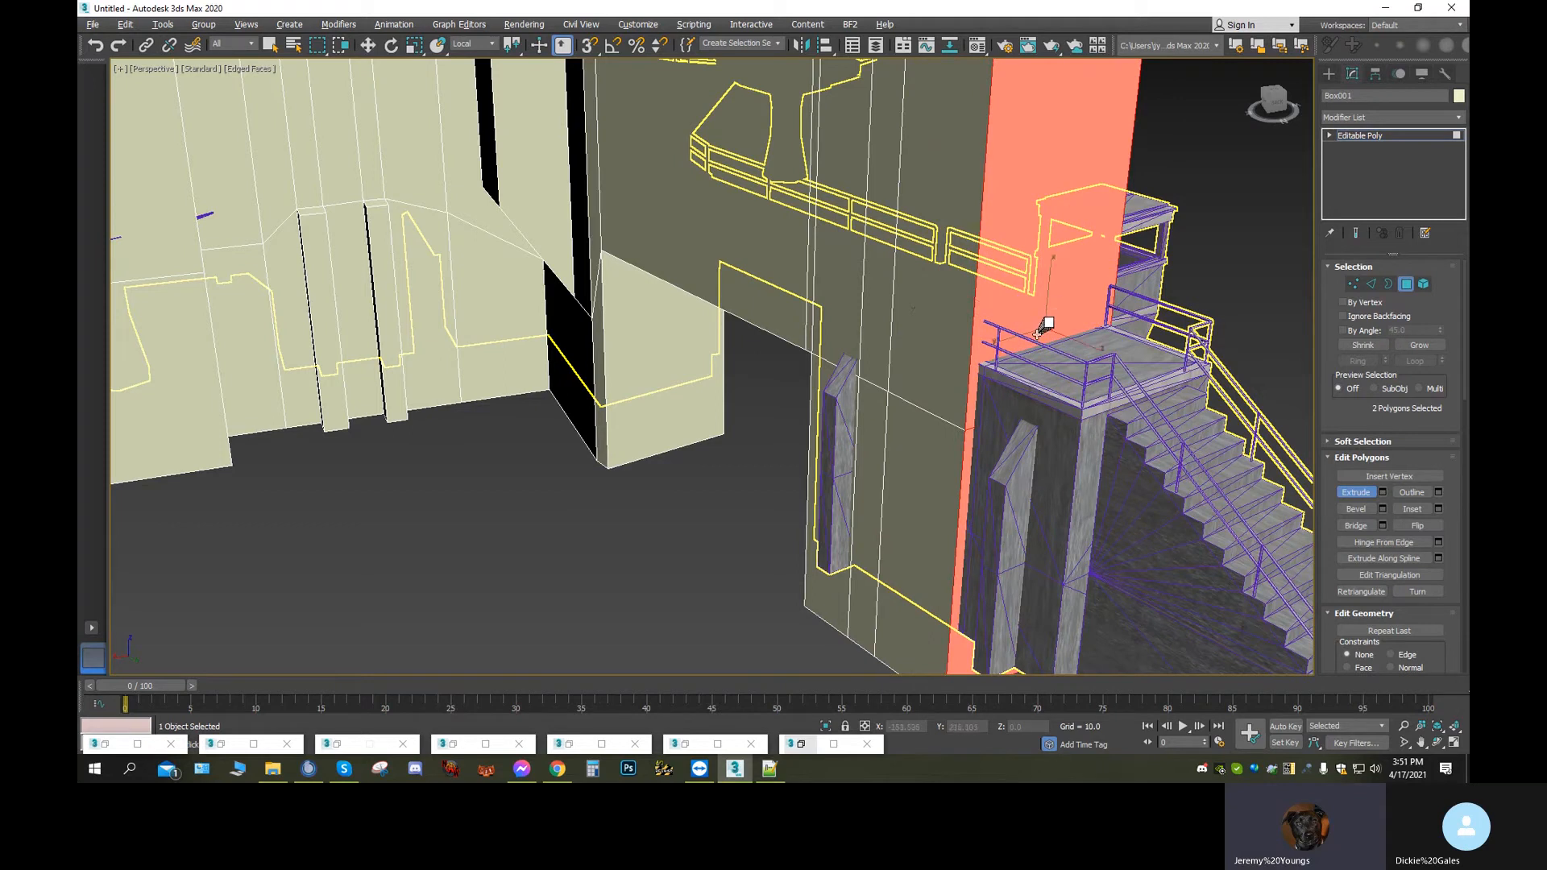
left_click_drag(1037, 335, 1018, 118)
middle_click_drag(1188, 467, 1067, 529)
scroll(946, 430, "down", 2)
scroll(947, 429, "down", 2)
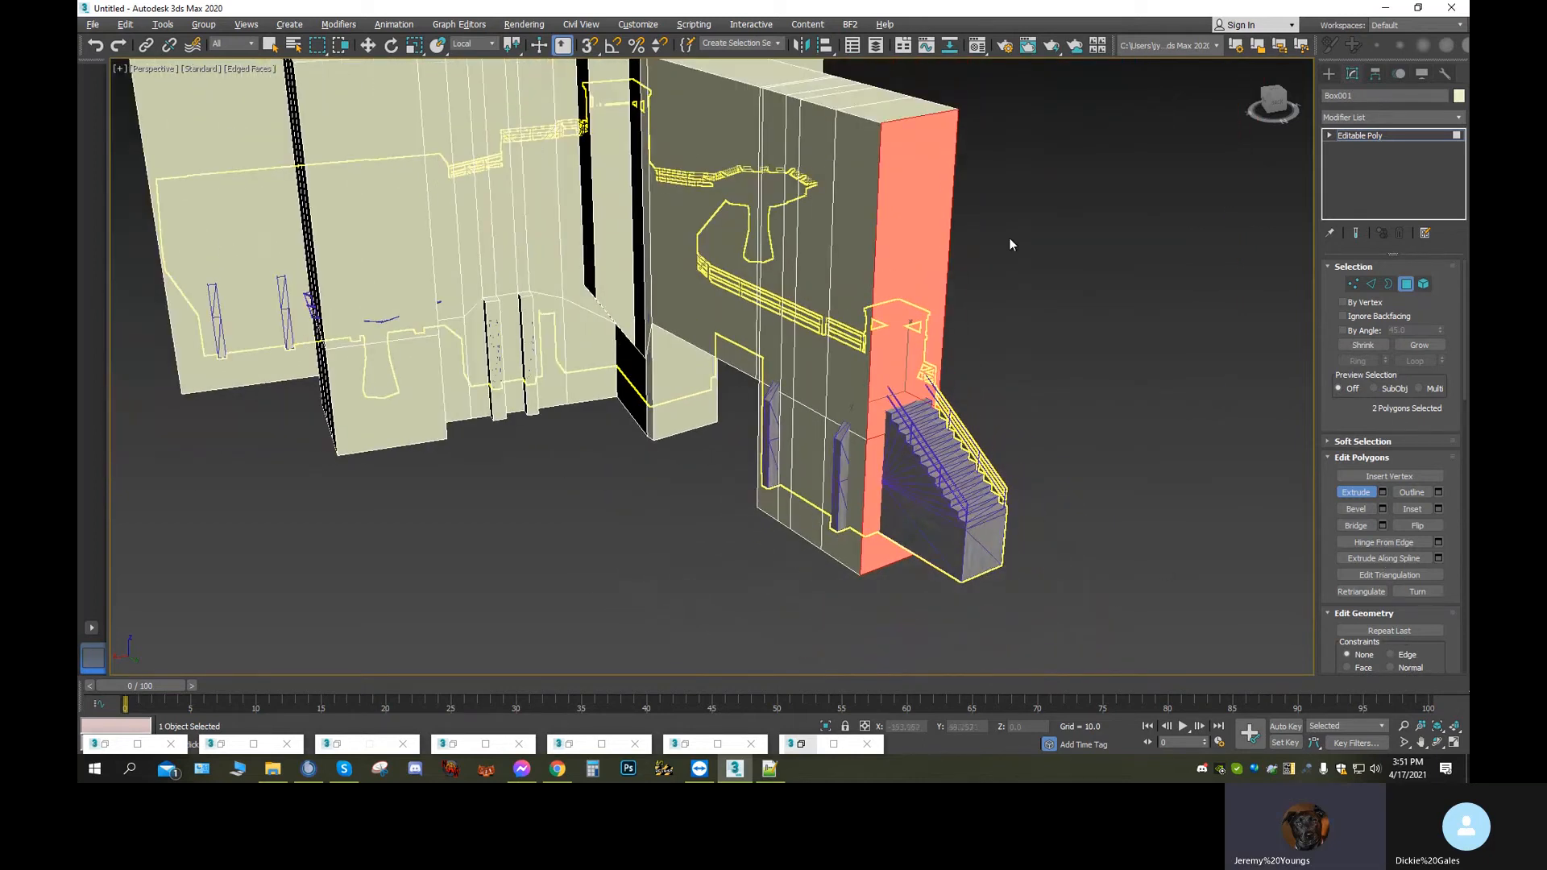
Move the two end-face polygons further outward until they lie just past the foot of the stairs
left_click(364, 49)
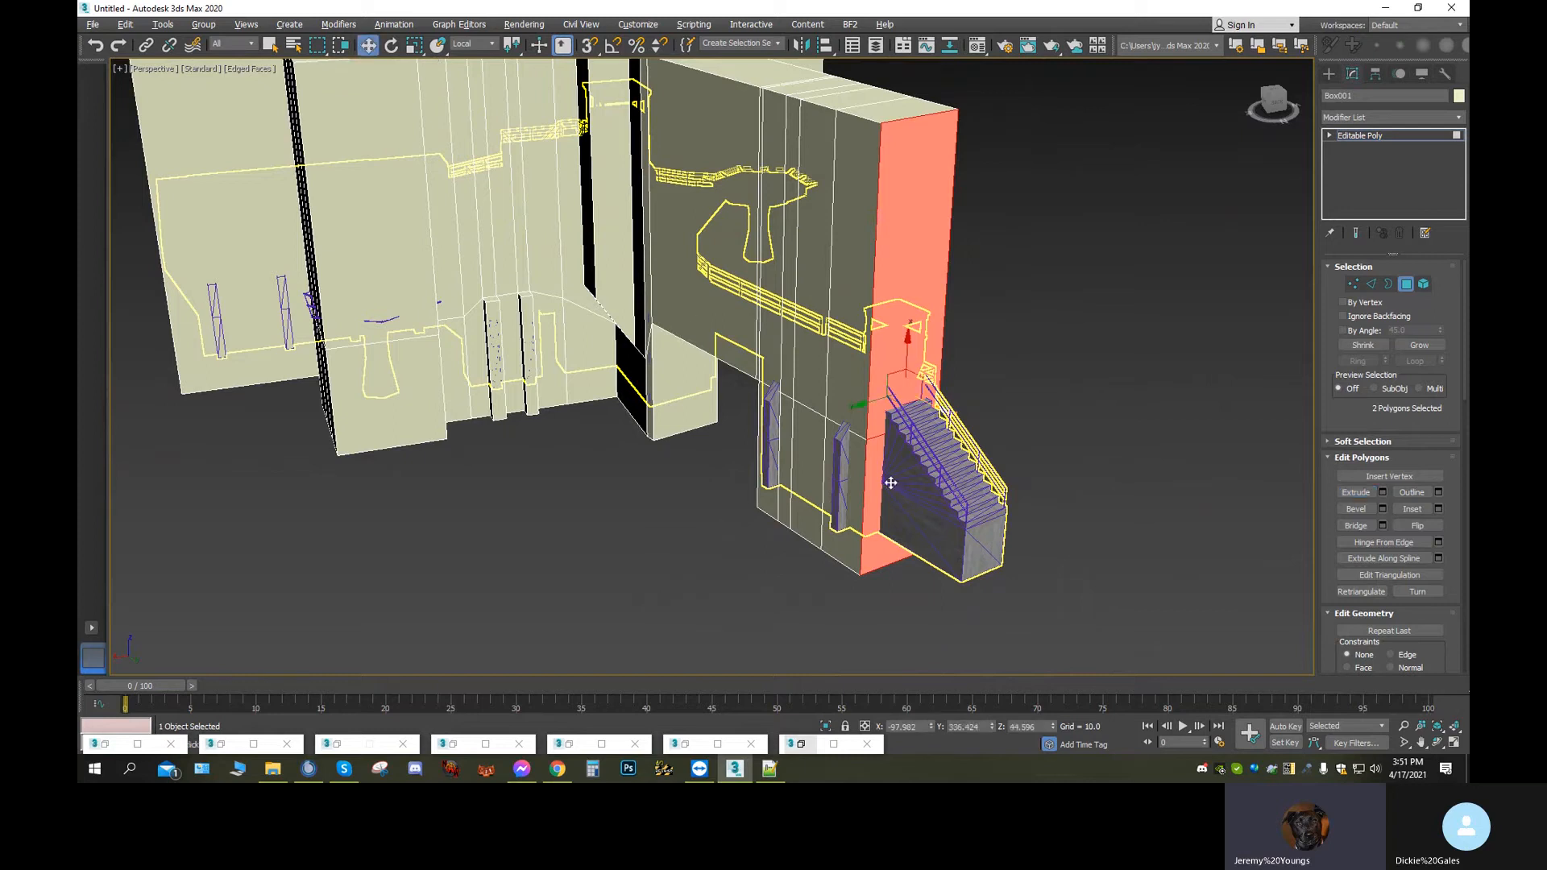
left_click_drag(943, 412, 1041, 481)
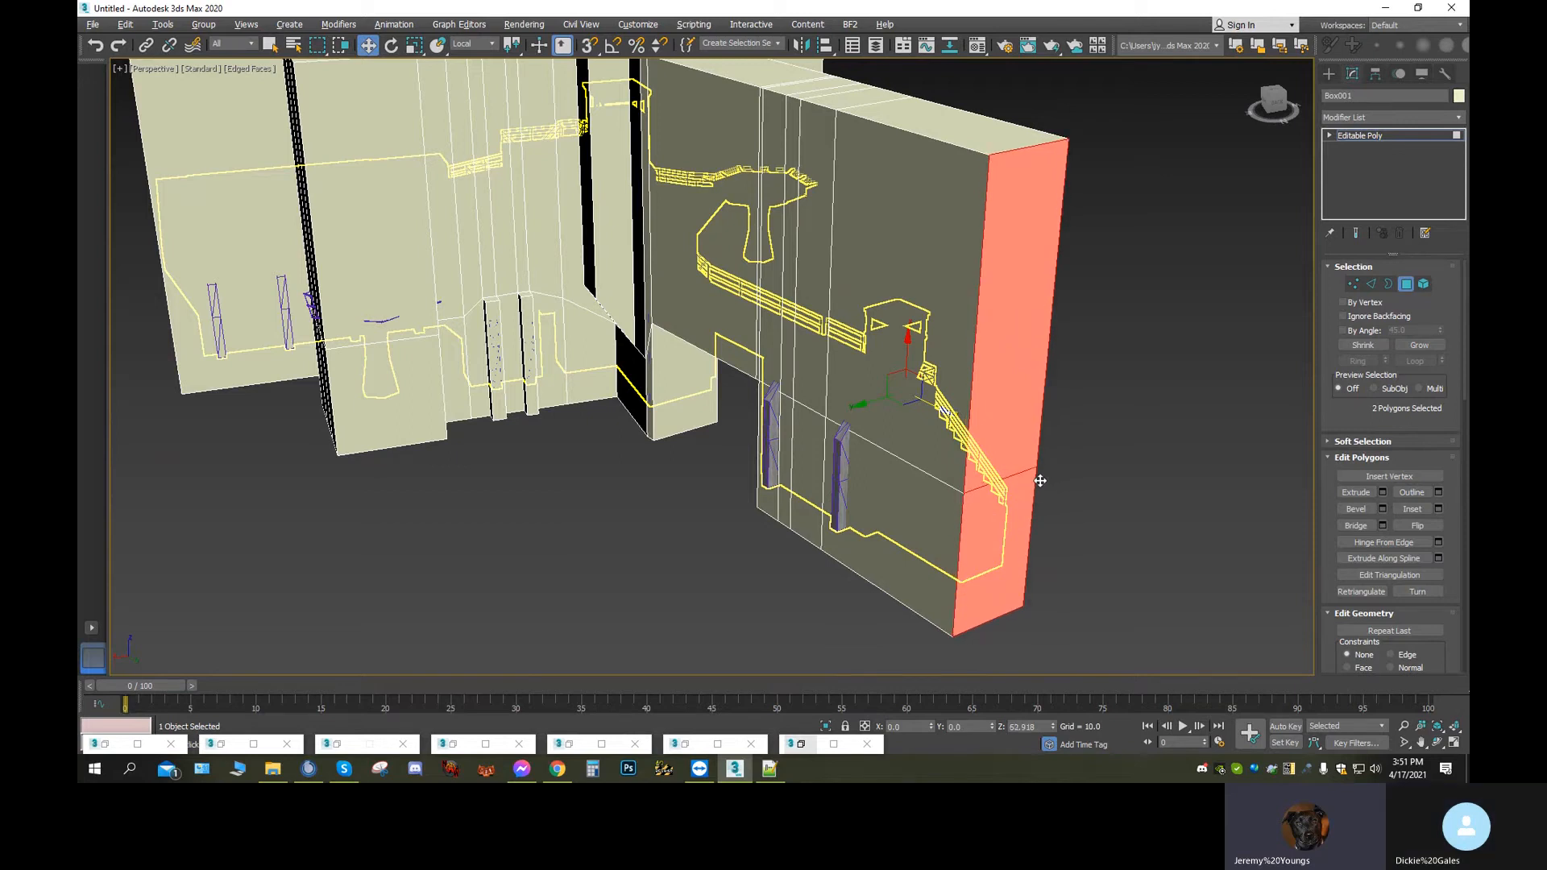
left_click_drag(1040, 481, 1036, 481)
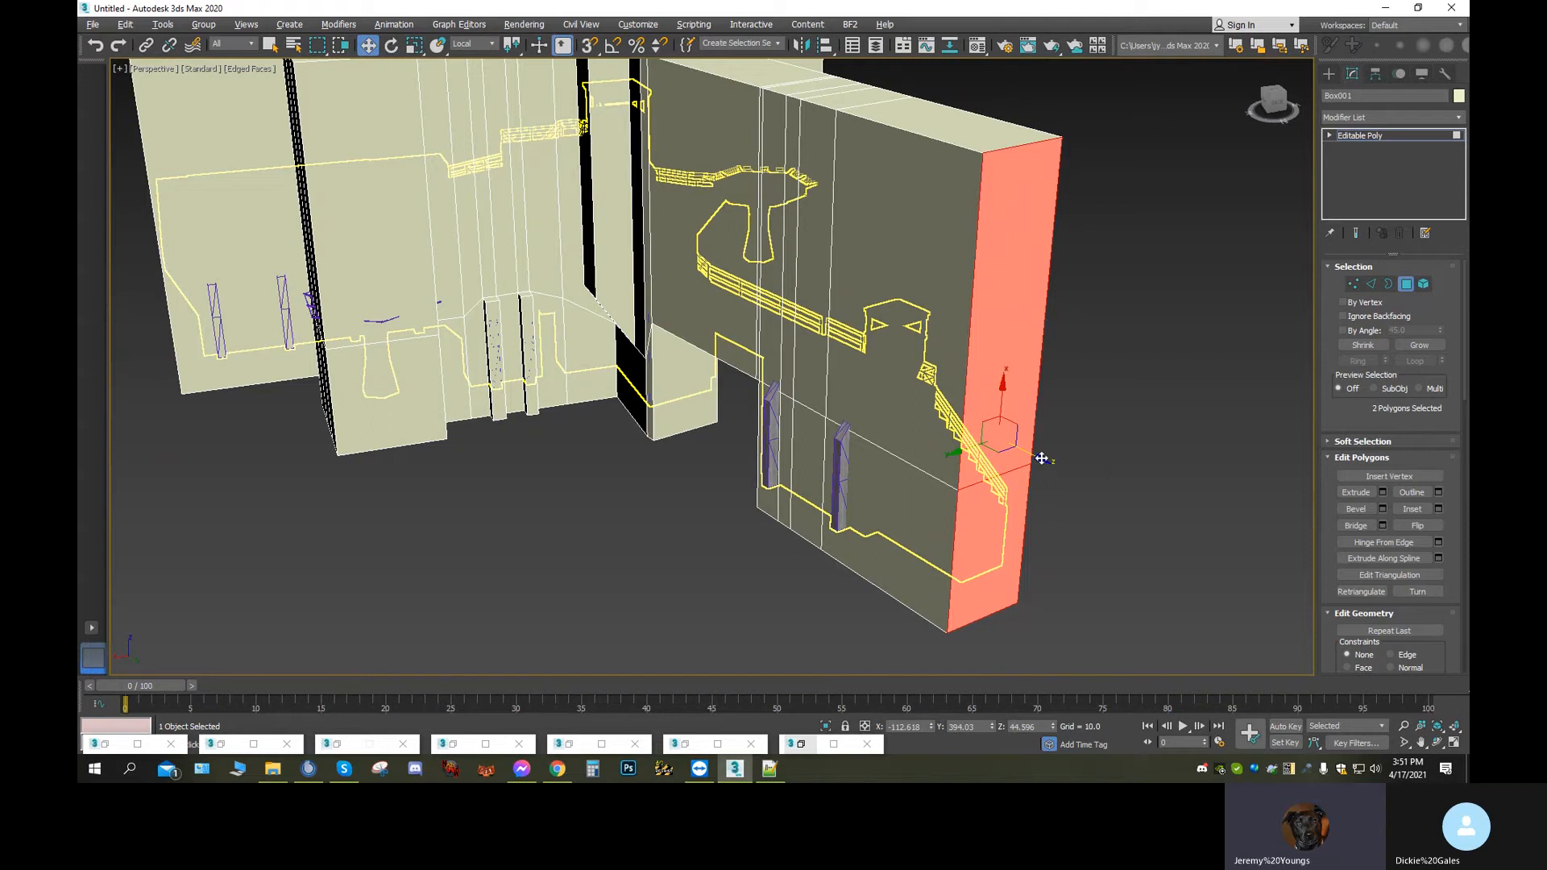
left_click_drag(1042, 457, 1048, 457)
left_click_drag(1045, 457, 1044, 454)
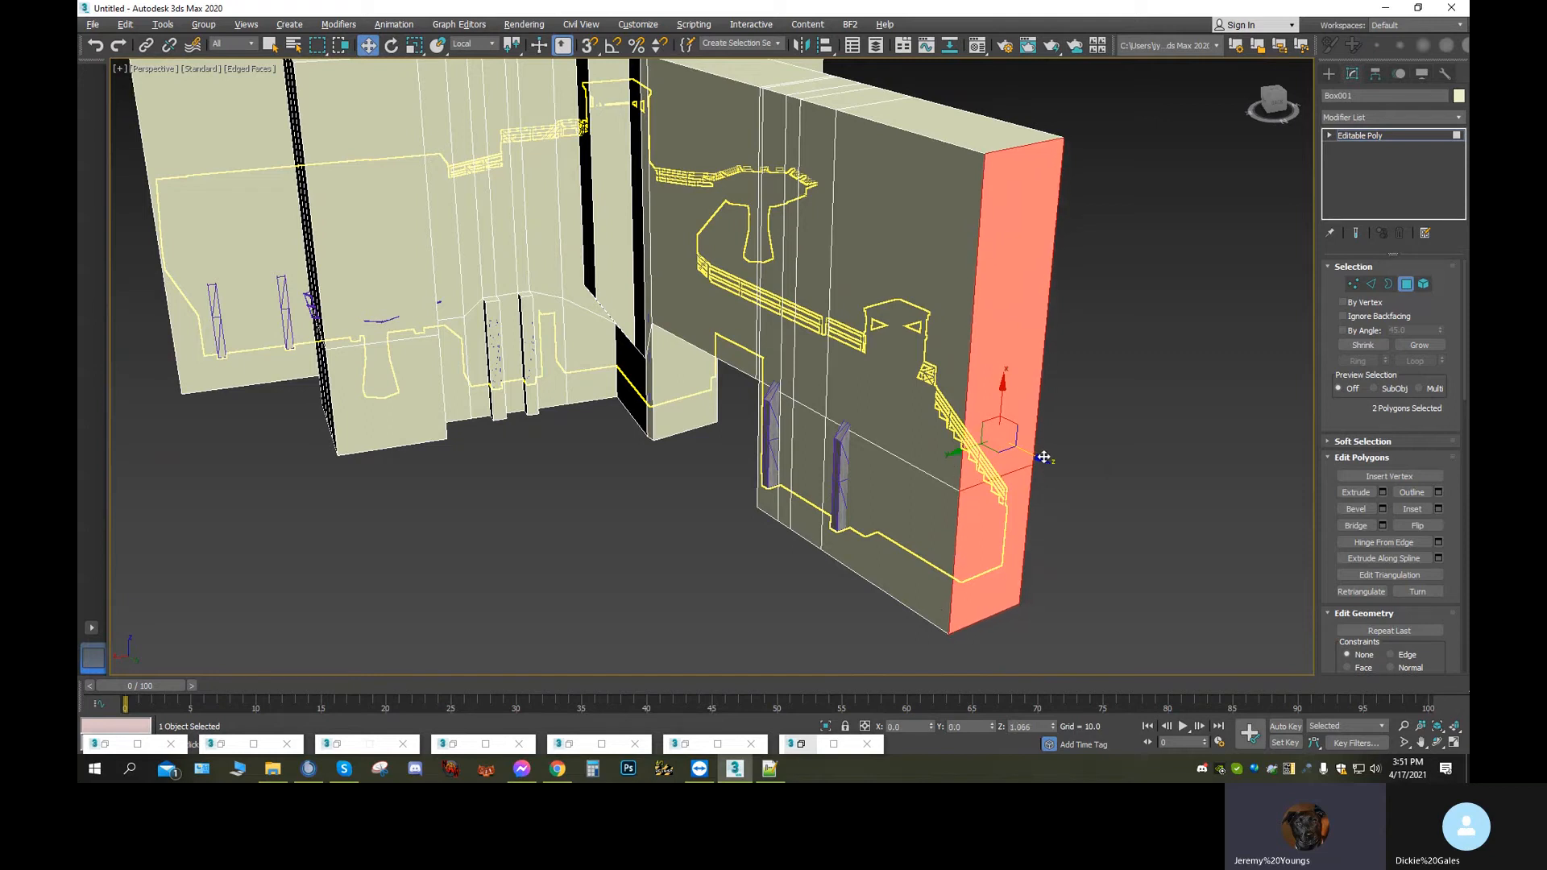
Select the top edge of the block's end face and set the reference coordinate system to View
left_click(1370, 285)
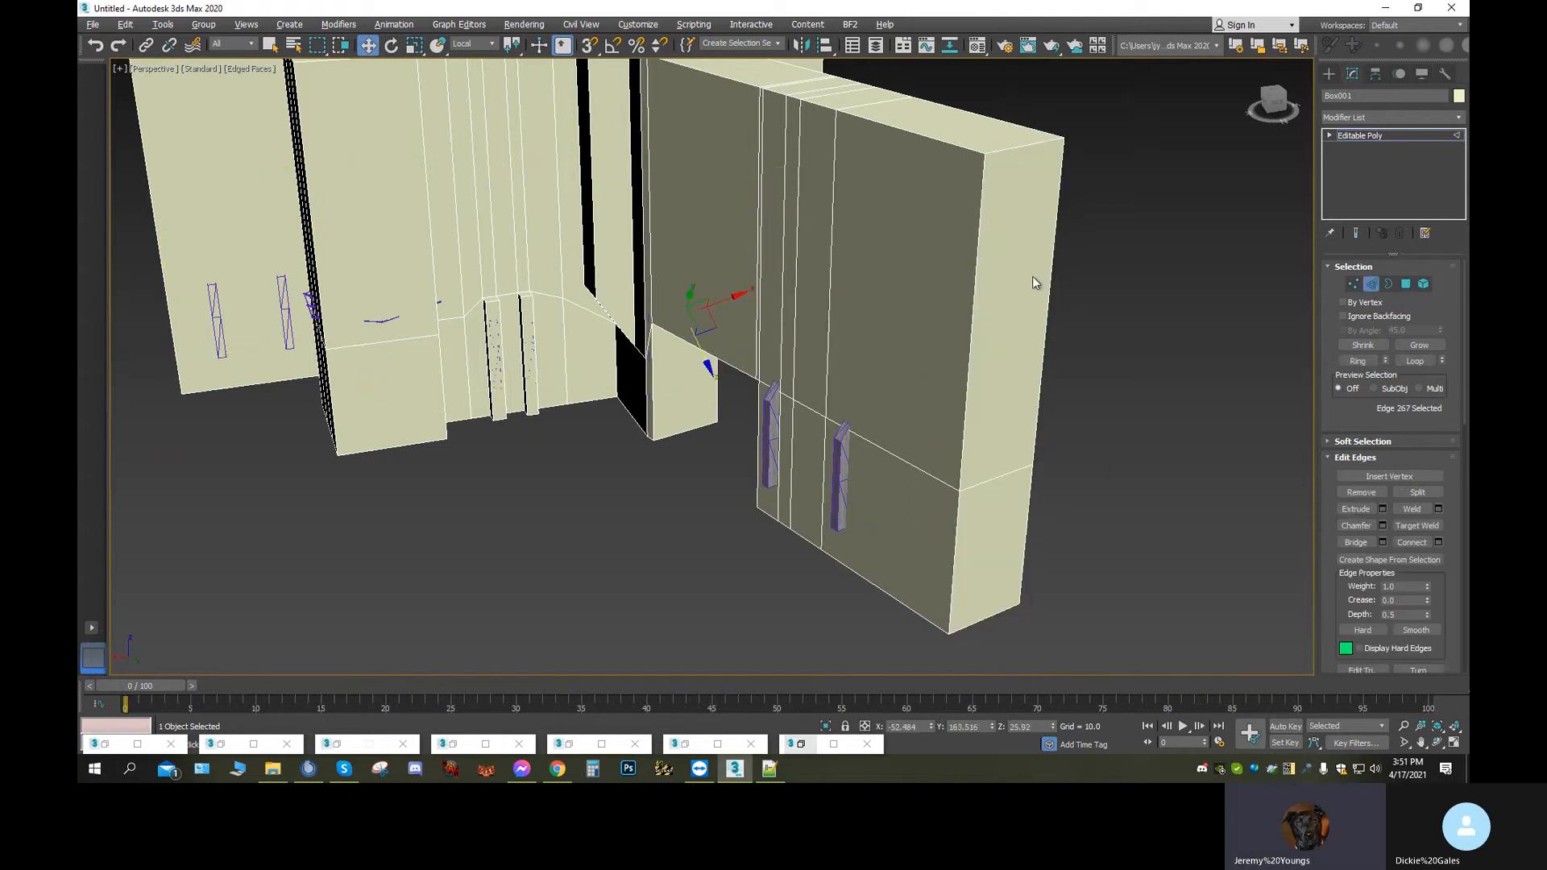
left_click(1020, 147)
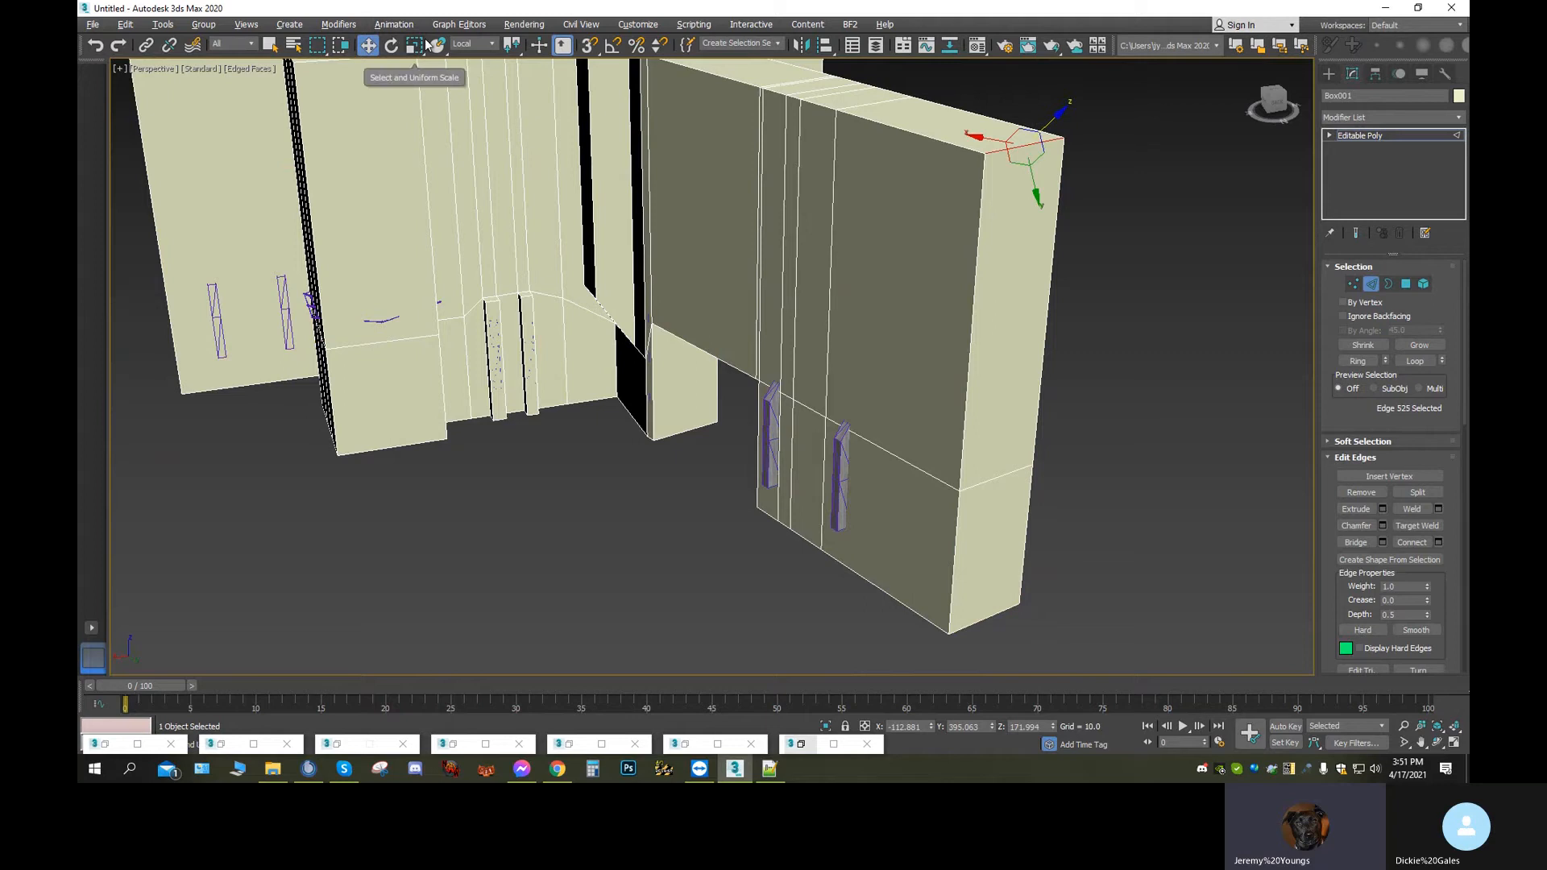
left_click(493, 45)
left_click(475, 60)
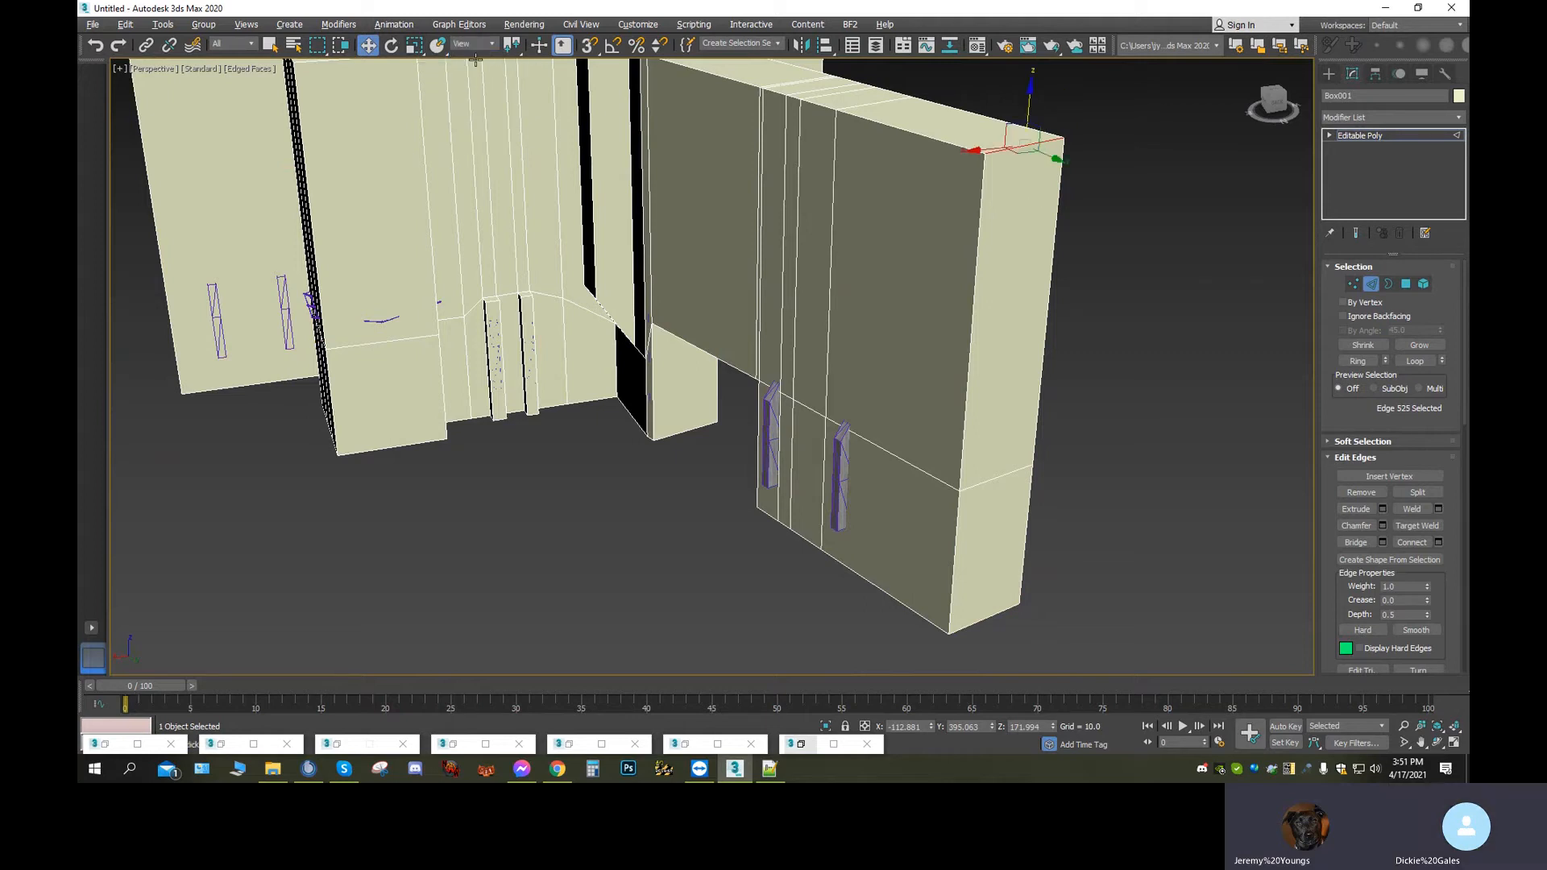
Make the block see-through and lower the end face's horizontal middle edge to Z about -6.1, near the foot of the stairs
middle_click_drag(957, 338, 1031, 346)
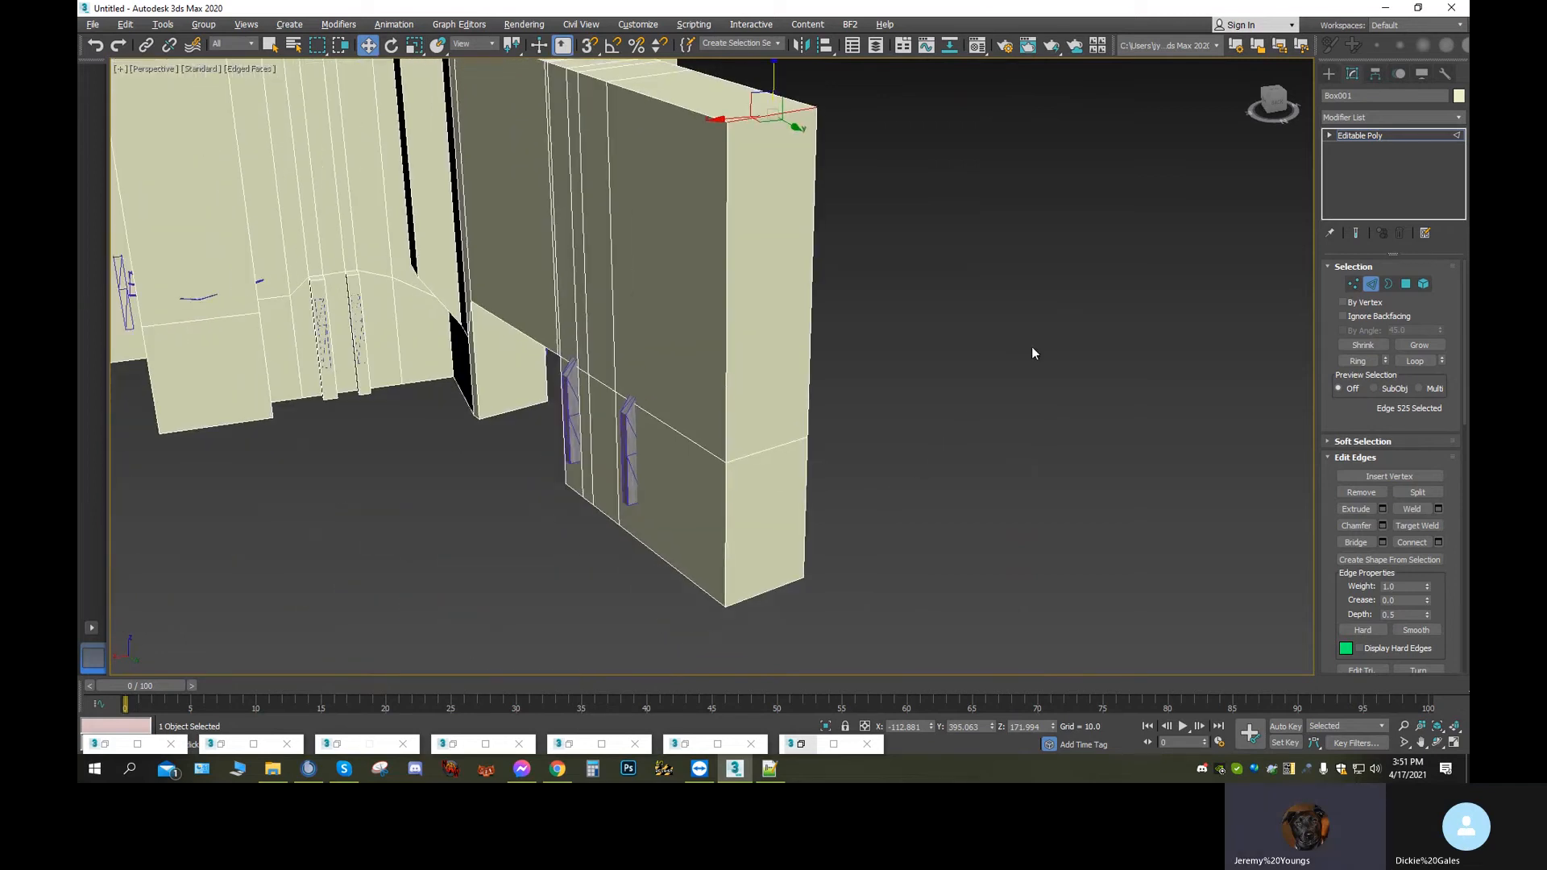
key("alt+x")
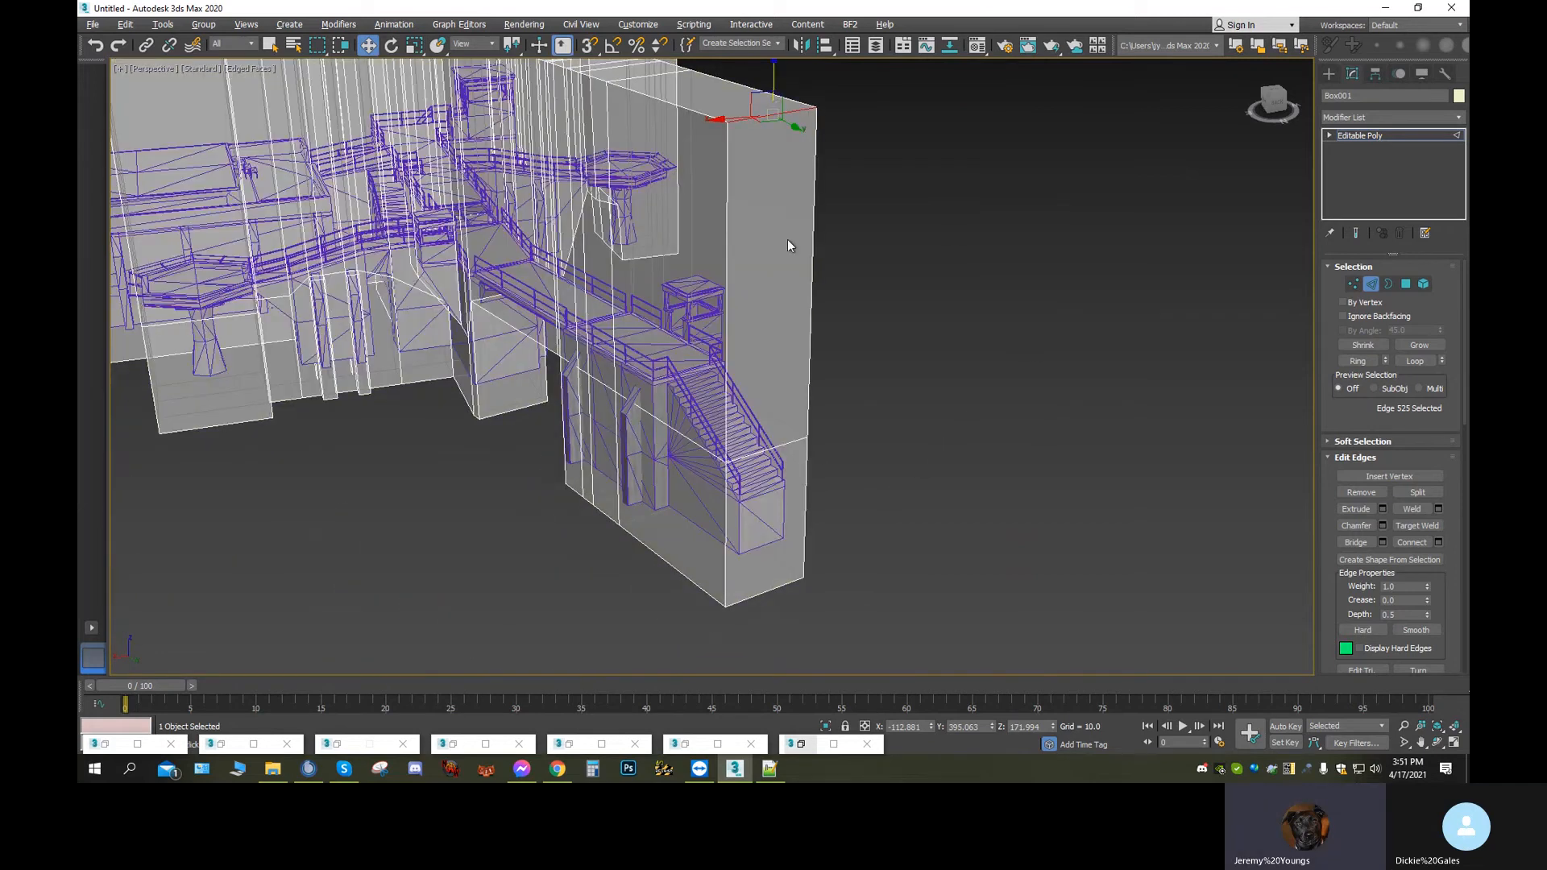
middle_click_drag(787, 239, 830, 395)
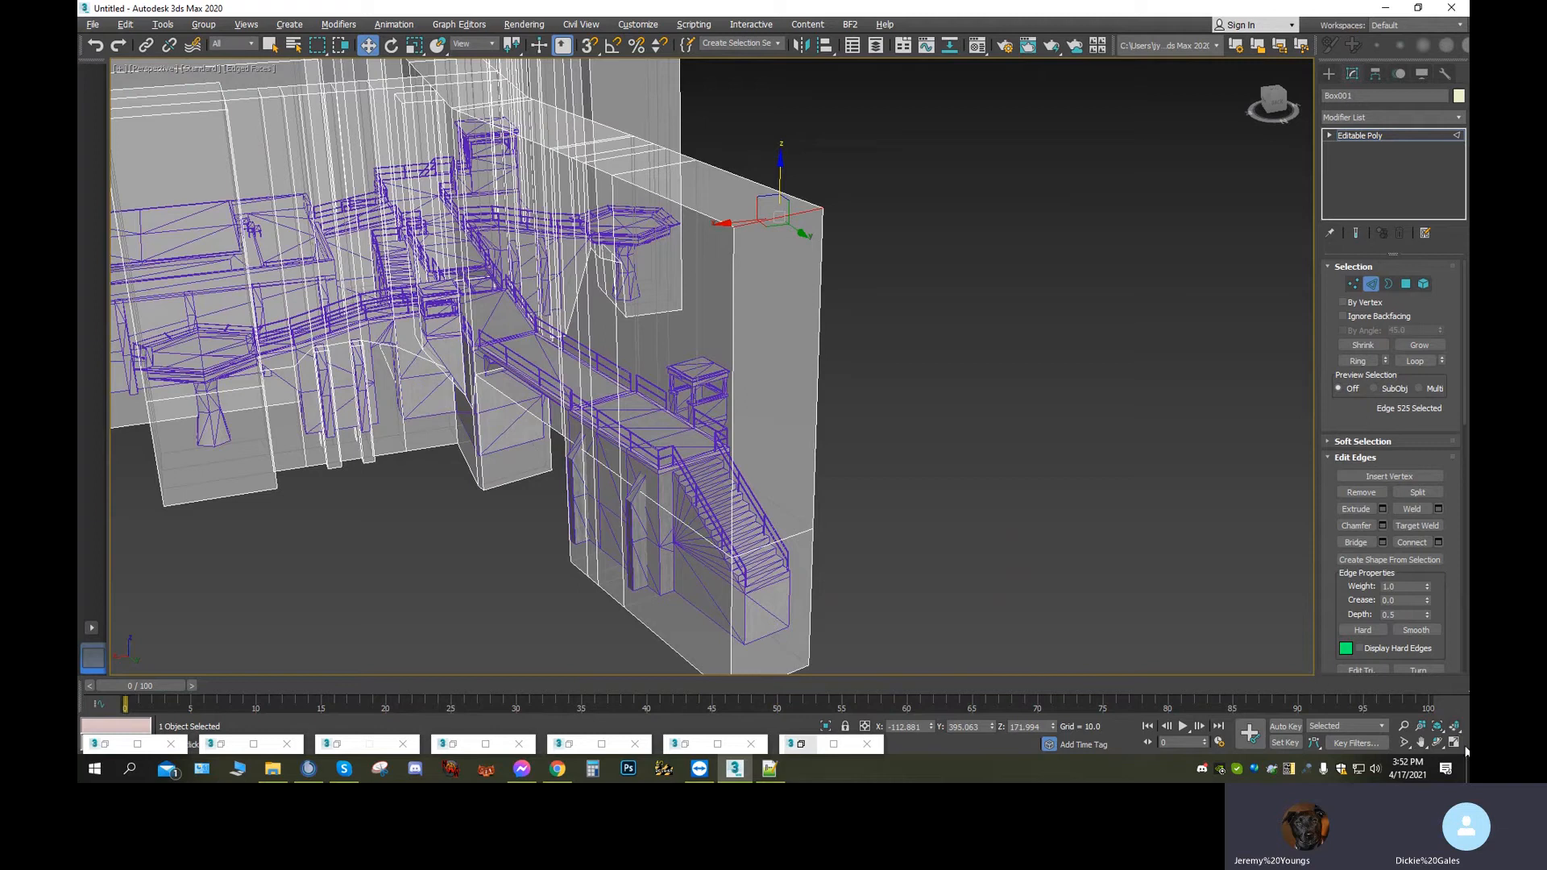
left_click(1439, 743)
left_click_drag(762, 461, 739, 430)
left_click(374, 47)
left_click(722, 441)
left_click_drag(718, 382, 704, 489)
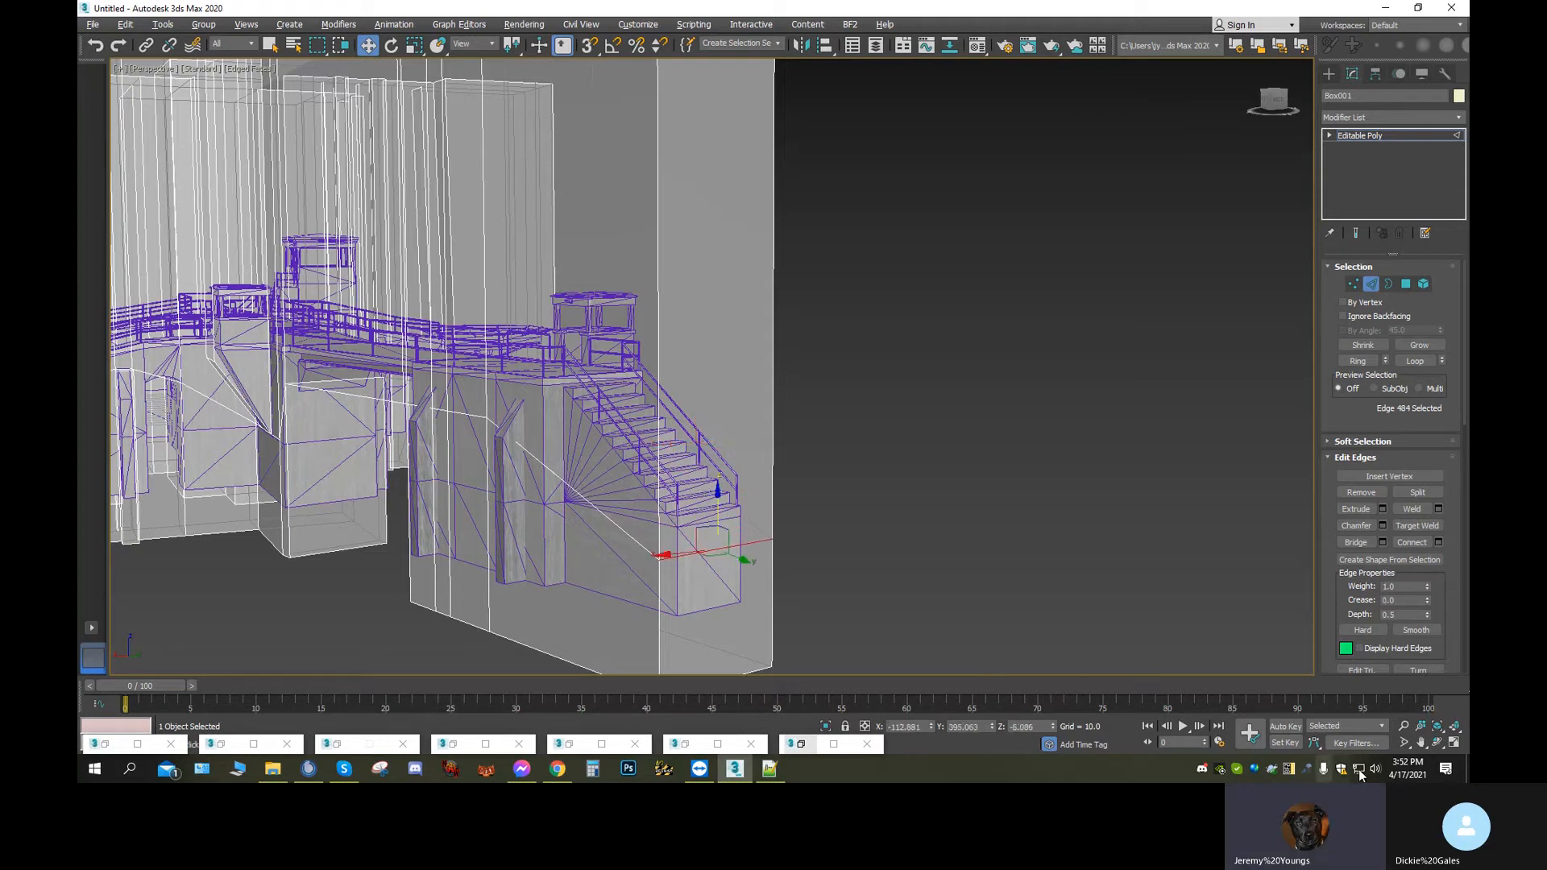
Raise the end face's horizontal middle edge vertically to Z about -3.2, closer to the level of the lowest stair
left_click(1439, 742)
left_click_drag(777, 464, 370, 421)
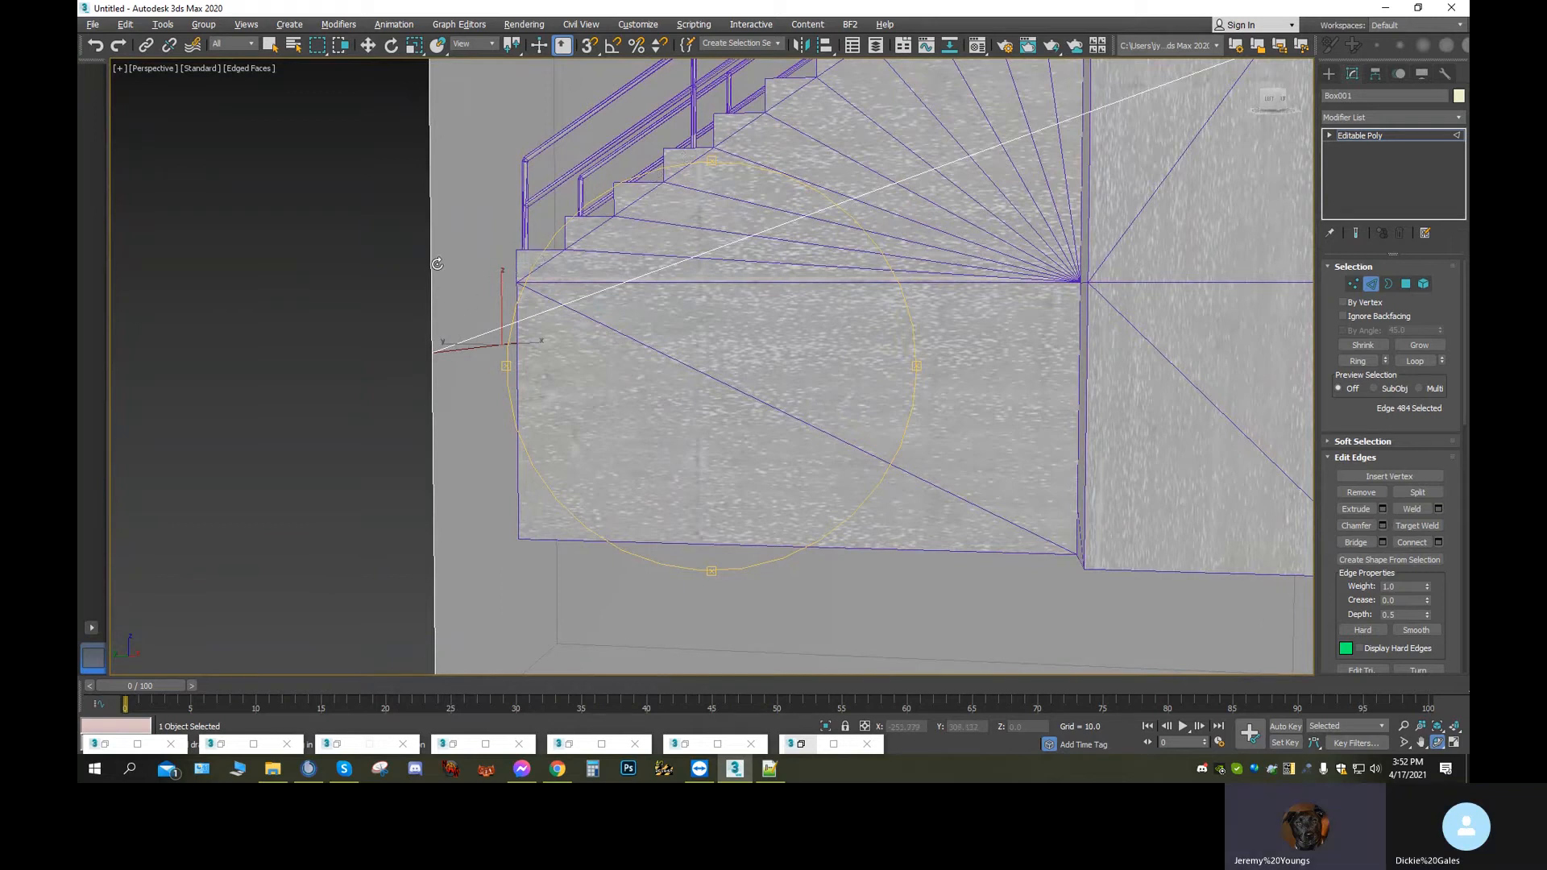
left_click(367, 45)
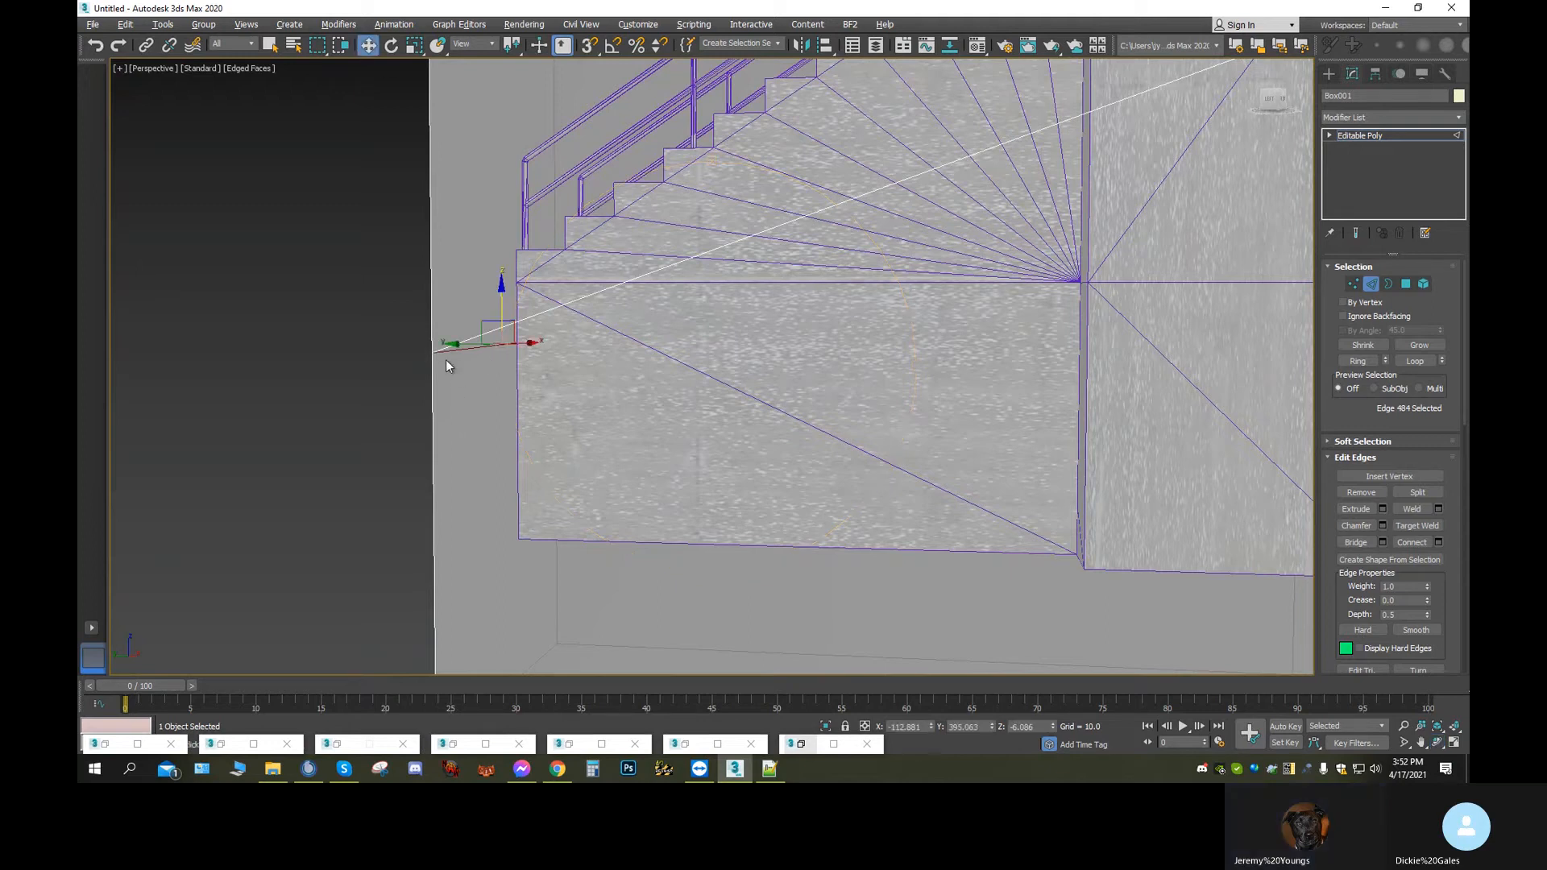
middle_click_drag(494, 298, 722, 321)
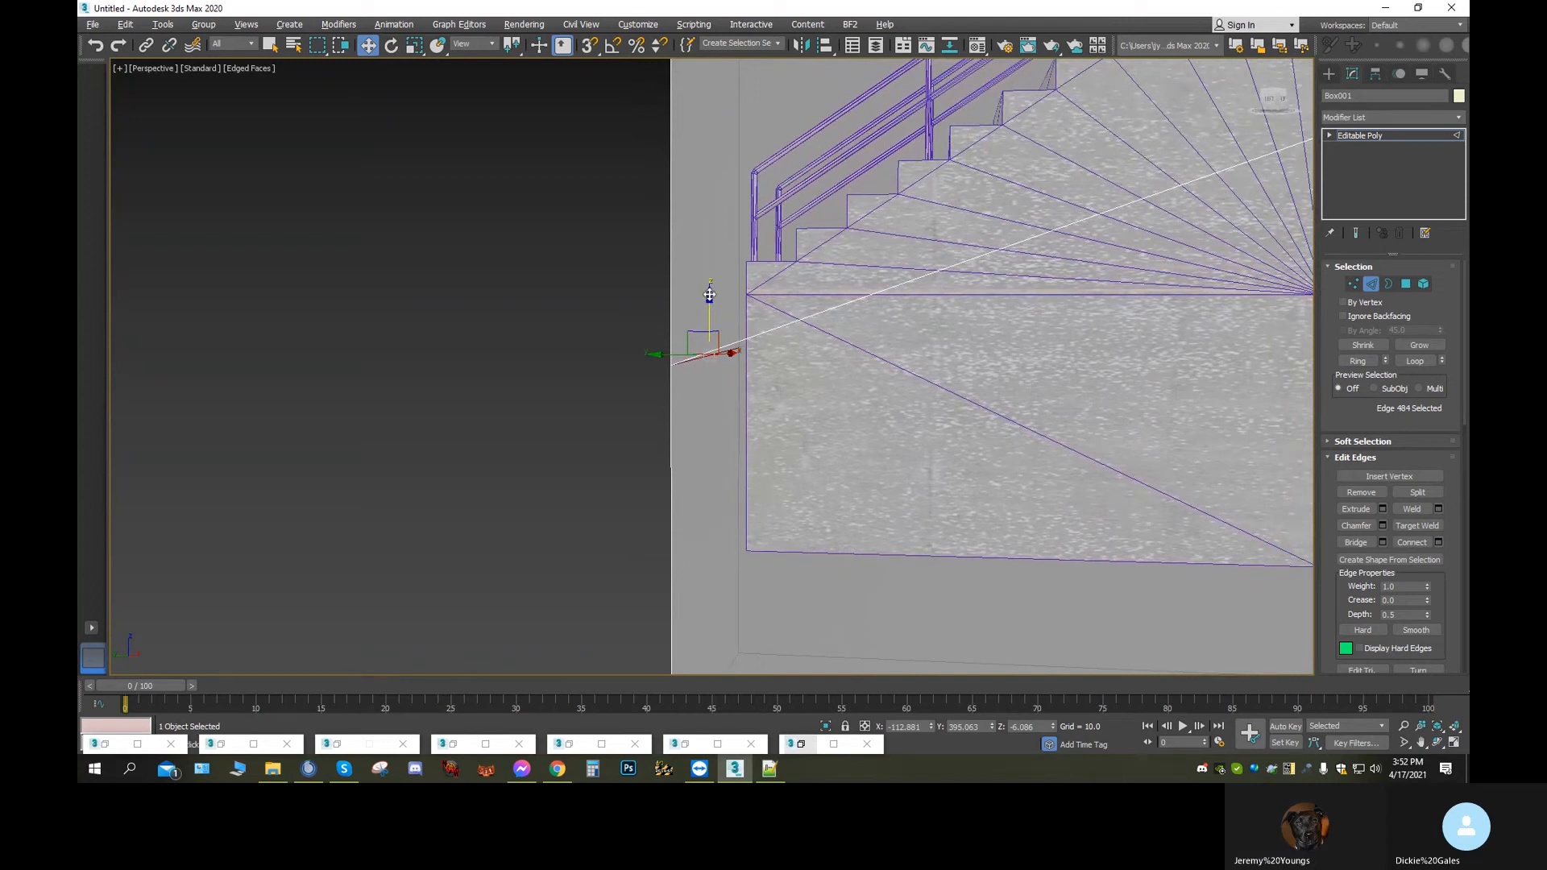
left_click_drag(709, 295, 706, 275)
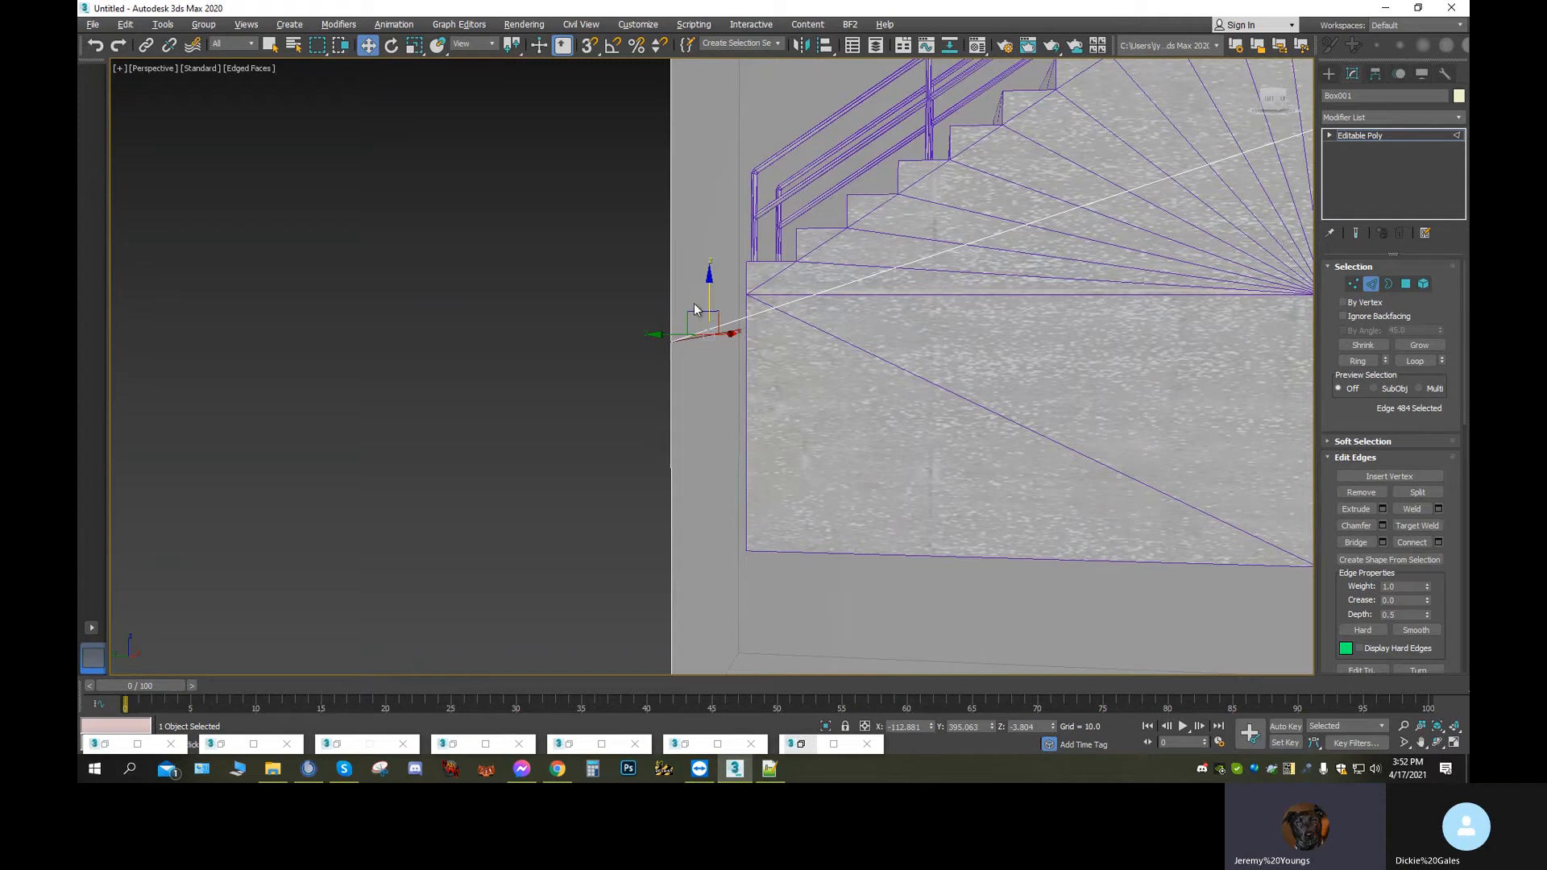
left_click_drag(706, 281, 704, 275)
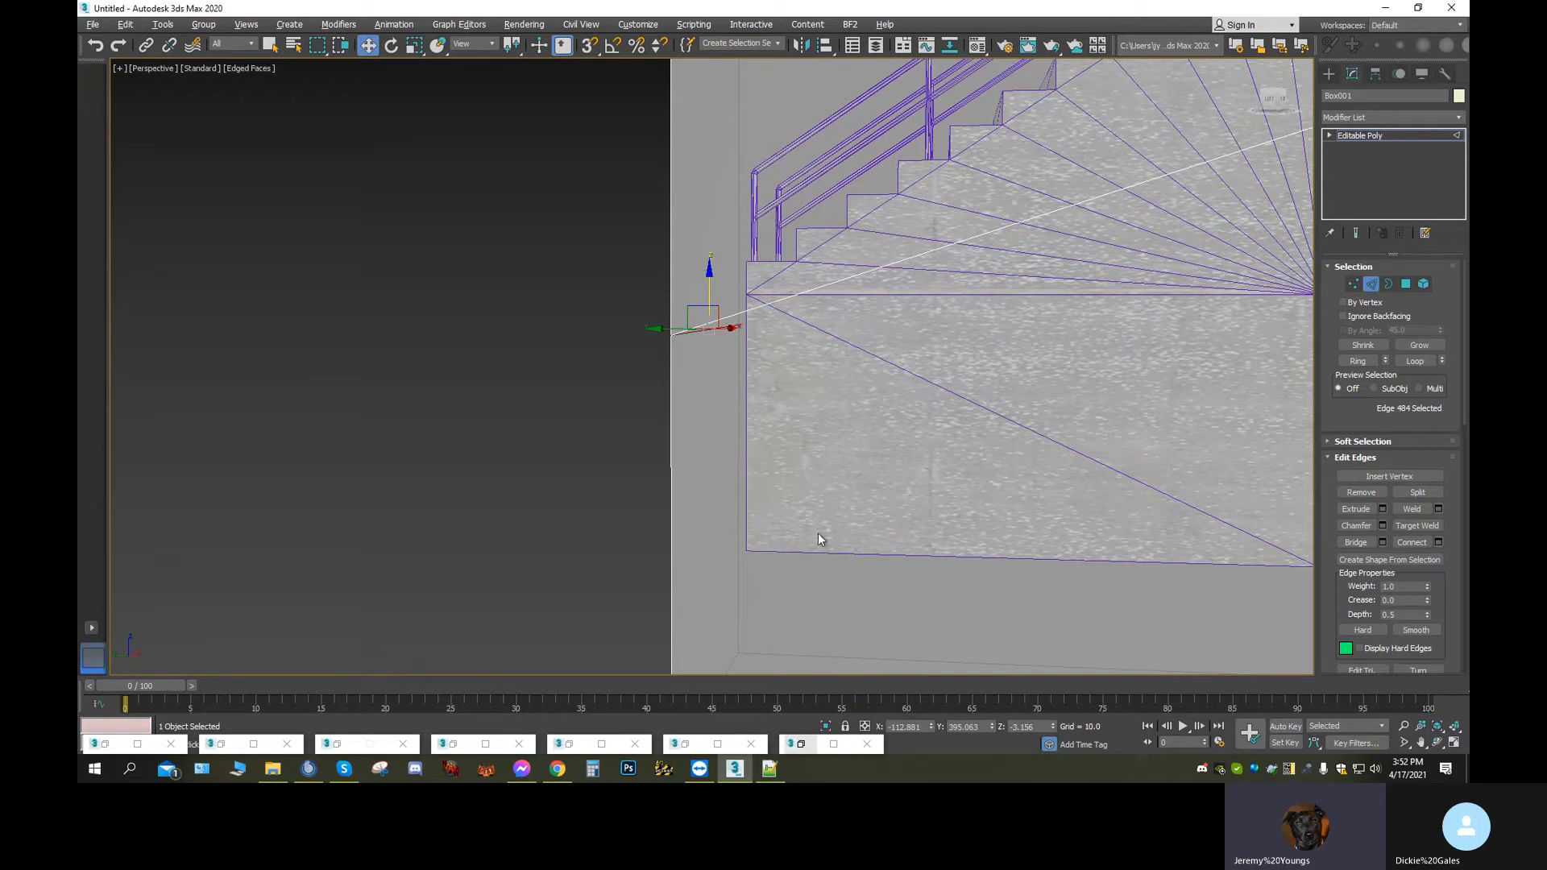
Examine the see-through block from both sides to check how its middle edge line fits the stairs, walkway and pillar
left_click(1435, 743)
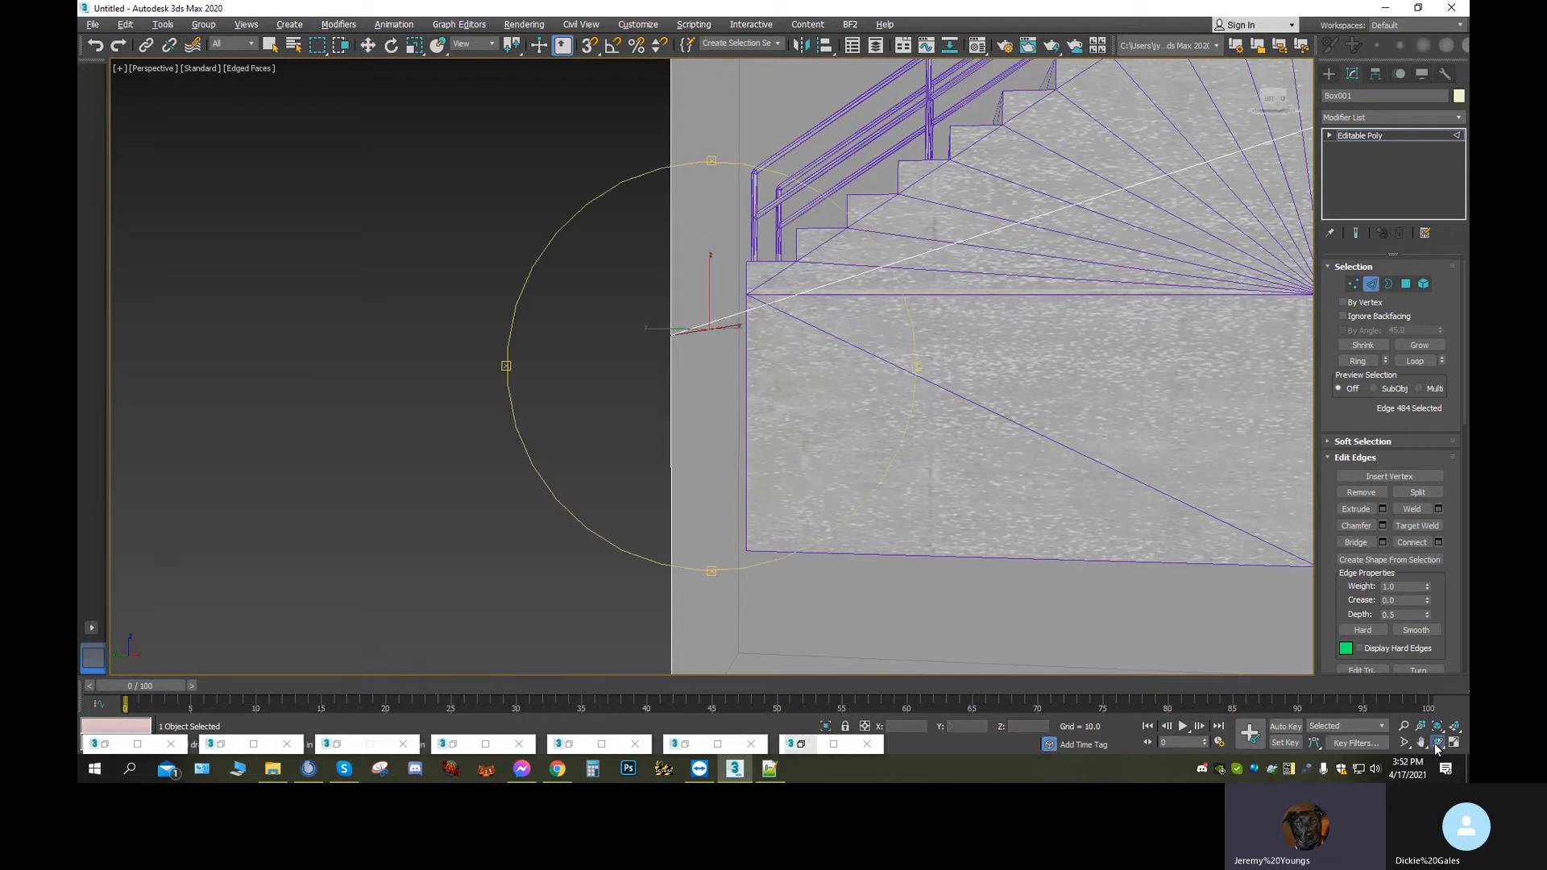
left_click_drag(660, 439, 755, 436)
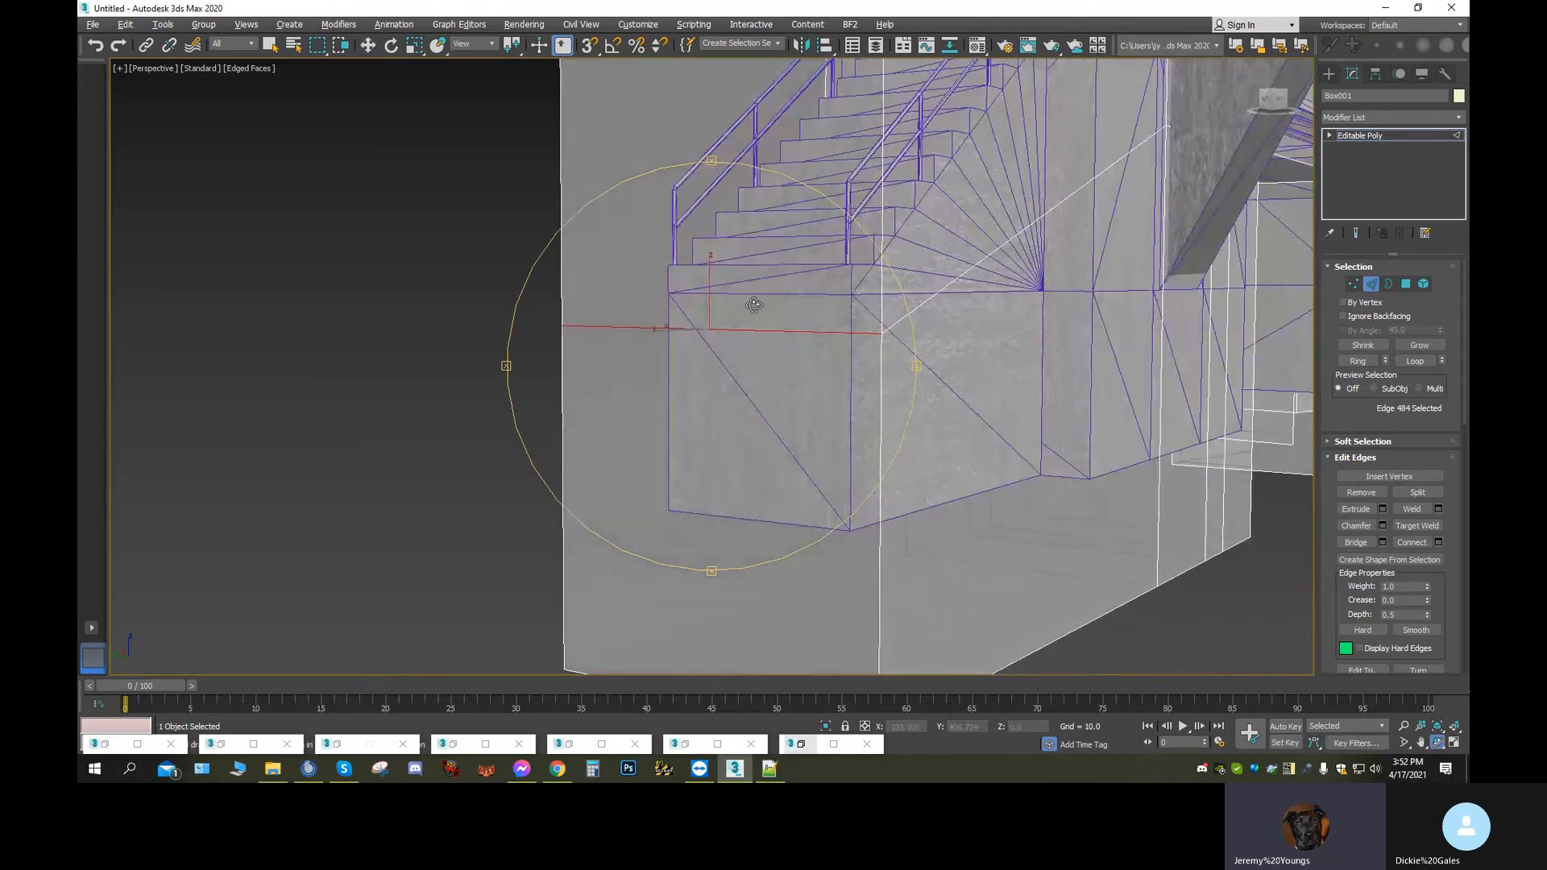
left_click_drag(994, 209, 689, 455)
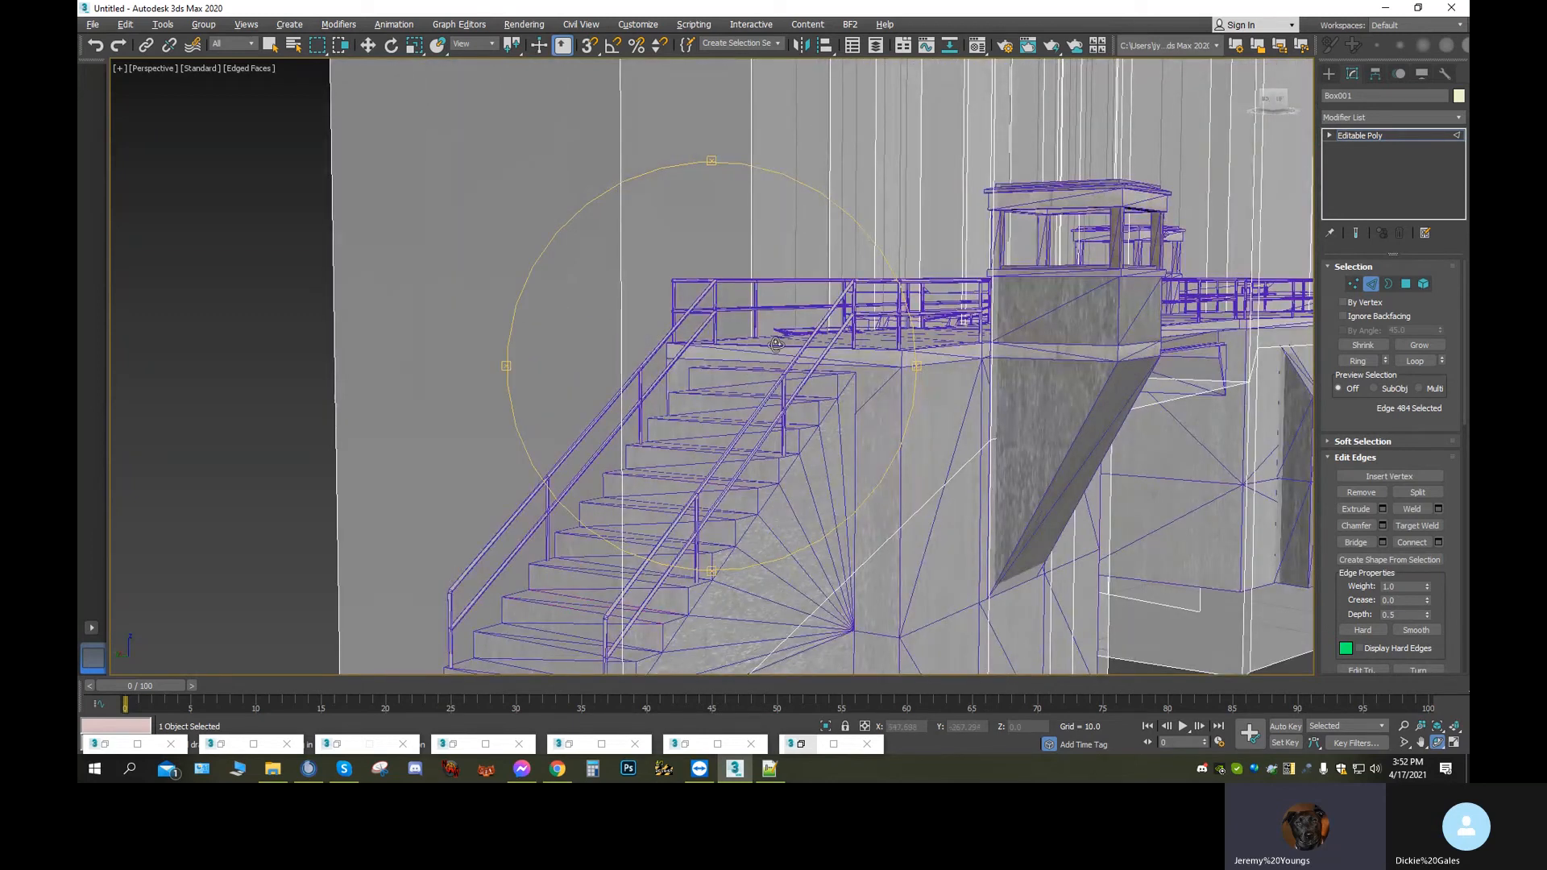
mouse_move(734, 474)
left_mouse_down()
mouse_move(674, 456)
mouse_move(698, 428)
mouse_move(660, 438)
mouse_move(545, 636)
mouse_move(718, 479)
left_mouse_up()
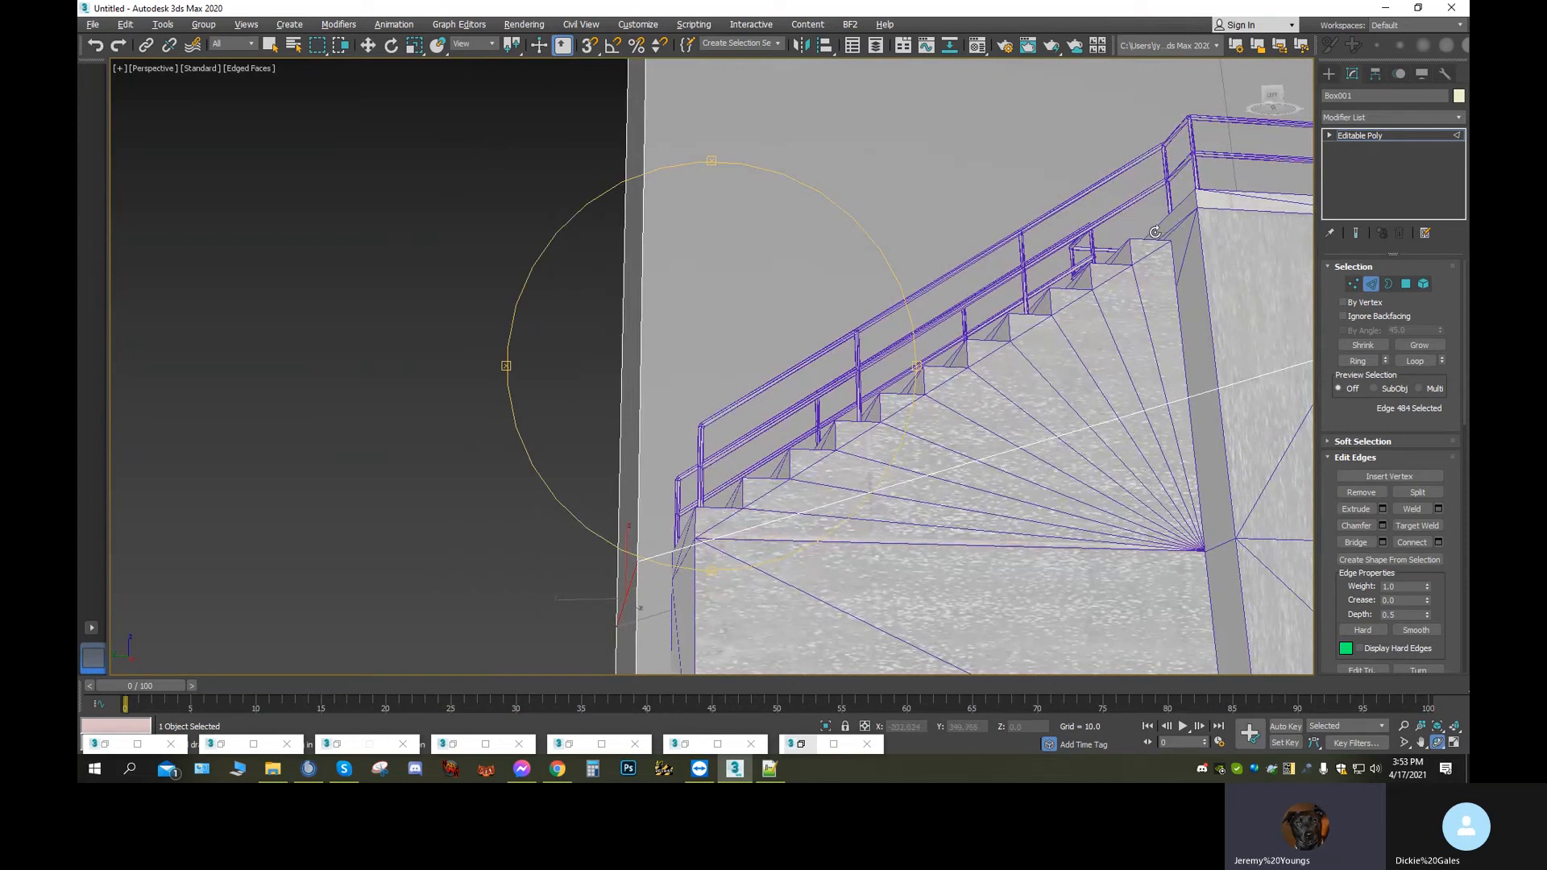
left_click_drag(667, 444, 706, 505)
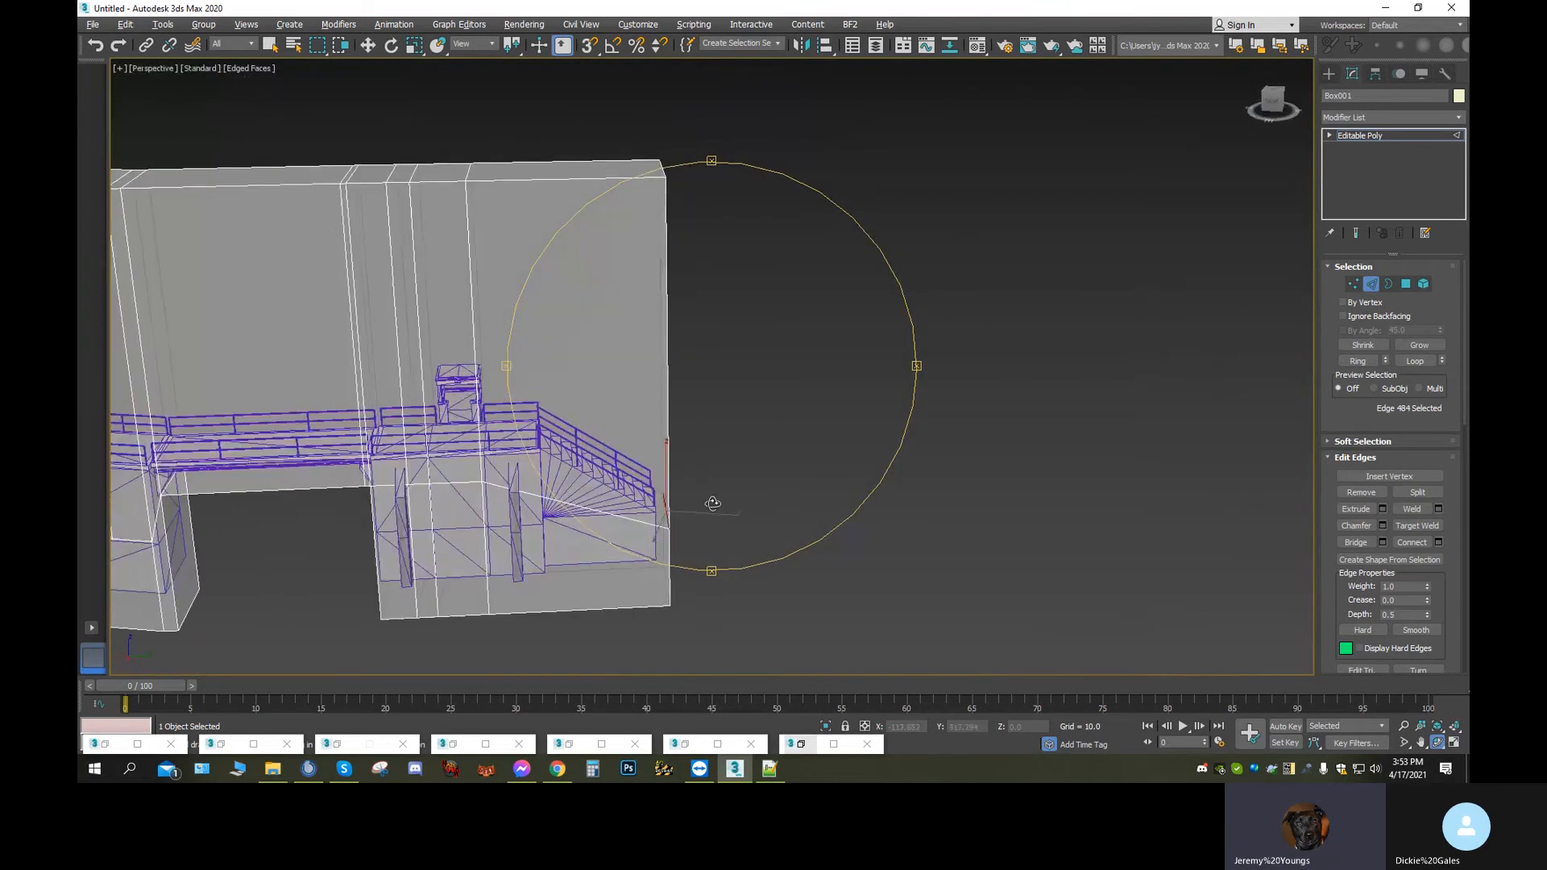
left_click(367, 44)
scroll(779, 506, "up", 5)
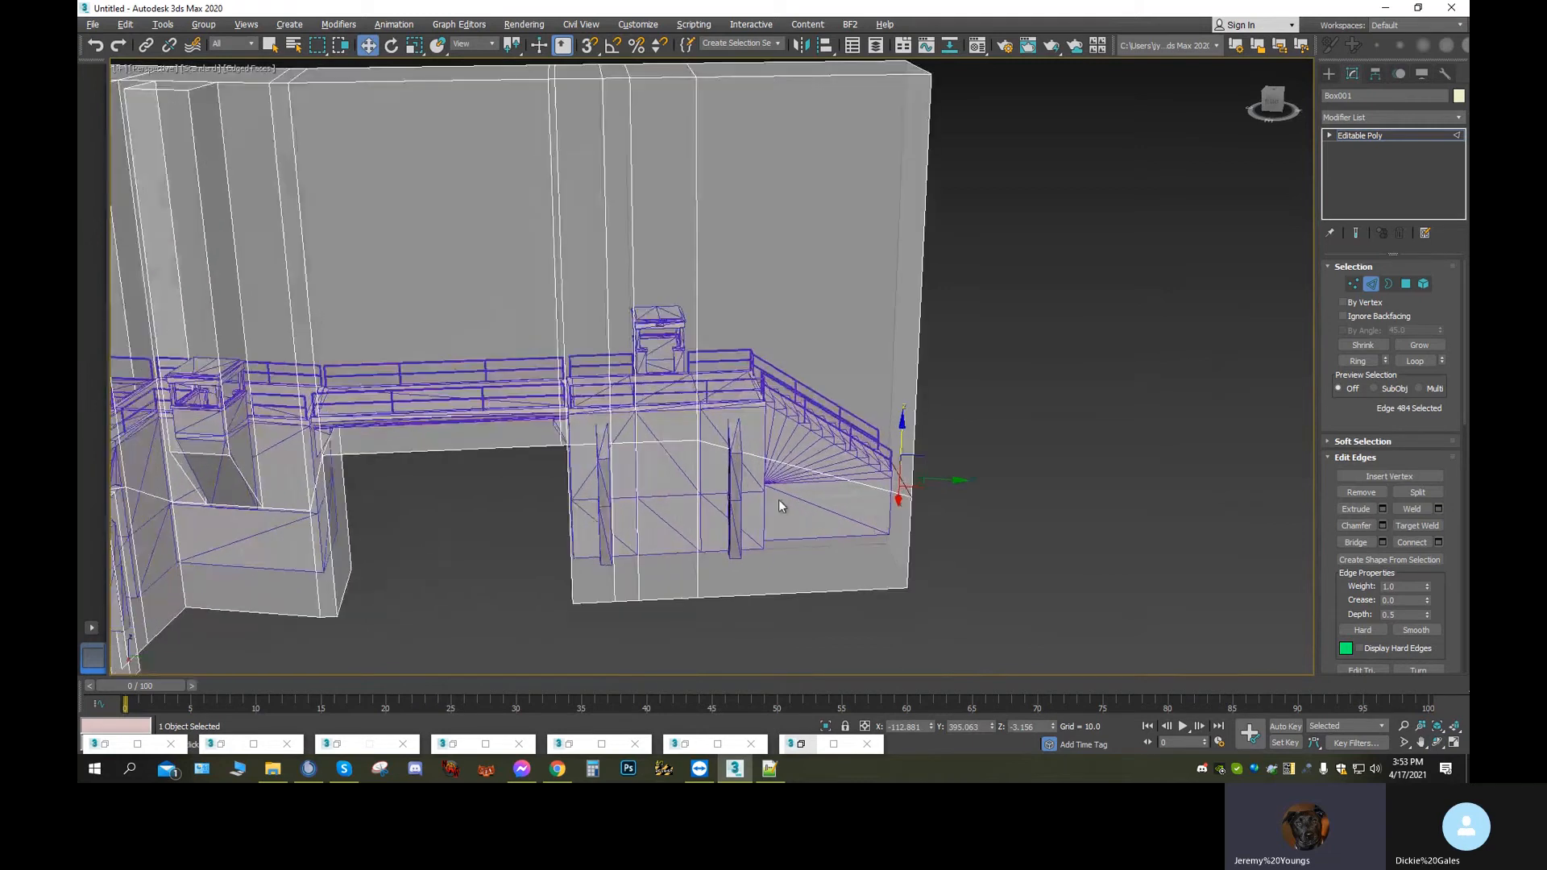
scroll(673, 522, "up", 4)
middle_click_drag(530, 472, 627, 572)
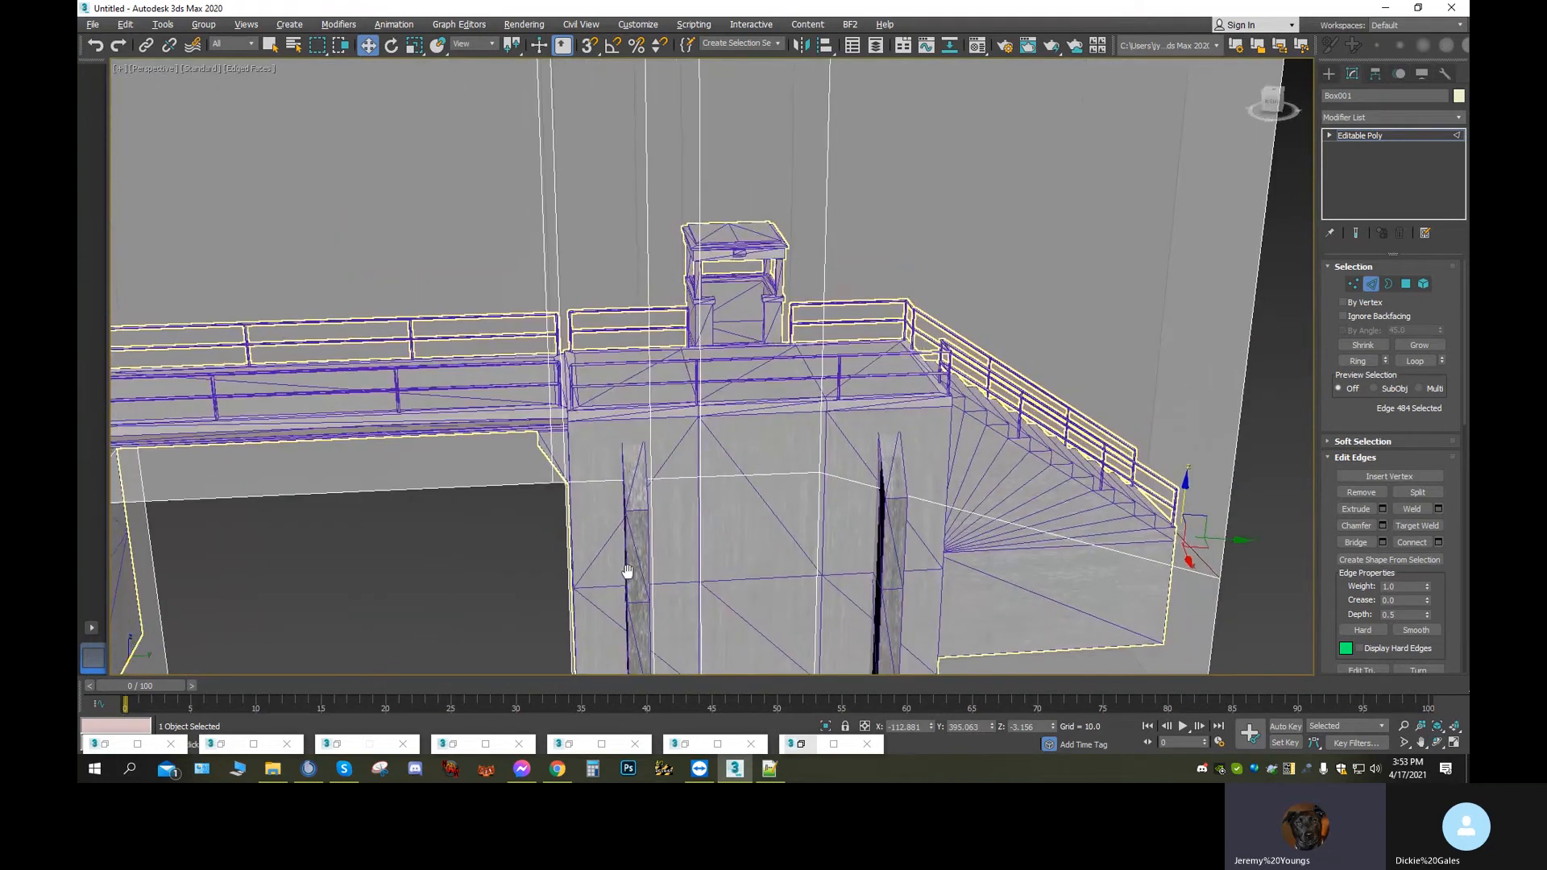
scroll(620, 556, "down", 2)
scroll(627, 331, "down", 3)
middle_click_drag(625, 369, 664, 349)
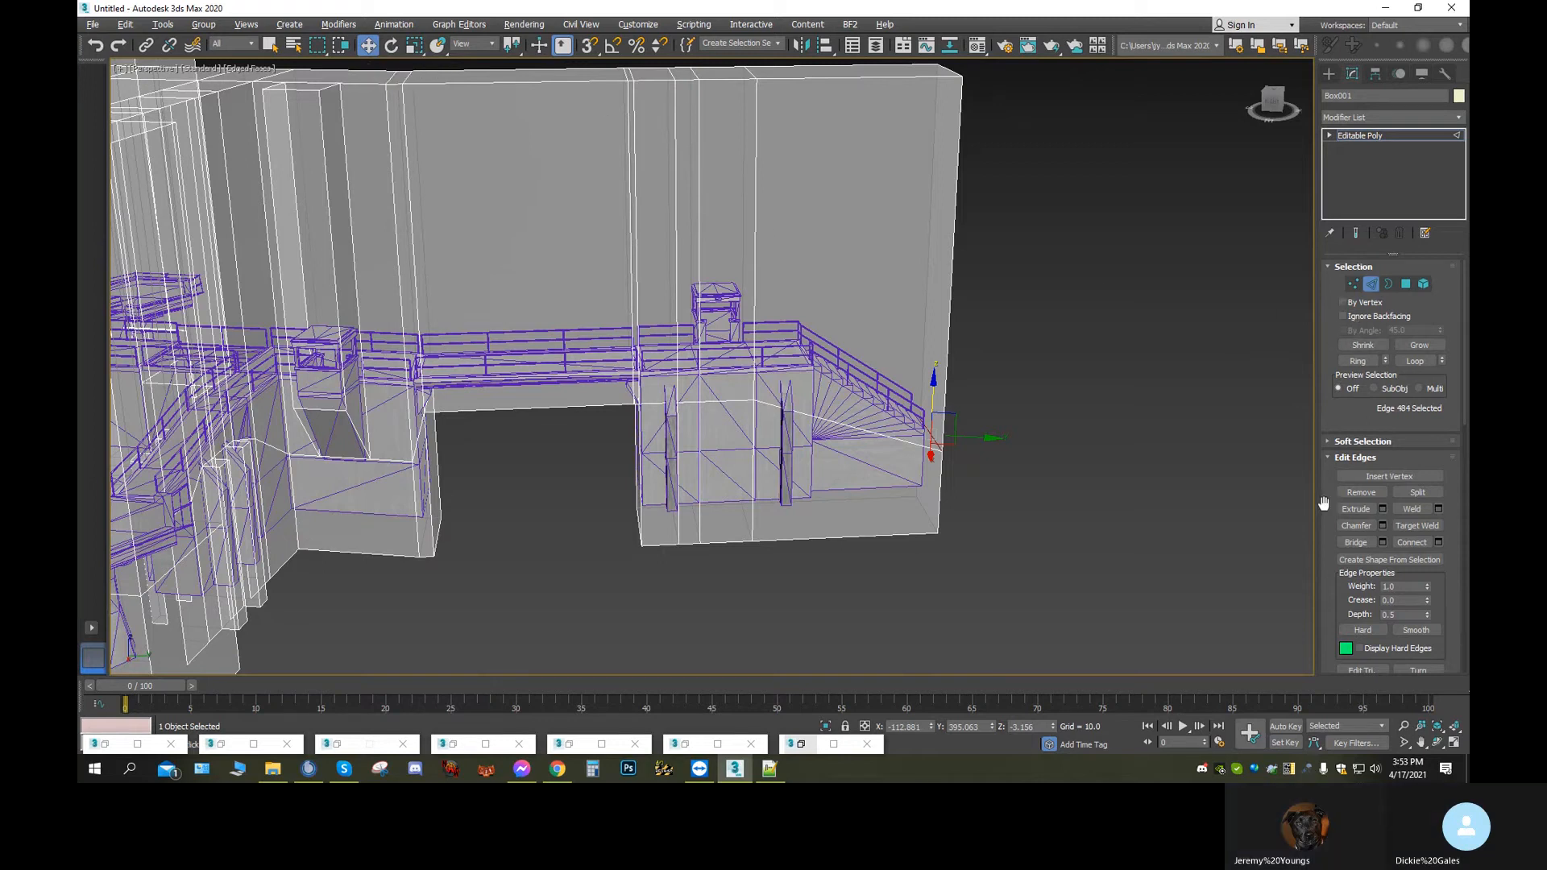
Try to shift the vertical edge pair beside the pillar's first rib towards the gap in the View coordinate system
scroll(678, 484, "up", 5)
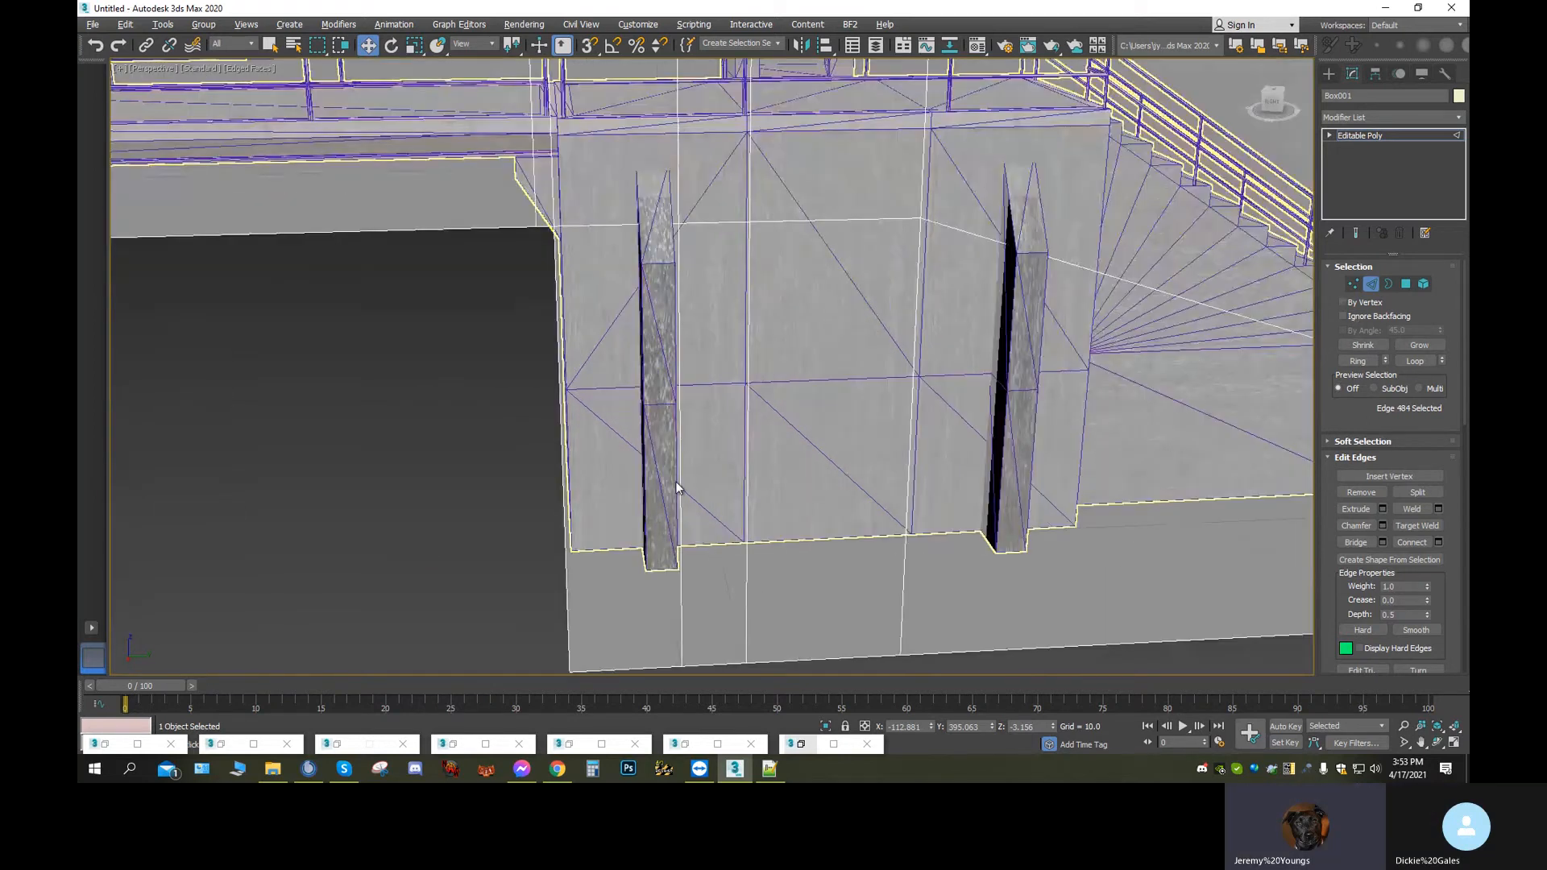
scroll(674, 474, "down", 4)
left_click(676, 431)
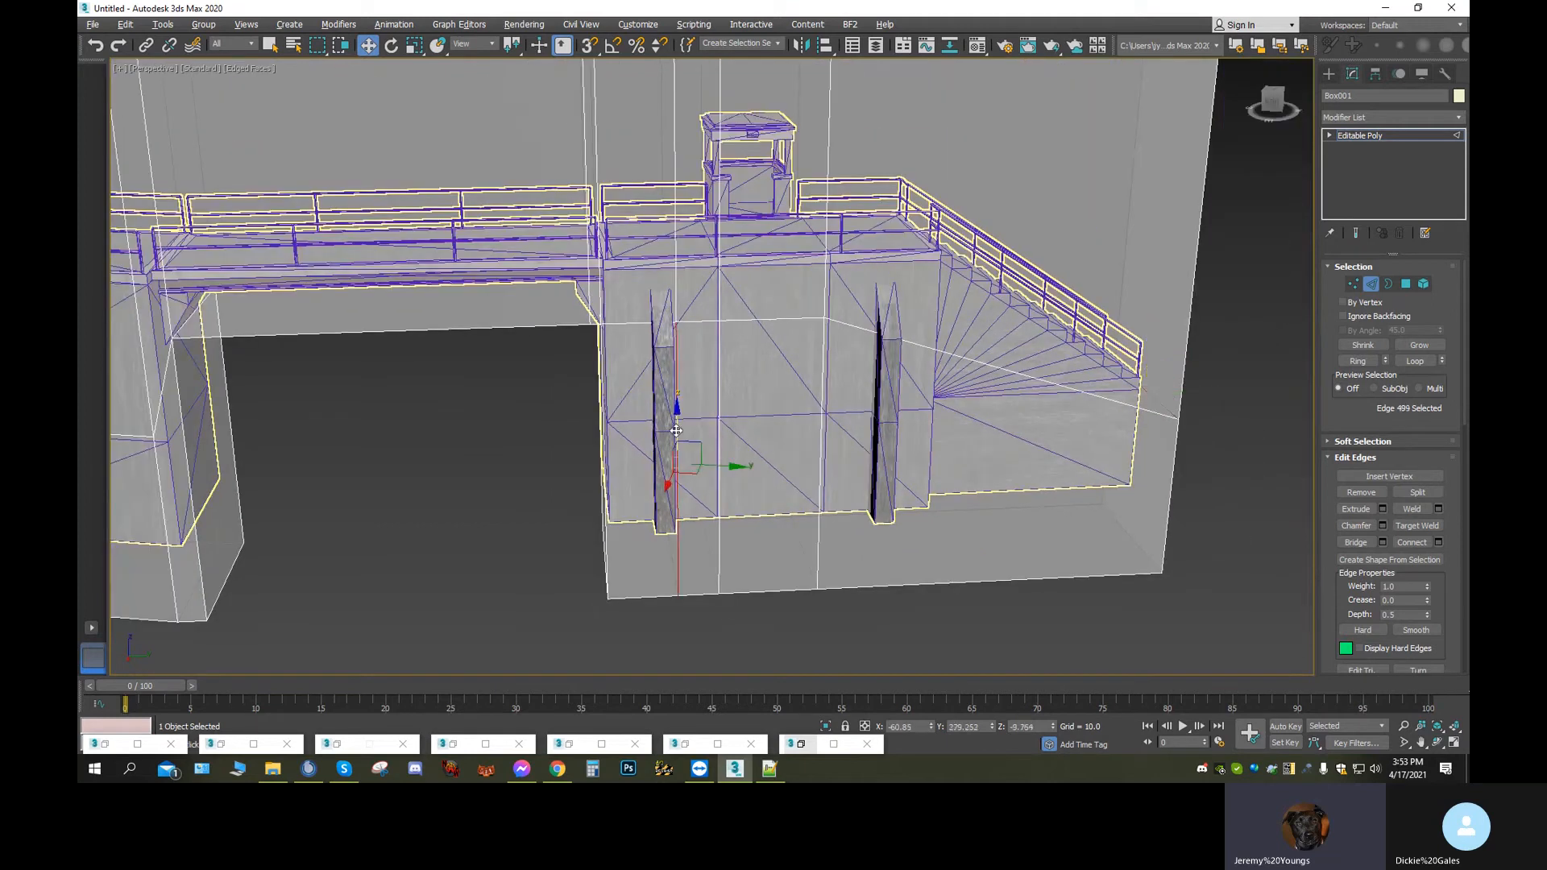
left_click(675, 199, "ctrl")
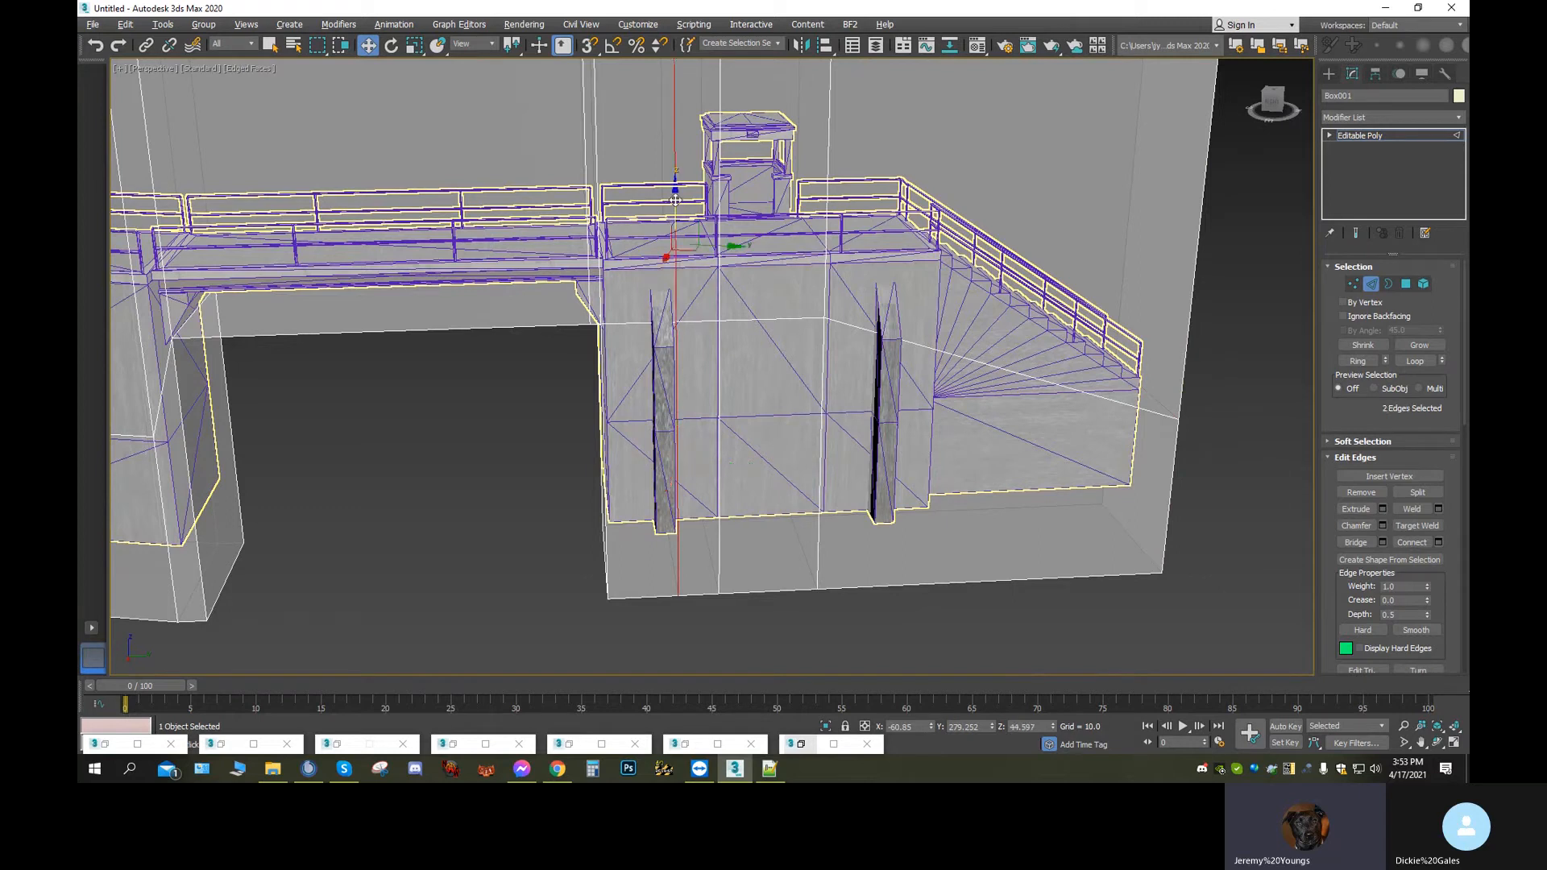
left_click_drag(734, 250, 706, 265)
left_click(718, 255)
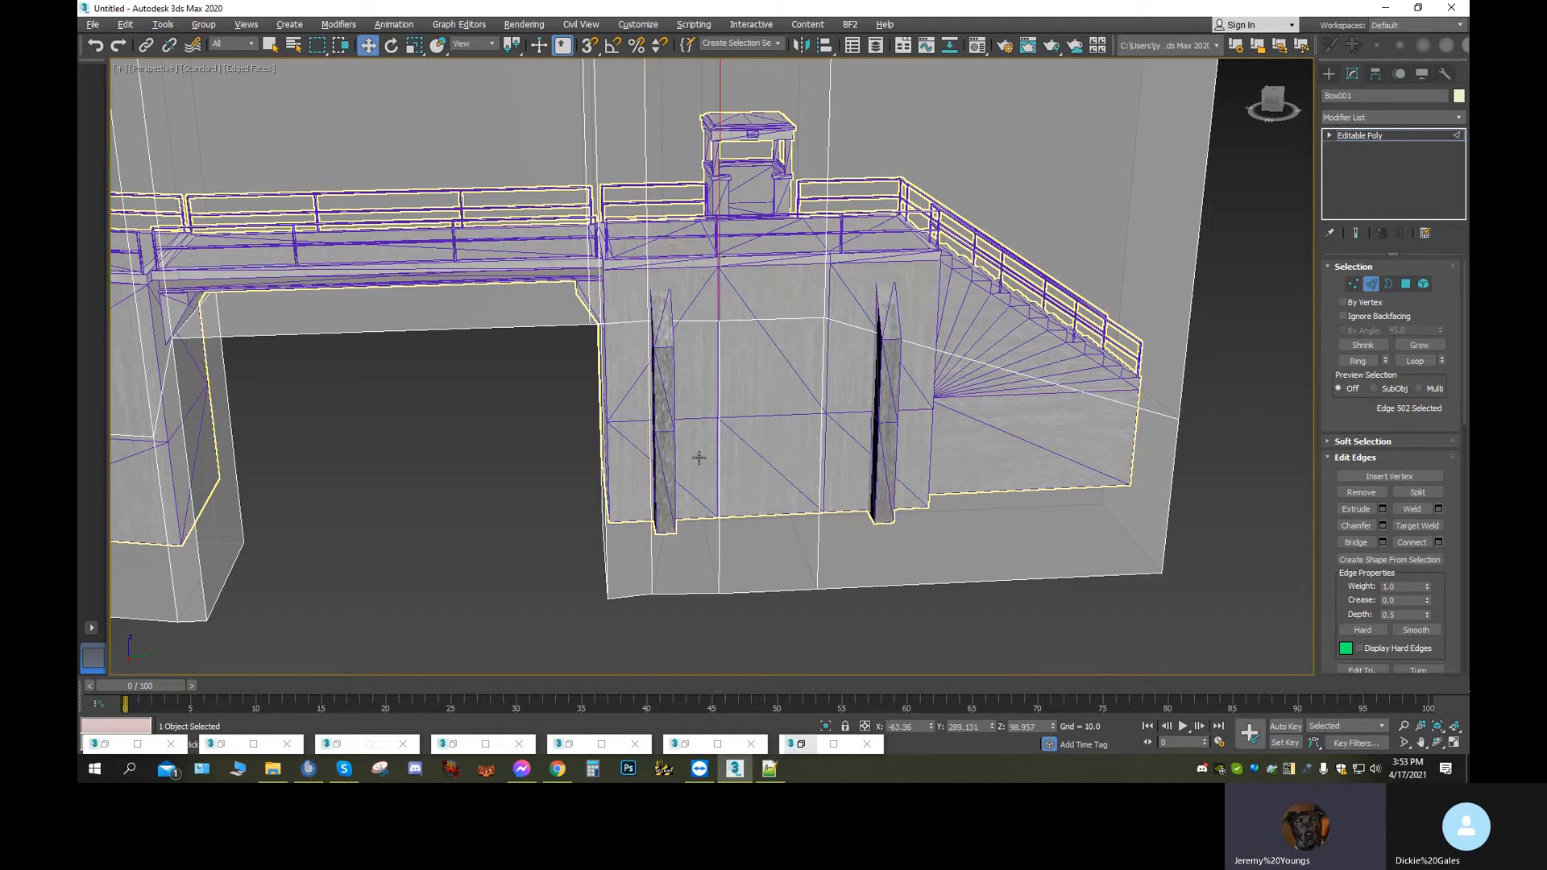
left_click(719, 484, "ctrl")
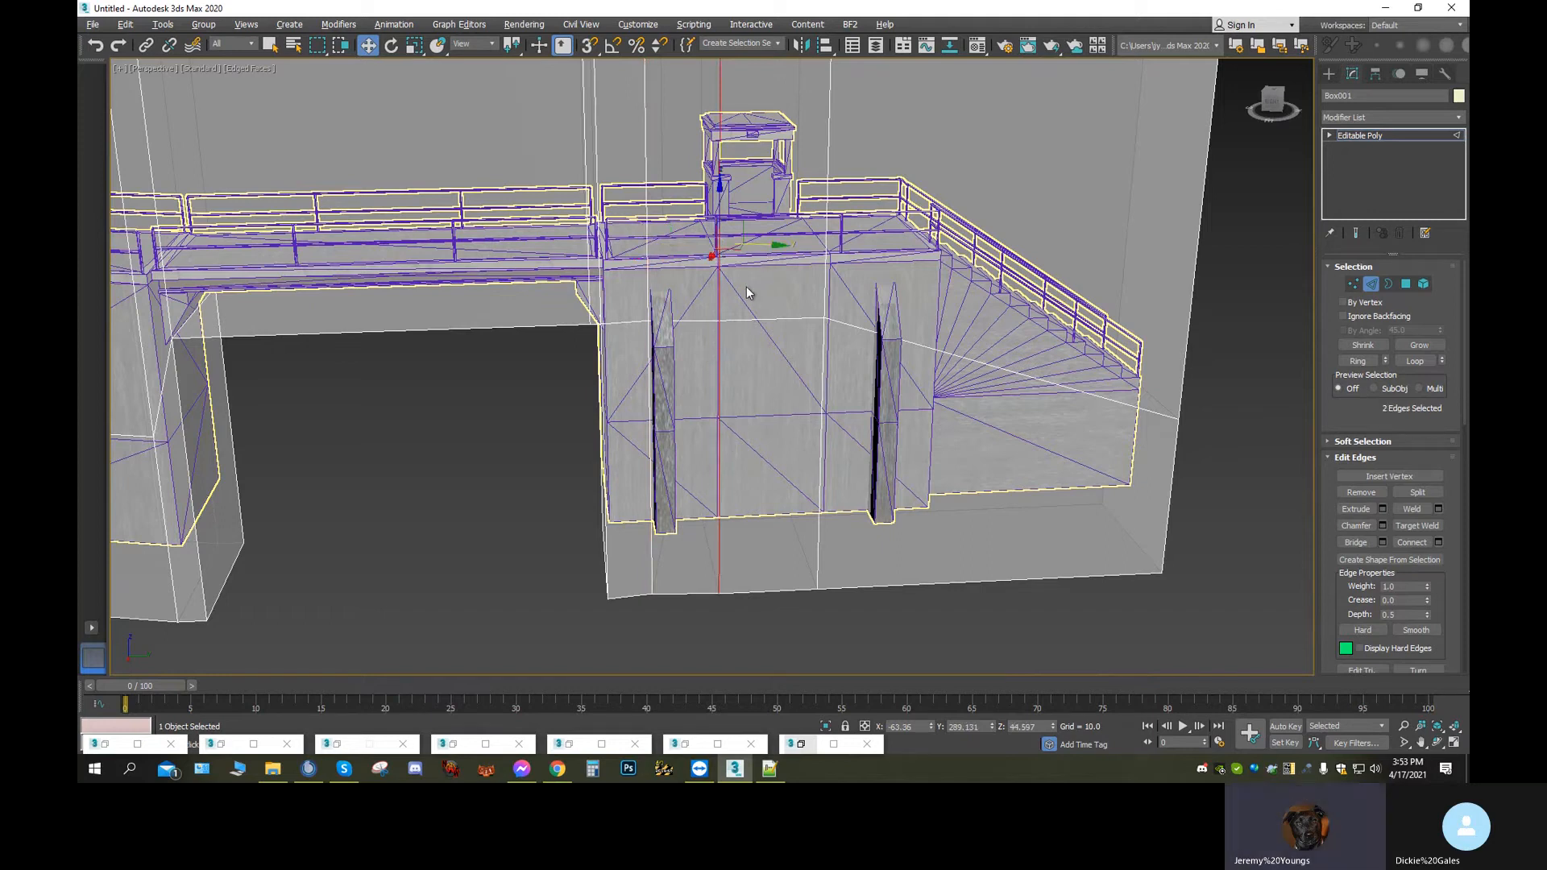
left_click(95, 46)
left_click(95, 45)
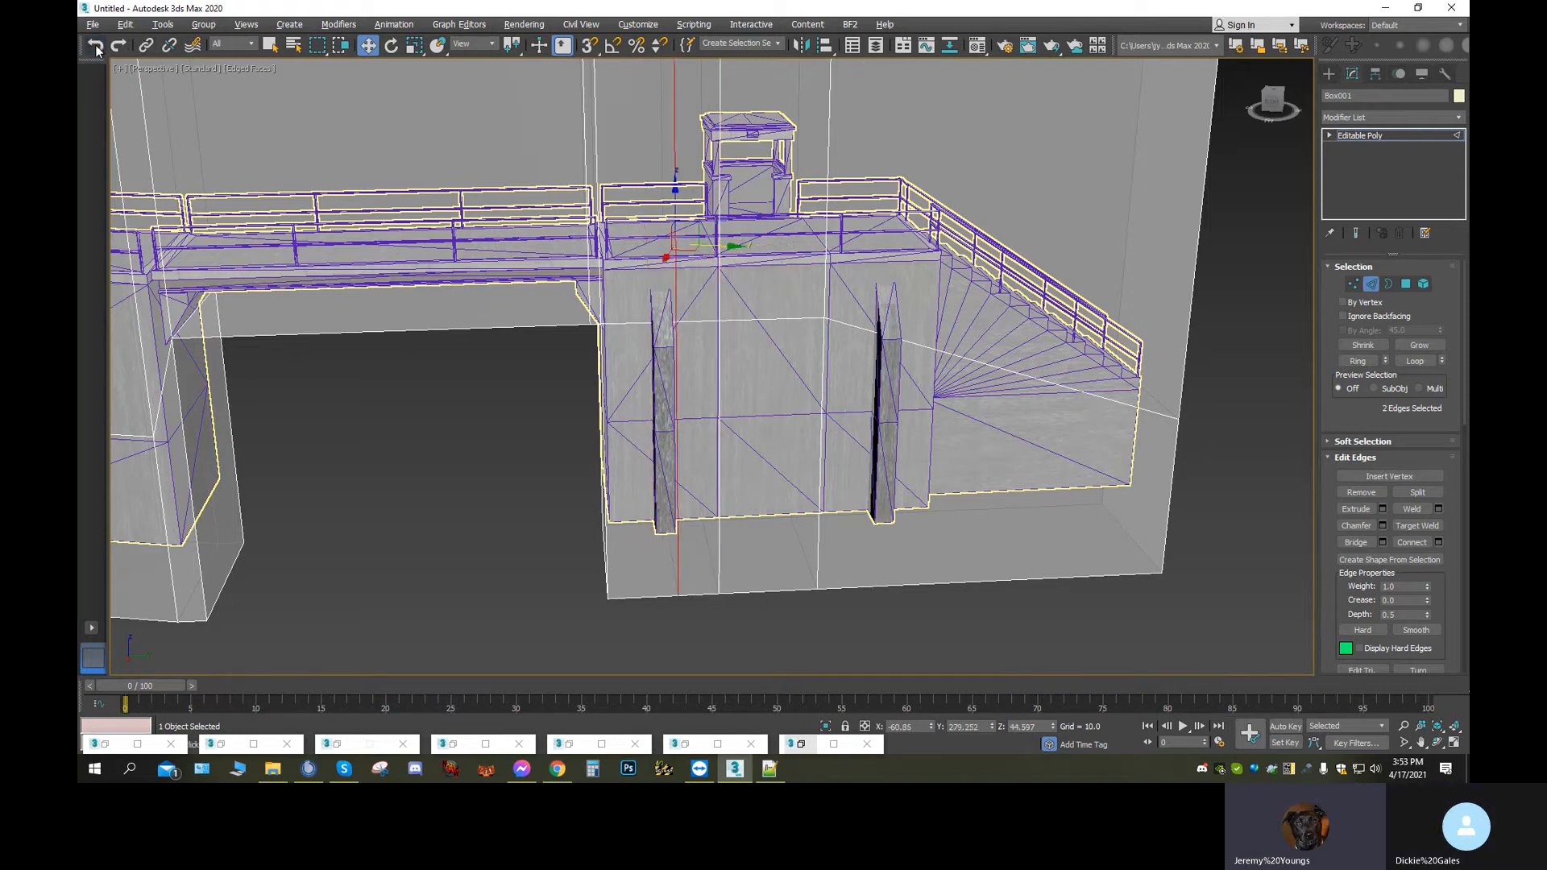
left_click(97, 46)
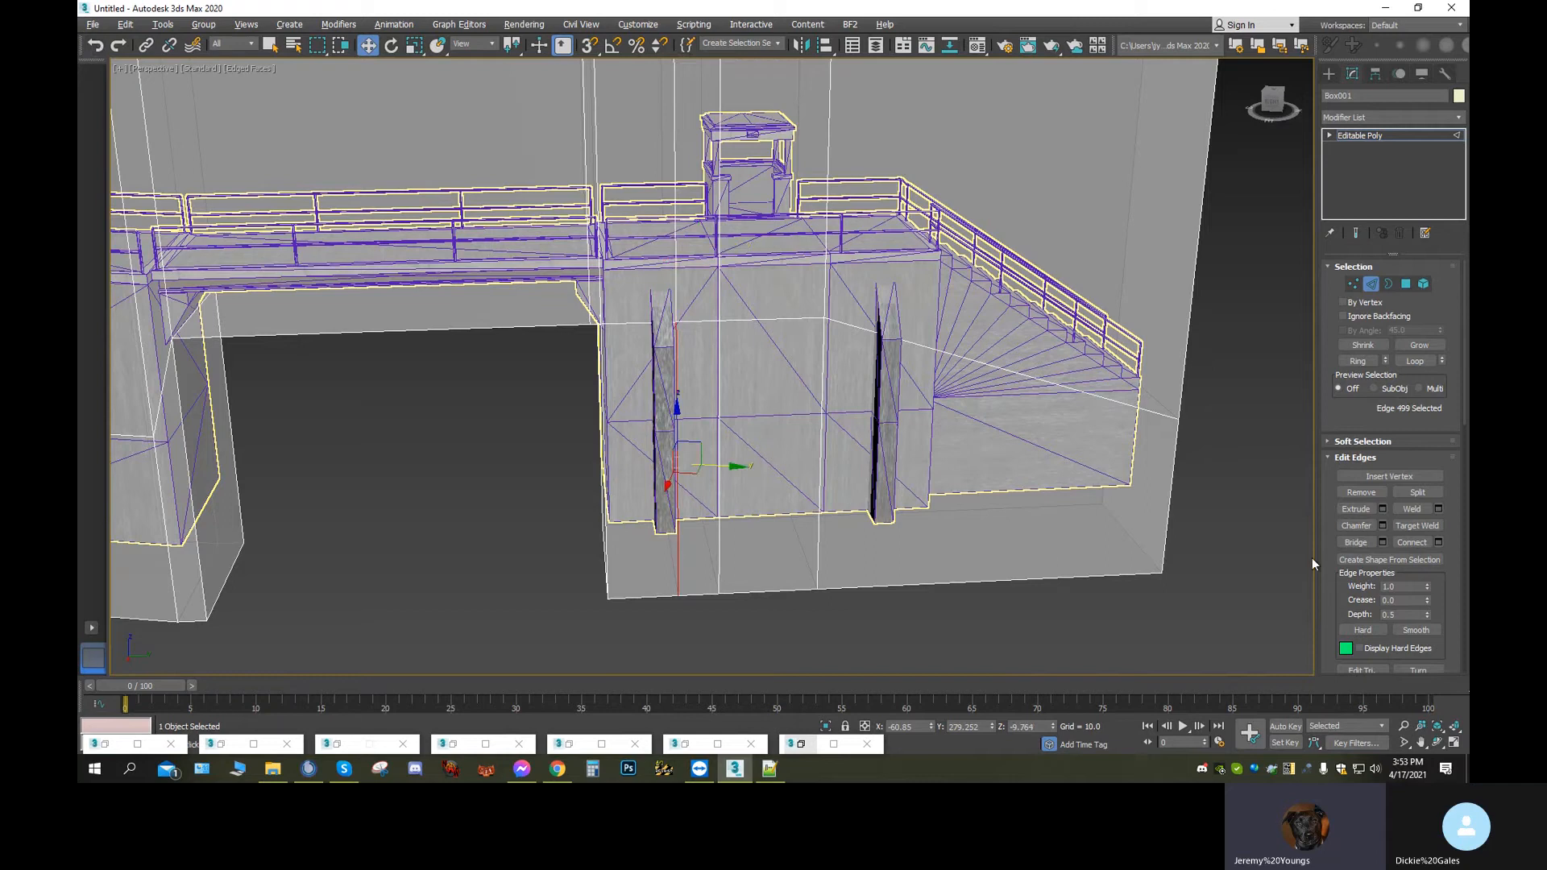
Set the reference coordinate system to Local for moving the block's vertical edge beside the pillar's first rib
left_click(1437, 743)
left_click_drag(695, 389, 646, 253)
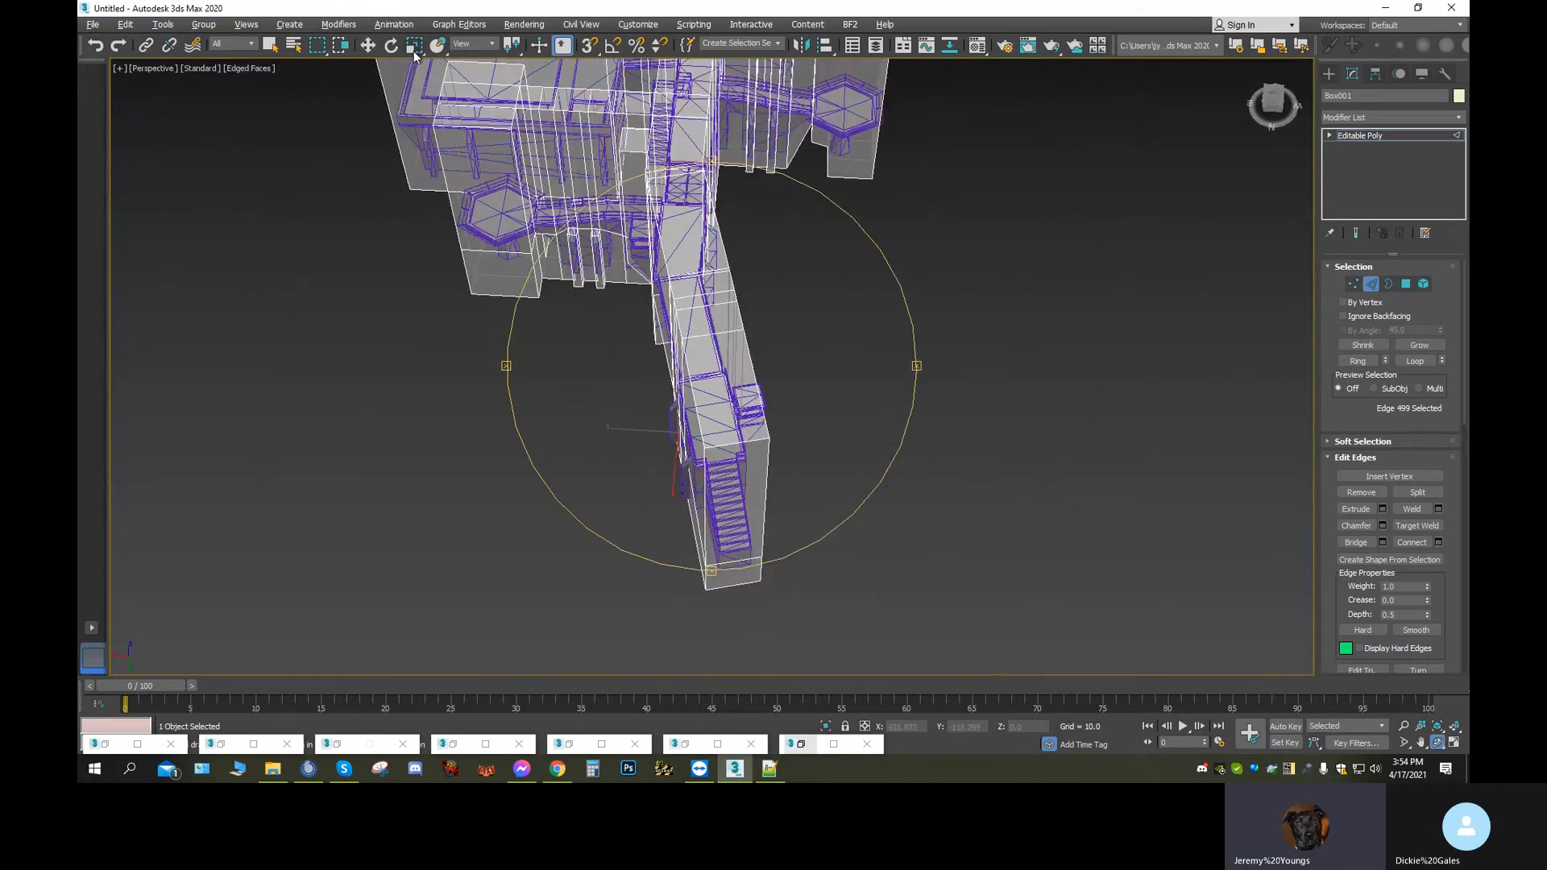
left_click(485, 46)
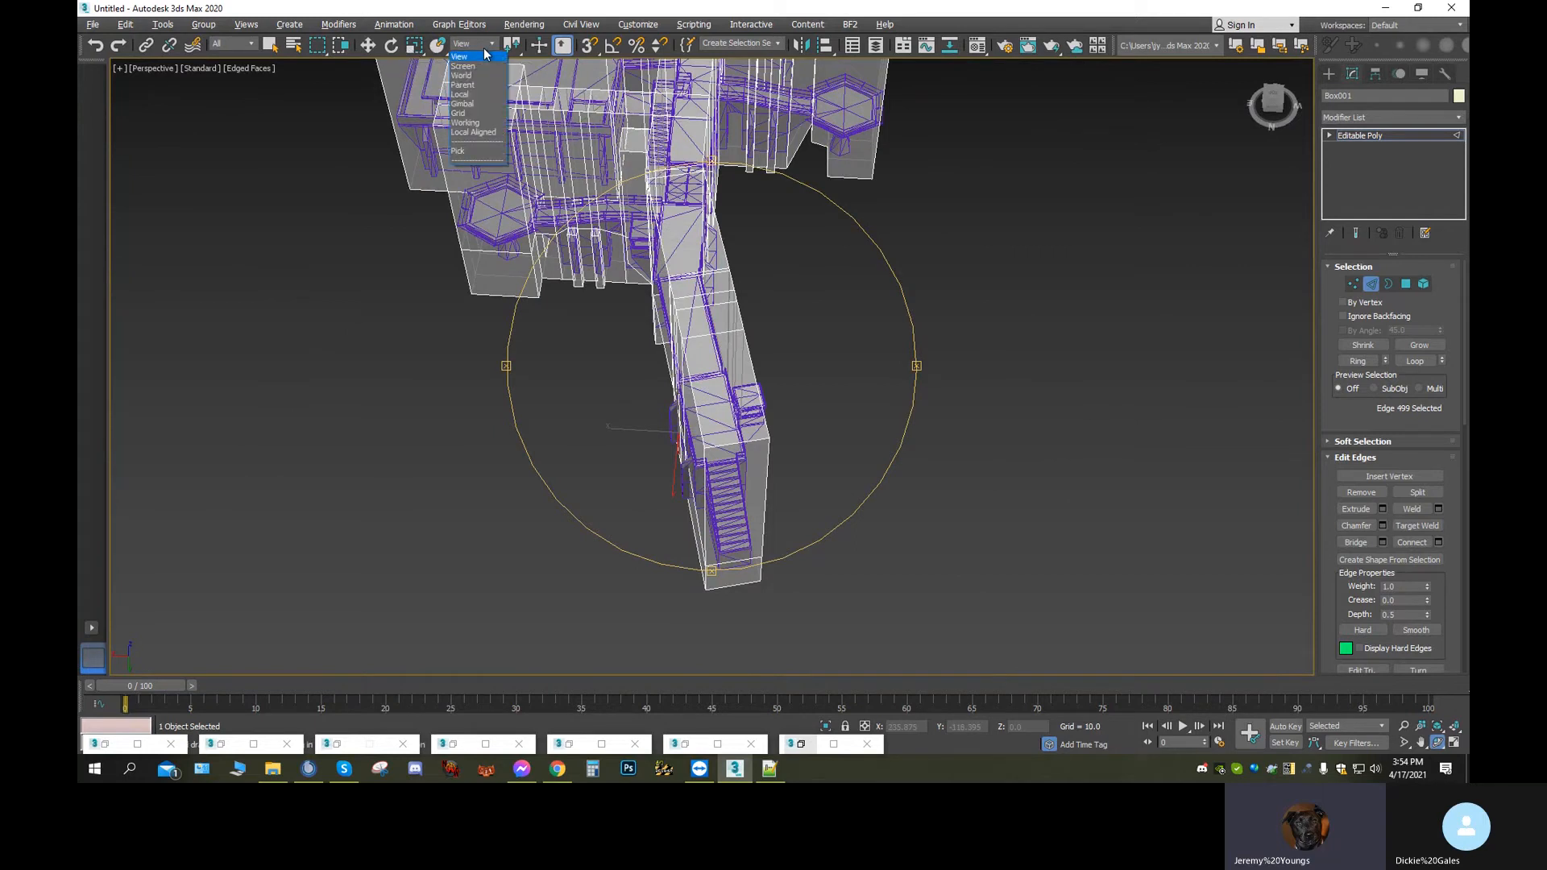
left_click(466, 94)
left_click_drag(709, 459, 827, 399)
scroll(746, 433, "up", 5)
left_click_drag(674, 401, 681, 427)
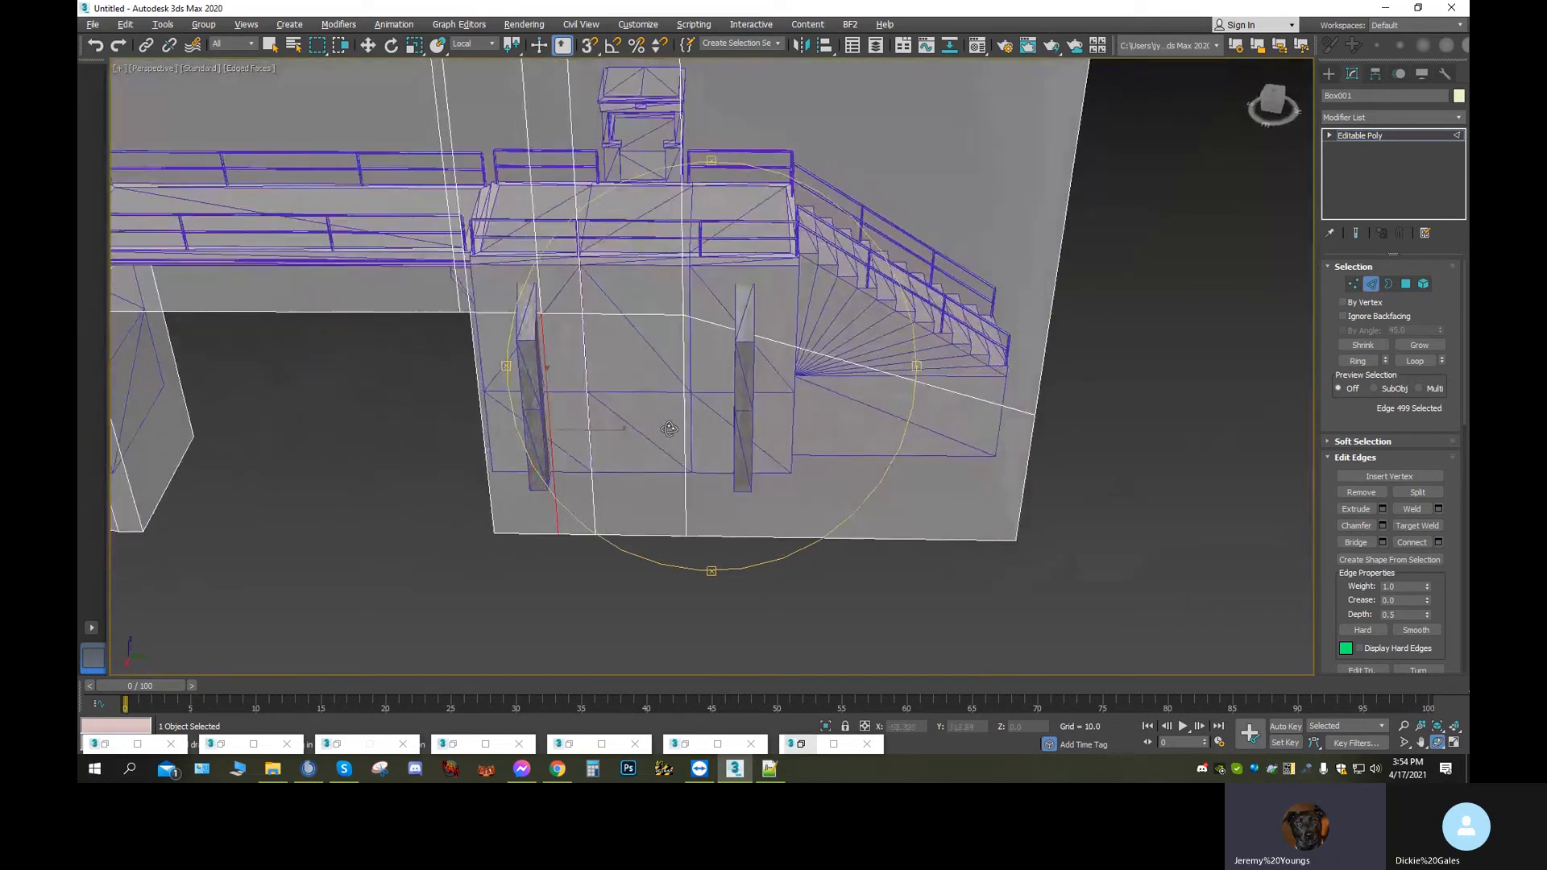
Select the two neighbouring upper and lower vertical edge pairs near the pillar's first rib and move them along the wall towards the gap
left_click(376, 51)
middle_click_drag(611, 554, 735, 535)
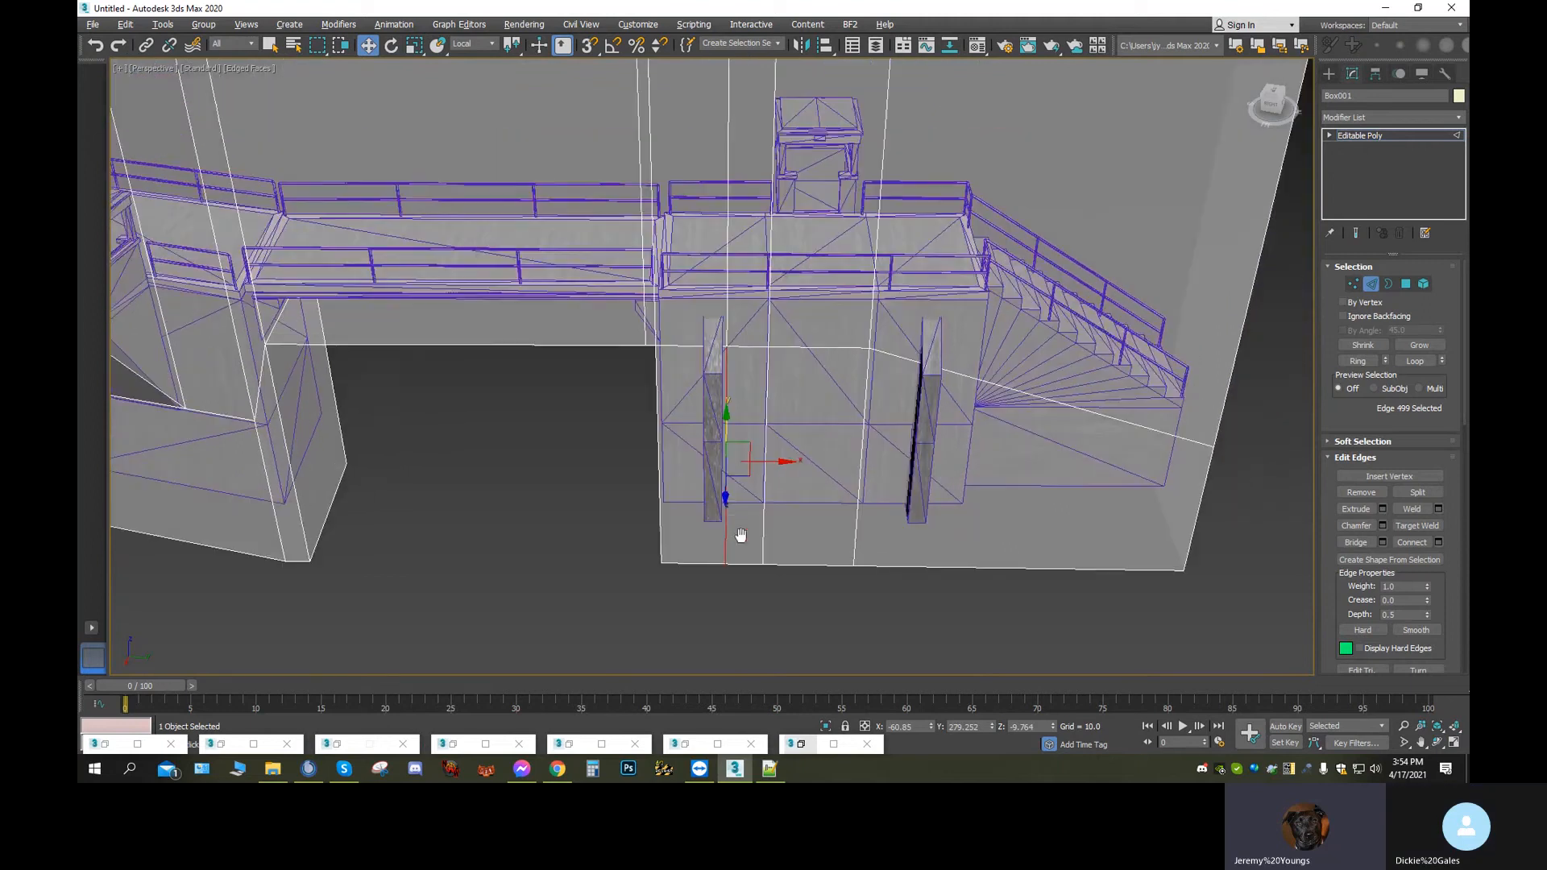
left_click(727, 272, "ctrl")
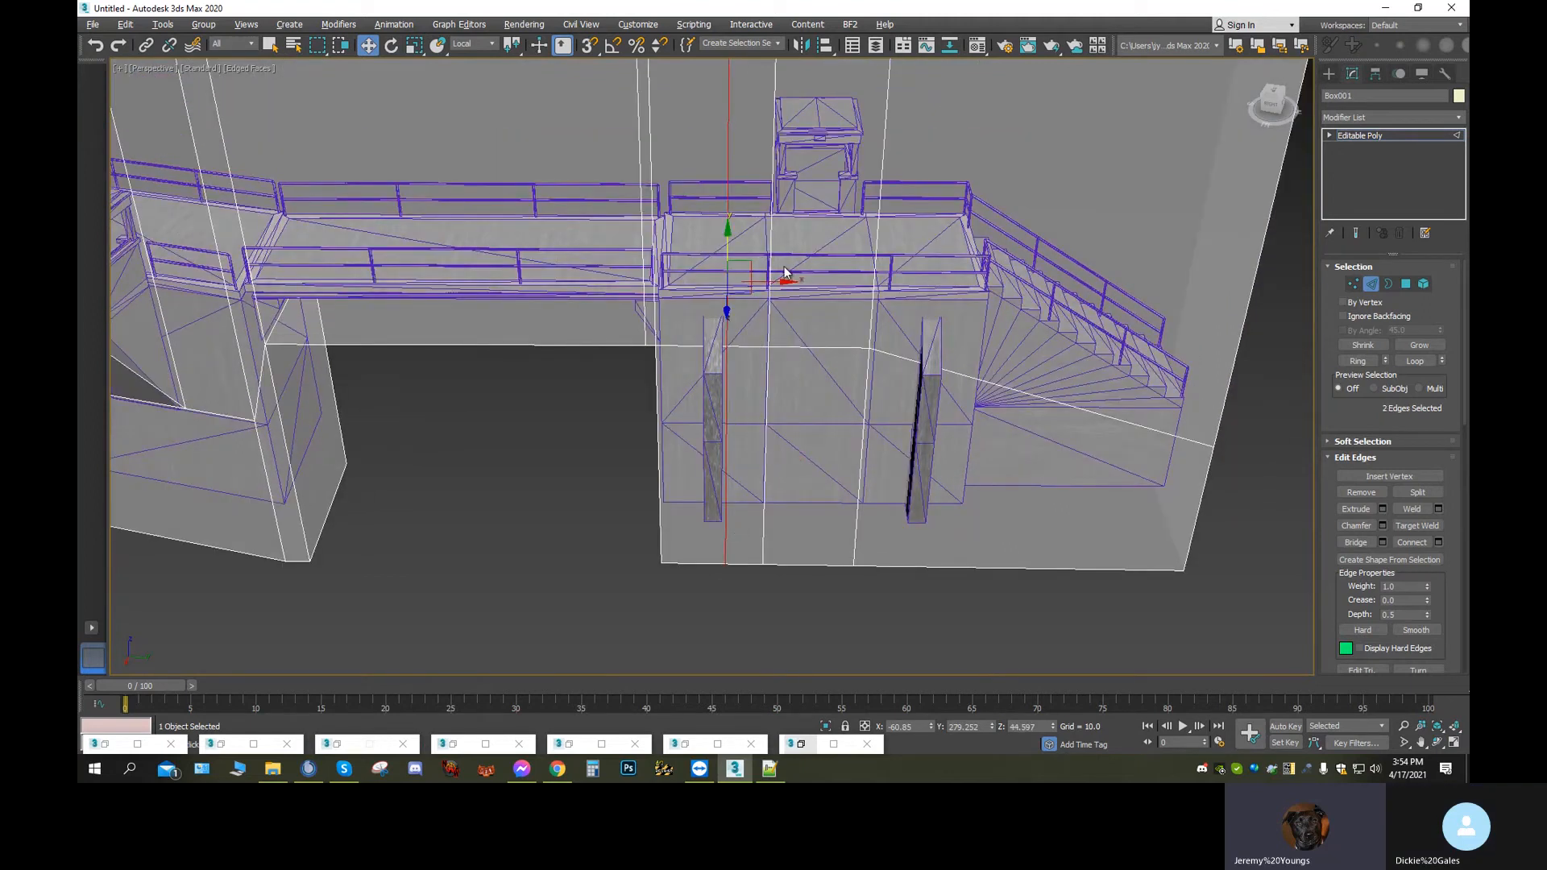
left_click(773, 235, "ctrl")
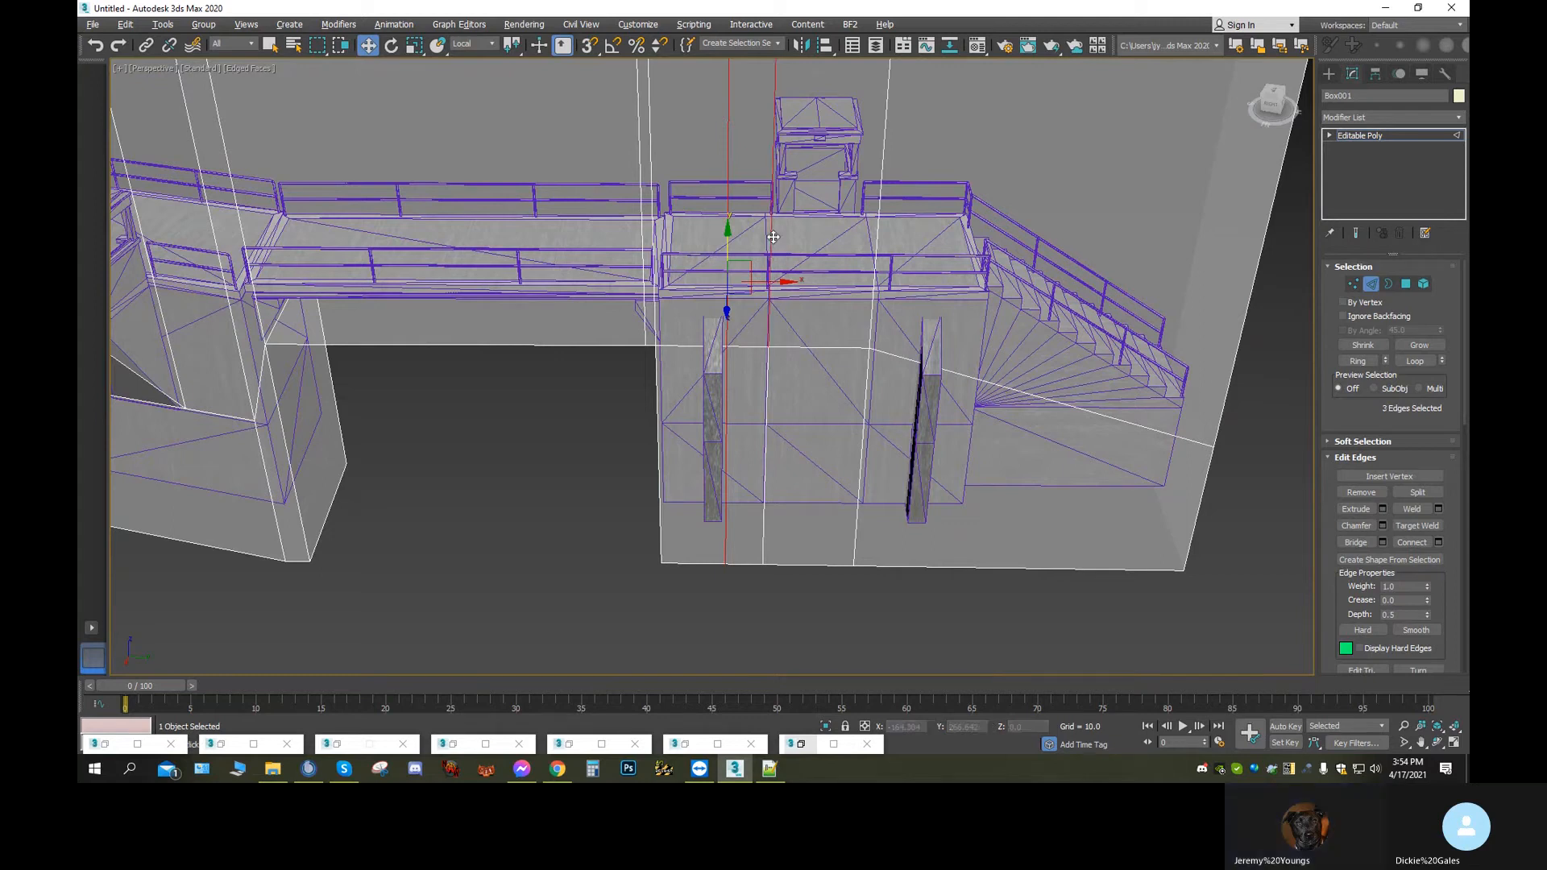
left_click(770, 398, "ctrl")
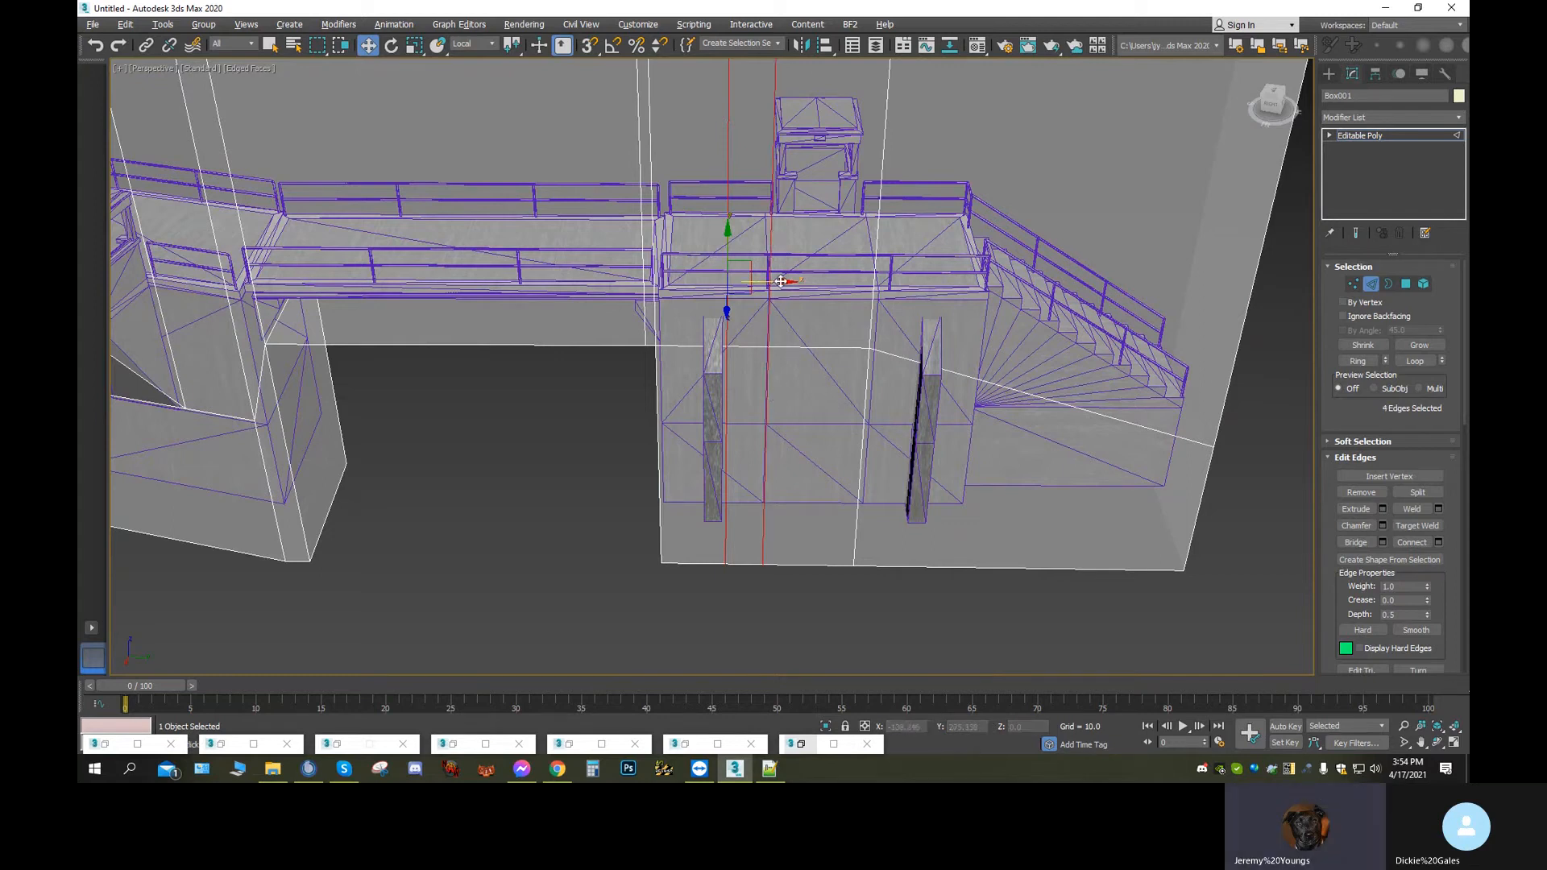
left_click_drag(779, 282, 751, 286)
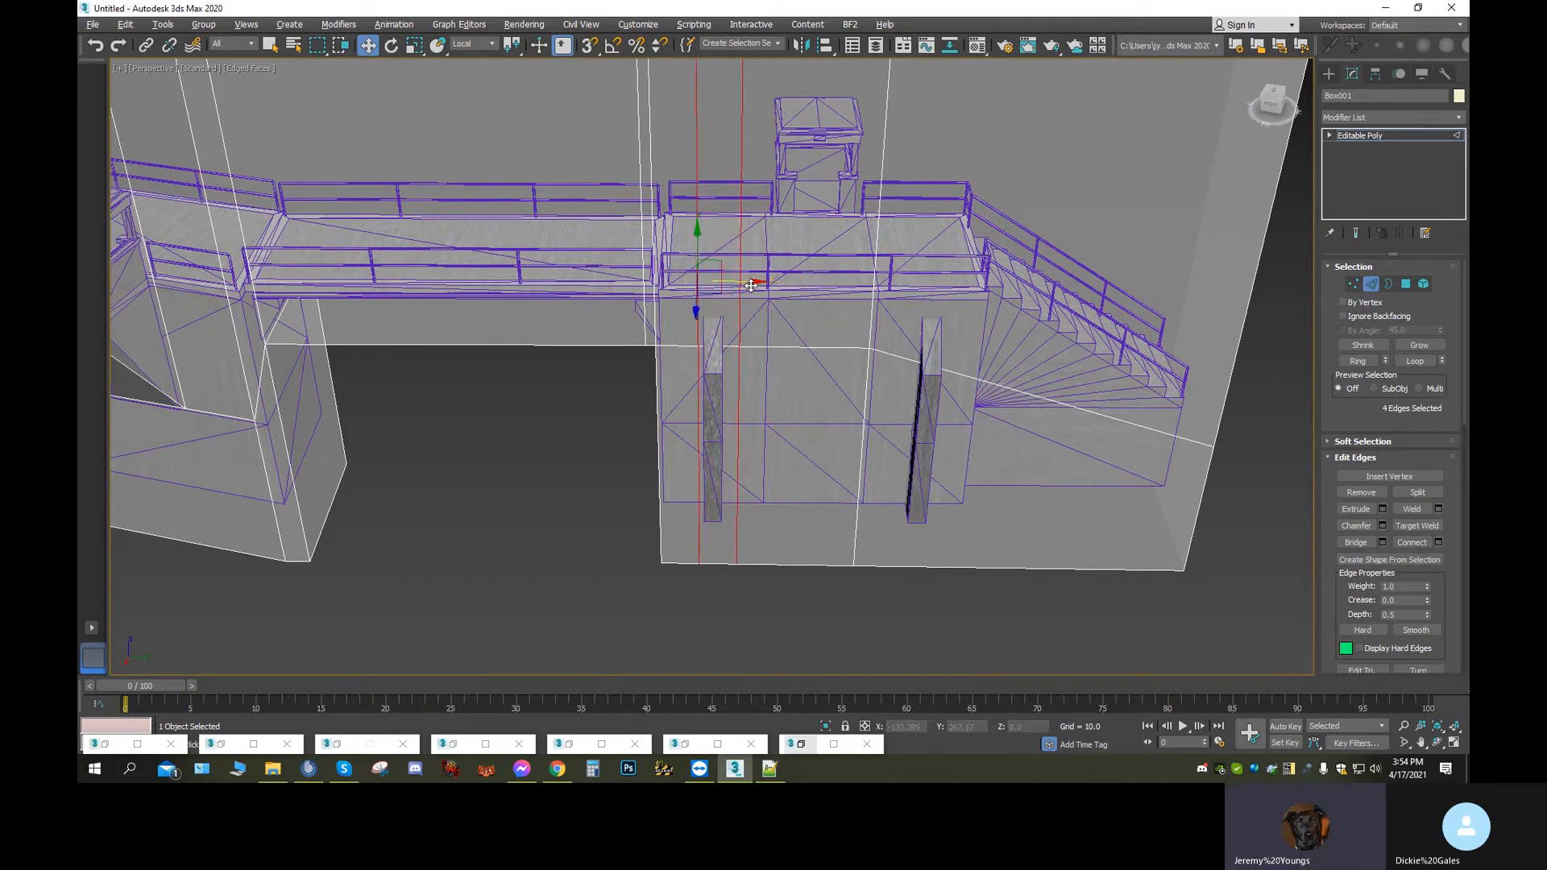
Move only the vertical edge pair nearer the stairs to the first rib's stair-facing side, at X about -60.8, Y about 279.2
left_click(741, 333)
left_click(736, 408, "ctrl")
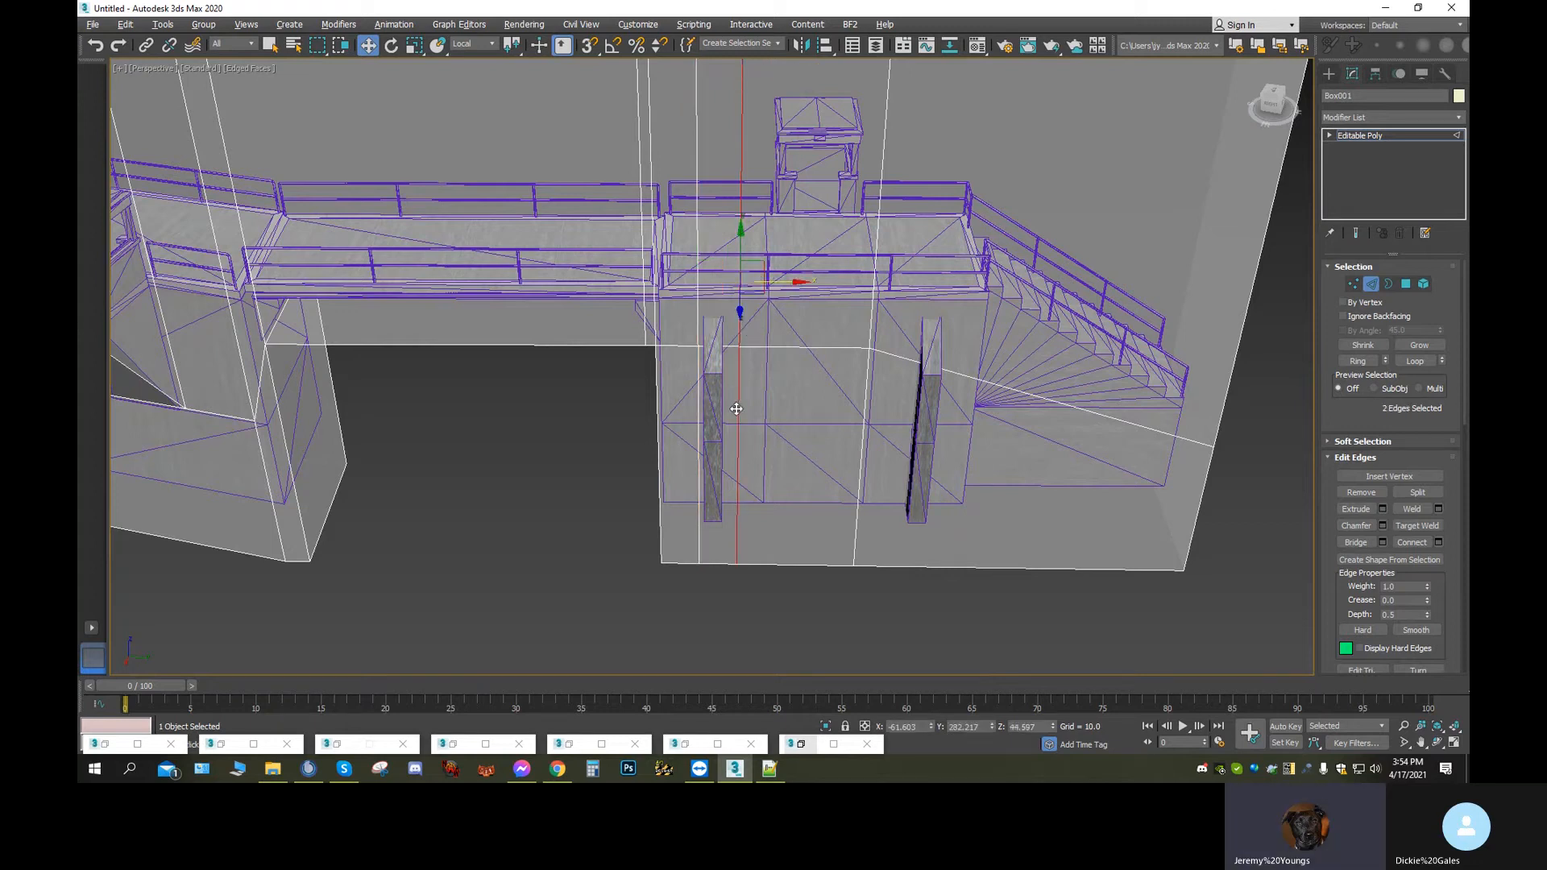
left_click_drag(792, 283, 777, 298)
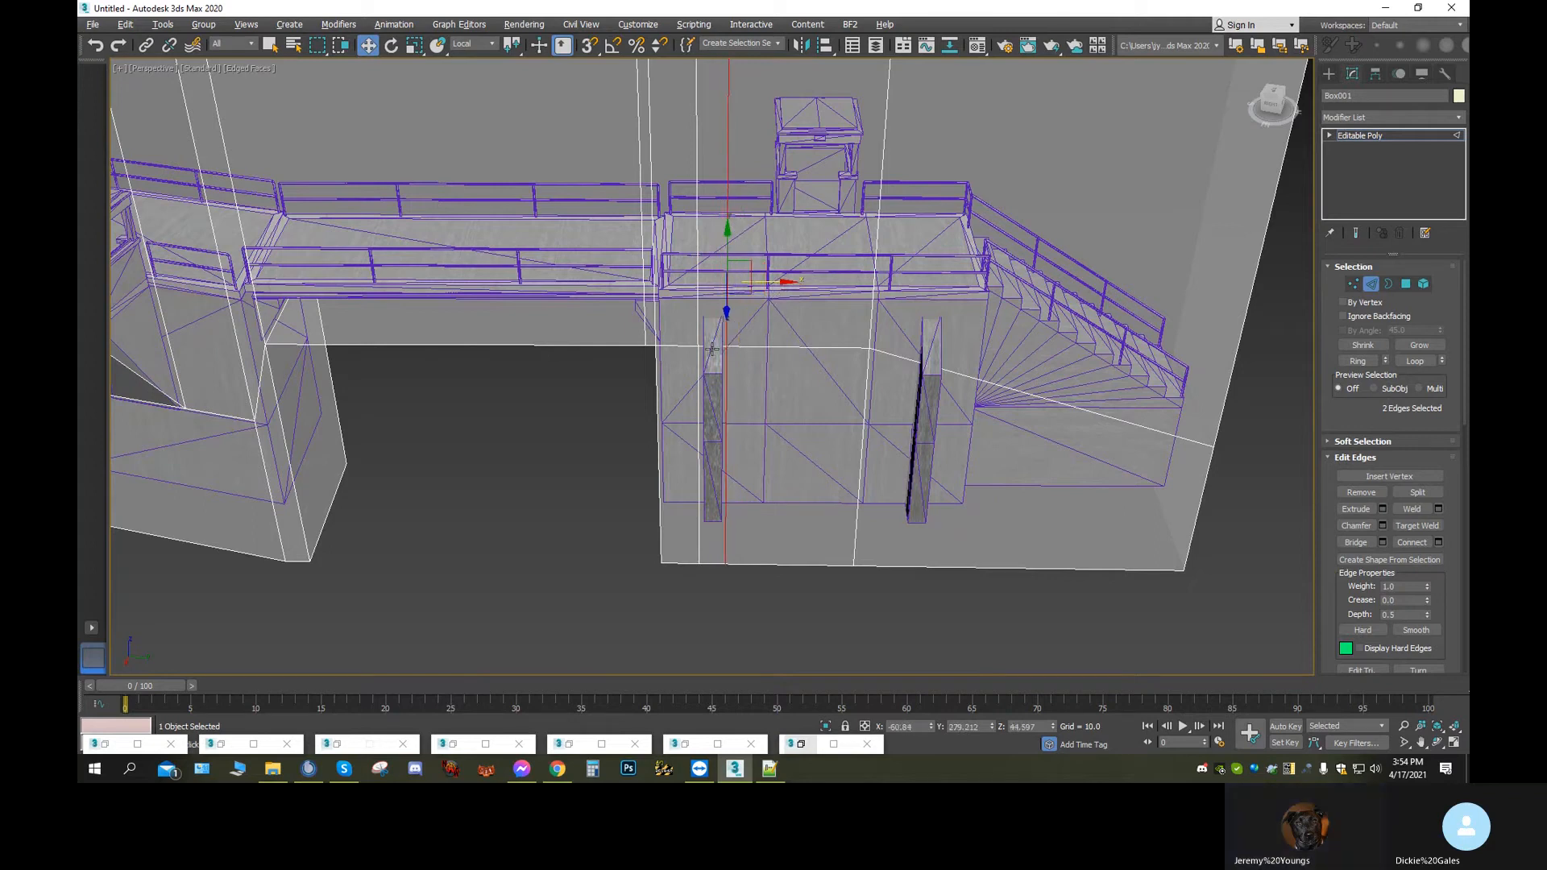
Raise the short horizontal edge above the pillar's first rib to Z about 37.3, just above the top of the rib
left_click(712, 348)
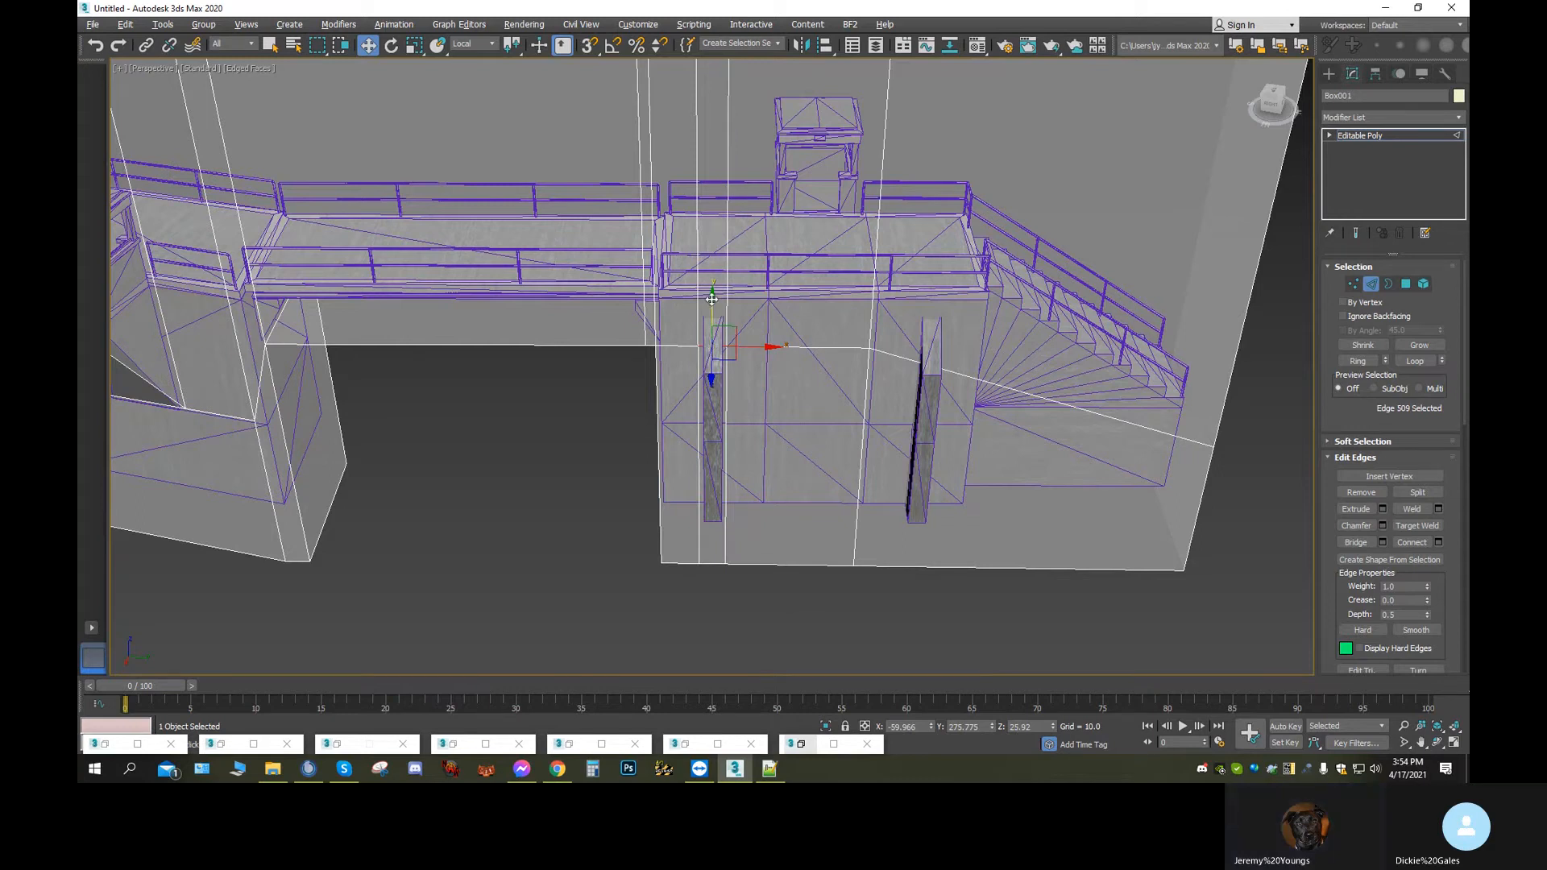
left_click_drag(712, 300, 714, 258)
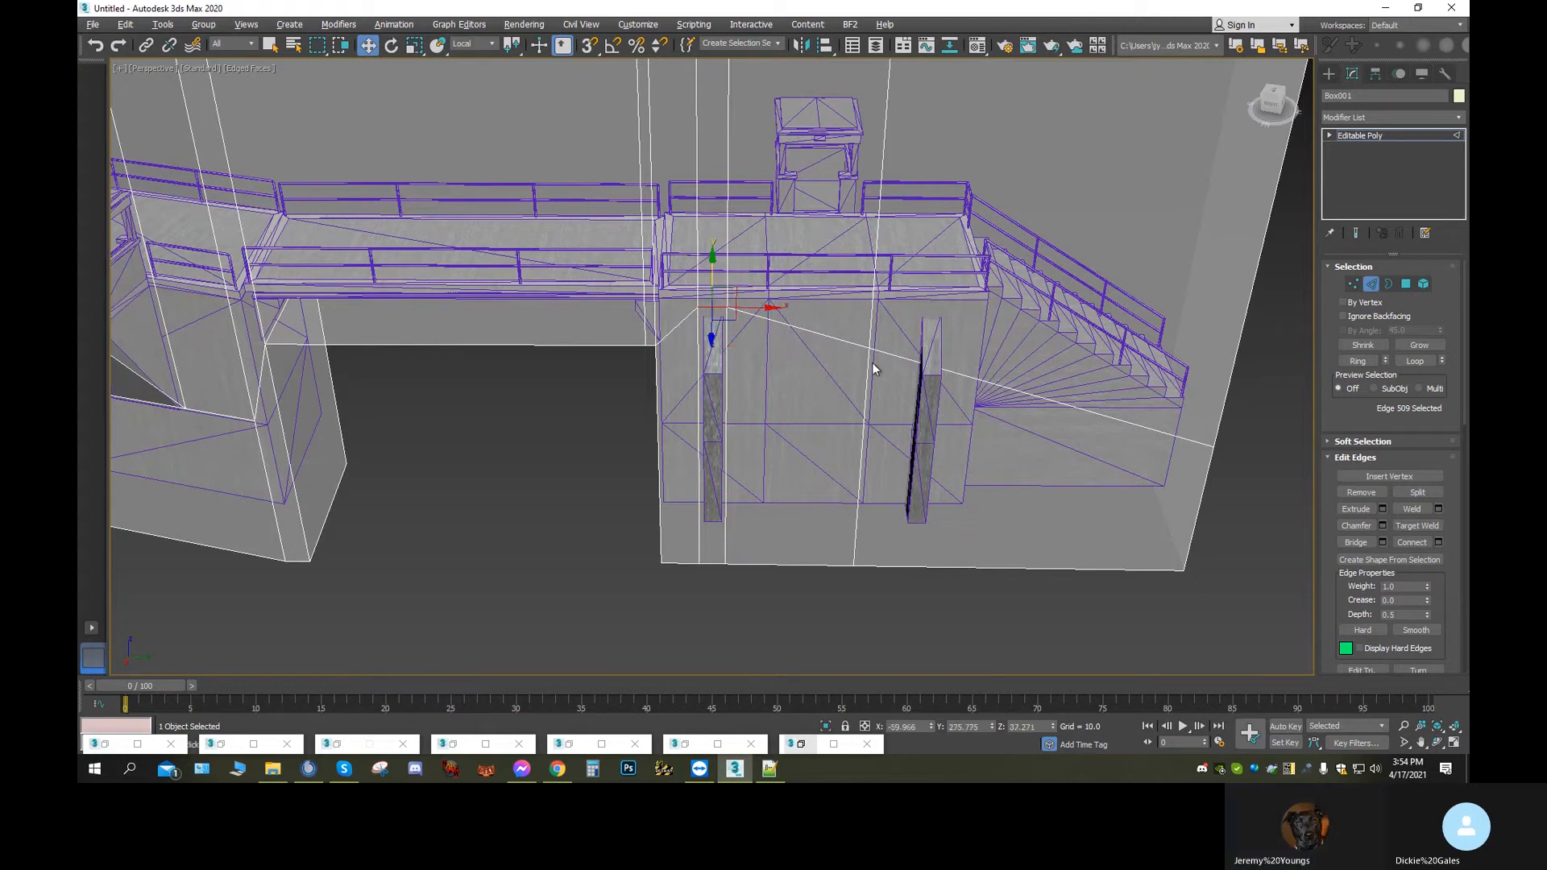
middle_click_drag(862, 368, 634, 371)
scroll(636, 367, "down", 2)
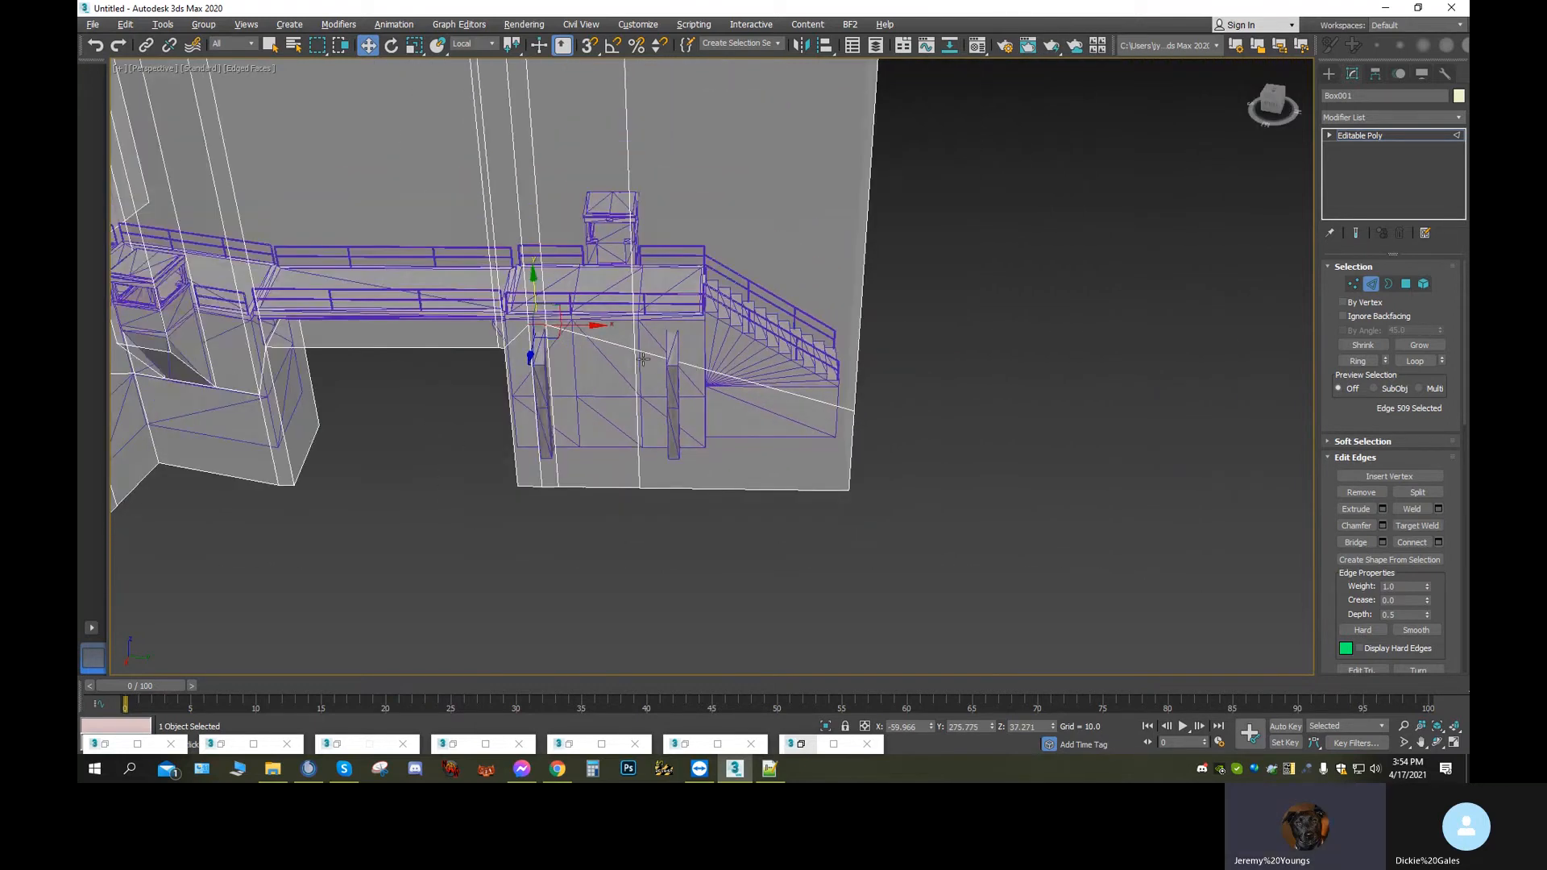
scroll(725, 316, "down", 2)
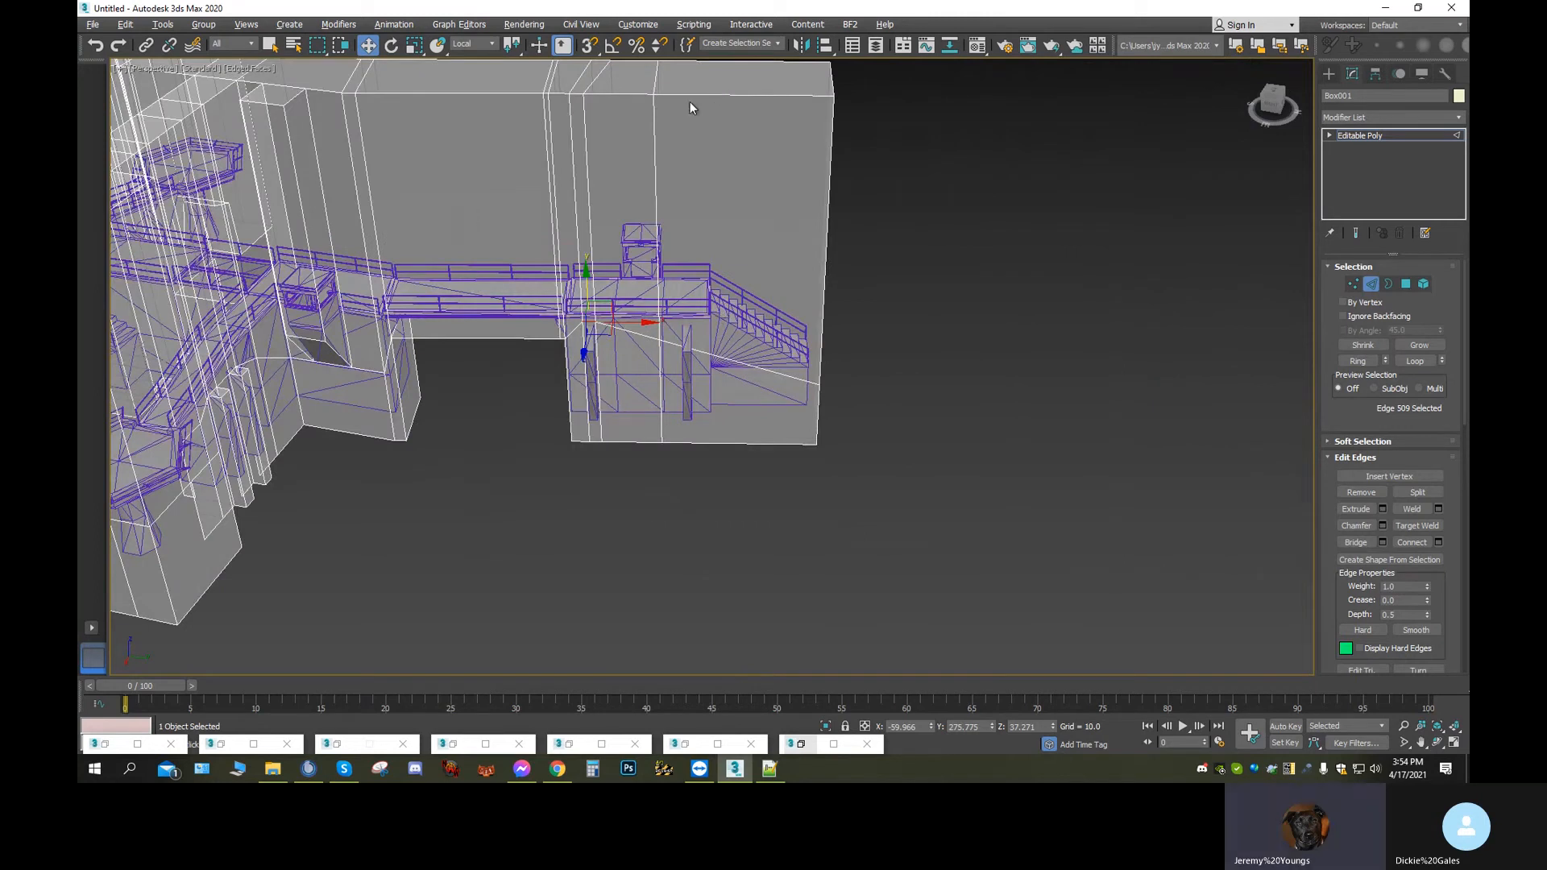
scroll(657, 303, "up", 3)
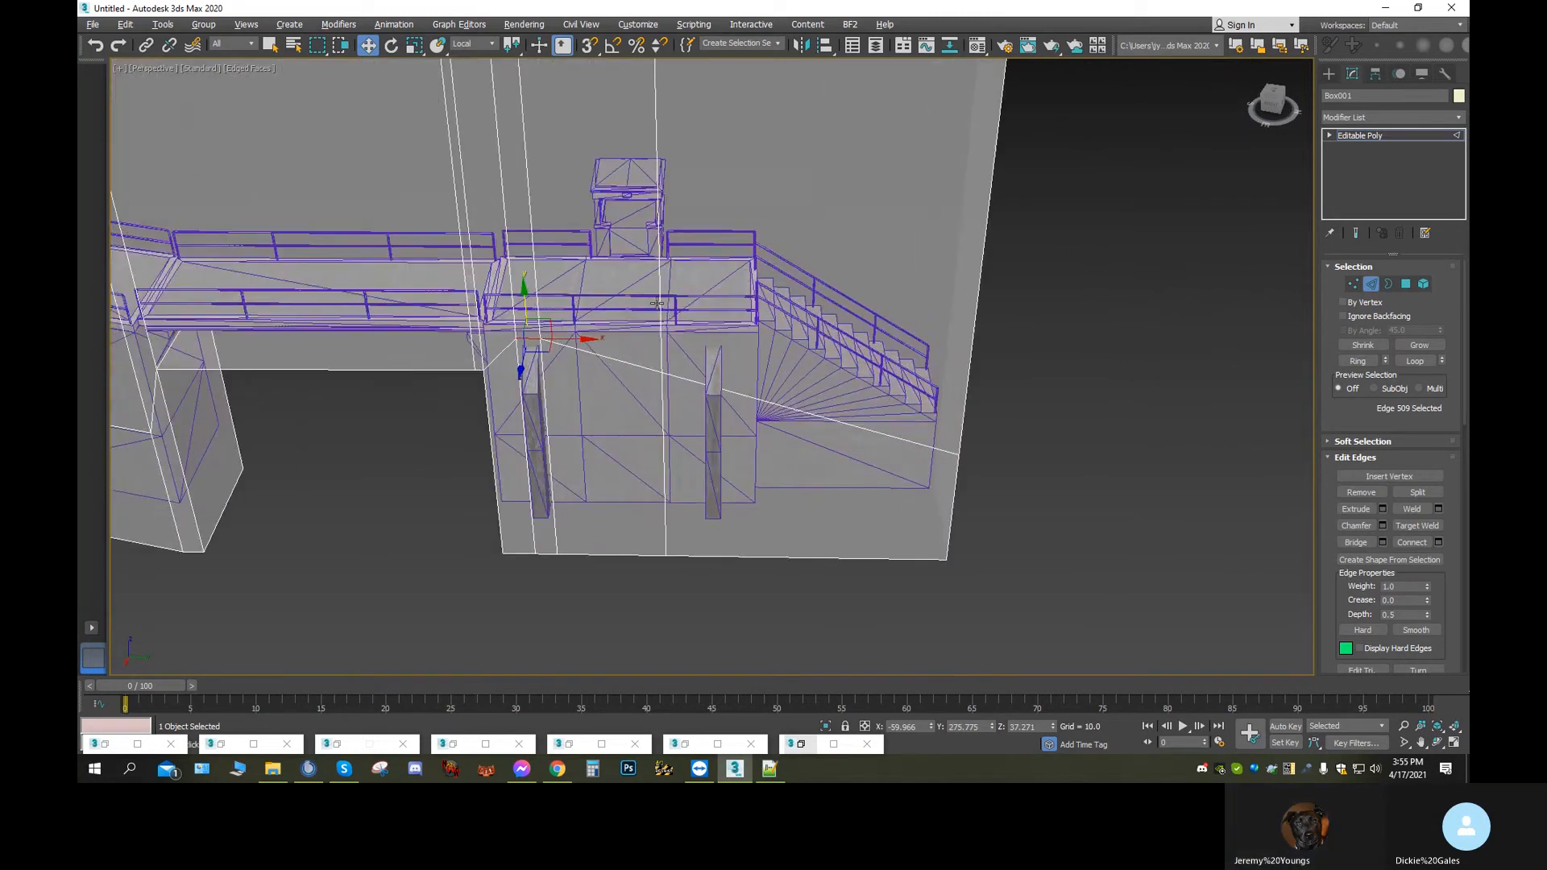
Move the block's upper and lower vertical edges between the ribs to the second rib's stair-facing side, at X about -74.2, Y about 331.6
left_click(663, 271)
left_click(662, 476, "ctrl")
left_click_drag(709, 320, 778, 322)
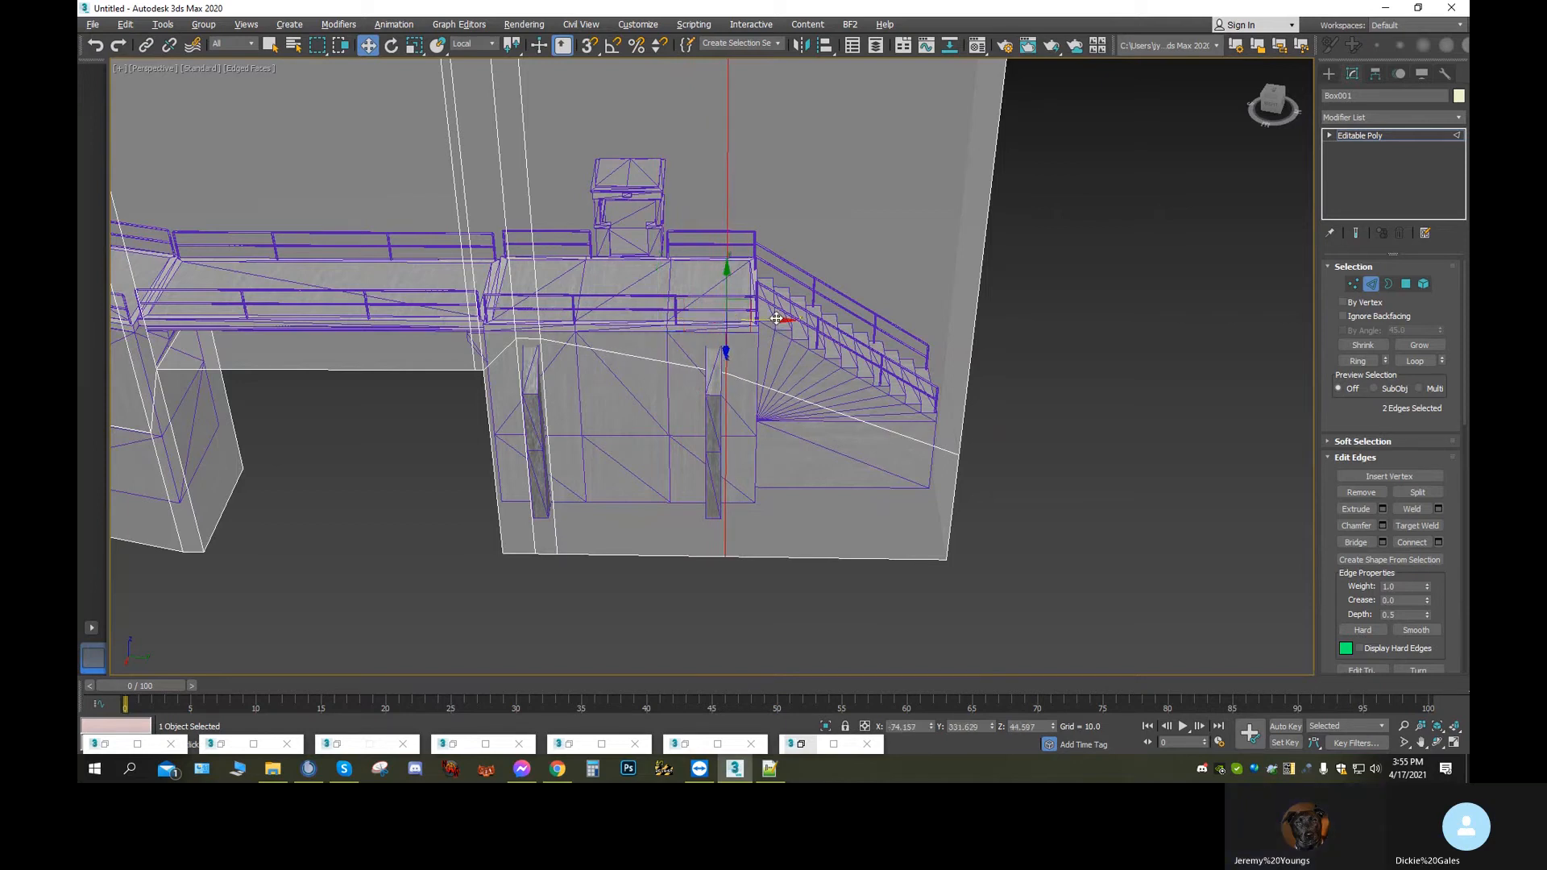
Select the block's three horizontal edges spanning the wall between the two ribs: at the base, below the walkway and at the top
left_click(697, 556)
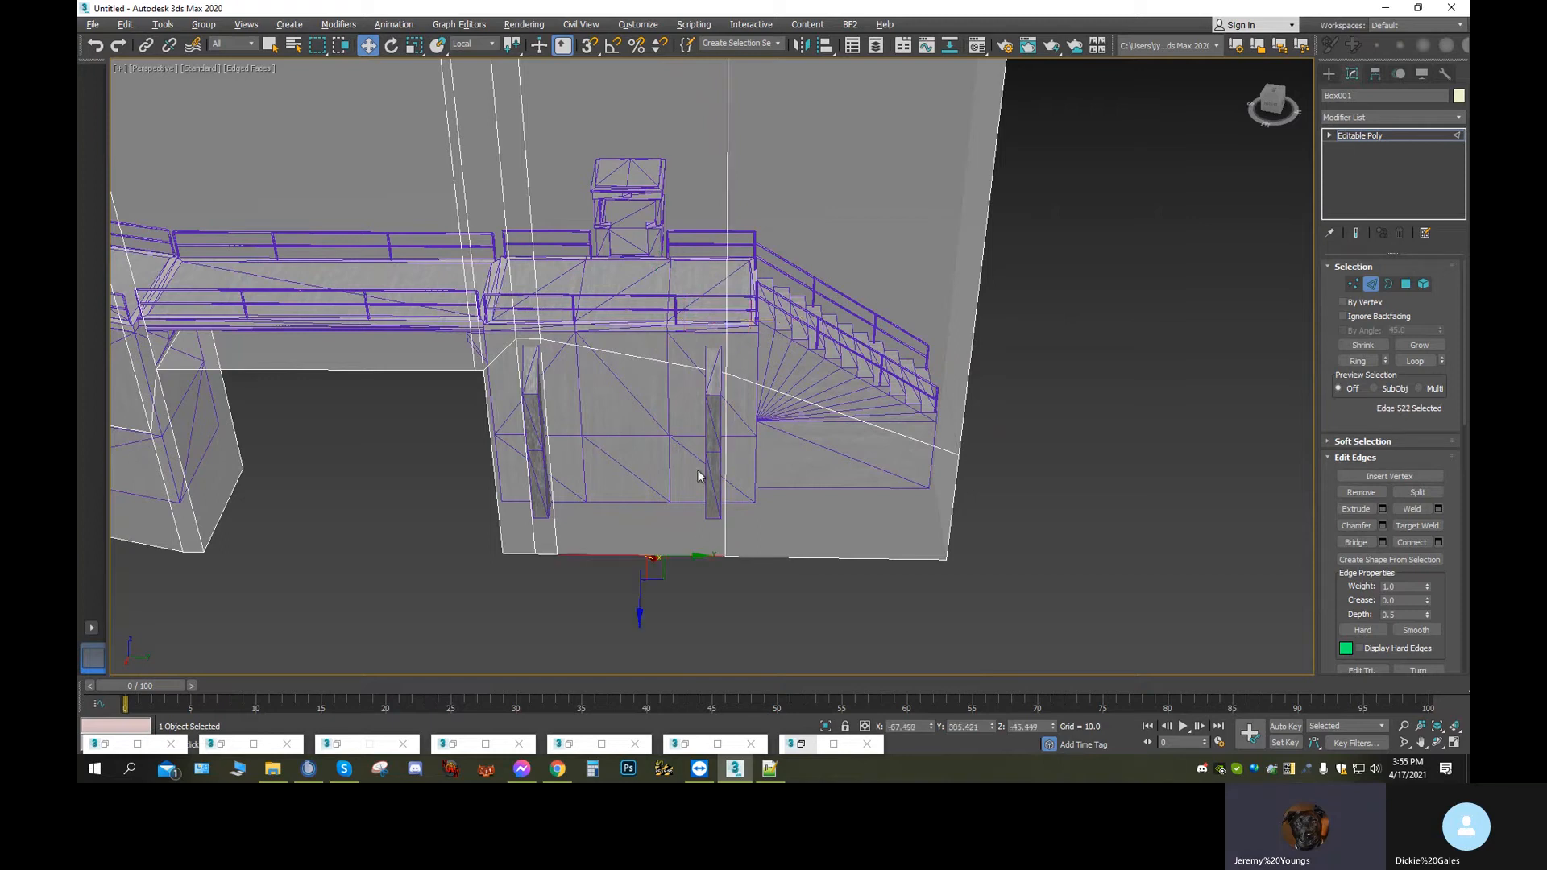
left_click(688, 365, "ctrl")
middle_click_drag(688, 364, 676, 449)
scroll(674, 452, "down", 1)
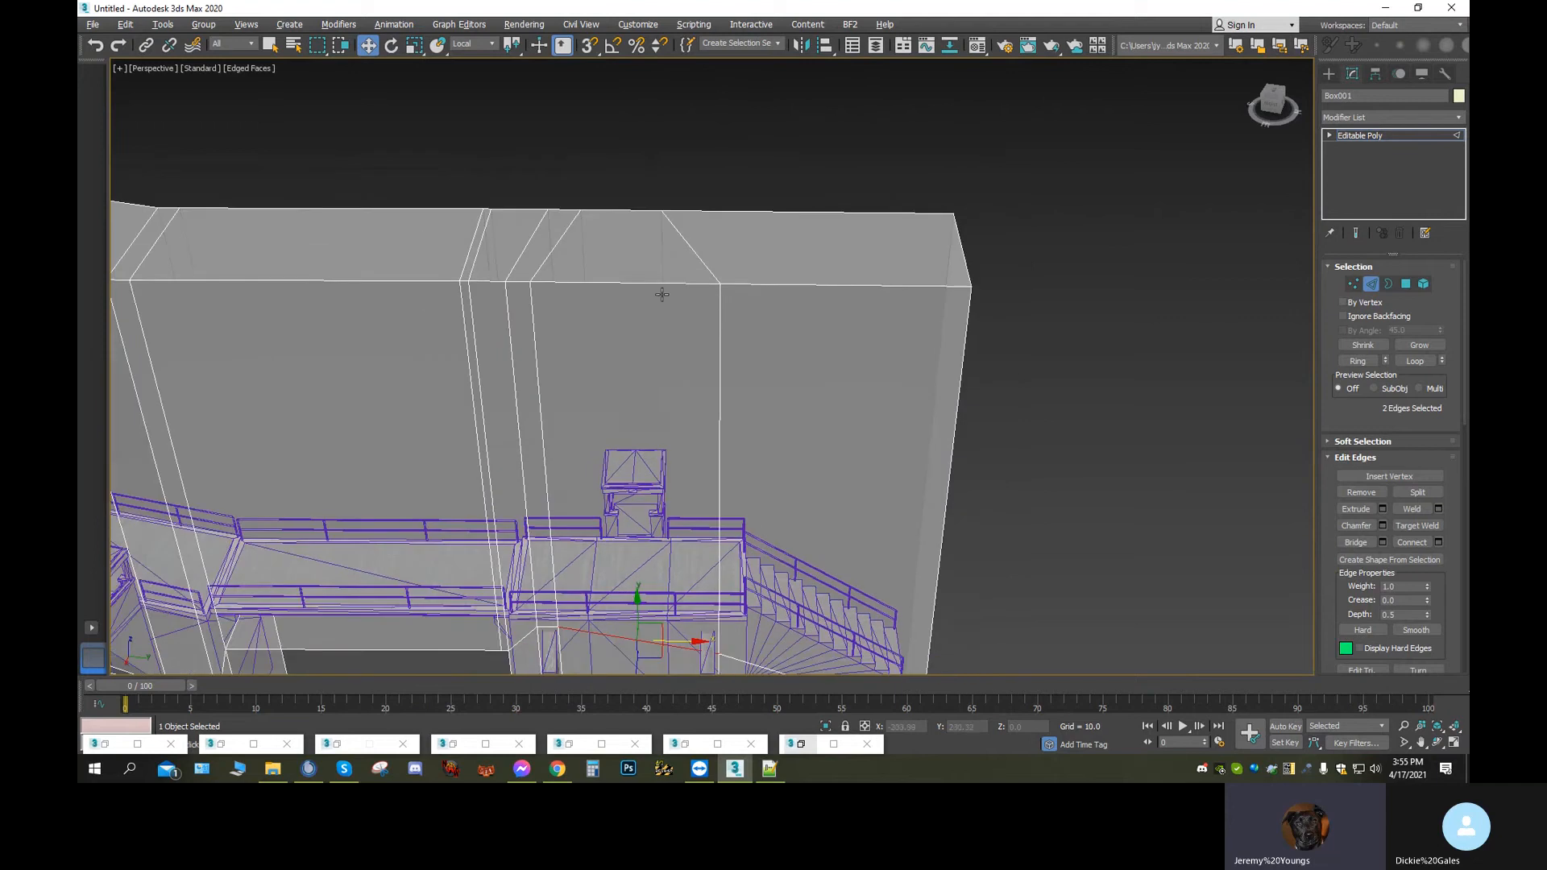
left_click(667, 284, "ctrl")
middle_click_drag(768, 525, 782, 262)
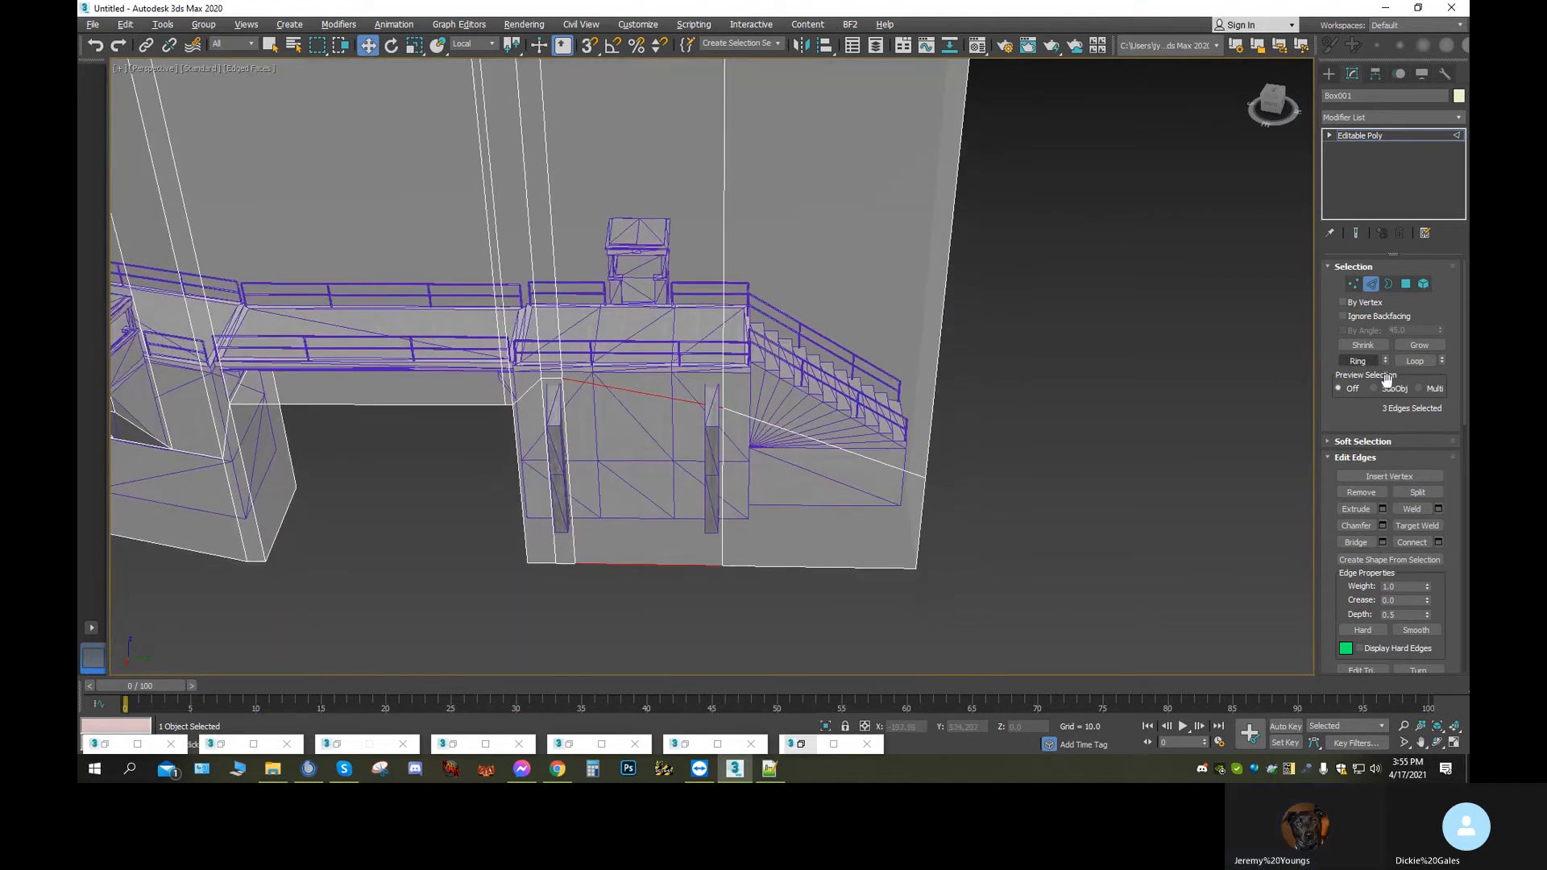
Connect the three selected edges with one segment and move the new vertical edges to the second rib's far side from the stairs, at X about -72.2
left_click(1406, 542)
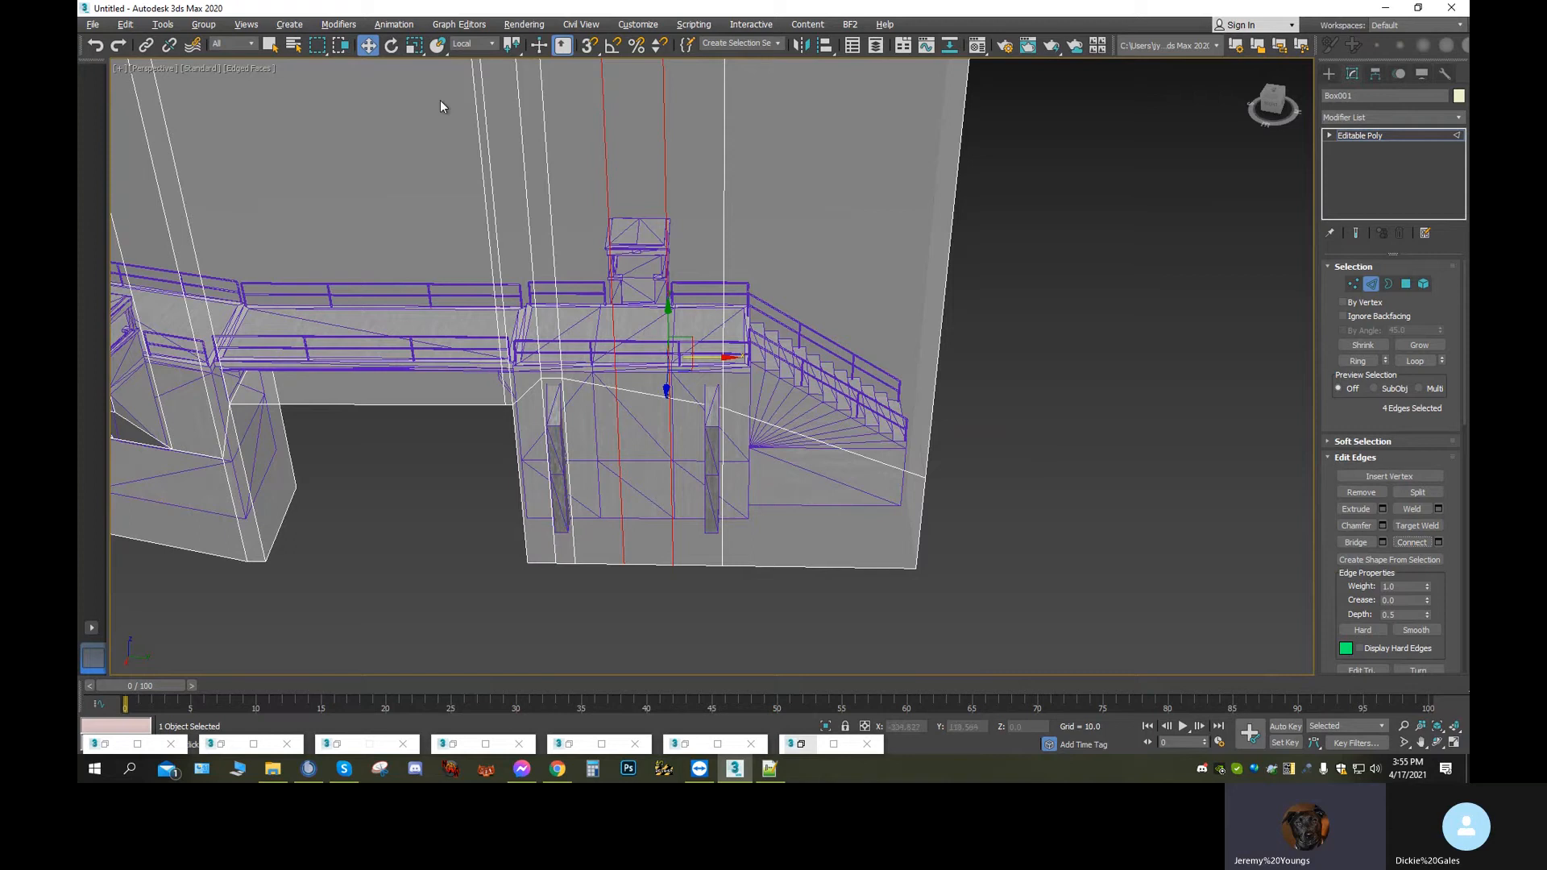
left_click(92, 48)
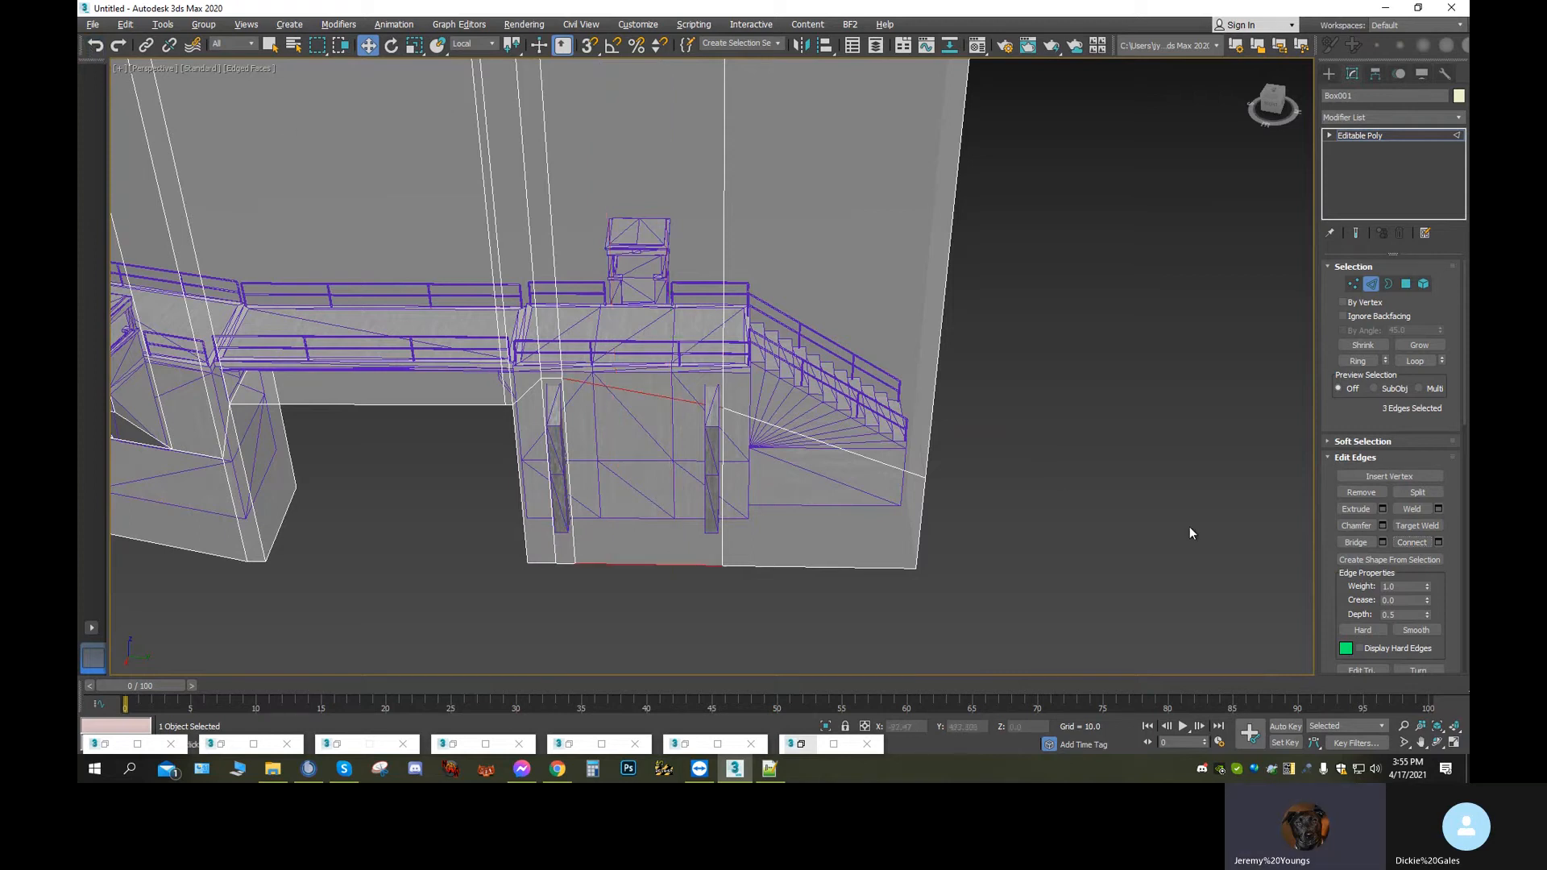
left_click(1440, 543)
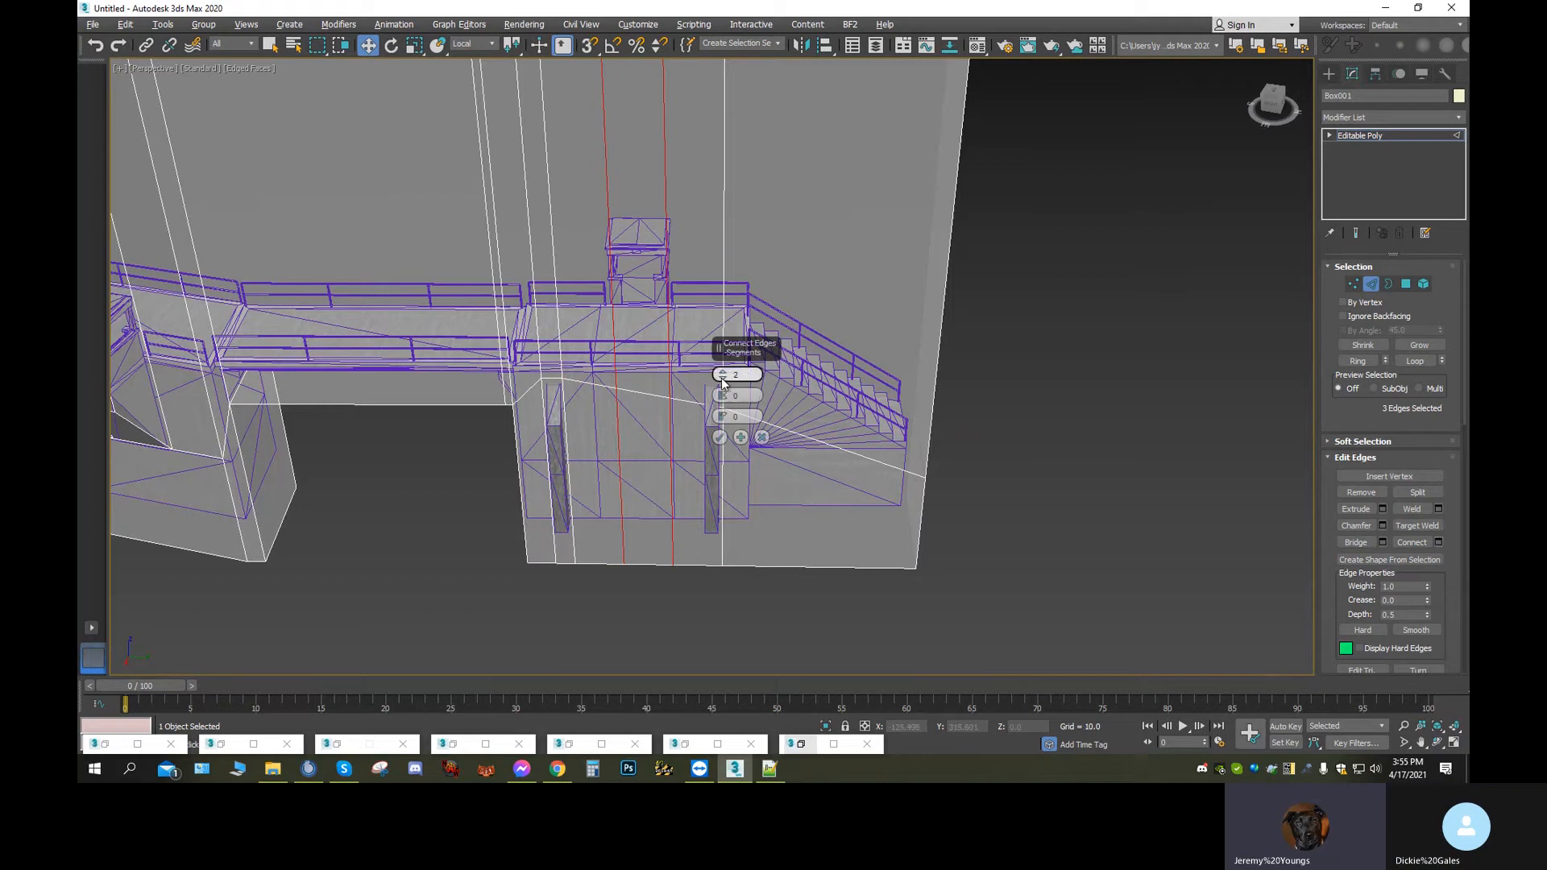
left_click_drag(722, 384, 735, 448)
left_click(719, 437)
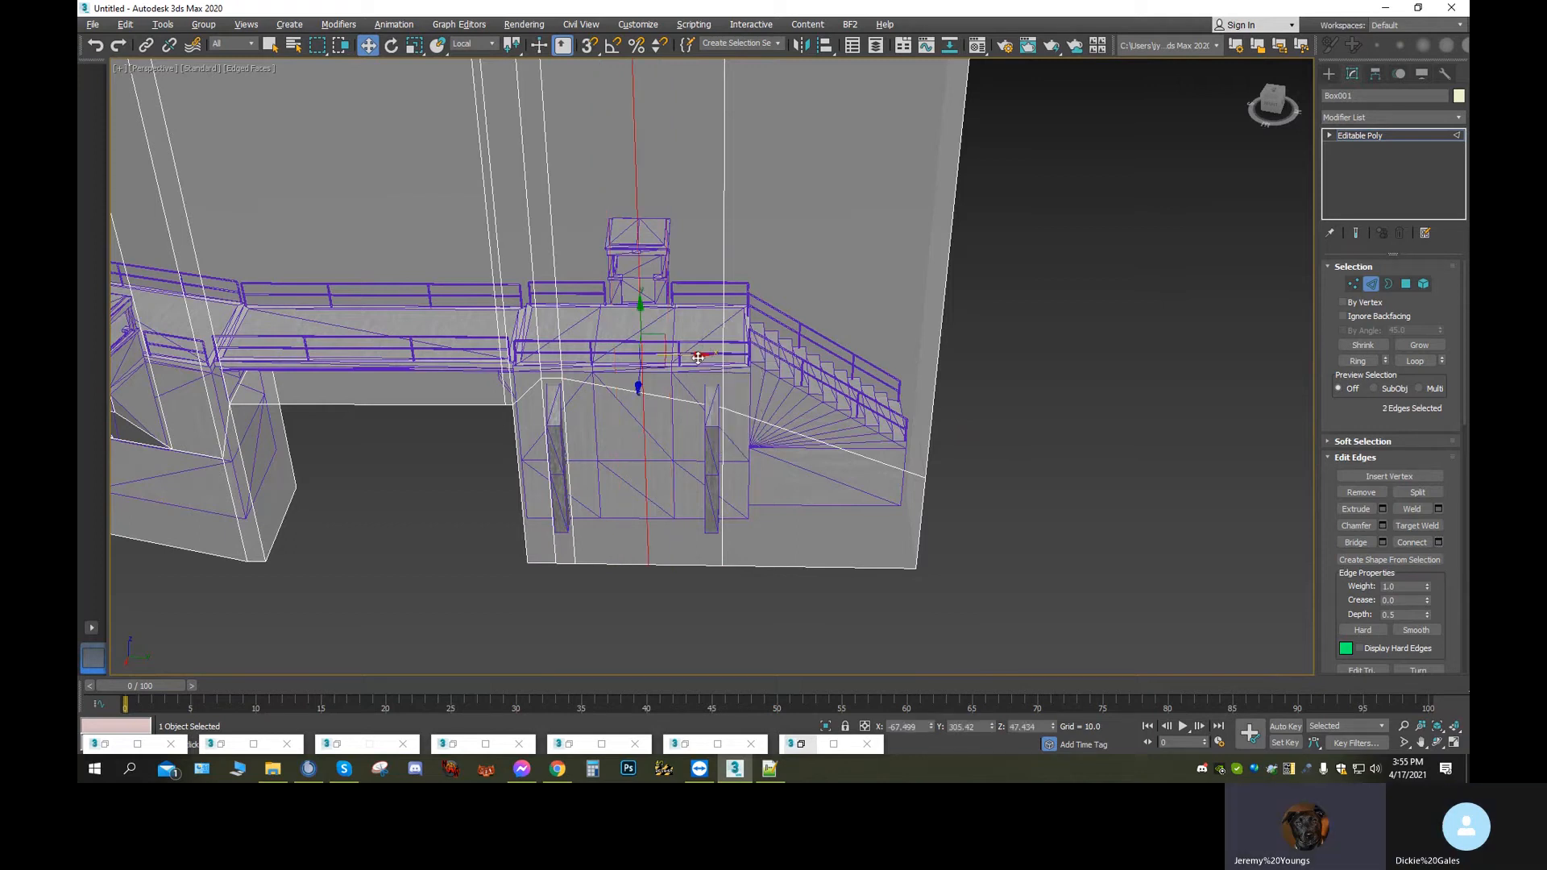
left_click_drag(699, 356, 755, 365)
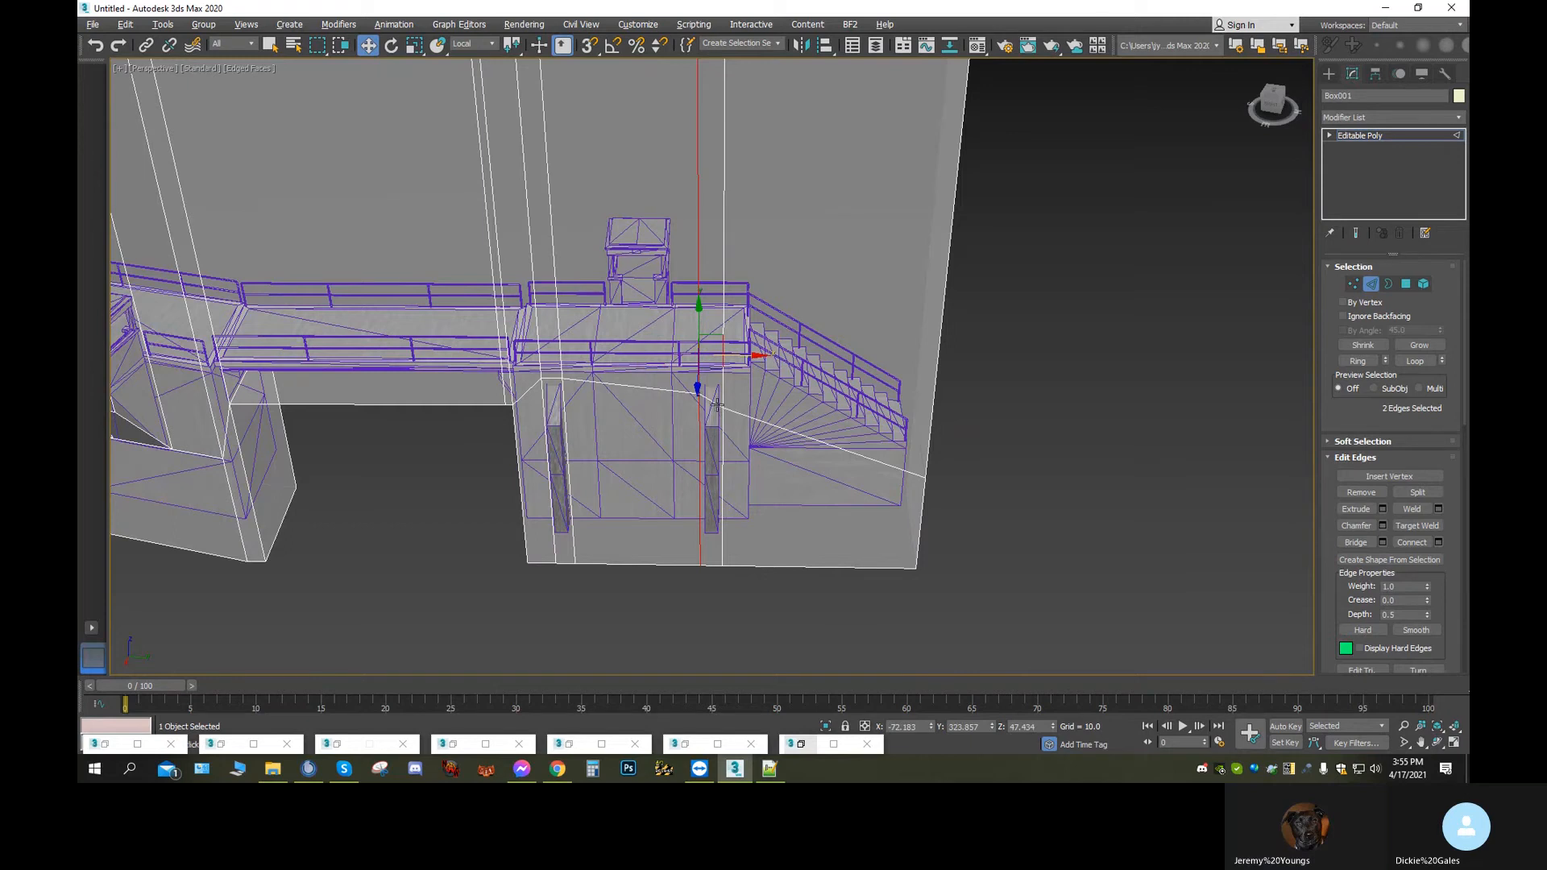
Raise the short horizontal edge above the pillar's second rib to Z about 38.0
left_click(709, 396)
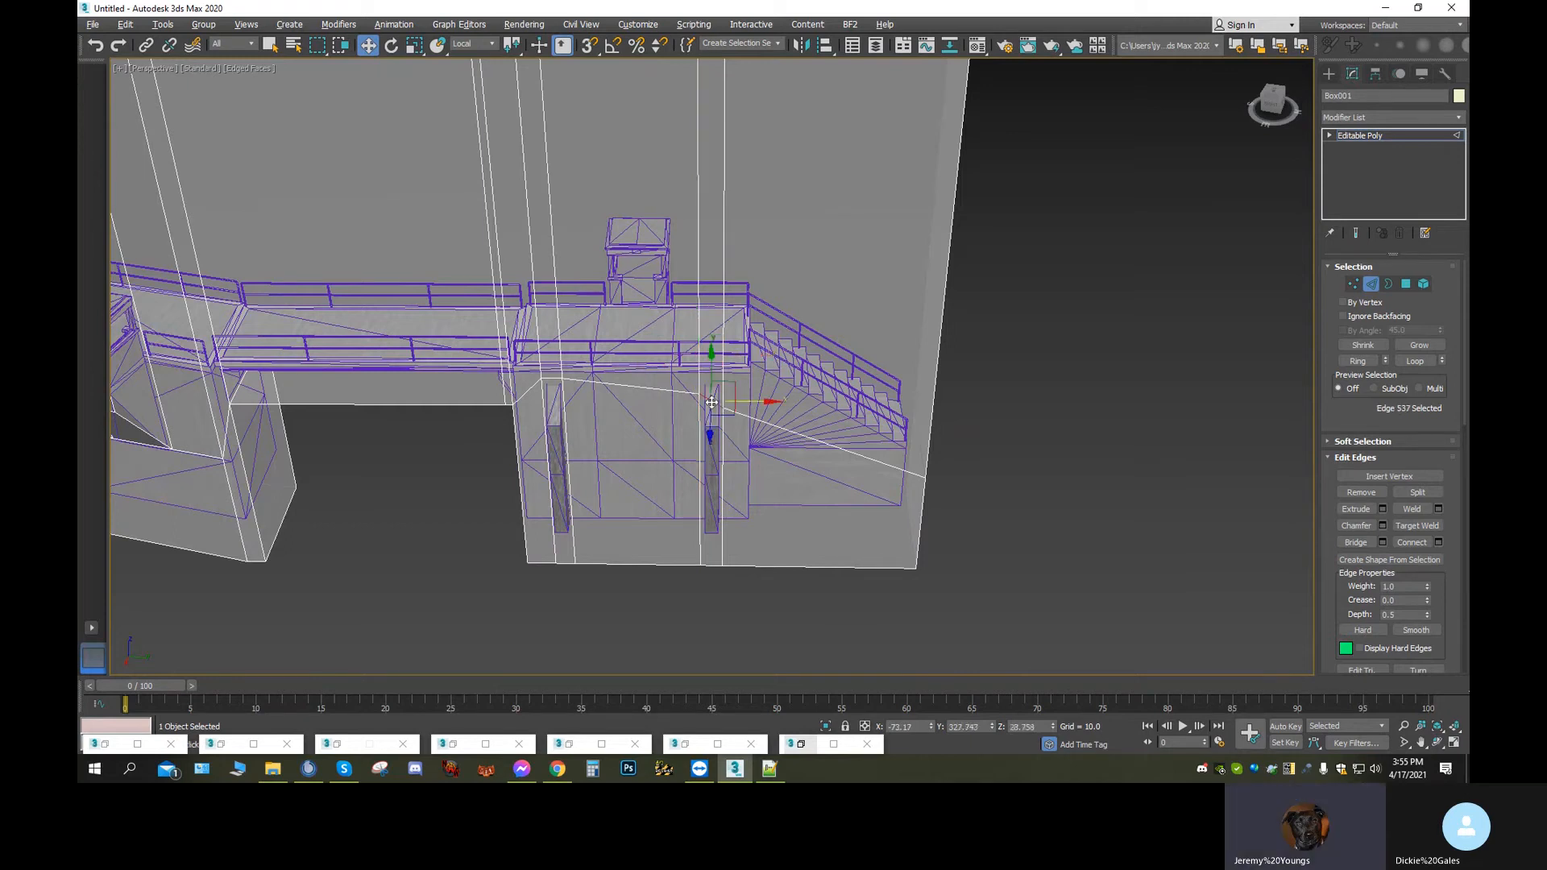
left_click(413, 46)
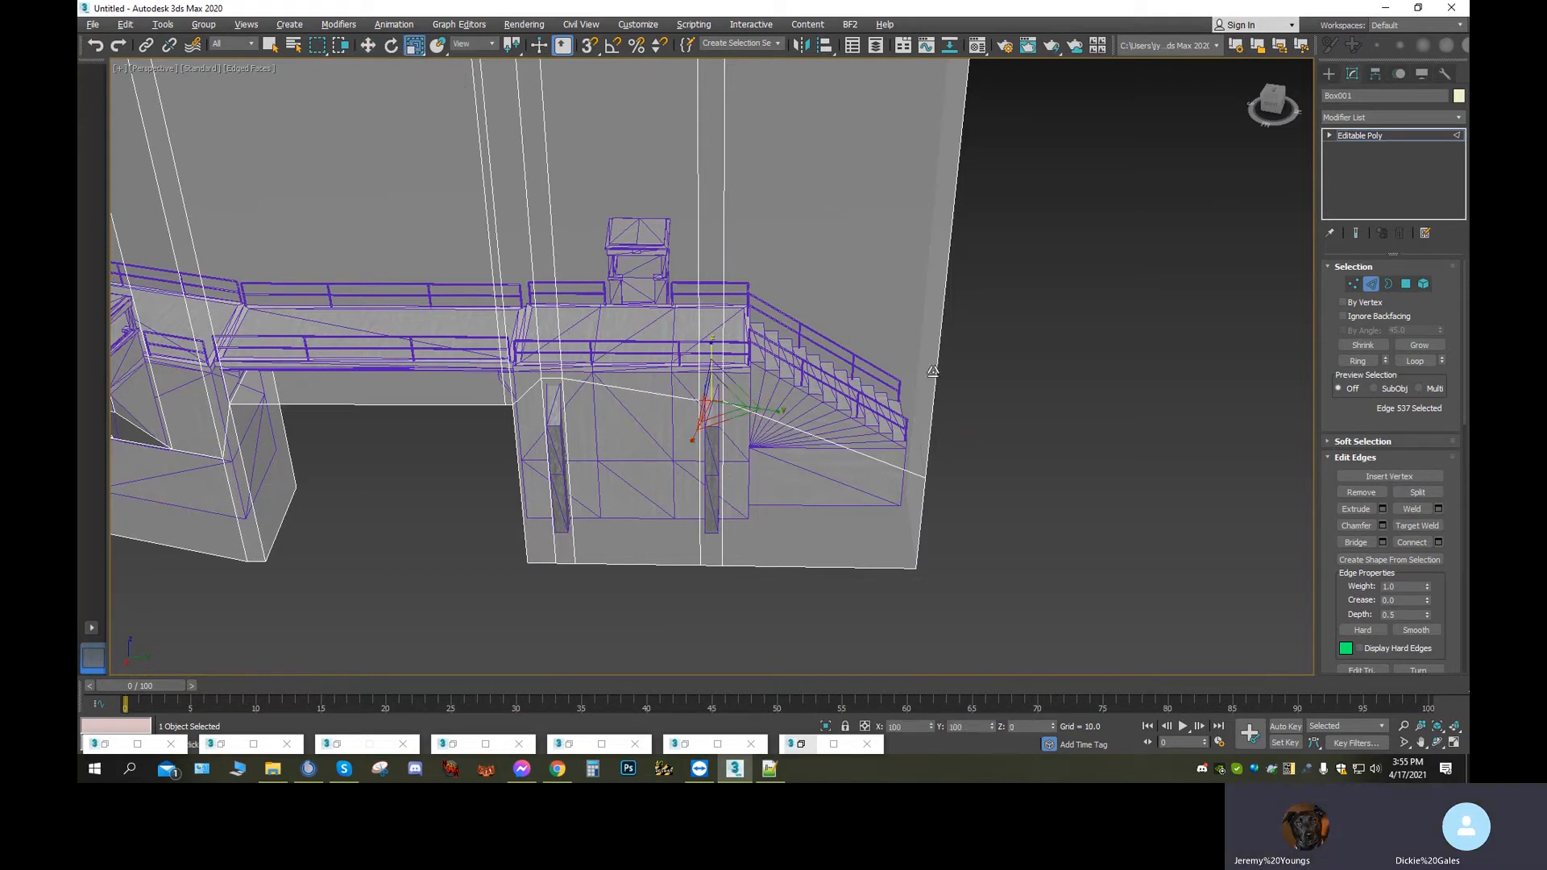
left_click(368, 46)
left_click_drag(709, 357, 707, 313)
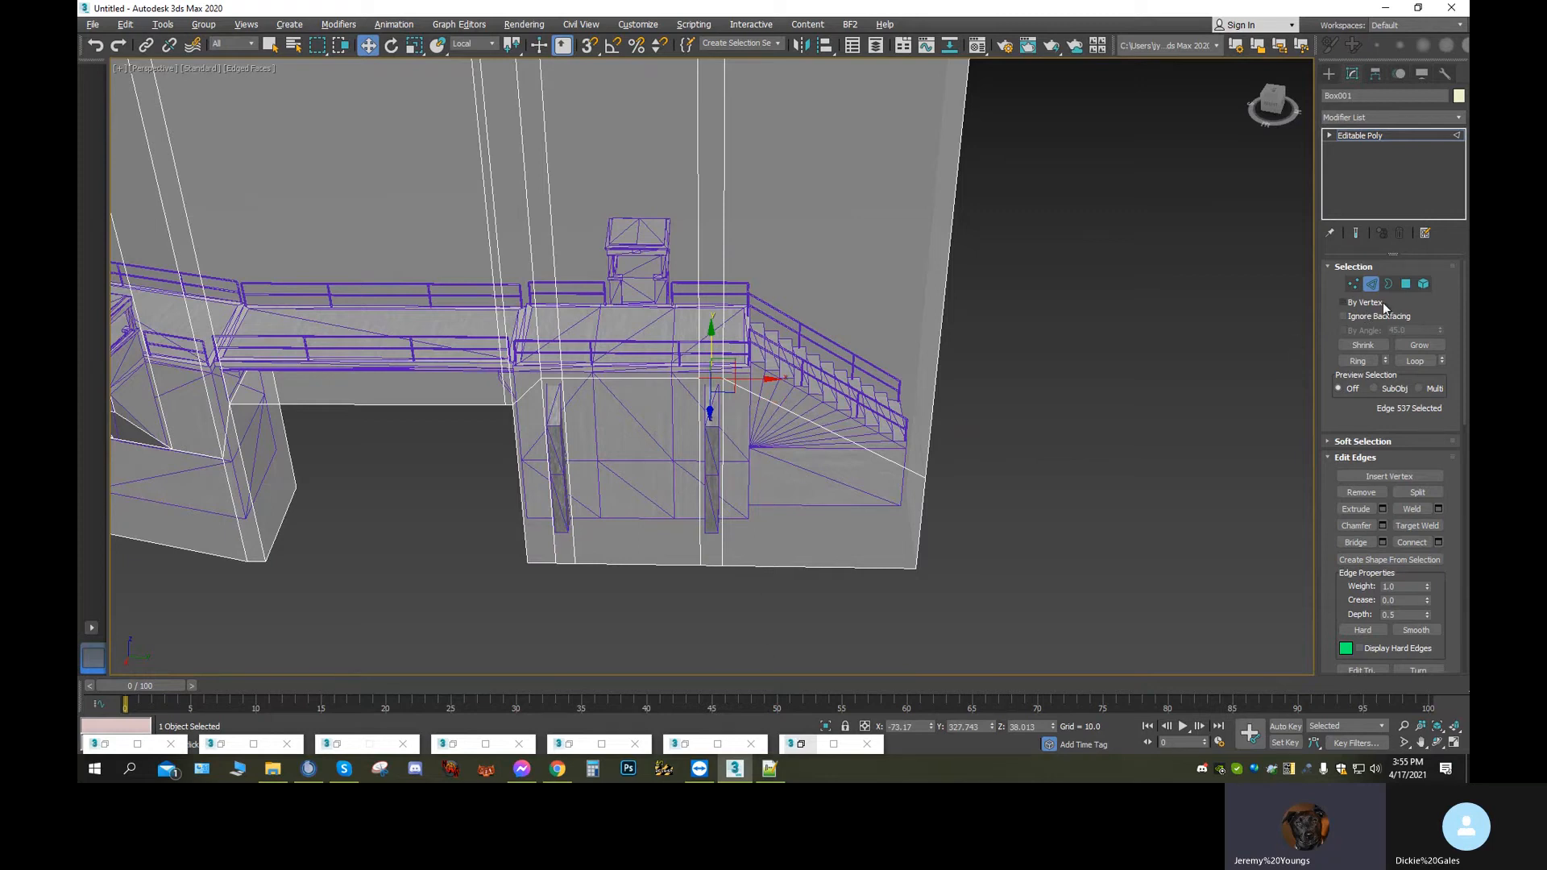
Extrude the two narrow polygons over the pillar's ribs slightly outwards so they cover the ribs
left_click(1402, 286)
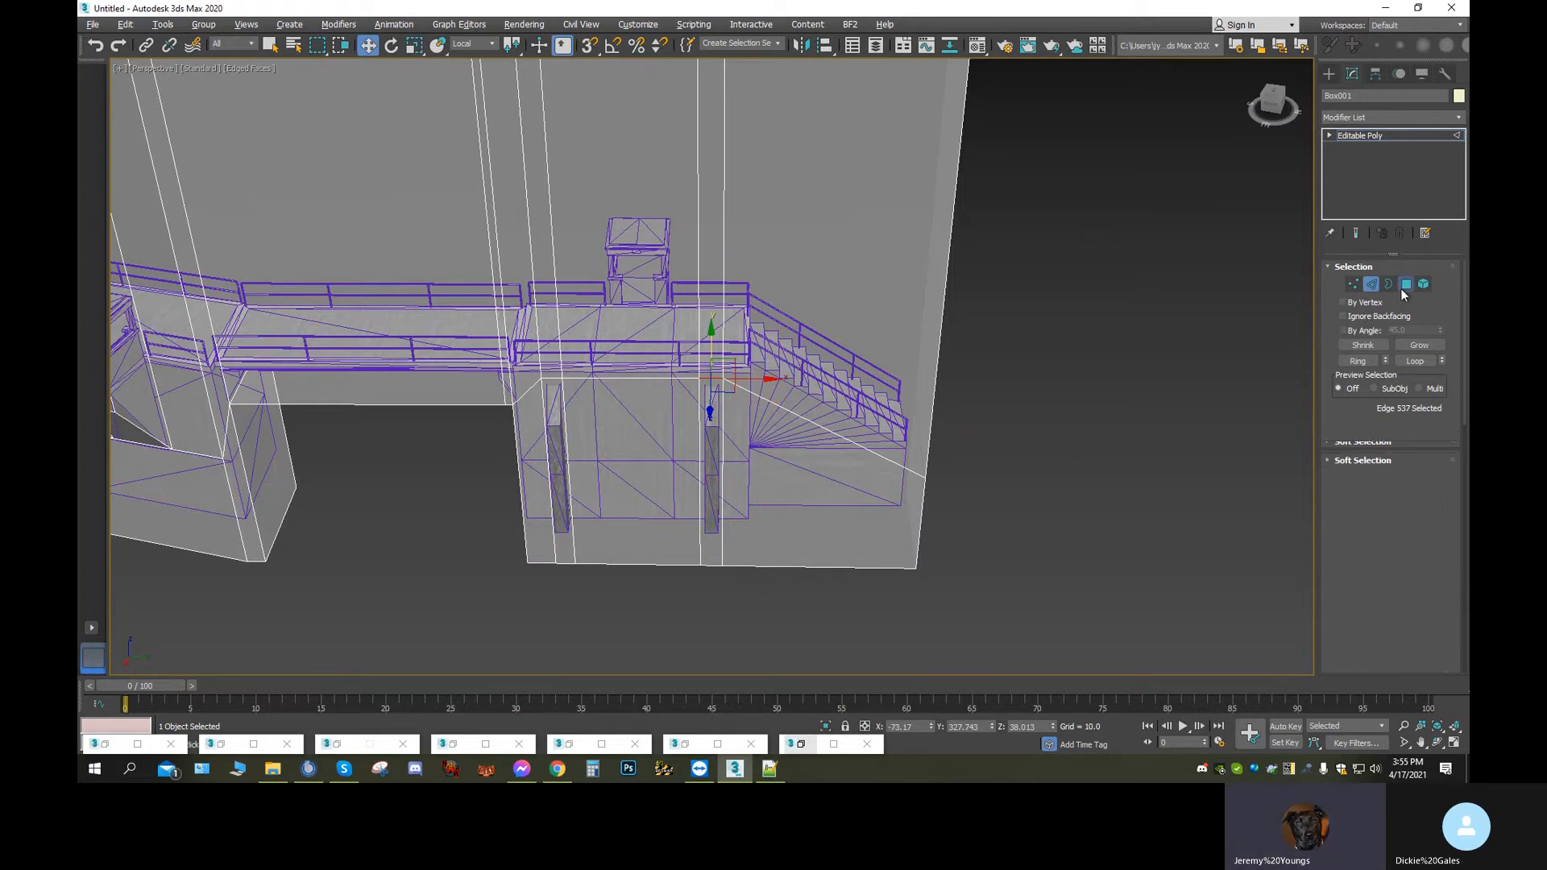
left_click(712, 467)
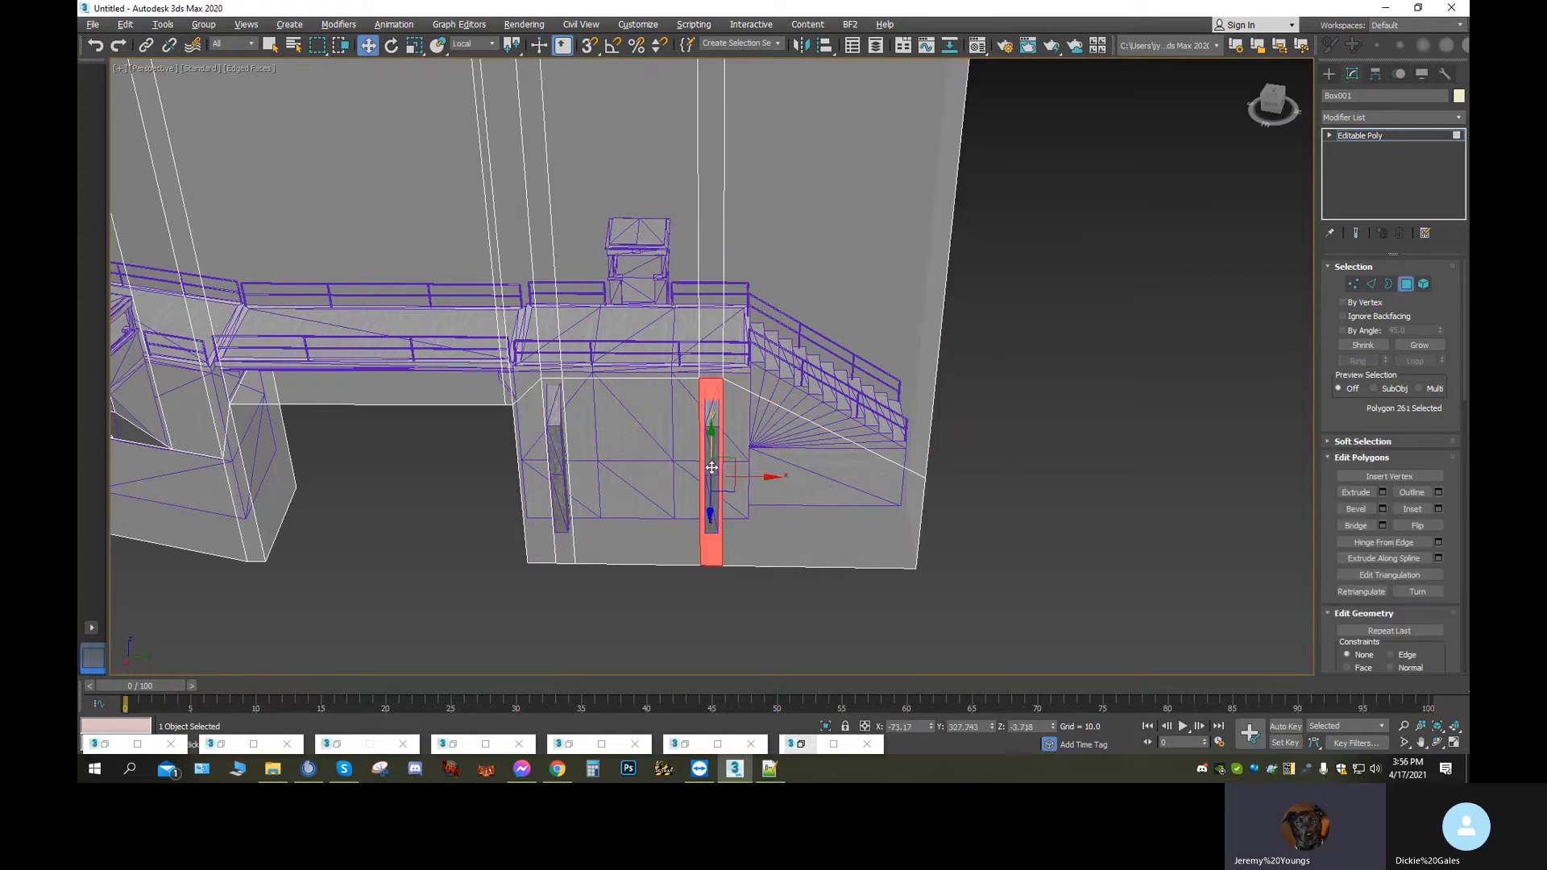
left_click(554, 472, "ctrl")
left_click(1356, 493)
left_click_drag(716, 470, 704, 421)
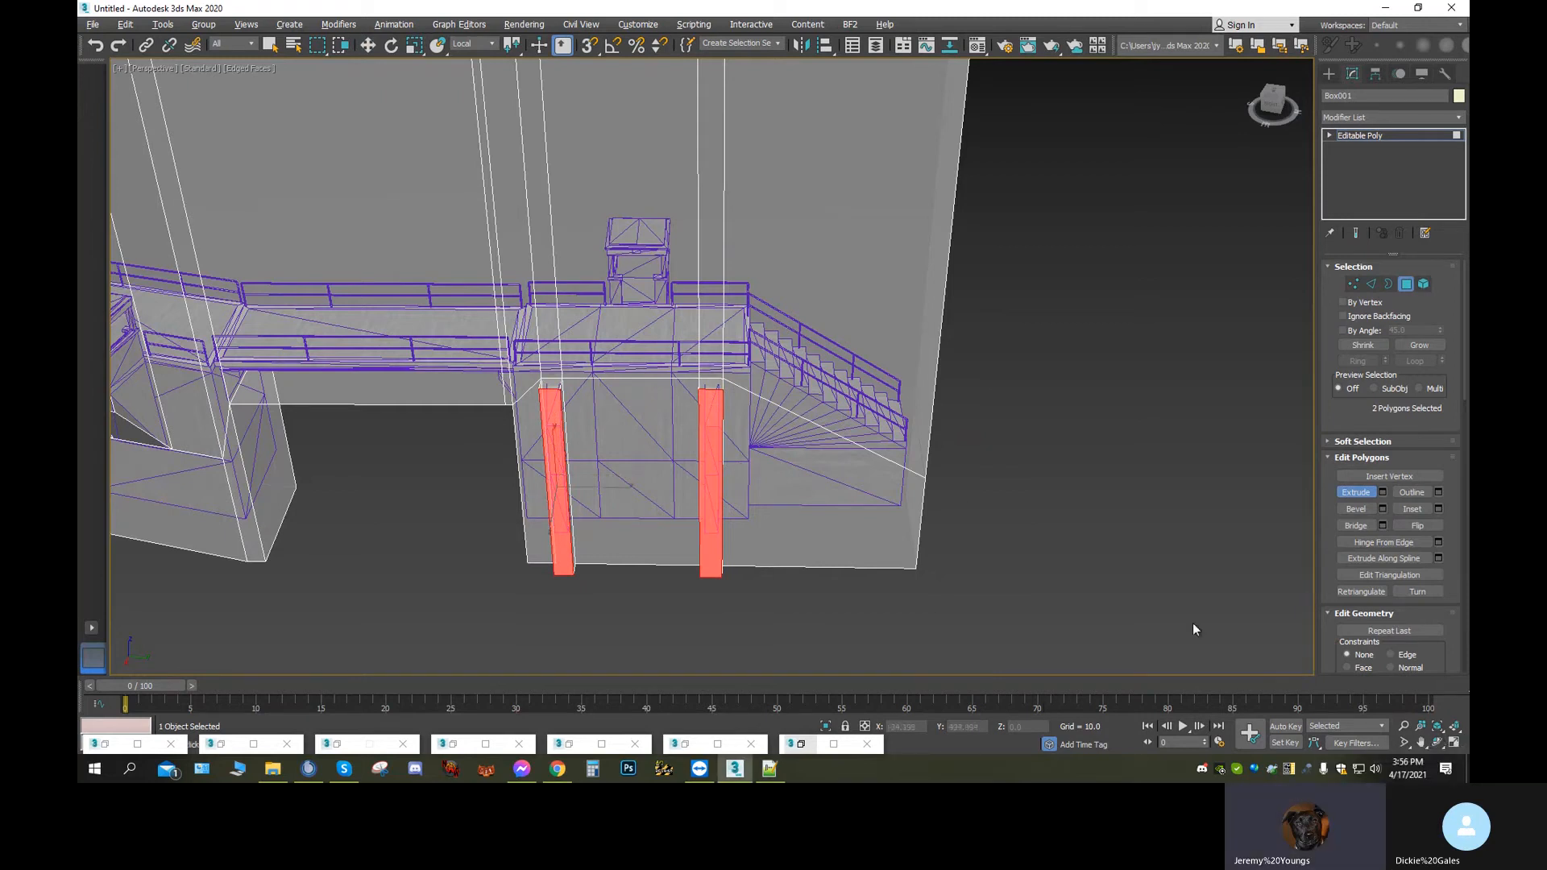
Try to extrude both the upper and lower wall polygons behind the guard booth outwards past the booth, on the pillar's opposite side
left_click(1436, 741)
left_click_drag(788, 359, 568, 335)
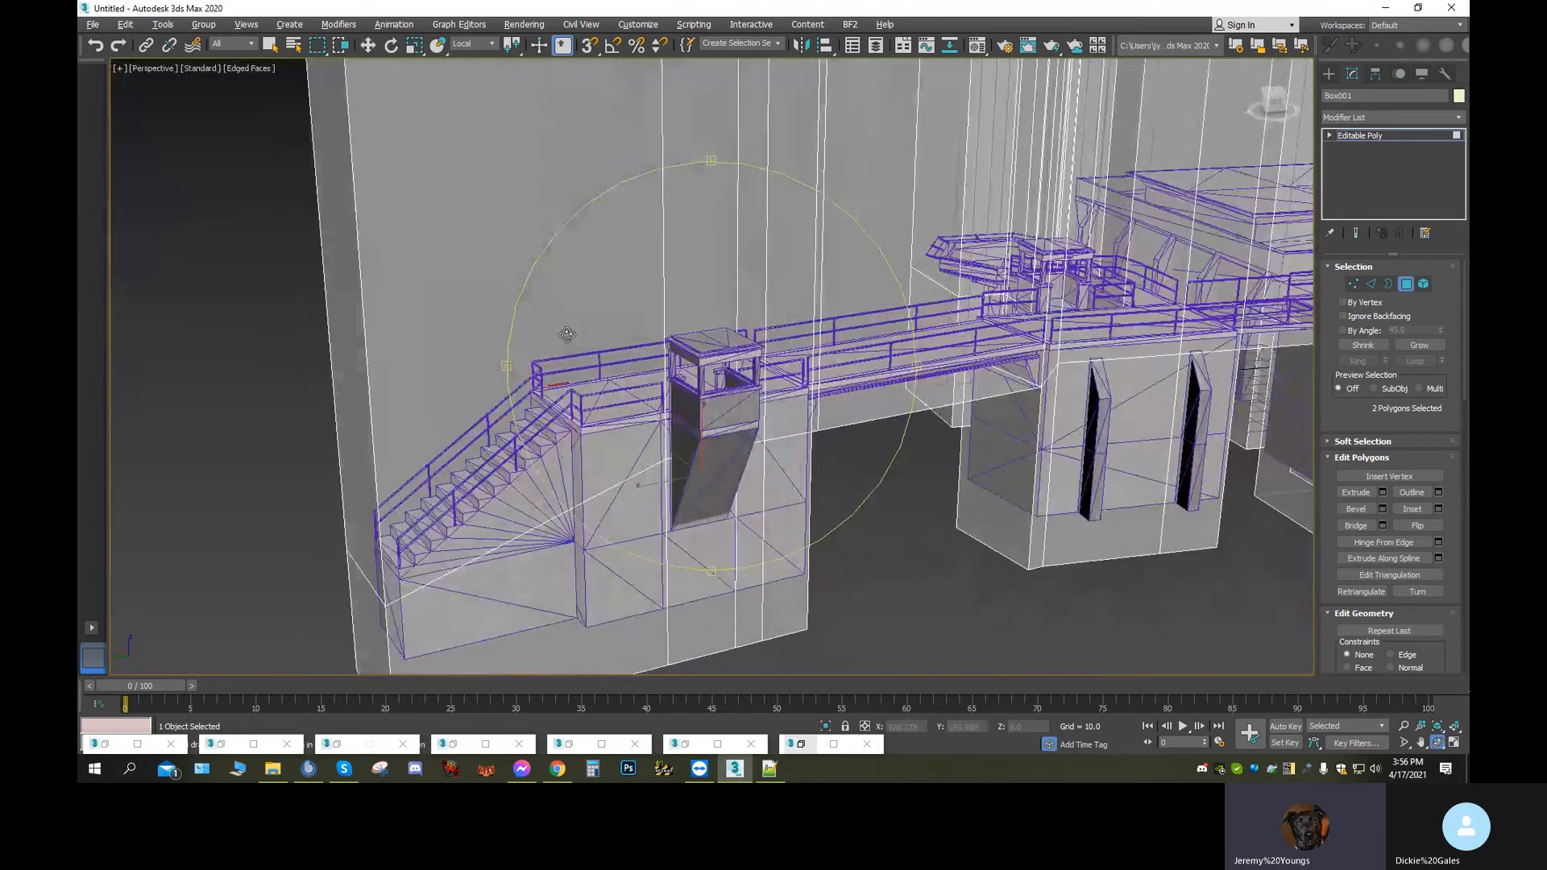
left_click(367, 46)
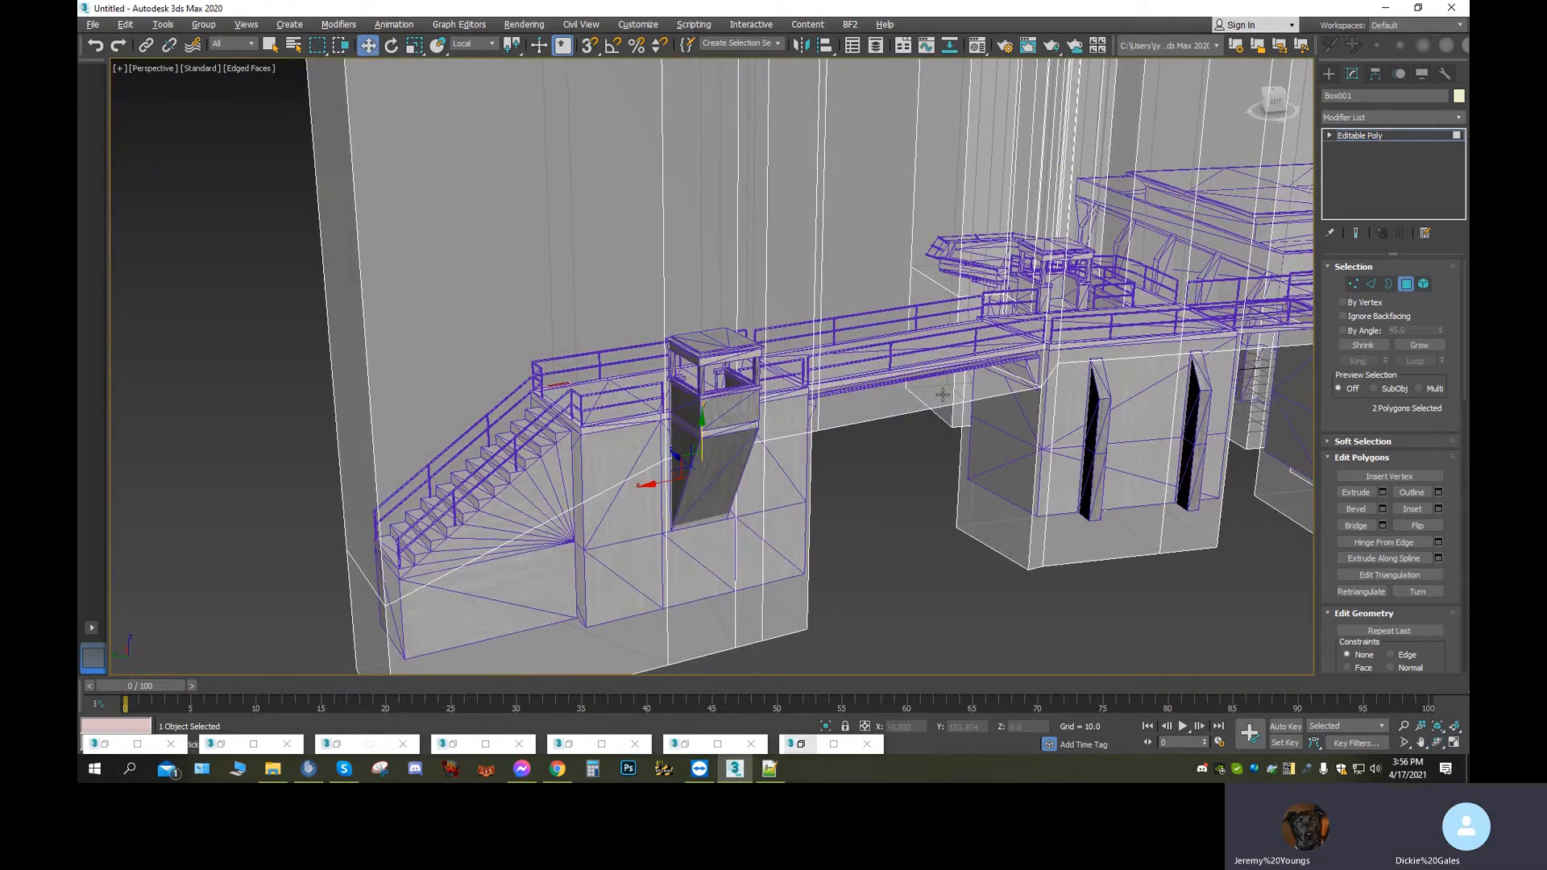
left_click(710, 314)
left_click(704, 589, "ctrl")
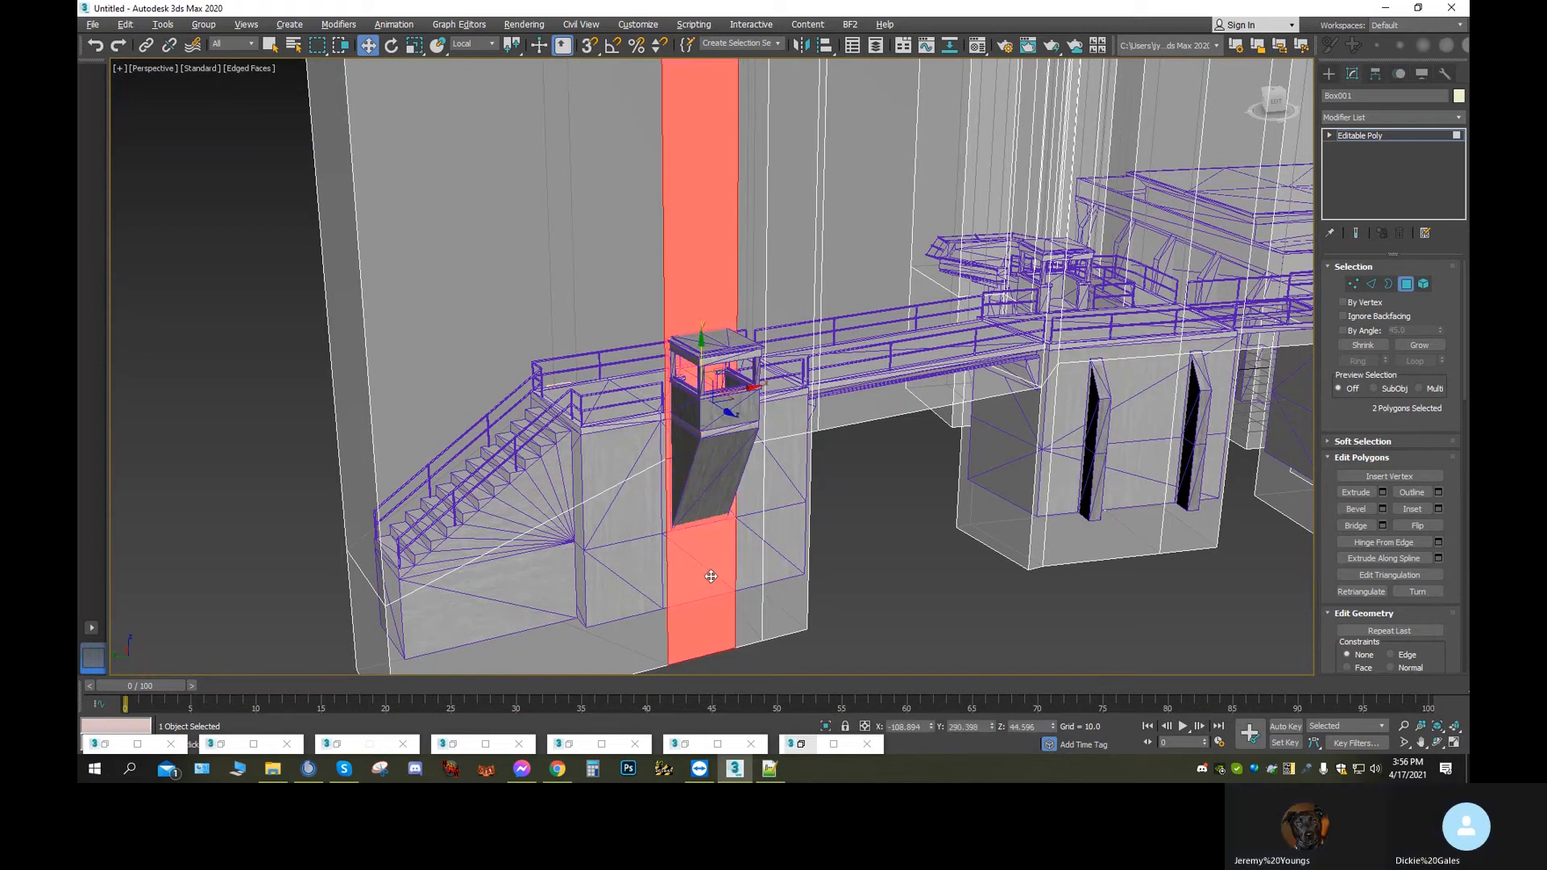
left_click(1366, 490)
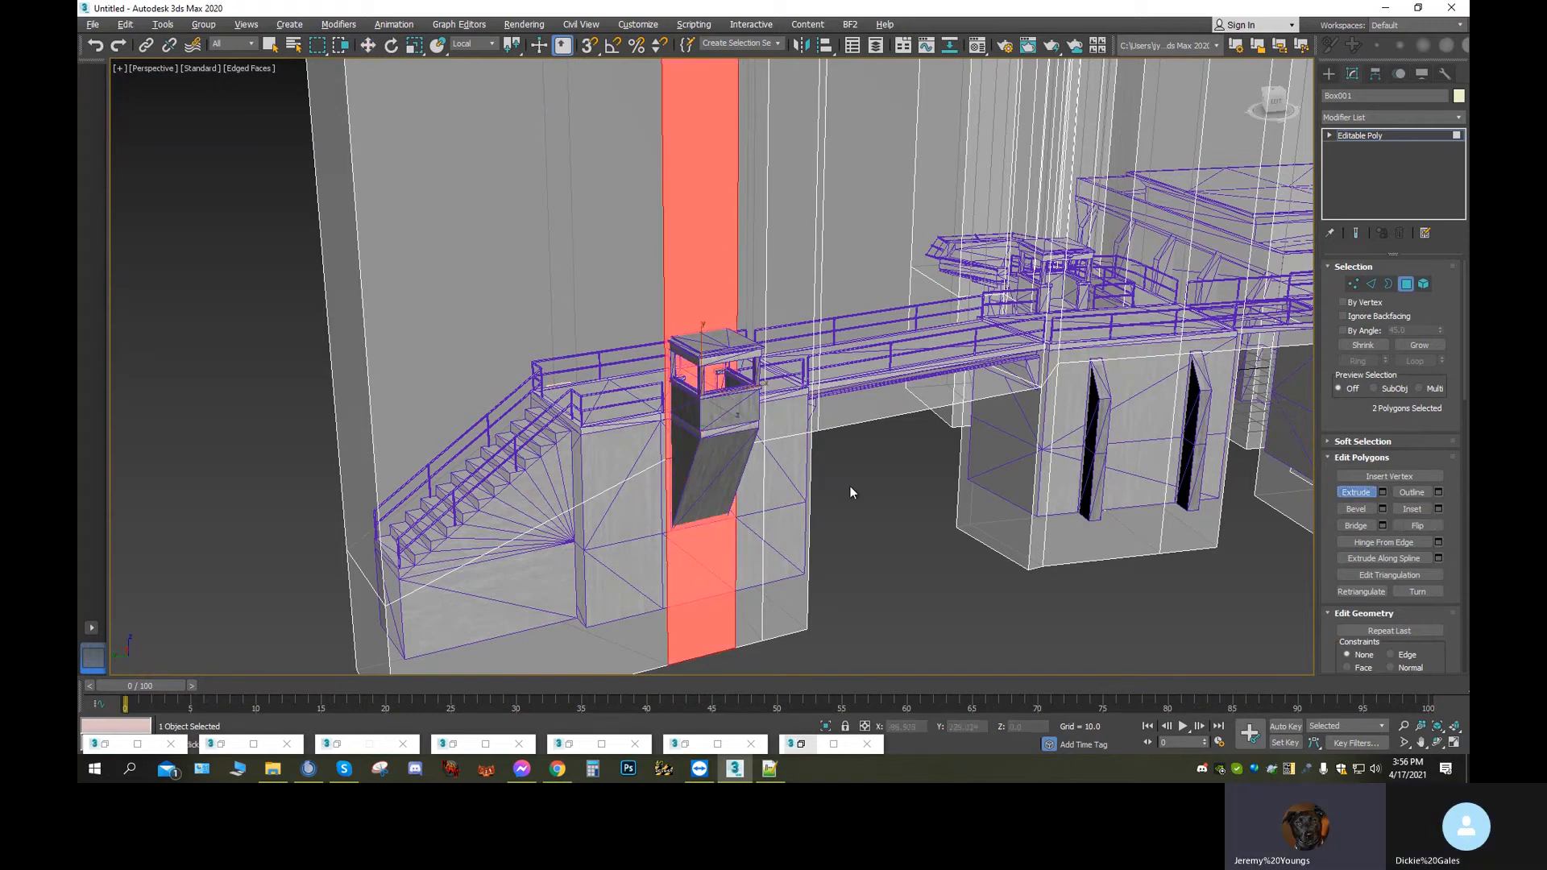
left_click_drag(709, 494, 755, 420)
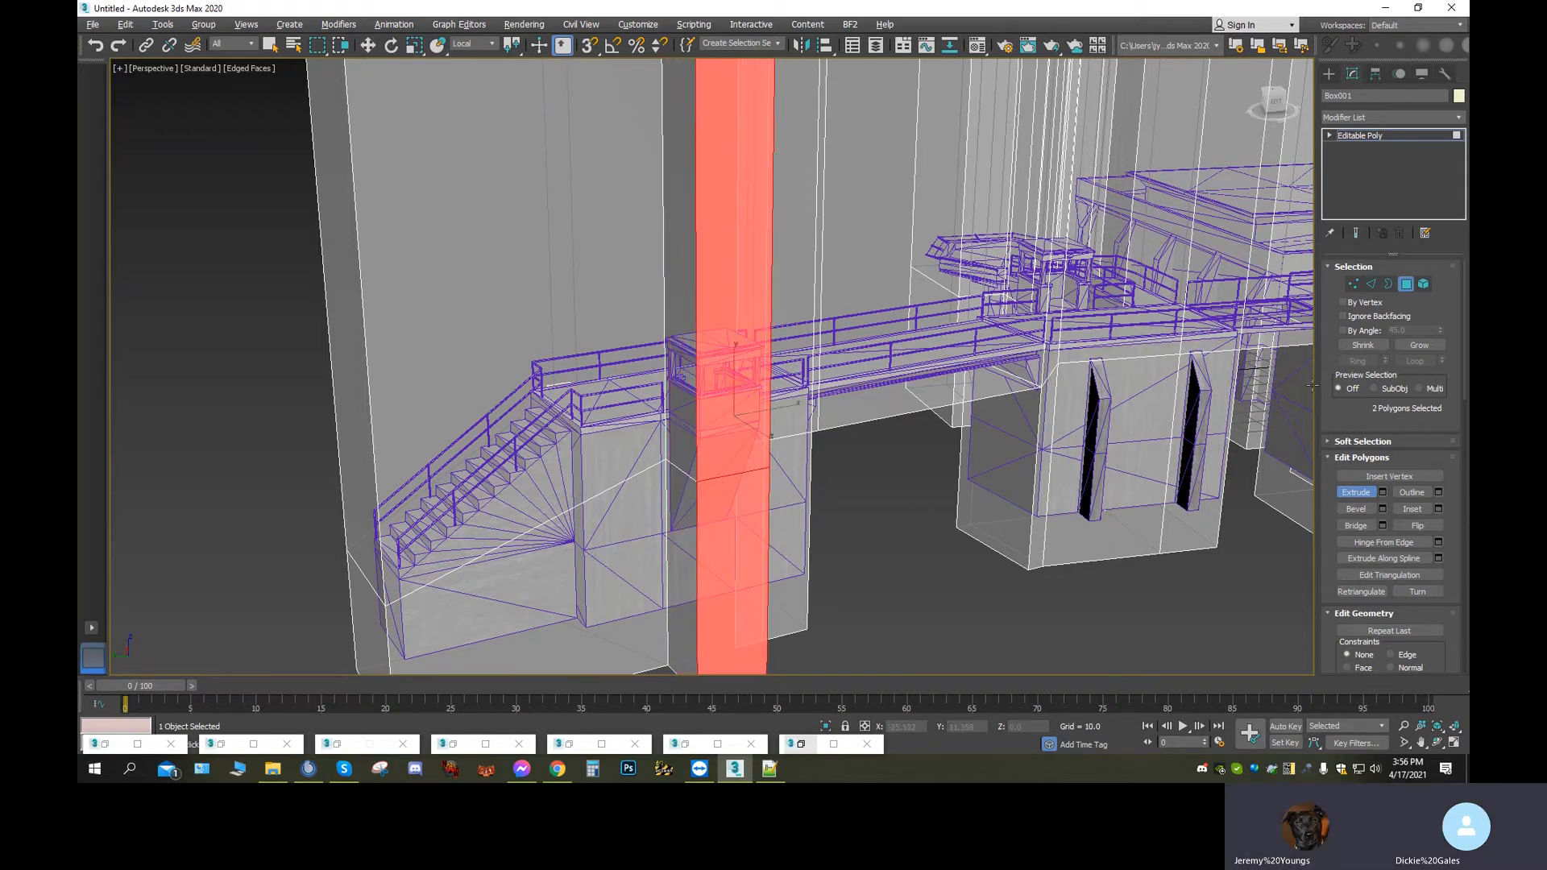
Undo the extrusion of the two wall polygons at the guard booth
left_click(1369, 284)
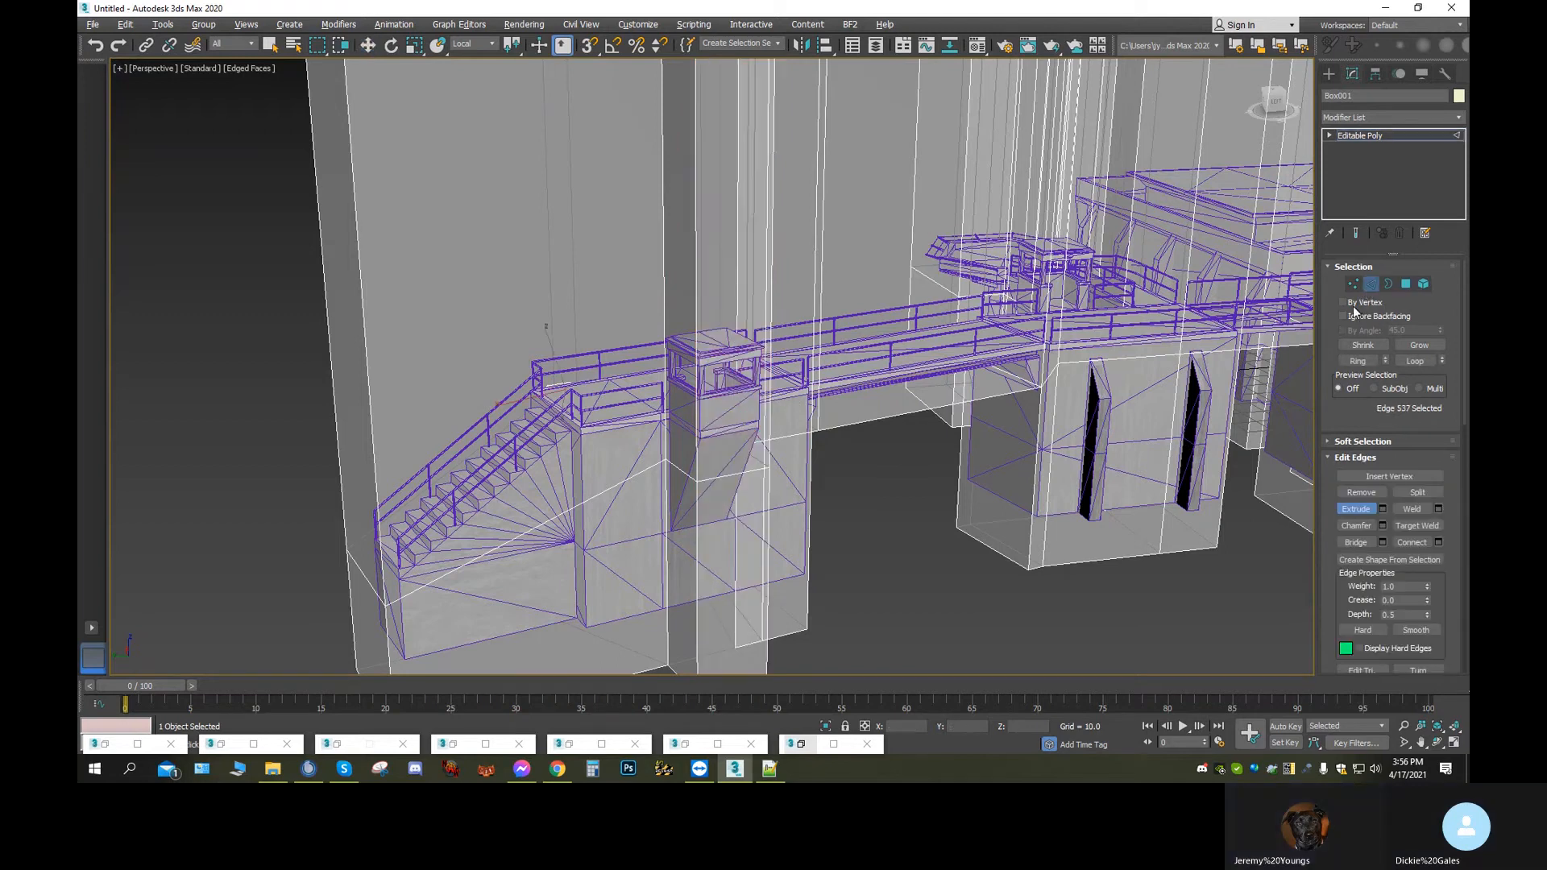
middle_click_drag(919, 562, 908, 456)
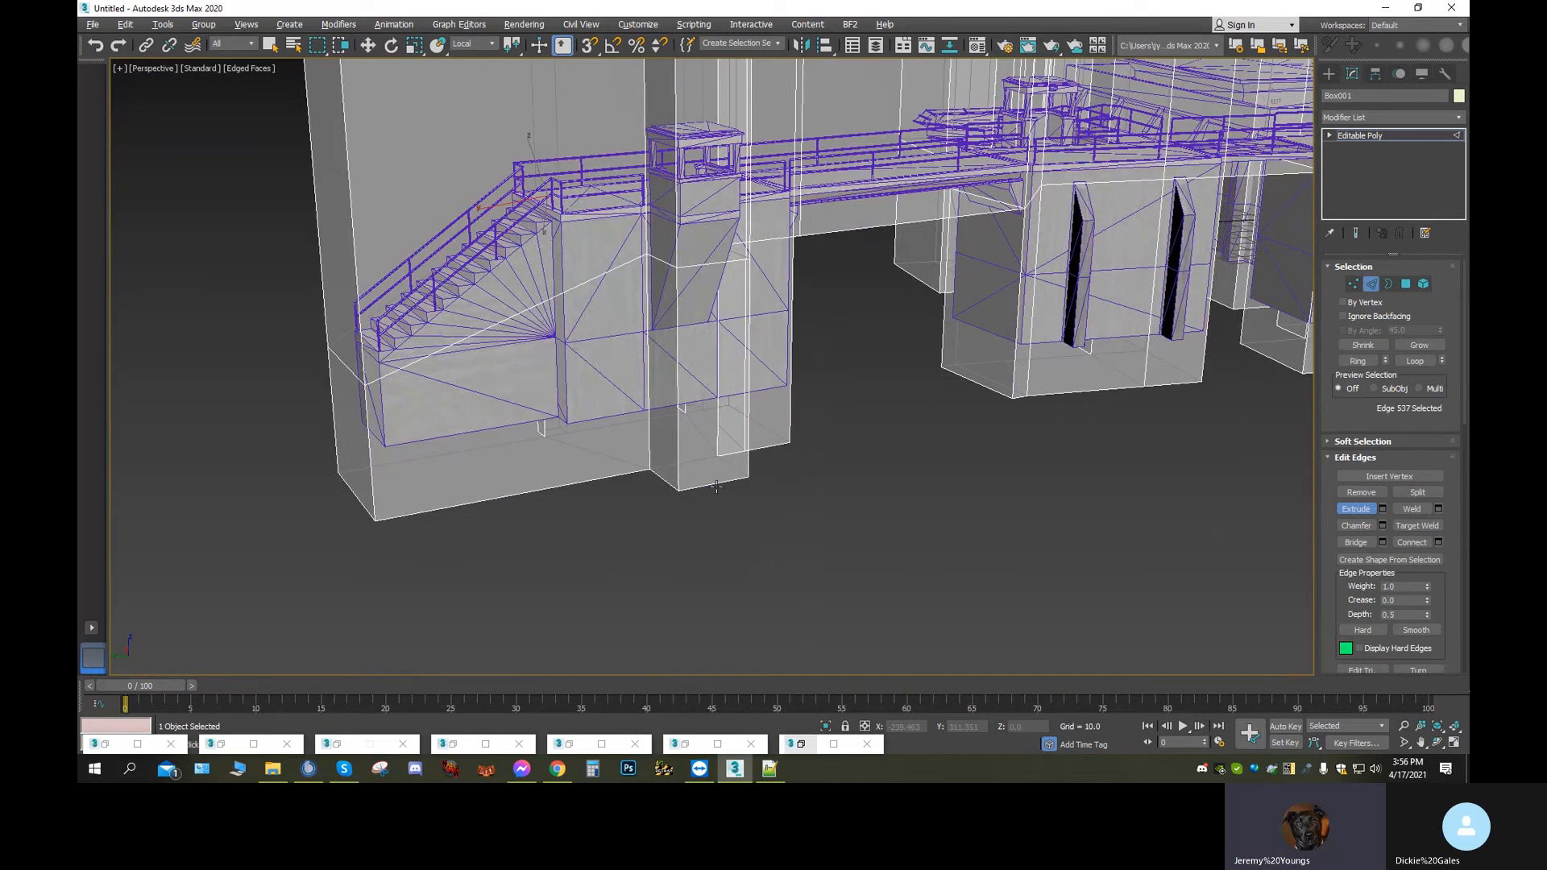
left_click(1437, 742)
mouse_move(812, 497)
left_mouse_down()
mouse_move(861, 421)
mouse_move(841, 448)
mouse_move(791, 445)
mouse_move(862, 475)
mouse_move(839, 494)
left_mouse_up()
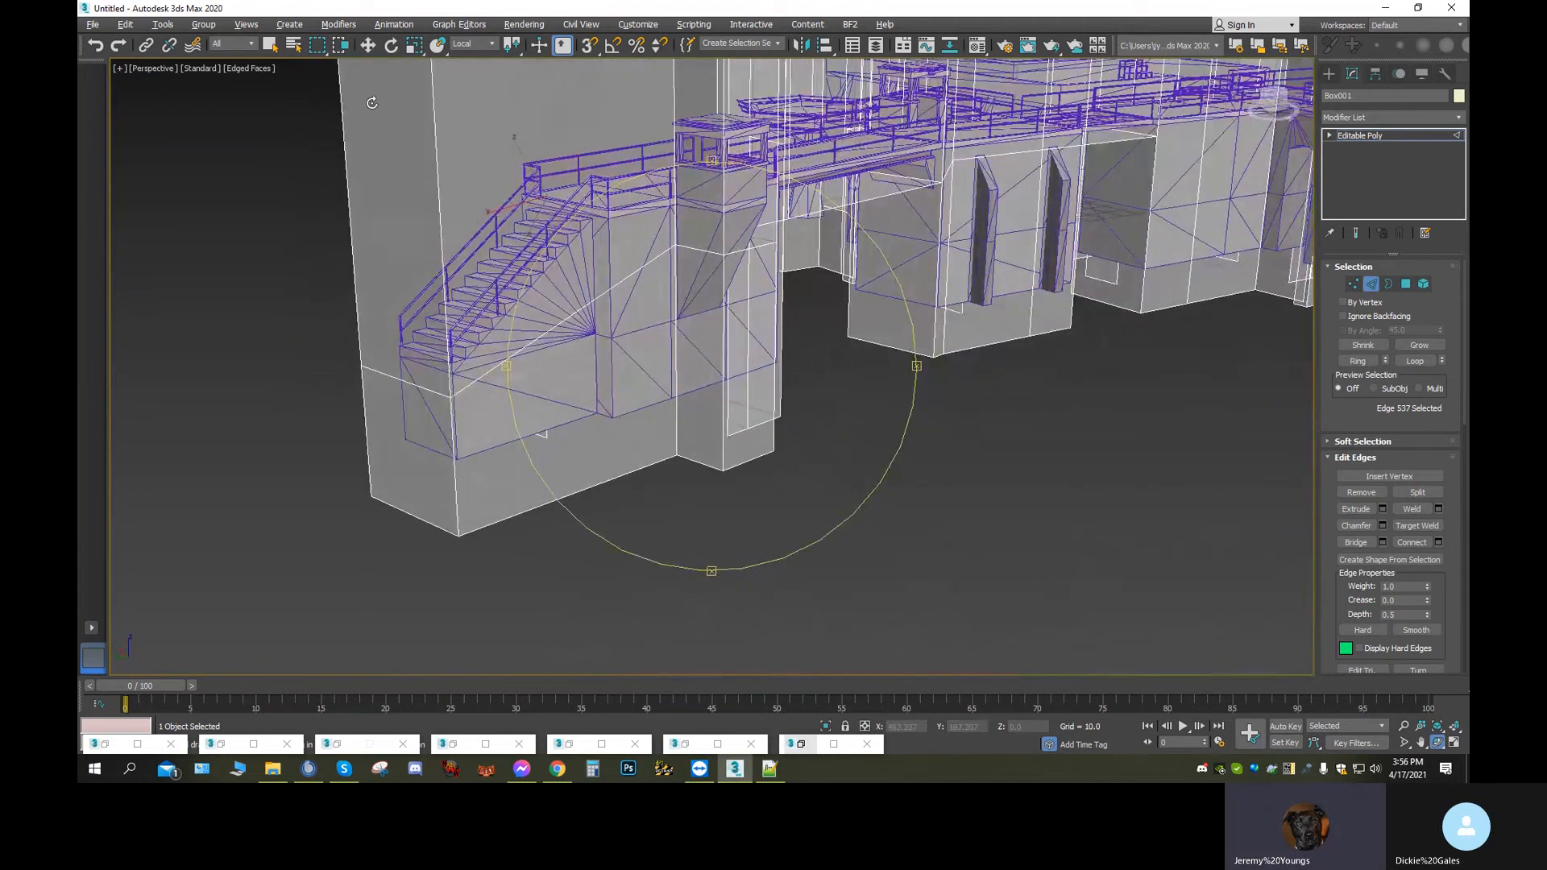
left_click(105, 52)
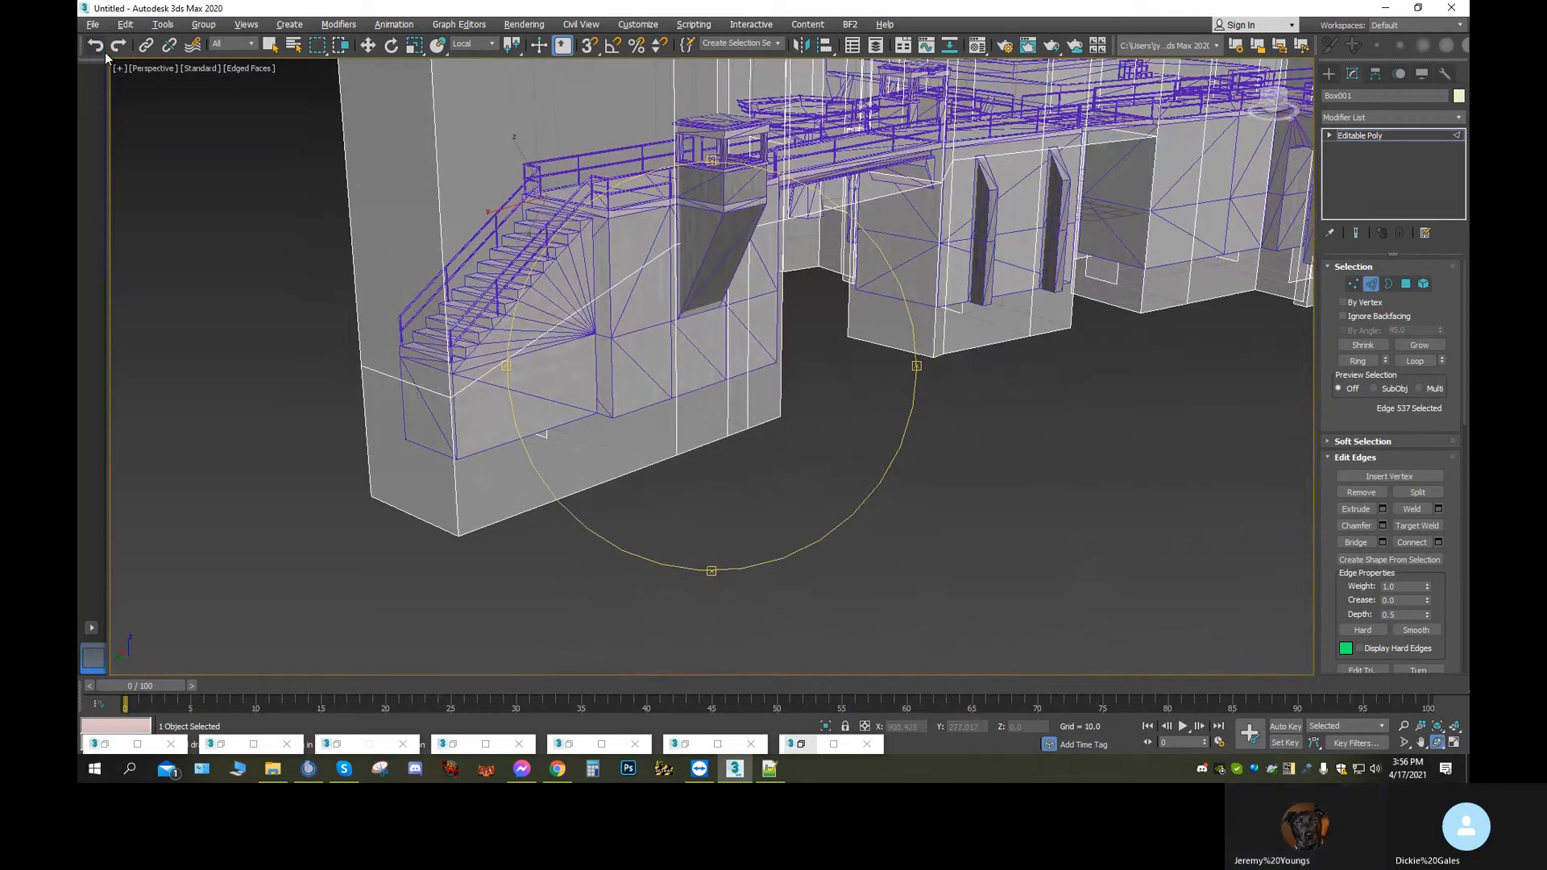
Extrude only the upper wall polygon behind the guard booth outwards until it encloses the booth
left_click(1406, 284)
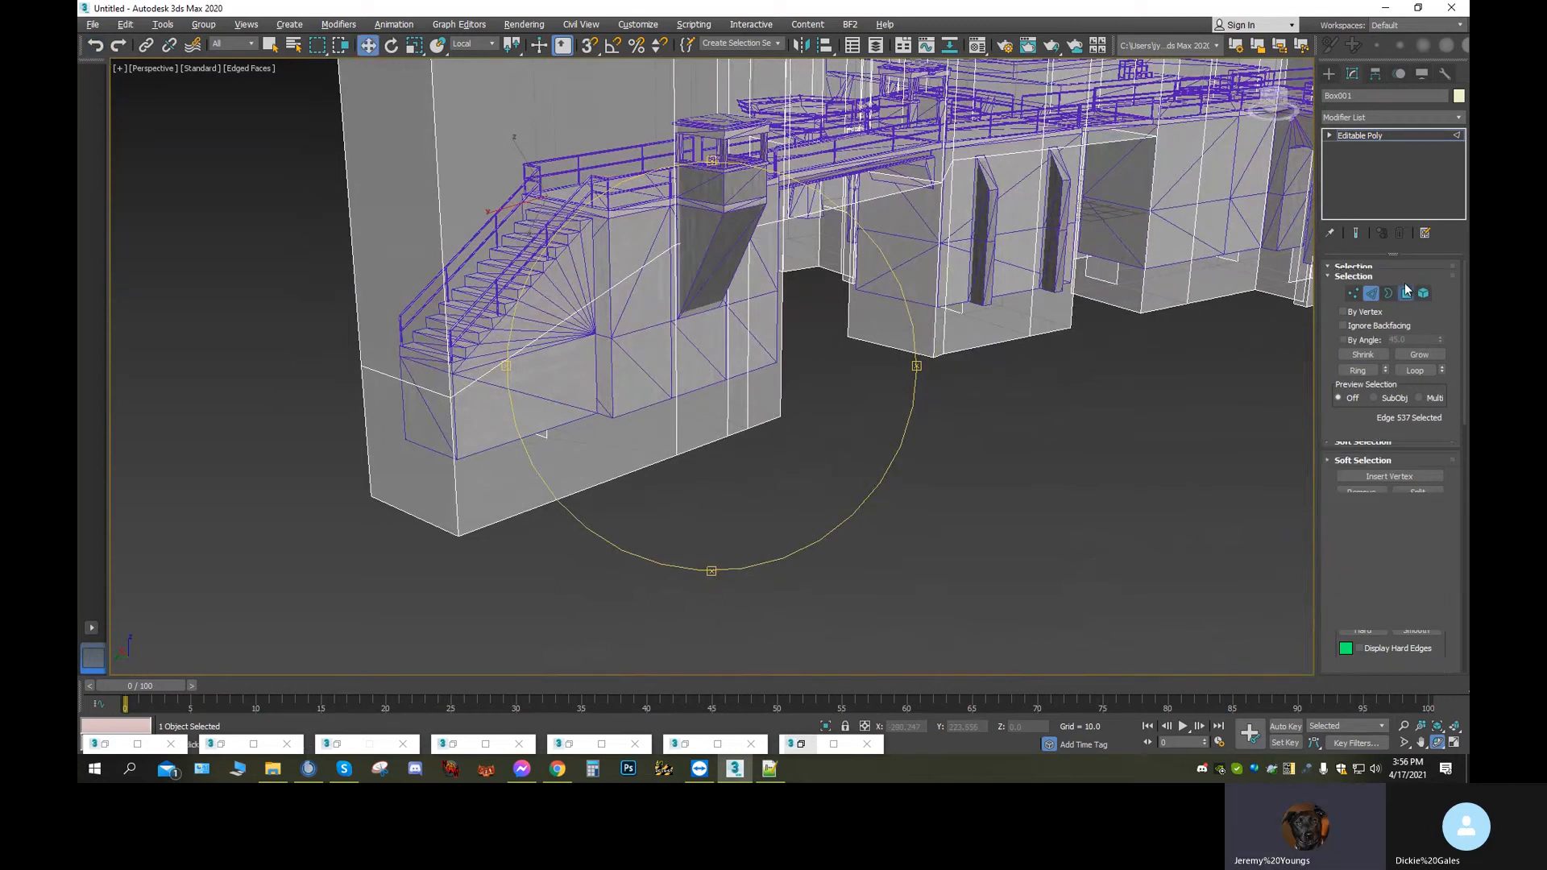
left_click(714, 146)
left_click_drag(701, 148, 706, 47)
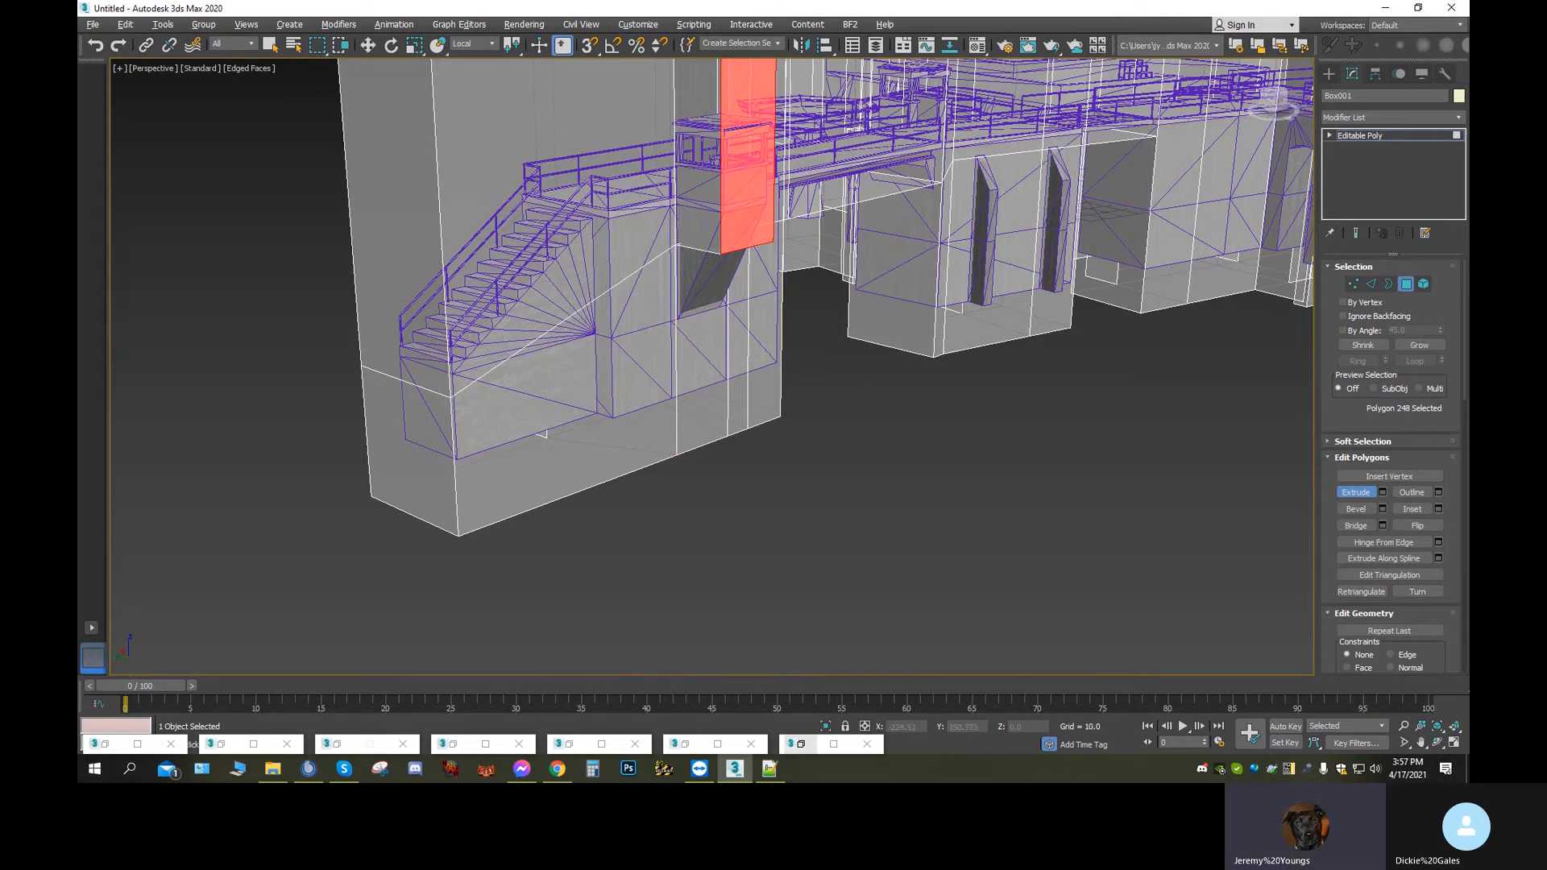
Select the extrusion's lower inner edge, where it meets the wall behind the booth's sloped support
left_click(1372, 283)
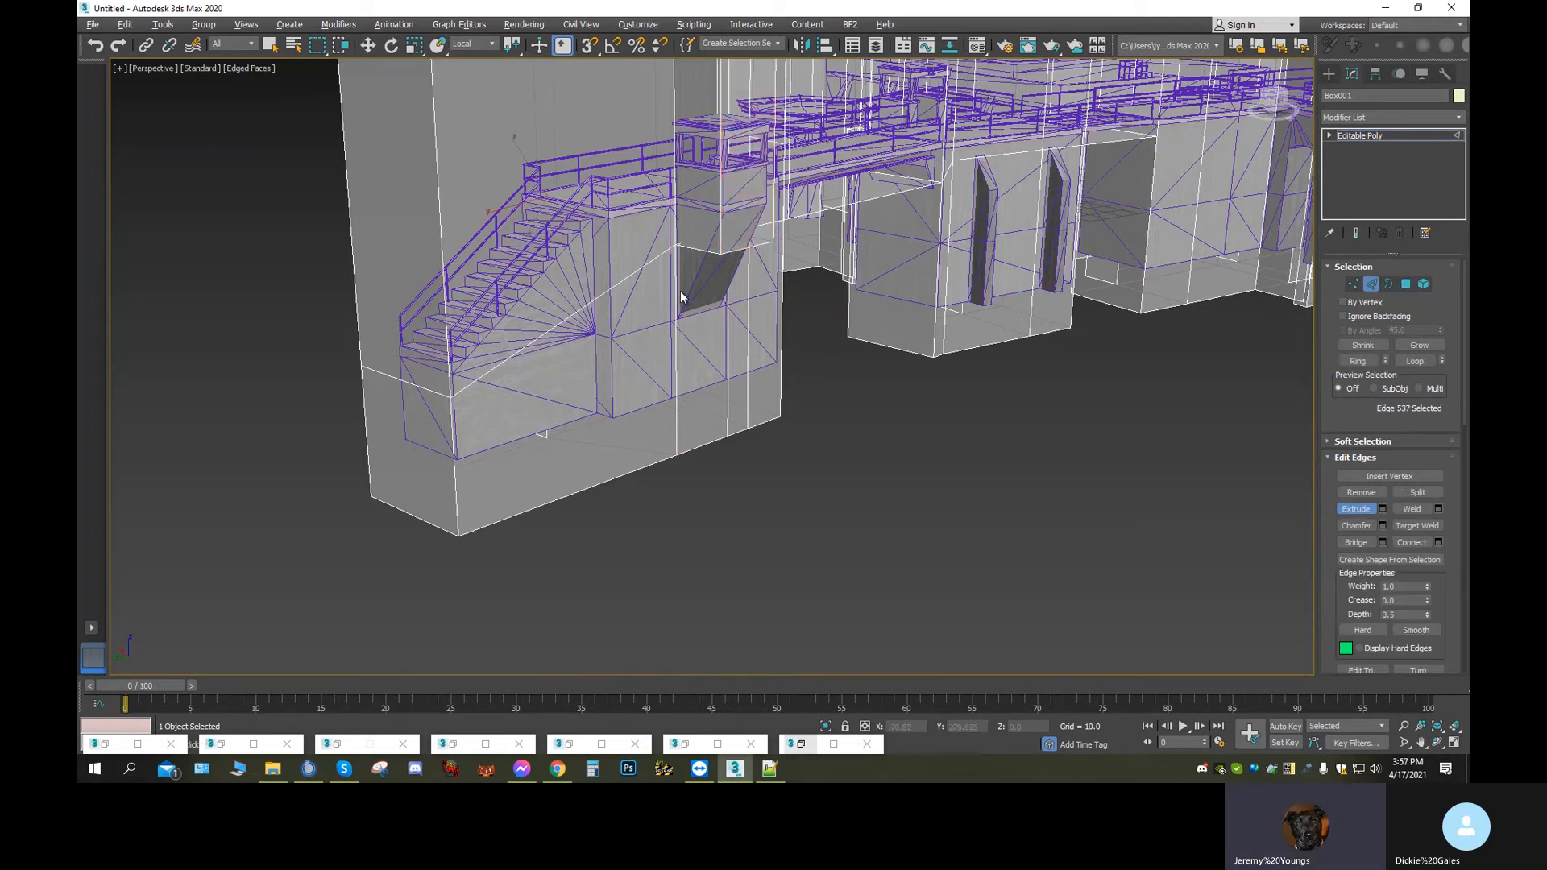
left_click(704, 249)
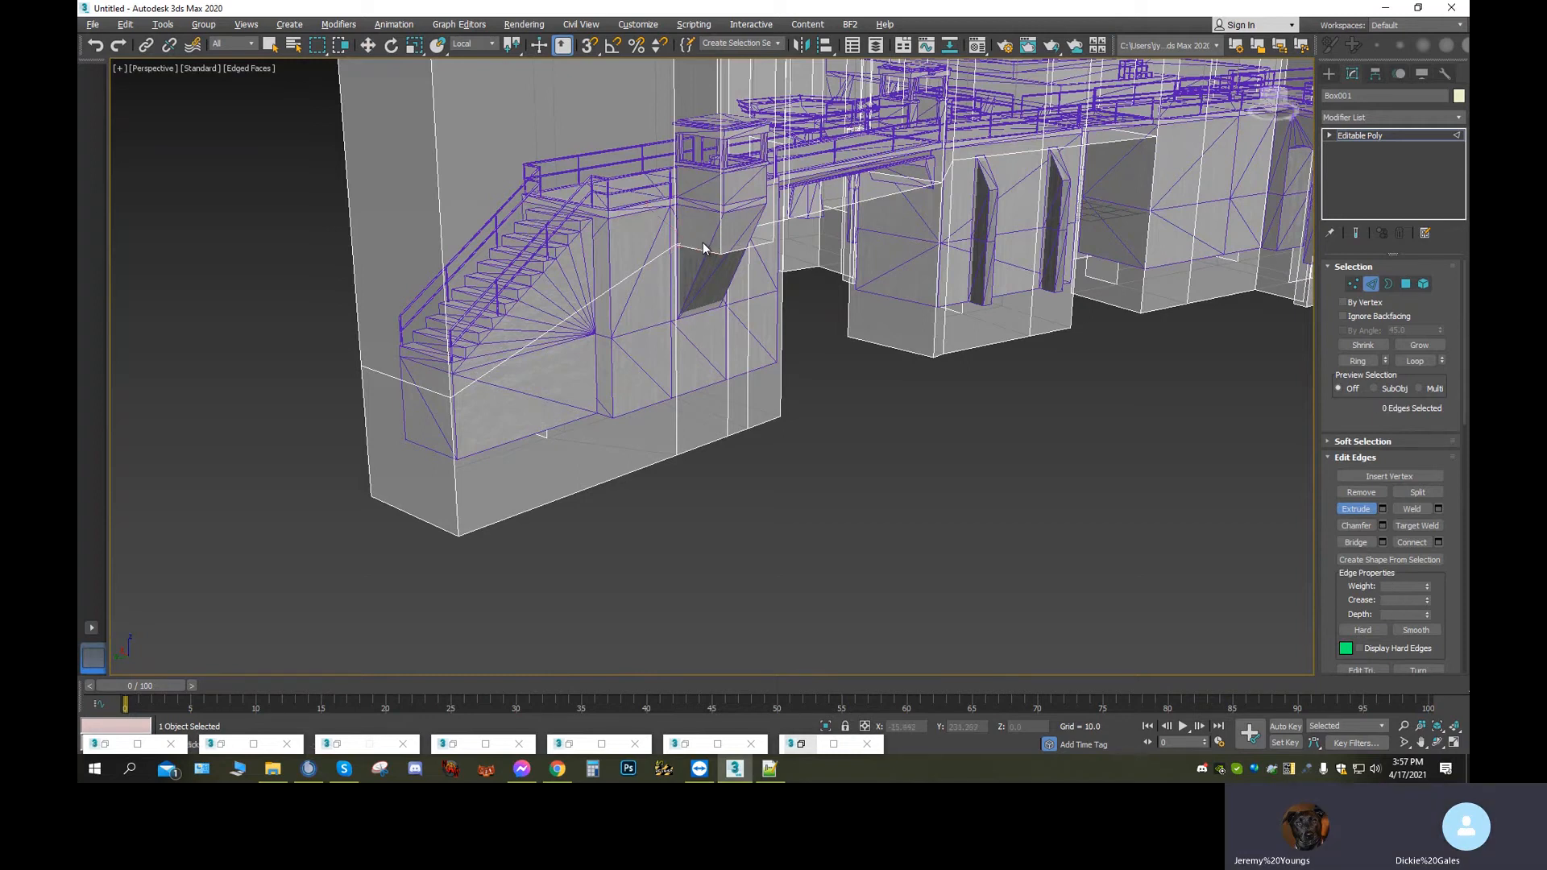
scroll(690, 269, "up", 5)
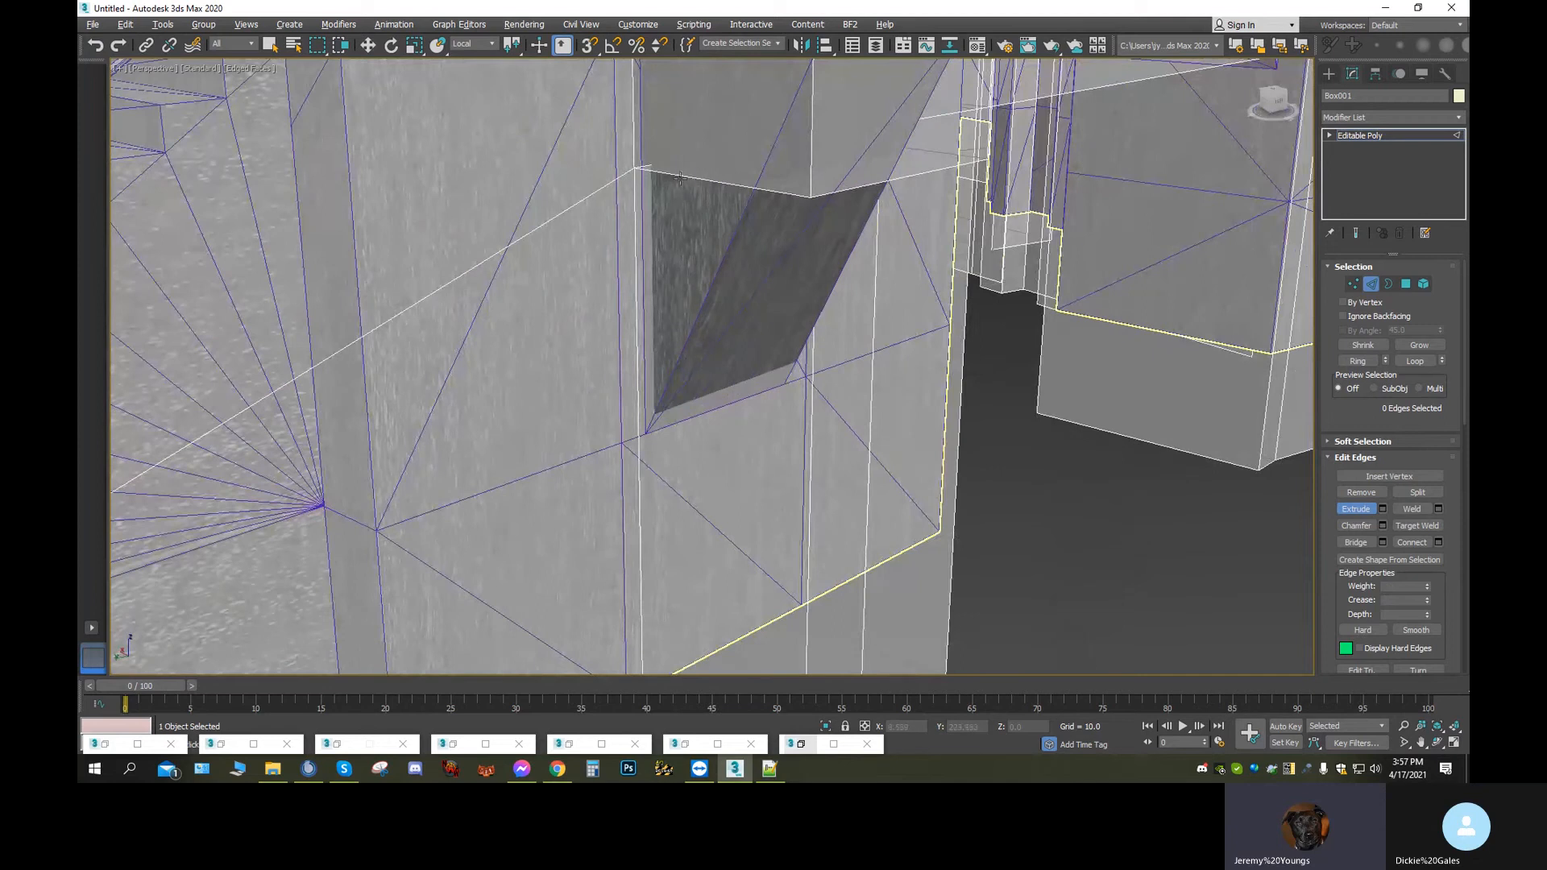
left_click(653, 161)
scroll(835, 452, "down", 6)
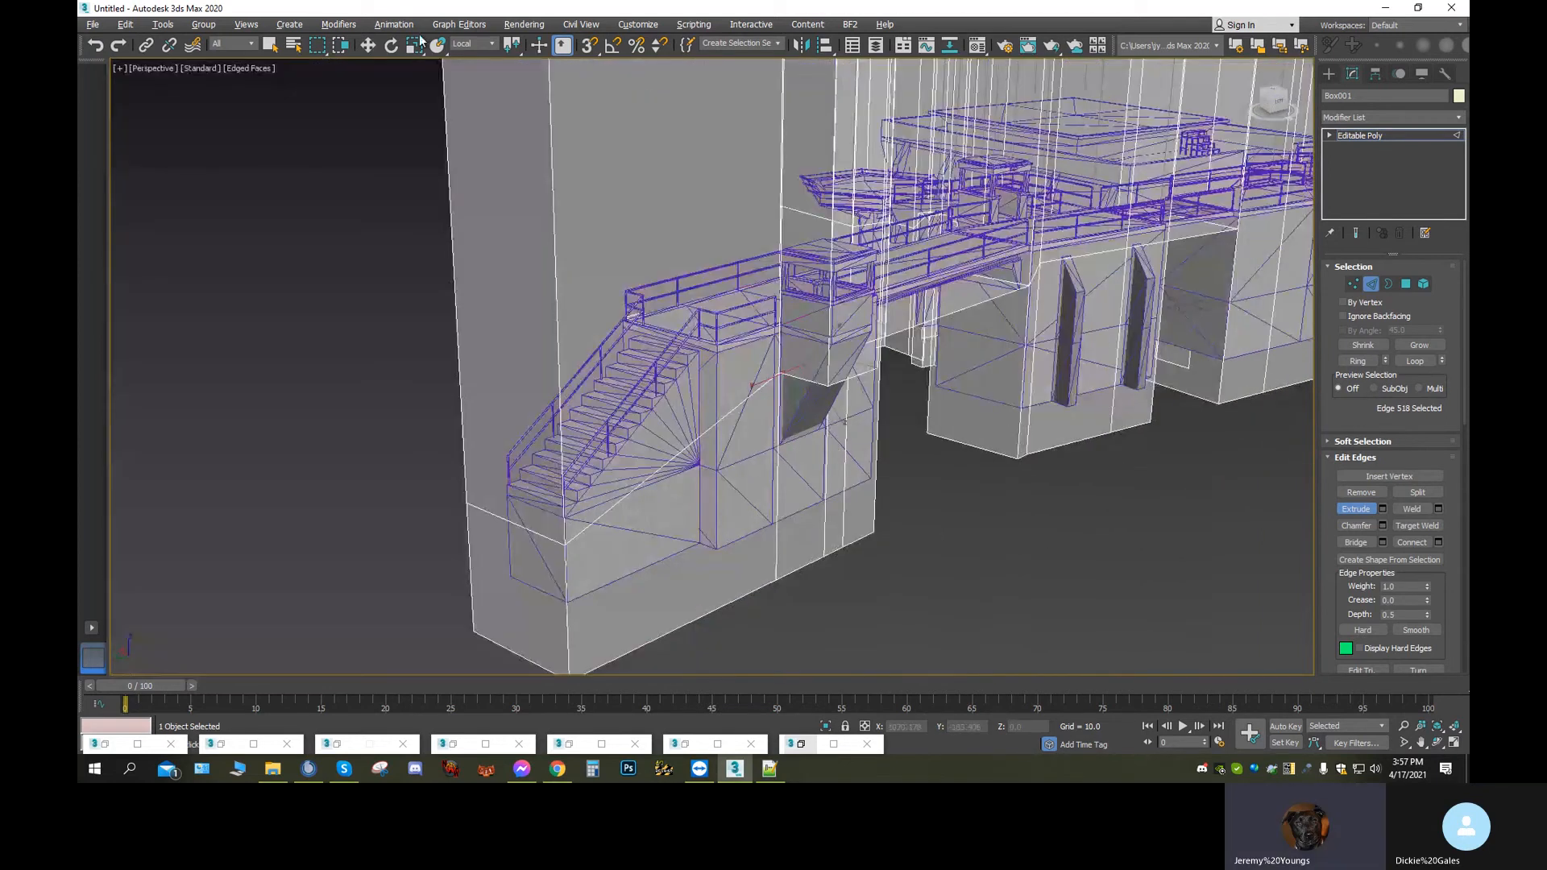
Set the reference coordinate system to View and lower the selected edge about 24.2 units to the foot of the booth's sloped support
left_click(477, 40)
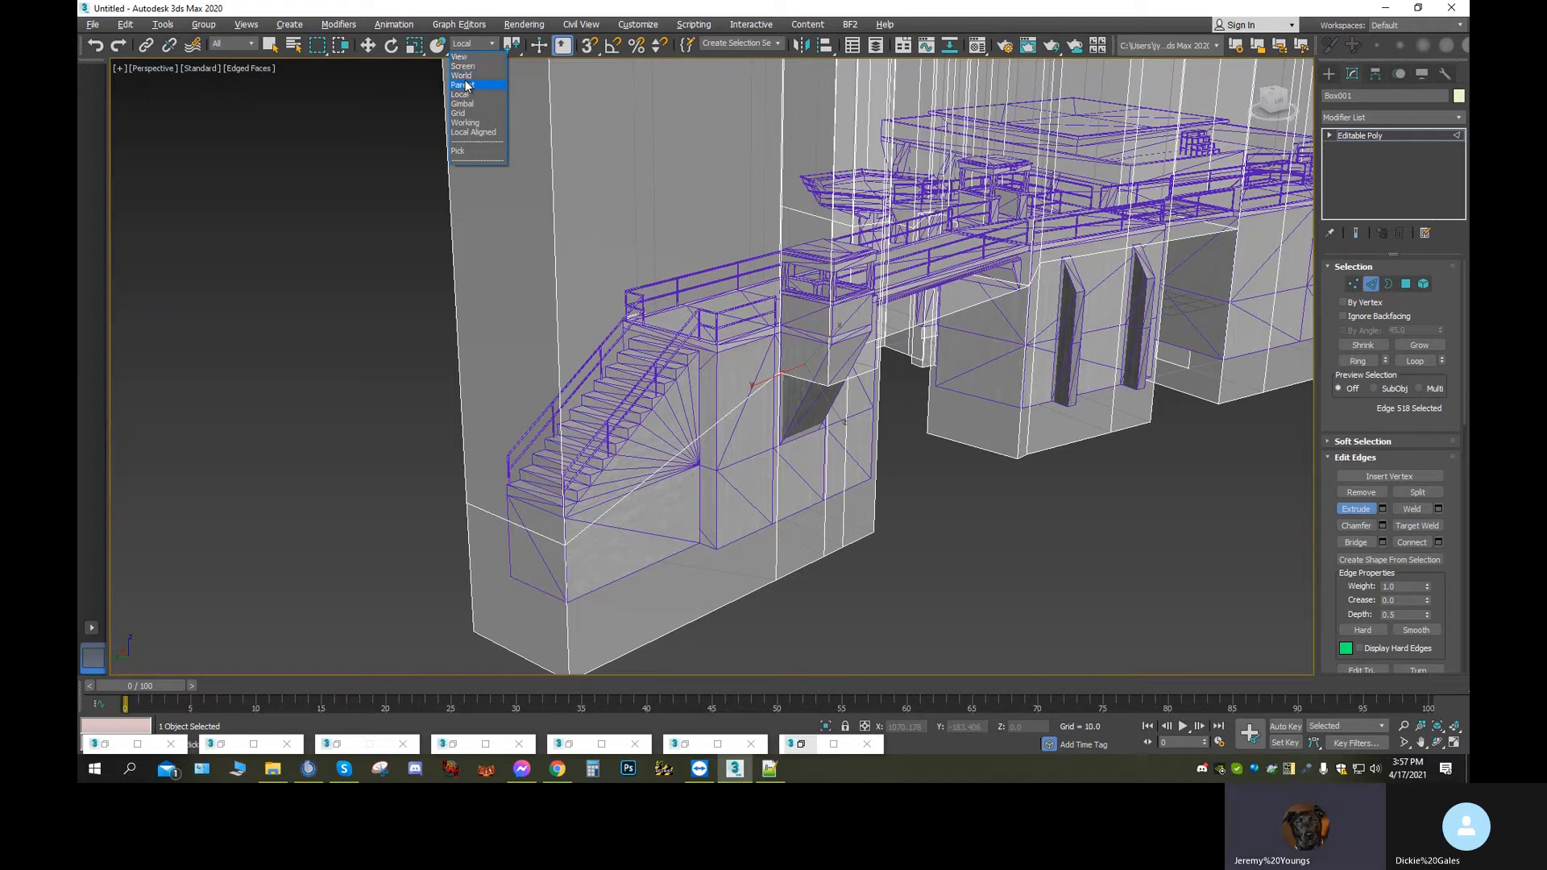
left_click(466, 75)
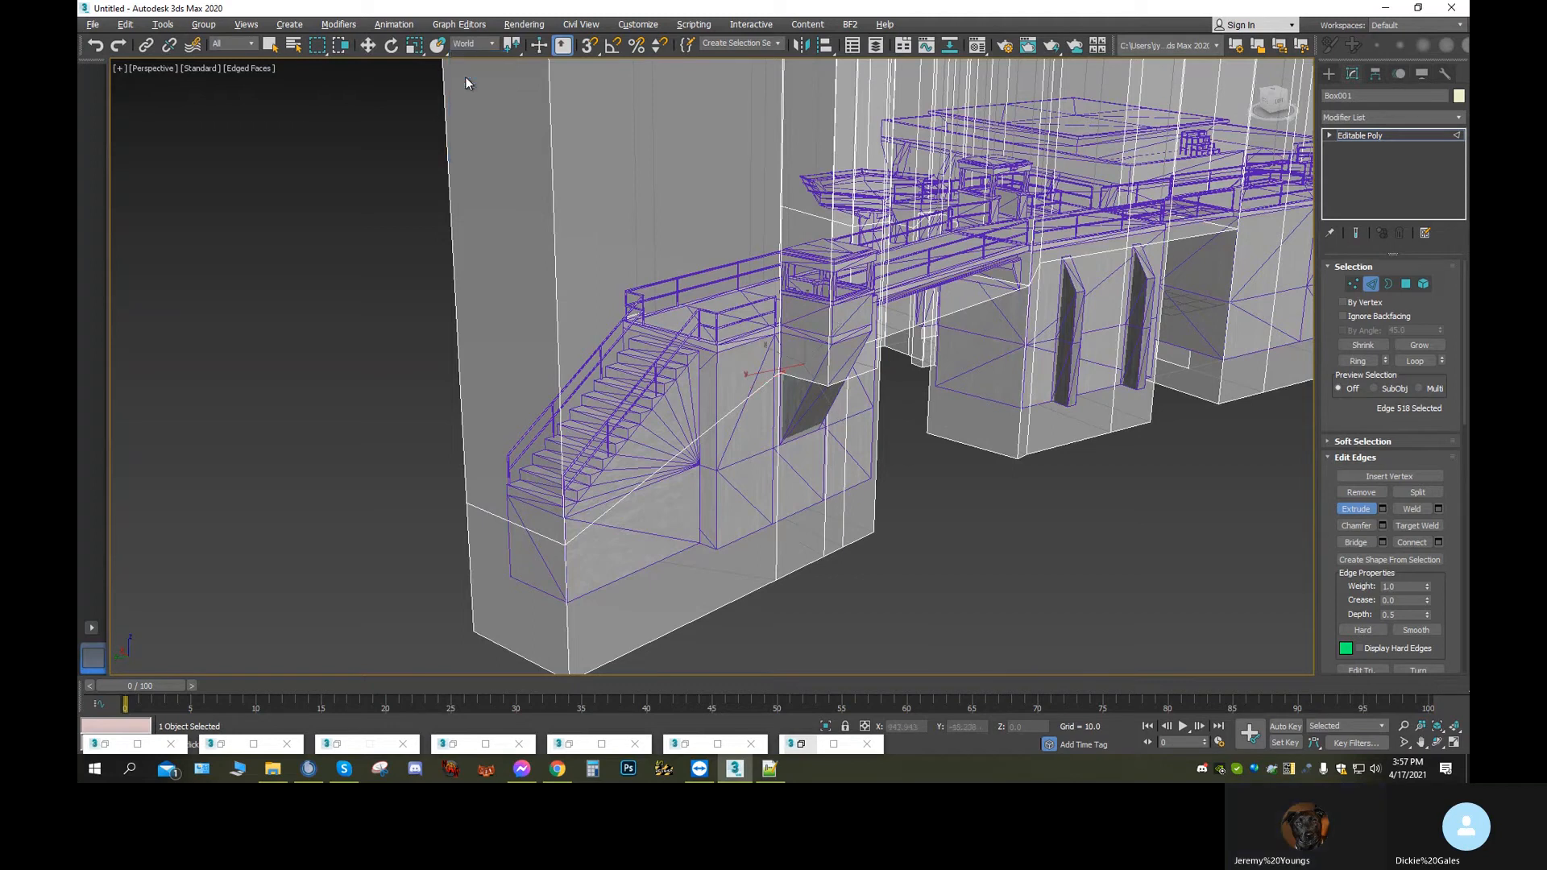
left_click(376, 46)
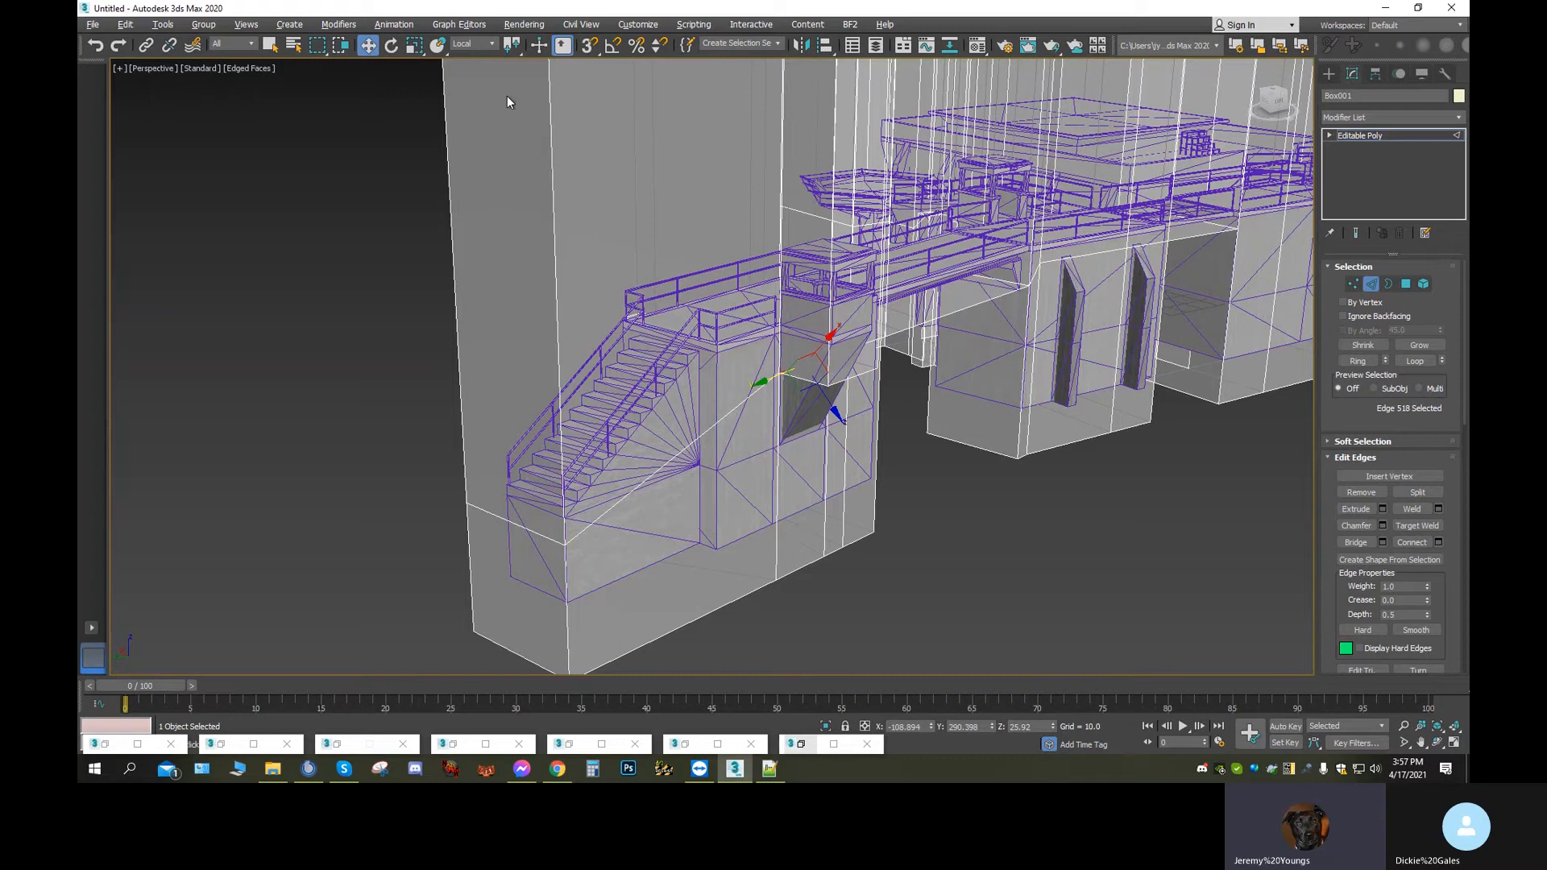
left_click(493, 45)
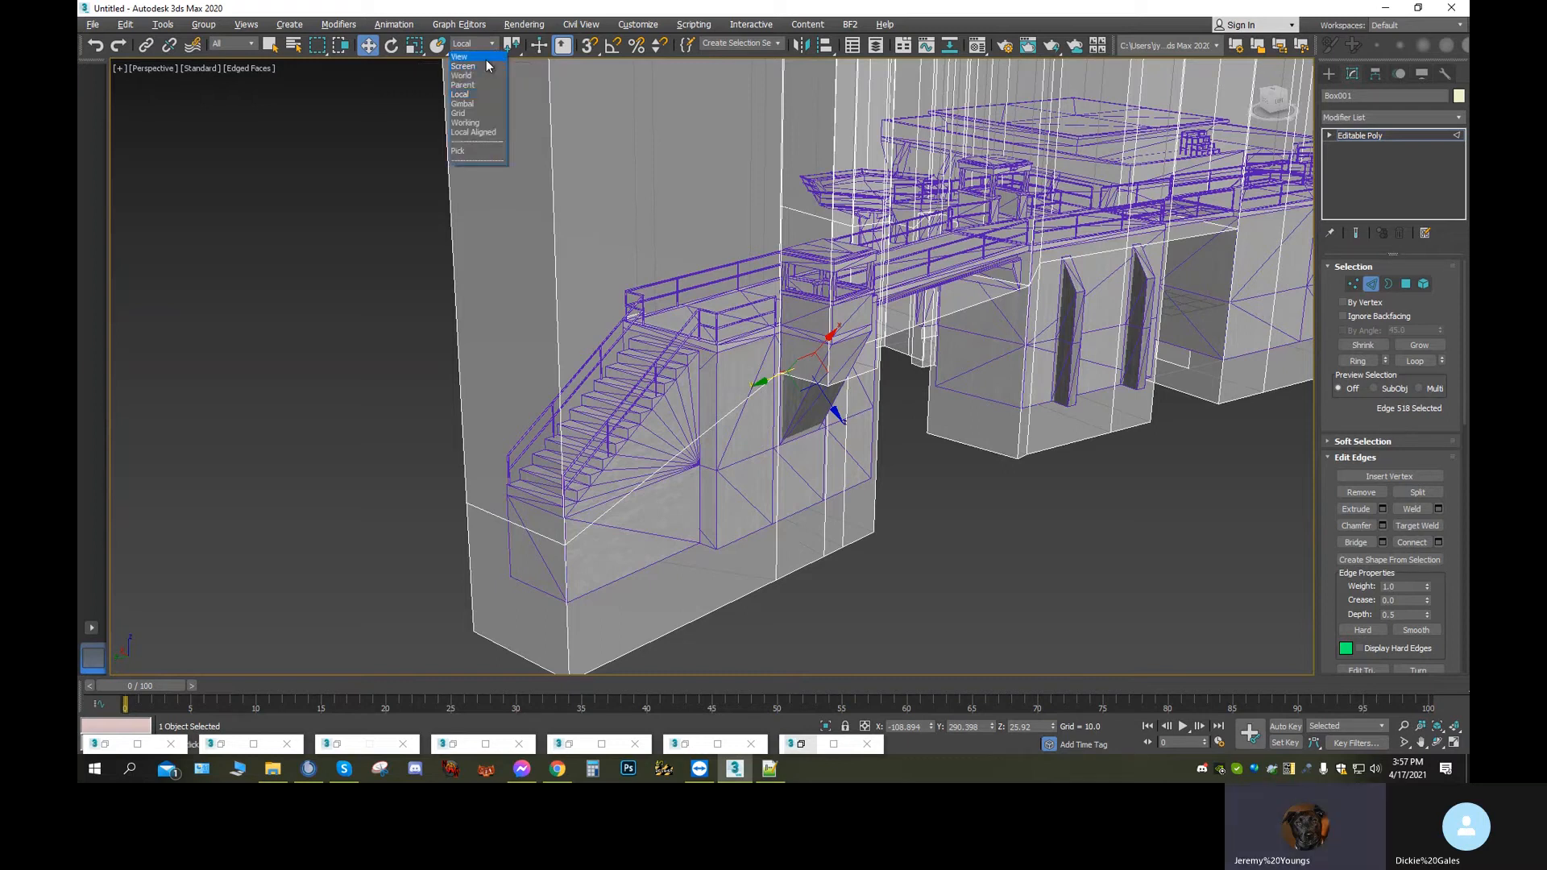
left_click(483, 57)
left_click_drag(801, 298, 786, 385)
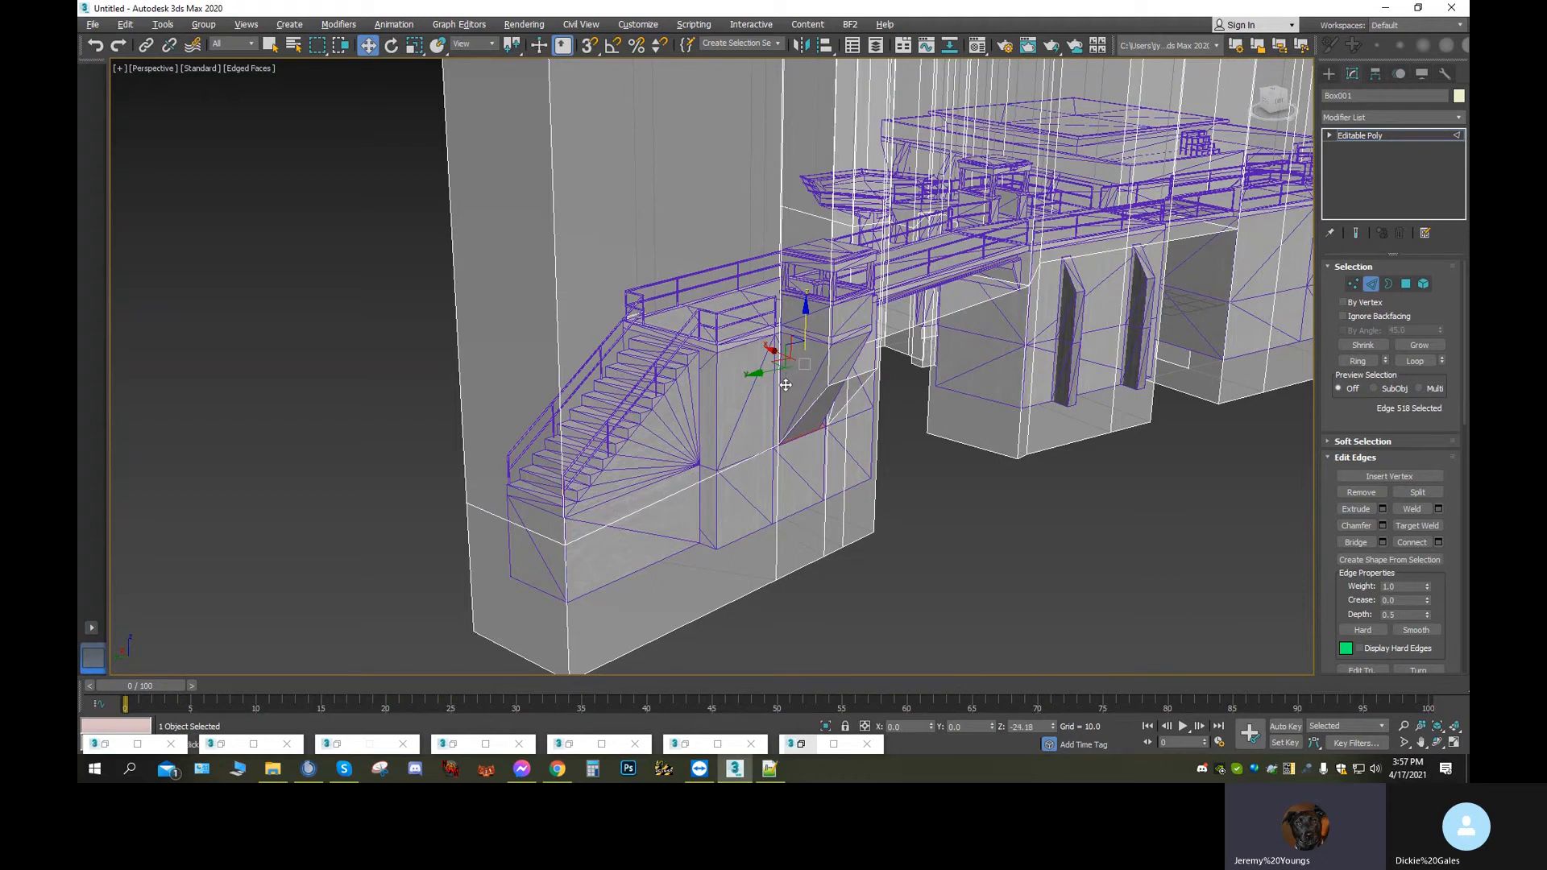
Select the booth extrusion's outer lower edge and raise it to about Z 39.7, at the booth's underside
left_click(850, 376)
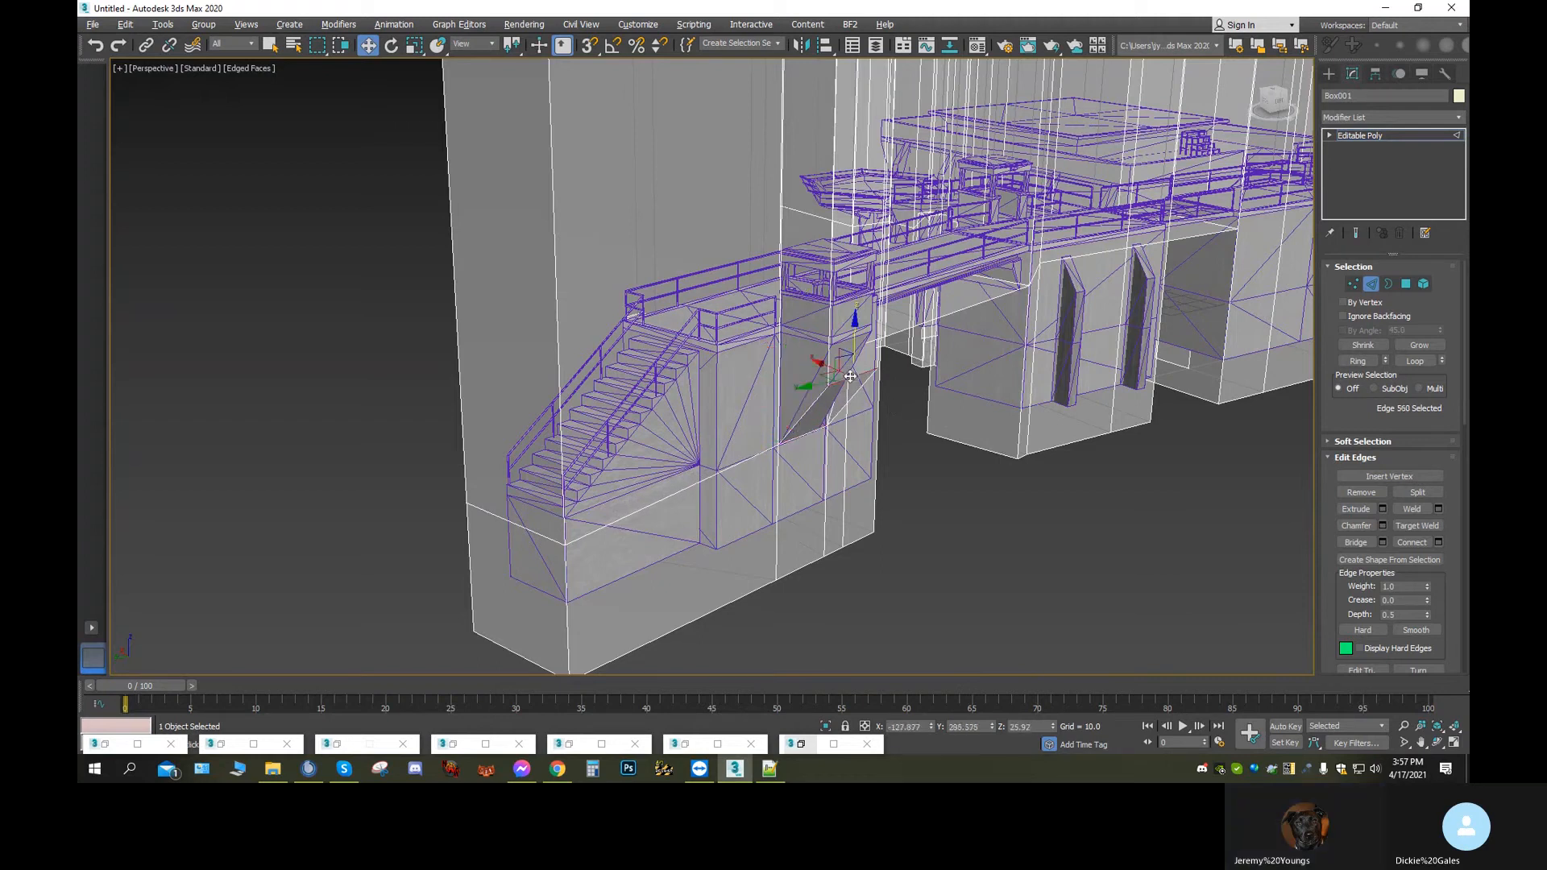
left_click_drag(856, 328, 847, 283)
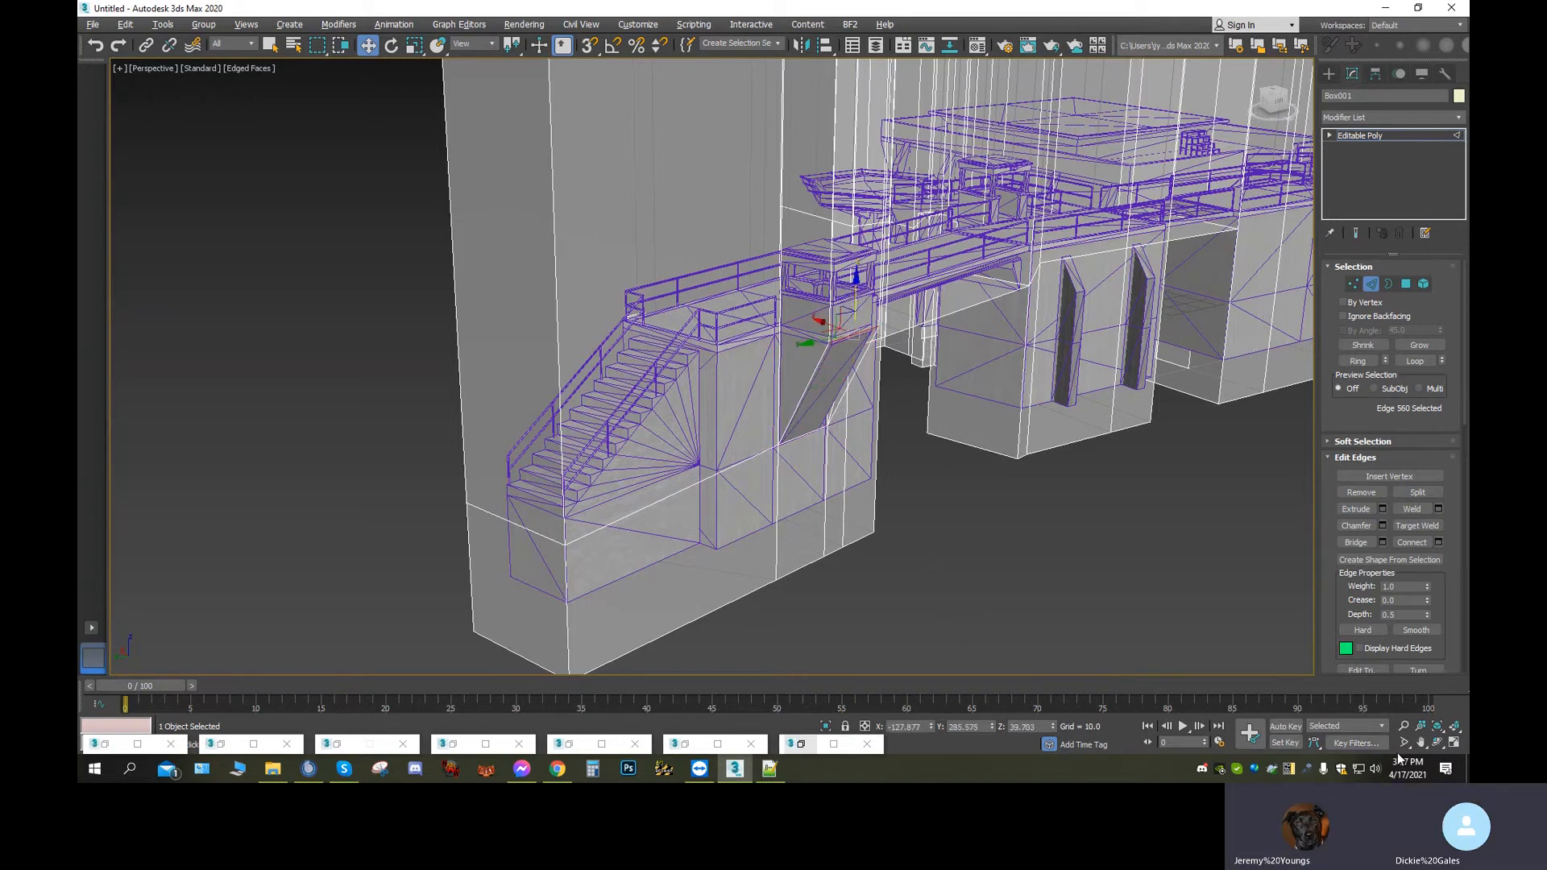
Ring-select the six lengthwise edges of the block's stair section and connect them with a crosswise edge loop
left_click(1435, 745)
left_click_drag(784, 421, 852, 410)
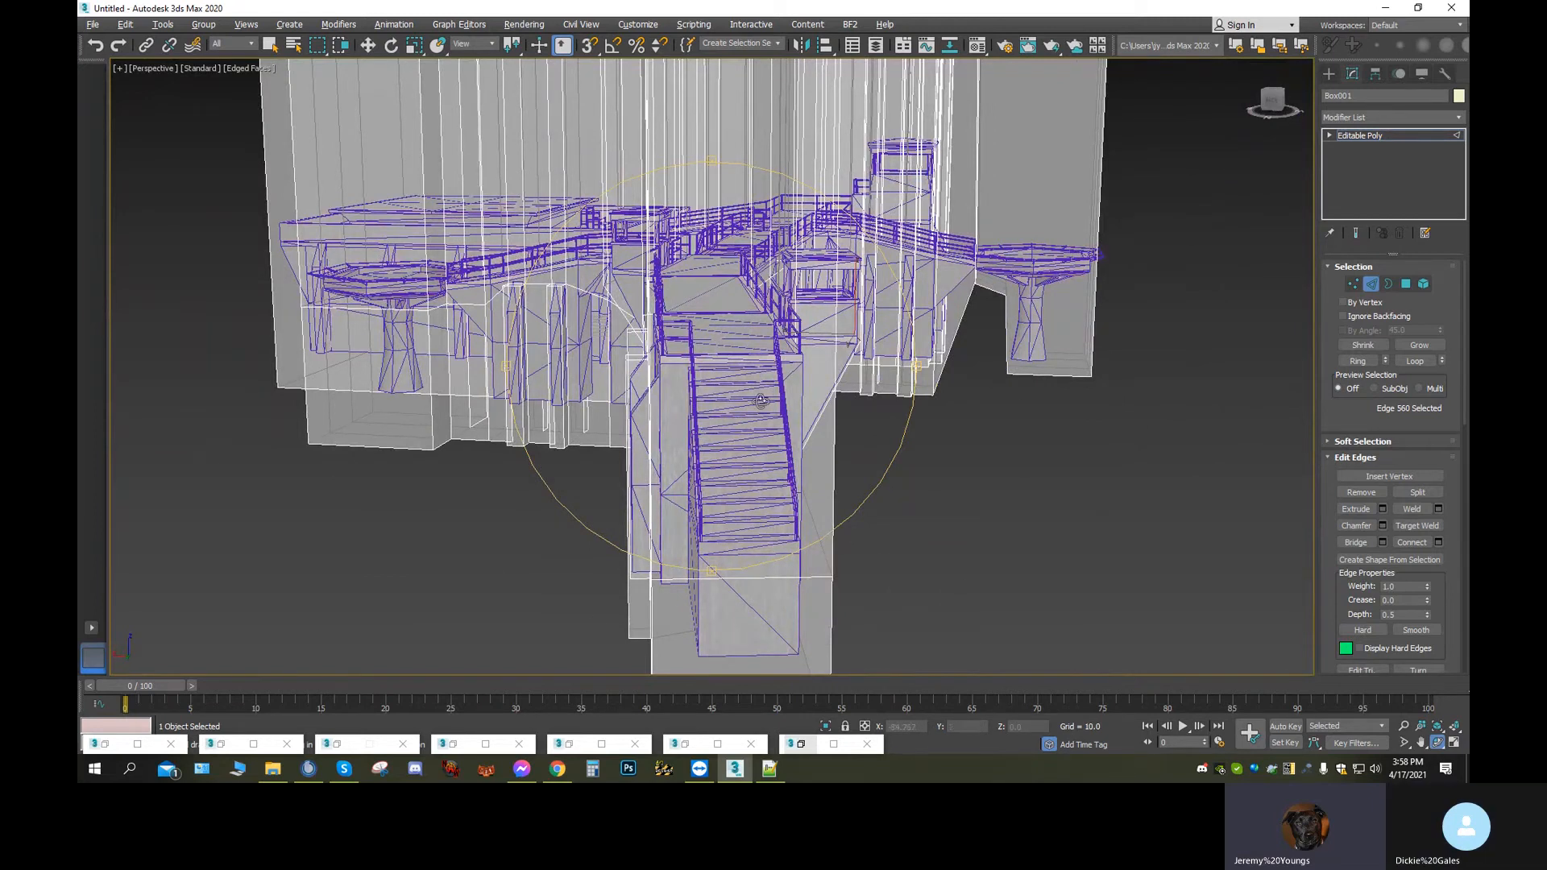
left_click_drag(754, 423, 692, 457)
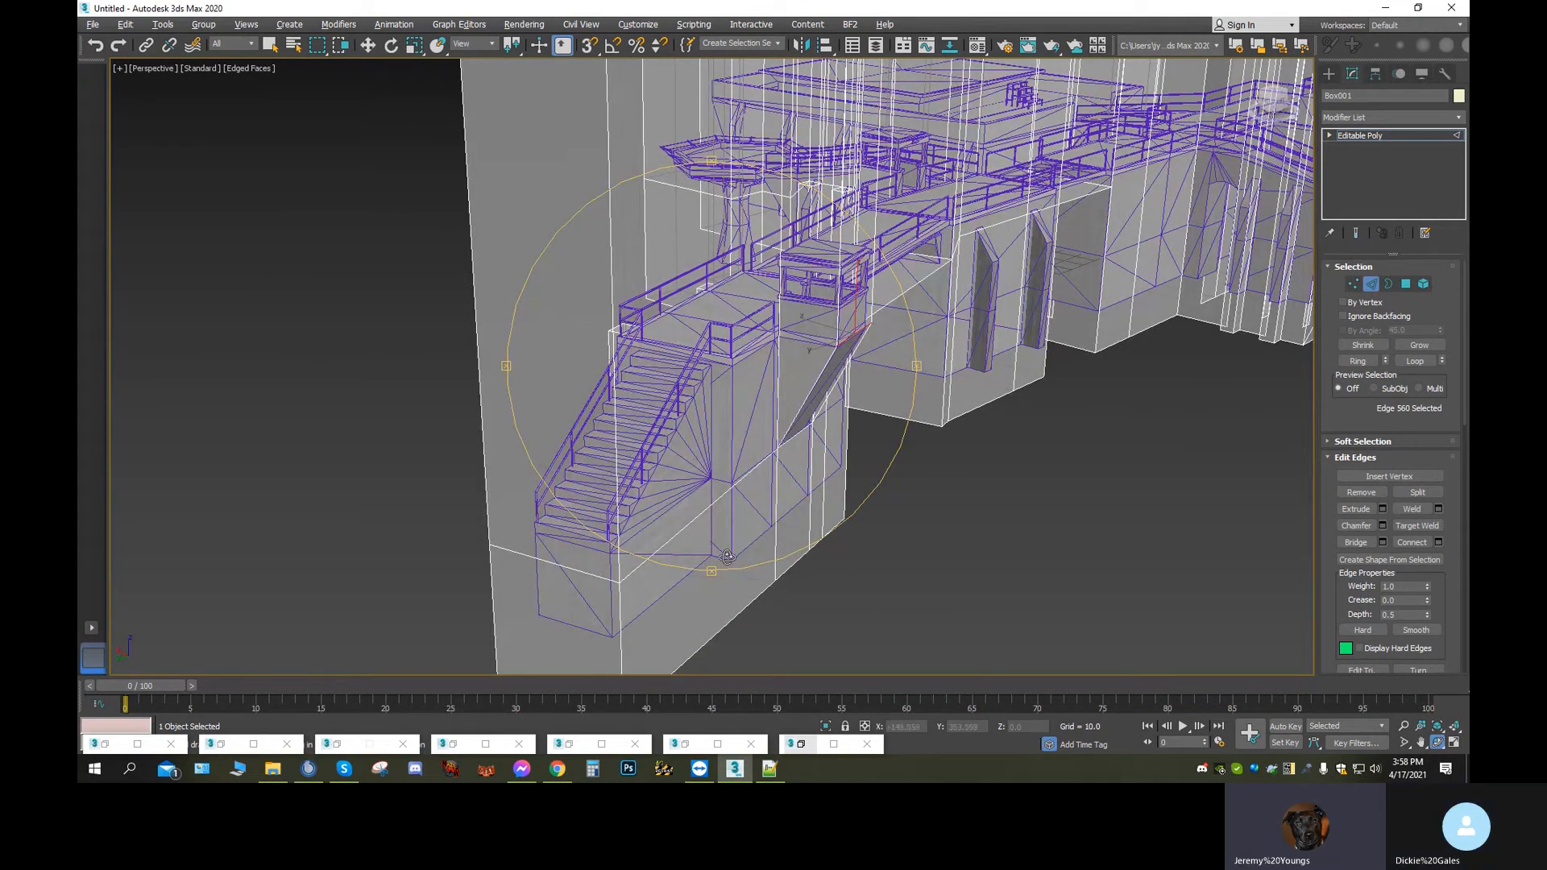
left_click_drag(747, 464, 700, 562)
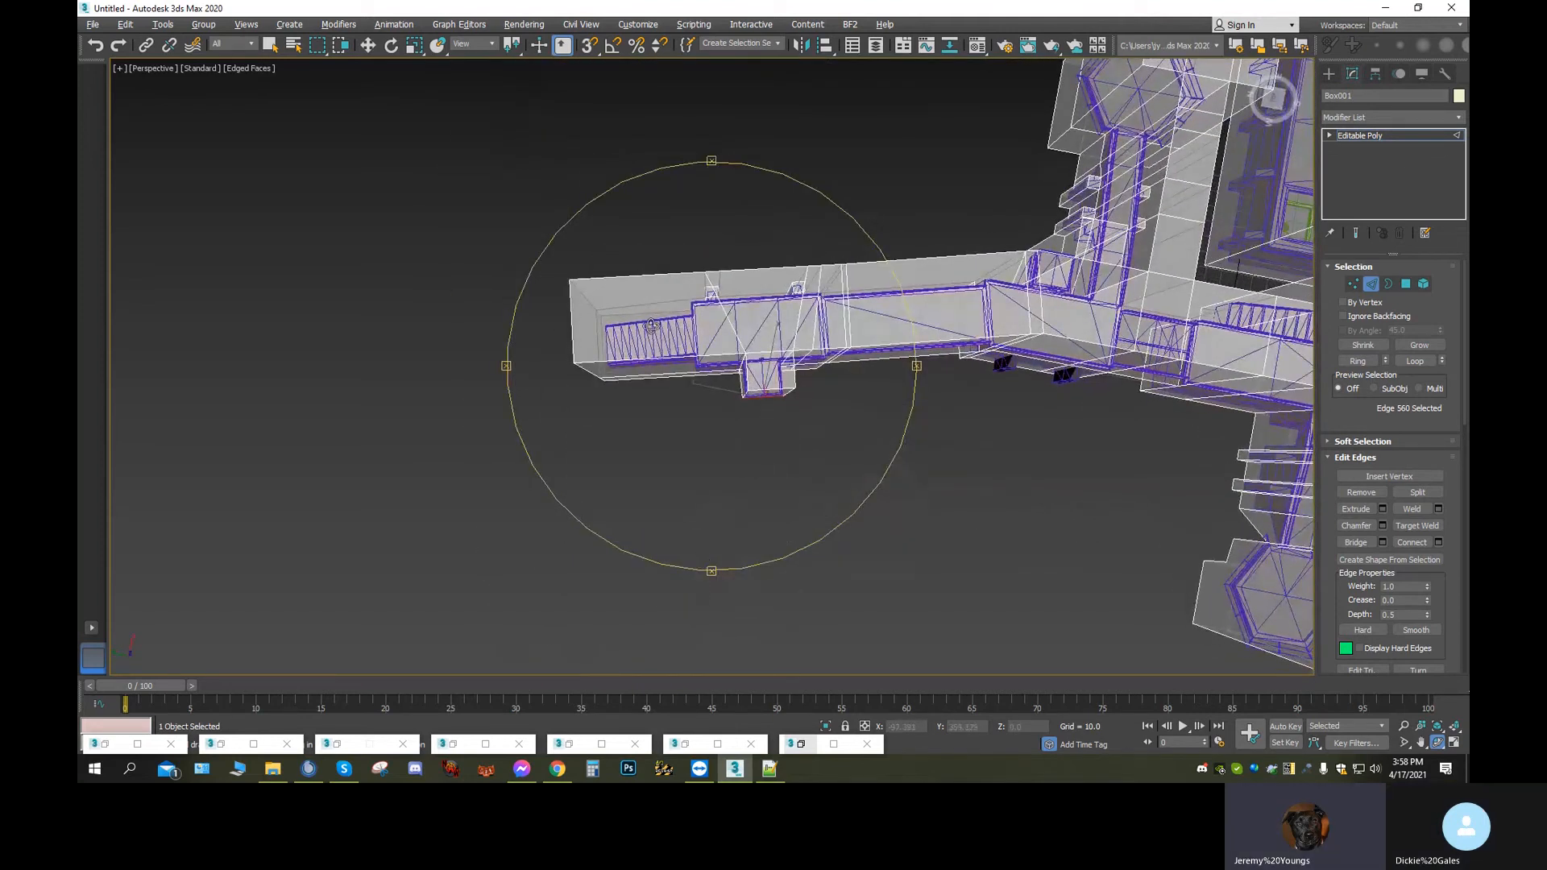
left_click_drag(752, 519, 701, 388)
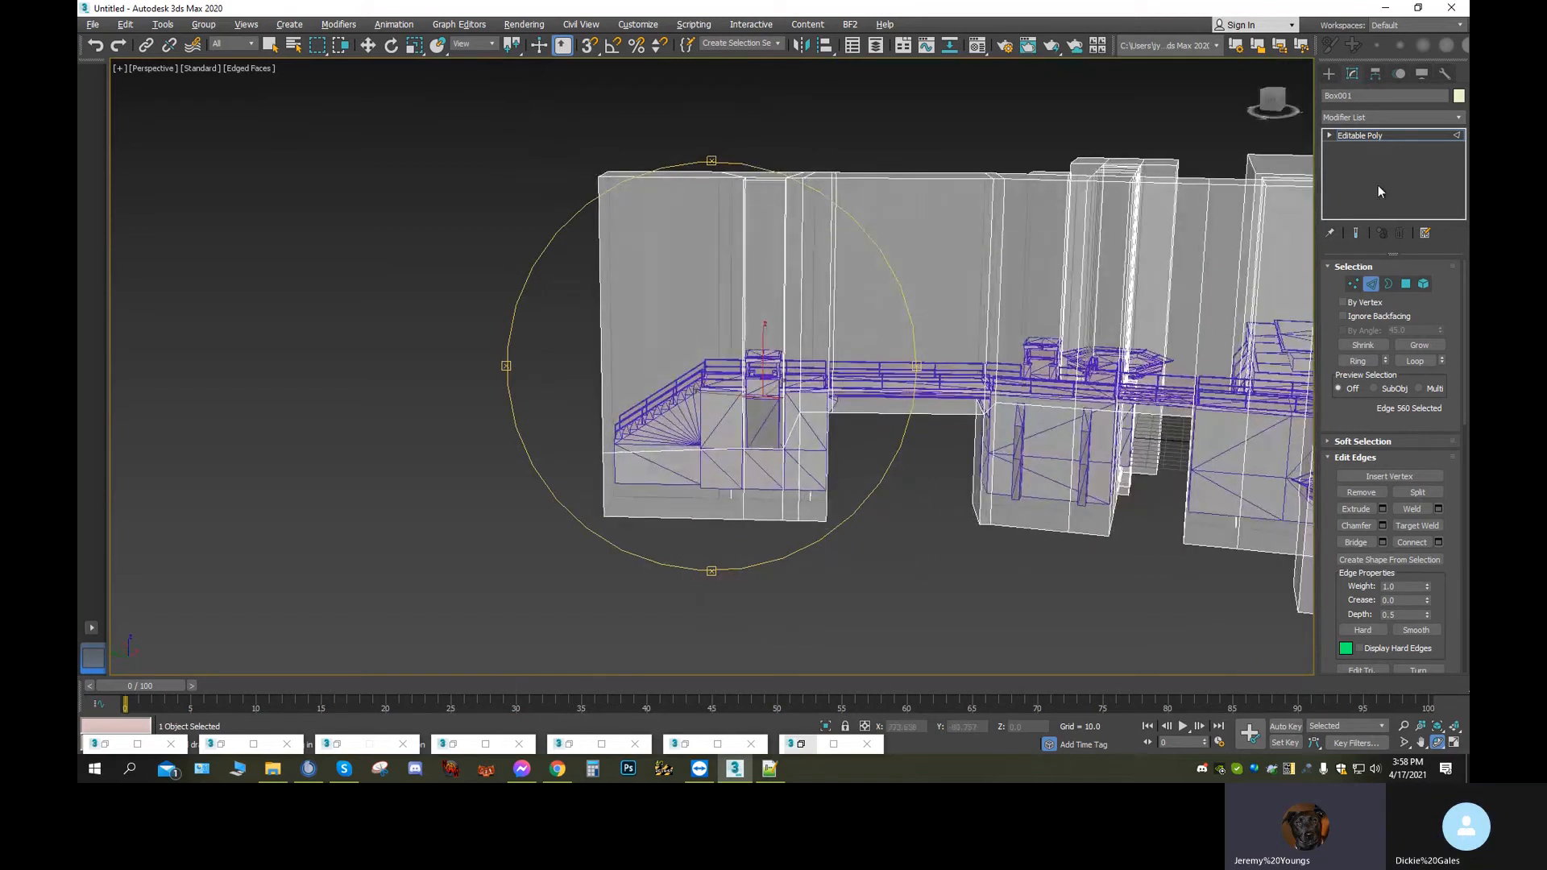
left_click(369, 46)
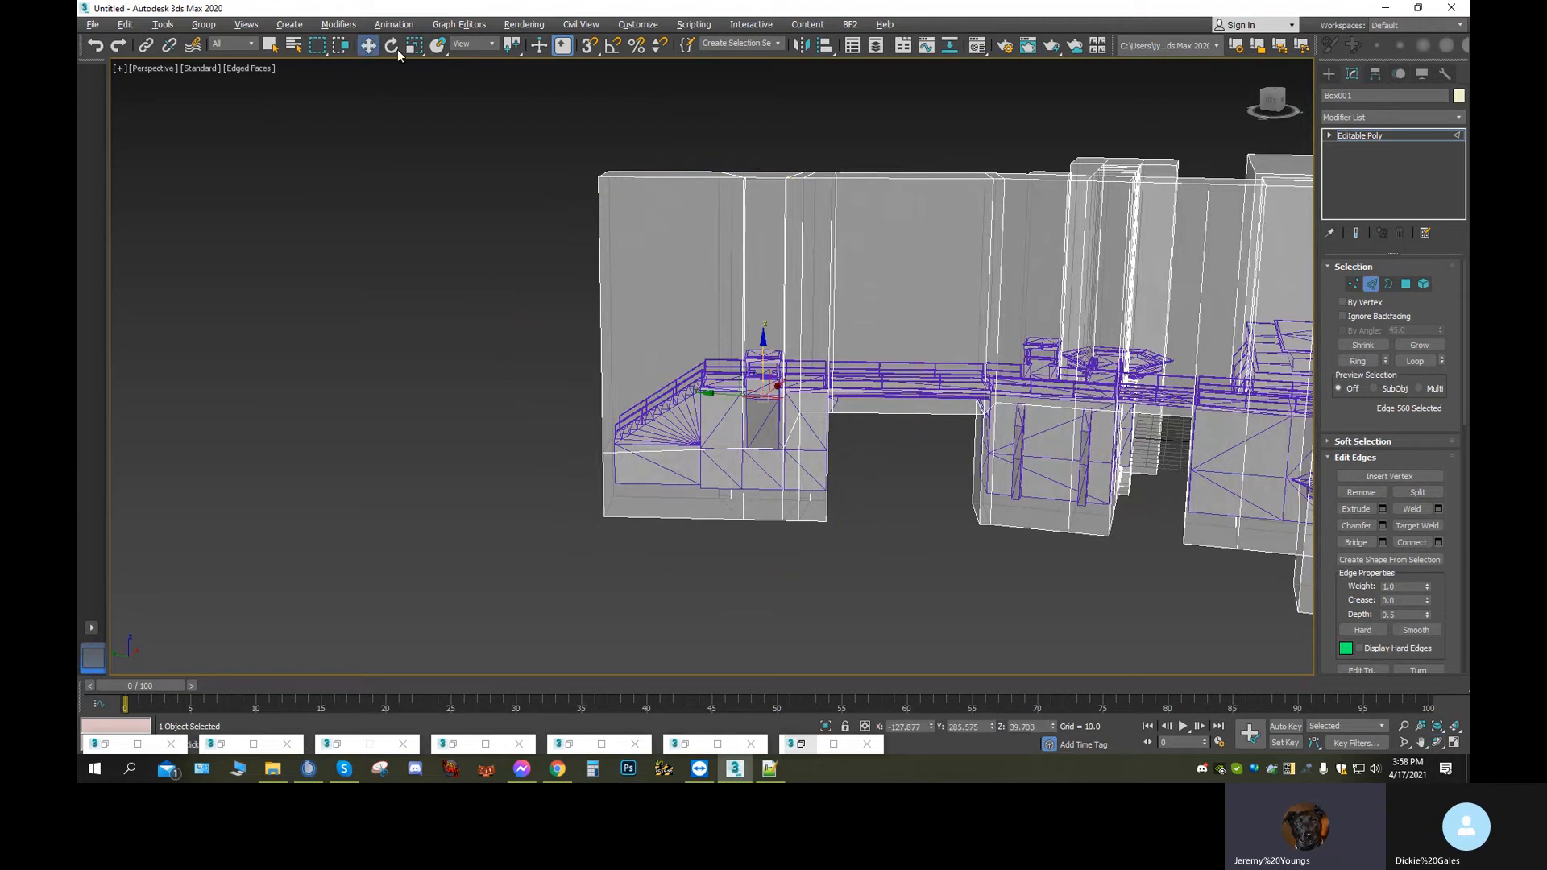
left_click(695, 179)
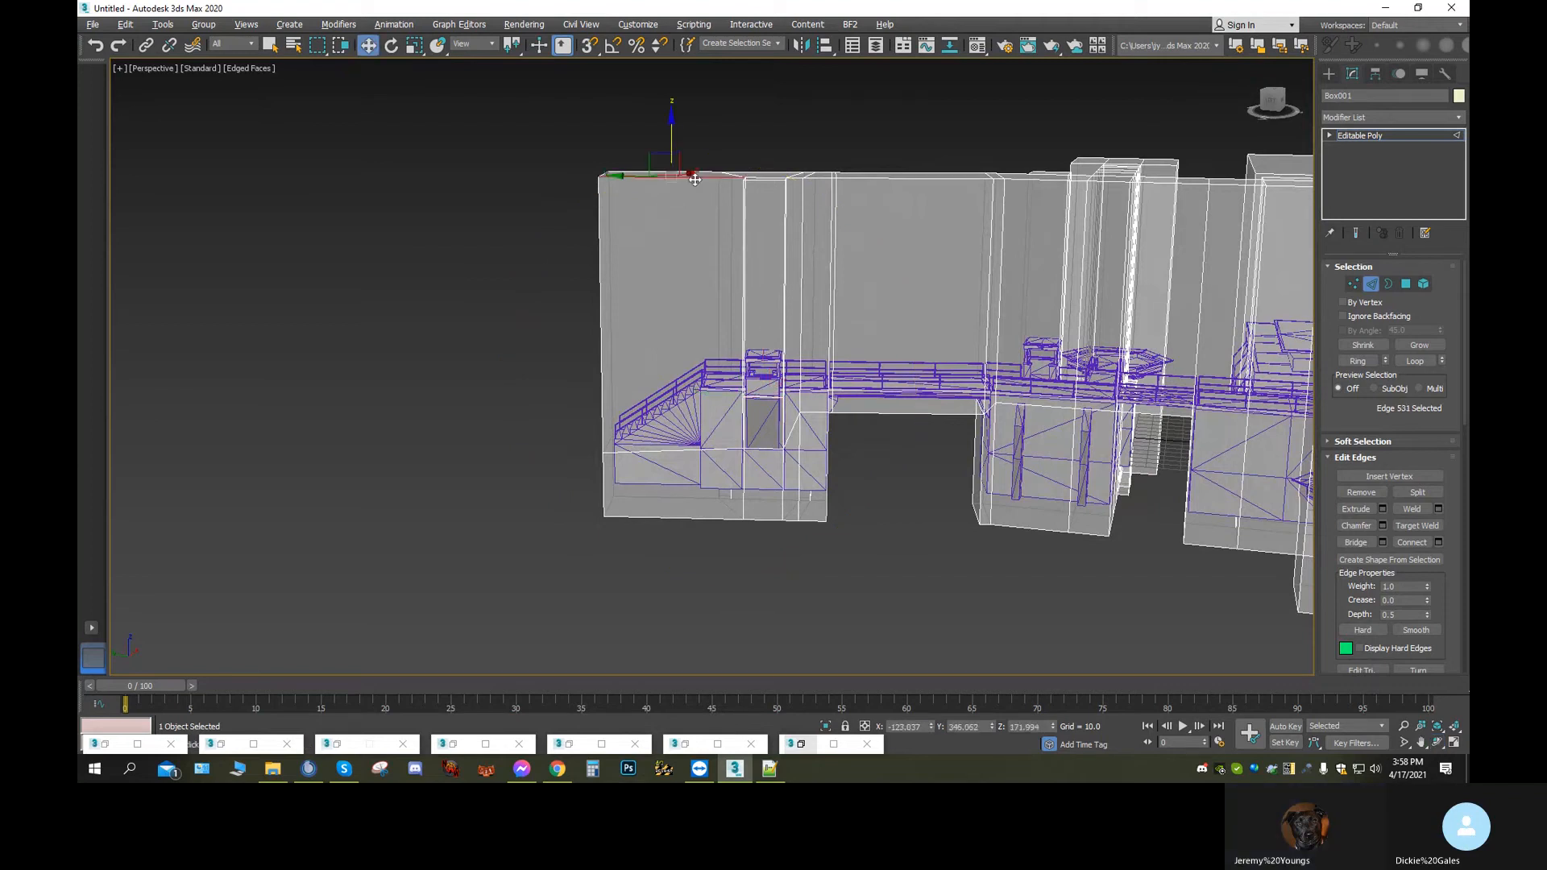
middle_click_drag(728, 611, 824, 659)
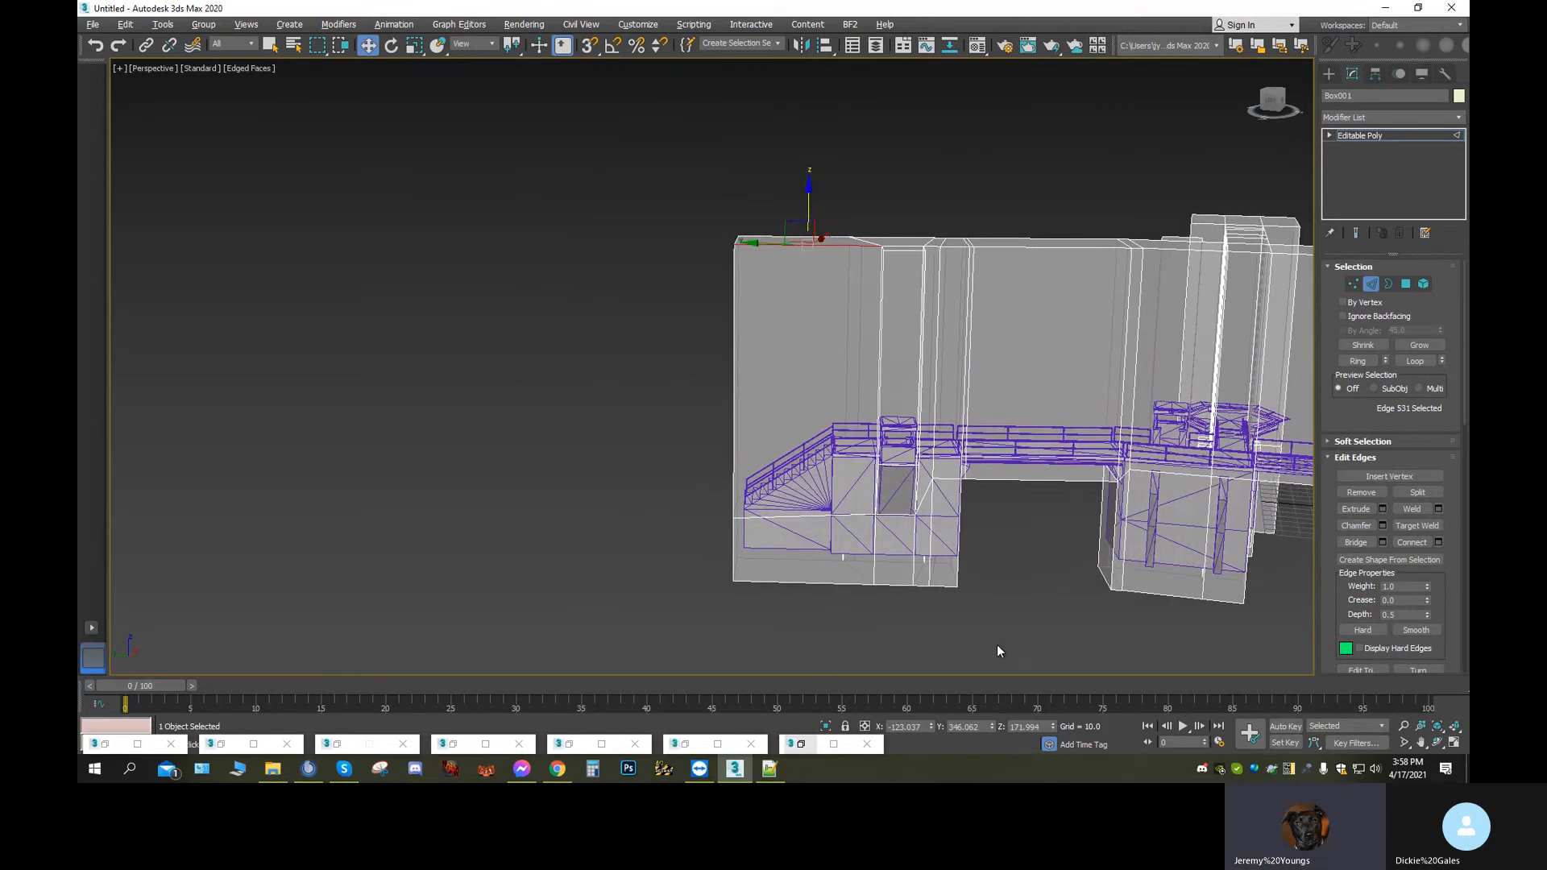
left_click(1357, 361)
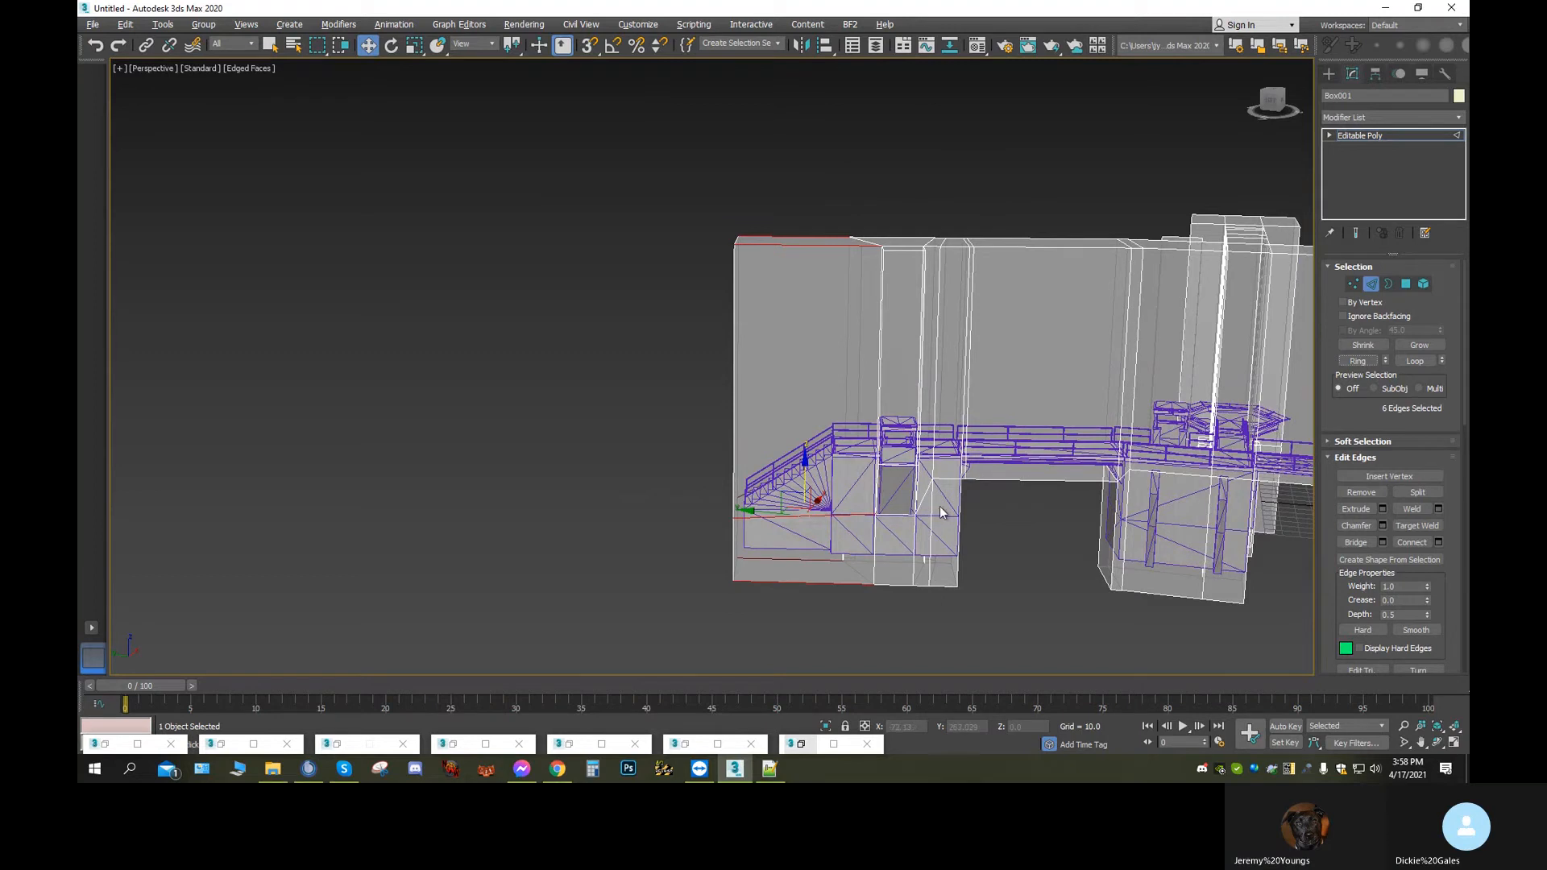
left_click(1412, 542)
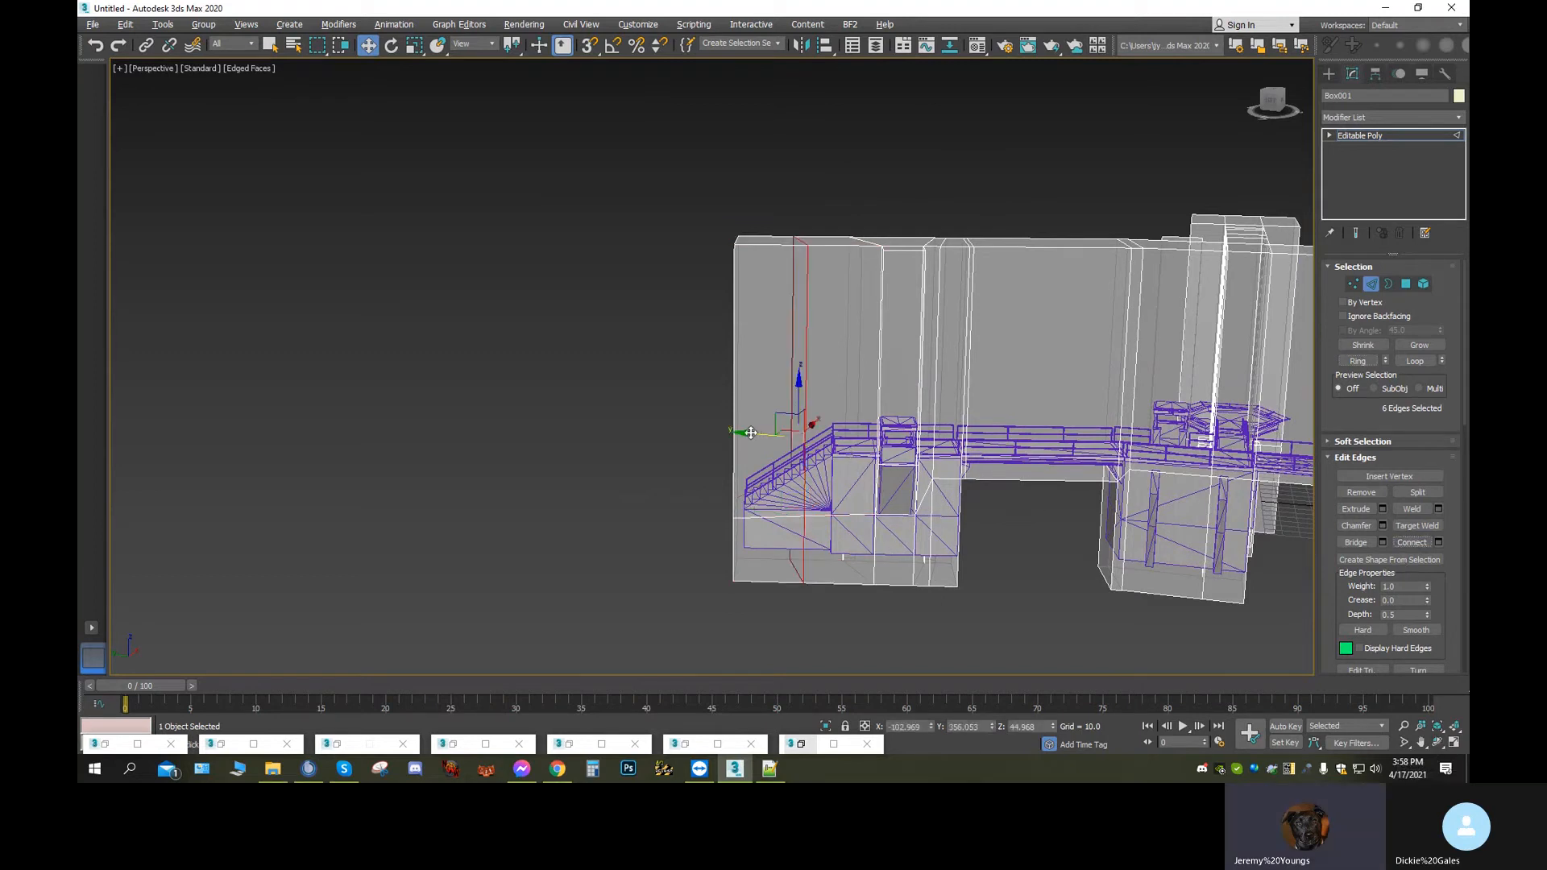
Set the reference coordinate system to Local for moving the connected edge loop and view it from the stairs' opposite side
left_click(484, 45)
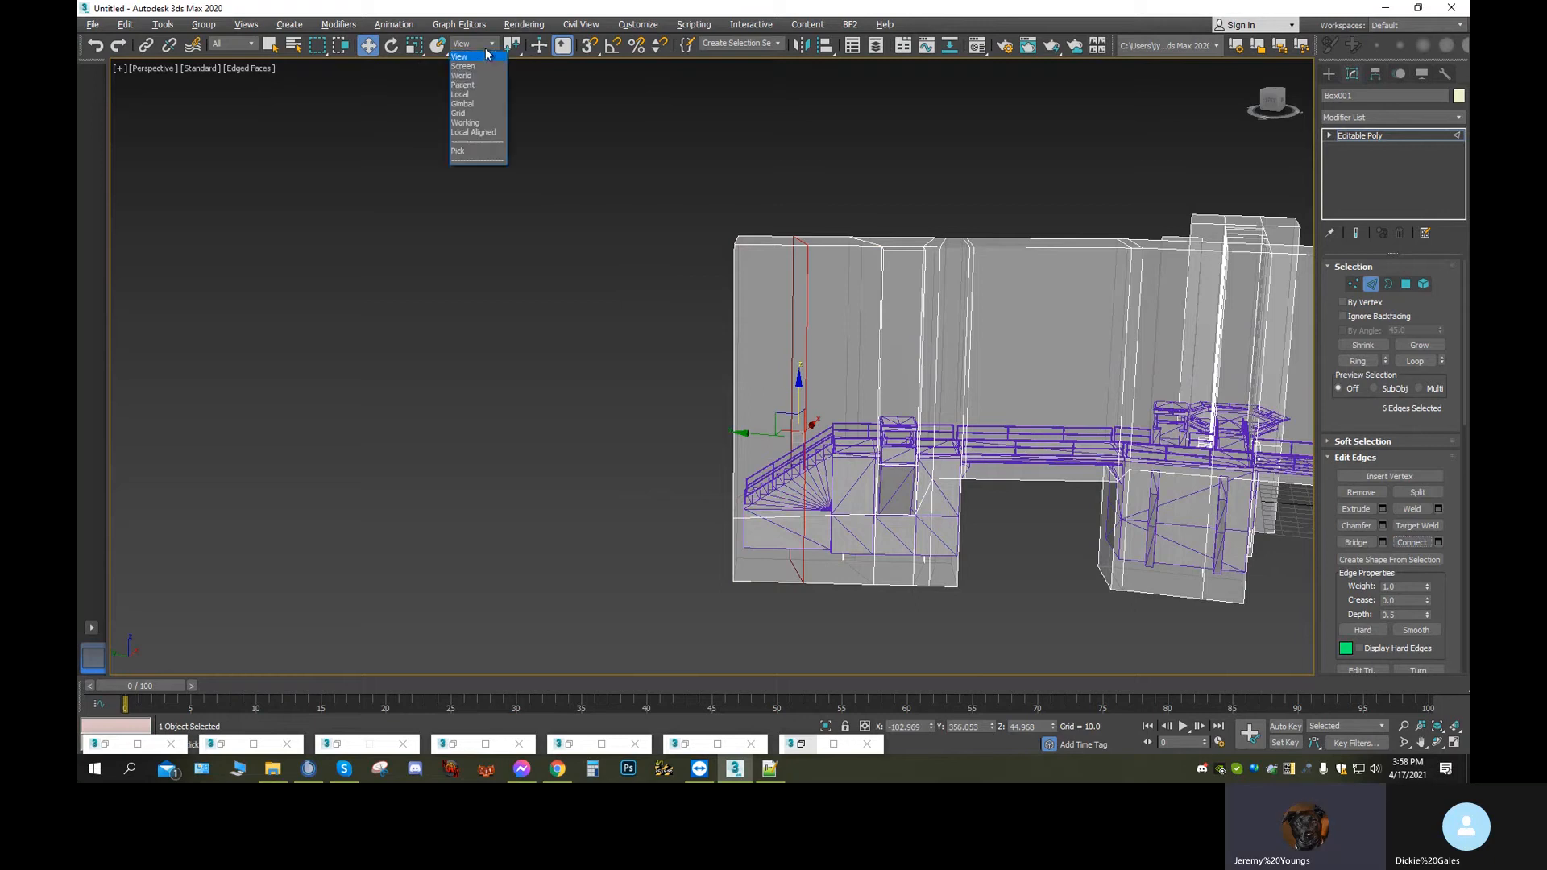
left_click(466, 94)
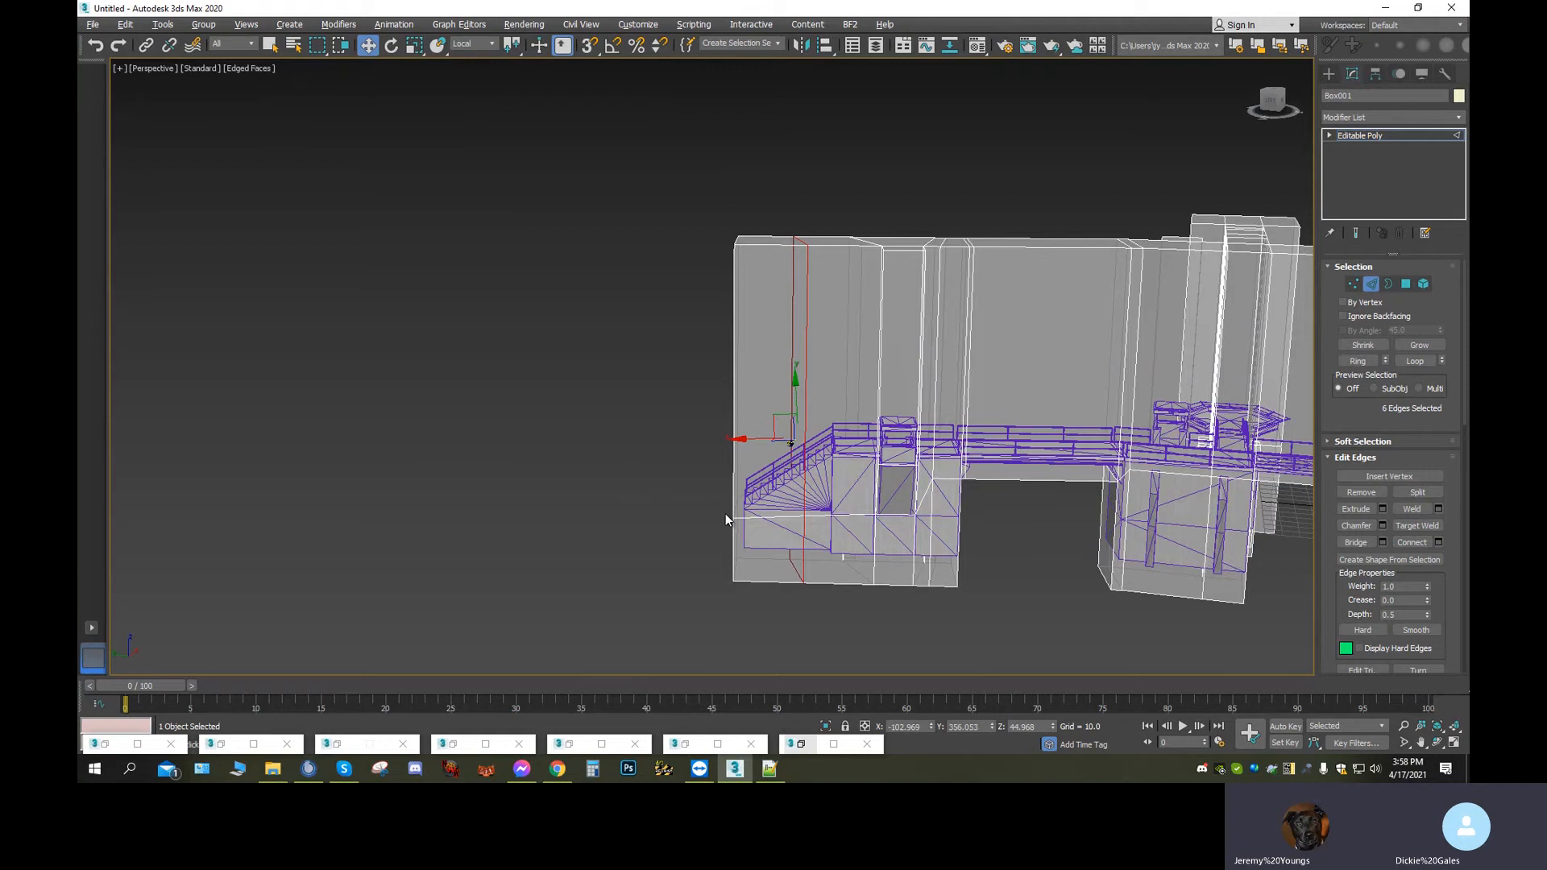
scroll(725, 516, "up", 5)
middle_click_drag(750, 505, 480, 540)
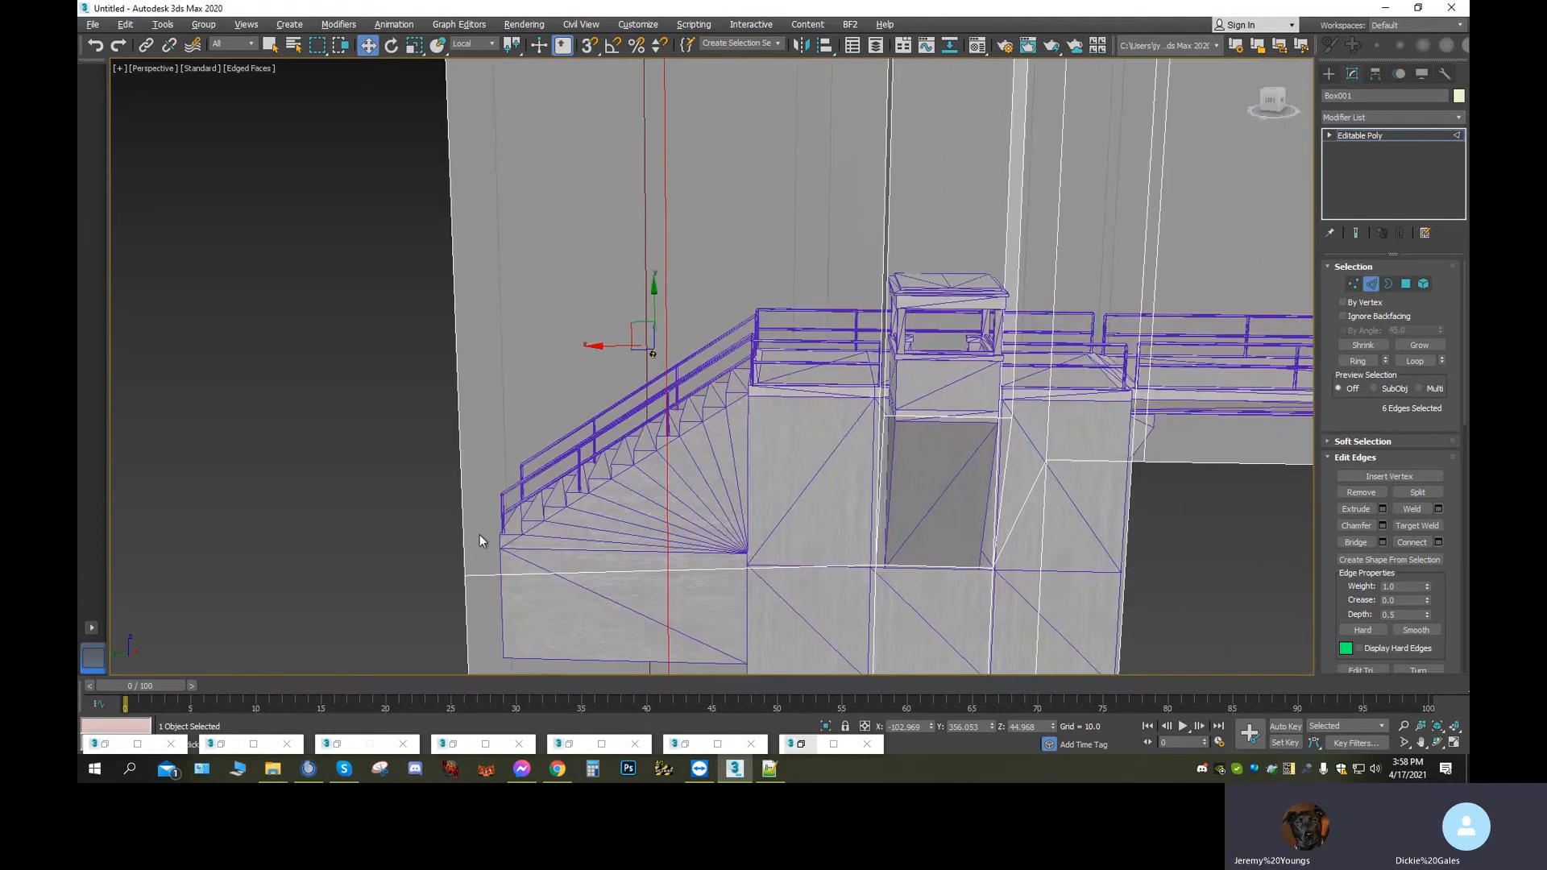
left_click(1438, 726)
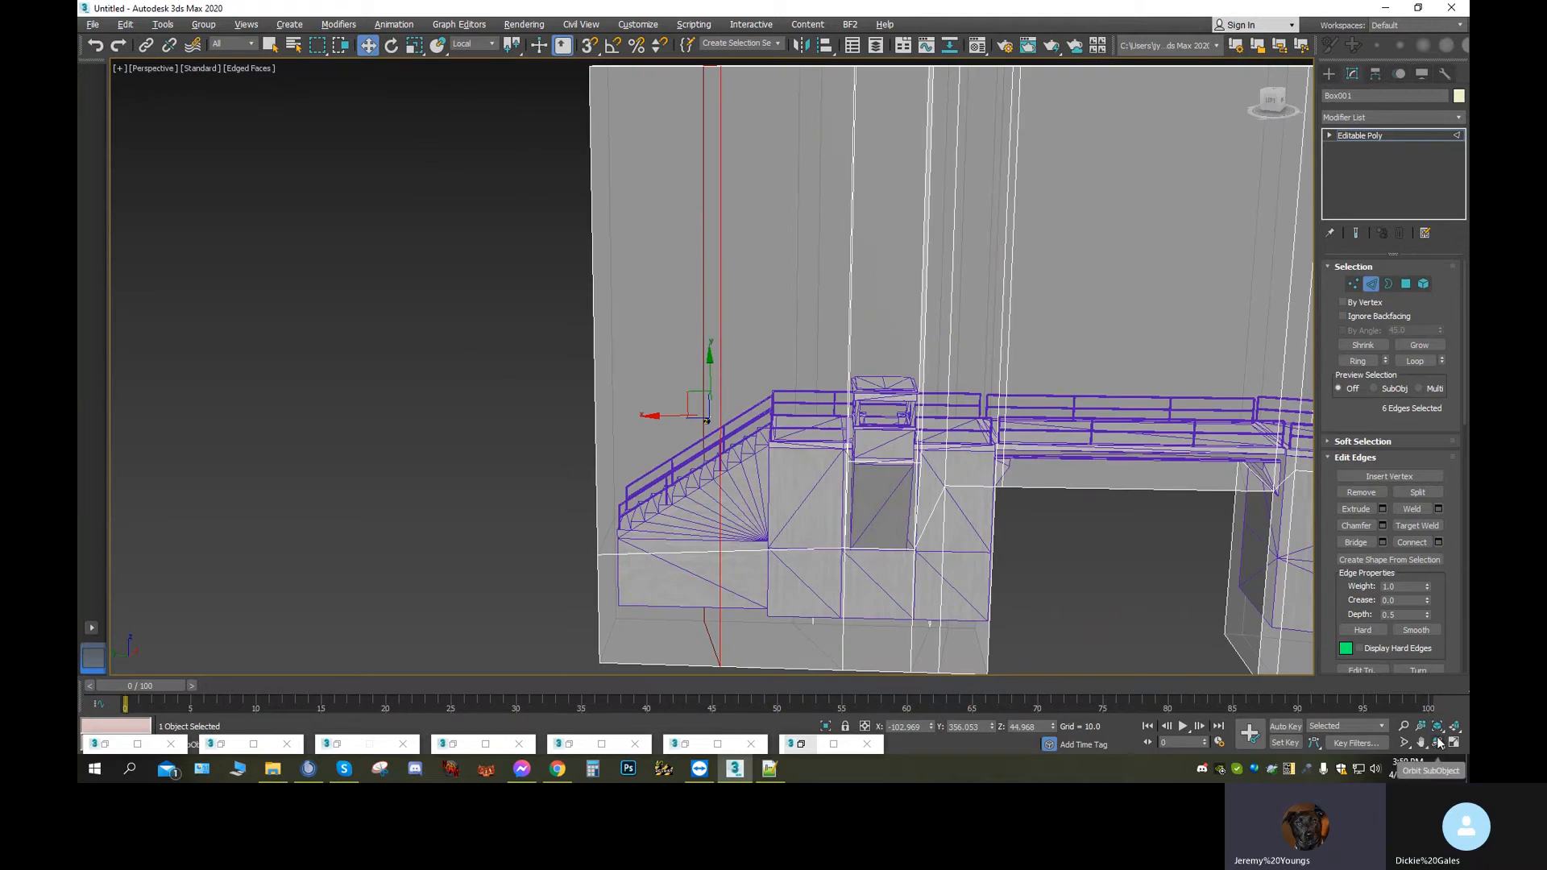
left_click(1437, 742)
left_click_drag(934, 586, 878, 431)
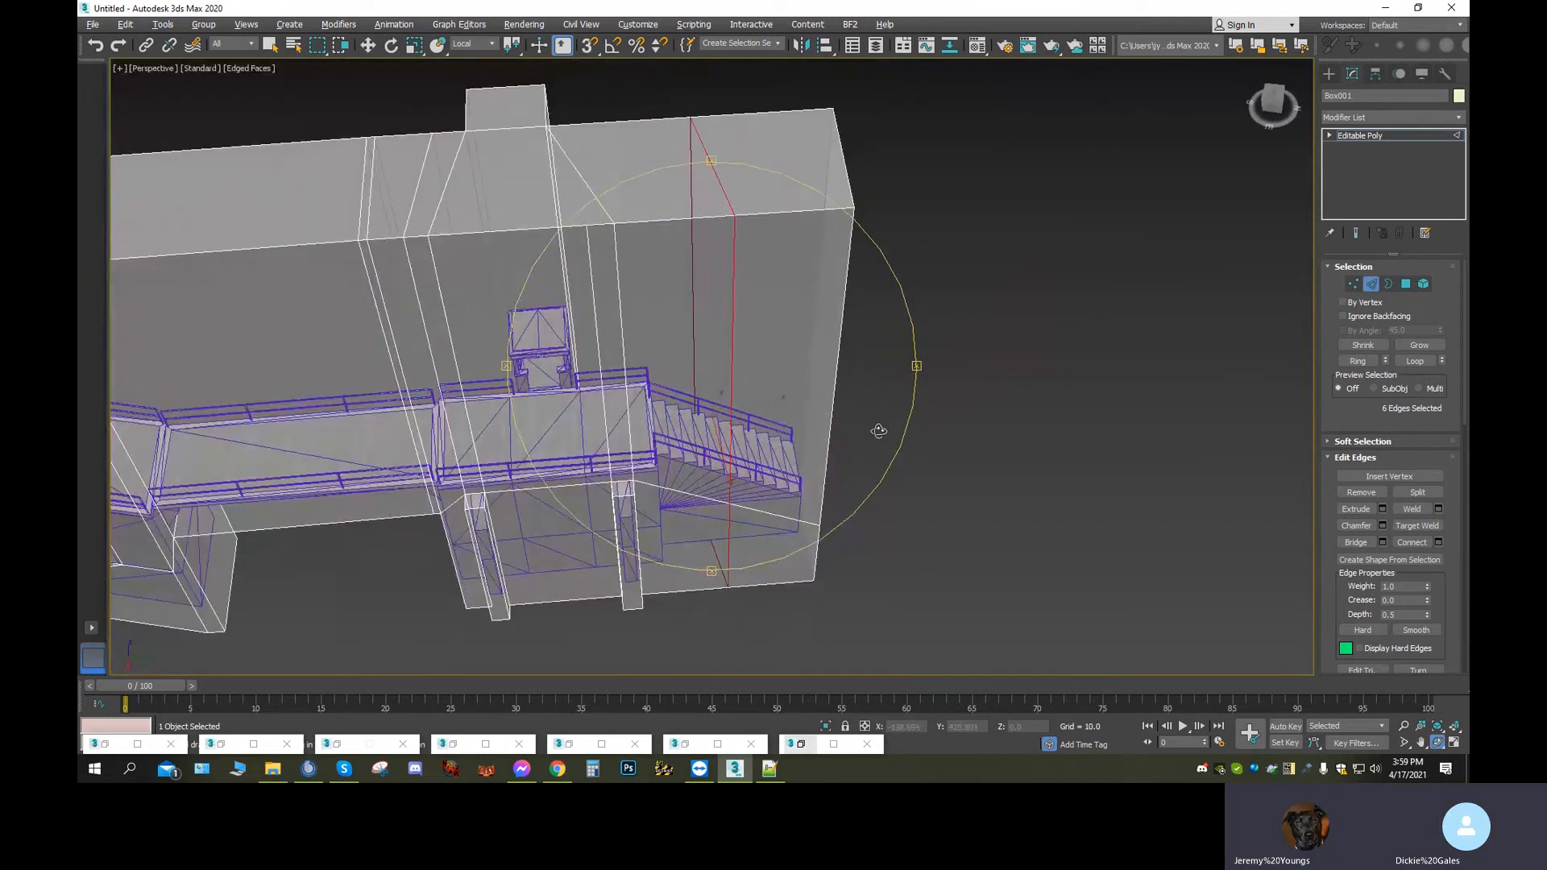
Try the Screen coordinate system for scaling the edge loop, and Working and Local for moving it
left_click(414, 45)
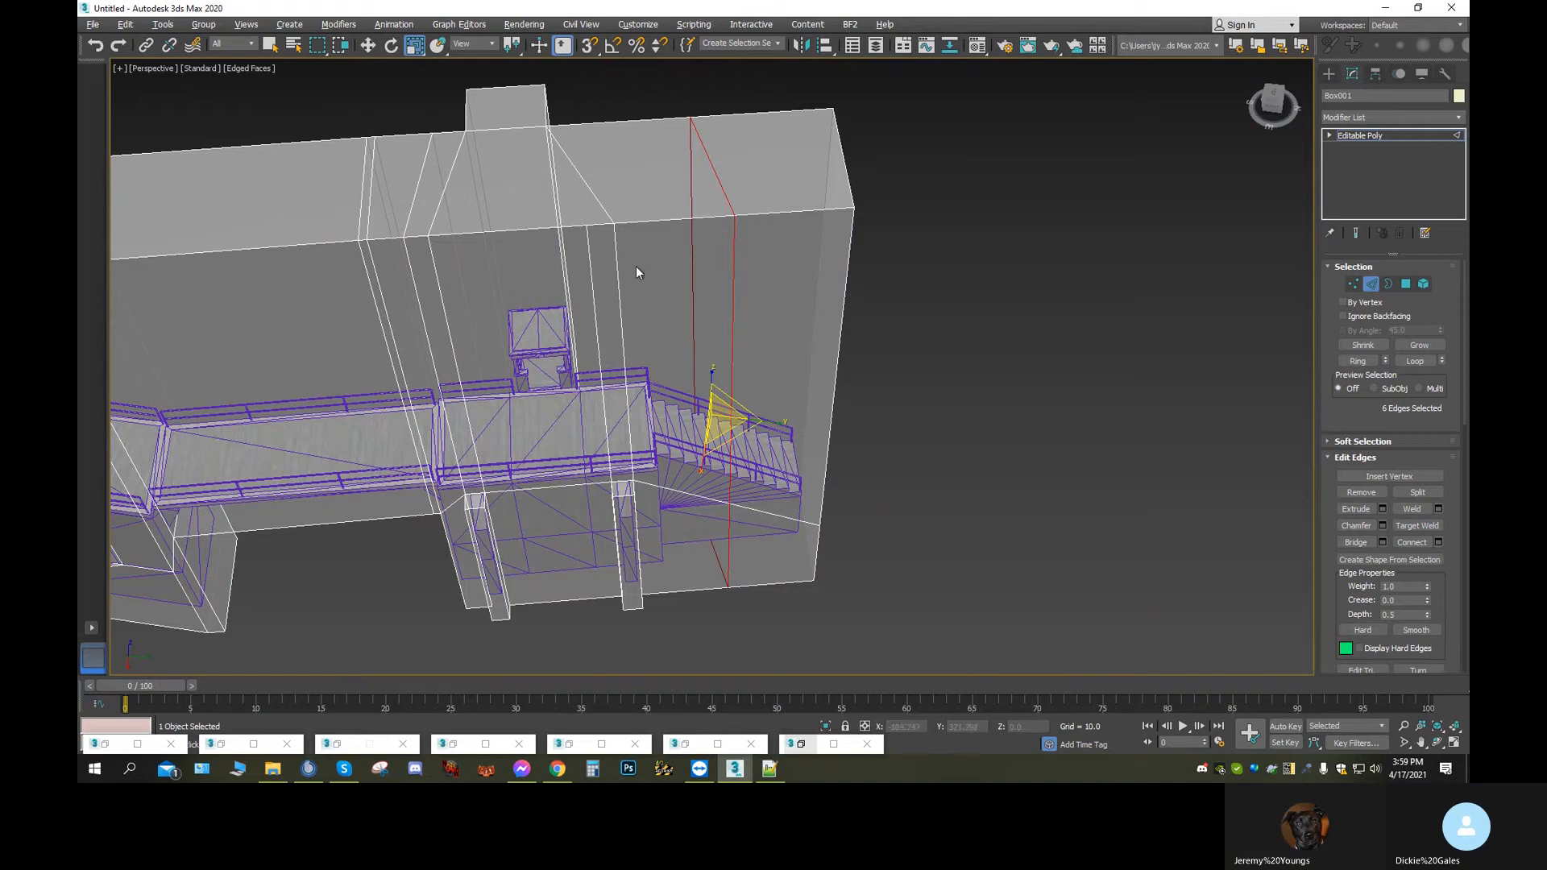
left_click(484, 45)
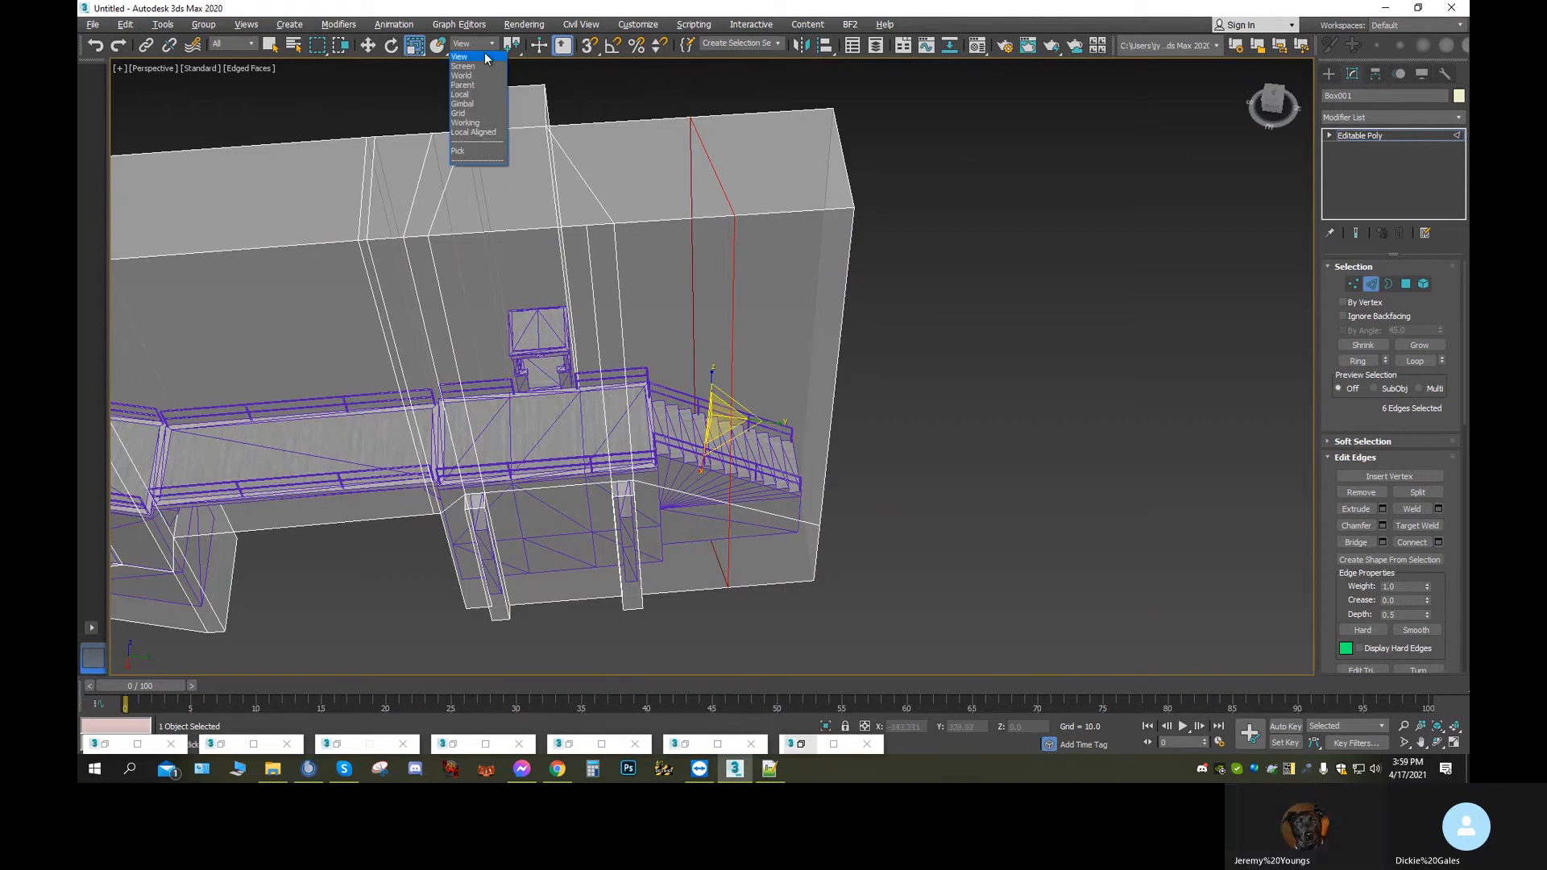
left_click(481, 66)
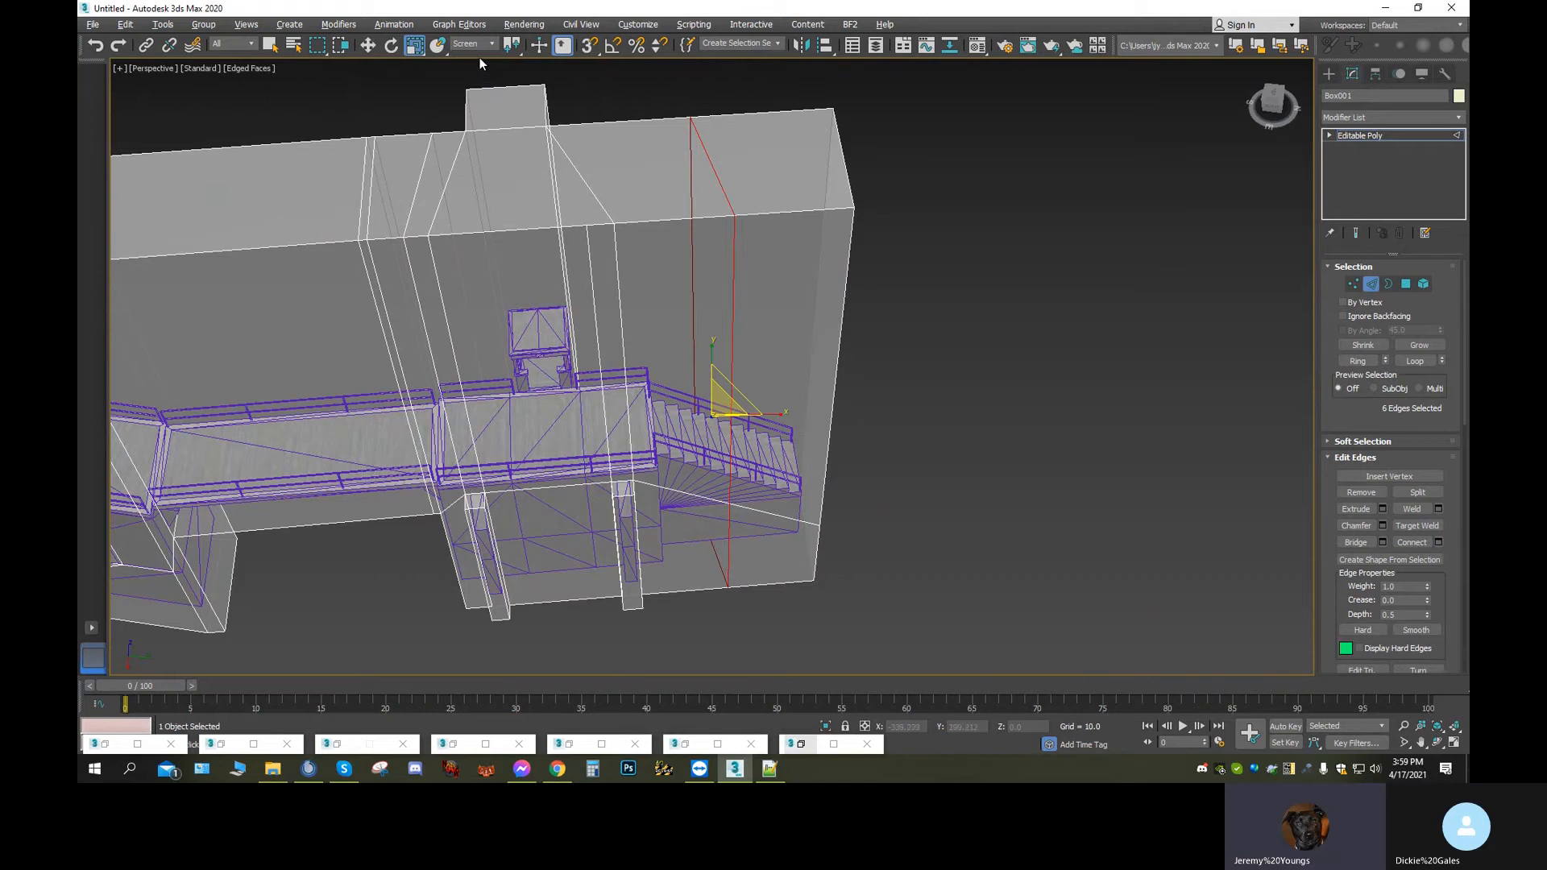
left_click(368, 46)
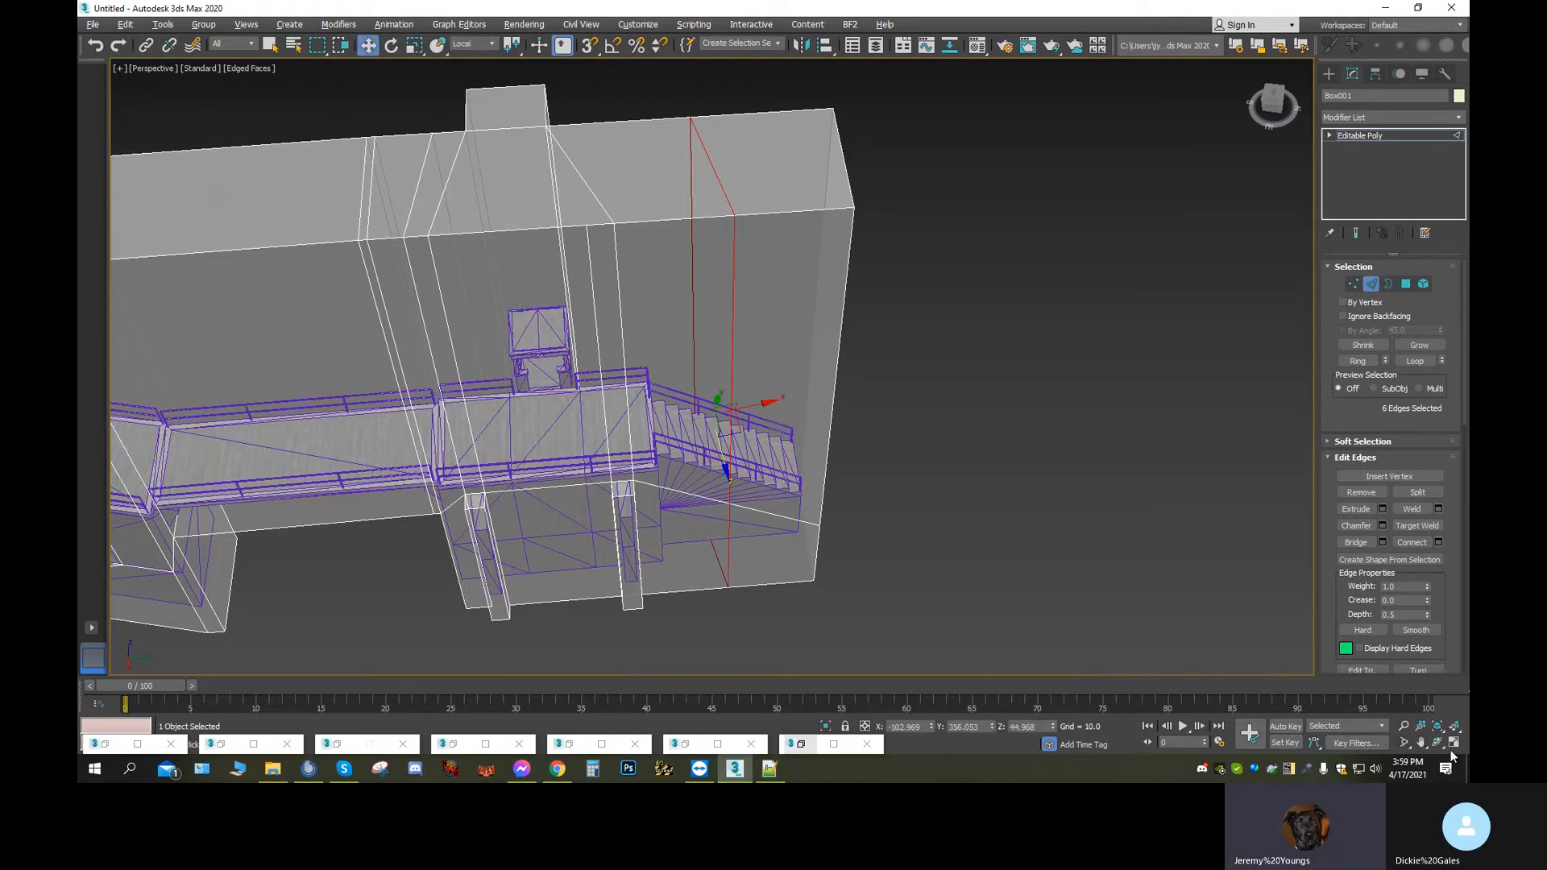
left_click_drag(1272, 95, 978, 401)
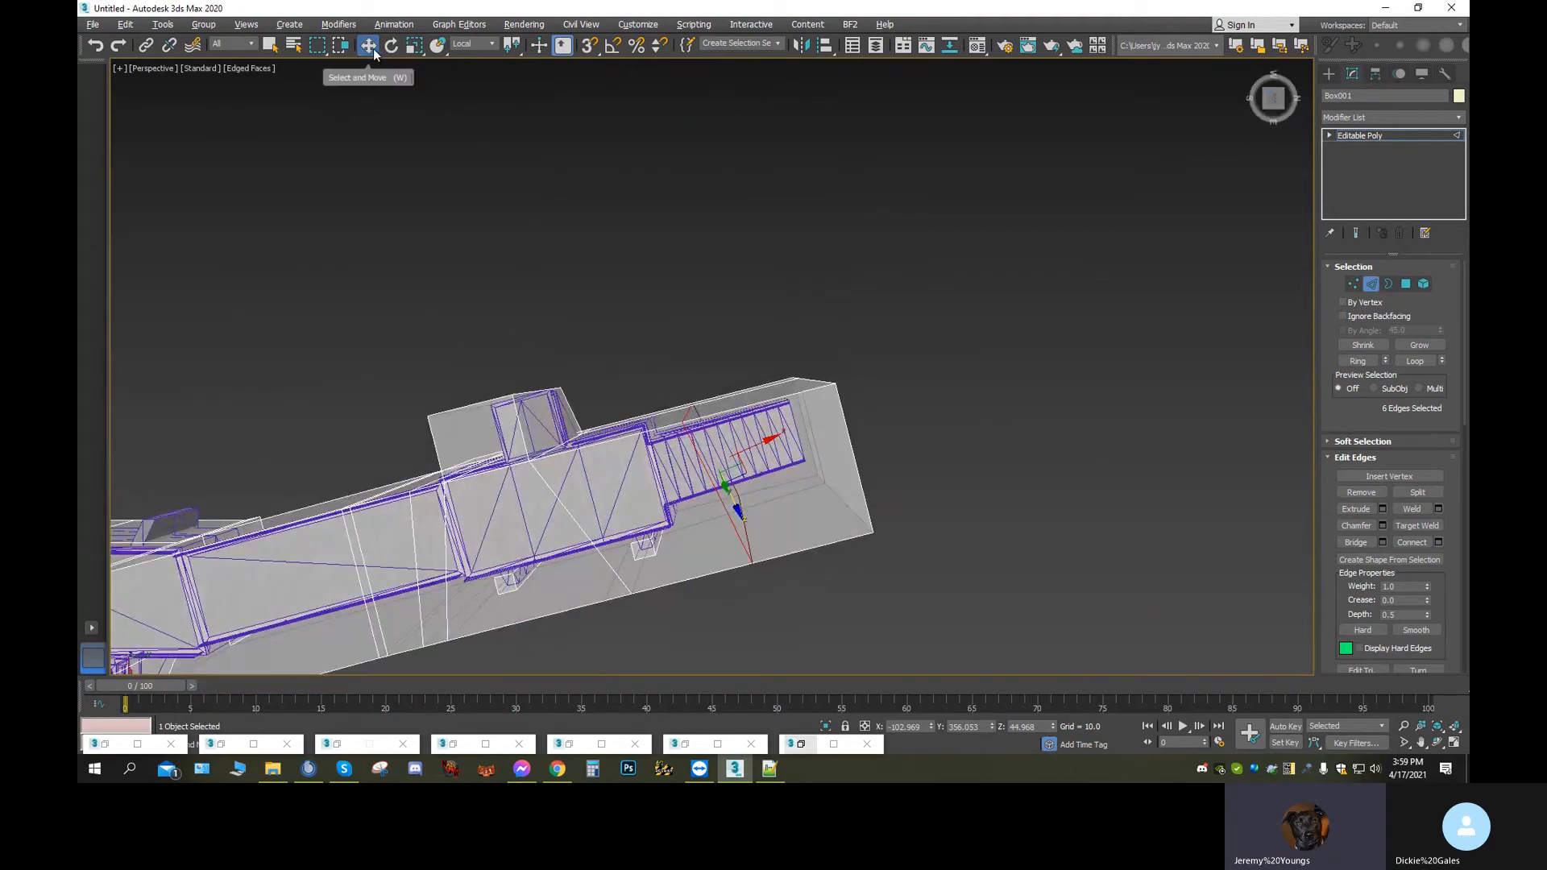
left_click(468, 43)
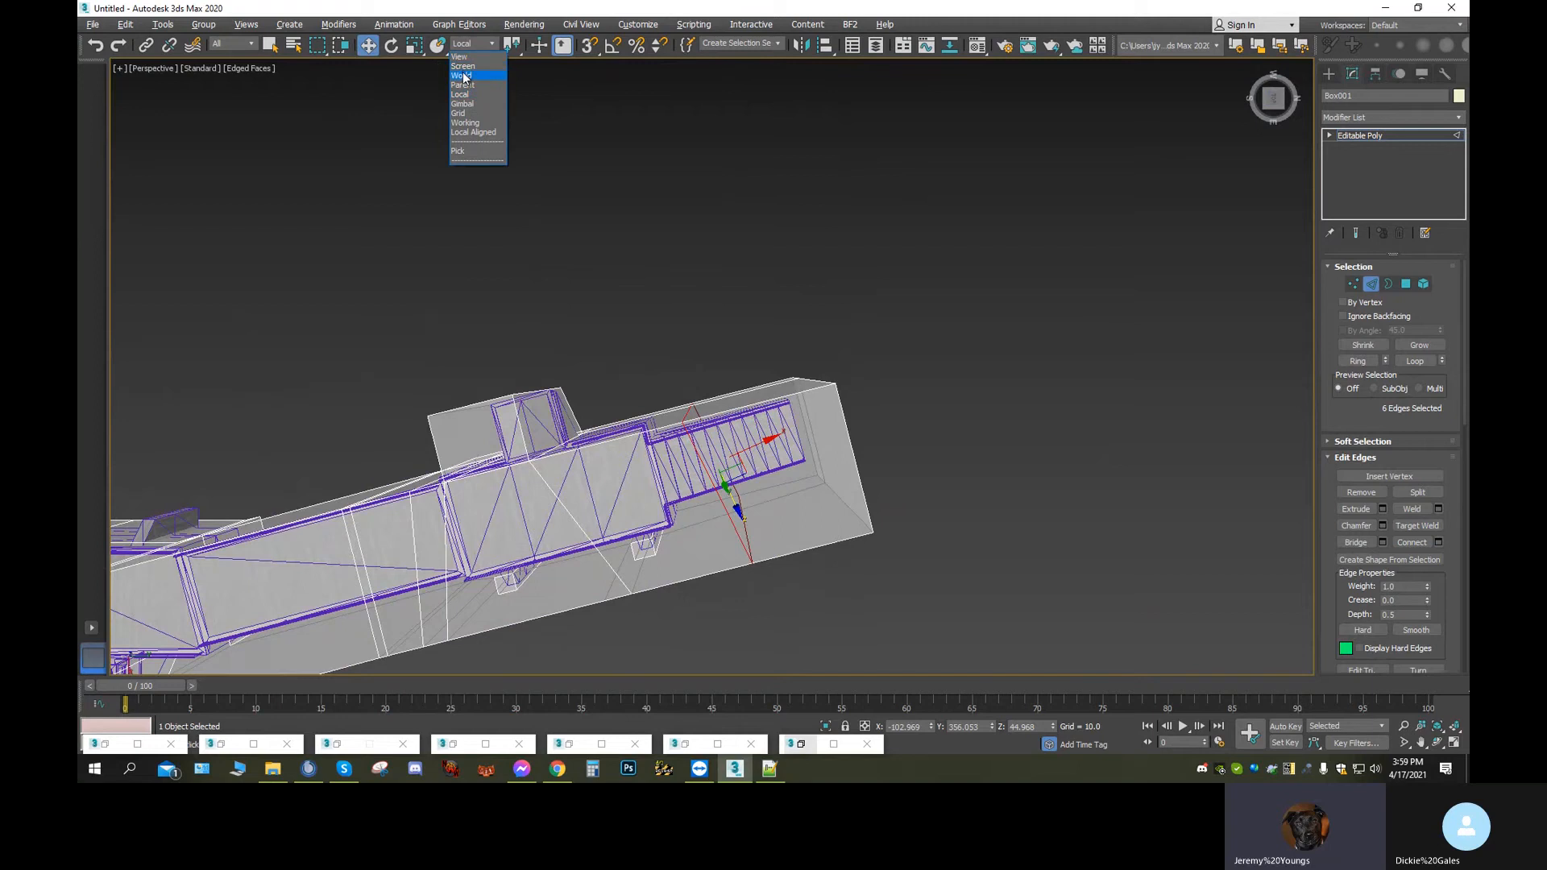
left_click(463, 123)
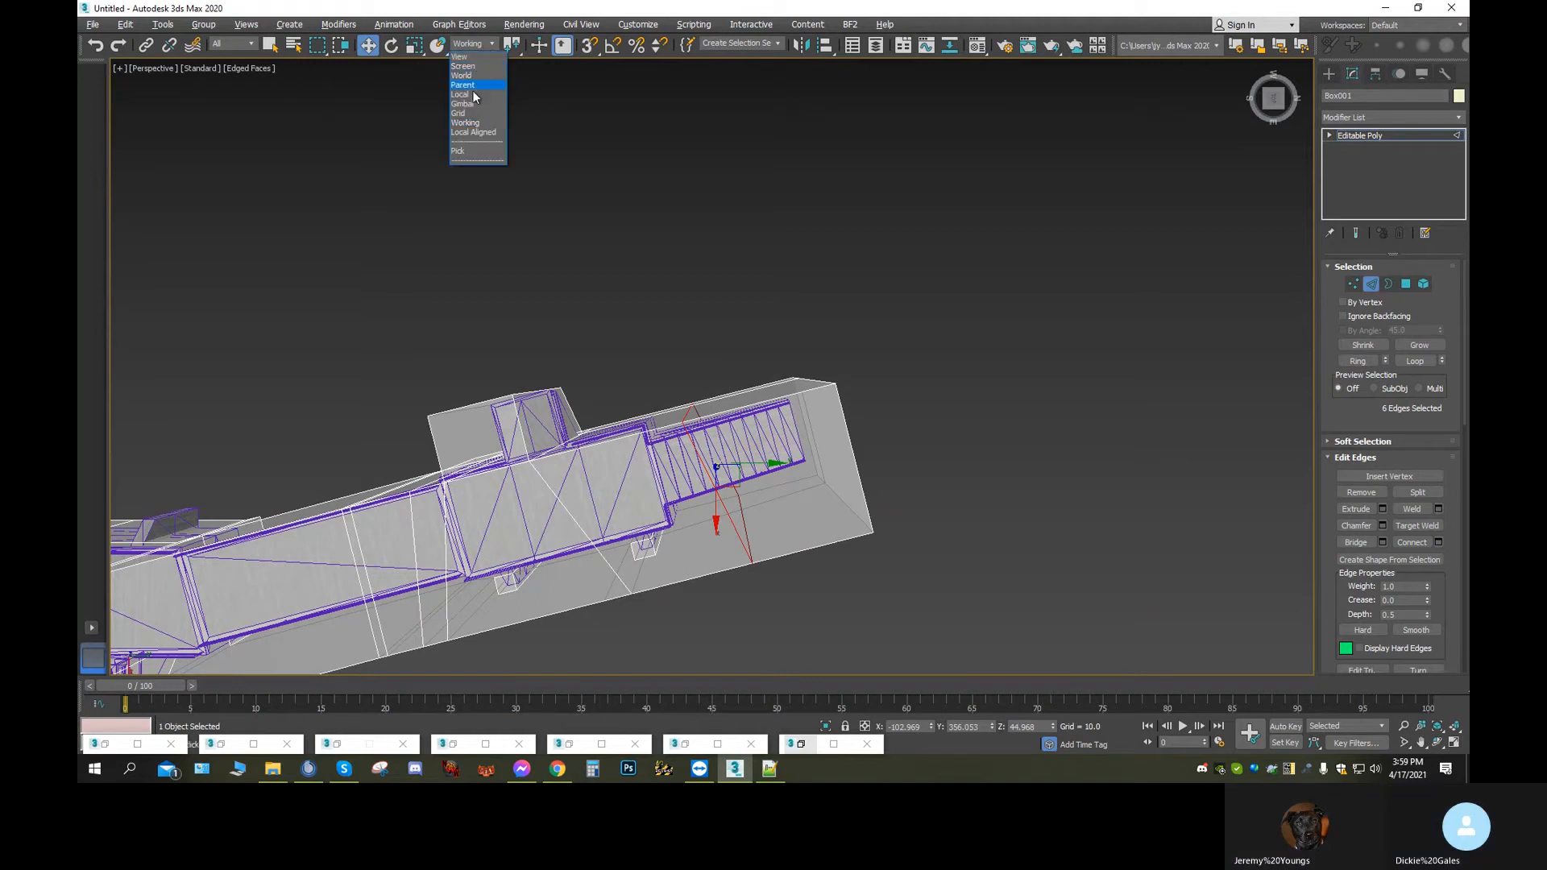
left_click(465, 95)
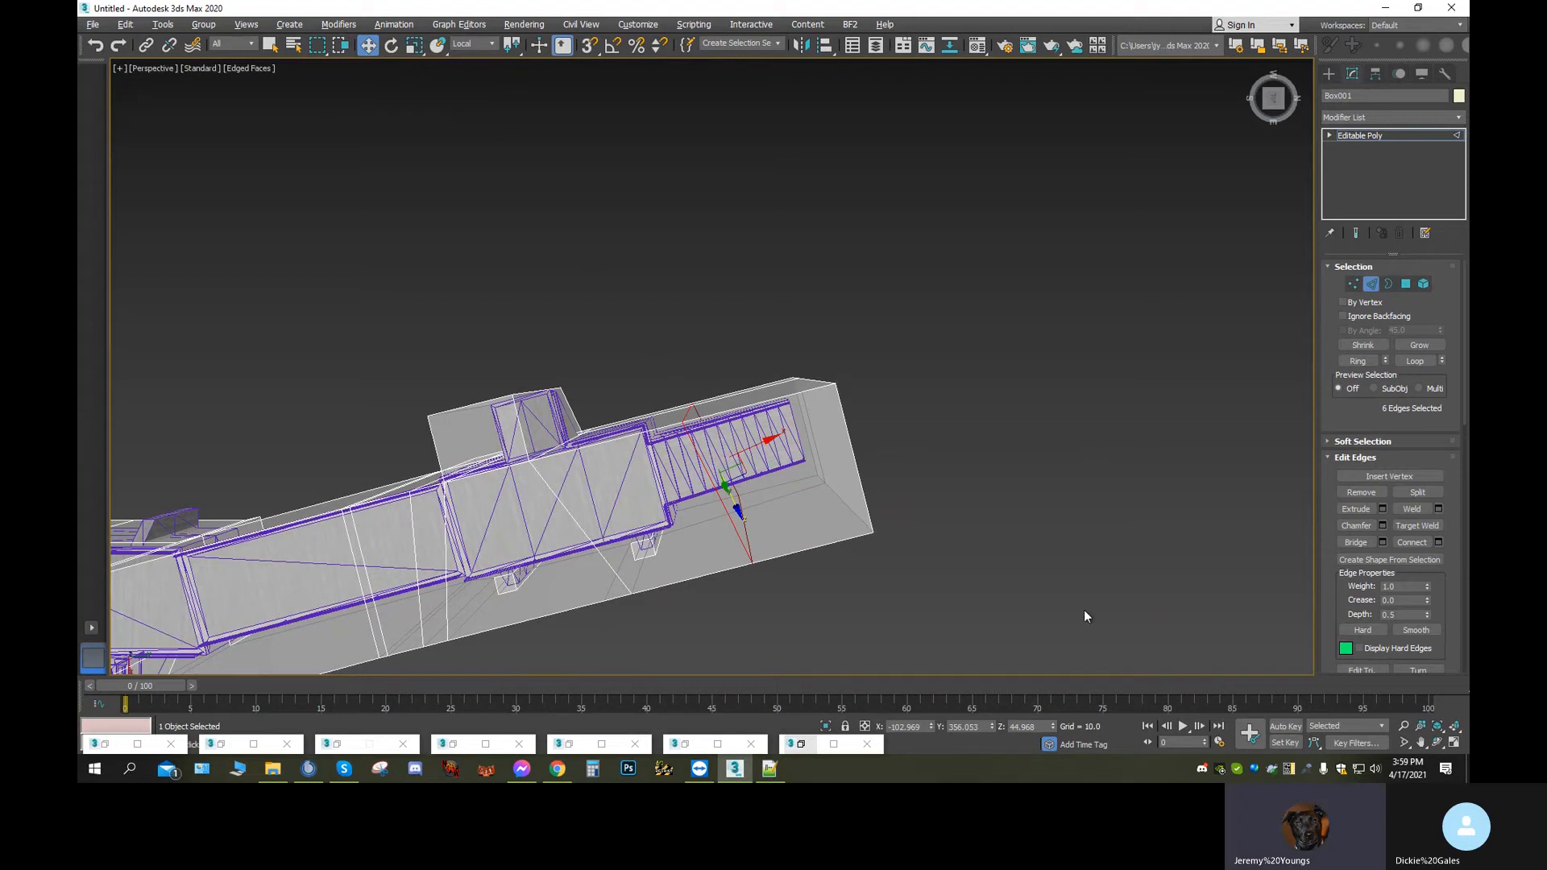
Return the reference coordinate system to View and undo the edge connection across the stair section
left_click(1436, 742)
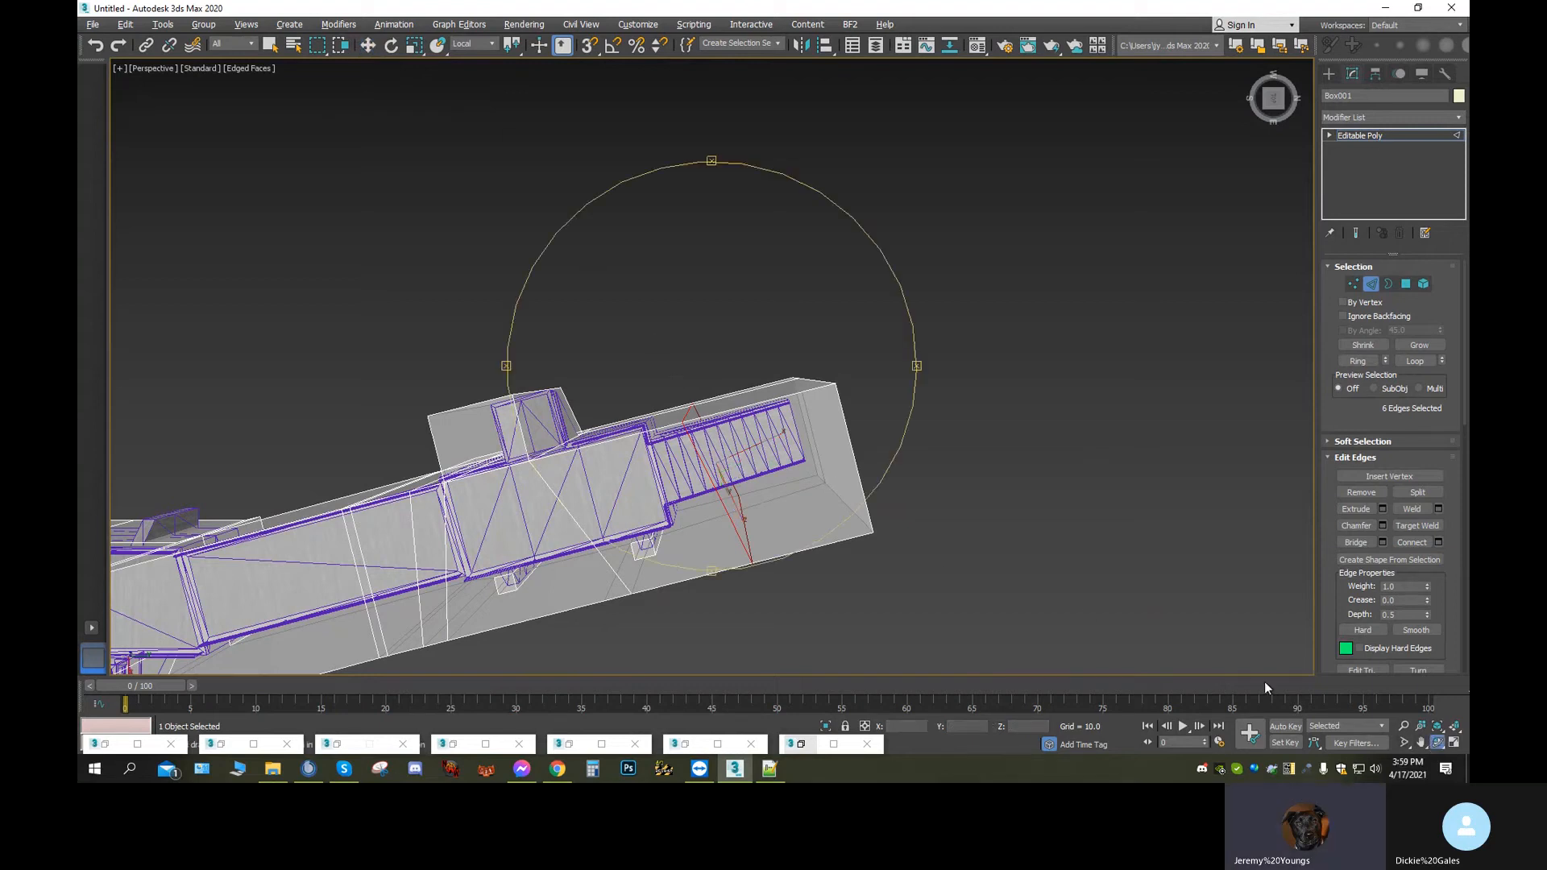
left_click_drag(822, 507, 804, 455)
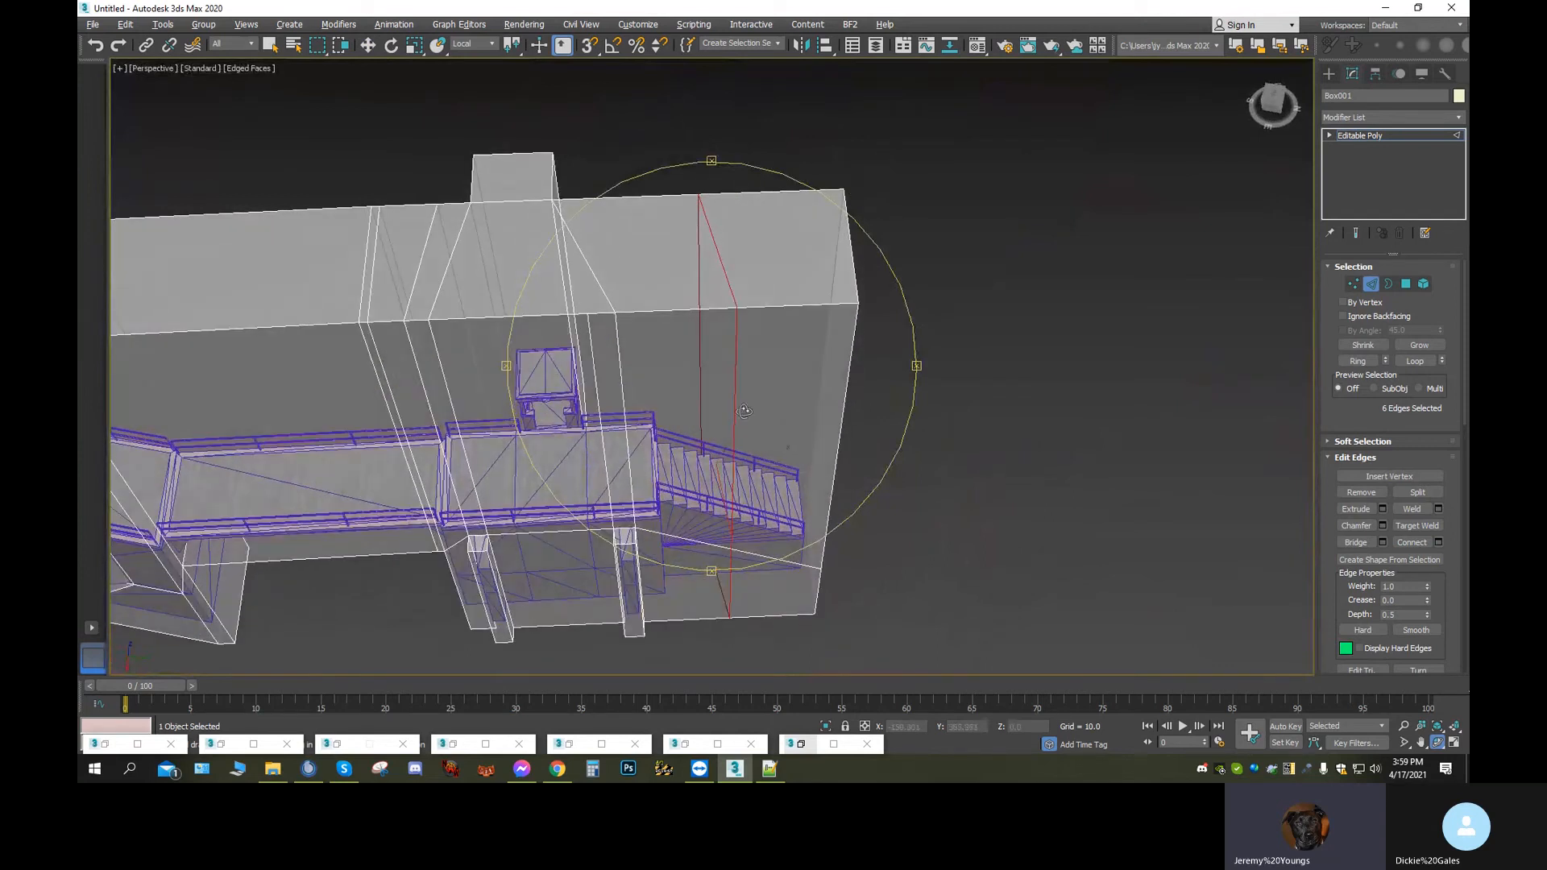
left_click(474, 44)
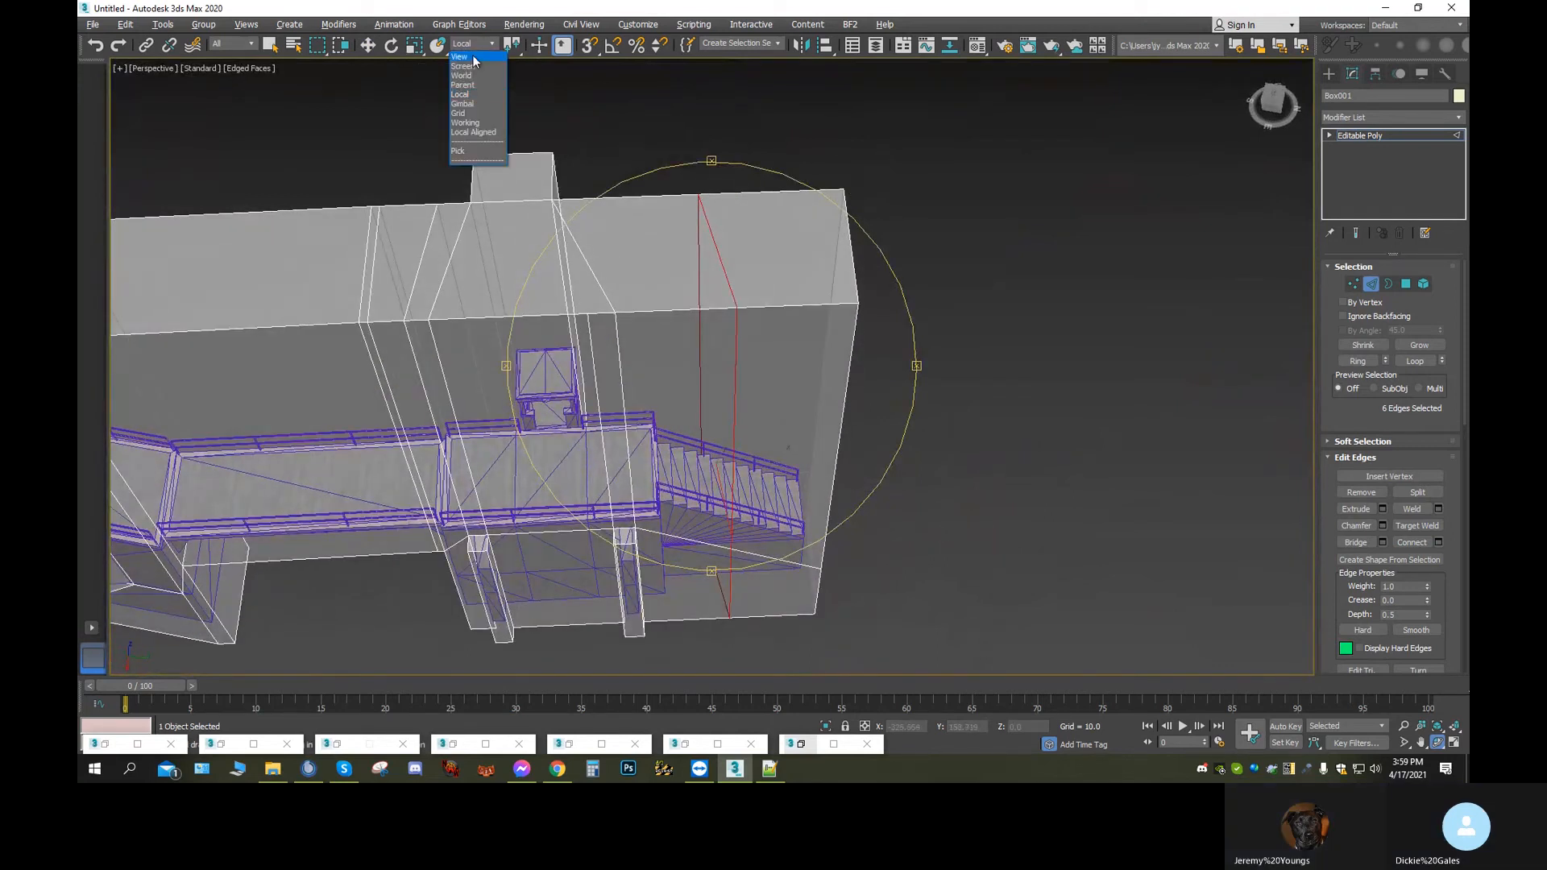
left_click(460, 57)
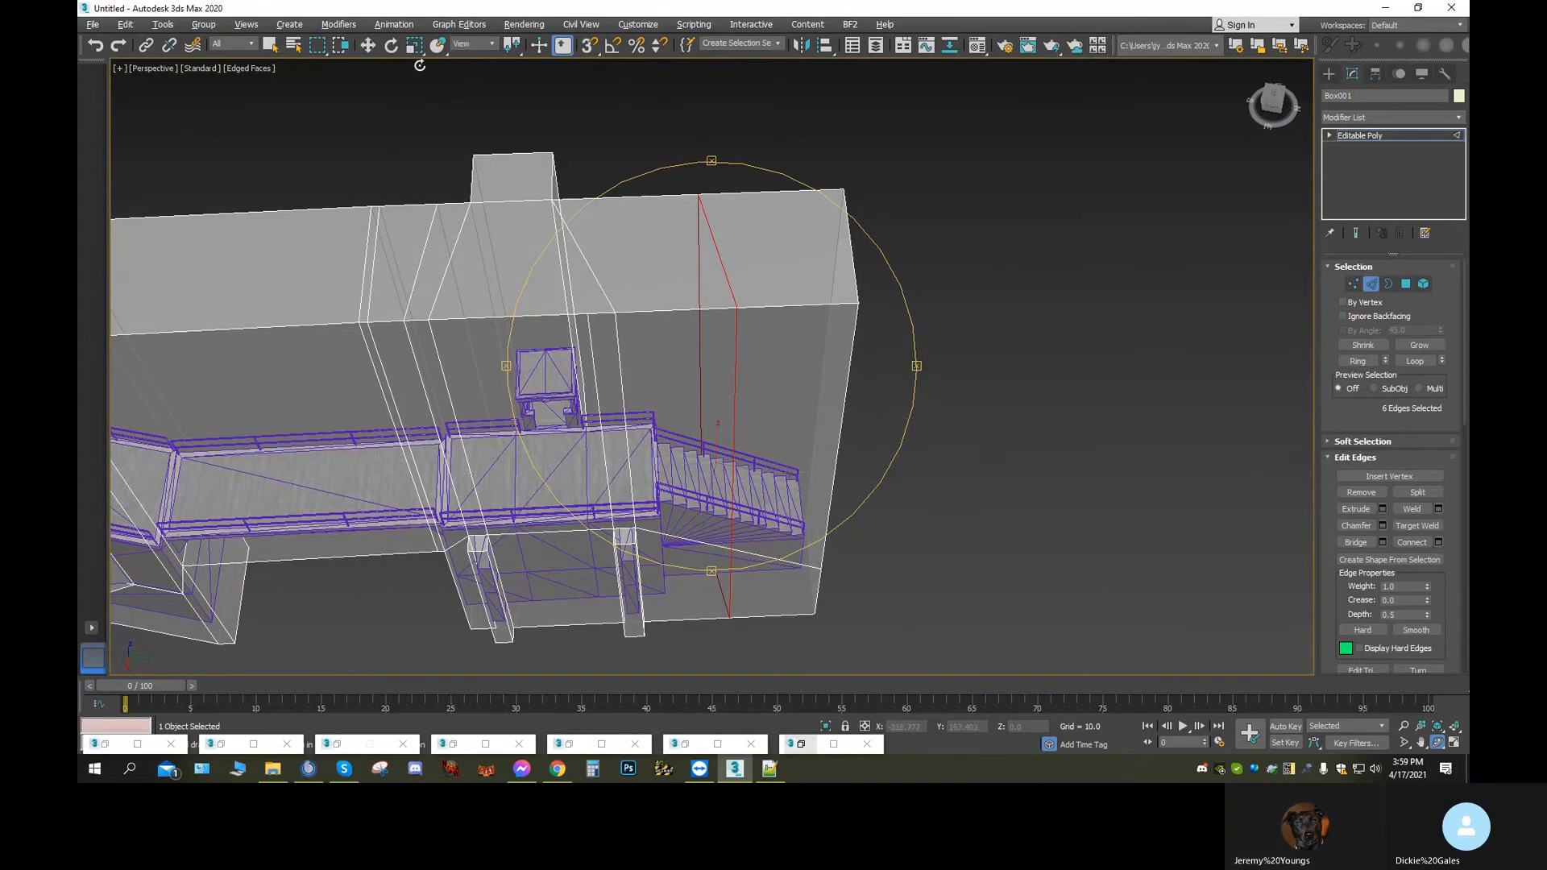
left_click(367, 45)
middle_click_drag(721, 472, 516, 380)
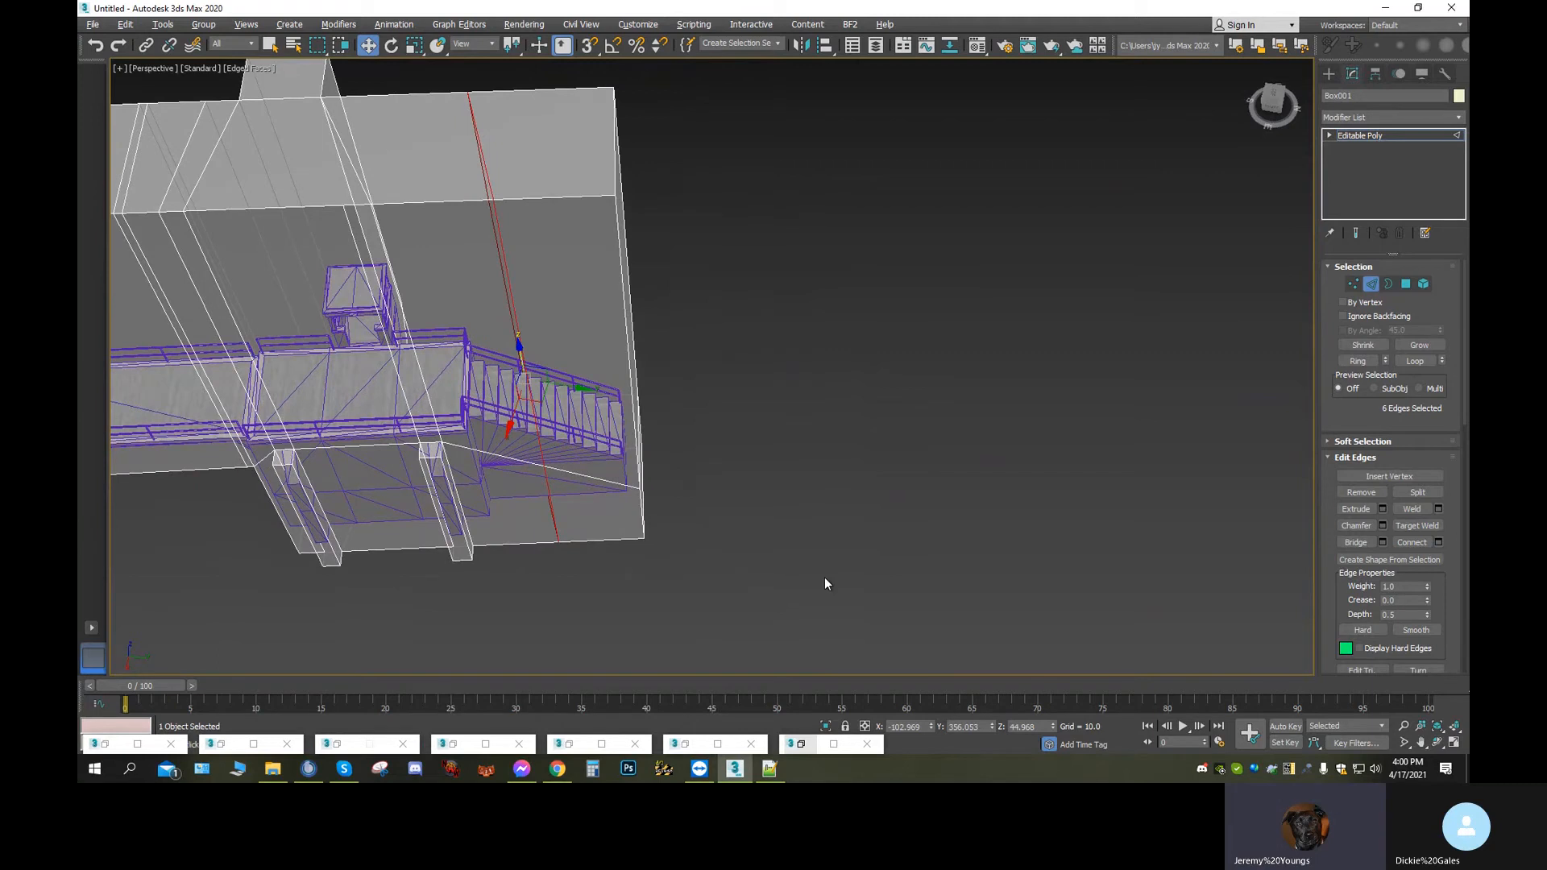
left_click(1437, 744)
left_click_drag(759, 441, 821, 462)
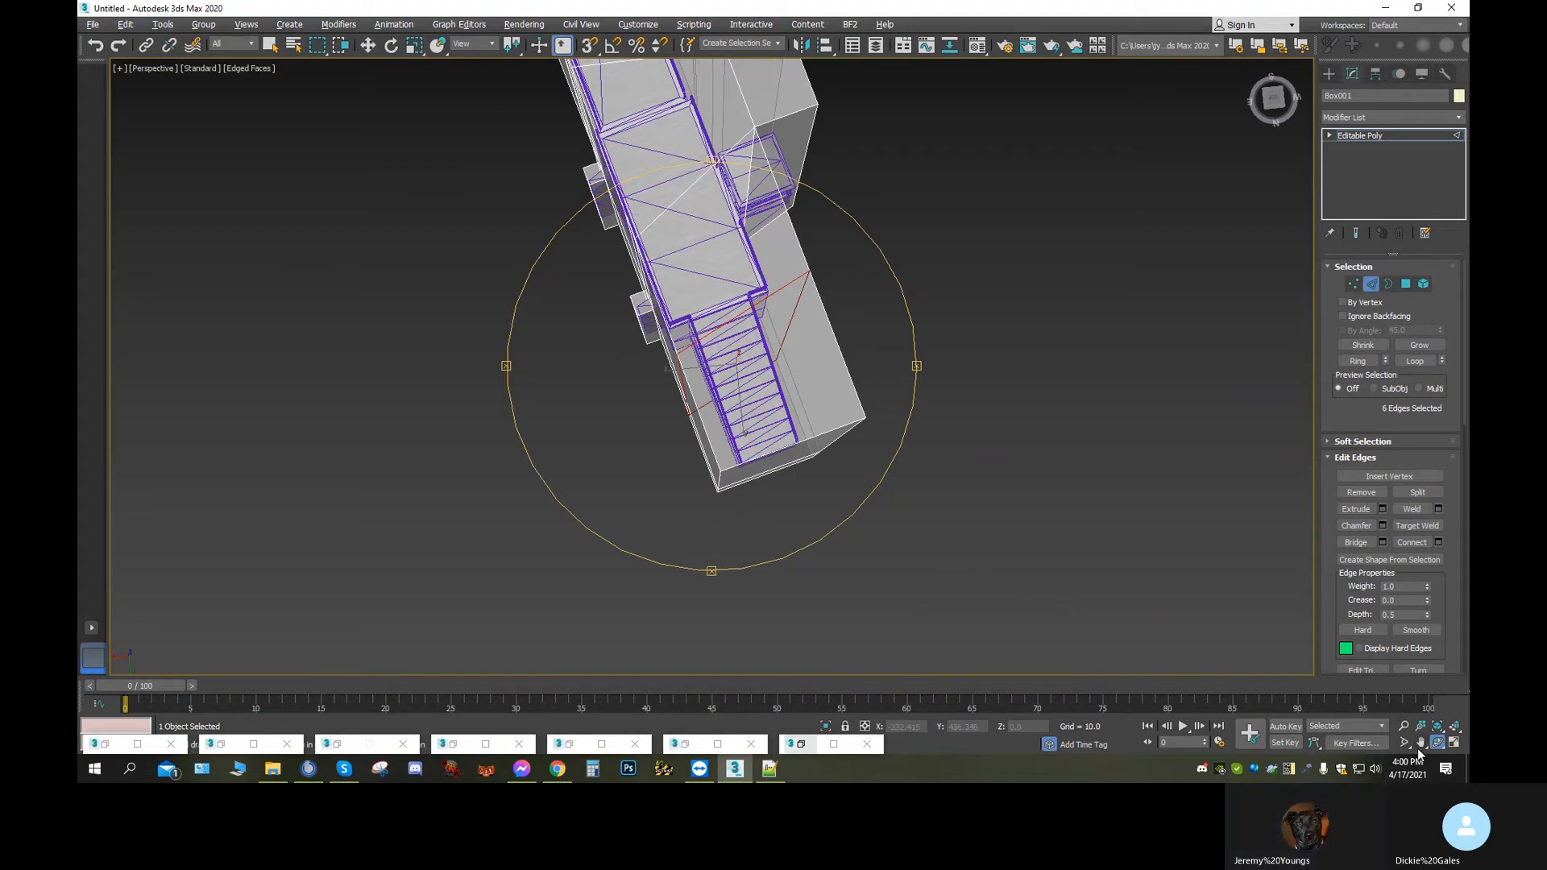
left_click_drag(810, 461, 899, 448)
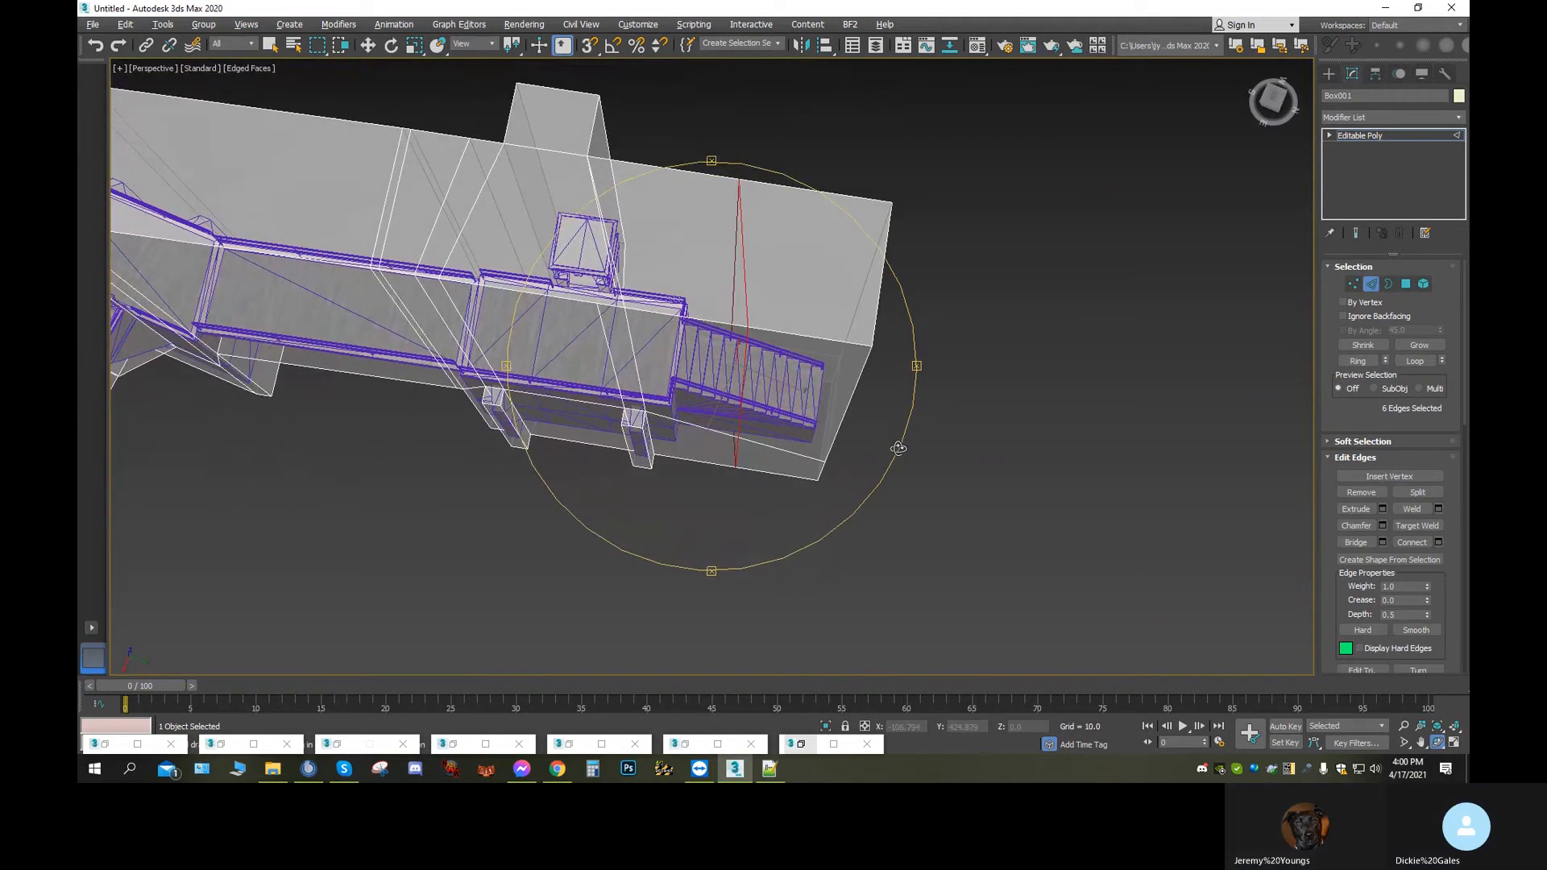
left_click(368, 45)
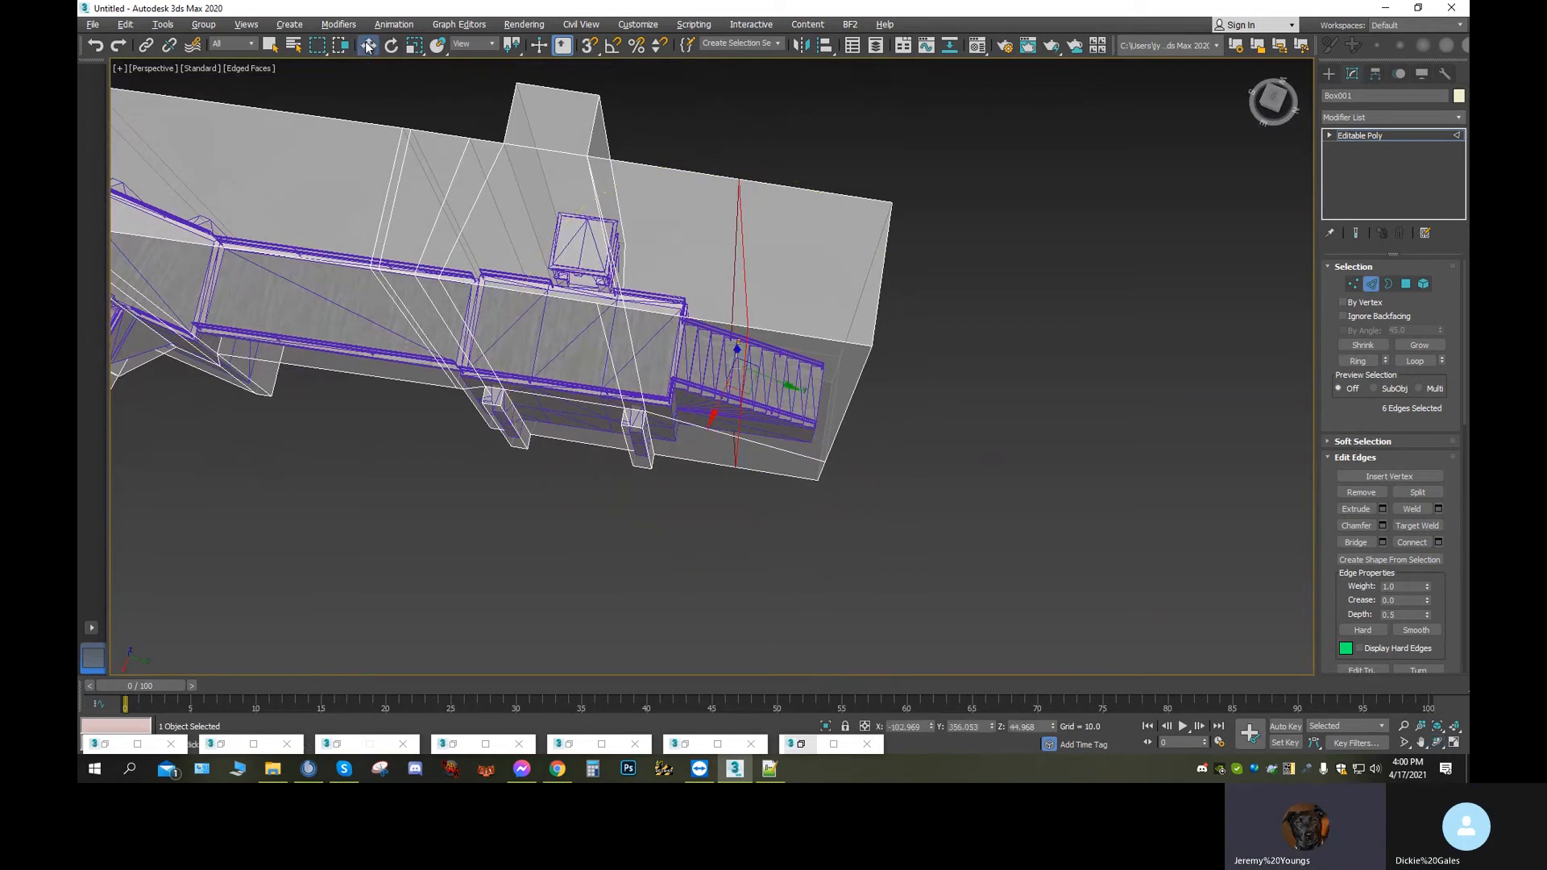
left_click(90, 43)
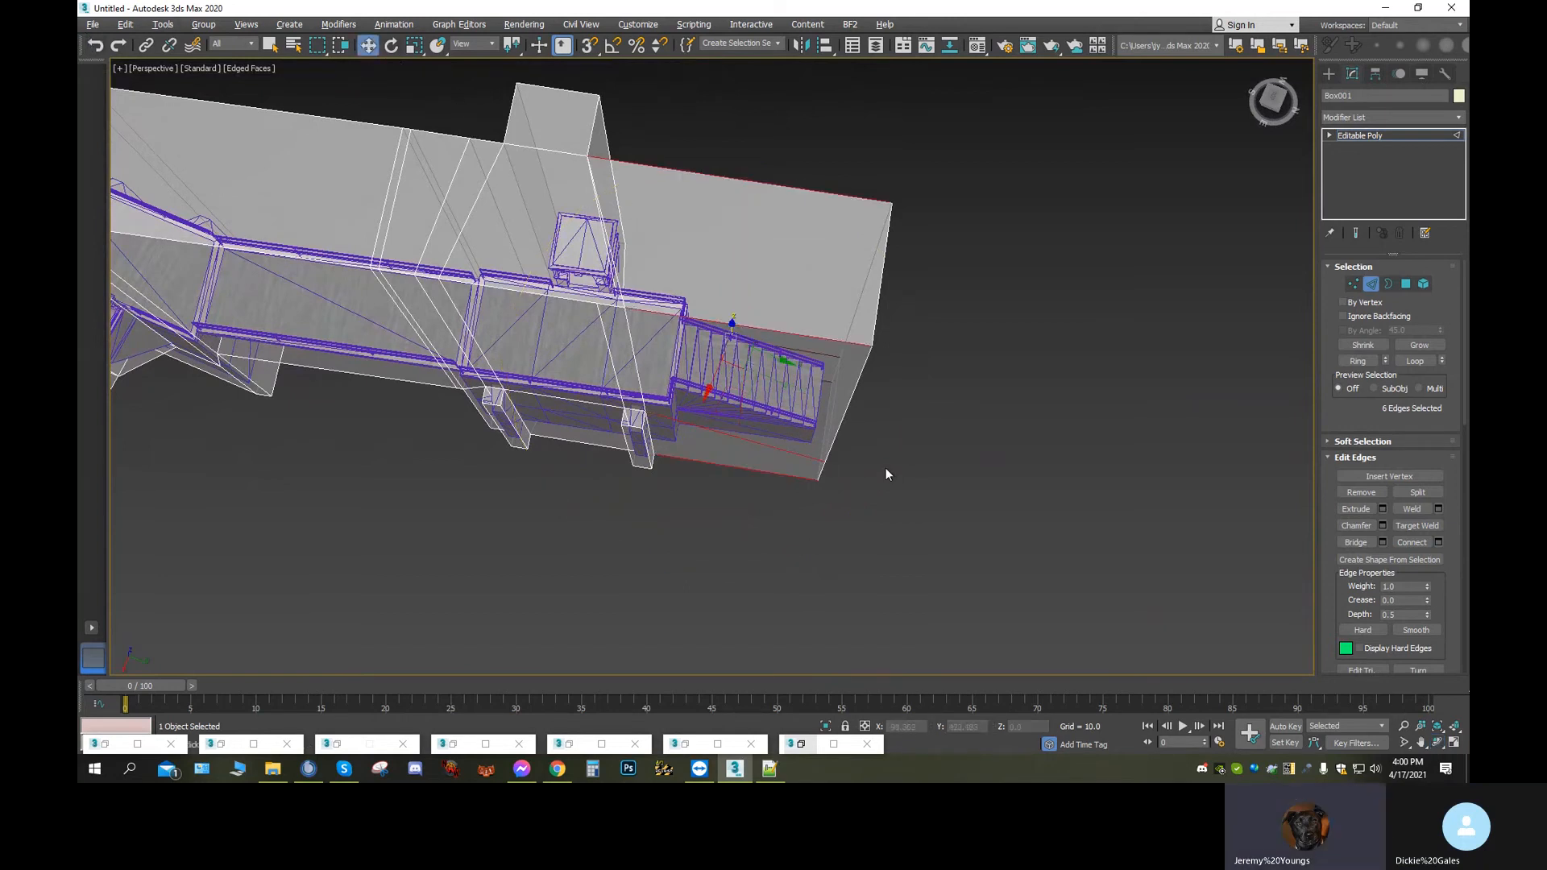
Switch to polygon selection and select the two polygons forming the block's end face beyond the foot of the stairs
middle_click_drag(916, 440, 709, 418)
left_click(588, 346)
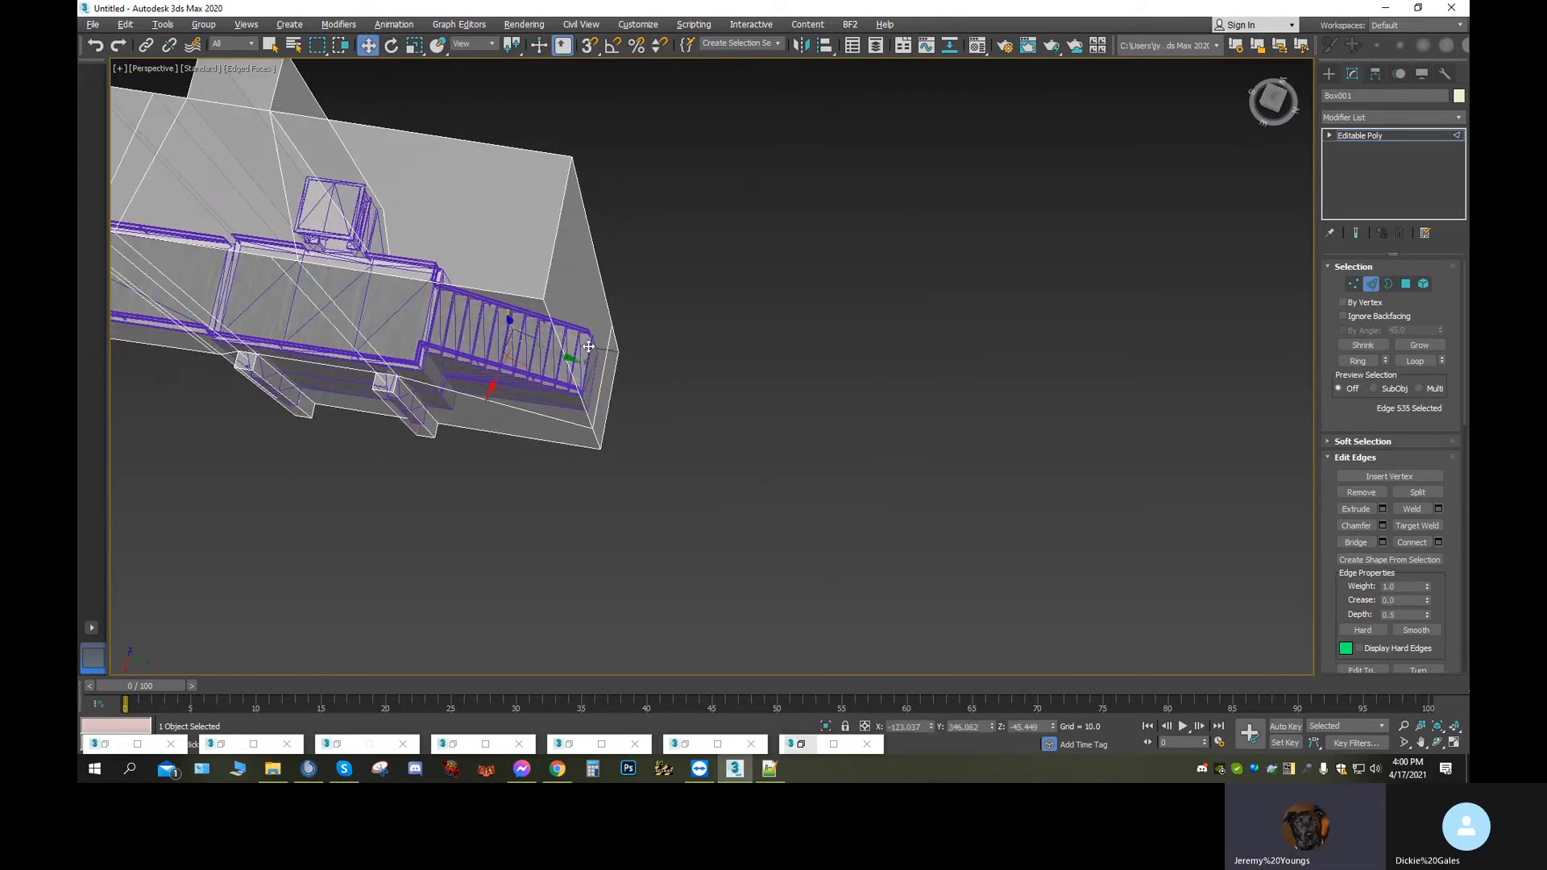
left_click(1406, 284)
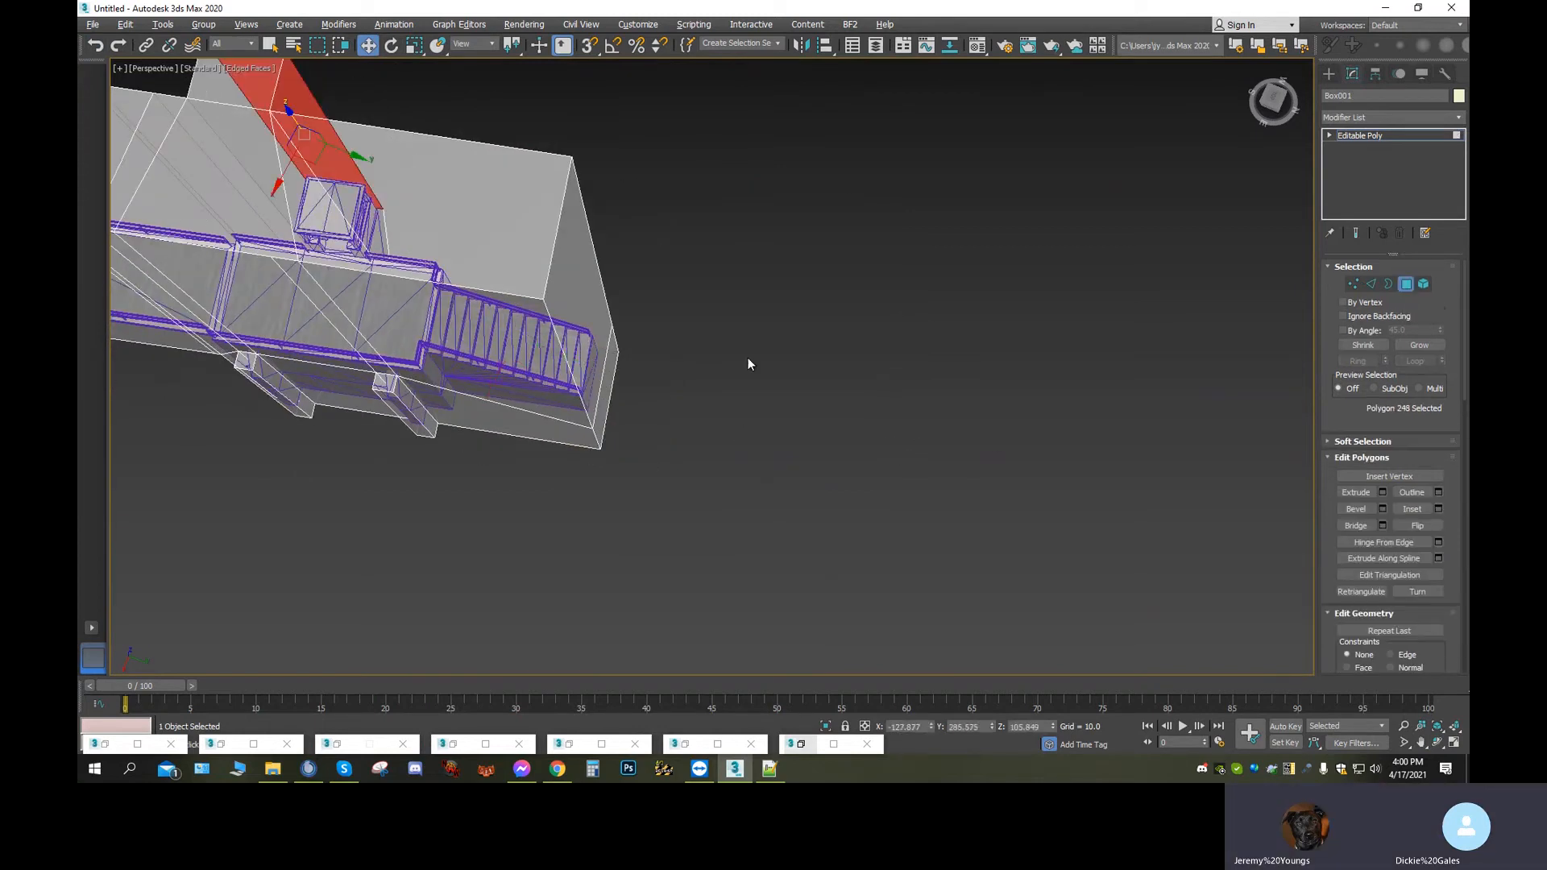
left_click(611, 338)
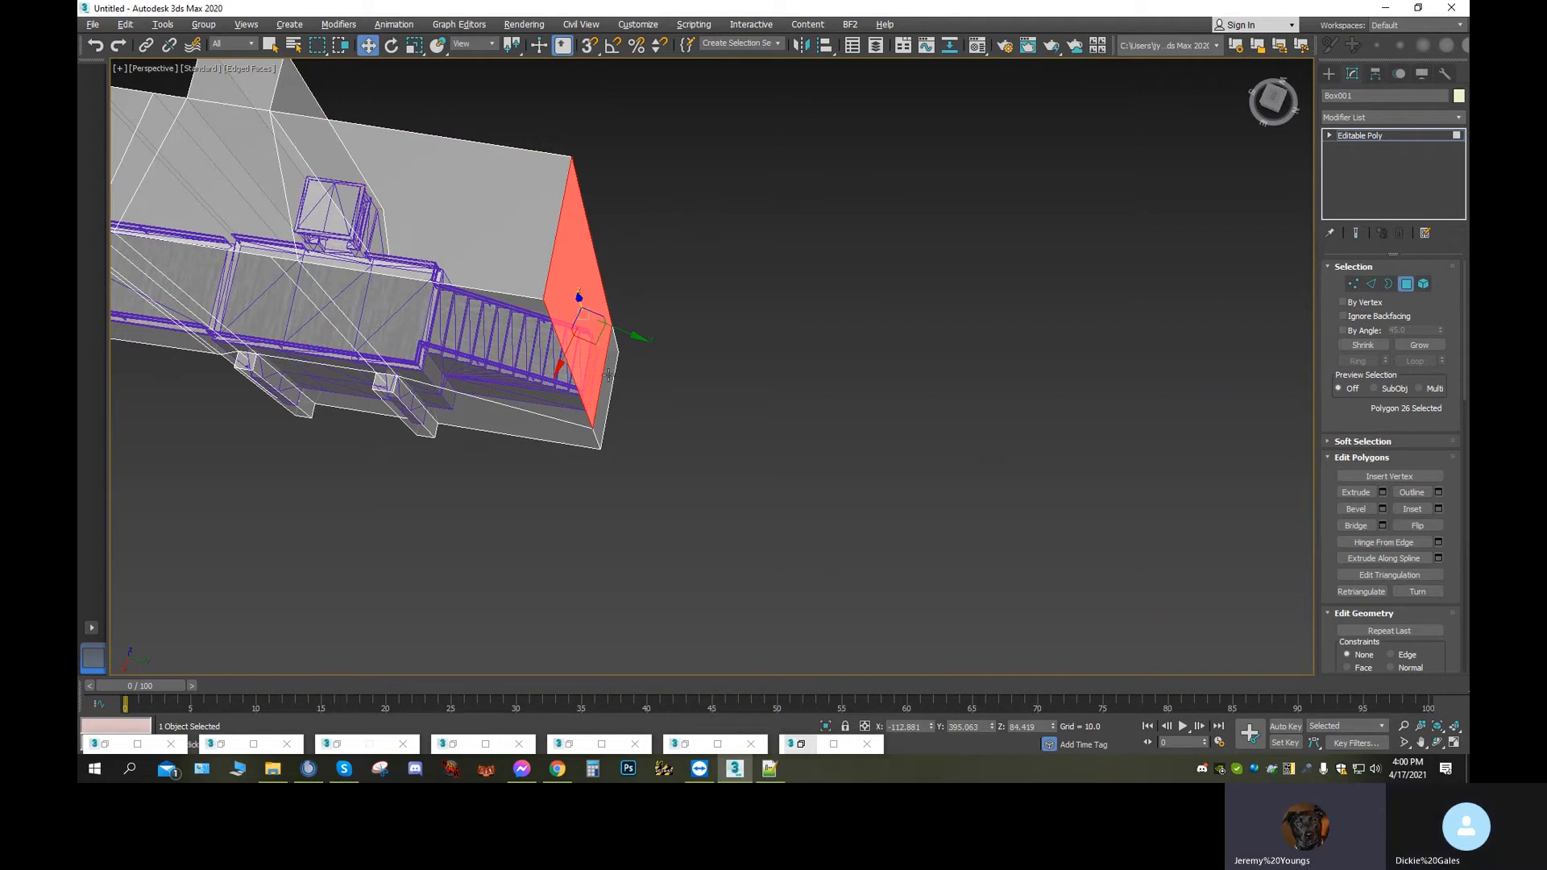
left_click(608, 375, "ctrl")
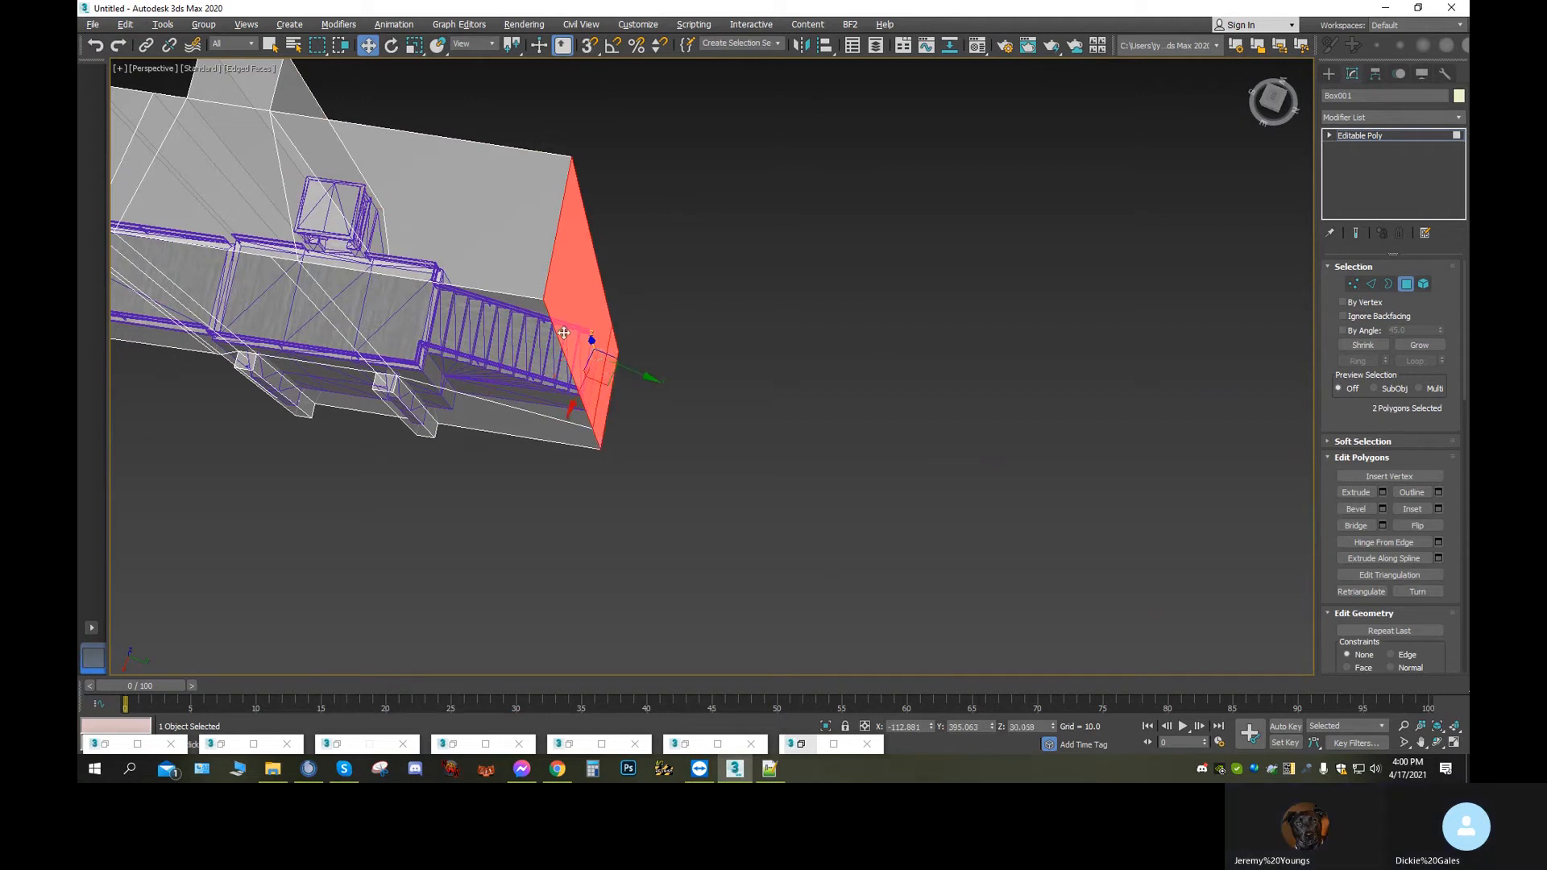
Set the reference coordinate system to Local and move the two end polygons back to the head of the stairs
left_click(488, 45)
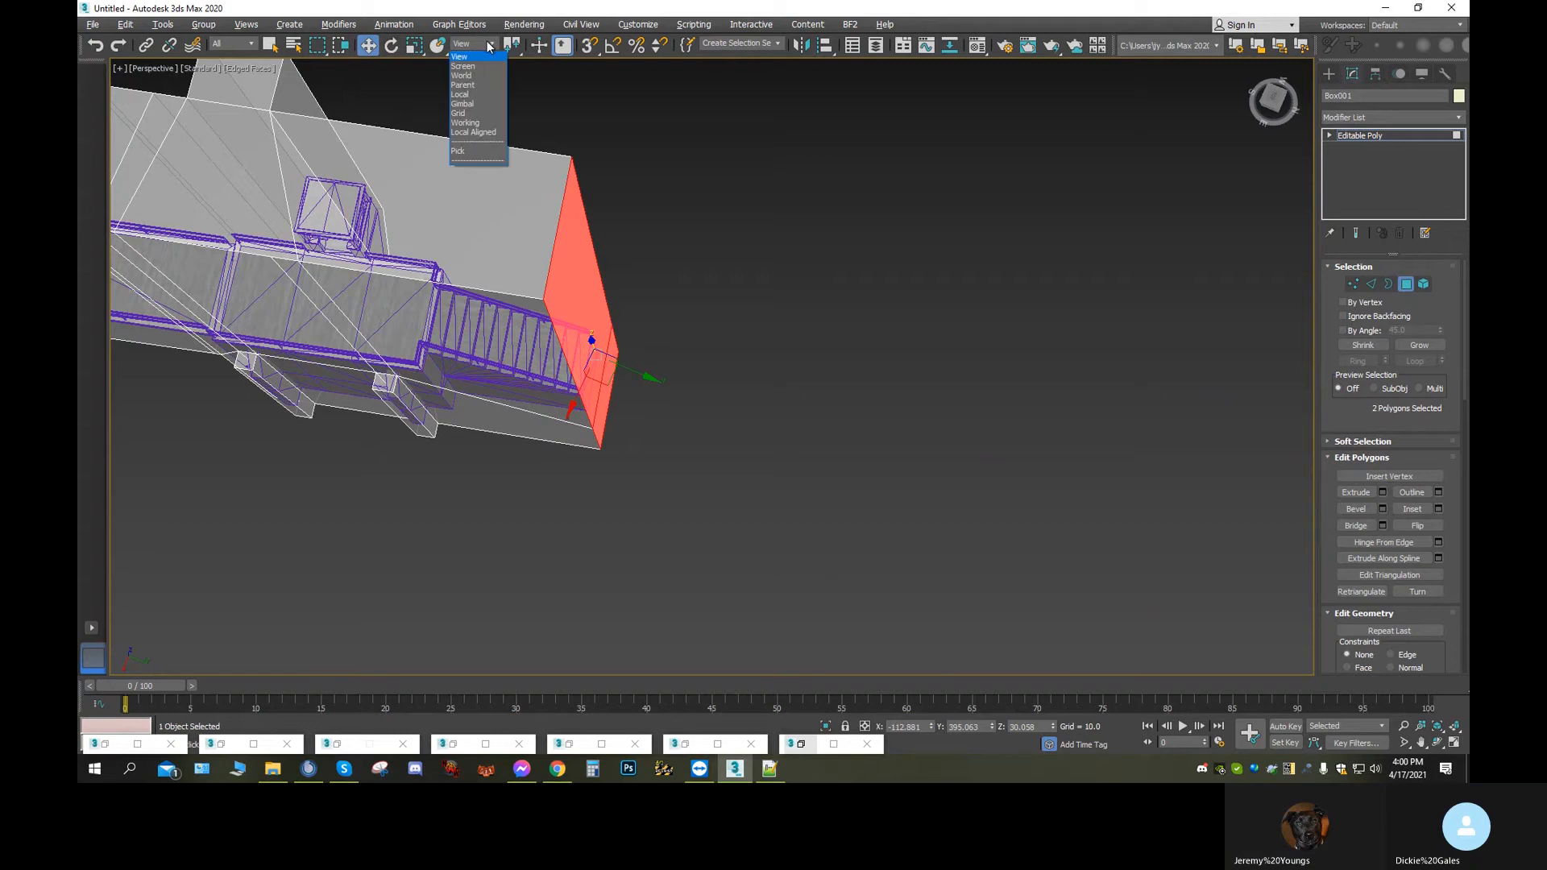
left_click(461, 94)
middle_click_drag(635, 505, 864, 505, "alt")
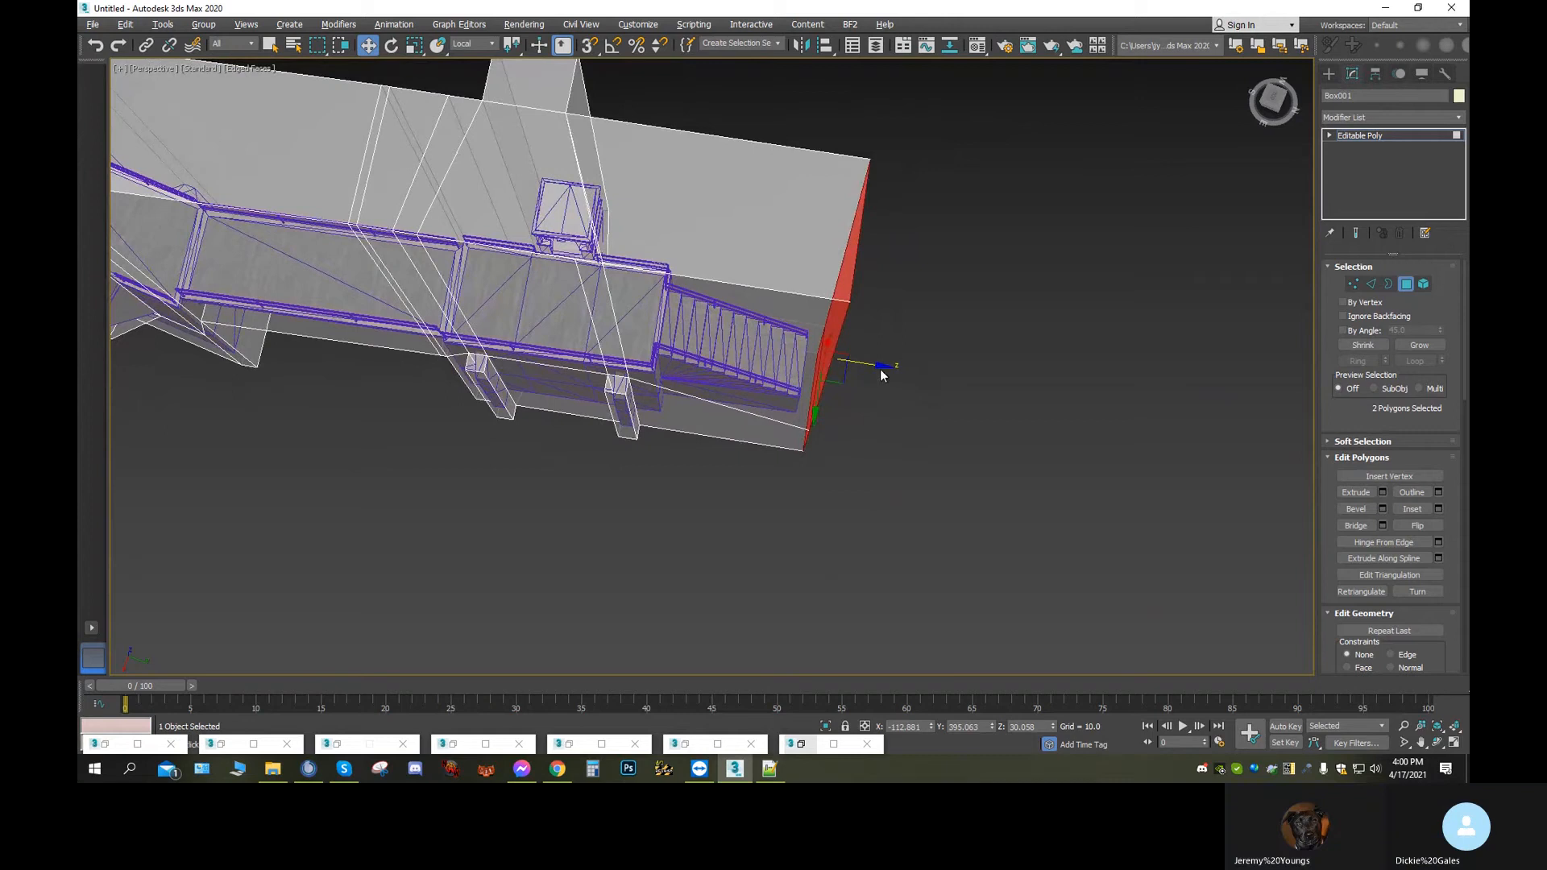
left_click_drag(883, 364, 715, 348)
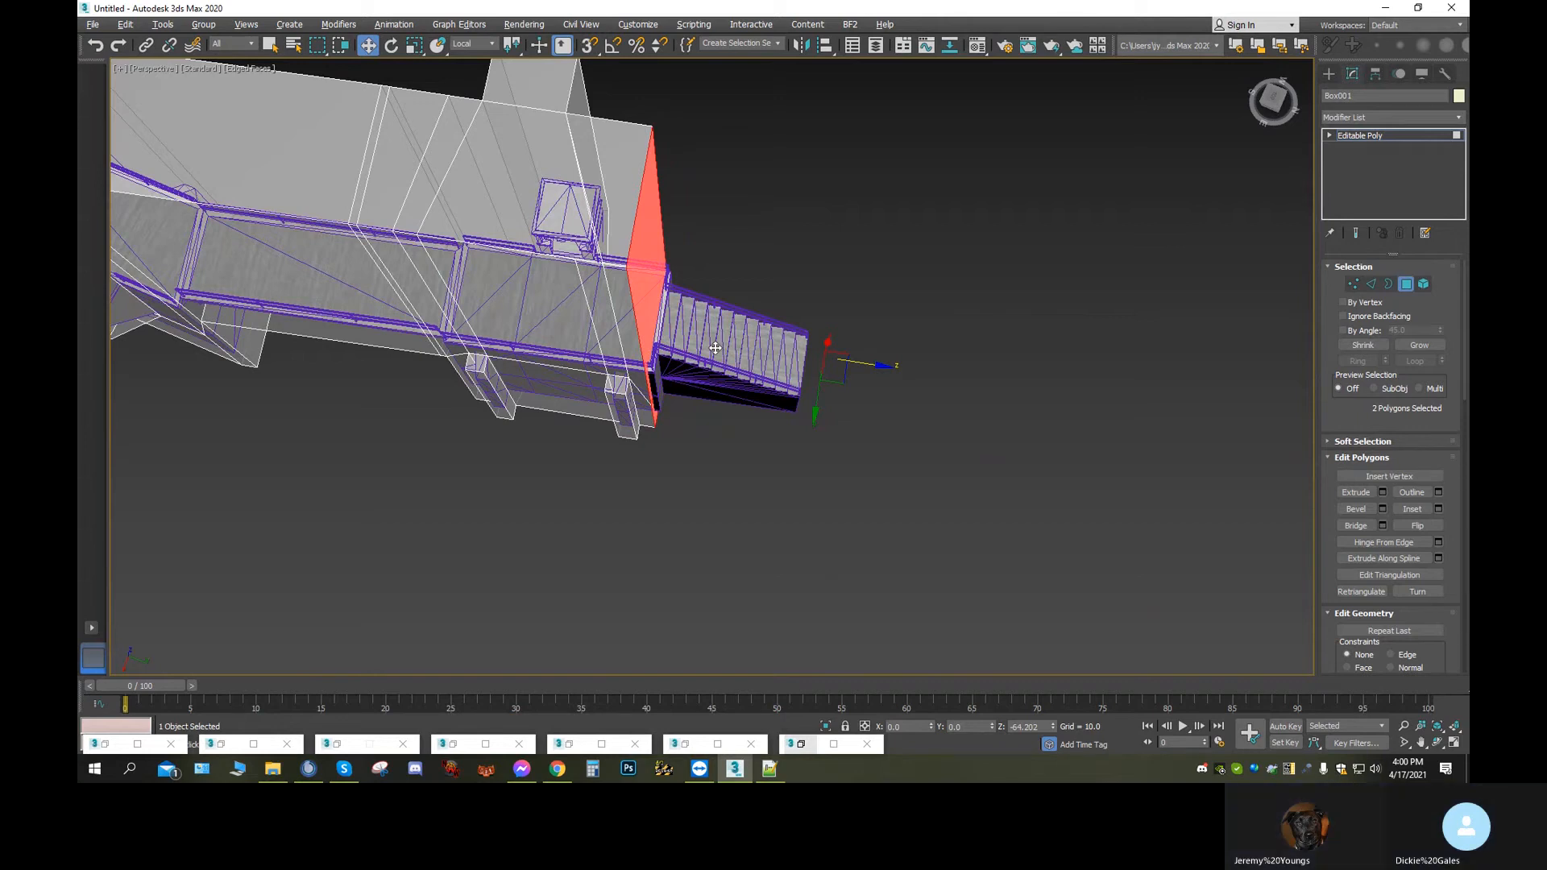
left_click_drag(716, 348, 708, 347)
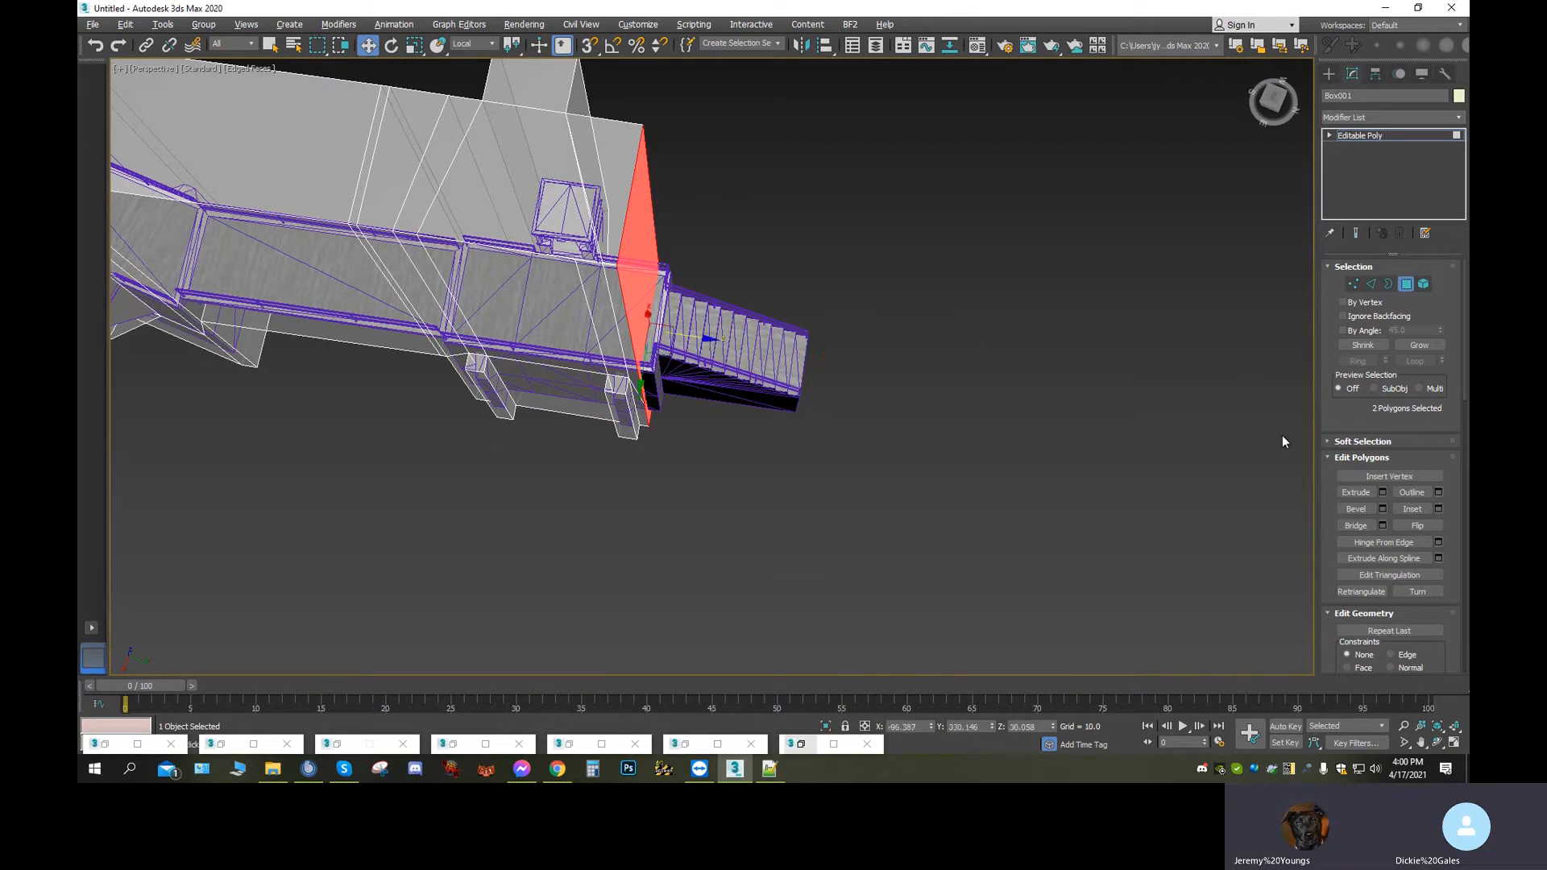
Extrude the two end polygons three times: two short segments at the head of the stairs and a long one over them
left_click(1357, 492)
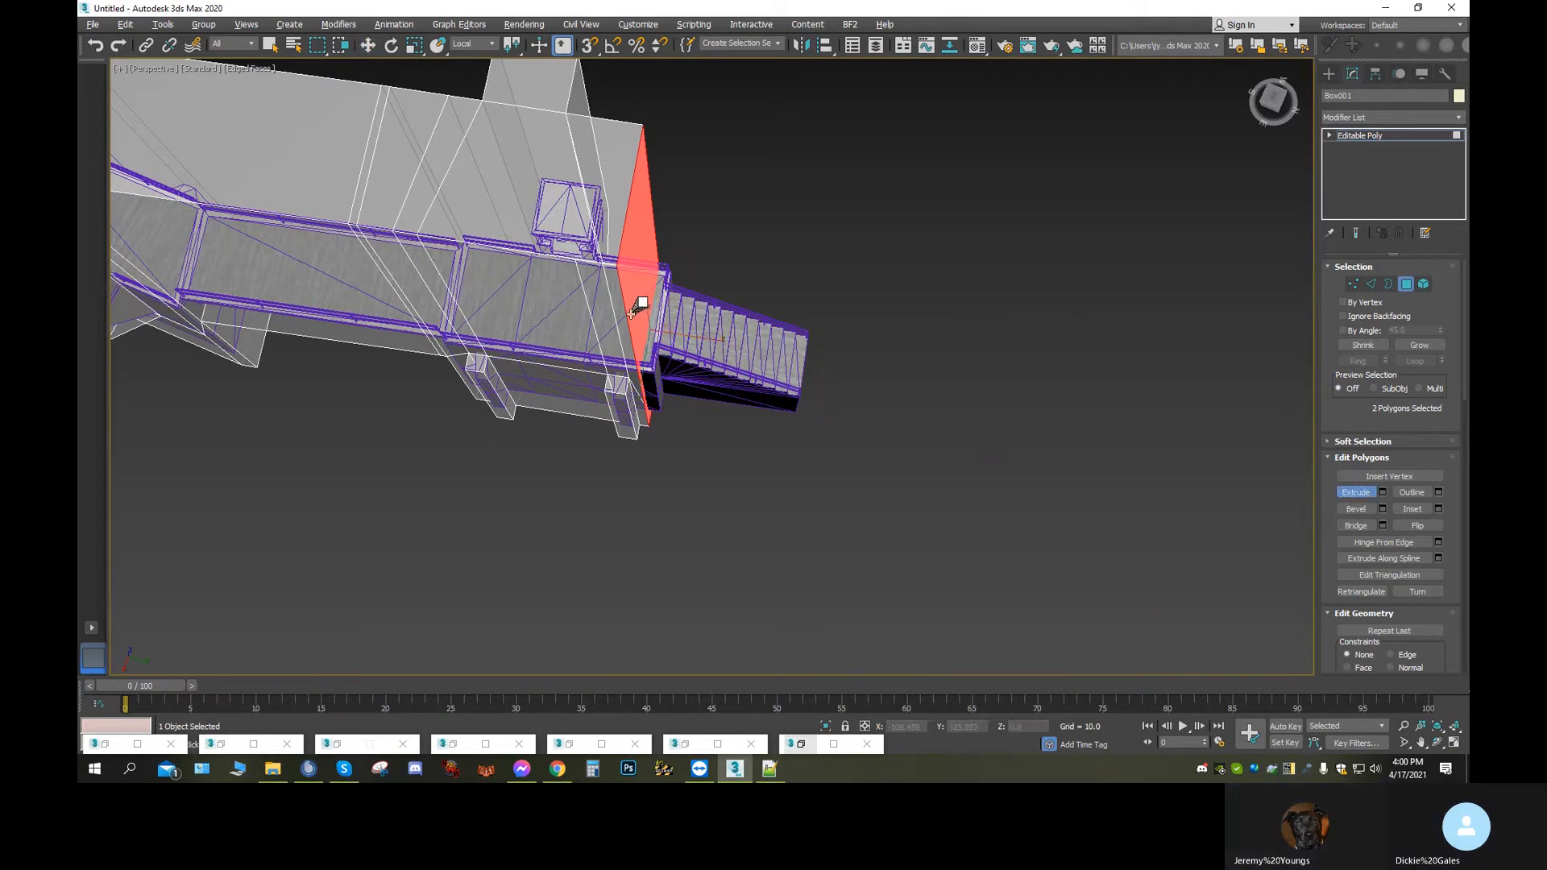
left_click_drag(635, 306, 637, 262)
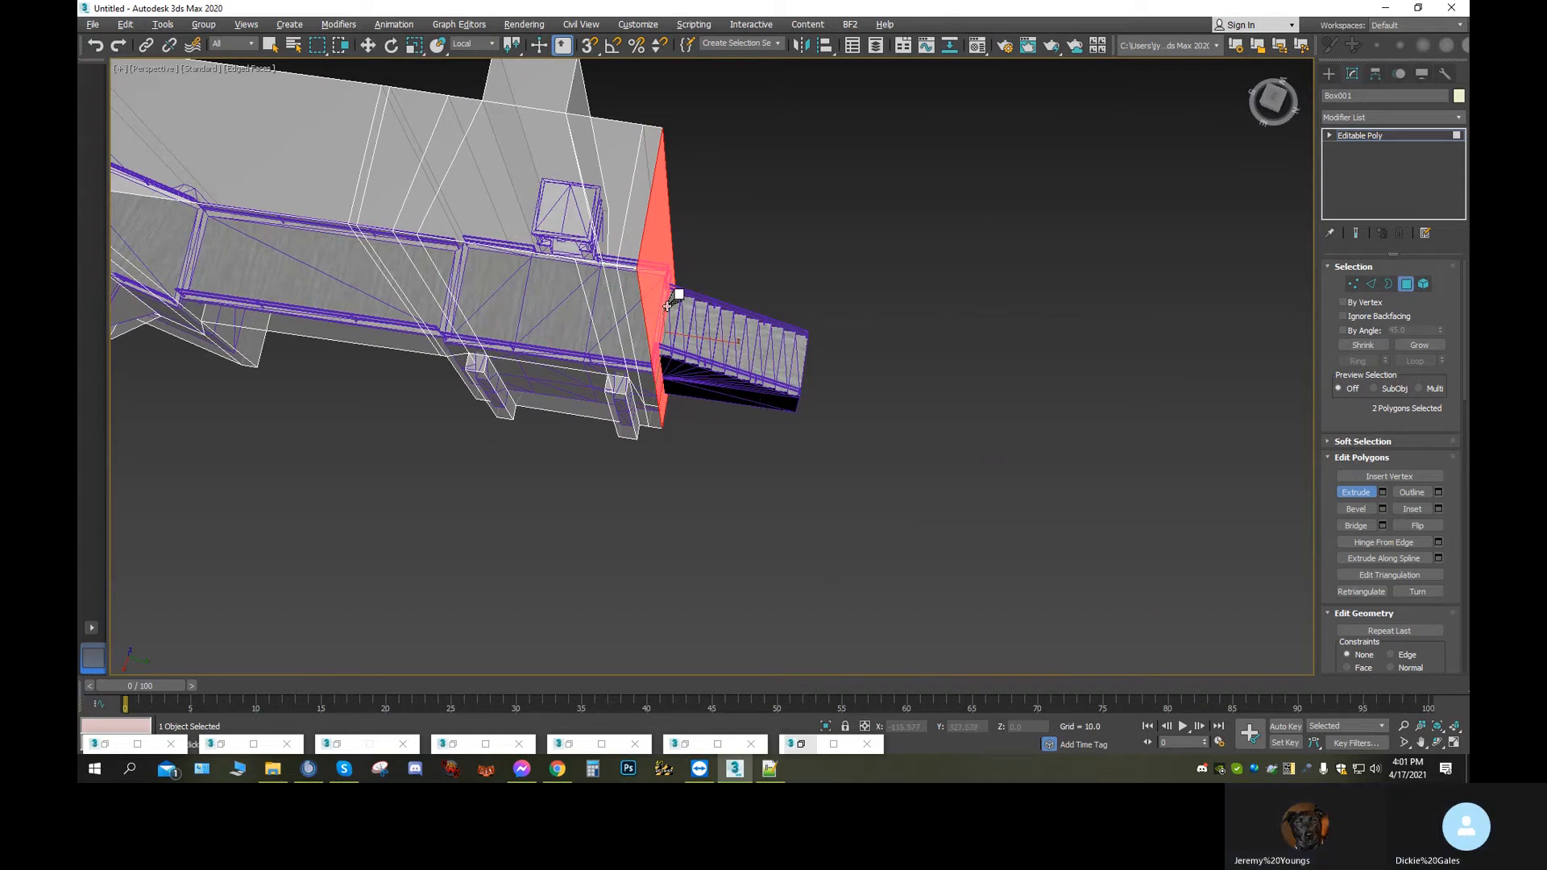
left_click_drag(669, 305, 698, 290)
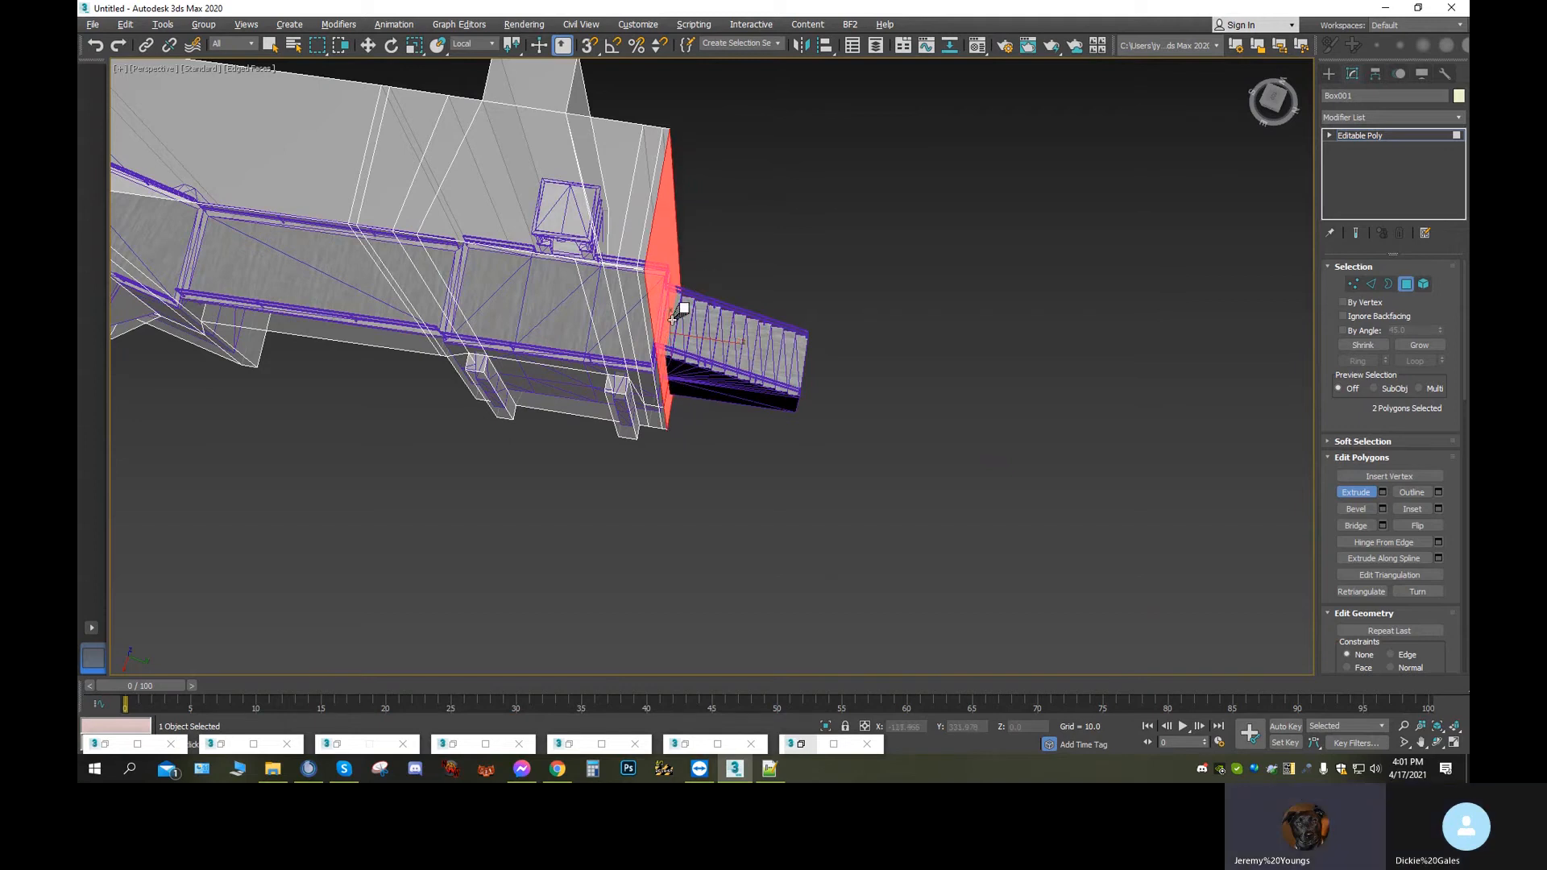
left_click_drag(673, 318, 734, 12)
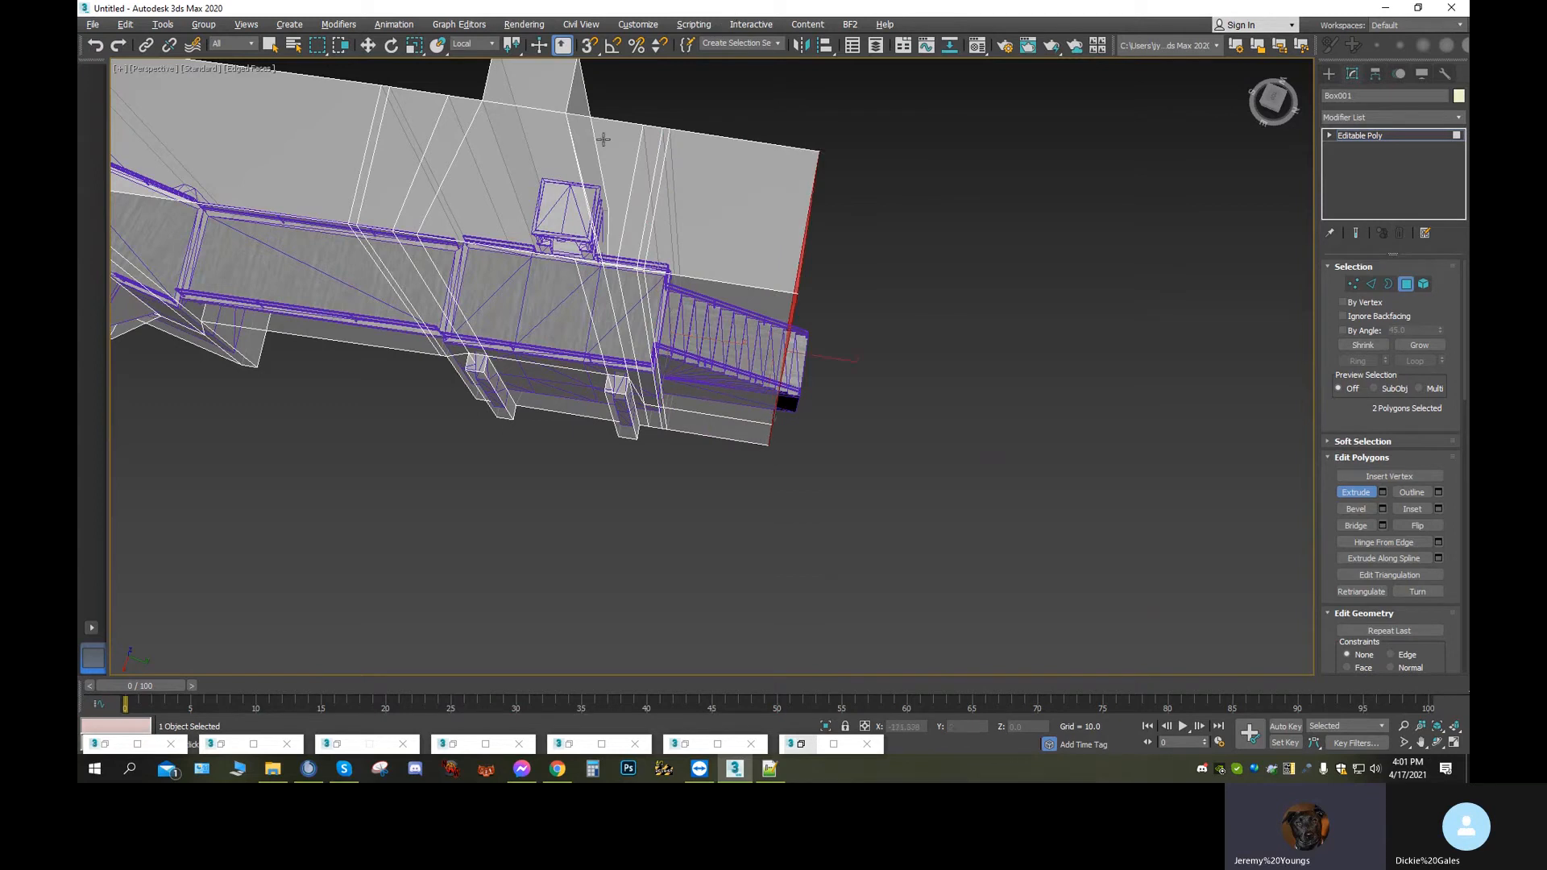
Move the extruded end face outward along its local Z axis until it clears the foot of the stairs
left_click(367, 46)
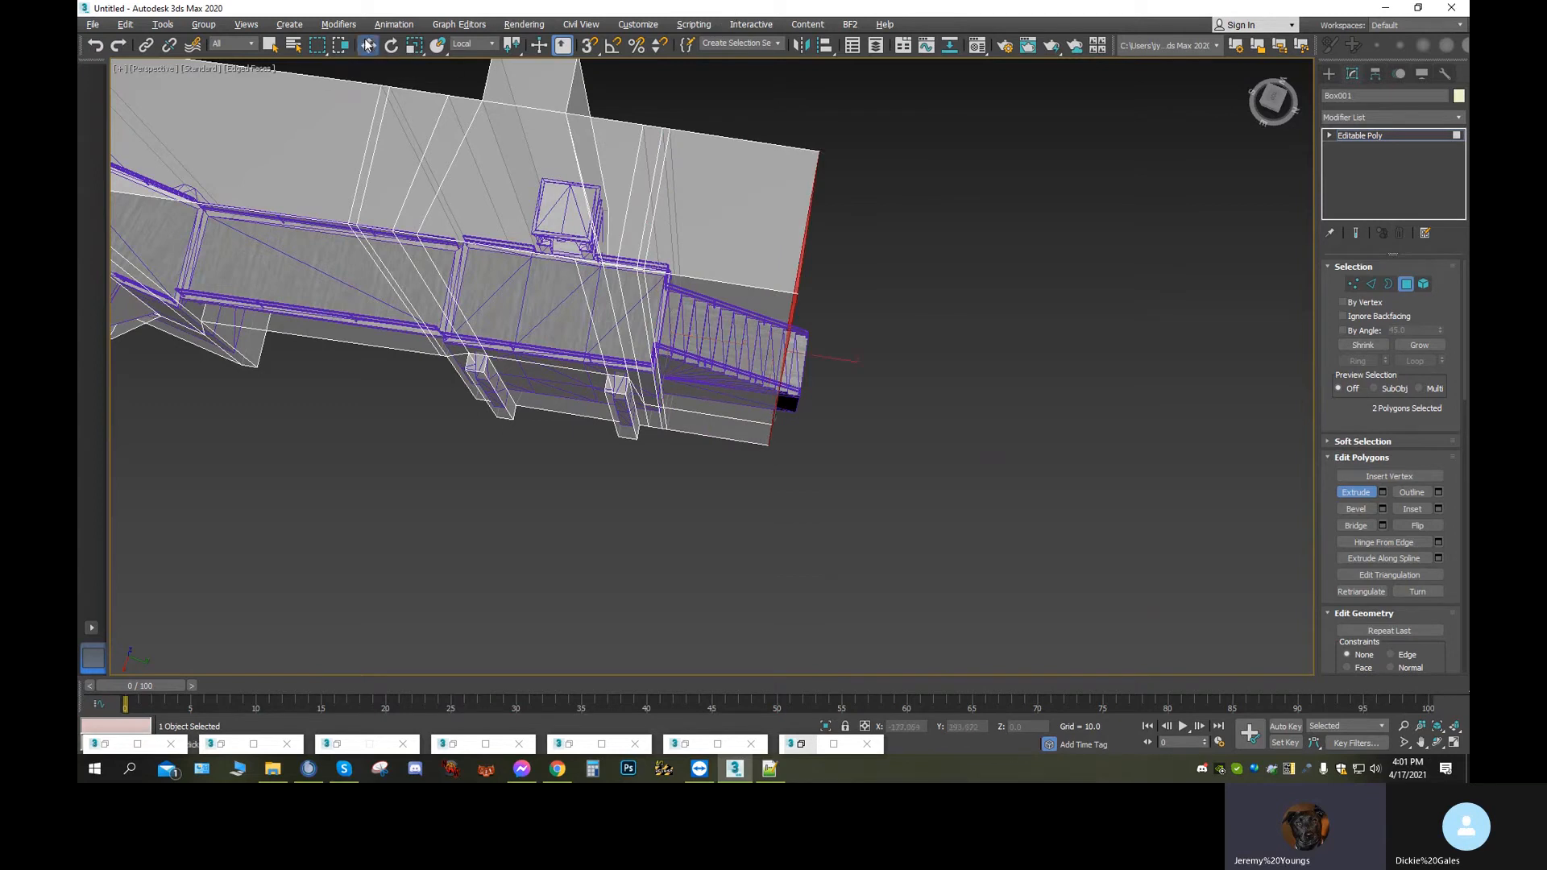
left_click(847, 364)
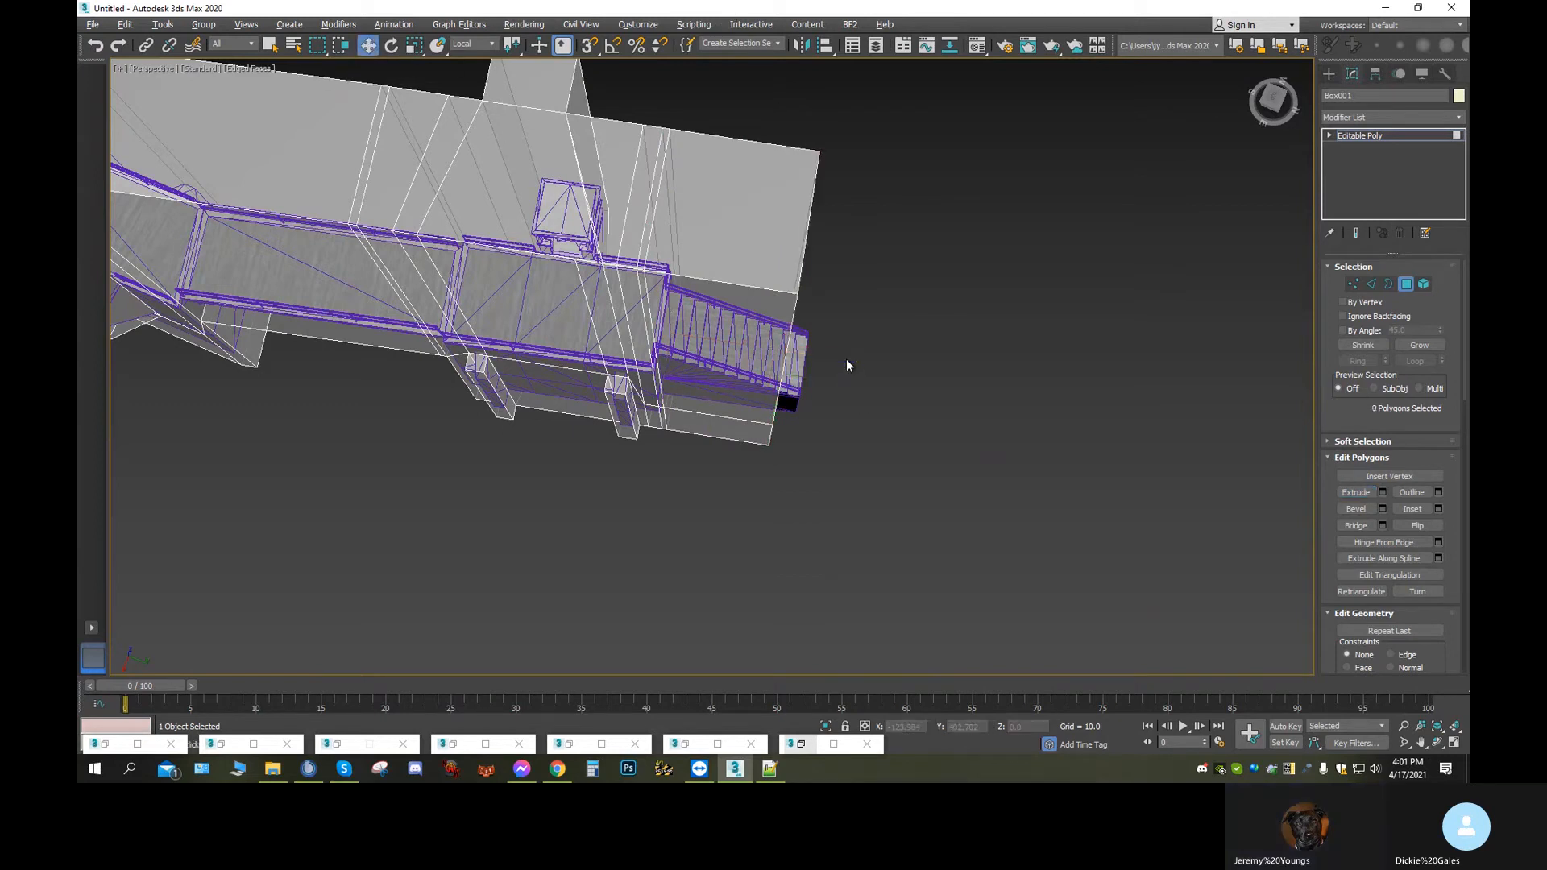
left_click(95, 45)
left_click_drag(839, 364, 880, 378)
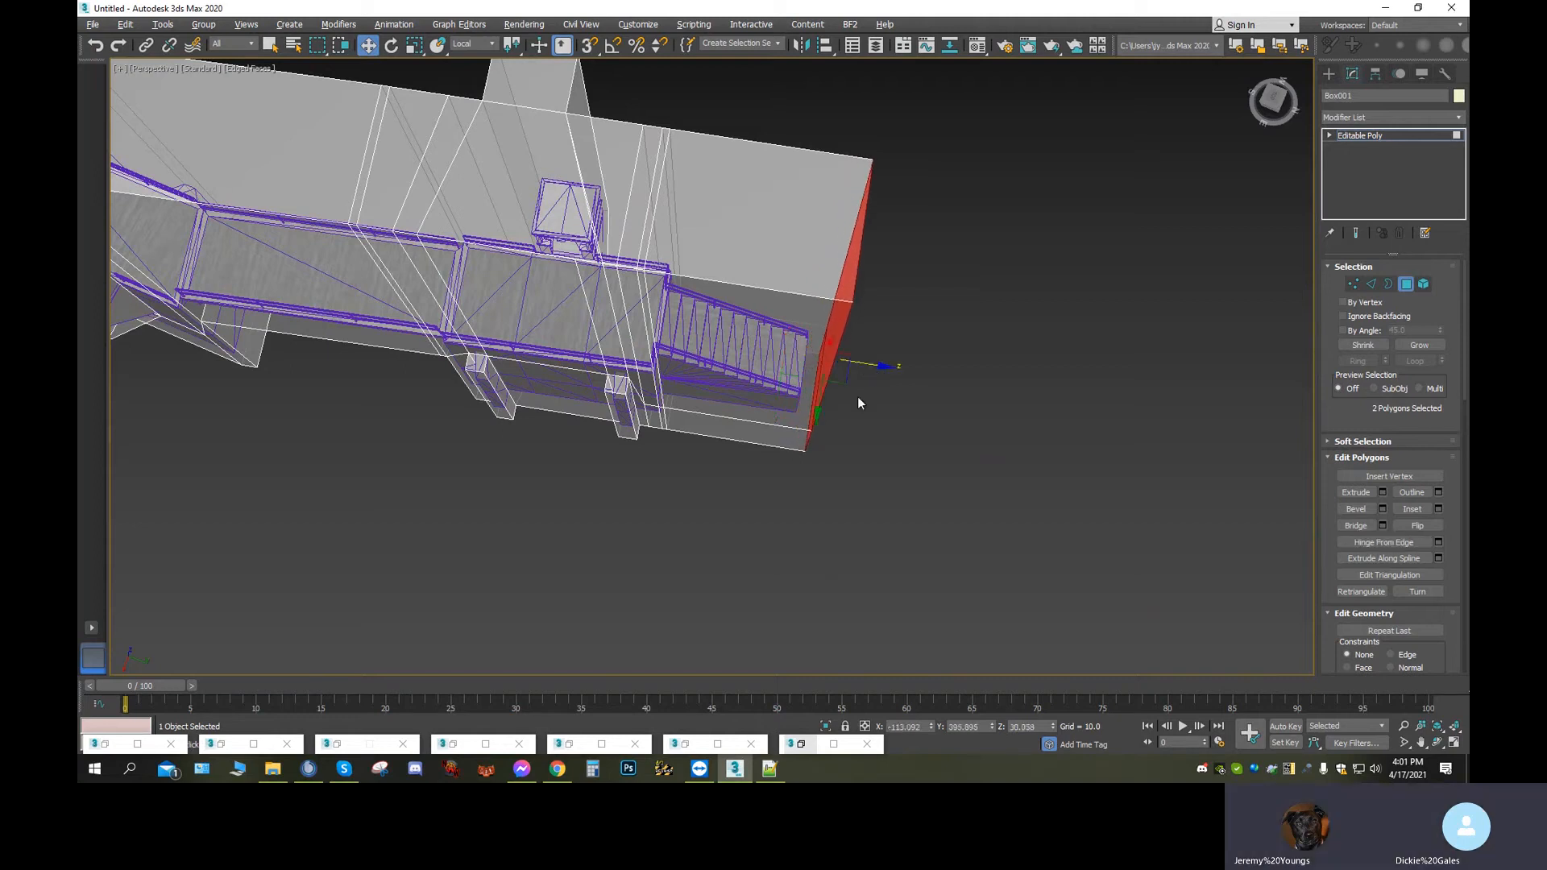
Select the stair section's two side polygons opposite the guard booth and move them inward toward the stairs
left_click(745, 411)
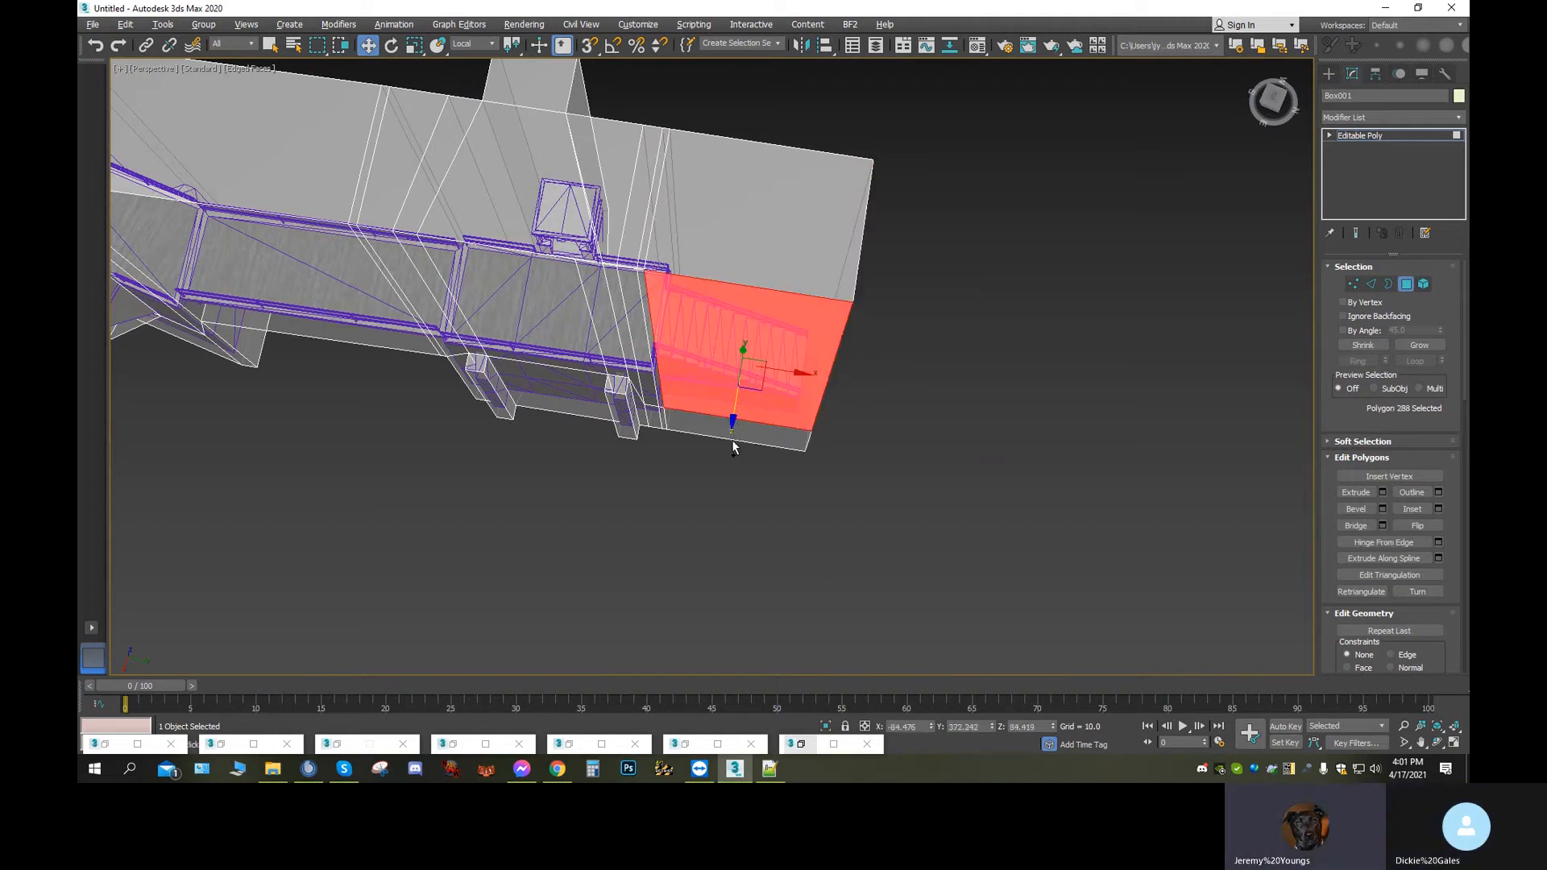
left_click(734, 433, "ctrl")
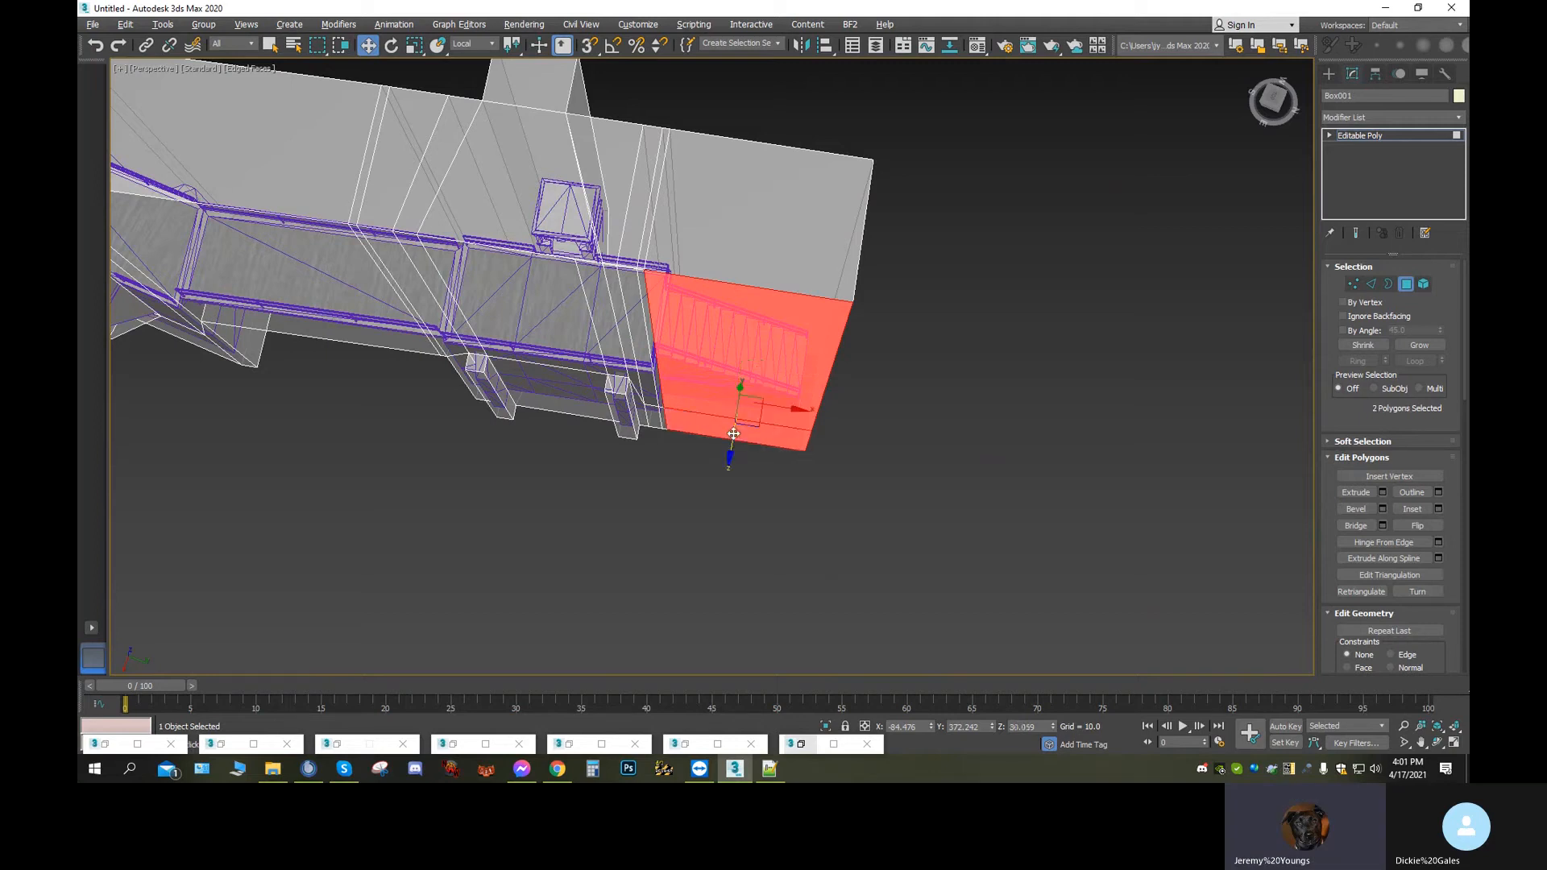
left_click_drag(728, 449, 743, 427)
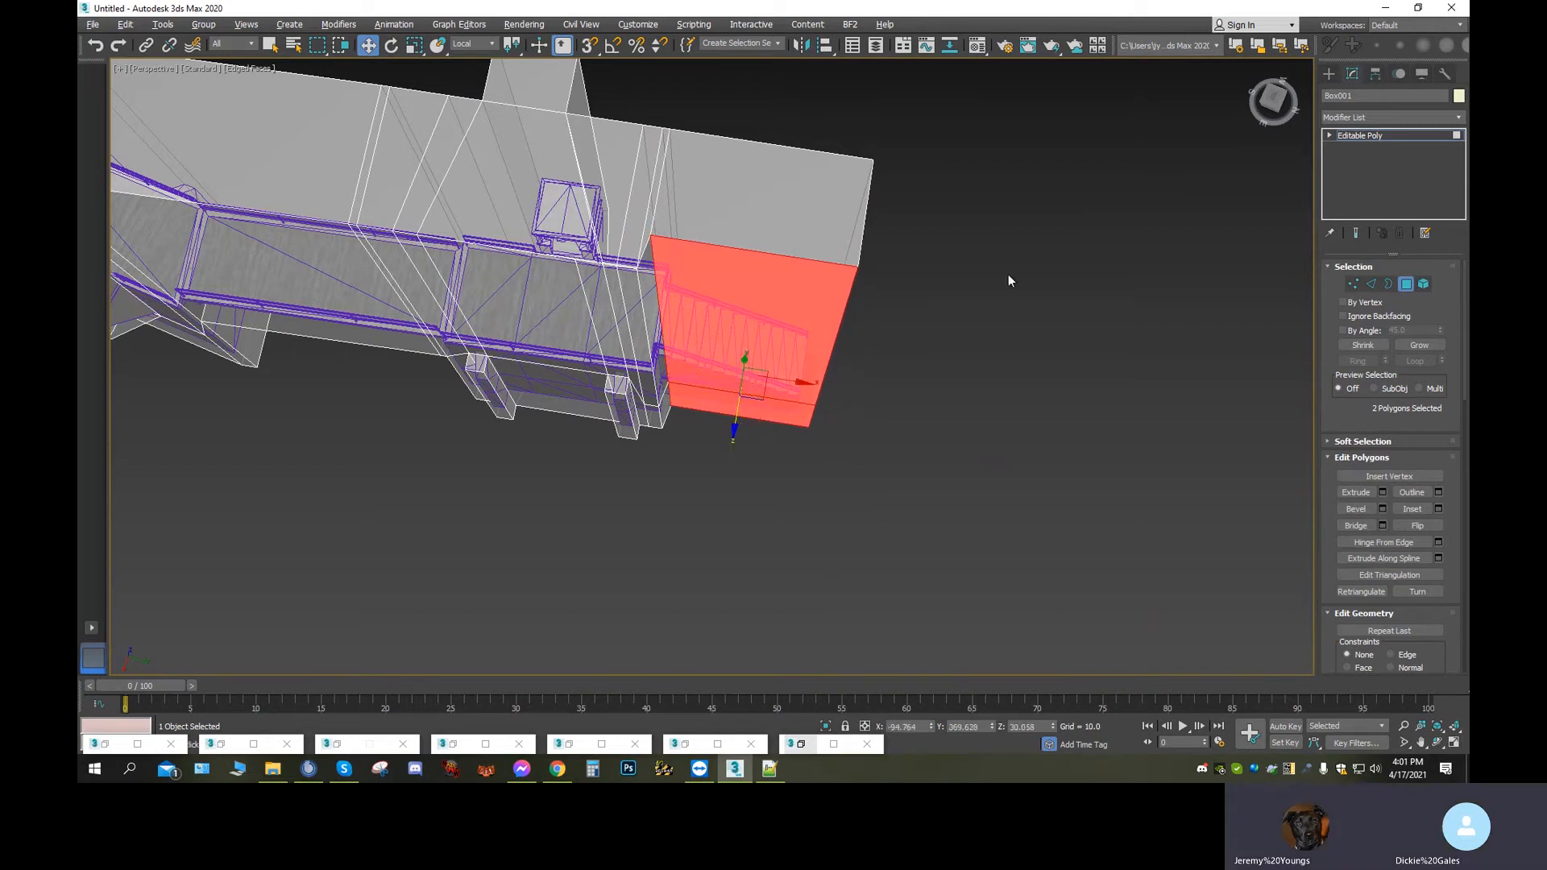
Try moving the stair section's guard-booth-side polygons together with the already selected opposite side, and undo the move and added selections
left_click(1280, 92)
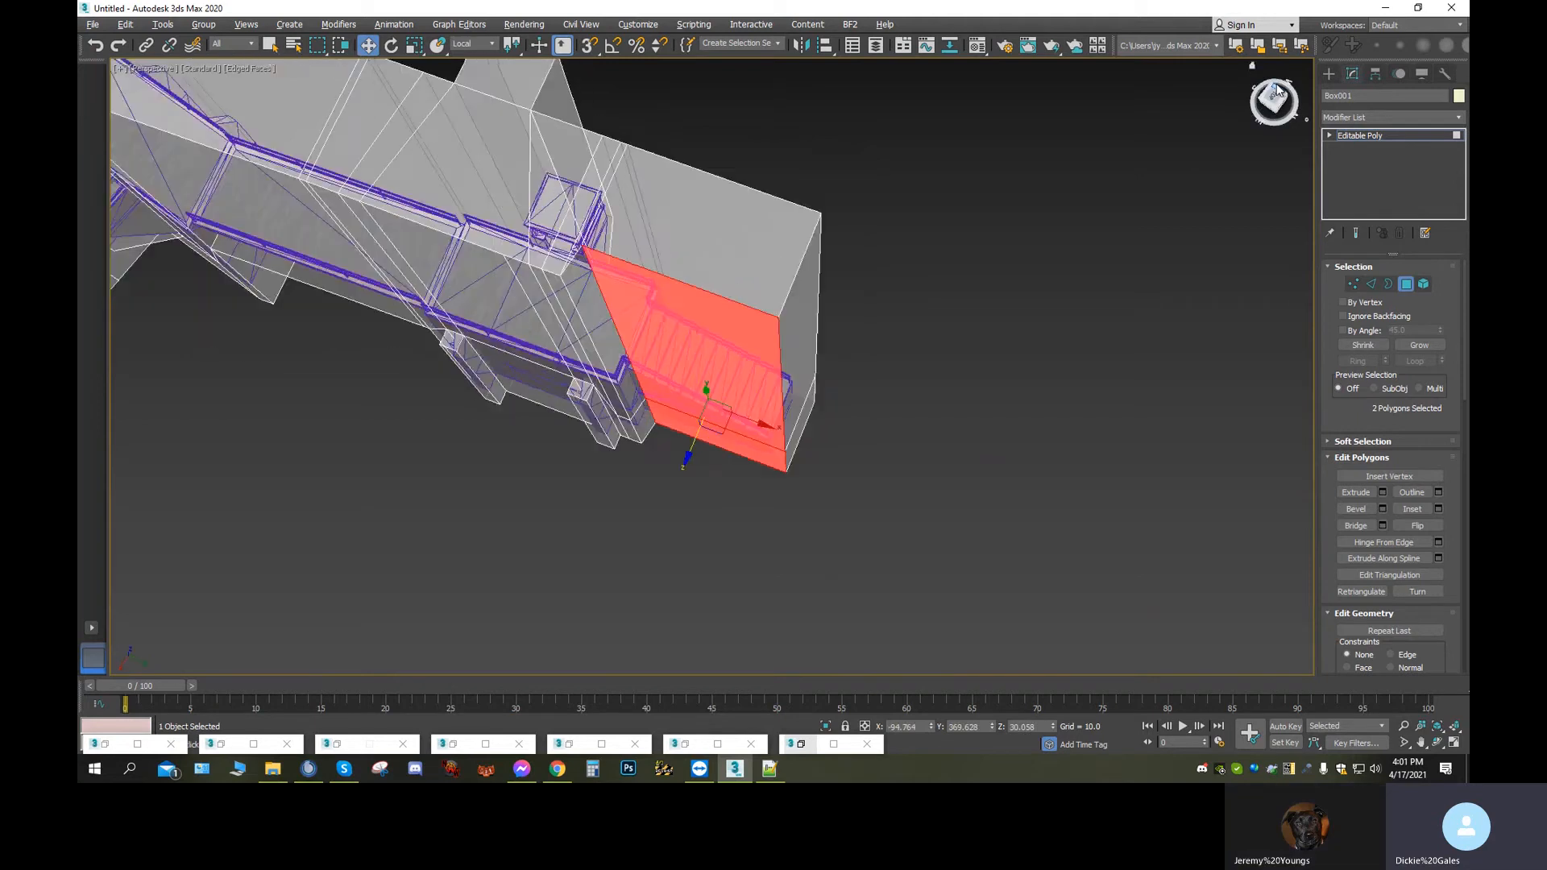
middle_click_drag(400, 443, 847, 563, "alt")
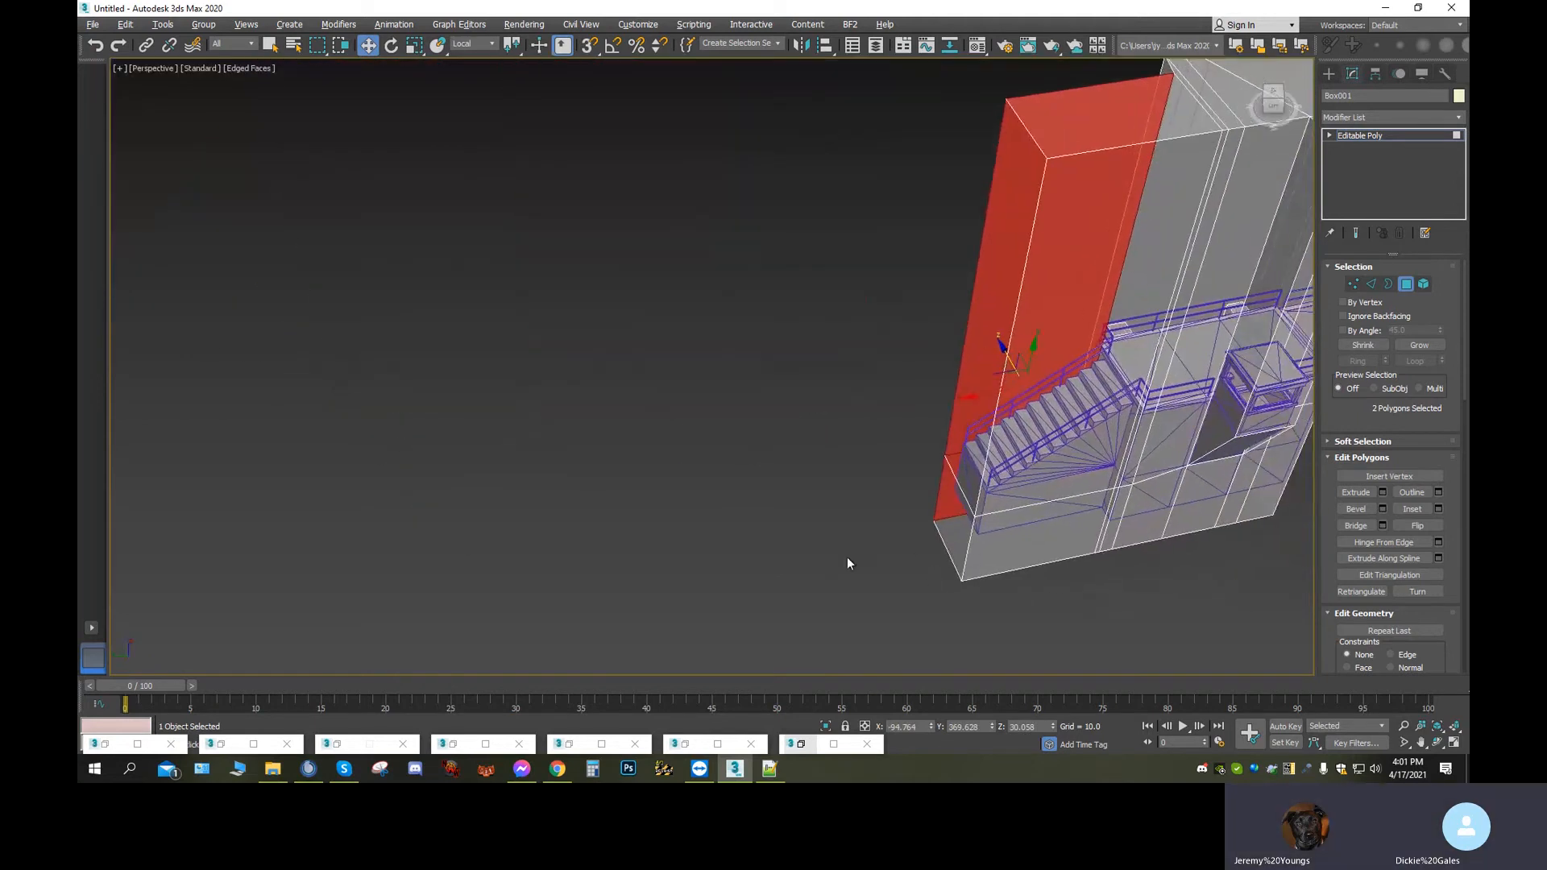
left_click(1052, 429, "ctrl")
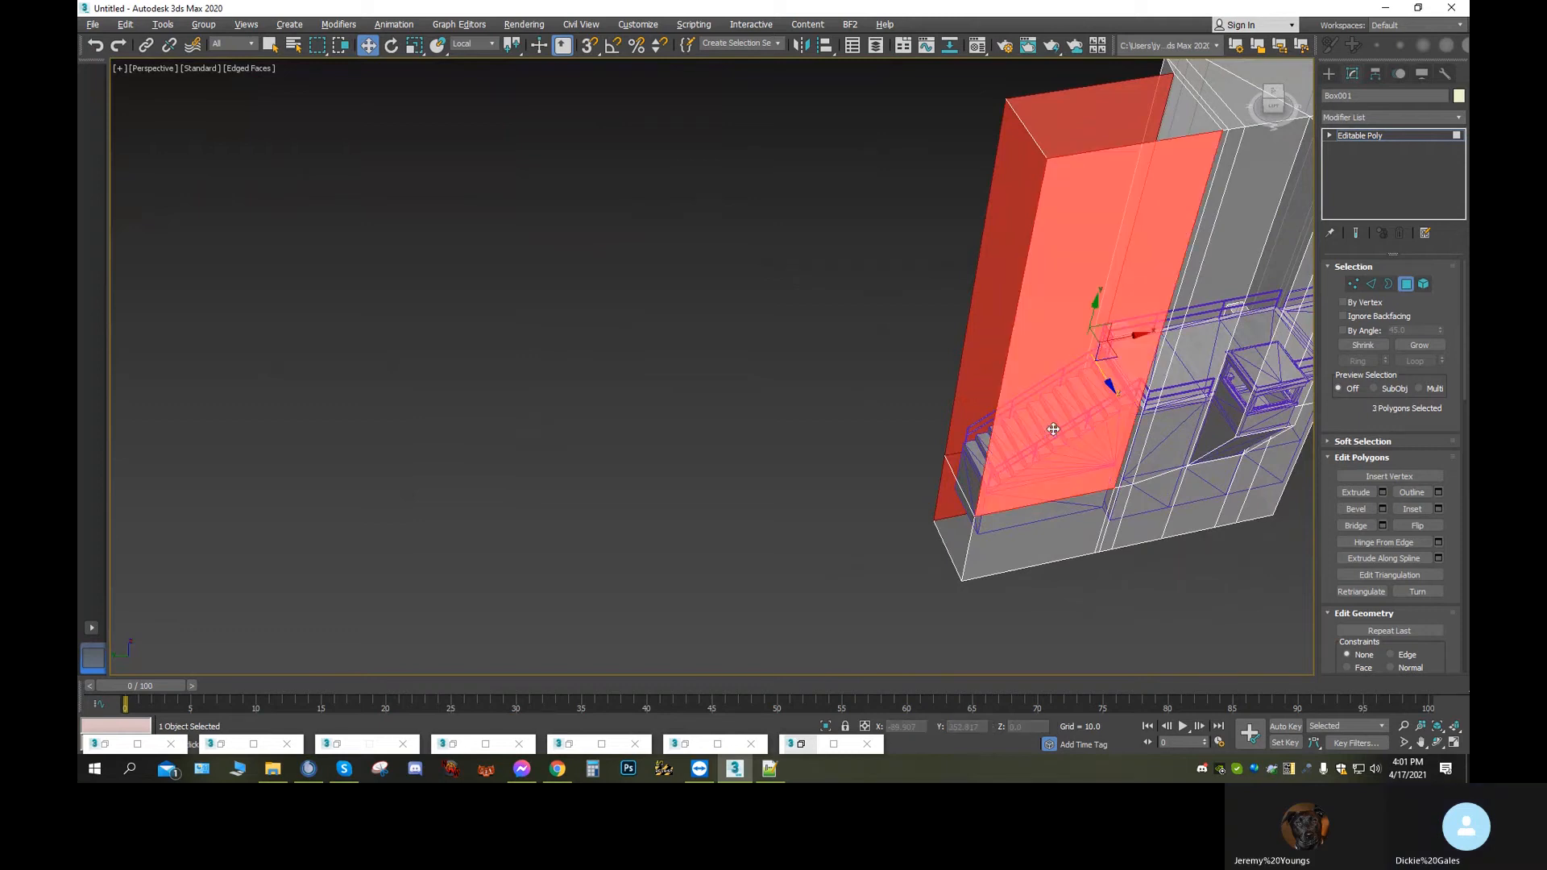
left_click(1043, 520, "ctrl")
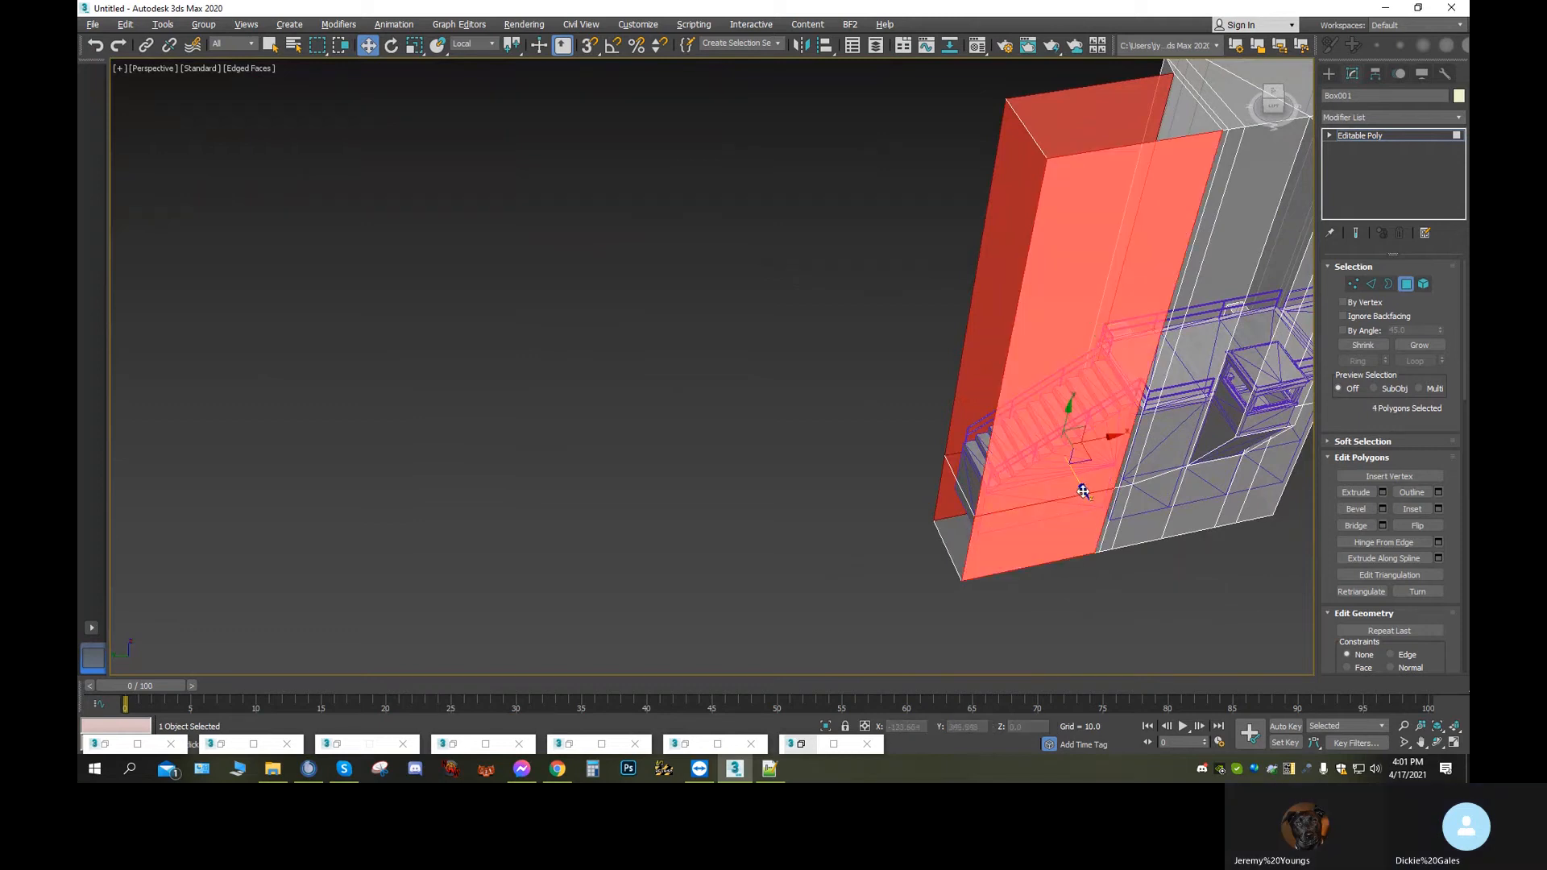
left_click_drag(1085, 492, 1077, 475)
left_click(97, 50)
left_click(97, 50)
left_click(97, 50)
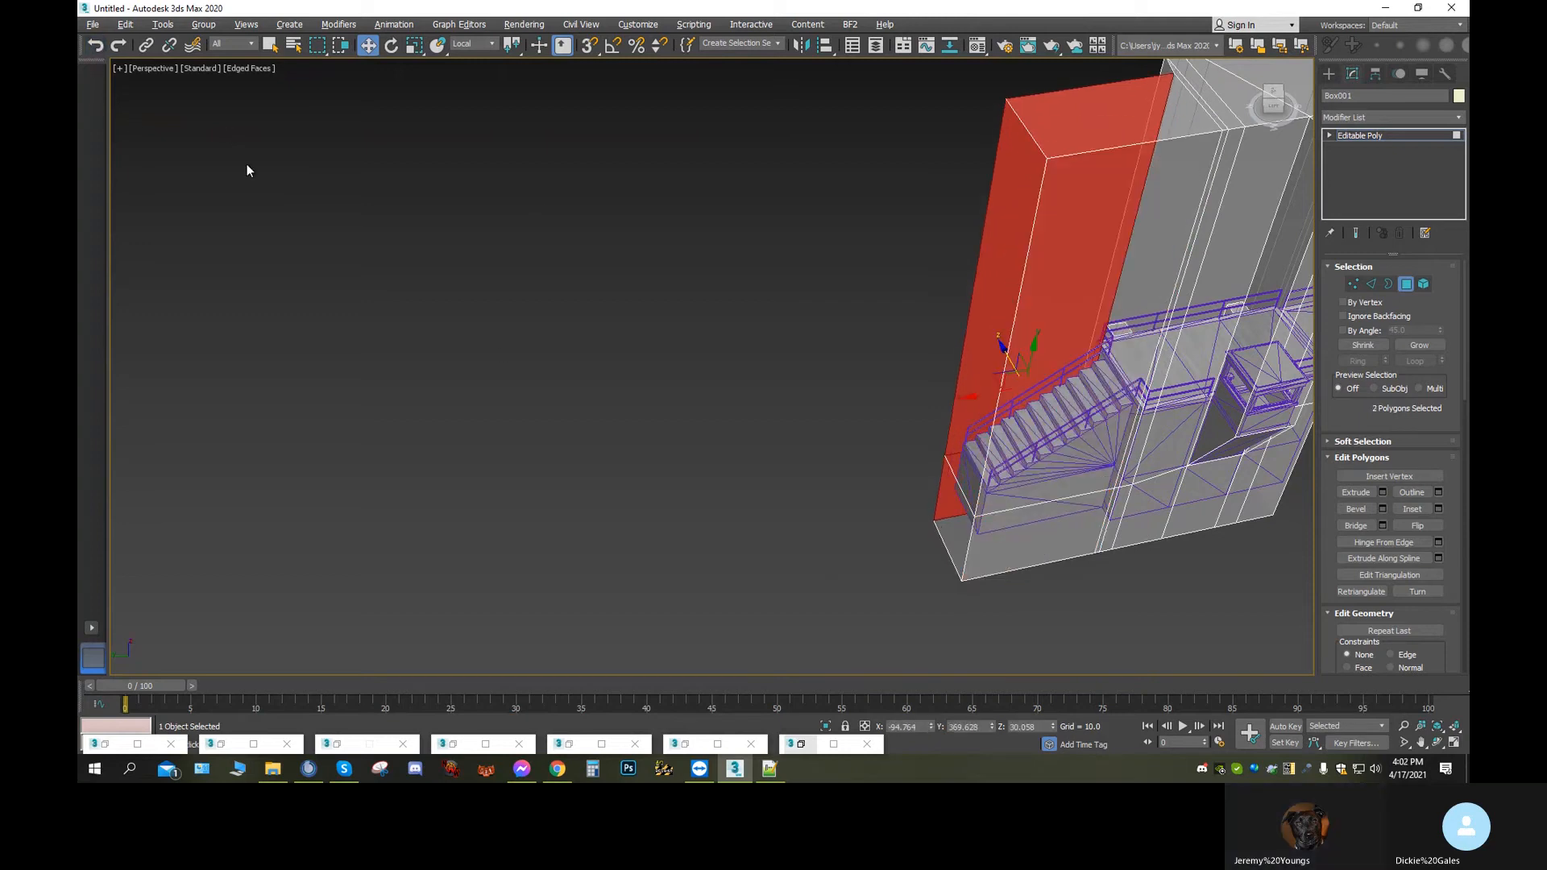
Select only the stair section's two side polygons on the guard booth side and move them inward toward the stairs
left_click(529, 360)
left_click(1071, 474)
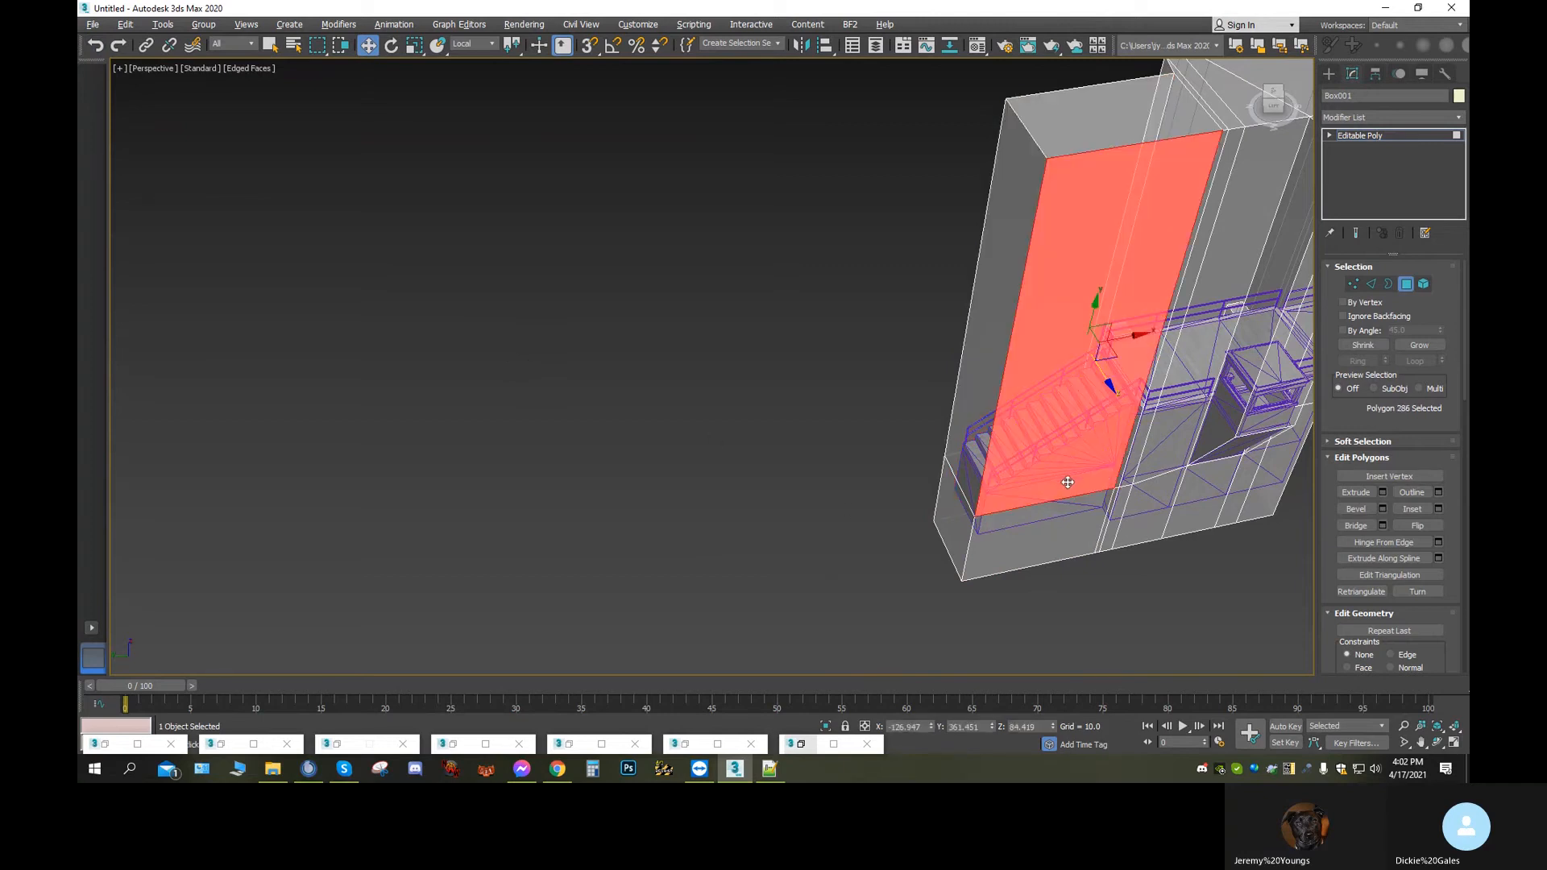
left_click(1048, 545, "ctrl")
mouse_move(1080, 490)
left_mouse_down()
mouse_move(1075, 451)
mouse_move(1069, 501)
left_mouse_up()
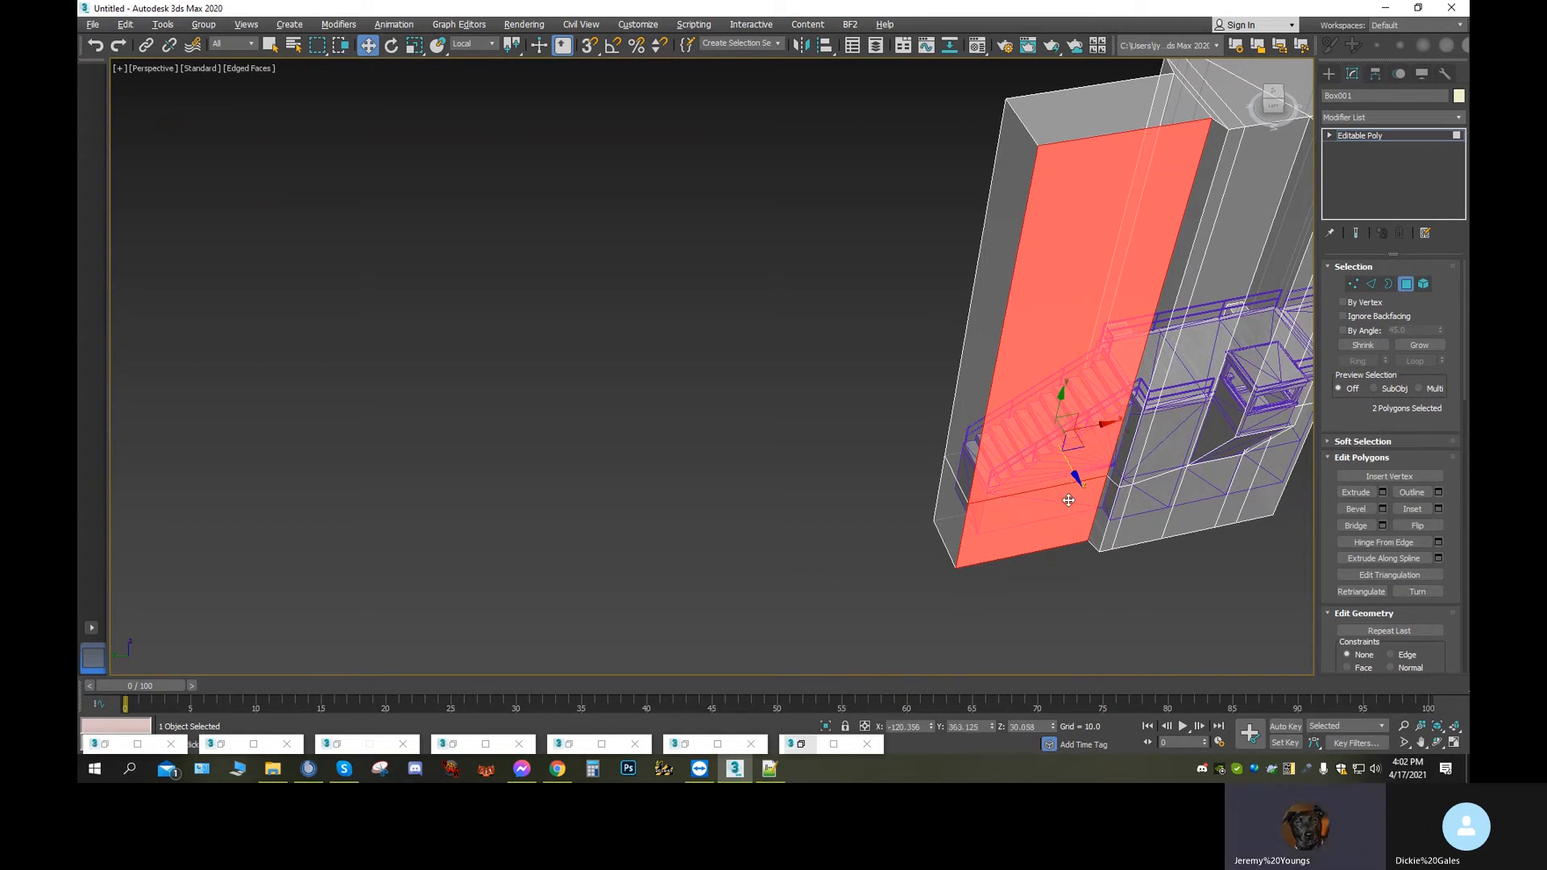
Examine the block's fit around the stair section and beneath the octagonal platform with its pillar
left_click(1439, 743)
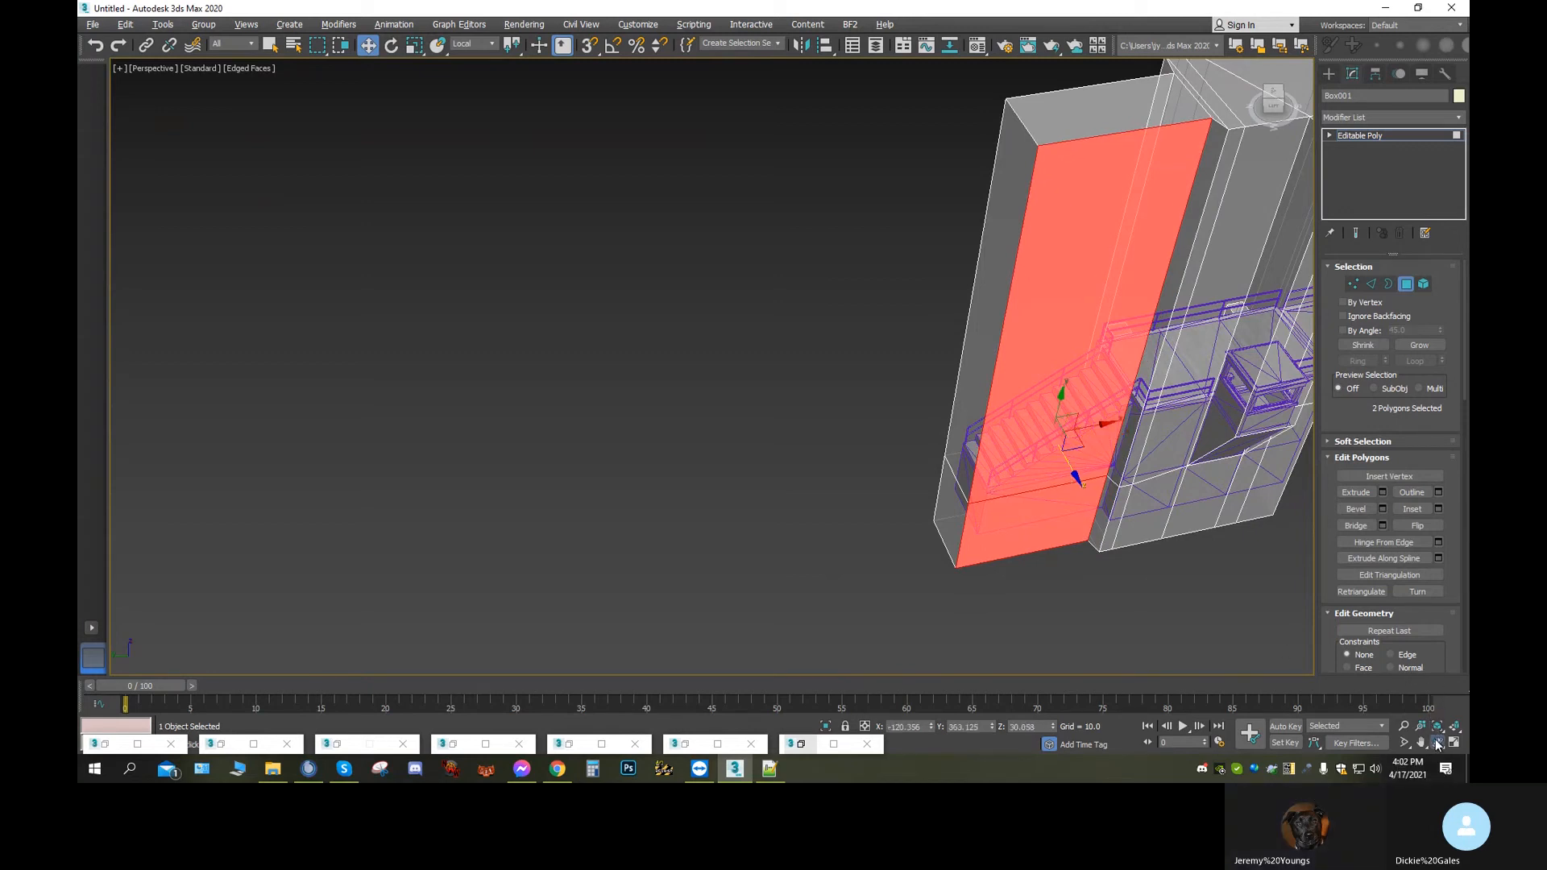
left_click_drag(766, 415, 829, 383)
left_click_drag(686, 280, 660, 290)
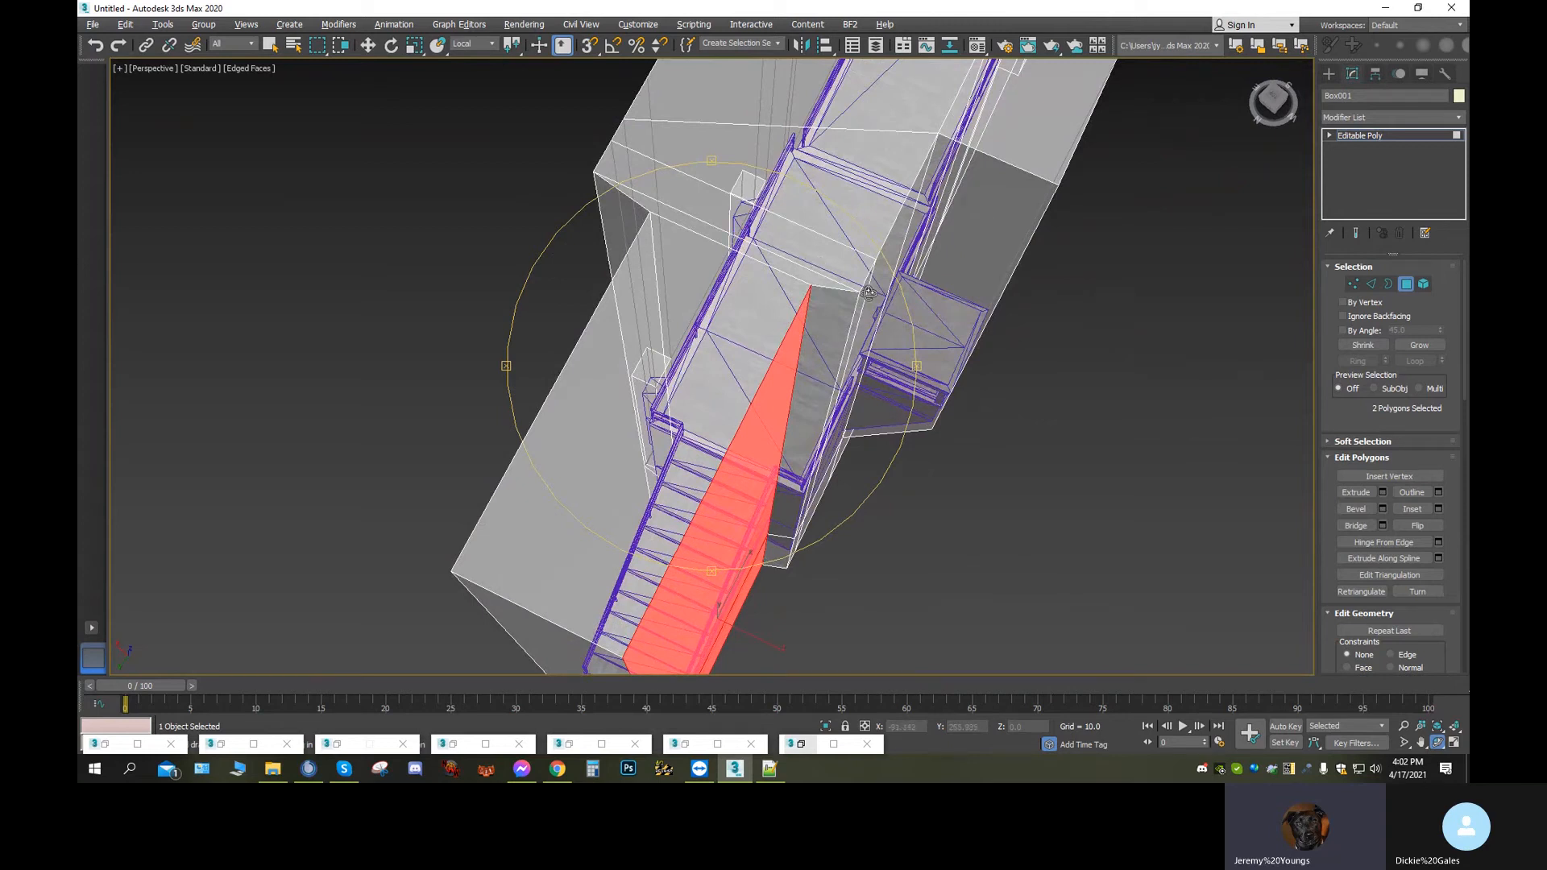
left_click_drag(758, 547, 932, 442)
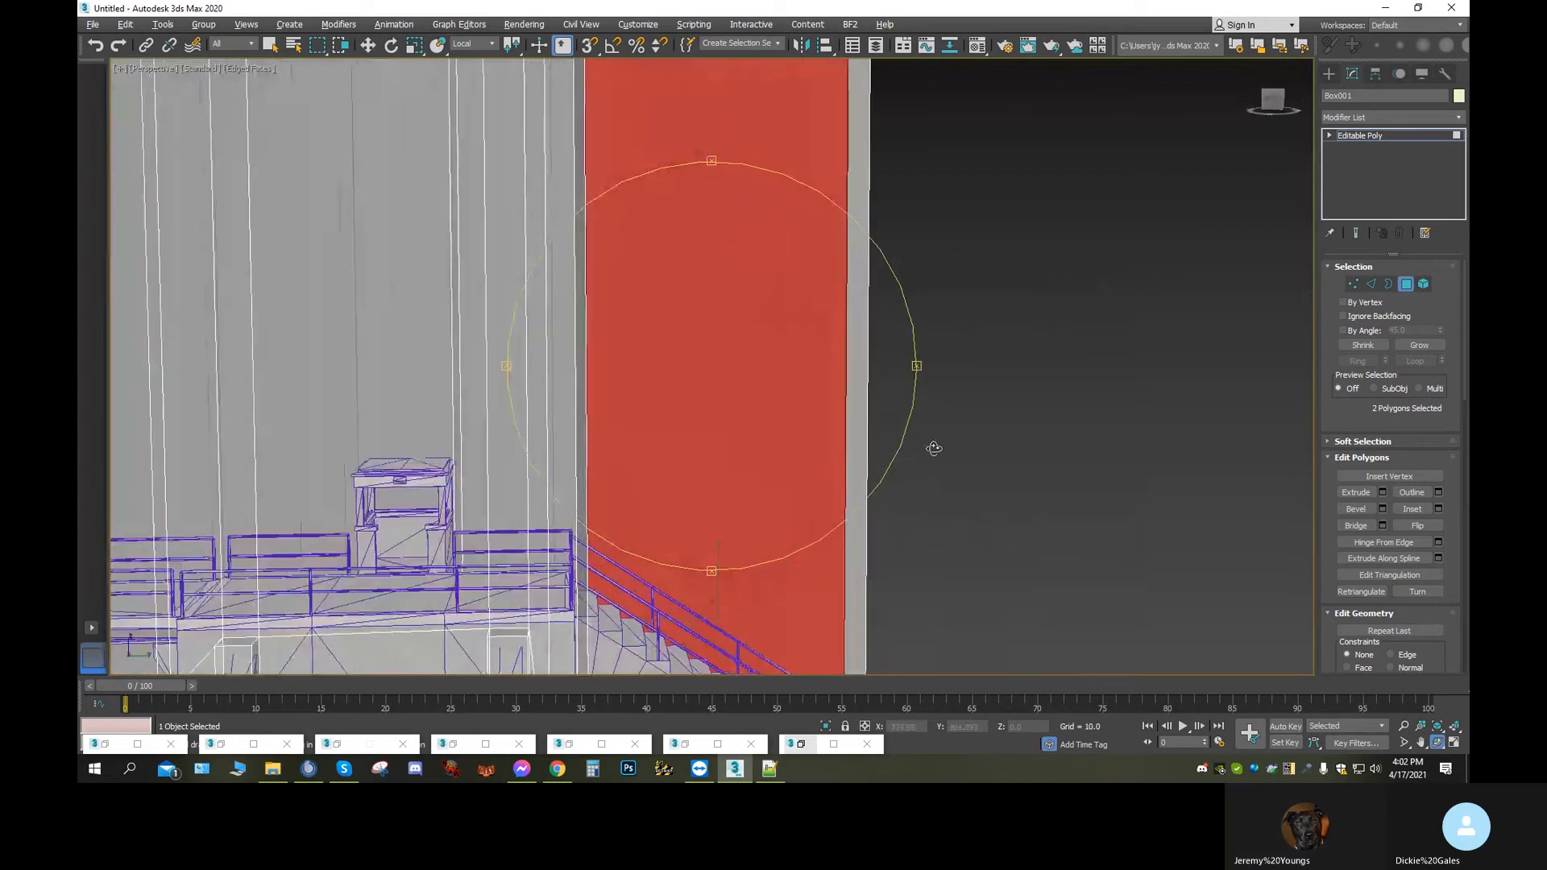
scroll(830, 480, "down", 3)
middle_click_drag(825, 481, 768, 460)
left_click_drag(767, 460, 573, 389)
scroll(601, 473, "up", 2)
scroll(648, 490, "down", 3)
scroll(734, 468, "up", 3)
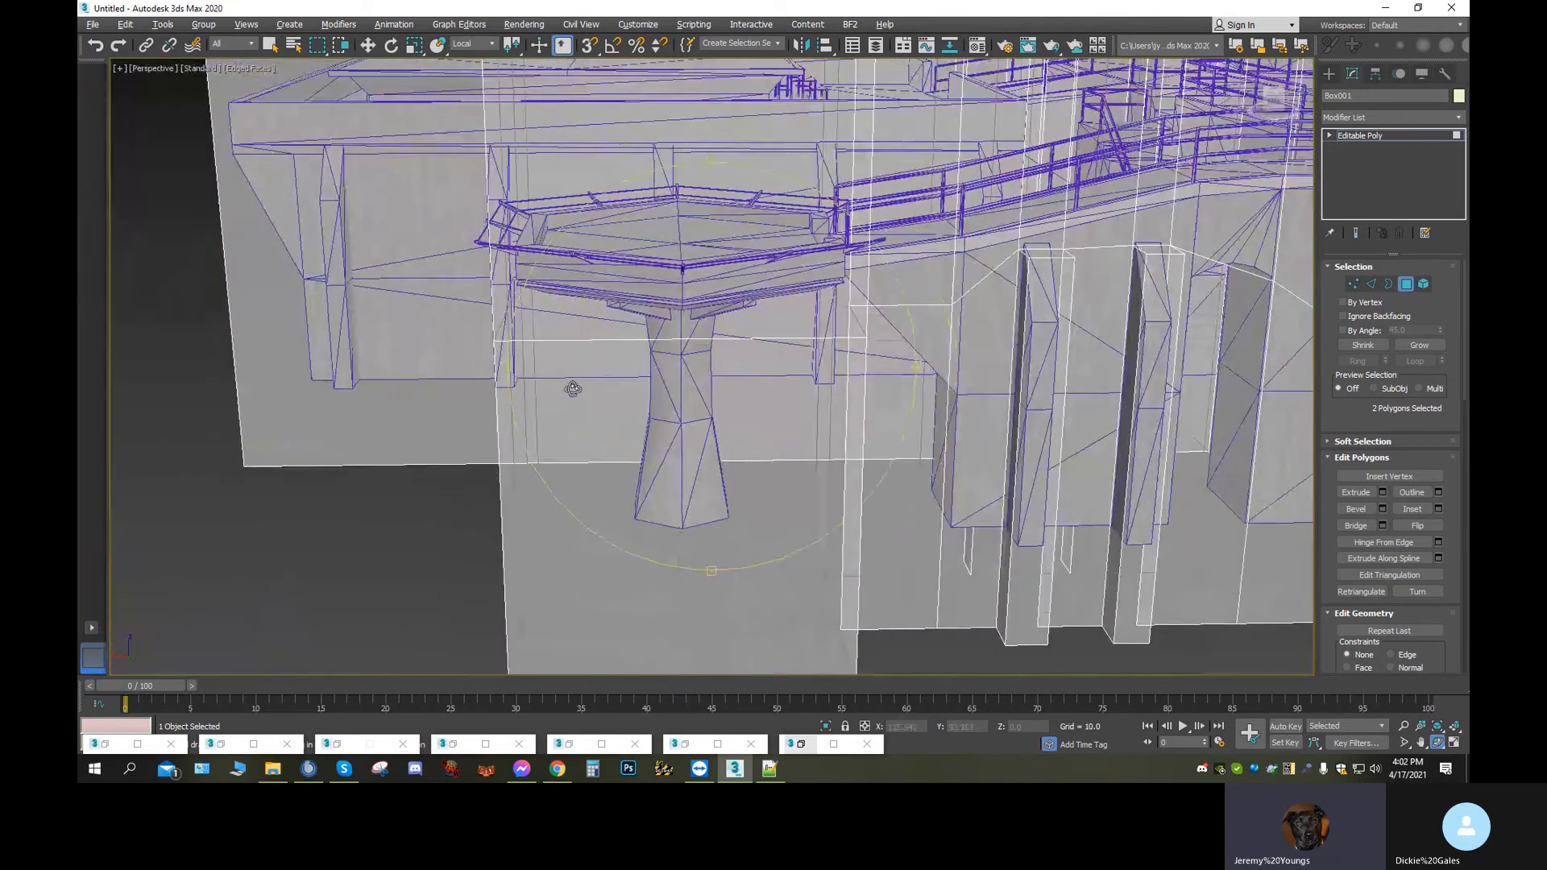
scroll(575, 391, "down", 4)
middle_click_drag(595, 412, 594, 311)
scroll(570, 317, "up", 4)
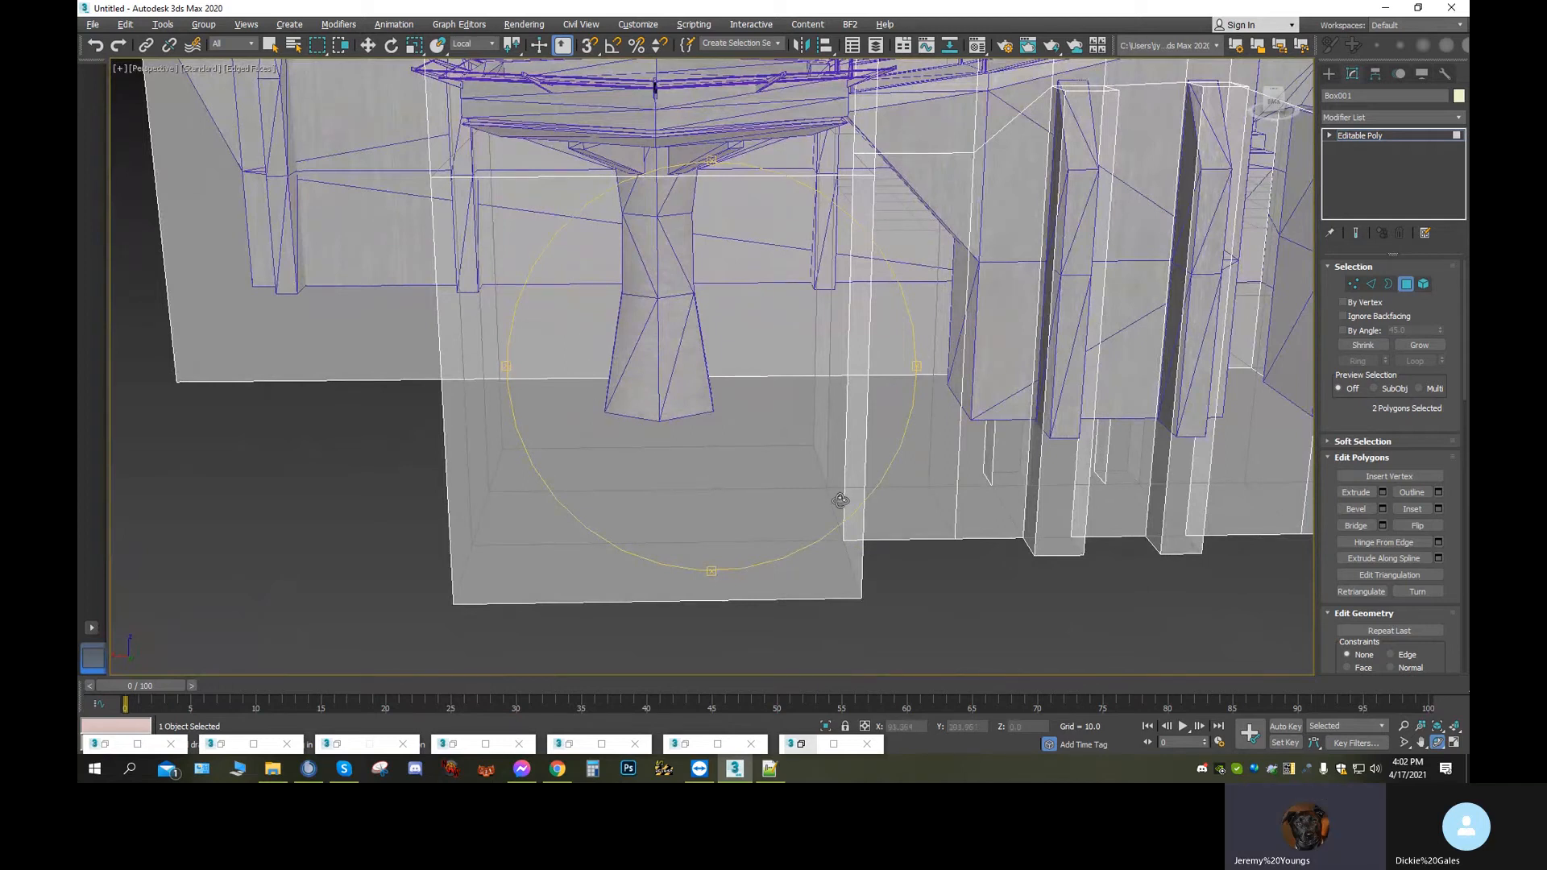
left_click_drag(826, 476, 822, 456)
middle_click_drag(784, 421, 637, 171)
scroll(669, 266, "down", 6)
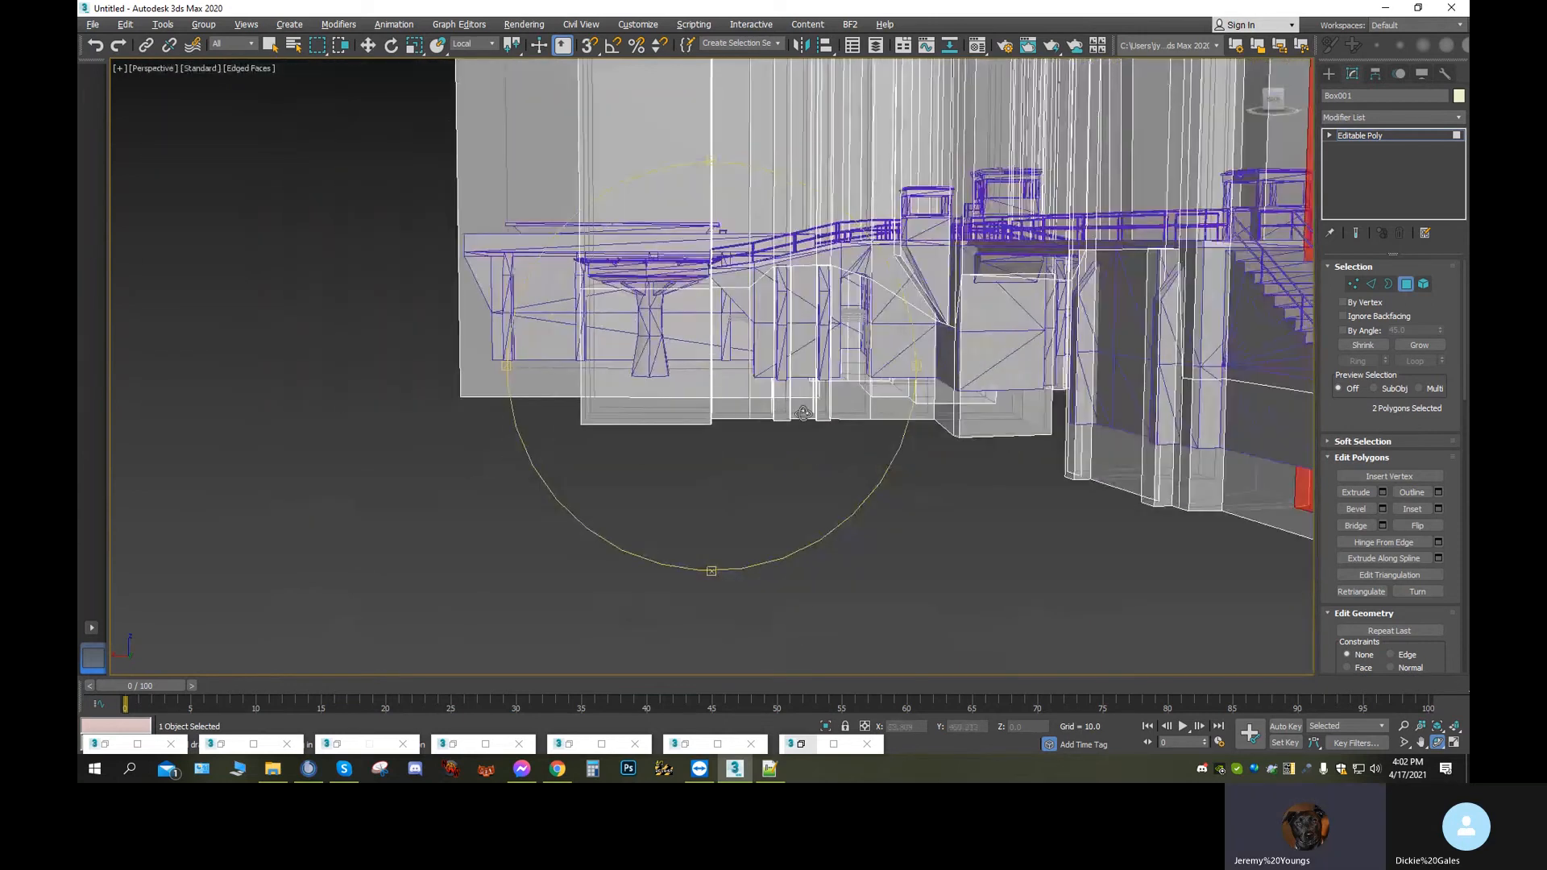
Inspect the block's lower edges along the walkway supports and pillar from the other side, ending with the whole model
left_click_drag(854, 413, 532, 373)
scroll(780, 362, "up", 8)
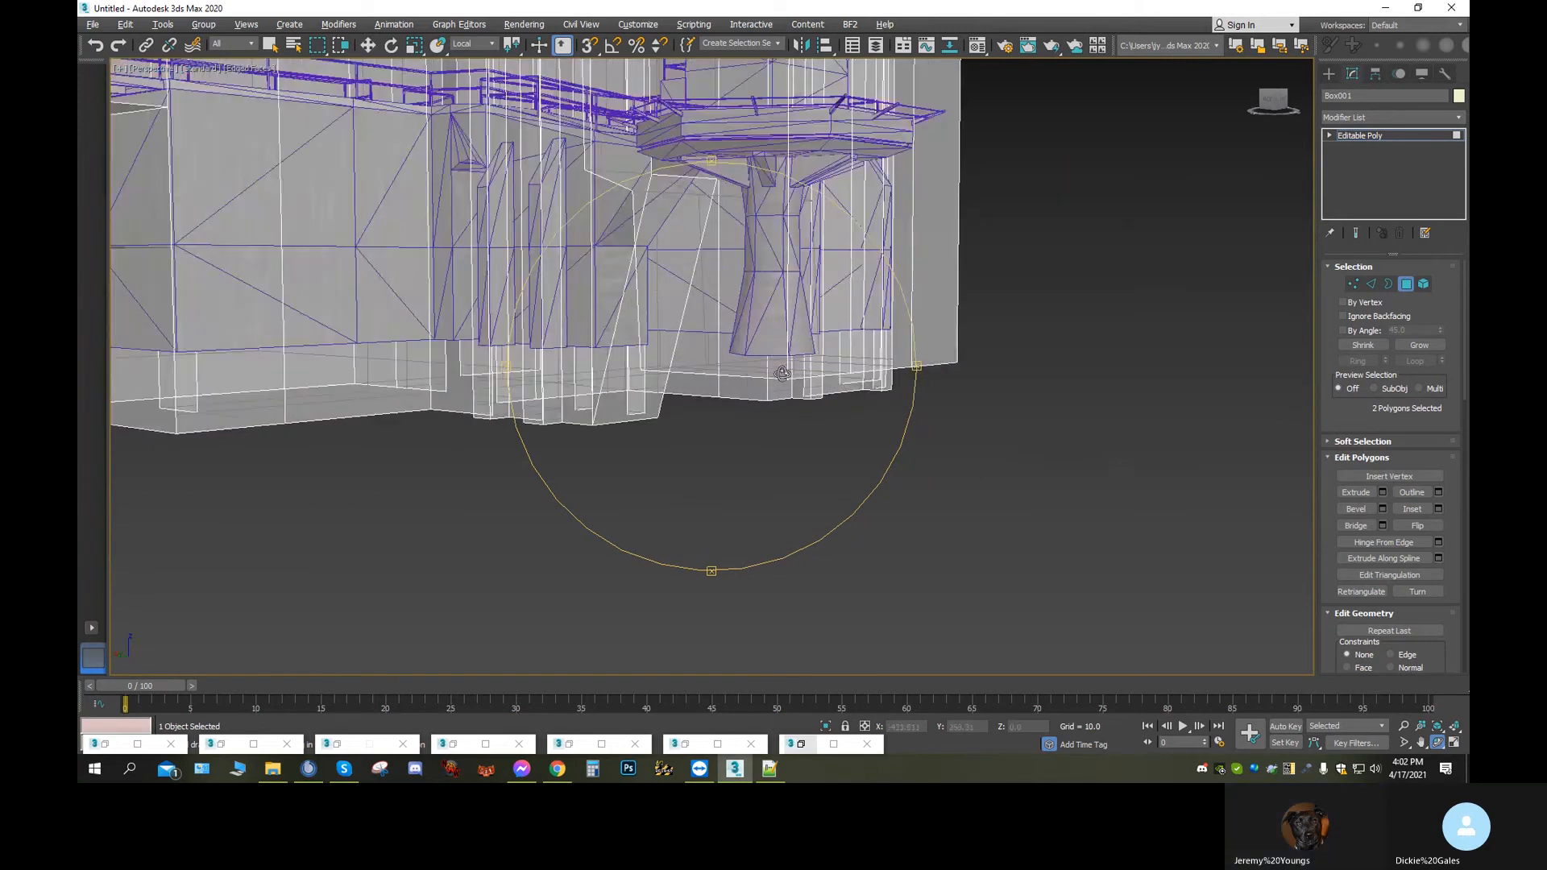
middle_click_drag(791, 390, 1145, 552)
scroll(1134, 540, "down", 4)
middle_click_drag(1014, 470, 746, 369)
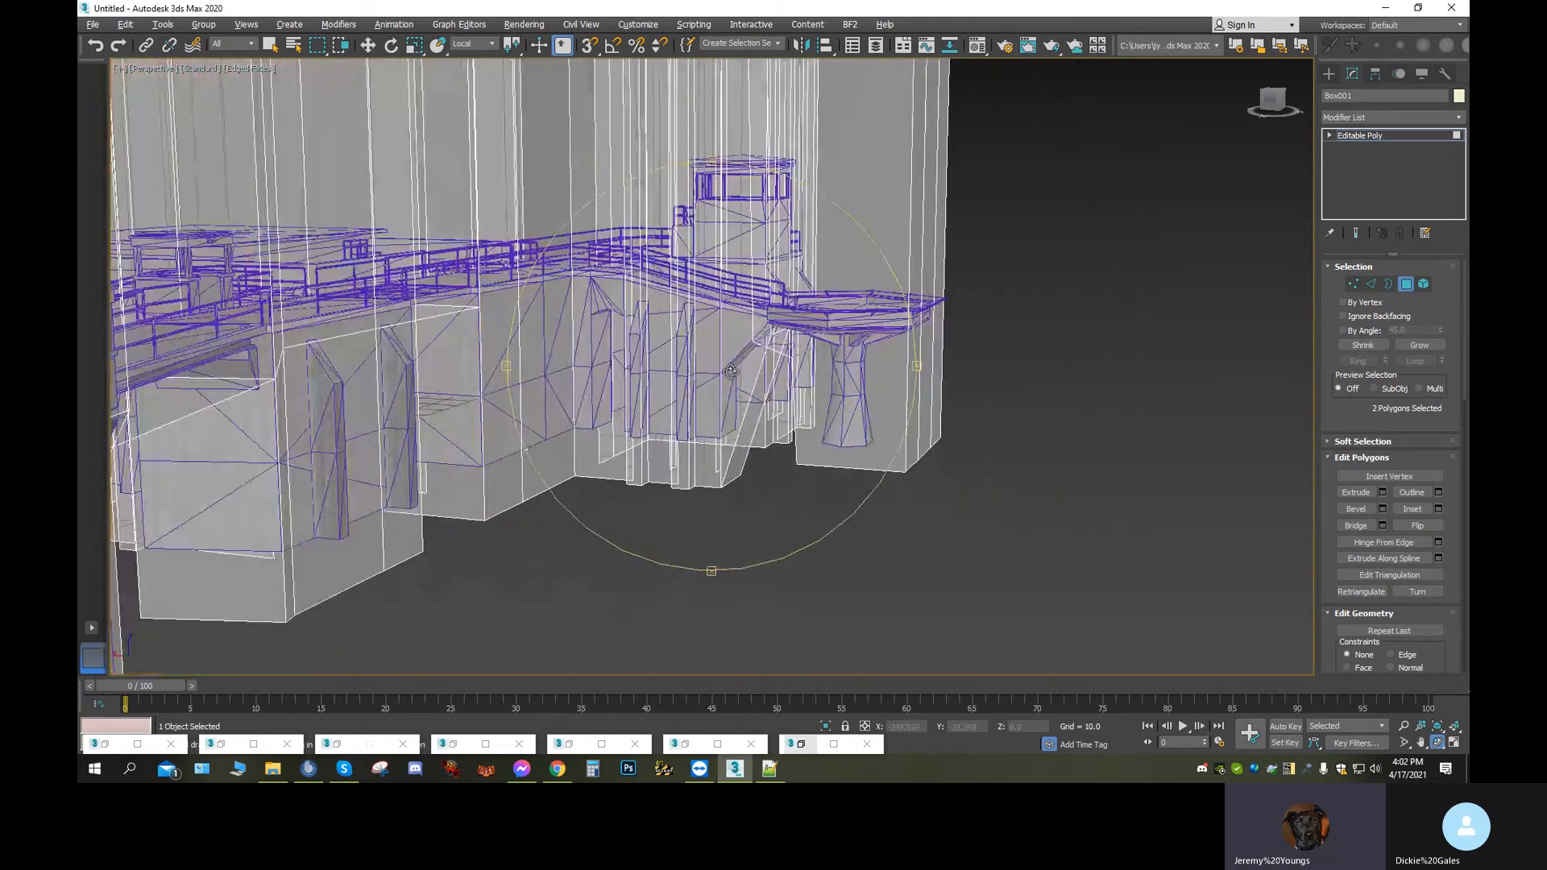
scroll(731, 373, "up", 4)
middle_click_drag(859, 440, 823, 408)
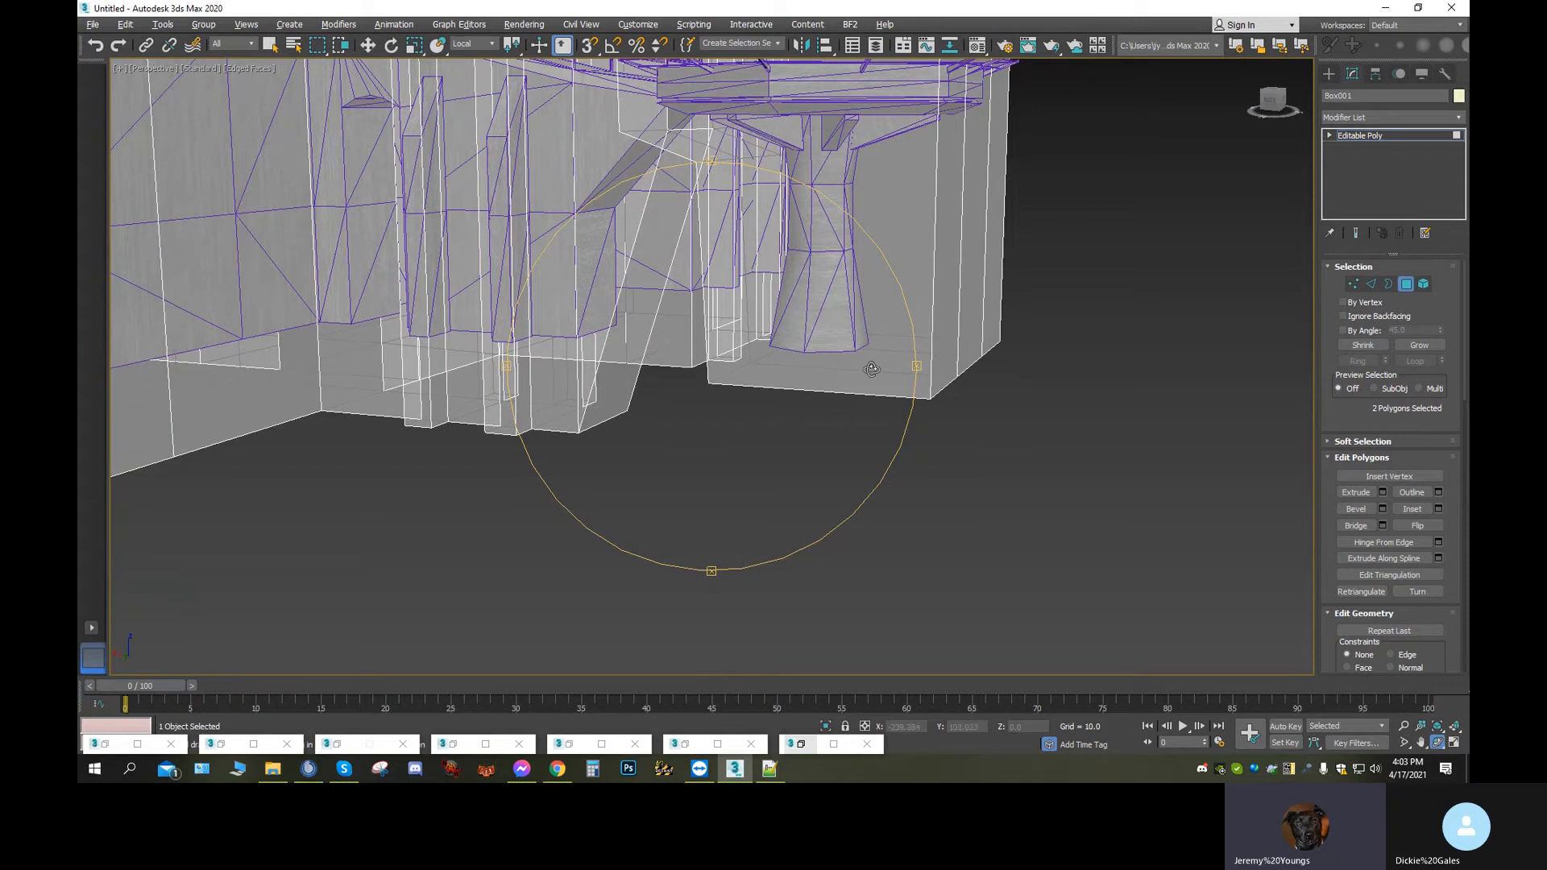
left_click_drag(713, 442, 648, 498)
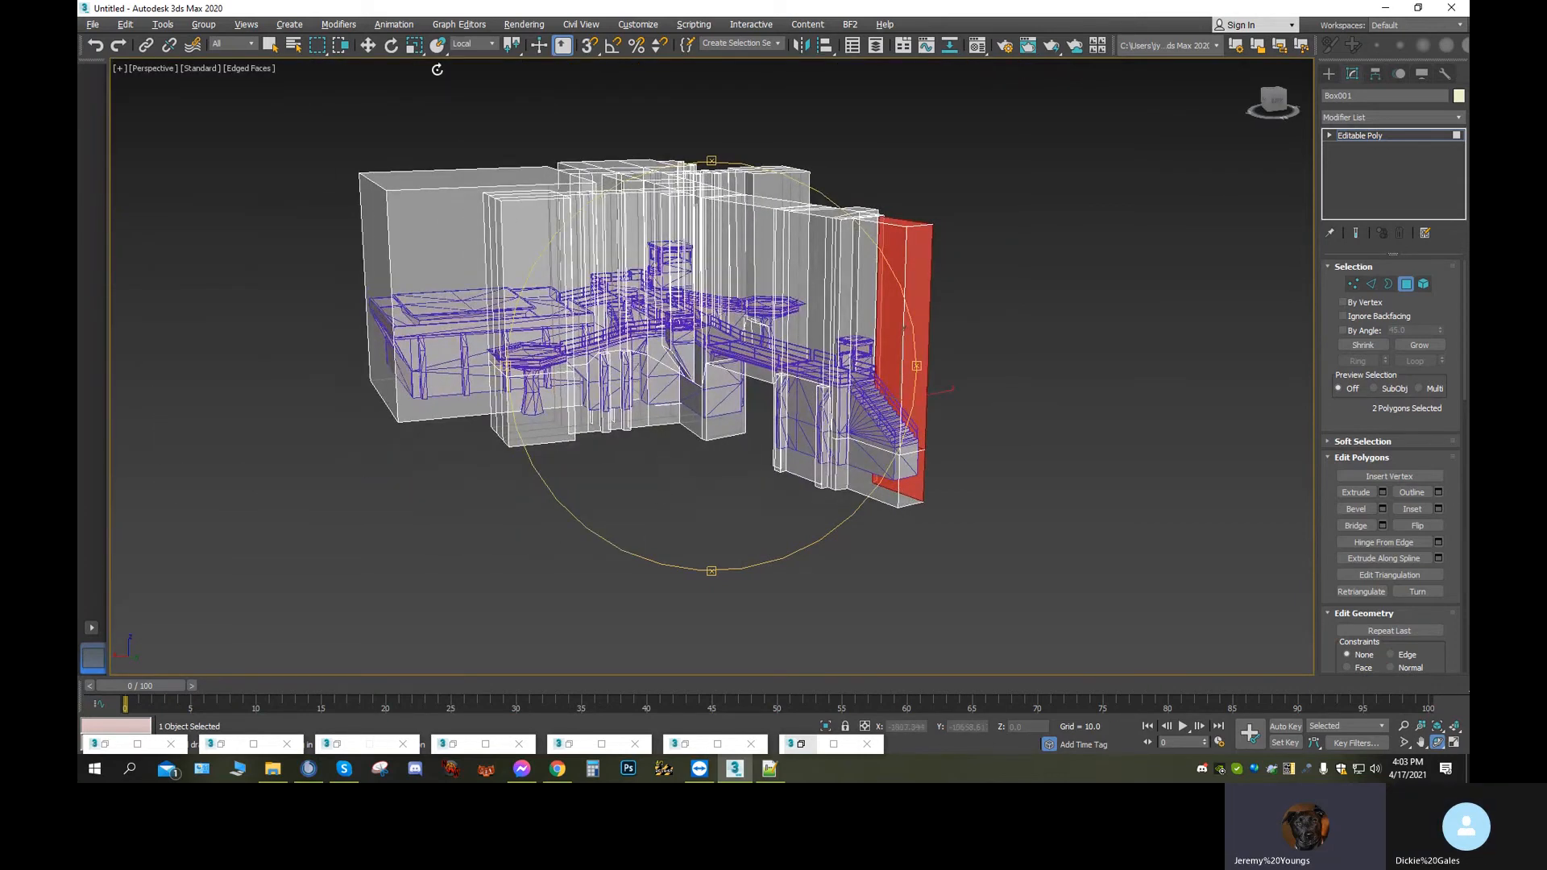
Set the reference coordinate system to View, try raising the three end edges of the block's bottom beneath the octagonal platform, and undo the move
left_click(371, 46)
scroll(637, 461, "up", 5)
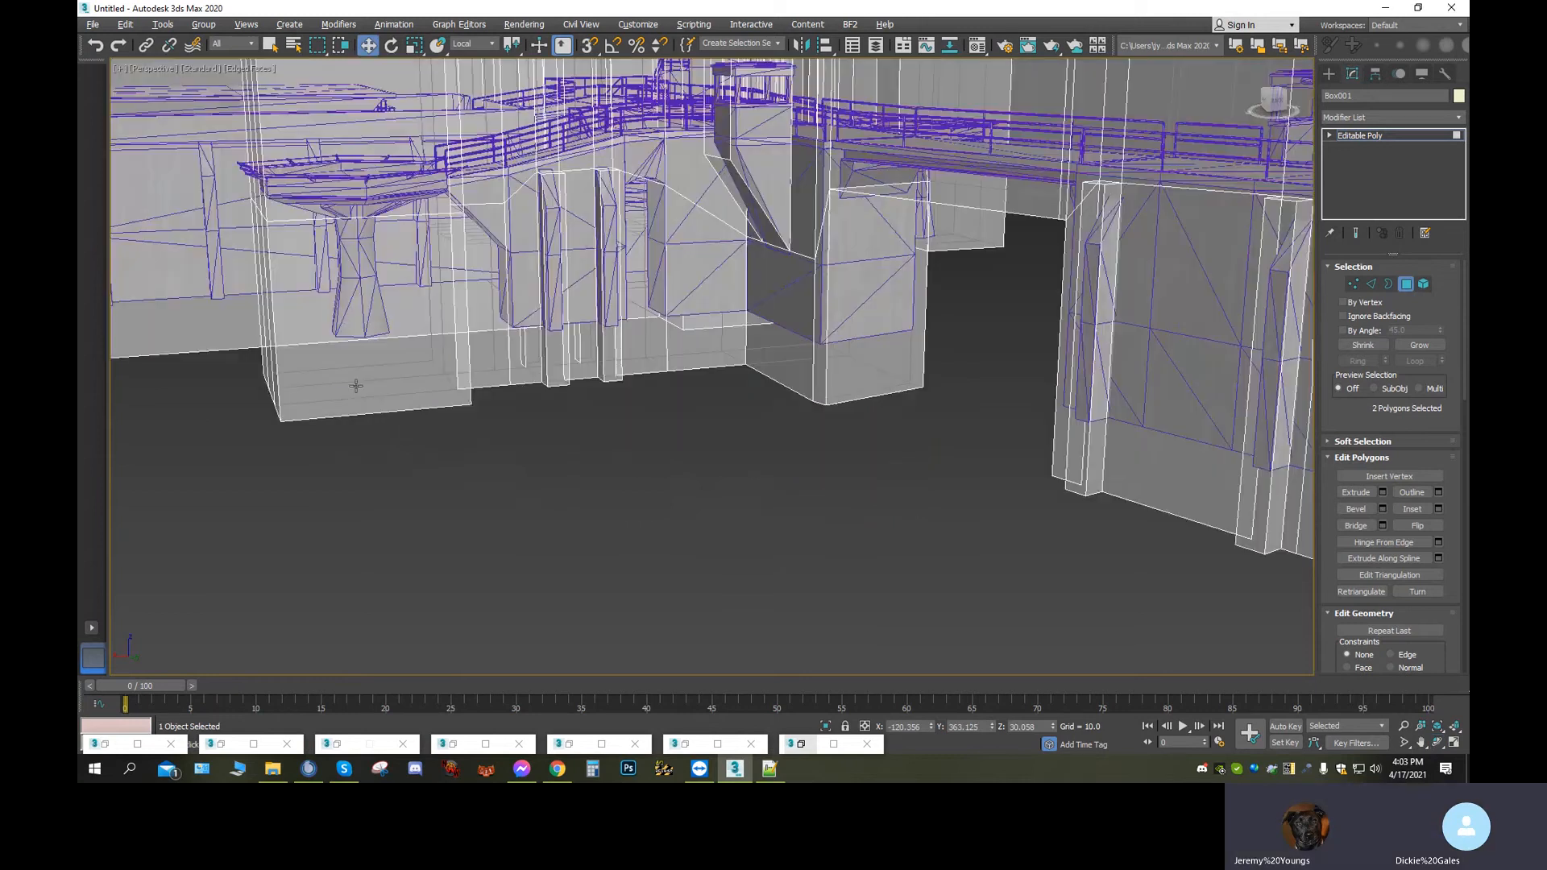
middle_click_drag(636, 461, 540, 478)
scroll(538, 475, "up", 2)
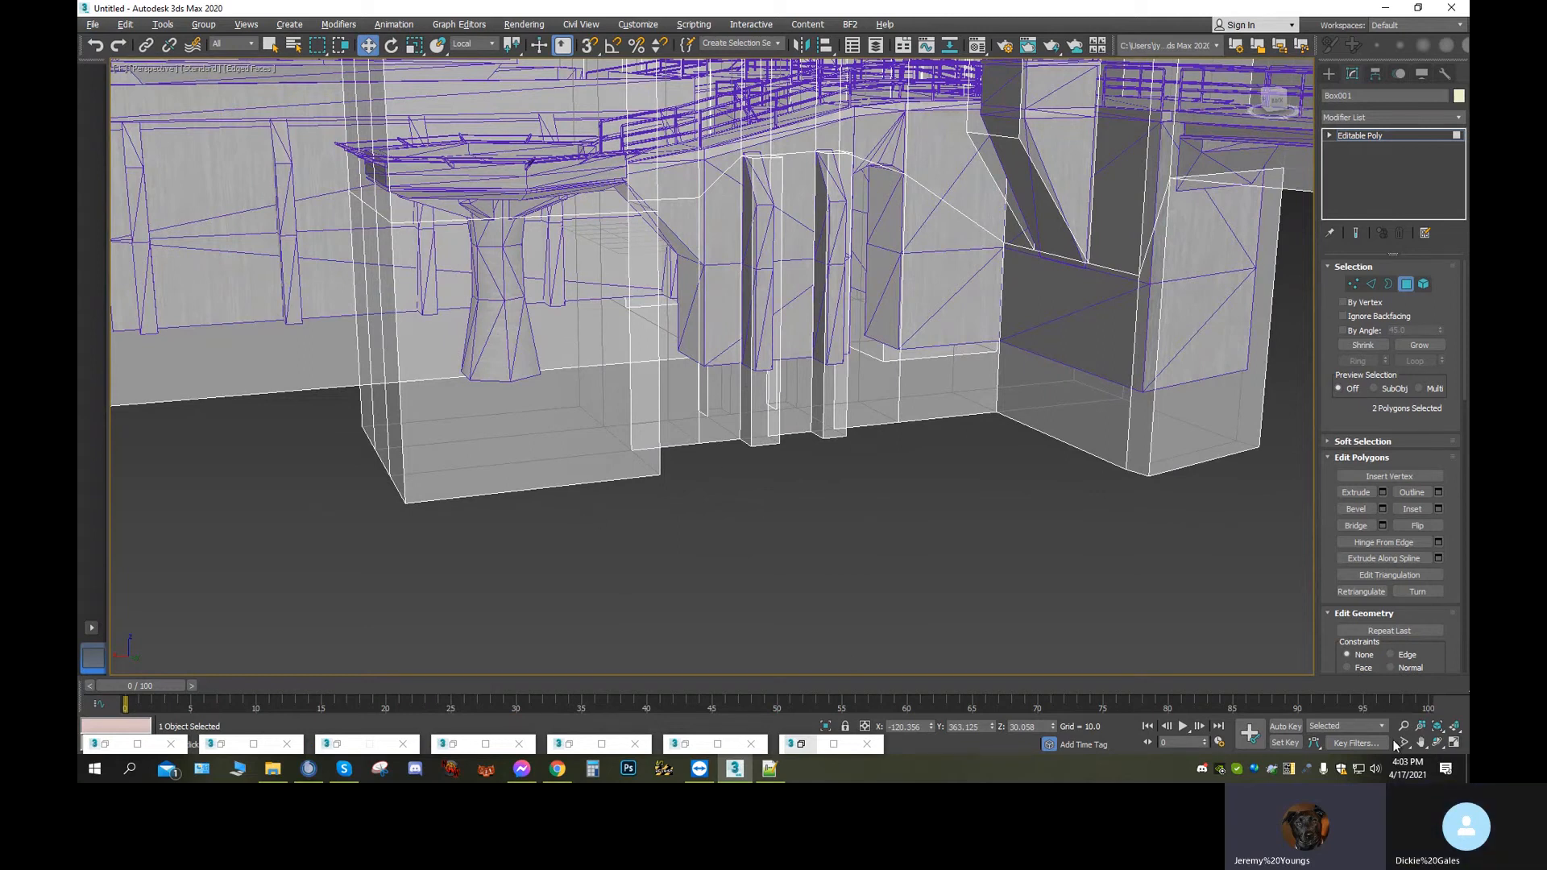
left_click(1438, 742)
left_click_drag(743, 484, 690, 492)
left_click_drag(707, 573, 650, 606)
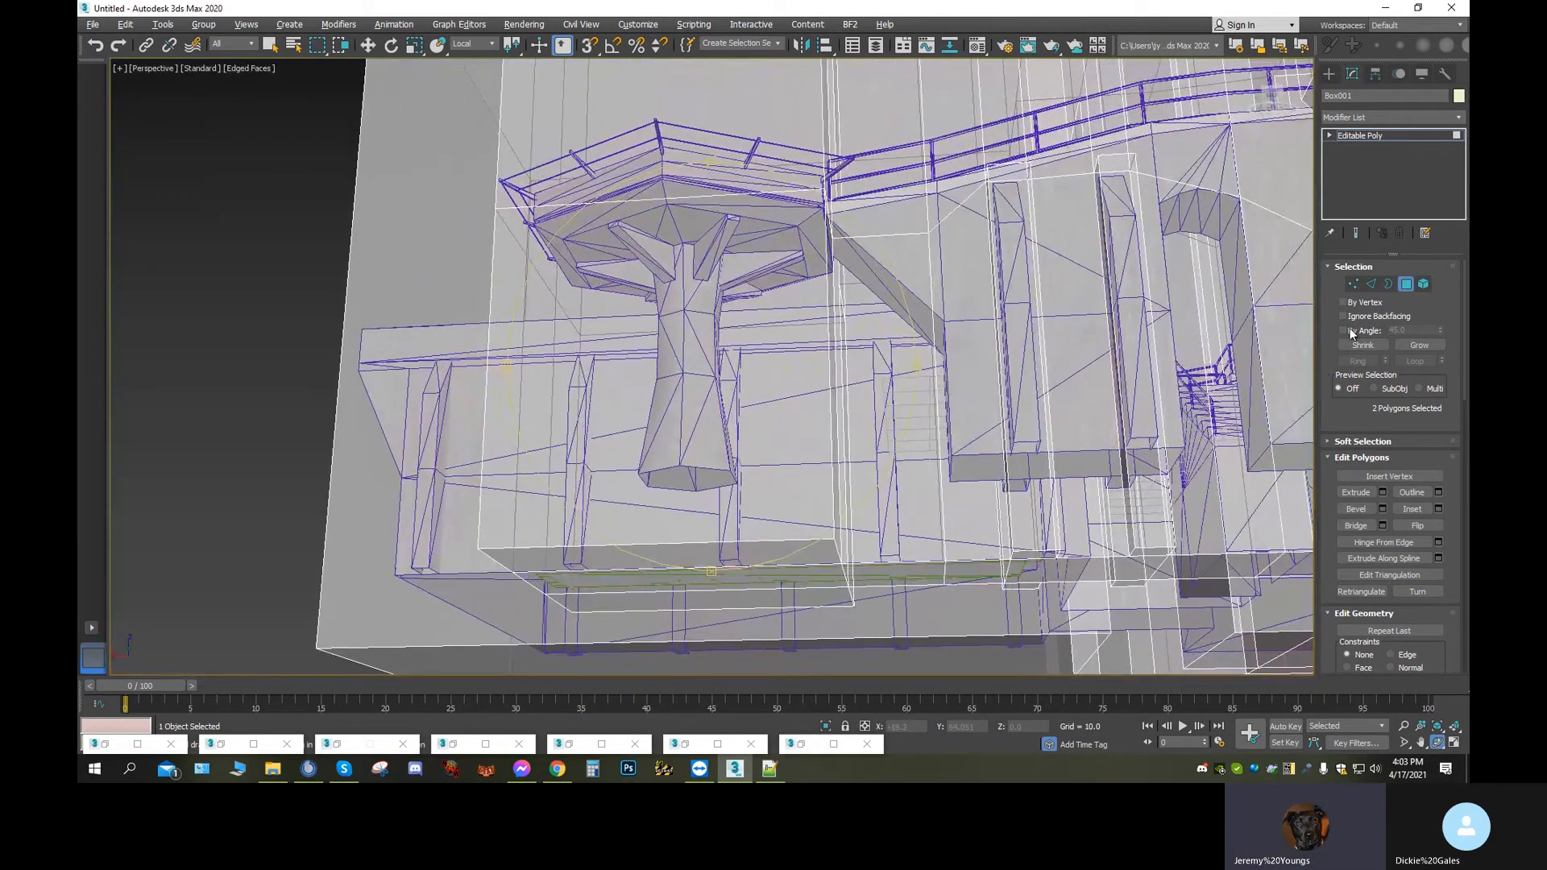
left_click(1372, 285)
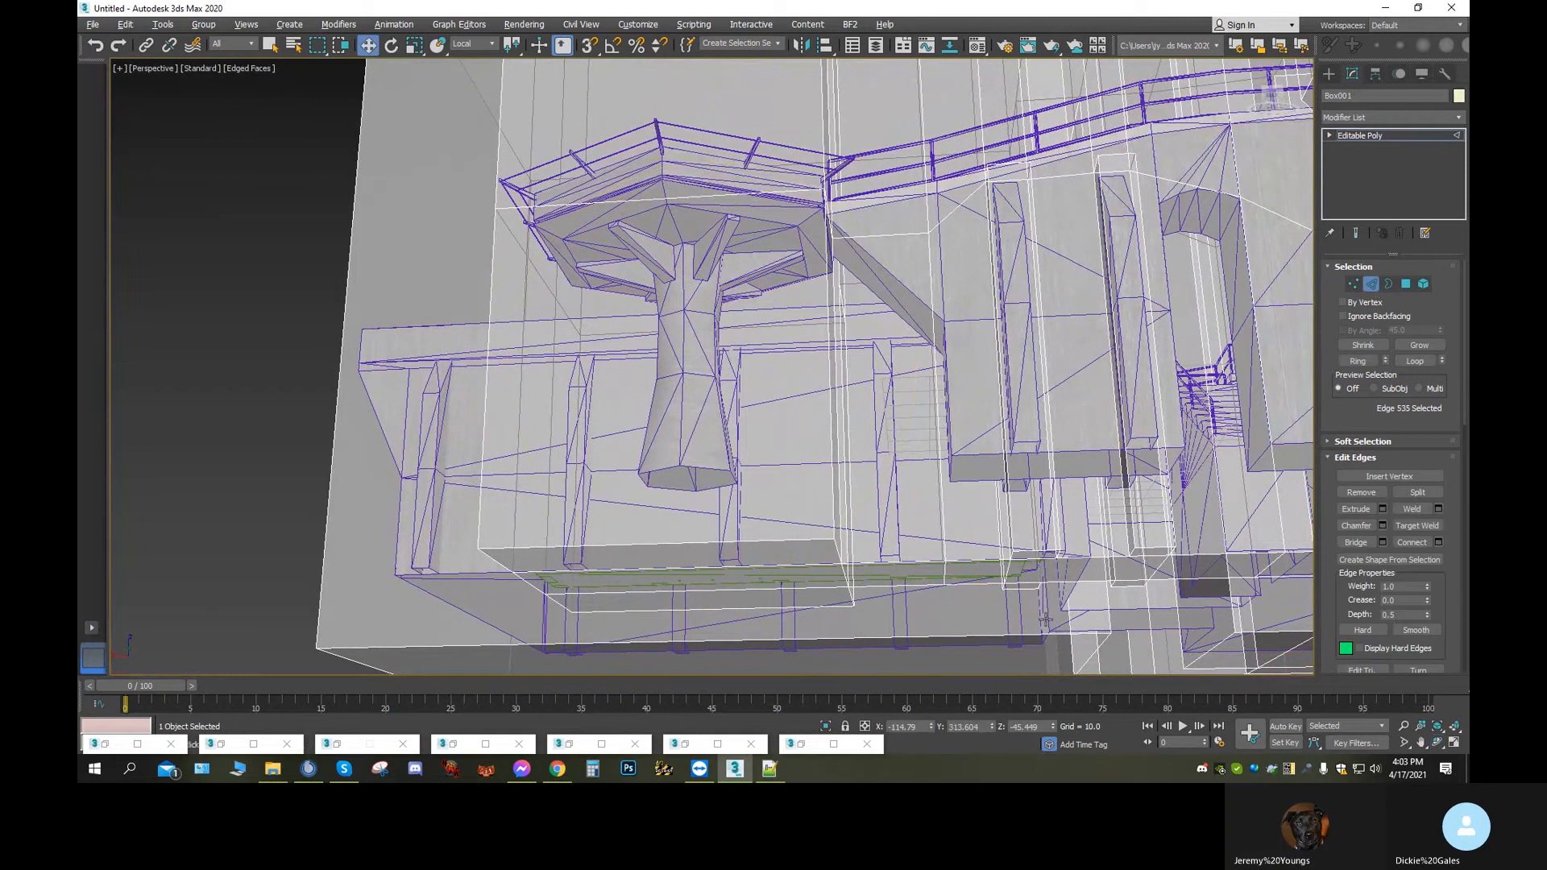
left_click(839, 552)
left_click(844, 578, "ctrl")
left_click(852, 598, "ctrl")
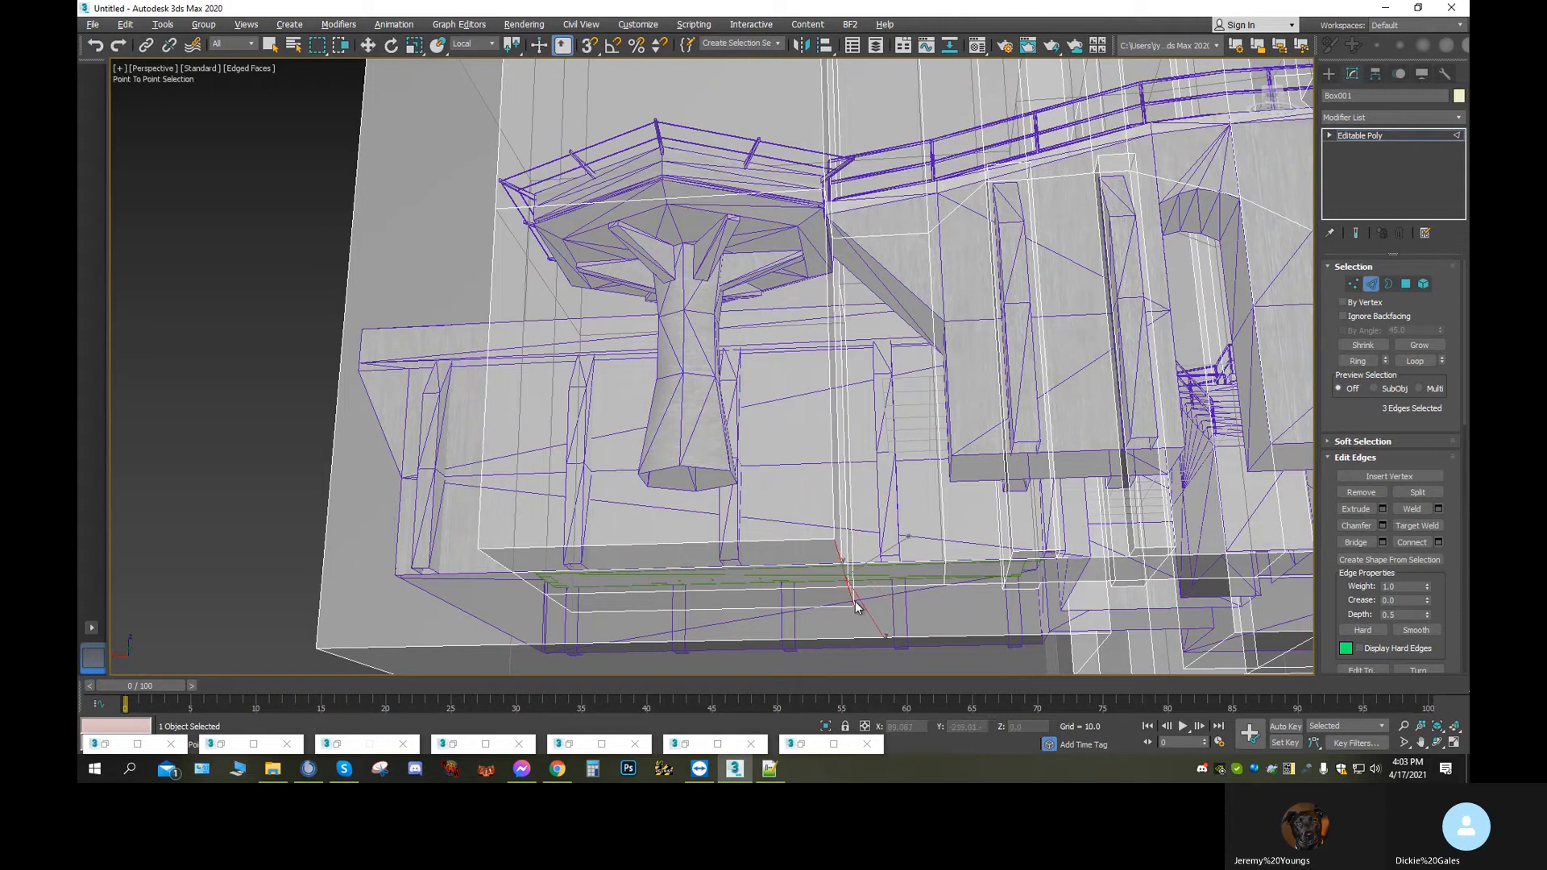
key("w")
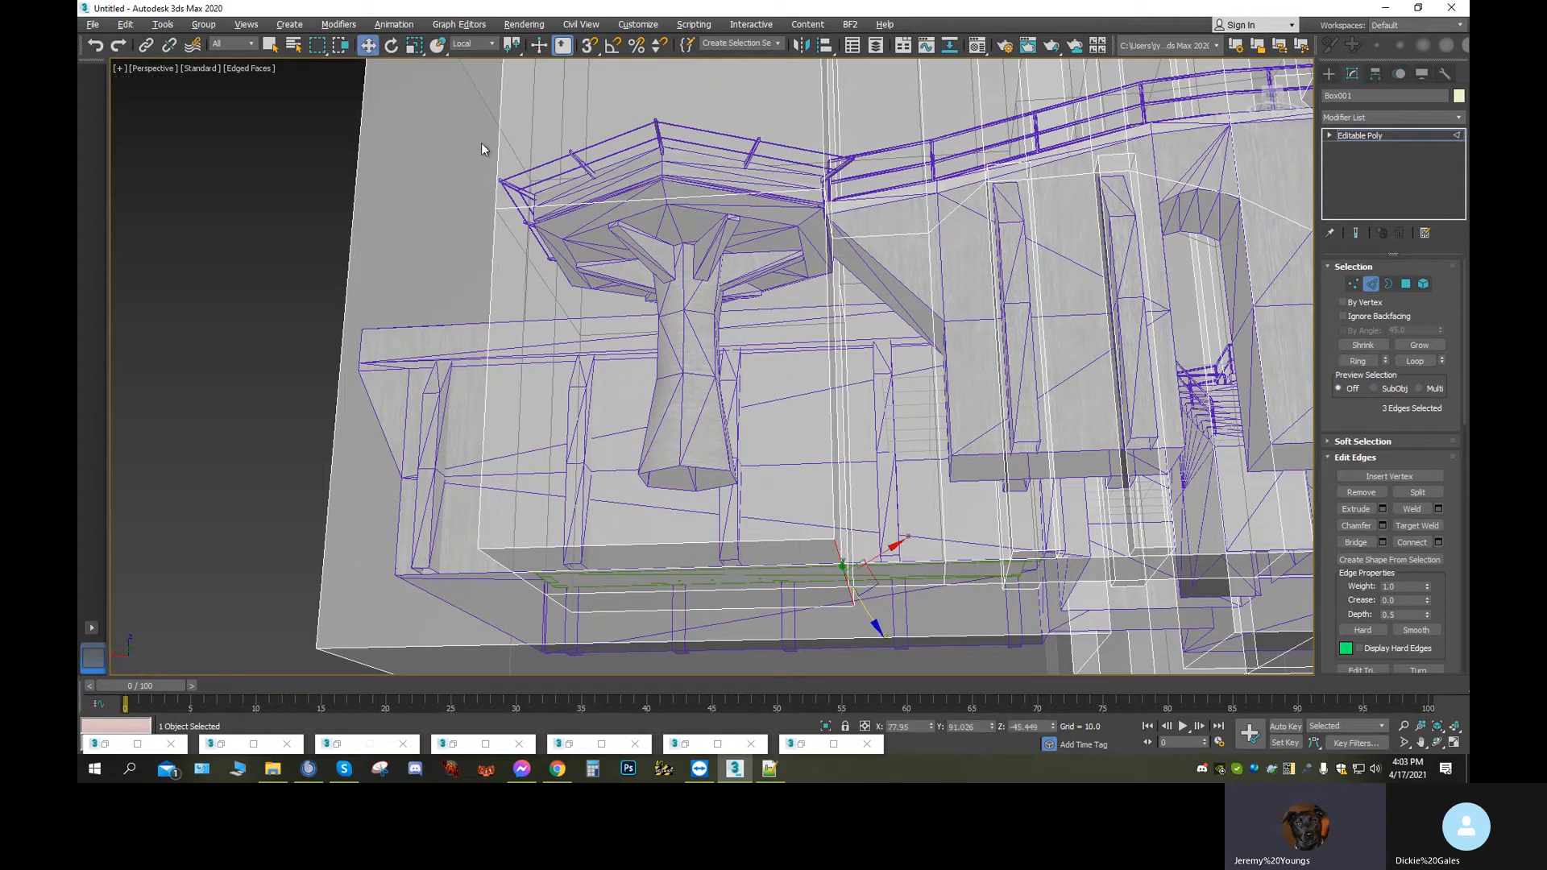
left_click(484, 44)
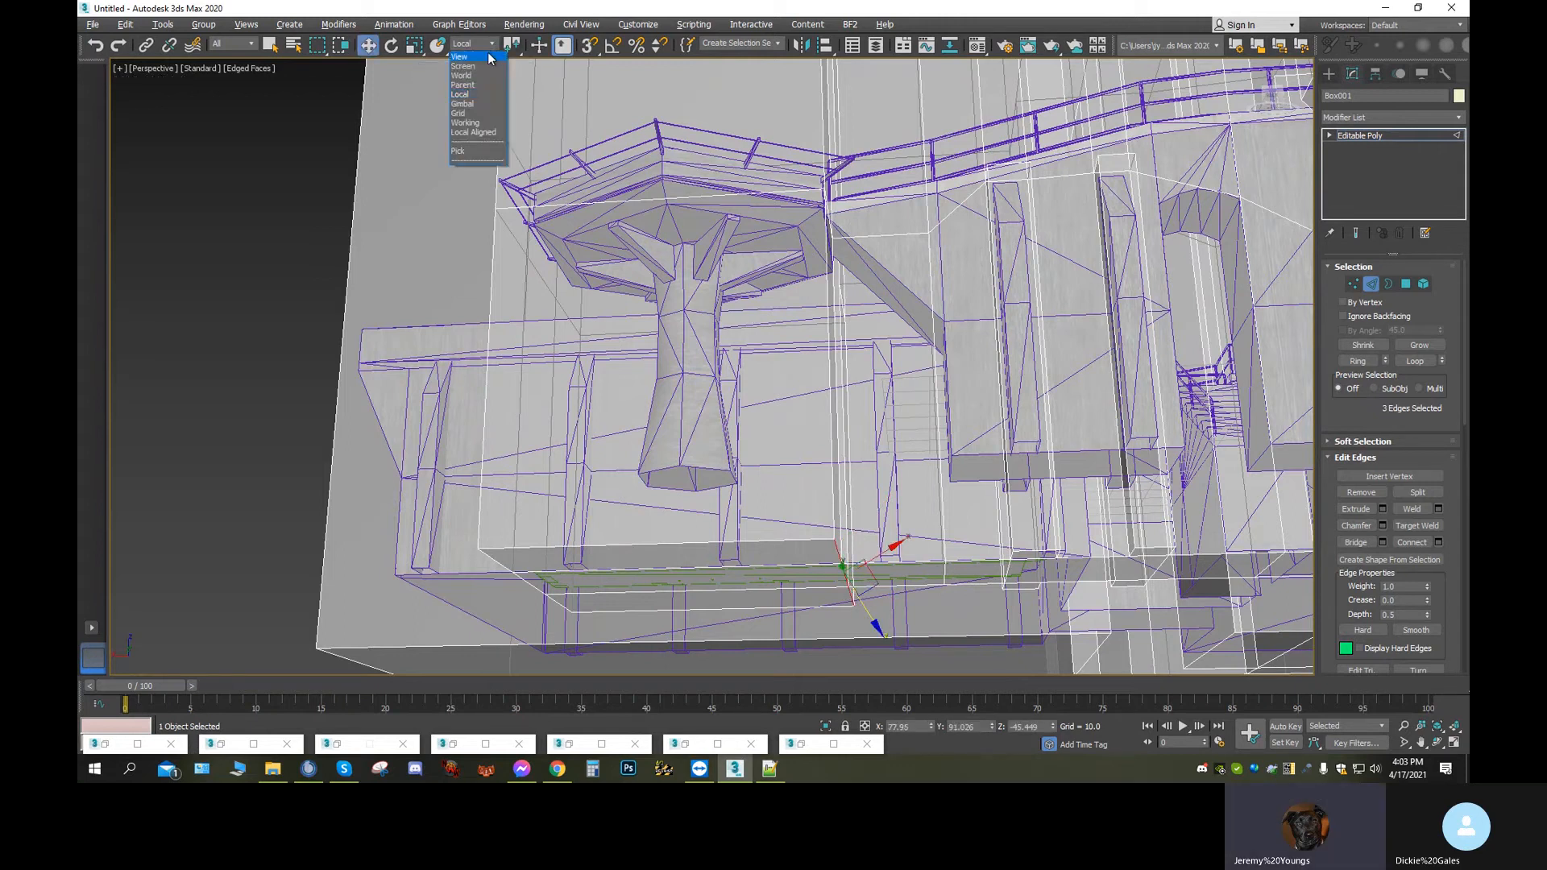
left_click(469, 56)
mouse_move(842, 518)
left_mouse_down()
mouse_move(854, 405)
mouse_move(851, 506)
left_mouse_up()
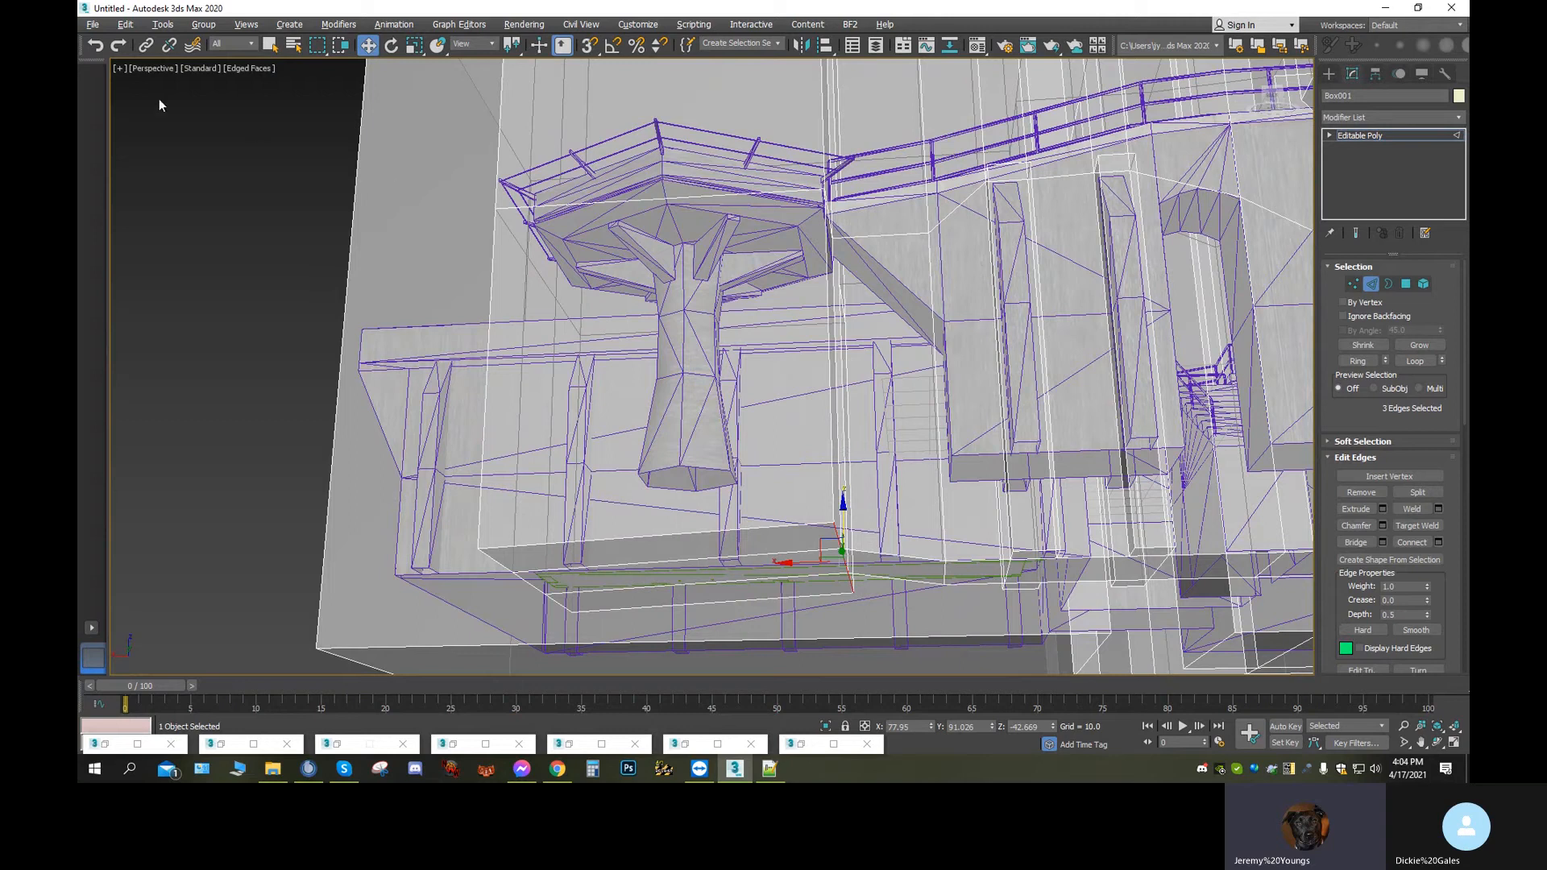
left_click(96, 46)
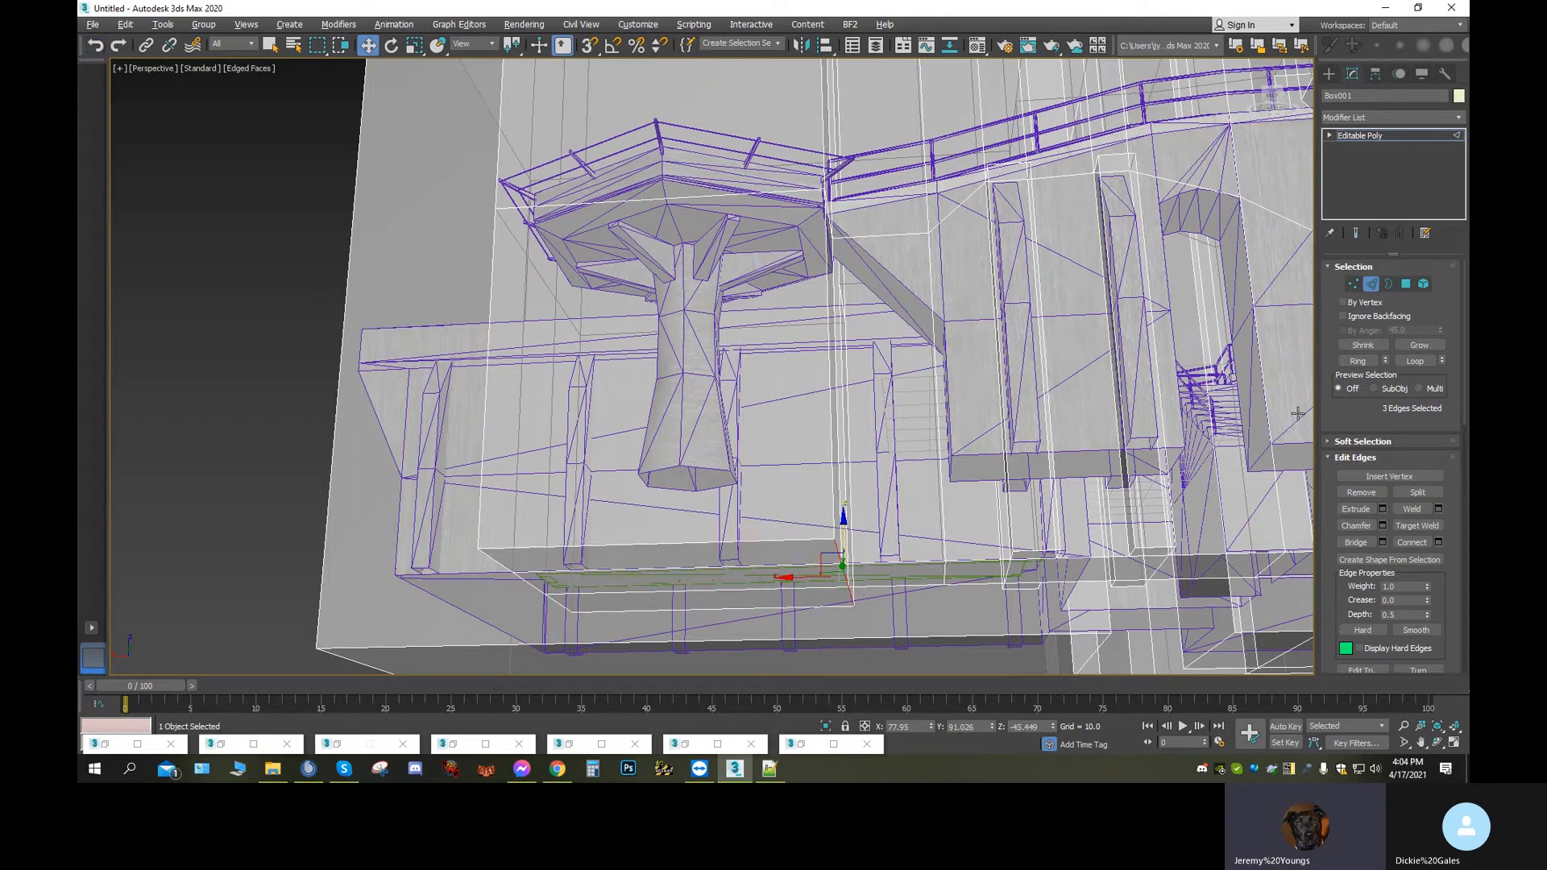
Add the three bottom polygons beneath the octagonal platform to the selection and raise them to just under the platform deck
left_click(1406, 283)
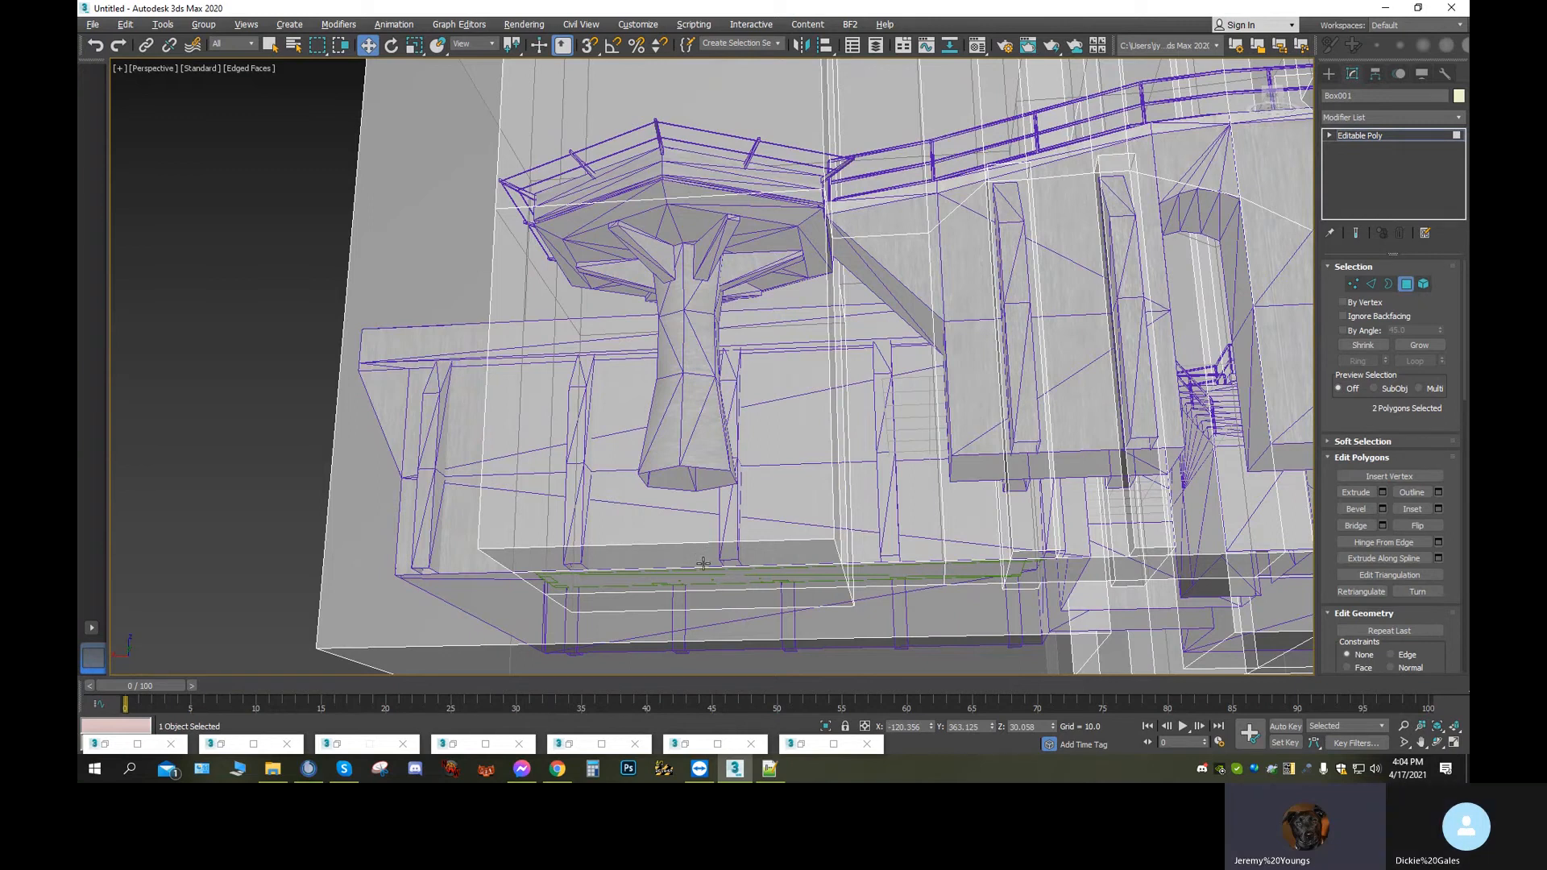
left_click(702, 563, "ctrl")
left_click(713, 580, "ctrl")
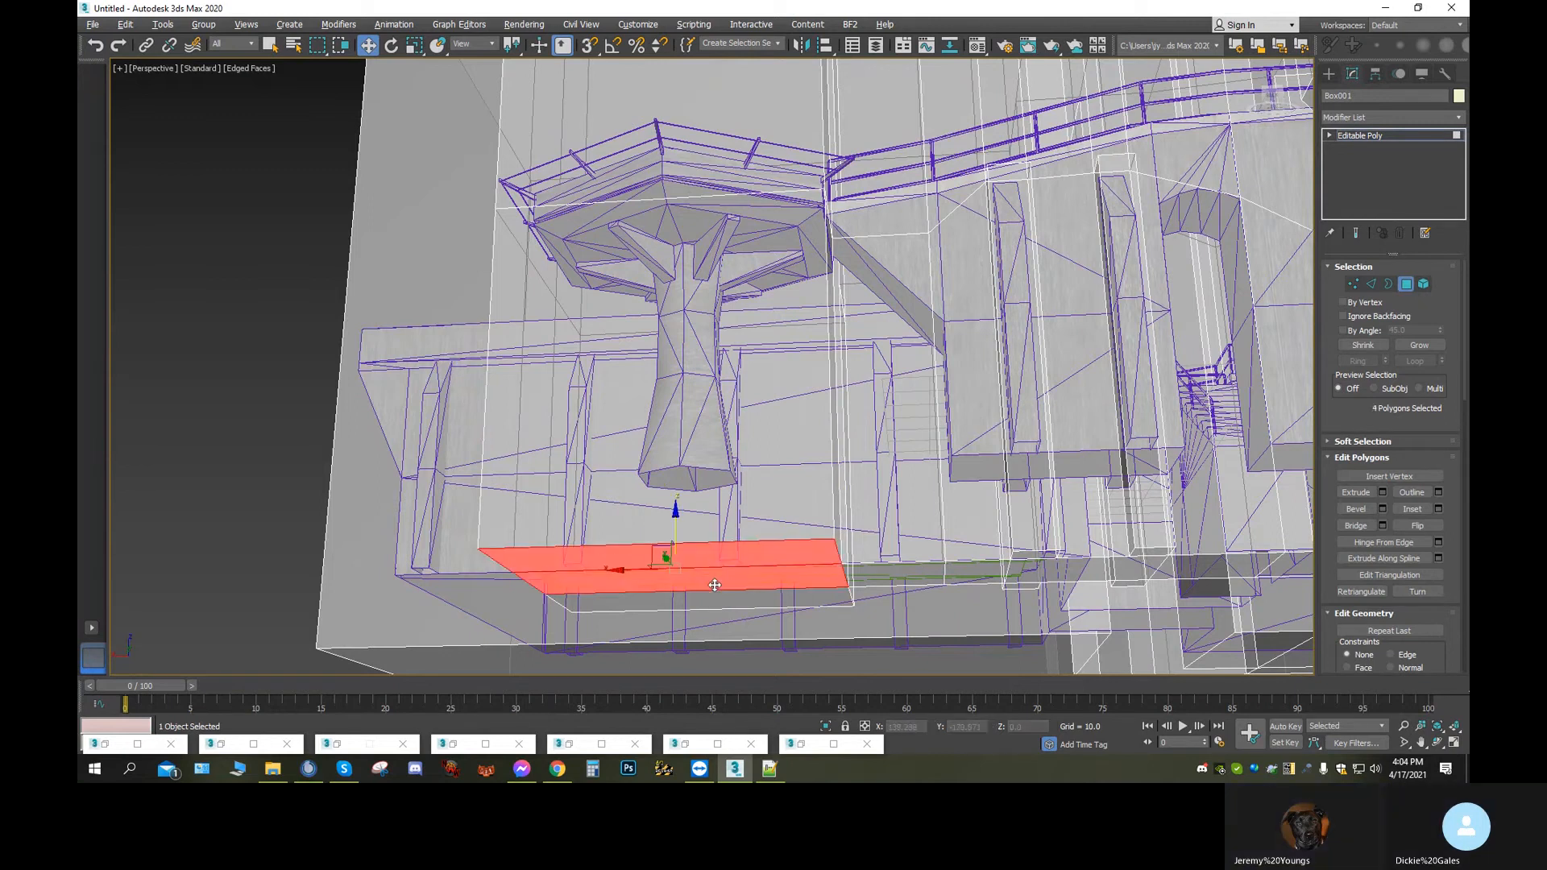
left_click(718, 597, "ctrl")
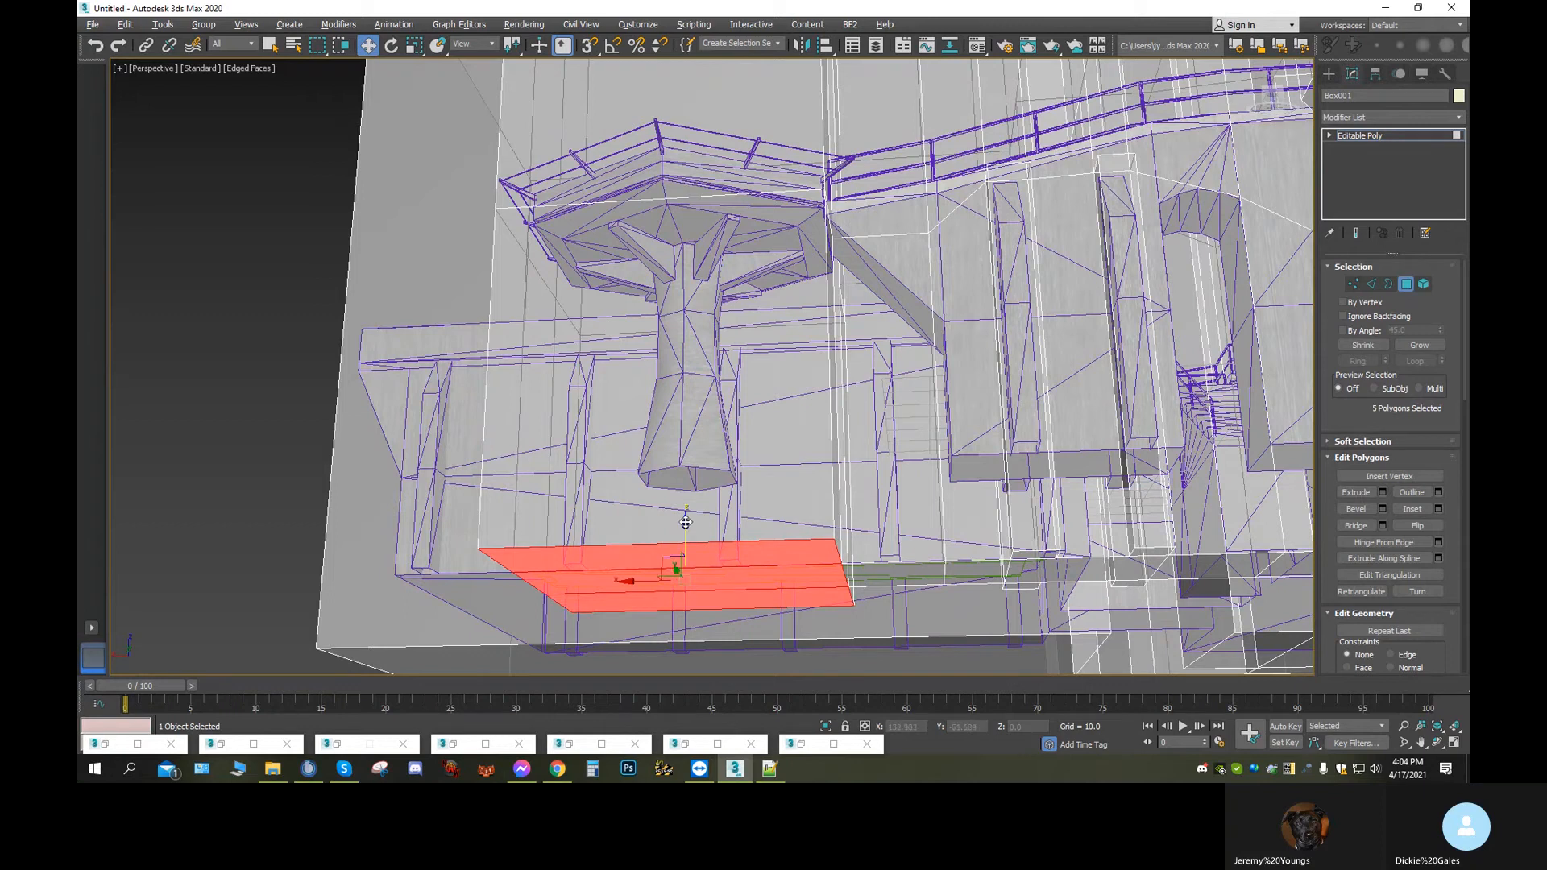
left_click_drag(685, 517, 699, 235)
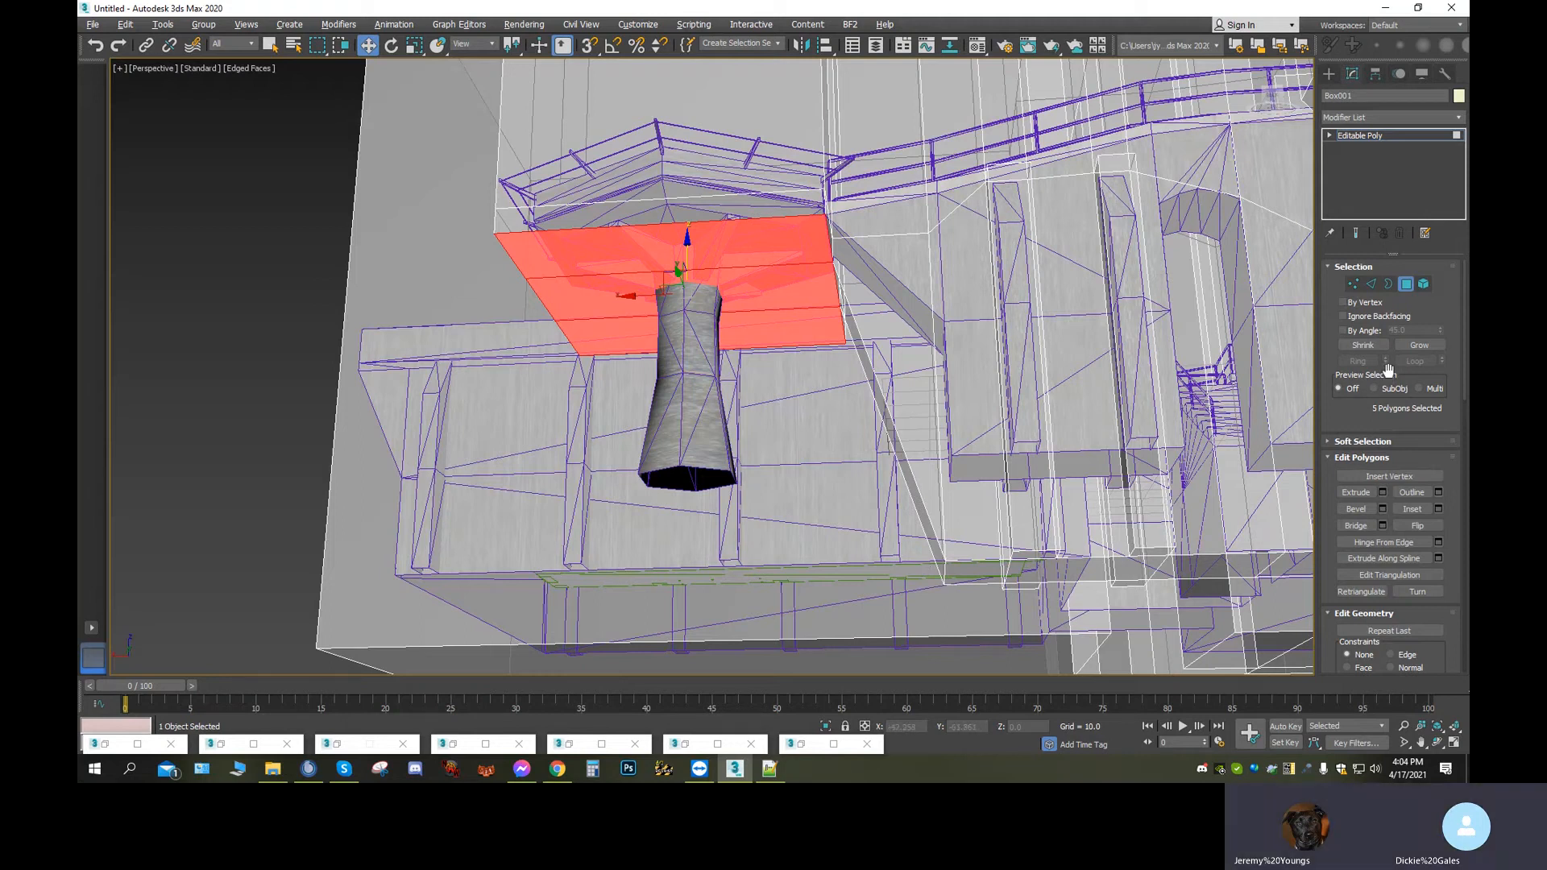
Raise the block's lower edge at the foot of the sloped section beside the octagonal platform to follow the adjoining walkway support
left_click(1375, 285)
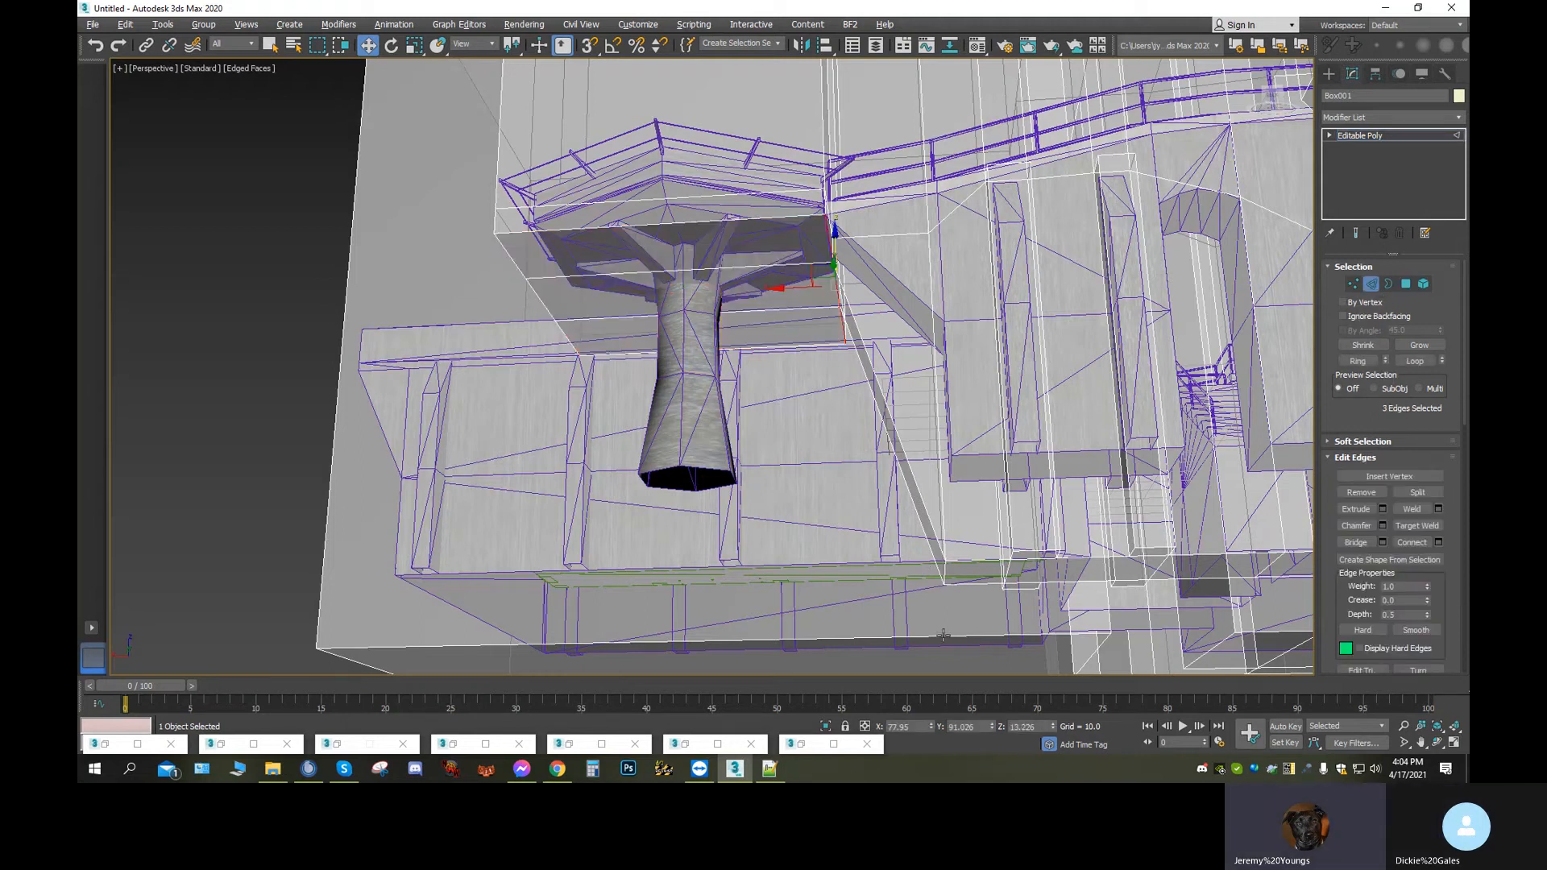
left_click(946, 570)
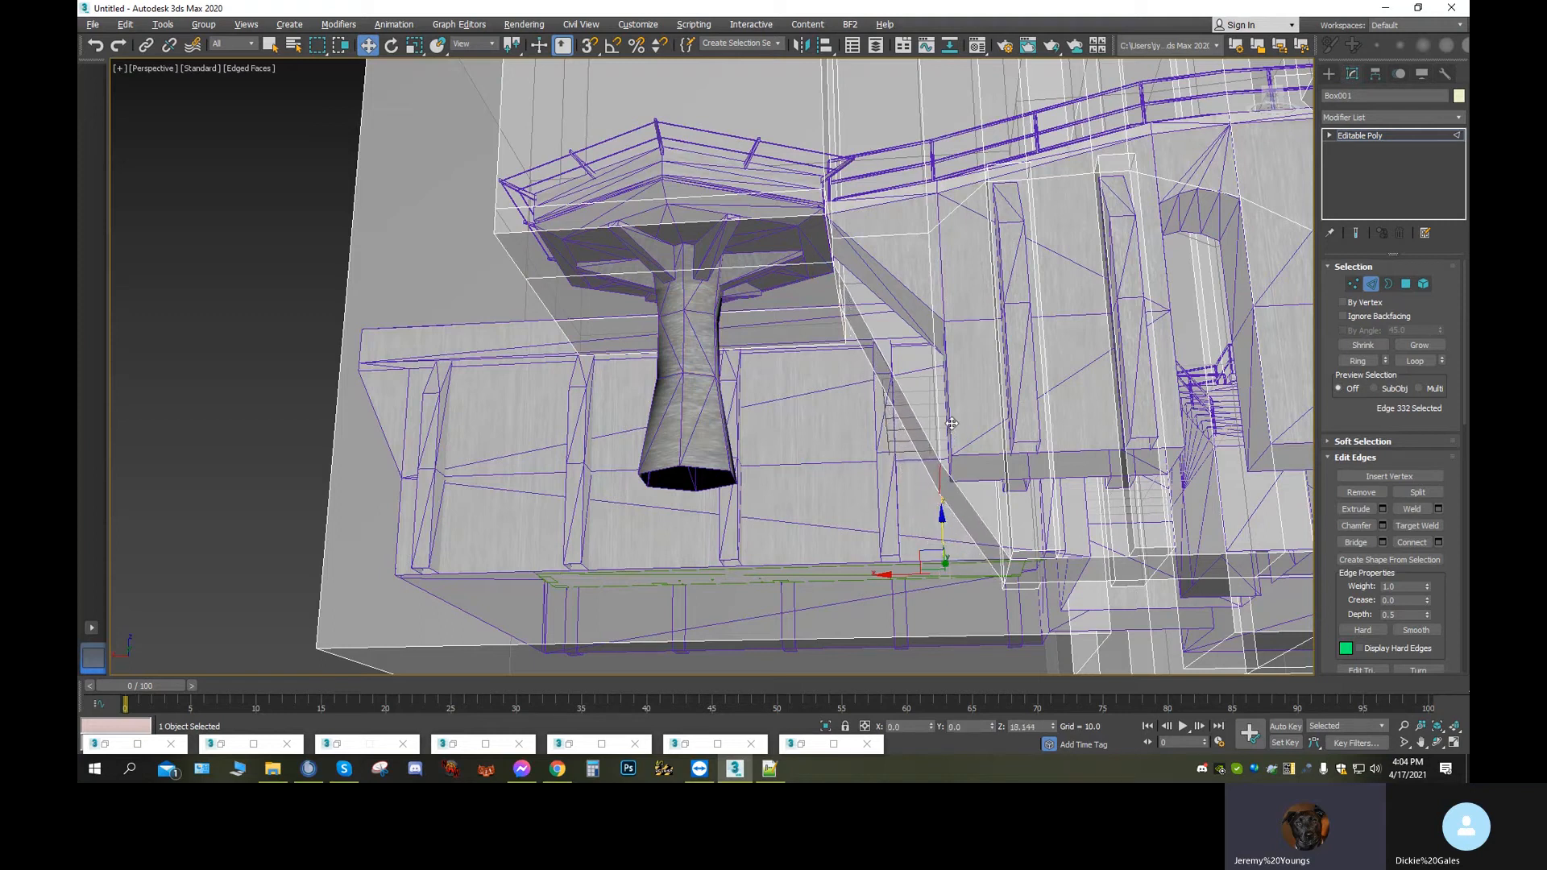
left_click_drag(951, 428, 950, 429)
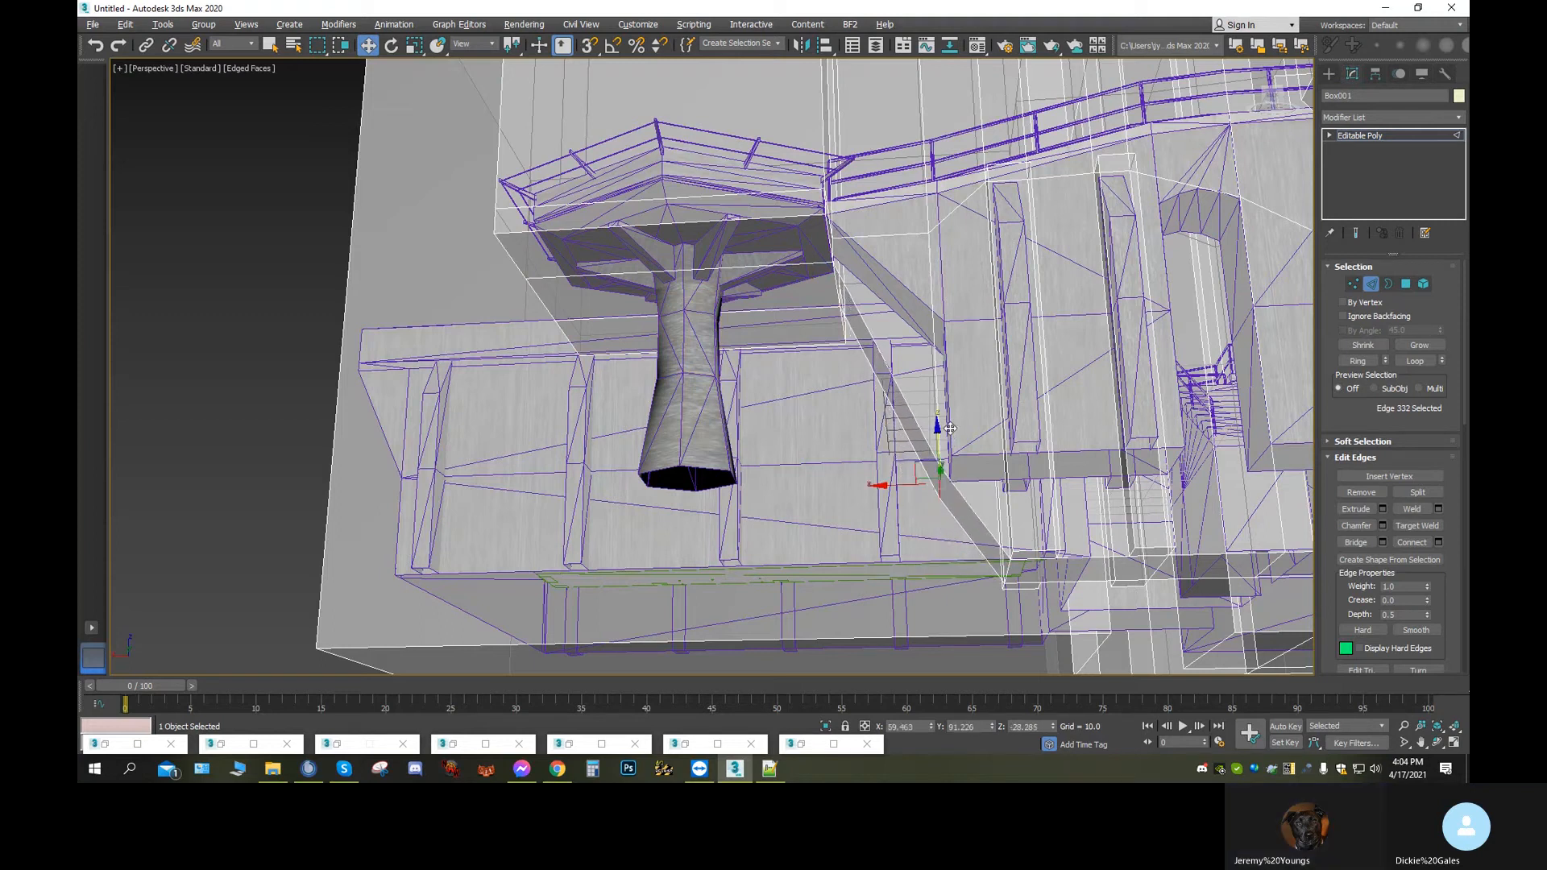
Connect the two long sloped edges beside the octagonal platform and move the new edge up and outward to follow the support's slant
left_click(892, 373)
left_click(885, 392, "ctrl")
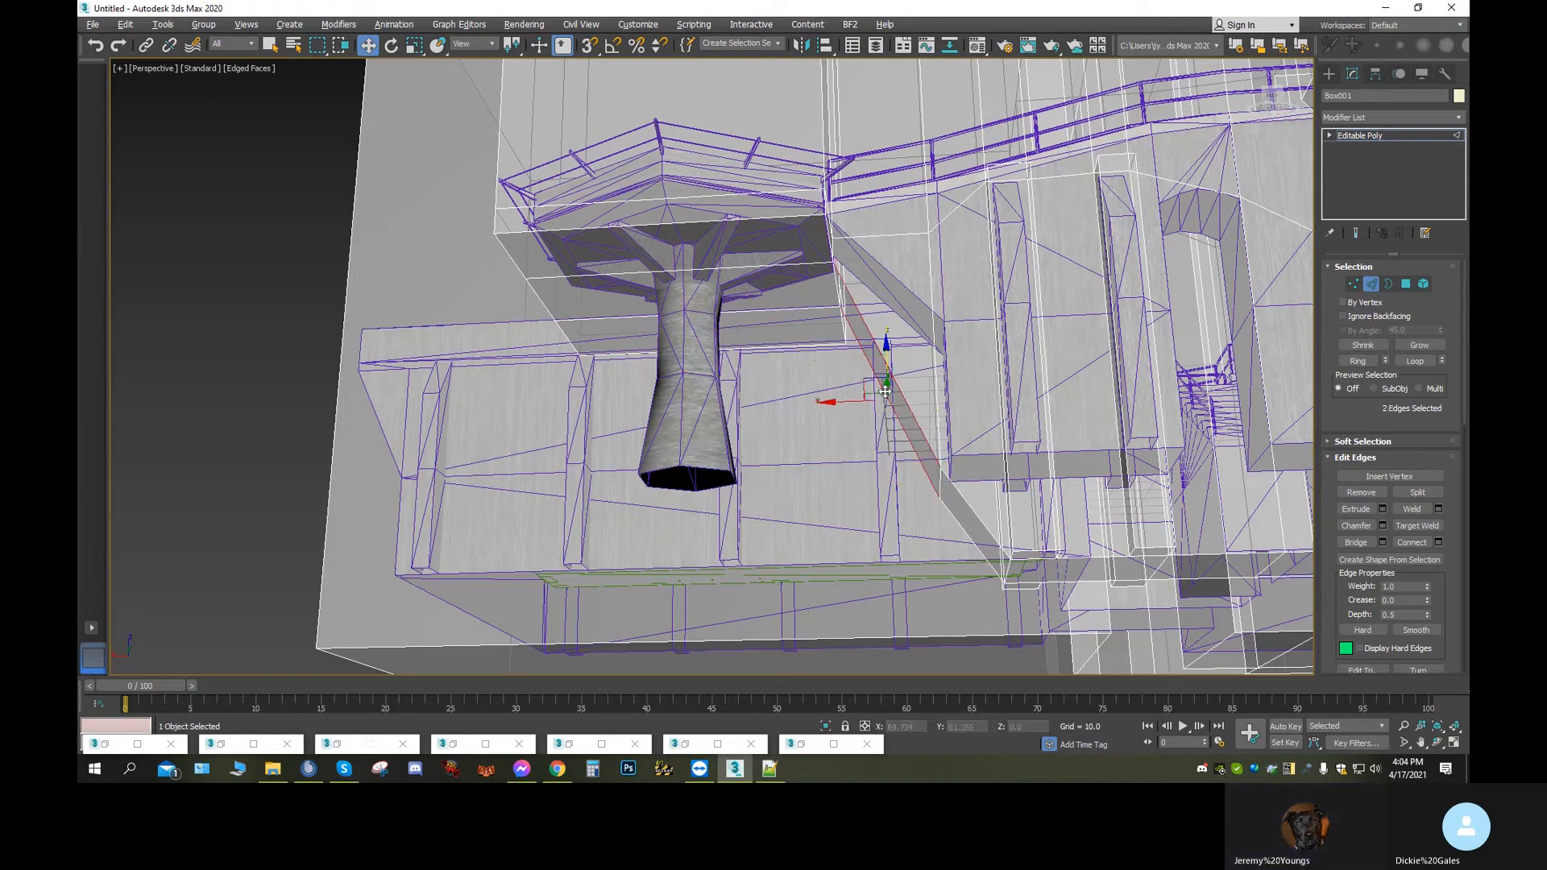
left_click(1412, 543)
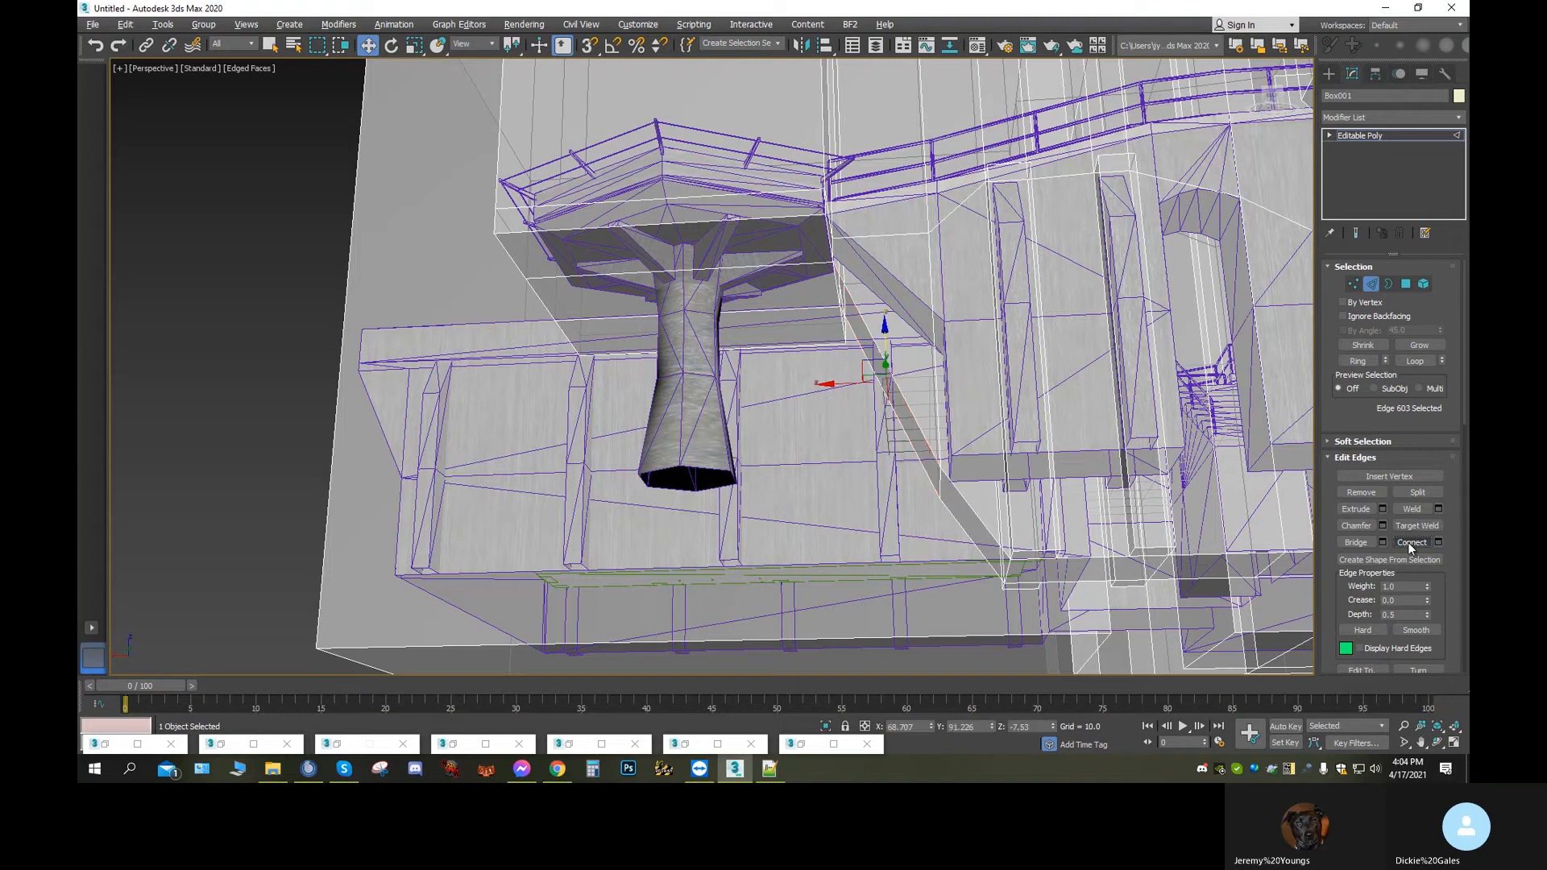
left_click_drag(826, 384, 862, 396)
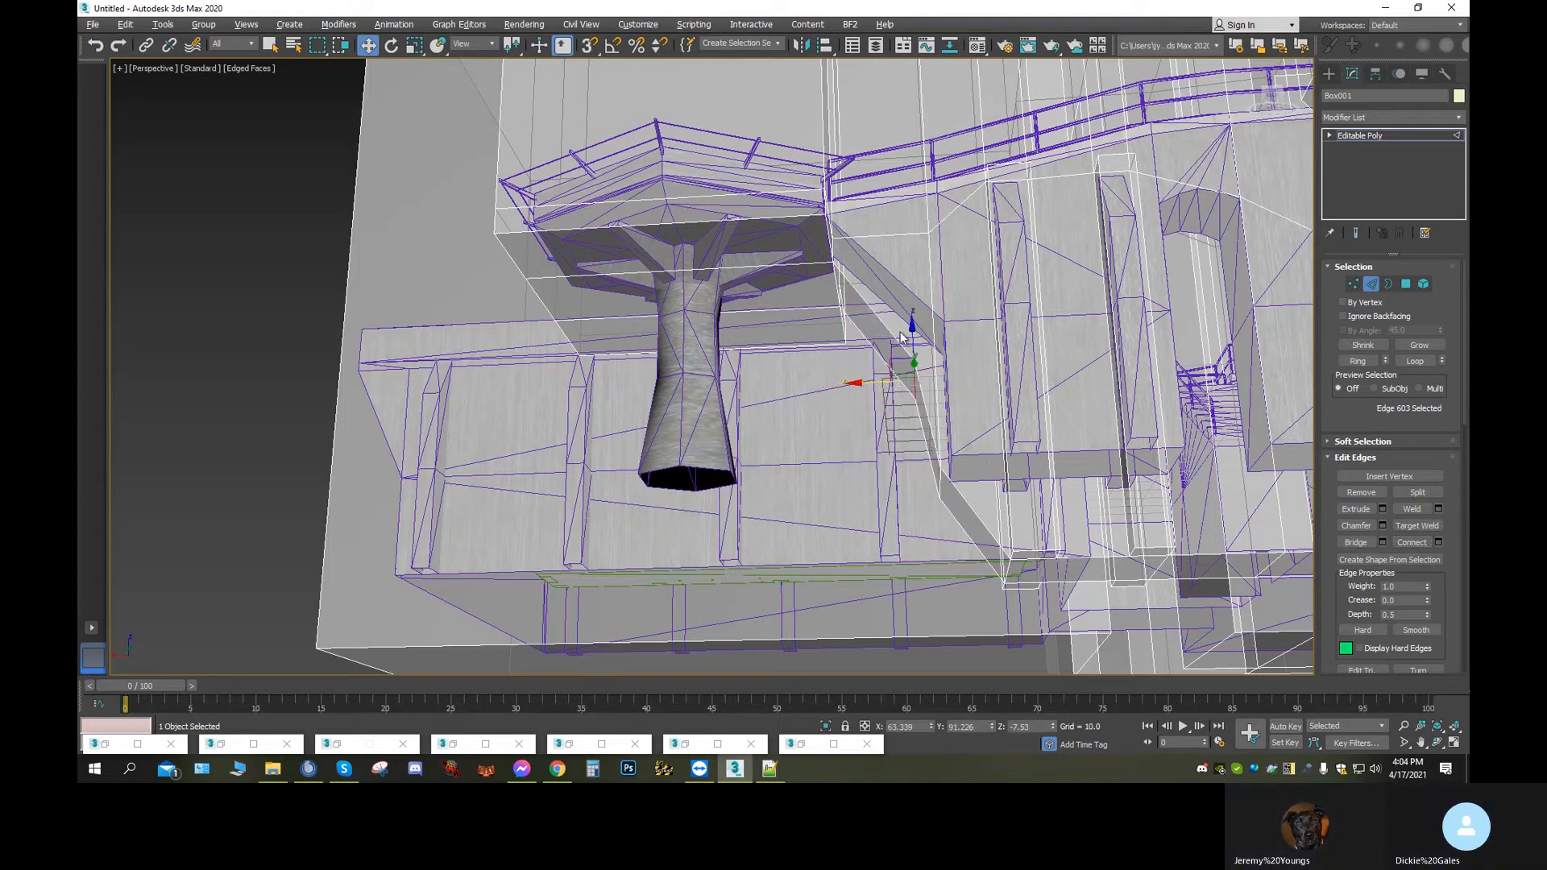
left_click_drag(914, 325, 913, 276)
left_click(913, 275)
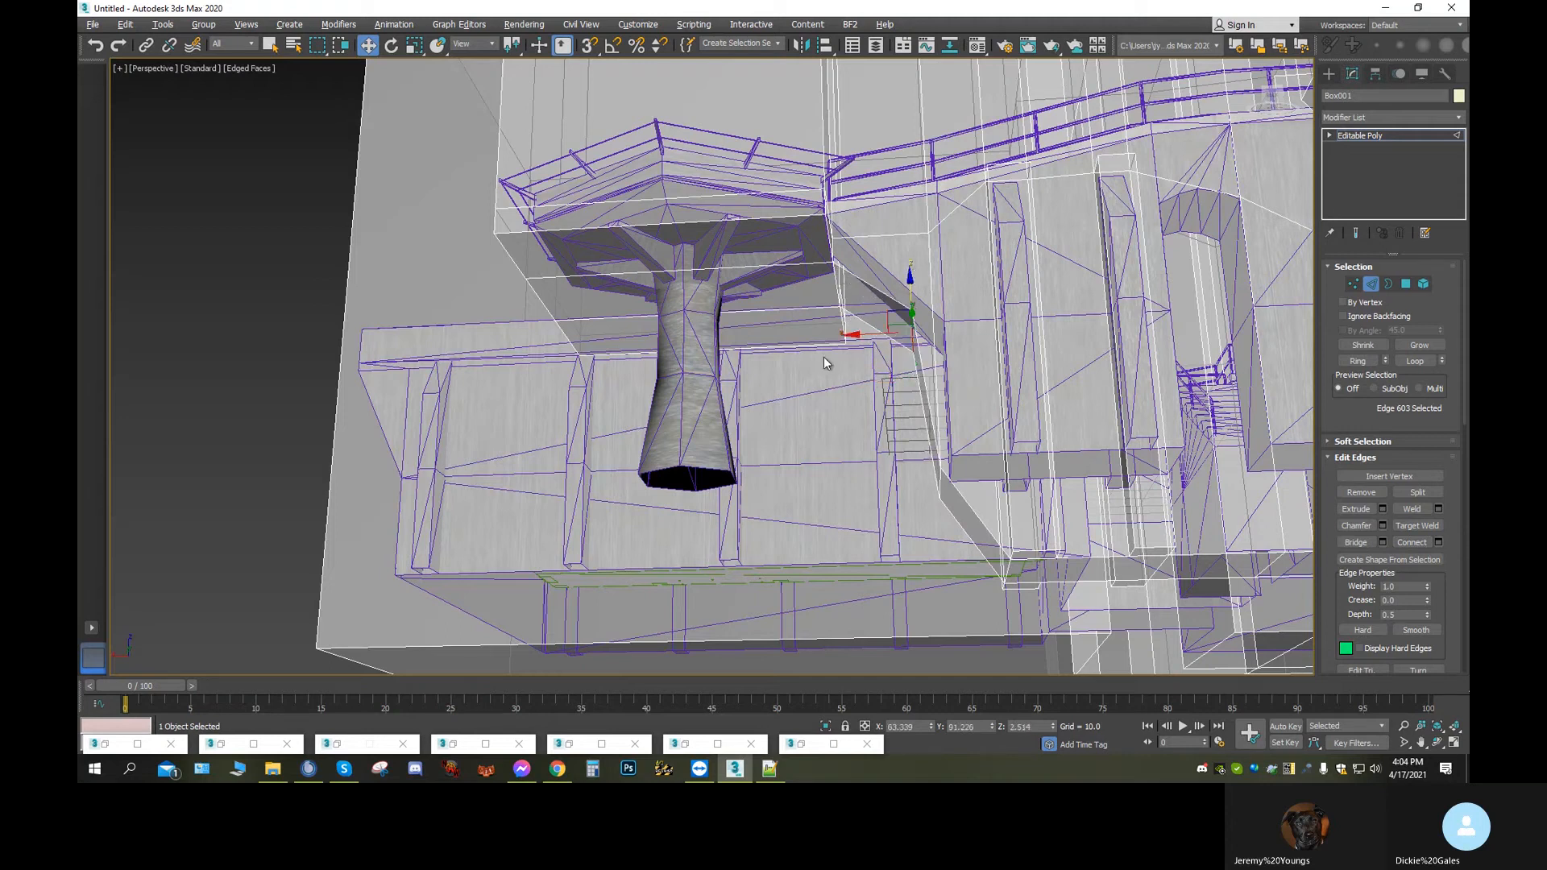
Connect the two lengthwise edges beneath the octagonal platform twice, placing one cross edge on each side of the pillar
left_click(717, 267)
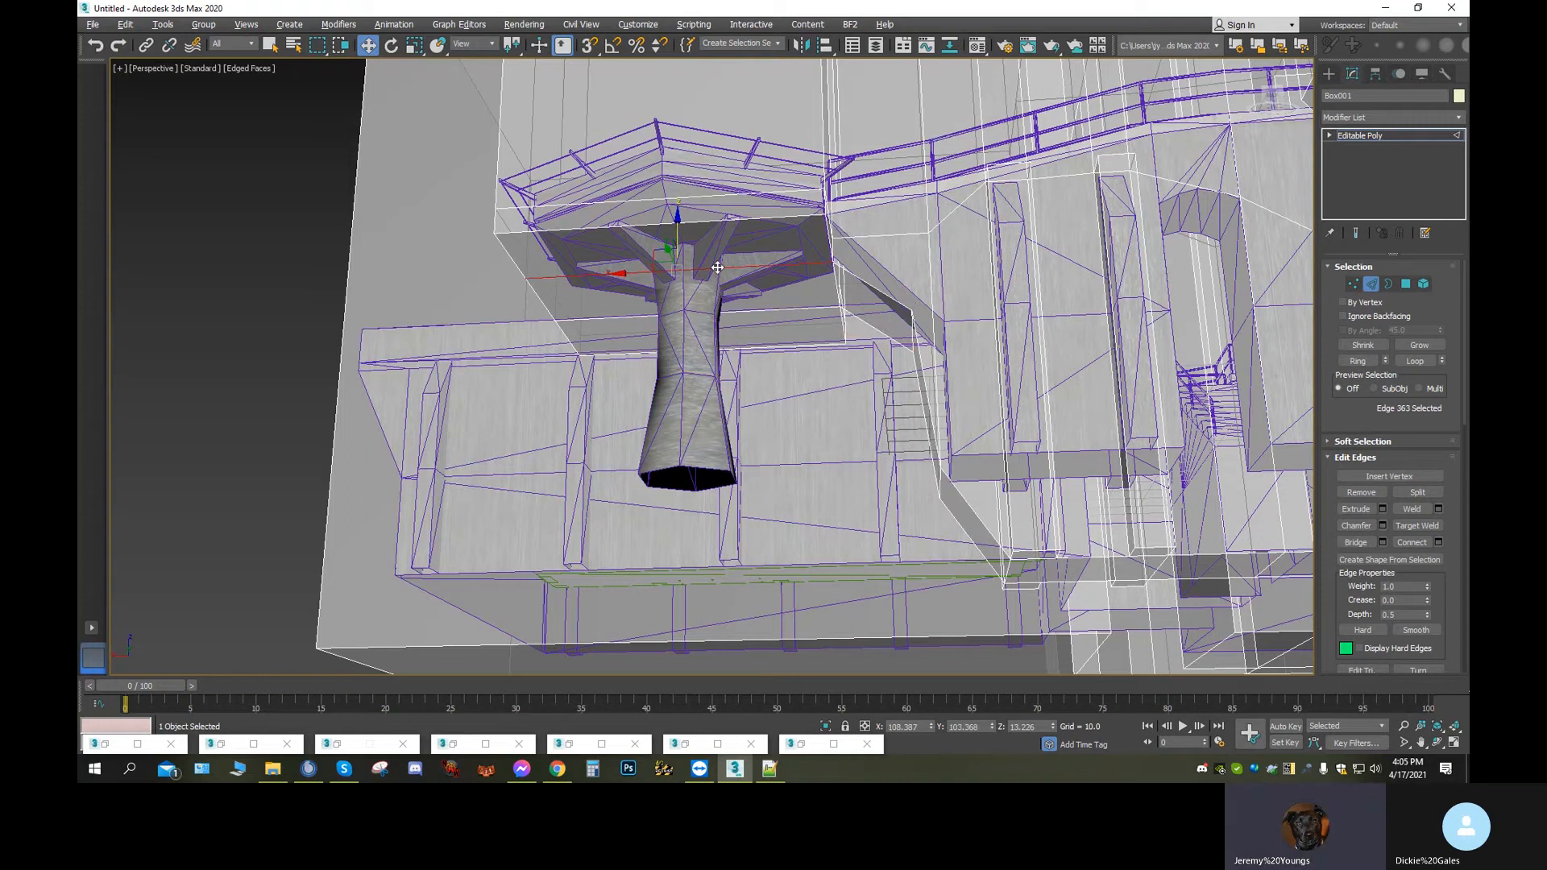
left_click(731, 310, "ctrl")
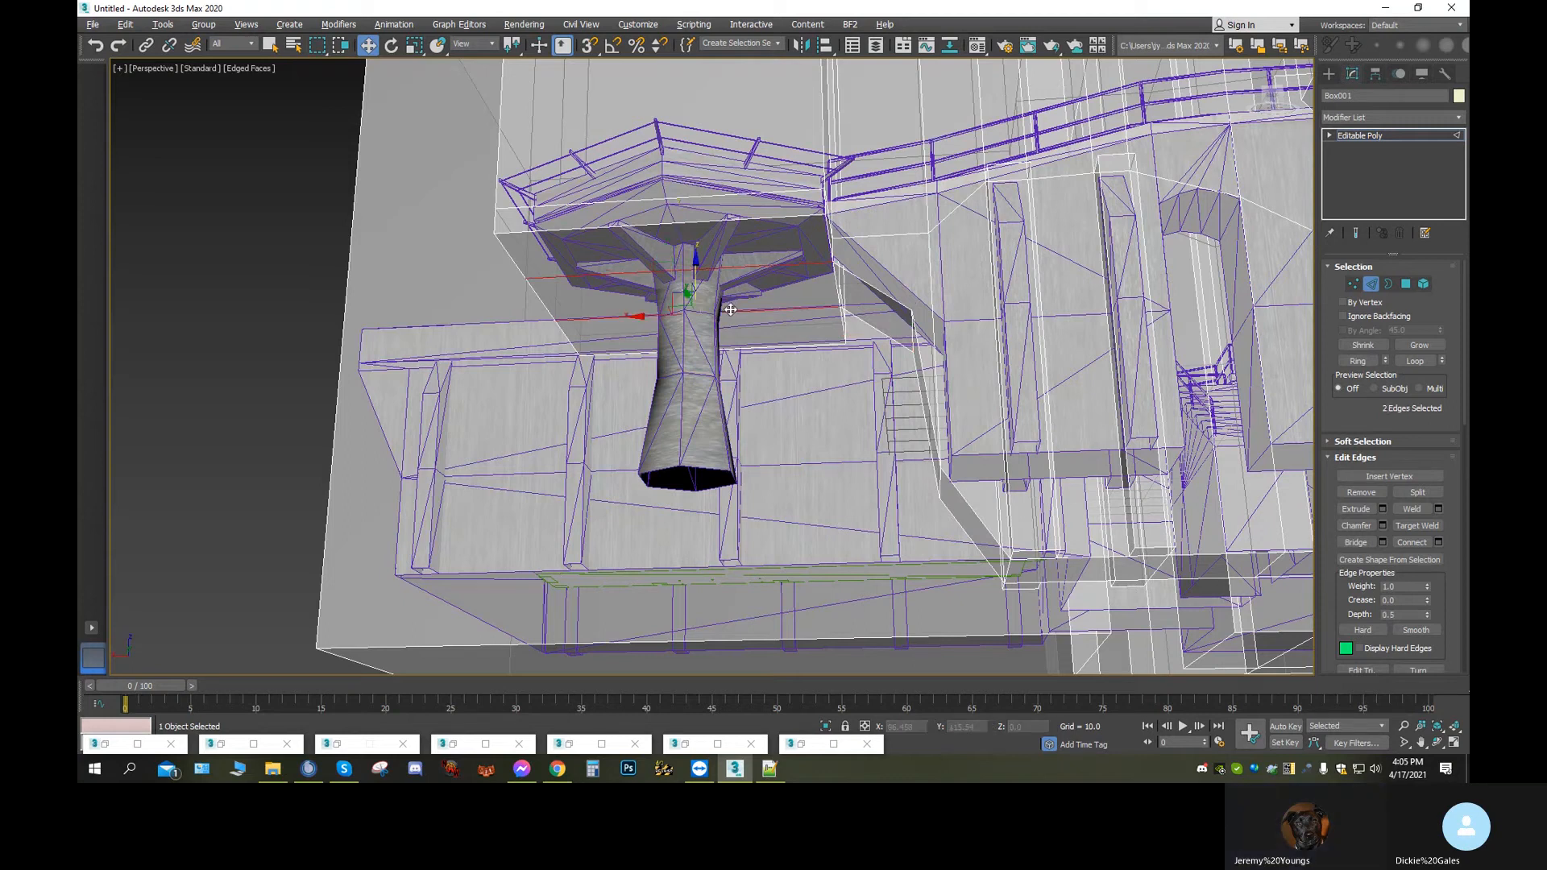
left_click(1393, 545)
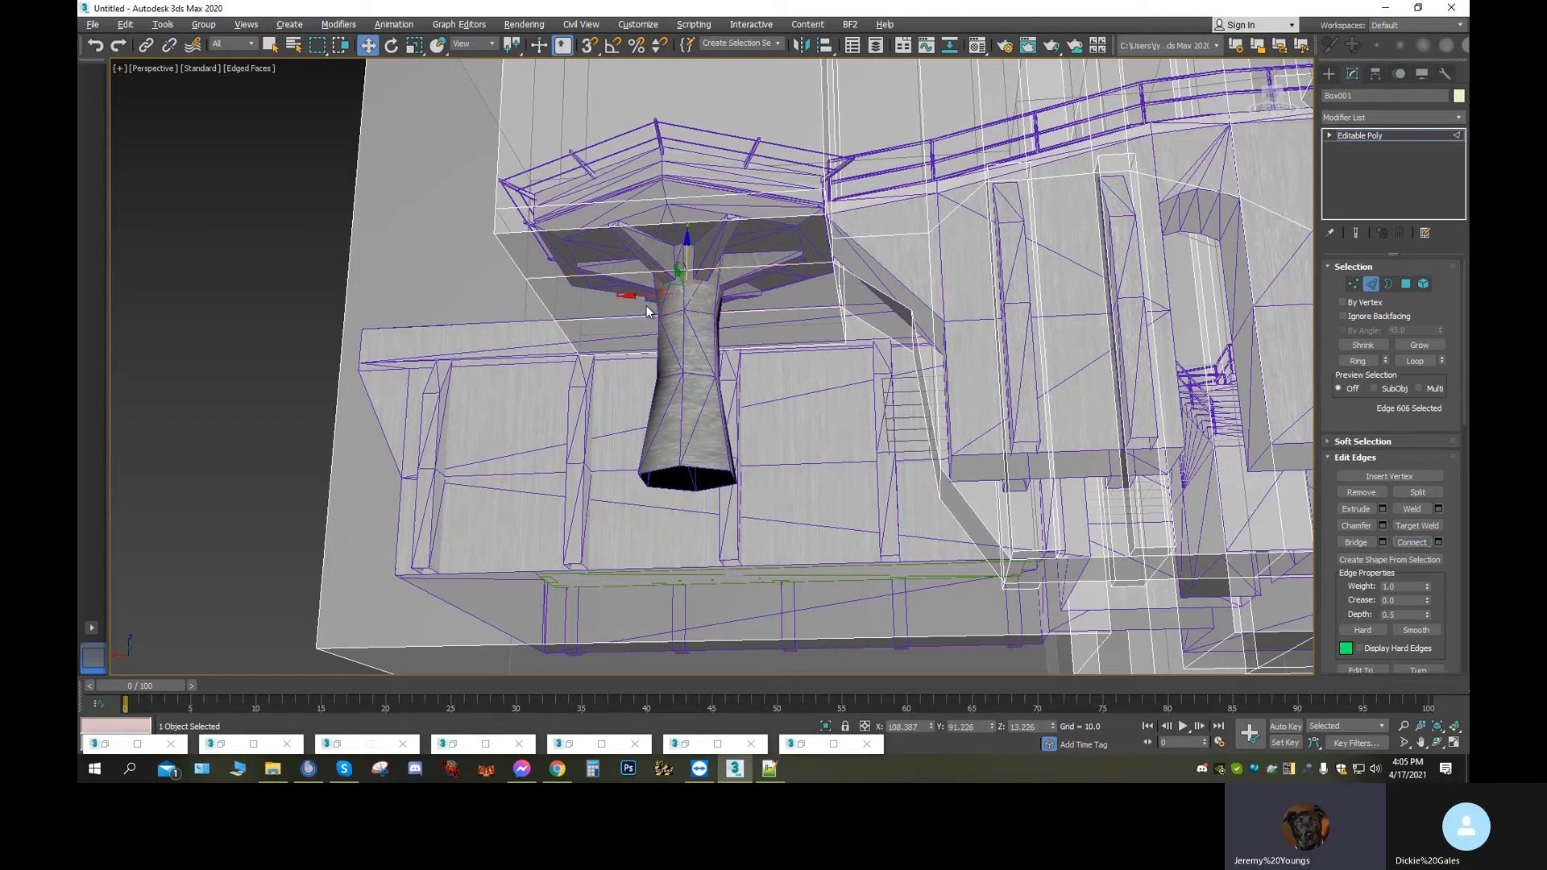
left_click_drag(586, 297, 535, 288)
left_click(756, 266, "ctrl")
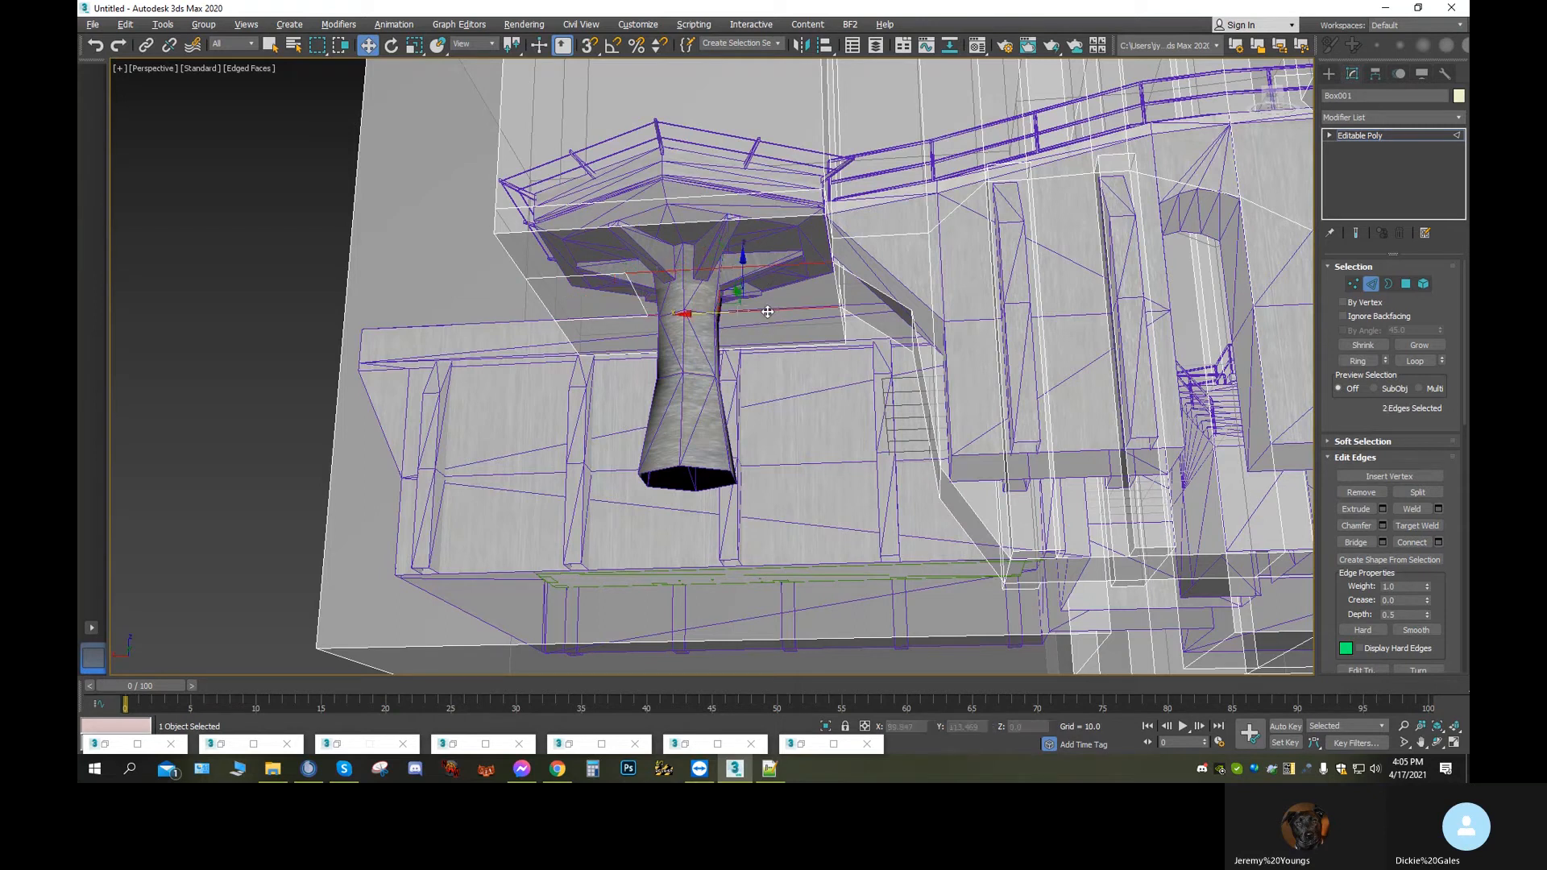
left_click(1408, 545)
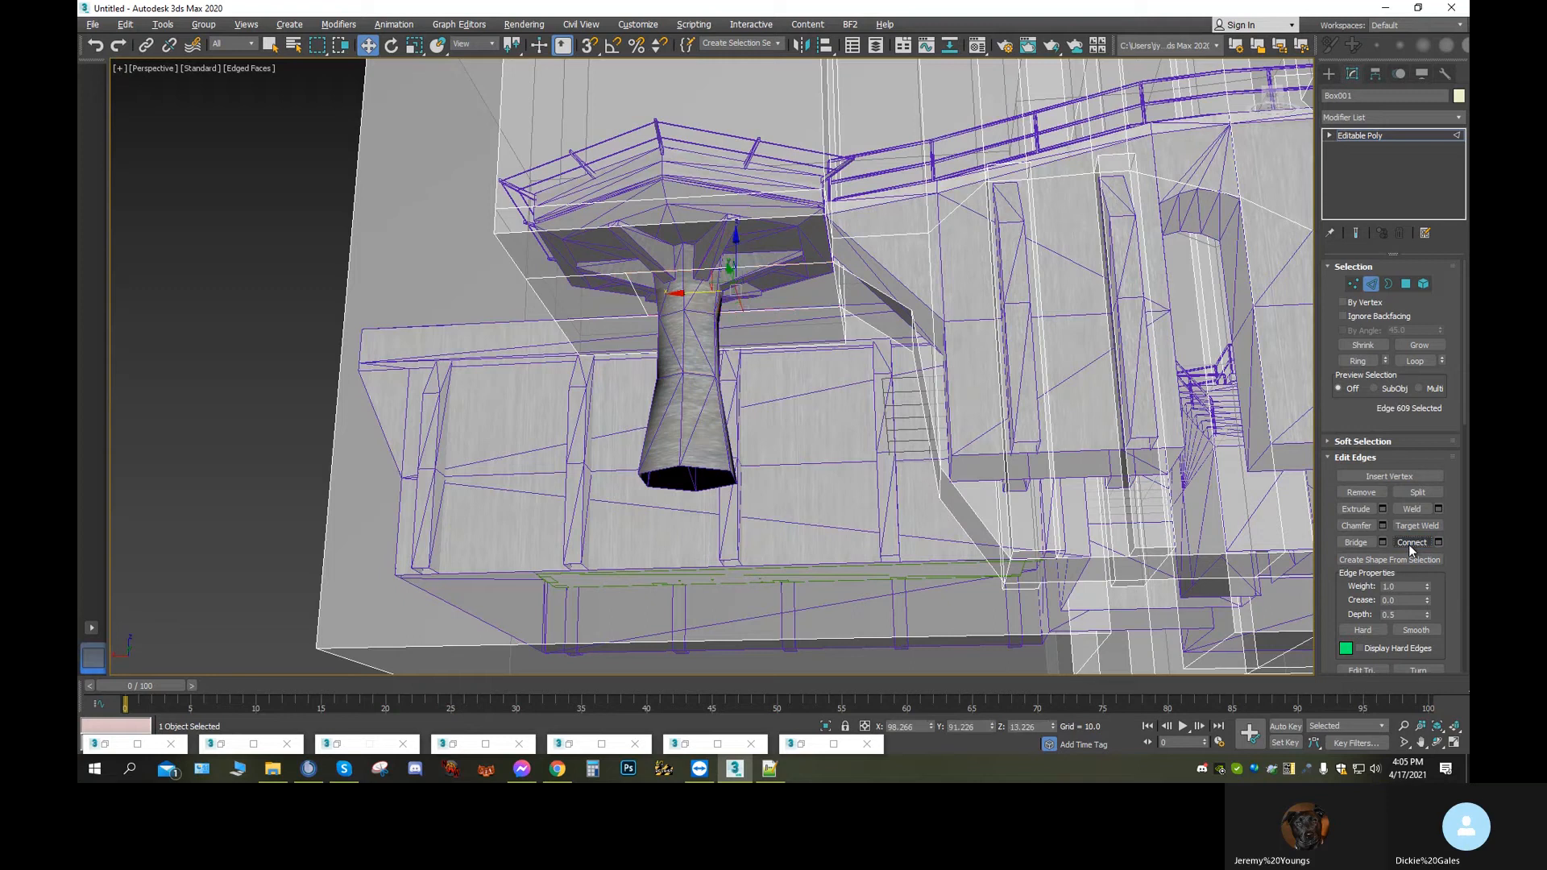
Extrude the polygon around the octagonal platform's pillar downward and lower its end face to just below the pillar's foot
left_click(1407, 284)
left_click(681, 294)
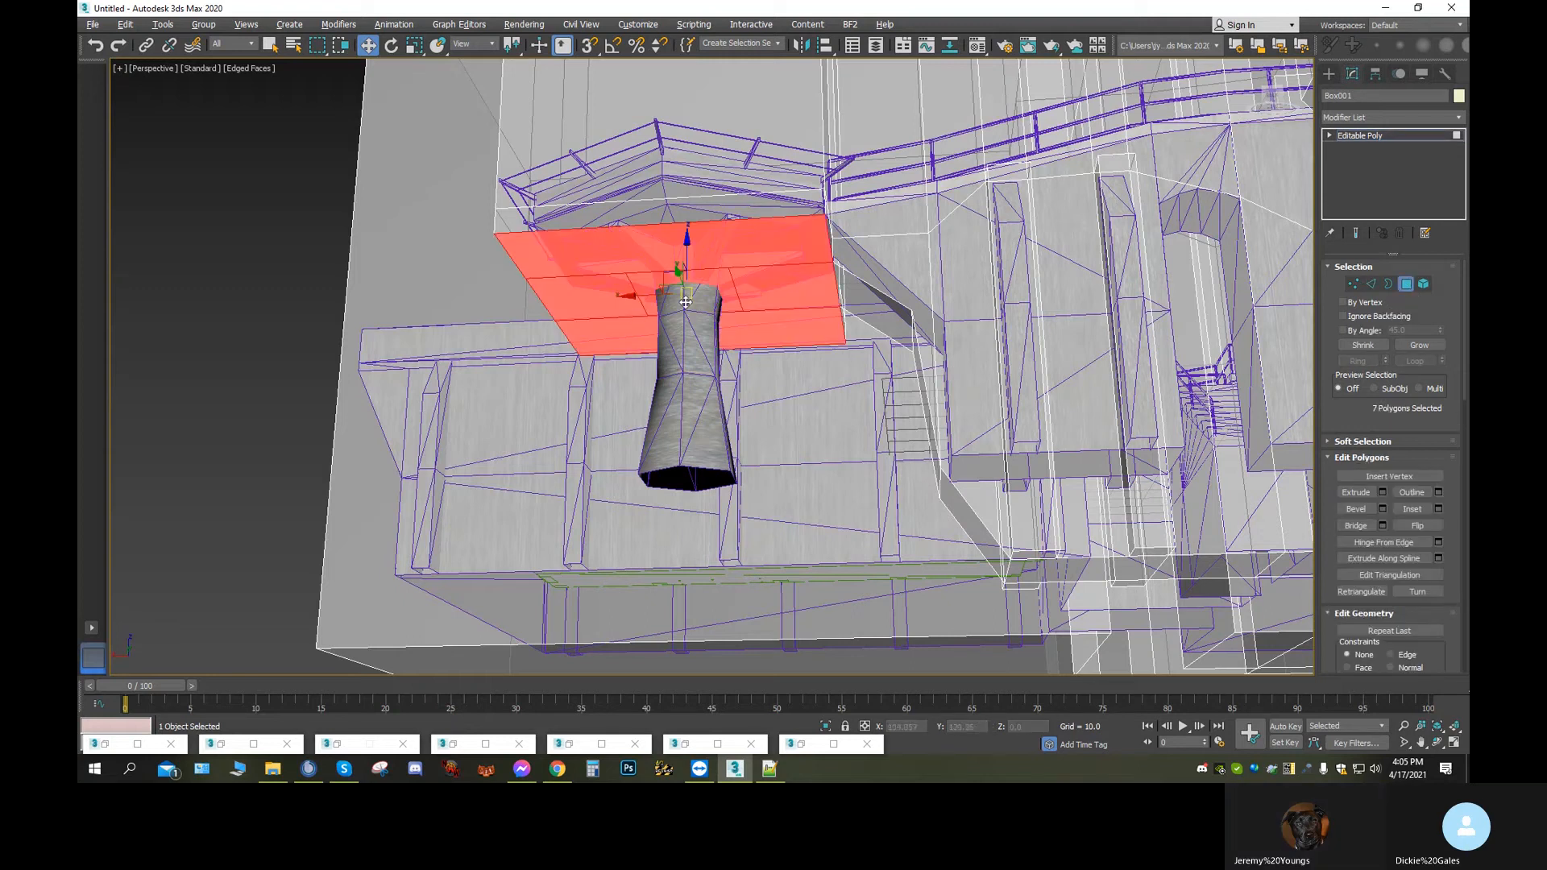
left_click(1357, 508)
left_click(1357, 493)
left_click_drag(689, 286, 667, 81)
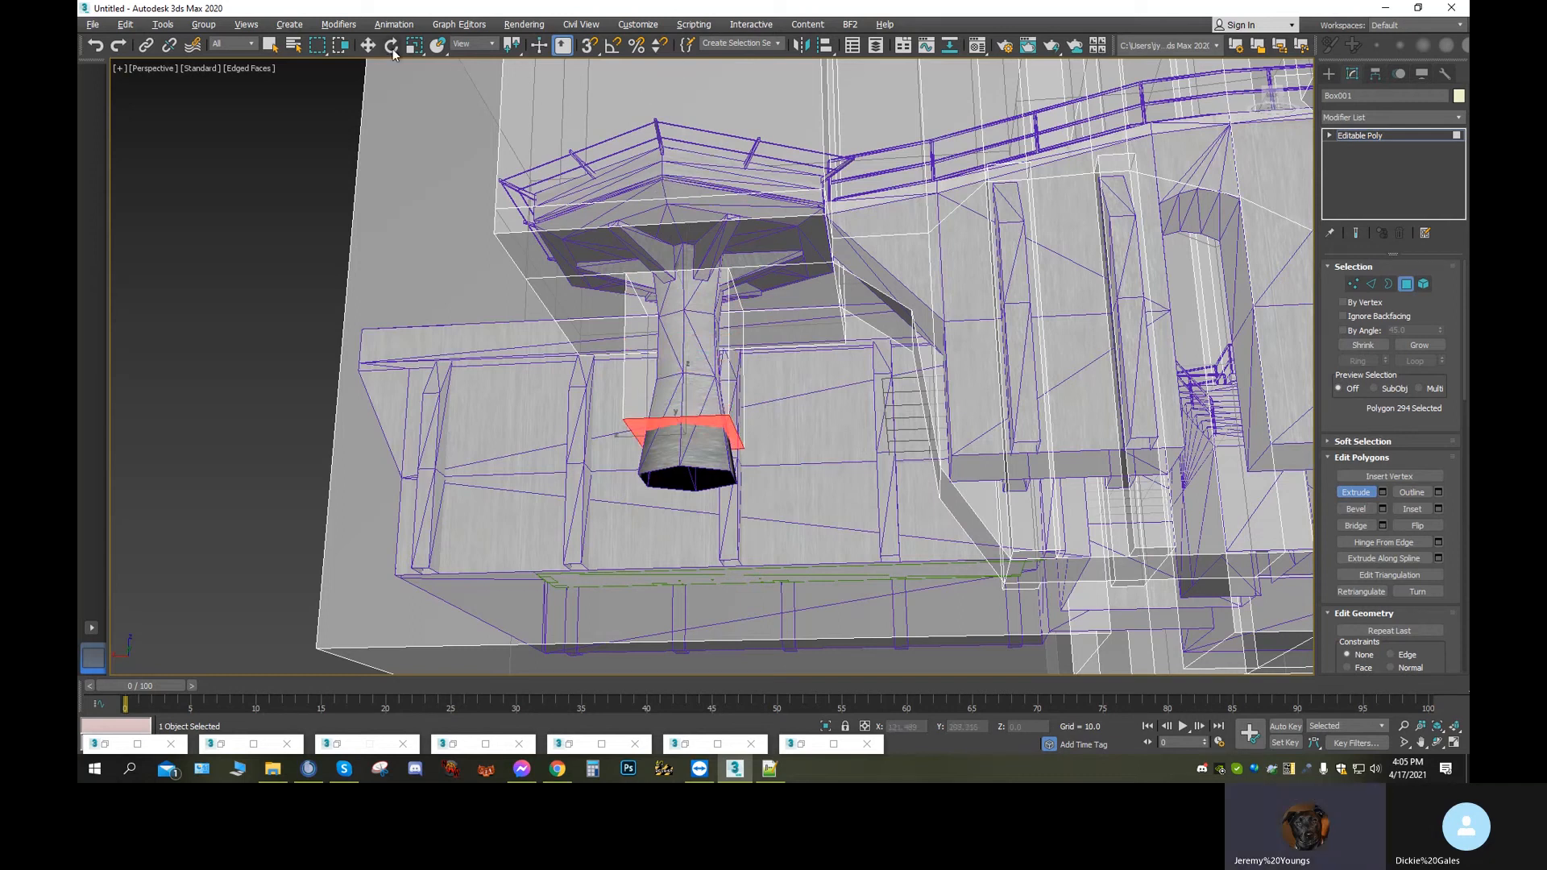
left_click(368, 46)
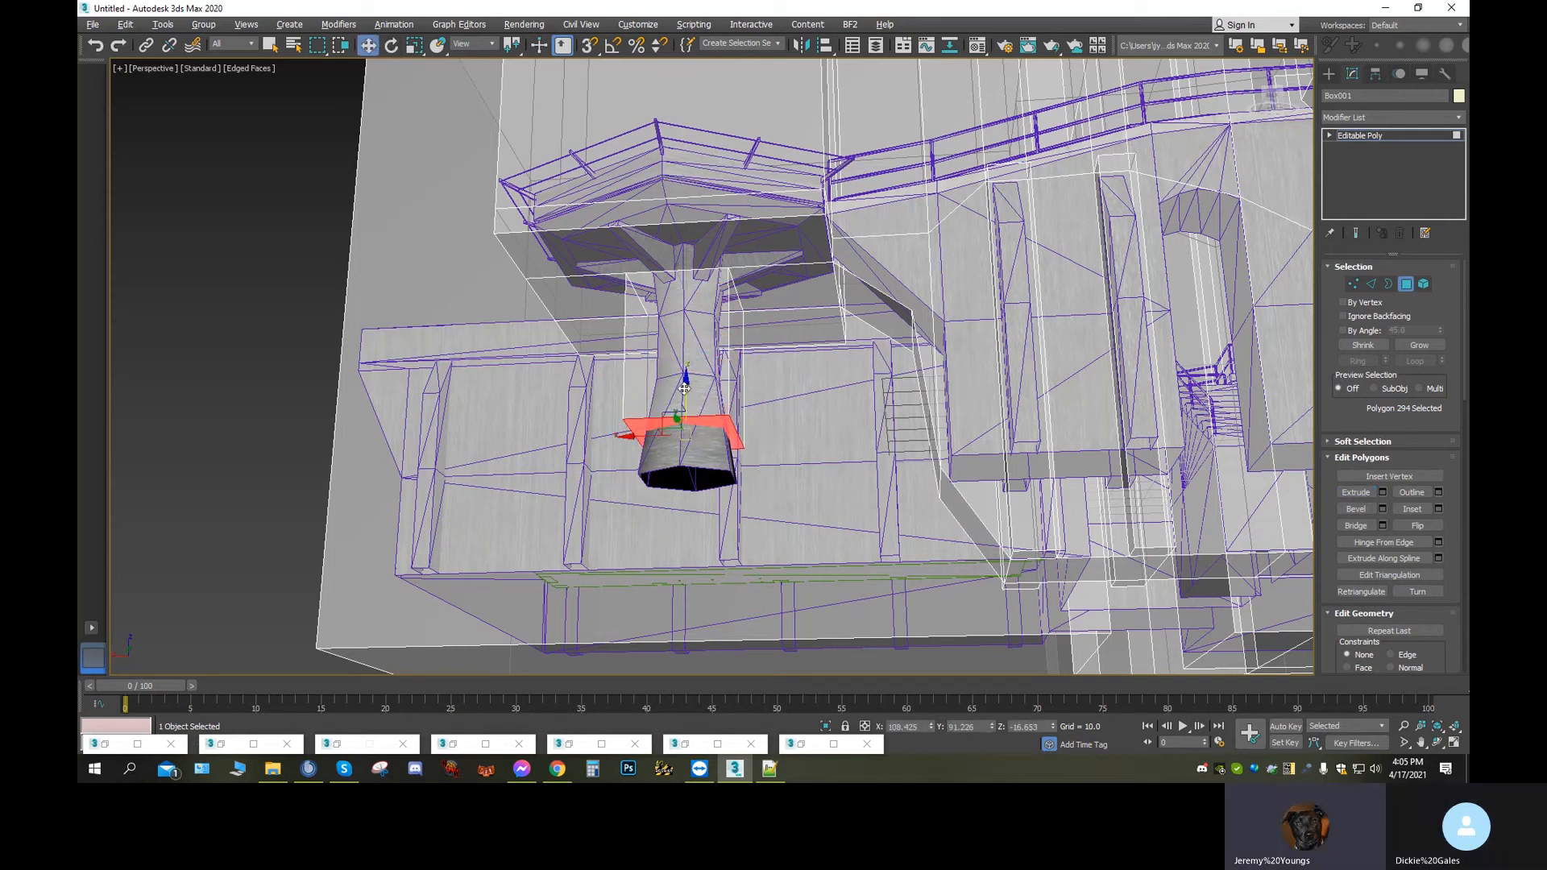
left_click_drag(684, 381, 684, 454)
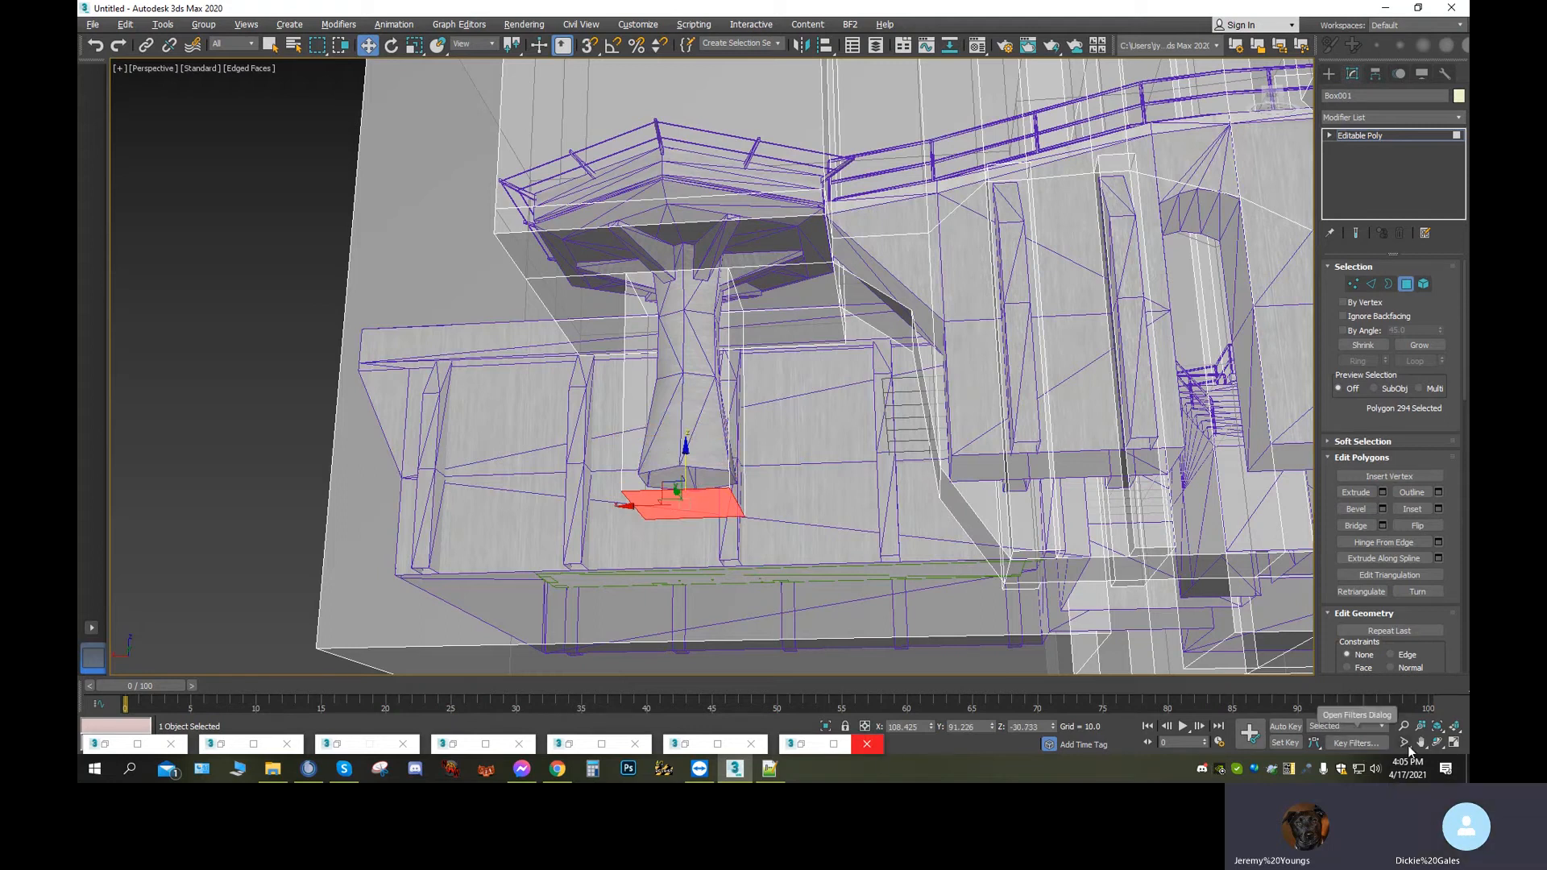
Examine the block's fit around the octagonal platform's pillar and the adjoining sloped support from the opposite side
left_click(1438, 742)
left_click_drag(699, 481, 774, 454)
middle_click_drag(774, 454, 891, 398)
scroll(891, 398, "up", 2)
scroll(666, 394, "up", 5)
middle_click_drag(665, 395, 726, 411)
scroll(726, 411, "up", 3)
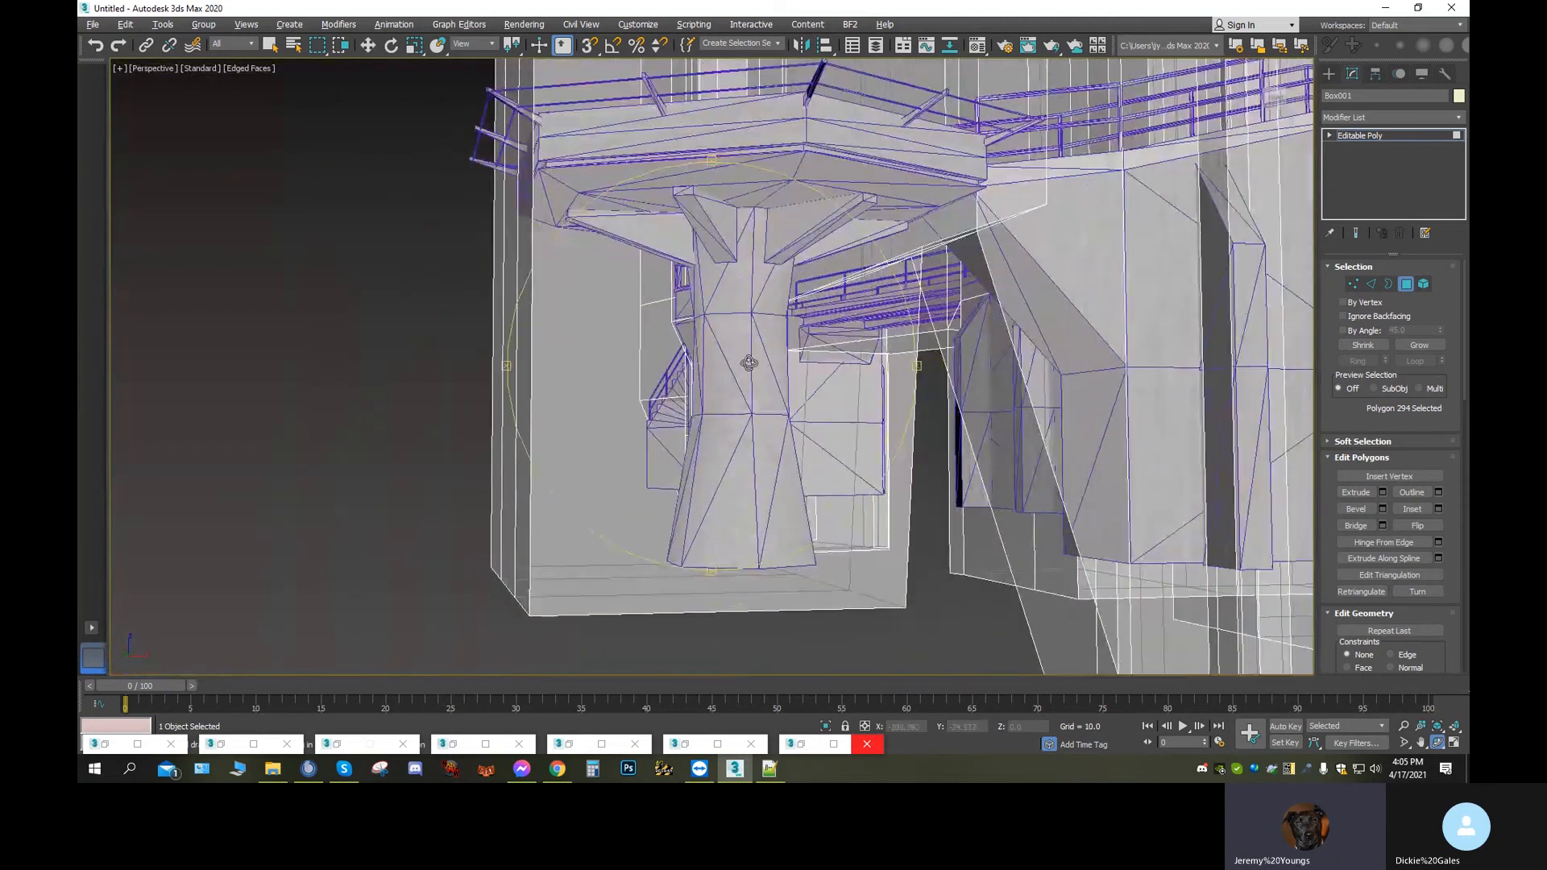
scroll(718, 386, "down", 5)
scroll(721, 387, "up", 4)
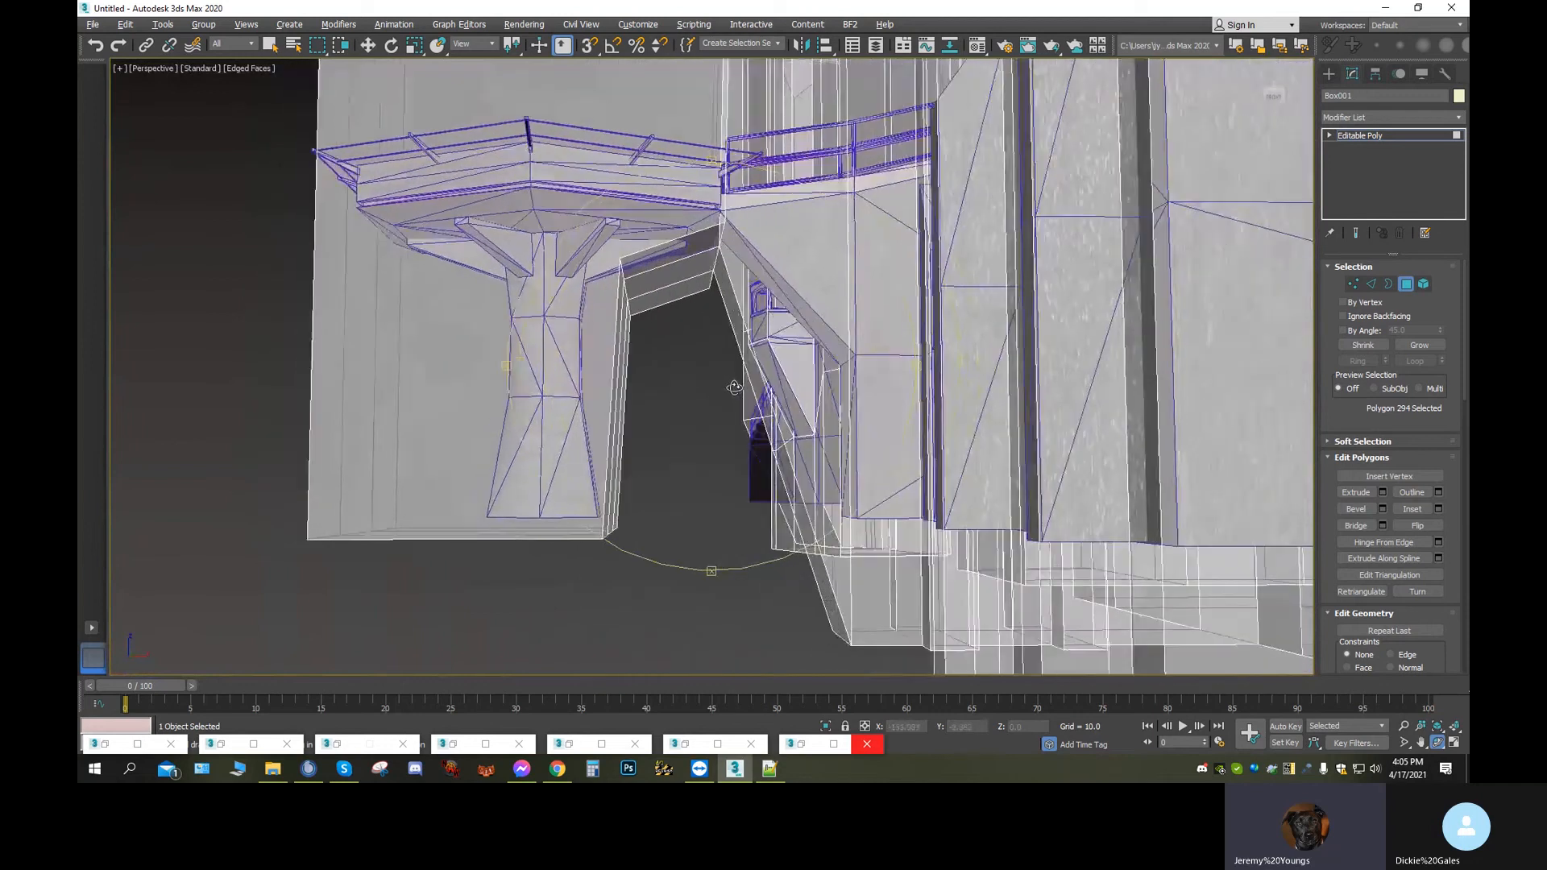
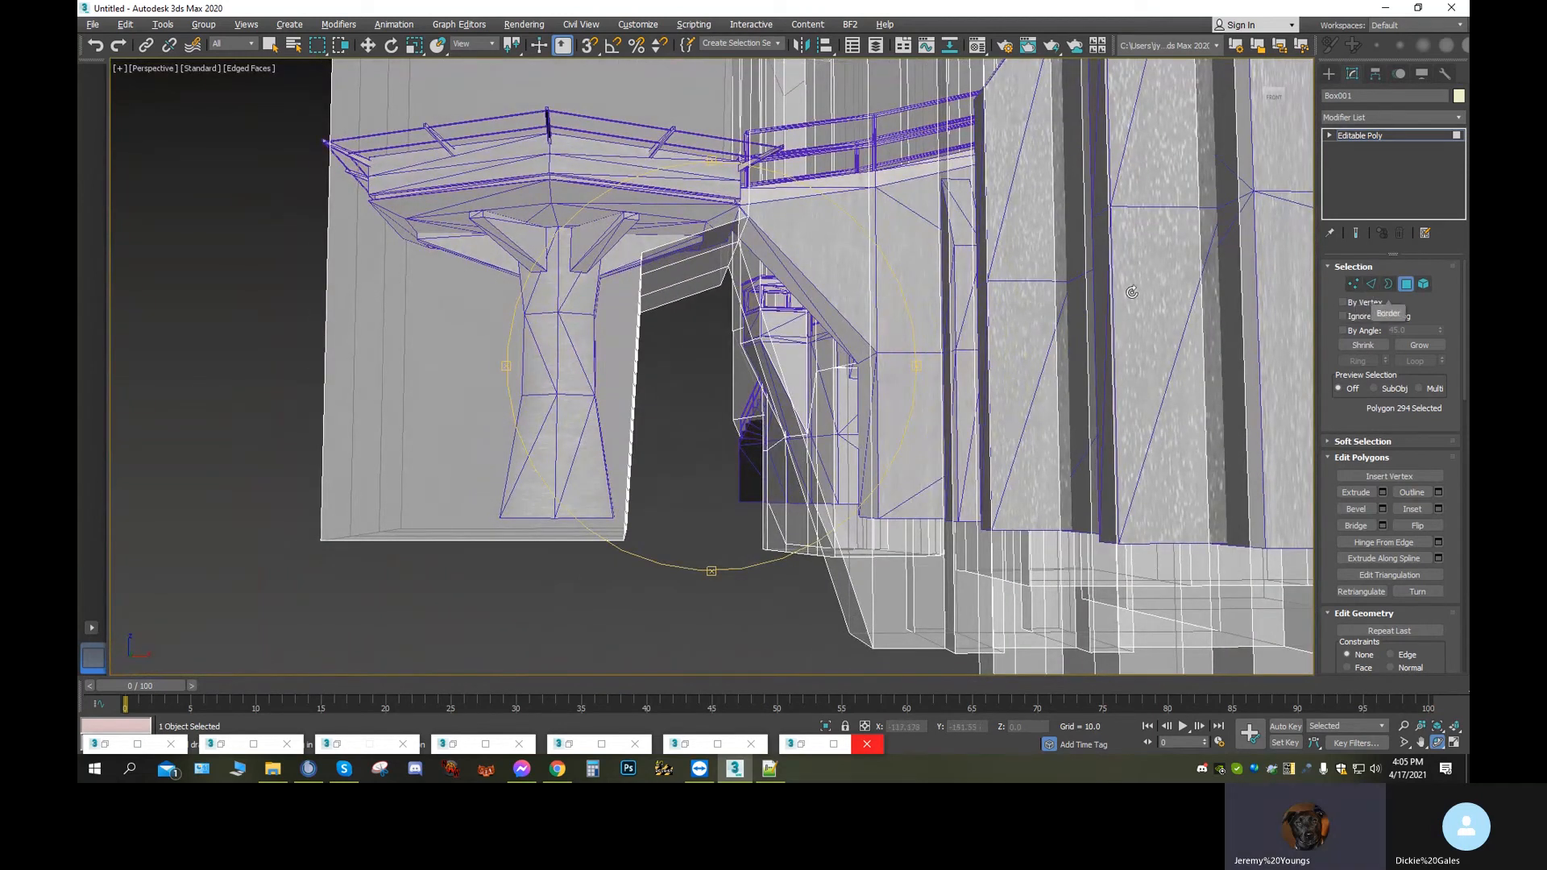
Select the four polygons at the block's underside around the octagonal platform's pillar and raise them to the pillar's upper end
left_click(367, 46)
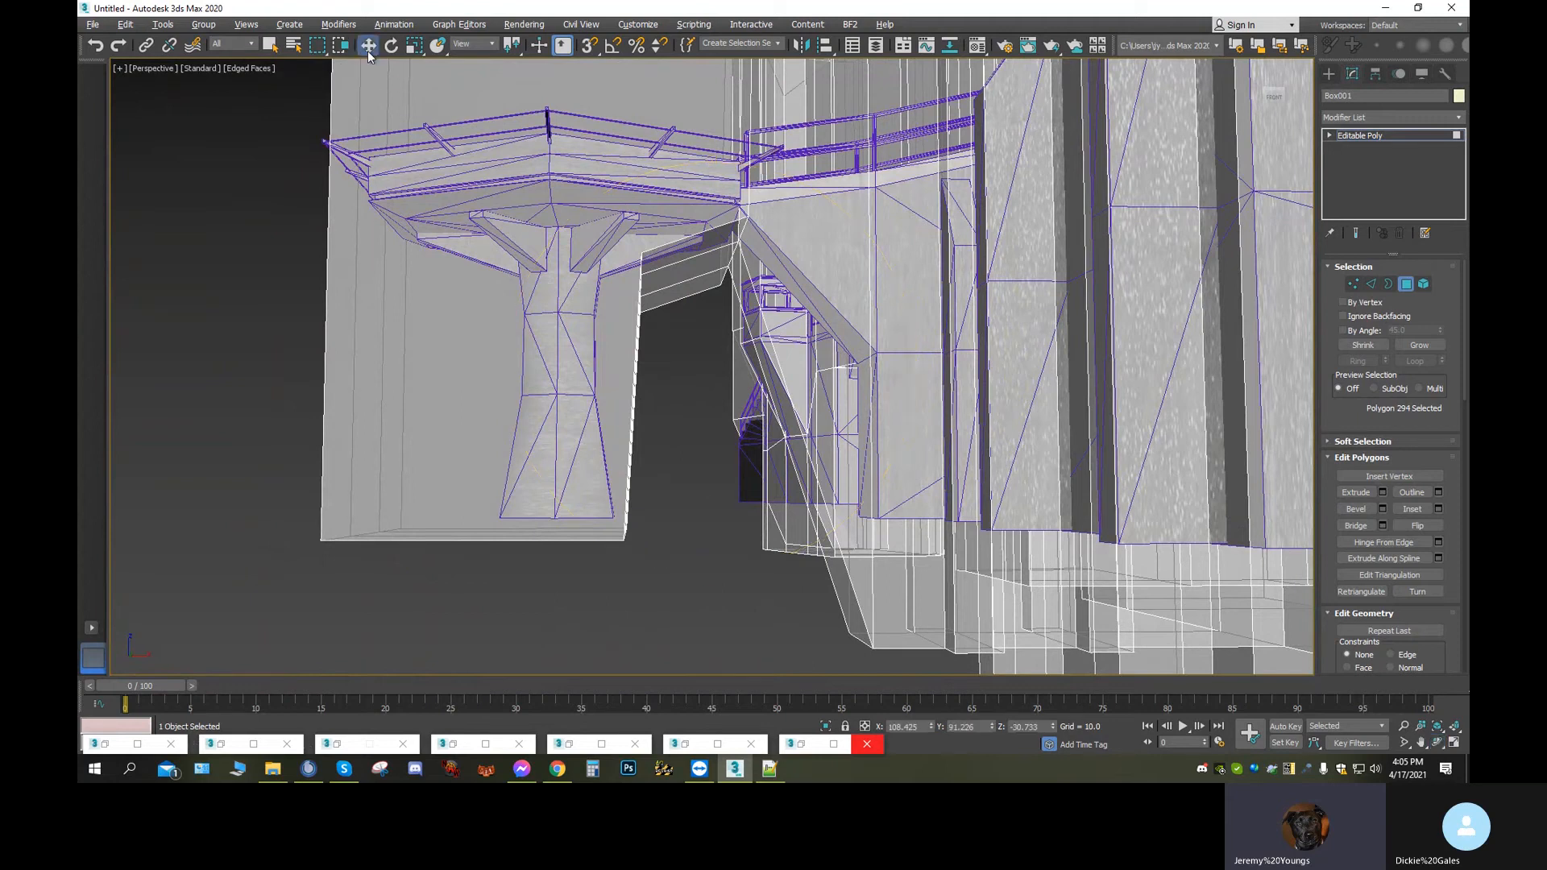
middle_click_drag(556, 579, 577, 489)
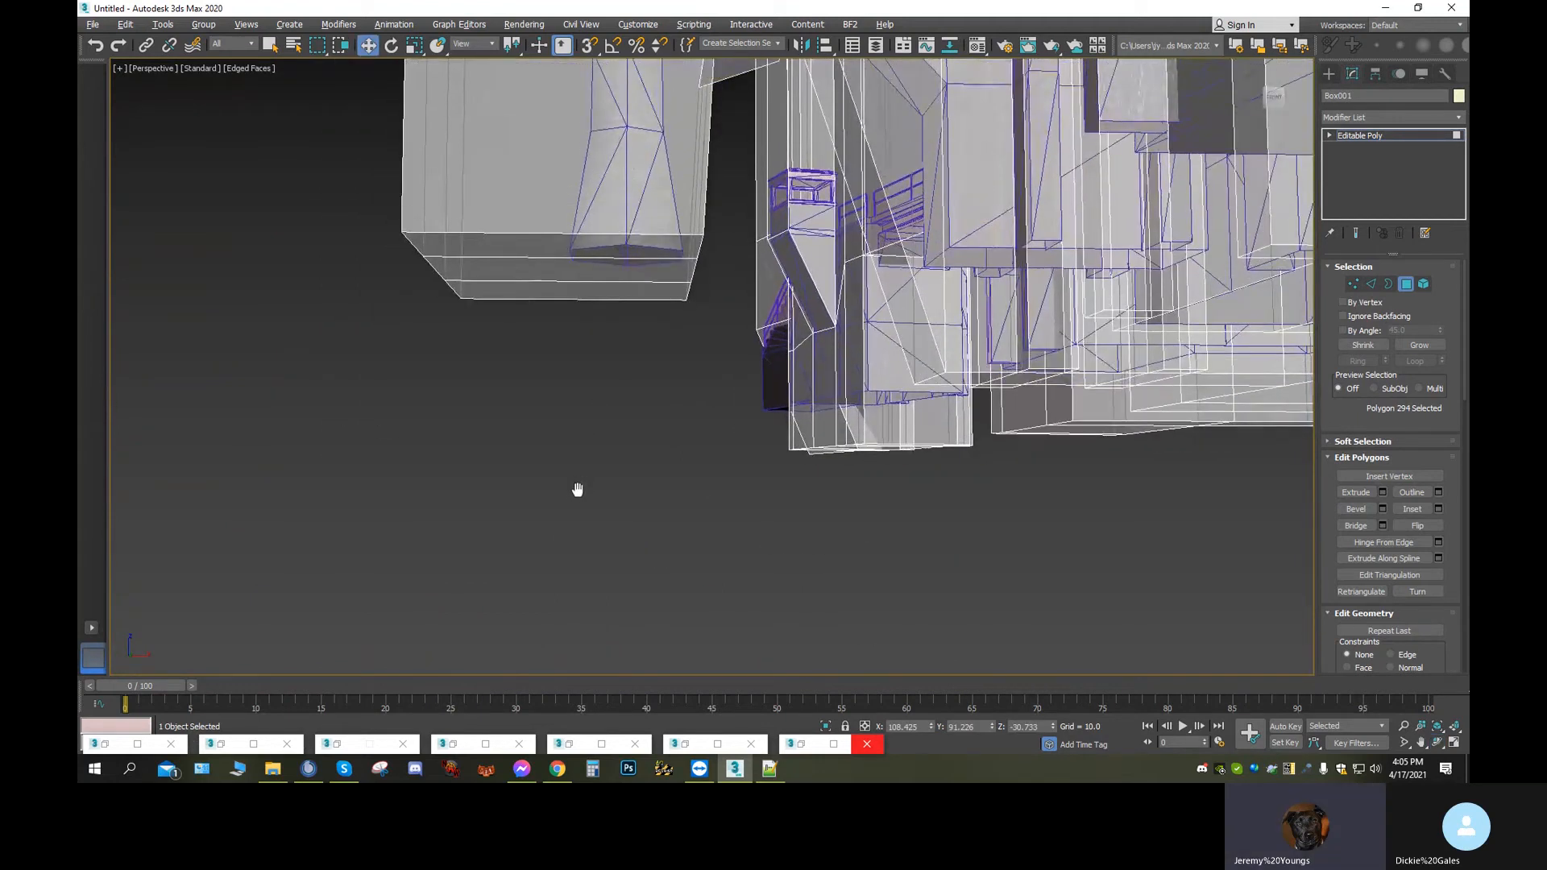
left_click(618, 247)
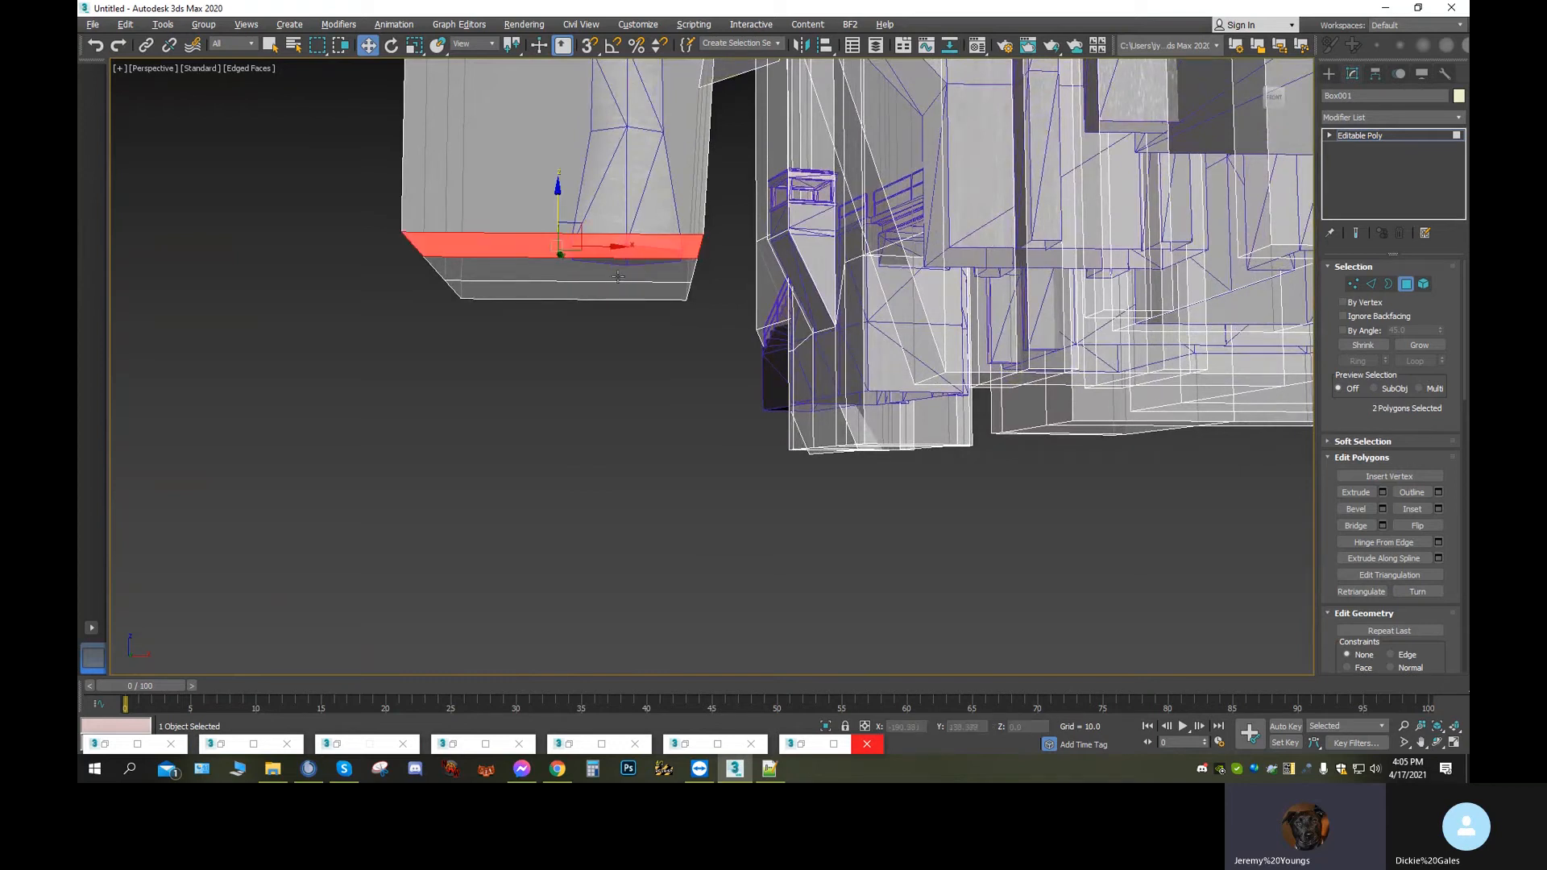
left_click(618, 276, "ctrl")
left_click(621, 294, "ctrl")
middle_click_drag(622, 293, 592, 363)
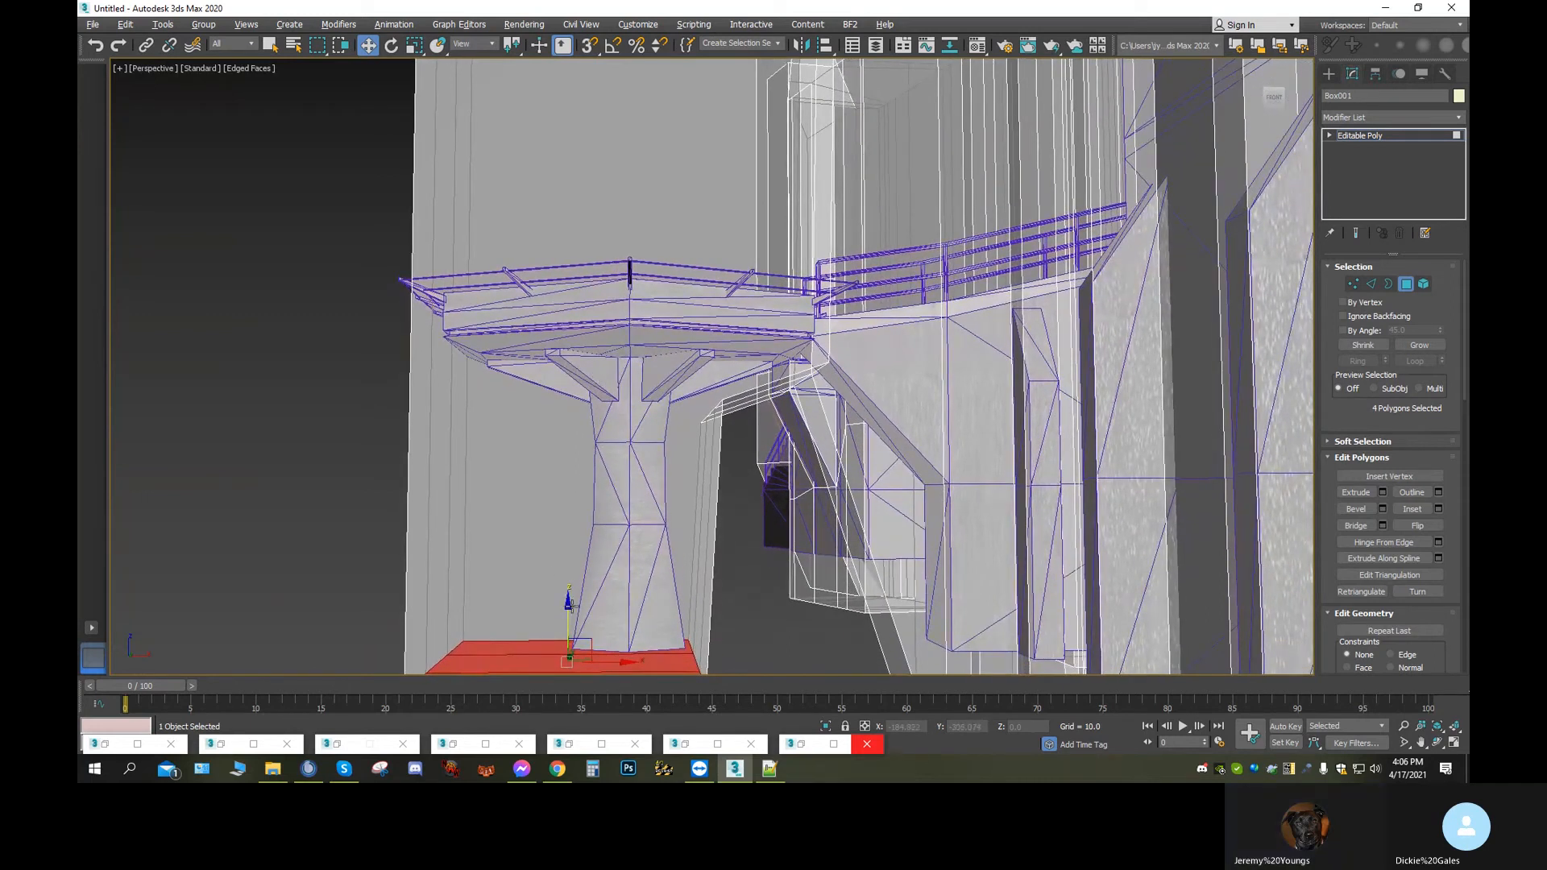
left_click_drag(568, 607, 570, 356)
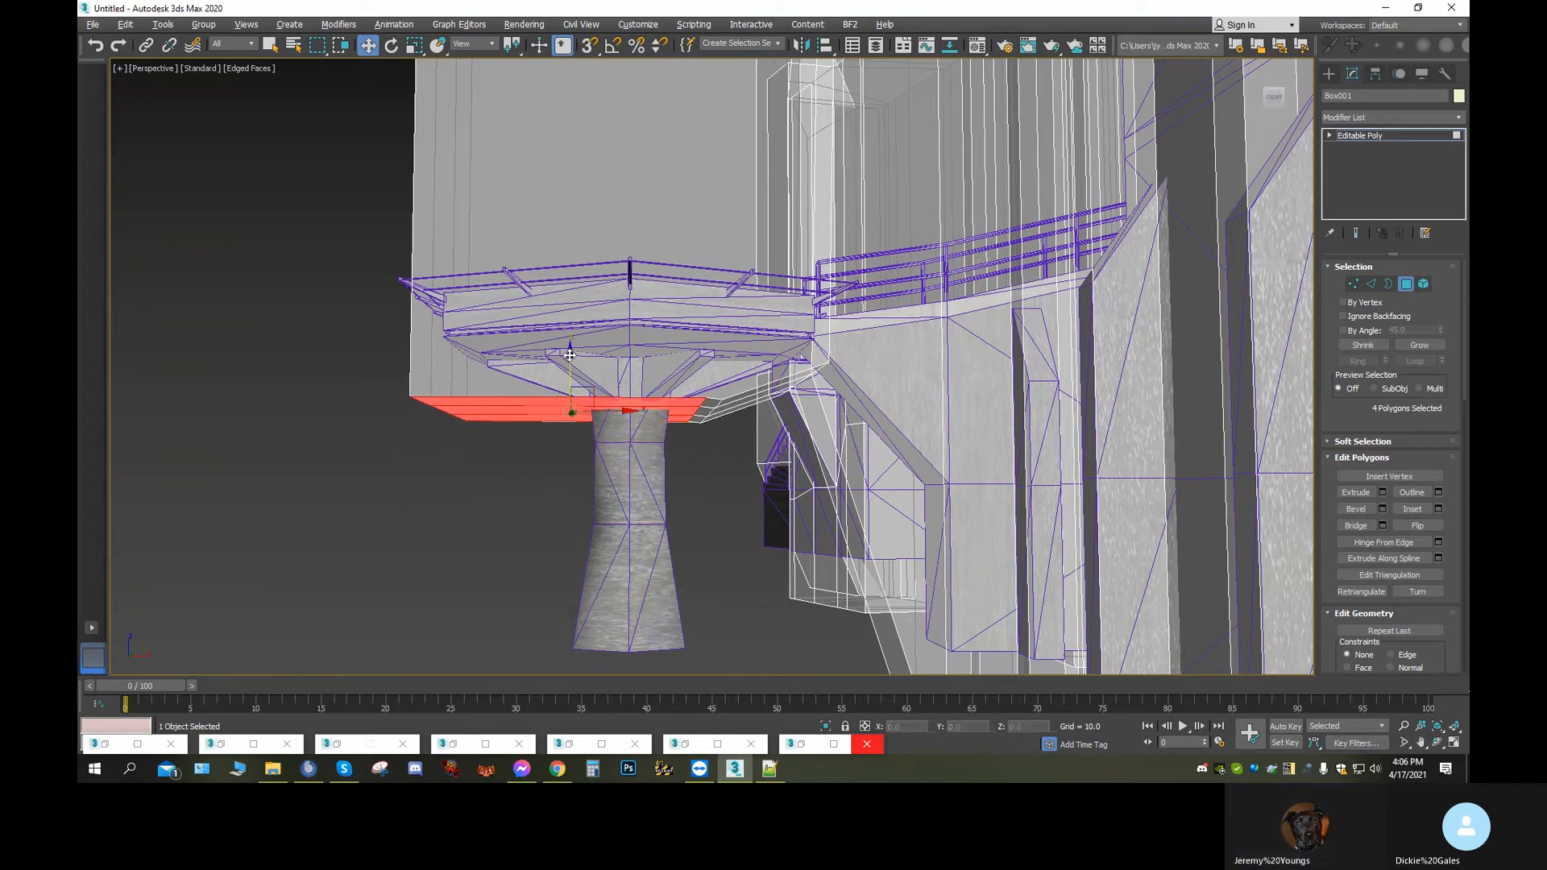
middle_click_drag(713, 532, 691, 491)
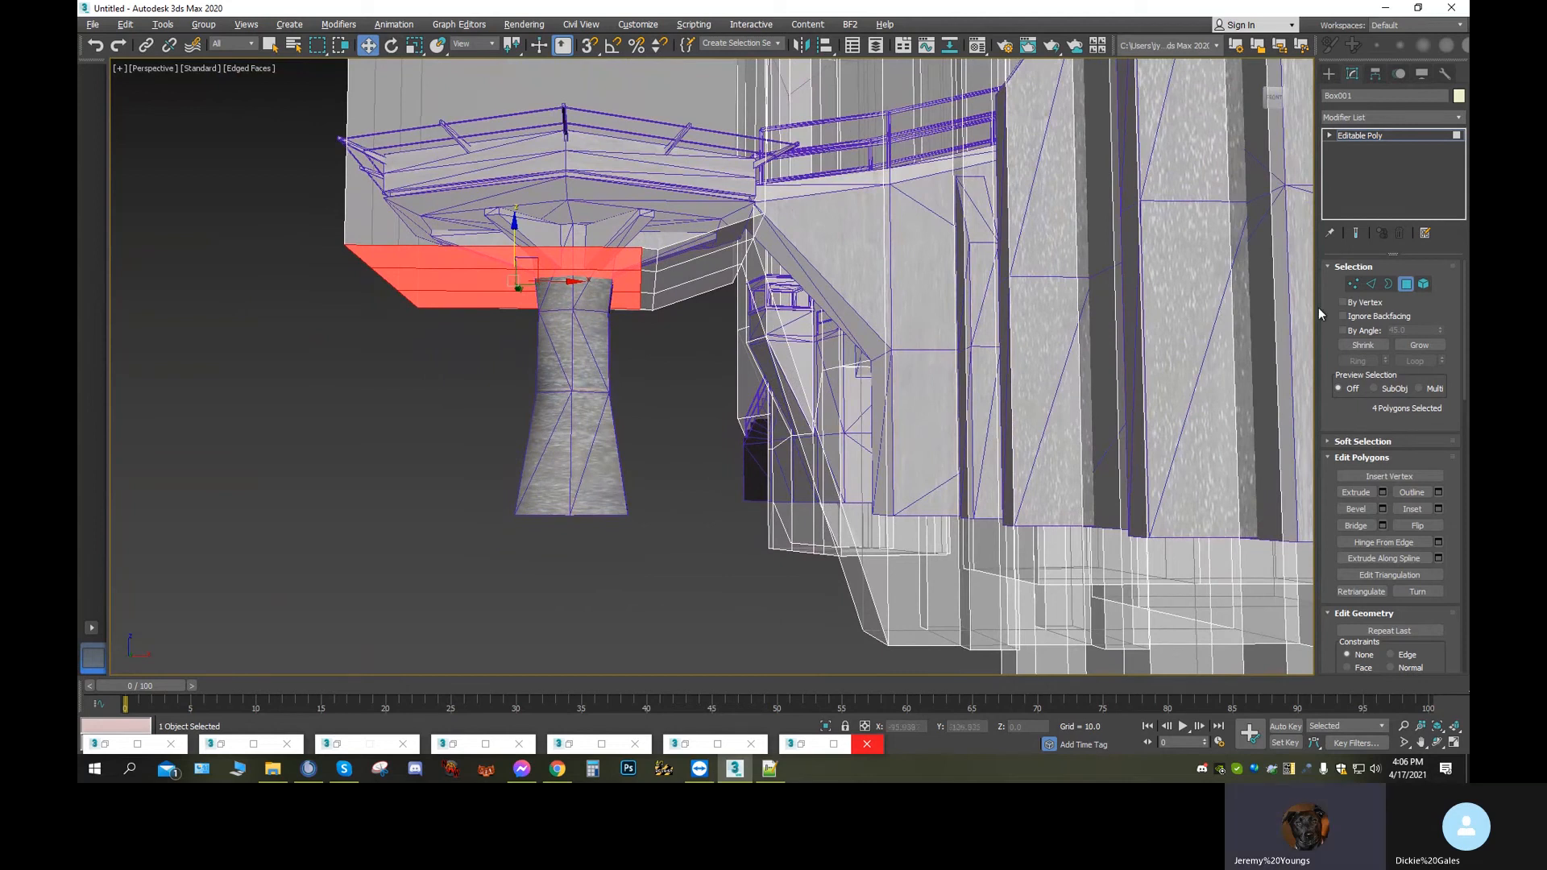
Try to connect the sloped edges beside the octagonal platform using a multi-edge selection, and undo the connection
left_click(1370, 283)
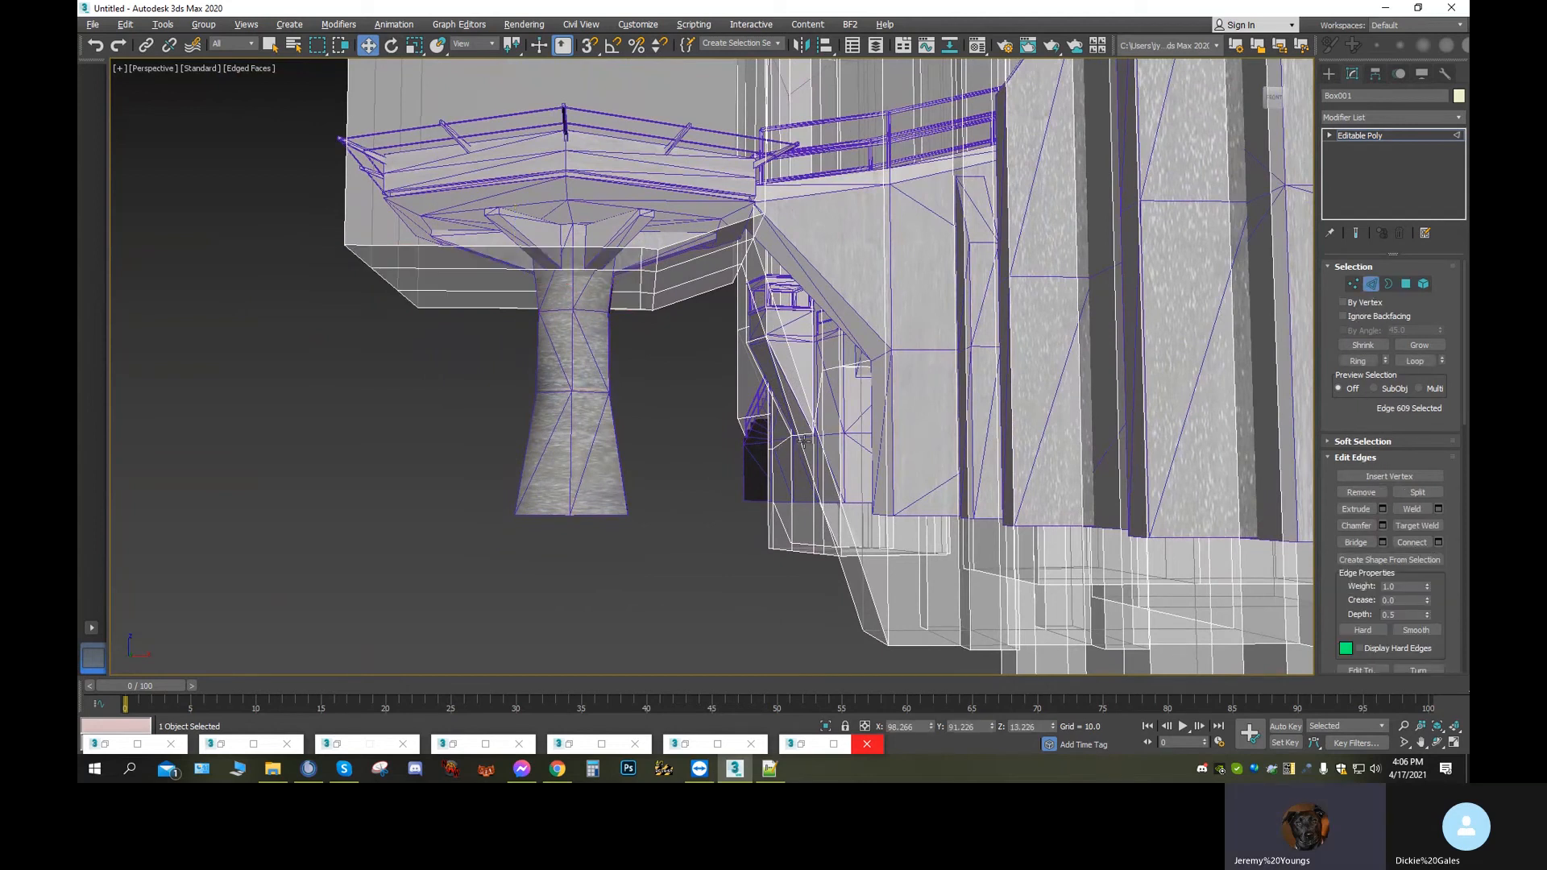
left_click(800, 444)
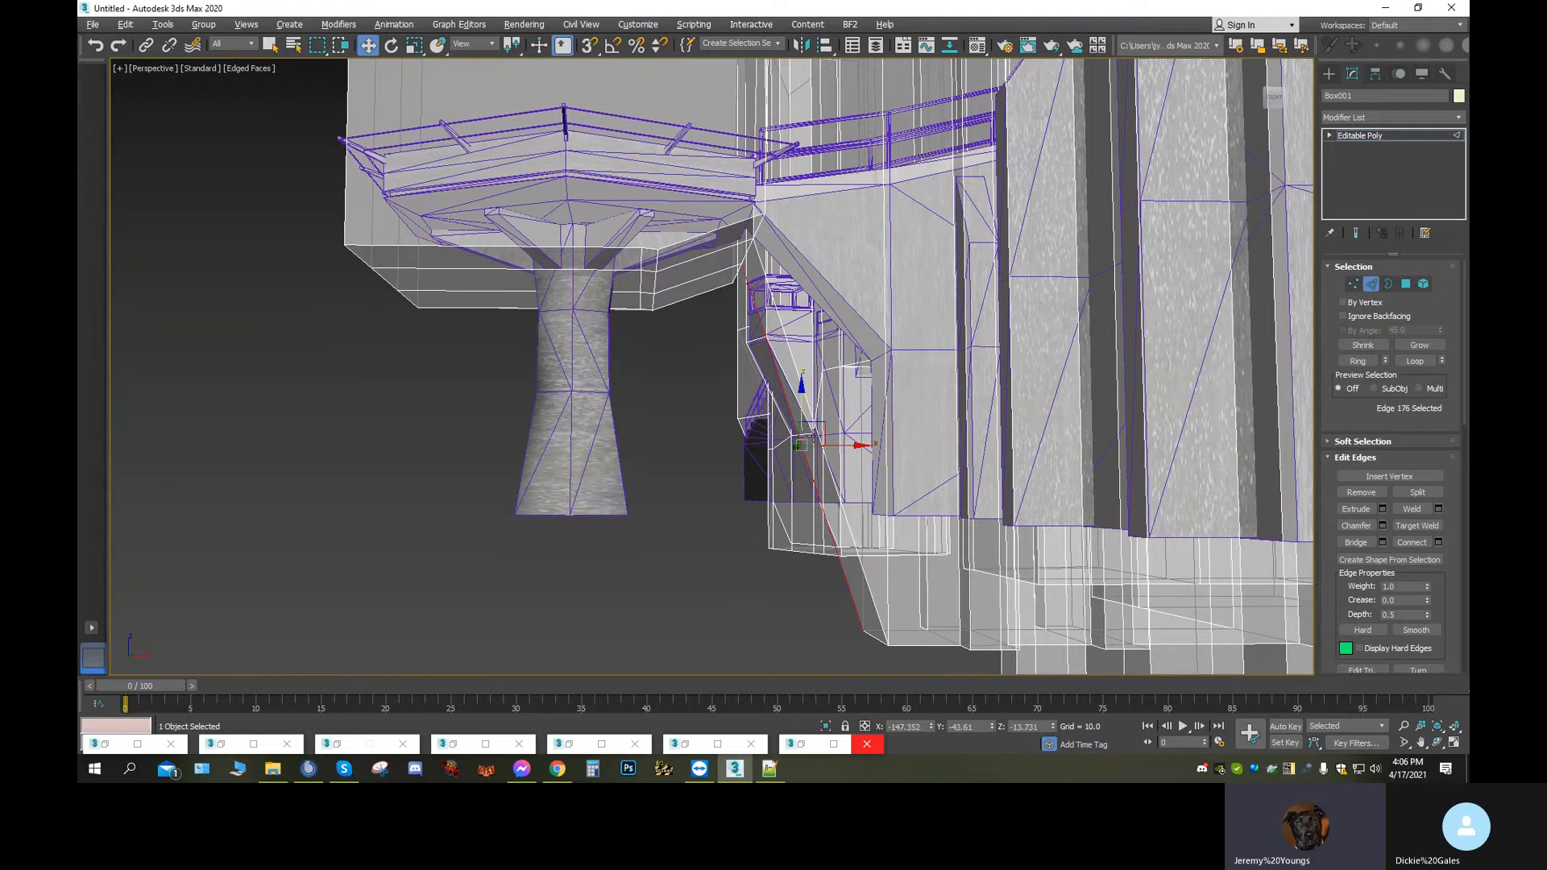
left_click(812, 410, "shift")
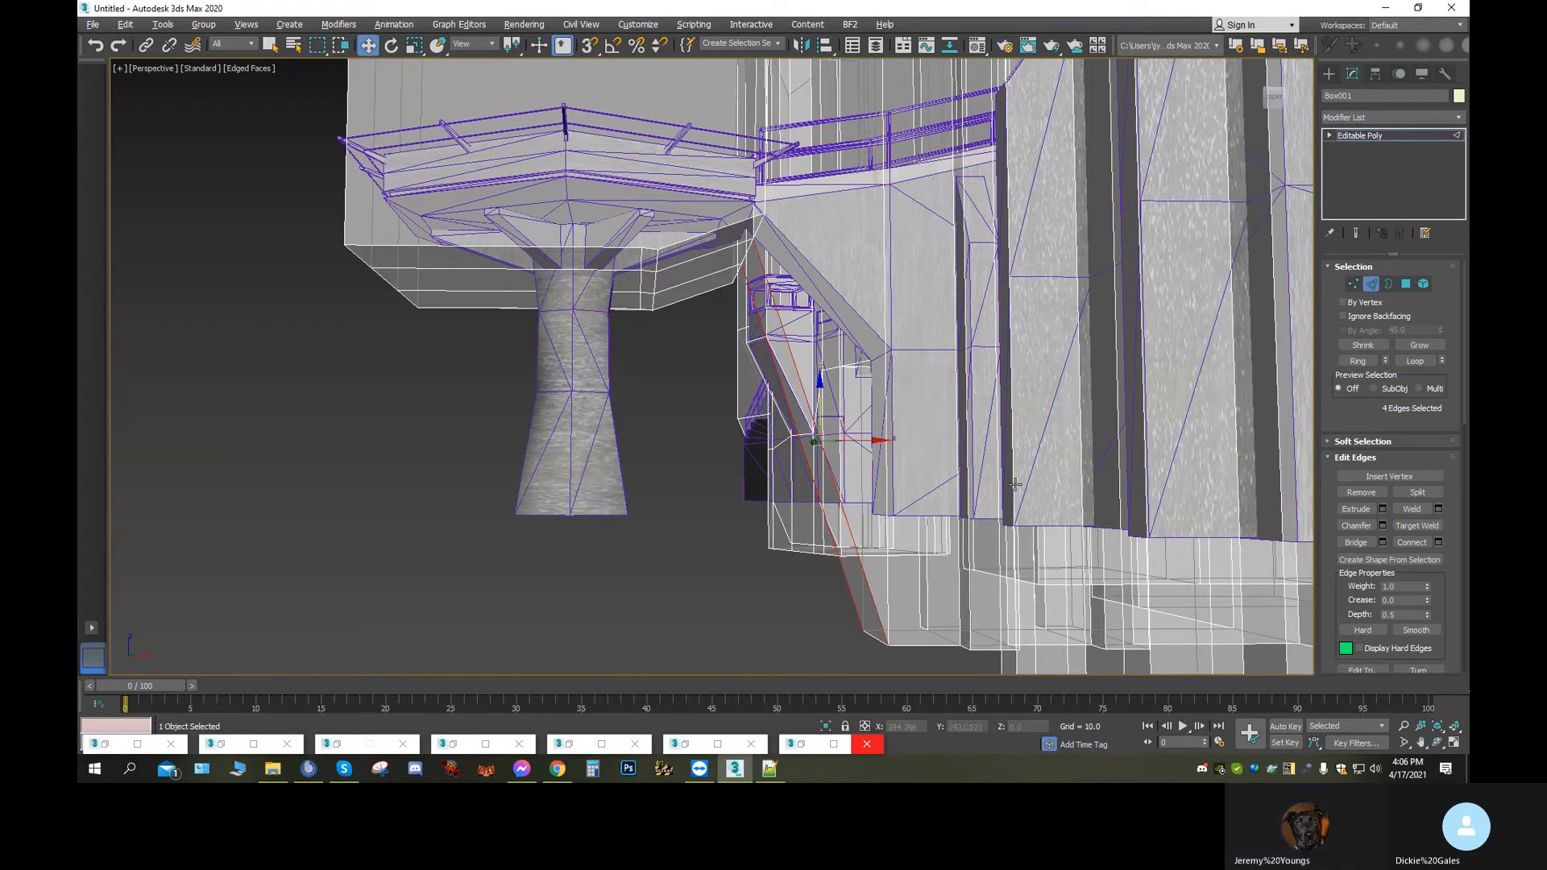
left_click(1410, 539)
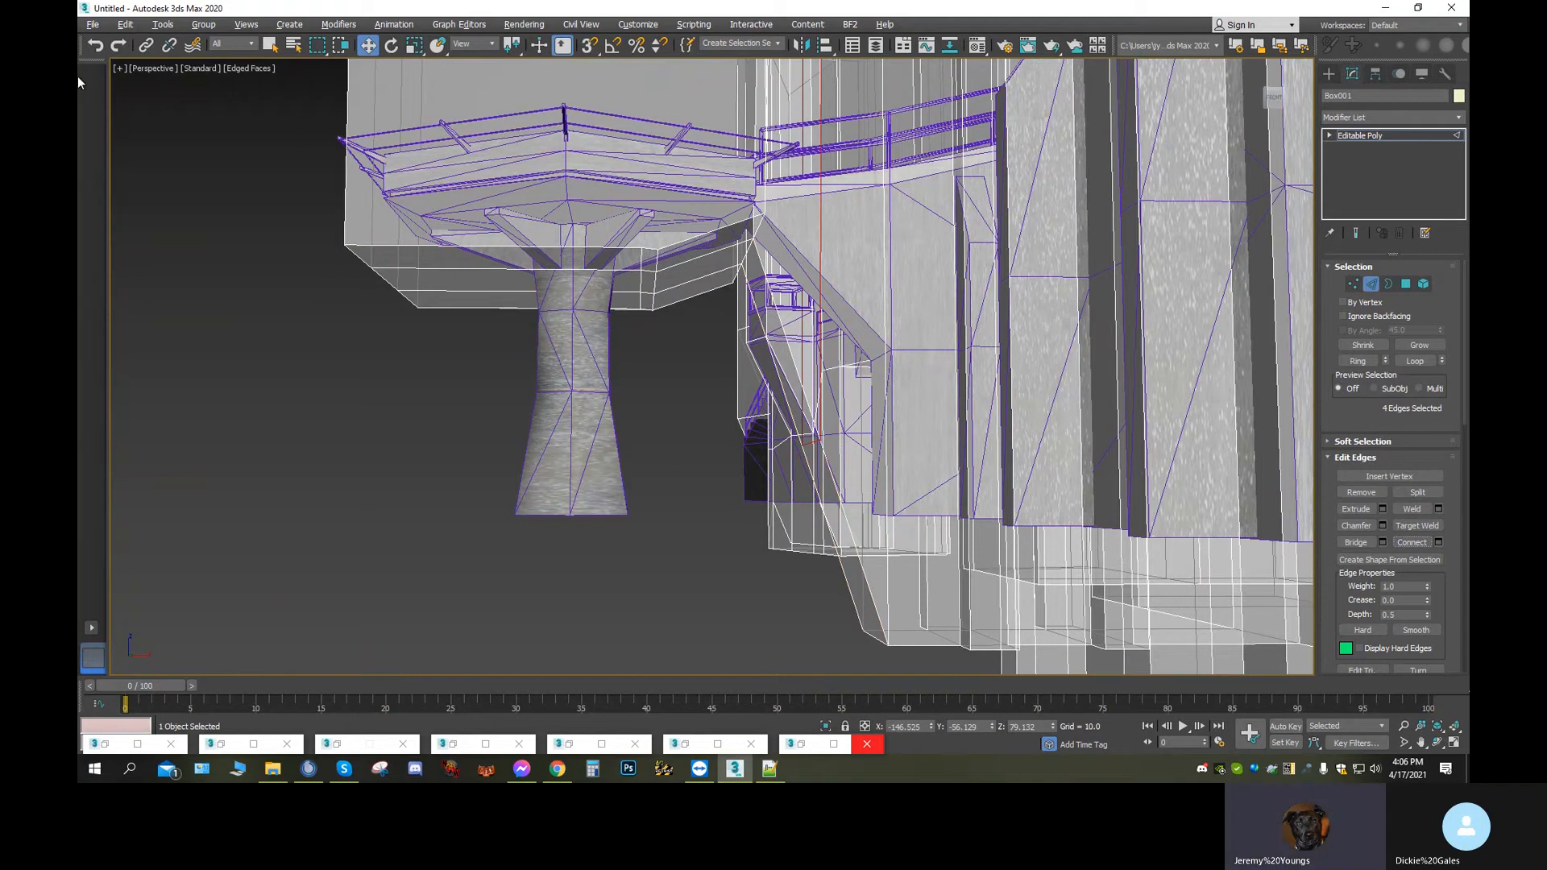
left_click(95, 48)
left_click(95, 49)
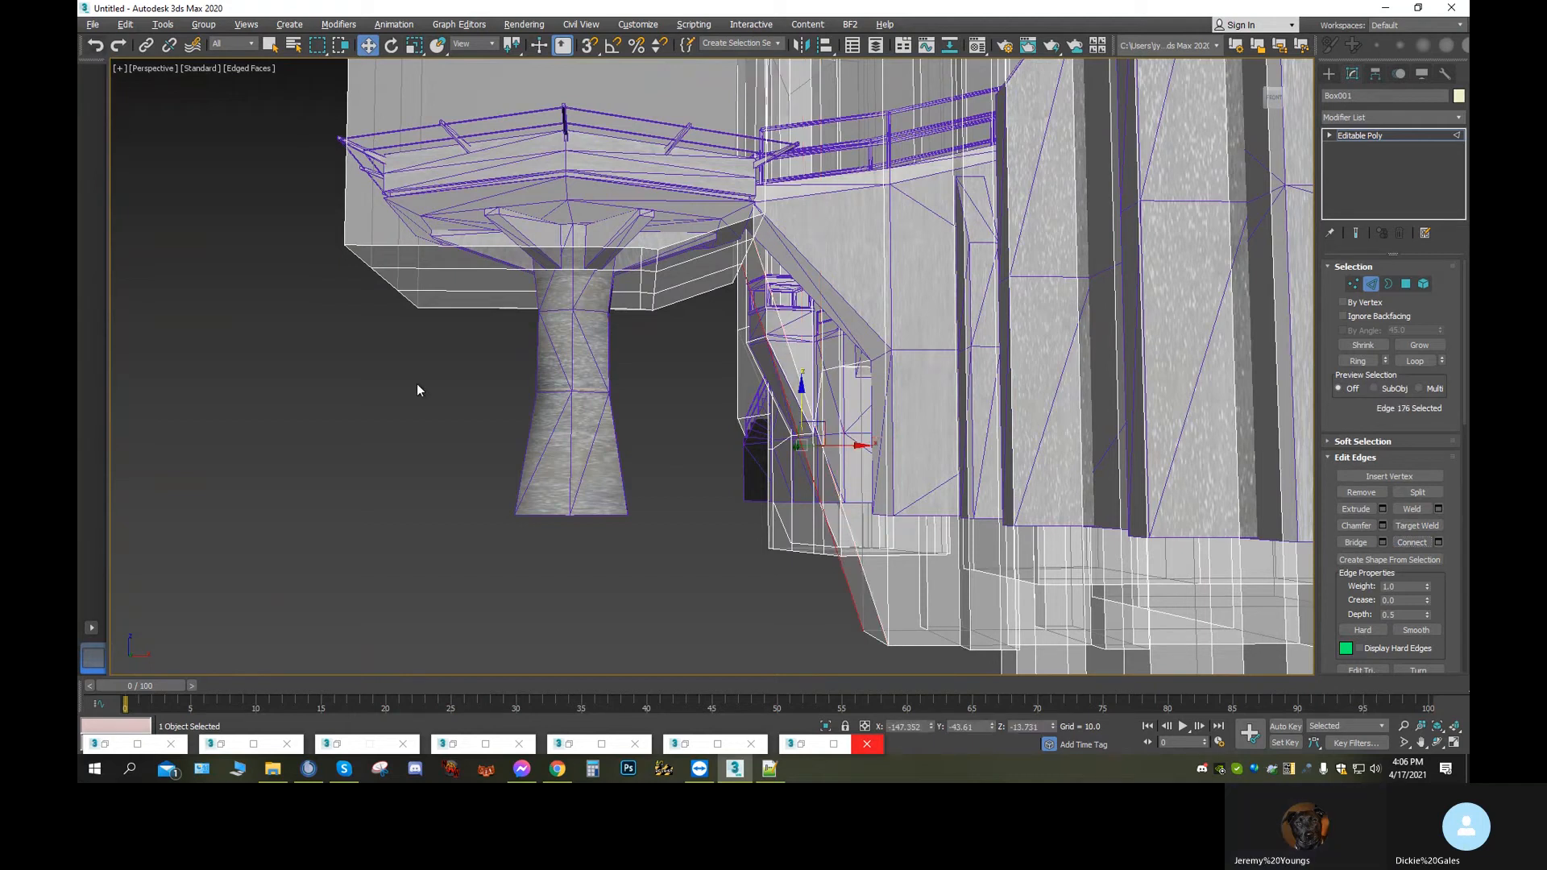
left_click(649, 617)
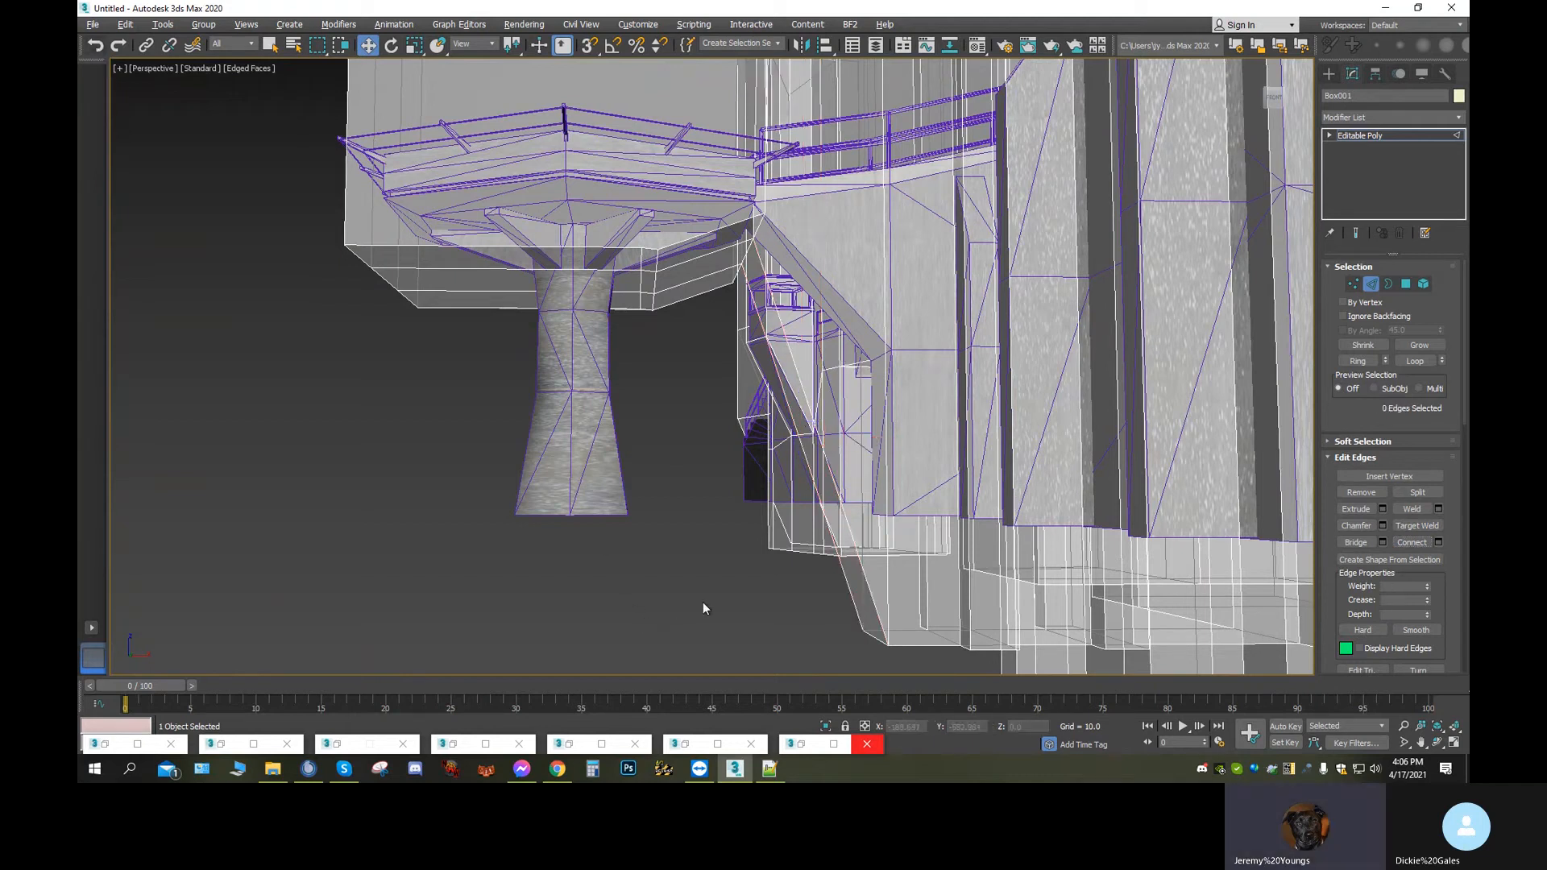
Retry connecting the four selected edges along the slanted support, and undo the new connection
left_click(818, 440)
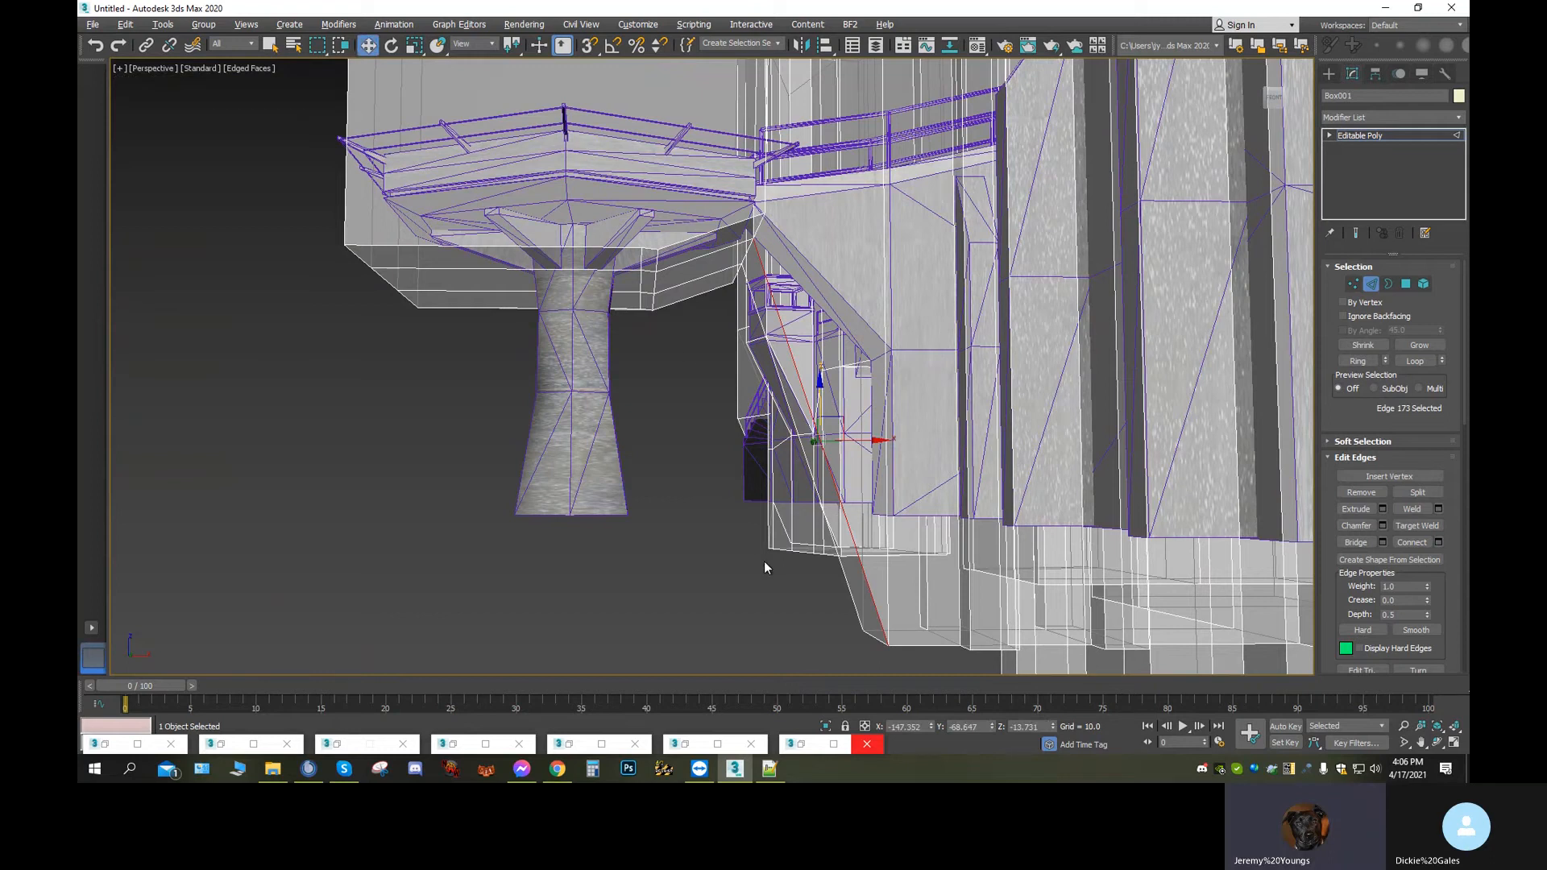
left_click(822, 608)
left_click(846, 575)
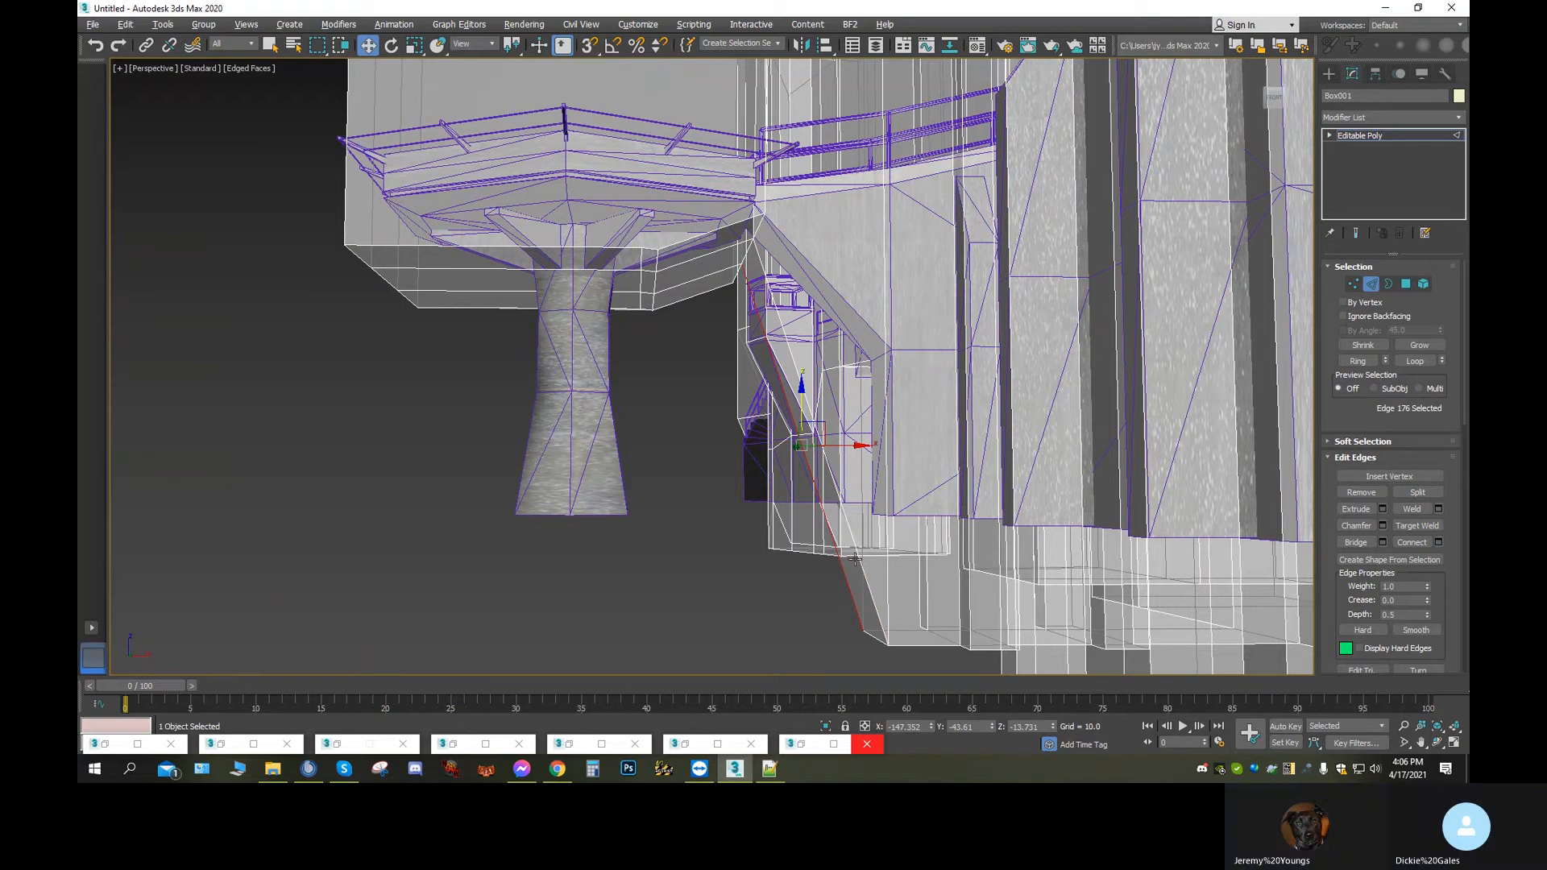
left_click(789, 354, "shift")
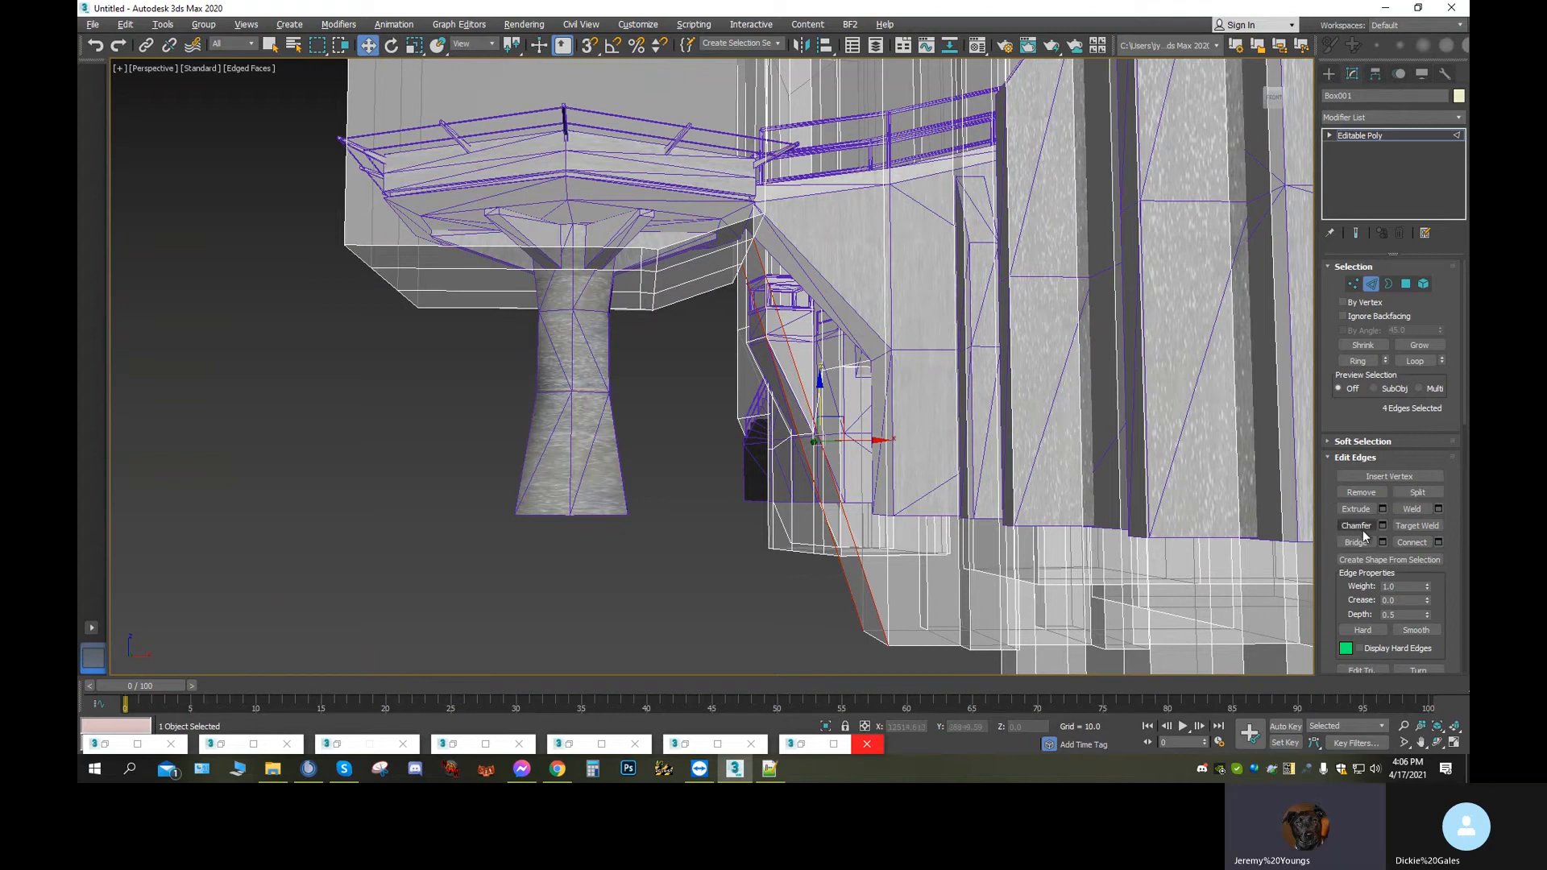
left_click(1409, 544)
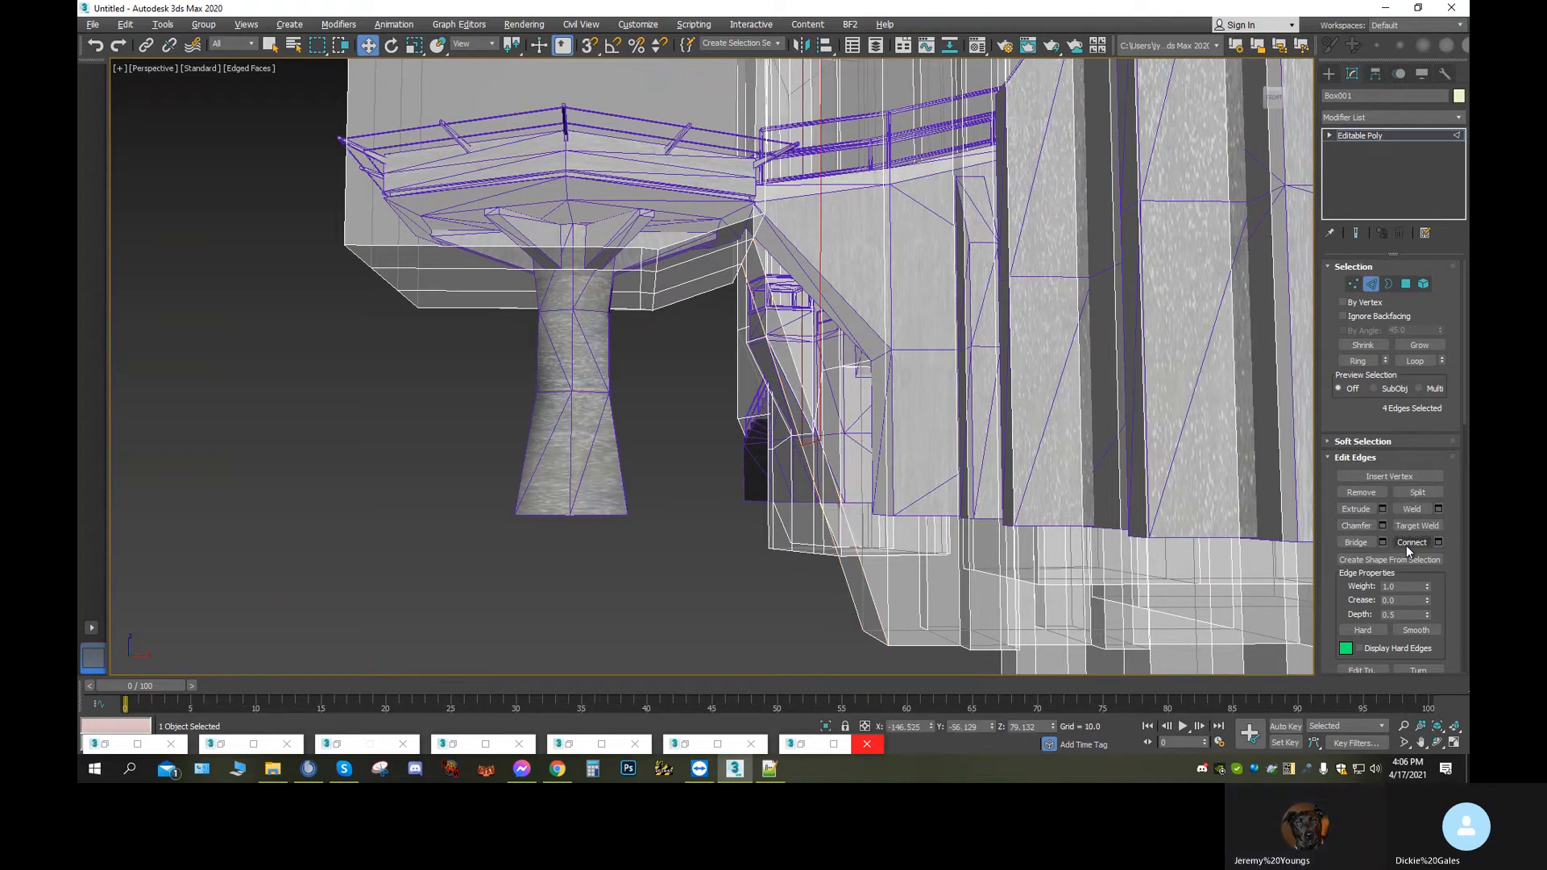
scroll(869, 570, "down", 3)
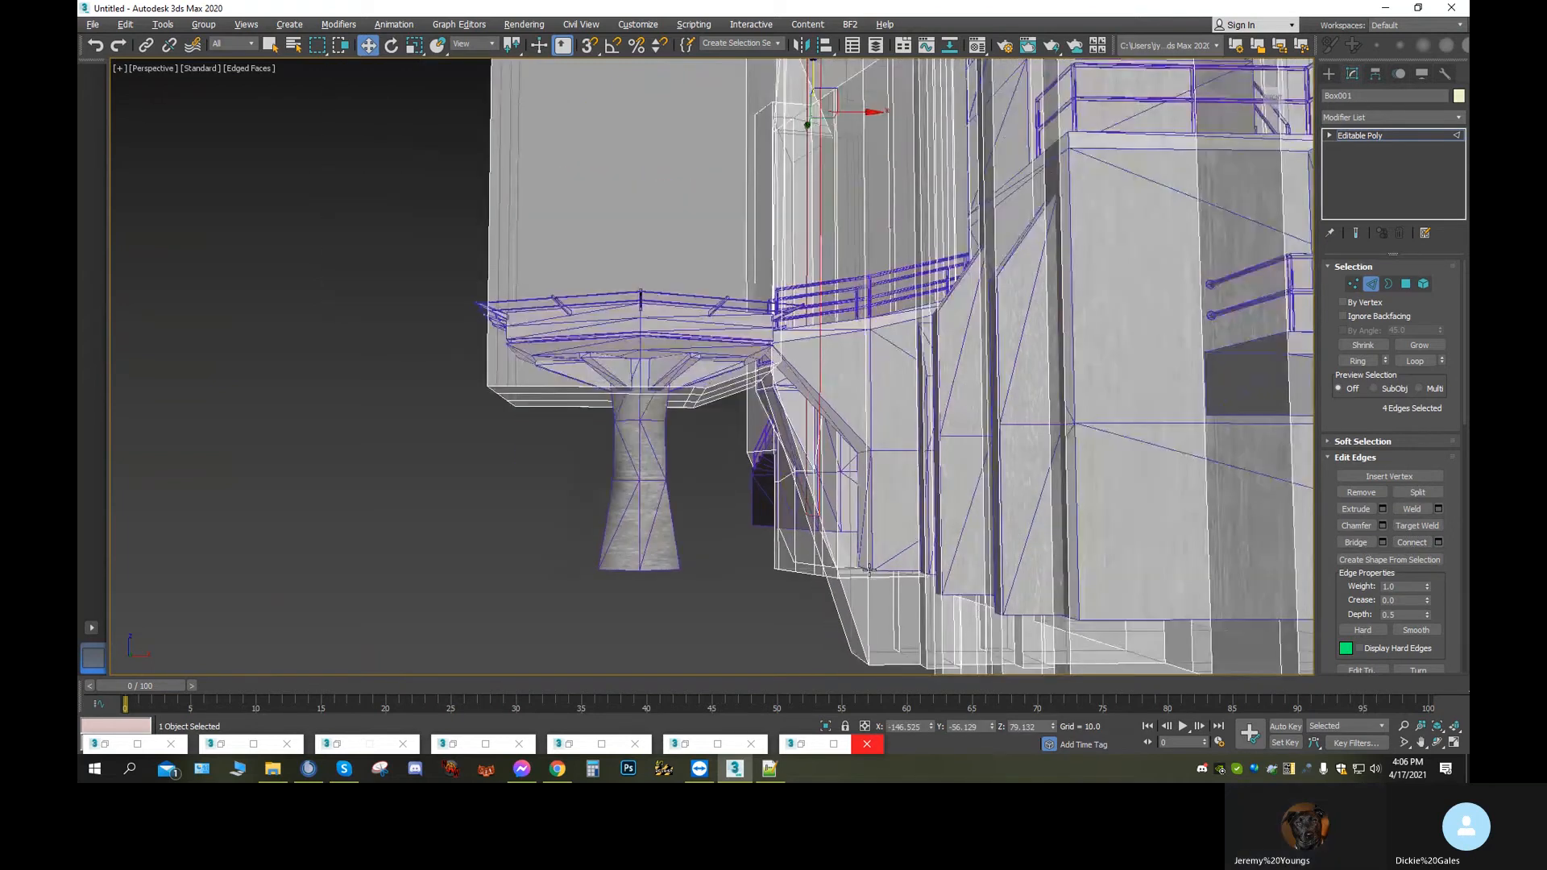
scroll(869, 569, "down", 2)
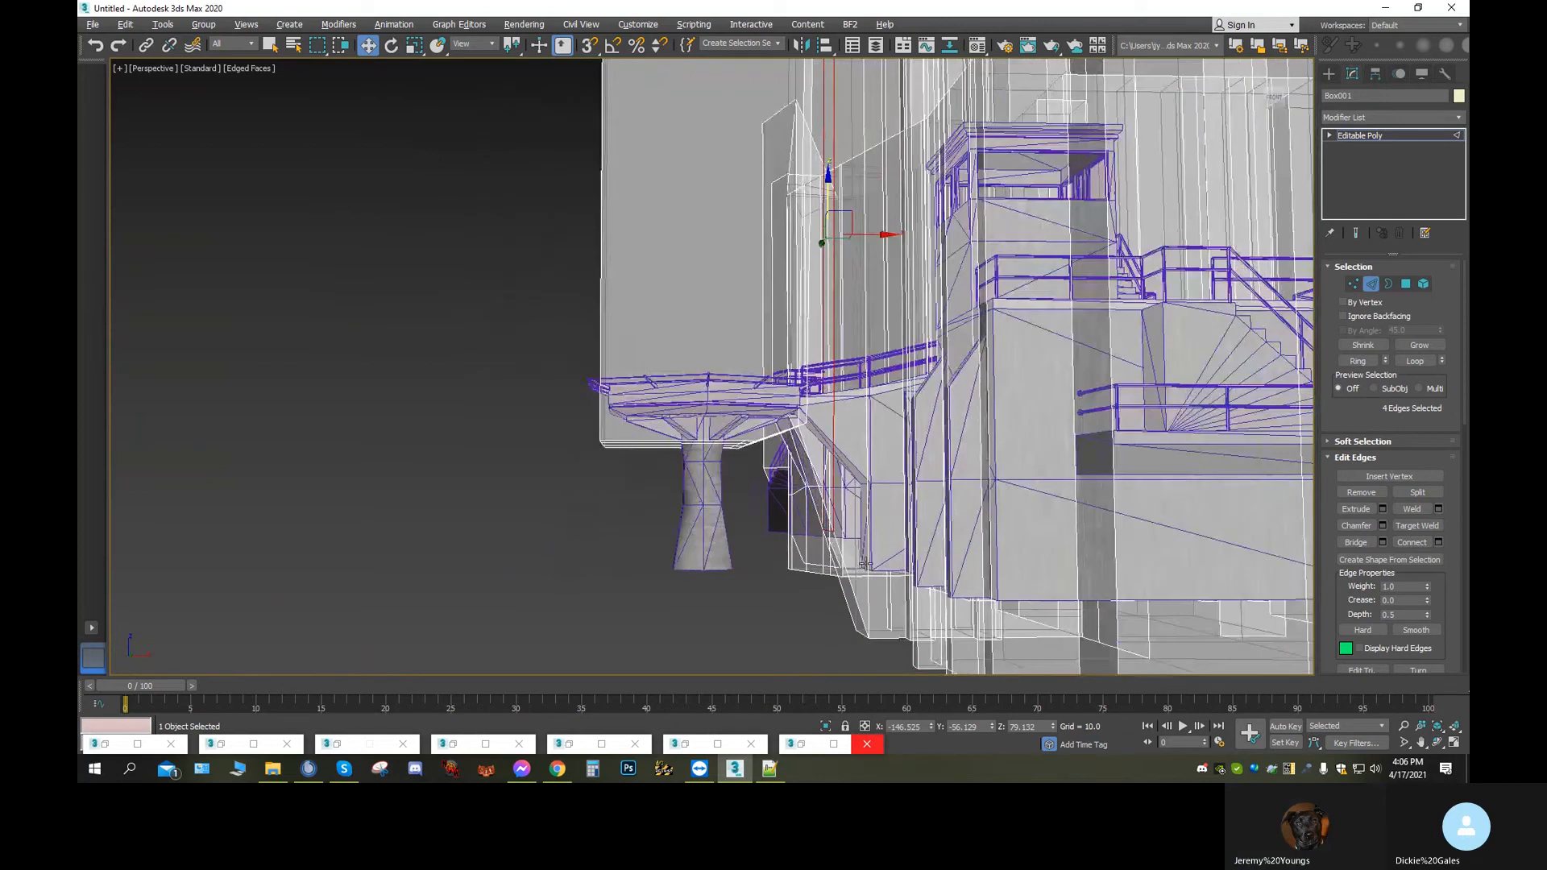
left_click(95, 46)
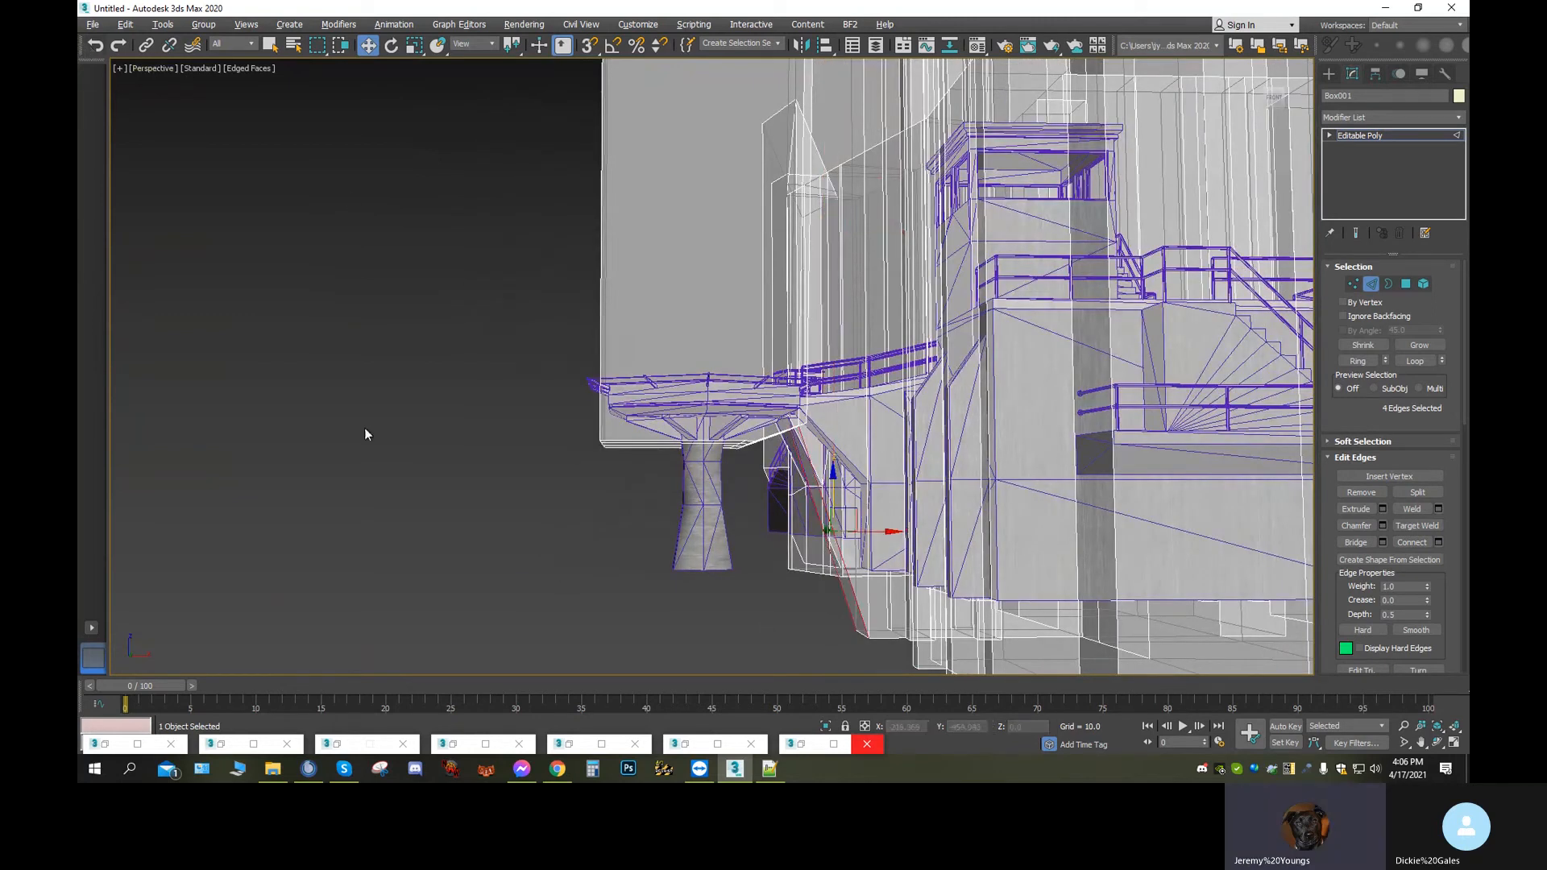
Connect only the two long sloped edges of the block's slanted face beneath the support beside the octagonal platform
scroll(741, 506, "up", 5)
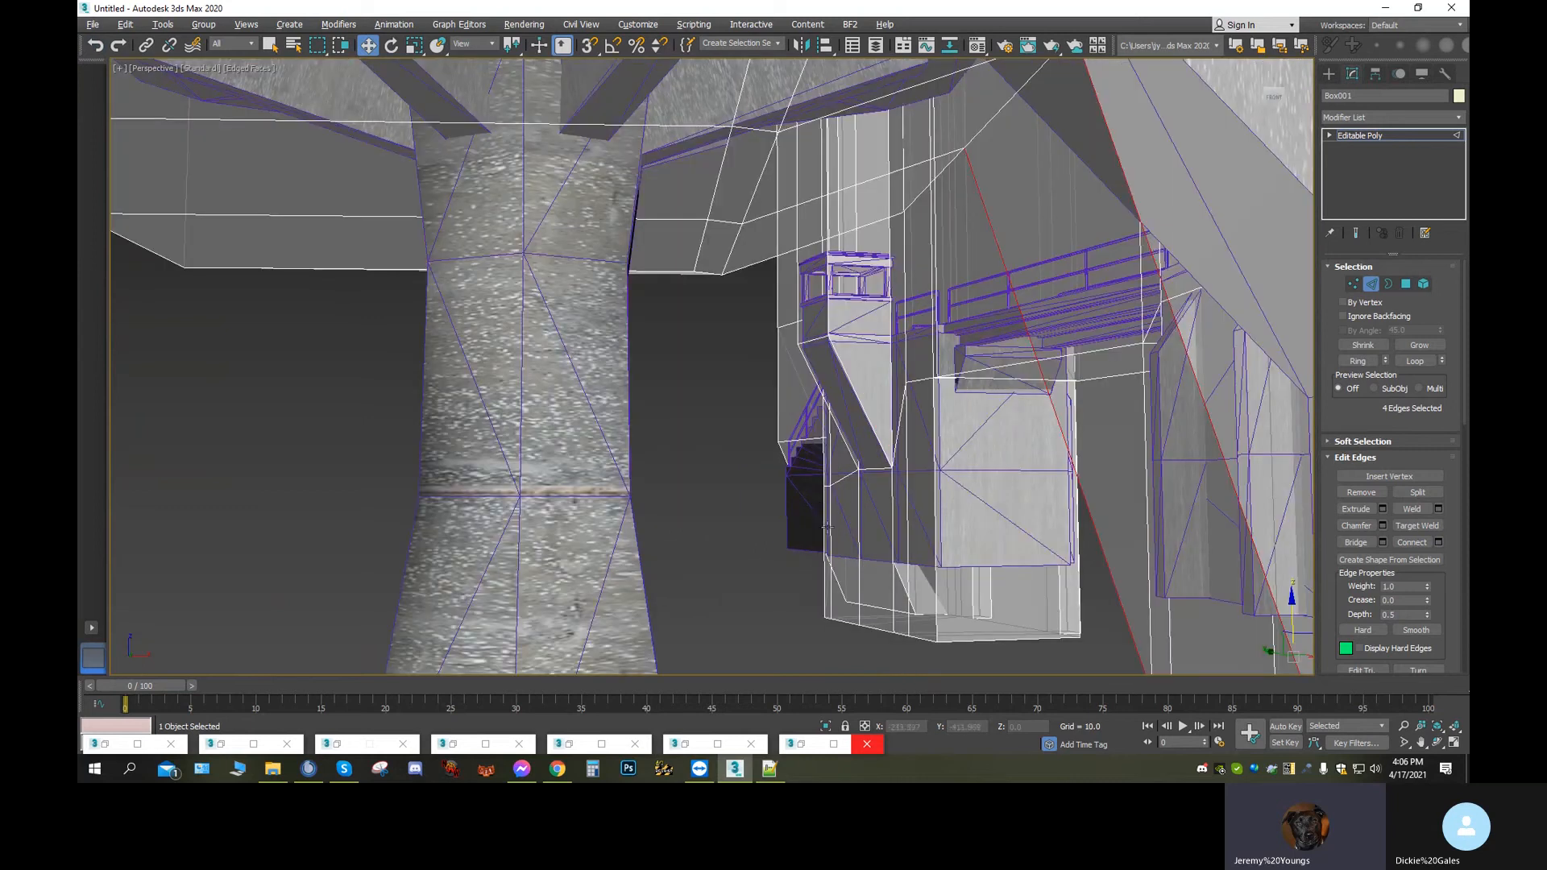
scroll(866, 566, "down", 5)
left_click(850, 611)
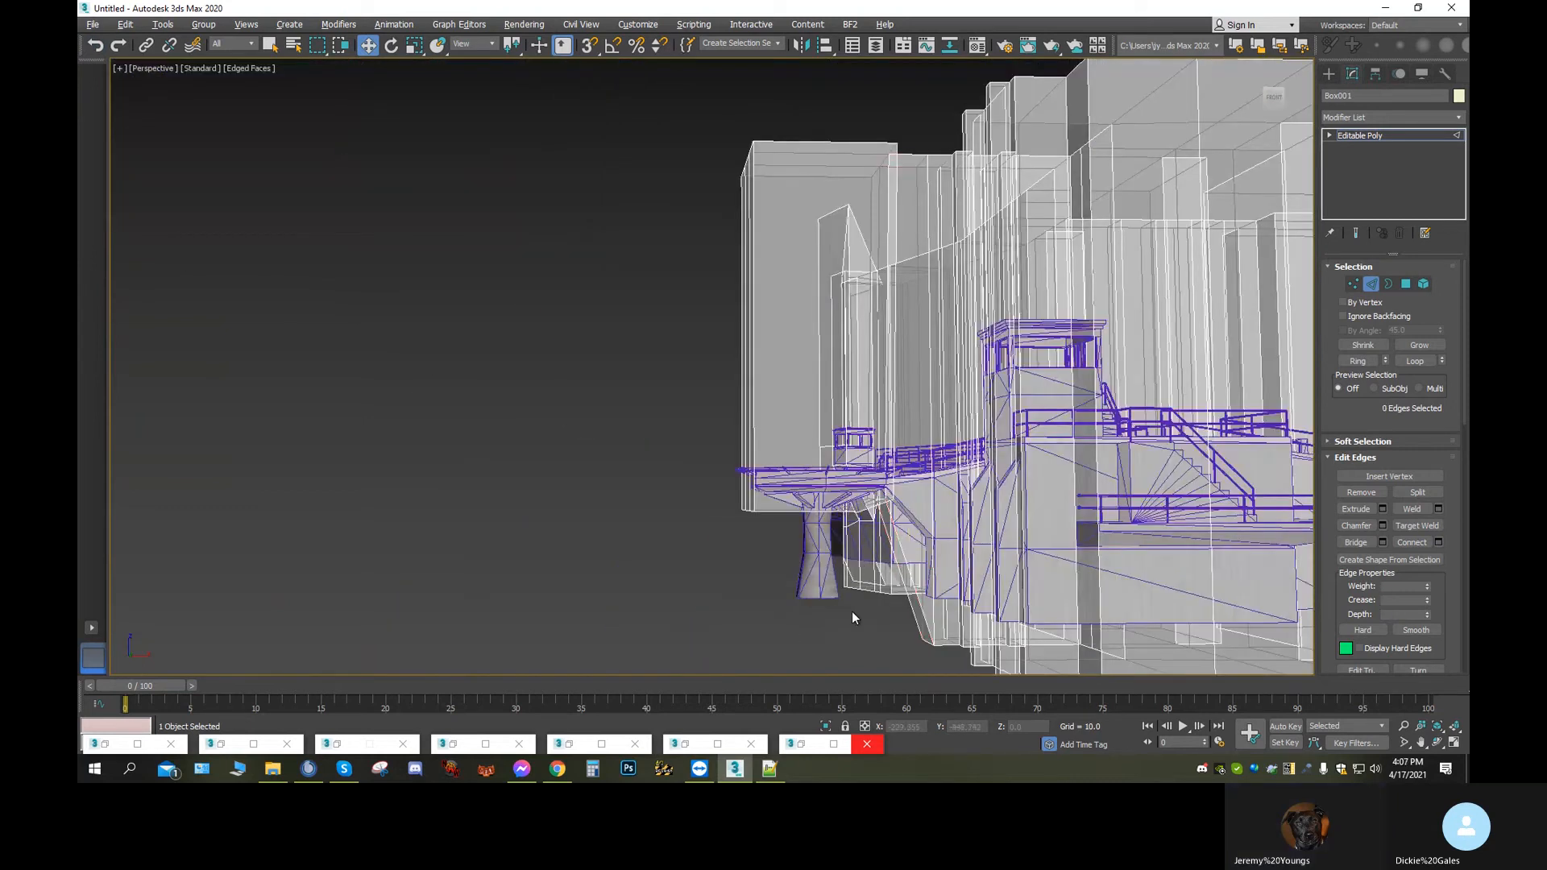
scroll(871, 613, "up", 5)
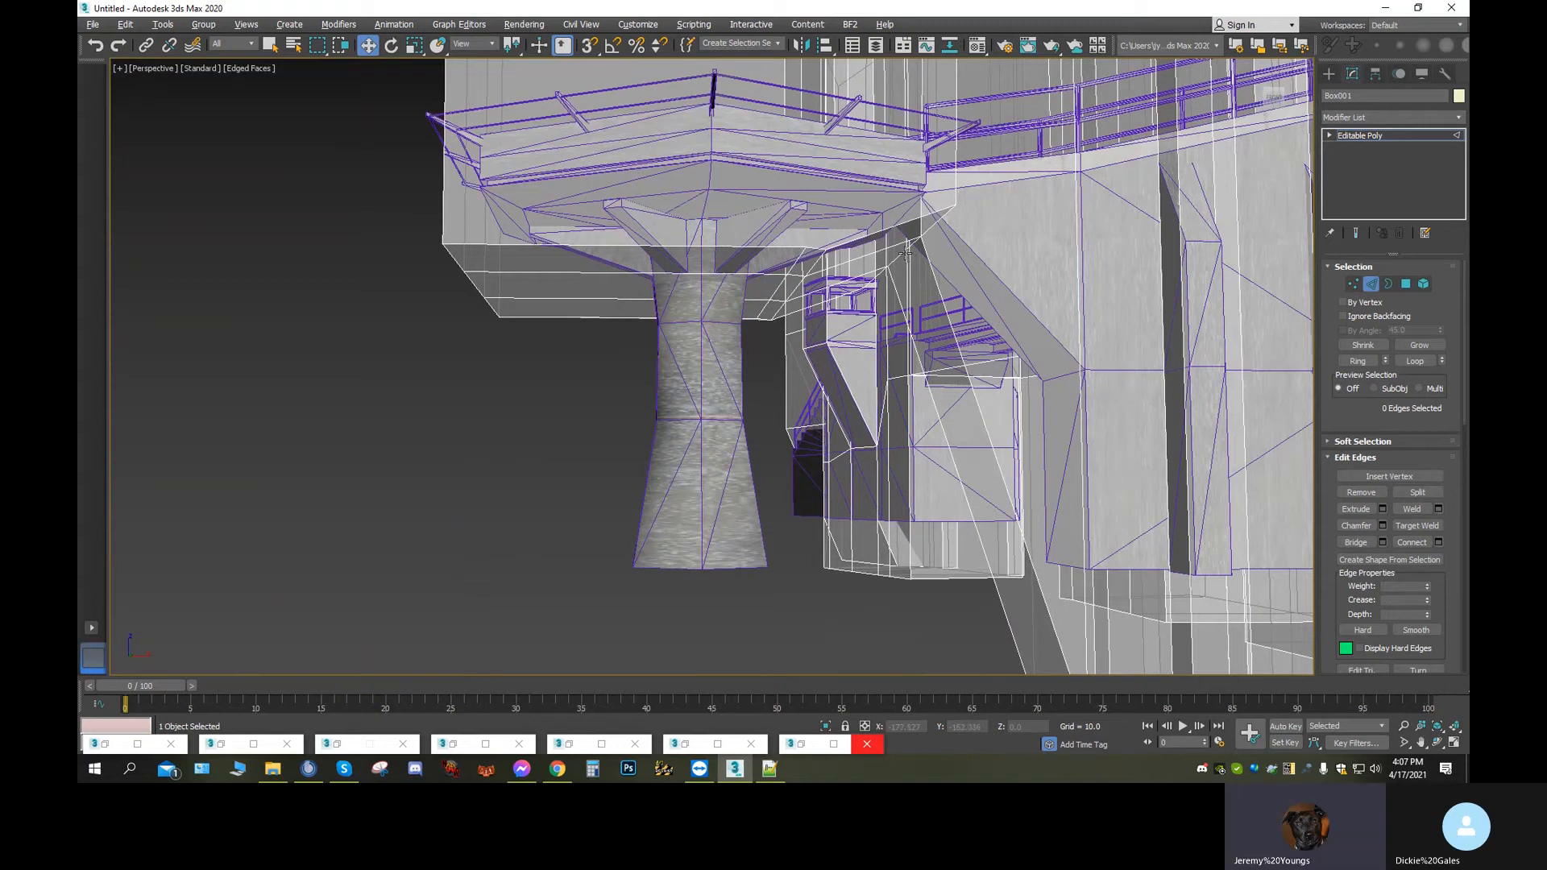
middle_click_drag(932, 499, 1022, 474)
middle_click_drag(1108, 409, 1035, 477)
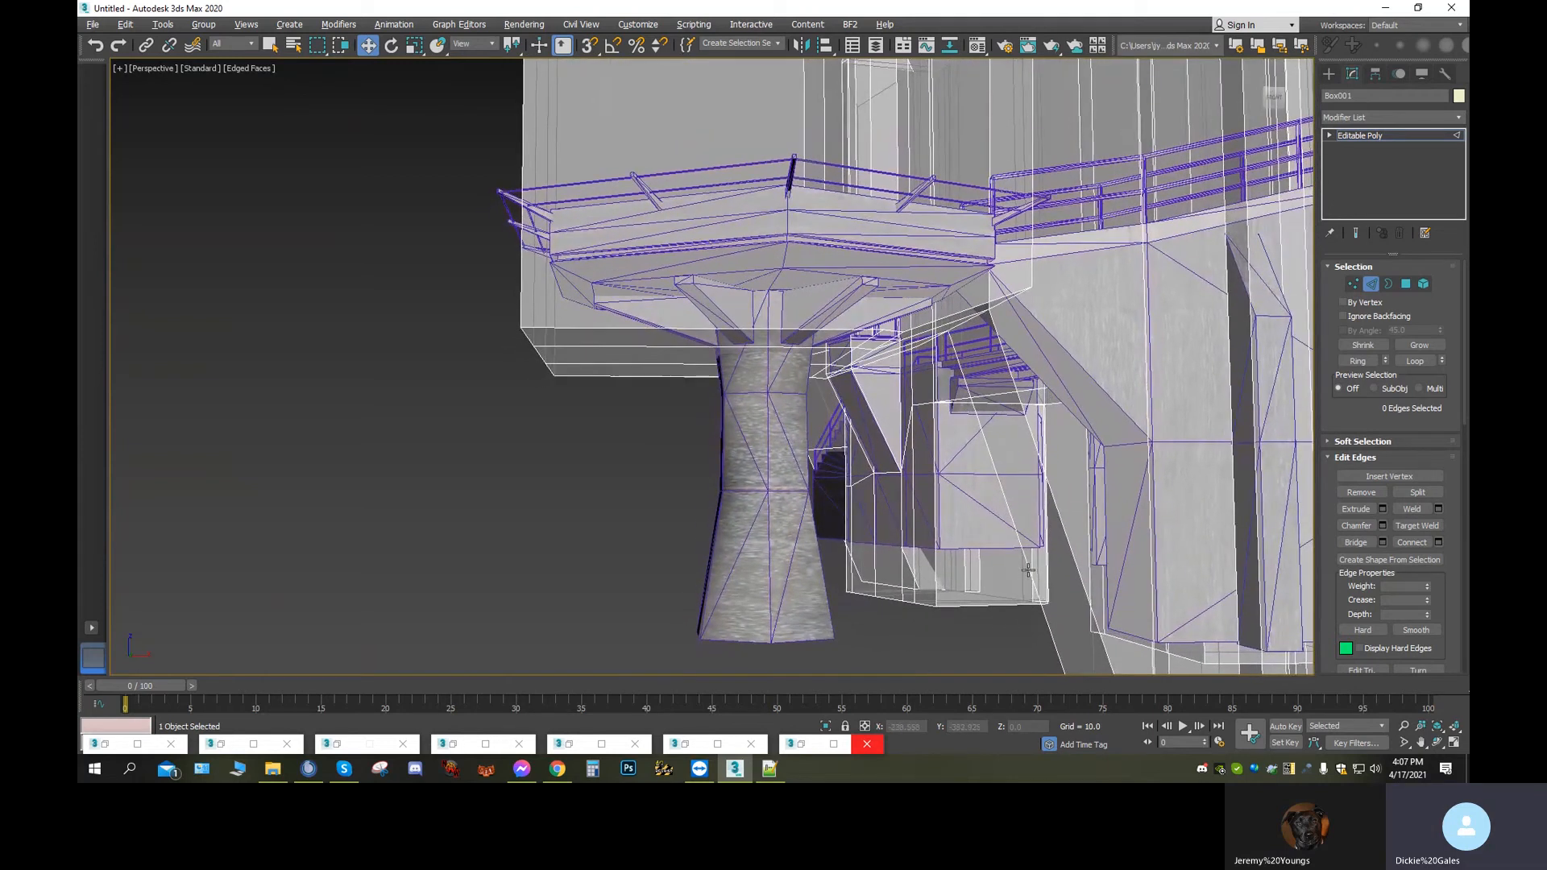
left_click(1048, 629)
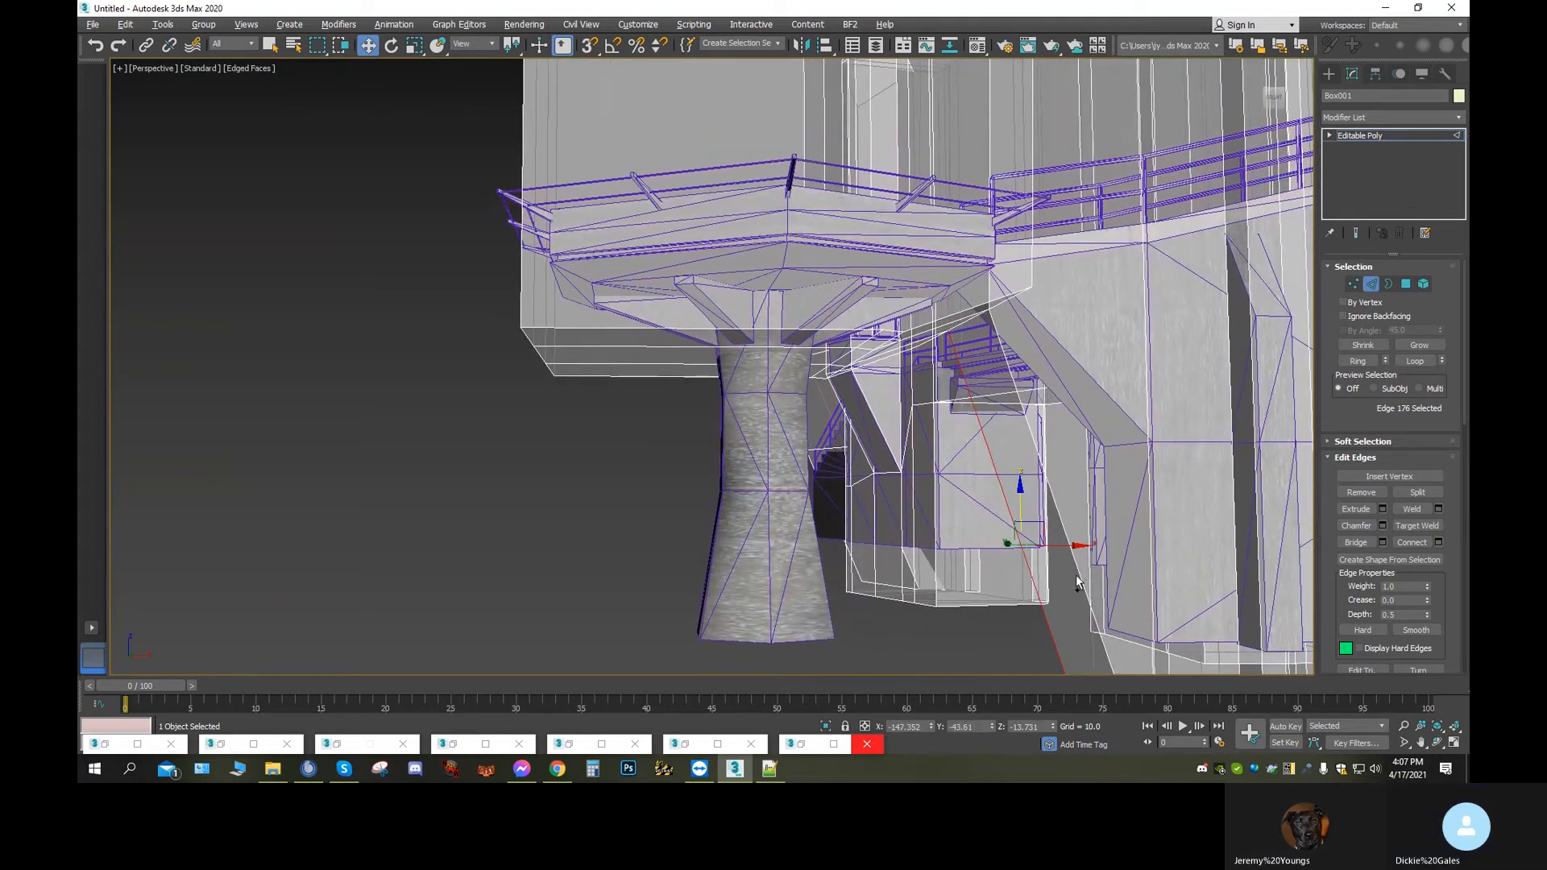
left_click(1080, 579, "ctrl")
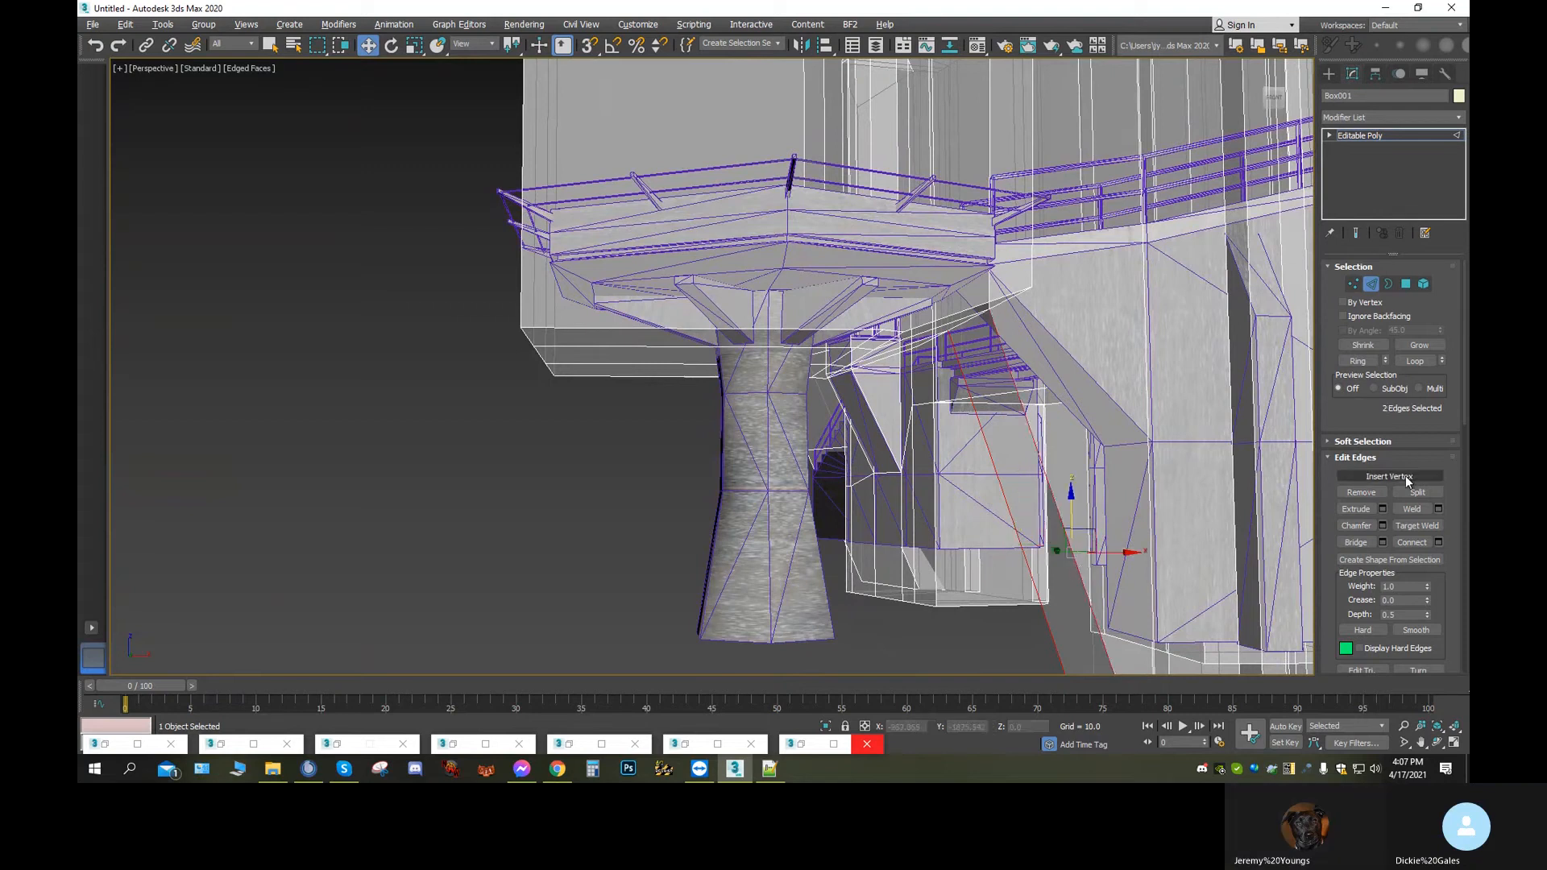
left_click(1427, 540)
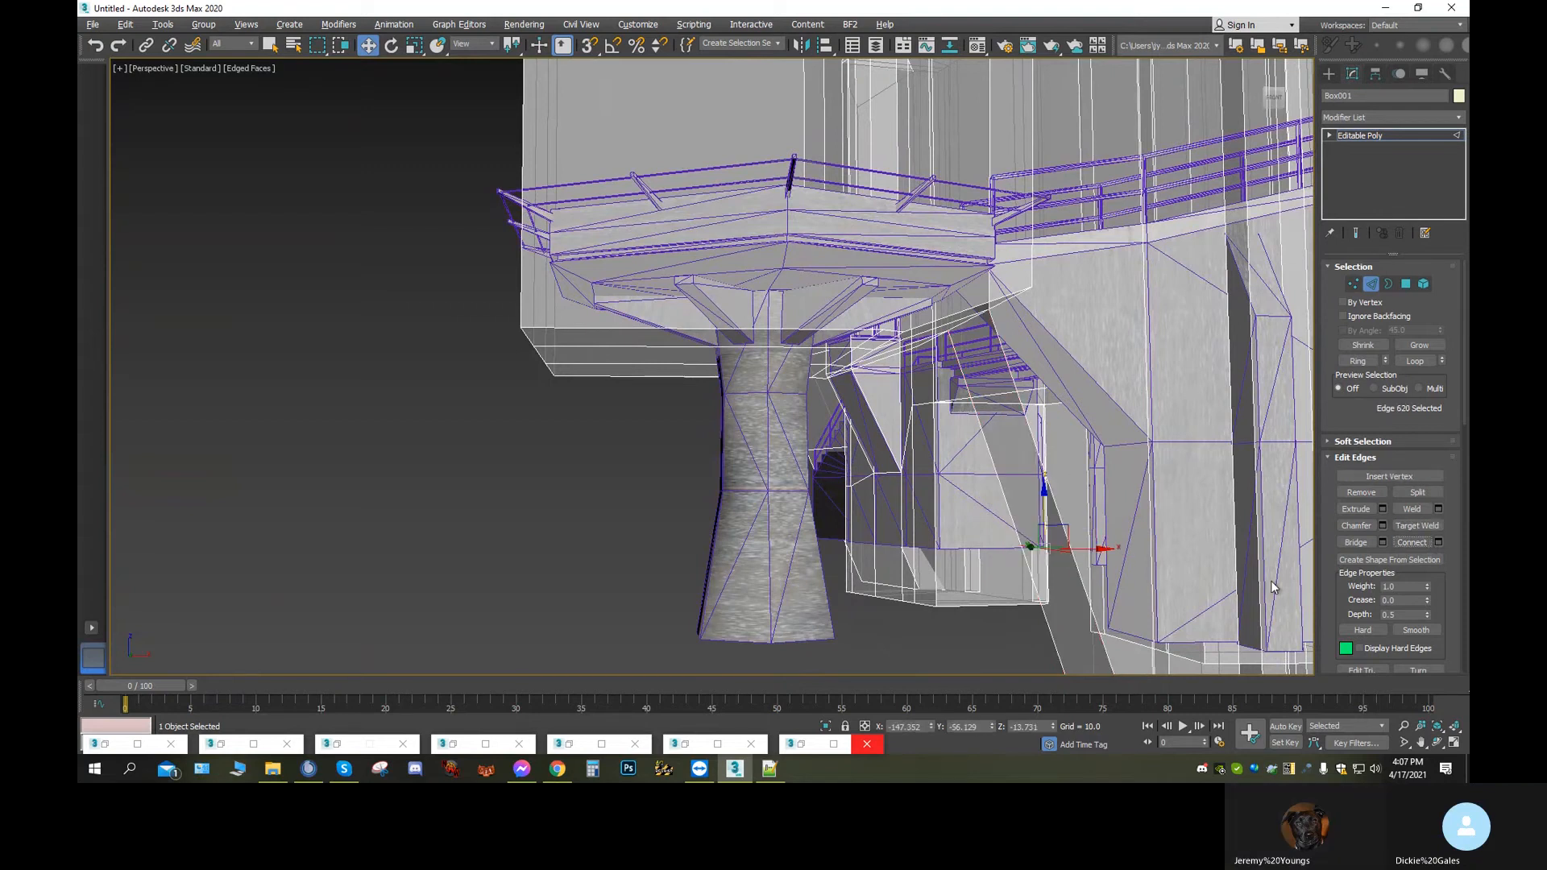
Move the new cross edge up and outward to the bend of the slanted support so the block follows its underside
middle_click_drag(1119, 629, 1030, 490)
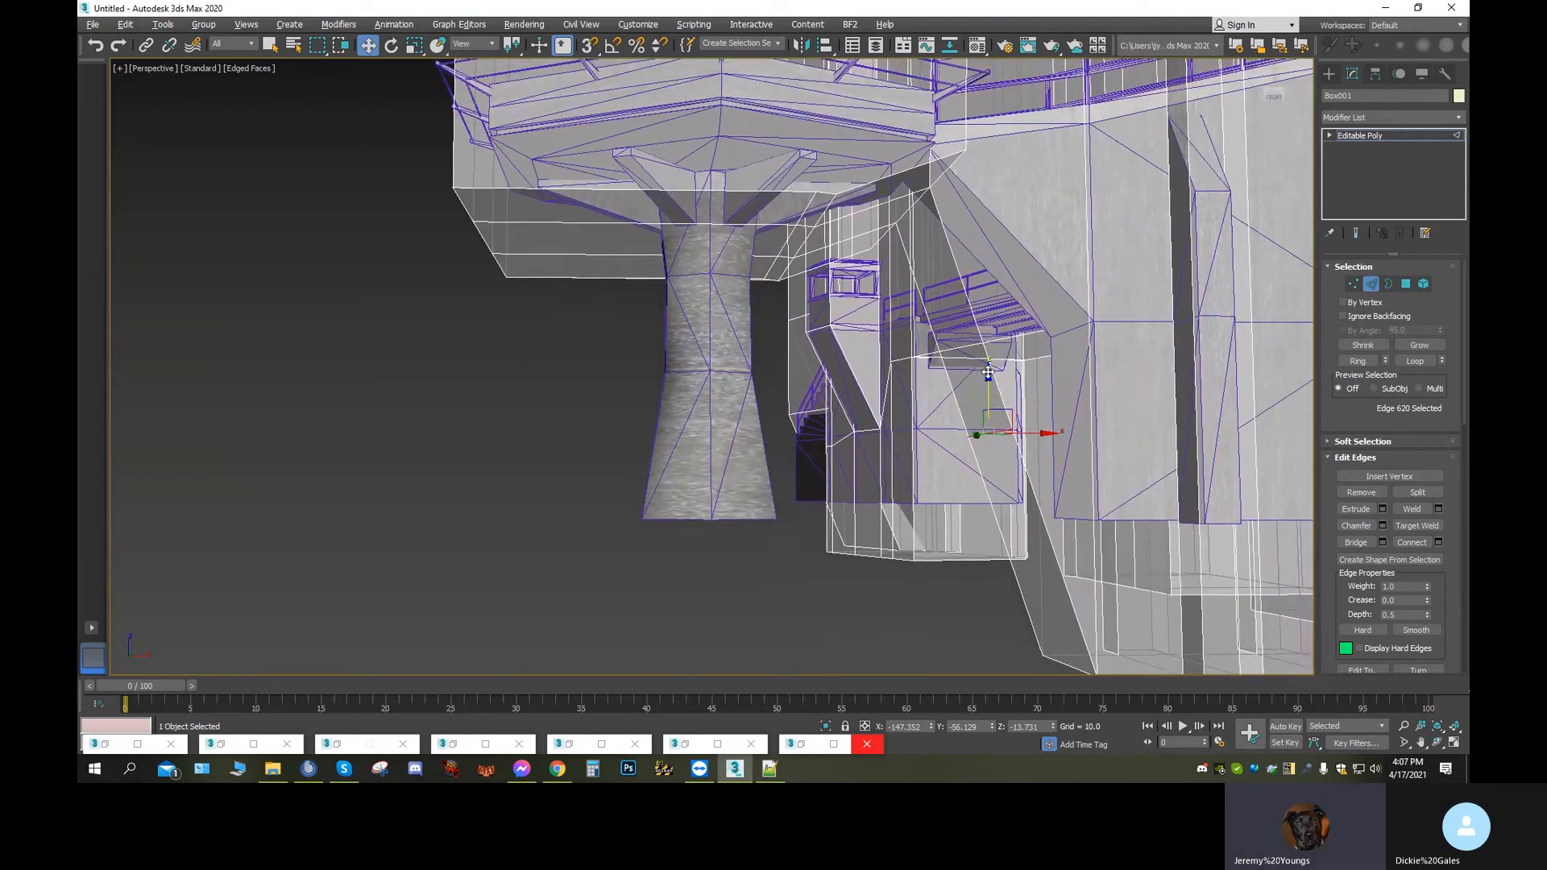
left_click(986, 314)
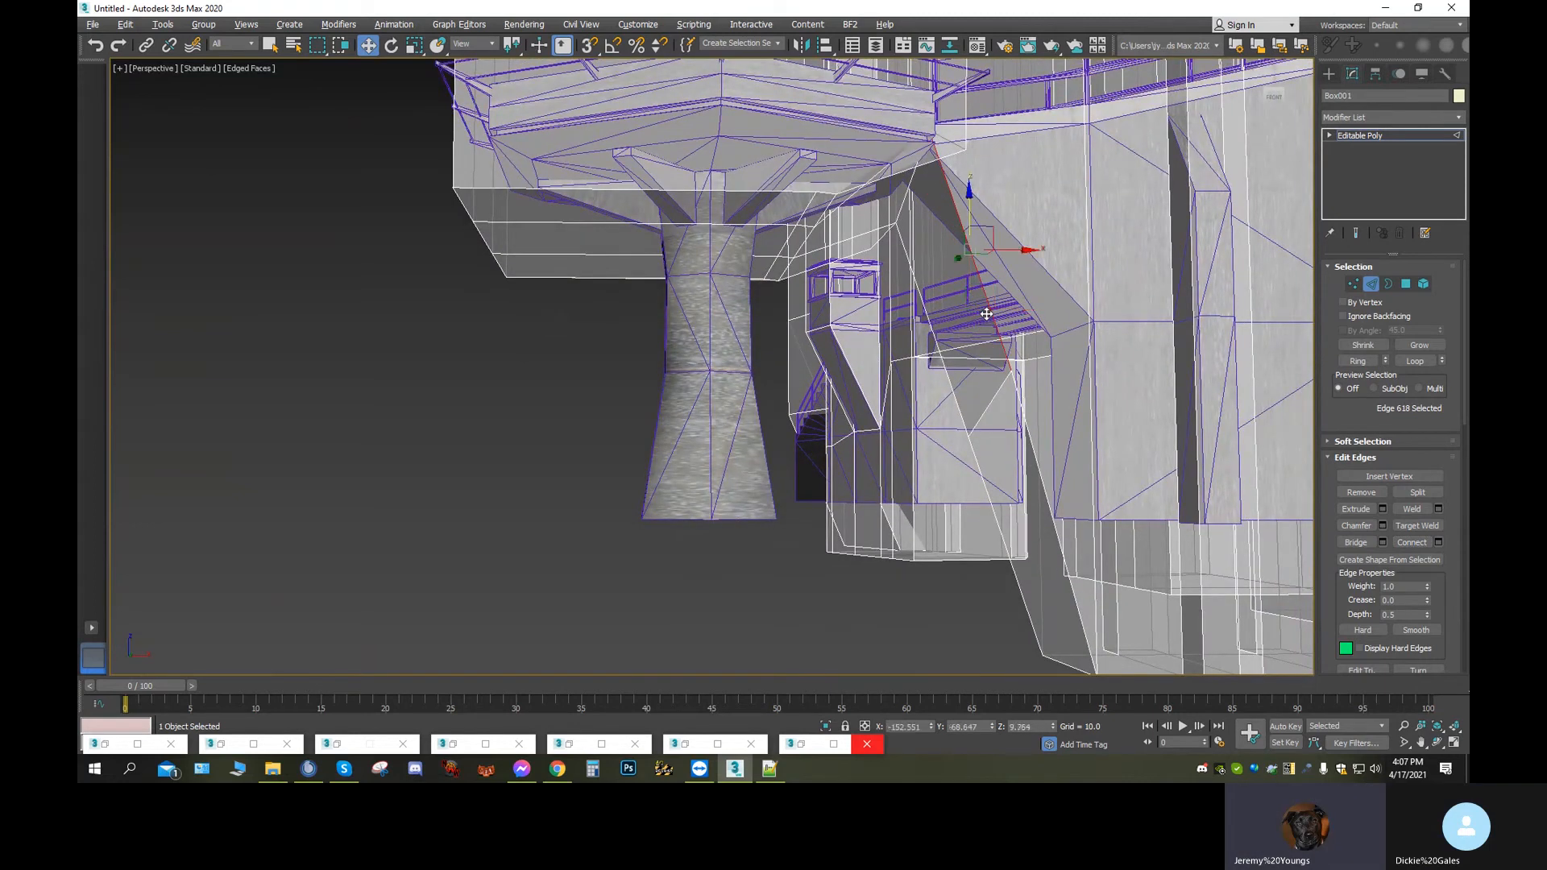
left_click(97, 45)
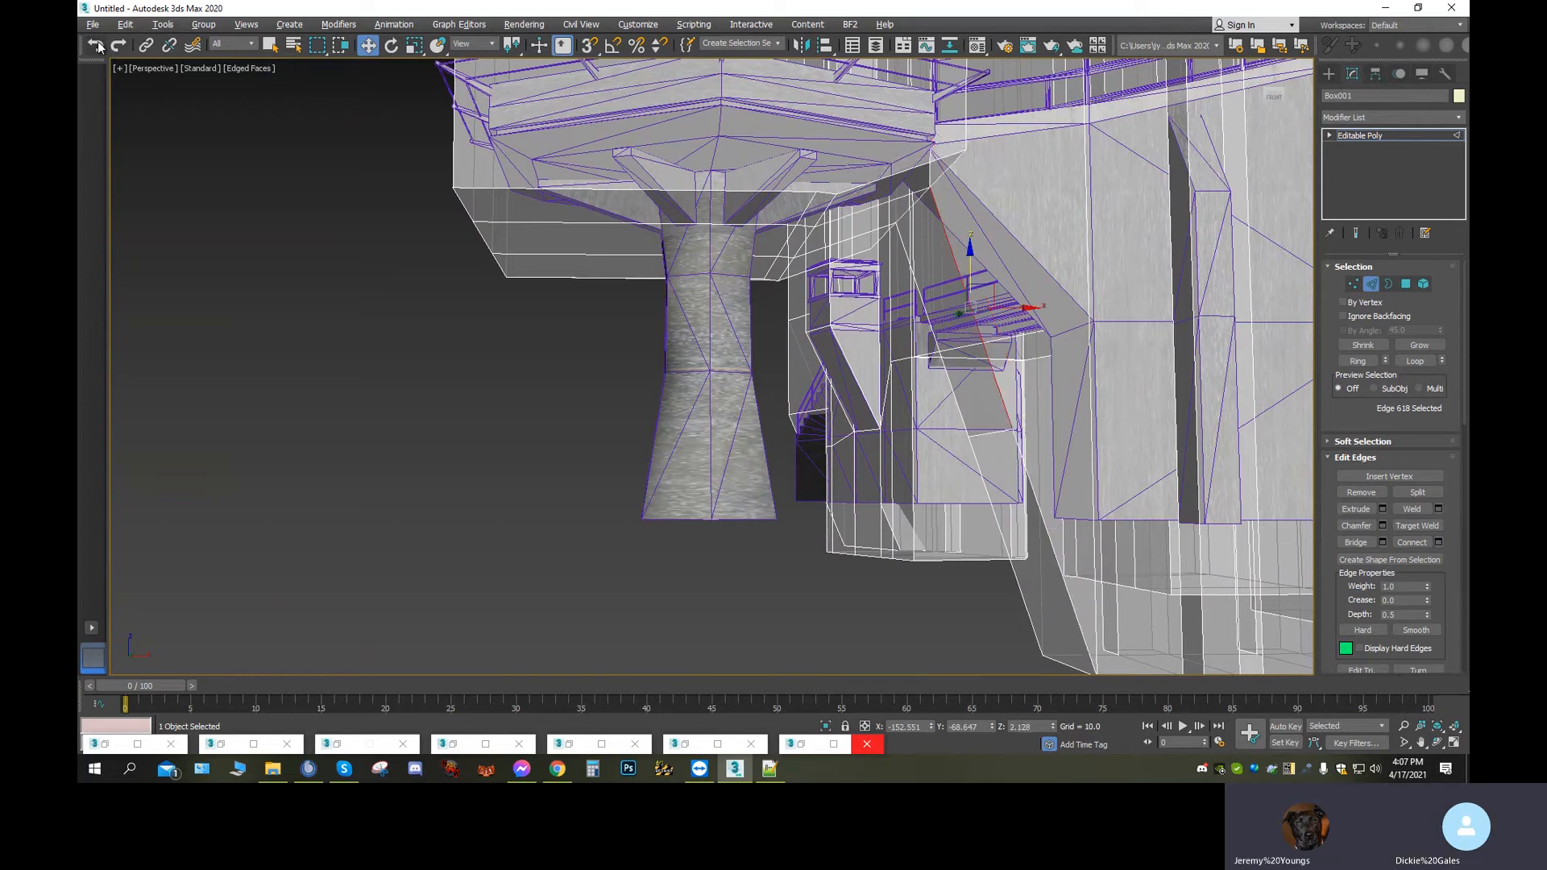
left_click(975, 435)
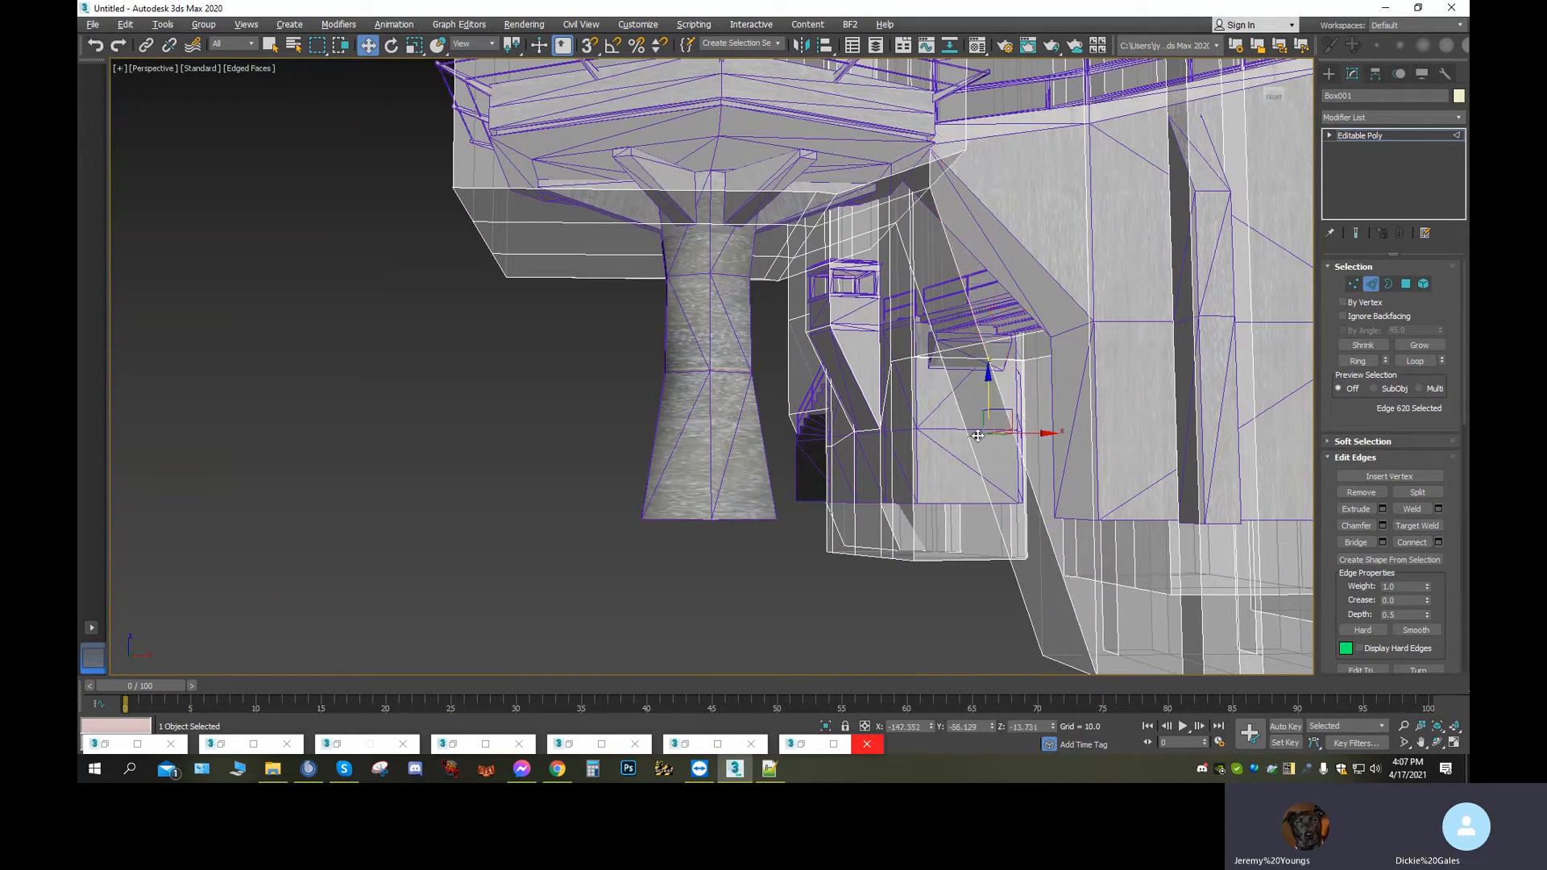
left_click_drag(987, 376, 970, 275)
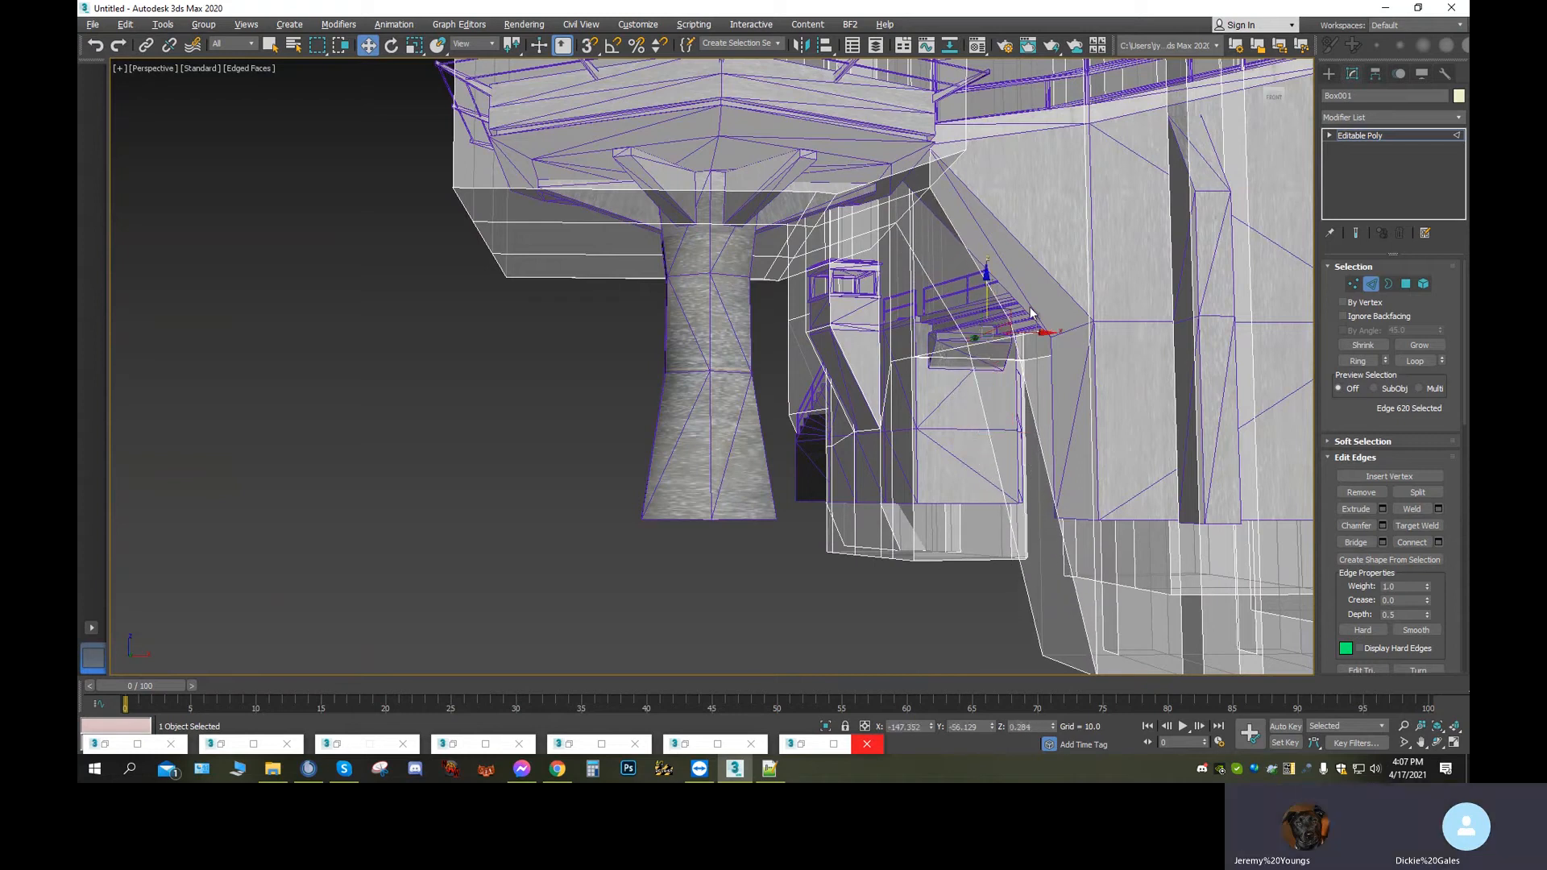
left_click_drag(1044, 335, 1089, 327)
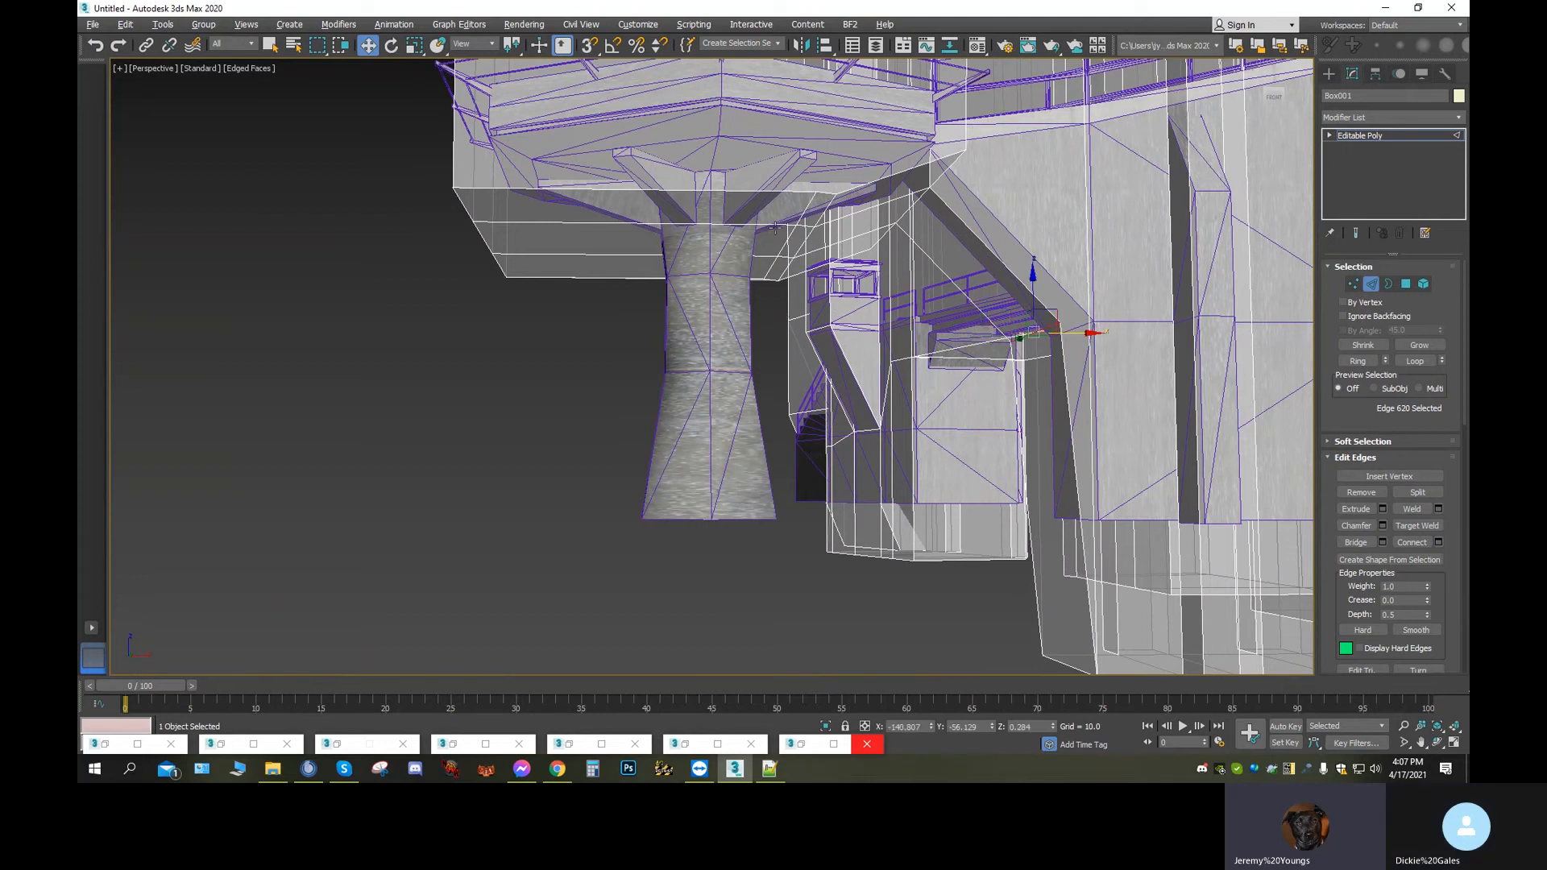
Move the three short sloped cross edges on the block's underside beside the pillar horizontally closer to the pillar
left_click(804, 219)
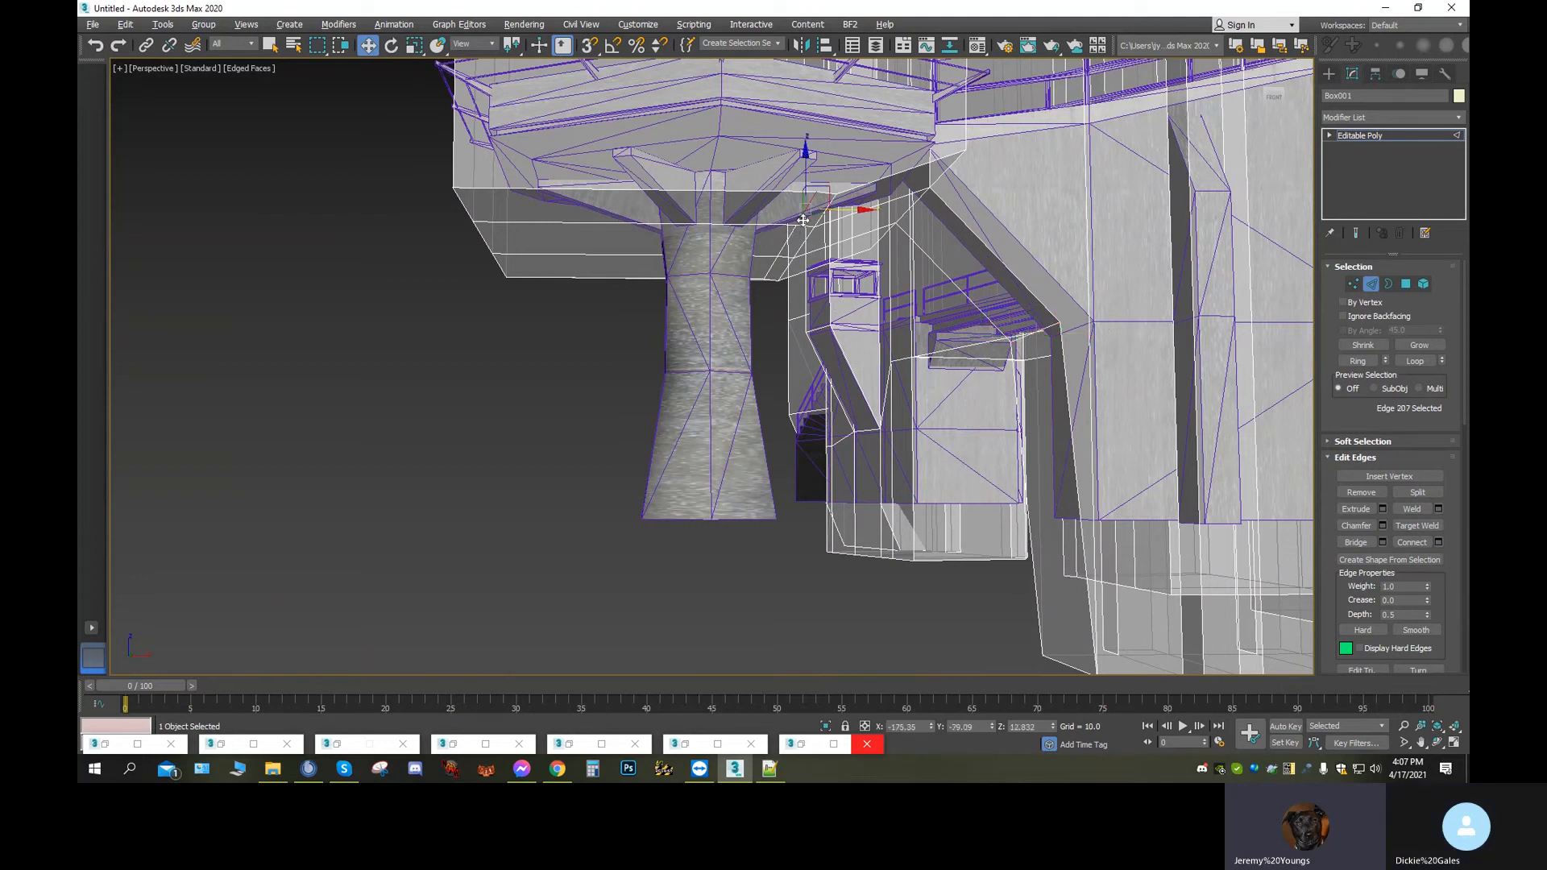
left_click(789, 242, "ctrl")
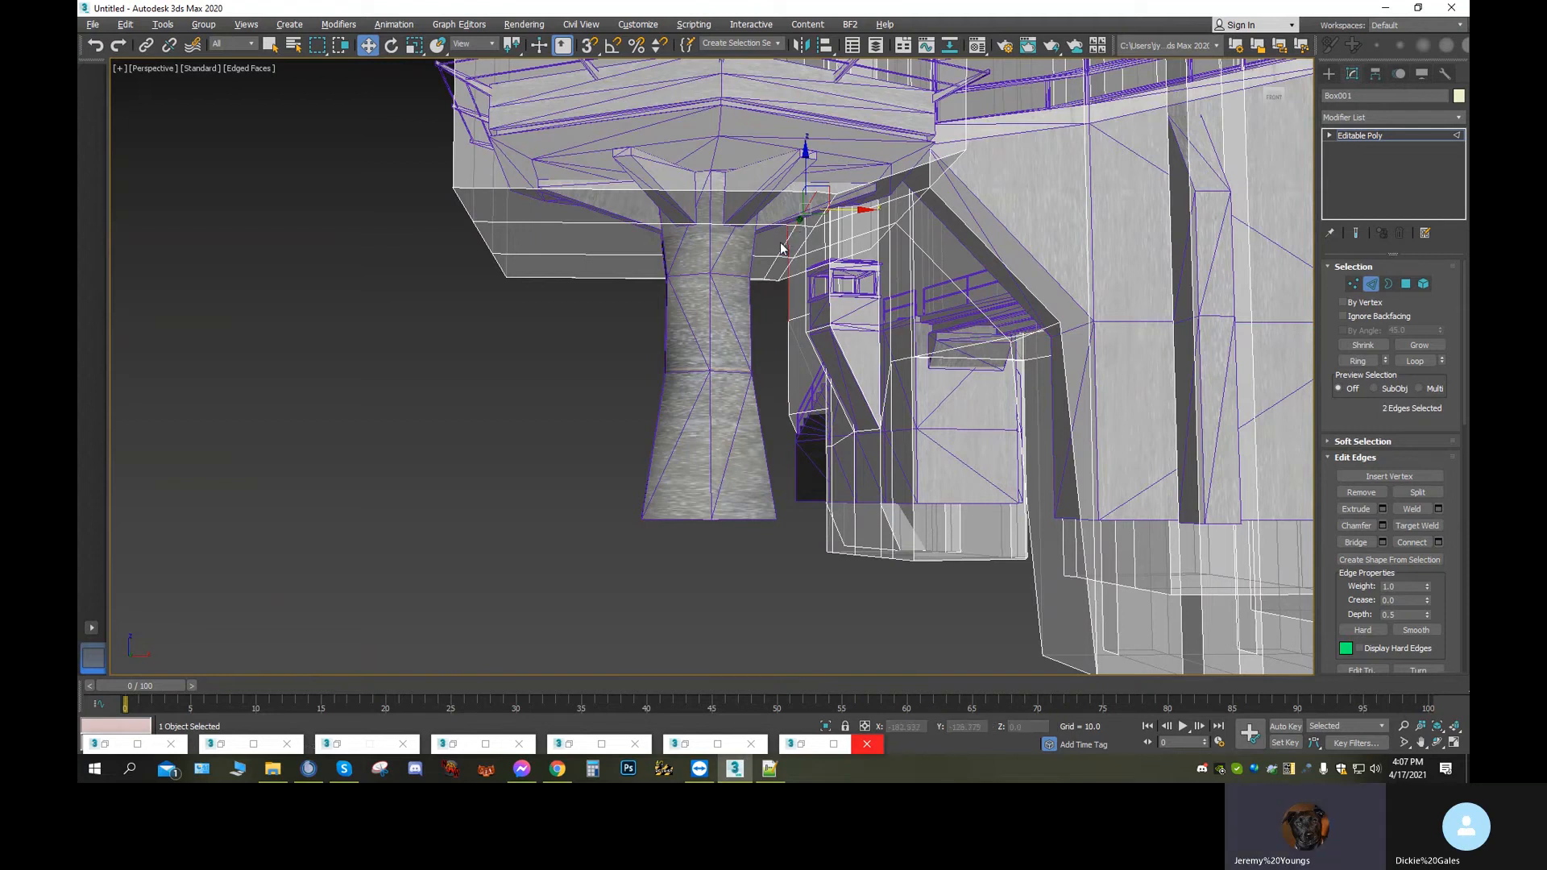
left_click(779, 249)
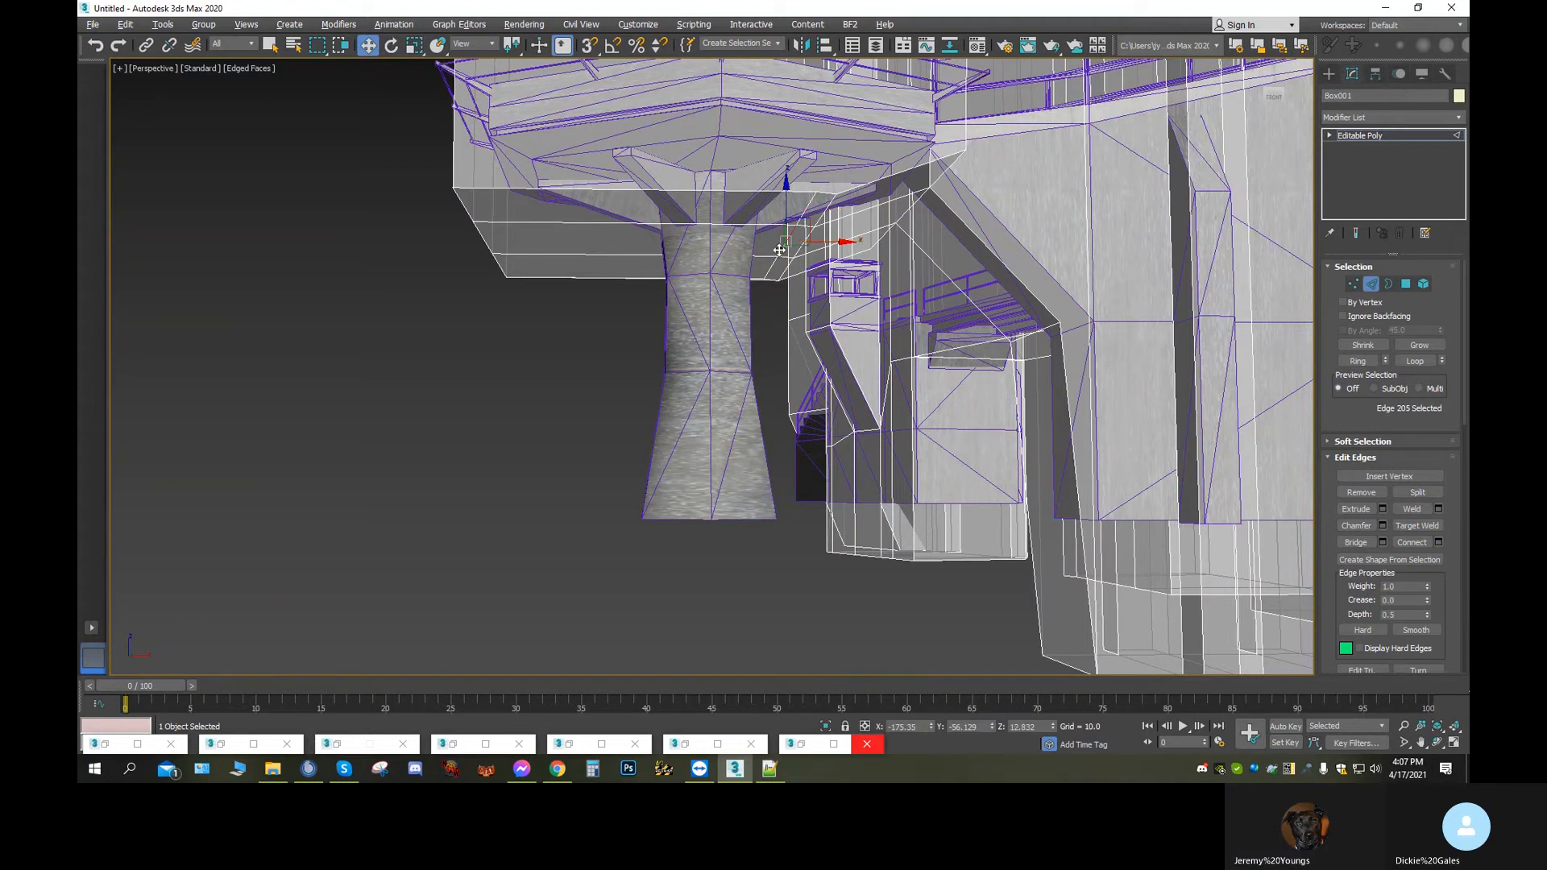
left_click(811, 202, "ctrl")
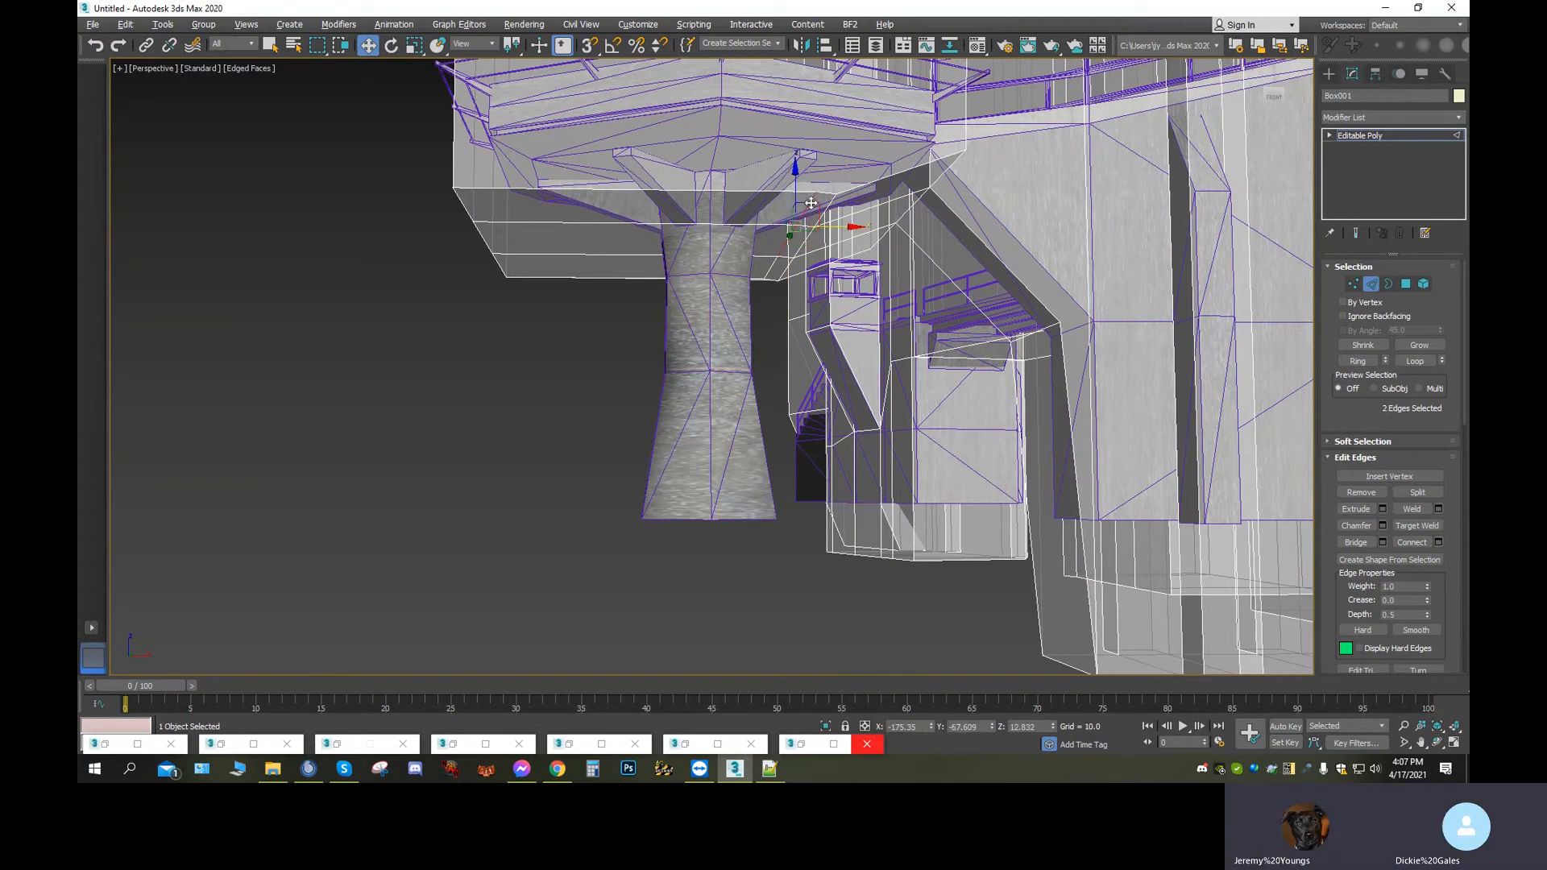
left_click(767, 271, "ctrl")
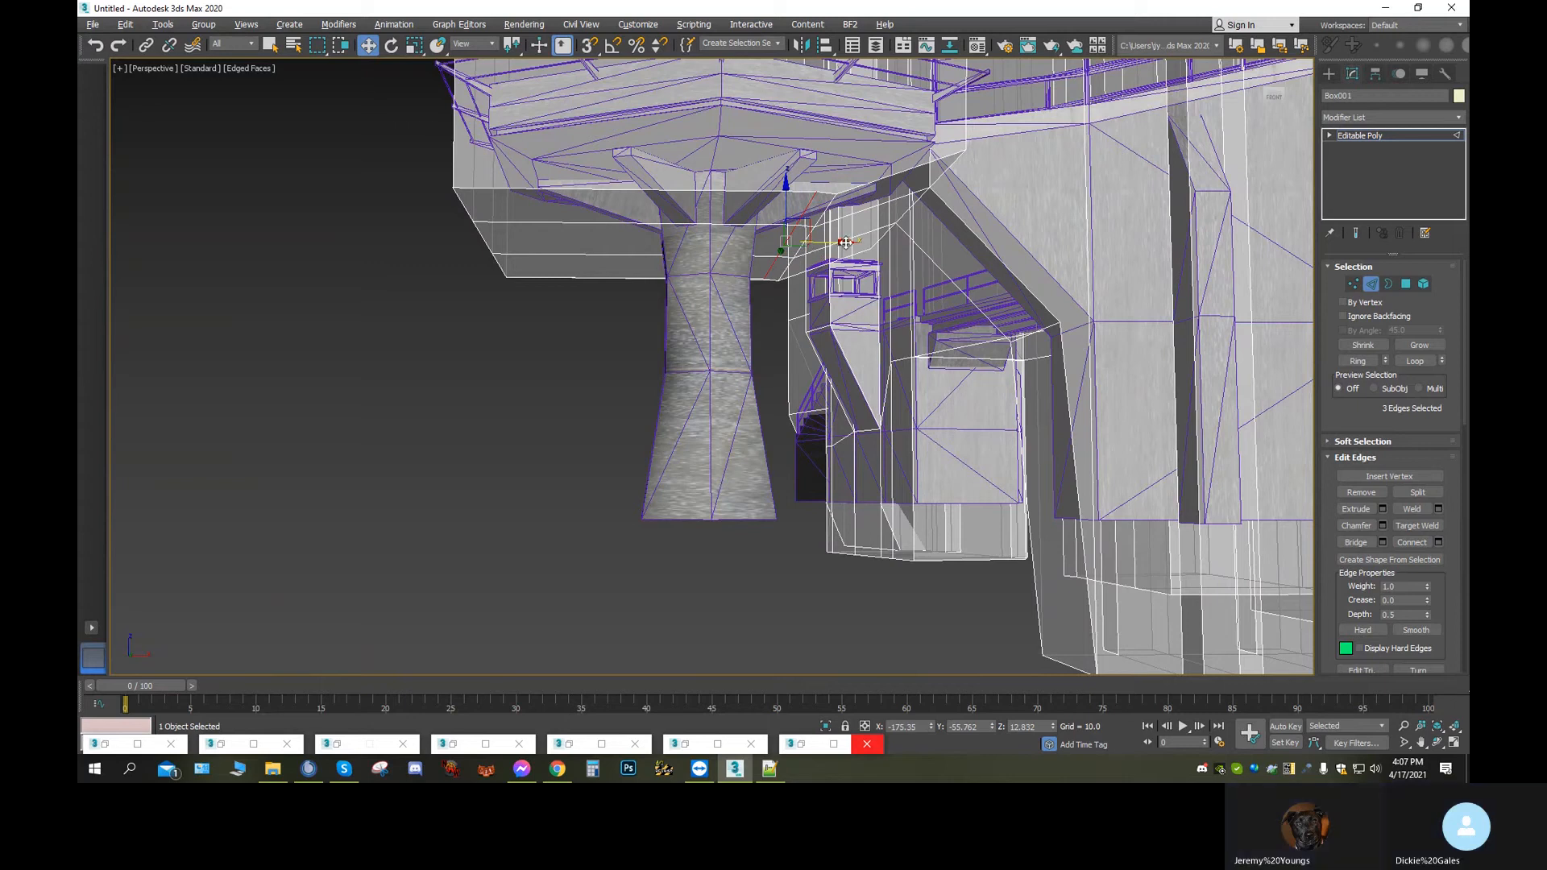
left_click_drag(848, 250, 802, 253)
Connect the four long underside edges beneath the octagonal platform, and shift the new cross edges slightly toward the pillar
left_click(630, 276)
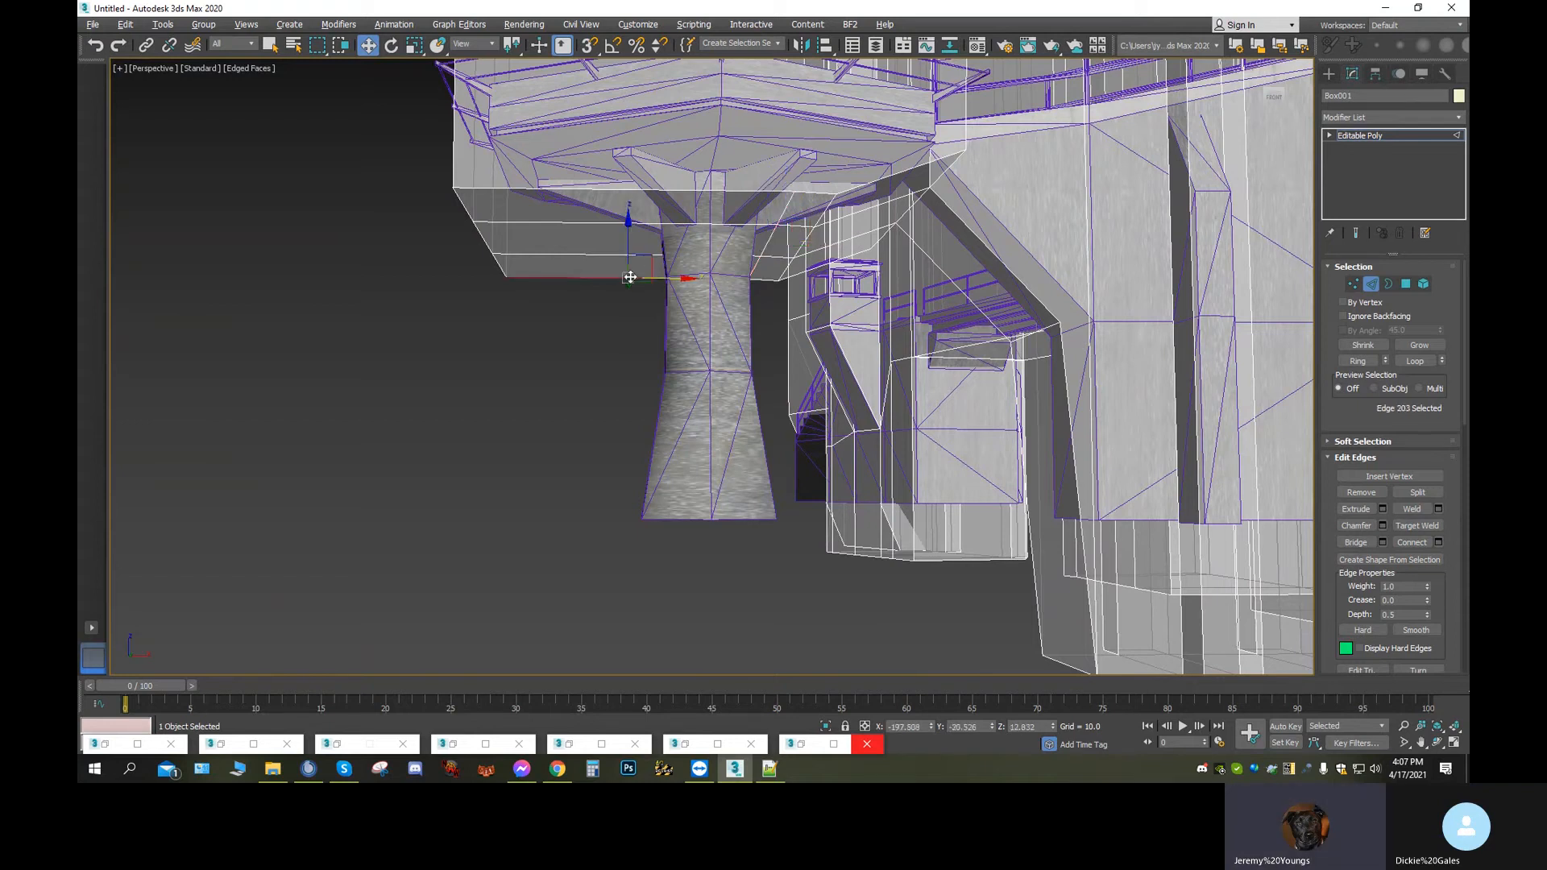
left_click(631, 257, "ctrl")
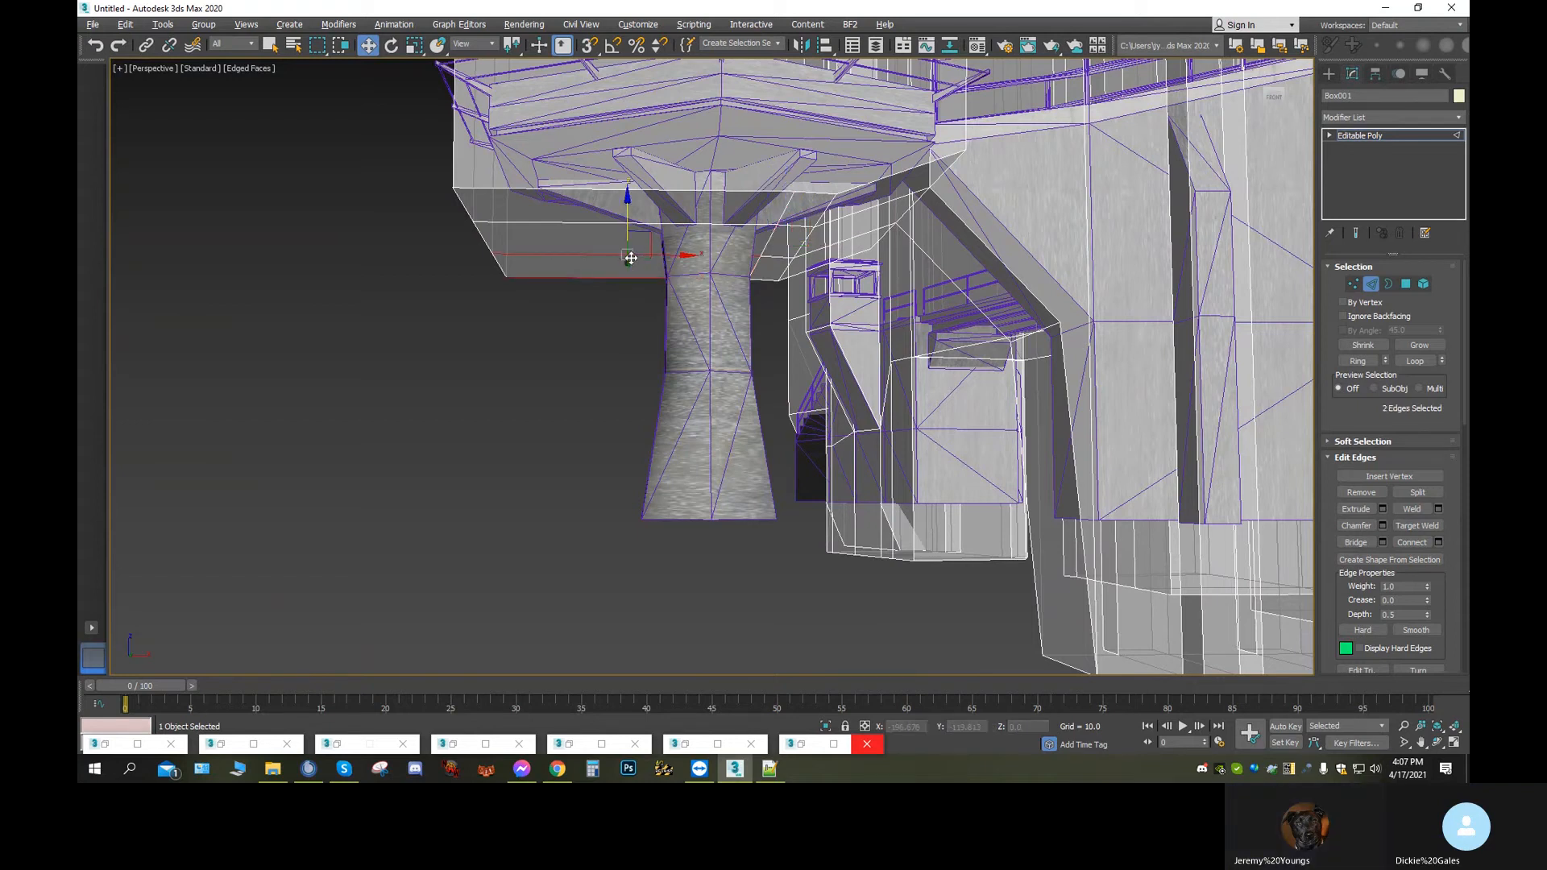
left_click(642, 222, "ctrl")
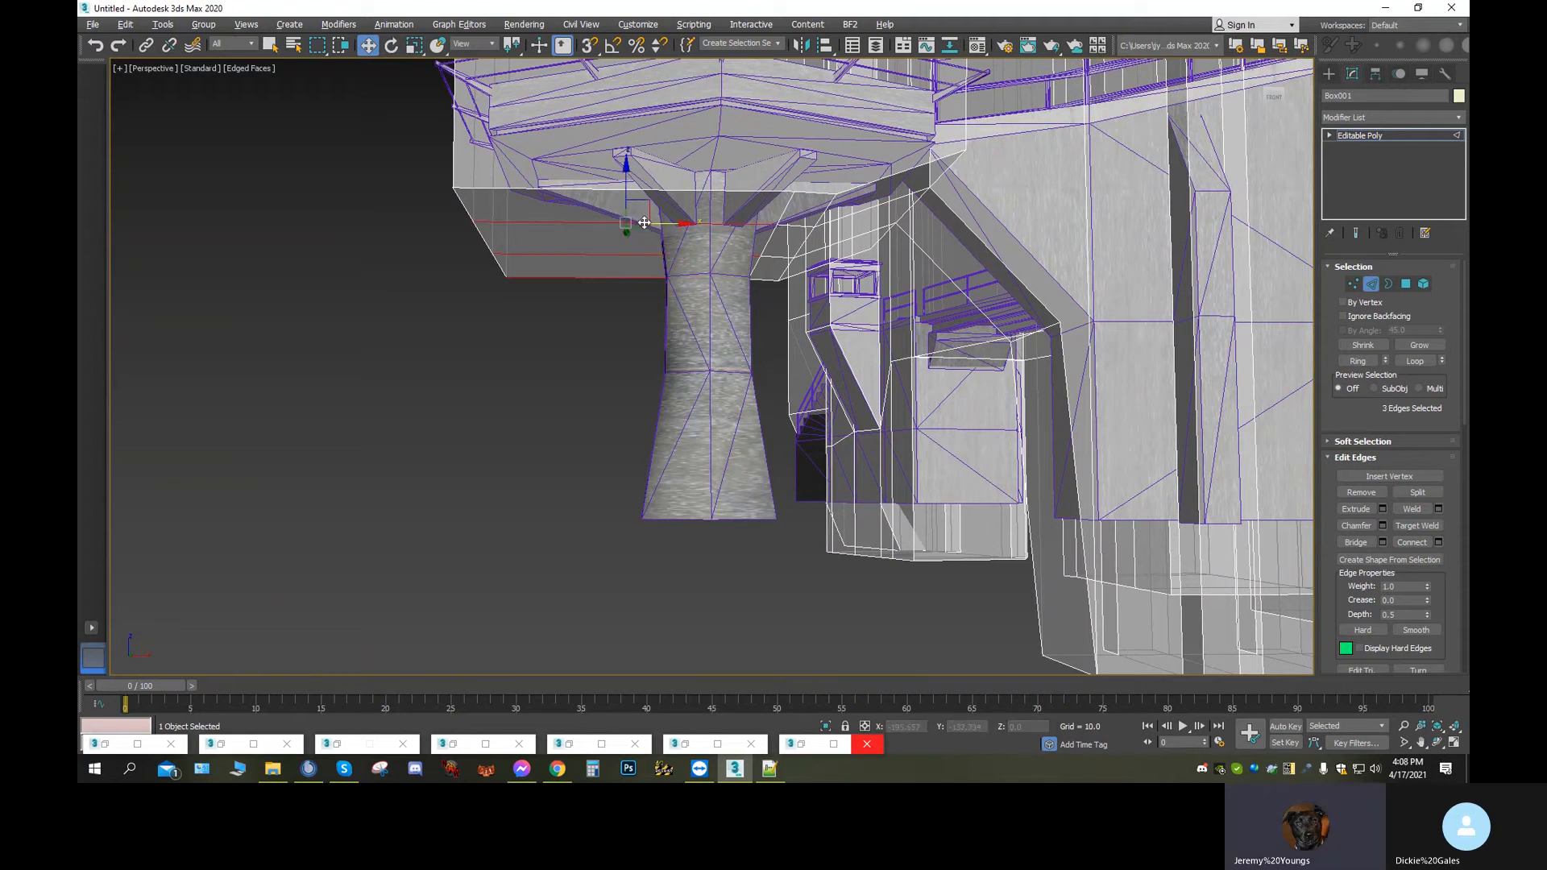
left_click(588, 192, "ctrl")
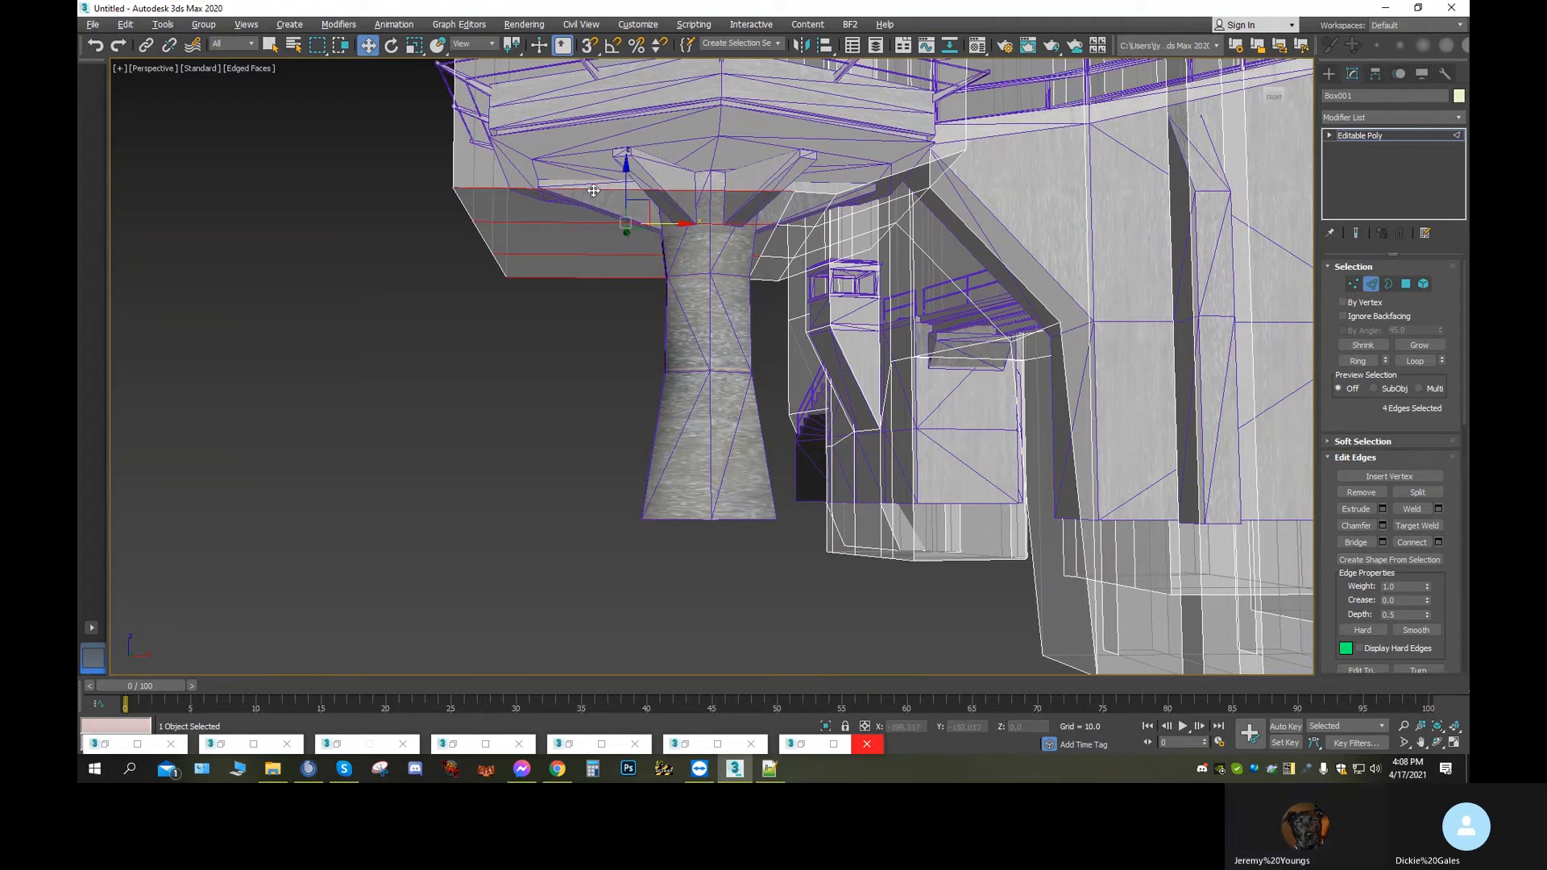
left_click(1409, 543)
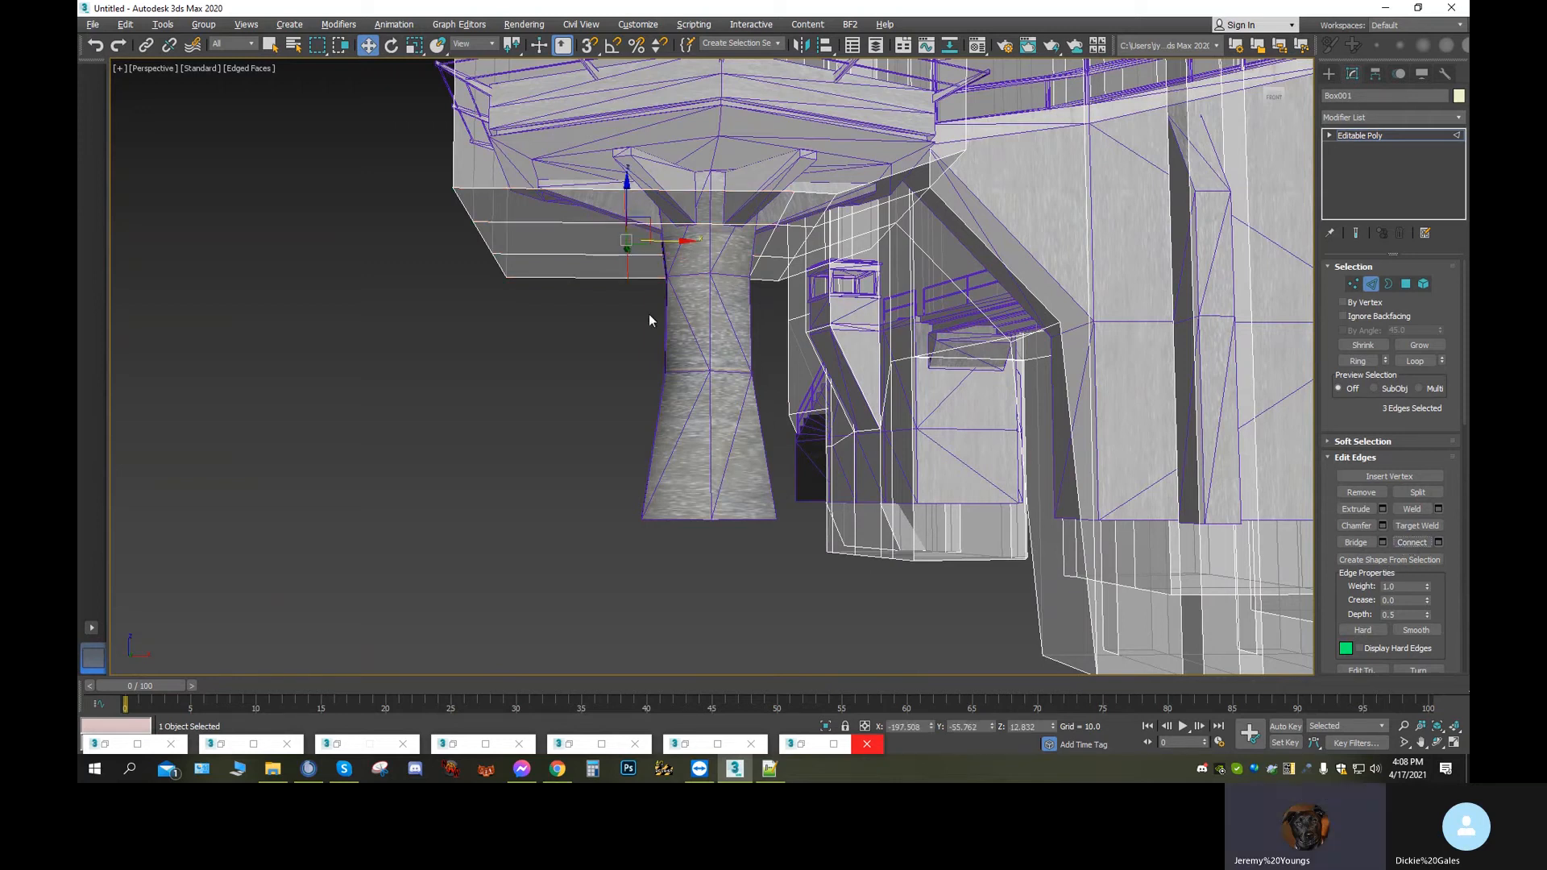
left_click_drag(680, 243, 703, 257)
Select the underside face surrounding the pillar top together with the front neighbouring face near the slanted support
left_click(1406, 284)
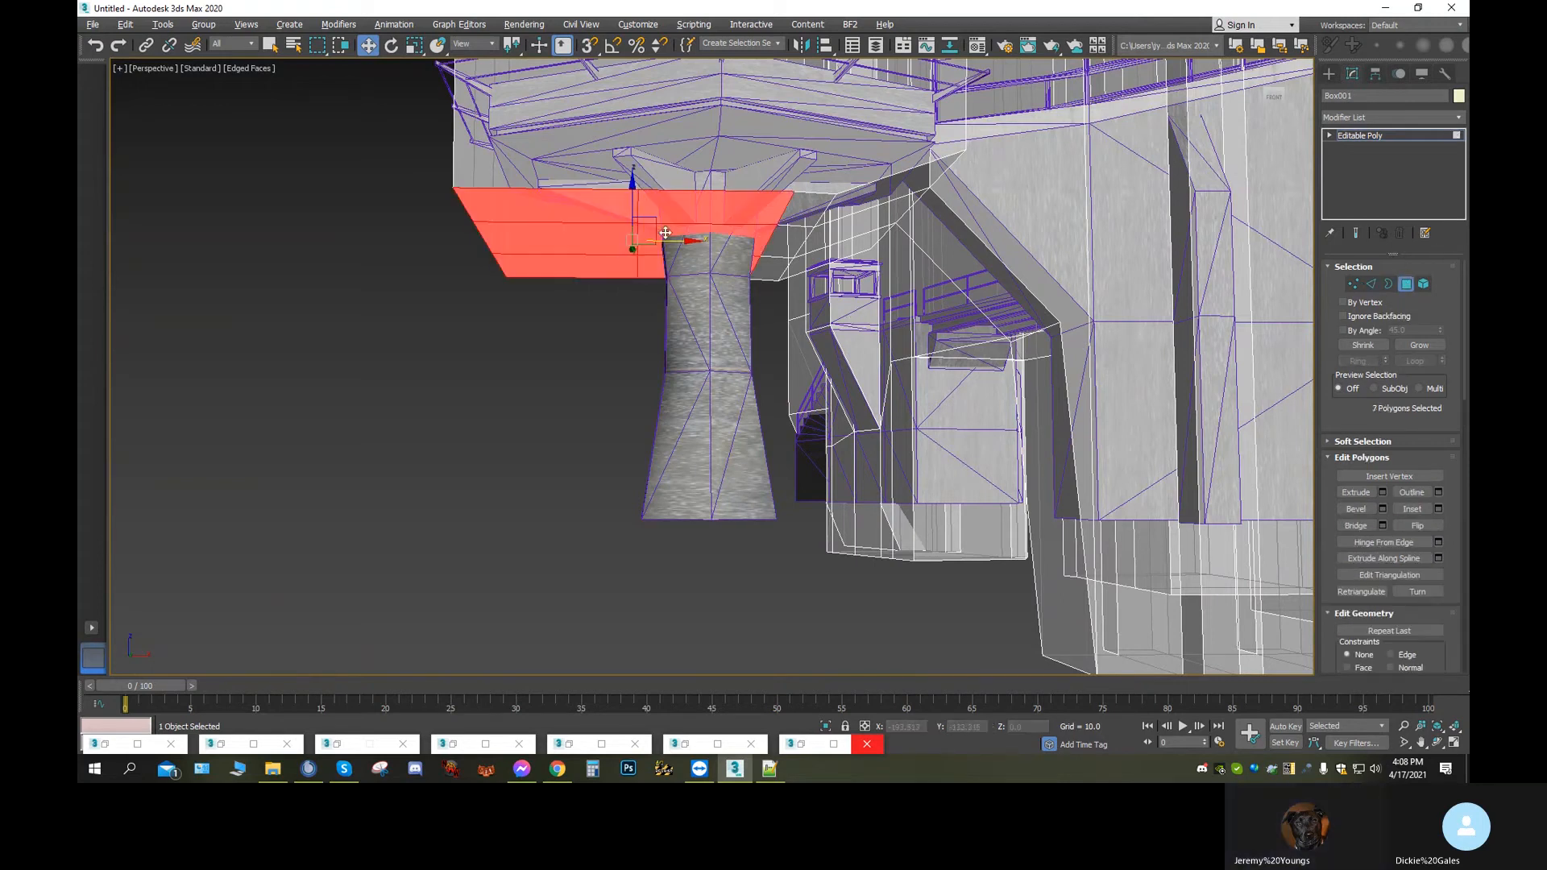
left_click(707, 239)
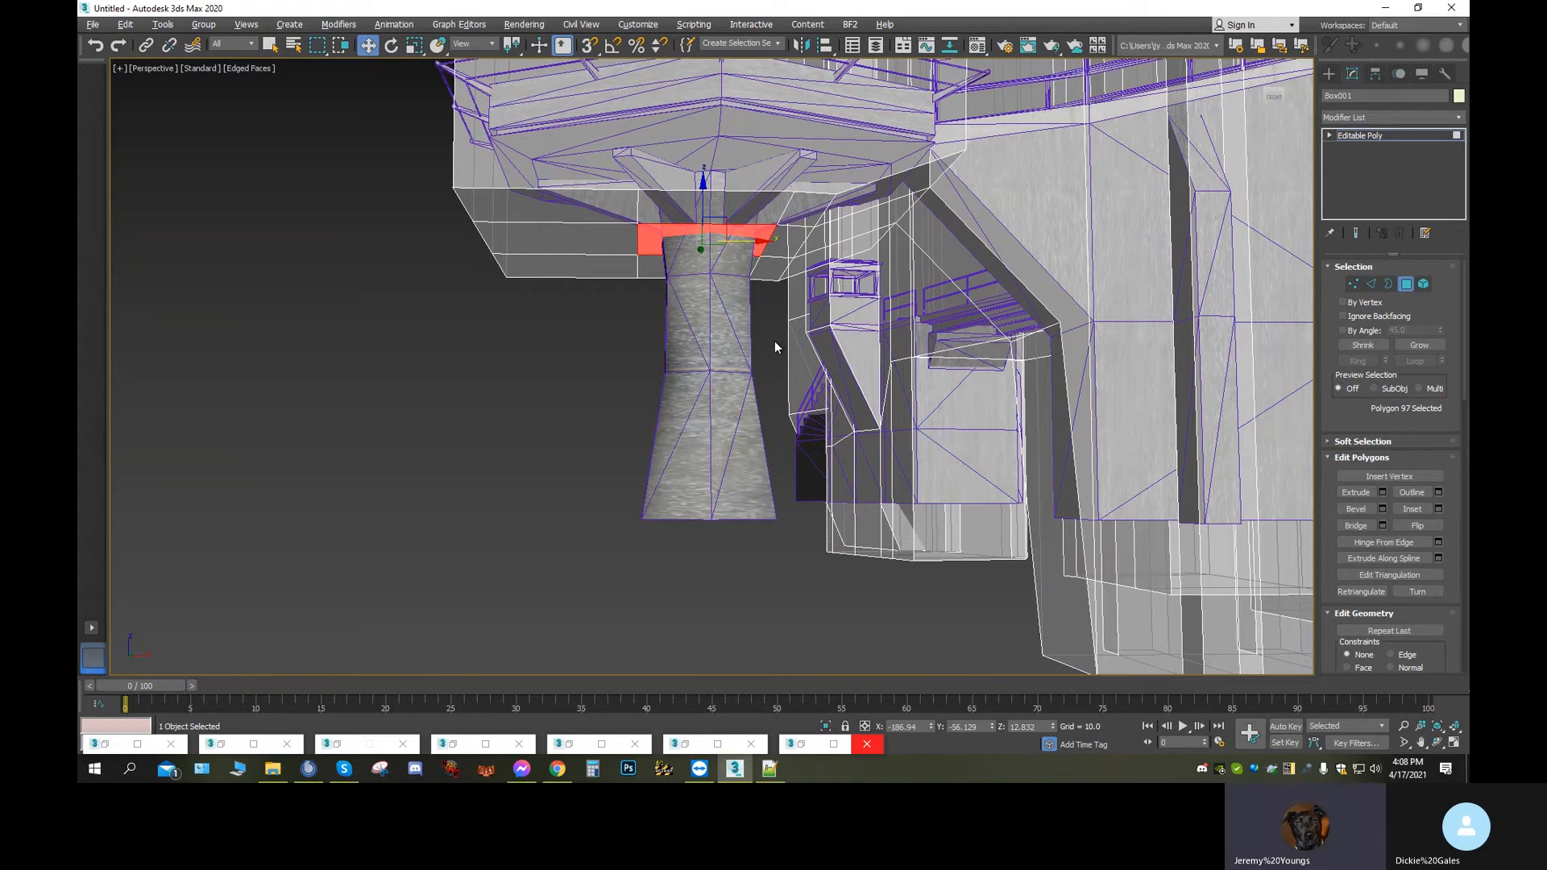
left_click(799, 206, "ctrl")
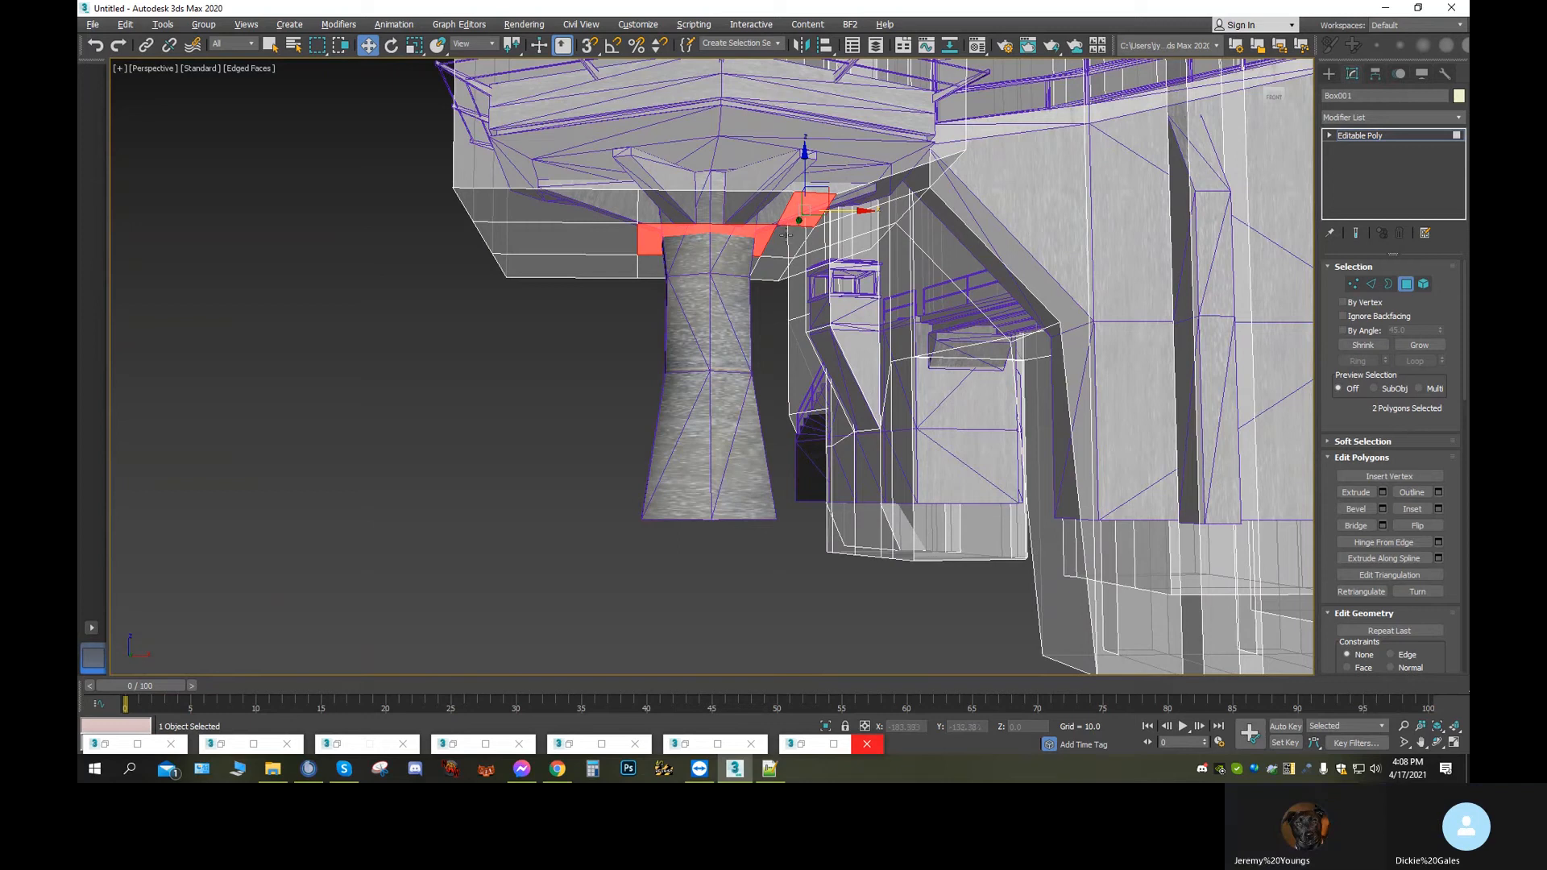
Select the 16 underside vertices beneath the octagonal platform and scale them vertically
middle_click_drag(752, 283, 723, 355)
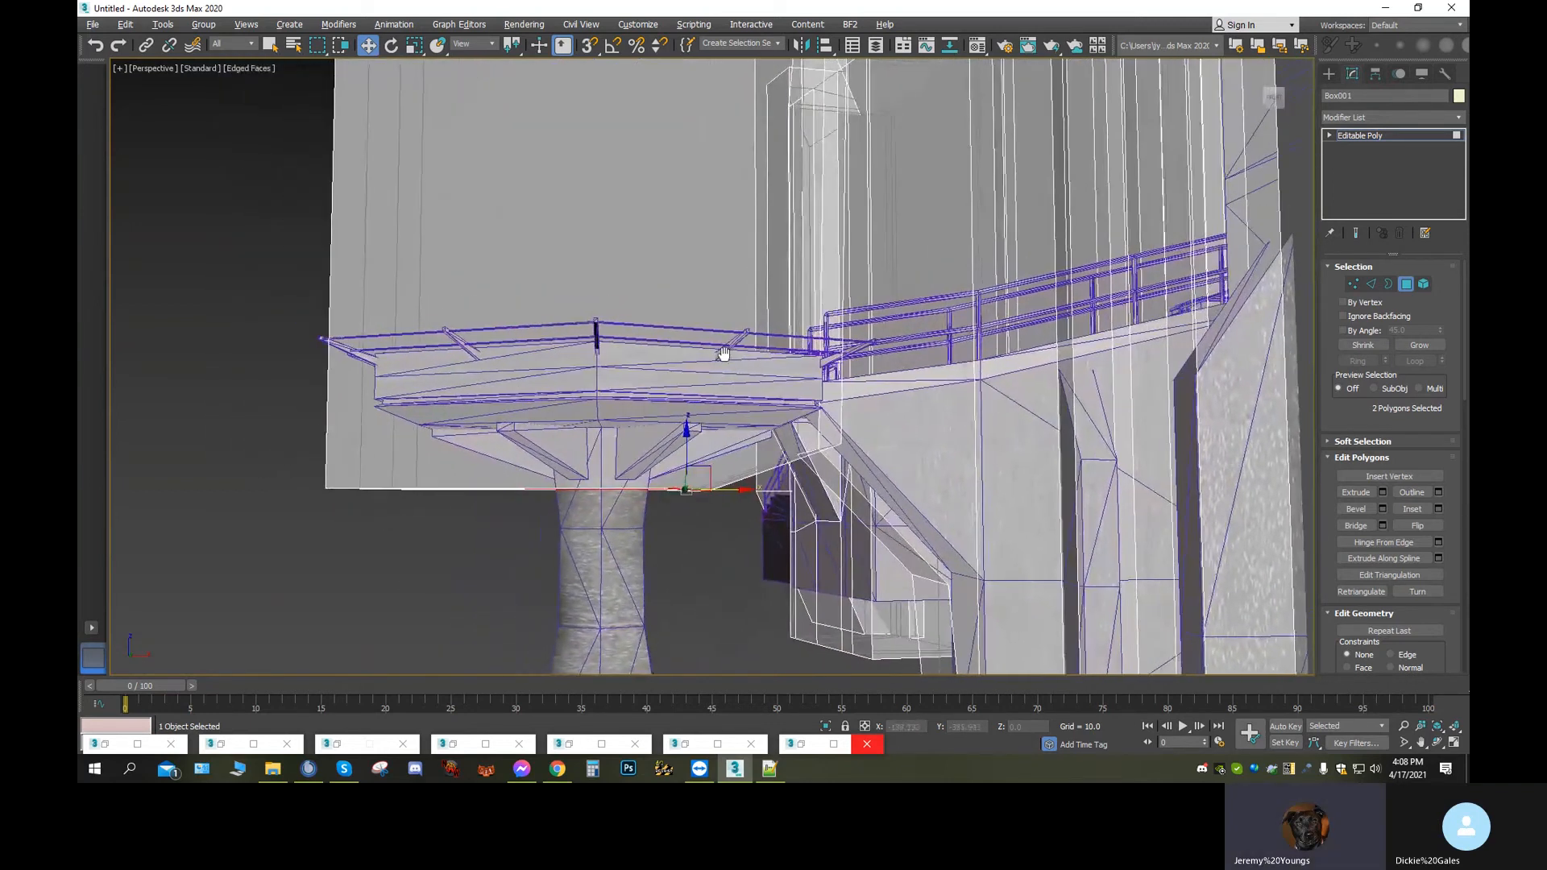
left_click(1372, 285)
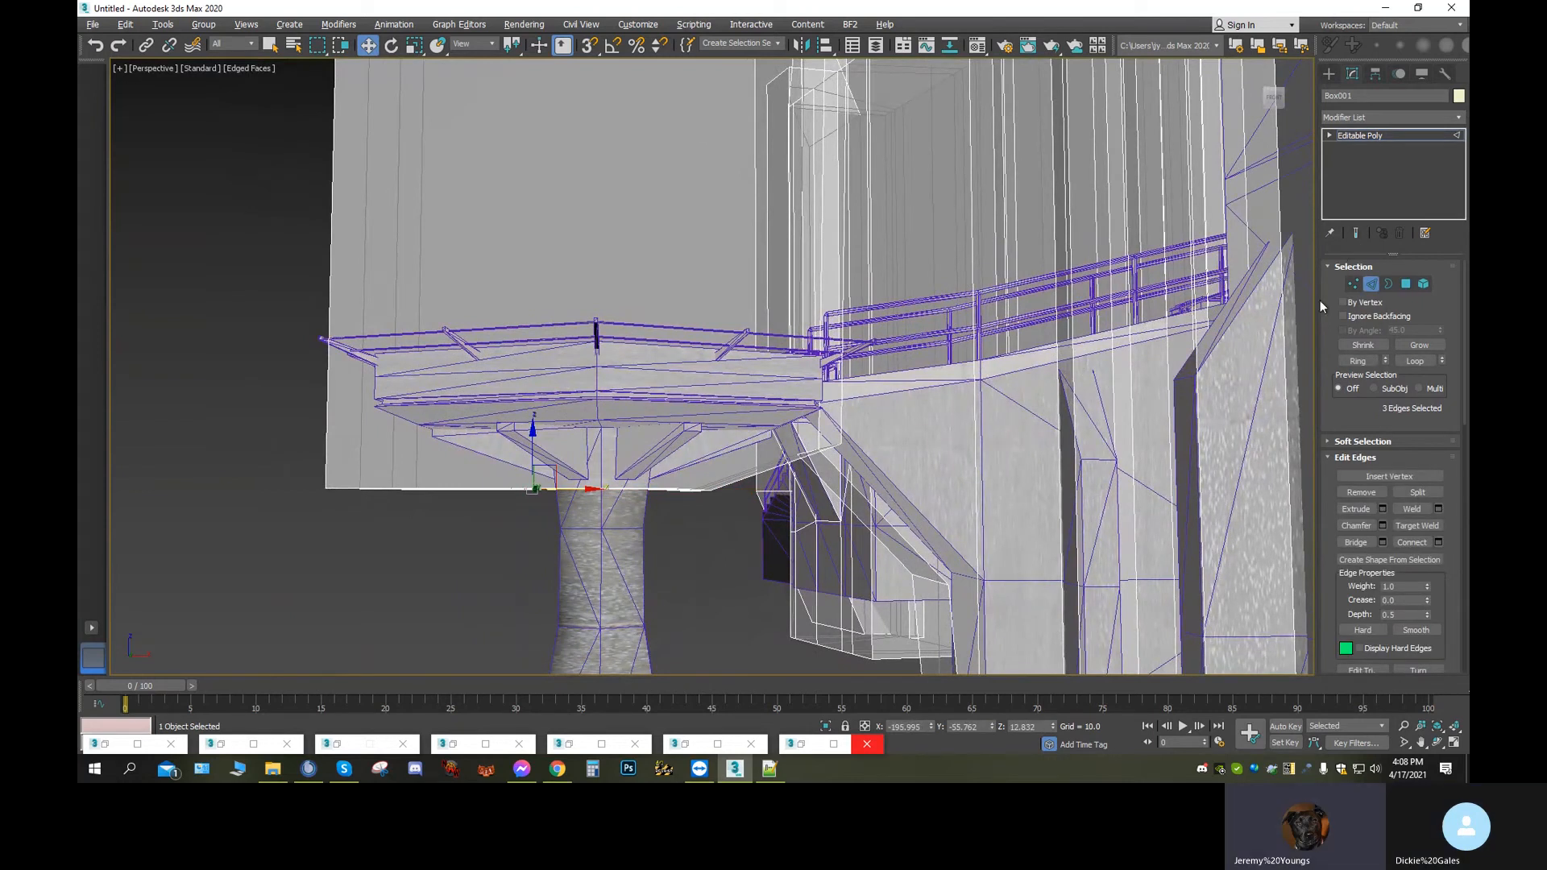
left_click(1353, 284)
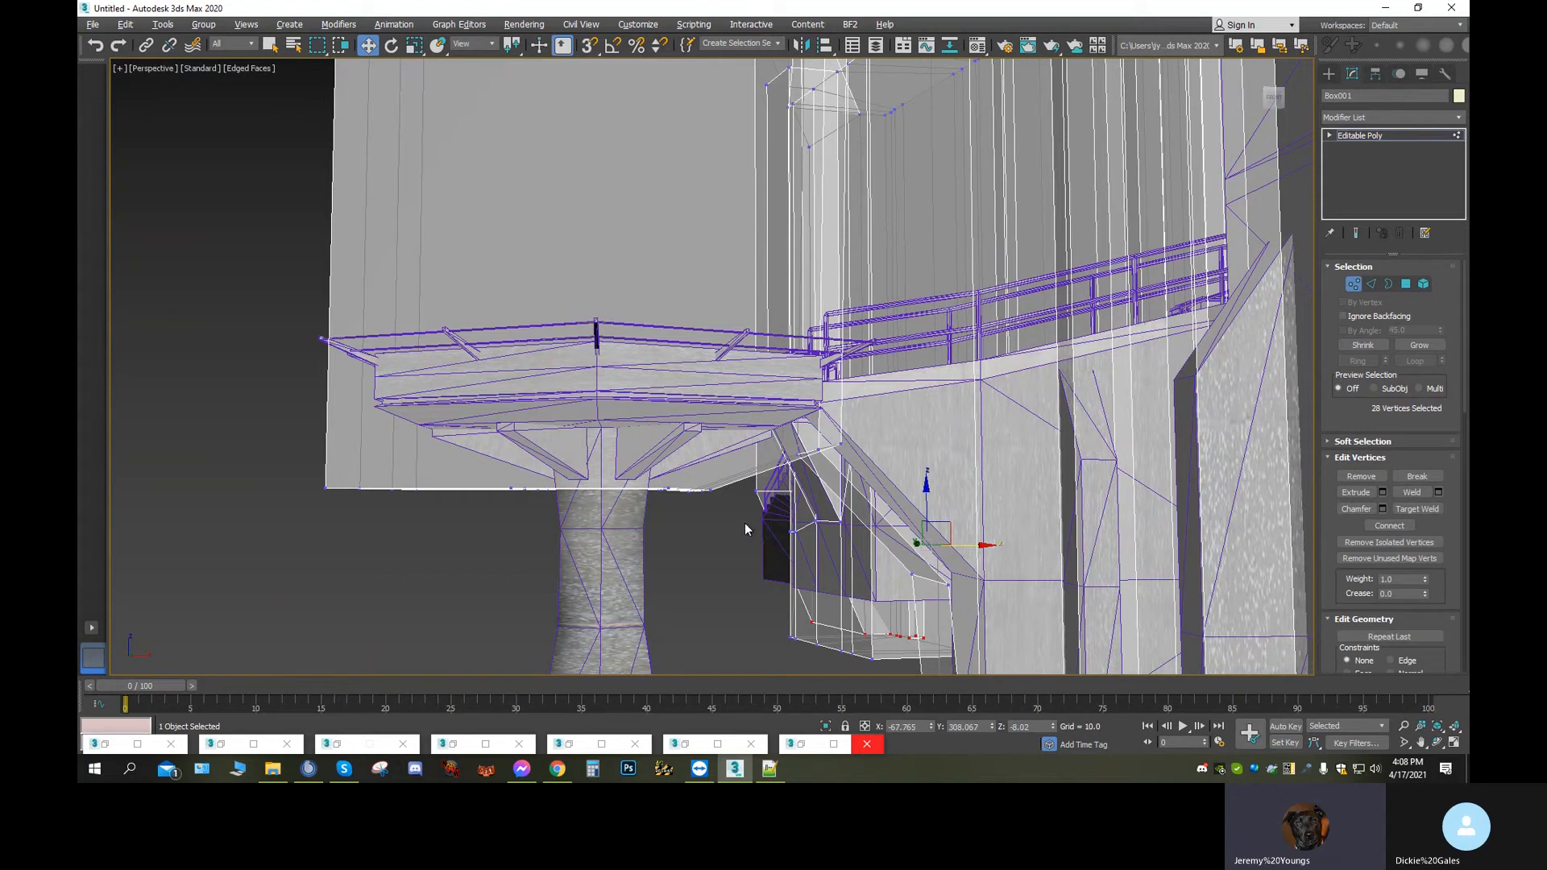
left_click_drag(318, 489, 317, 488)
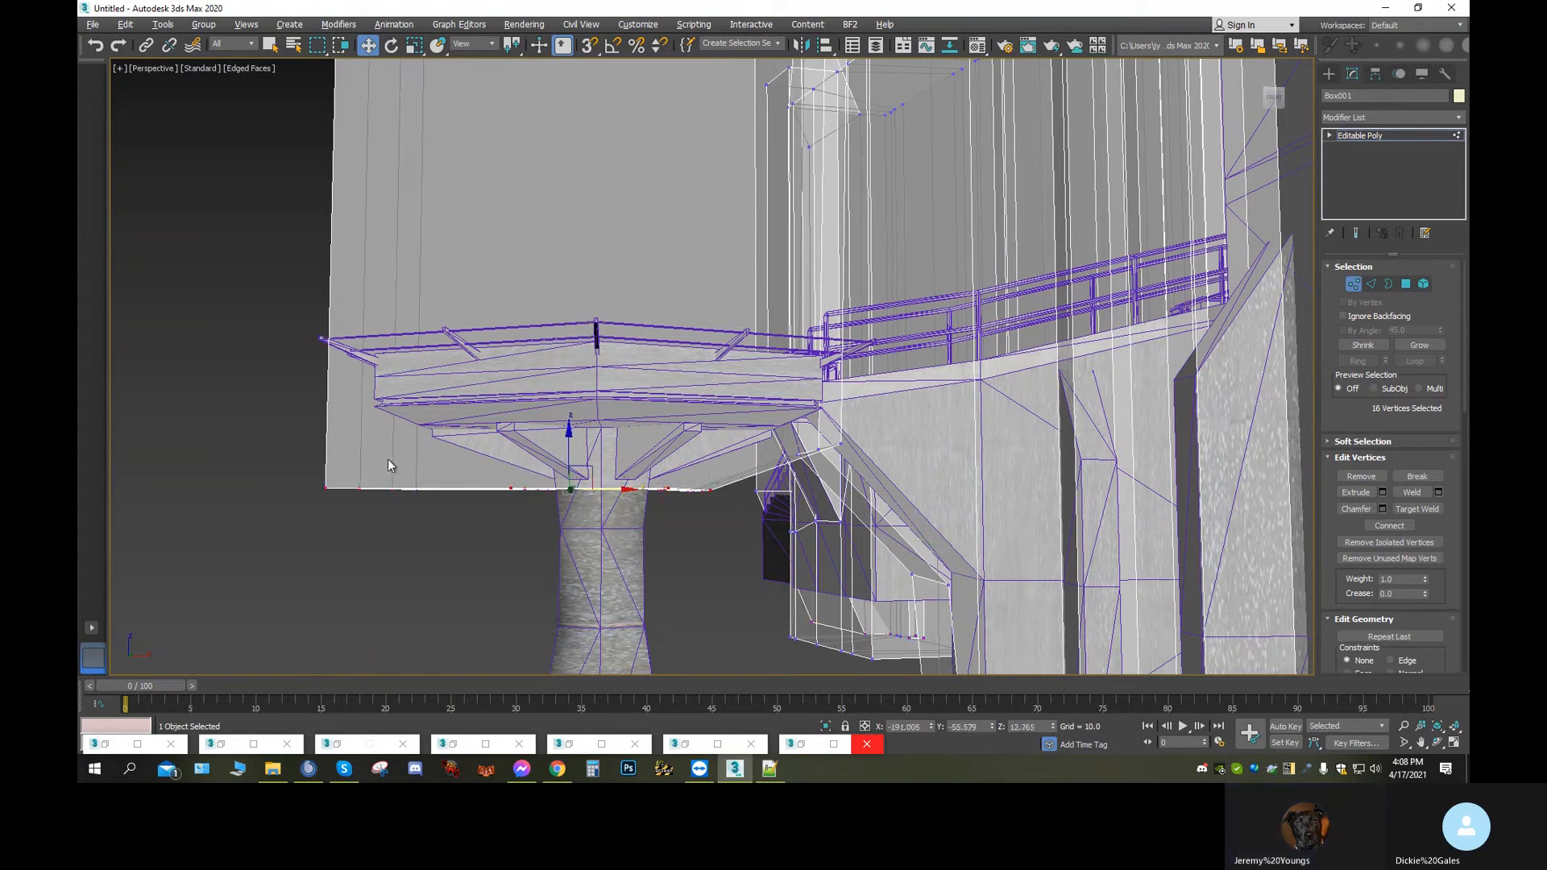
left_click(414, 45)
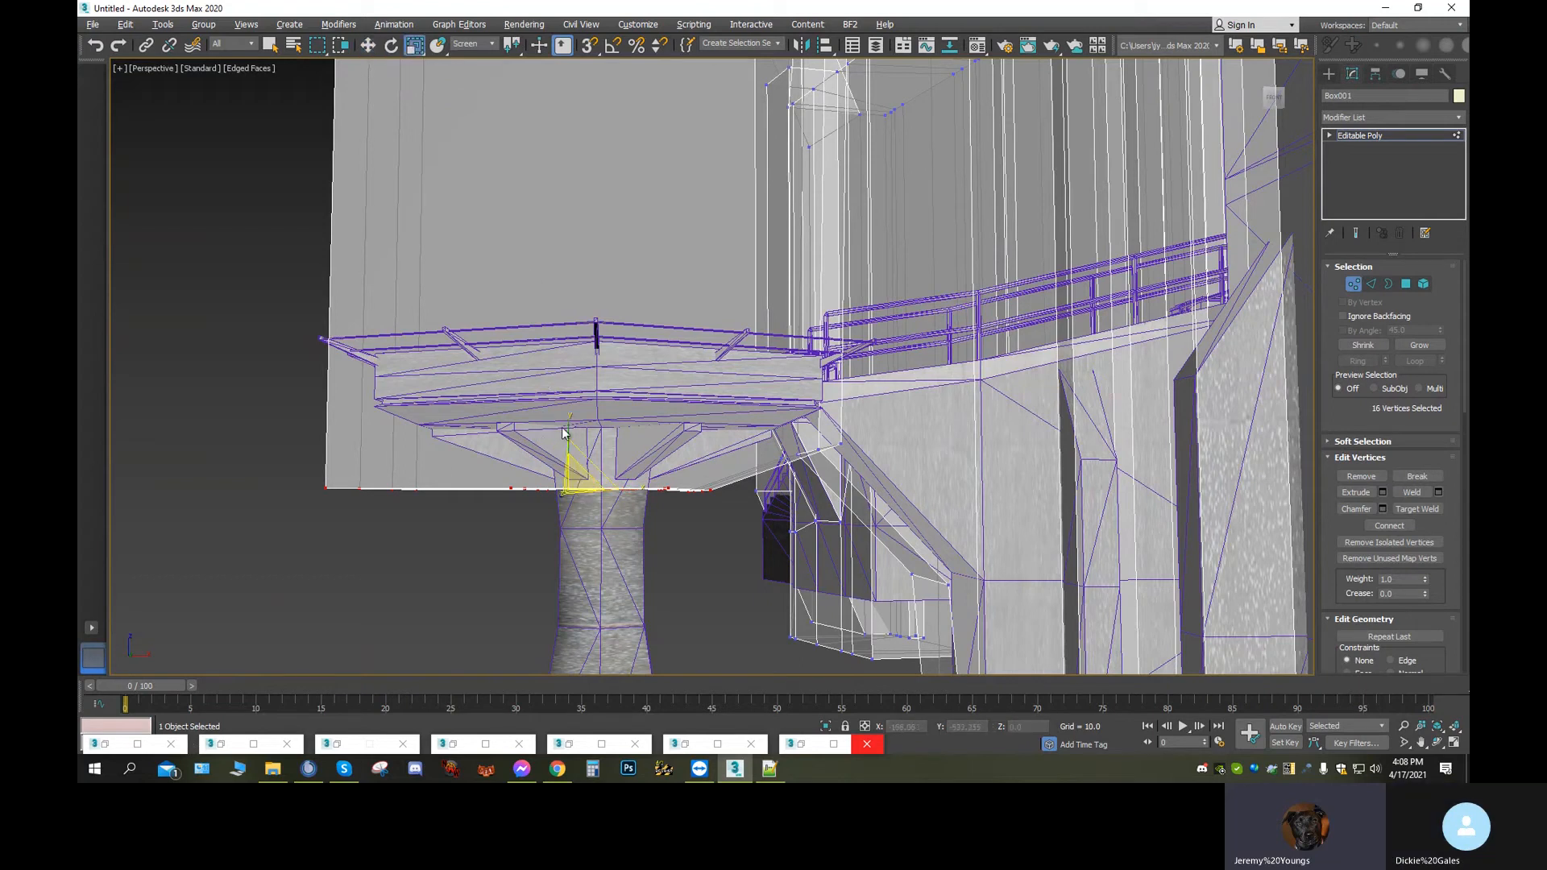
left_click_drag(568, 423, 555, 316)
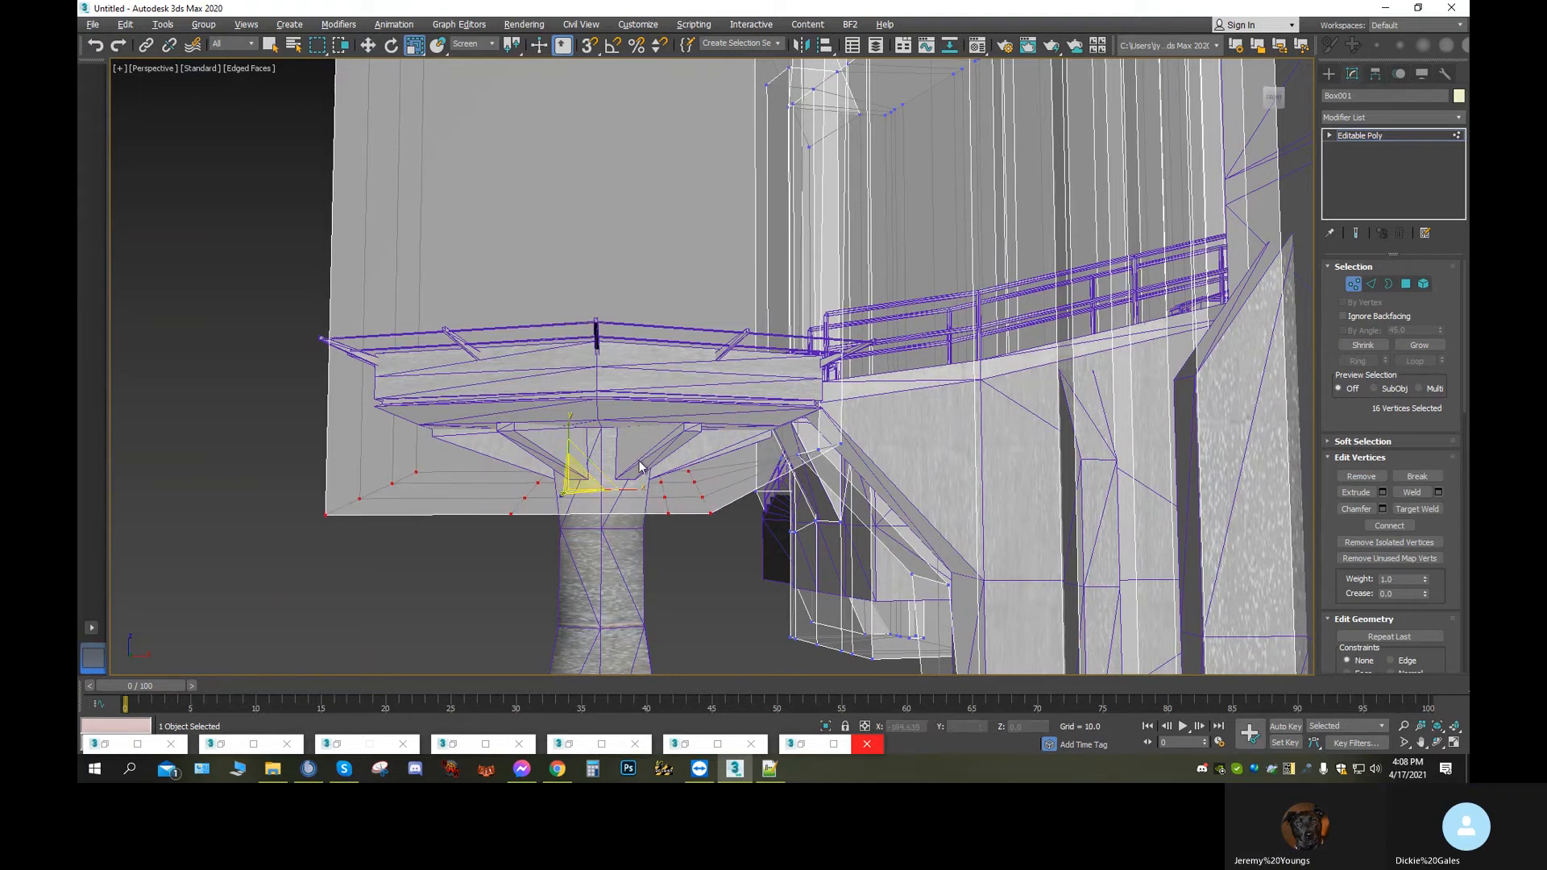
Scale the four vertices at the slanted support's upper bend vertically, and select the two vertices at its lower bend
middle_click_drag(647, 622, 587, 607)
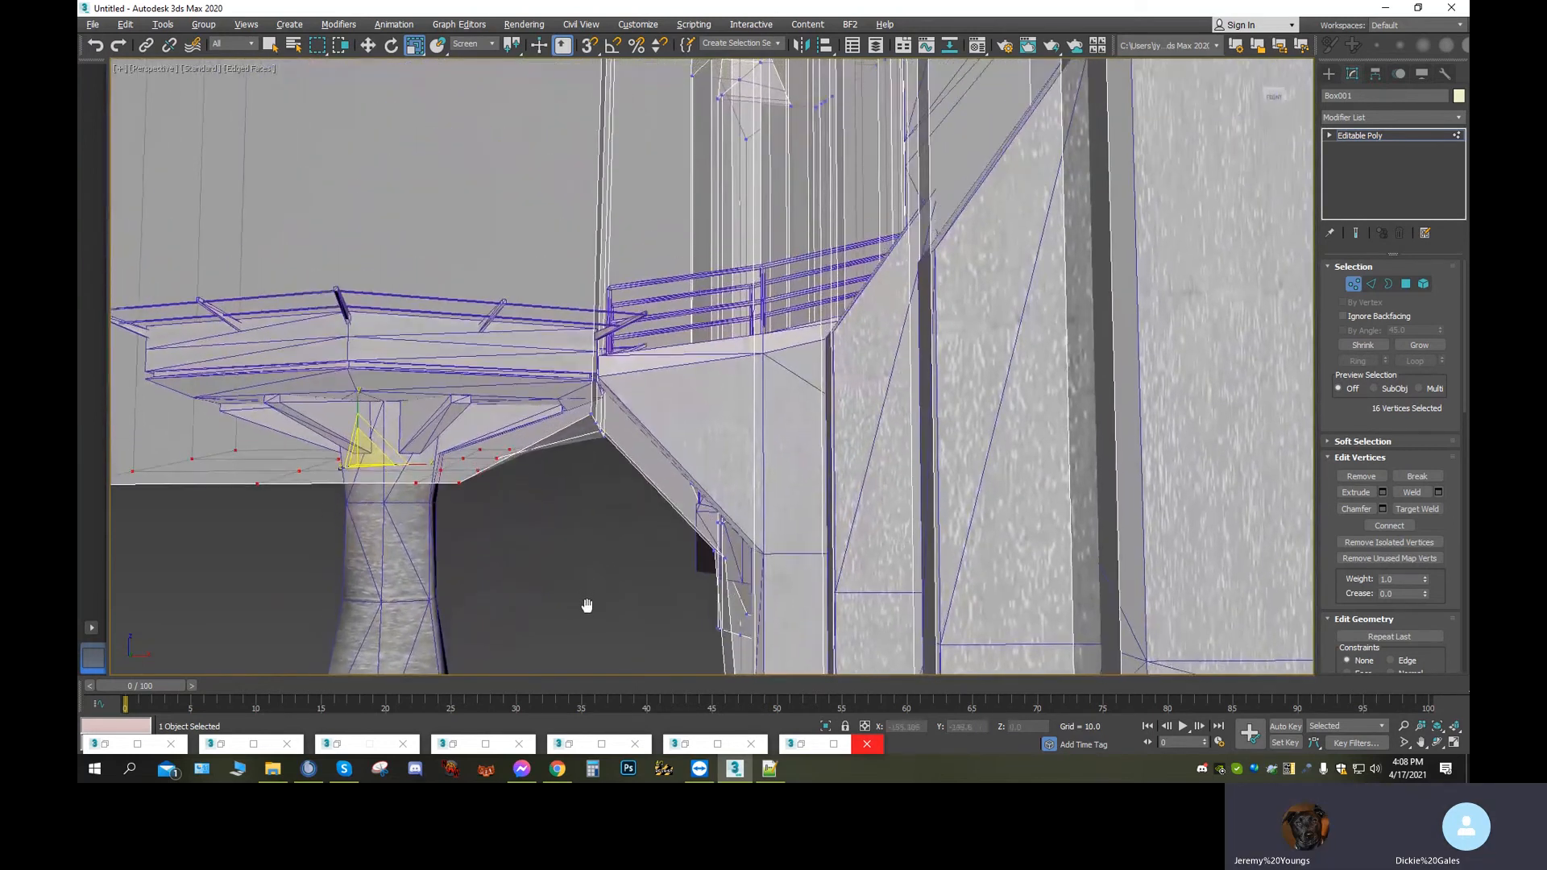
left_click(588, 420)
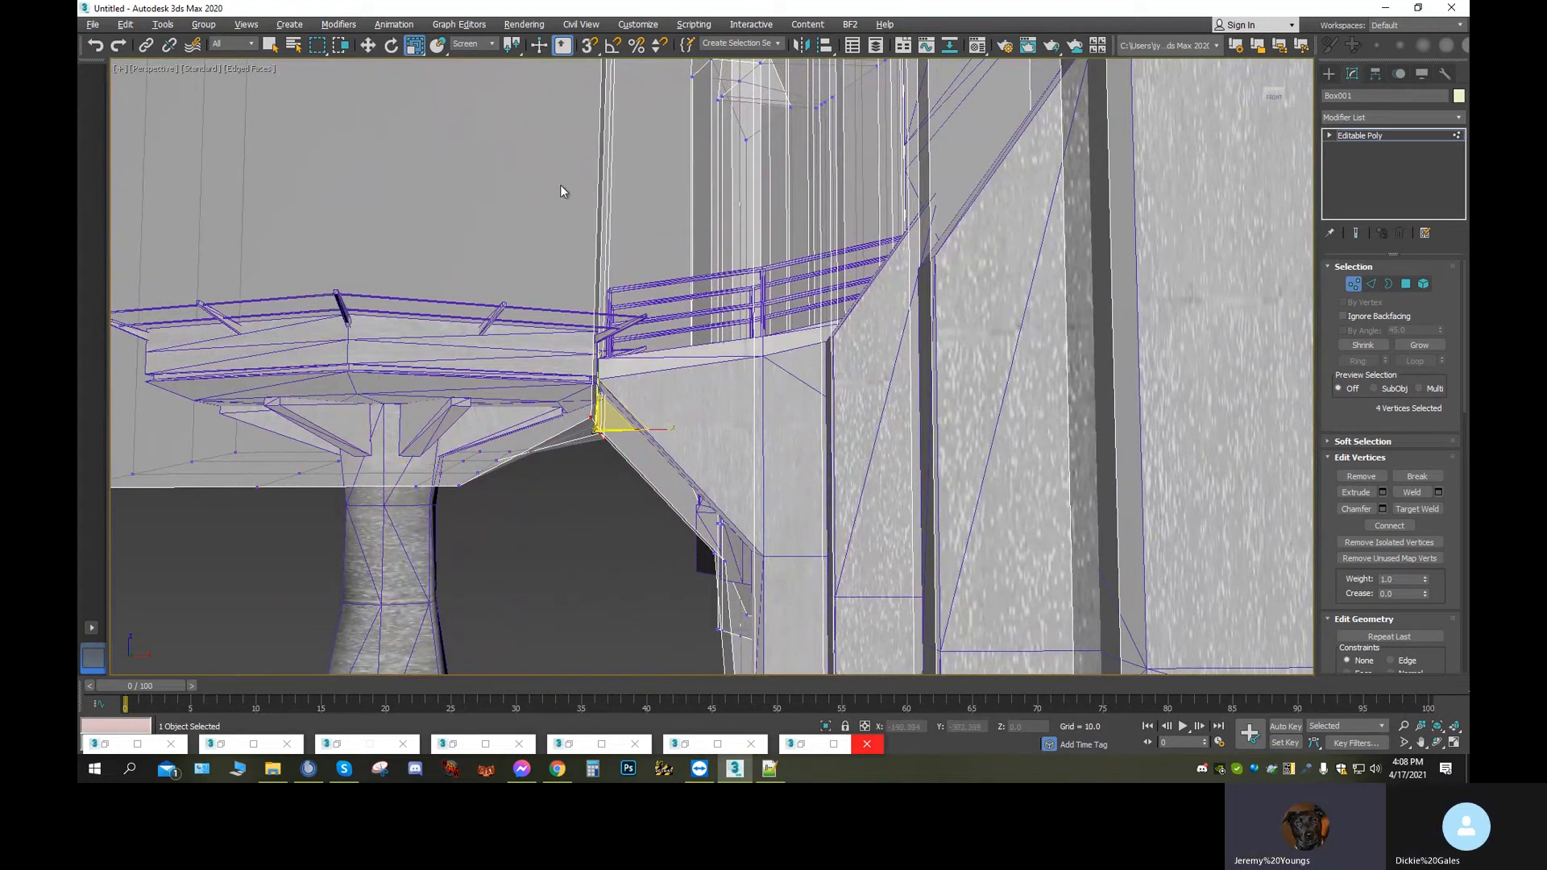
left_click_drag(603, 387, 612, 580)
right_click(556, 737)
middle_click_drag(693, 641, 656, 563)
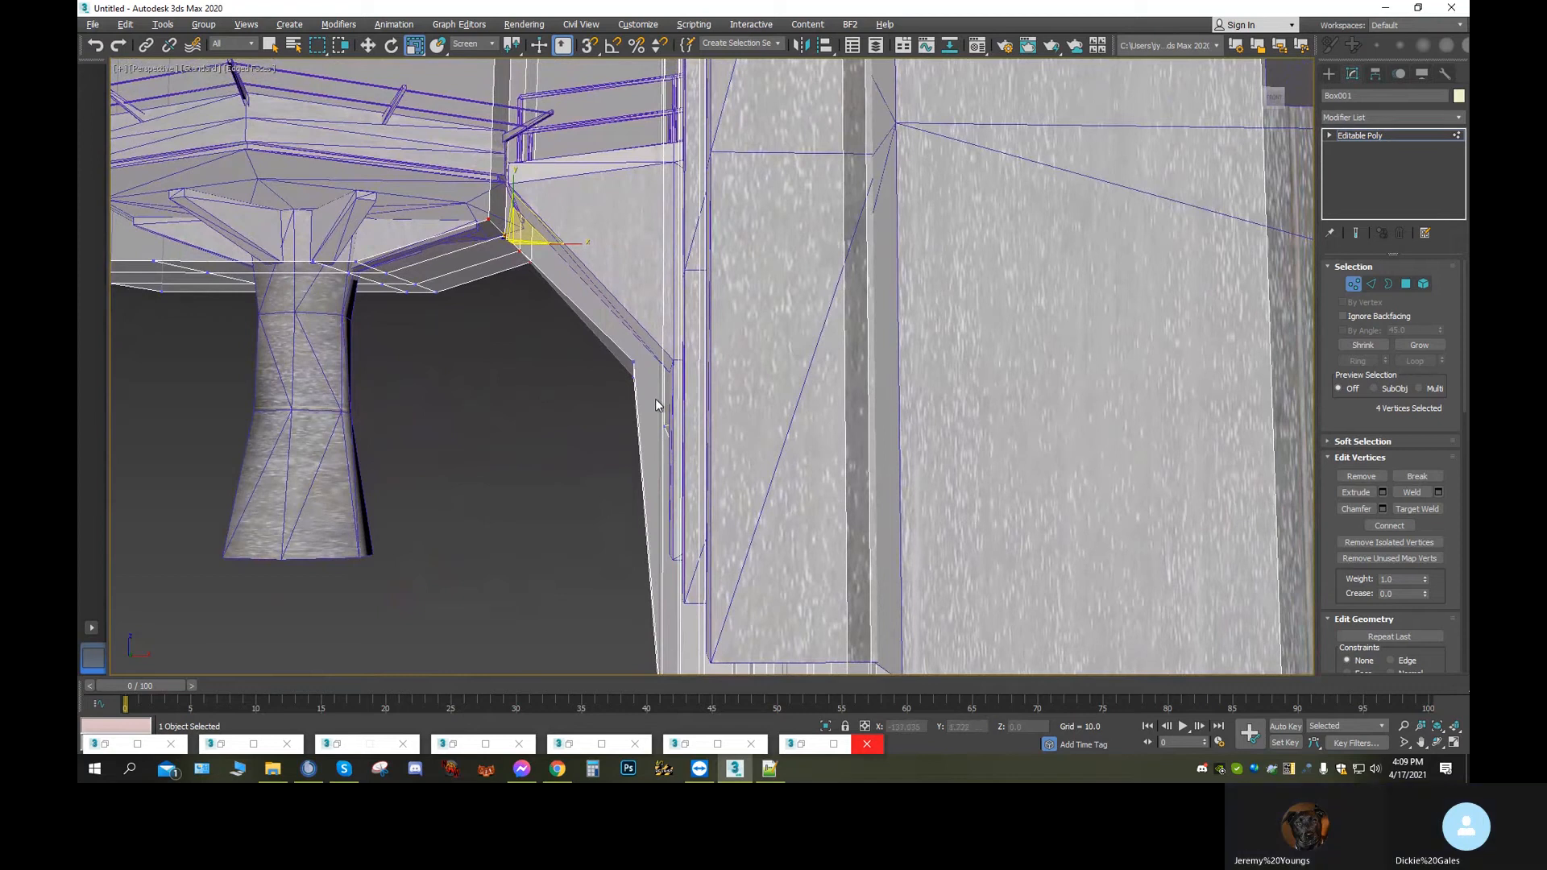
left_click_drag(654, 380, 341, 627)
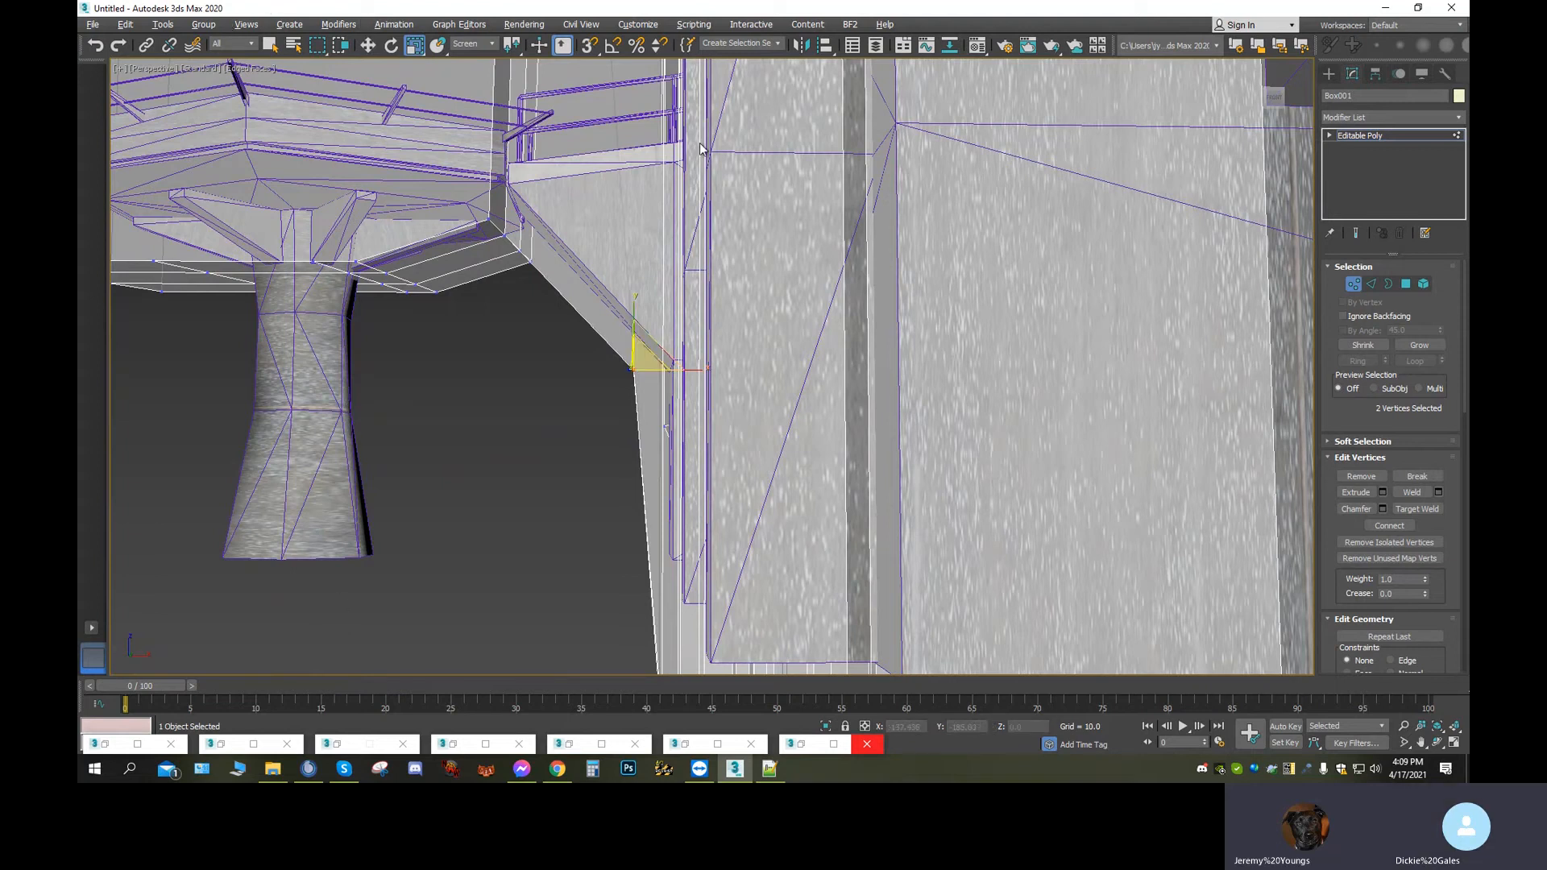
Select all nine underside faces around the pillar and raise them together toward the octagonal platform
scroll(694, 528, "down", 6)
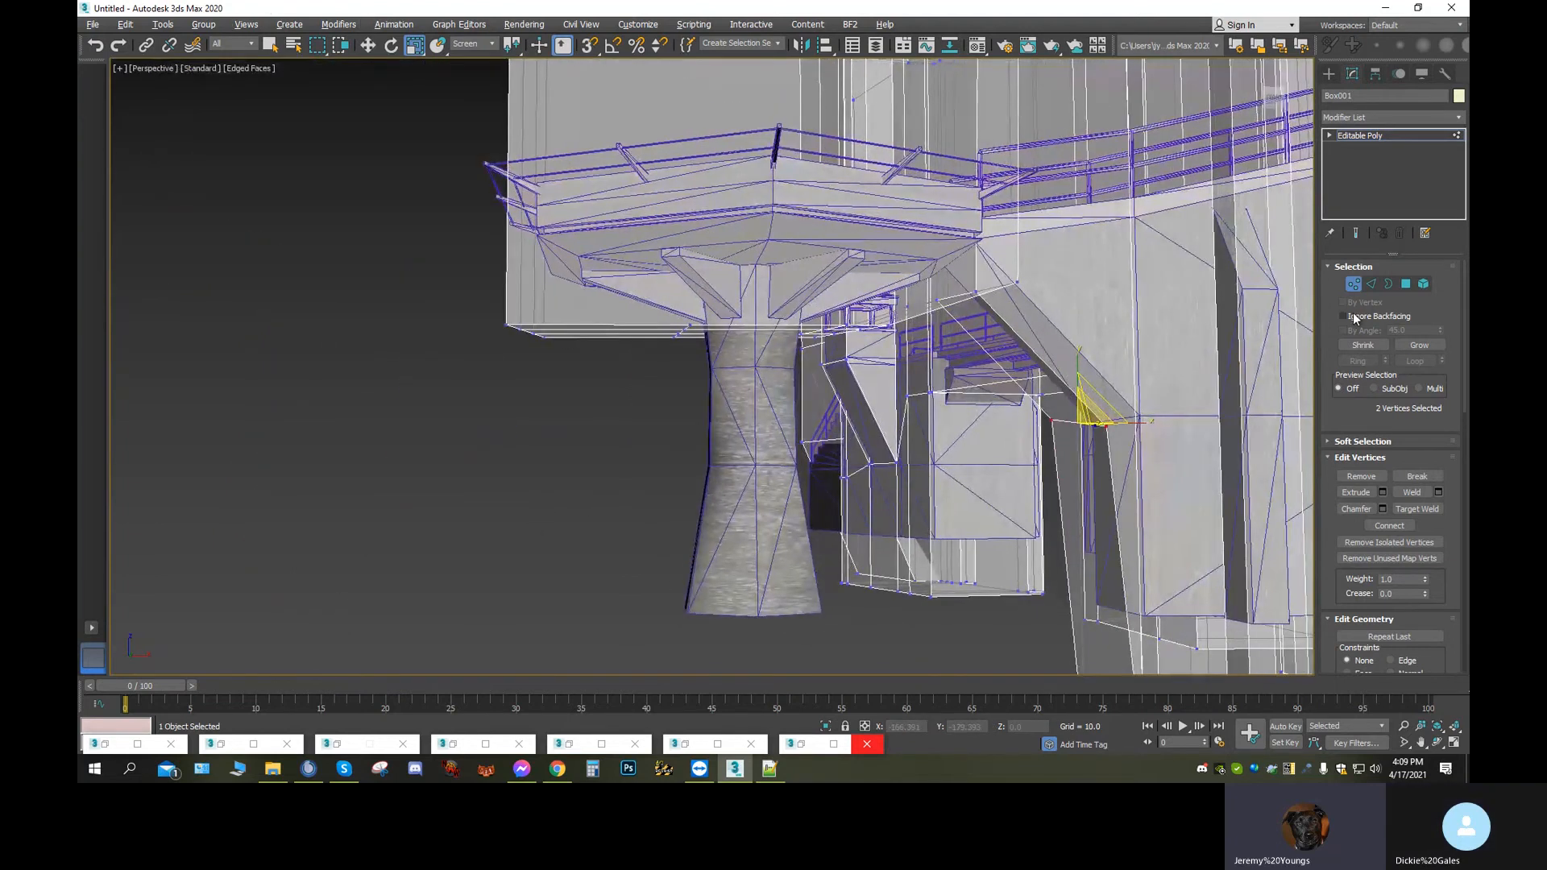
left_click(1412, 287)
middle_click_drag(864, 417, 819, 377)
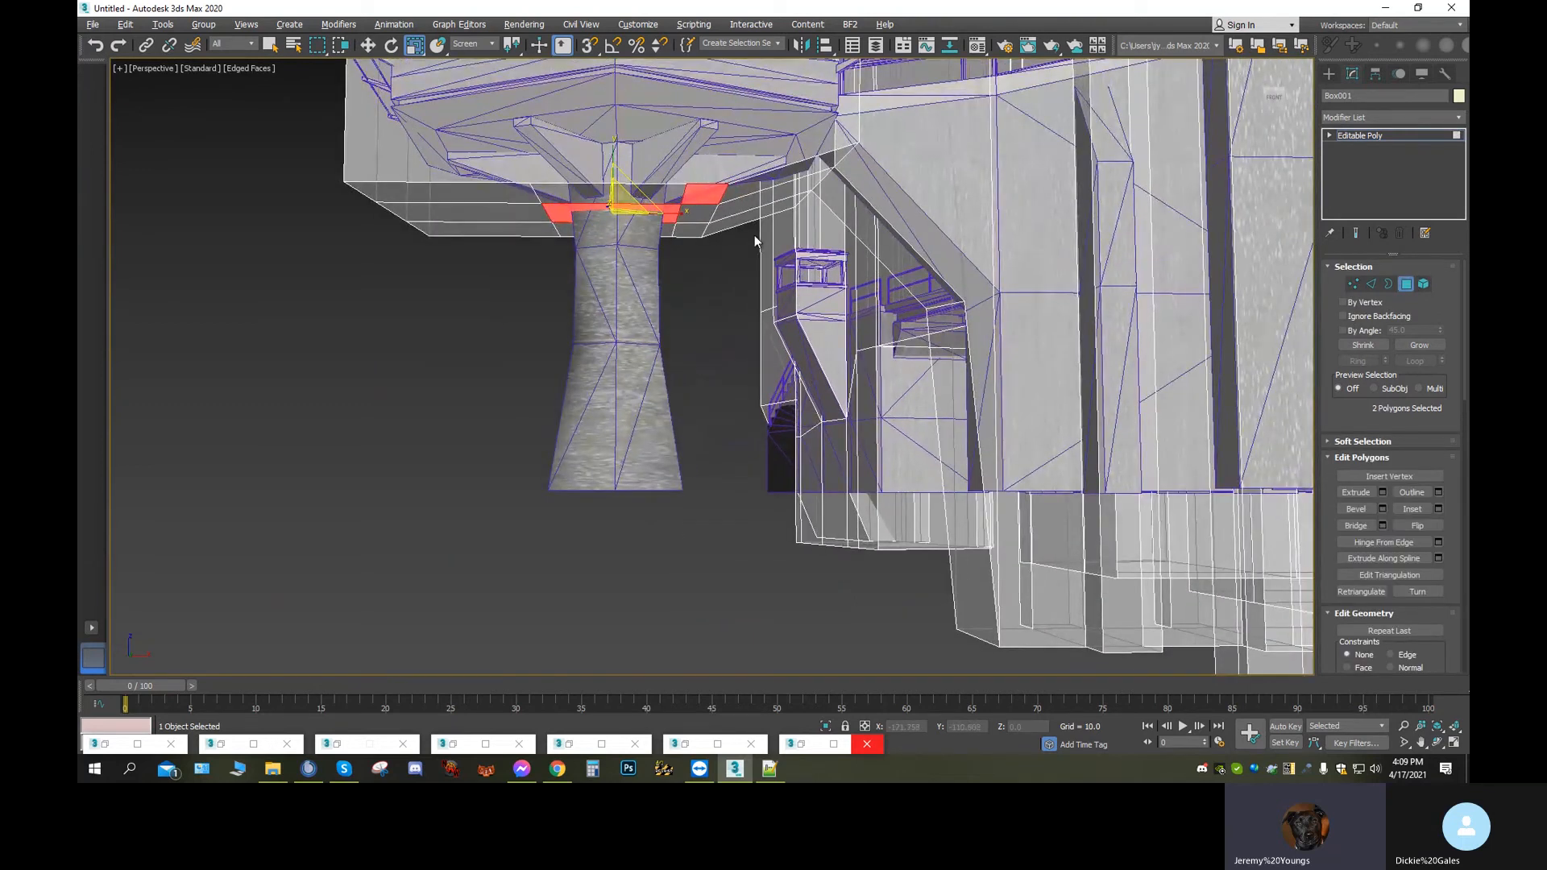
left_click(704, 210, "ctrl")
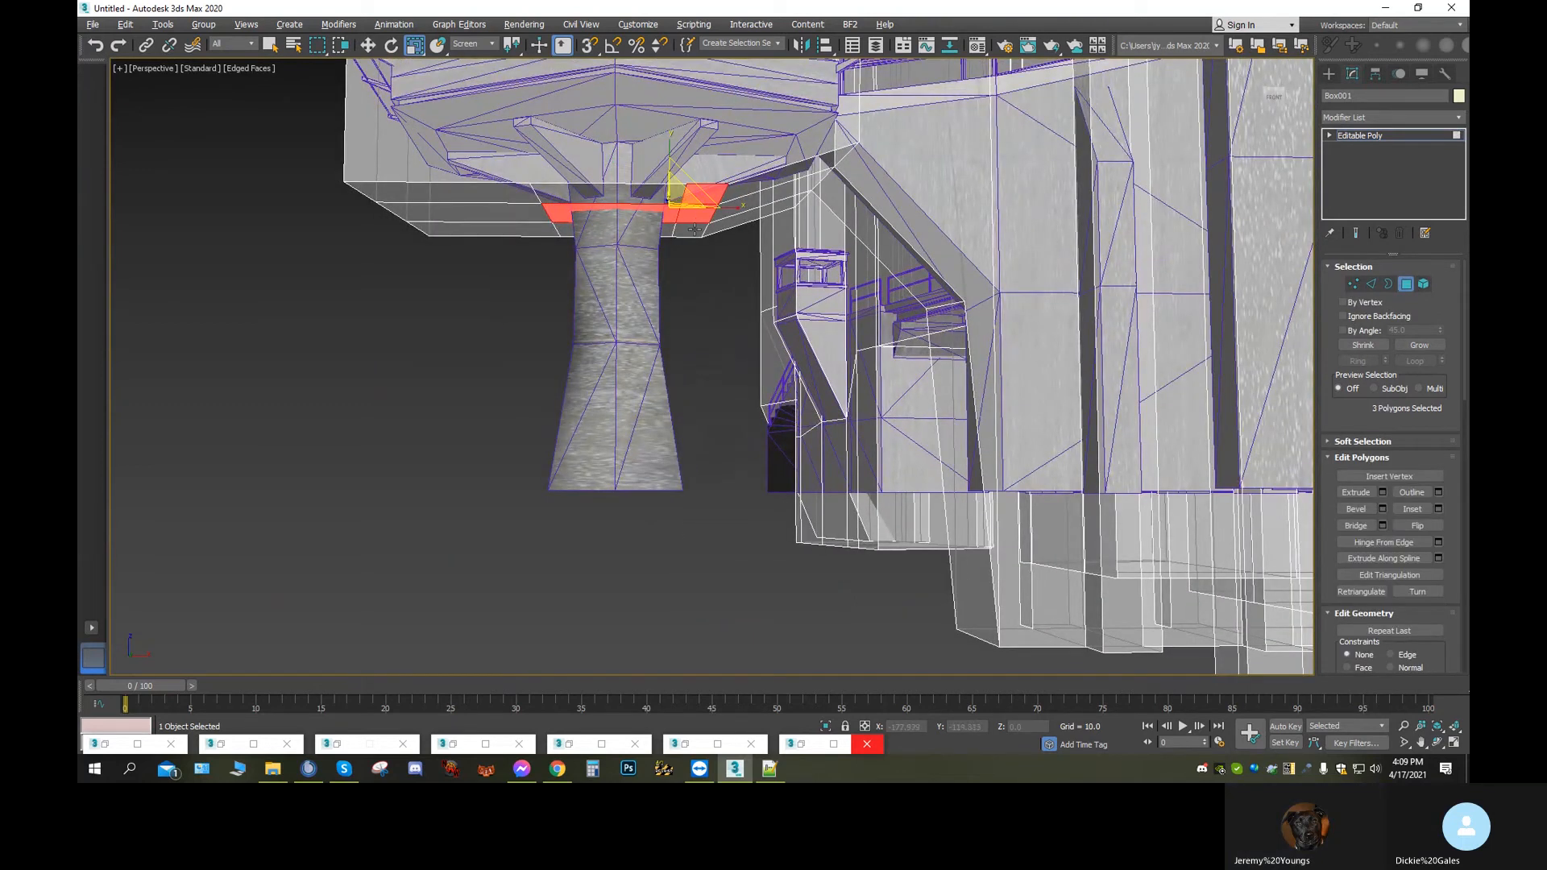
key("w")
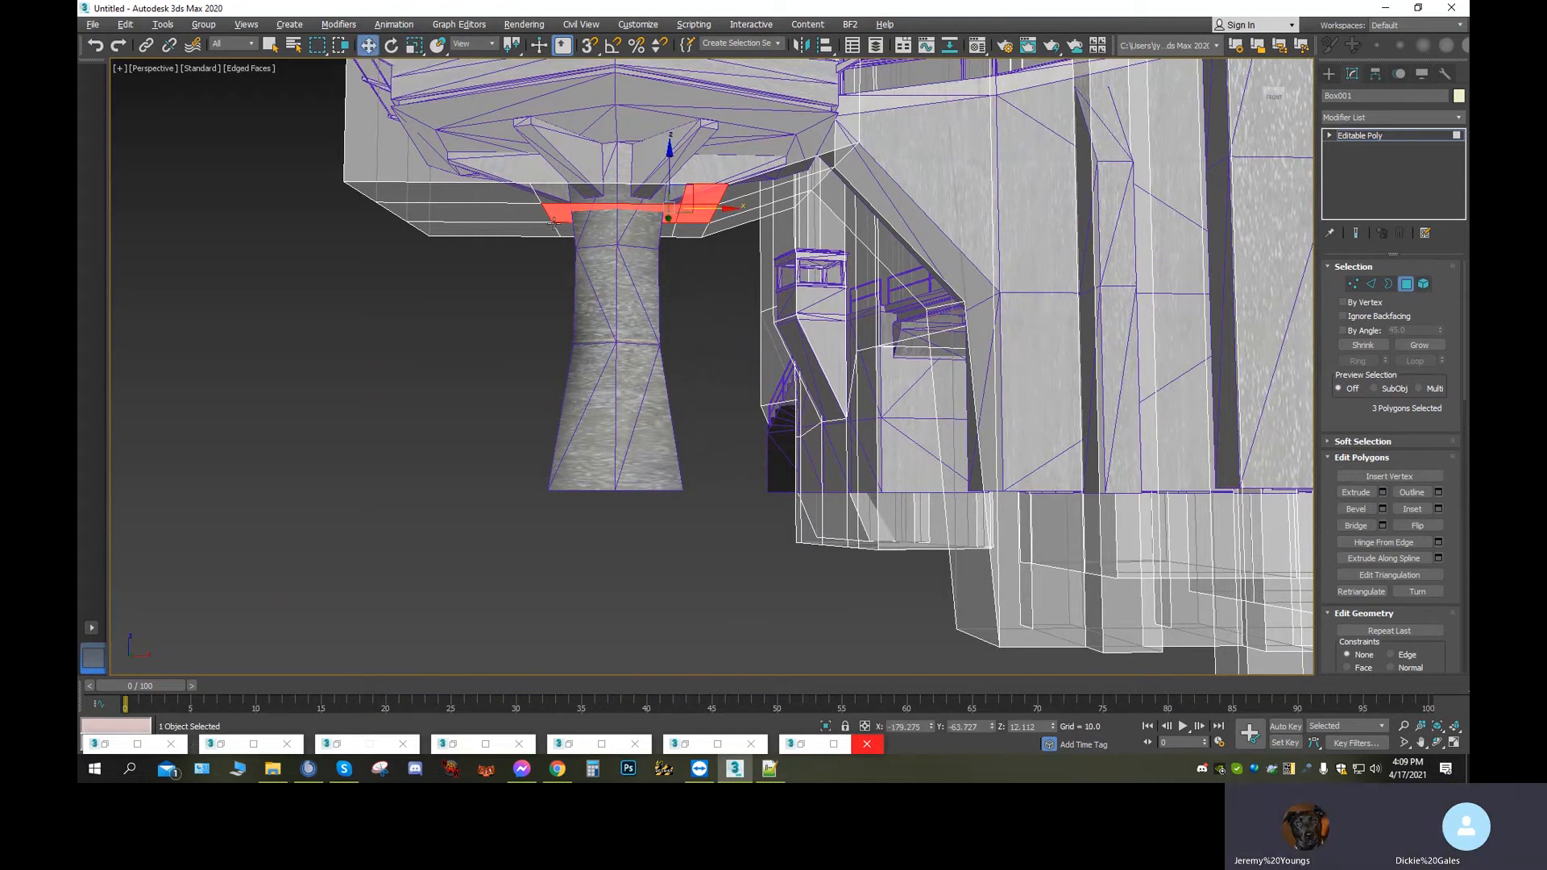
left_click(513, 236, "ctrl")
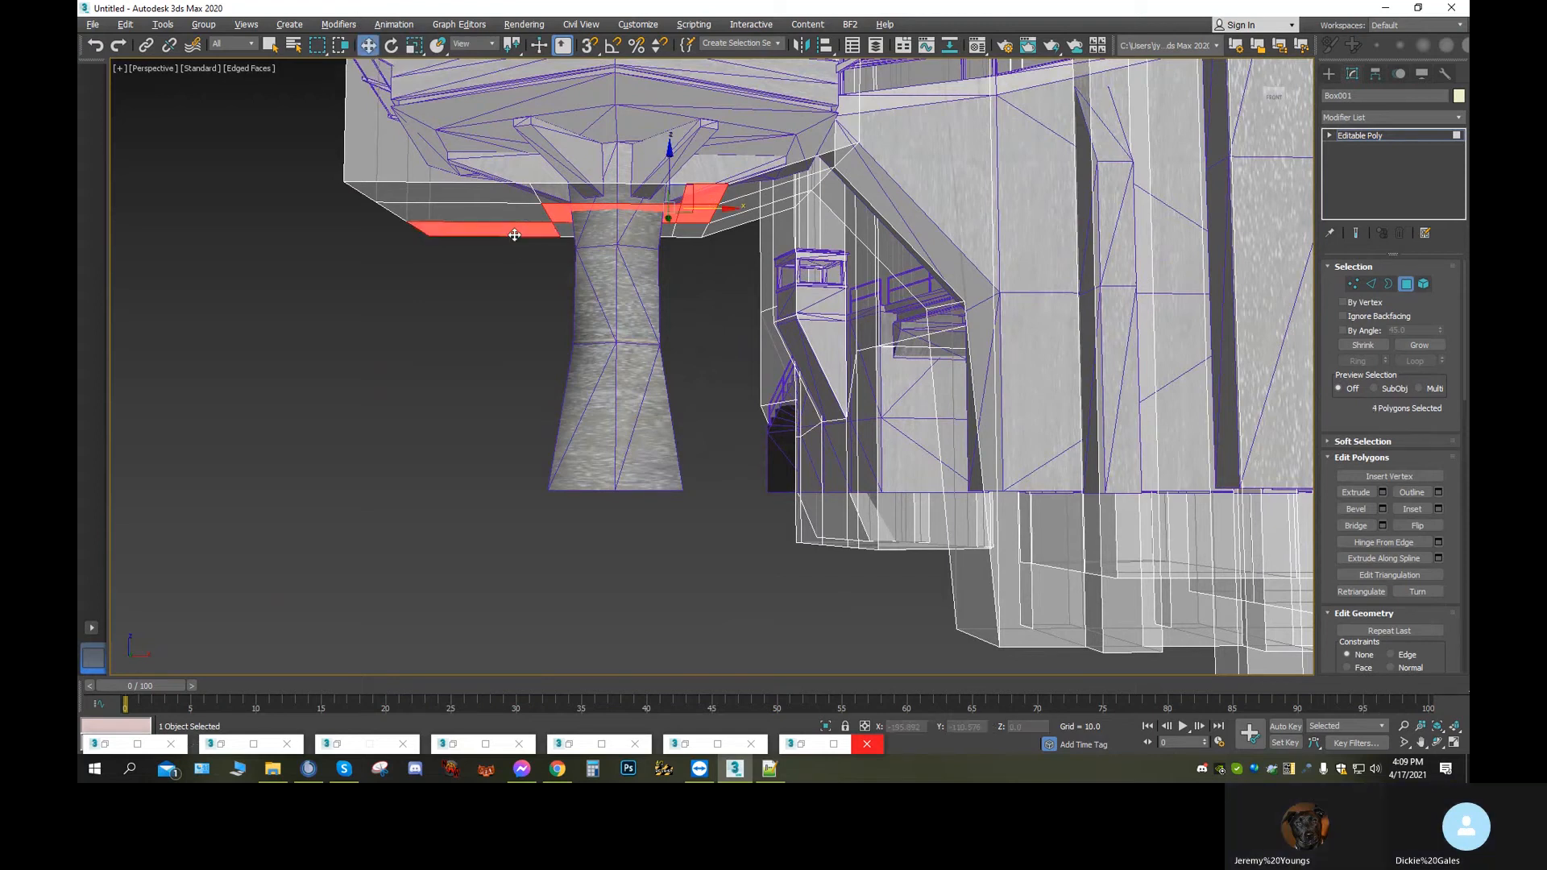
left_click(565, 234, "ctrl")
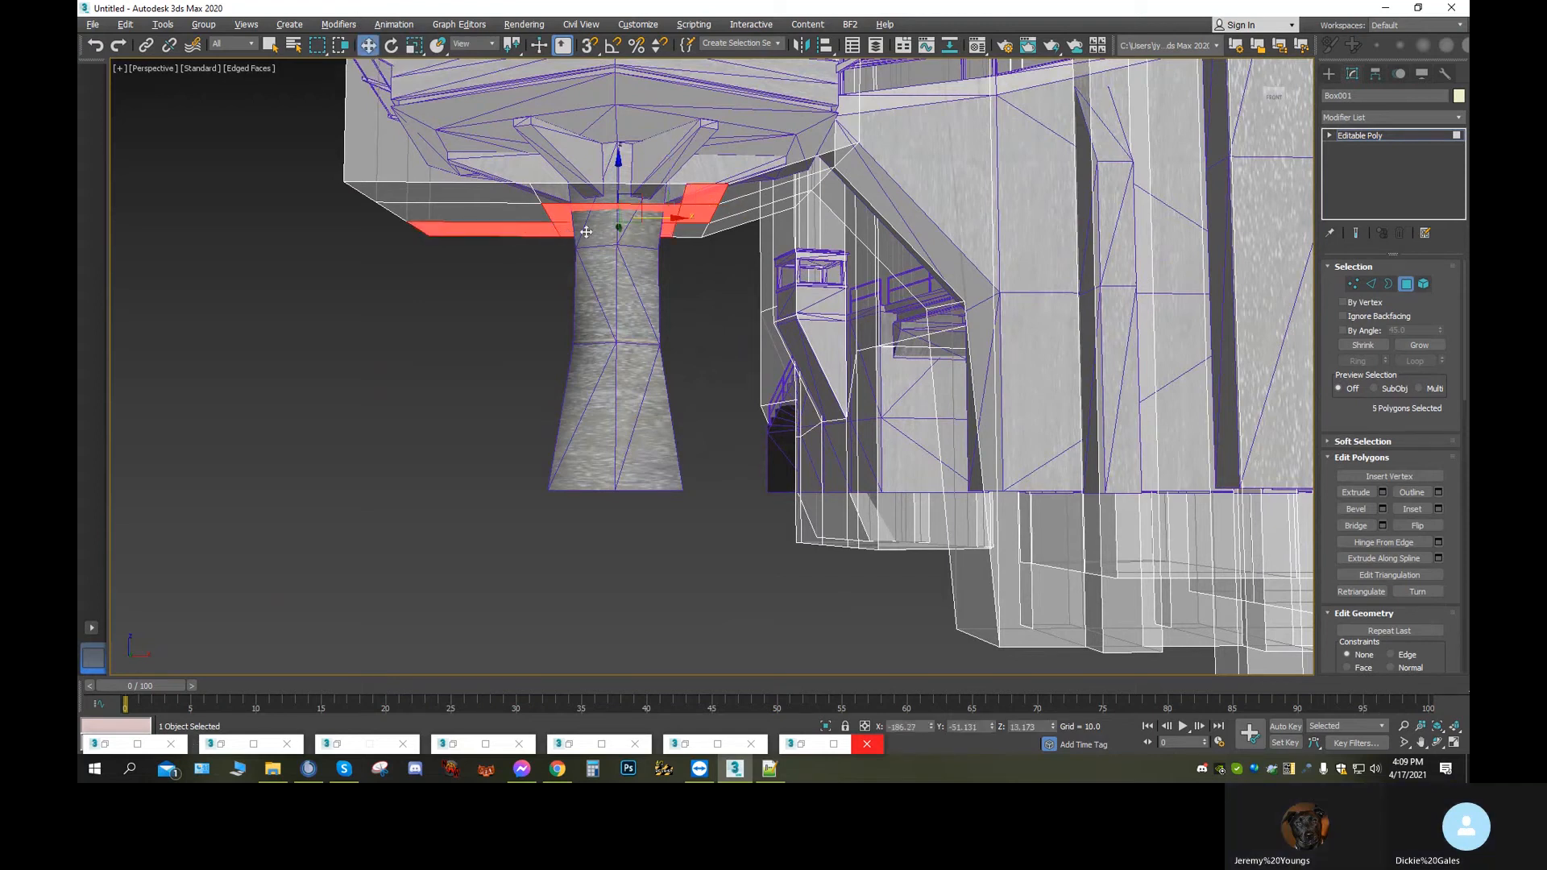
left_click(689, 235, "ctrl")
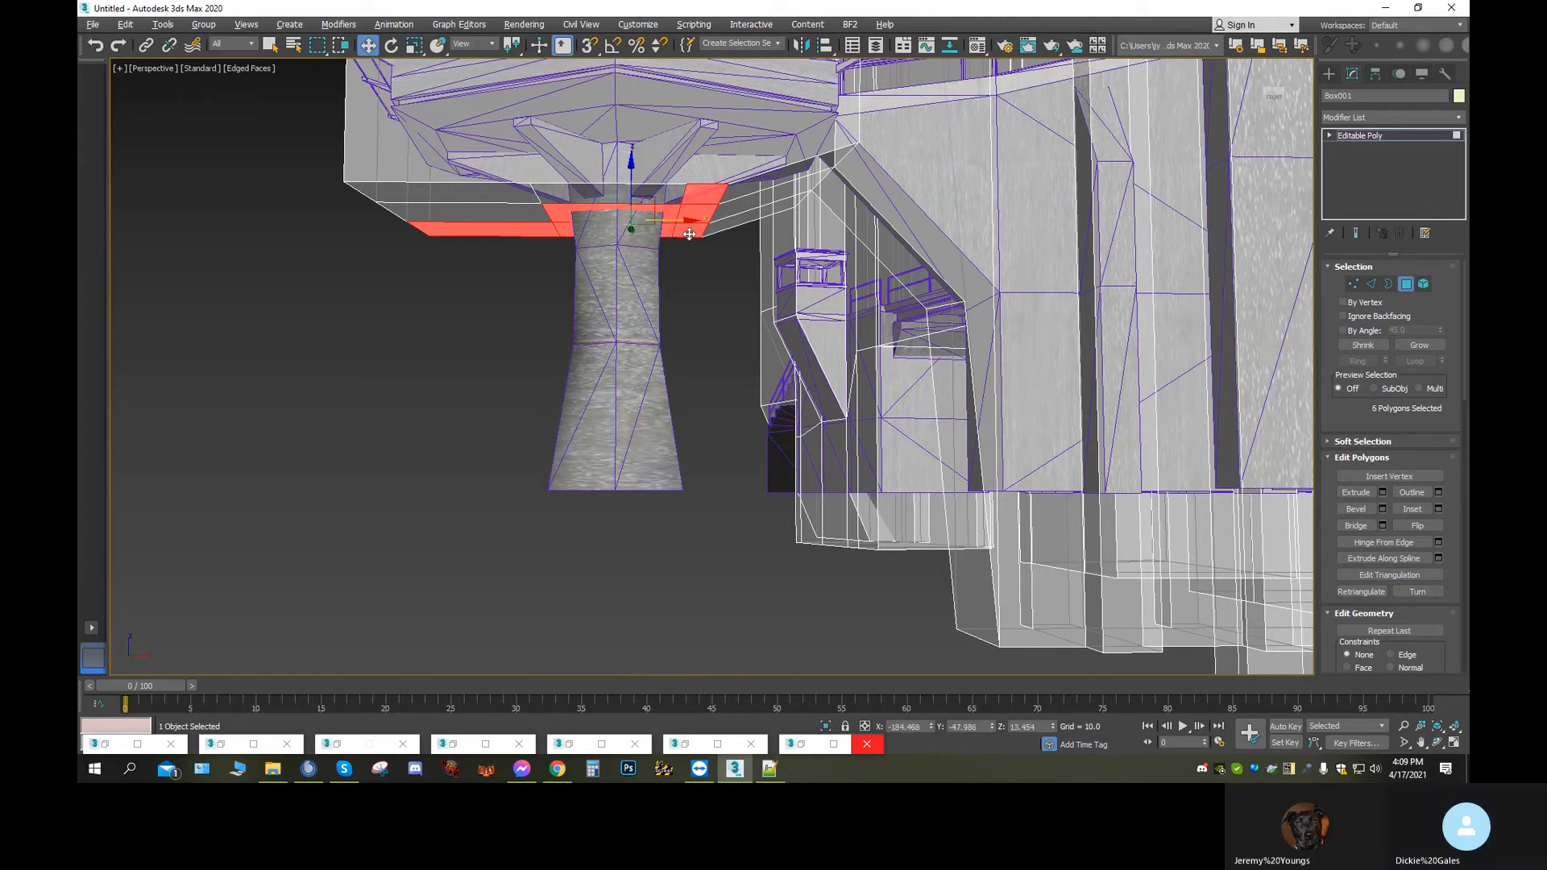
left_click(526, 219, "ctrl")
left_click(518, 197, "ctrl")
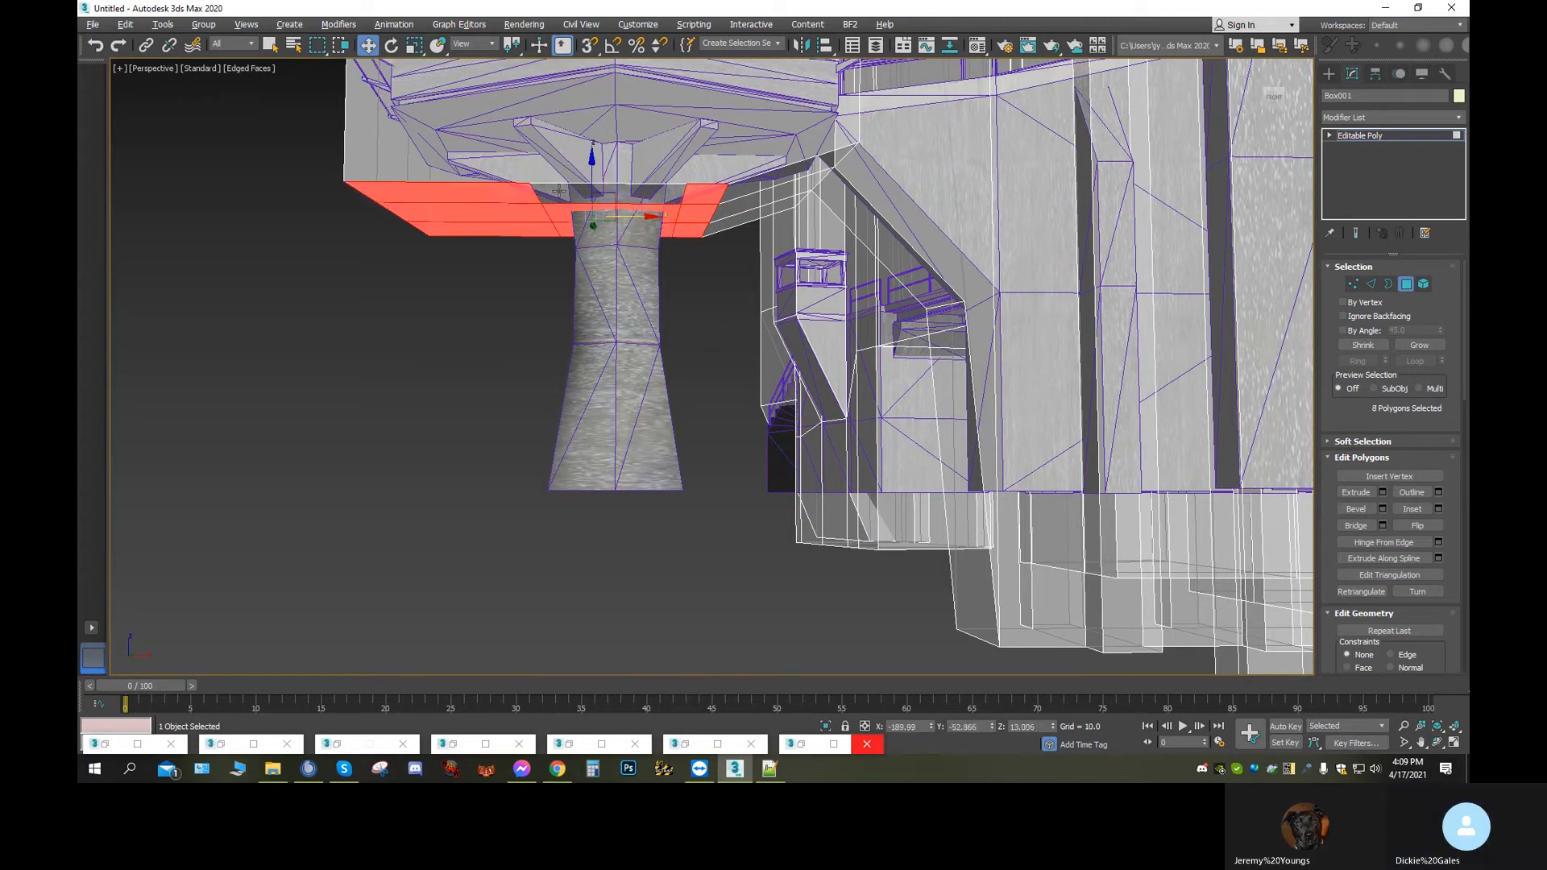
left_click(573, 192, "ctrl")
left_click_drag(594, 161, 593, 144)
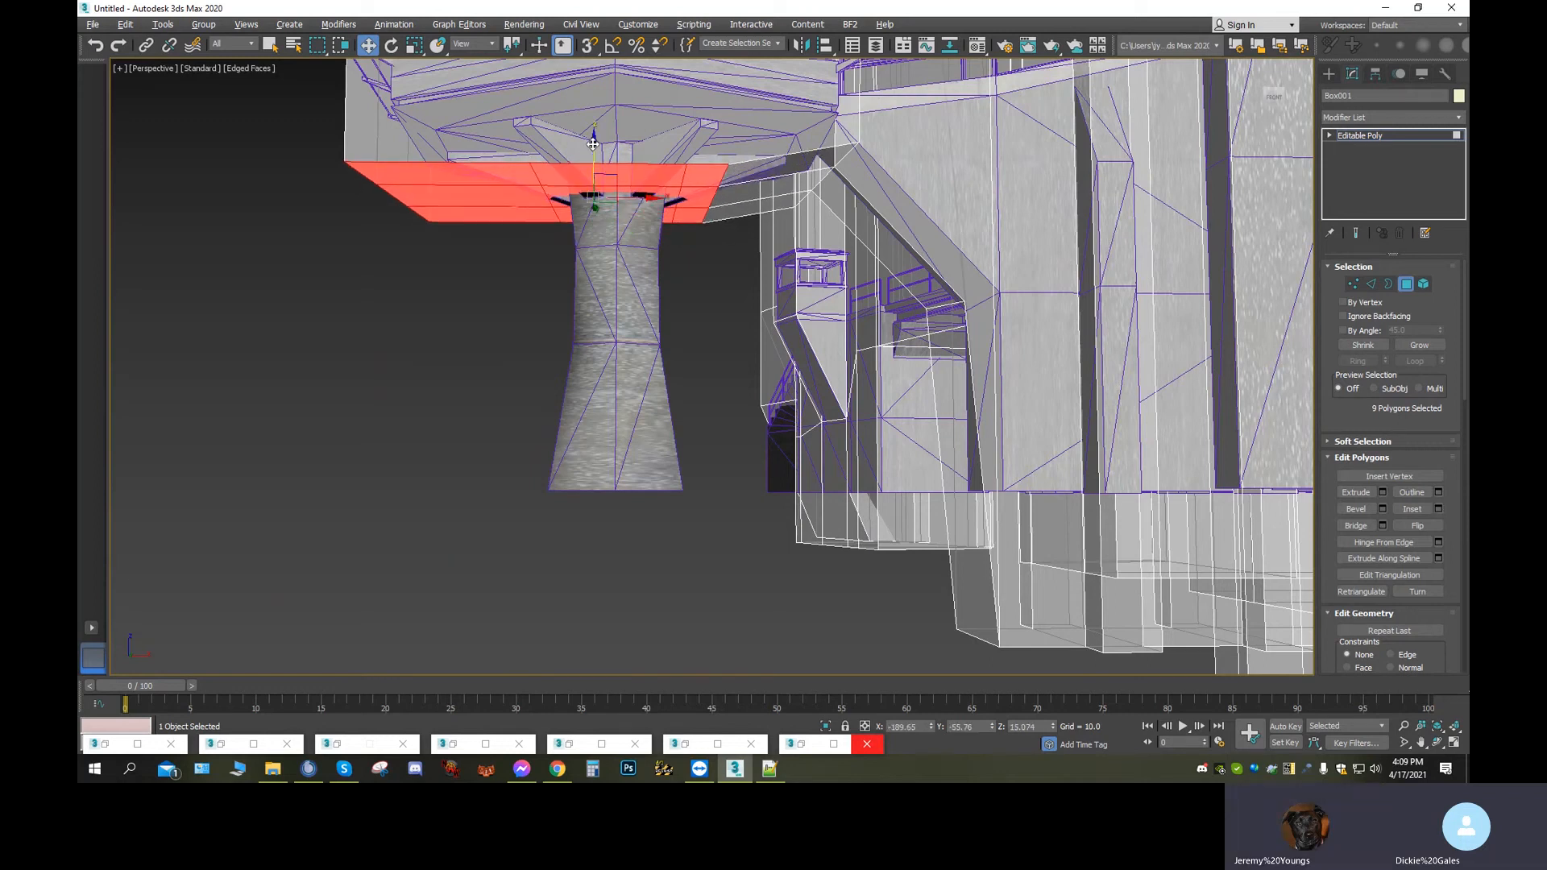
Select the underside face around the pillar top and extrude it downward around the pillar's upper section
left_click(1373, 284)
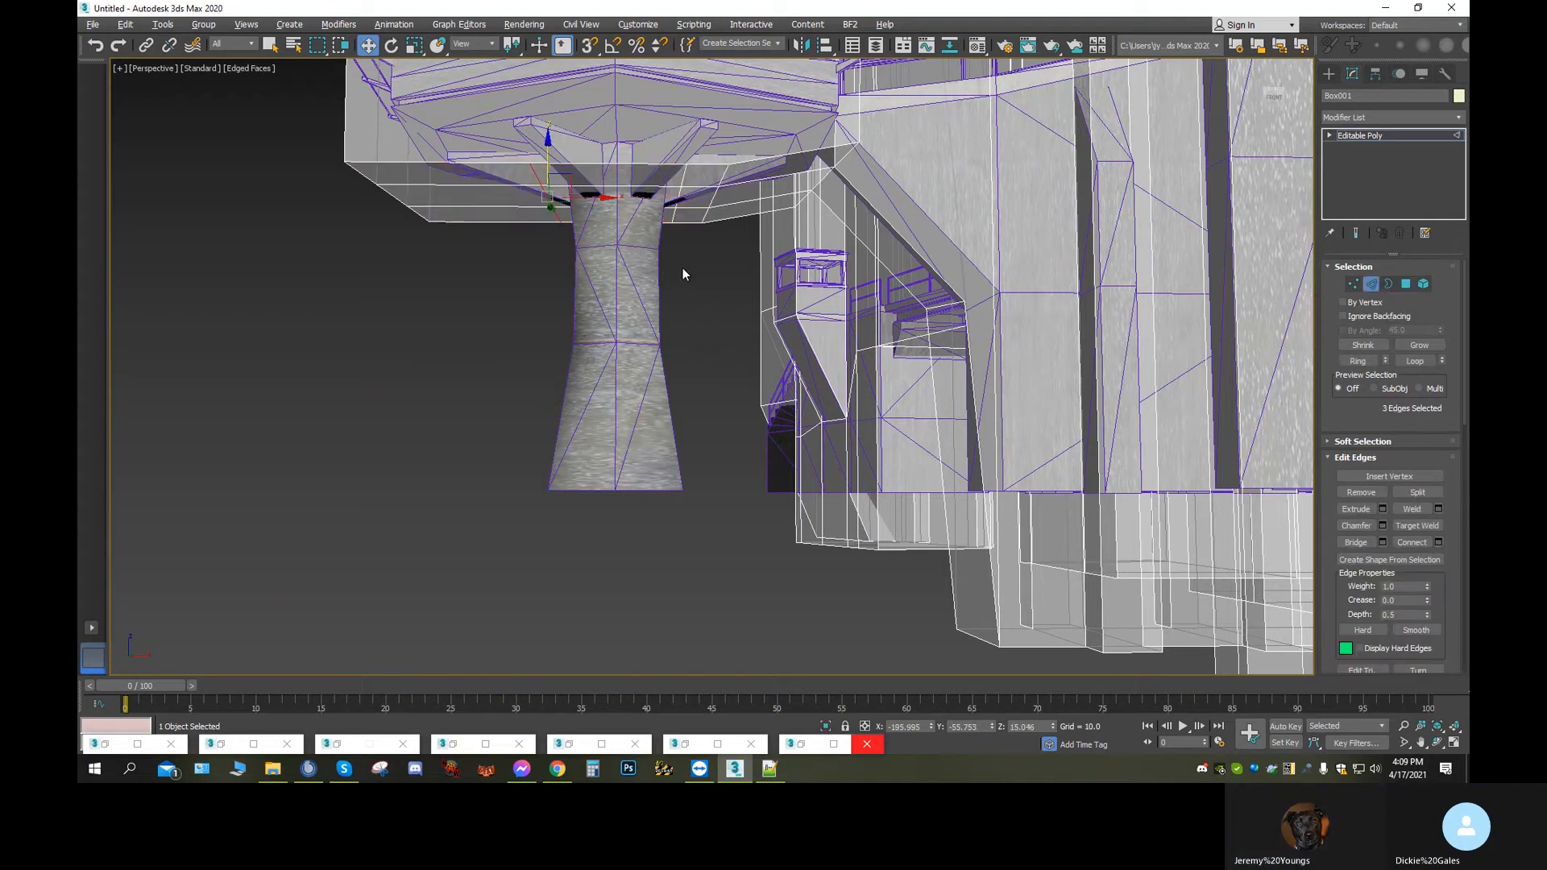
left_click(1406, 284)
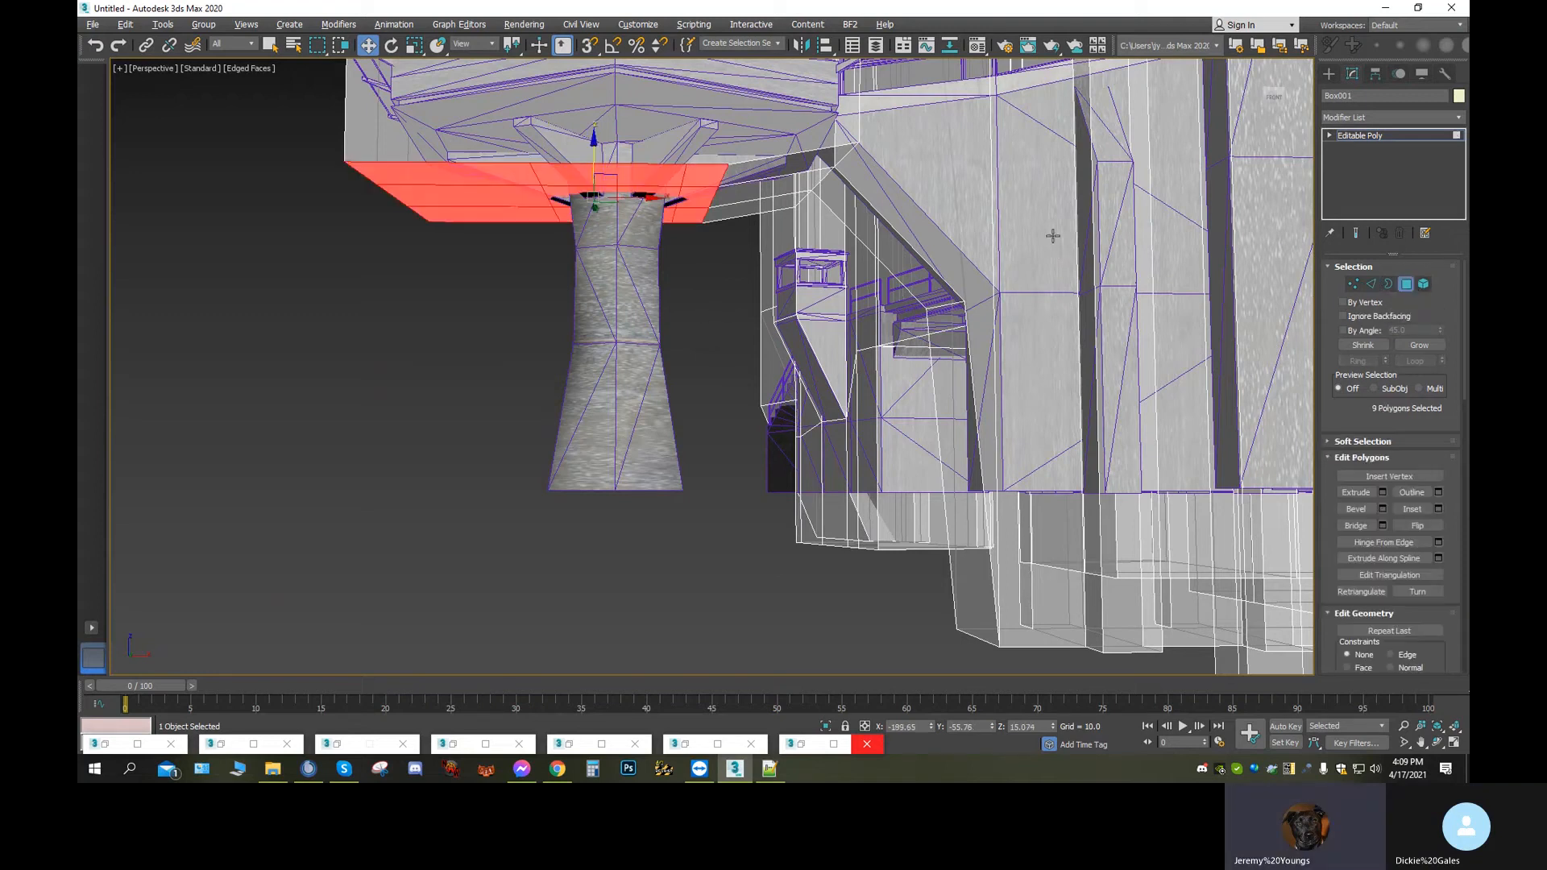
left_click(642, 198)
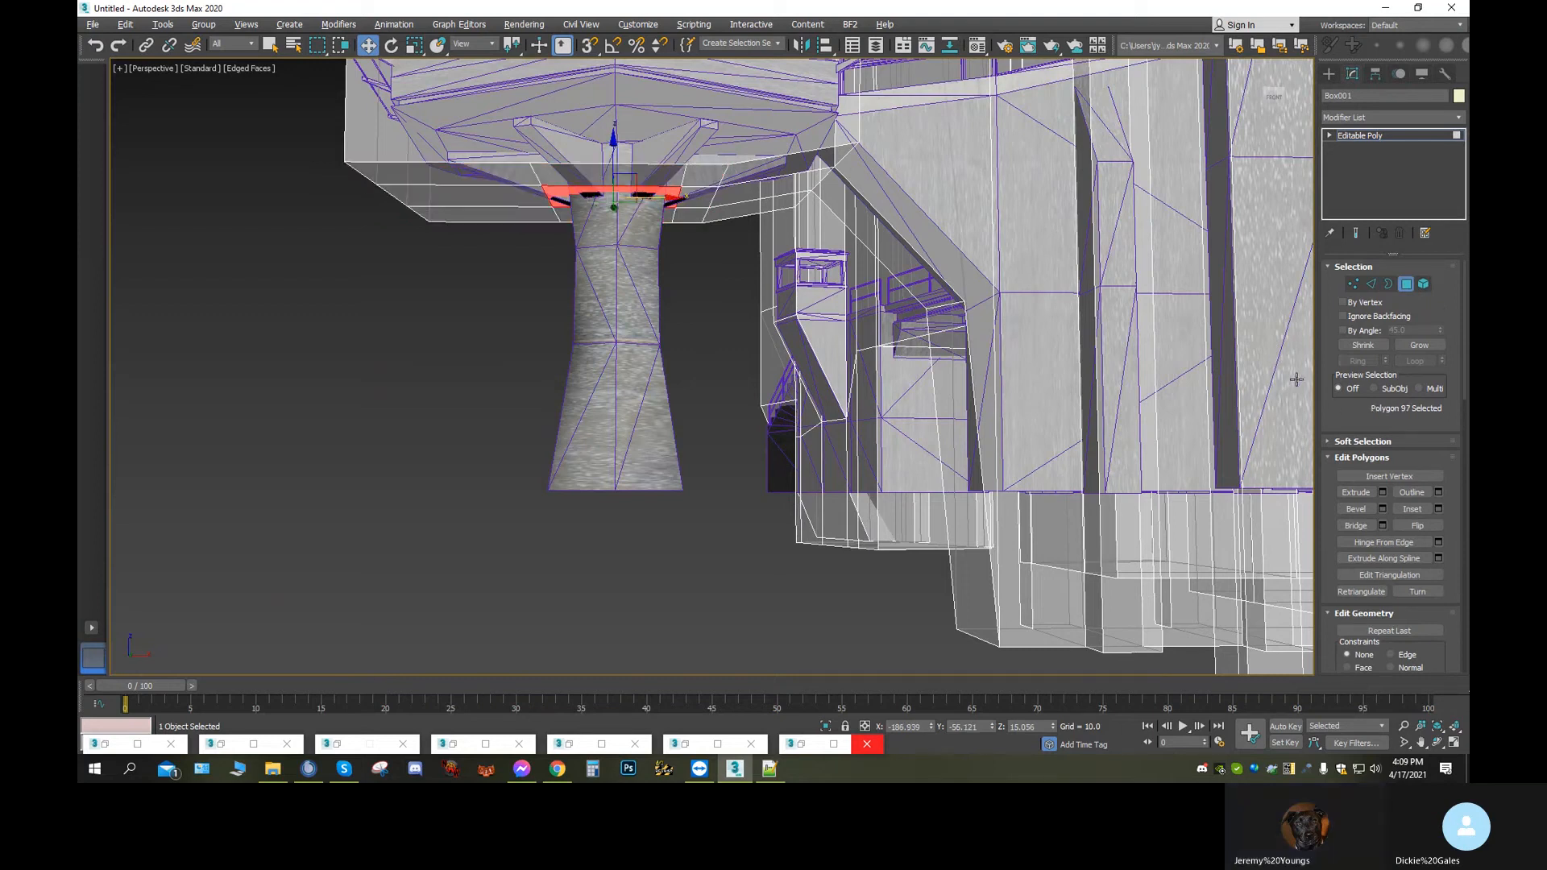
left_click(1362, 494)
left_click_drag(617, 189, 628, 68)
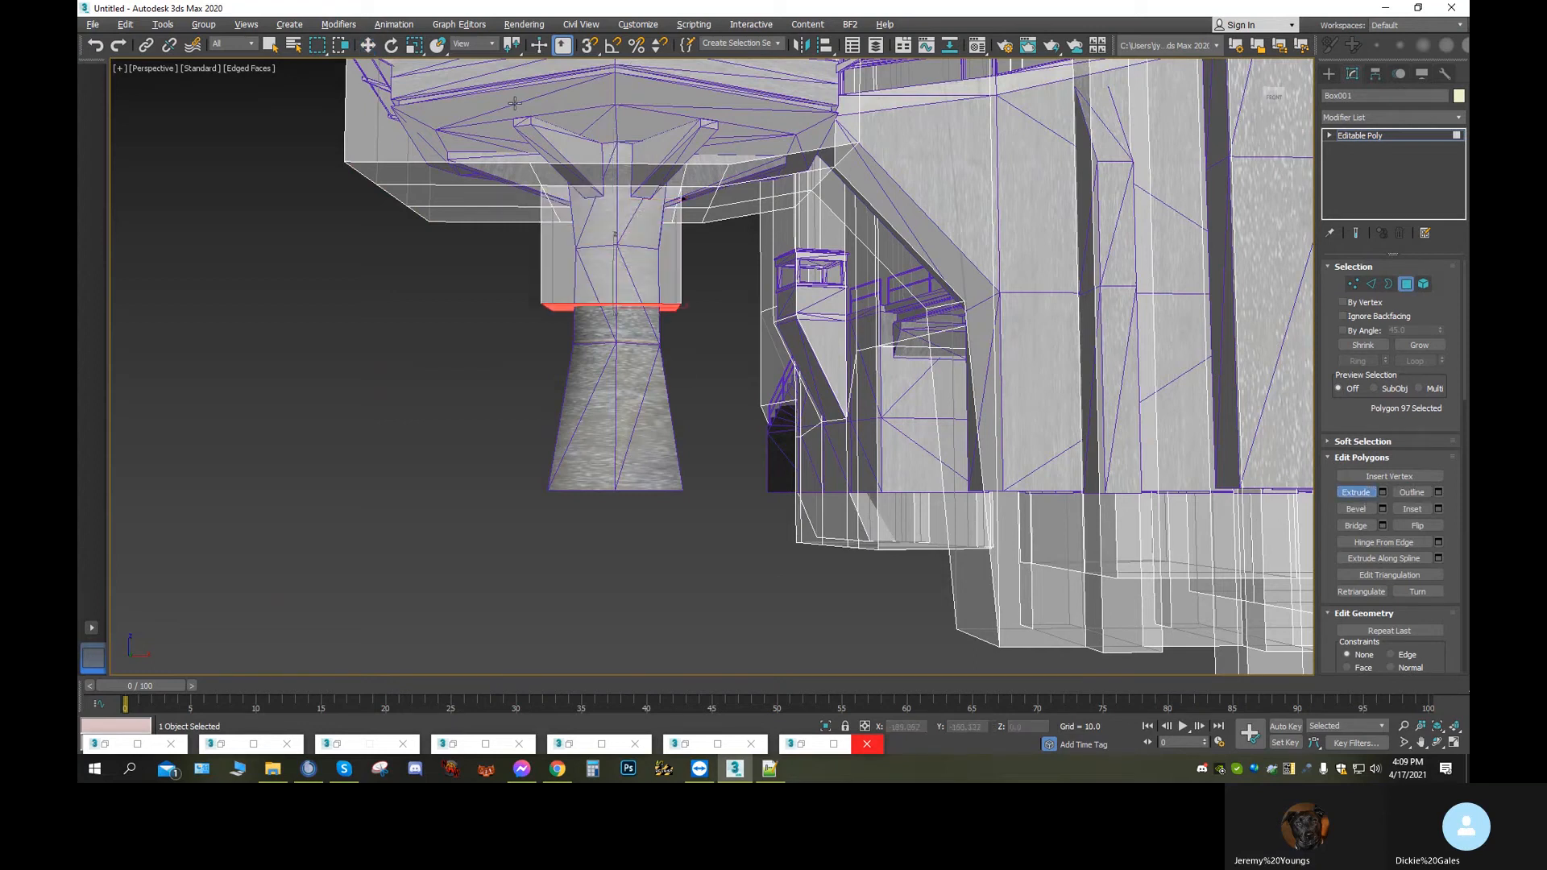
Lower the extruded end face along the vertical axis until it sits below the pillar's base
left_click(370, 46)
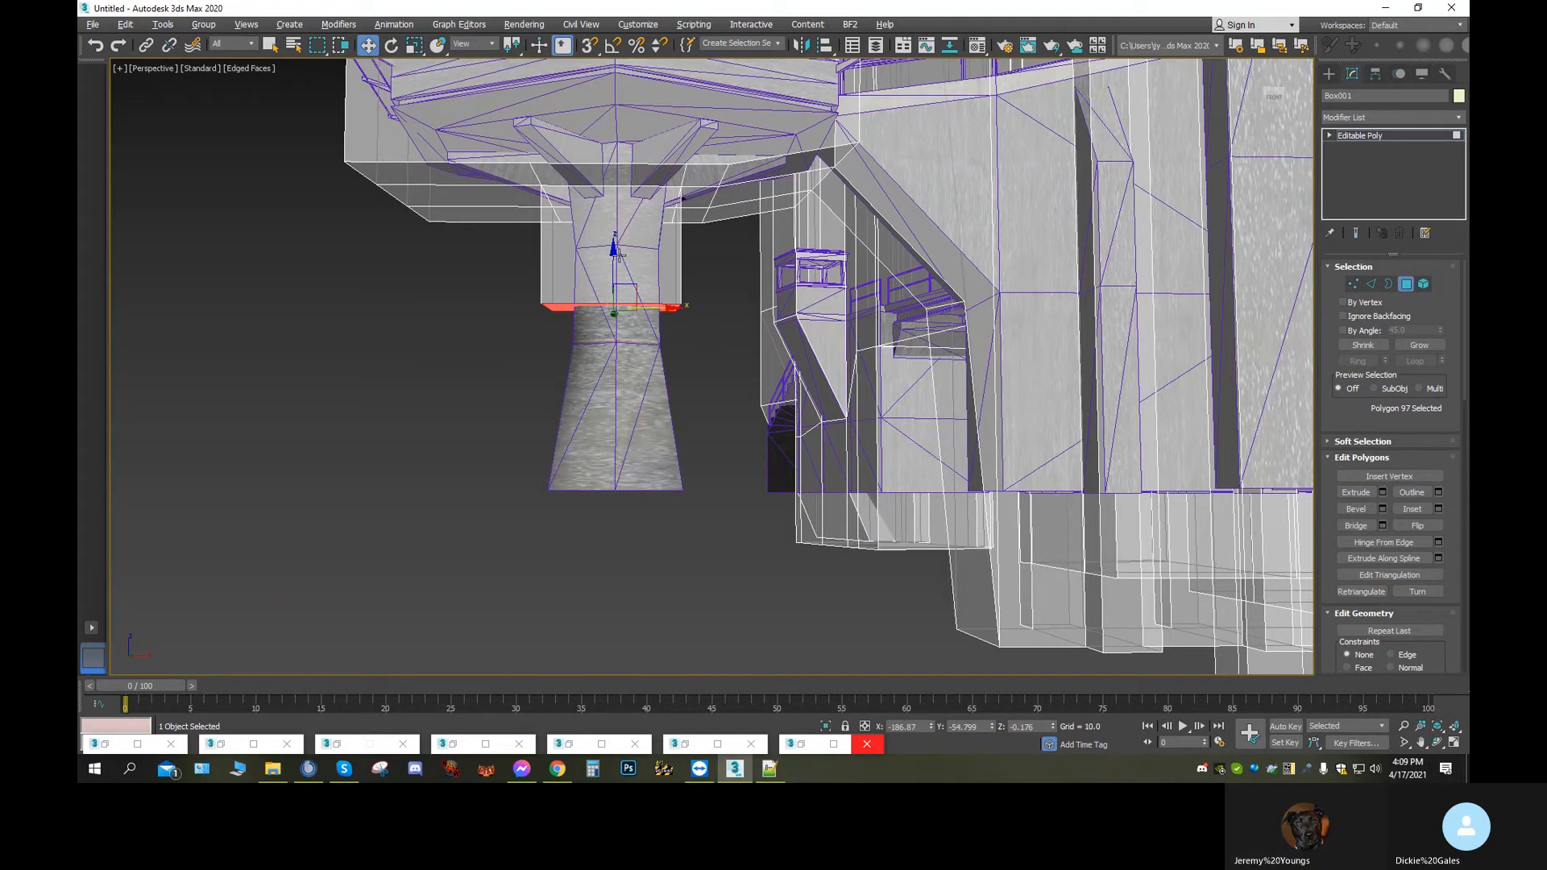
left_click_drag(615, 253, 656, 474)
middle_click_drag(653, 476, 710, 392)
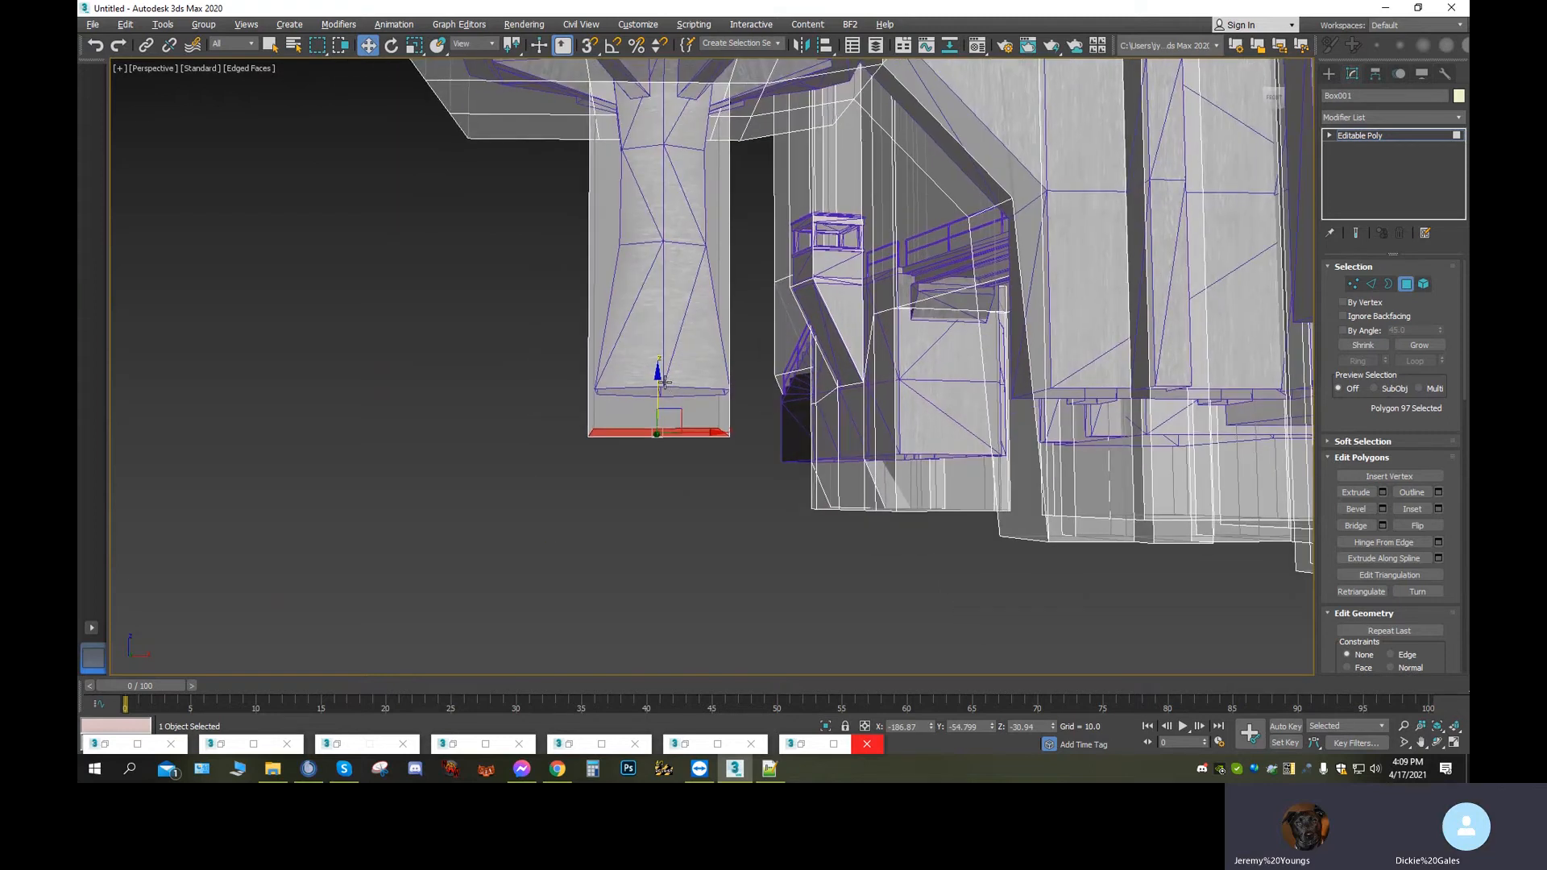
left_click_drag(656, 381, 656, 400)
Select the pillar extrusion's side face toward the building and move it slightly outward to clear the pillar's flared base
middle_click_drag(831, 456, 739, 483, "alt")
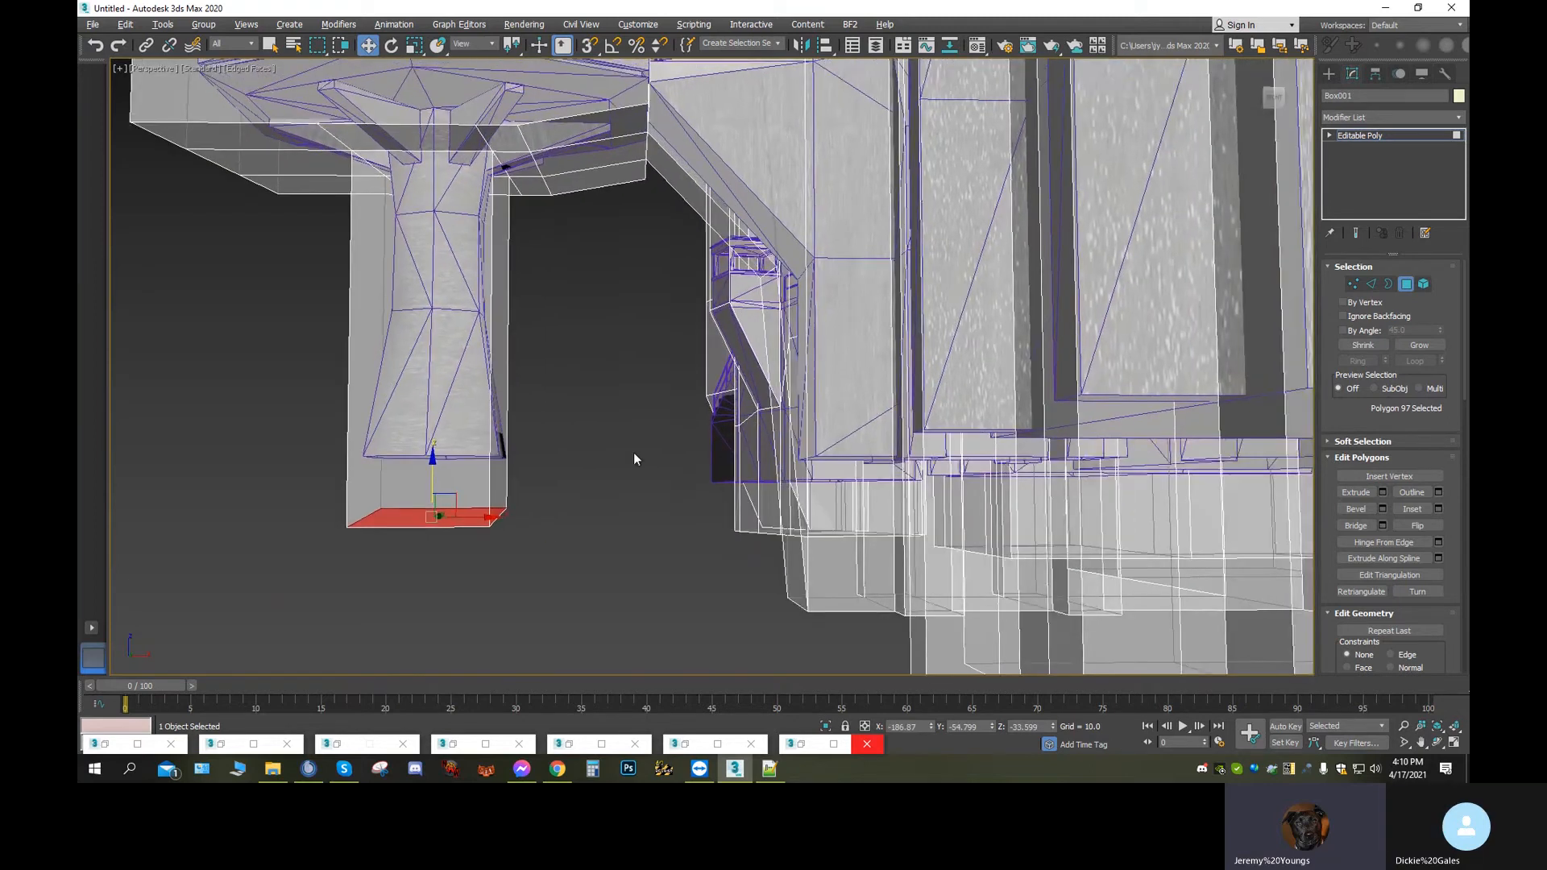
left_click(498, 435)
left_click_drag(554, 340, 562, 340)
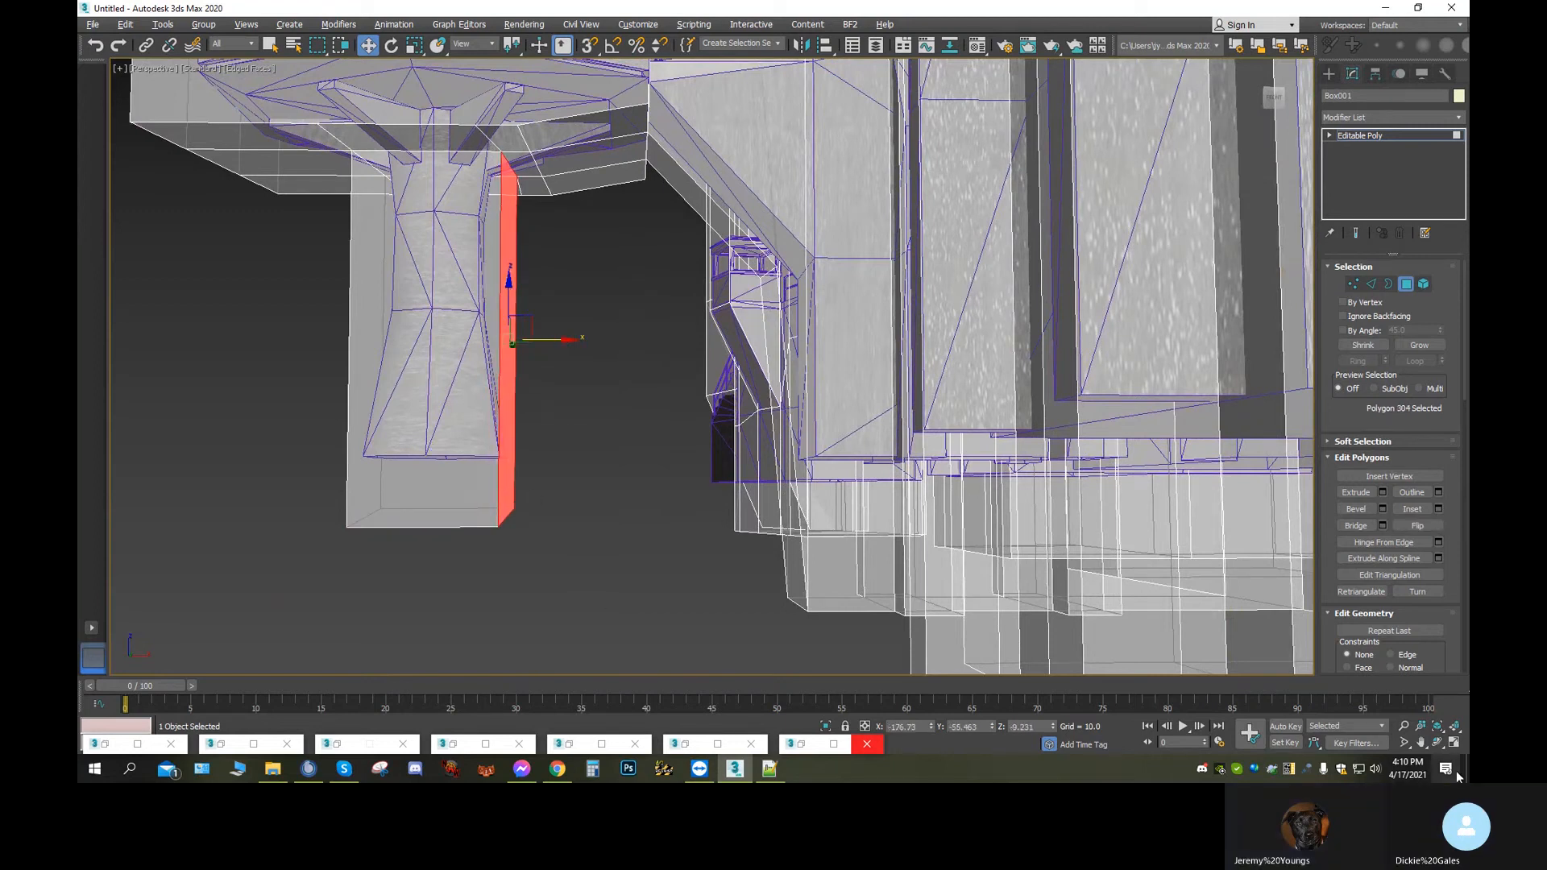
left_click(1437, 743)
left_click_drag(726, 466, 999, 489)
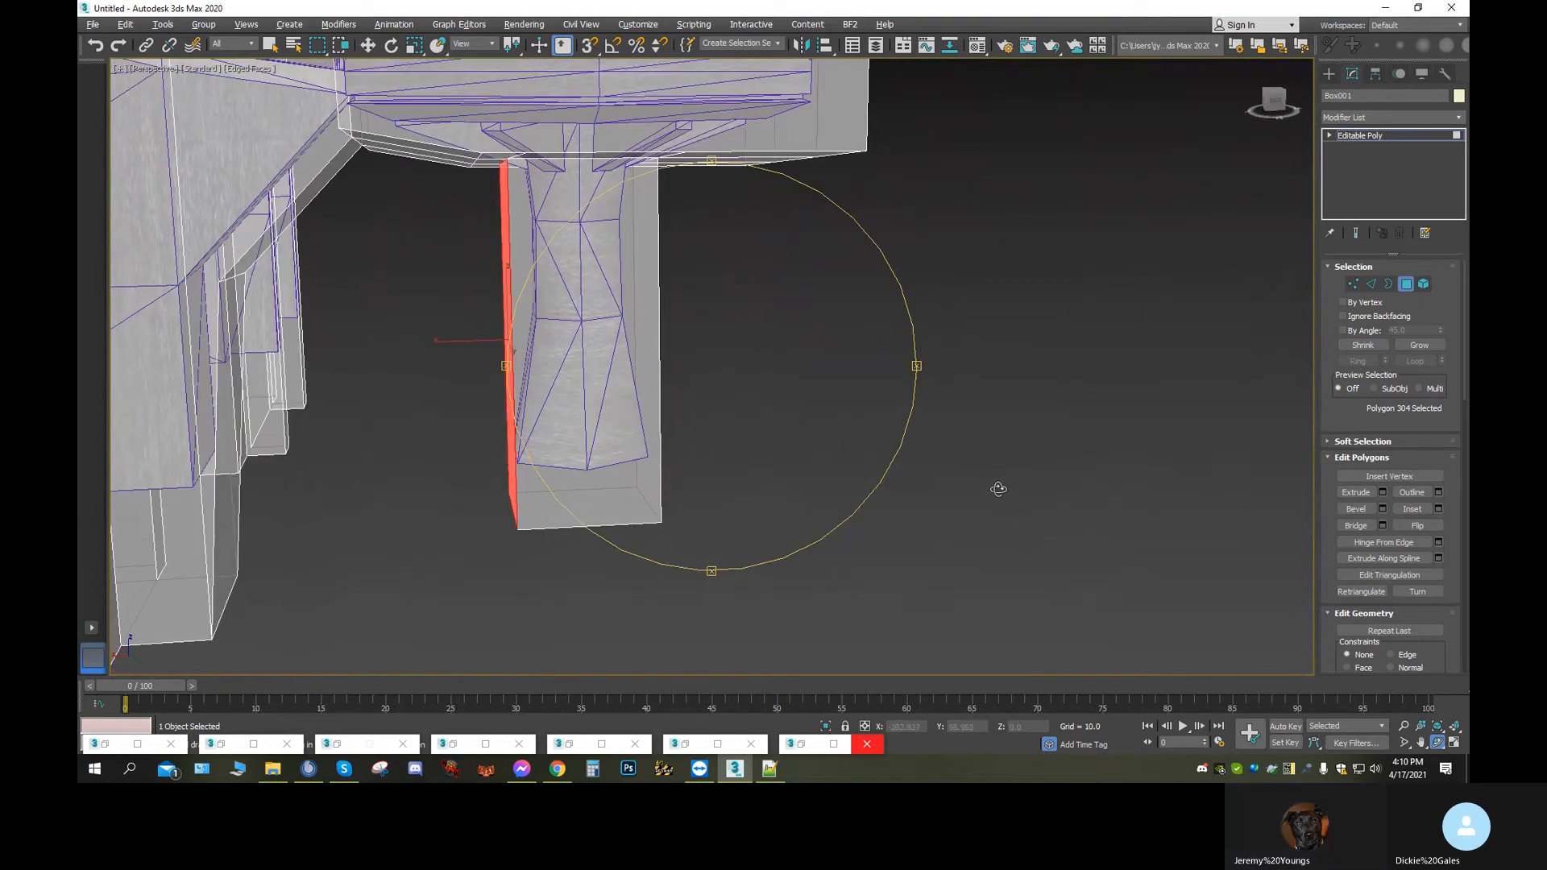
Select the underside vertices of the block above the pillar and scale them vertically in the Screen coordinate system
left_click_drag(951, 484, 862, 459)
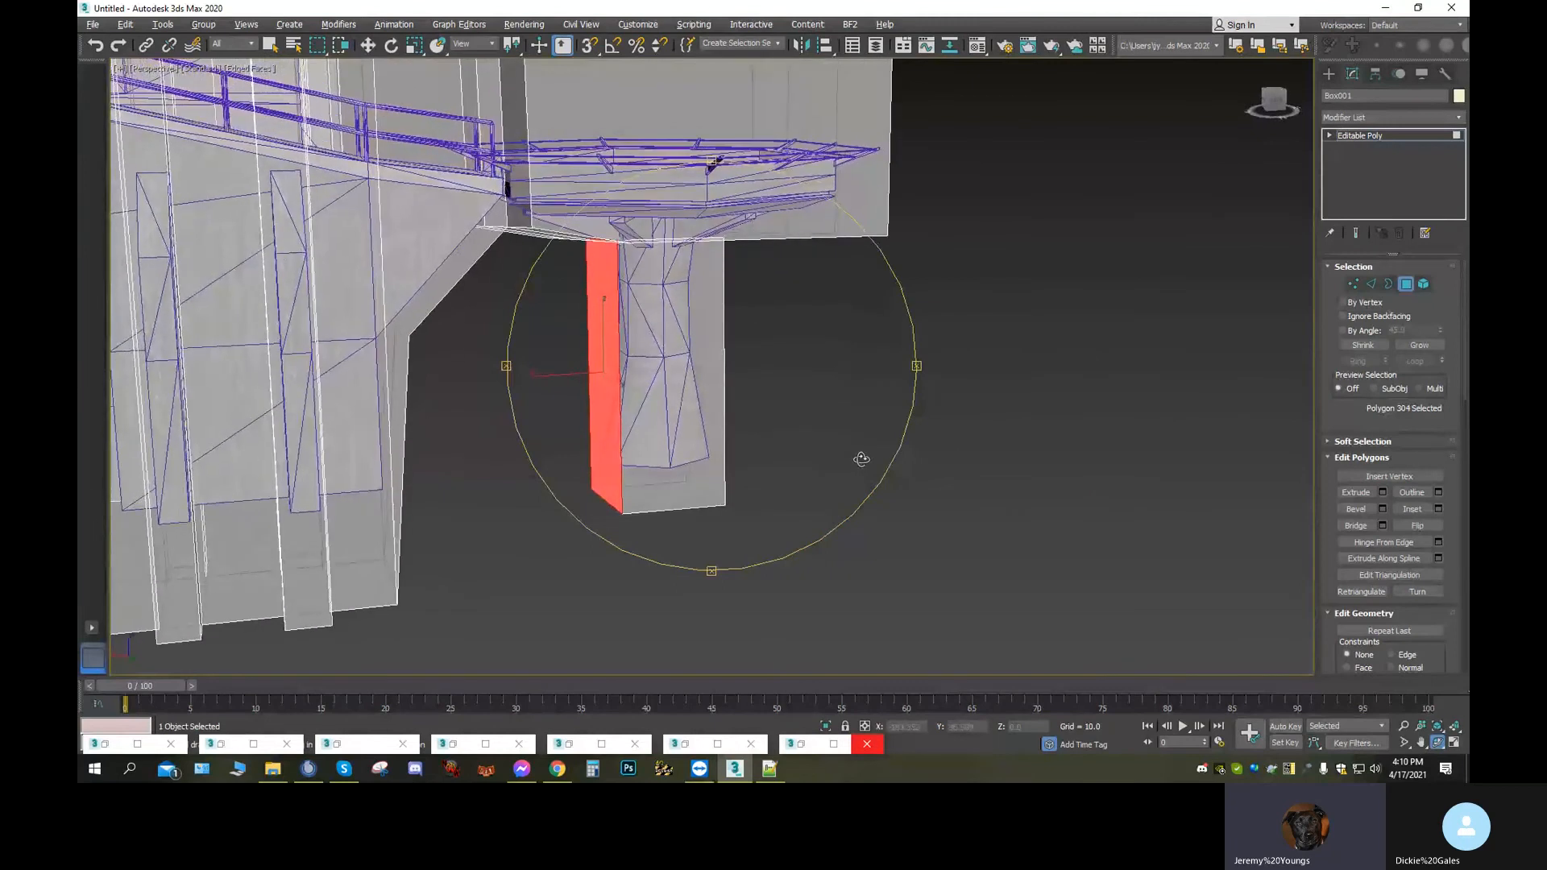
left_click(1354, 285)
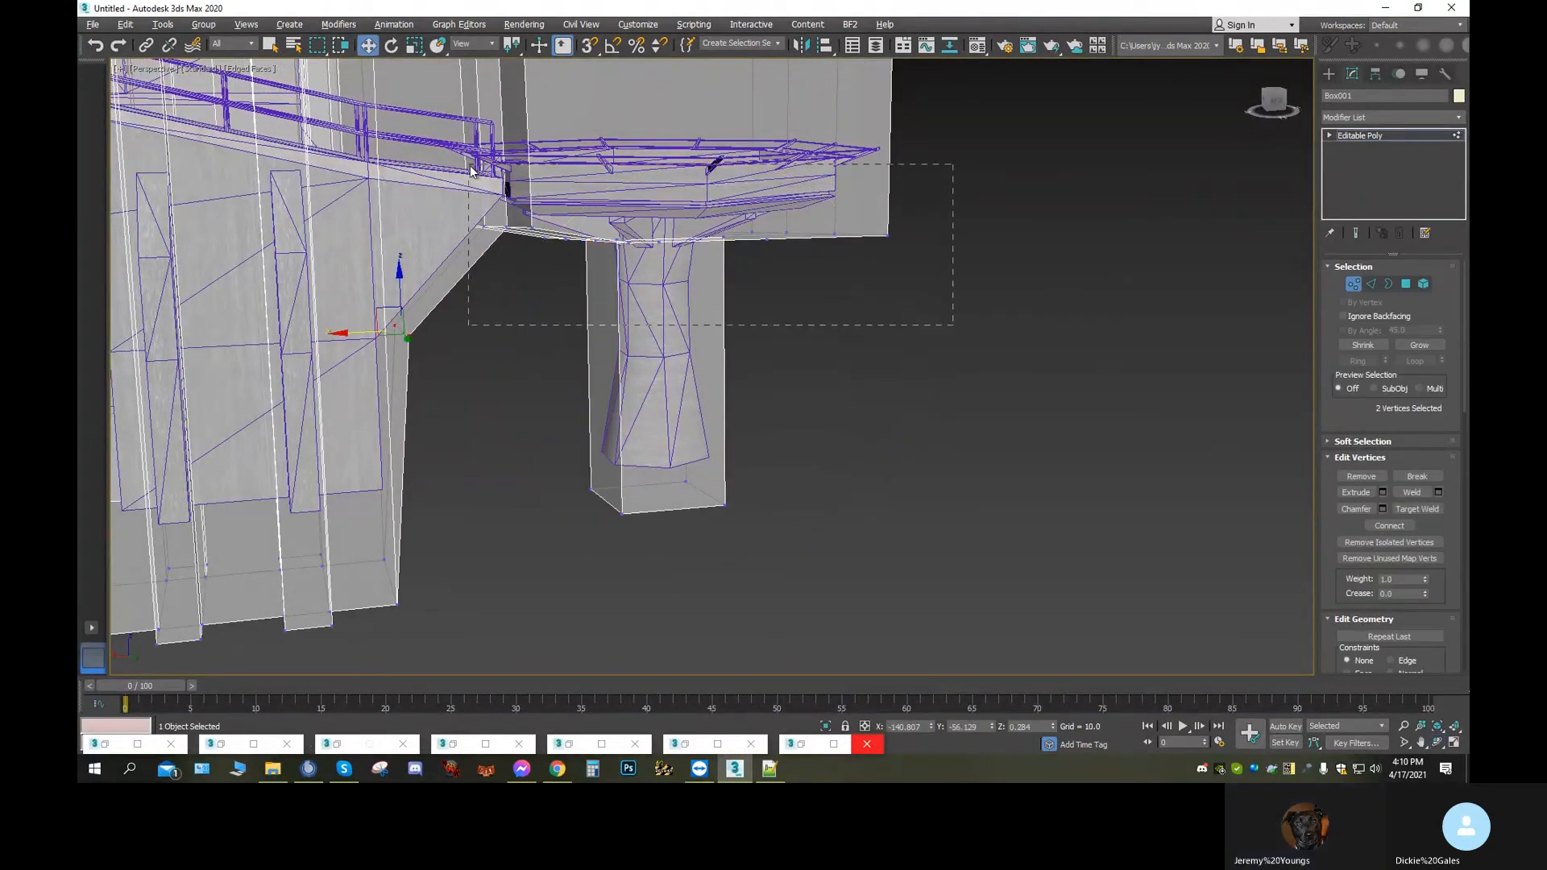
left_click_drag(466, 169, 466, 169)
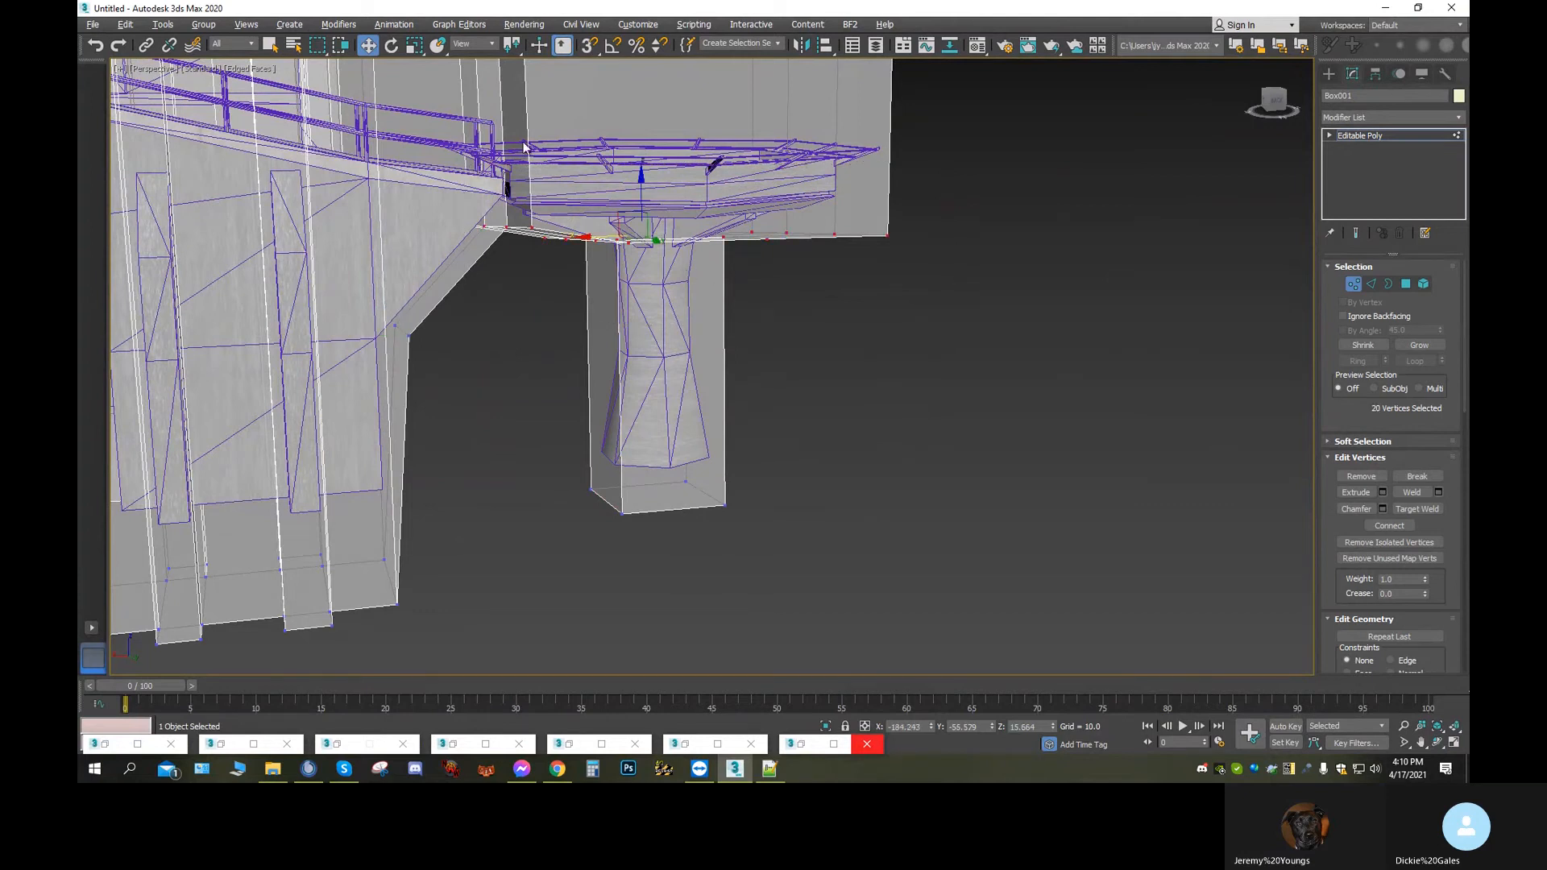
key("r")
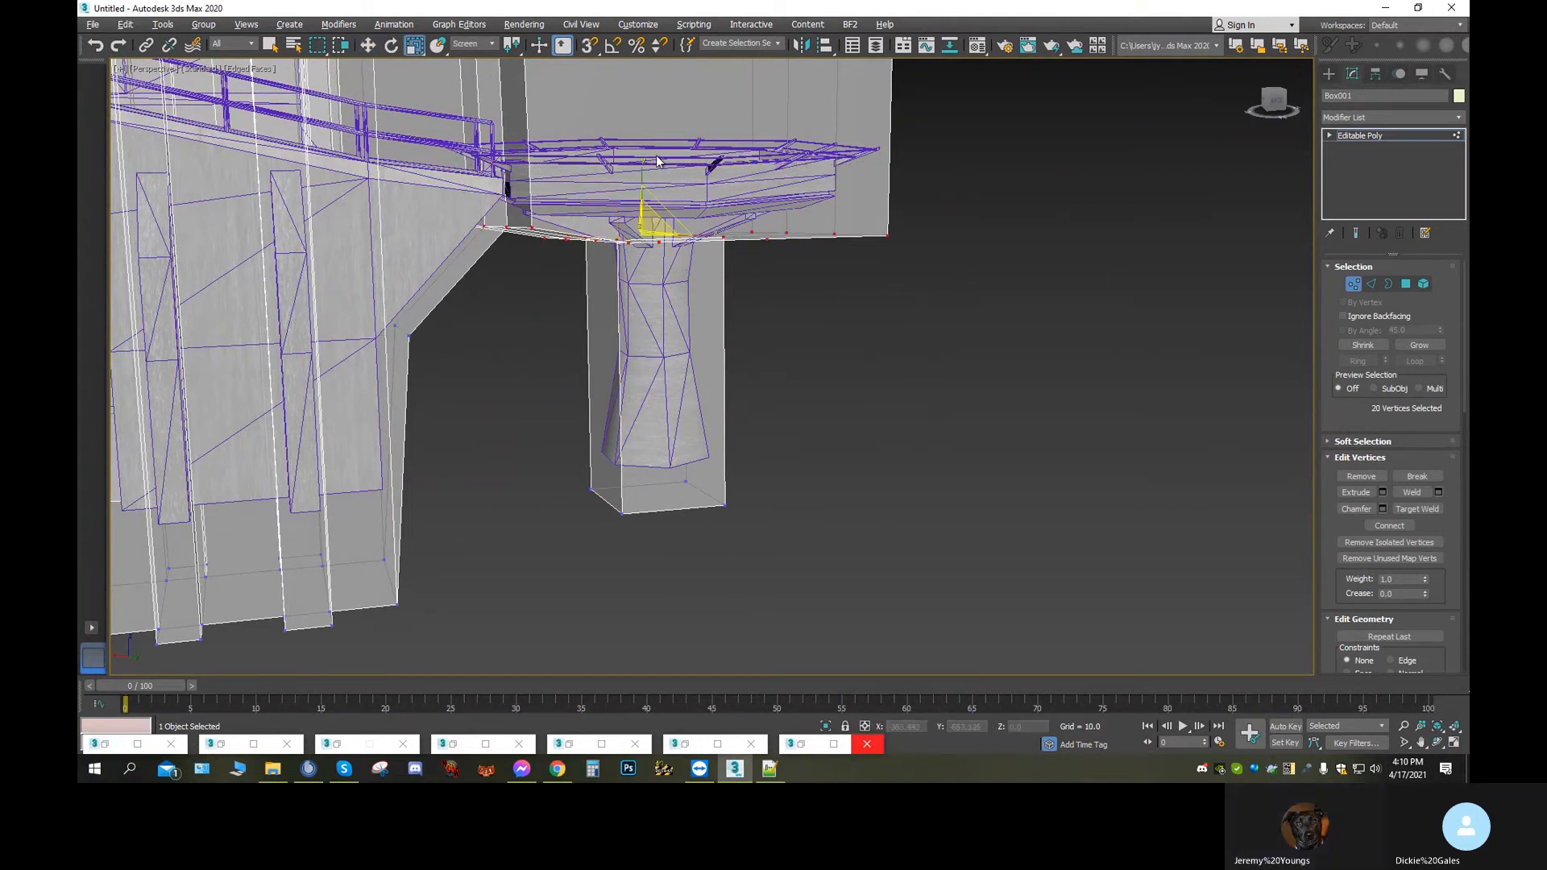
left_click_drag(642, 175, 1001, 358)
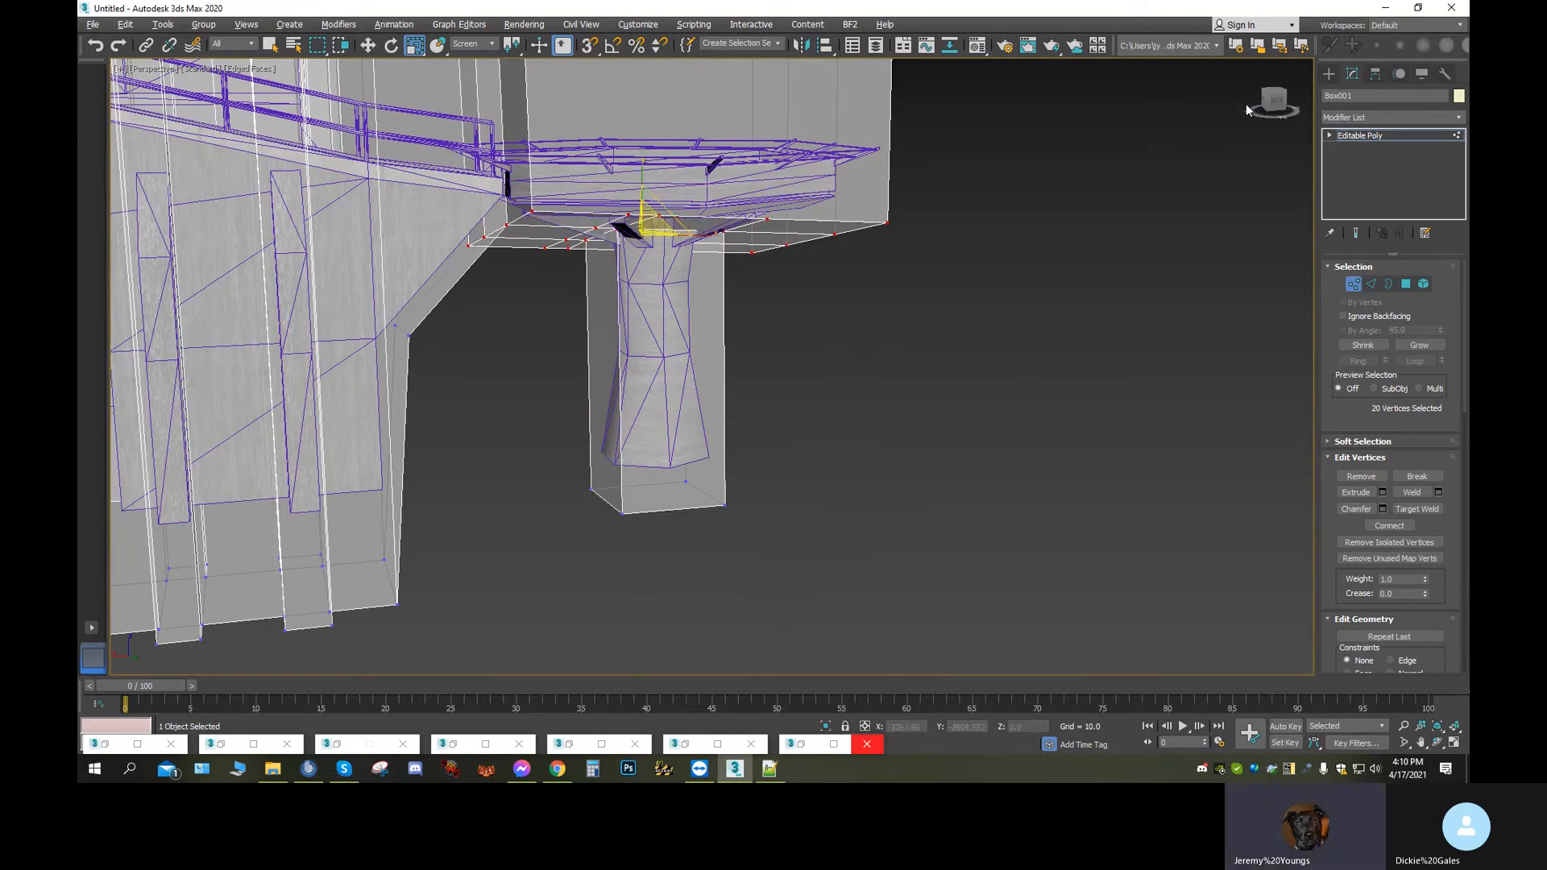
Switch the reference coordinate system to View and scale the selected underside vertices flat along Z
left_click(1278, 107)
middle_click_drag(1091, 415, 903, 478)
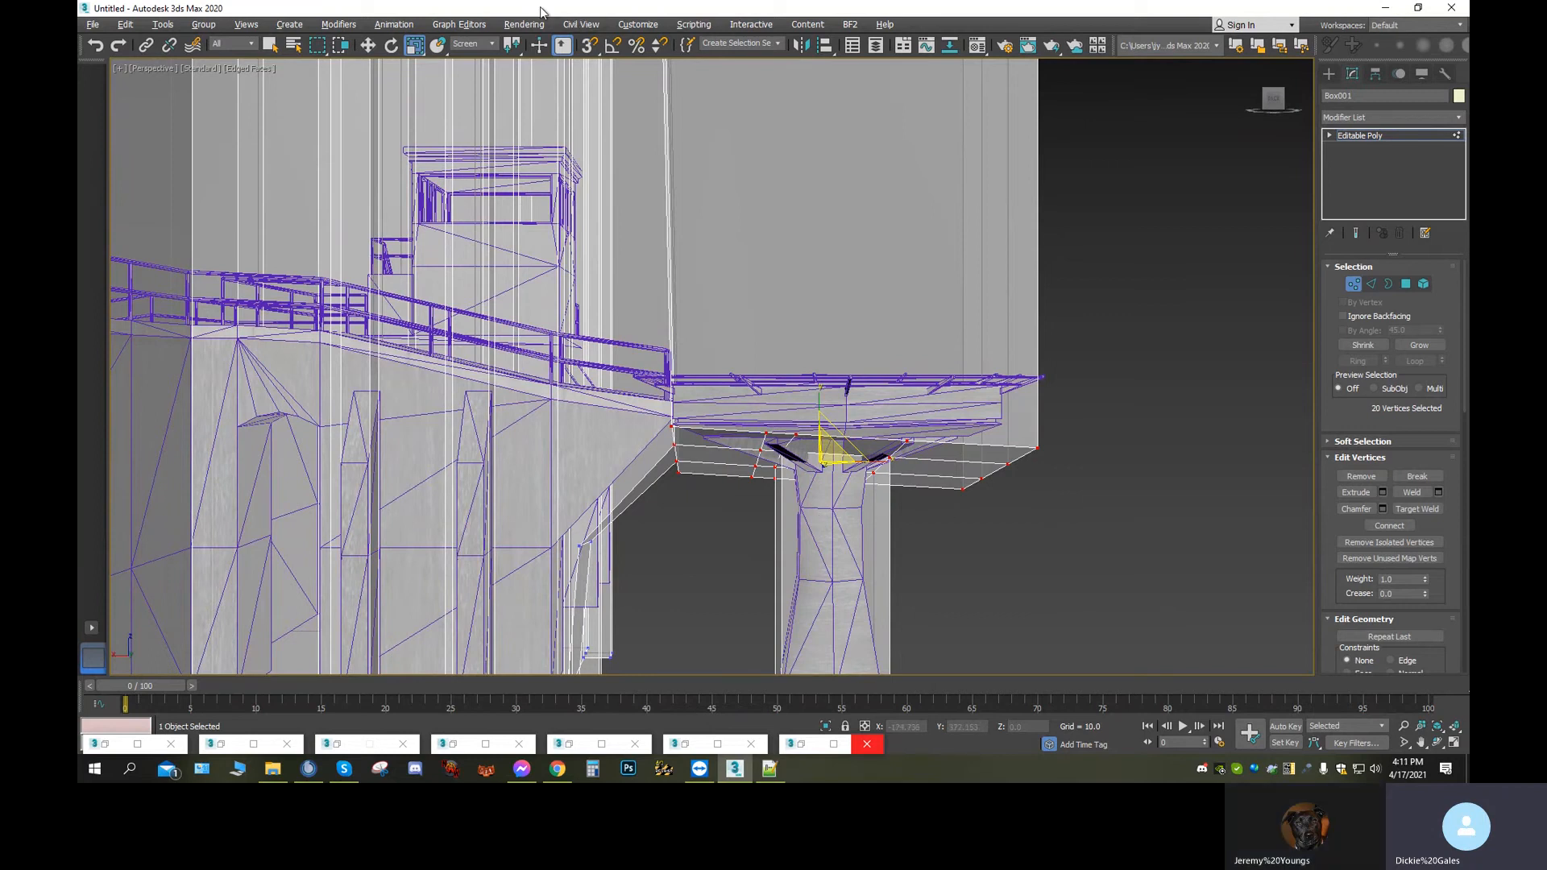
left_click(492, 45)
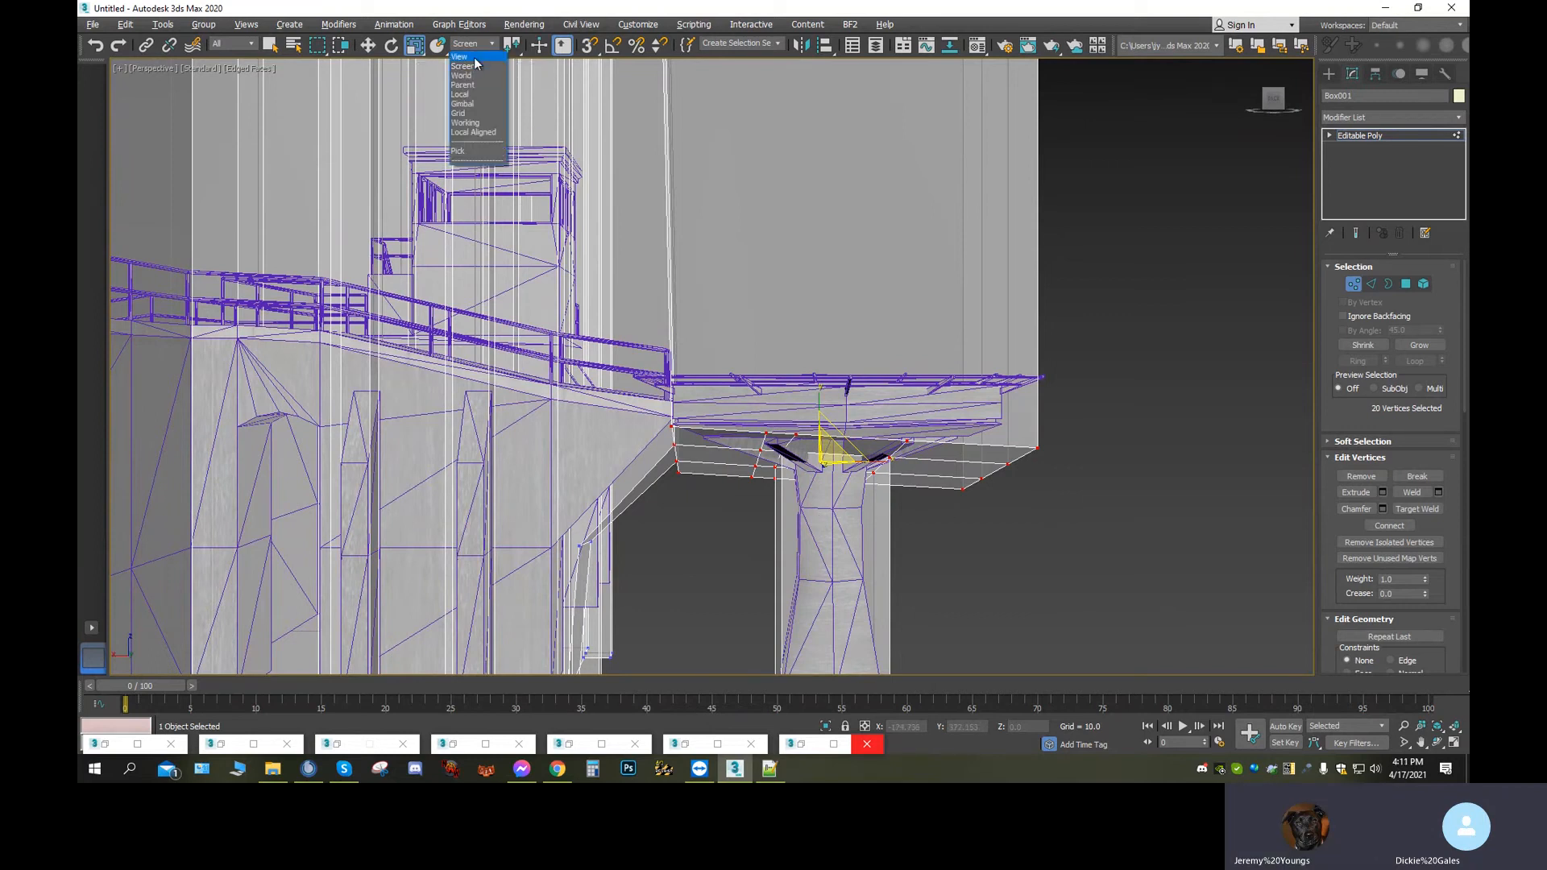
left_click(474, 58)
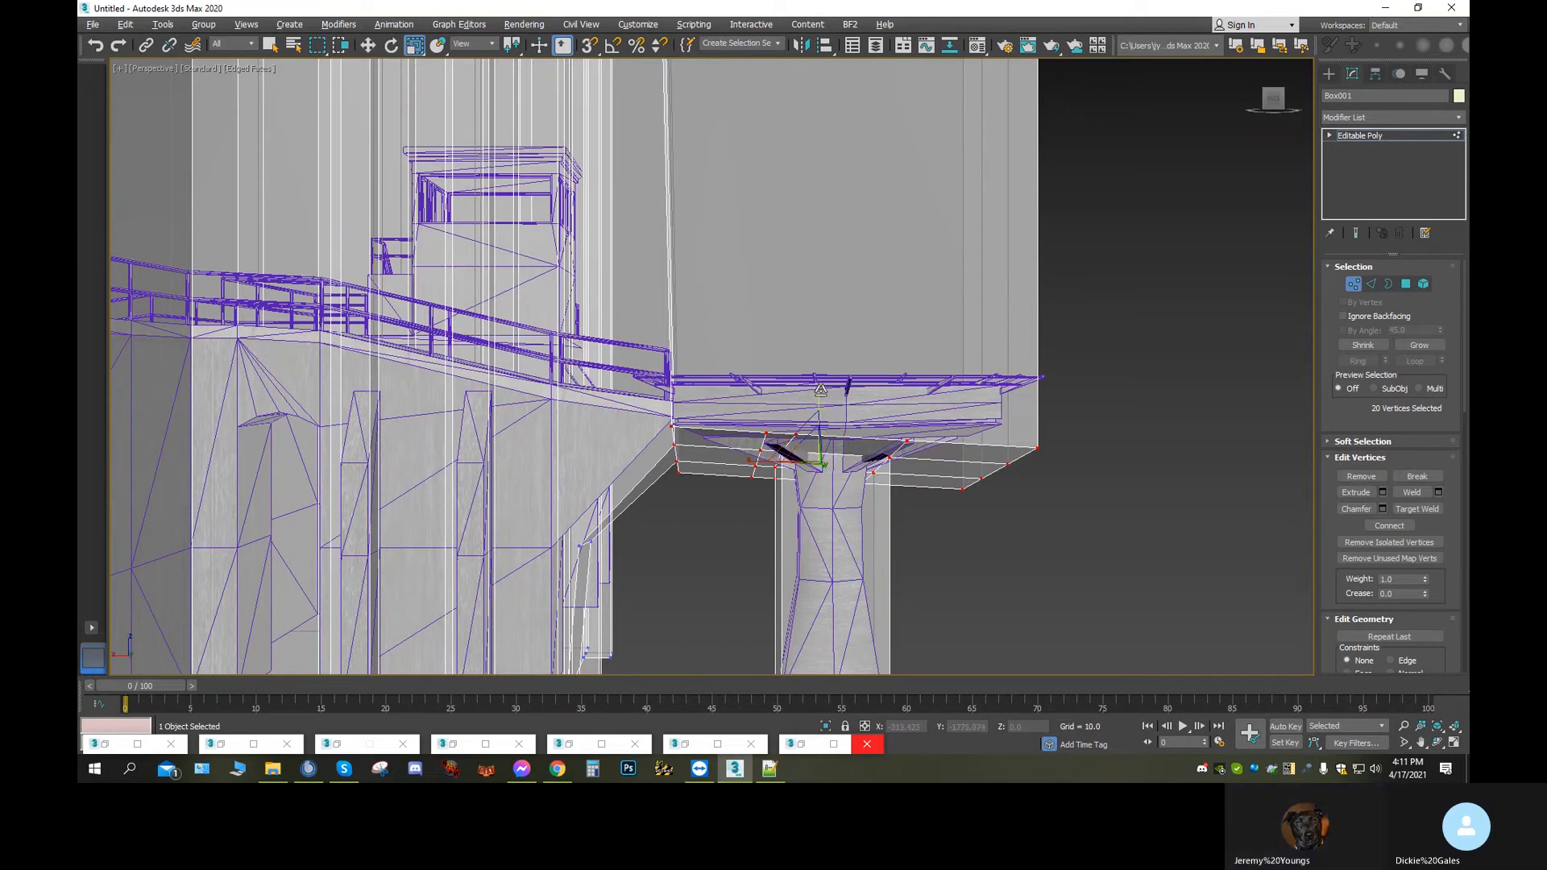
left_click_drag(820, 388, 811, 411)
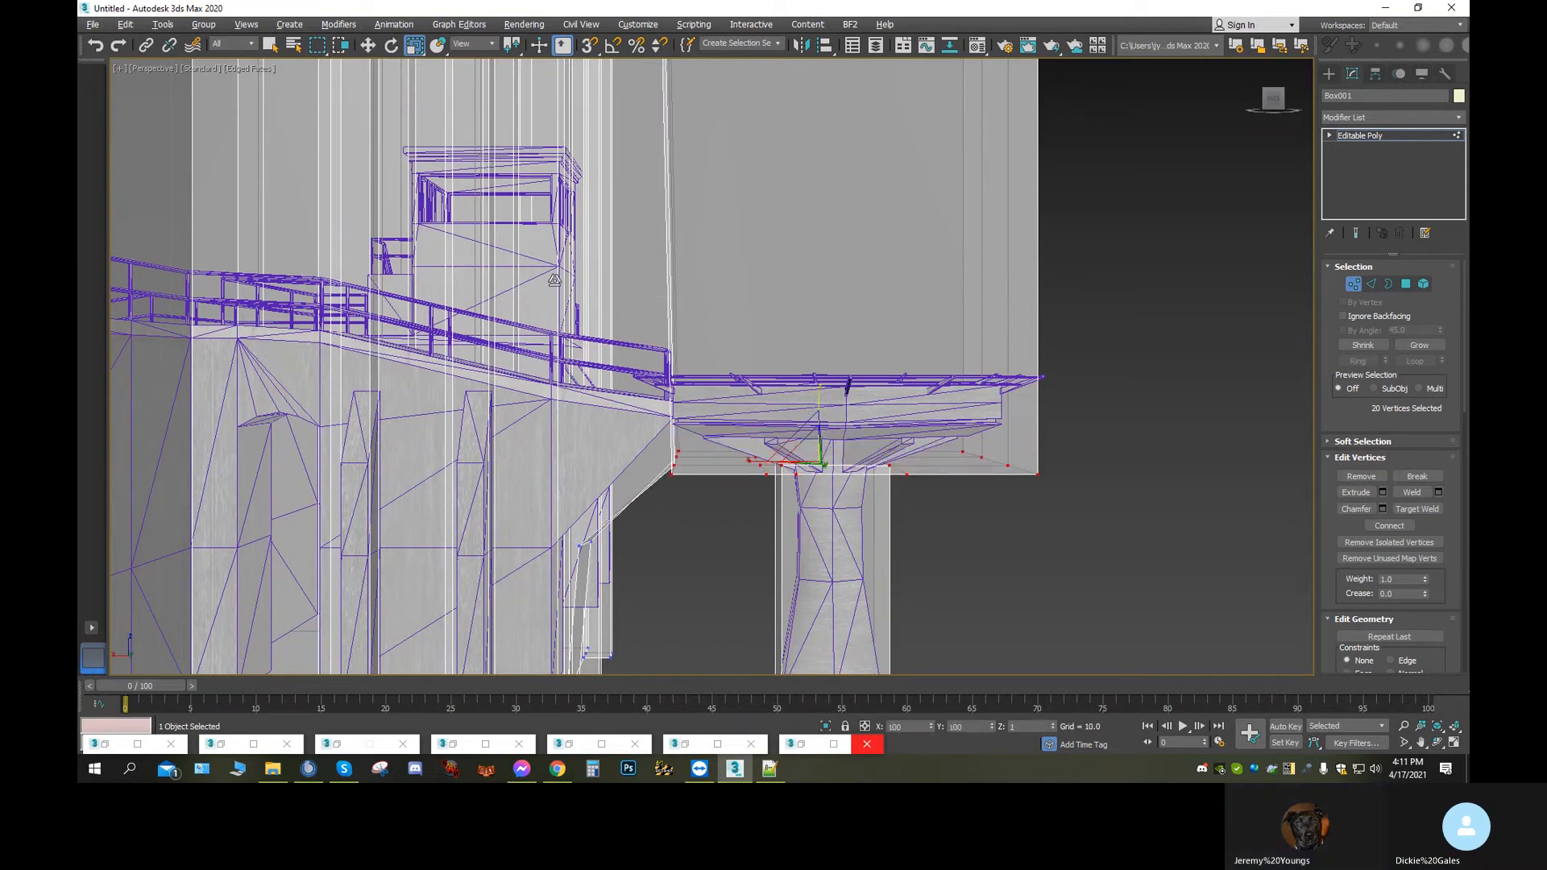
left_click_drag(555, 280, 552, 408)
Select the four bottom vertices of the block around the pillar and scale them flat along Z
middle_click_drag(1004, 538, 891, 525)
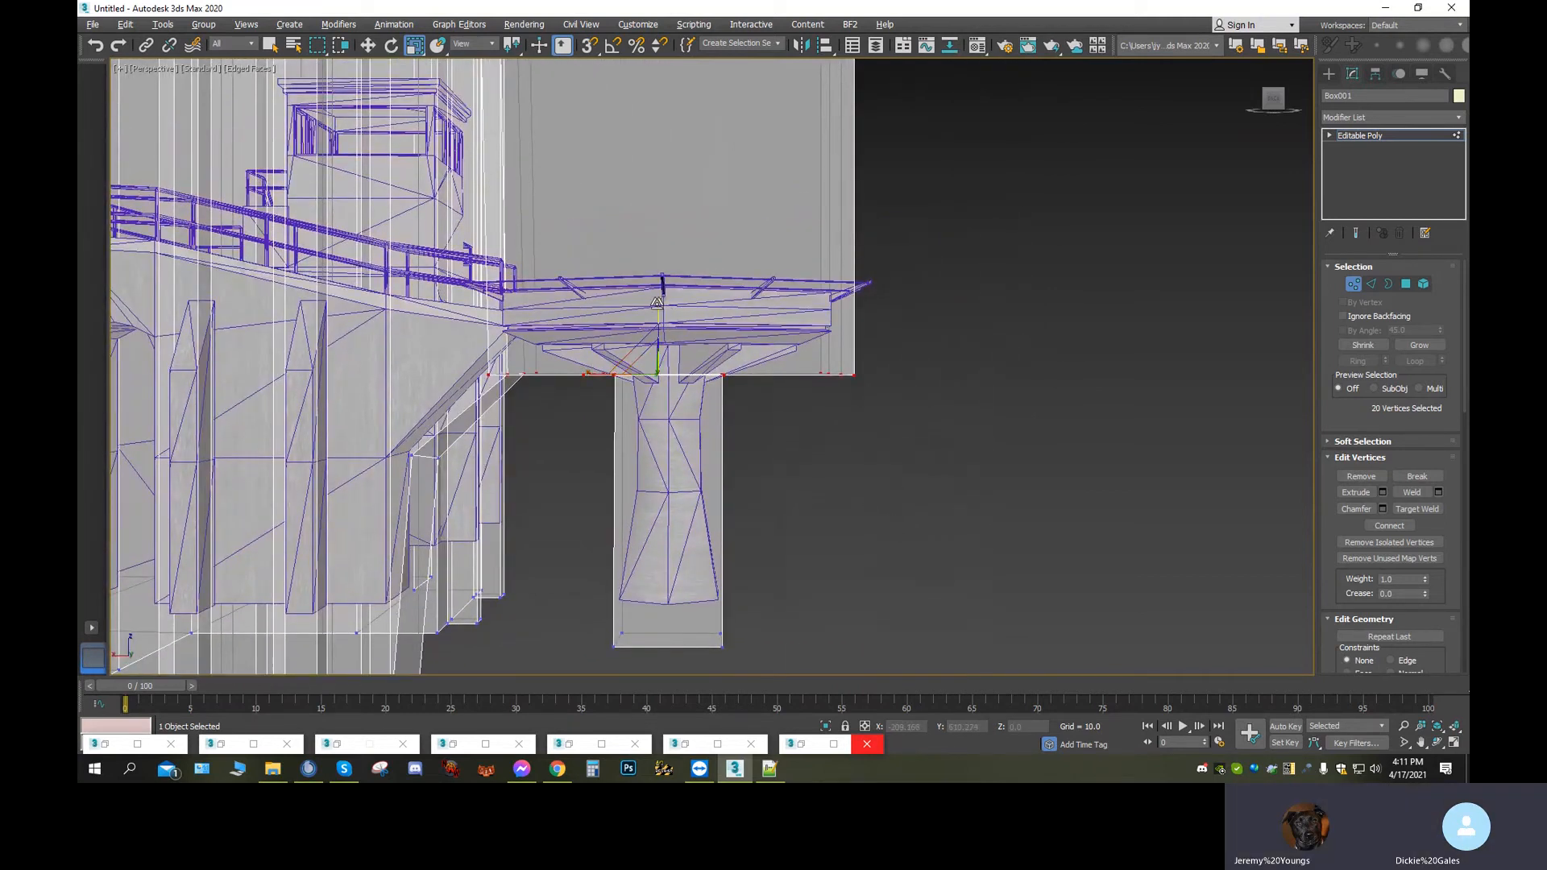
middle_click_drag(559, 538, 915, 535)
left_click_drag(864, 417, 921, 88)
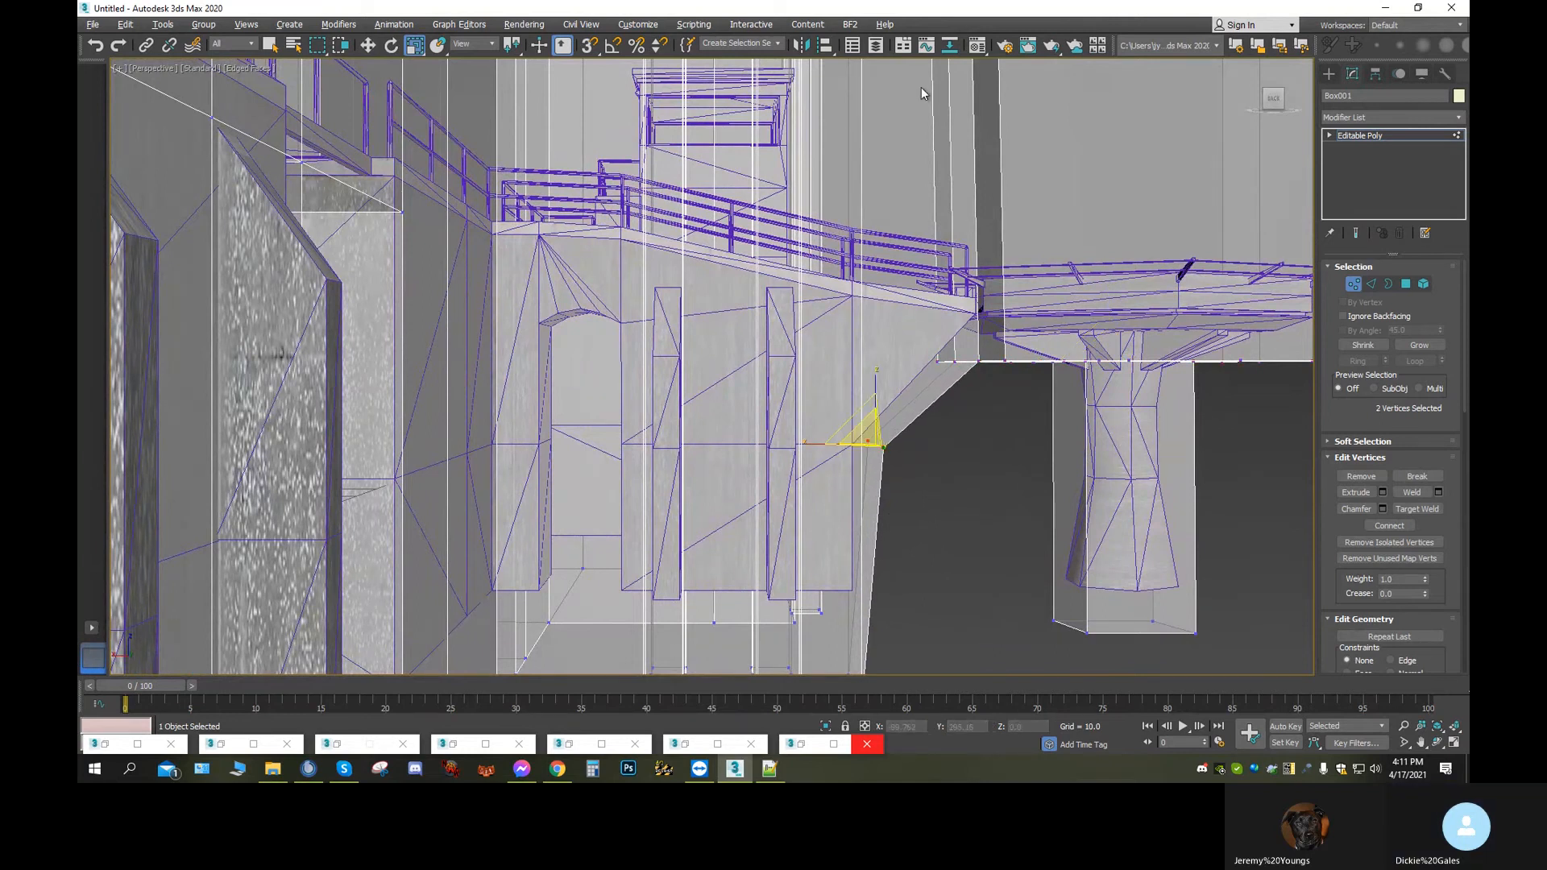
middle_click_drag(1082, 513, 442, 61, "alt")
left_click_drag(995, 445, 637, 276)
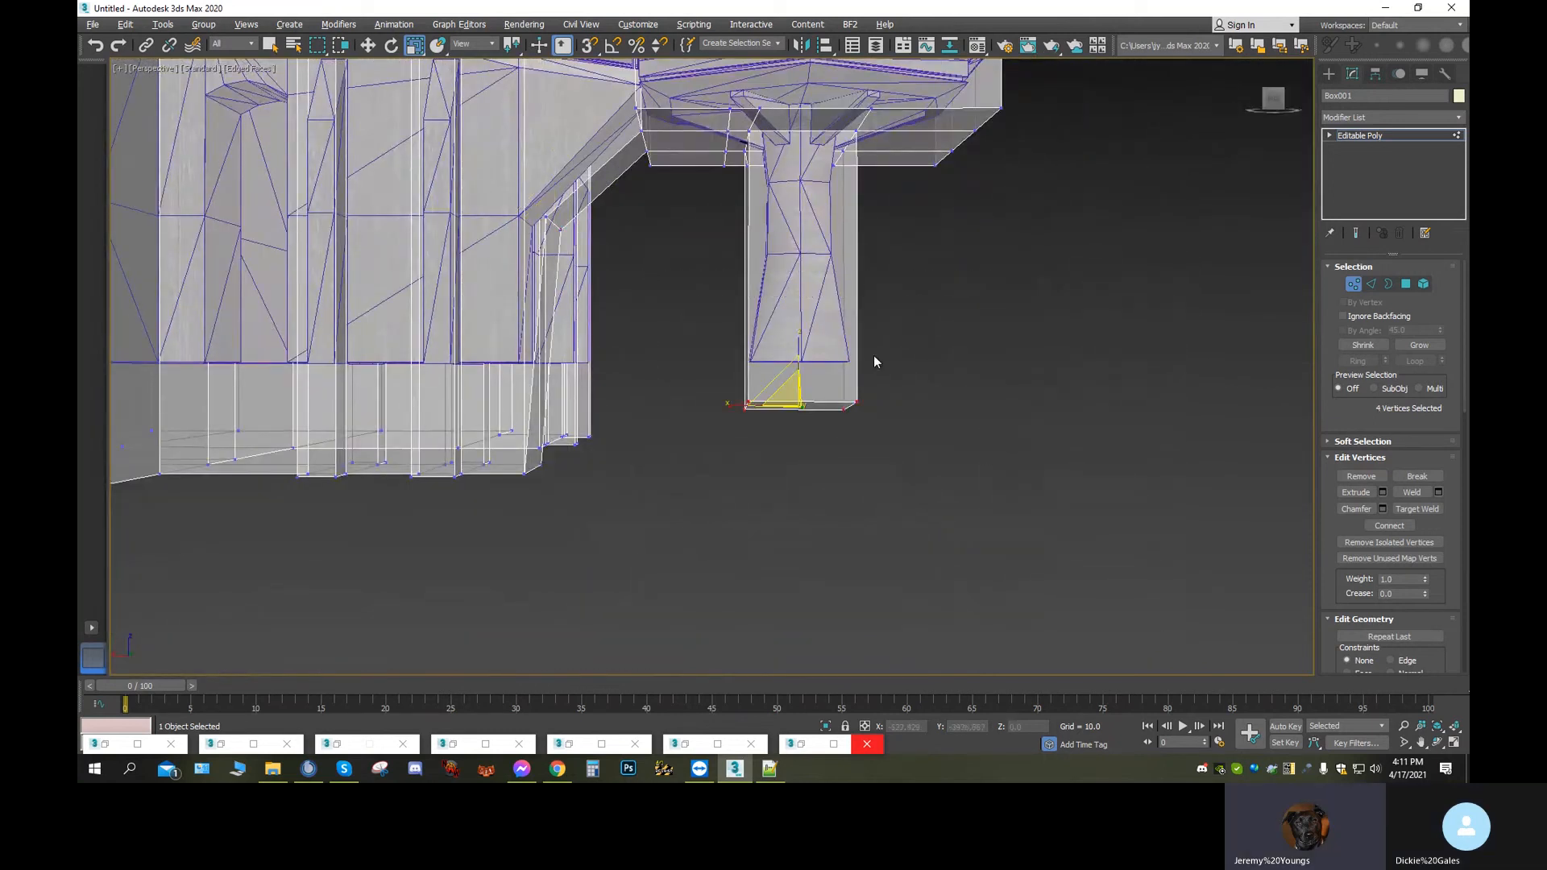
left_click_drag(799, 345, 844, 110)
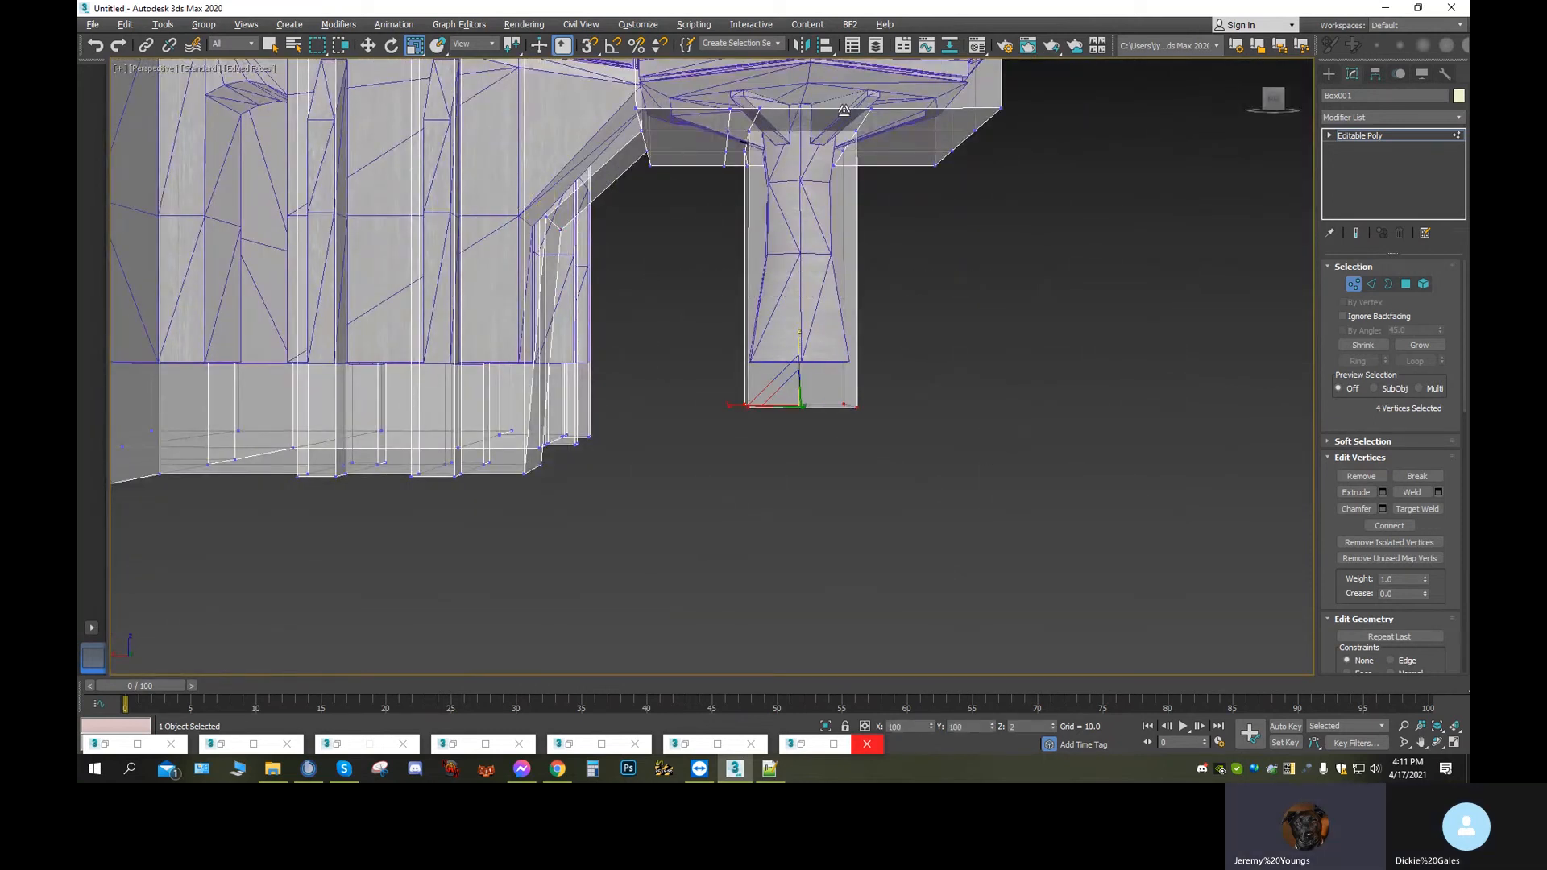
left_click_drag(834, 270, 834, 270)
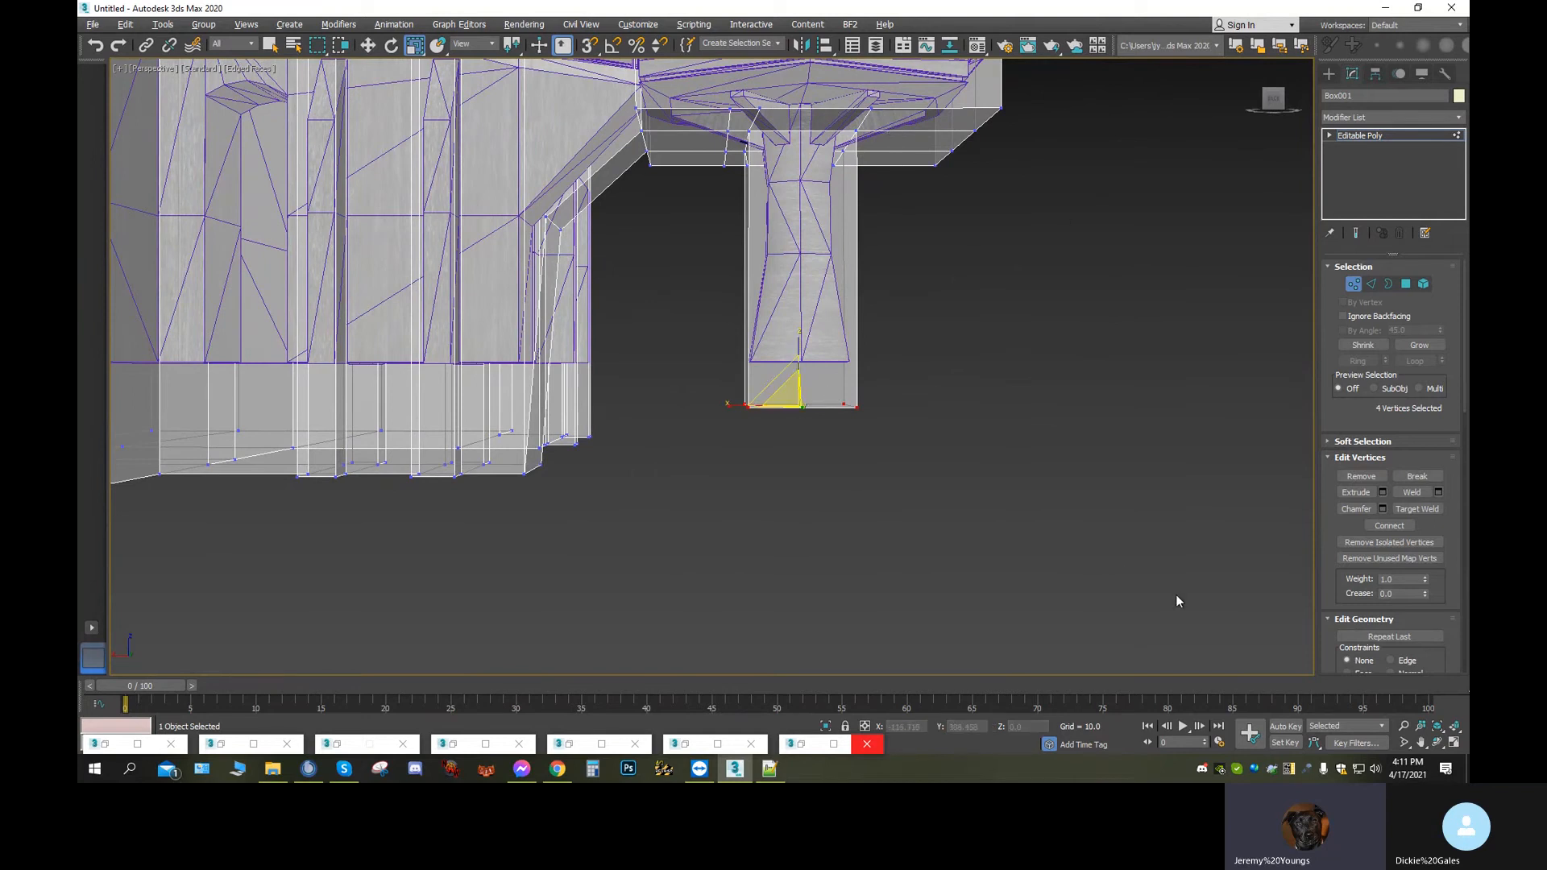
Examine the bottom edges of the whole collision mesh from below, including the notch around the stair base
left_click(1439, 742)
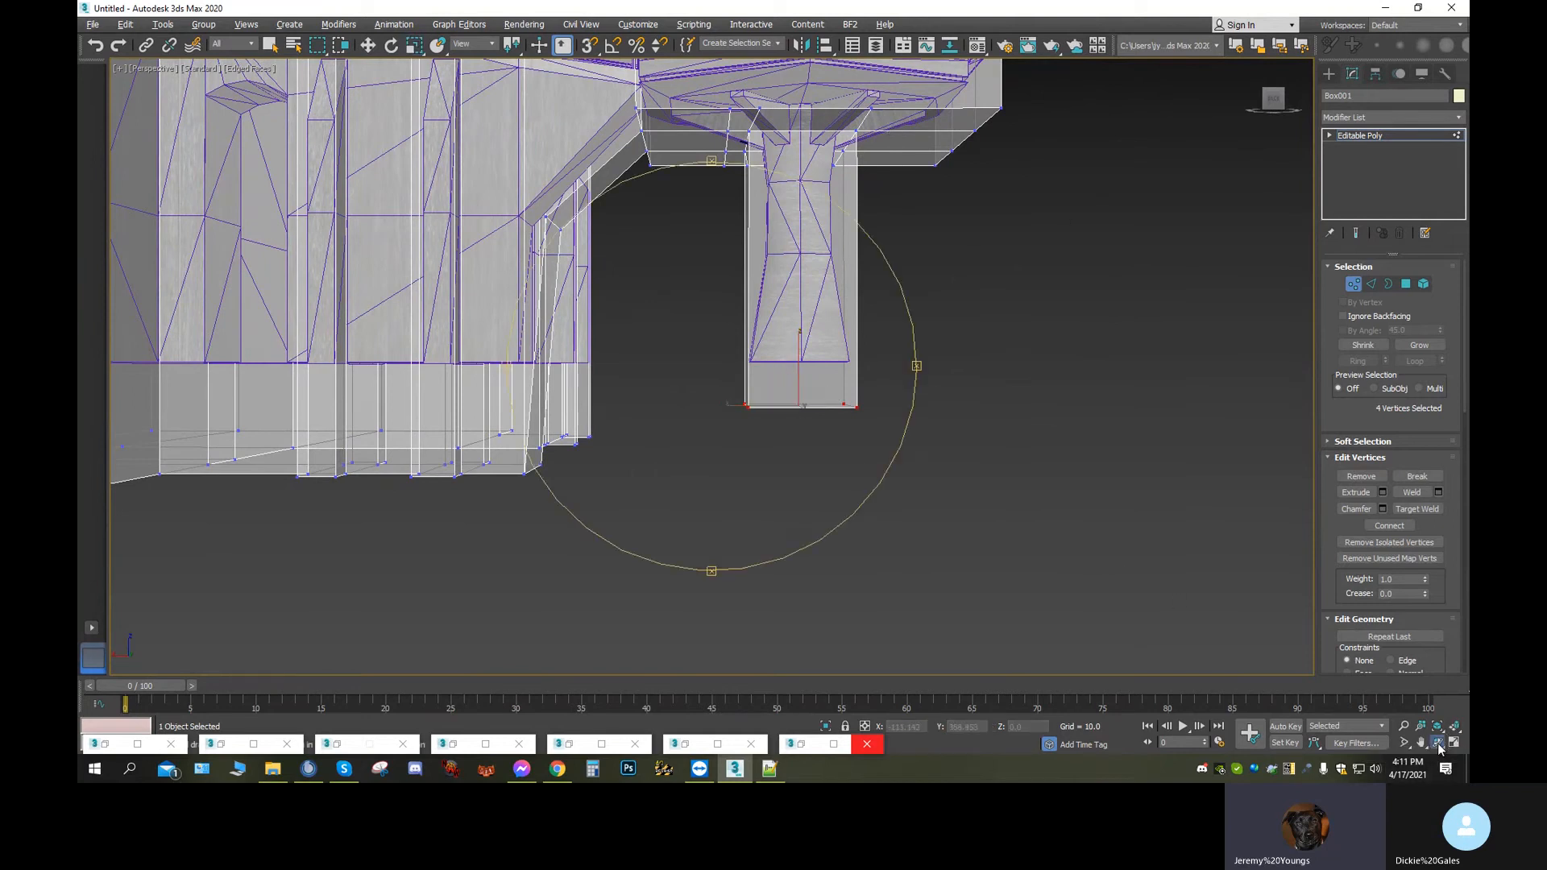
left_click_drag(808, 272, 778, 354)
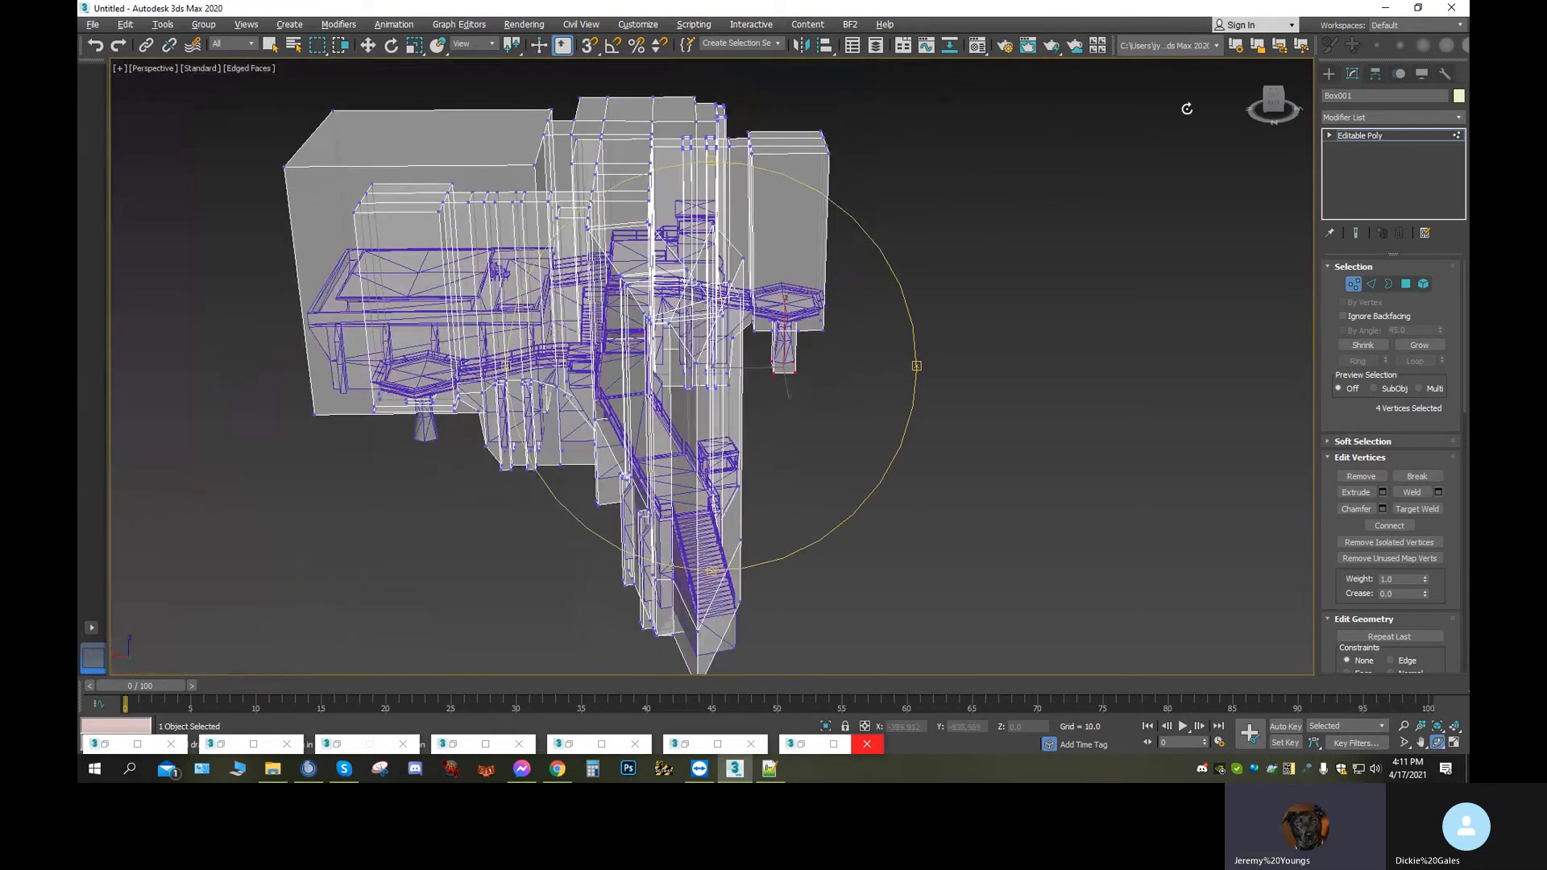
left_click(1277, 91)
middle_click_drag(798, 340, 1116, 381)
mouse_move(836, 443)
middle_mouse_down("alt")
mouse_move(765, 460)
mouse_move(891, 427)
mouse_move(926, 355)
mouse_move(881, 338)
mouse_move(642, 342)
middle_mouse_up("alt")
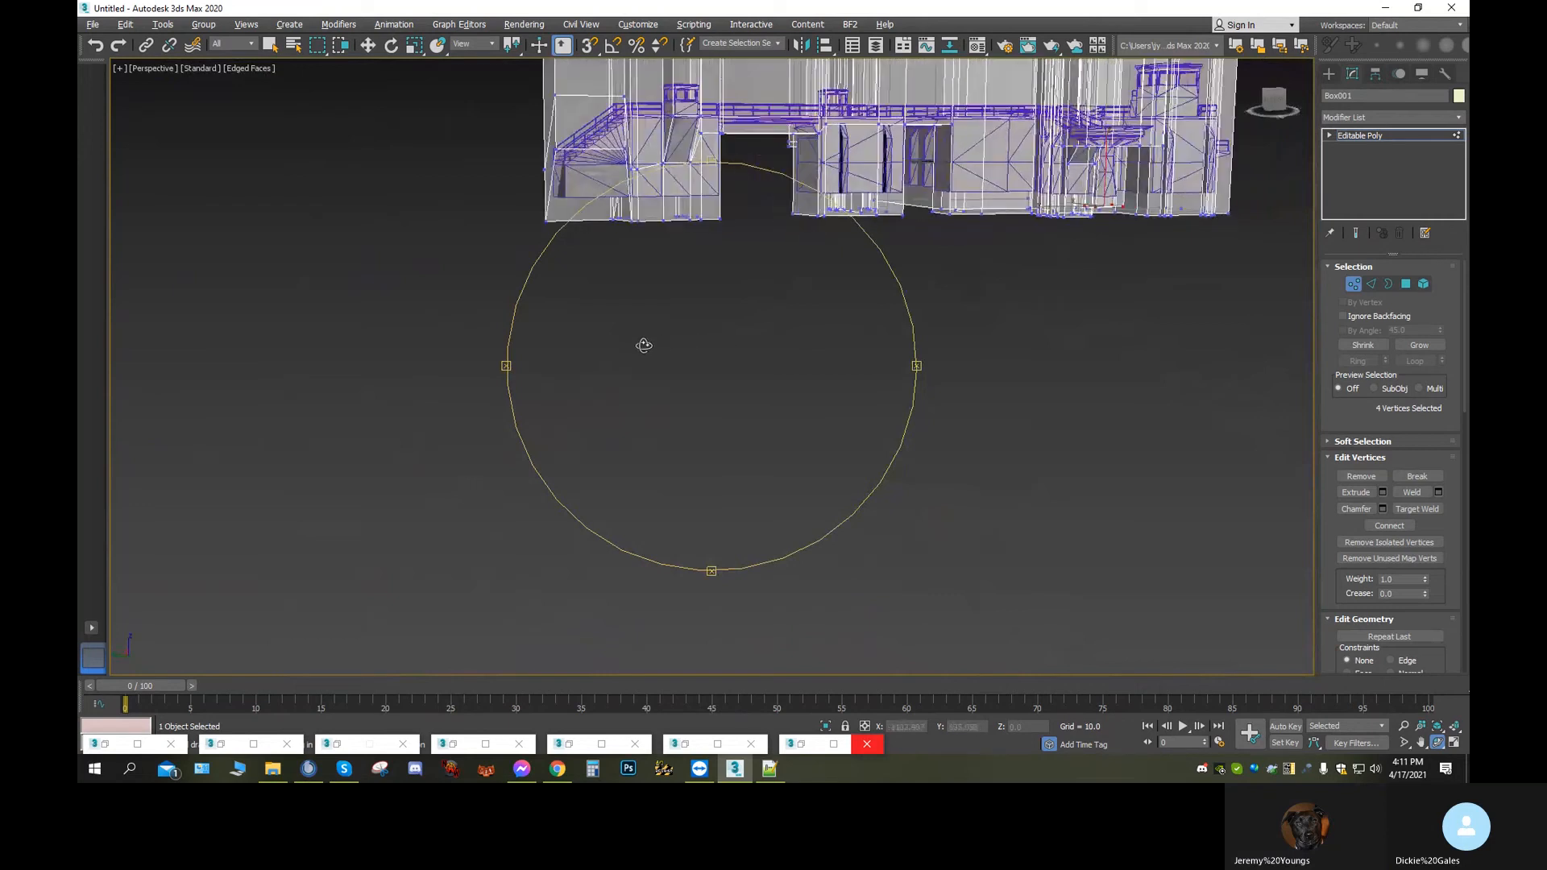
middle_click_drag(767, 322, 850, 303, "alt")
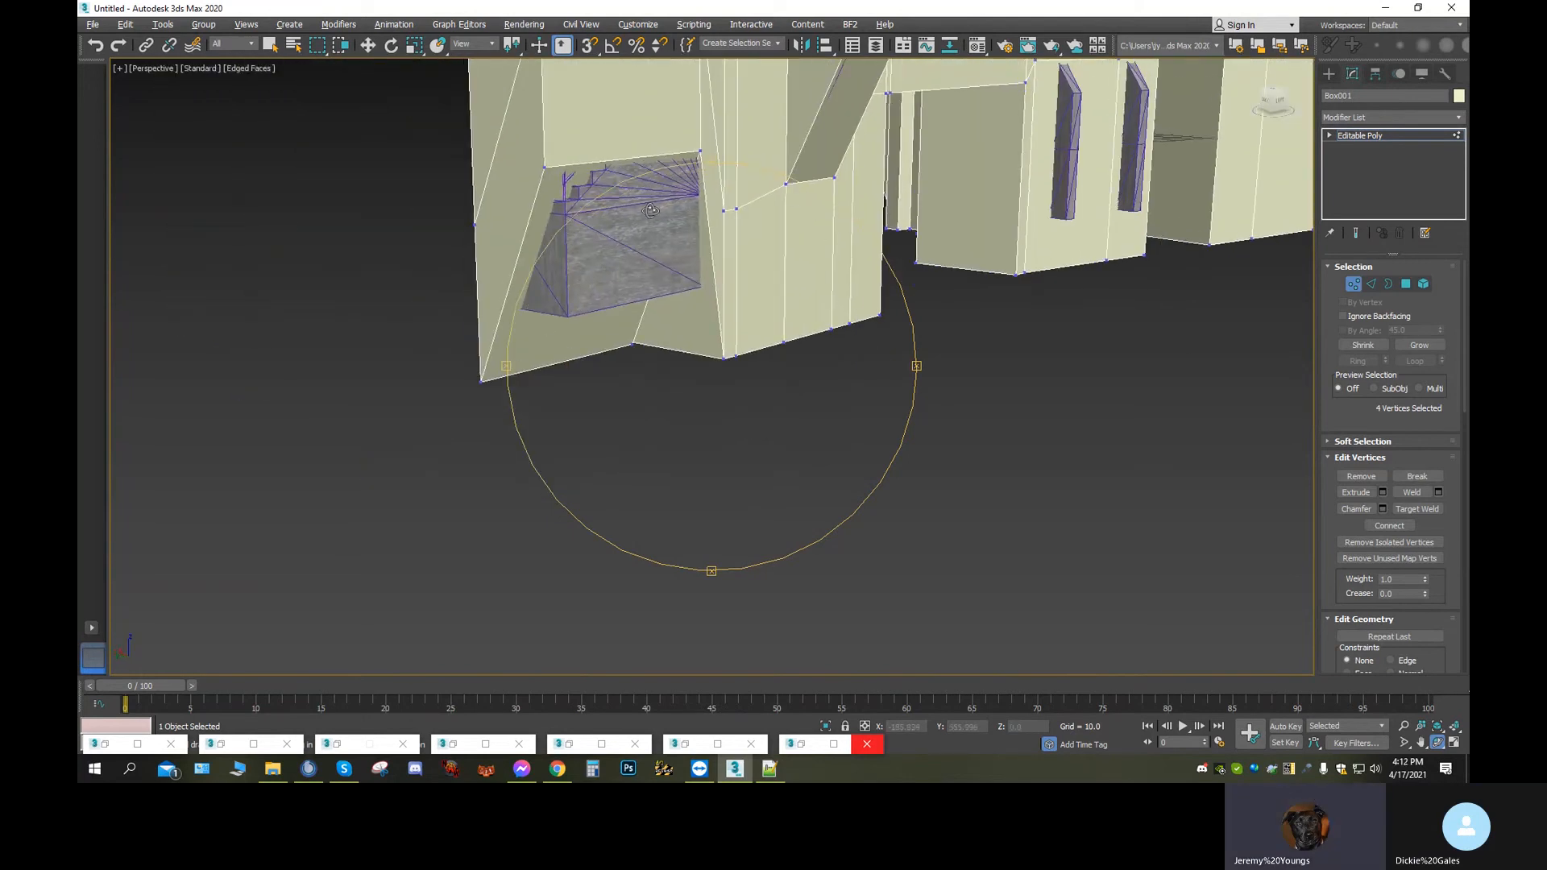
mouse_move(685, 279)
middle_mouse_down("alt")
mouse_move(681, 343)
mouse_move(767, 360)
mouse_move(782, 315)
mouse_move(687, 304)
middle_mouse_up("alt")
middle_click_drag(753, 389, 719, 384, "alt")
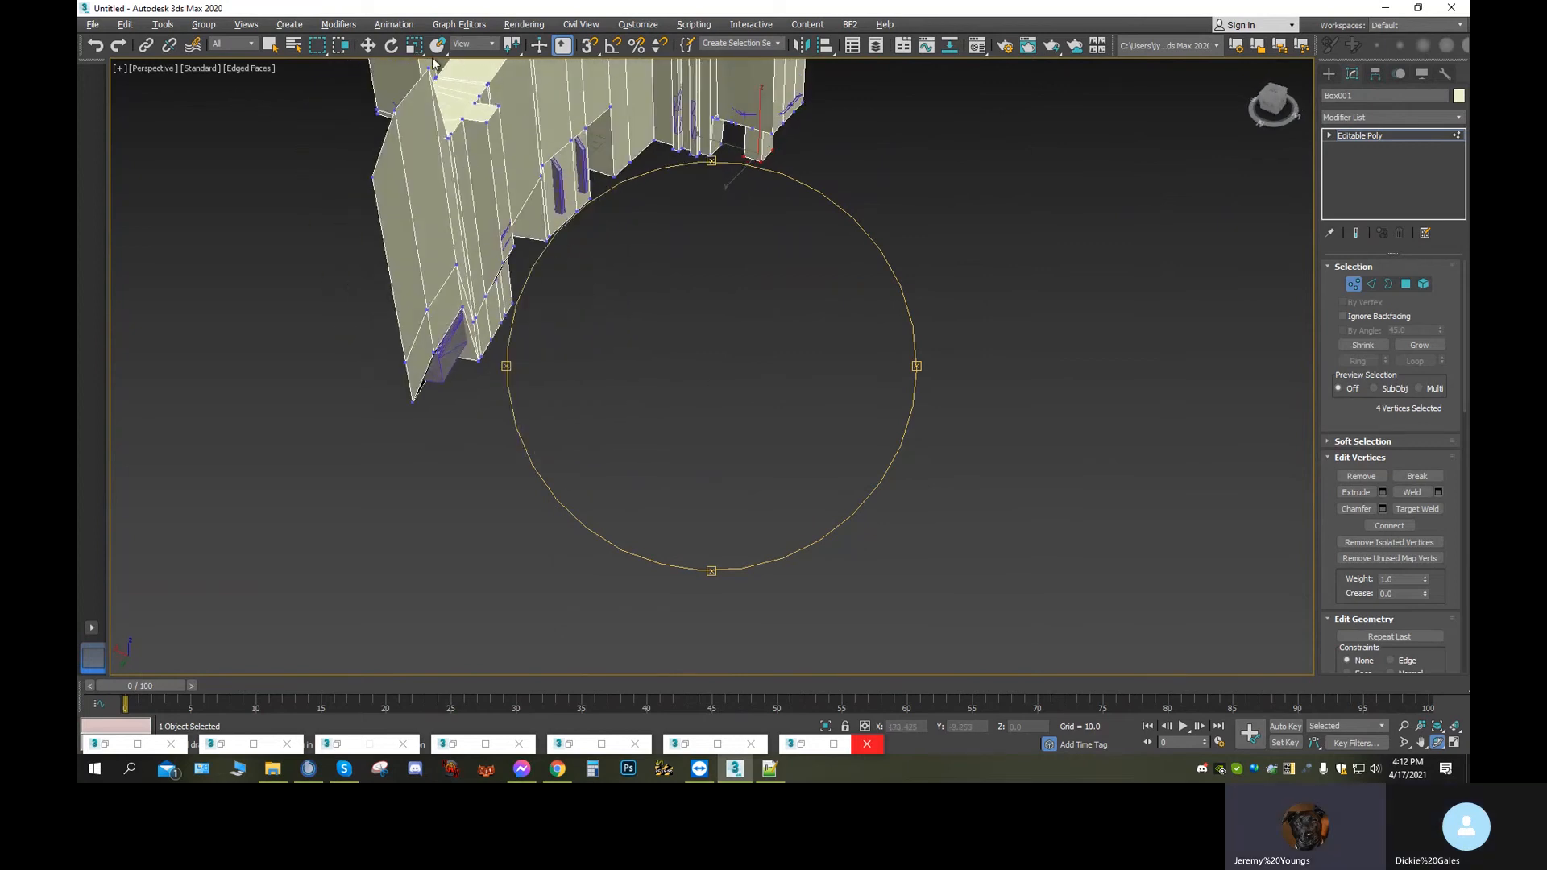
Copy the Z coordinate of the wall's bottom edge beside the notch around the stair base
left_click(367, 44)
middle_click_drag(435, 379, 535, 370)
scroll(535, 369, "up", 3)
middle_click_drag(515, 433, 373, 274)
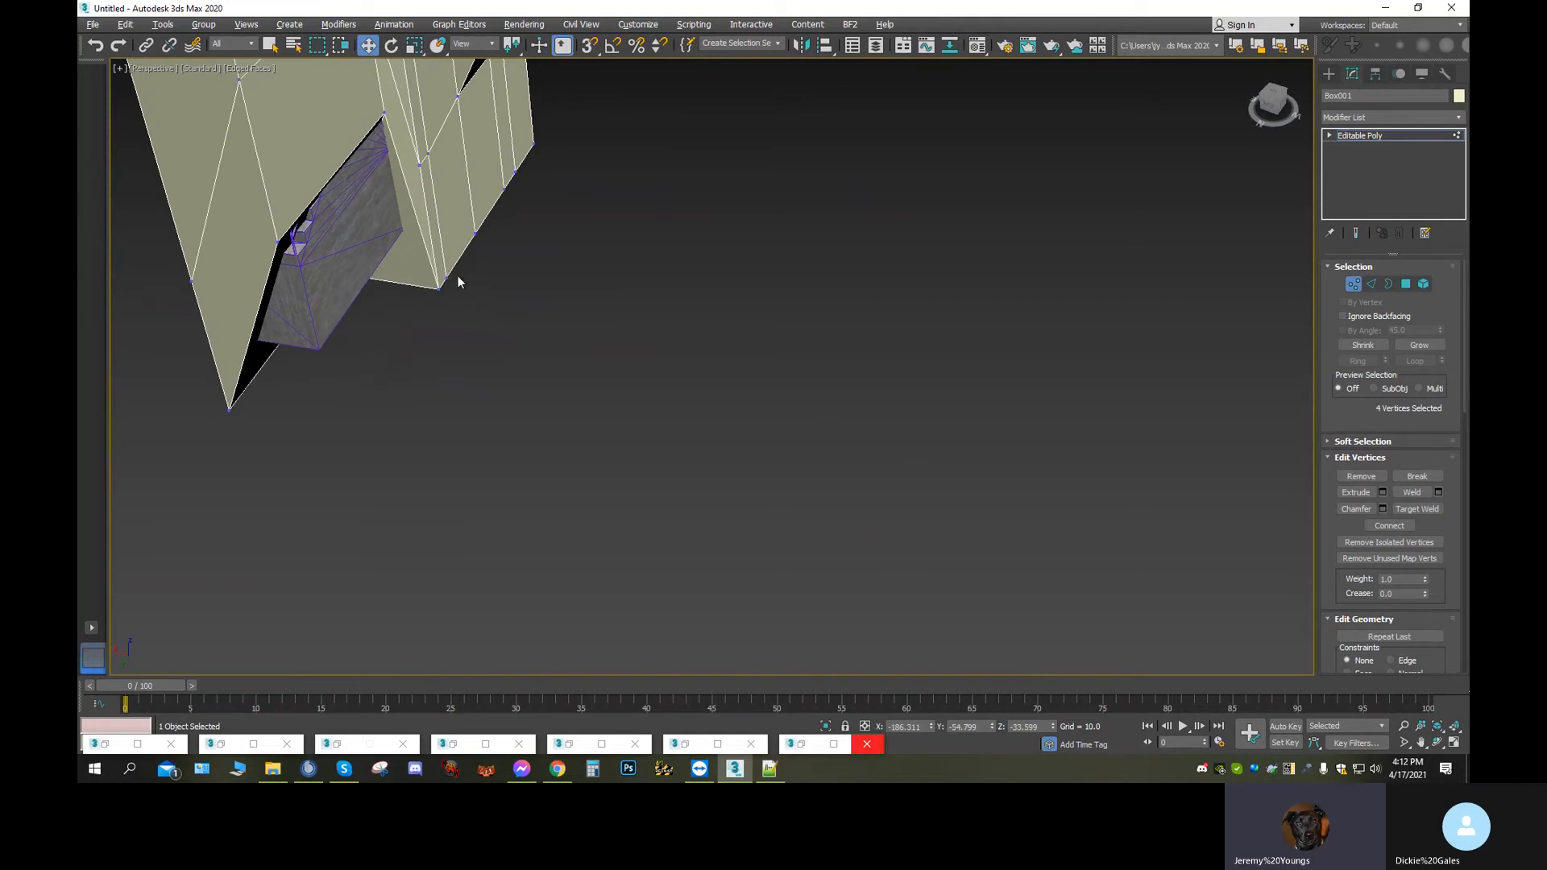
middle_click_drag(345, 347, 322, 442)
scroll(265, 408, "up", 2)
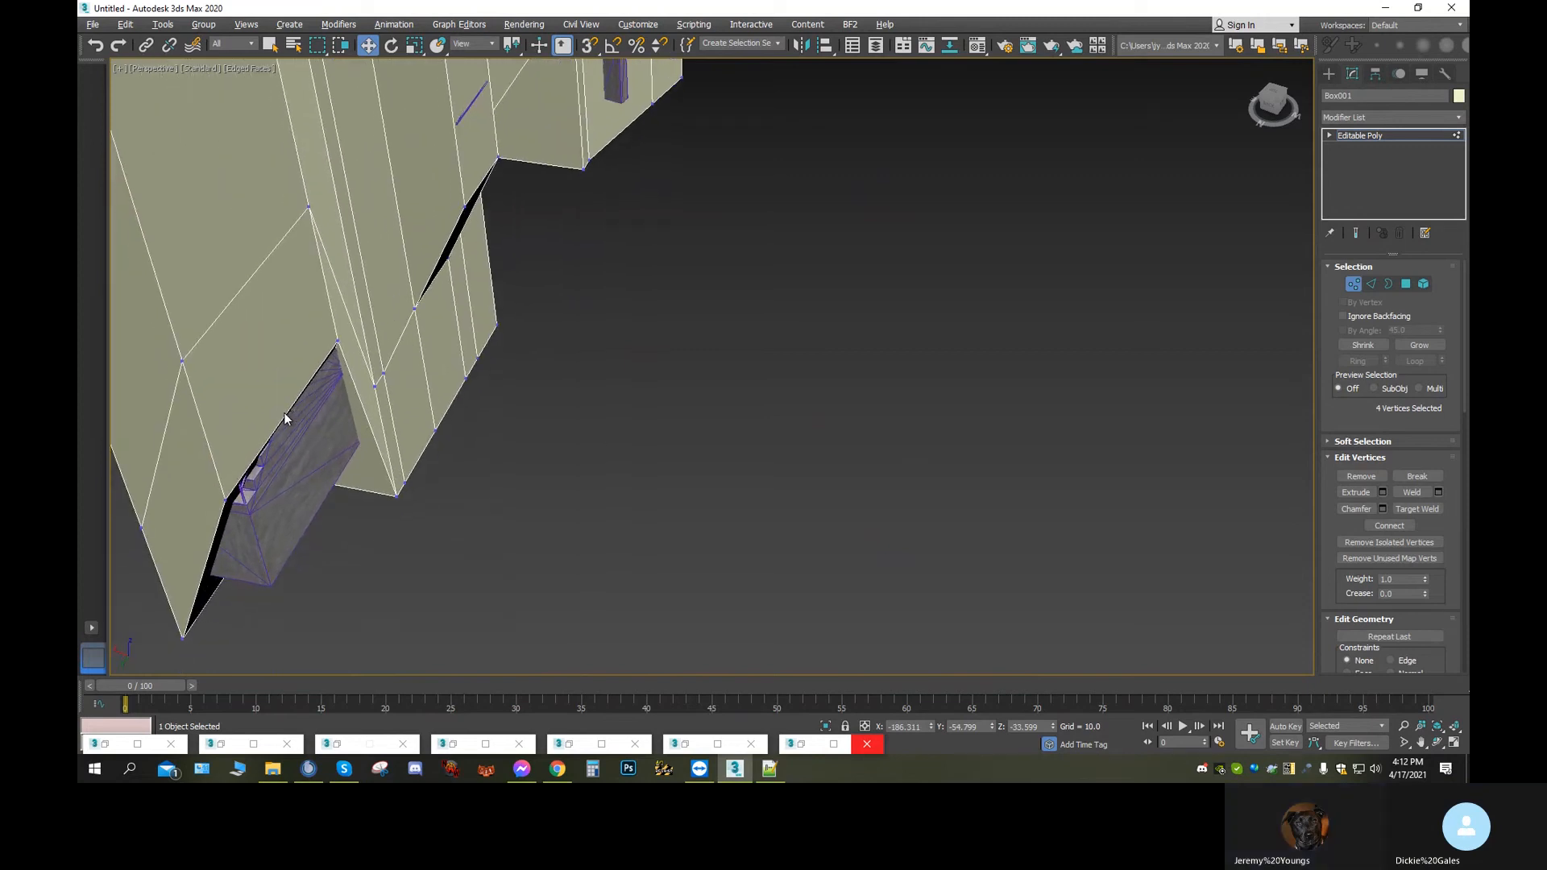
left_click(1370, 285)
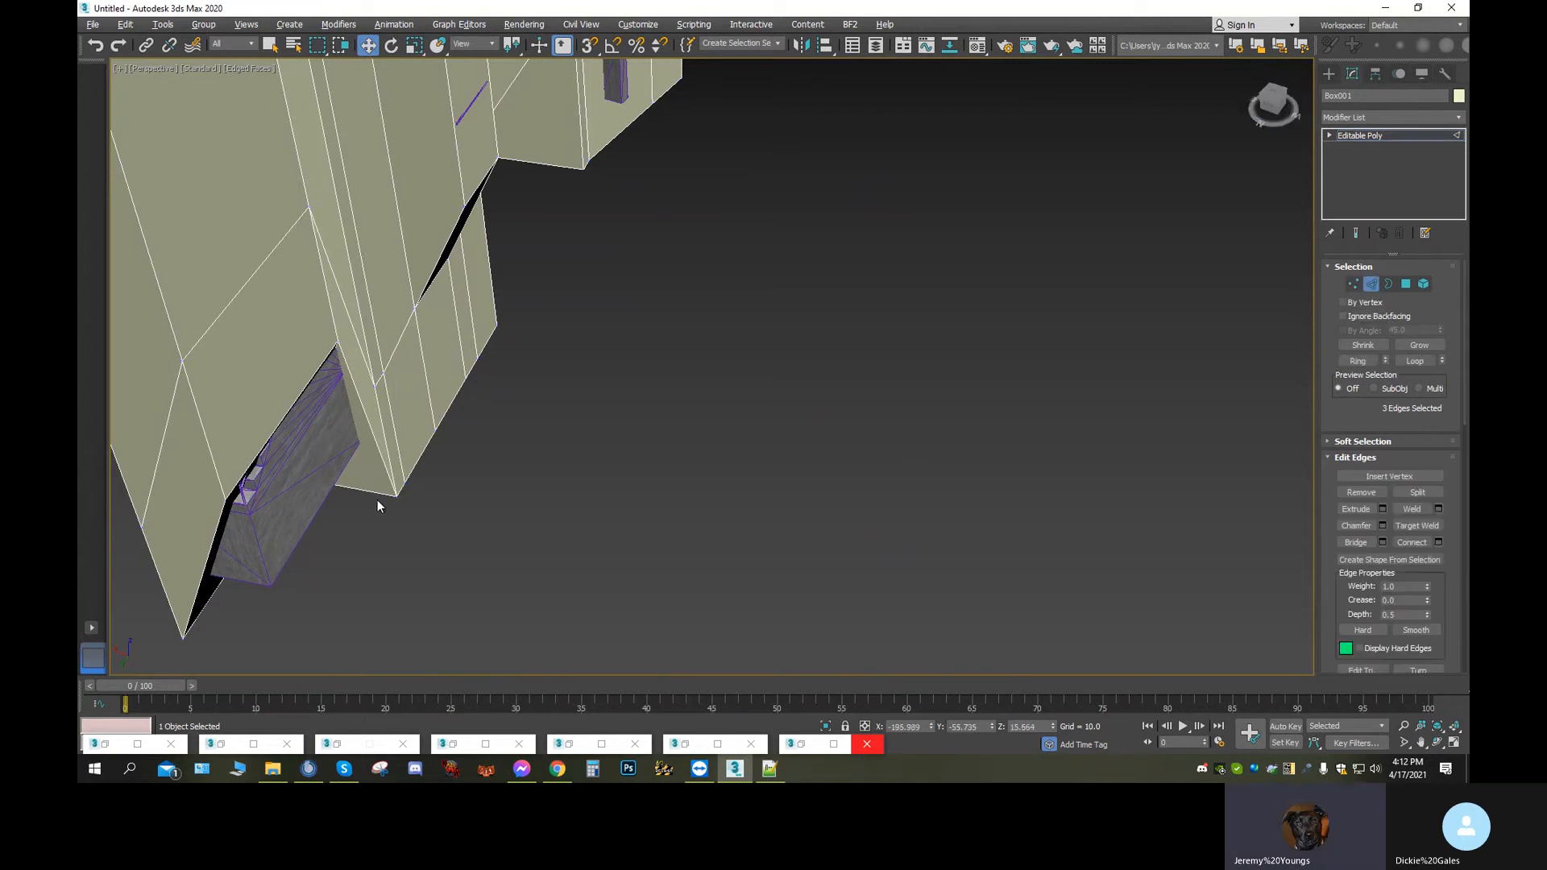
left_click(284, 413)
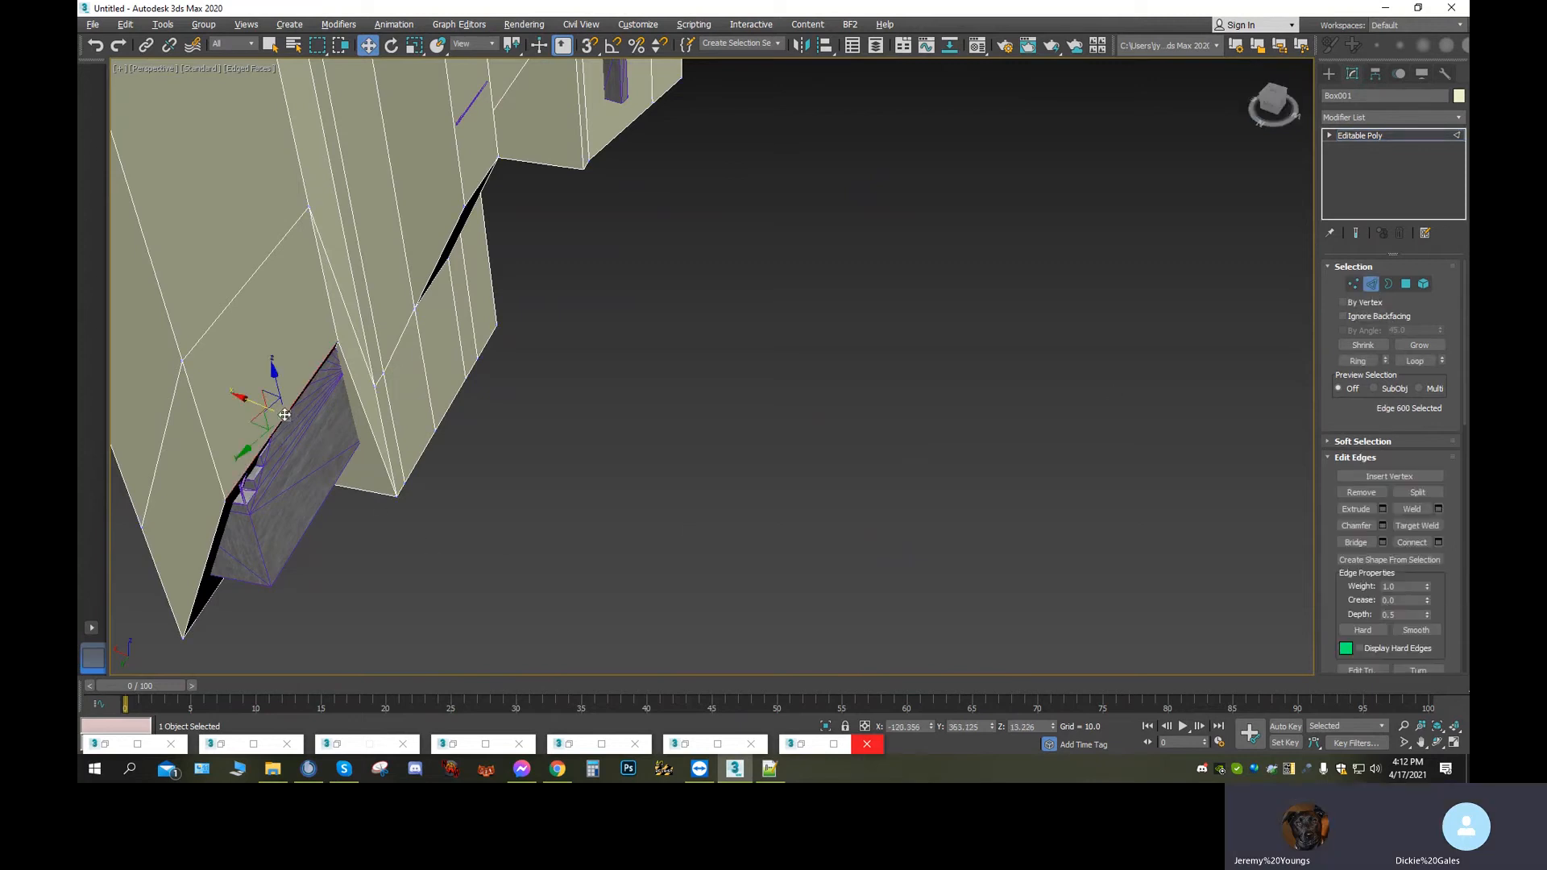
left_click(425, 457)
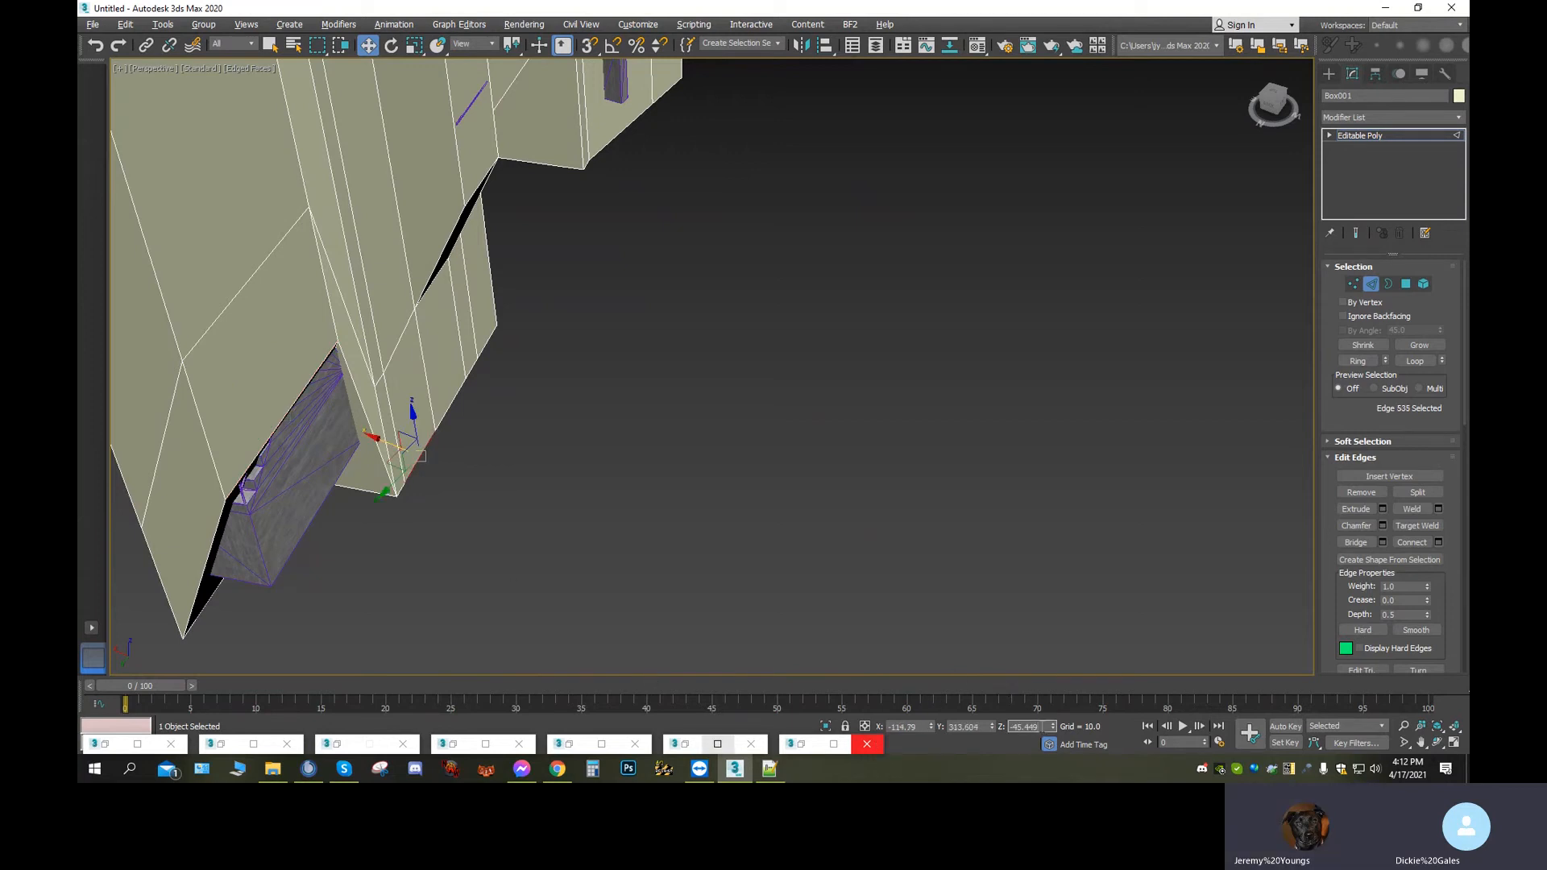
right_click(1022, 728)
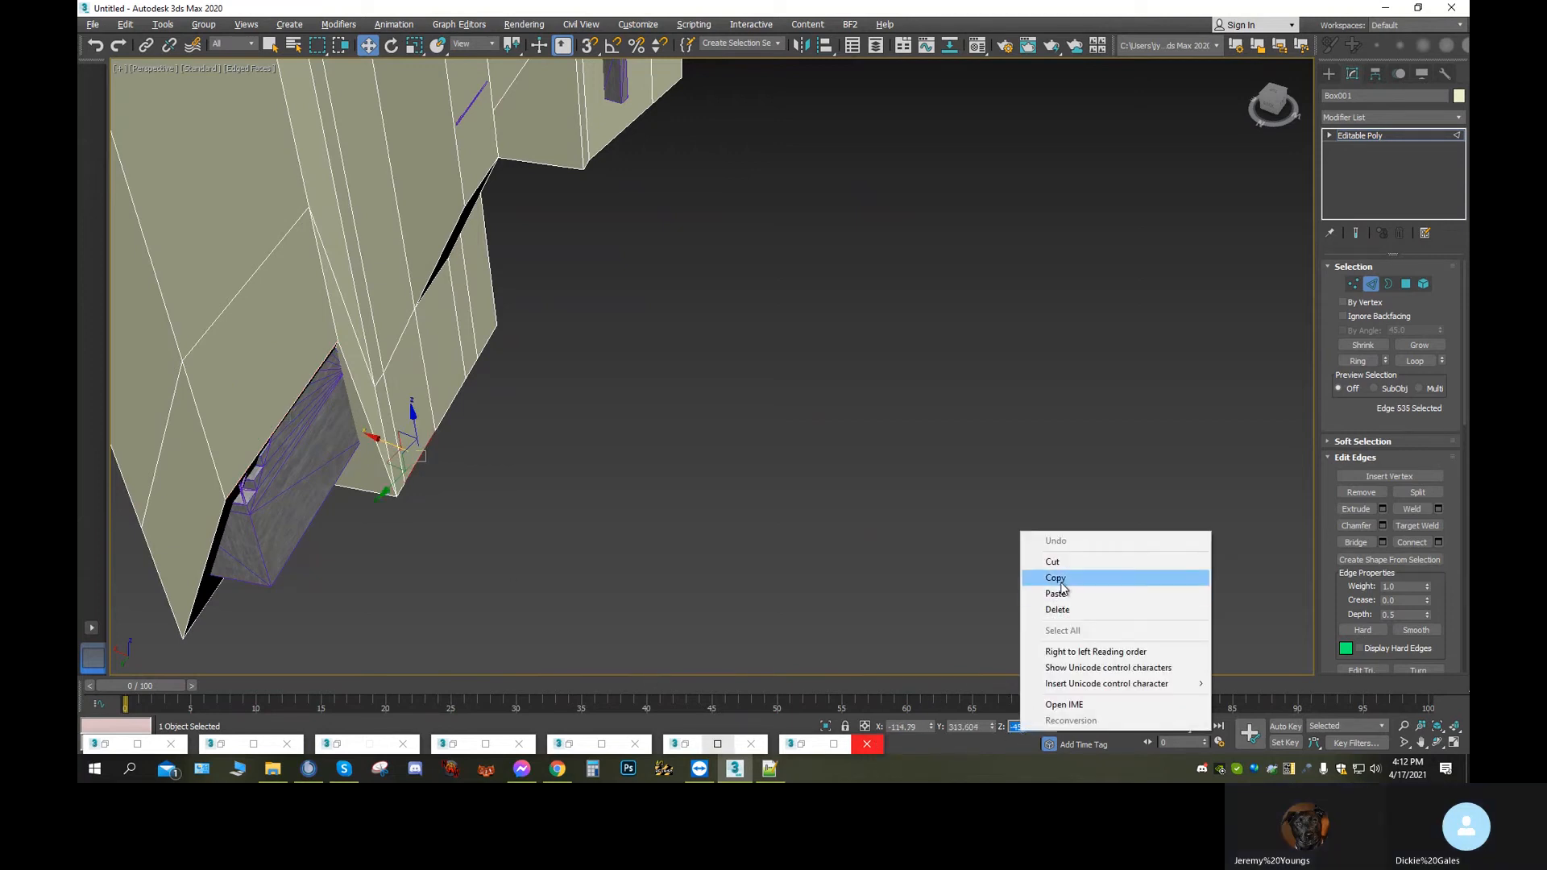
left_click(1055, 578)
Set the Z position of the raised edge above the stair base to the copied value of -45.449
left_click(288, 413)
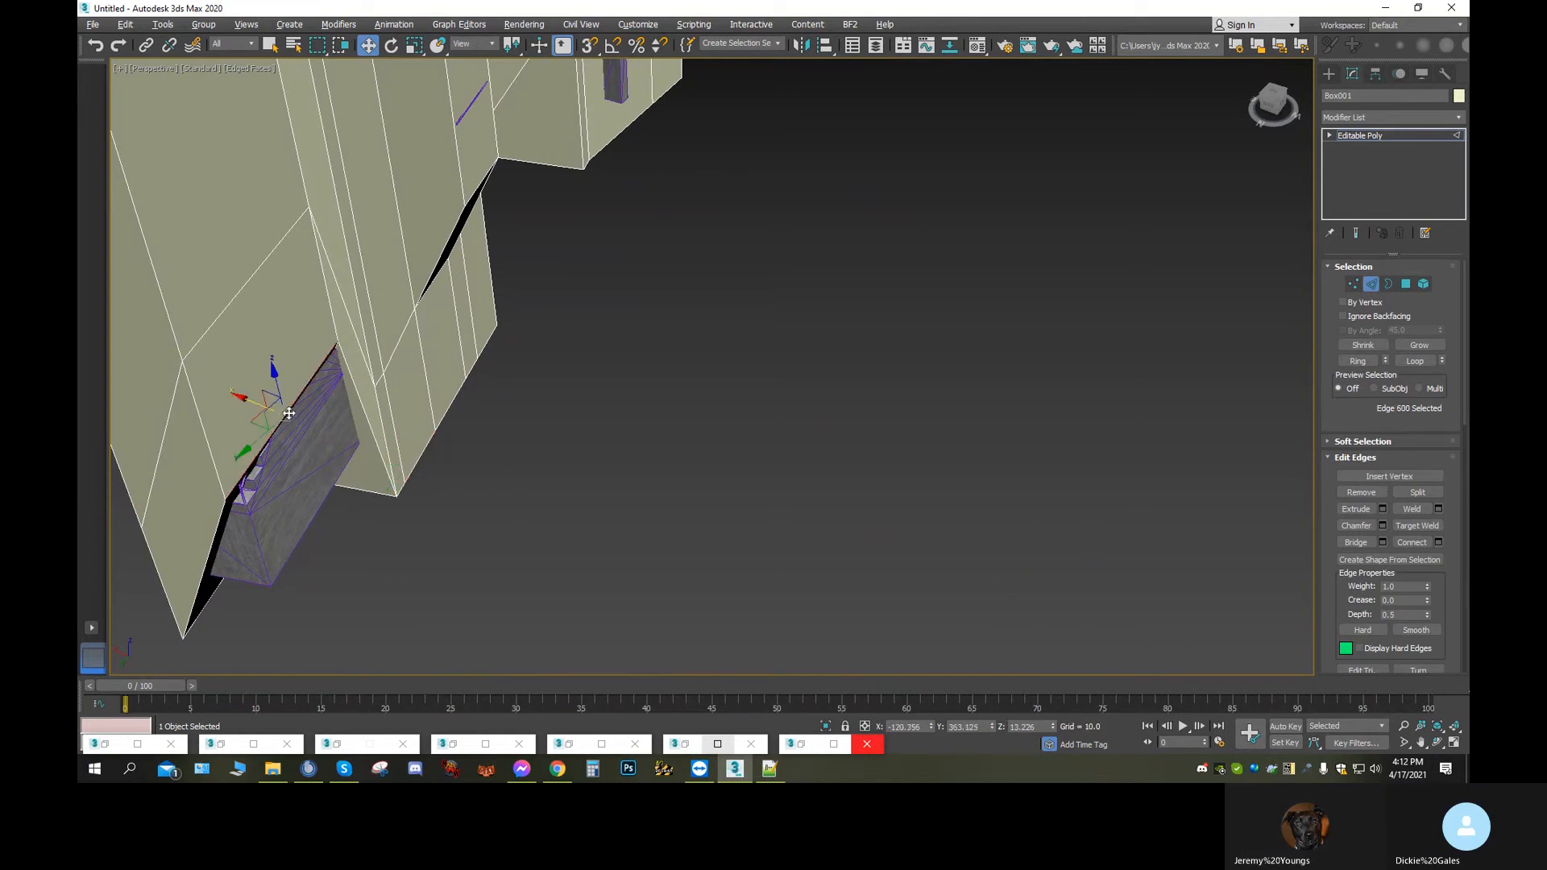
left_click_drag(1036, 724, 1000, 727)
right_click(1021, 726)
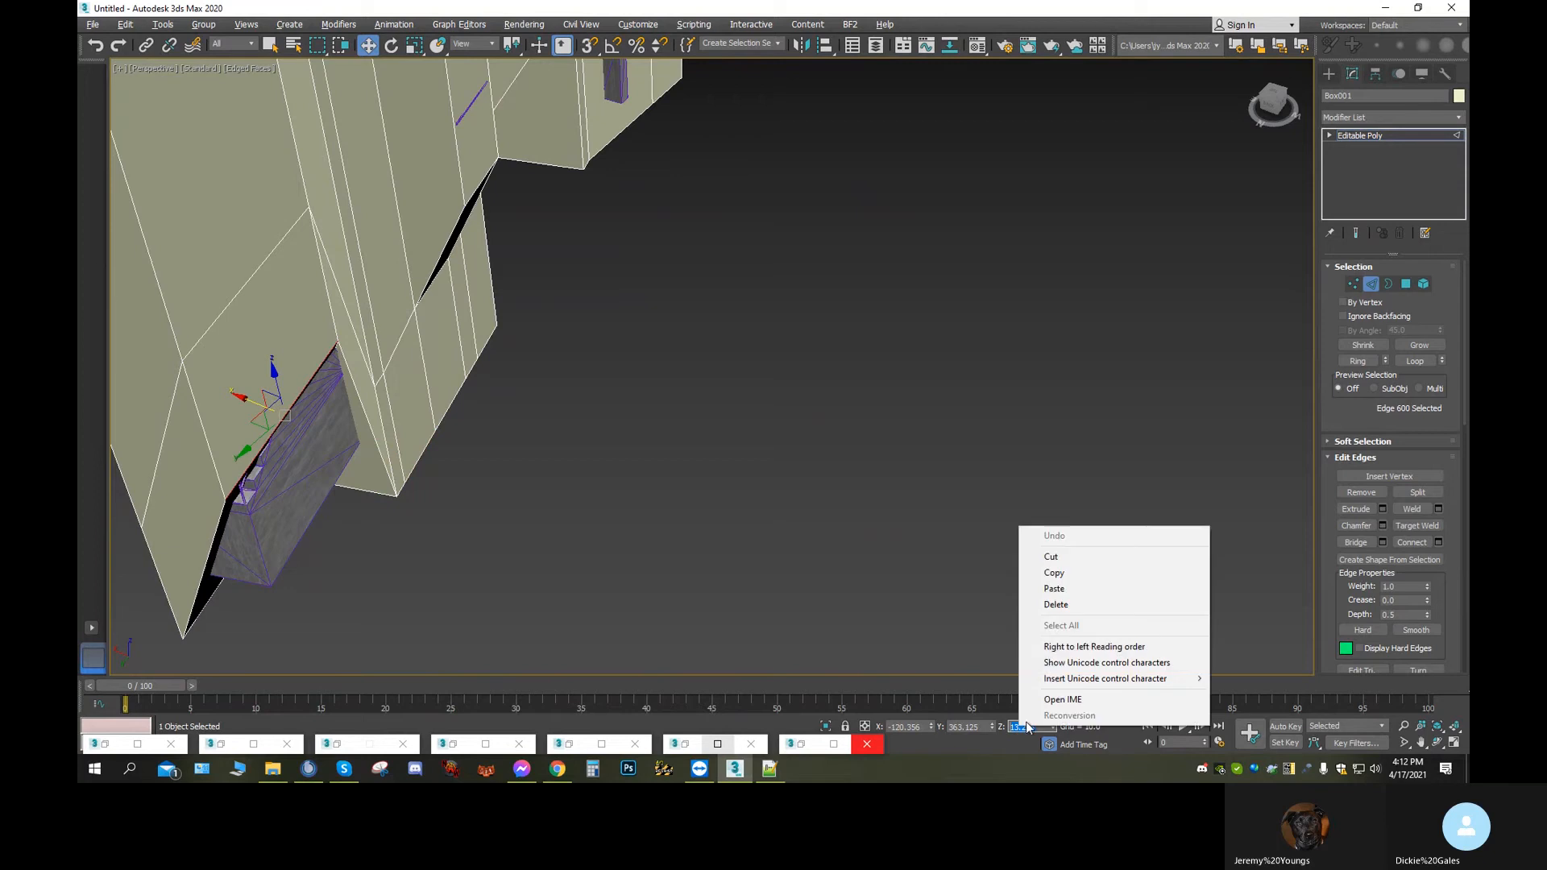
left_click(1062, 592)
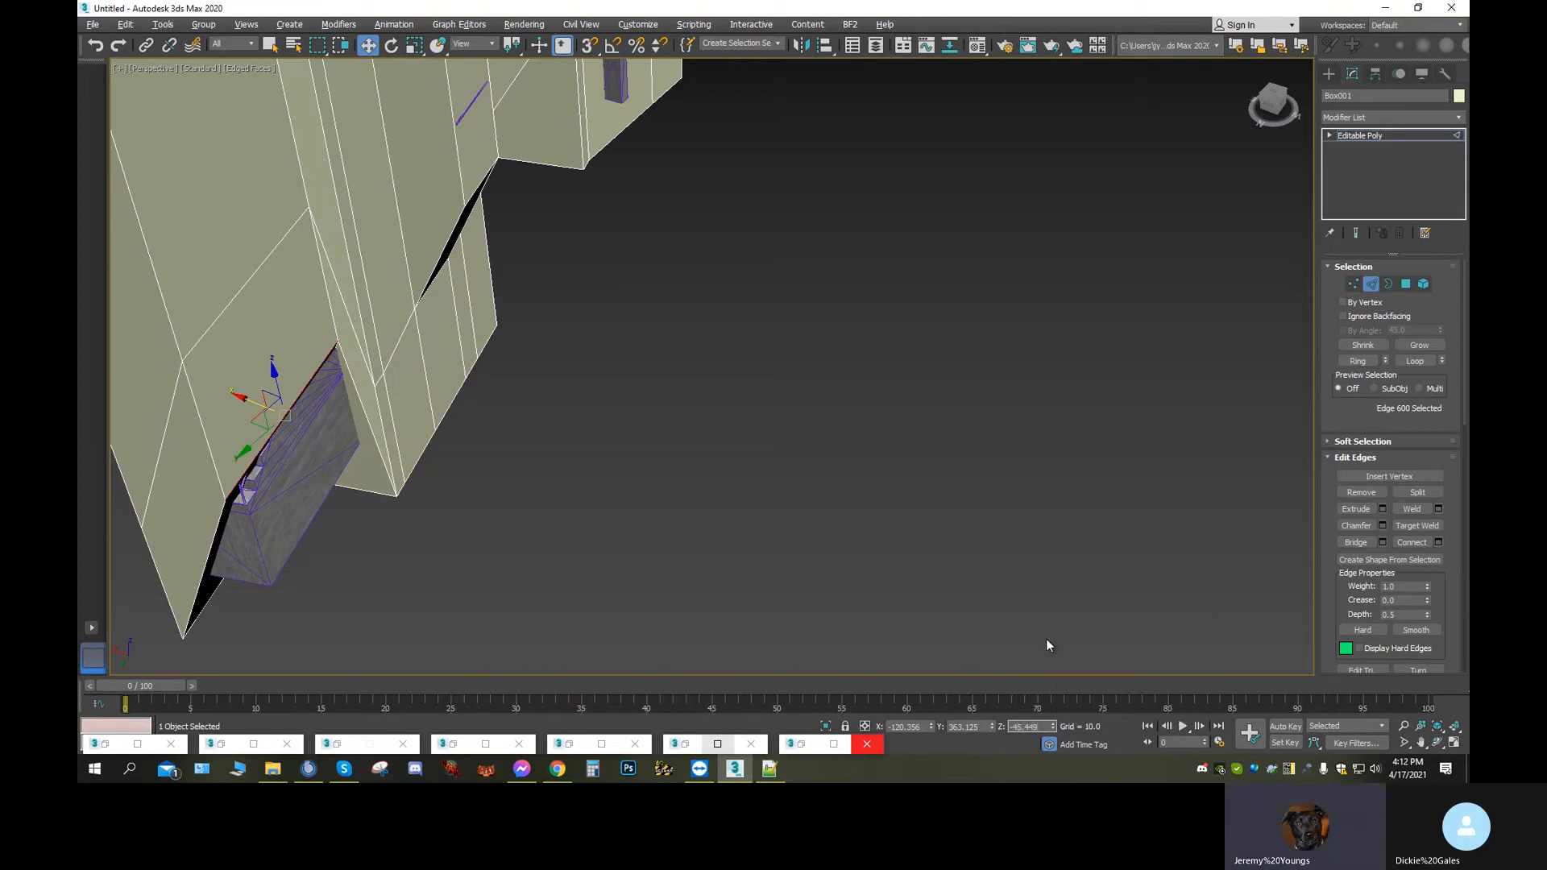
key("Return")
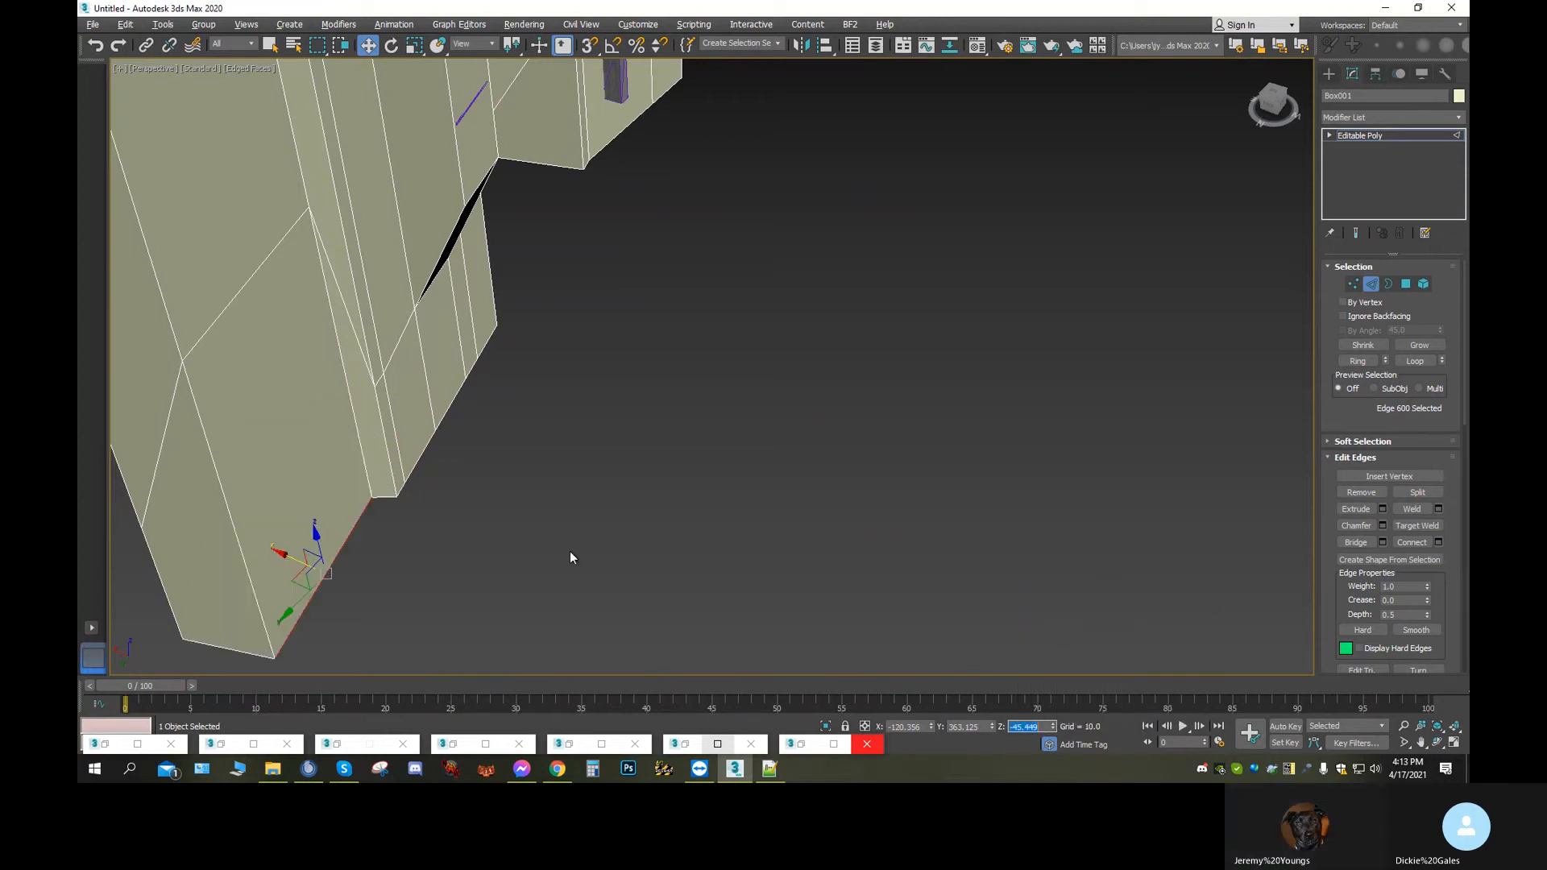
Copy the Z coordinate of the short horizontal edge on the narrow wall return beside the end block
key("z")
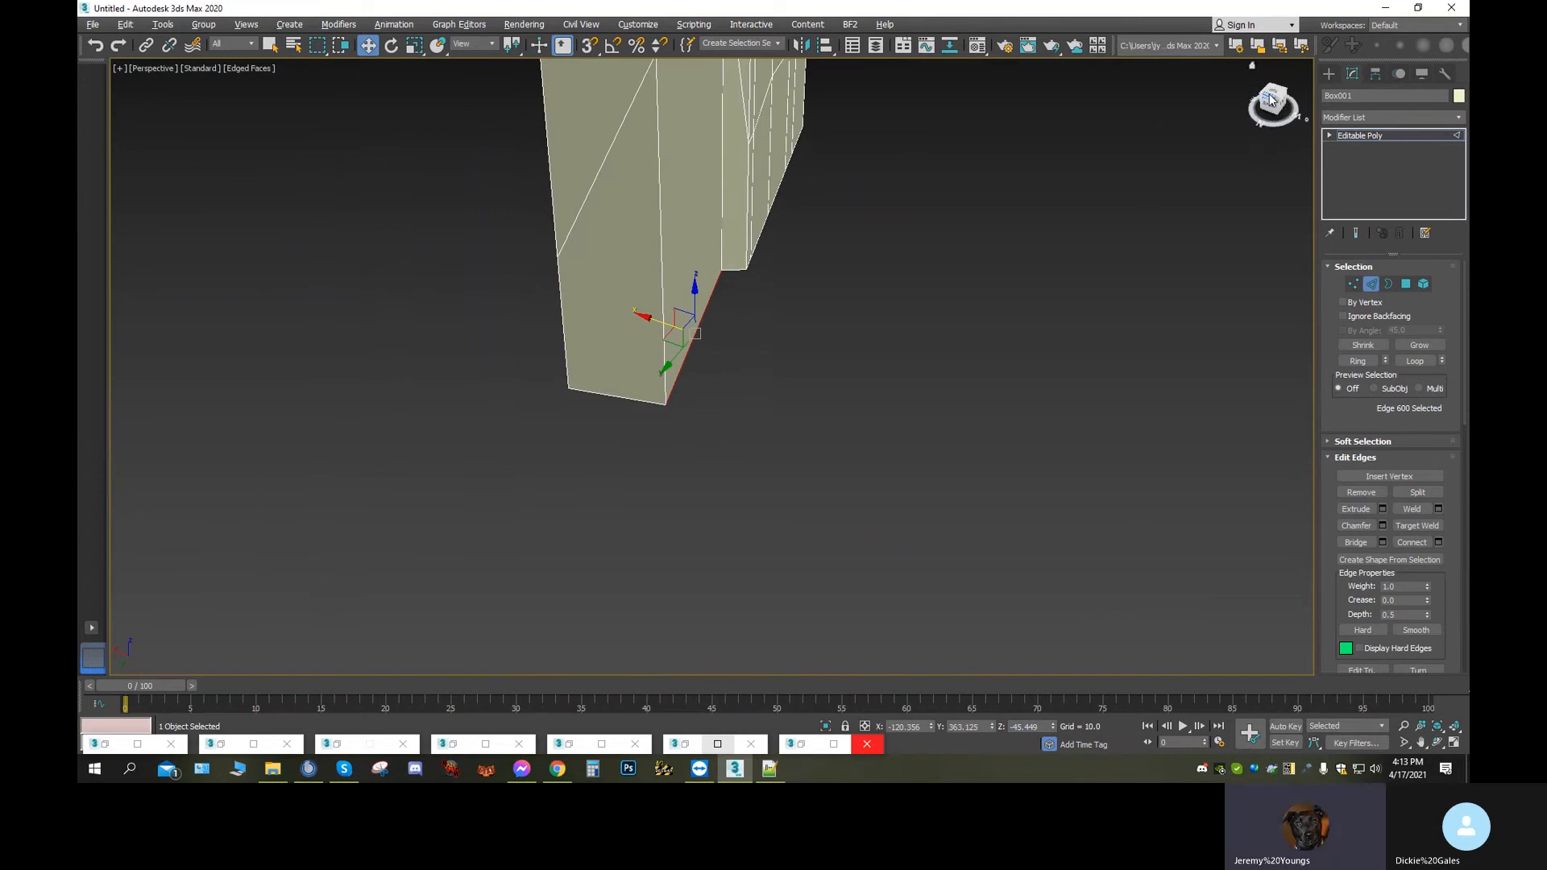
left_click(1271, 99)
left_click(1272, 104)
middle_click_drag(1101, 356, 835, 547)
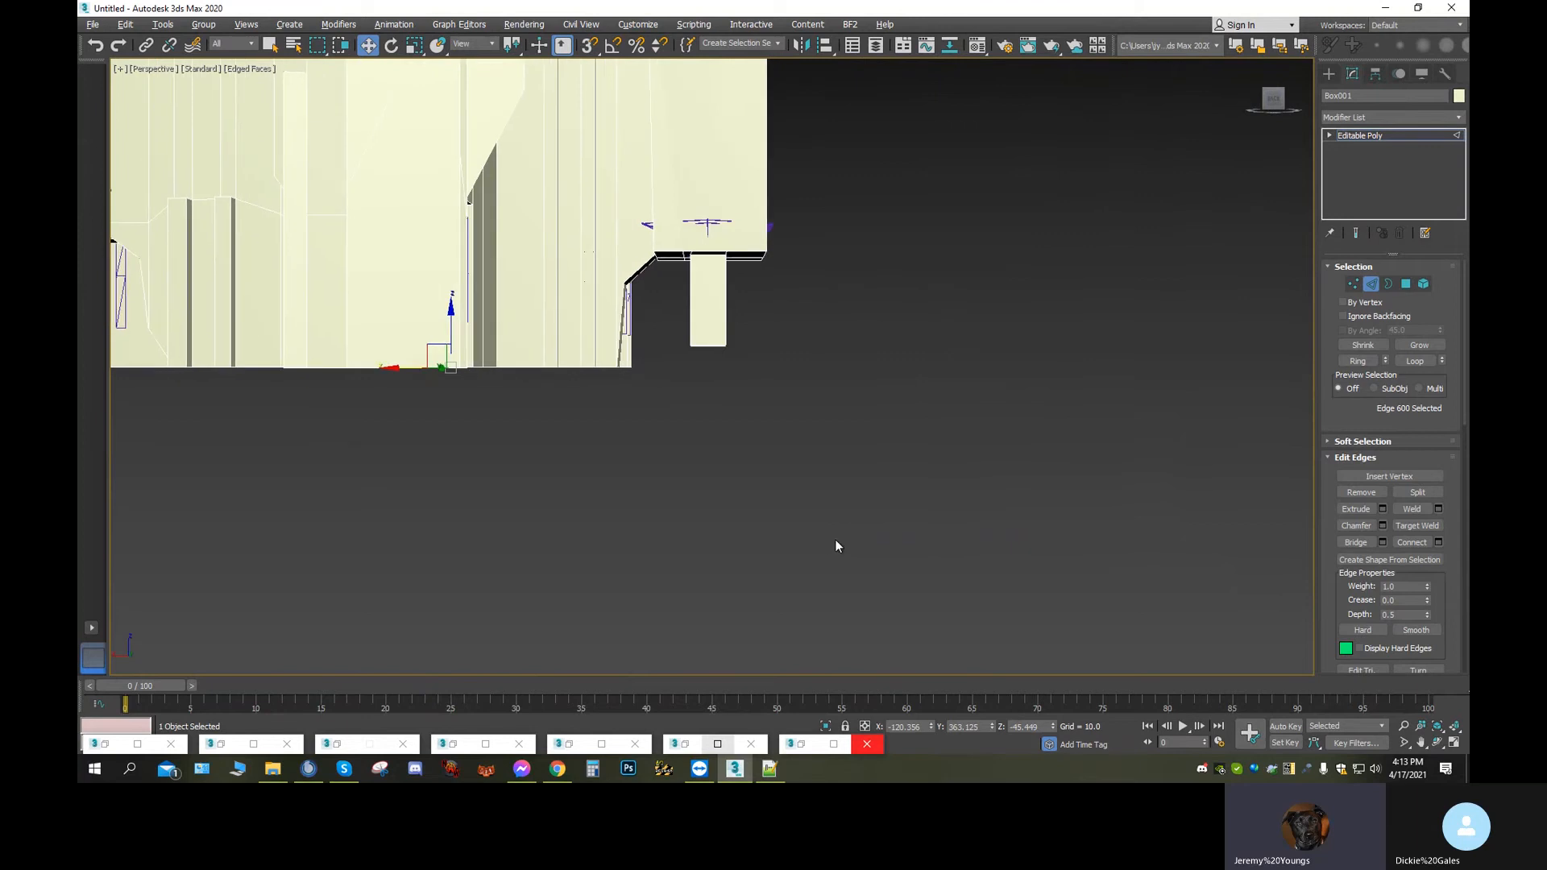
left_click(1438, 743)
left_click_drag(886, 479, 686, 391)
middle_click_drag(686, 392, 709, 427)
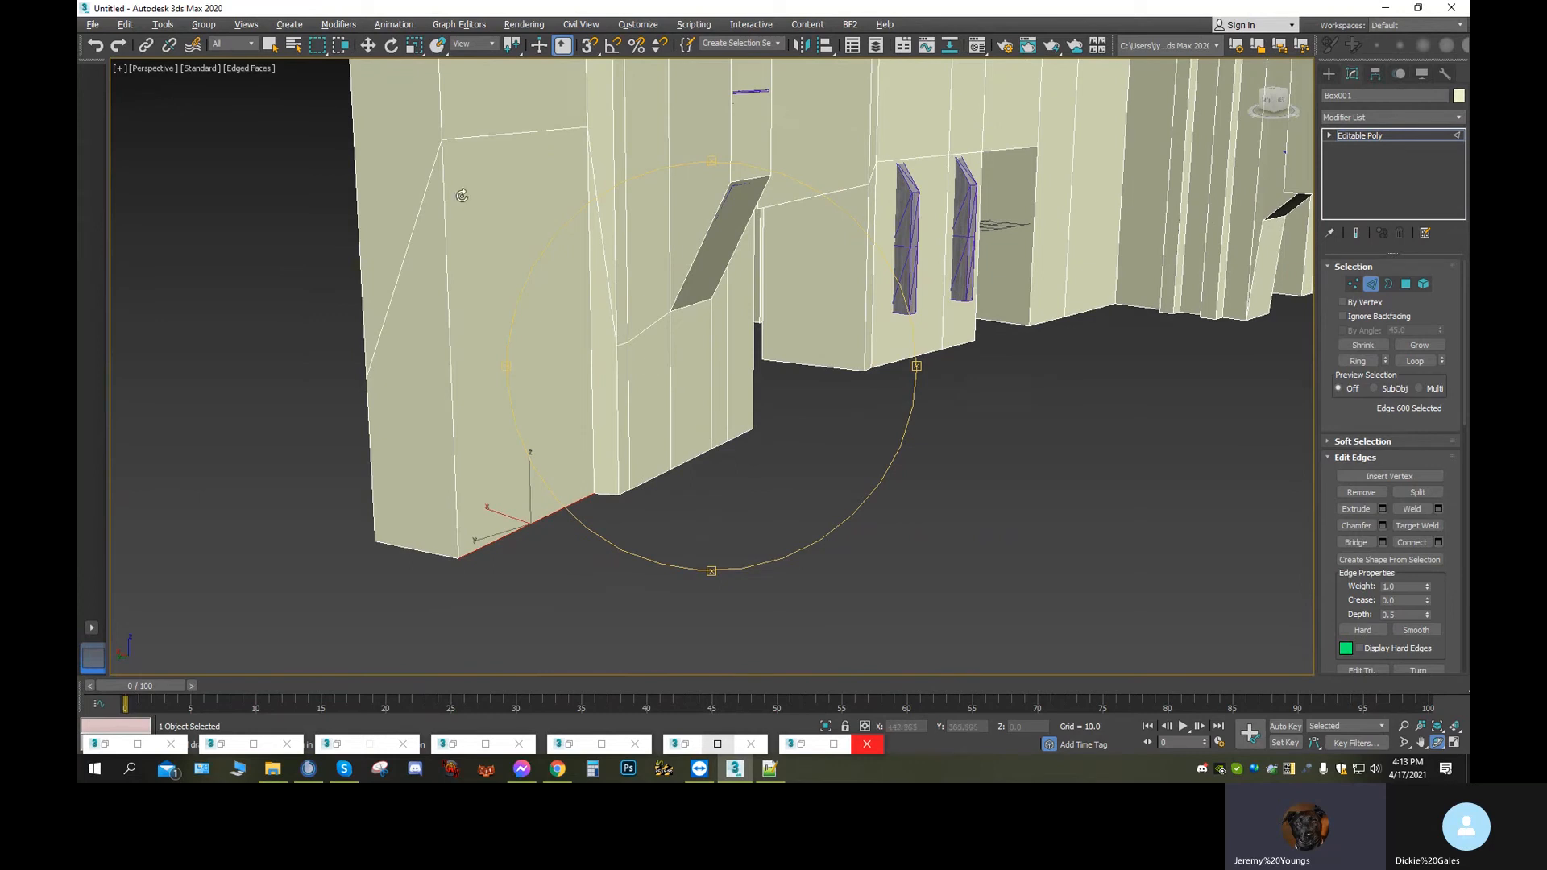
left_click(368, 45)
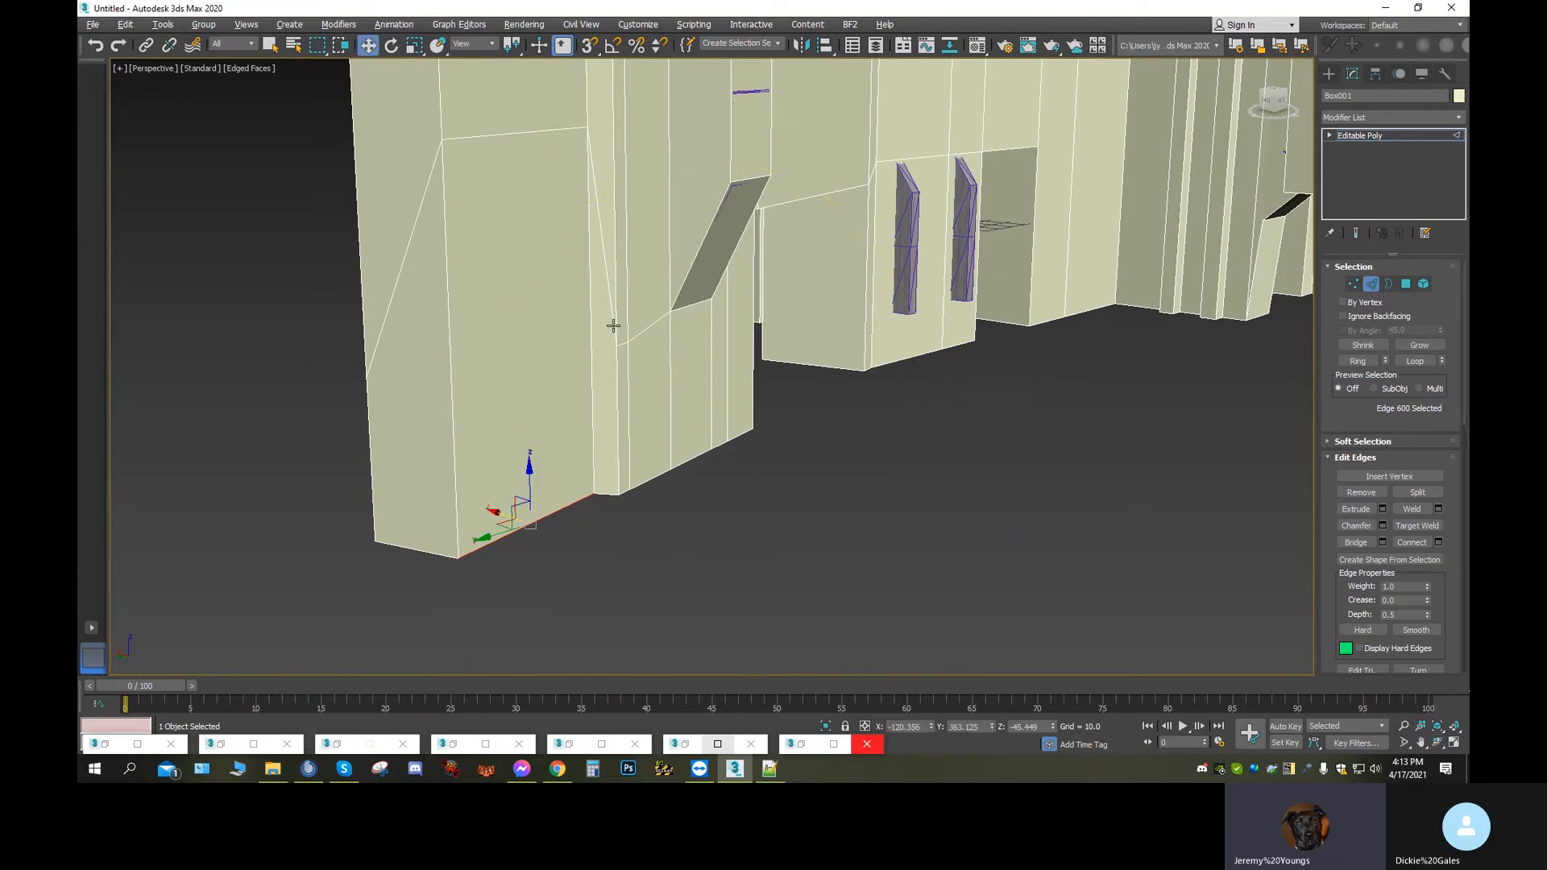
left_click(623, 345)
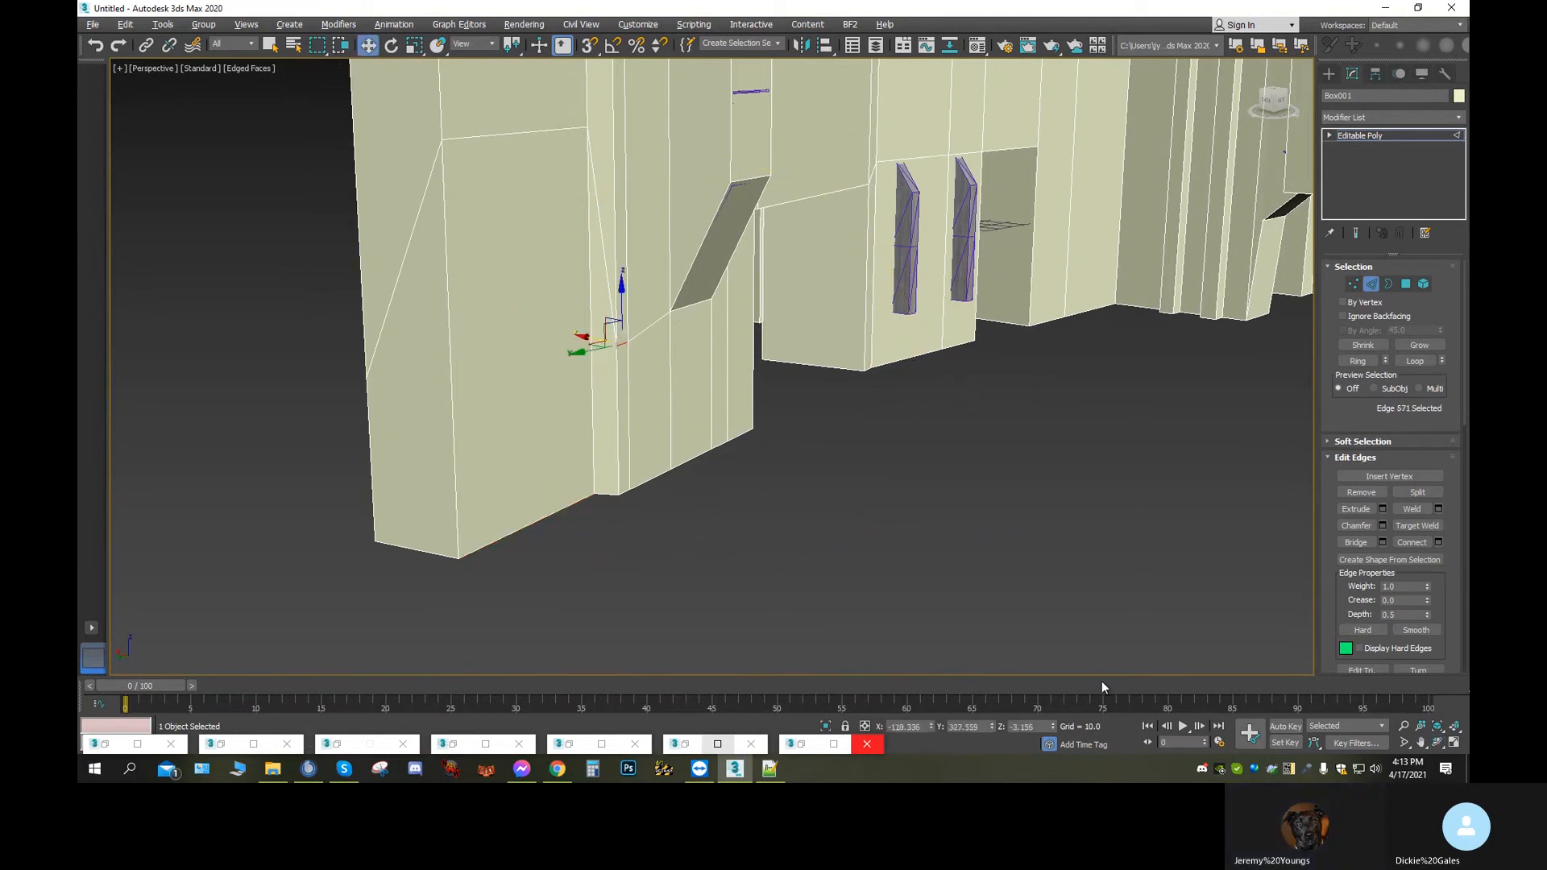
left_click(1027, 726)
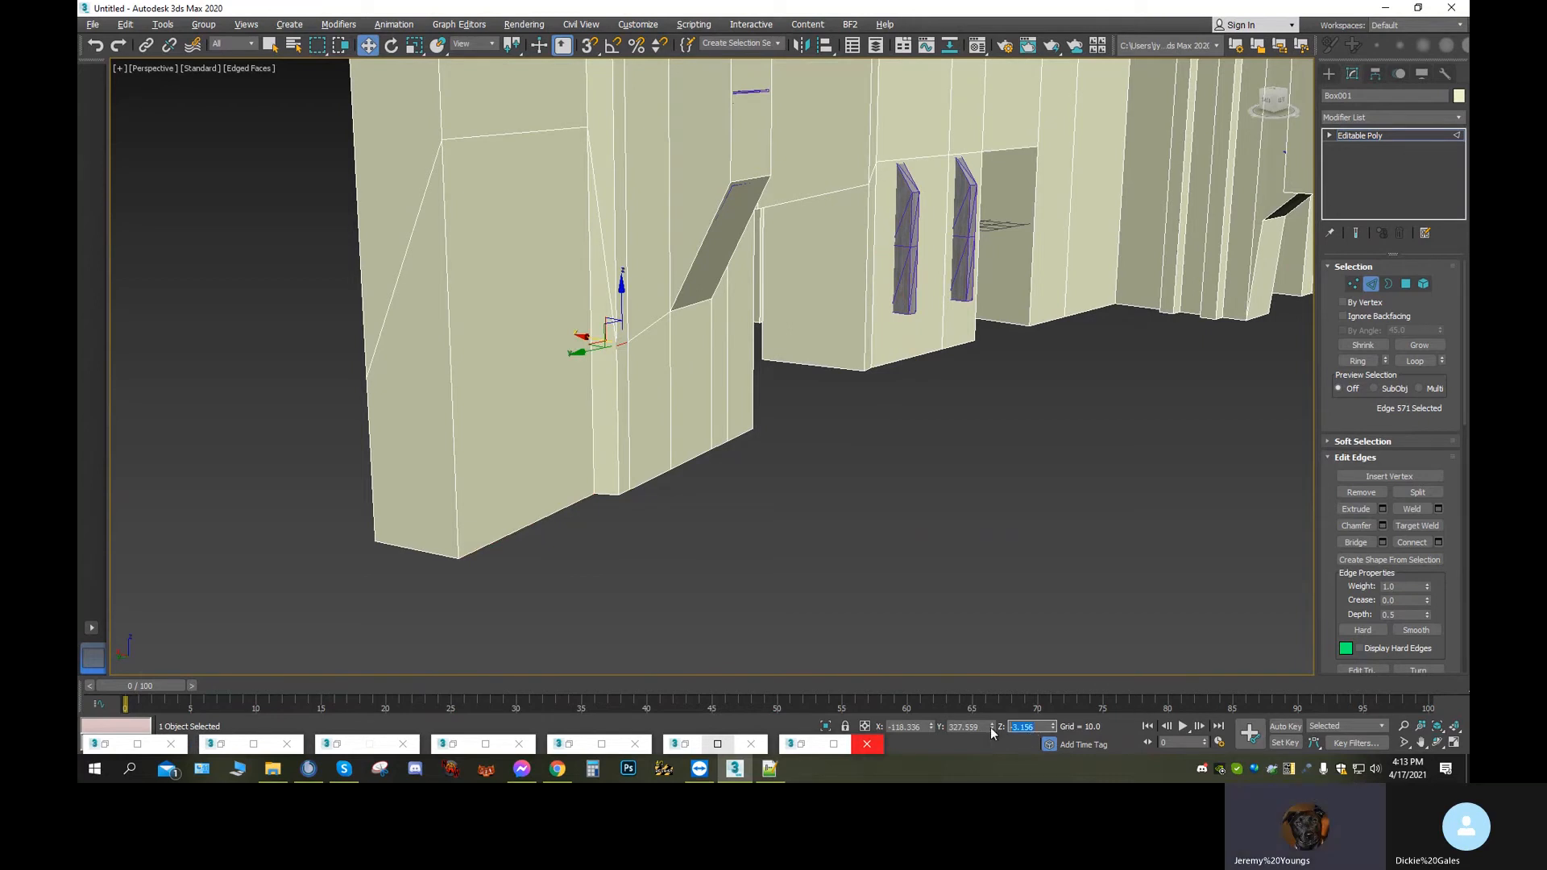
right_click(1022, 726)
left_click(1047, 569)
Set the Z position of the horizontal edge across the end block's face to the copied value of -3.156
left_click(540, 129)
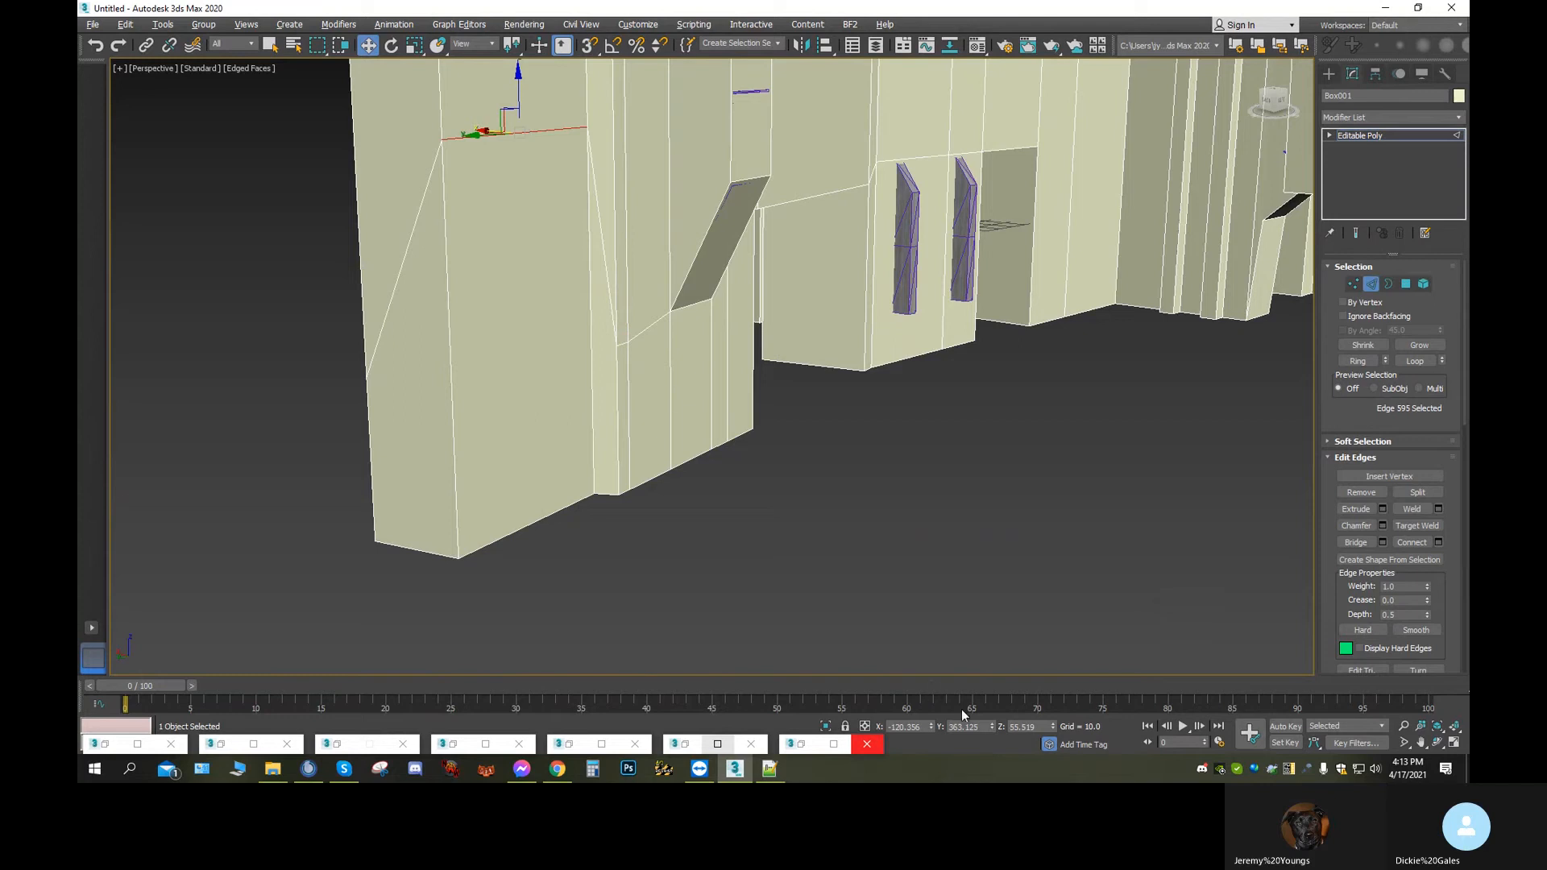
double_click(1036, 728)
right_click(1028, 725)
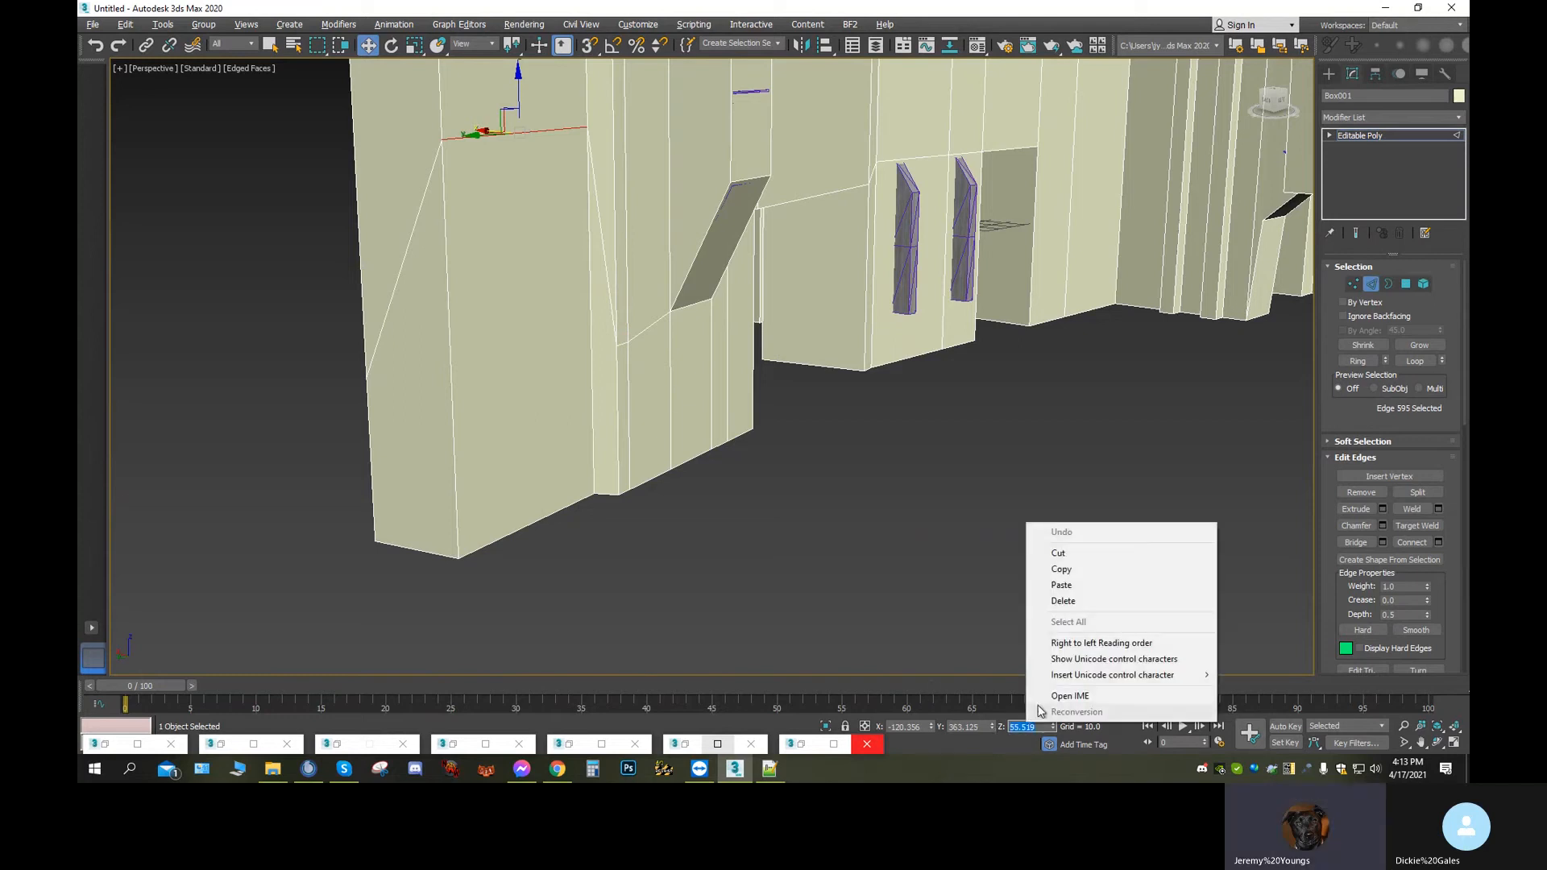
left_click(1063, 584)
key("Return")
Copy the Z coordinate of the wall's top edge next to the raised end block
middle_click_drag(607, 344, 633, 171)
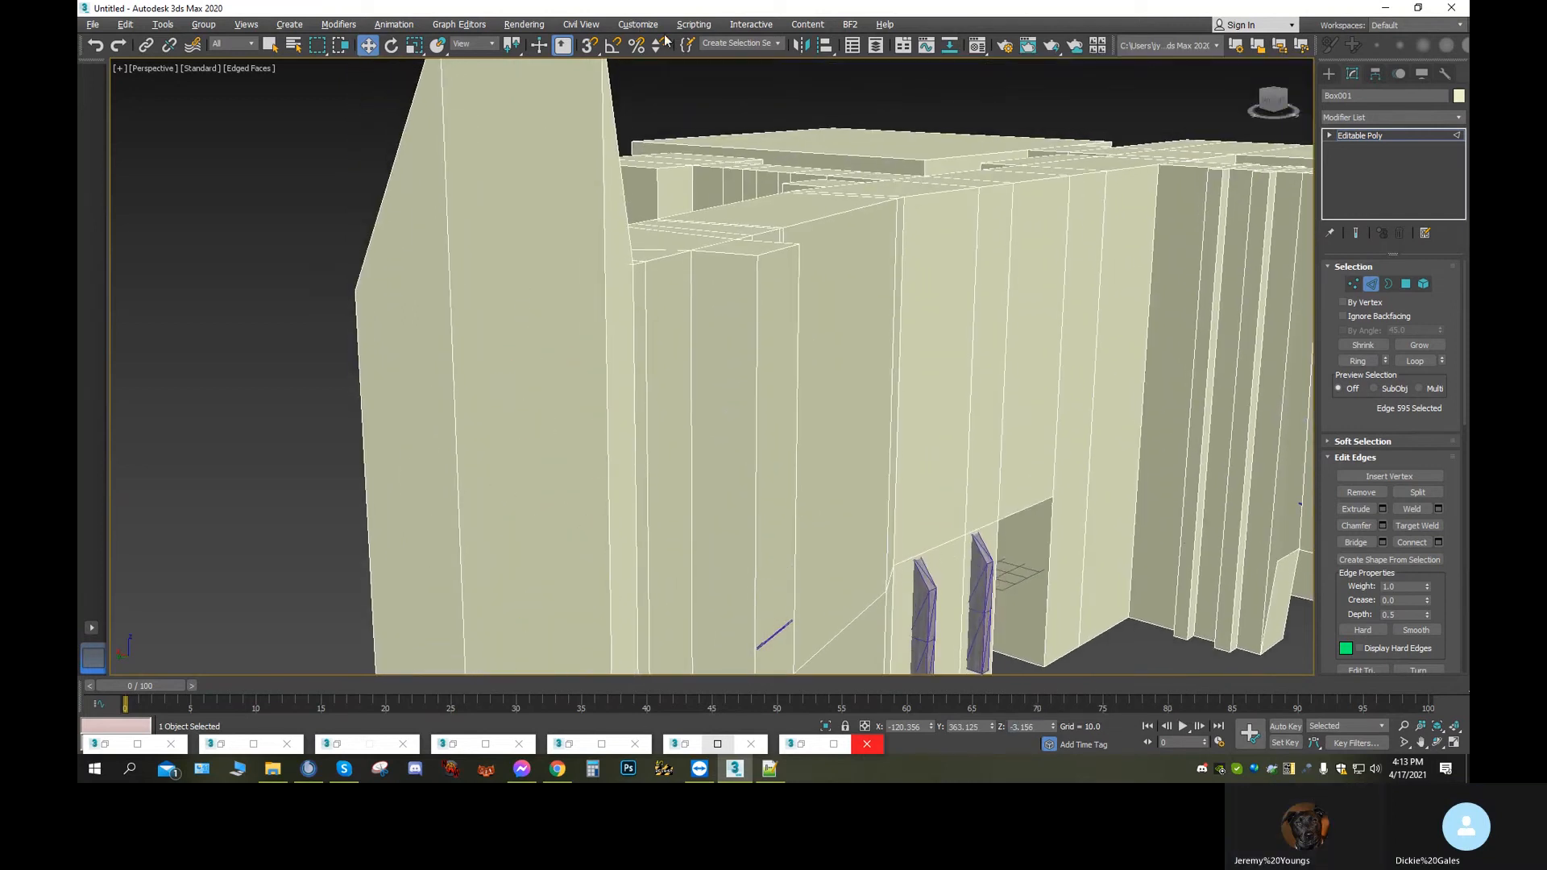
left_click(659, 263)
left_click(655, 259)
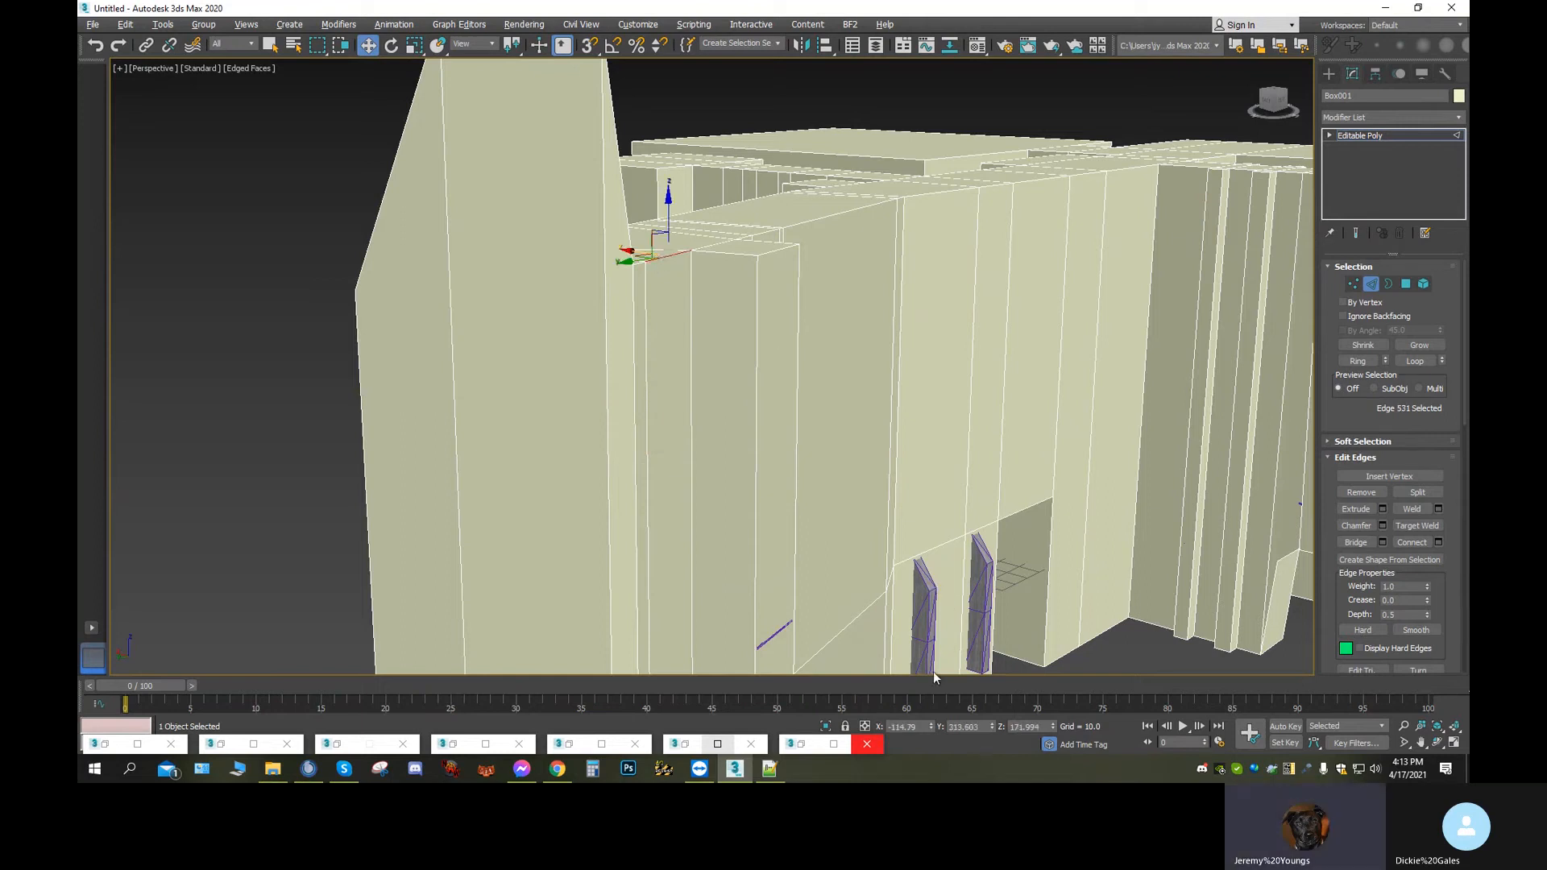
double_click(1008, 728)
right_click(1013, 728)
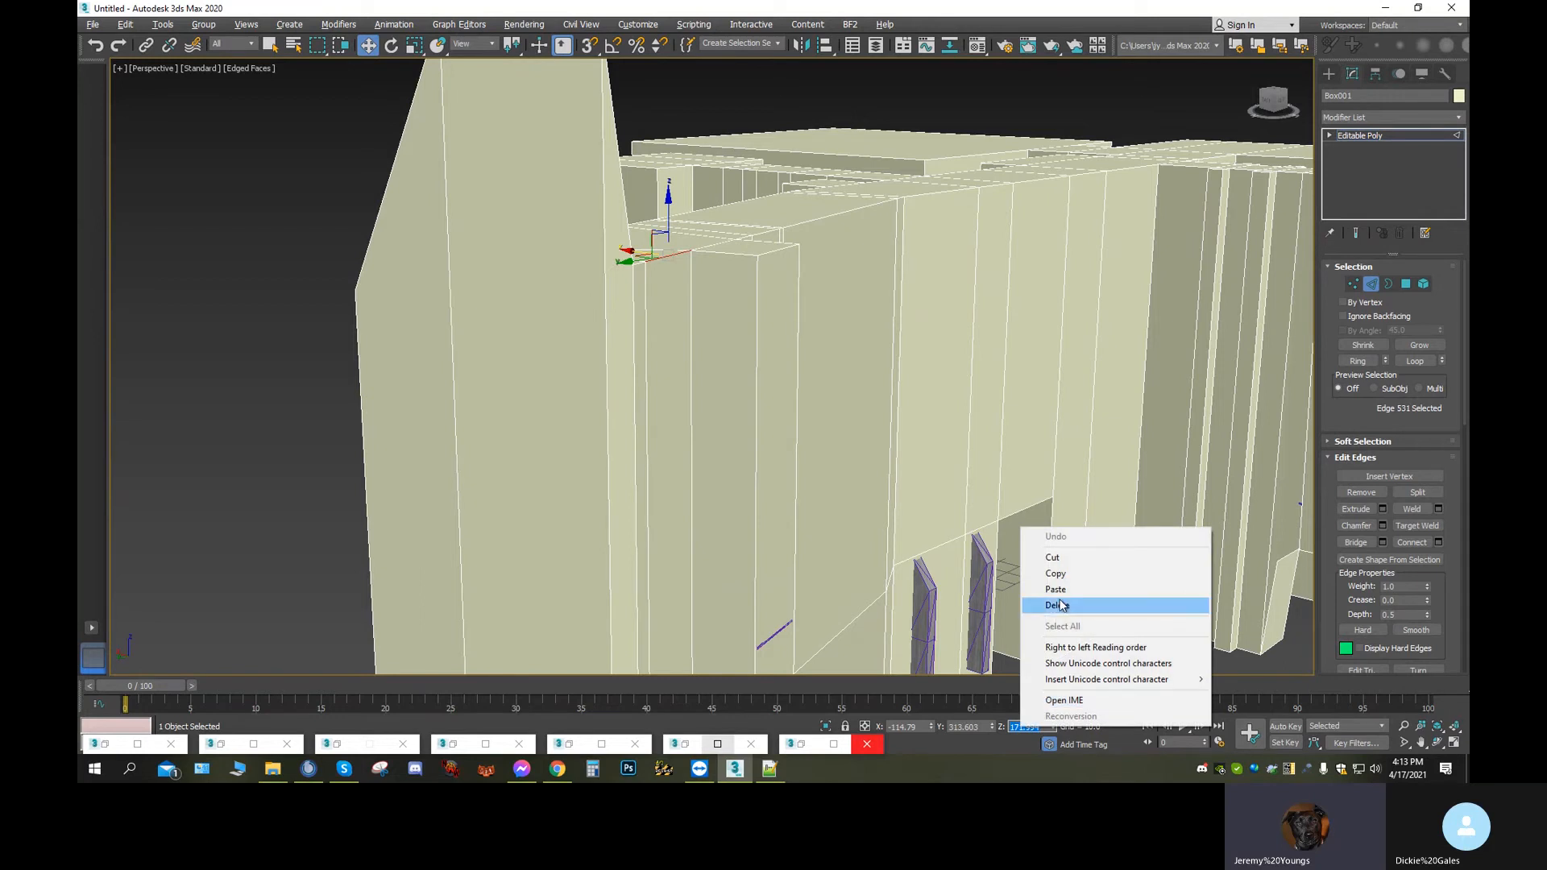
left_click(1056, 573)
Set the Z position of the end block's raised top edge to the copied value of 171.994
middle_click_drag(574, 230, 568, 302, "alt")
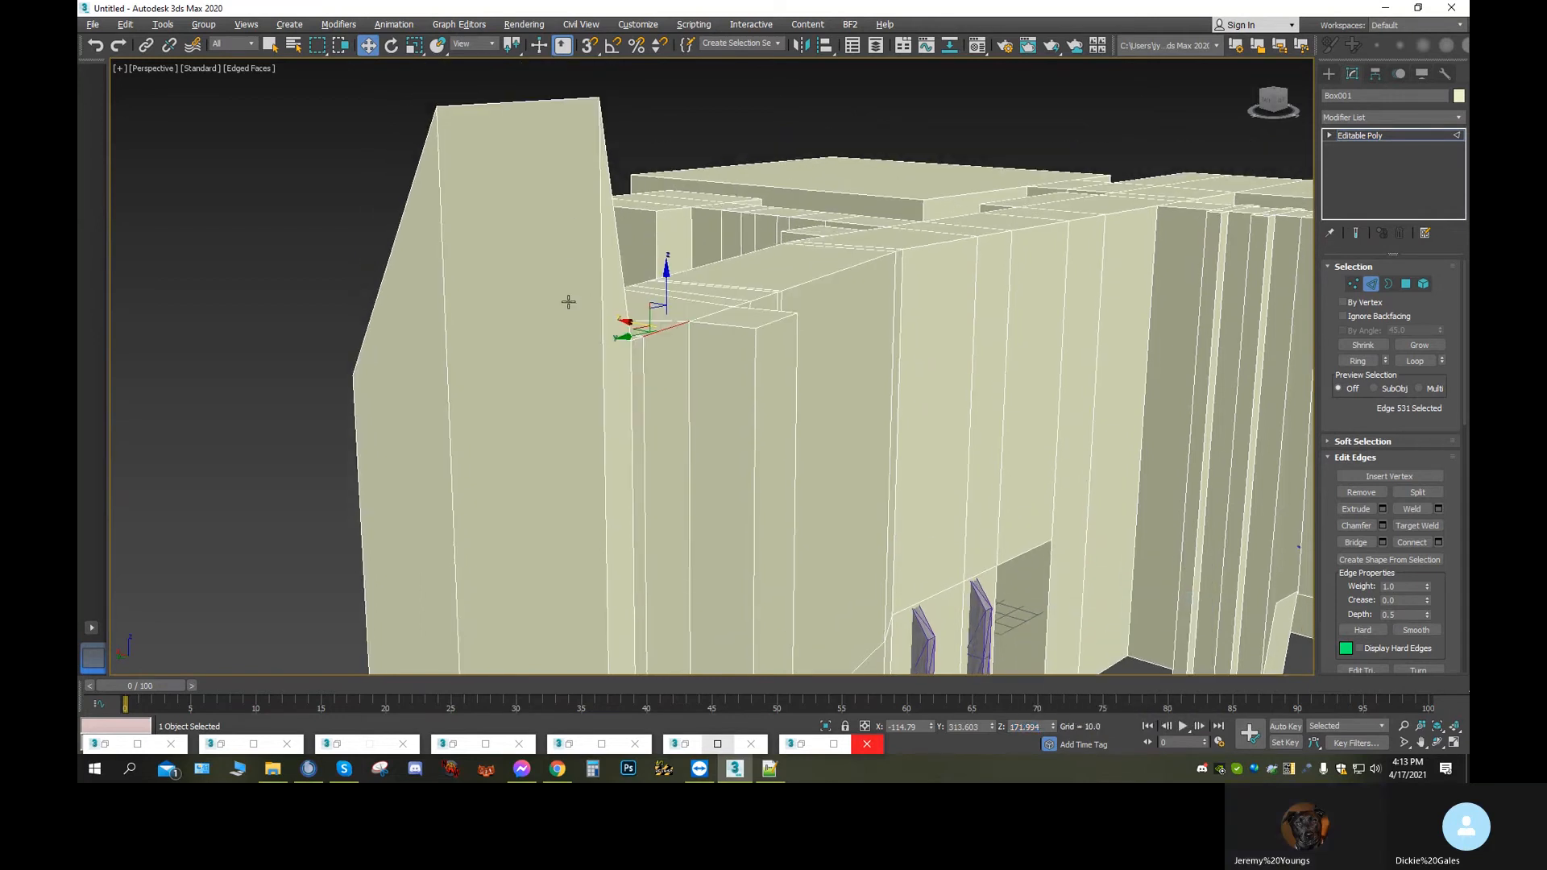
left_click(536, 103)
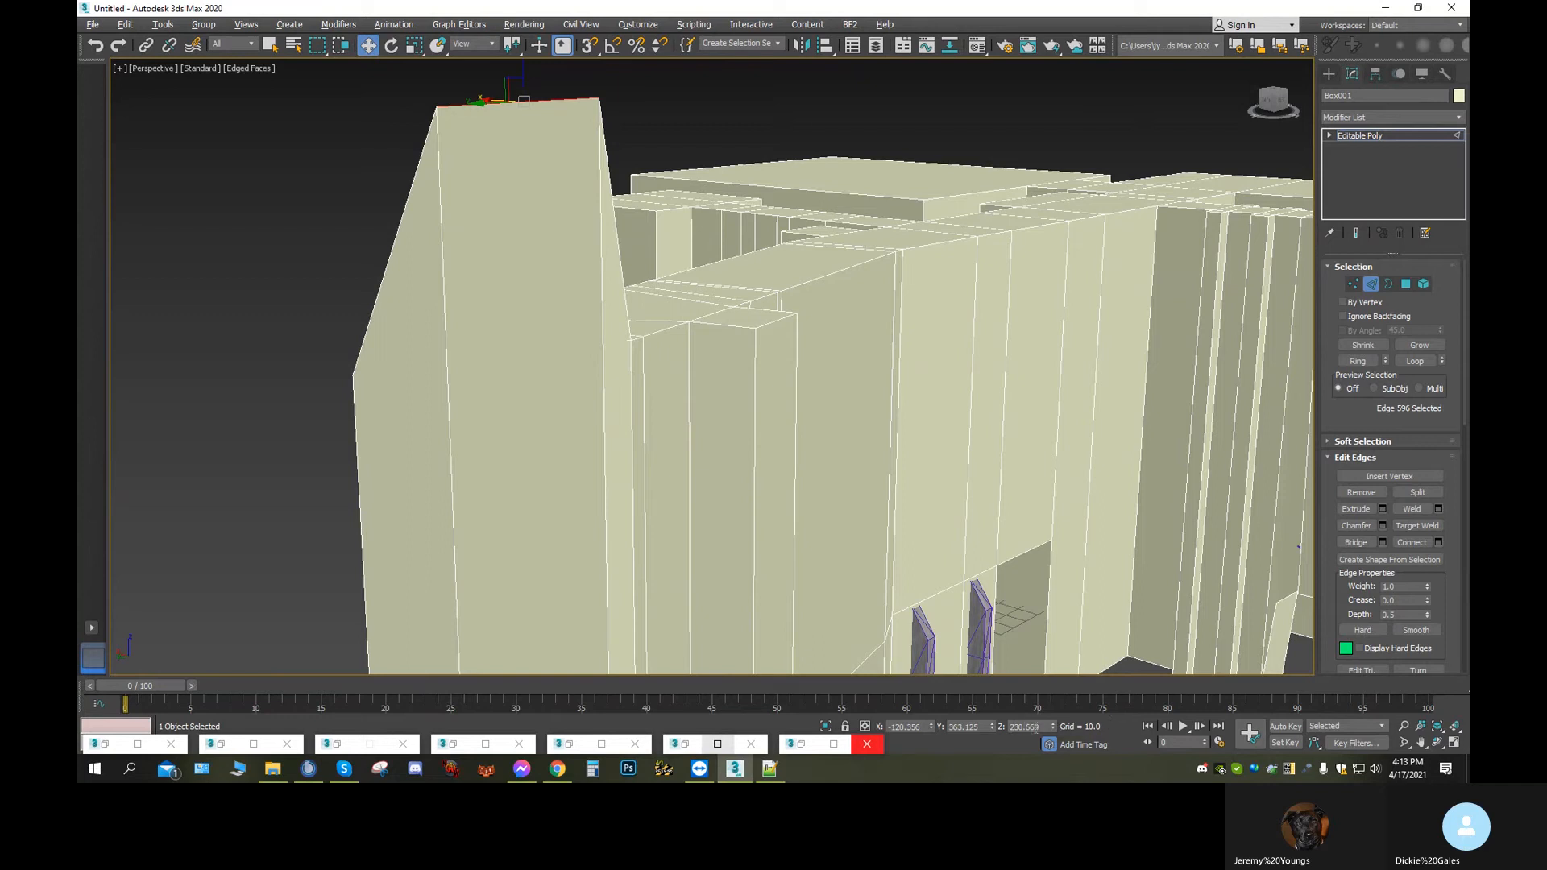
double_click(1046, 728)
key("Return")
right_click(1028, 725)
right_click(1030, 727)
left_click(1051, 589)
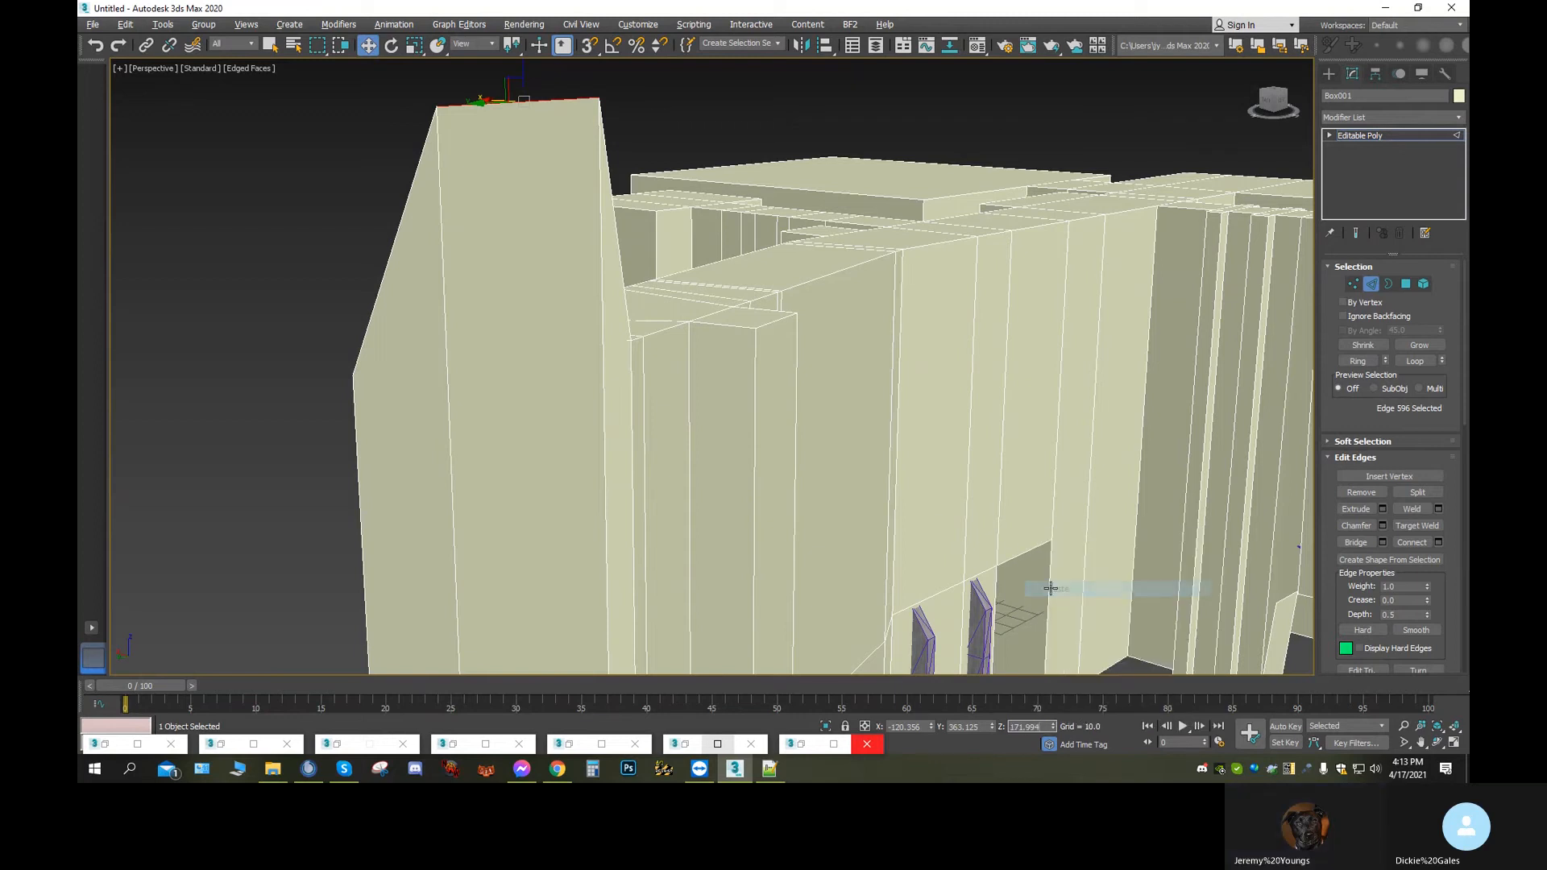
Examine the aligned end block, the wall openings and the underside of the collision mesh from several angles
scroll(966, 490, "down", 3)
middle_click_drag(884, 525, 780, 388, "alt")
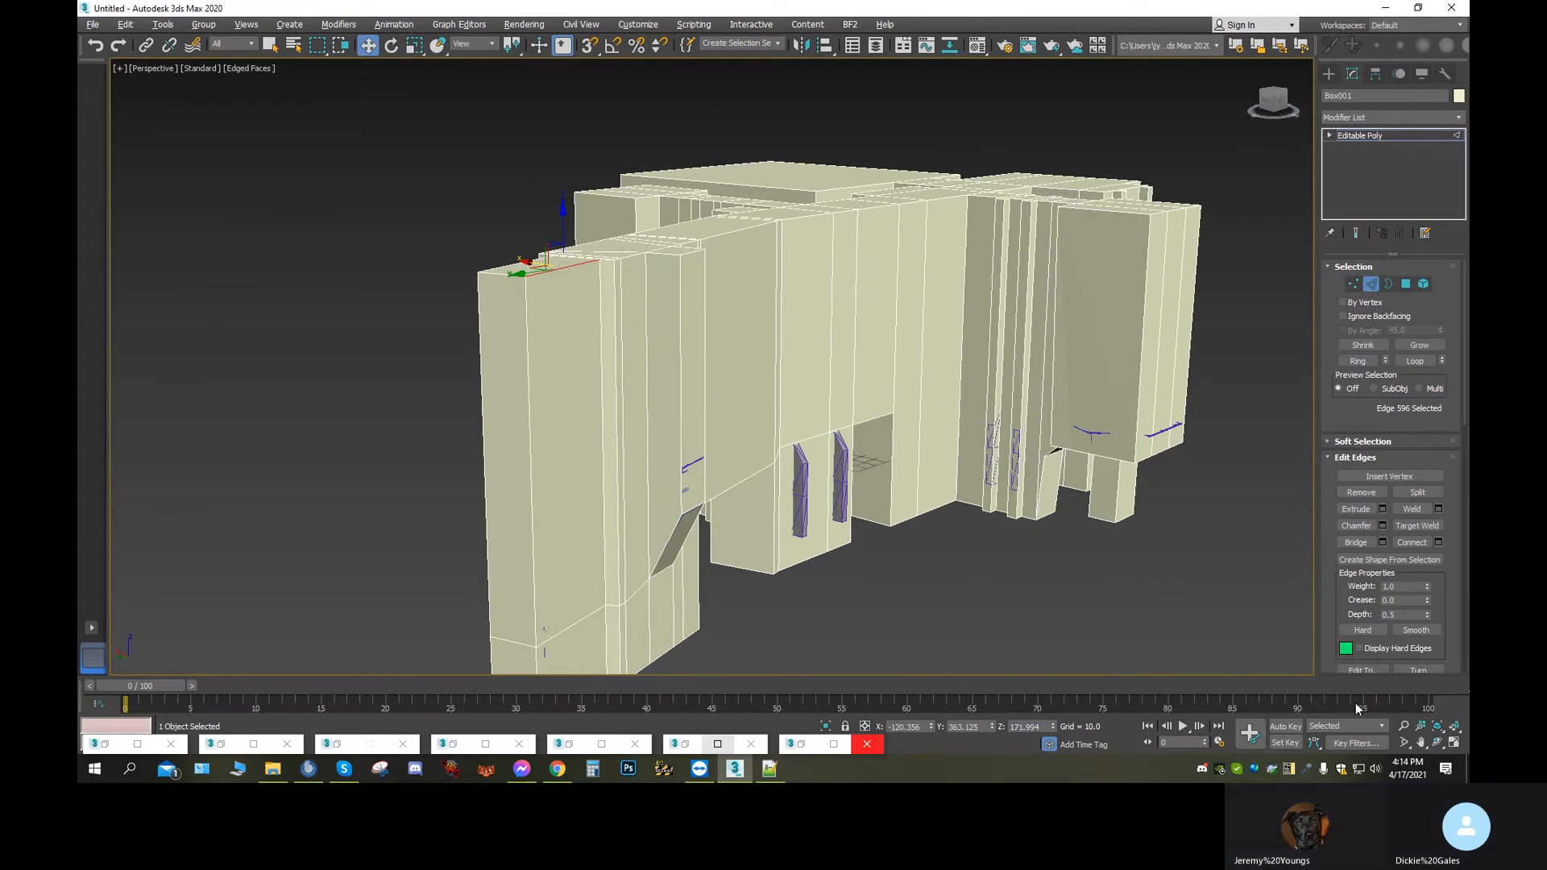
left_click(1437, 743)
left_click_drag(771, 443, 641, 273)
left_click_drag(656, 341, 704, 387)
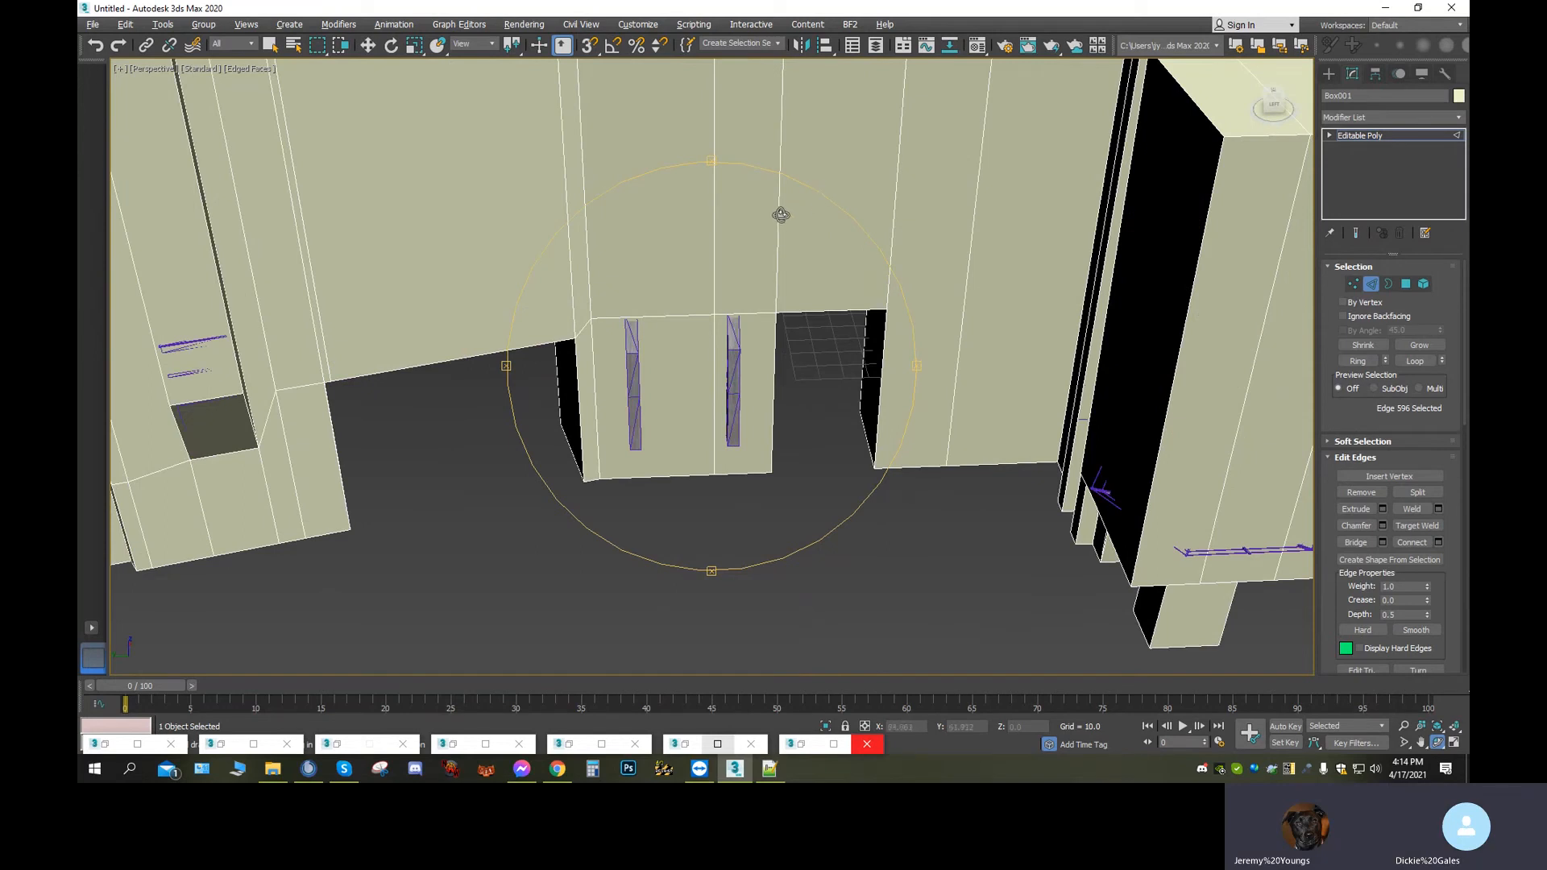
left_click_drag(744, 440, 802, 398)
scroll(632, 474, "down", 5)
left_click_drag(602, 477, 696, 476)
middle_click_drag(434, 501, 878, 466)
scroll(698, 501, "up", 5)
left_click_drag(650, 462, 722, 363)
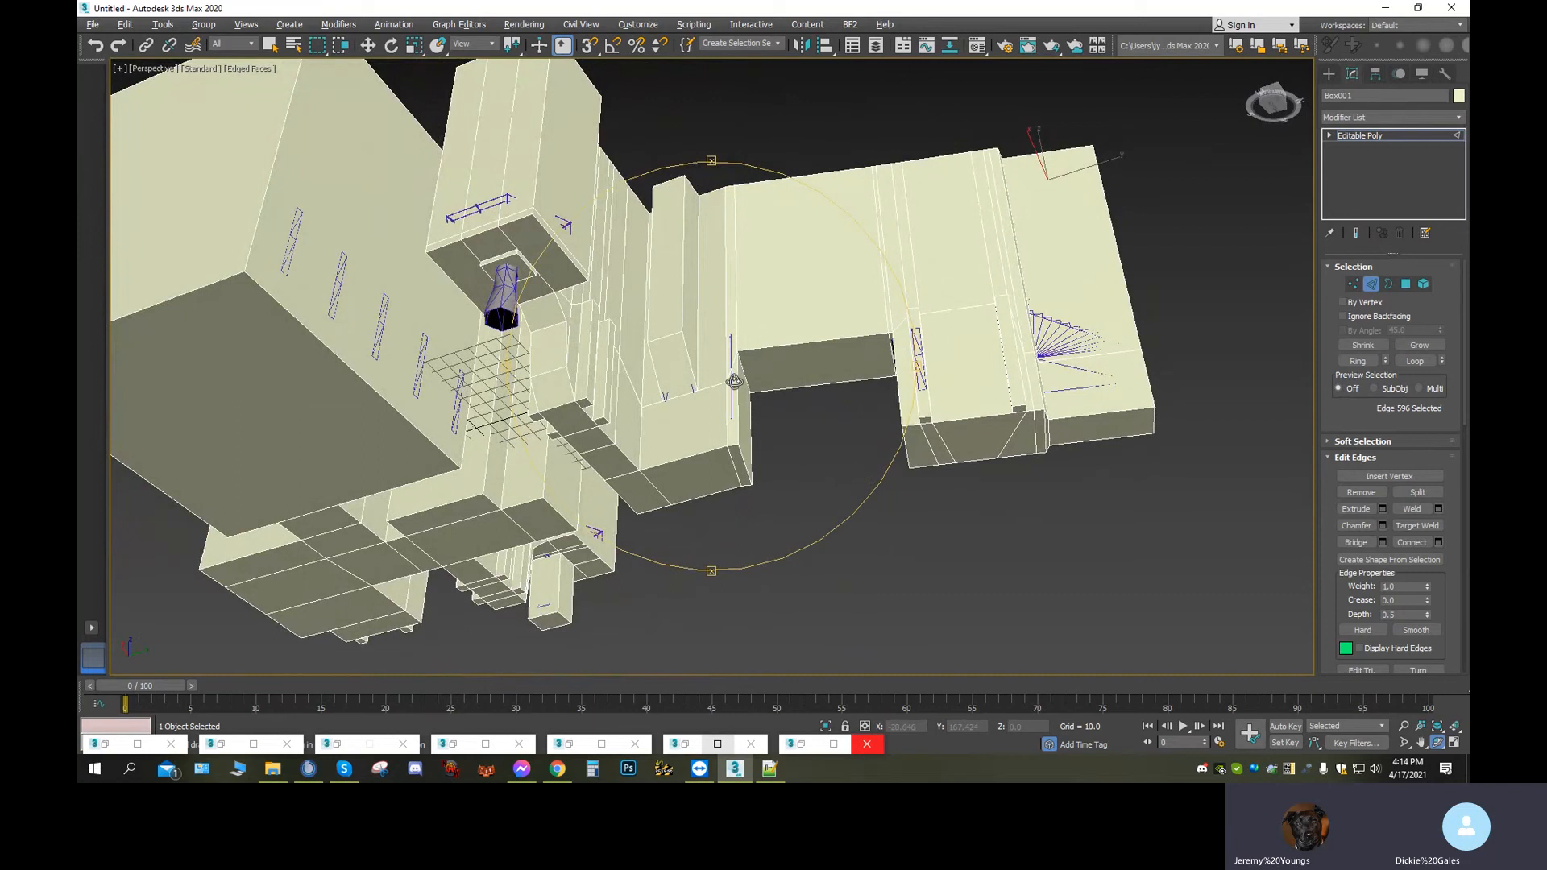
left_click_drag(734, 380, 995, 460)
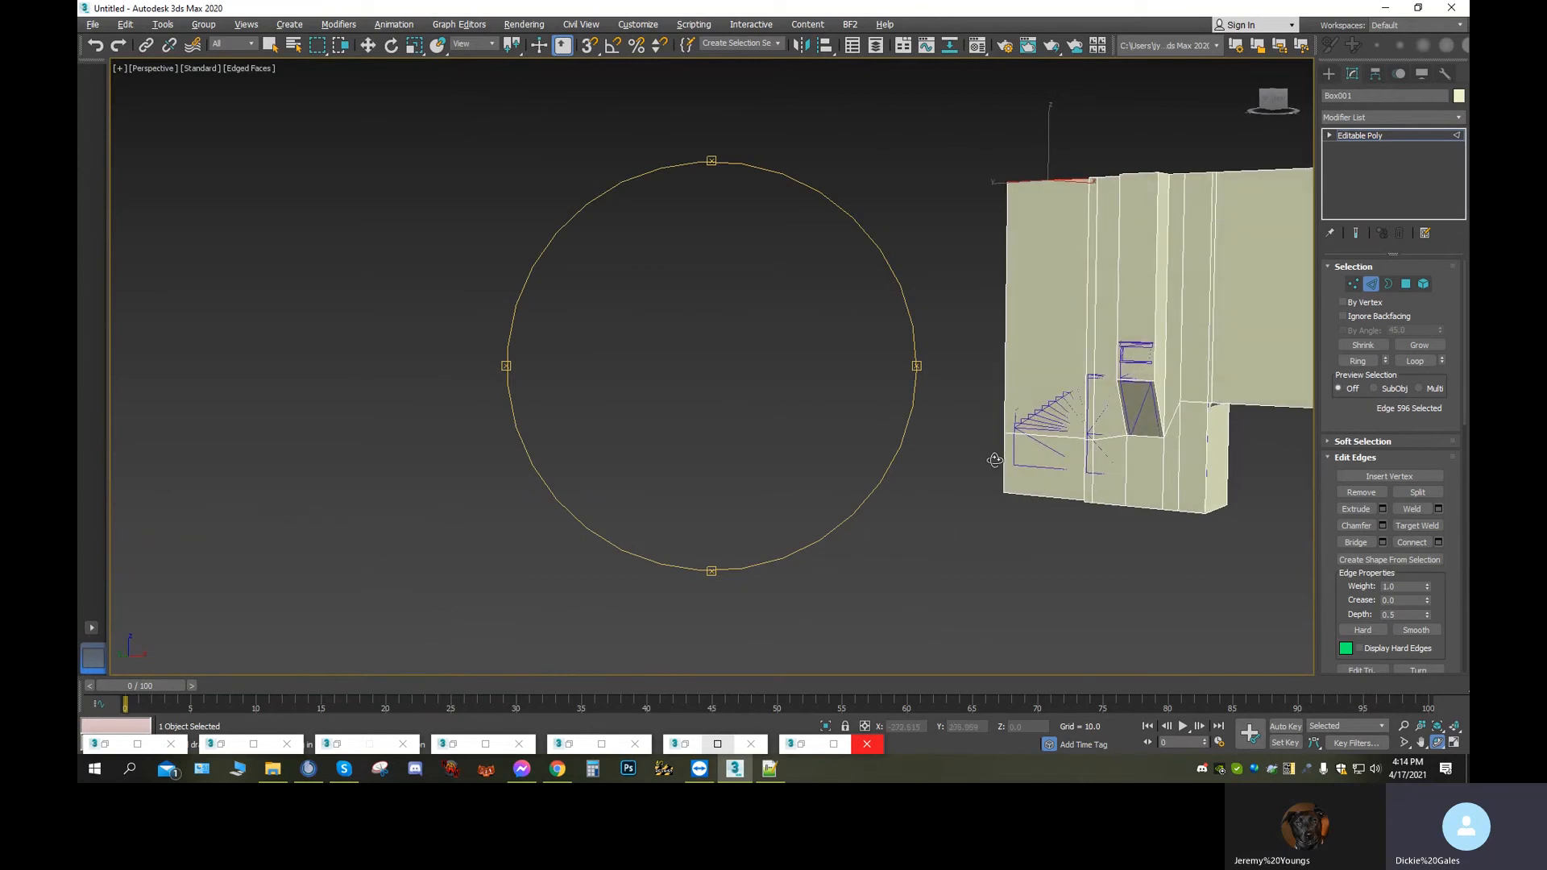
left_click_drag(1225, 520, 845, 513)
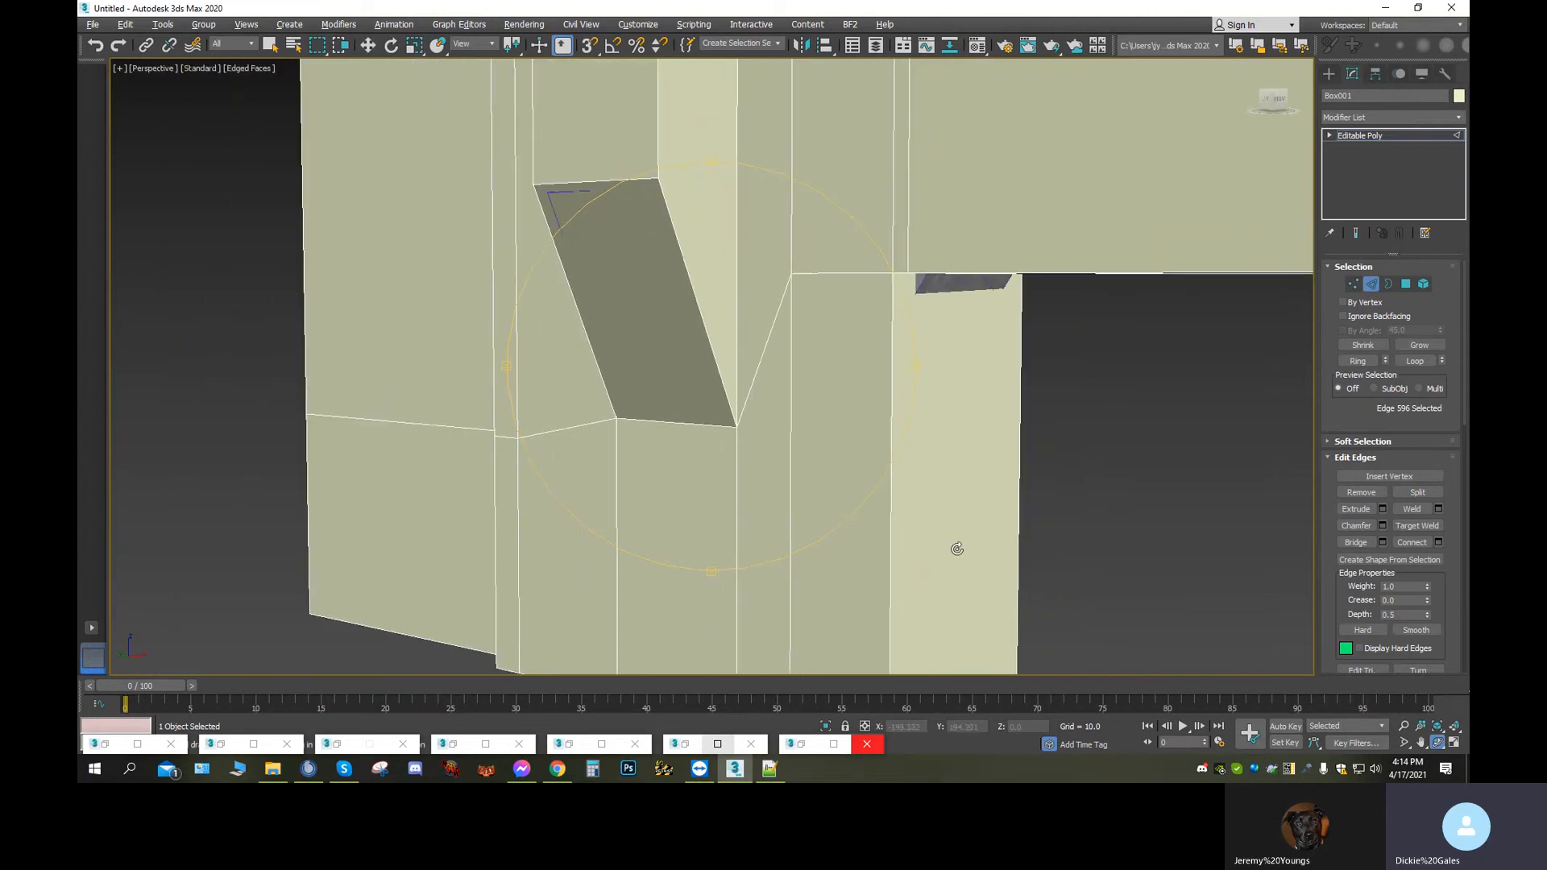
left_click_drag(739, 439, 777, 454)
left_click_drag(1005, 456, 835, 542)
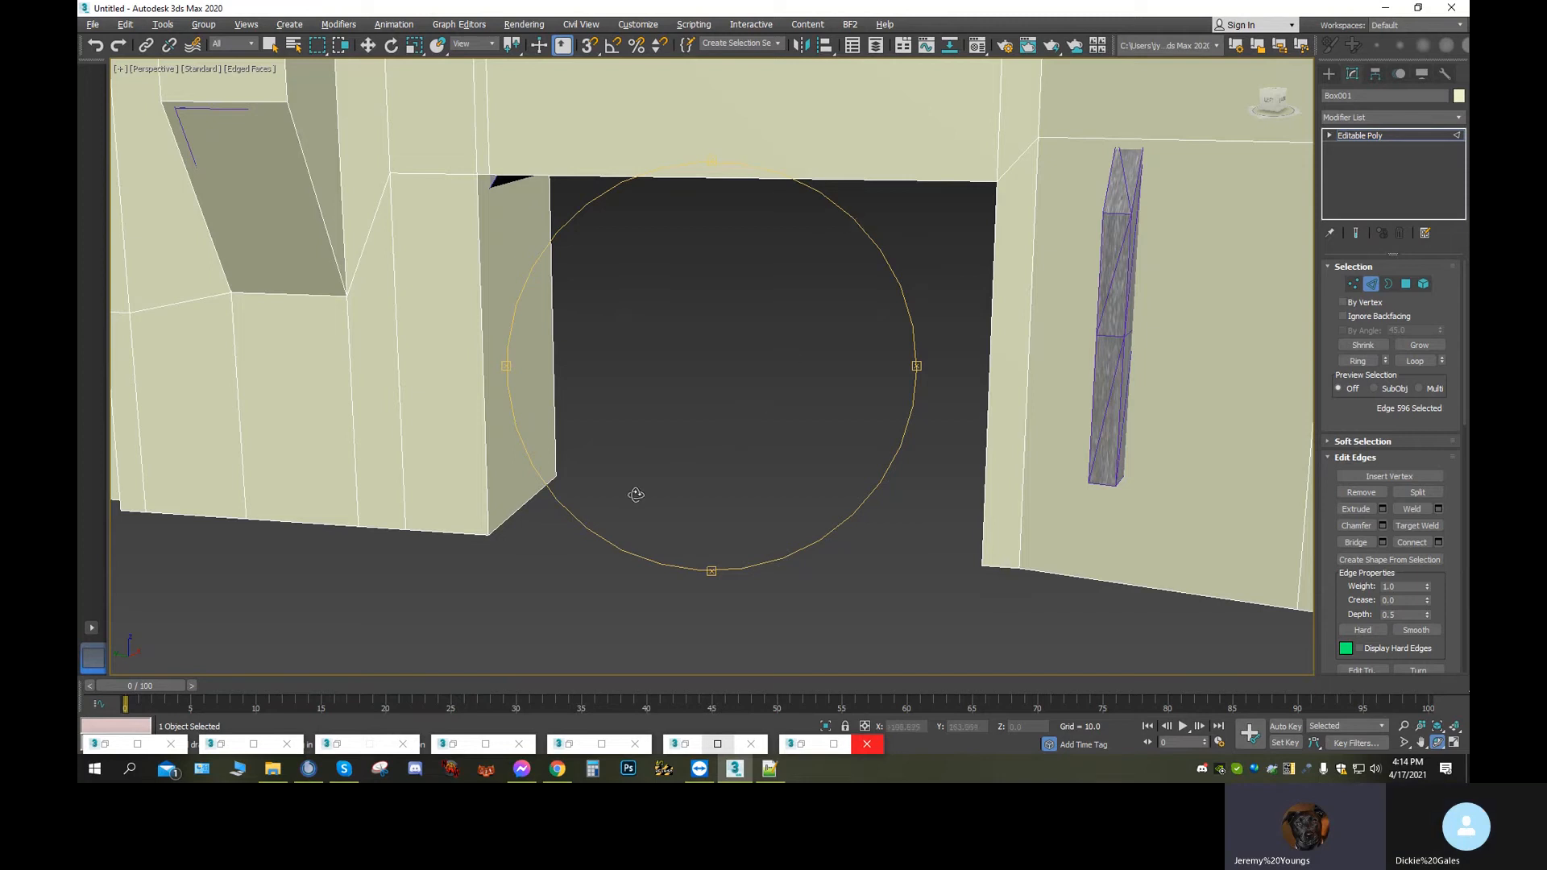
mouse_move(691, 405)
left_mouse_down()
mouse_move(701, 421)
mouse_move(714, 400)
left_mouse_up()
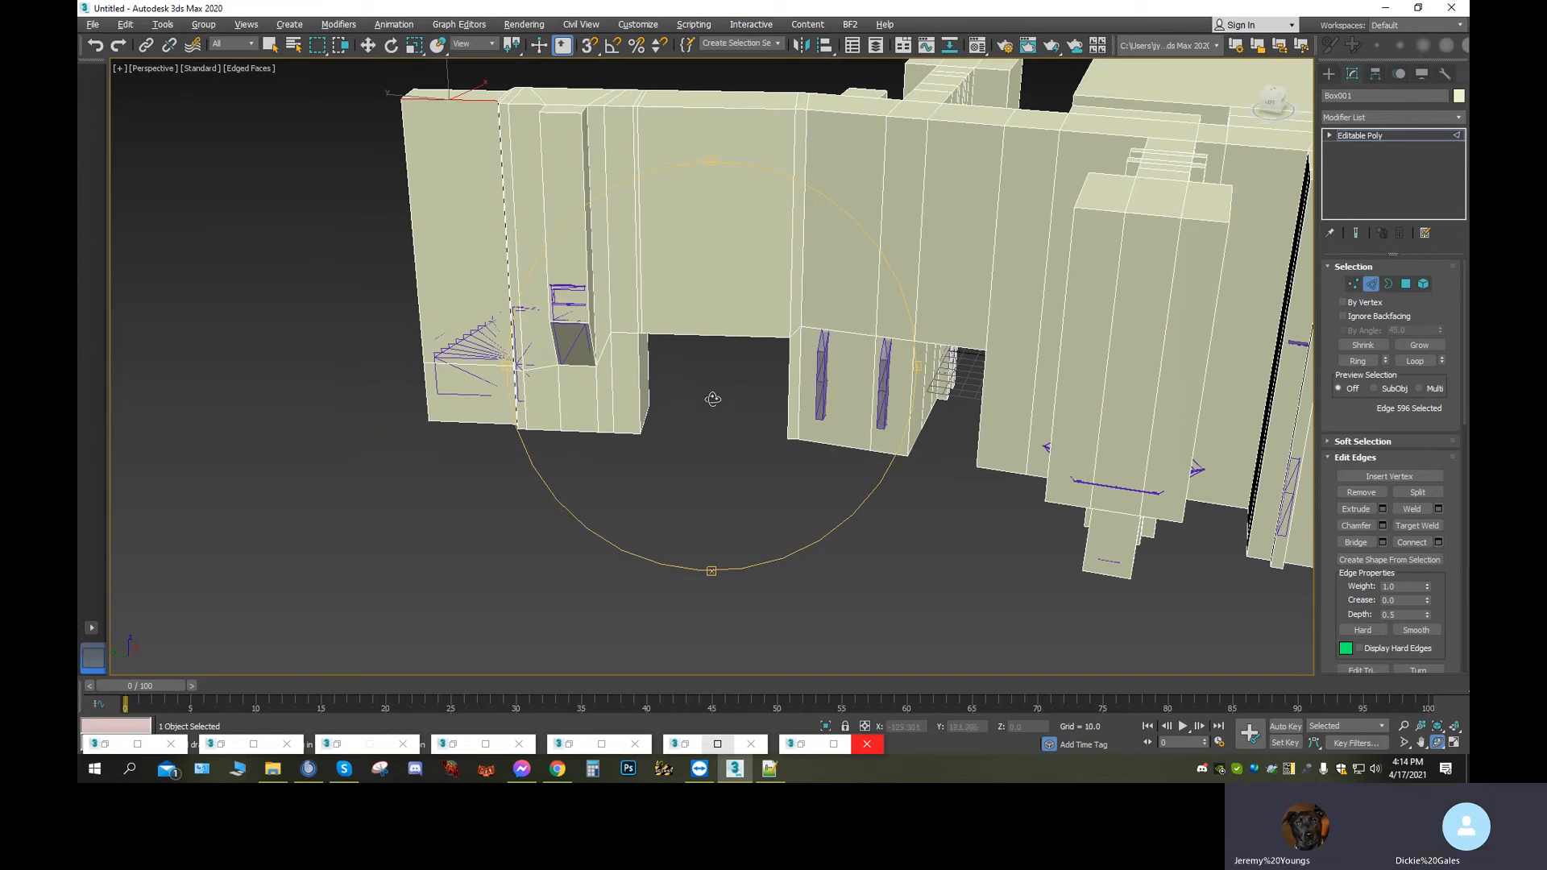
left_click_drag(713, 399, 729, 334)
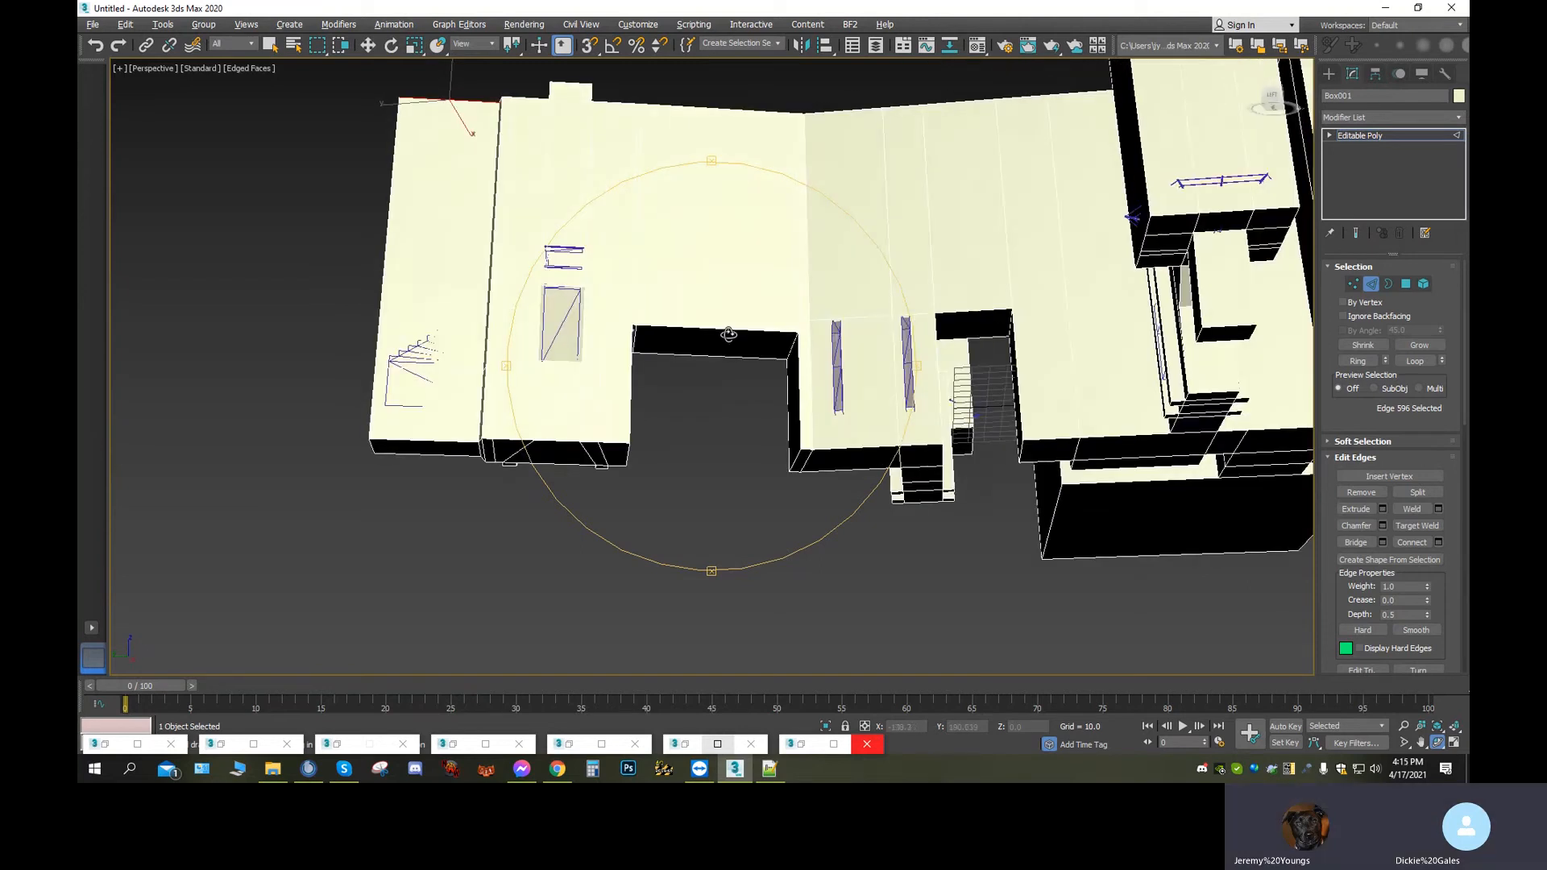
left_click_drag(699, 423, 987, 453)
left_click_drag(601, 463, 984, 428)
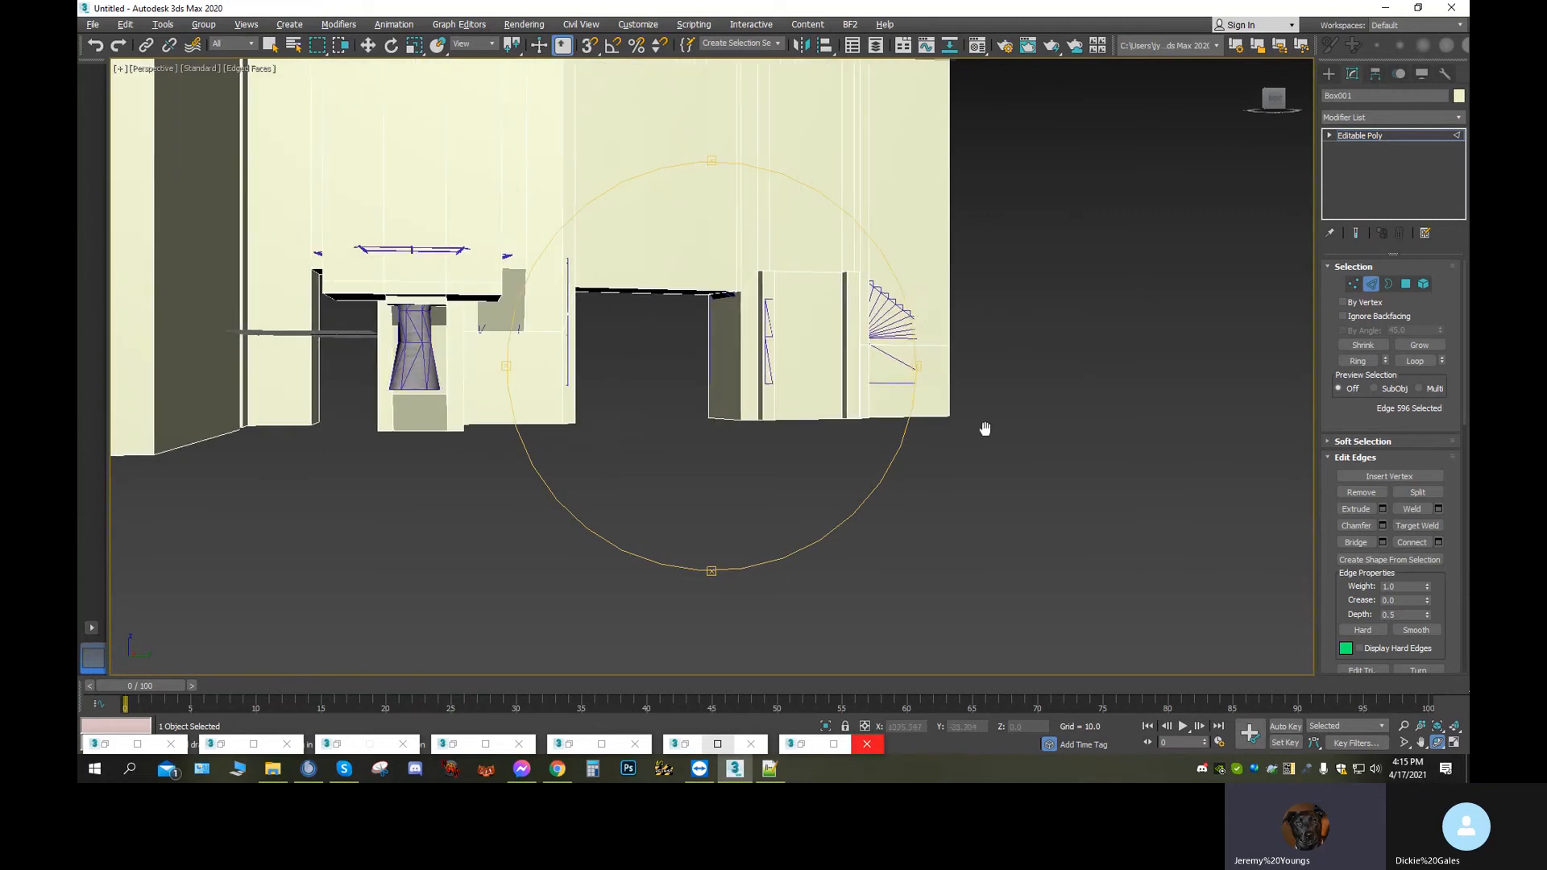
left_click_drag(692, 376, 814, 484)
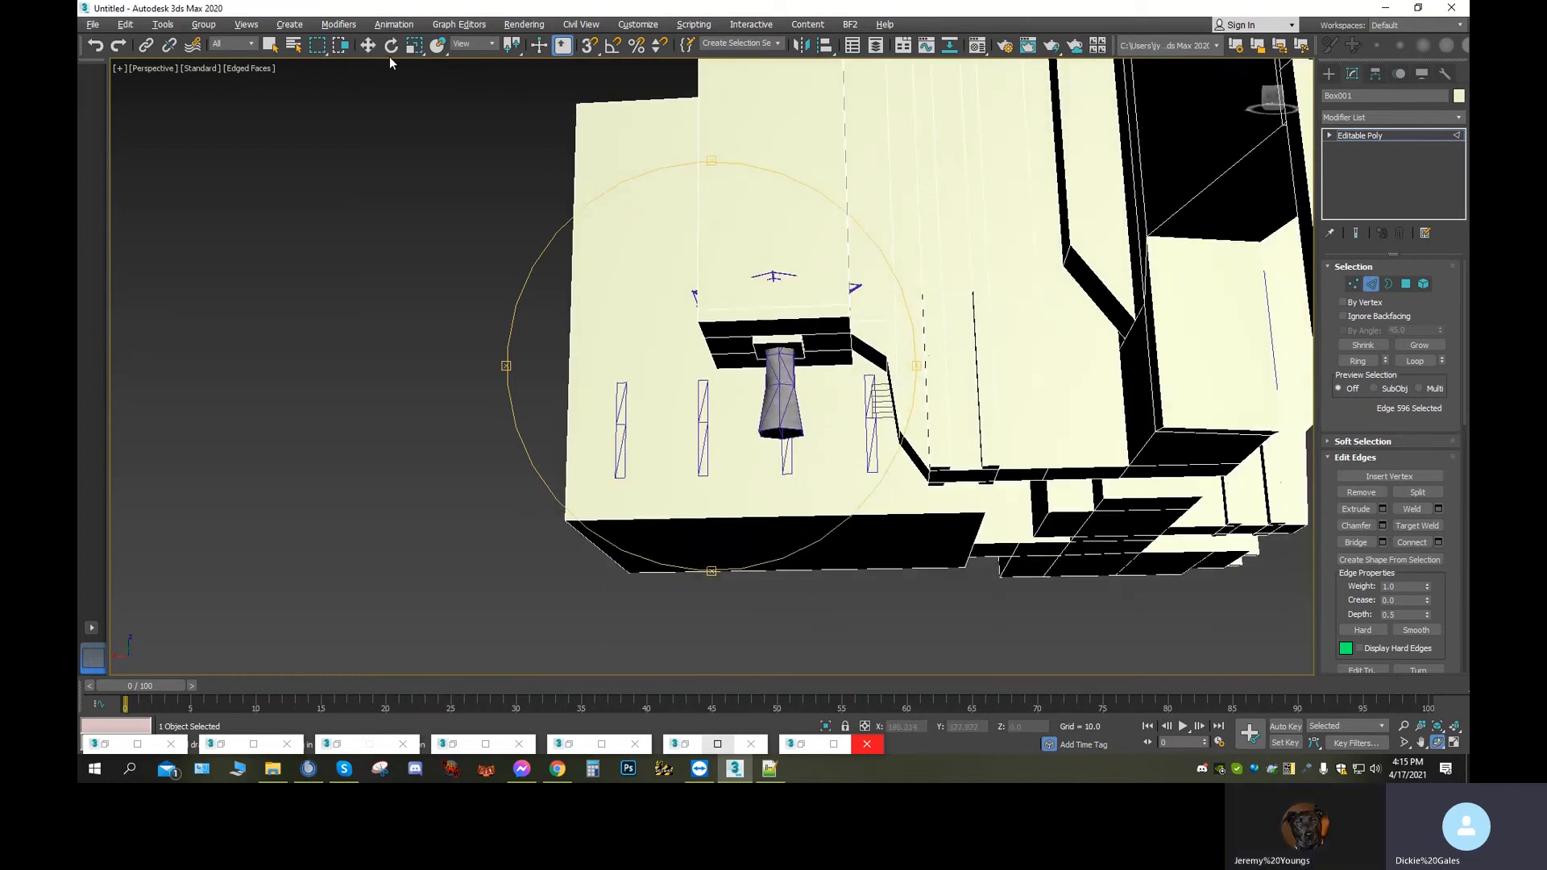
Select the small bottom polygon above the pillar and move it down along Z to about -53.25, past the pillar's base
left_click(370, 46)
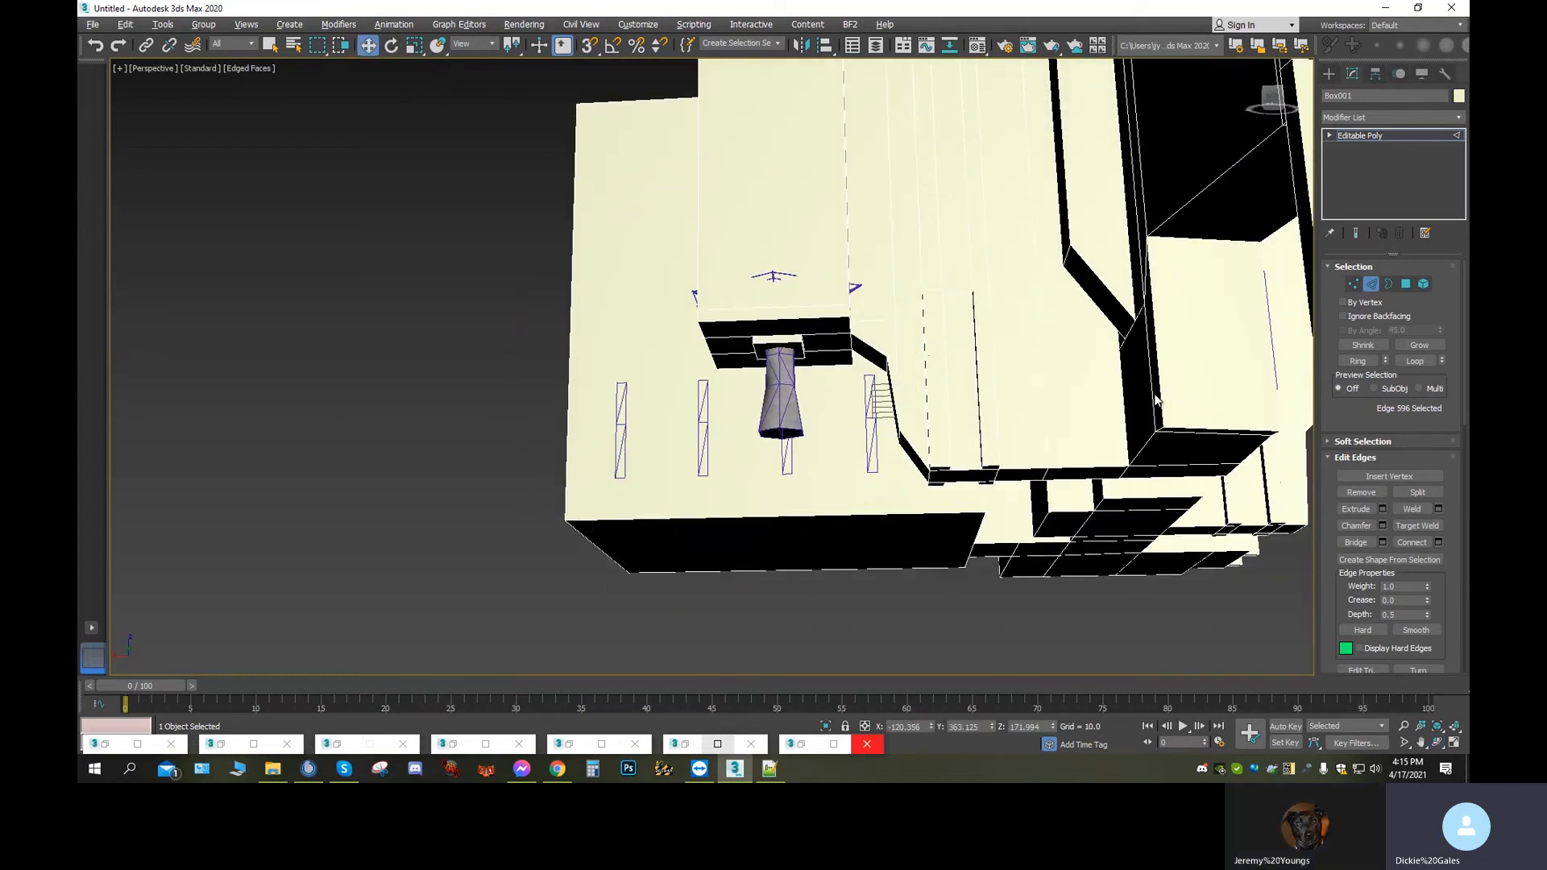
left_click(1406, 284)
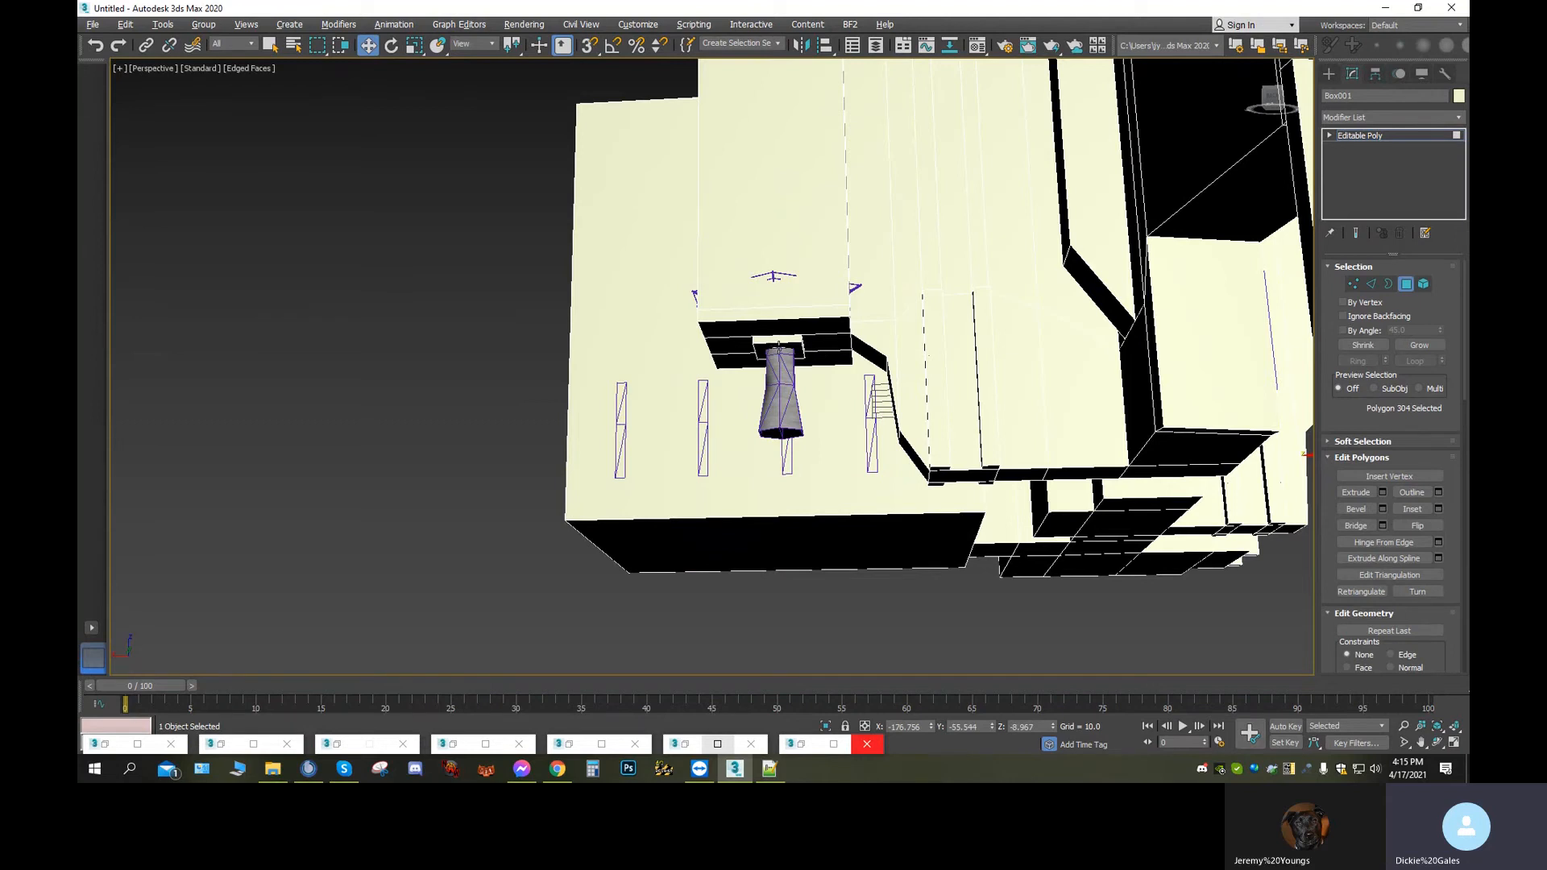
left_click(780, 349)
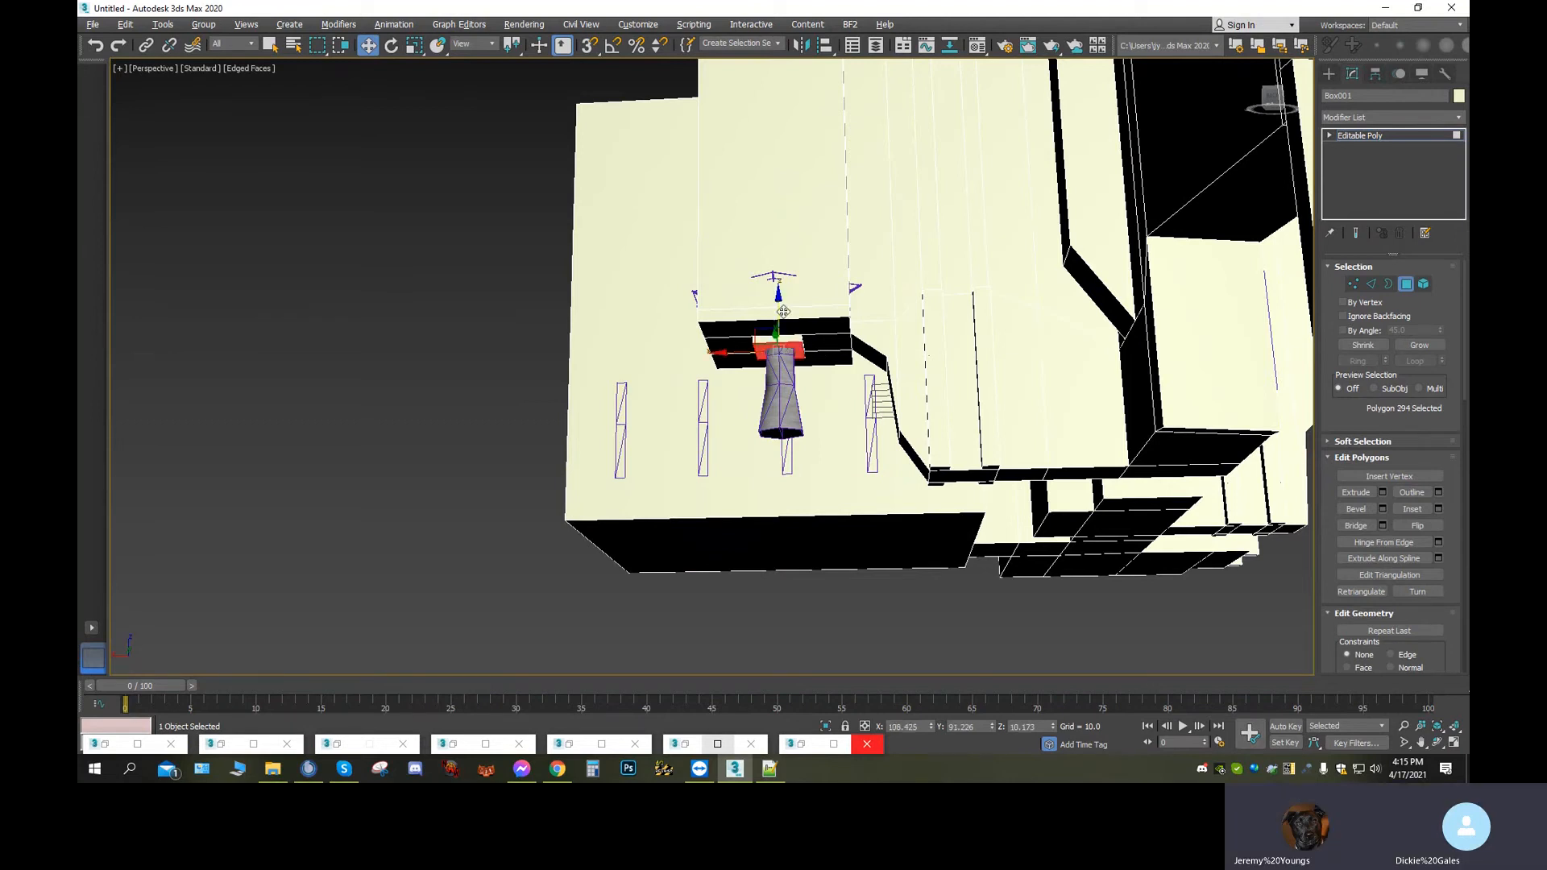
left_click_drag(780, 300, 785, 446)
scroll(997, 477, "down", 4)
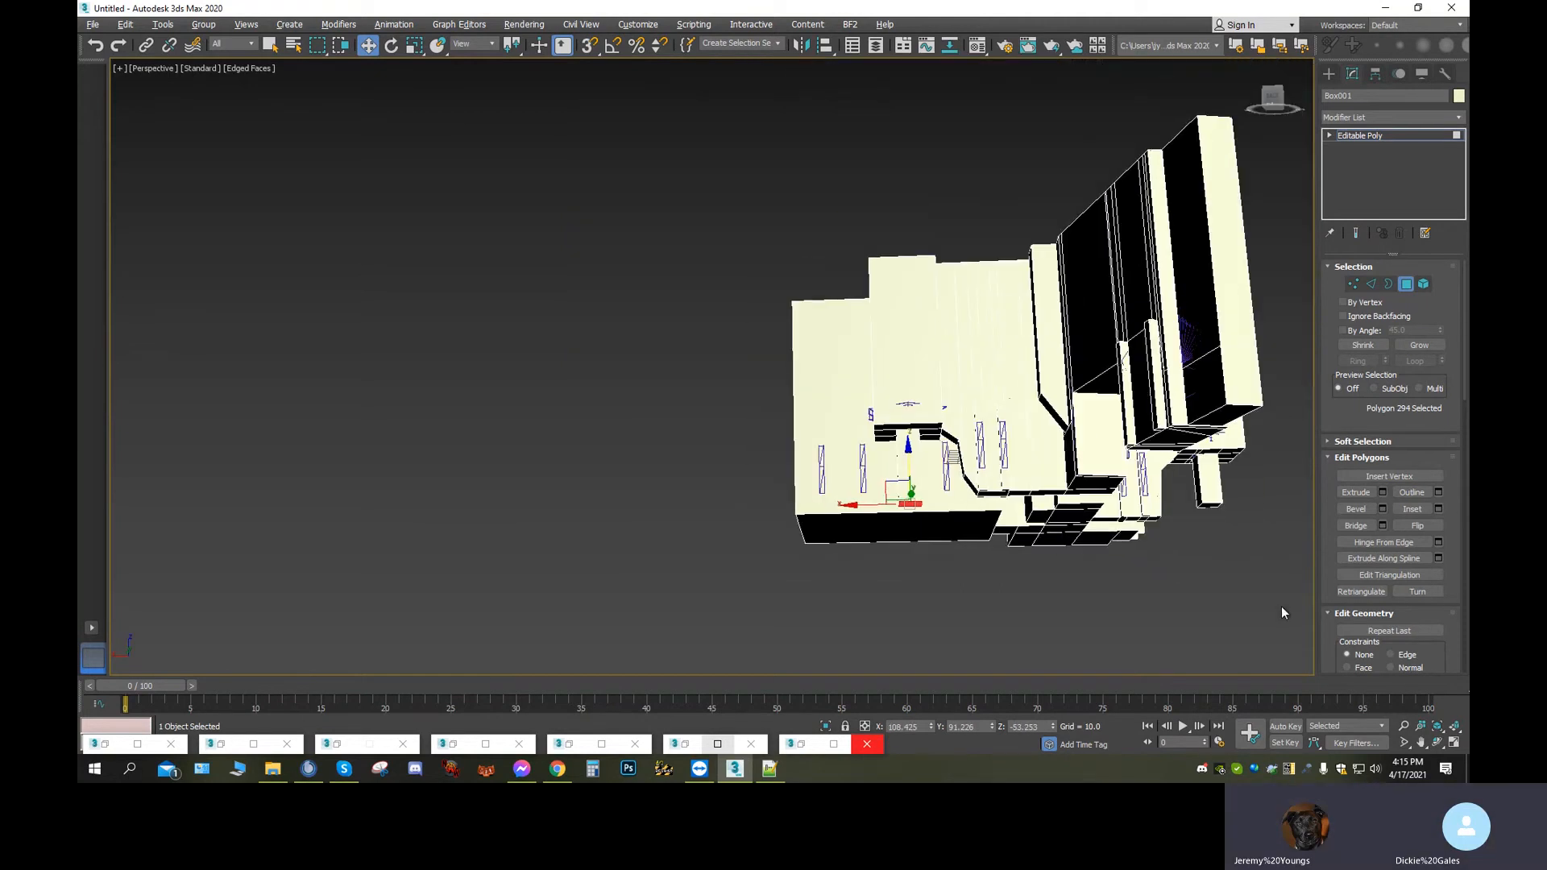
Connect the upper and bottom edges of the wall section between the two openings with a vertical edge near the first window strip
left_click(1437, 742)
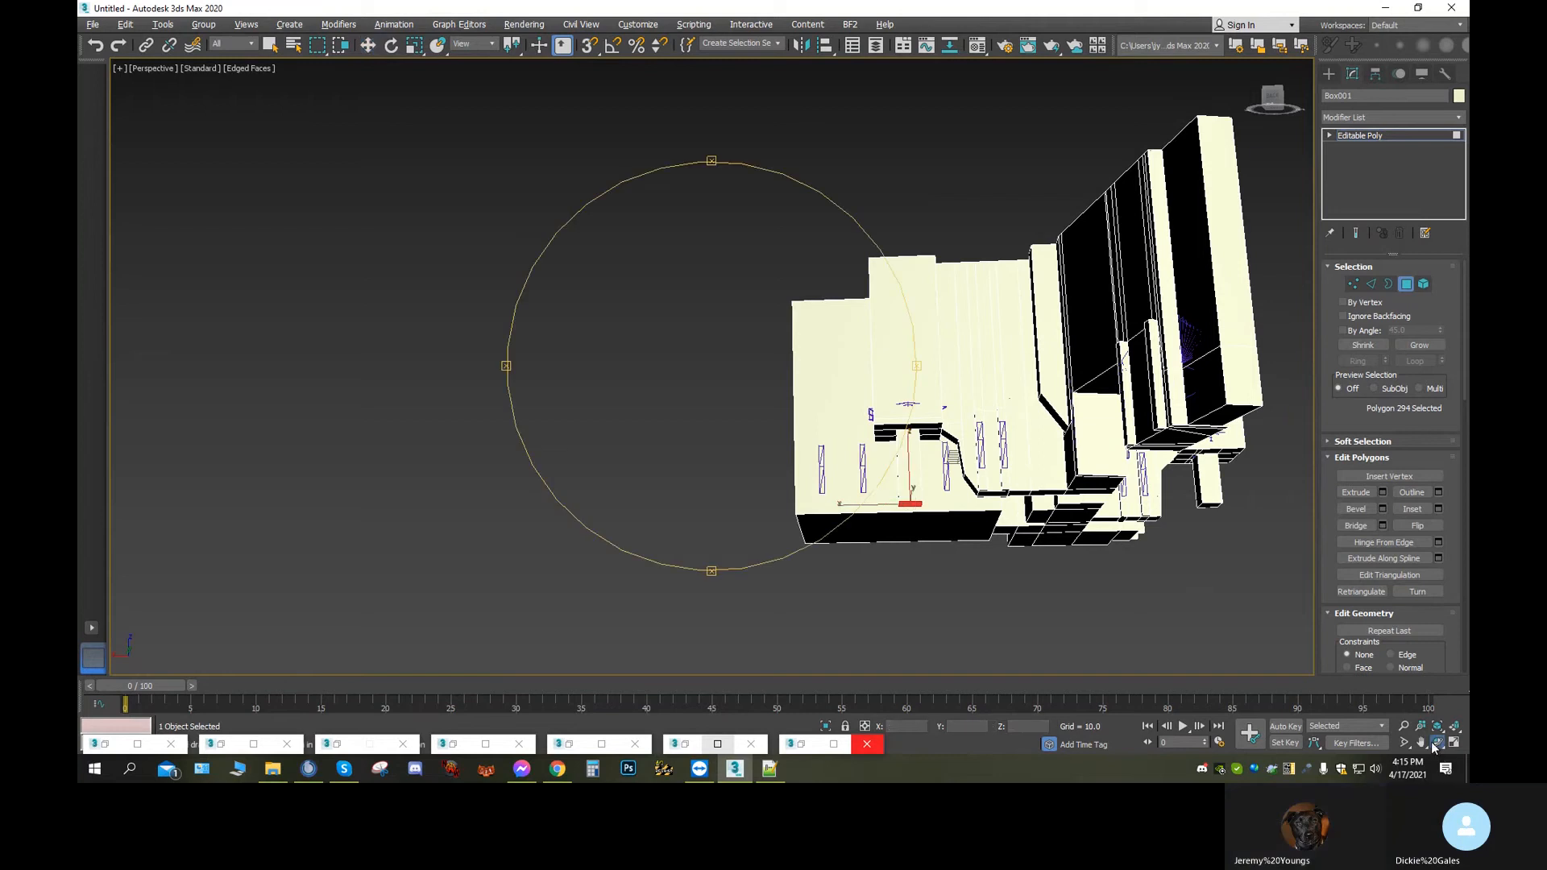
left_click_drag(785, 425, 834, 482)
scroll(834, 481, "up", 8)
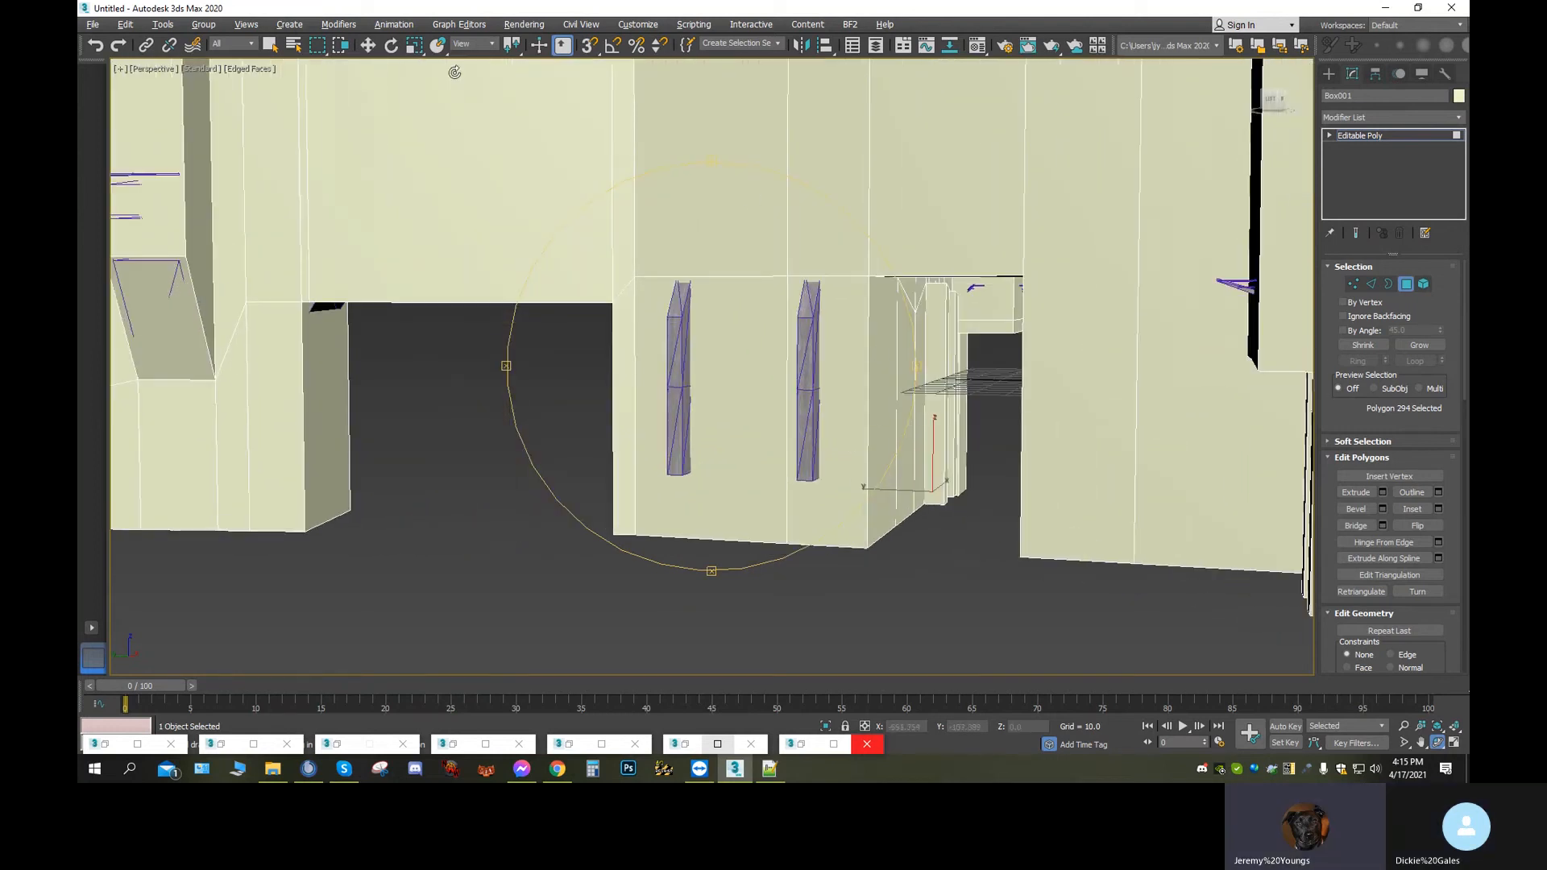
left_click(391, 47)
left_click(370, 48)
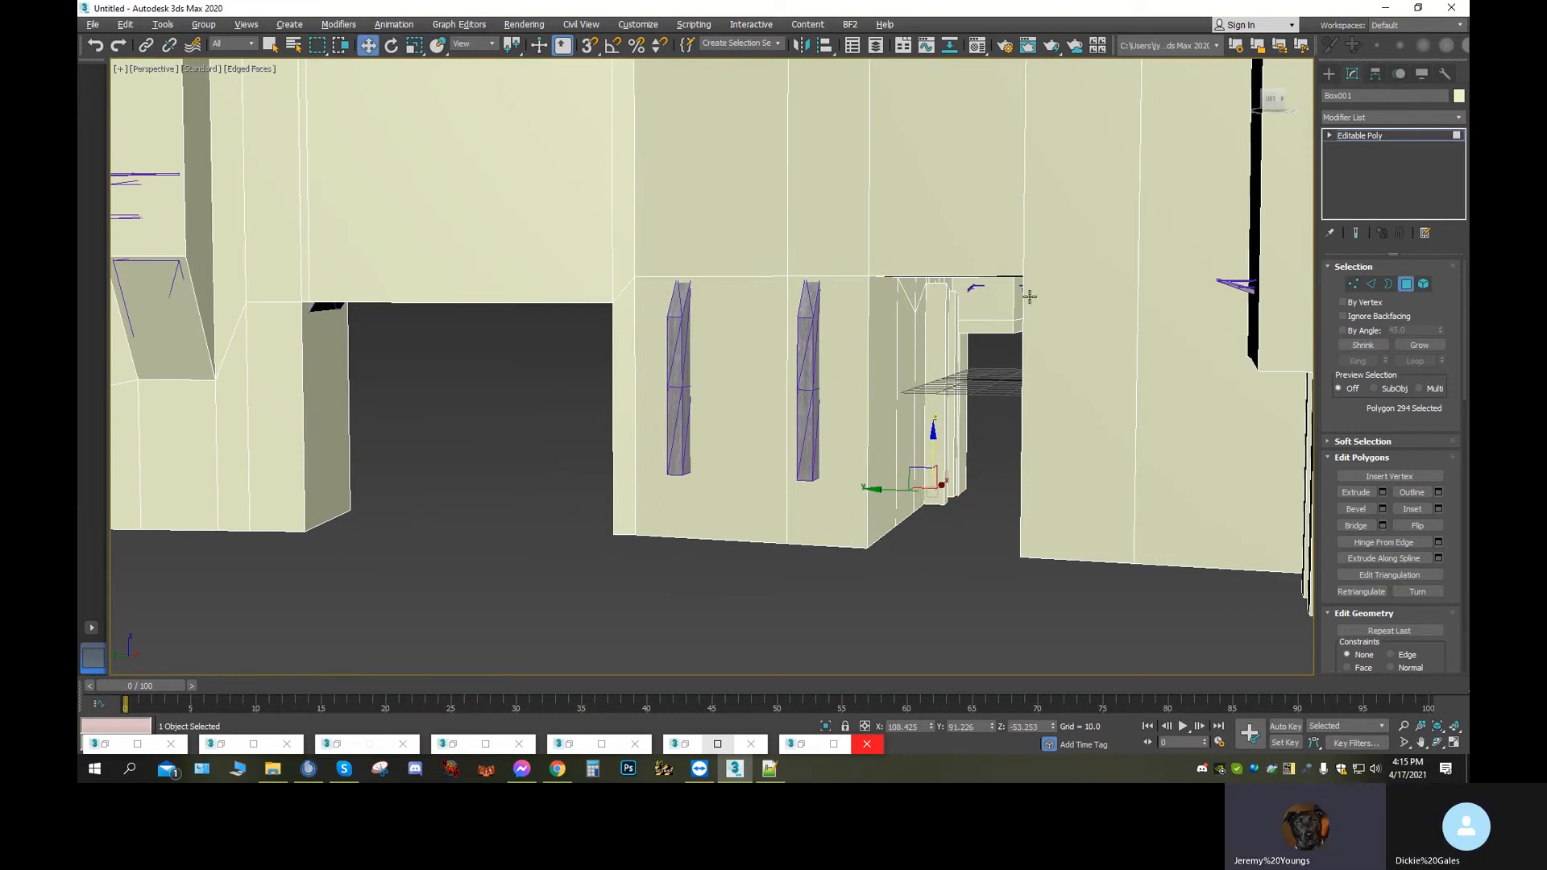
left_click(1372, 286)
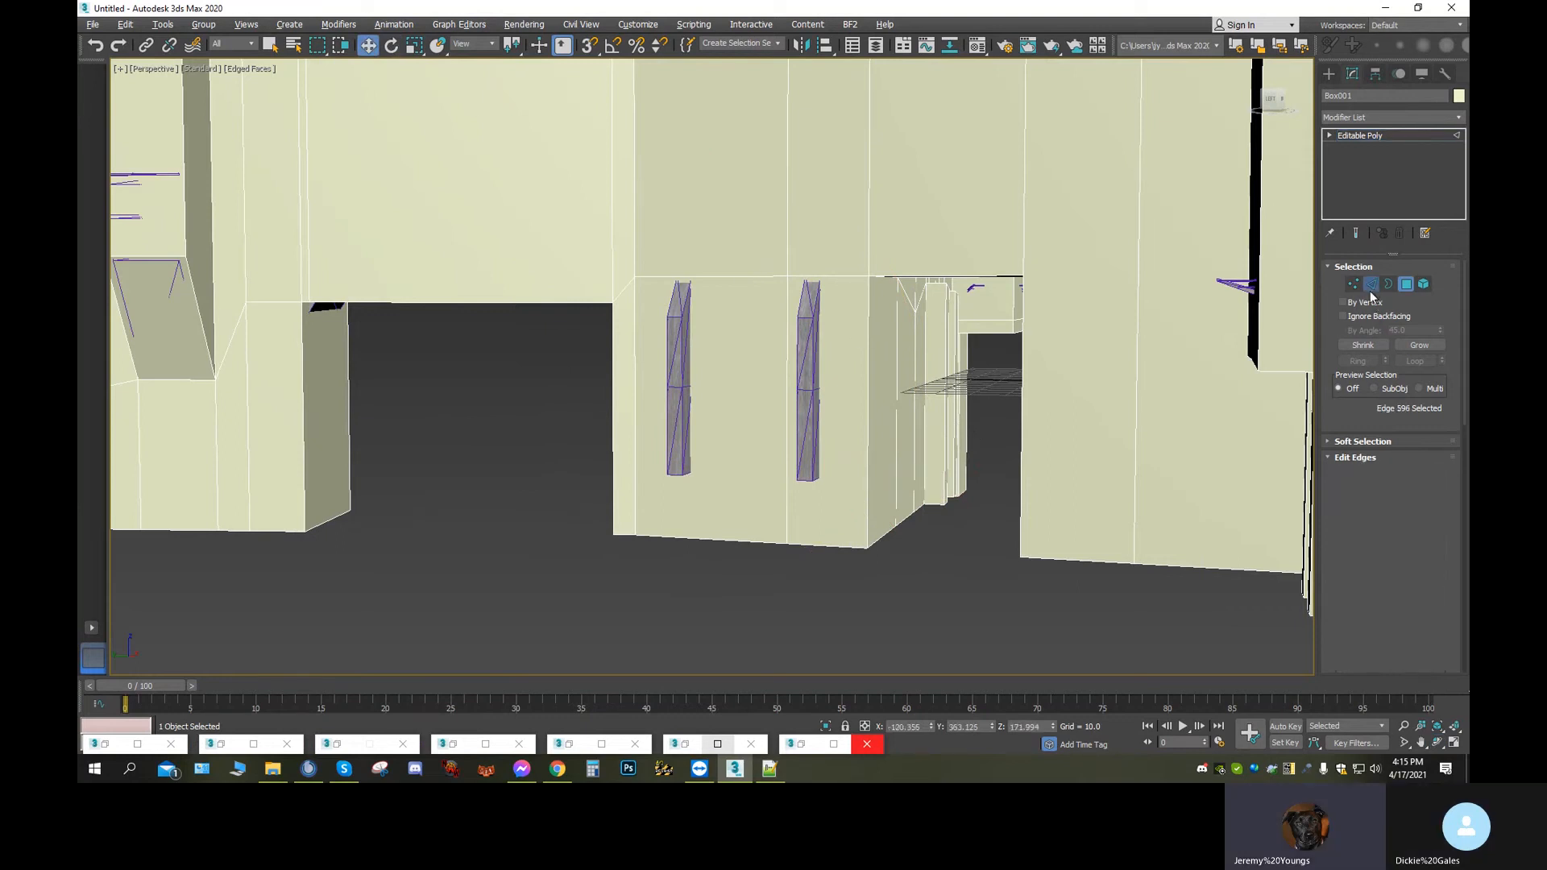
left_click(707, 276)
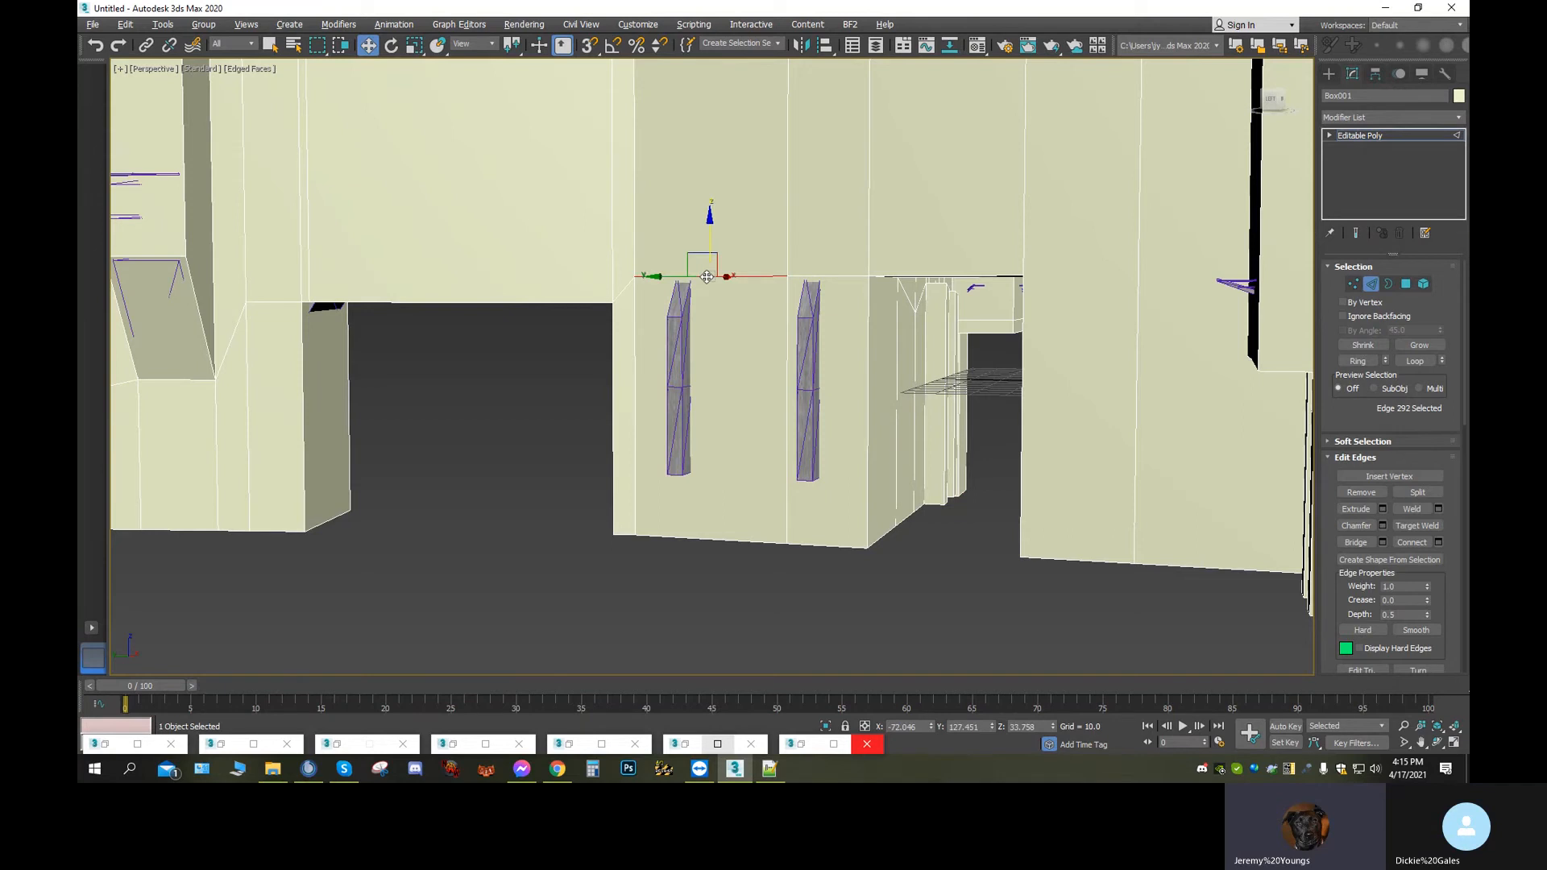
left_click(699, 541, "ctrl")
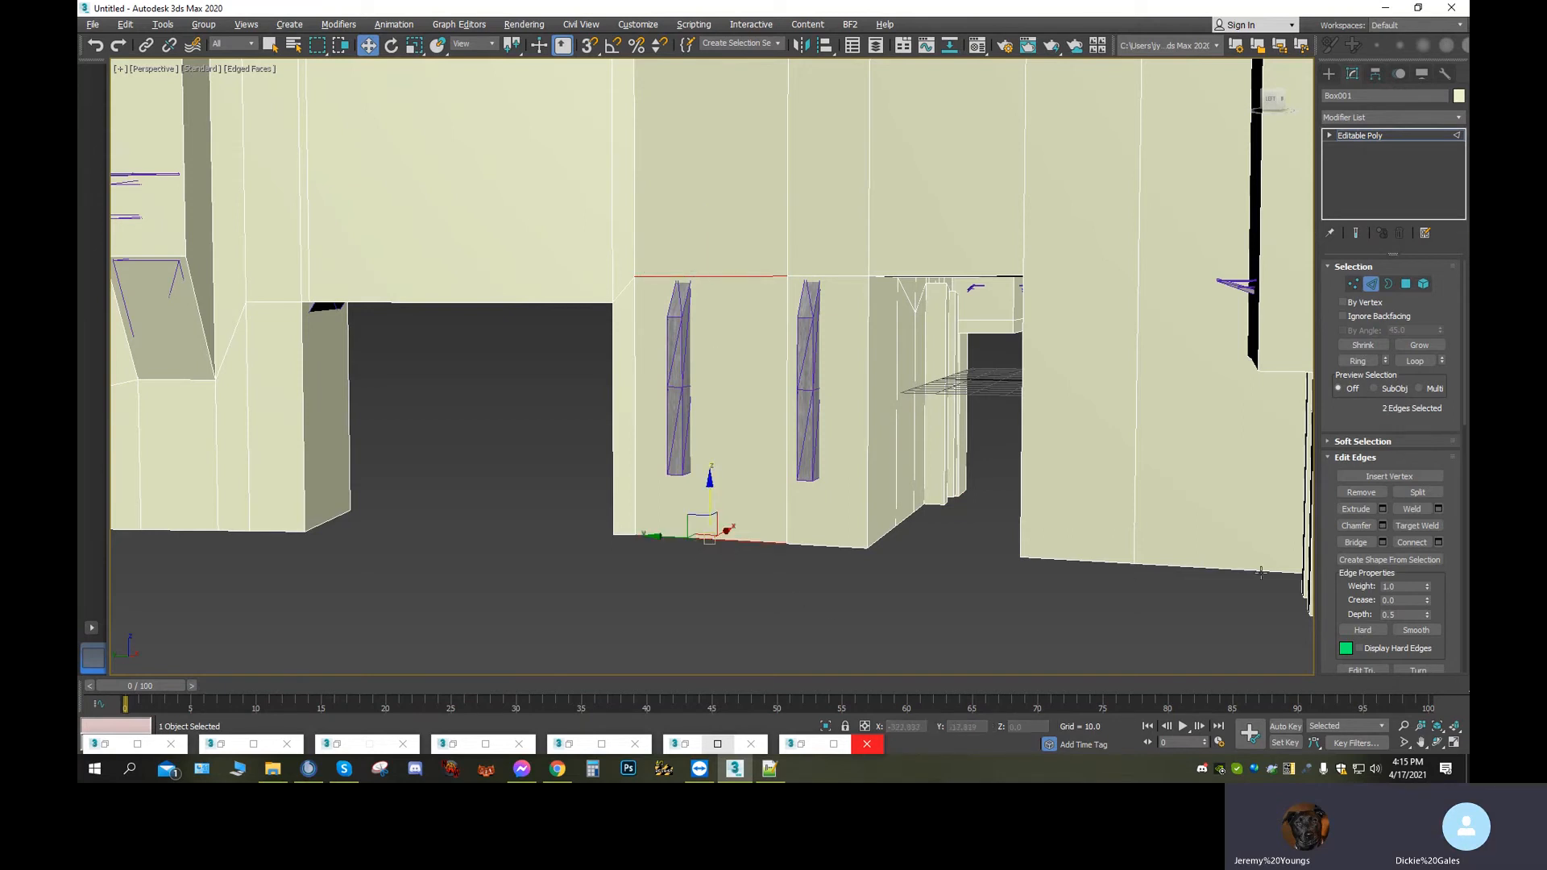
left_click(1416, 544)
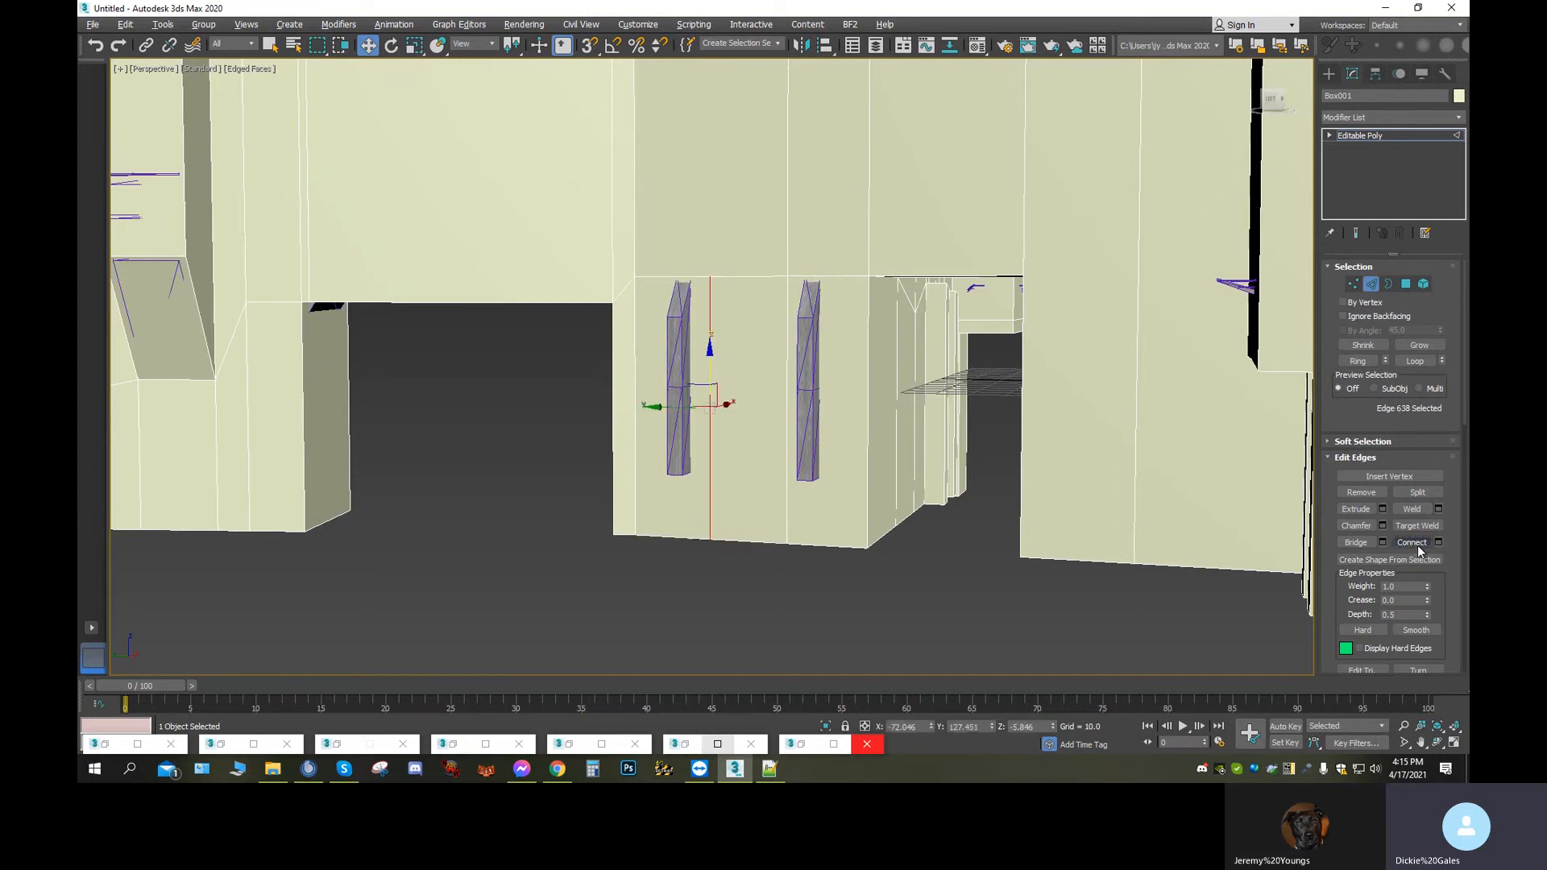
Move the new vertical edge along Y to about 139.4, aligning it with the outer side of the first wall strip
middle_click_drag(788, 482, 1167, 516)
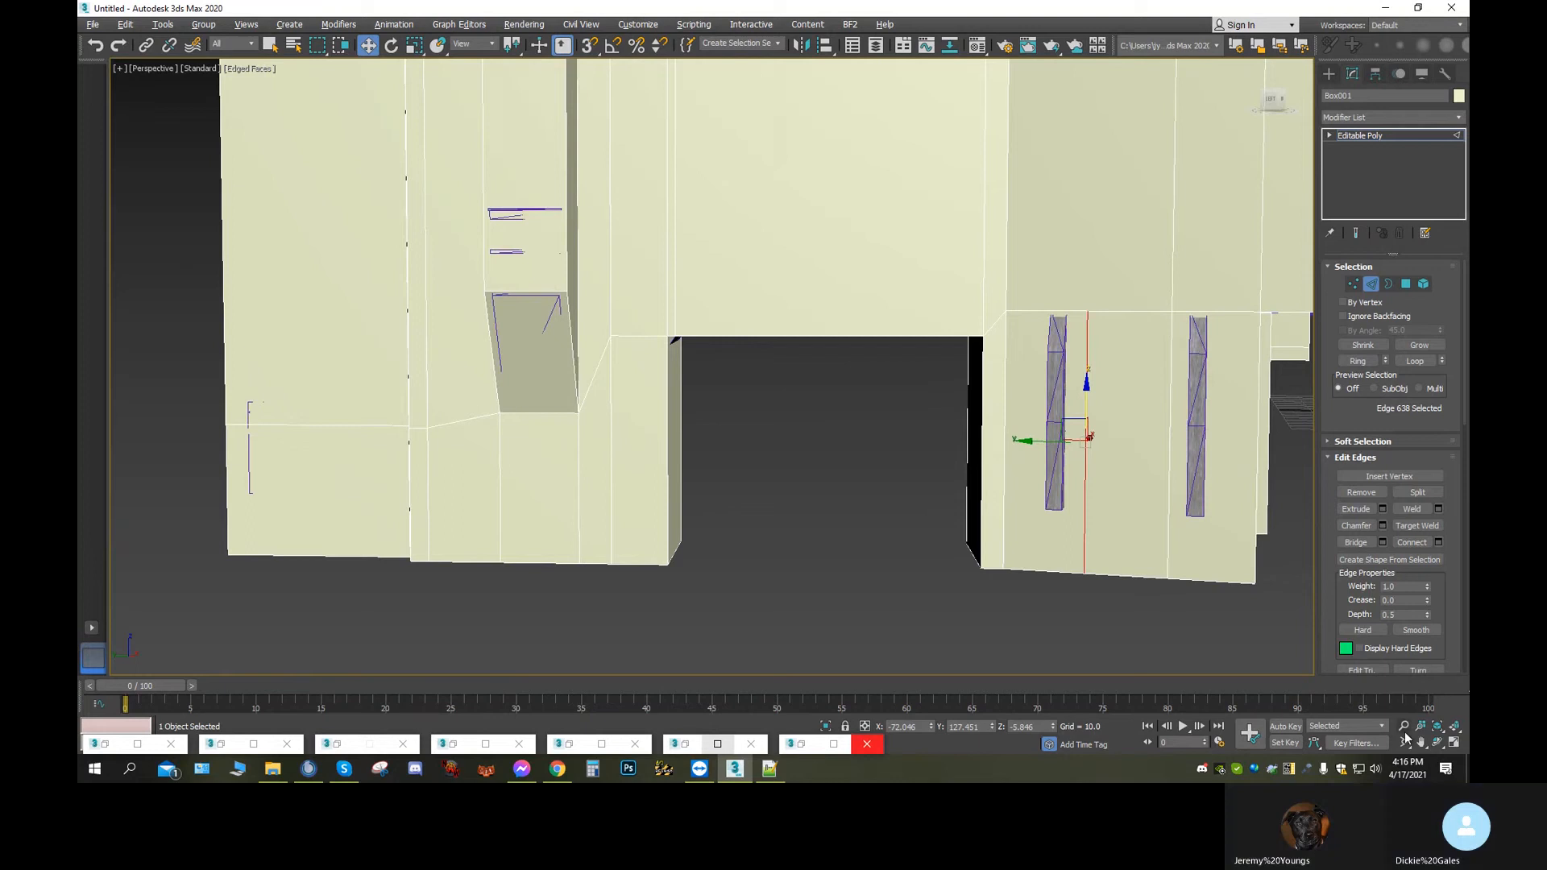
left_click(1440, 744)
left_click_drag(760, 418, 782, 519)
left_click_drag(896, 514, 723, 518)
scroll(607, 442, "up", 8)
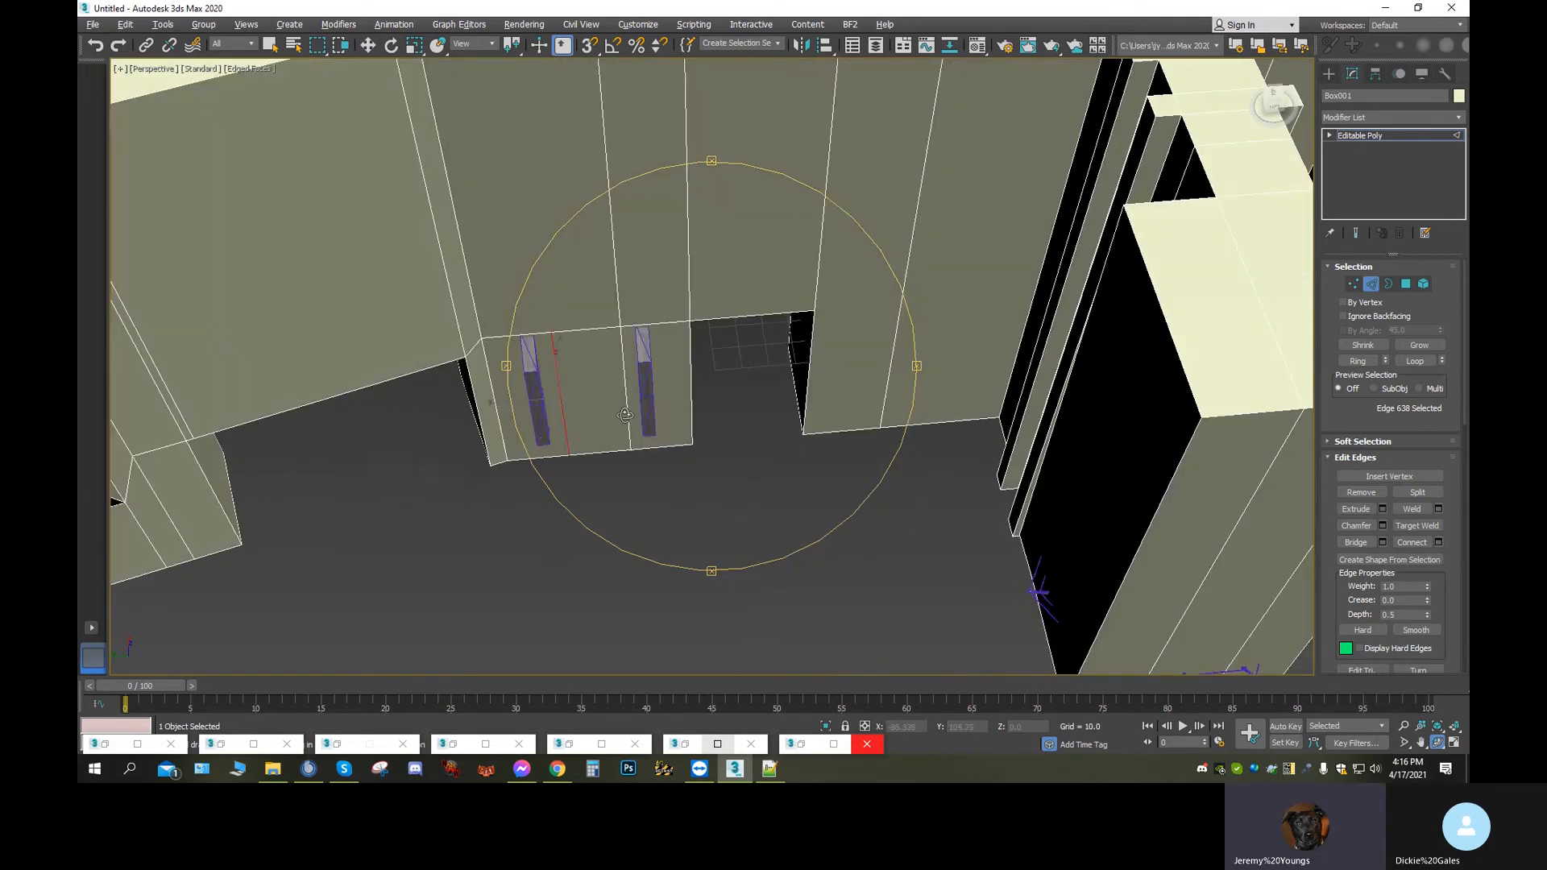
left_click_drag(625, 415, 657, 301)
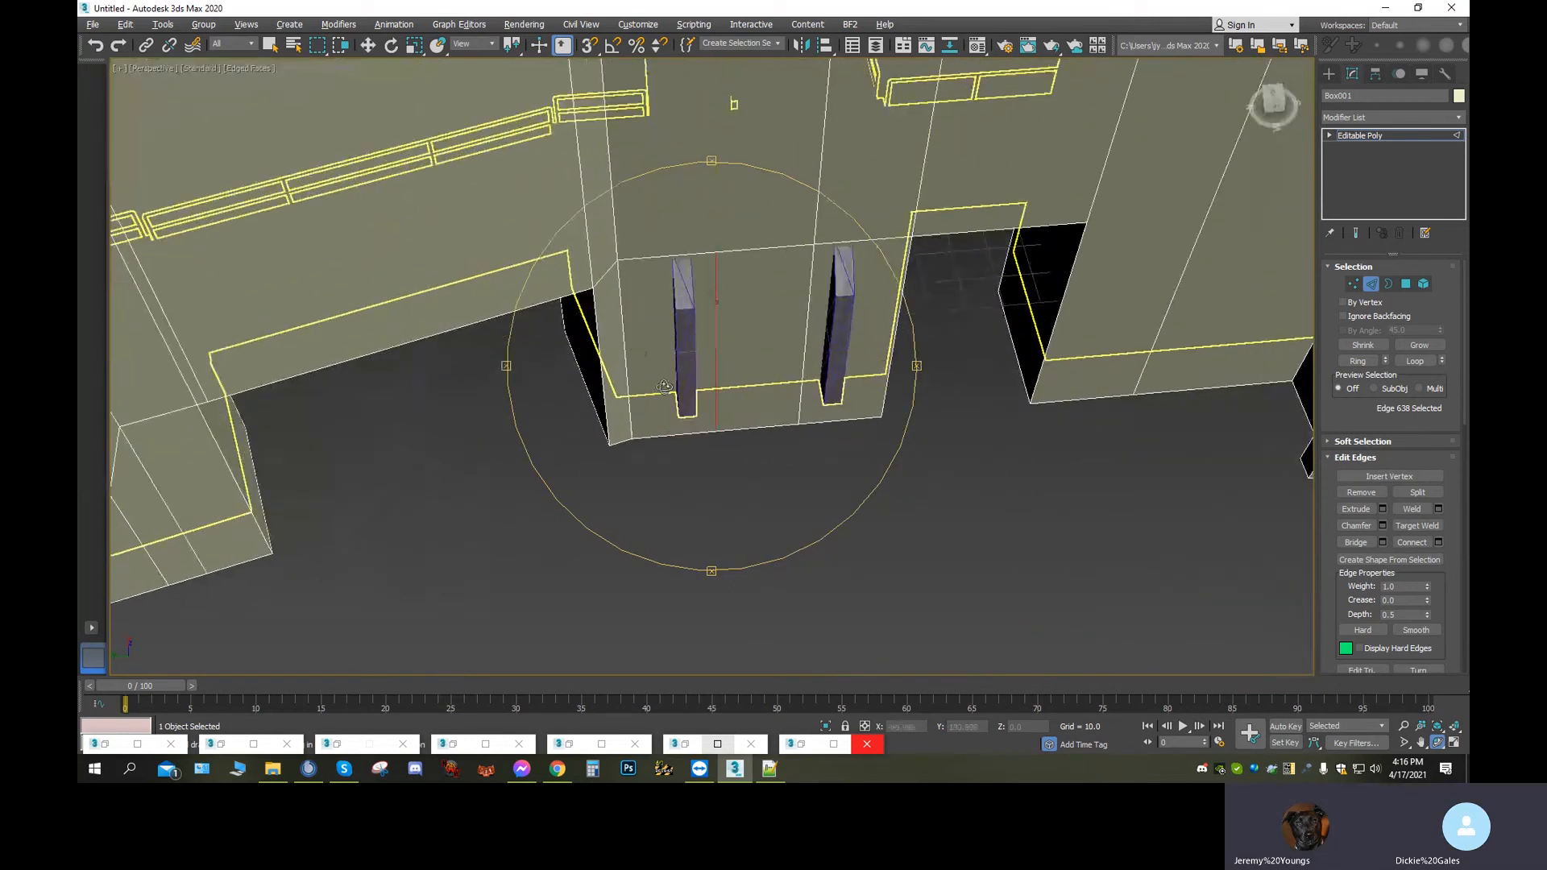
left_click(373, 47)
left_click_drag(654, 357, 610, 367)
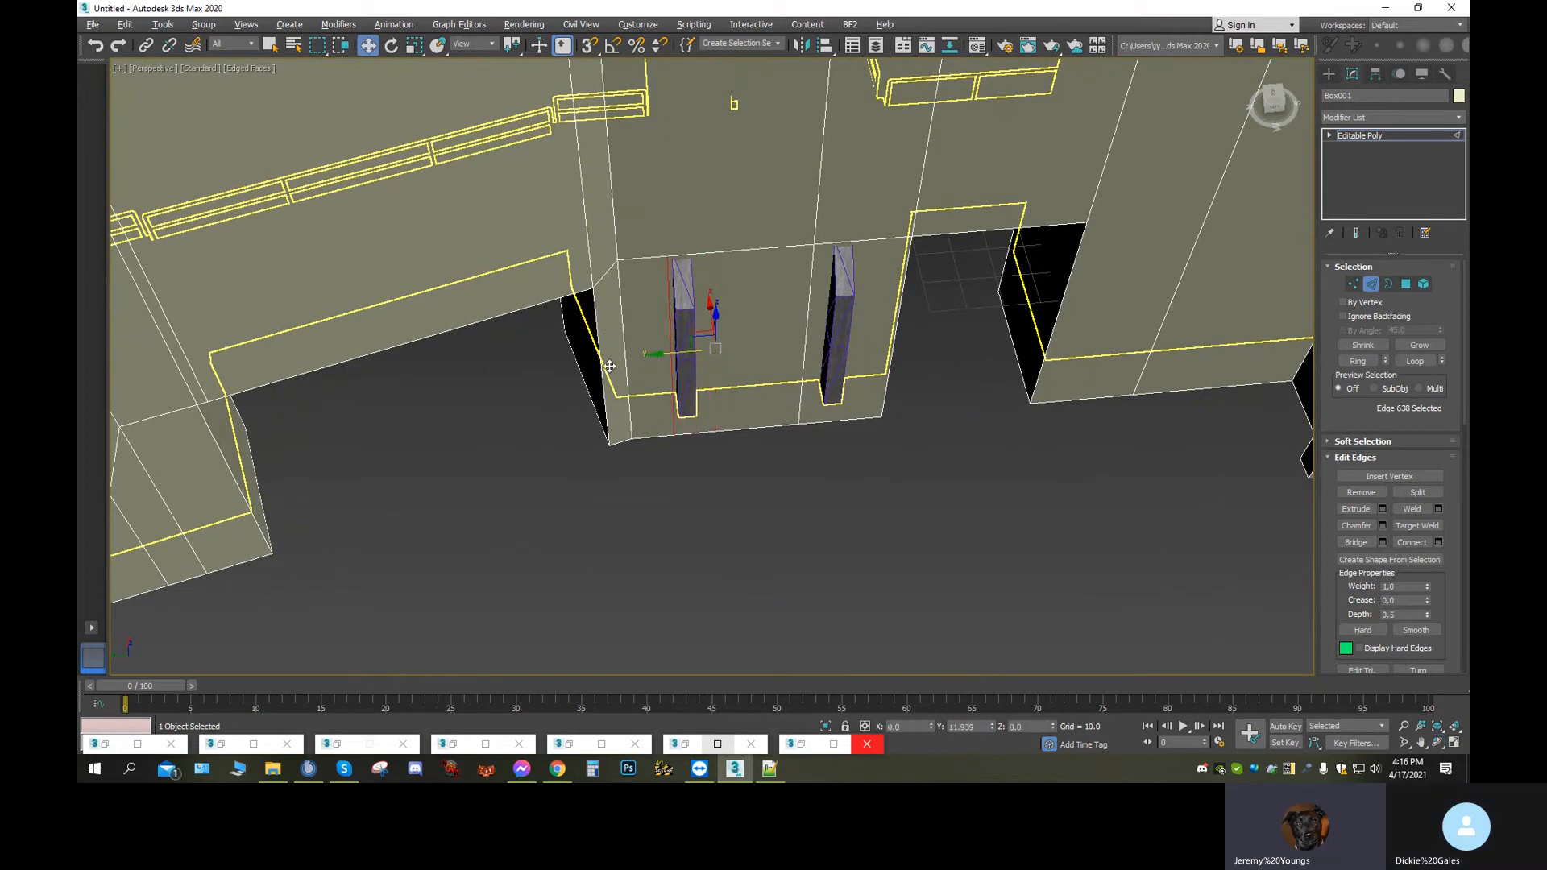
Connect the upper and bottom edges beside the first strip and move the new vertical edge to its inner side, Y about 132.8
middle_click_drag(610, 367, 618, 428, "alt")
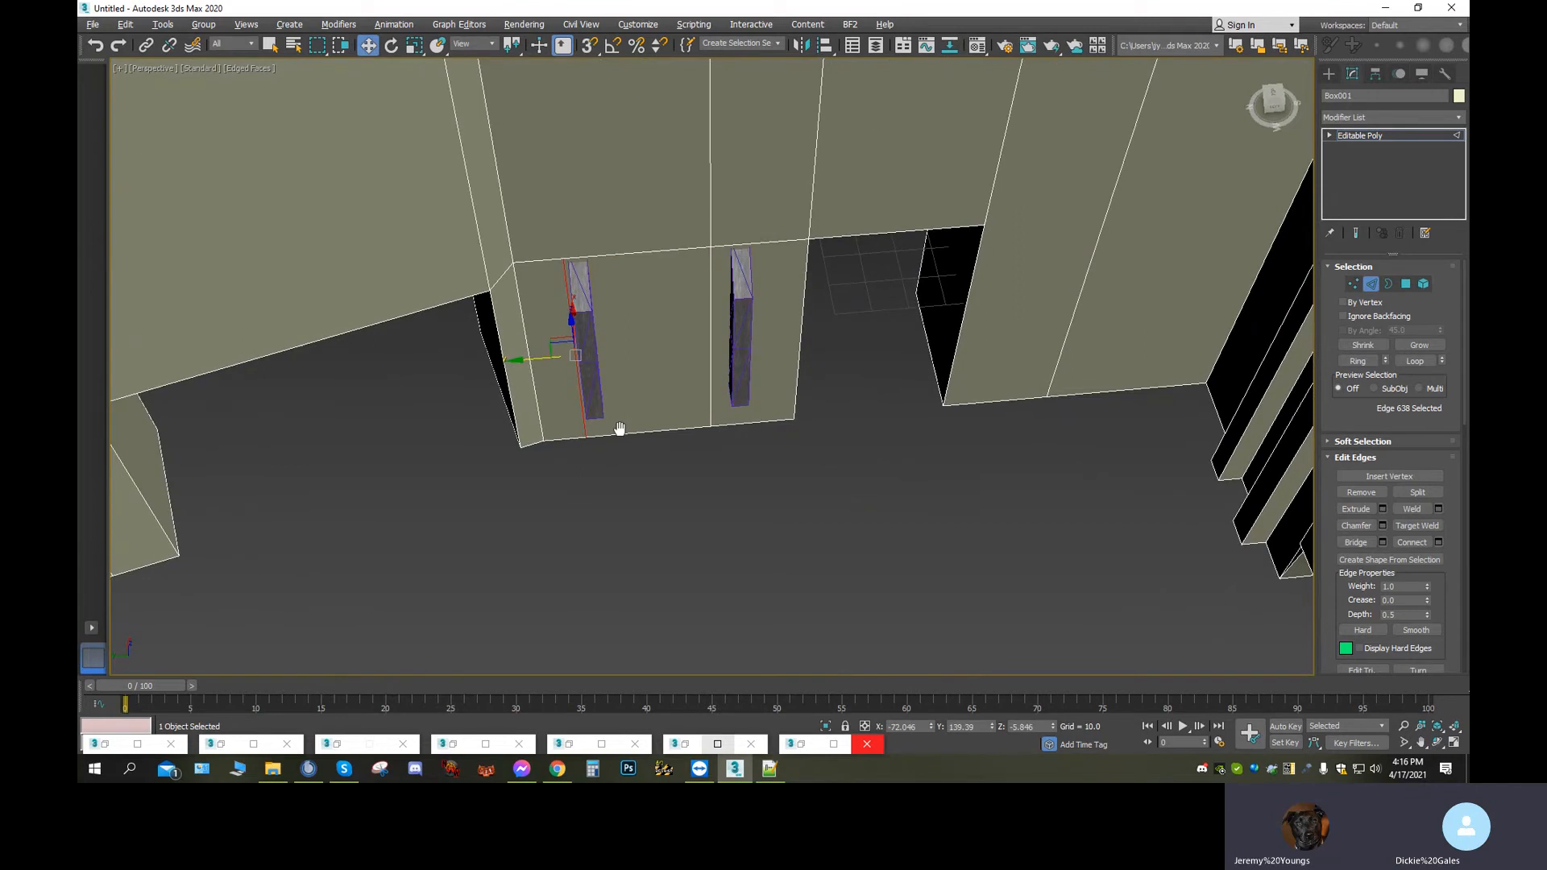
left_click(613, 255)
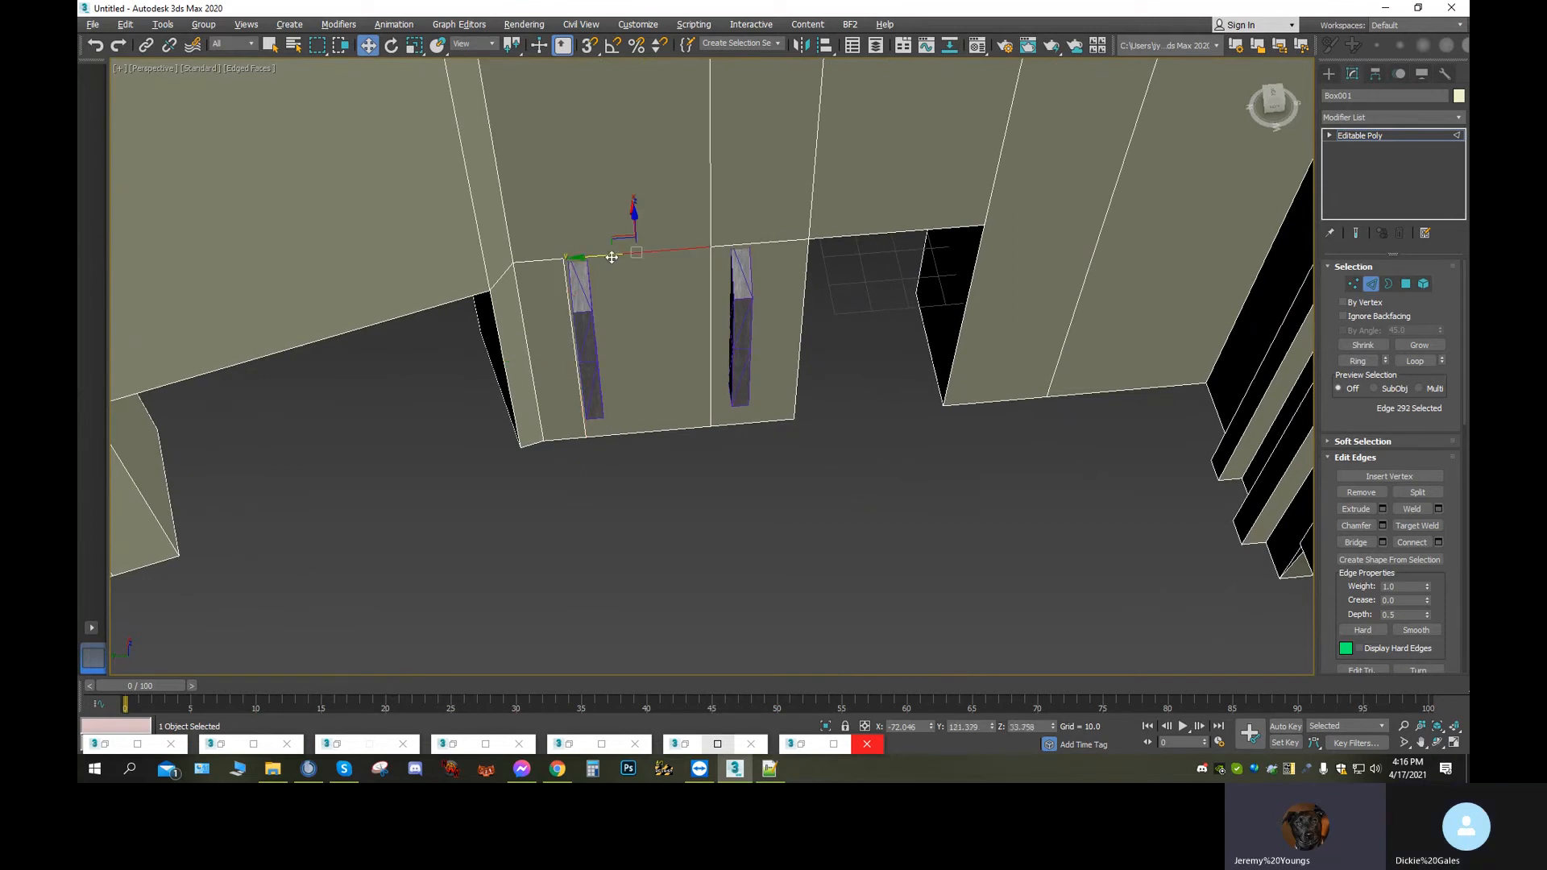
left_click(640, 428, "ctrl")
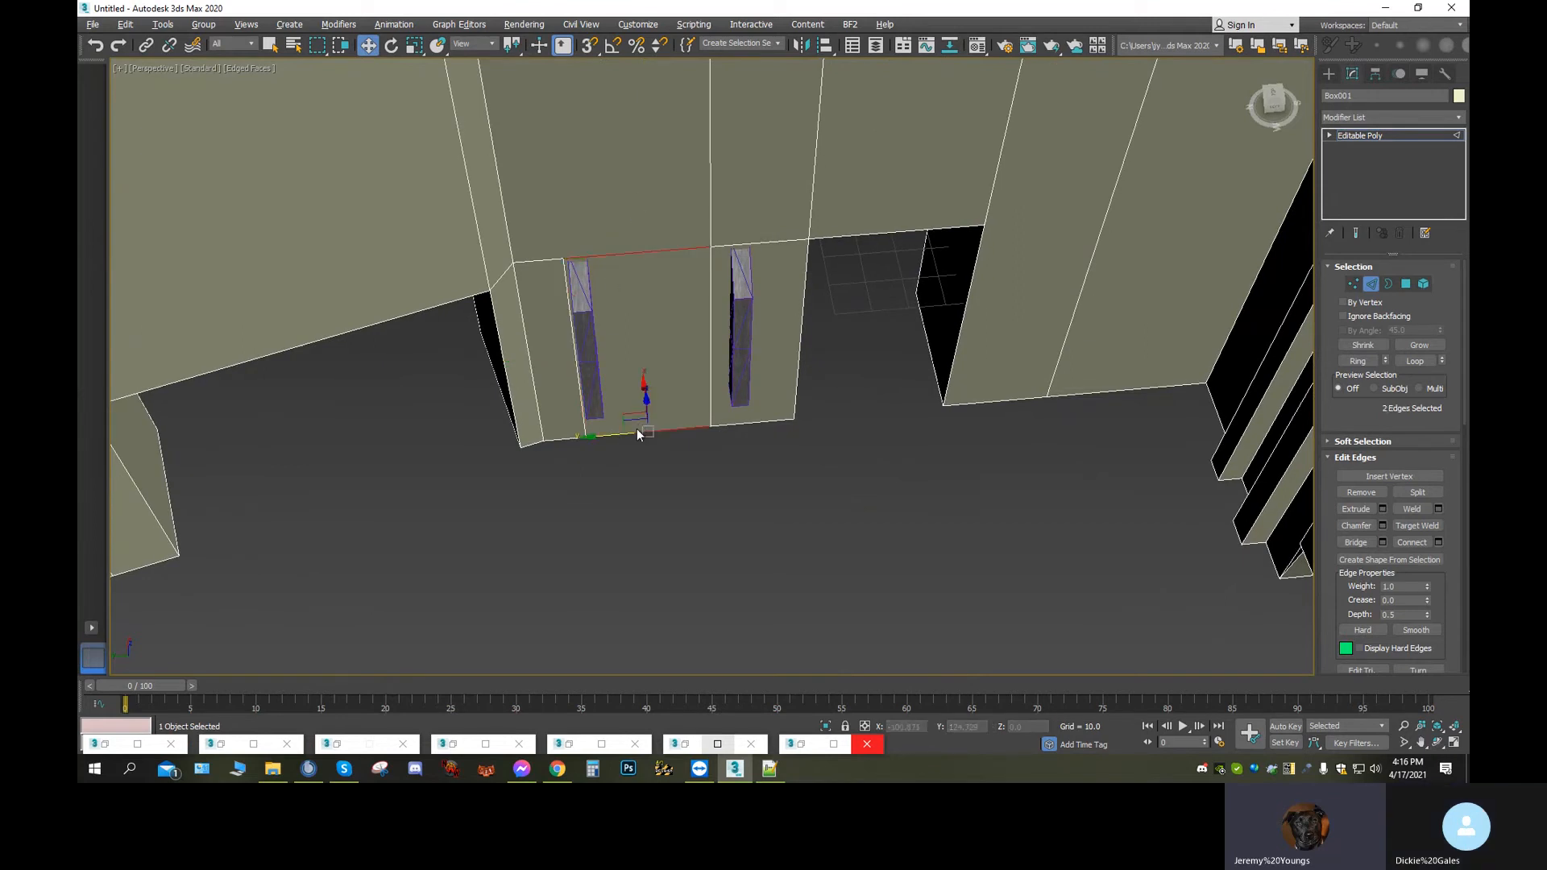
left_click(1419, 545)
left_click_drag(588, 356, 547, 365)
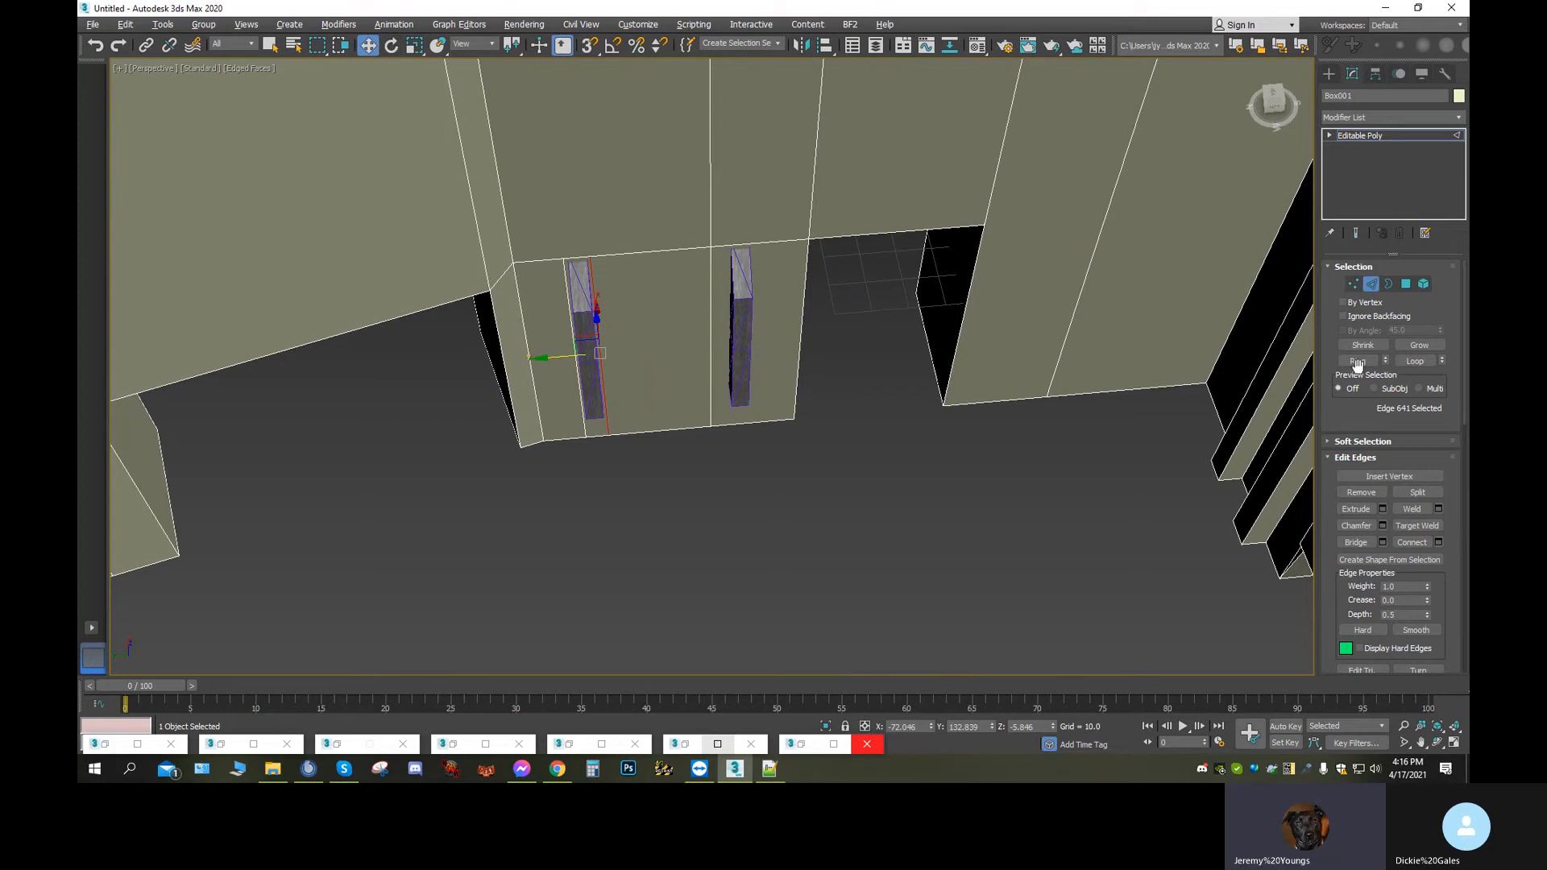
Try to extrude the narrow polygon around the first strip on its own
left_click(1406, 284)
left_click(597, 357)
left_click(1355, 492)
left_click_drag(582, 392, 570, 331)
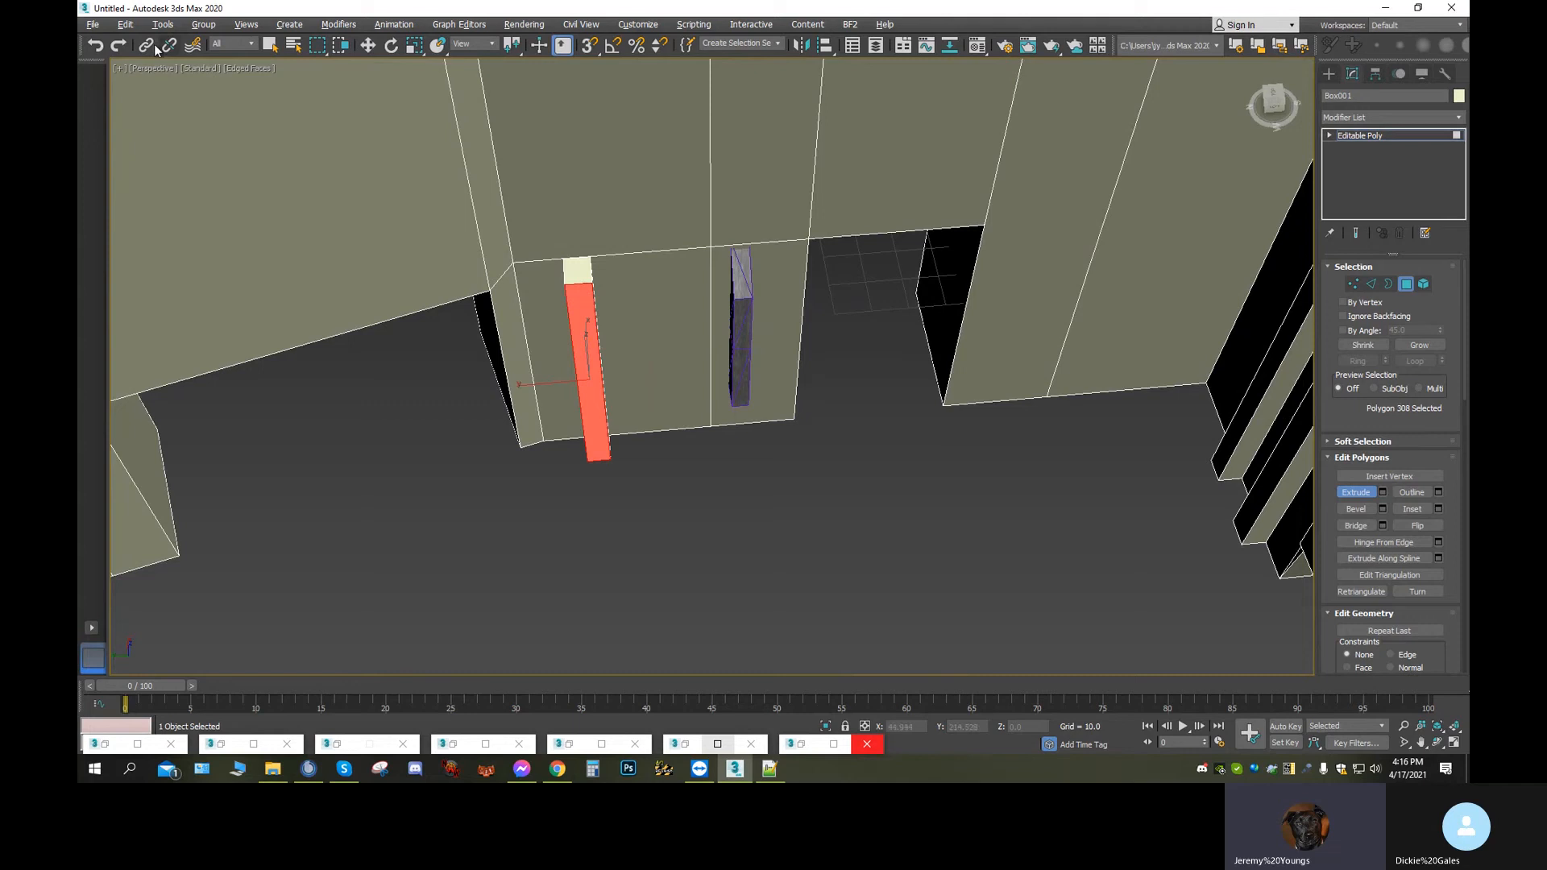
left_click(95, 46)
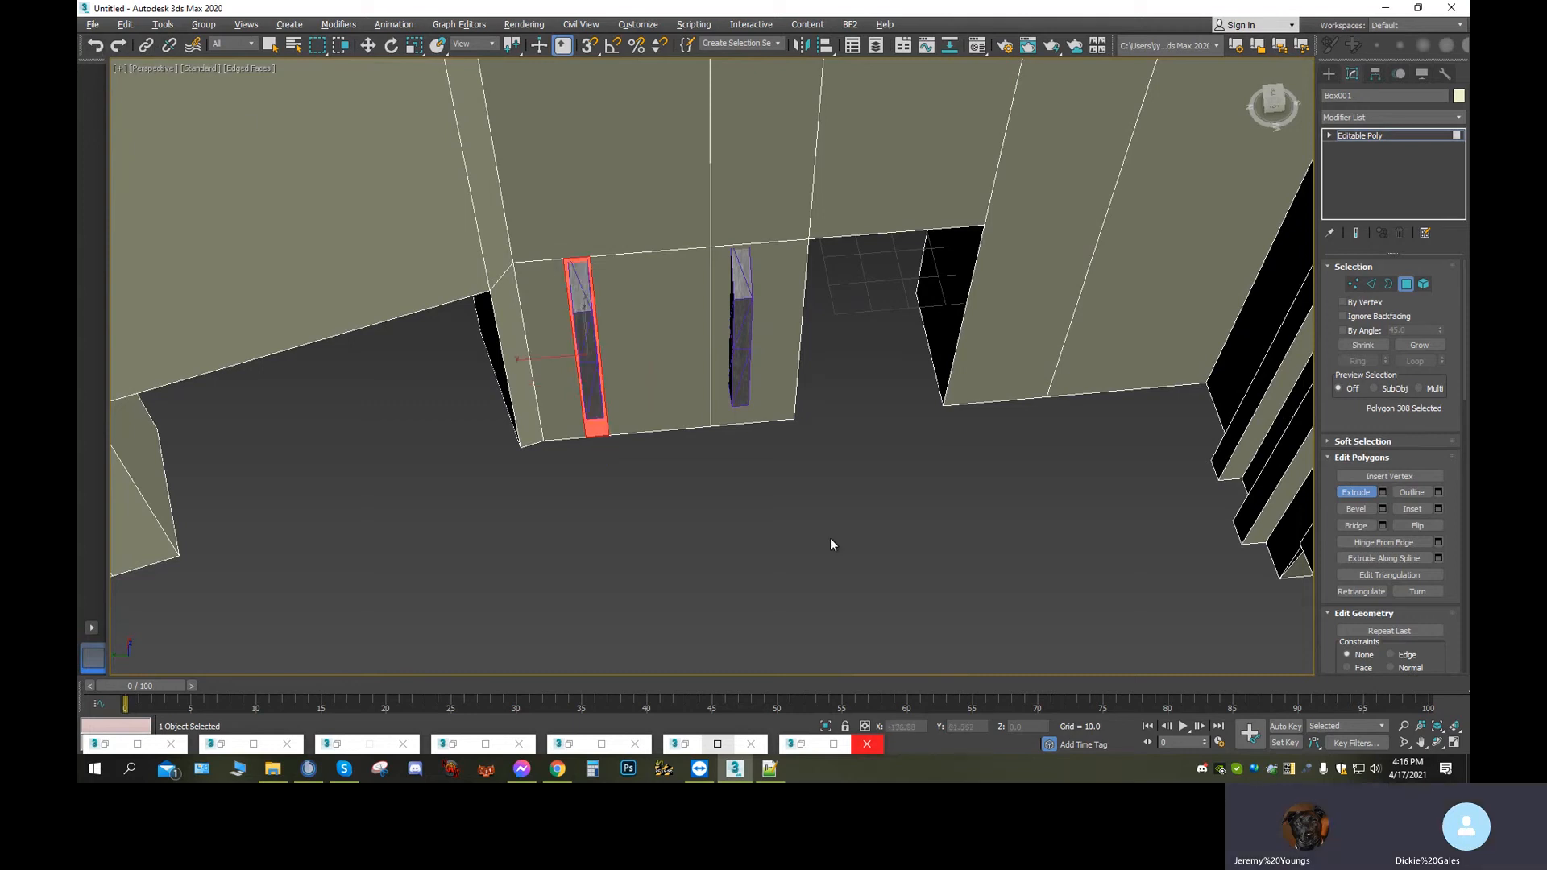
Connect the upper and bottom edges of the wall section at the second strip with a vertical edge along the side nearest the opening
left_click(1370, 284)
left_click(727, 422)
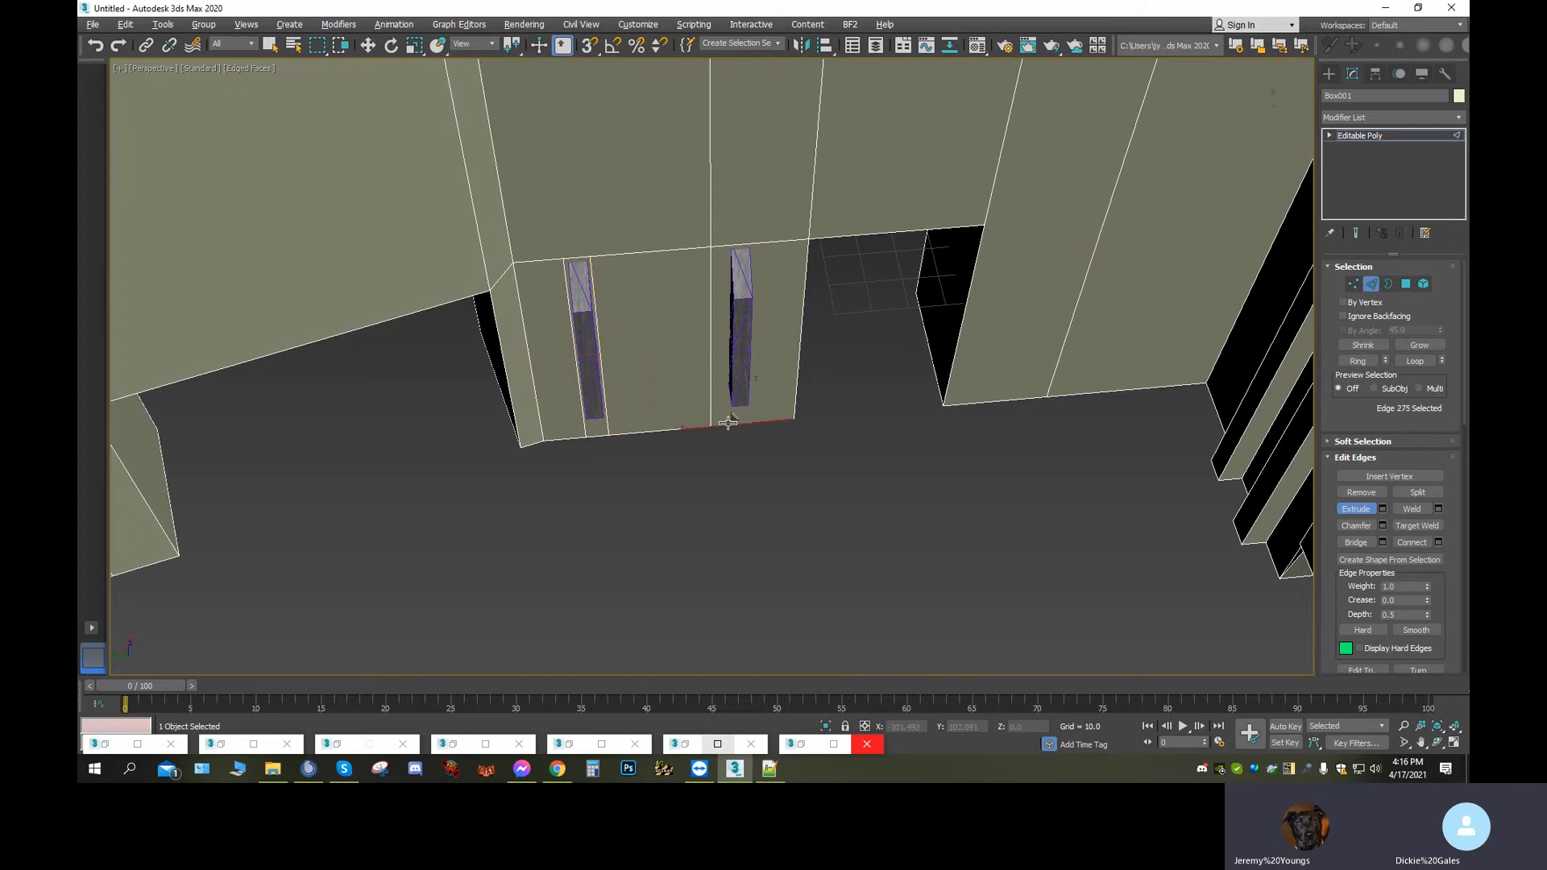
left_click(749, 243, "ctrl")
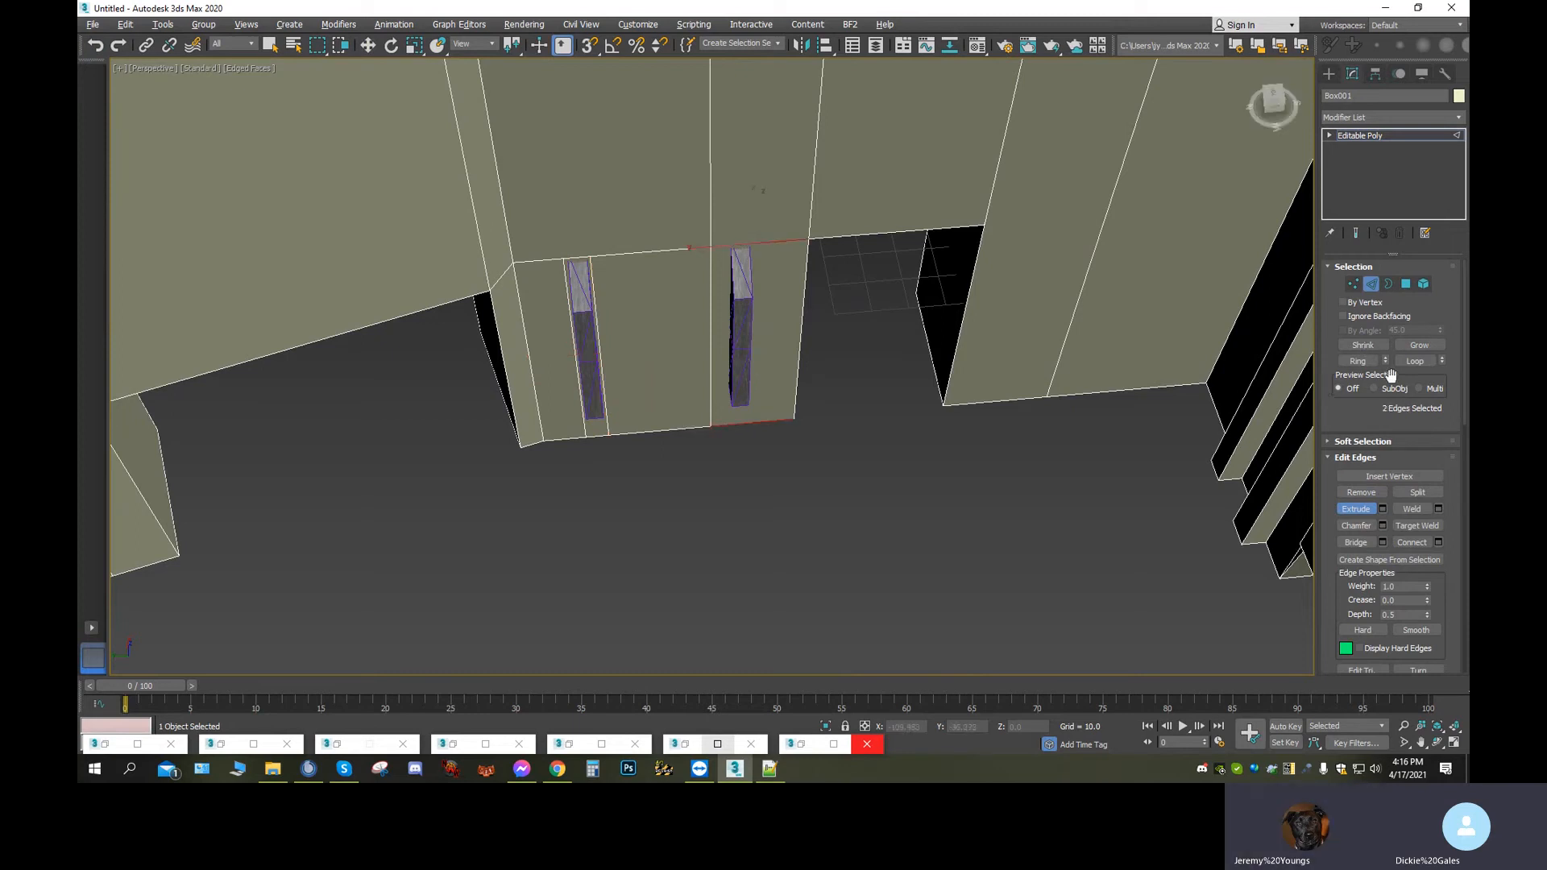
key("w")
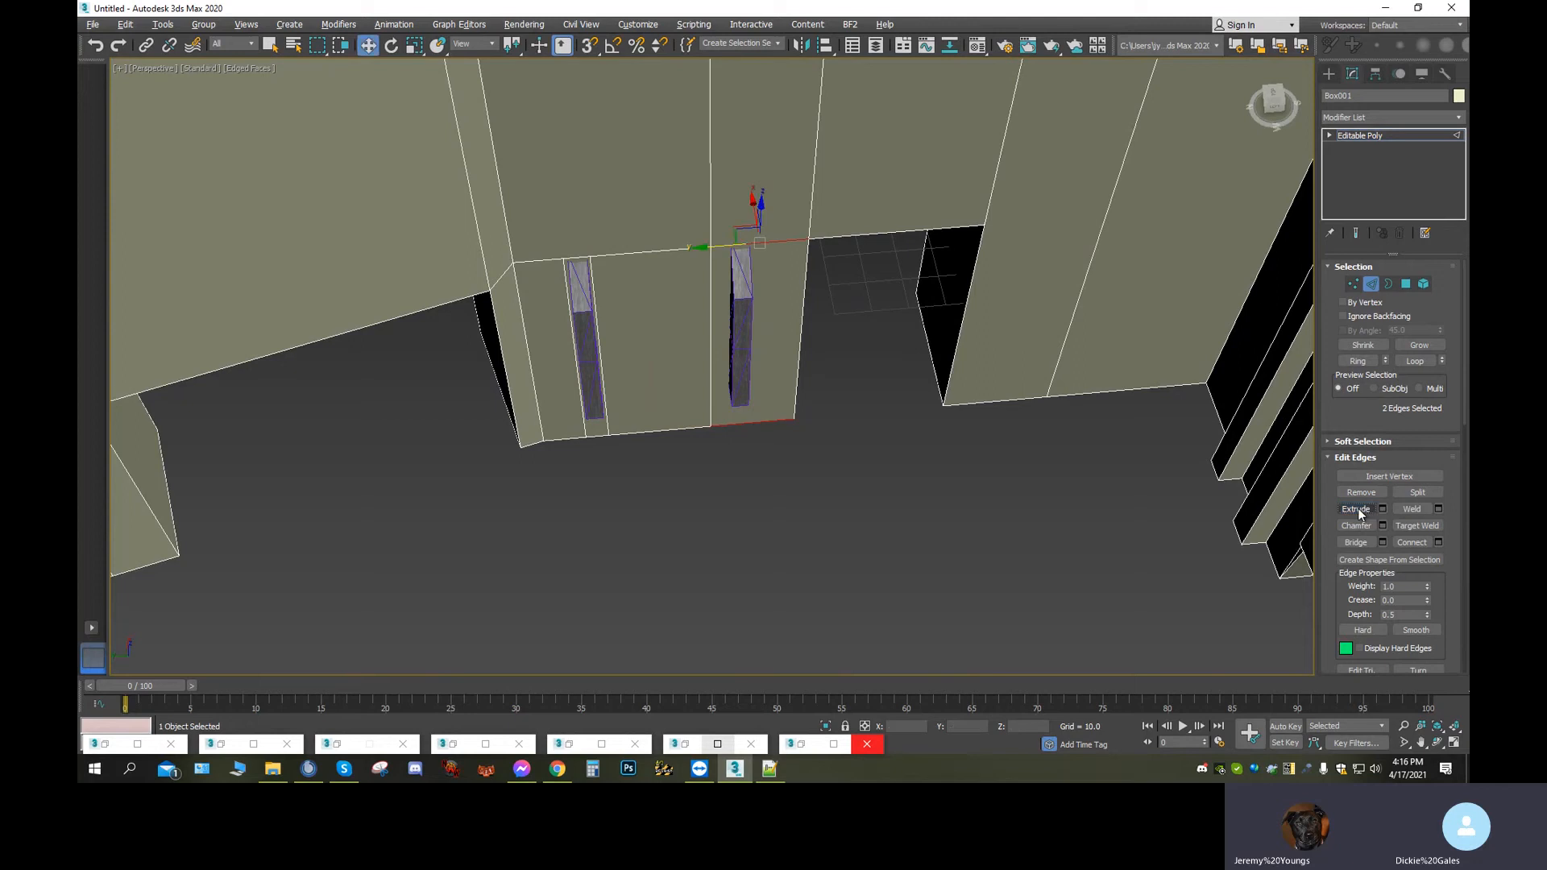
left_click(1397, 541)
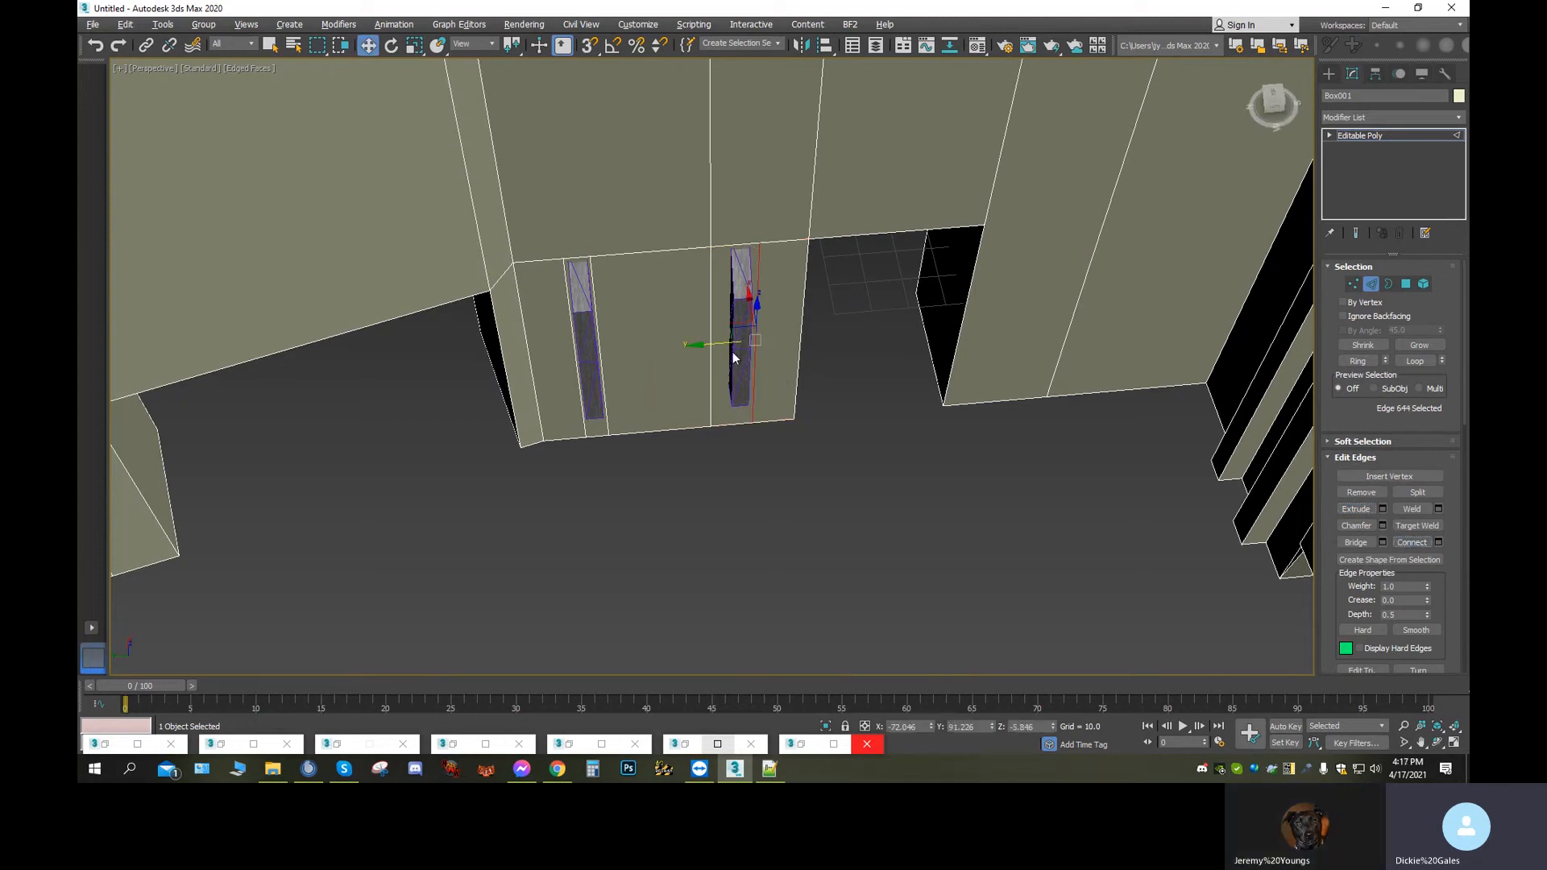
middle_click_drag(735, 358, 561, 366, "alt")
left_click_drag(561, 366, 563, 370)
Move the existing vertical wall edge and its continuation above along Y to the inner side of the second strip
left_click(575, 350)
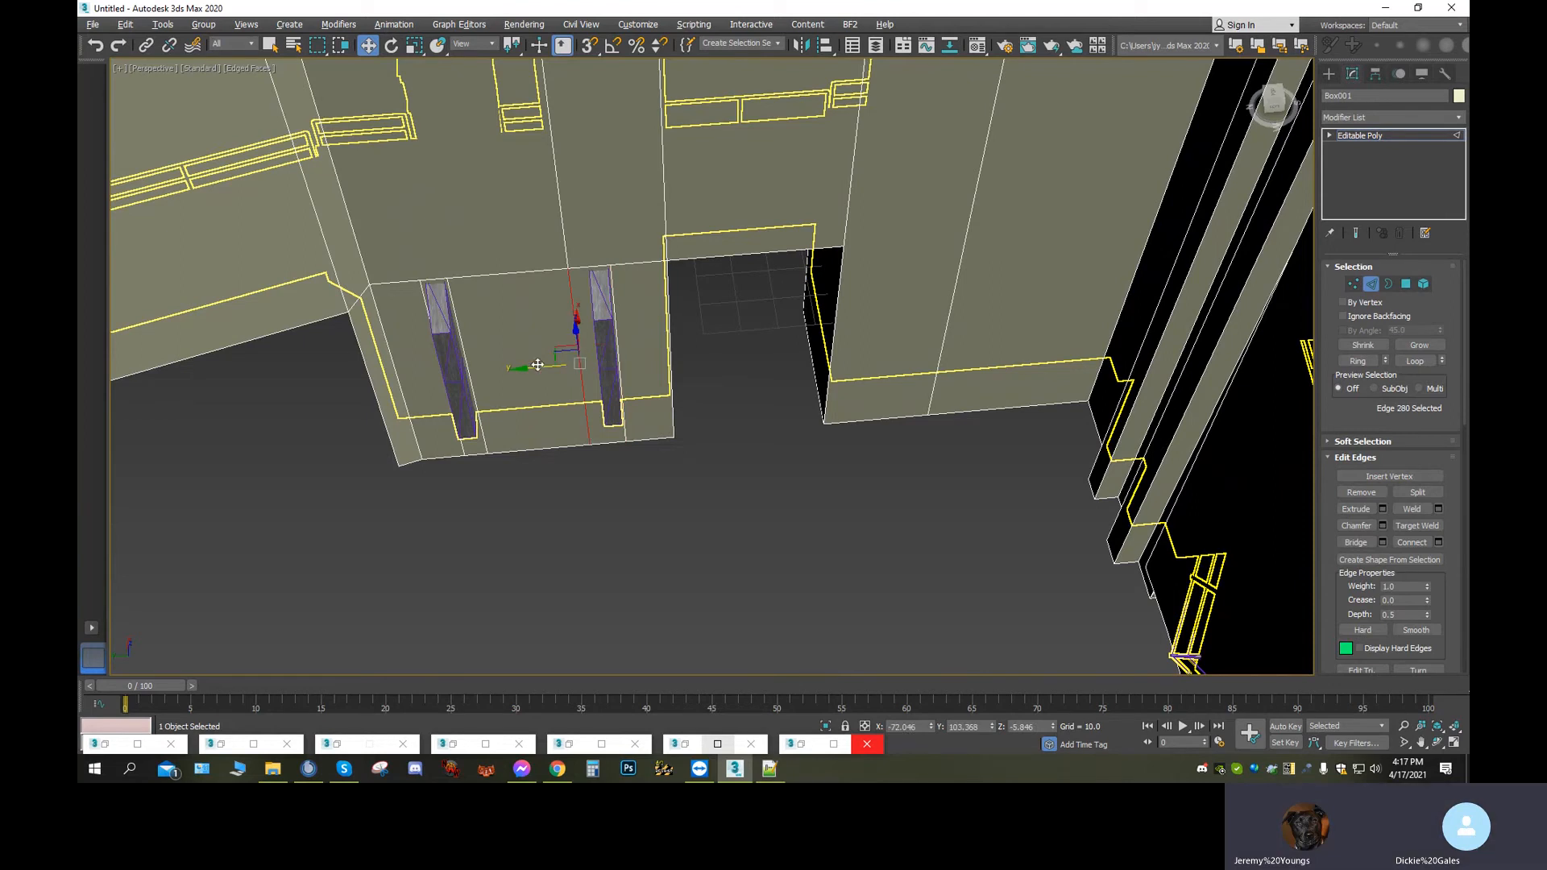
left_click(562, 251, "ctrl")
middle_click_drag(563, 255, 563, 262, "alt")
scroll(563, 262, "up", 5)
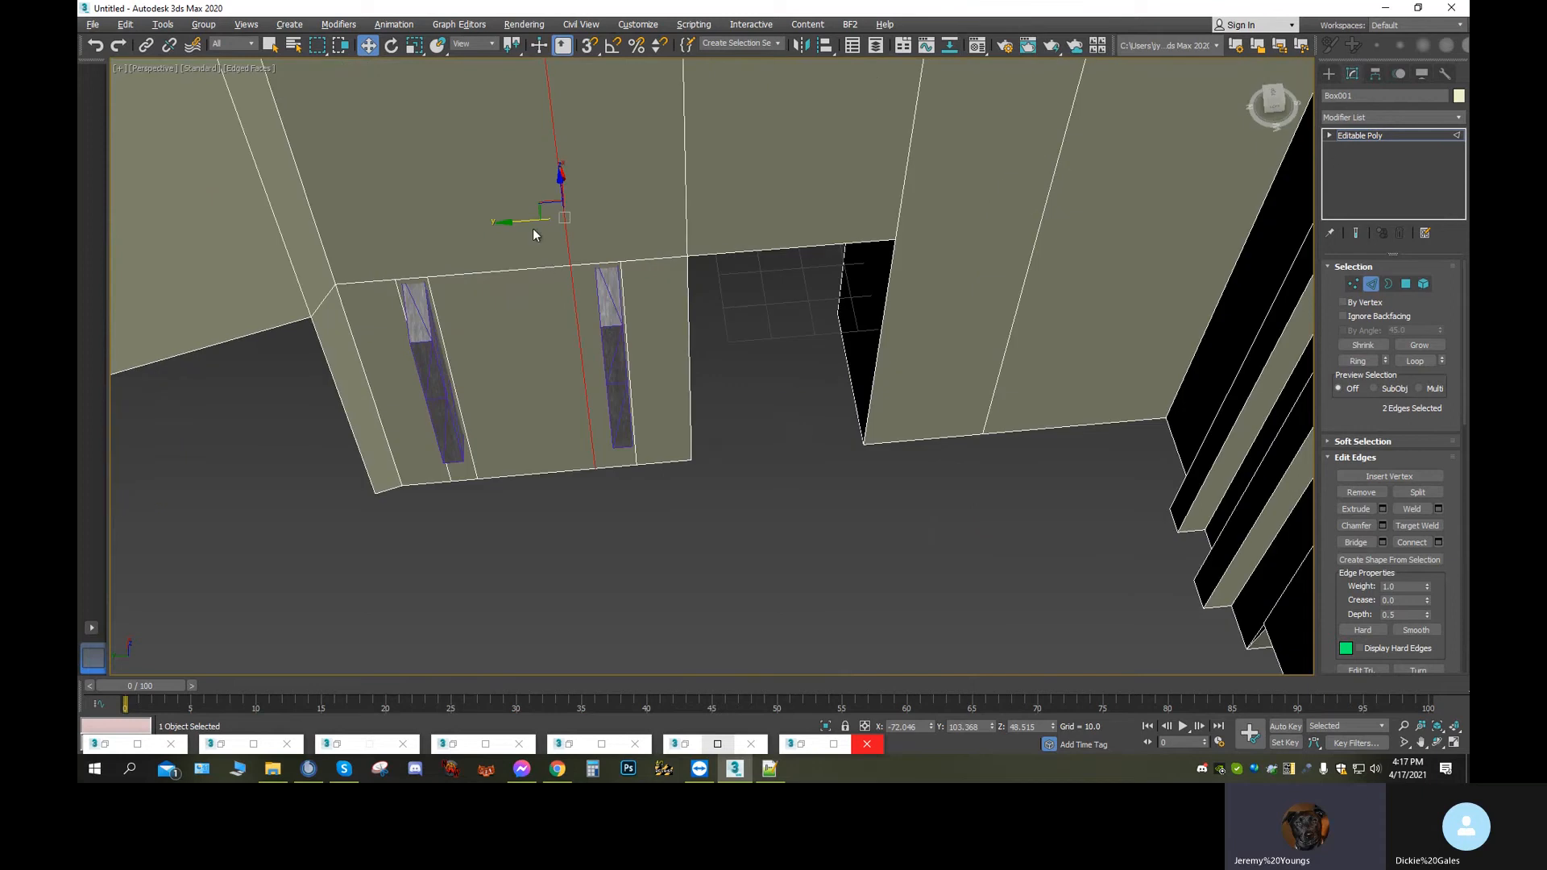
left_click_drag(511, 224, 534, 238)
Extrude the two narrow polygons around the wall strips outward together so they enclose the protruding details
left_click(1406, 284)
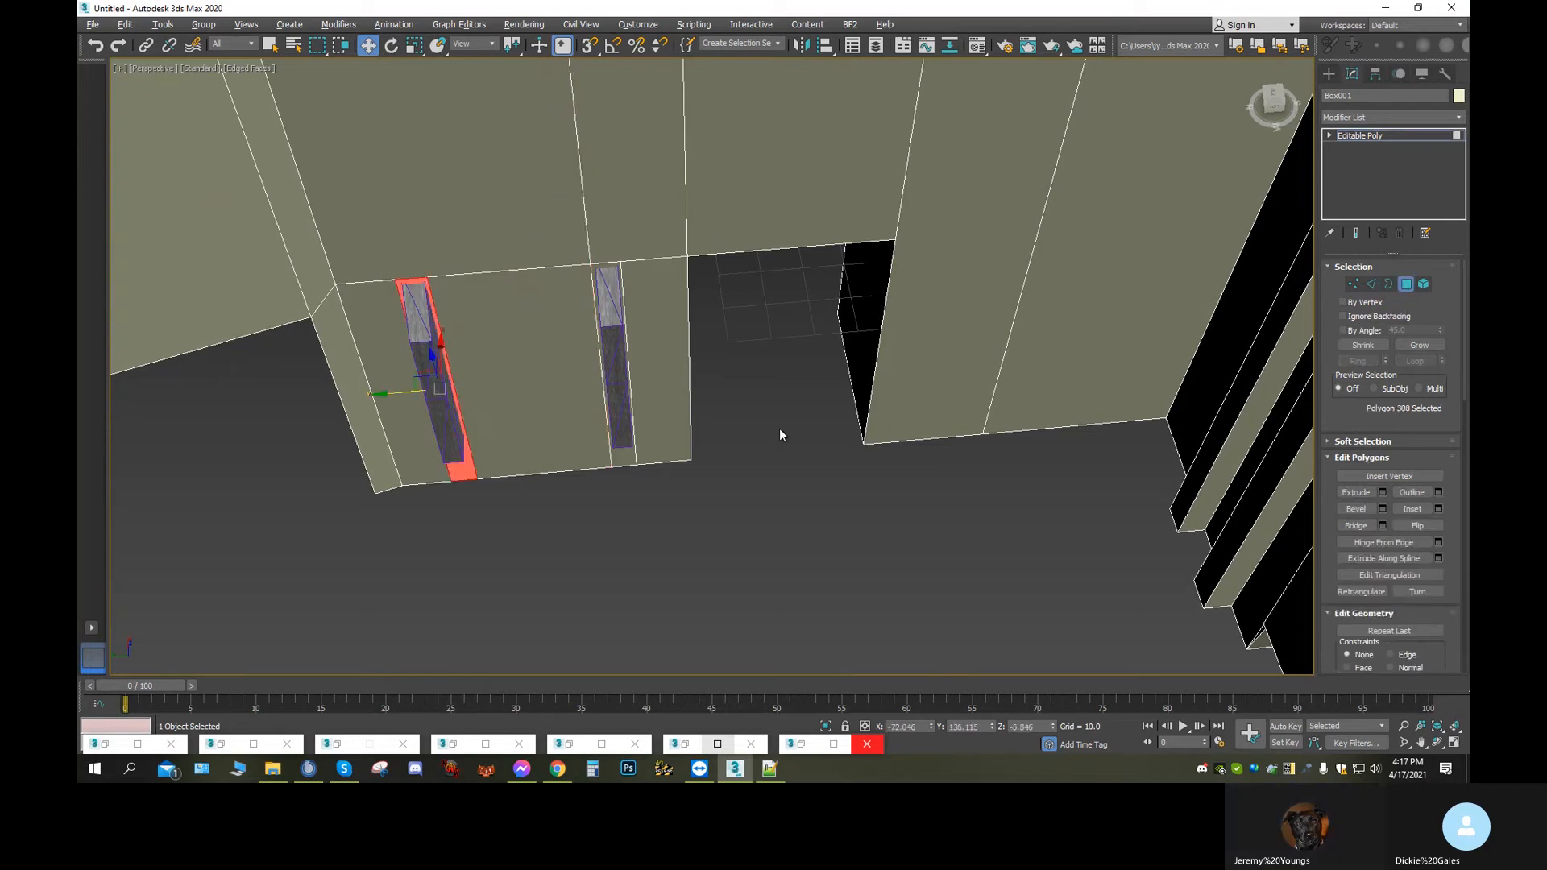
left_click(622, 430)
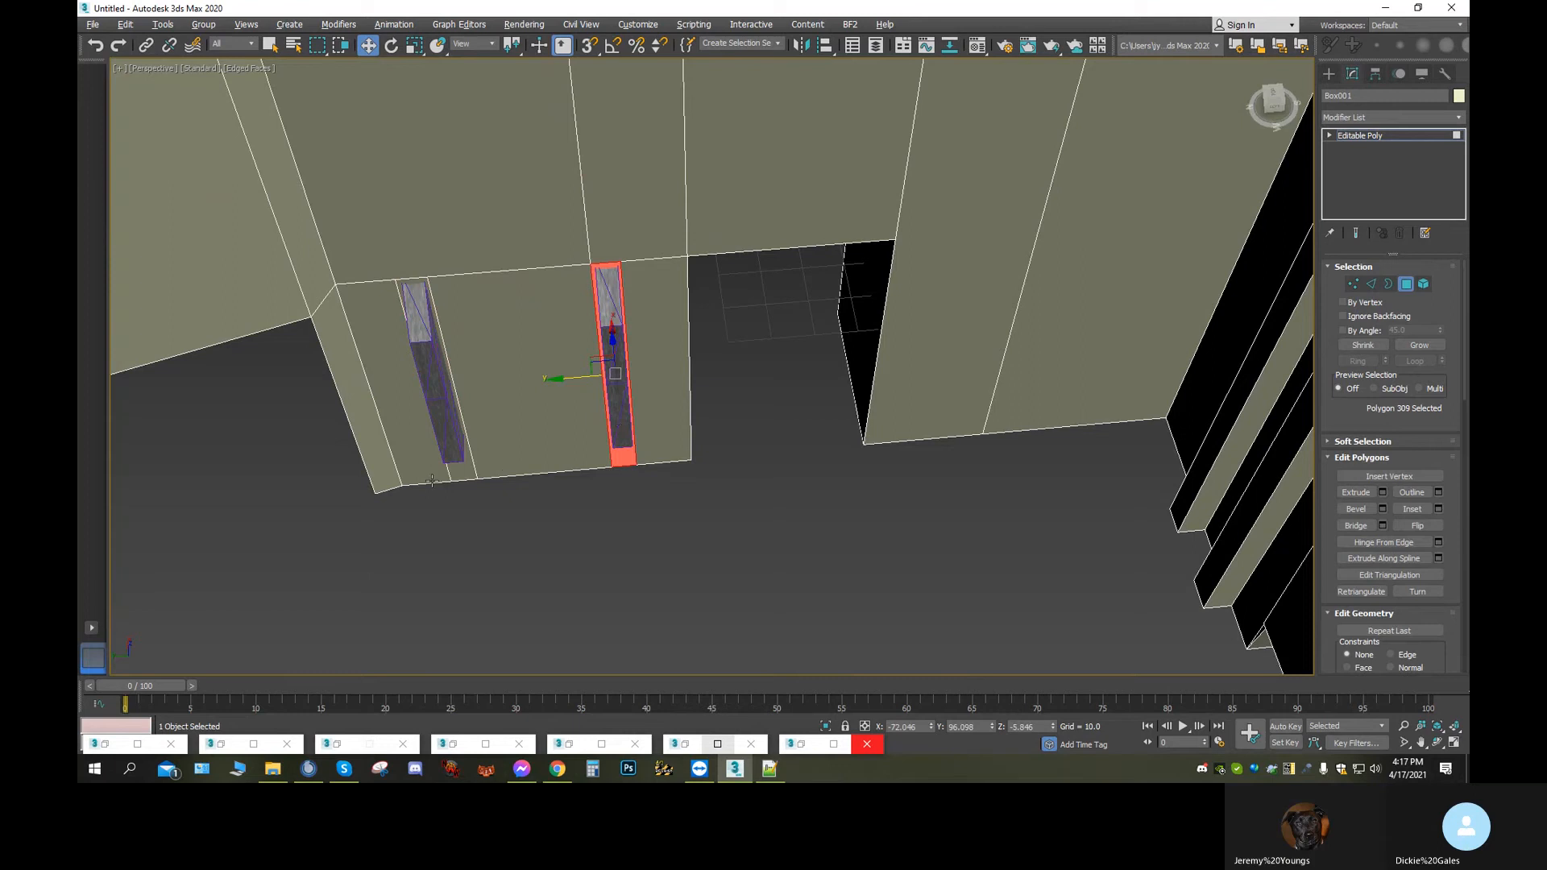
left_click(450, 473, "ctrl")
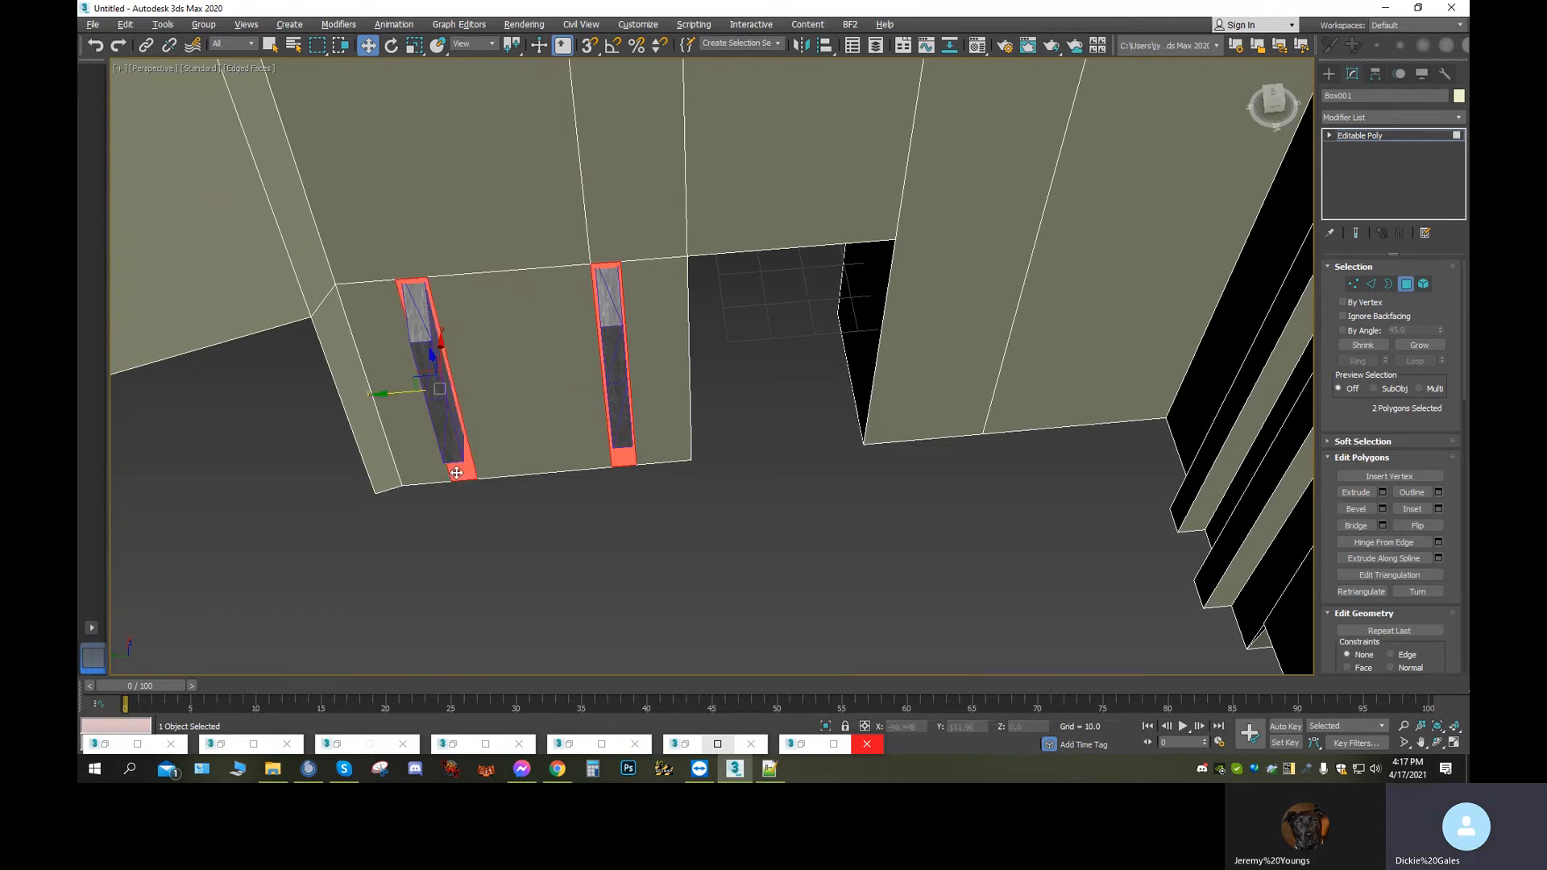
left_click(1341, 494)
scroll(712, 445, "down", 6)
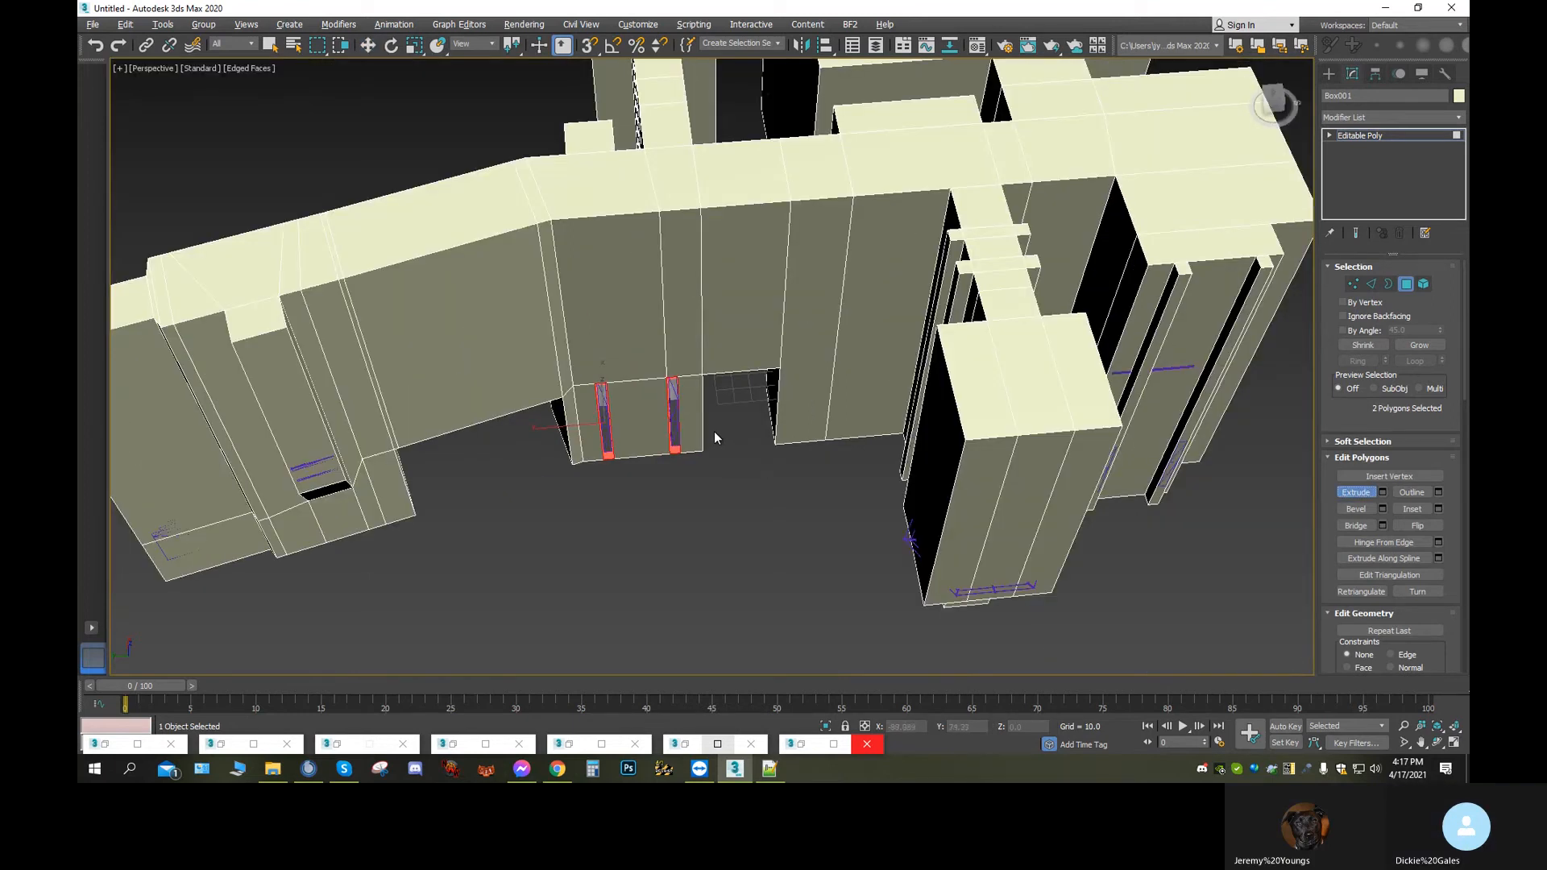
scroll(714, 432, "up", 5)
left_click_drag(645, 408, 636, 352)
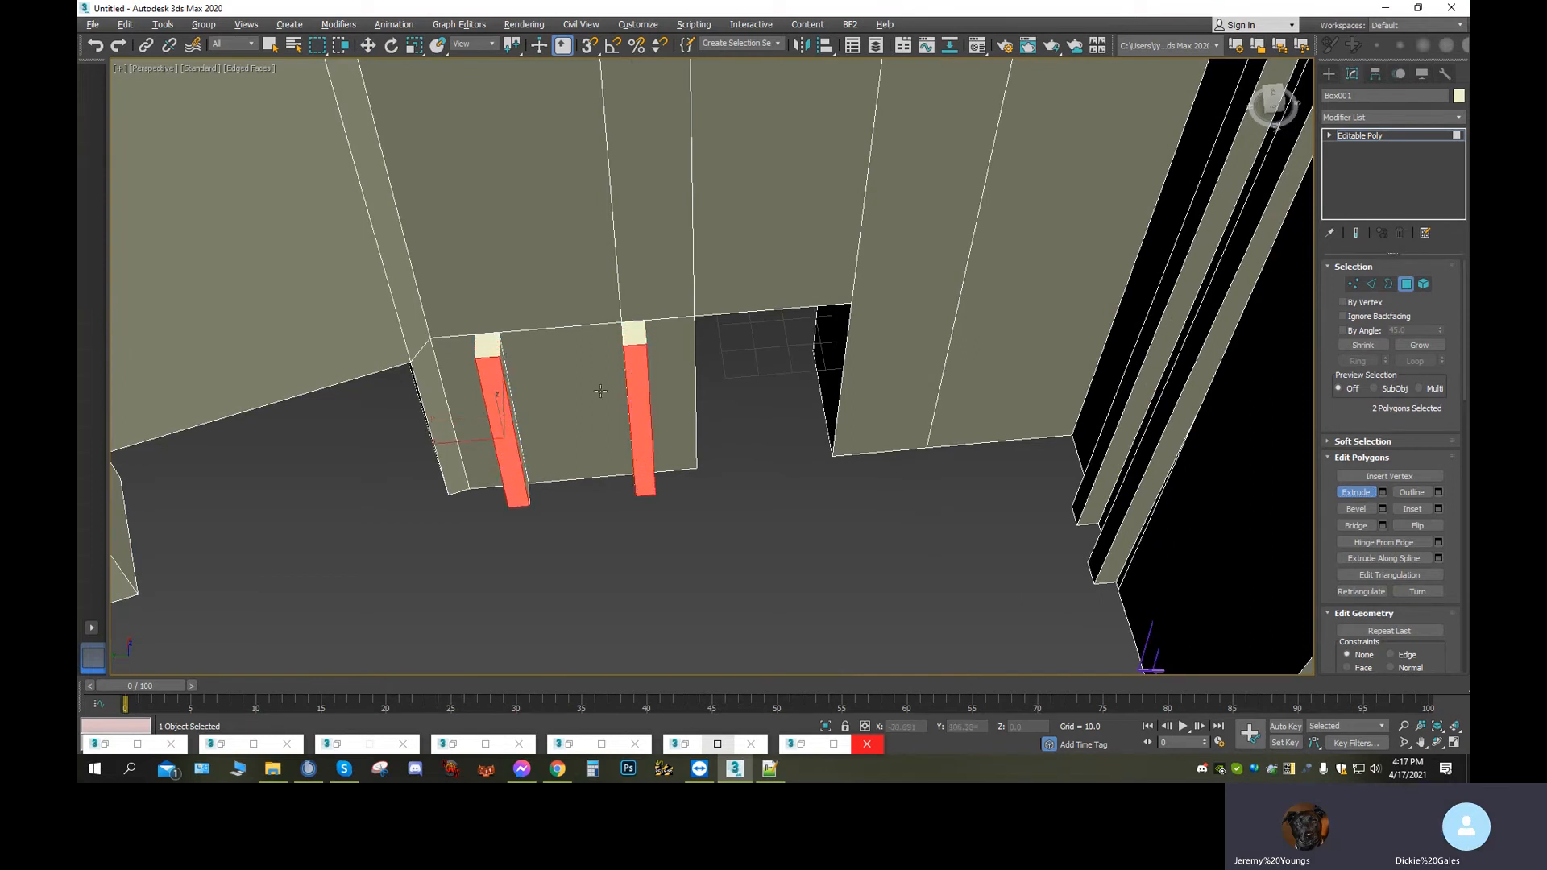
Make the collision mesh see-through to compare it with the detailed building inside
scroll(630, 532, "down", 8)
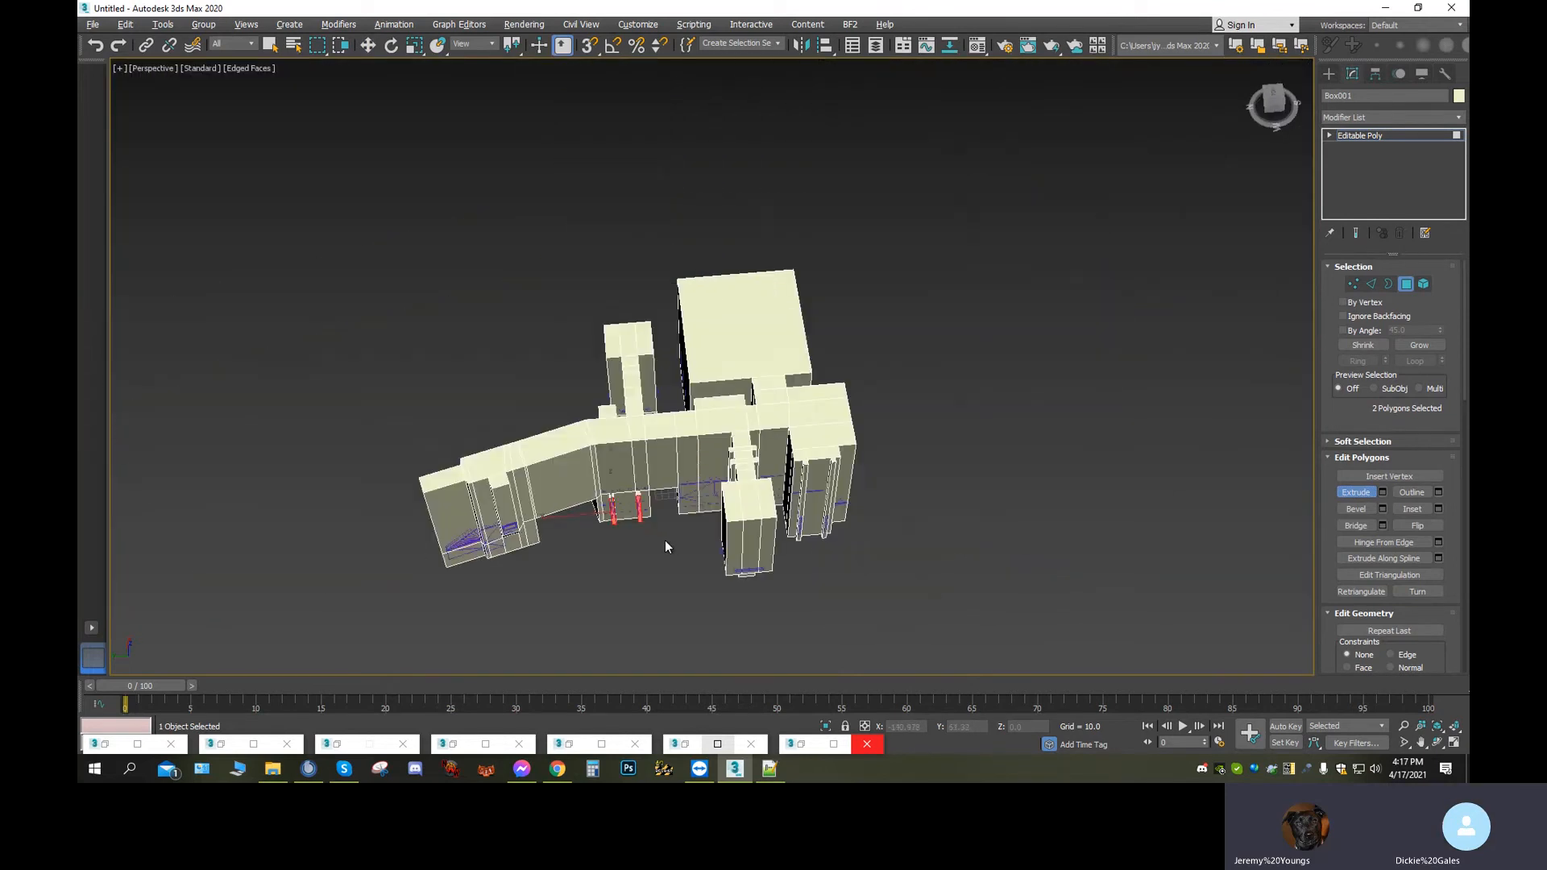
scroll(666, 543, "up", 3)
left_click(1438, 742)
left_click_drag(703, 495, 1125, 502)
key("alt+x")
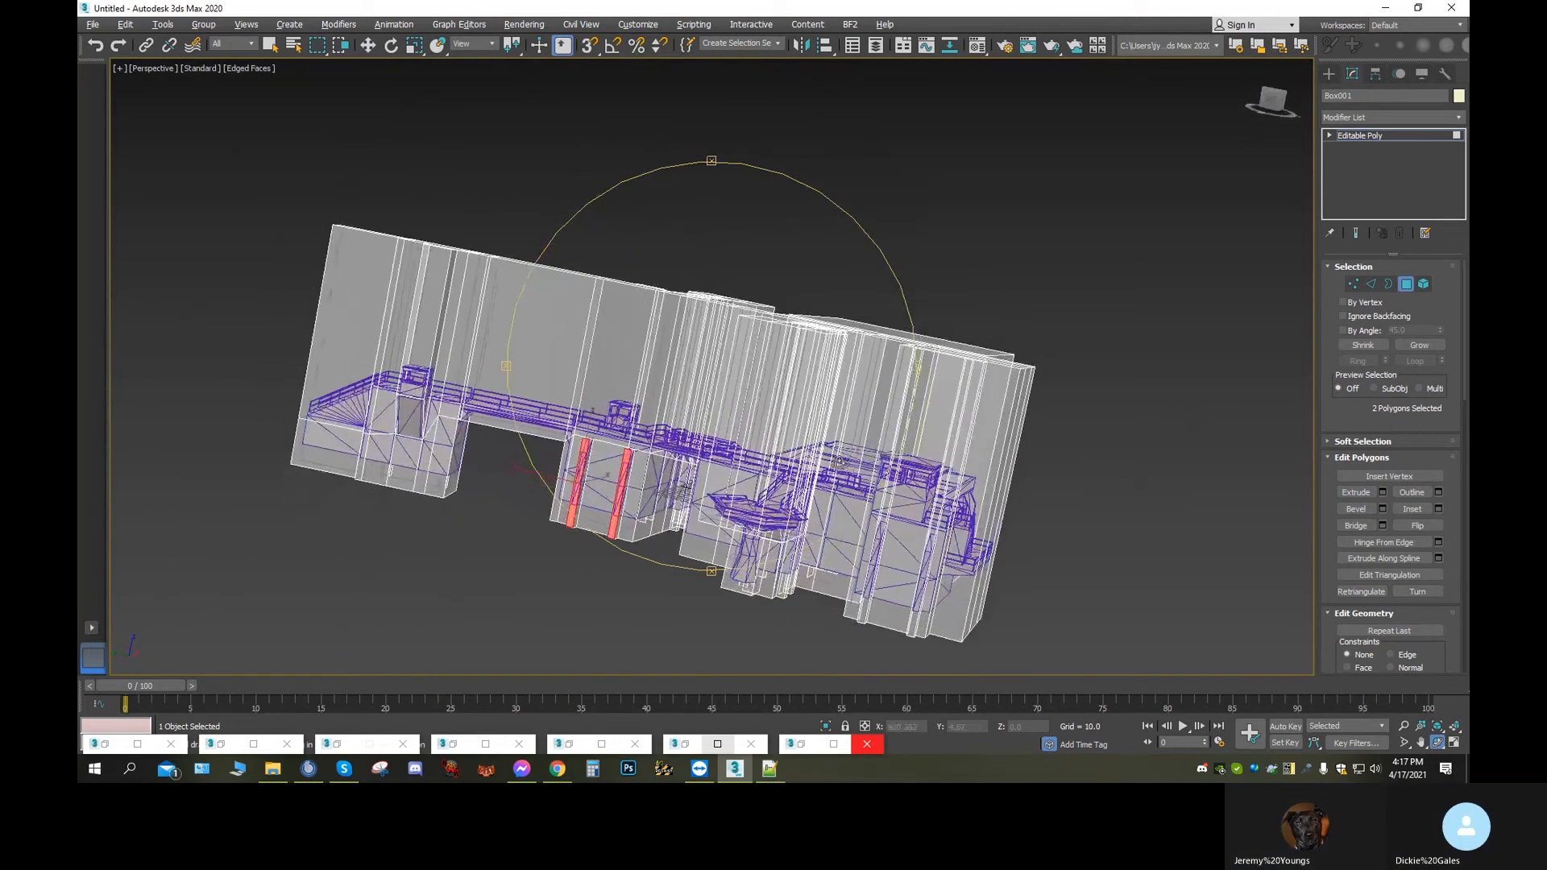
Examine how the see-through collision mesh encloses the walkways, towers and end block from several angles
left_click_drag(758, 419, 719, 419)
scroll(608, 413, "up", 3)
scroll(611, 414, "down", 1)
left_click_drag(684, 469, 709, 473)
scroll(725, 457, "up", 3)
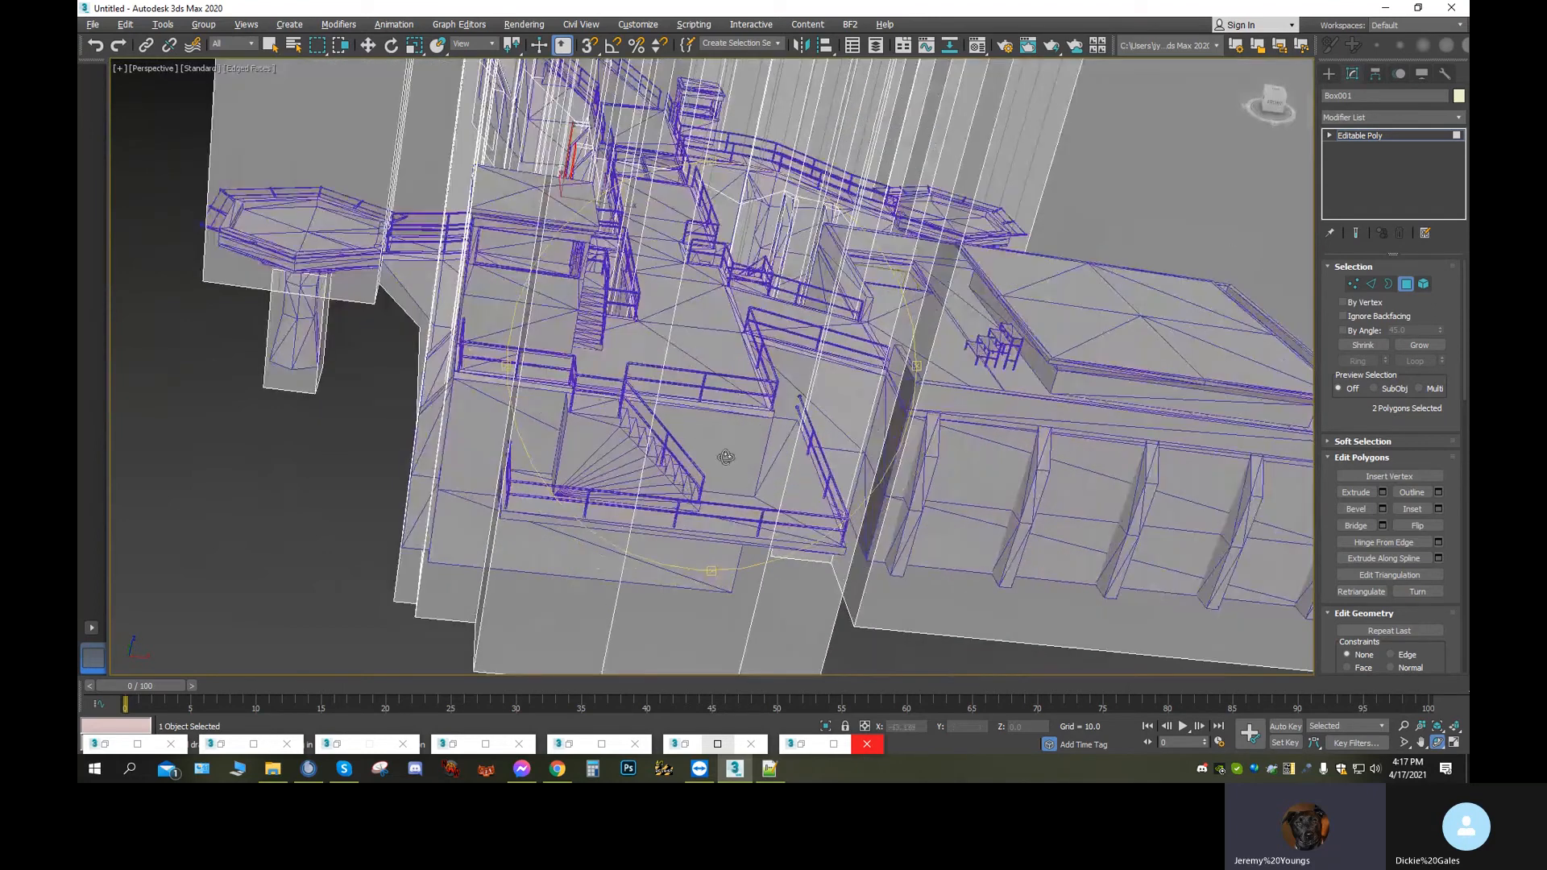
mouse_move(752, 370)
left_mouse_down()
mouse_move(684, 394)
mouse_move(553, 379)
mouse_move(831, 398)
mouse_move(999, 383)
mouse_move(984, 400)
mouse_move(820, 431)
mouse_move(729, 382)
mouse_move(779, 405)
mouse_move(752, 396)
left_mouse_up()
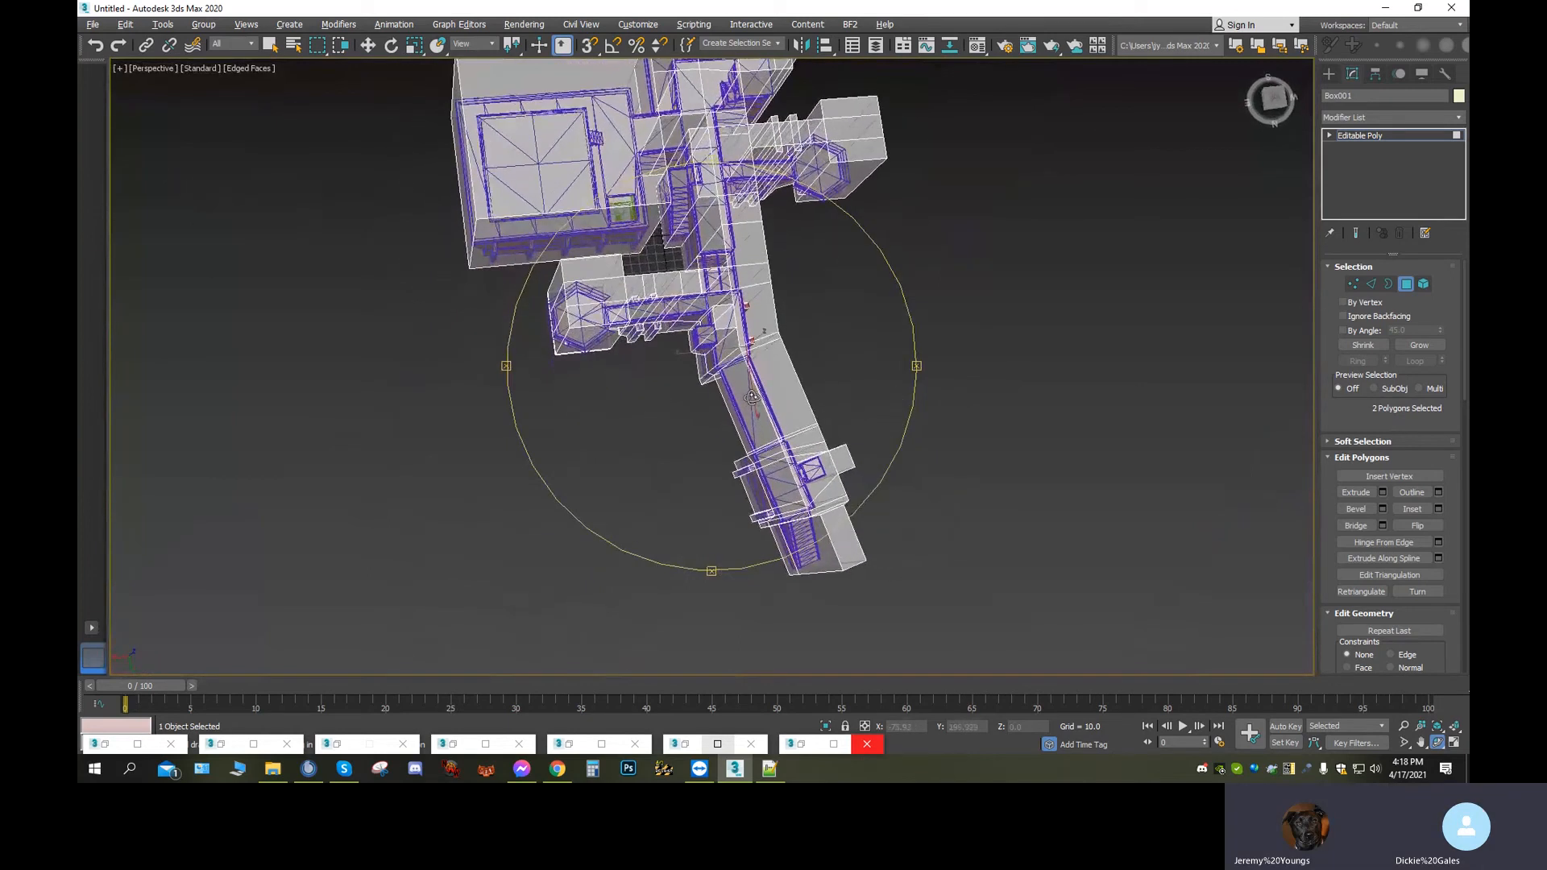
left_click_drag(778, 317, 688, 345)
scroll(636, 391, "up", 8)
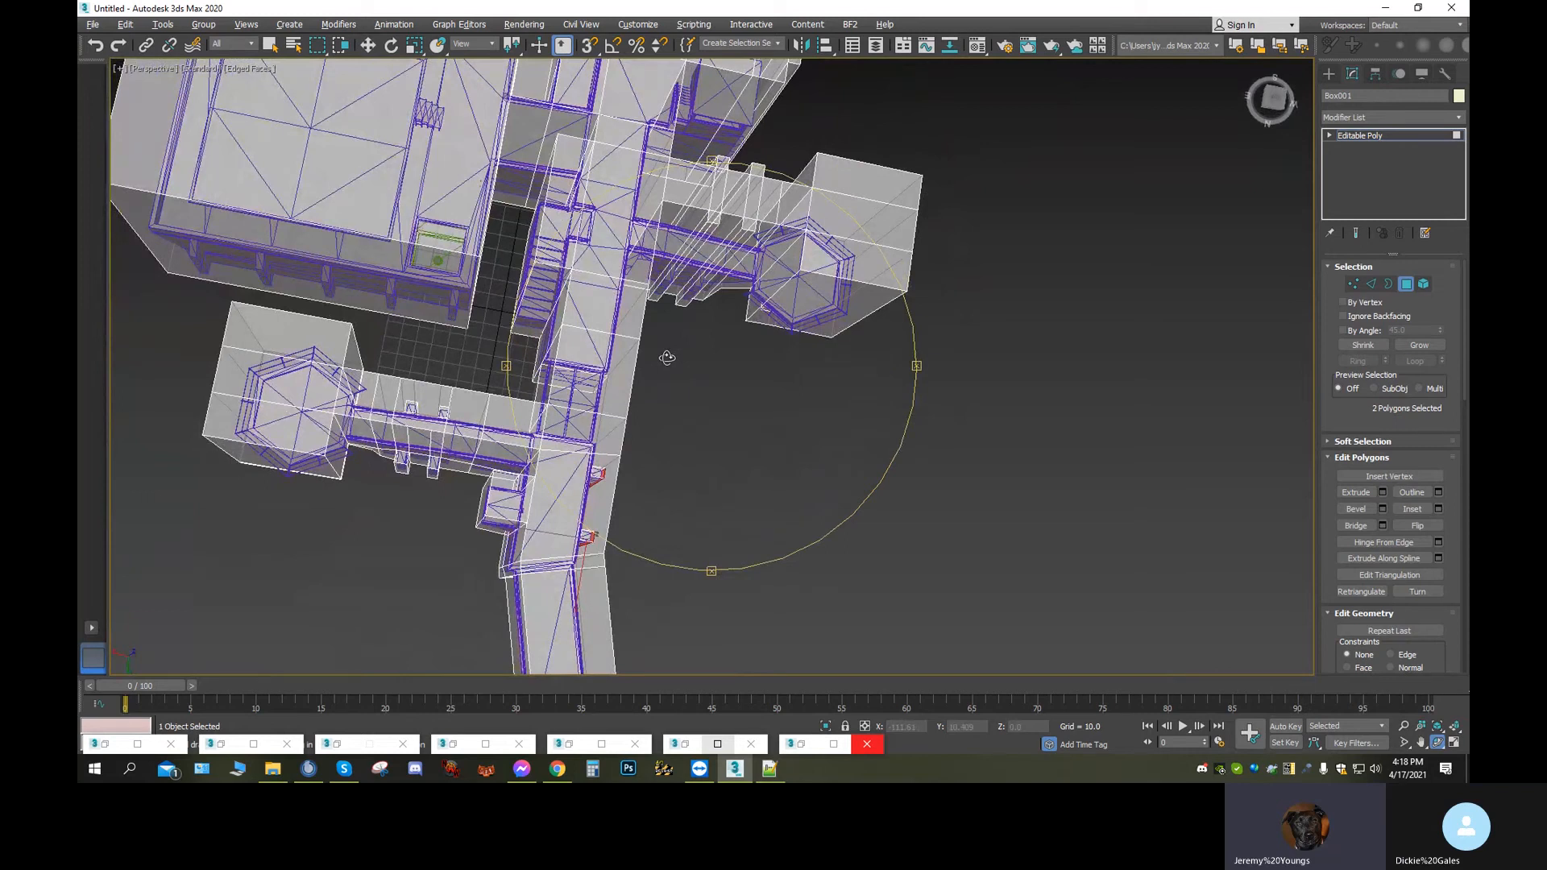
mouse_move(681, 425)
left_mouse_down()
mouse_move(669, 442)
mouse_move(670, 408)
left_mouse_up()
left_click_drag(679, 353, 767, 355)
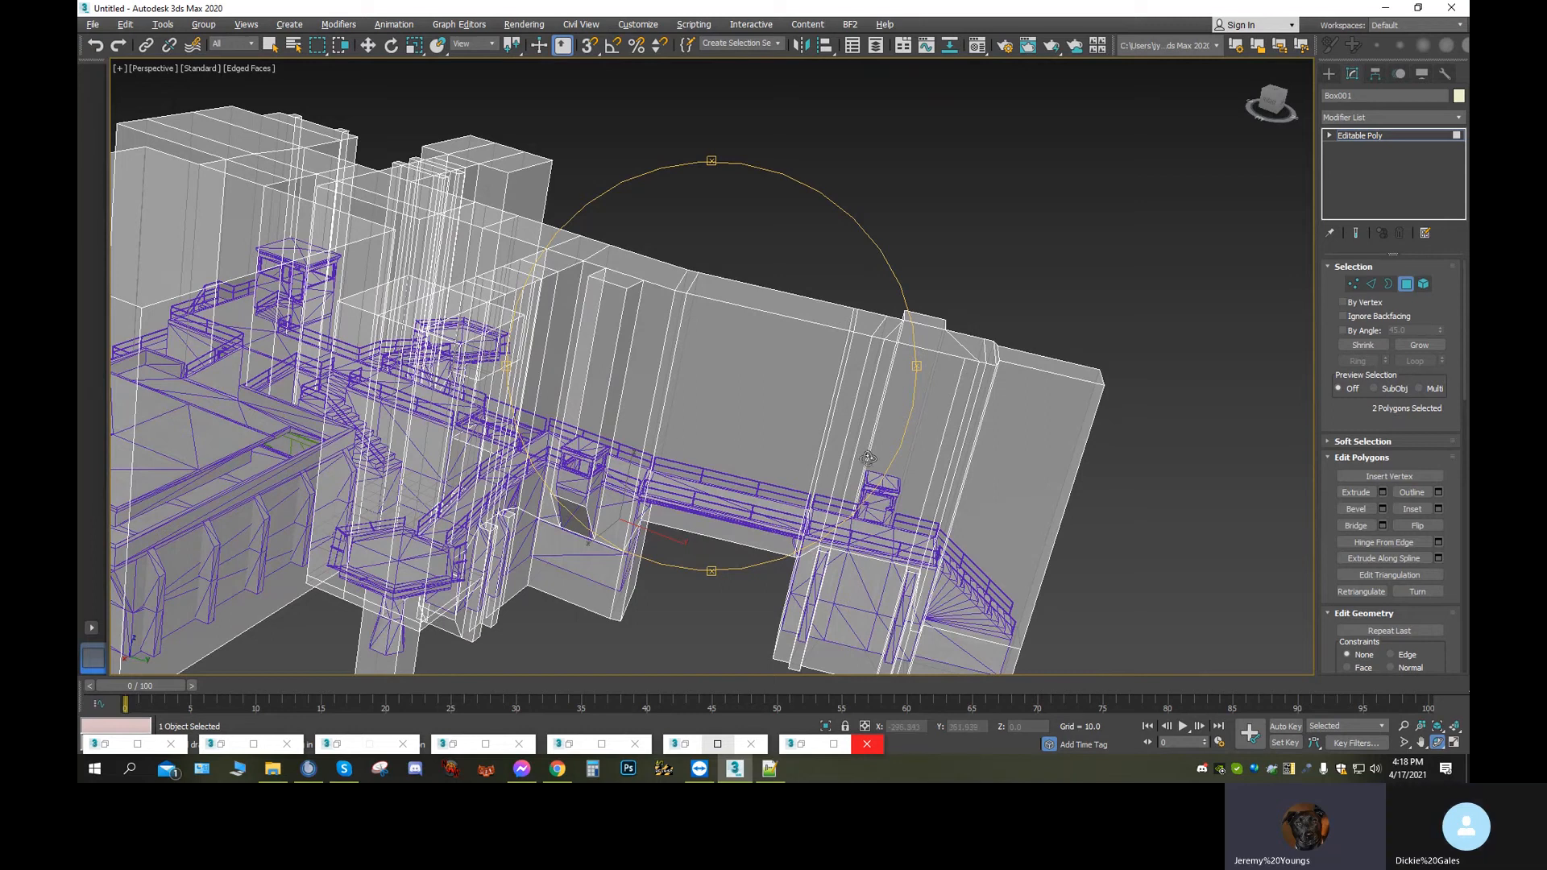
left_click_drag(601, 421, 454, 513)
scroll(669, 495, "down", 8)
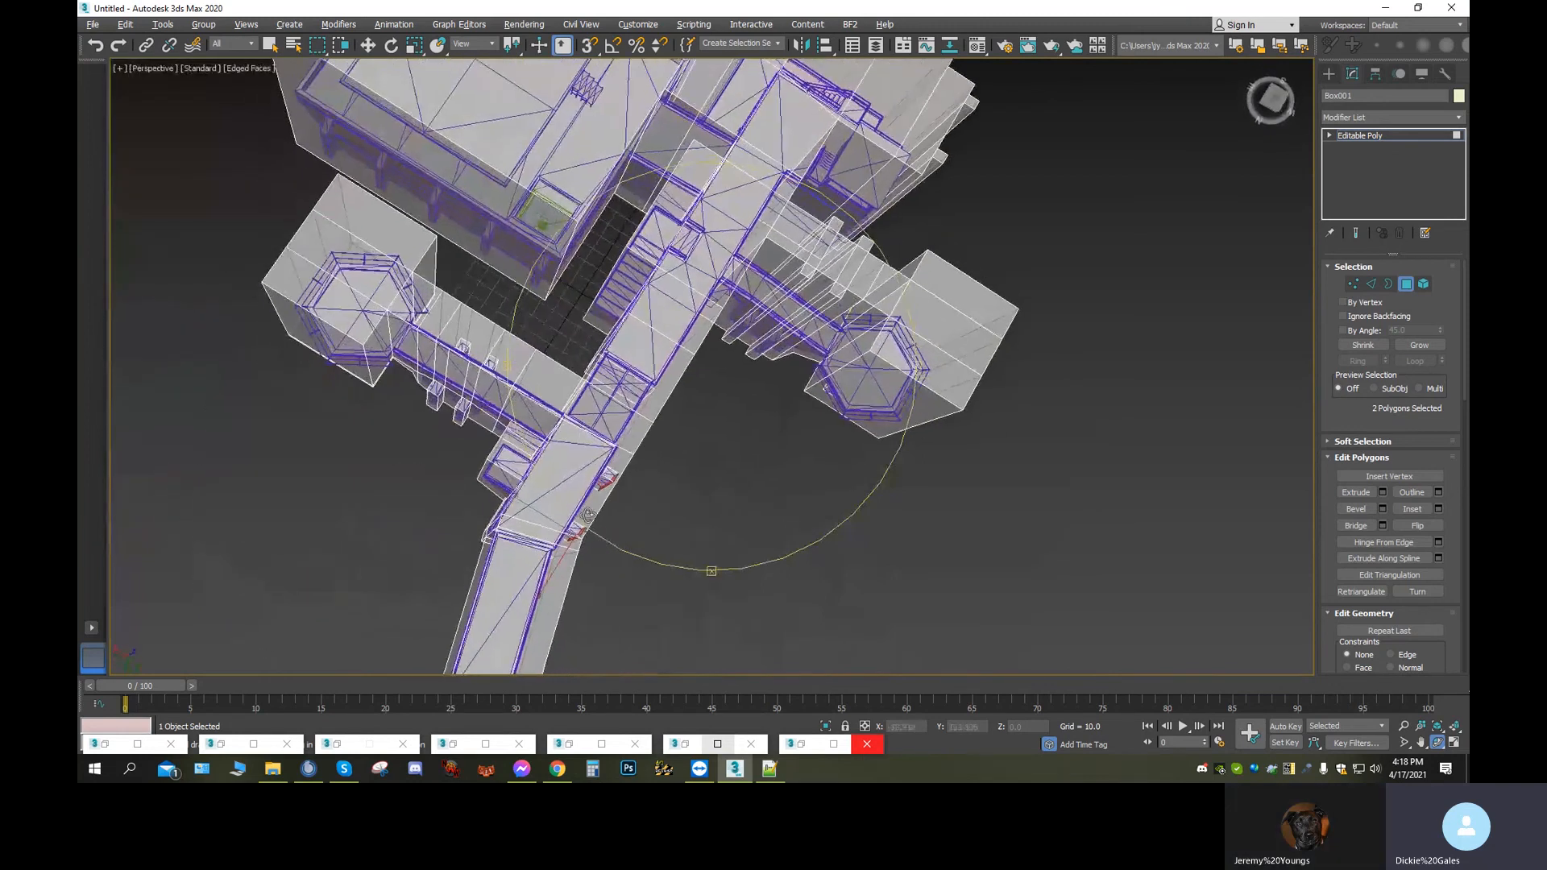
scroll(683, 376, "up", 4)
mouse_move(587, 397)
left_mouse_down()
mouse_move(632, 394)
mouse_move(581, 395)
left_mouse_up()
Examine the gap between the staircase and the large main block from above through the transparent mesh
middle_click_drag(712, 368, 474, 397)
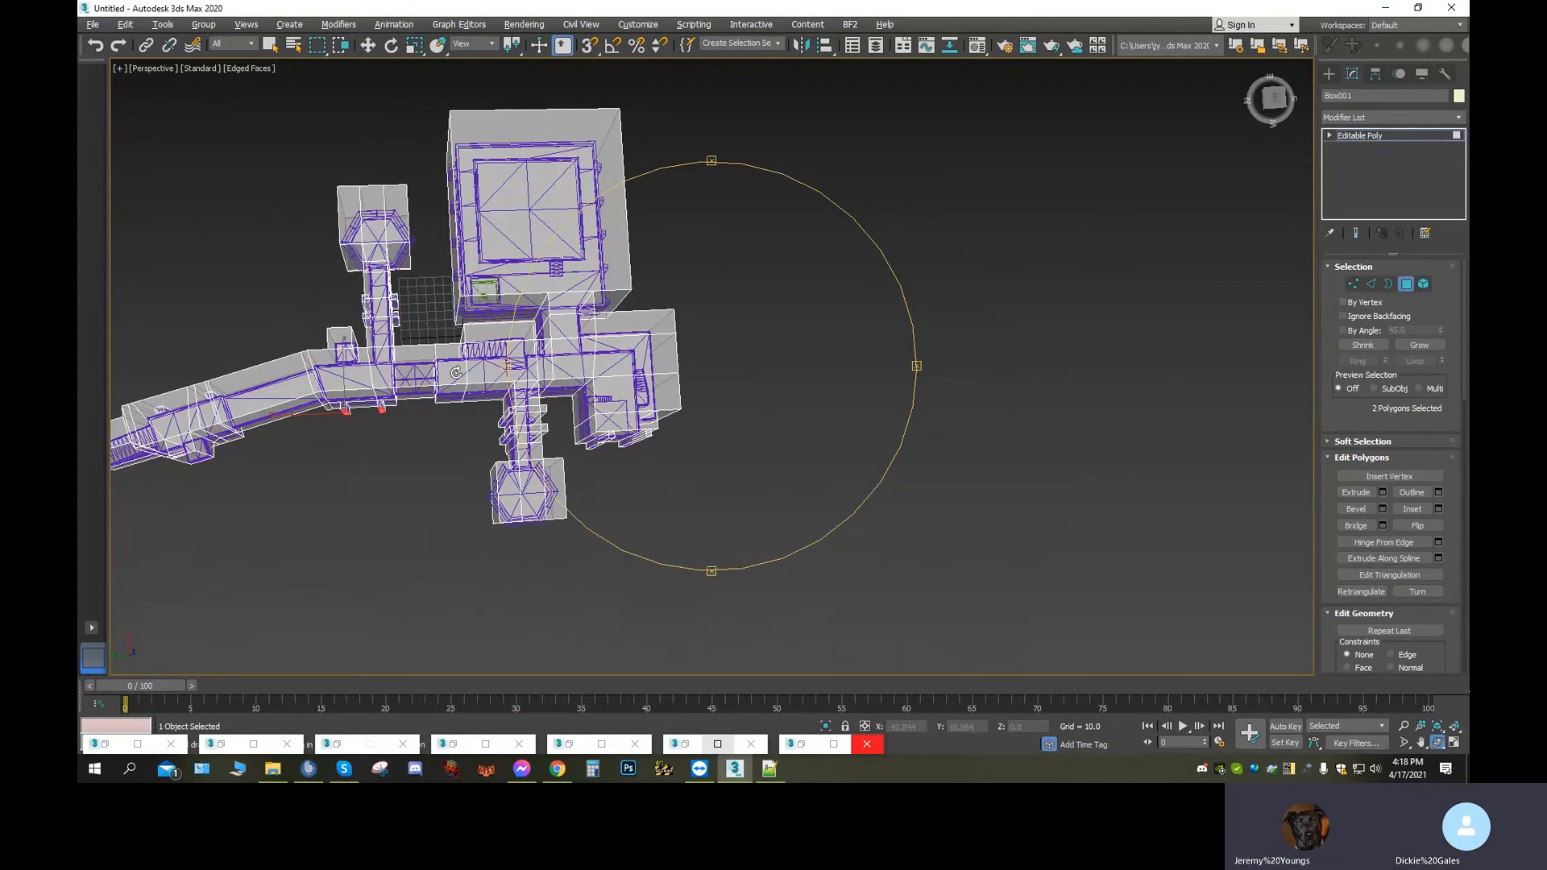
scroll(455, 372, "up", 5)
scroll(525, 421, "up", 5)
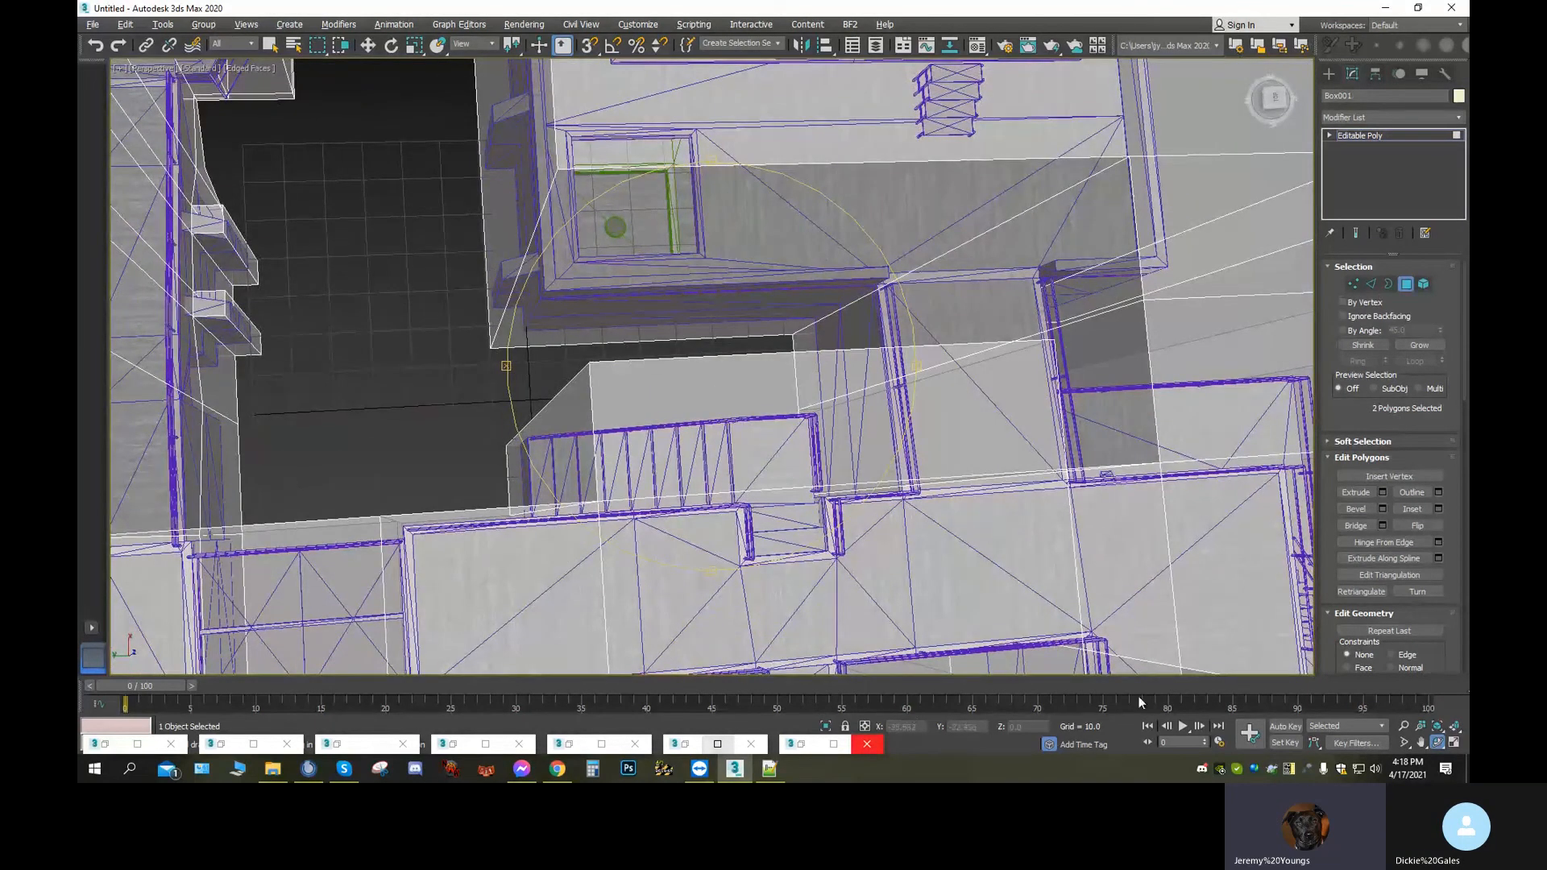
middle_click_drag(683, 481, 636, 425, "alt")
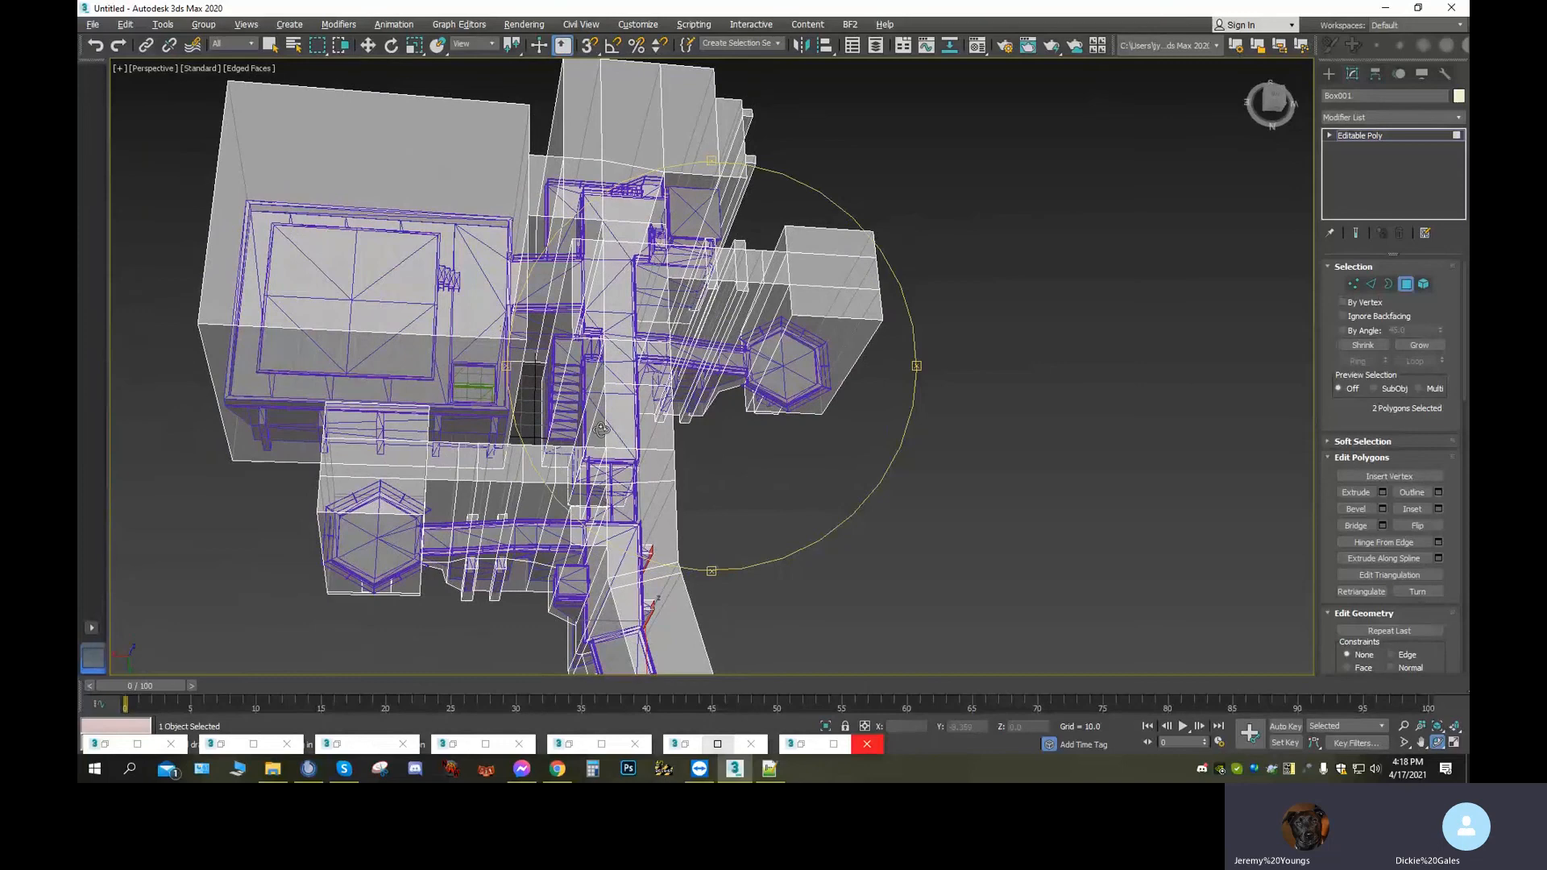
scroll(612, 427, "up", 8)
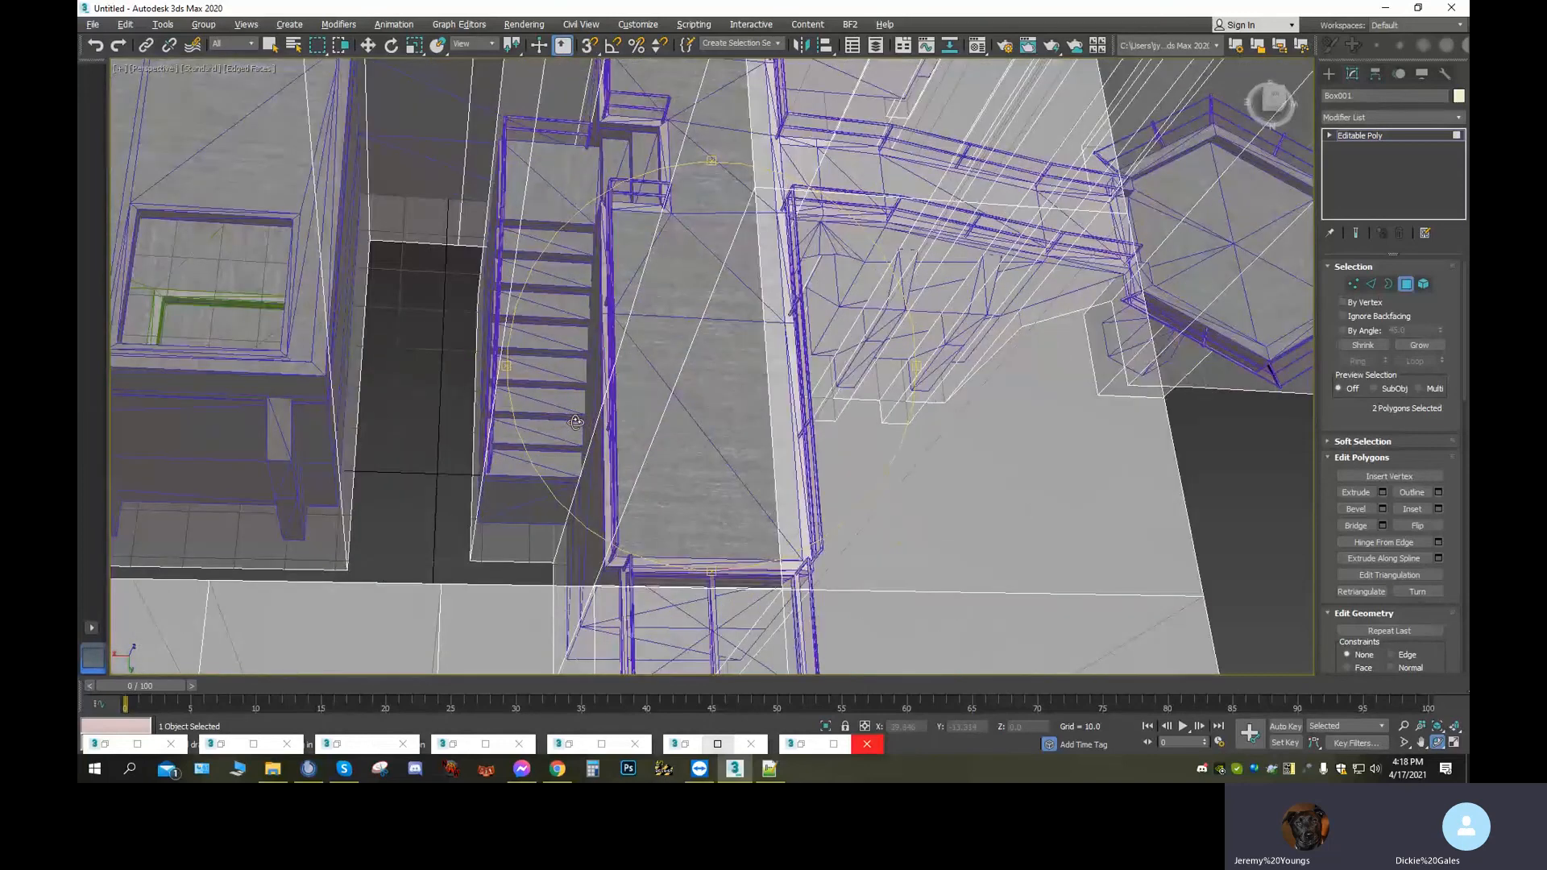
middle_click_drag(575, 422, 580, 415, "alt")
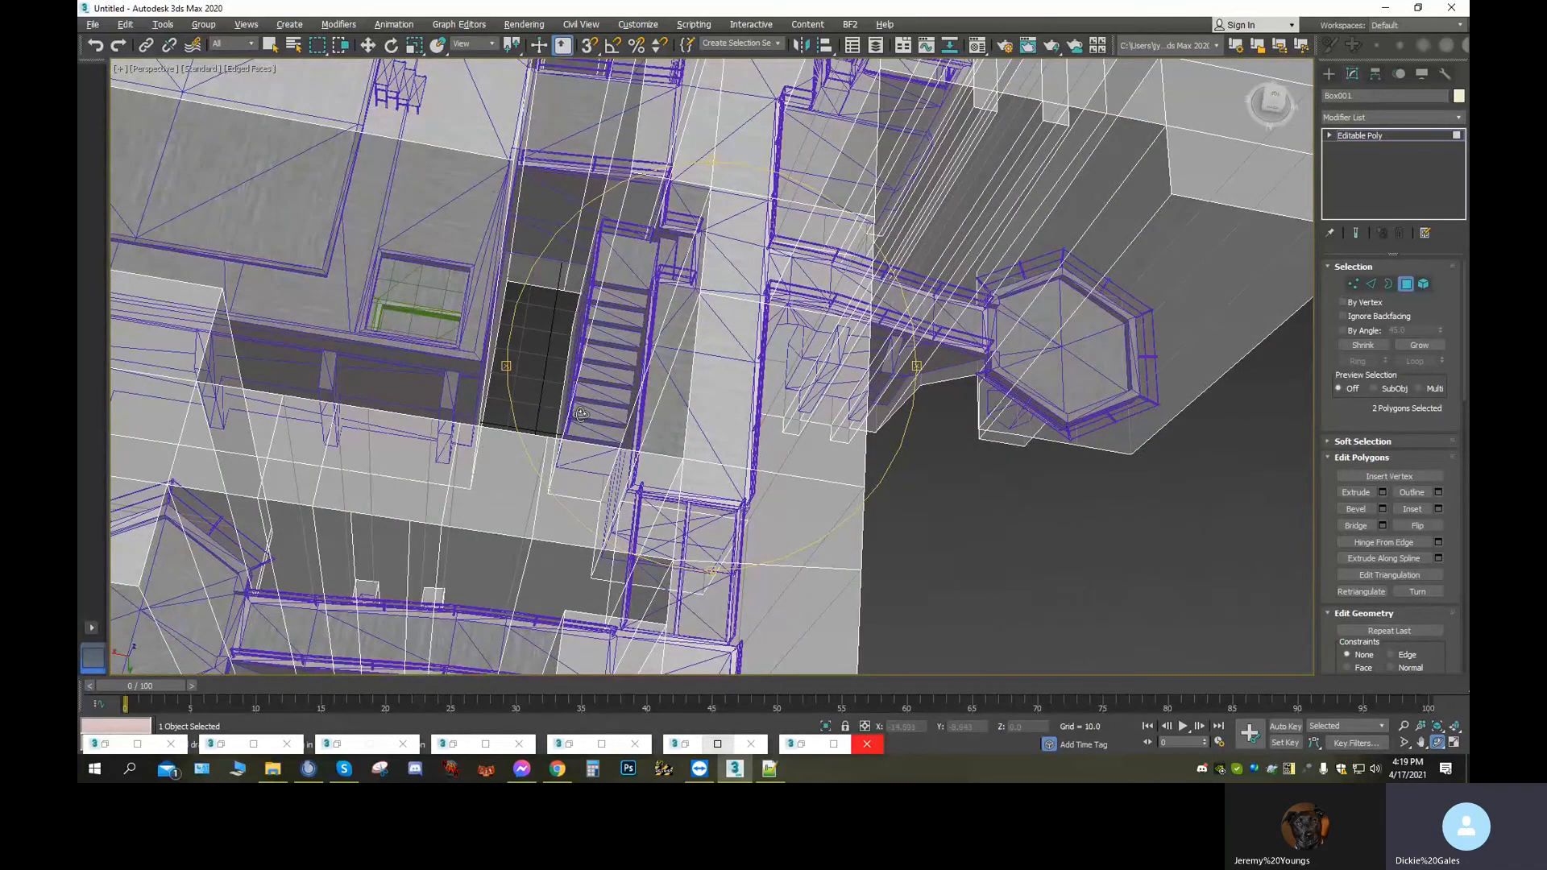
mouse_move(652, 290)
middle_mouse_down("alt")
mouse_move(613, 295)
mouse_move(703, 253)
mouse_move(631, 286)
middle_mouse_up("alt")
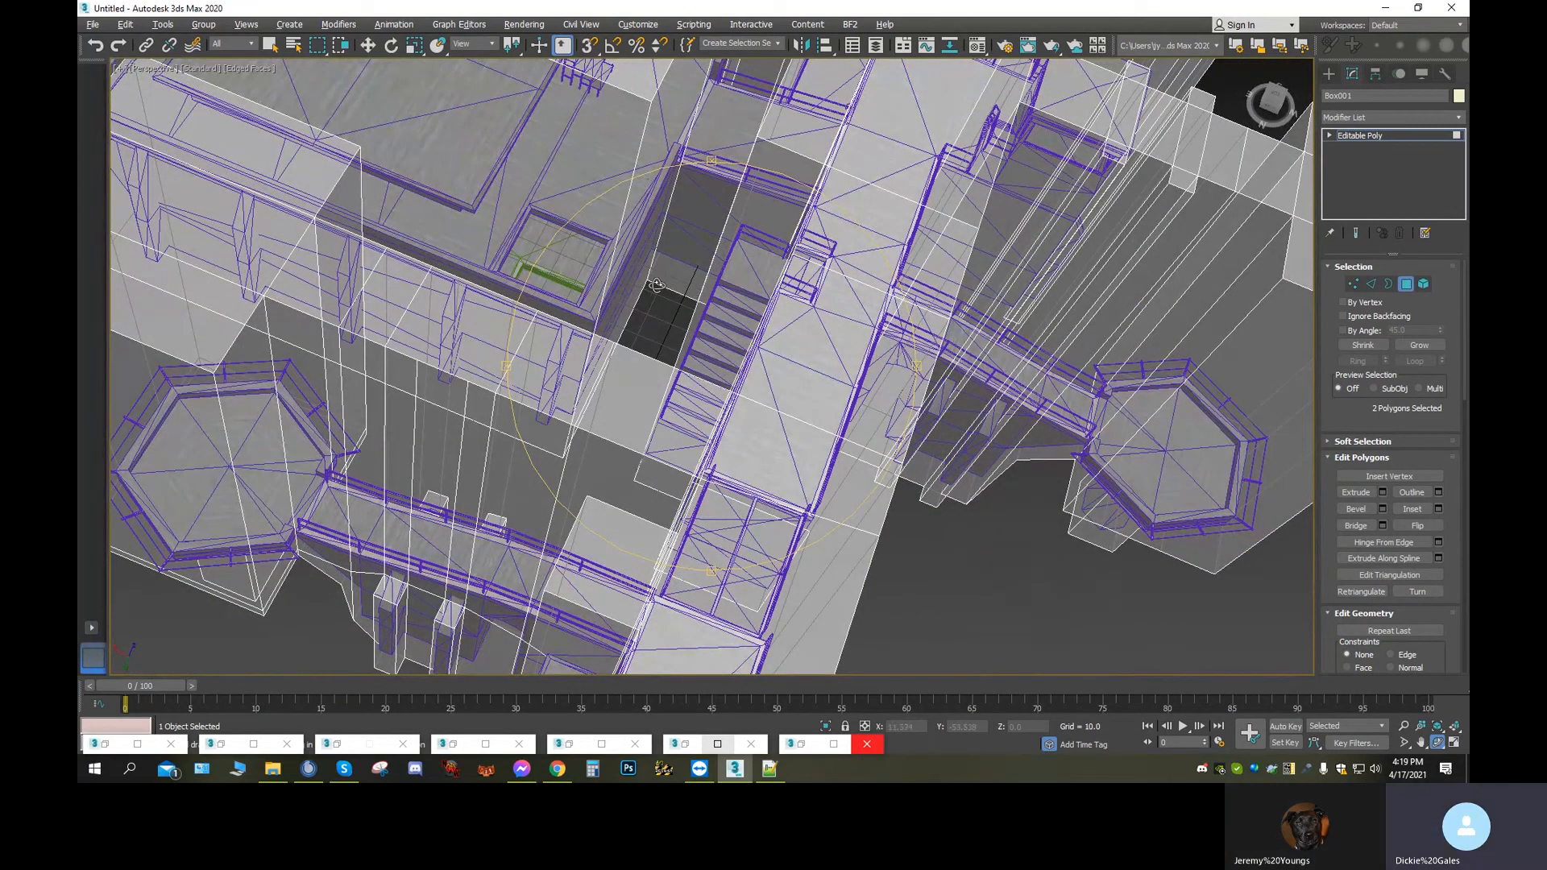
middle_click_drag(610, 282, 712, 408)
scroll(712, 408, "up", 6)
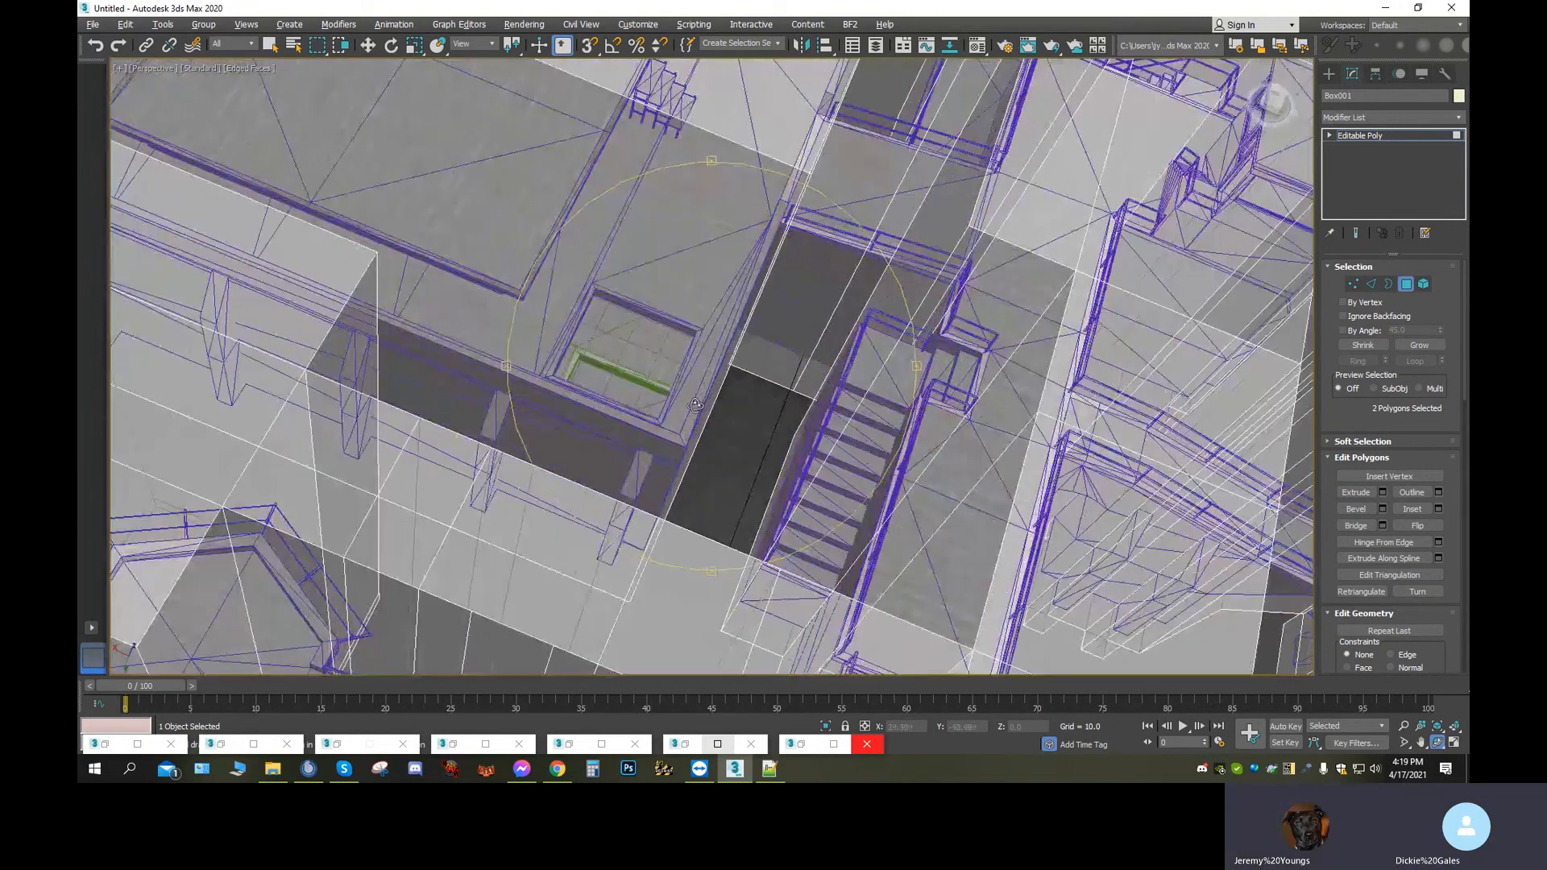
Examine the main block, its square roof opening and the neighbouring staircase from several raised angles through the see-through mesh
left_click_drag(712, 408, 1026, 169)
left_click_drag(673, 362, 689, 493)
left_click_drag(706, 378, 587, 388)
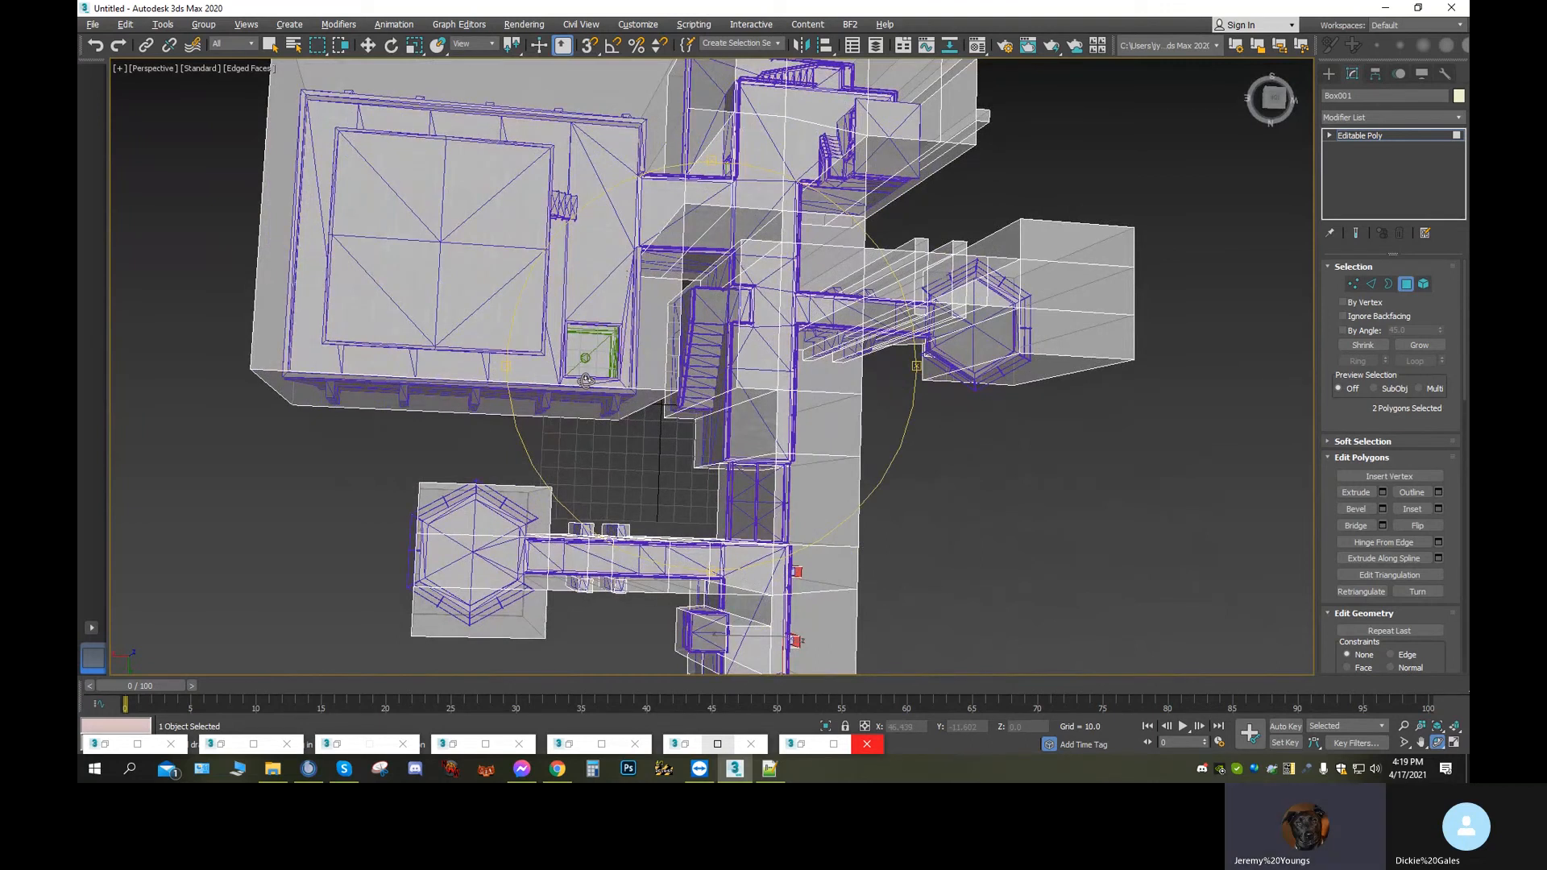
middle_click_drag(632, 359, 917, 338)
scroll(738, 421, "up", 5)
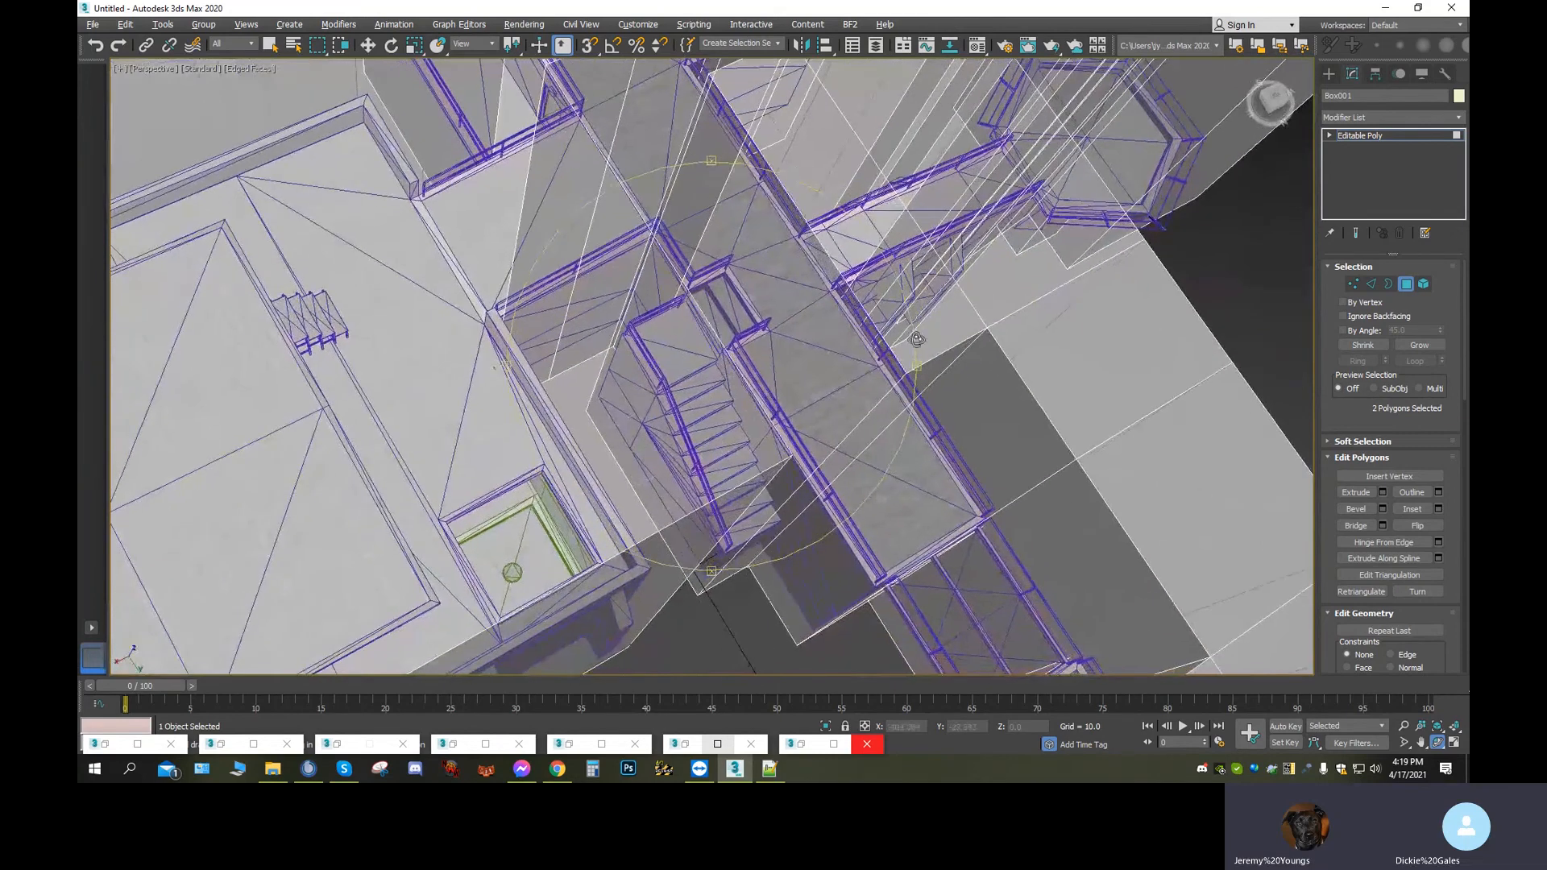
middle_click_drag(746, 416, 879, 371, "alt")
middle_click_drag(742, 477, 687, 475, "alt")
middle_click_drag(780, 398, 647, 384, "alt")
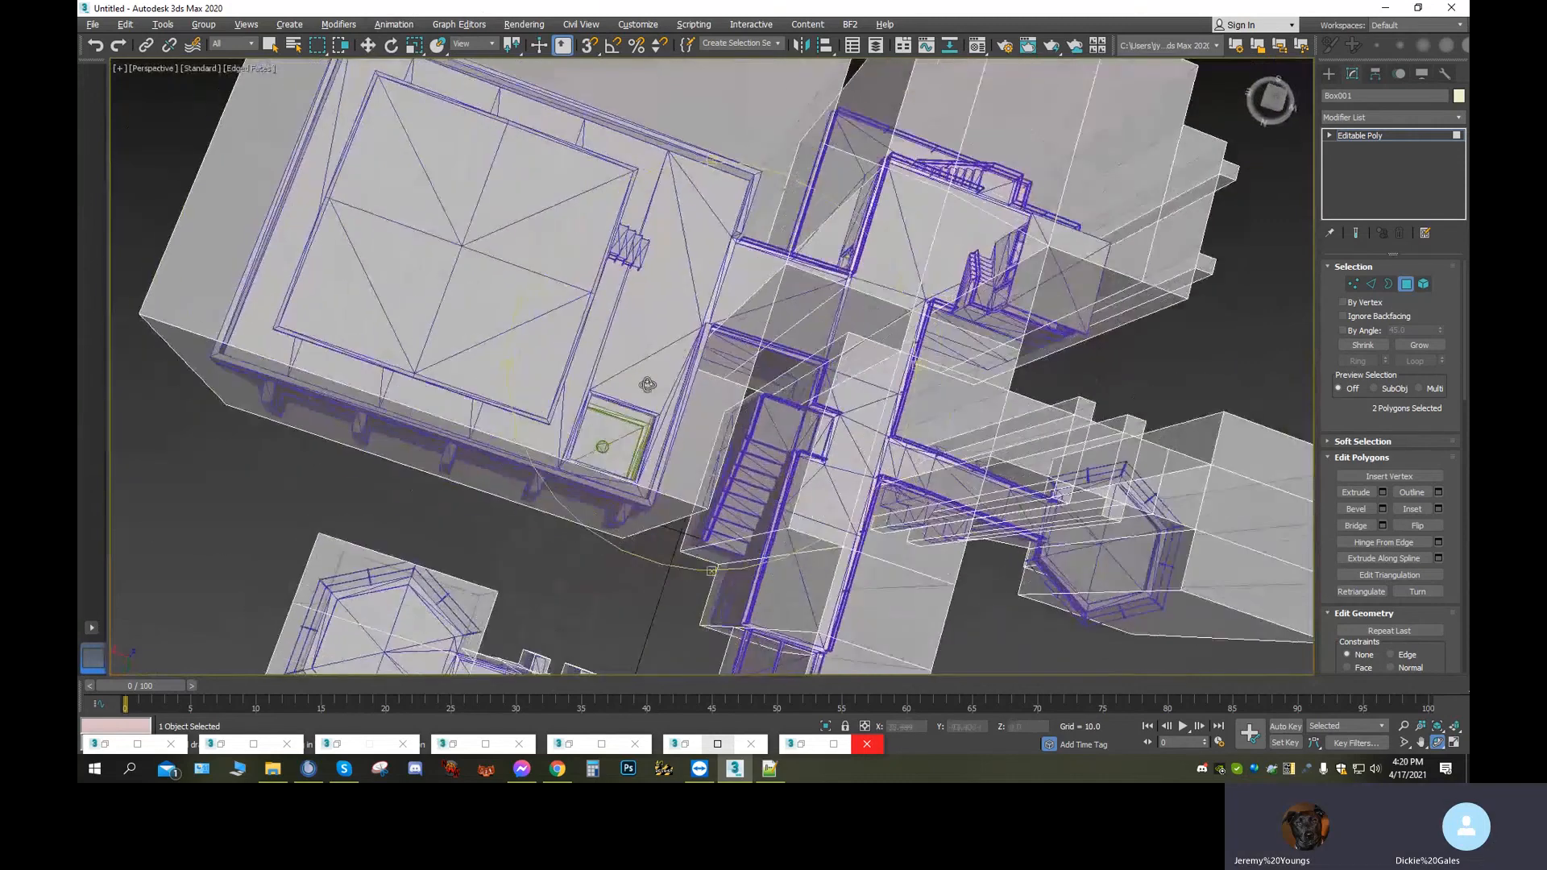
middle_click_drag(764, 385, 461, 435)
scroll(620, 400, "down", 2)
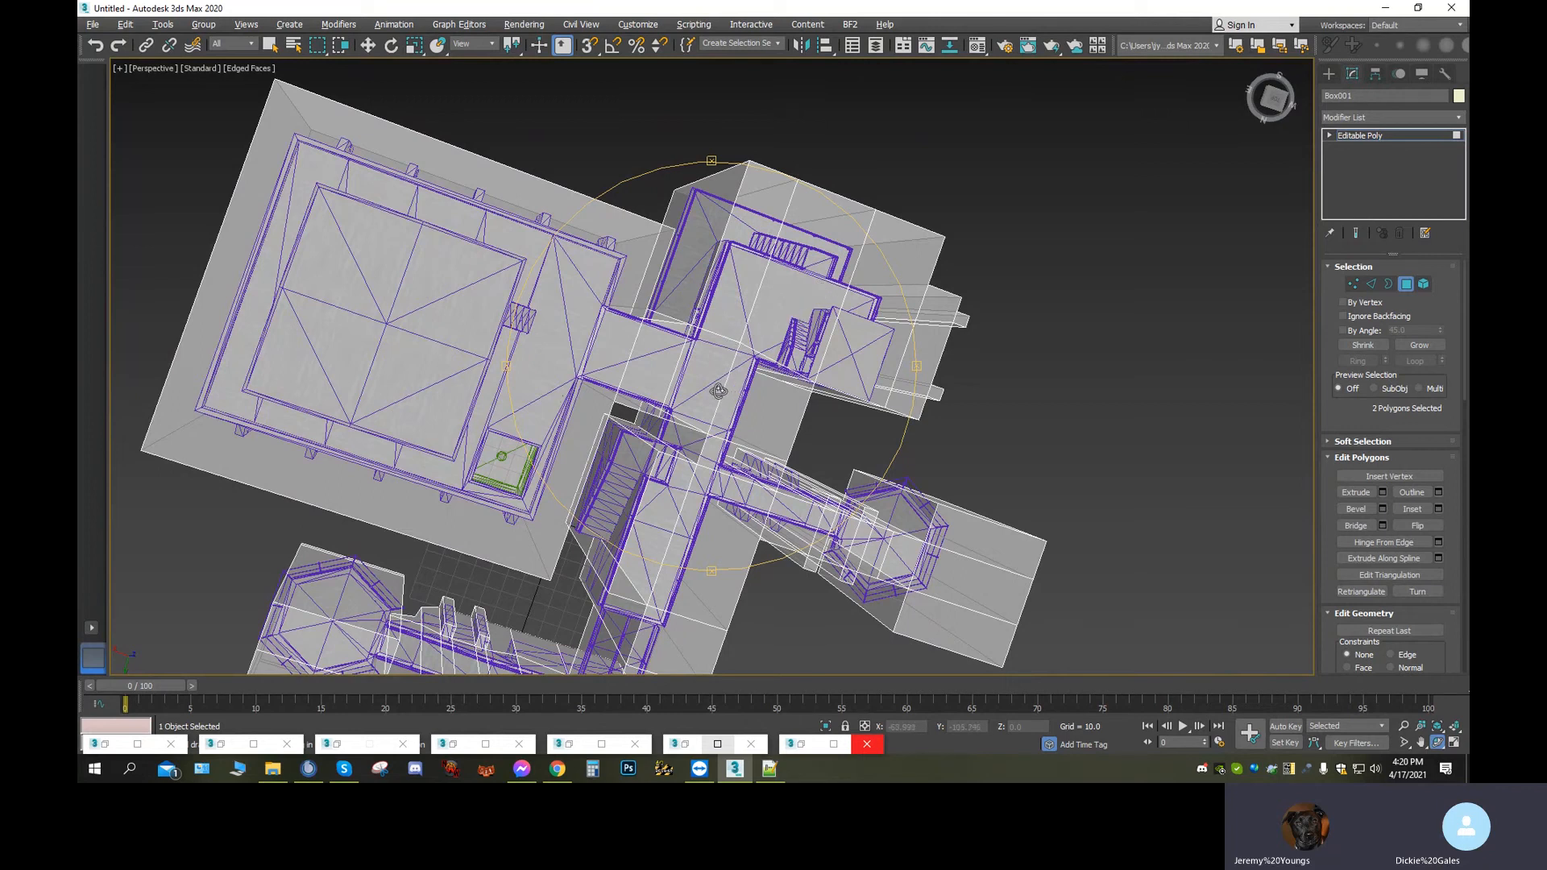
mouse_move(683, 411)
left_mouse_down()
mouse_move(655, 381)
mouse_move(758, 362)
mouse_move(701, 400)
left_mouse_up()
middle_click_drag(701, 401, 559, 370)
Examine the whole collision mesh from directly above and at an angle, comparing the main block's outer margin with the building inside
left_click(1275, 98)
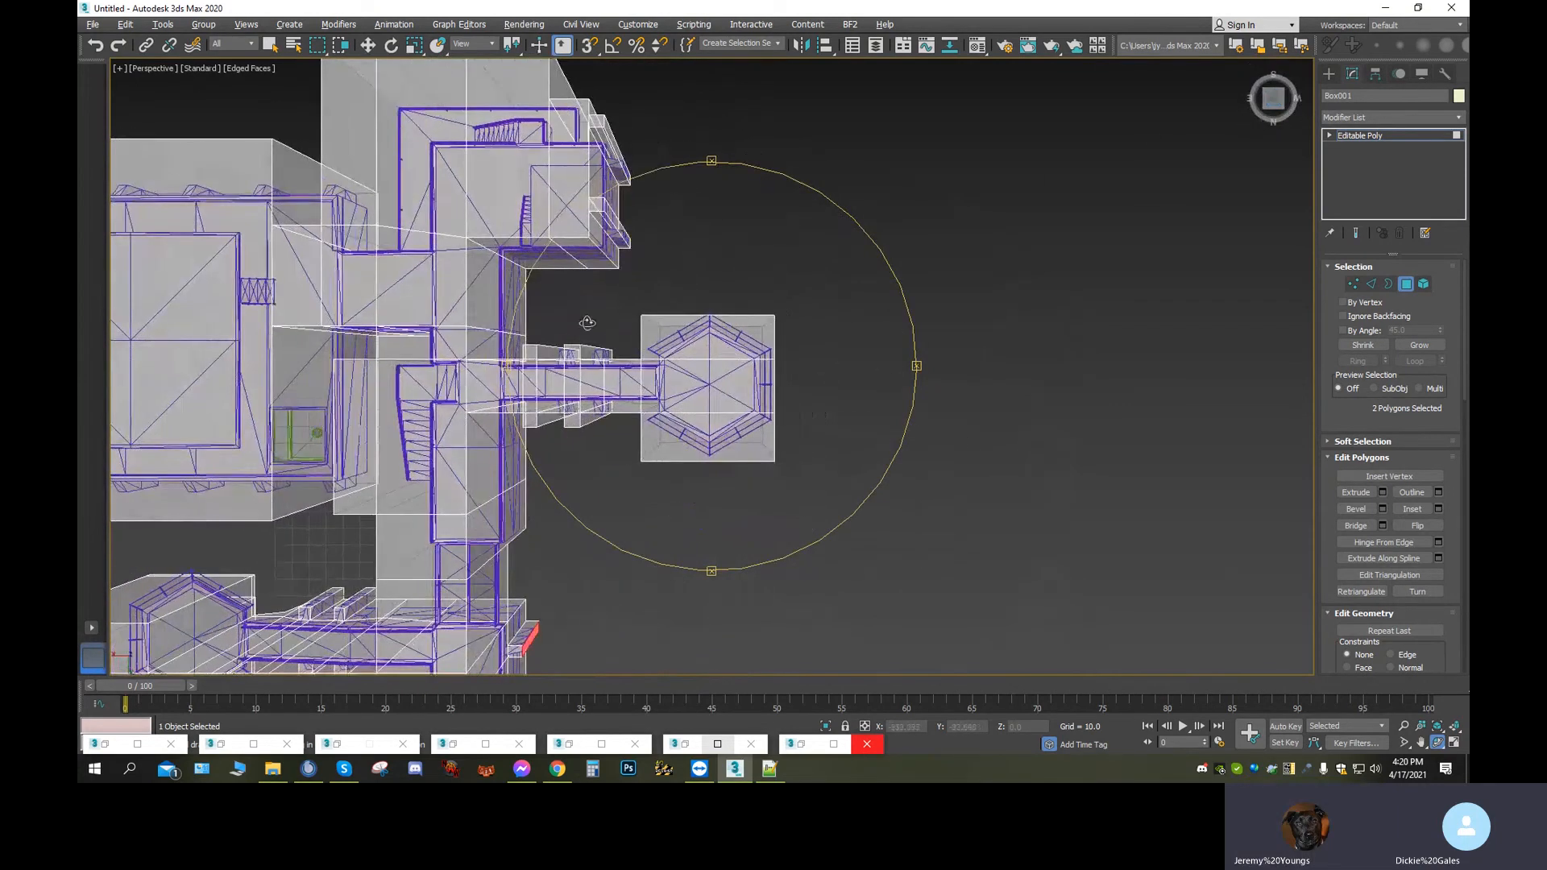
middle_click_drag(850, 311, 854, 369)
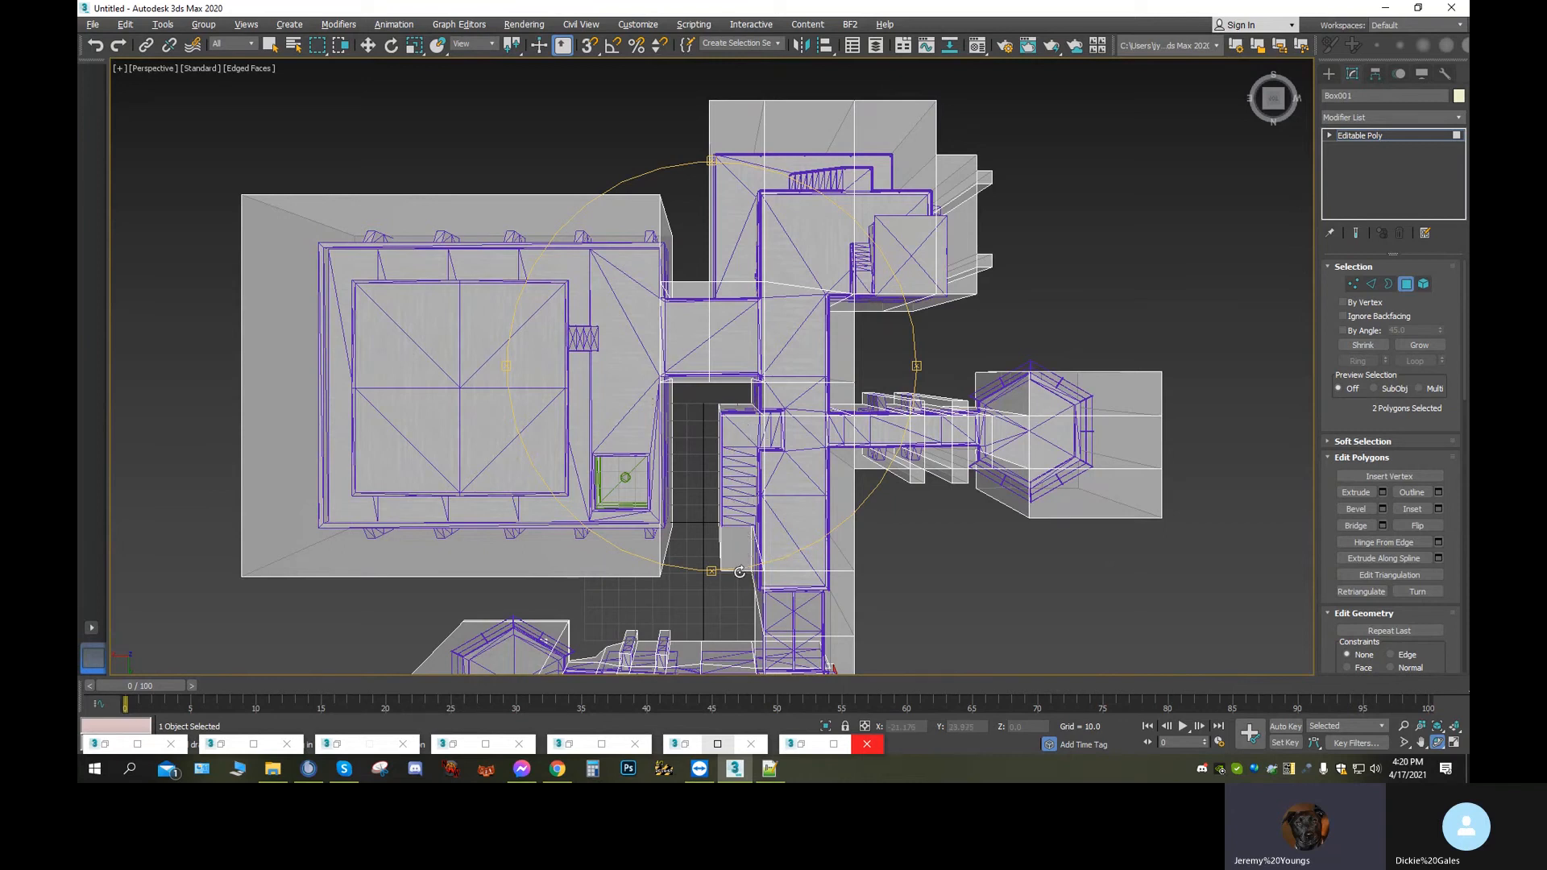
middle_click_drag(737, 591, 705, 401)
scroll(740, 453, "up", 2)
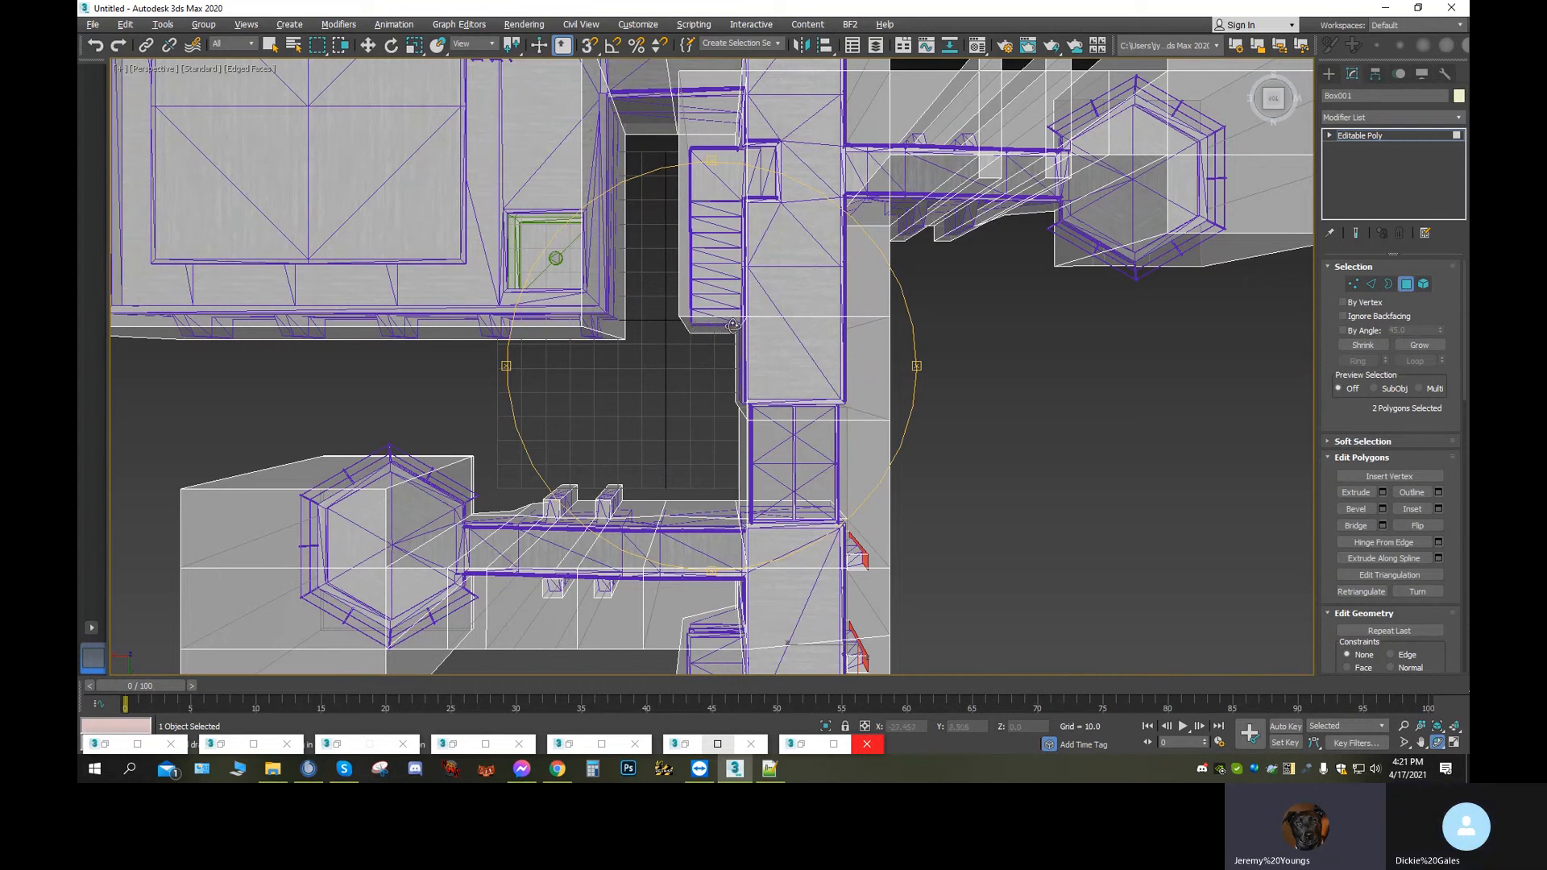
middle_click_drag(815, 252, 775, 445)
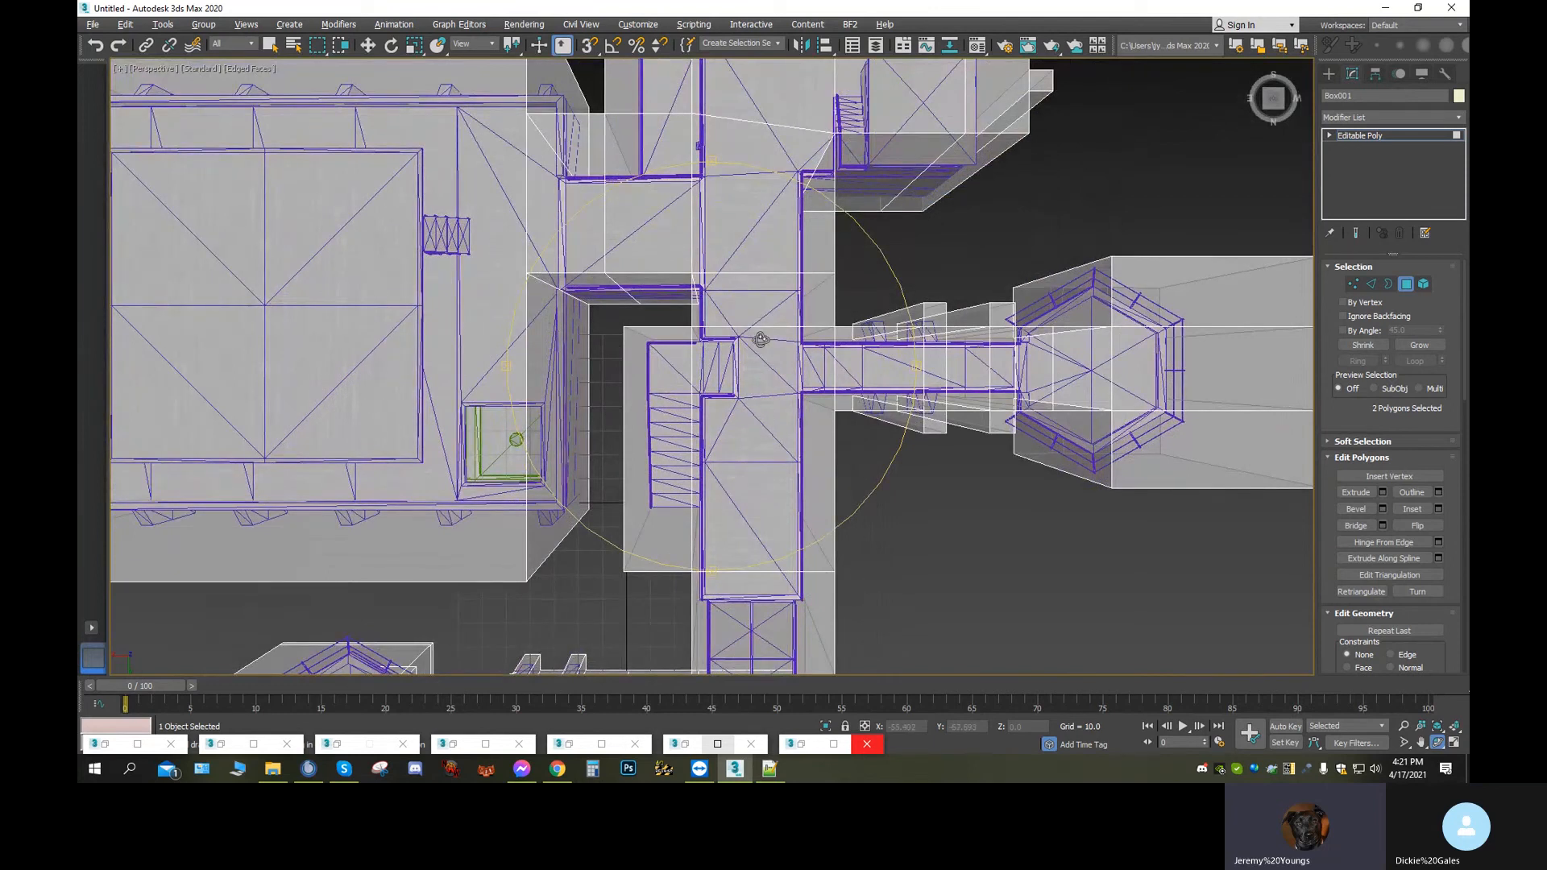
middle_click_drag(742, 506, 743, 322)
scroll(743, 322, "down", 4)
left_click_drag(743, 401, 806, 356)
middle_click_drag(811, 375, 605, 336)
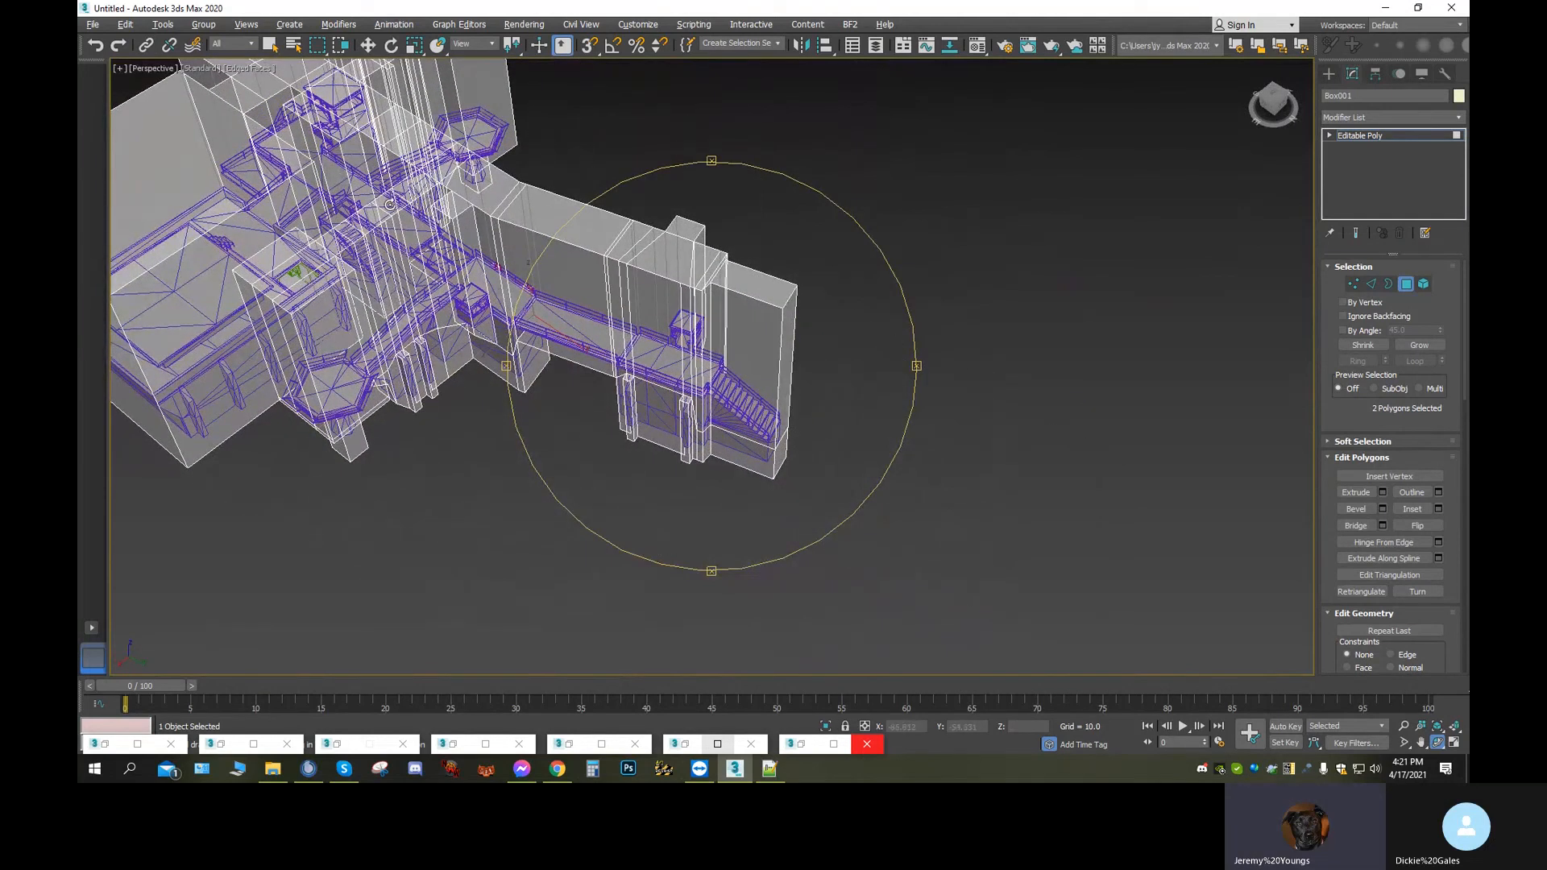
left_click_drag(634, 417, 701, 425)
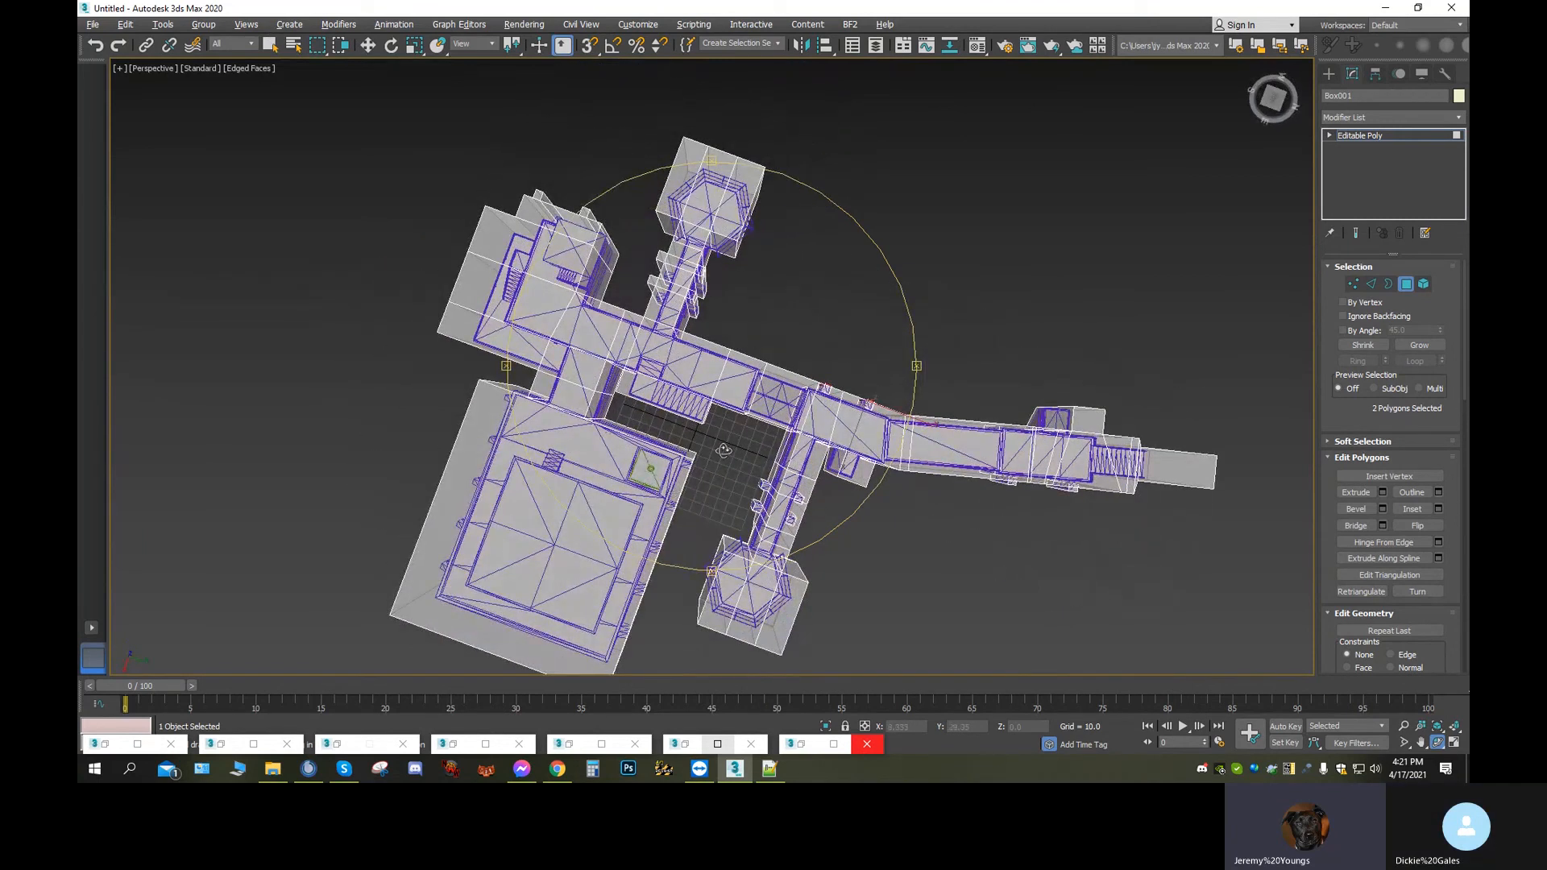
scroll(719, 429, "up", 5)
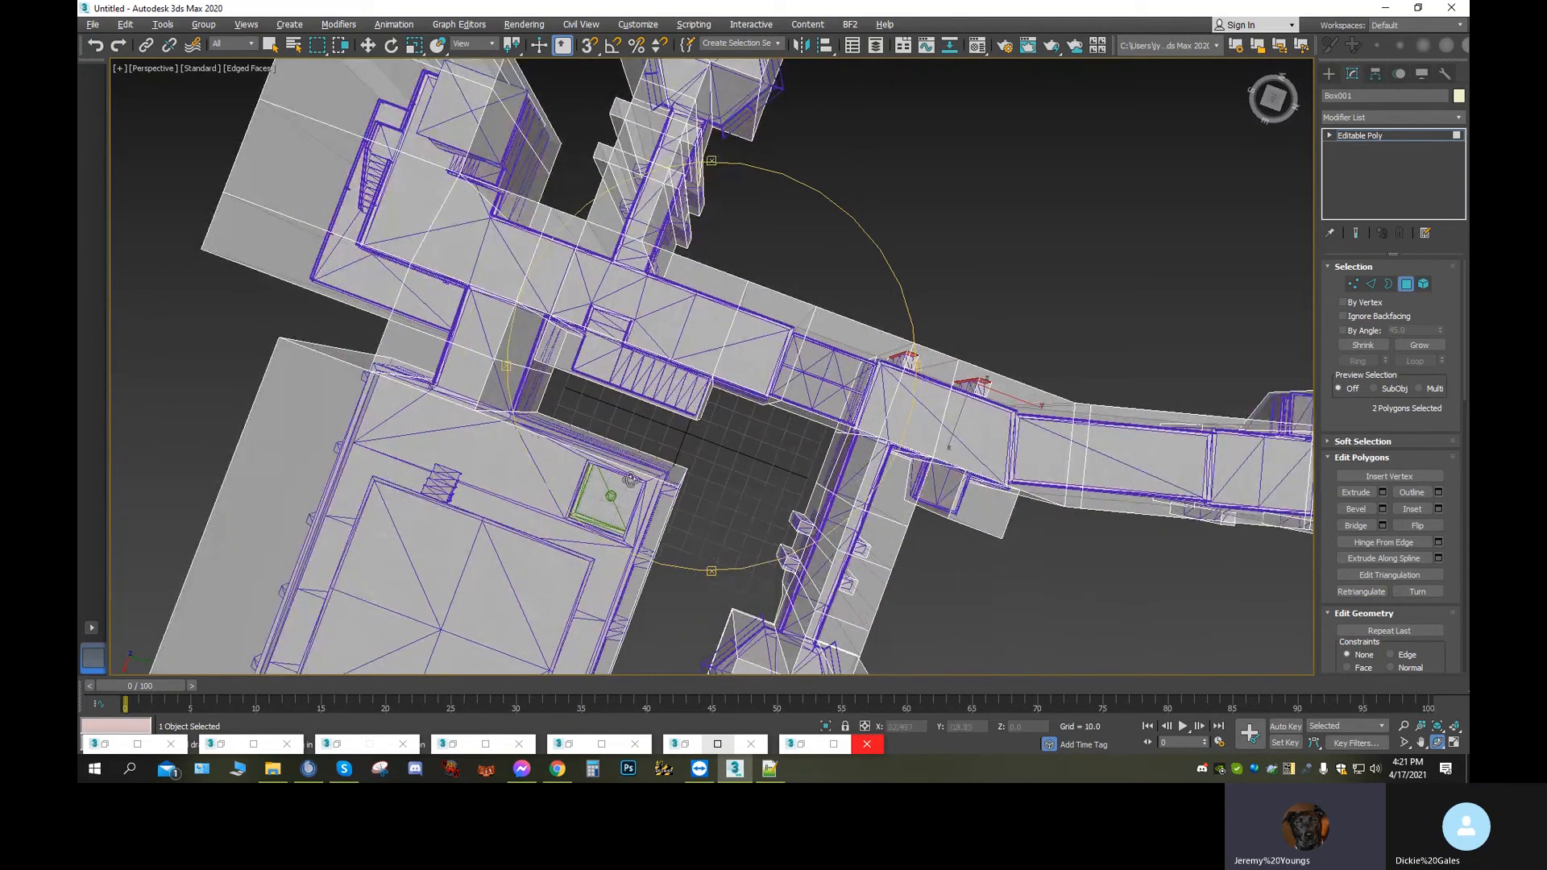
middle_click_drag(614, 510, 762, 322)
scroll(761, 321, "up", 2)
middle_click_drag(701, 398, 737, 7, "alt")
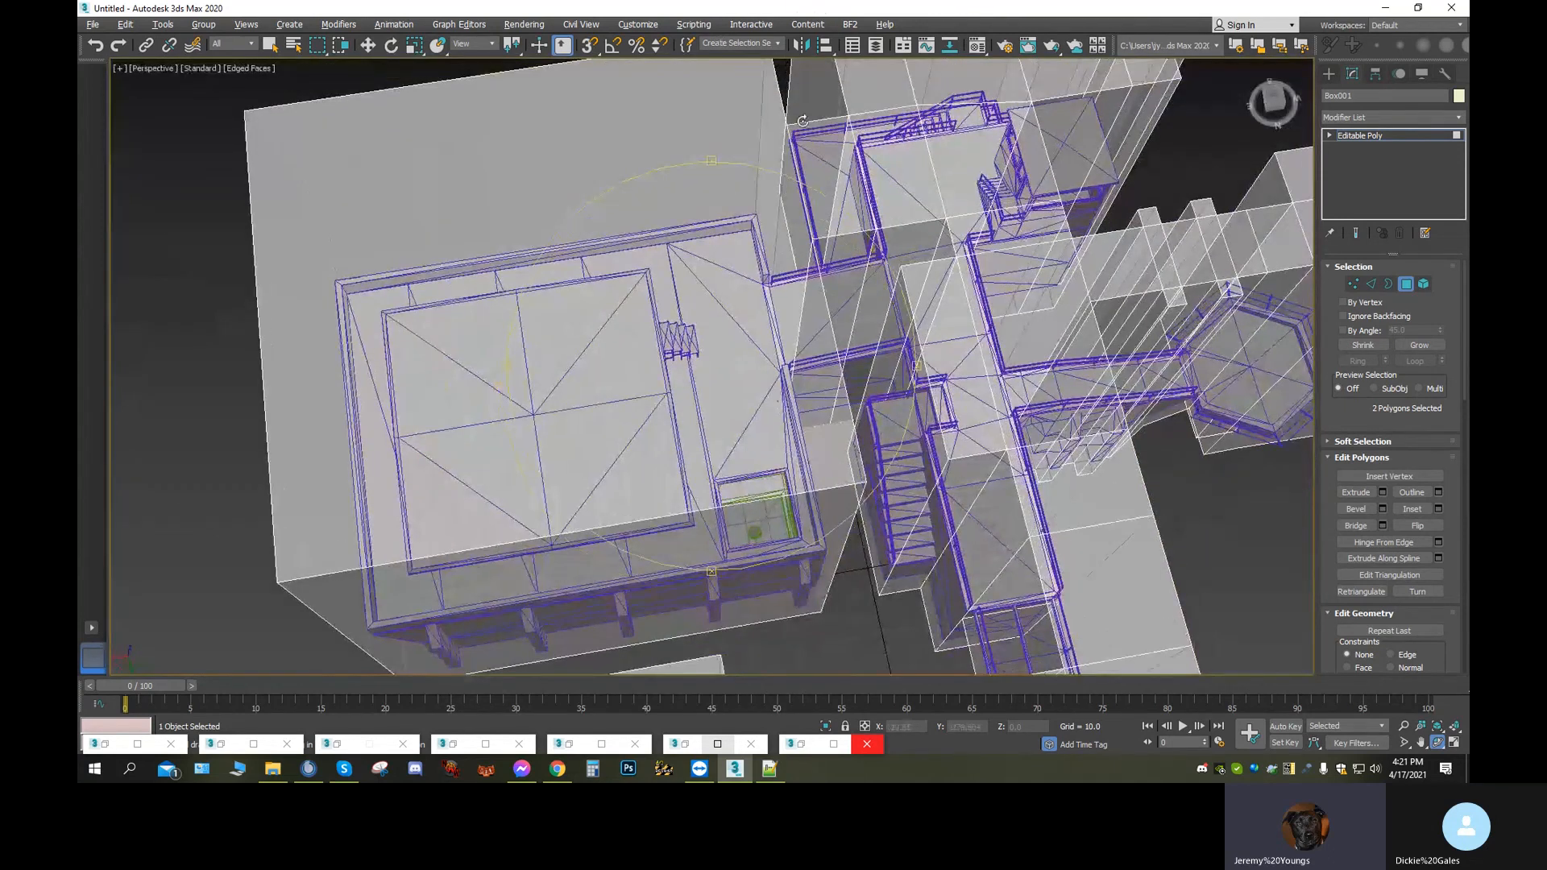
middle_click_drag(766, 353, 758, 186, "alt")
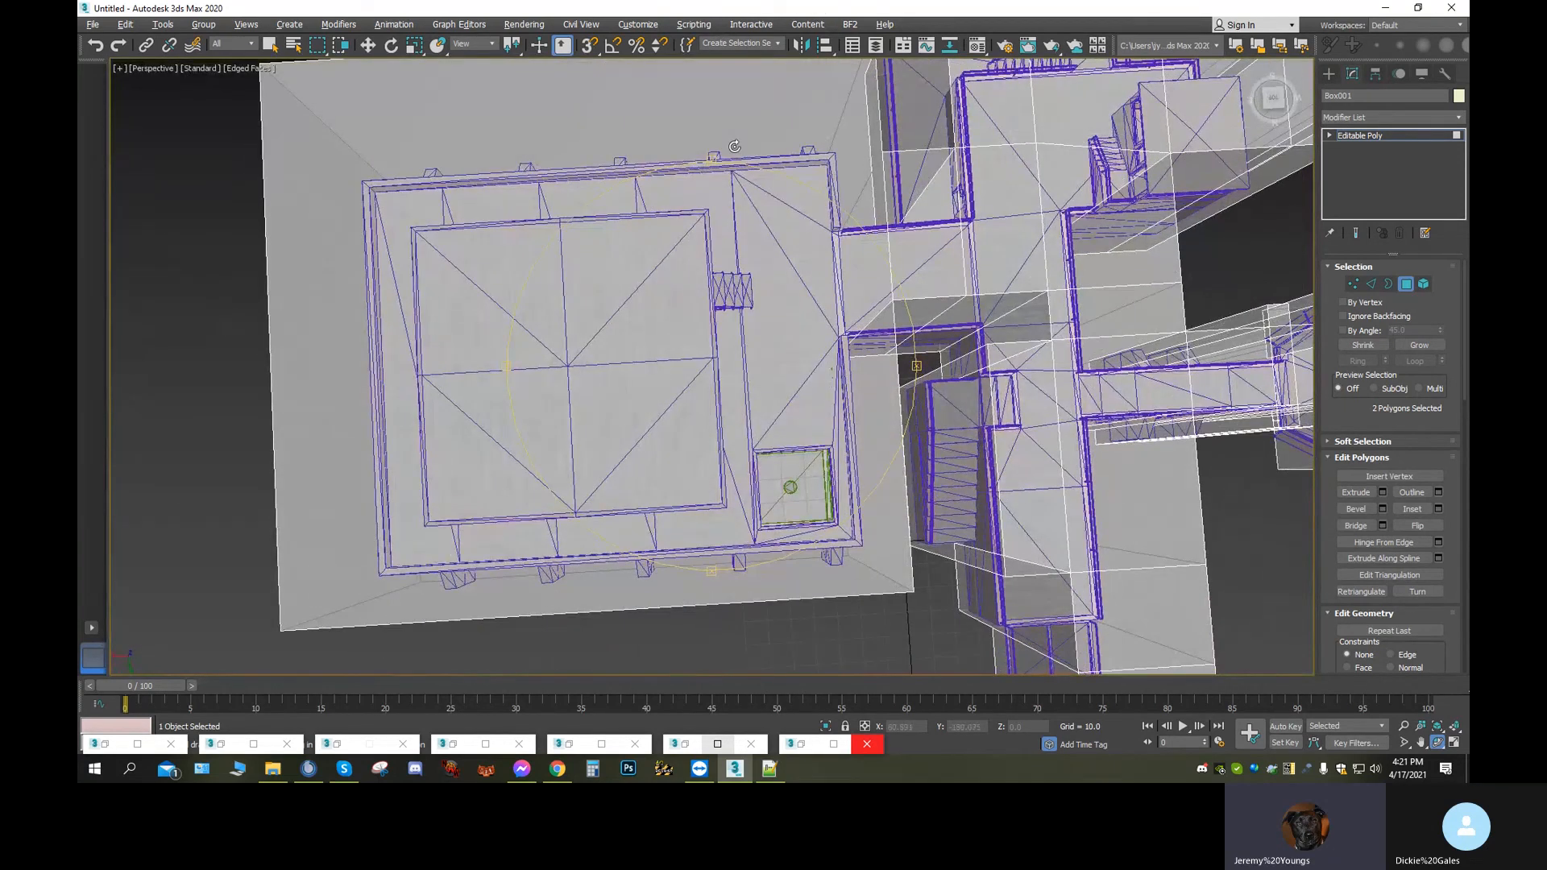
scroll(741, 198, "down", 3)
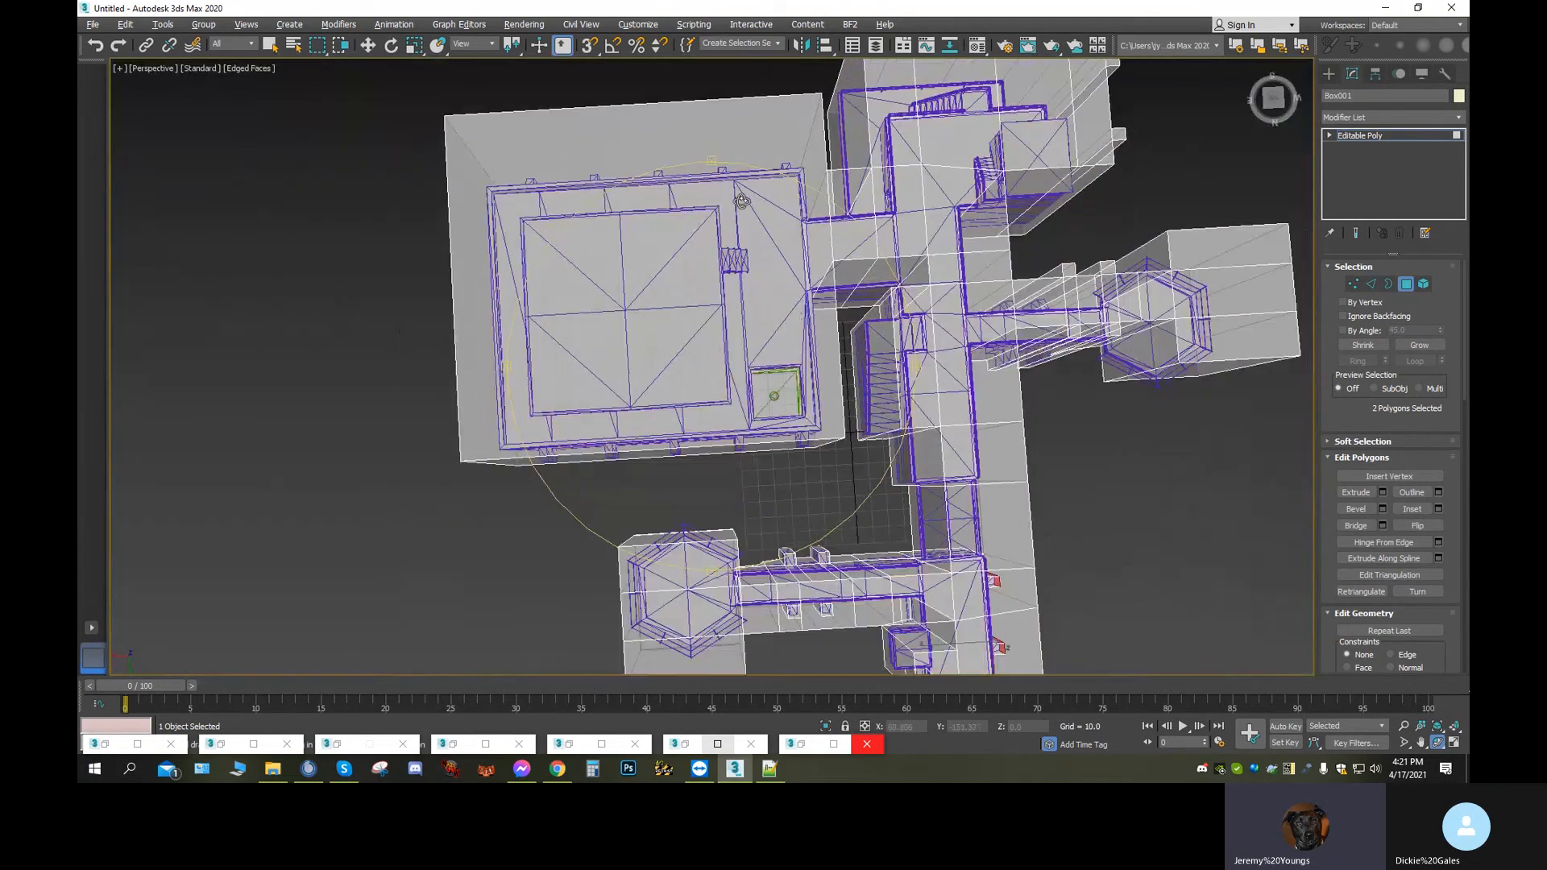
Connect the two opposite long top edges of the main block's mesh and move the new edge towards the staircase side
left_click(1371, 284)
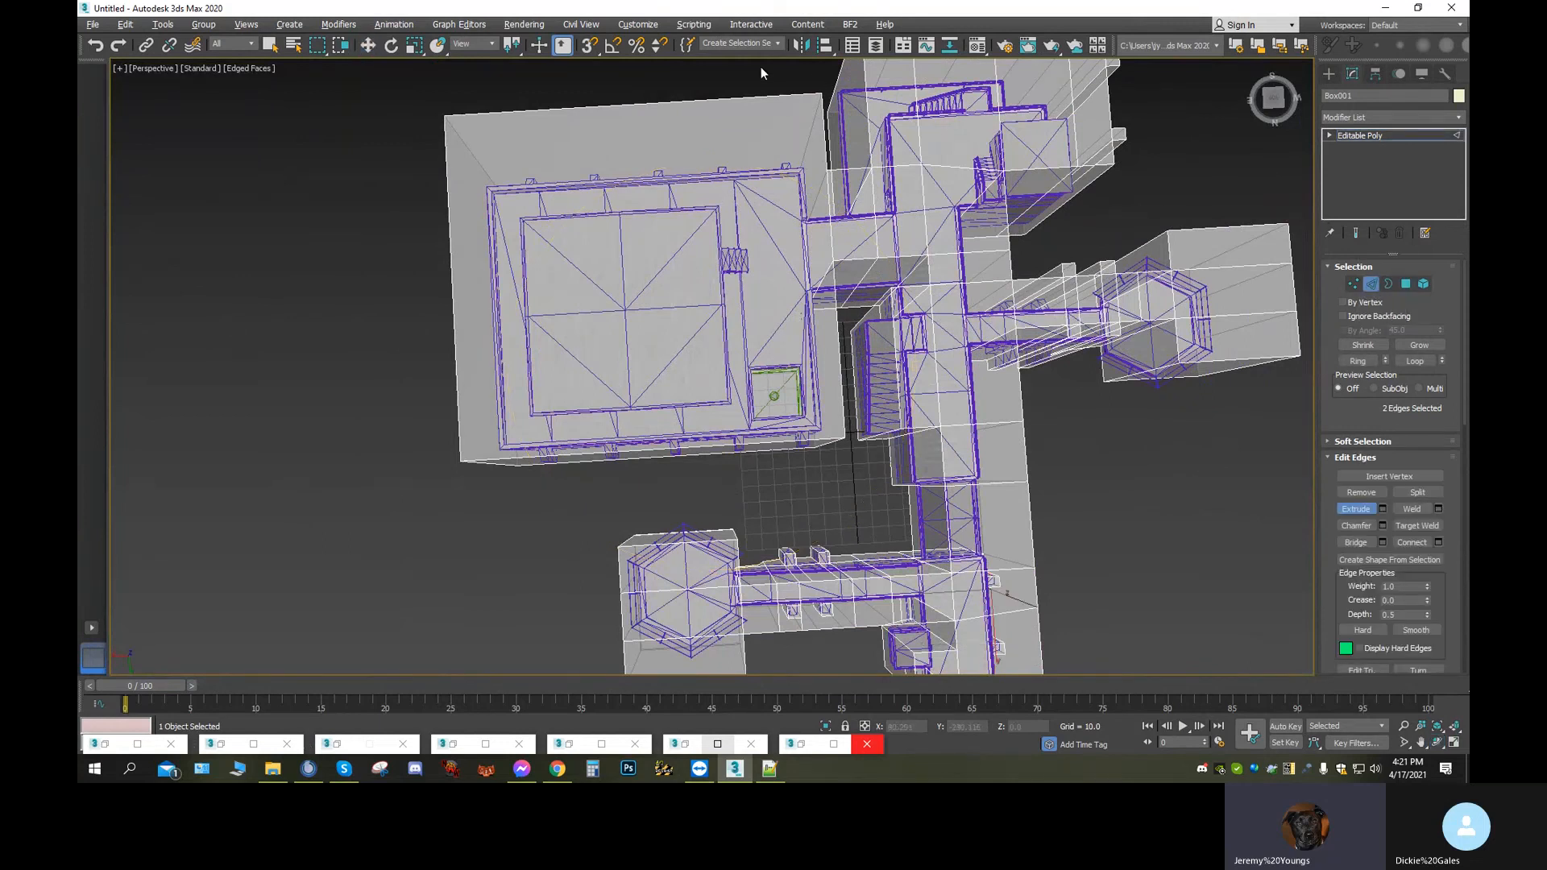
left_click(750, 97)
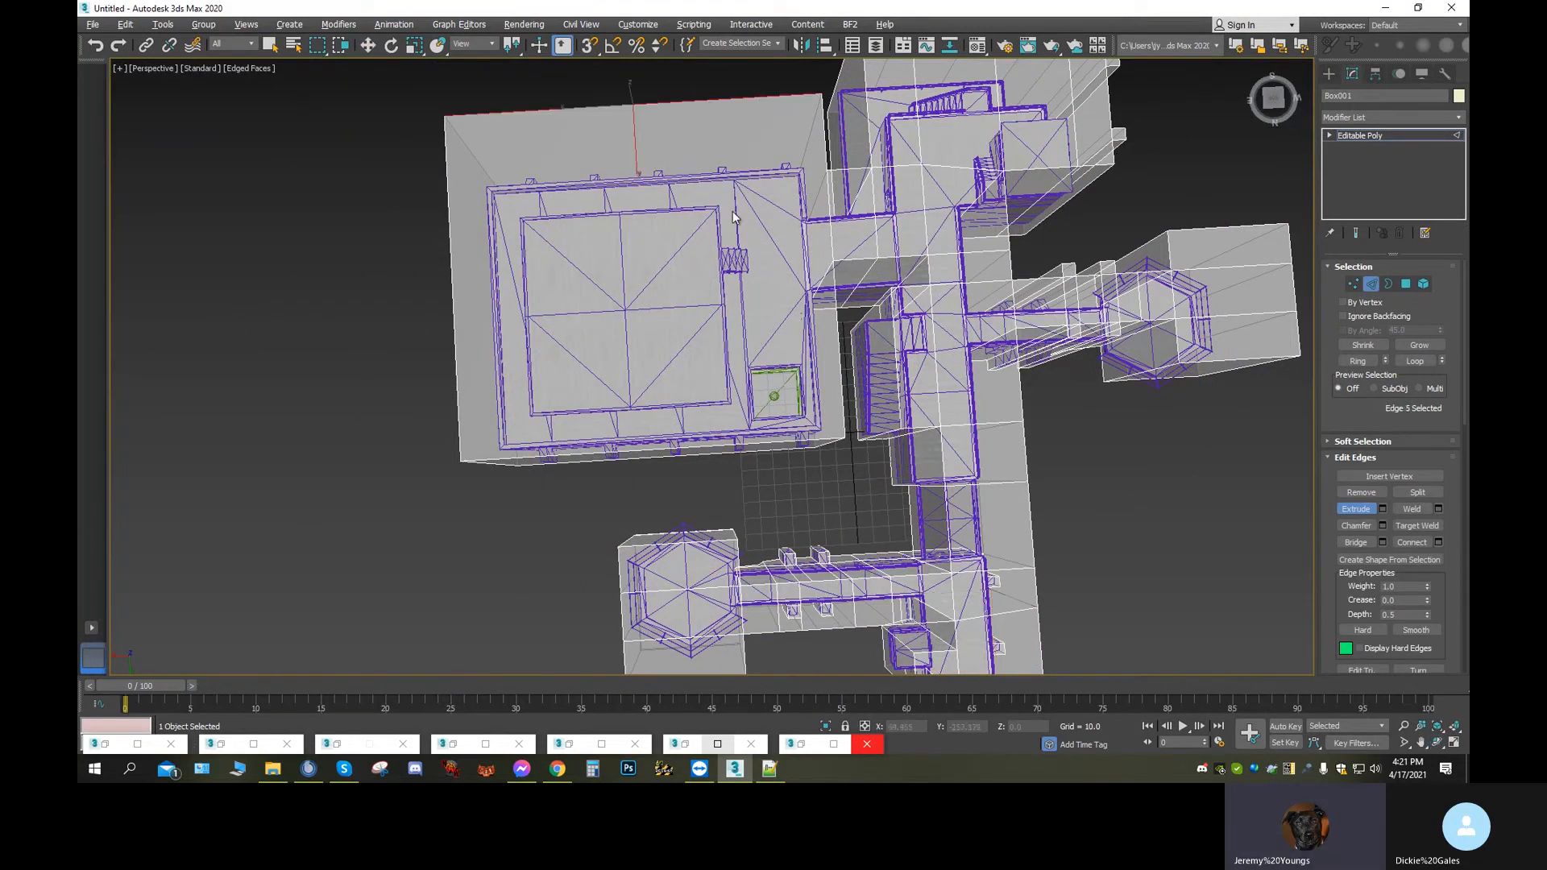
left_click(755, 442, "ctrl")
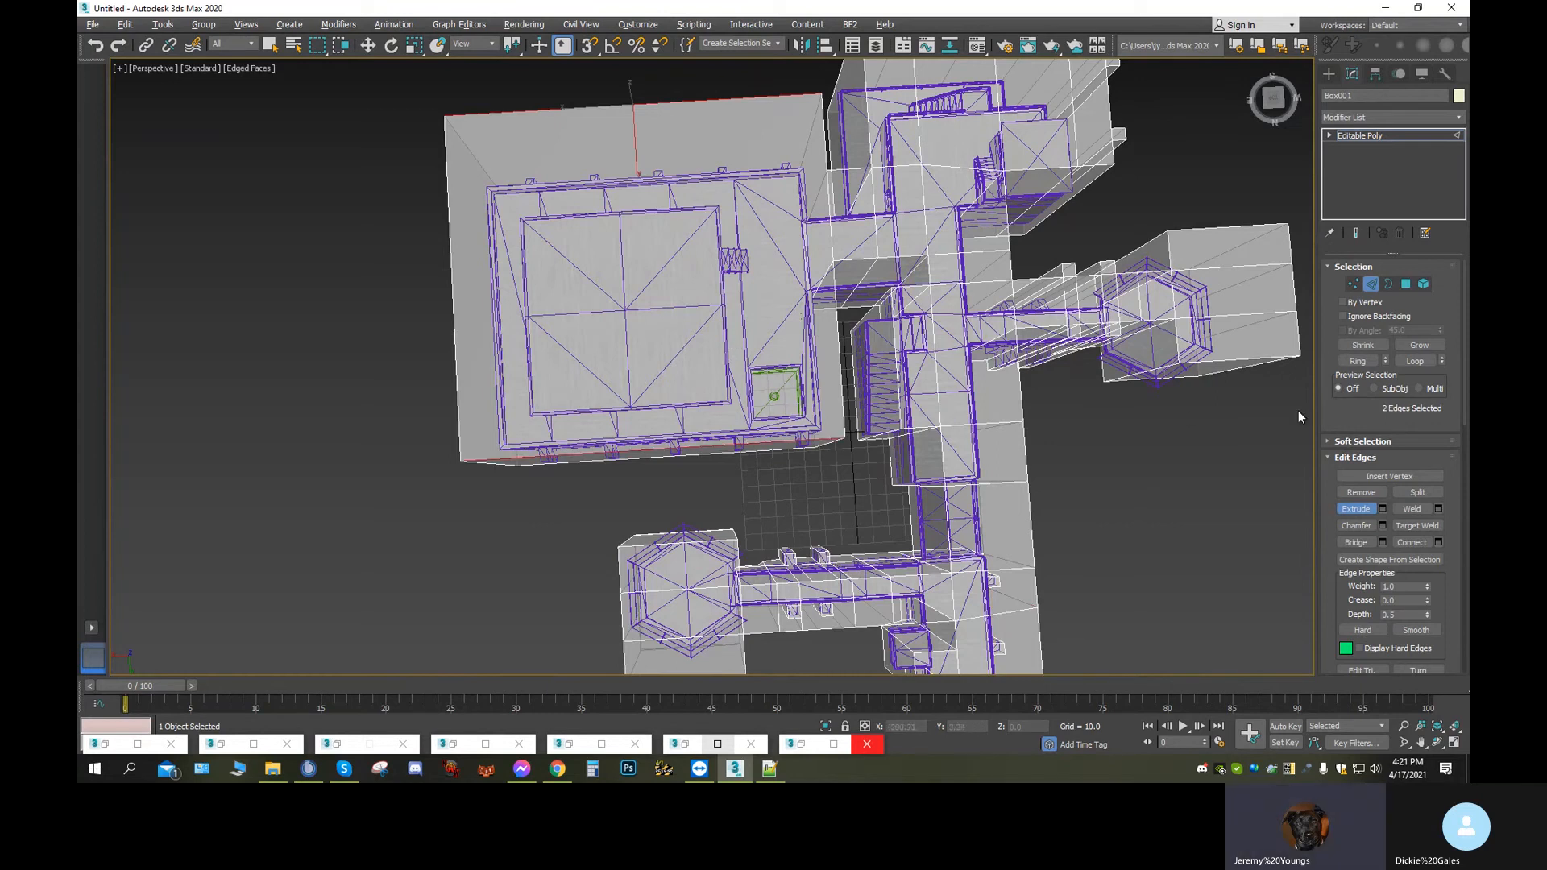
left_click(1409, 543)
left_click(368, 46)
left_click_drag(584, 280, 739, 274)
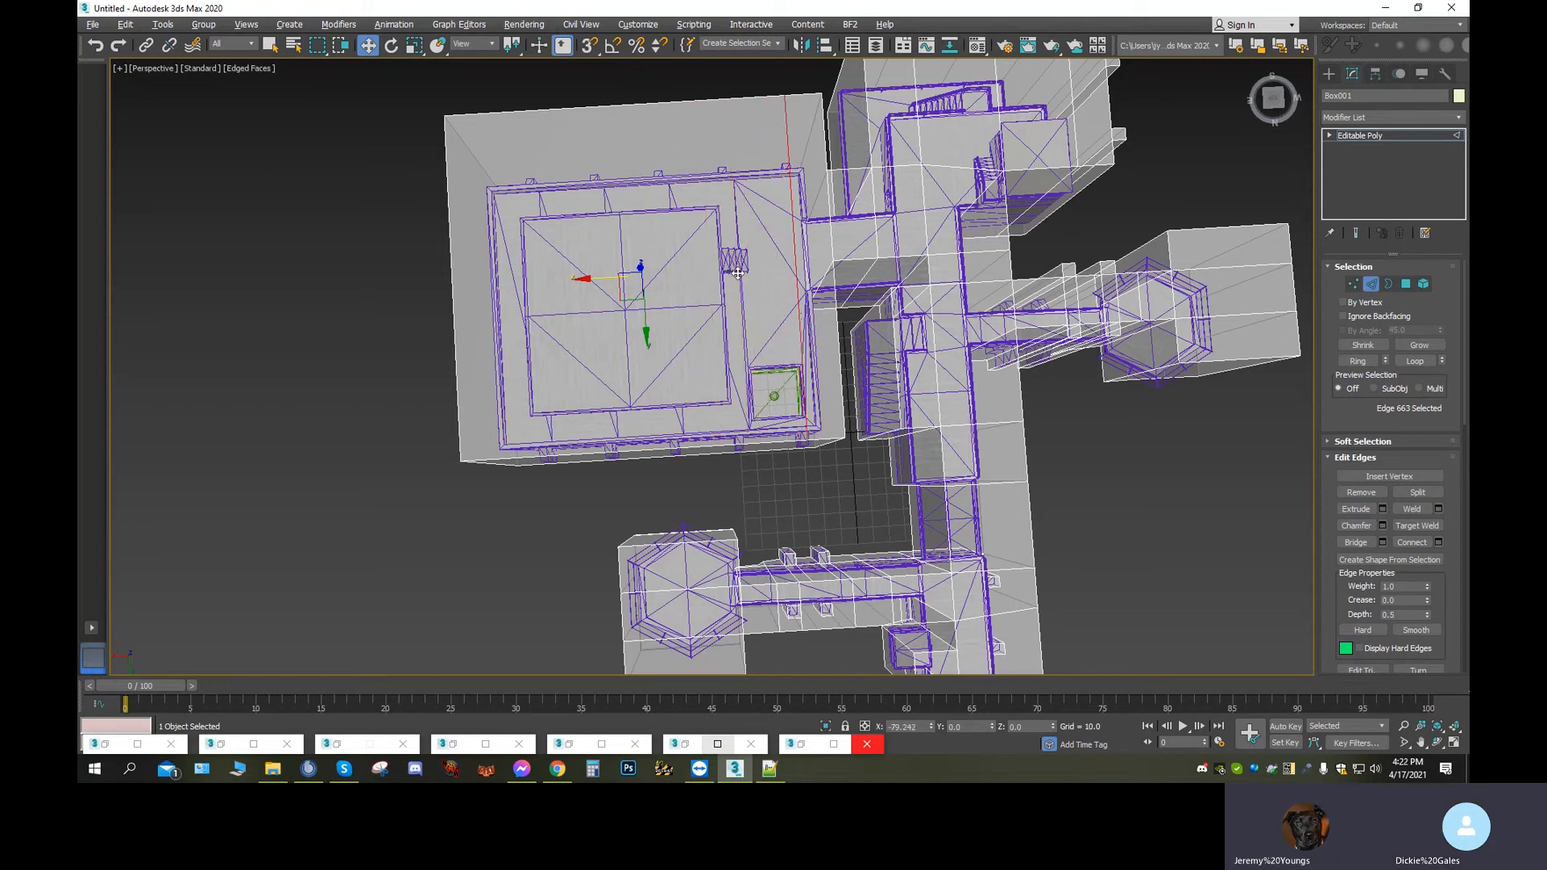
Shift the new edge closer to the main block's staircase-side wall in the Top view, to about X 33.4
scroll(870, 407, "up", 4)
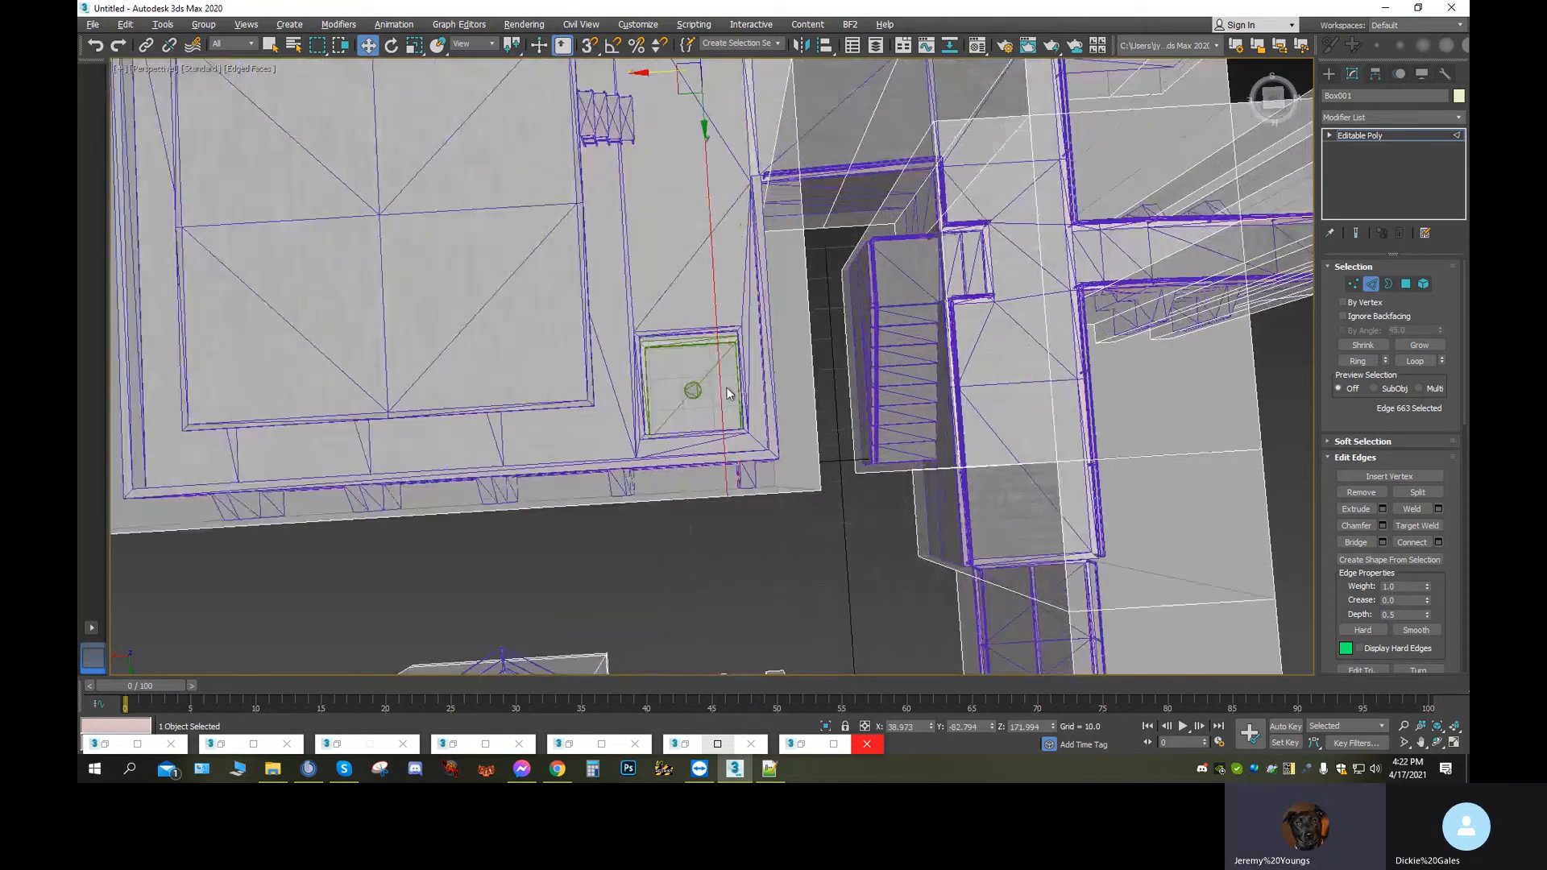
scroll(705, 376, "up", 1)
middle_click_drag(704, 375, 793, 412)
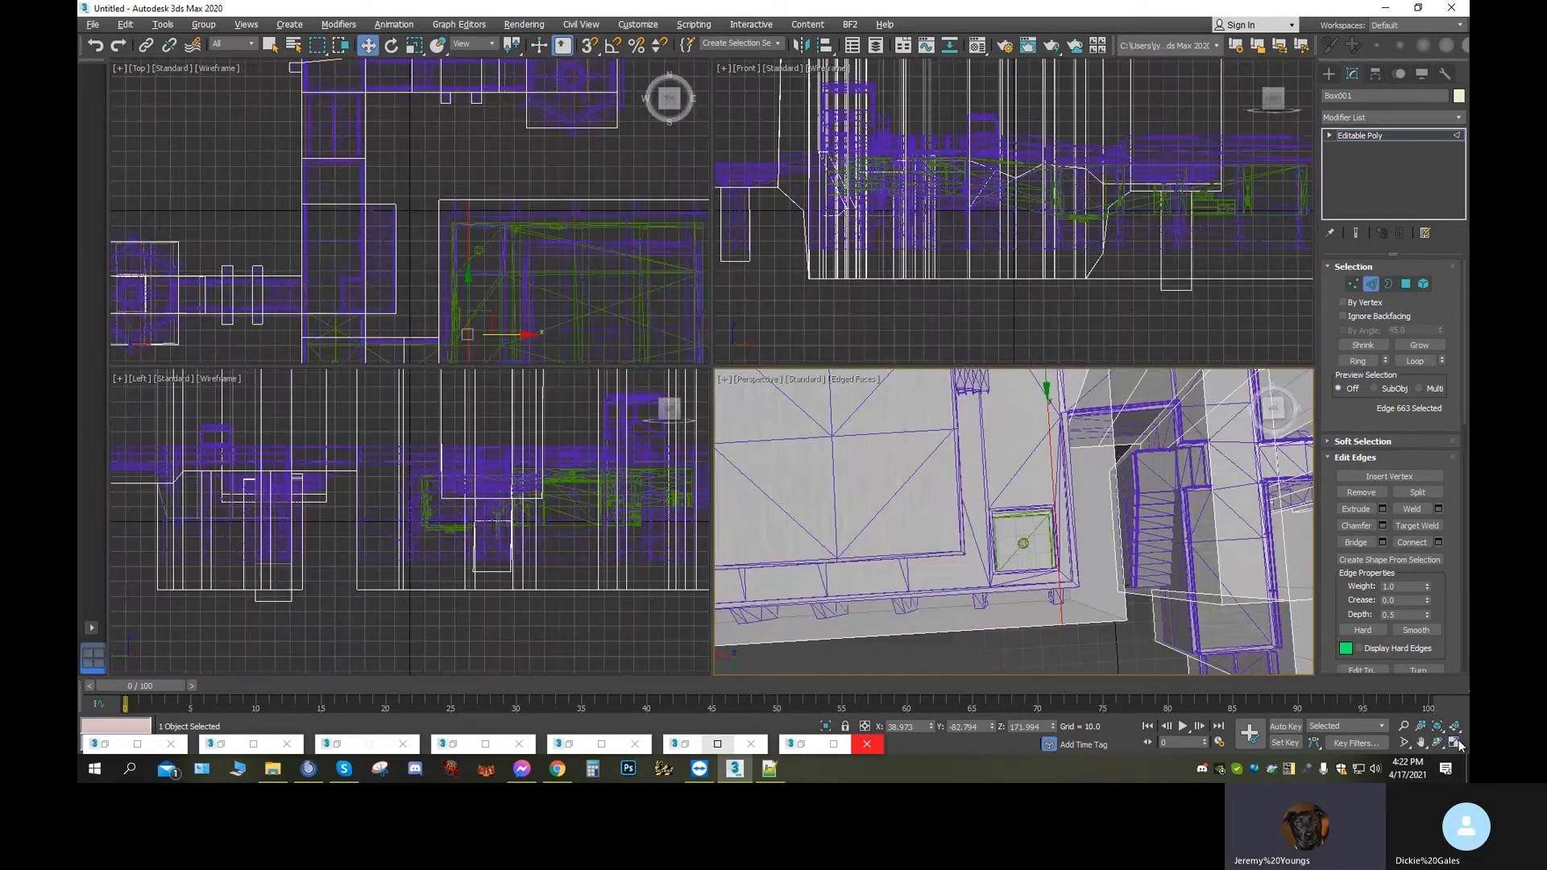
left_click(1454, 743)
scroll(577, 245, "down", 6)
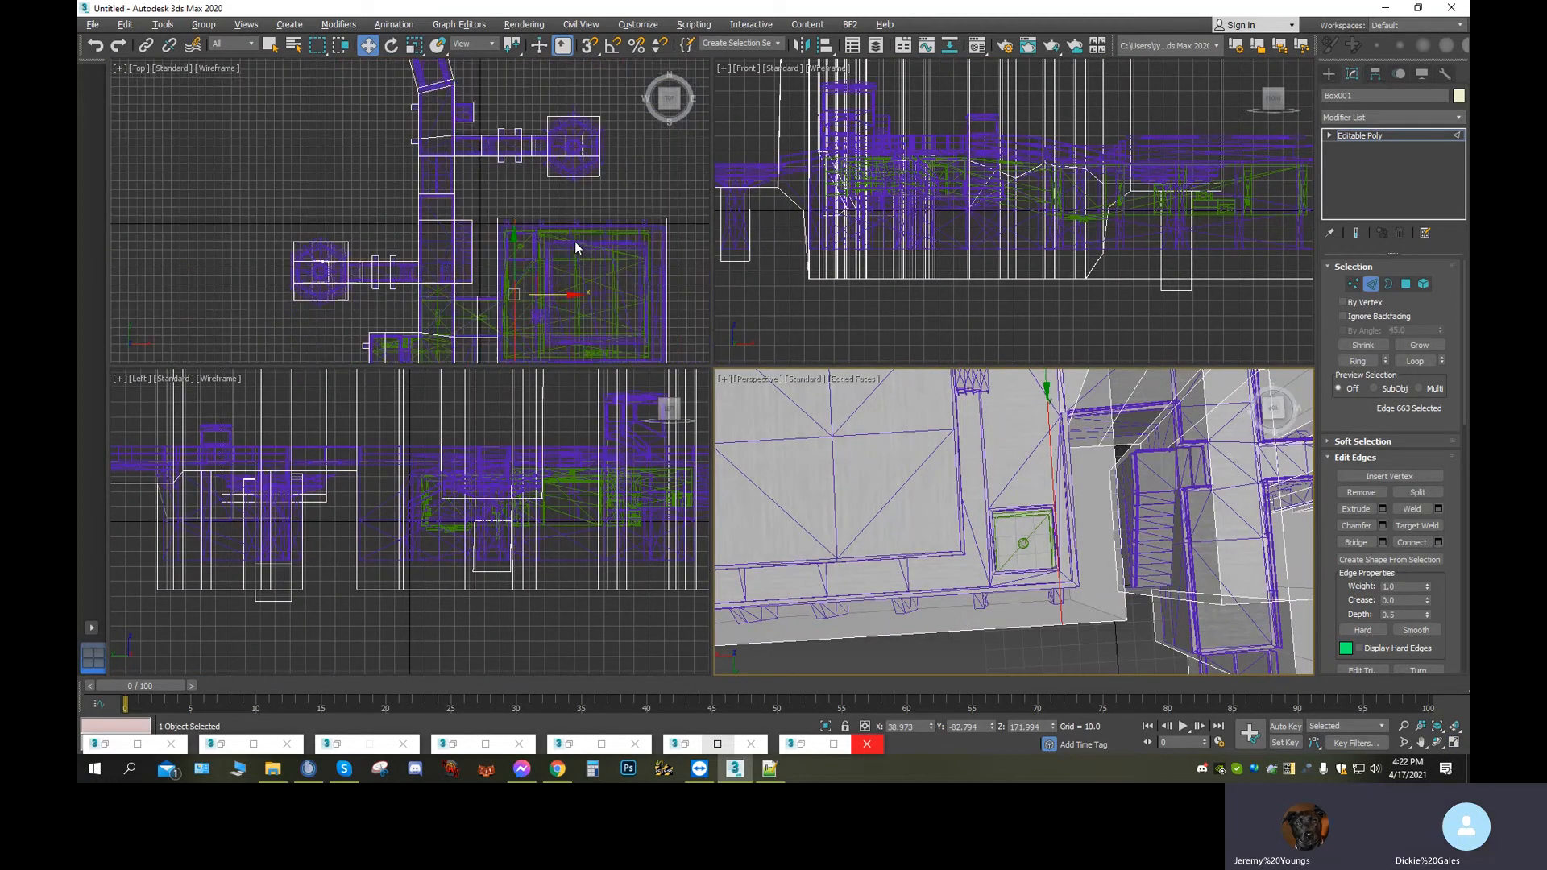
middle_click_drag(553, 255, 621, 221)
scroll(569, 211, "up", 4)
scroll(266, 179, "up", 4)
scroll(315, 176, "up", 4)
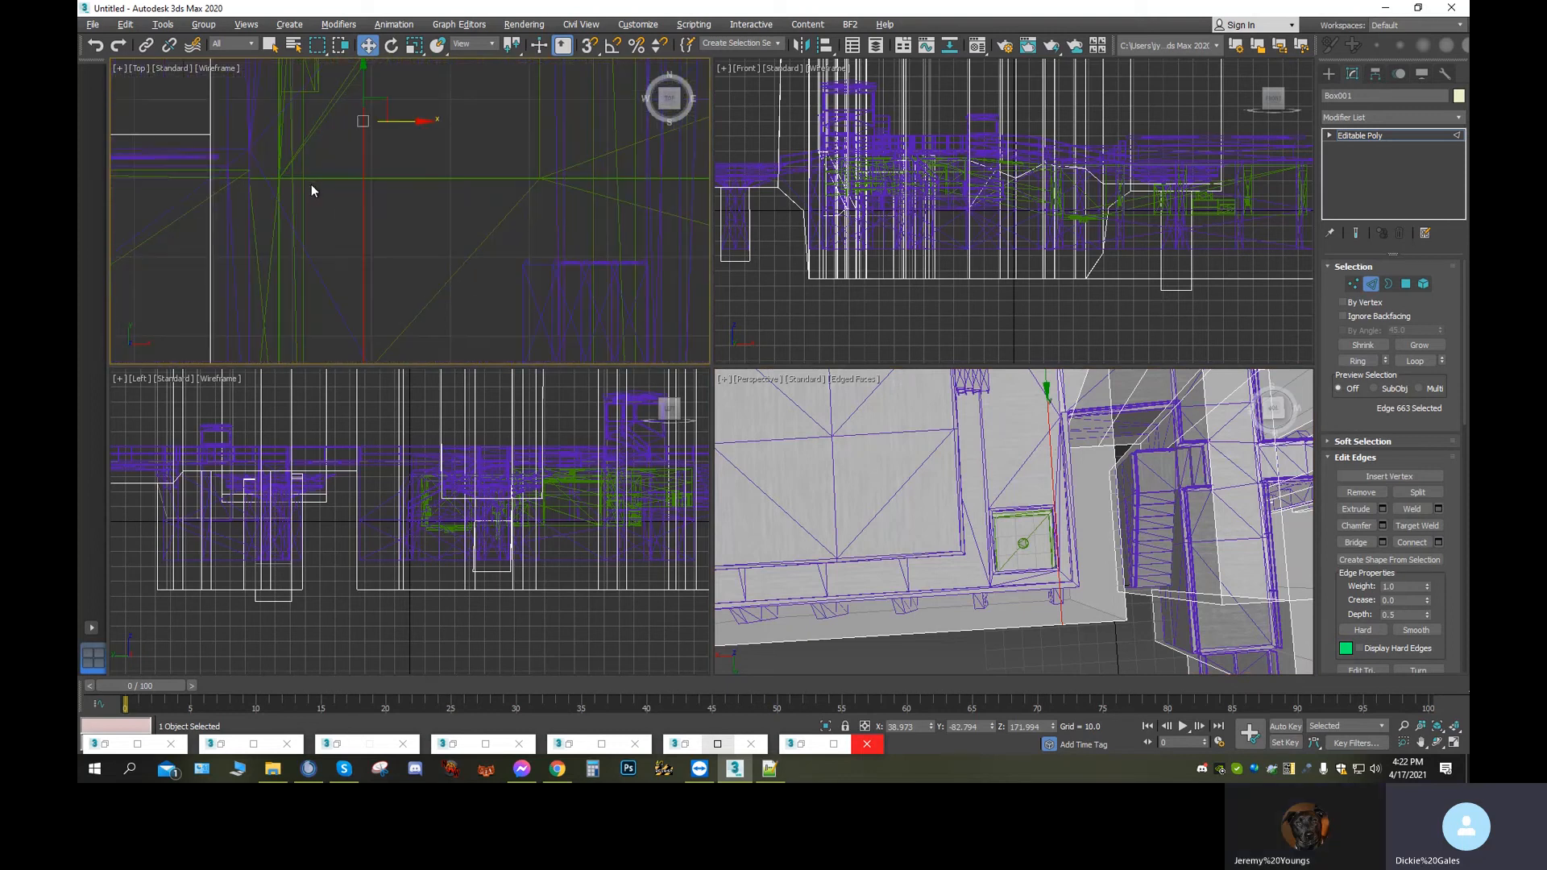
scroll(410, 163, "down", 2)
middle_click_drag(424, 264, 486, 415)
middle_click_drag(489, 185, 613, 182)
scroll(586, 175, "up", 2)
scroll(585, 173, "up", 3)
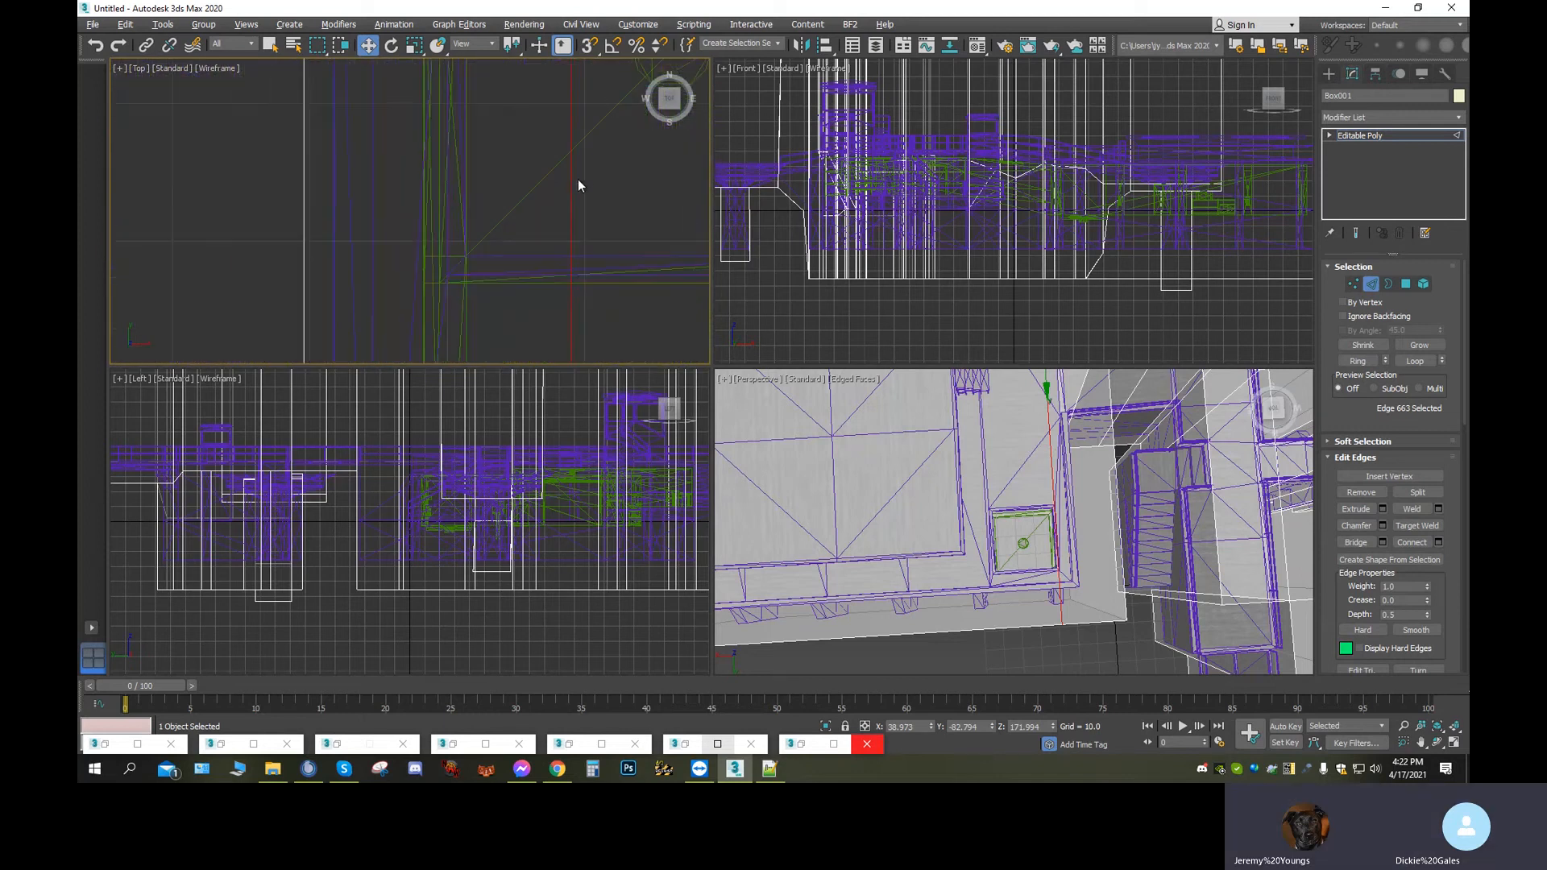
scroll(620, 270, "down", 4)
scroll(557, 128, "down", 3)
middle_click_drag(557, 128, 576, 276)
left_click_drag(591, 288, 581, 286)
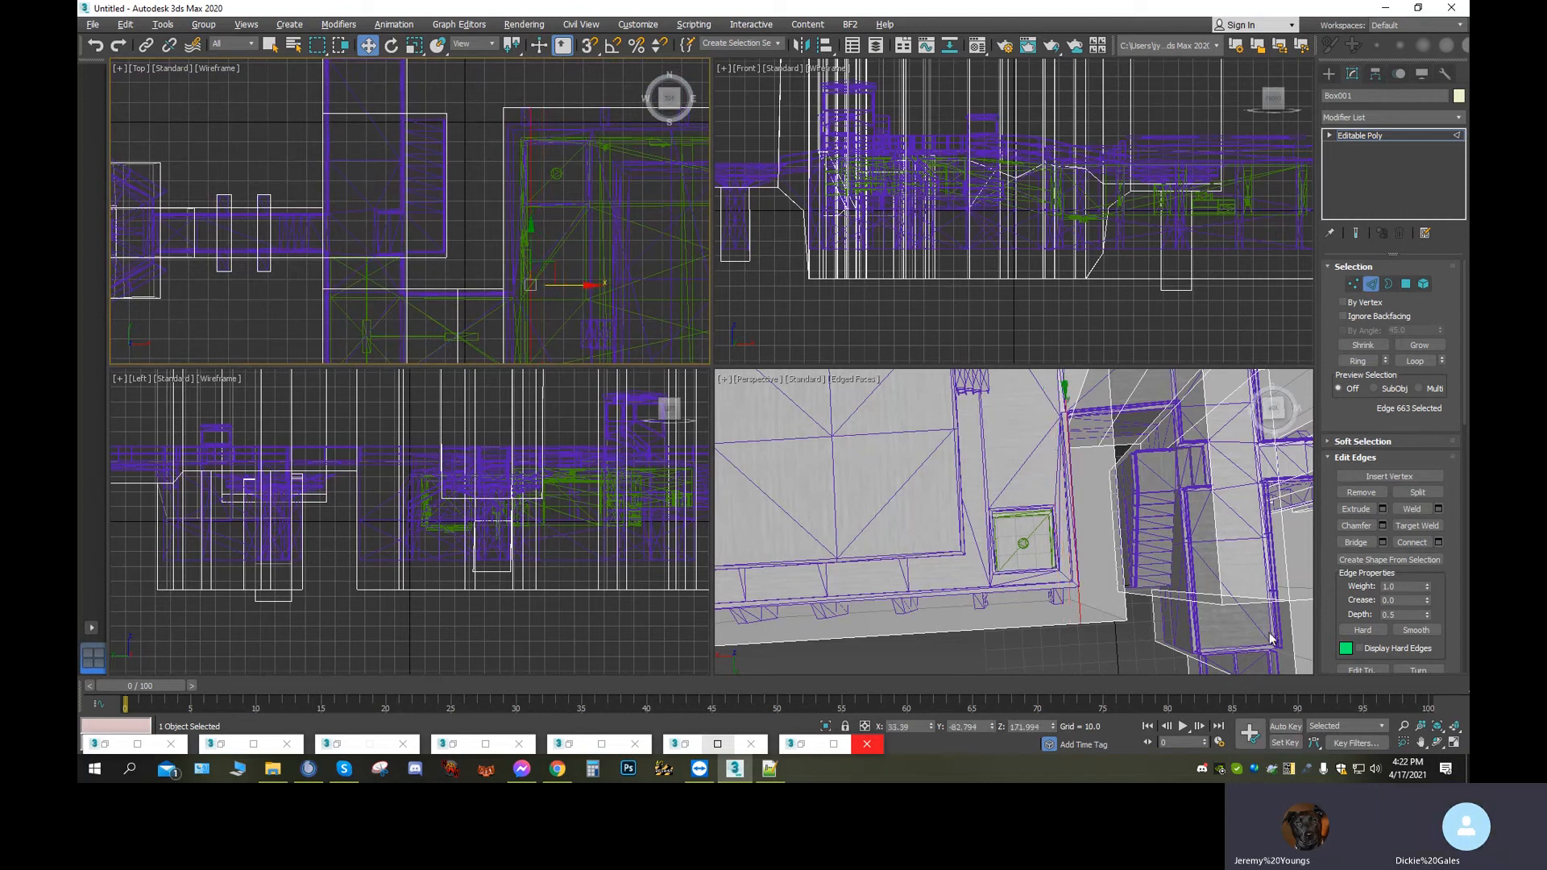
Fine-tune the new edge against the staircase-side wall in the enlarged Top view, to about X 31.9
left_click(1455, 743)
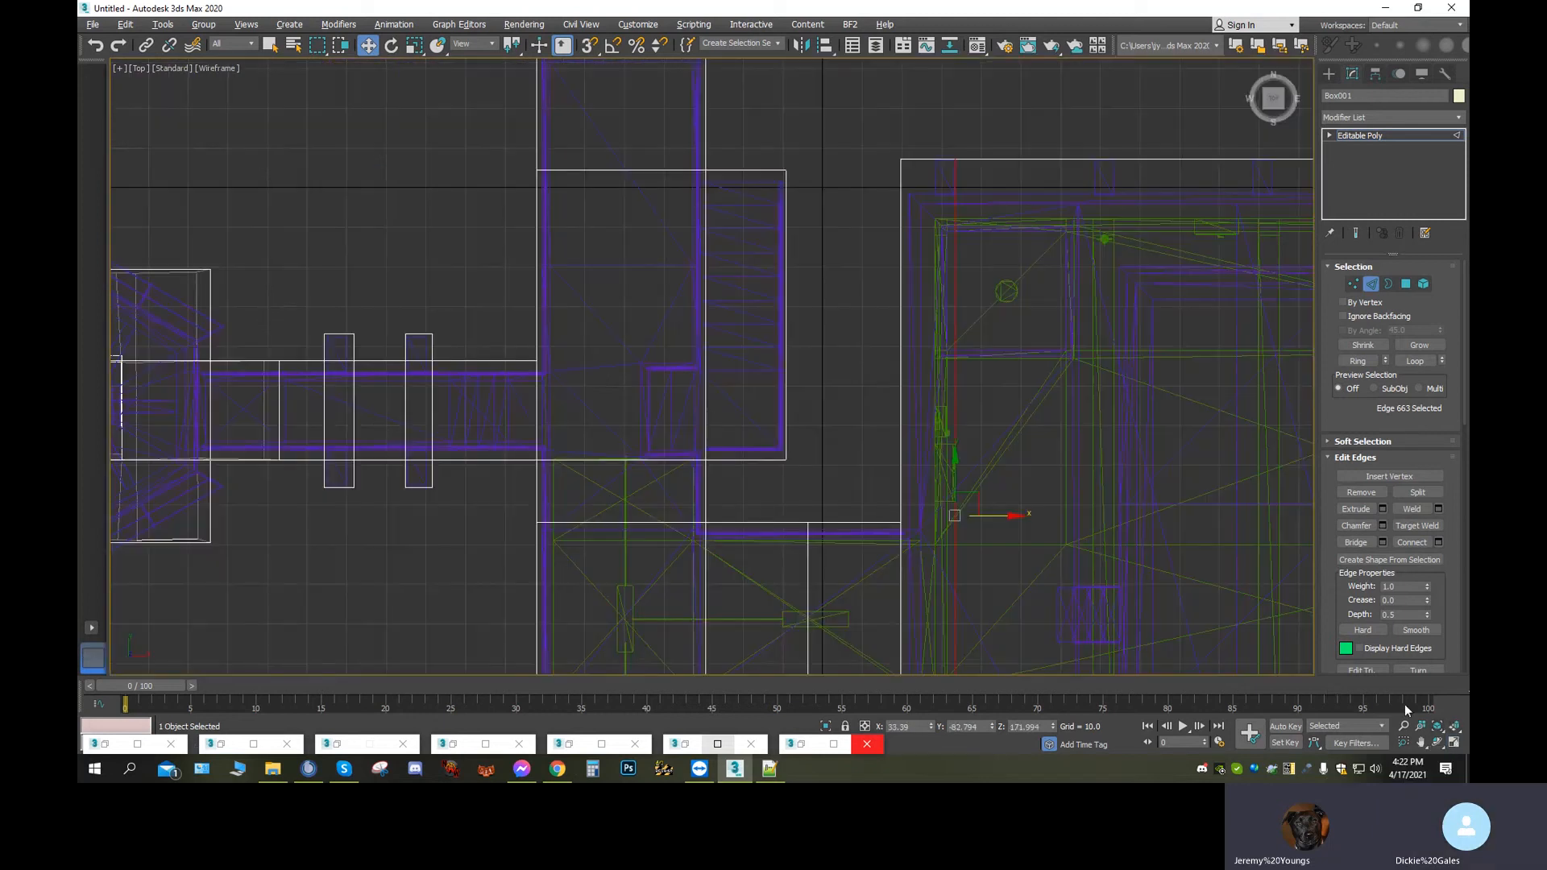
scroll(984, 406, "up", 2)
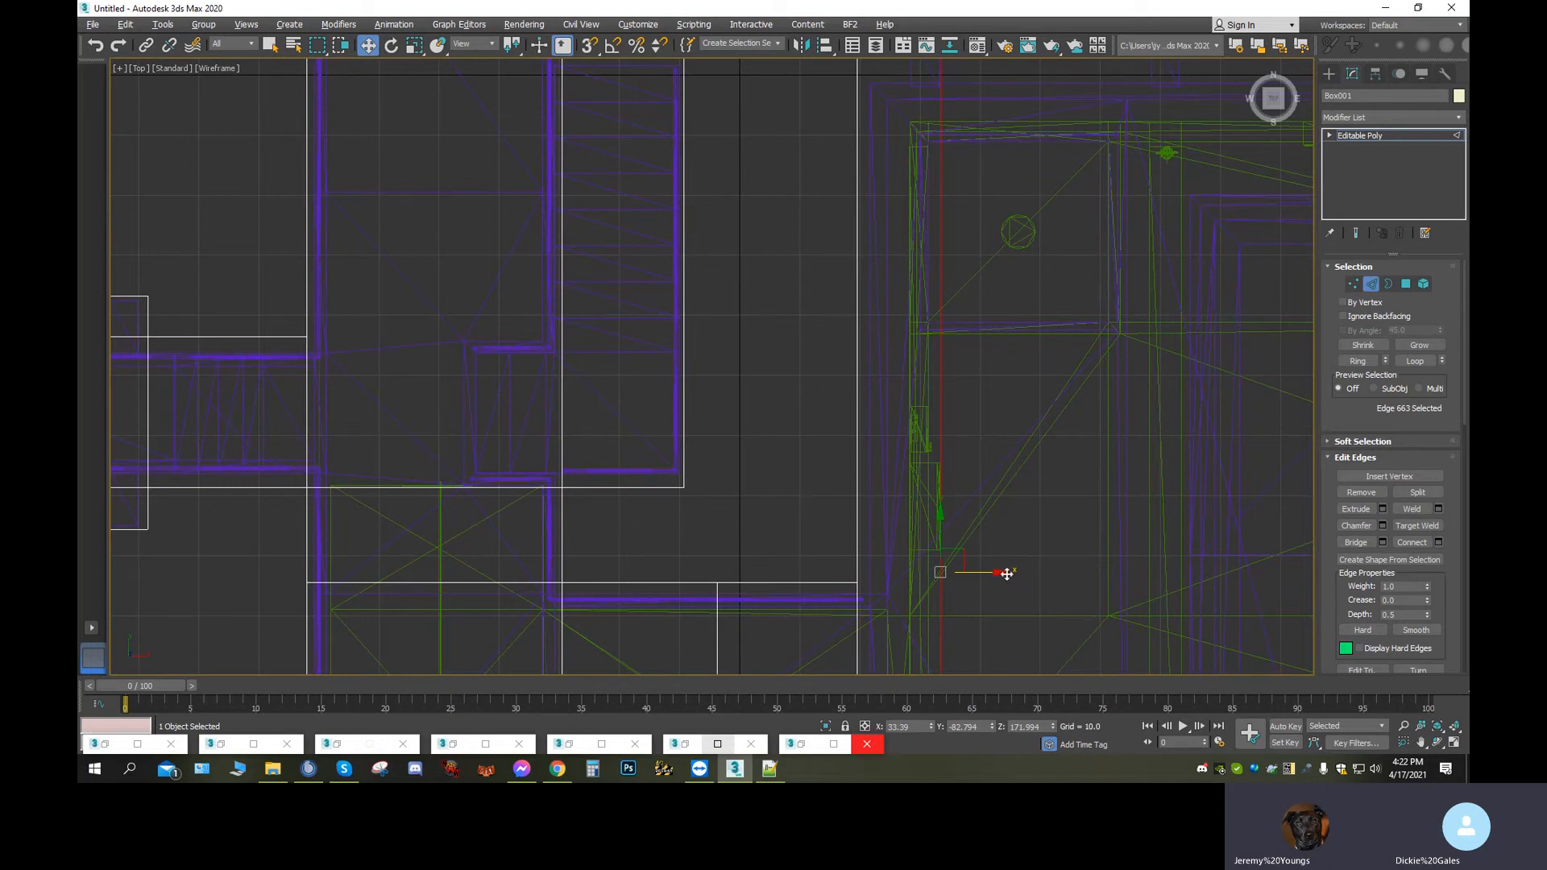
left_click_drag(1007, 573, 1002, 573)
scroll(1120, 490, "down", 6)
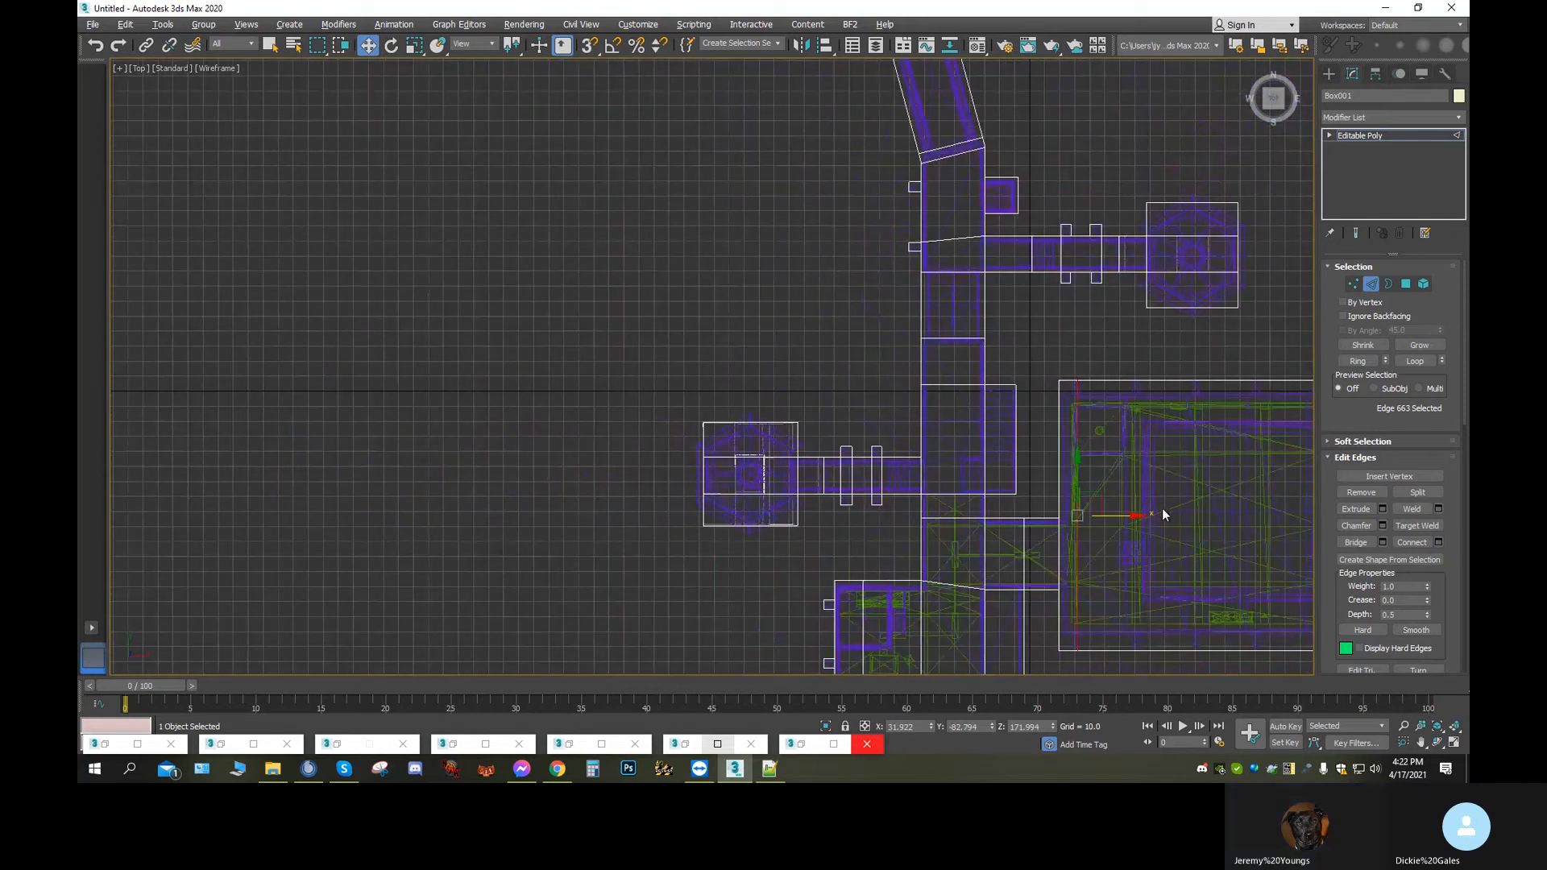
middle_click_drag(1162, 507, 916, 370)
Connect the remaining long top edges on opposite sides of the main block with a second crosswise edge
left_click(1455, 743)
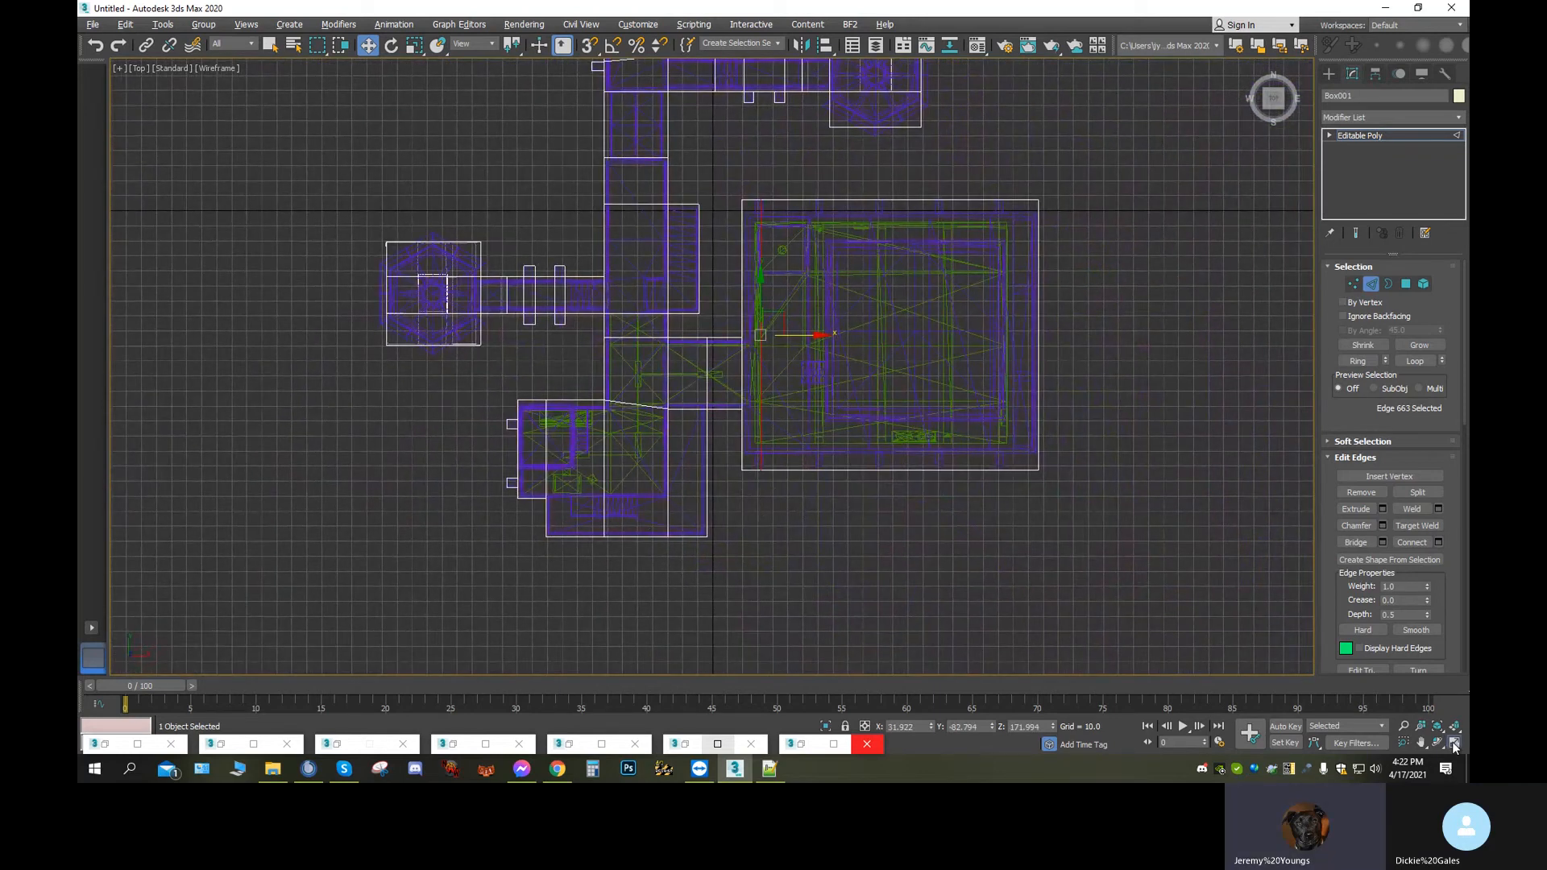
middle_click_drag(1028, 458, 954, 442)
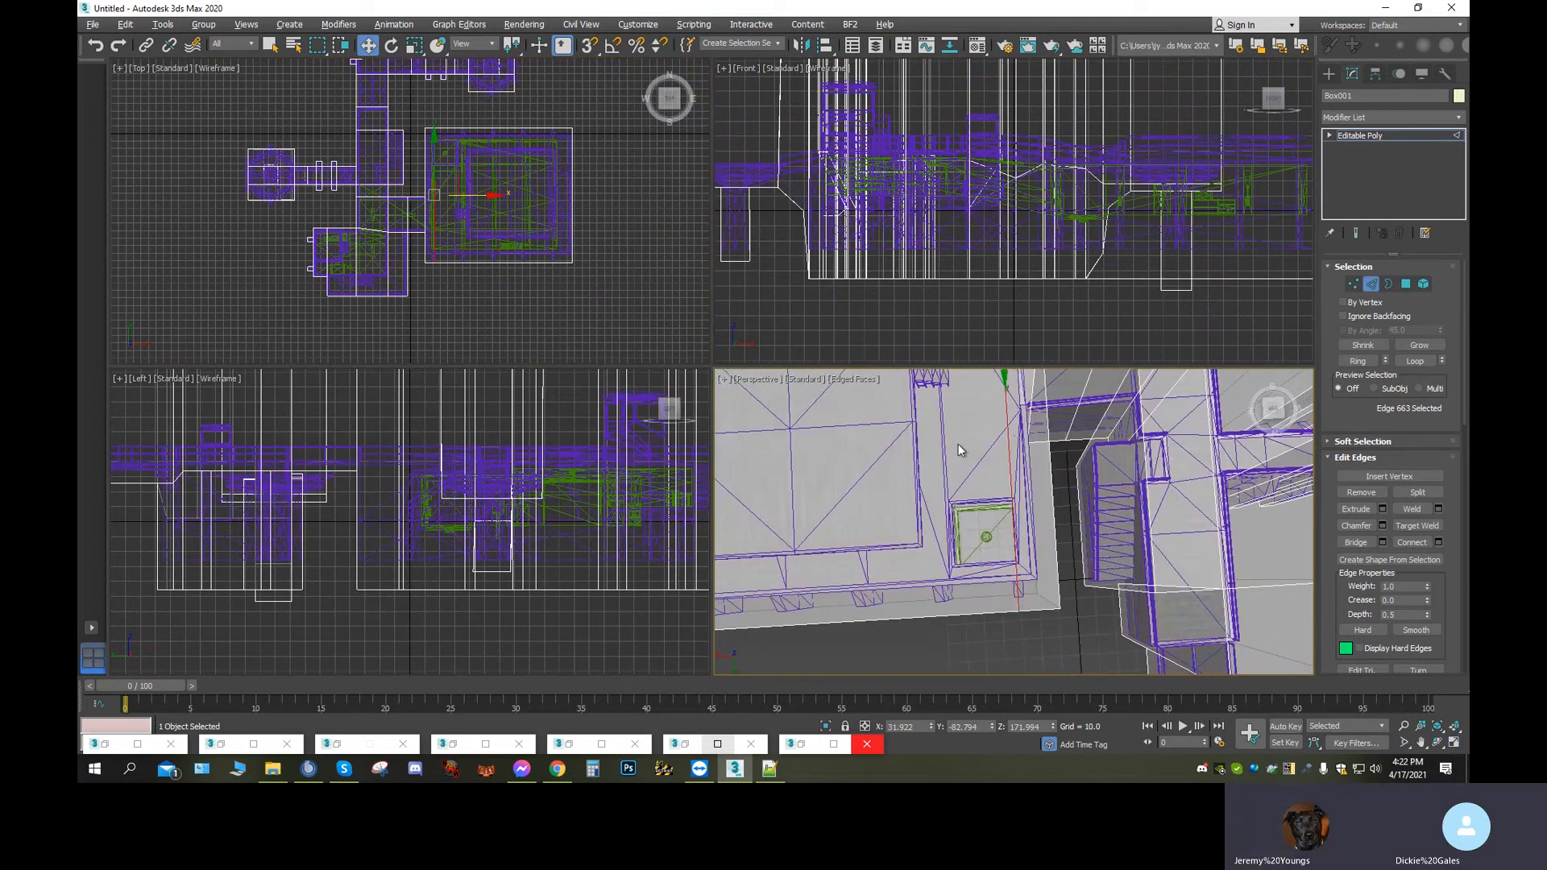
middle_click_drag(973, 623, 1002, 640)
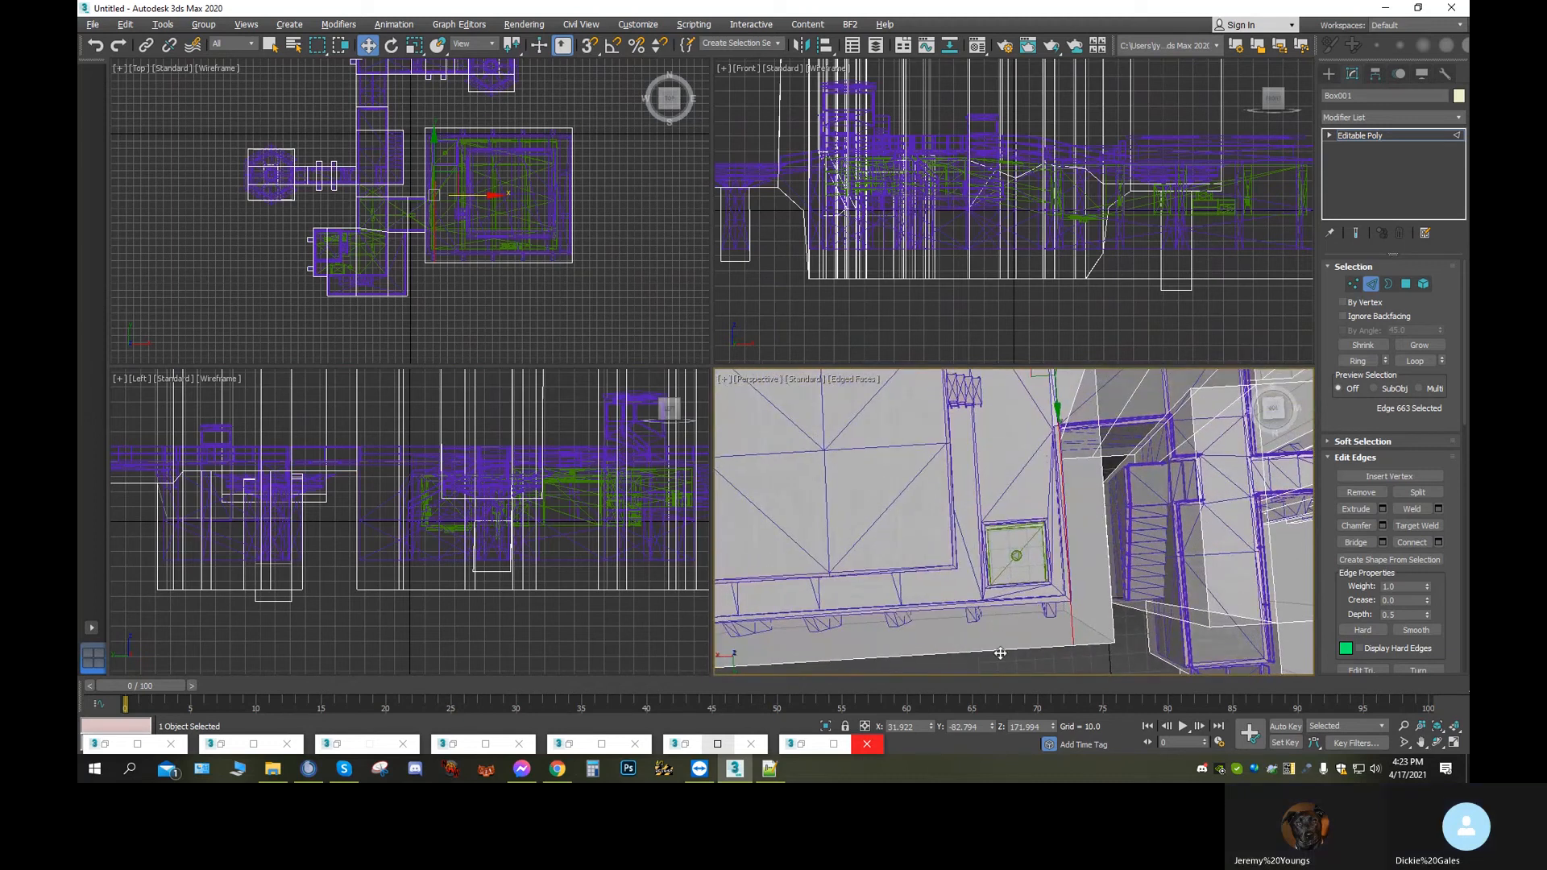
left_click(1000, 653)
middle_click_drag(999, 507, 1038, 673)
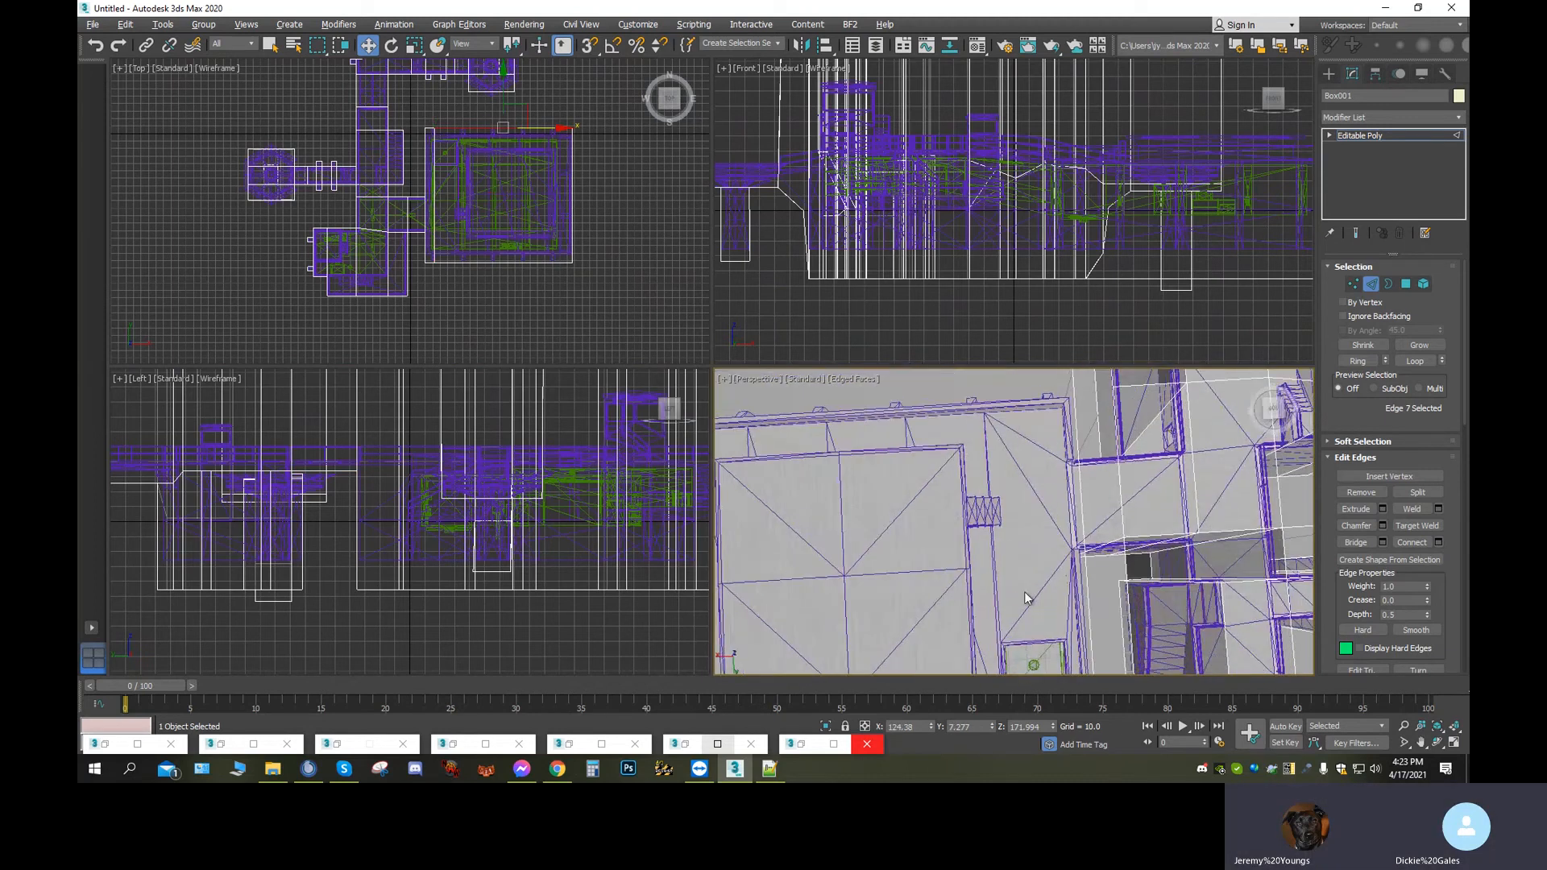
middle_click_drag(996, 480, 1026, 636)
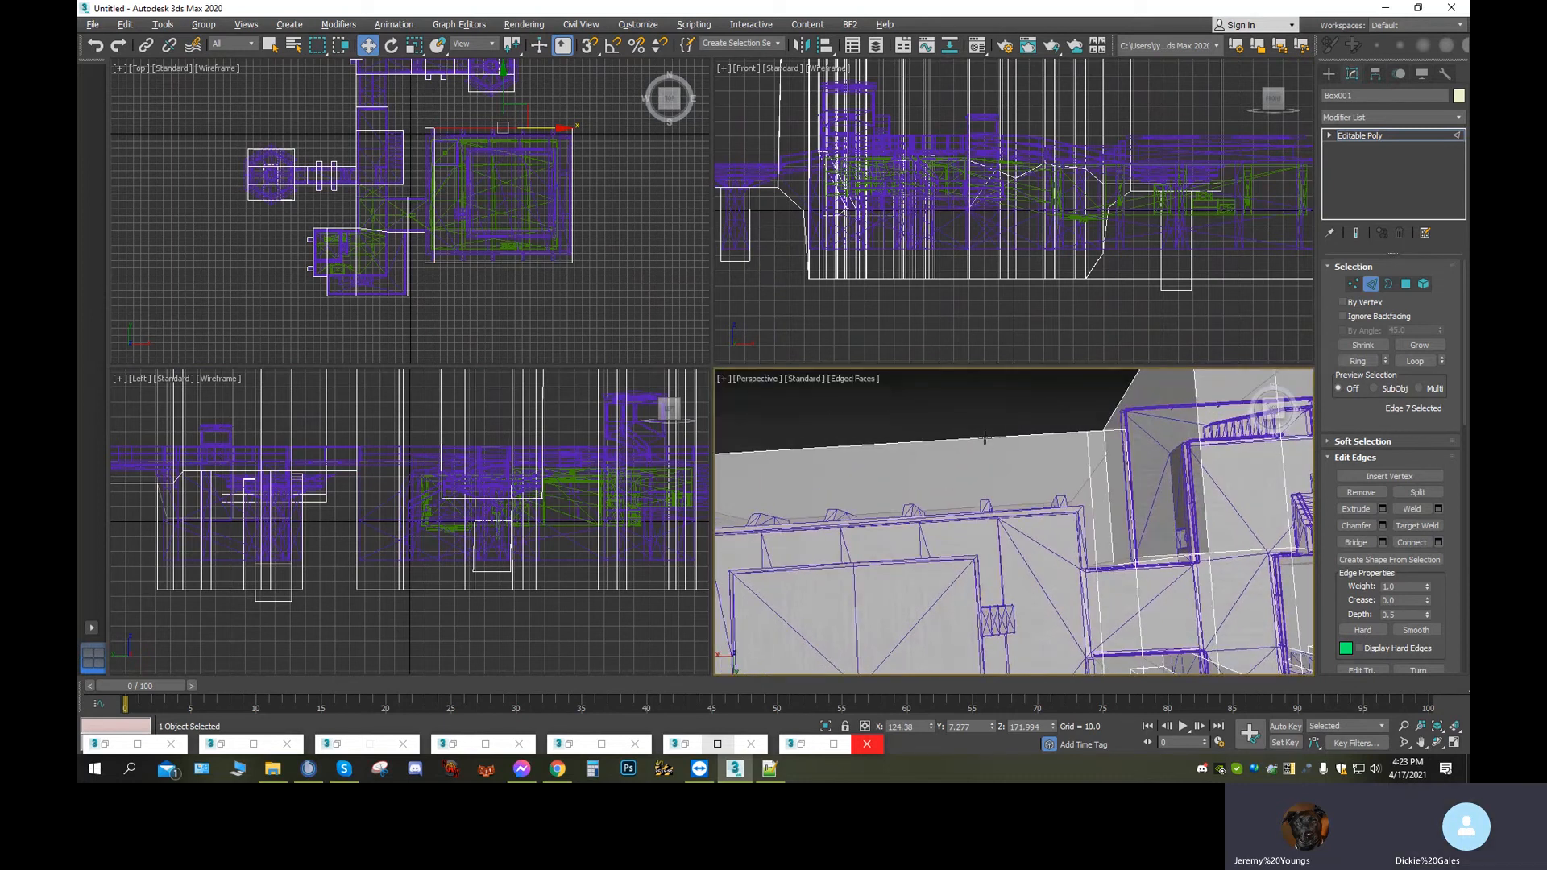
middle_click_drag(985, 436, 937, 516)
left_click(937, 448, "ctrl")
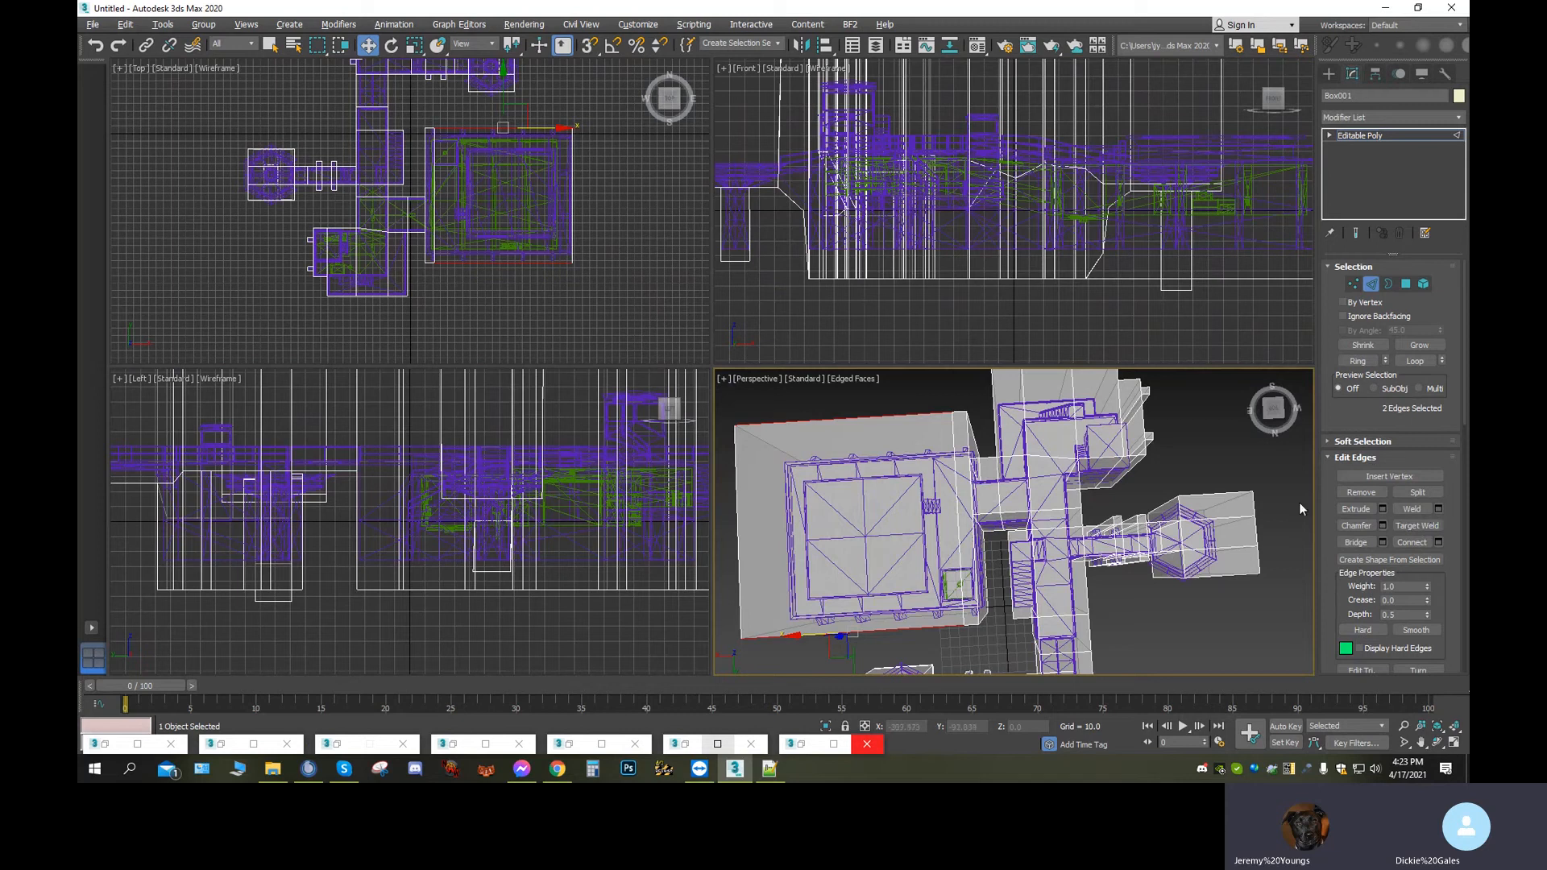
left_click(1412, 544)
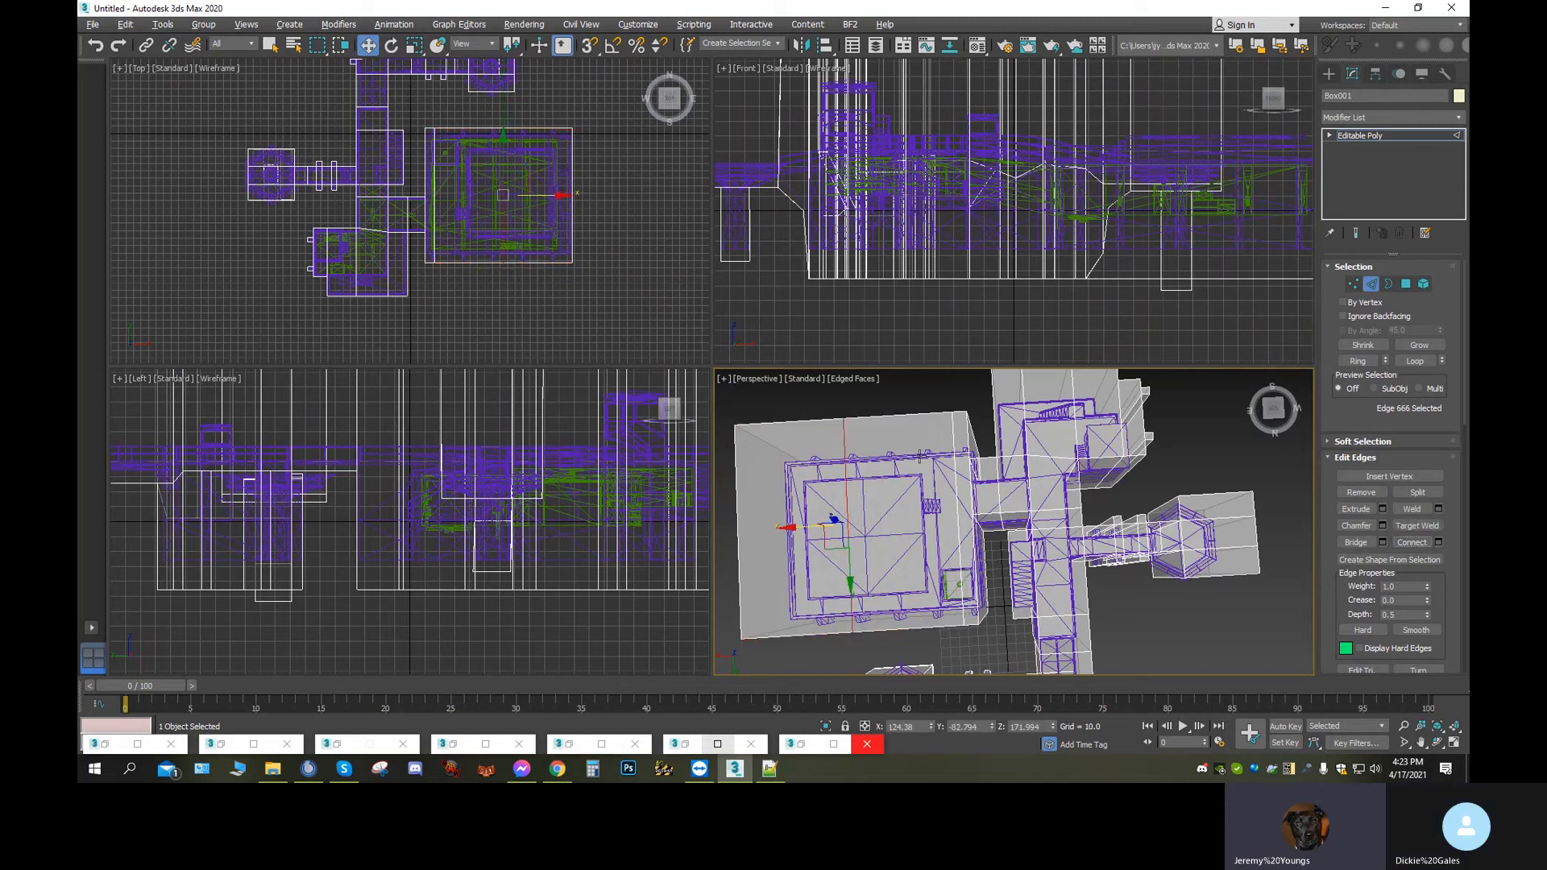
middle_click_drag(920, 456, 1044, 500, "alt")
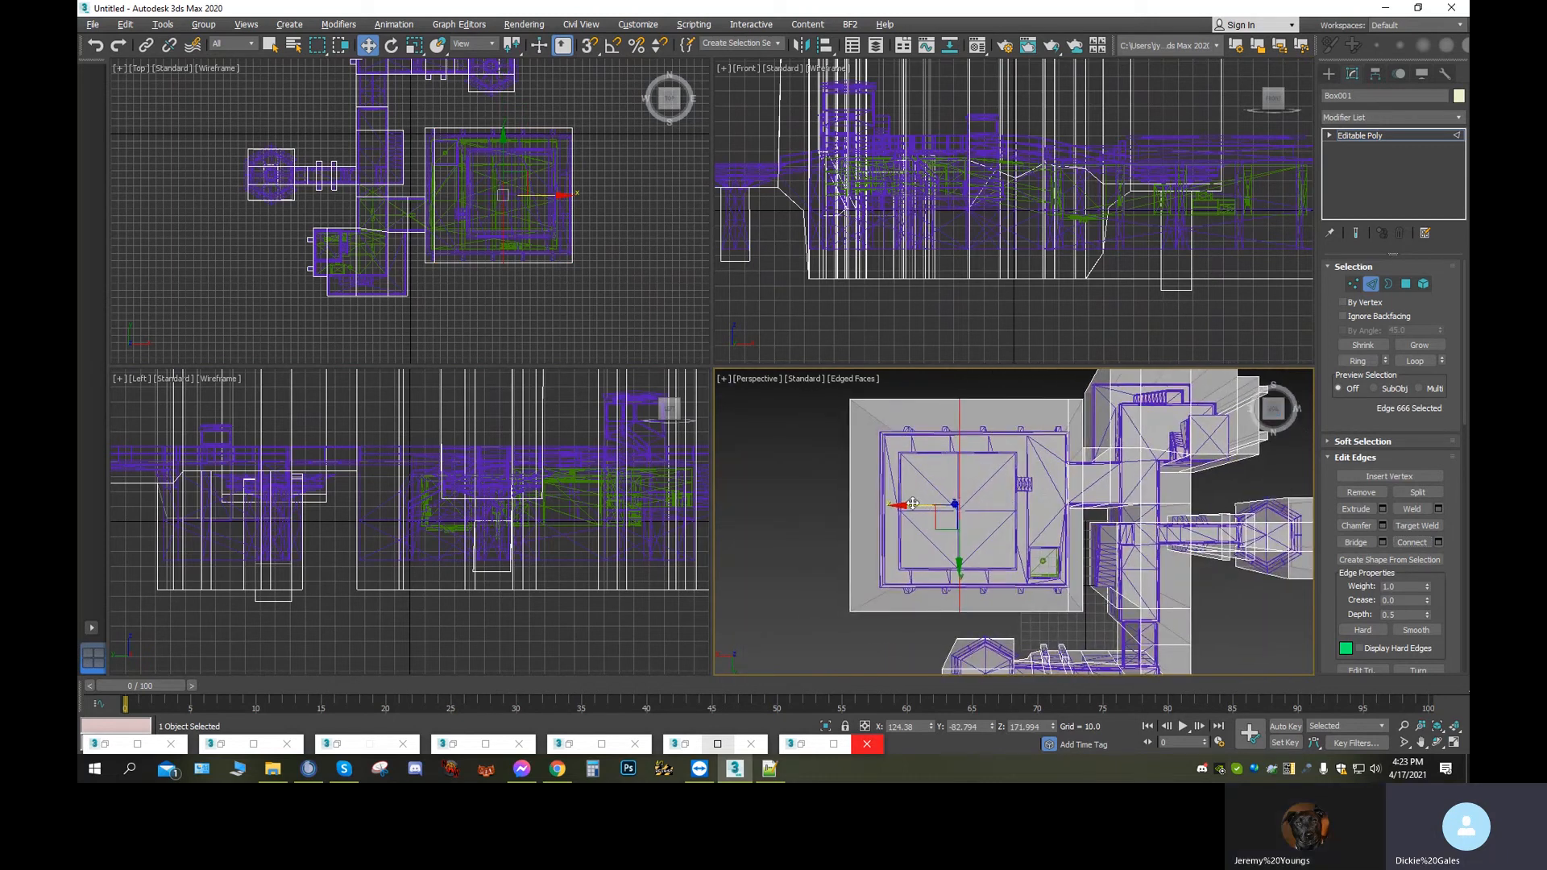
Move the second crosswise edge towards the staircase side, close to the square roof opening, to about X 56
left_click_drag(912, 504, 977, 495)
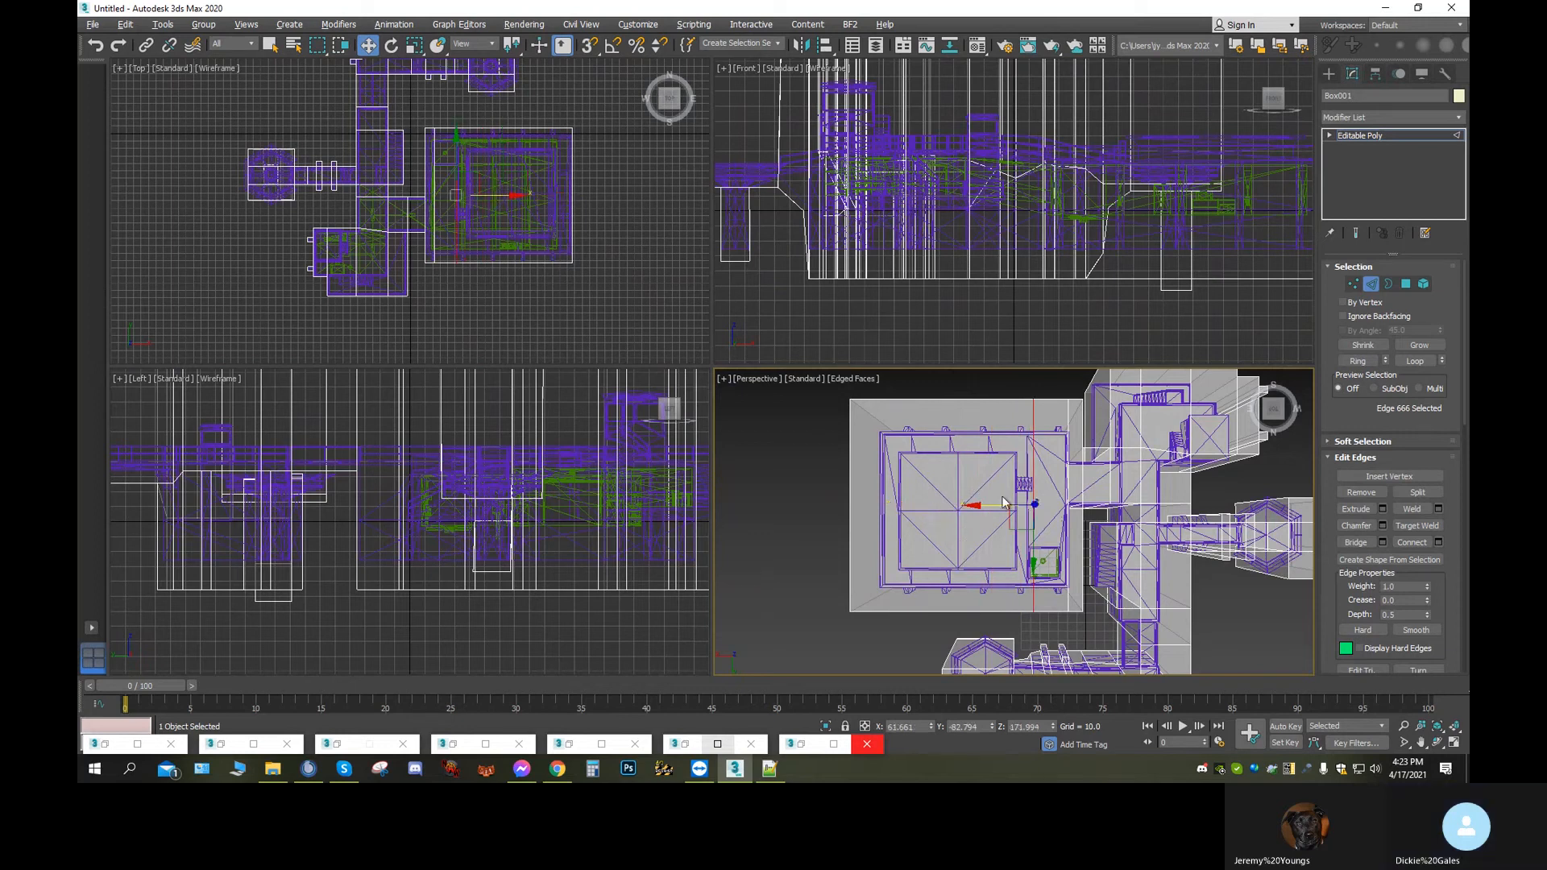
scroll(1047, 521, "up", 4)
middle_click_drag(1047, 521, 1021, 507)
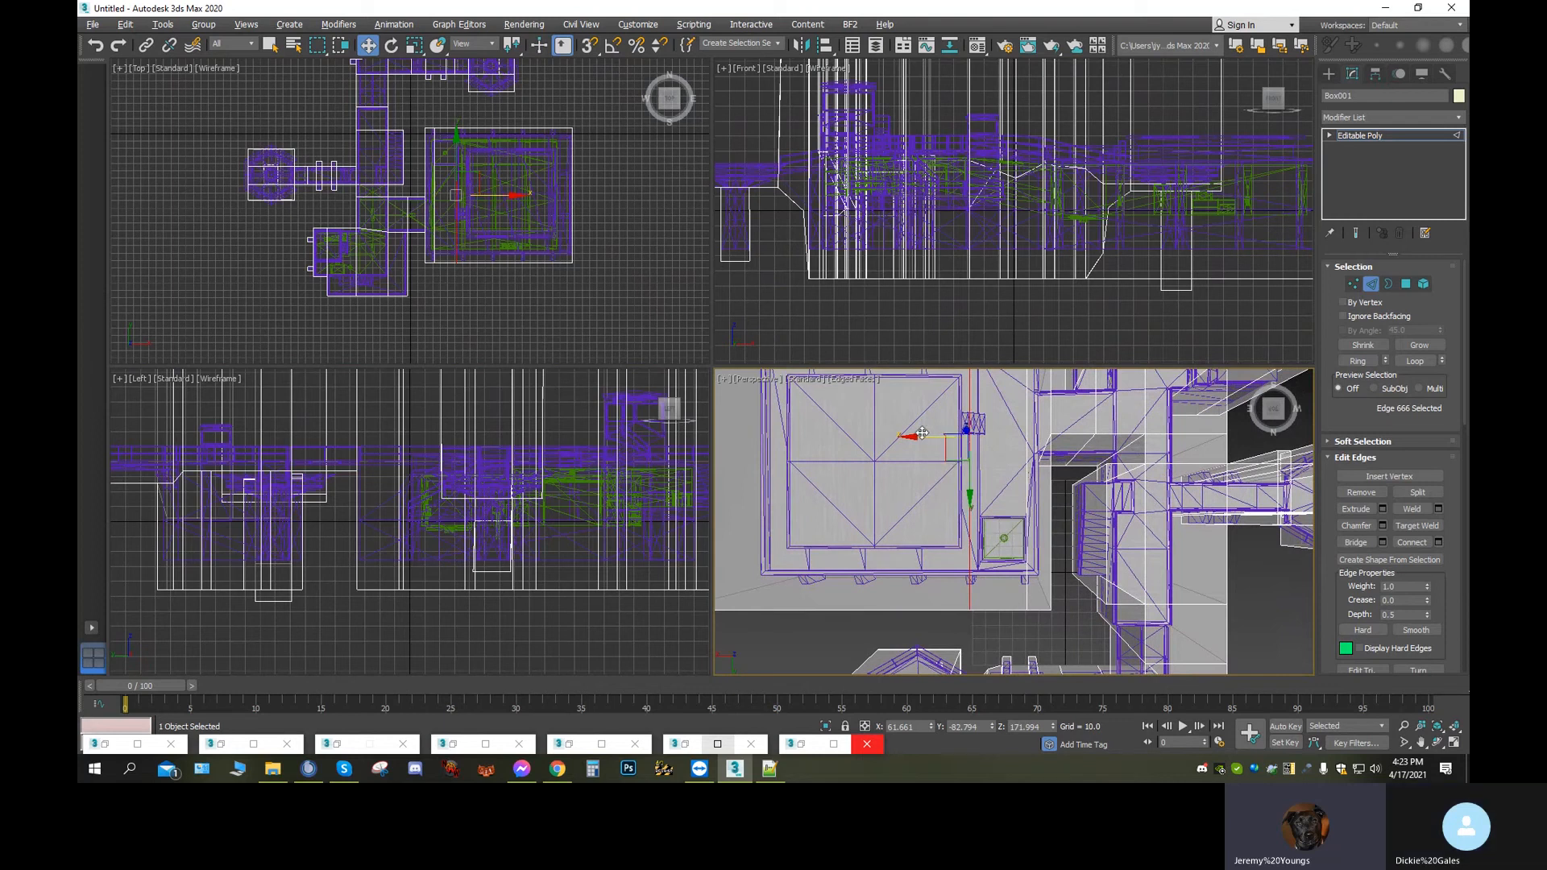
left_click_drag(920, 436, 937, 438)
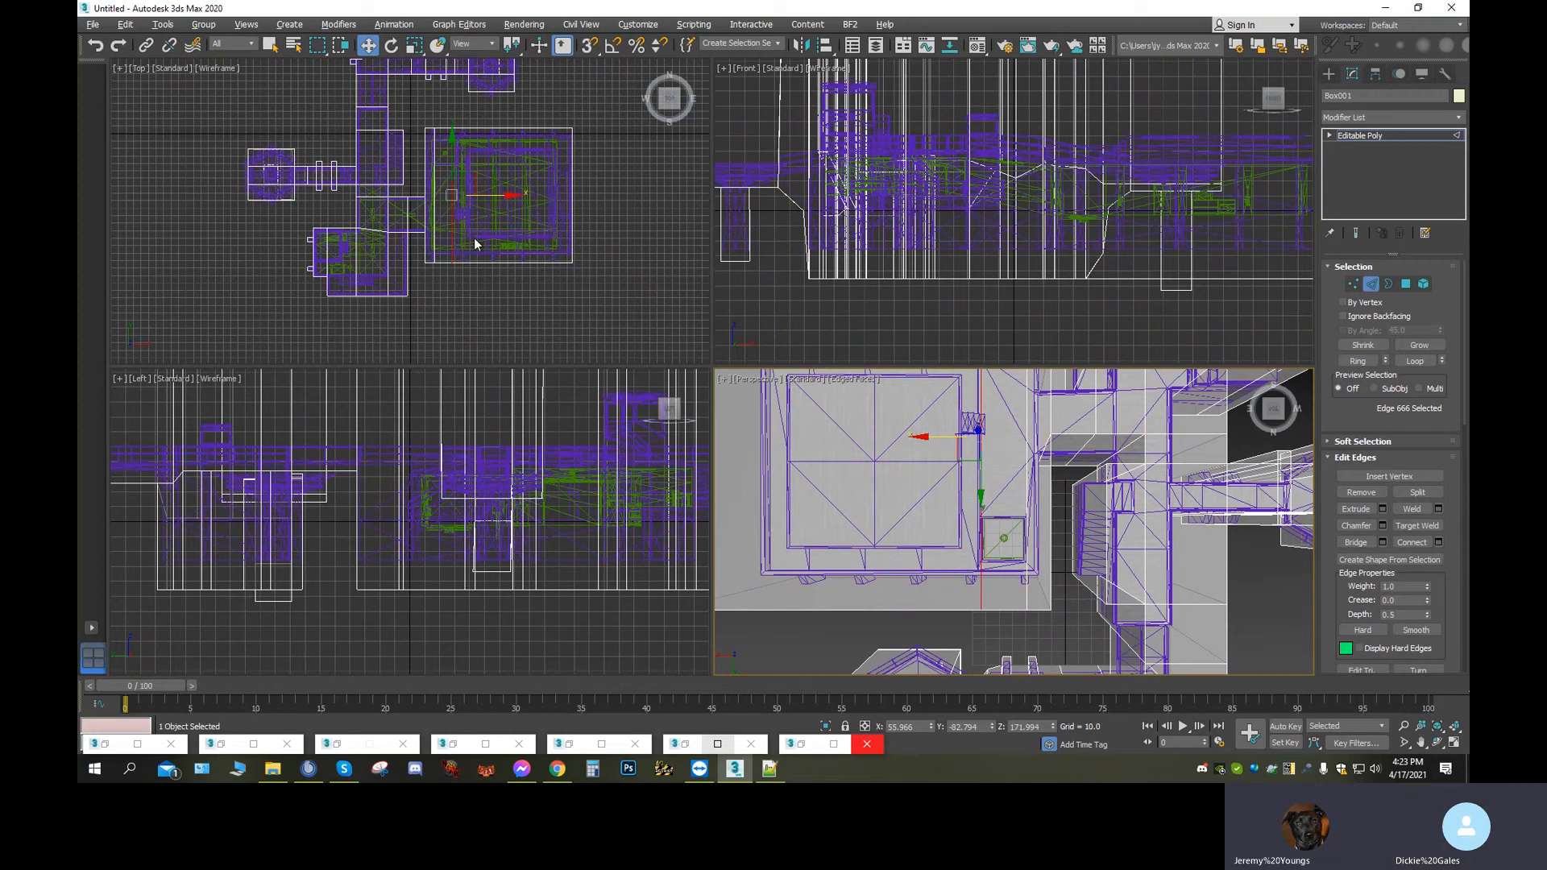
Align the second crosswise edge with the inner side of the square roof opening in the Top view, at about X 60.5
scroll(468, 242, "up", 5)
middle_click_drag(449, 258, 616, 351)
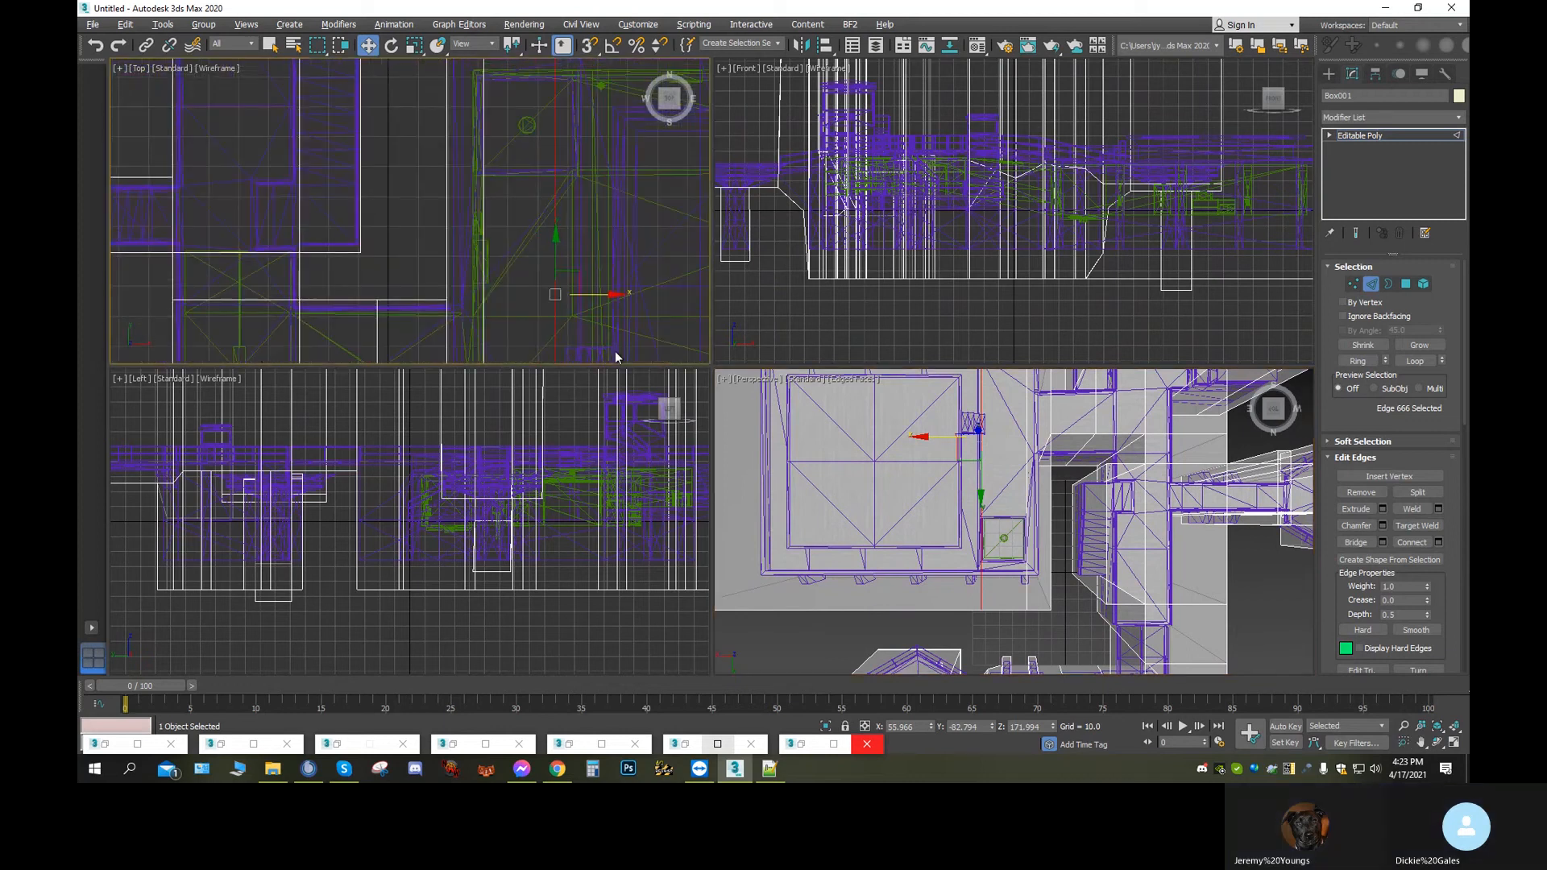
left_click_drag(618, 302, 631, 300)
scroll(578, 182, "up", 5)
middle_click_drag(579, 148, 606, 346)
scroll(577, 247, "down", 6)
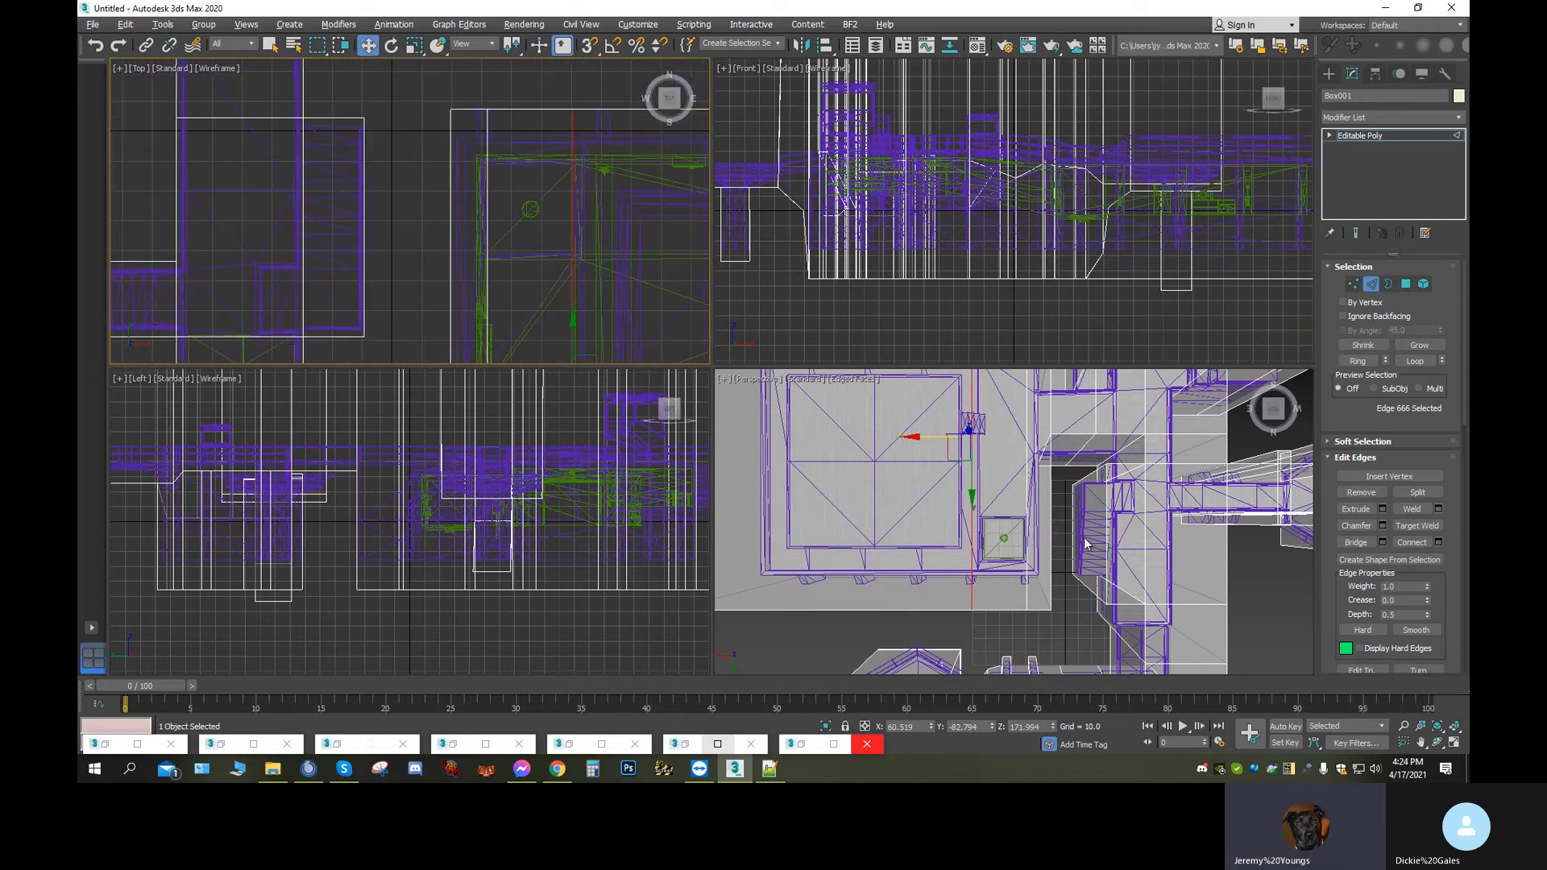
Examine the square opening in the corner of the main block's roof and how the two crosswise mesh edges frame it
scroll(1033, 560, "up", 3)
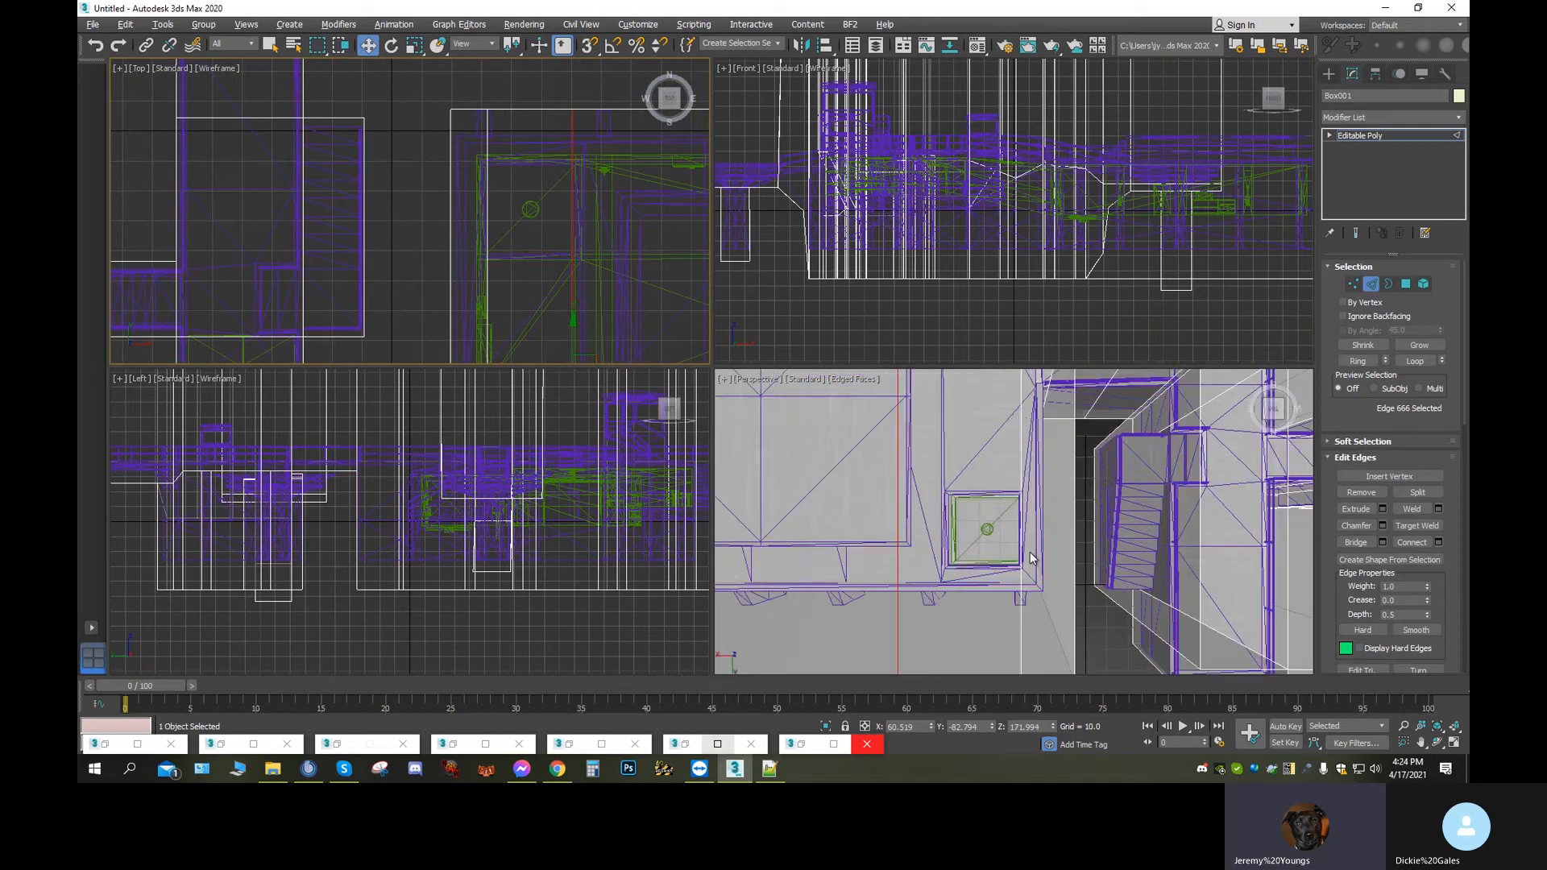
middle_click_drag(965, 556, 1047, 559)
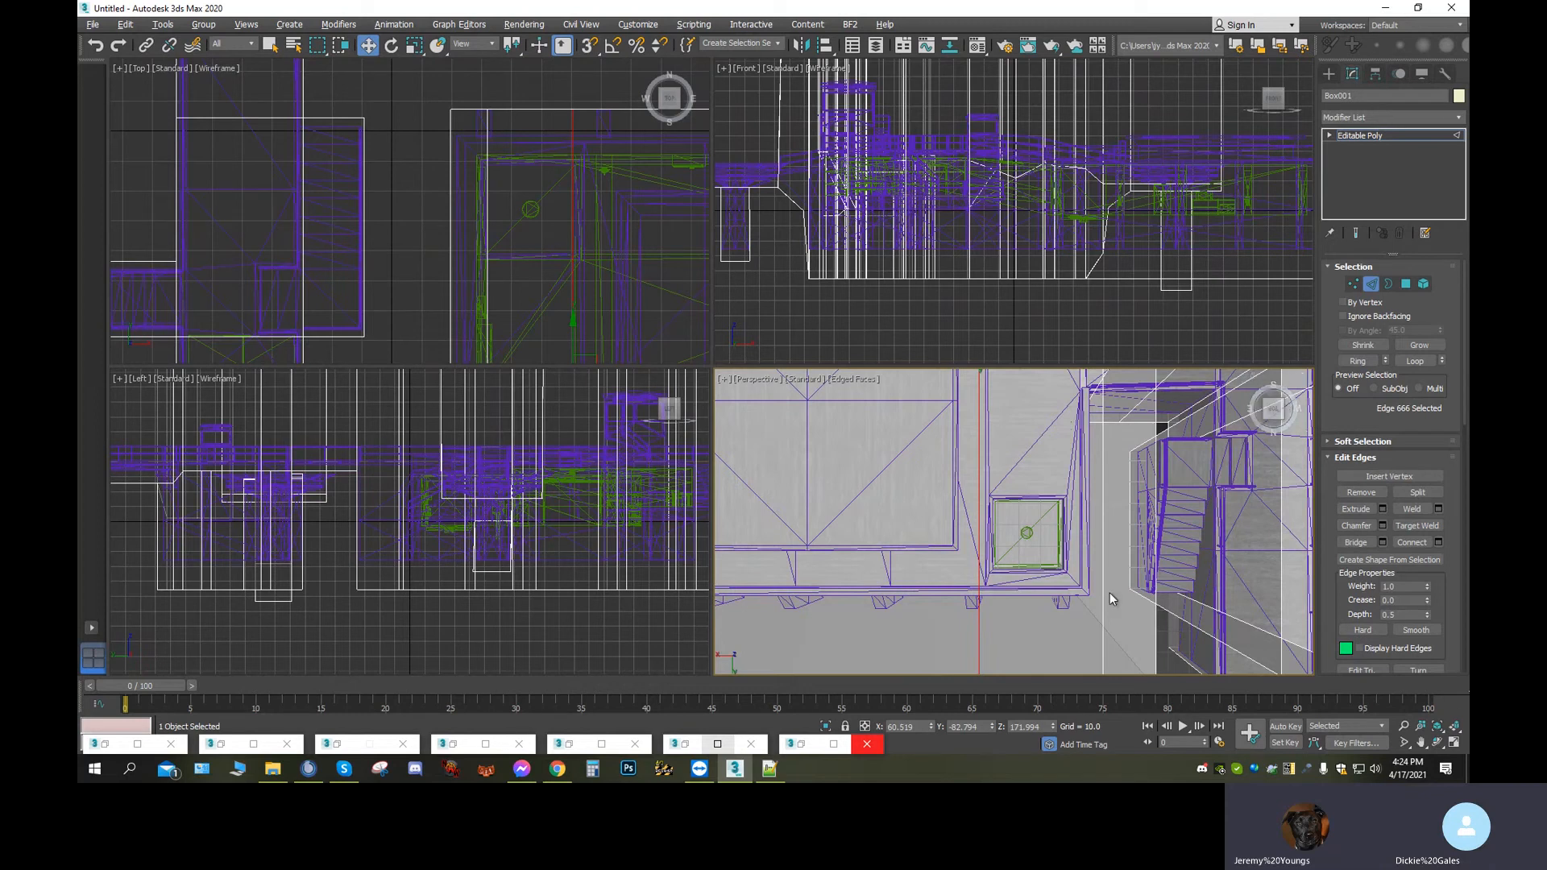
scroll(1043, 582, "up", 4)
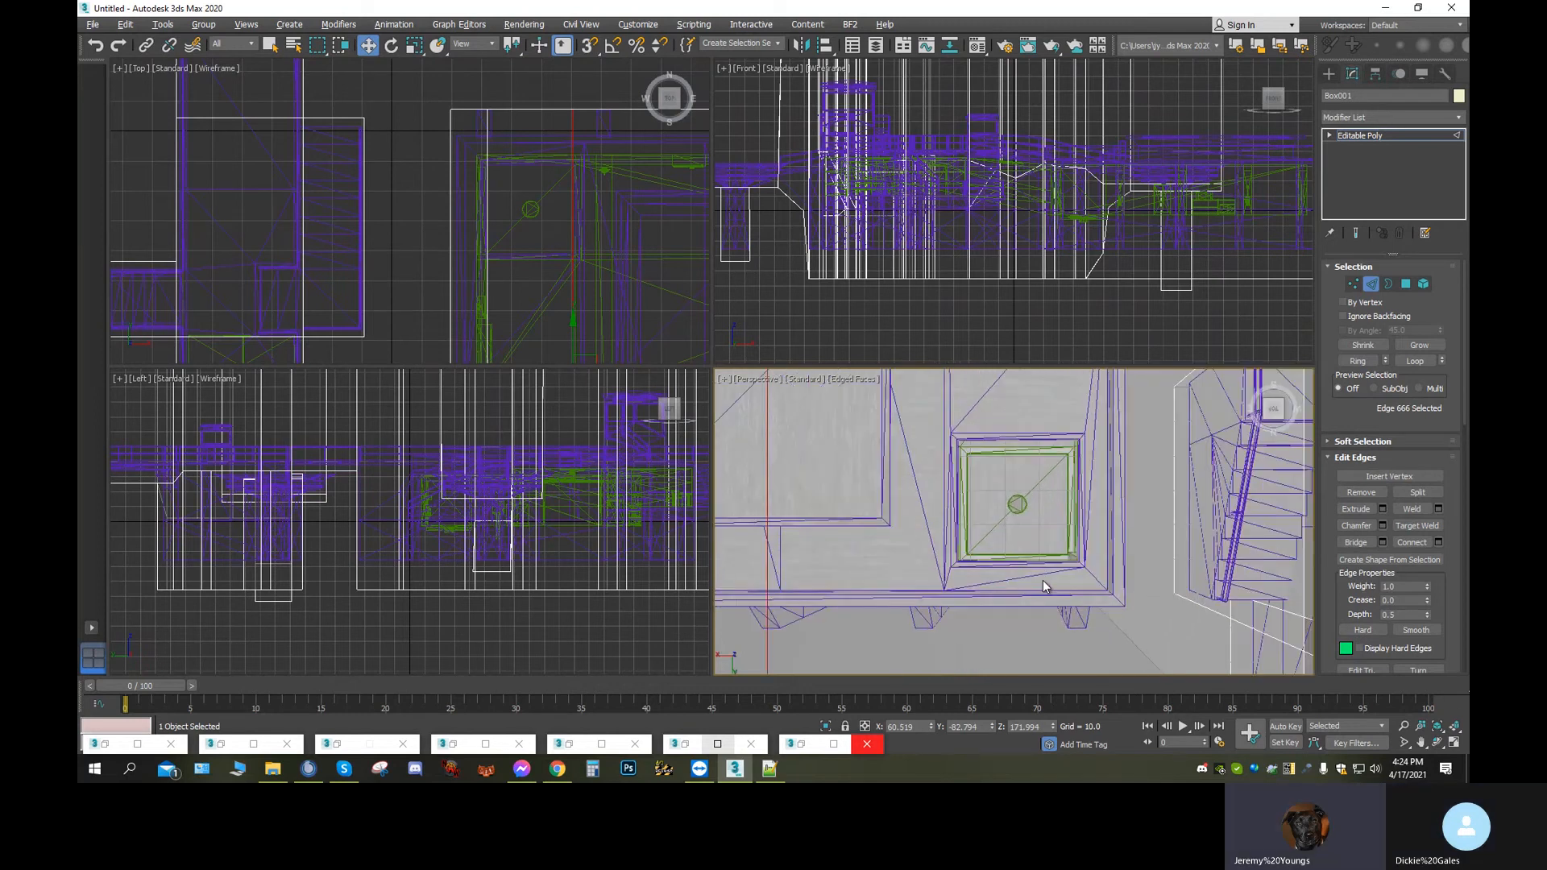
scroll(1043, 580, "down", 4)
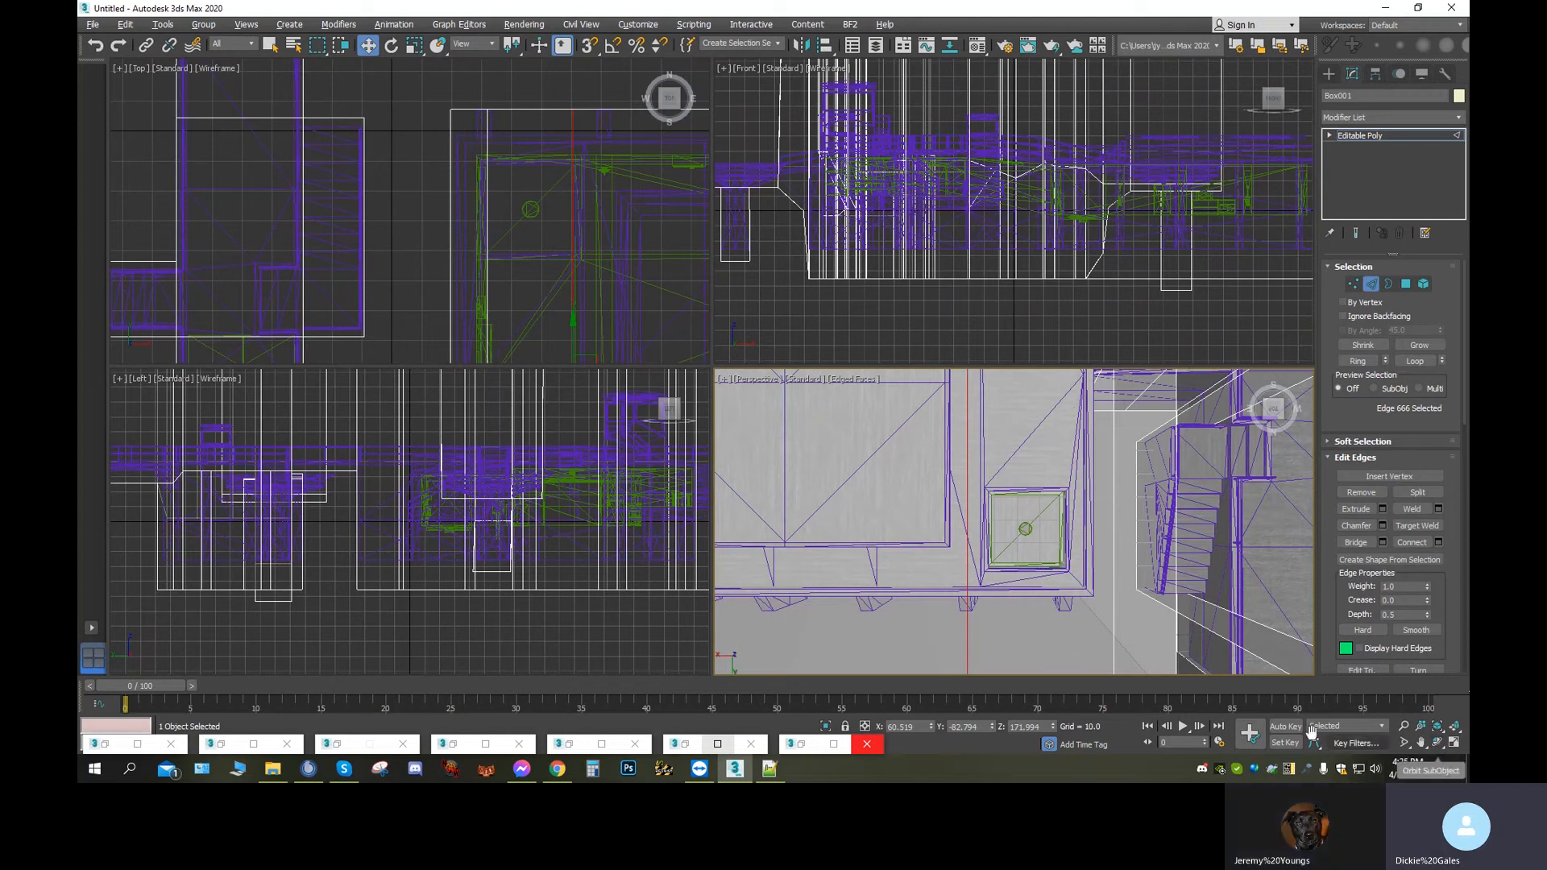
scroll(1019, 567, "up", 4)
scroll(1019, 569, "down", 3)
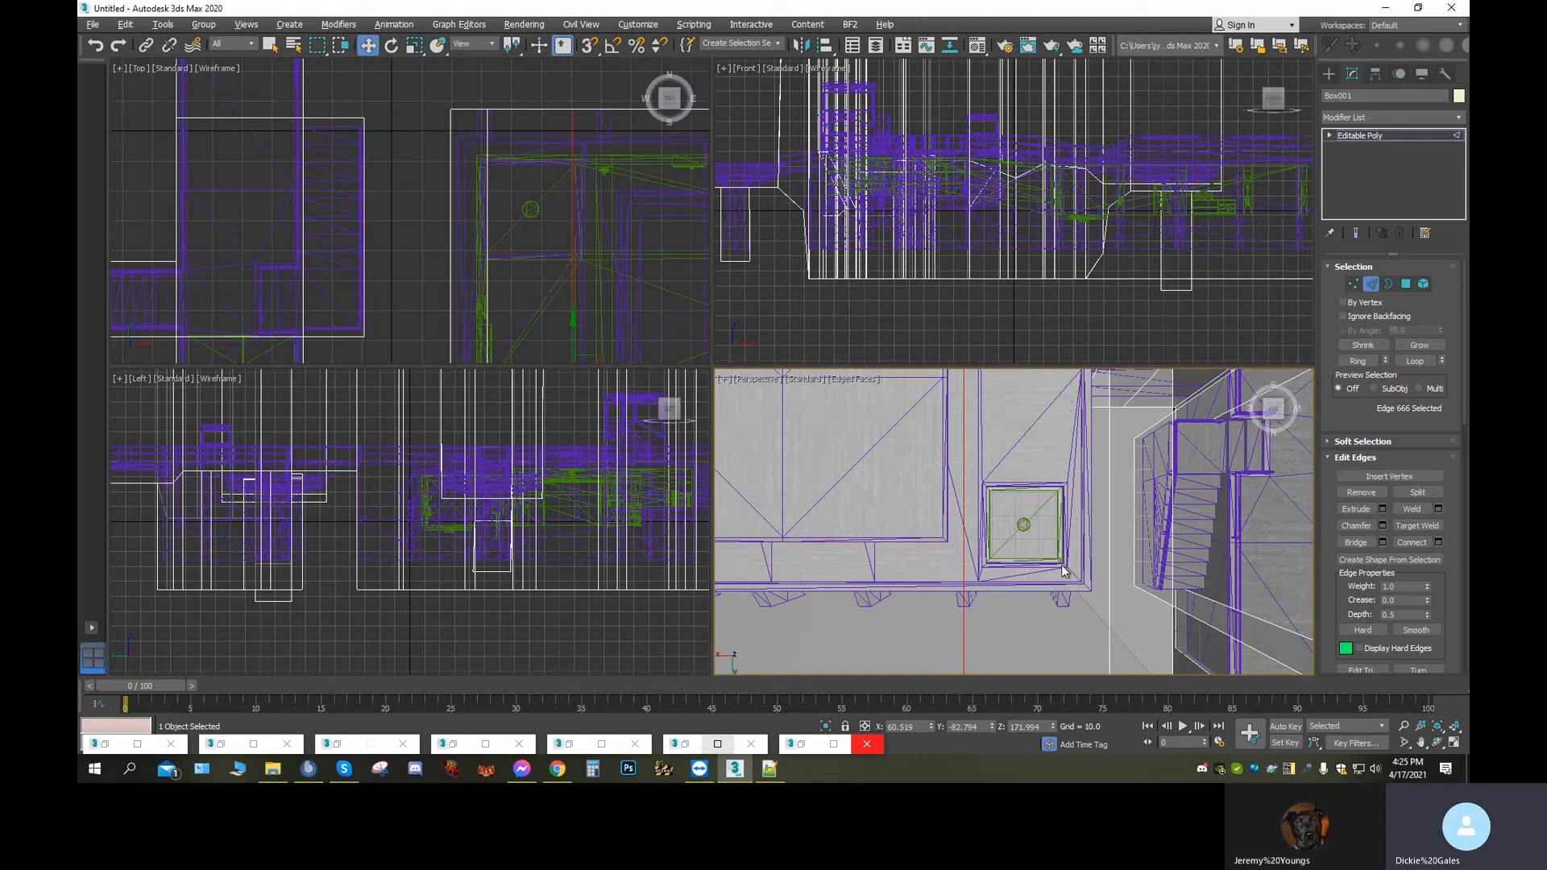
scroll(1069, 570, "down", 3)
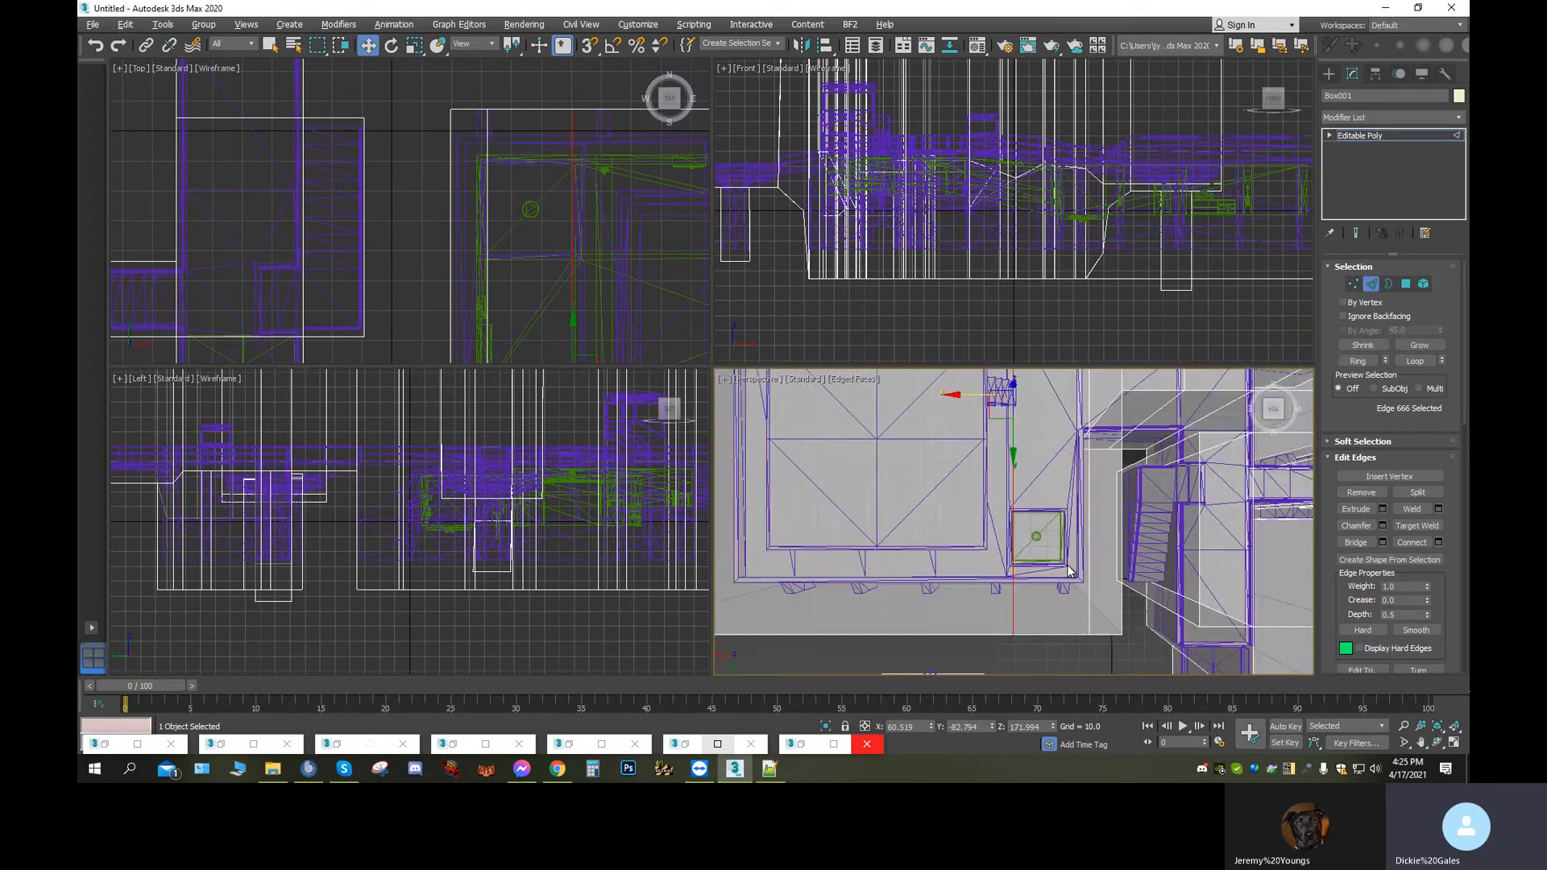
scroll(1068, 571, "up", 1)
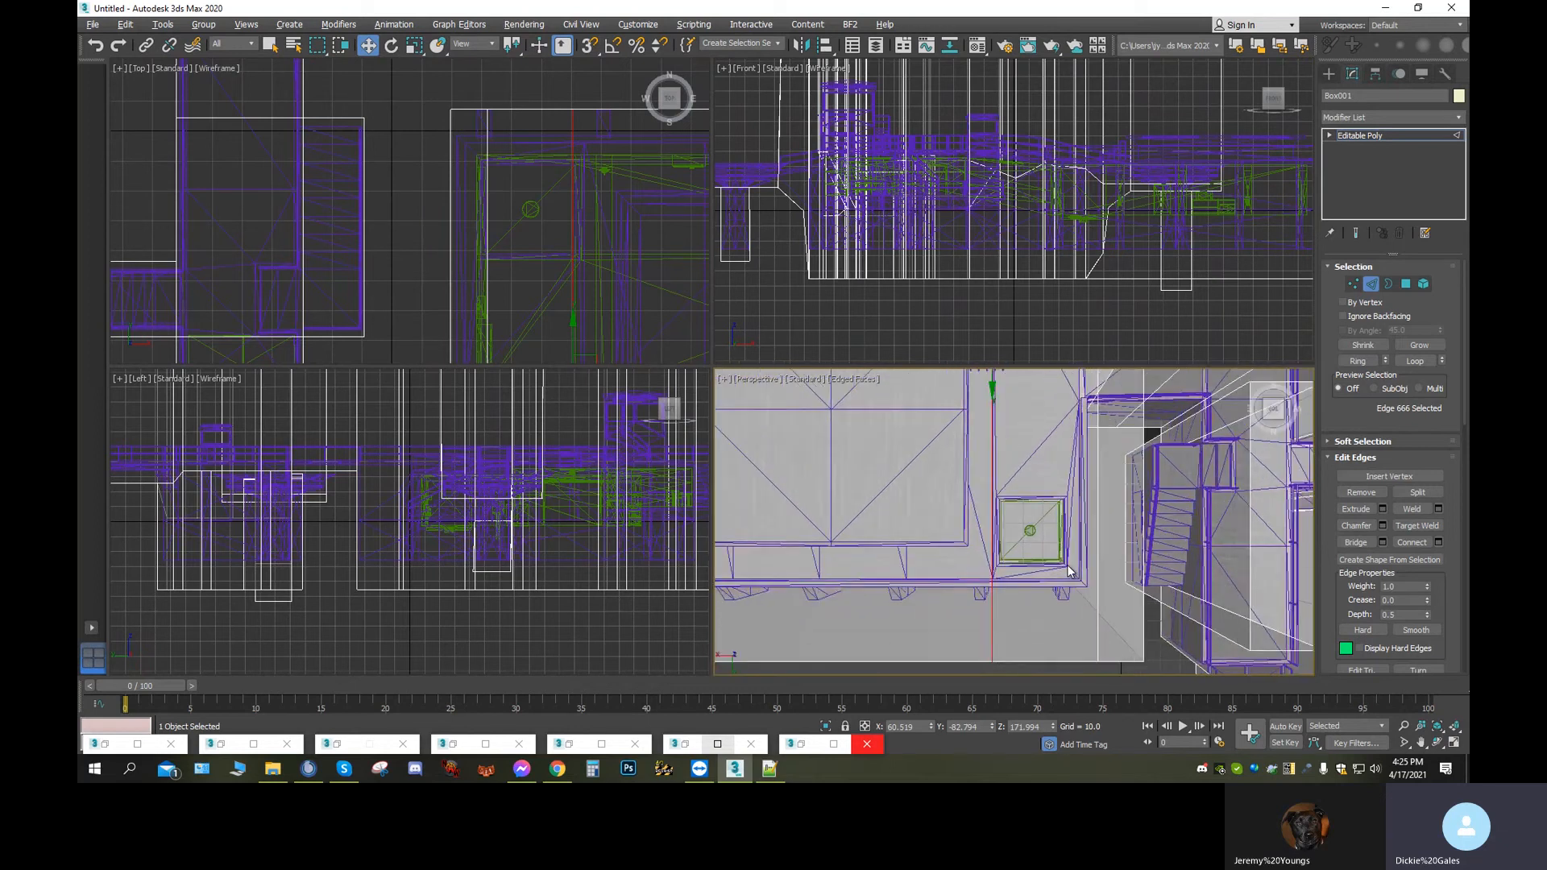
scroll(1095, 547, "down", 4)
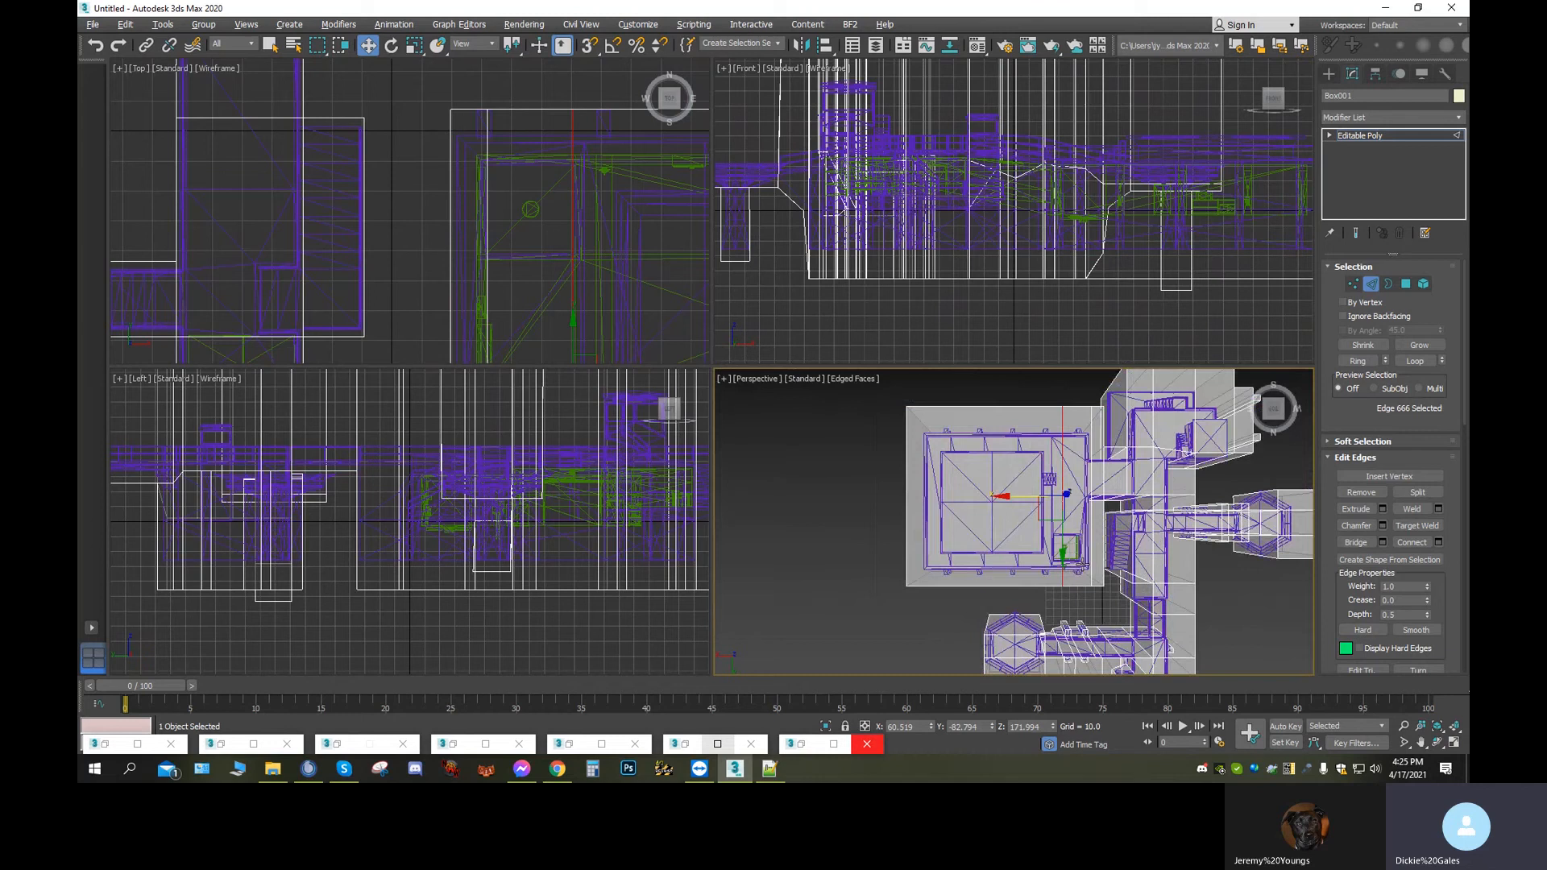
scroll(1019, 586, "up", 1)
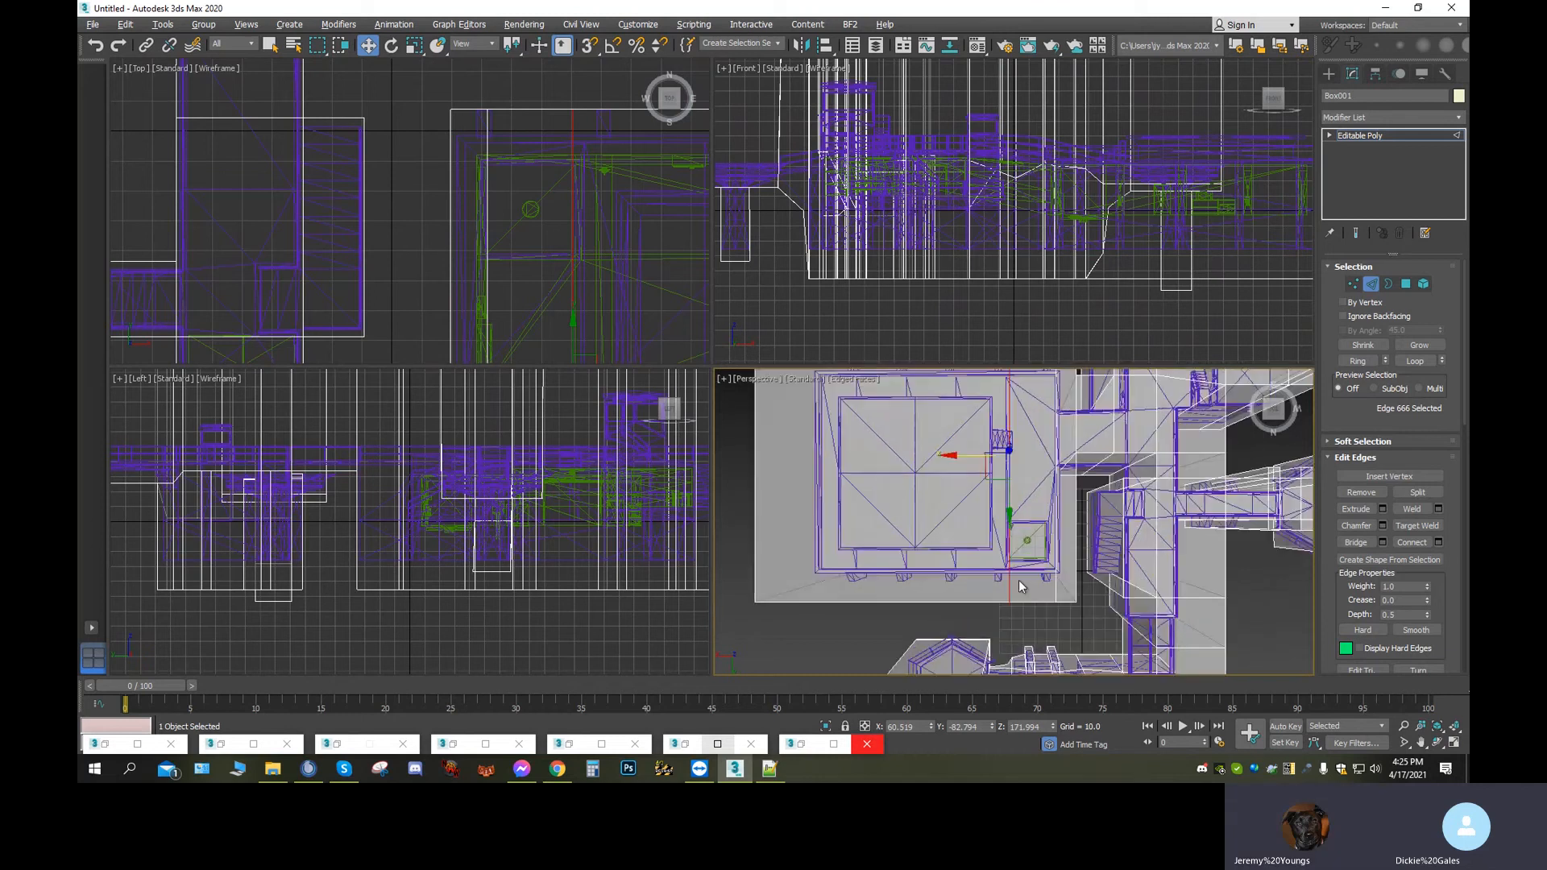
Try to connect the main block's four parallel crosswise edges, including both outer borders, and undo the connection
left_click(1055, 525)
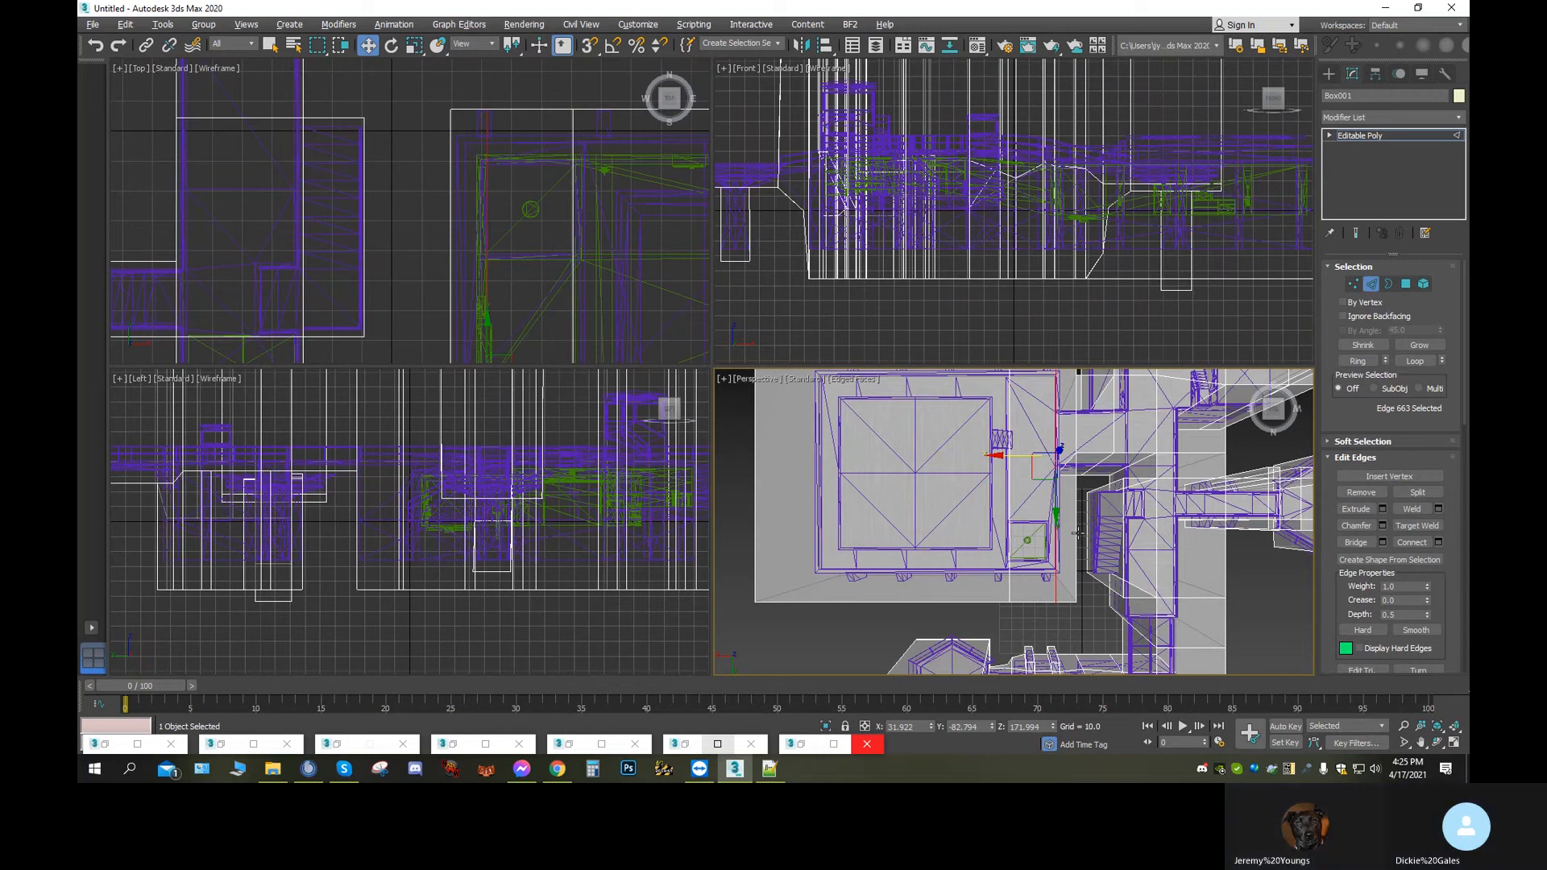
left_click(1078, 533, "ctrl")
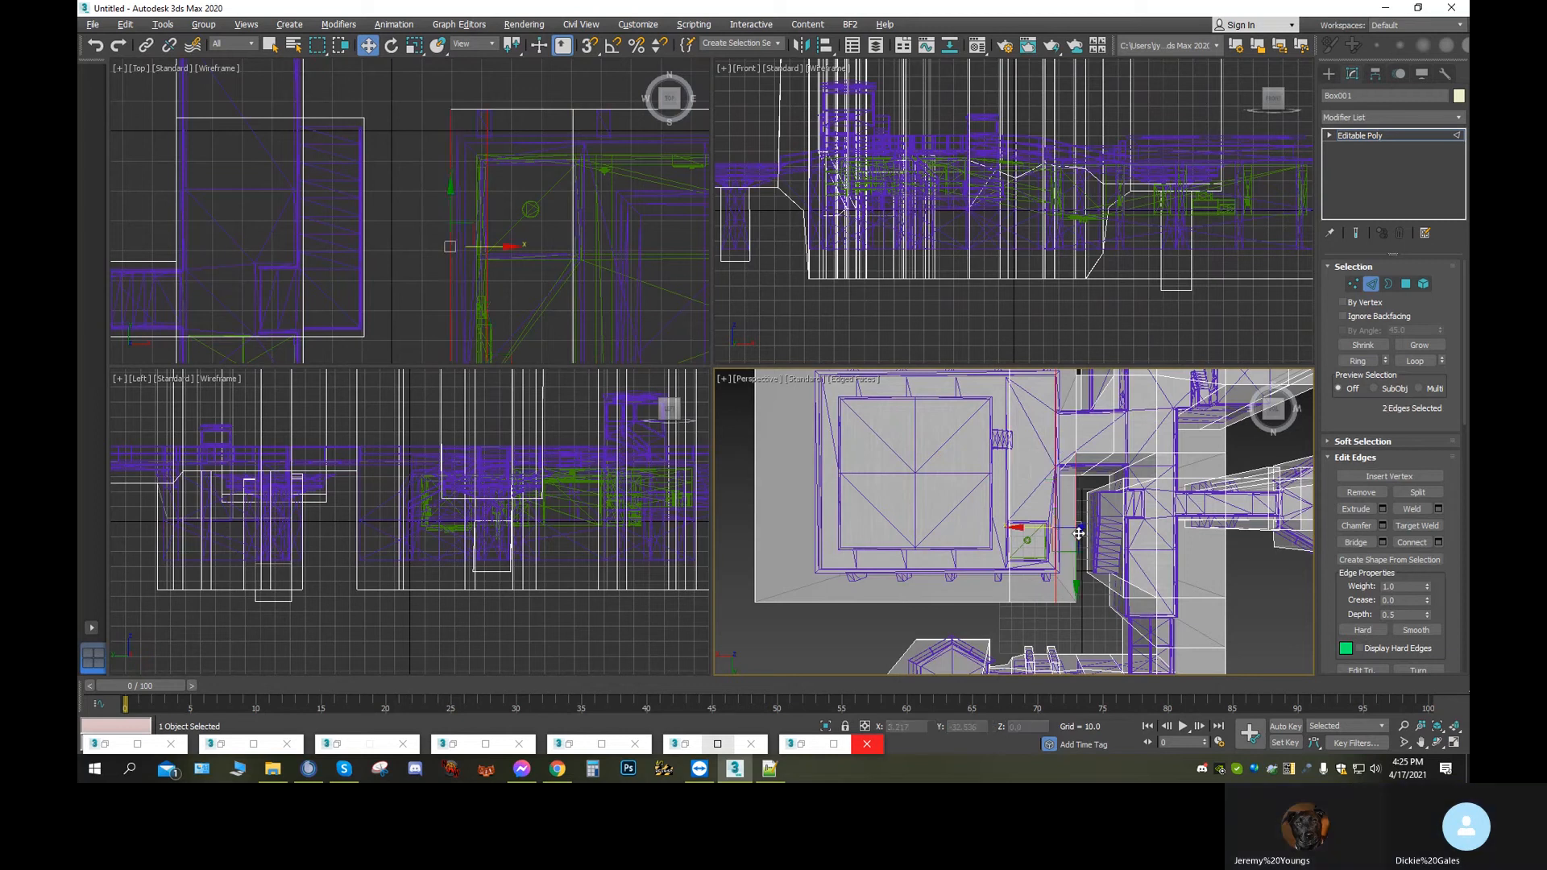
left_click(1009, 500, "ctrl")
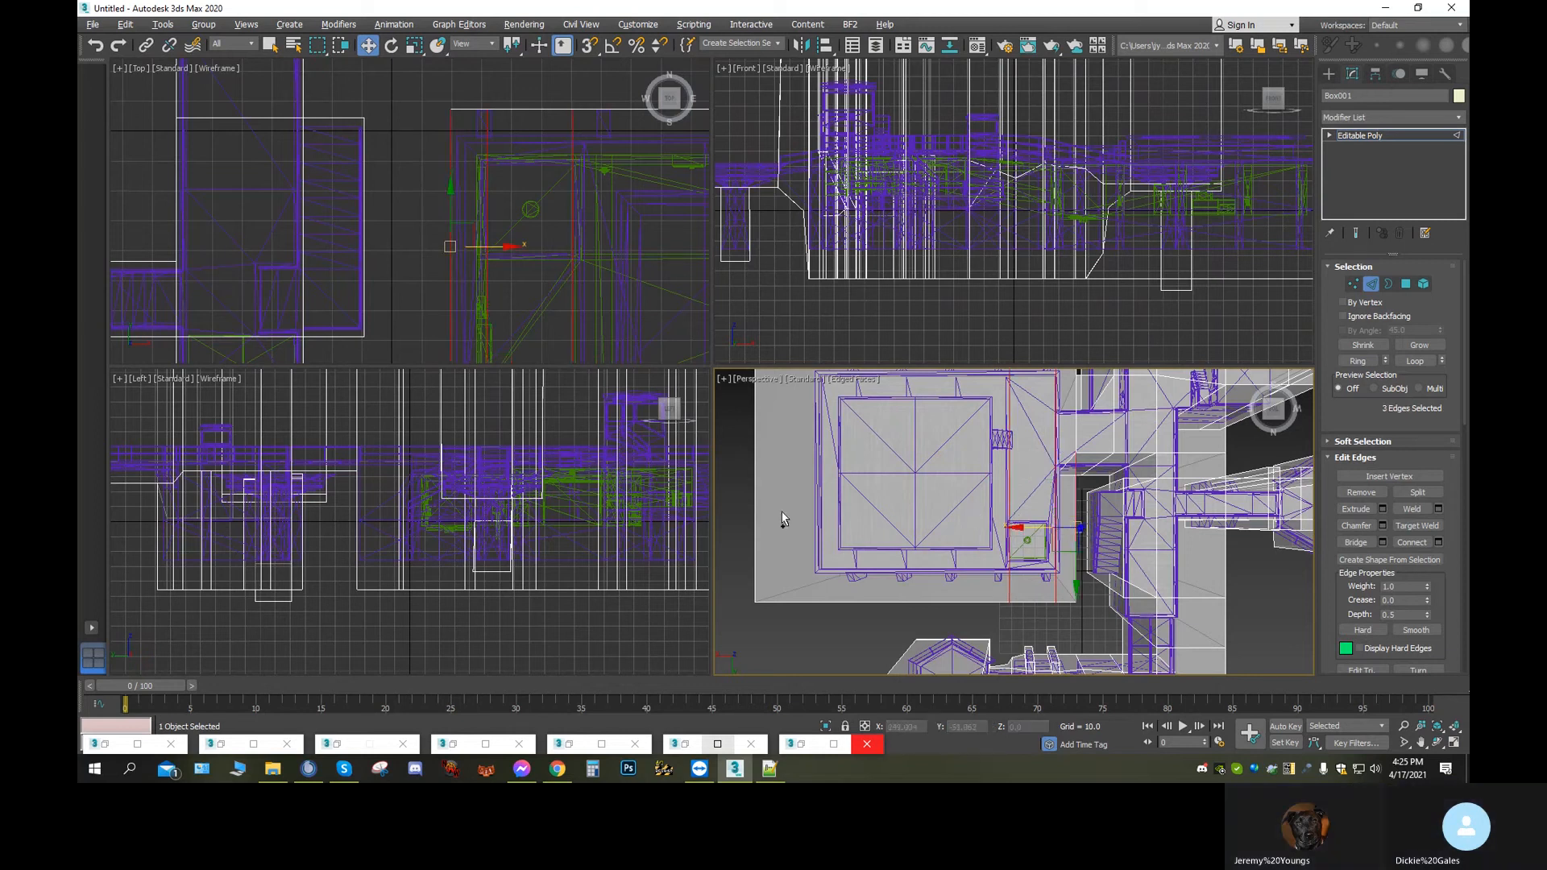
left_click(755, 503, "ctrl")
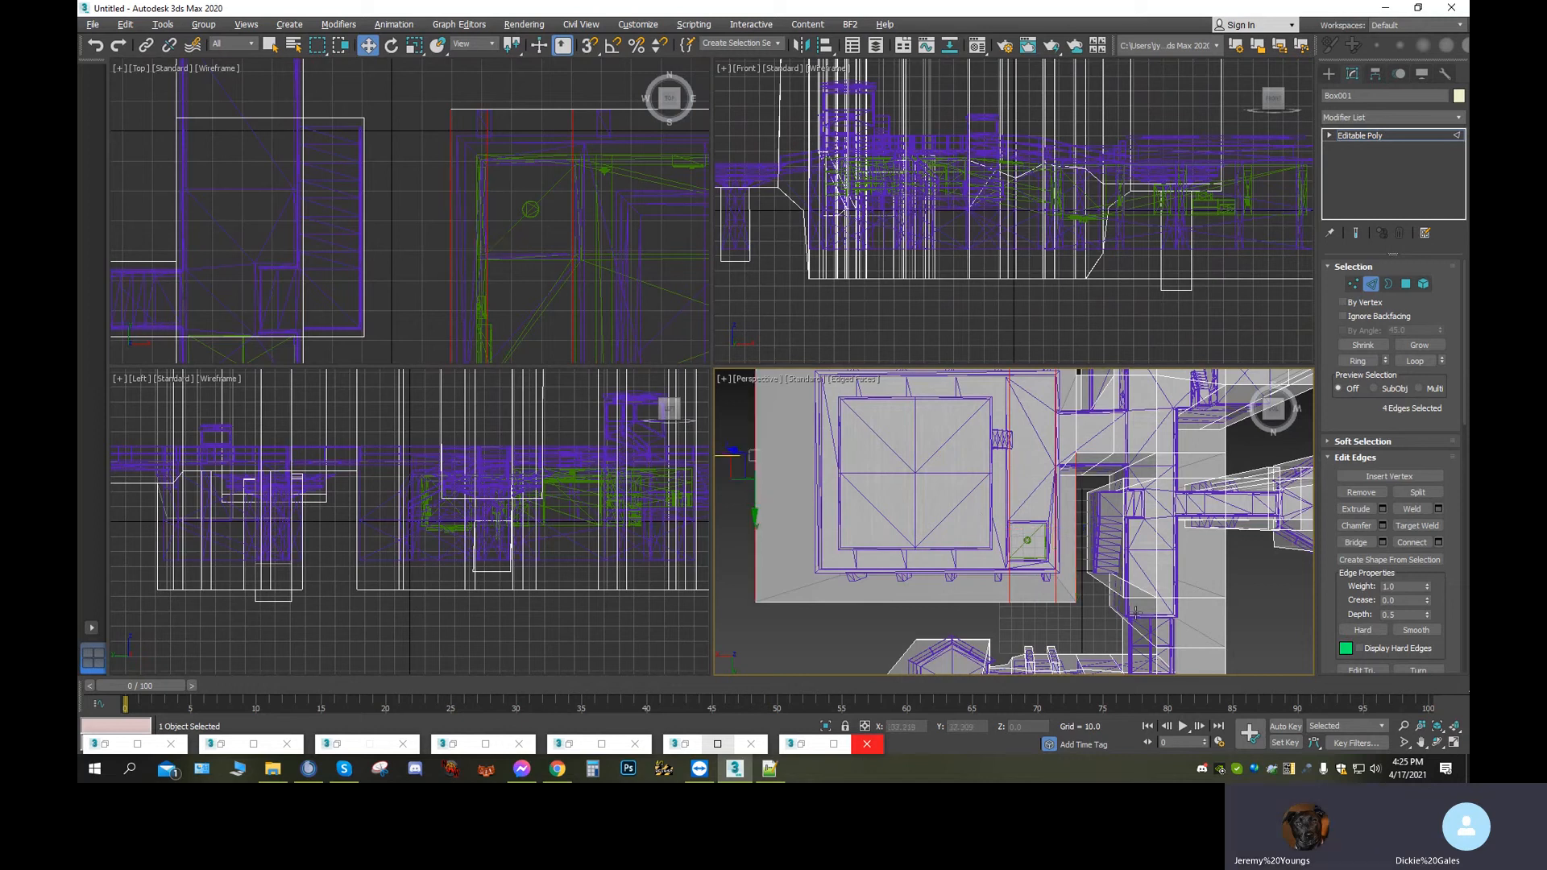
left_click(1413, 544)
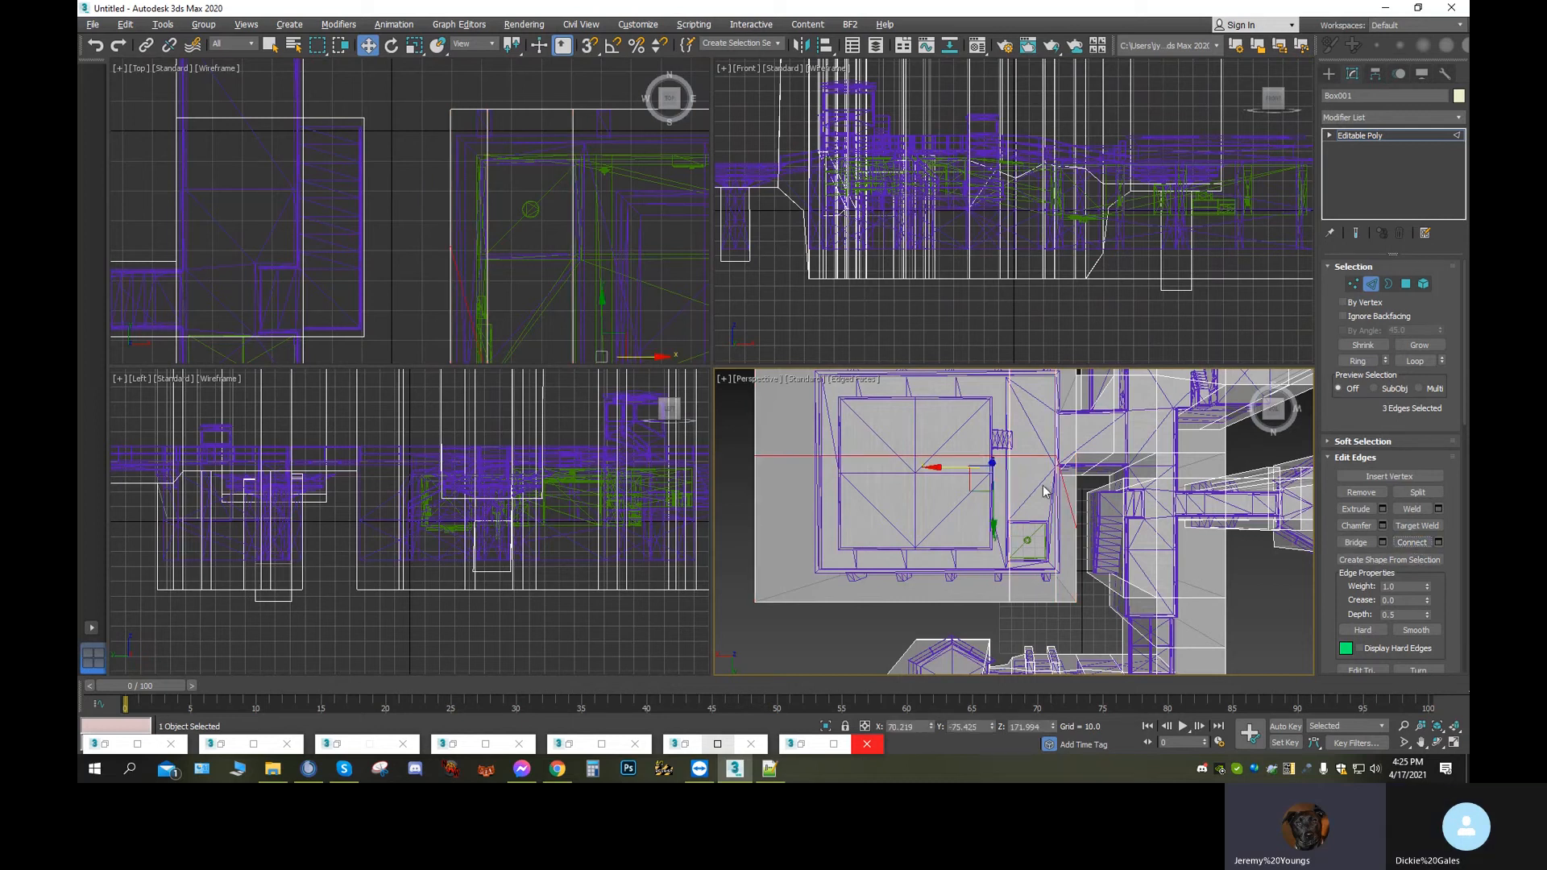
left_click(95, 45)
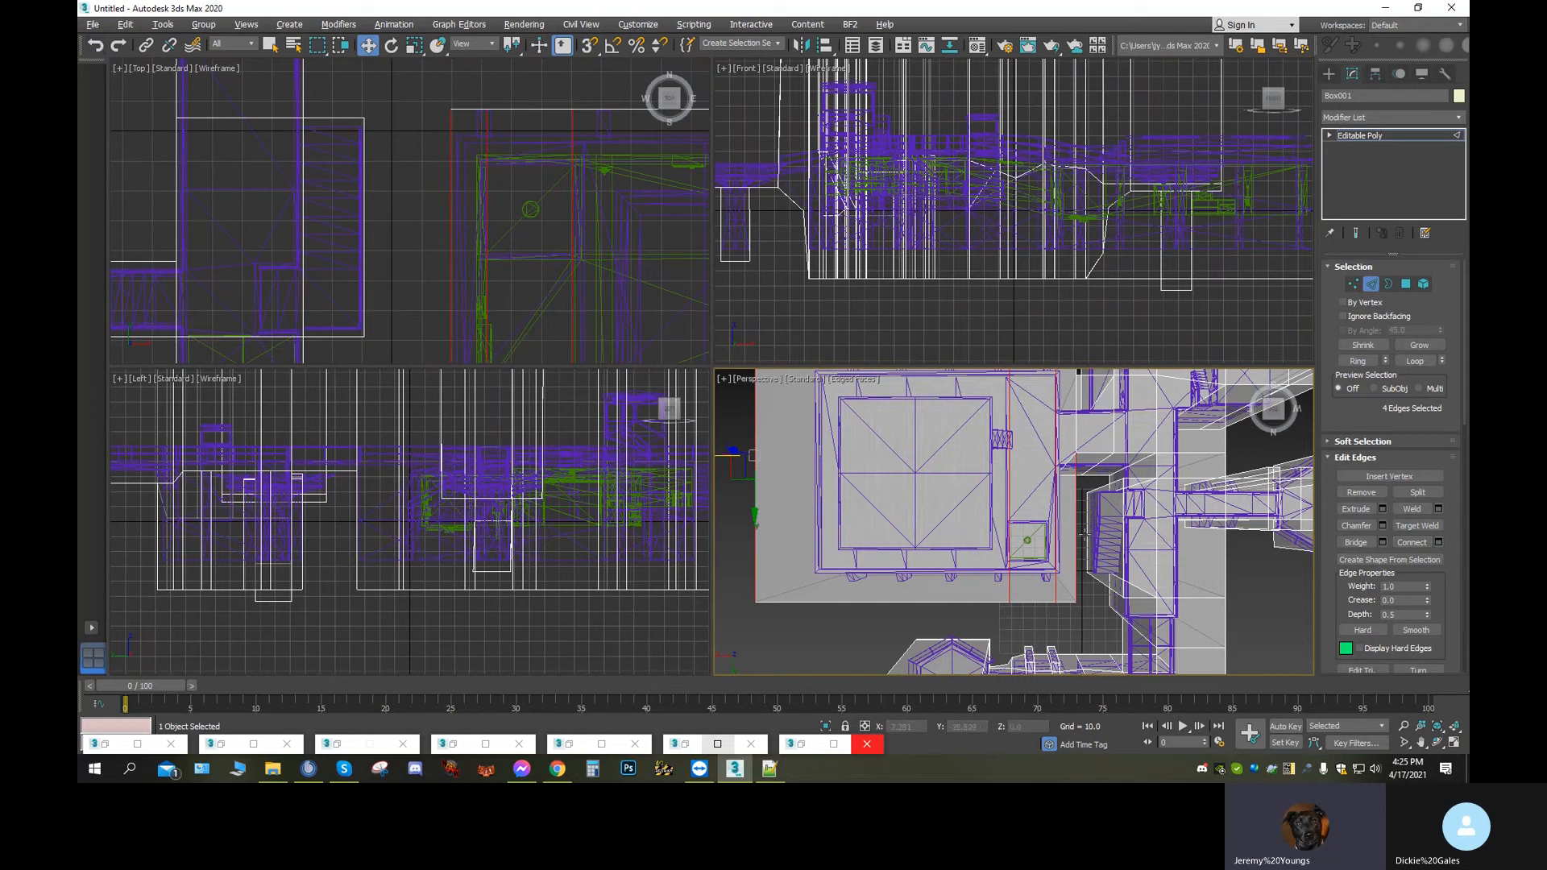
Connect the two crosswise edges flanking the square roof opening and move the new short edge to the opening's inner side, about Y -39
scroll(1085, 534, "up", 2)
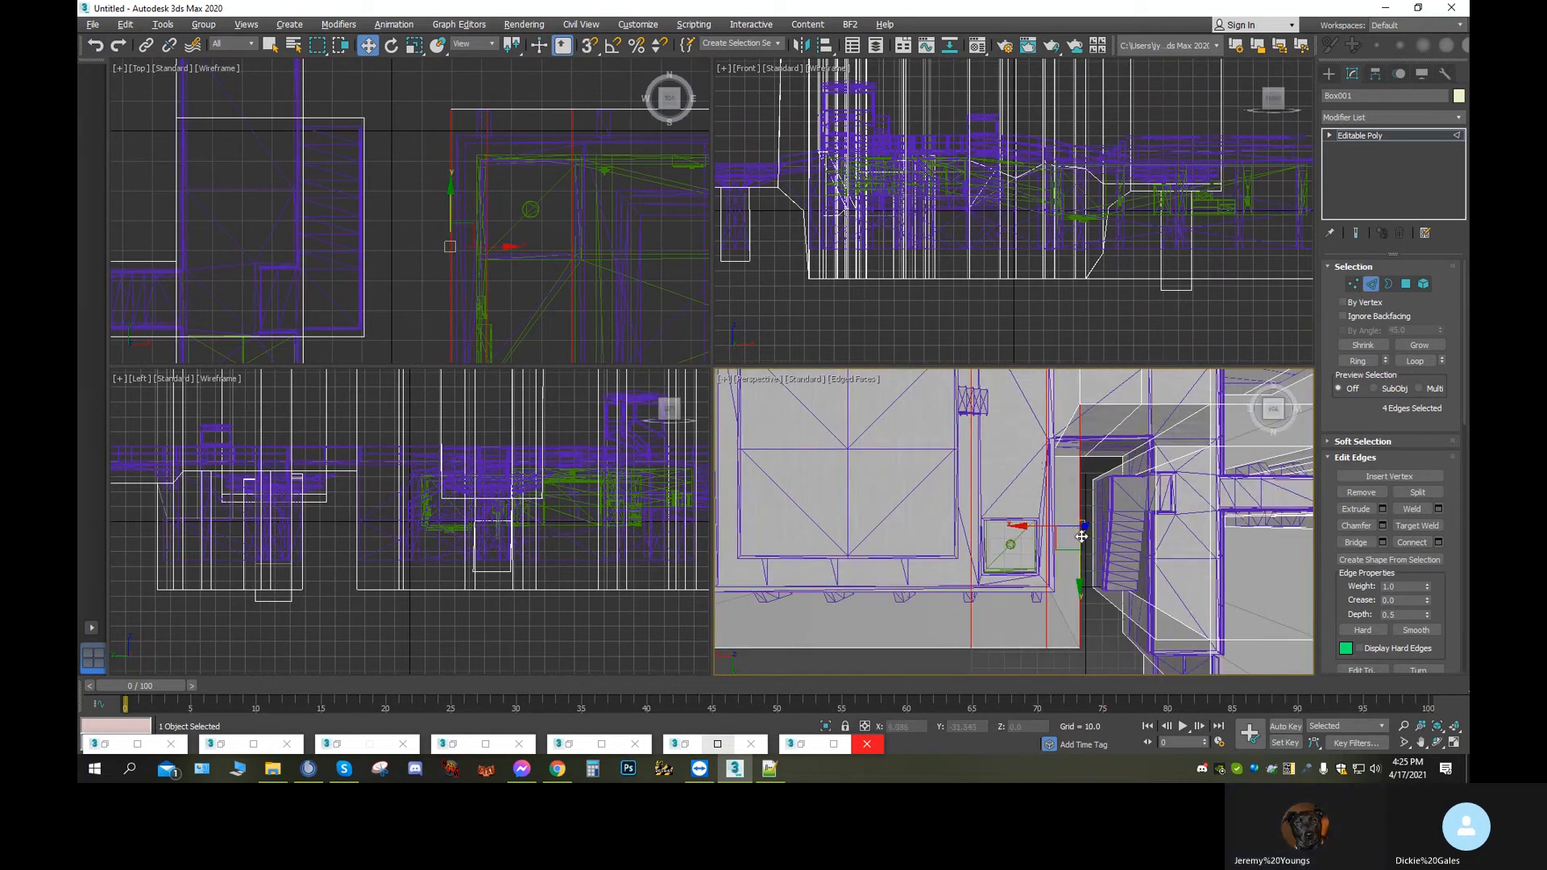
scroll(1093, 576, "down", 4)
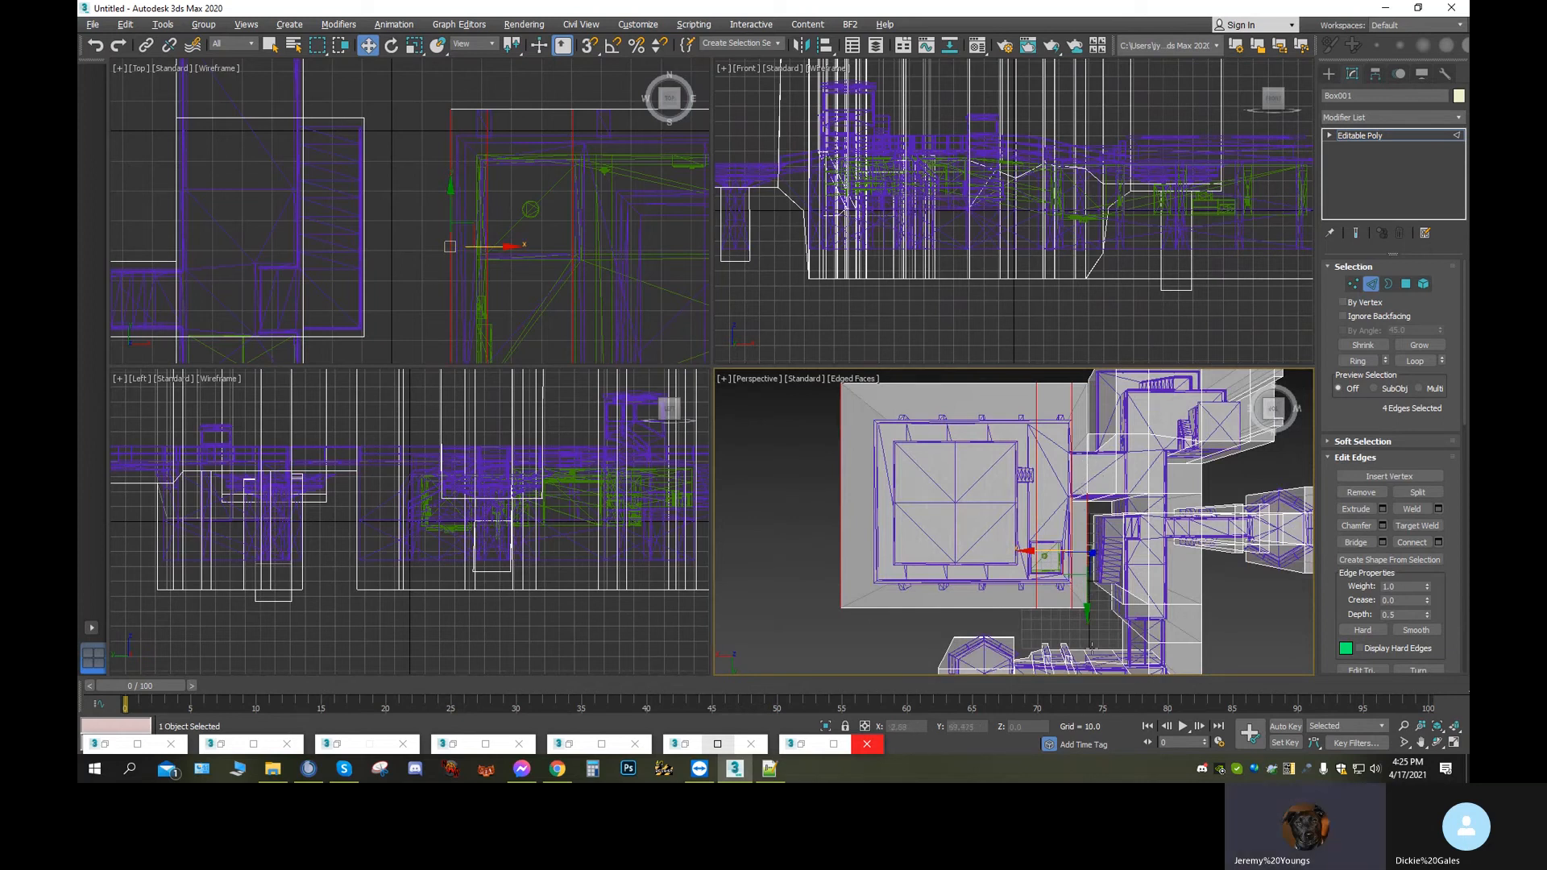
left_click(1072, 639)
left_click(1070, 558)
left_click(1038, 556, "ctrl")
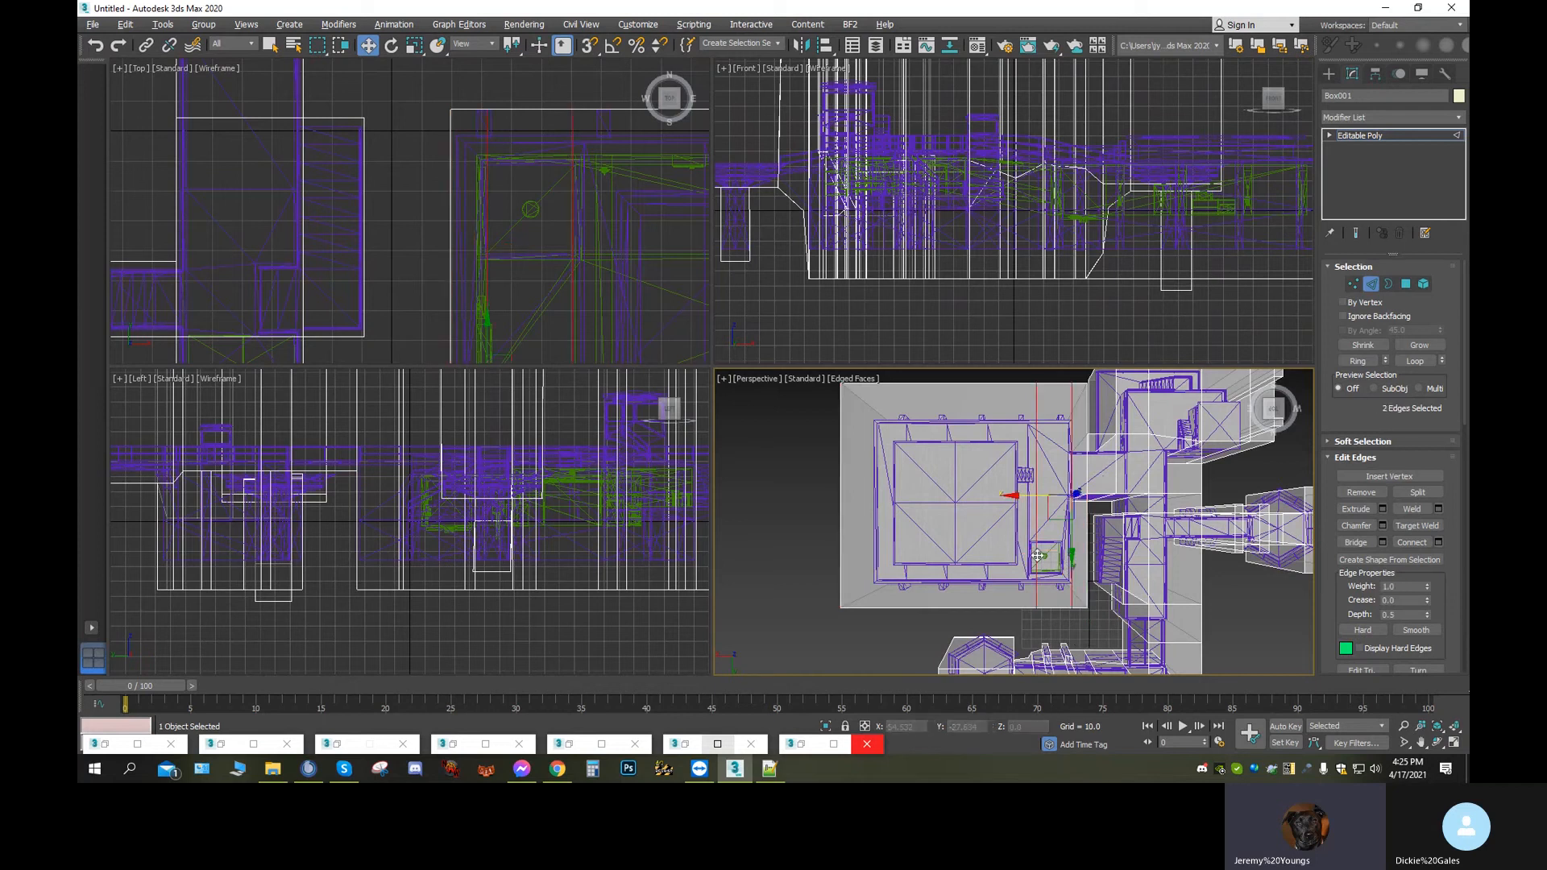
left_click(1402, 542)
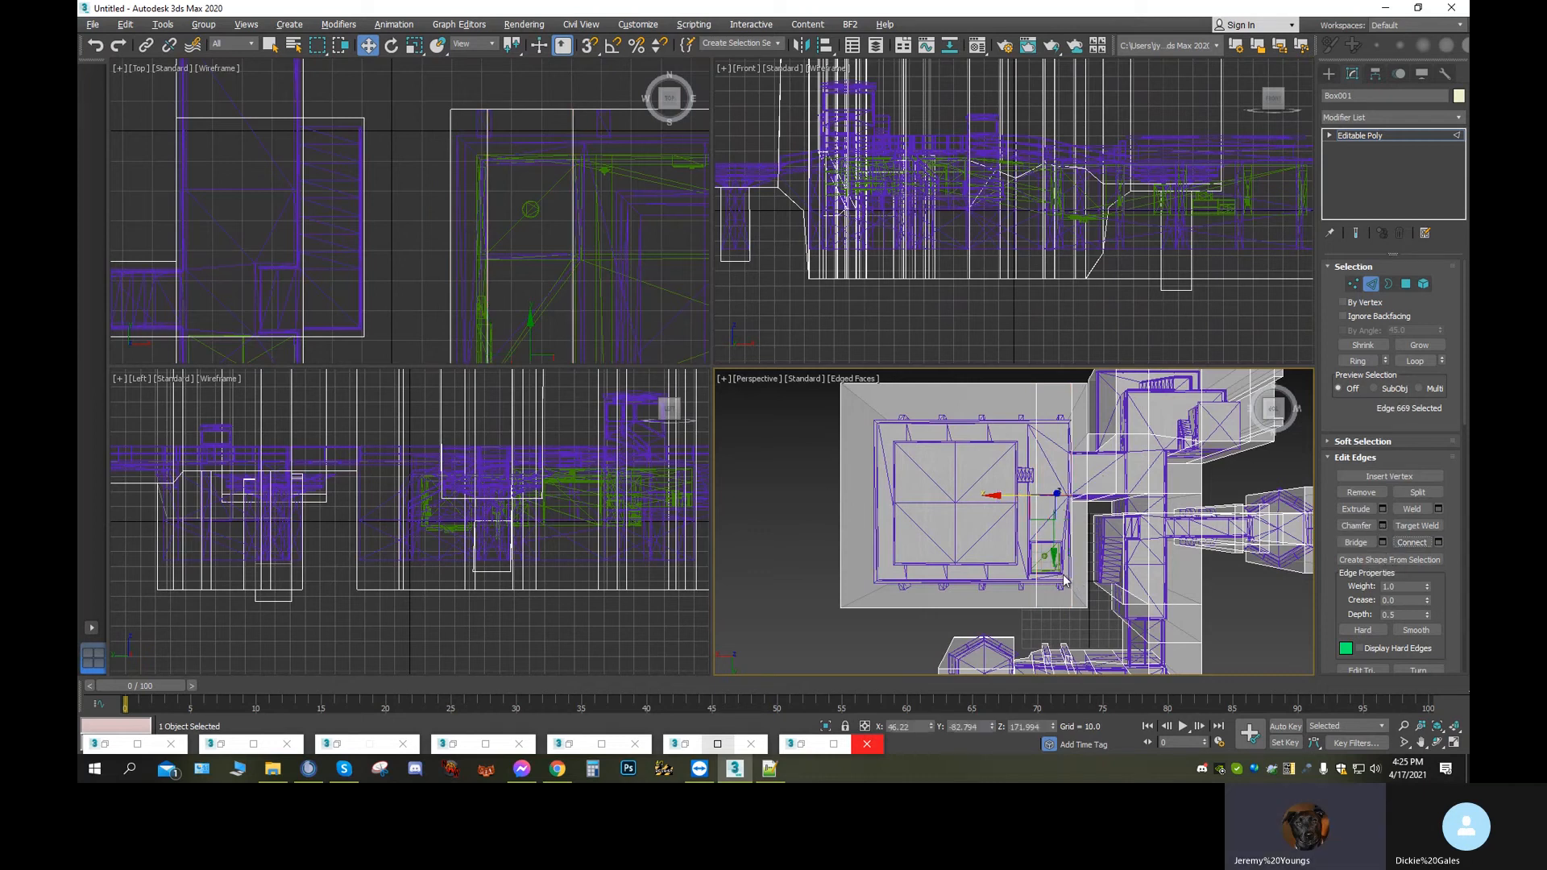
left_click(531, 328)
left_click_drag(532, 328, 538, 274)
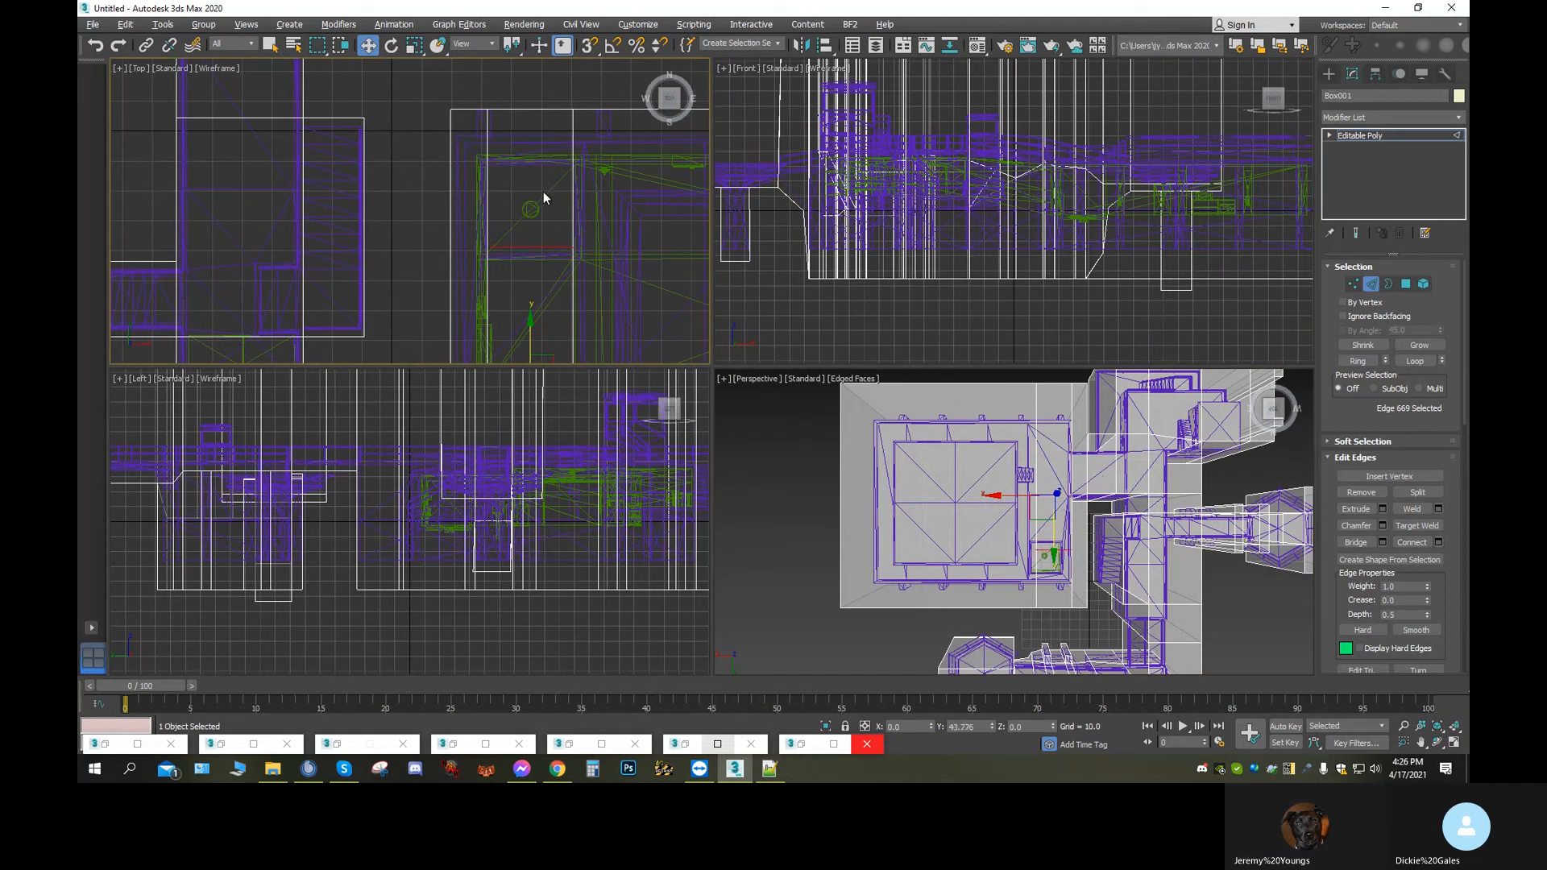
left_click_drag(543, 191, 544, 191)
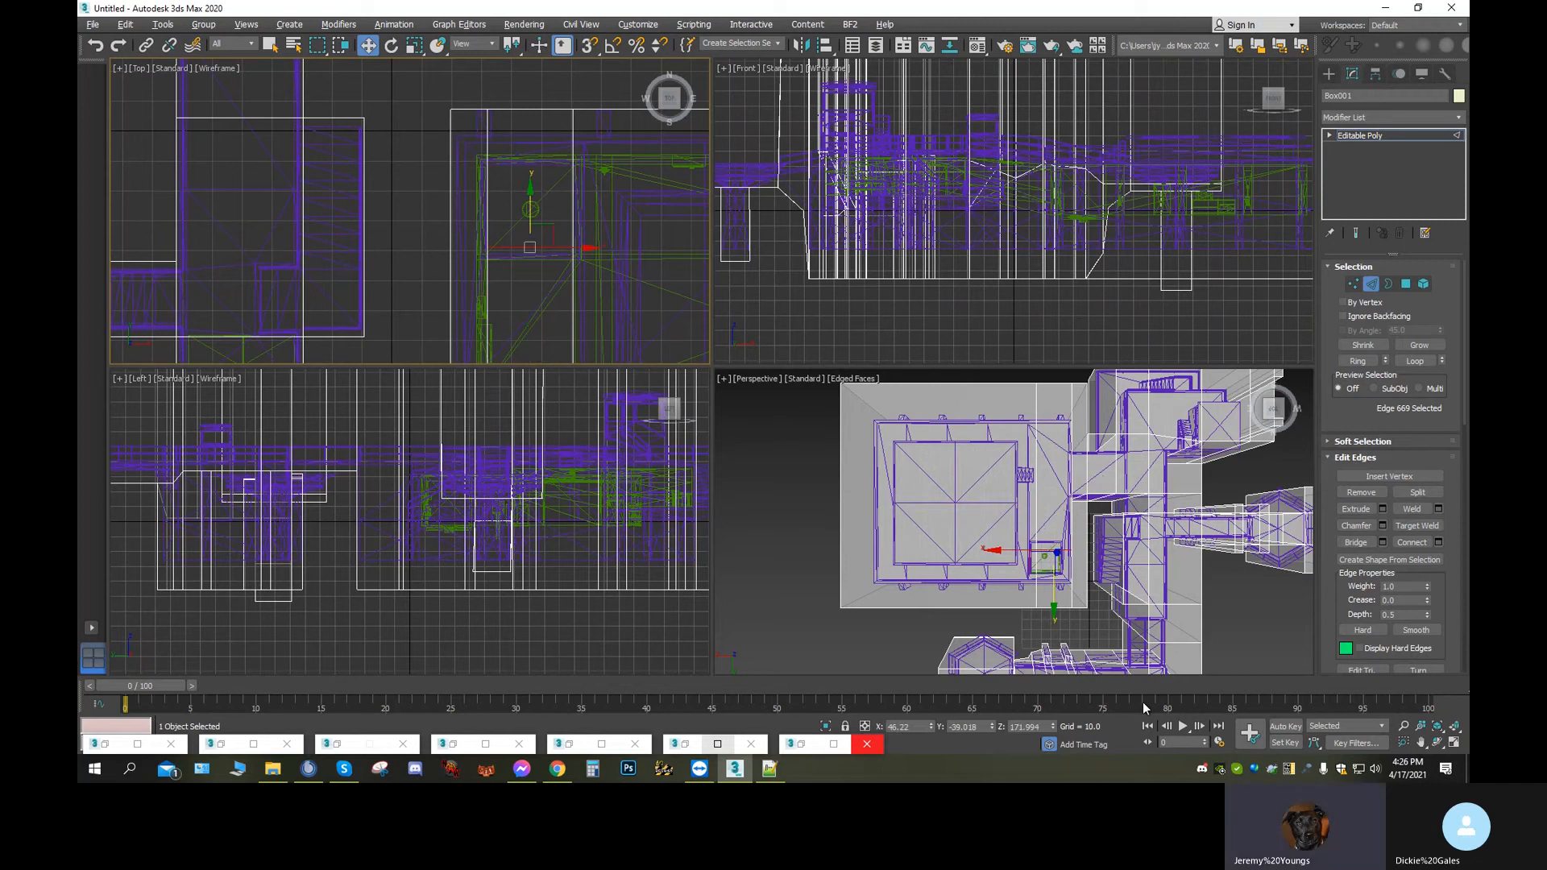
Connect the two edge segments beside the roof opening and move the new edge to the opening's outer side, about Y -11.7
scroll(1062, 599, "up", 4)
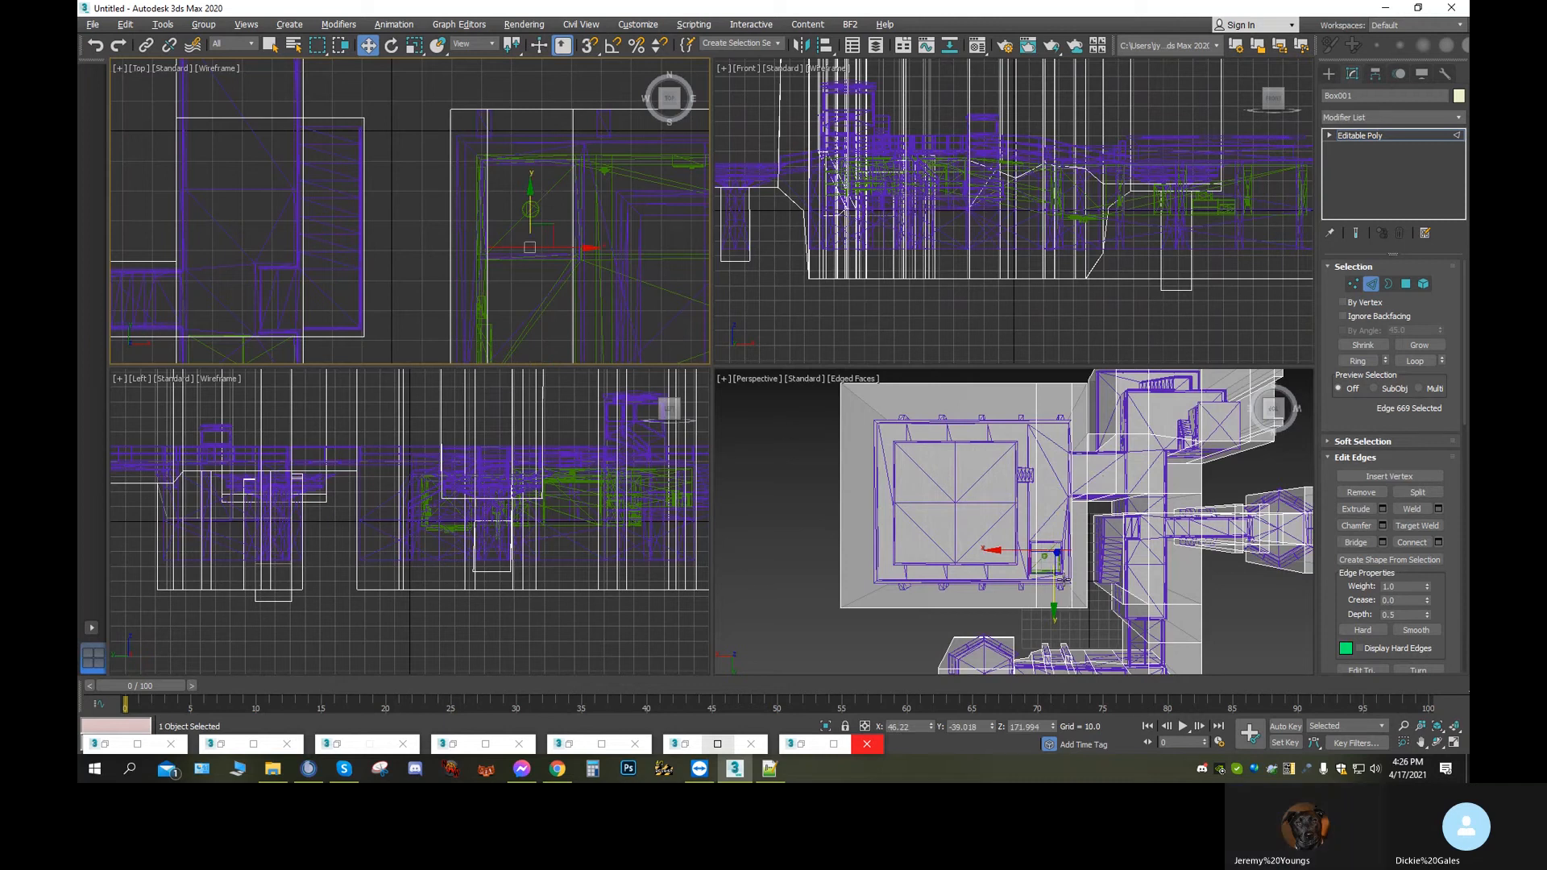
left_click(987, 525)
left_click(925, 529, "ctrl")
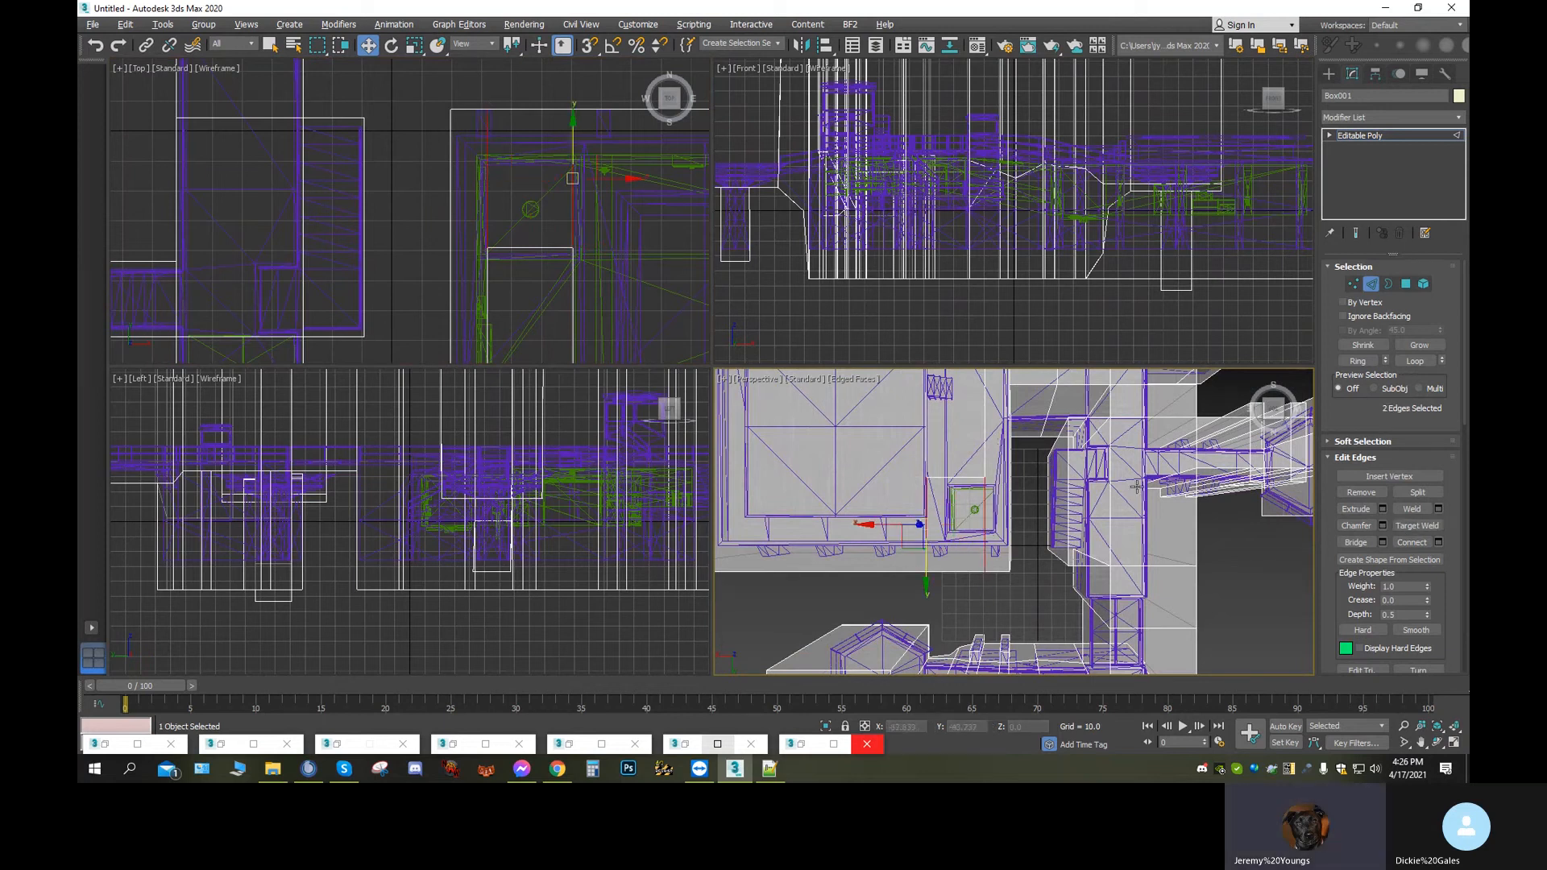
left_click(1412, 543)
scroll(551, 270, "up", 5)
middle_click_drag(541, 194, 561, 417)
left_click_drag(523, 216, 514, 177)
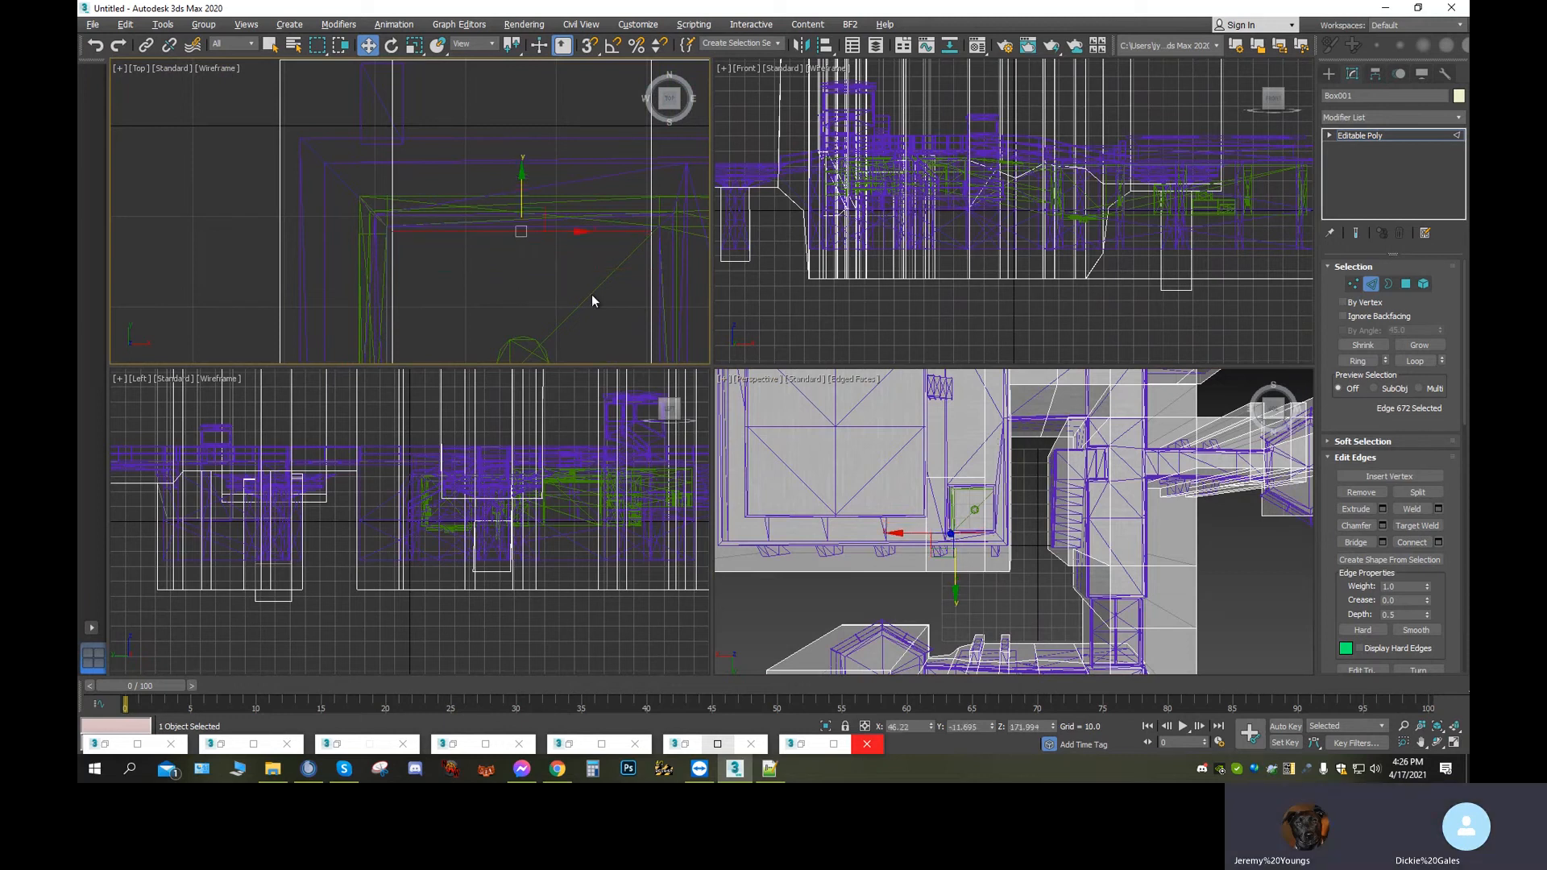
Extrude the polygon framed above the square roof opening downwards towards the opening and view it from the side
left_click(1439, 742)
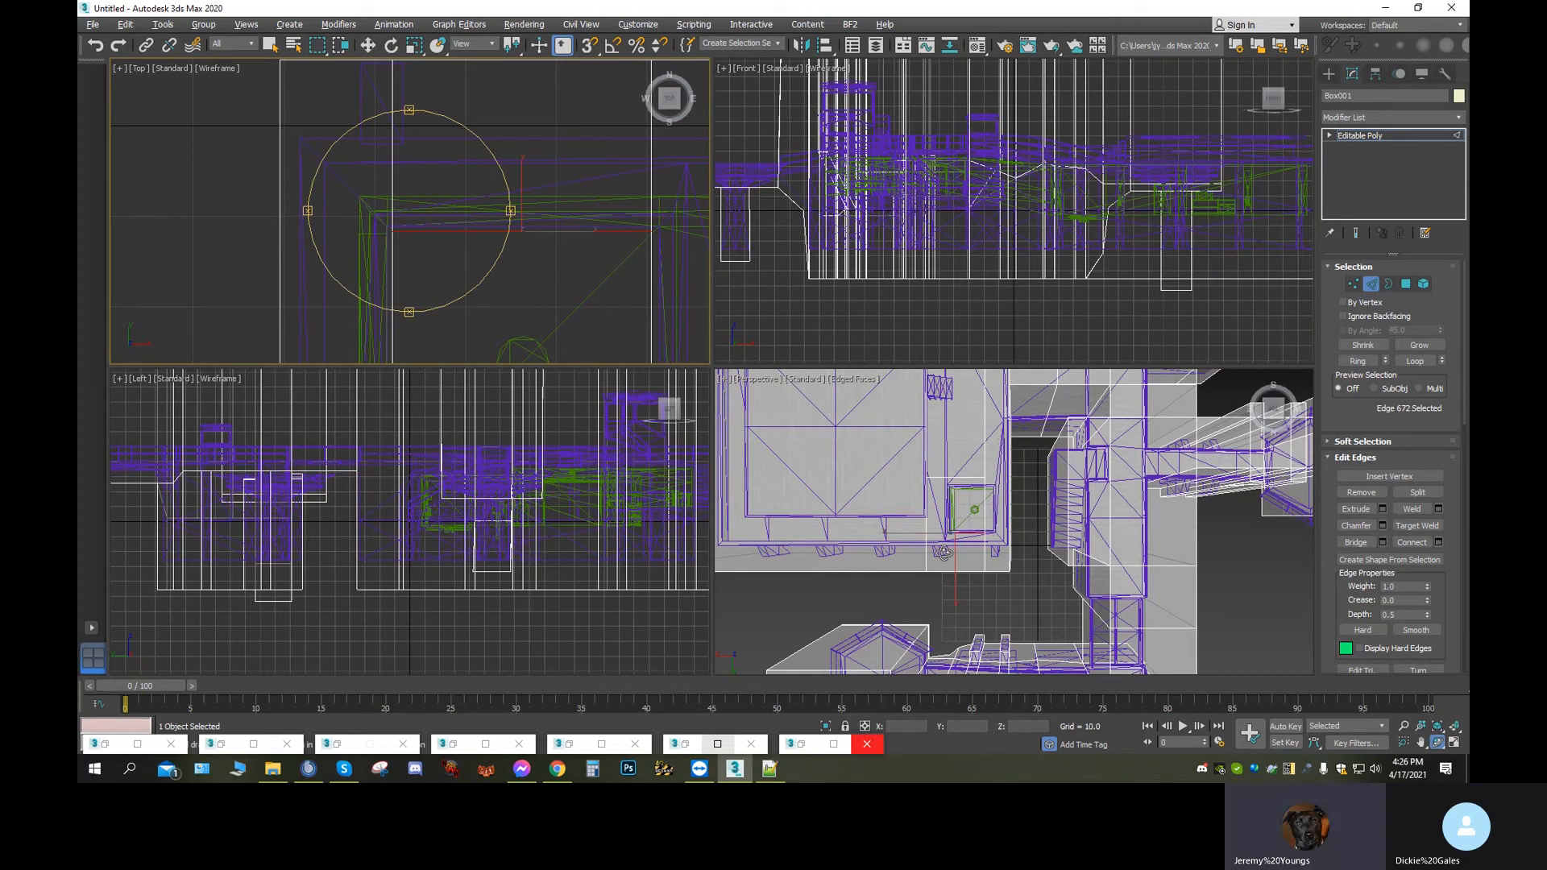
left_click(1407, 286)
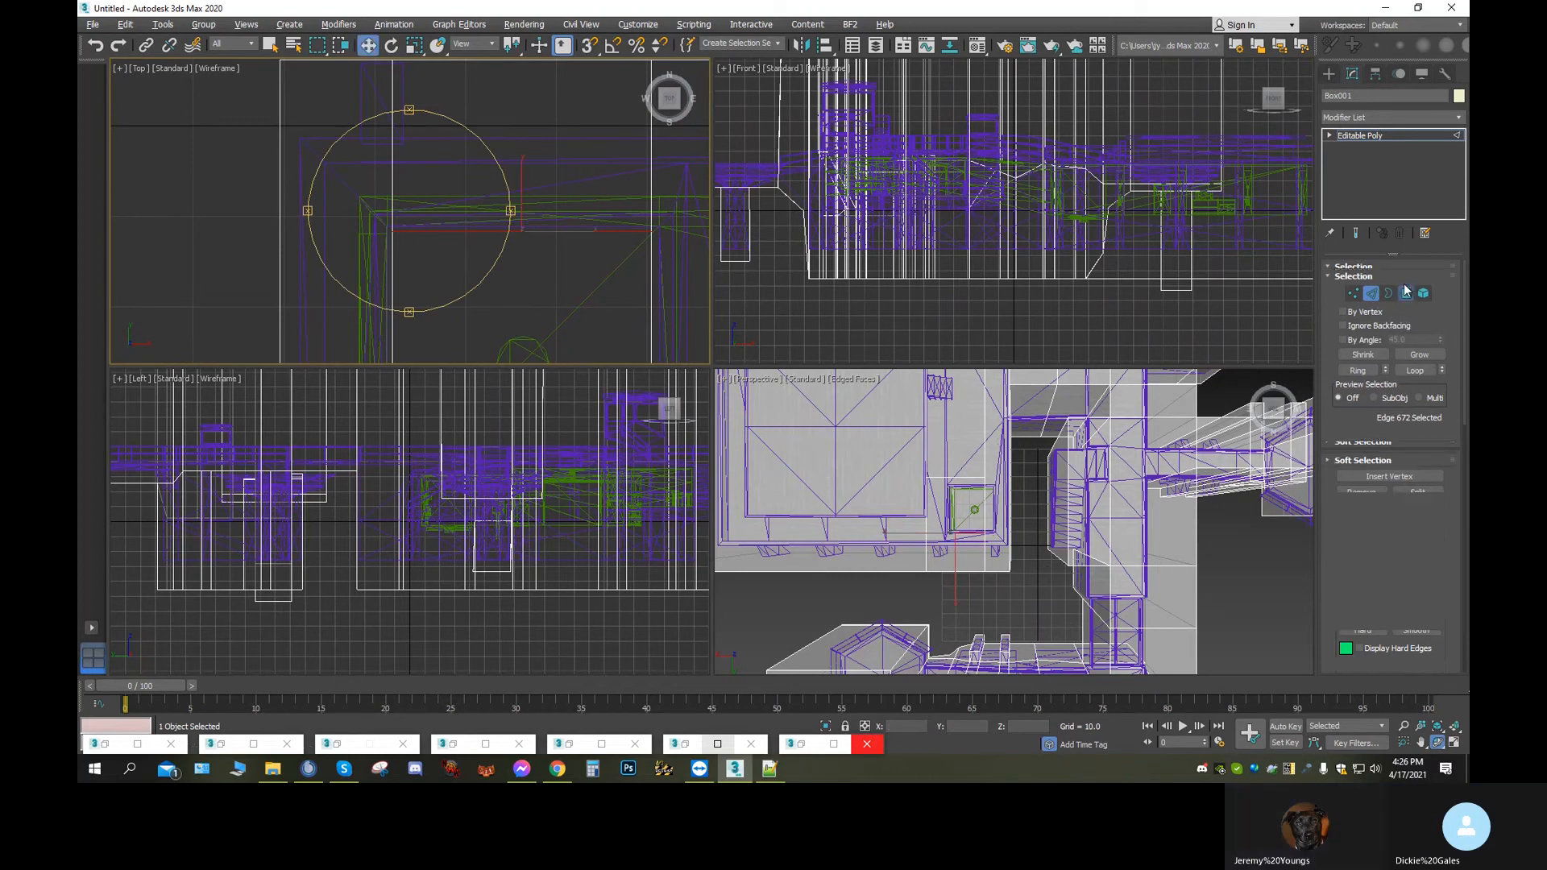
middle_click_drag(966, 528, 1015, 528)
left_click(1027, 527)
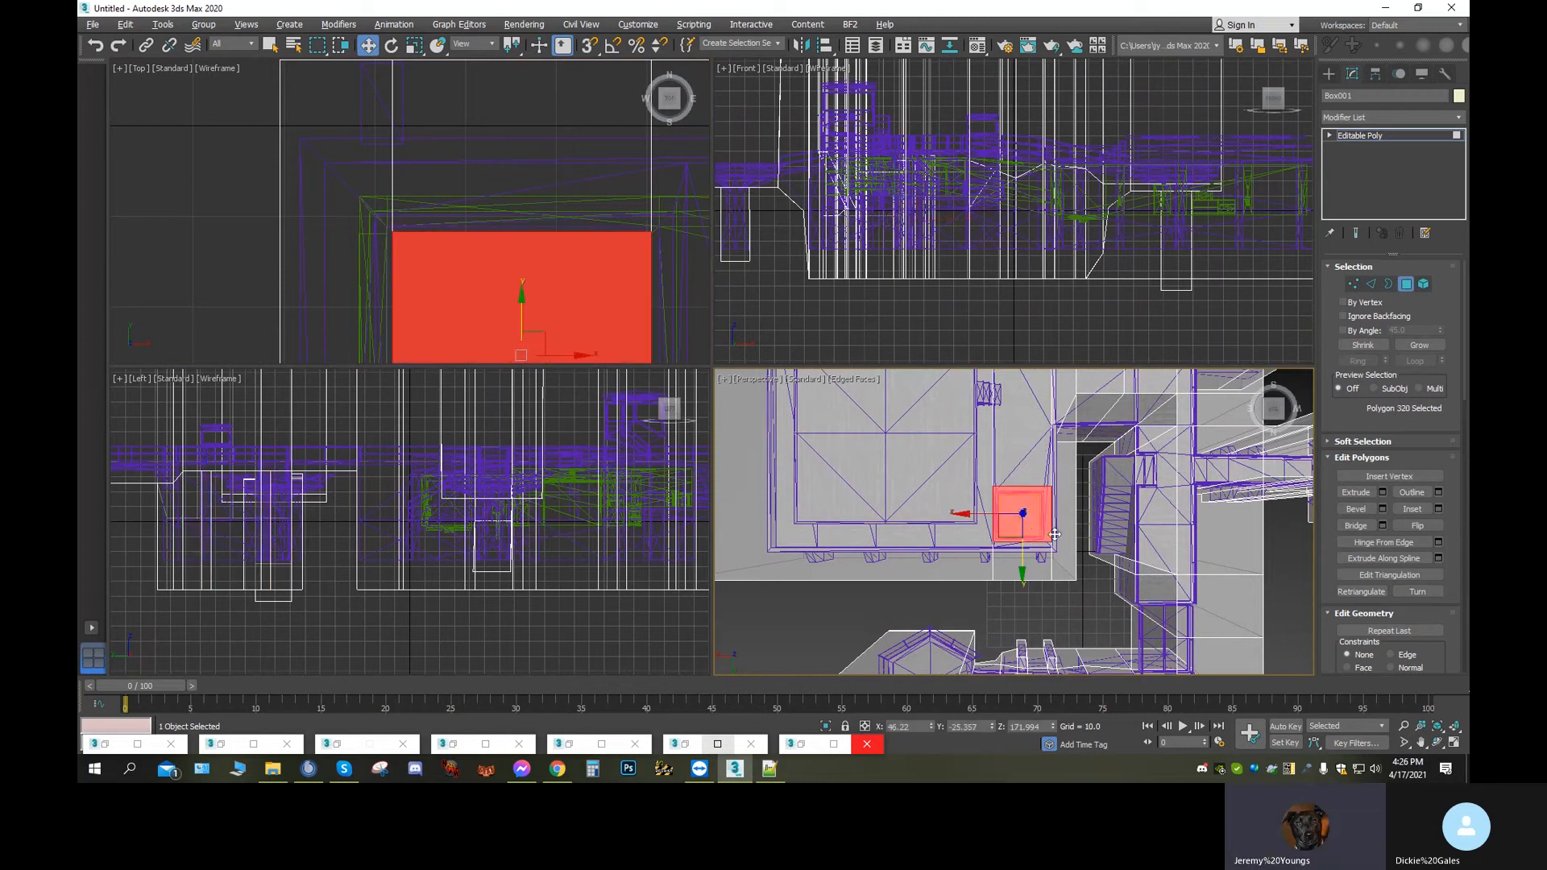
left_click(1356, 492)
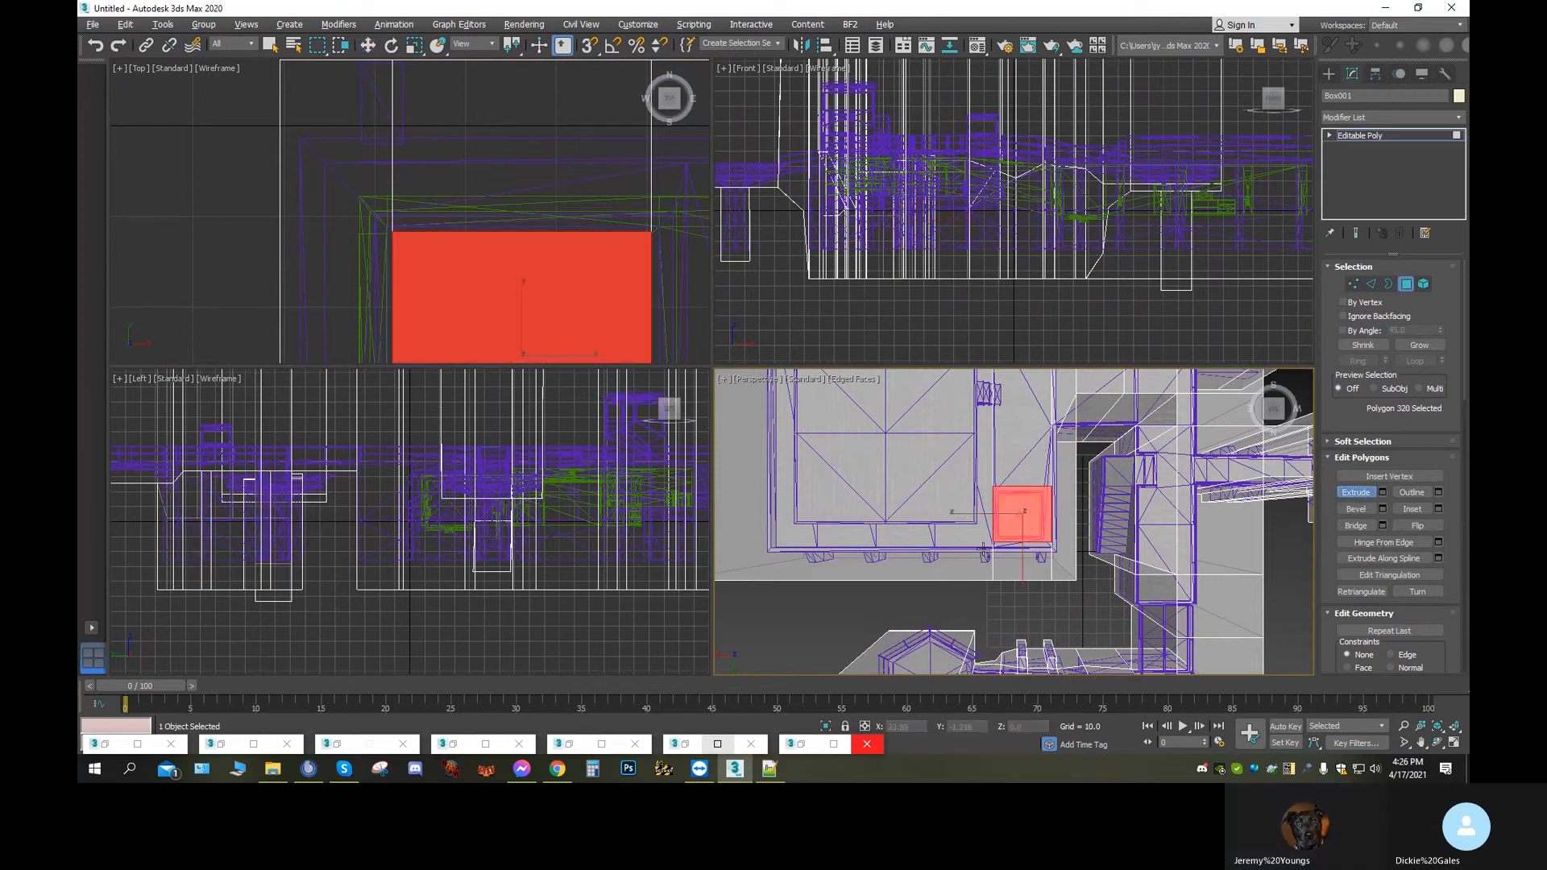
left_click_drag(1026, 511, 1052, 574)
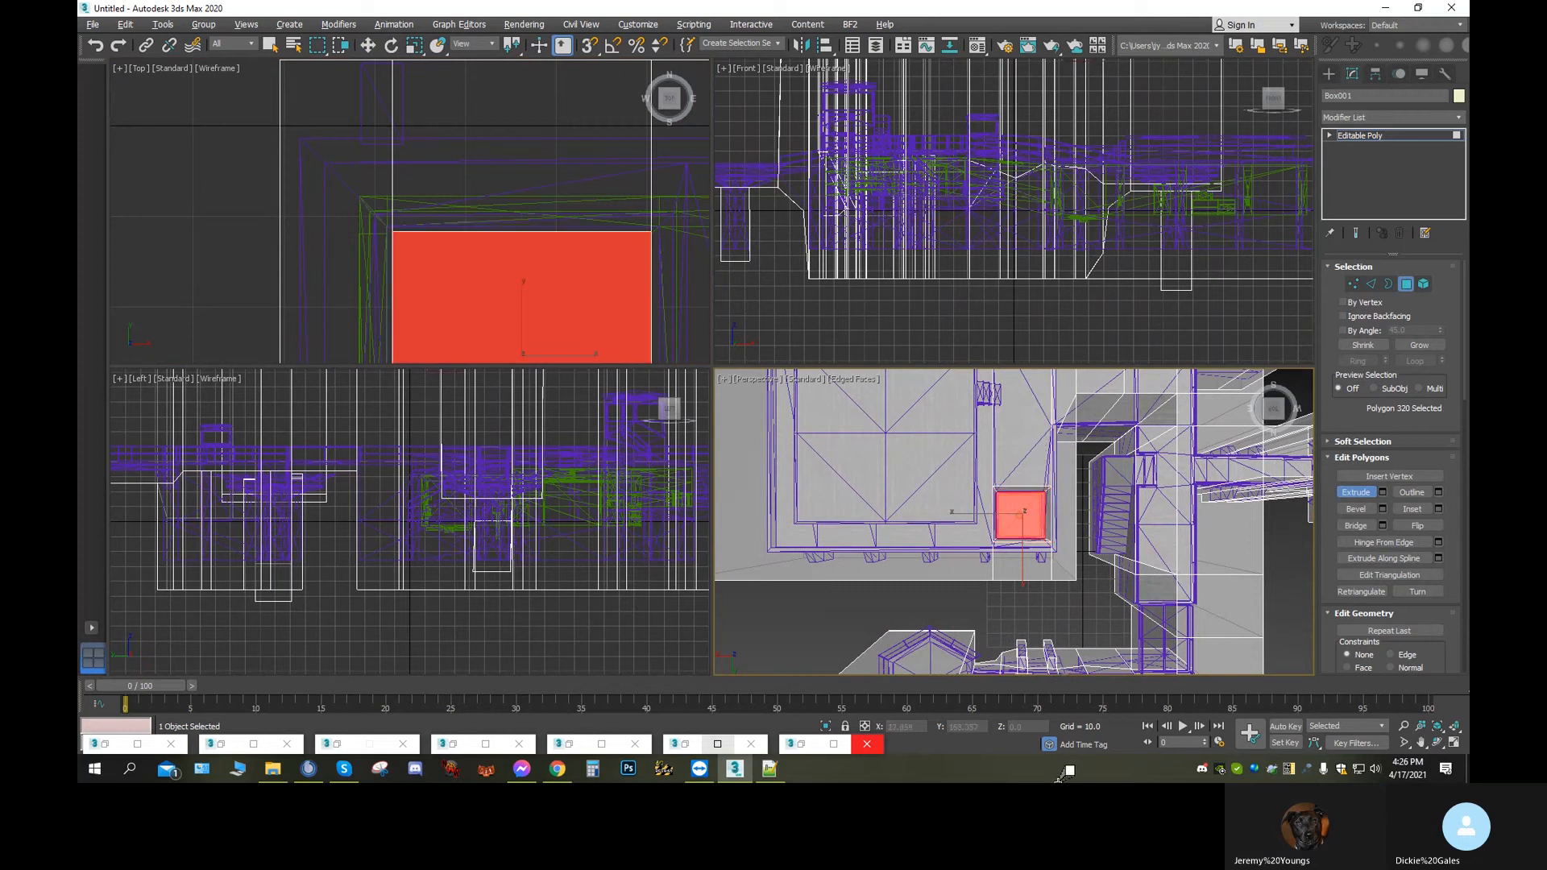
left_click(1436, 741)
left_click_drag(924, 510, 1047, 396)
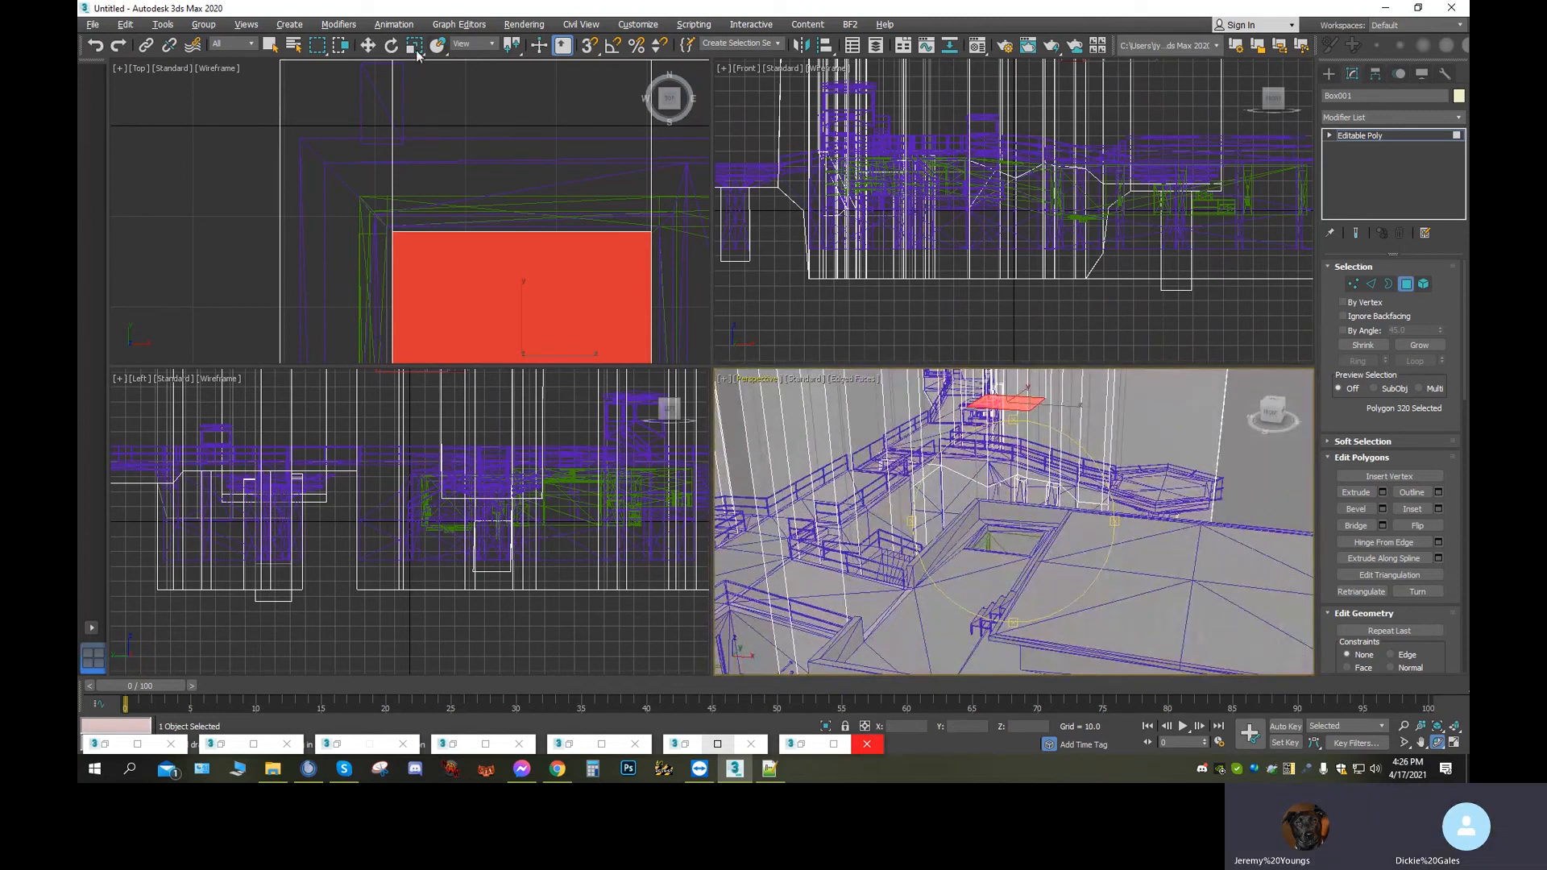
Maximize the Perspective view and lower the extruded polygon to the rim of the square roof opening, about Z 33.8
left_click(368, 45)
scroll(1007, 528, "up", 4)
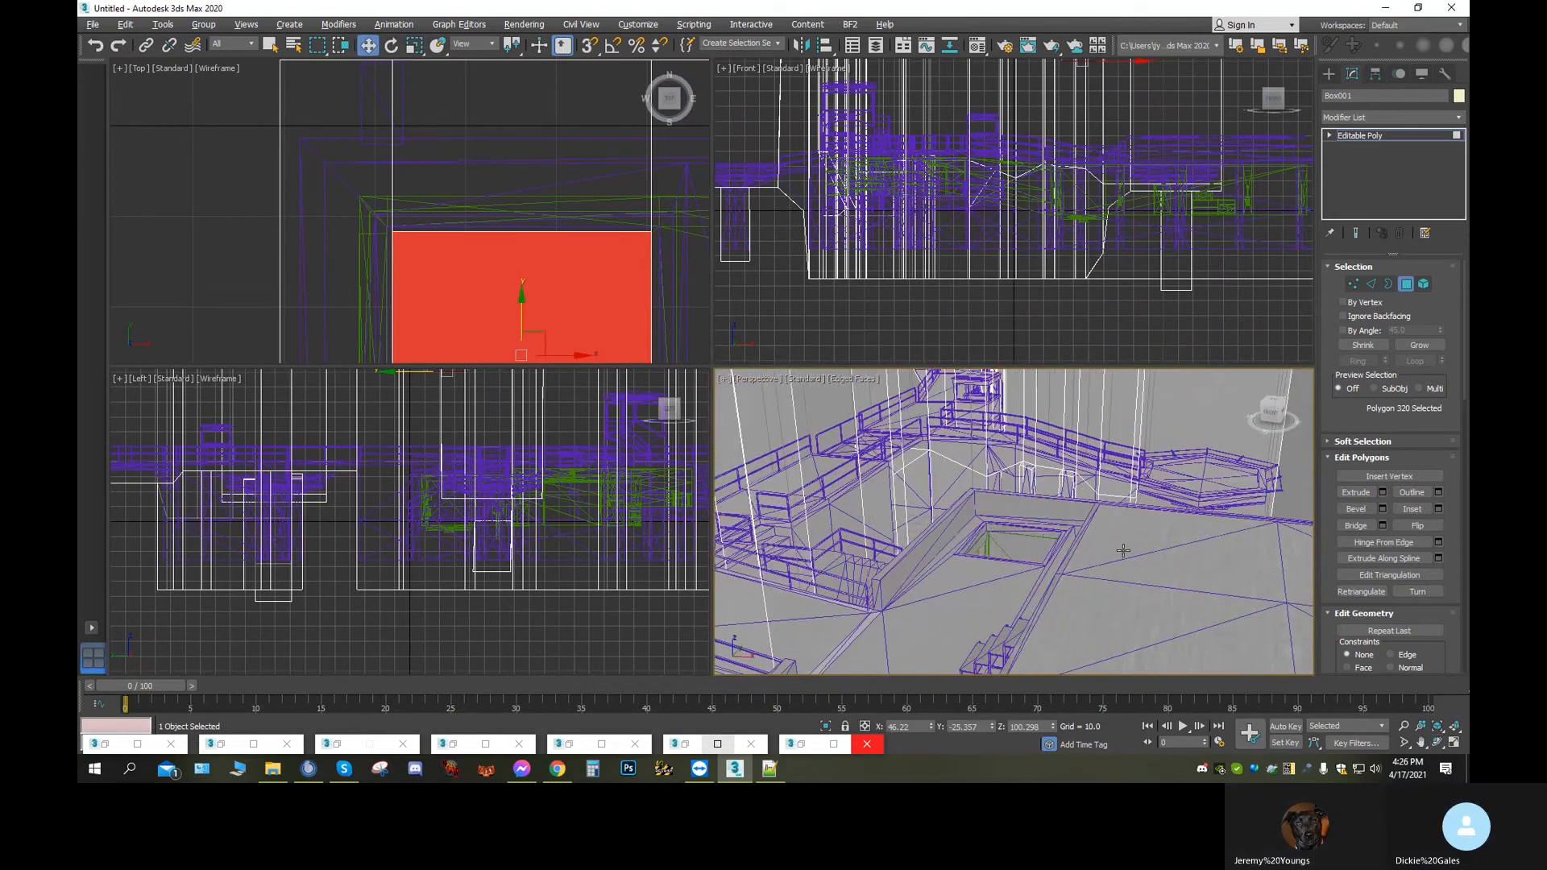
scroll(1120, 520, "up", 3)
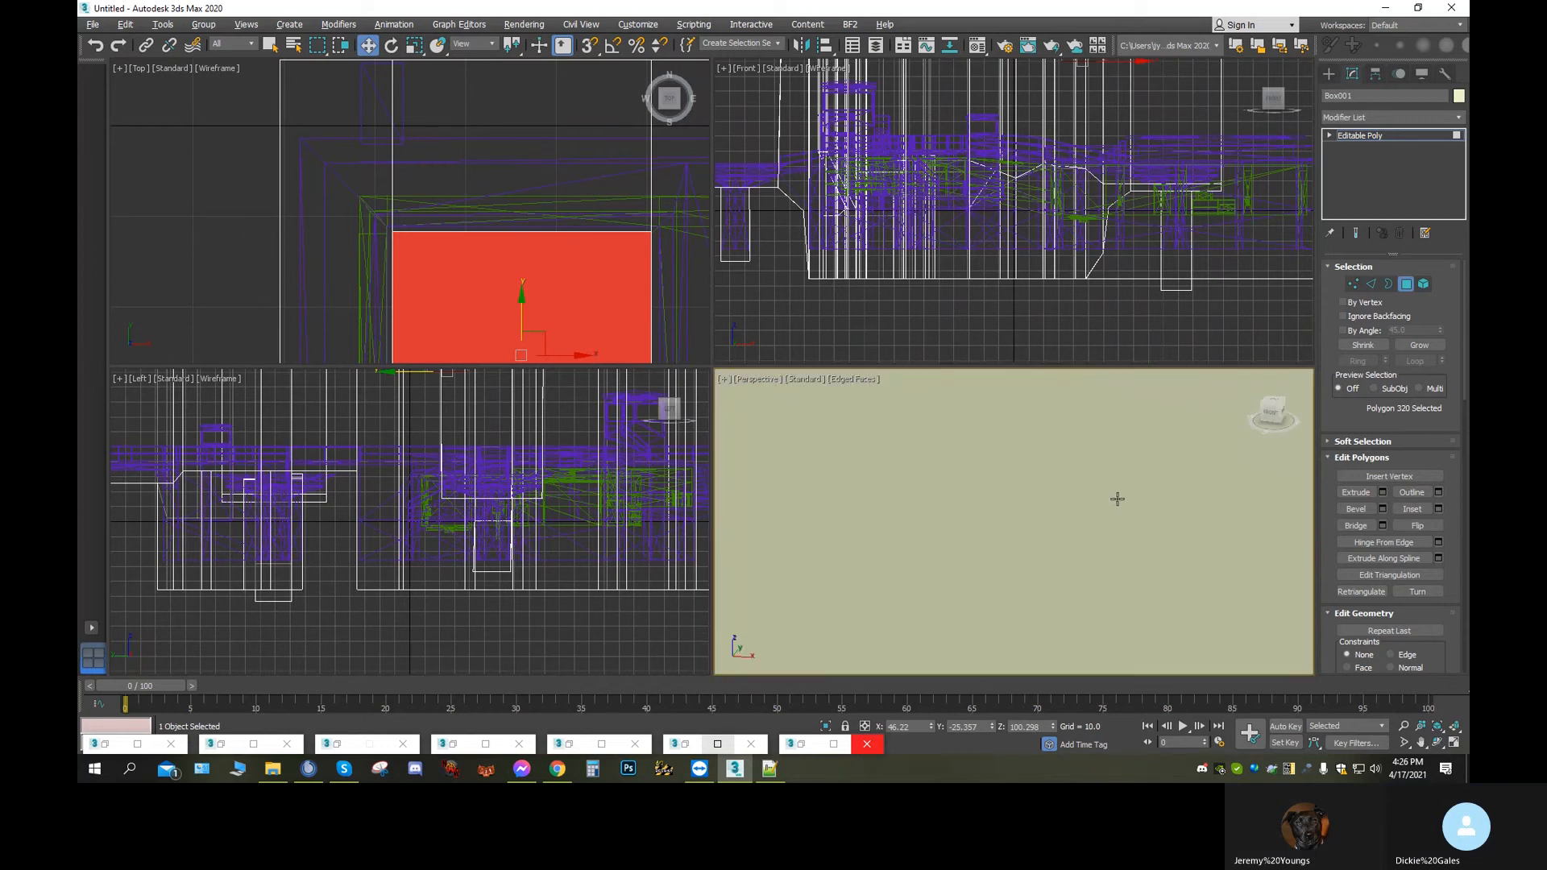
scroll(1129, 539, "down", 3)
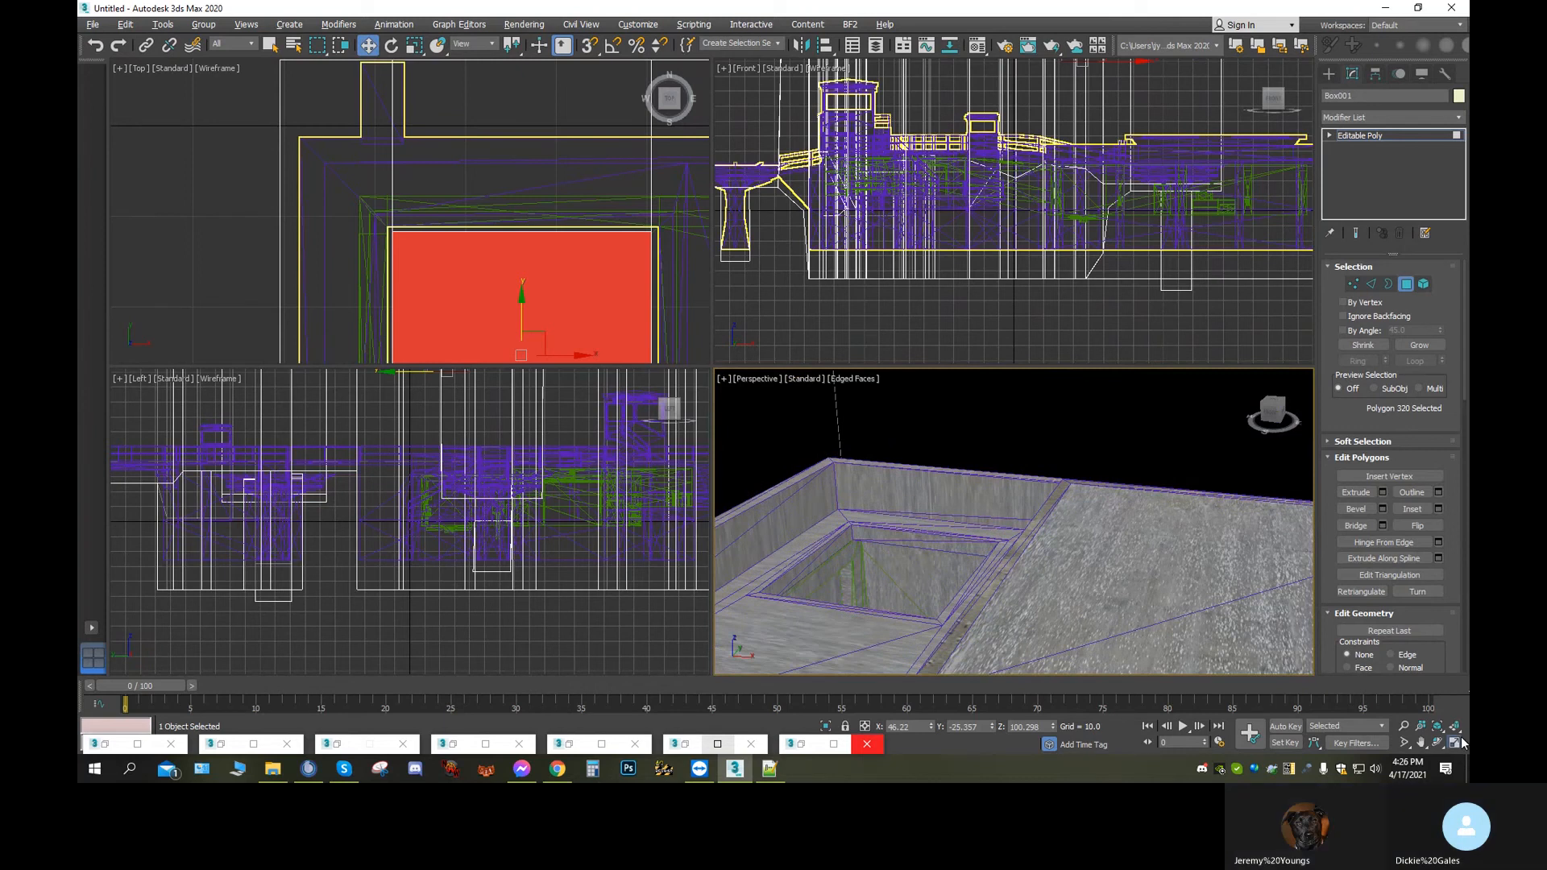
left_click(1455, 742)
scroll(887, 443, "up", 3)
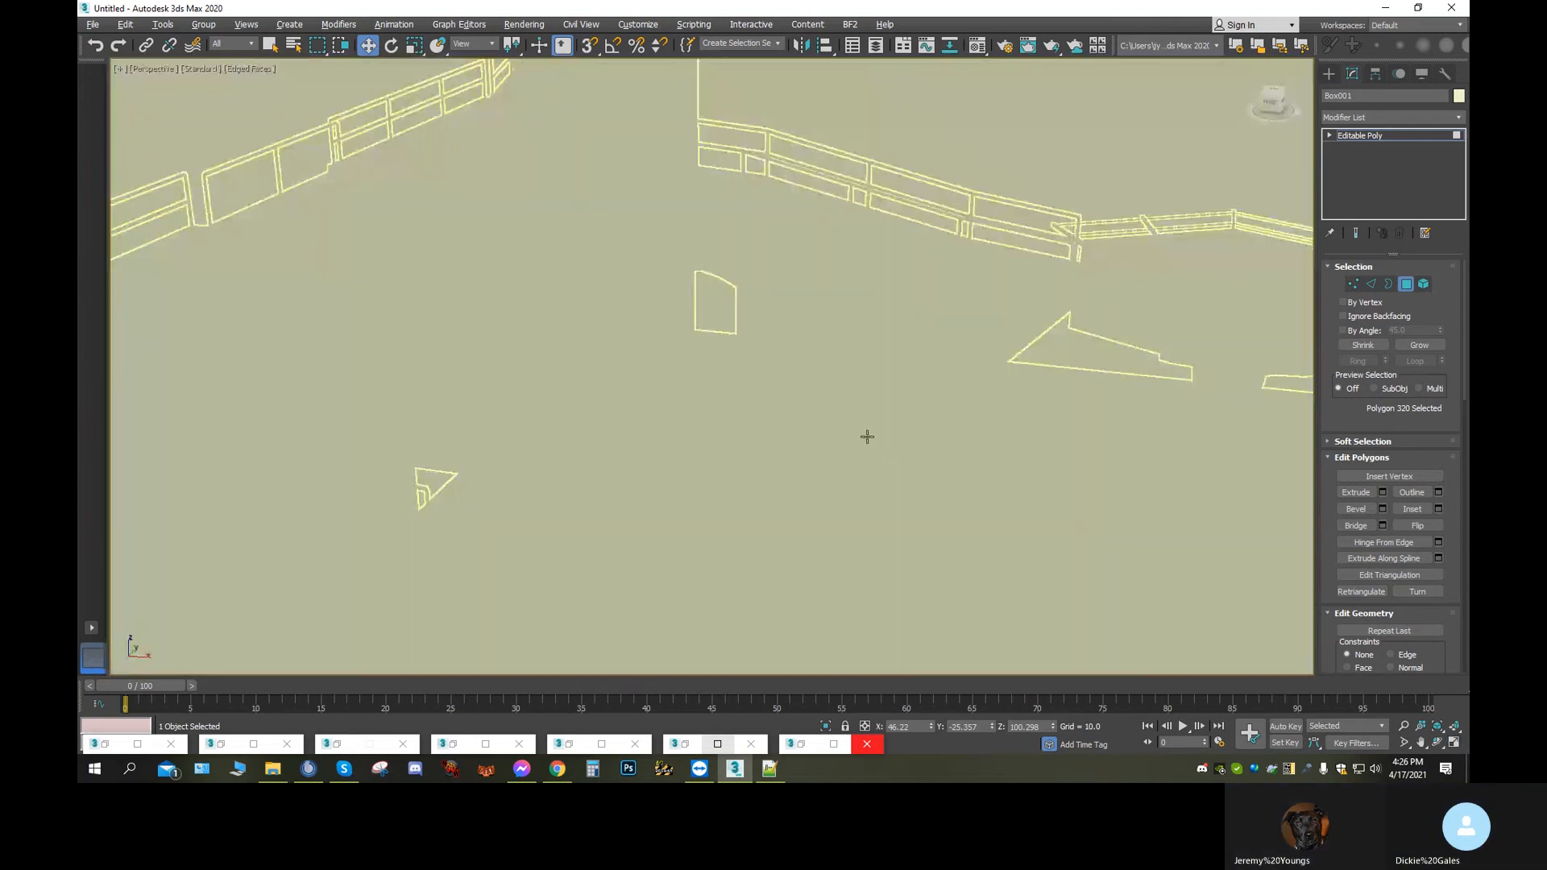
scroll(864, 435, "up", 2)
scroll(862, 433, "down", 5)
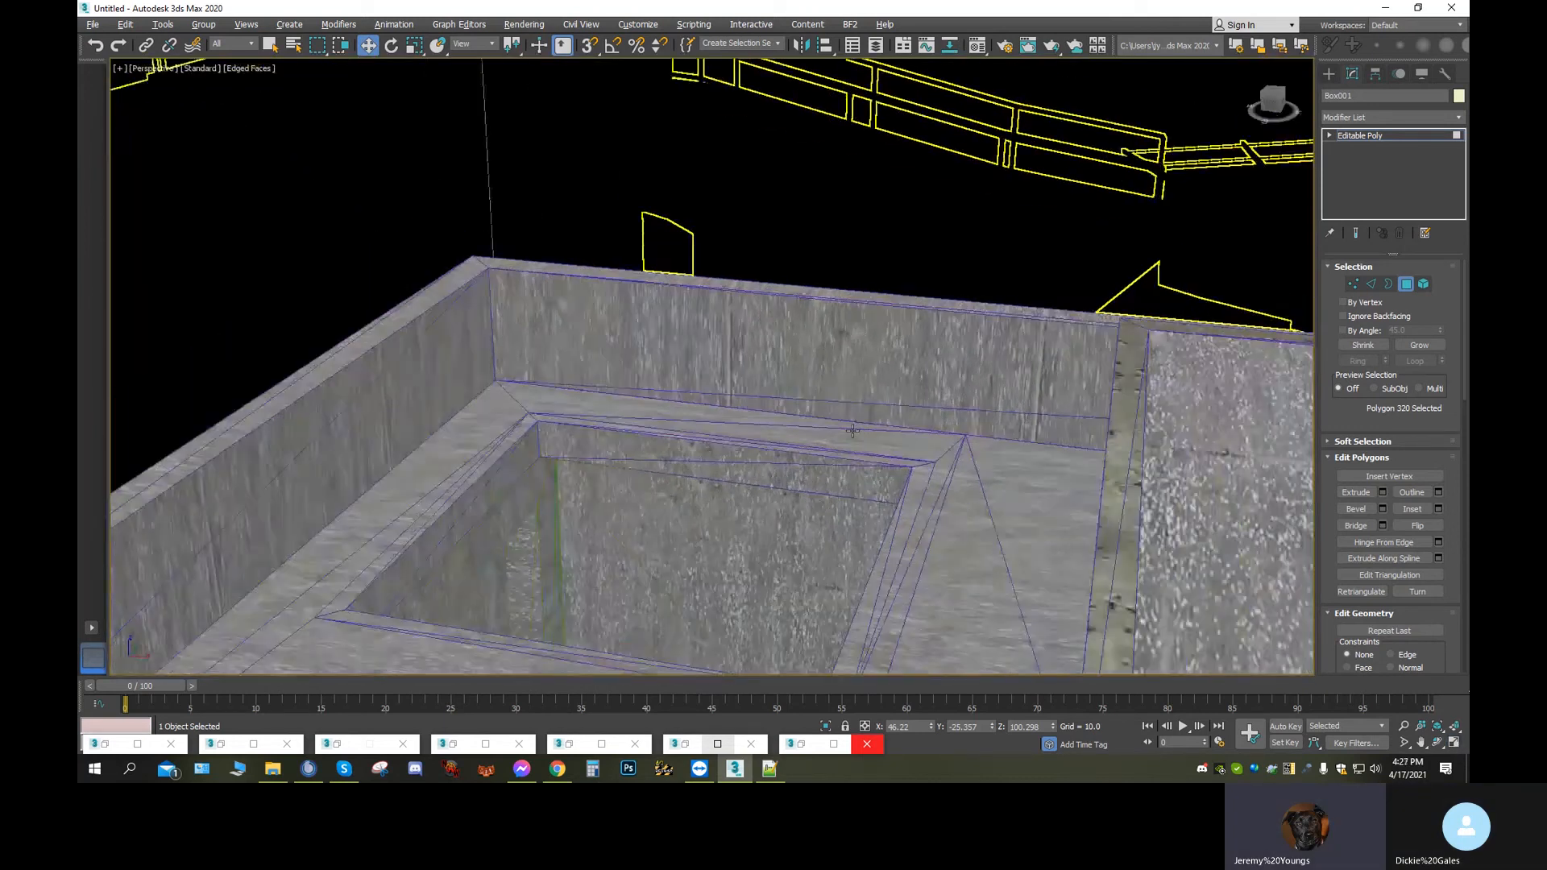
scroll(930, 465, "down", 2)
scroll(929, 465, "up", 2)
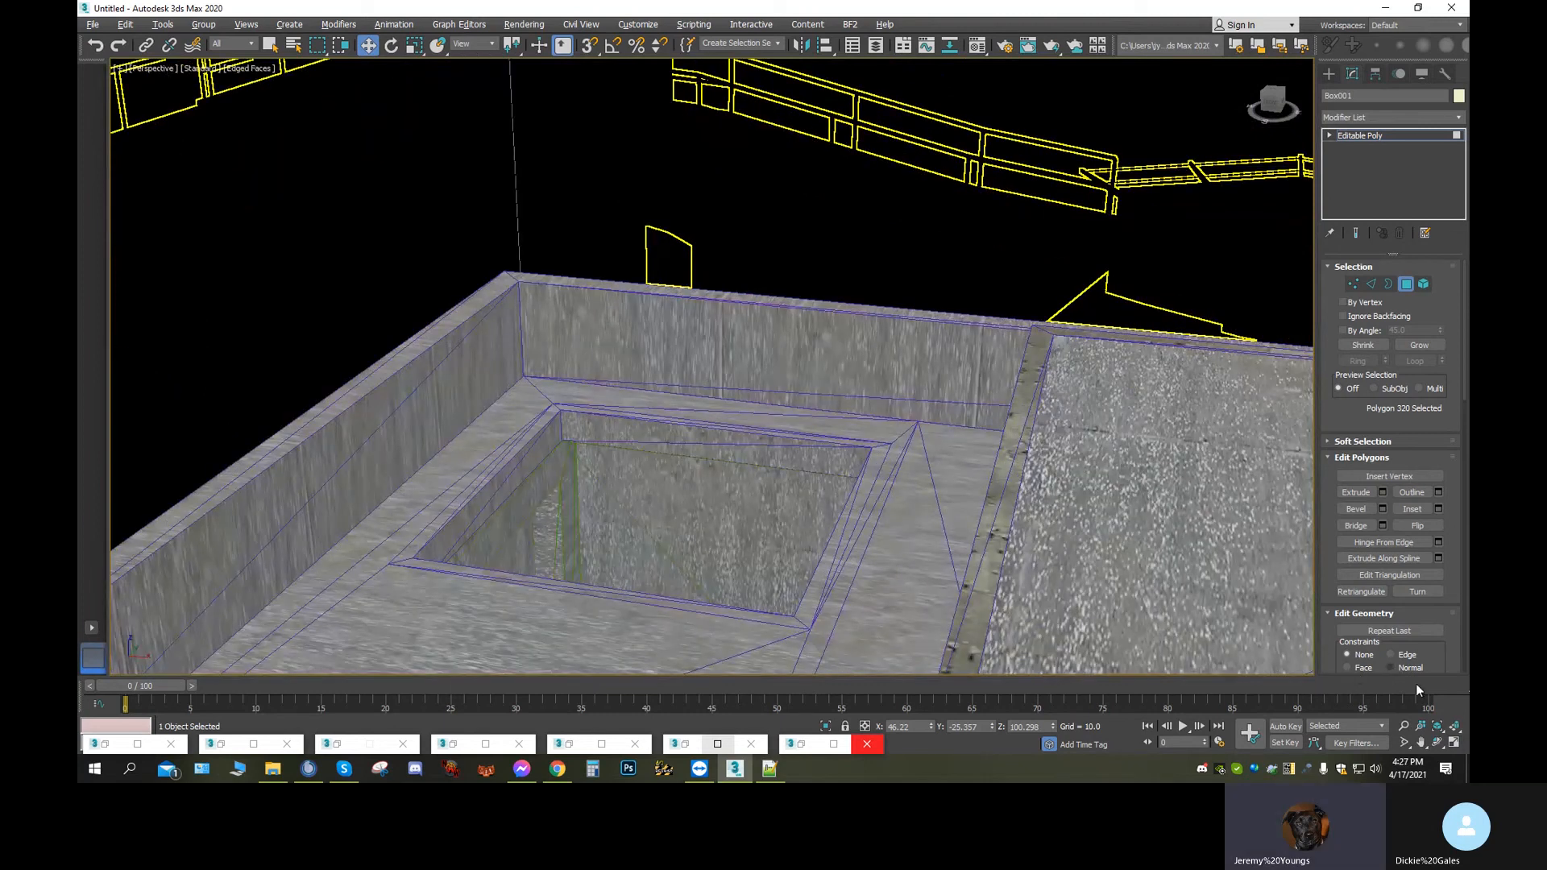
left_click(1436, 743)
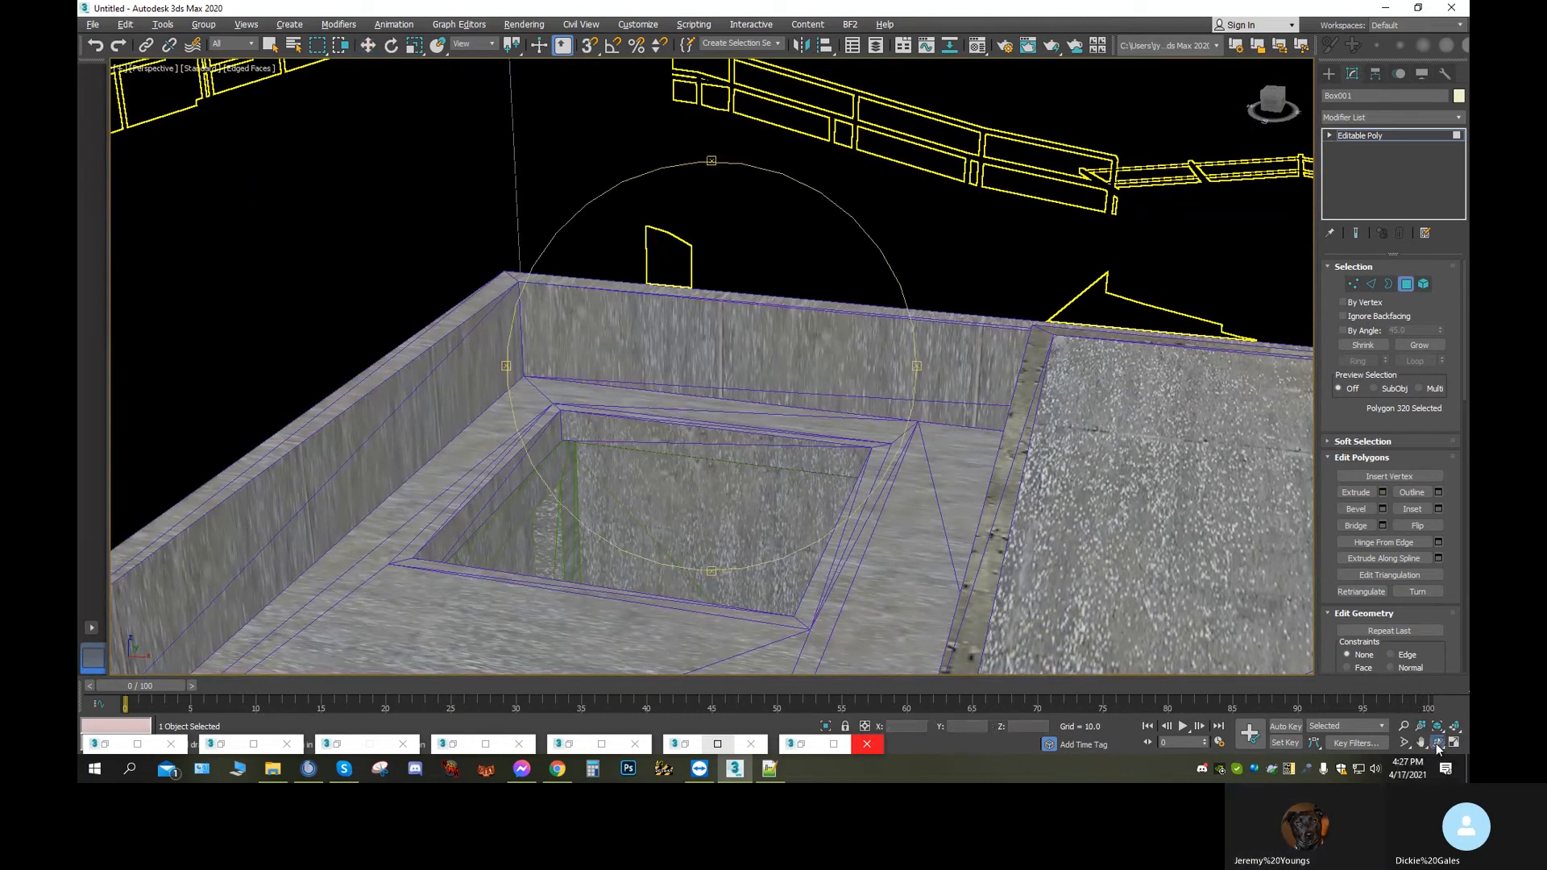
left_click_drag(810, 471, 734, 262)
middle_click_drag(733, 263, 770, 17)
mouse_move(739, 302)
left_mouse_down()
mouse_move(739, 380)
mouse_move(733, 330)
left_mouse_up()
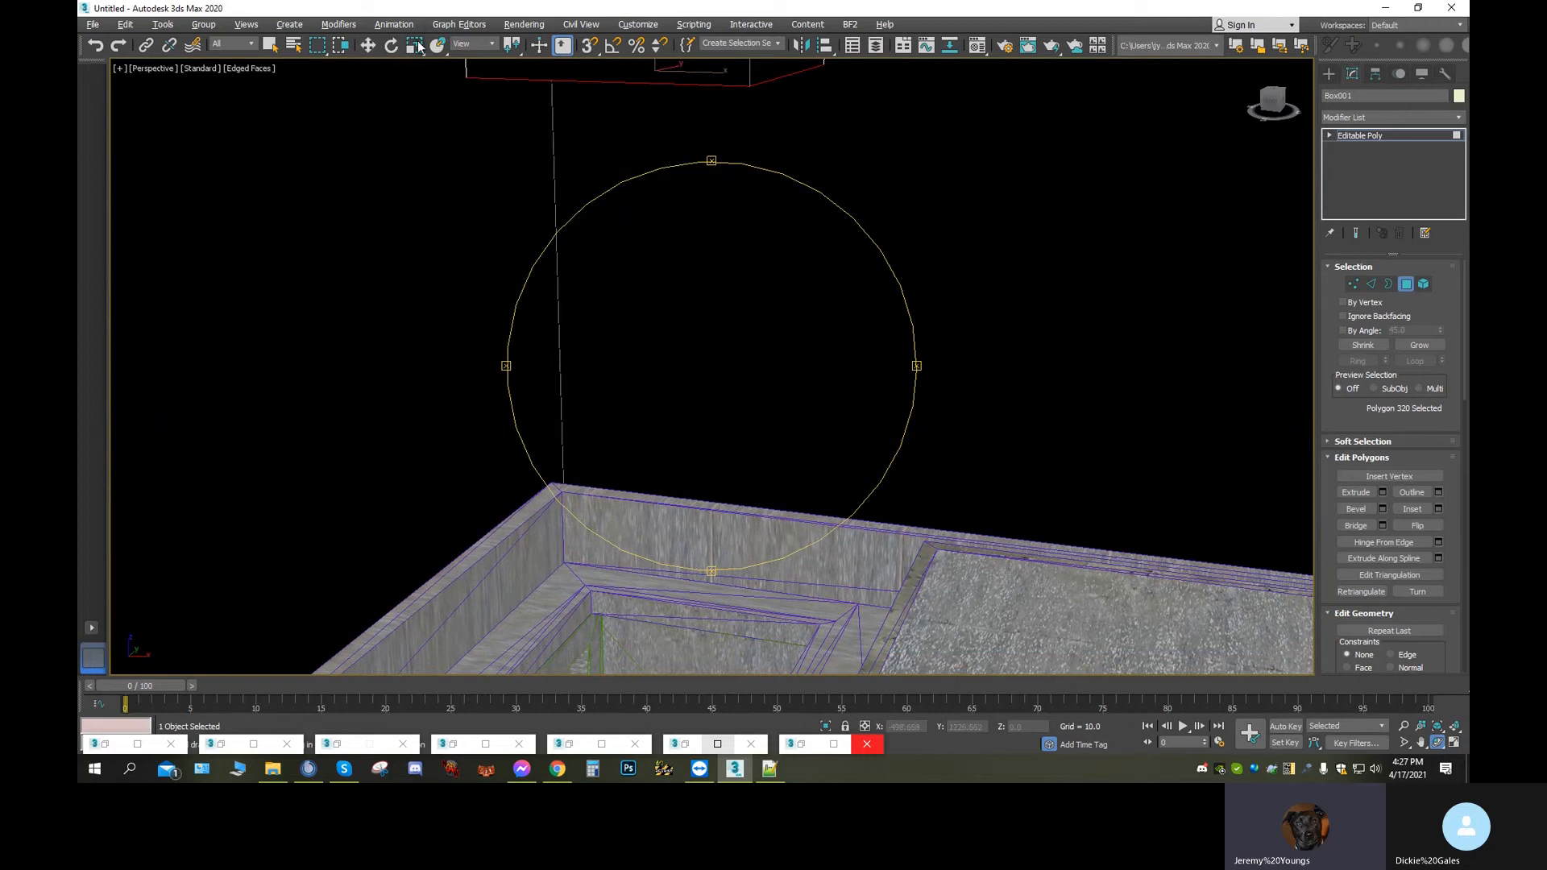
left_click(366, 50)
middle_click_drag(740, 300, 752, 370)
left_click_drag(665, 86, 814, 690)
Lower the selected polygon further through the roof opening to about Z 20.2
middle_click_drag(889, 502, 322, 3)
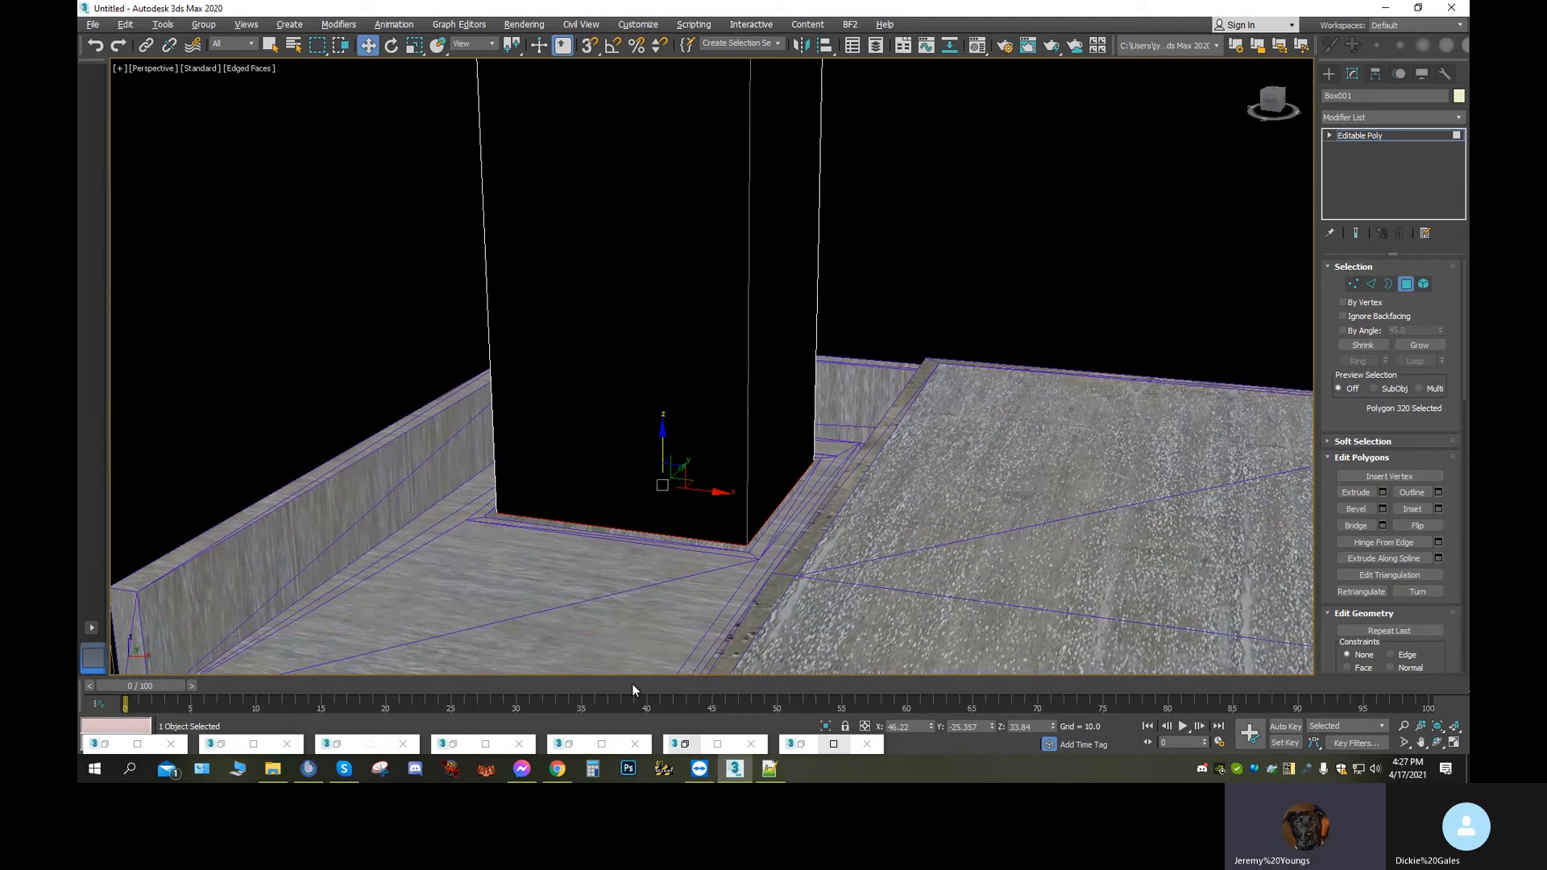
scroll(625, 615, "up", 7)
middle_click_drag(713, 540, 1328, 572)
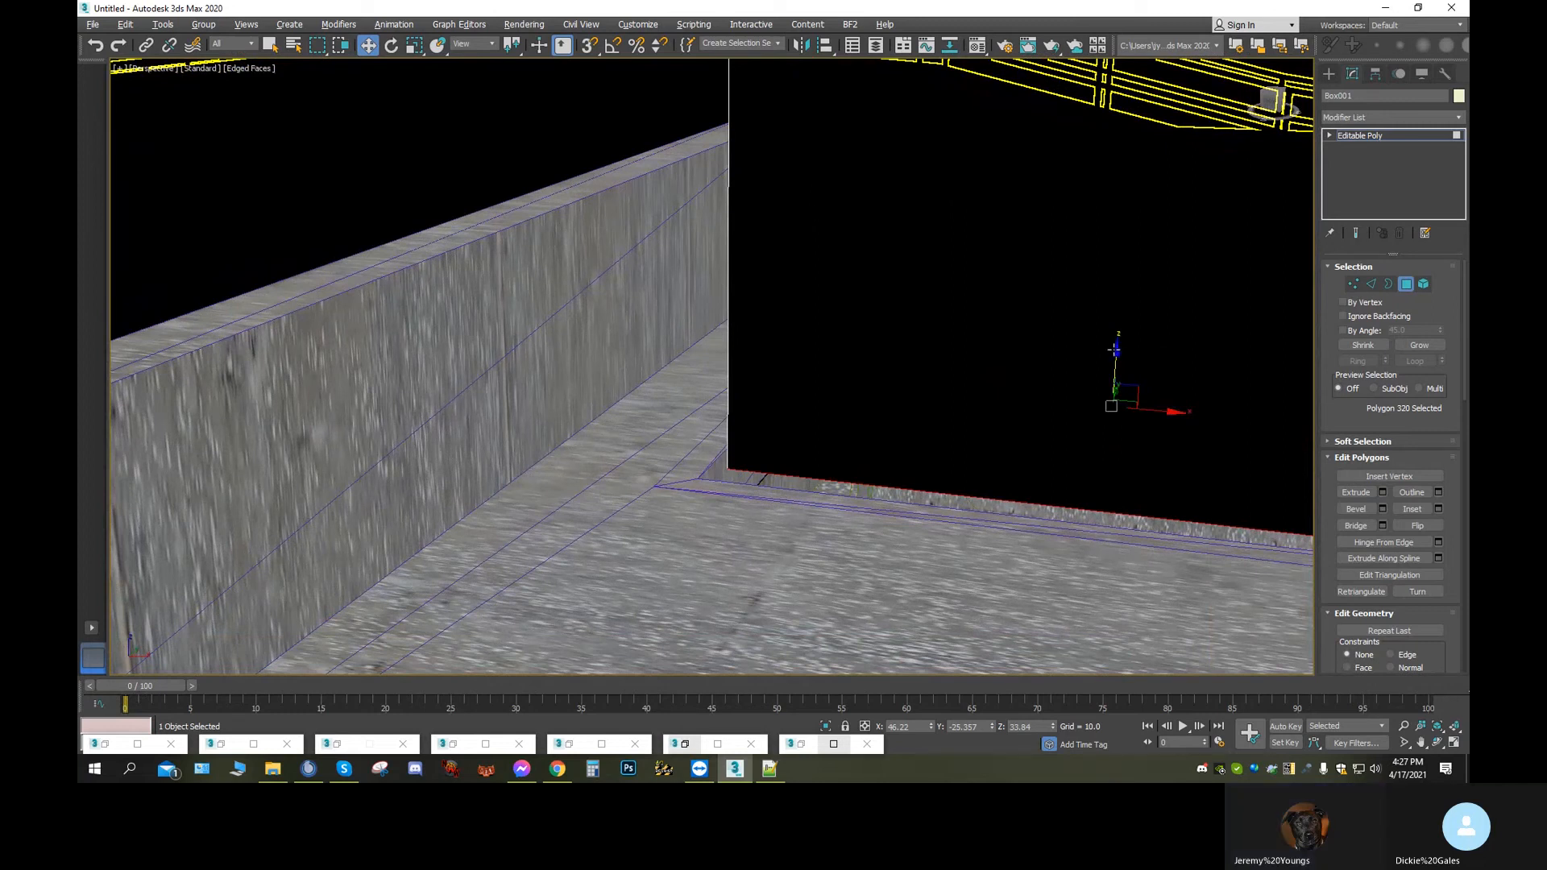
left_click_drag(1119, 351, 1152, 619)
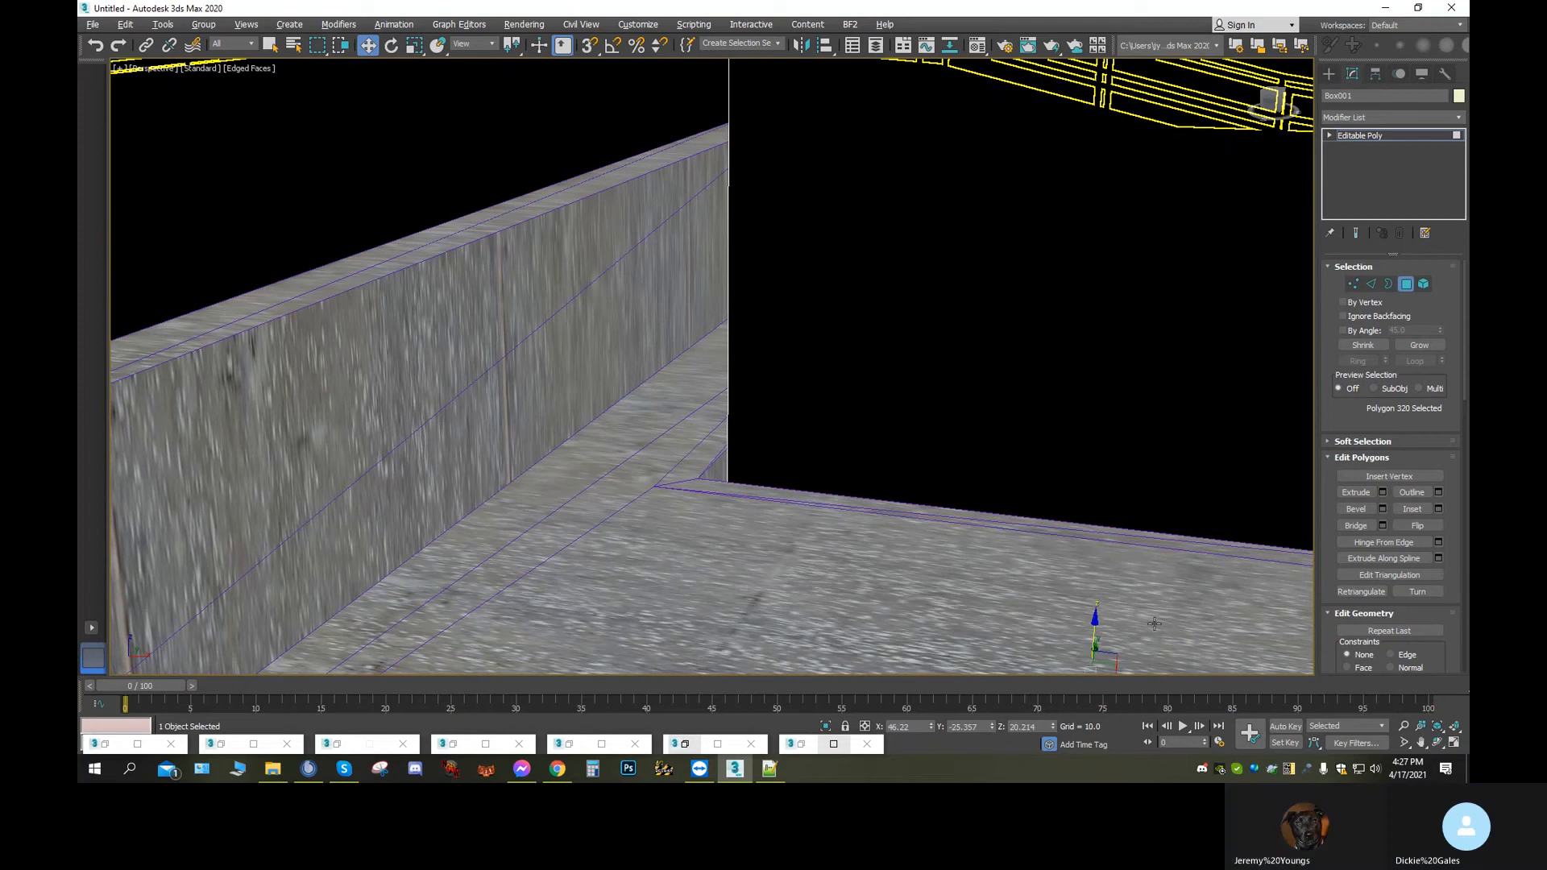
Inspect the shaft inside the building and lower the polygon to the floor of the room below, about Z -2.7
left_click(1438, 747)
left_click_drag(888, 449, 679, 471)
middle_click_drag(678, 471, 724, 433)
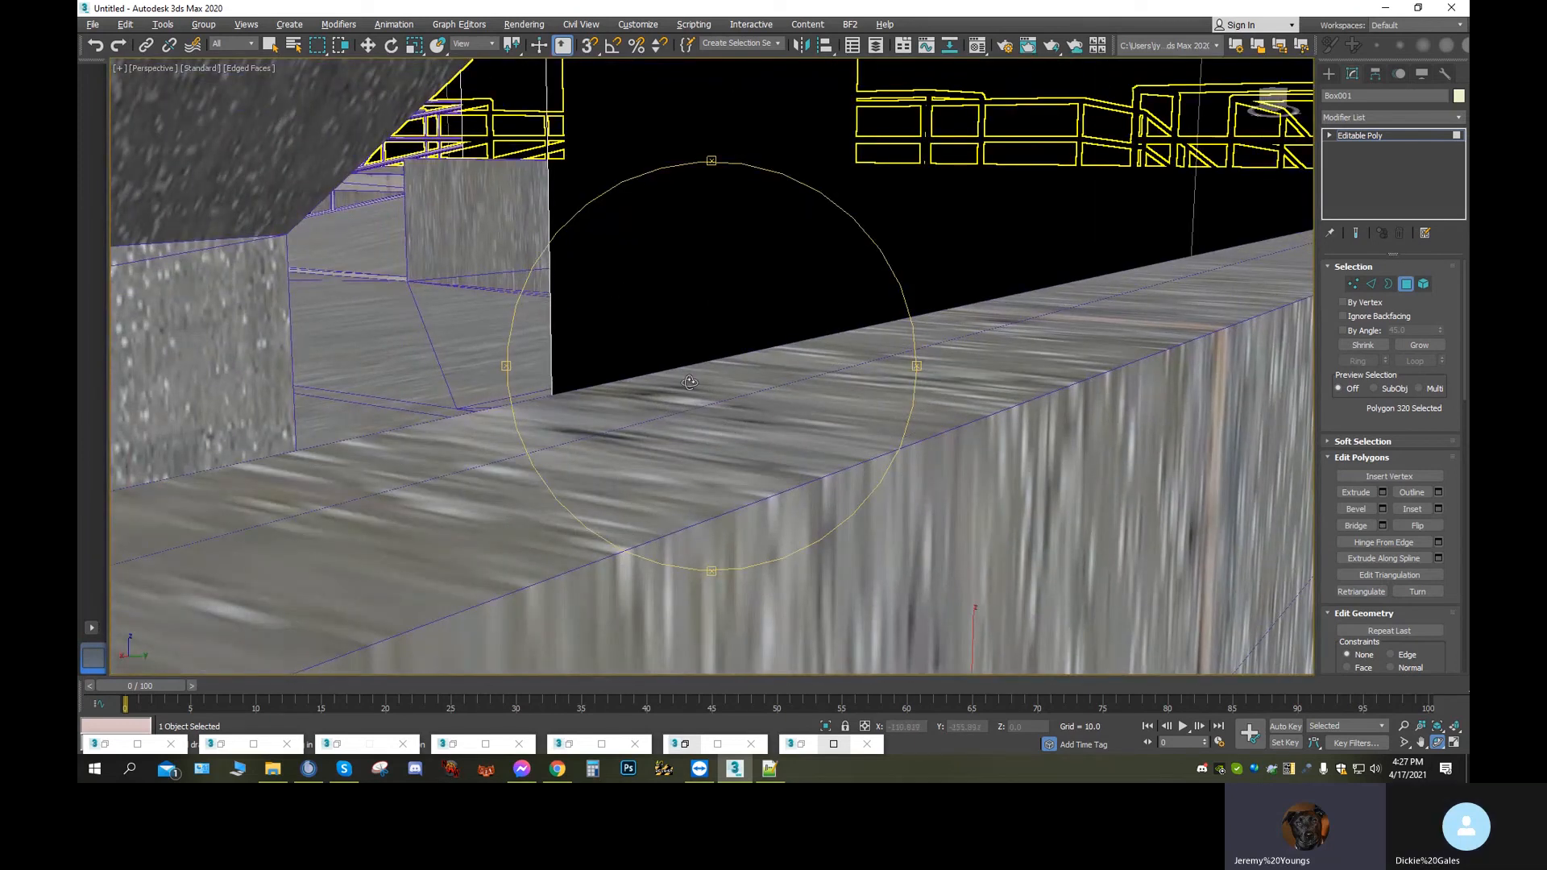
left_click_drag(693, 310, 715, 394)
middle_click_drag(916, 407, 211, 353)
left_click_drag(699, 512, 720, 562)
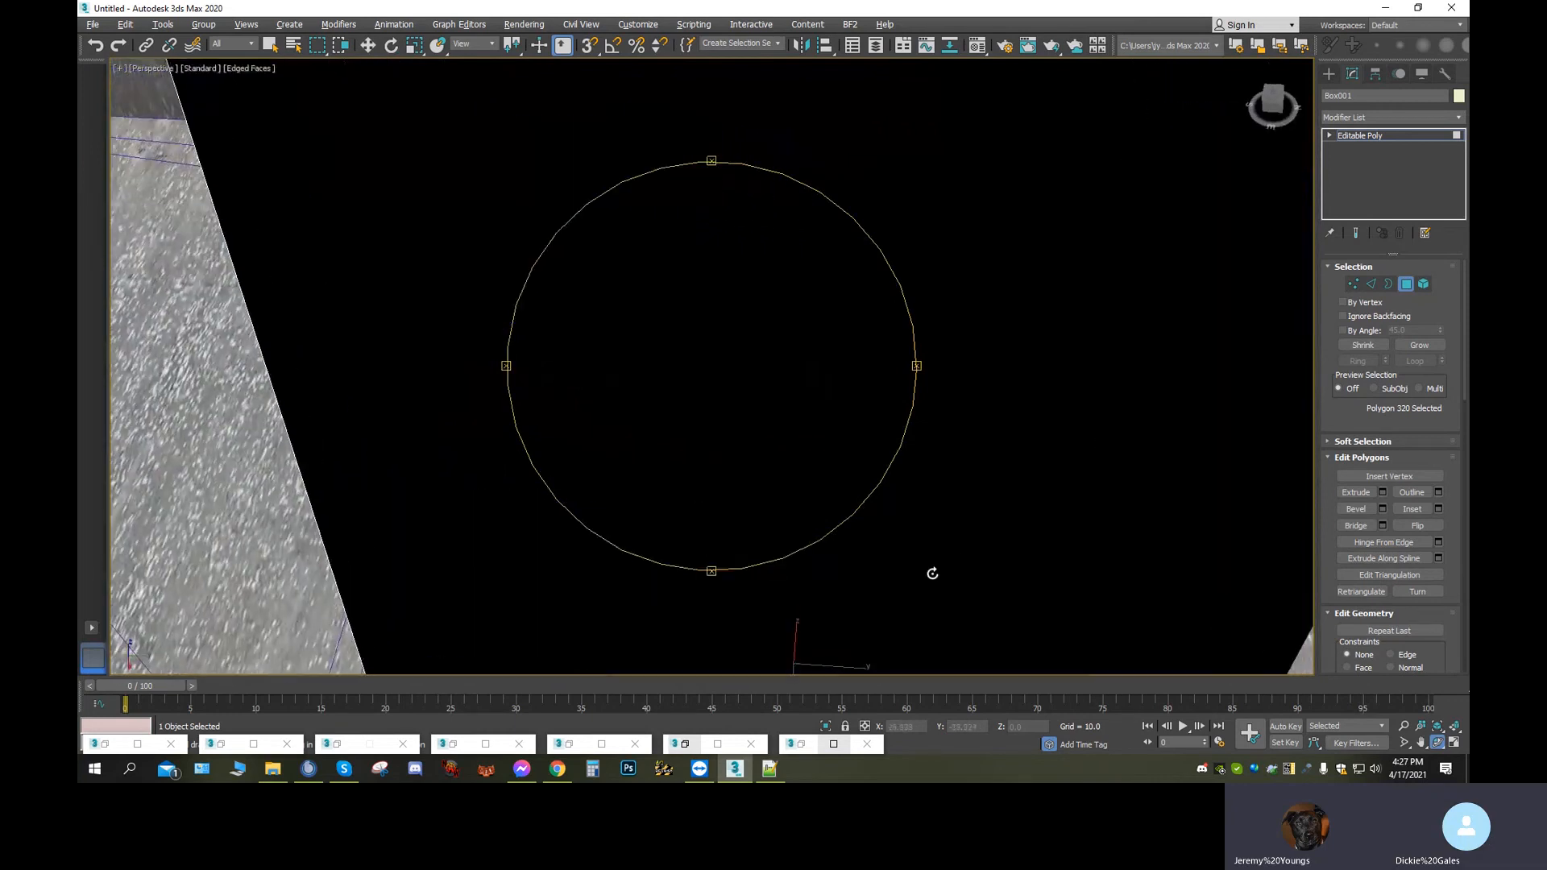
middle_click_drag(929, 573, 597, 452)
left_click_drag(597, 452, 673, 476)
middle_click_drag(673, 476, 722, 481)
scroll(720, 482, "up", 3)
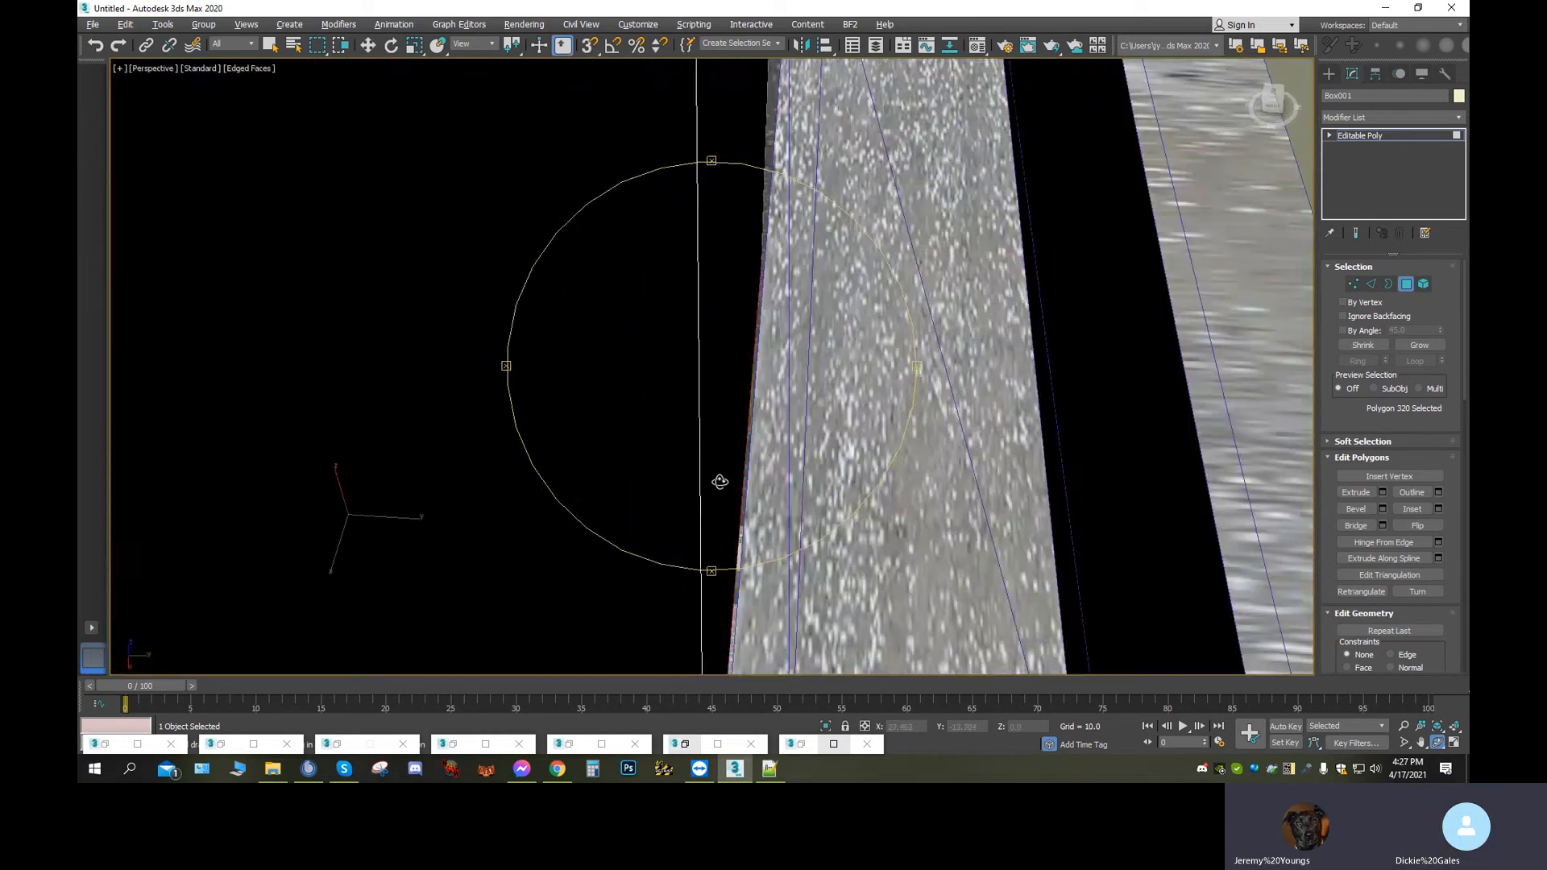
scroll(739, 482, "down", 1)
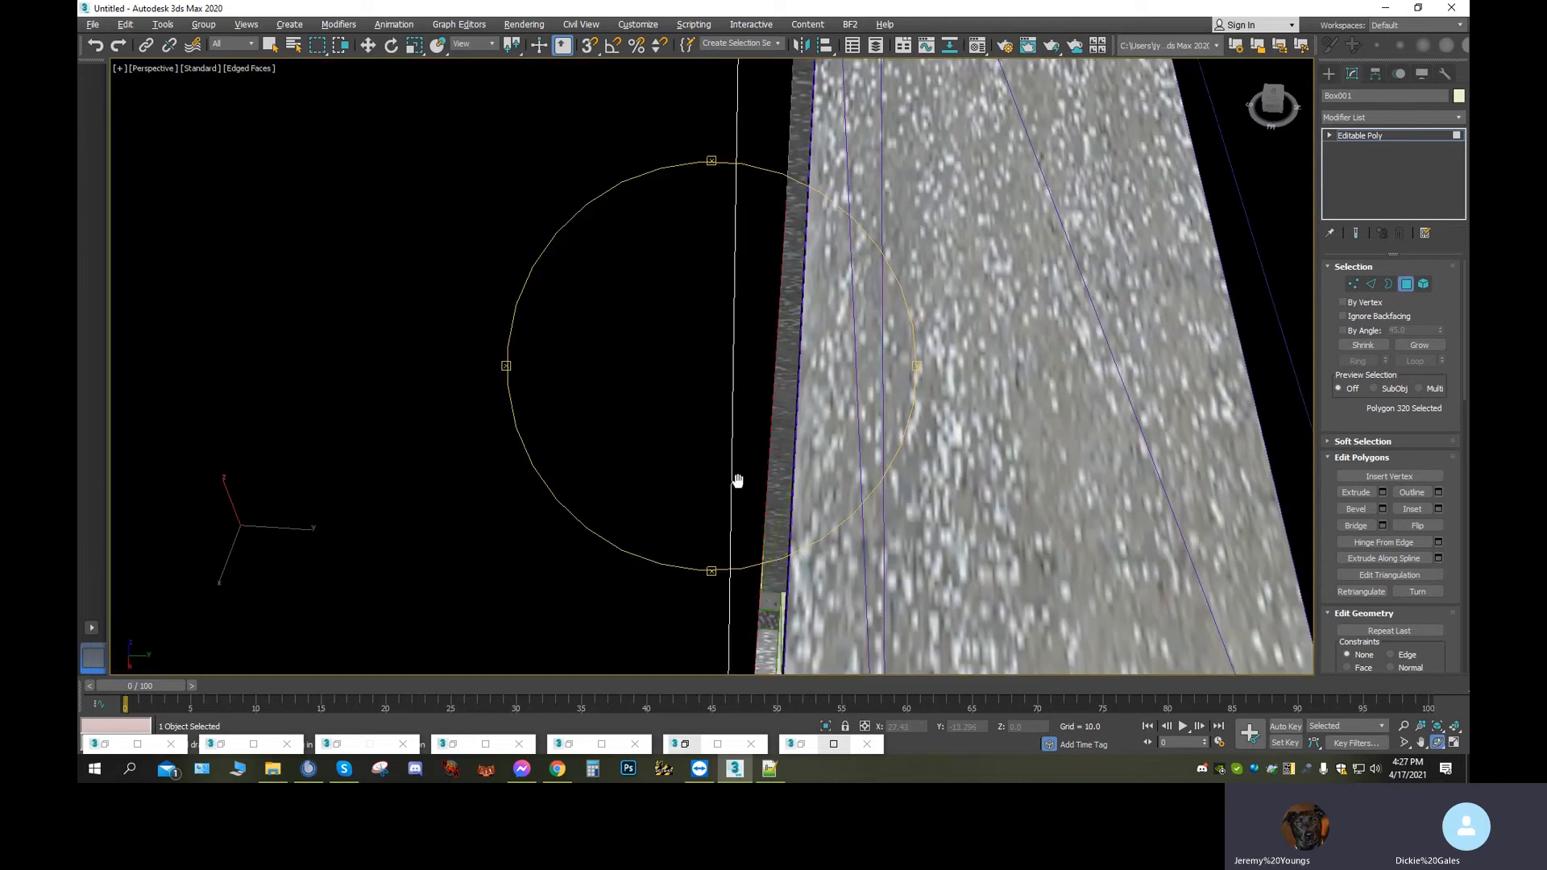
middle_click_drag(738, 481, 761, 449)
left_click_drag(682, 453, 833, 387)
middle_click_drag(764, 460, 801, 199)
scroll(801, 208, "down", 4)
middle_click_drag(678, 239, 685, 431)
left_click(369, 47)
left_click_drag(696, 105, 715, 463)
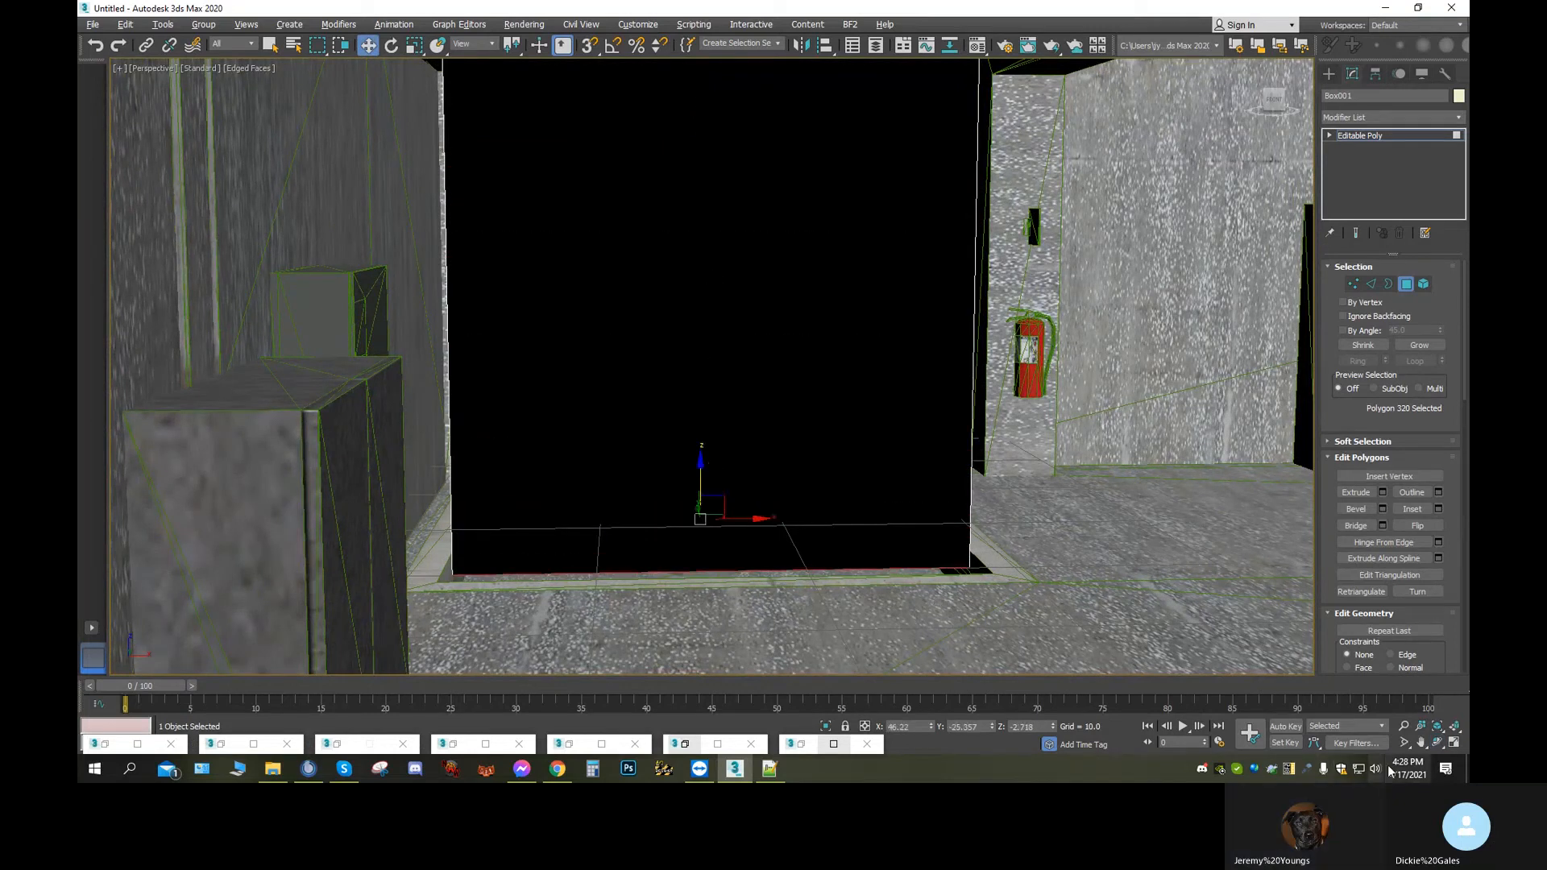
Fine-tune the polygon's height against the floor level, viewed edge-on, to about Z -2.6
left_click(1438, 743)
left_click_drag(762, 468, 735, 529)
left_click_drag(793, 553, 791, 559)
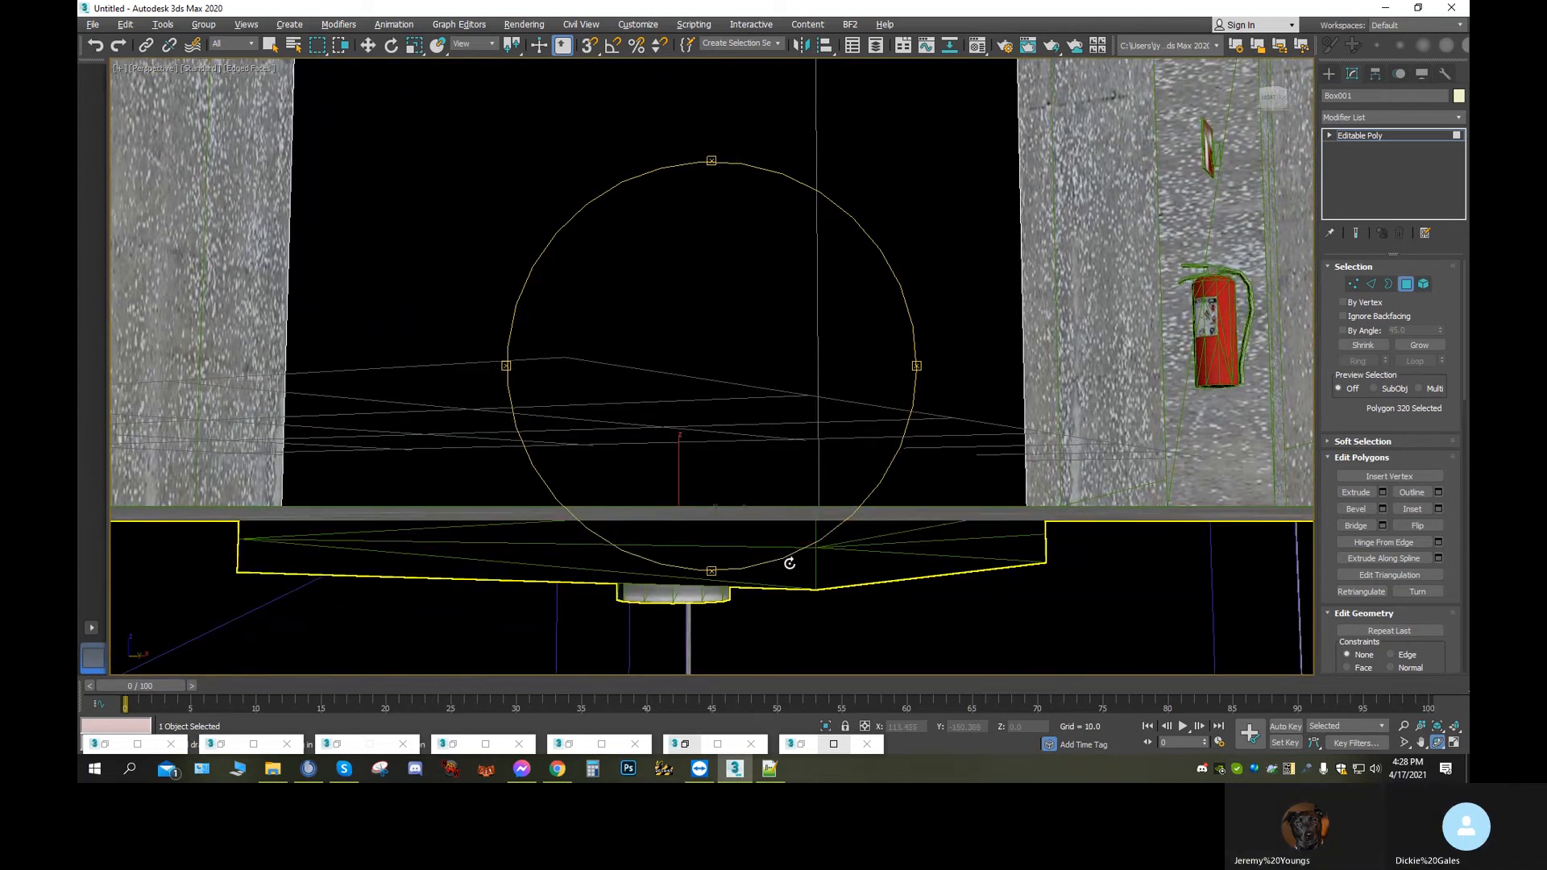
left_click(376, 41)
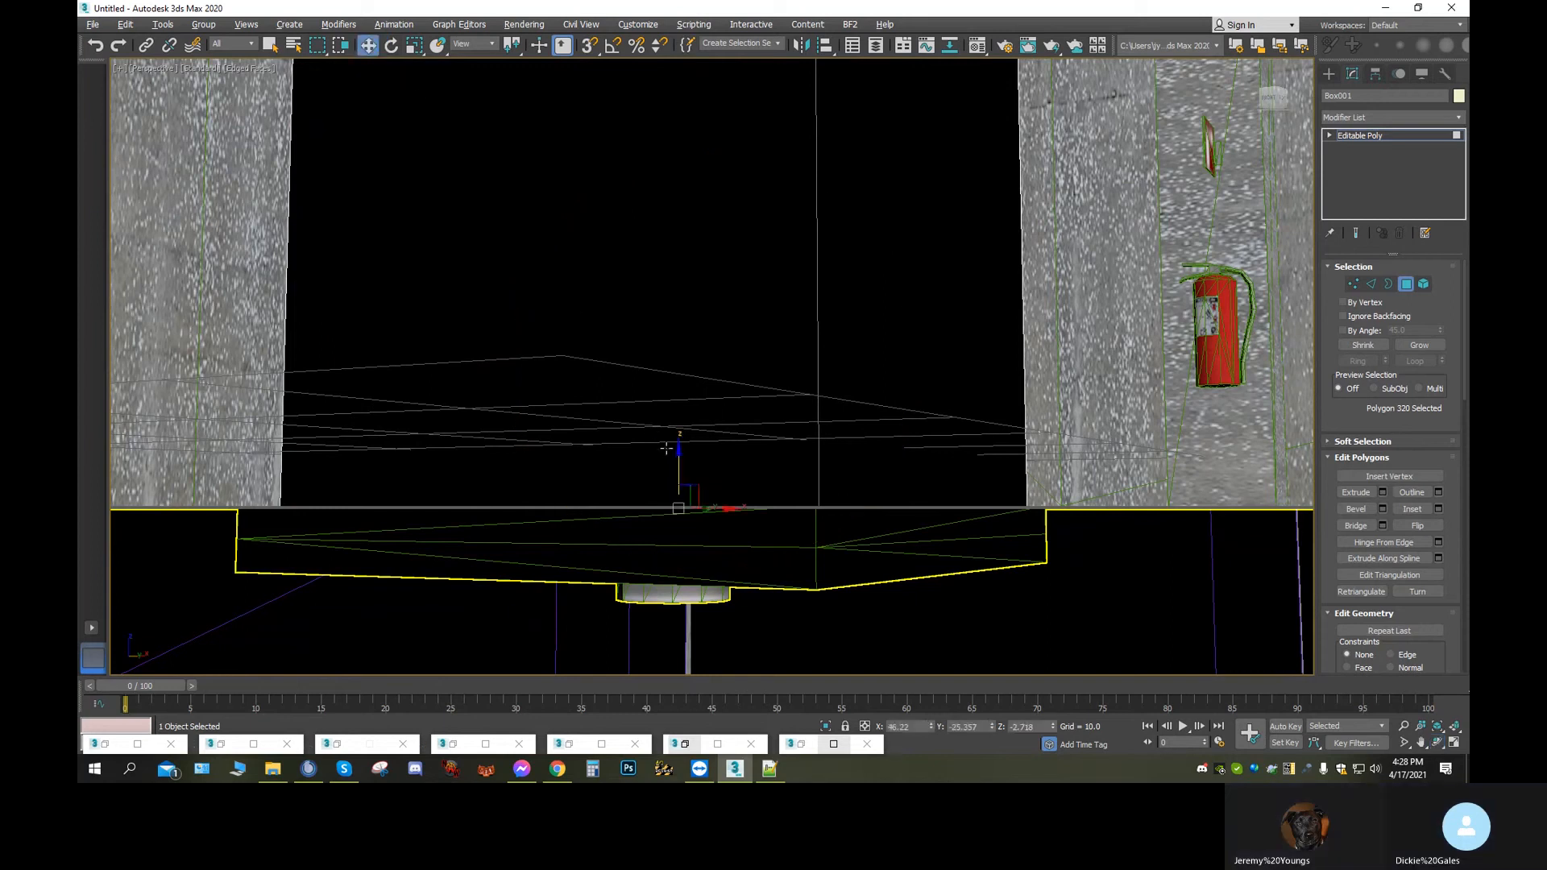
left_click_drag(680, 445, 675, 446)
Raise the selected polygon from the floor to just under the room's ceiling opening, about Z 26.5
left_click(1440, 743)
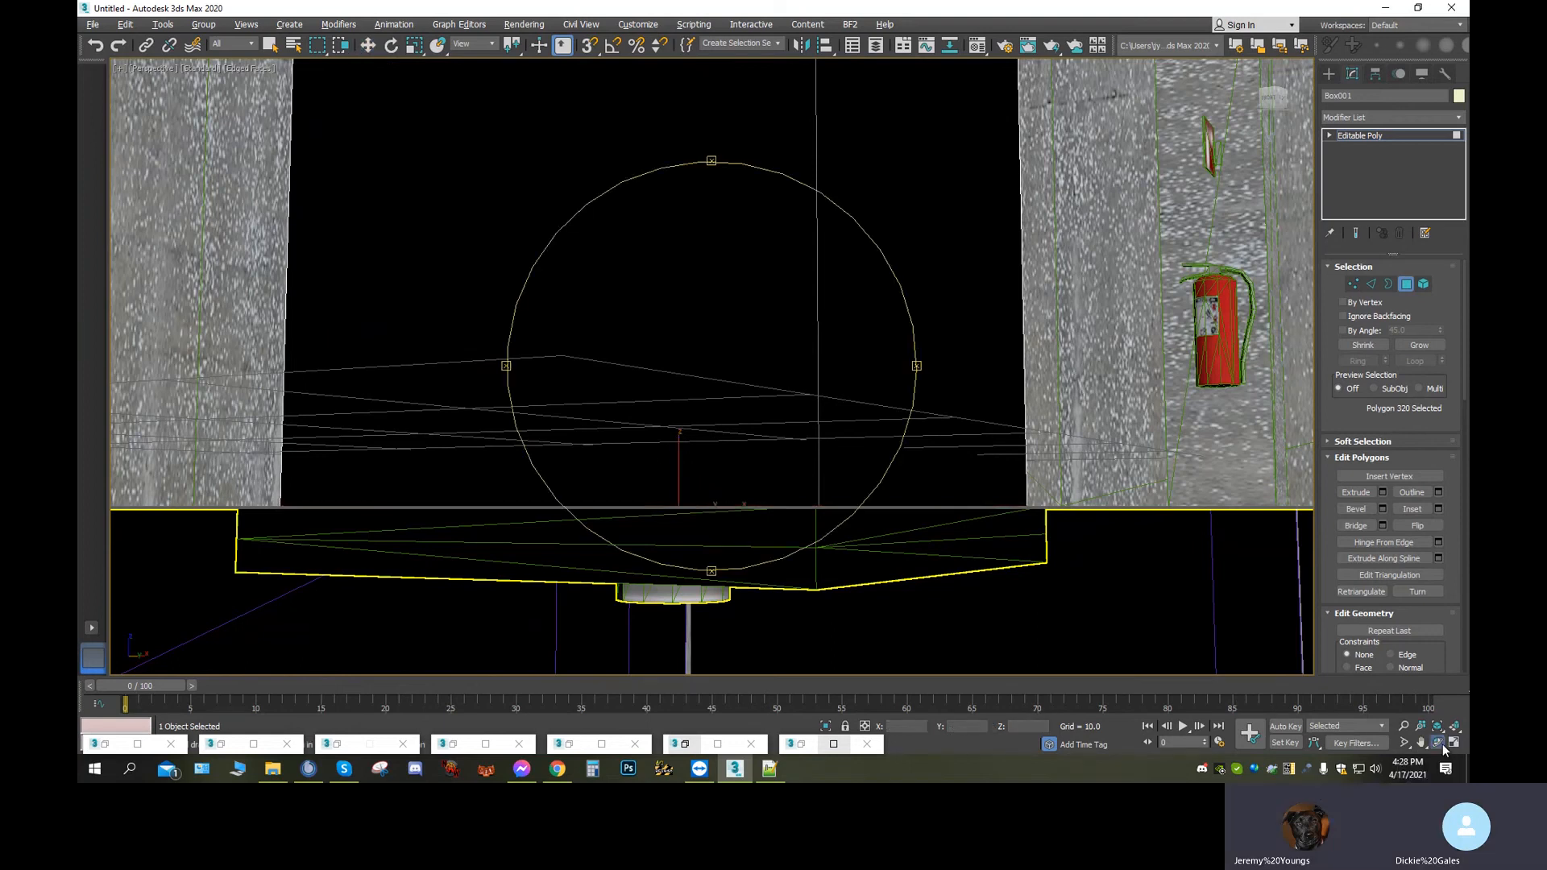
left_click_drag(615, 401, 662, 412)
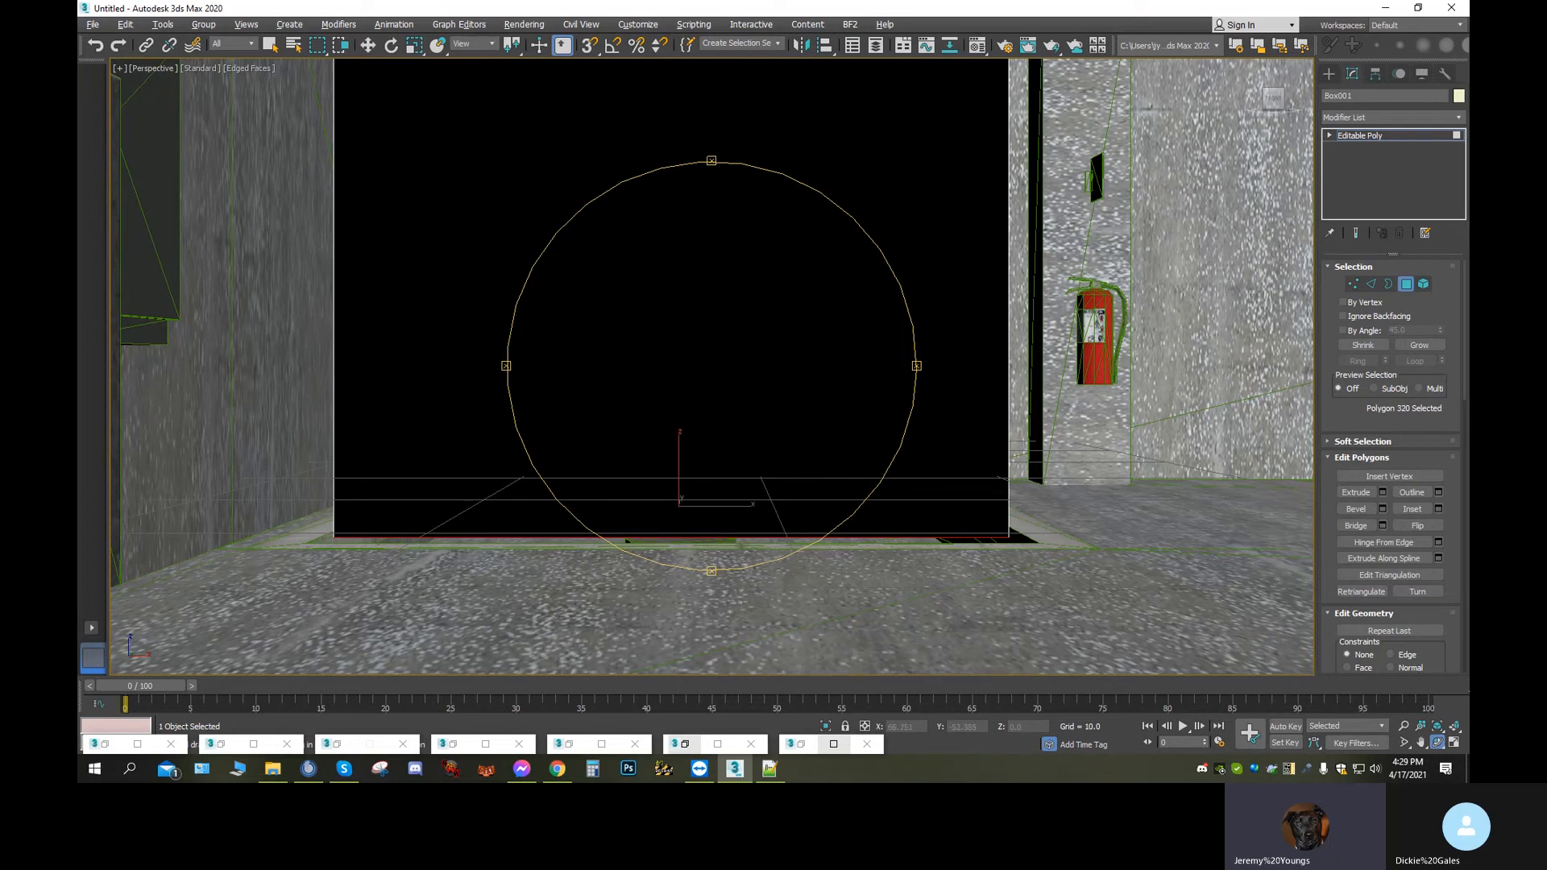
left_click_drag(746, 298, 725, 363)
middle_click_drag(725, 365, 724, 399)
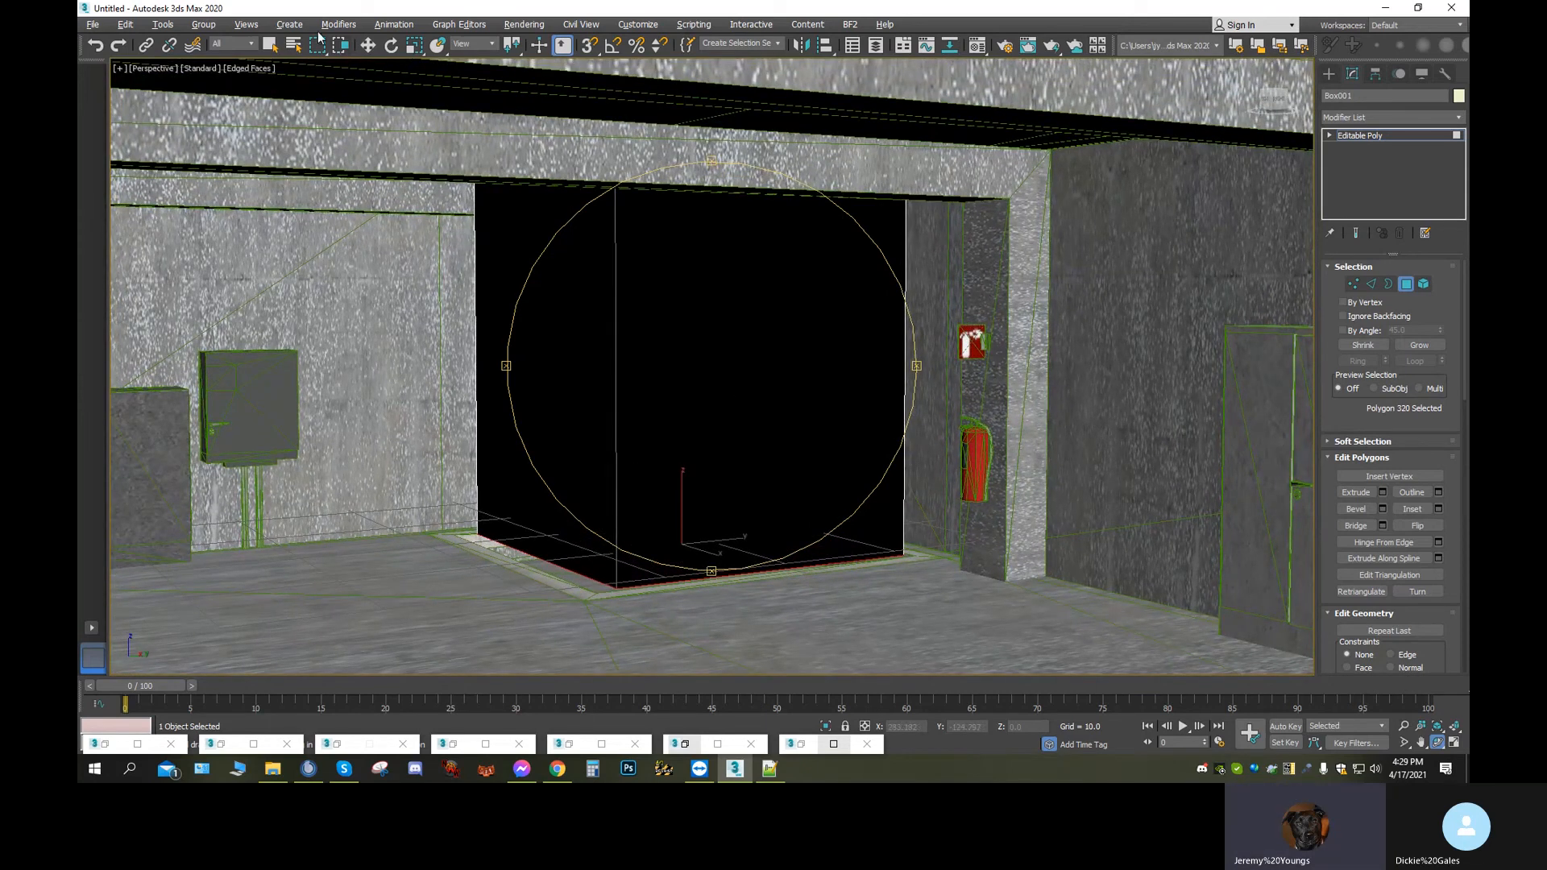
left_click(370, 50)
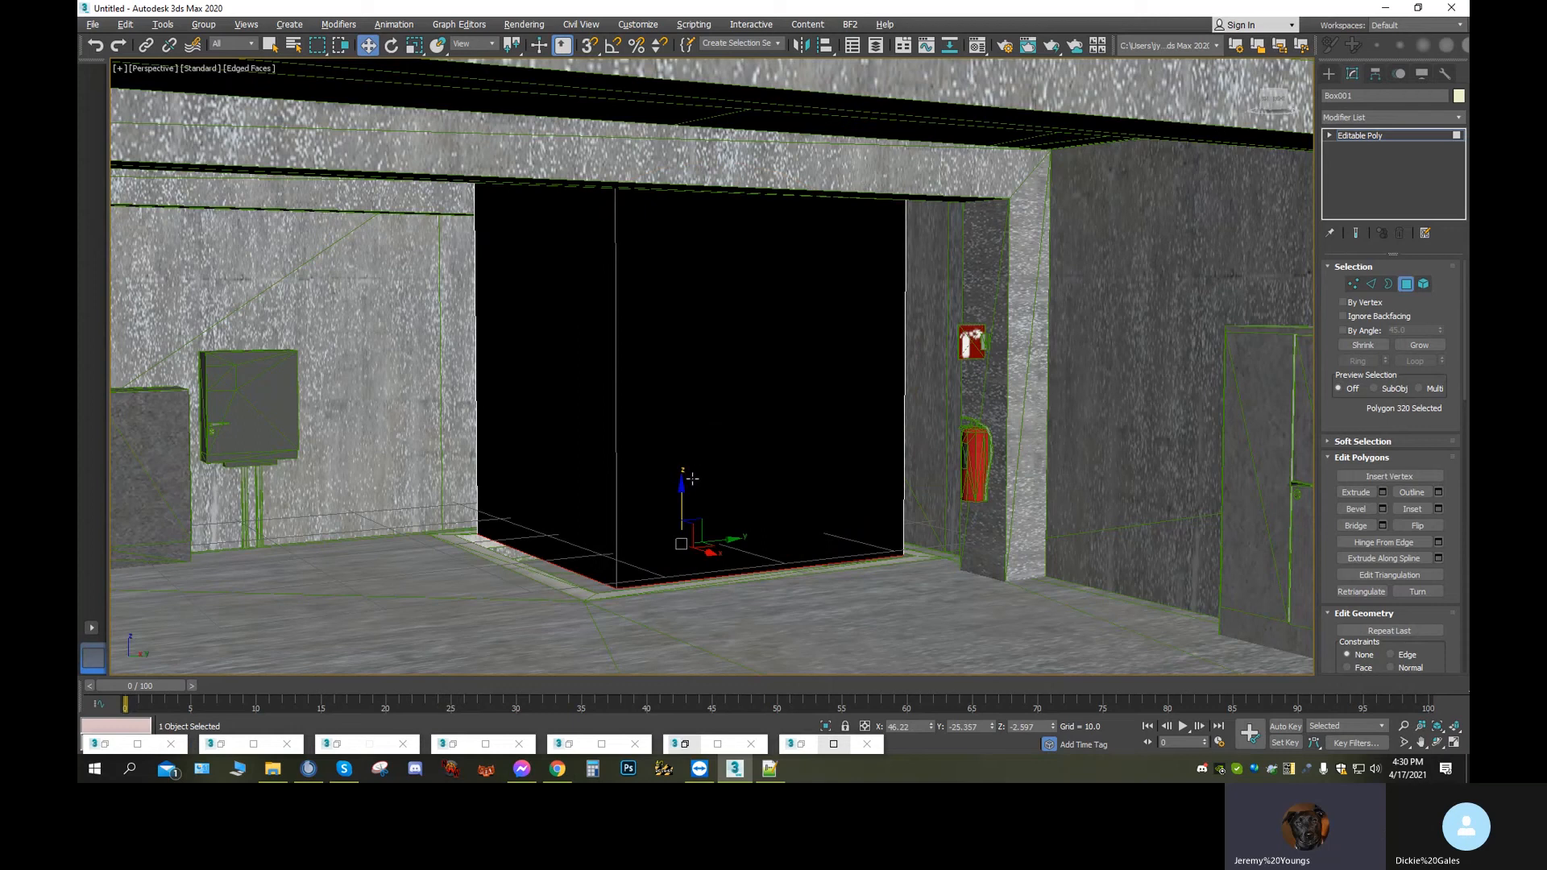
left_click_drag(685, 490, 673, 162)
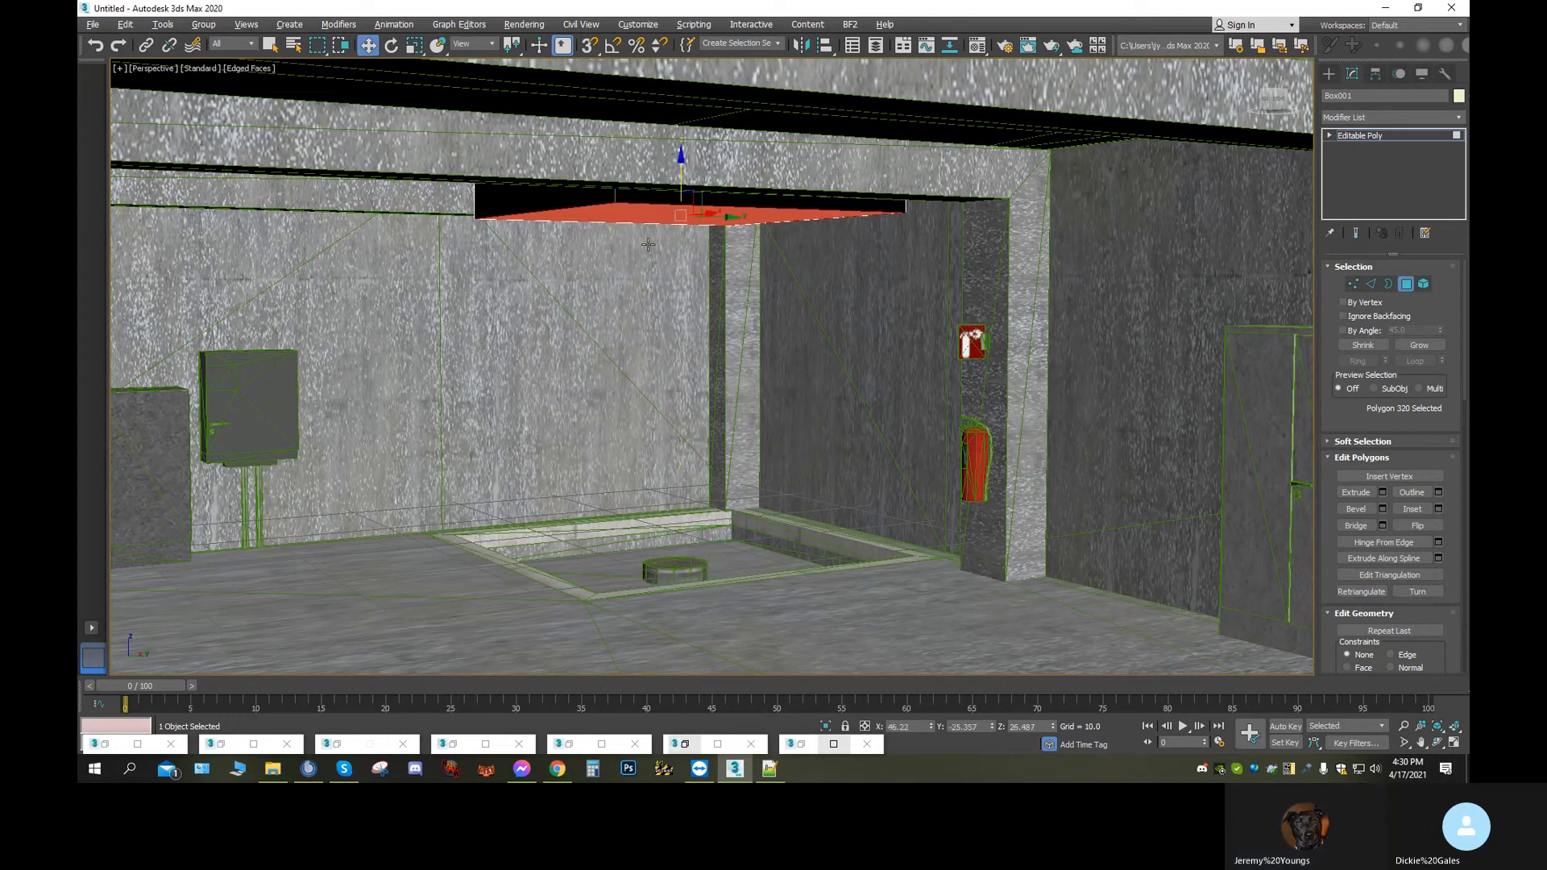
Raise the polygon closer to the ceiling's underside and extrude it downwards again to about Z 25.8
left_click(1438, 742)
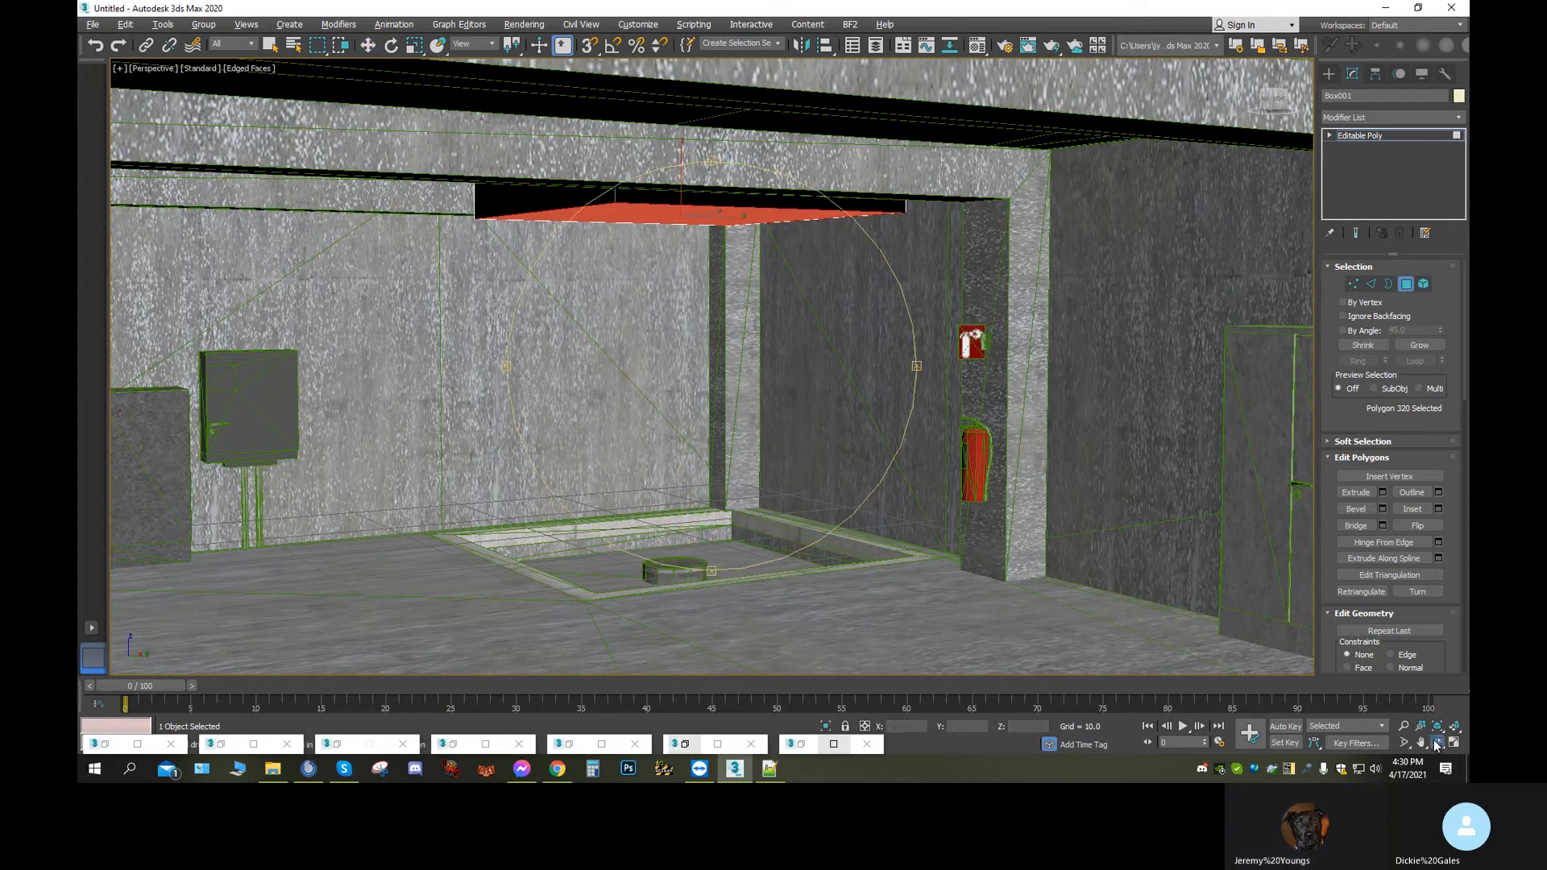
left_click_drag(777, 455, 773, 387)
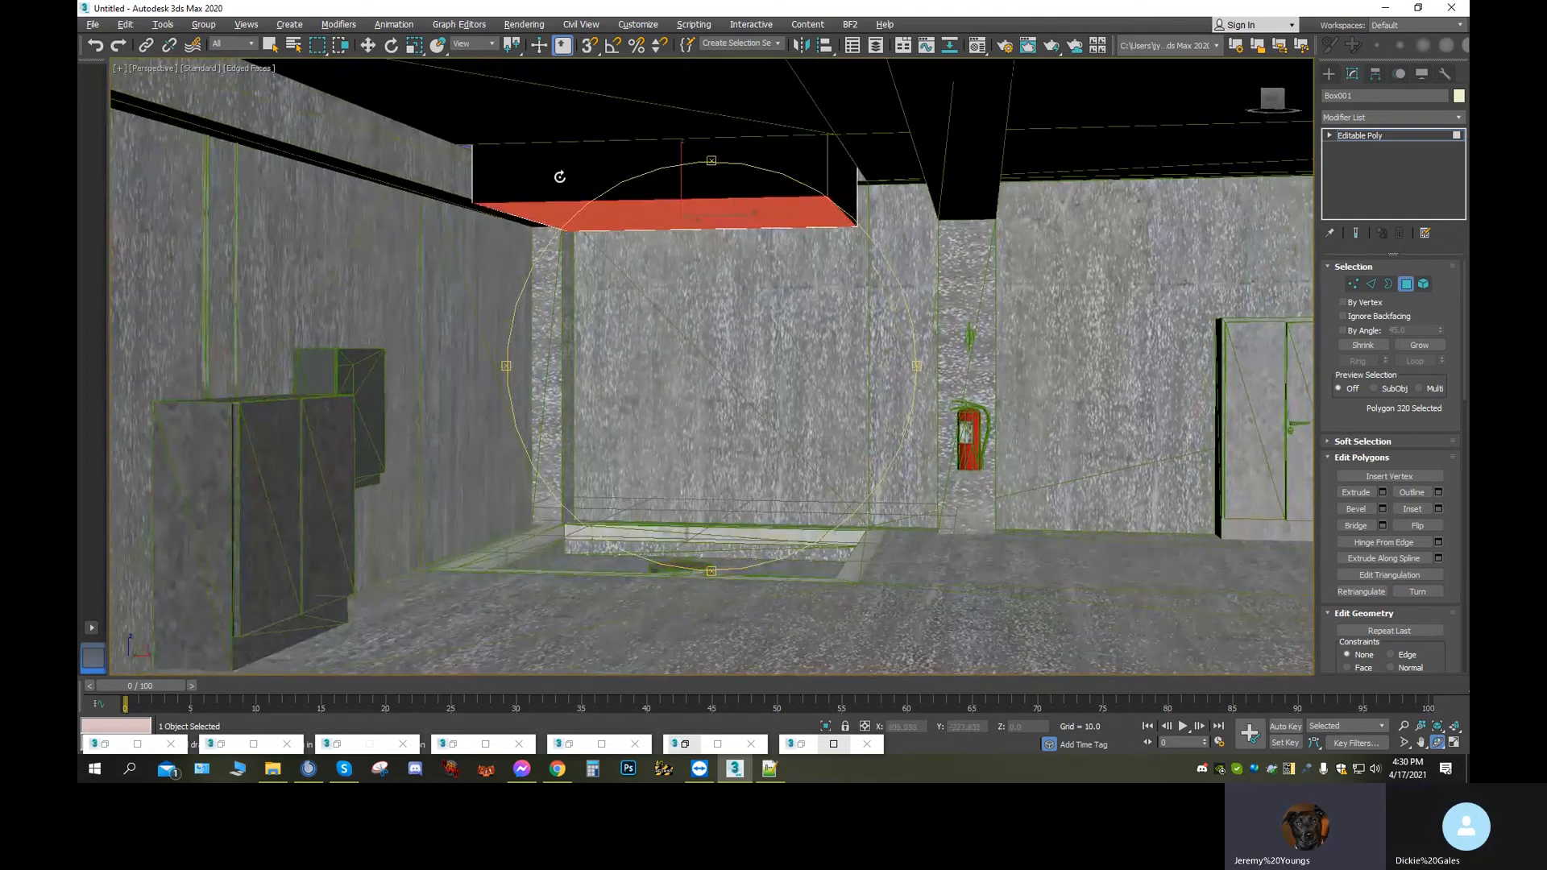
left_click(367, 45)
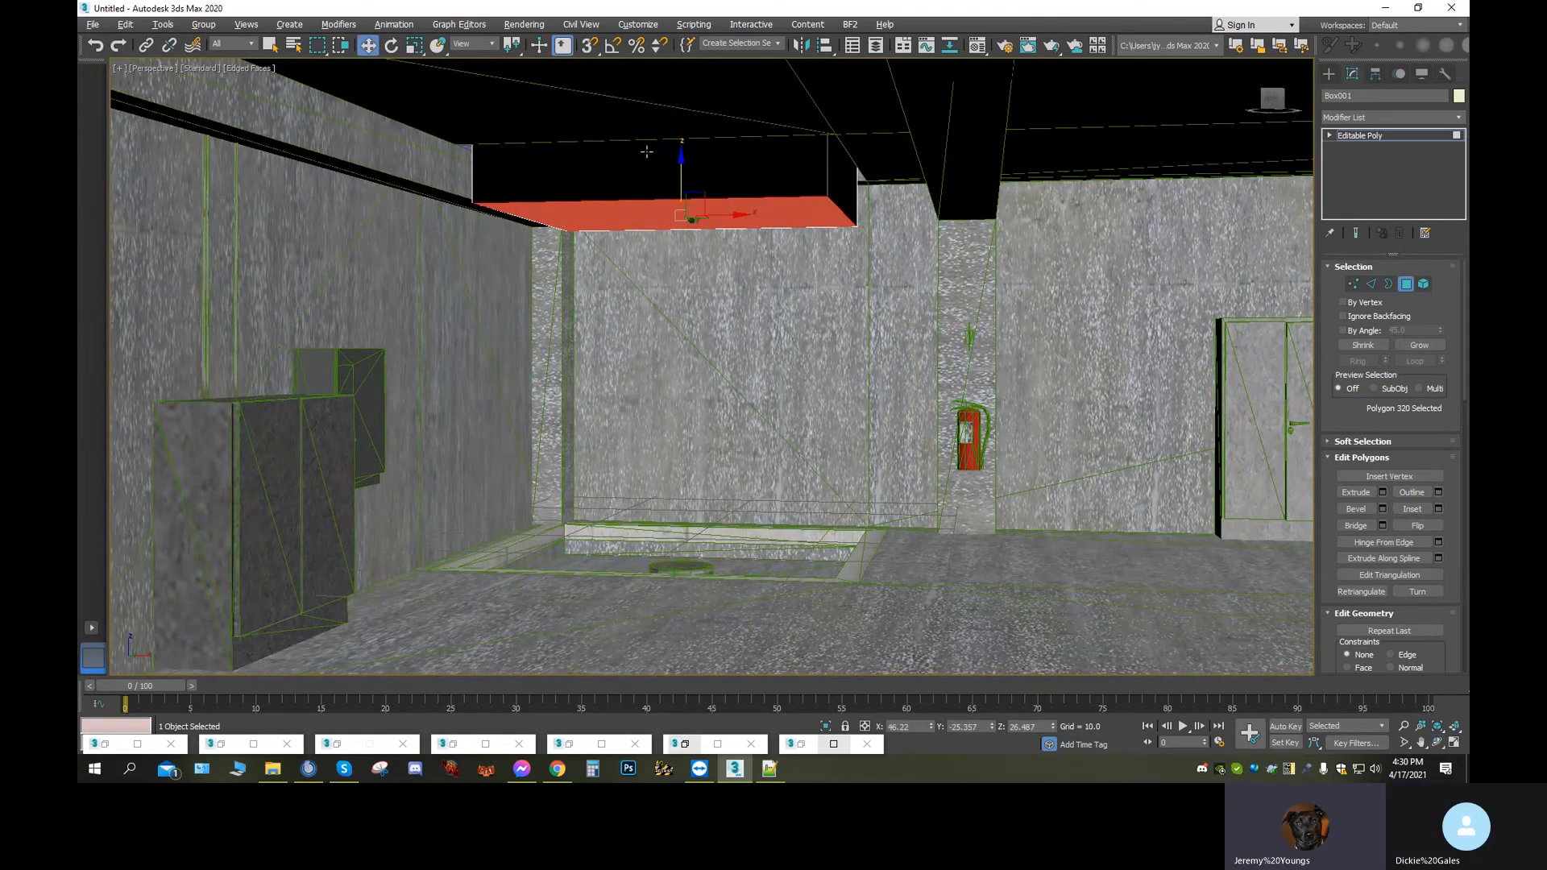
left_click_drag(676, 160, 681, 114)
left_click(1358, 492)
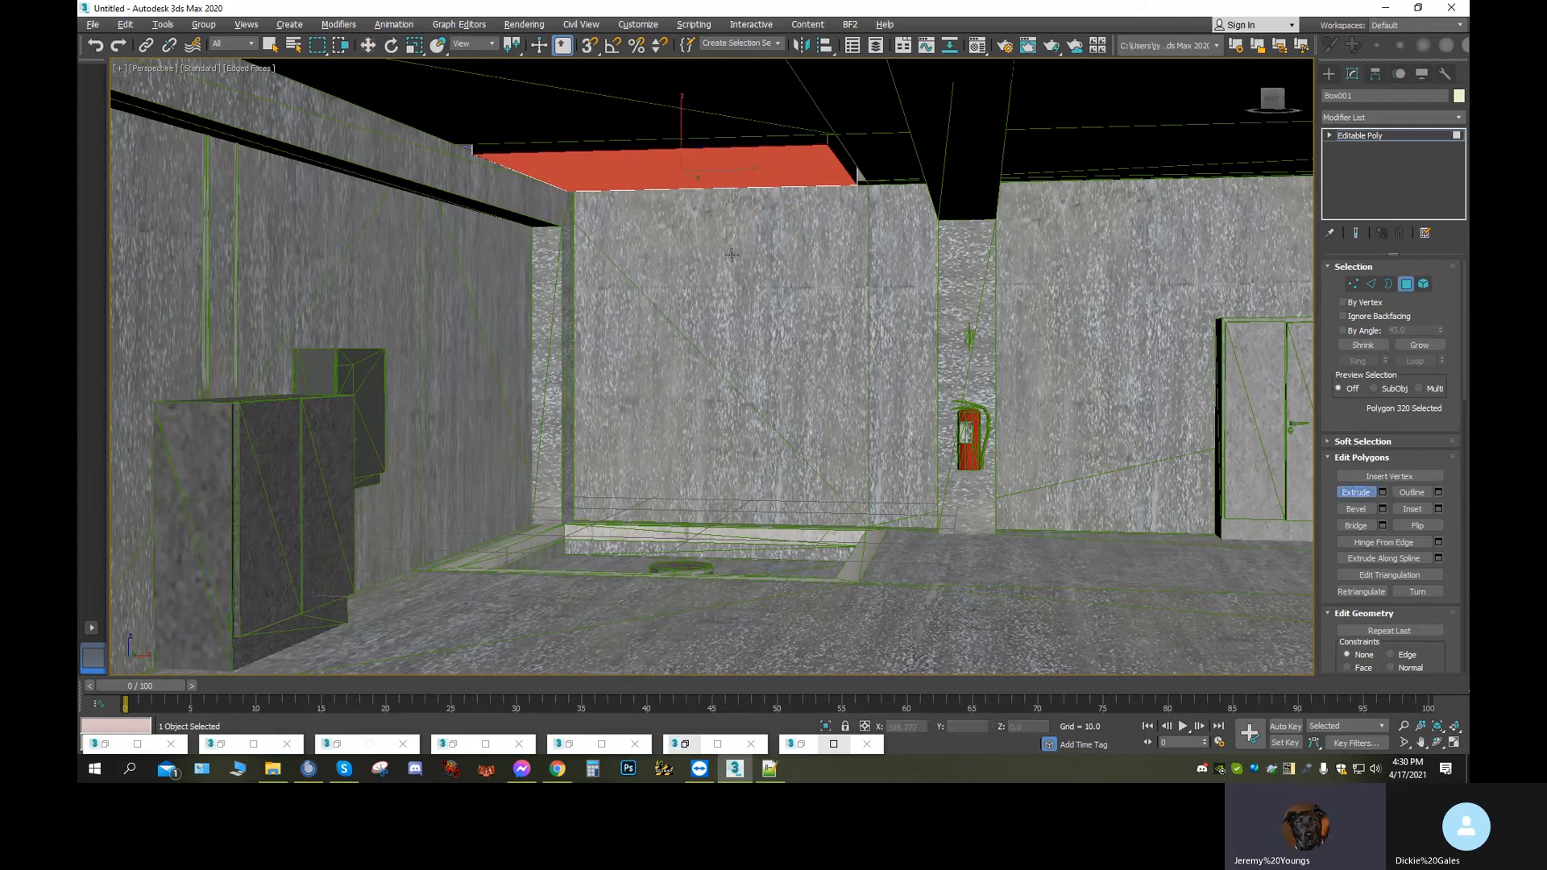
left_click_drag(709, 174, 733, 196)
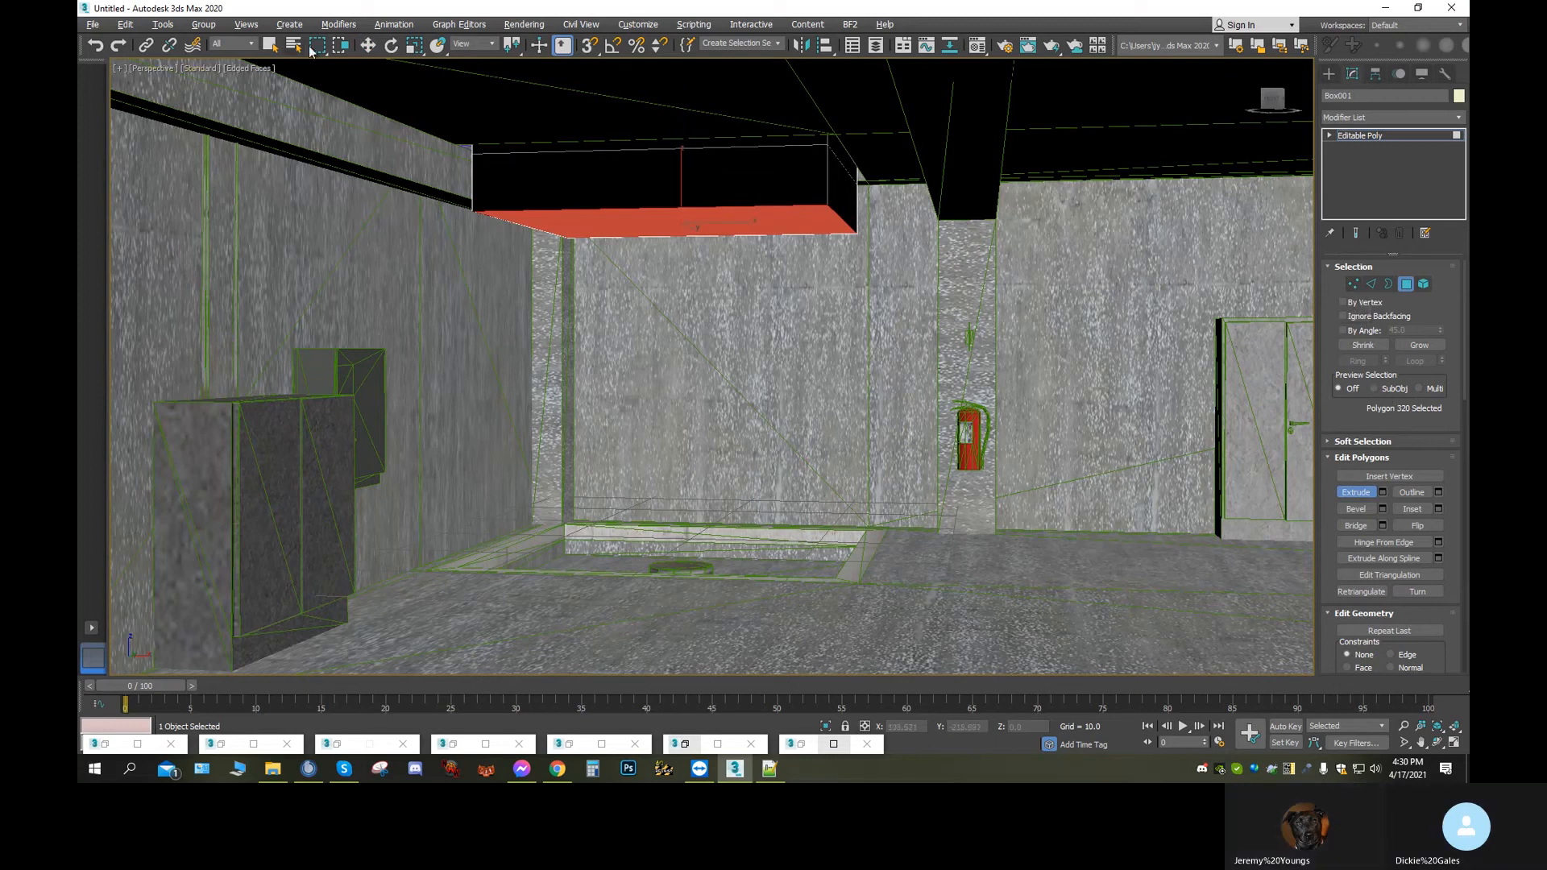
Try to shift the newly extruded polygon slightly and undo the move
left_click(375, 48)
middle_click_drag(693, 283, 626, 141)
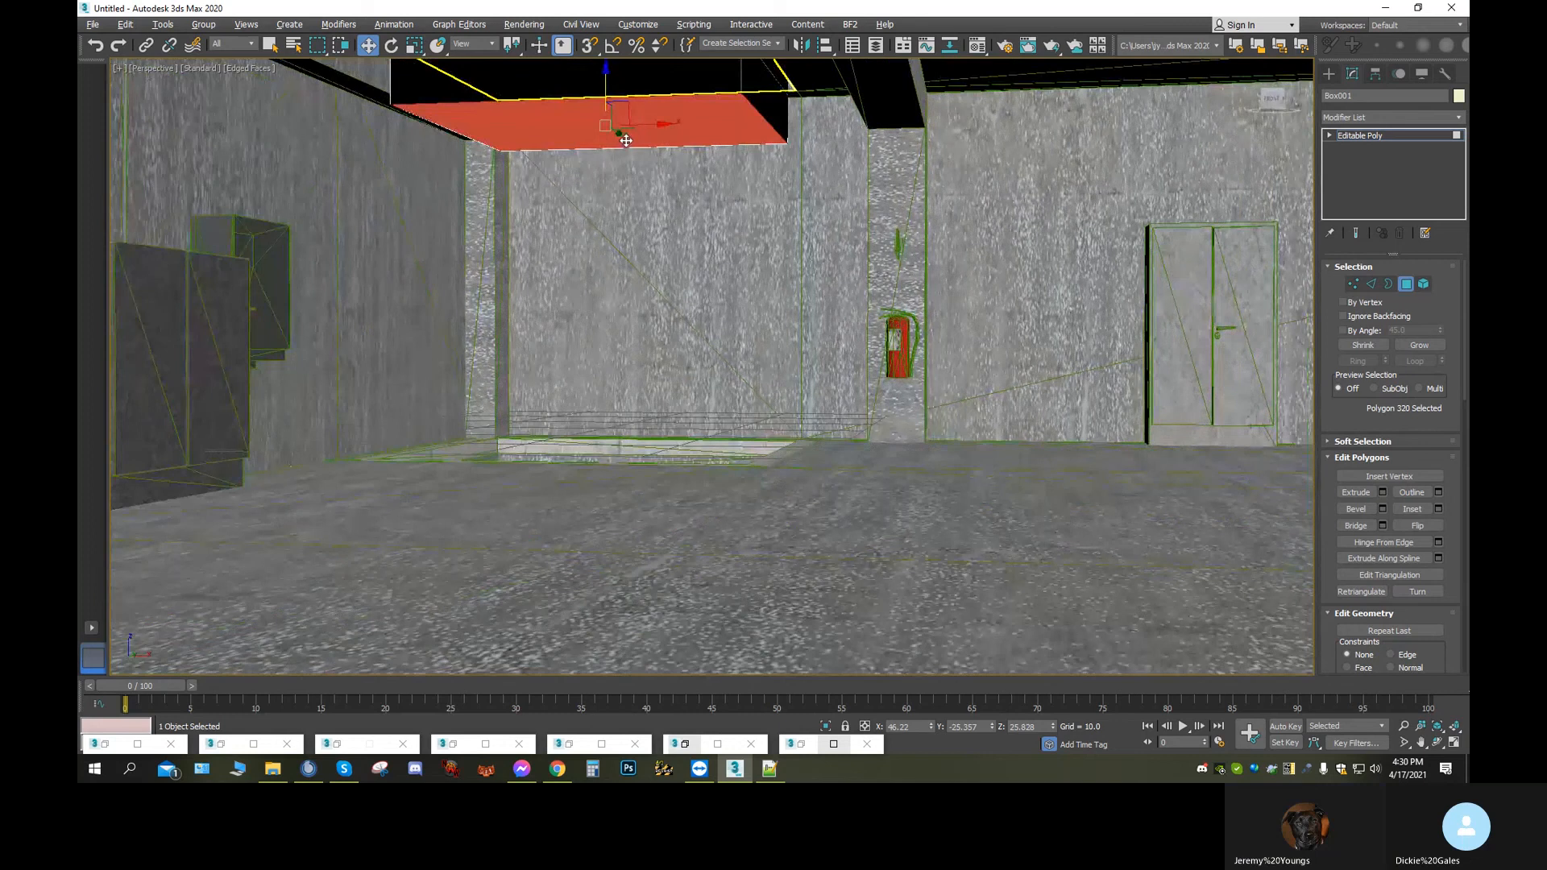
left_click_drag(622, 136, 612, 141)
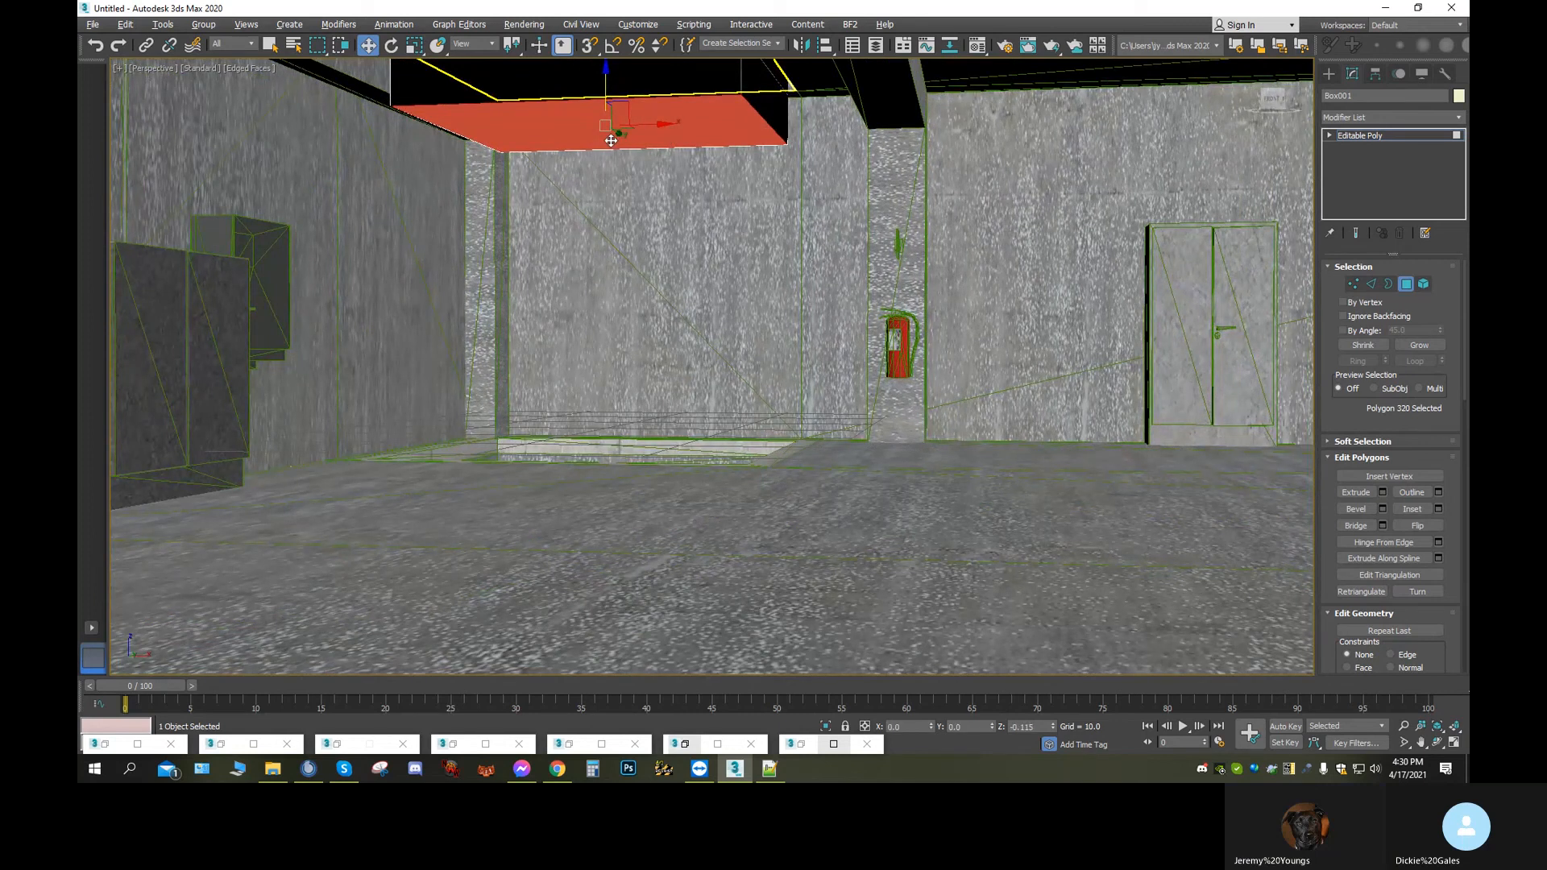
left_click(96, 45)
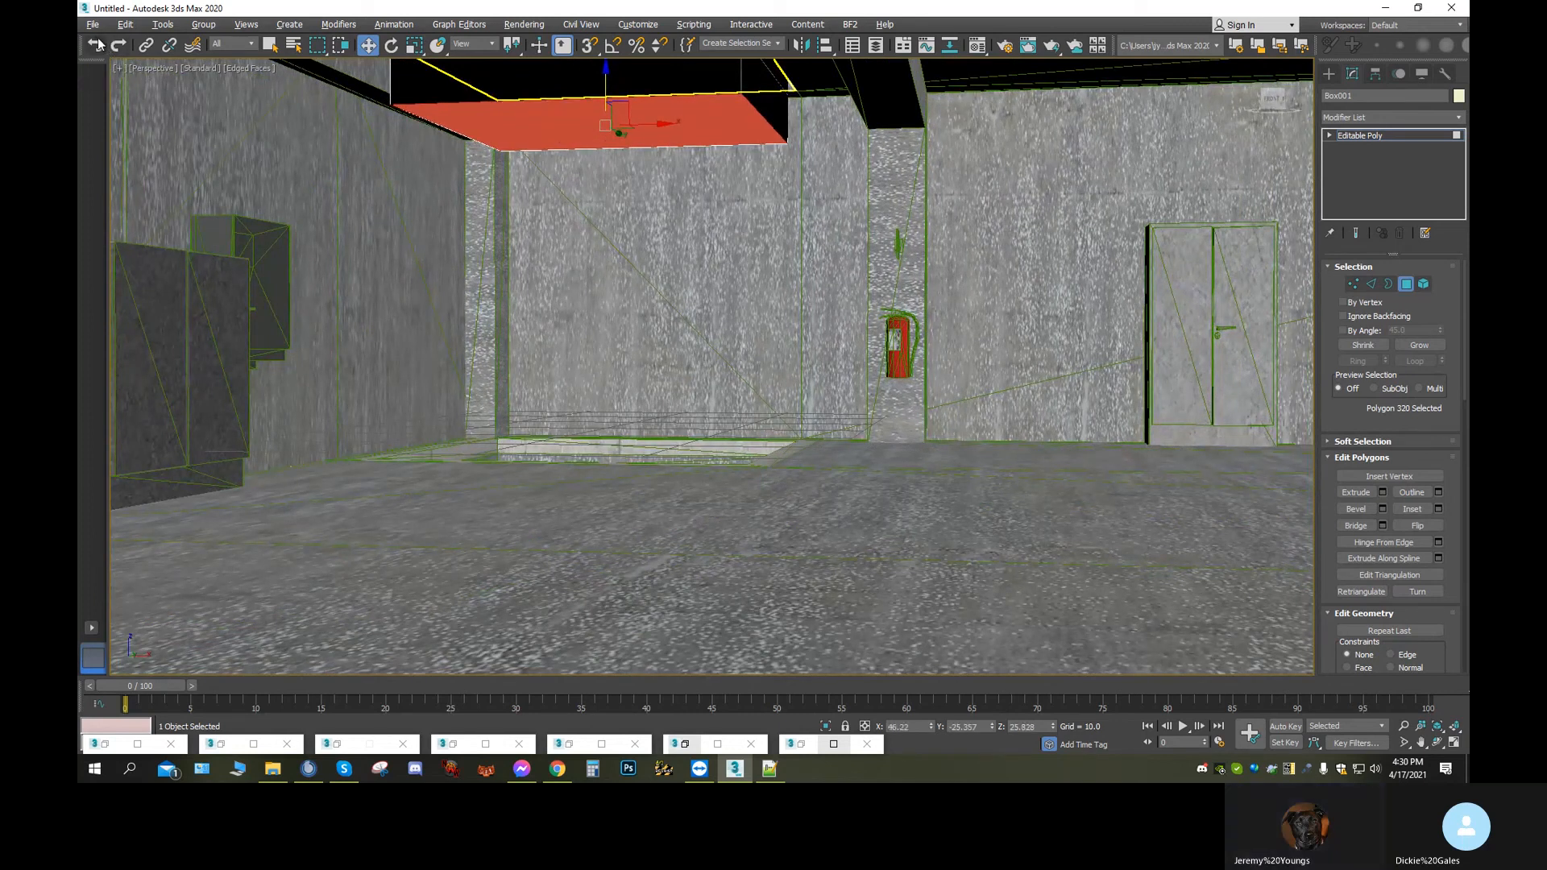
Move the newly extruded polygon along Y to about -48.9 and lower it to the floor, about Z -2.6
left_click(1437, 744)
left_click_drag(672, 376, 604, 379)
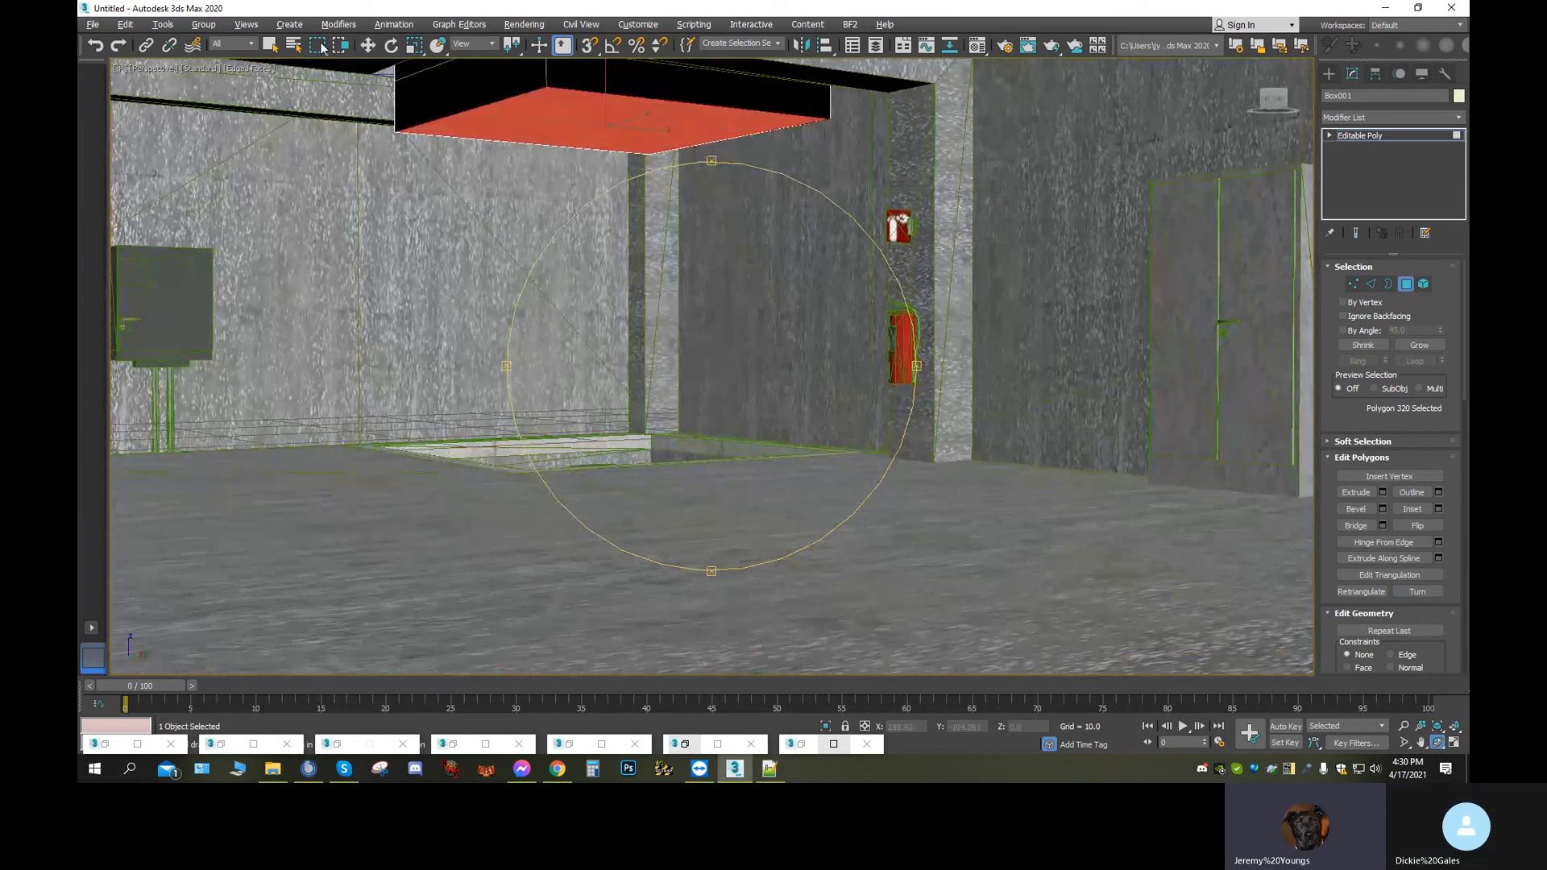
left_click(362, 46)
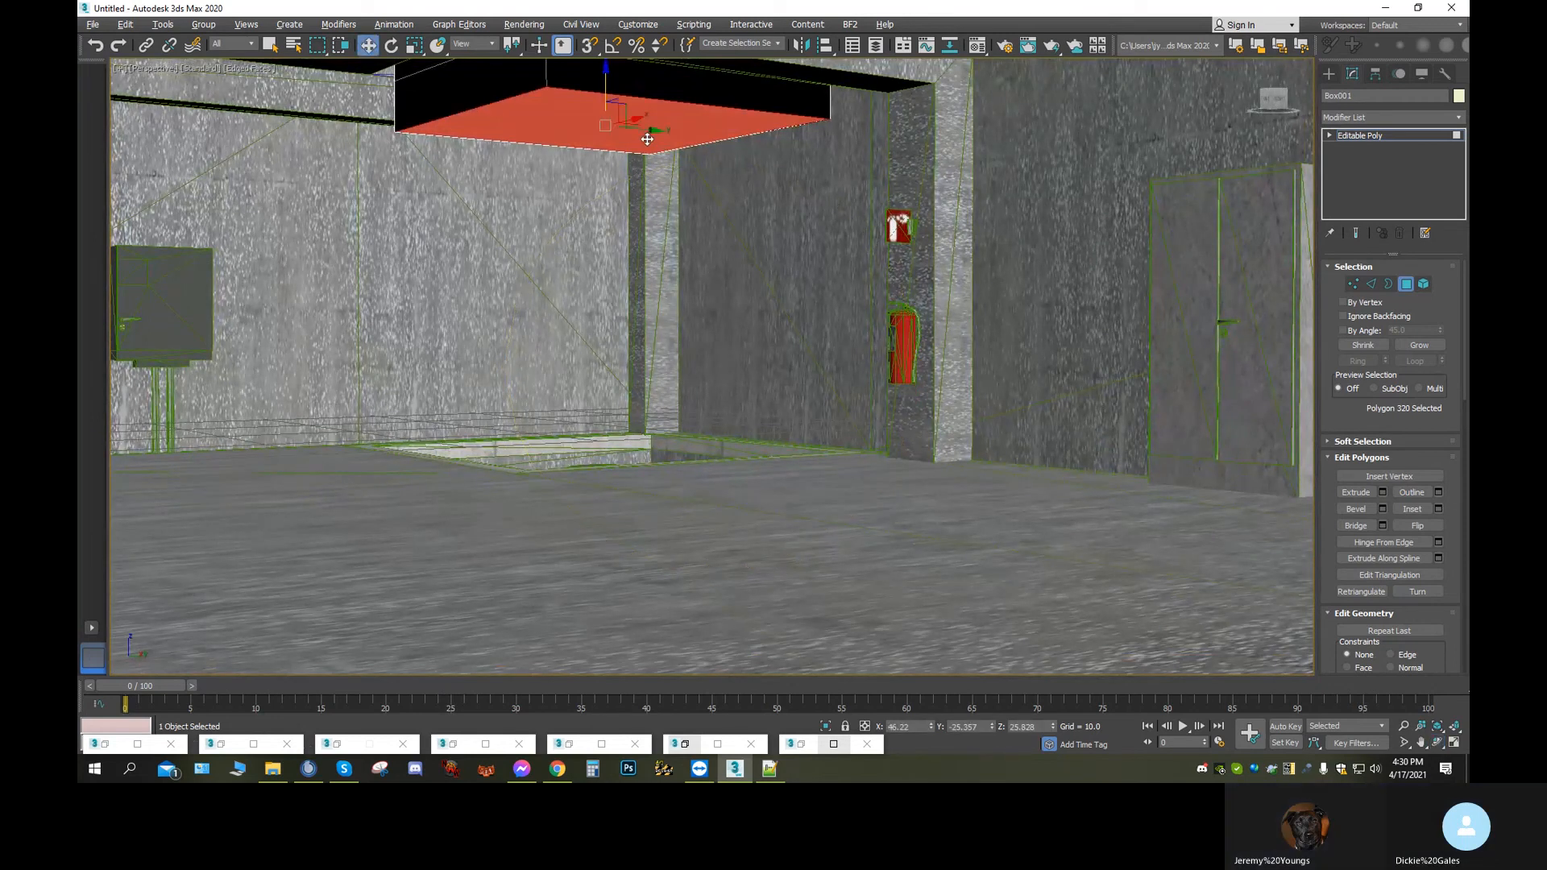
left_click_drag(646, 129, 388, 111)
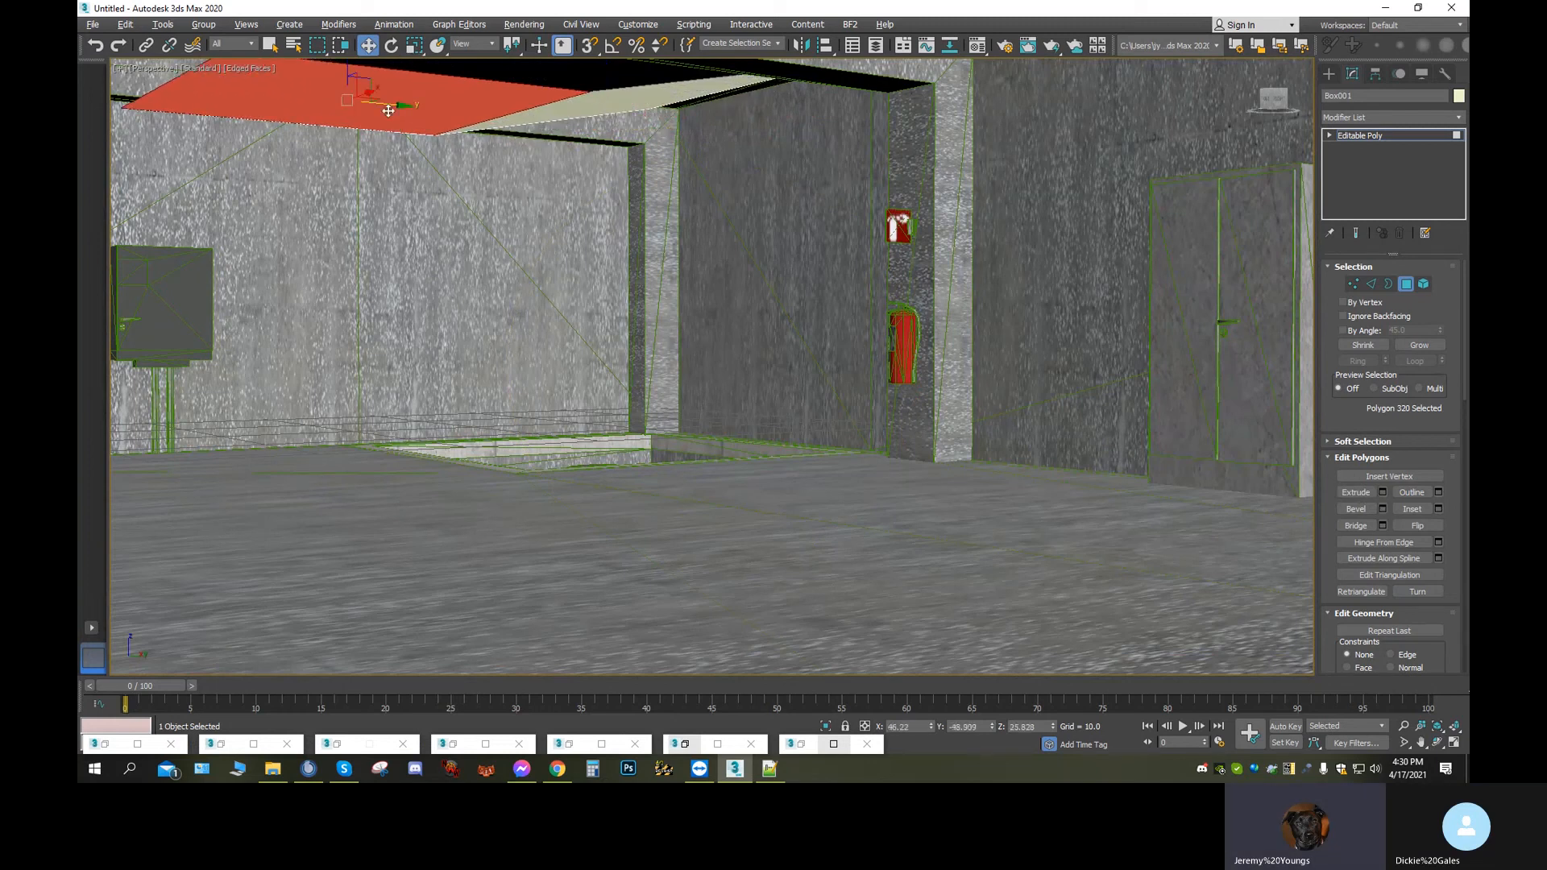
middle_click_drag(346, 125, 366, 191)
left_click_drag(369, 110, 346, 470)
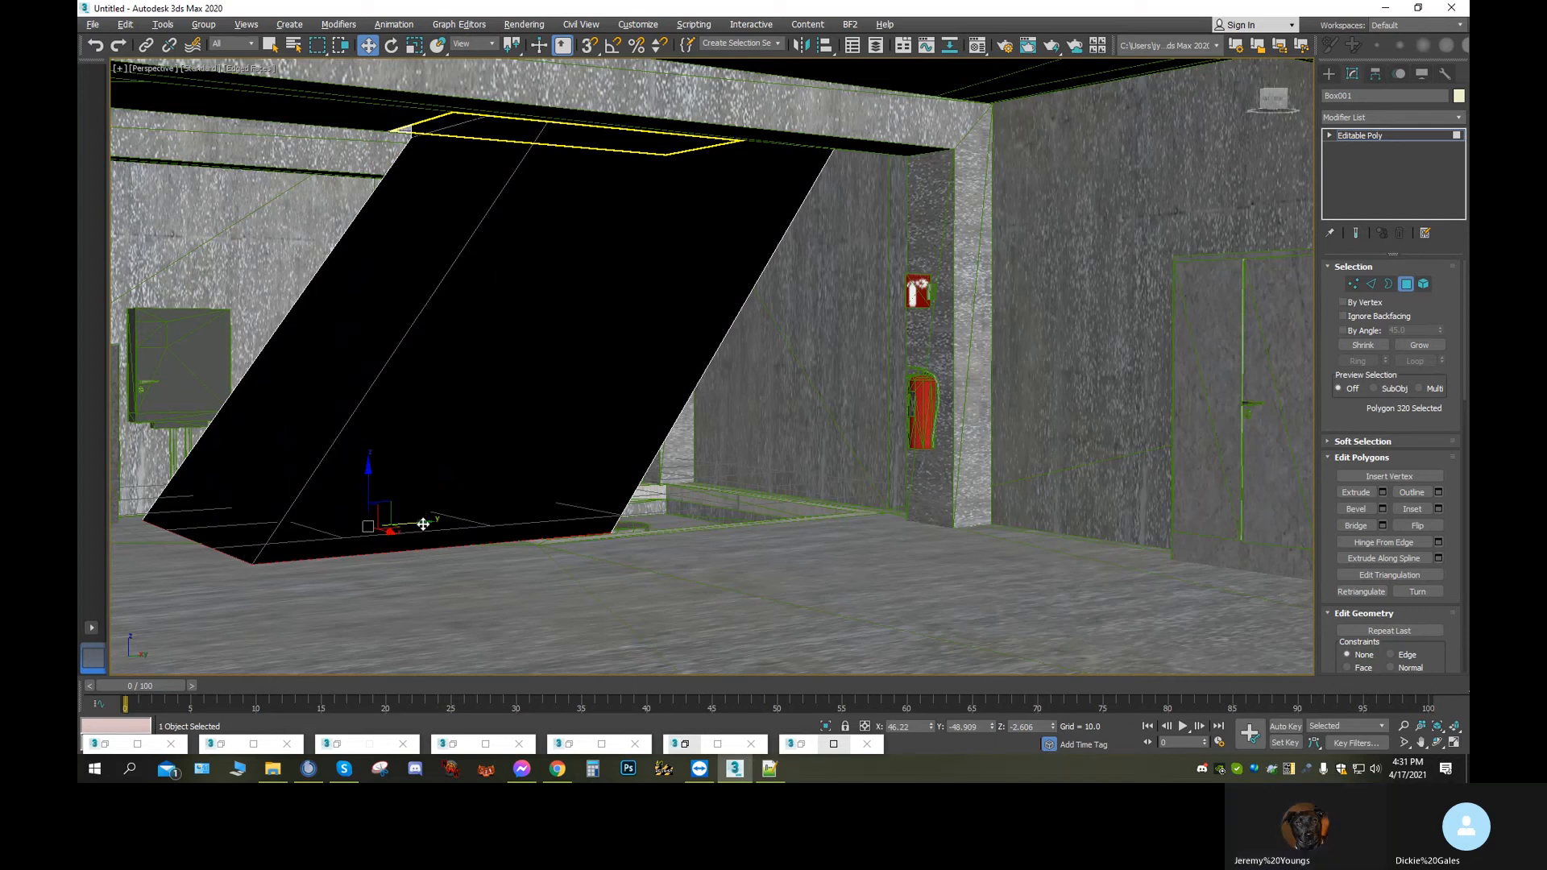
Move the polygon on the floor along Y to about -55.7 and raise it to just under the ceiling, about Z 25.6
left_click_drag(418, 525, 226, 145)
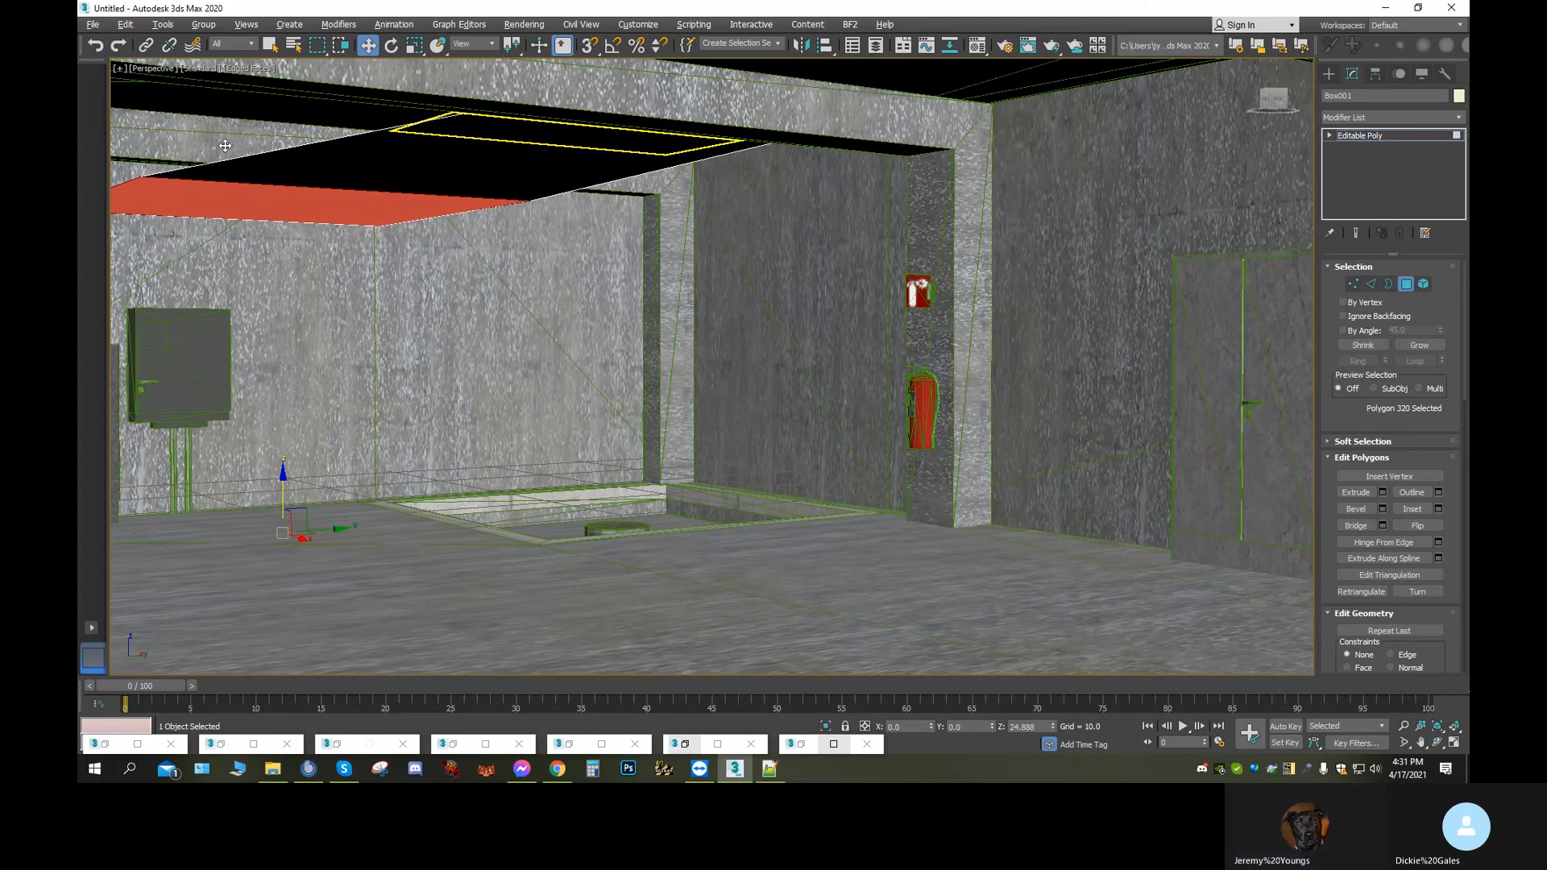
left_click_drag(225, 145, 219, 106)
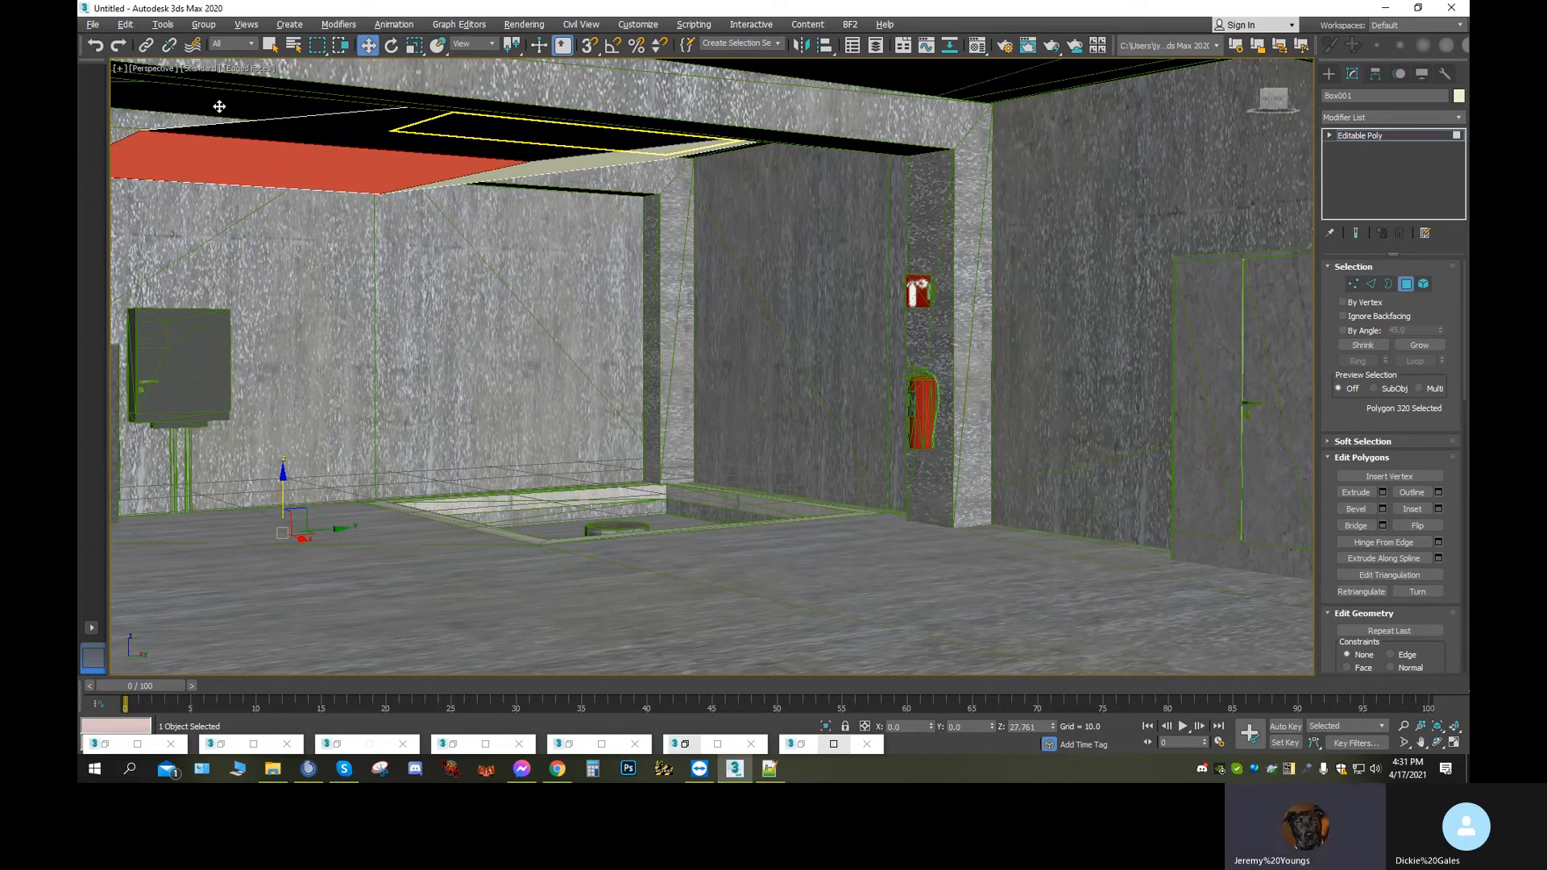
left_click_drag(219, 107, 220, 108)
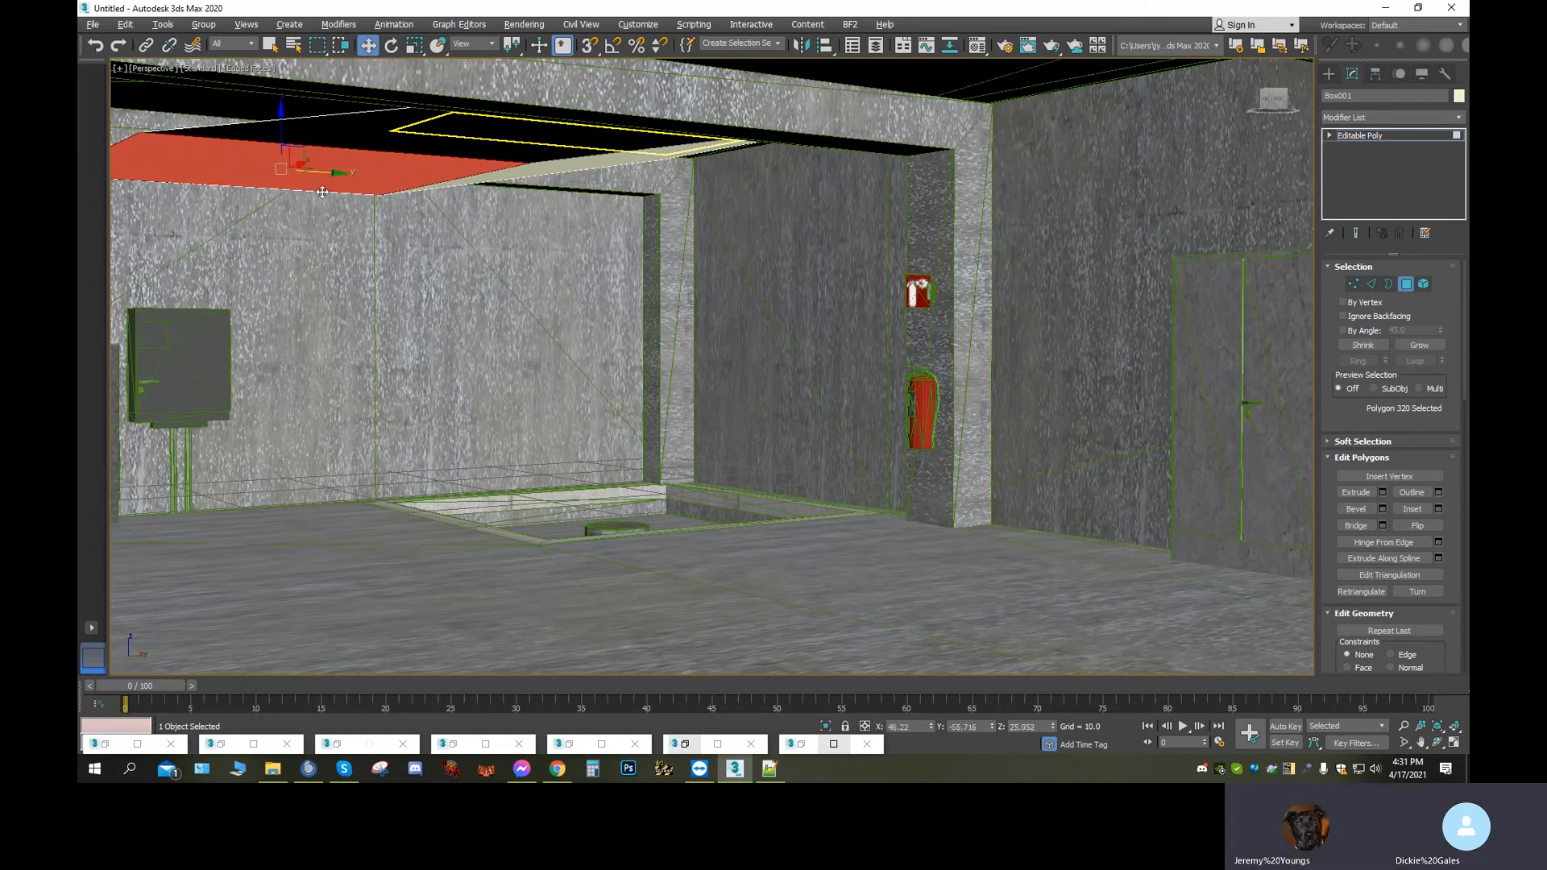
Raise the selected polygon slightly further towards the underside of the ceiling beam
left_click(1438, 743)
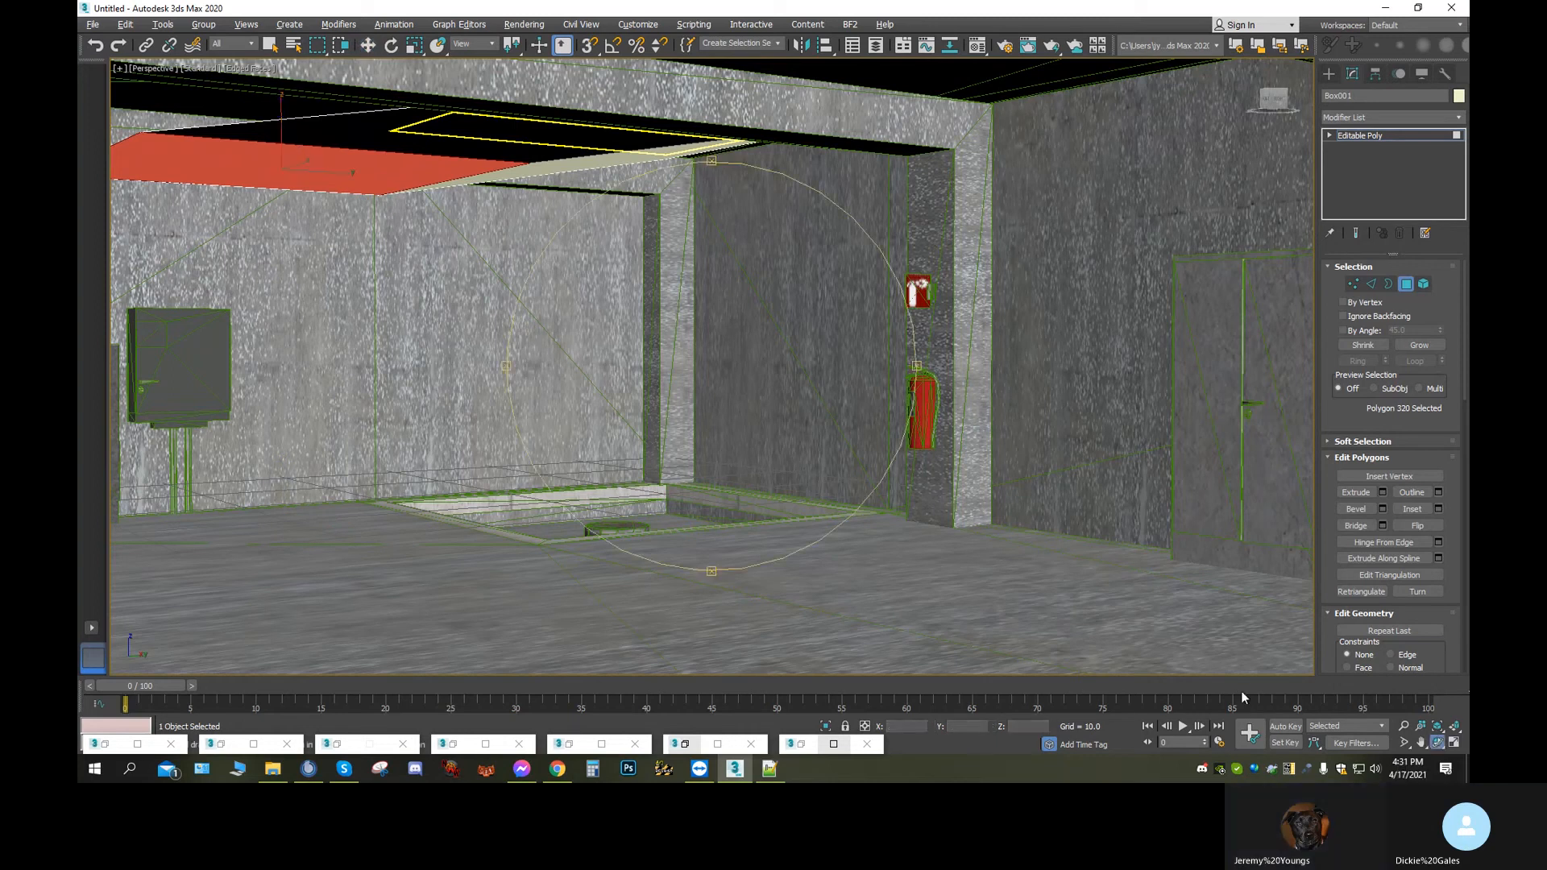
left_click_drag(653, 433, 794, 378)
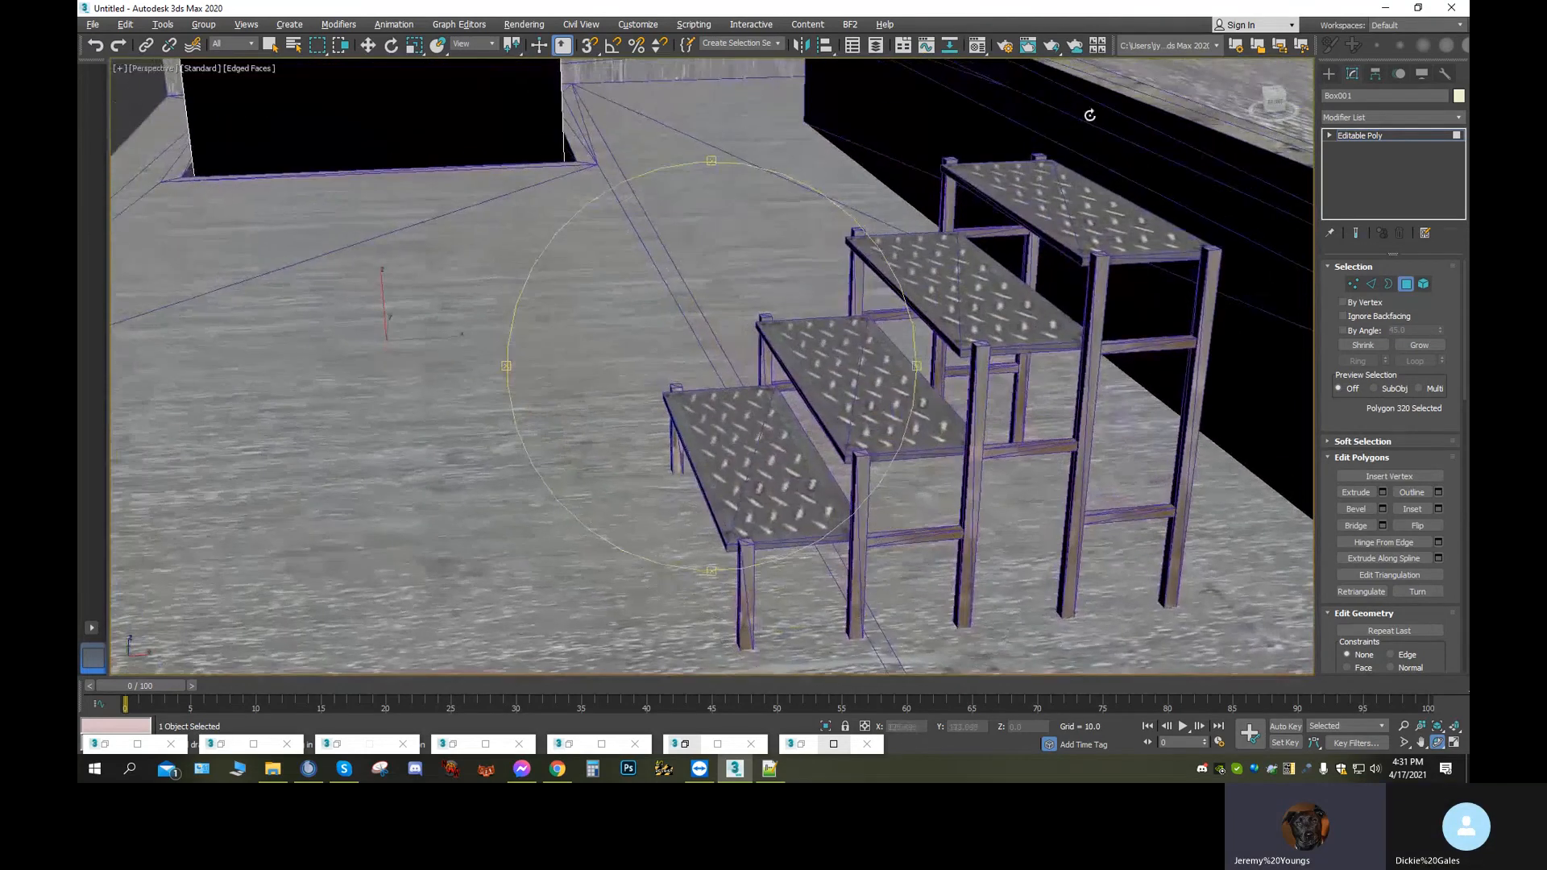
left_click_drag(706, 283, 522, 307)
middle_click_drag(583, 403, 769, 257)
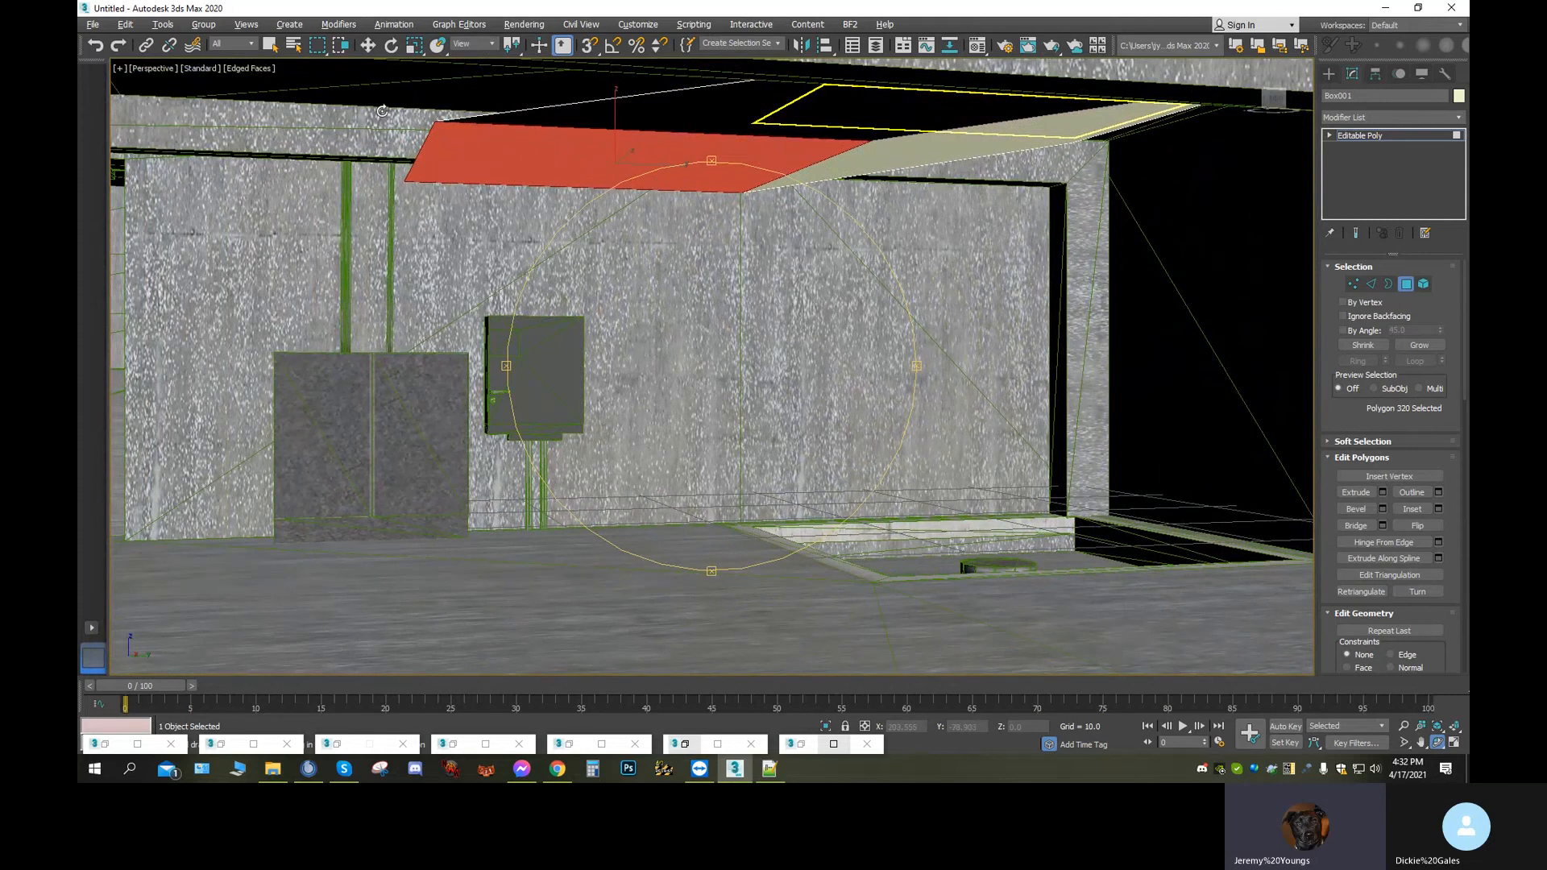
middle_click_drag(438, 329, 786, 420)
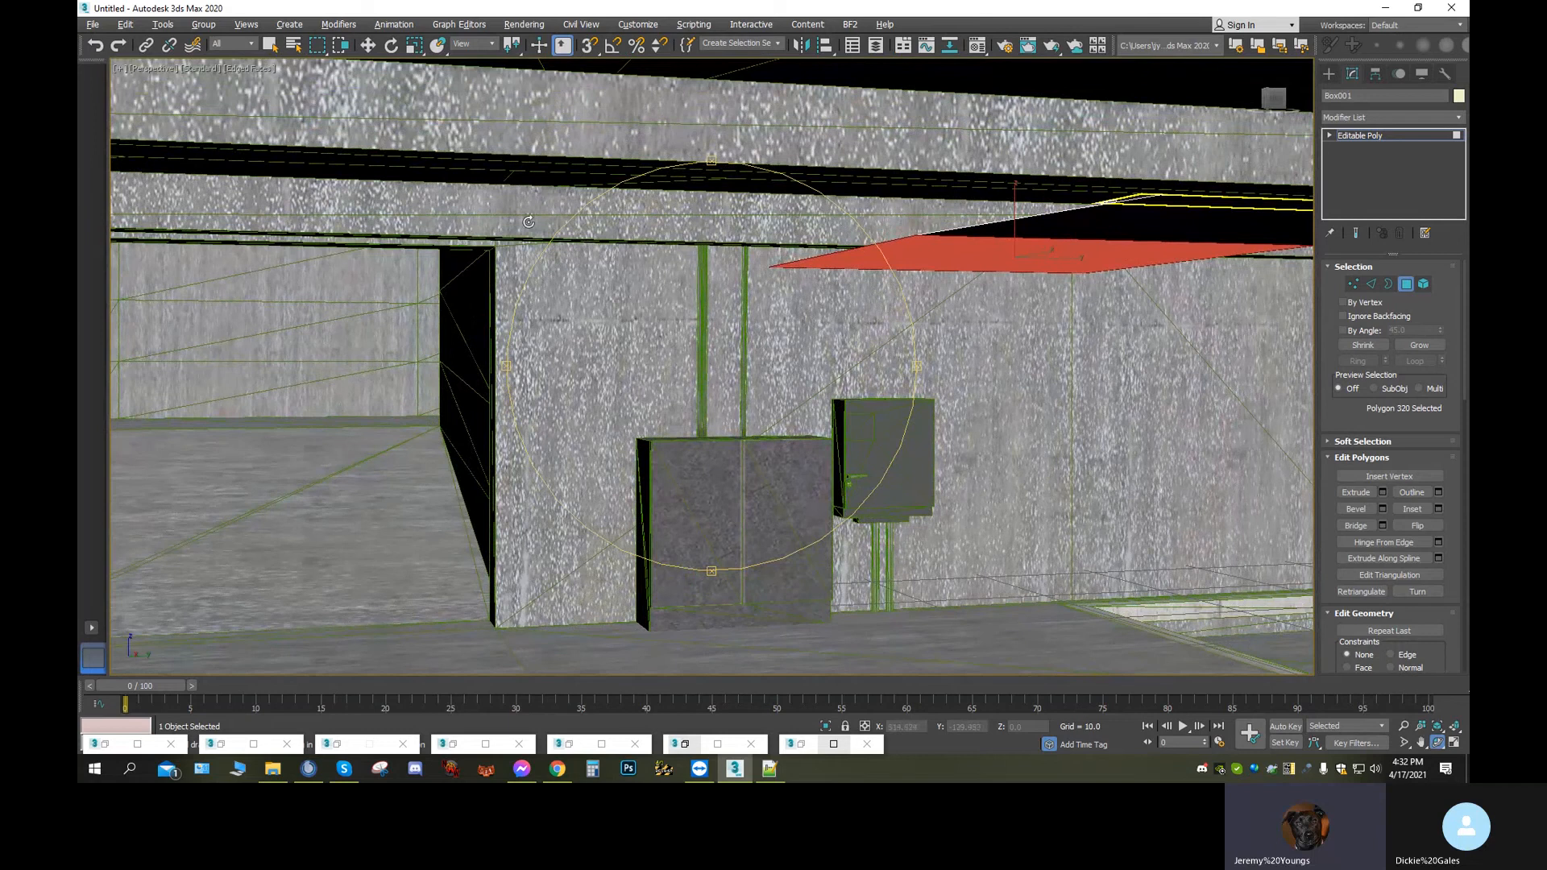
key("w")
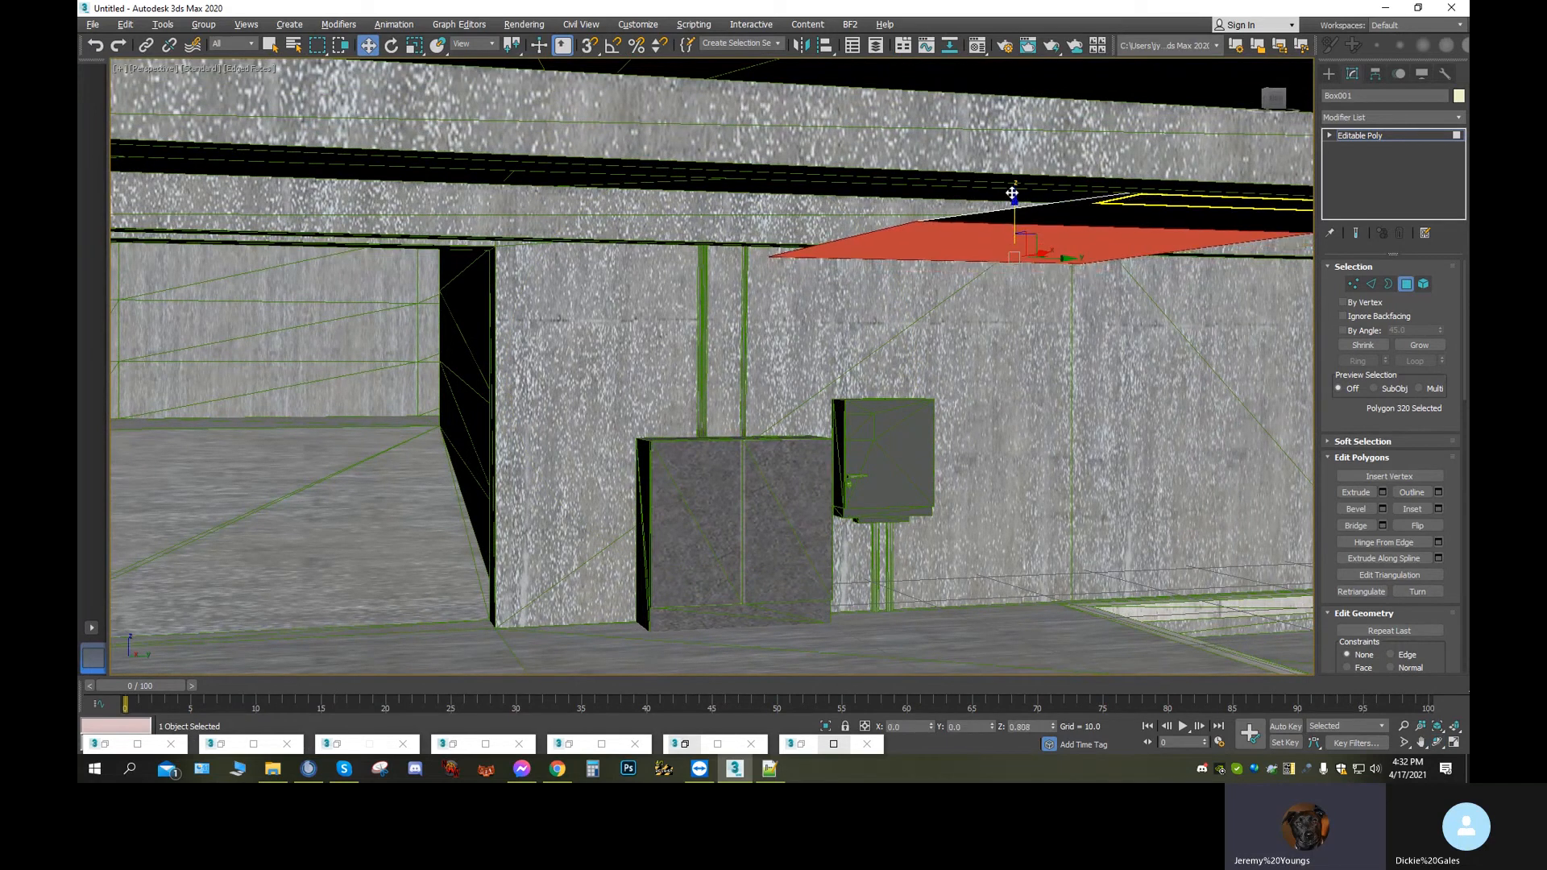
left_click_drag(1012, 193, 1011, 177)
Extrude the raised polygon downwards into the room and lower its end to the floor, about Z -2.6
middle_click_drag(997, 255, 915, 395)
left_click(1438, 742)
mouse_move(817, 442)
left_mouse_down()
mouse_move(901, 443)
mouse_move(887, 449)
mouse_move(858, 441)
mouse_move(903, 435)
mouse_move(790, 435)
left_mouse_up()
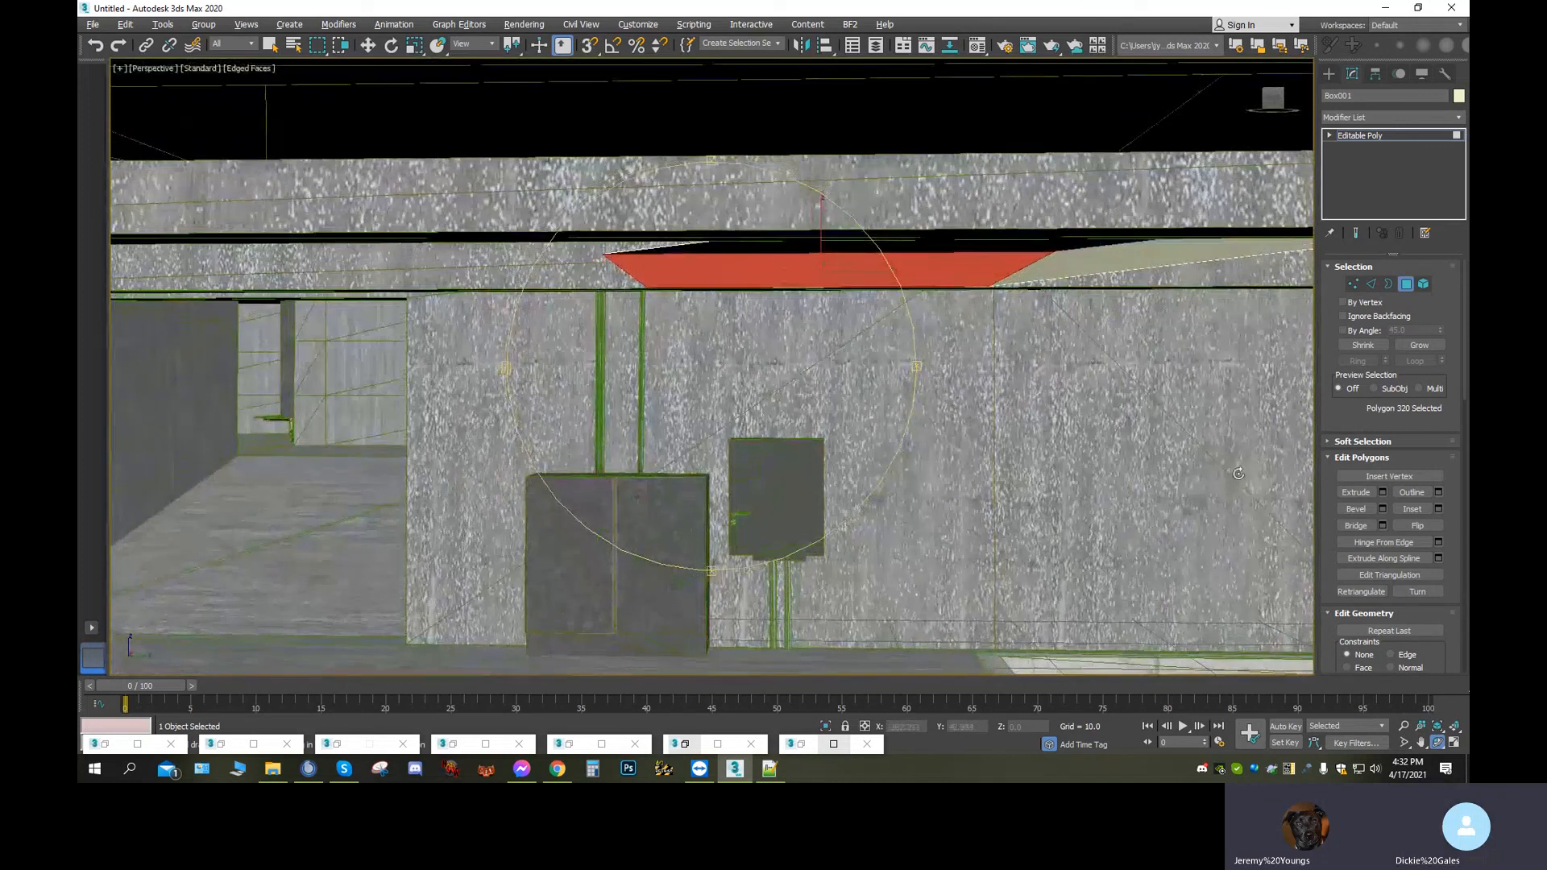
left_click(1344, 490)
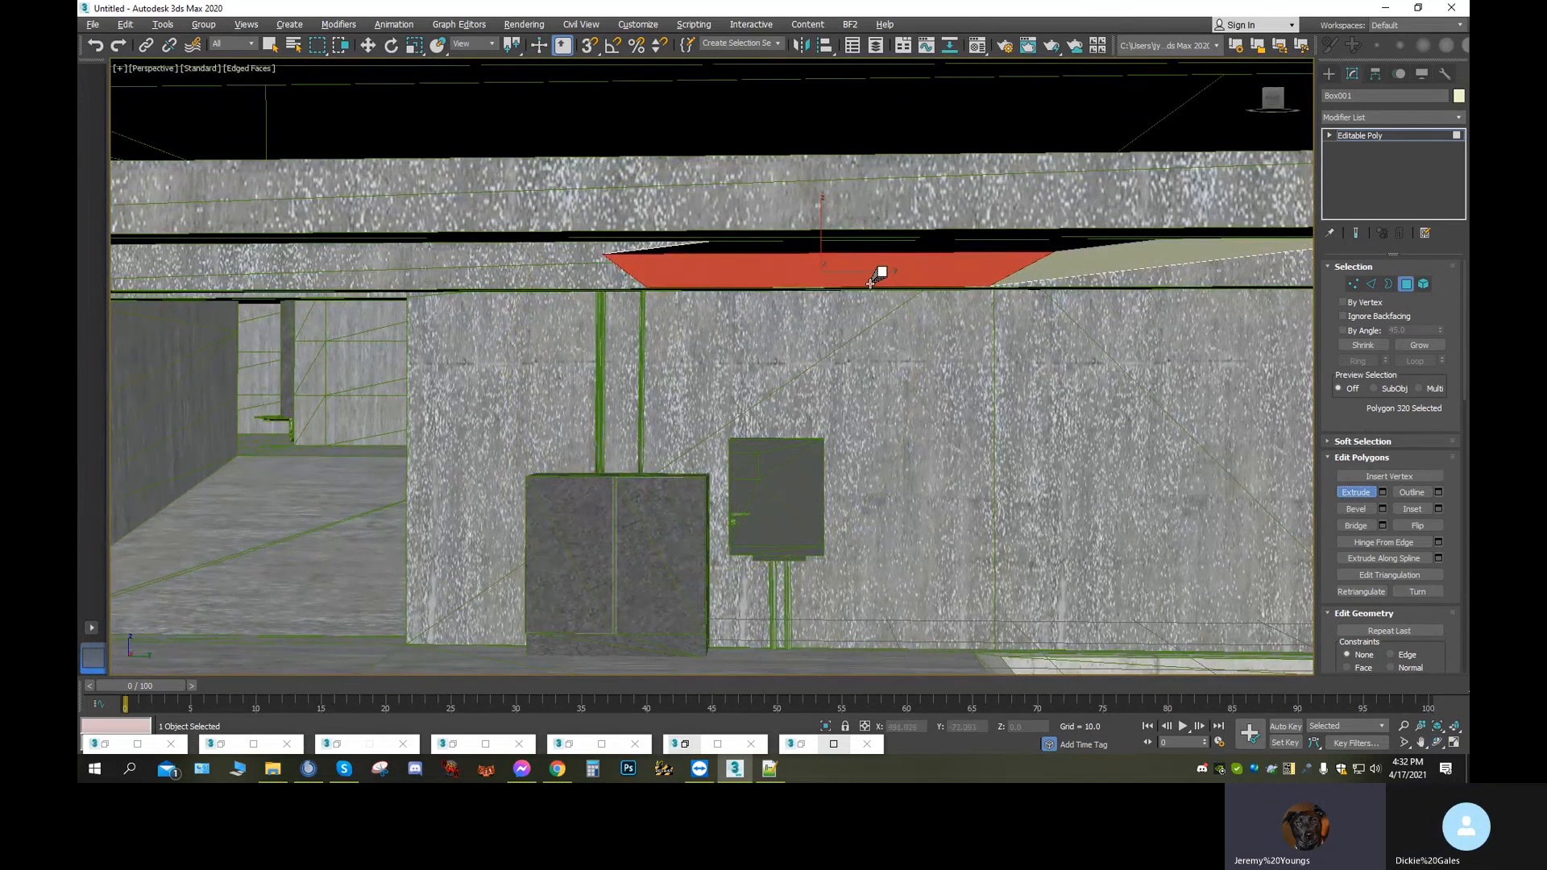
left_click_drag(871, 282, 871, 469)
middle_click_drag(873, 520, 990, 260)
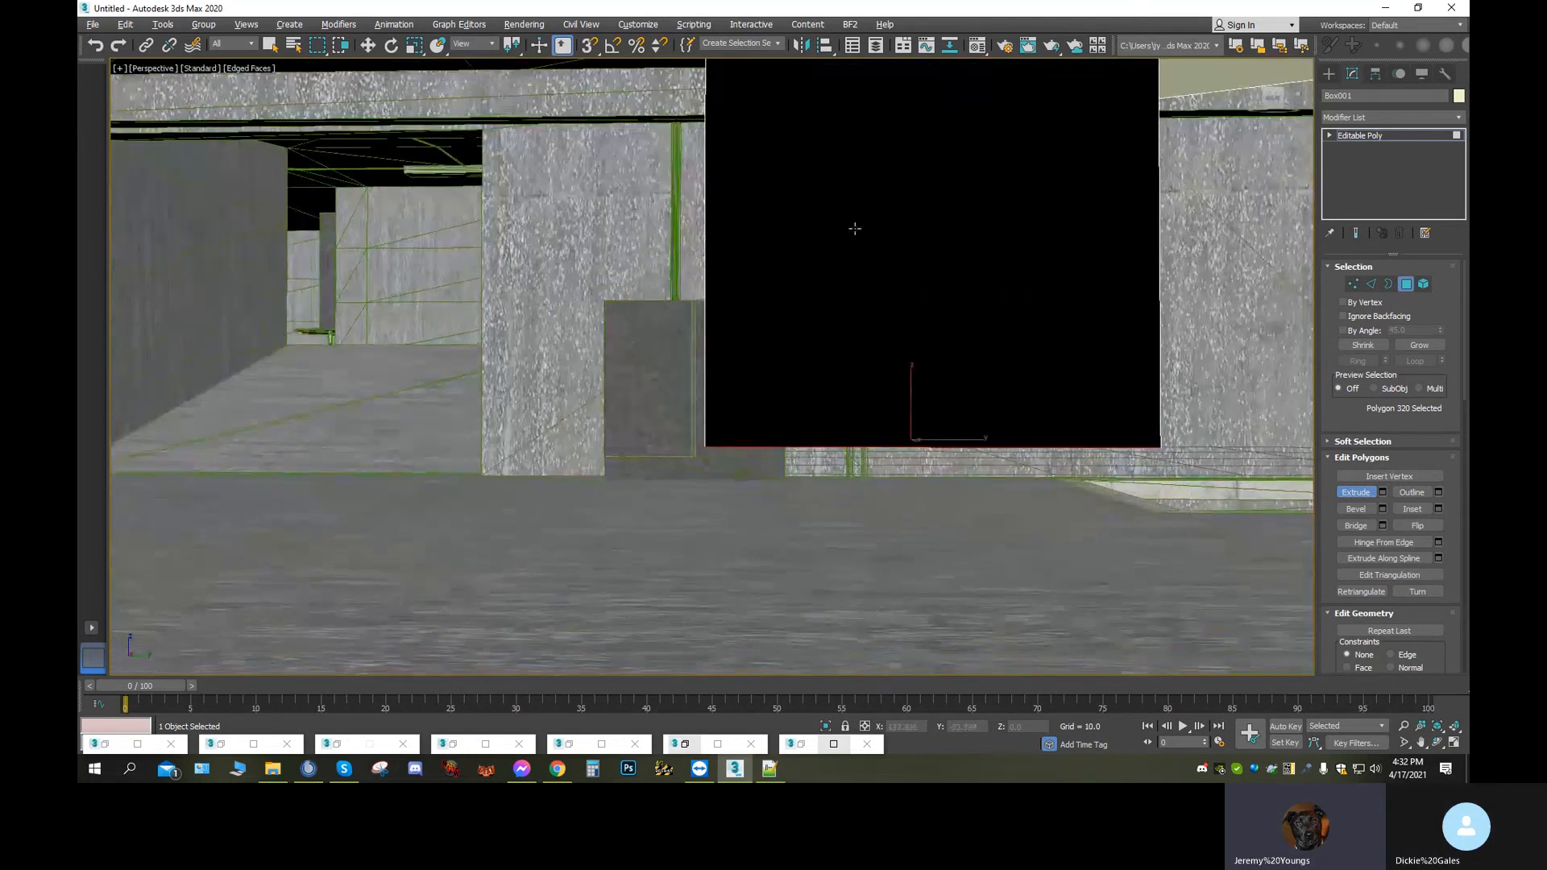
left_click(367, 45)
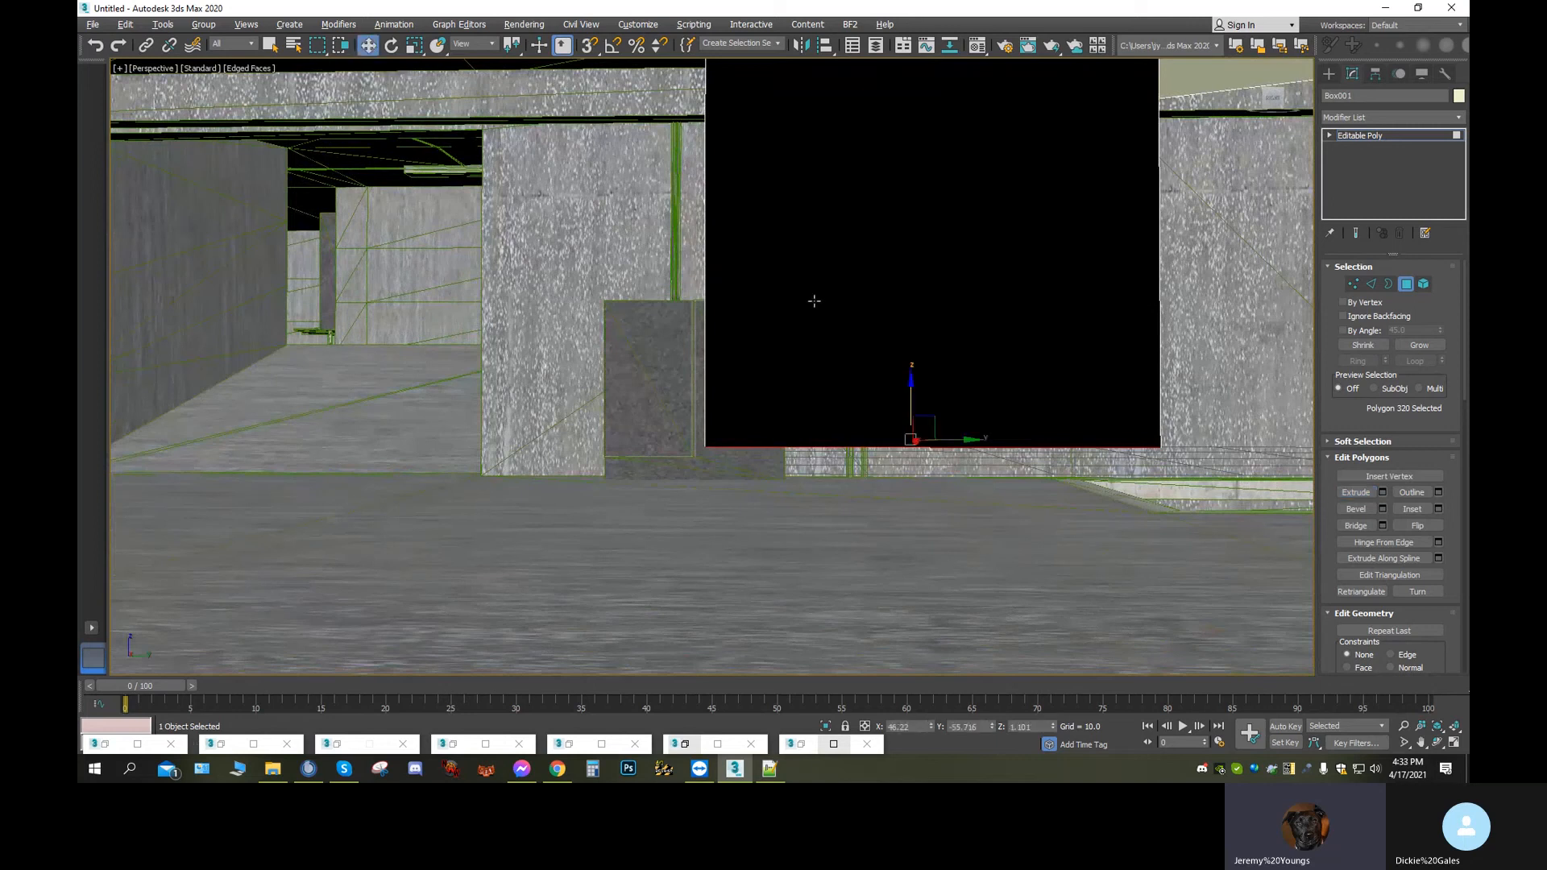
left_click_drag(910, 386, 904, 438)
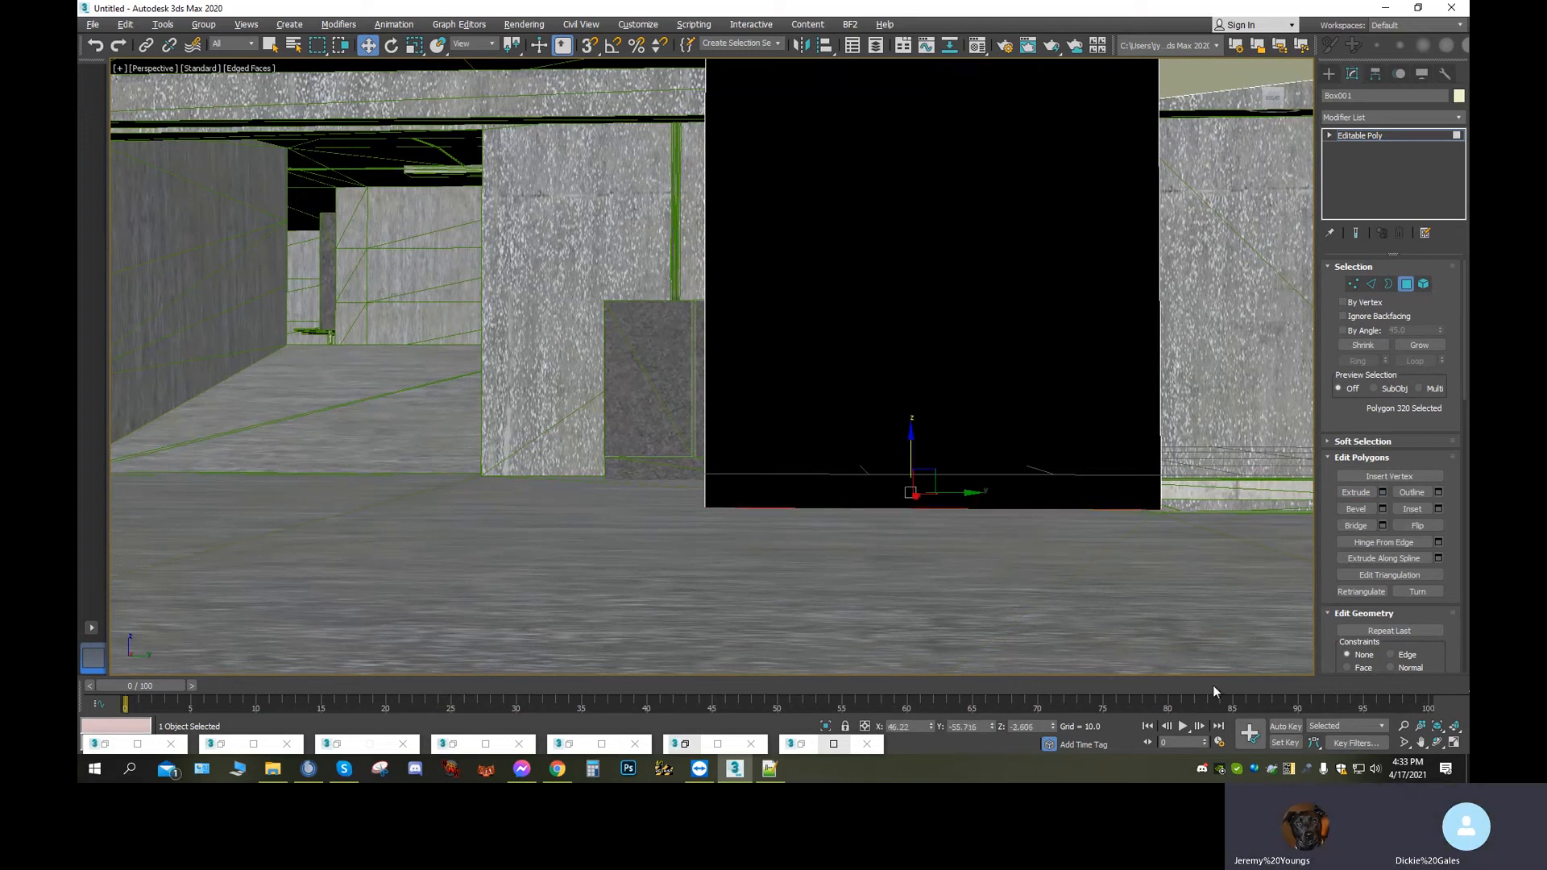
Select the extruded box's narrow side polygon beside the floor cabinet and move it along Y to about -63.9
left_click(1438, 742)
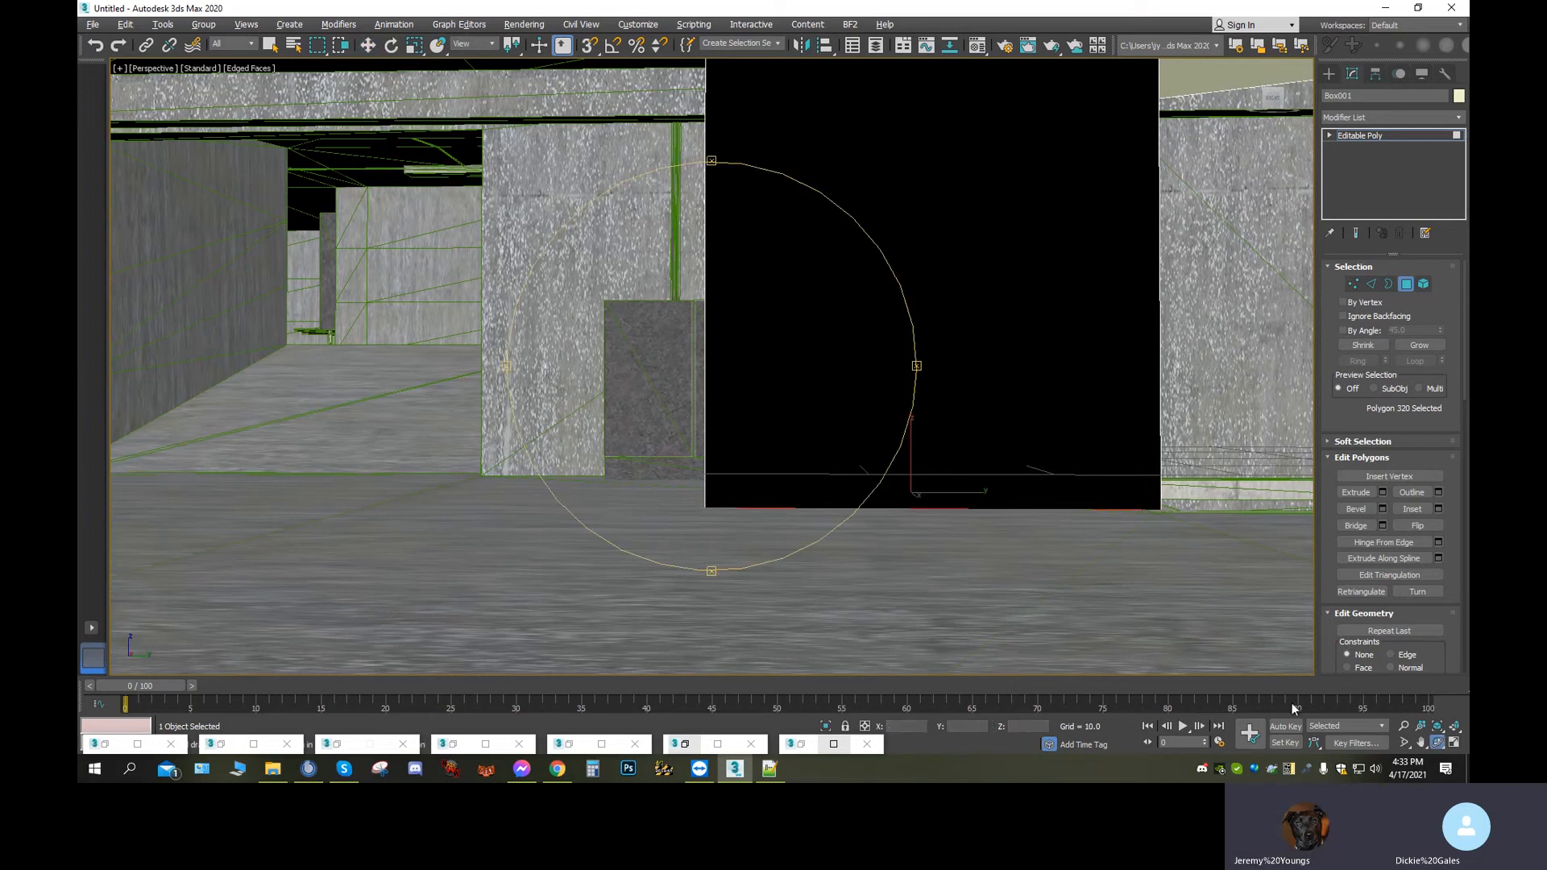
left_click_drag(808, 452, 702, 394)
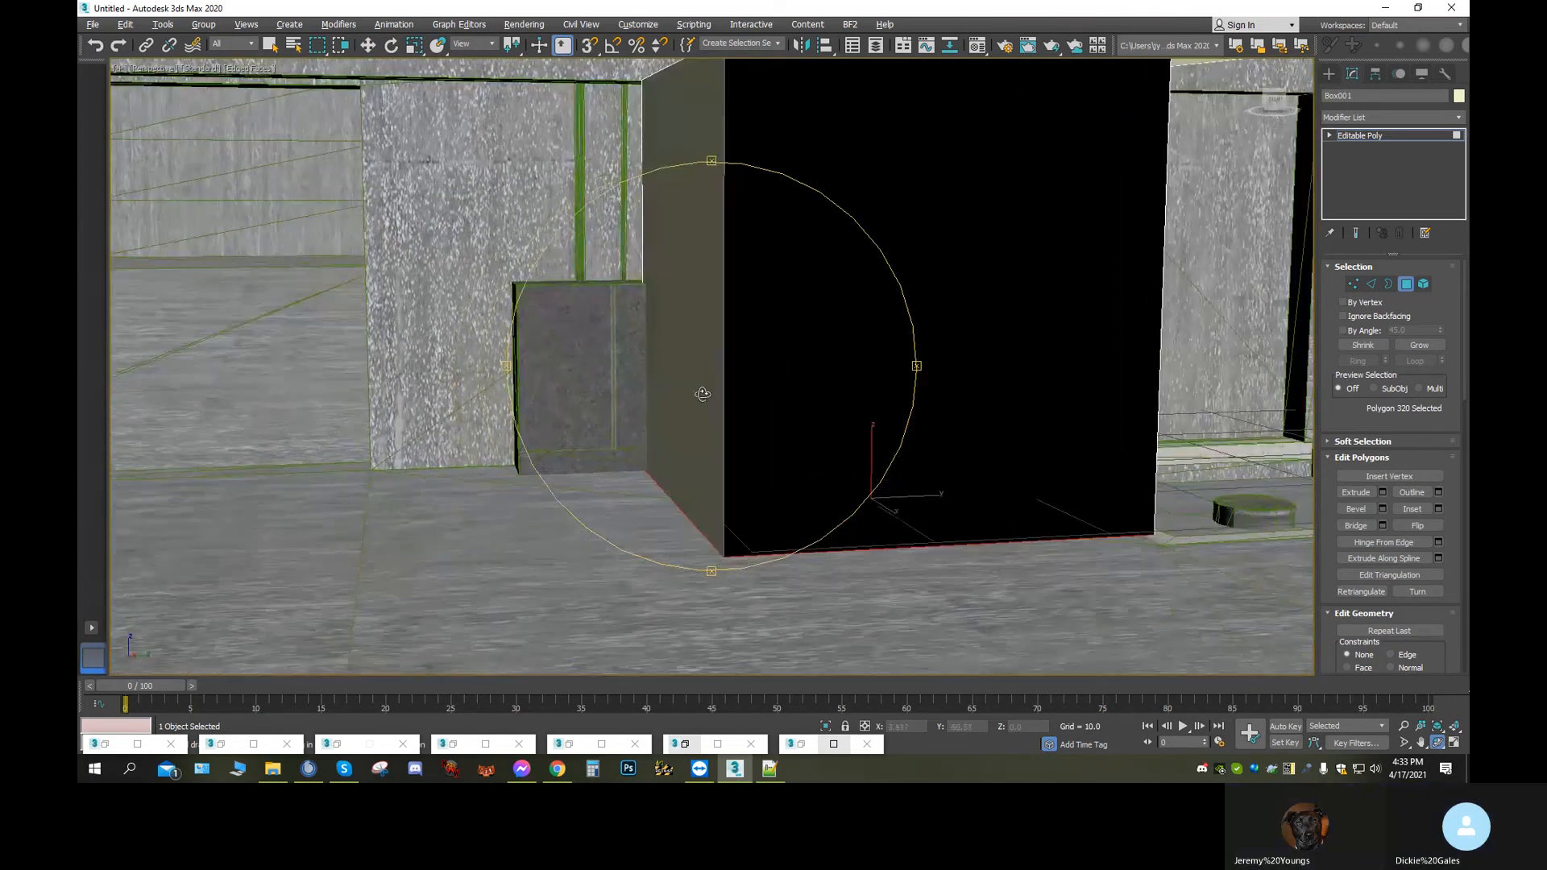
left_click(368, 45)
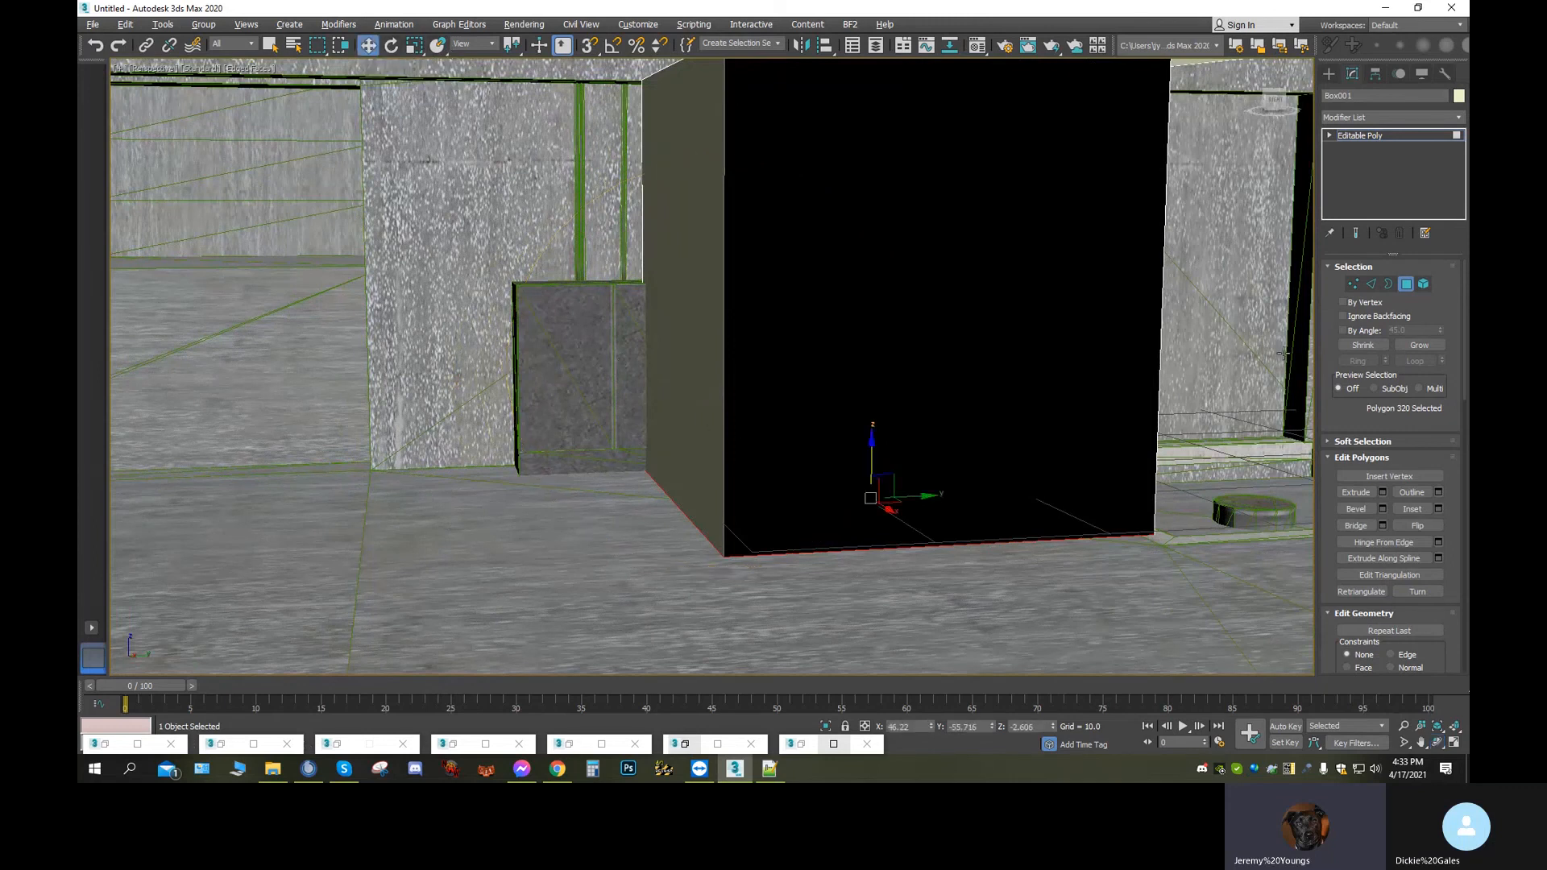
left_click(704, 380)
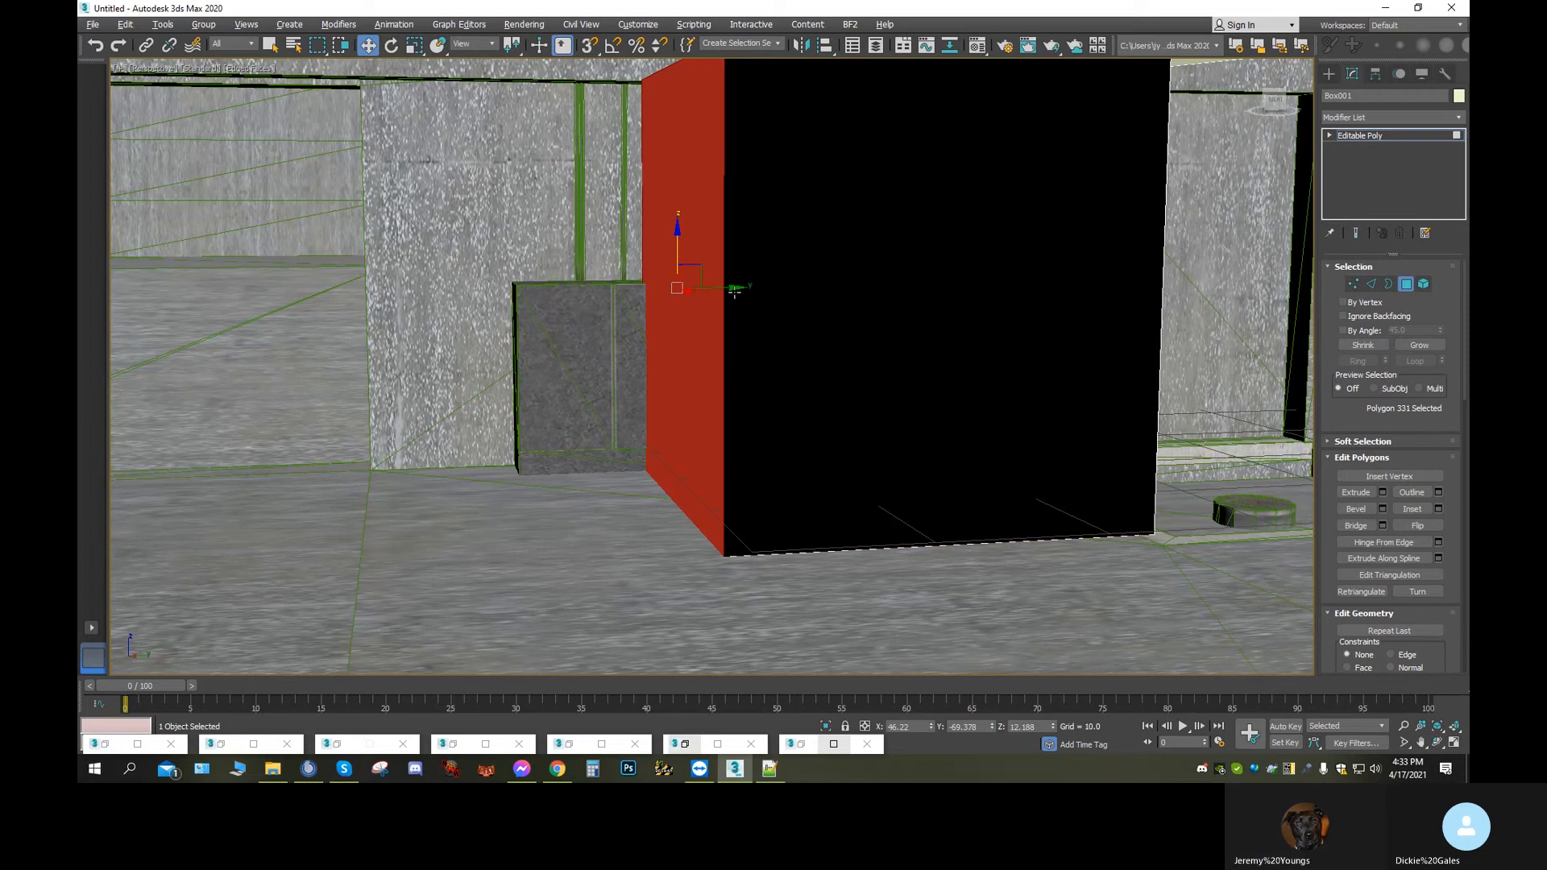
left_click_drag(735, 288, 815, 310)
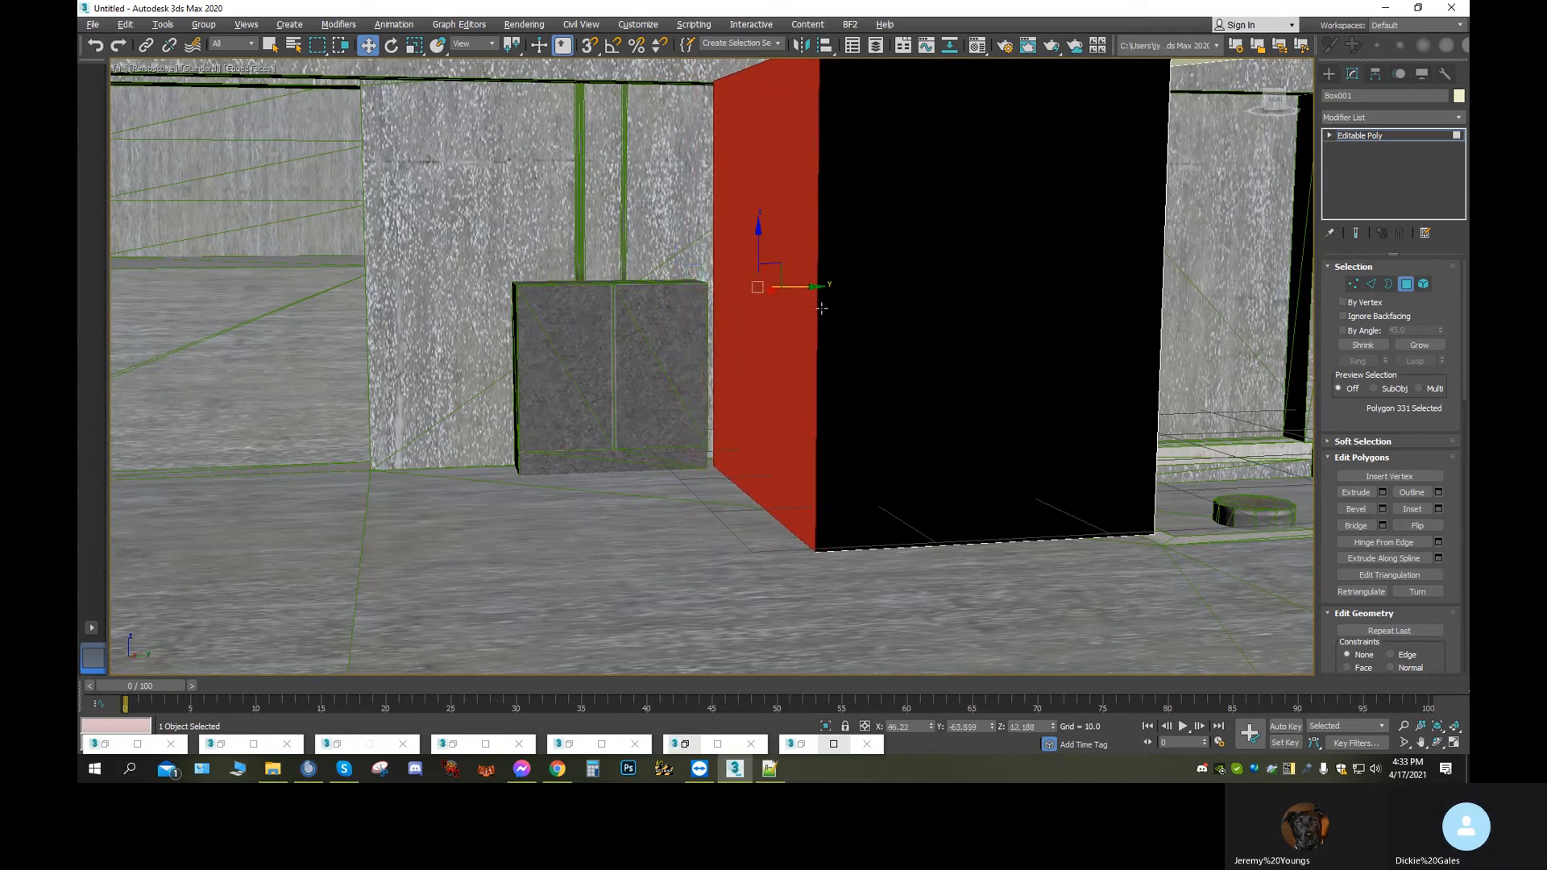
Examine the extruded box's fit against the surrounding walls, the floor pit and the cabinets from several angles
left_click(1438, 742)
left_click_drag(766, 368, 884, 368)
middle_click_drag(697, 369, 540, 435)
left_click_drag(776, 428, 648, 424)
middle_click_drag(866, 445, 494, 363)
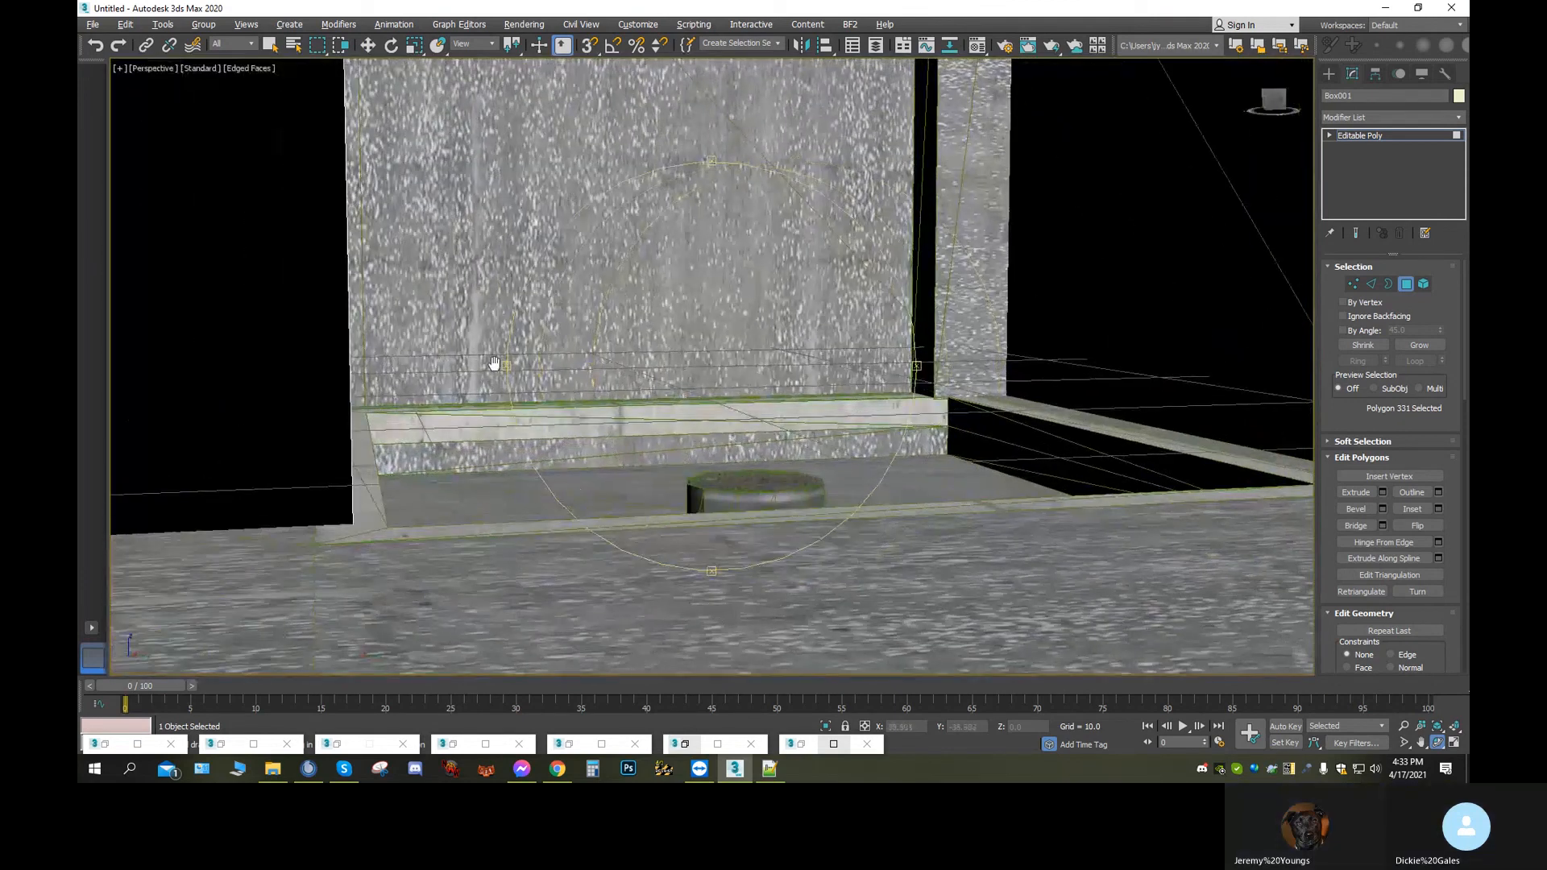
left_click_drag(563, 384, 690, 429)
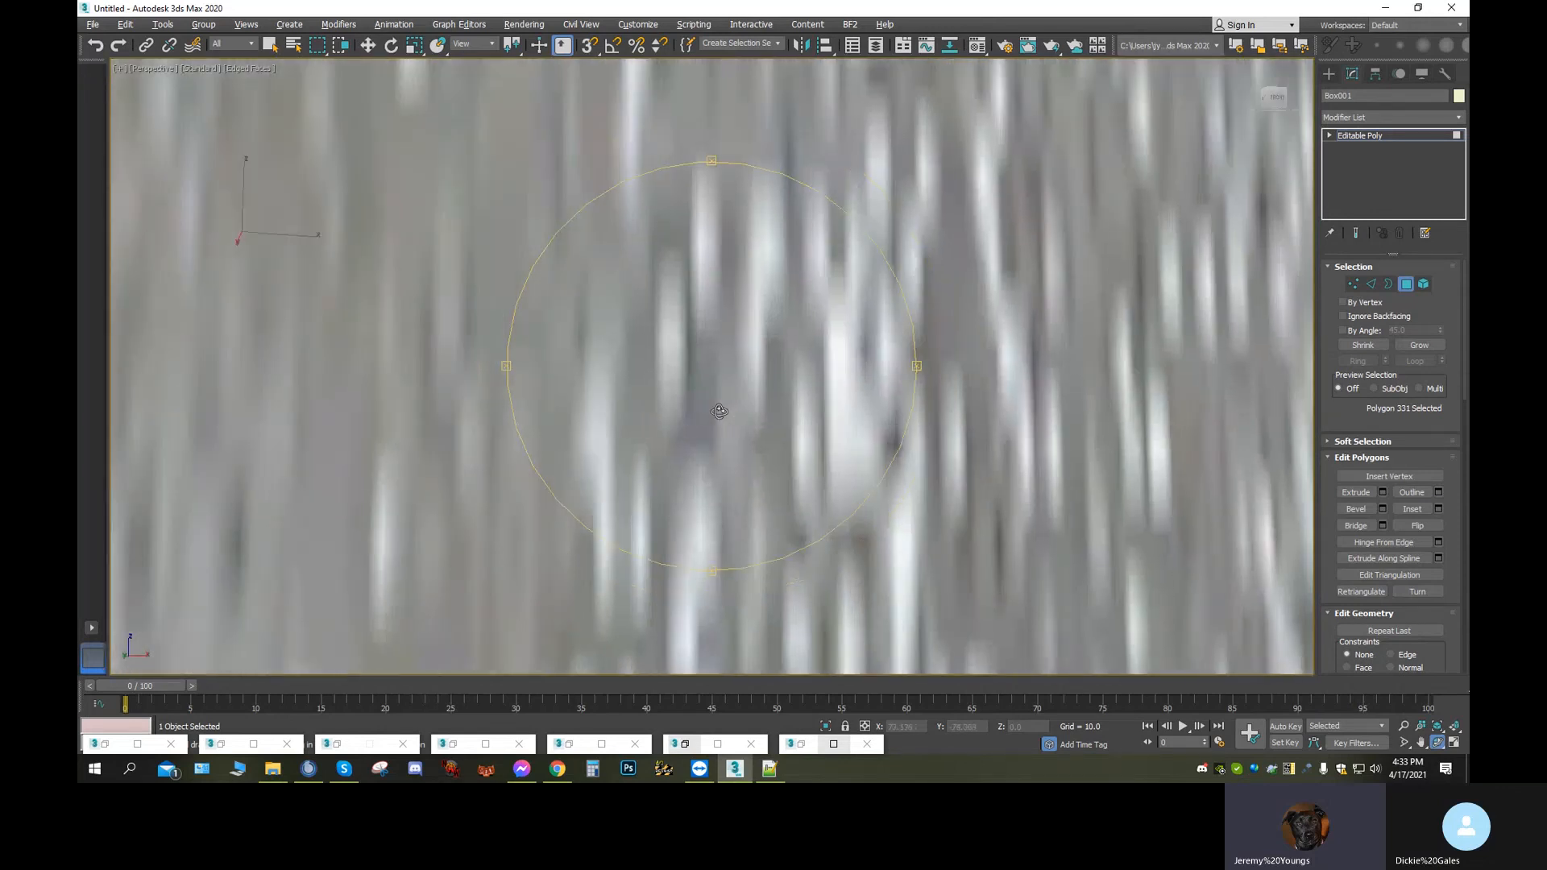
left_click_drag(720, 412, 712, 428)
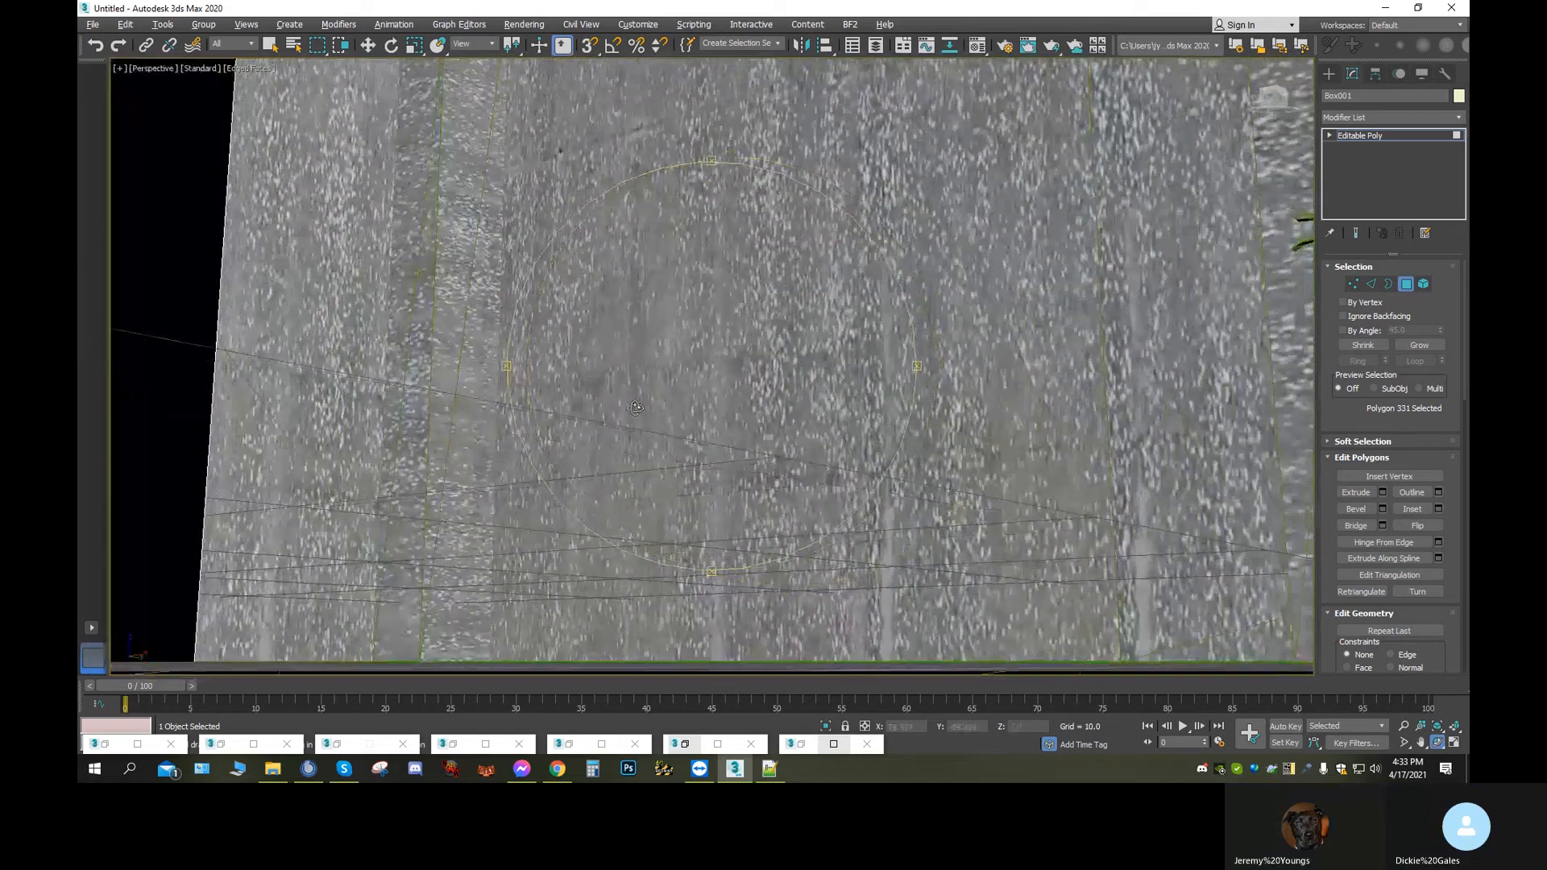
left_click_drag(636, 408, 1397, 415)
left_click_drag(766, 419, 778, 486)
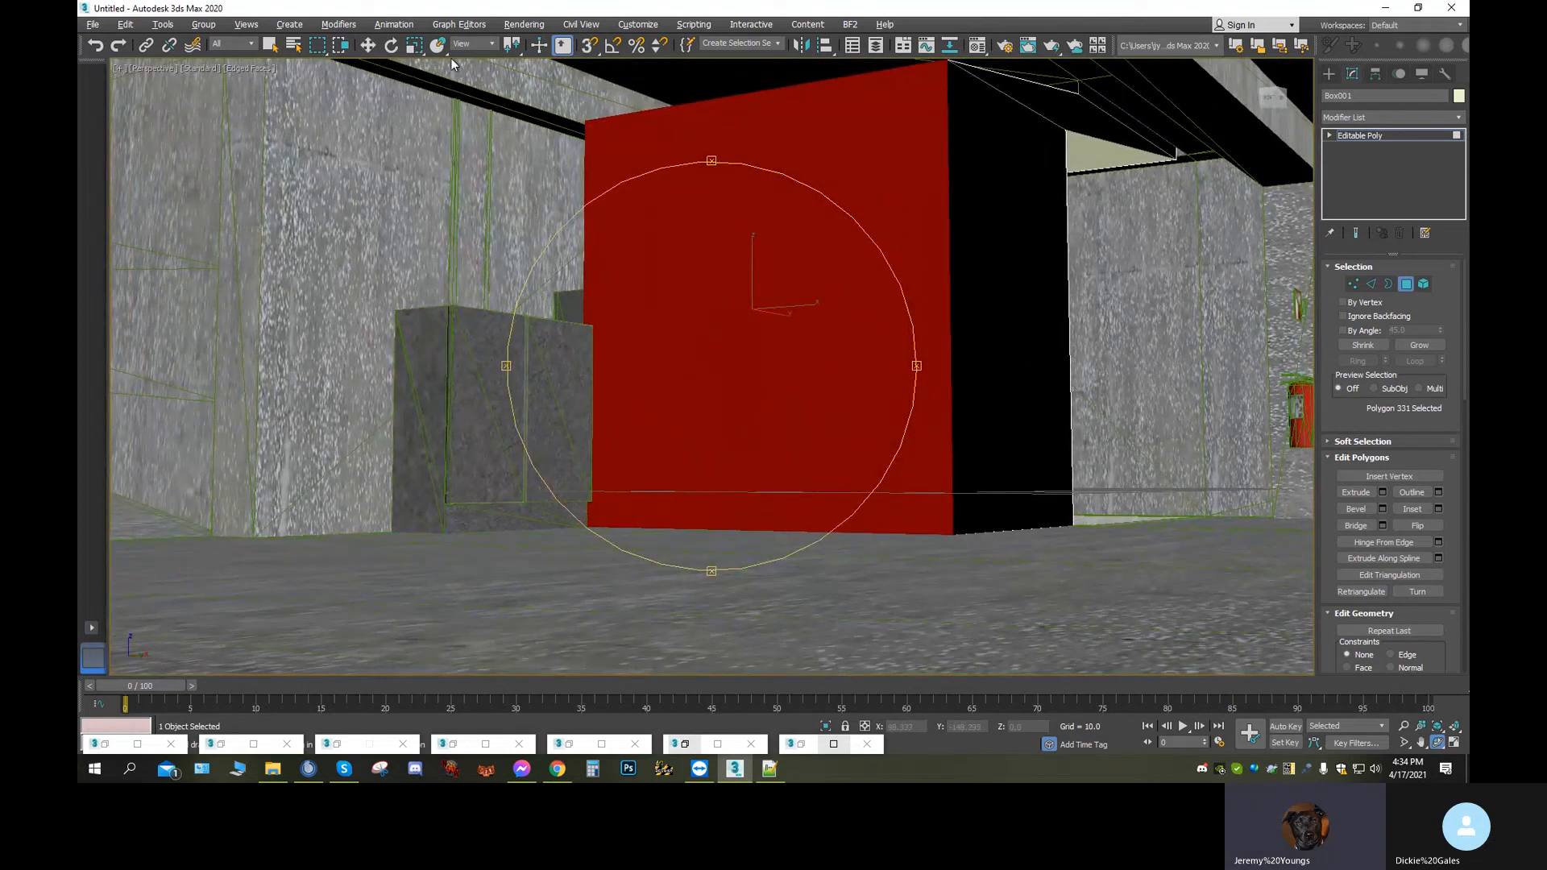
Connect the side face's upper and lower edges with a vertical edge and move it along X to about 34.4
left_click(371, 46)
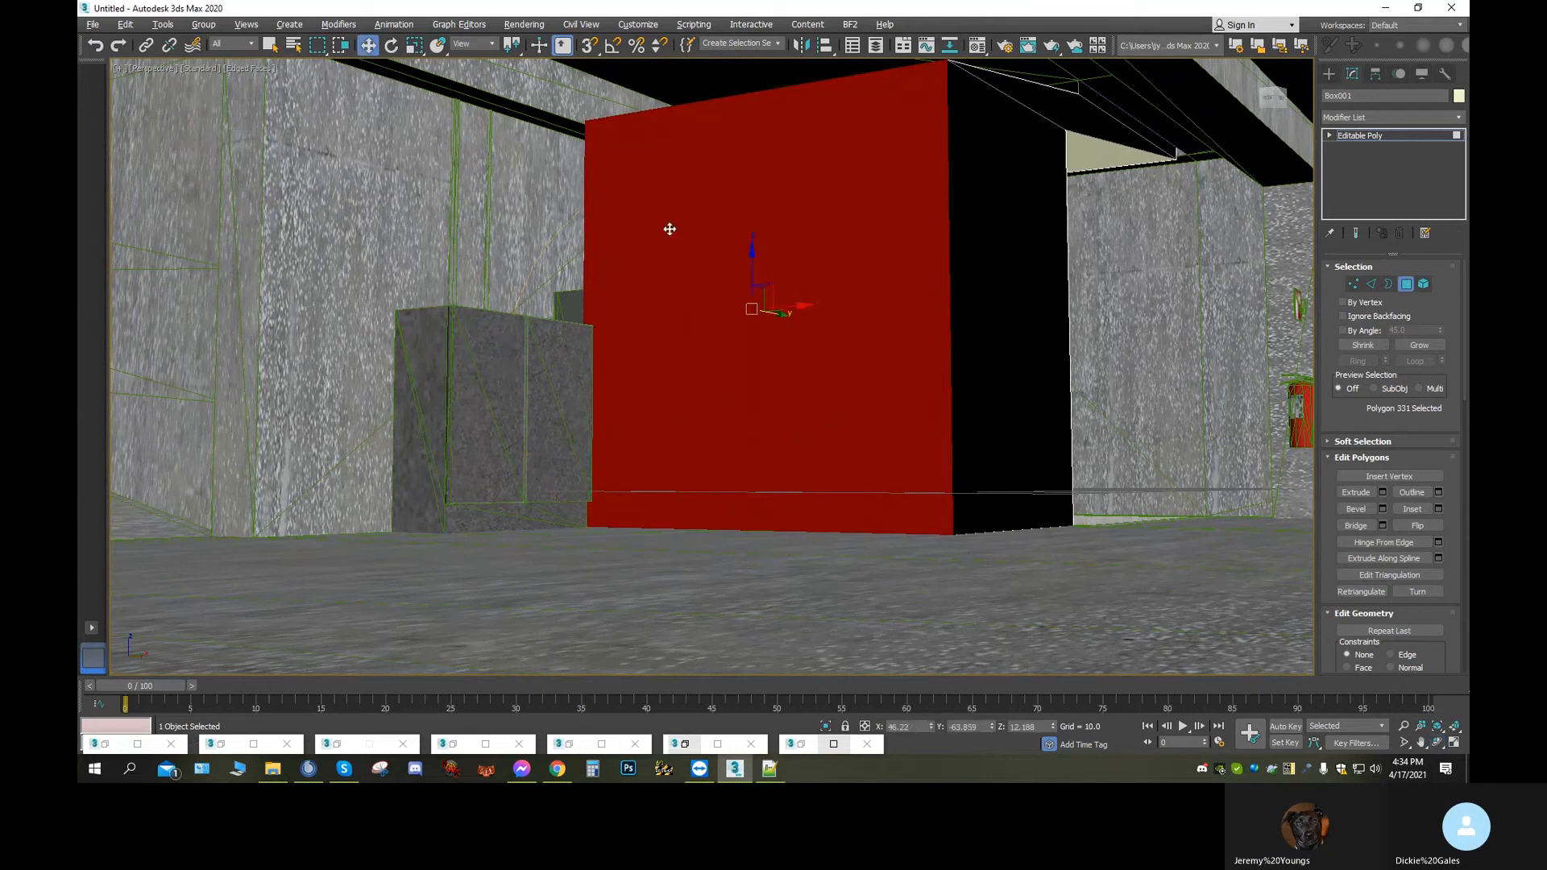
left_click(1372, 285)
left_click(680, 106)
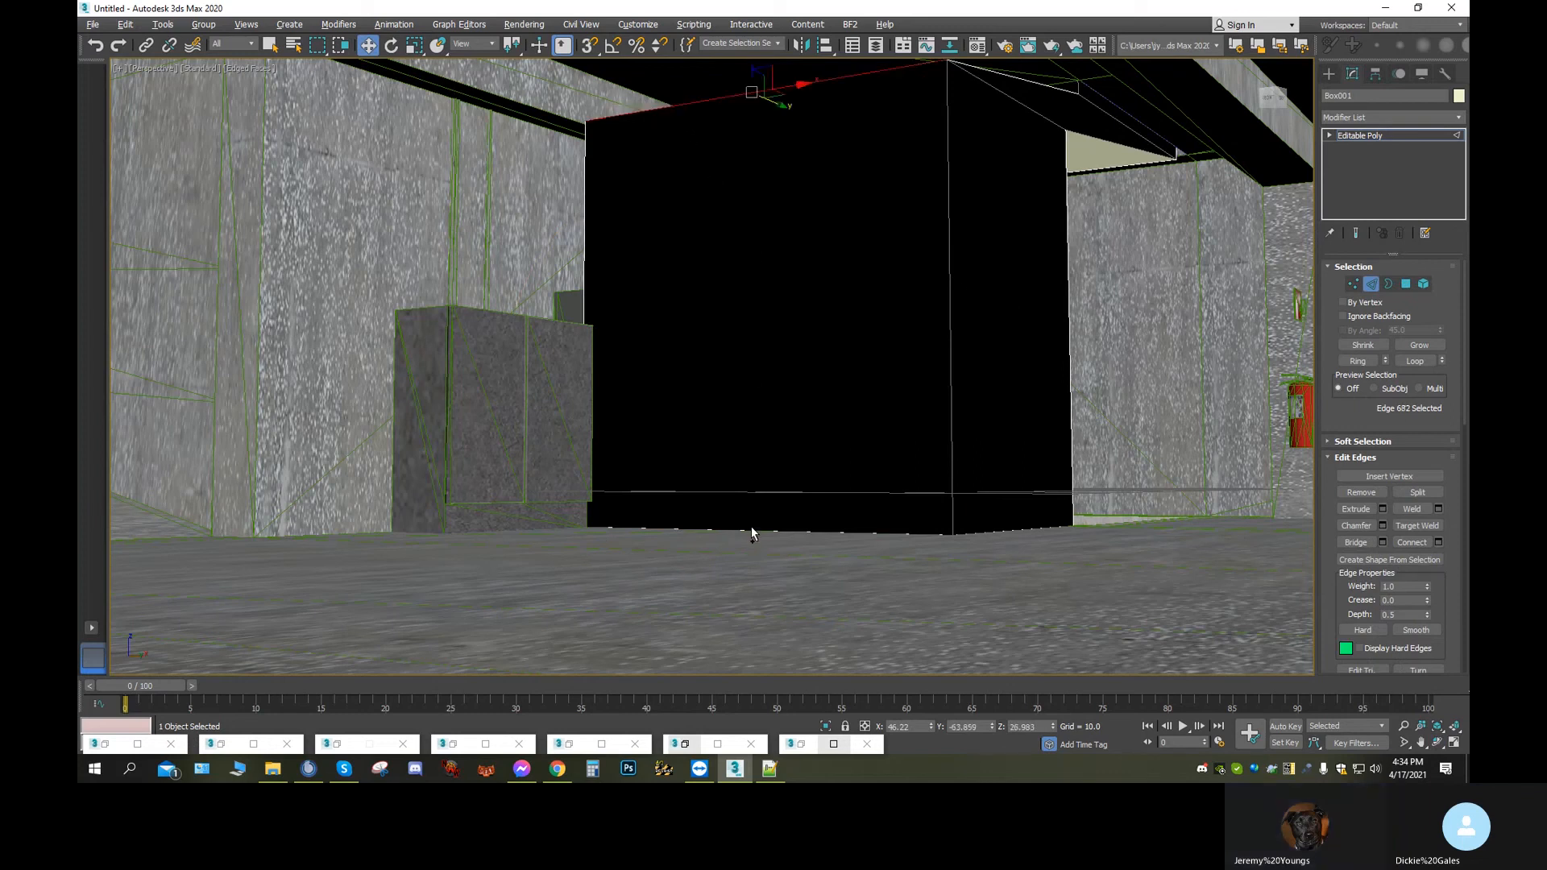
left_click(751, 530, "ctrl")
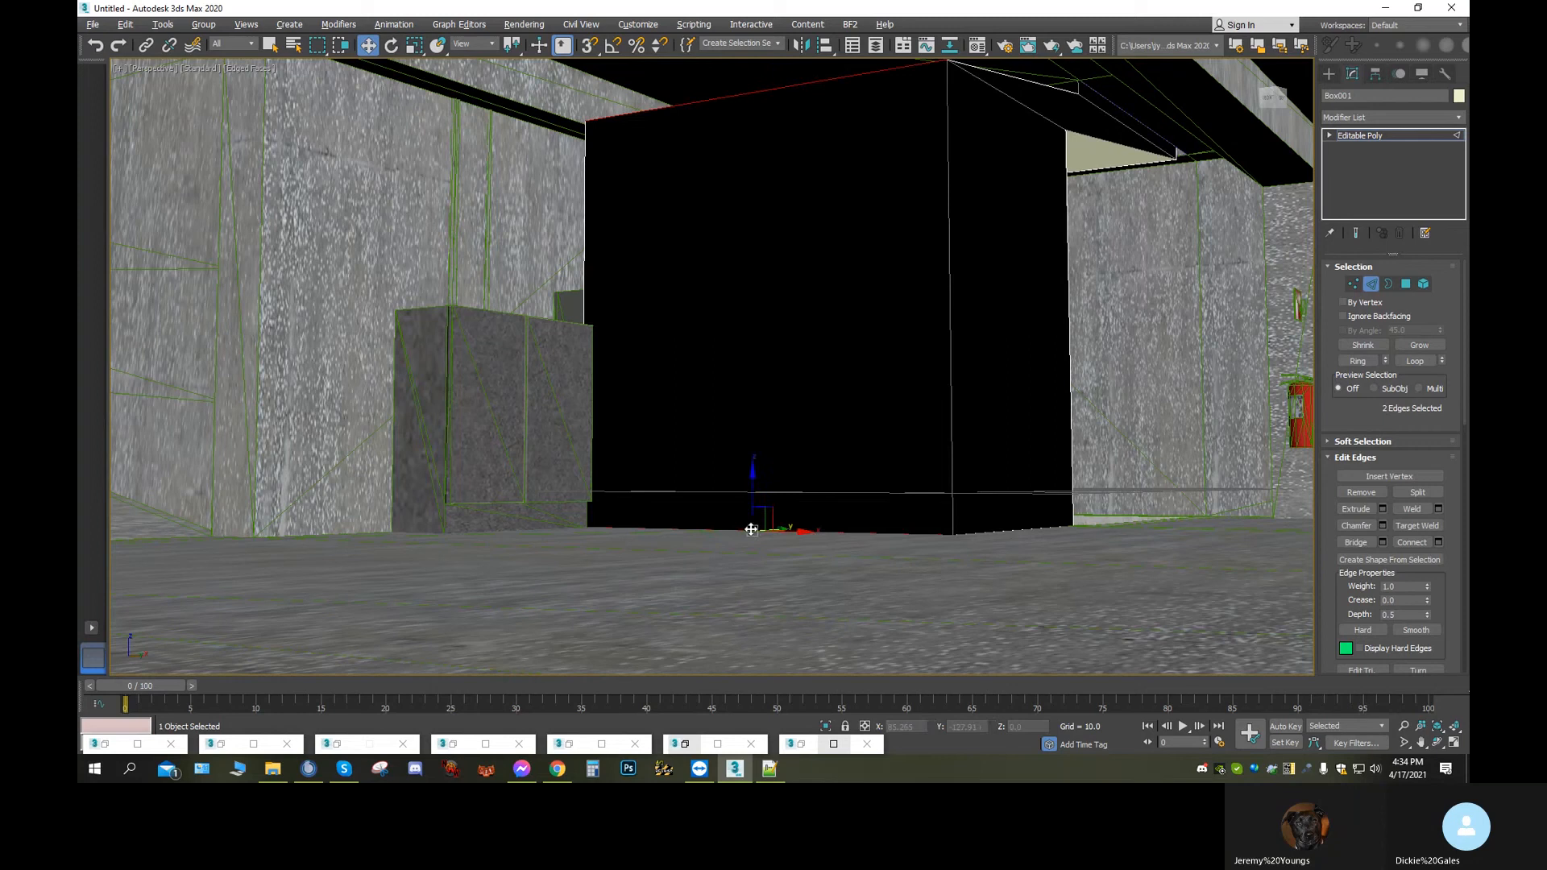
left_click(1415, 545)
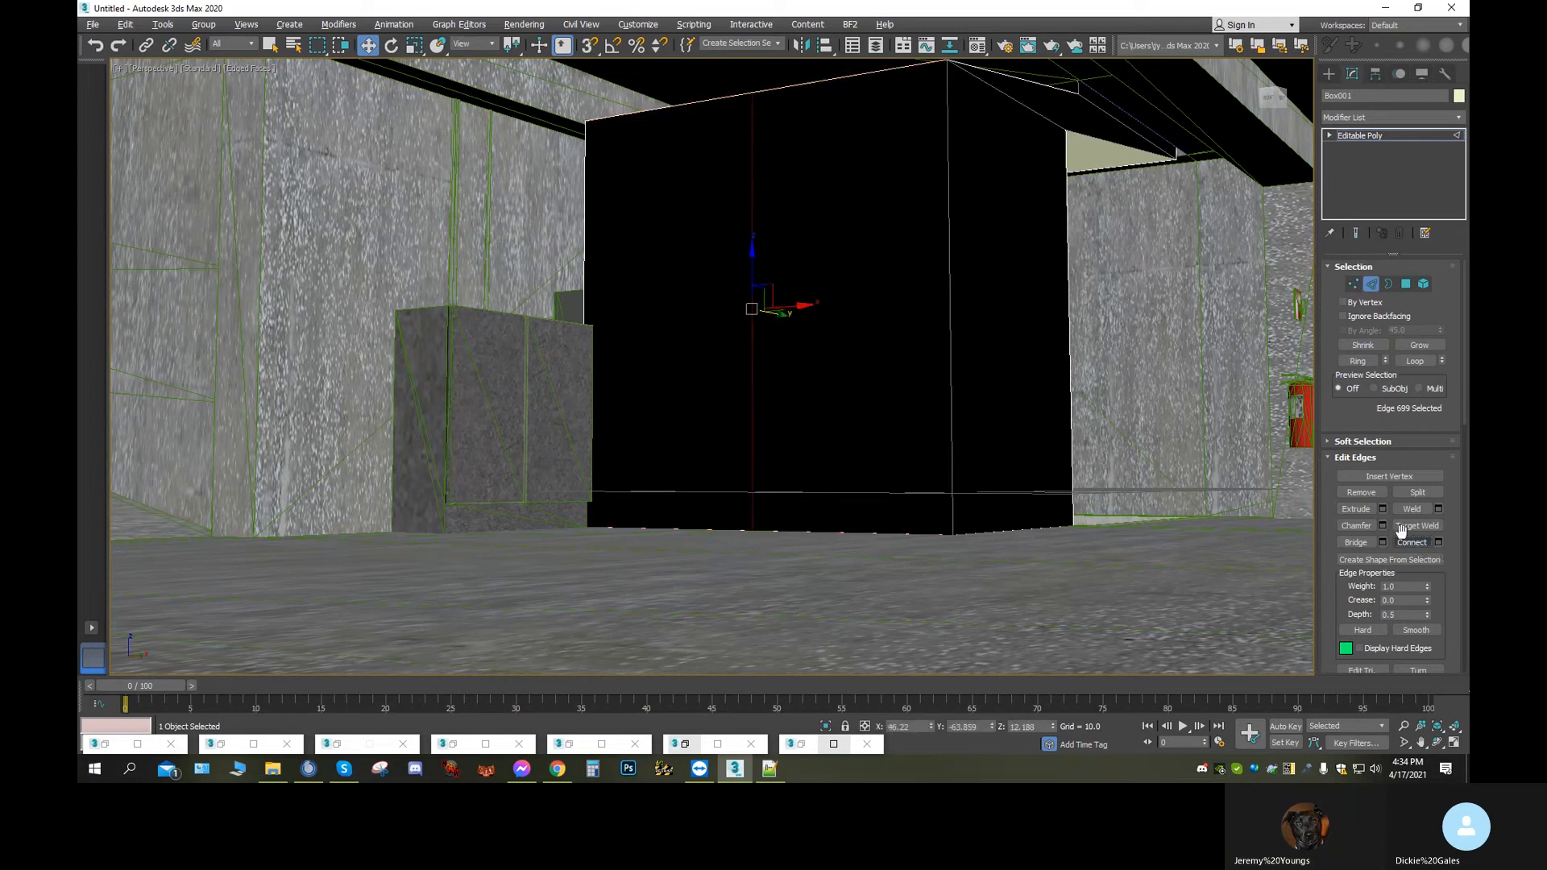
left_click_drag(804, 308, 663, 347)
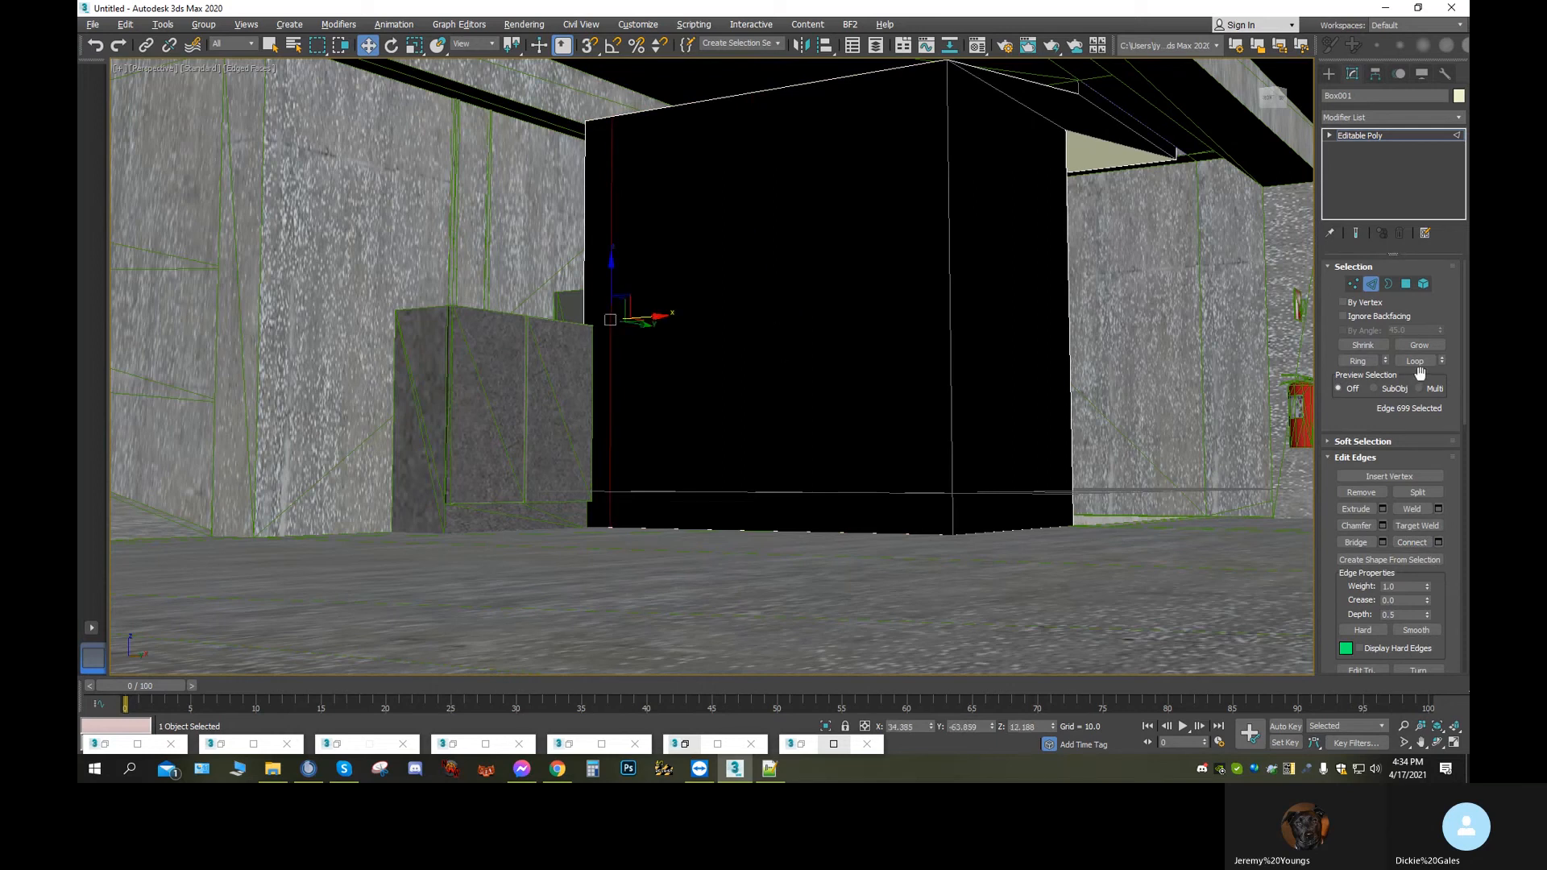
Select only the wider polygon of the split side face and extrude it outwards in two segments to about Y -95.9
left_click(1407, 287, "ctrl")
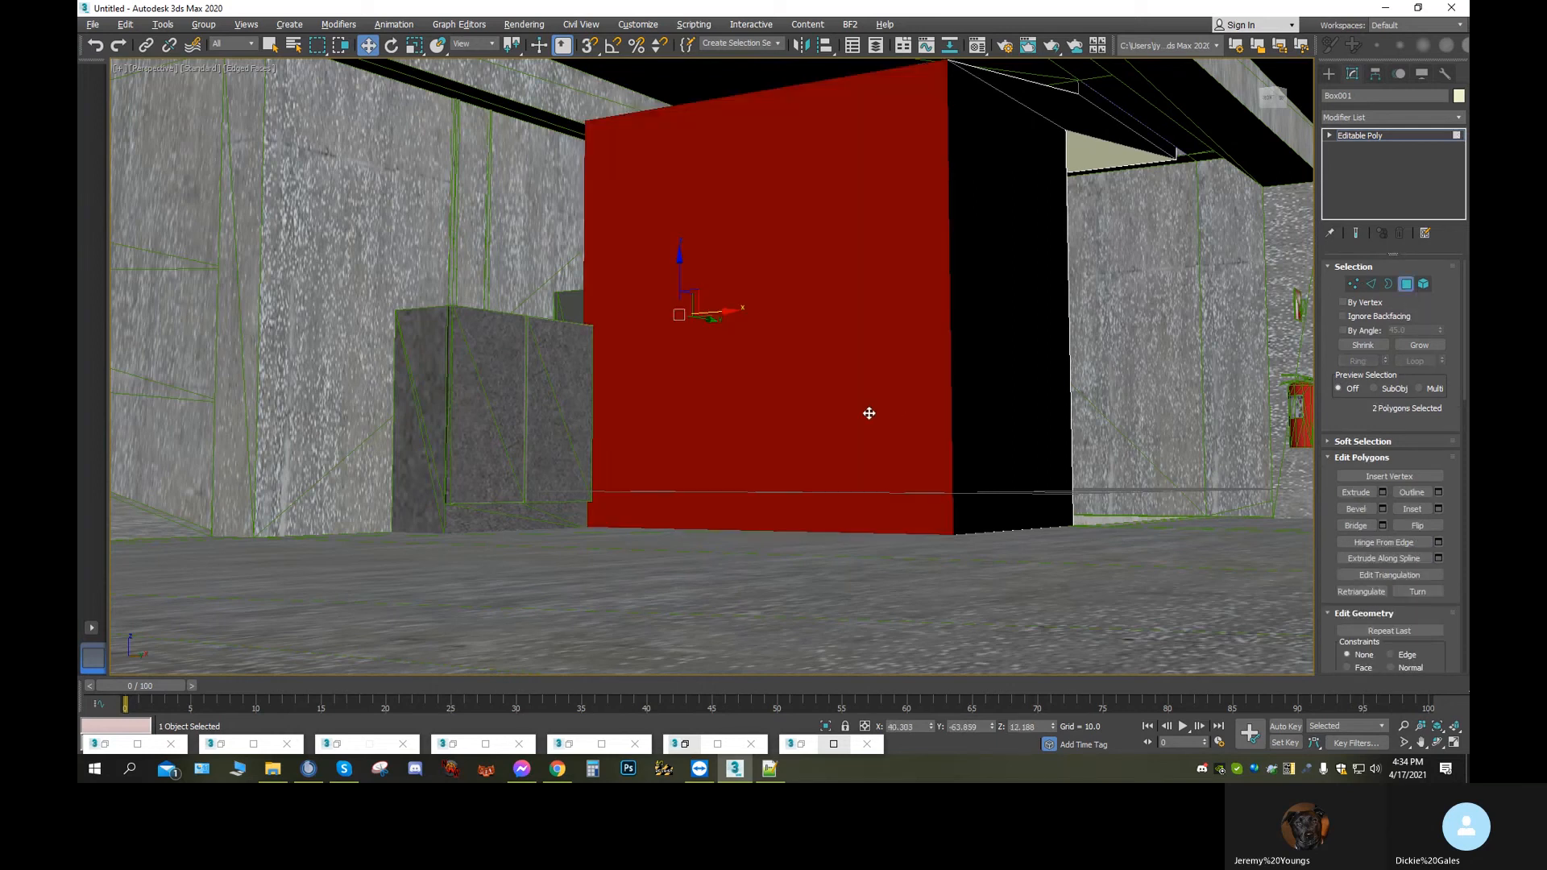
left_click(867, 414)
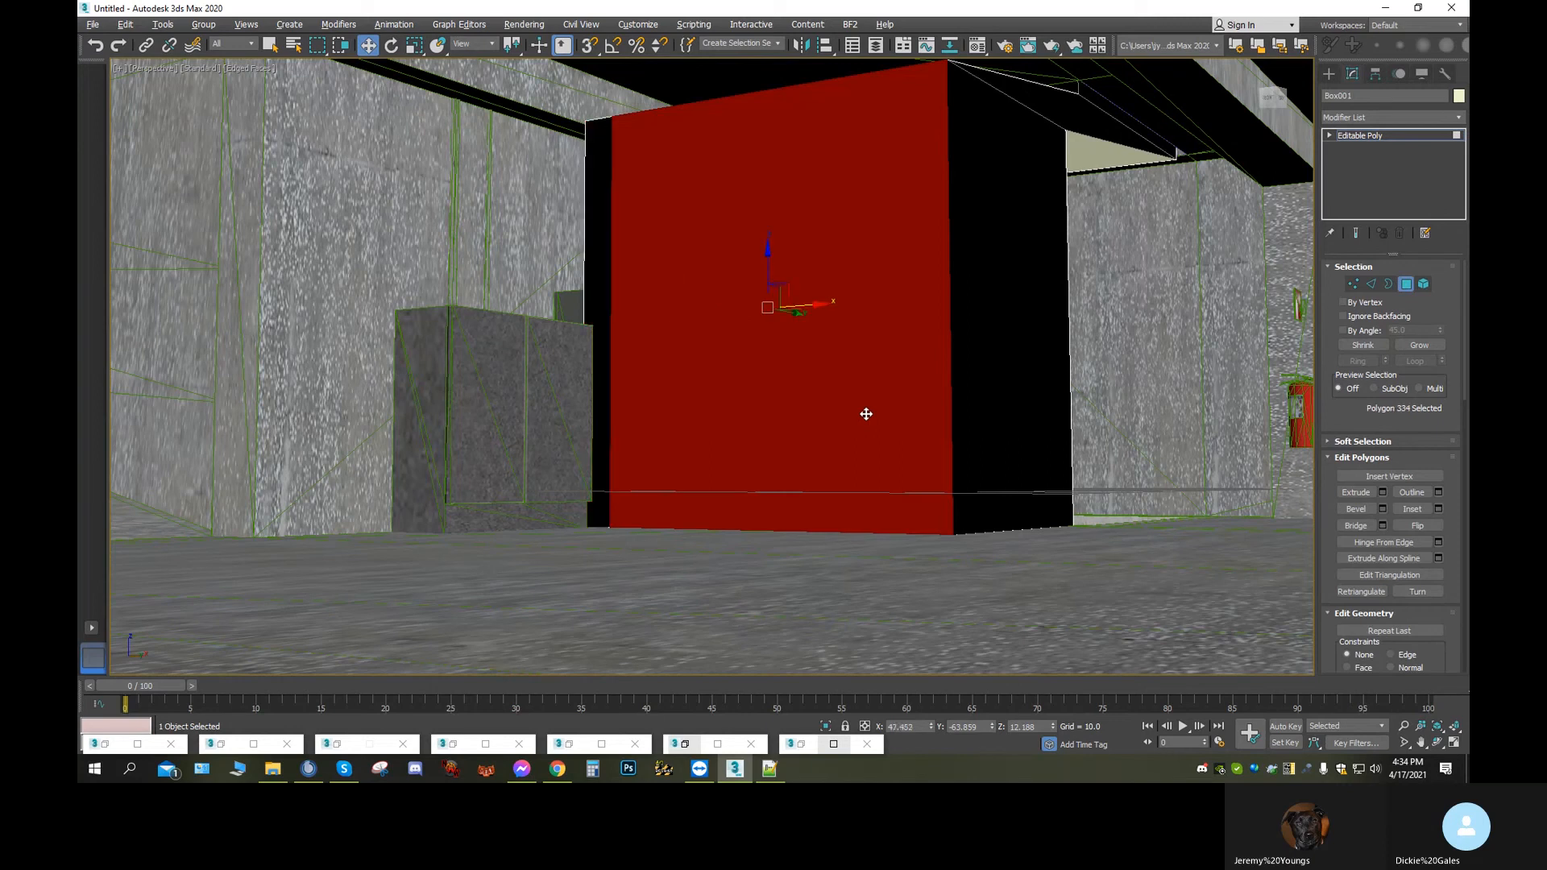
left_click(1354, 492)
left_click_drag(816, 409, 734, 565)
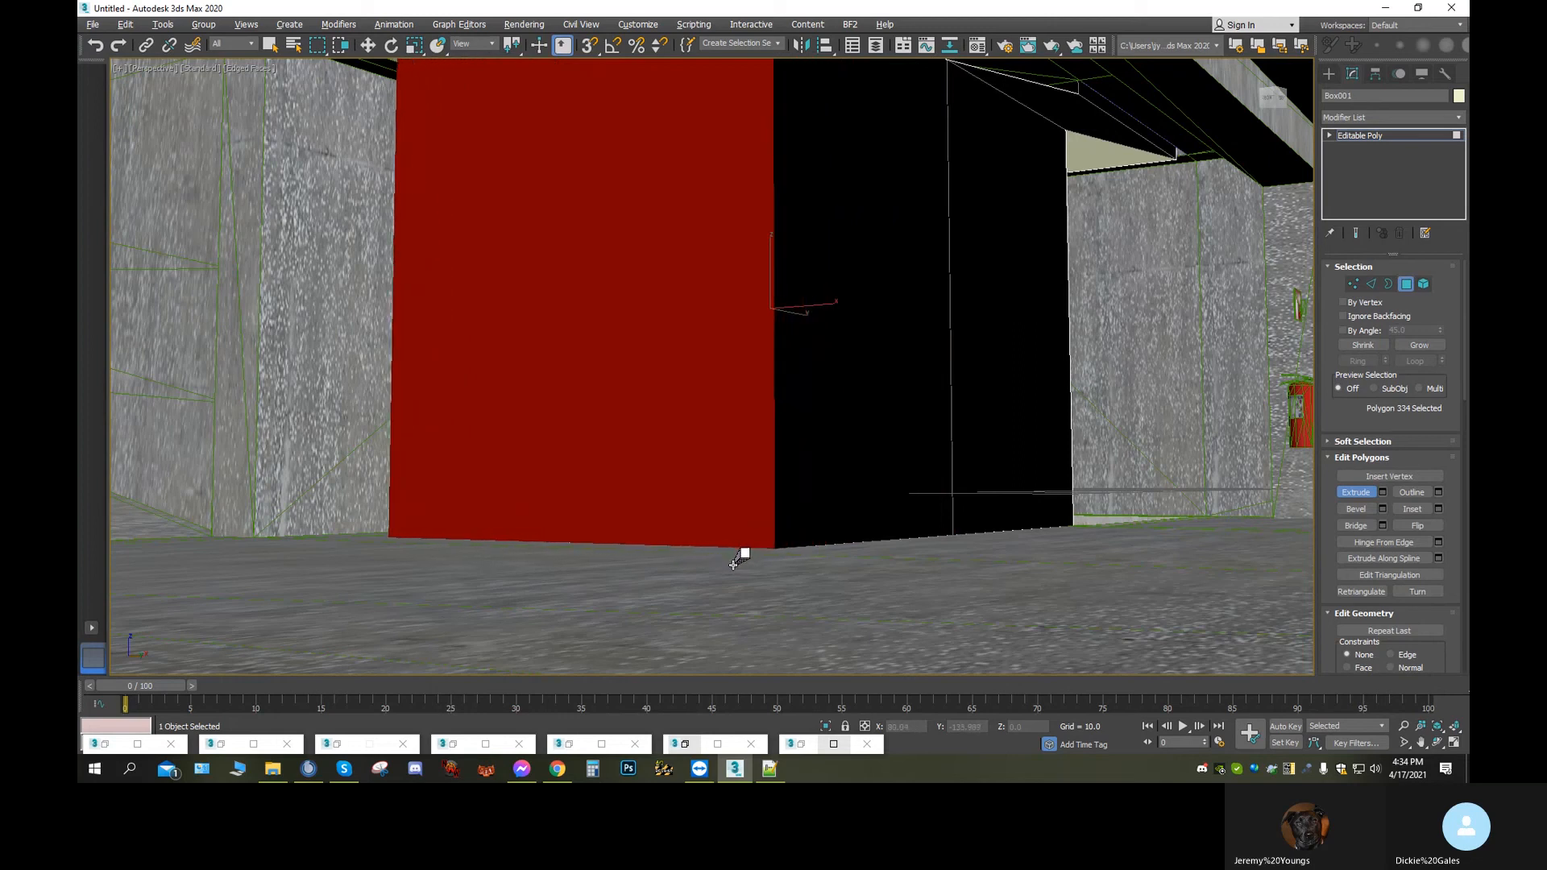
left_click_drag(656, 425, 656, 493)
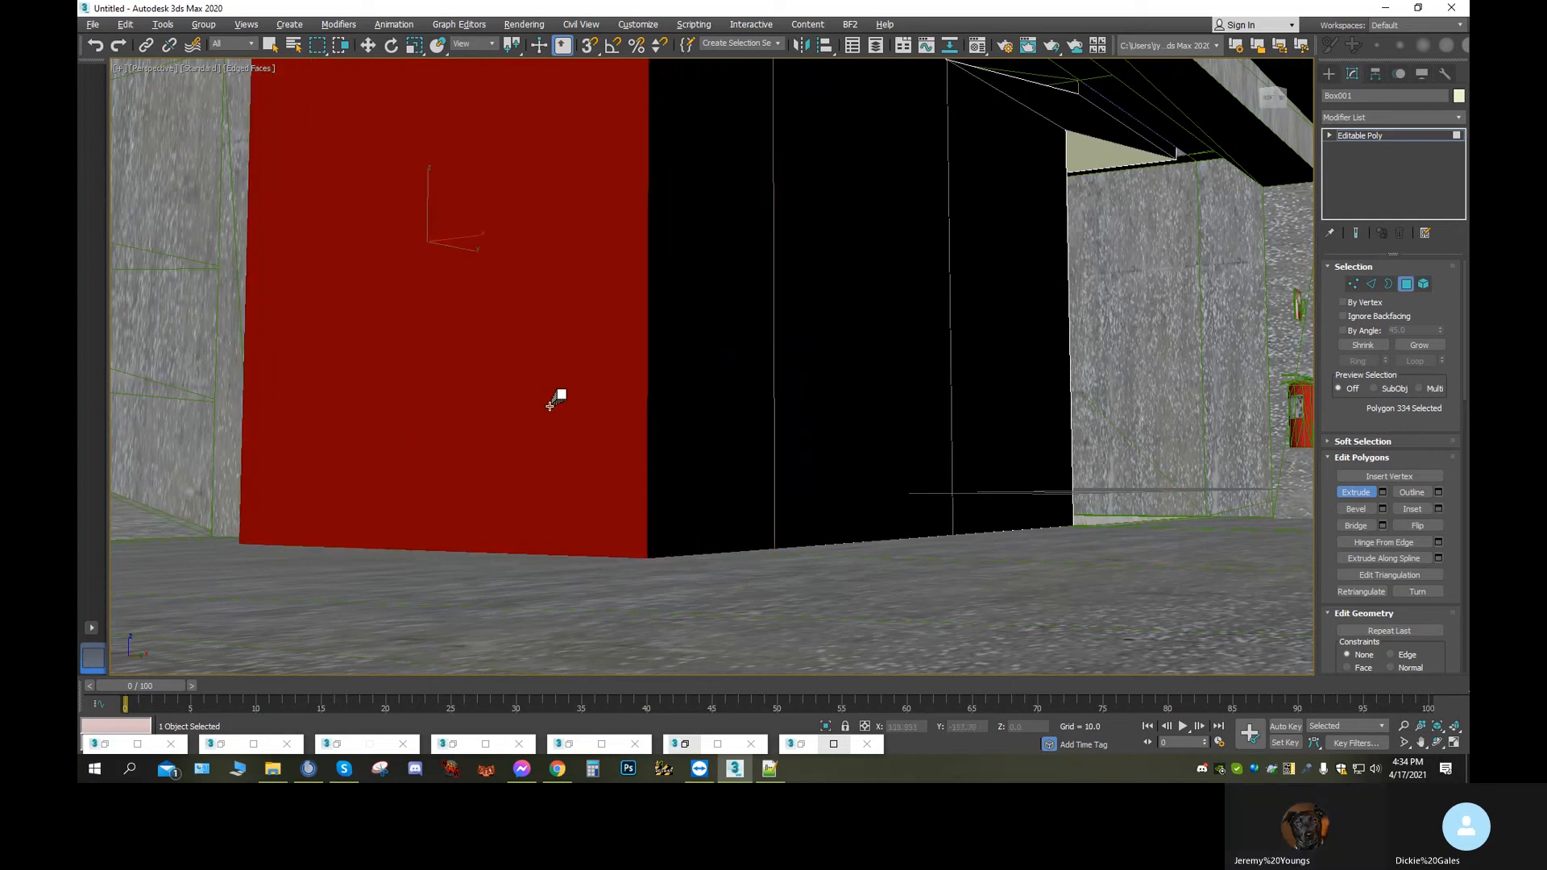
Extrude the selected end polygon of the box further along the room to about Y -117.7
left_click(1435, 741)
left_click_drag(706, 435, 597, 440)
middle_click_drag(597, 440, 1065, 430)
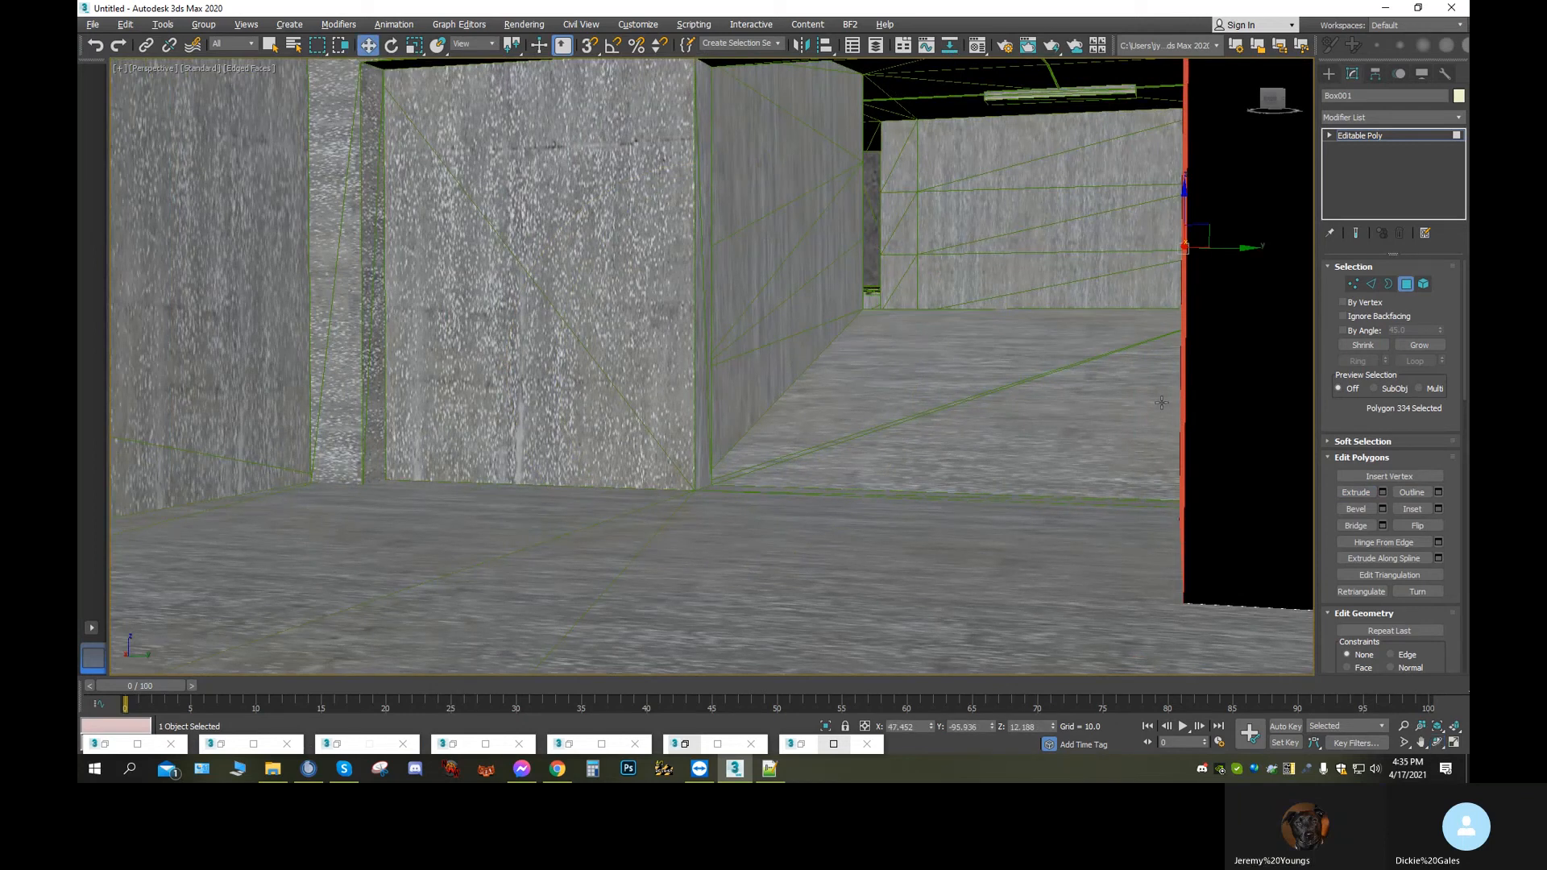
left_click(1362, 492)
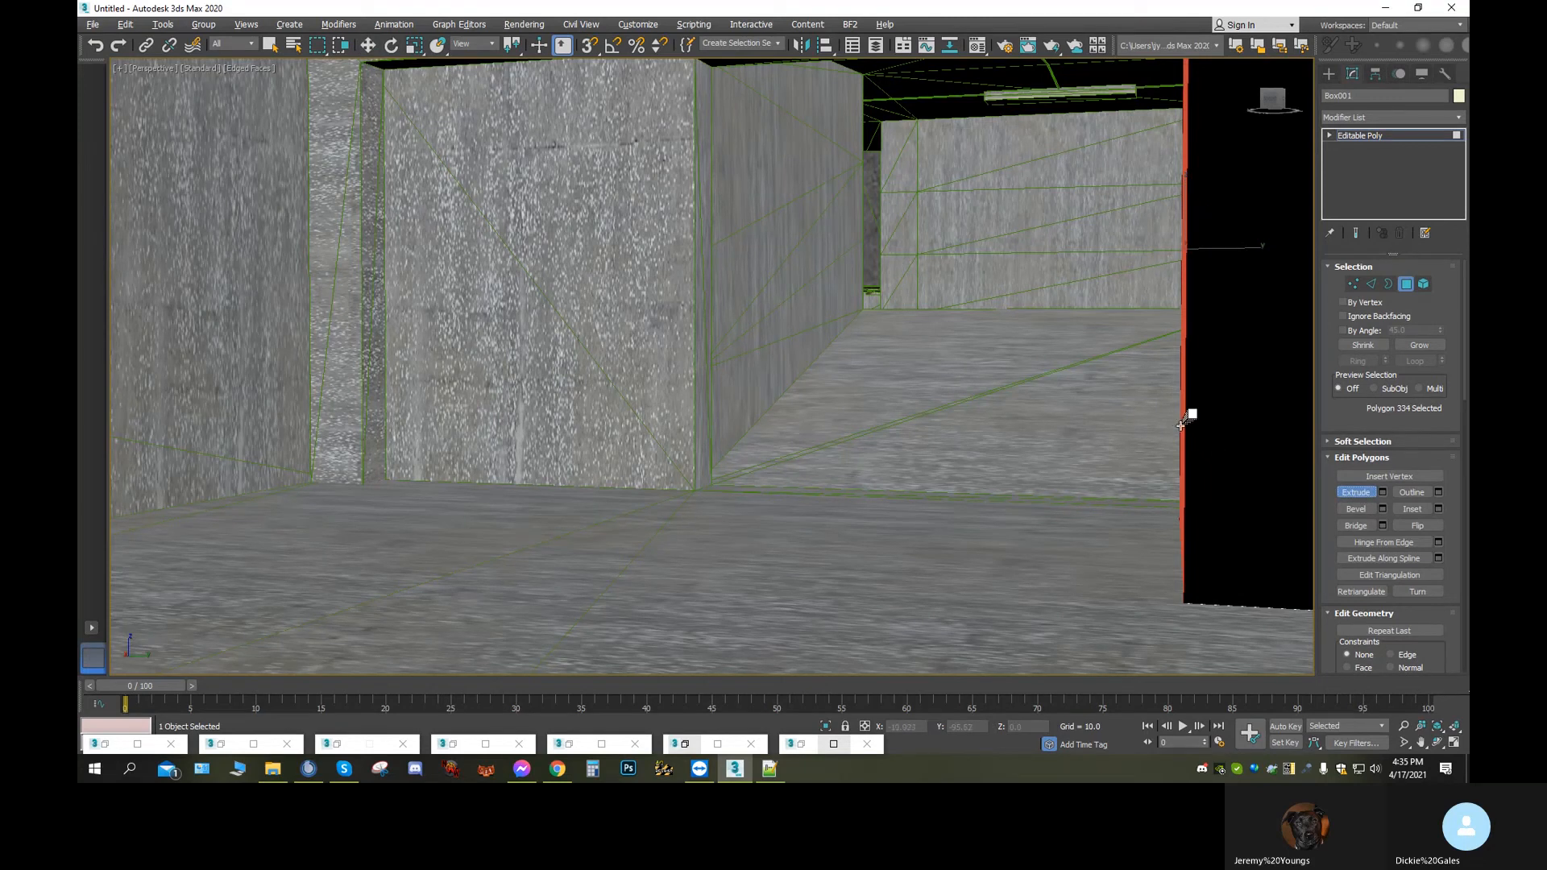
left_click_drag(1182, 428, 1140, 581)
middle_click_drag(812, 415, 1165, 391, "alt")
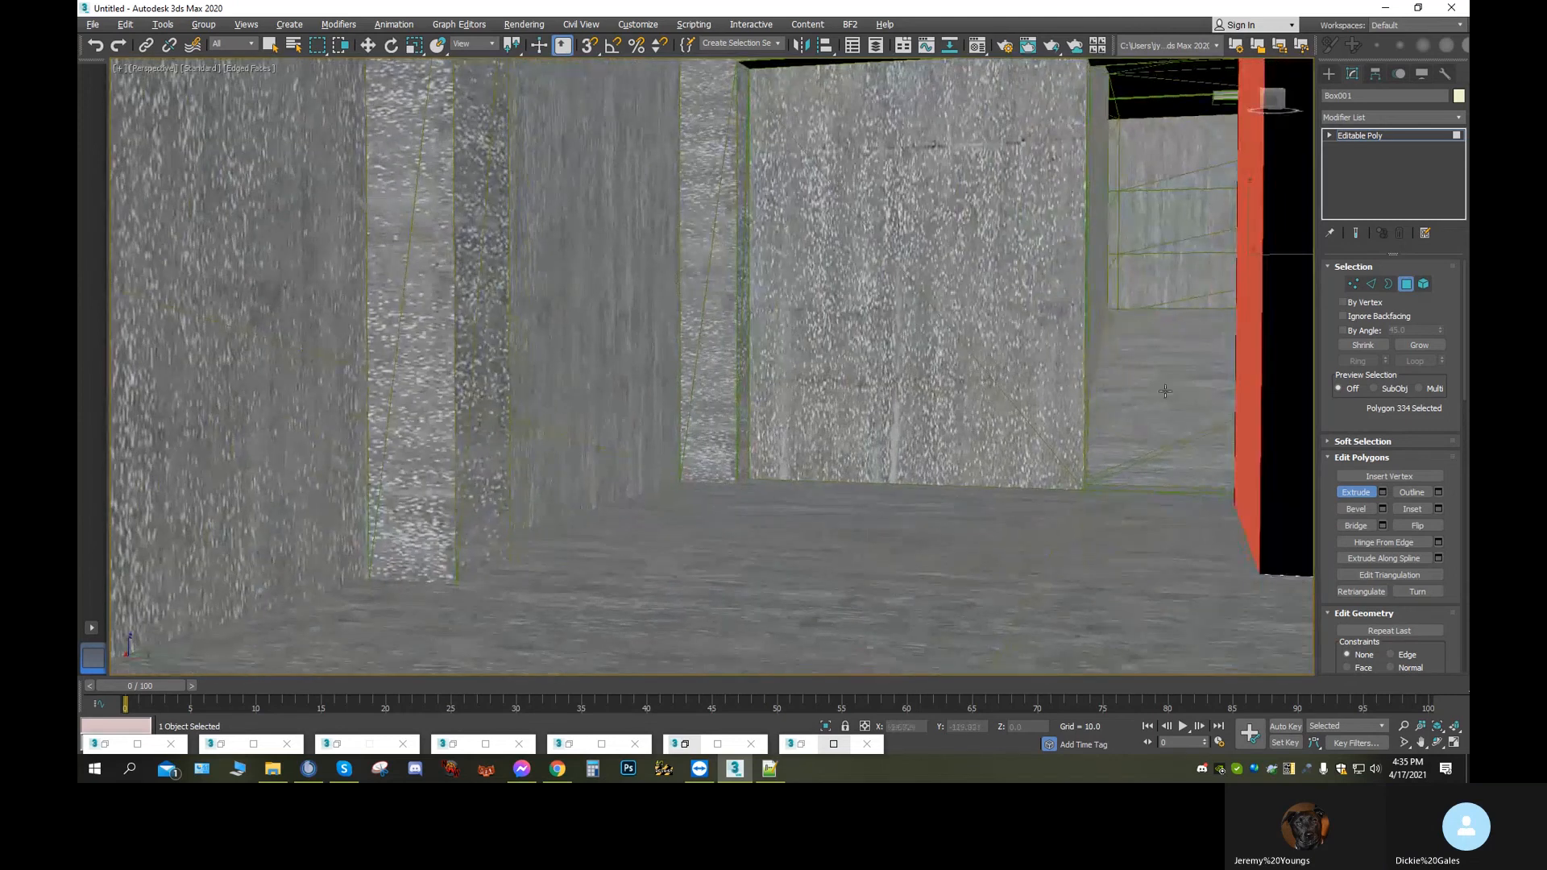
Move the newly extruded end polygon further in the negative Y direction, lining it up with the room's wall
left_click(369, 45)
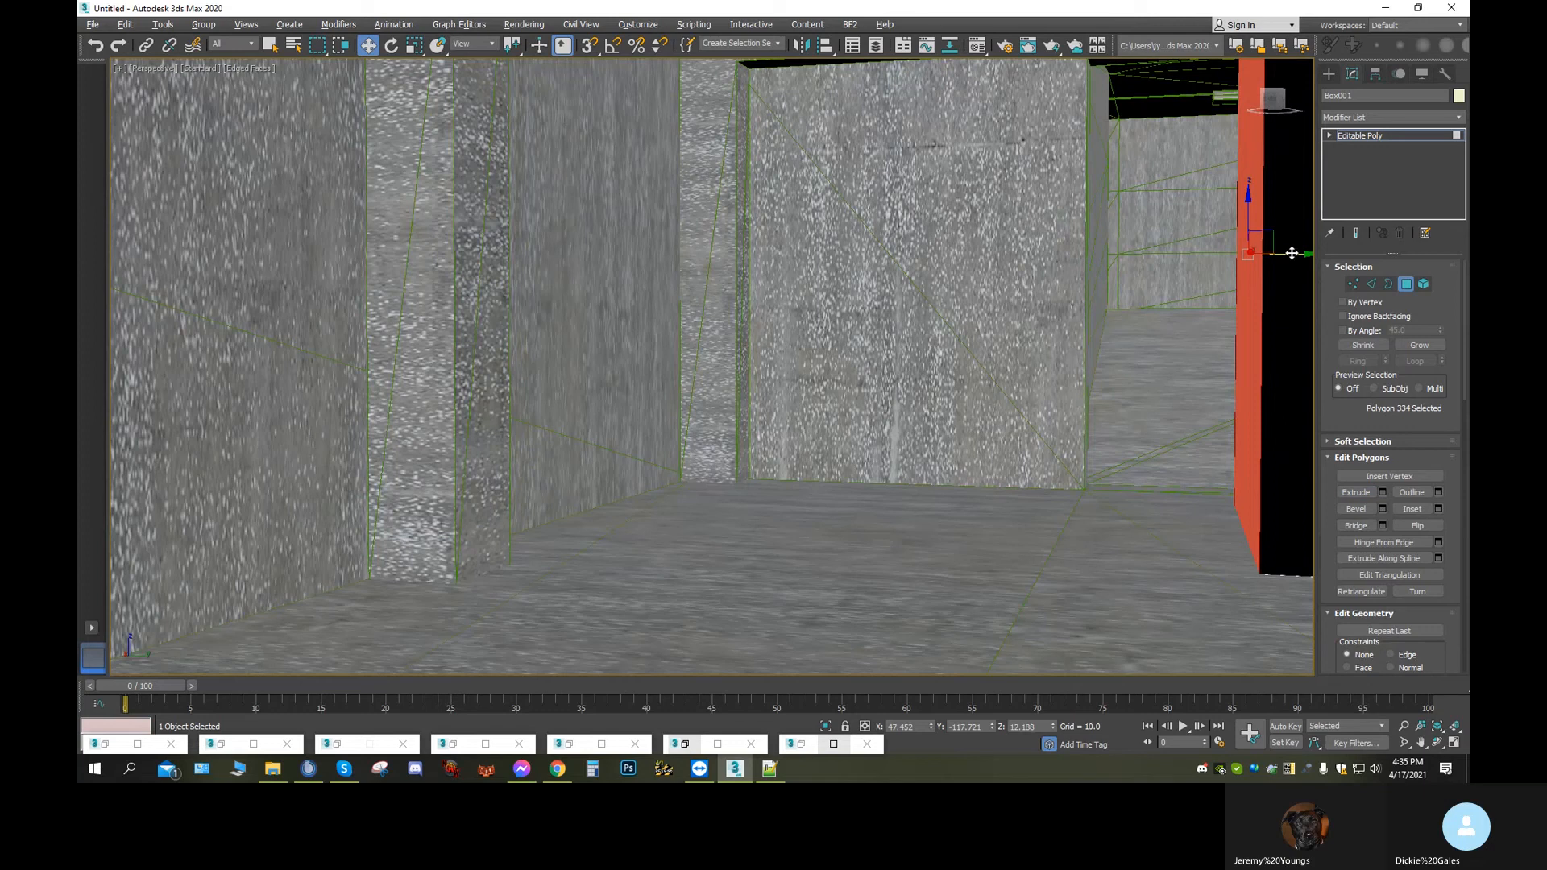
left_click_drag(1299, 256, 1149, 241)
middle_click_drag(932, 336, 1007, 337, "alt")
left_click_drag(1249, 263, 1230, 257)
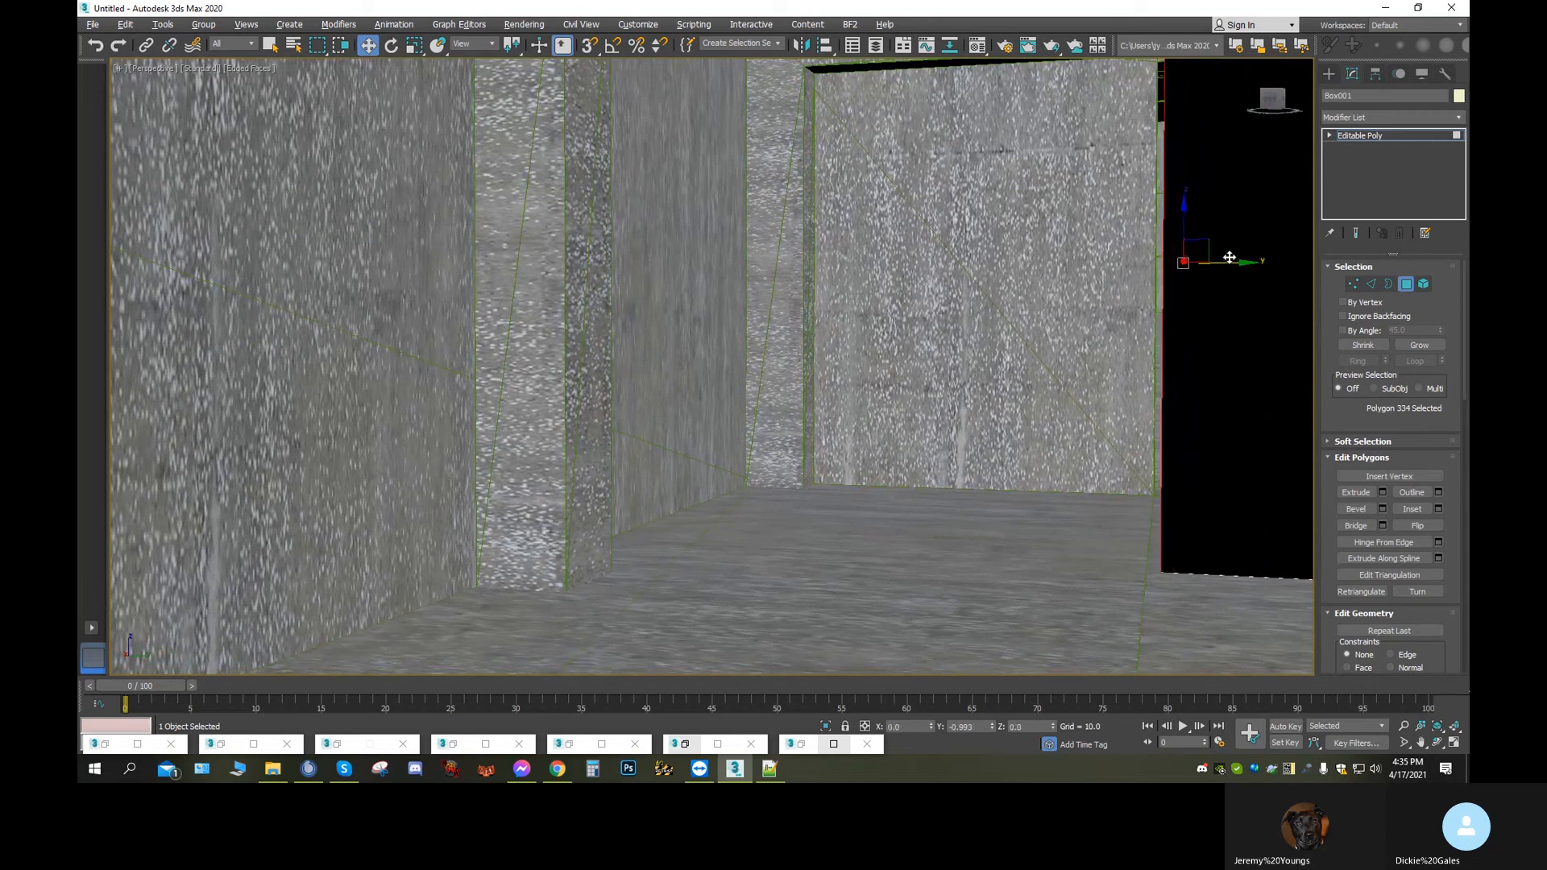
Extrude the same end polygon once more in the negative Y direction to add another segment across the room
left_click(1340, 491)
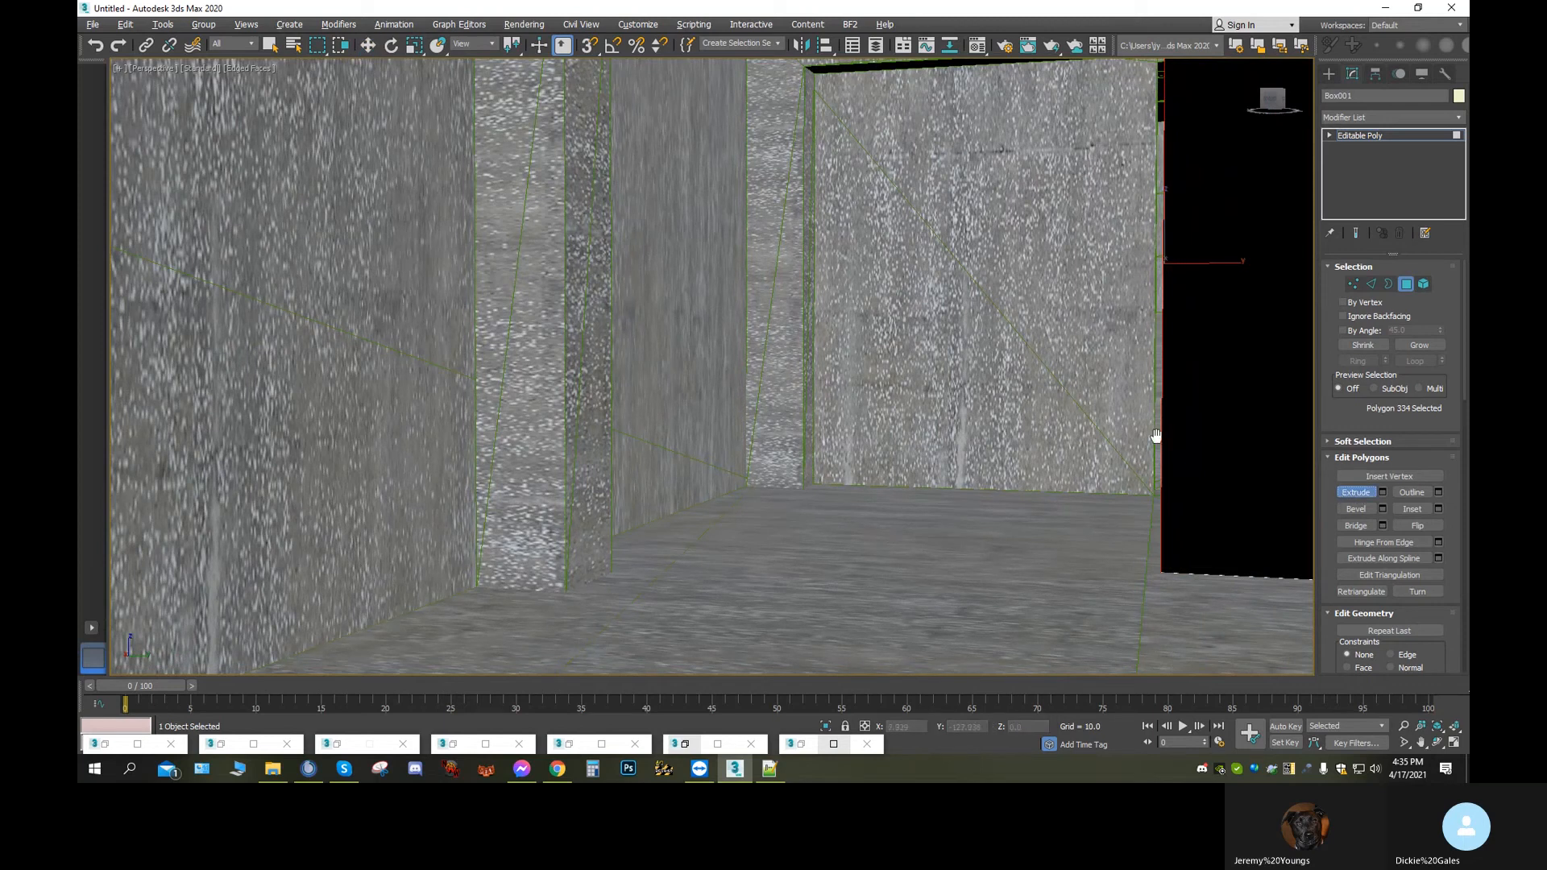
middle_click_drag(1155, 436, 1249, 446)
left_click_drag(1291, 434, 1032, 612)
Examine the extended extrusion against the room's floor and walls, then the whole collision mesh from outside the building
middle_click_drag(984, 554, 134, 416)
scroll(856, 387, "down", 7)
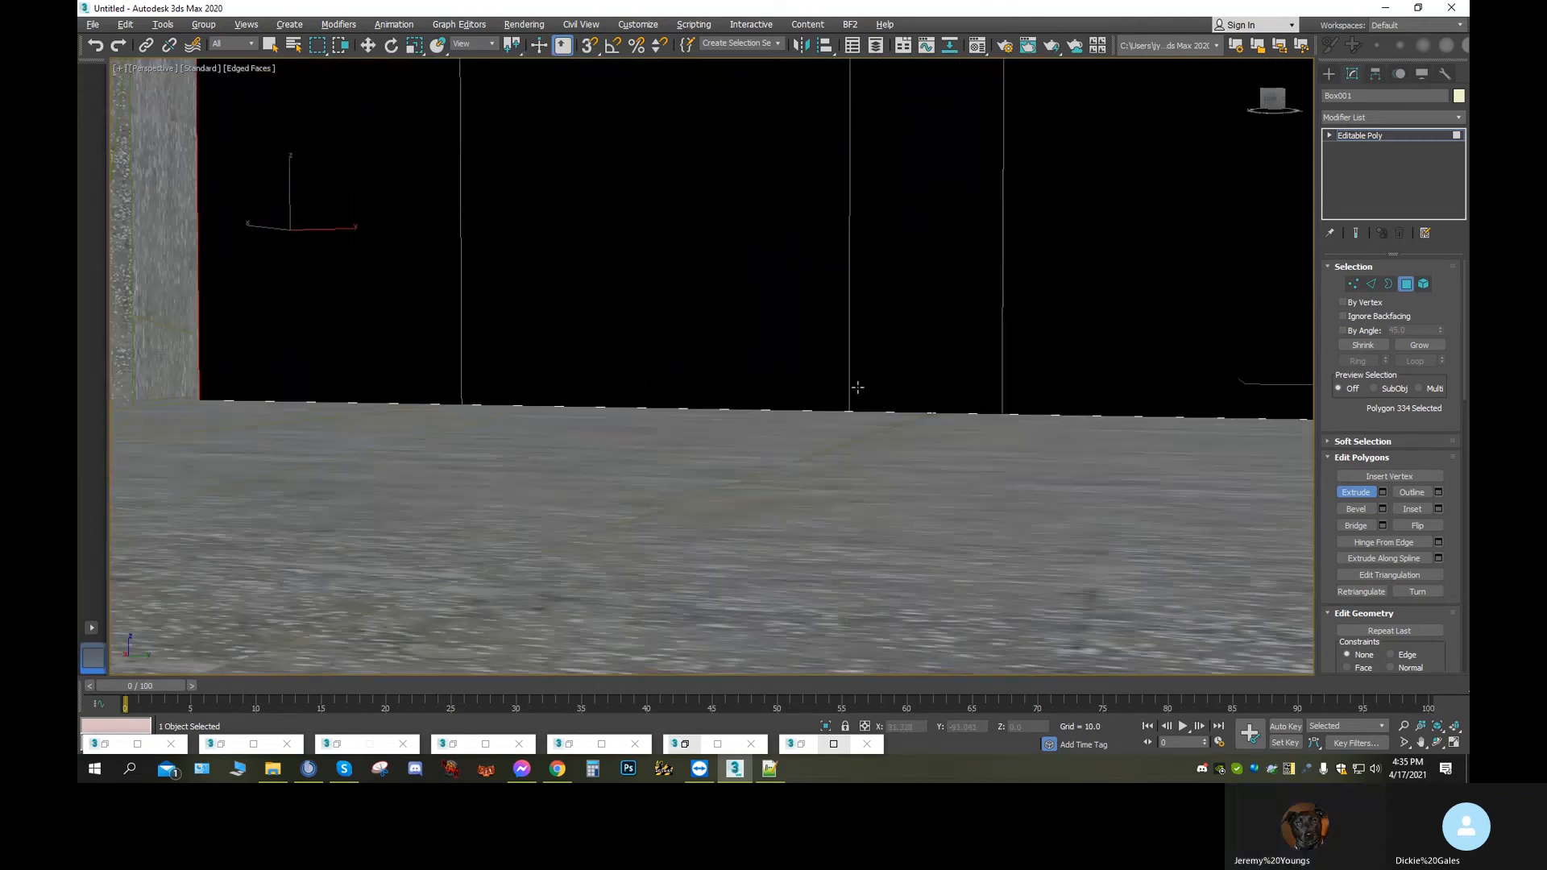
scroll(984, 372, "up", 1)
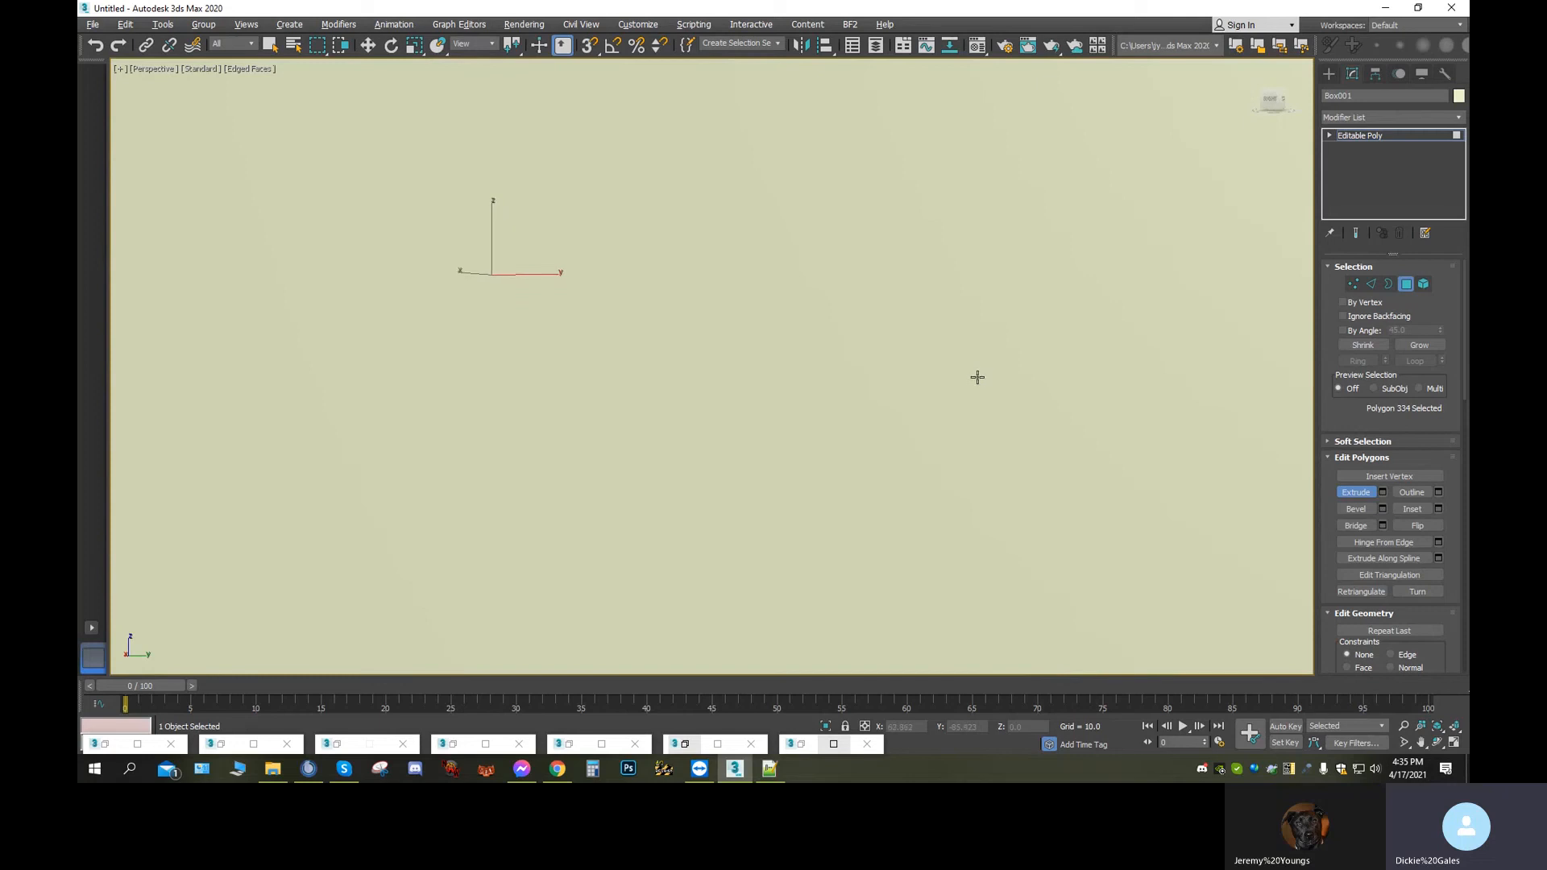
scroll(970, 382, "up", 4)
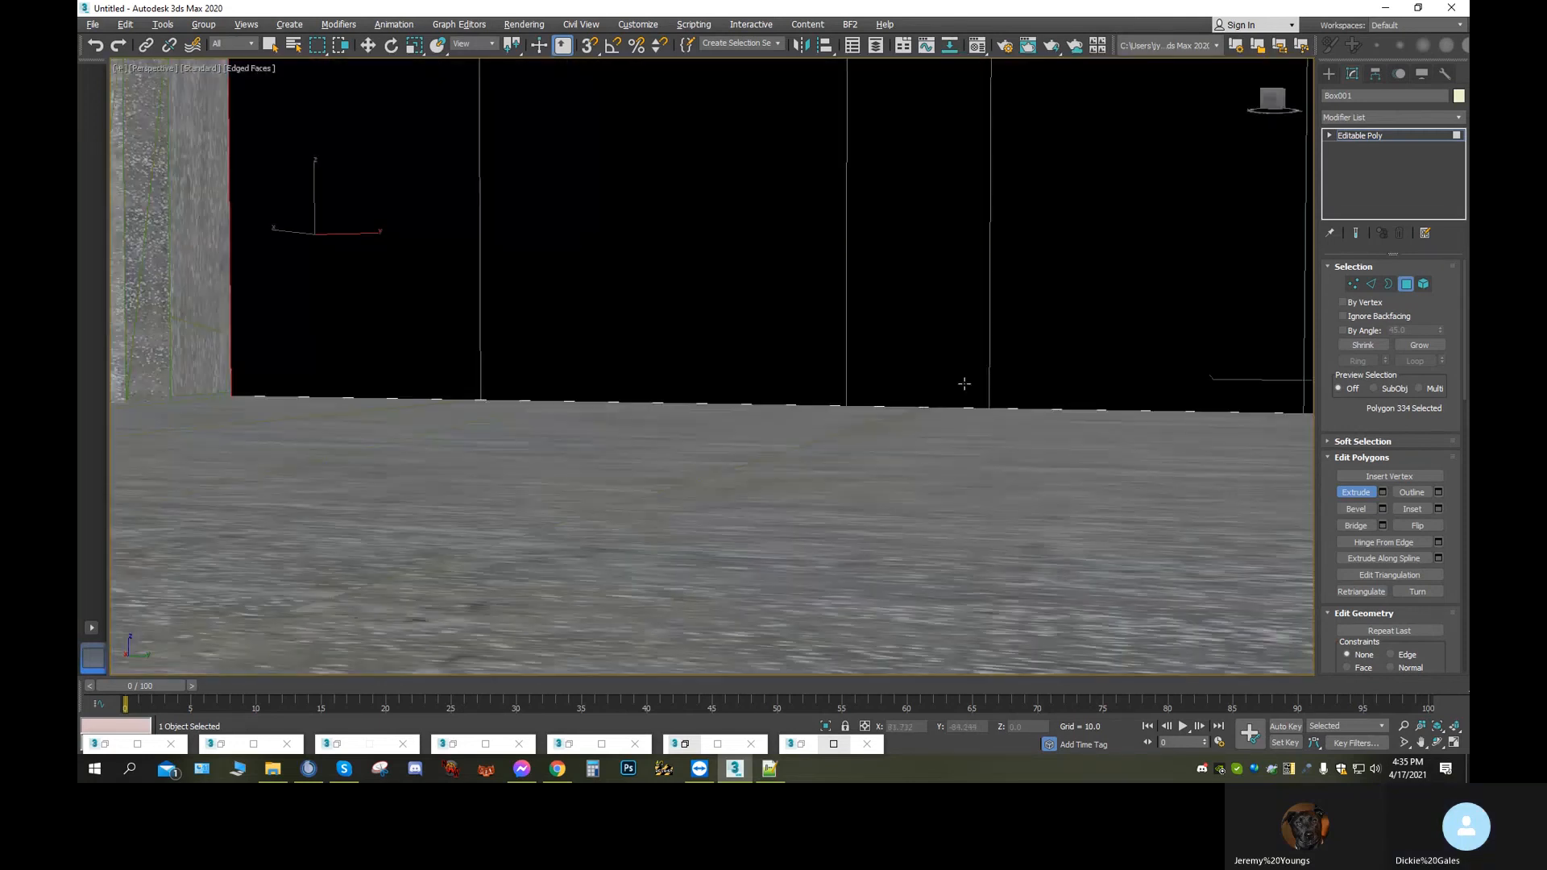
scroll(965, 384, "down", 1)
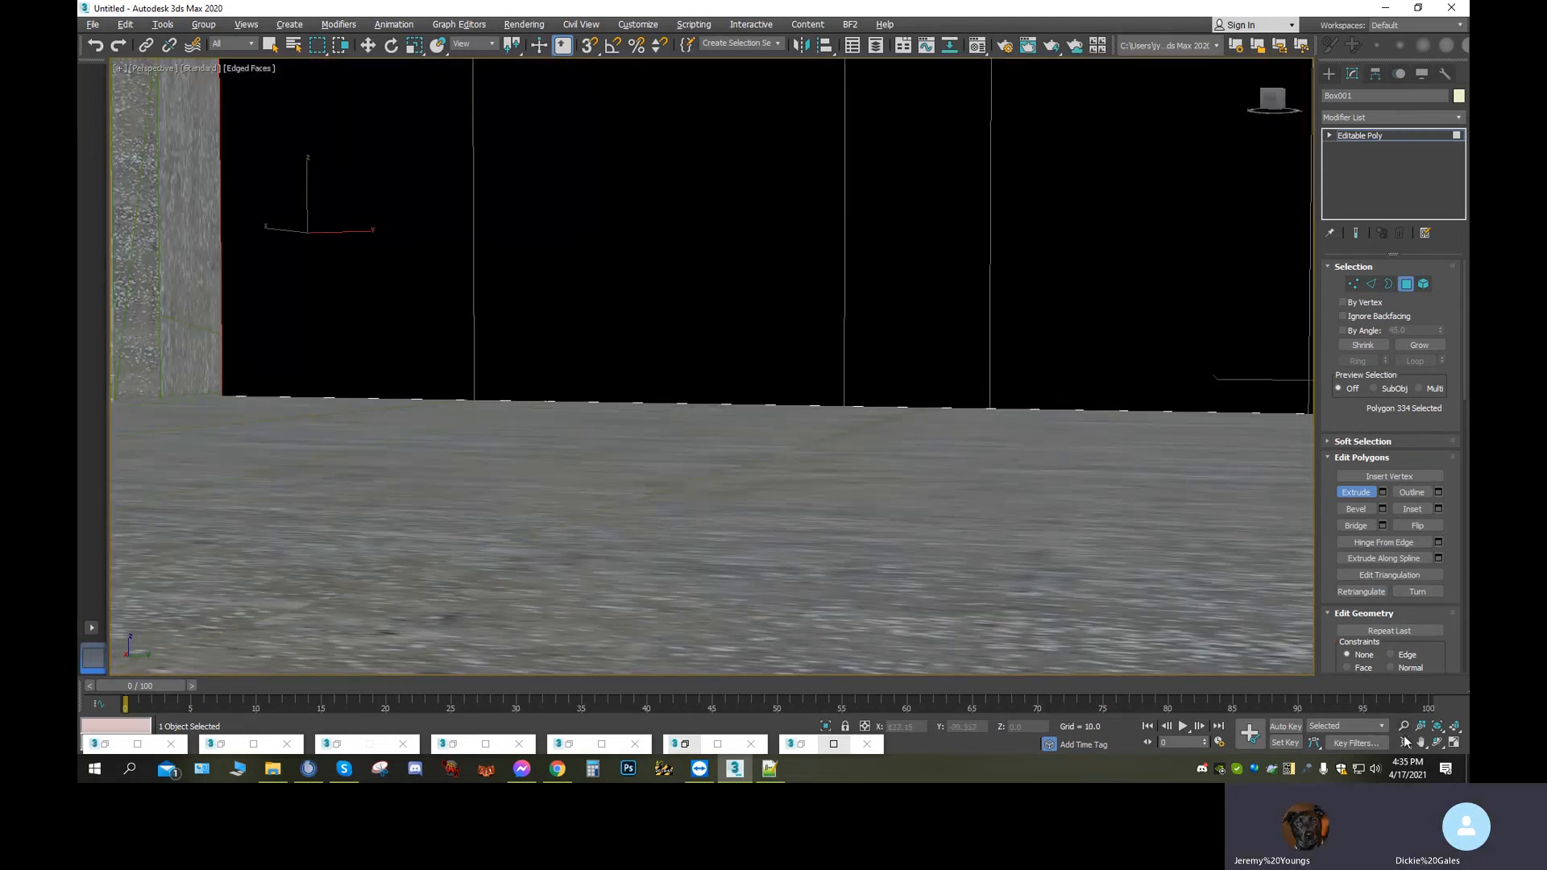
left_click(1438, 742)
left_click_drag(658, 346, 721, 350)
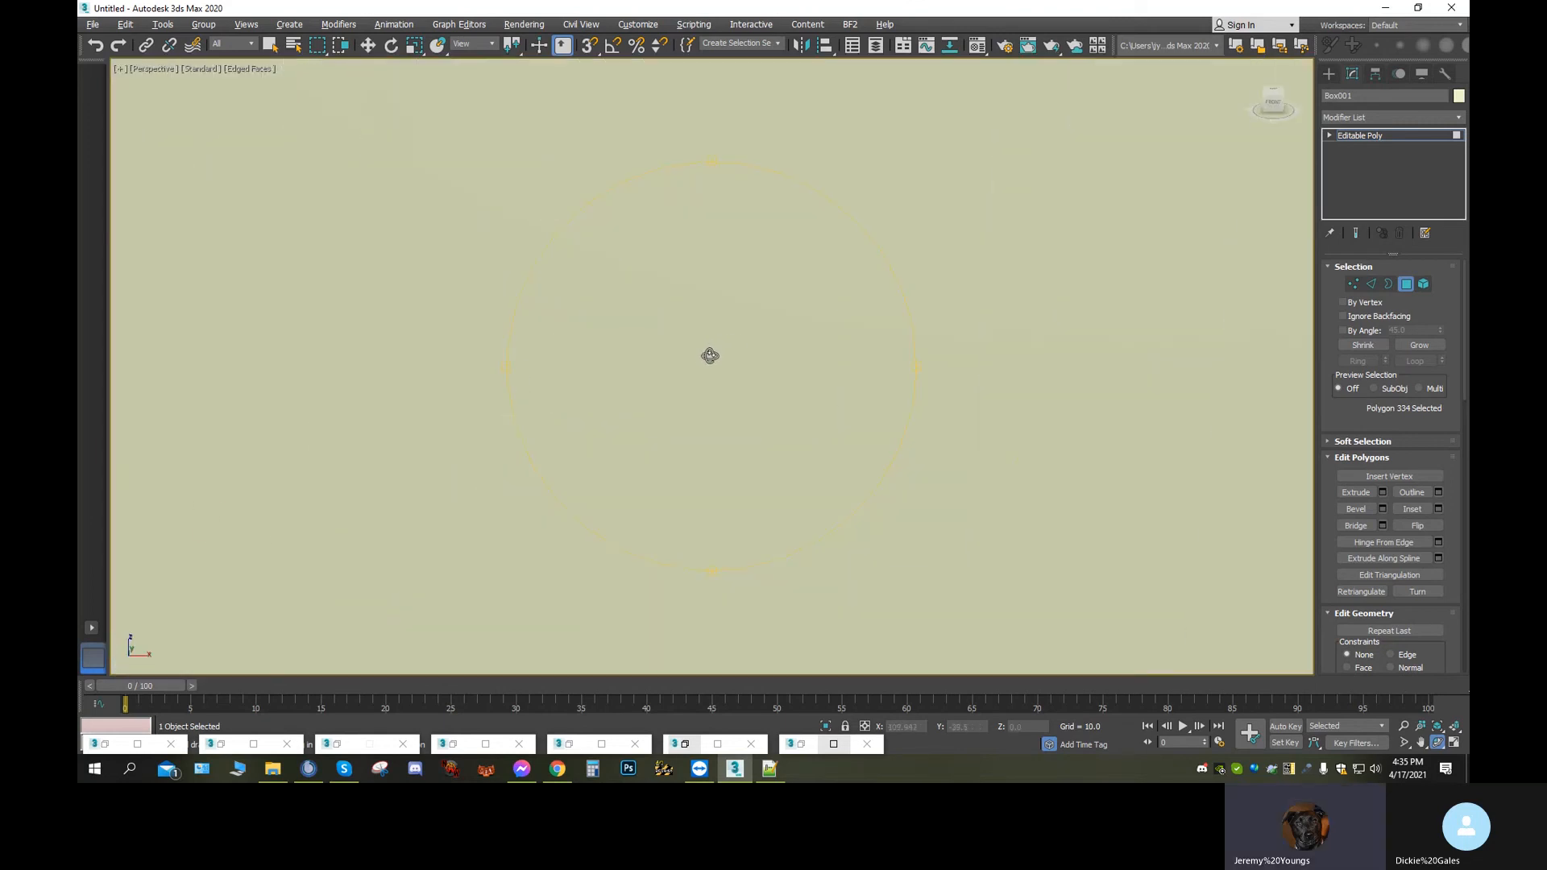
scroll(701, 373, "up", 6)
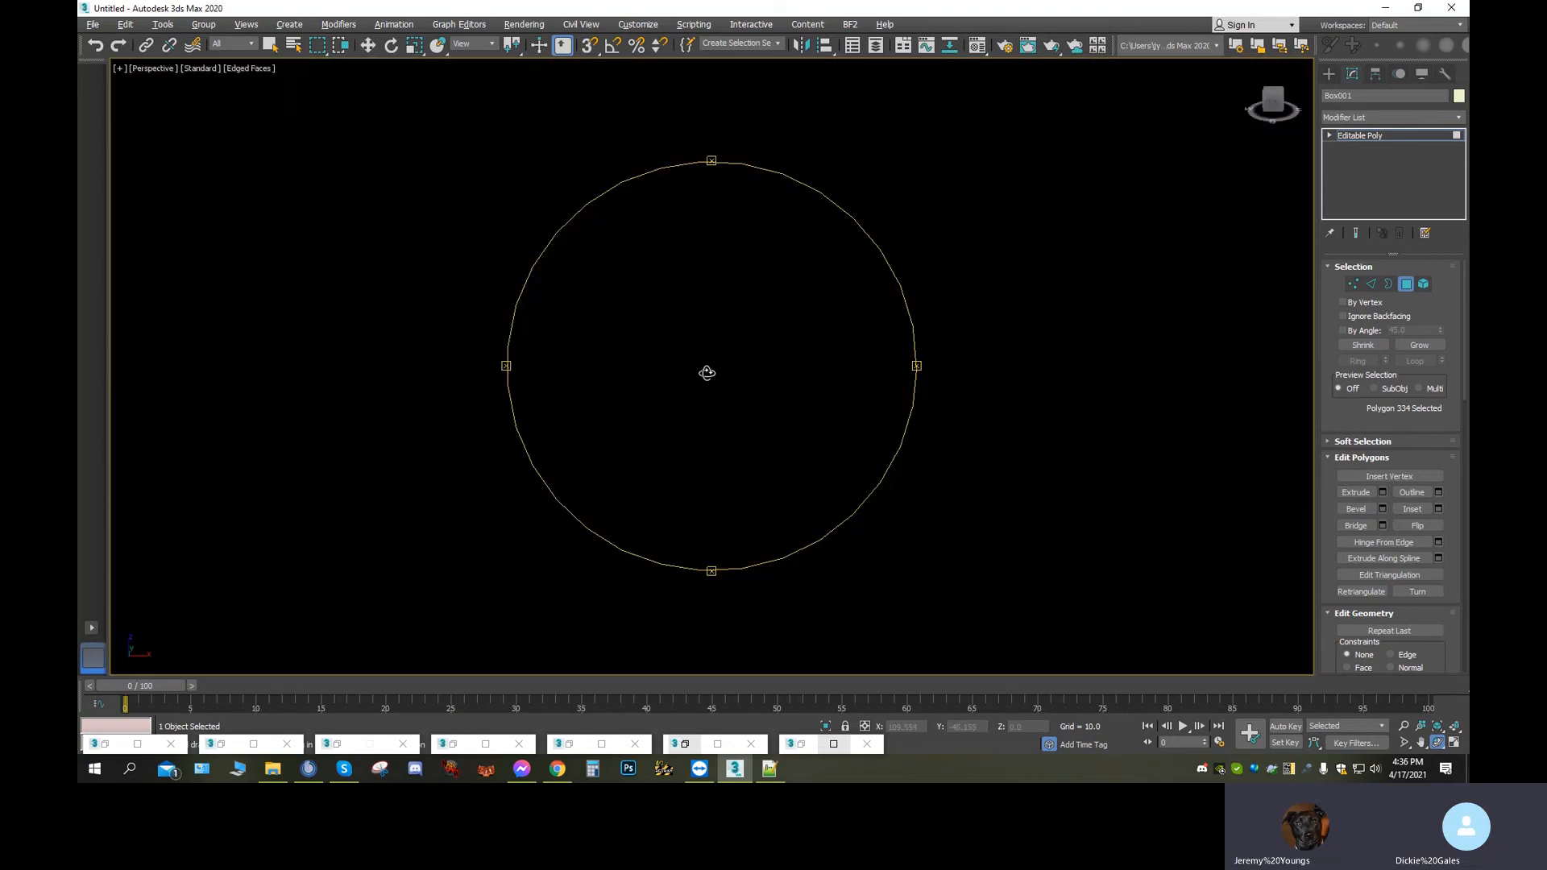
left_click_drag(707, 372, 1060, 342)
middle_click_drag(803, 548, 217, 475)
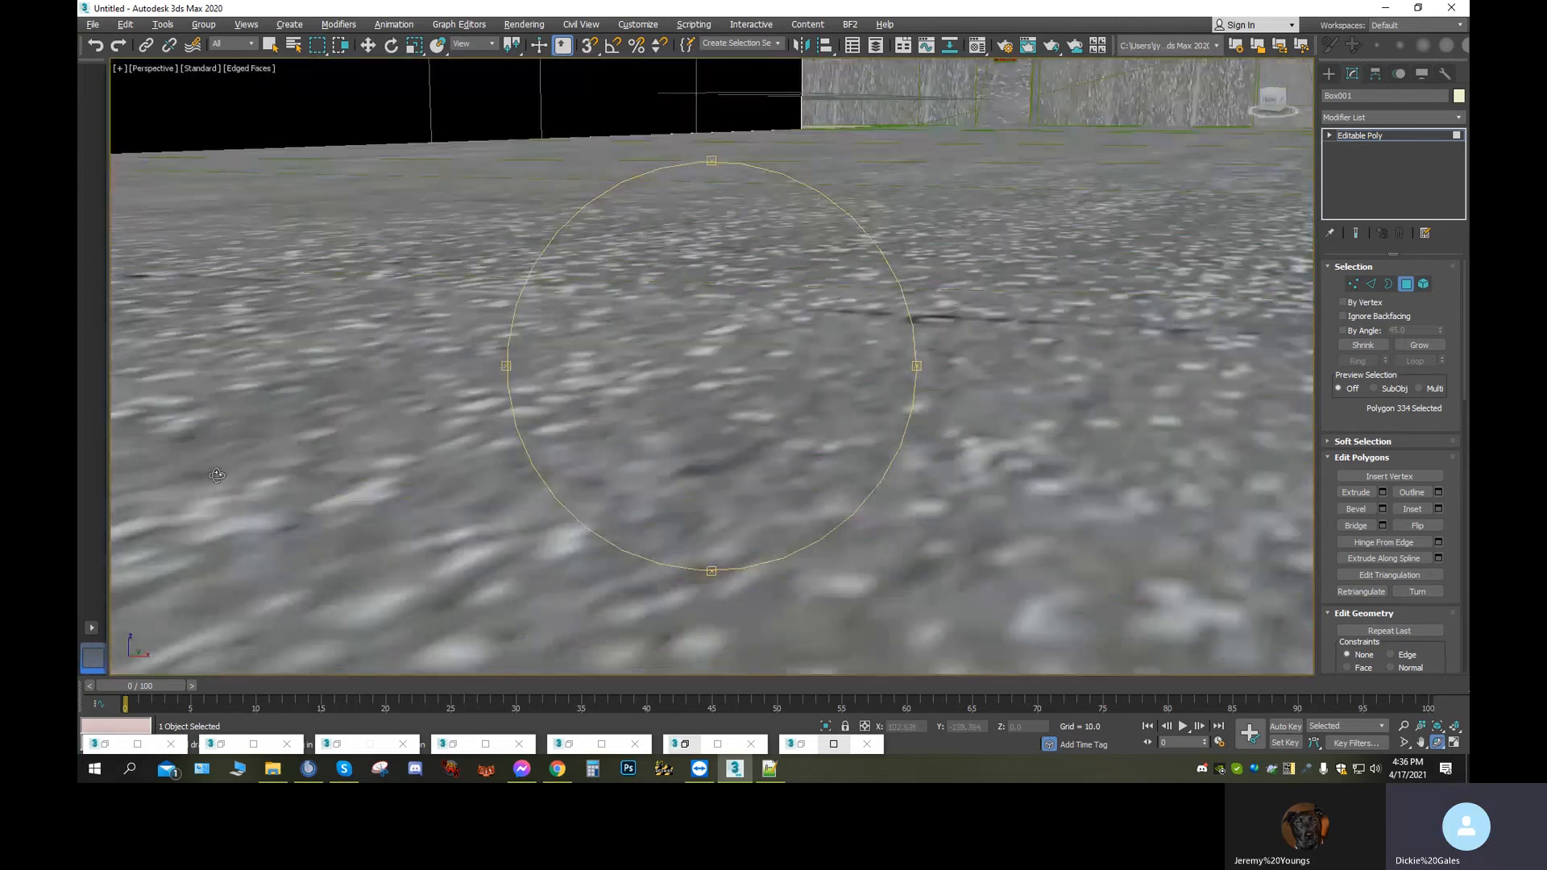
middle_click_drag(581, 369, 1199, 176, "alt")
middle_click_drag(742, 405, 442, 637, "alt")
middle_click_drag(625, 558, 710, 483, "alt")
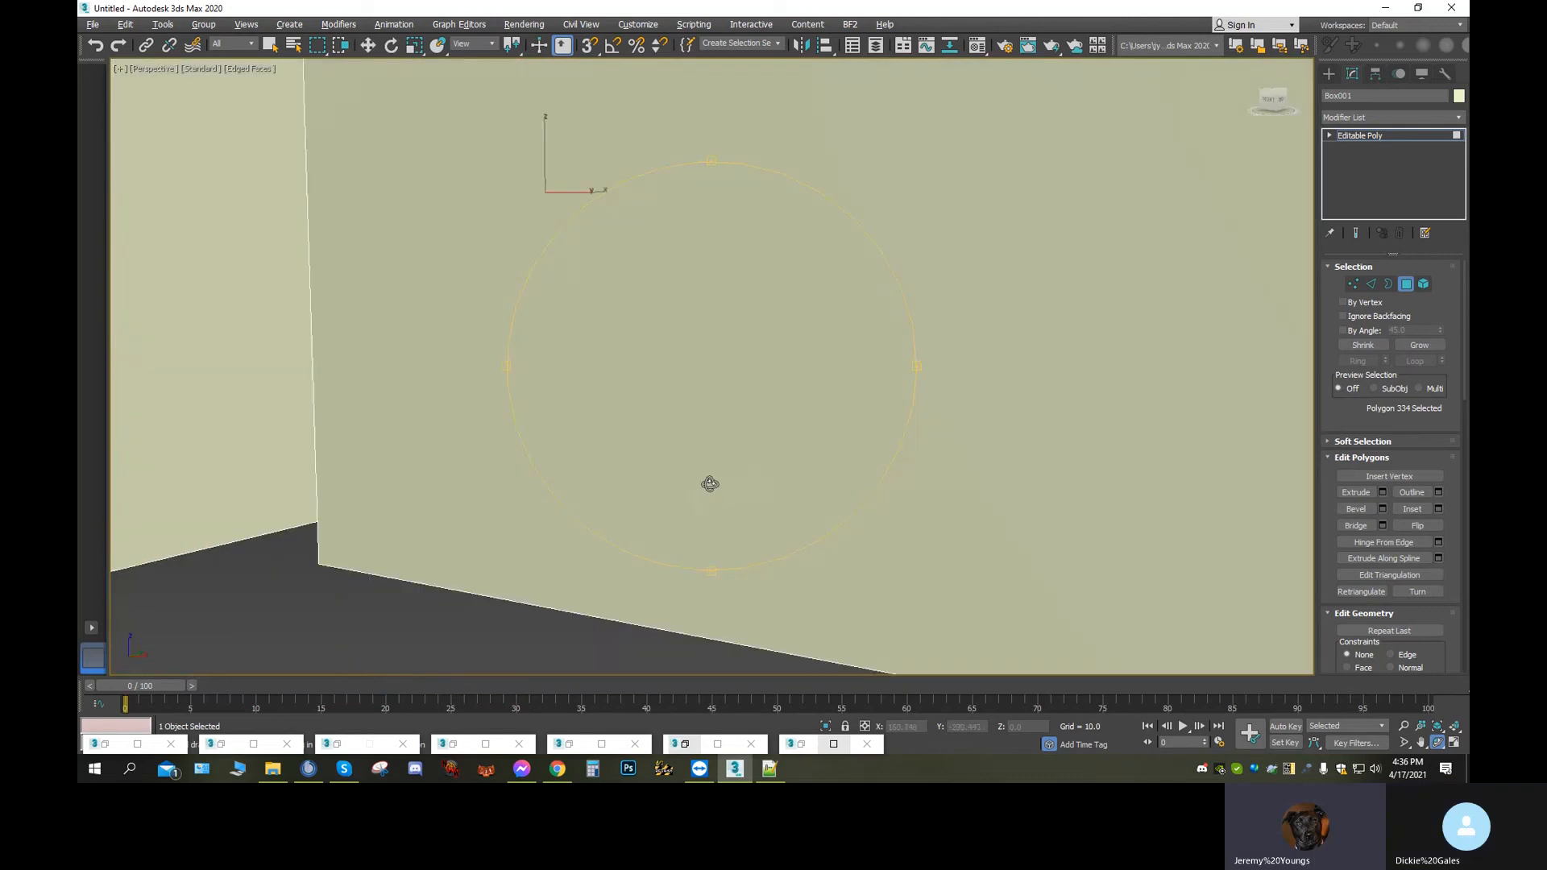
scroll(710, 483, "down", 10)
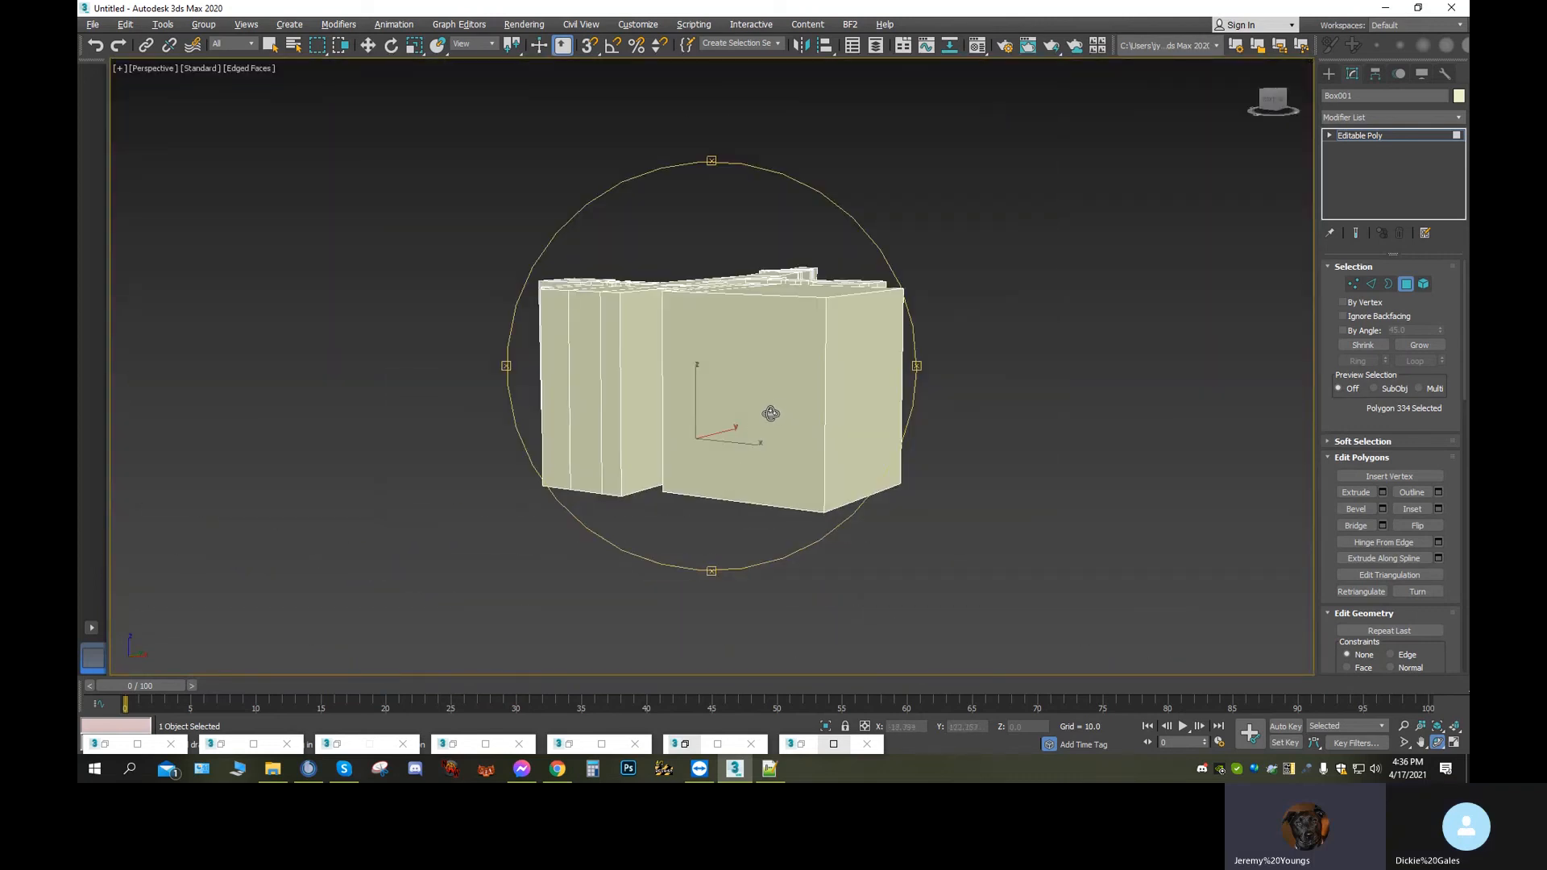
Make the mesh see-through, region-select the polygons reaching its upper part and hide them, leaving the floor-level polygons shown
key("alt+x")
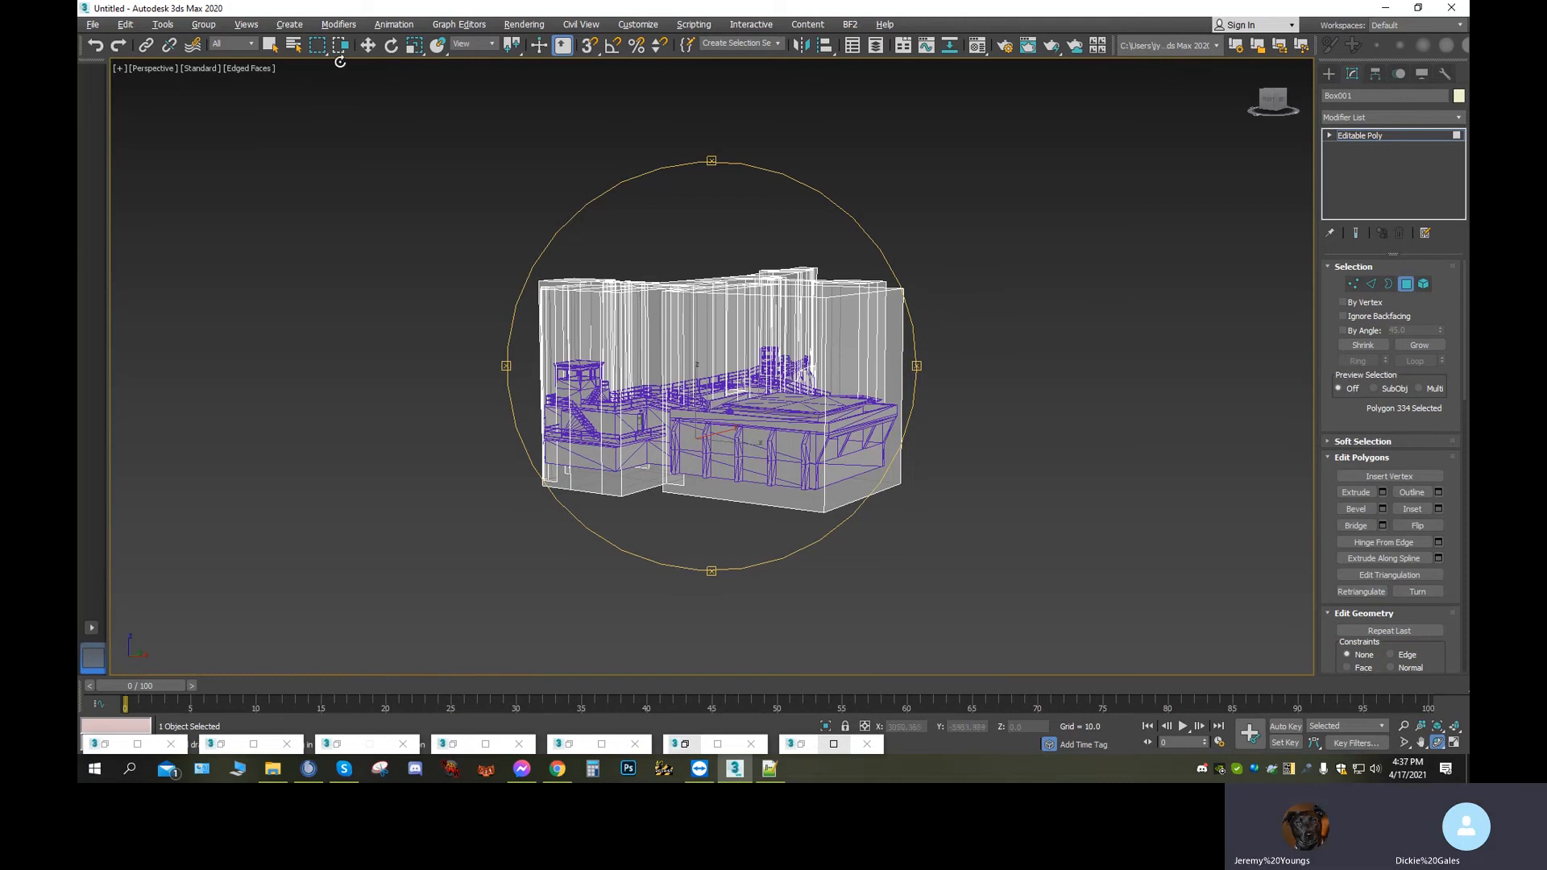
left_click(367, 45)
left_click_drag(1038, 321, 556, 187)
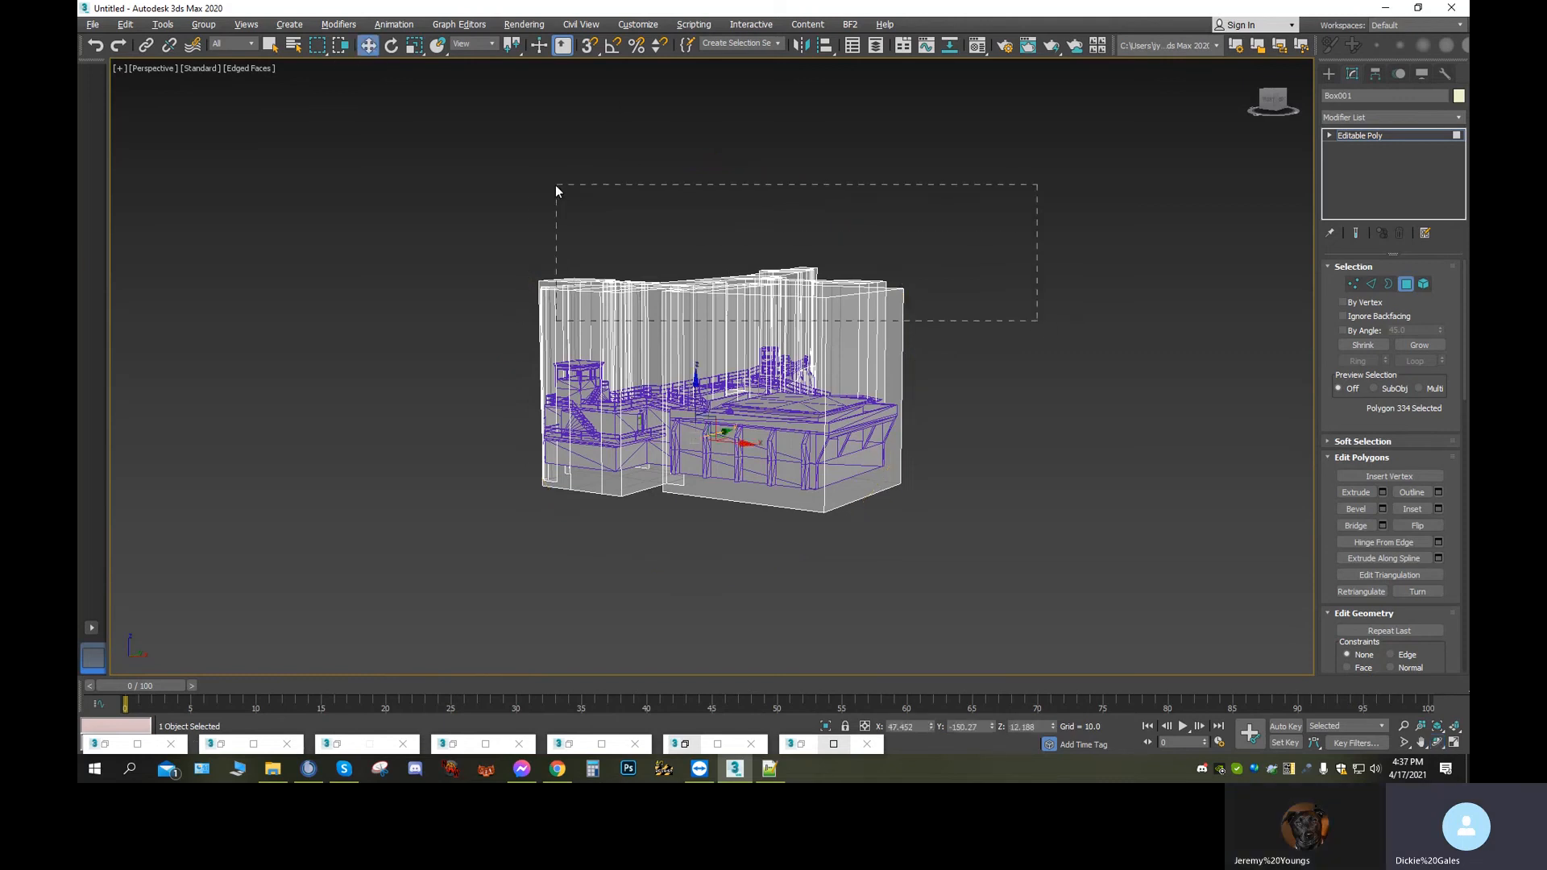
left_click_drag(470, 156, 471, 156)
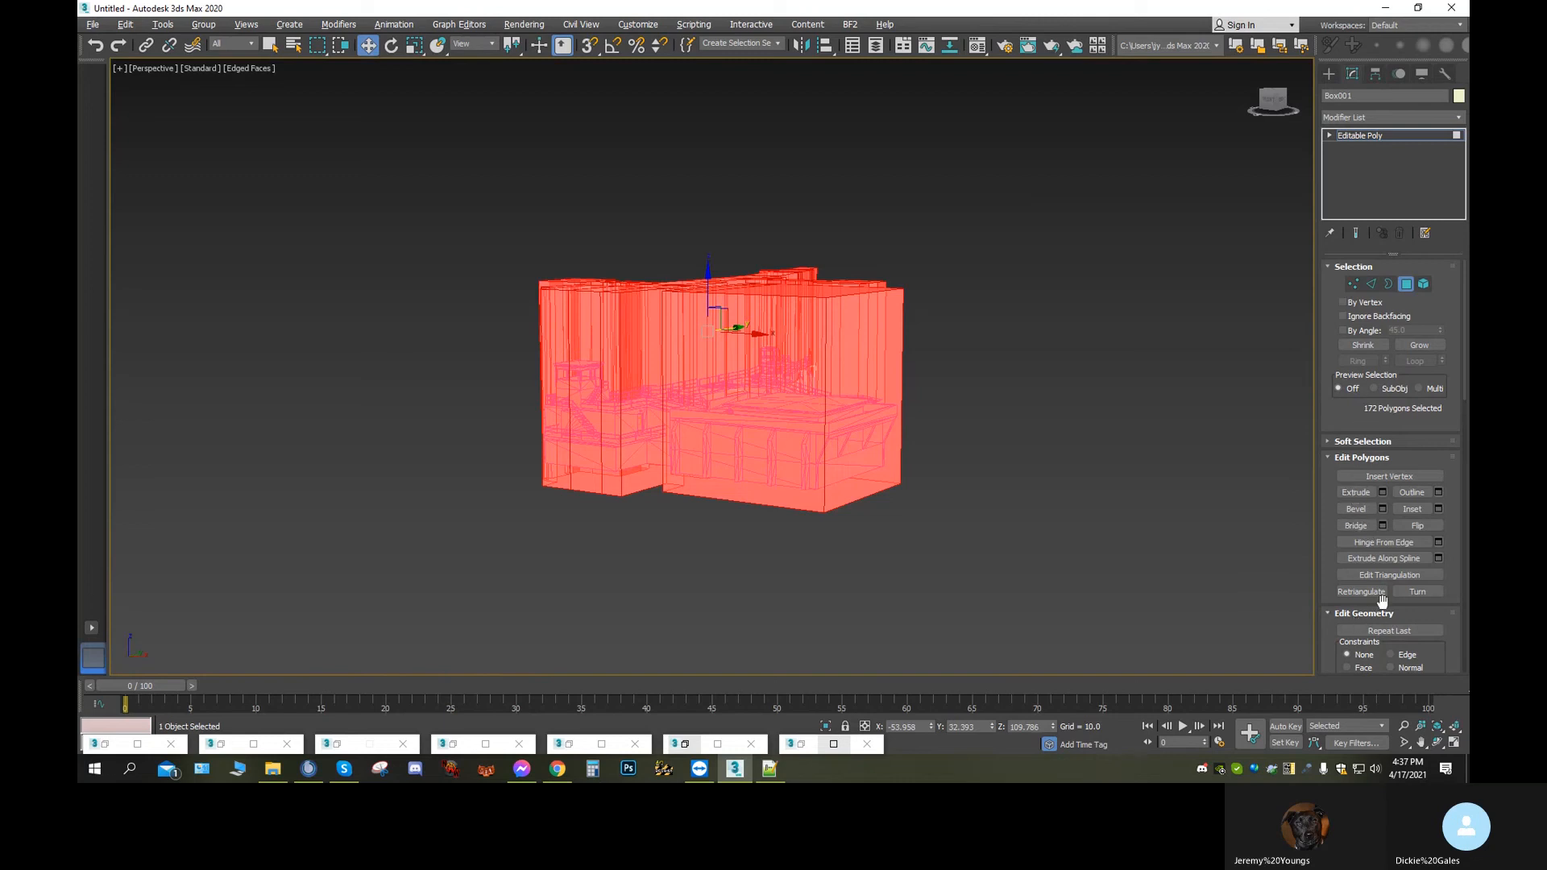
scroll(1370, 620, "down", 3)
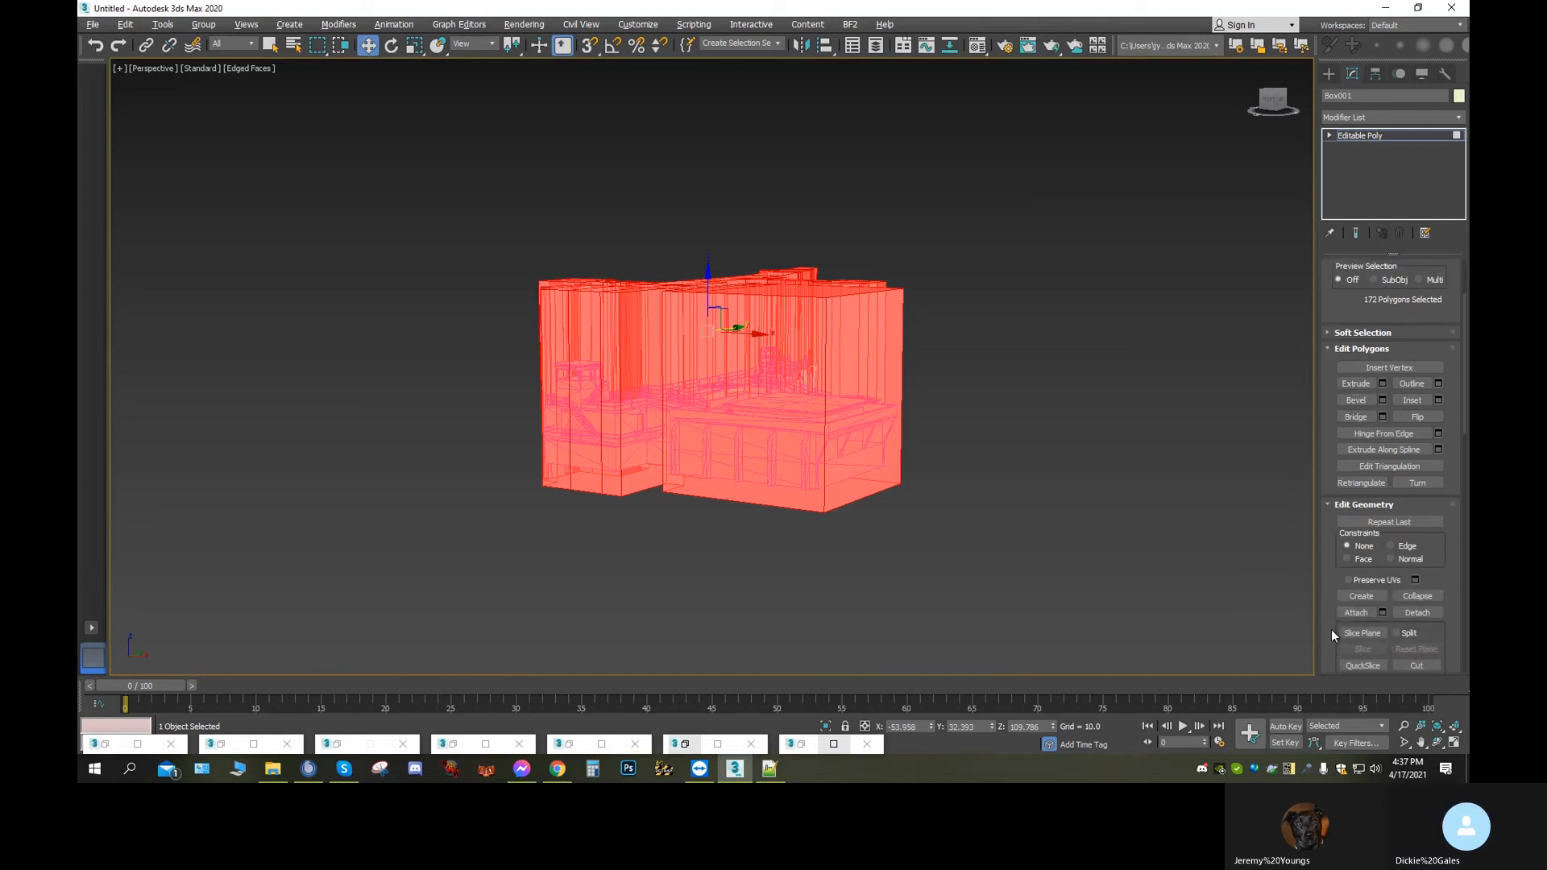
scroll(1332, 633, "down", 3)
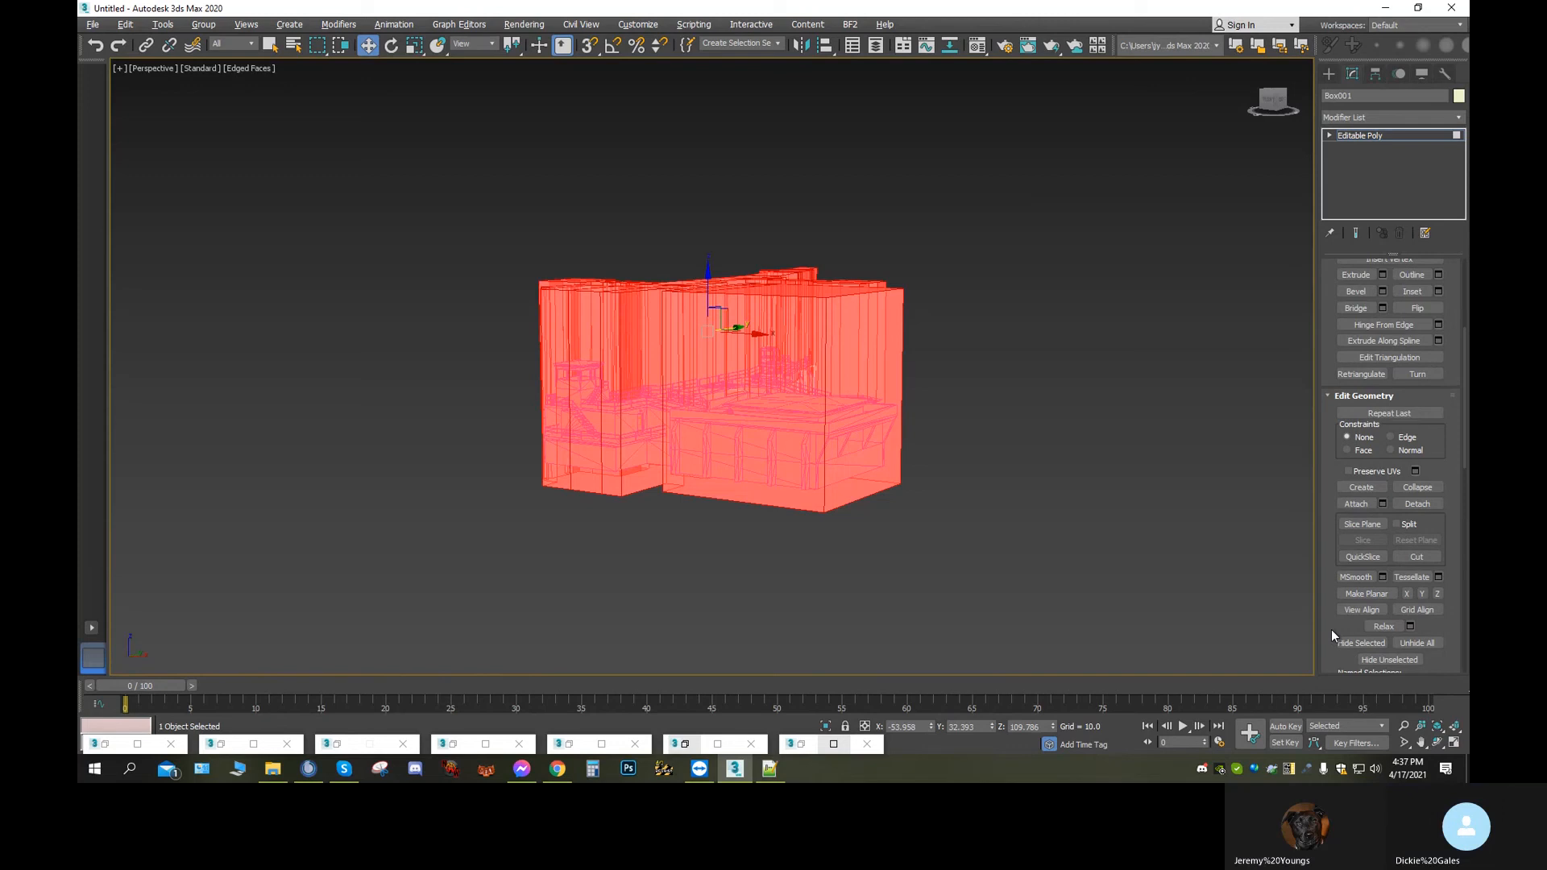
left_click(1362, 644)
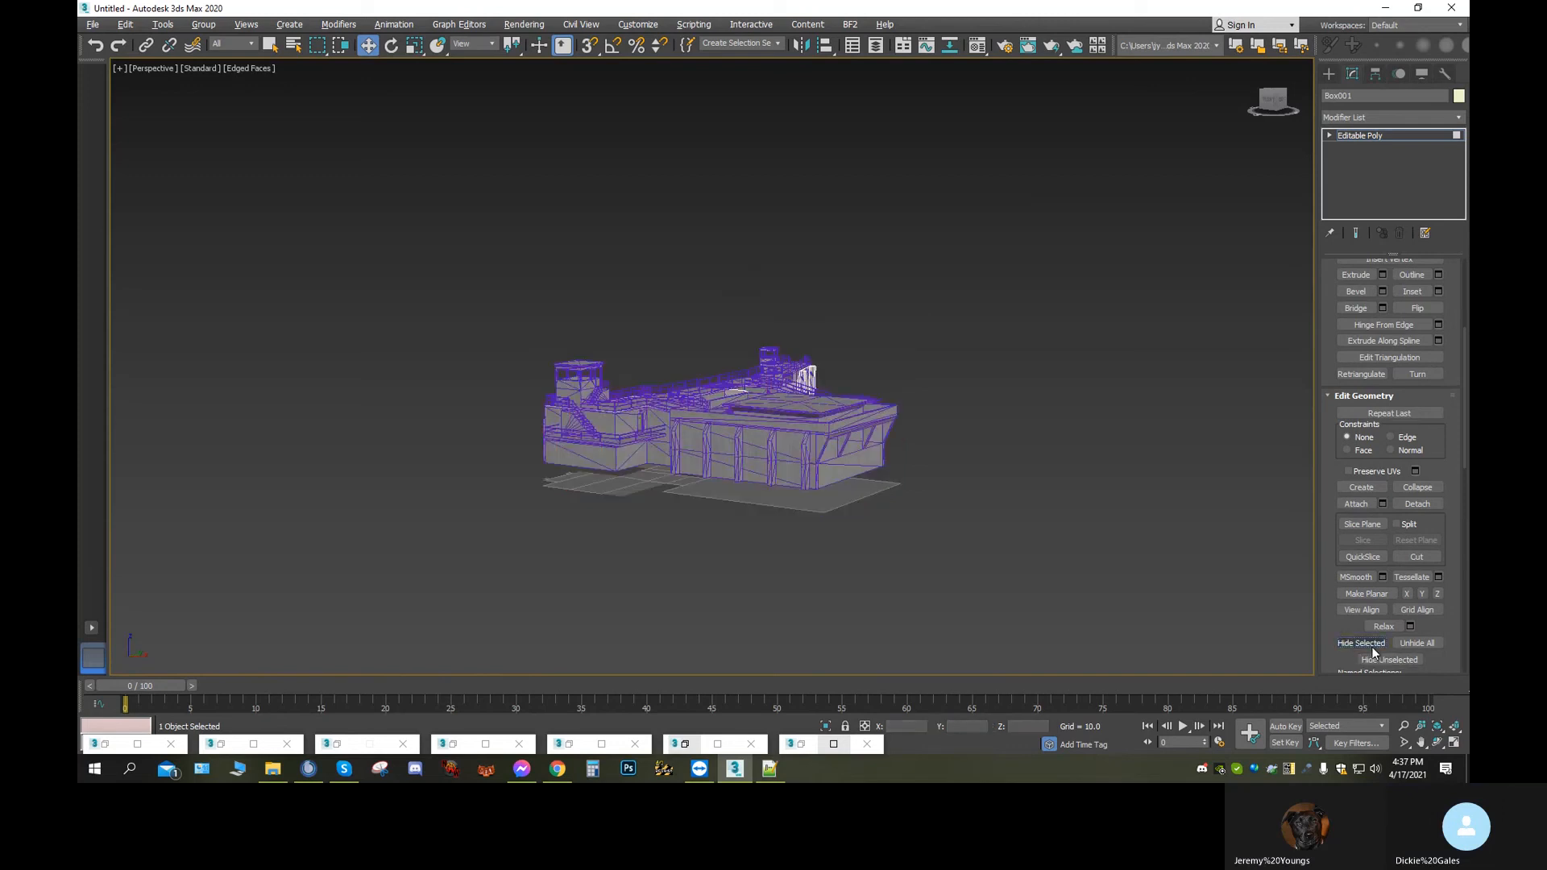
Examine the detailed building's roof, tower and interior pillars and walls with the upper collision polygons hidden
scroll(661, 476, "up", 10)
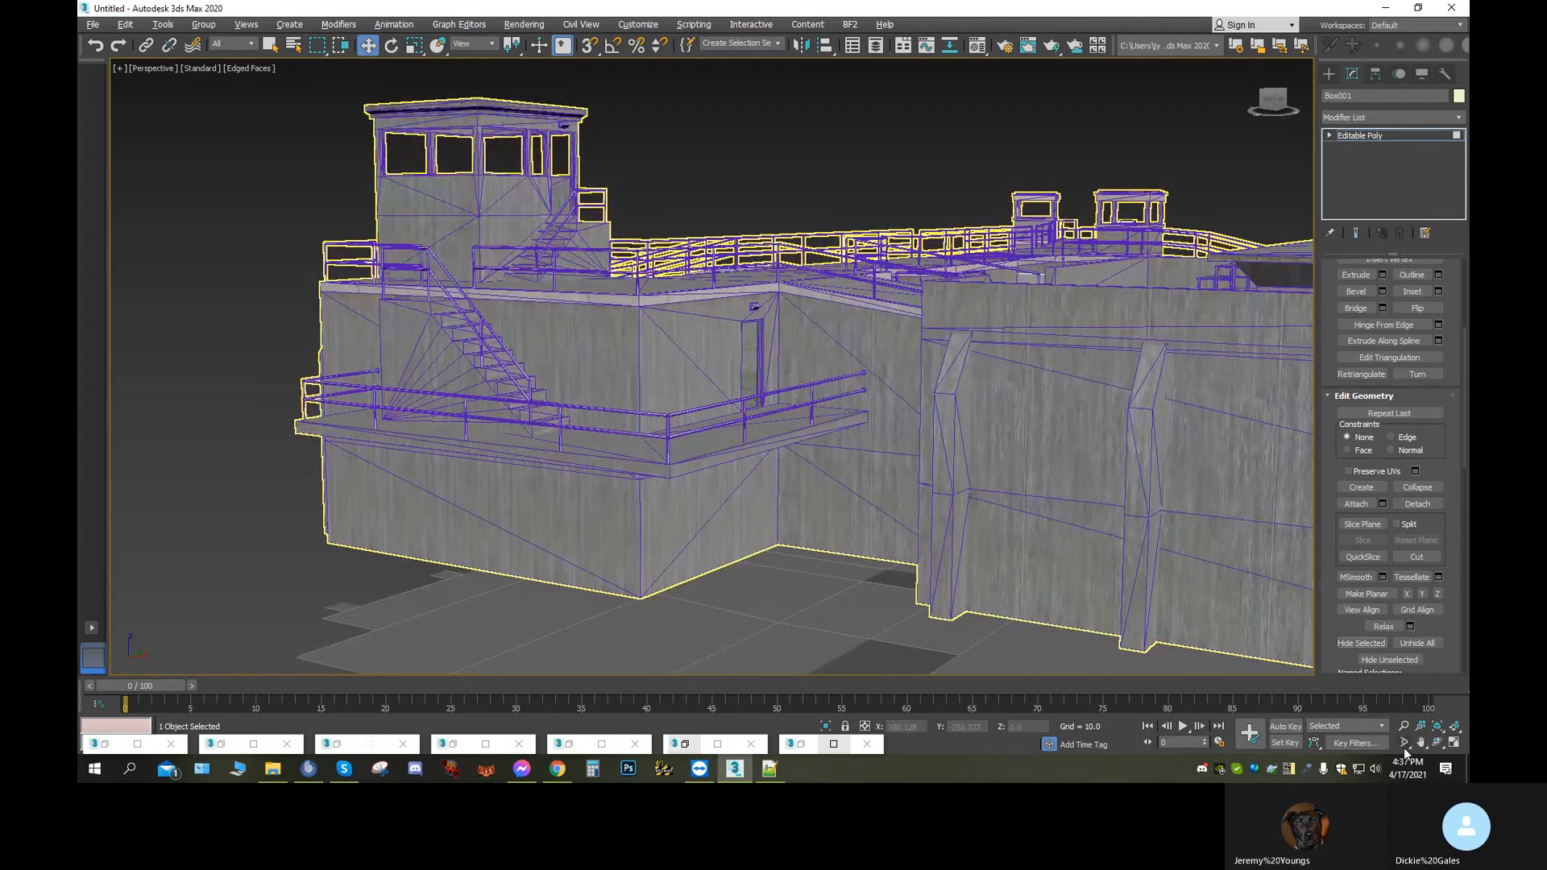
left_click(1437, 742)
left_click_drag(668, 400, 782, 370)
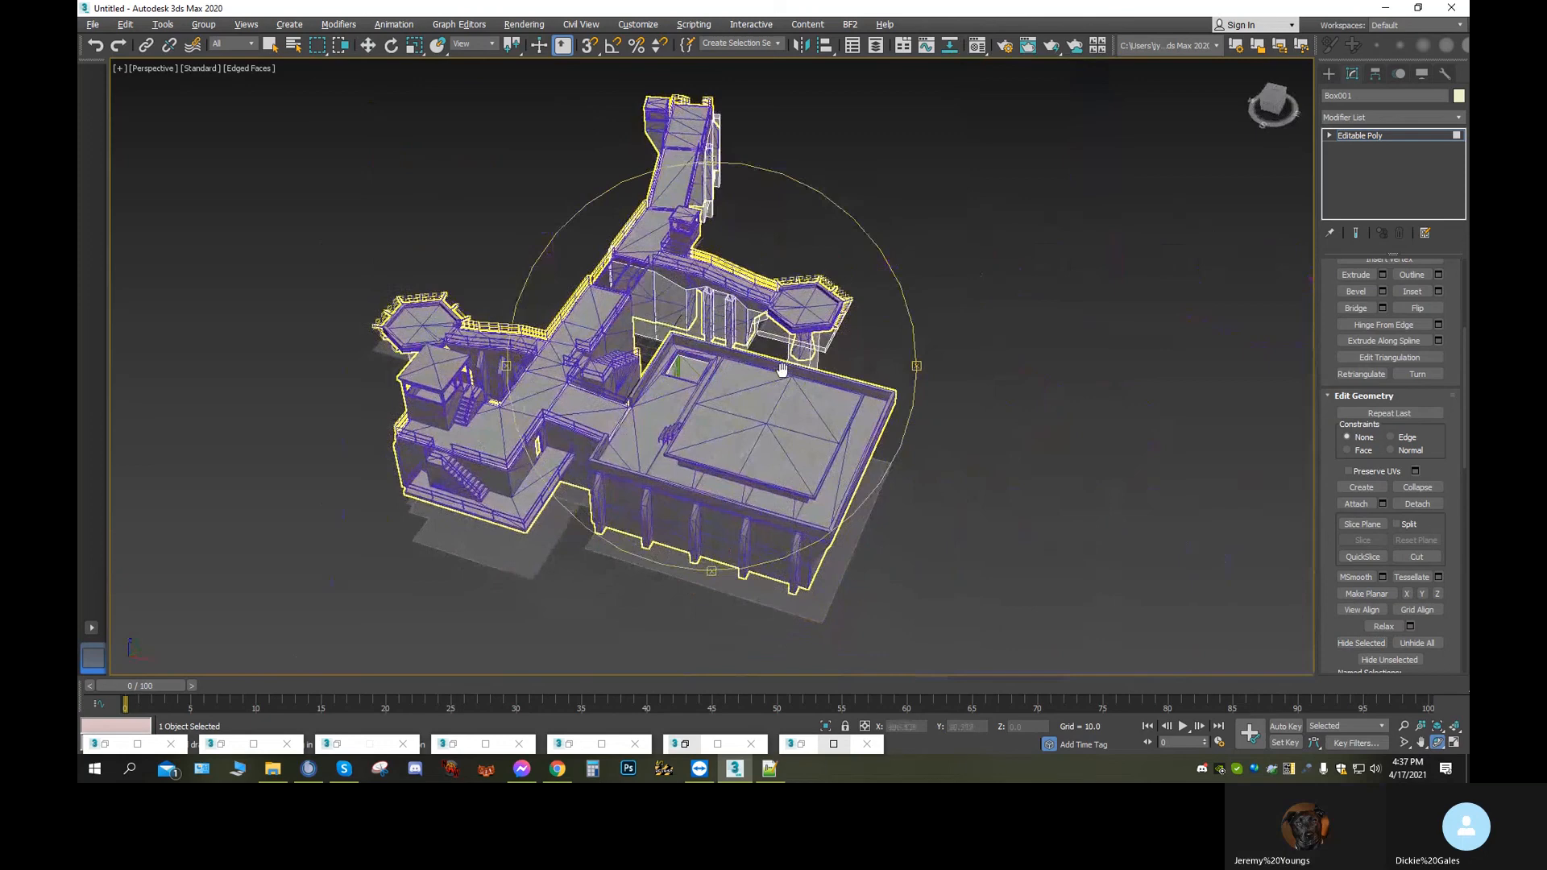
scroll(736, 454, "up", 15)
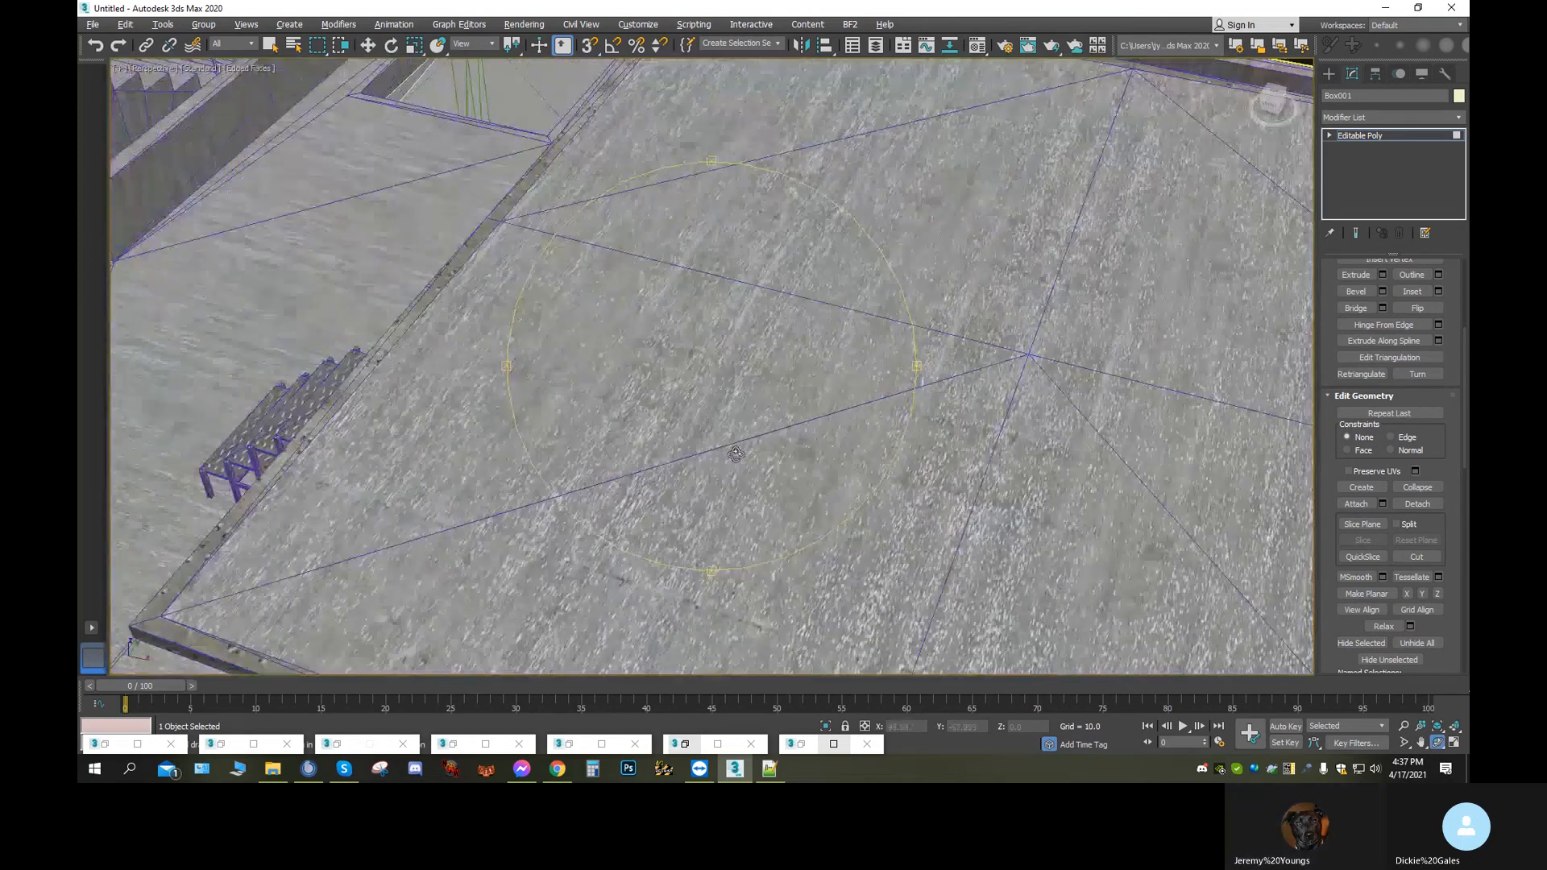
scroll(735, 454, "up", 2)
left_click_drag(736, 454, 601, 578)
left_click_drag(730, 404, 825, 405)
middle_click_drag(825, 405, 95, 661)
scroll(885, 395, "down", 12)
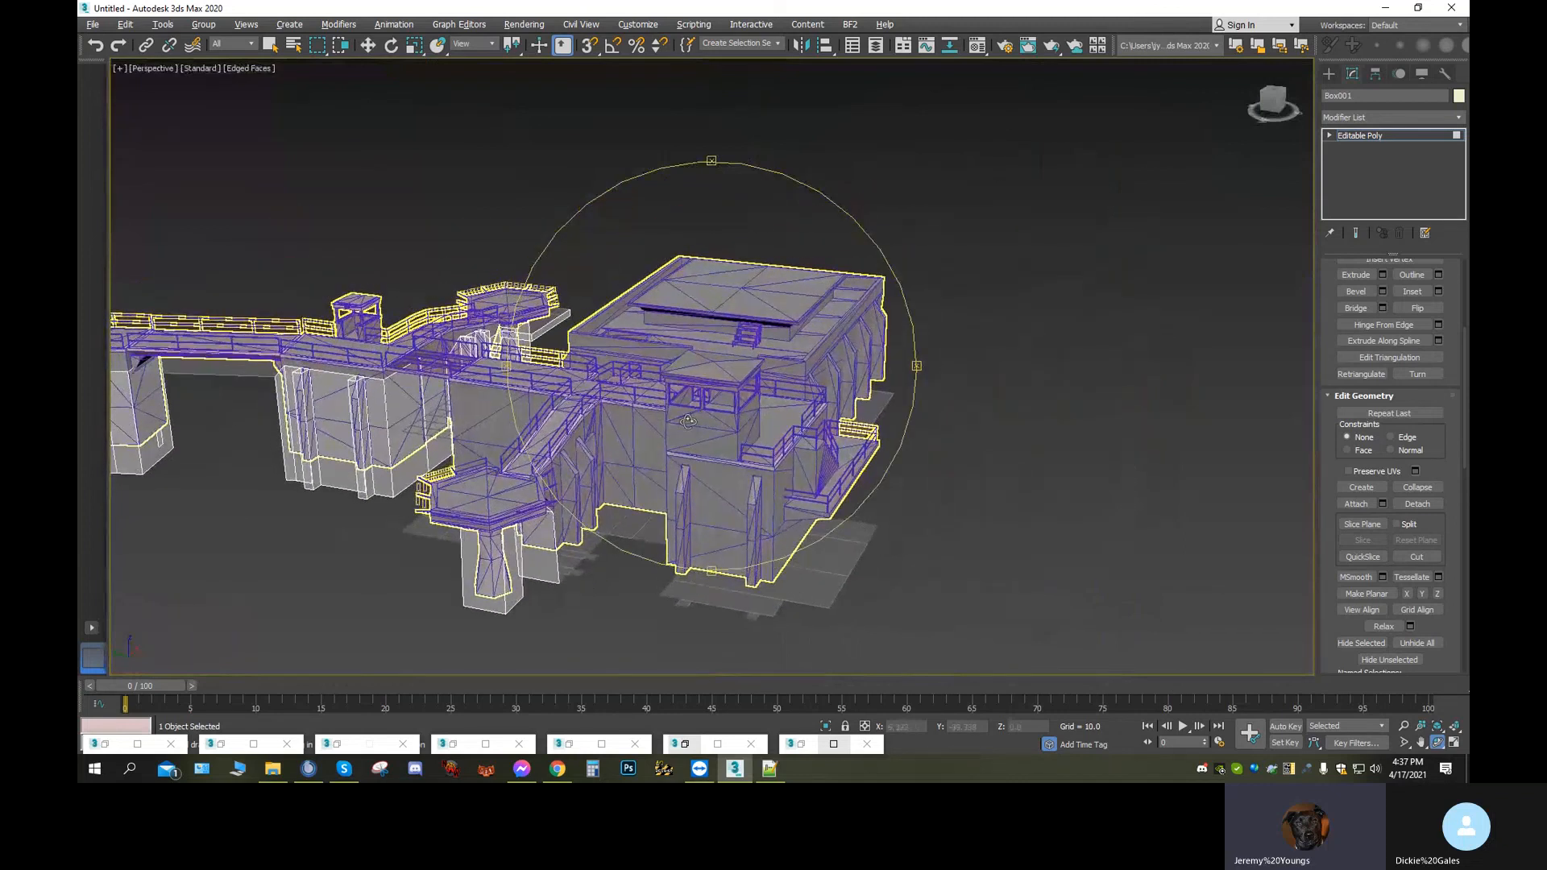
scroll(687, 421, "up", 7)
middle_click_drag(893, 241, 816, 324)
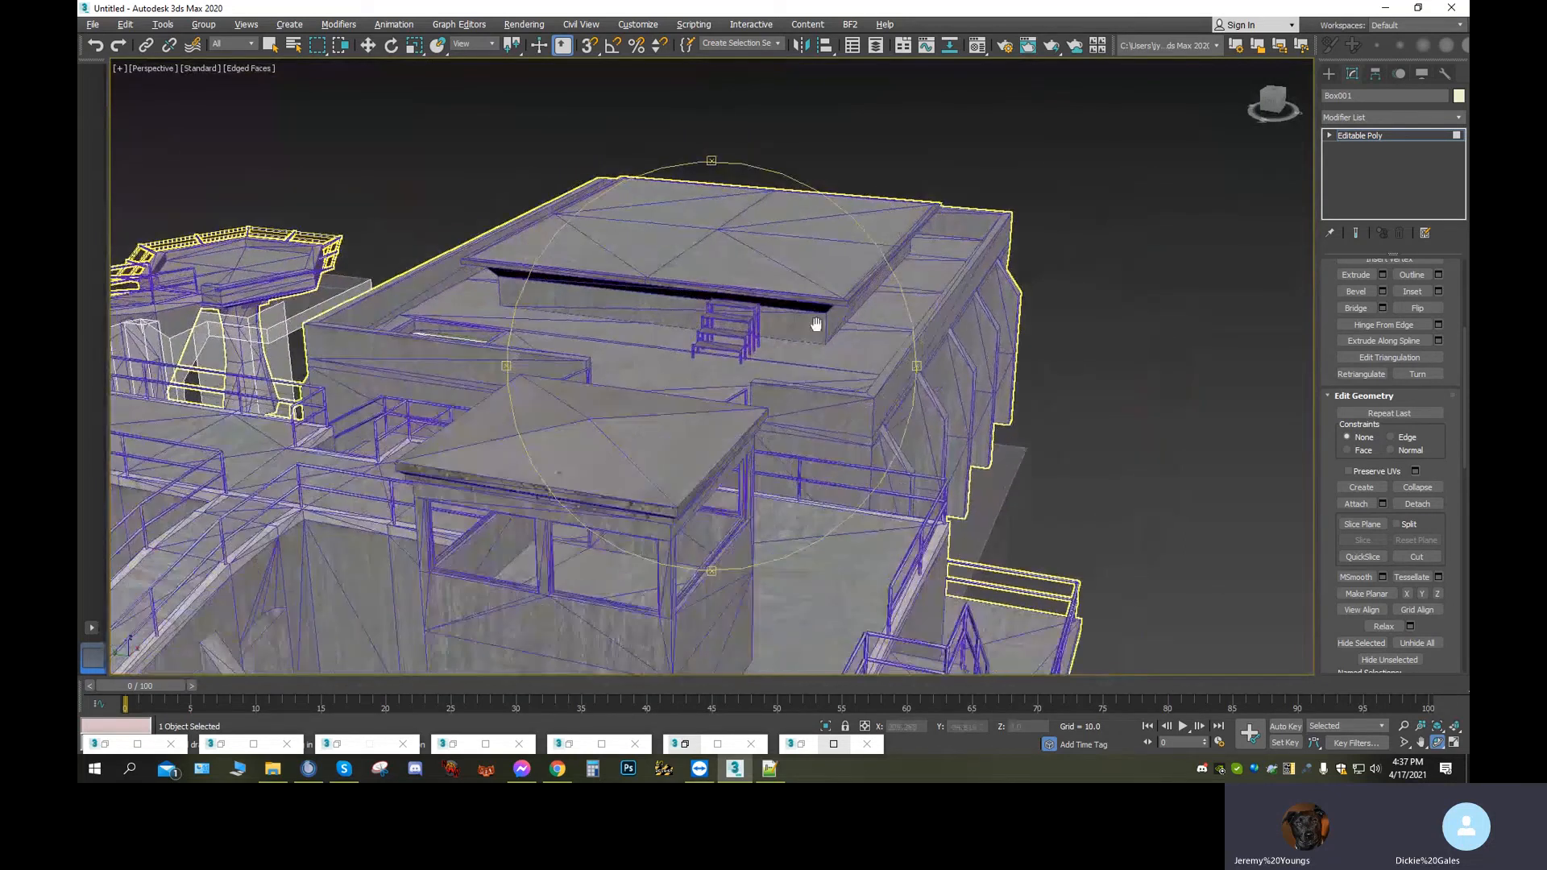
scroll(749, 429, "up", 10)
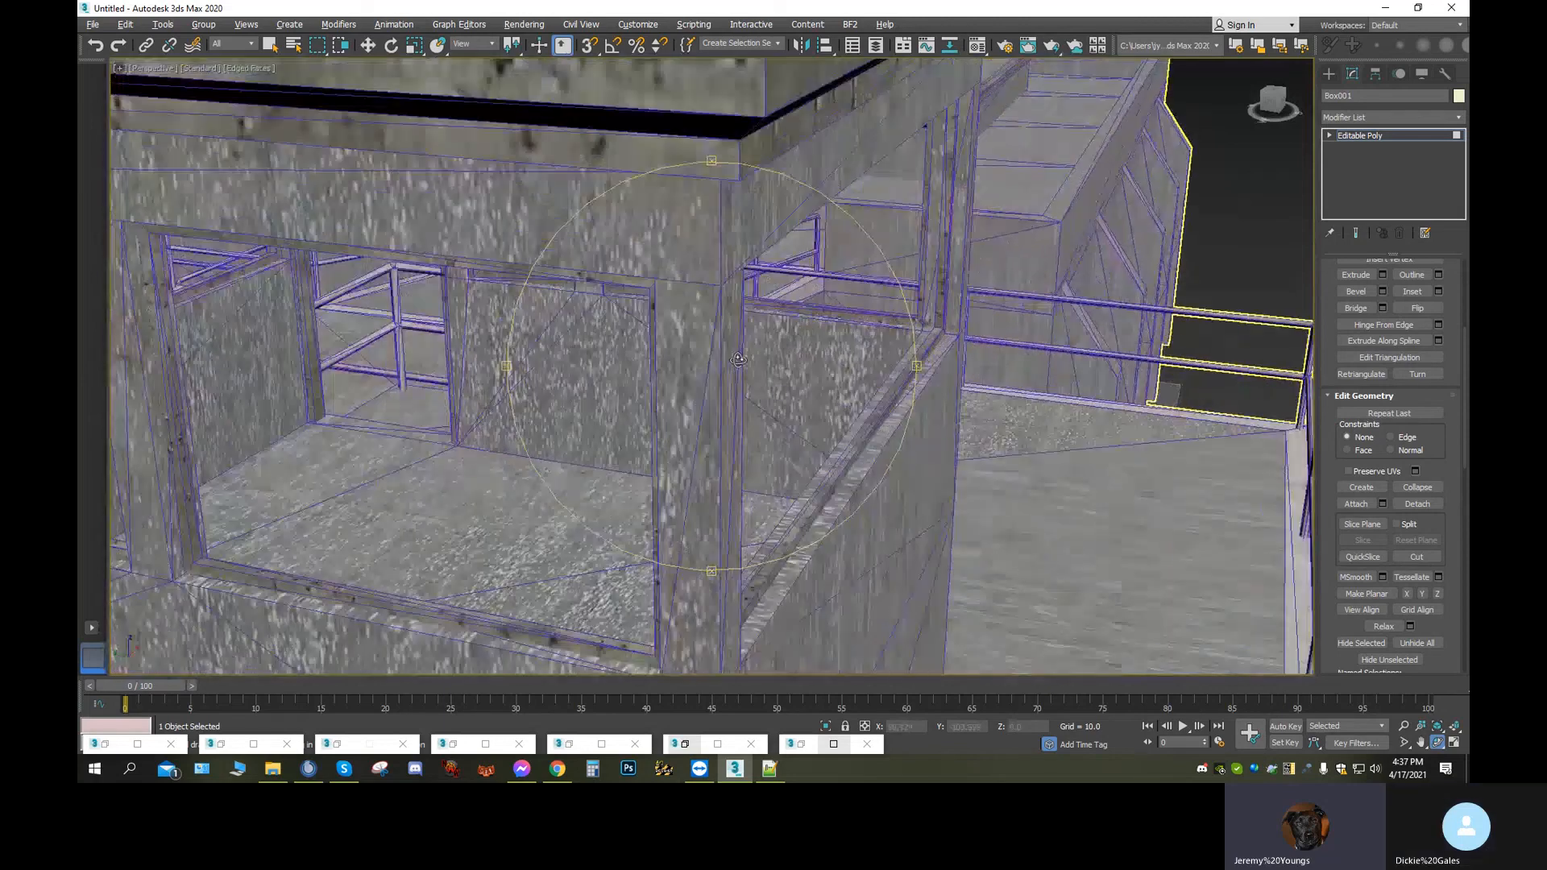
mouse_move(738, 360)
middle_mouse_down("alt")
mouse_move(801, 281)
mouse_move(797, 317)
middle_mouse_up("alt")
mouse_move(744, 370)
middle_mouse_down("alt")
mouse_move(558, 408)
mouse_move(881, 322)
mouse_move(836, 269)
mouse_move(992, 83)
mouse_move(238, 66)
mouse_move(78, 272)
middle_mouse_up("alt")
scroll(750, 399, "down", 4)
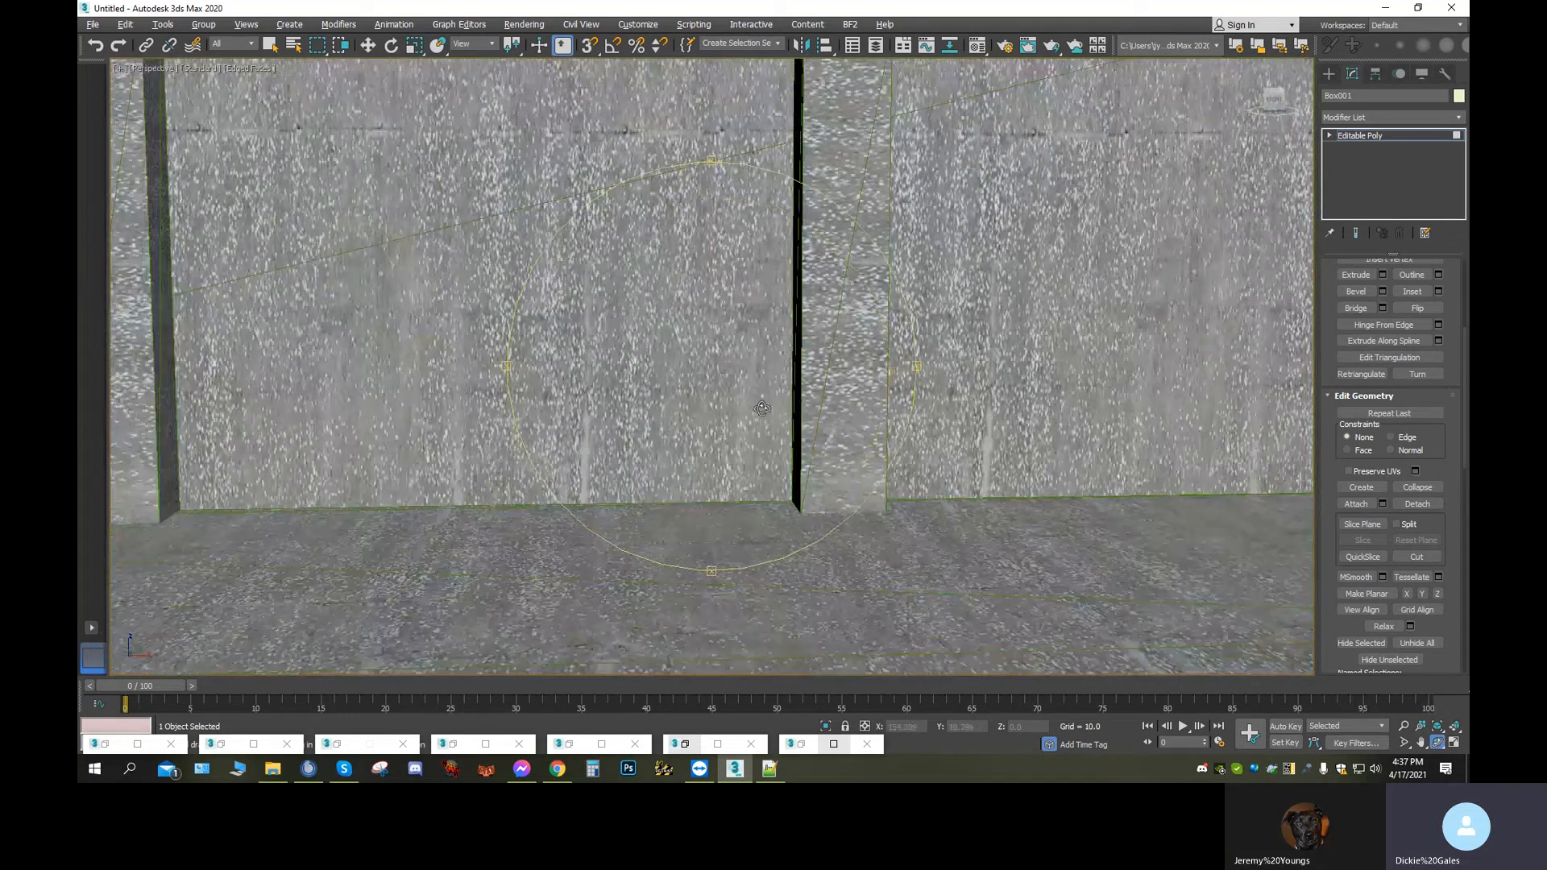
scroll(778, 403, "up", 3)
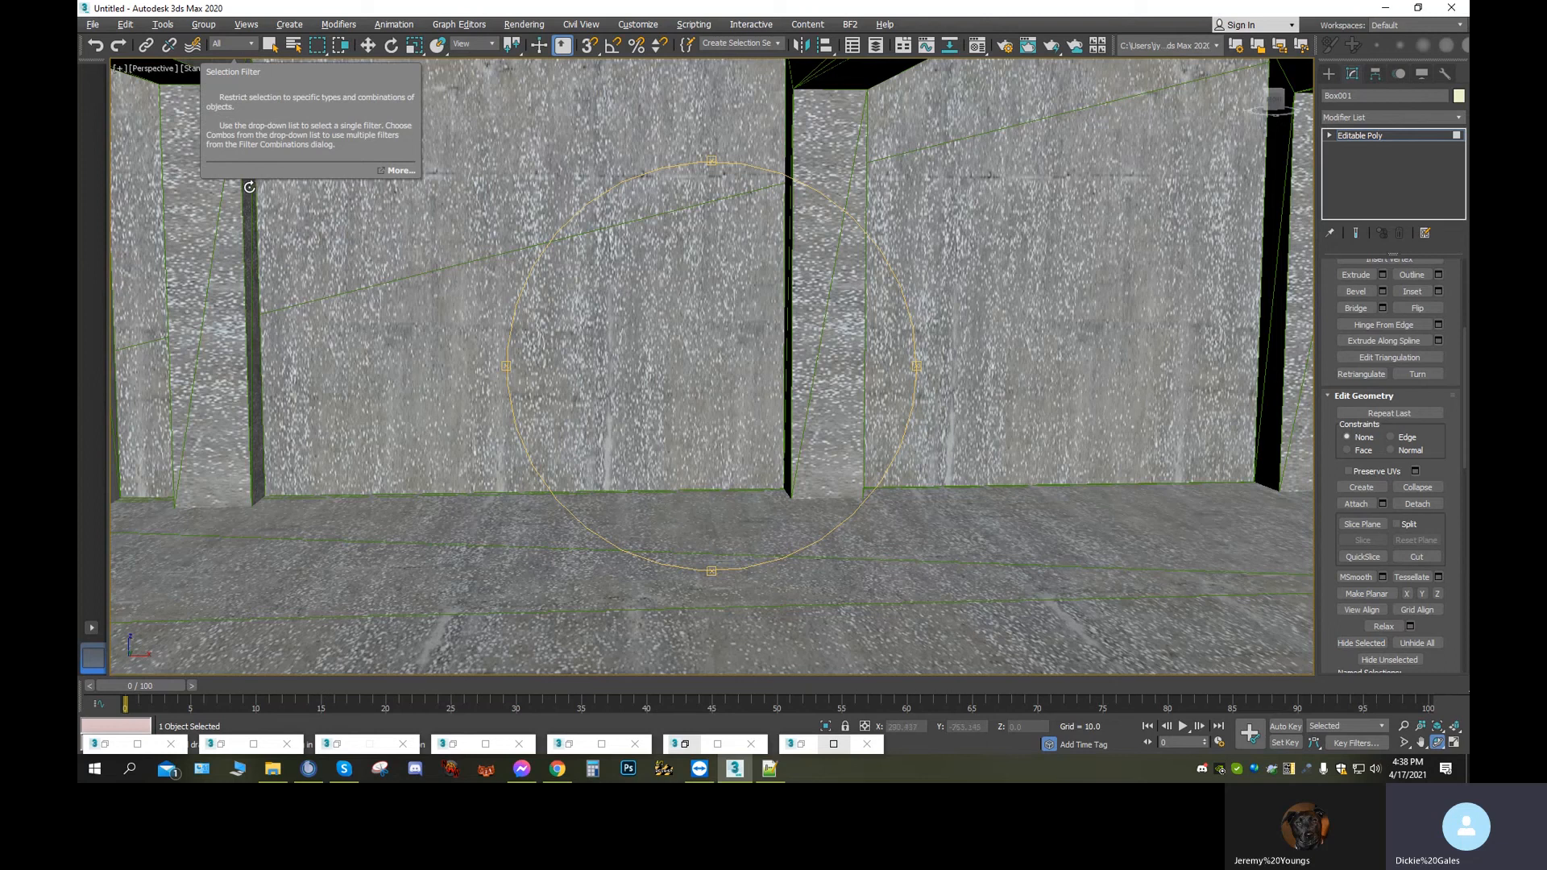
Try an orthographic viewport projection for inspecting the building's outer walls up close, and return to the perspective projection
left_click(118, 70)
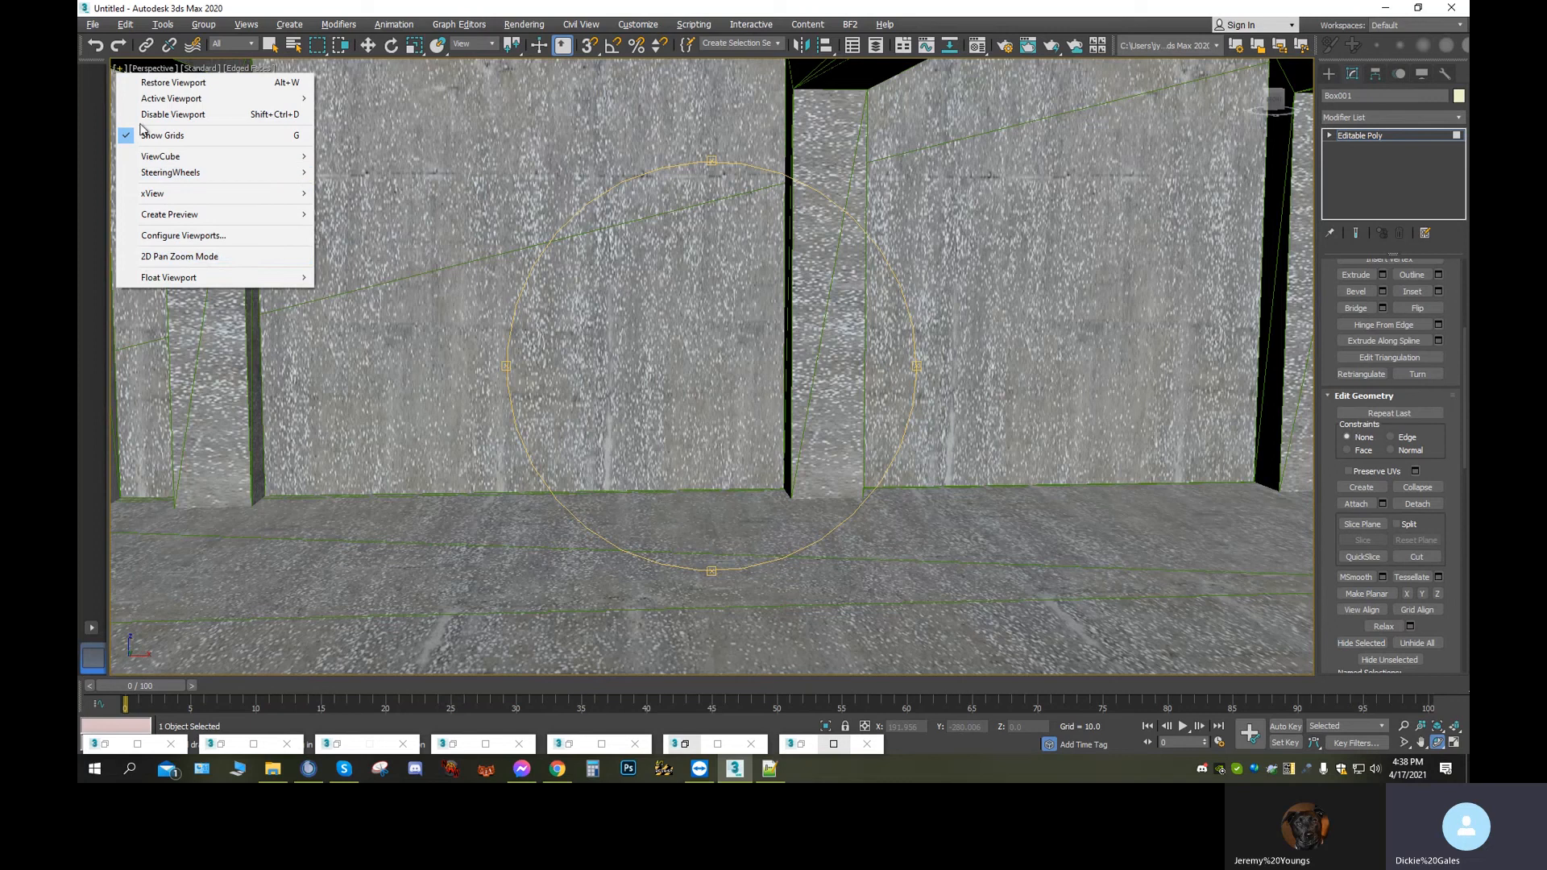
left_click(153, 70)
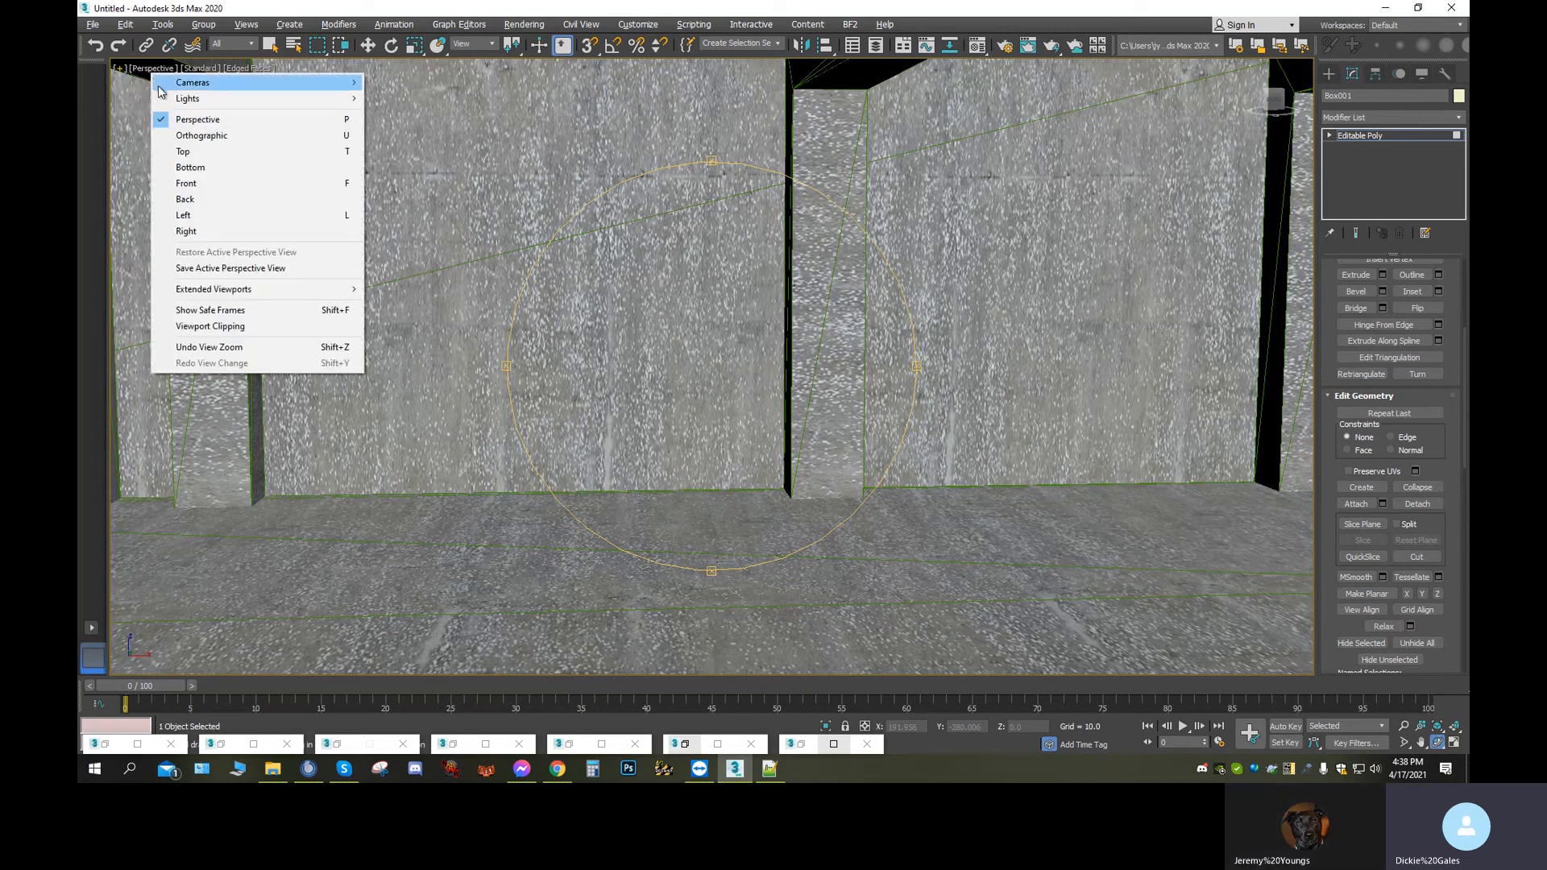
left_click(185, 137)
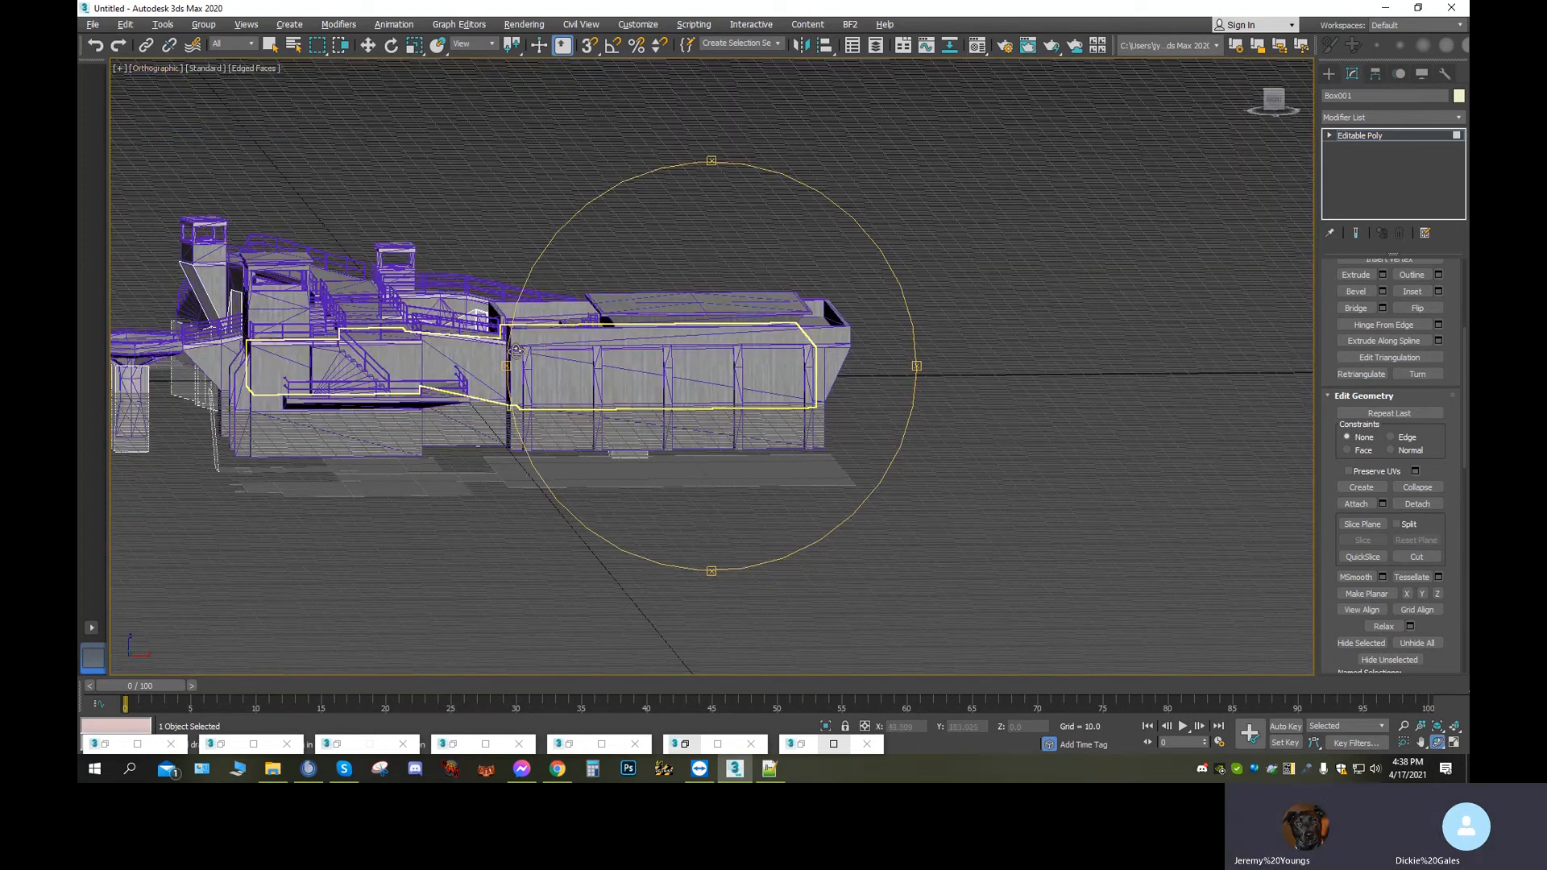
scroll(516, 351, "up", 10)
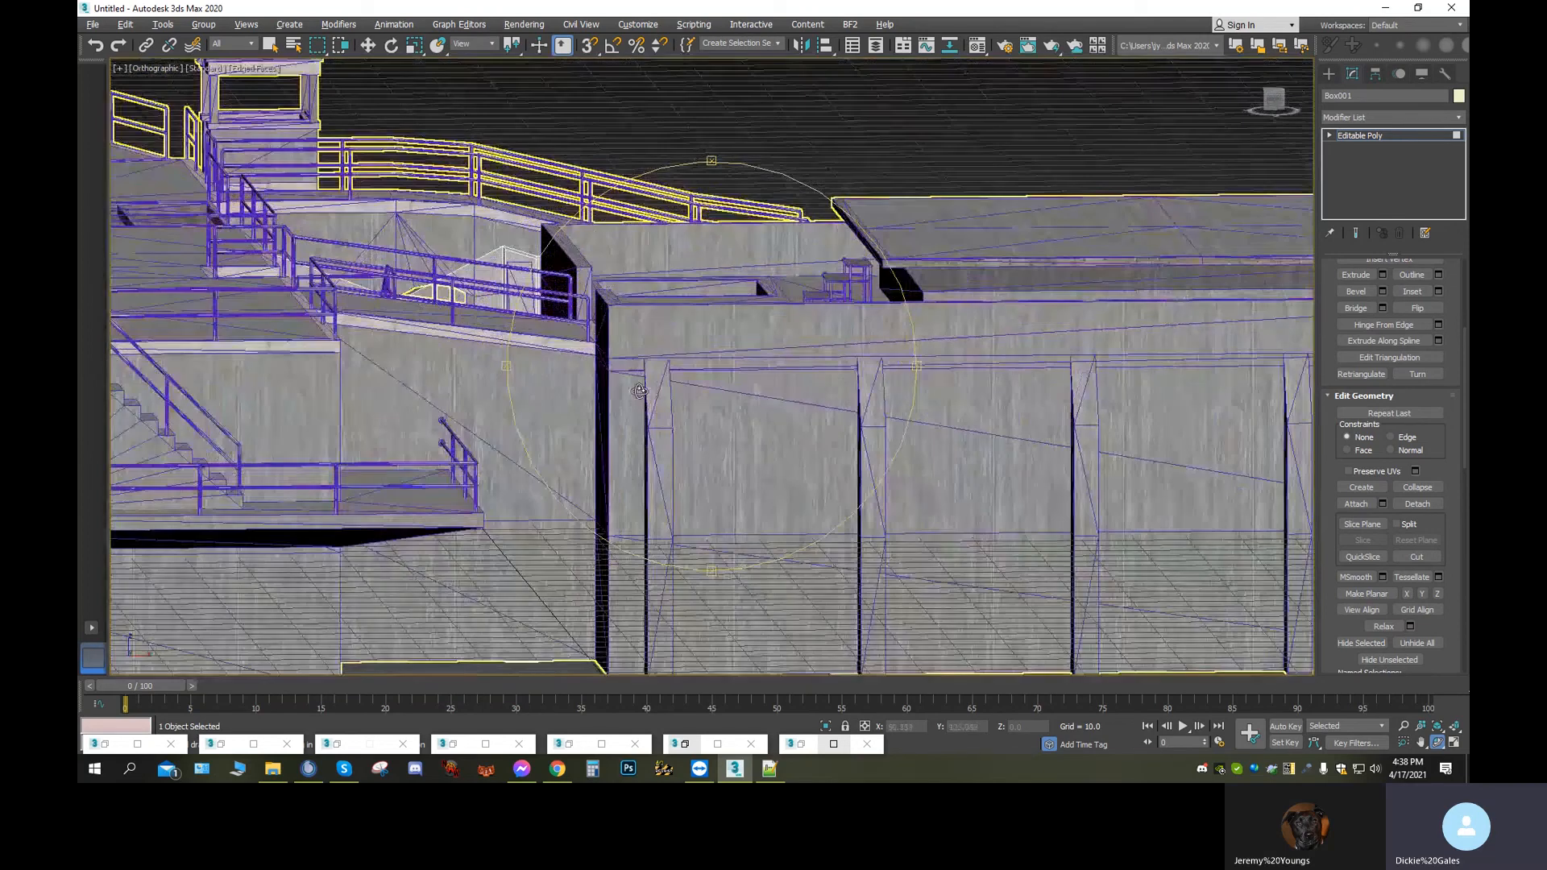
left_click_drag(669, 371, 313, 453)
middle_click_drag(313, 453, 193, 496)
scroll(725, 431, "up", 8)
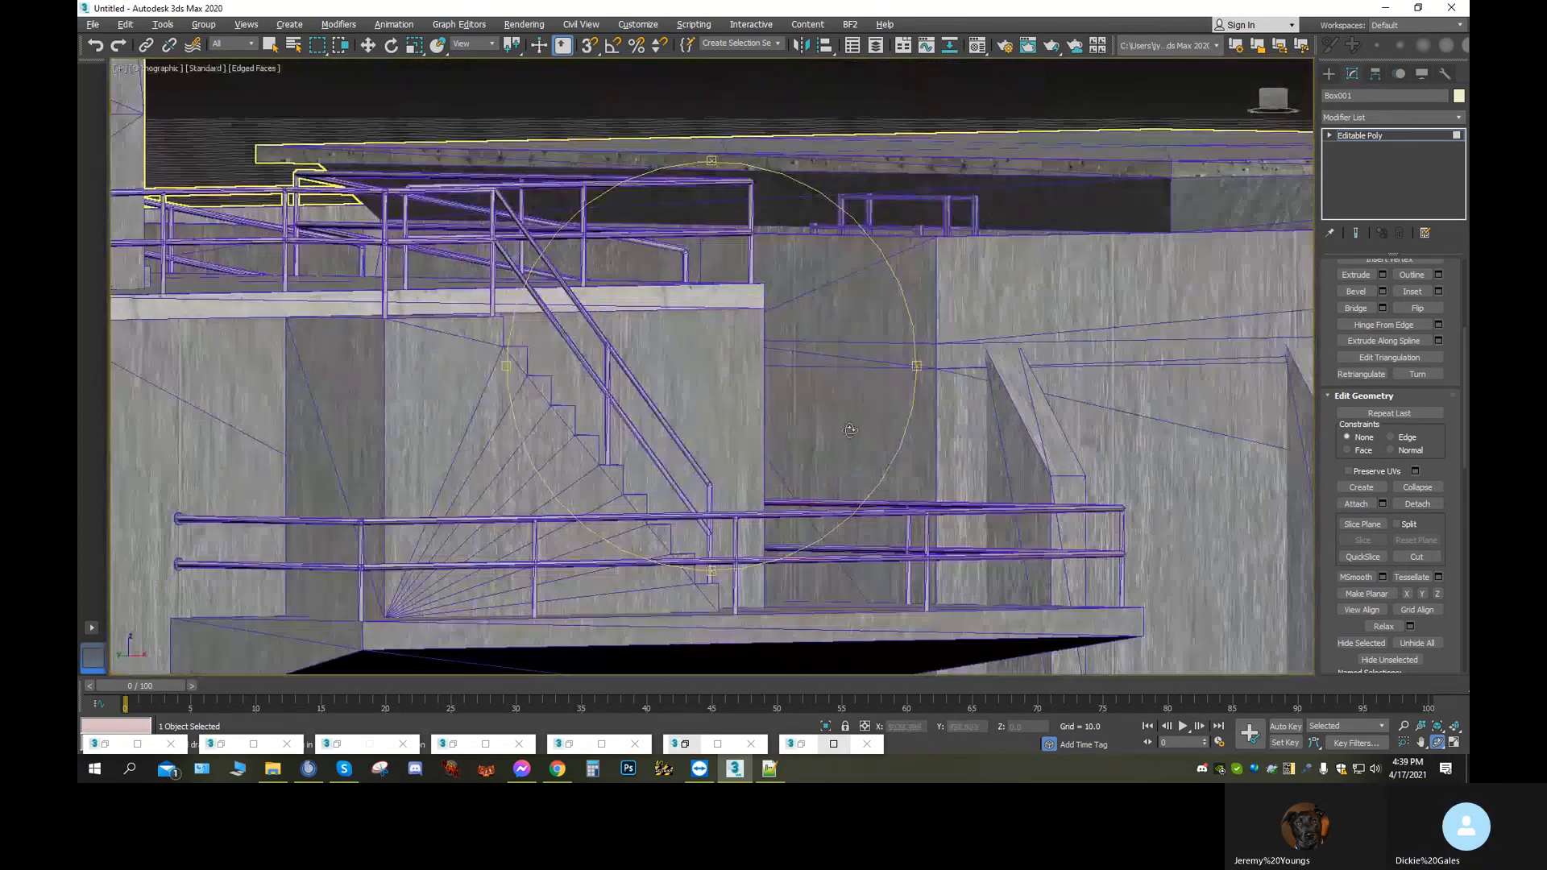
scroll(838, 433, "up", 6)
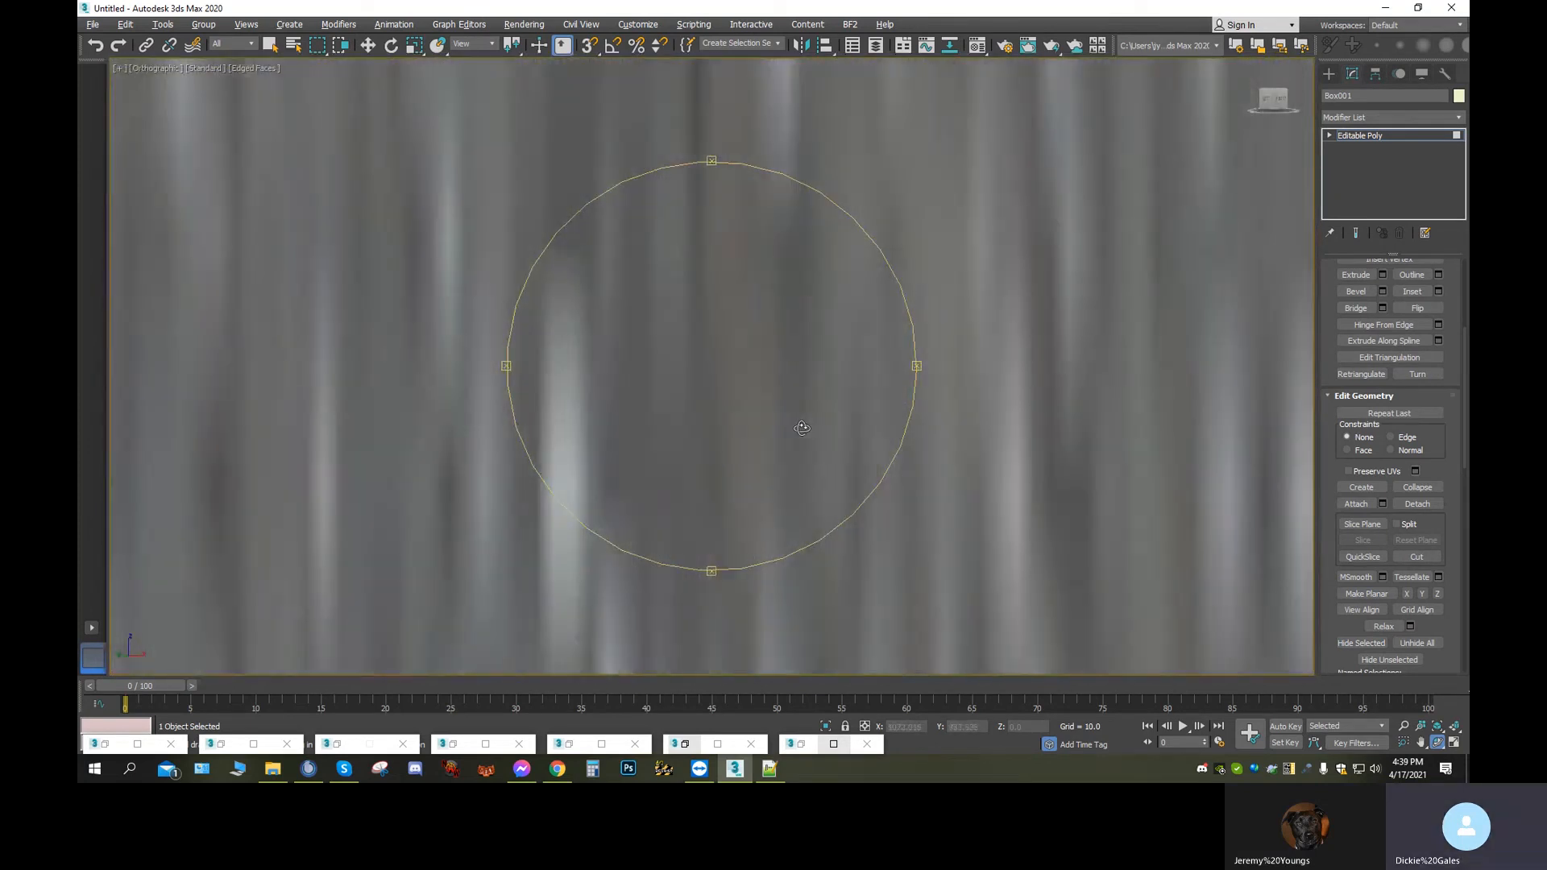
scroll(788, 428, "up", 4)
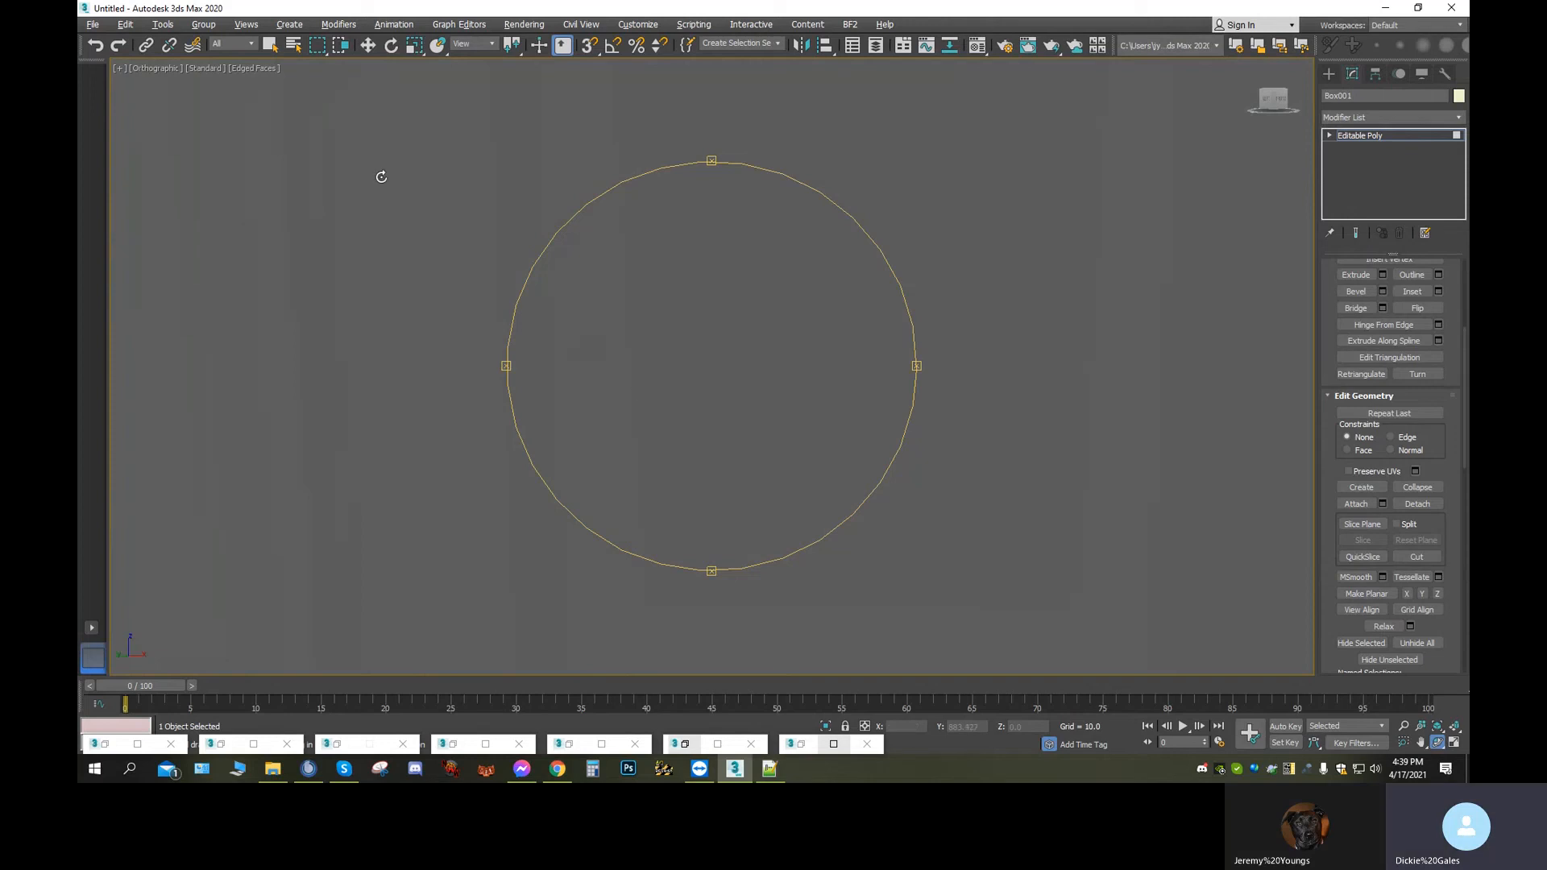
left_click(153, 68)
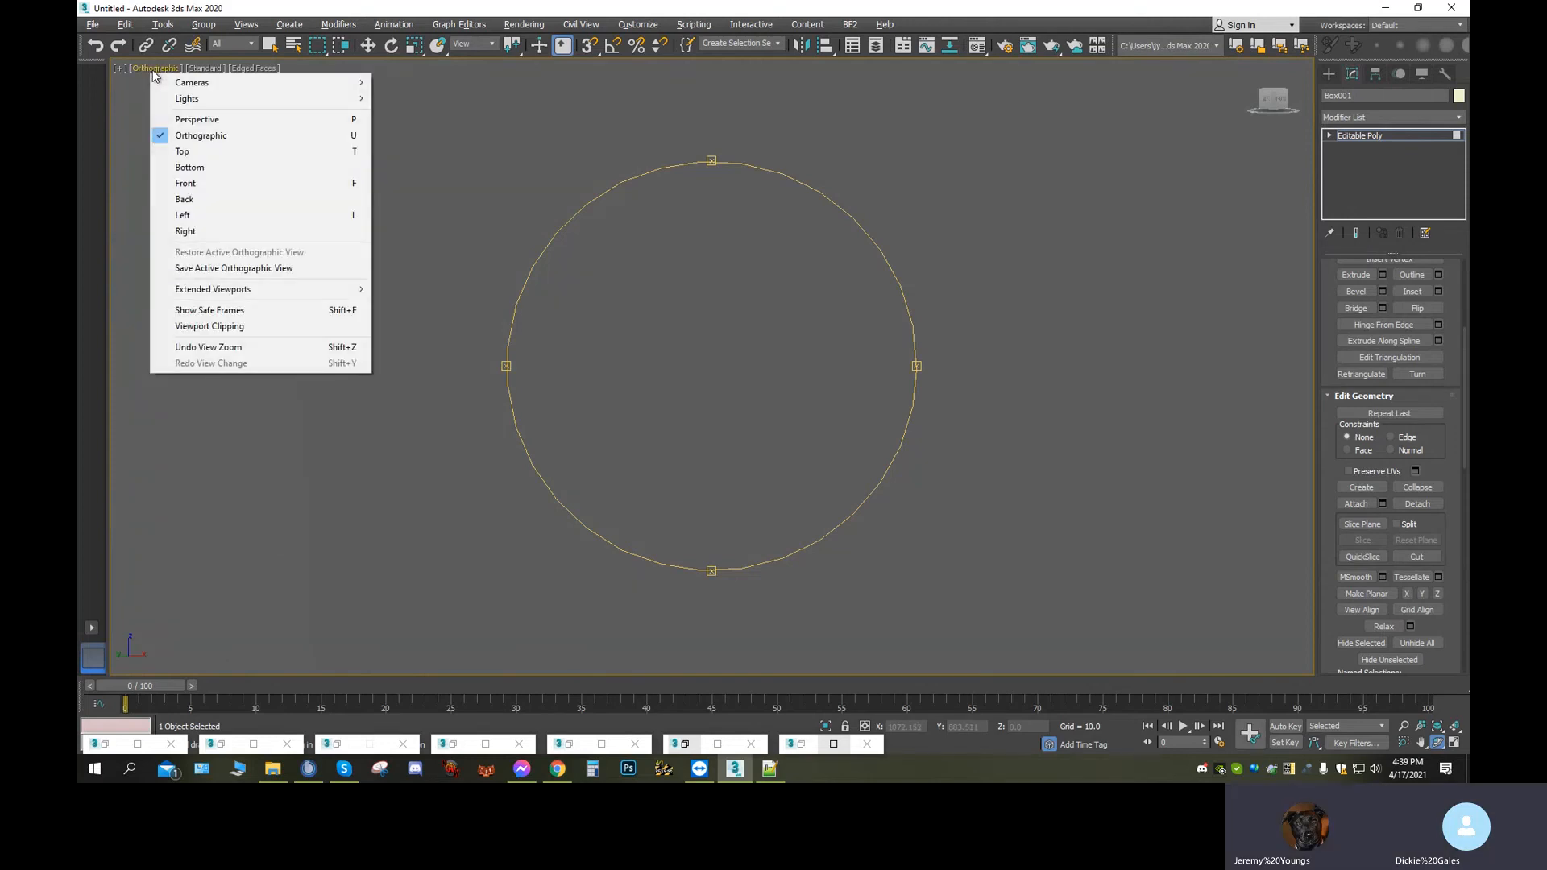
left_click(219, 124)
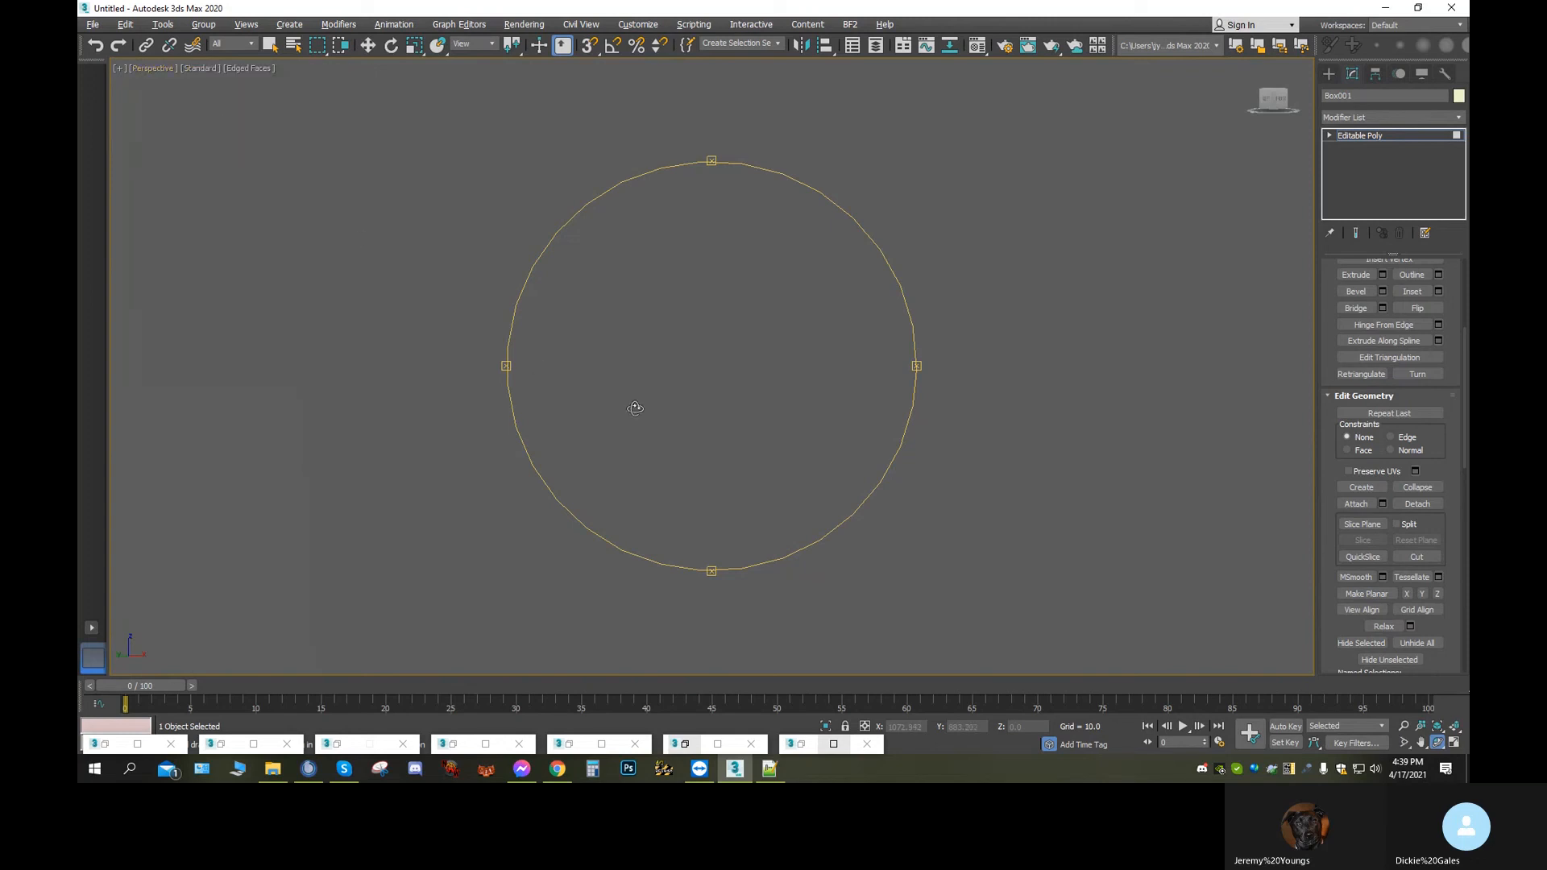
Examine the detailed building's outer walls, walkways and main roof from outside in the perspective view
scroll(636, 410, "down", 10)
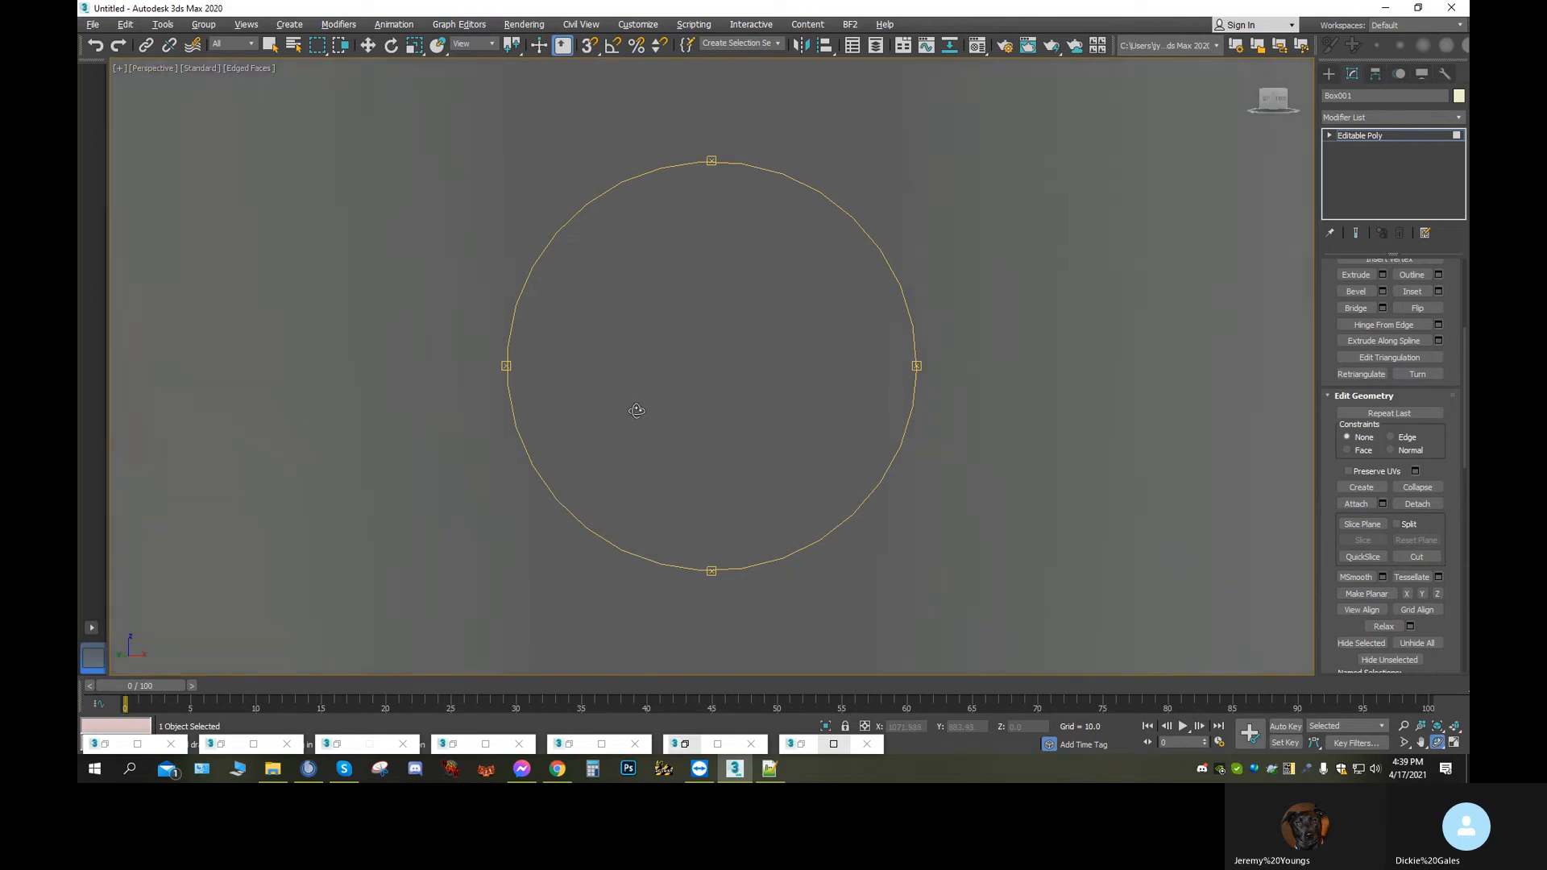
scroll(643, 403, "down", 10)
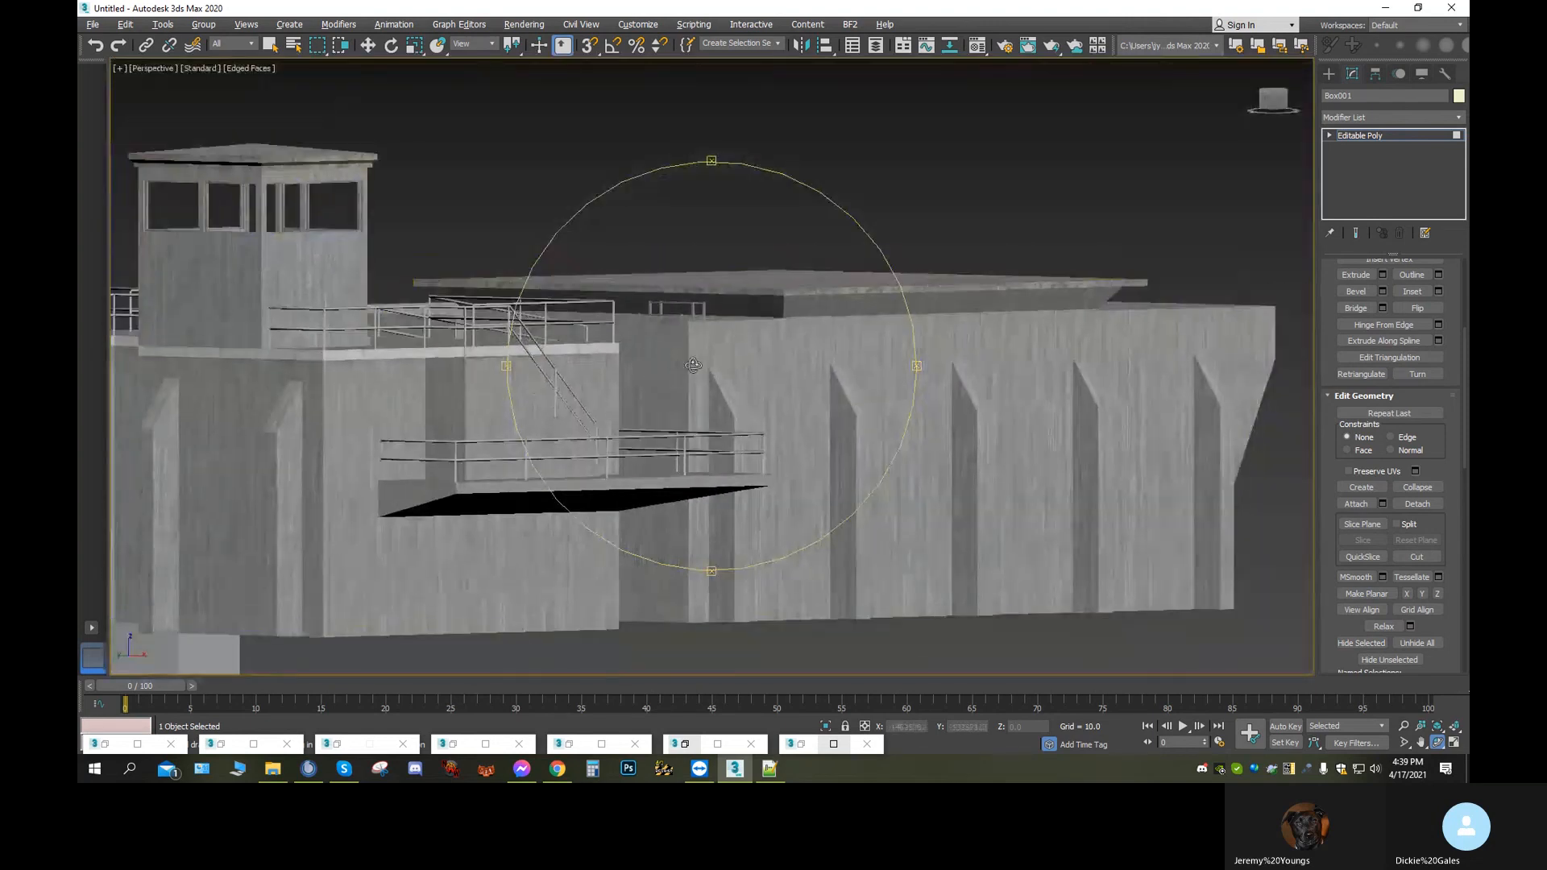
left_click_drag(693, 366, 763, 378)
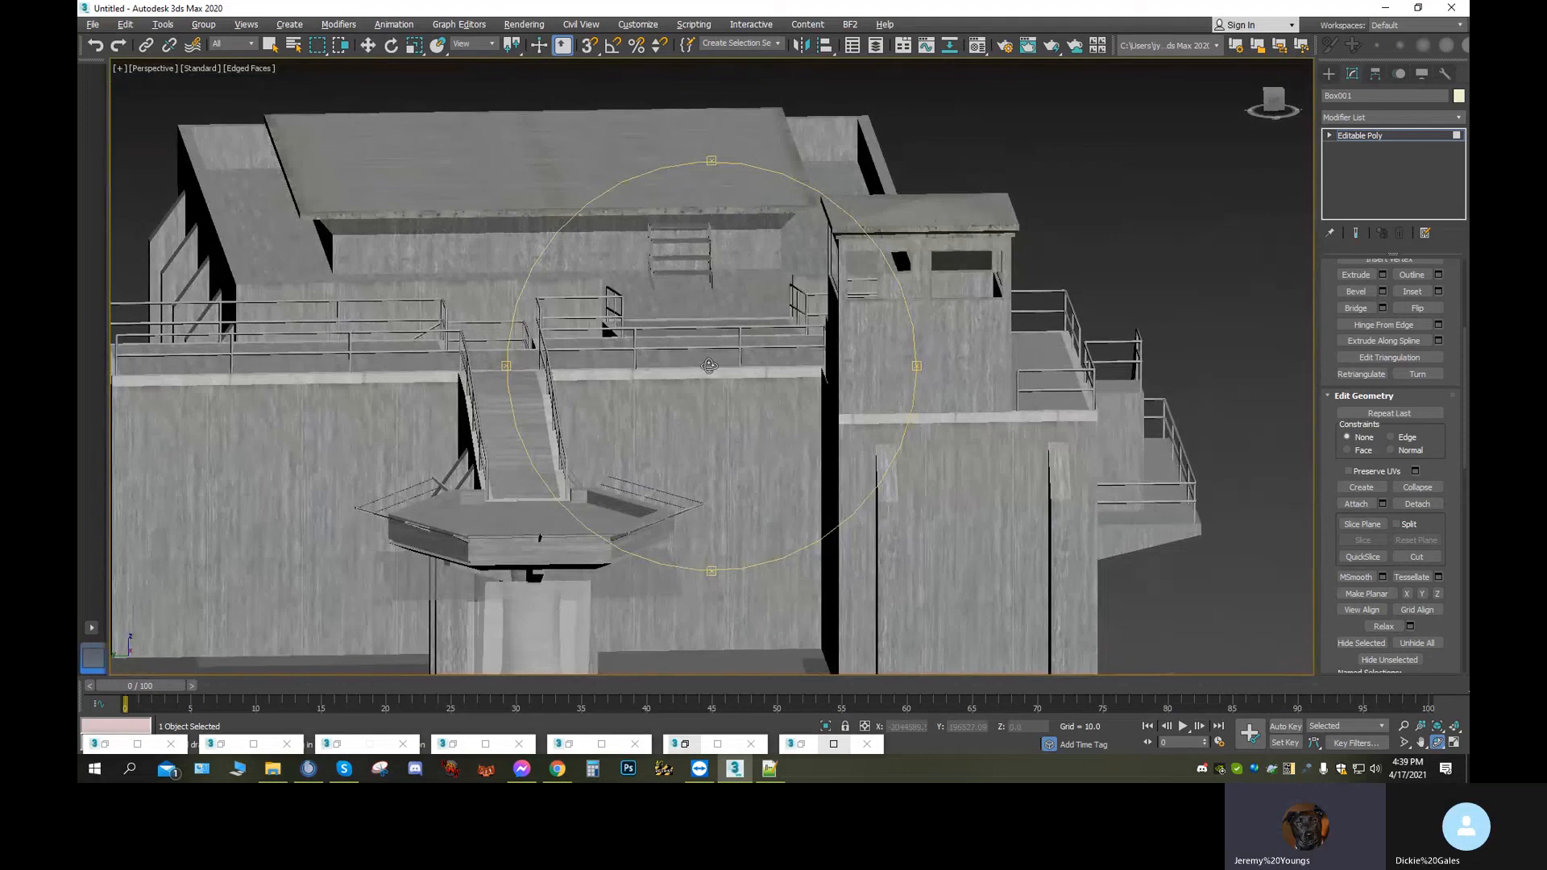
scroll(686, 249, "up", 10)
middle_click_drag(687, 249, 833, 625)
scroll(831, 624, "up", 1)
scroll(729, 421, "up", 10)
scroll(729, 421, "up", 5)
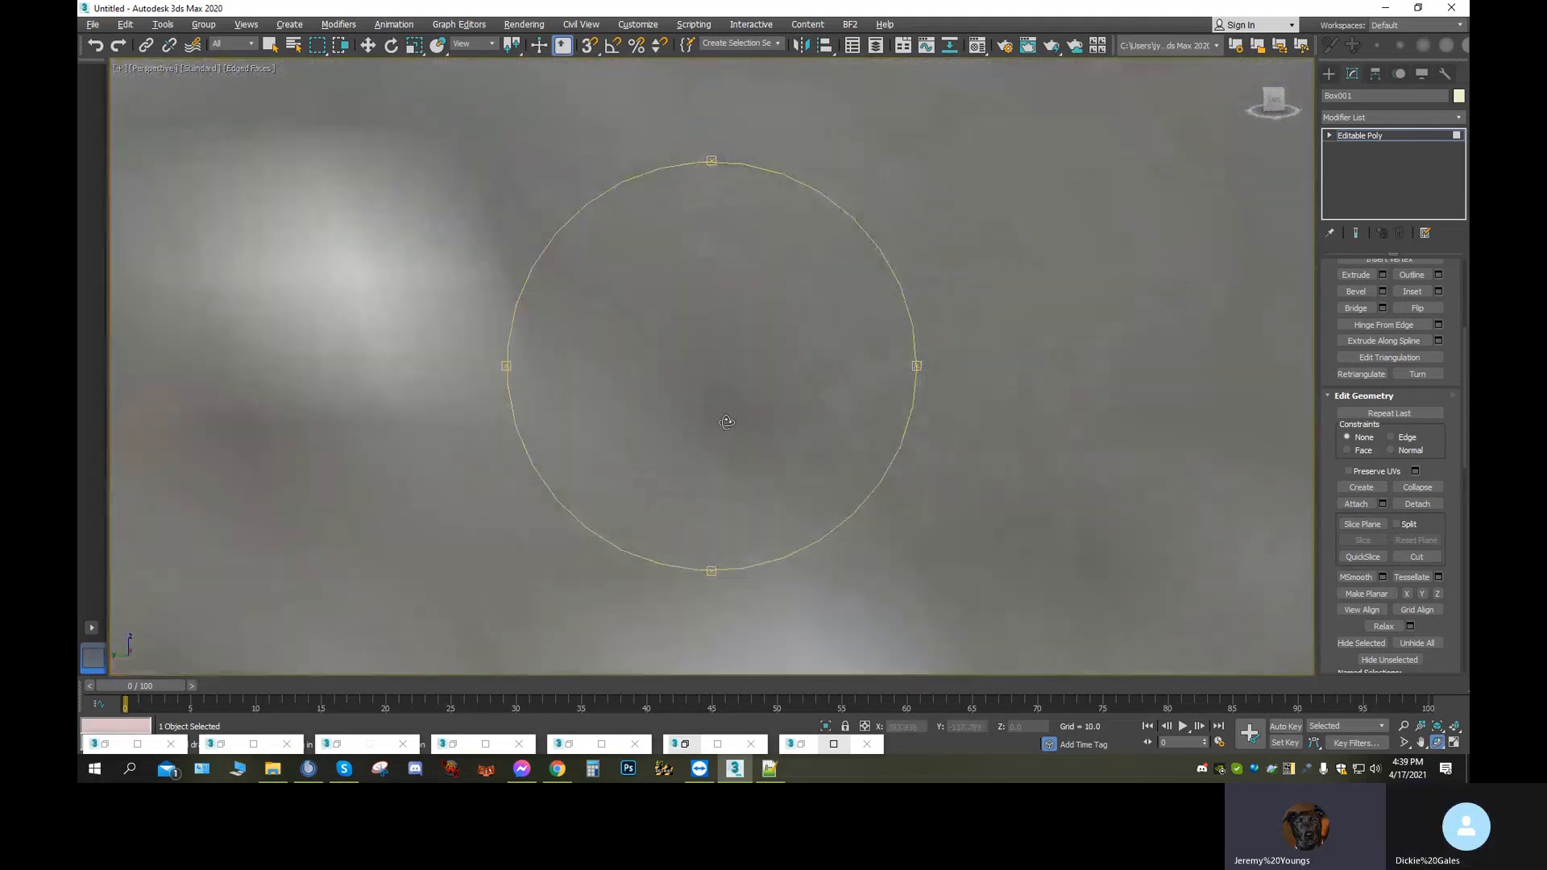
scroll(730, 417, "up", 5)
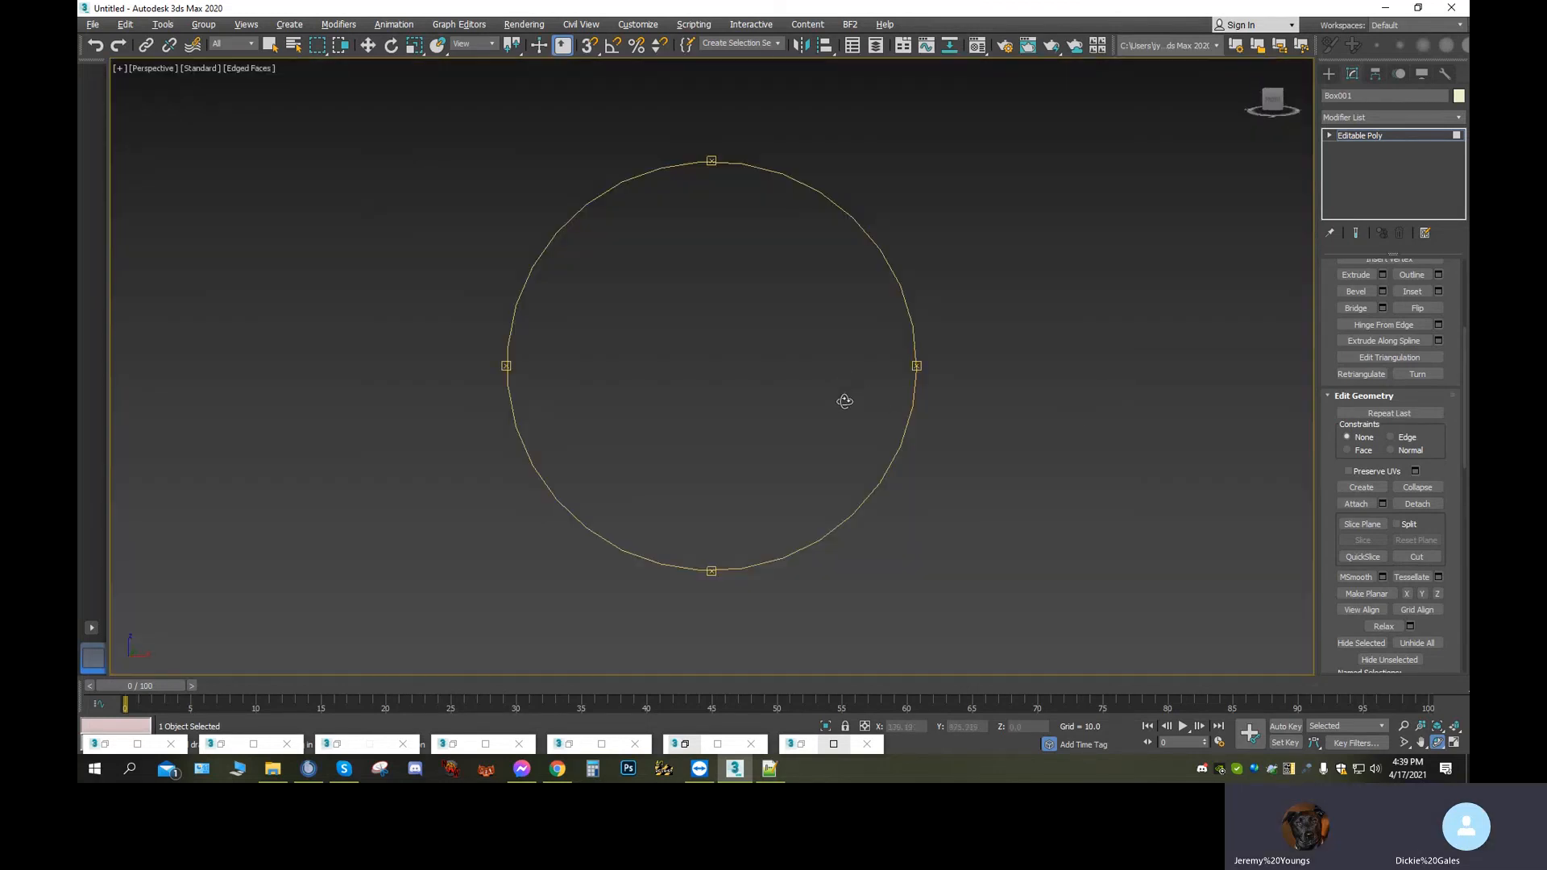
Examine the rectangular opening in the main roof up close, and the whole building from another corner
left_click_drag(709, 387, 559, 393)
middle_click_drag(626, 318, 687, 466)
scroll(689, 466, "up", 3)
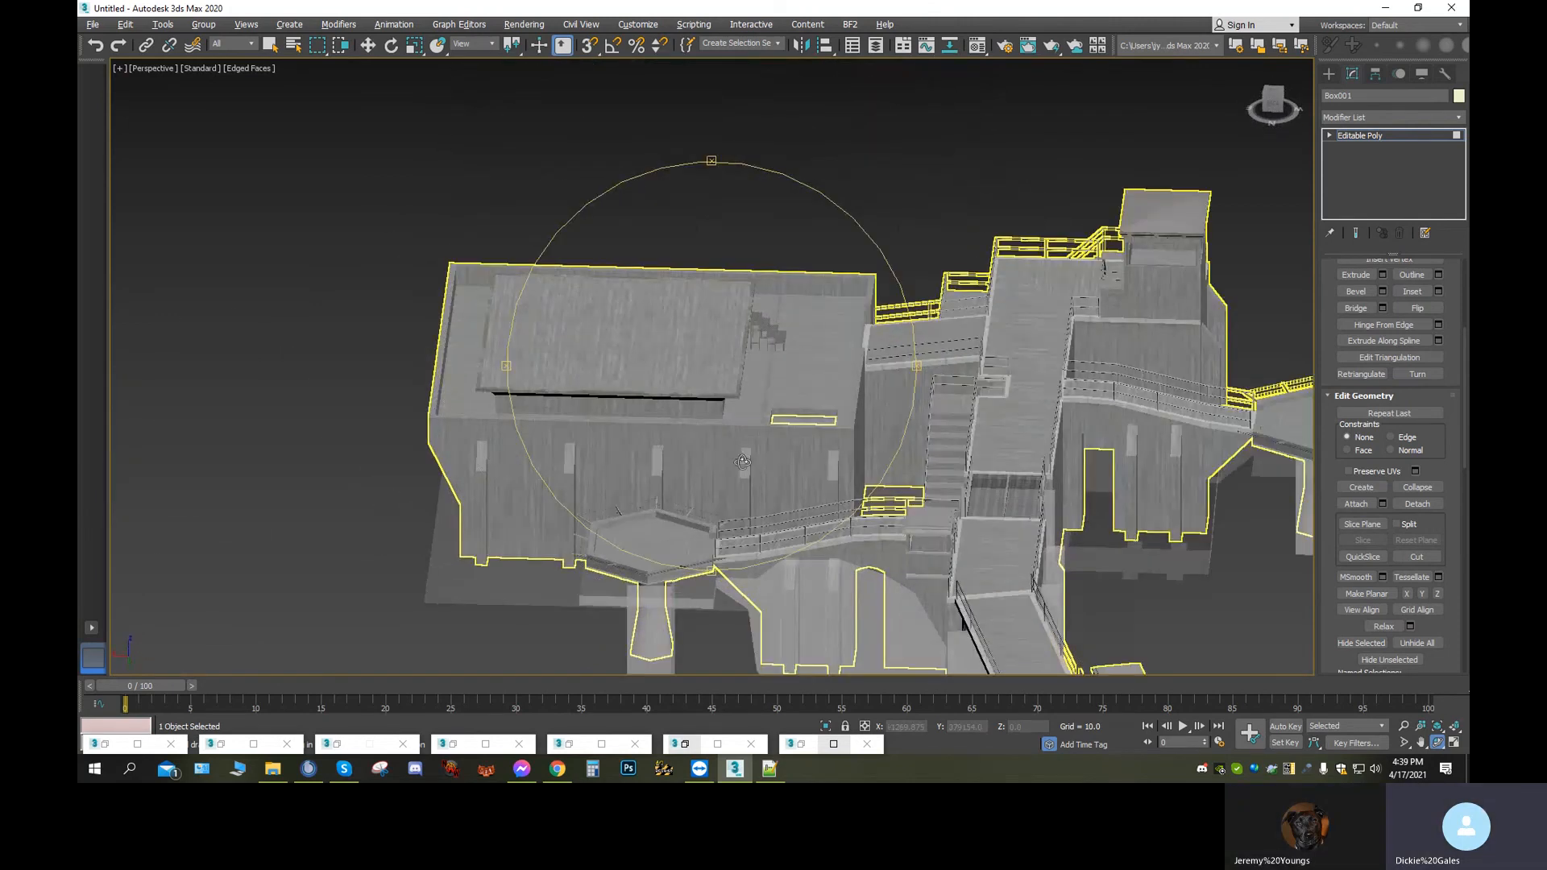
scroll(822, 460, "up", 9)
middle_click_drag(819, 278, 854, 332)
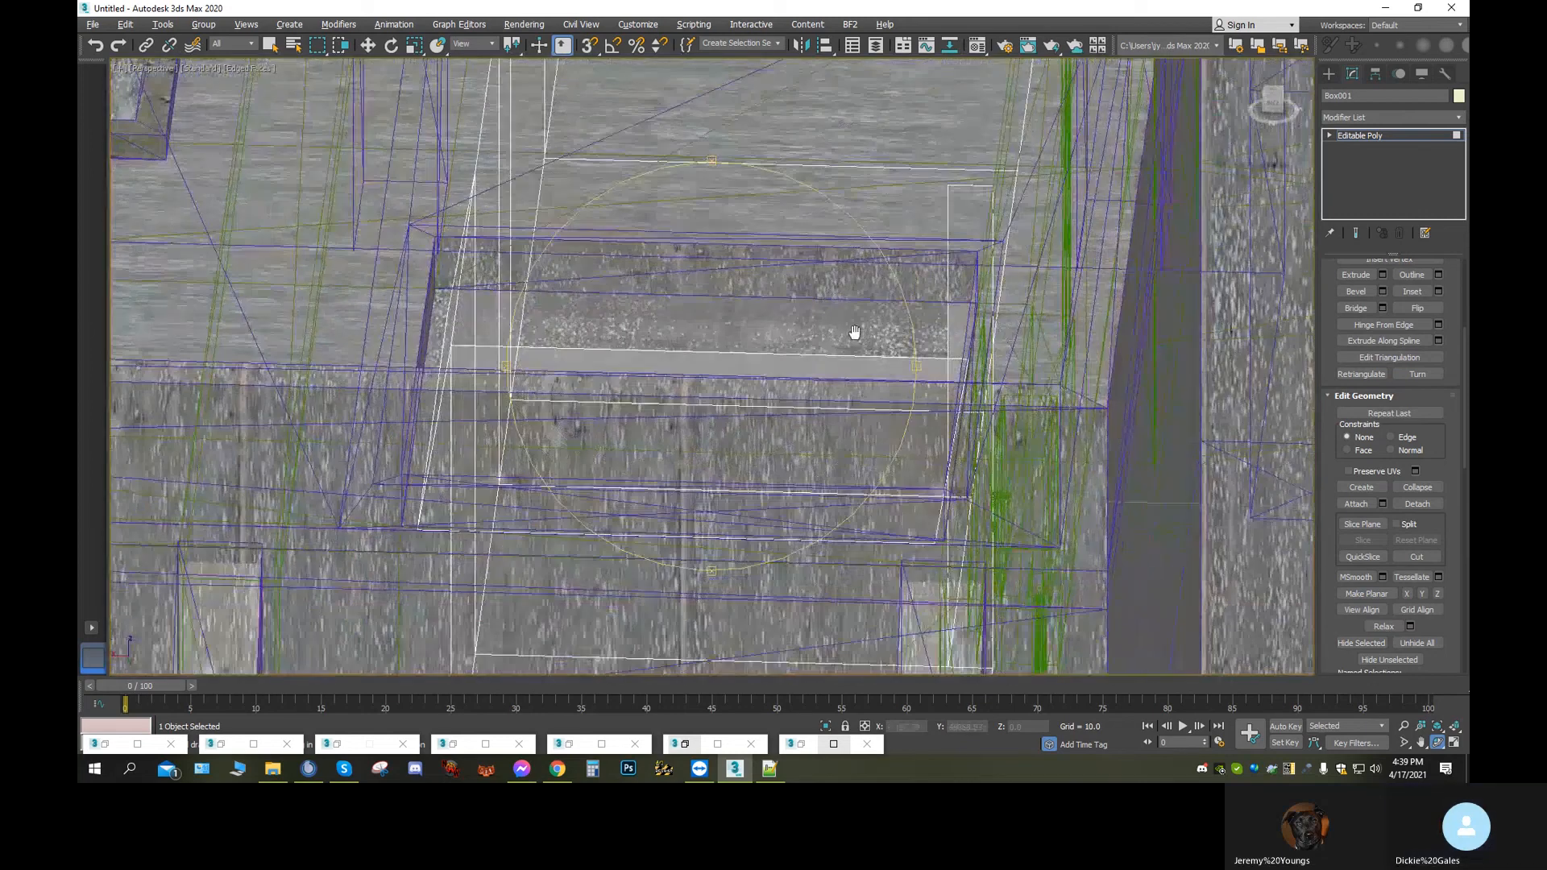
scroll(838, 315, "up", 10)
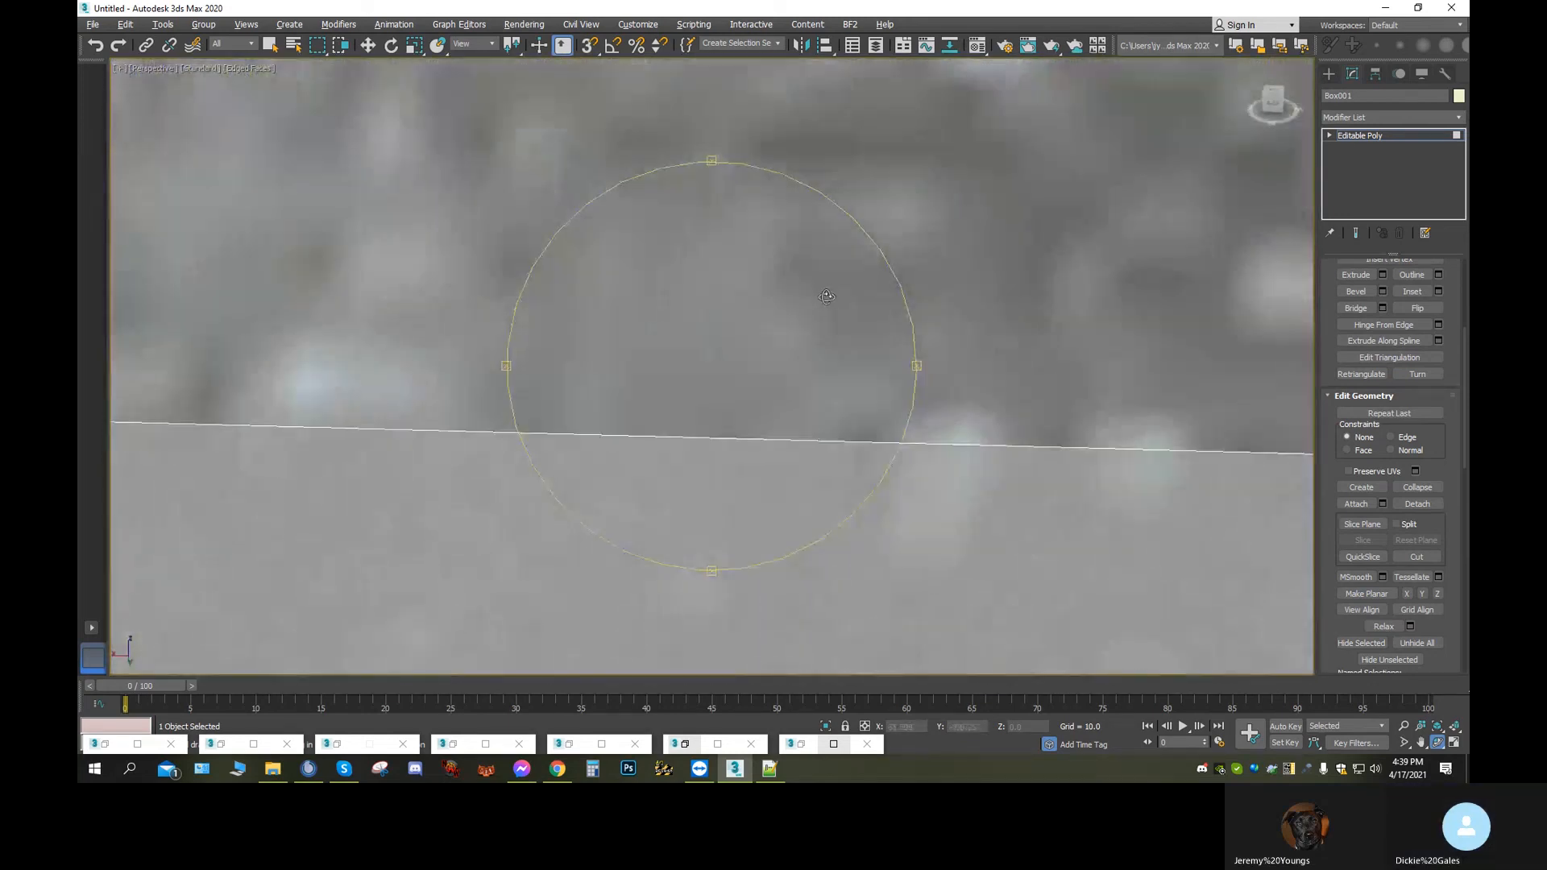
scroll(827, 296, "up", 6)
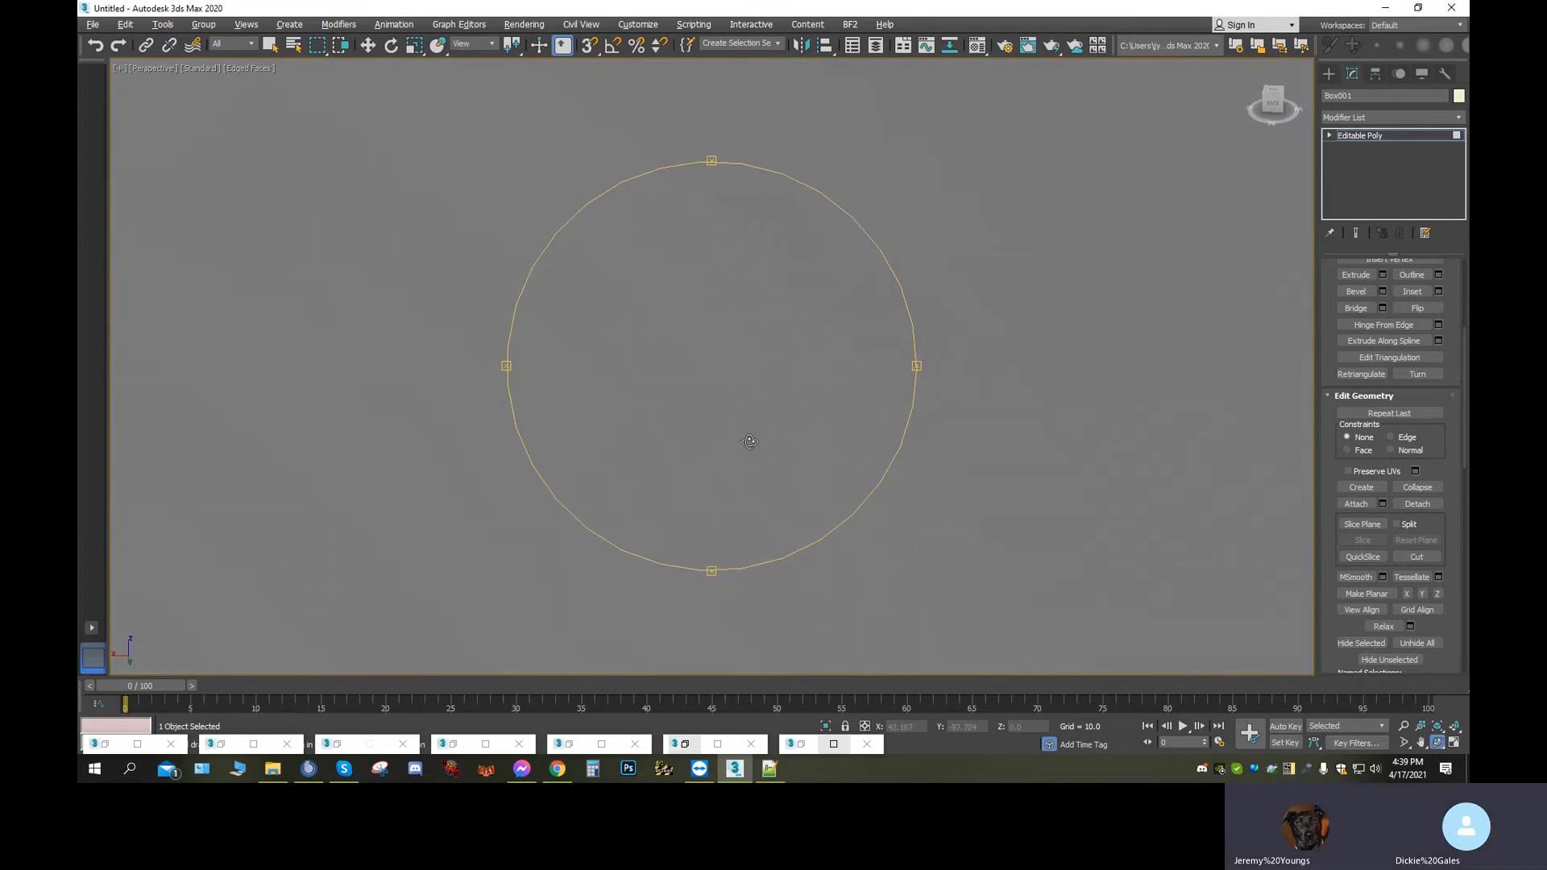
left_click_drag(750, 441, 765, 396)
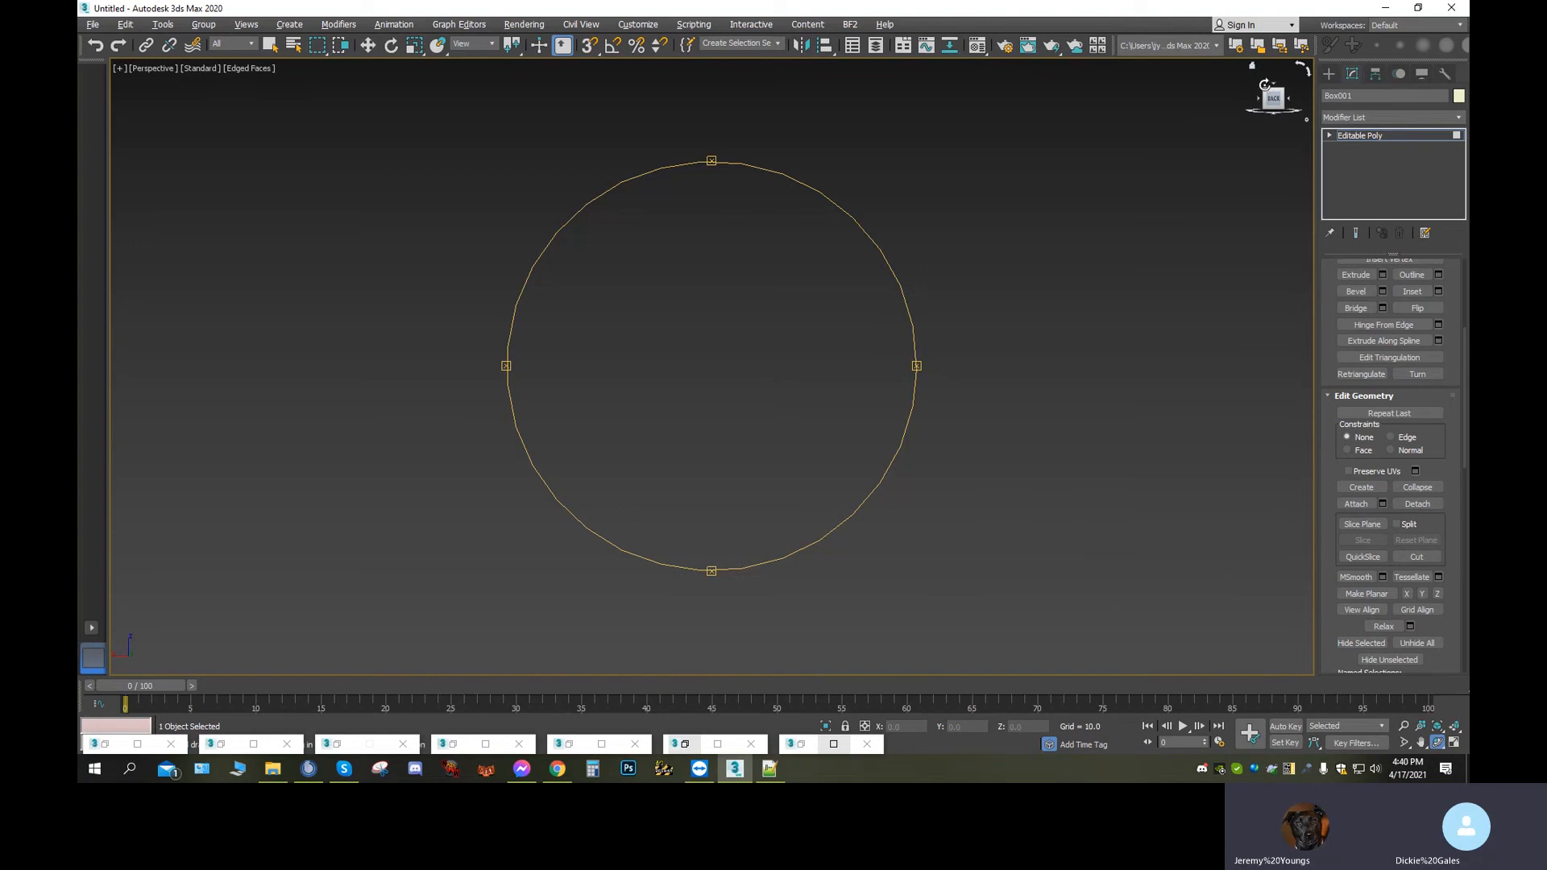
left_click(1253, 67)
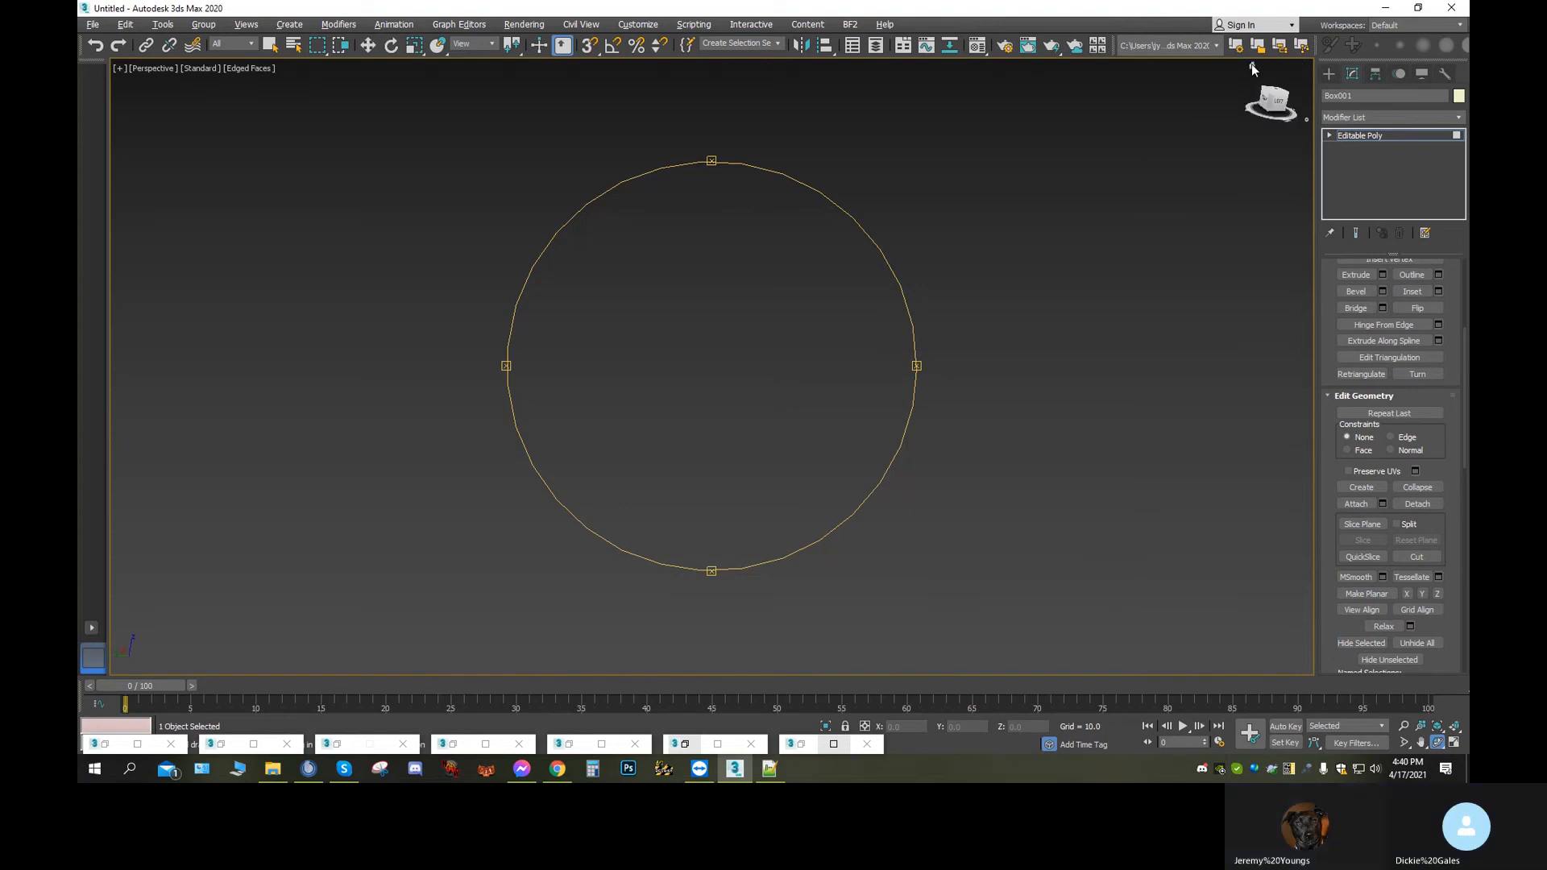
scroll(714, 435, "down", 10)
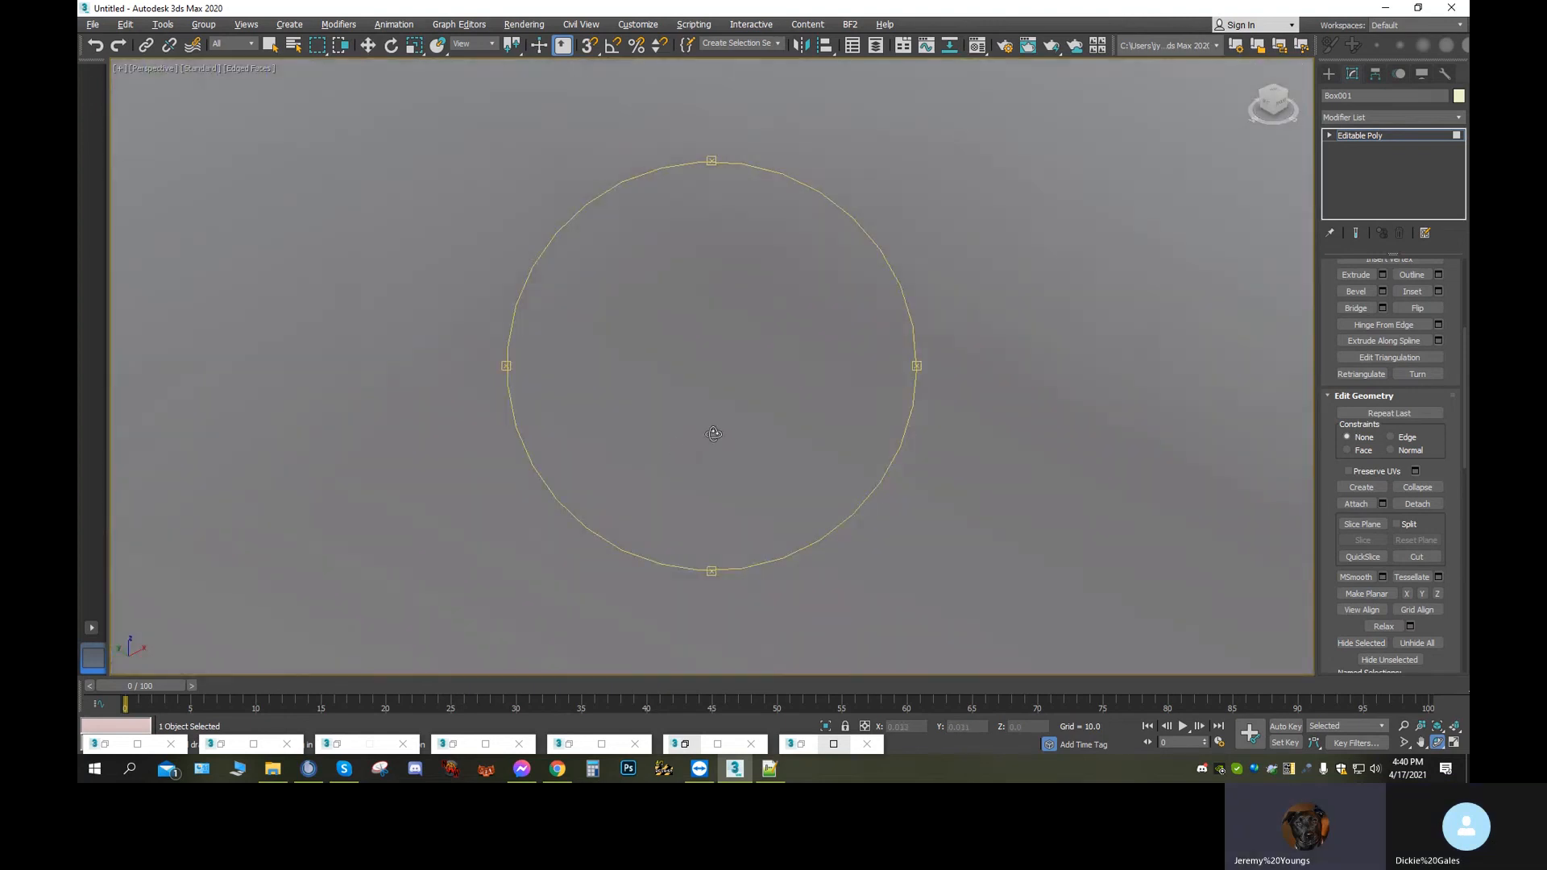
scroll(732, 387, "down", 15)
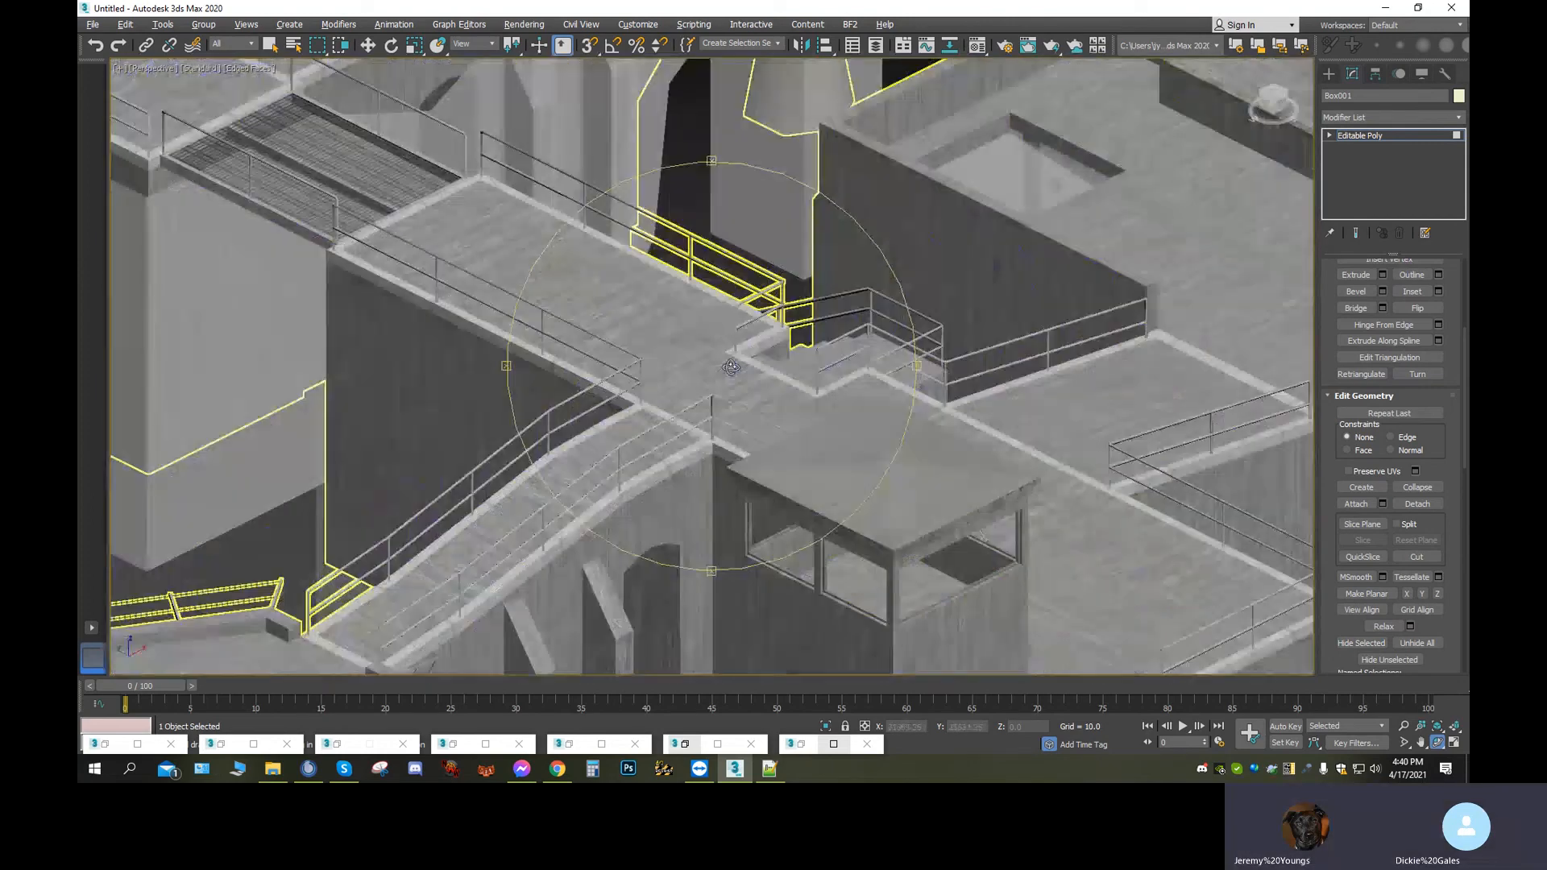
scroll(731, 366, "down", 5)
left_click_drag(731, 366, 725, 336)
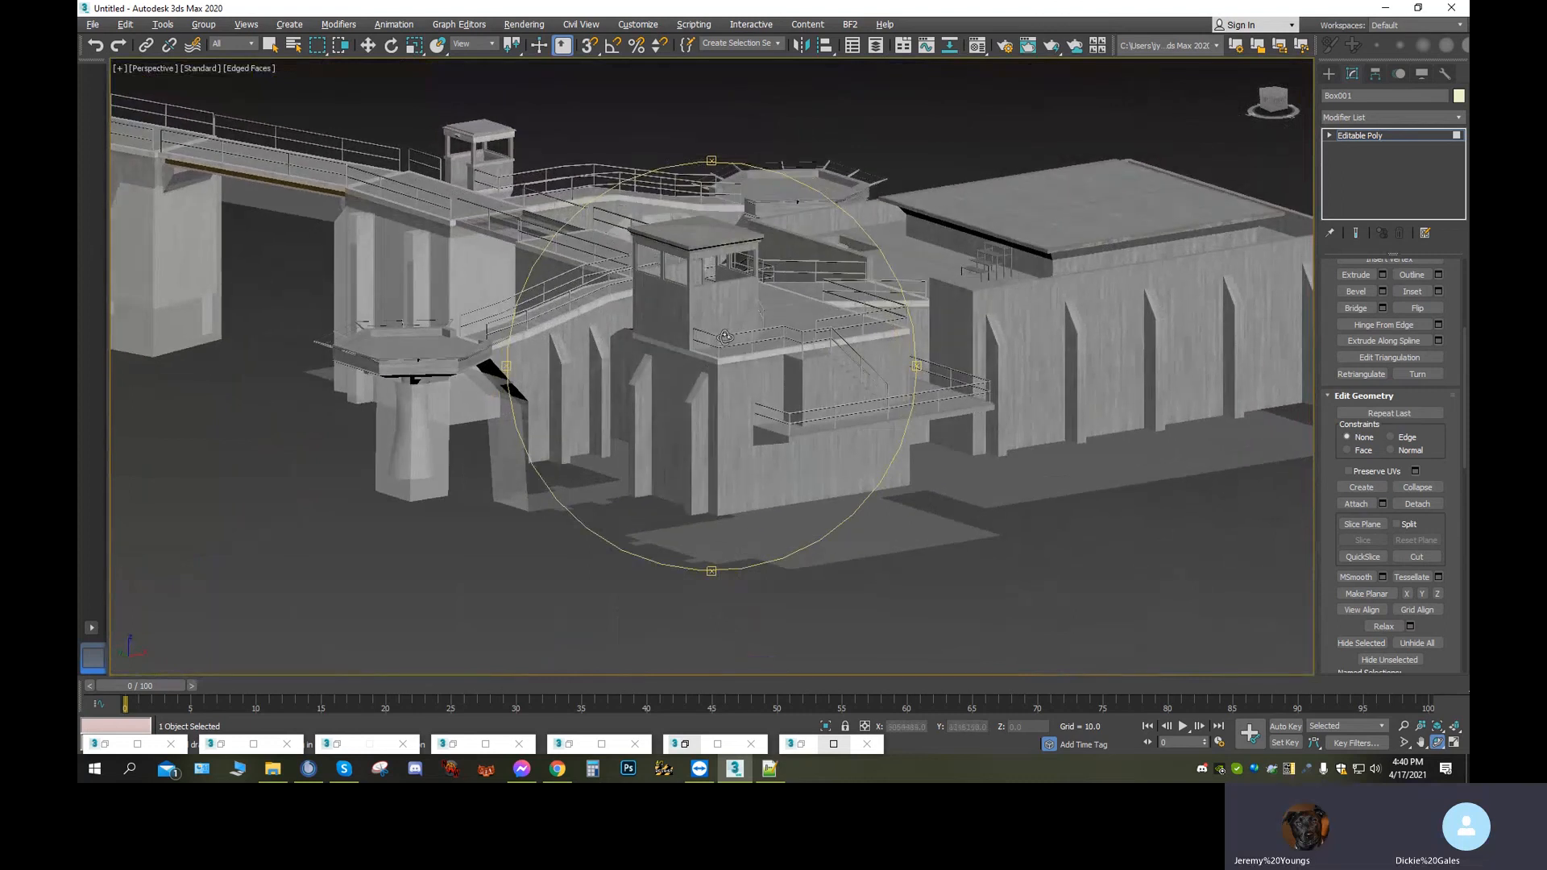
Try High Quality viewport shading on the building's roof and walkways, and return to Standard shading
left_click(153, 69)
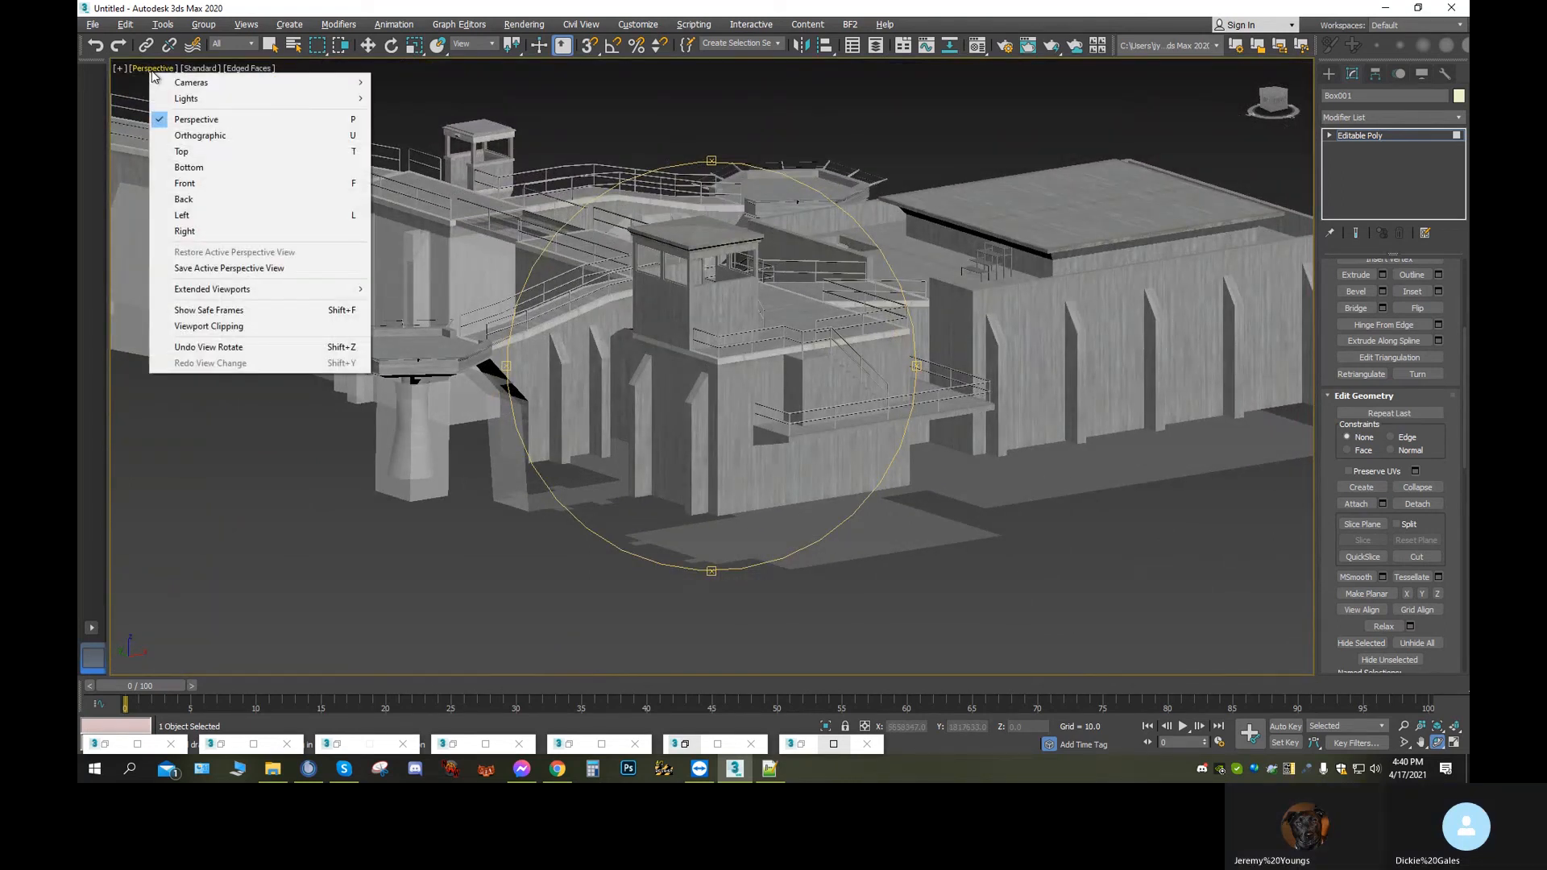
left_click(201, 68)
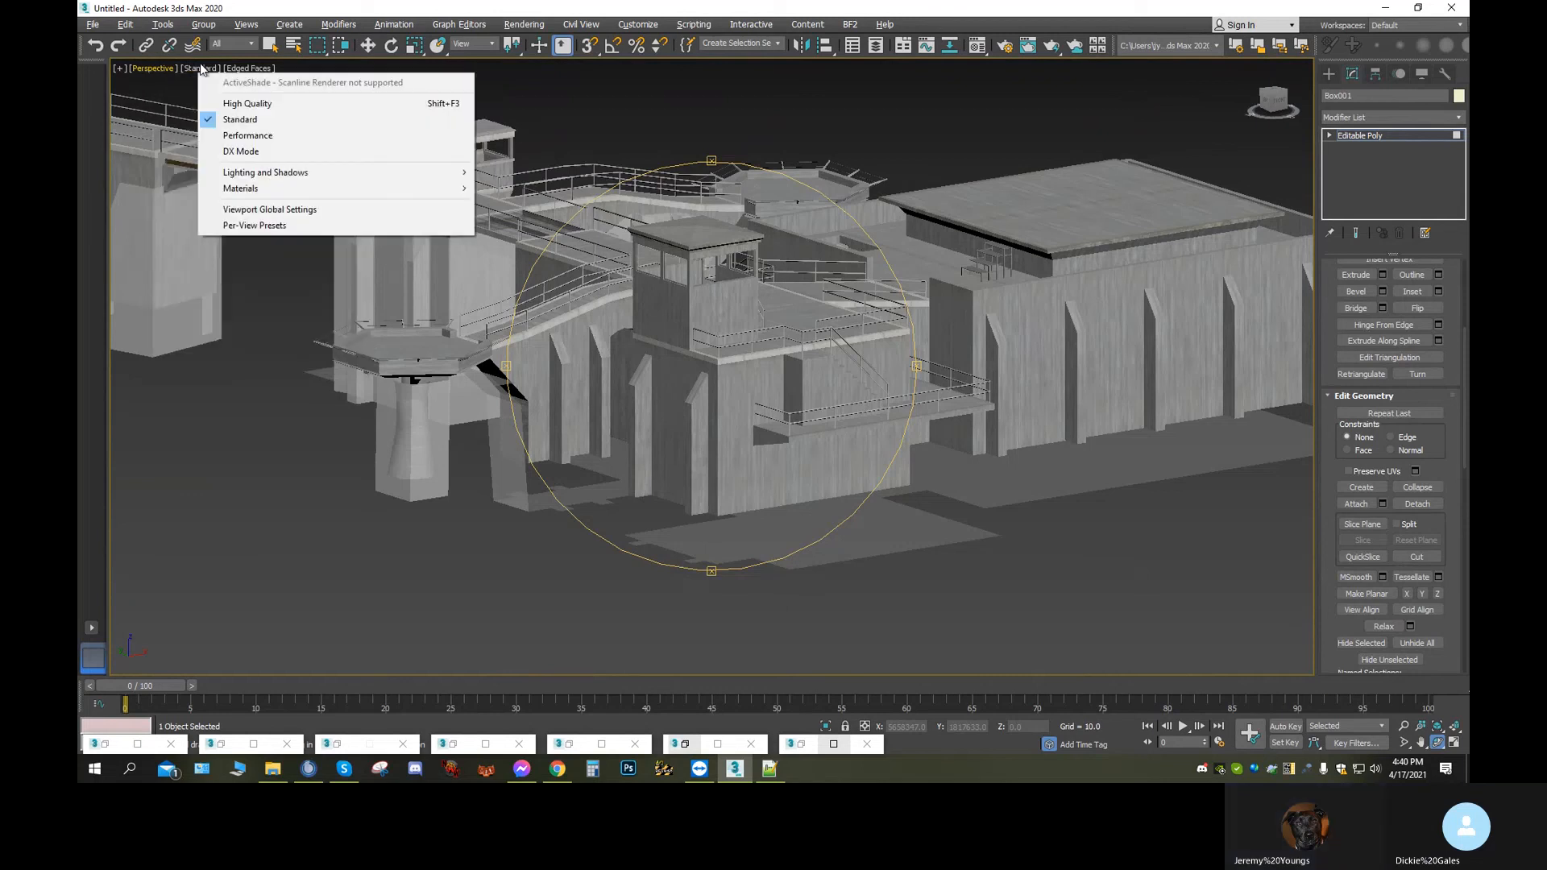
left_click(231, 105)
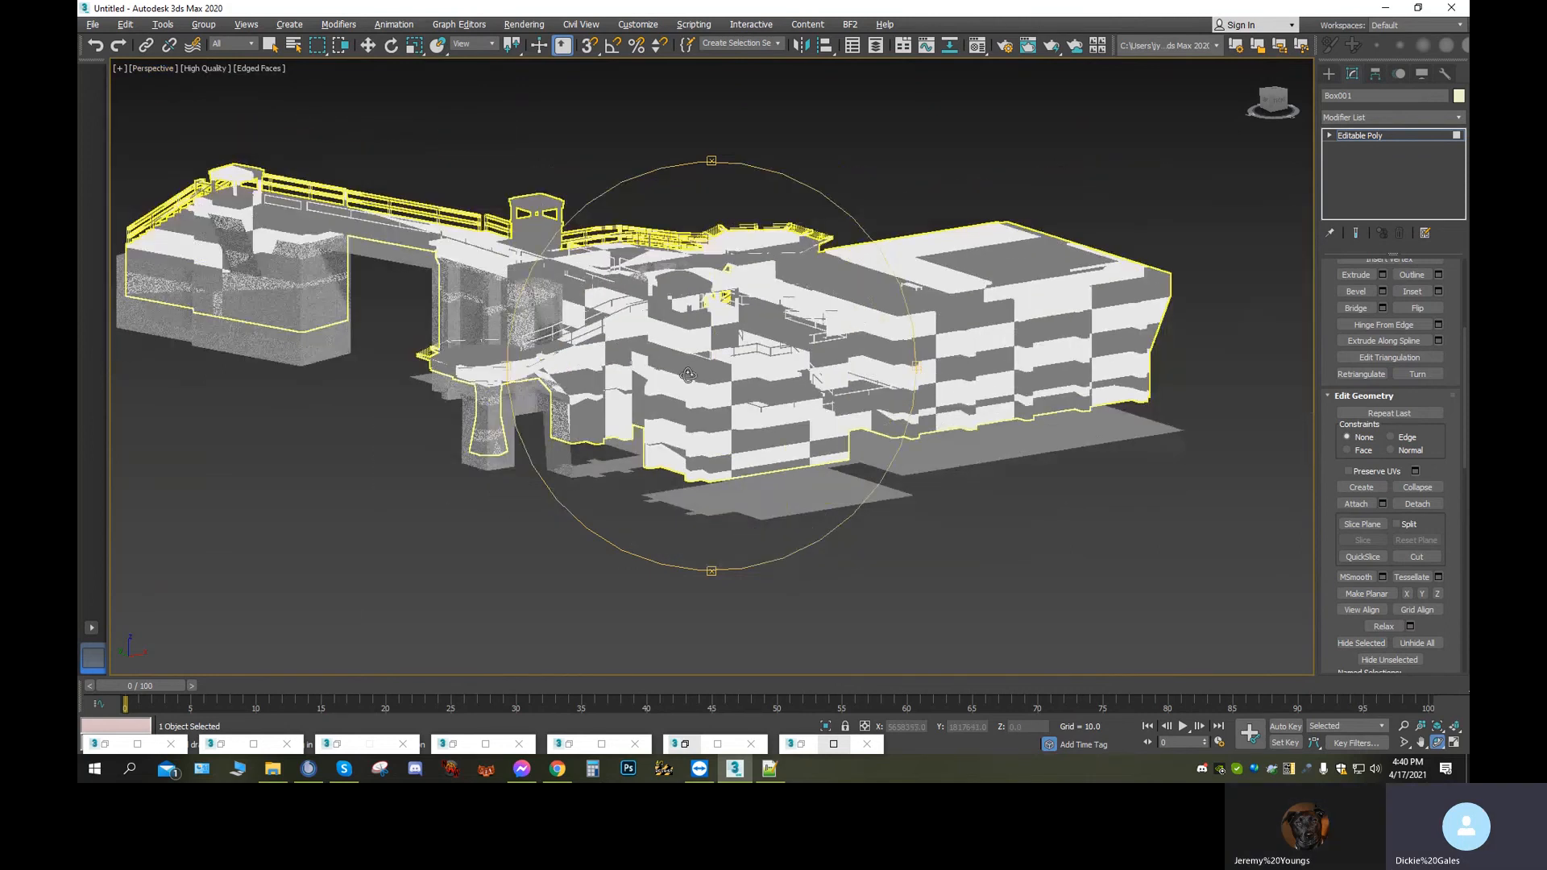
scroll(696, 370, "up", 4)
middle_click_drag(698, 370, 591, 425)
middle_click_drag(766, 370, 806, 388, "alt")
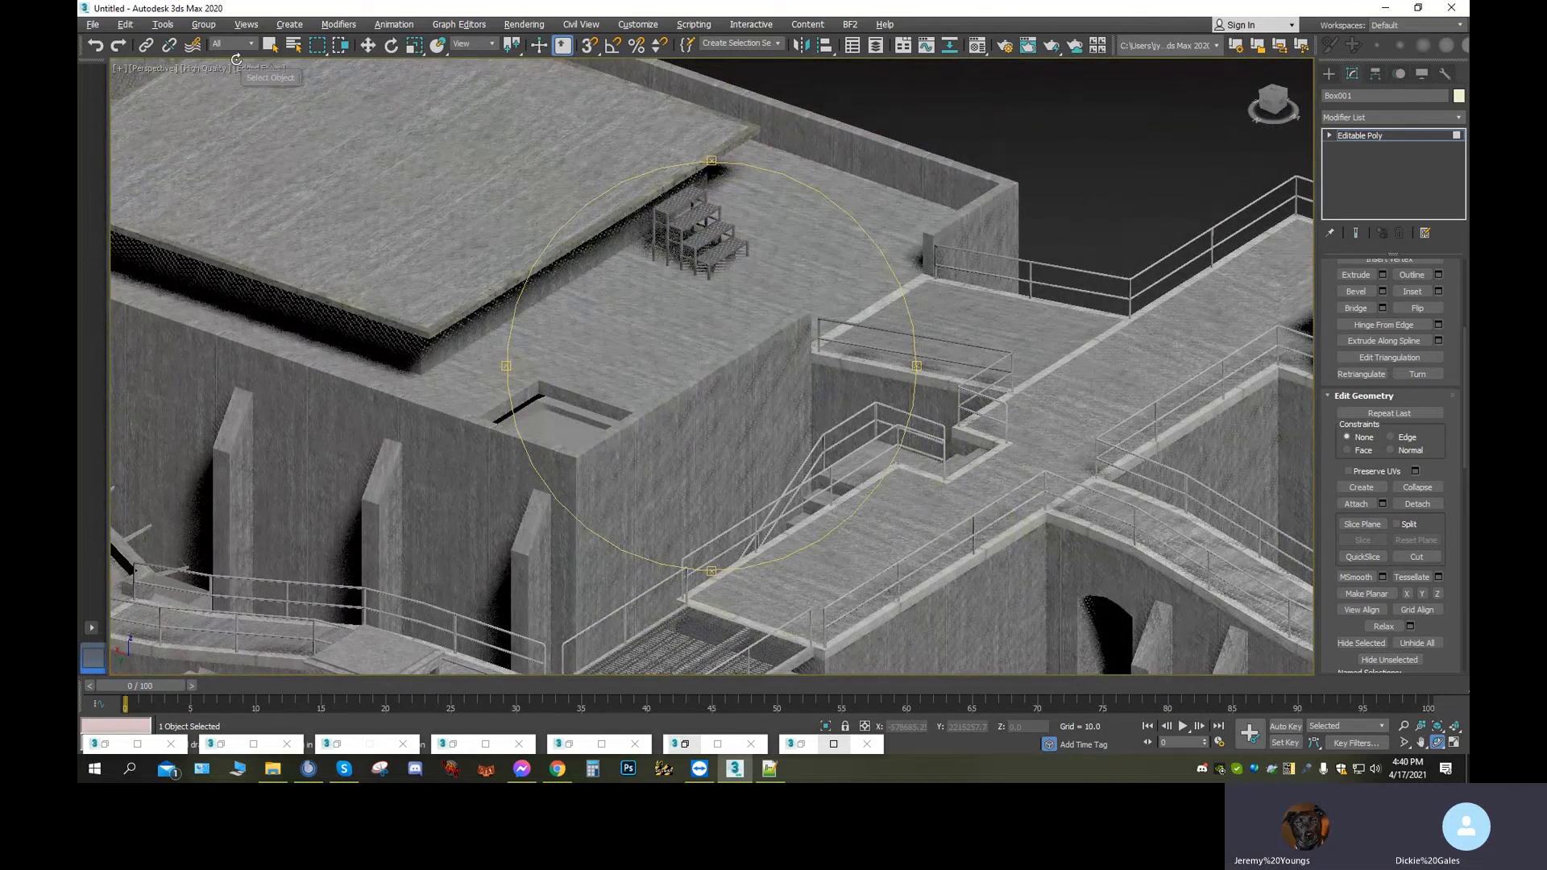
left_click(204, 68)
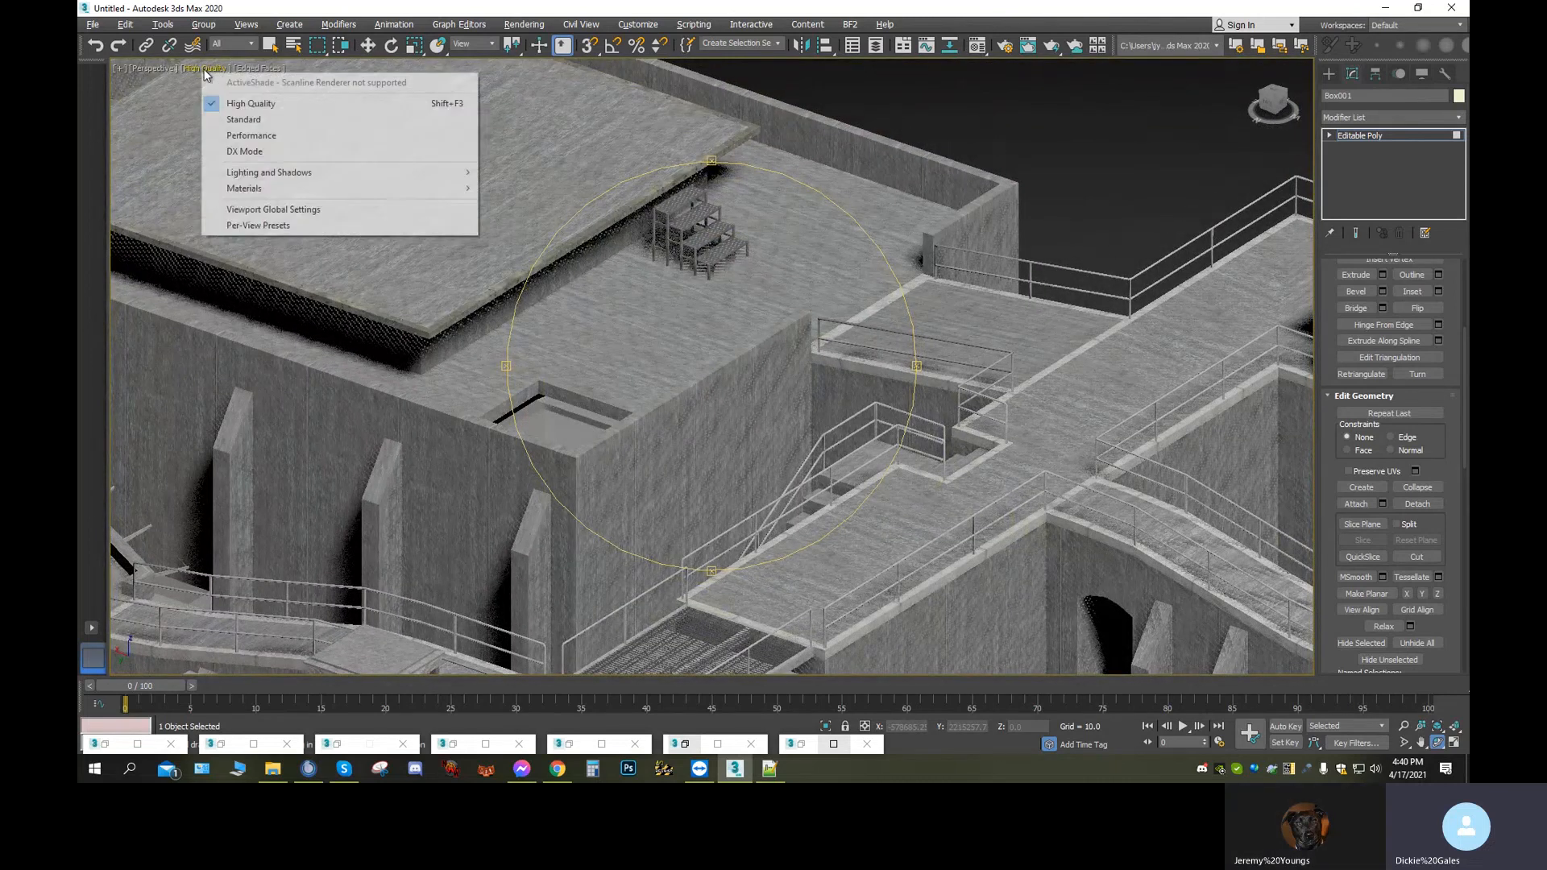
left_click(244, 121)
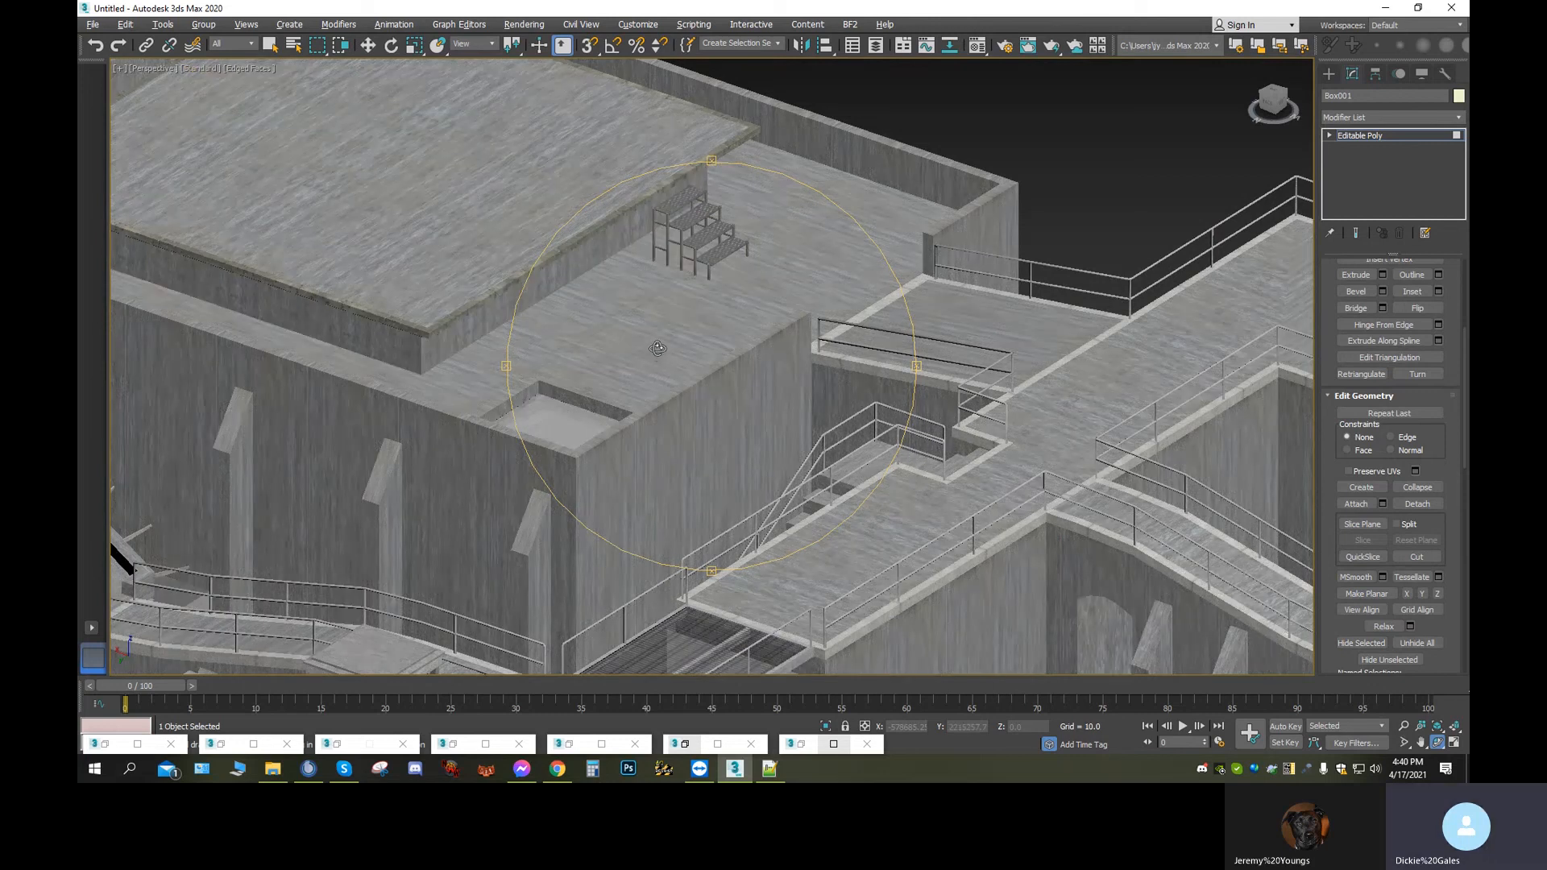
Select the collision mesh Box001 in the Schematic View and enter polygon editing, with the rectangular roof opening framed up close
left_click_drag(619, 314, 736, 403)
middle_click_drag(604, 346, 933, 413)
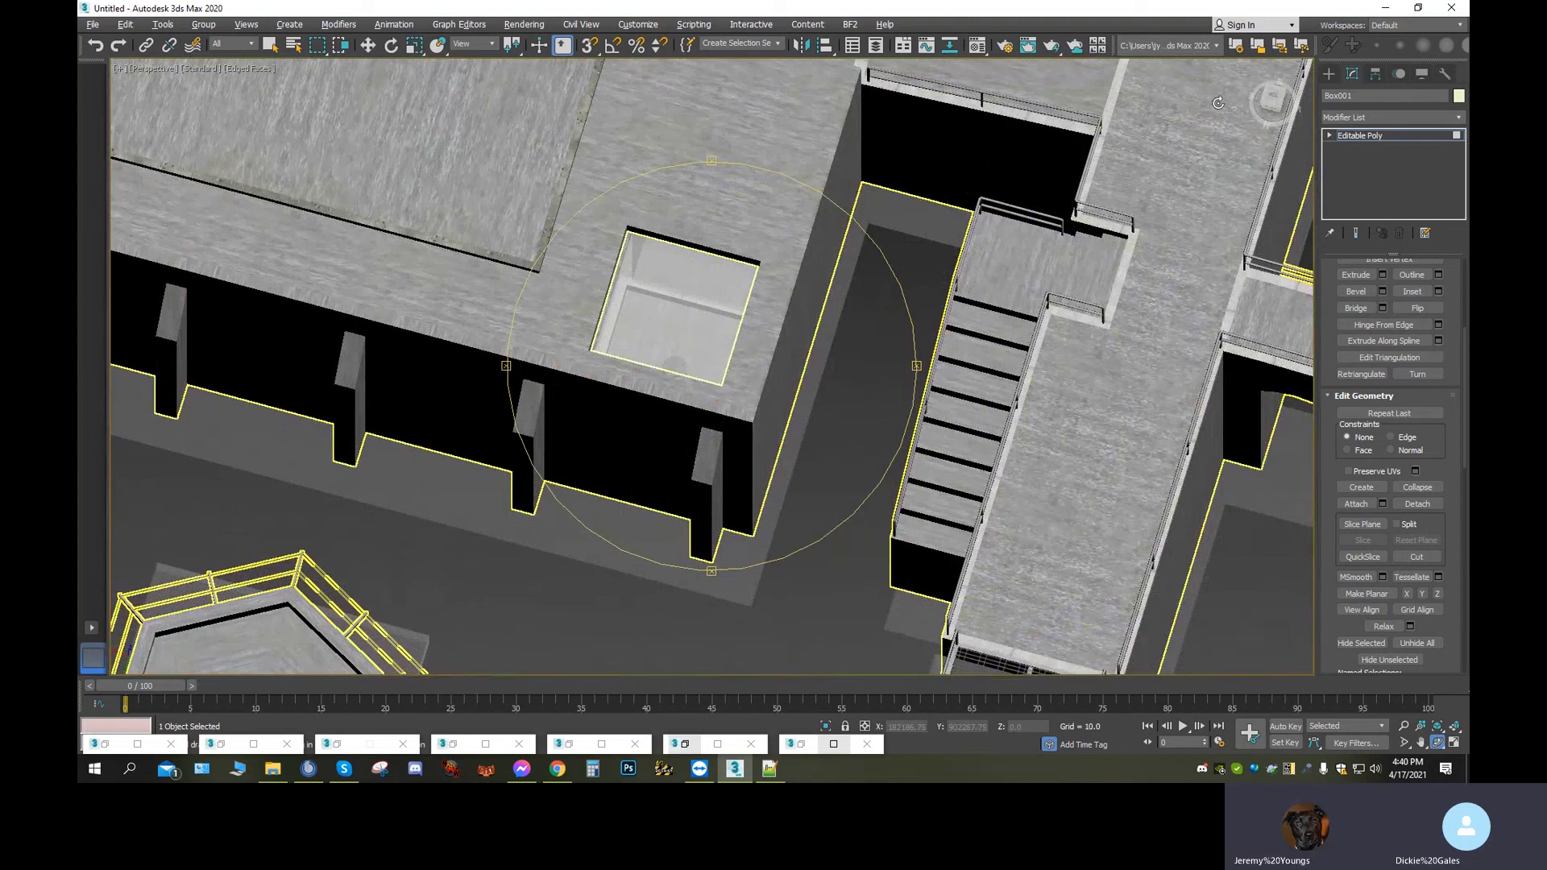
left_click(951, 45)
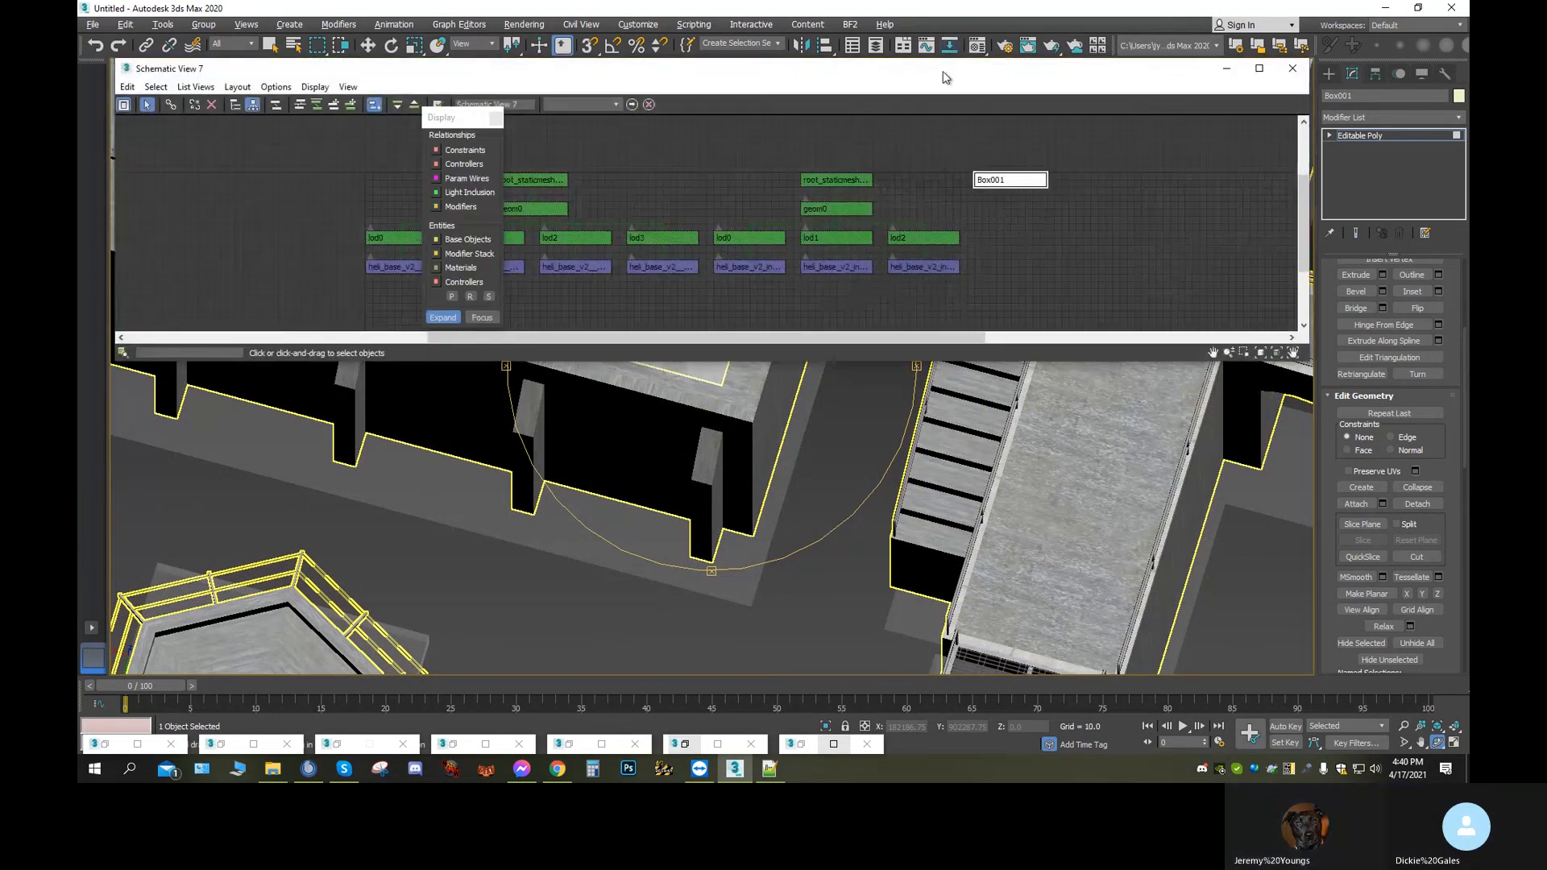
left_click(1019, 225)
left_click(1016, 180)
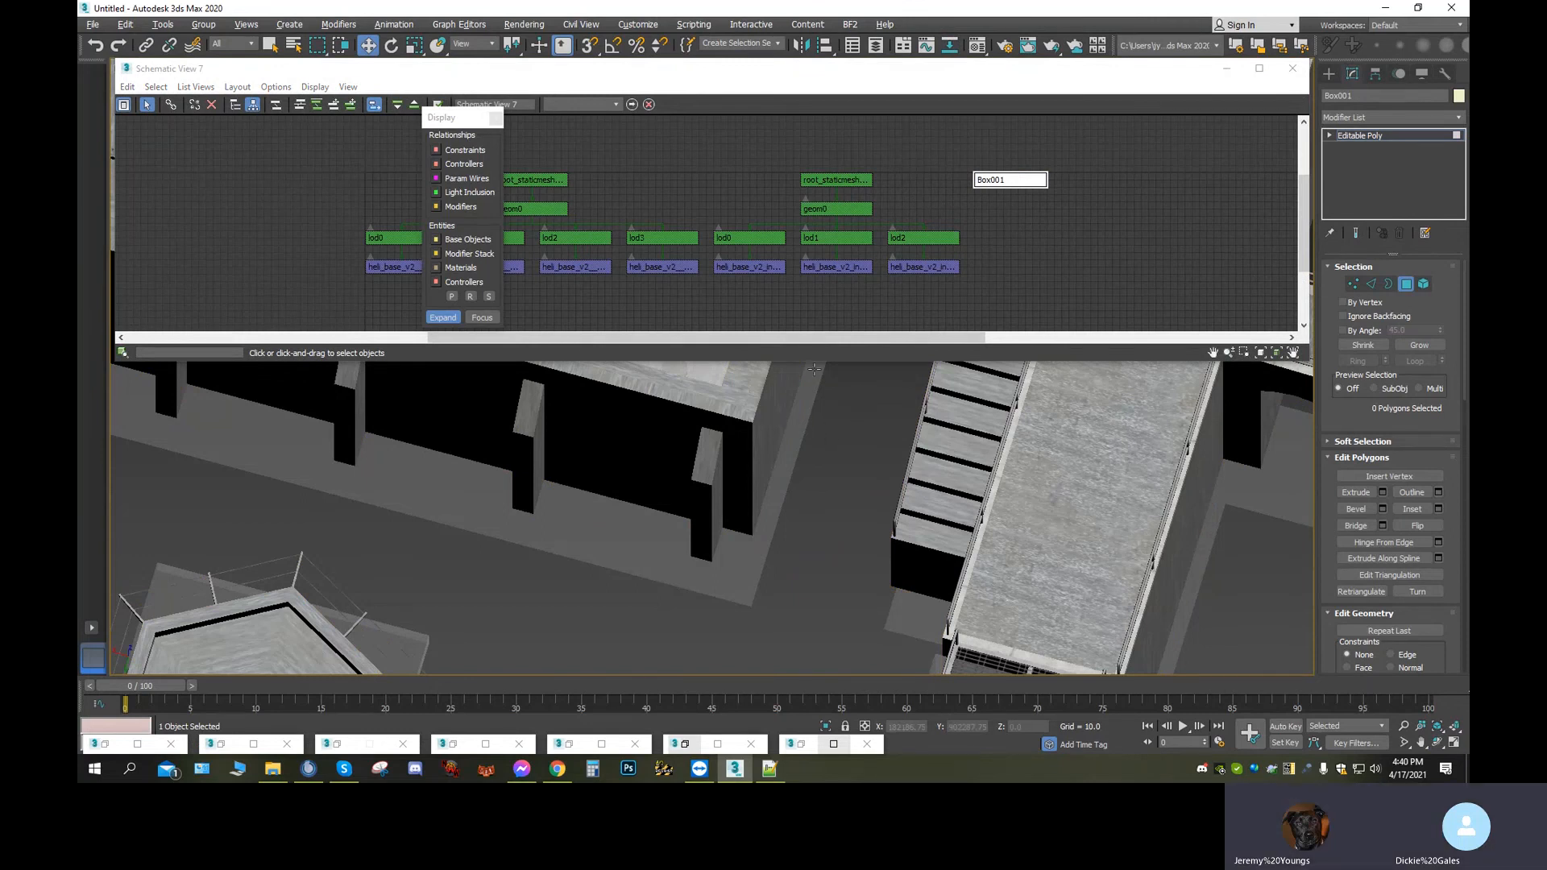
left_click(1225, 70)
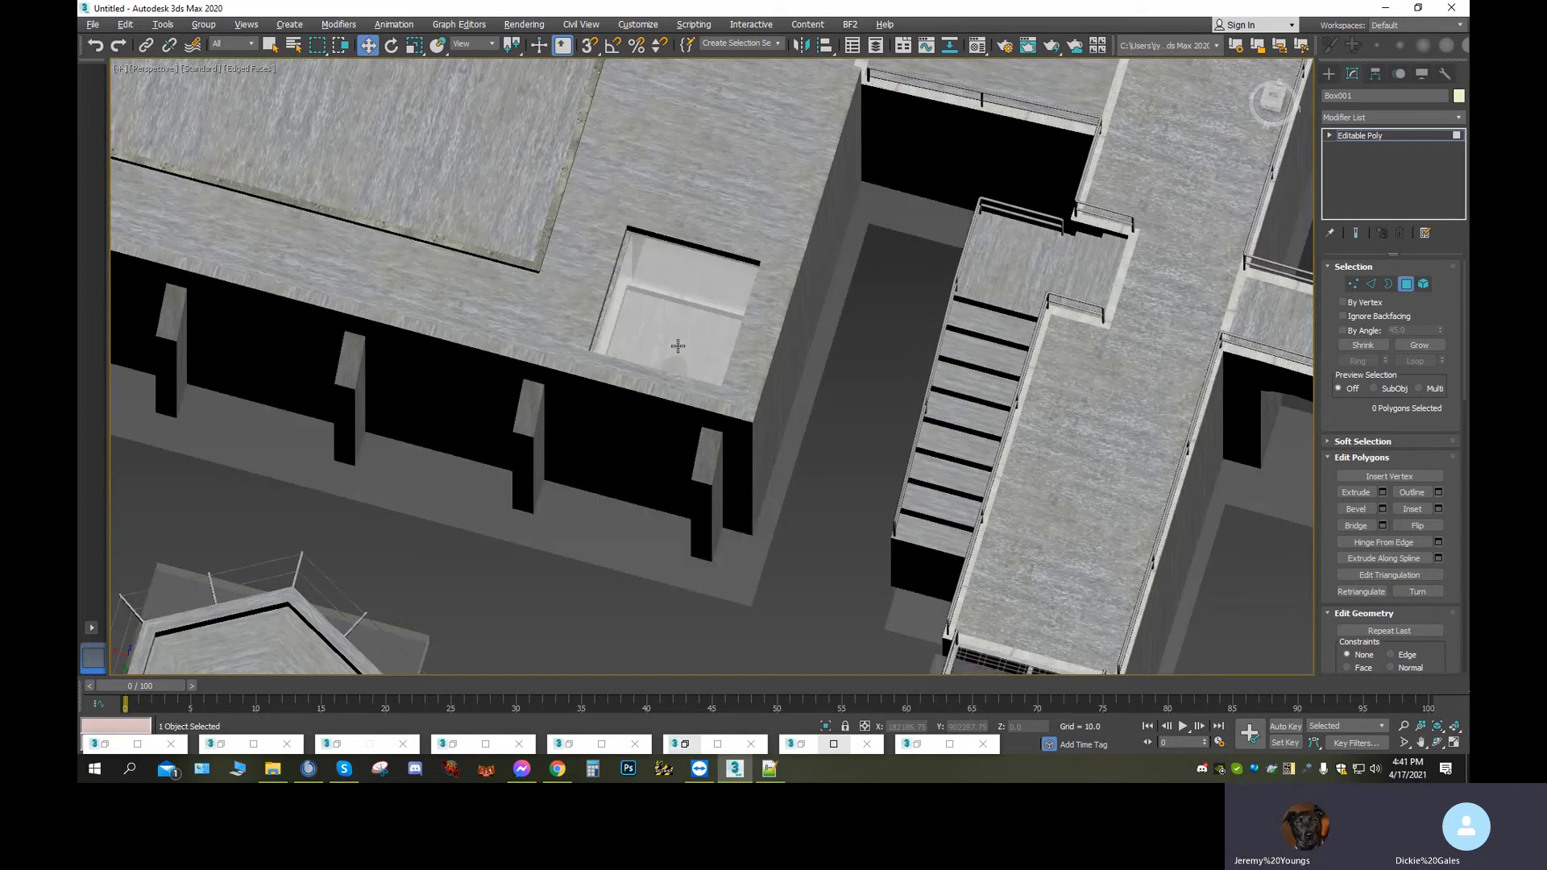
scroll(679, 339, "up", 6)
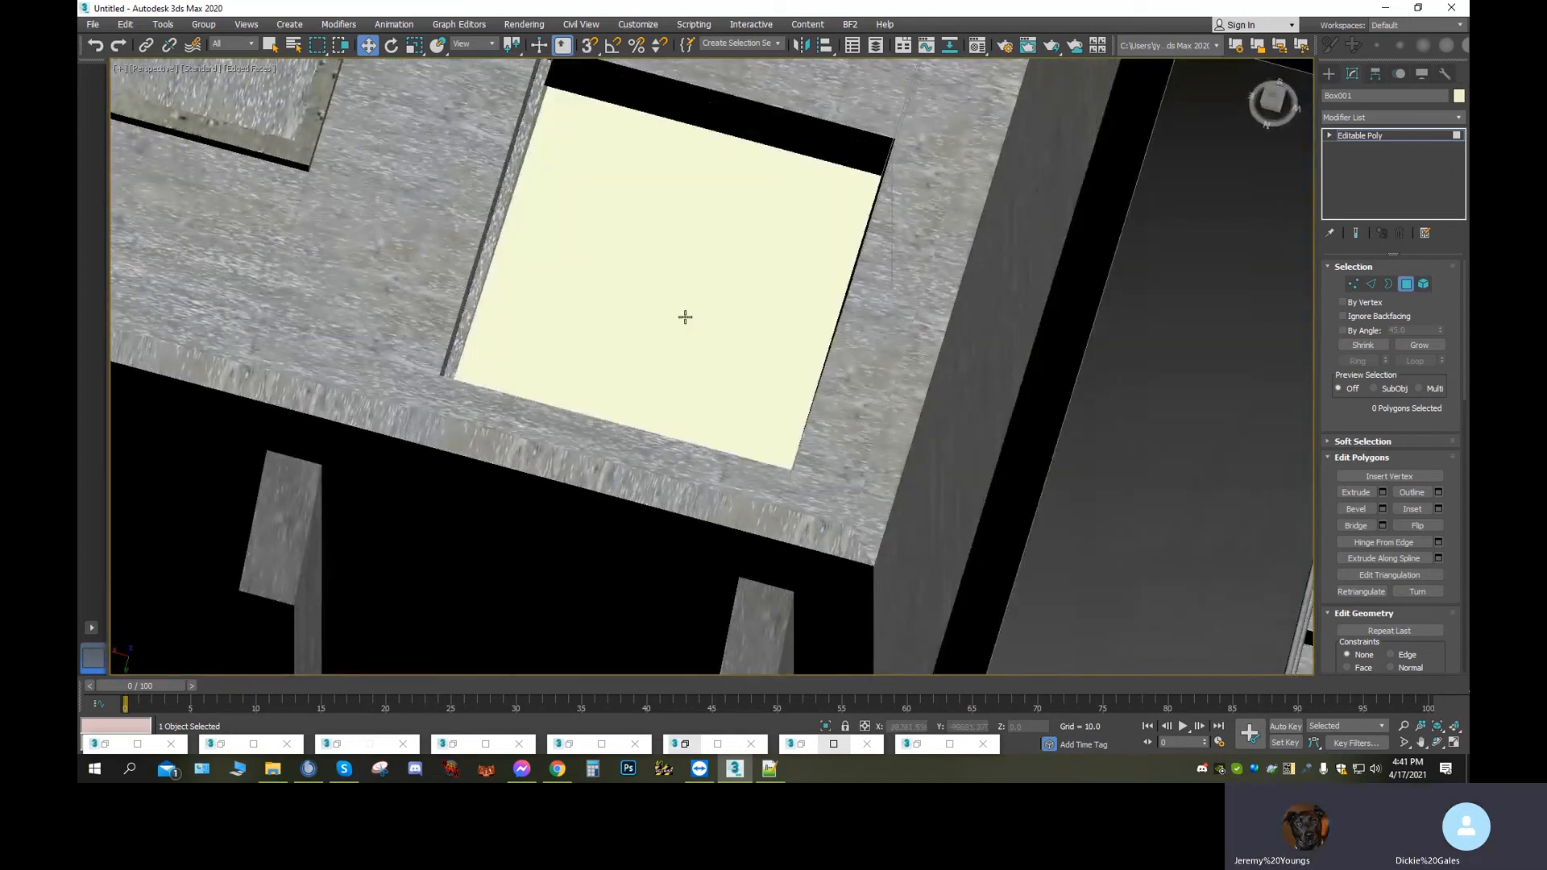
key("alt+d")
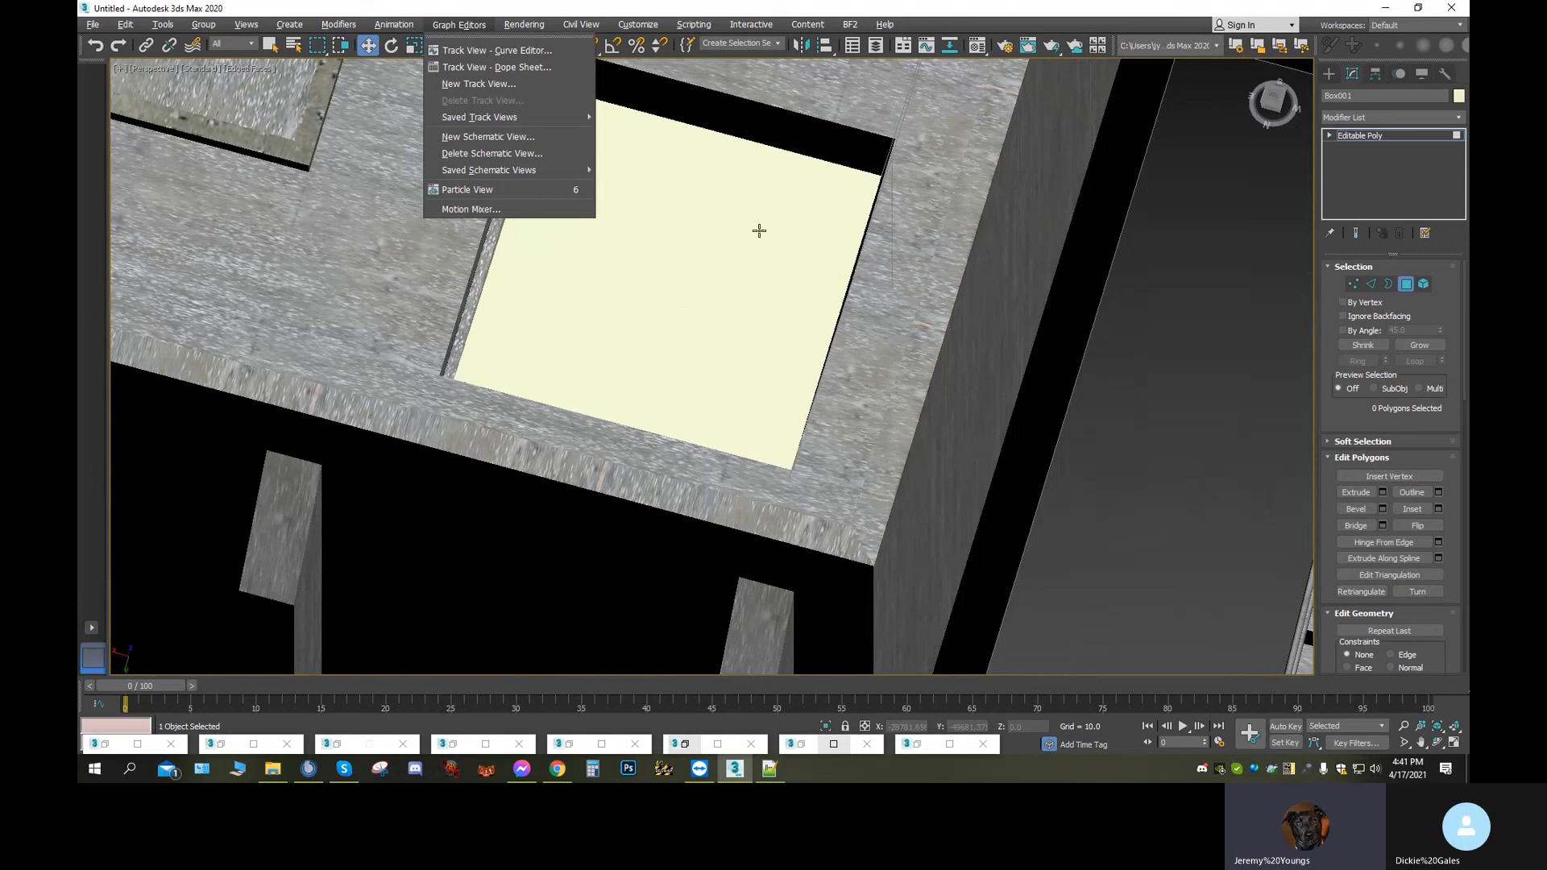
Examine the collision mesh beneath the roof opening, and the building's watchtower, walkways and main block from outside
left_click(818, 7)
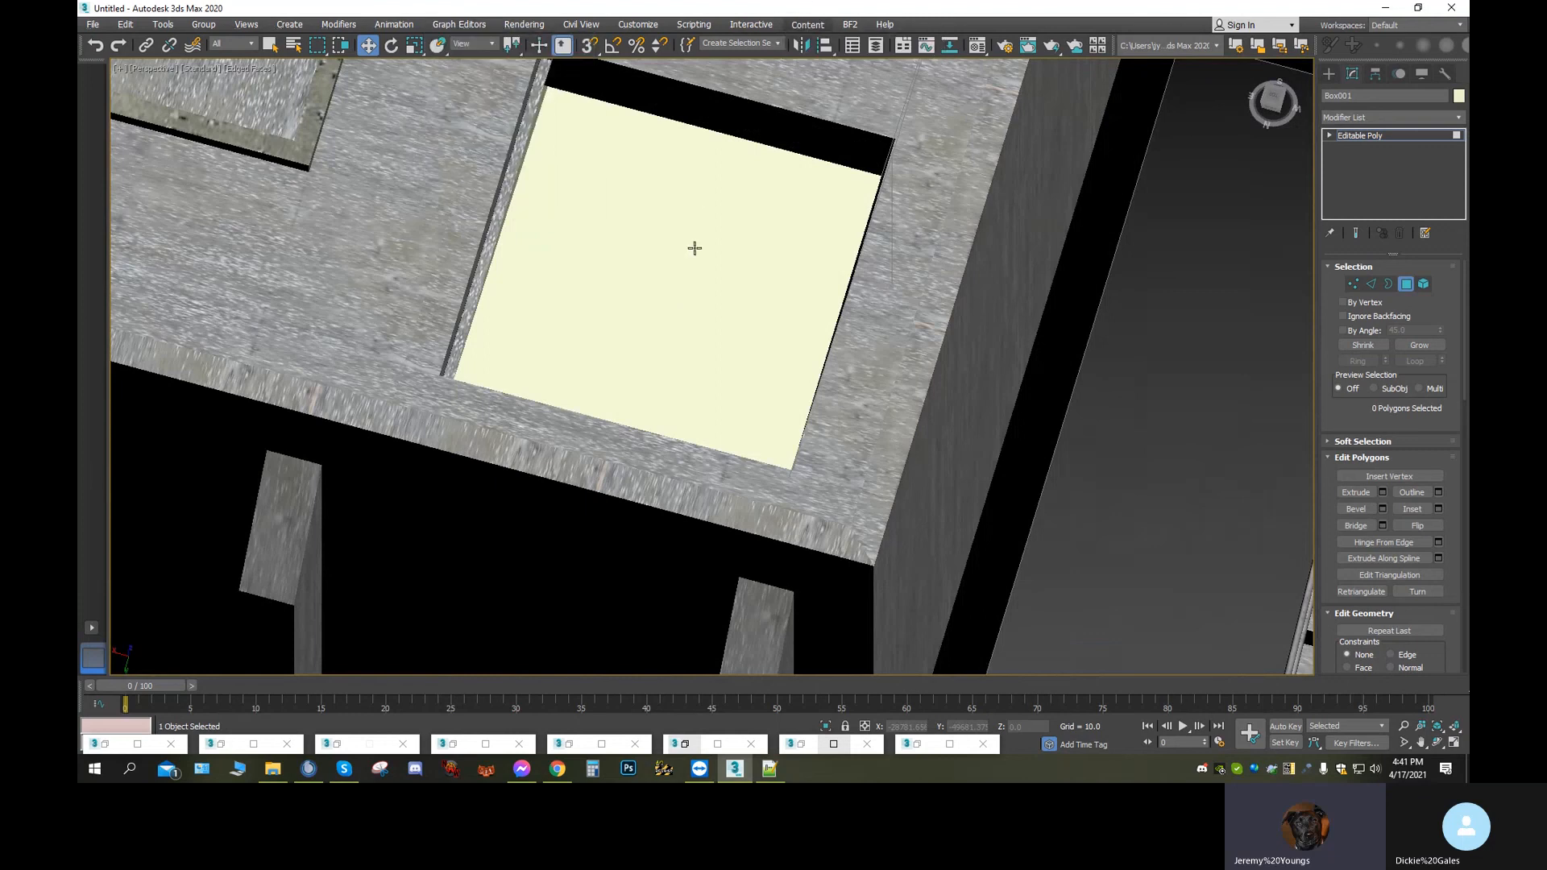
scroll(695, 248, "up", 8)
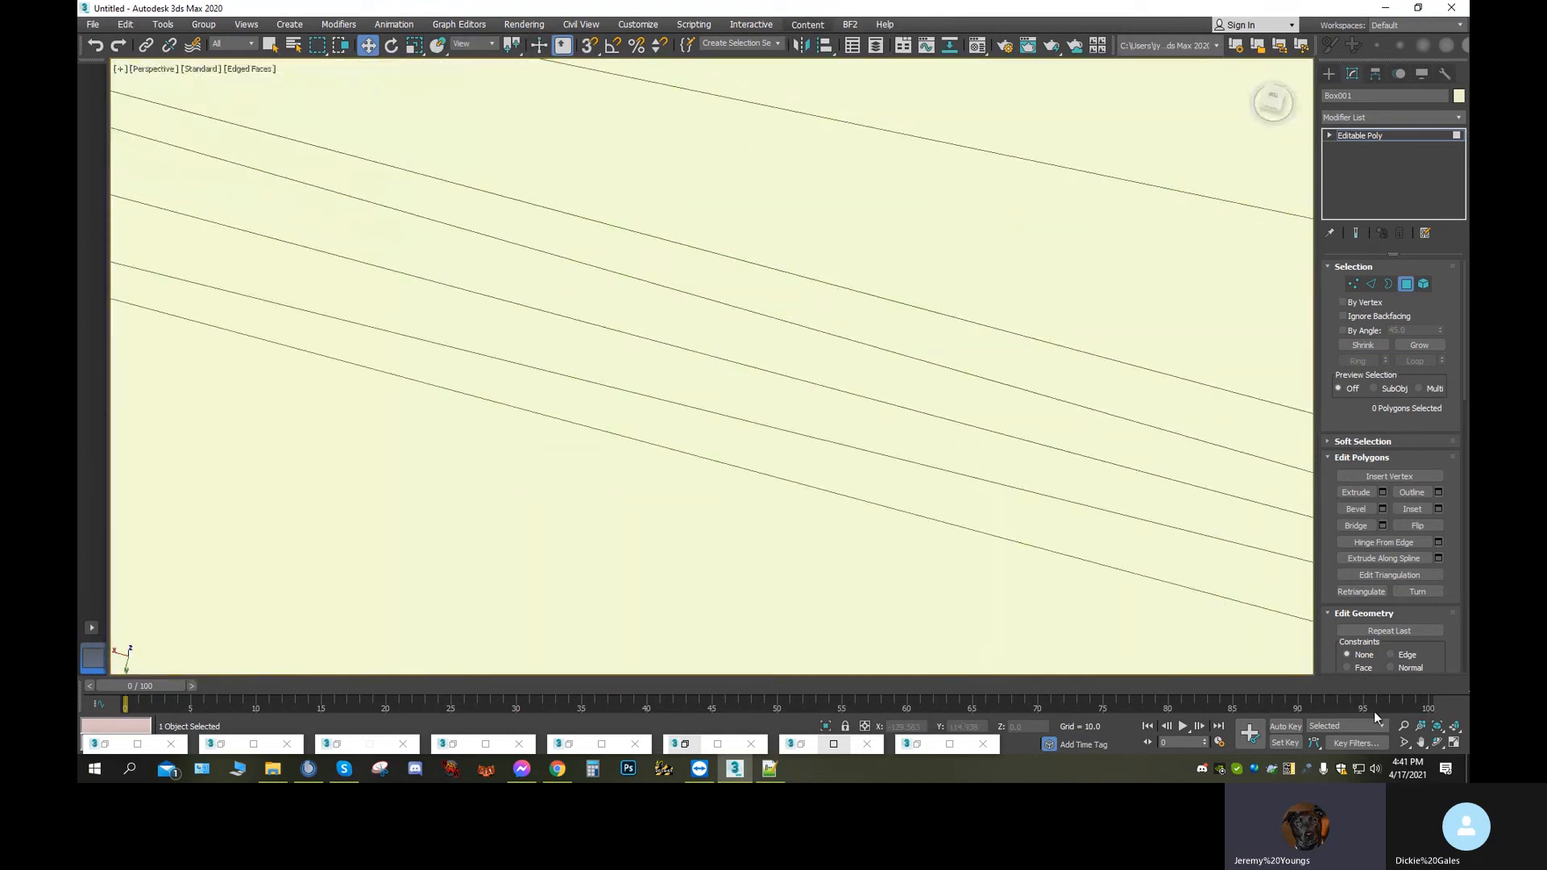
left_click(1437, 743)
left_click_drag(1095, 594, 814, 436)
scroll(806, 441, "down", 5)
middle_click_drag(806, 440, 316, 376)
left_click_drag(555, 409, 653, 366)
scroll(649, 374, "down", 8)
middle_click_drag(539, 401, 781, 4)
middle_click_drag(562, 438, 979, 101)
left_click_drag(669, 484, 766, 441)
middle_click_drag(767, 441, 1317, 302)
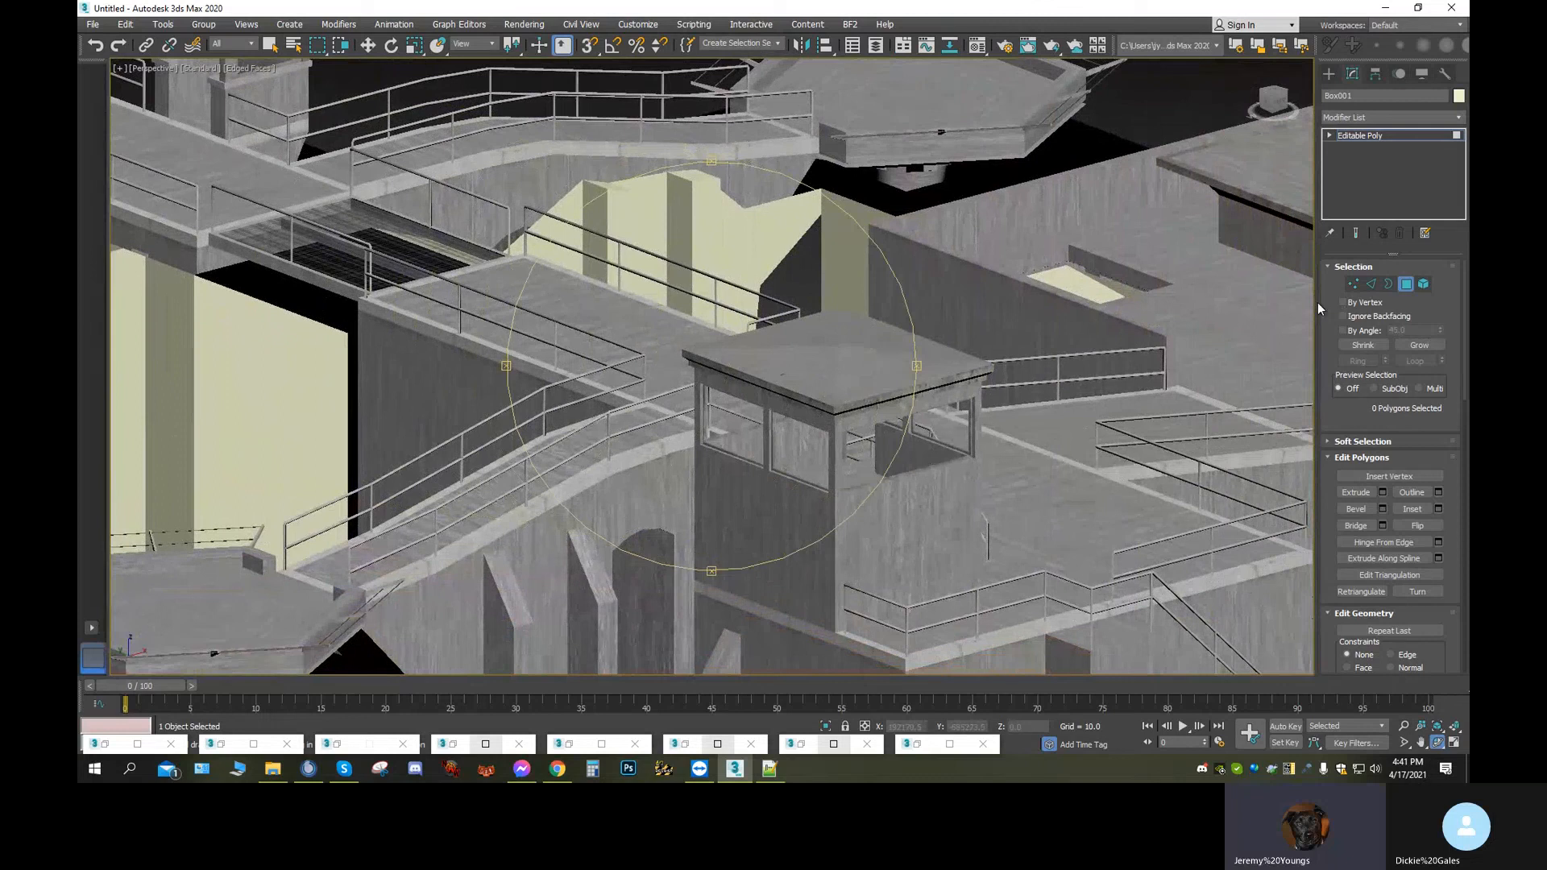
left_click_drag(909, 482, 618, 377)
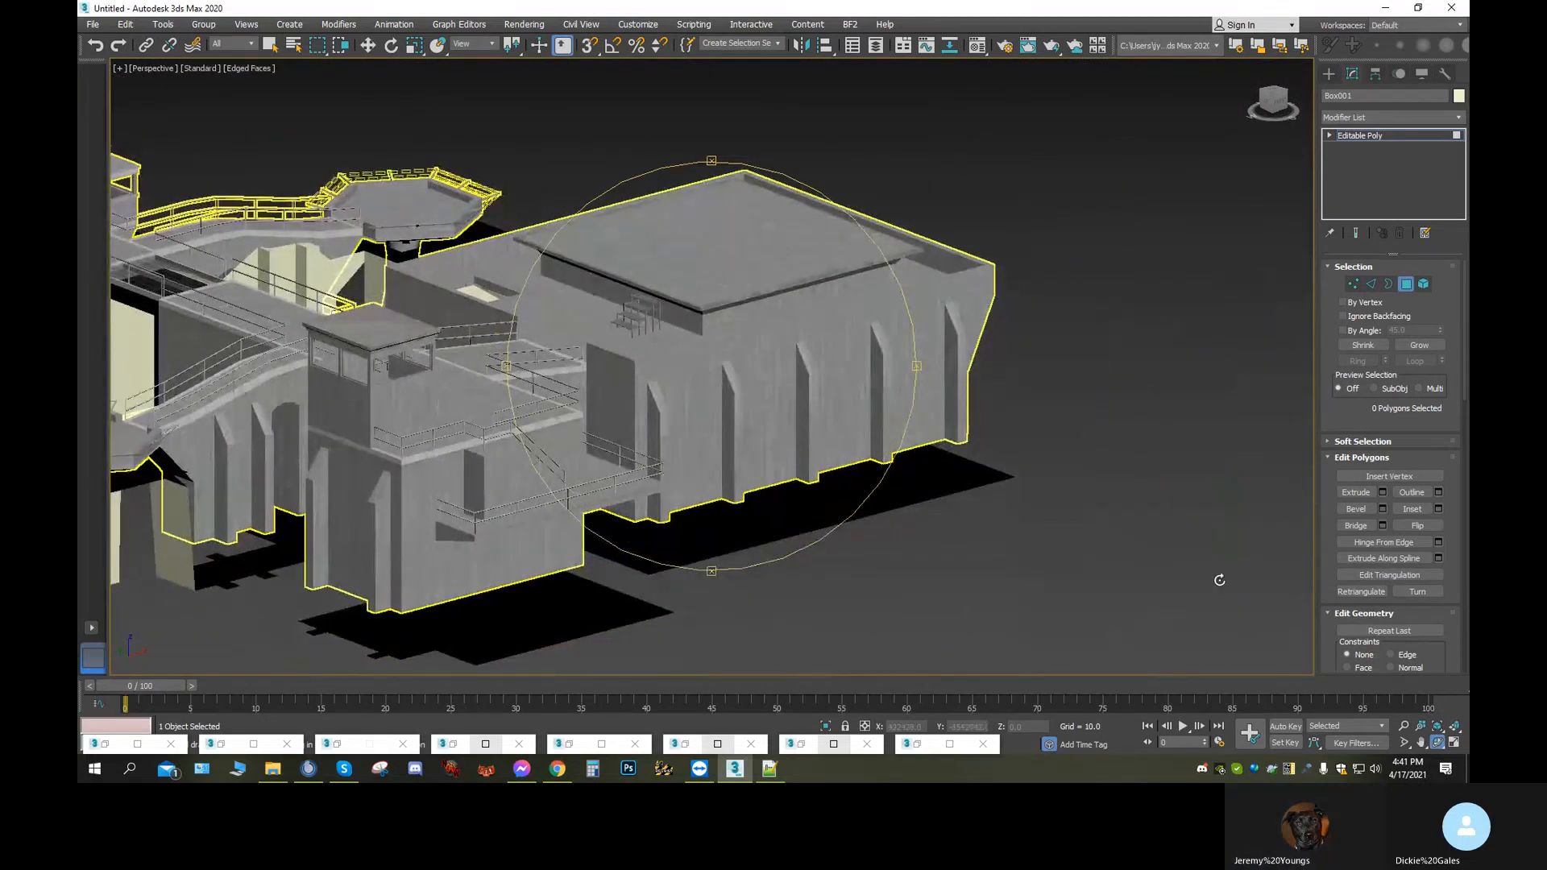
Check the viewport's display performance settings, adjust the perspective field of view, and inspect the main block's corner beside the doorway
right_click(1406, 742)
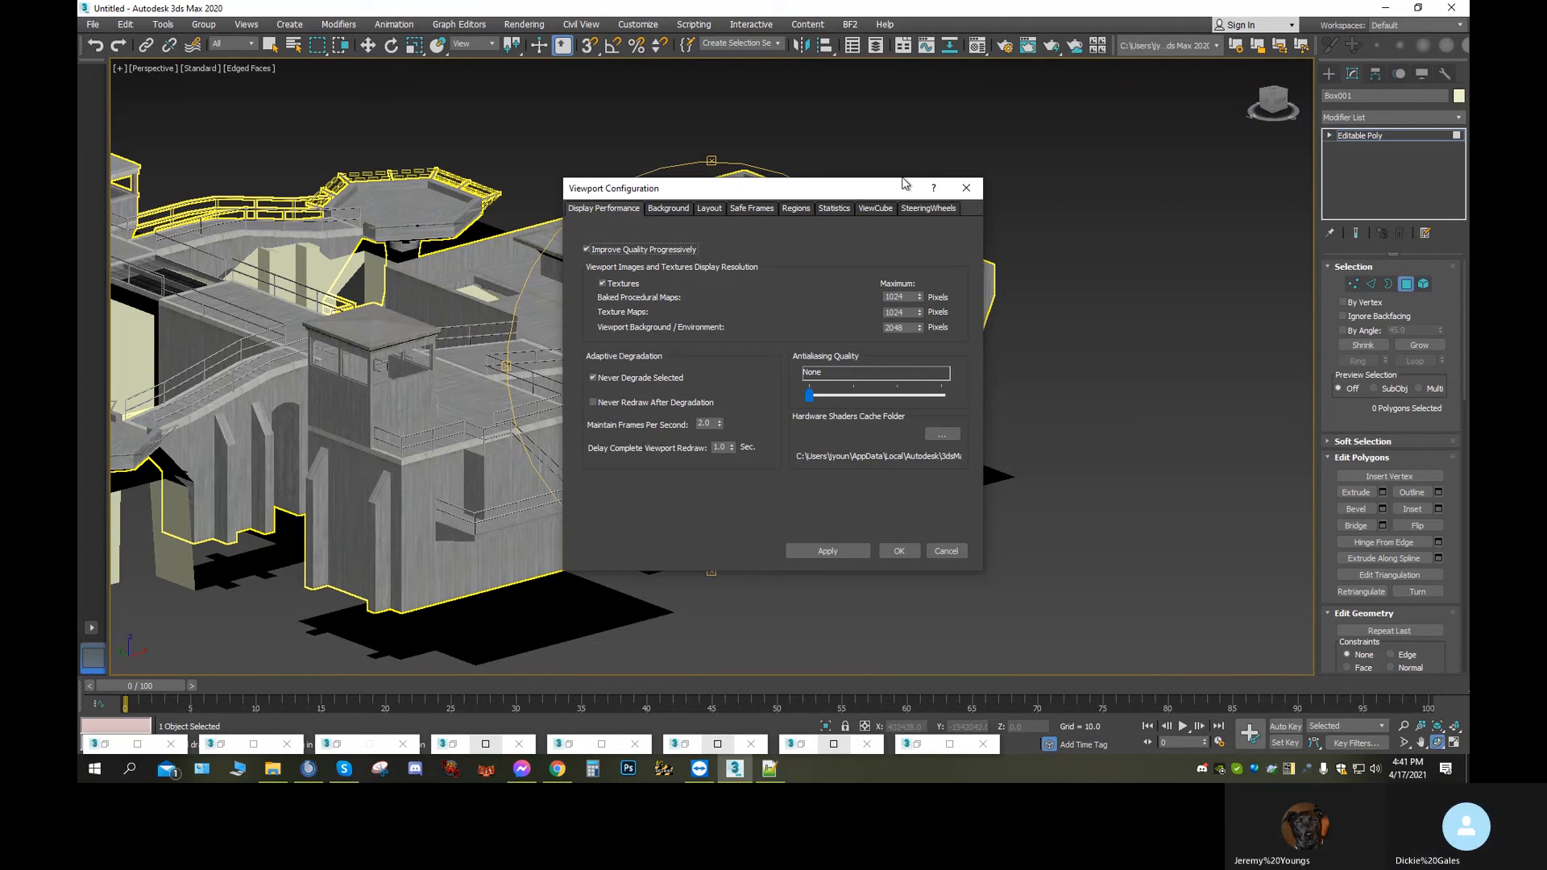
left_click(966, 189)
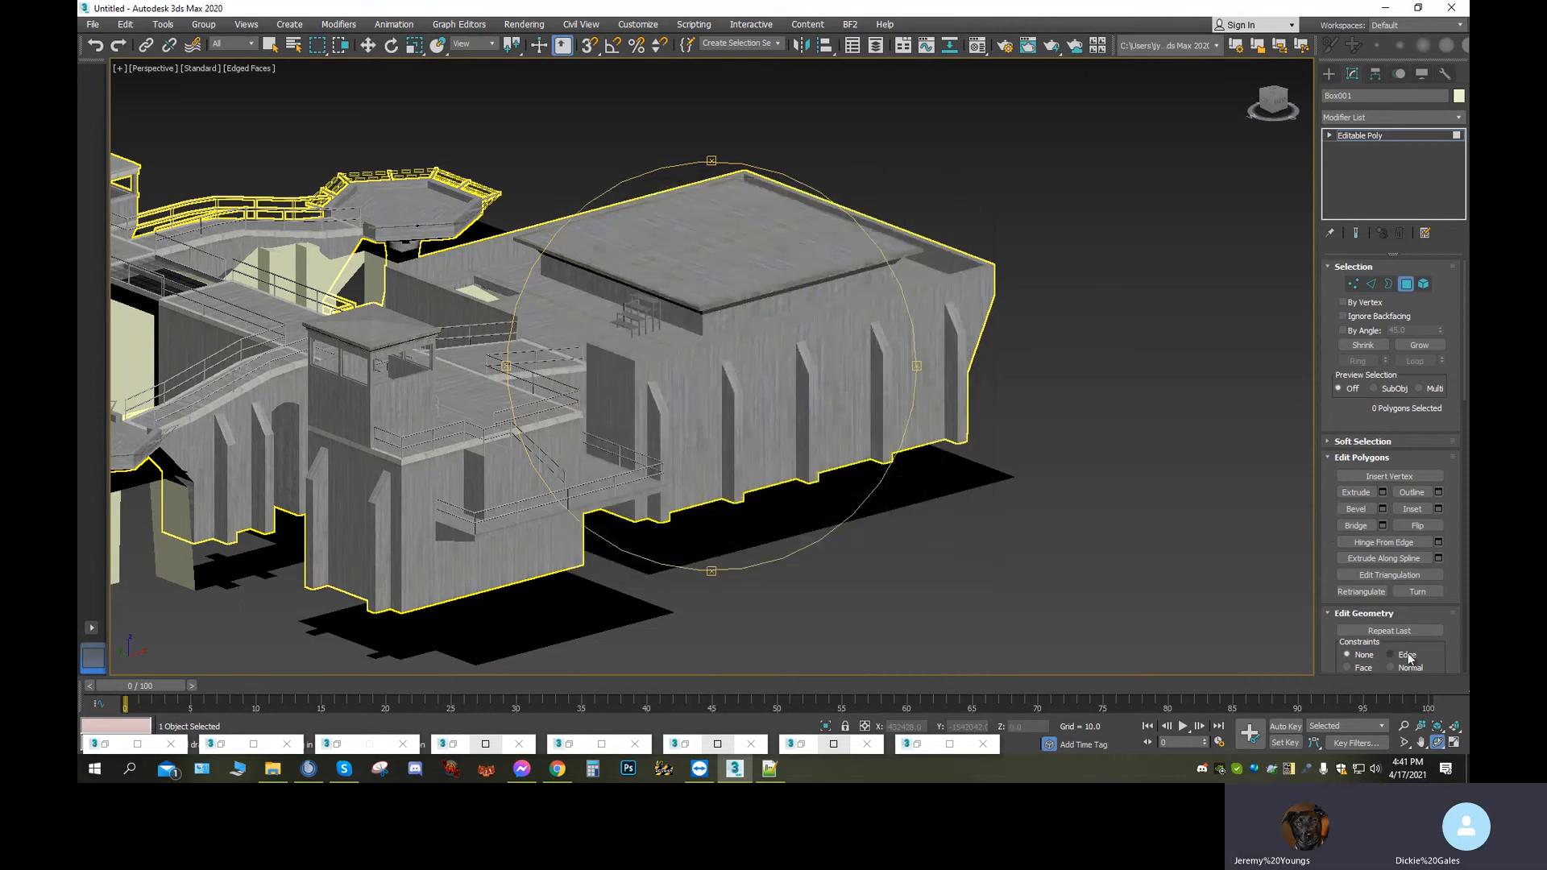
left_click(1405, 743)
left_click_drag(683, 353, 717, 440)
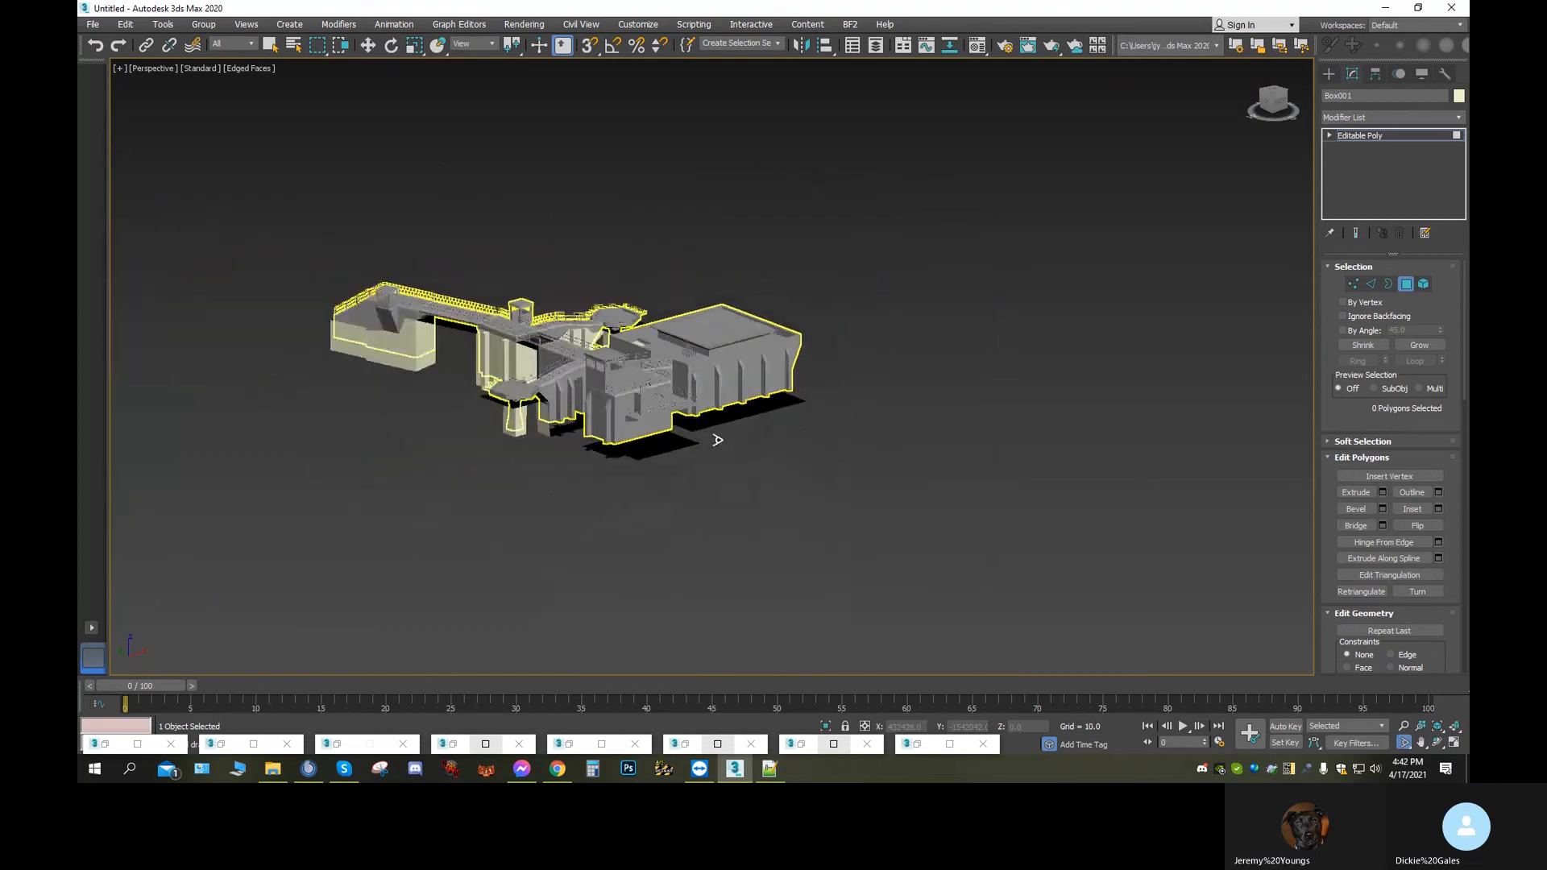
scroll(722, 425, "up", 10)
middle_click_drag(704, 362, 967, 781)
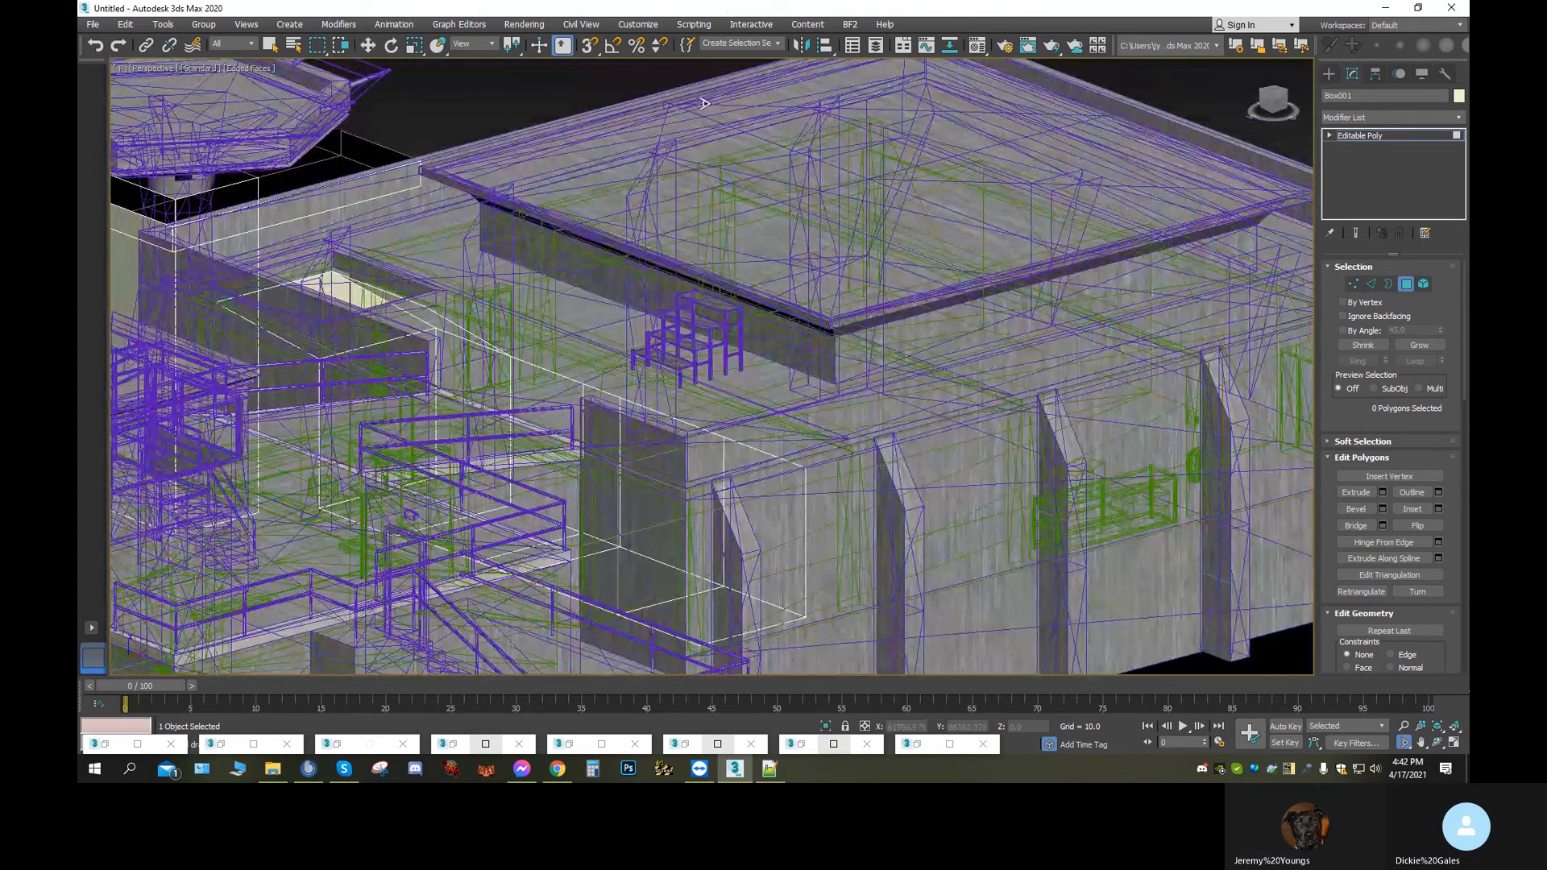
scroll(818, 390, "up", 10)
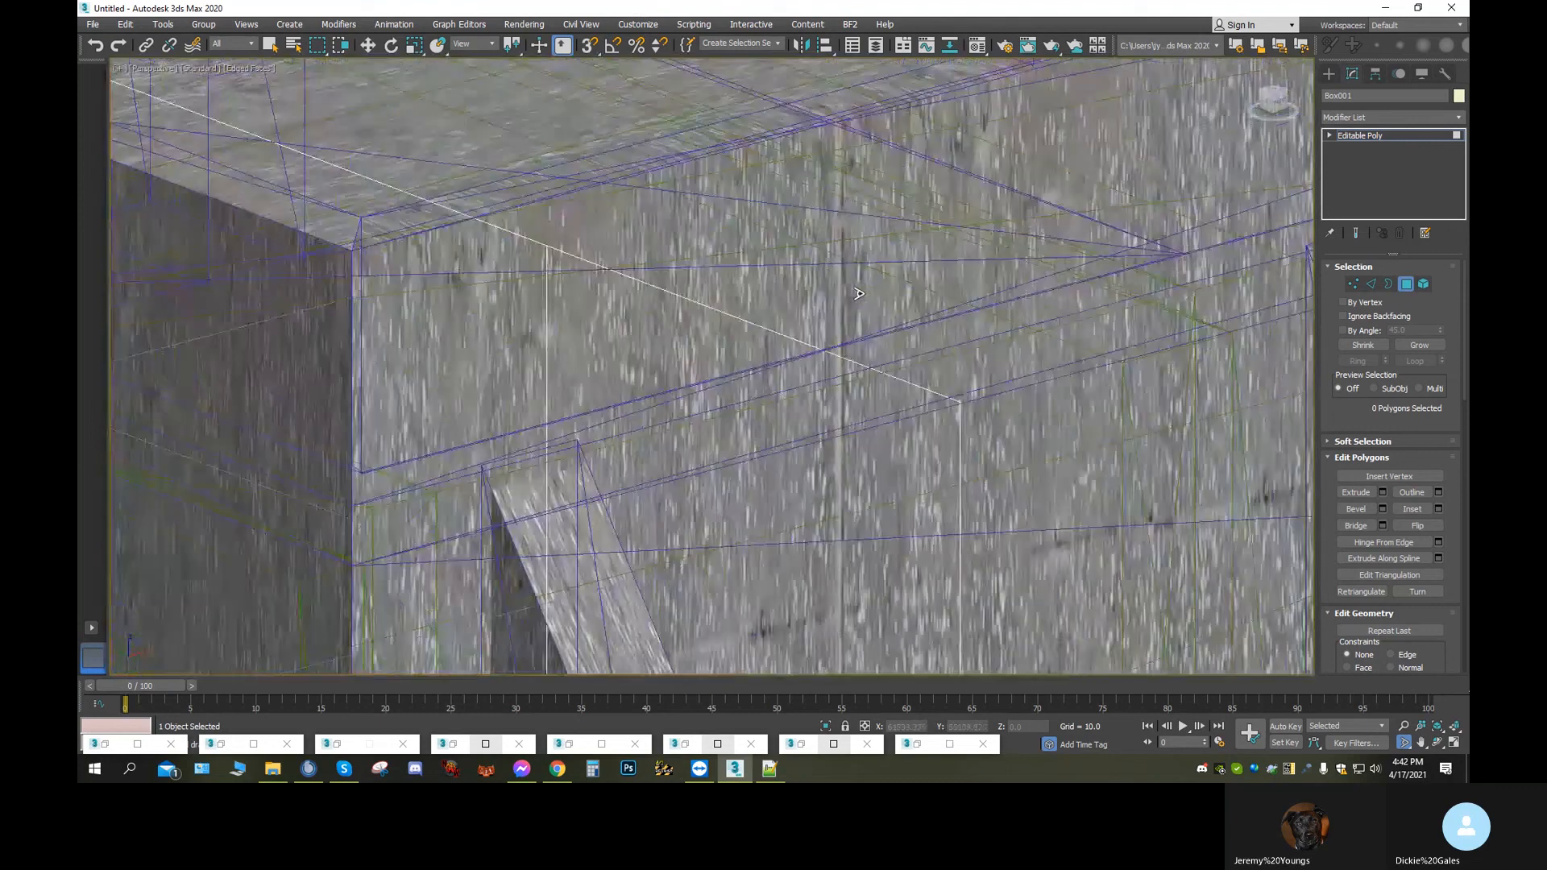
scroll(859, 293, "down", 15)
scroll(863, 274, "up", 10)
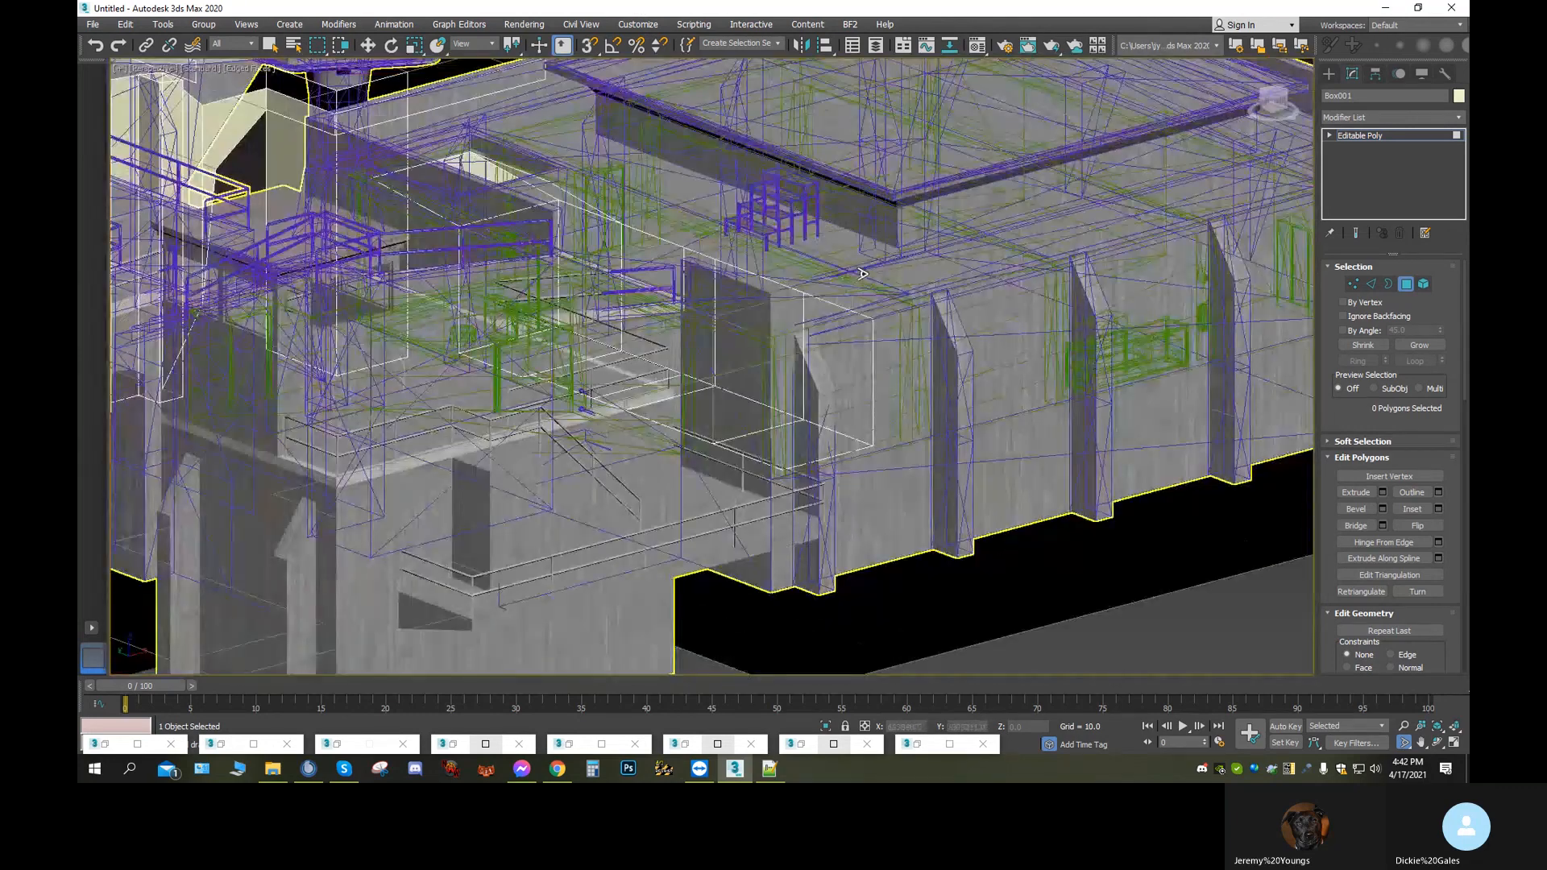
scroll(862, 274, "up", 3)
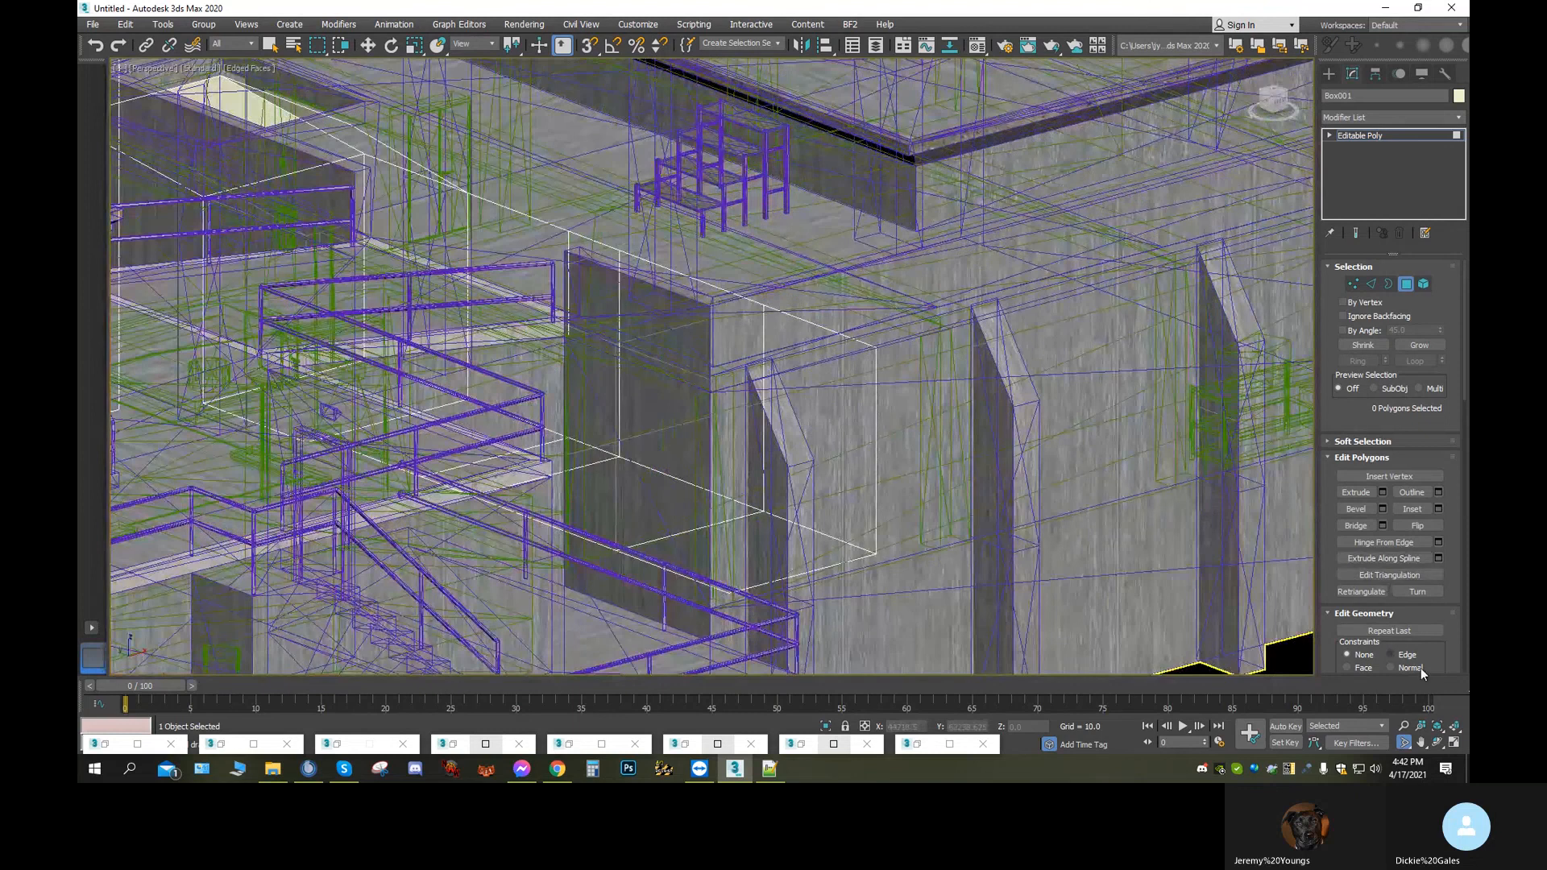
Orbit around the main block and examine its wall buttresses up close
left_click(1438, 743)
left_click_drag(728, 419, 761, 415)
middle_click_drag(761, 415, 472, 555)
left_click_drag(578, 423, 775, 364)
scroll(775, 364, "up", 10)
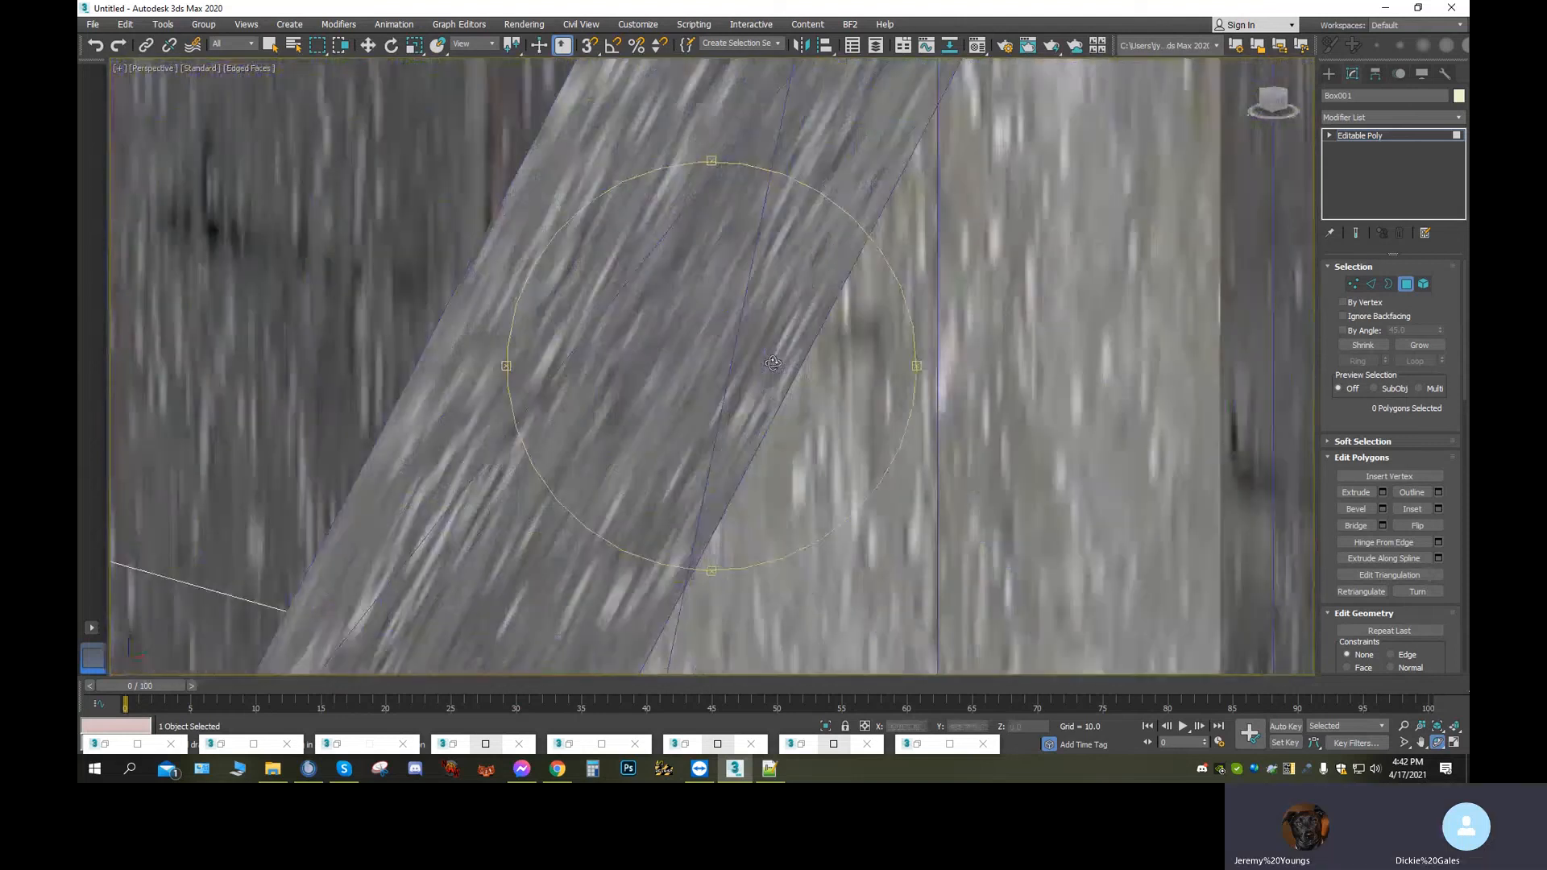
scroll(771, 363, "up", 6)
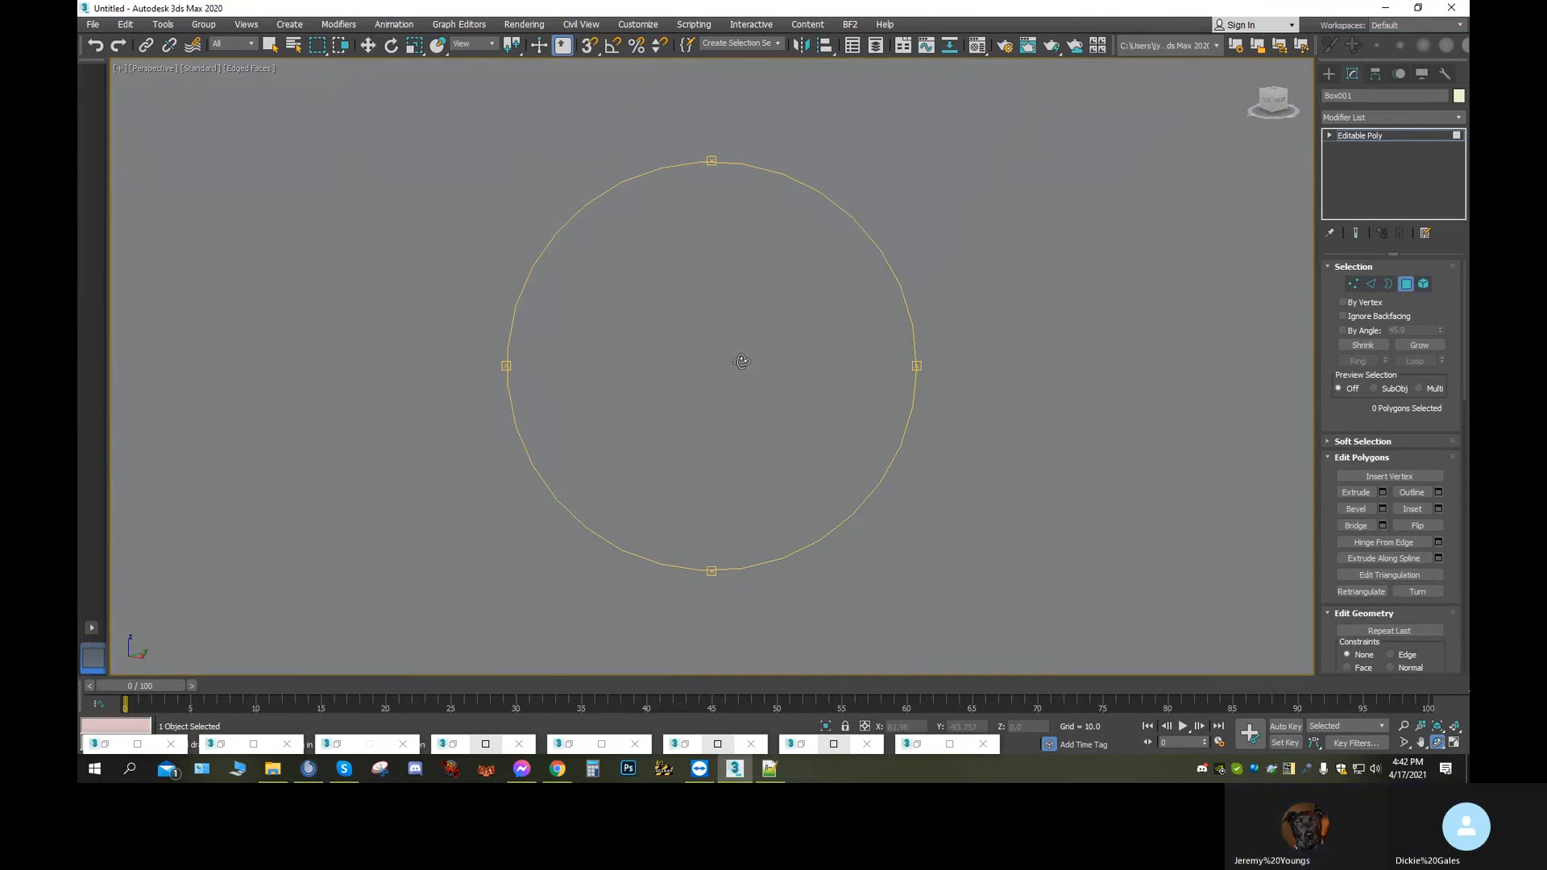
scroll(739, 362, "up", 2)
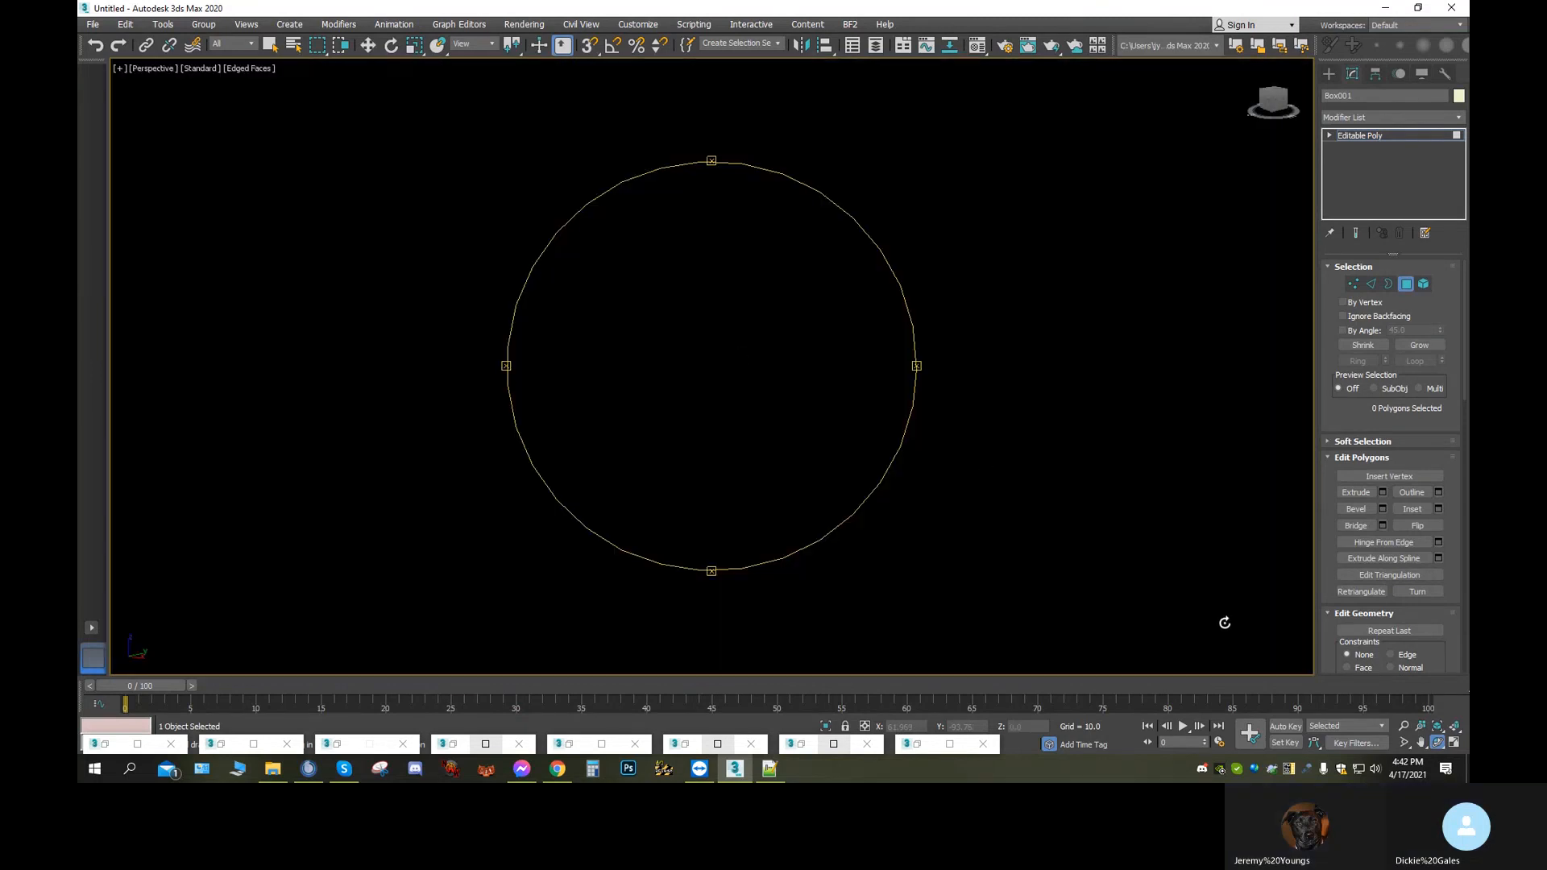
Adjust the perspective field of view and reframe the whole building in the viewport
left_click(1407, 743)
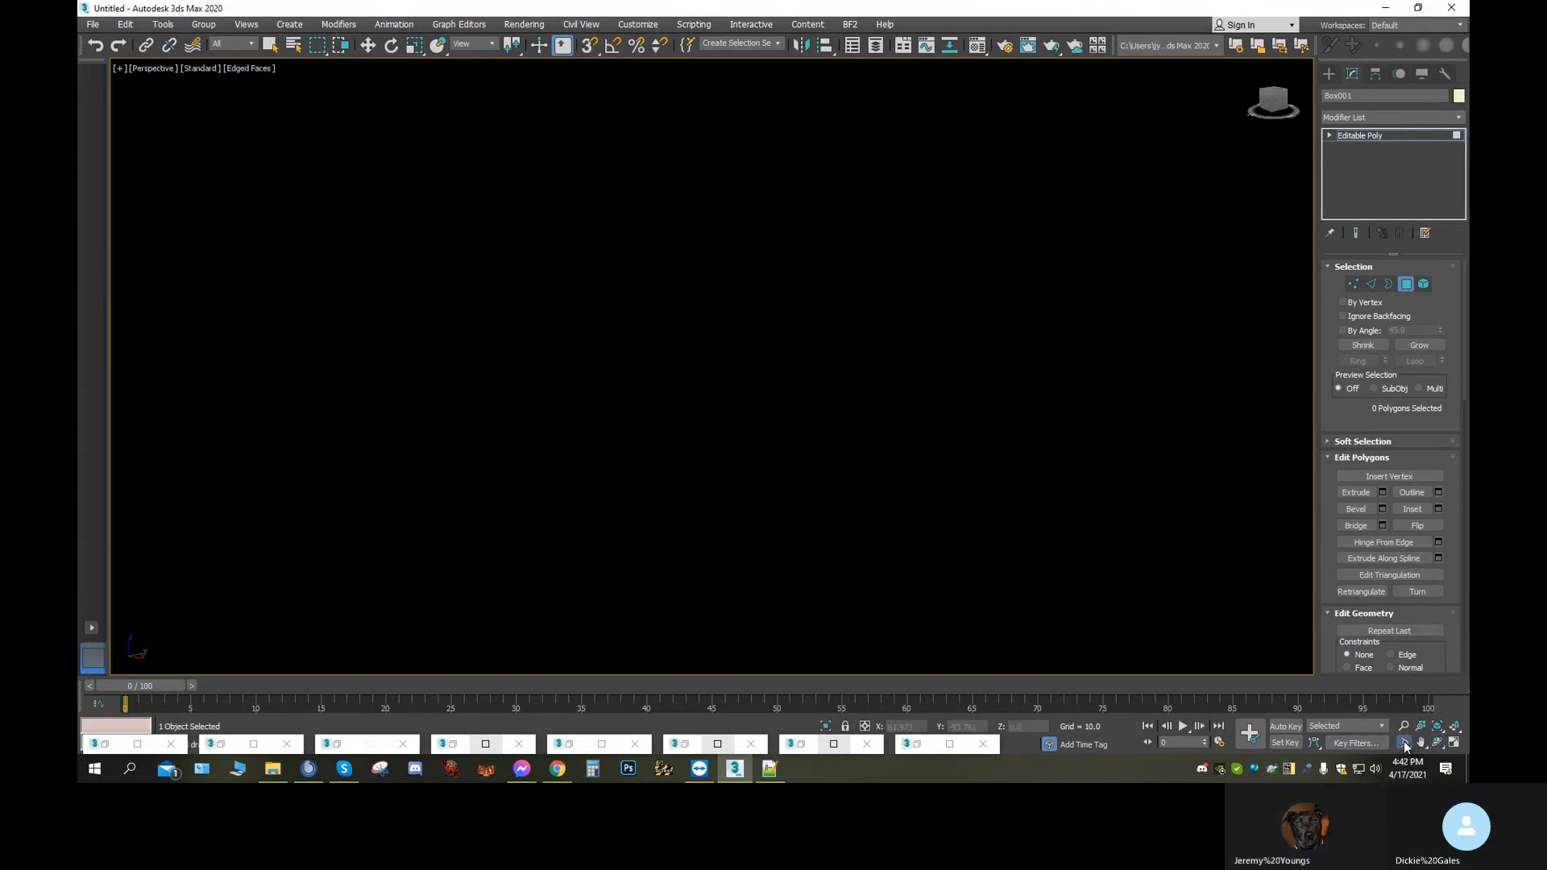
left_click_drag(779, 780, 741, 353)
key("z")
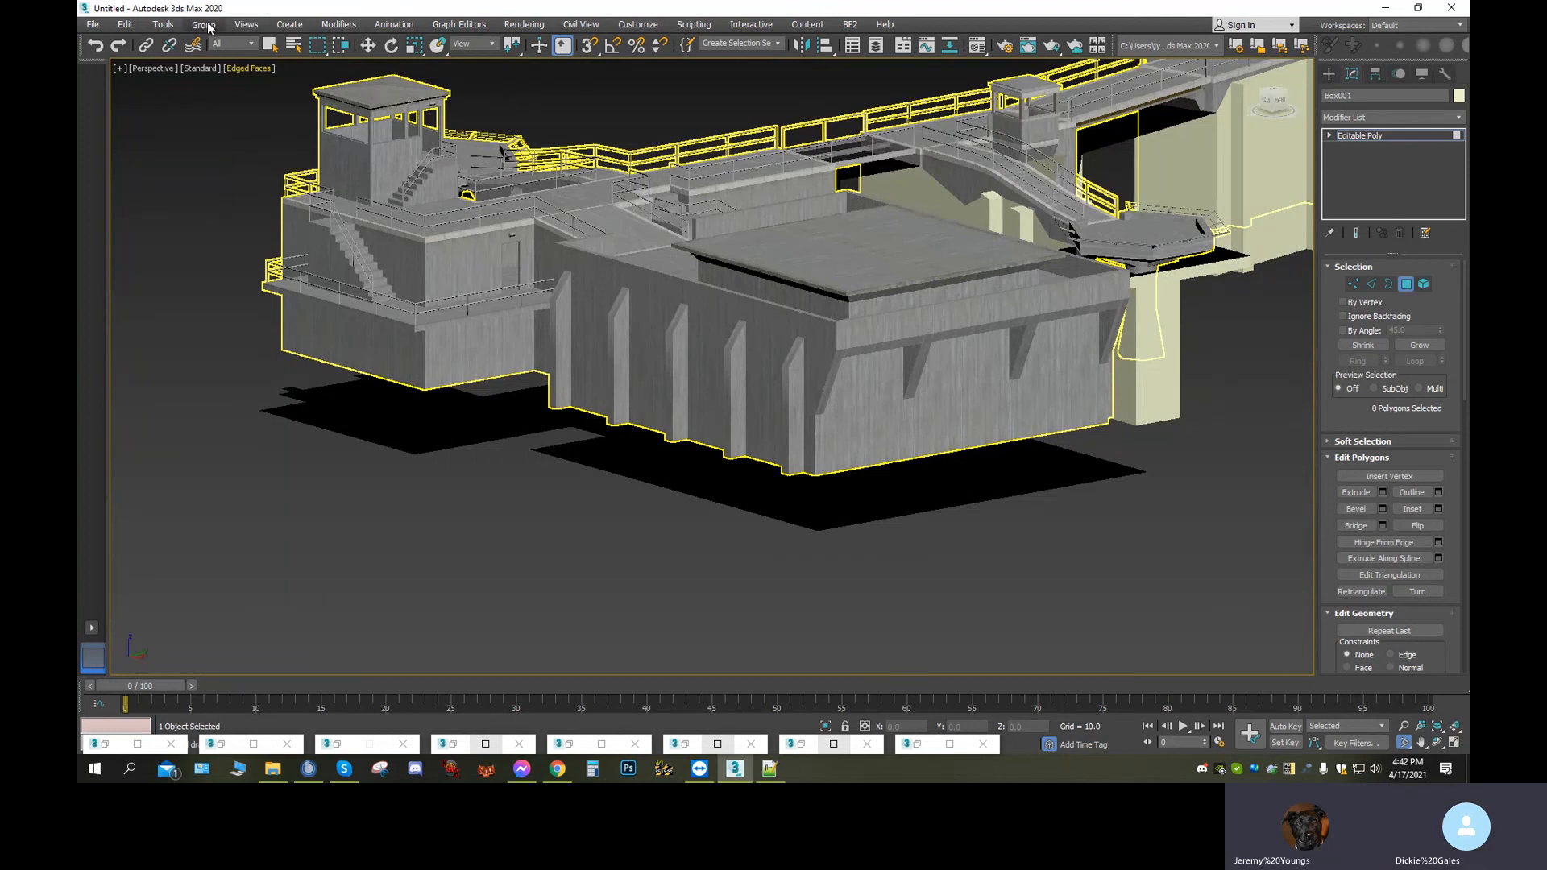
Review the viewport's display performance configuration and its per-view presets and preferences, and accept the per-view settings
left_click(242, 24)
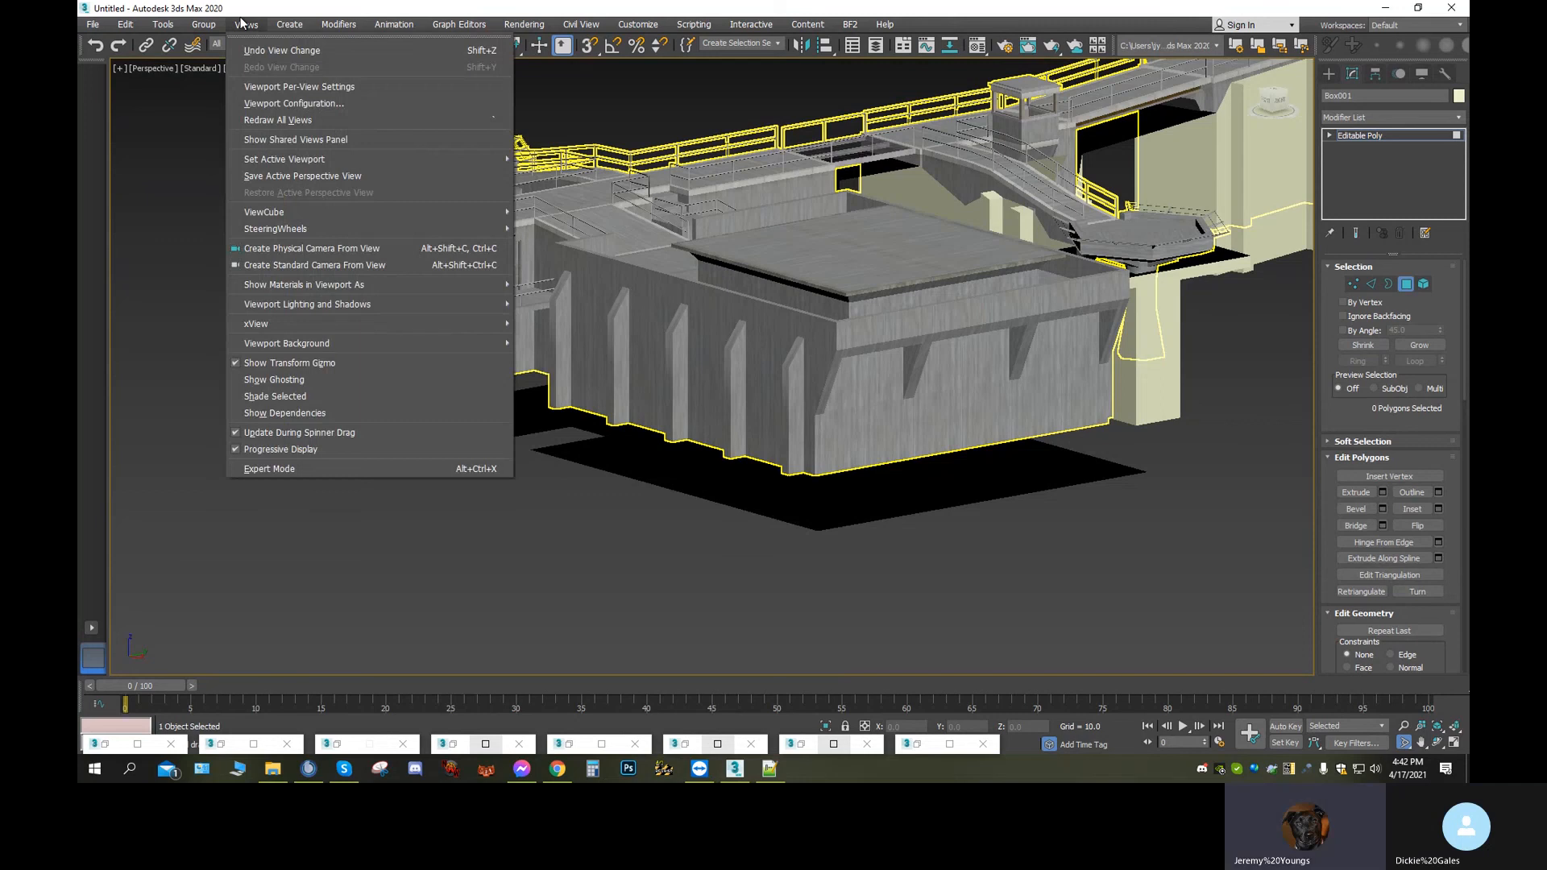
left_click(321, 102)
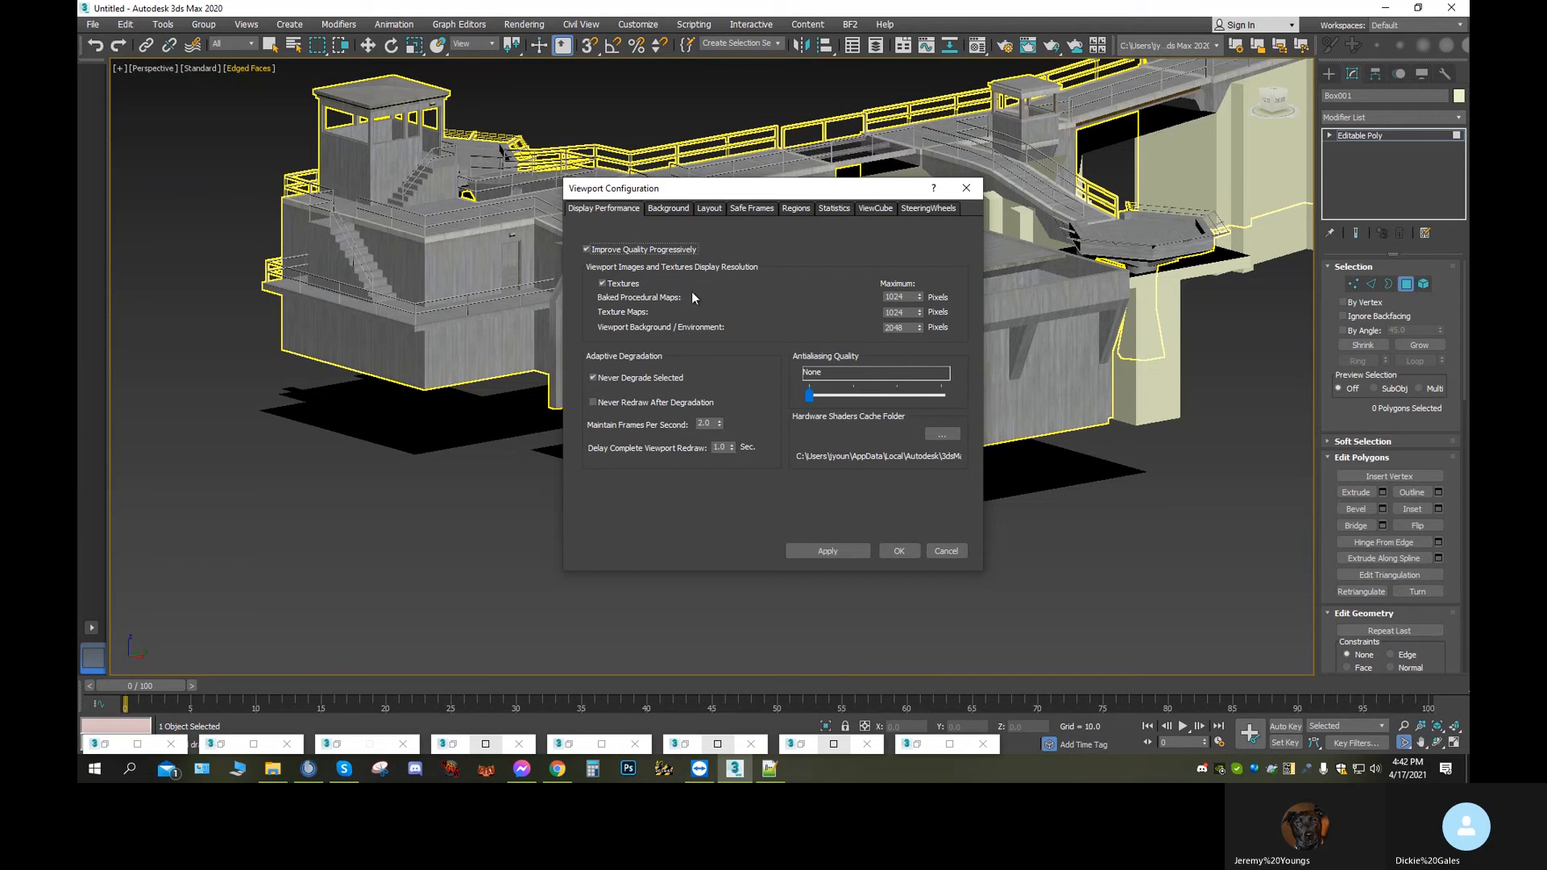
left_click(966, 187)
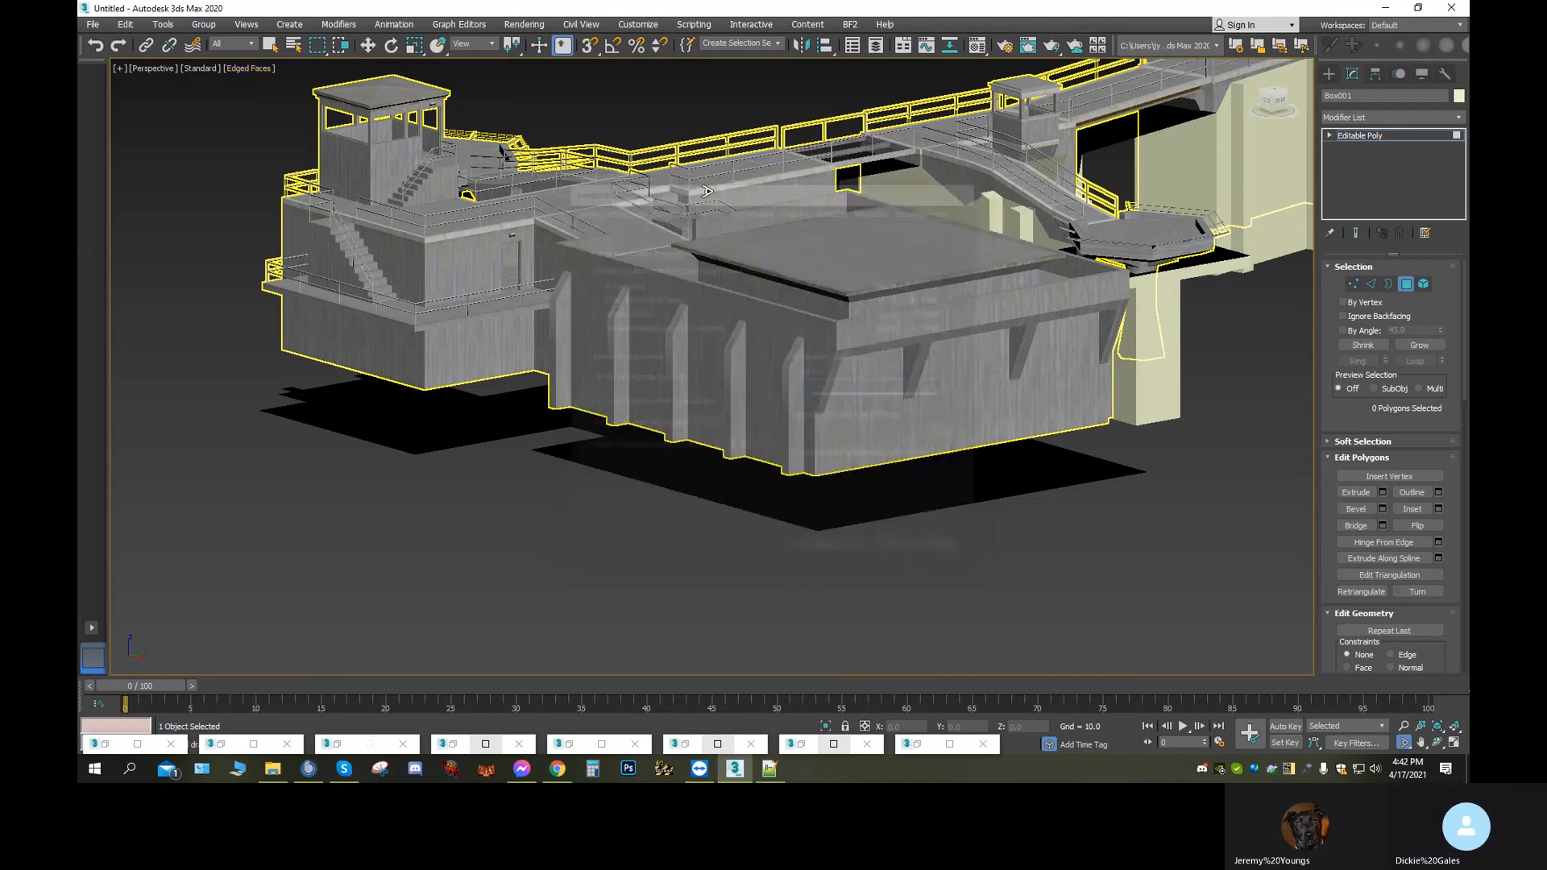
left_click(256, 27)
left_click(296, 86)
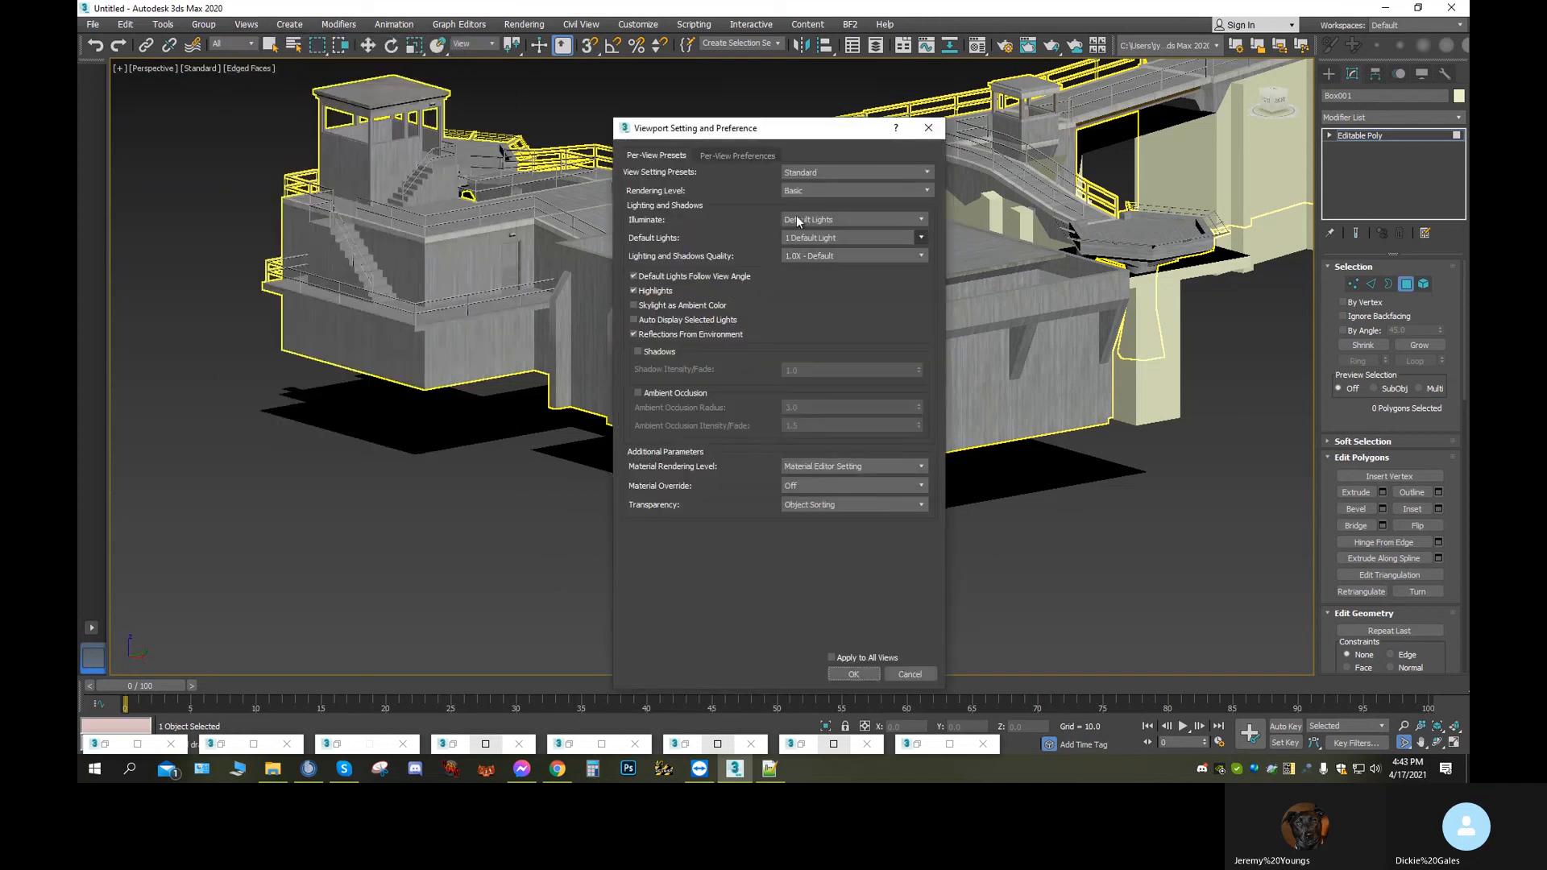
left_click(724, 155)
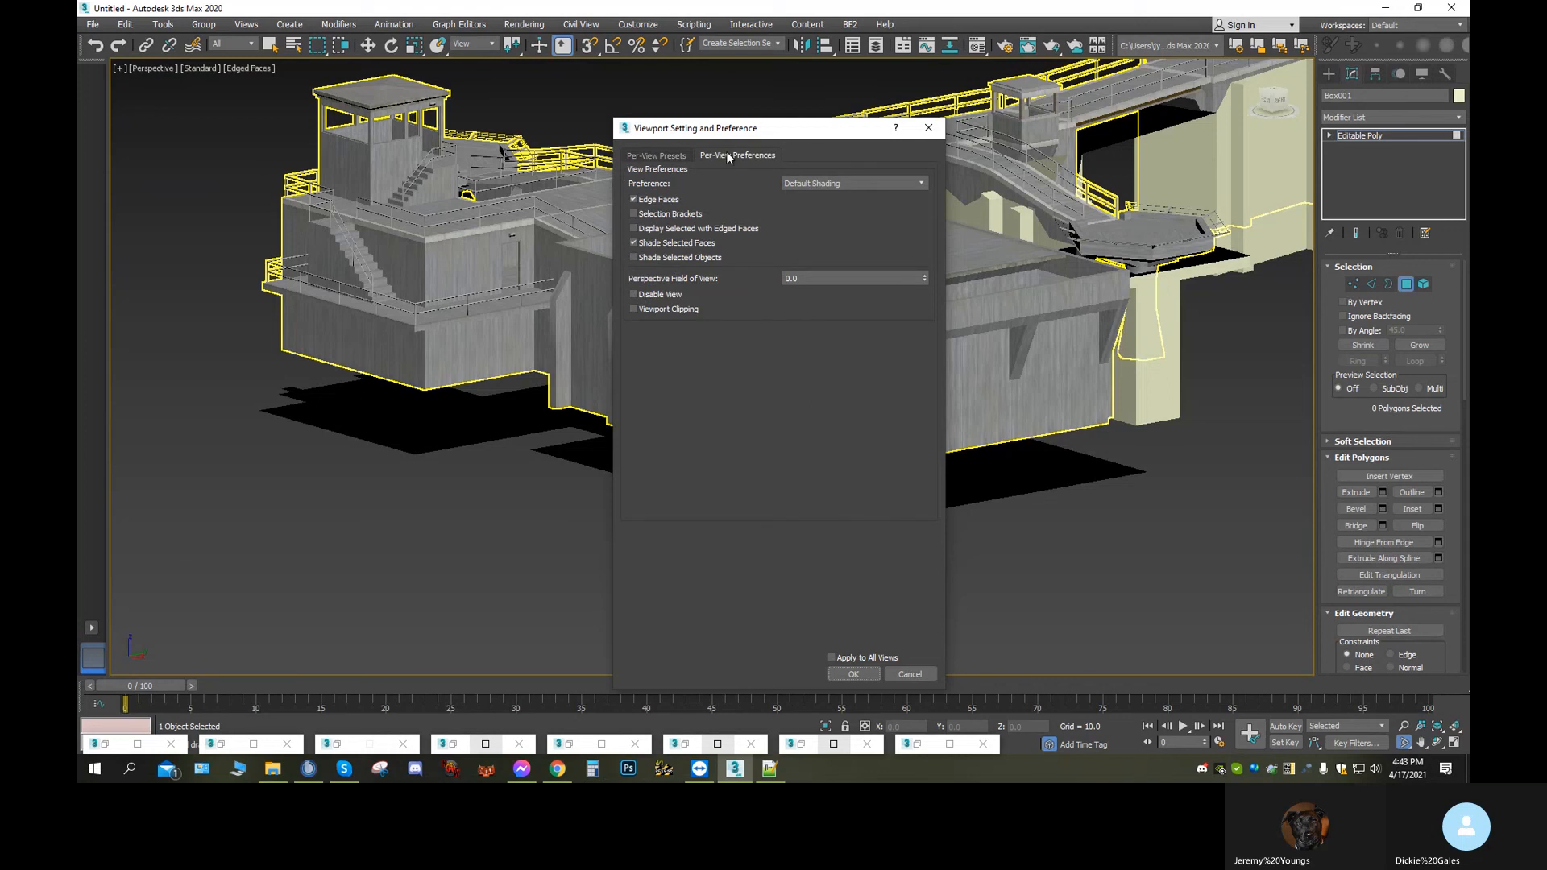
left_click(853, 673)
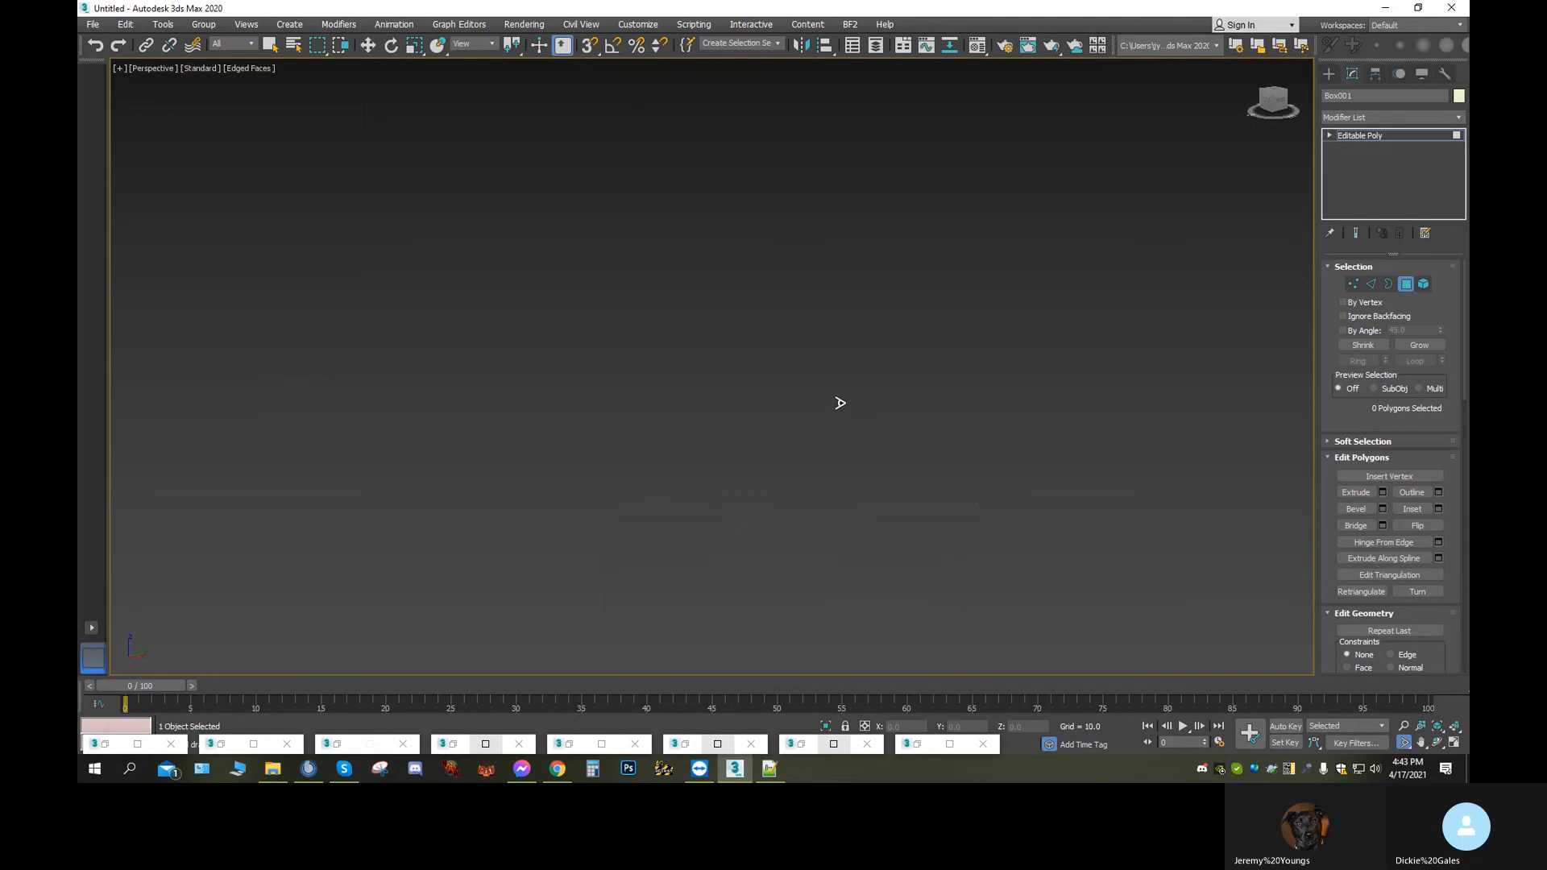
Show all four viewports and check the perspective viewport's shading, quality and general display options
scroll(1394, 615, "down", 5)
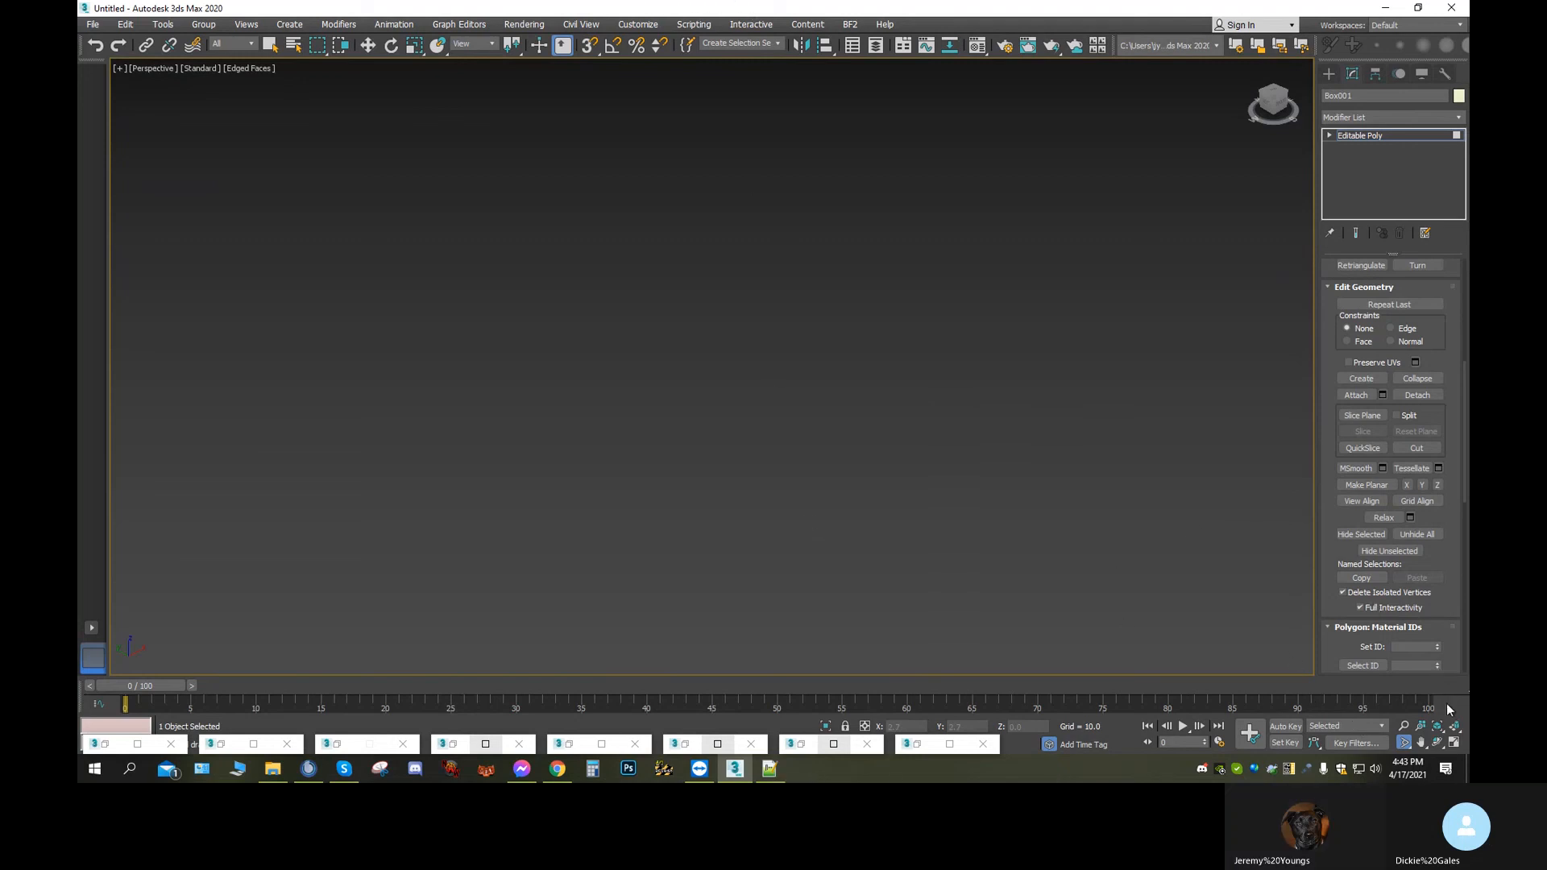
left_click(1404, 726)
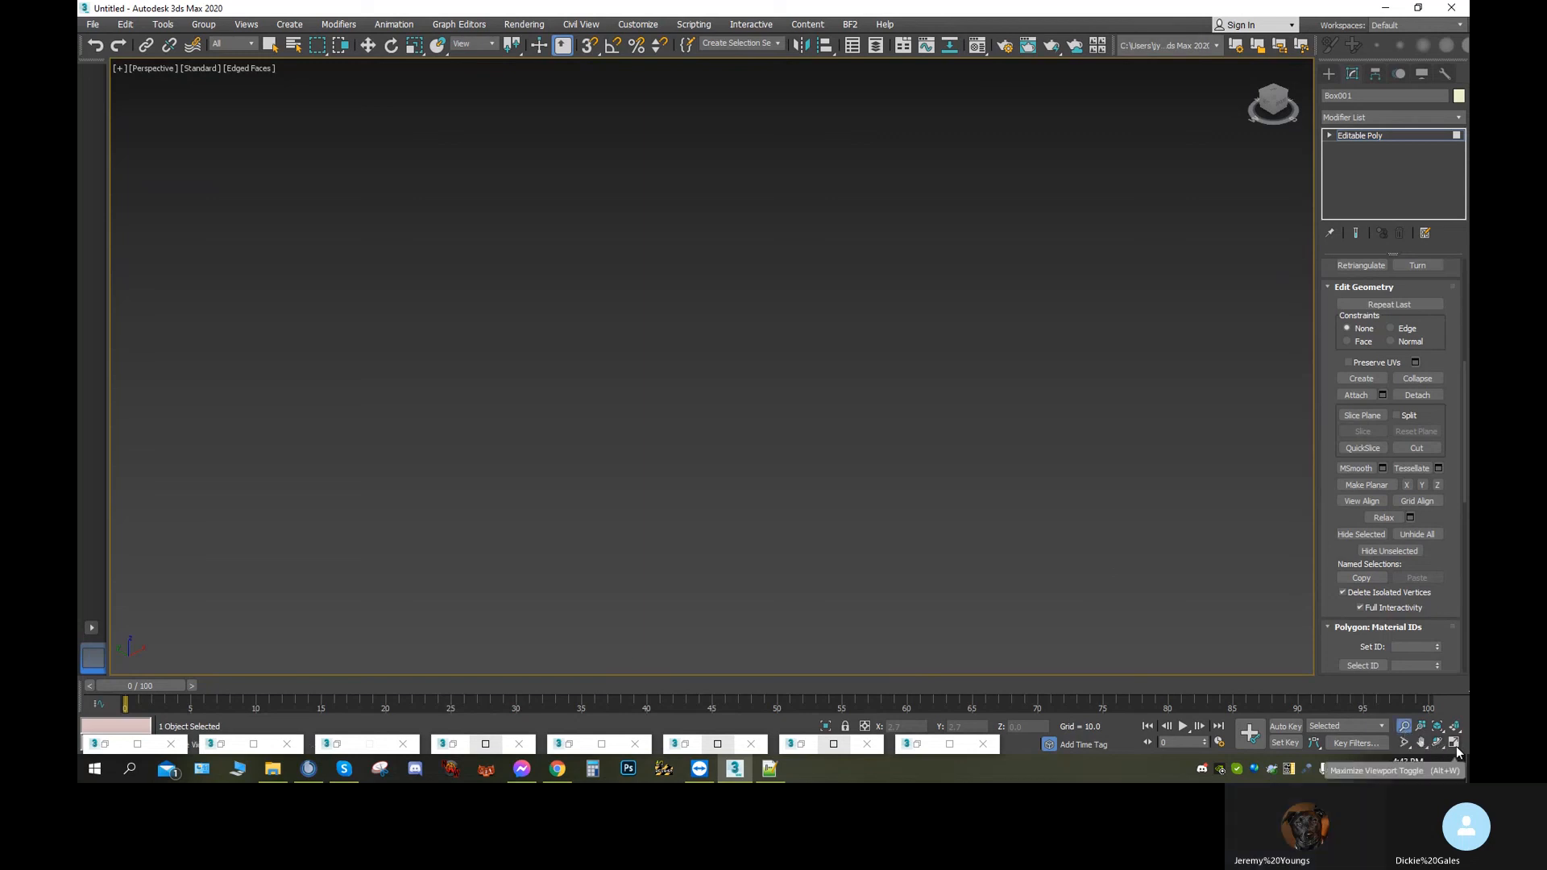
left_click(1454, 746)
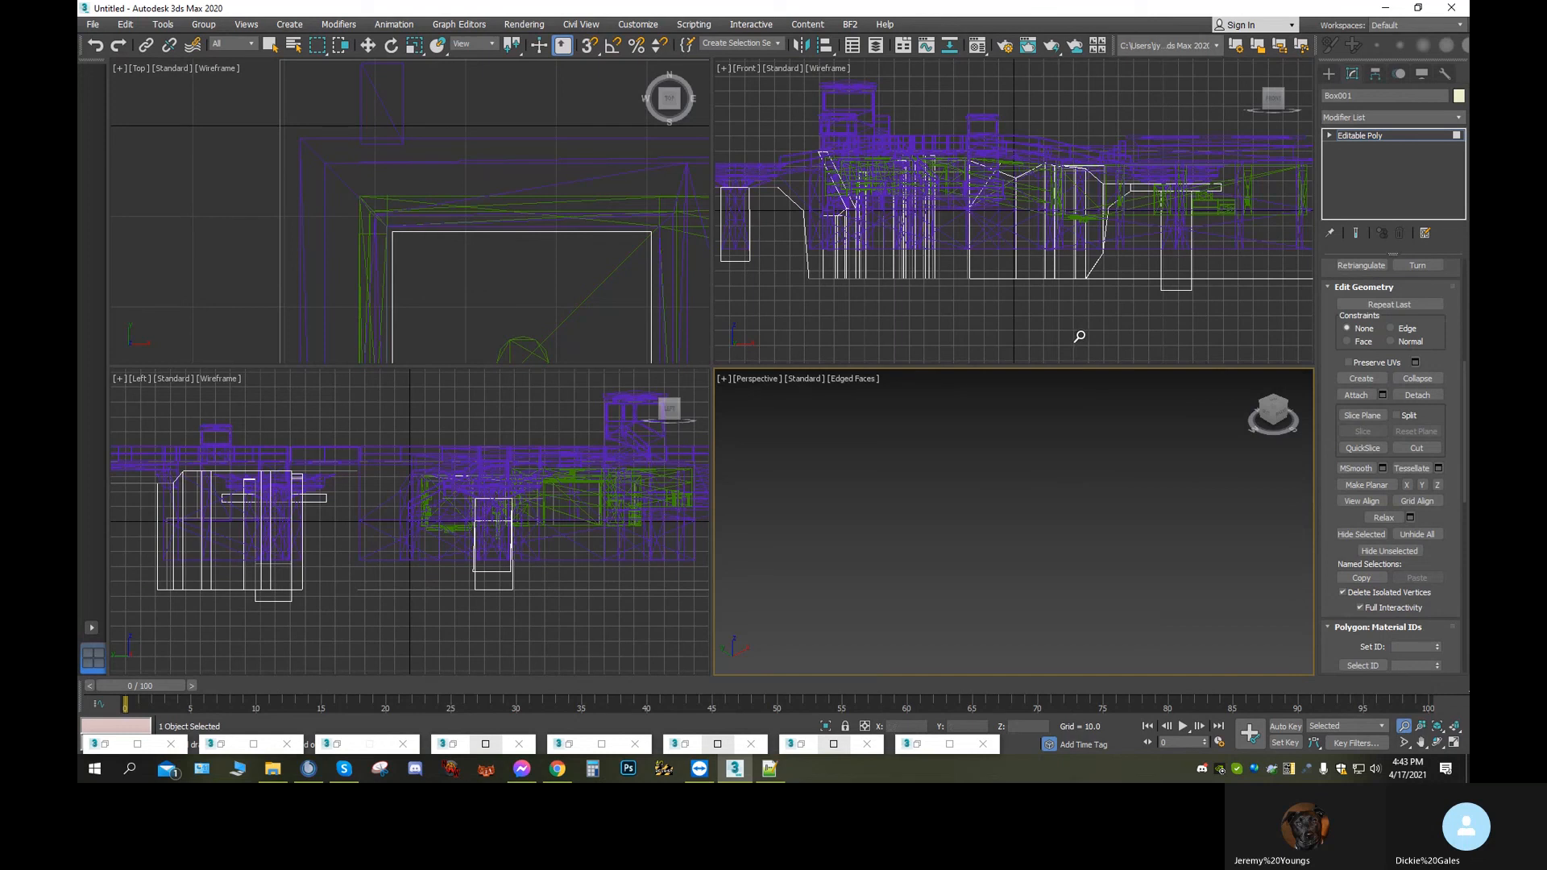
left_click(852, 380)
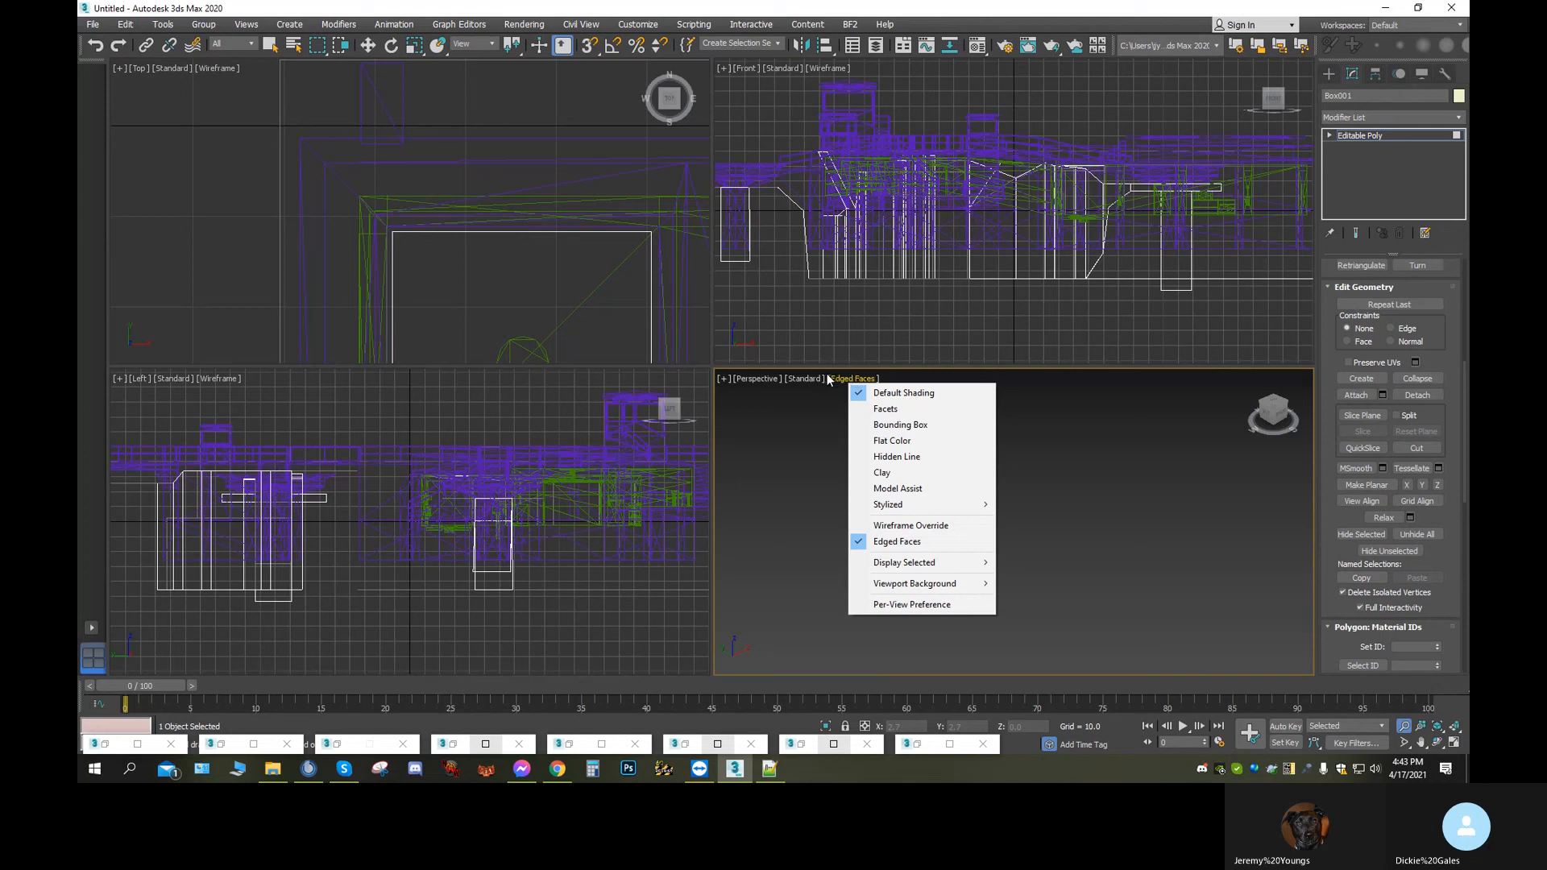
left_click(821, 379)
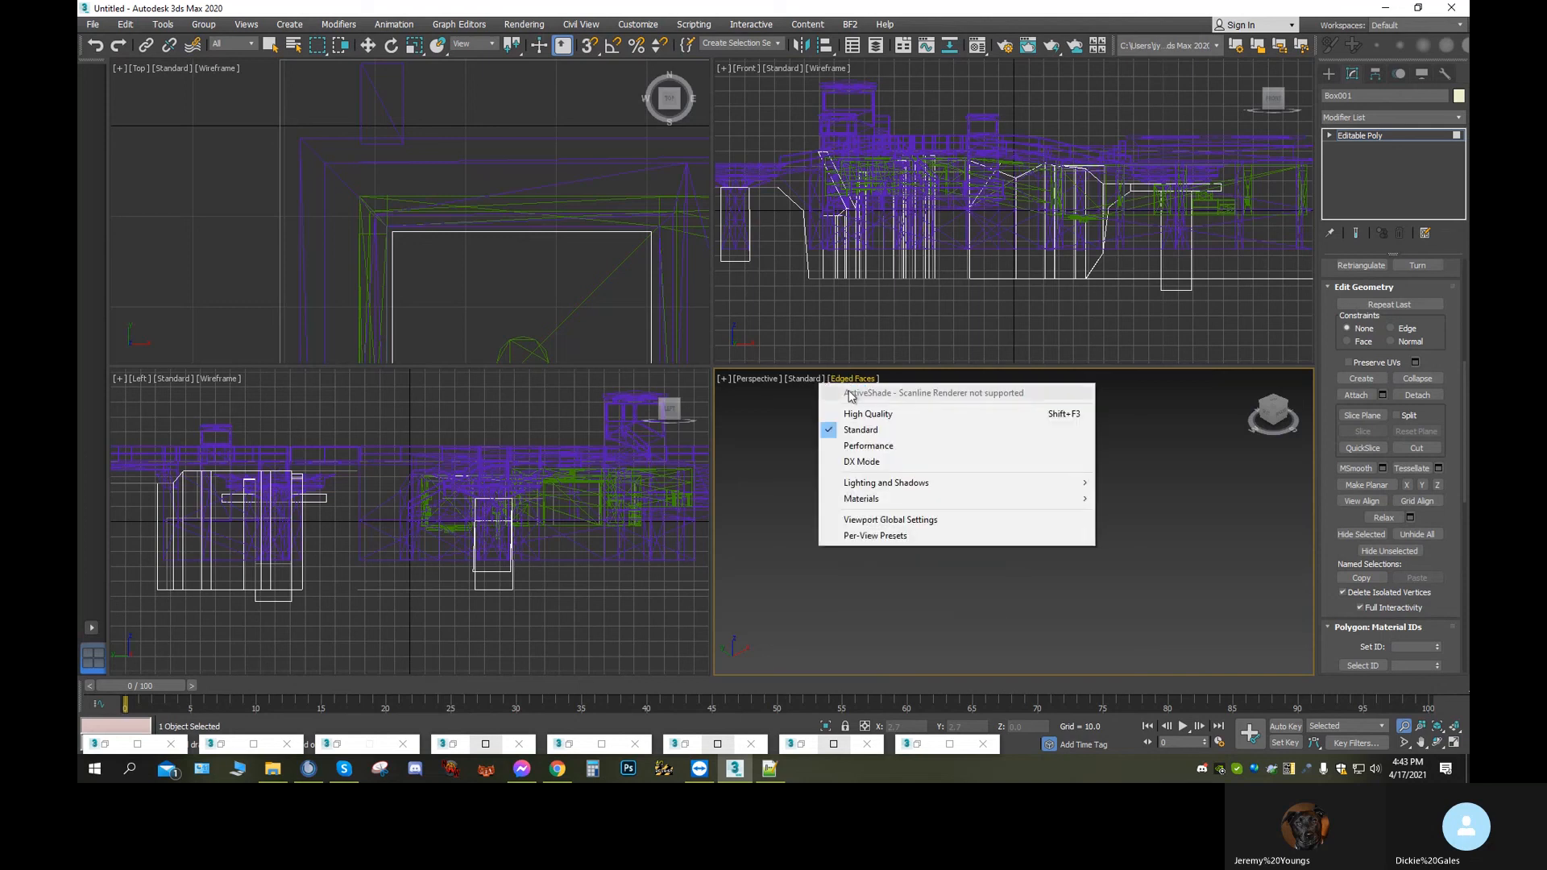
left_click(767, 384)
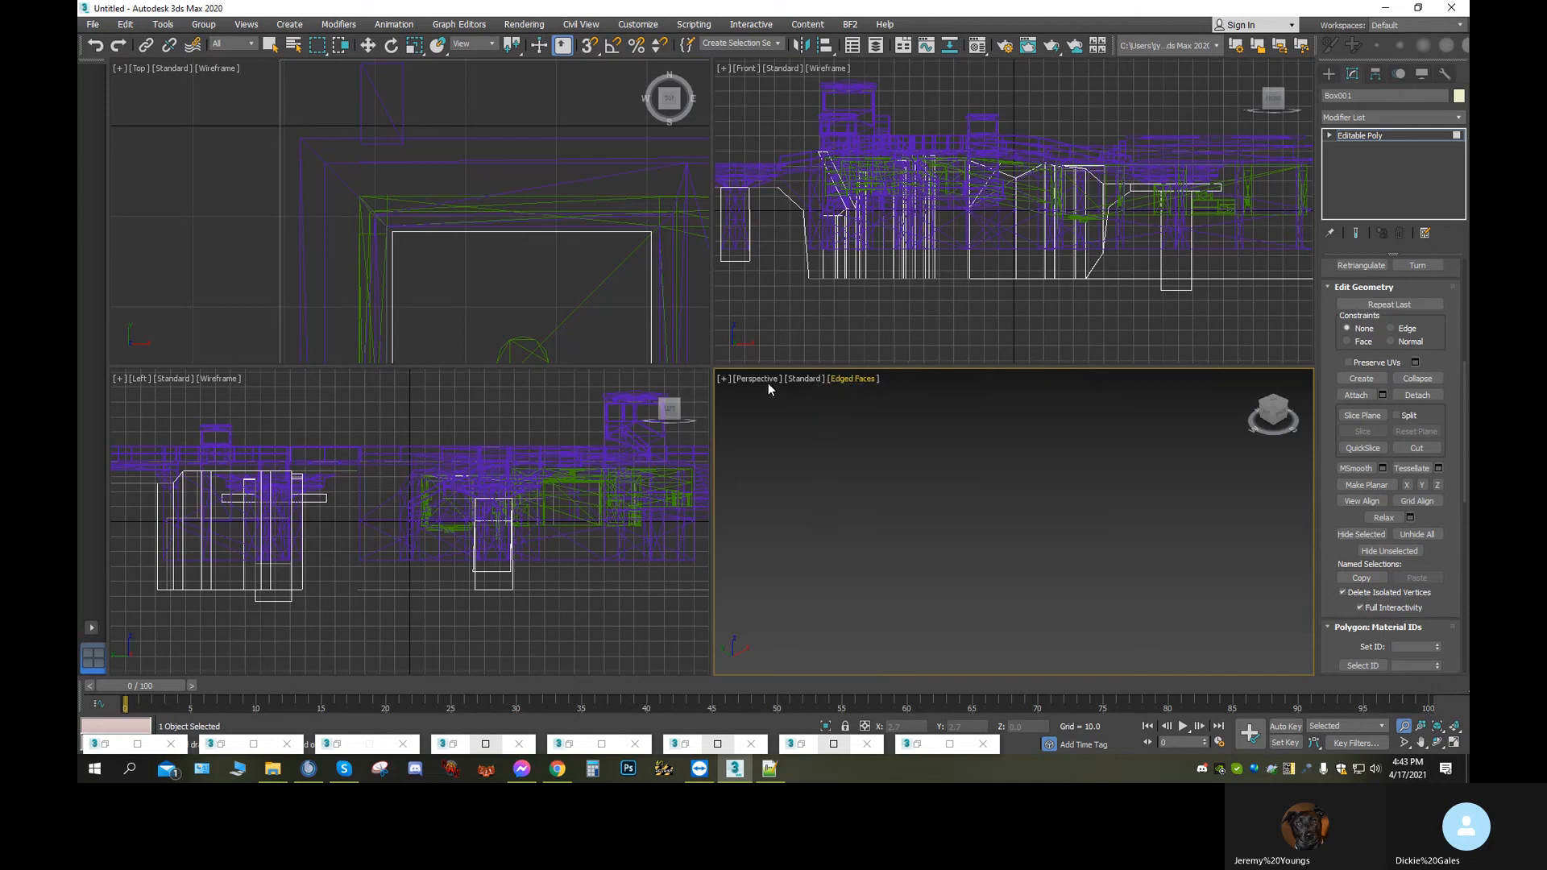
left_click(726, 381)
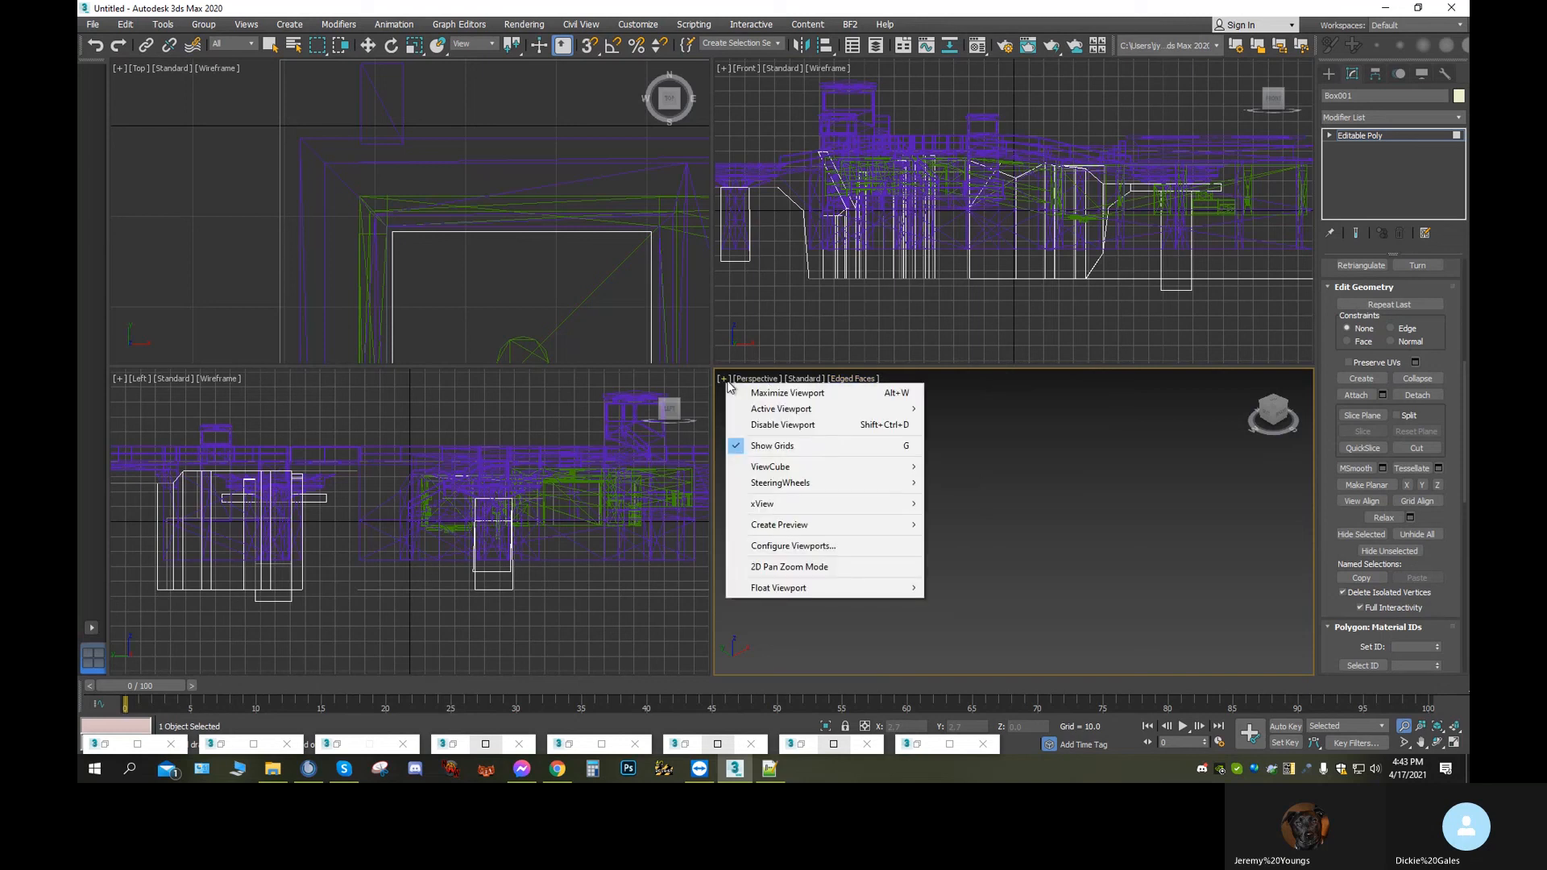
mouse_move(761, 413)
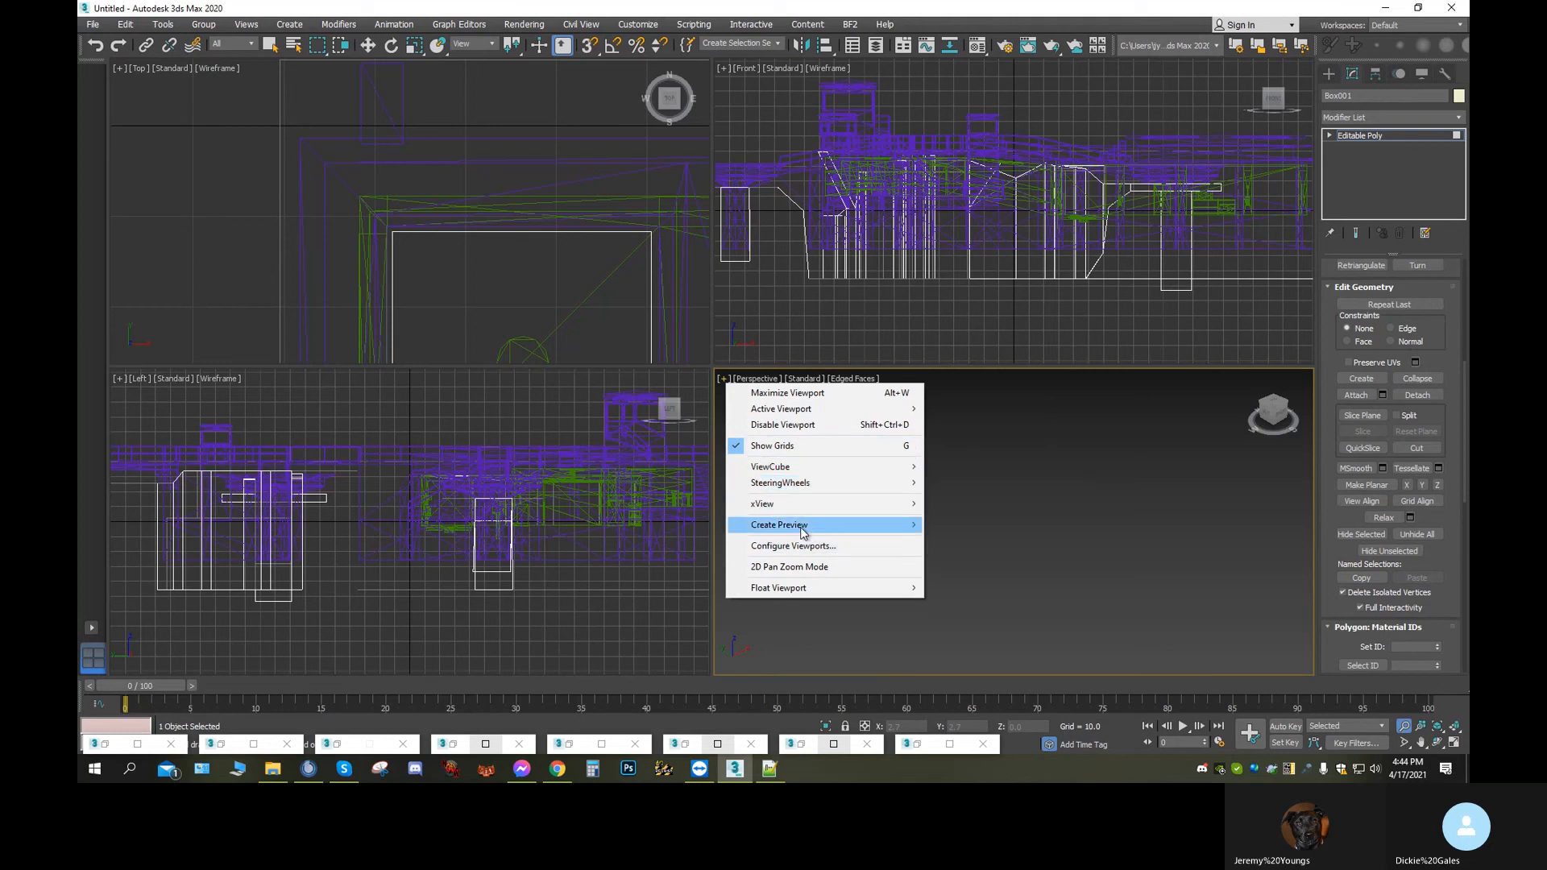
mouse_move(819, 515)
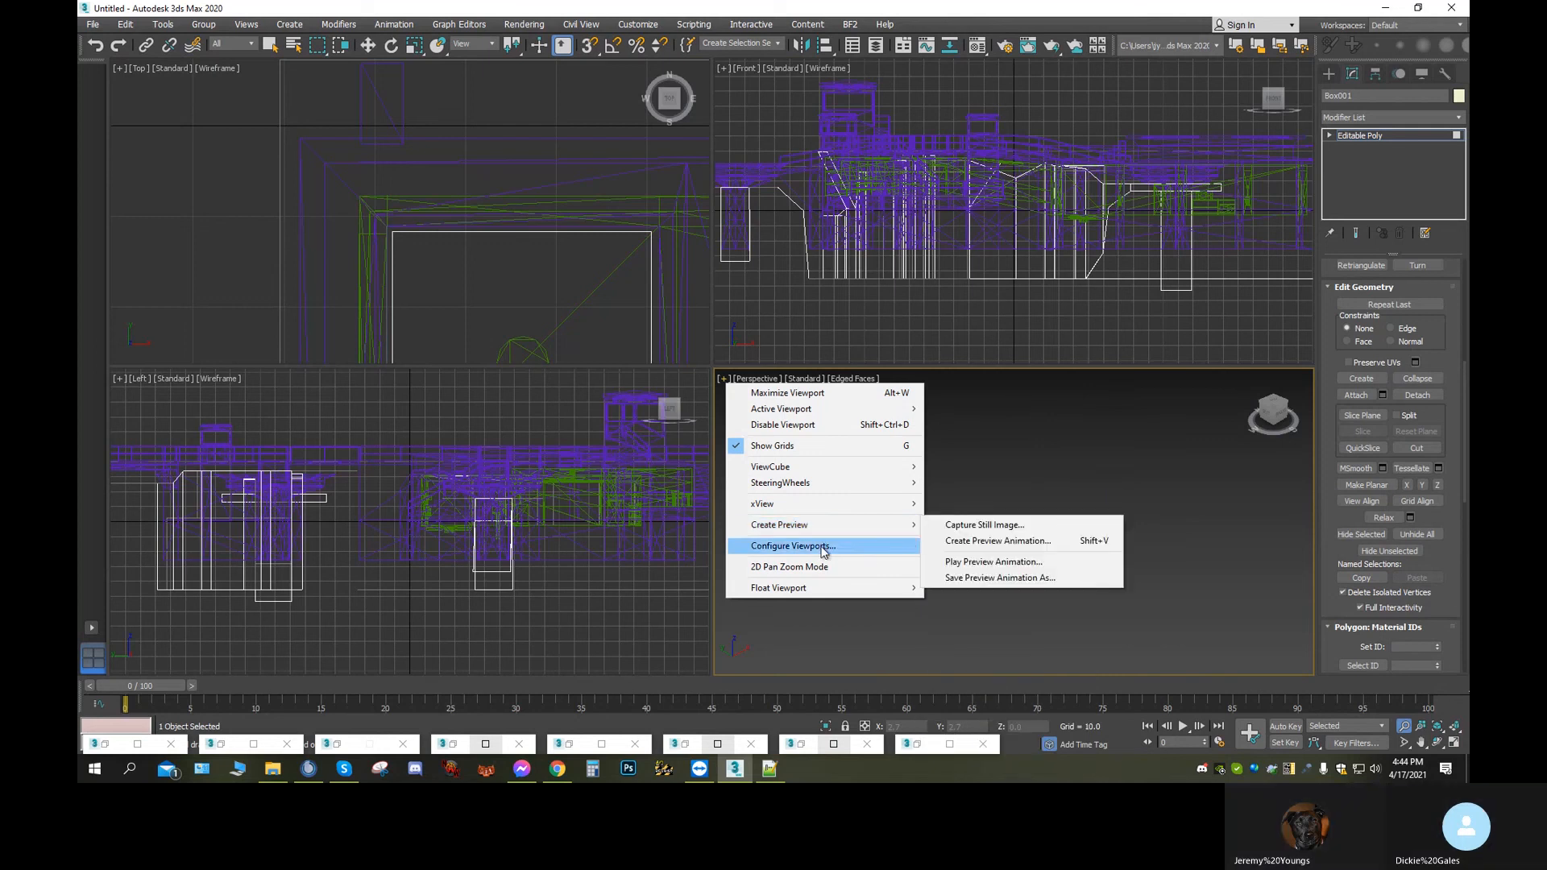
mouse_move(829, 591)
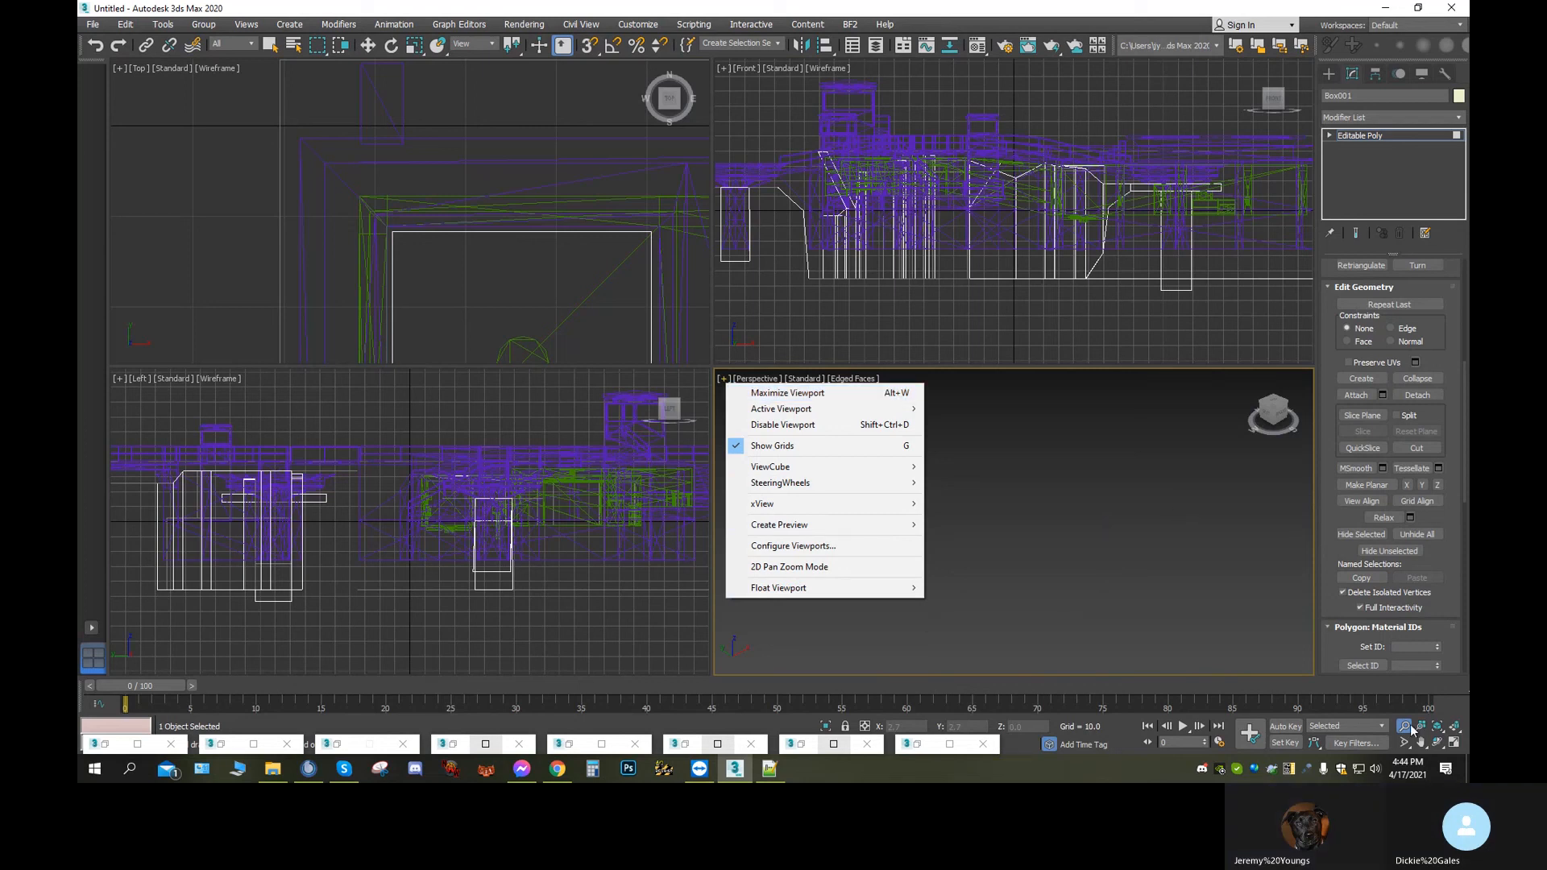
Maximize the perspective viewport, turn it to a straight-on orientation, redraw all views and activate Orbit to try to bring the model back
left_click(1455, 742)
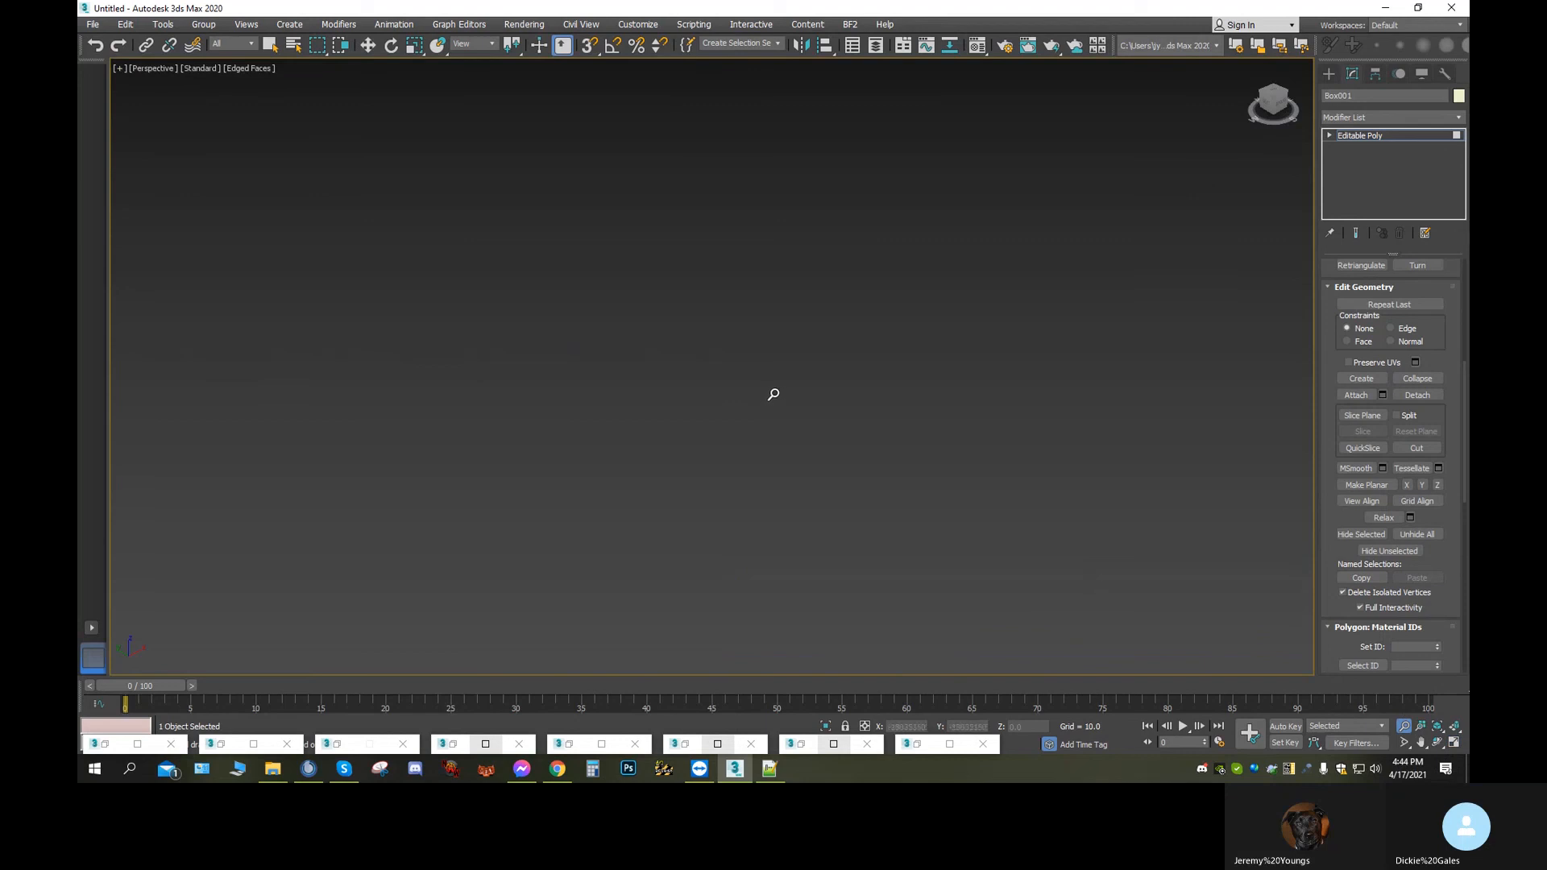
left_click(1267, 100)
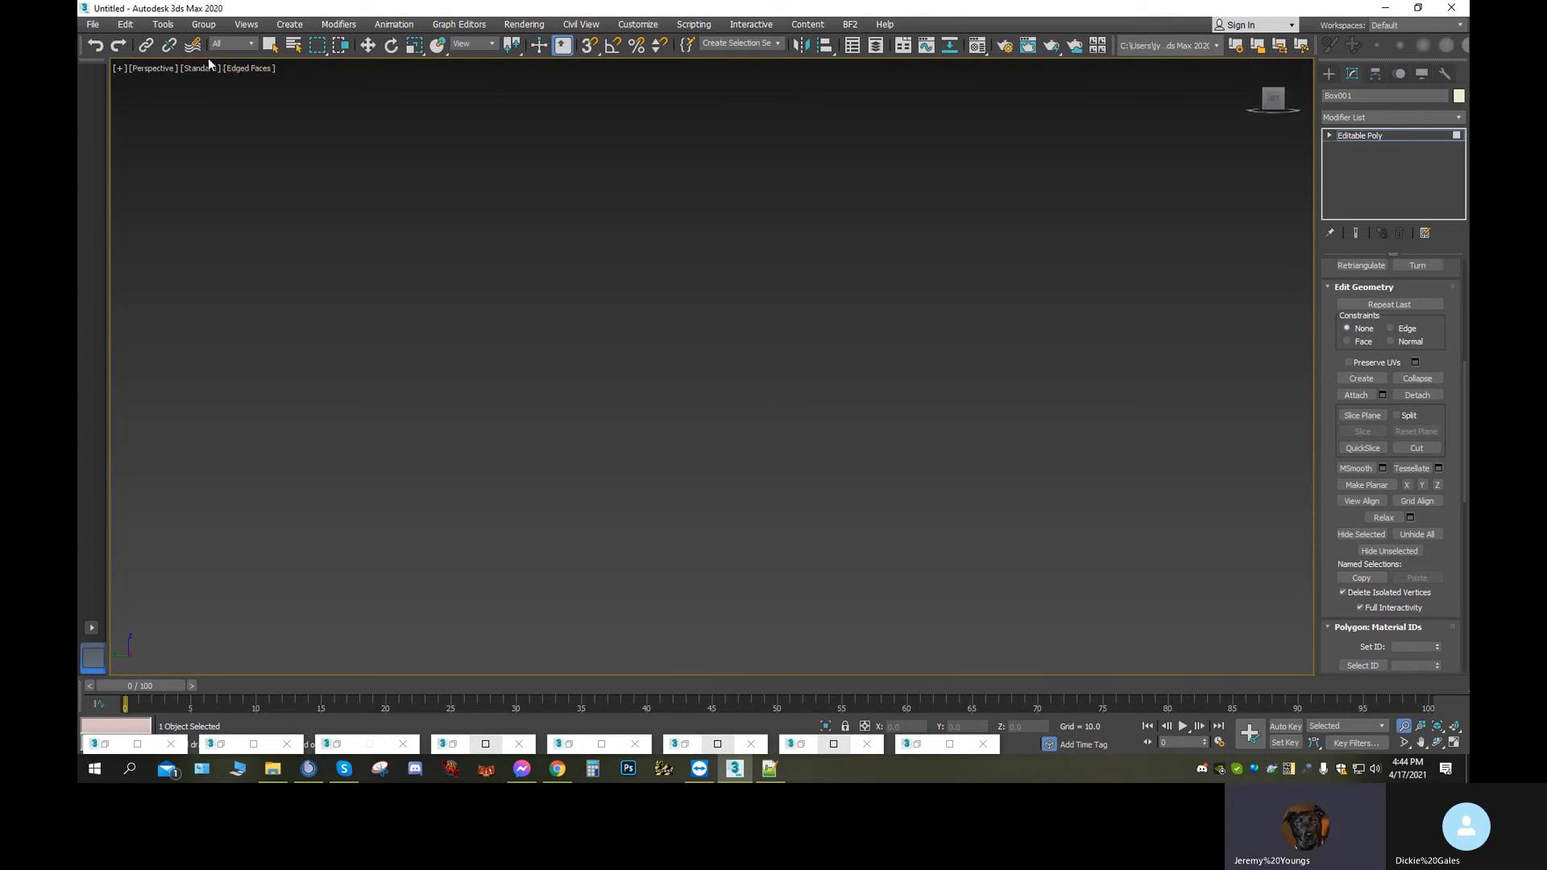
left_click(245, 25)
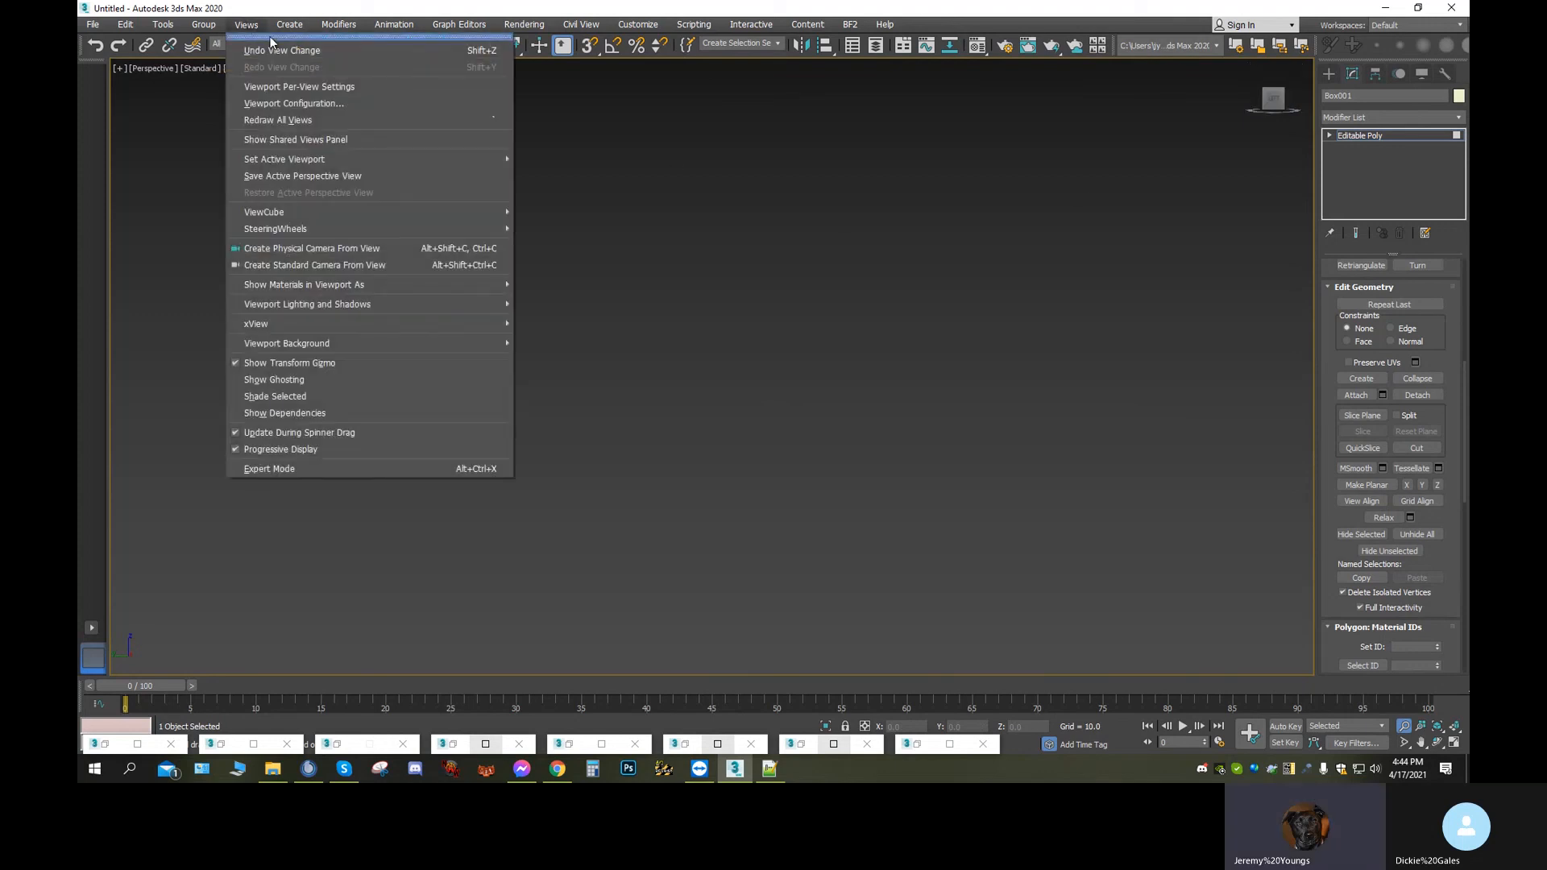
left_click(284, 120)
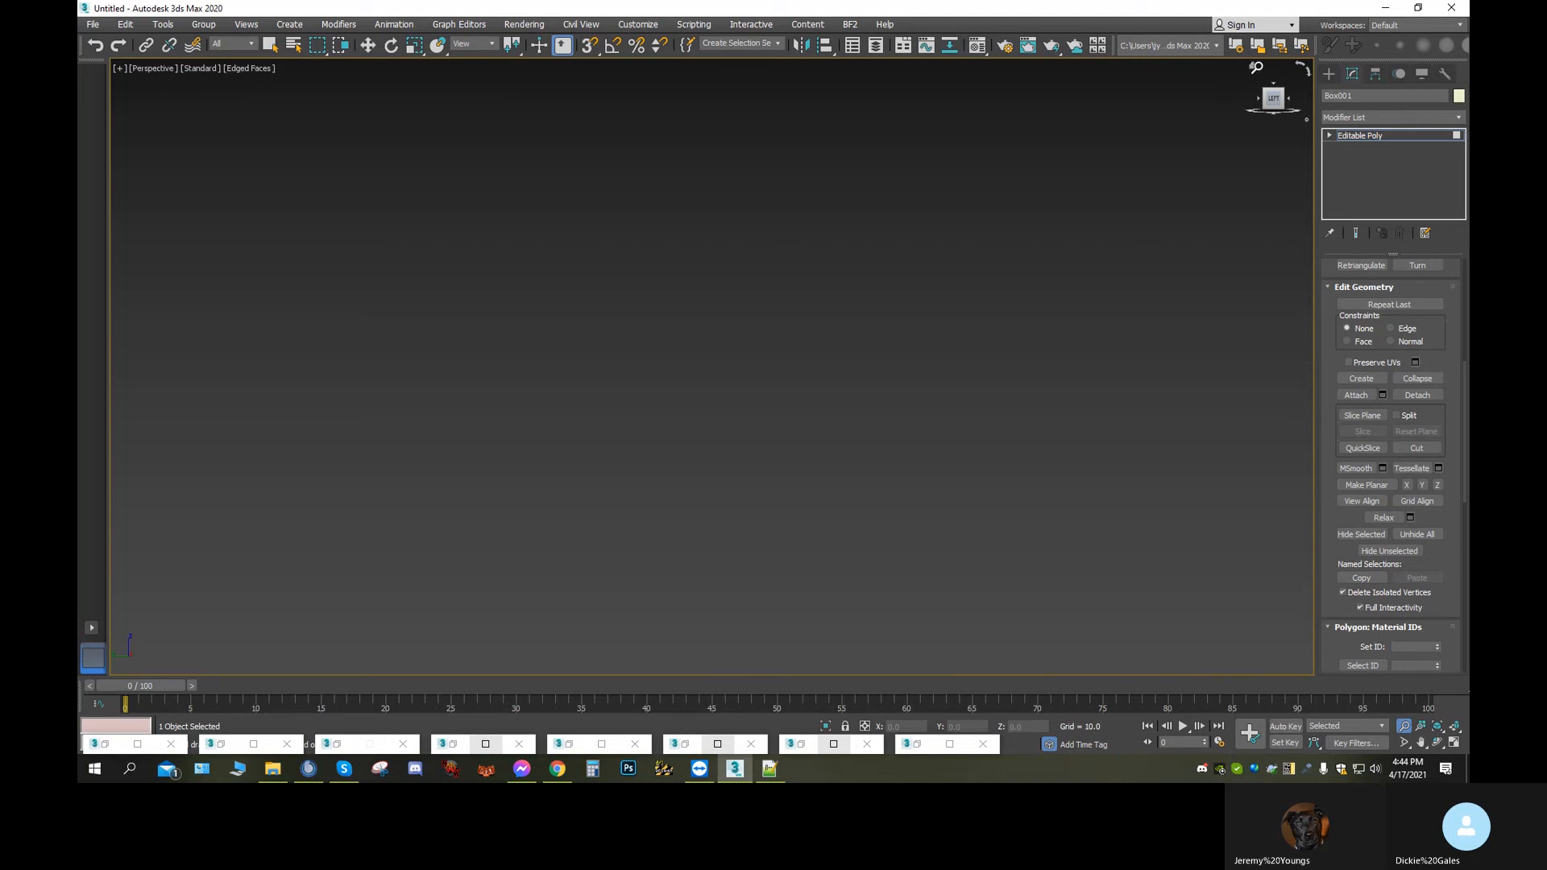
left_click(1439, 742)
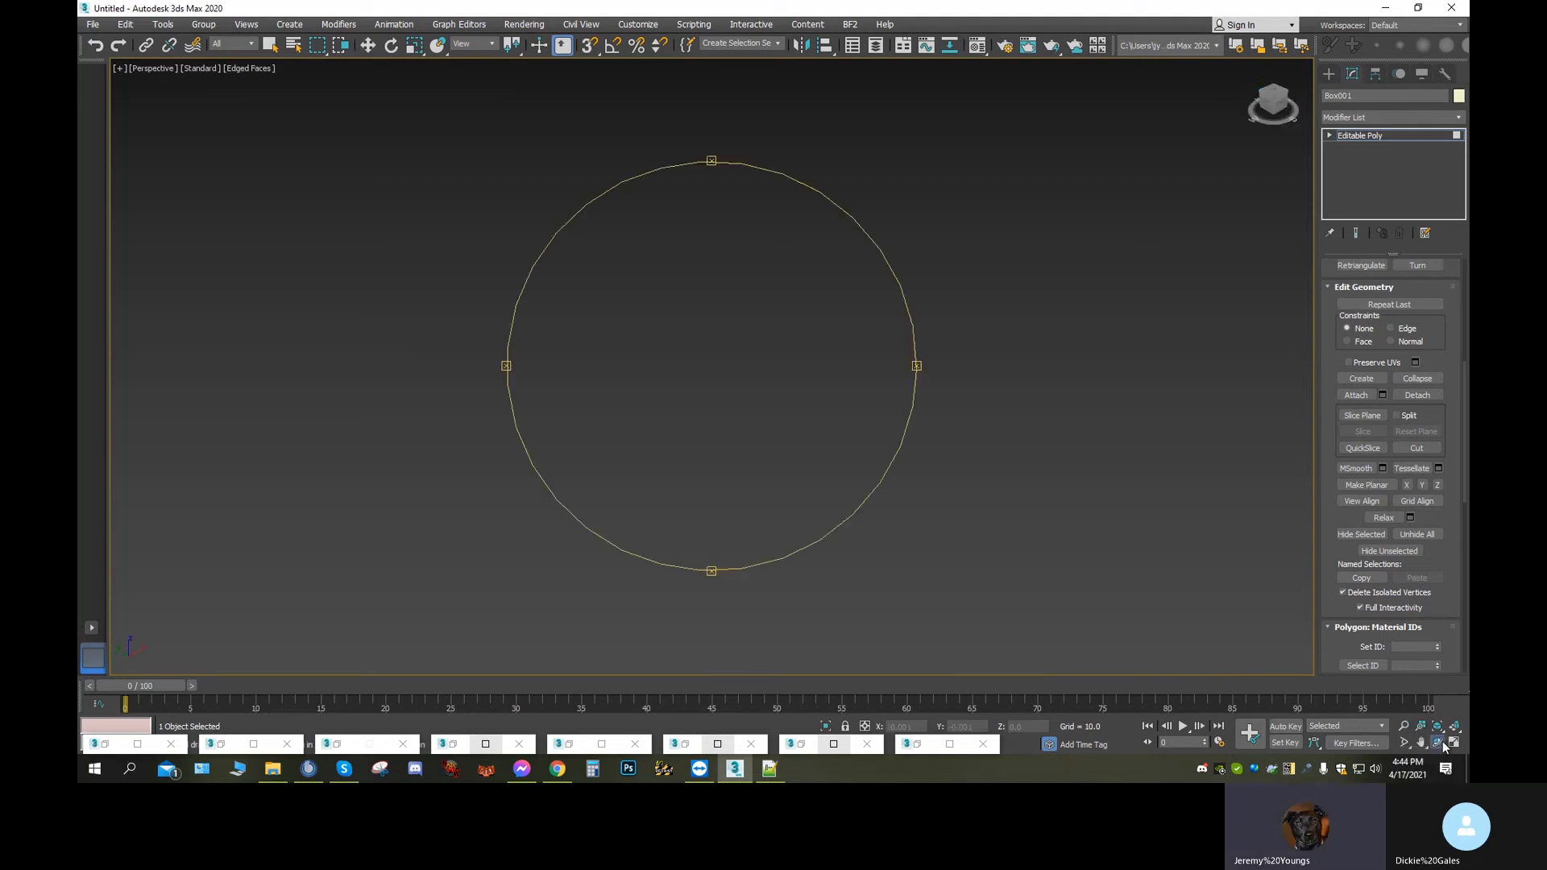
Save the scene under the new name "helipad v2" in the scenes folder
left_click(92, 24)
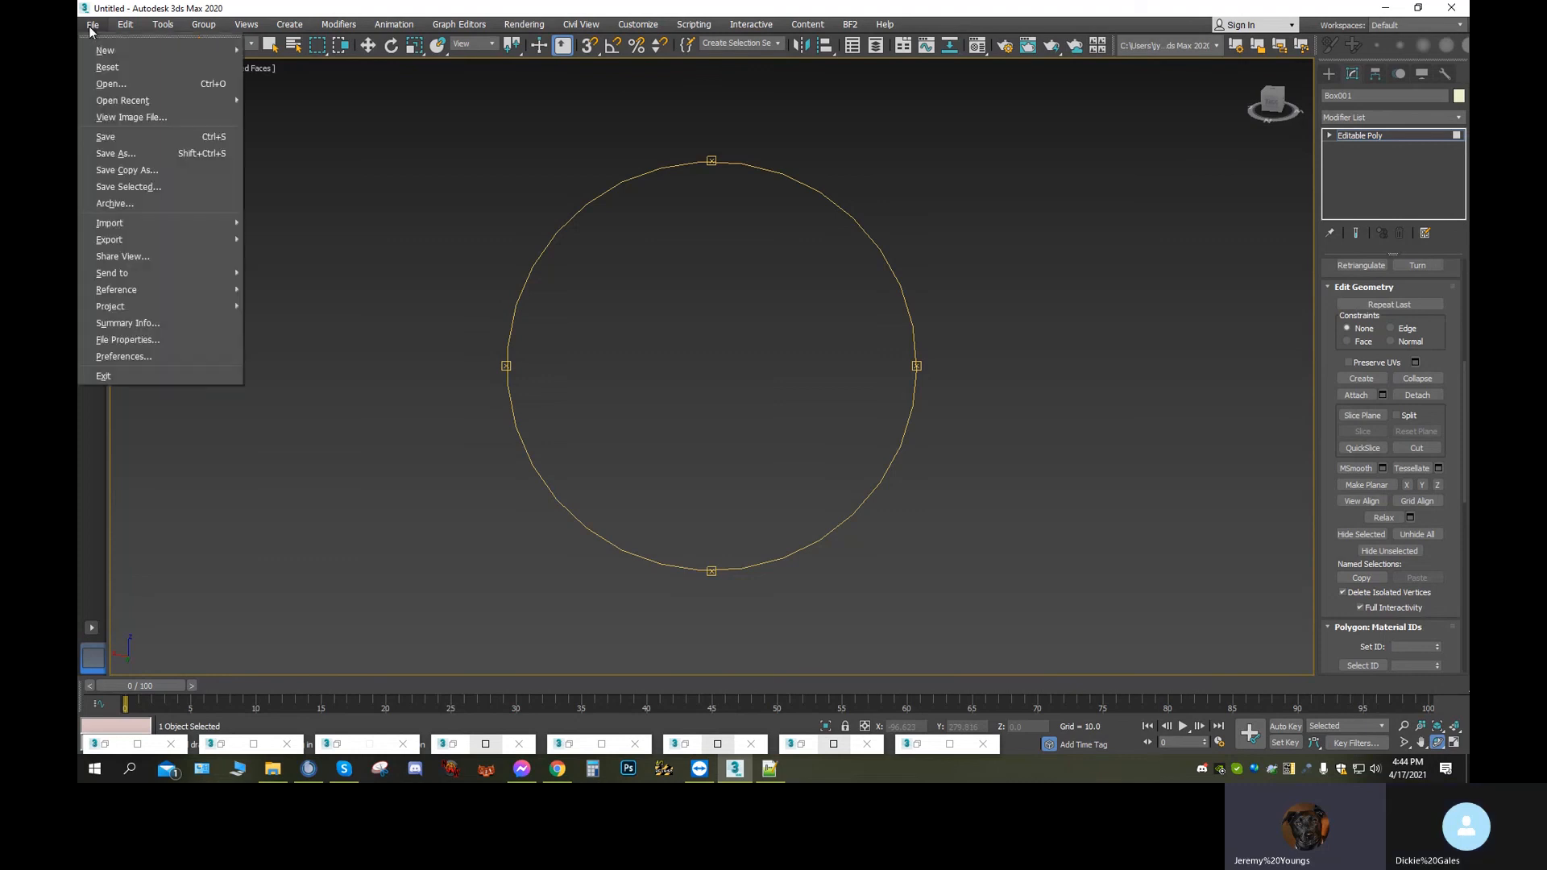
left_click(138, 153)
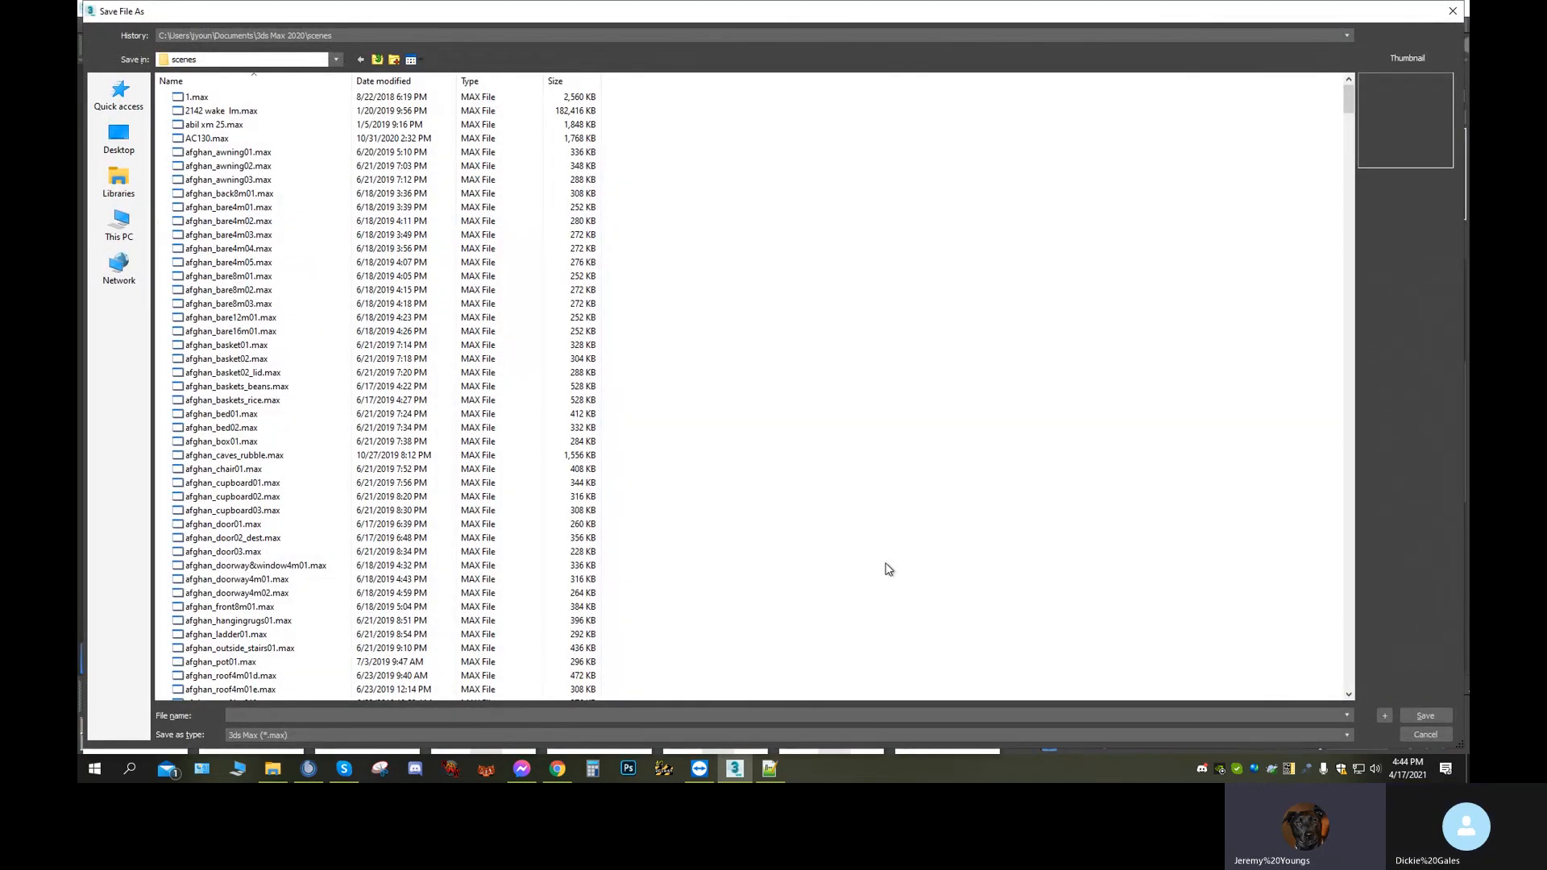
type("hel")
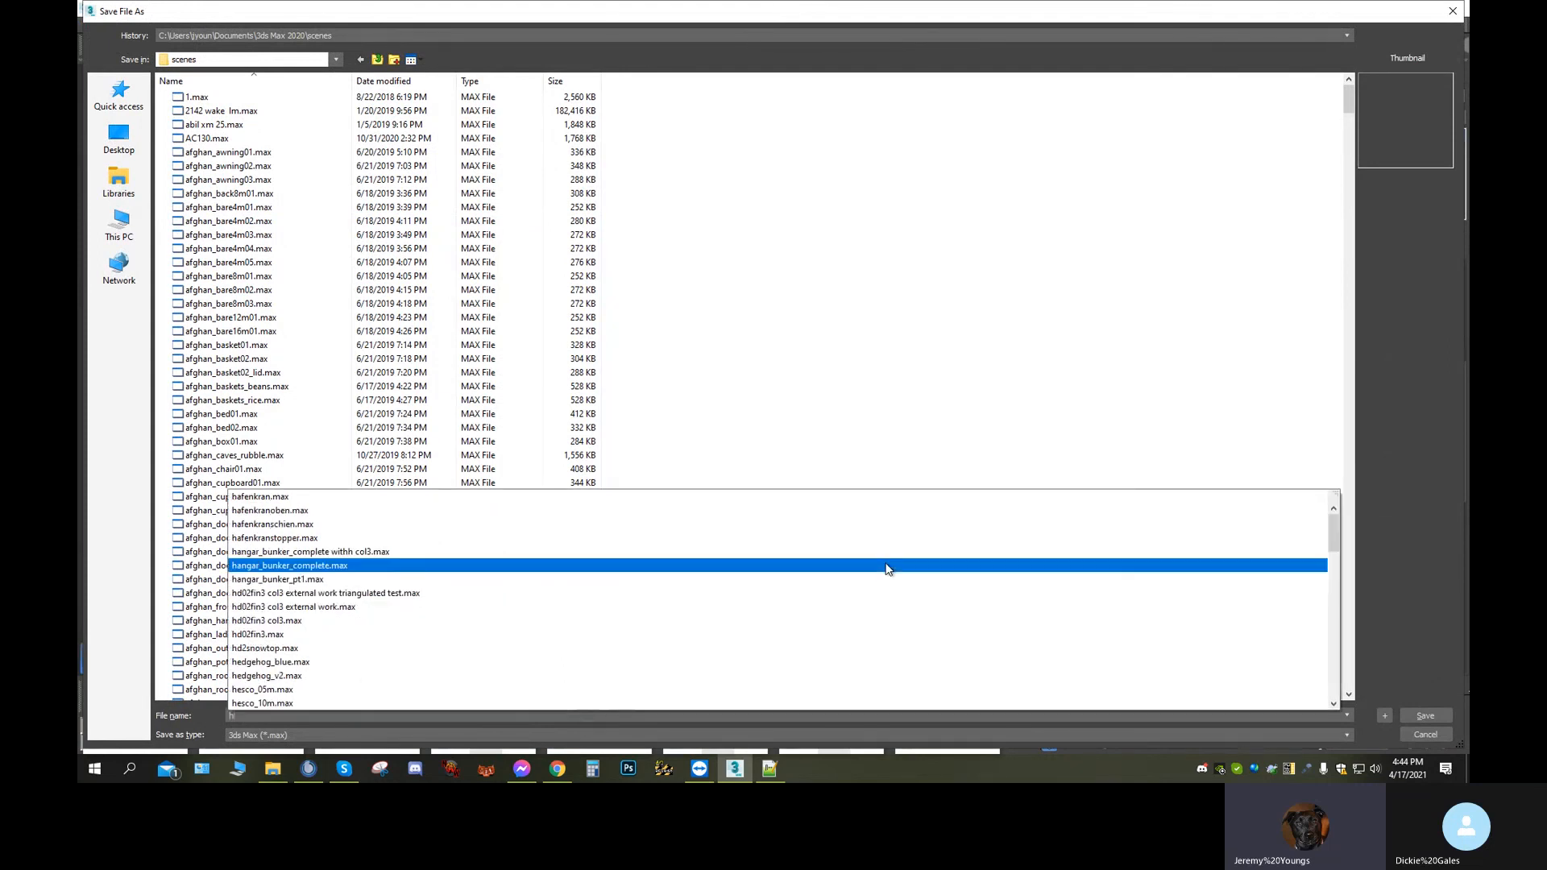
type("pad v")
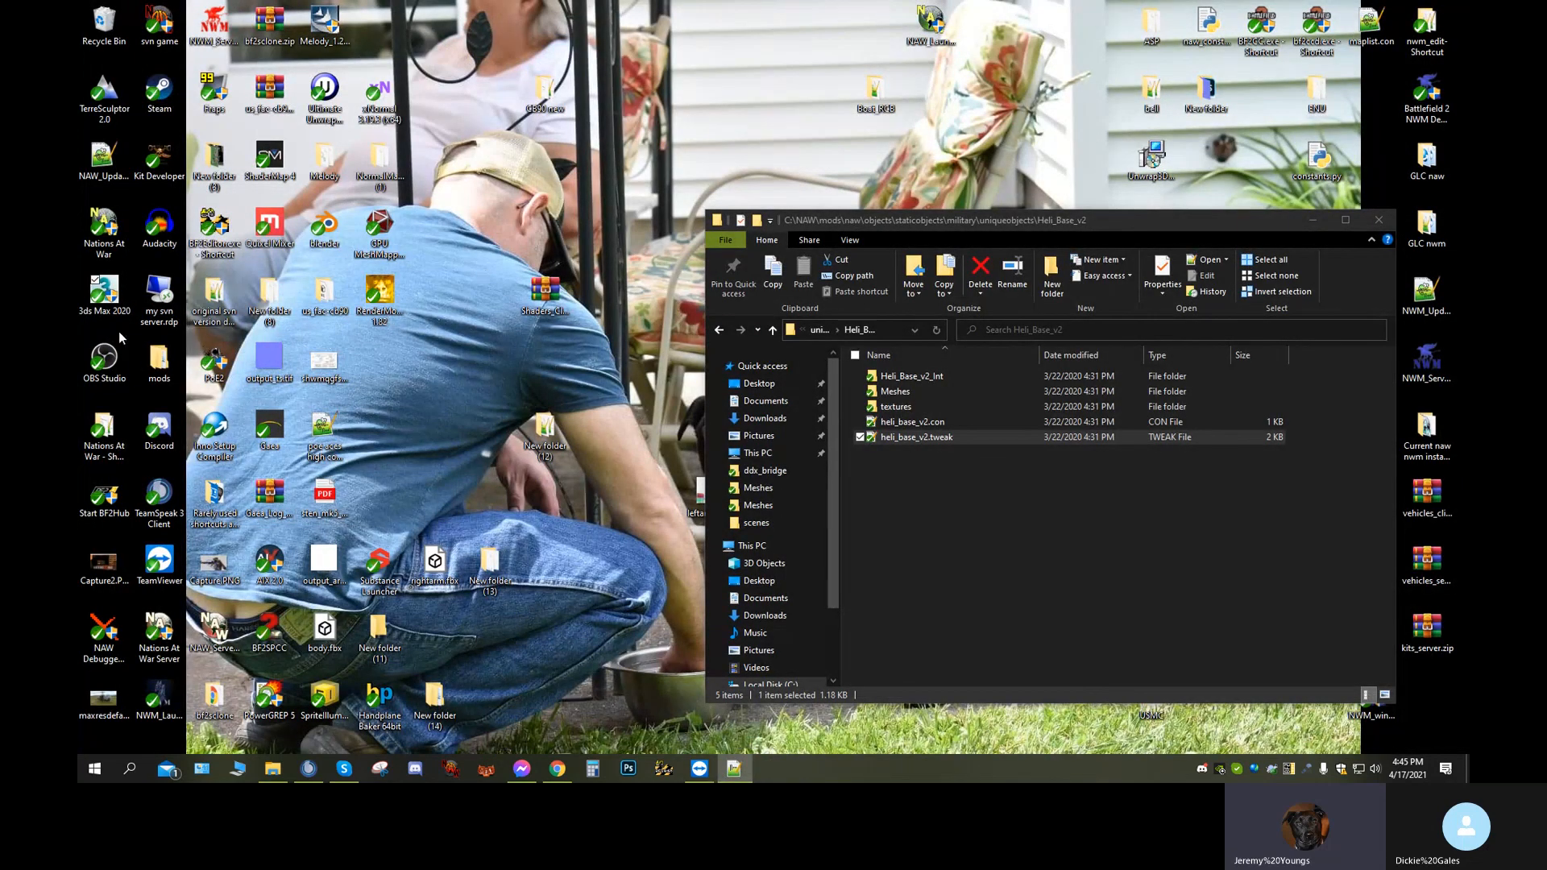
Relaunch 3ds Max from the desktop and reopen the recent scene helipad v2.max
double_click(122, 309)
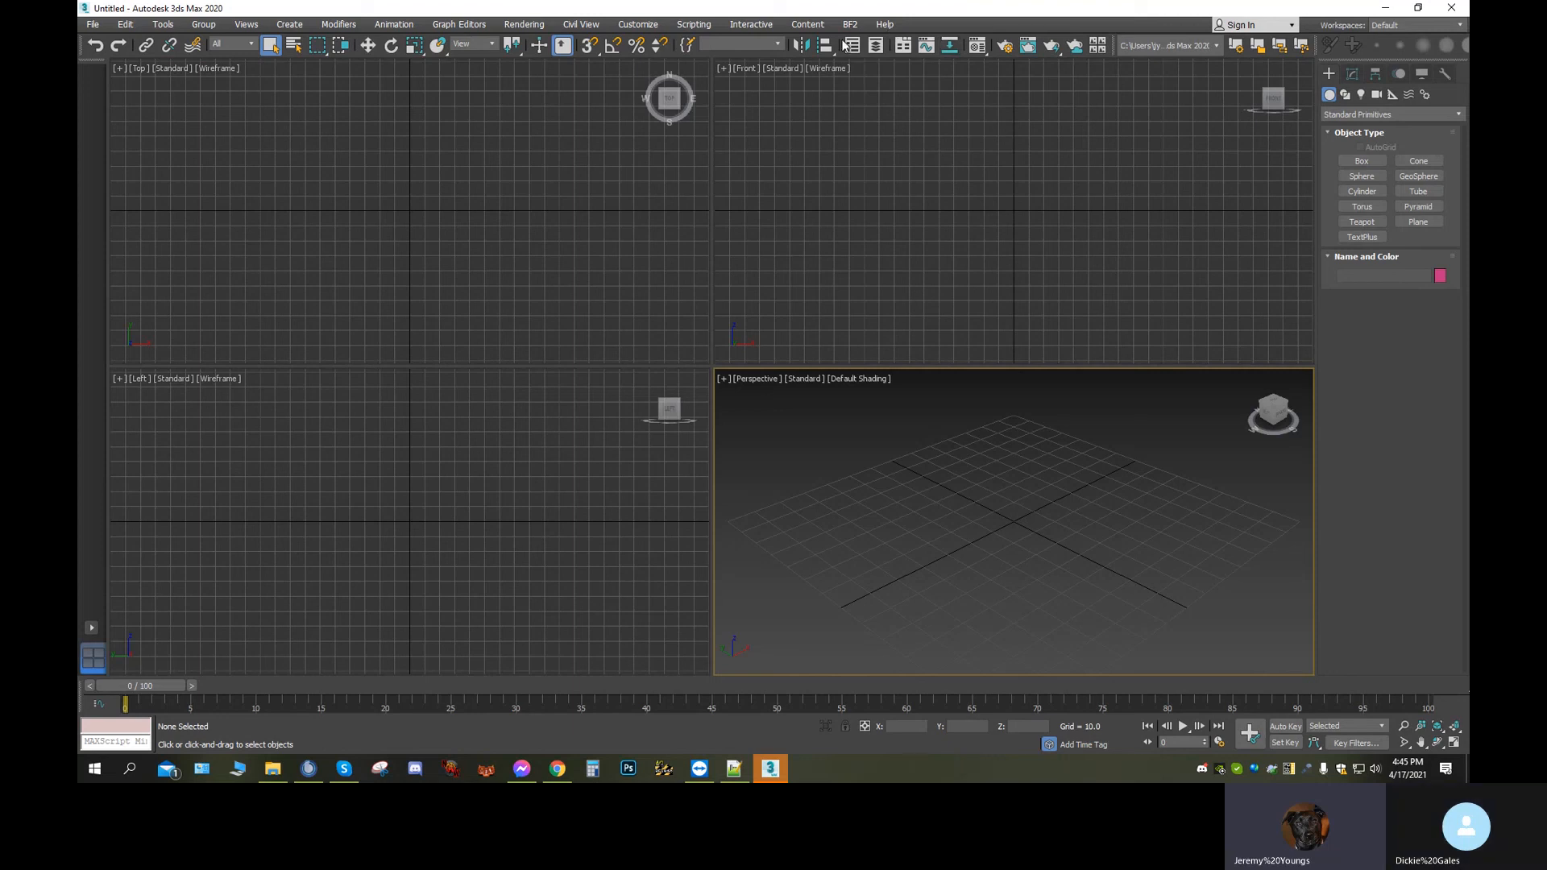
left_click(102, 34)
mouse_move(202, 100)
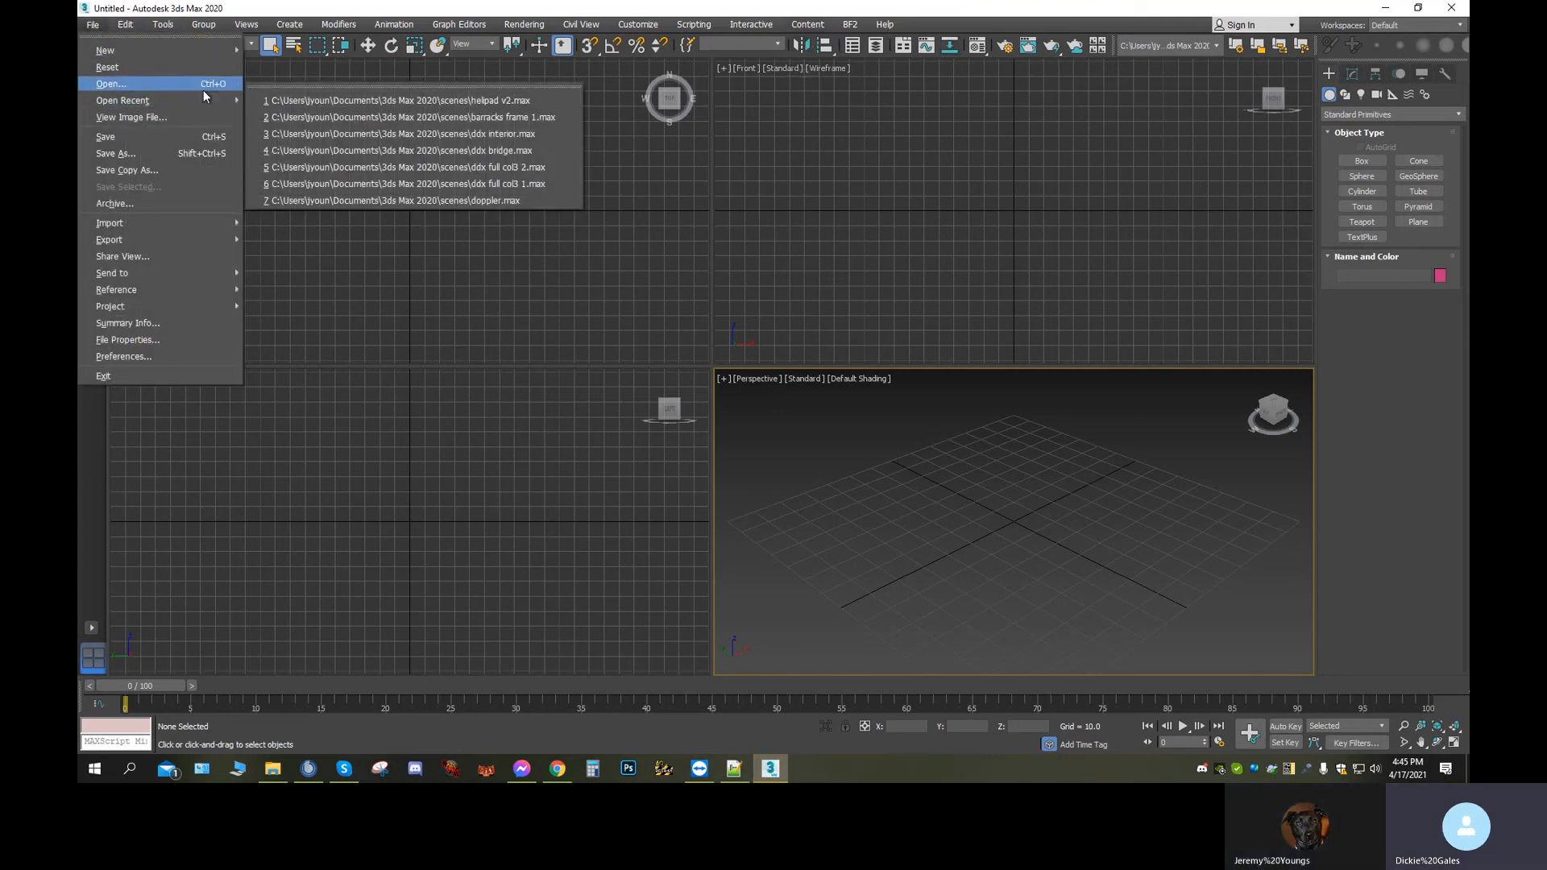
left_click(345, 101)
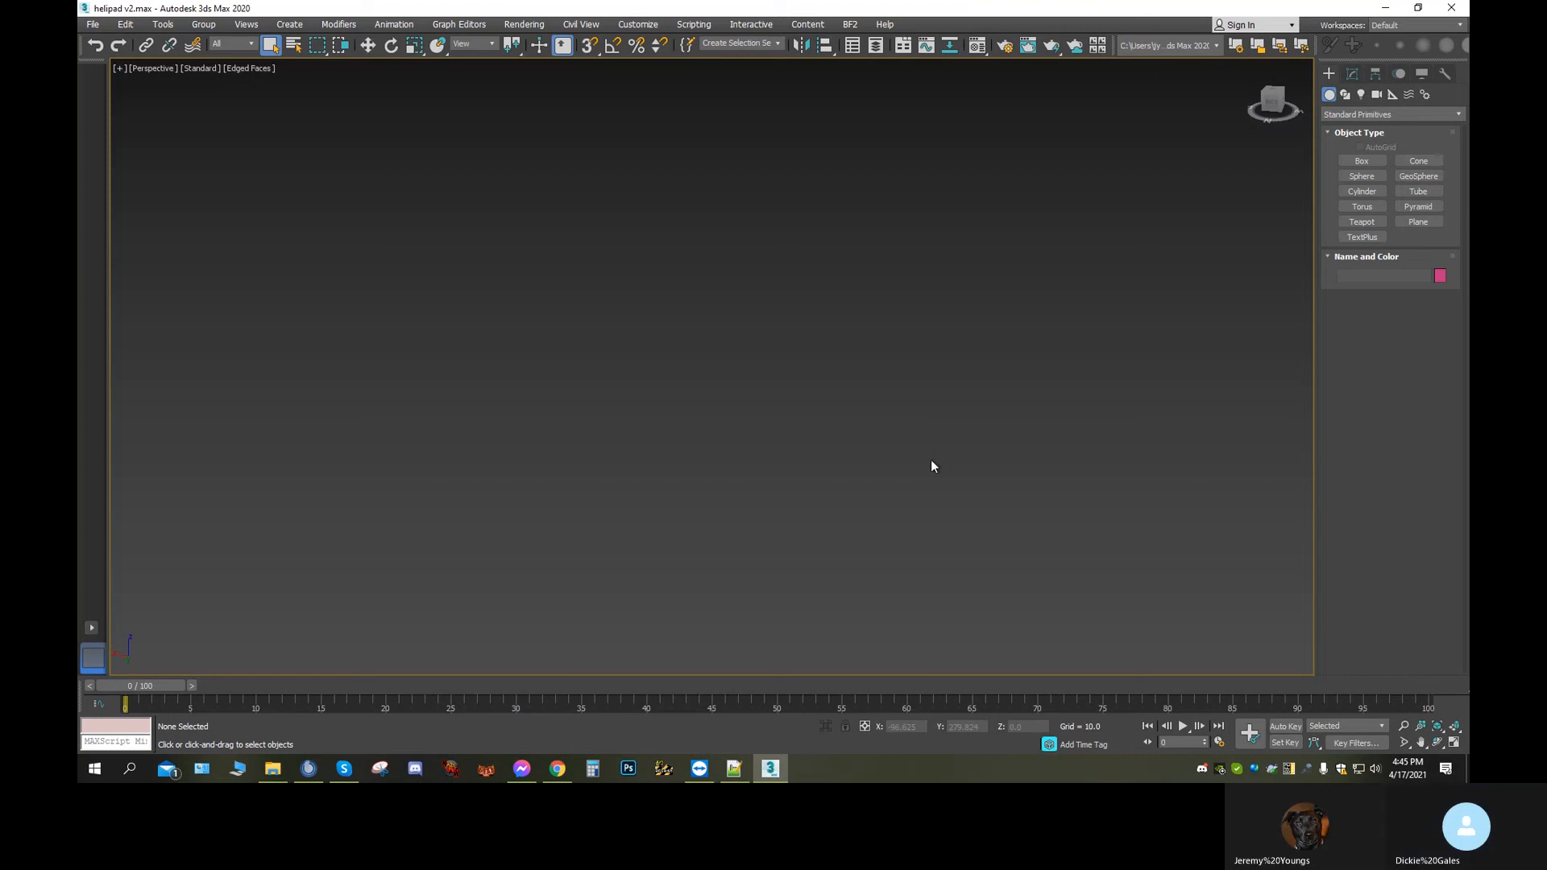
Check the perspective view from another orientation, show all four viewports and return the perspective view to its home orientation
left_click(1272, 96)
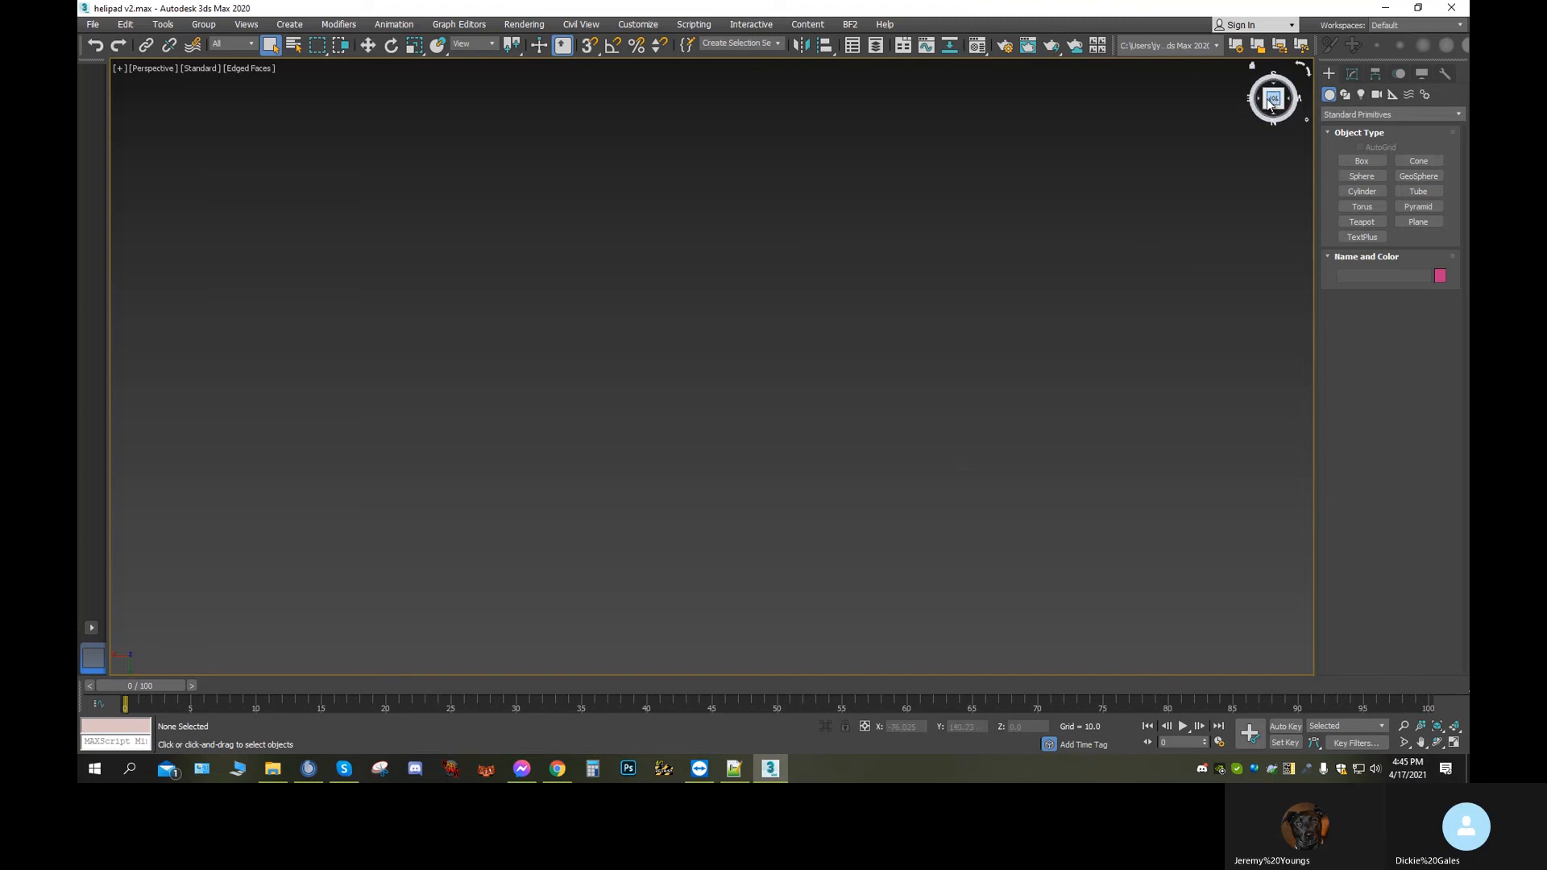
left_click(1455, 743)
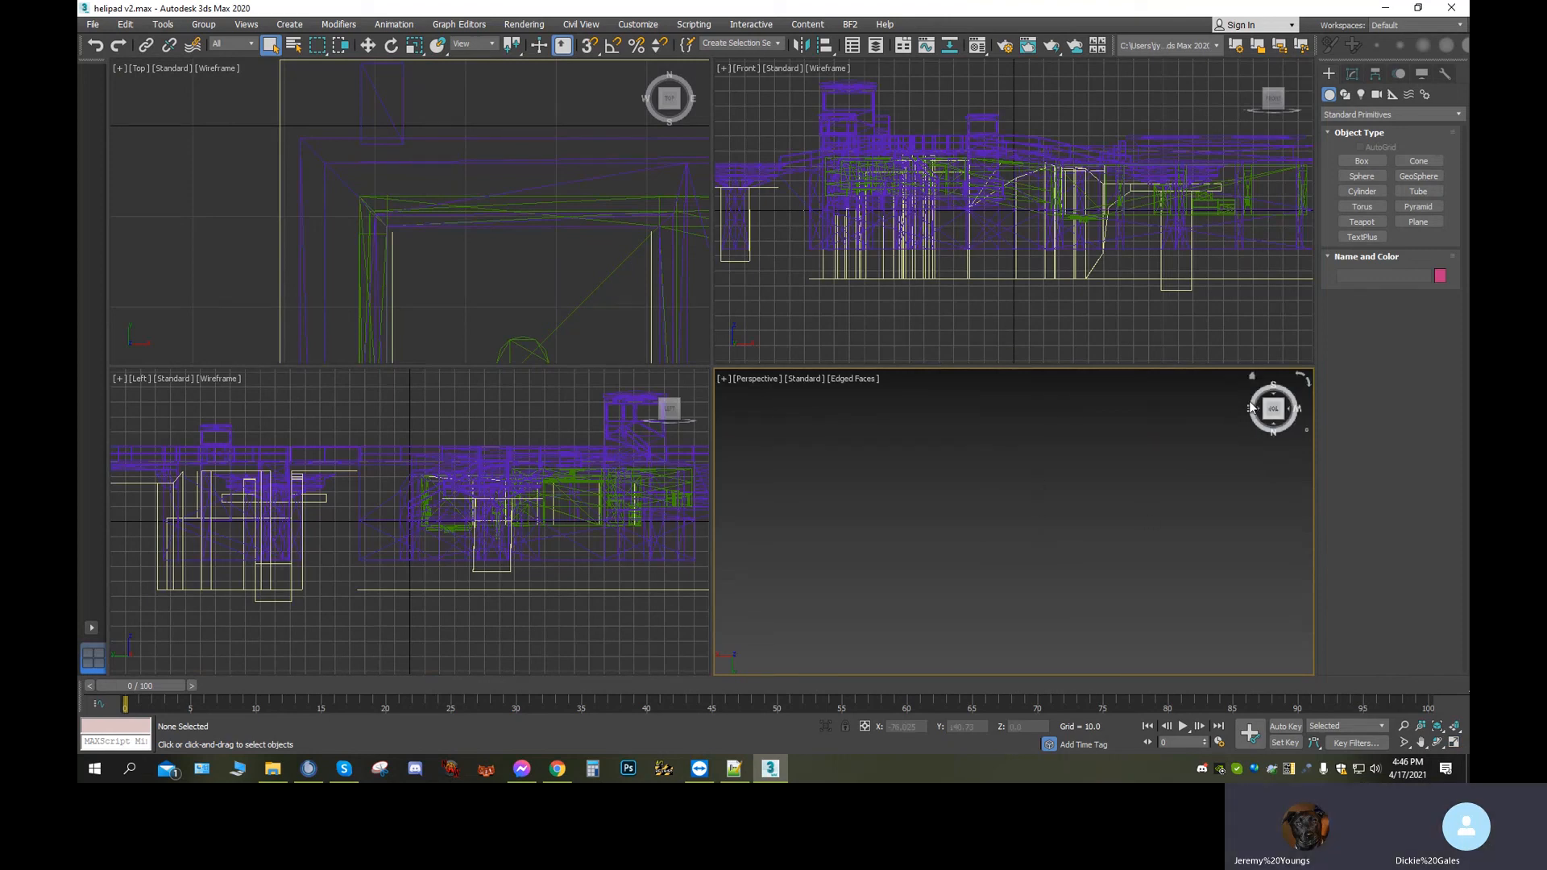
left_click(1253, 378)
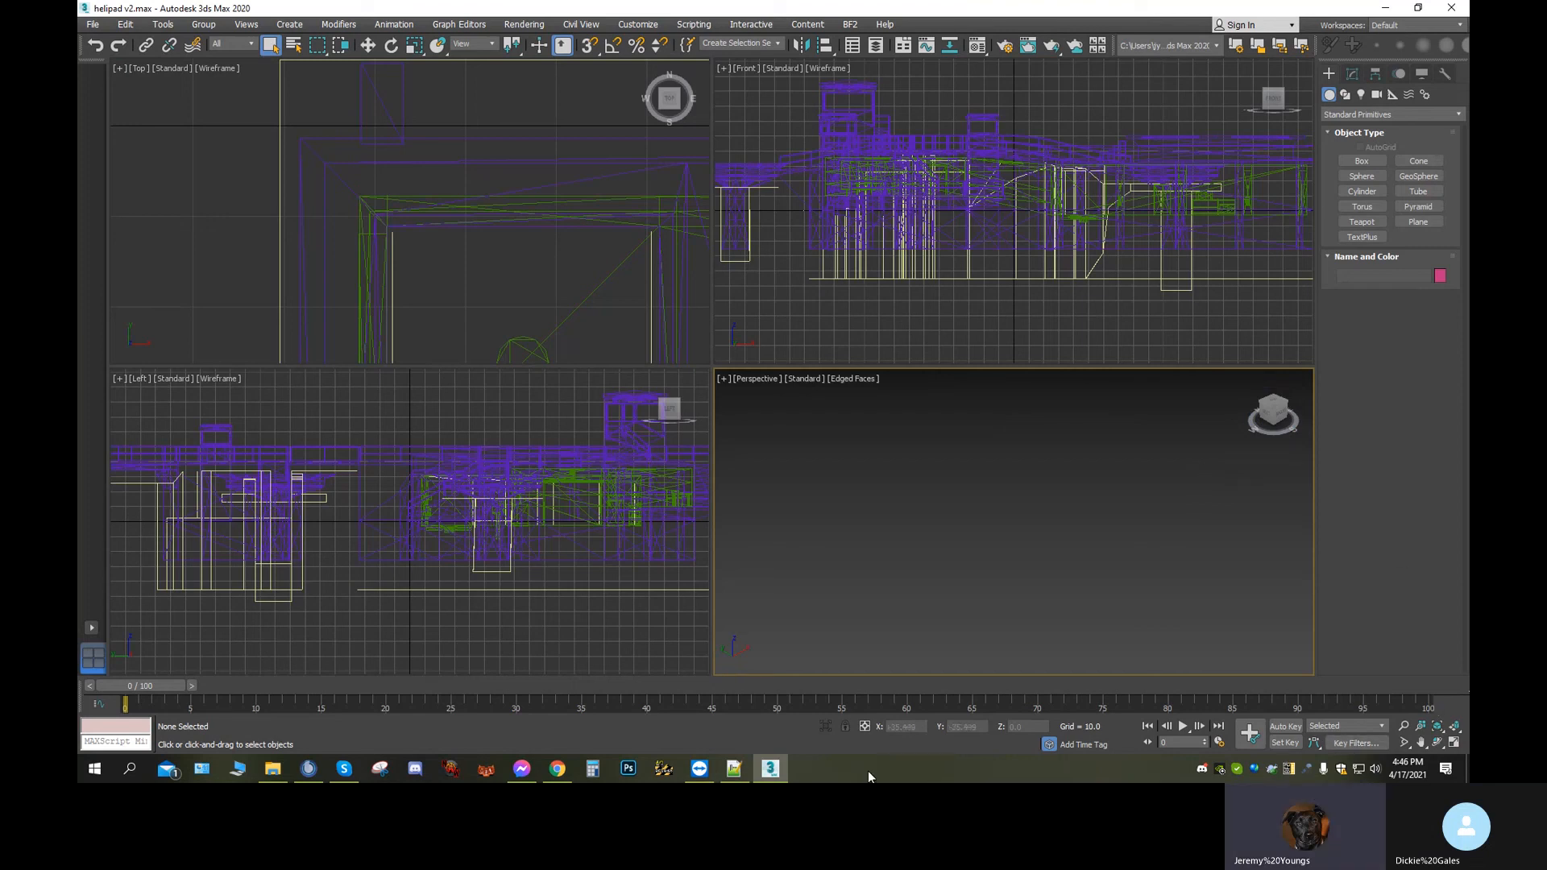
Switch to the ongoing Skype call and open its screen sharing options
left_click(344, 769)
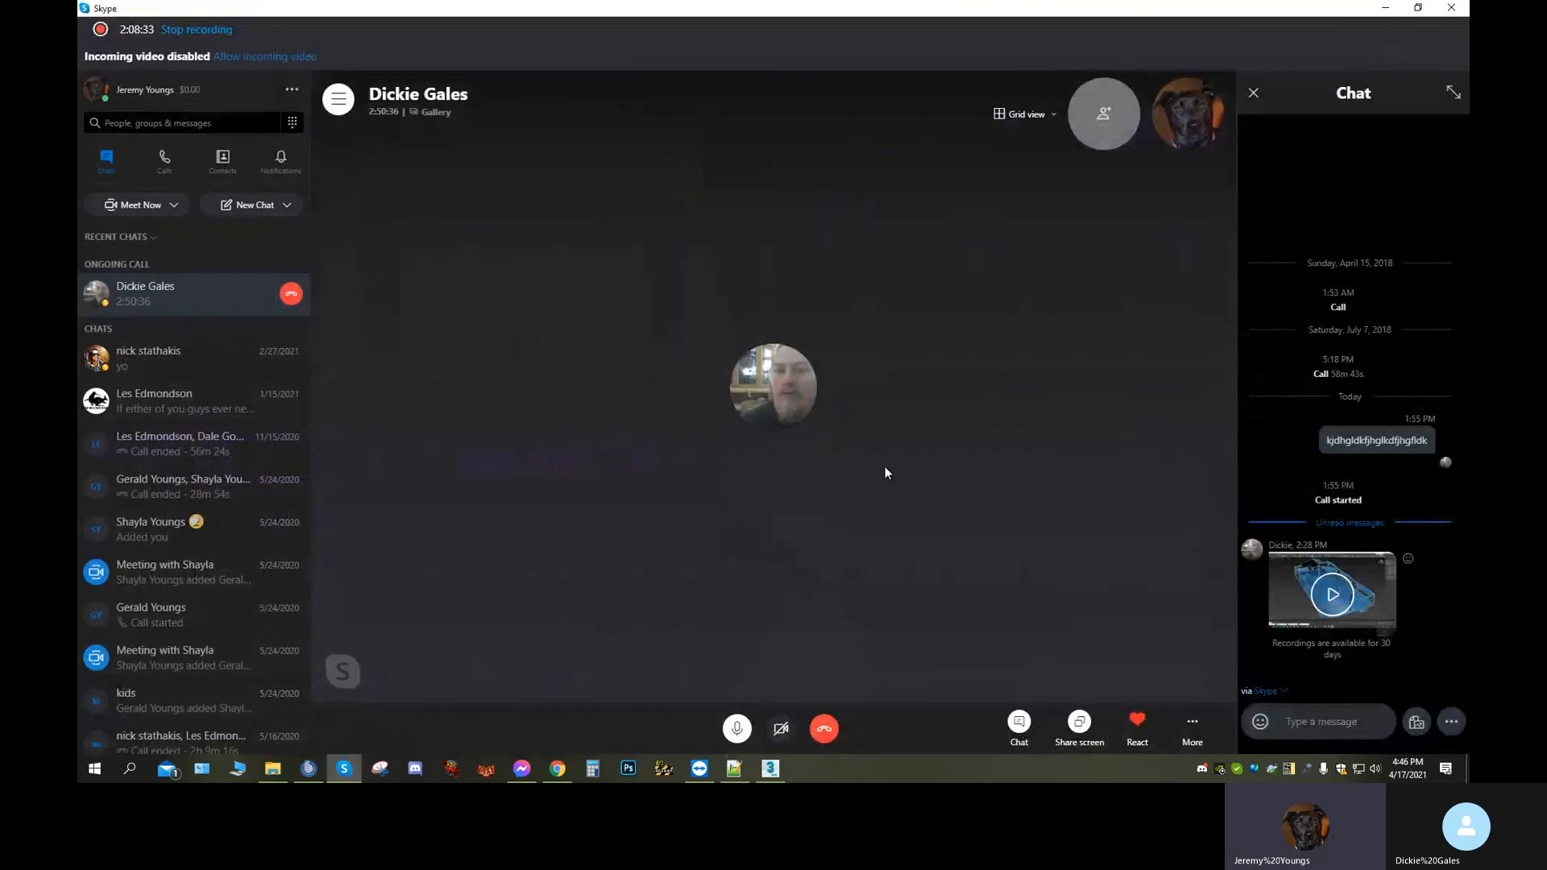
left_click(1084, 733)
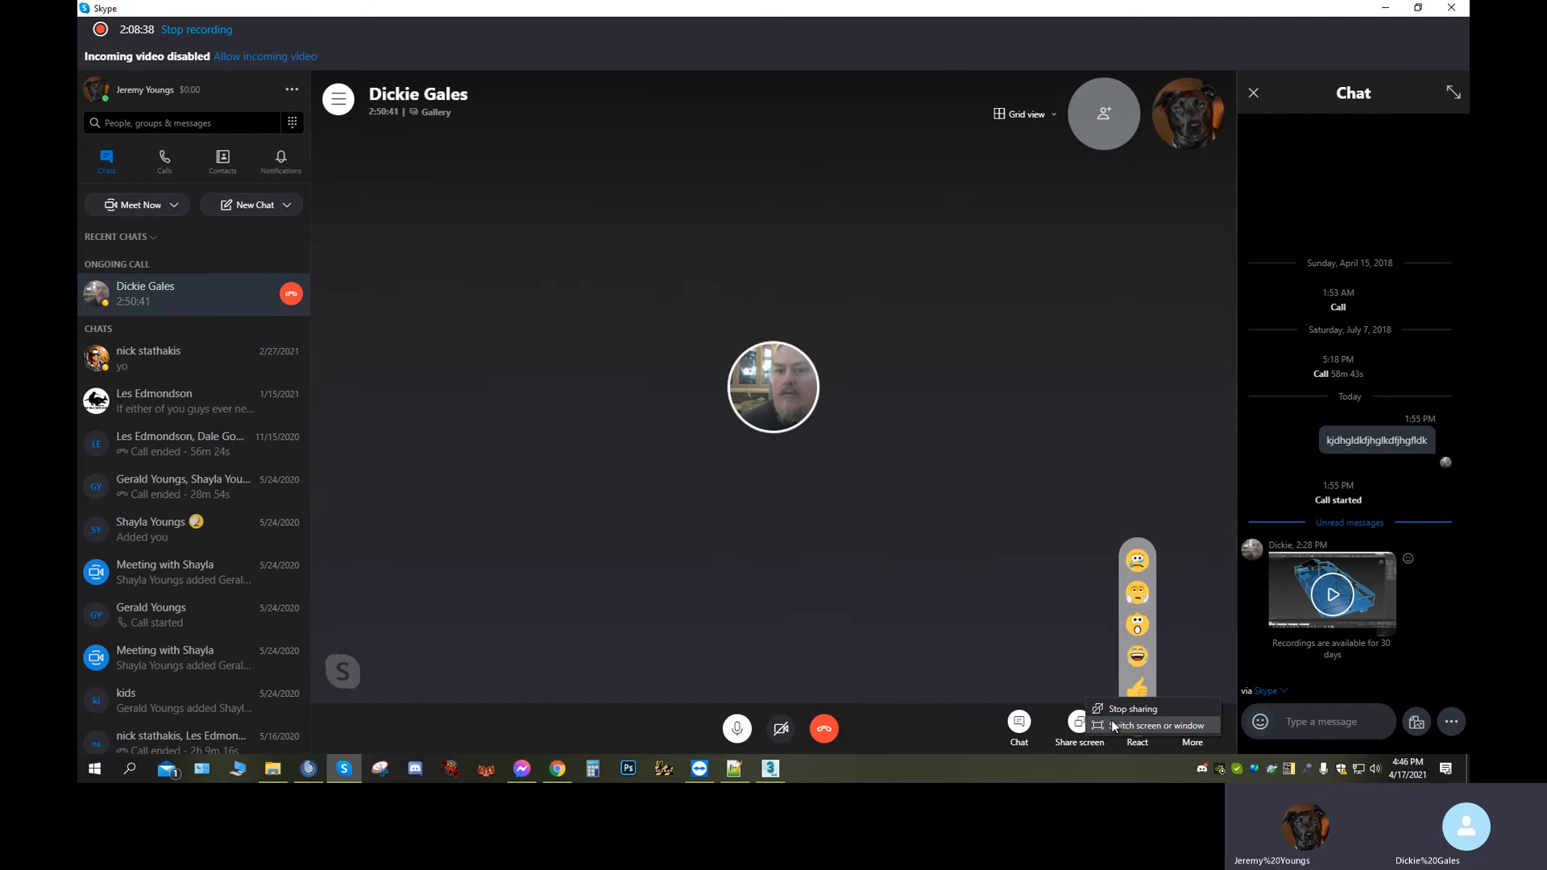